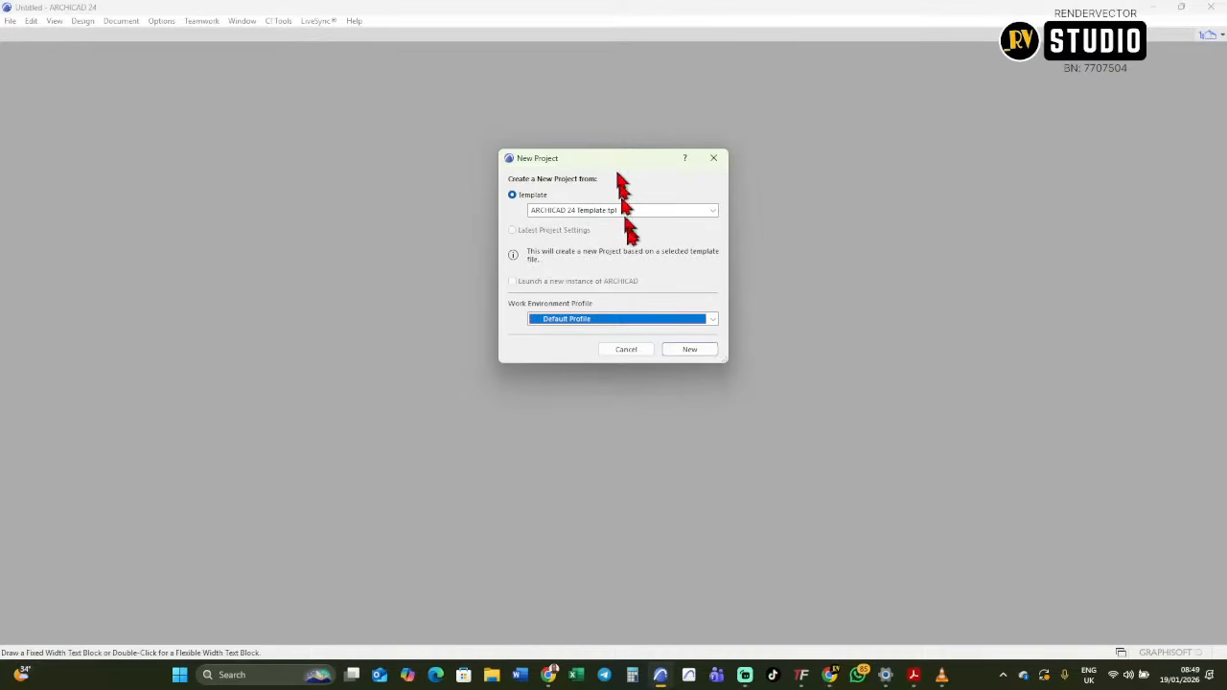
Create a new project from ARCHICAD 24 Template.tpl using the Default Profile work environment.
click(712, 210)
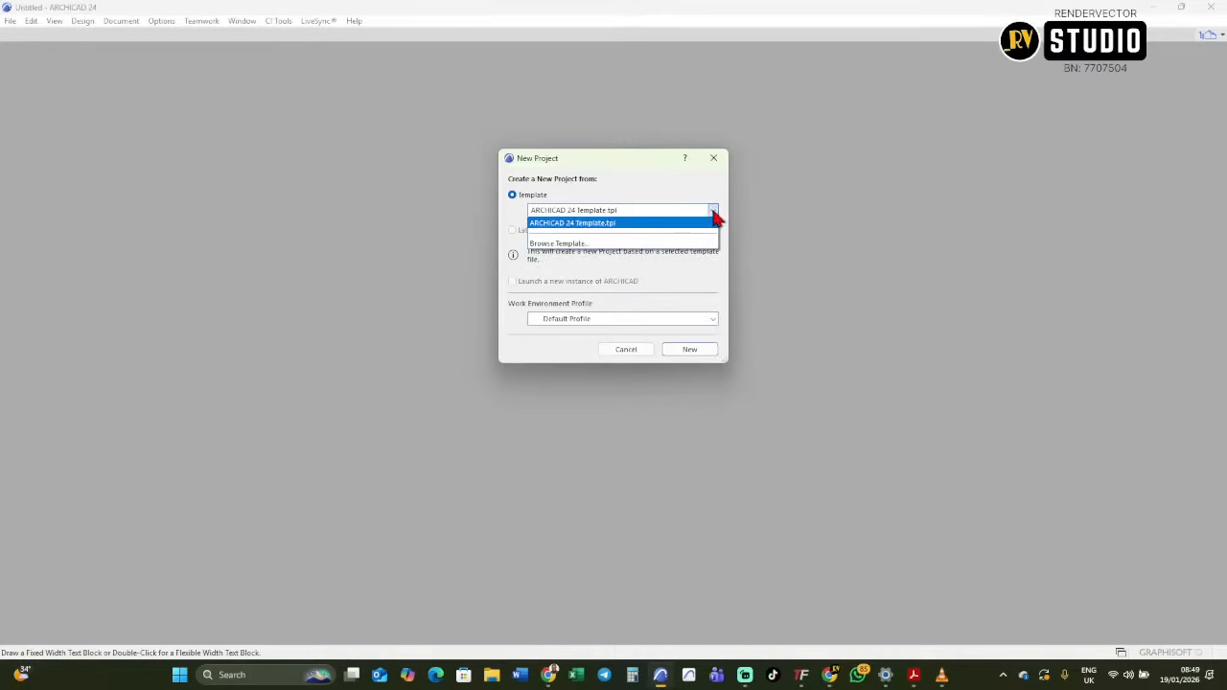
click(675, 265)
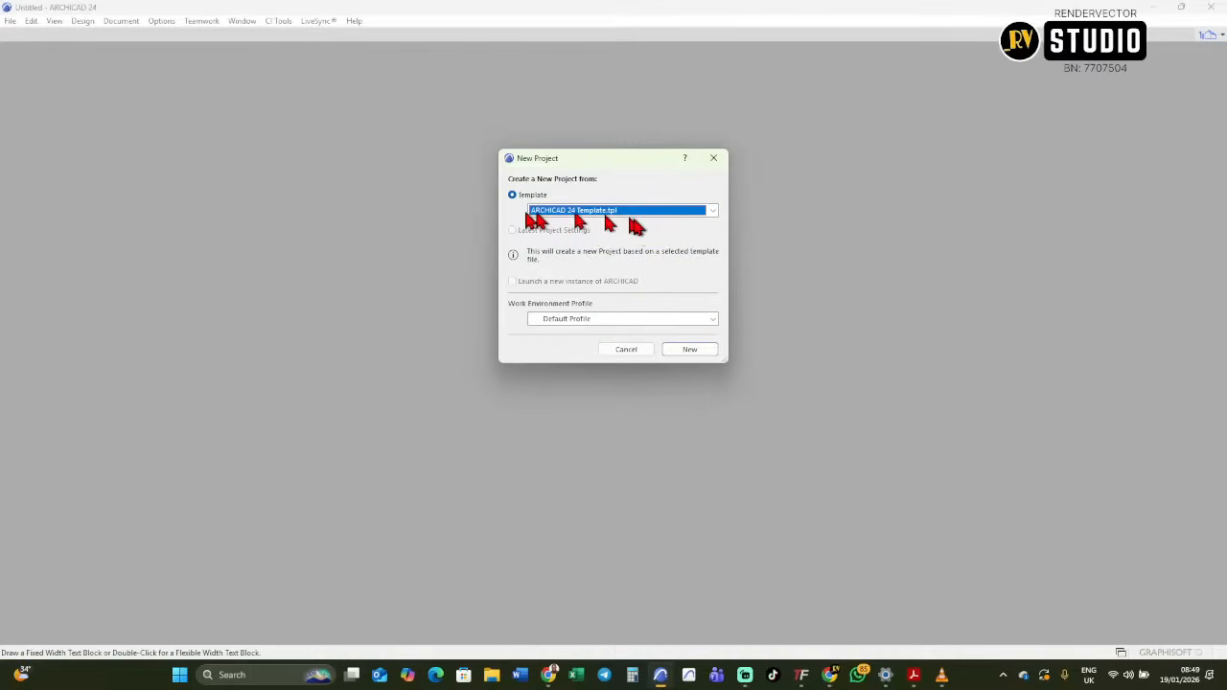
click(691, 350)
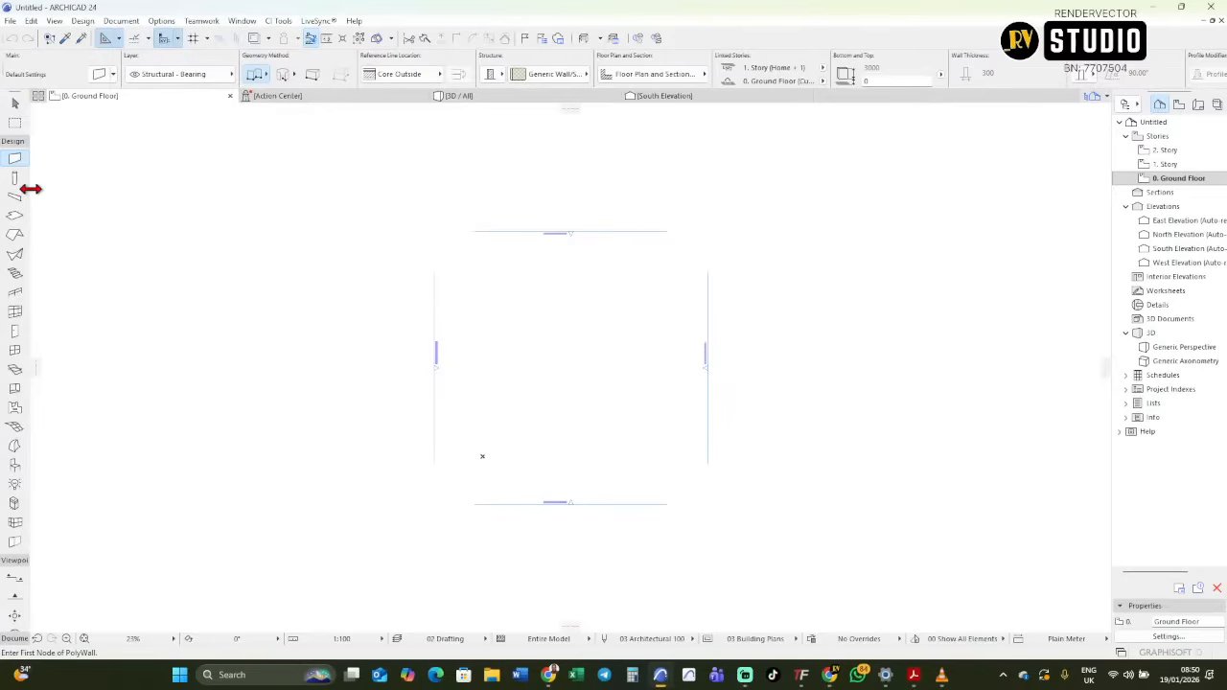
Arrange the toolbox in two labelled columns with the Viewpoint and Document groups expanded, and widen the project navigator.
drag(30, 189, 239, 190)
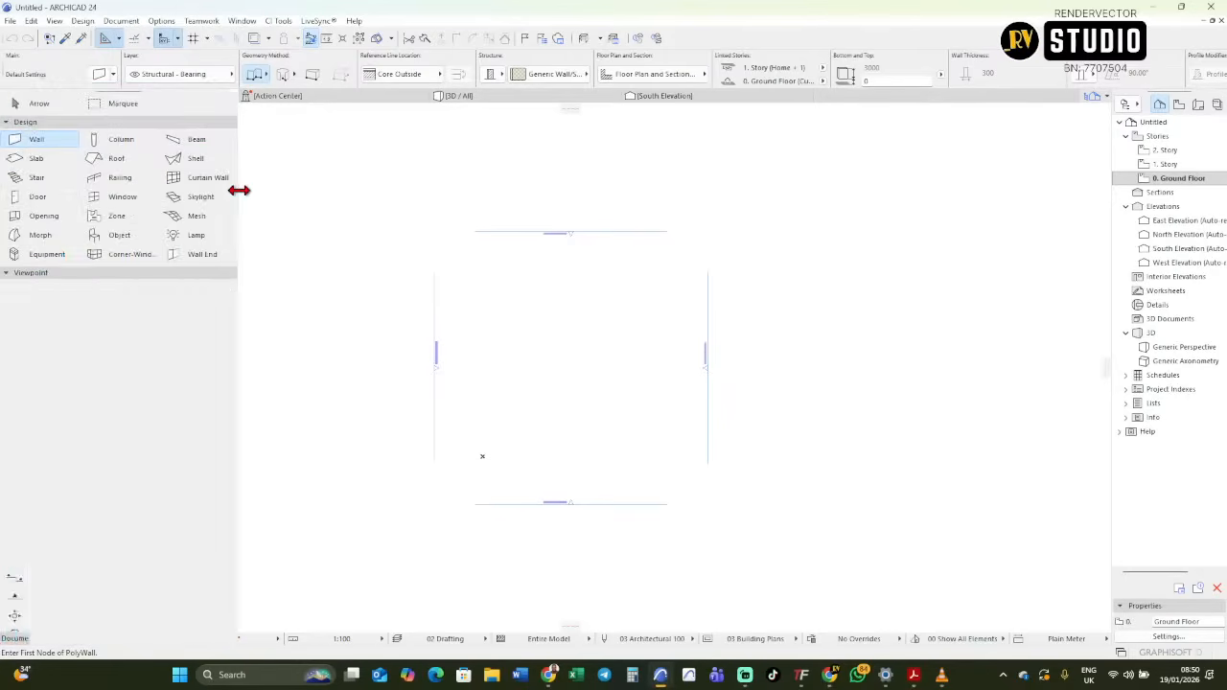
click(139, 272)
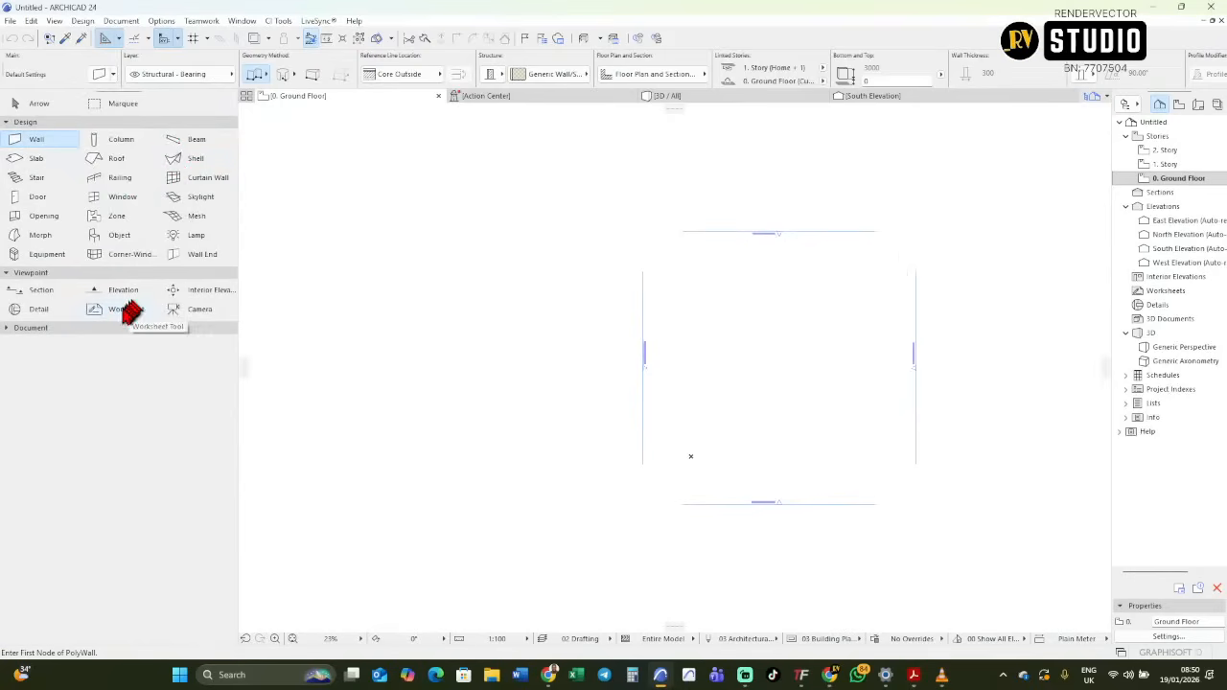
click(111, 328)
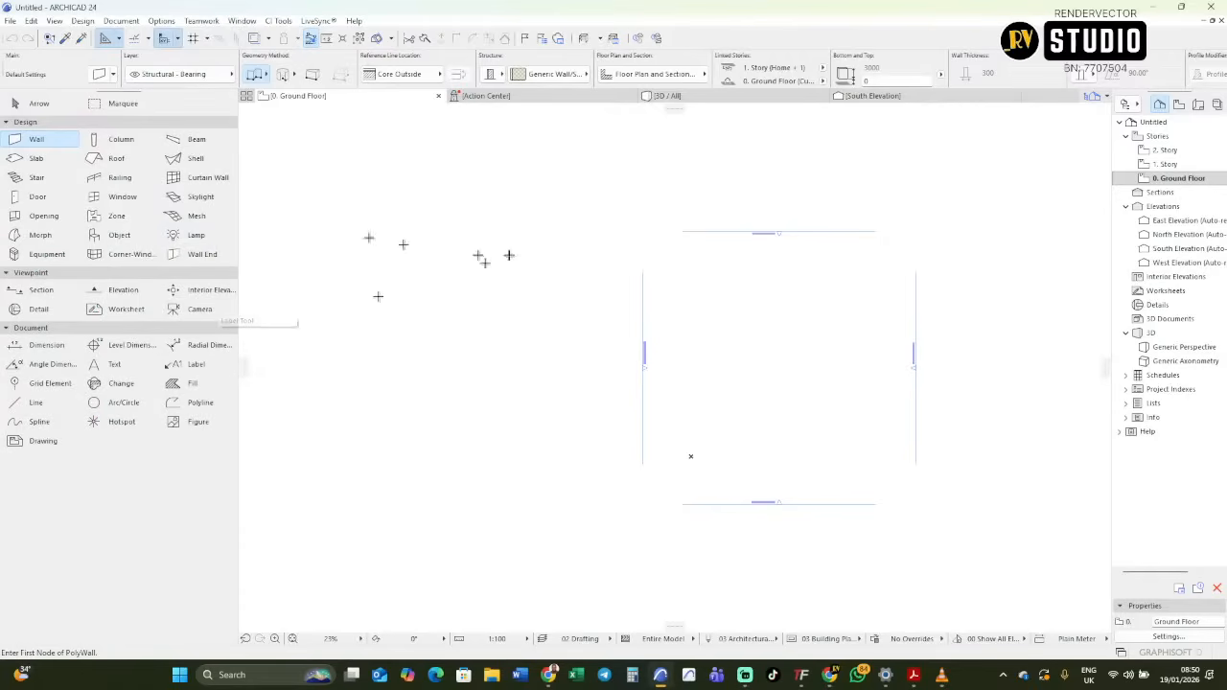
drag(240, 221, 150, 240)
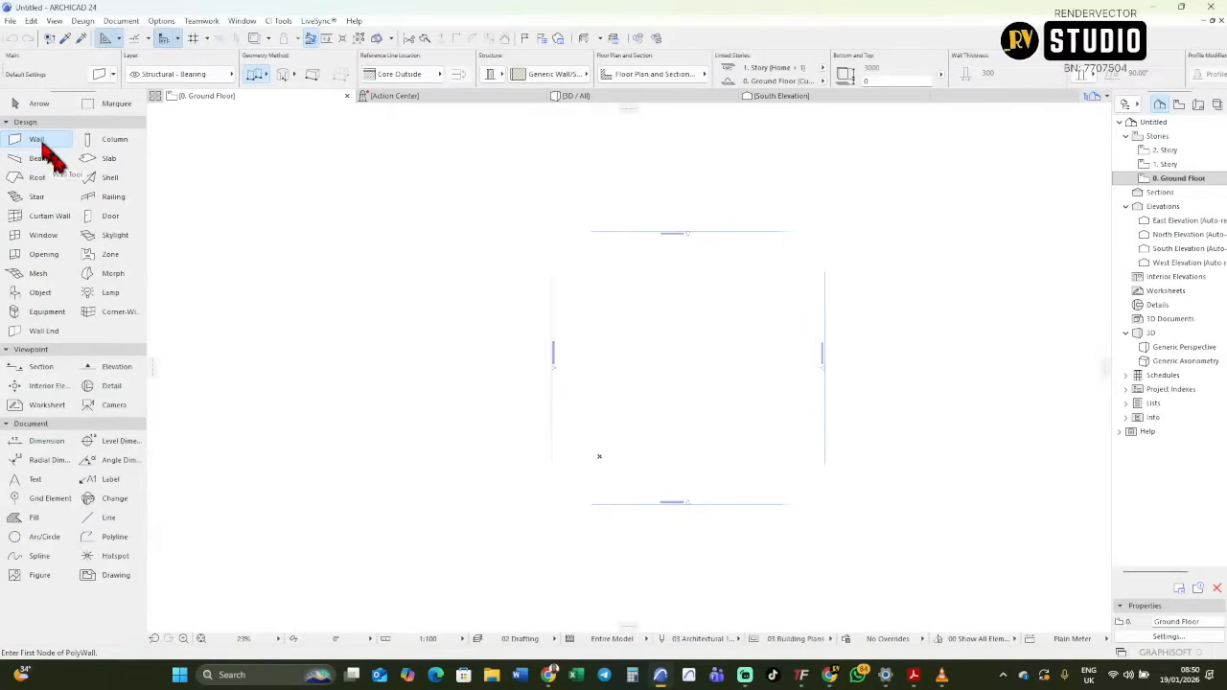
click(83, 123)
click(83, 124)
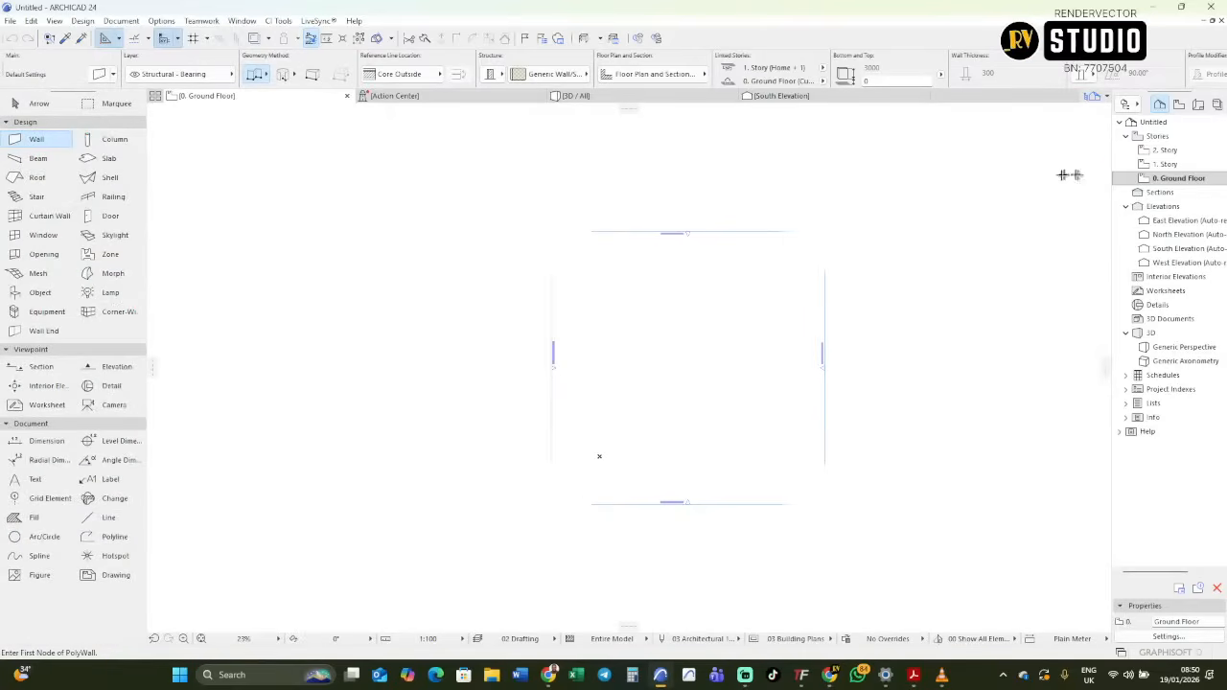
drag(1107, 204, 1057, 207)
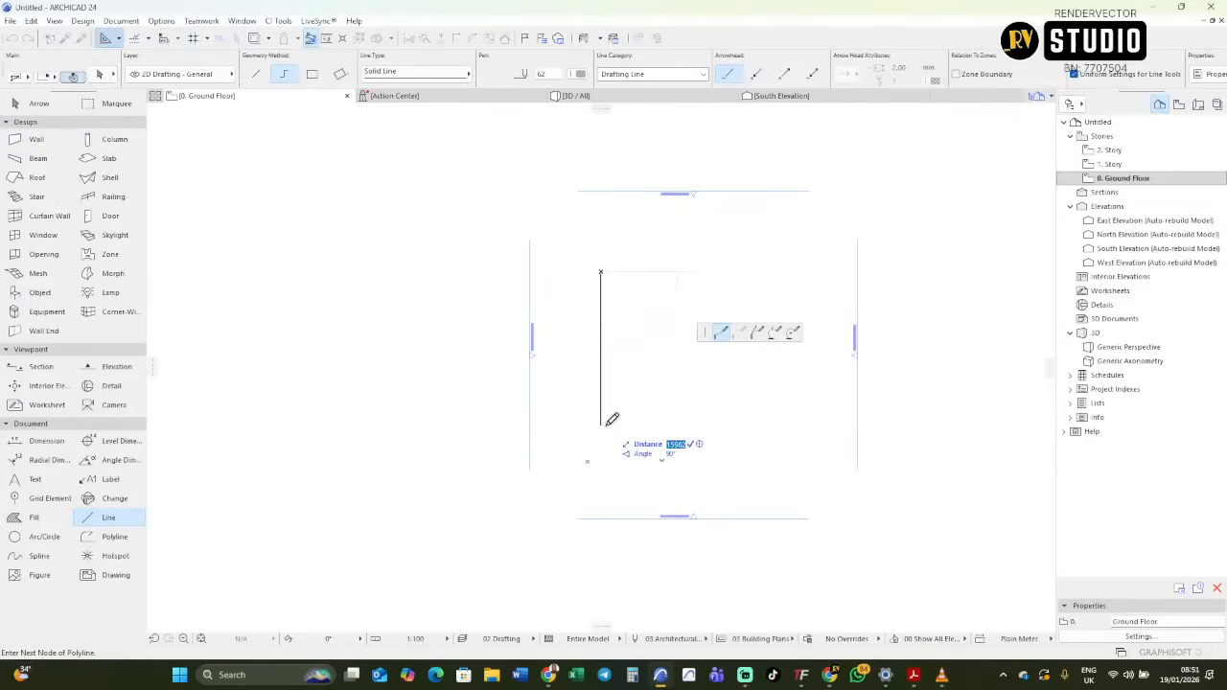
key(Escape)
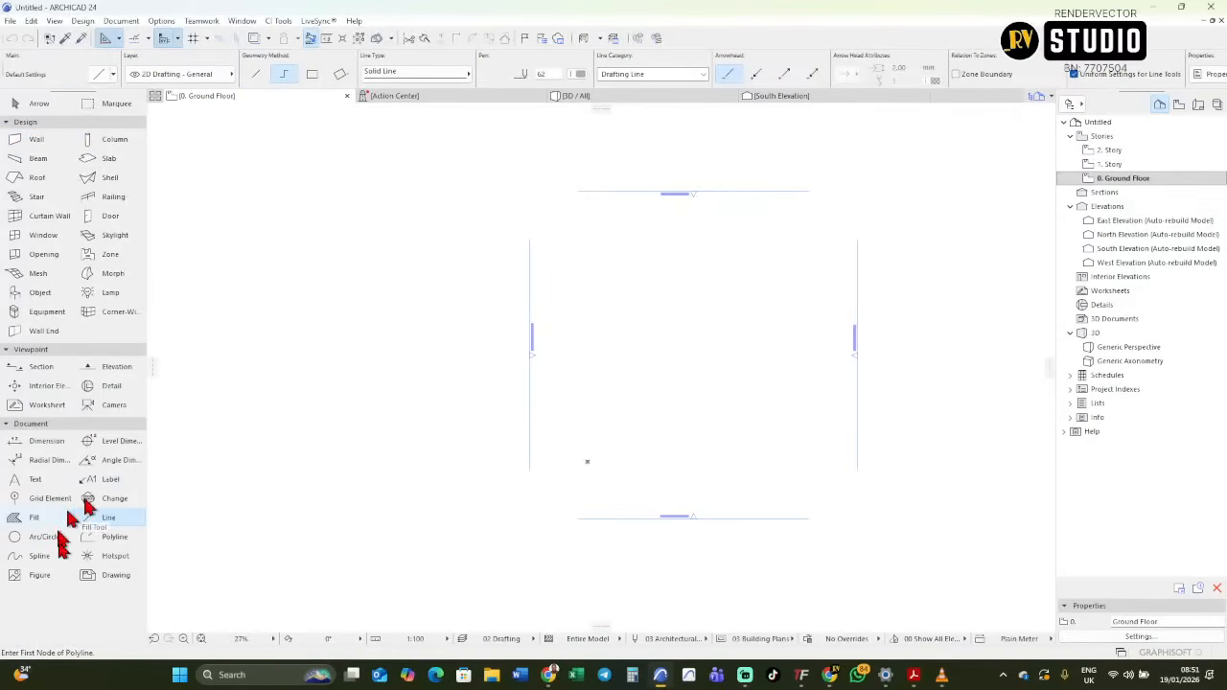
key(Escape)
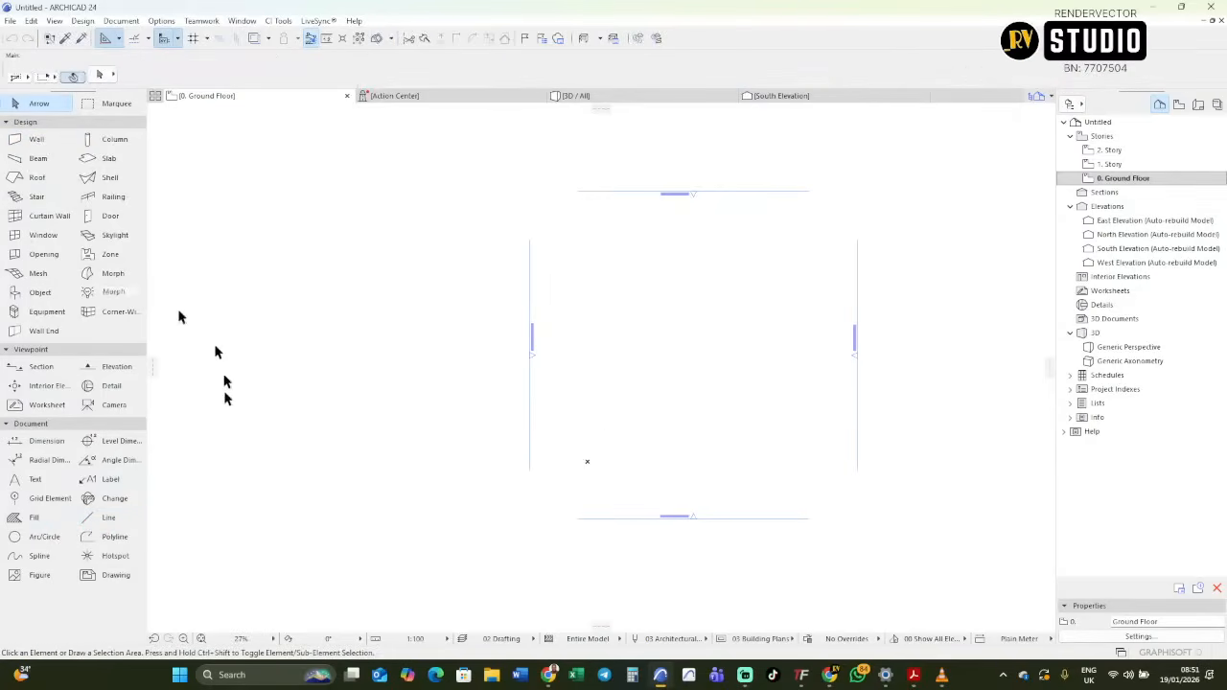
click(106, 518)
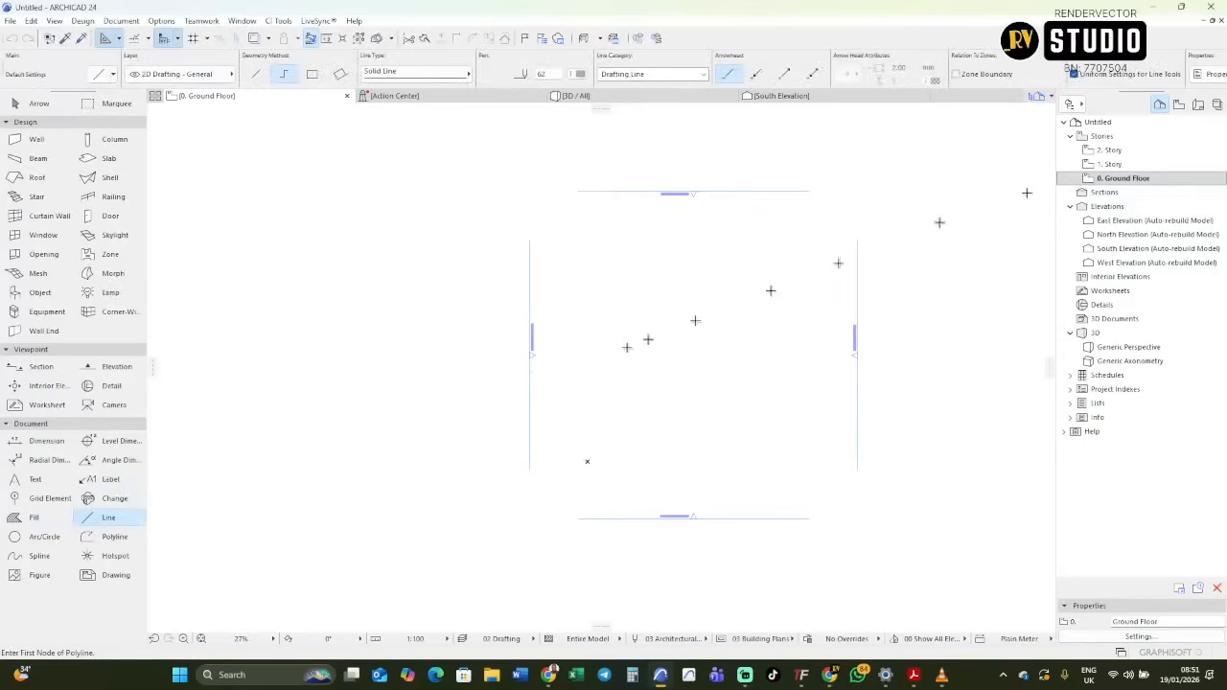
key(Escape)
scroll(487, 284, down, 3)
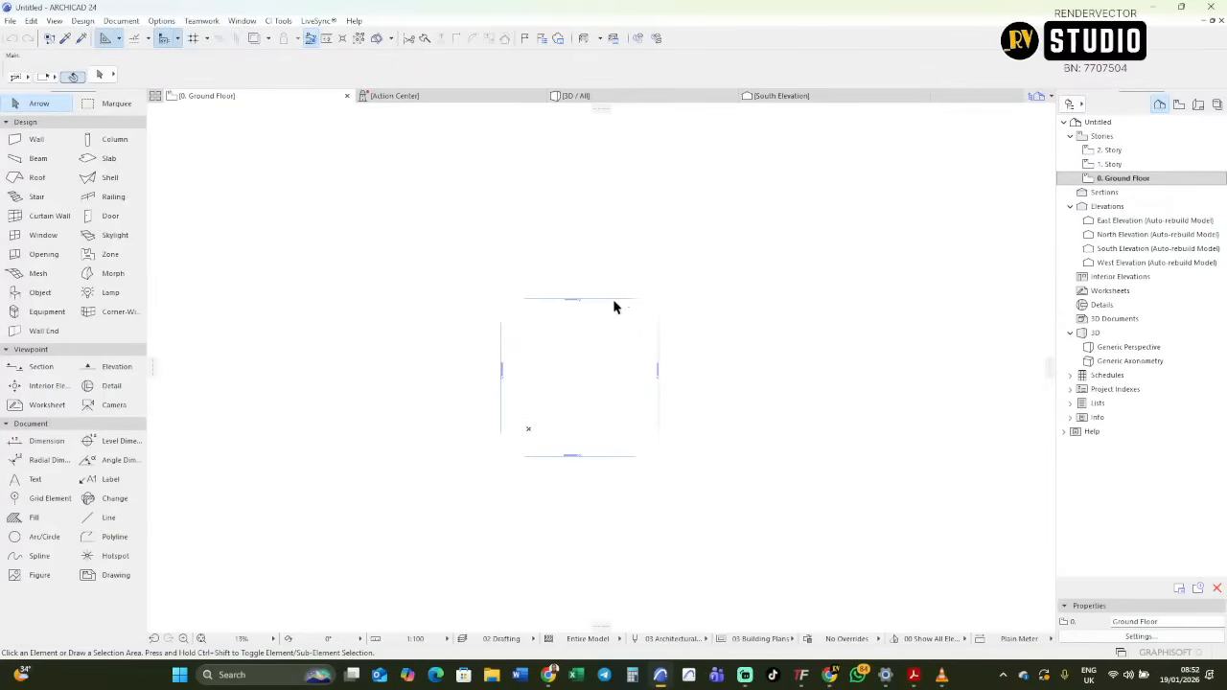
scroll(650, 254, up, 2)
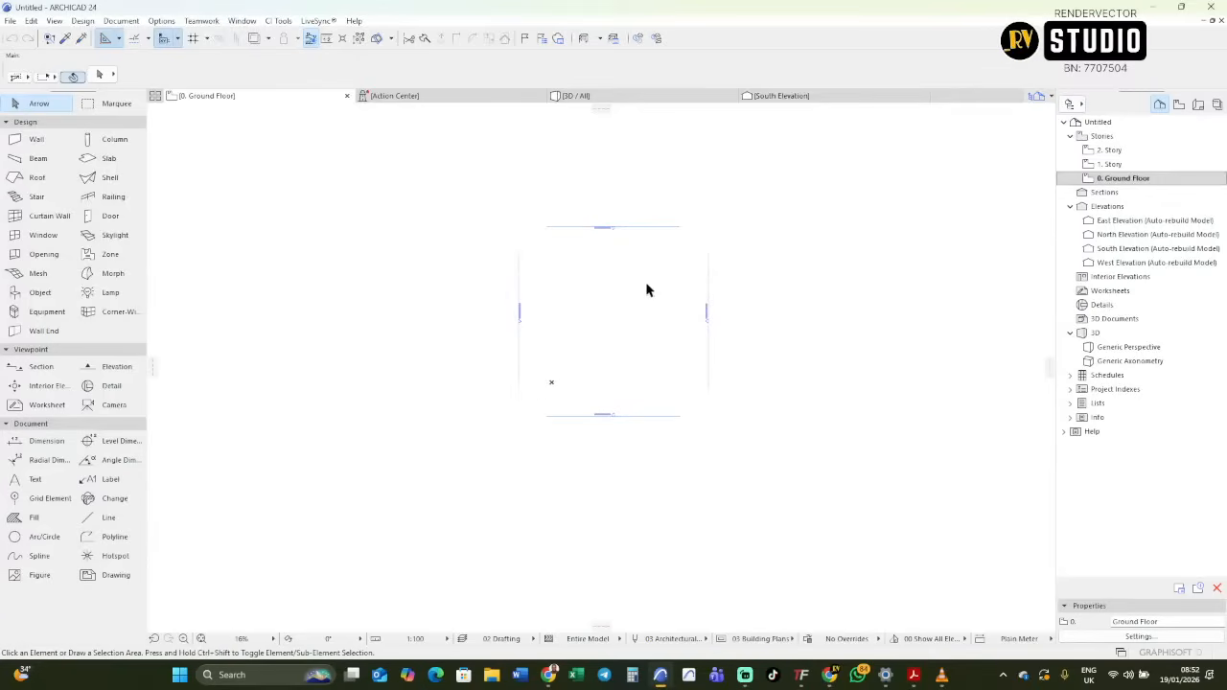
In the story settings, insert a story named Natural Ground Level below the Ground Floor with a height to next of 450.
key(ctrl+7)
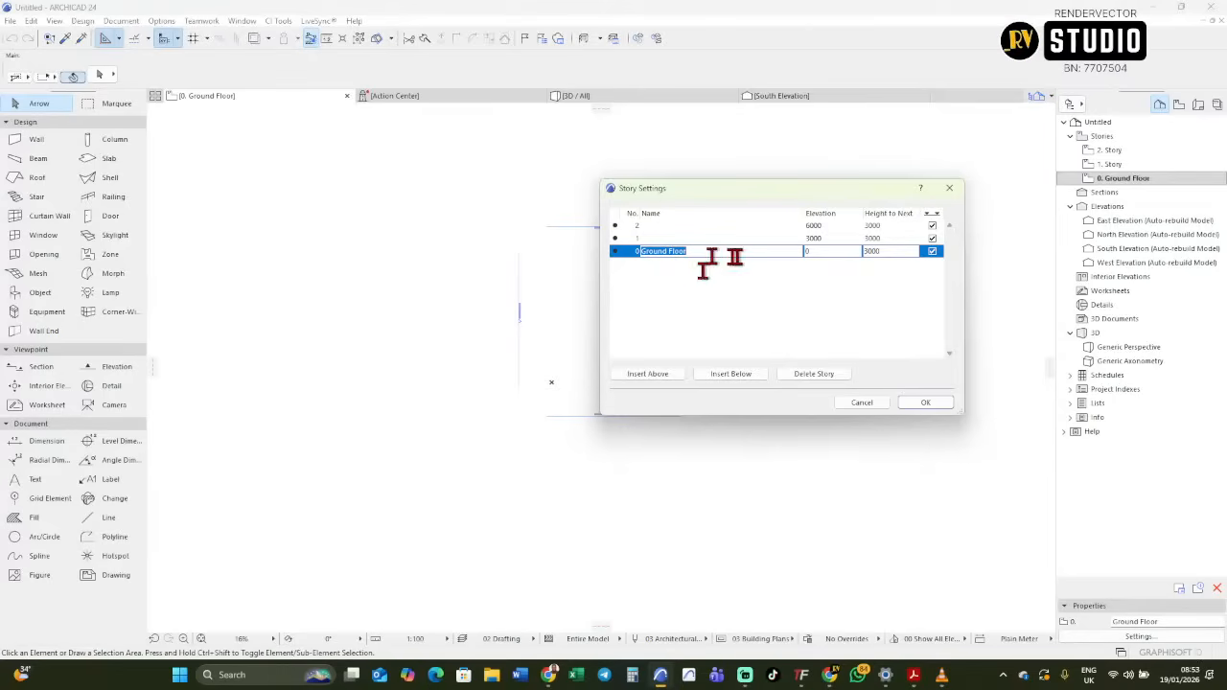
click(734, 374)
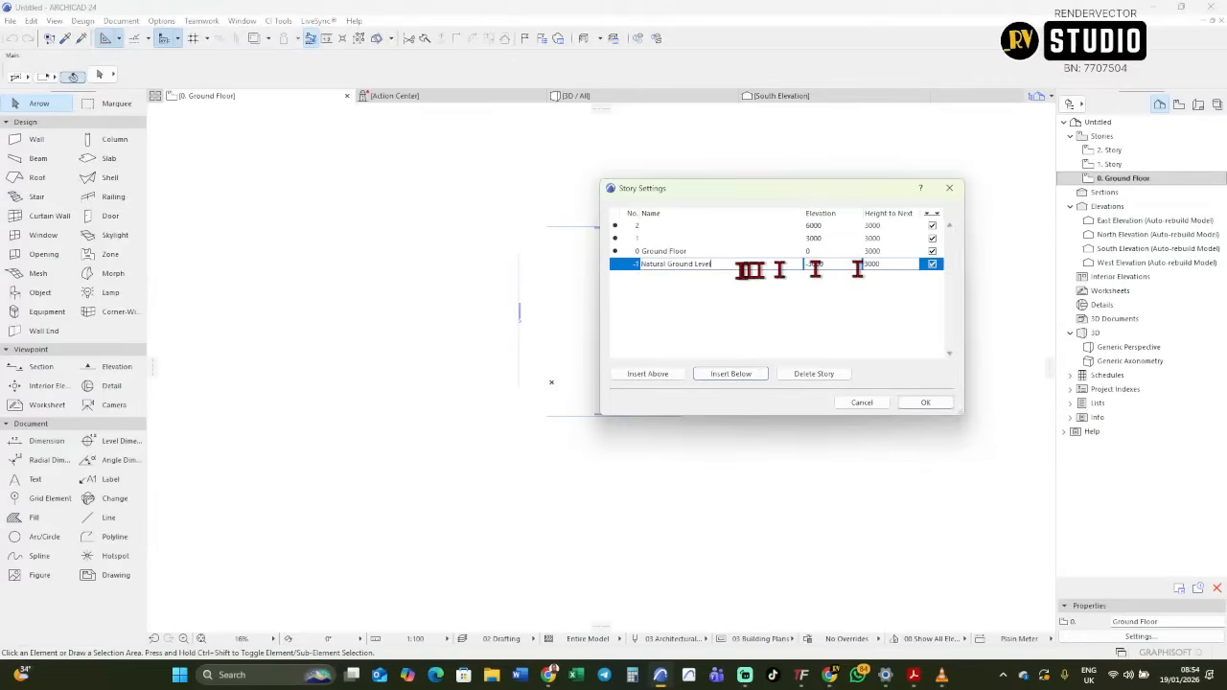
click(893, 264)
text(4)
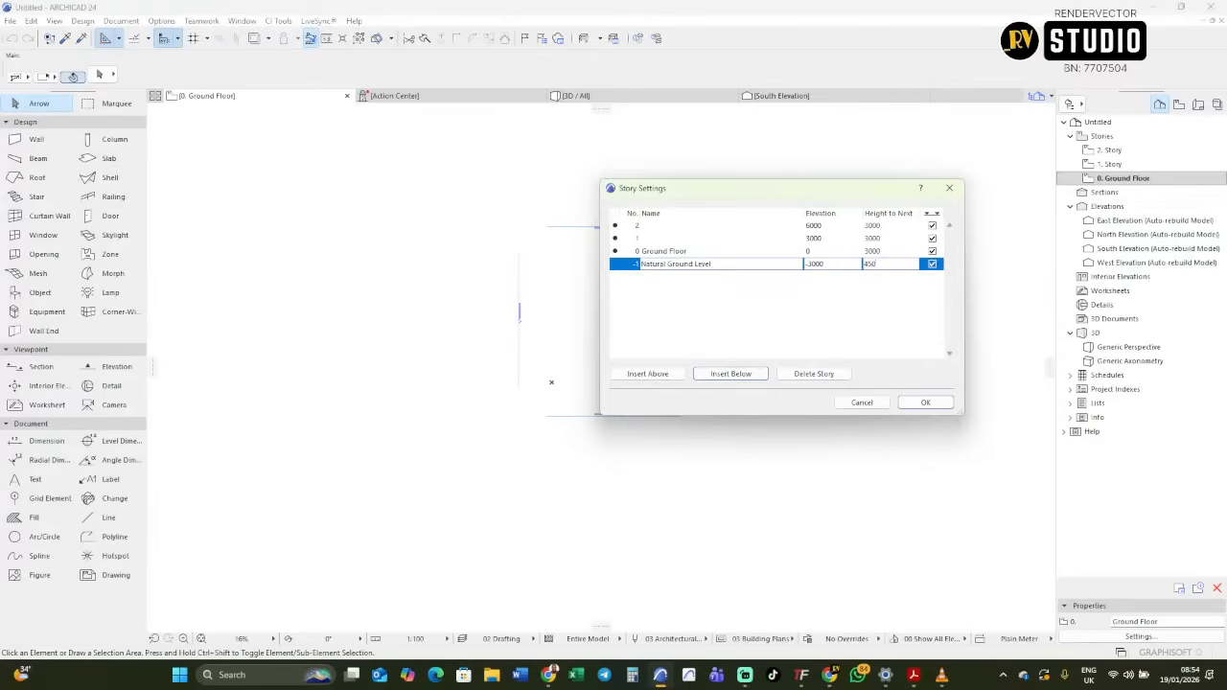
text(50)
key(Return)
Insert a story directly above the Ground Floor and name it Ceiling.
click(690, 251)
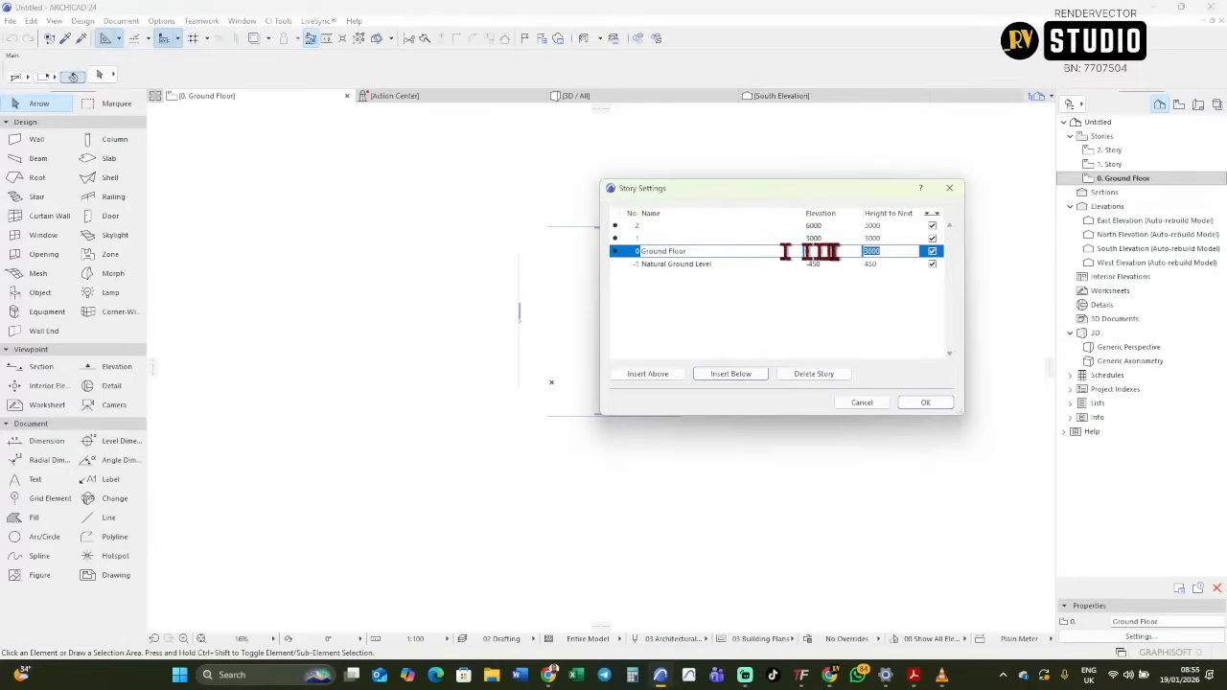
click(662, 375)
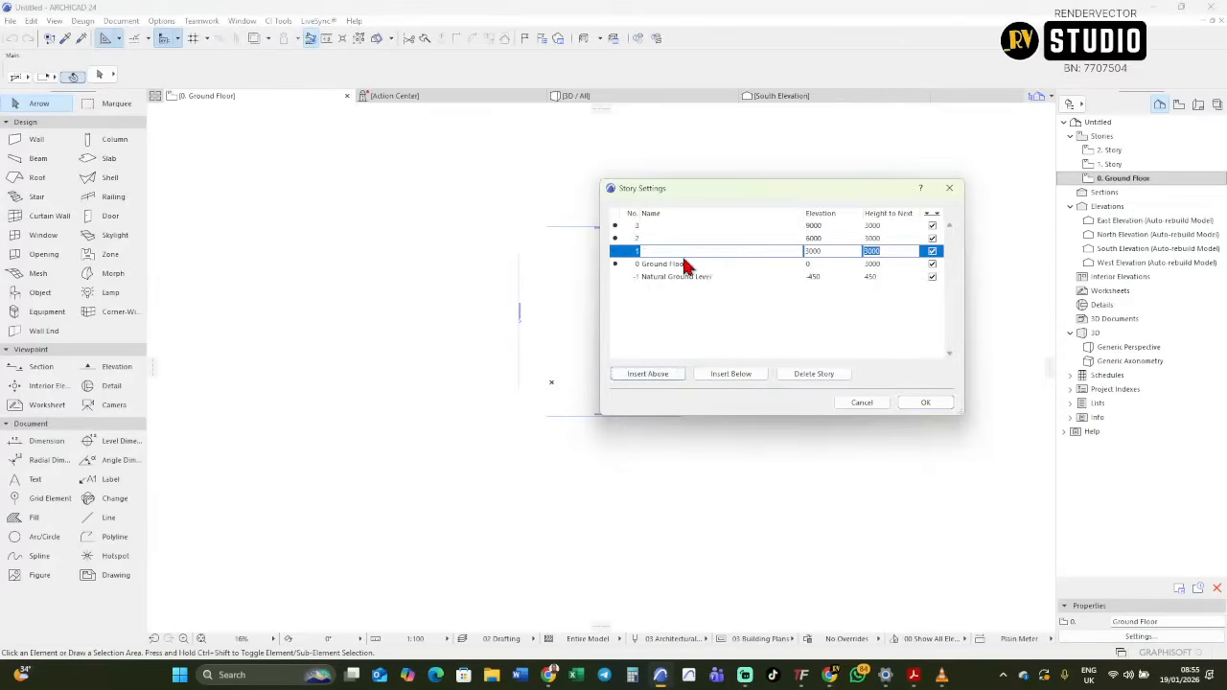
click(717, 253)
text(C)
key(Delete)
key(Delete)
key(Delete)
Rename the Natural Ground Level story as NGL and set the Ceiling story's height to next to 300.
click(714, 277)
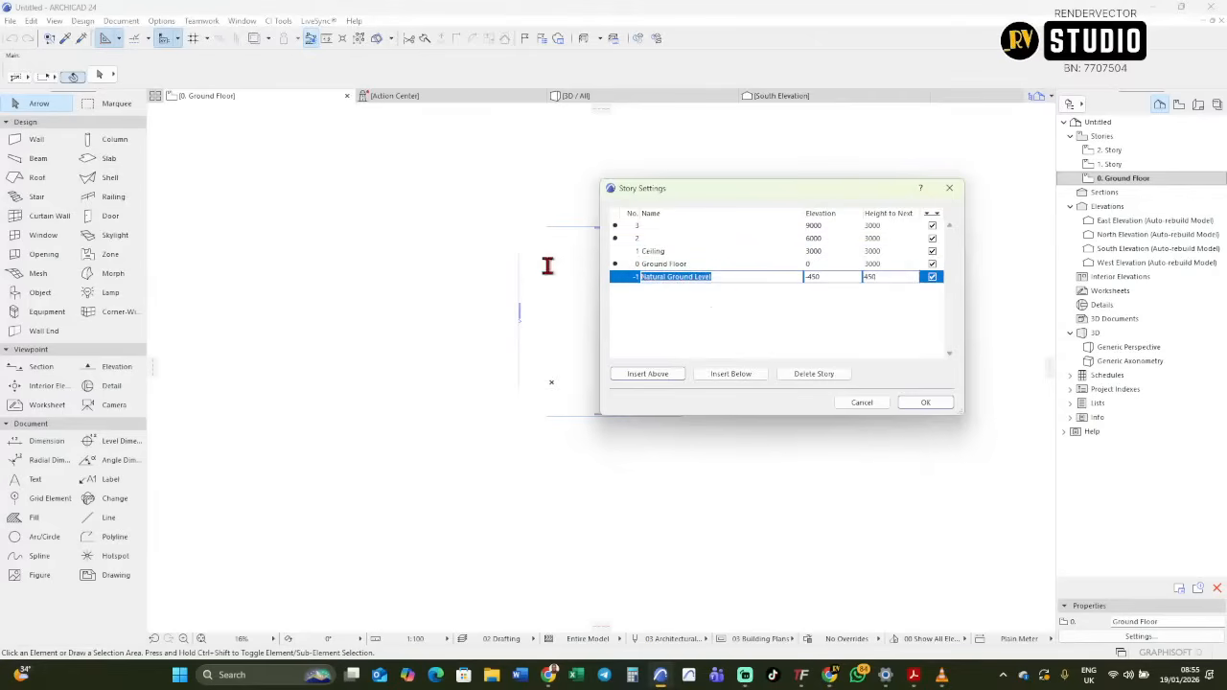
text(NGL)
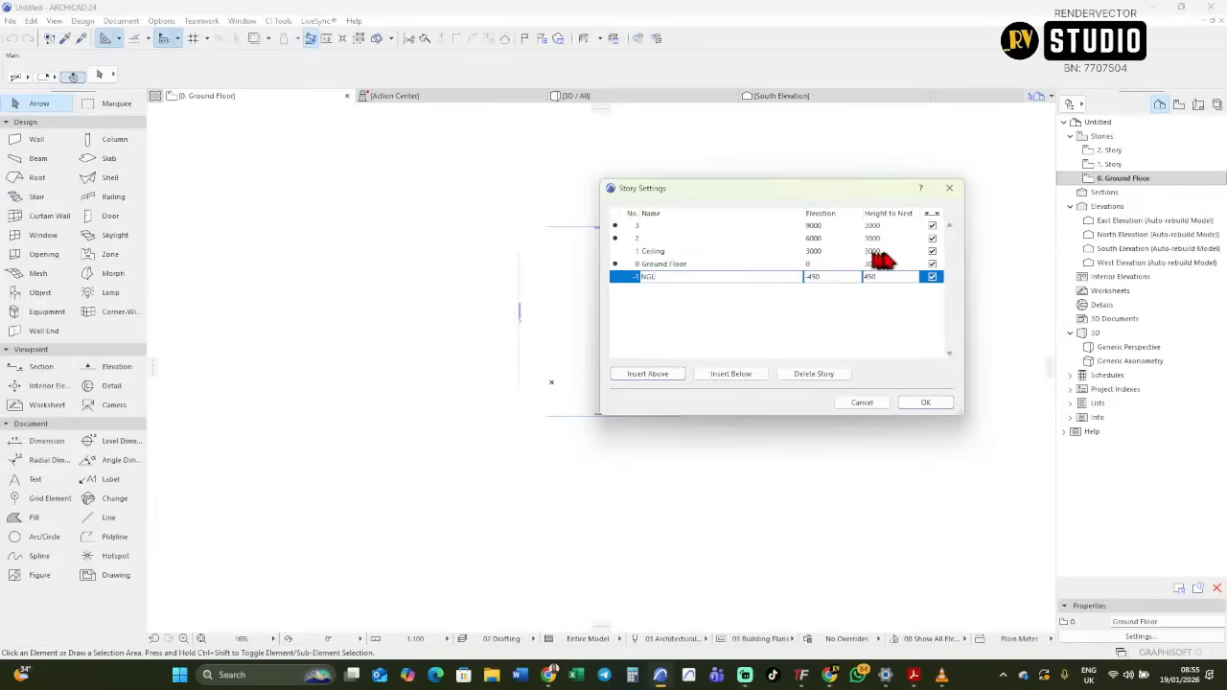
click(907, 250)
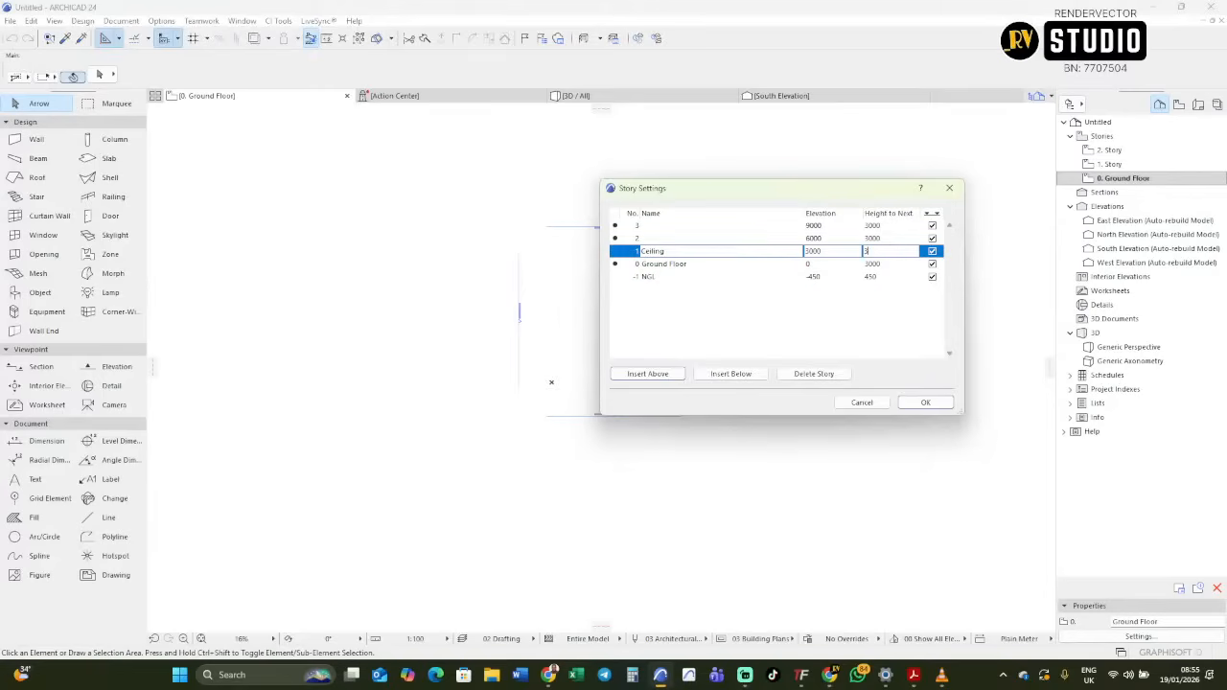
text(00)
key(Return)
Set story 2's height to next to 4000, name it Roof Level, and apply the story settings.
click(894, 239)
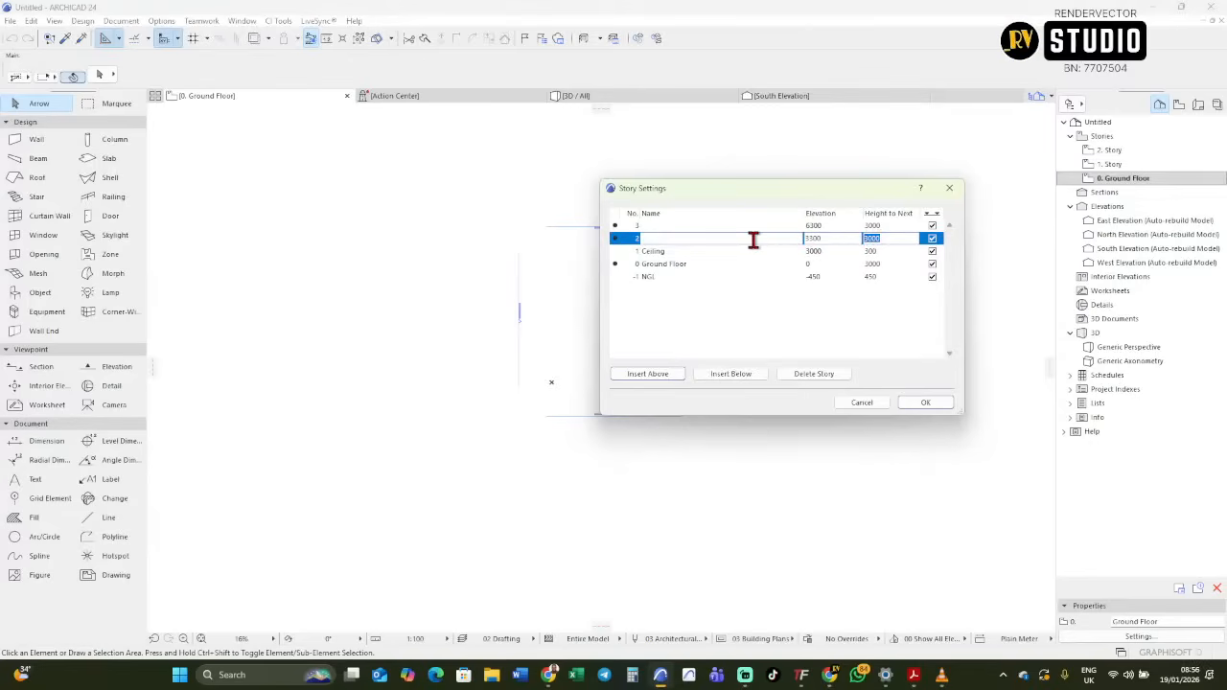
text(4)
click(761, 242)
text(Roof Level)
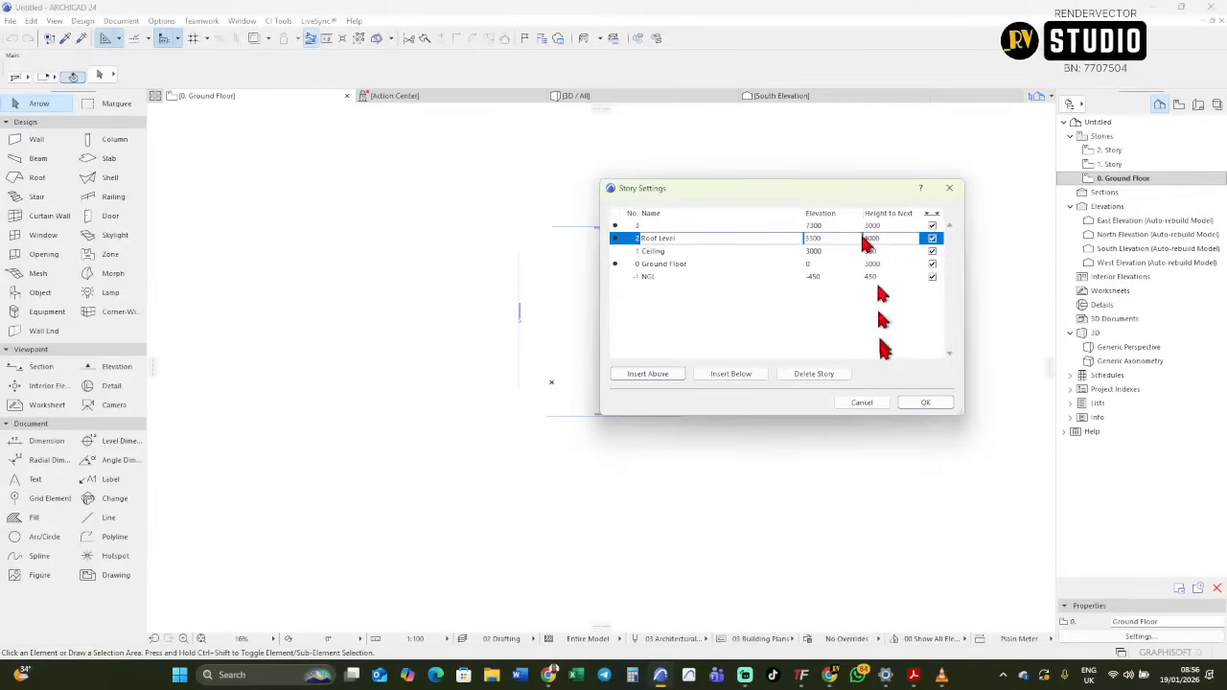
click(927, 403)
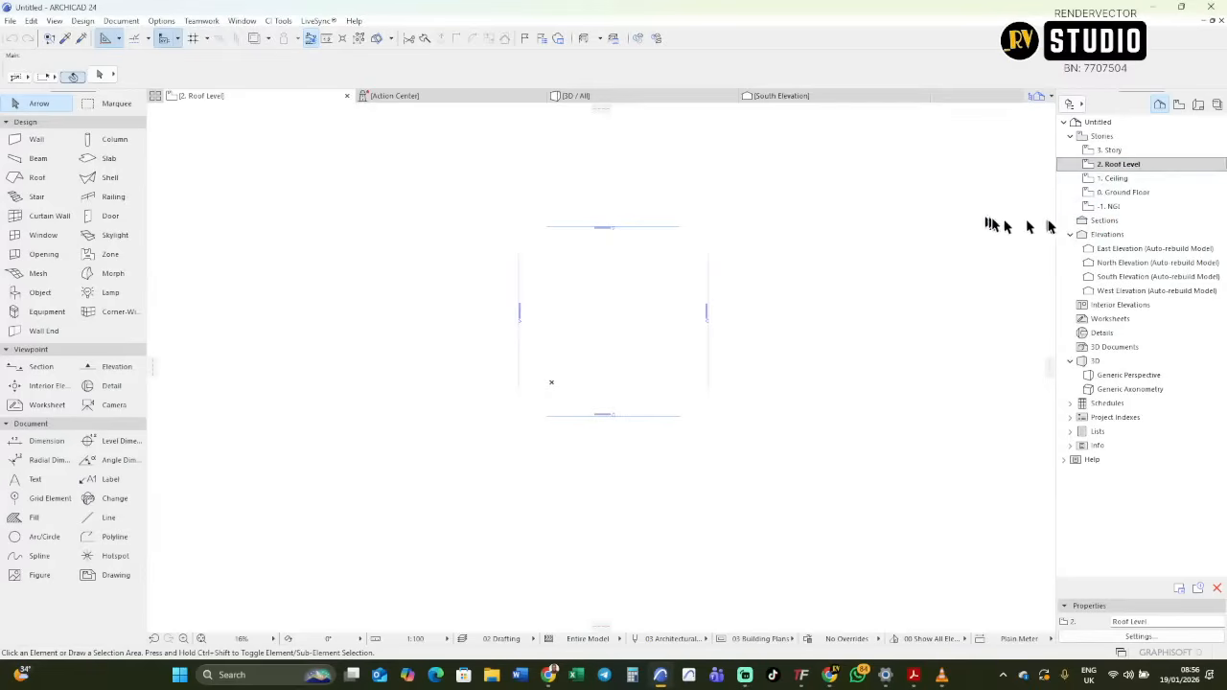
Open the floor plan of the NGL story.
click(1115, 211)
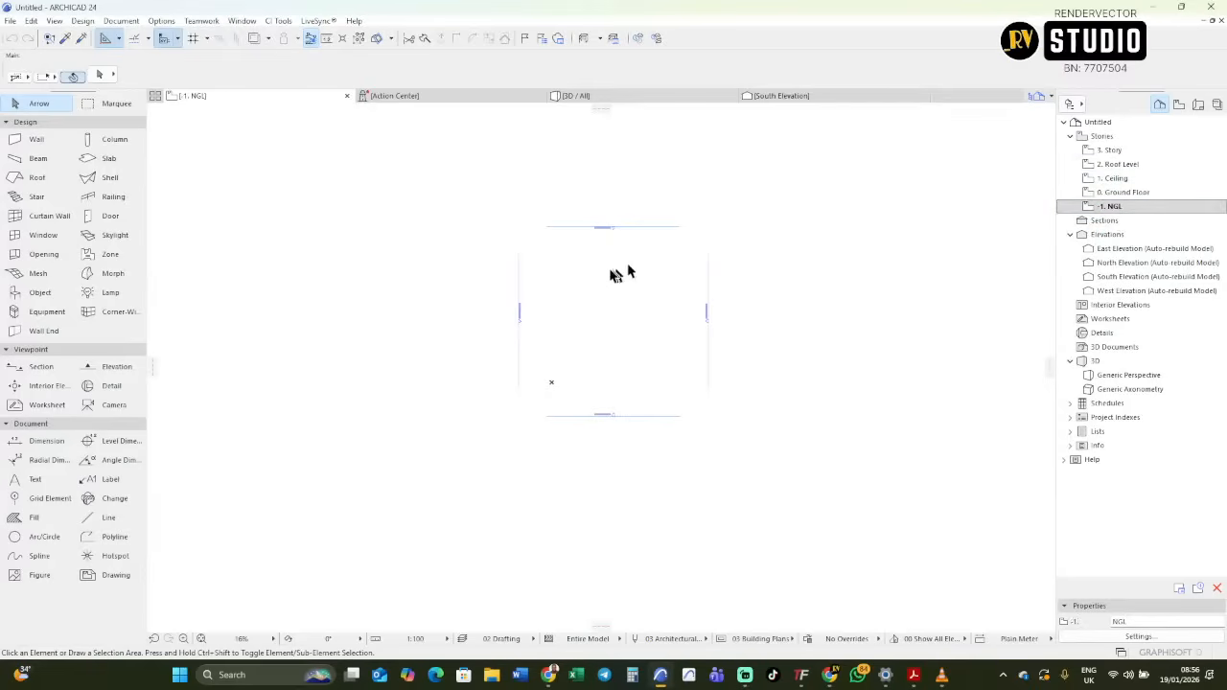
click(106, 519)
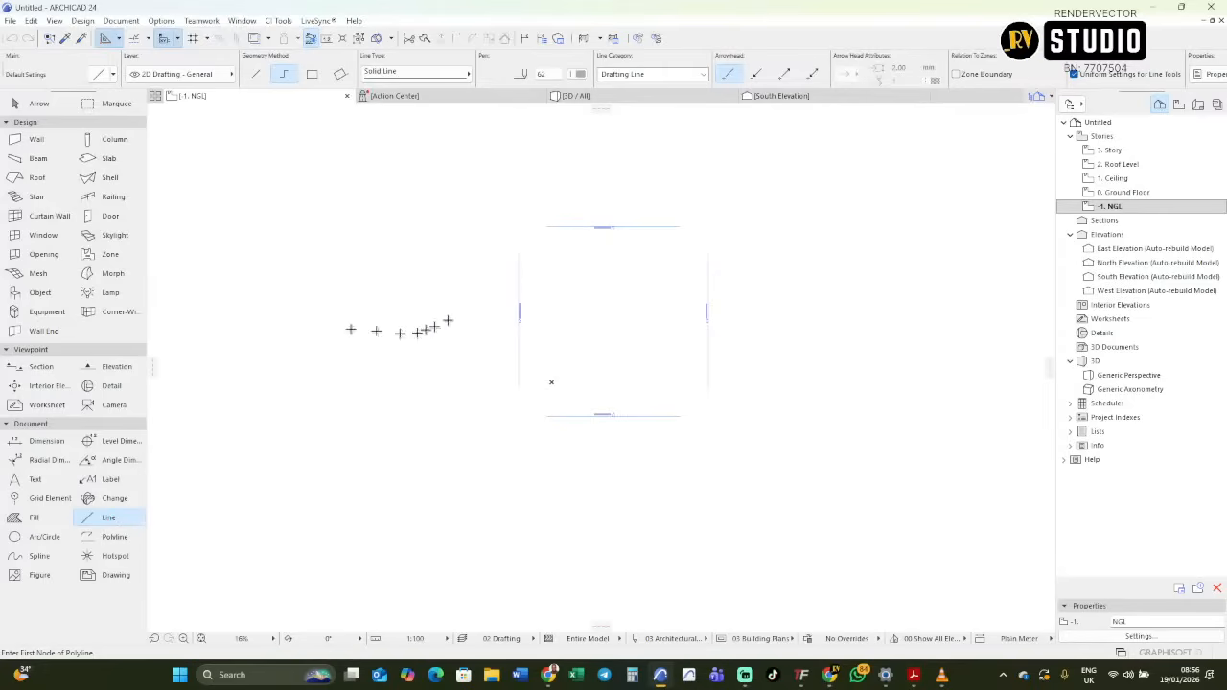
click(542, 270)
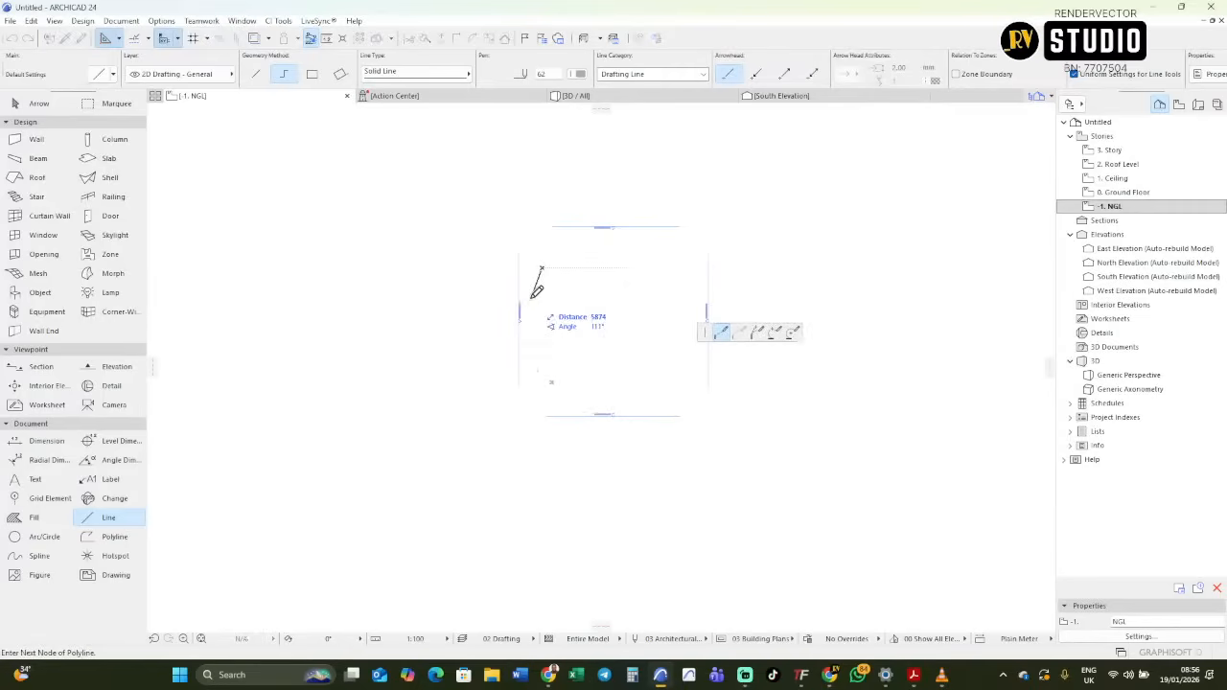
key(Escape)
key(Escape)
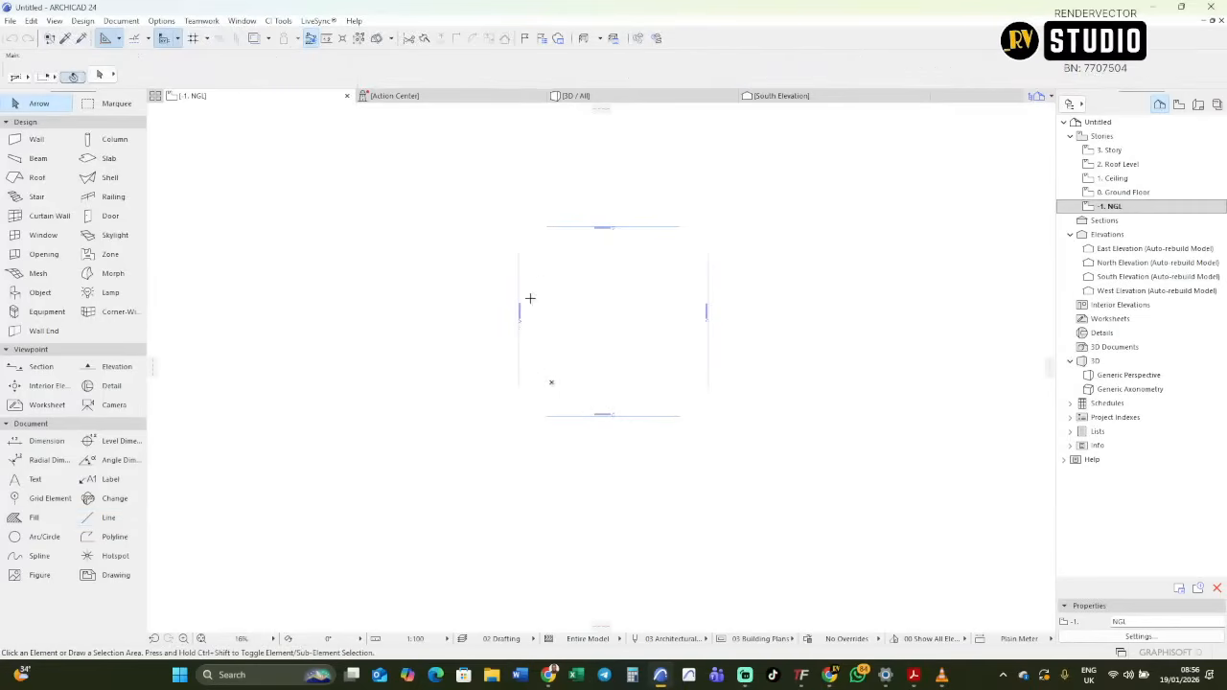
Try the Line tool's chained method by sketching a multi-segment zigzag west of the elevation markers, and abandon it.
click(103, 523)
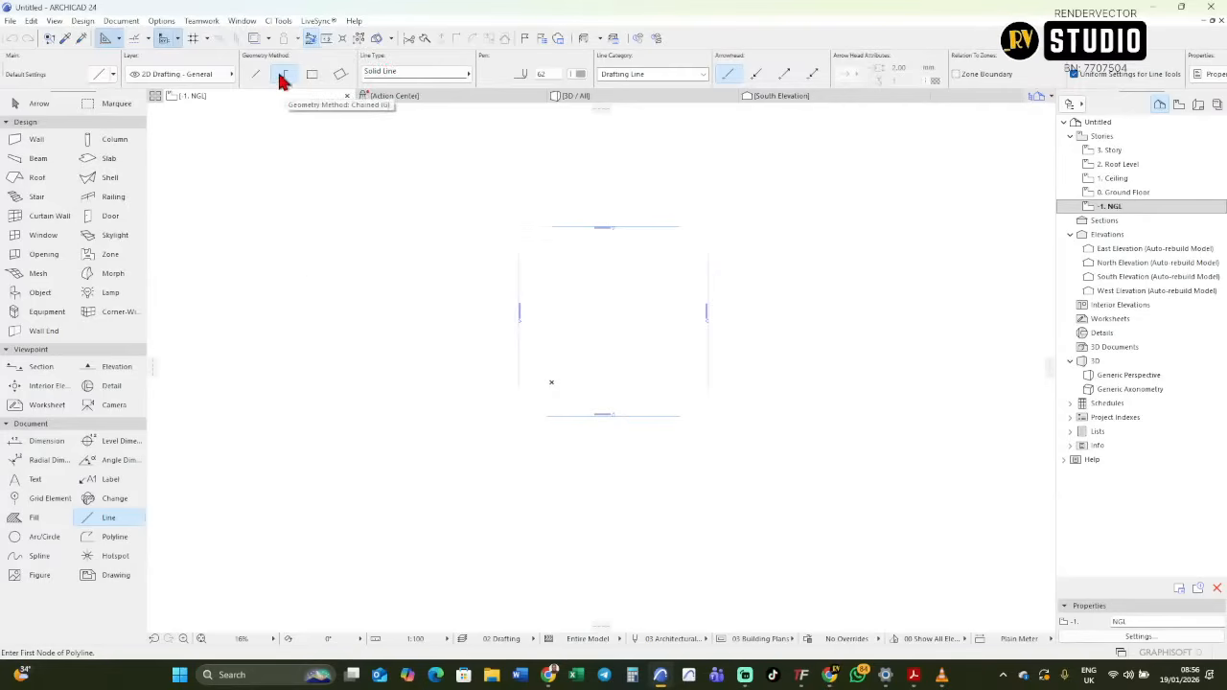
click(311, 272)
click(466, 224)
click(439, 381)
click(242, 413)
click(357, 482)
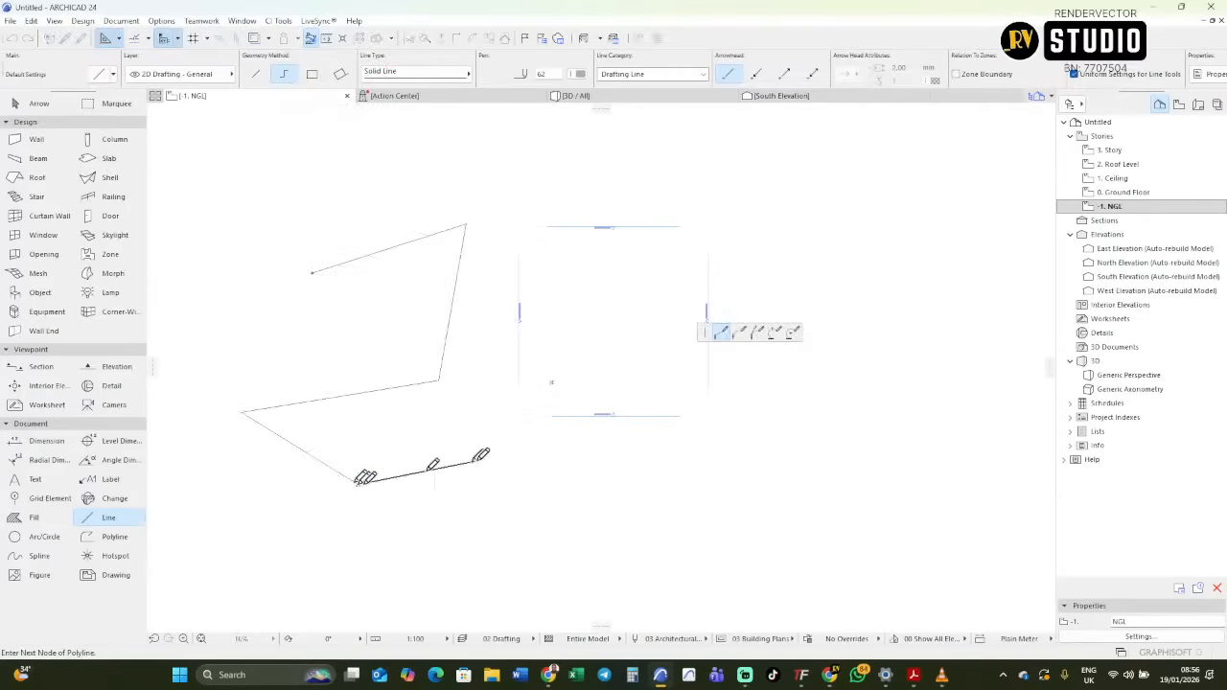
click(476, 462)
click(418, 566)
click(304, 552)
right_click(474, 496)
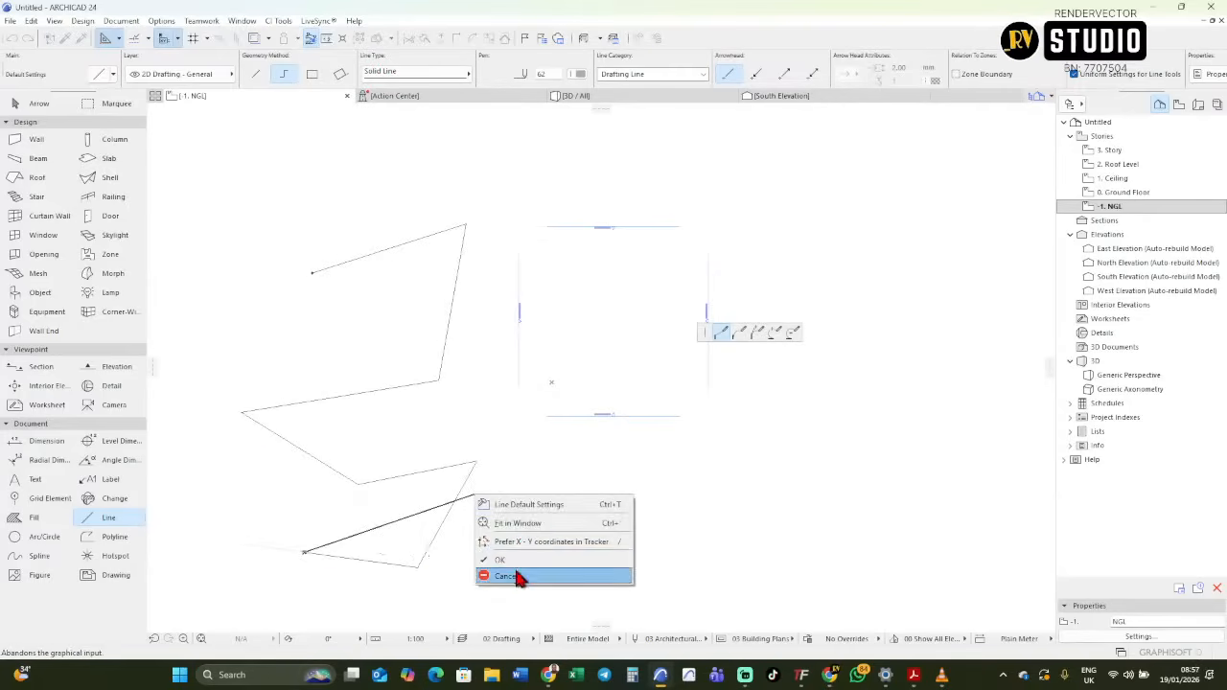
click(508, 576)
Set the Line tool to the single geometry method, draw one trial line west of the elevation markers, and undo it.
click(256, 76)
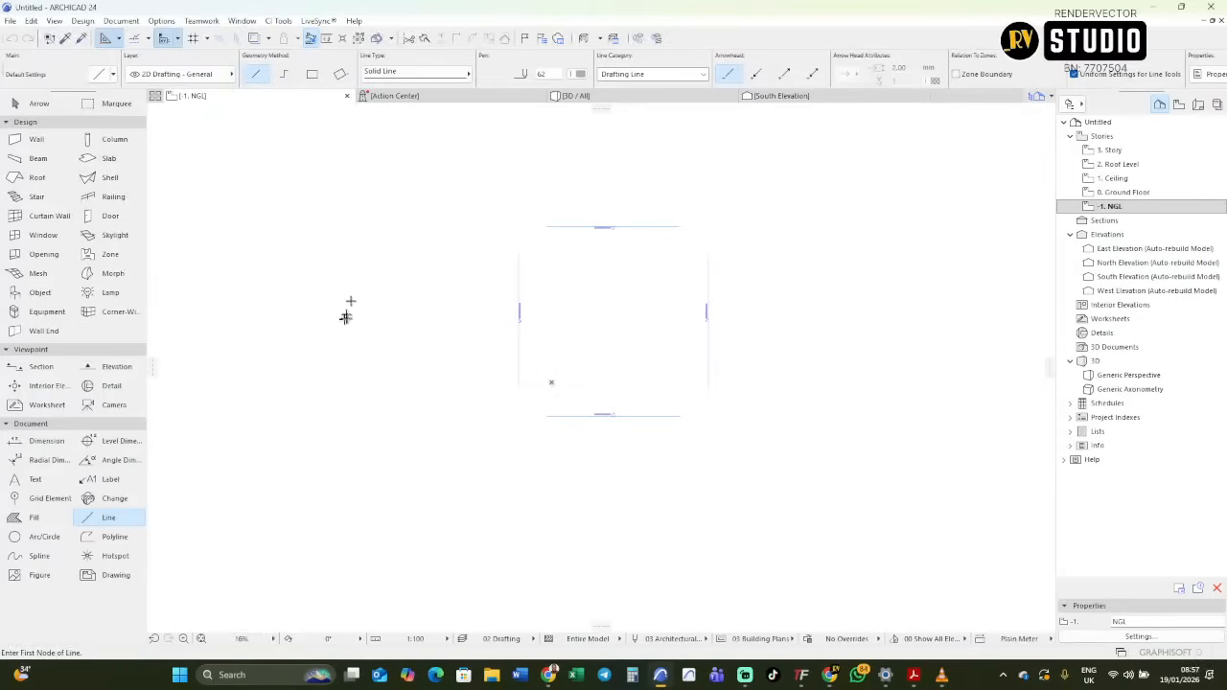
click(276, 263)
click(450, 230)
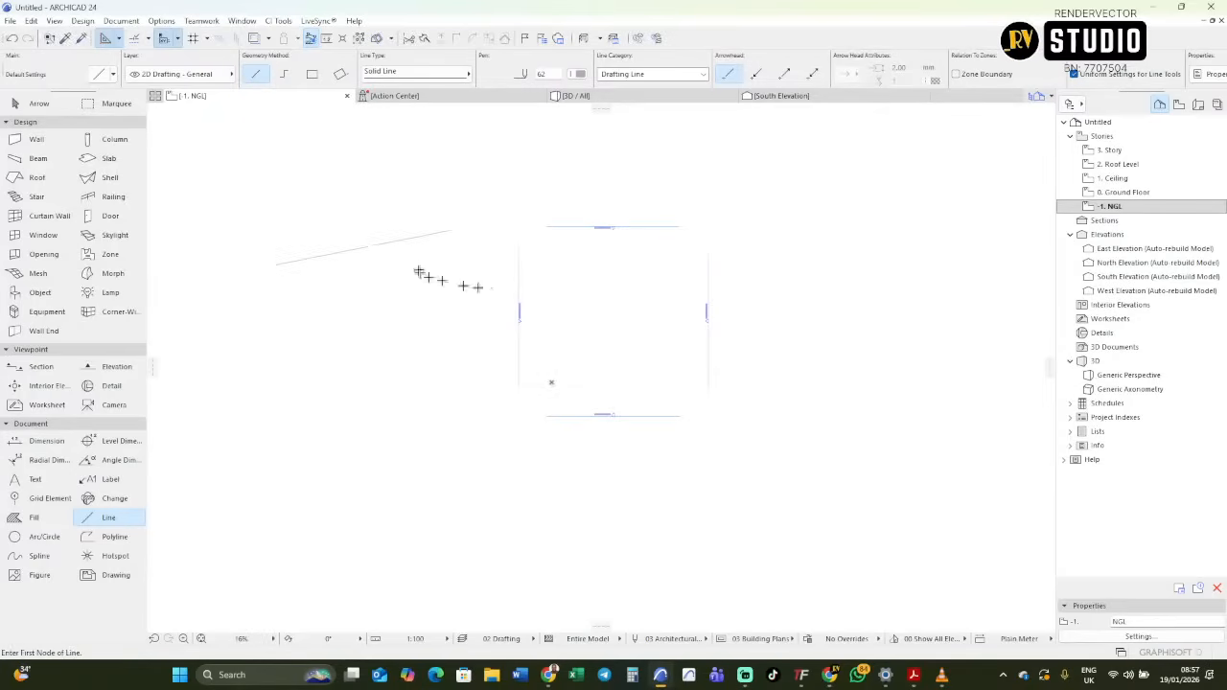
key(ctrl+z)
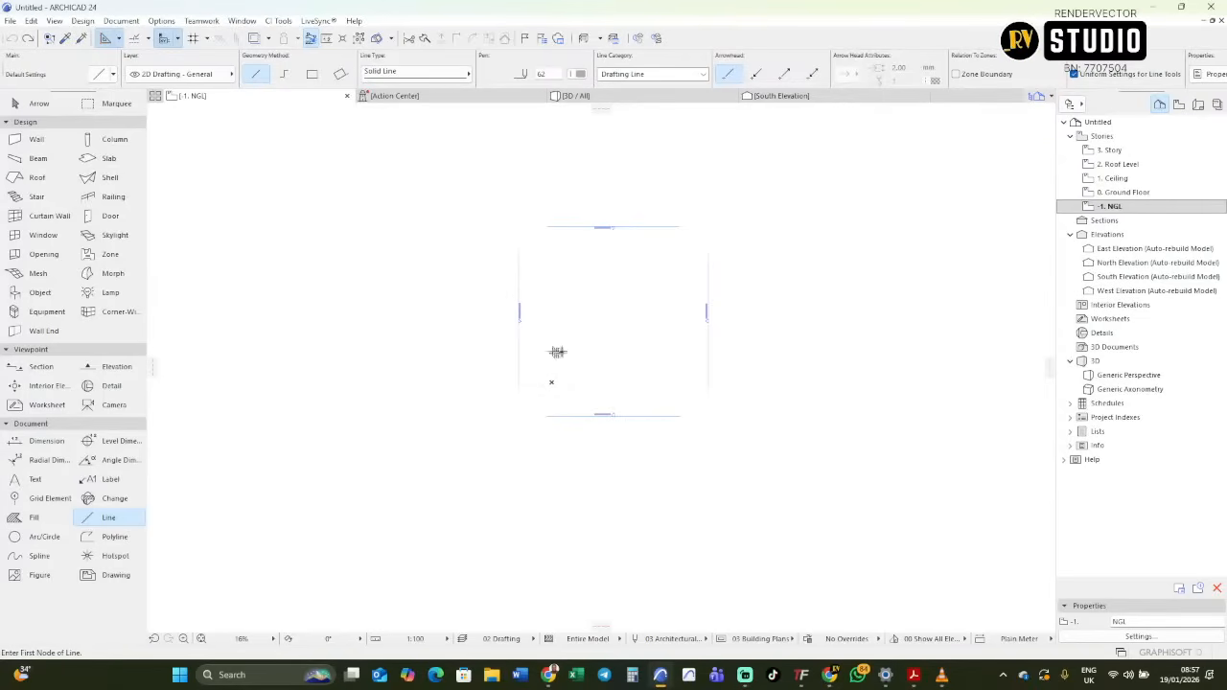
Draw a vertical line 41000 mm long, running south from inside the northwest corner of the elevation markers.
click(551, 276)
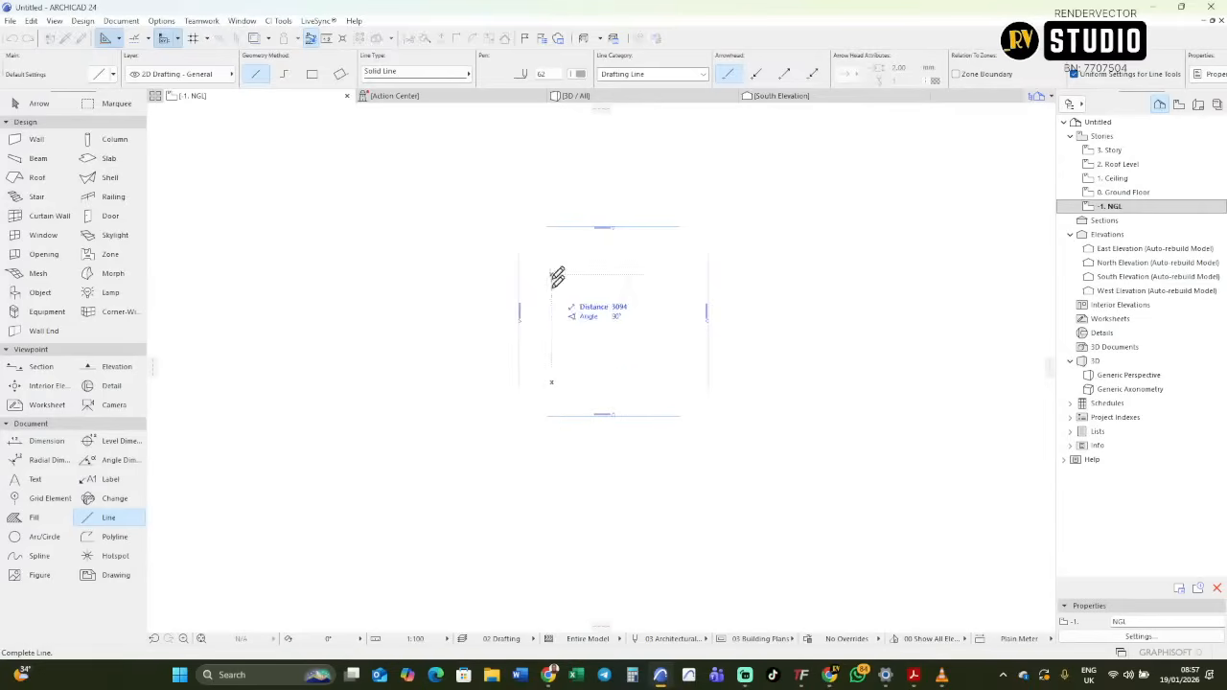
key(Escape)
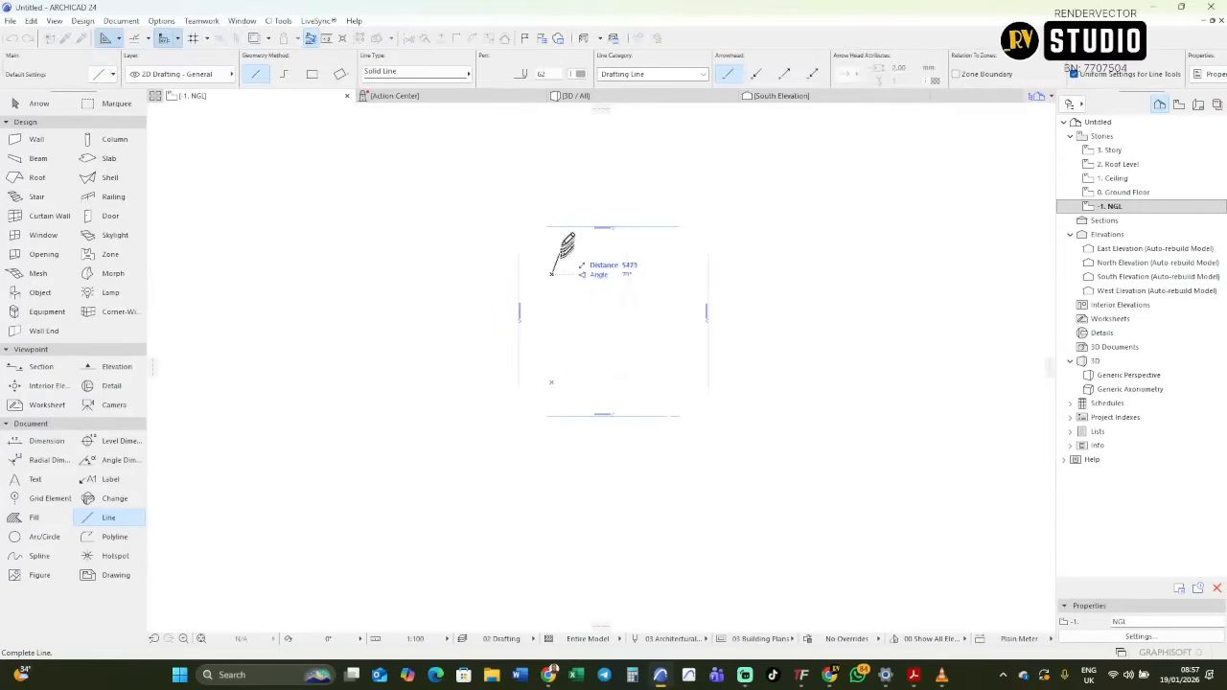
click(553, 258)
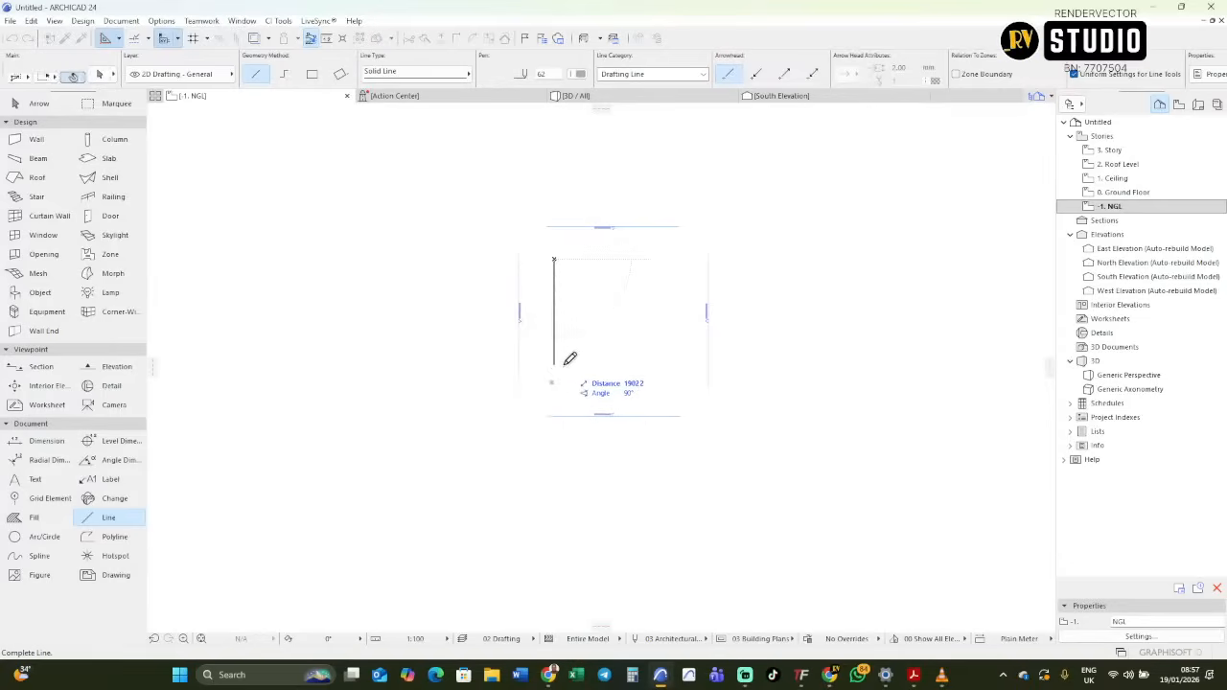
key(Tab)
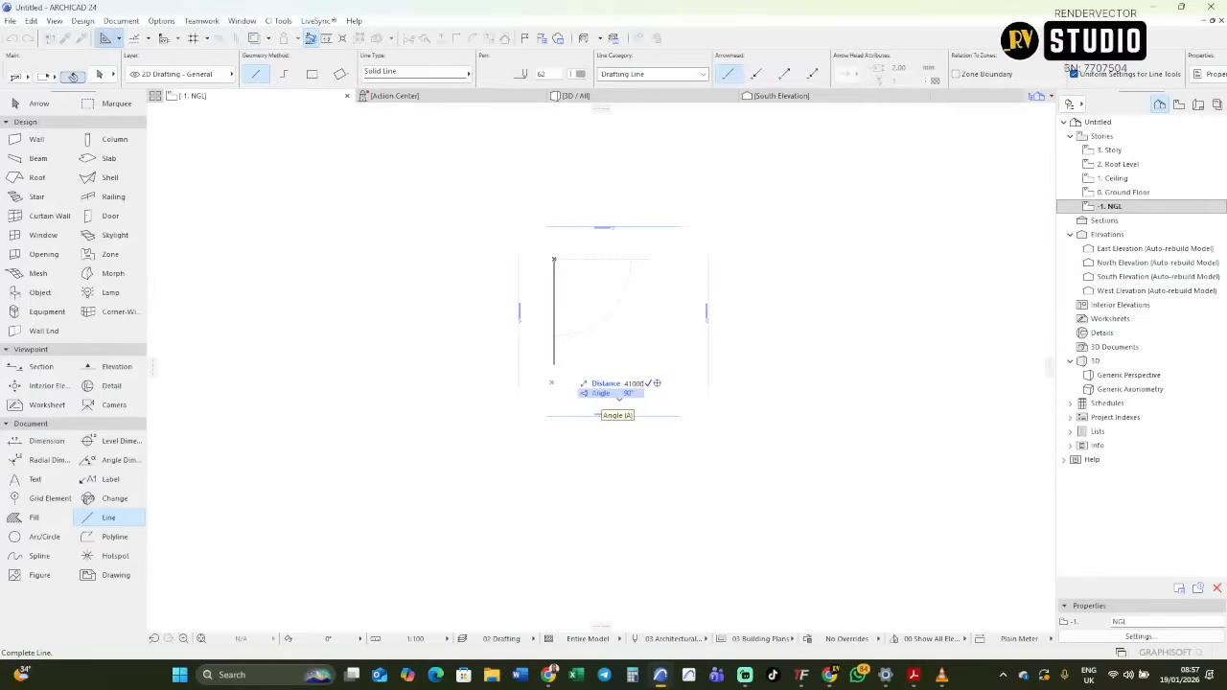
key(Return)
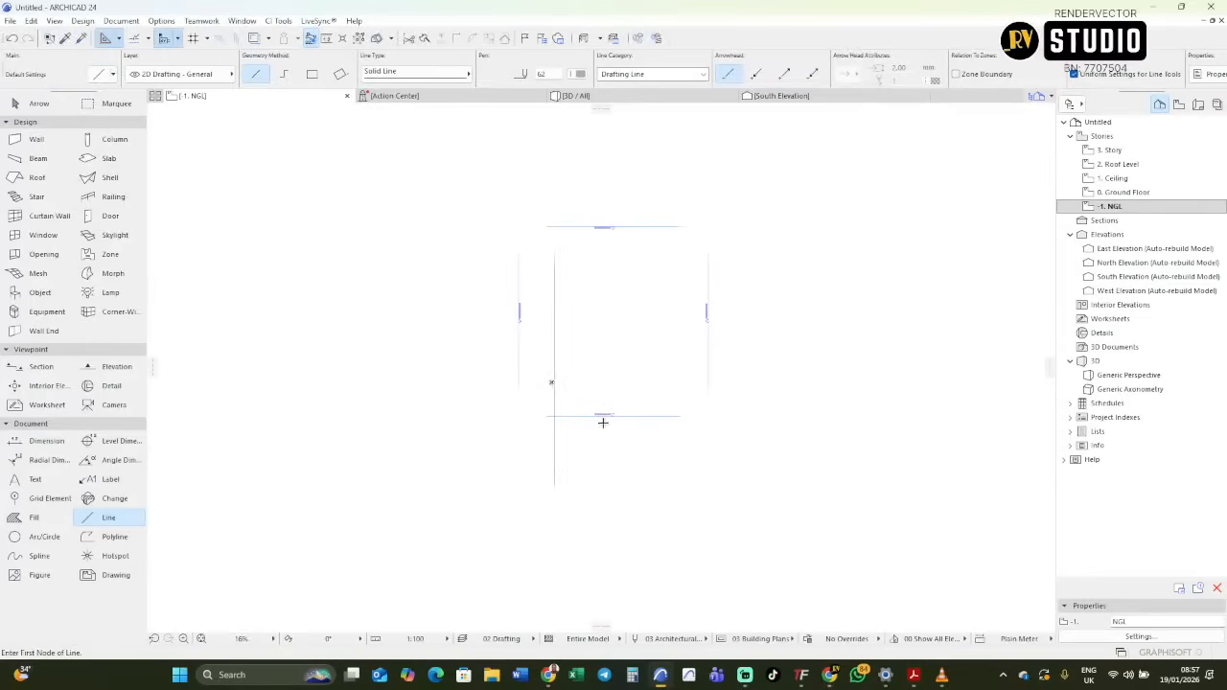
Check the project's working units in the project preferences and close them without changes.
scroll(592, 403, down, 2)
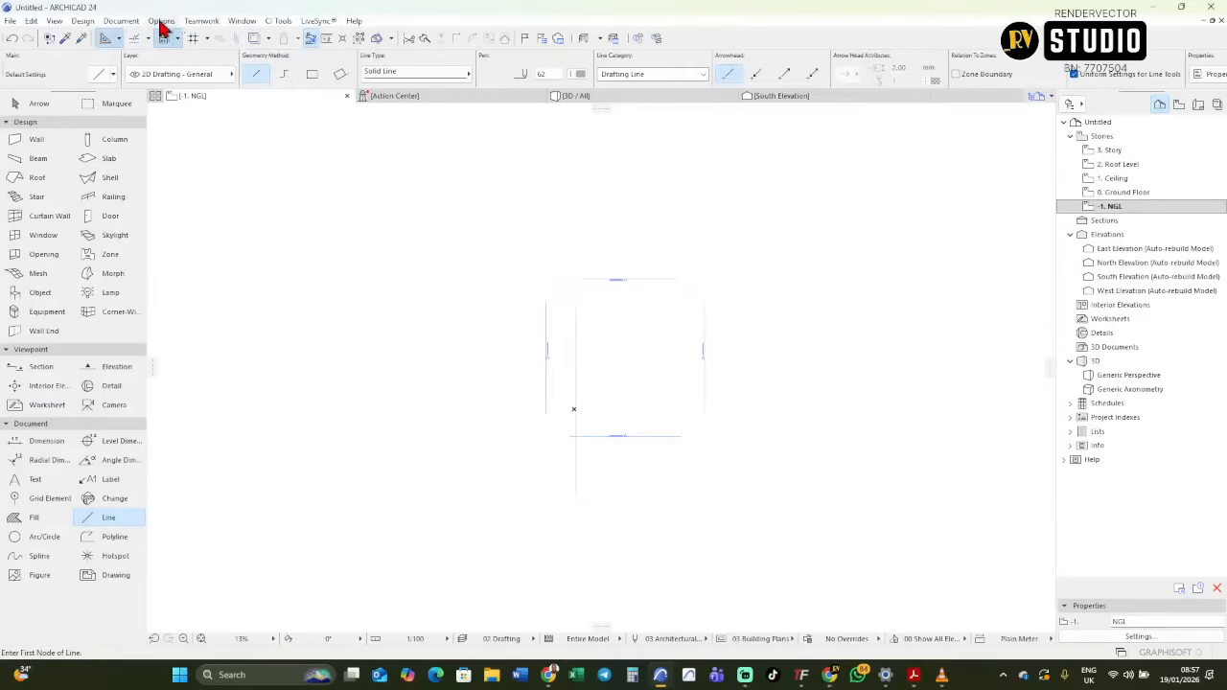
click(124, 22)
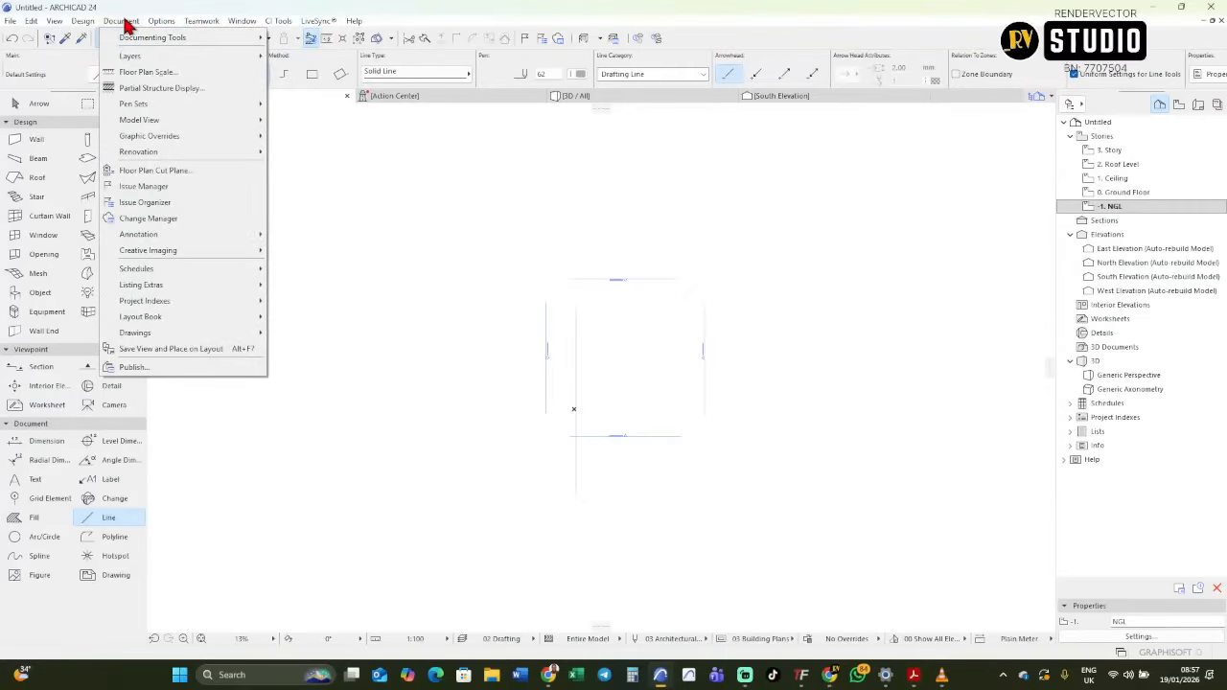
mouse_move(149, 24)
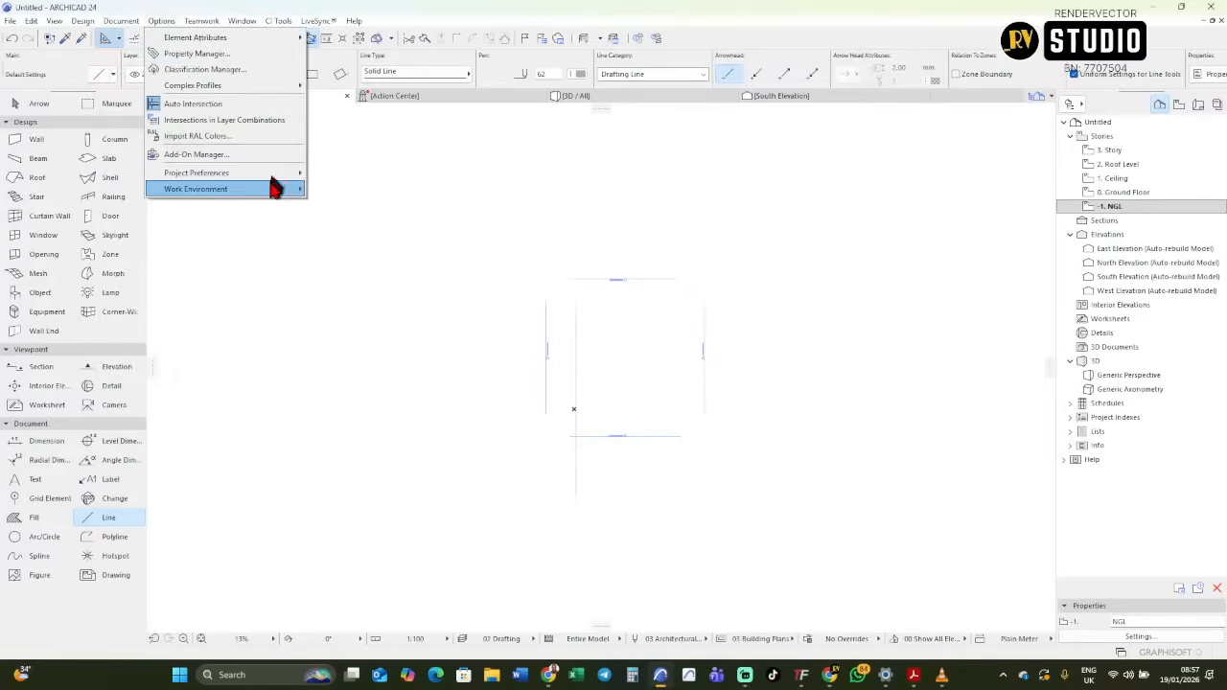
mouse_move(274, 189)
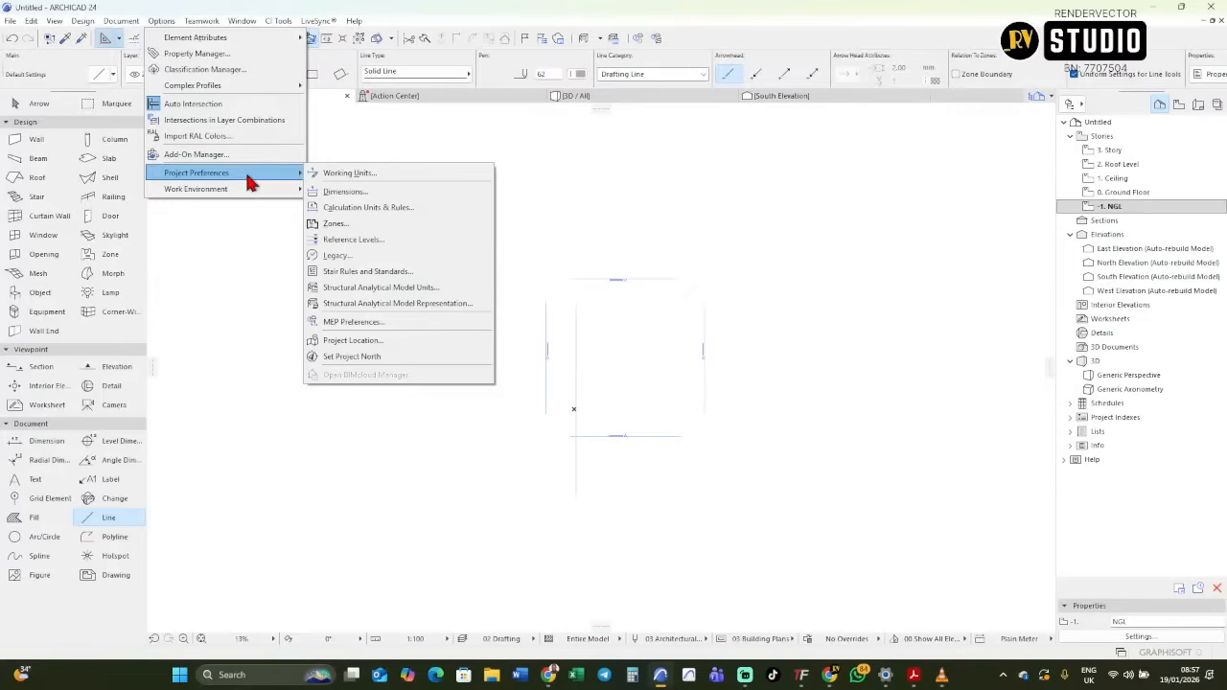
click(349, 173)
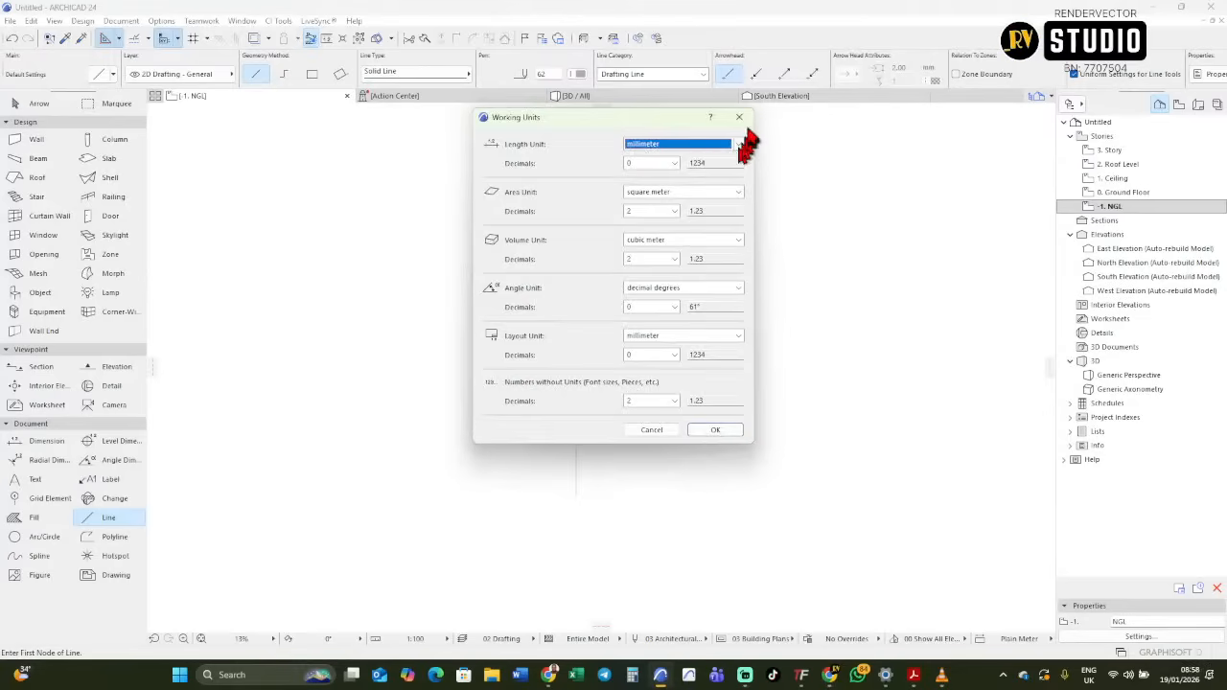
click(739, 119)
scroll(600, 494, up, 2)
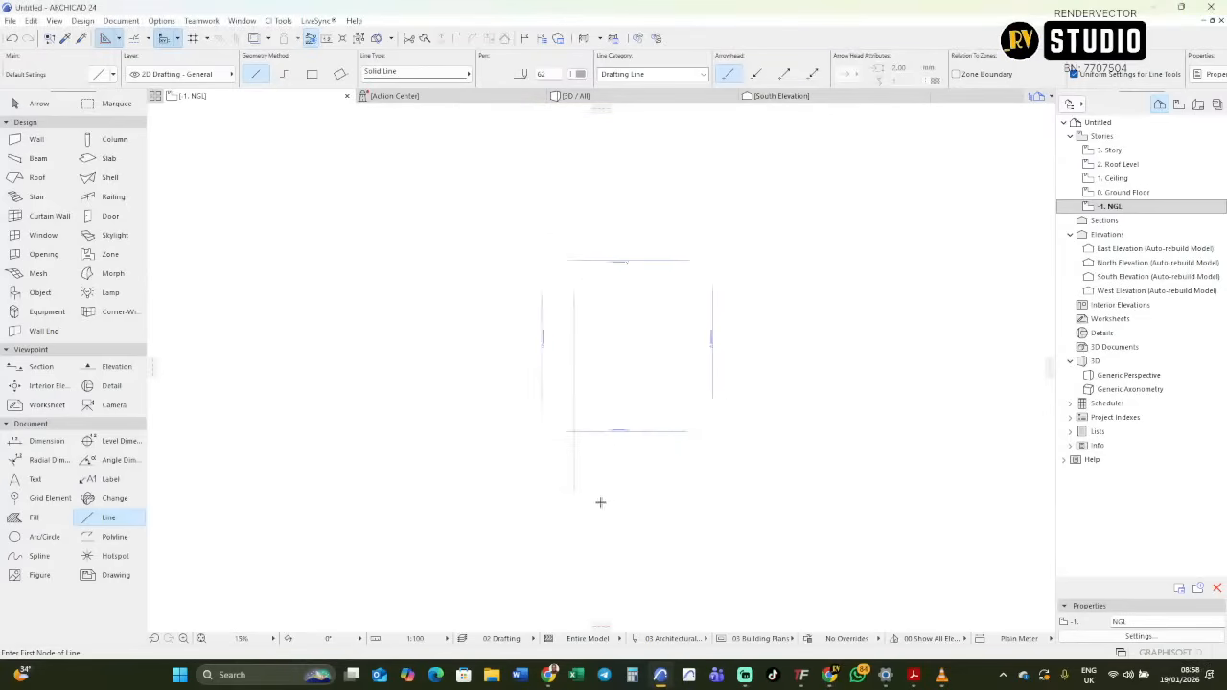
Change the vertical line's pen to red pen 20 and deselect the line.
key(Escape)
scroll(570, 307, down, 2)
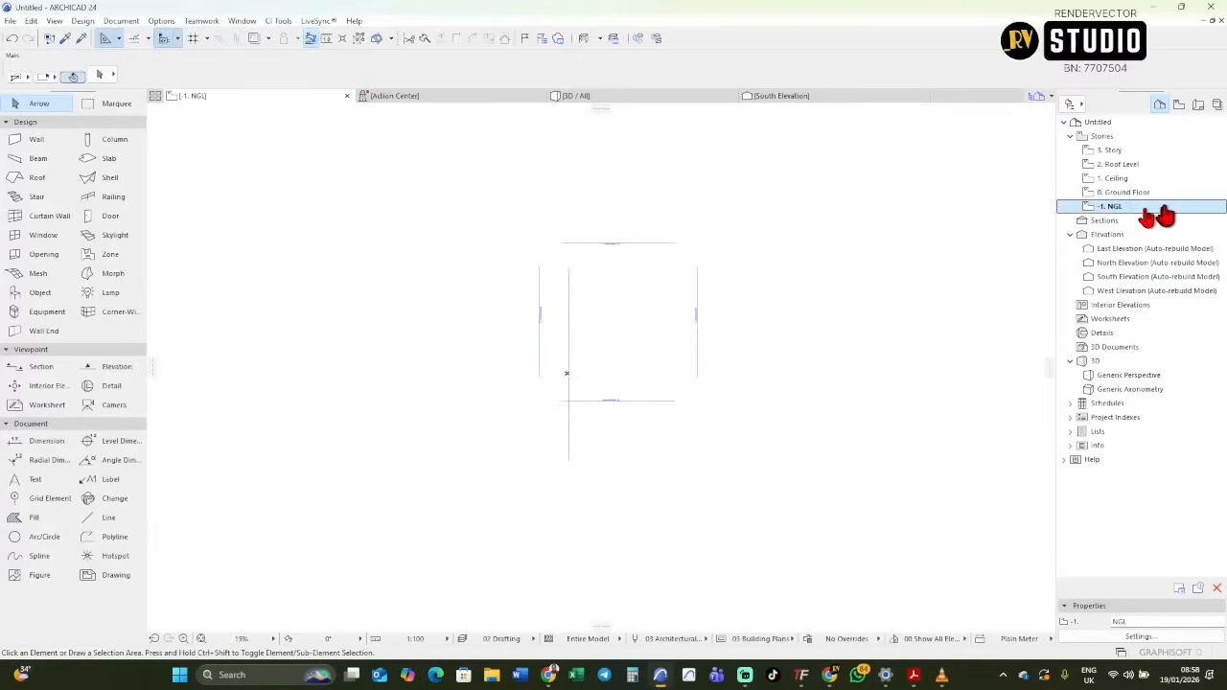
click(565, 299)
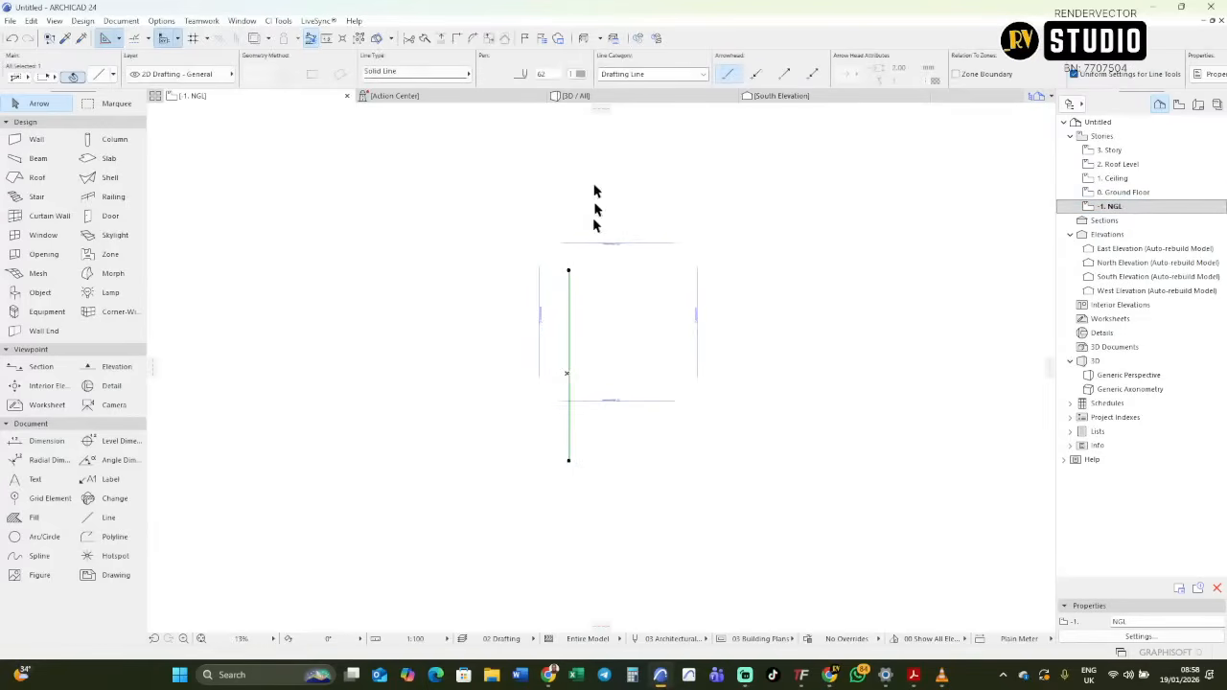
click(579, 75)
click(595, 81)
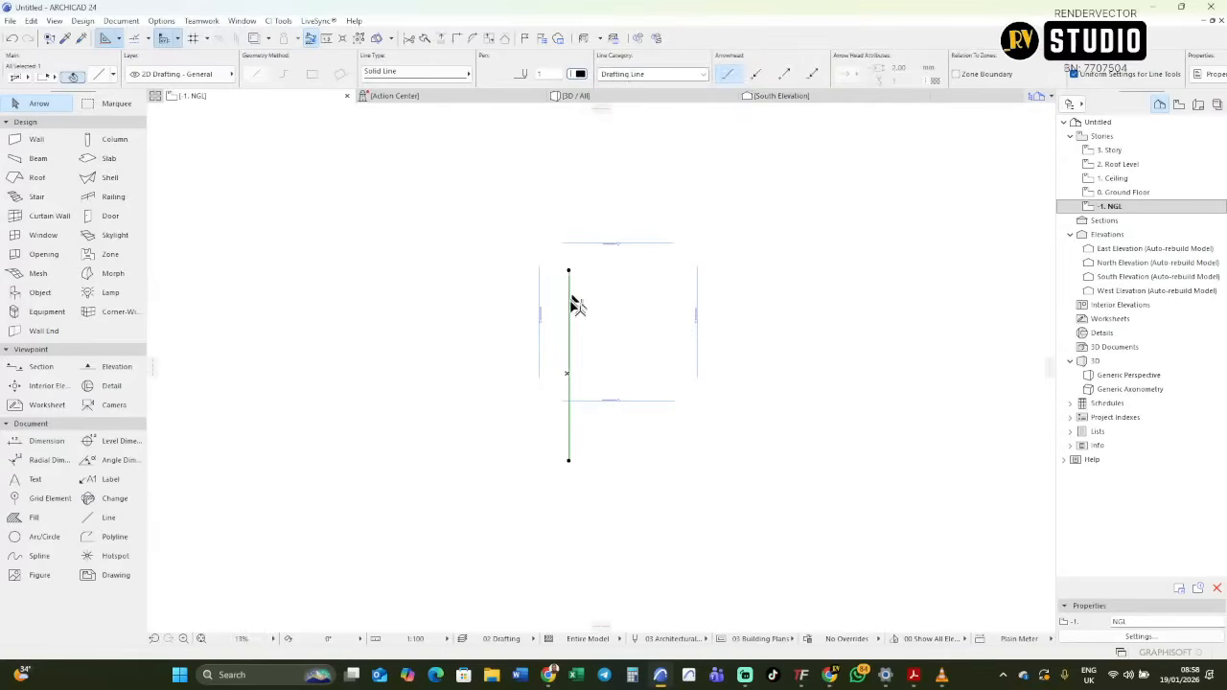
click(578, 75)
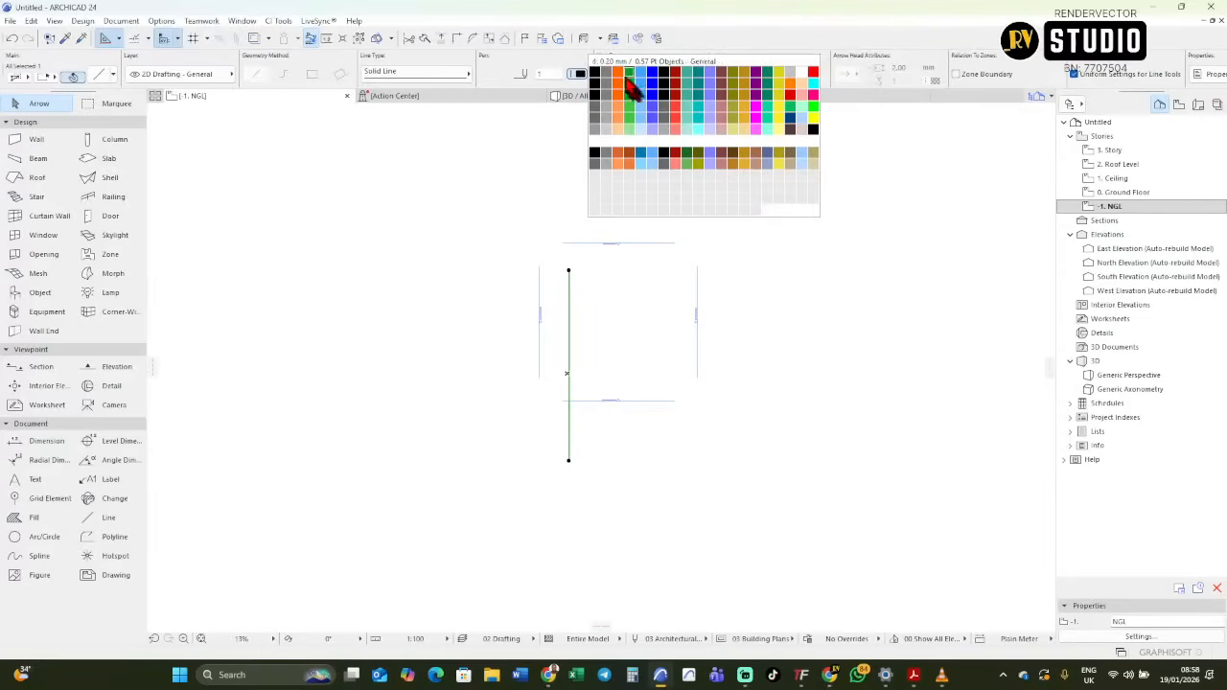
click(813, 73)
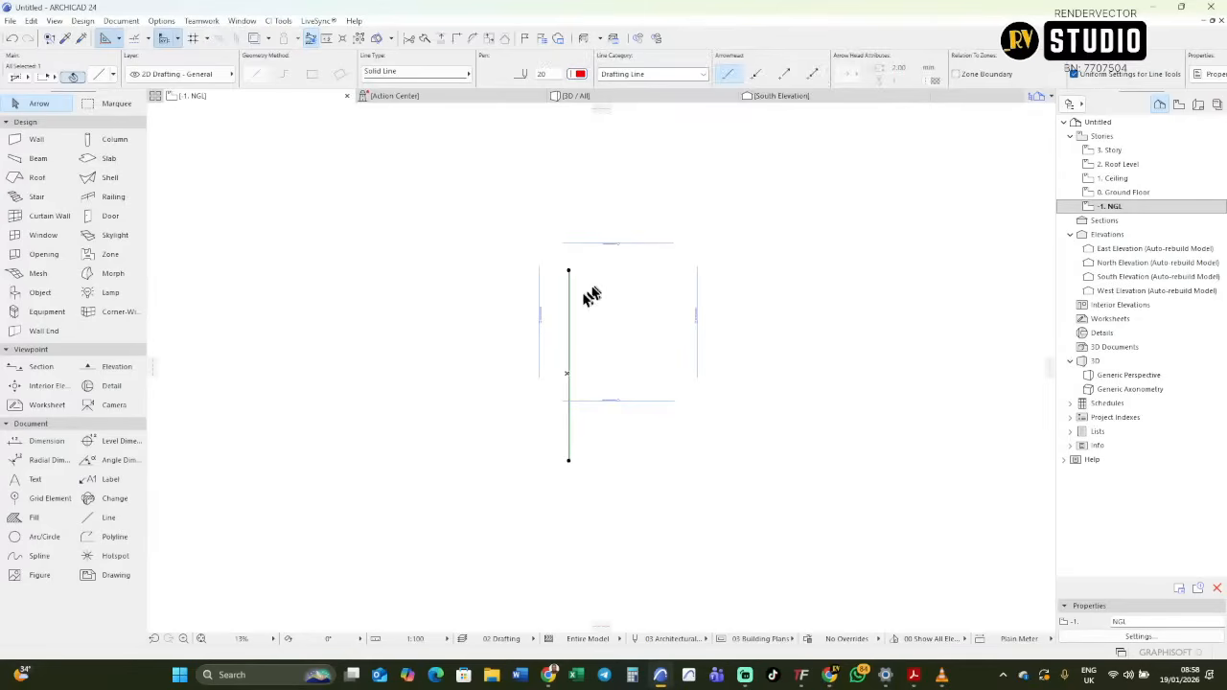
key(Escape)
scroll(585, 323, up, 2)
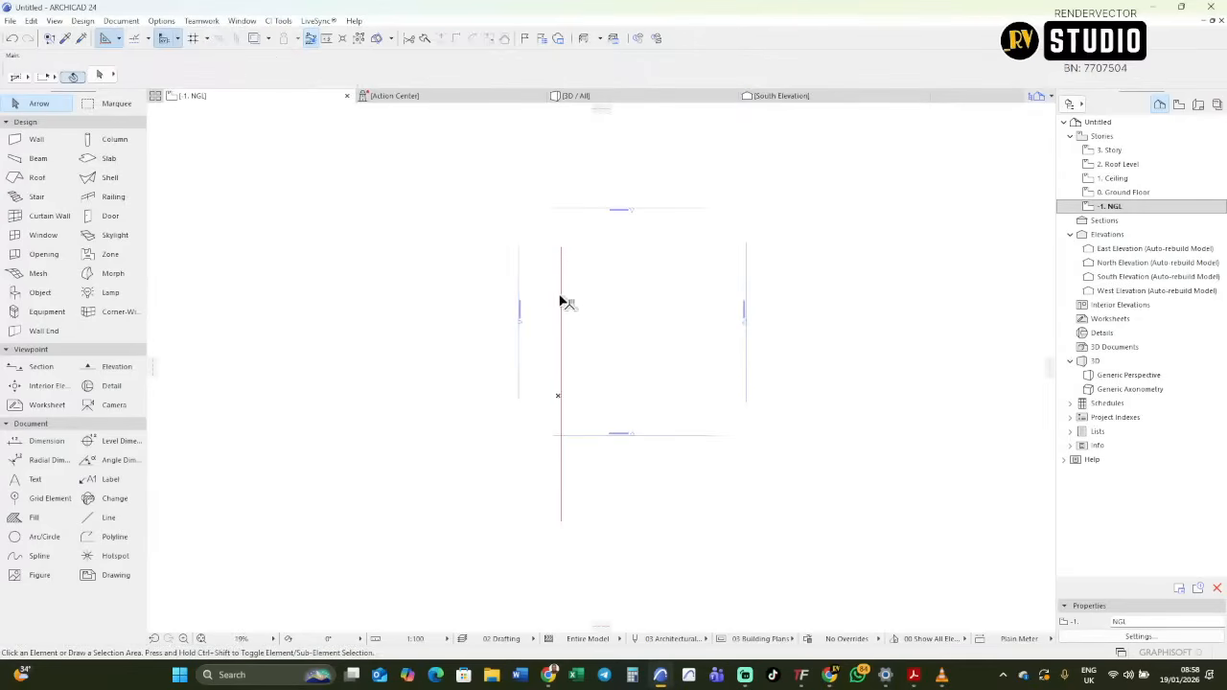
scroll(564, 303, down, 1)
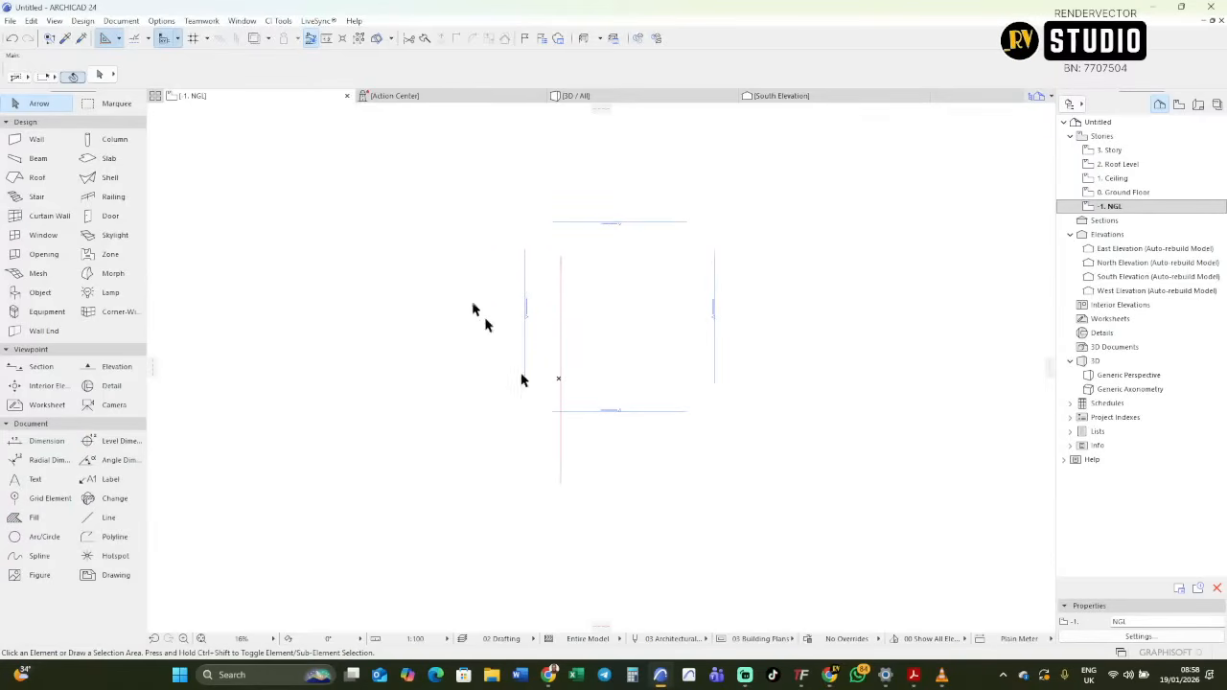
Pick up the red line's settings and draw a horizontal line about 100000 mm long eastward from its lower end.
alt+click(561, 479)
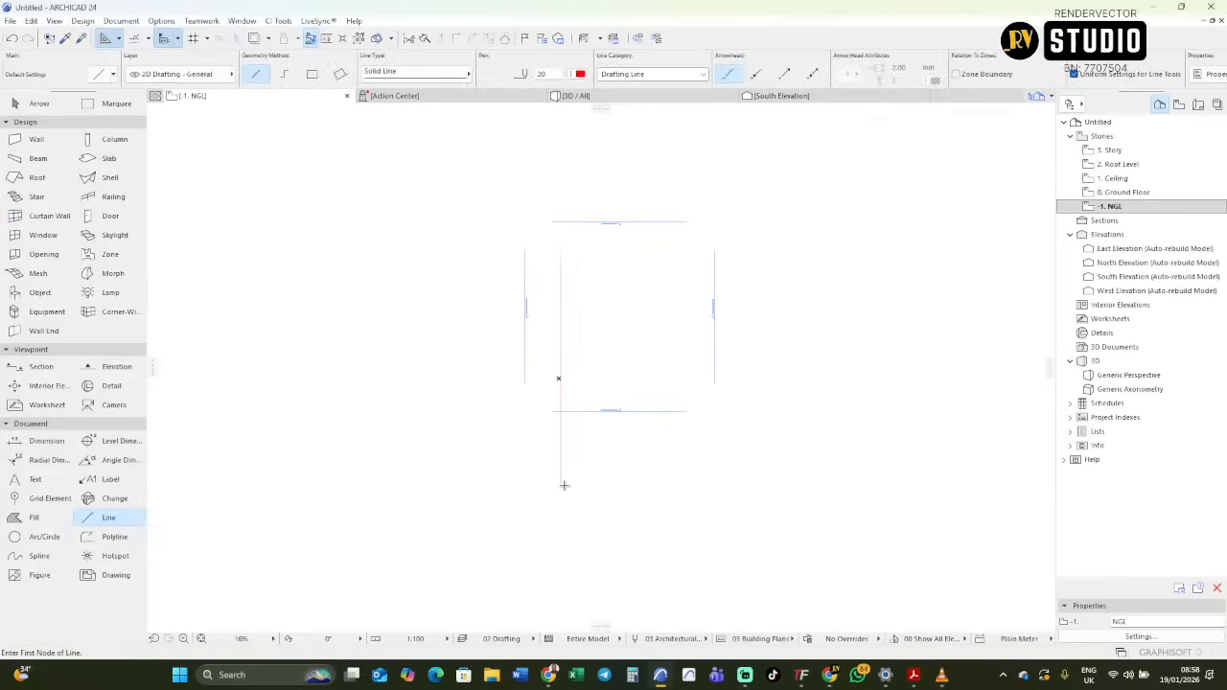
click(562, 479)
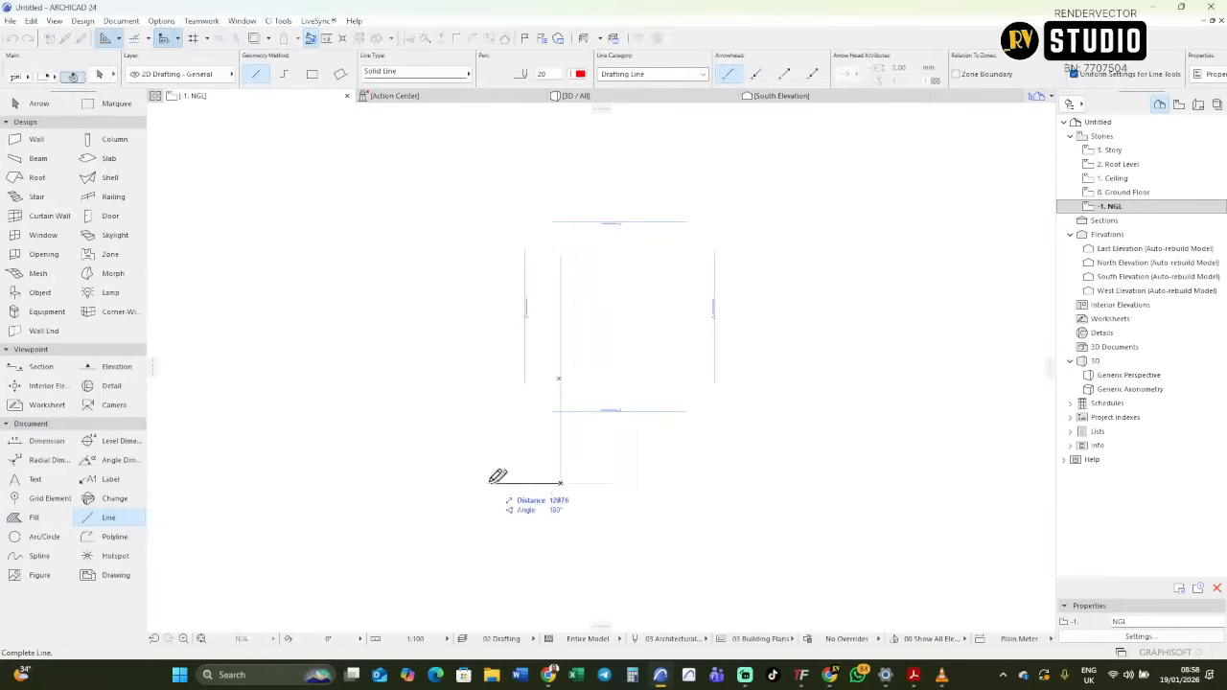
scroll(492, 480, down, 3)
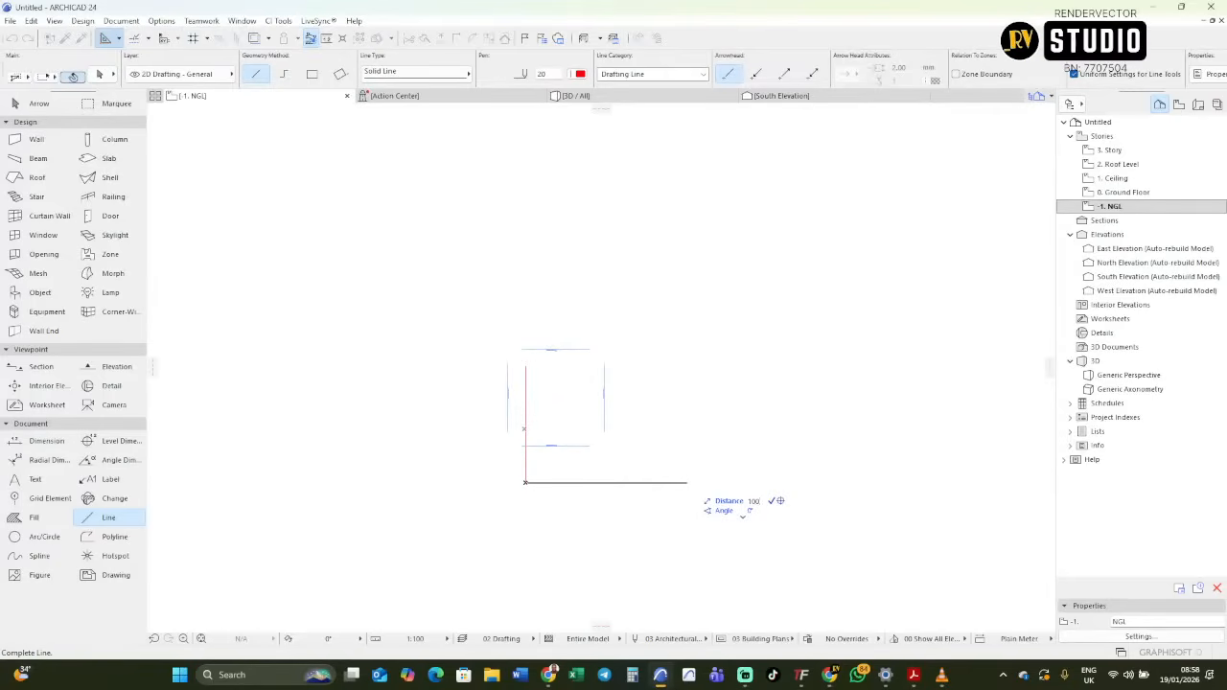
click(810, 482)
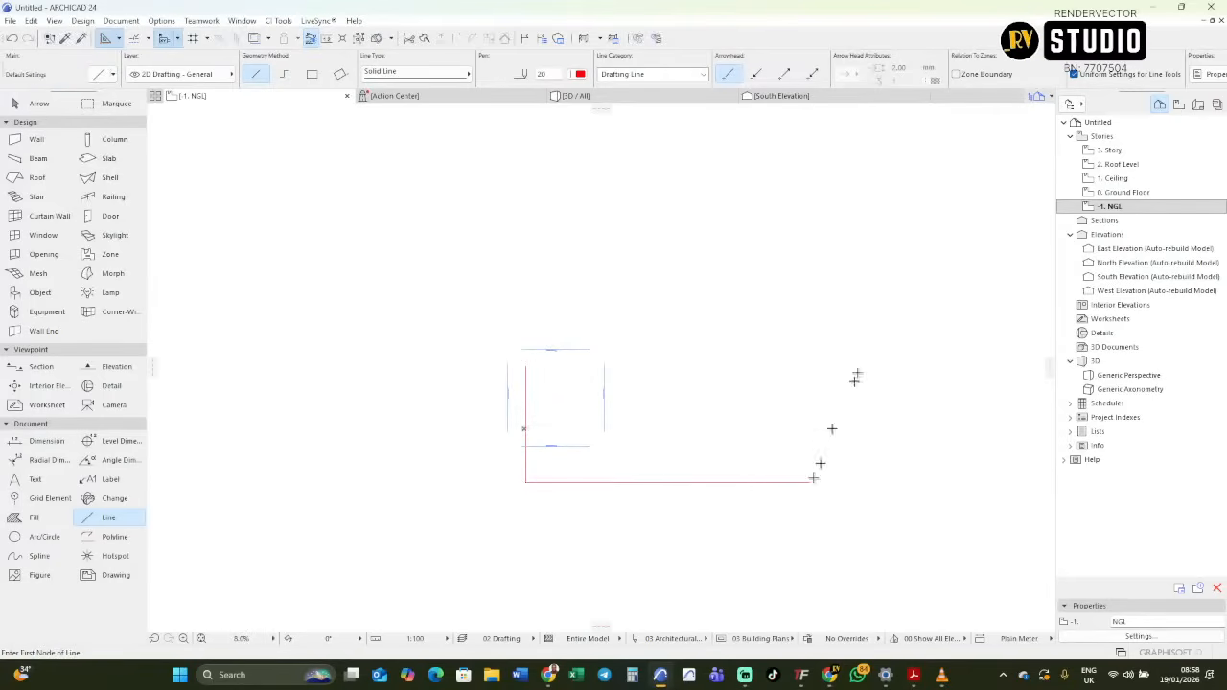
Select both red lines and move them northwest by their shared corner, so they run outside the west and south elevation markers.
scroll(526, 382, up, 2)
scroll(526, 381, down, 2)
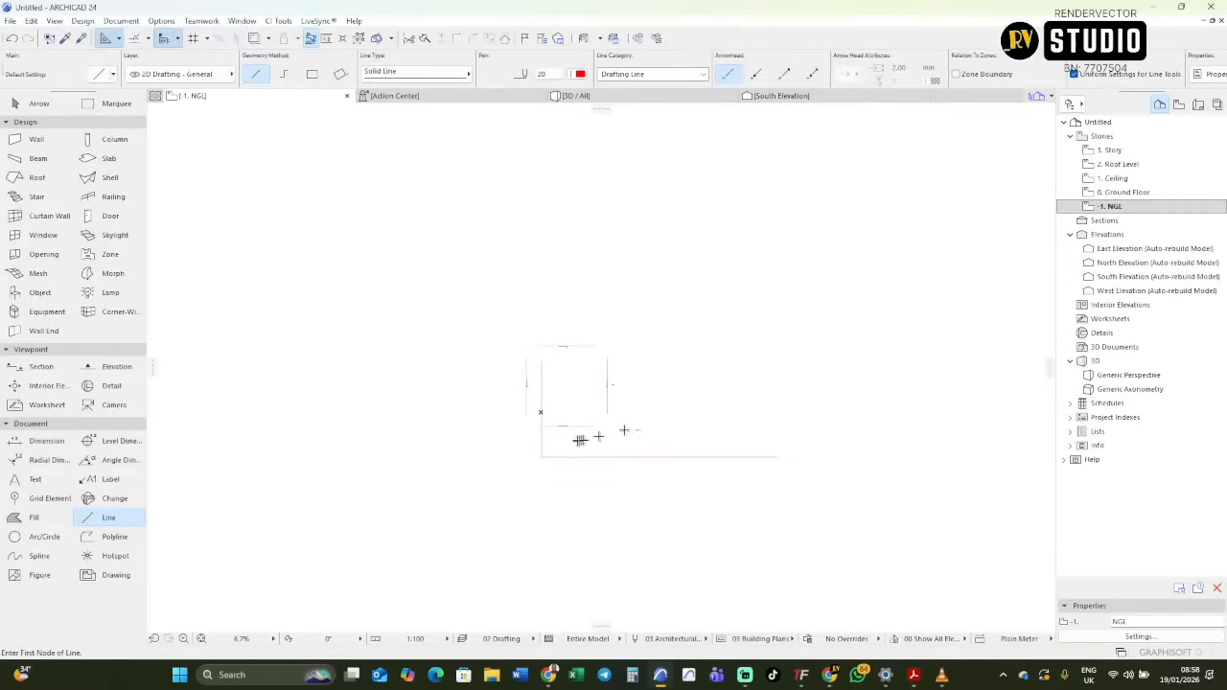
key(Escape)
drag(524, 445, 595, 479)
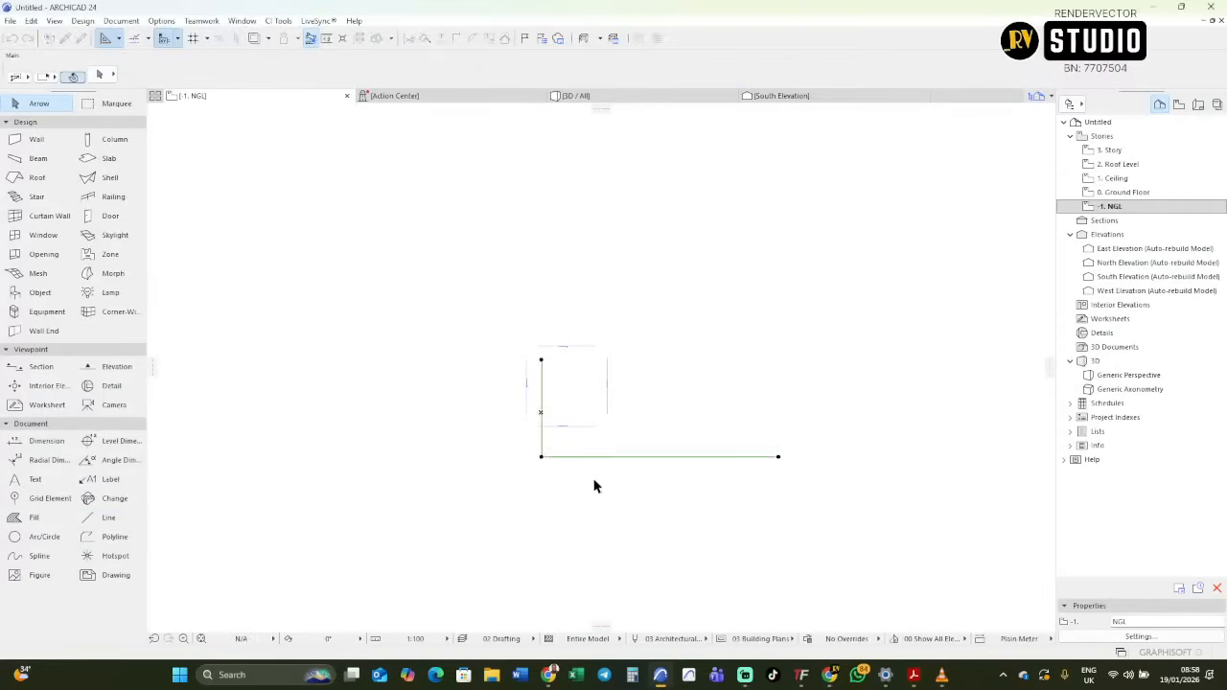
key(ctrl+d)
click(542, 459)
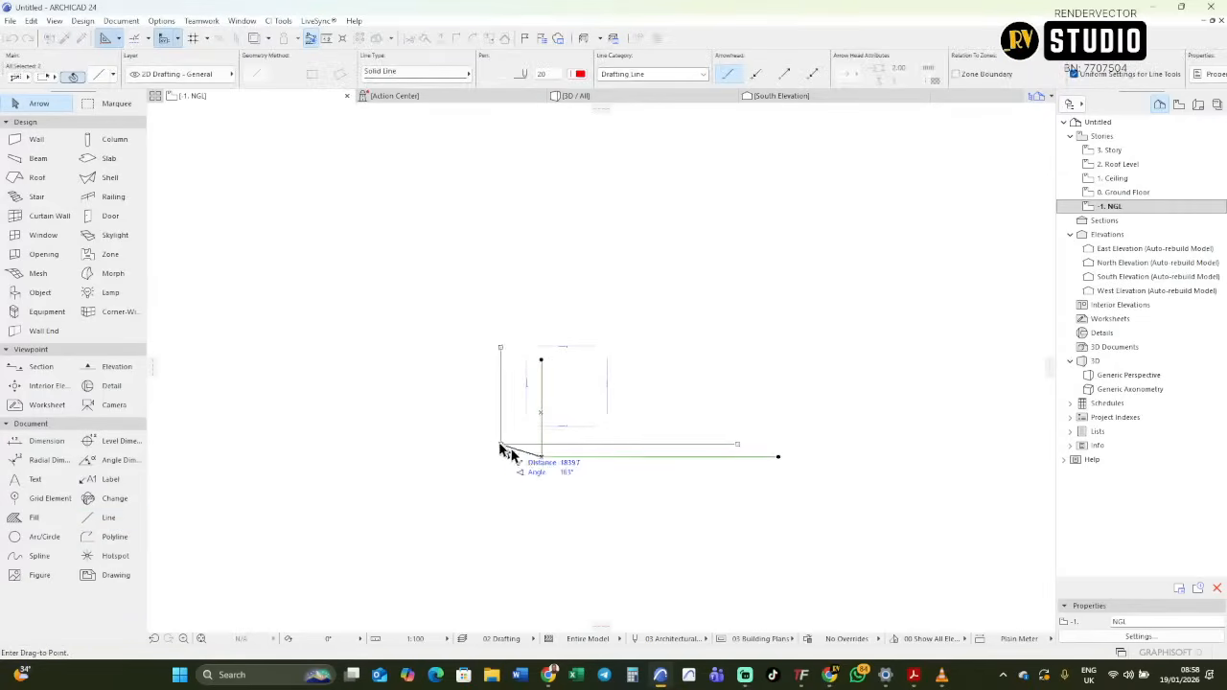
click(505, 437)
key(Escape)
scroll(563, 433, up, 5)
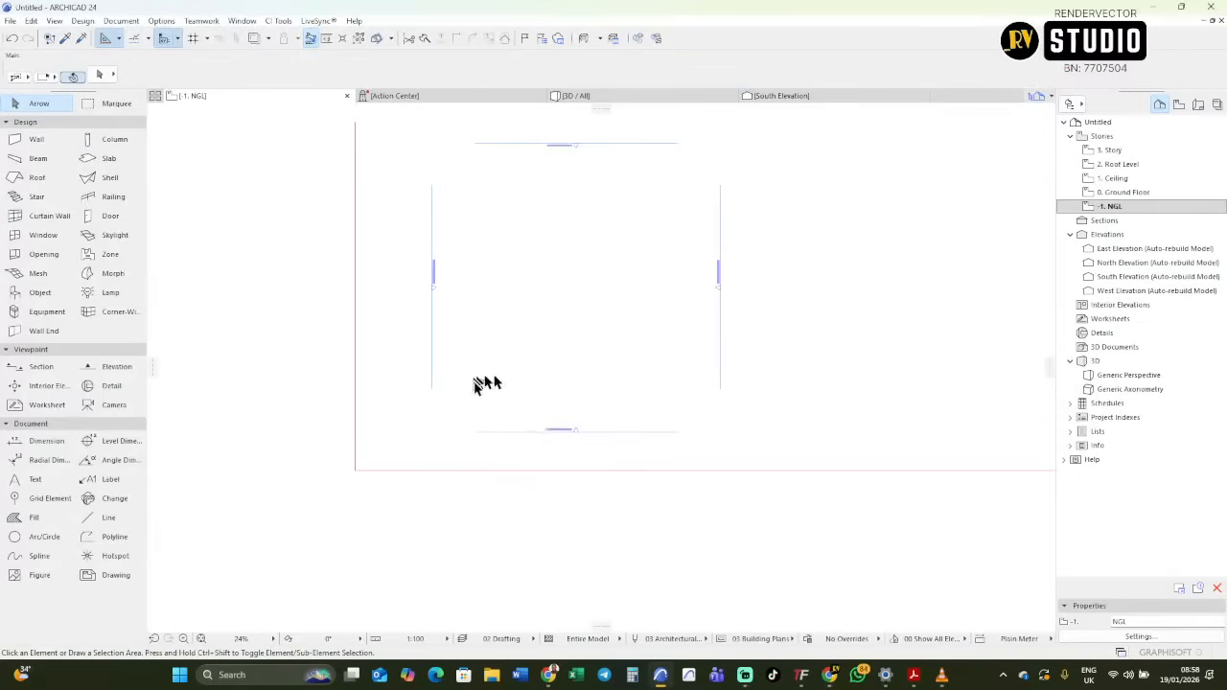
Move both red lines slightly east by their shared corner, closer to the west elevation marker, and deselect them.
scroll(528, 416, down, 3)
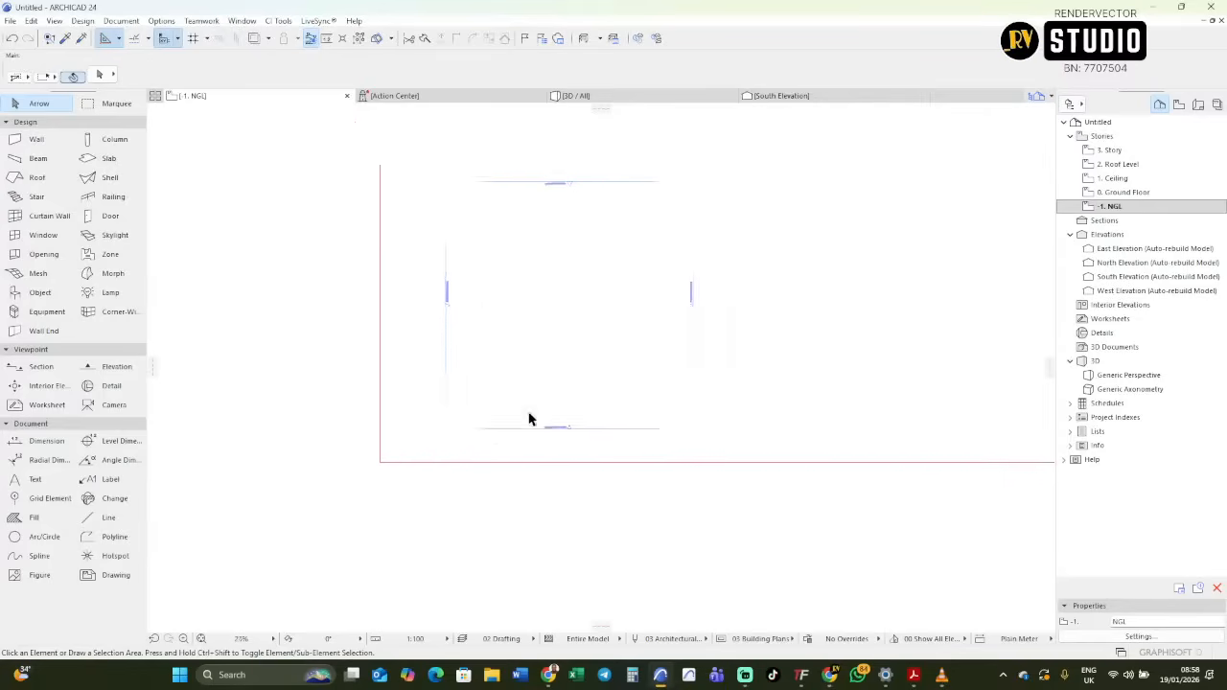
scroll(508, 412, up, 2)
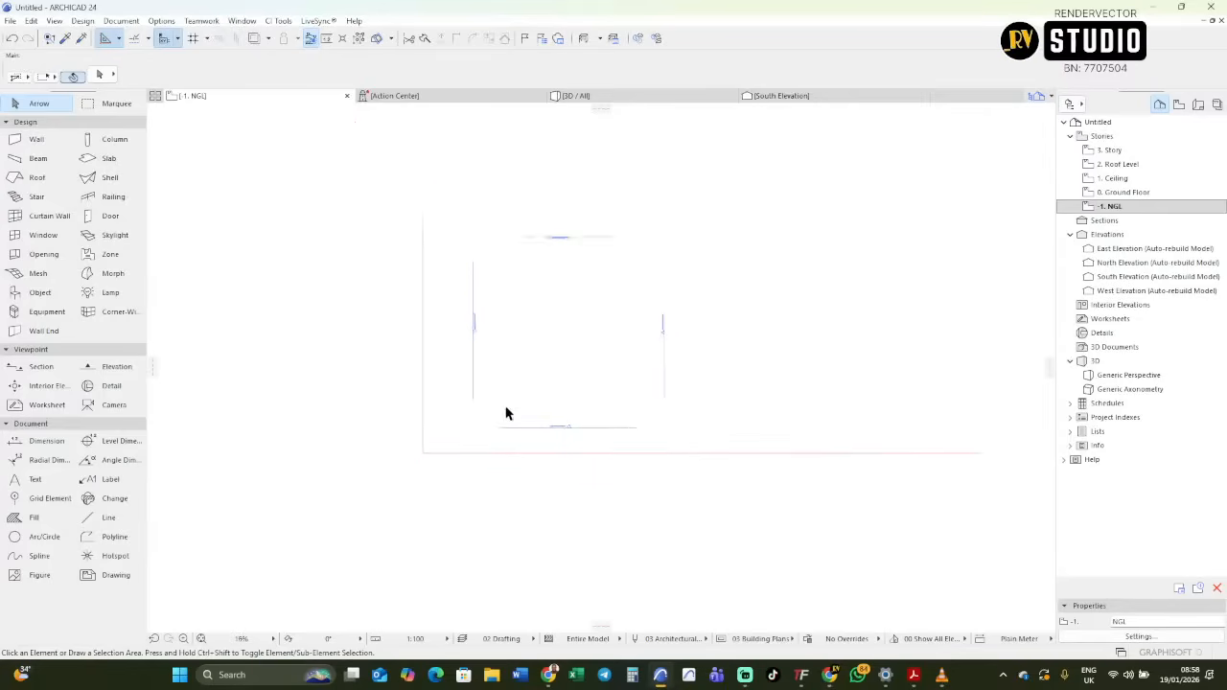
scroll(539, 401, down, 1)
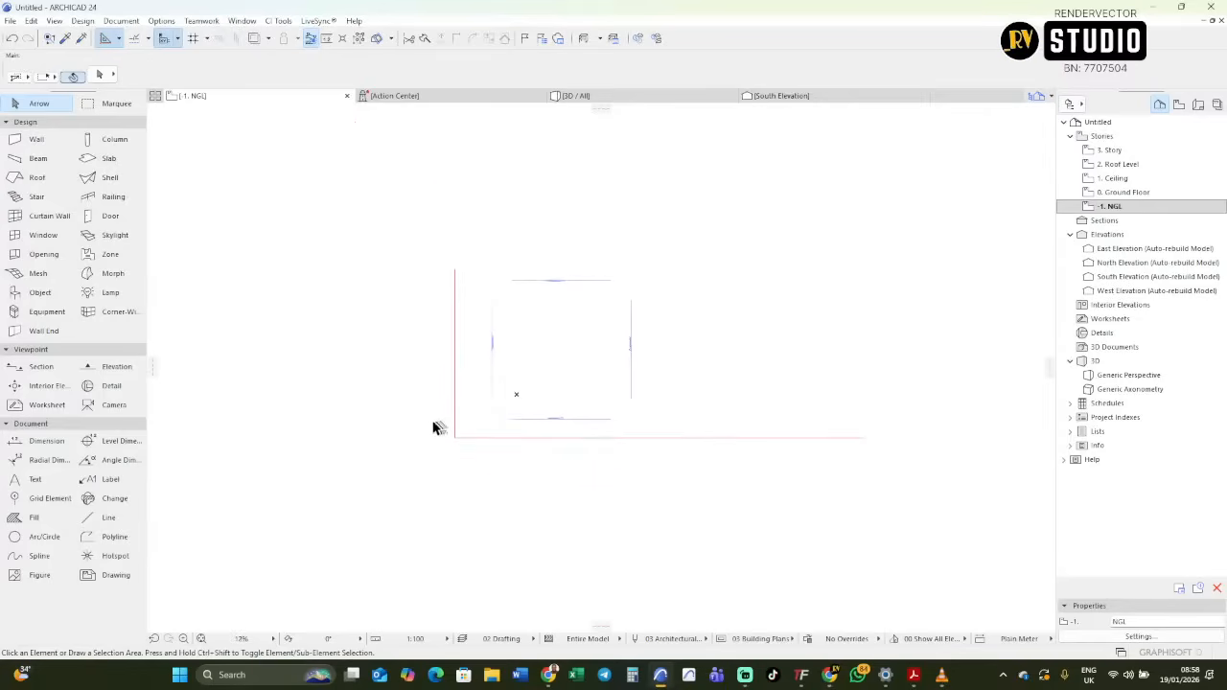
click(479, 443)
key(ctrl+d)
scroll(478, 446, up, 1)
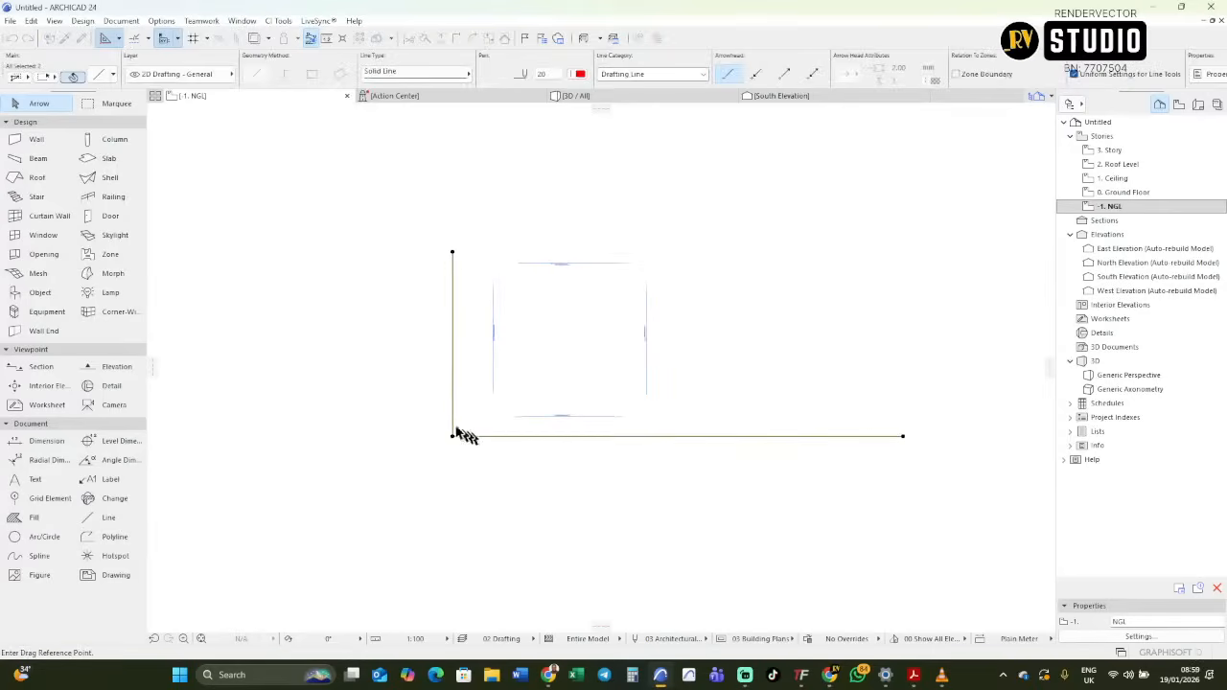
click(457, 433)
click(467, 435)
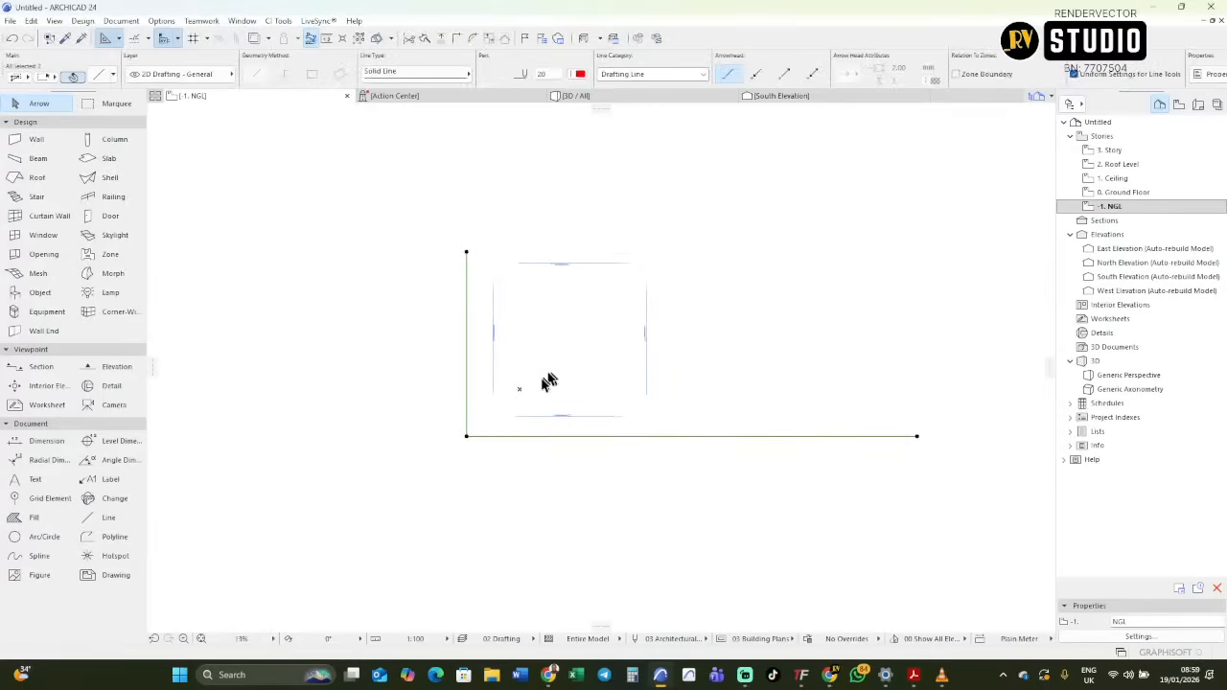
key(Escape)
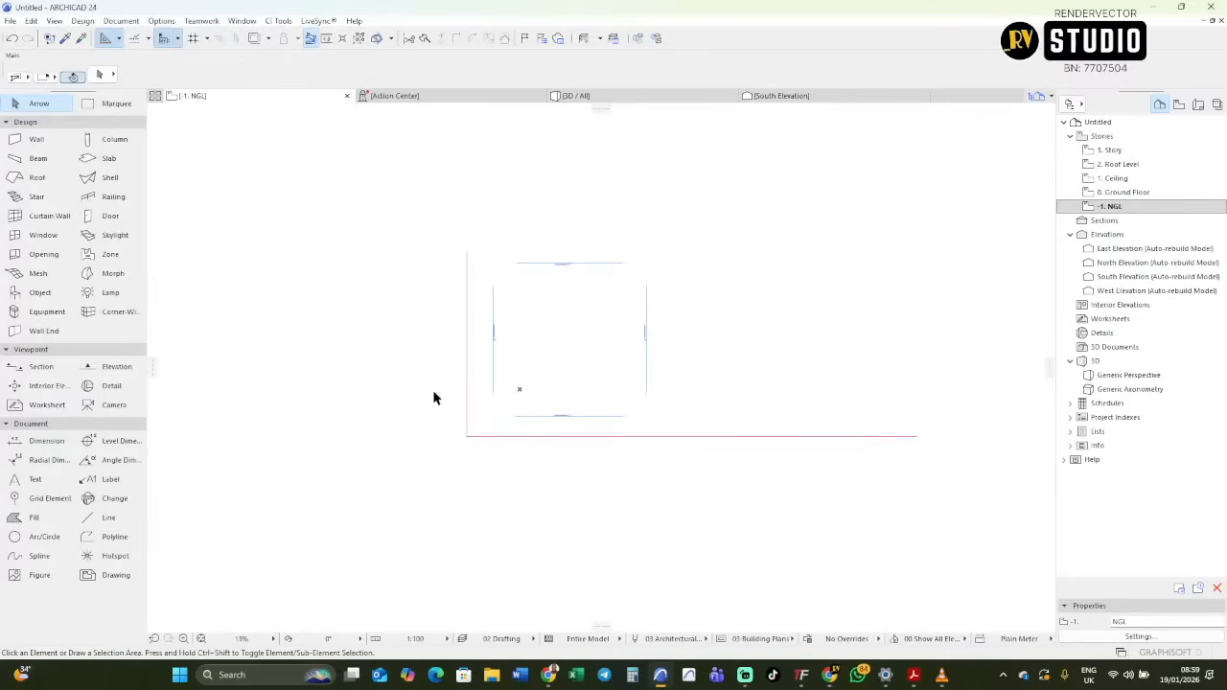
Set the Wall tool's default structure to basic with a thickness of 150 mm.
scroll(540, 344, up, 3)
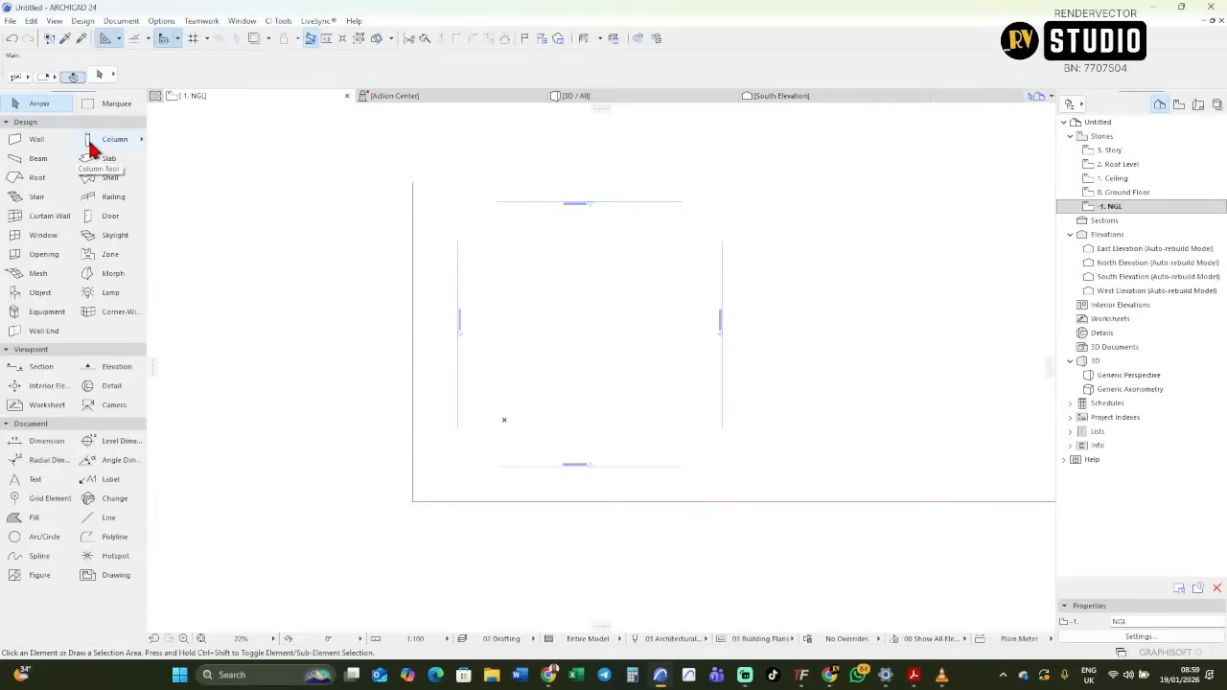
click(46, 144)
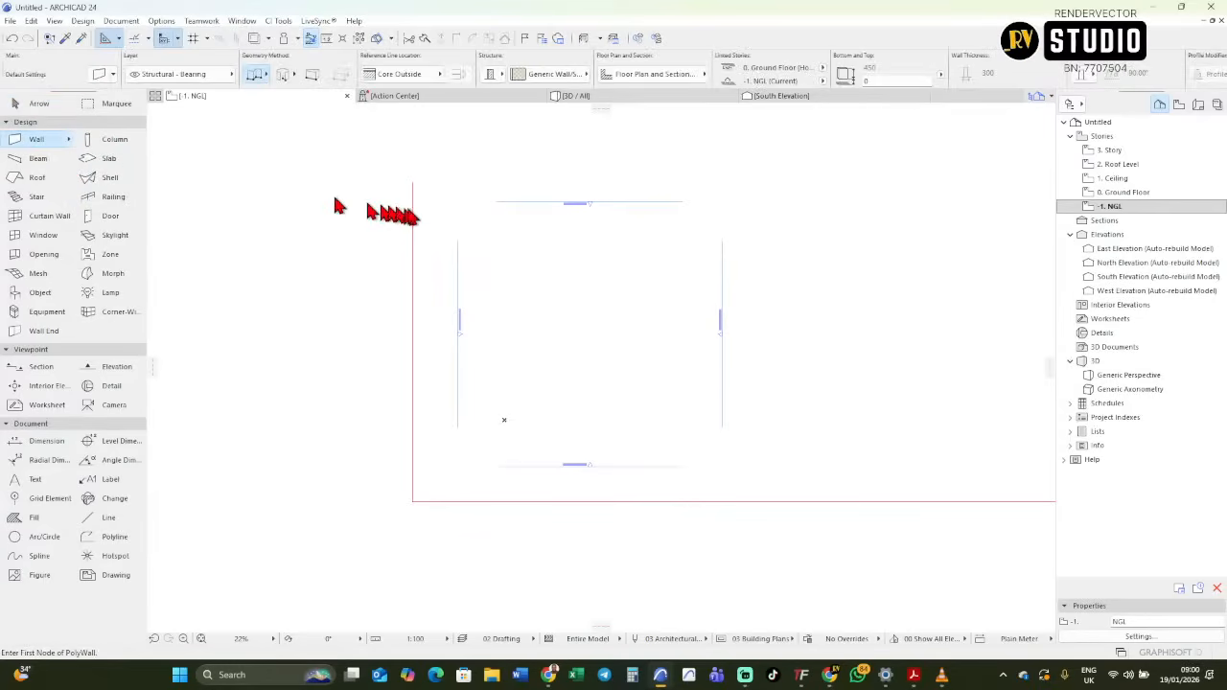
key(ctrl+t)
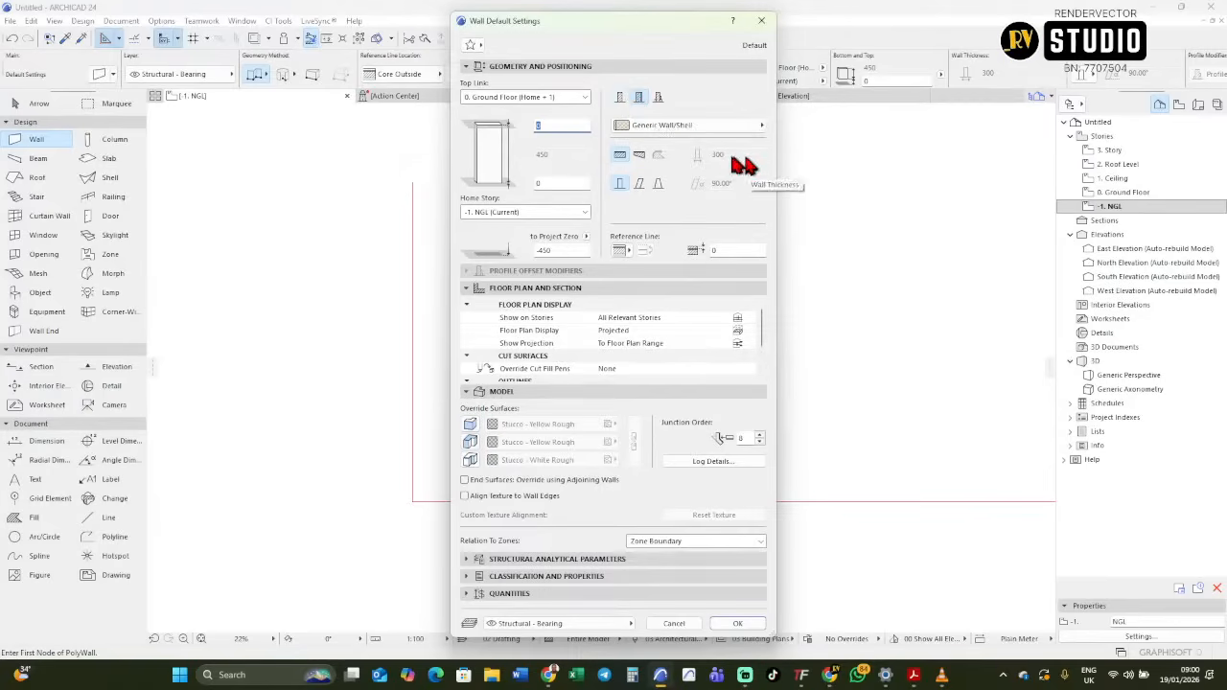
click(619, 104)
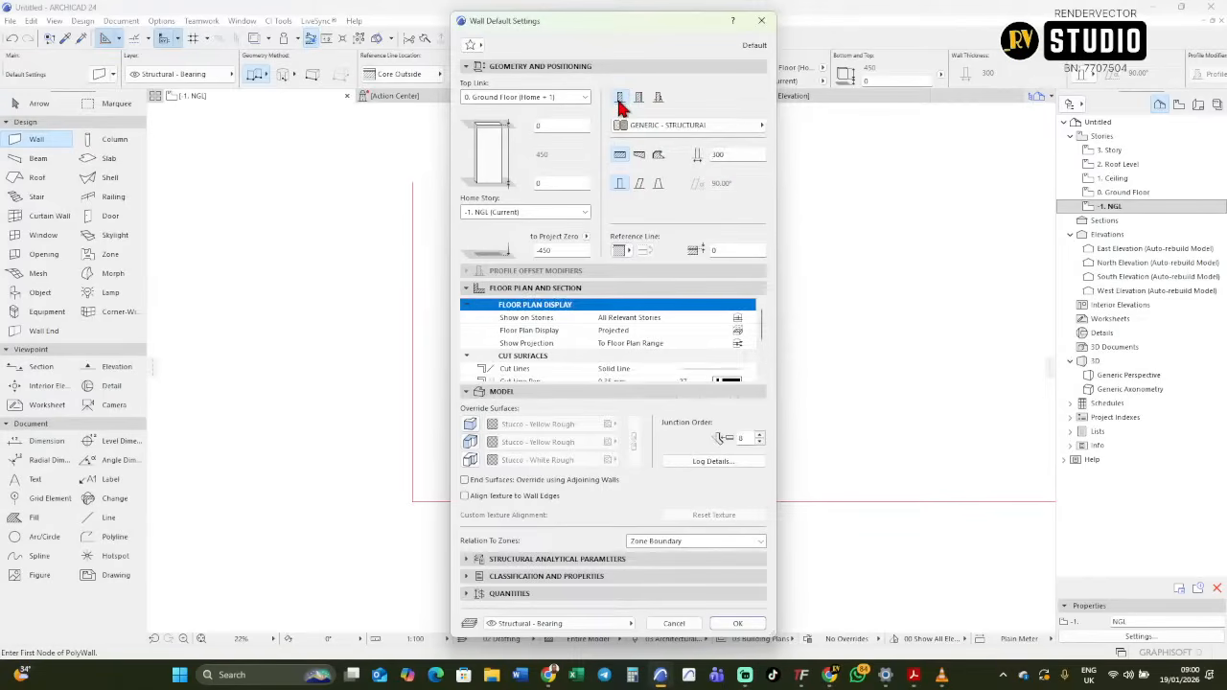
double_click(725, 156)
text(150)
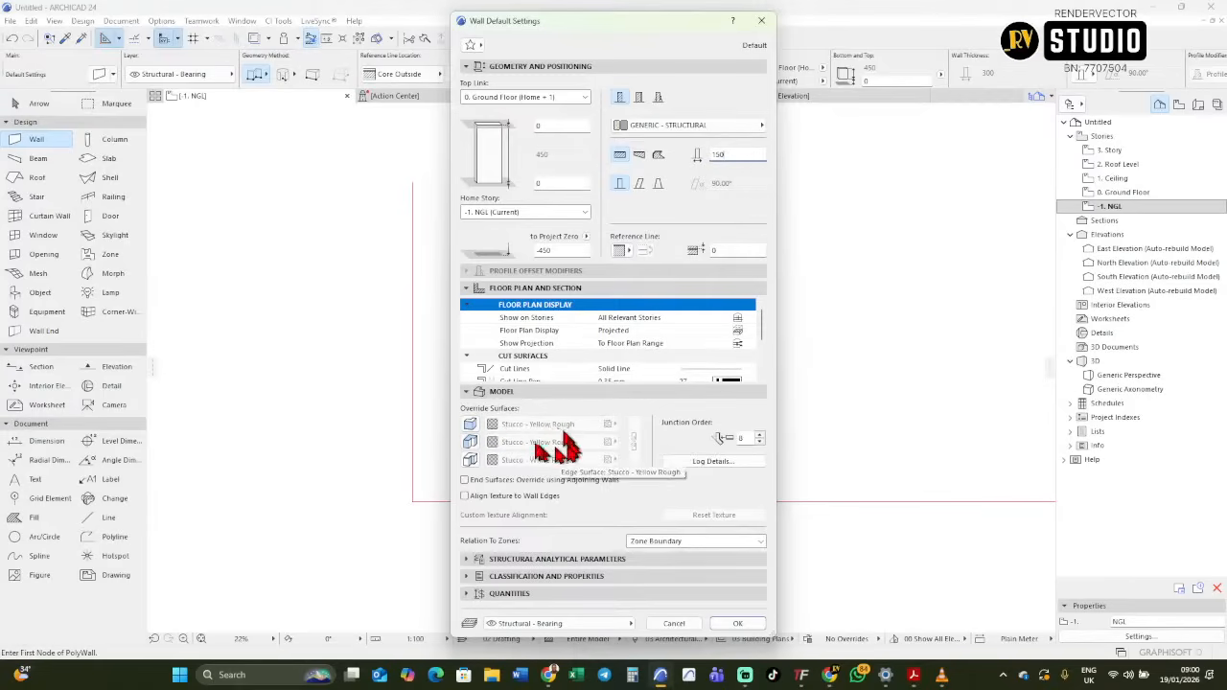
Override all three default wall surfaces with Stucco - White Rough and accept the wall settings.
click(471, 425)
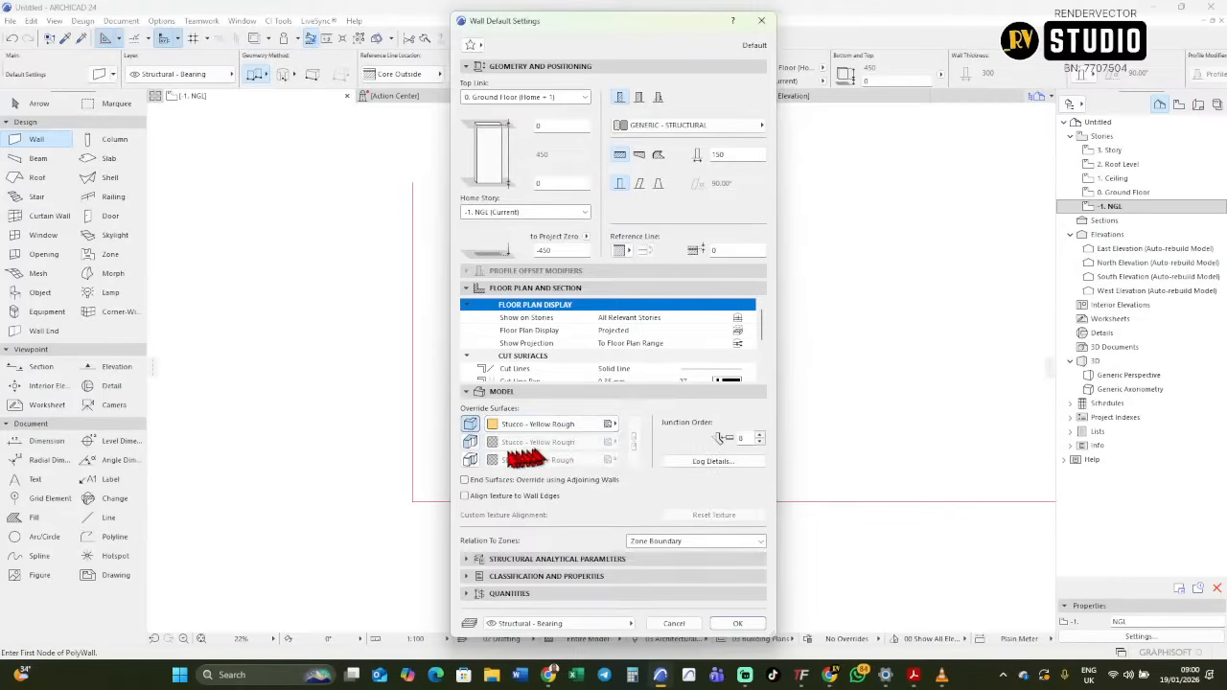
click(471, 442)
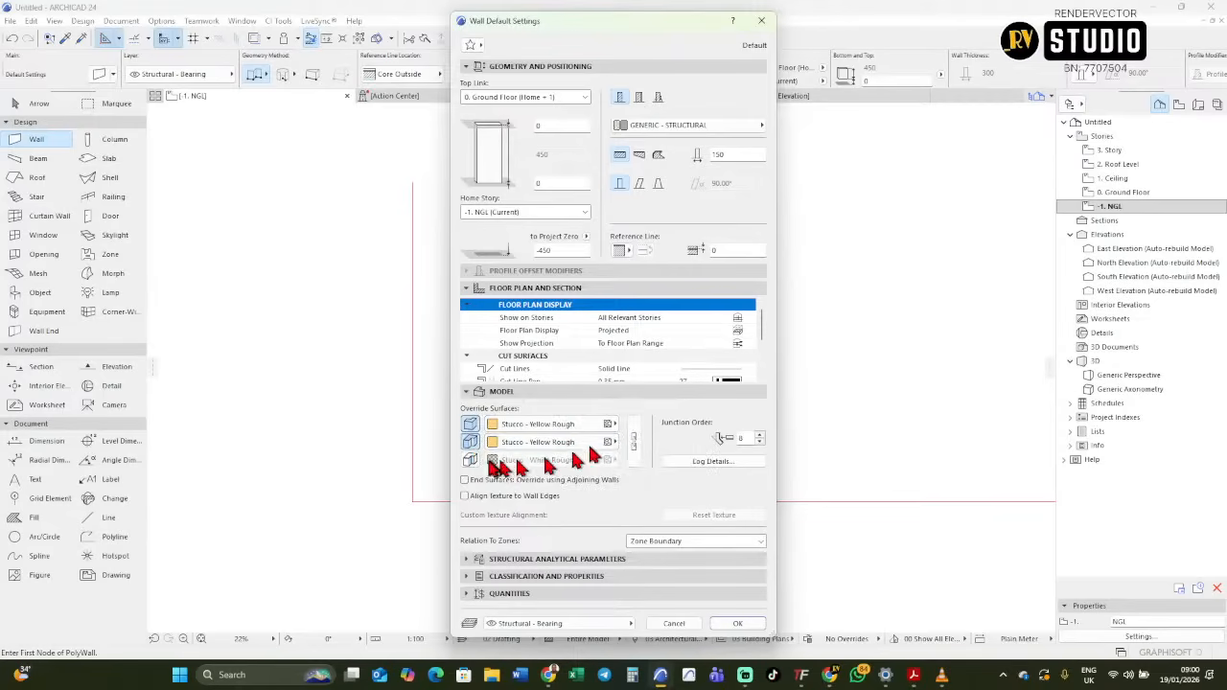
click(471, 461)
click(543, 425)
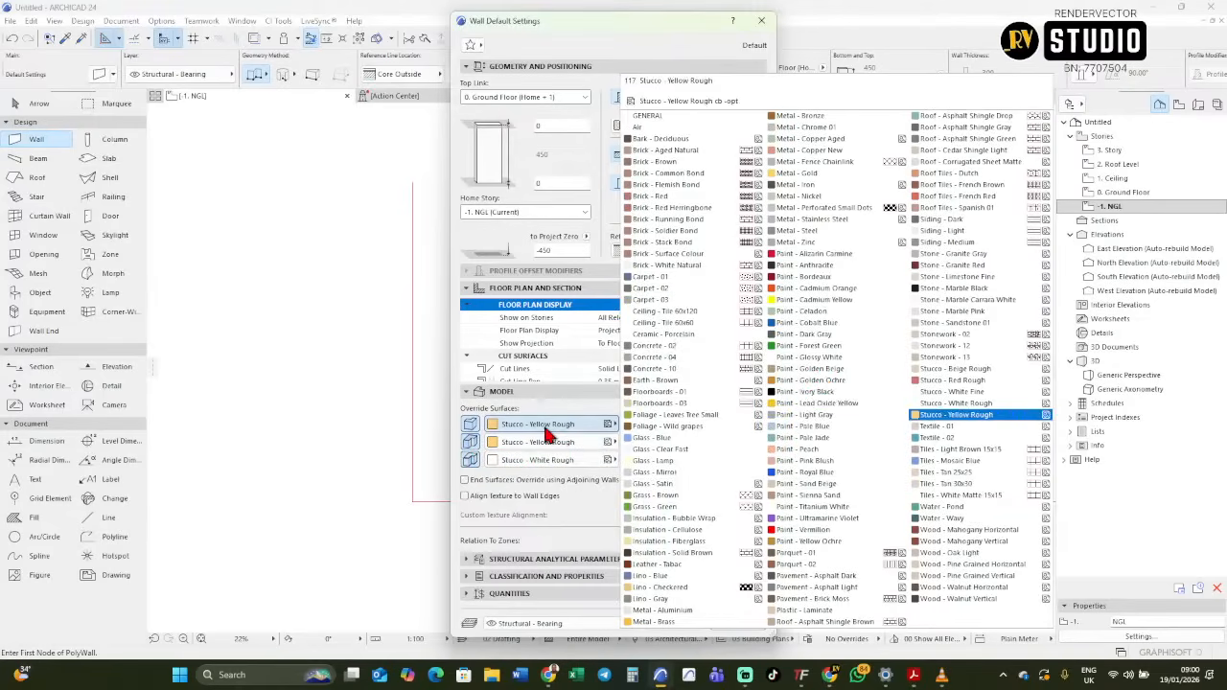
click(991, 407)
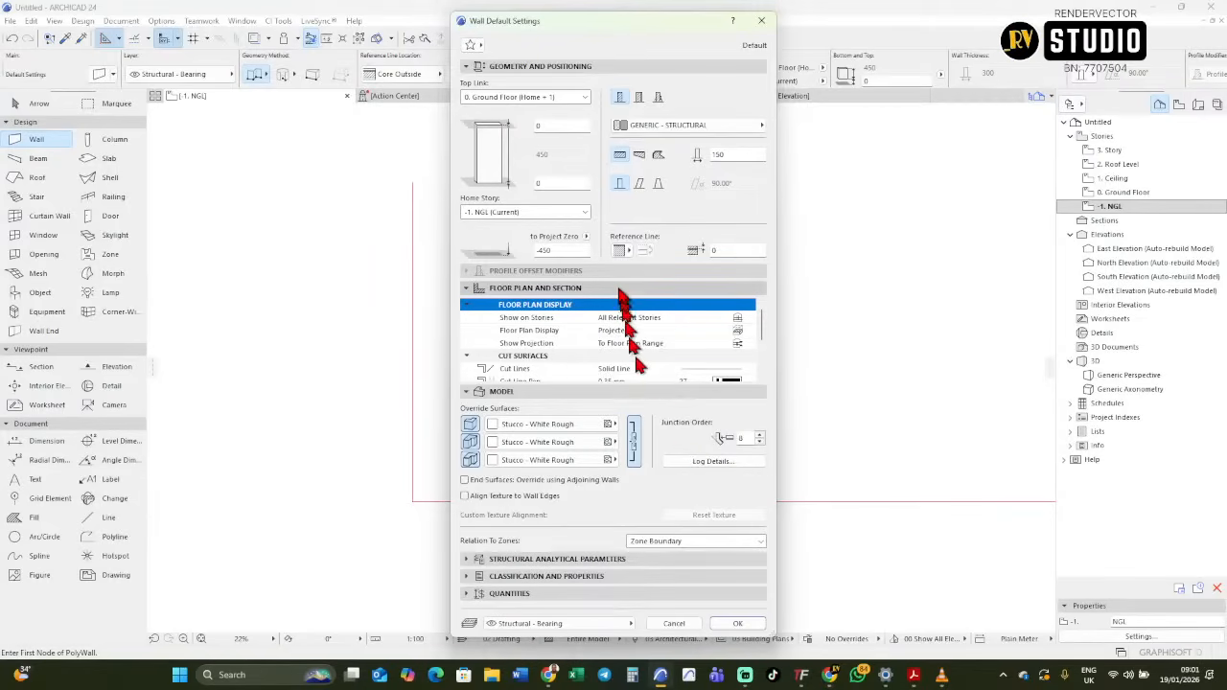
click(736, 624)
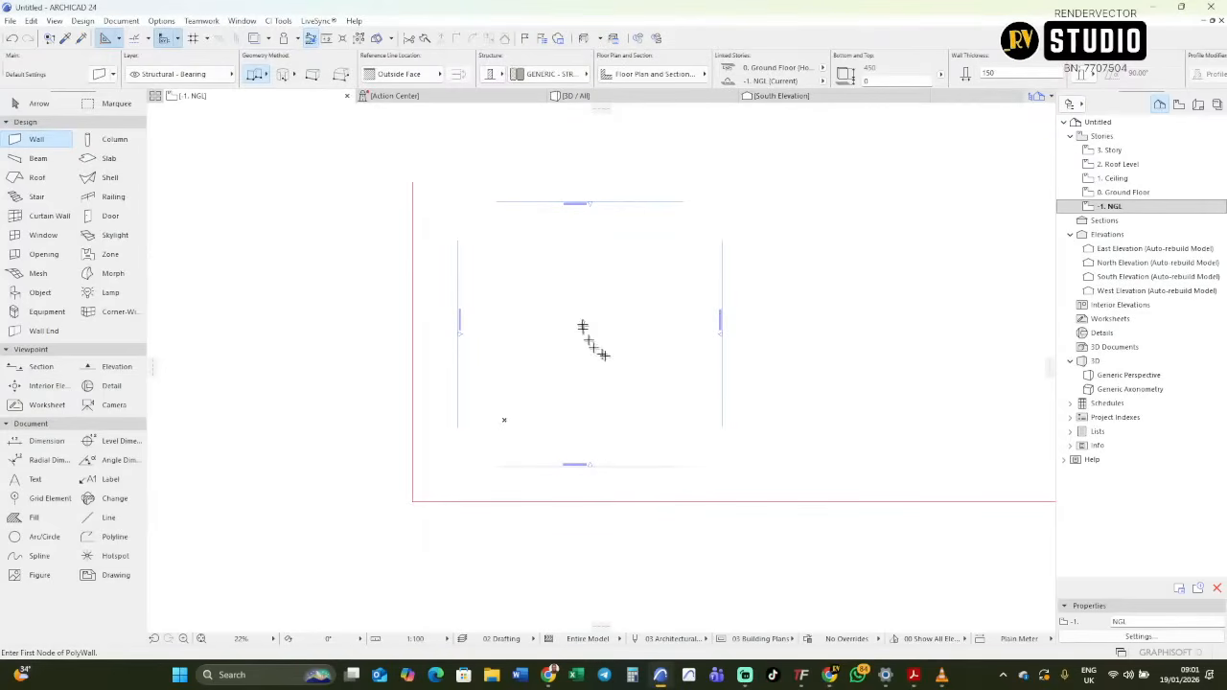
scroll(495, 401, up, 4)
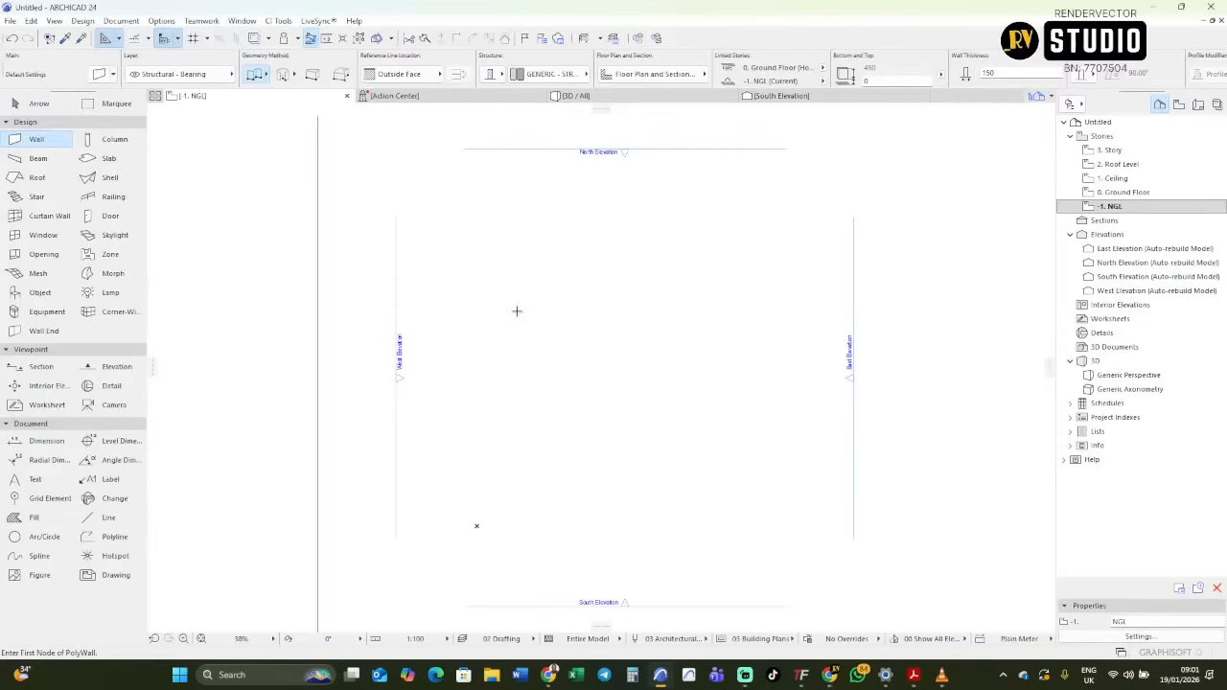
click(801, 257)
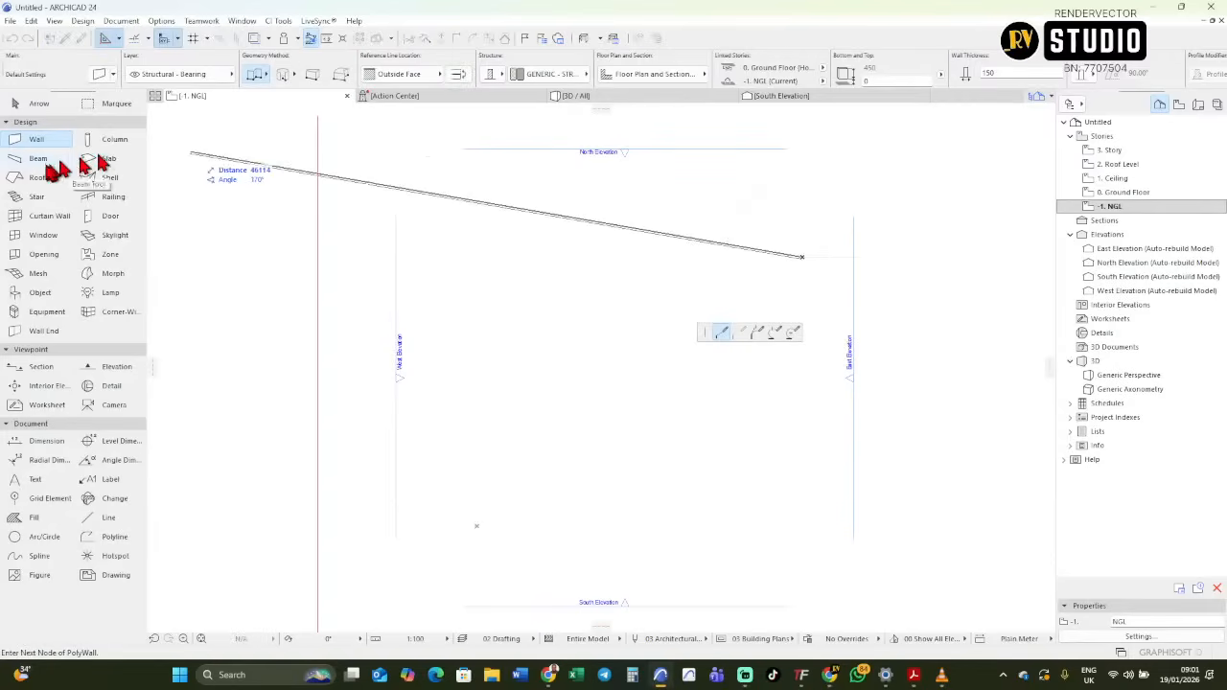
double_click(802, 517)
click(802, 518)
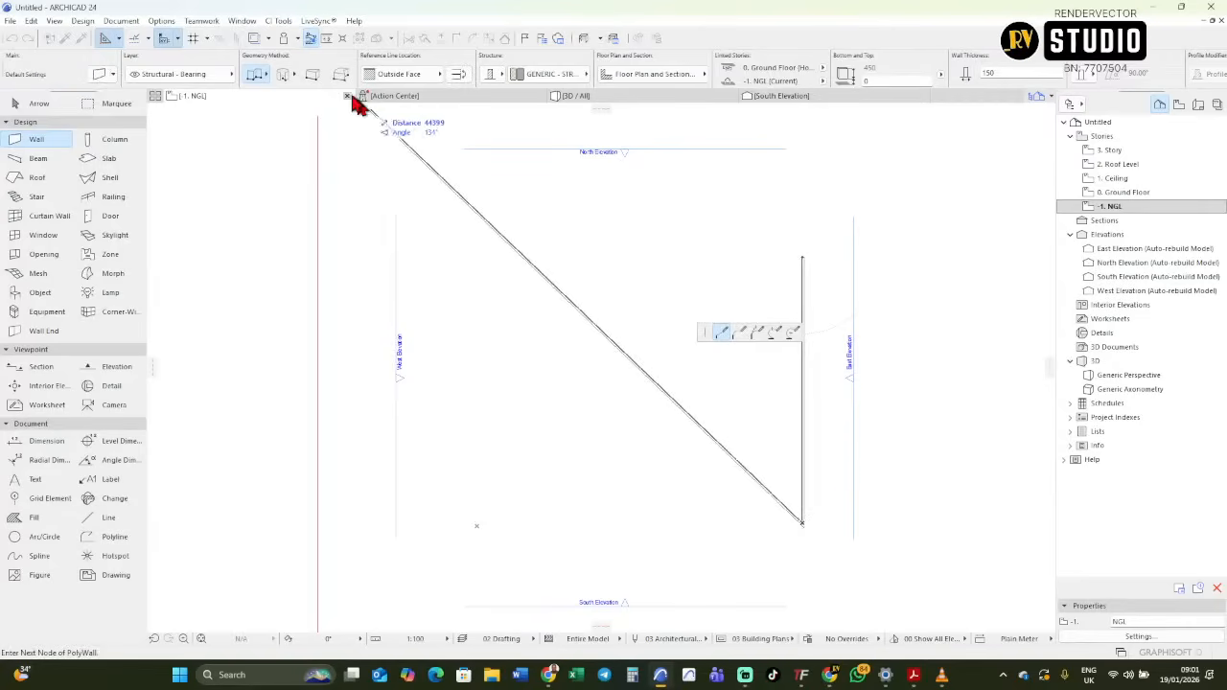
click(628, 508)
click(578, 402)
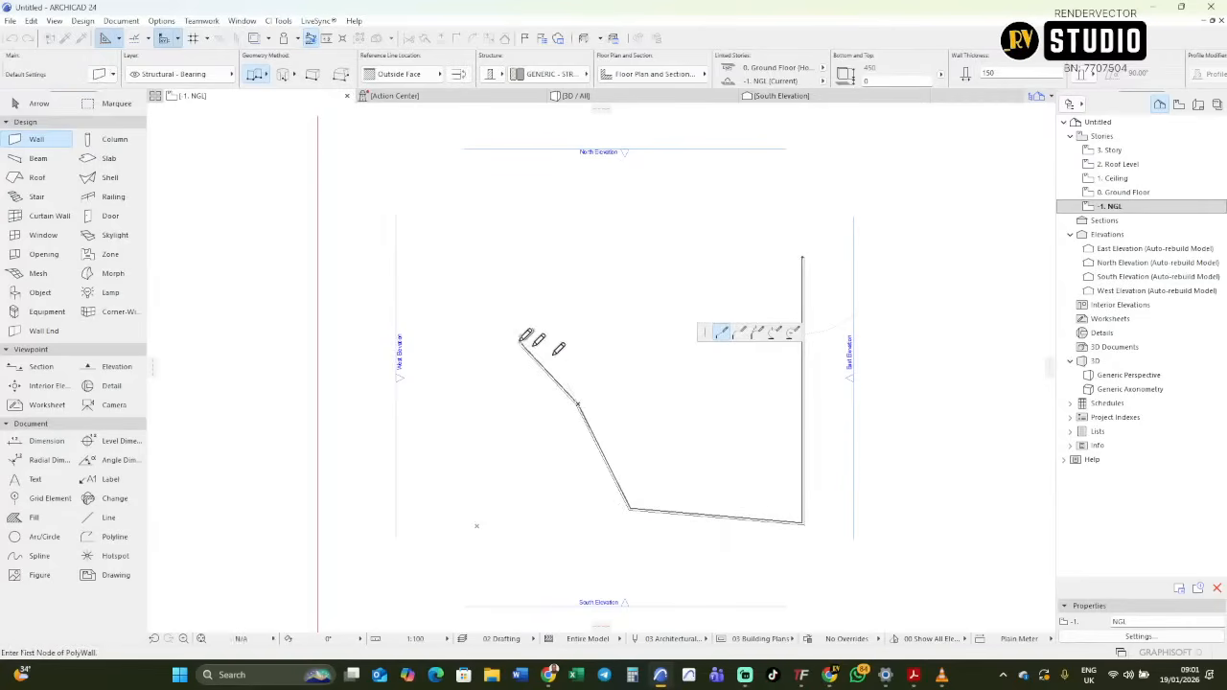
click(518, 340)
click(624, 230)
click(580, 230)
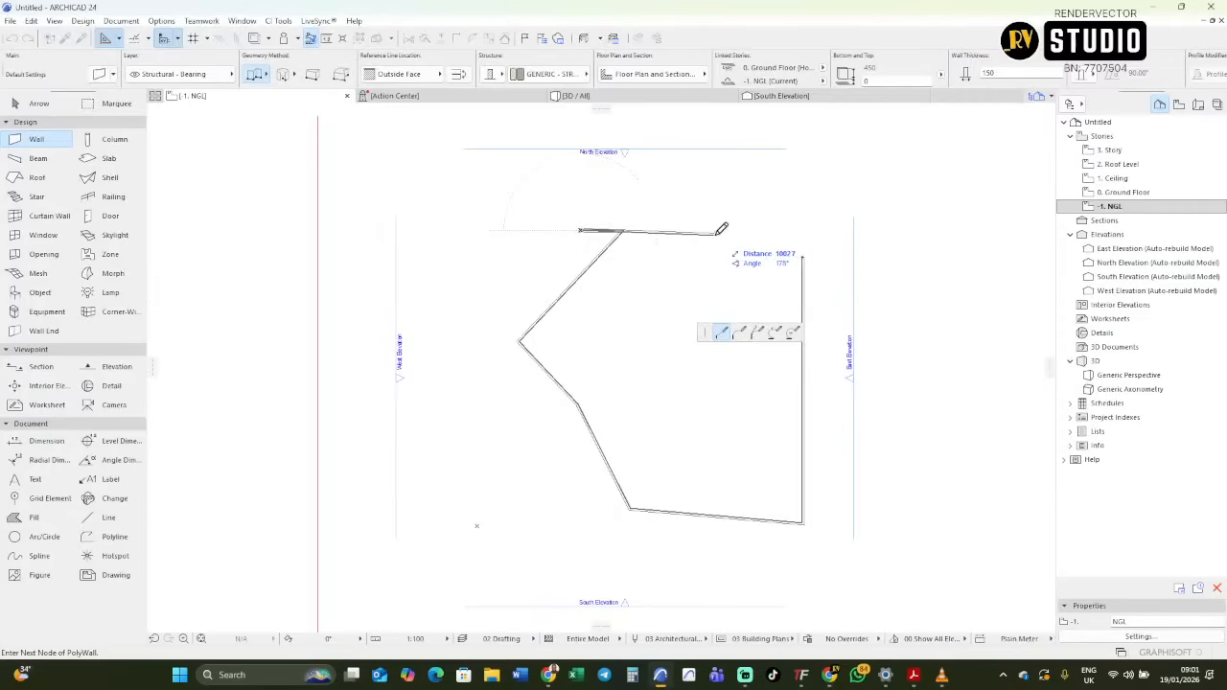
key(Escape)
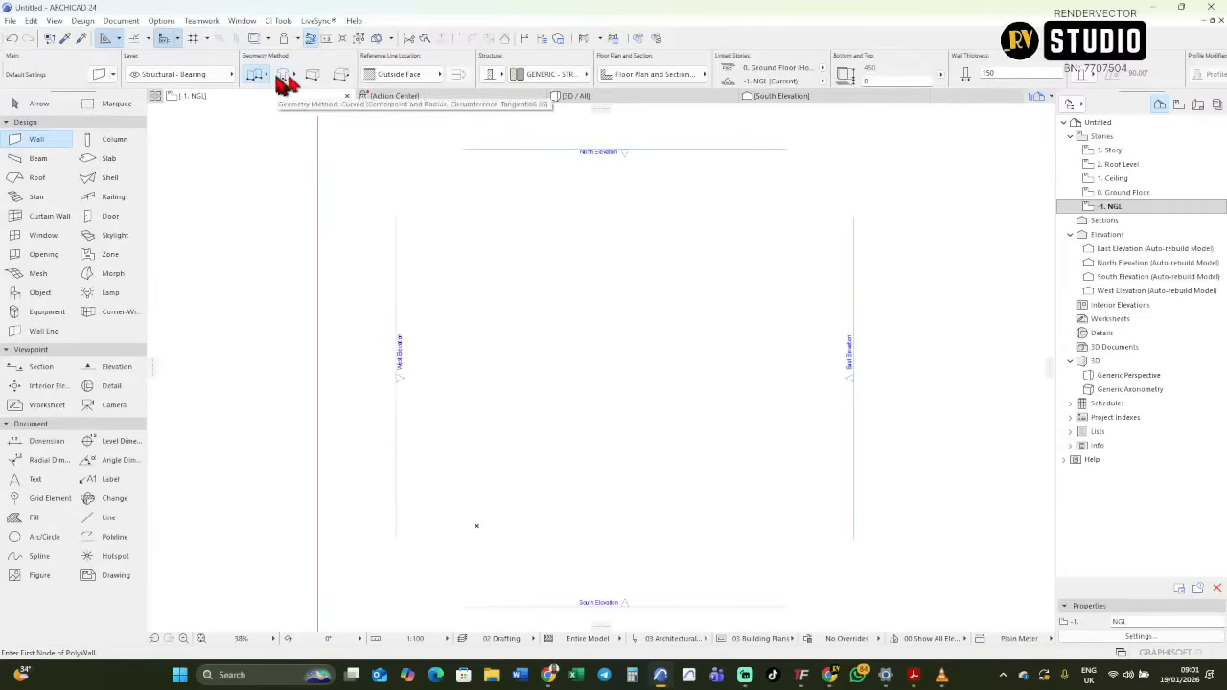
click(263, 134)
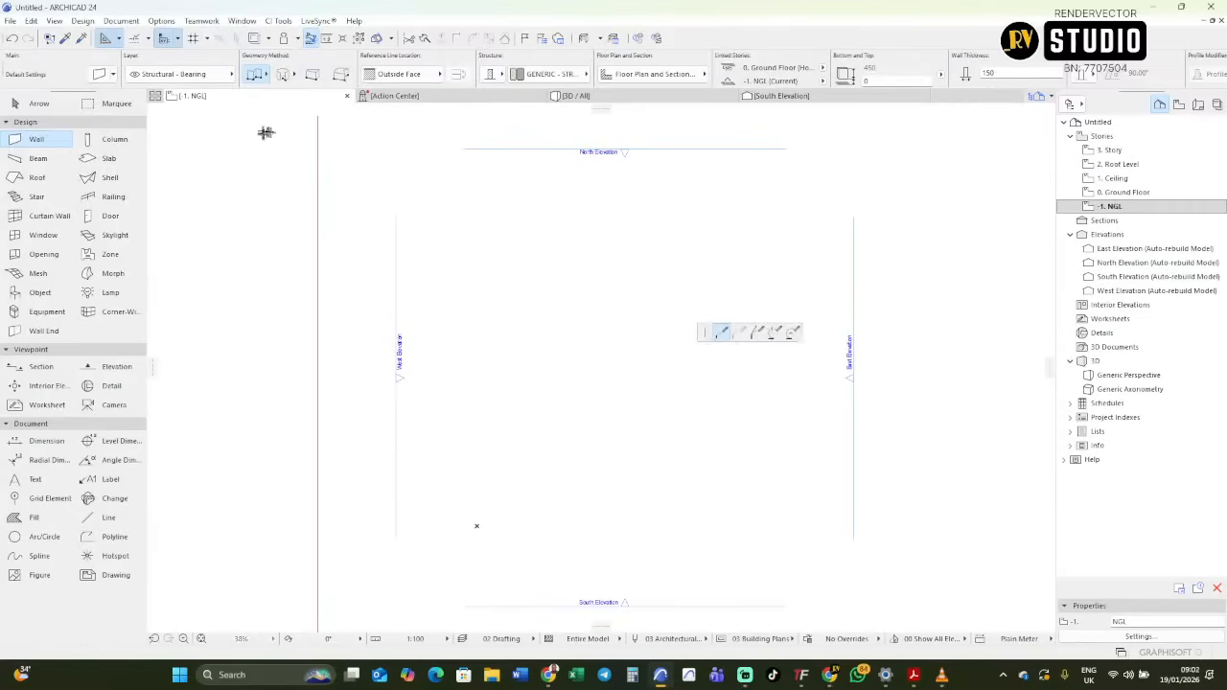
click(478, 285)
click(467, 416)
click(609, 360)
click(573, 223)
key(Escape)
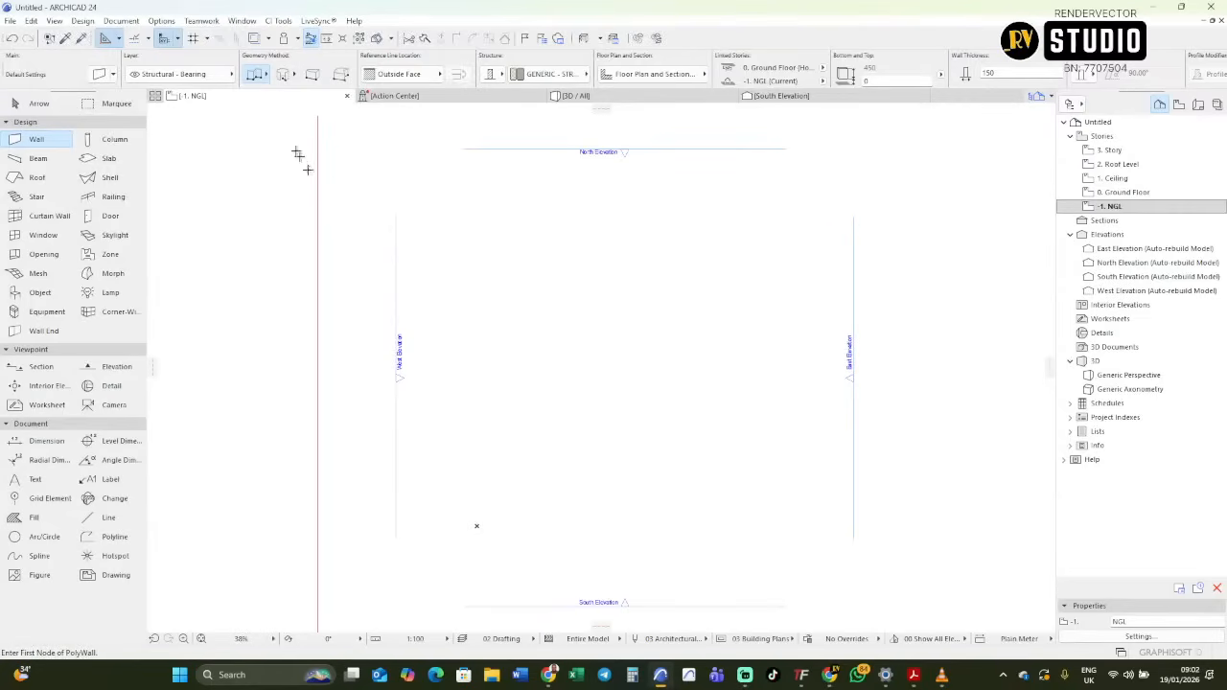
Switch the wall geometry method from chained to single straight wall.
click(267, 81)
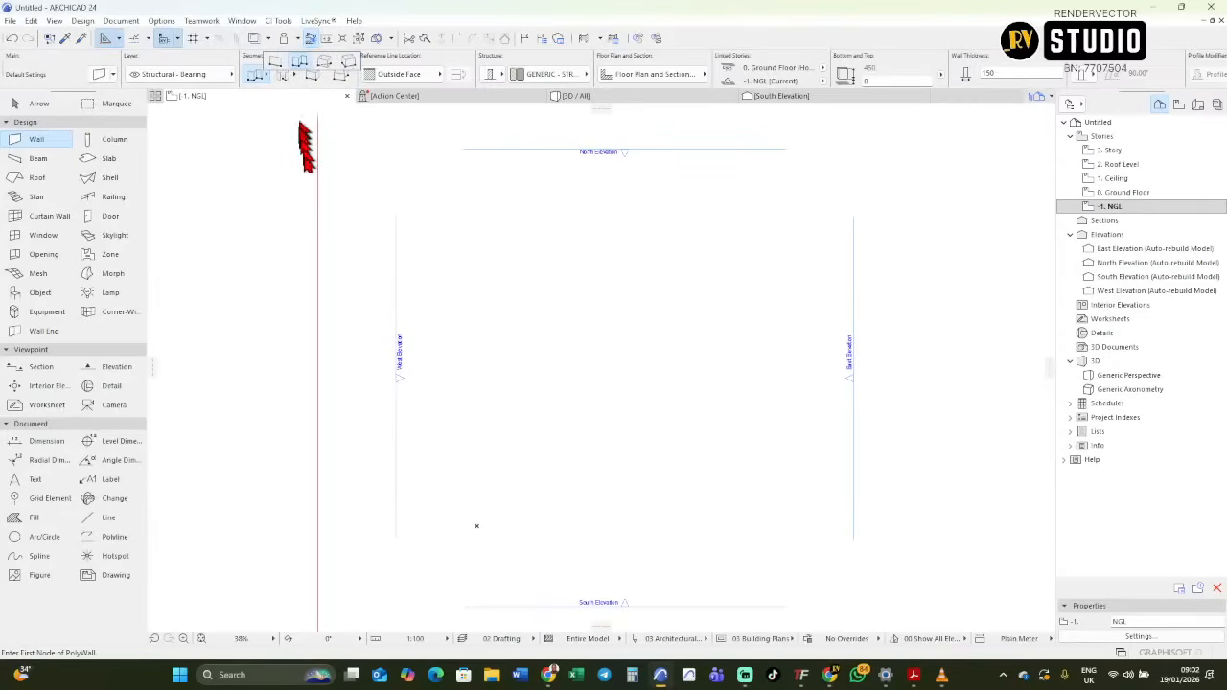
click(278, 66)
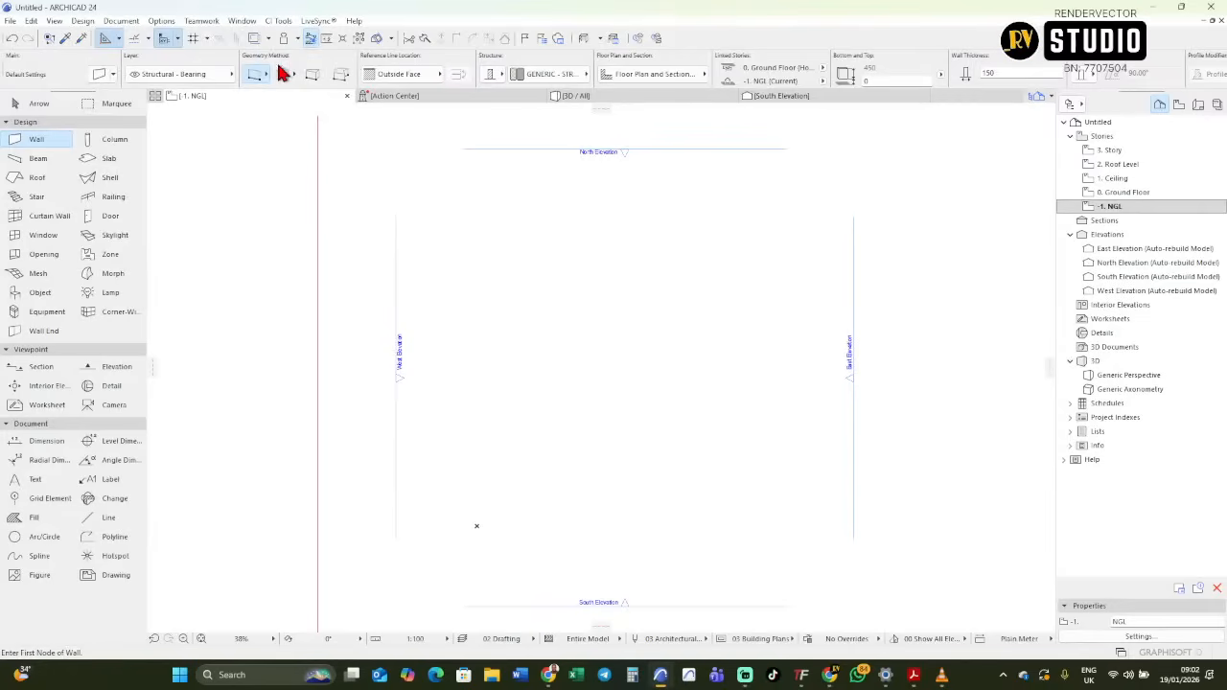
scroll(383, 254, down, 3)
scroll(420, 276, up, 3)
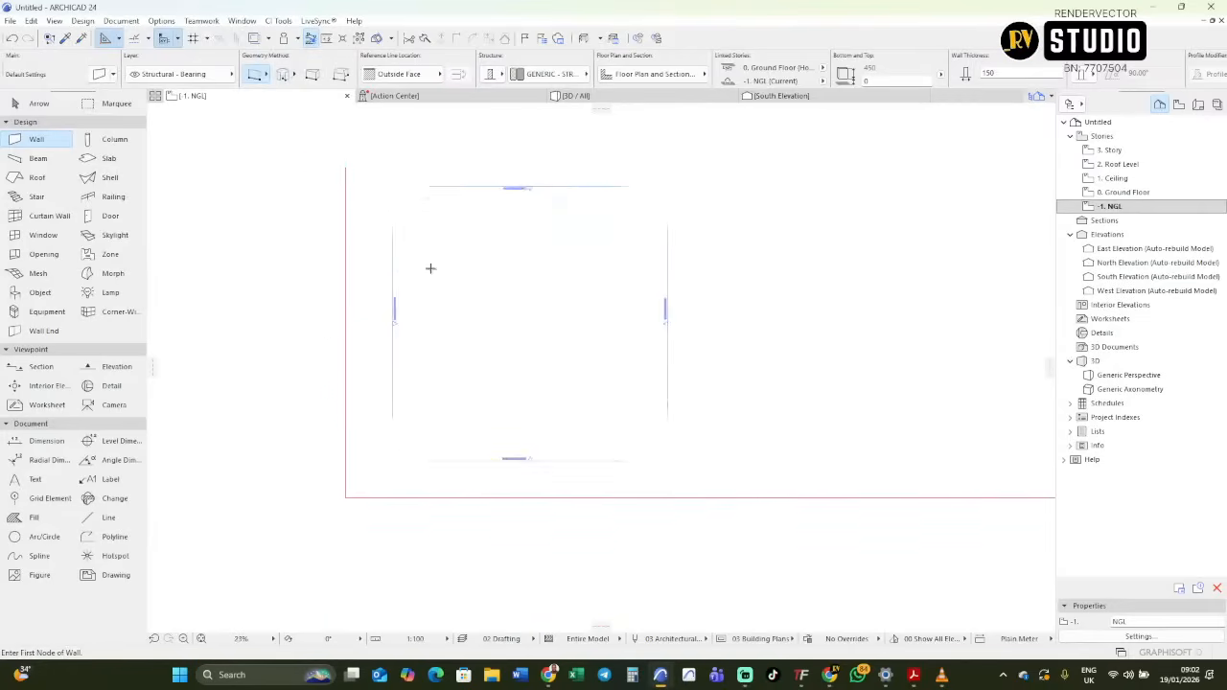
scroll(430, 304, down, 2)
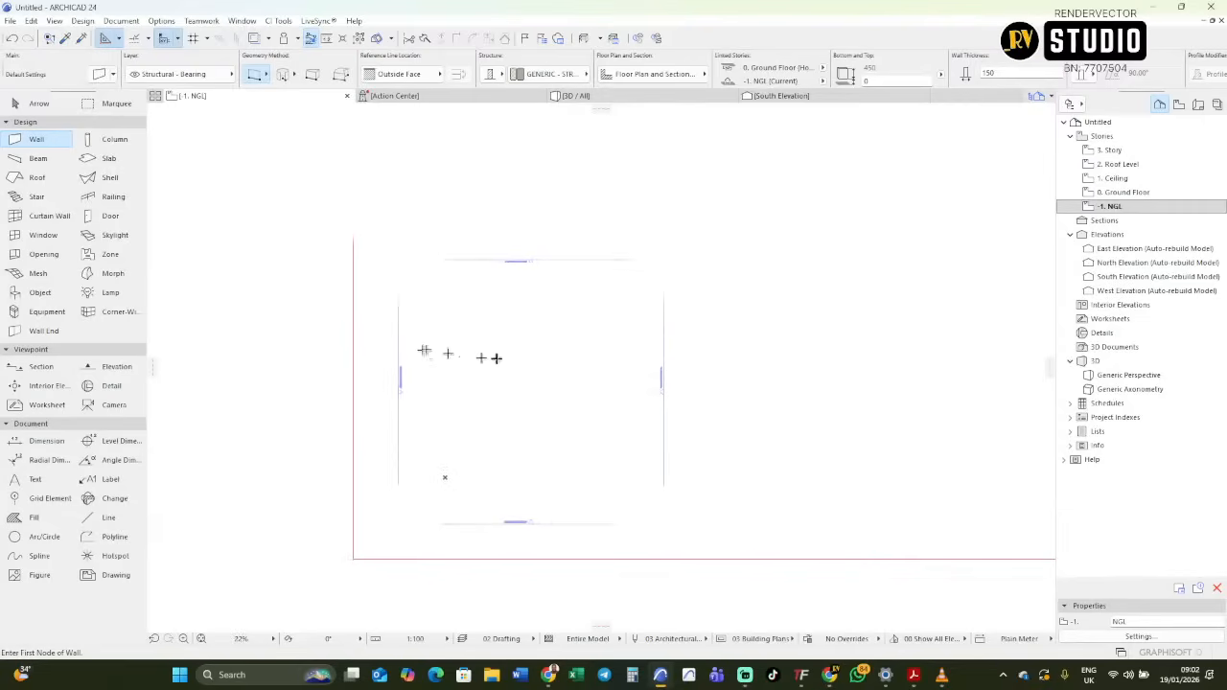
scroll(474, 425, up, 3)
click(439, 431)
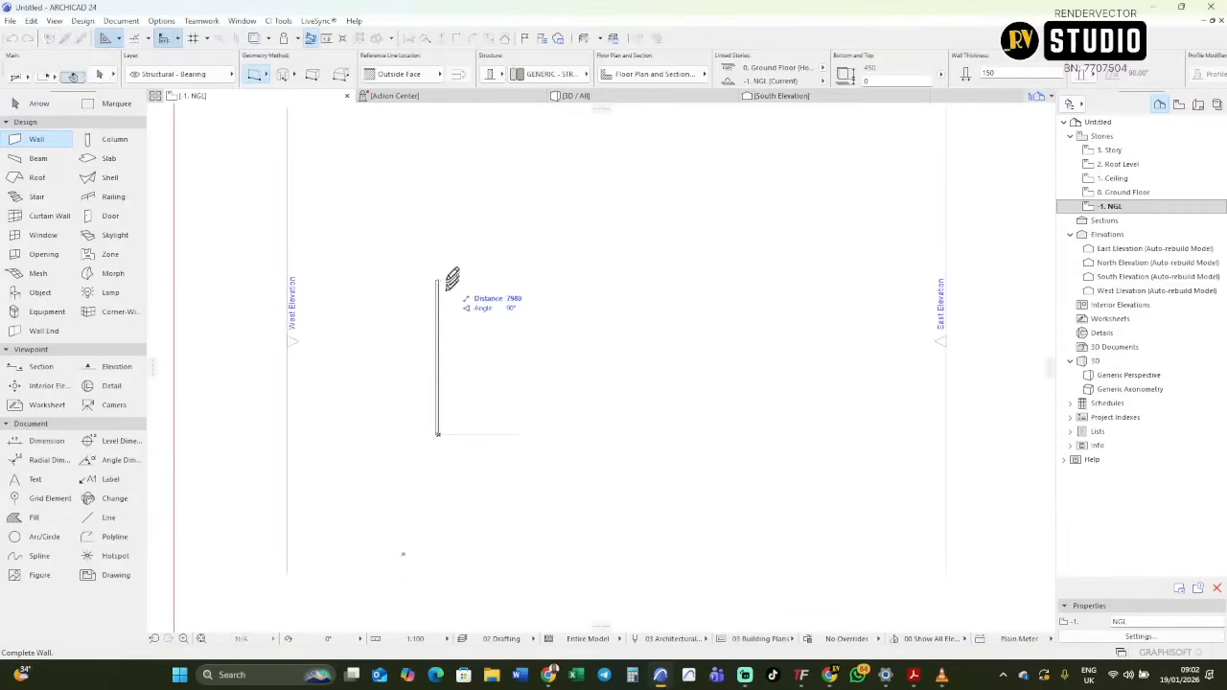
scroll(419, 439, up, 5)
scroll(467, 430, up, 3)
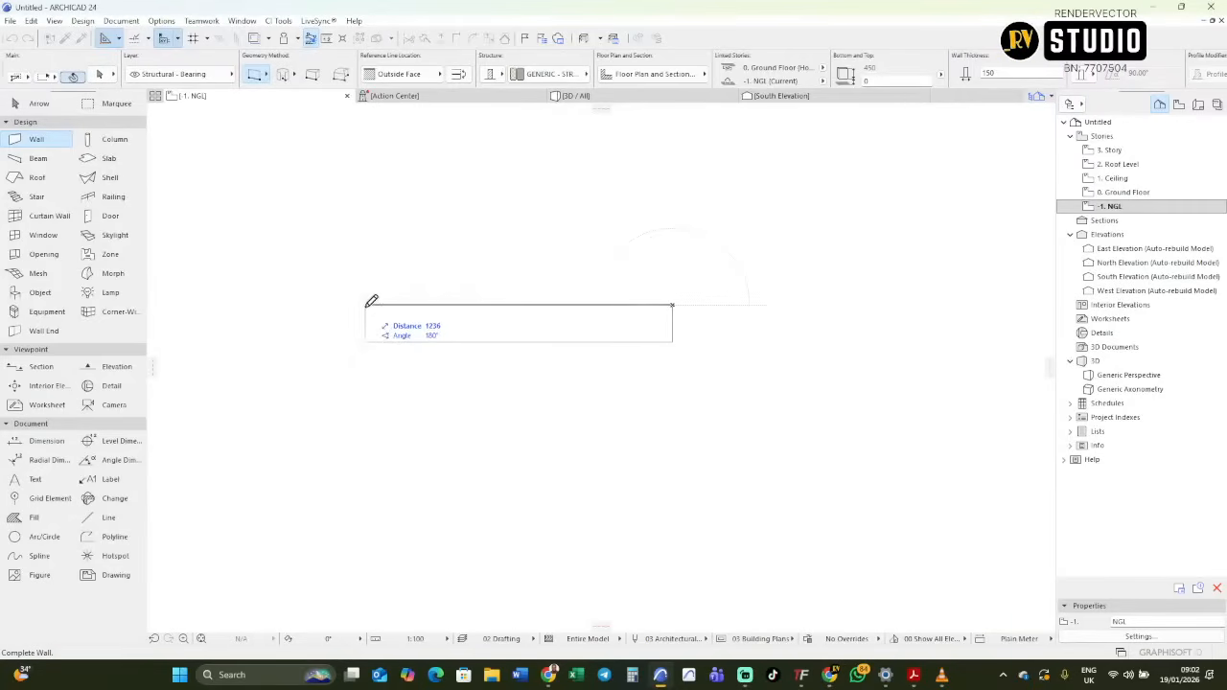
key(Escape)
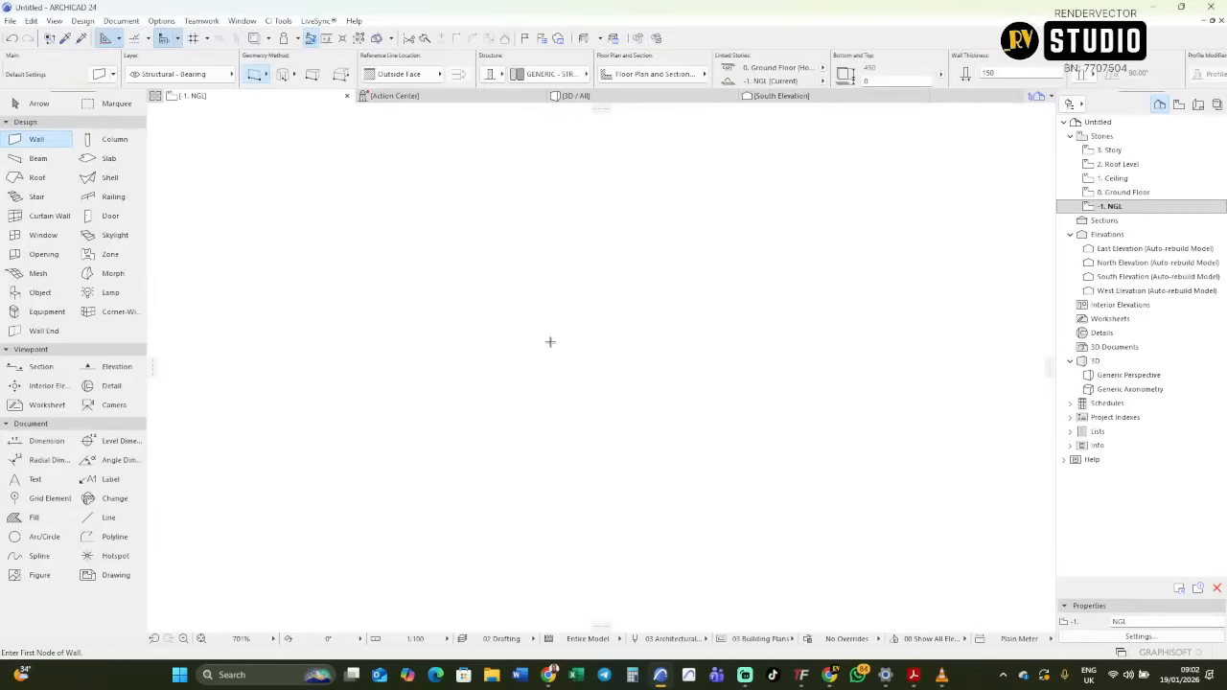
Draw a horizontal wall about 1000 mm long running westward inside the elevation markers, and select it.
click(549, 341)
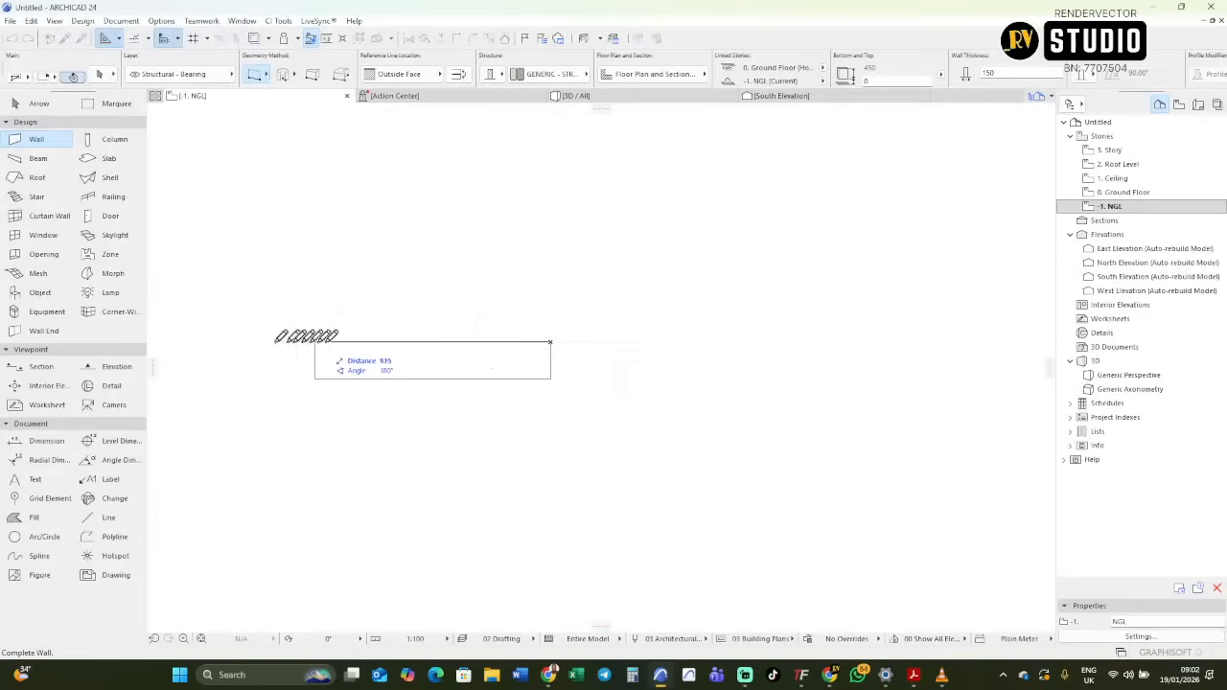
click(303, 342)
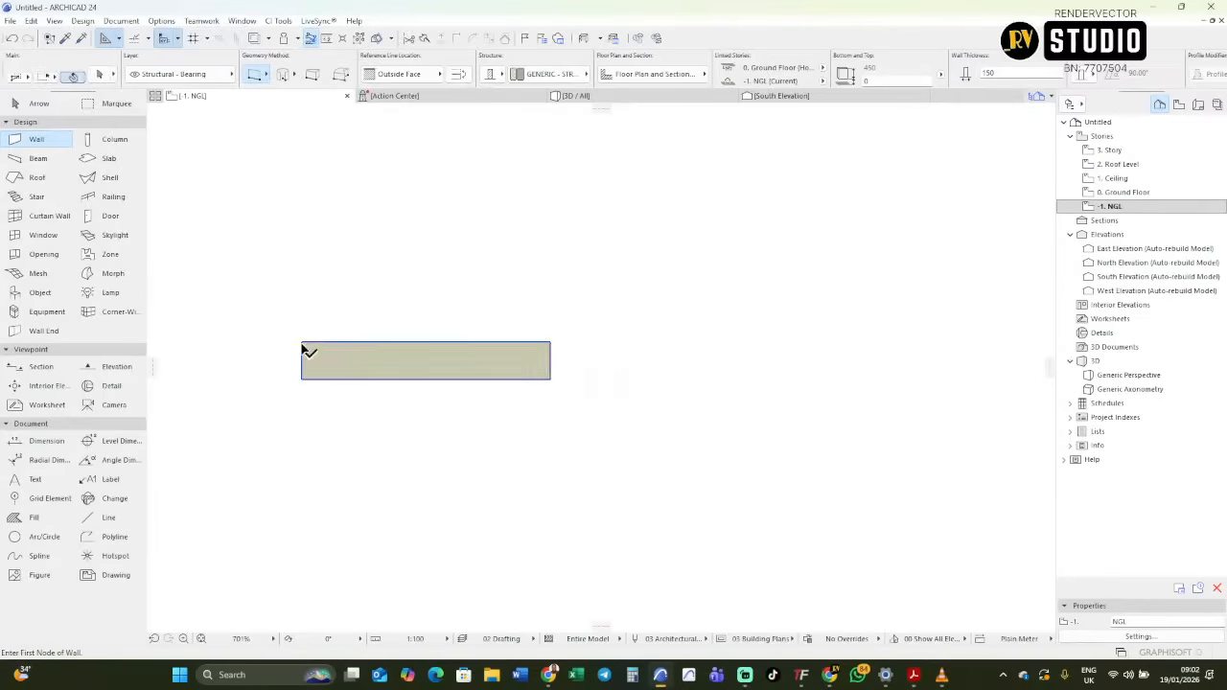
shift+click(418, 366)
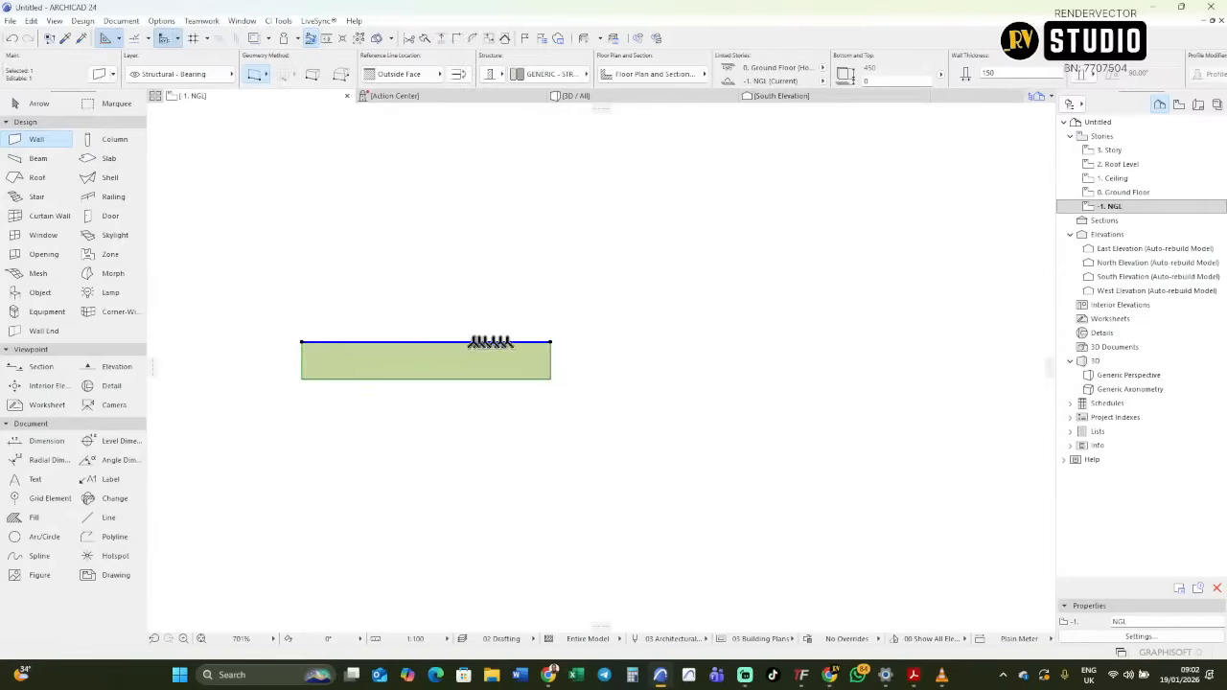
Try bending the selected wall by inserting a node on its reference line and moving it north, and undo it.
click(469, 342)
click(421, 247)
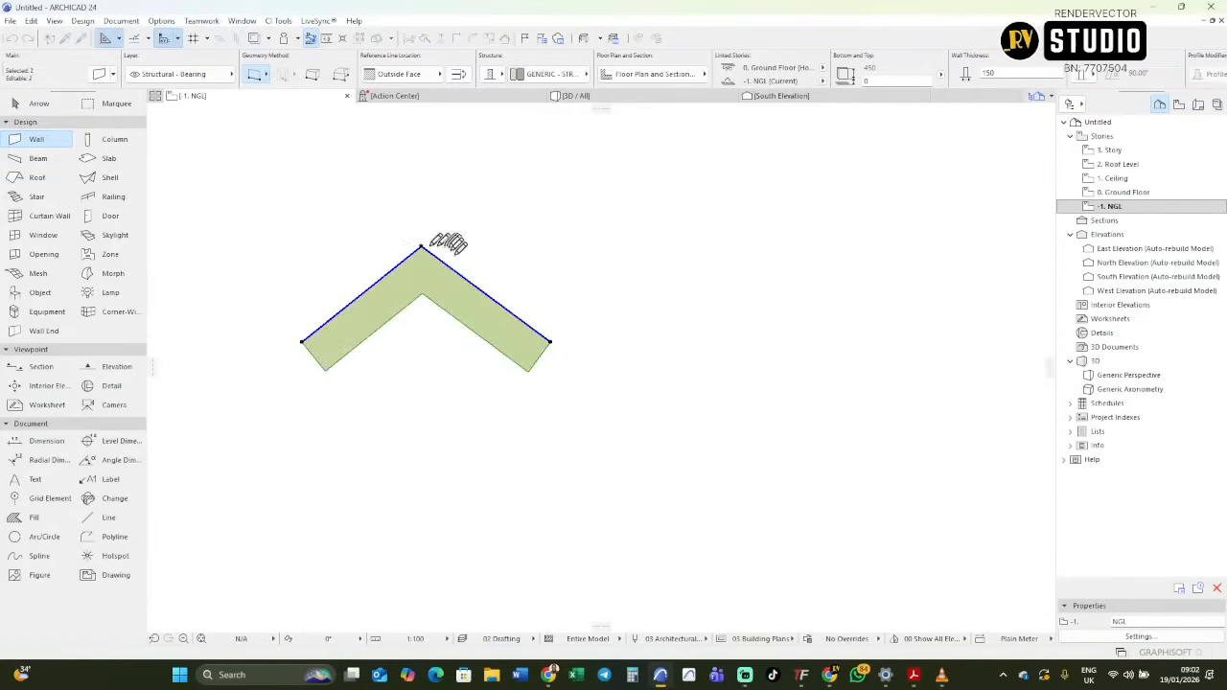
key(ctrl+z)
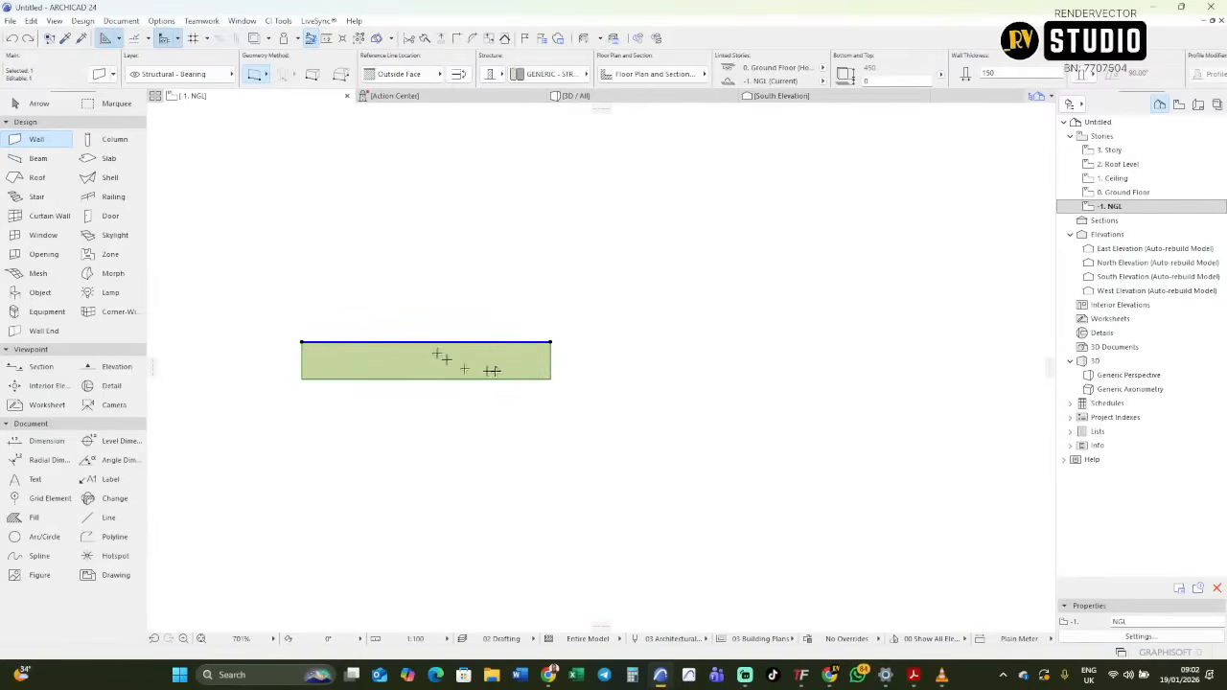
Set the selected wall's reference line location to Center and deselect the wall.
click(425, 74)
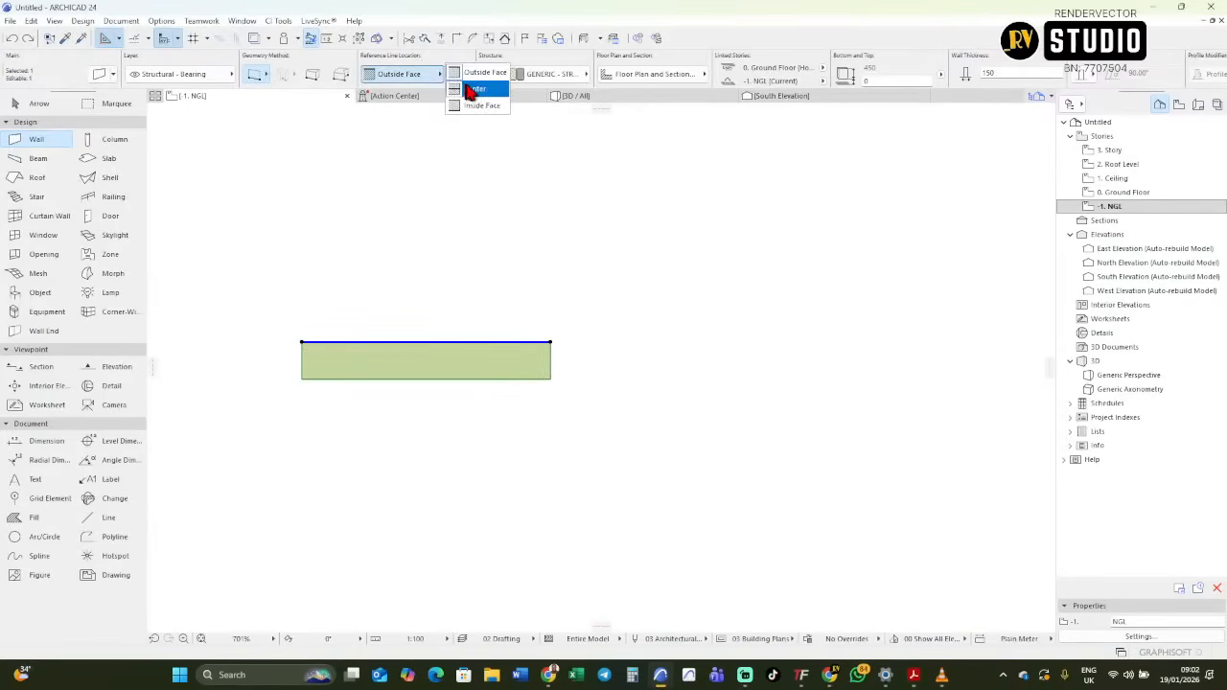
click(469, 89)
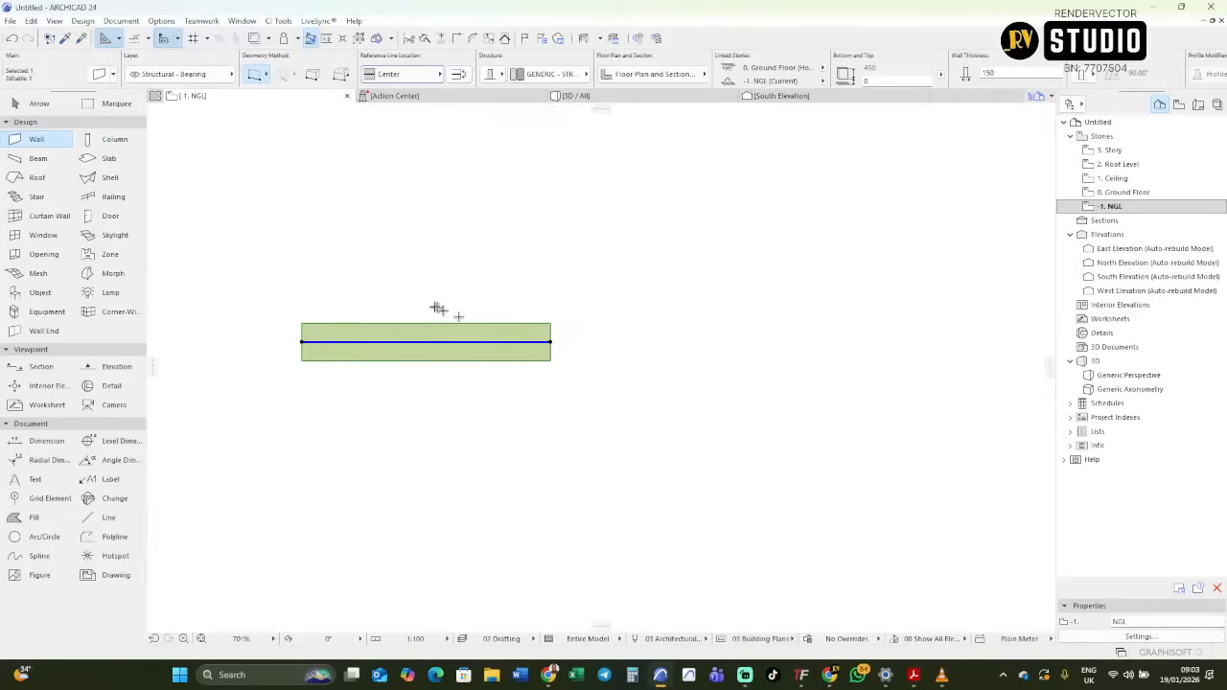
scroll(461, 281, down, 5)
scroll(419, 300, up, 3)
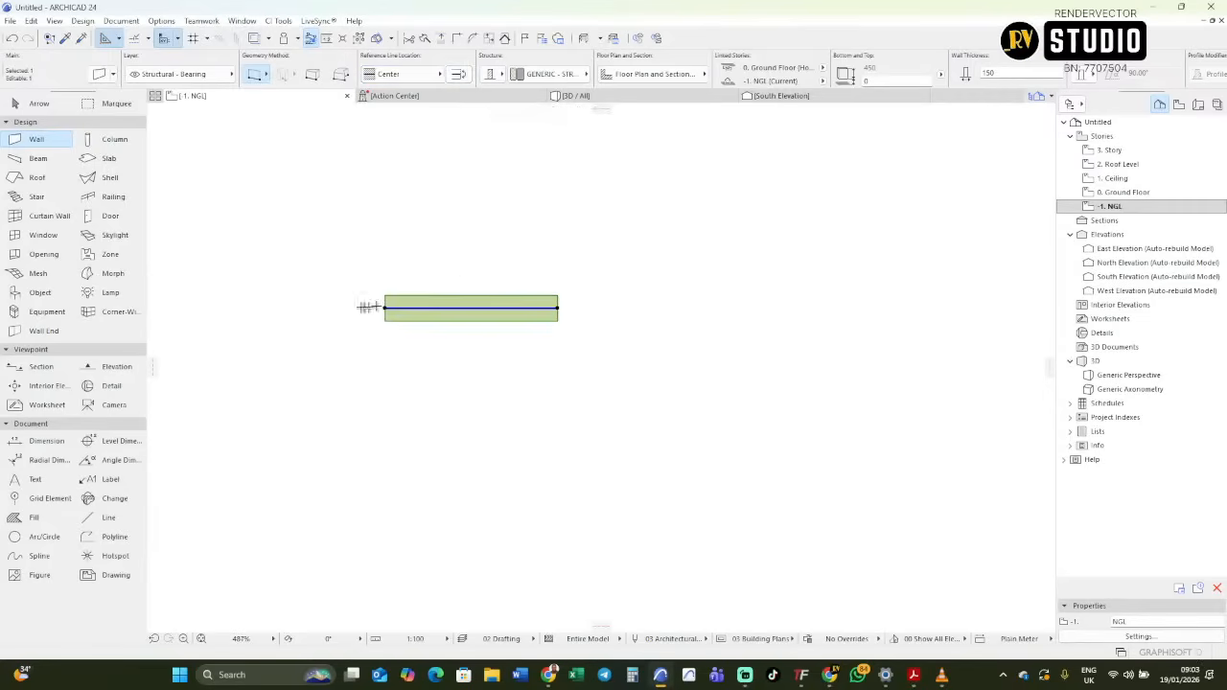
key(Escape)
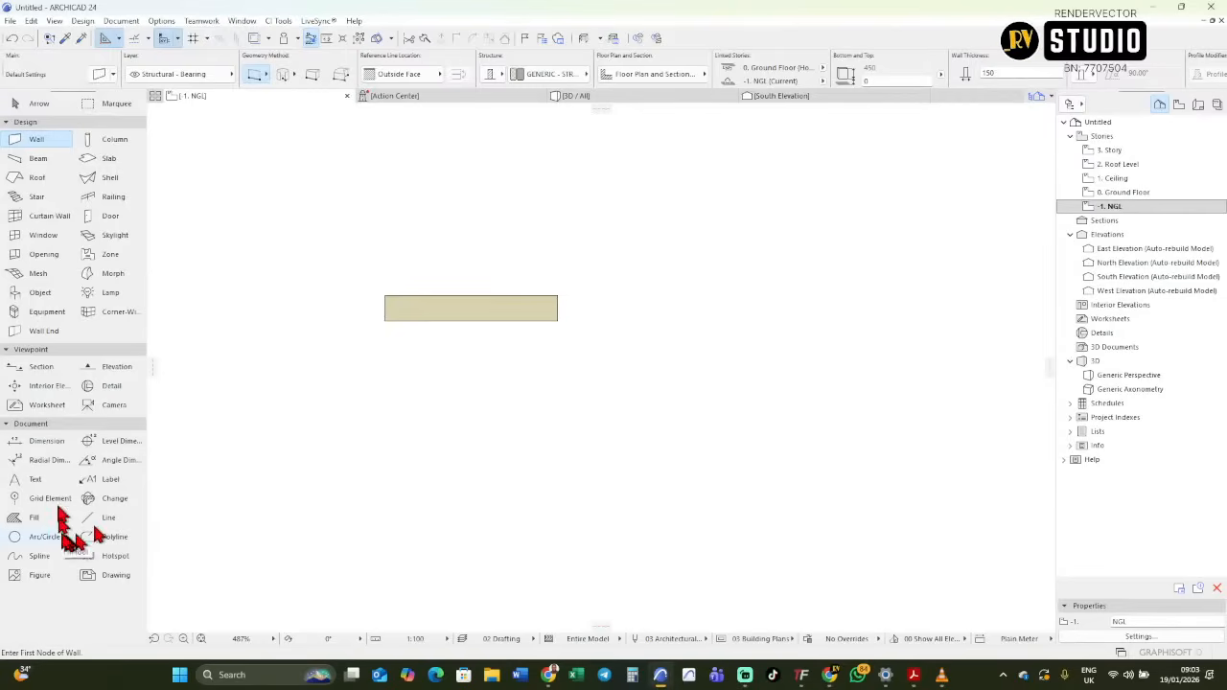
middle_drag(410, 158, 420, 189)
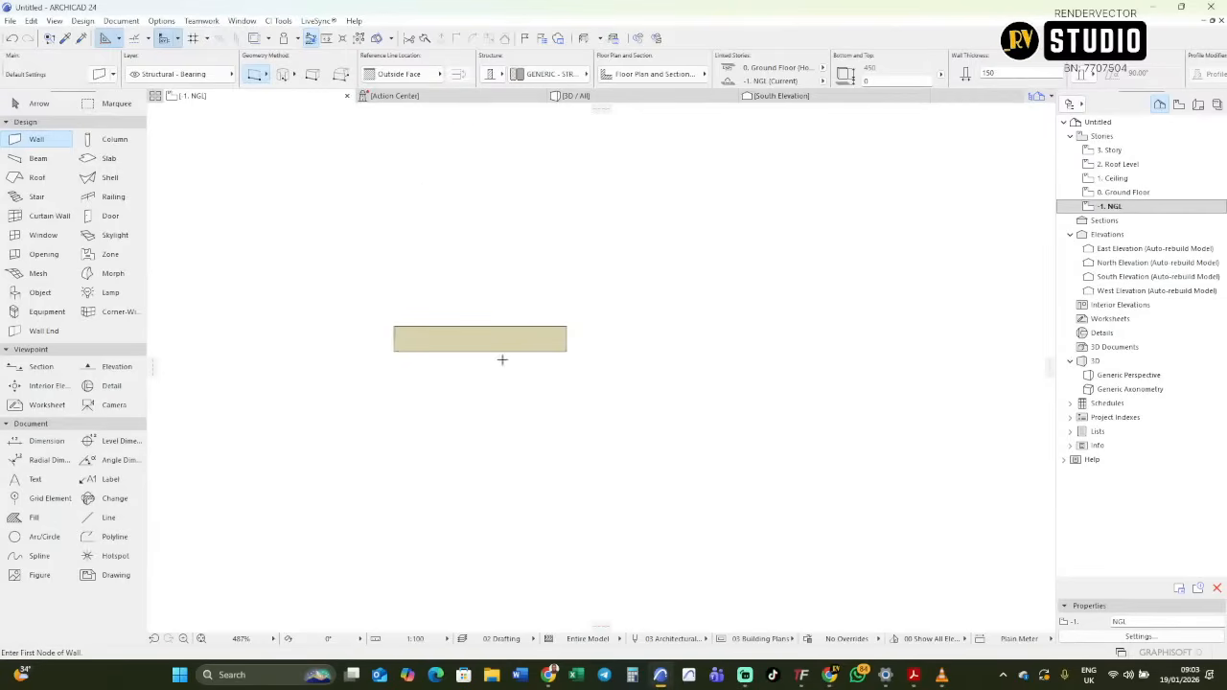
Select the short horizontal wall and set its building material to Masonry Block - Filler in the wall selection settings.
scroll(447, 348, up, 2)
scroll(436, 347, down, 4)
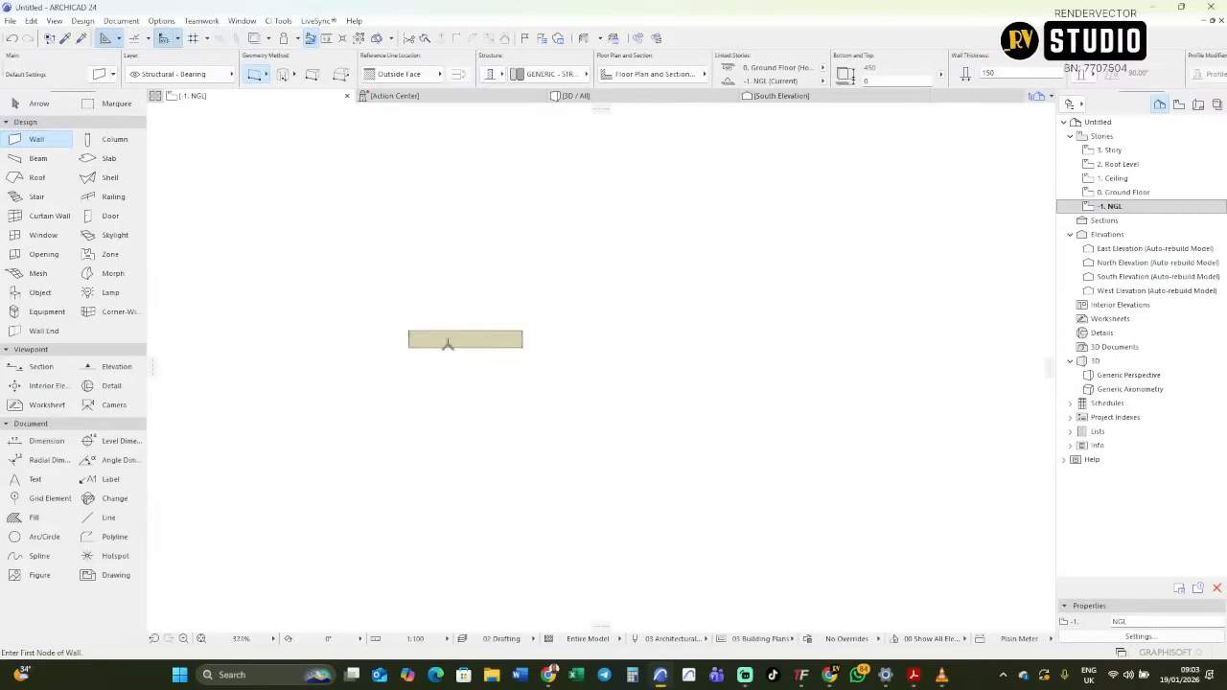
scroll(447, 343, down, 3)
scroll(452, 343, up, 4)
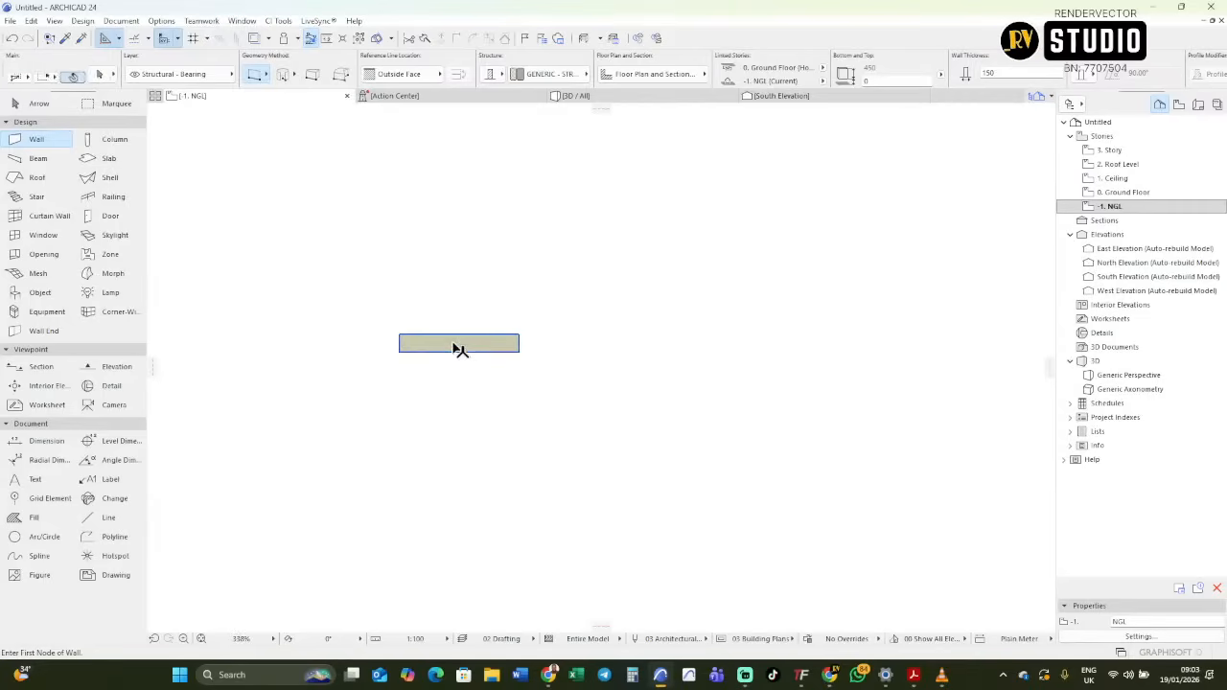
mouse_move(458, 347)
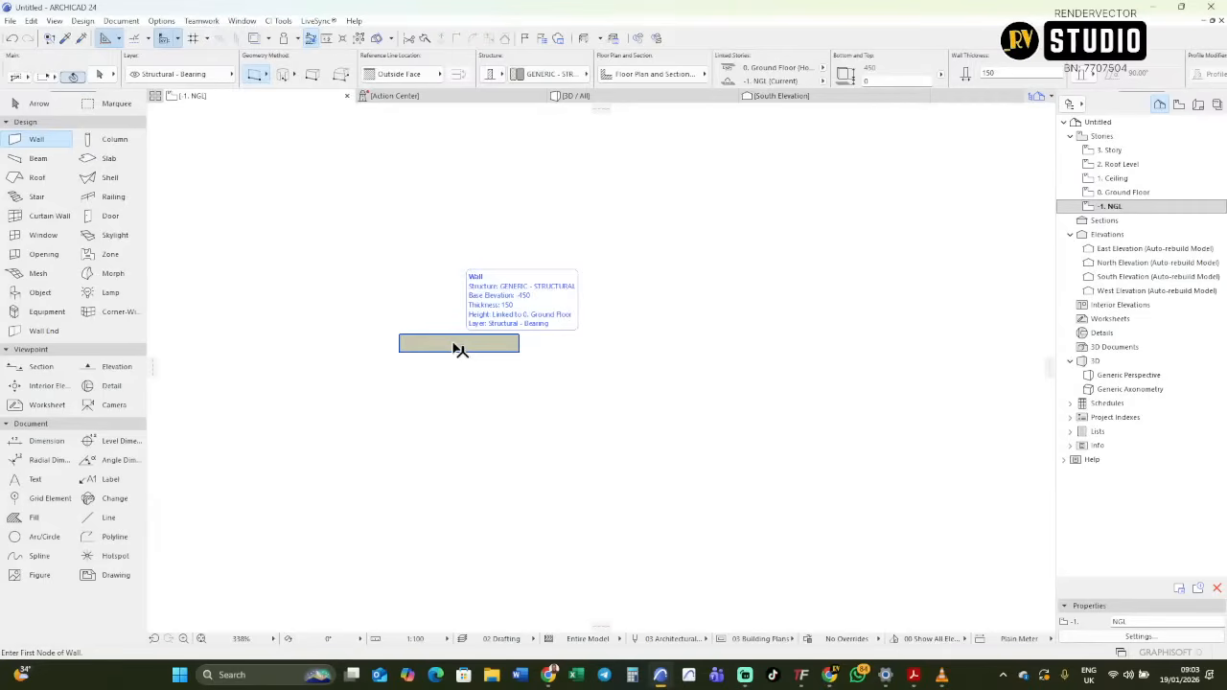
shift+click(456, 345)
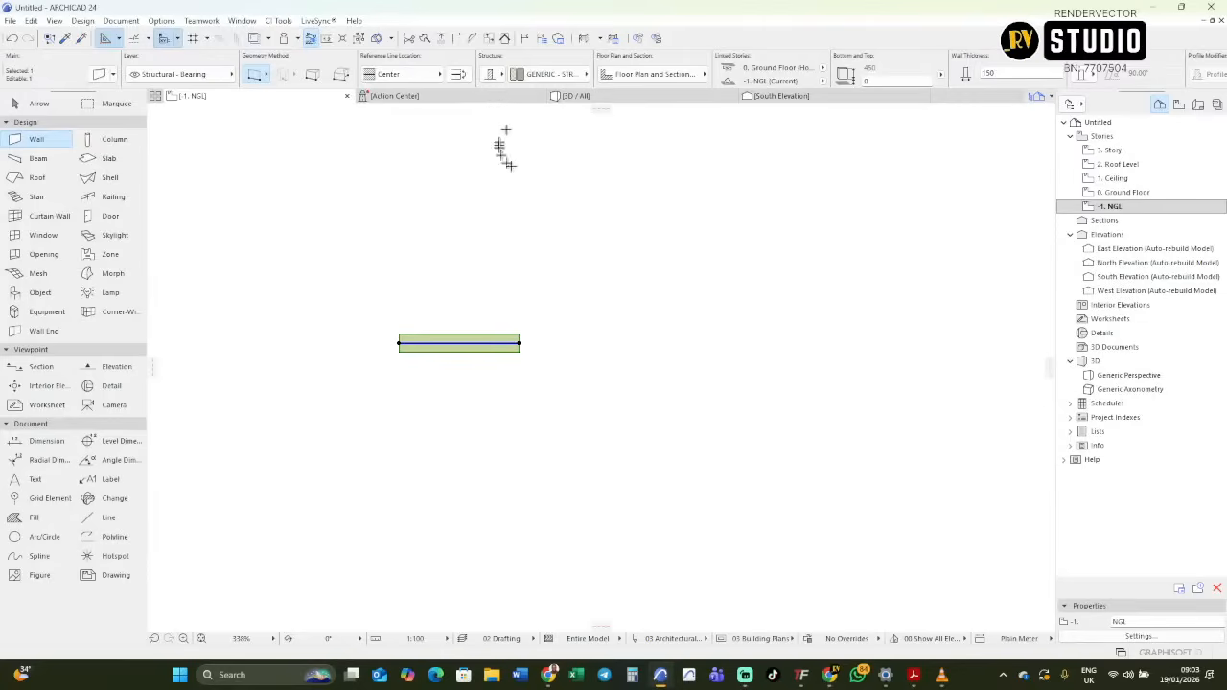
key(ctrl+t)
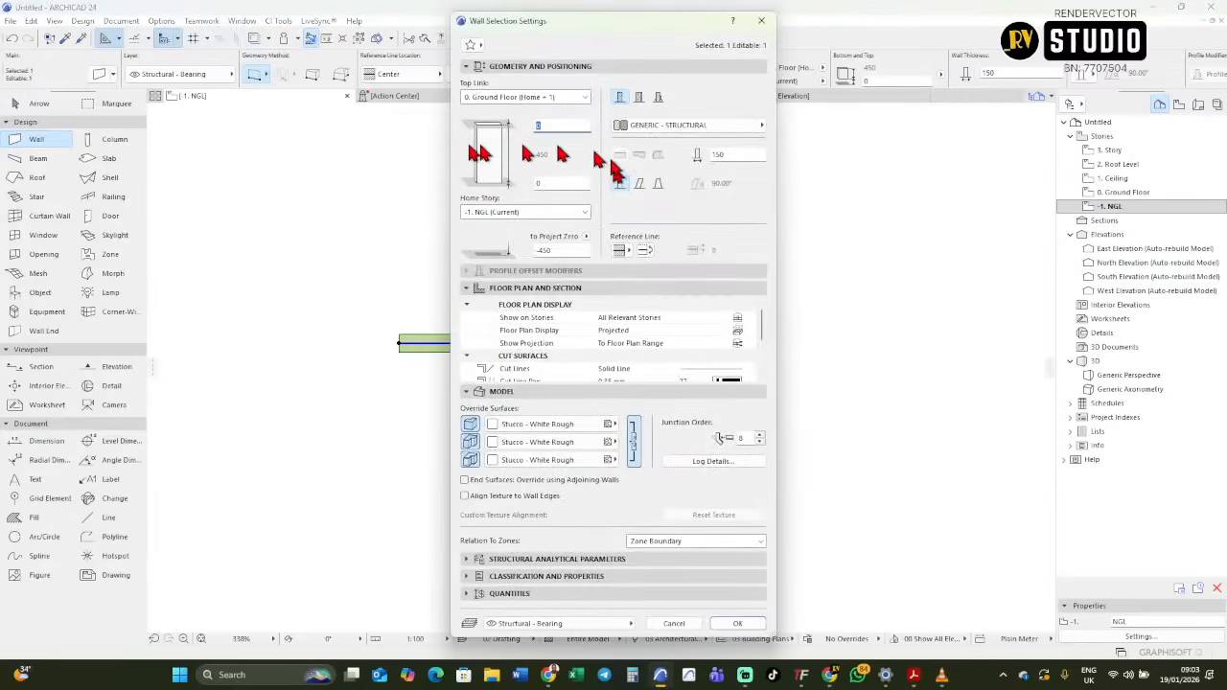
click(660, 130)
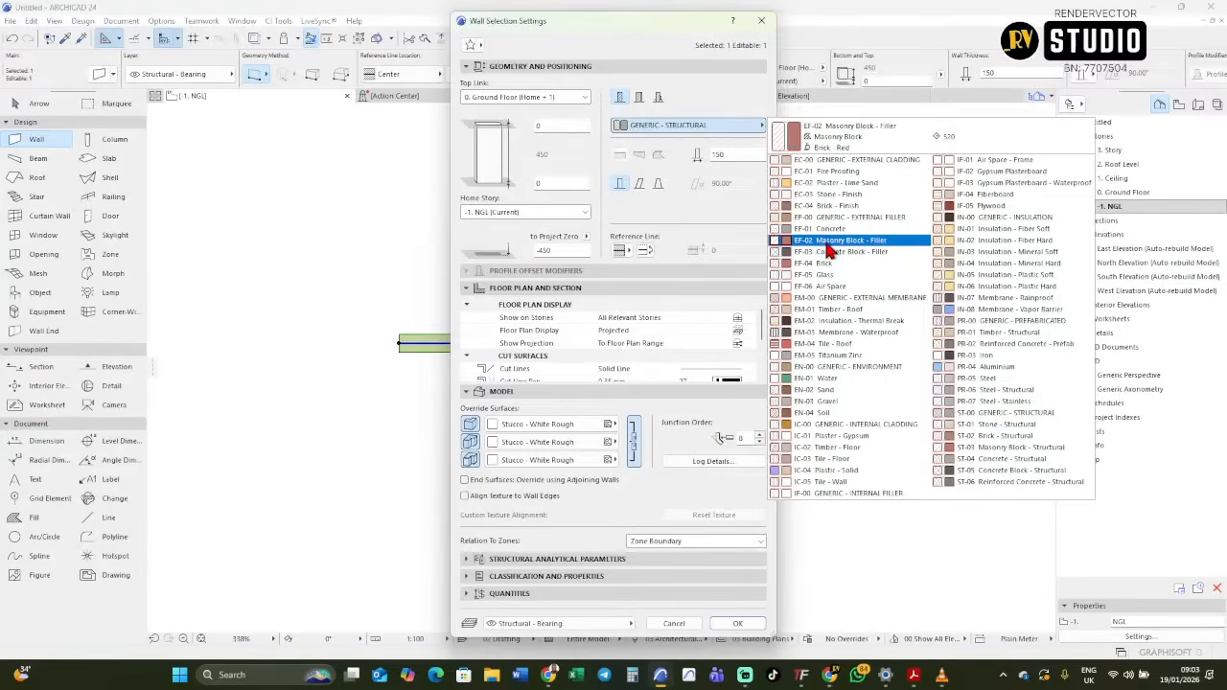
click(808, 240)
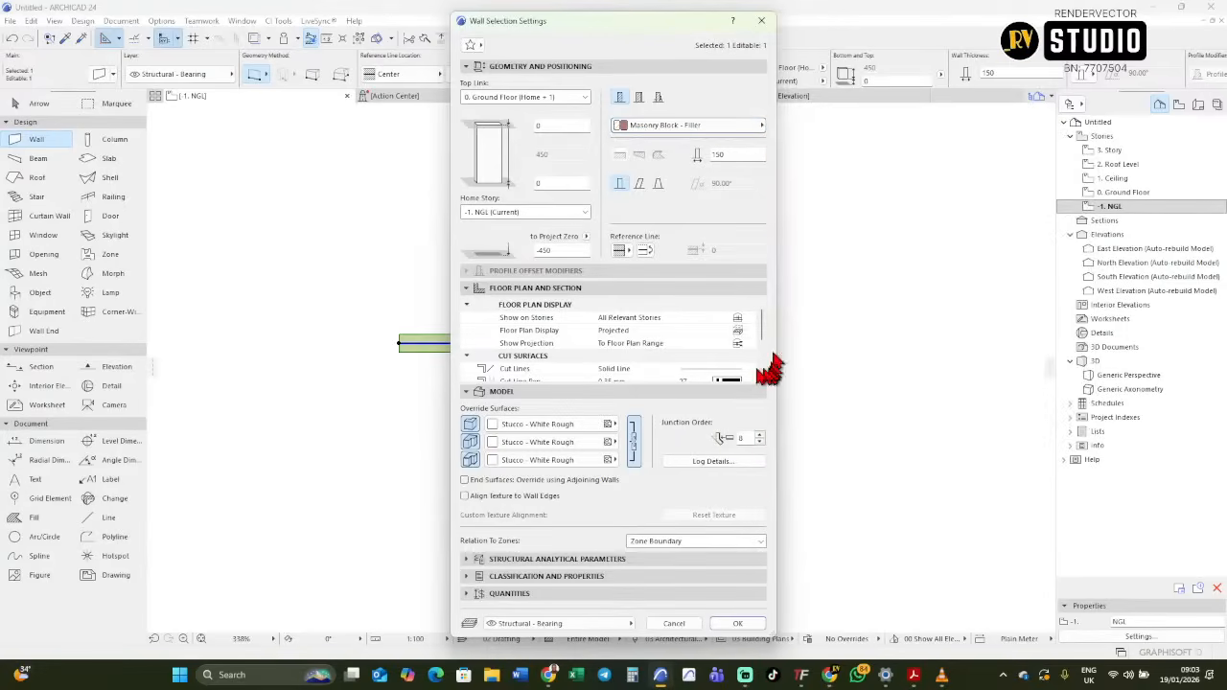
Choose pen 27 (0.35 mm) as the wall's Cut Line Pen, apply the settings and deselect the wall.
scroll(721, 351, down, 2)
scroll(723, 349, down, 1)
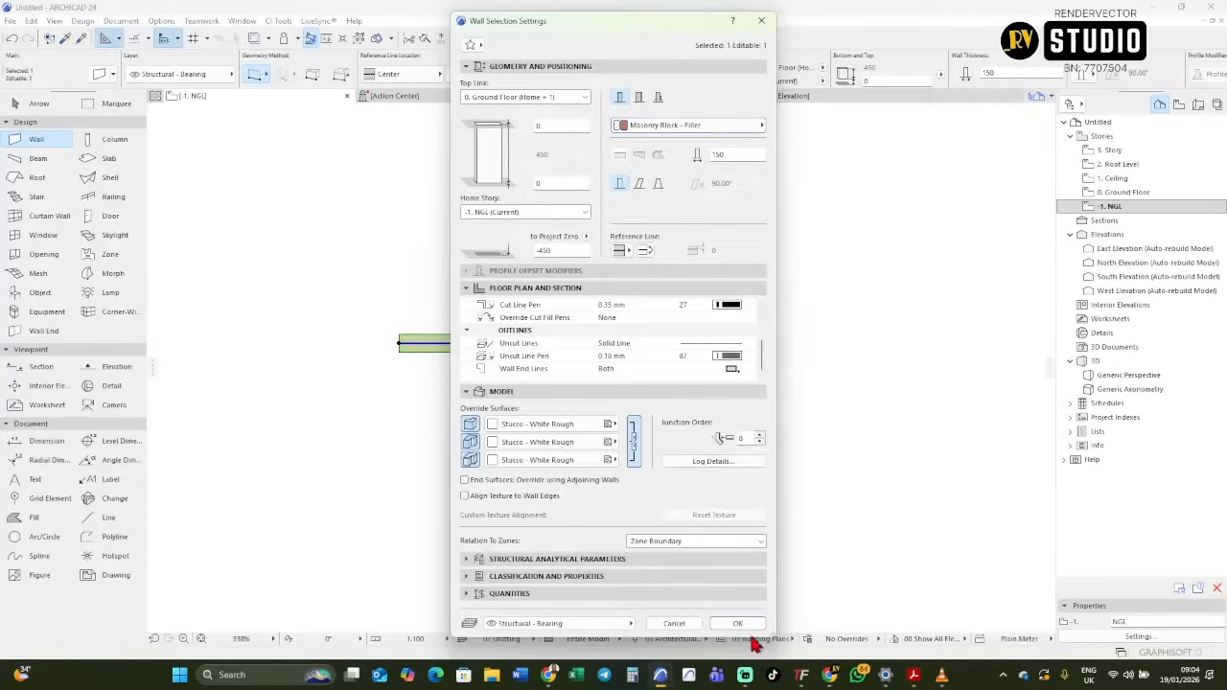
click(746, 307)
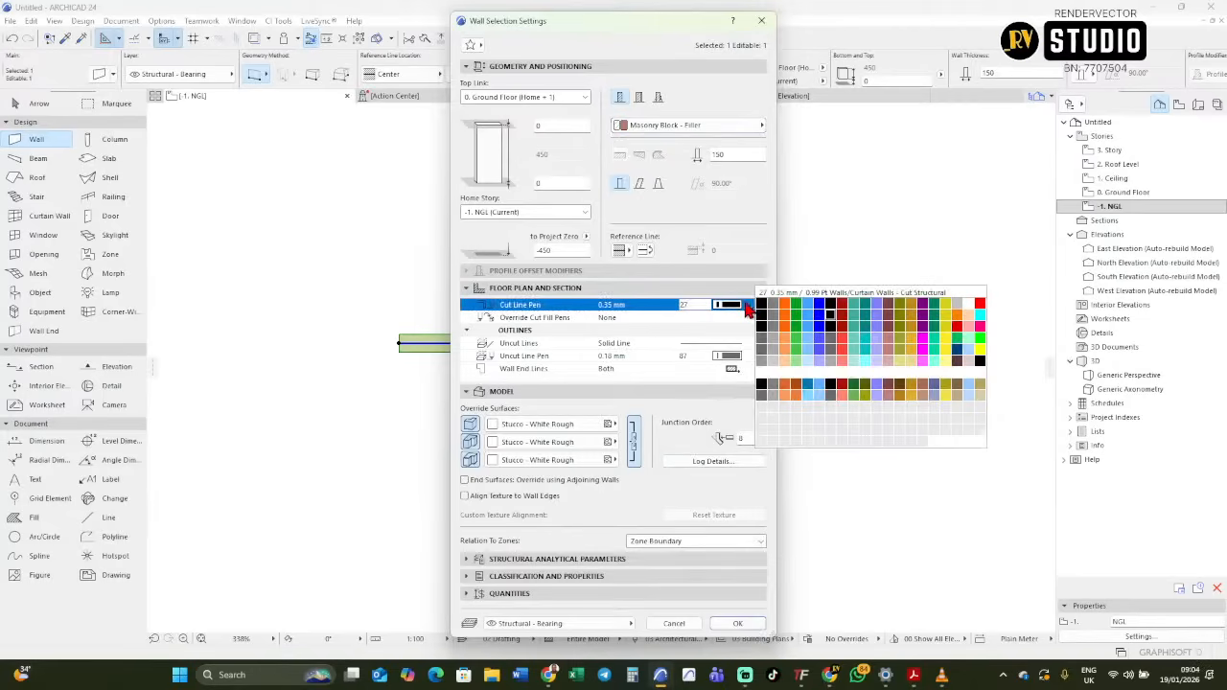
click(832, 322)
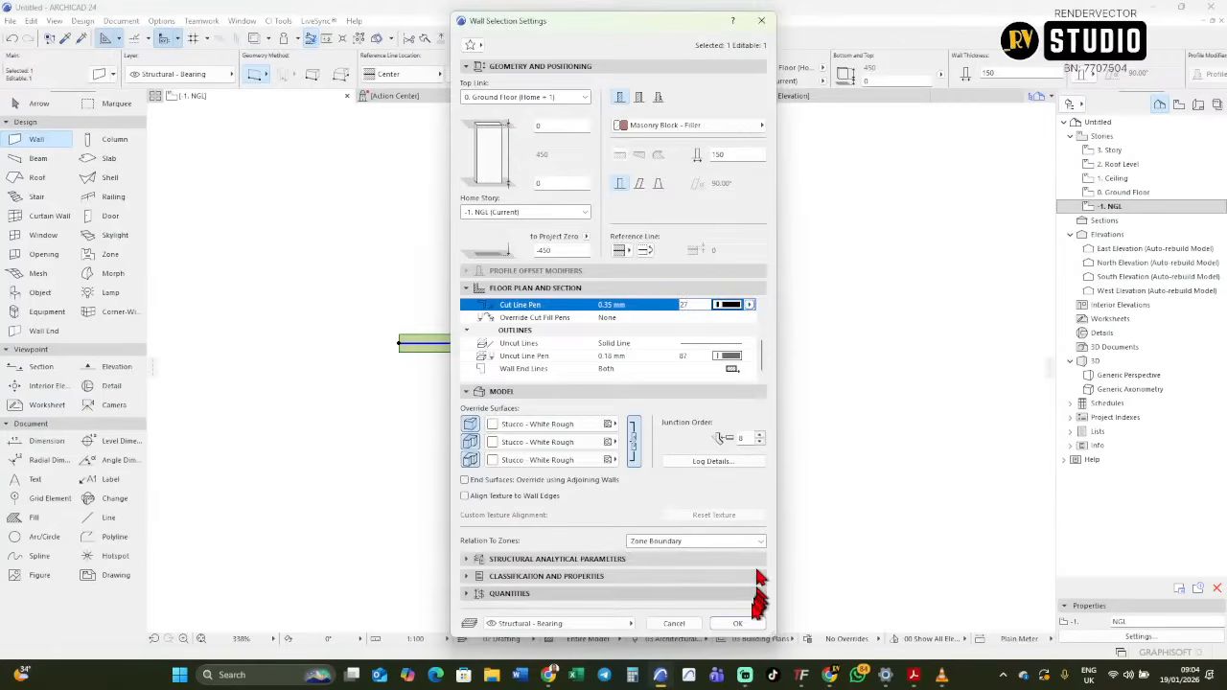
click(737, 623)
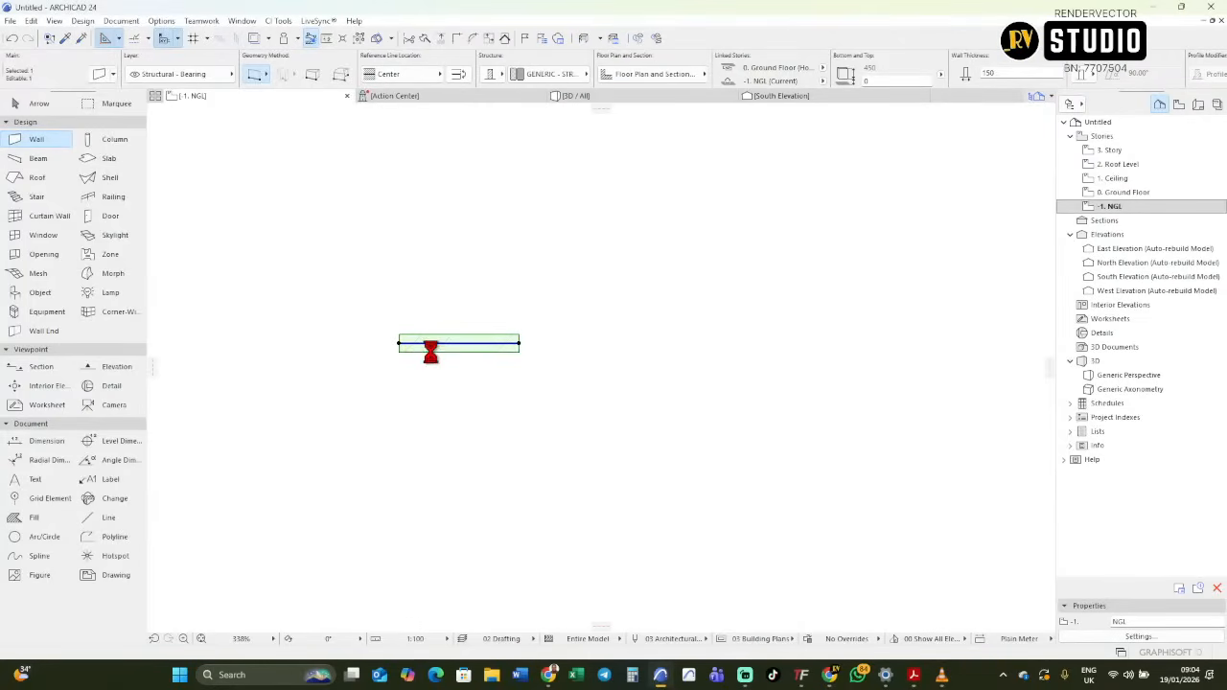
scroll(433, 350, up, 4)
key(Escape)
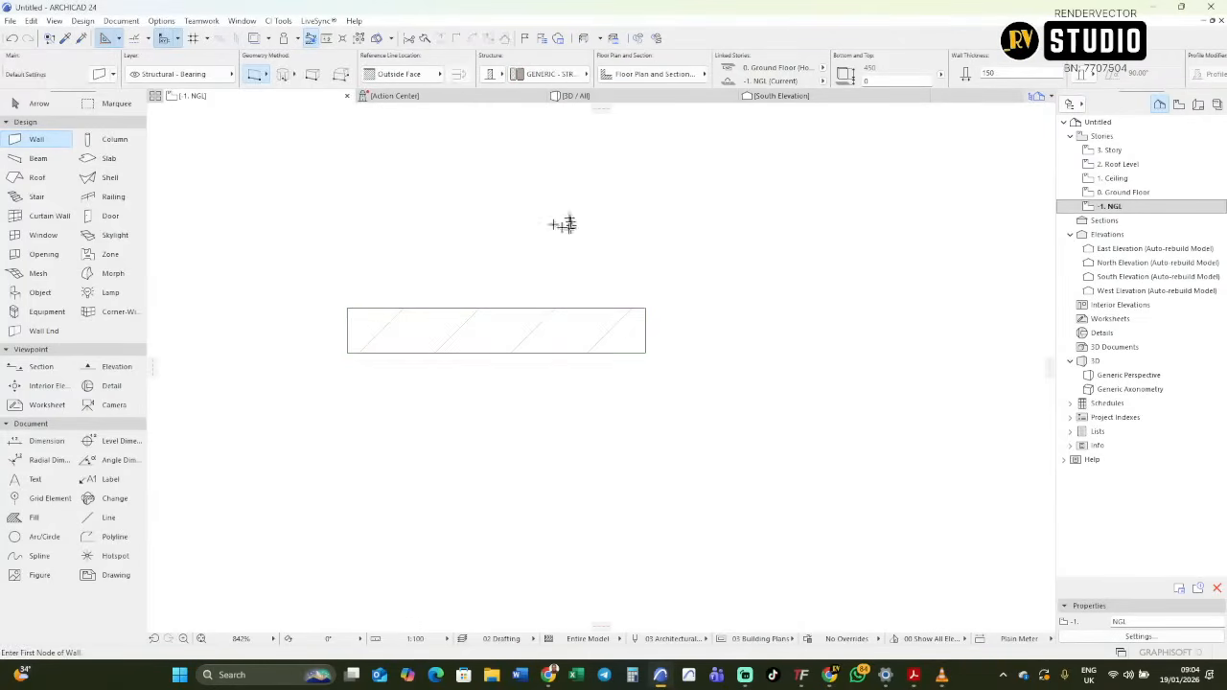
Turn on True Line Weight to inspect the wall's outline and hatch, and turn it off again.
right_click(548, 217)
click(587, 277)
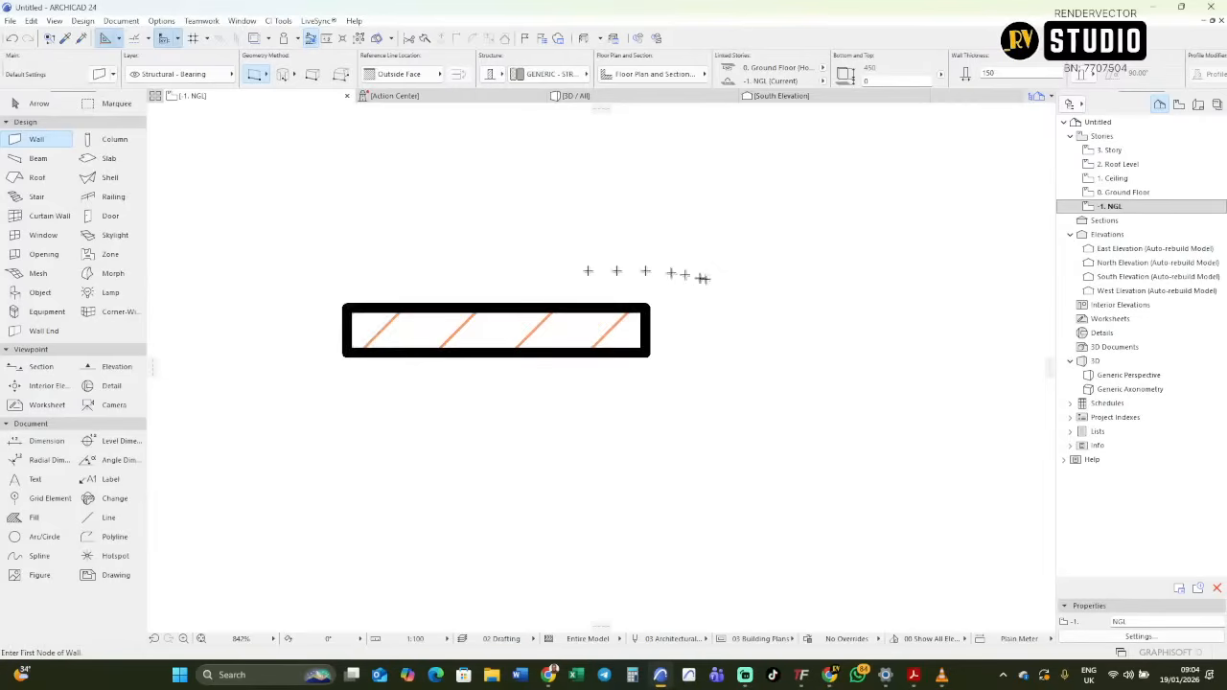
scroll(701, 280, down, 5)
scroll(661, 299, up, 4)
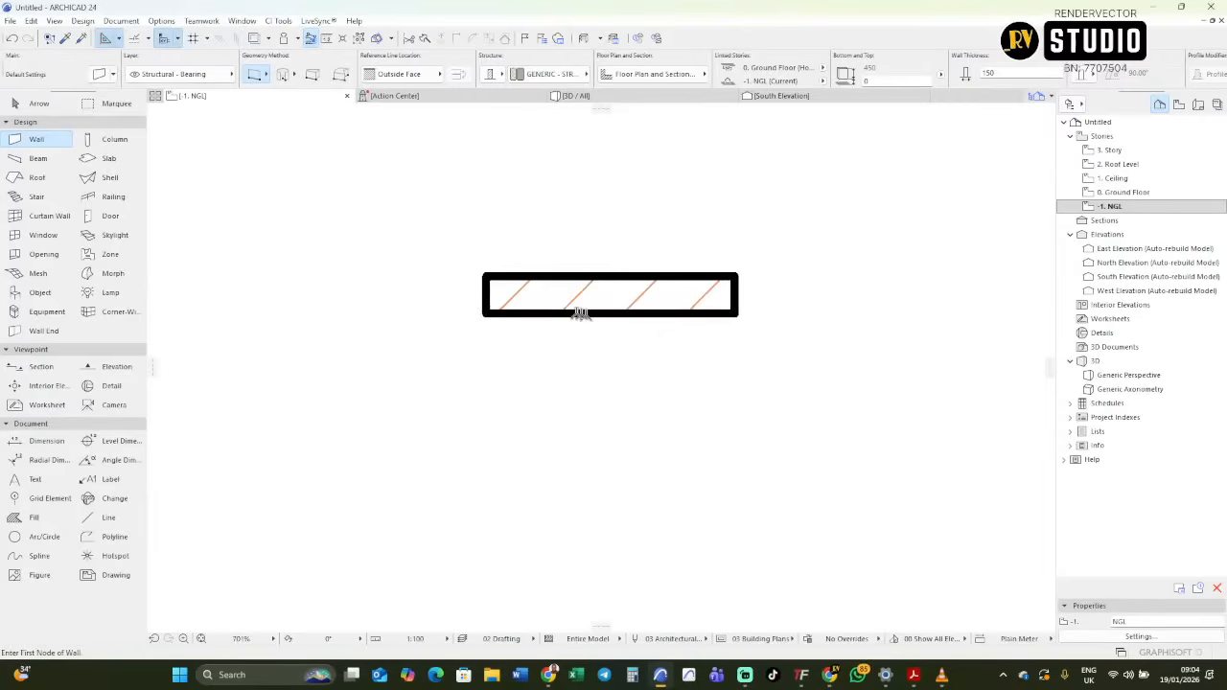
scroll(575, 312, down, 4)
scroll(581, 308, up, 2)
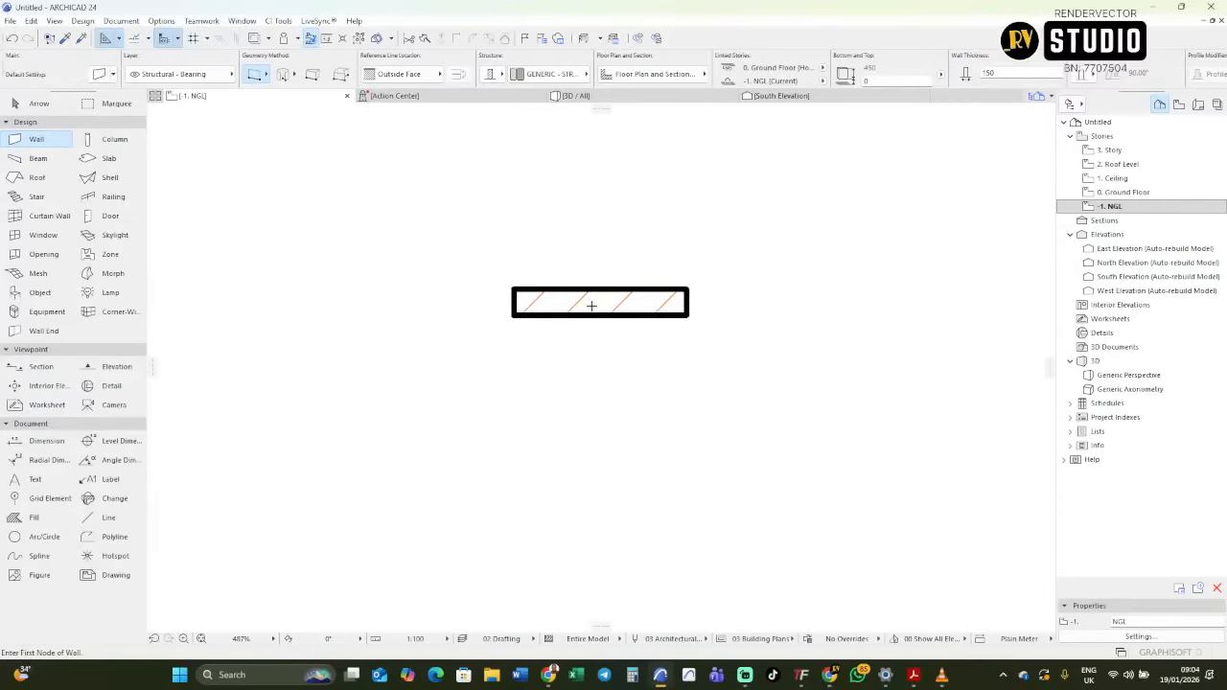
right_click(562, 226)
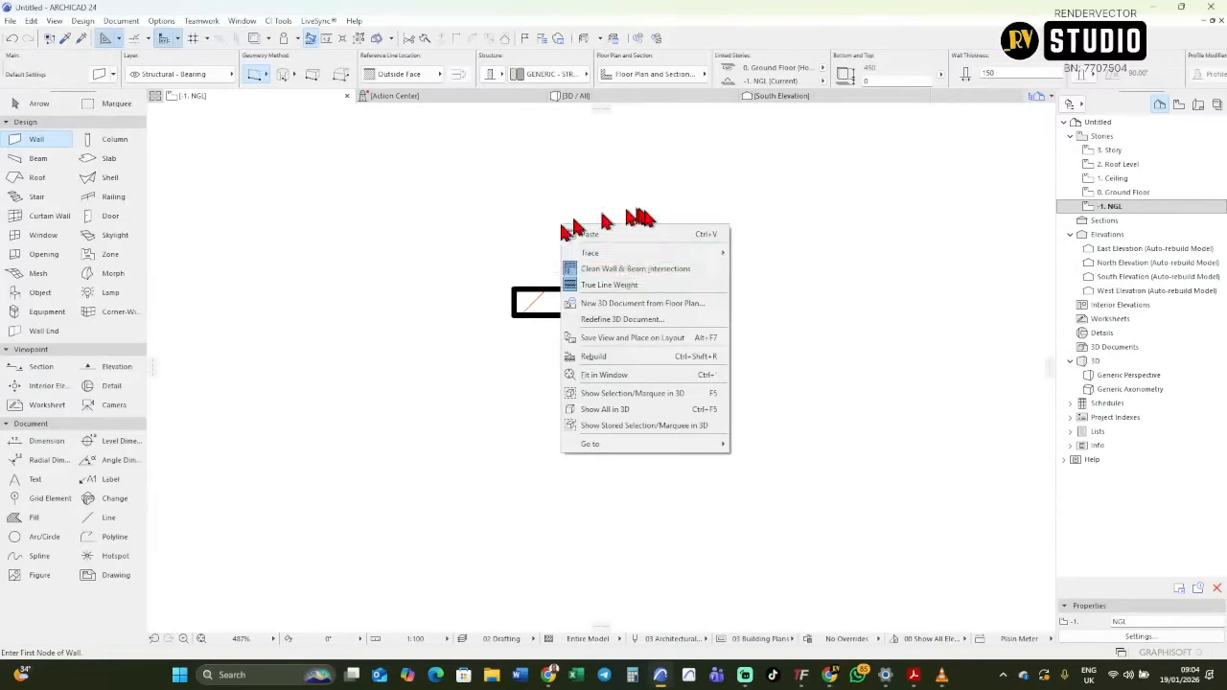
click(612, 286)
scroll(578, 306, down, 4)
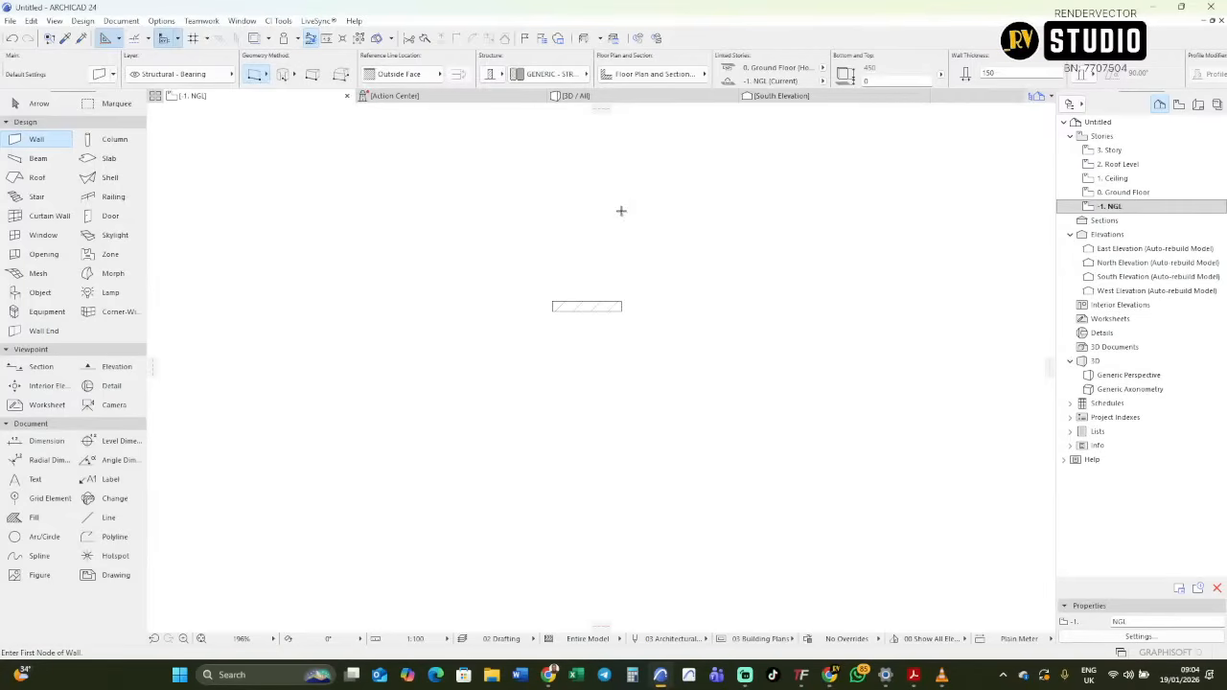
Transfer the short wall's settings to the Wall tool defaults and delete that wall.
alt+click(590, 305)
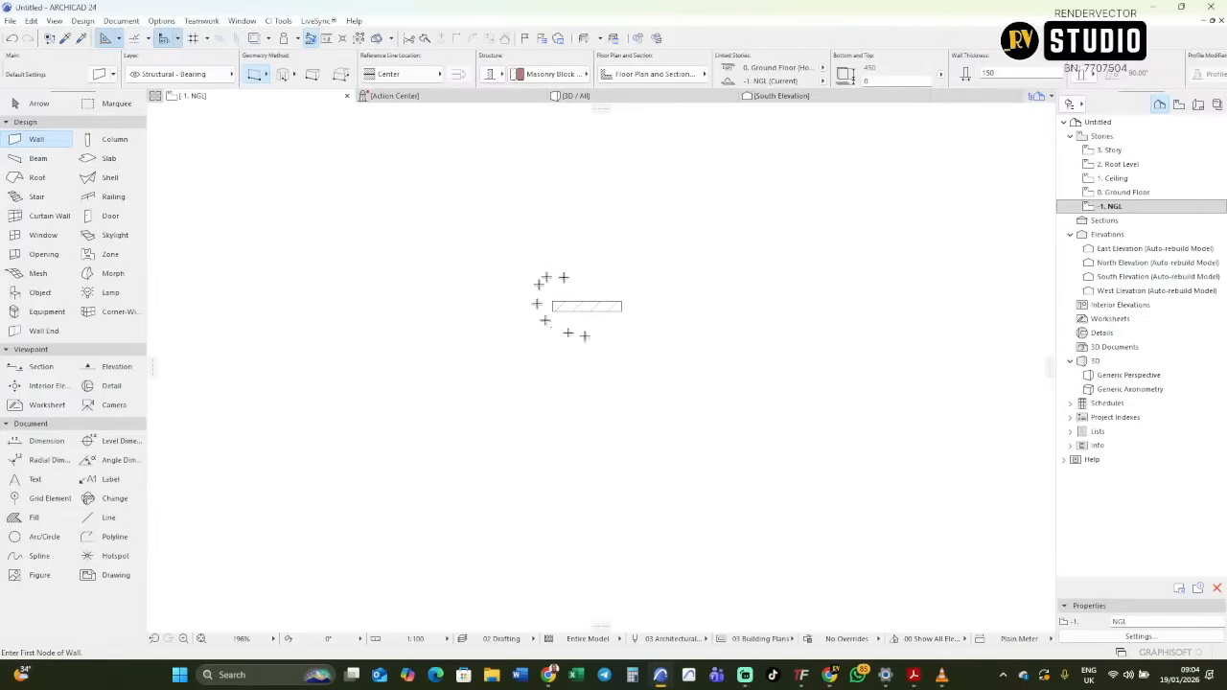
scroll(604, 314, down, 2)
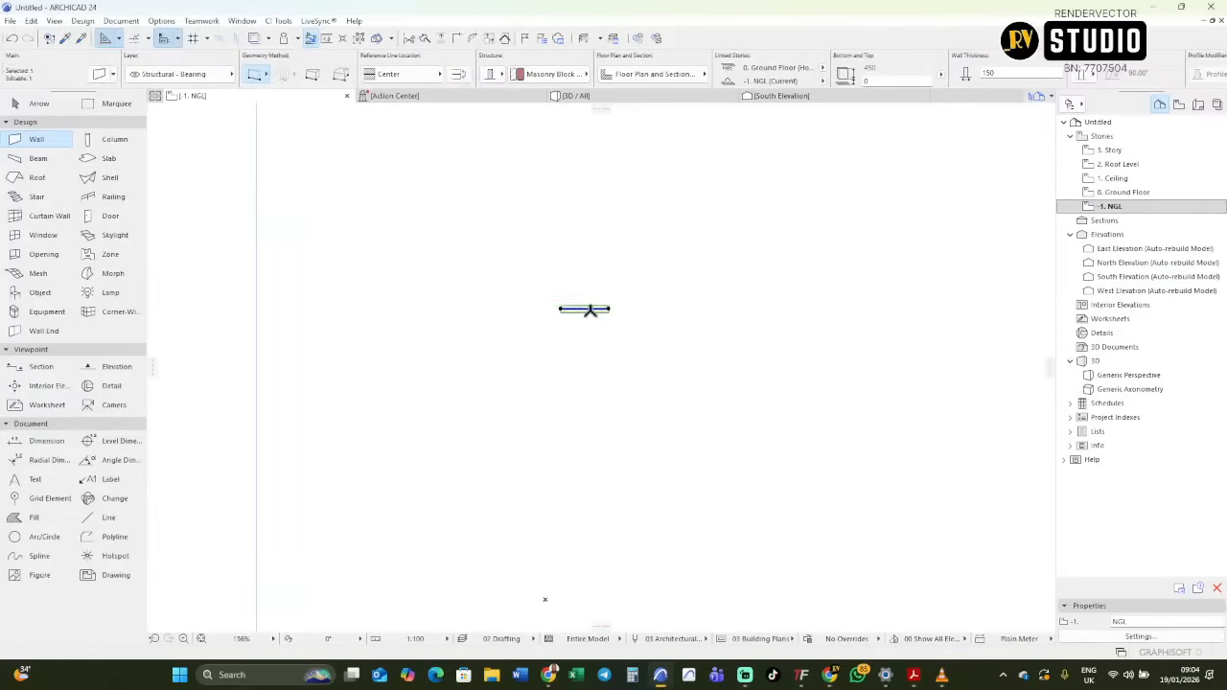
scroll(587, 382, down, 8)
middle_drag(729, 318, 678, 326)
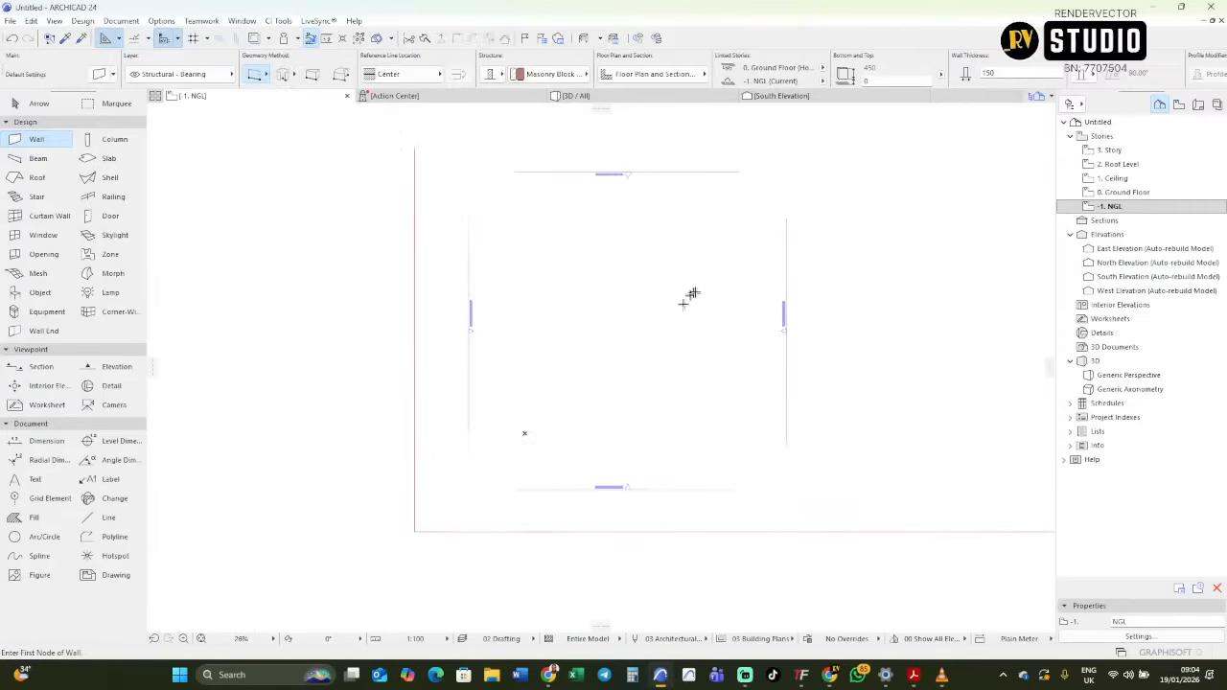
Draw a long vertical wall running southward just inside the East Elevation marker.
click(755, 218)
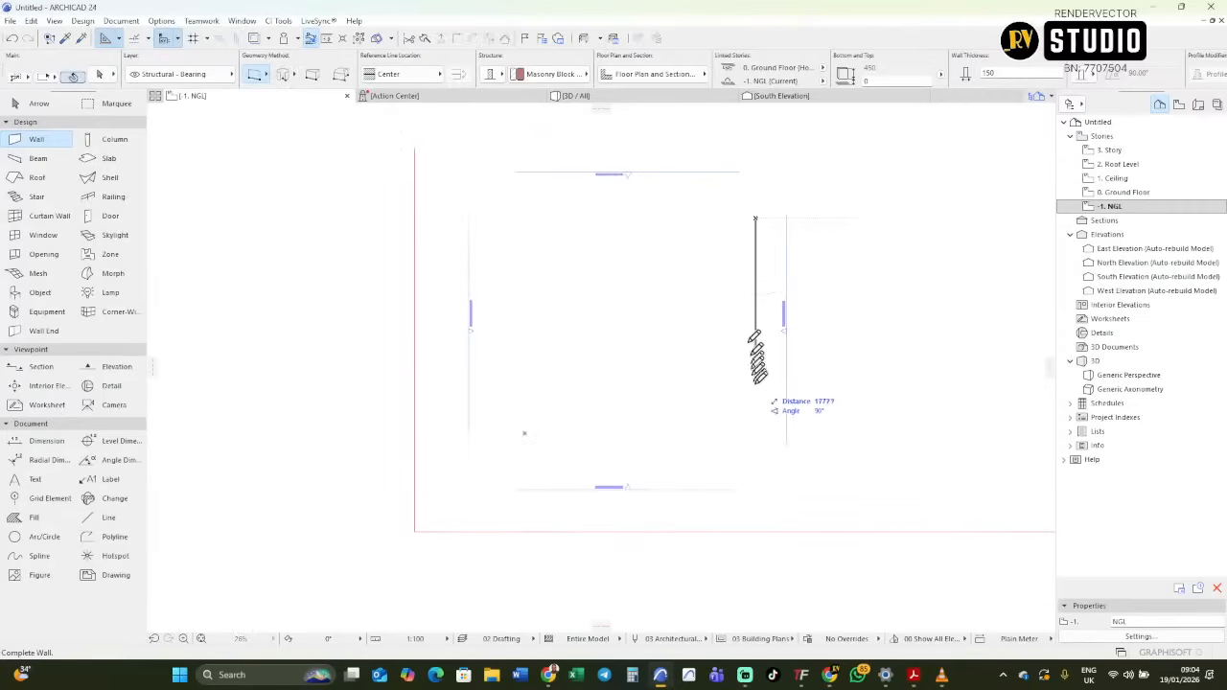
click(756, 402)
scroll(771, 396, up, 3)
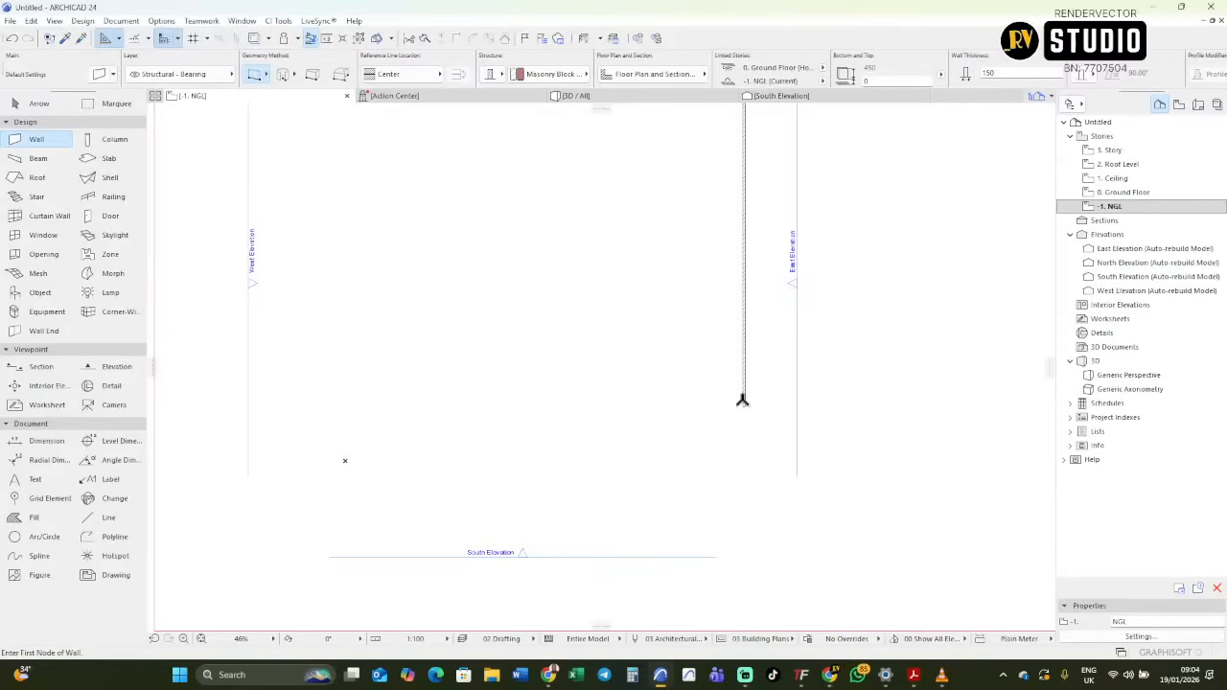
scroll(745, 336, down, 1)
middle_drag(747, 327, 764, 428)
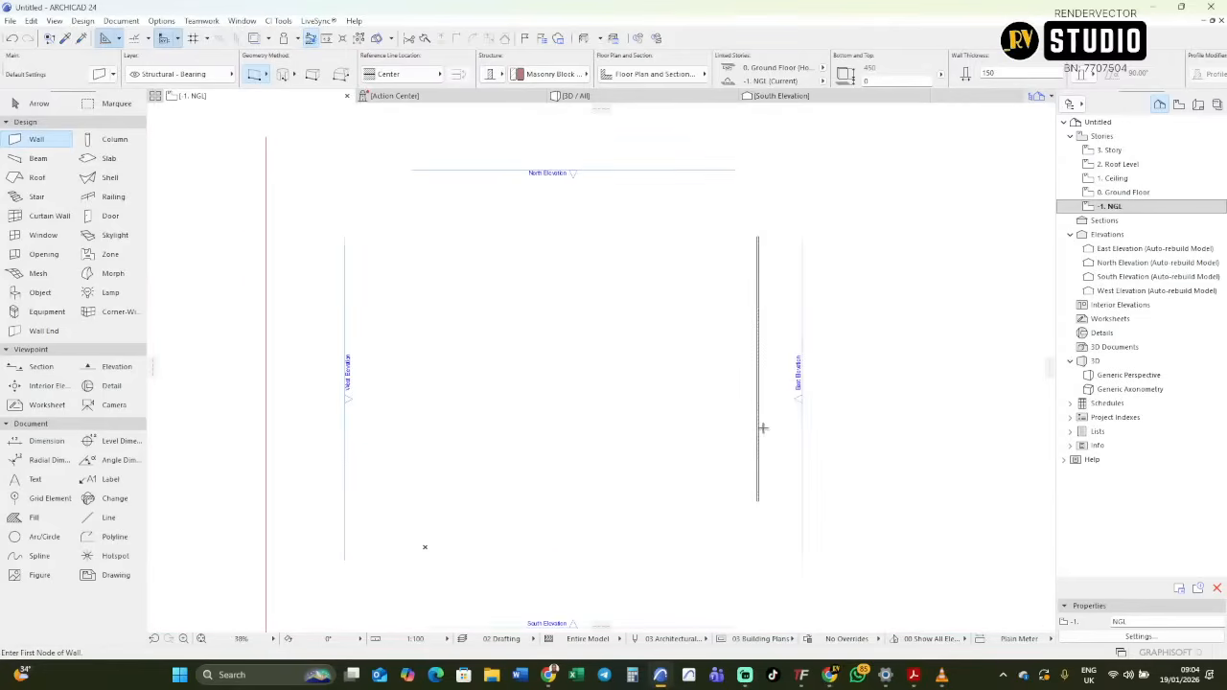
Drag a copy of the vertical wall westward, leaving a clear gap of 3600 mm between the two walls.
shift+click(753, 427)
click(771, 432)
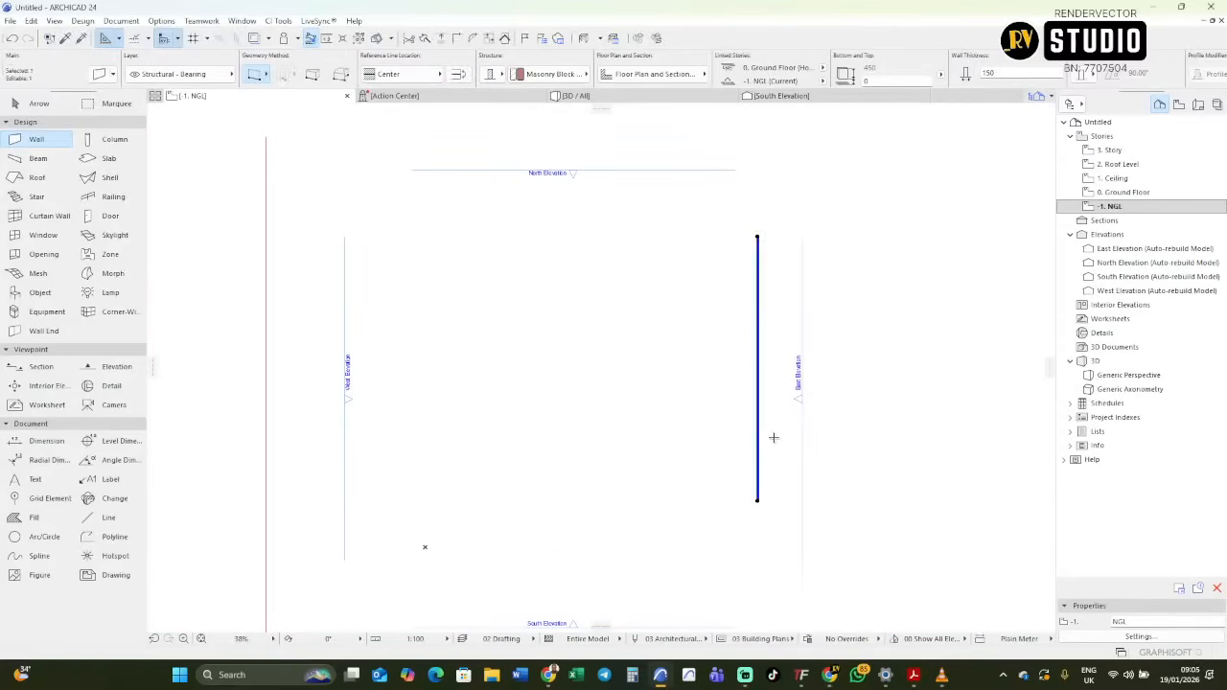
key(ctrl+d)
key(Escape)
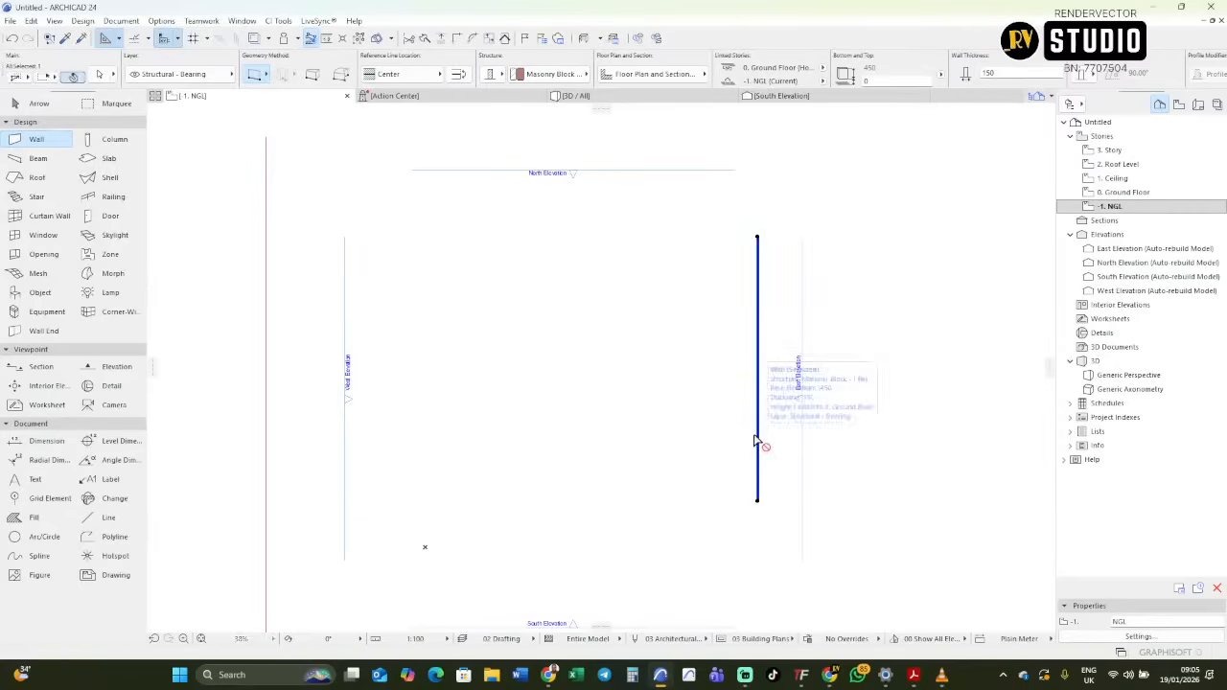
key(ctrl+d)
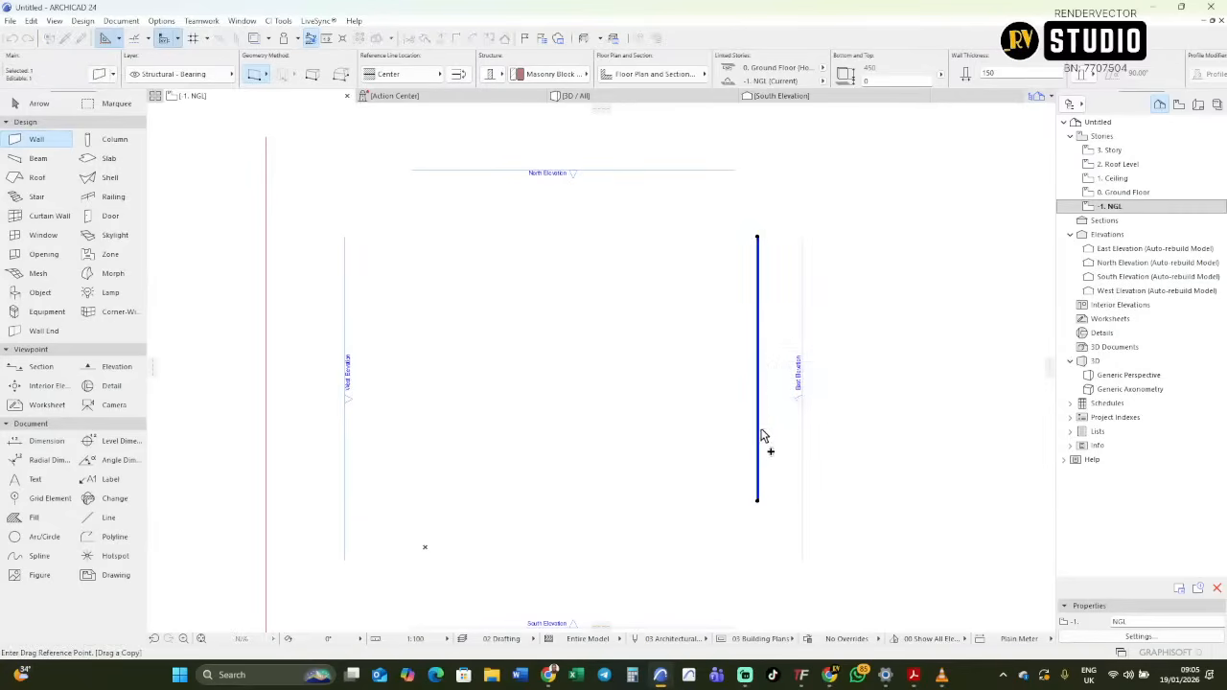
click(760, 430)
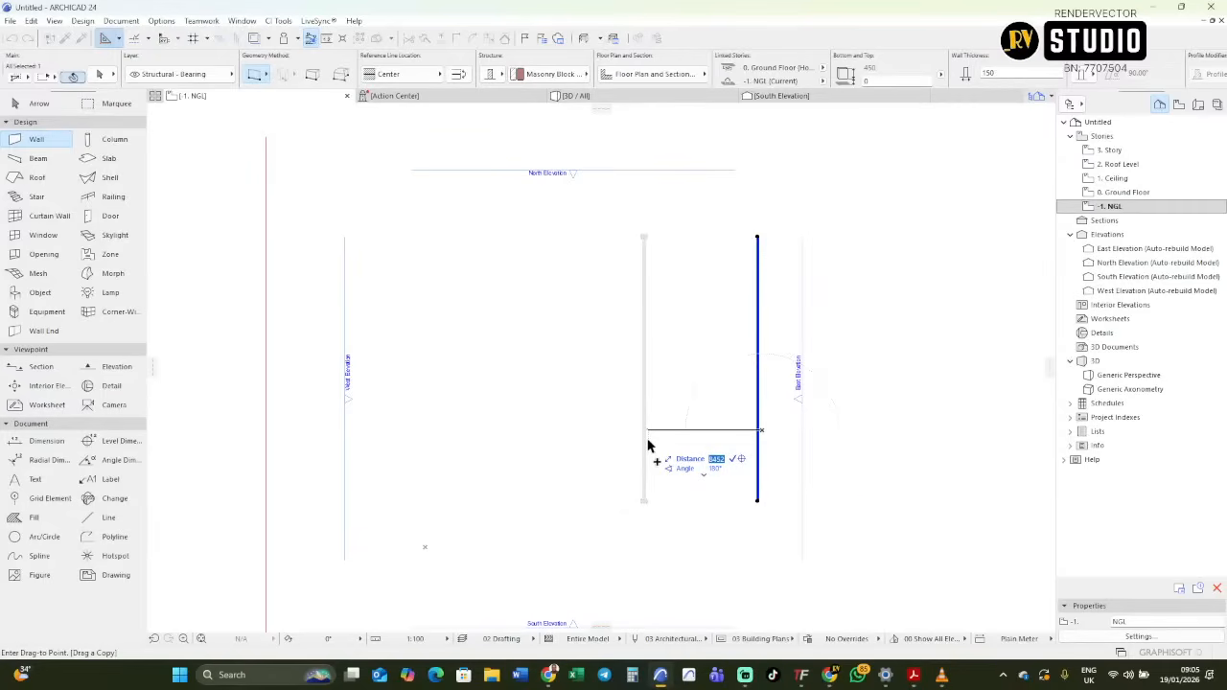
scroll(762, 484, up, 5)
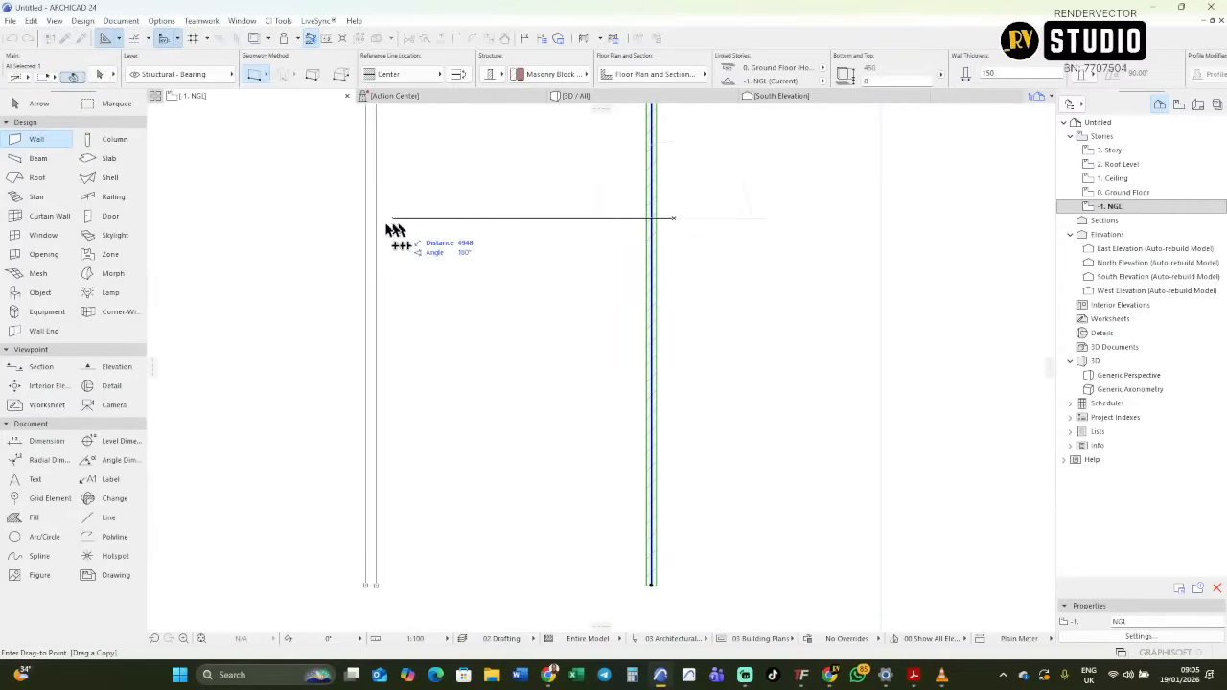
key(Tab)
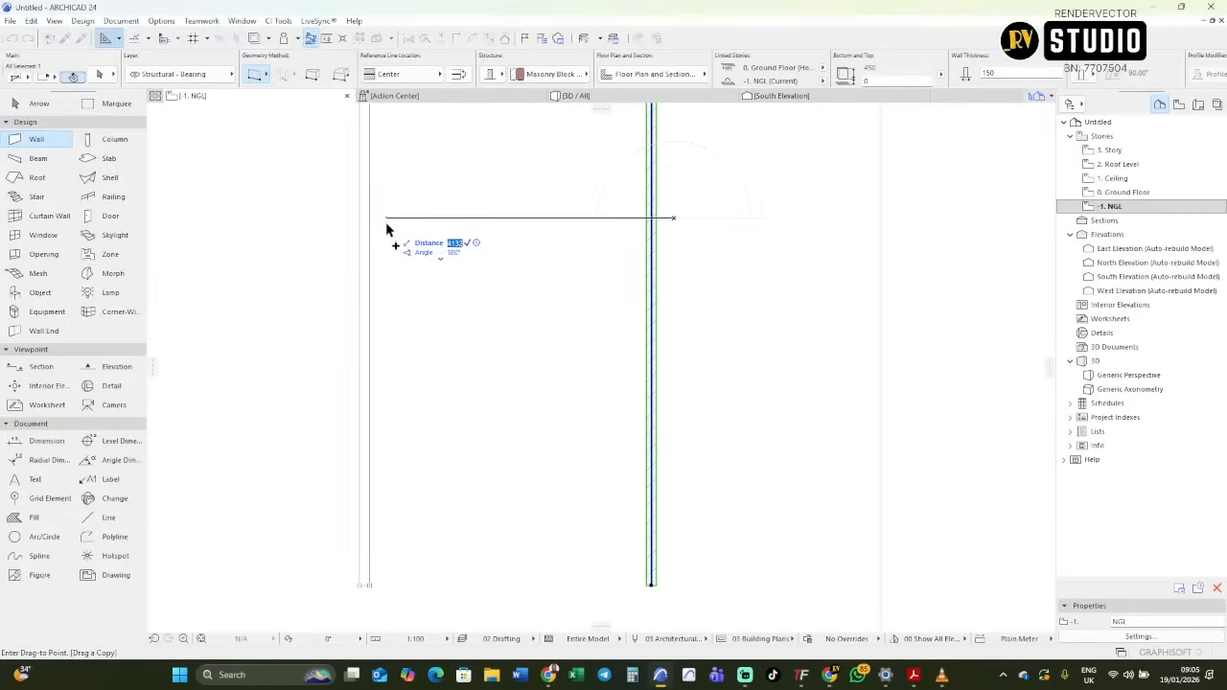
text(150)
click(414, 224)
key(Escape)
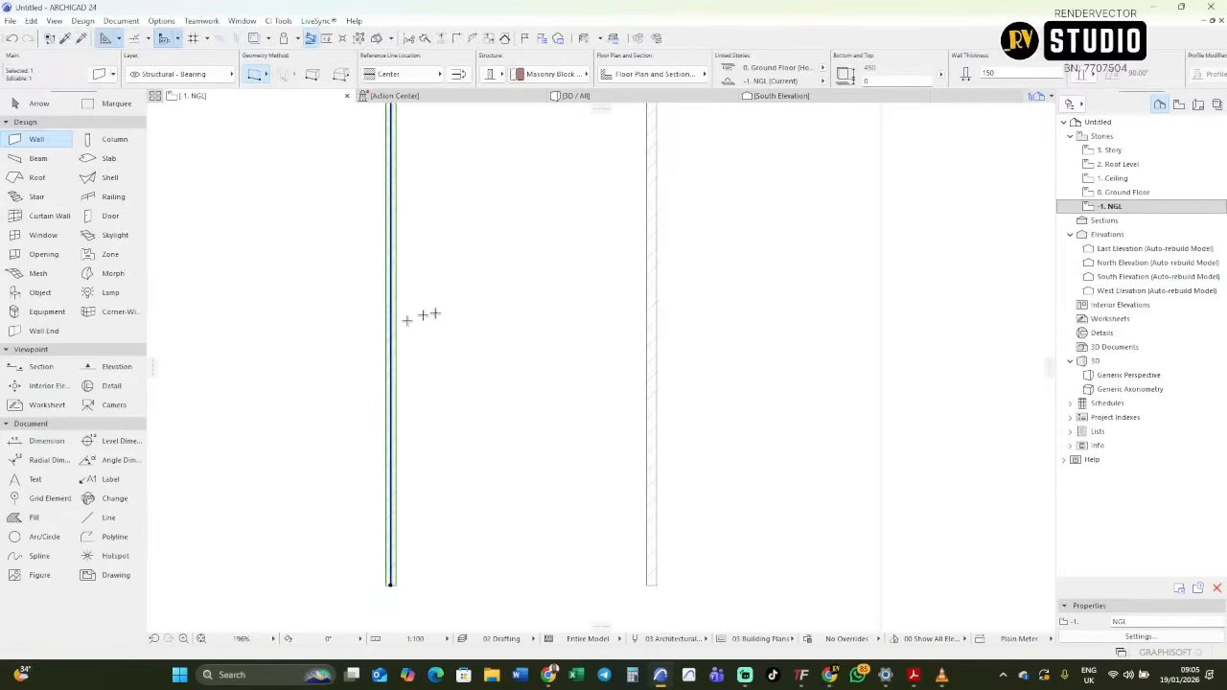
Dimension both parallel walls' thicknesses and the clear gap between them, and undo the dimension.
click(46, 441)
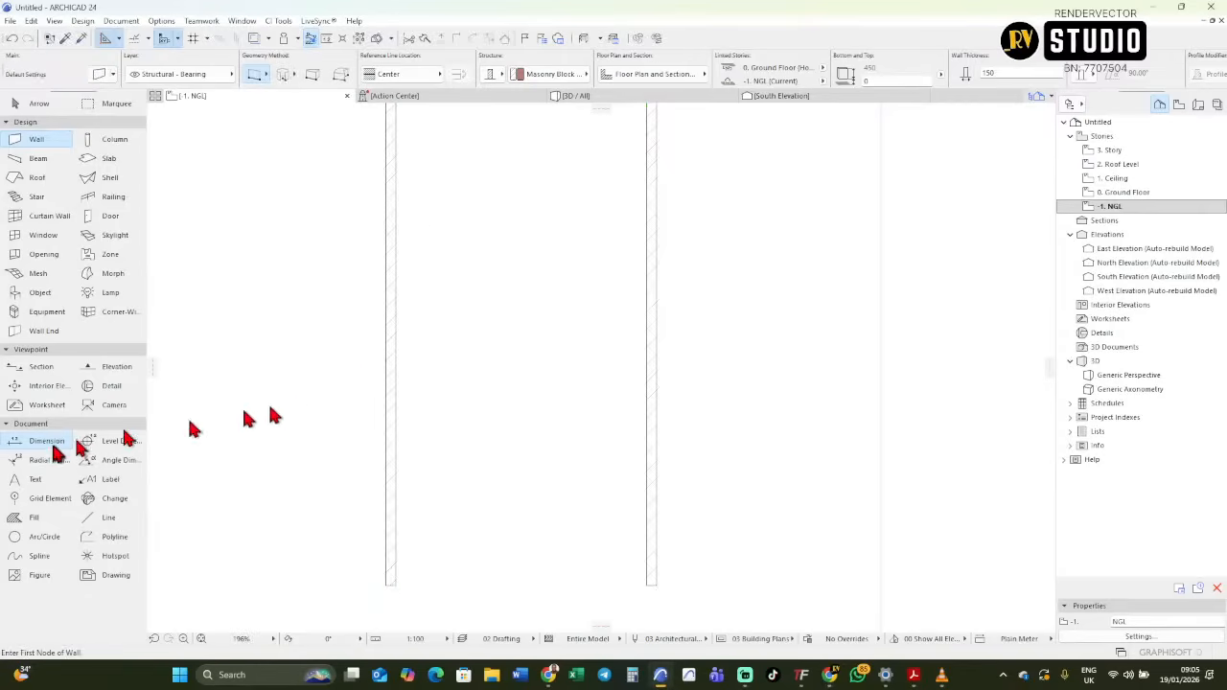
click(391, 366)
click(651, 356)
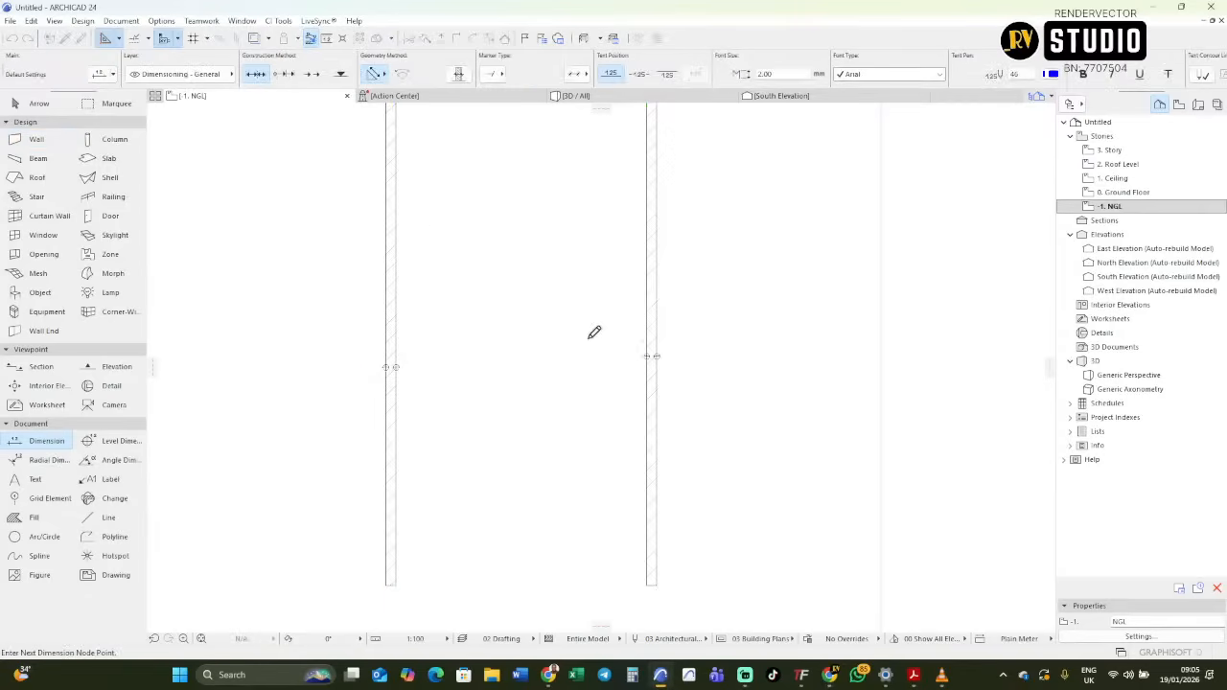
right_click(590, 326)
click(616, 391)
click(522, 333)
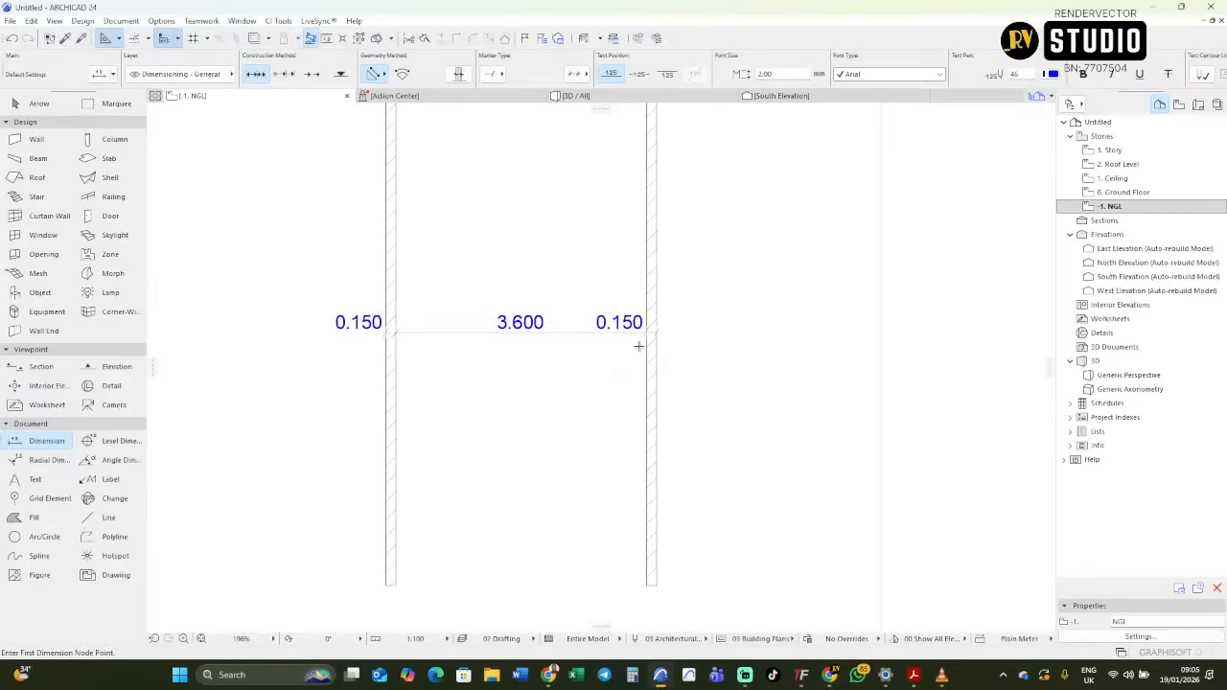
key(ctrl+z)
scroll(552, 360, down, 5)
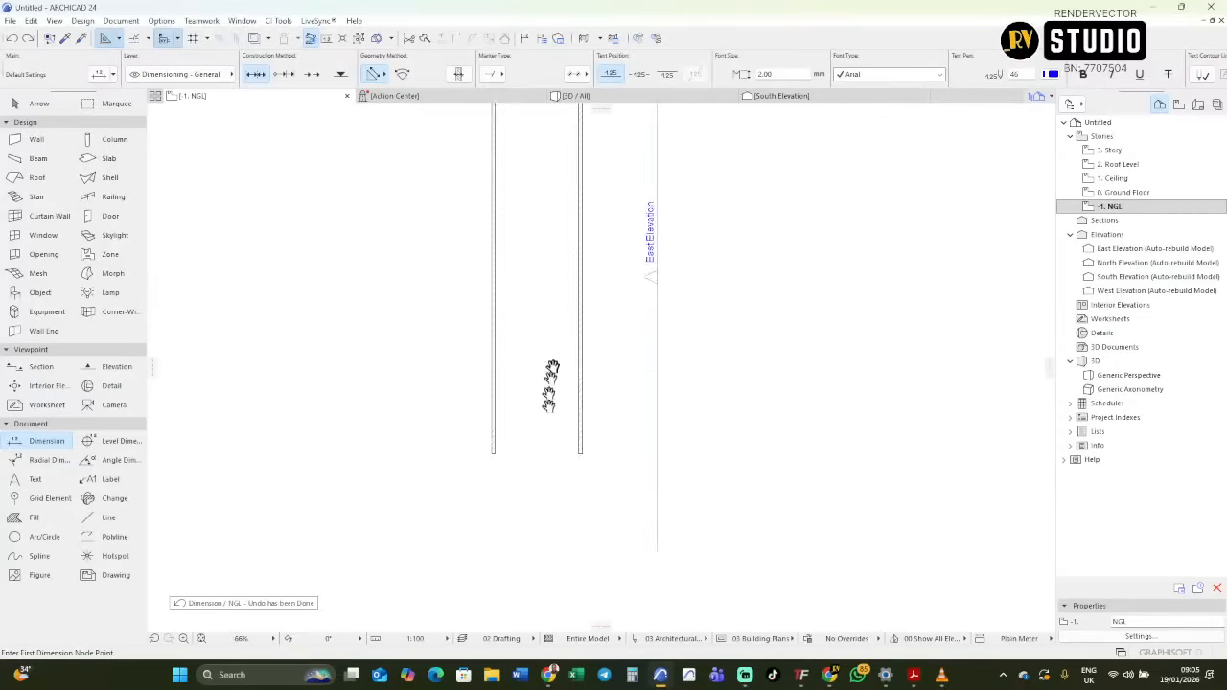
scroll(561, 438, up, 3)
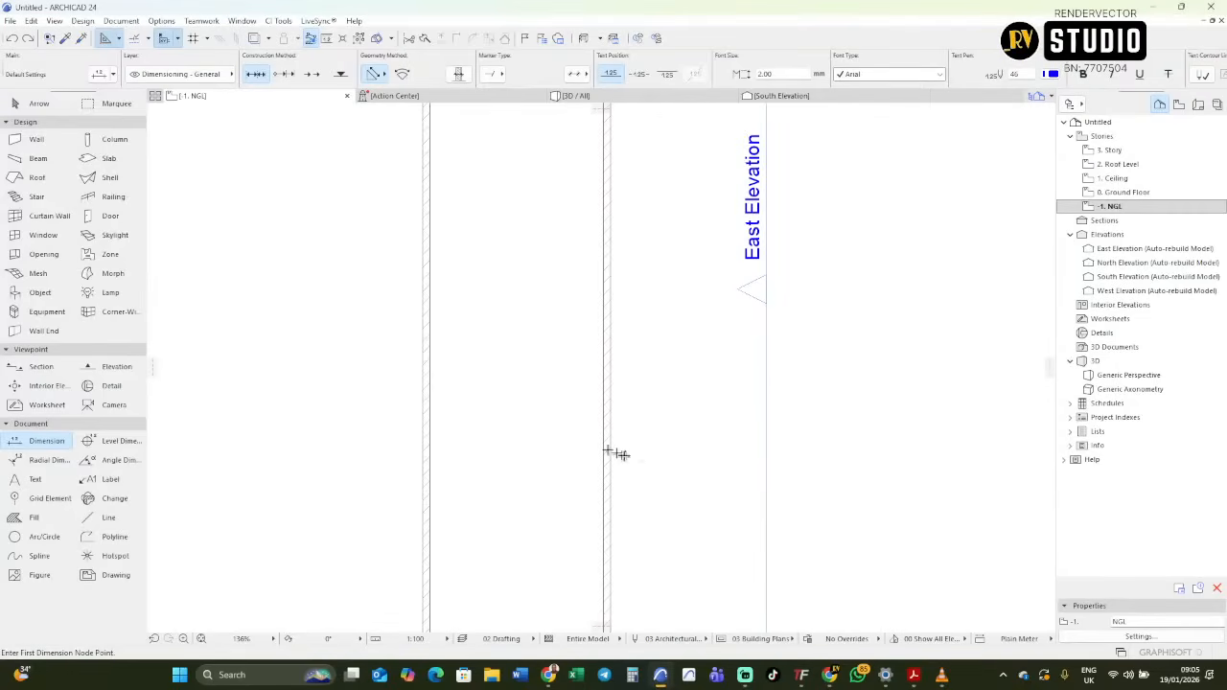
Rotate a copy of the eastern vertical wall by 90° about a point near its north end to form a horizontal wall.
shift+click(604, 447)
scroll(583, 421, down, 1)
scroll(584, 383, down, 3)
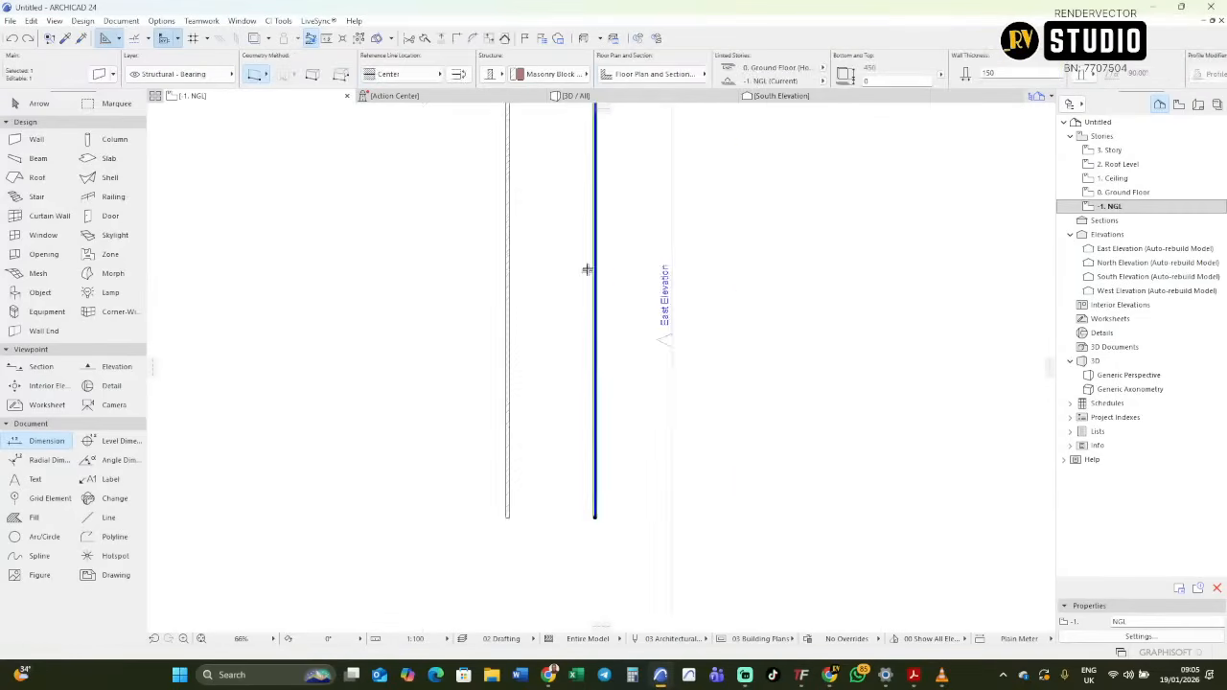
middle_drag(586, 269, 613, 473)
scroll(616, 345, up, 3)
key(ctrl+alt+e)
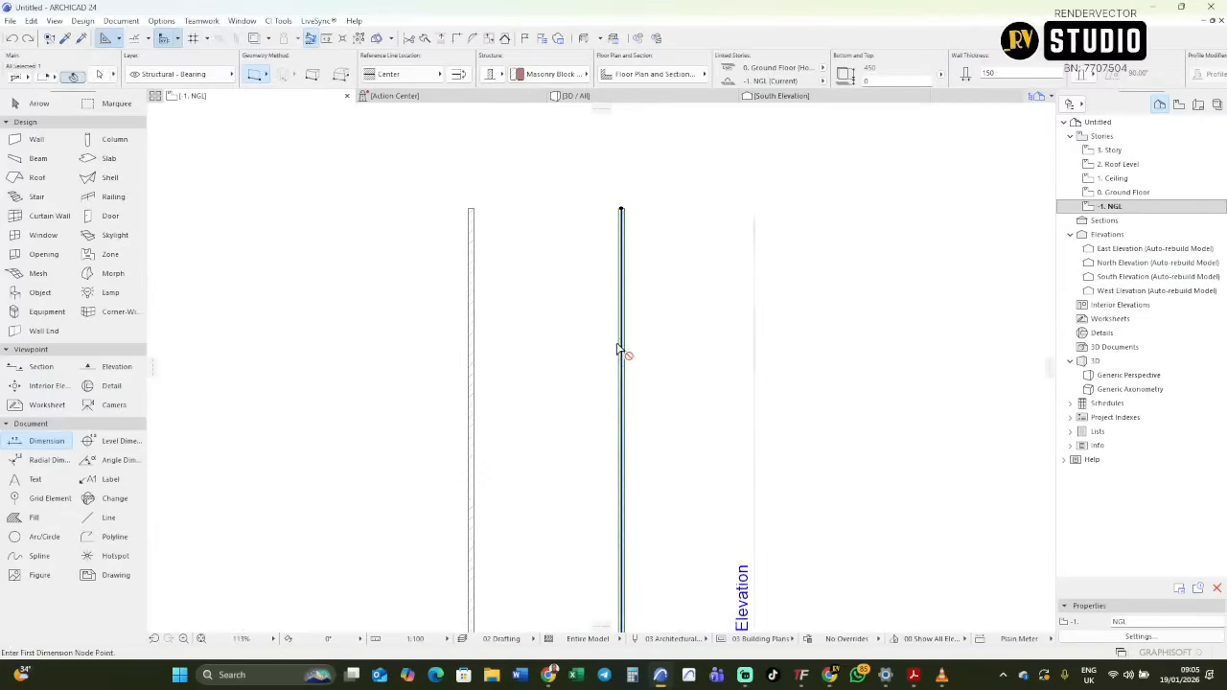
click(619, 347)
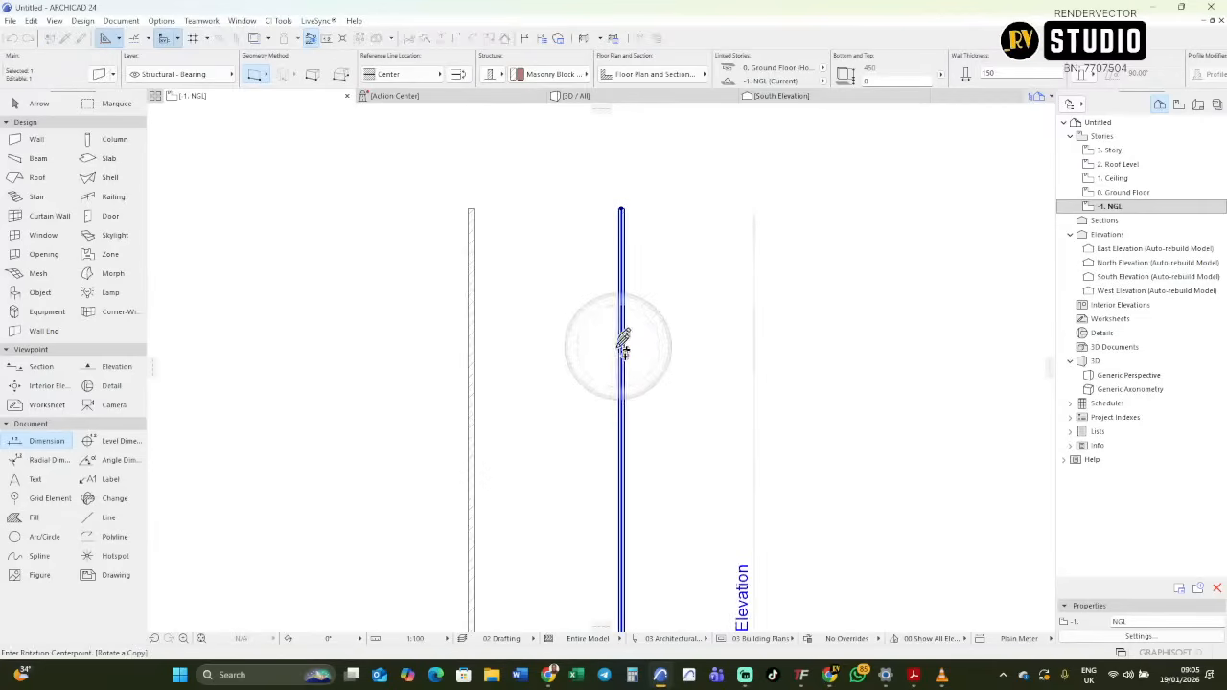
click(622, 251)
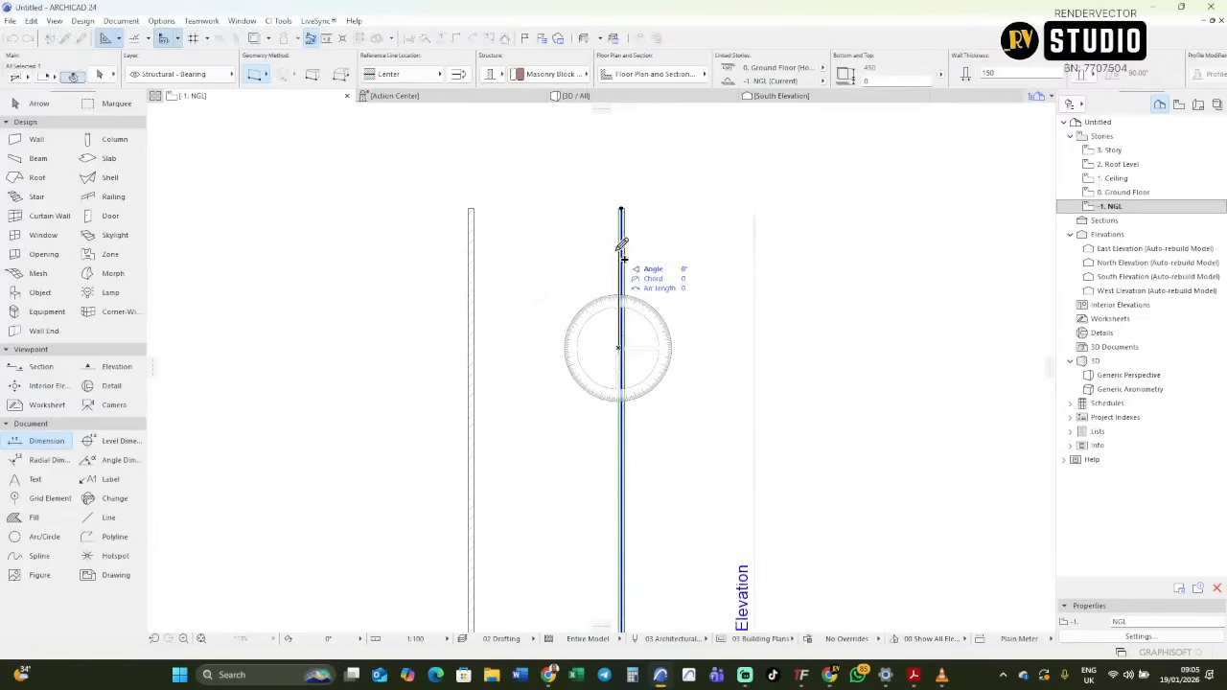
click(759, 350)
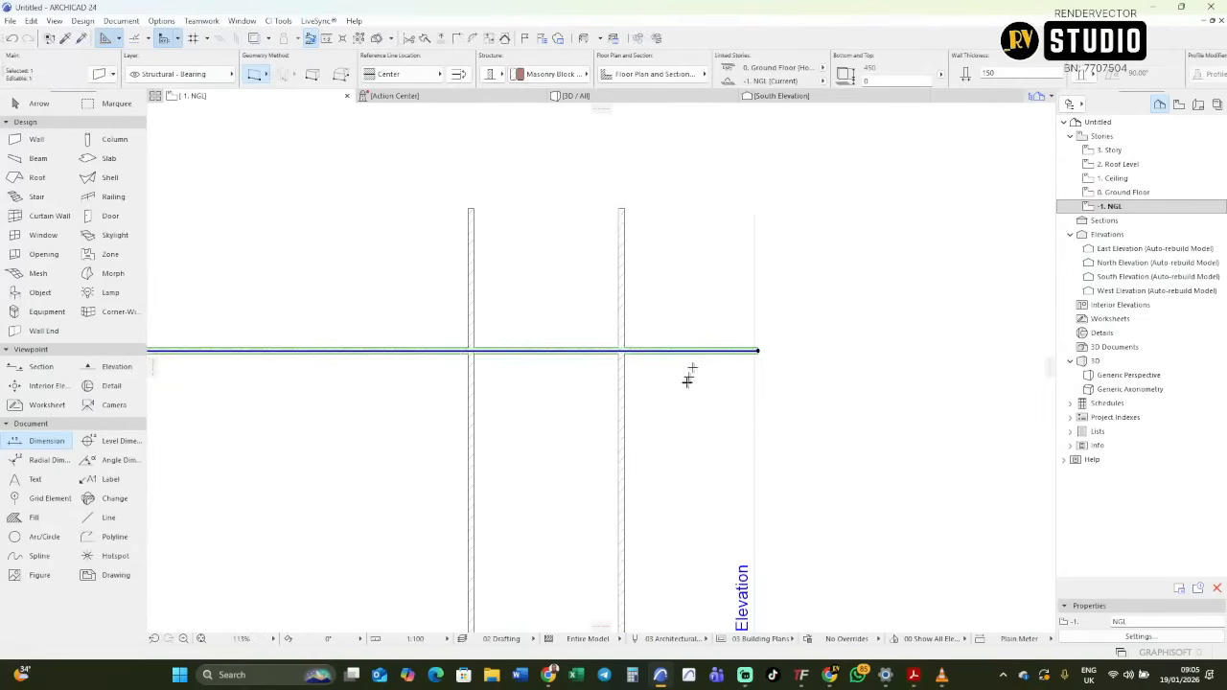
key(Escape)
Trim both vertical walls' ends north of the horizontal wall and the horizontal wall's end beyond the eastern wall.
scroll(562, 379, down, 2)
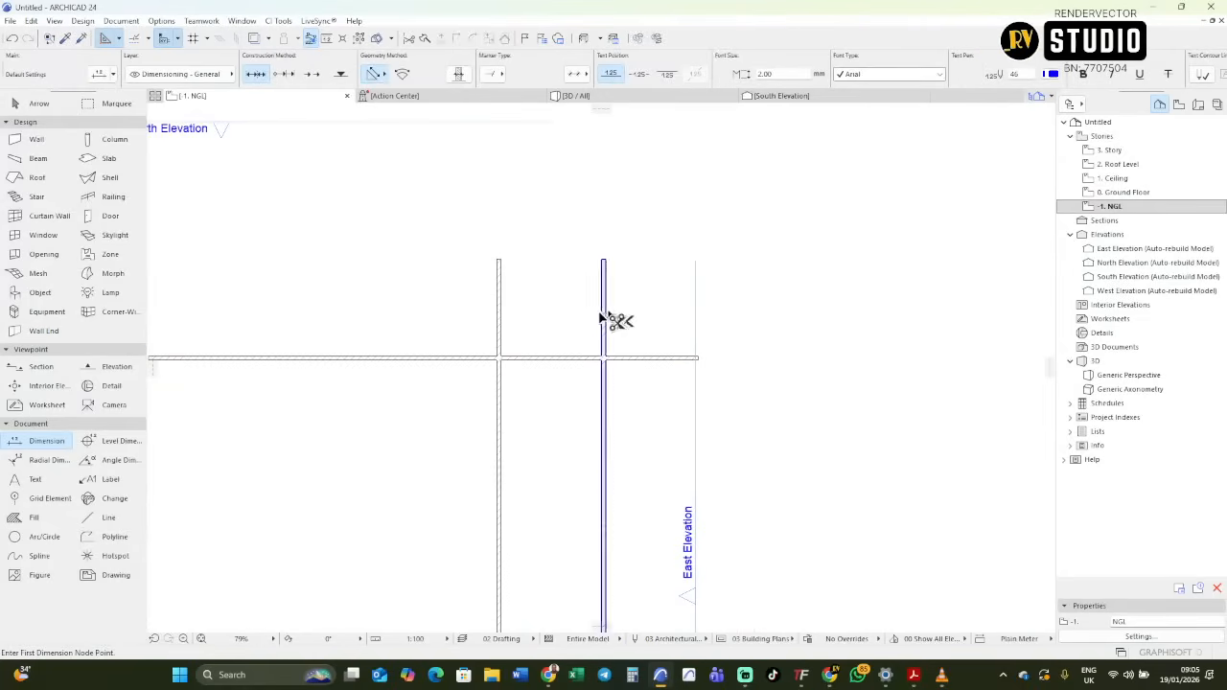
scroll(575, 377, up, 3)
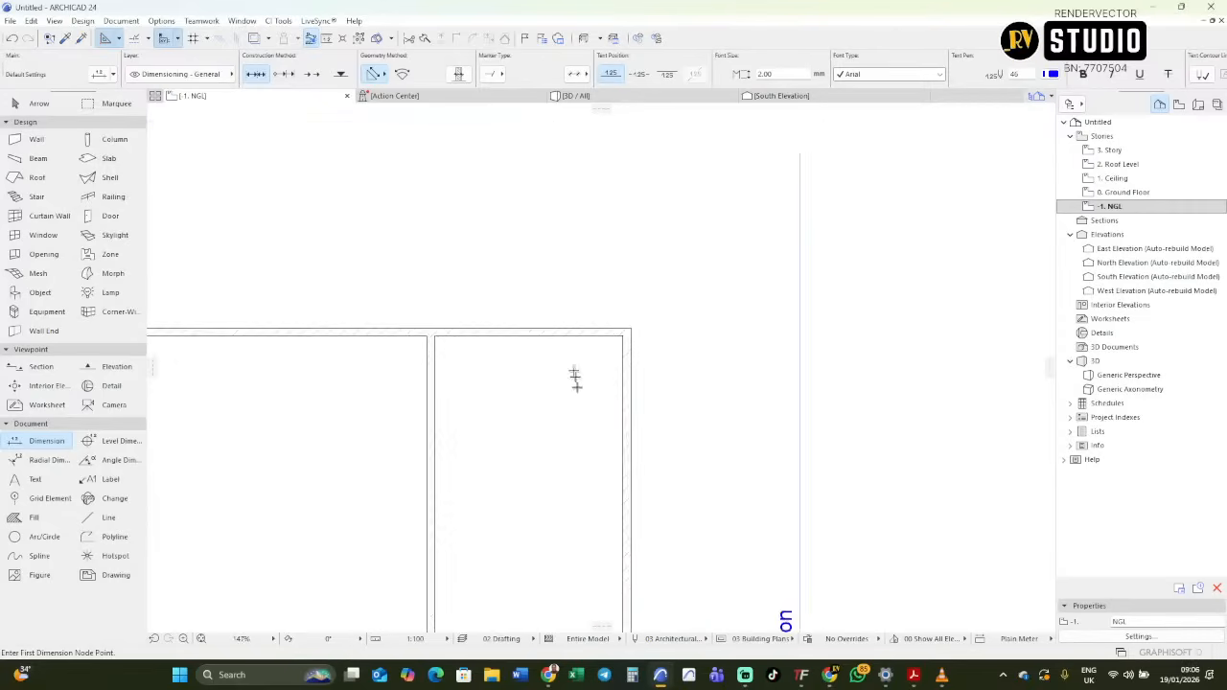
scroll(574, 377, up, 1)
Drag a copy of the northern horizontal wall 4150 mm straight south.
click(640, 336)
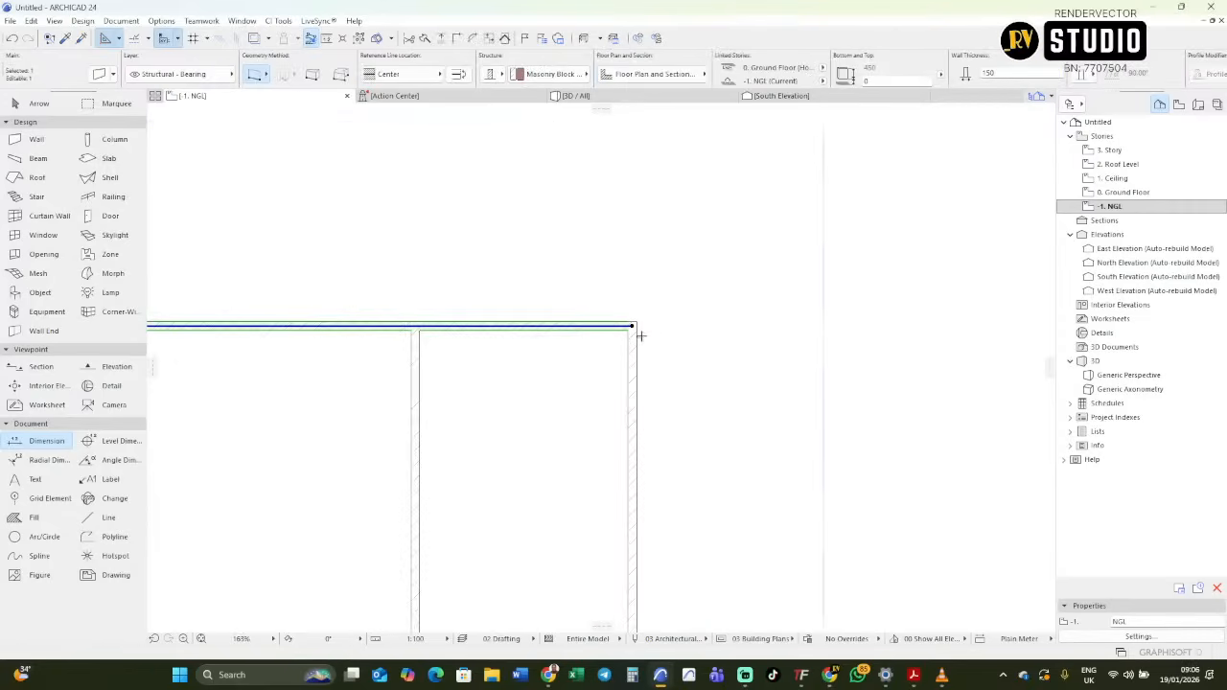
scroll(640, 336, down, 3)
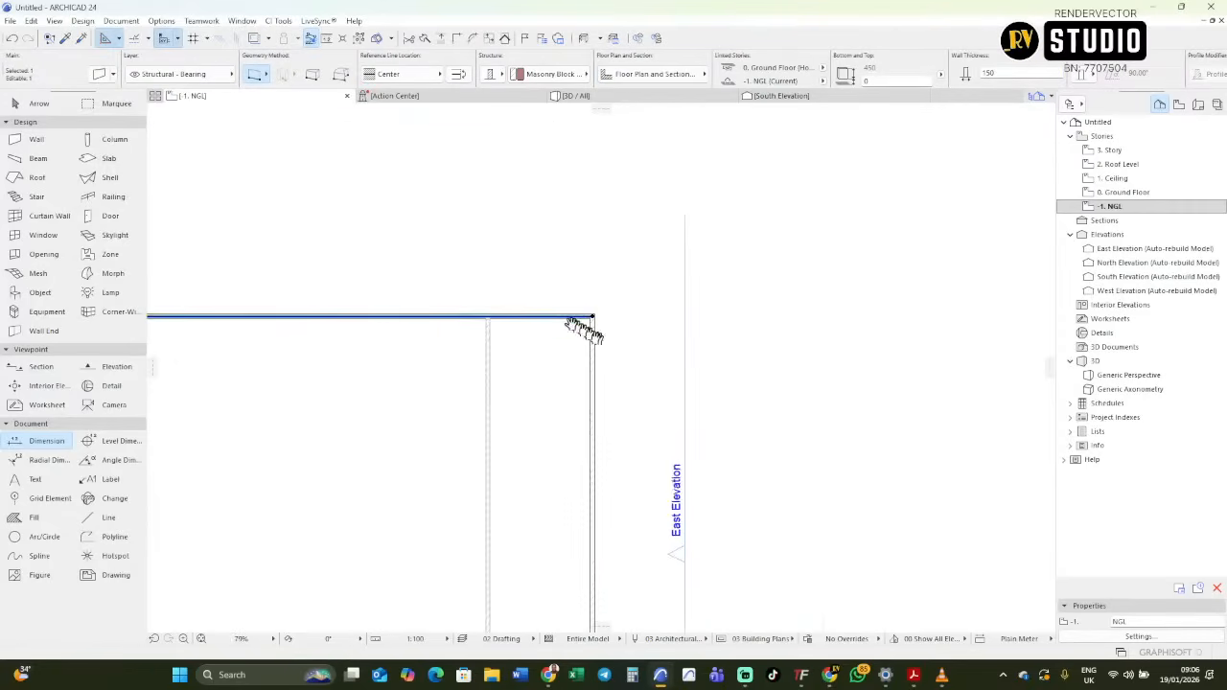
scroll(511, 315, up, 2)
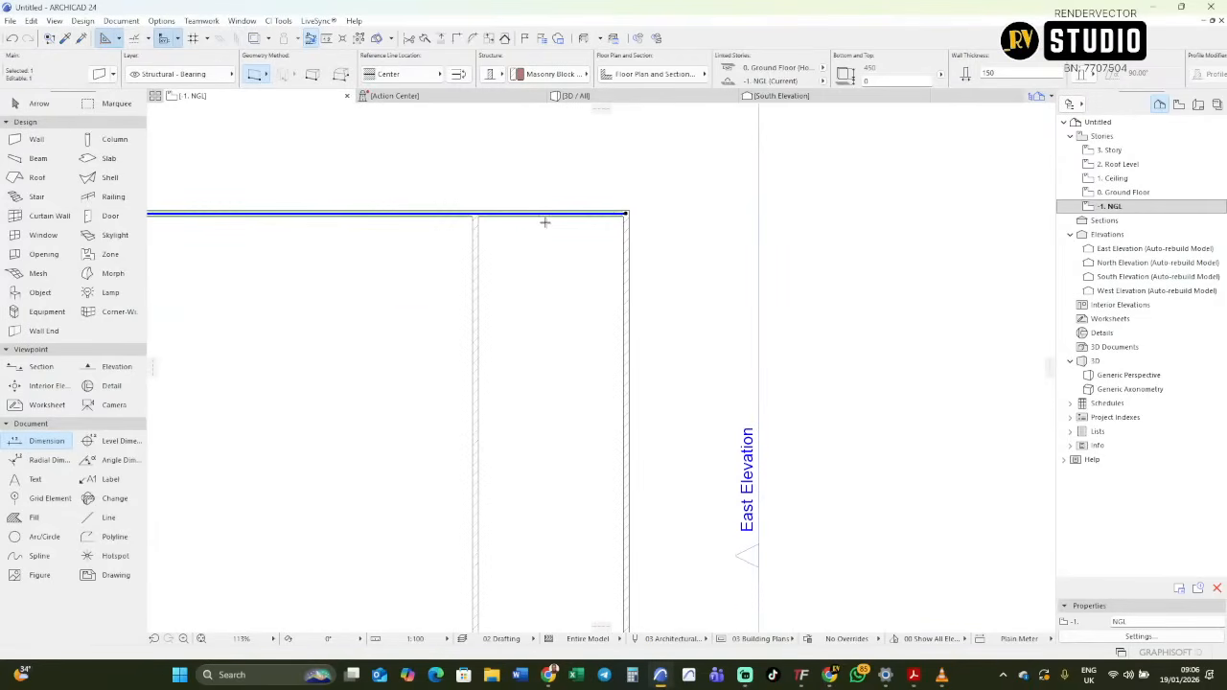
key(ctrl+shift+d)
click(603, 217)
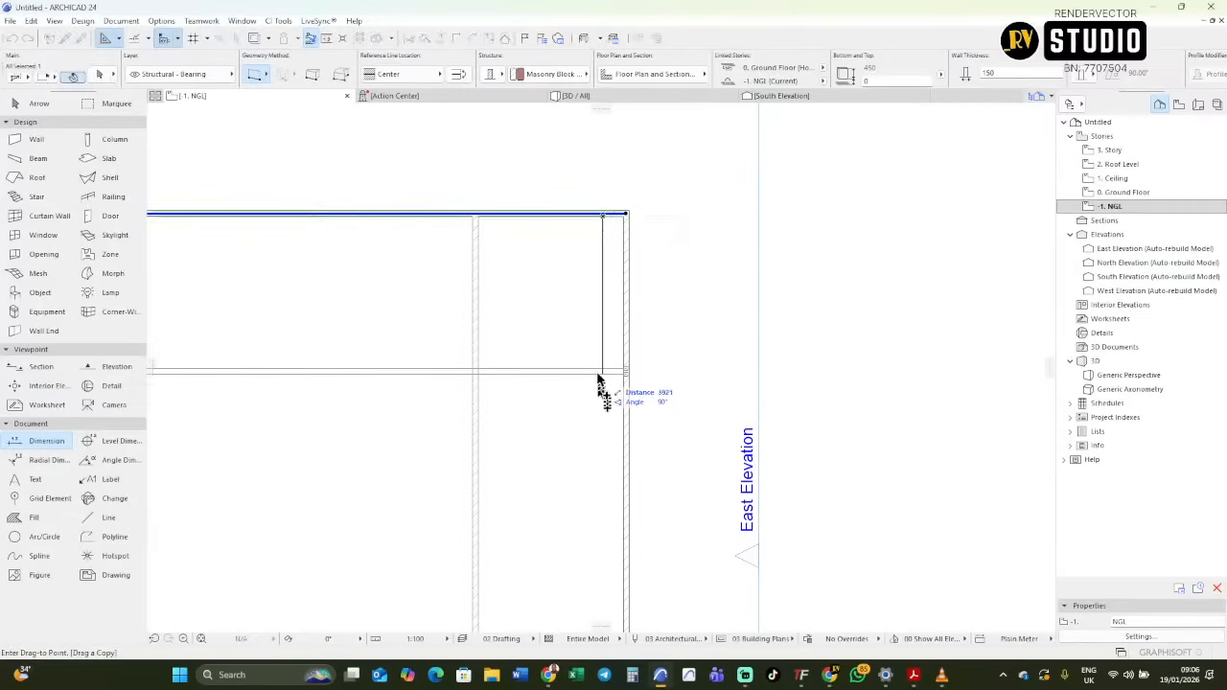
key(Tab)
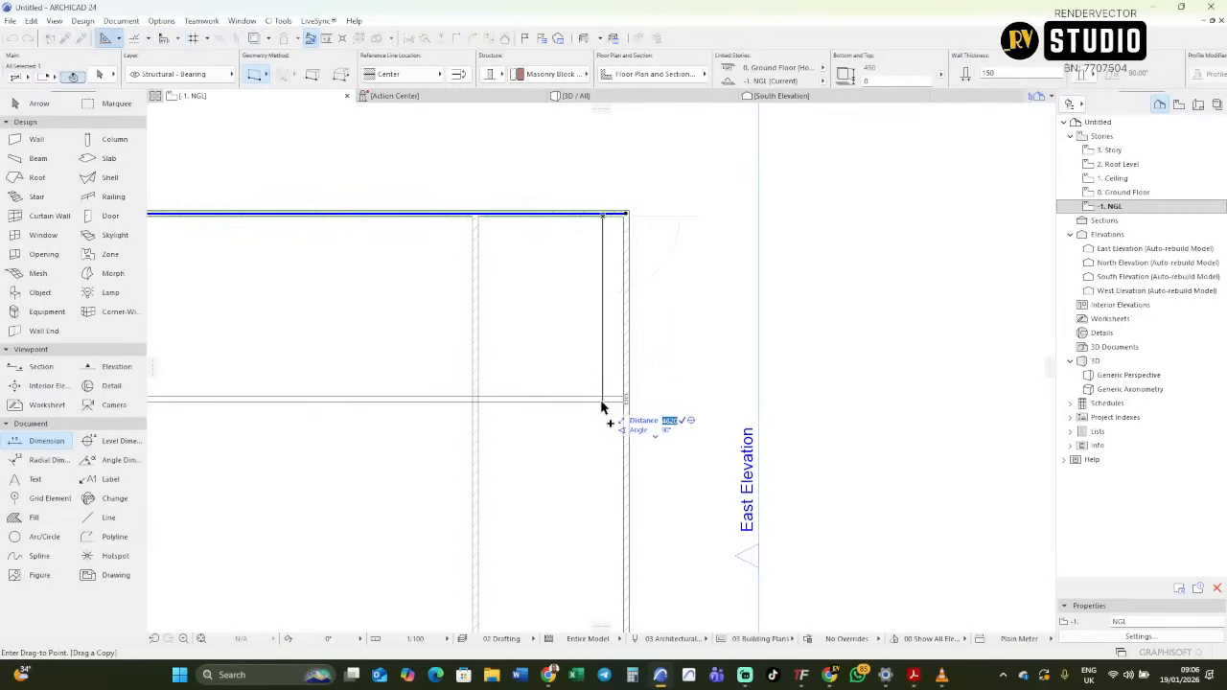
text(4150)
key(Return)
Drag a copy of the second horizontal wall another 4150 mm south to form a third one.
middle_drag(581, 342, 595, 262)
click(563, 300)
click(576, 284)
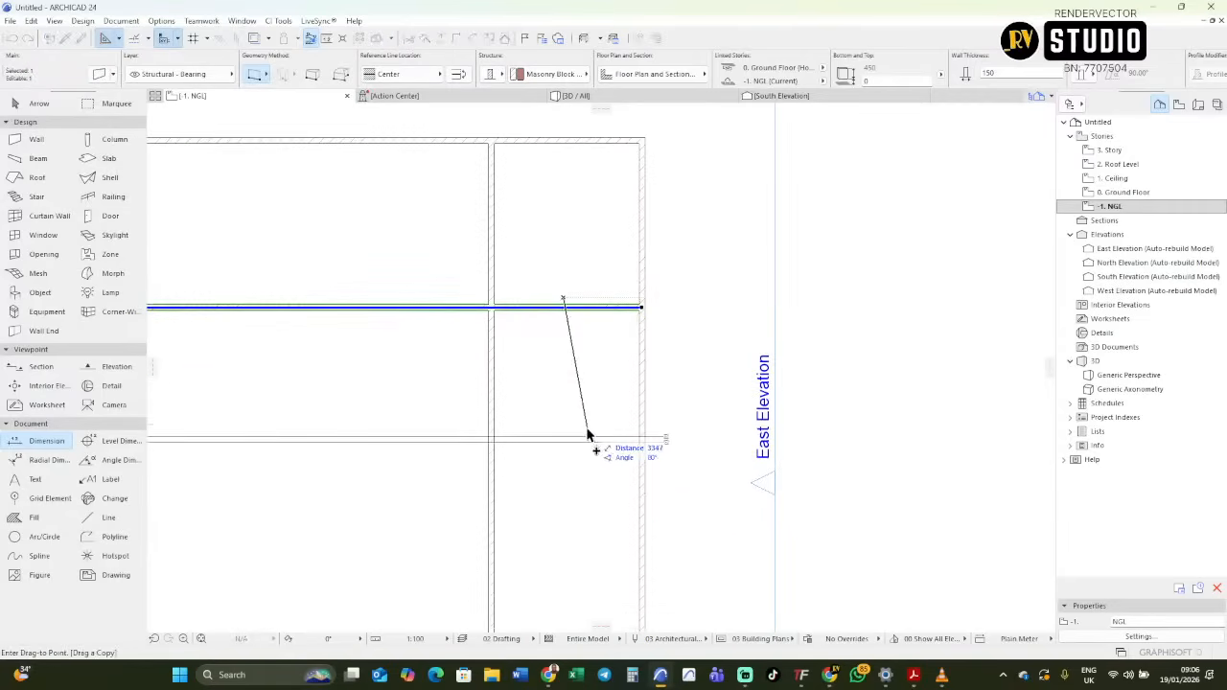
key(Tab)
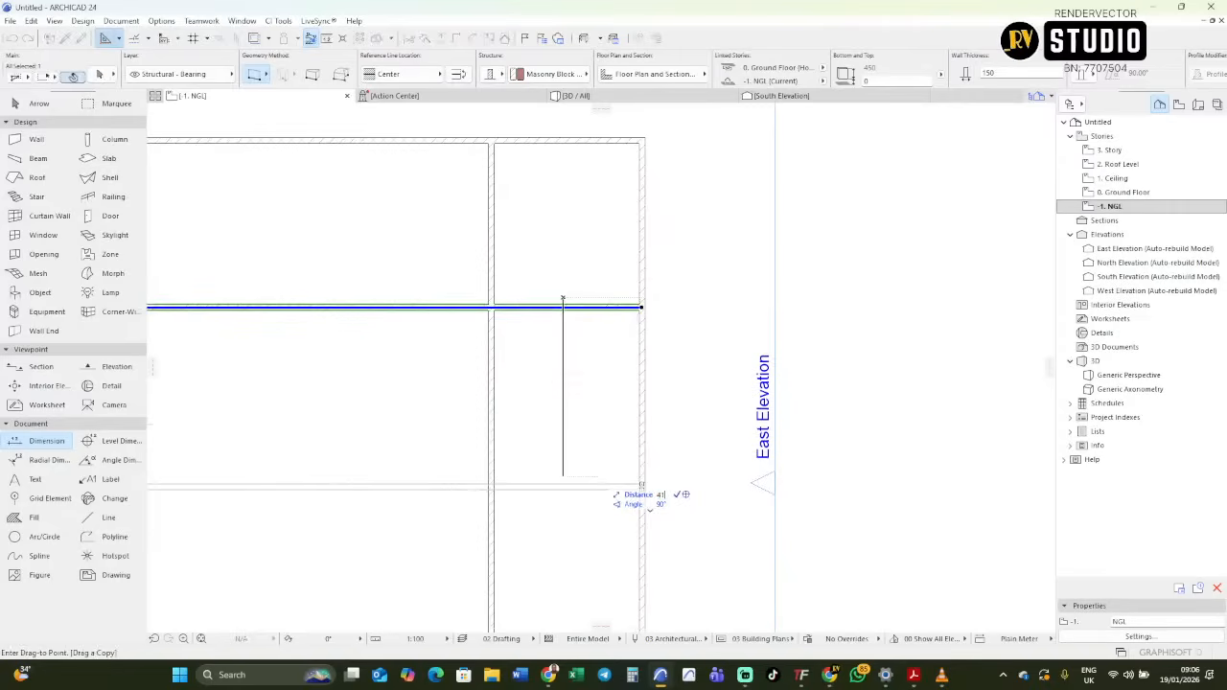
text(4150)
key(Return)
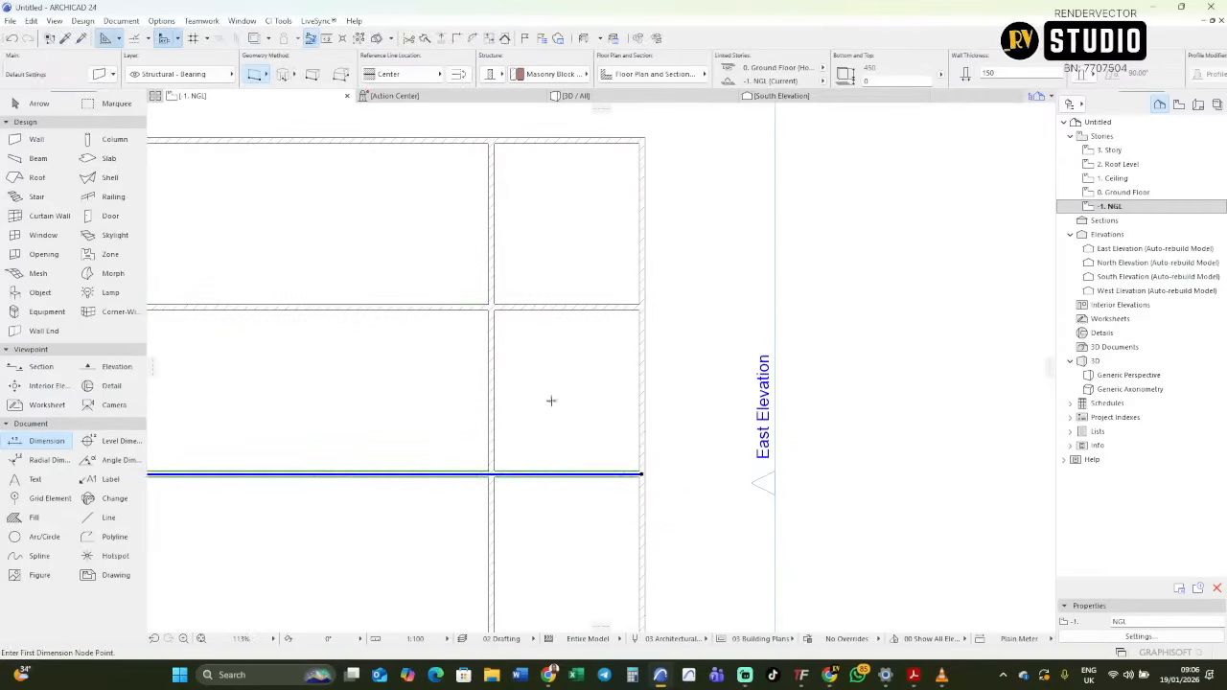
key(Escape)
Select all five walls on the NGL story and cut them from the plan.
scroll(576, 368, down, 6)
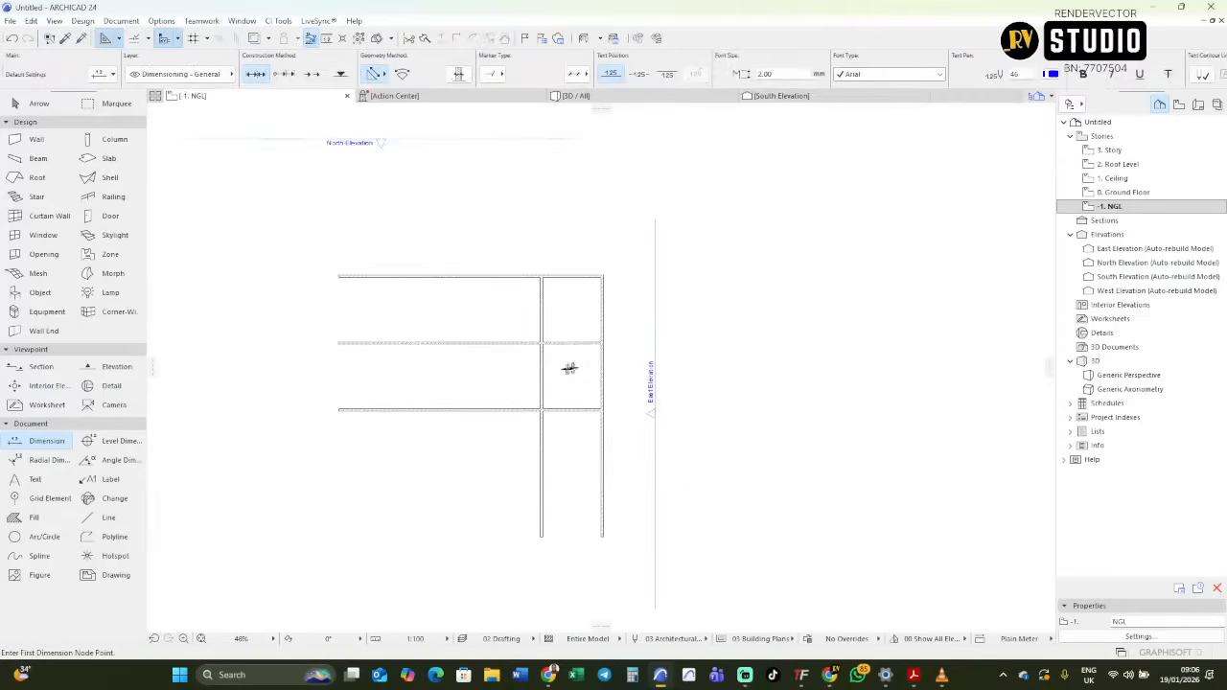
key(Escape)
scroll(610, 363, up, 3)
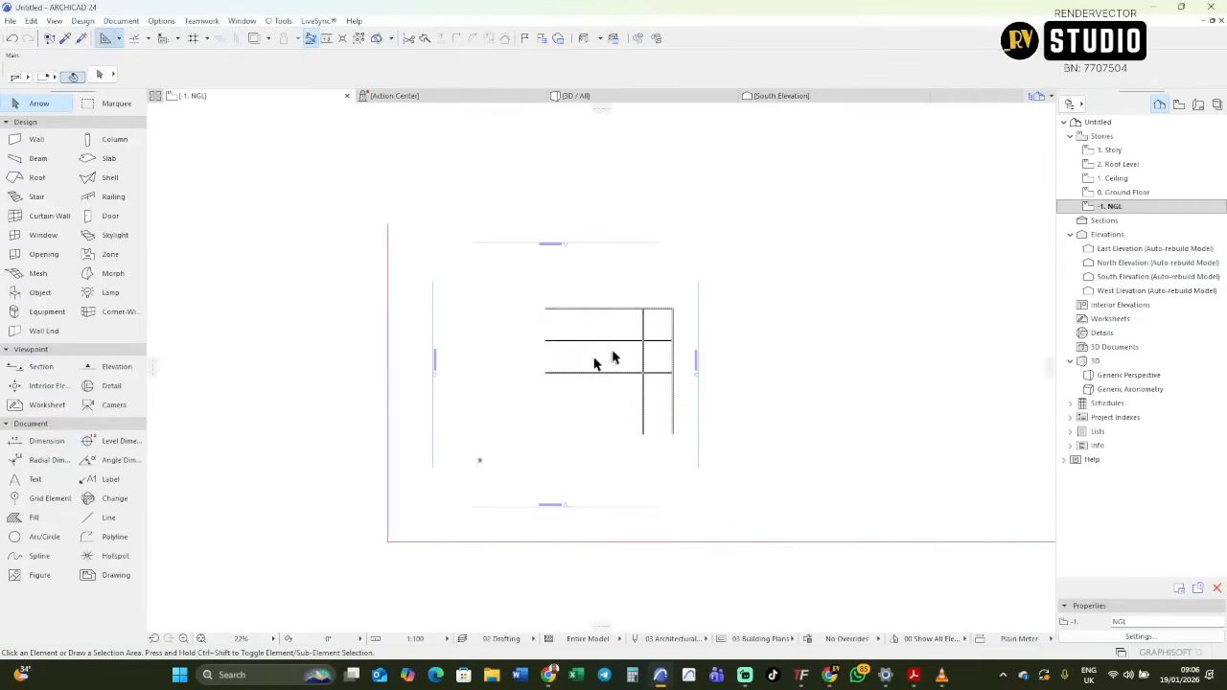
click(1109, 208)
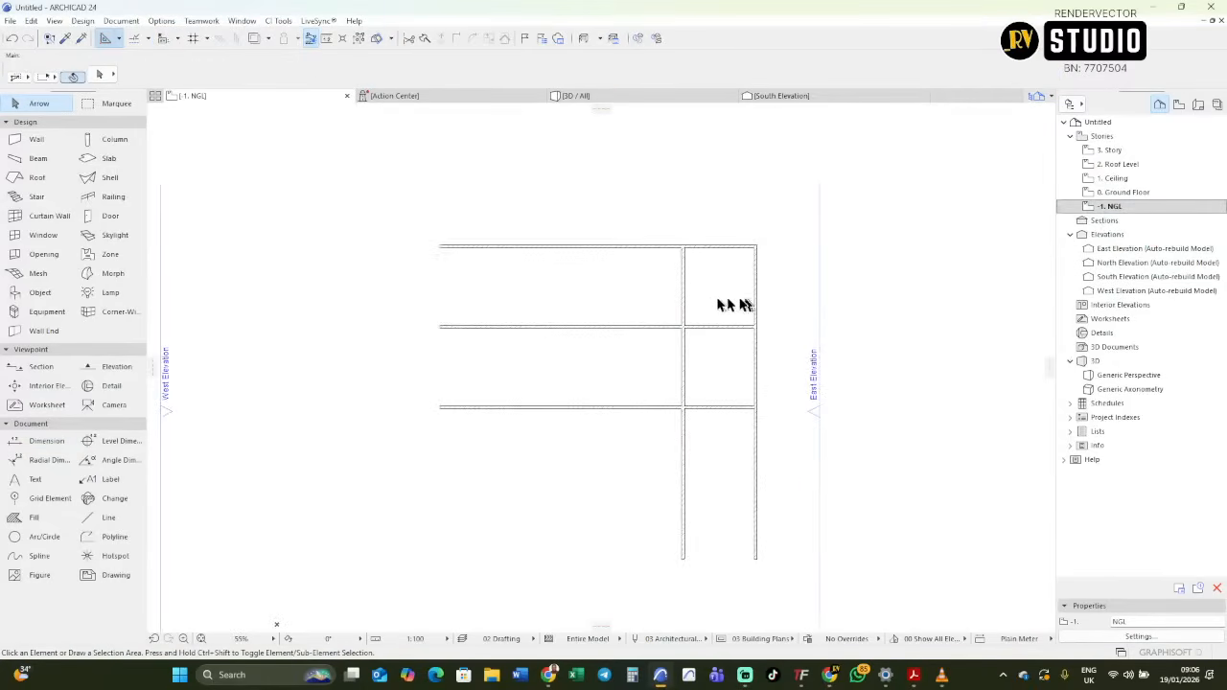
drag(767, 218, 491, 532)
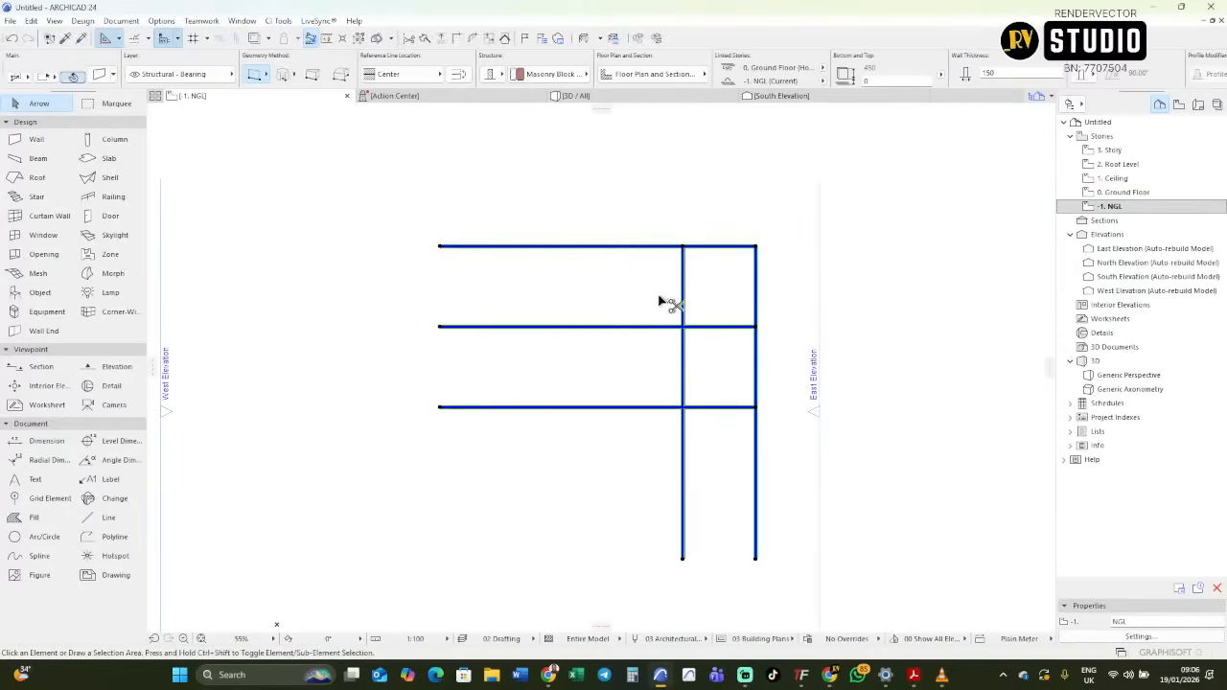
key(Delete)
scroll(548, 355, down, 4)
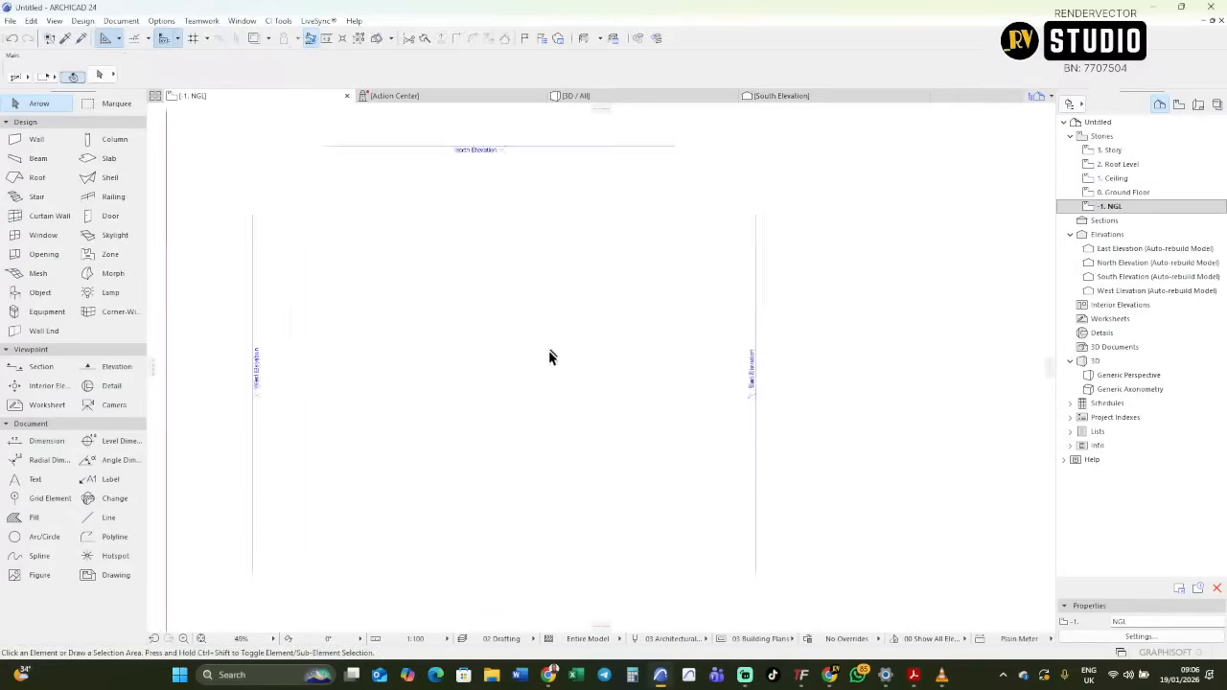
Open the Ground Floor story and paste the cut walls there at their original position.
double_click(1127, 191)
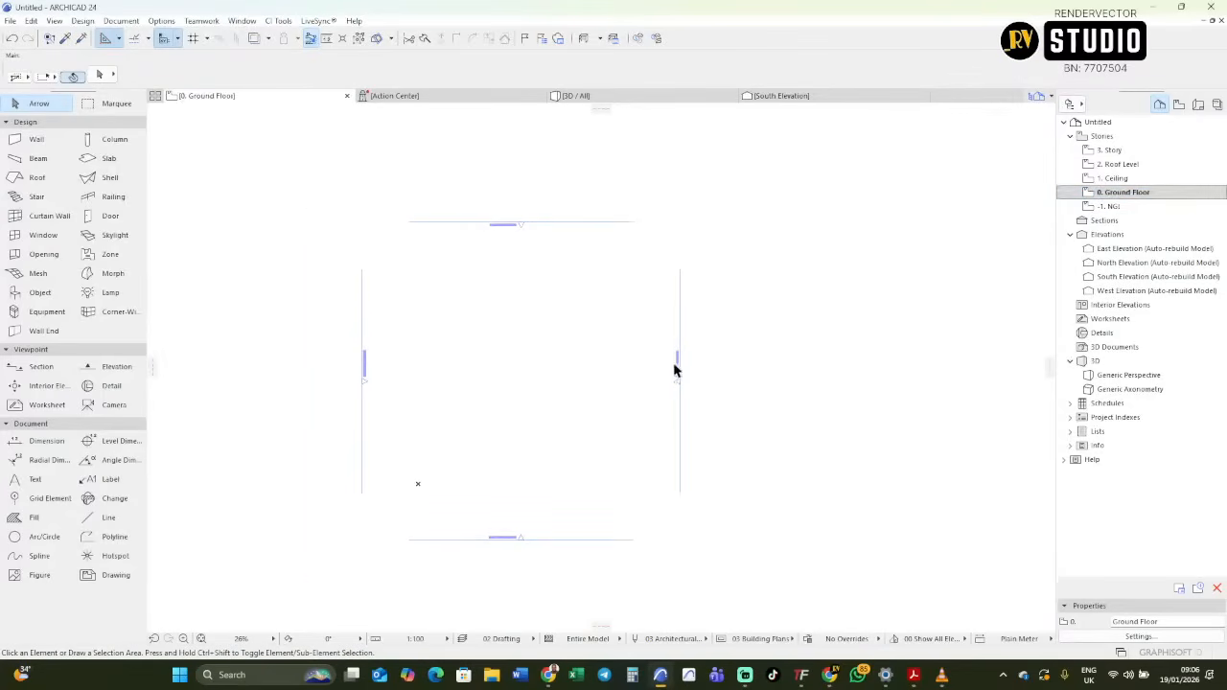
key(ctrl+v)
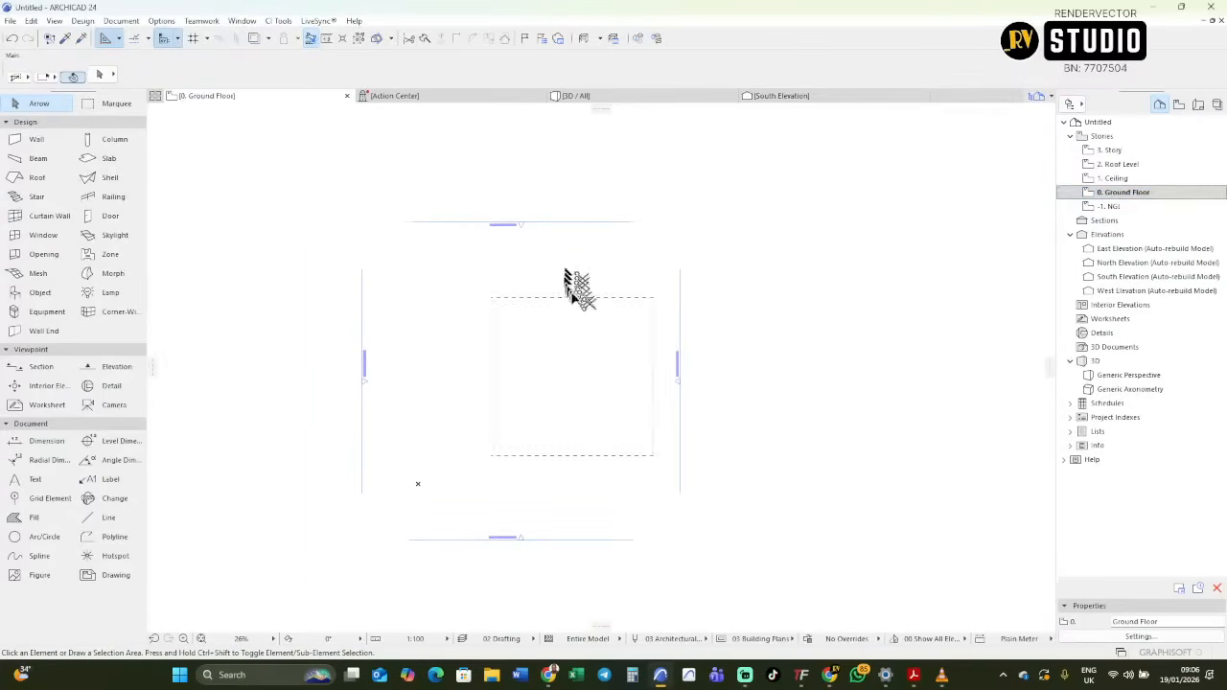
right_click(590, 313)
click(614, 339)
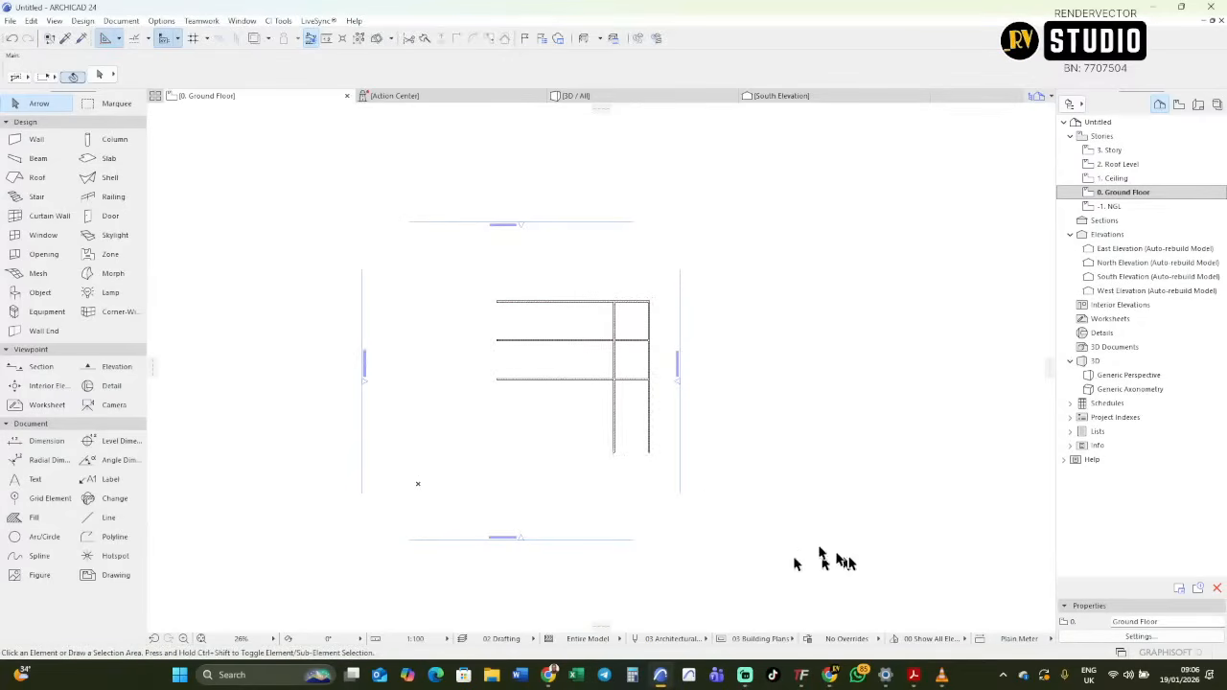
Turn on Trace & Reference with the previous story as reference, check it on the NGL story, and return to Ground Floor.
click(255, 42)
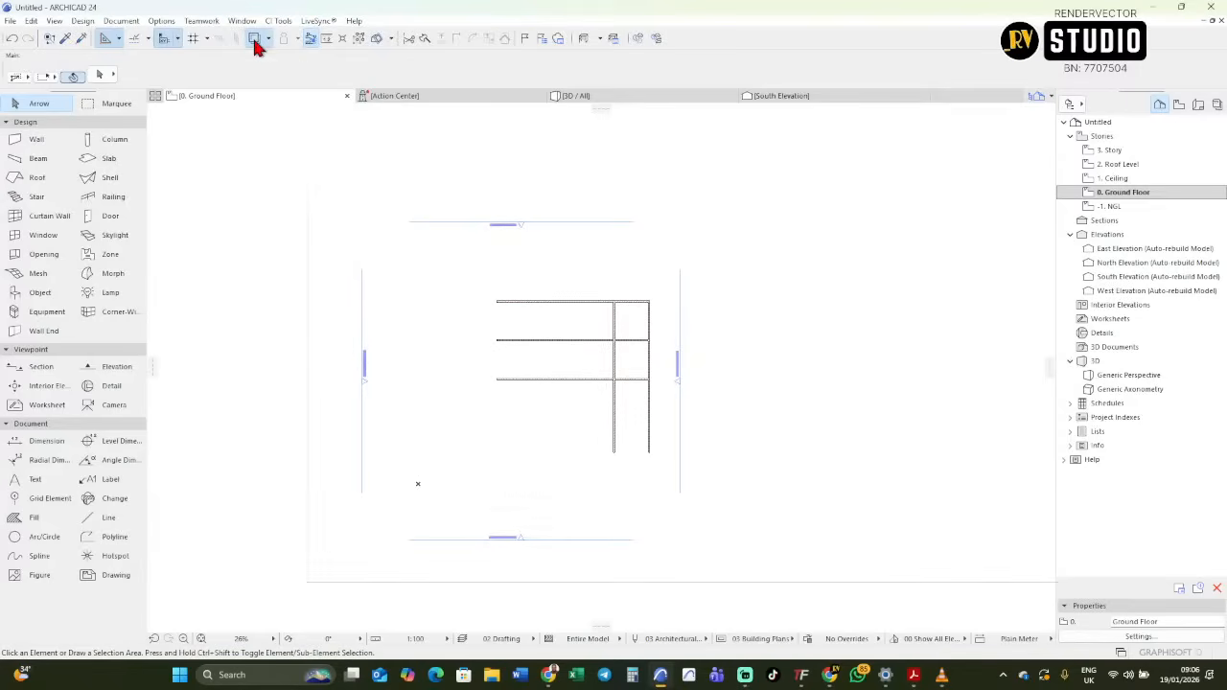
click(268, 40)
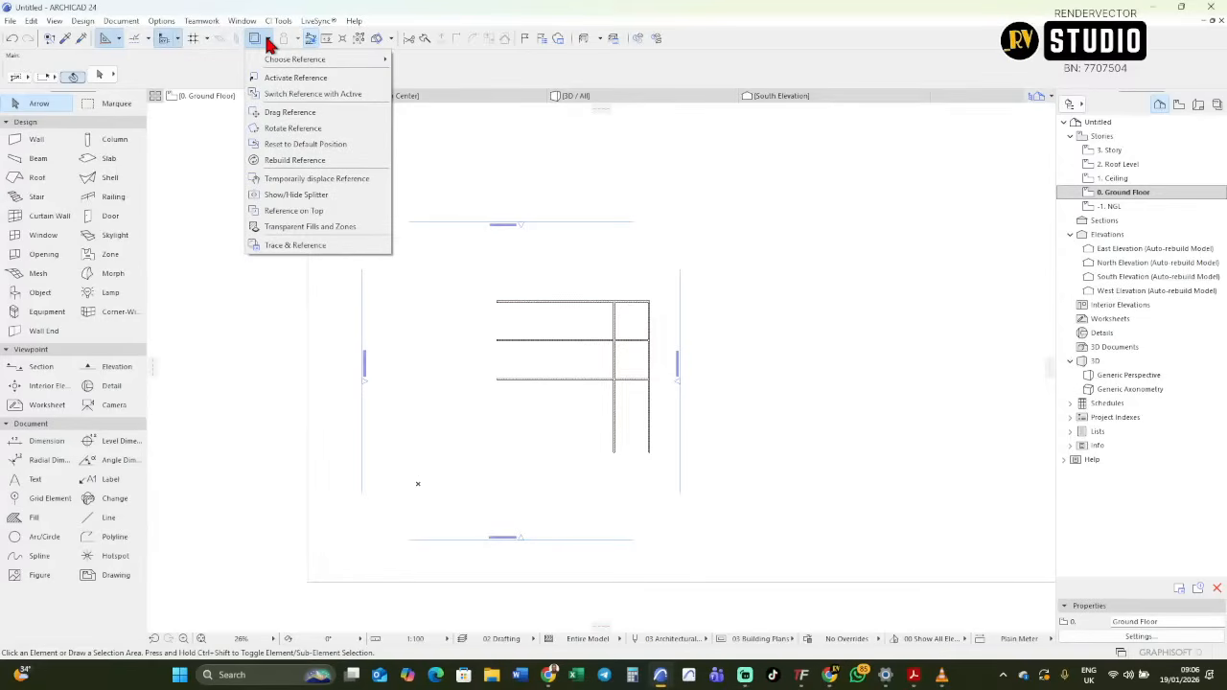
mouse_move(299, 62)
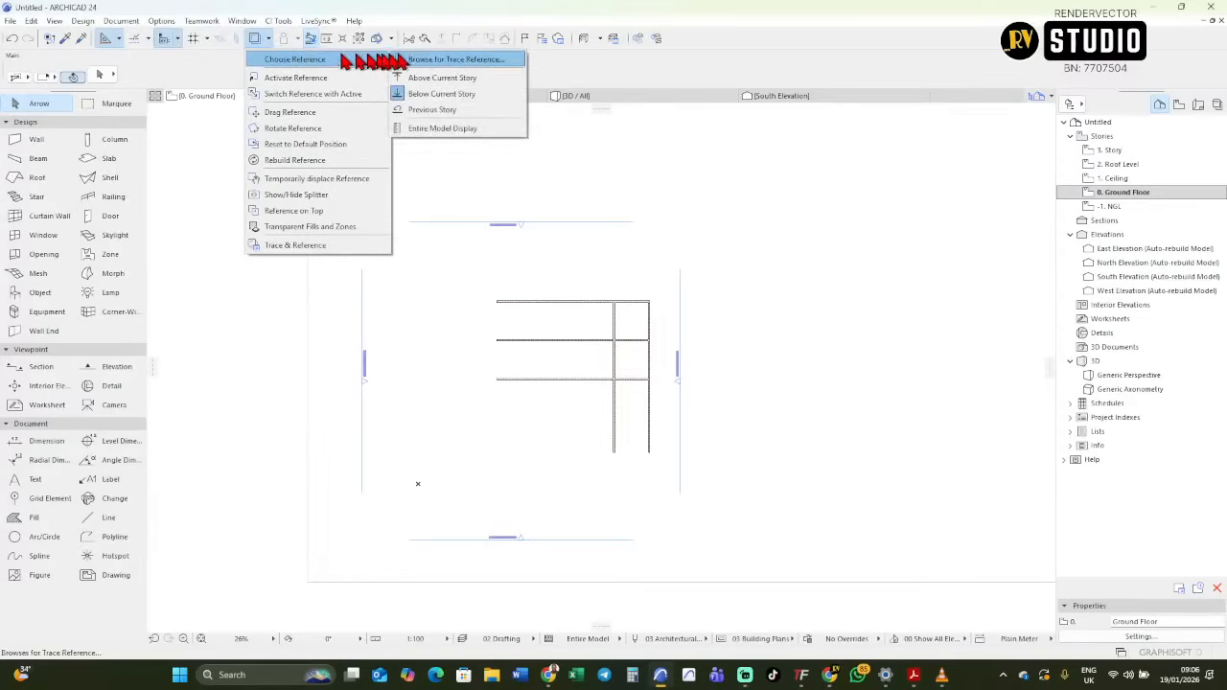
click(445, 110)
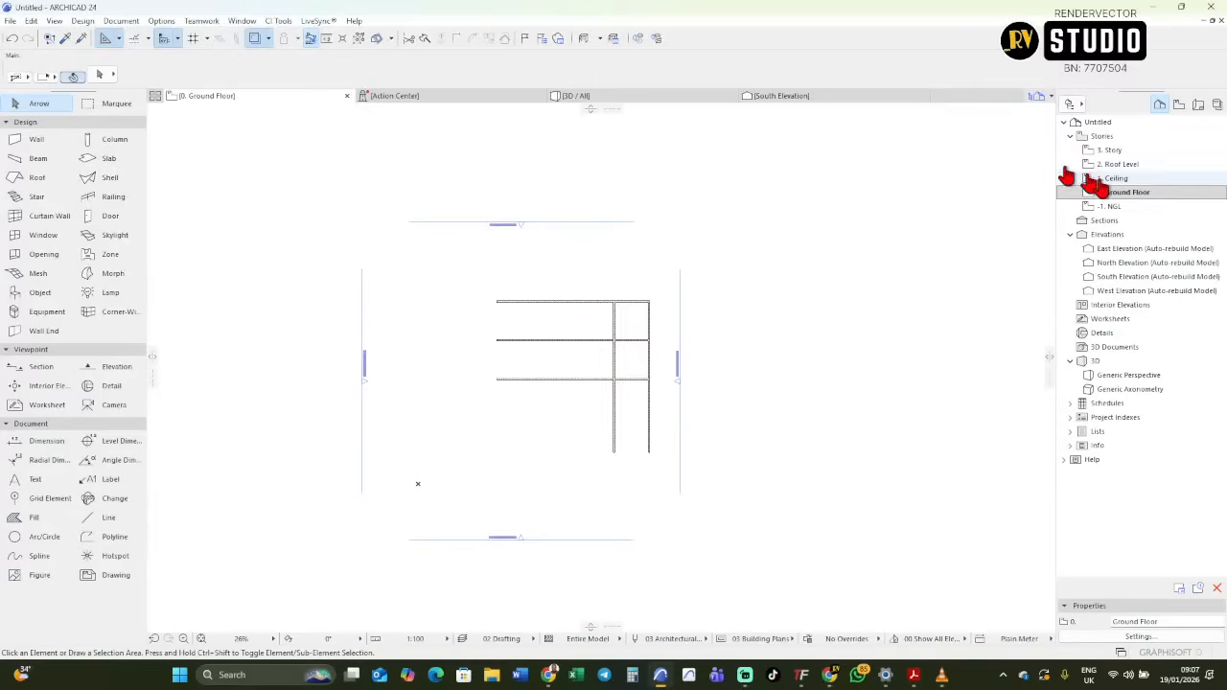
click(1130, 208)
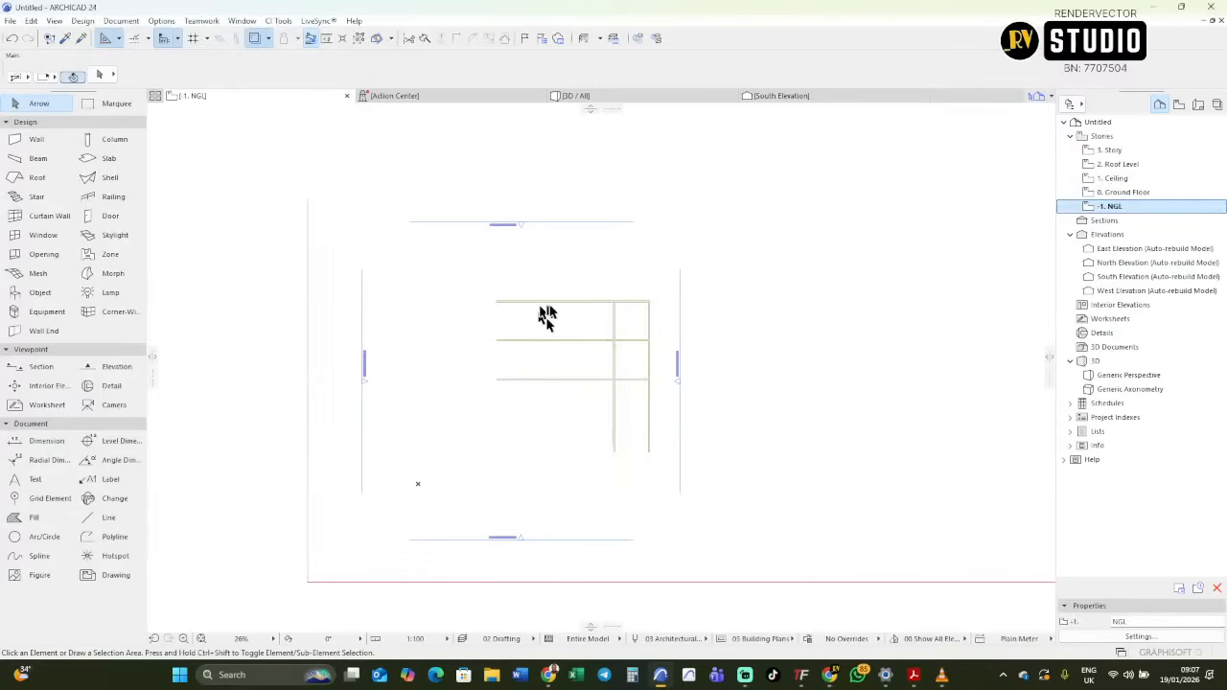
click(1132, 195)
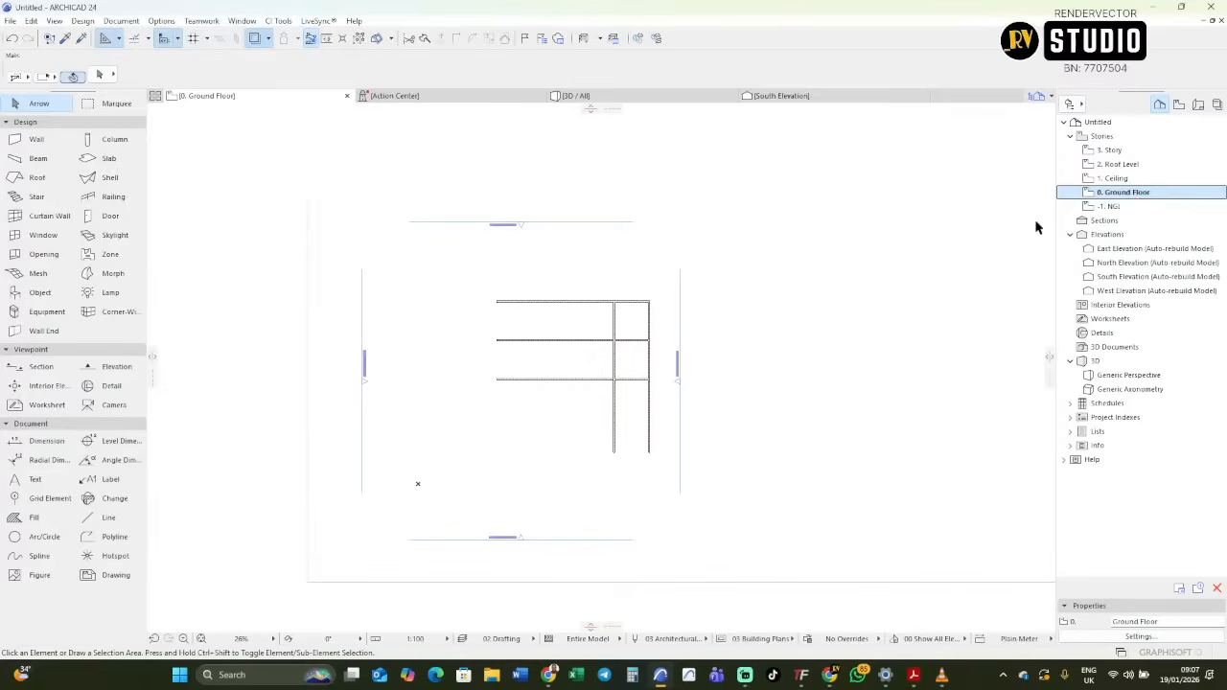
Dimension the north-east room's clear width and the thicknesses of its two vertical walls with a horizontal dimension chain.
scroll(614, 345, up, 5)
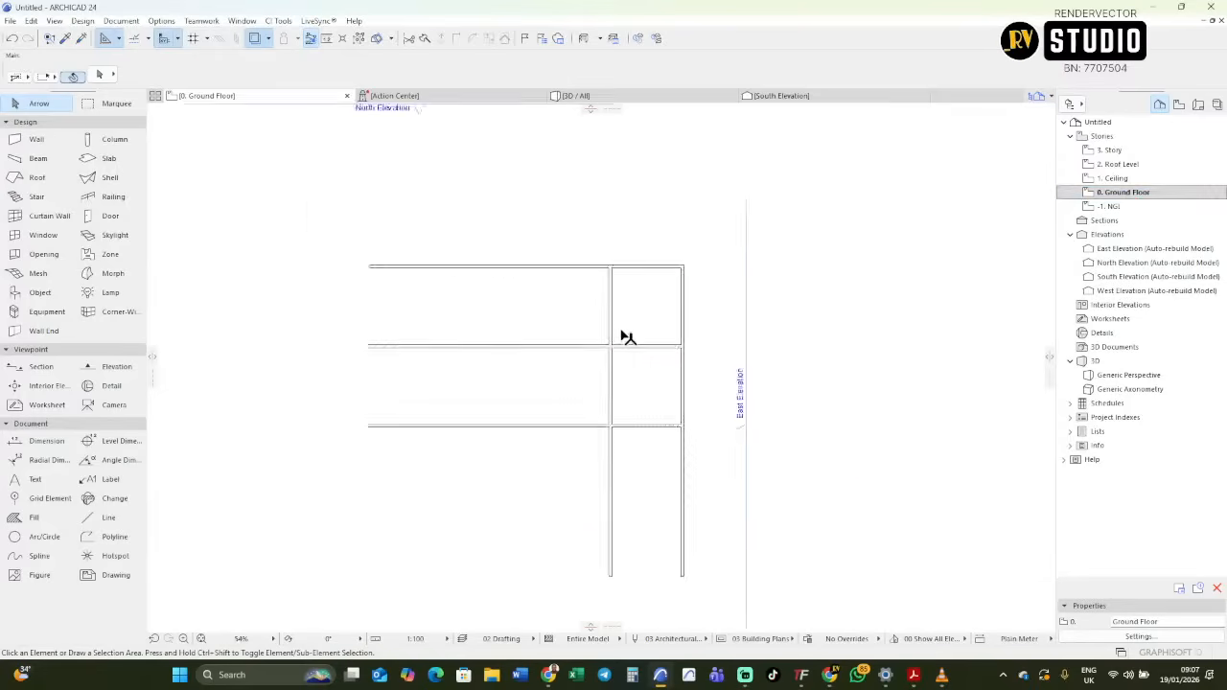
scroll(634, 313, up, 2)
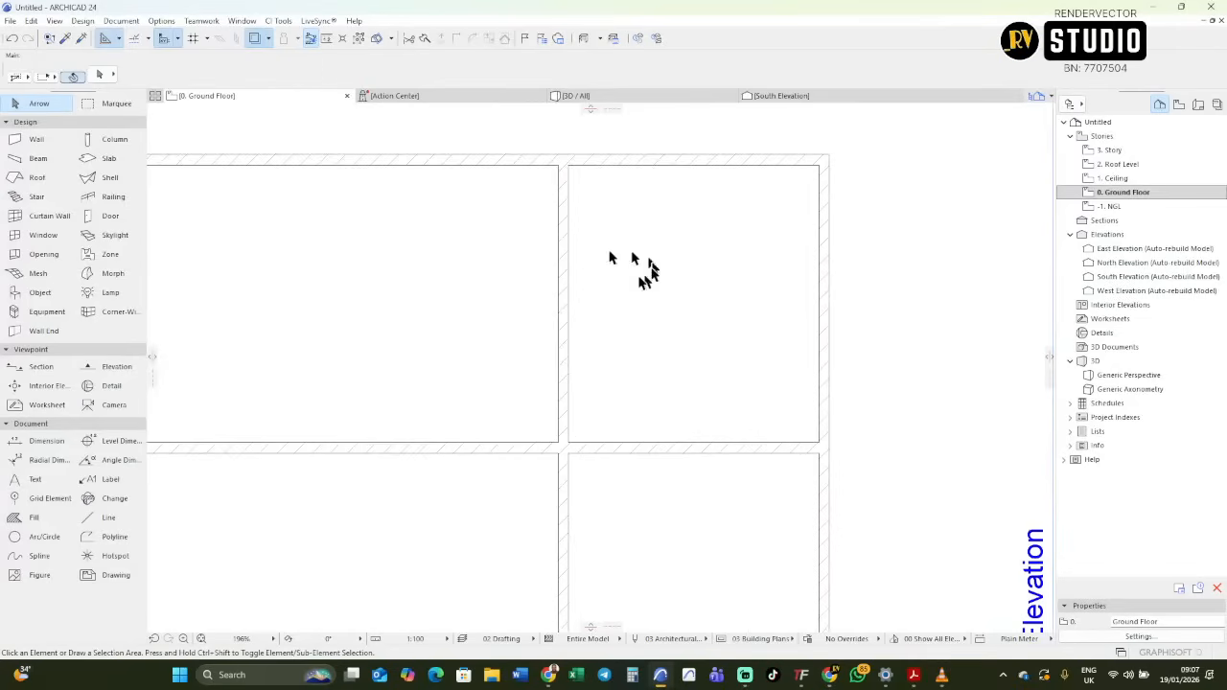
scroll(566, 270, down, 4)
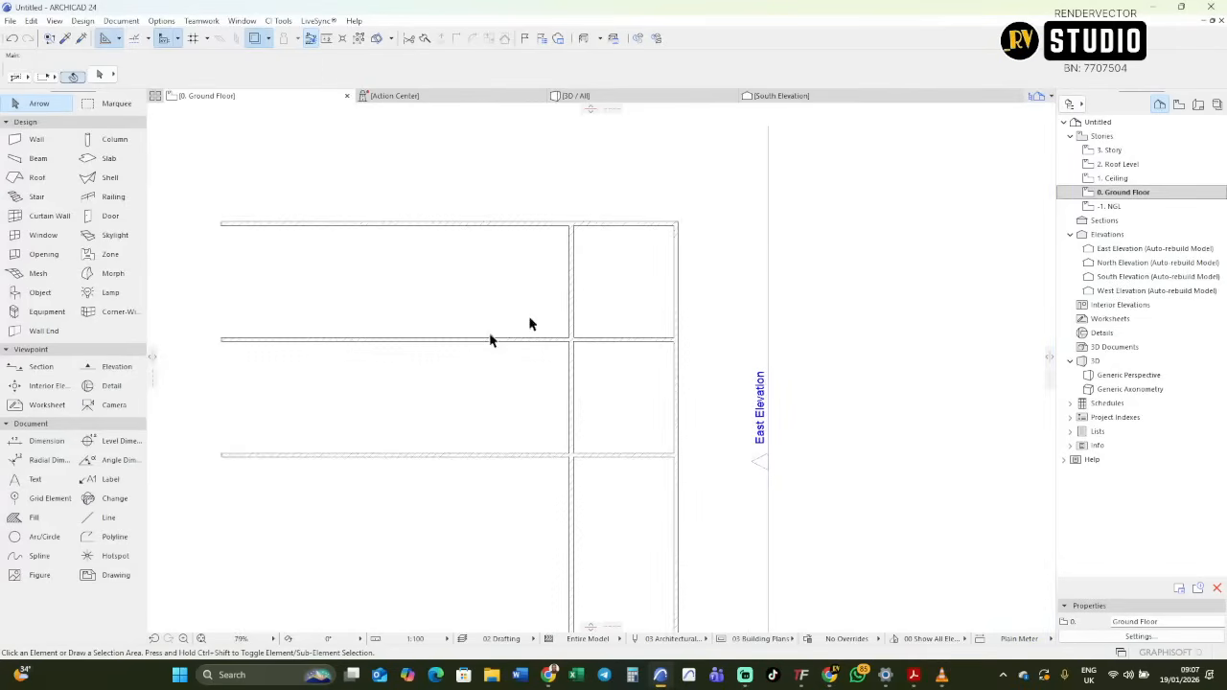
click(46, 441)
scroll(599, 285, up, 3)
click(550, 293)
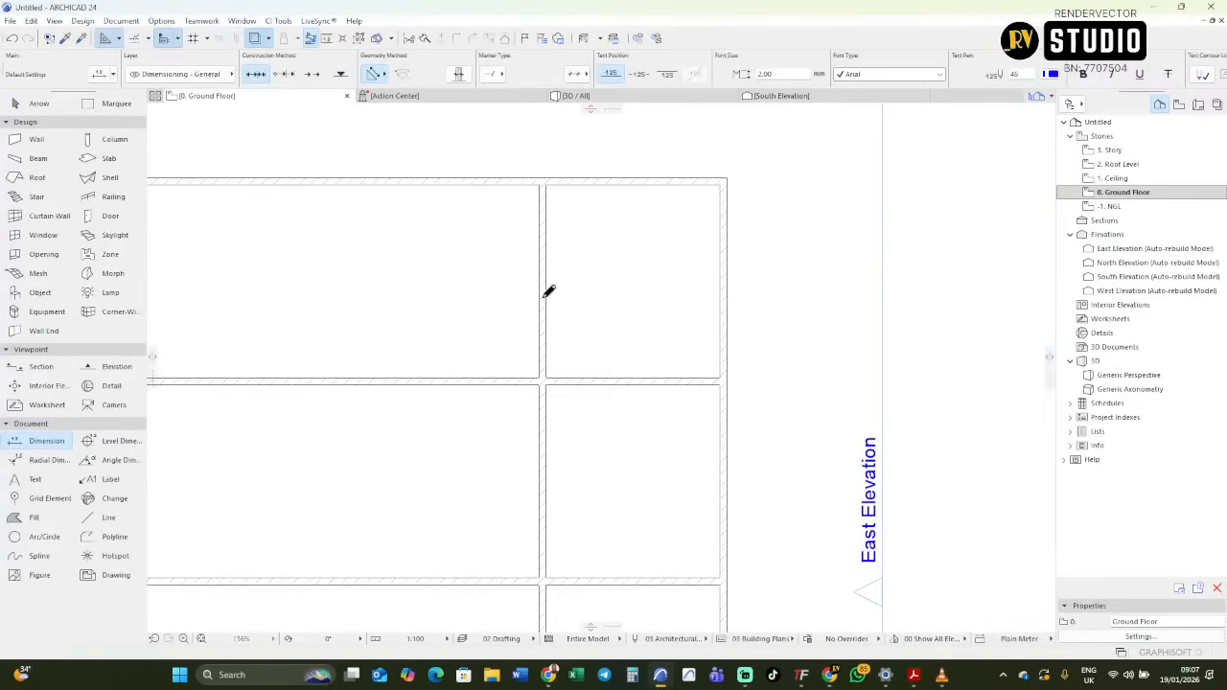
right_click(667, 282)
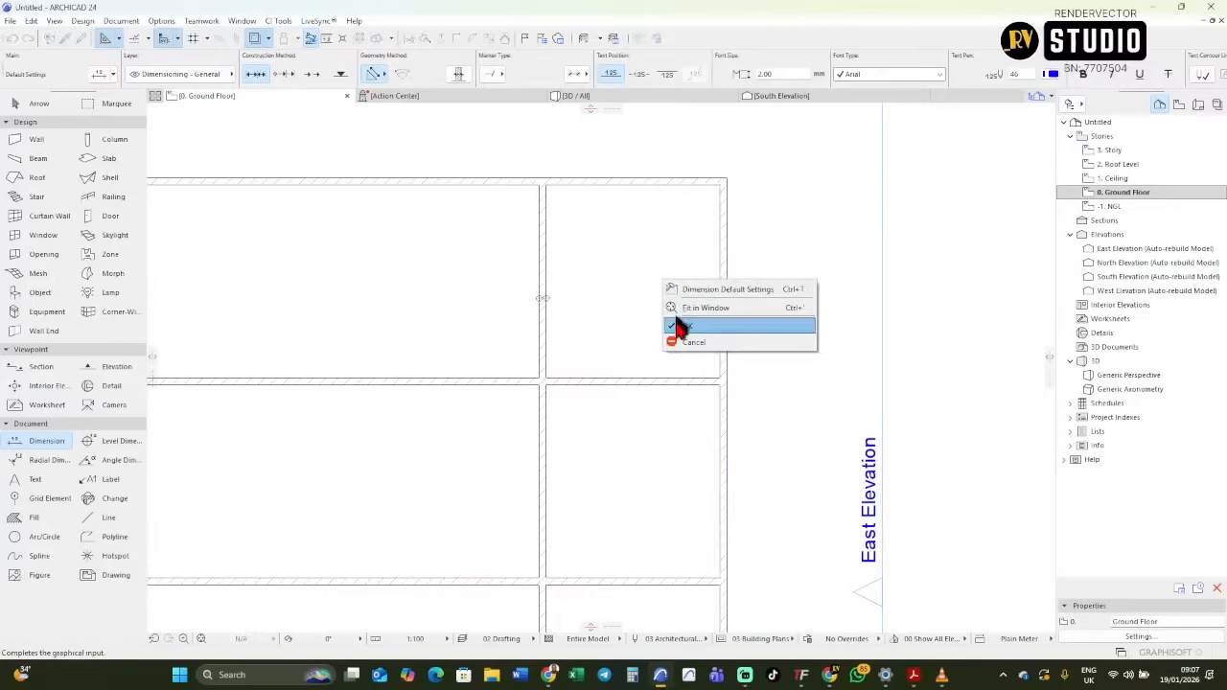
click(676, 319)
click(639, 312)
Dimension the lengths of the two north-east rooms and the thicknesses of their three horizontal walls with a vertical dimension chain.
click(654, 180)
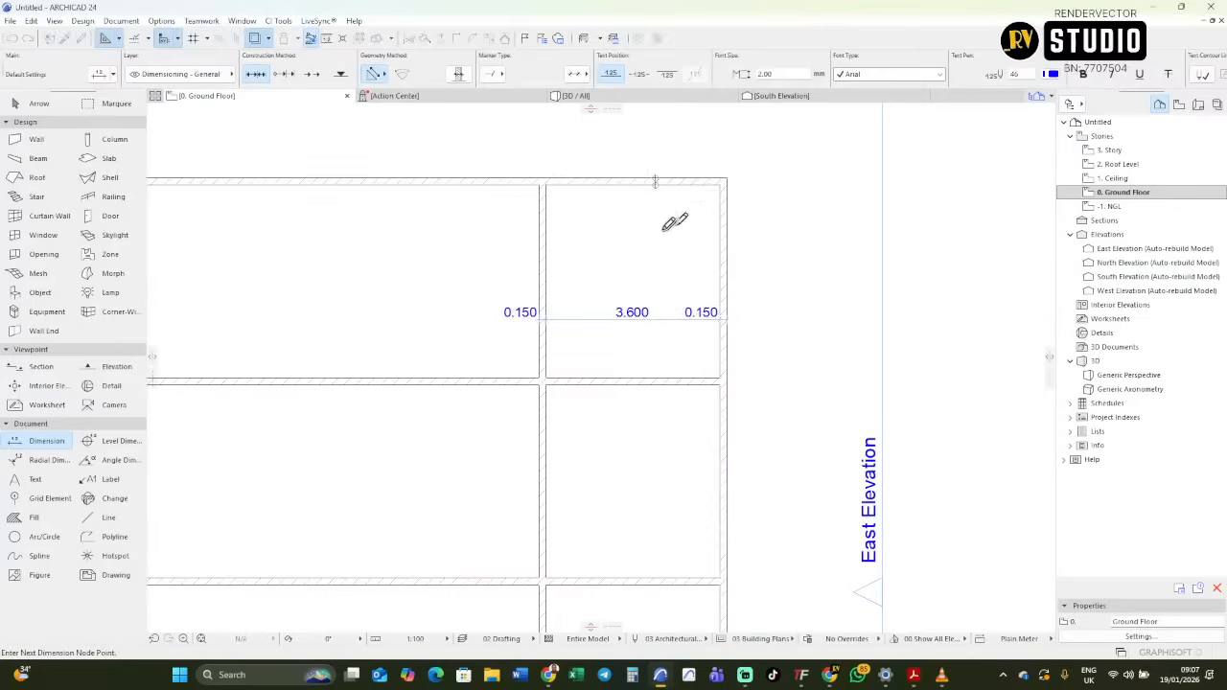
right_click(666, 232)
click(674, 253)
click(673, 380)
scroll(691, 392, up, 1)
middle_drag(690, 391, 687, 237)
scroll(687, 237, down, 2)
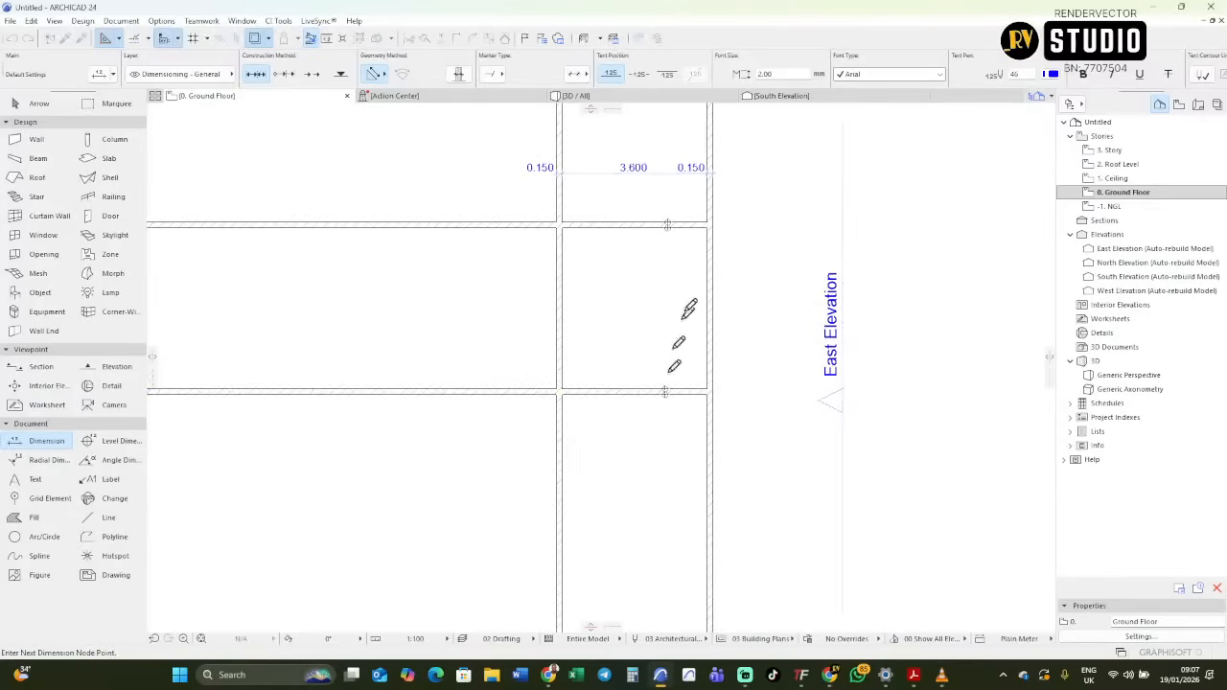
right_click(703, 307)
click(717, 342)
click(632, 313)
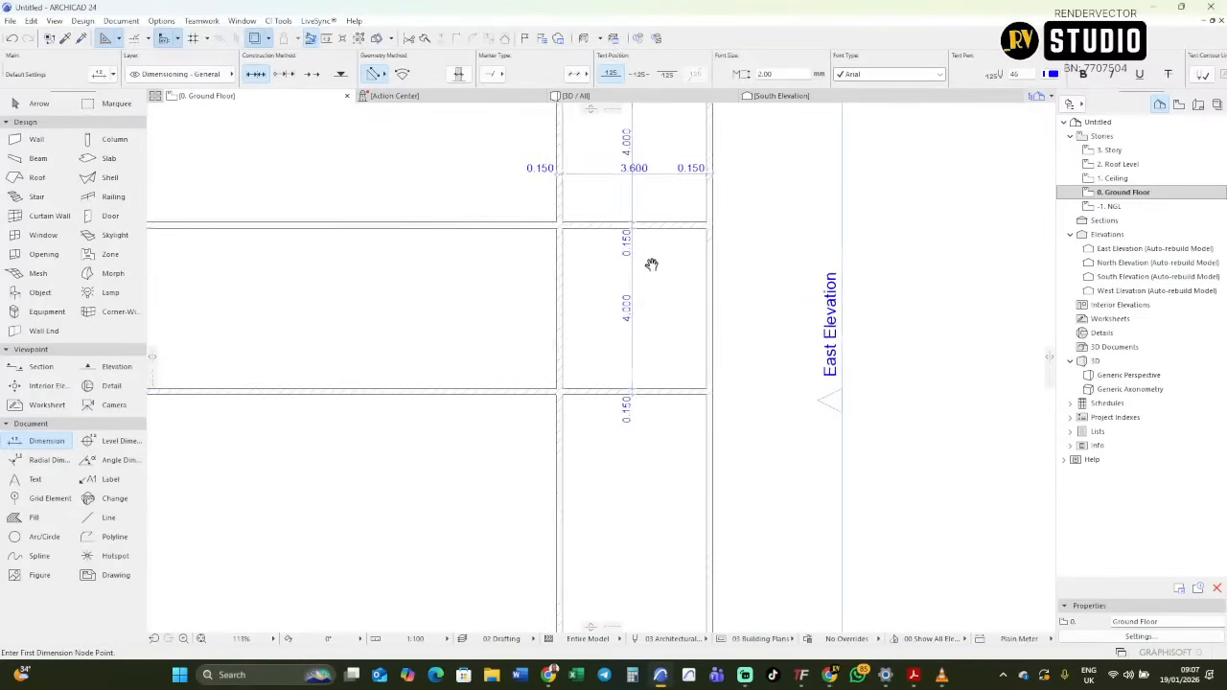
Examine the room sizes and wall thicknesses in the horizontal and vertical dimension chains of the north-east rooms.
scroll(619, 339, up, 1)
scroll(679, 389, up, 2)
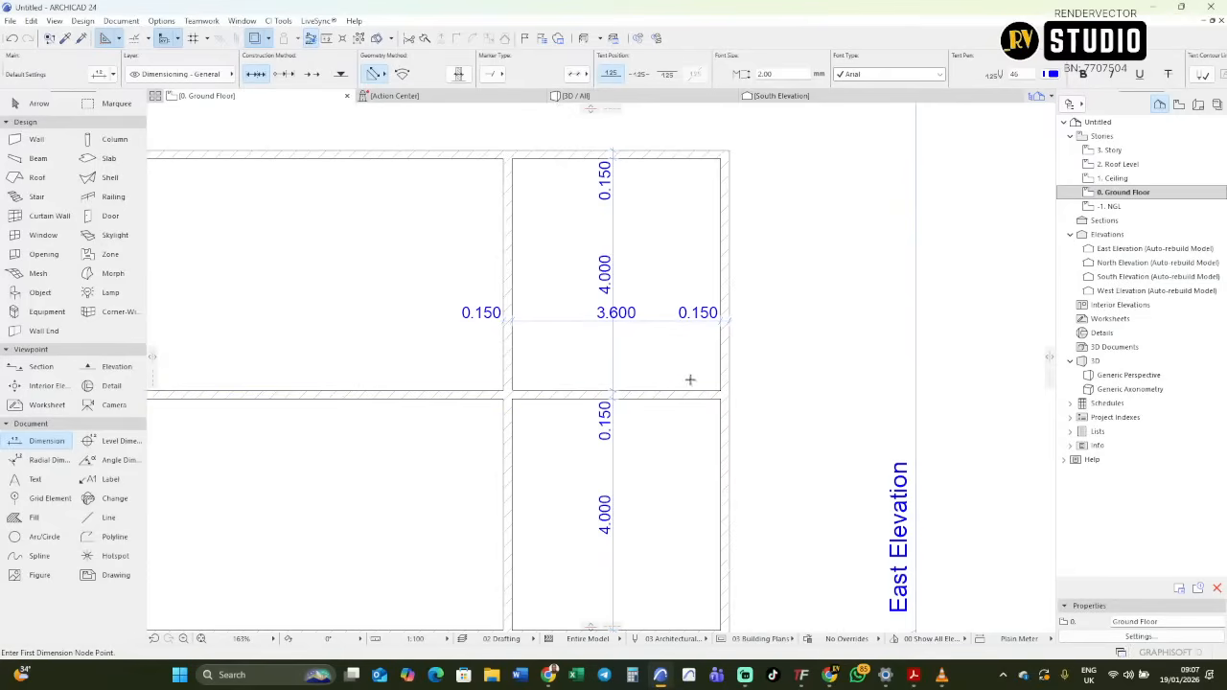
scroll(658, 369, down, 2)
scroll(665, 368, down, 3)
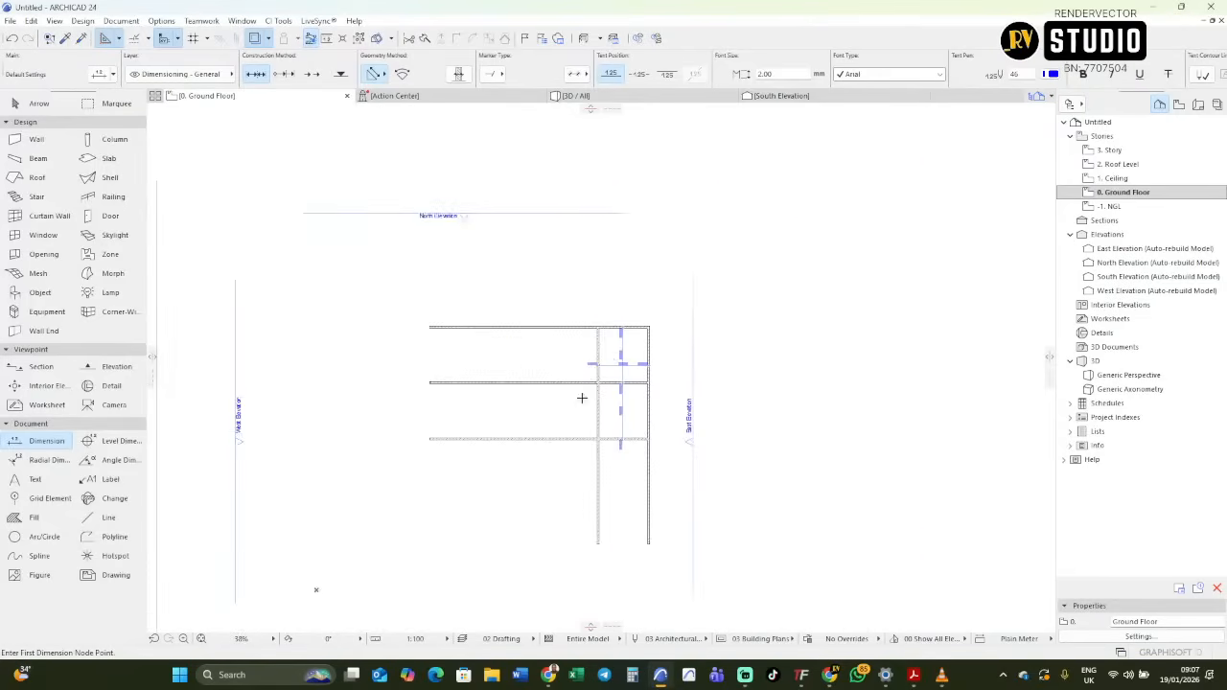
mouse_move(581, 400)
middle_down()
mouse_move(703, 223)
mouse_move(698, 273)
mouse_move(645, 326)
mouse_move(630, 291)
middle_up()
scroll(640, 245, down, 2)
scroll(631, 287, up, 6)
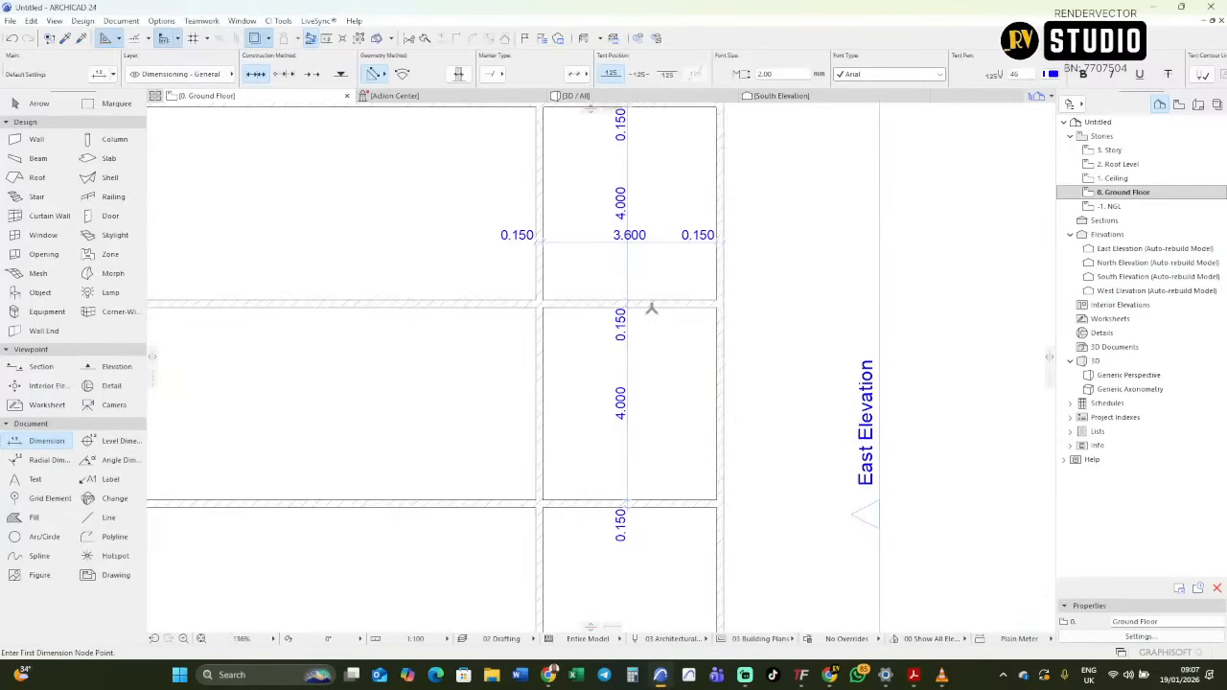
scroll(635, 297, up, 3)
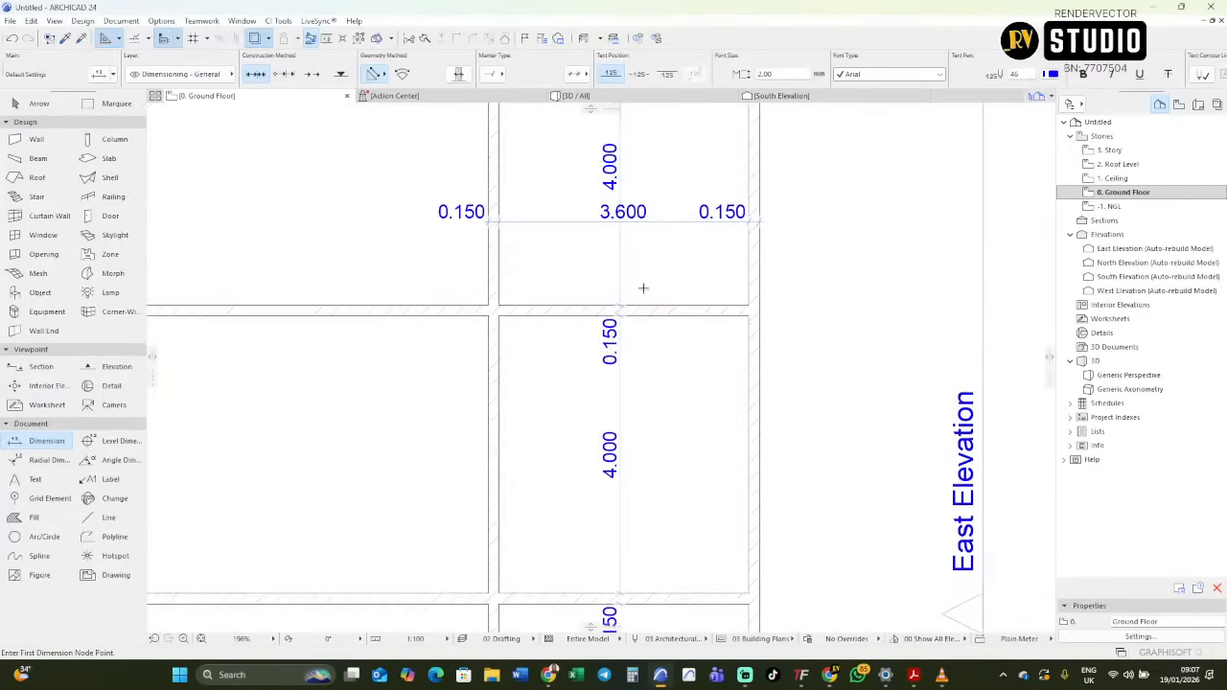
scroll(615, 292, down, 4)
scroll(624, 293, up, 4)
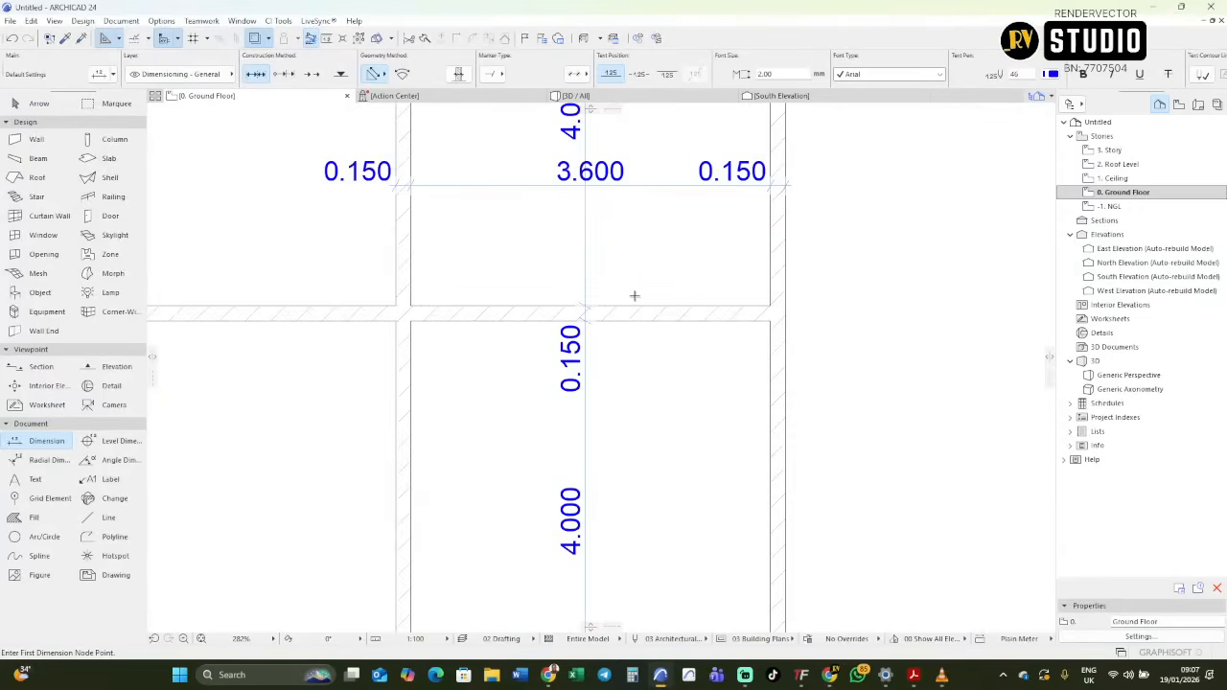
scroll(634, 296, down, 2)
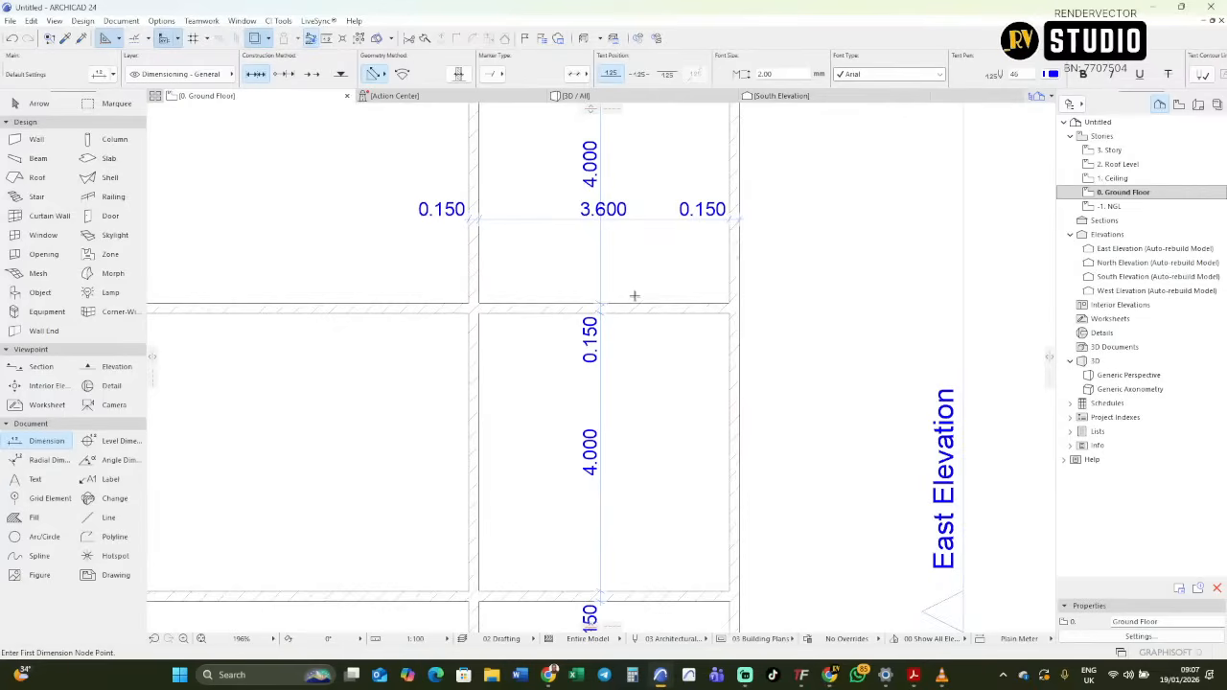
scroll(633, 297, down, 2)
scroll(638, 298, up, 5)
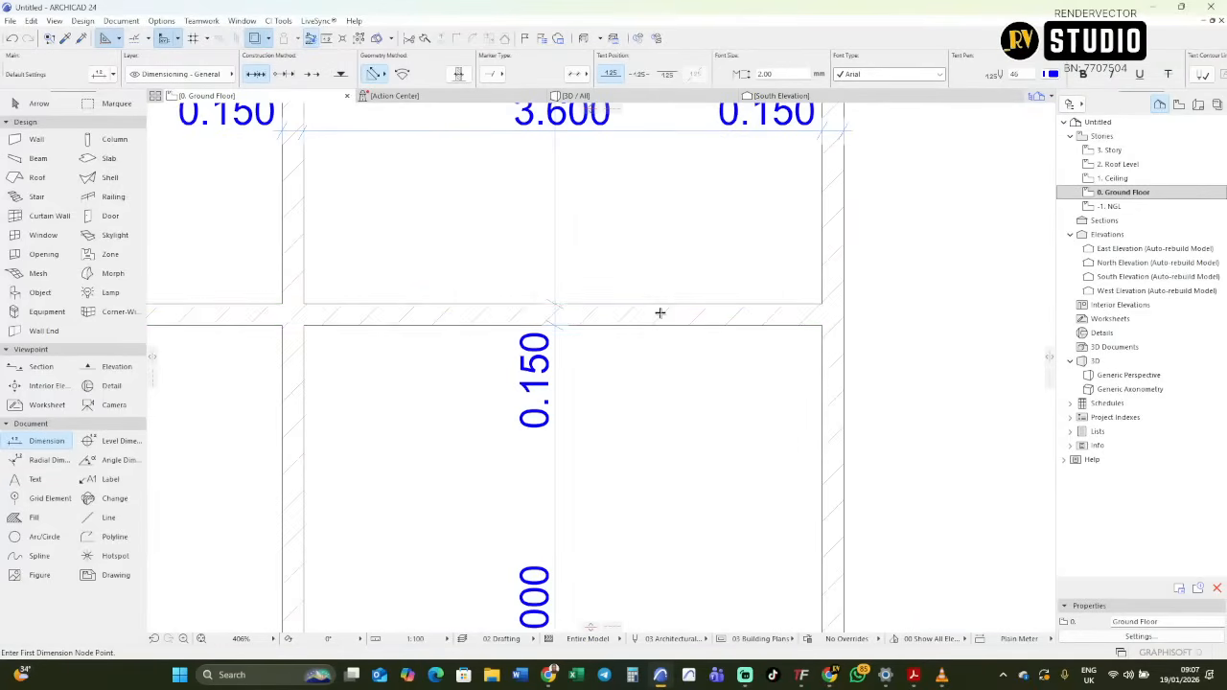
shift+click(689, 314)
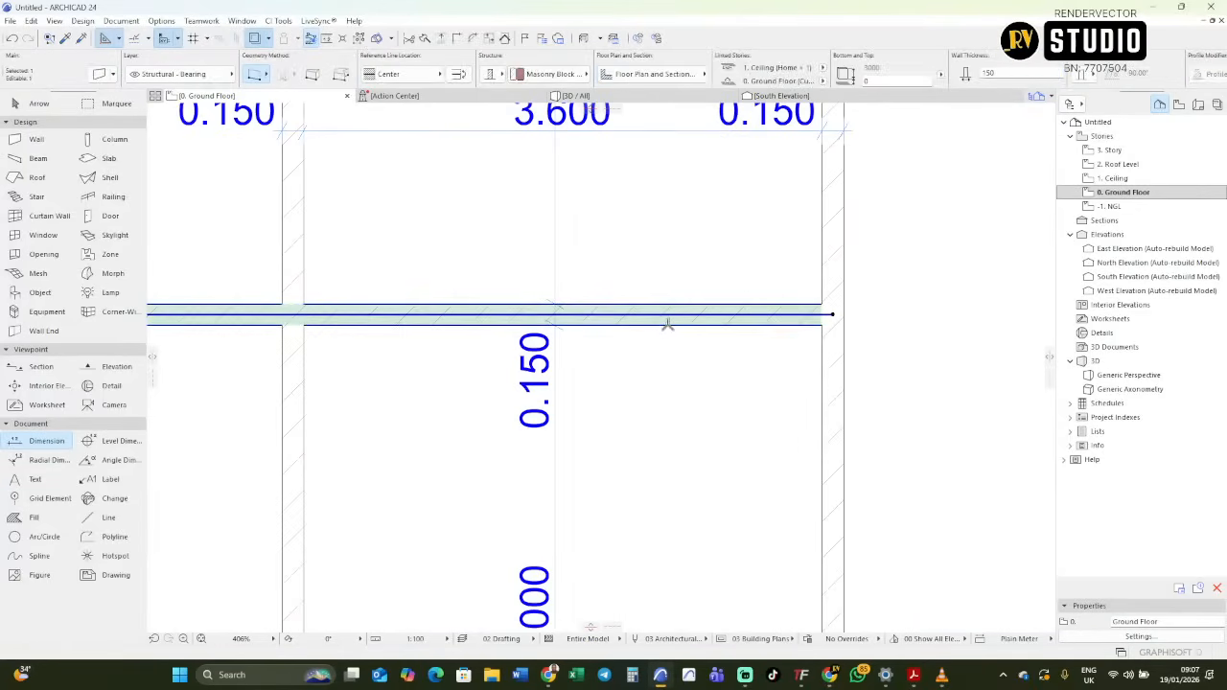
scroll(618, 331, down, 4)
key(Escape)
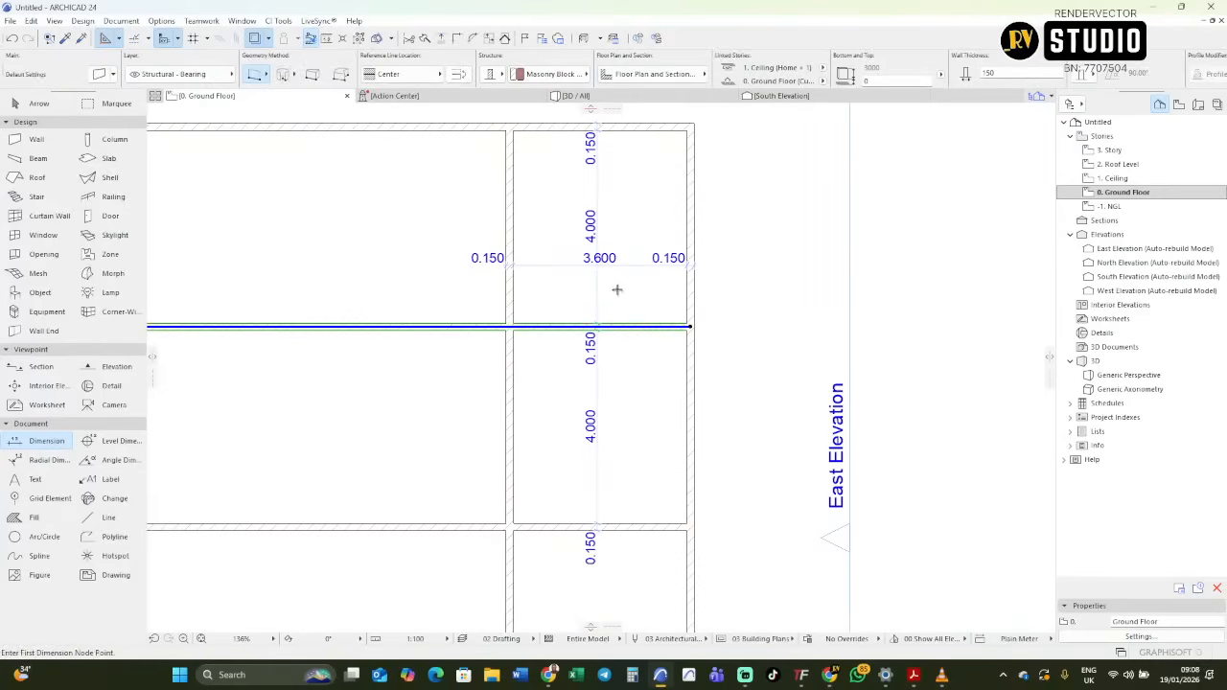
Delete both dimension chains and the two horizontal walls below the north wall.
shift+drag(621, 288, 546, 234)
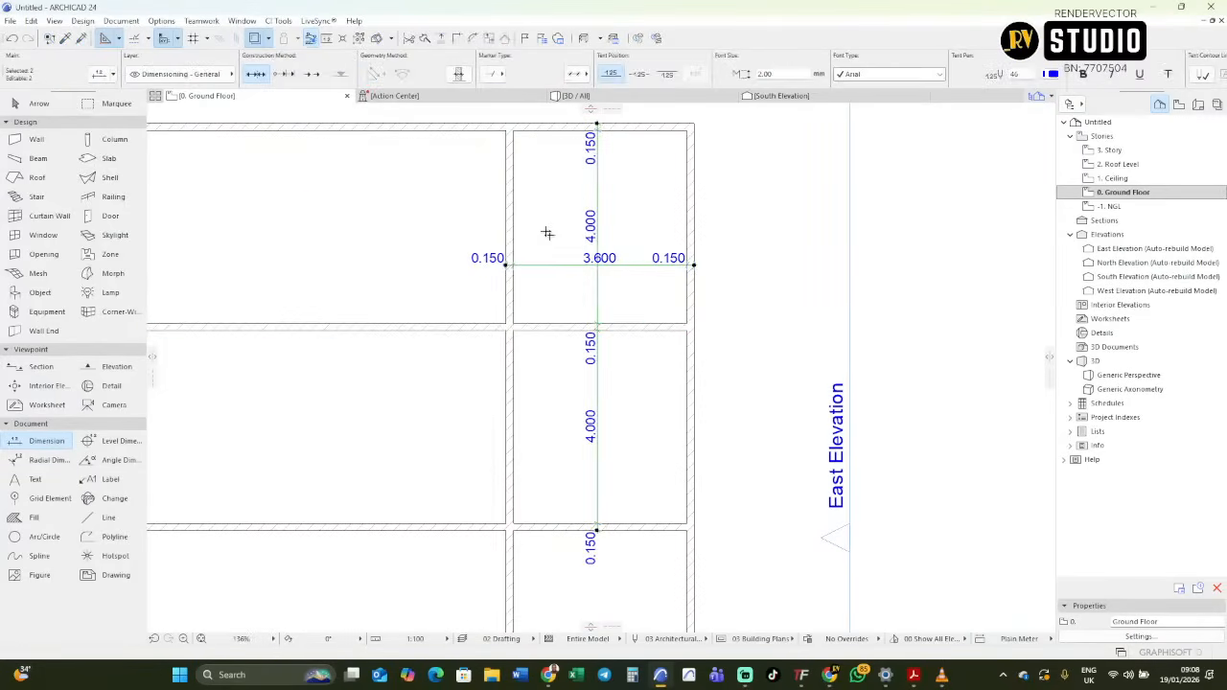
key(Delete)
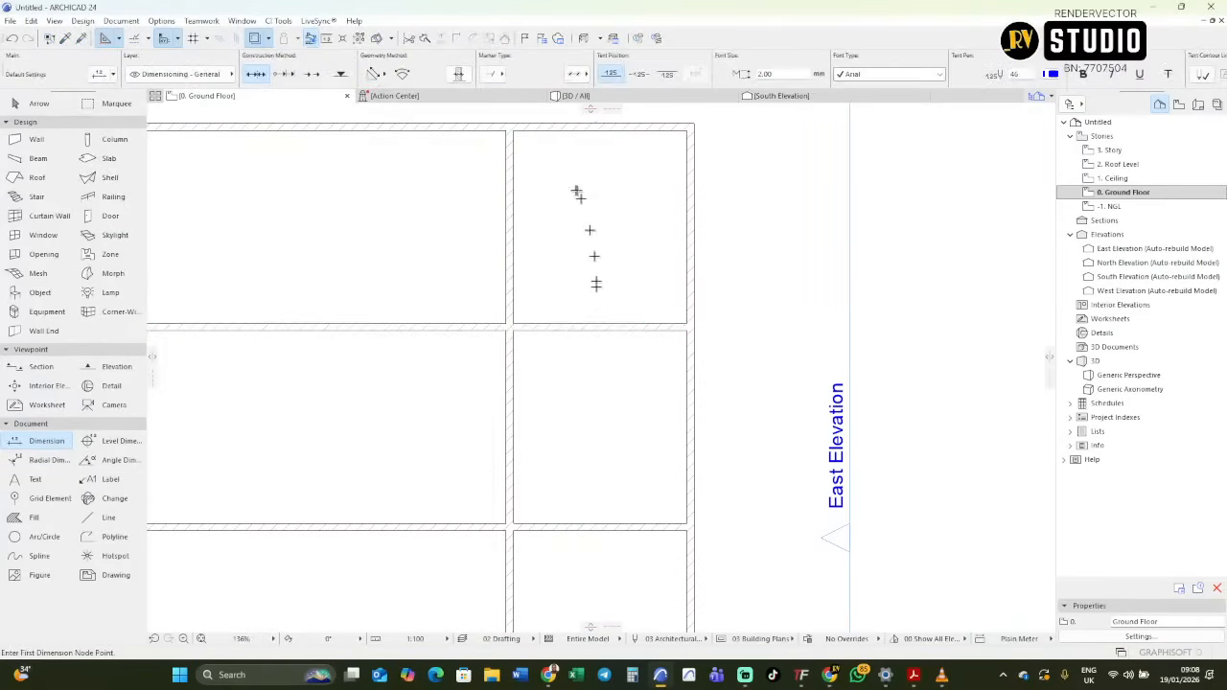
shift+drag(592, 284, 589, 603)
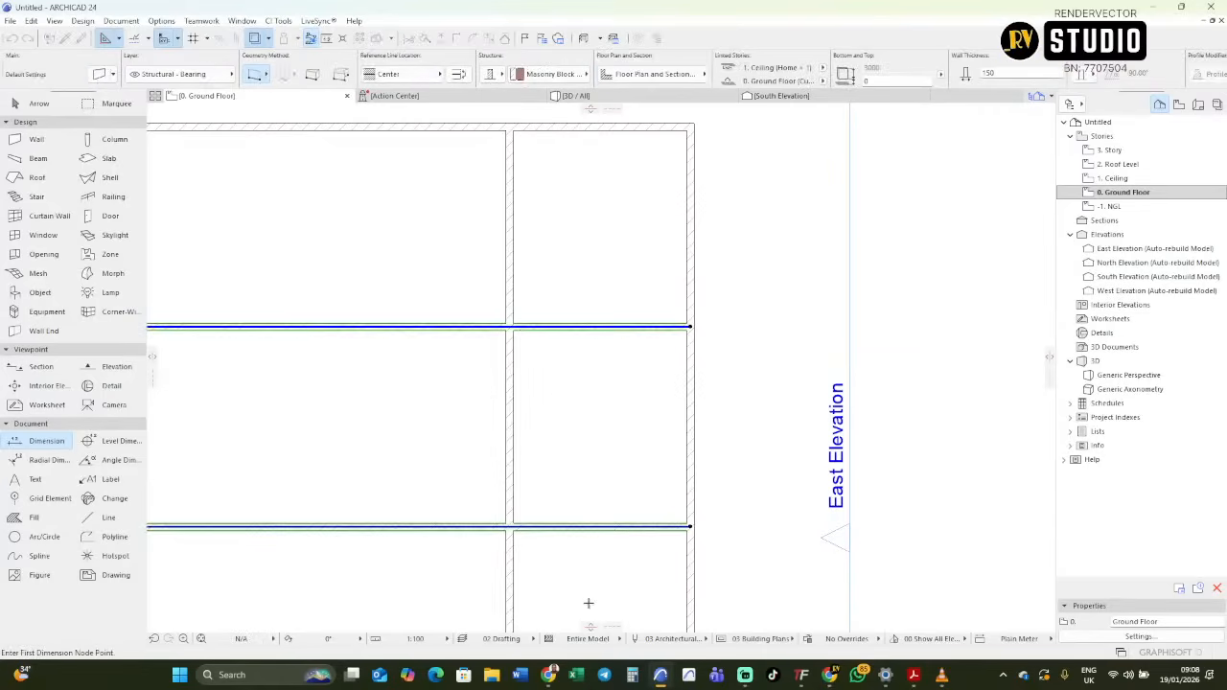
key(Escape)
Place a copy of the north wall 4150 mm to the south.
shift+click(589, 128)
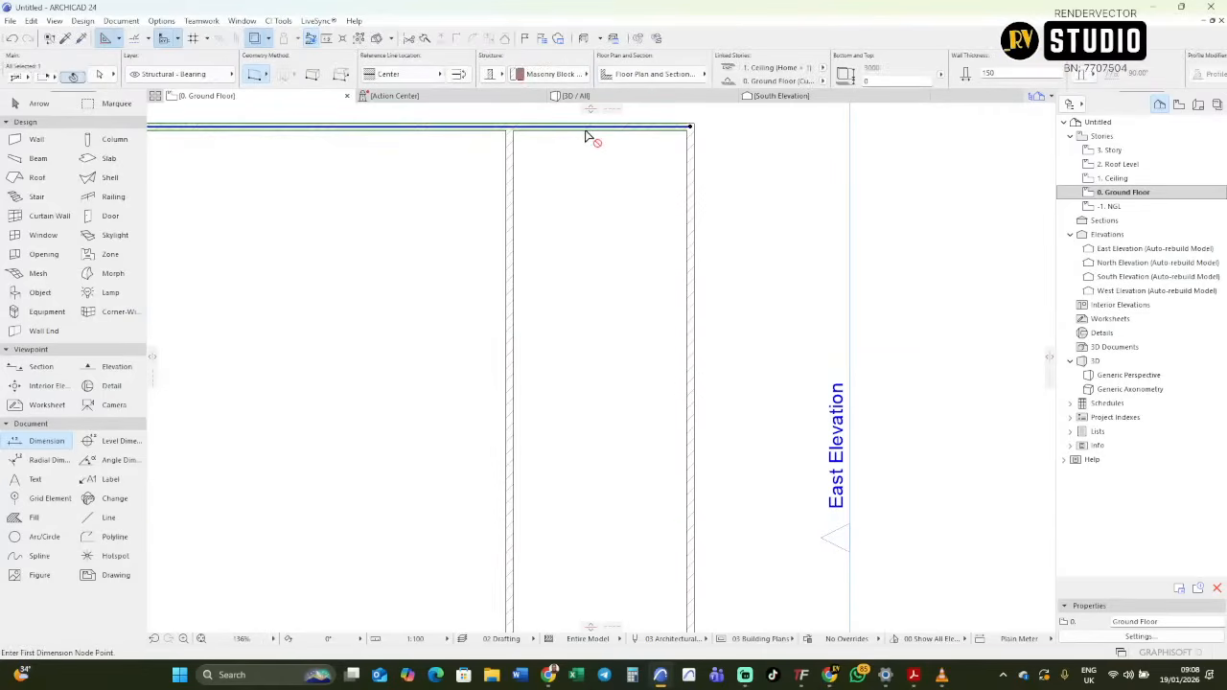
shift+drag(585, 135, 585, 338)
key(Tab)
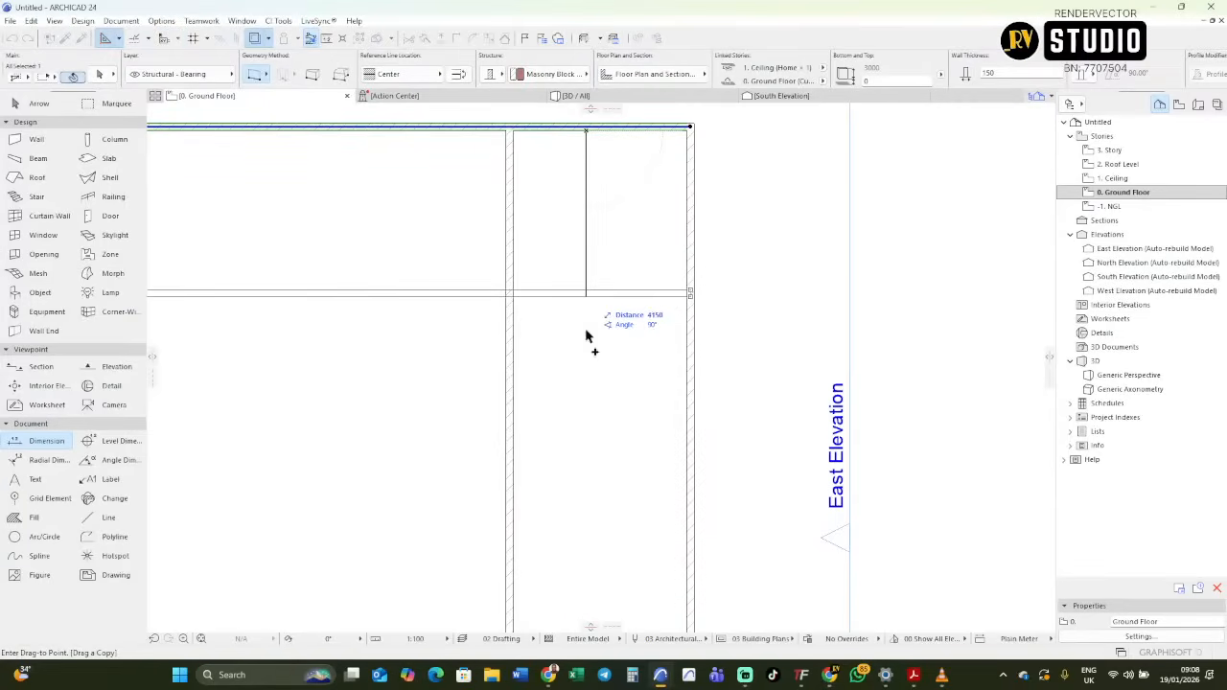
click(586, 336)
key(Escape)
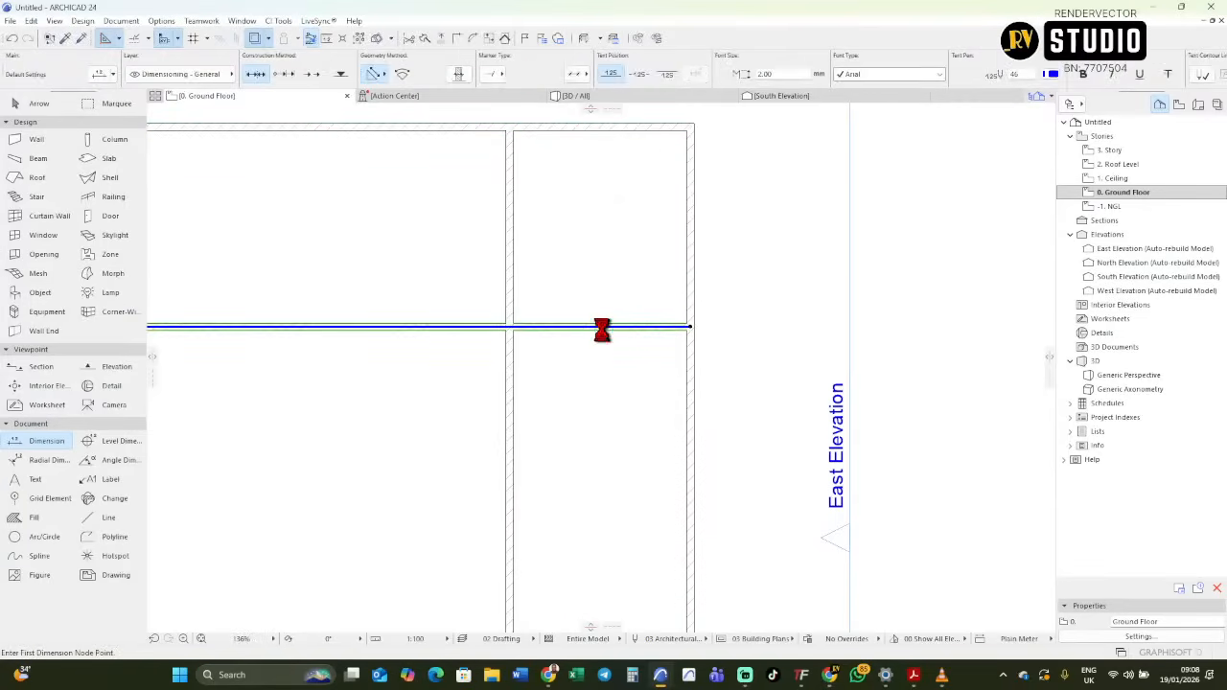
Copy the second horizontal wall 1350 mm to the south.
shift+click(602, 327)
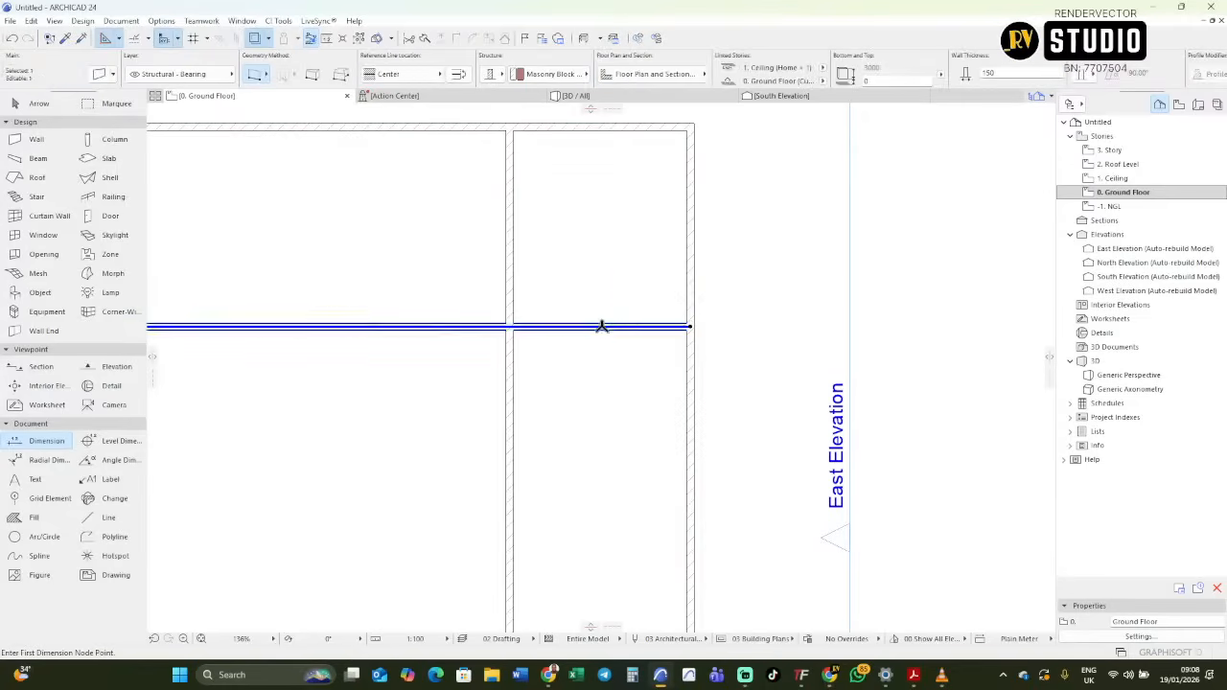
key(ctrl+shift+d)
click(602, 327)
key(Tab)
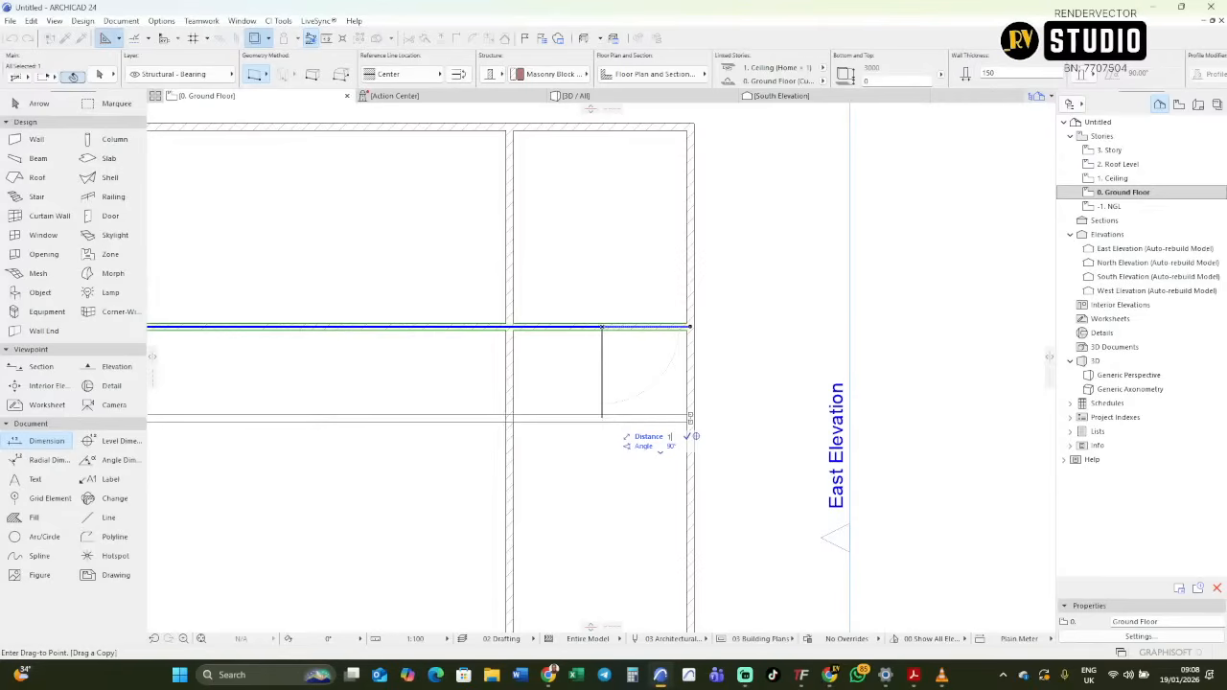
text(1350)
key(Return)
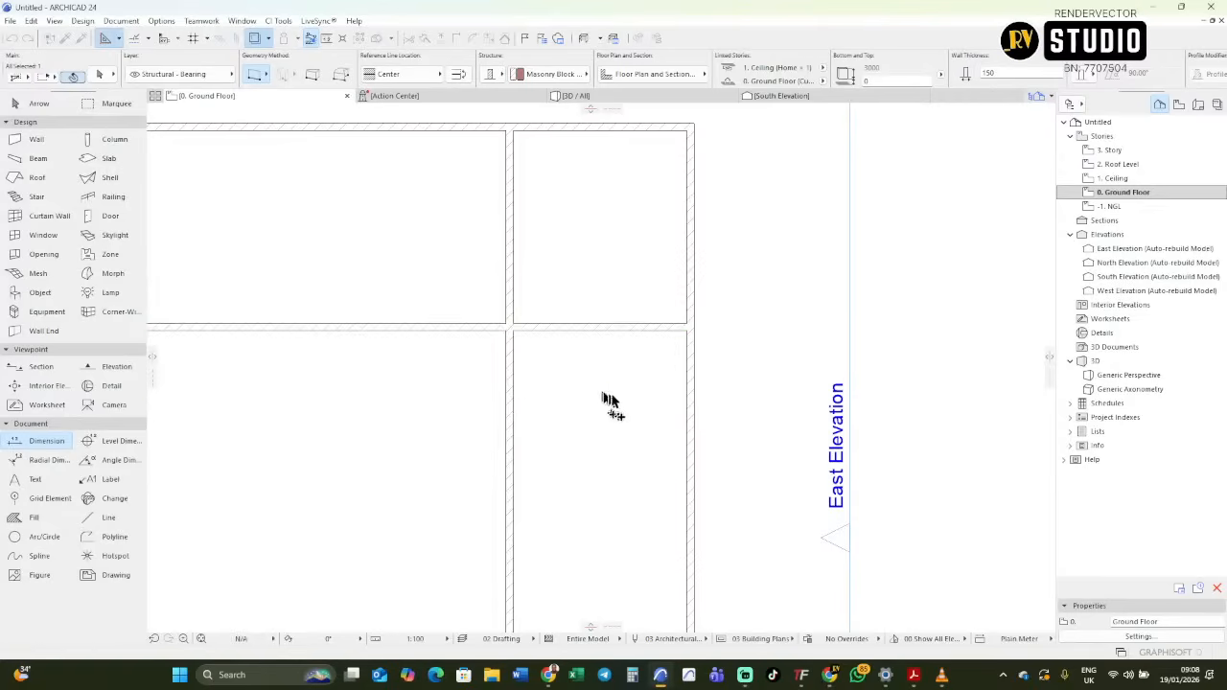
Copy the third horizontal wall another 1350 mm south and clear the selection.
click(639, 386)
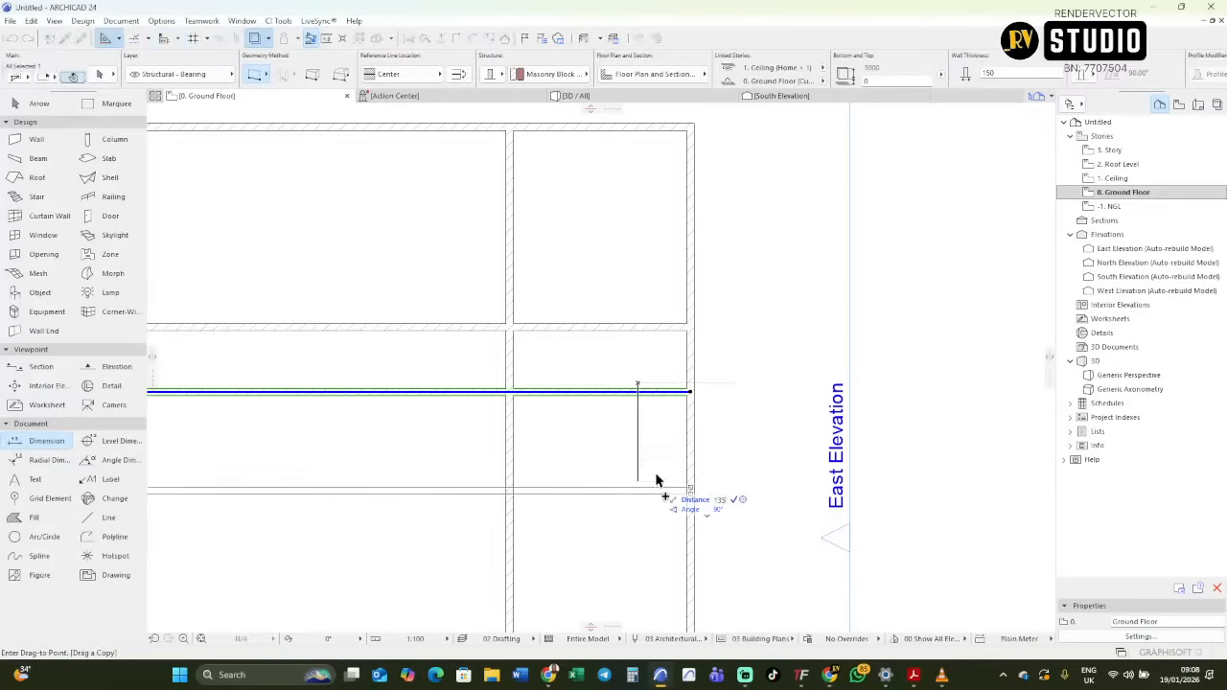
click(639, 452)
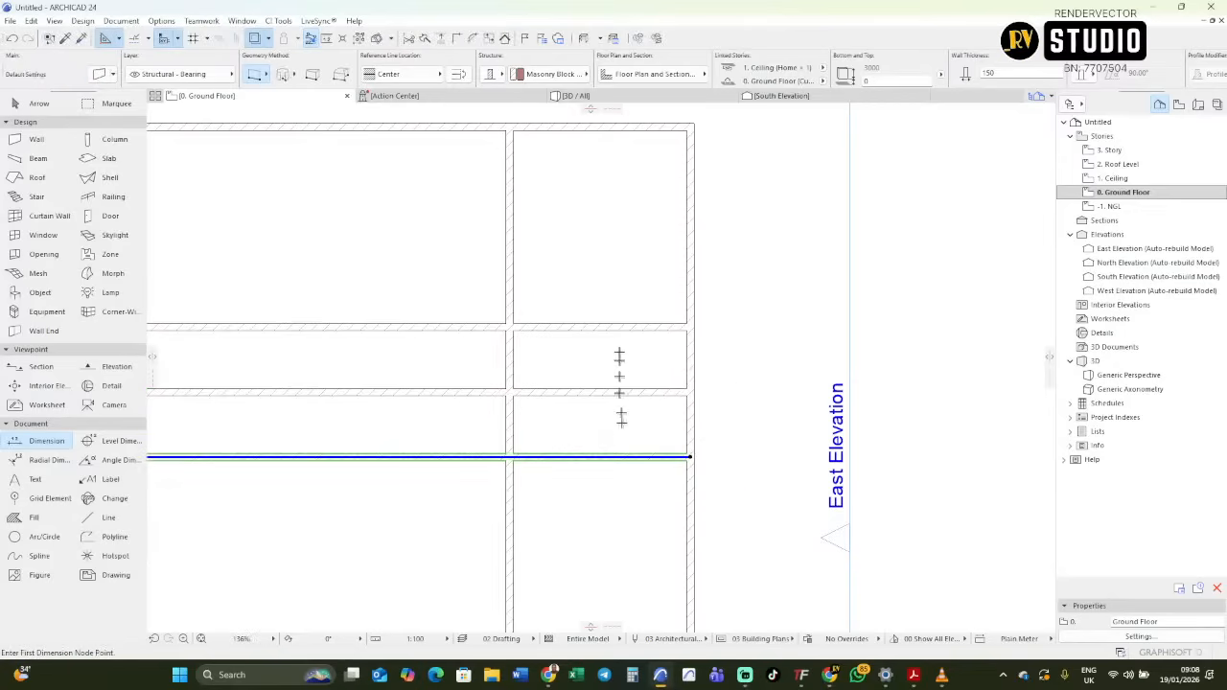
key(Escape)
Copy the southernmost horizontal wall 4150 mm to the south and clear the selection.
scroll(625, 414, down, 3)
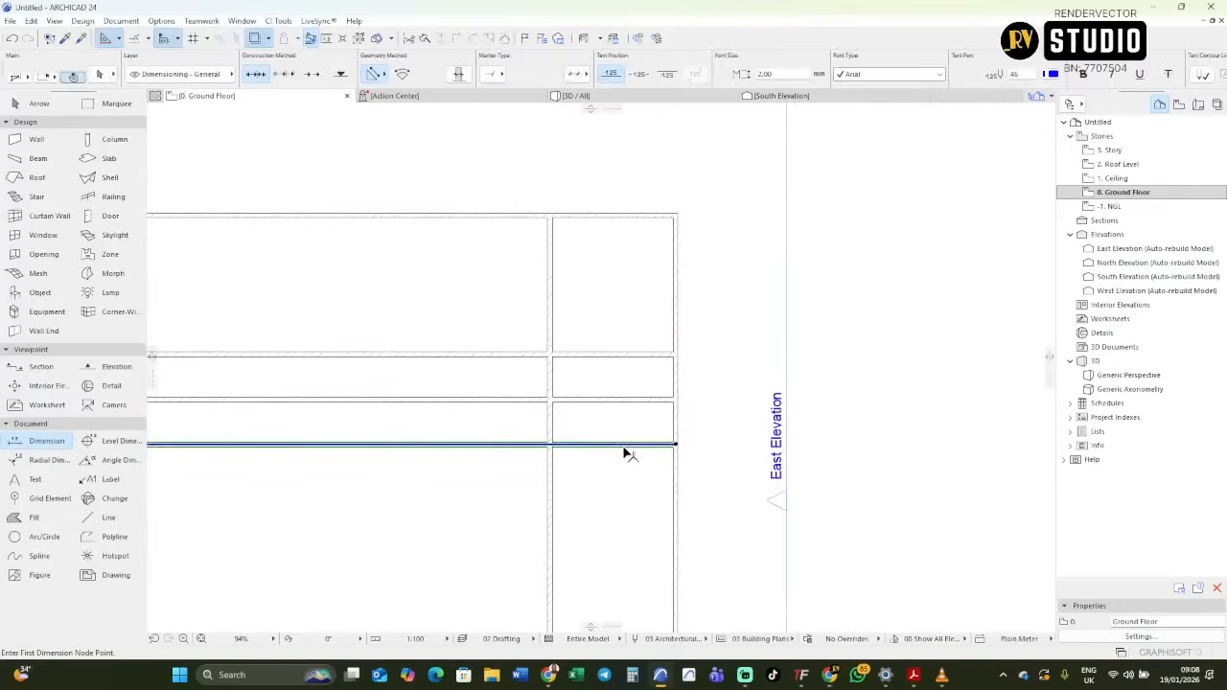
shift+click(624, 447)
key(ctrl+shift+d)
click(624, 447)
middle_drag(625, 397, 625, 243)
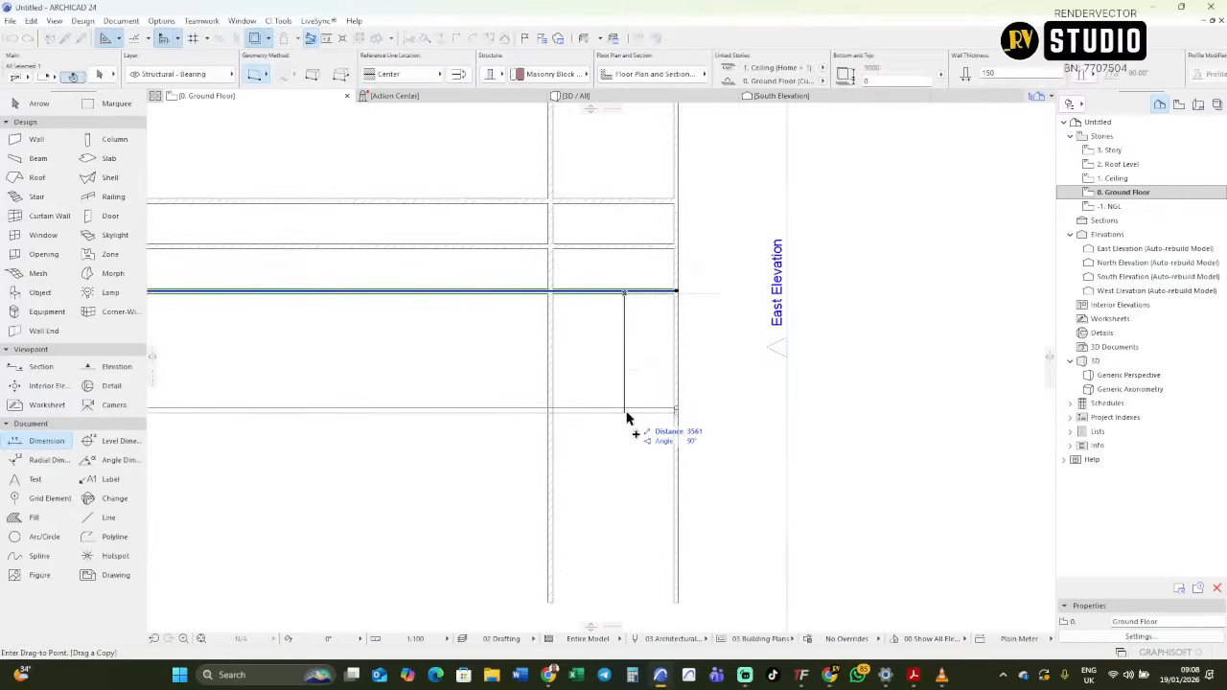
key(Tab)
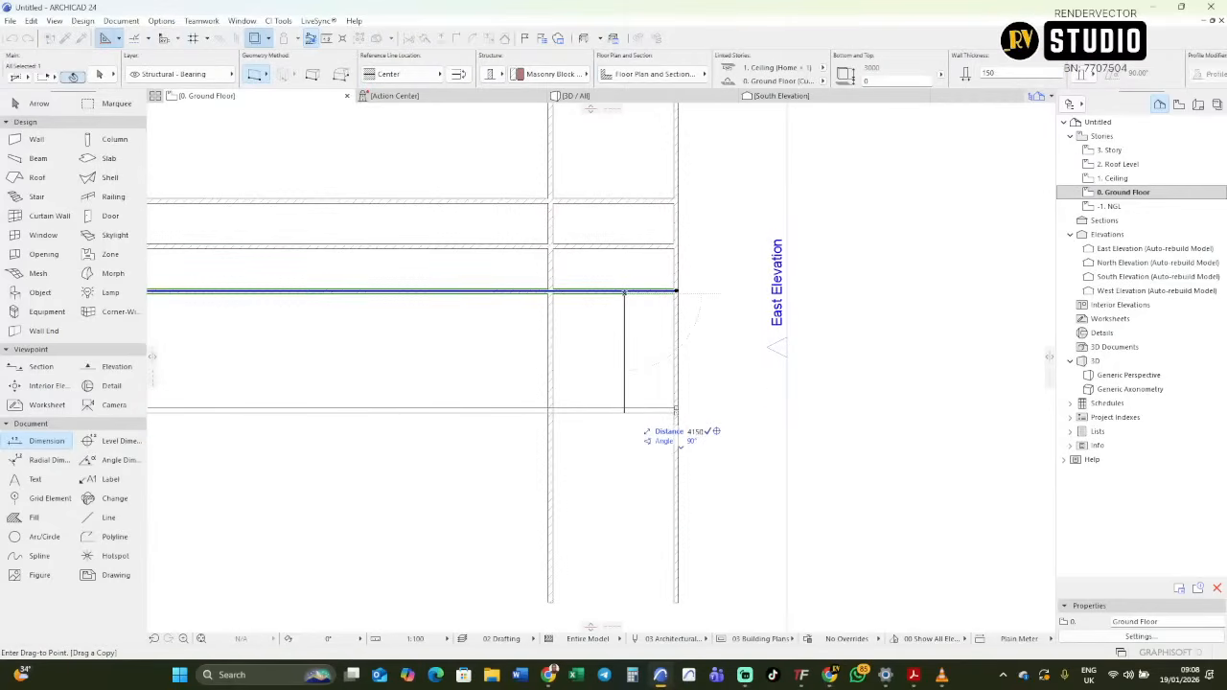
text(4150)
key(Return)
middle_drag(625, 323, 627, 430)
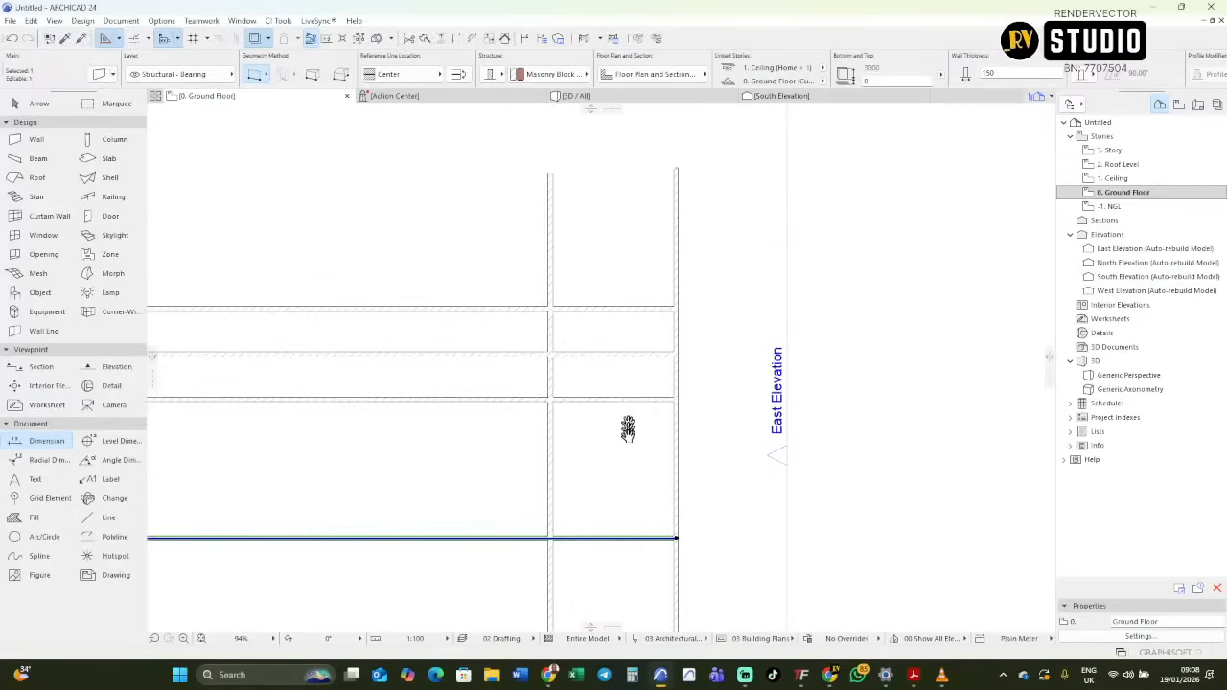
key(Escape)
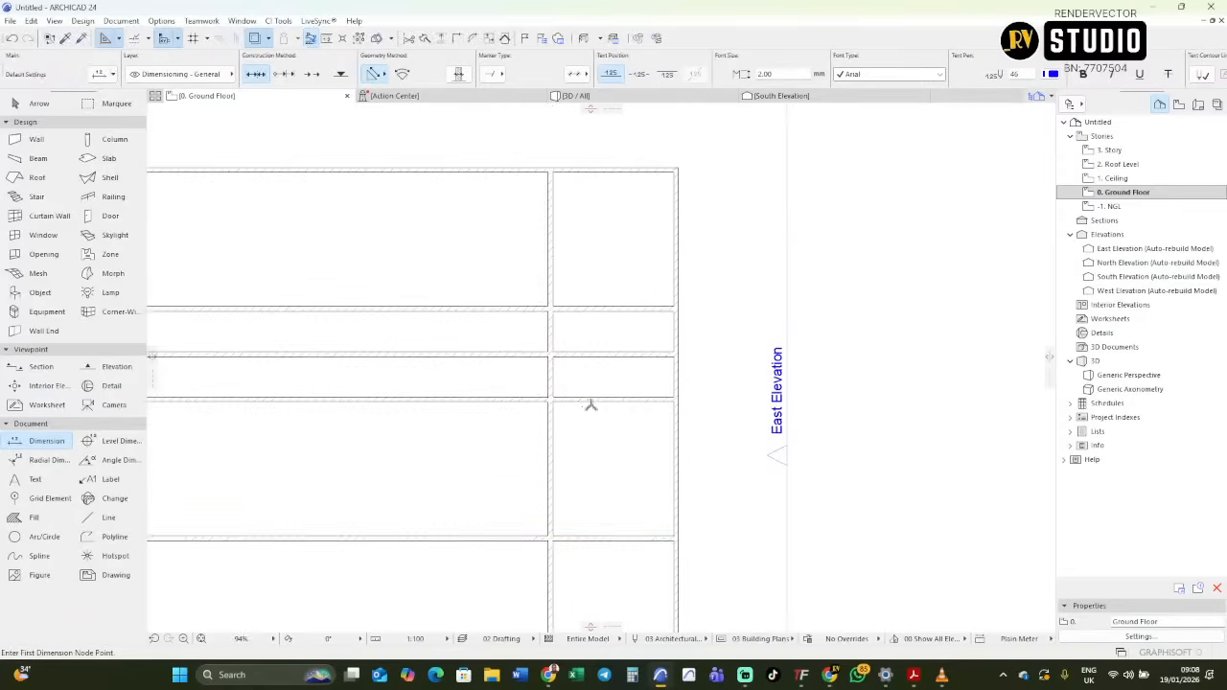
Trim away the parts of the three middle horizontal walls that lie west of the inner vertical wall.
scroll(586, 407, down, 5)
scroll(587, 401, up, 5)
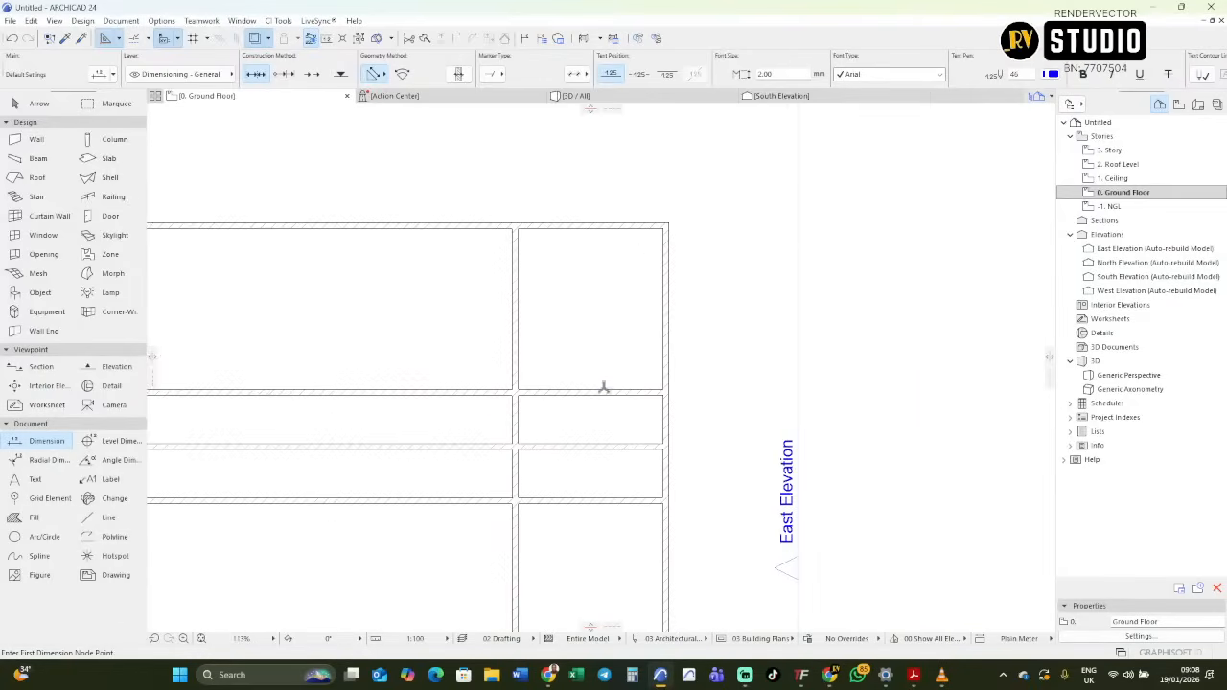
scroll(619, 386, down, 2)
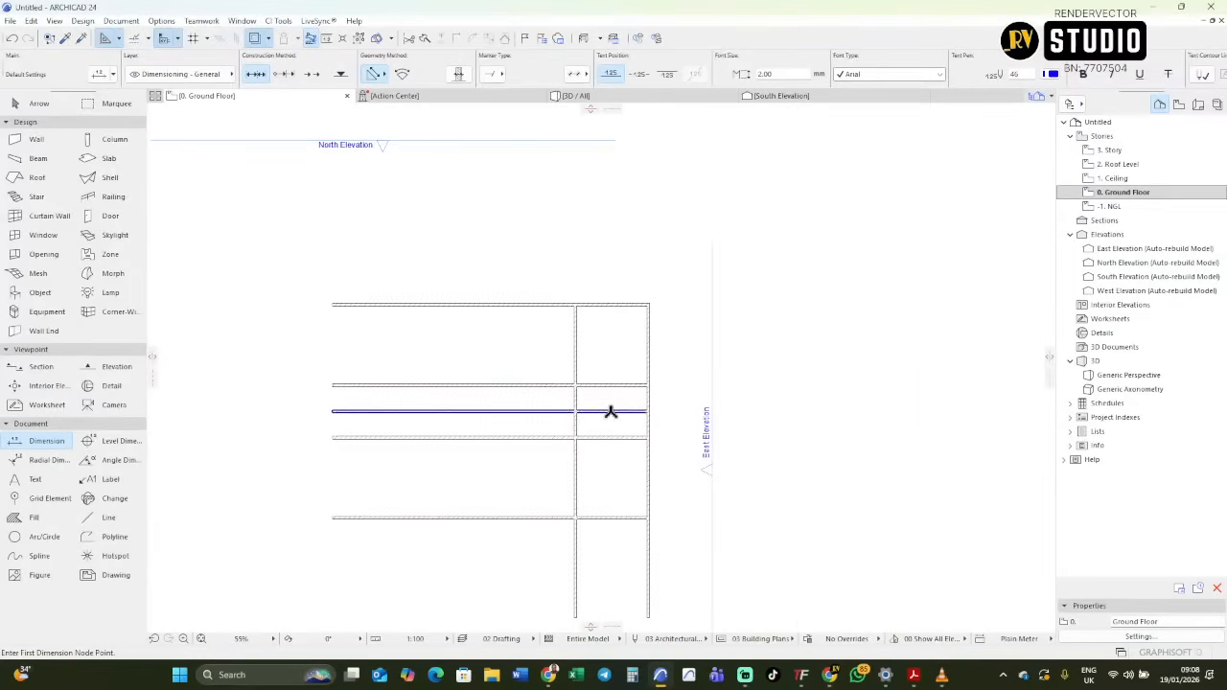
scroll(576, 424, up, 2)
scroll(575, 433, down, 3)
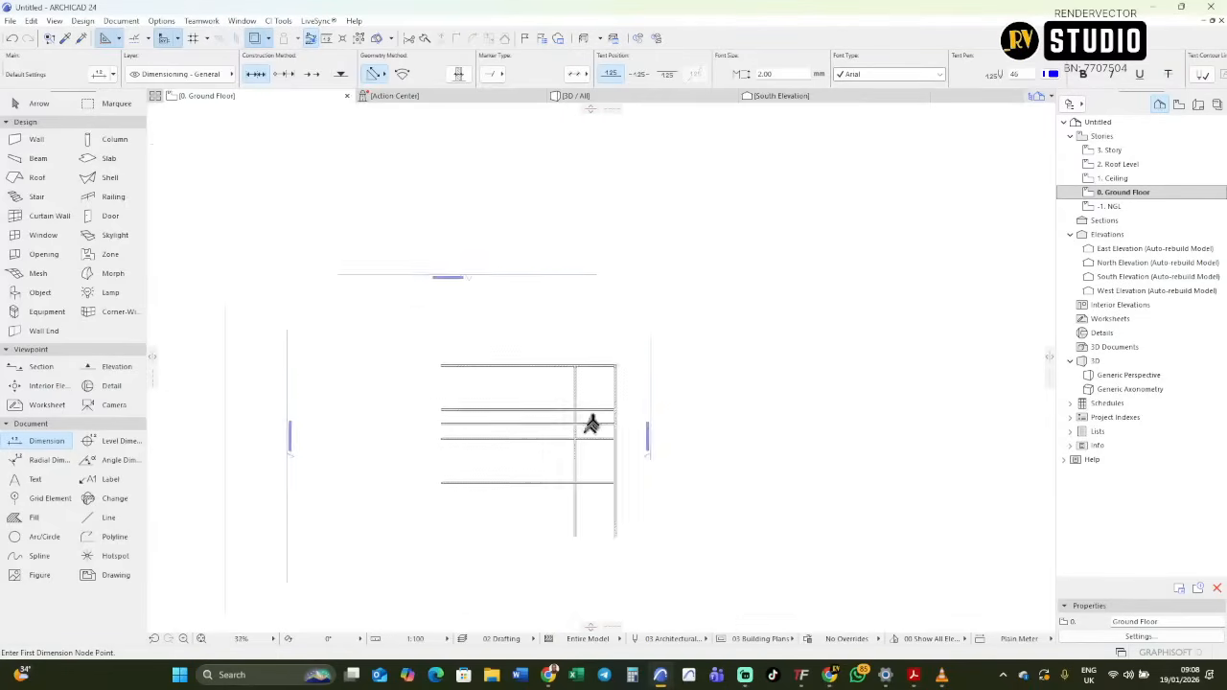
scroll(572, 331, up, 2)
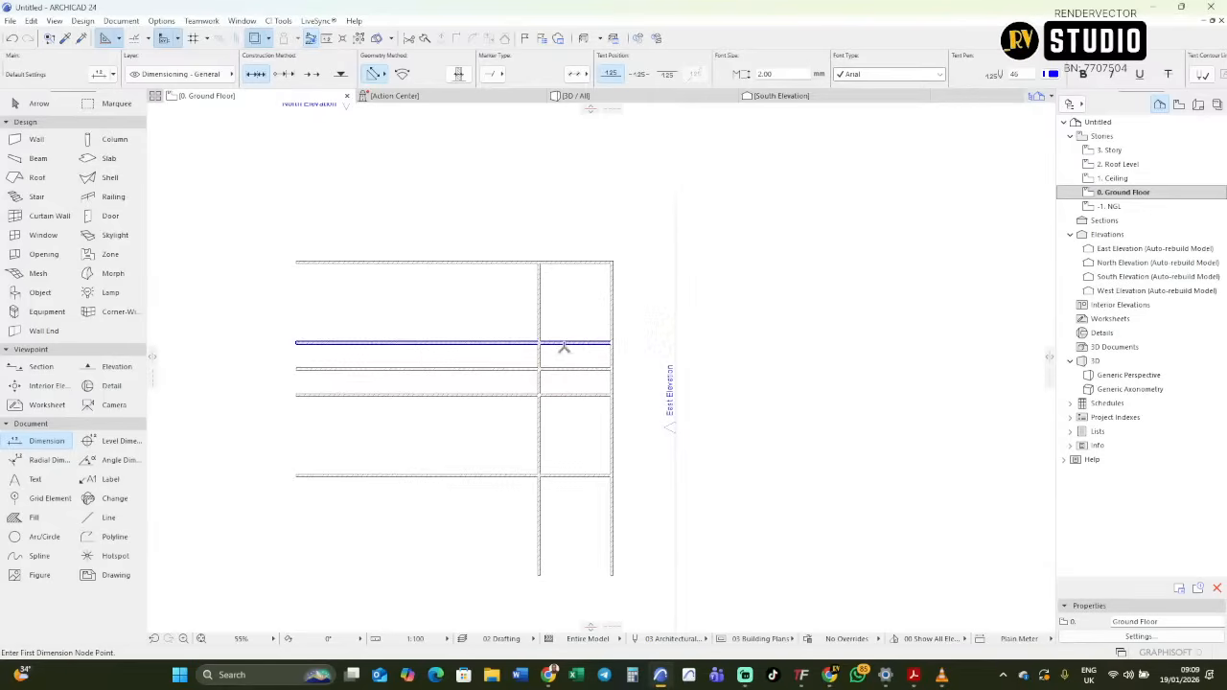
scroll(556, 356, up, 5)
scroll(509, 356, down, 5)
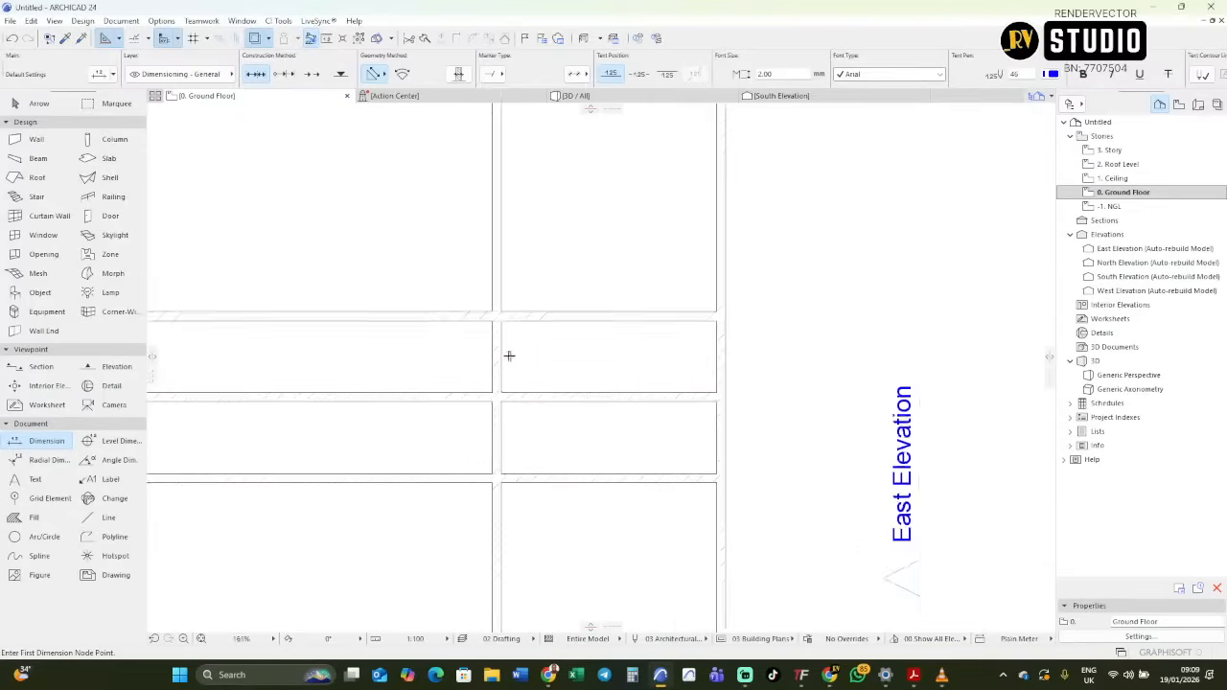
scroll(537, 353, up, 3)
scroll(484, 351, down, 5)
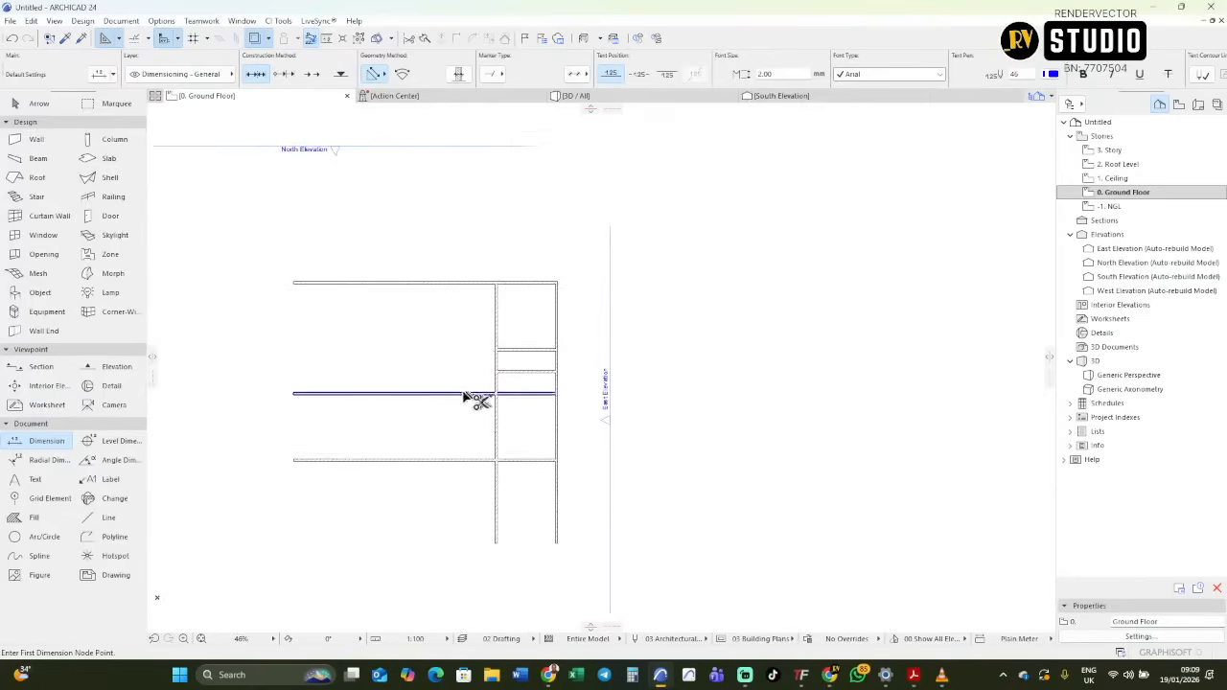
scroll(514, 390, up, 3)
Copy the inner vertical wall about 1350 mm to the east and clear the selection.
shift+click(470, 373)
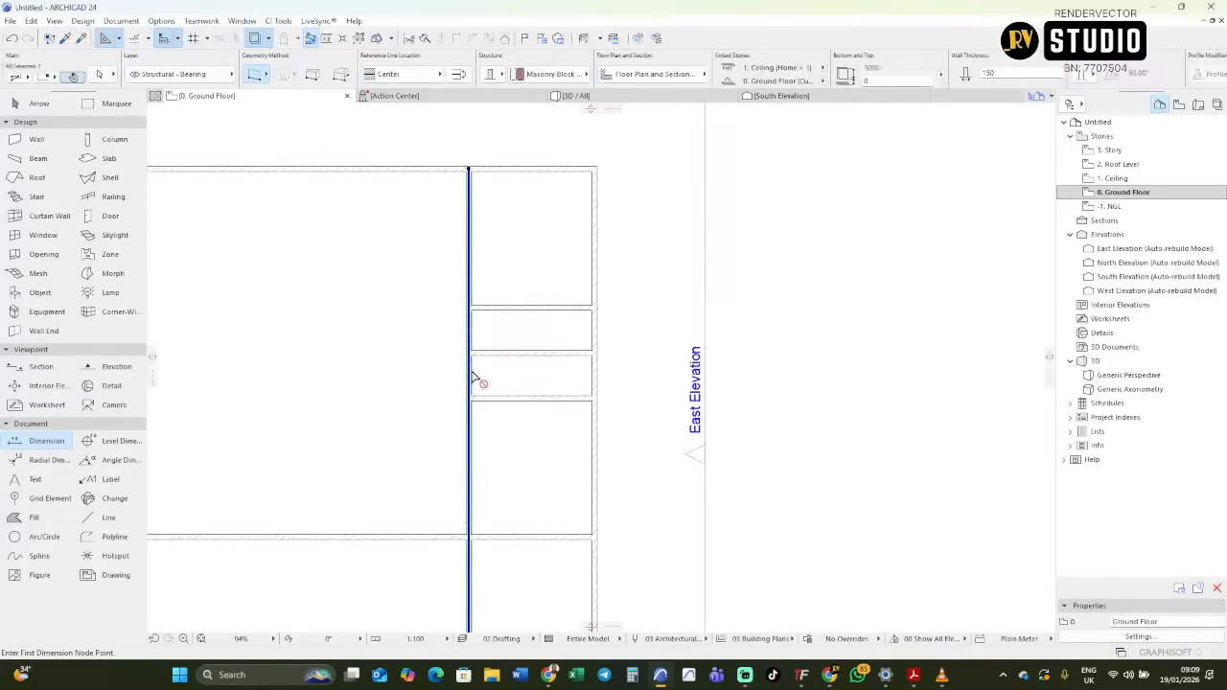
key(ctrl+shift+d)
click(470, 373)
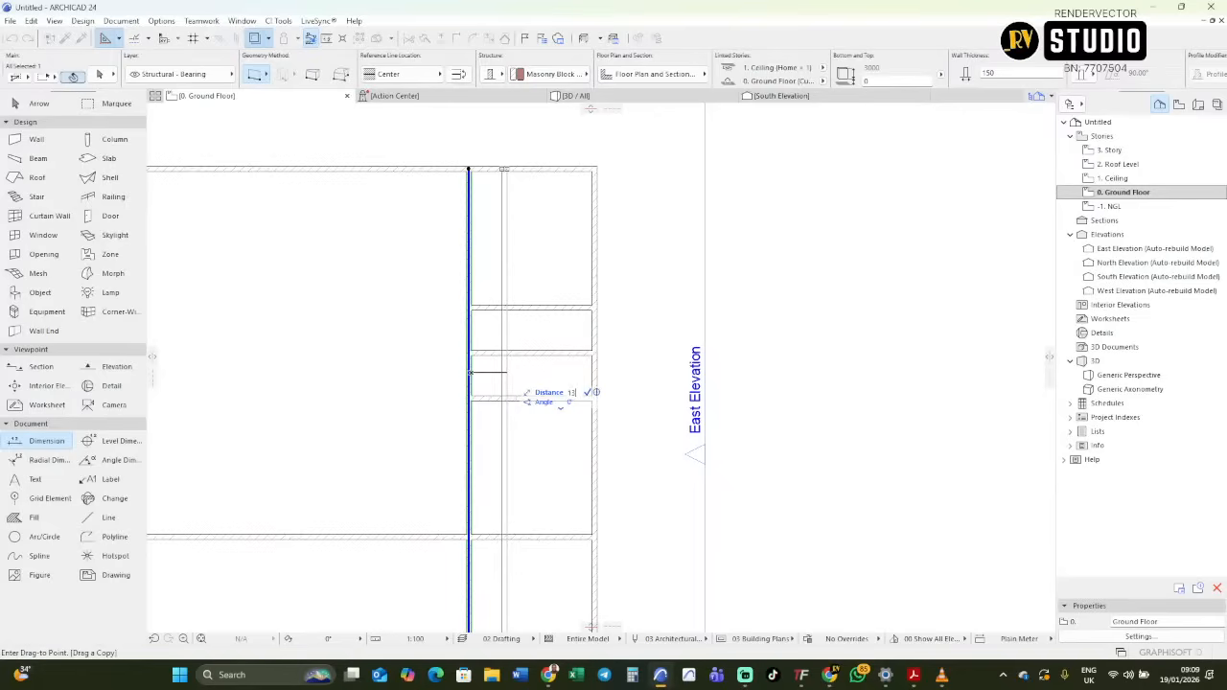
key(Return)
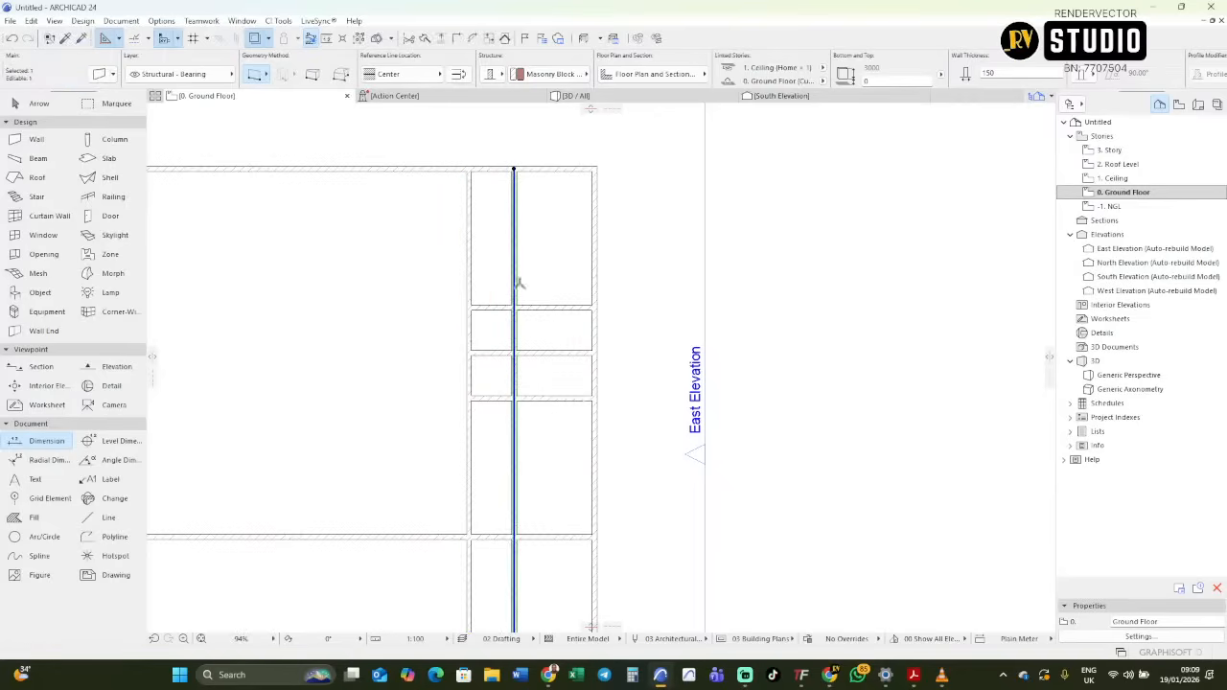
key(Escape)
key(Escape)
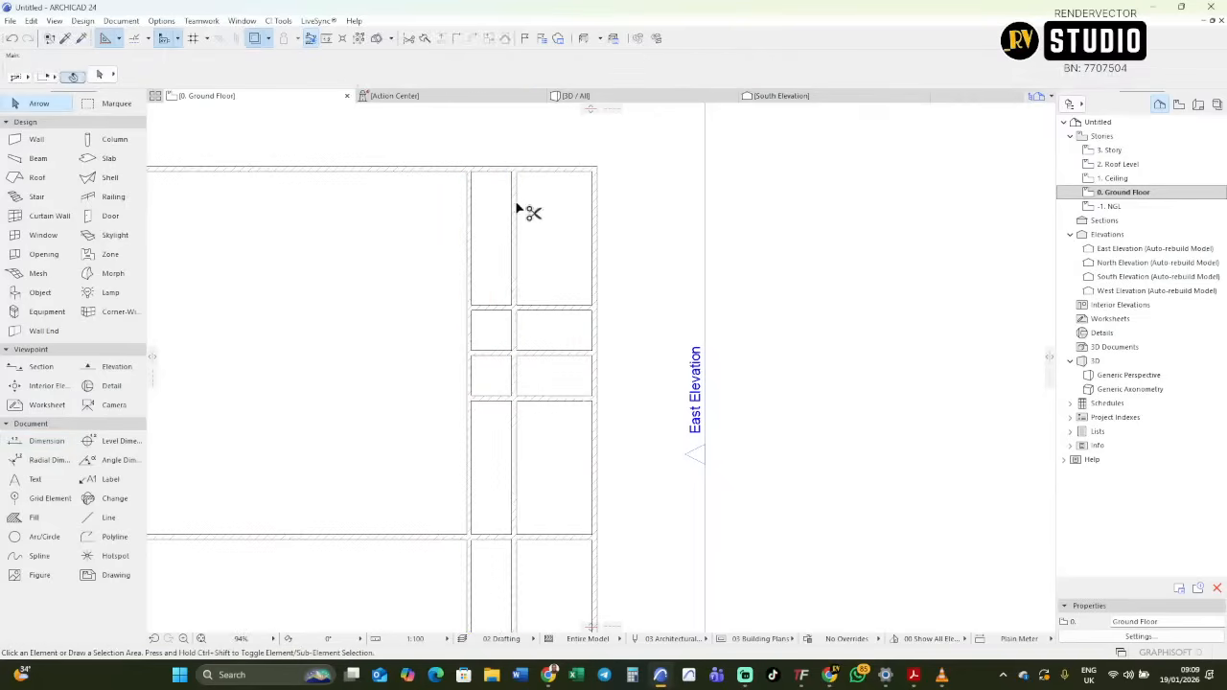
Trim the copied vertical wall to the stretch between the outer two middle horizontal walls, and trim the middle horizontal wall's part west of it.
ctrl+click(515, 205)
ctrl+click(518, 580)
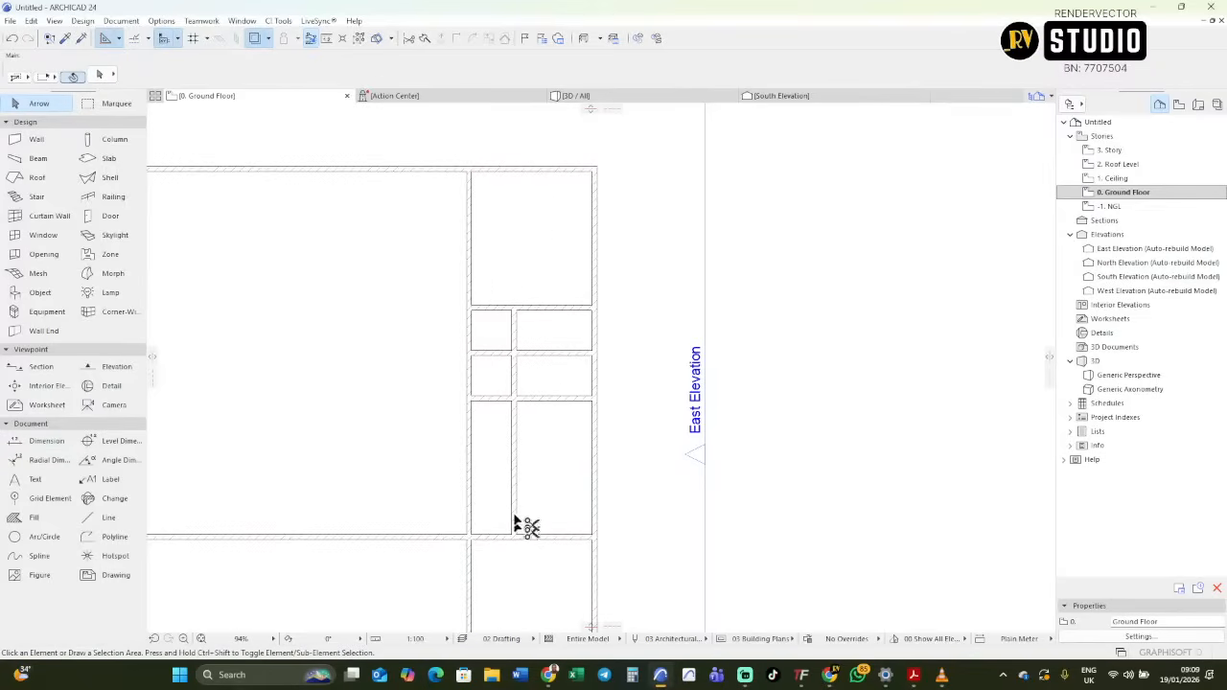
ctrl+click(517, 493)
scroll(507, 371, up, 3)
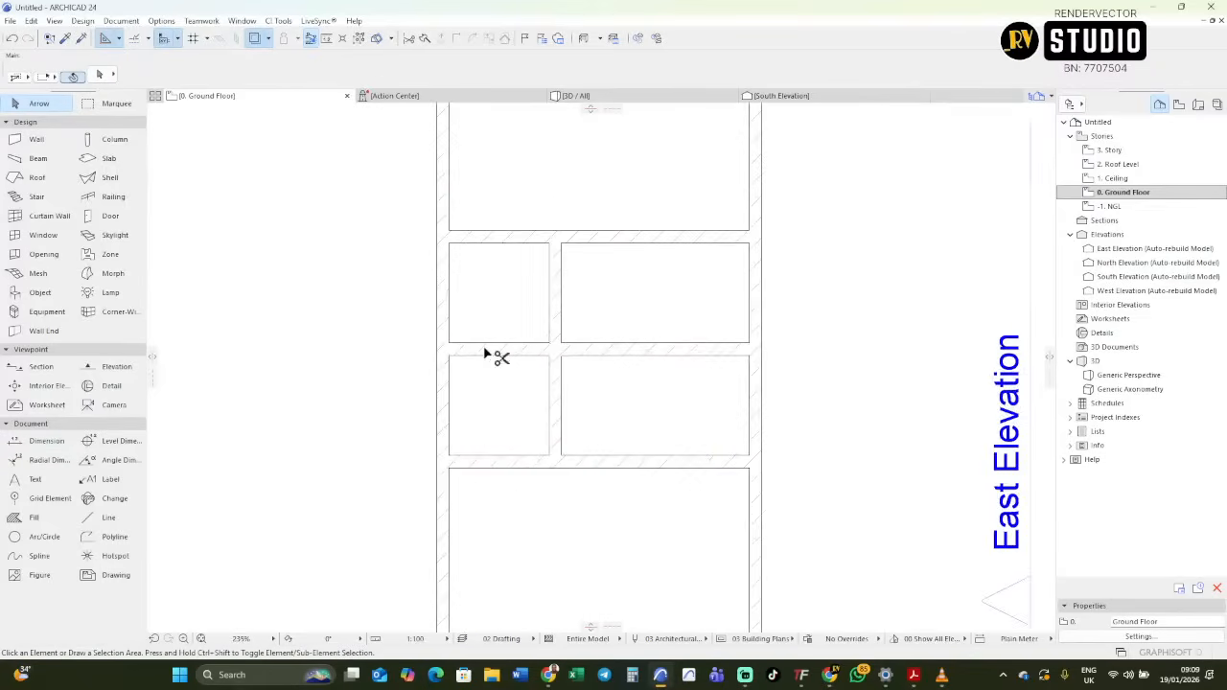
scroll(521, 364, down, 3)
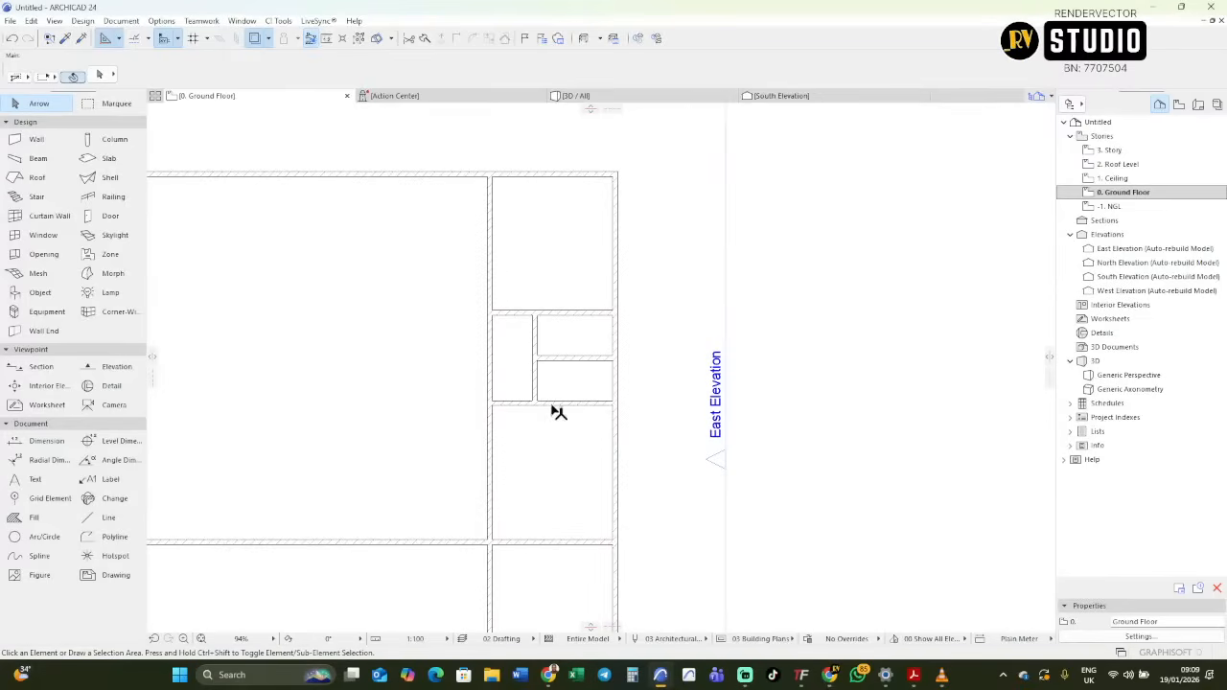
Split the inner vertical wall just north of the narrow room's southern wall.
scroll(495, 364, up, 3)
click(494, 355)
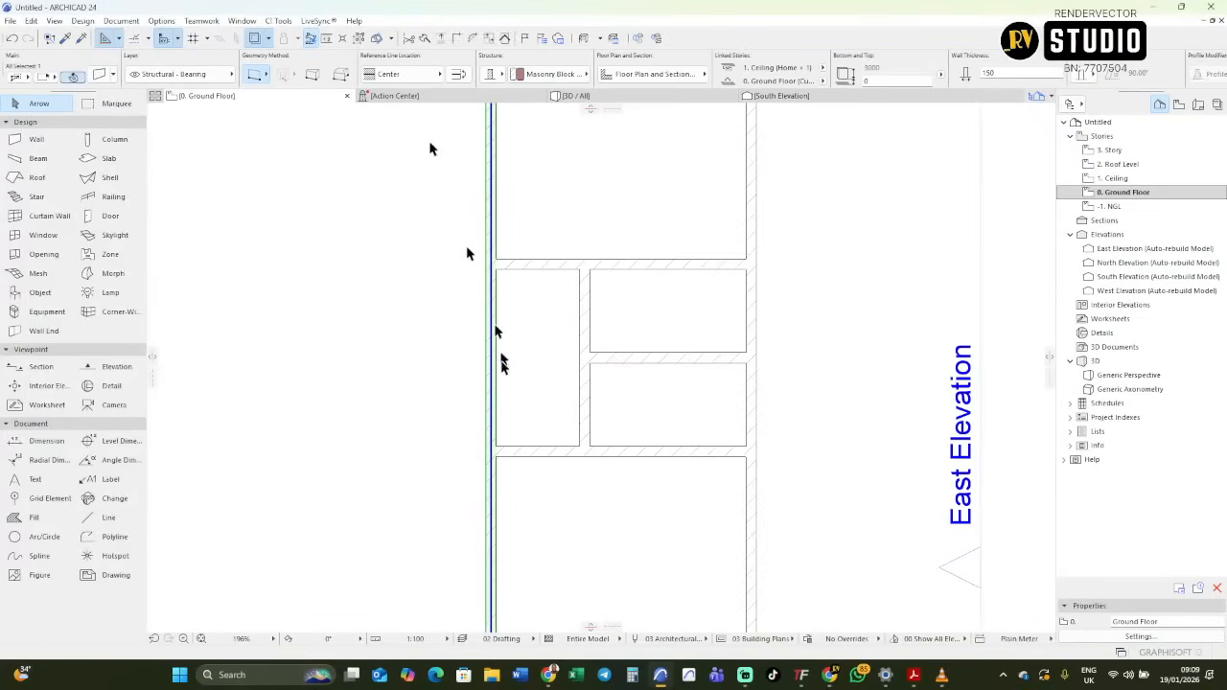
click(425, 40)
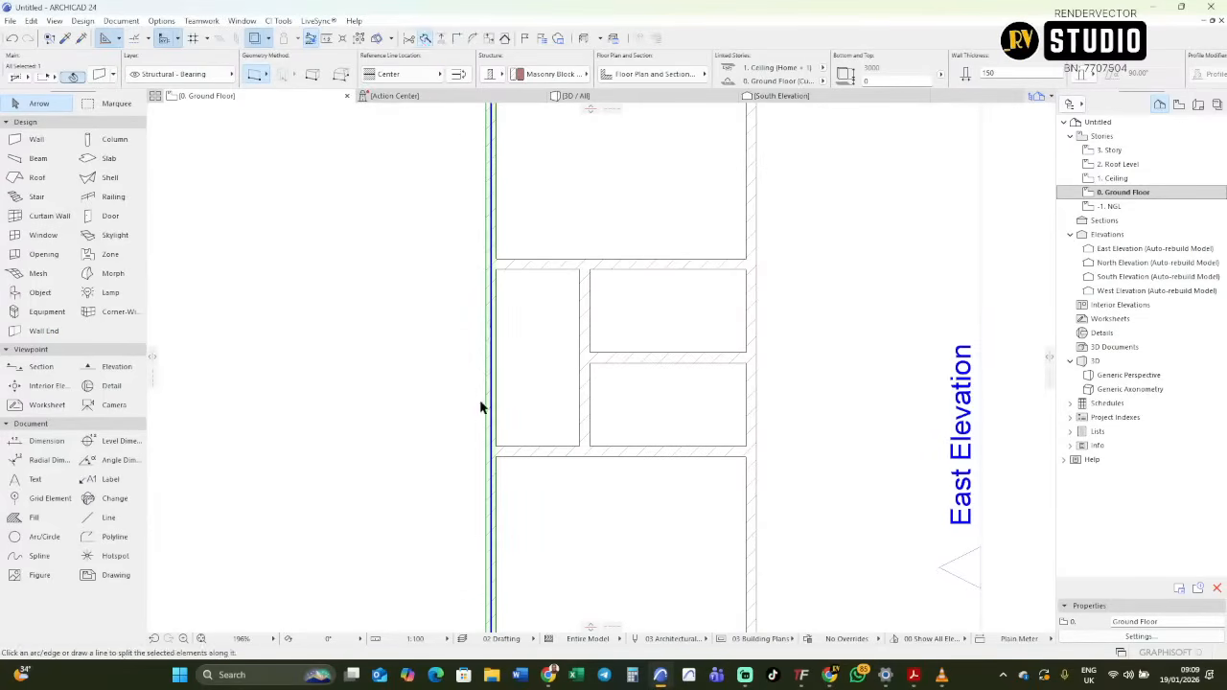
click(442, 410)
click(604, 420)
click(595, 491)
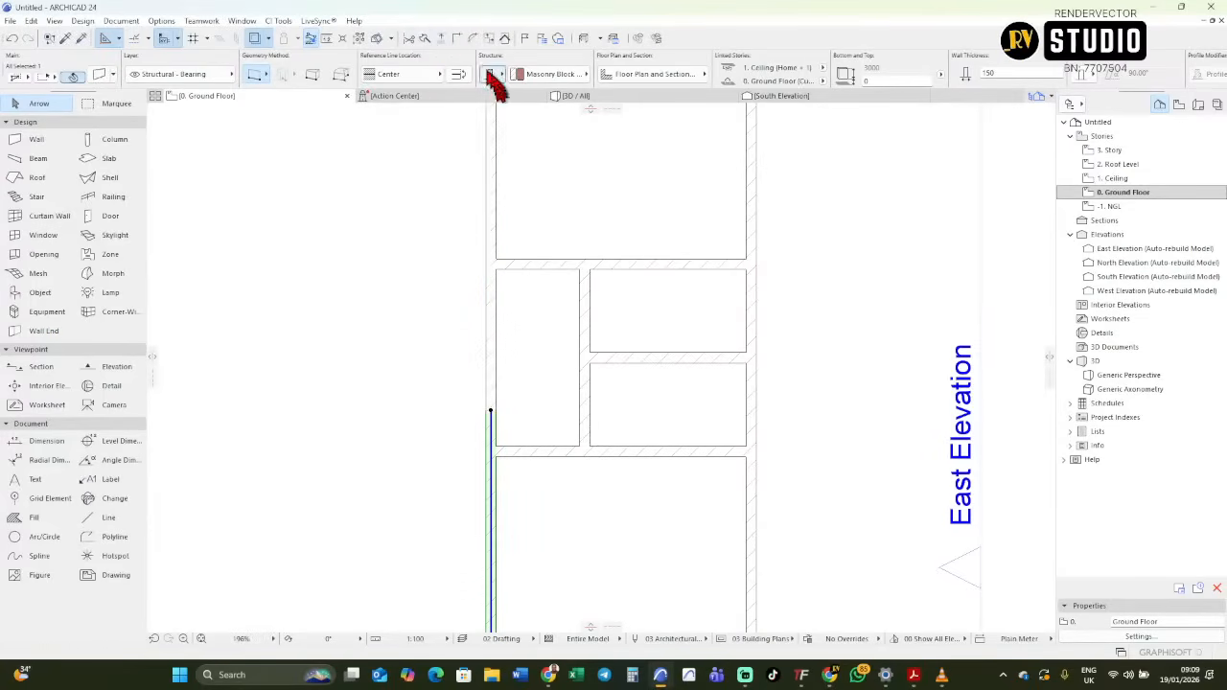
Split the same wall again just south of the narrow room's northern wall and delete the piece between the two cuts.
click(494, 343)
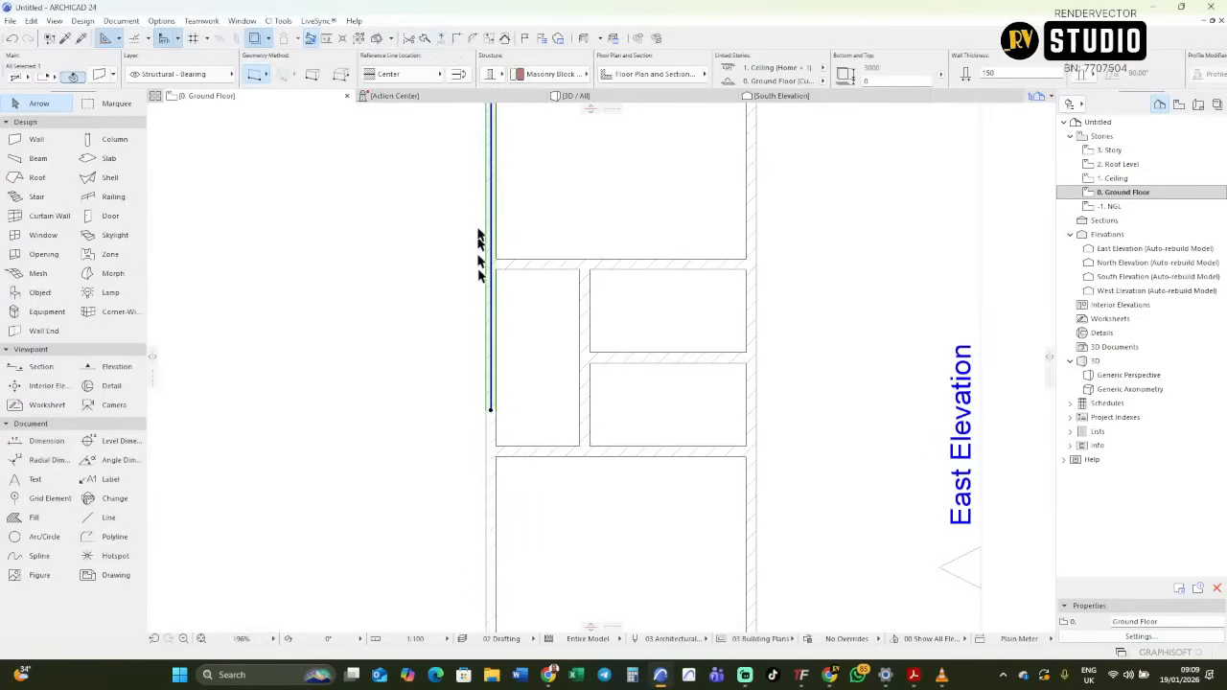
click(424, 38)
click(578, 298)
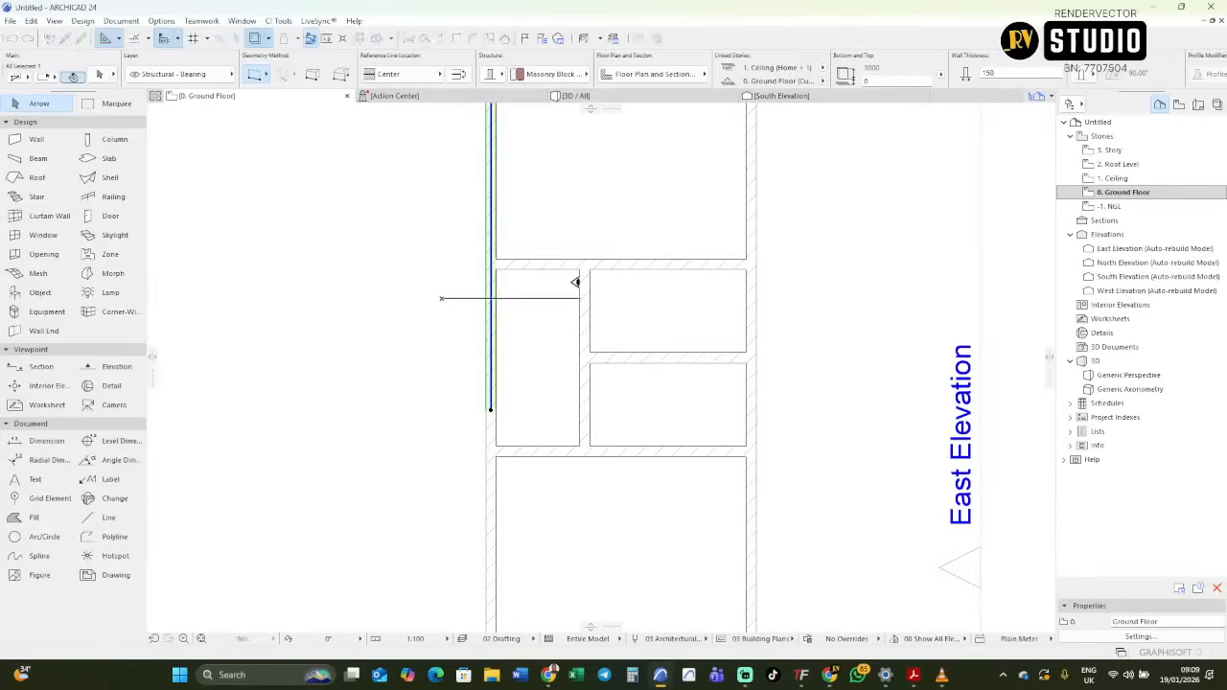
click(556, 208)
click(490, 362)
click(491, 365)
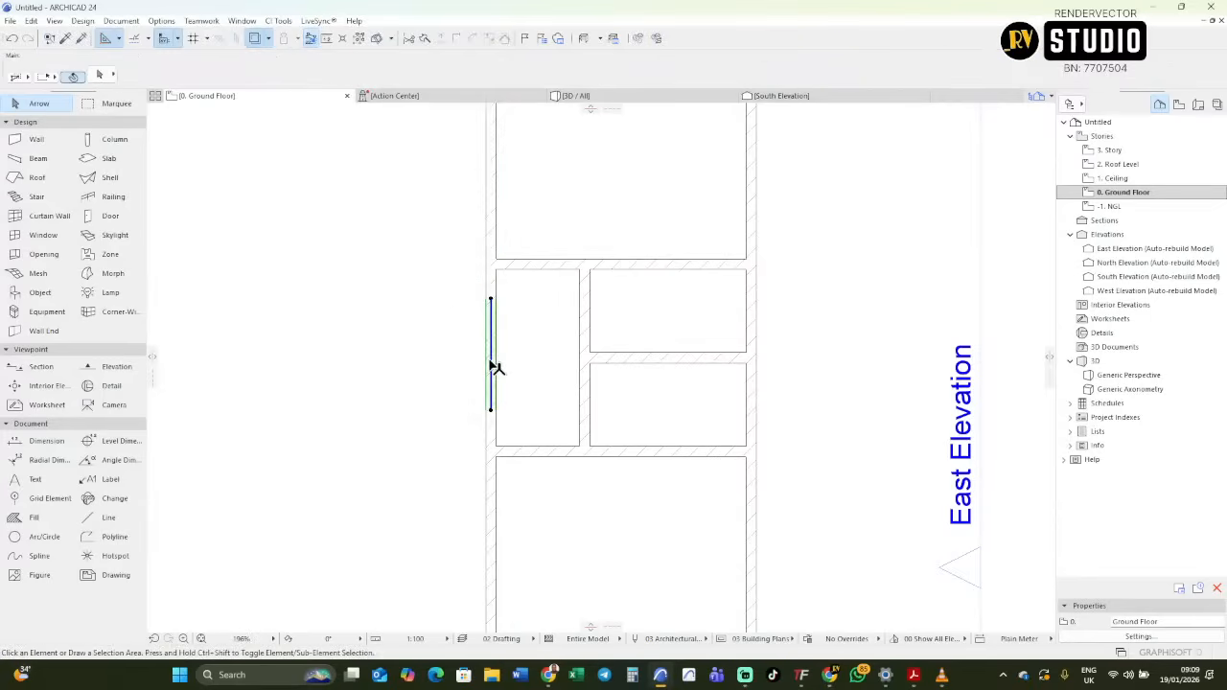
key(Delete)
scroll(515, 359, down, 5)
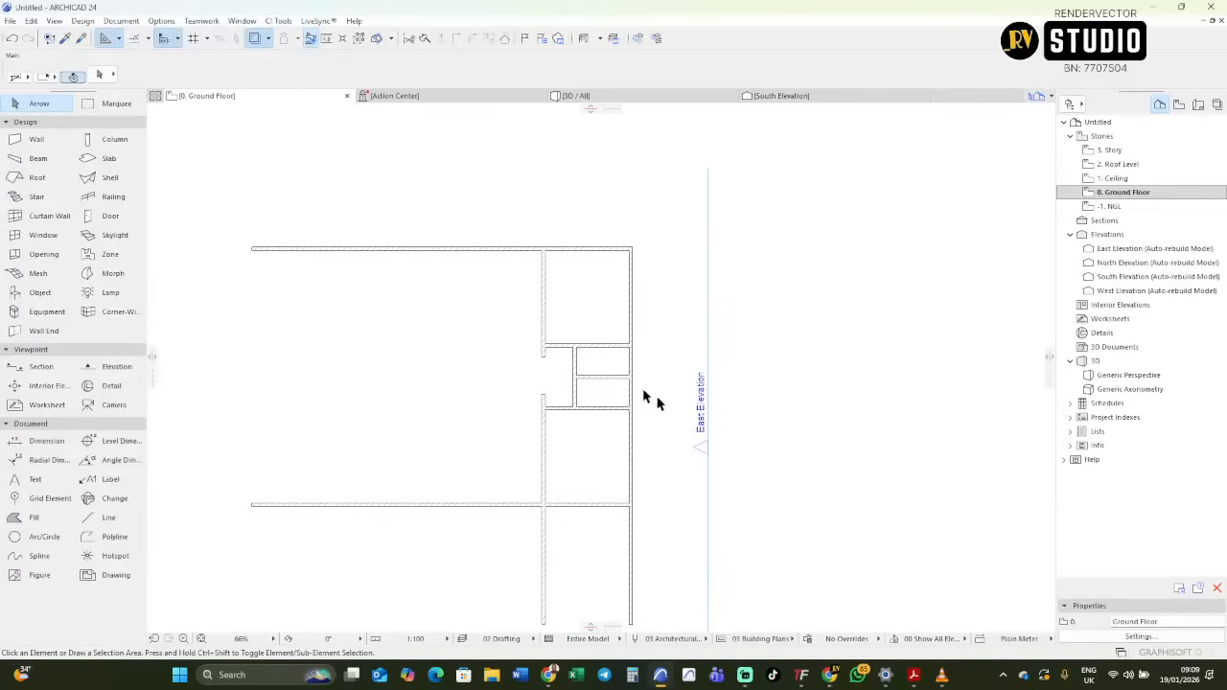
scroll(590, 383, up, 4)
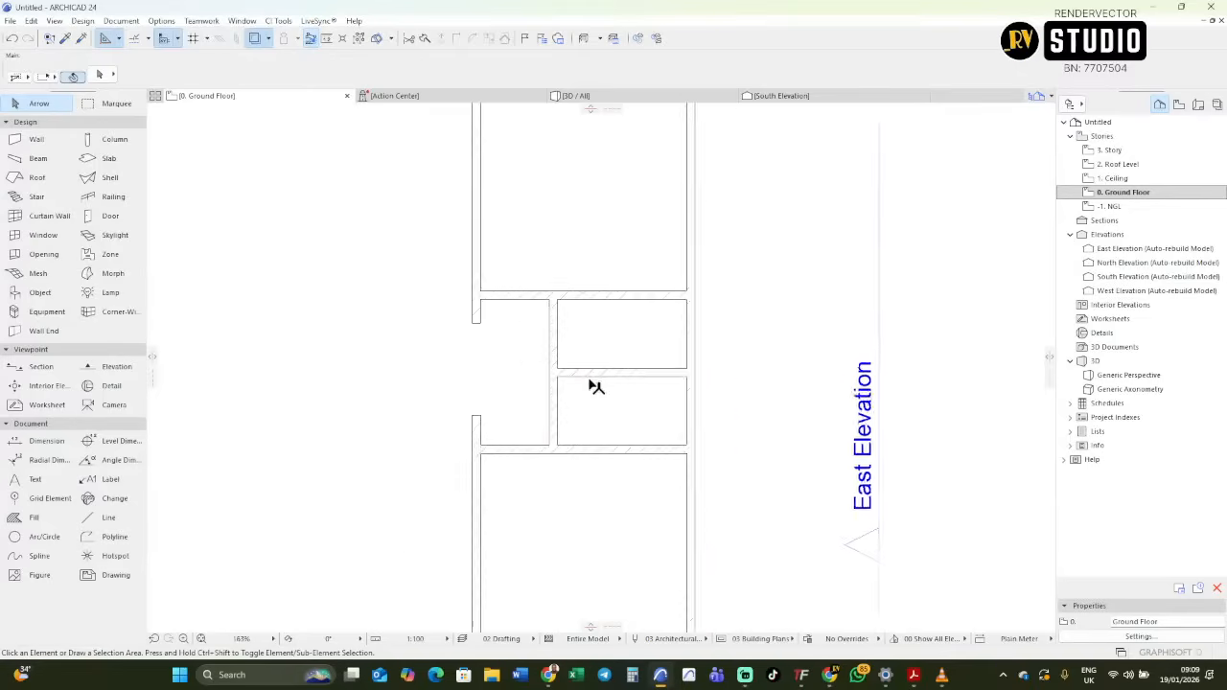
scroll(583, 383, down, 4)
middle_drag(581, 369, 667, 384)
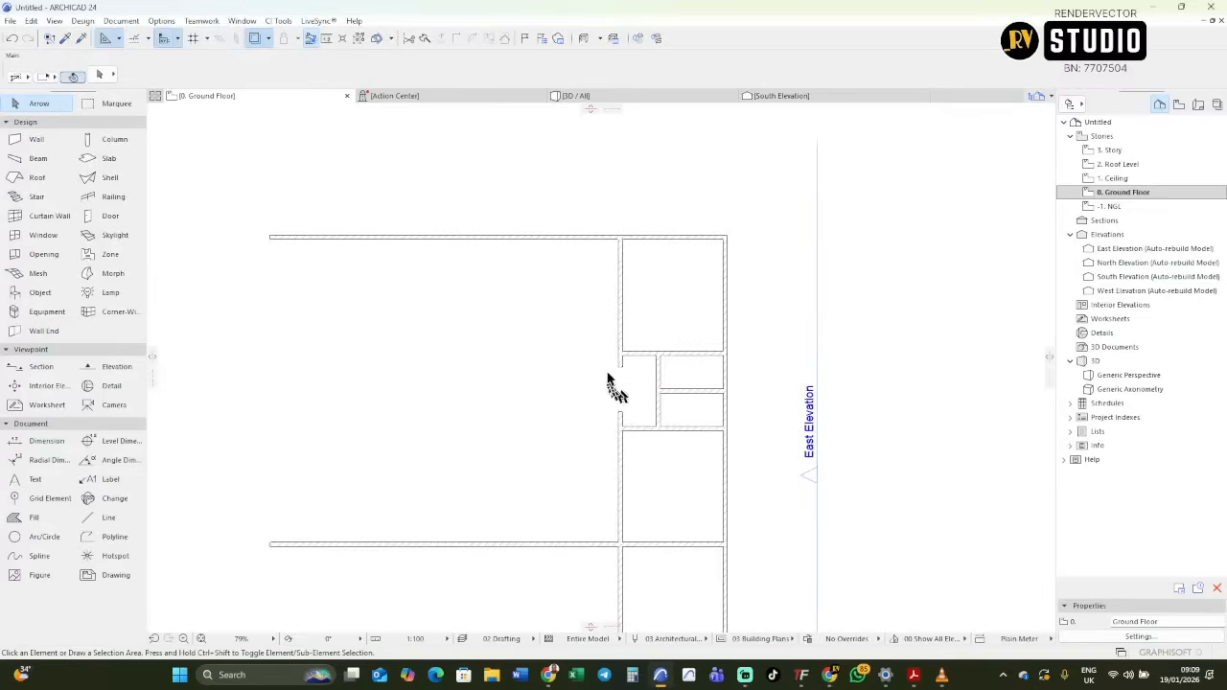
scroll(625, 374, down, 3)
middle_drag(633, 356, 714, 358)
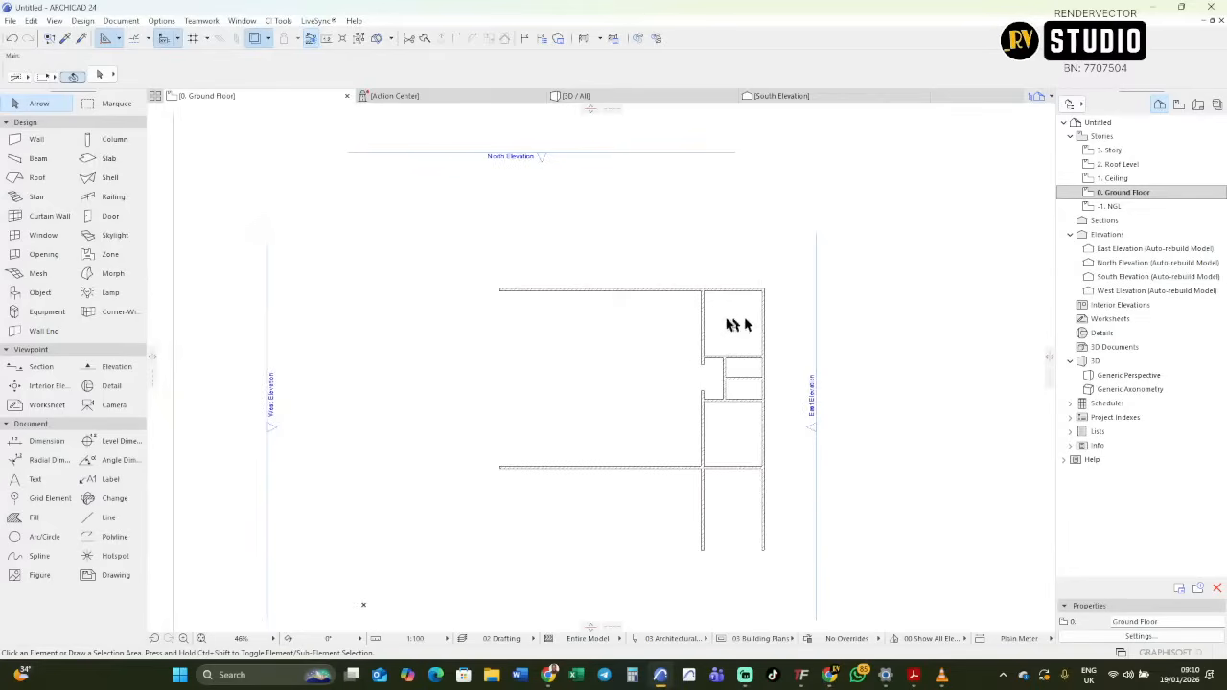
middle_drag(735, 474, 697, 446)
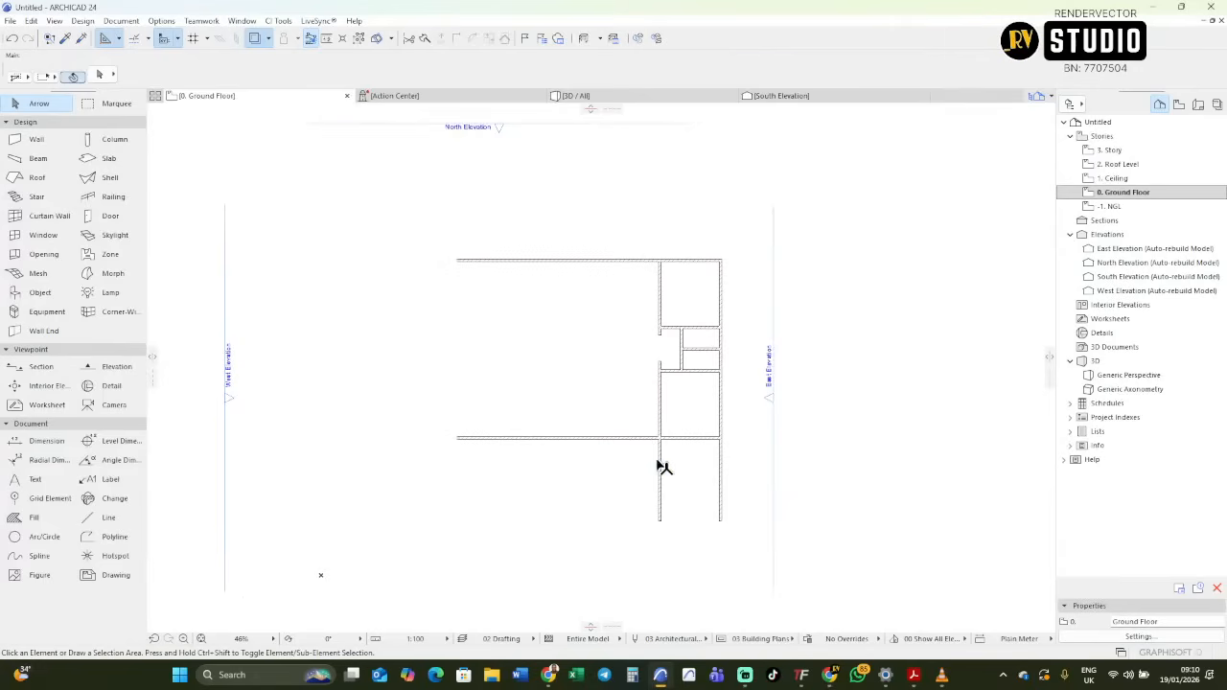
click(661, 467)
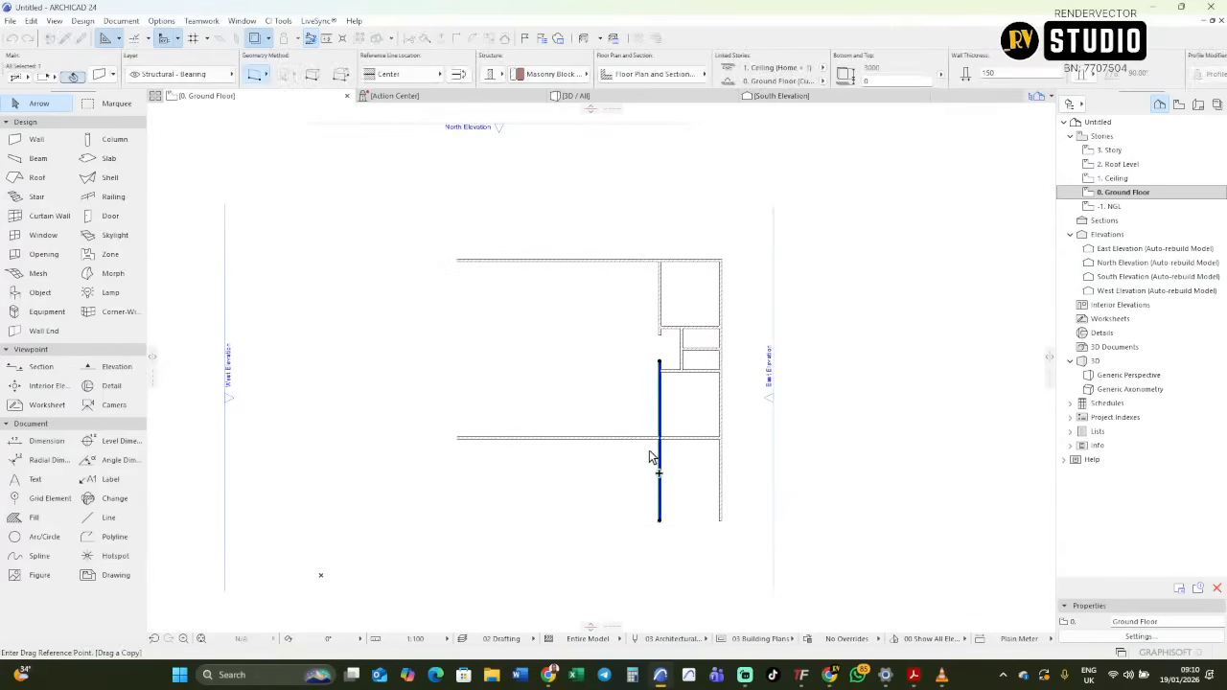
scroll(652, 273, up, 1)
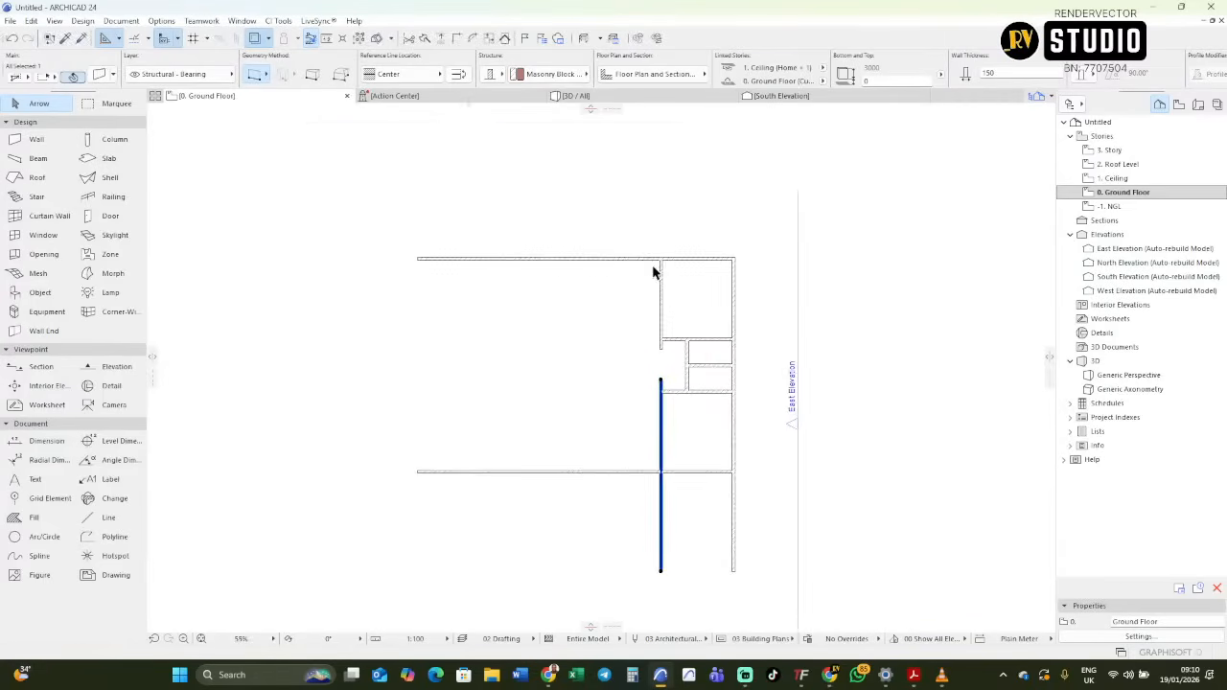
middle_drag(655, 271, 674, 283)
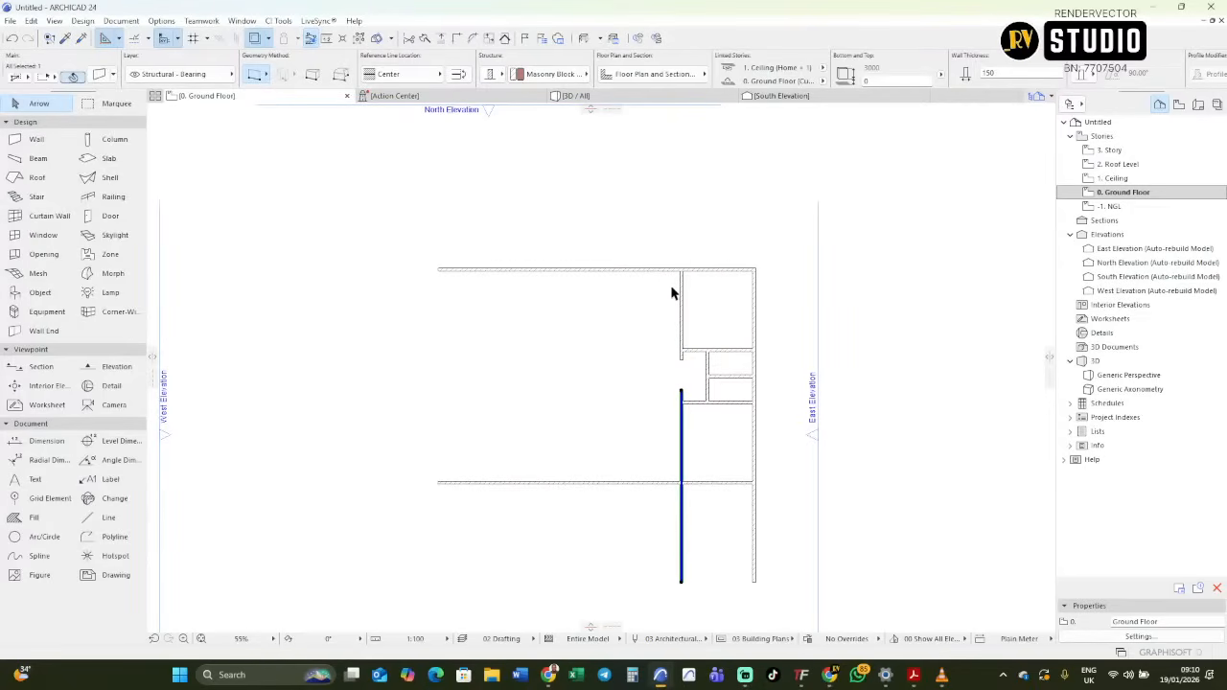
click(647, 299)
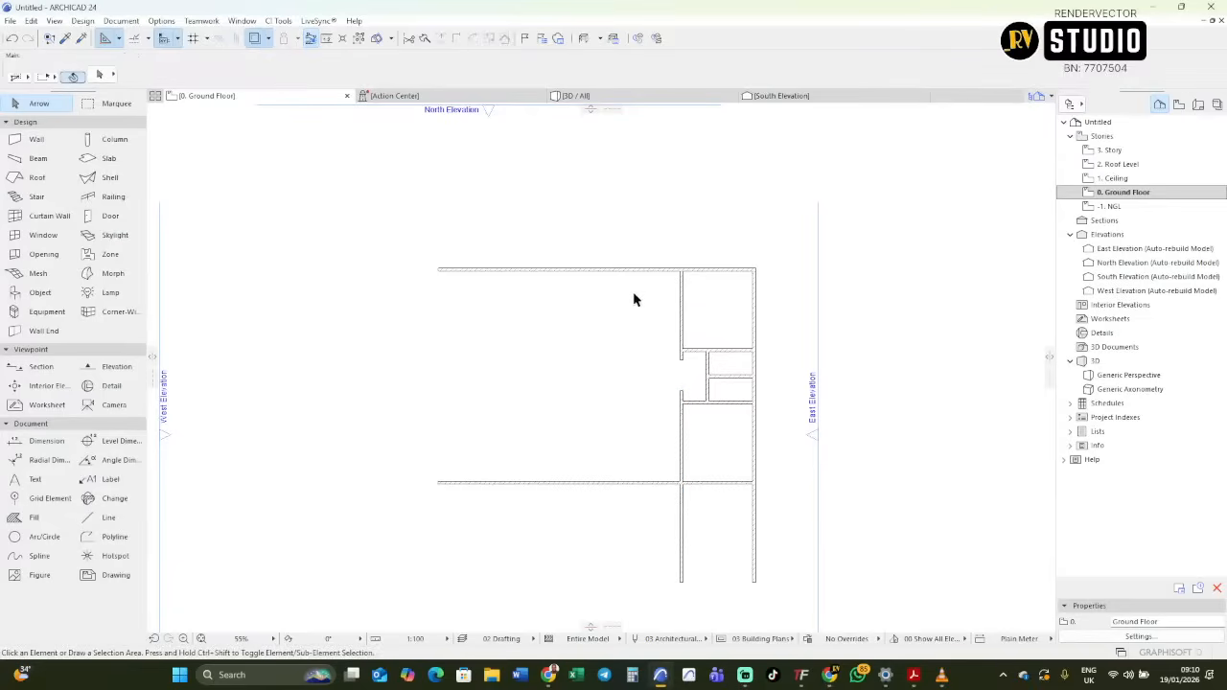
Copy the northern part of the inner vertical wall about 2650 mm to the west.
click(682, 310)
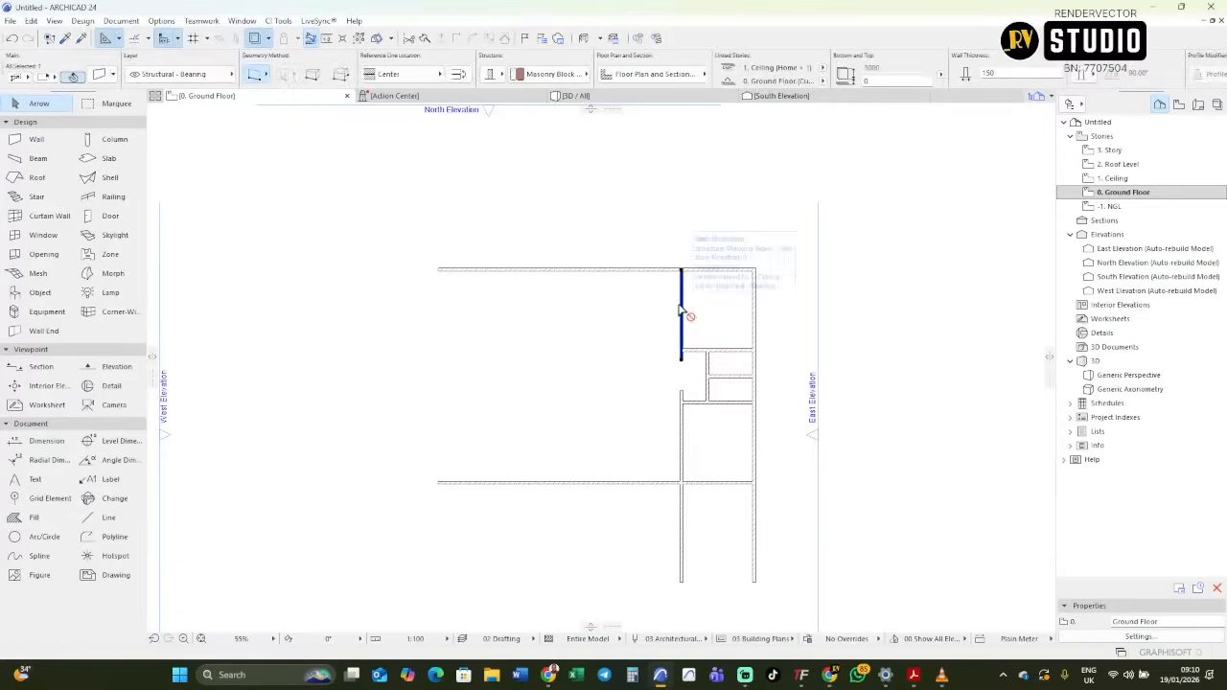
ctrl+drag(681, 310, 570, 315)
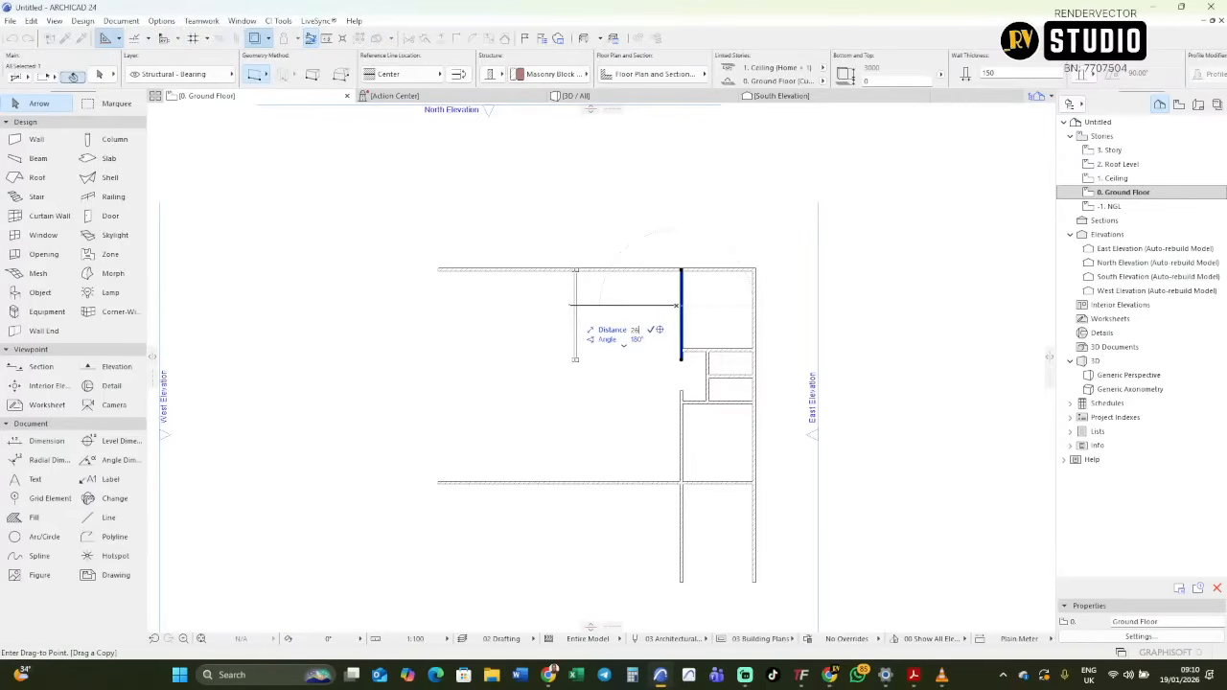
ctrl+drag(570, 315, 630, 307)
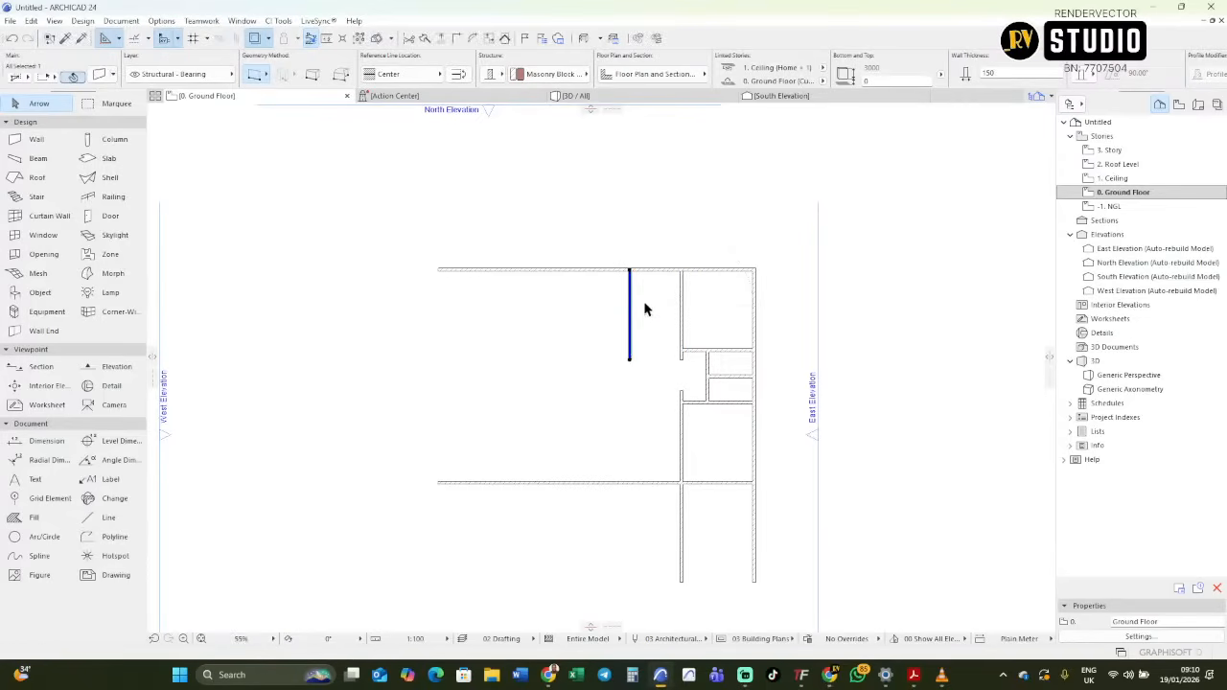
Copy the newly placed vertical wall another 3150 mm to the west.
middle_drag(645, 309, 708, 311)
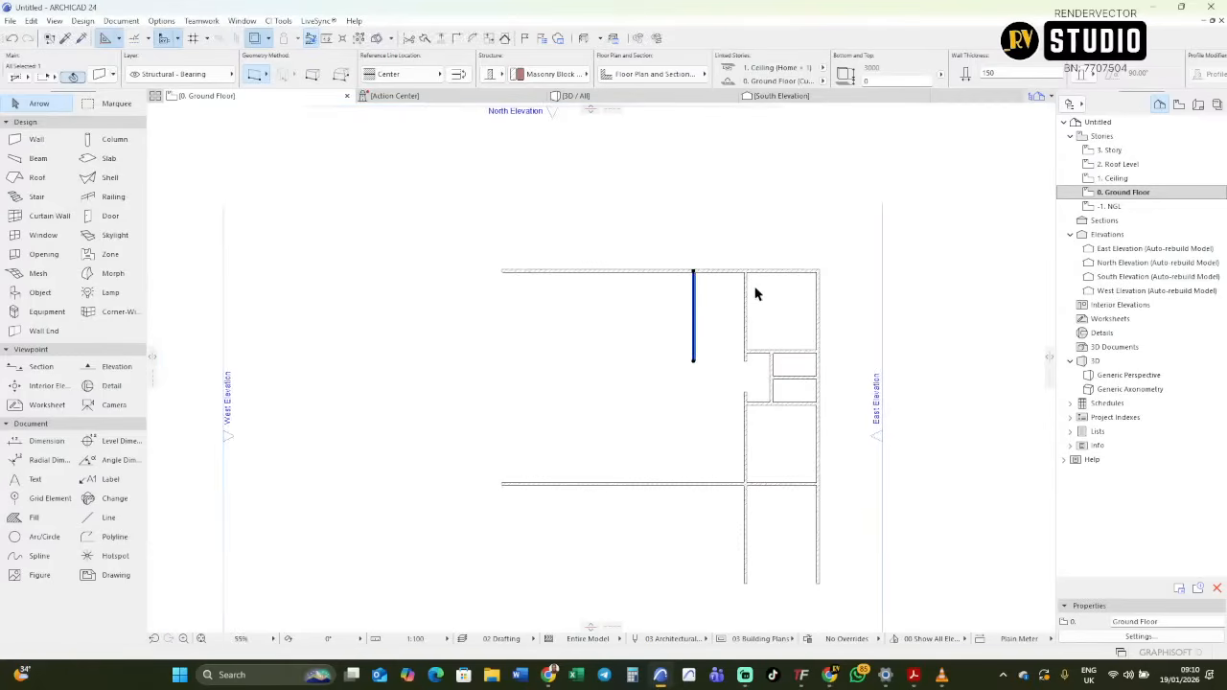
ctrl+drag(713, 294, 588, 299)
key(Tab)
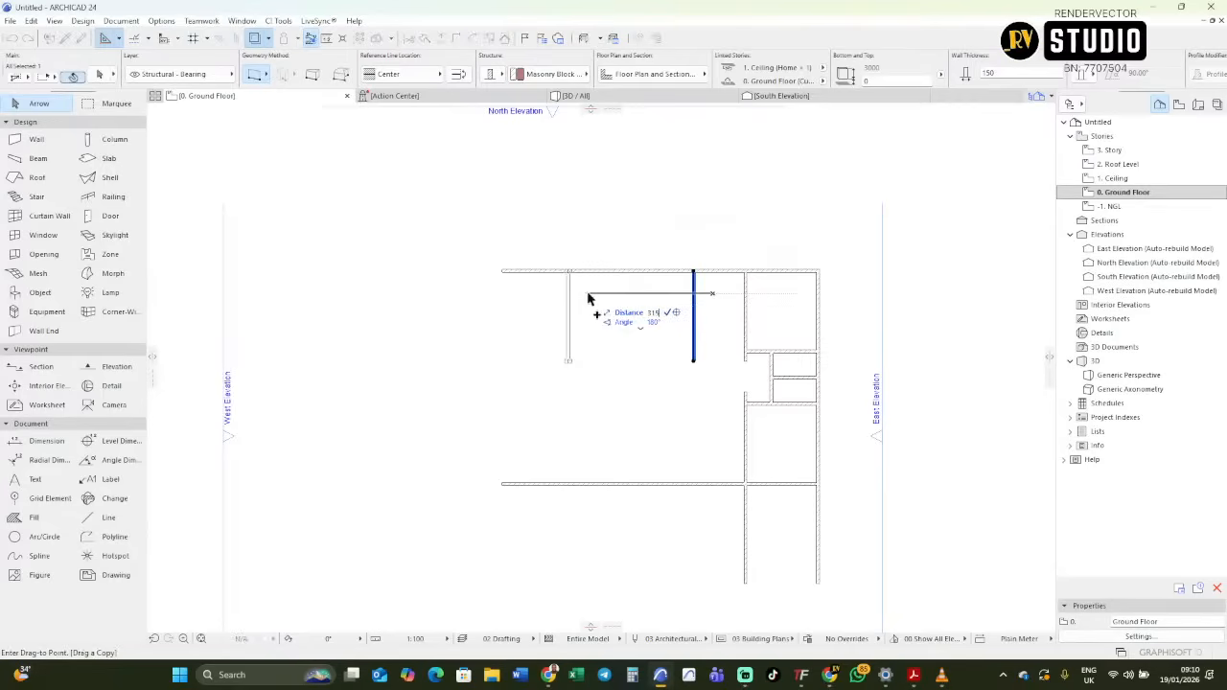
text(3150)
key(Return)
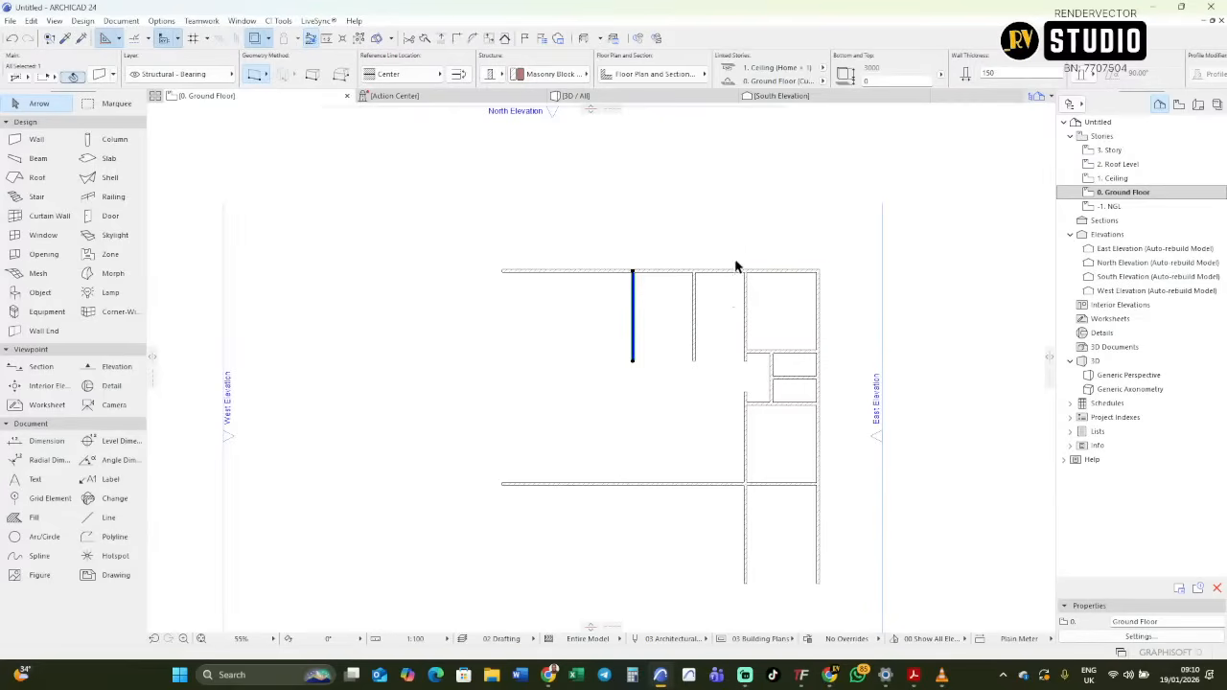
Copy the northern horizontal wall 3150 mm to the south and clear the selection.
click(719, 273)
drag(715, 272, 707, 353)
key(Tab)
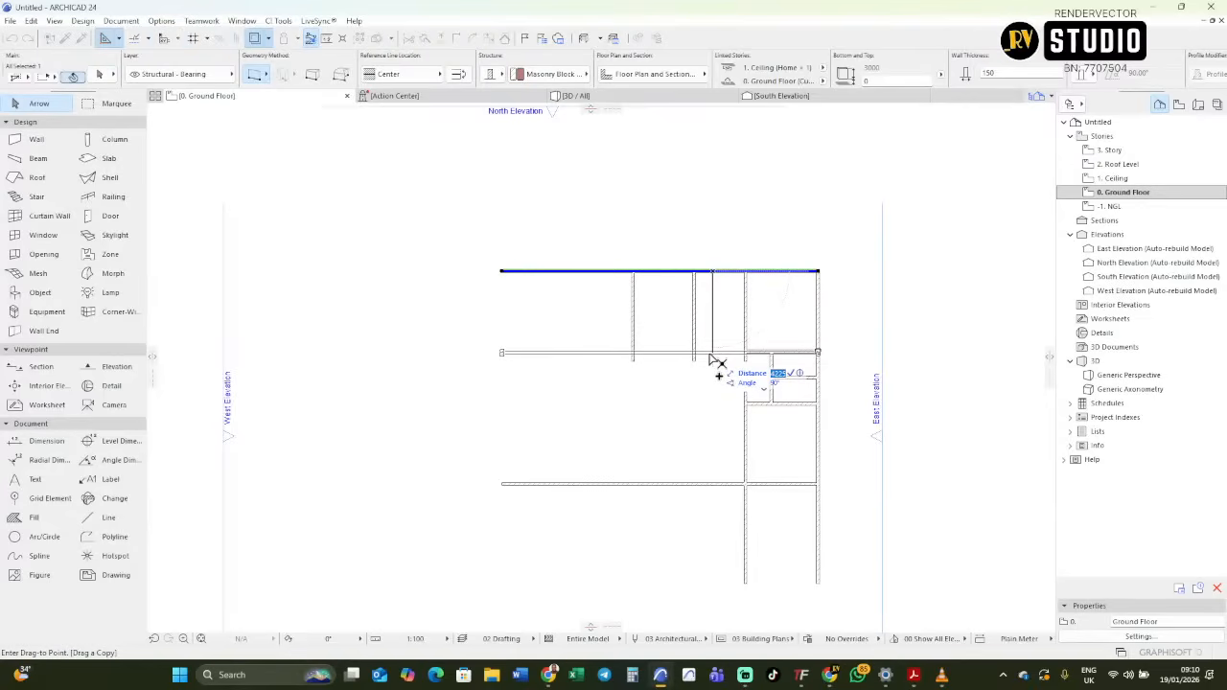
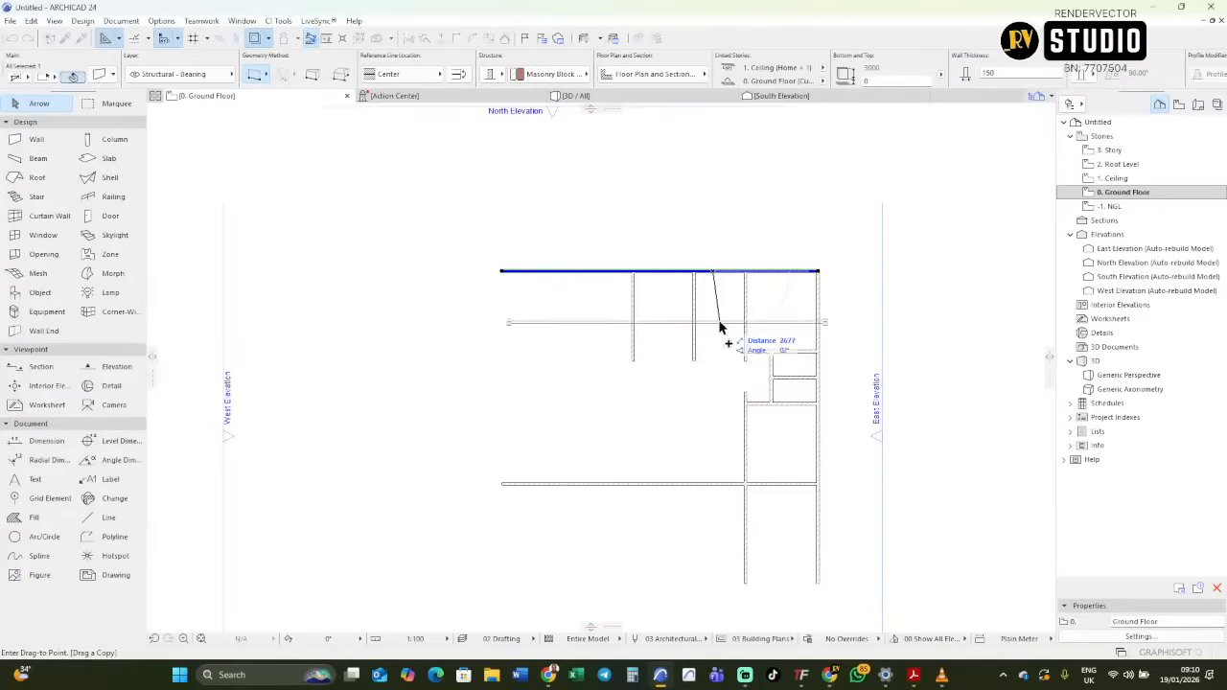
scroll(711, 341, up, 2)
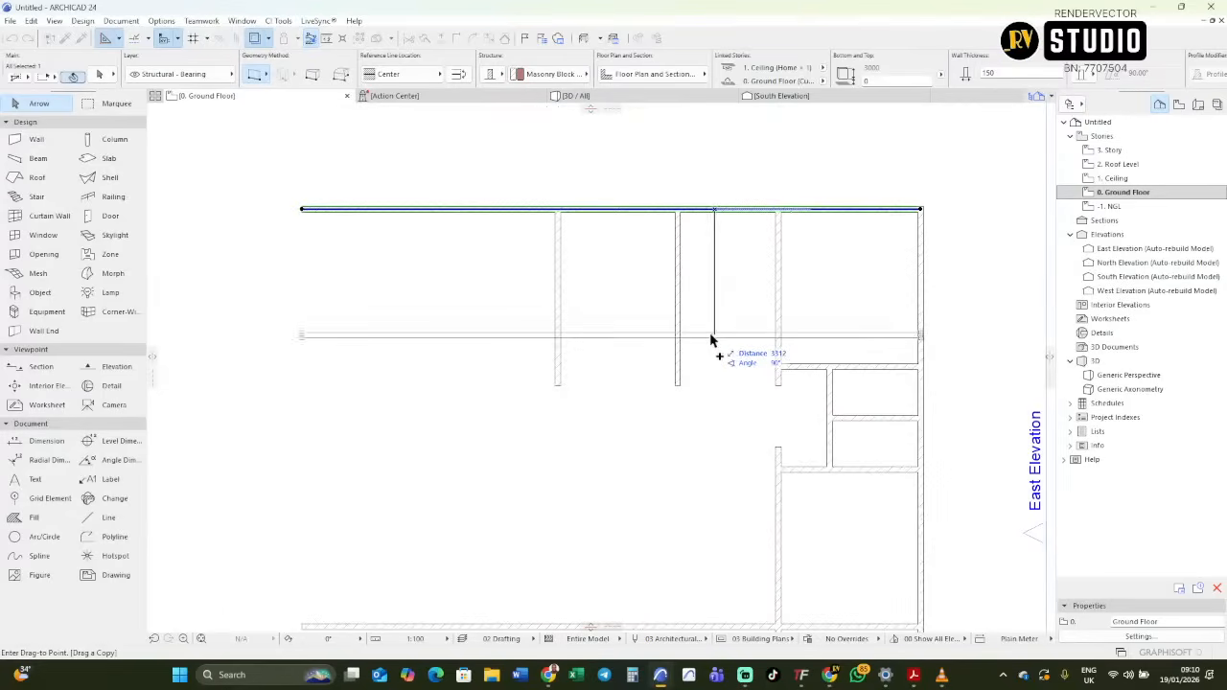
key(Tab)
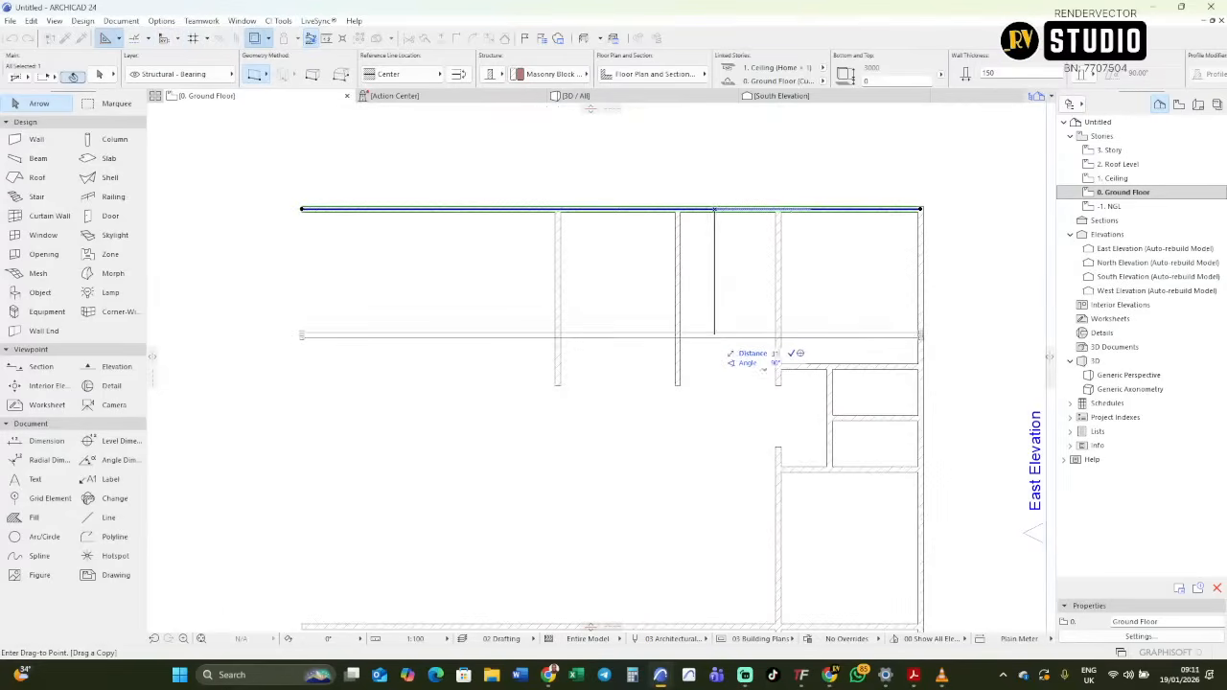
text(3150)
key(Return)
click(731, 388)
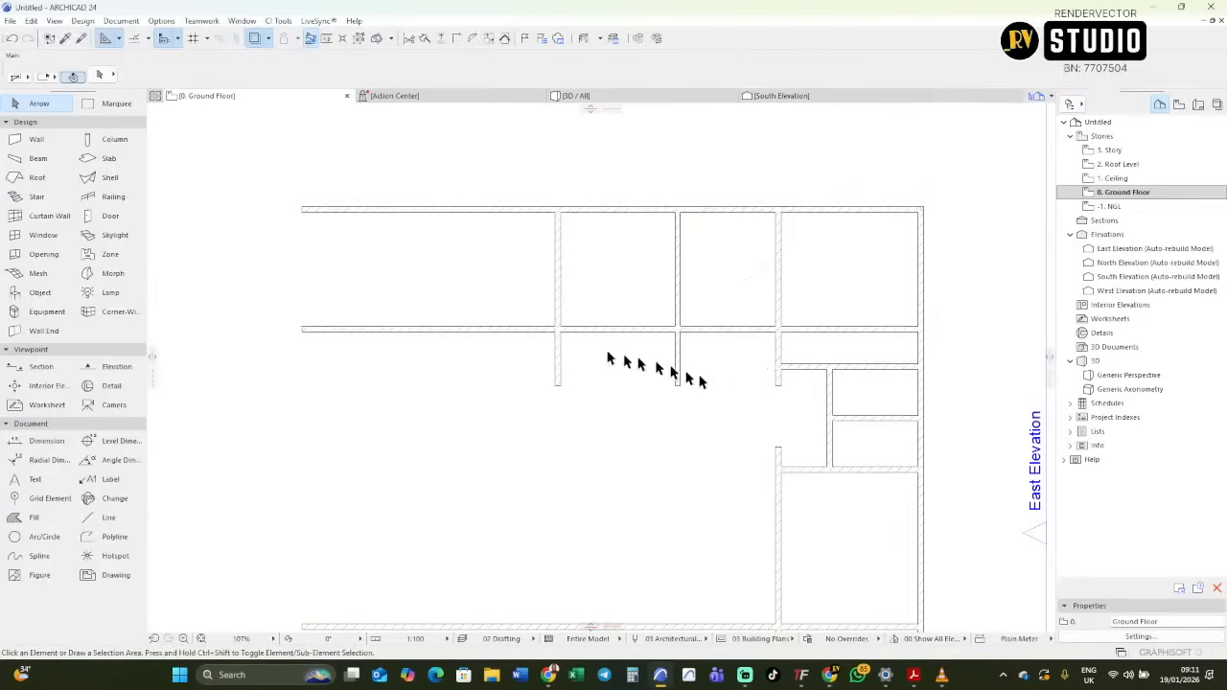
Stretch the westernmost inner vertical wall southward so it runs past the southern horizontal wall, and clear the selection.
scroll(596, 343, down, 2)
scroll(596, 343, down, 1)
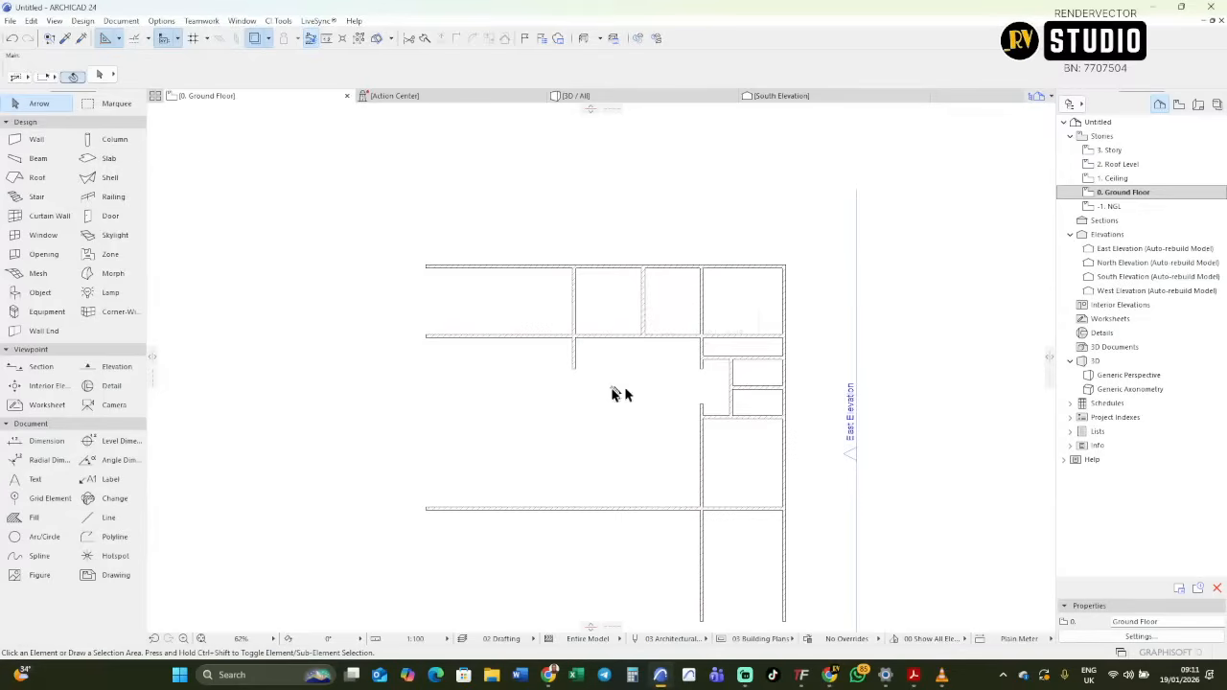
click(575, 372)
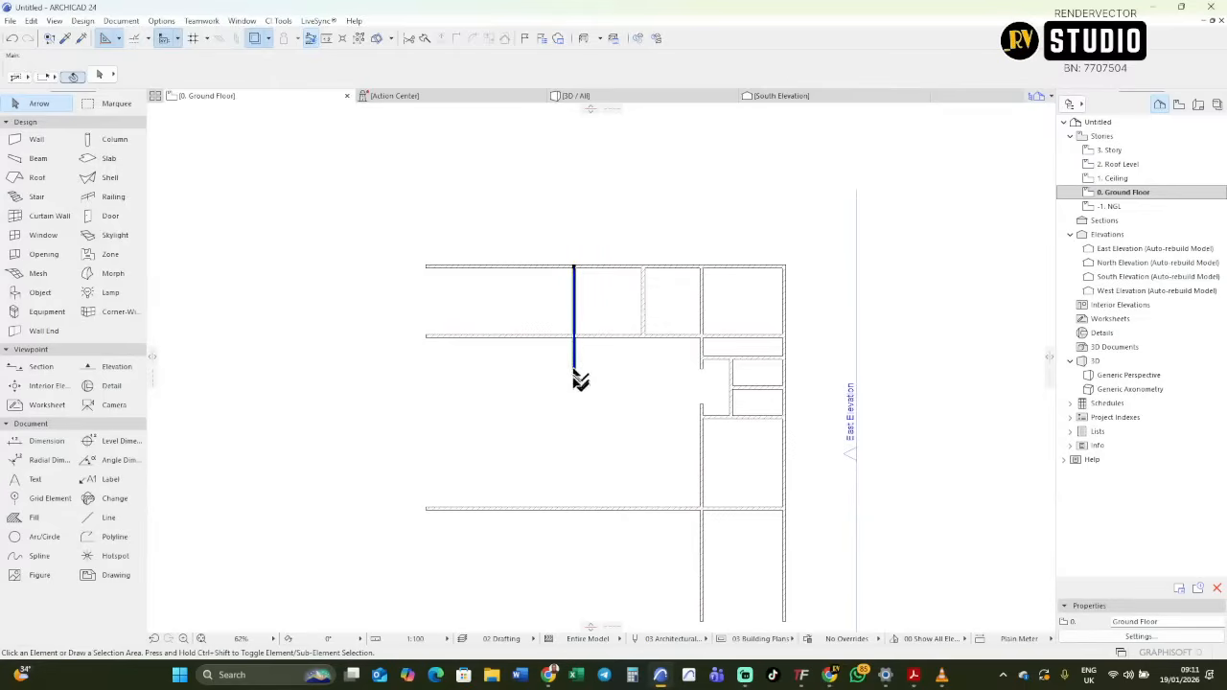
click(574, 370)
click(584, 602)
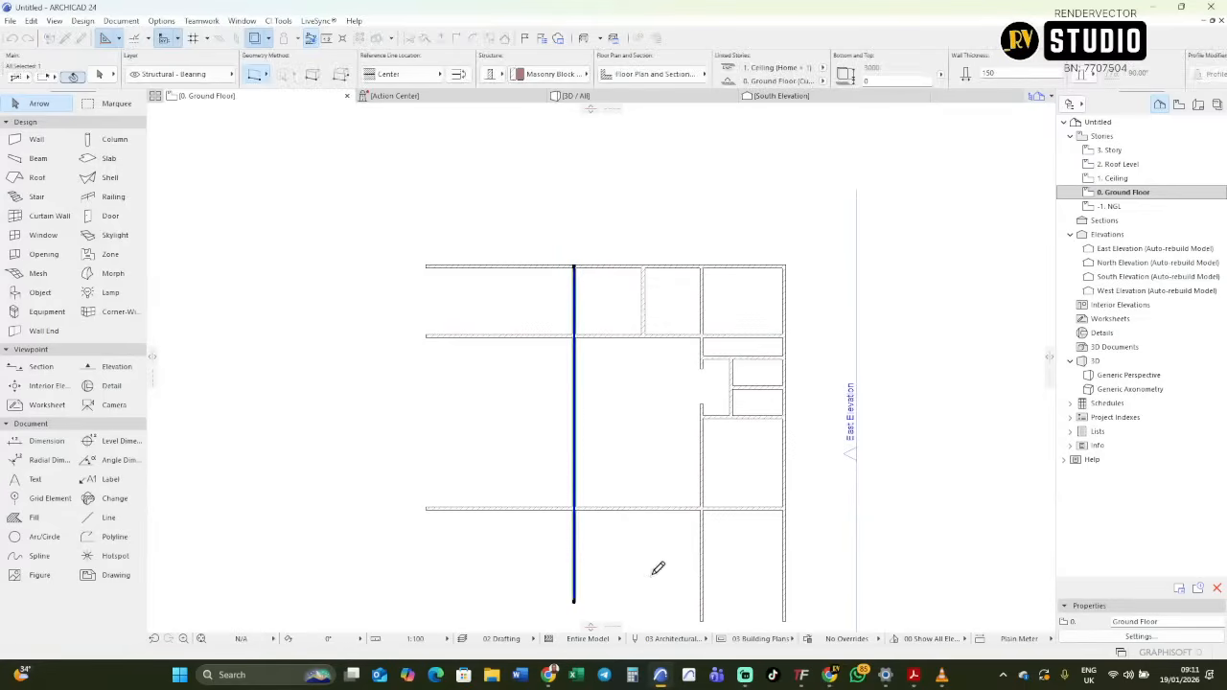
key(Escape)
scroll(619, 467, down, 1)
scroll(618, 470, down, 2)
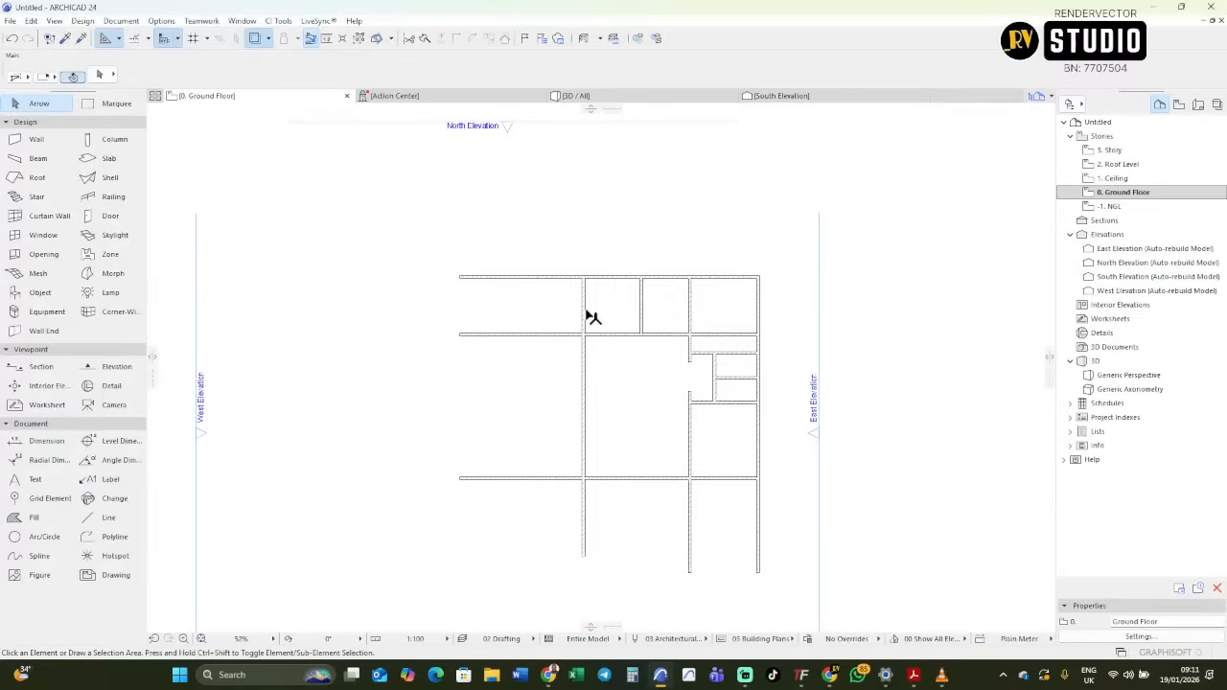
Copy the extended vertical wall a short distance to the west to form a narrow strip beside it.
mouse_move(587, 311)
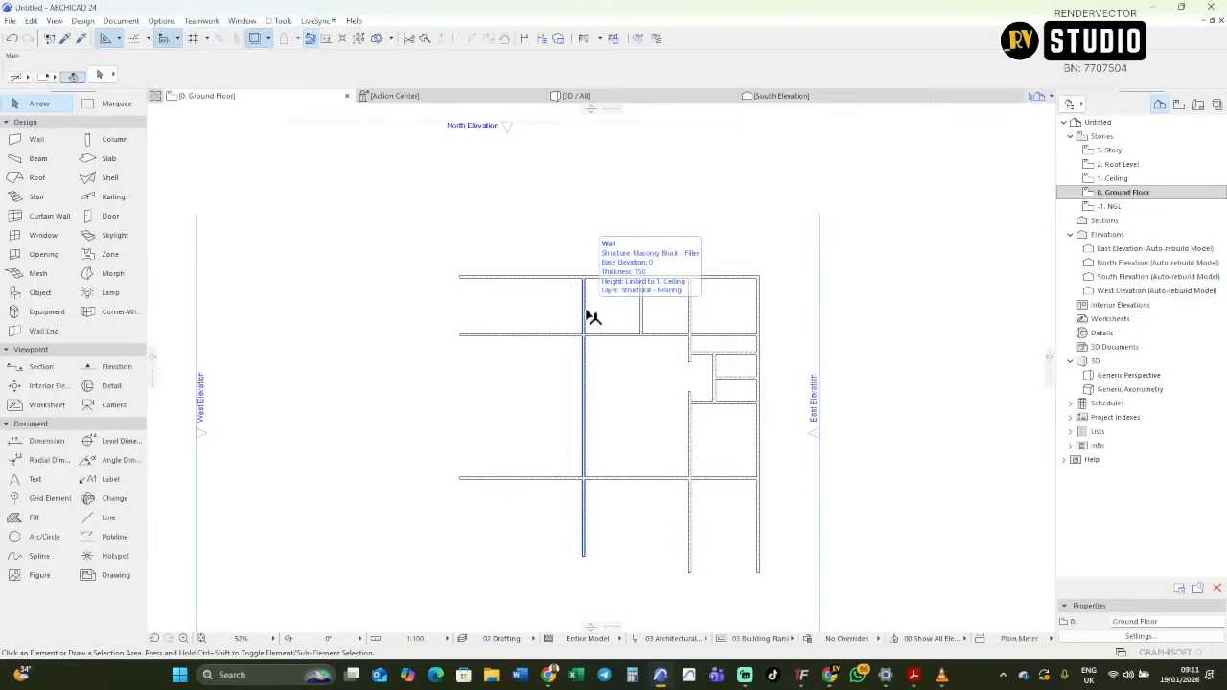
scroll(585, 291, up, 3)
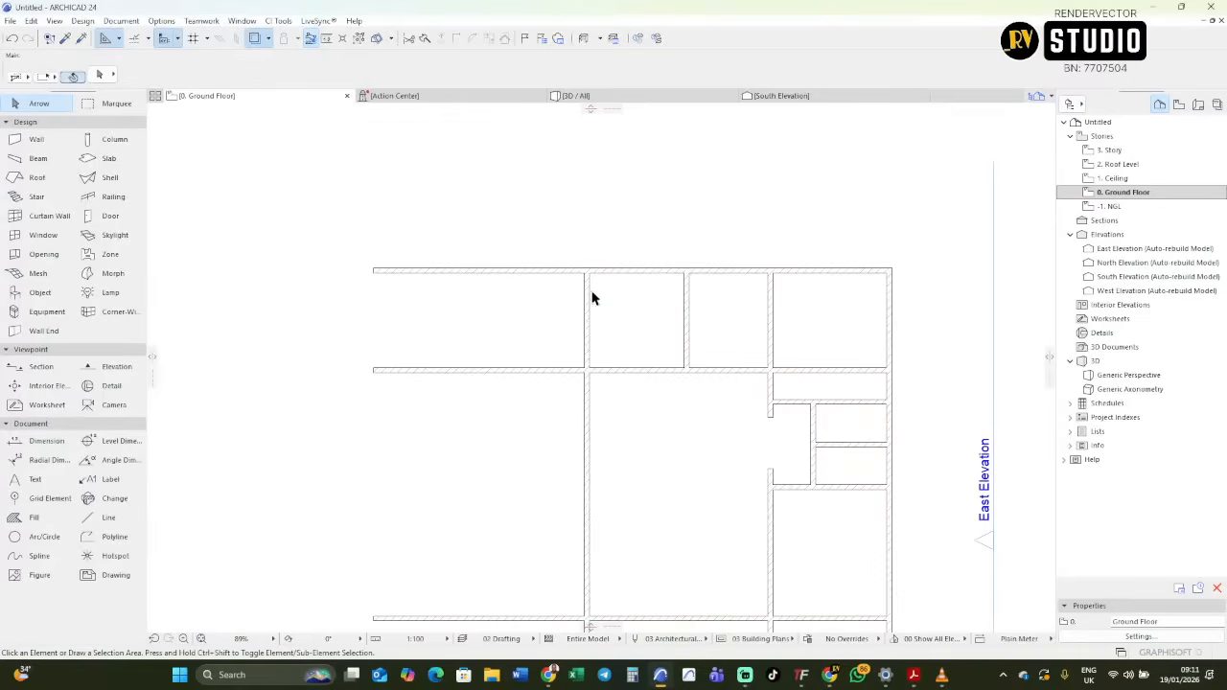
click(593, 300)
drag(591, 300, 523, 305)
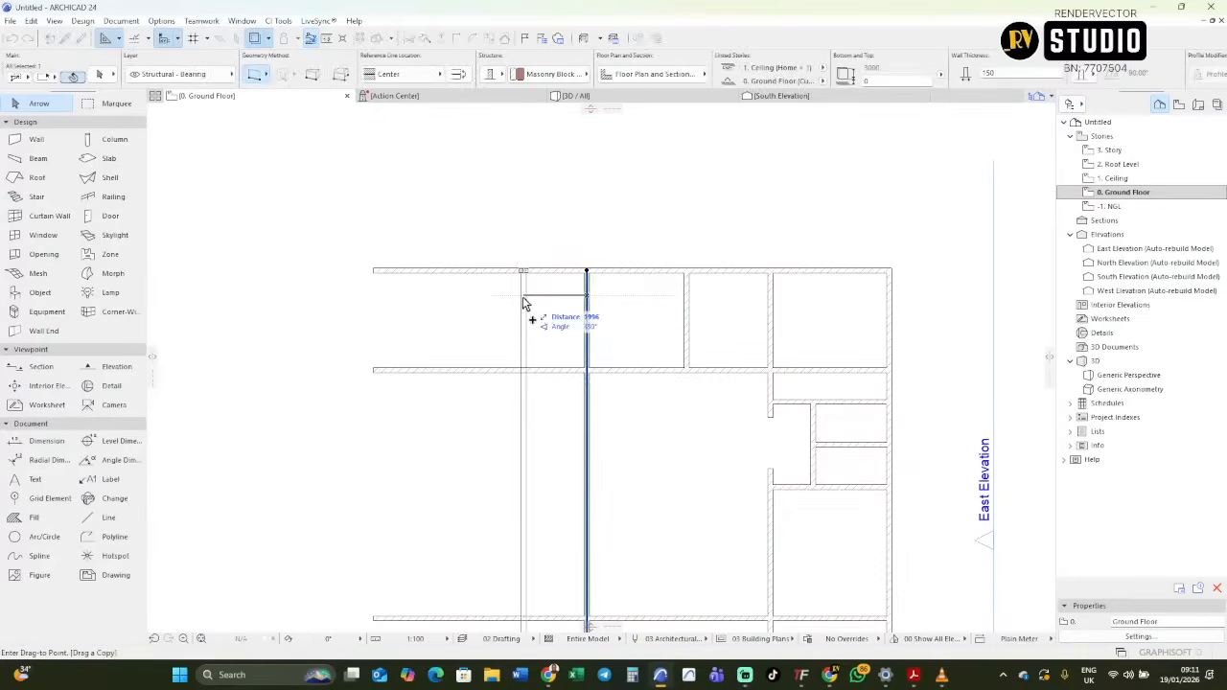
text(1)
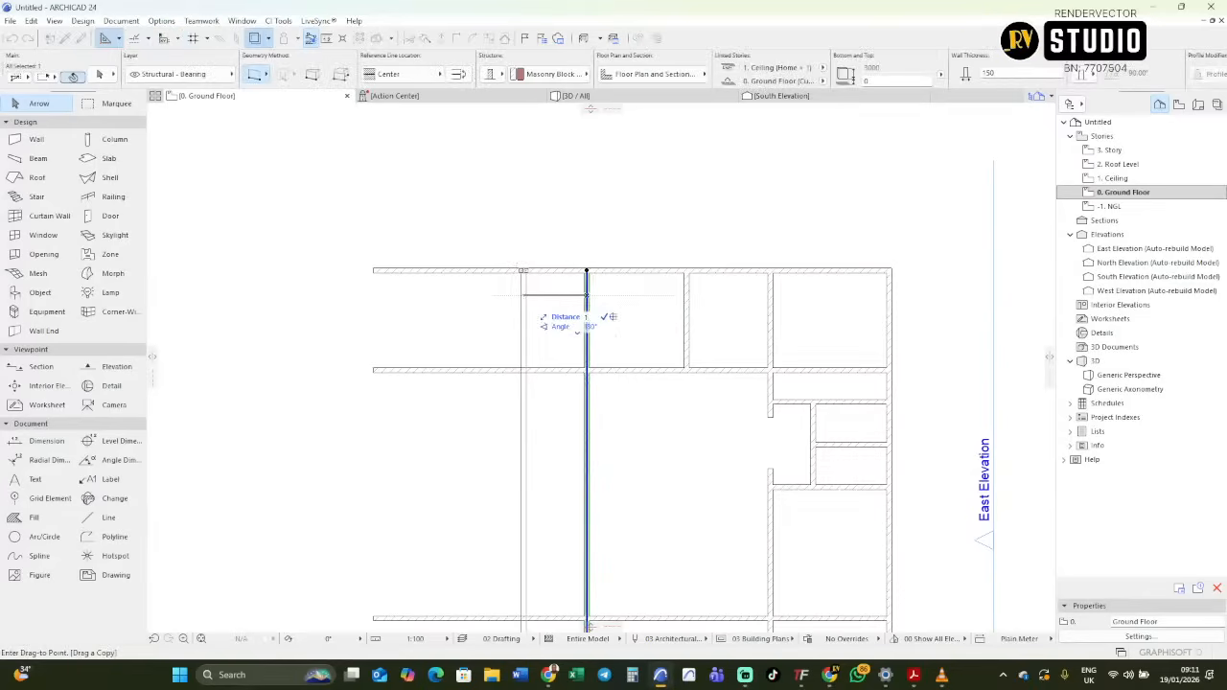
key(Return)
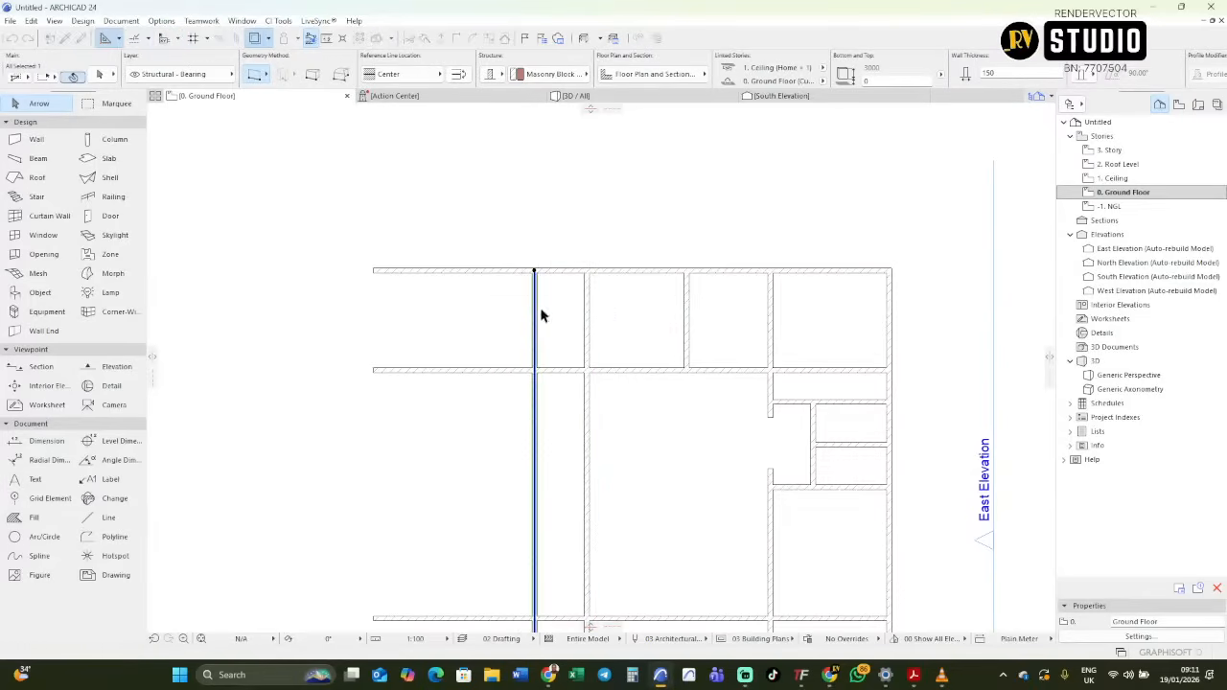
Copy the northern outer horizontal wall about 1350 mm to the north.
scroll(536, 313, down, 3)
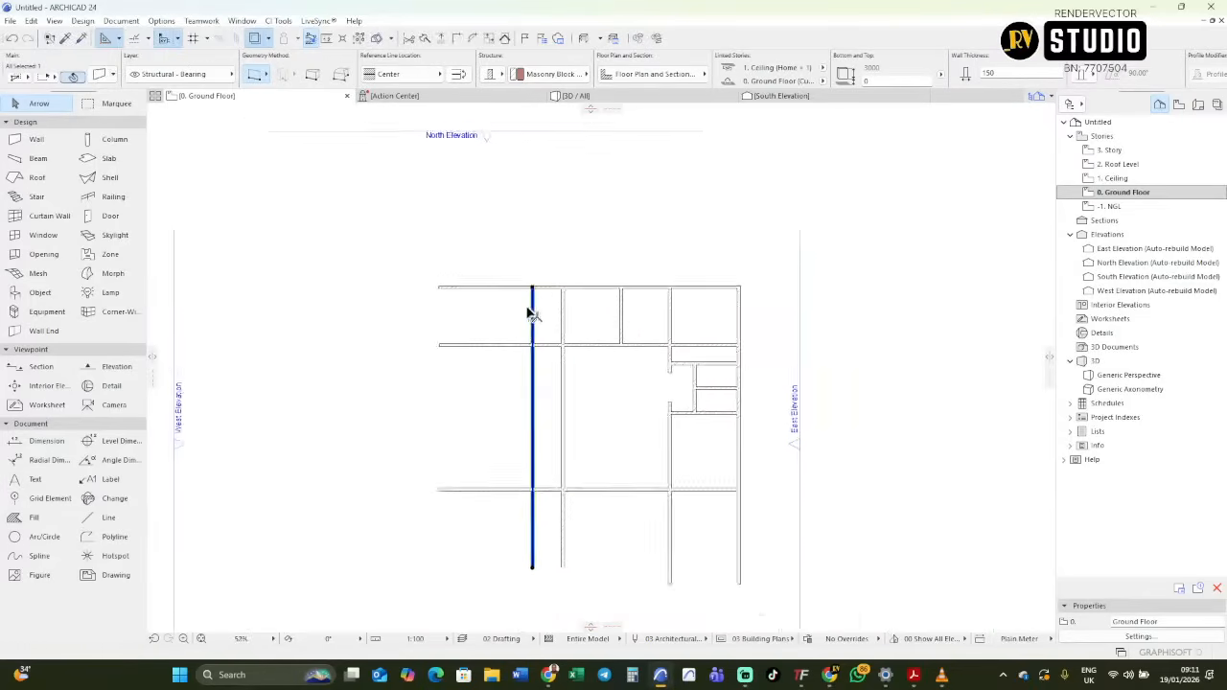
click(573, 287)
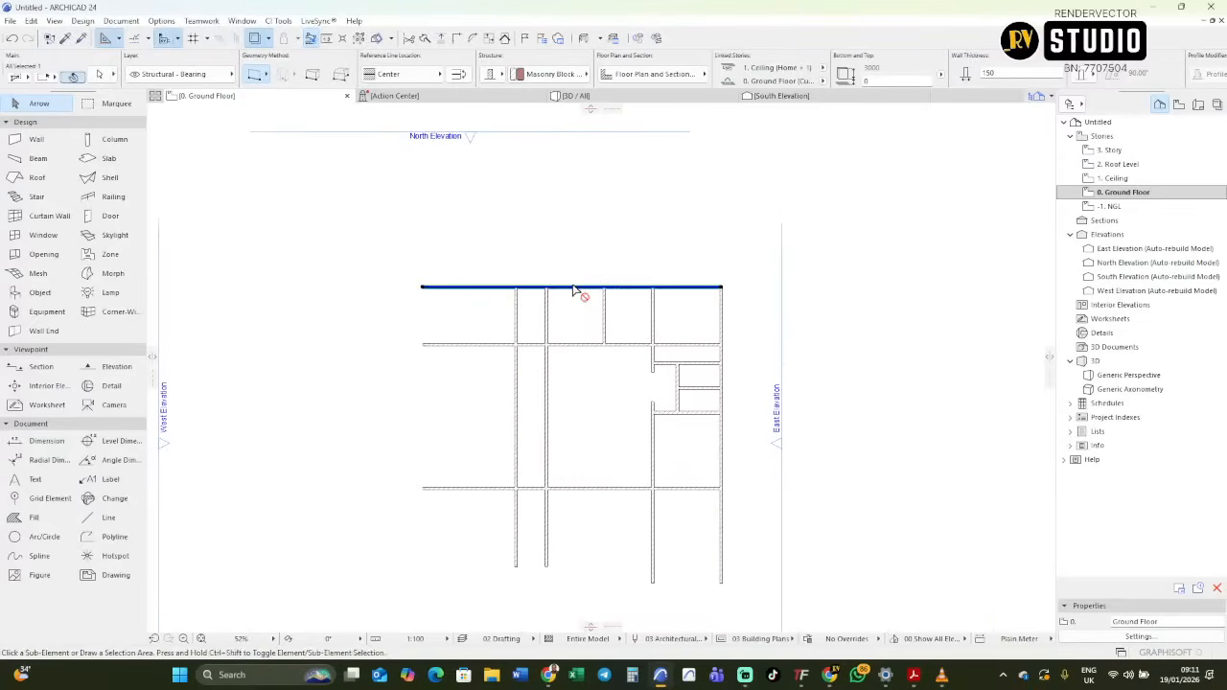
key(ctrl+shift+d)
click(573, 287)
key(Tab)
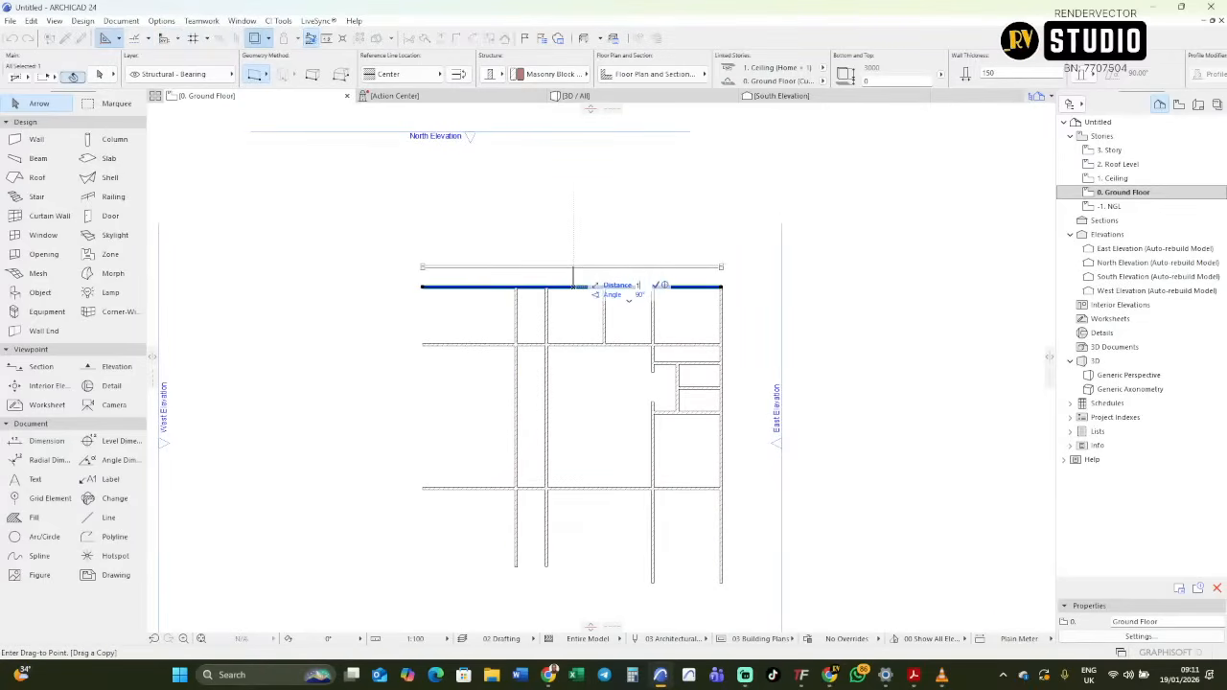
text(135)
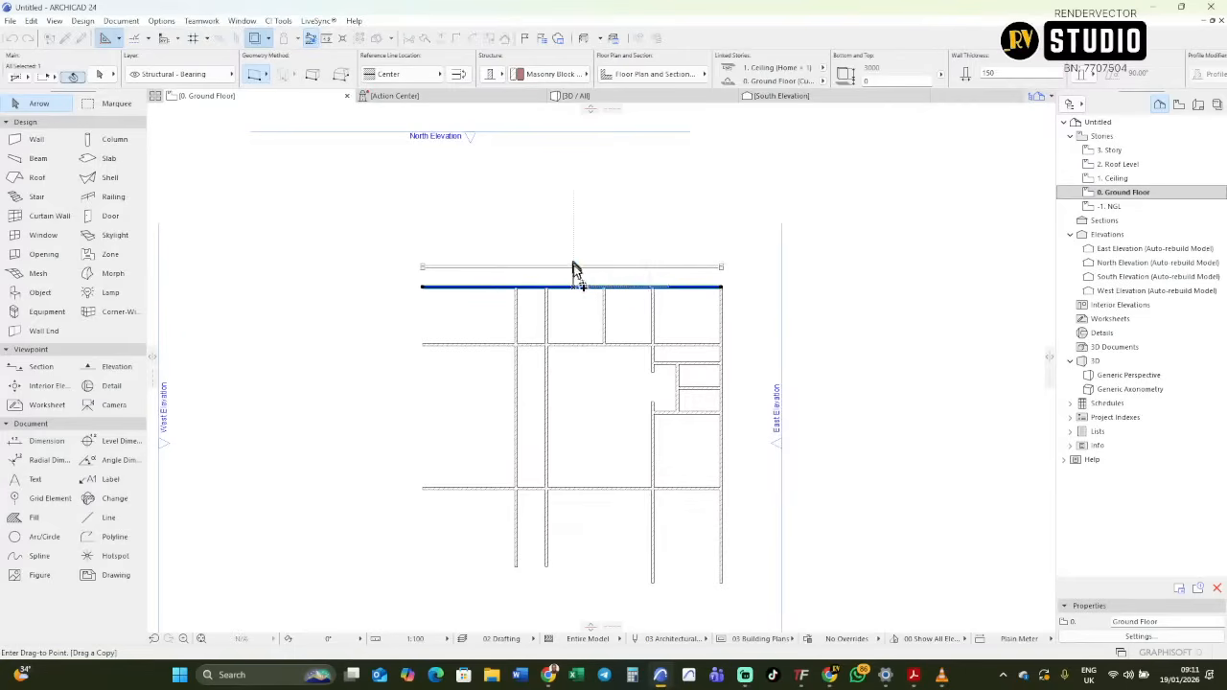
key(Return)
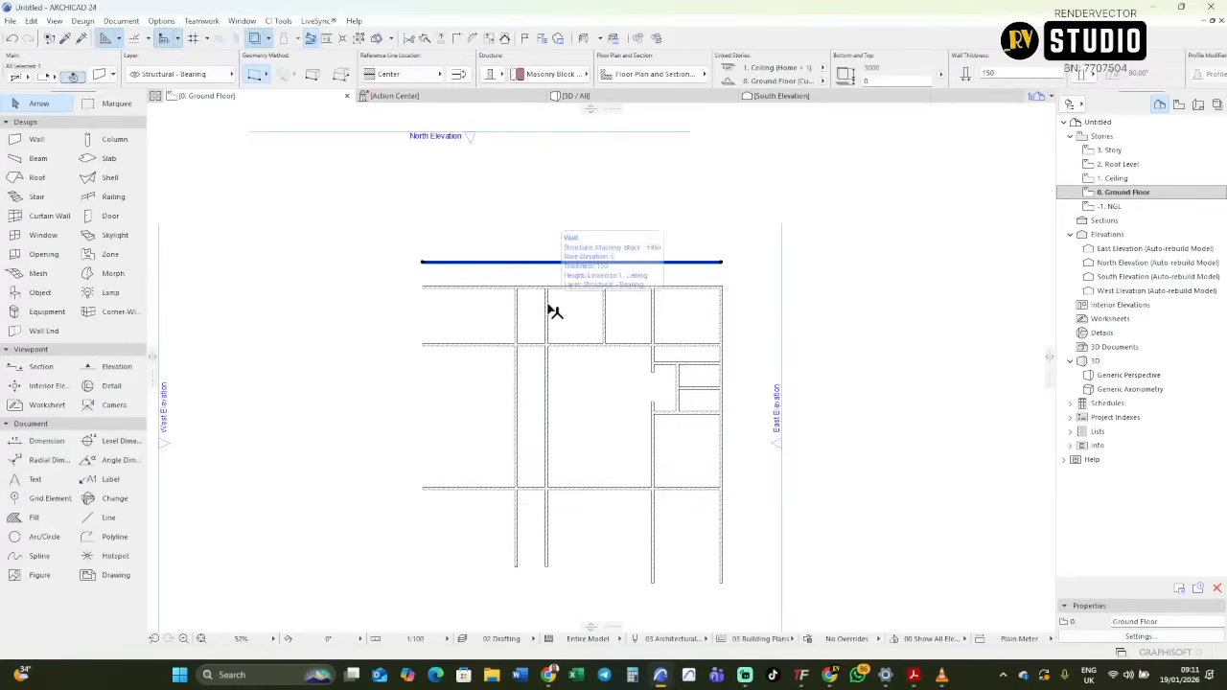
Intersect the copied northern wall with the original extended vertical wall to form a corner, and clear the selection.
click(546, 308)
shift+click(579, 260)
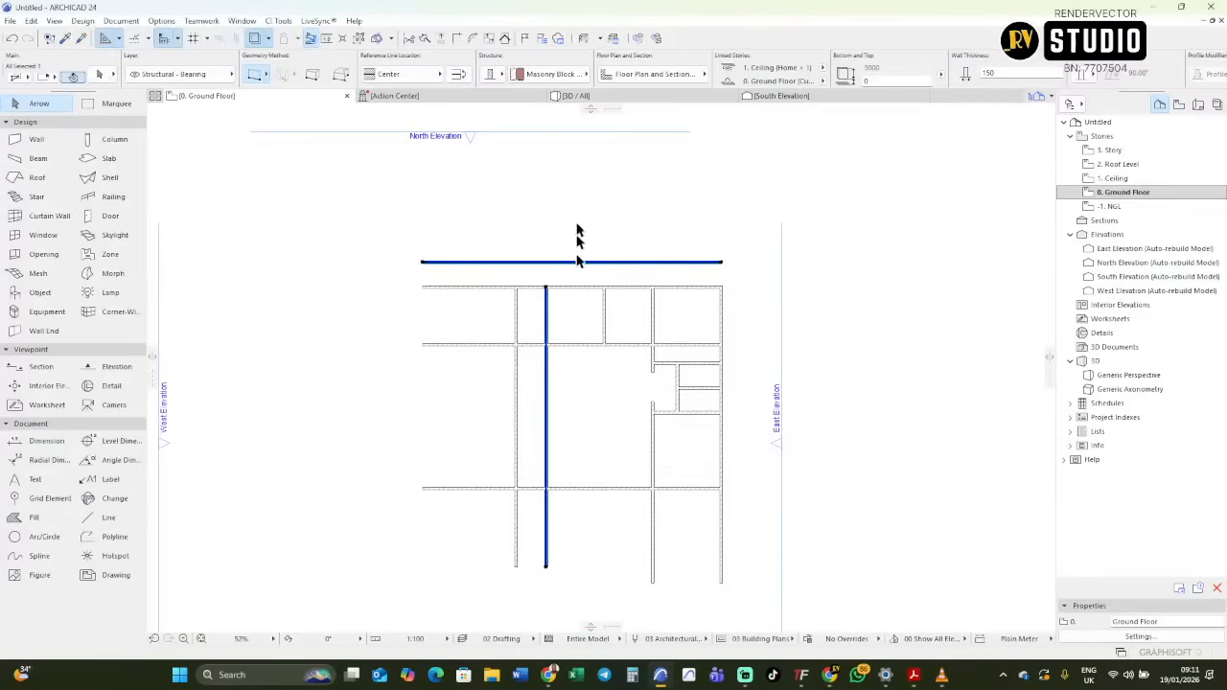
click(457, 39)
click(604, 274)
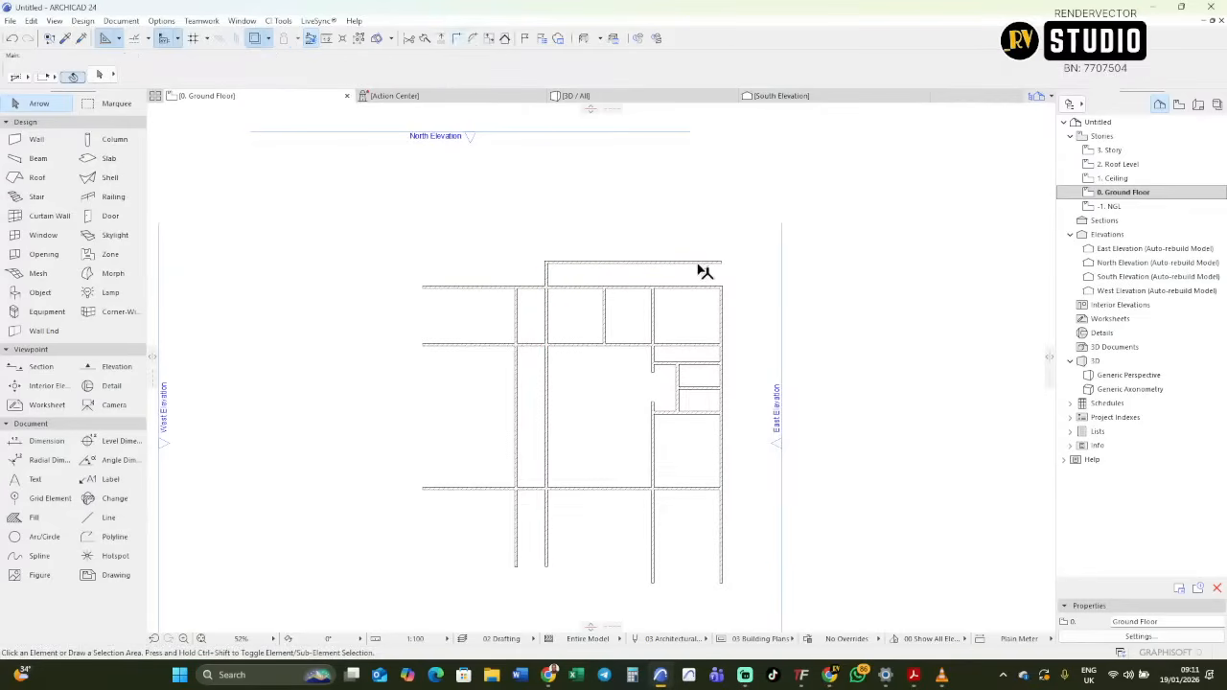
Shorten the copied northern wall from its east end and intersect it with the next vertical wall east to close the projecting bay.
click(717, 263)
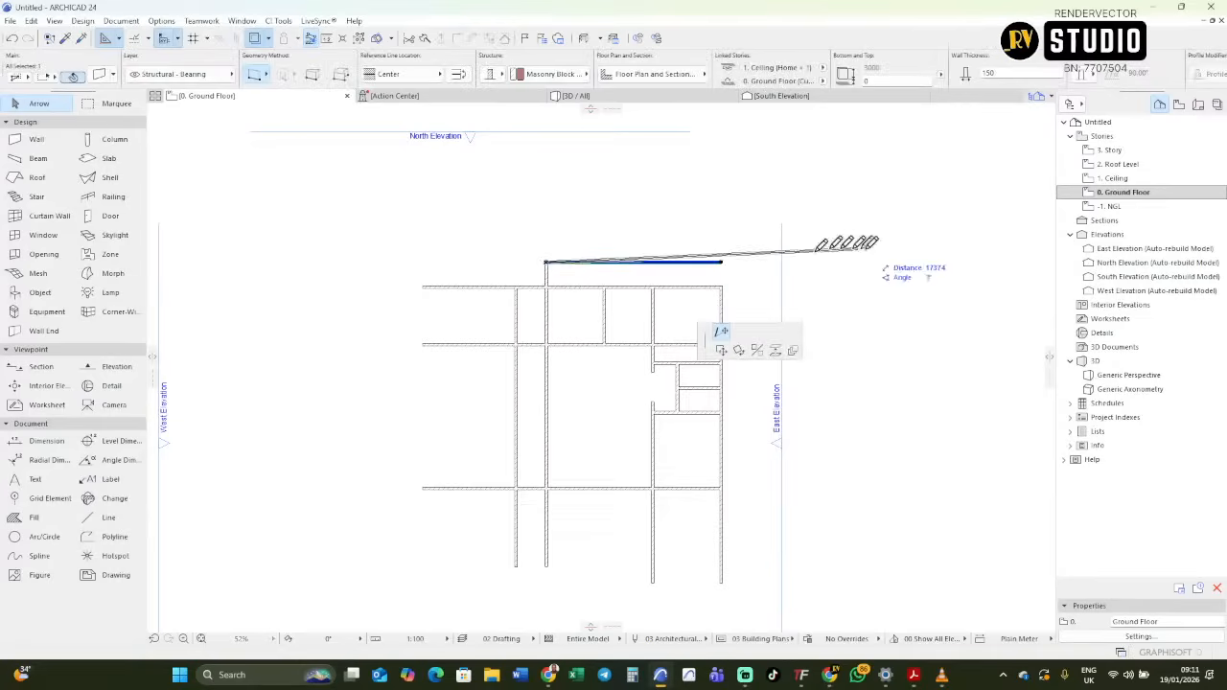
click(584, 262)
shift+click(605, 316)
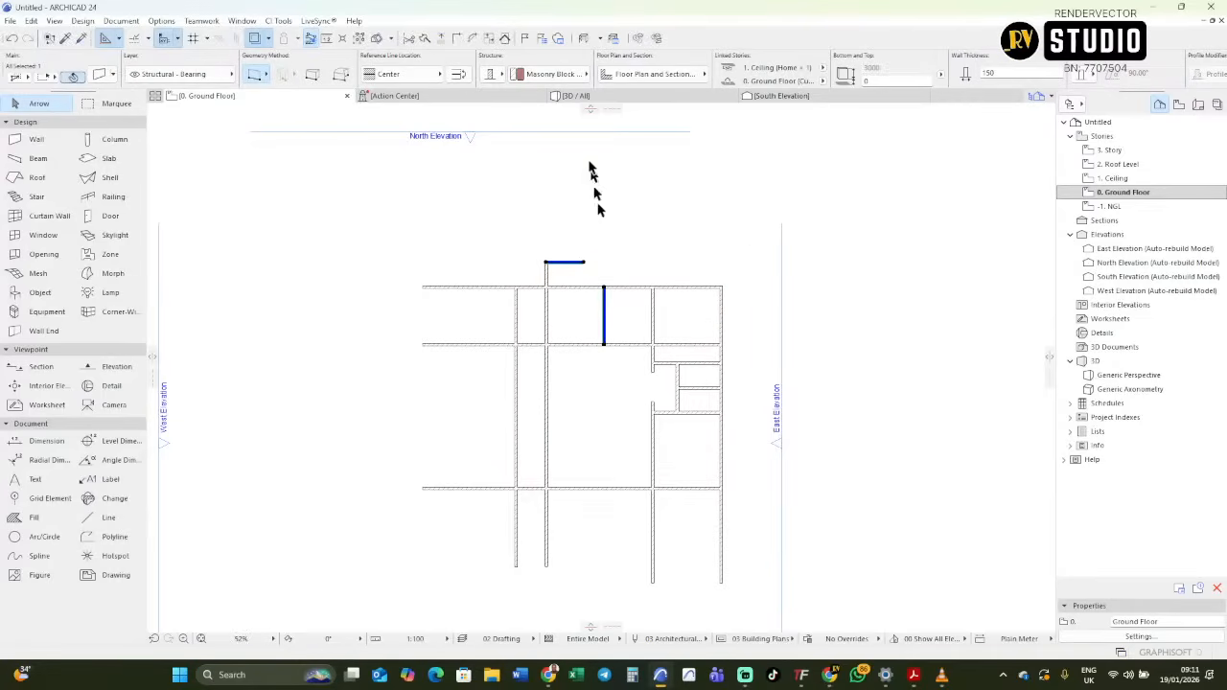
click(456, 41)
click(648, 248)
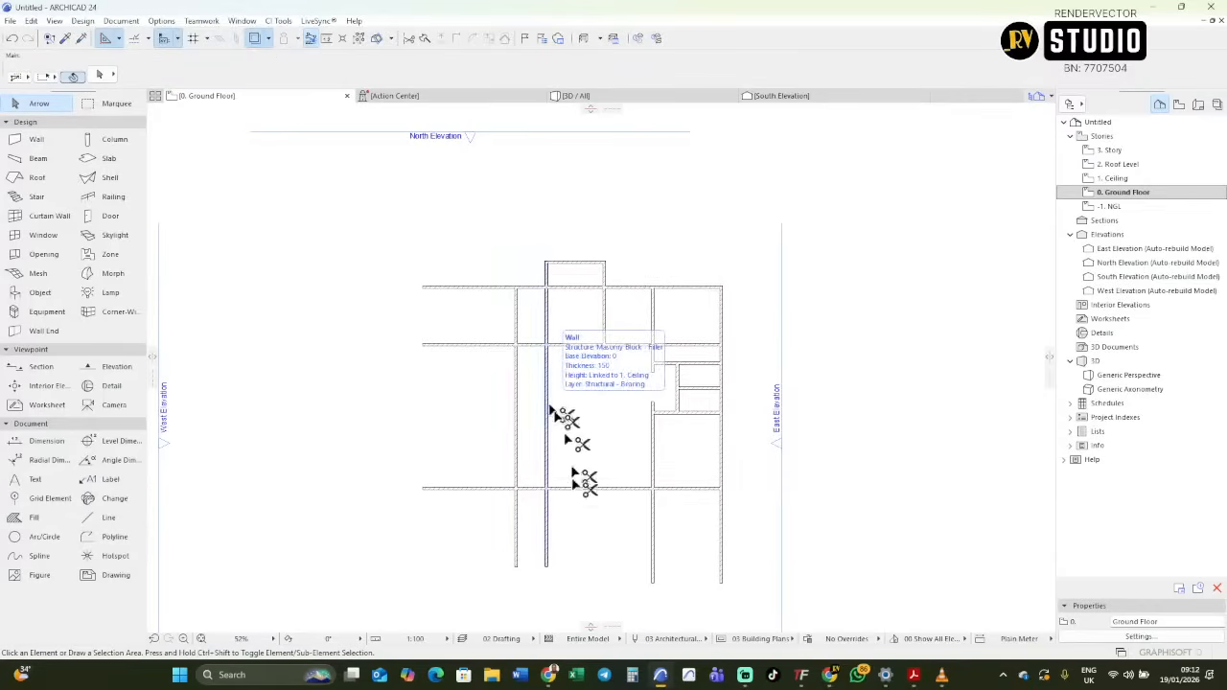
Trim off the bay's western wall south of the southern horizontal wall, and the neighbouring western wall's piece between the two inner horizontal walls.
click(547, 542)
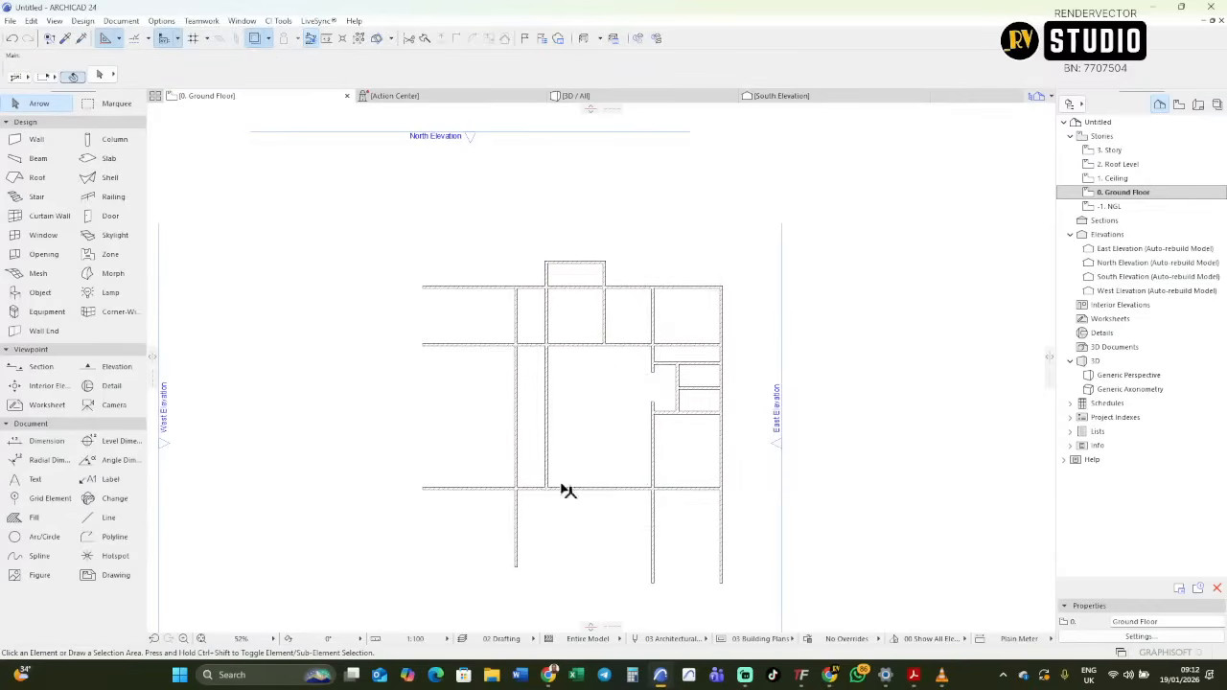
click(516, 404)
Copy the bay's long western vertical wall 4150 mm to the west.
drag(541, 408, 553, 401)
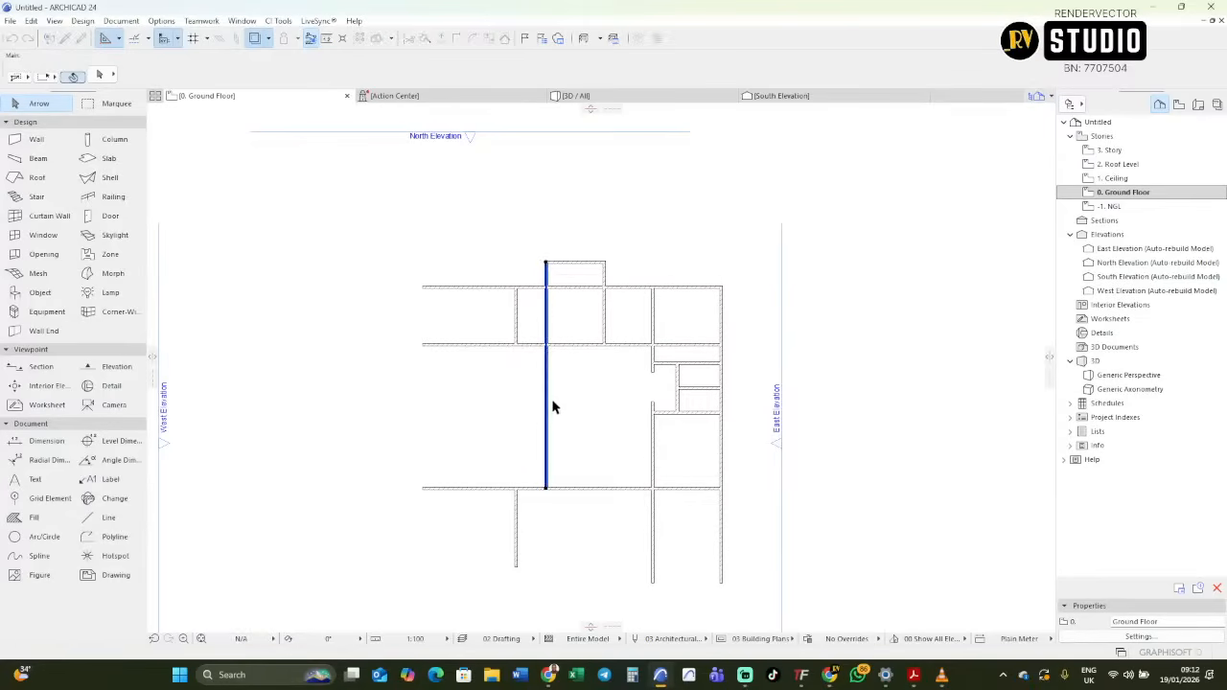
key(ctrl+shift+d)
click(562, 410)
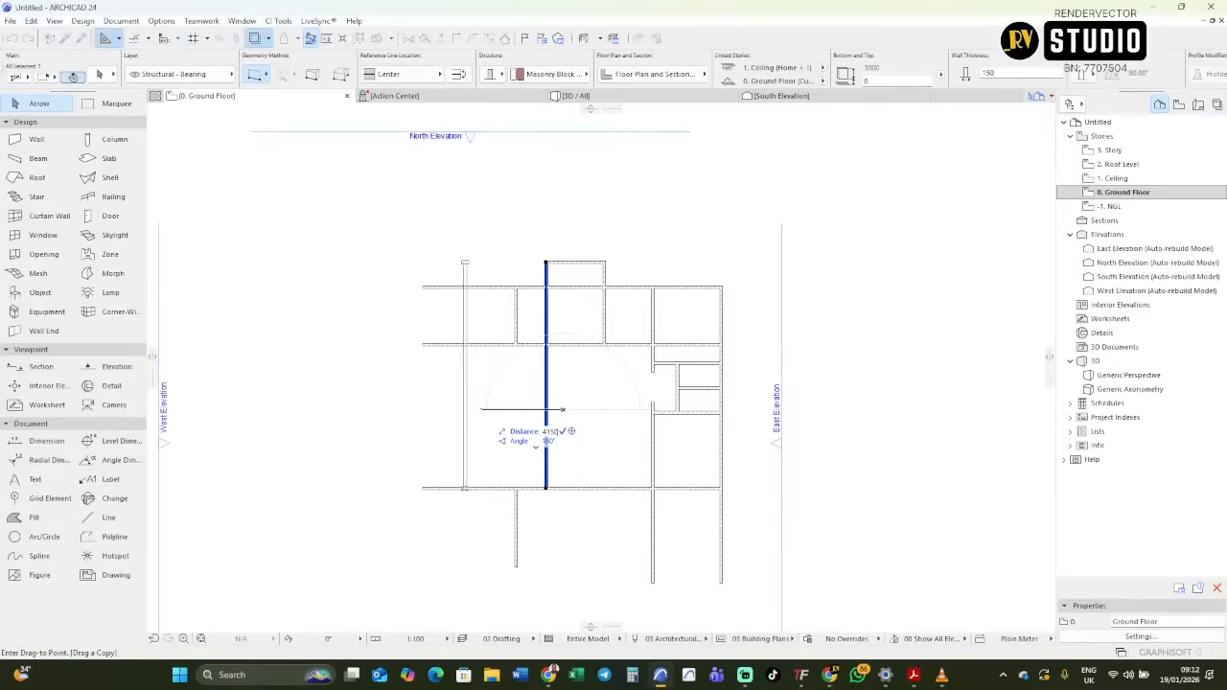
key(Return)
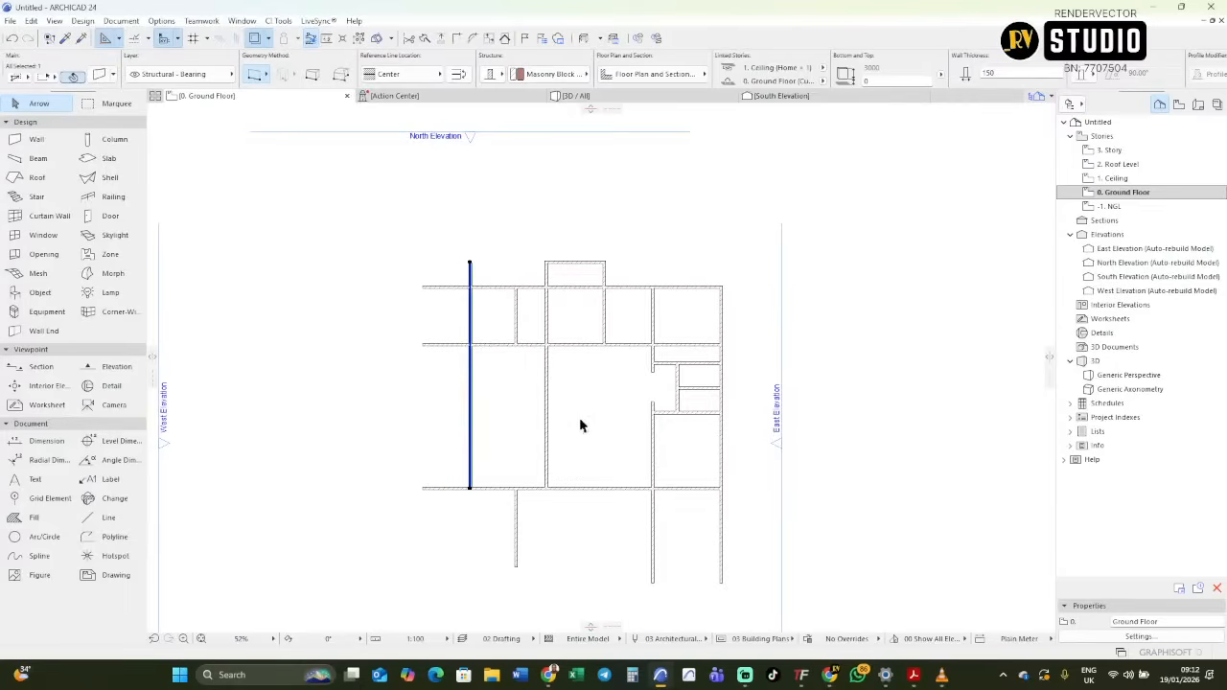
Split the bay's western wall and its copy along the inner northern horizontal wall, keeping their southern pieces selected.
scroll(580, 425, up, 1)
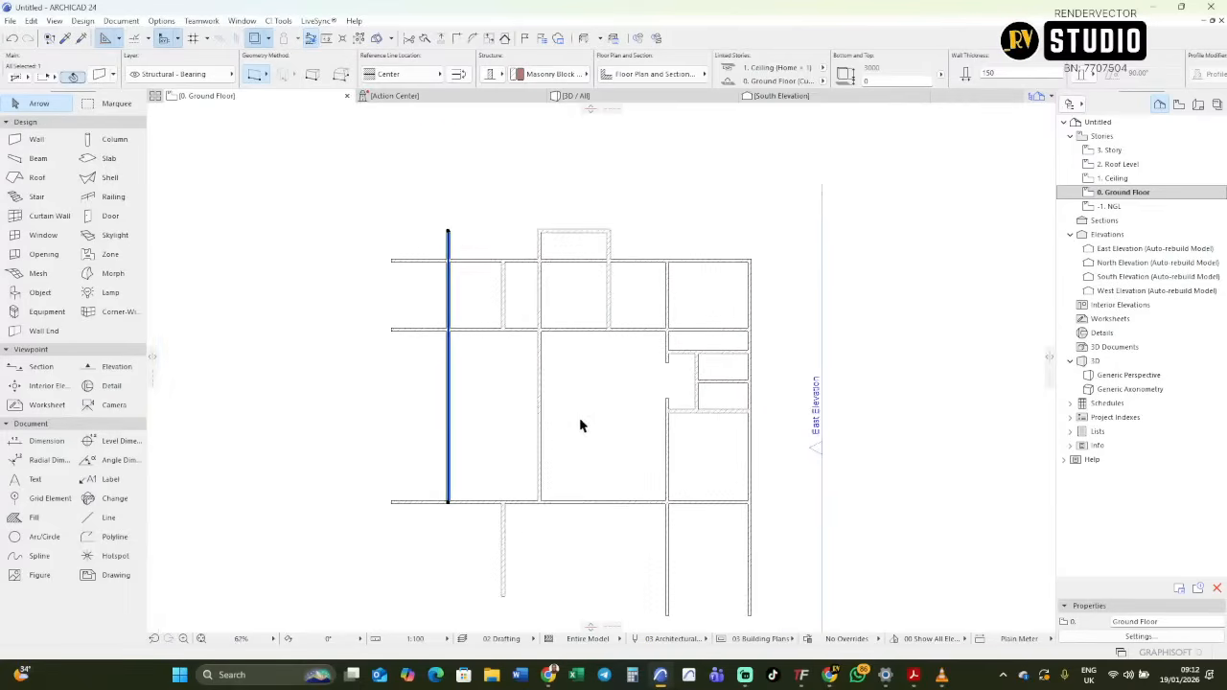
shift+click(538, 386)
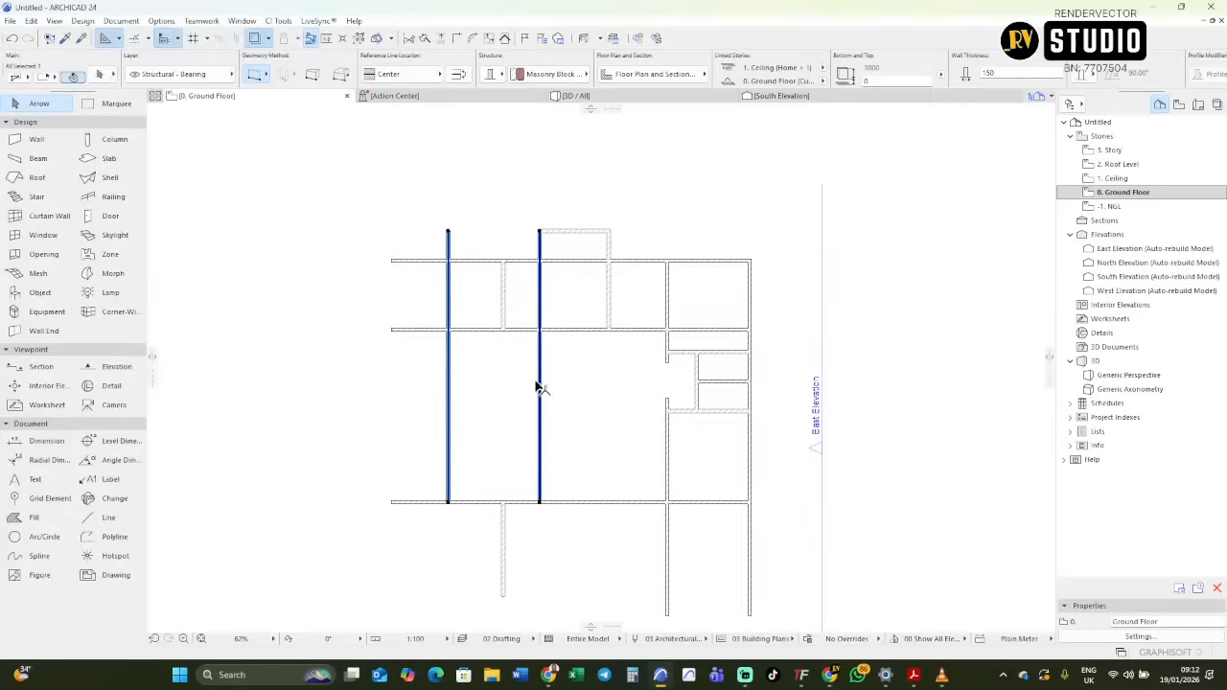
click(440, 38)
scroll(537, 331, up, 3)
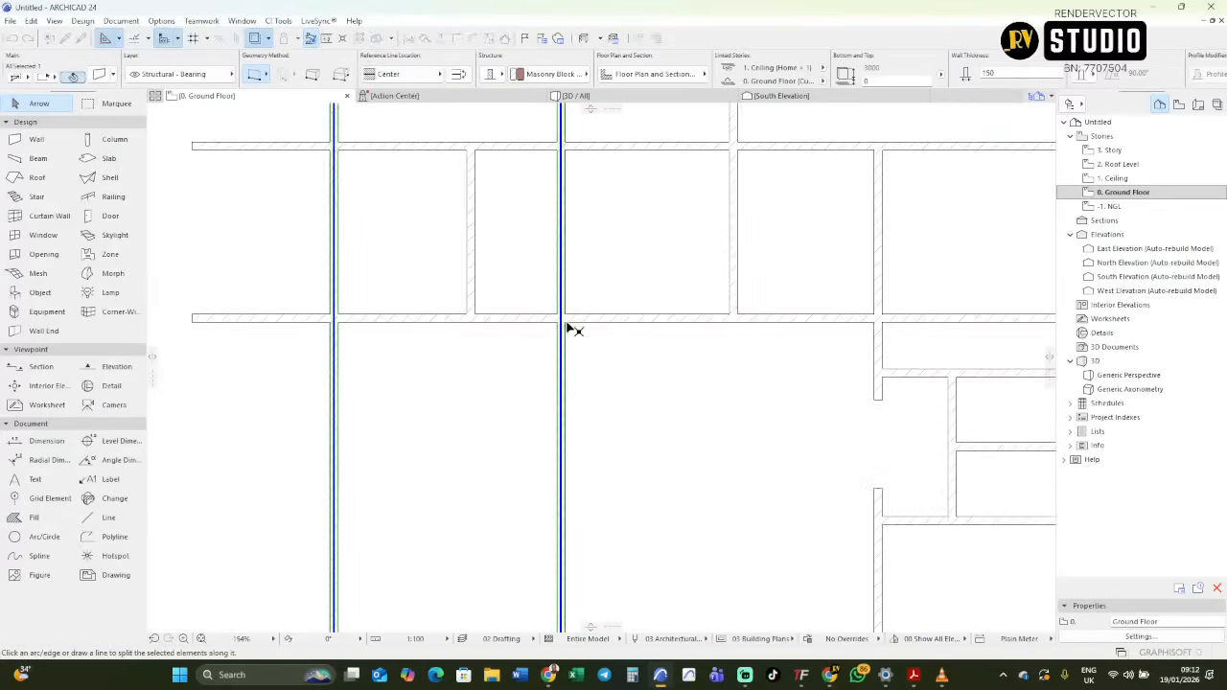
click(566, 324)
click(276, 323)
click(261, 417)
scroll(530, 442, down, 3)
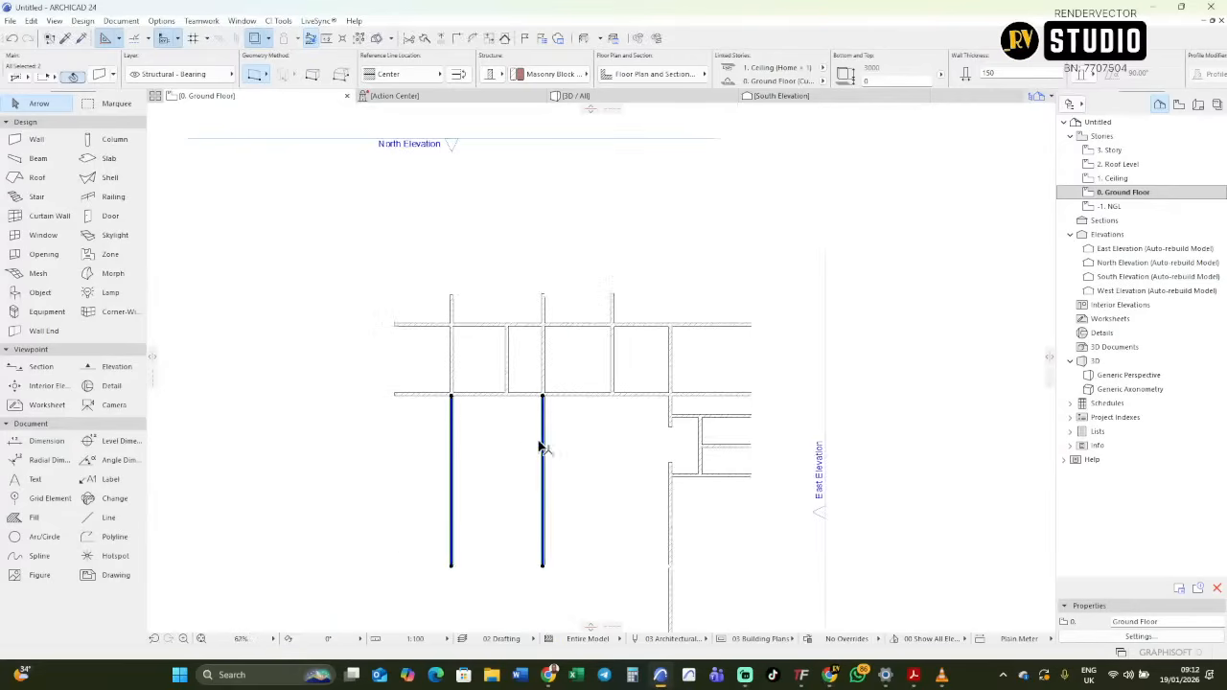
Move the two southern wall pieces east until the eastern piece's face meets the inner vertical wall with the gap.
key(ctrl+d)
scroll(526, 447, up, 1)
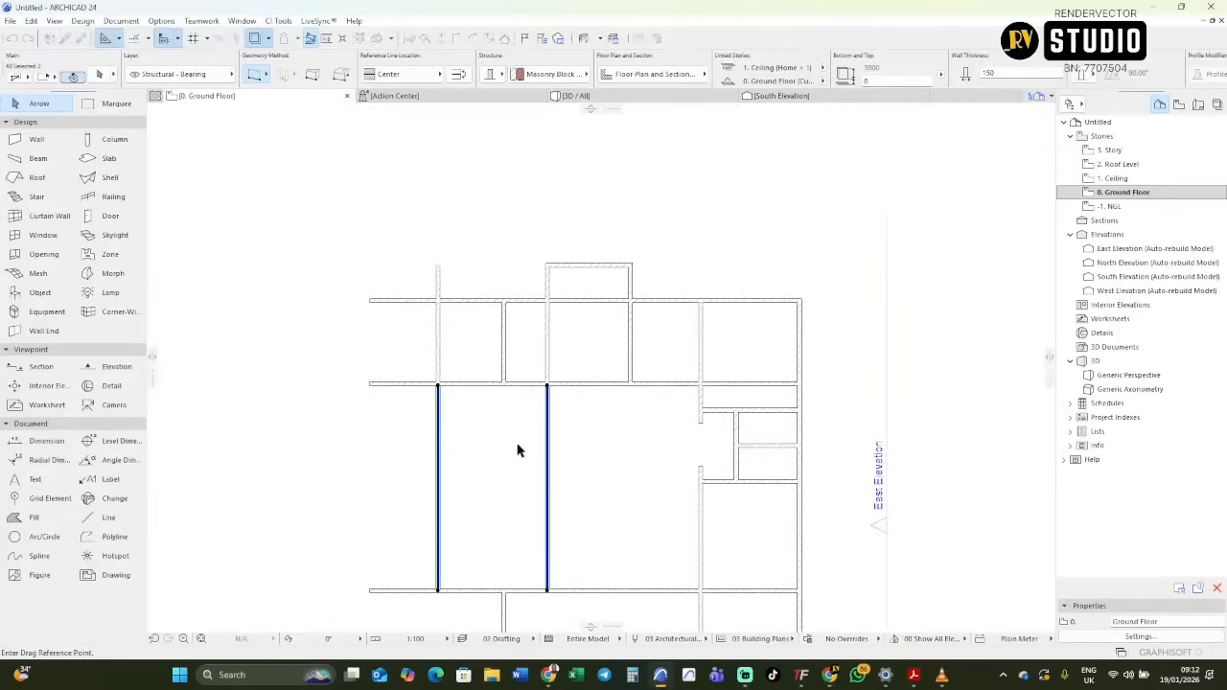
click(438, 446)
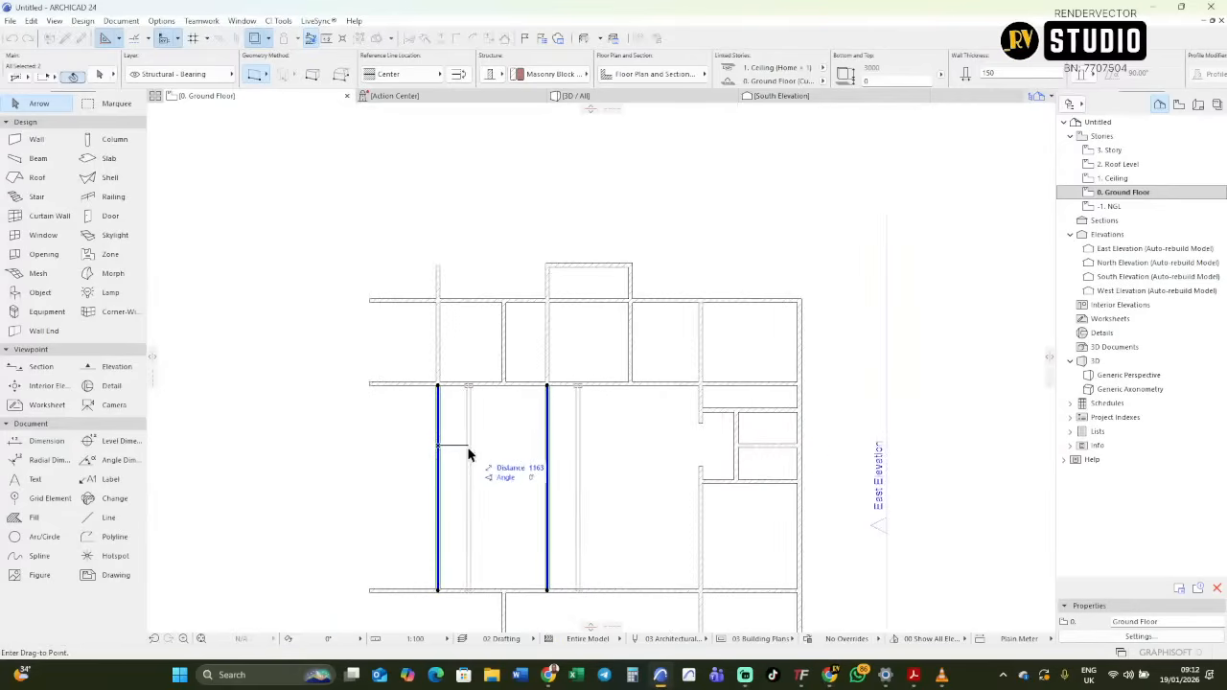
click(562, 449)
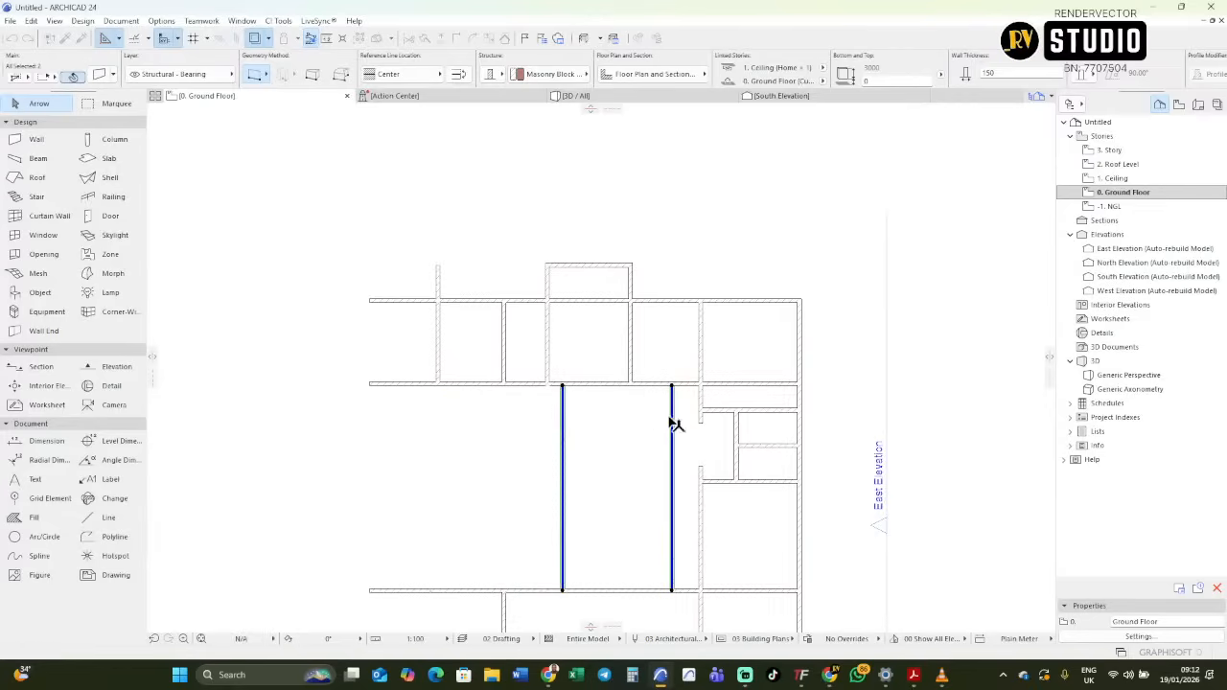
key(ctrl+d)
scroll(712, 402, up, 4)
scroll(637, 385, up, 4)
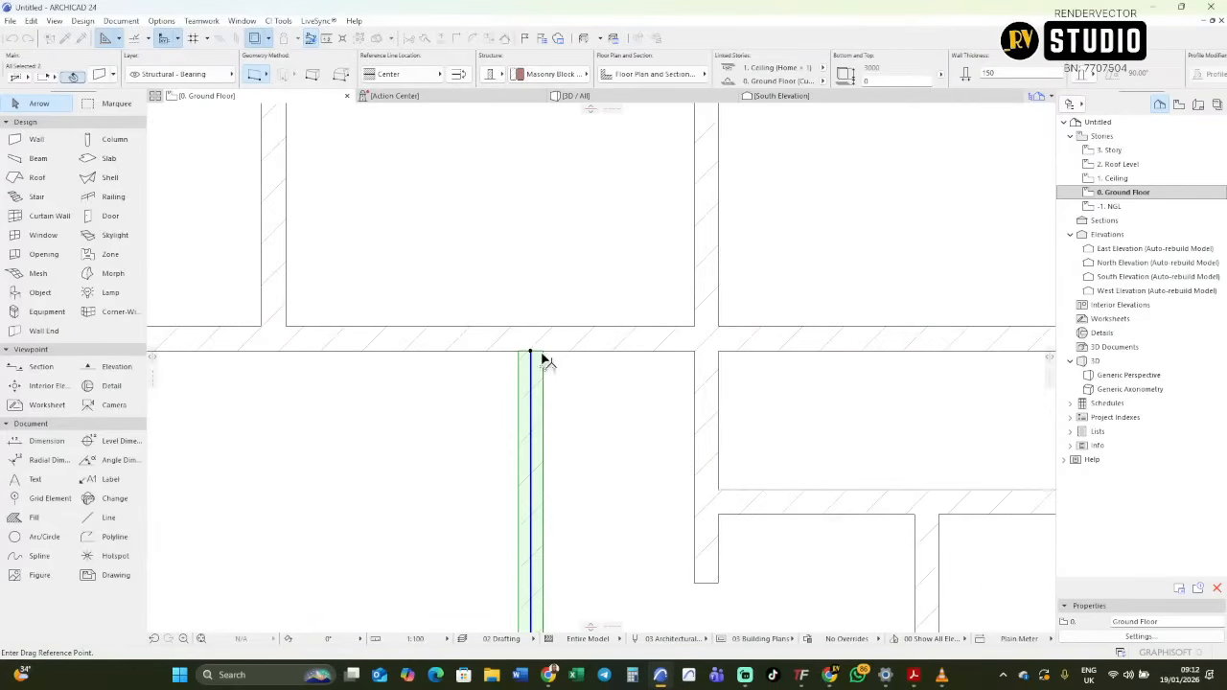
click(544, 355)
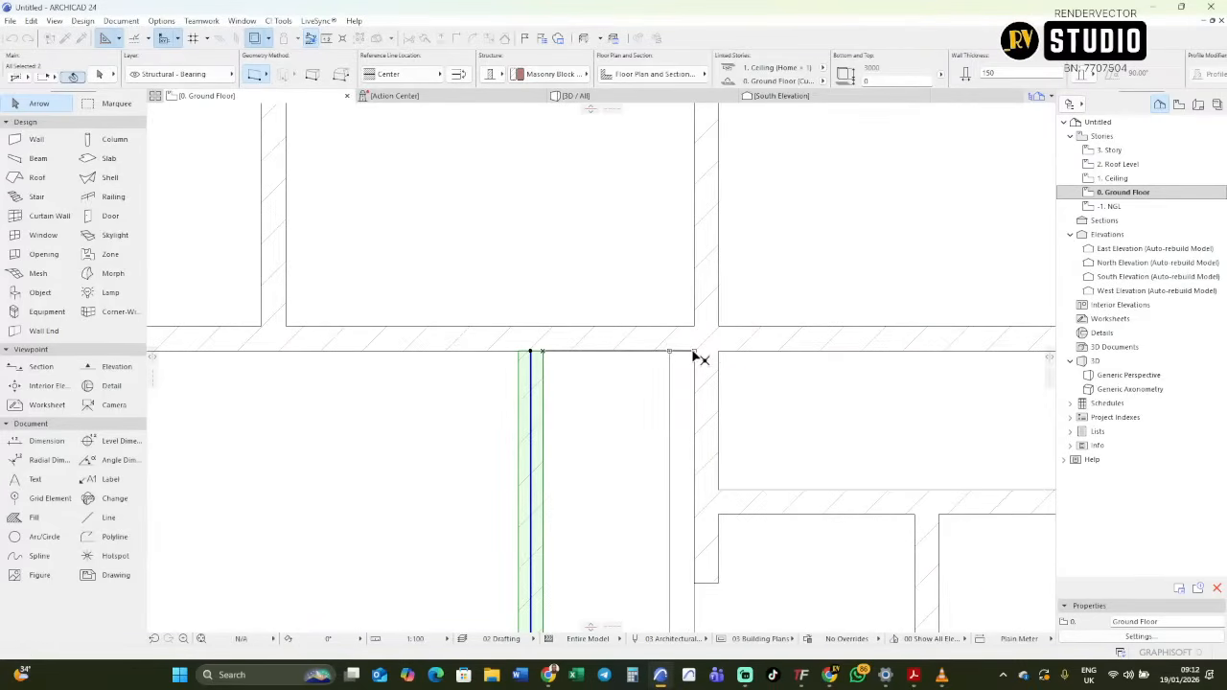
click(694, 354)
Move the two selected southern wall pieces west until the eastern piece's western face lines up with the eastern face of the bay's western wall.
scroll(738, 355, down, 5)
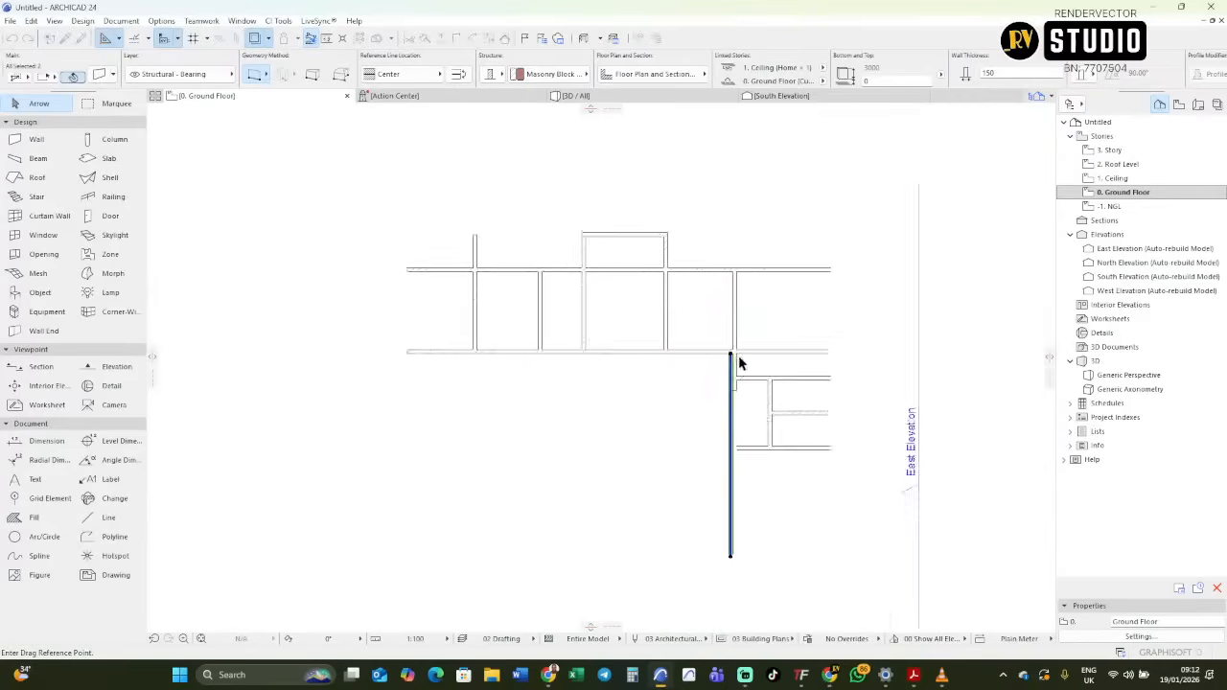
click(734, 356)
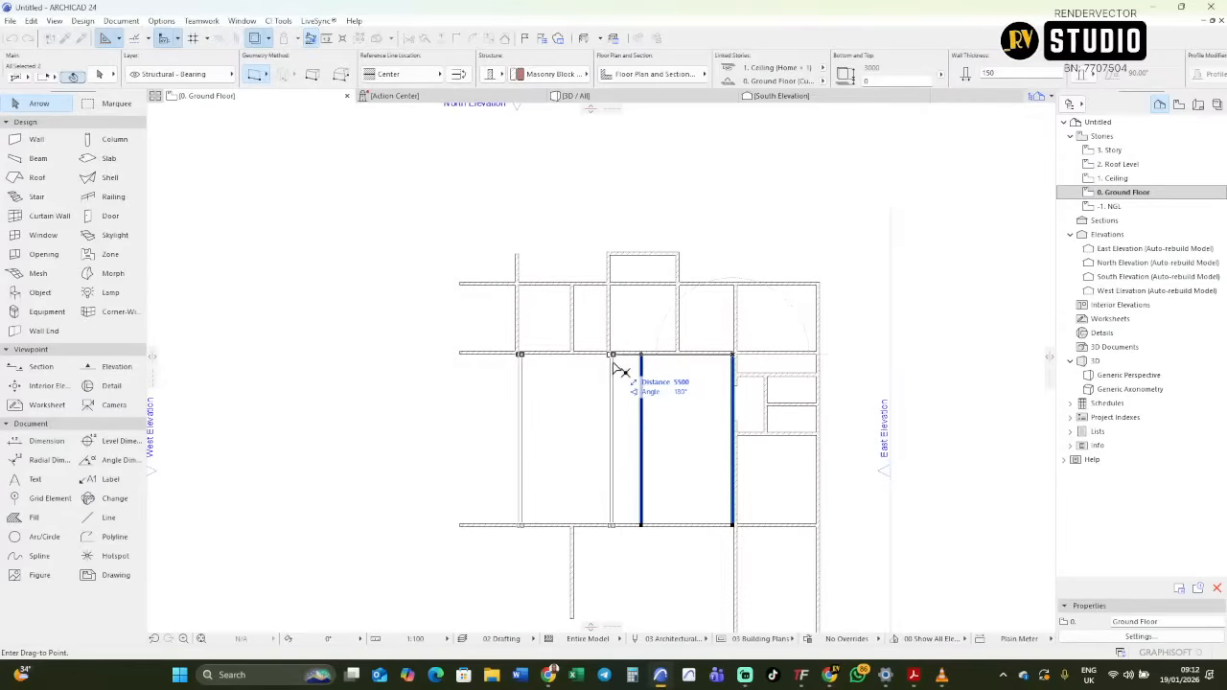
click(621, 369)
scroll(636, 338, up, 5)
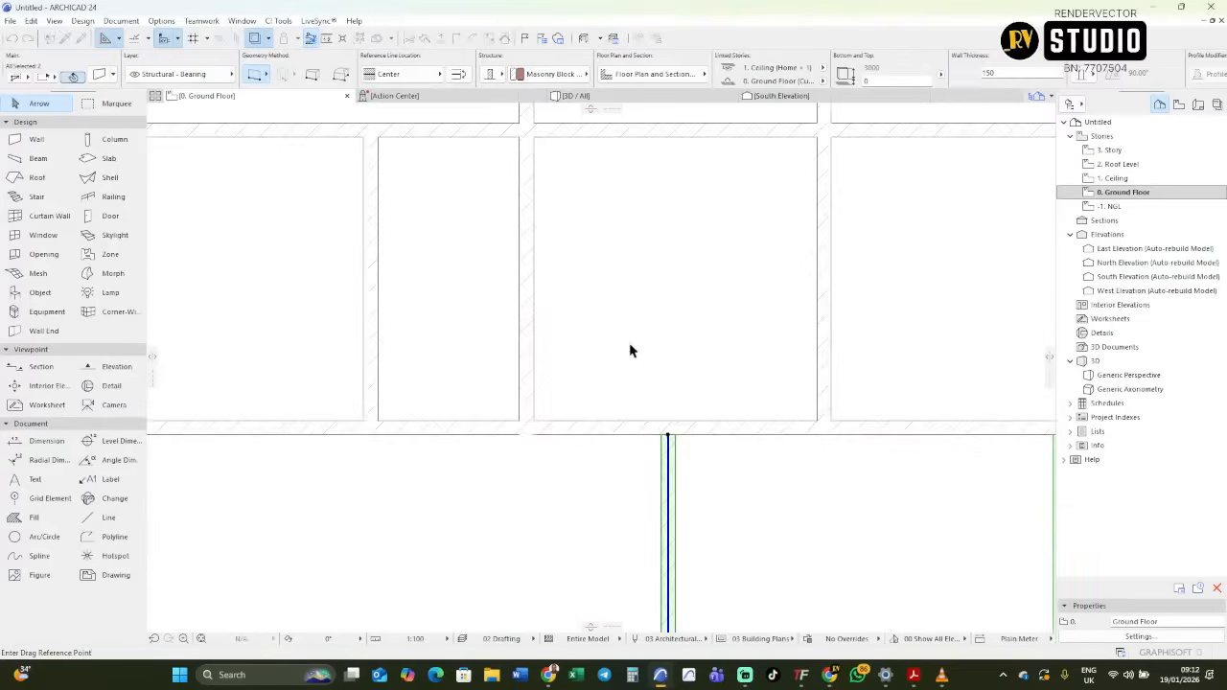
scroll(629, 351, down, 3)
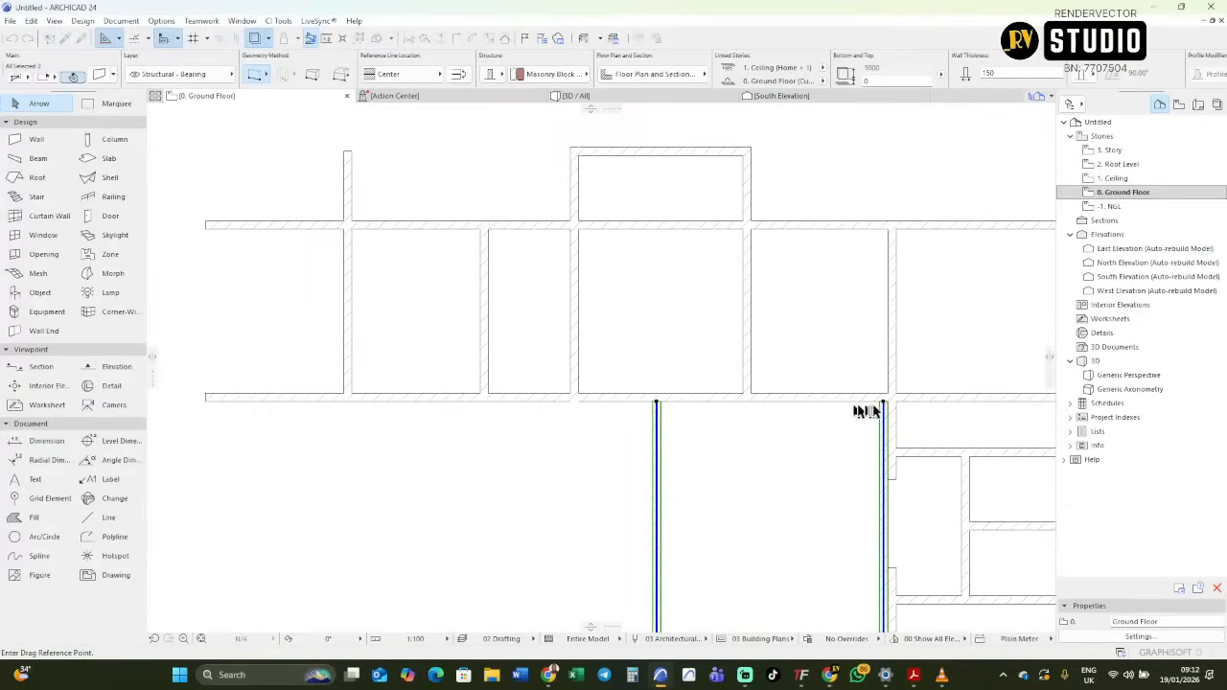
click(880, 403)
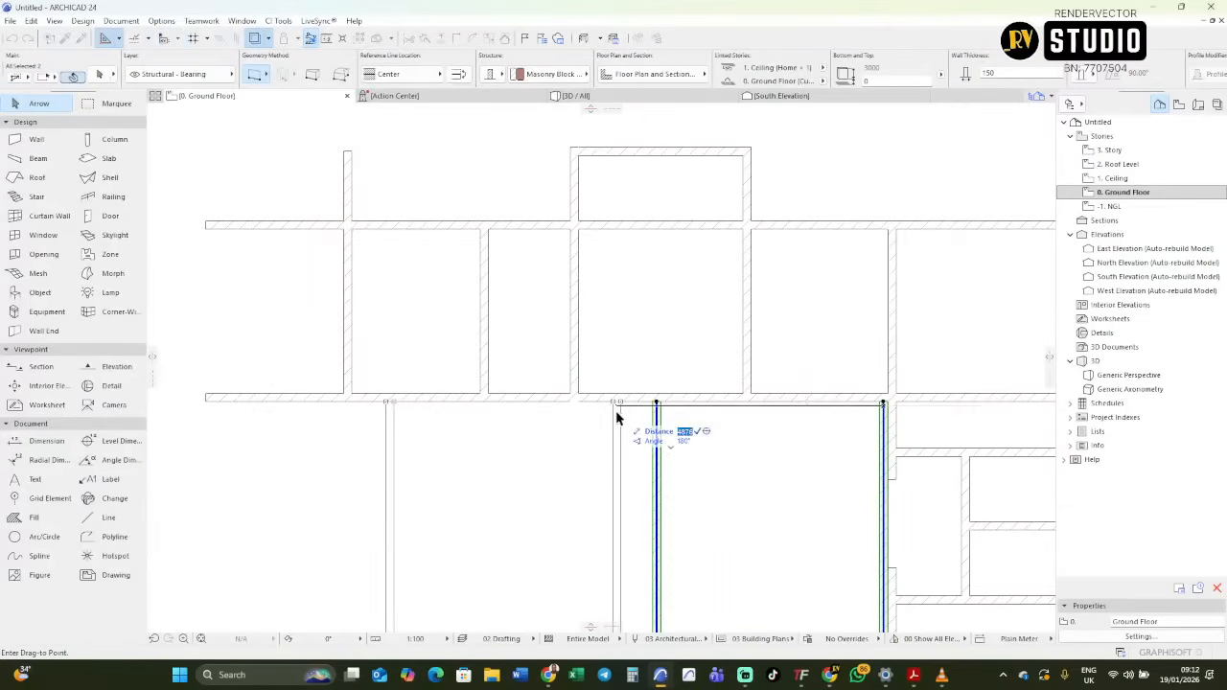
click(582, 403)
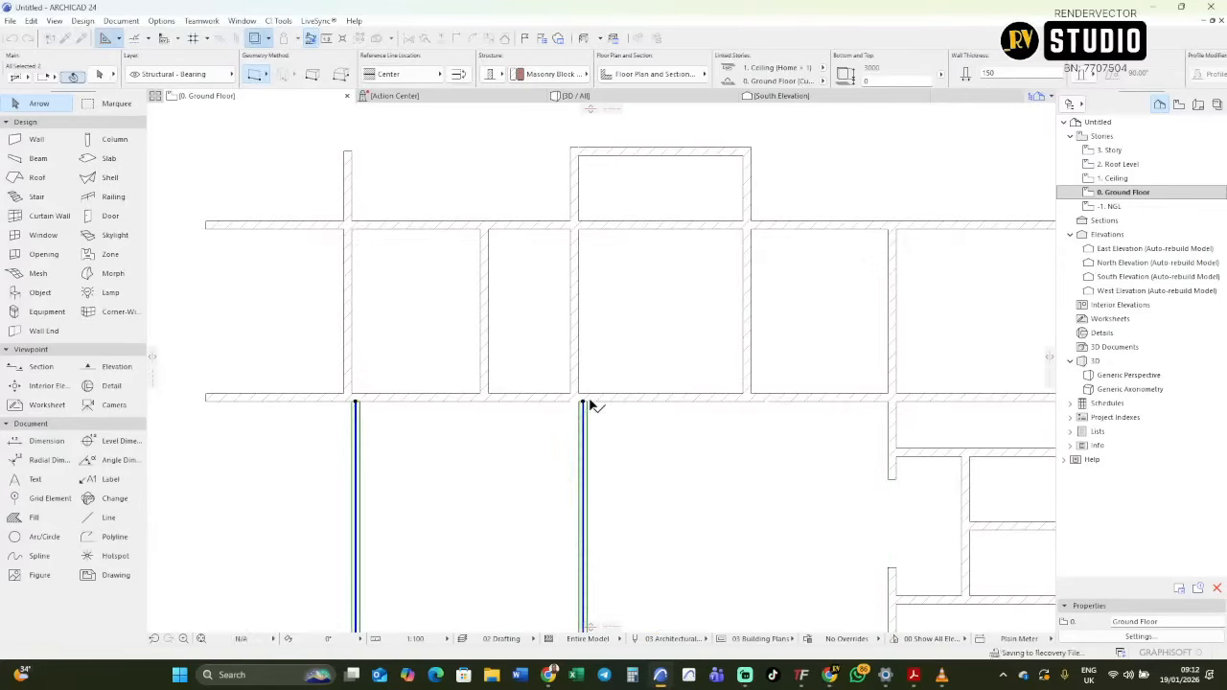
scroll(575, 395, down, 3)
scroll(602, 392, up, 2)
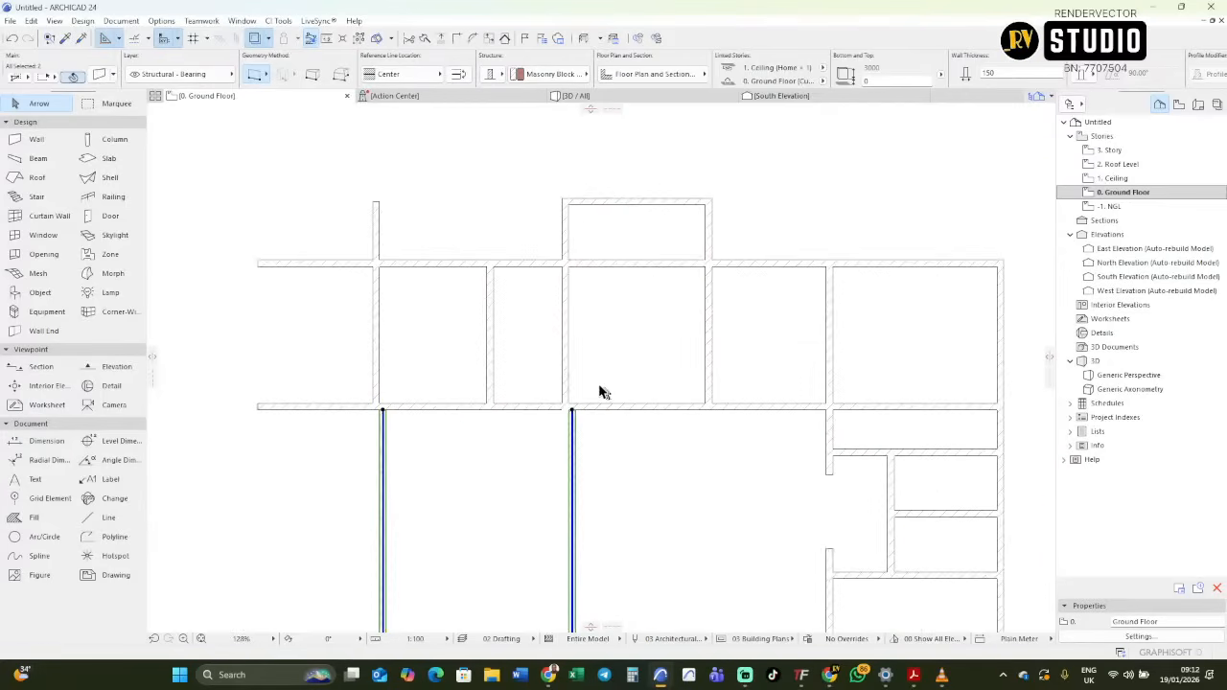
scroll(591, 392, down, 2)
scroll(491, 406, up, 4)
scroll(470, 406, up, 3)
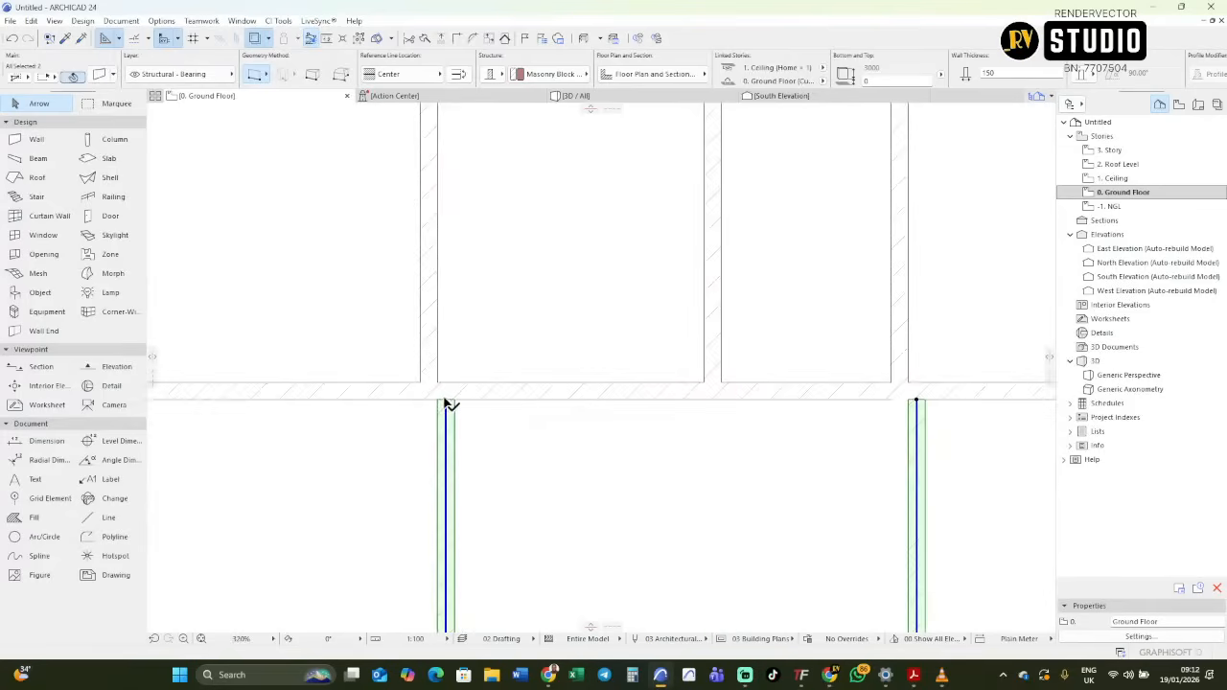
Shift the two wall pieces another 150 mm west to align them with the vertical walls north of them.
key(ctrl+d)
scroll(441, 409, up, 2)
click(438, 403)
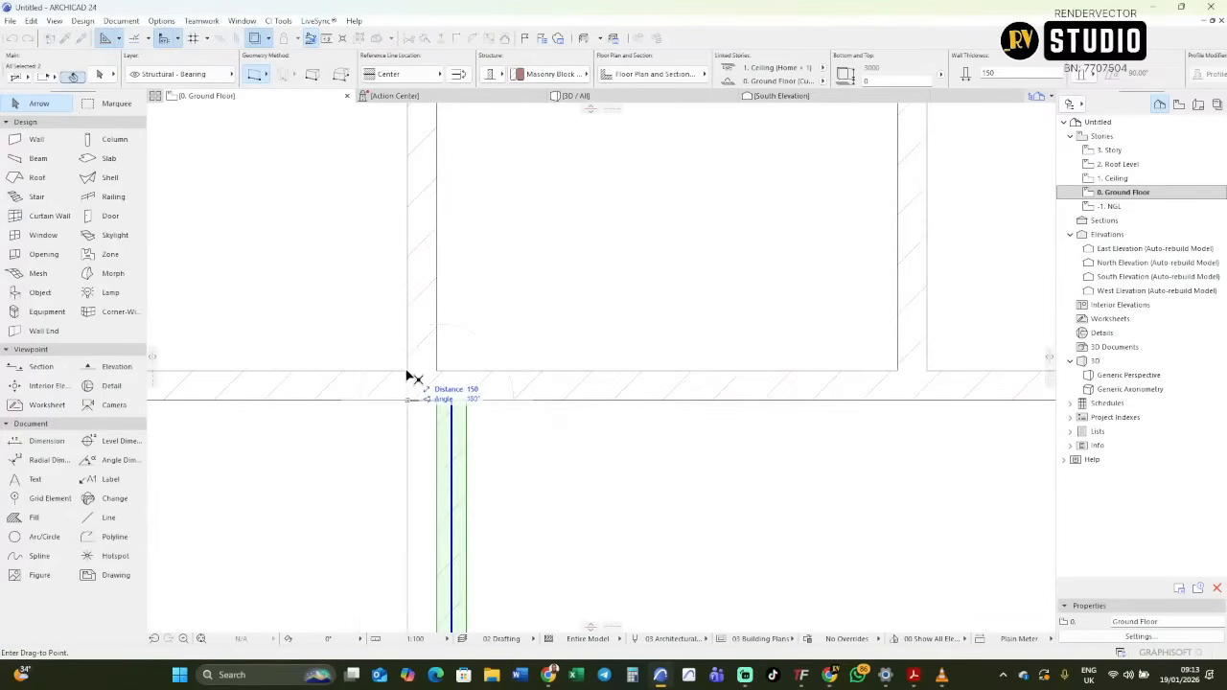
click(412, 378)
scroll(410, 375, down, 6)
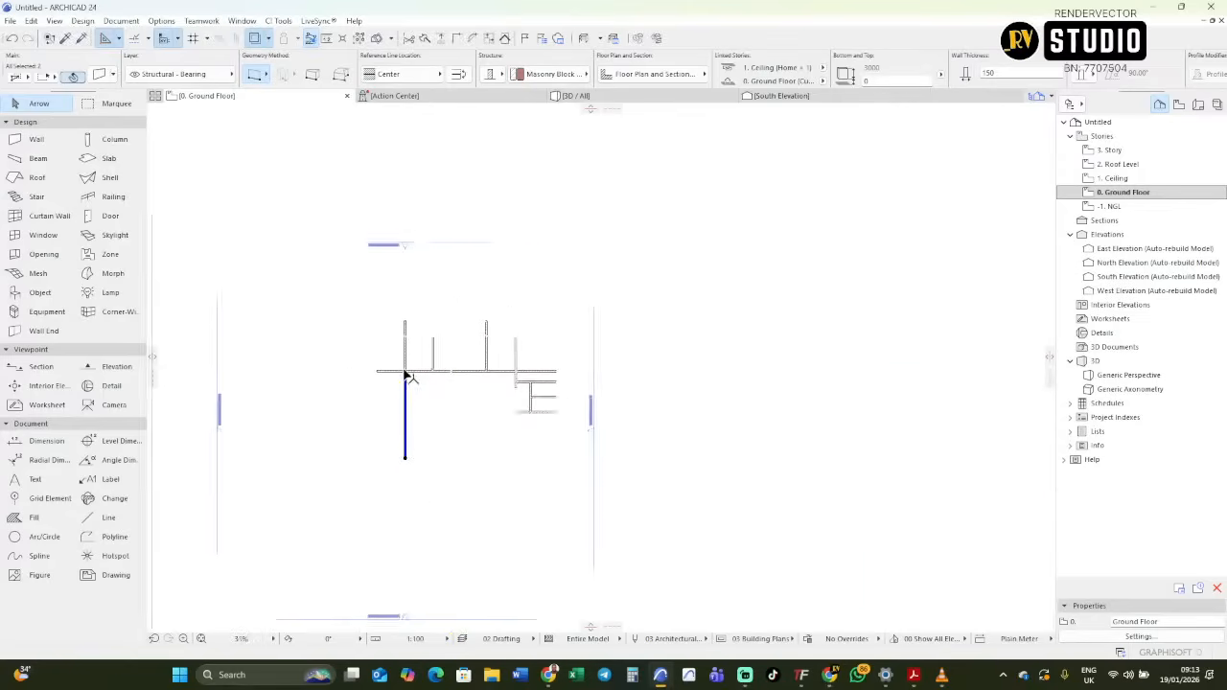
Dimension the clear width between the repositioned eastern wall piece and the vertical wall with the gap, and undo the dimension.
click(43, 440)
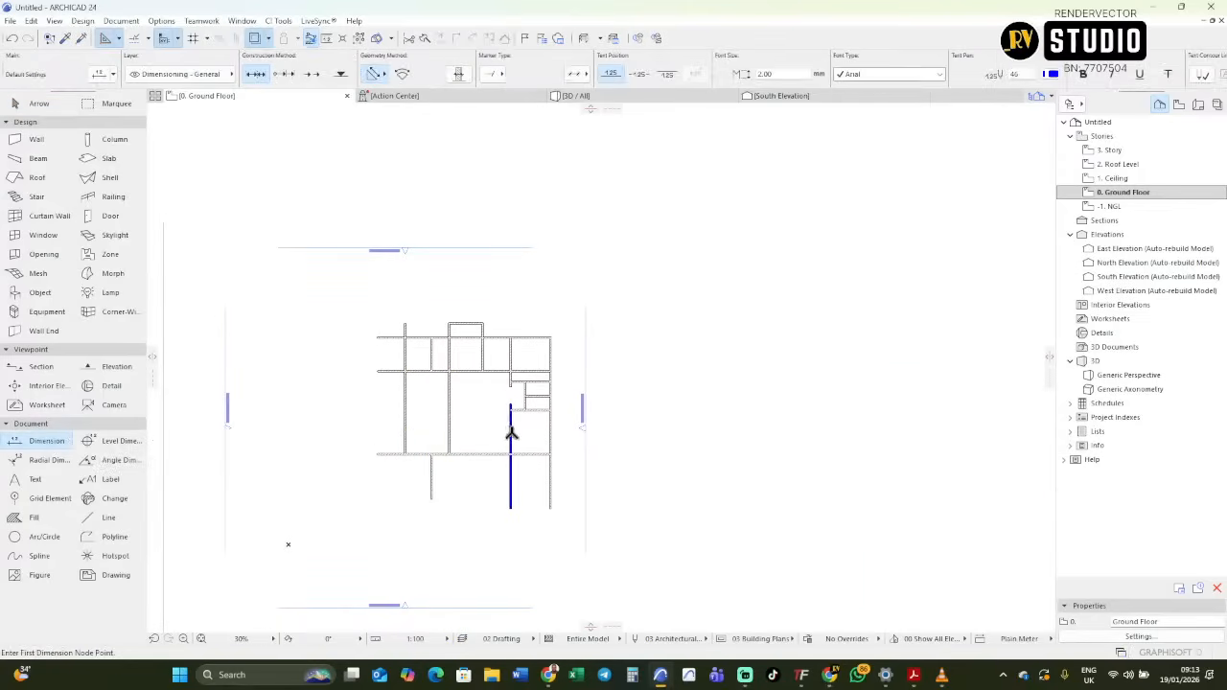
click(511, 434)
right_click(482, 416)
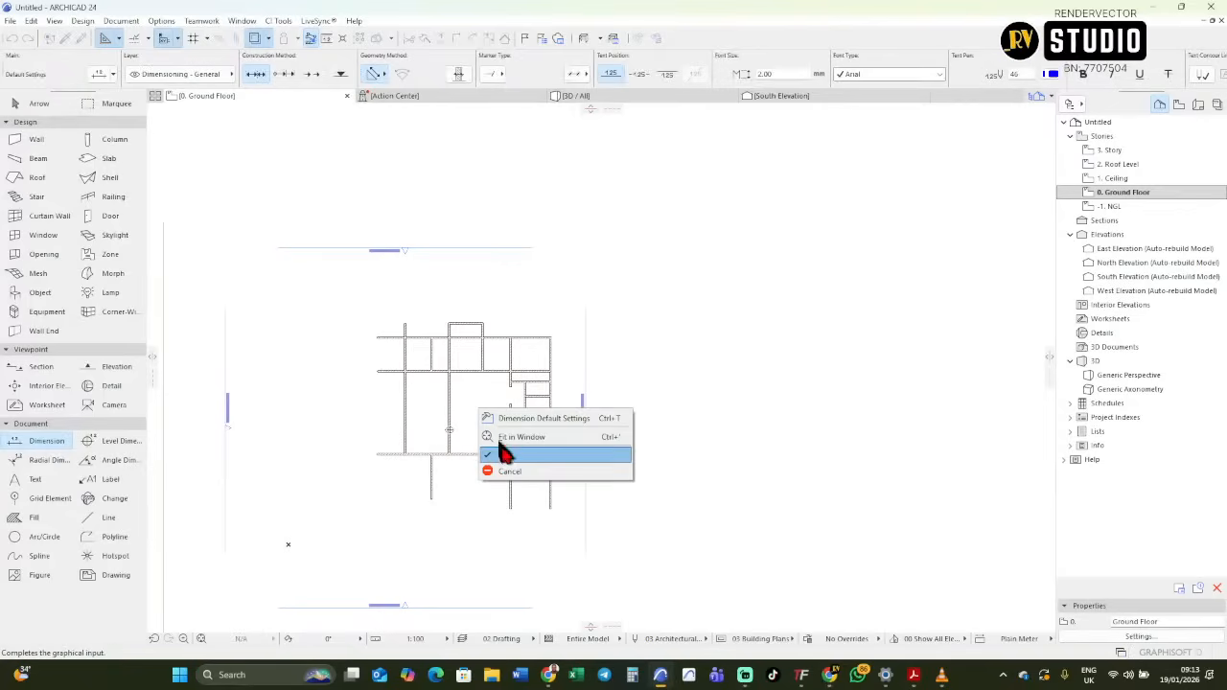
click(501, 452)
scroll(479, 432, up, 2)
scroll(480, 432, up, 5)
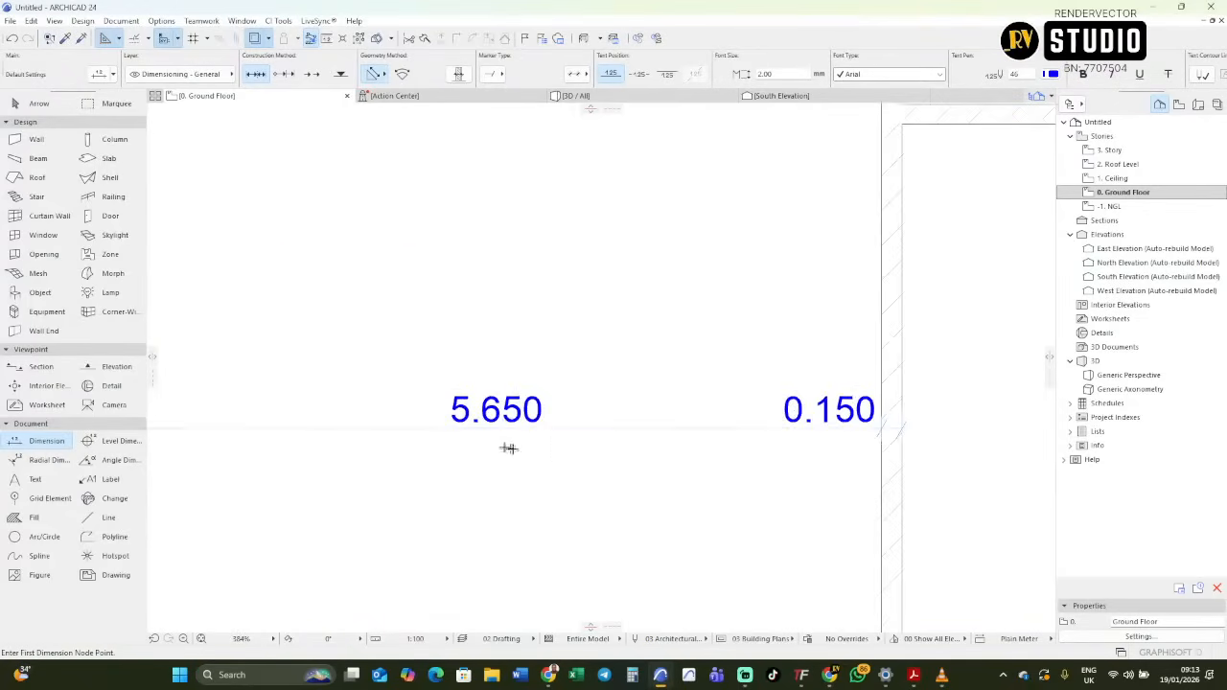
scroll(603, 460, down, 4)
middle_drag(536, 345, 595, 401)
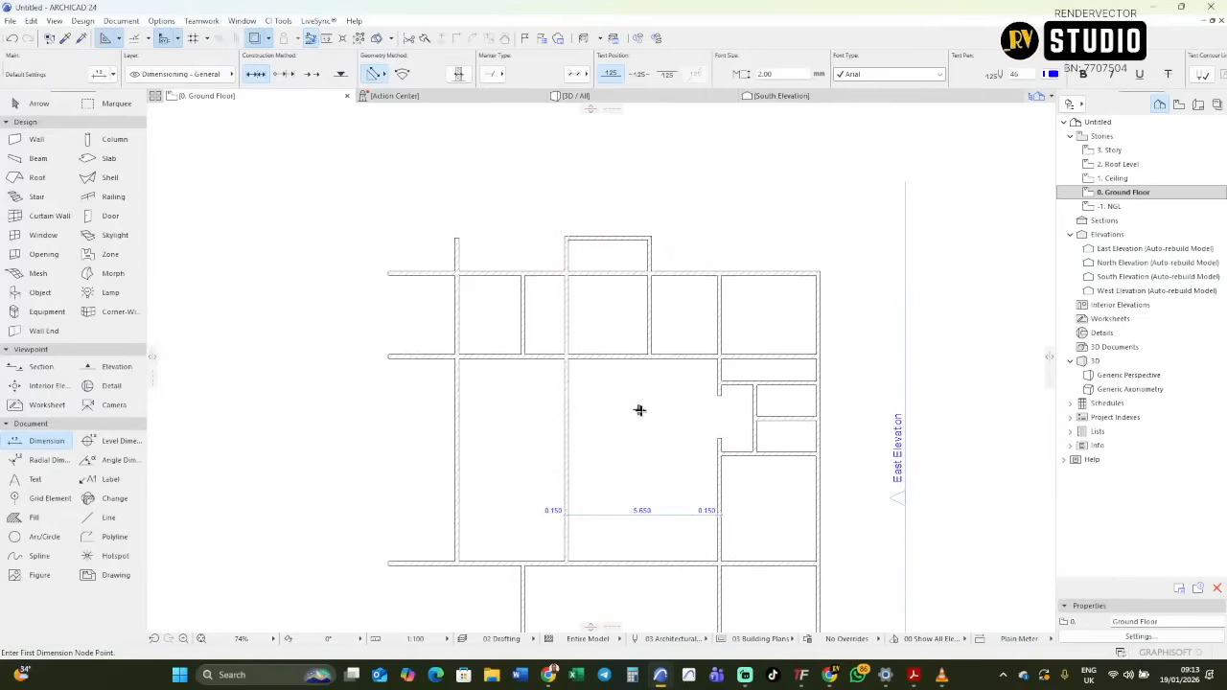
key(ctrl+z)
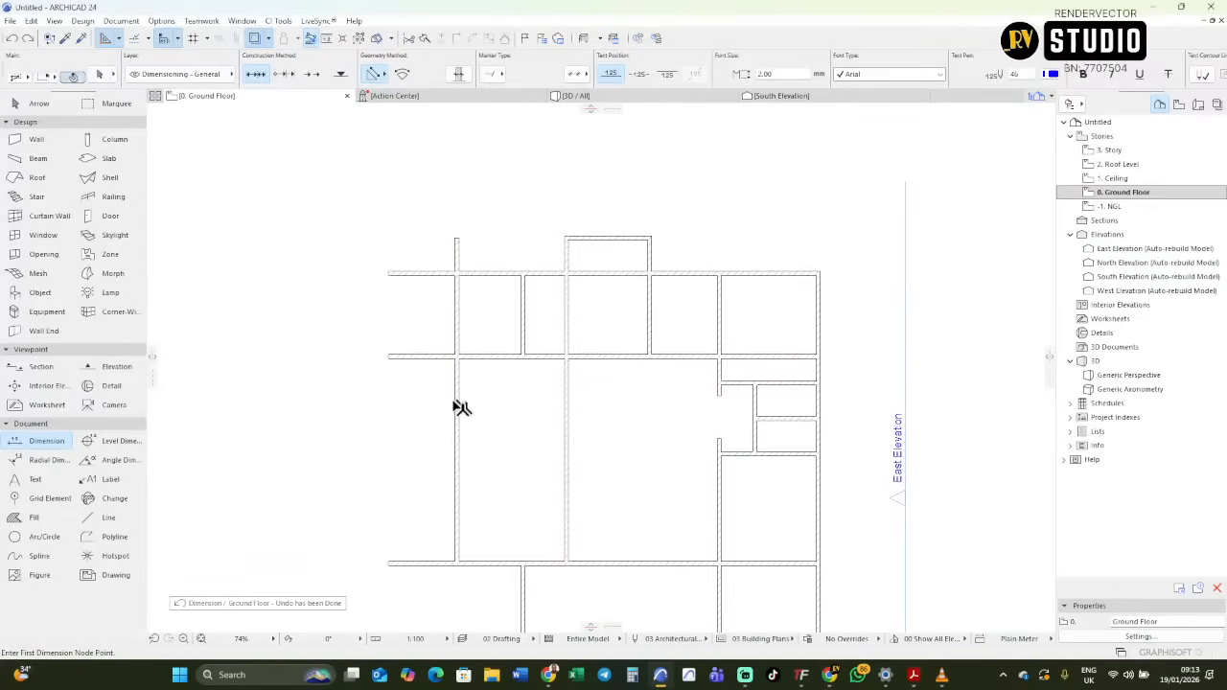
Delete the western of the two moved wall pieces and stretch the vertical wall north of it down past the southern horizontal wall.
shift+click(454, 403)
key(Delete)
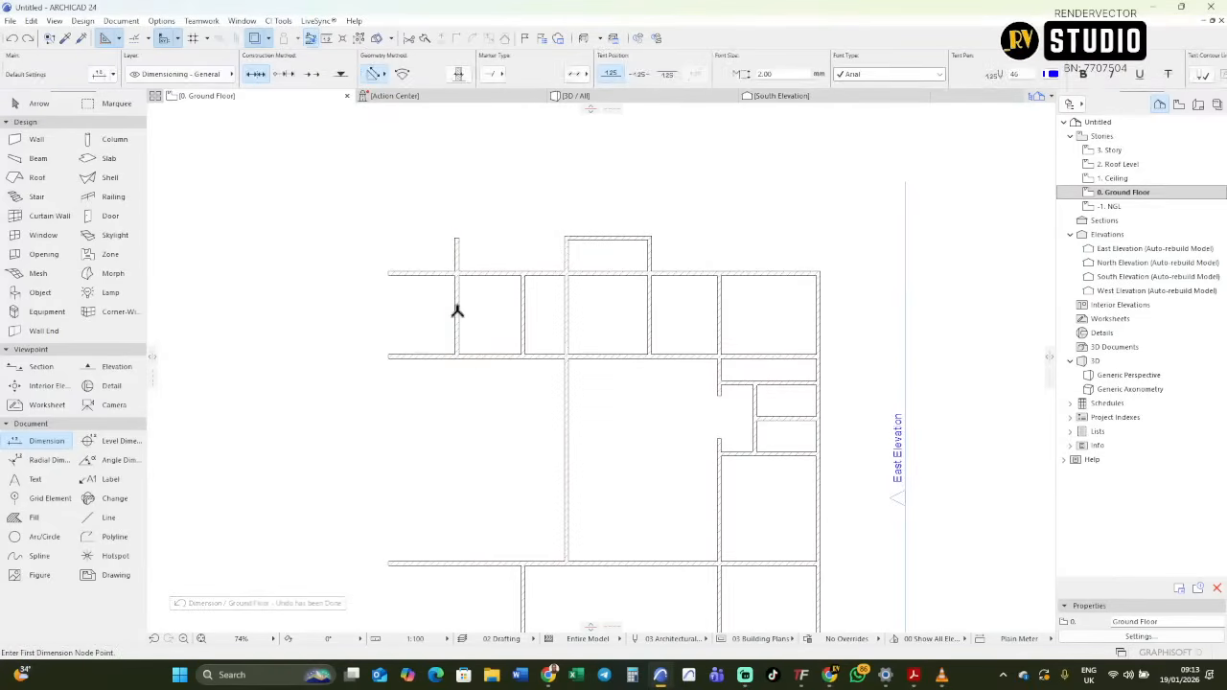
shift+click(457, 309)
click(456, 358)
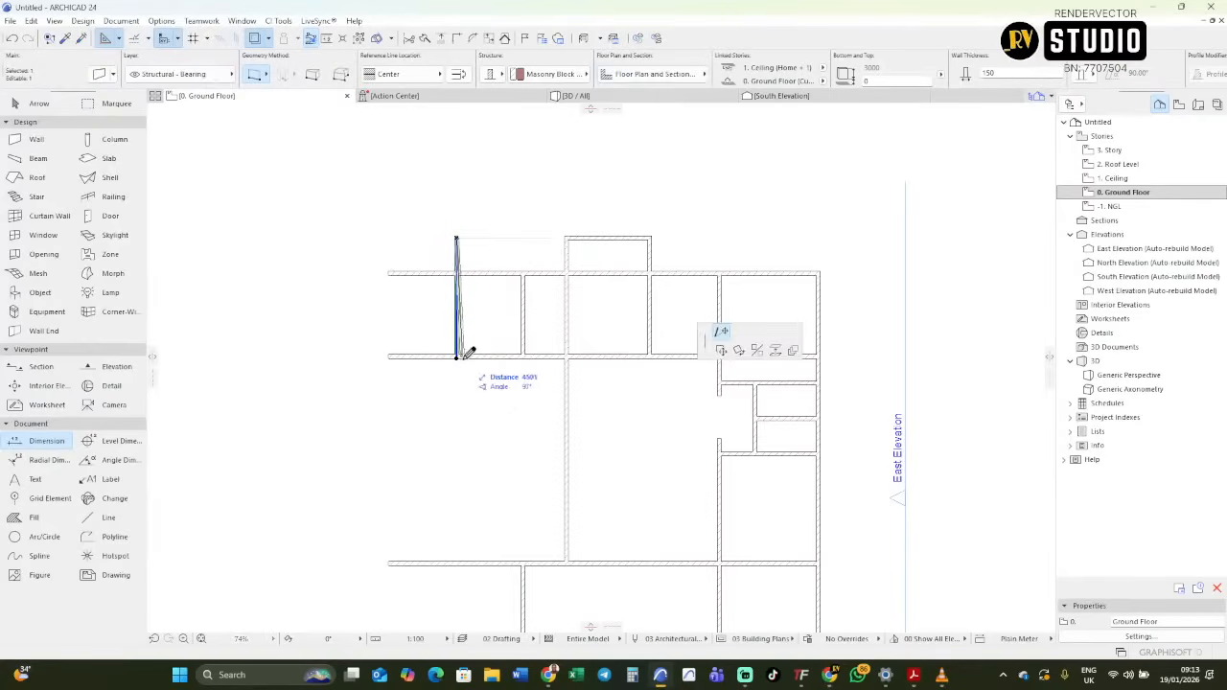
click(456, 586)
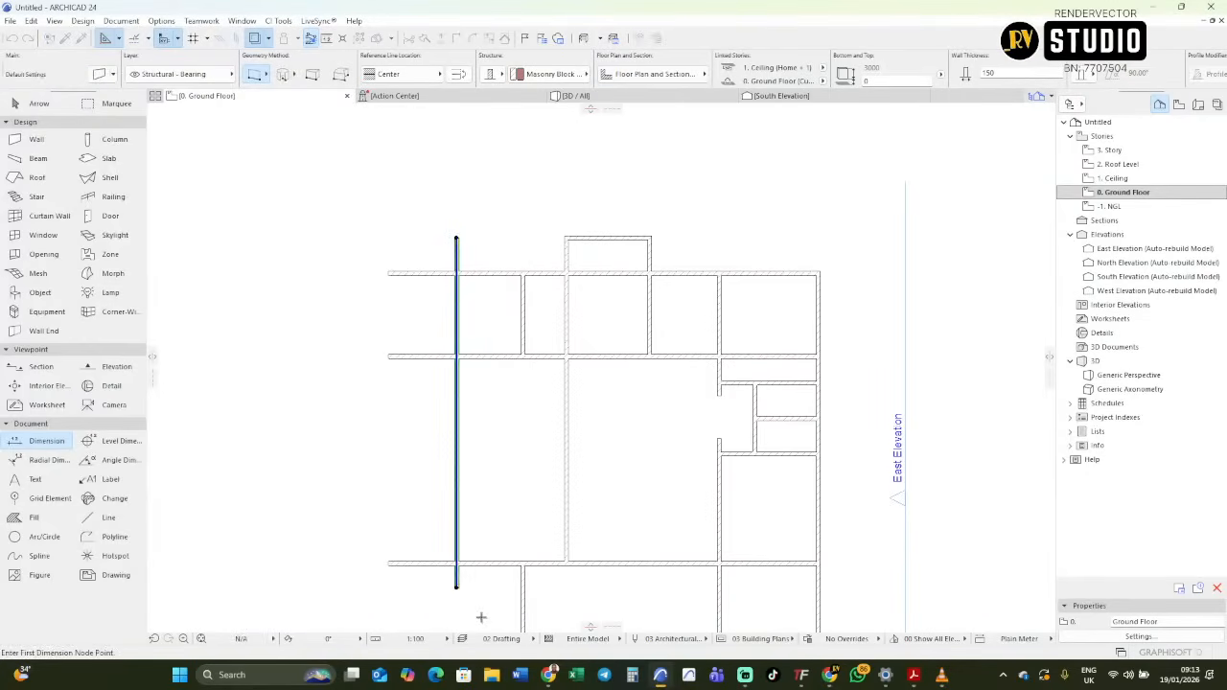
key(Escape)
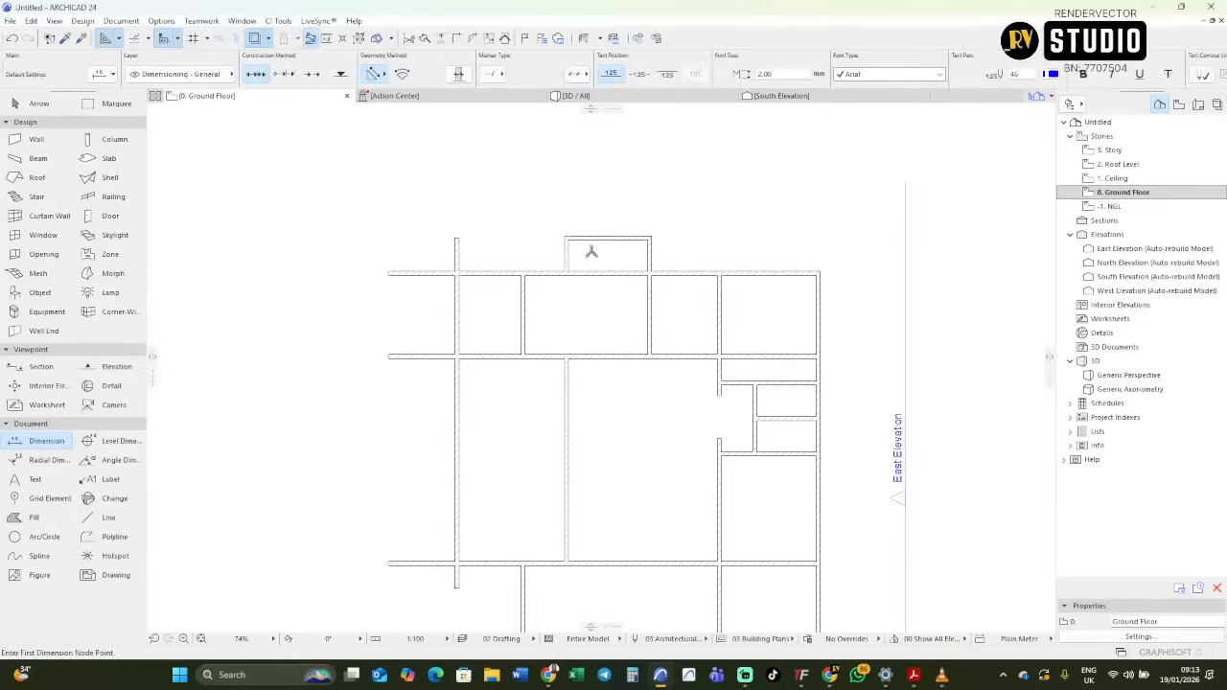
Remove the bay's remaining western wall and extend its northern wall and the next vertical wall to the west to meet in a corner.
shift+click(580, 239)
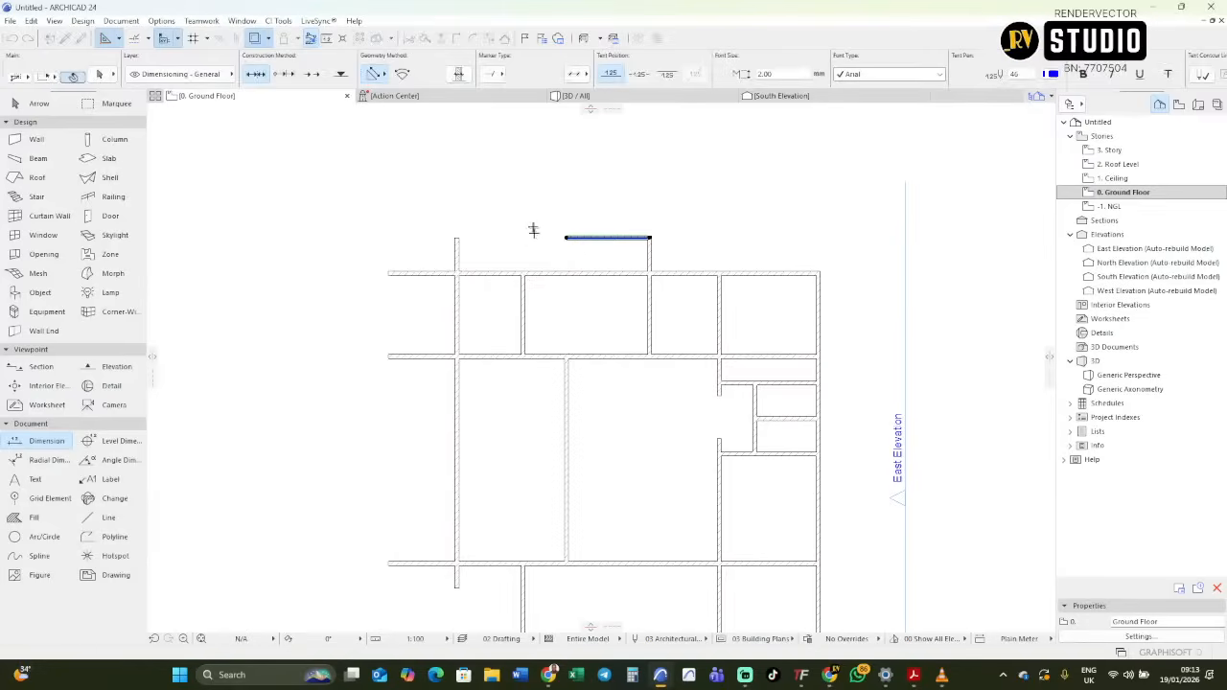
shift+click(524, 335)
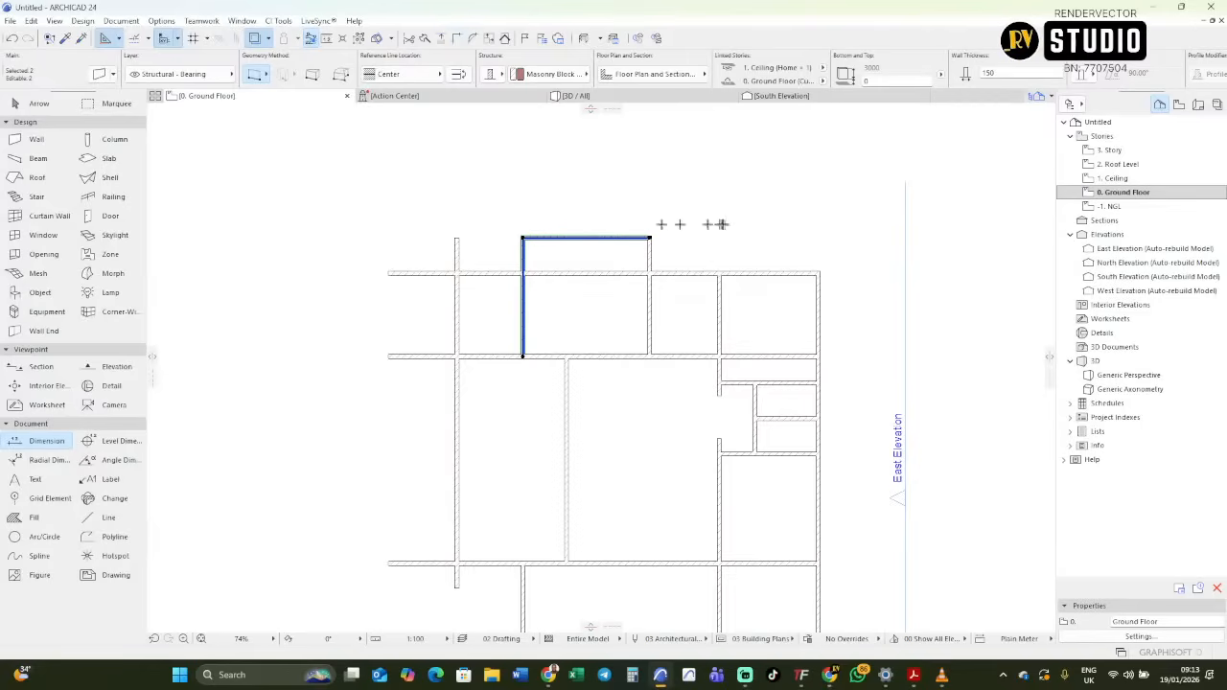
key(Escape)
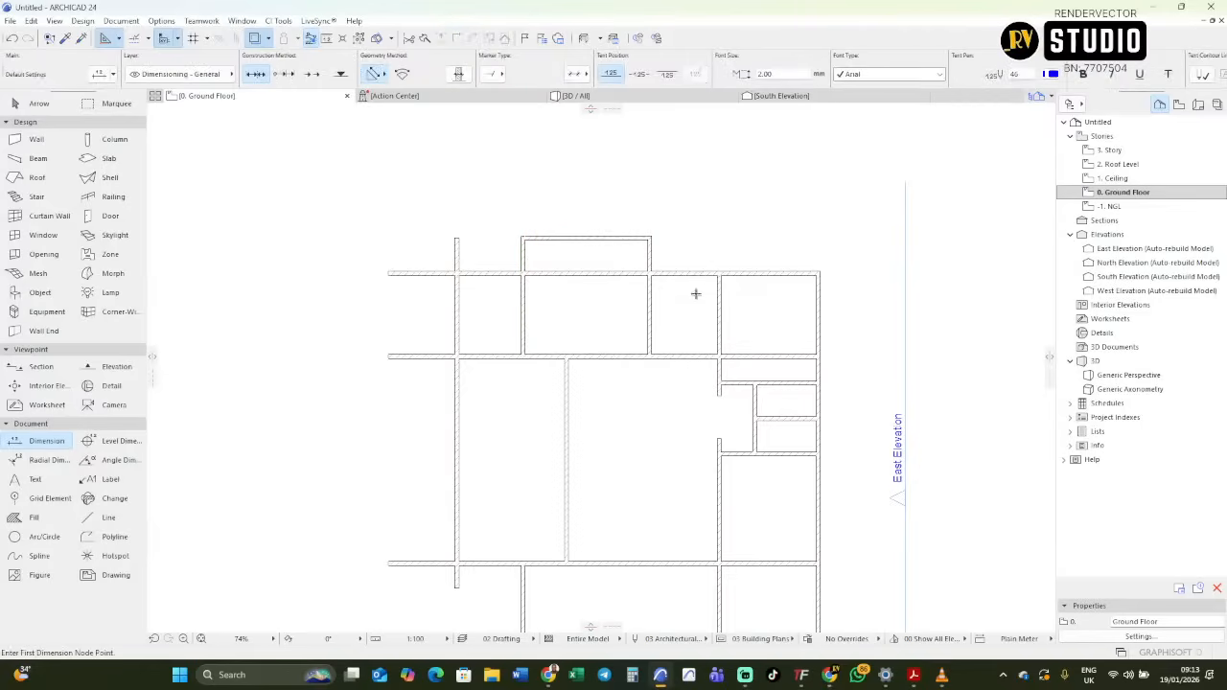
Dimension the width of the large western room between its two vertical walls.
middle_drag(518, 407, 579, 397)
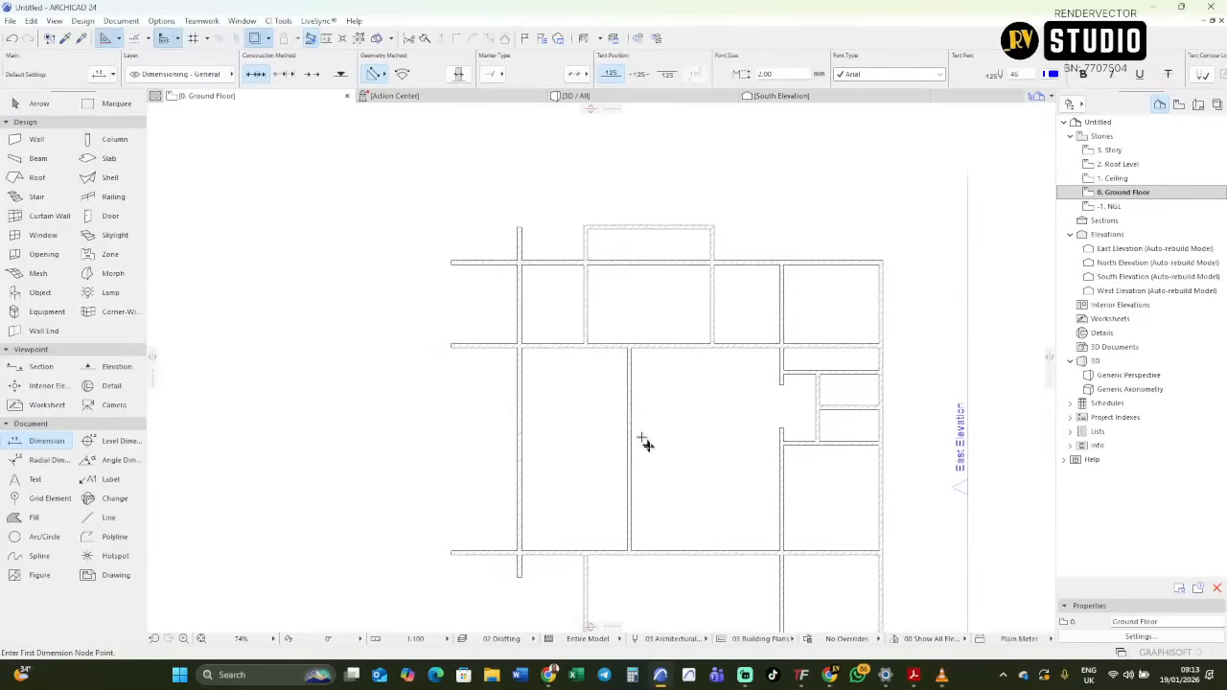
scroll(630, 547, up, 3)
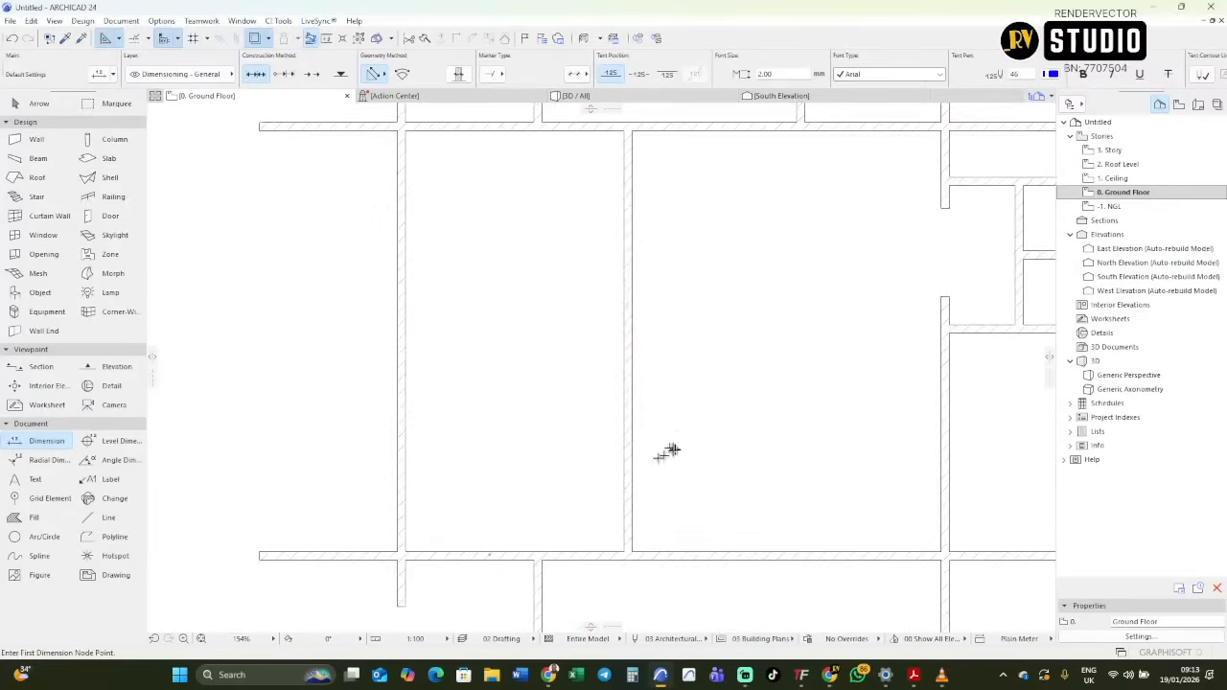
click(628, 469)
click(400, 491)
right_click(488, 320)
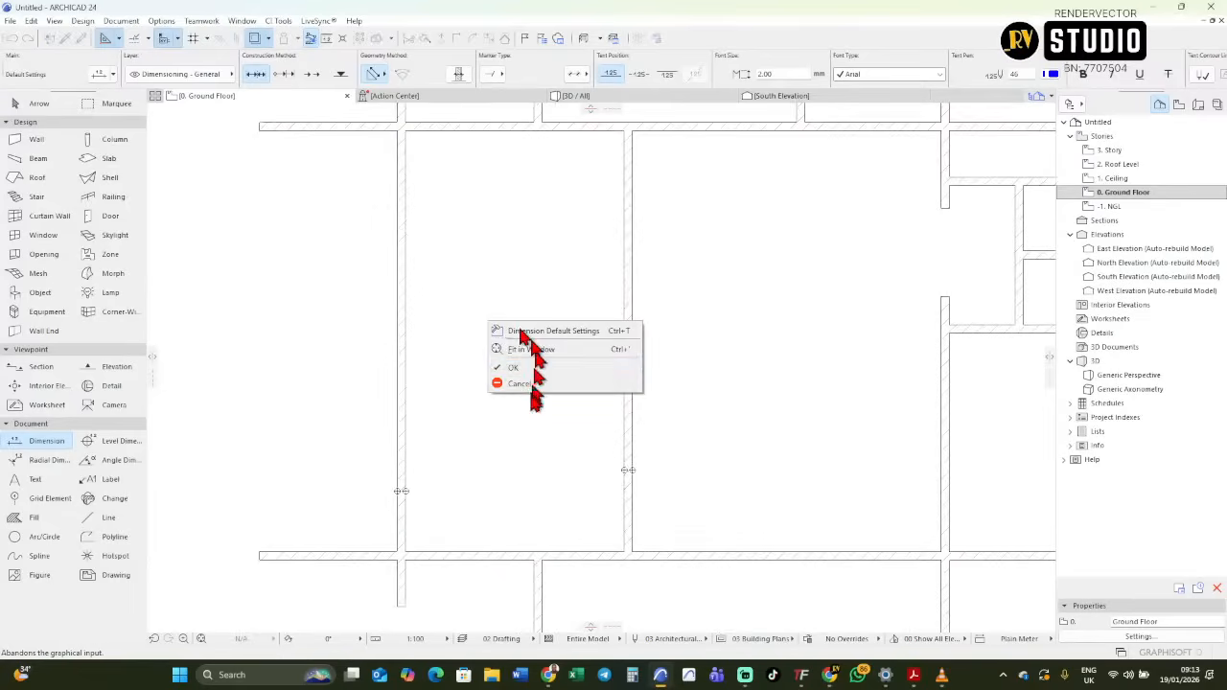
click(527, 368)
click(516, 467)
Dimension the width of the eastern room south of the small rooms between its two vertical walls.
scroll(513, 431, down, 5)
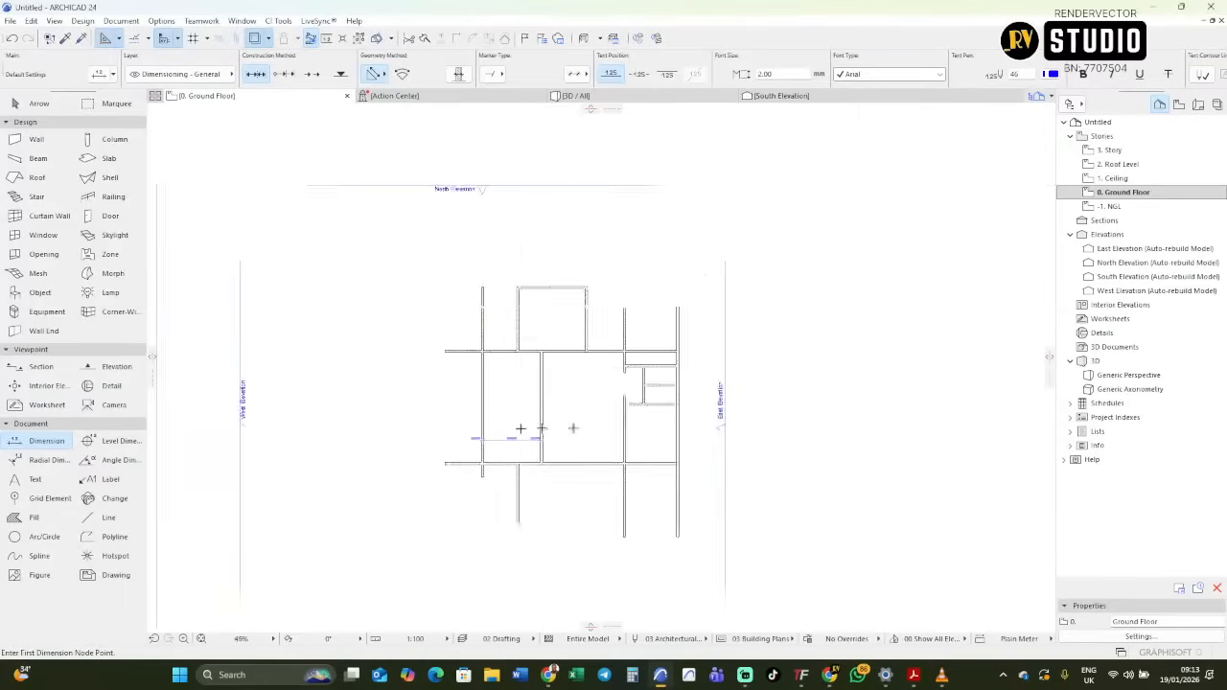
scroll(669, 424, up, 5)
click(527, 477)
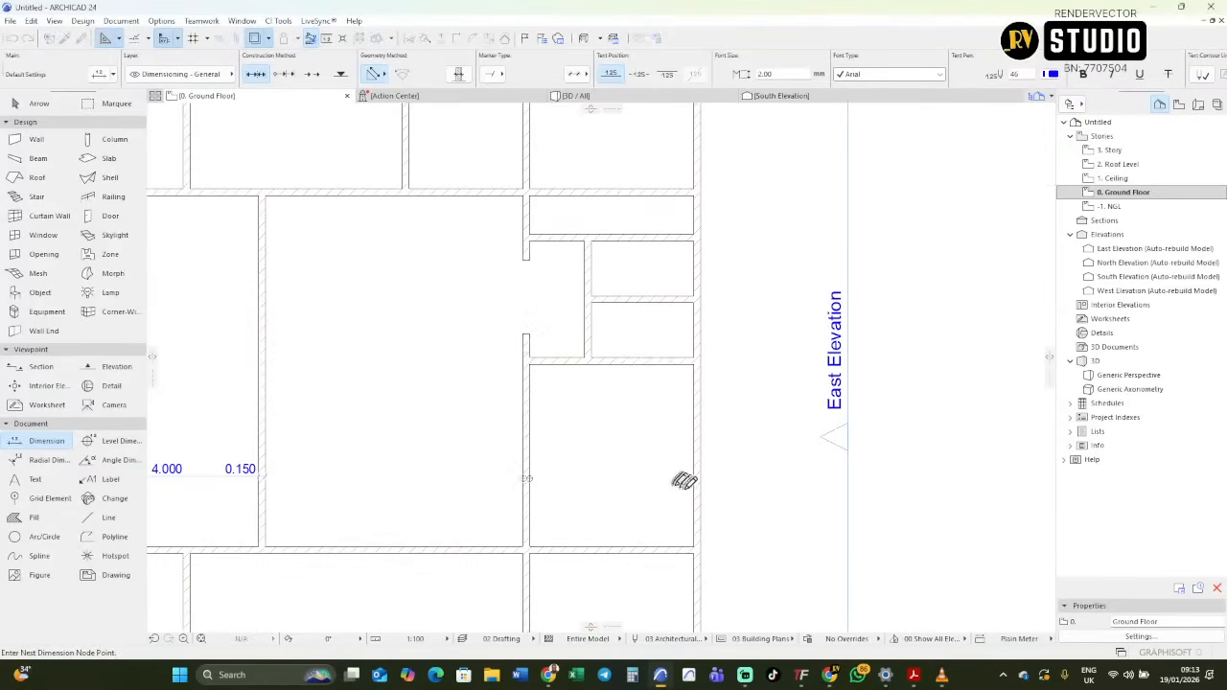
right_click(598, 443)
click(619, 469)
click(633, 472)
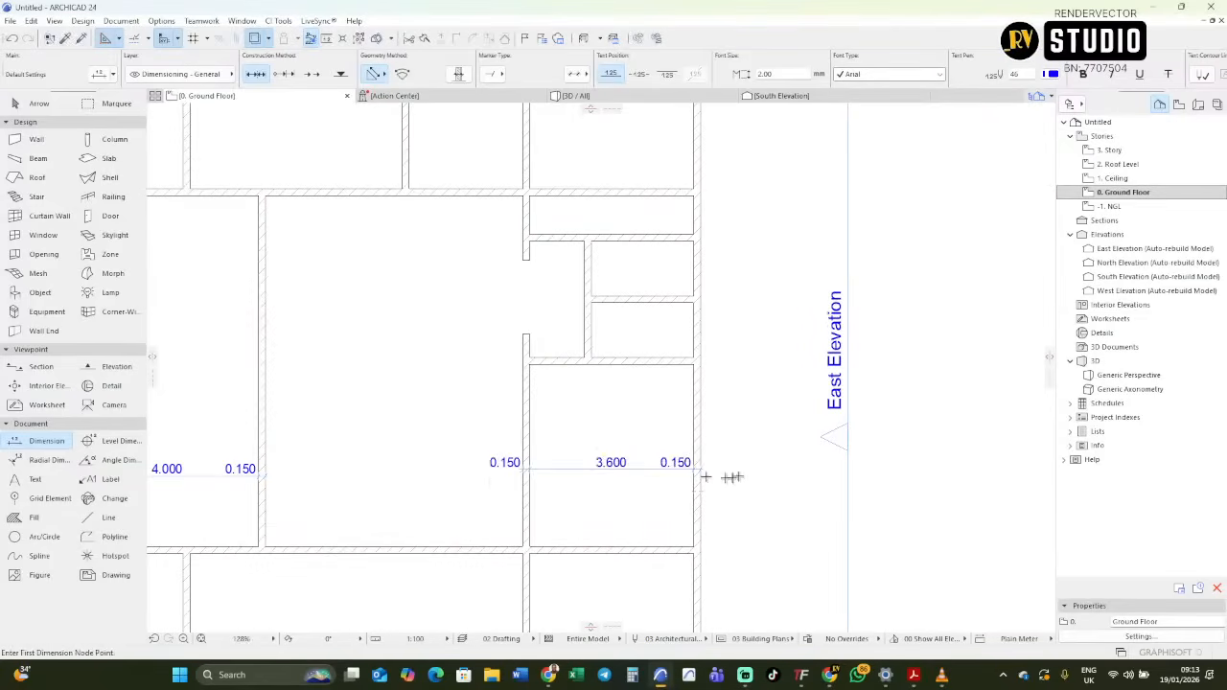
Undo the two room width dimensions.
scroll(805, 447, down, 3)
key(ctrl+z)
key(ctrl+z)
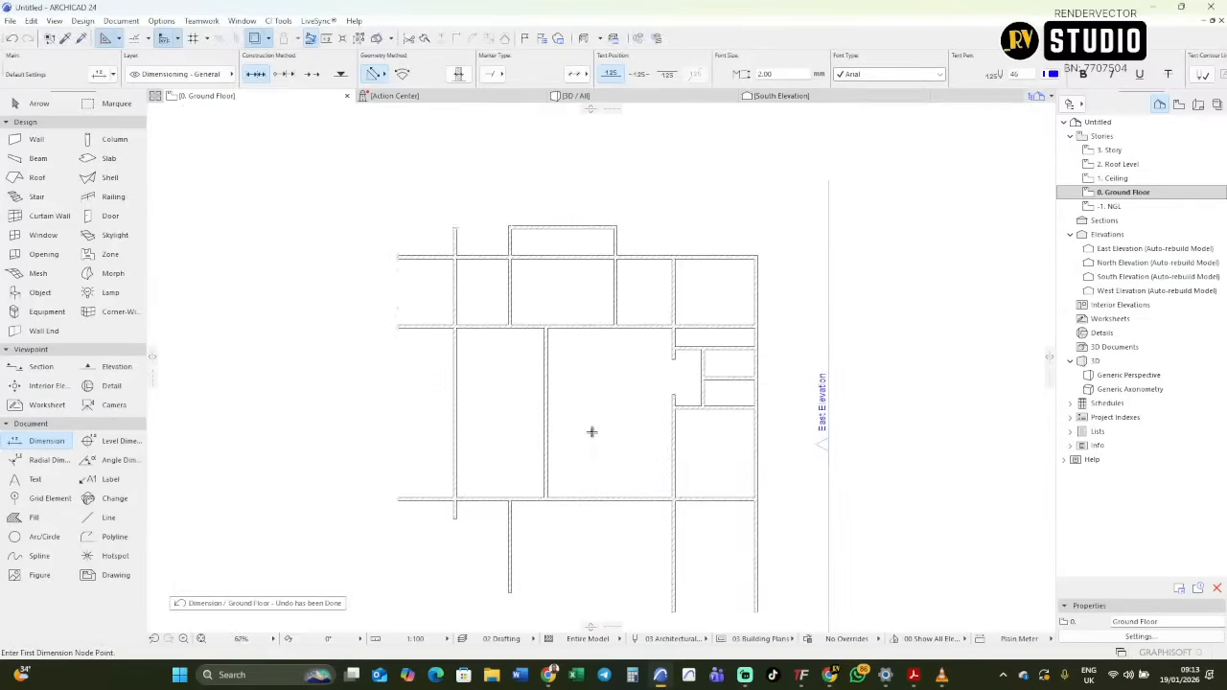
middle_drag(620, 463, 603, 385)
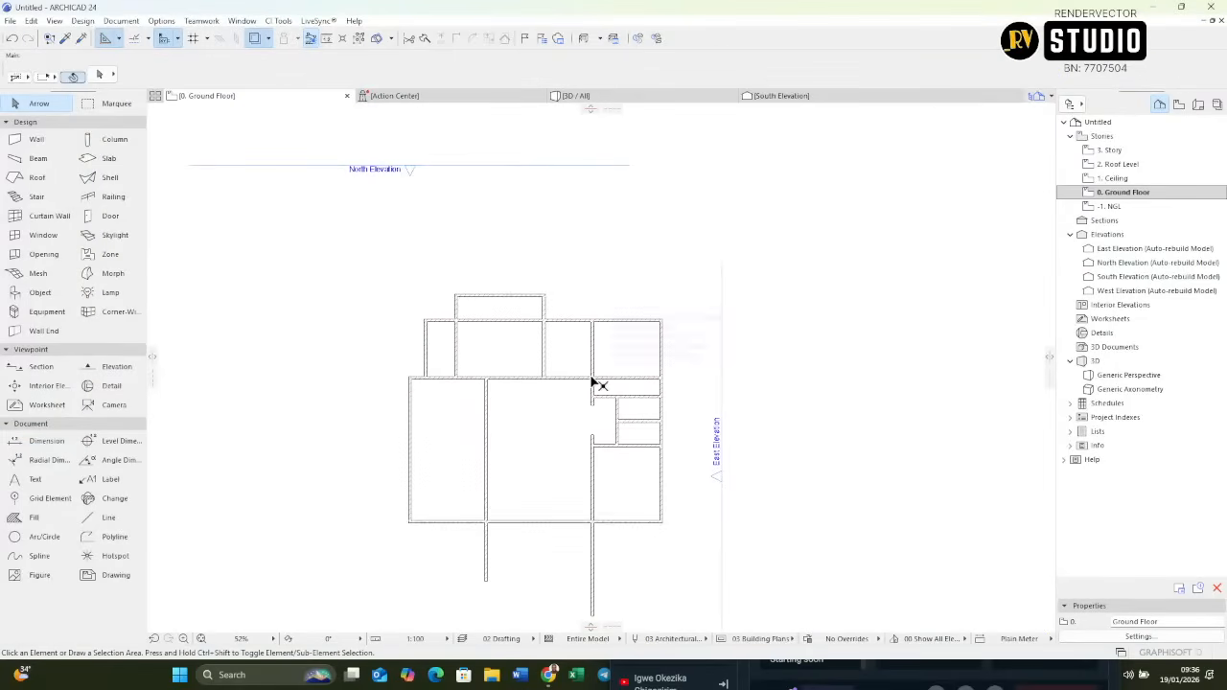
Select all walls of the Ground Floor plan and move them southwest, away from the East Elevation marker.
scroll(604, 379, up, 2)
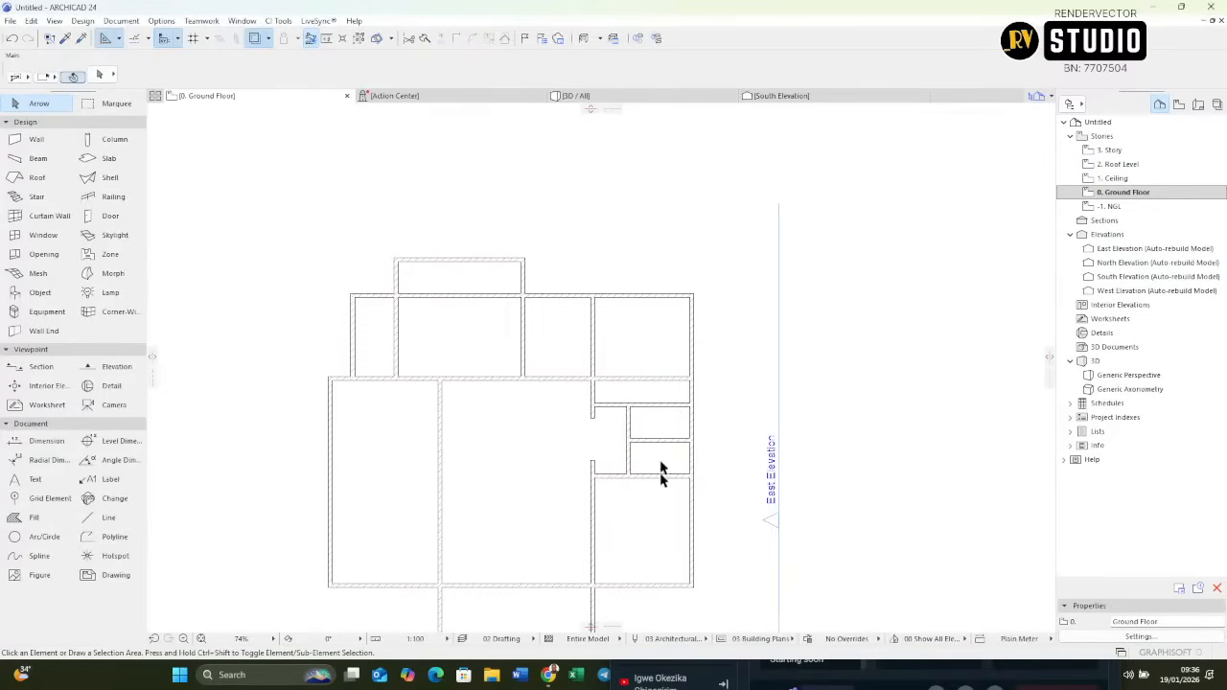
middle_drag(659, 470, 594, 378)
scroll(669, 358, down, 4)
drag(648, 267, 496, 445)
key(ctrl+d)
click(621, 363)
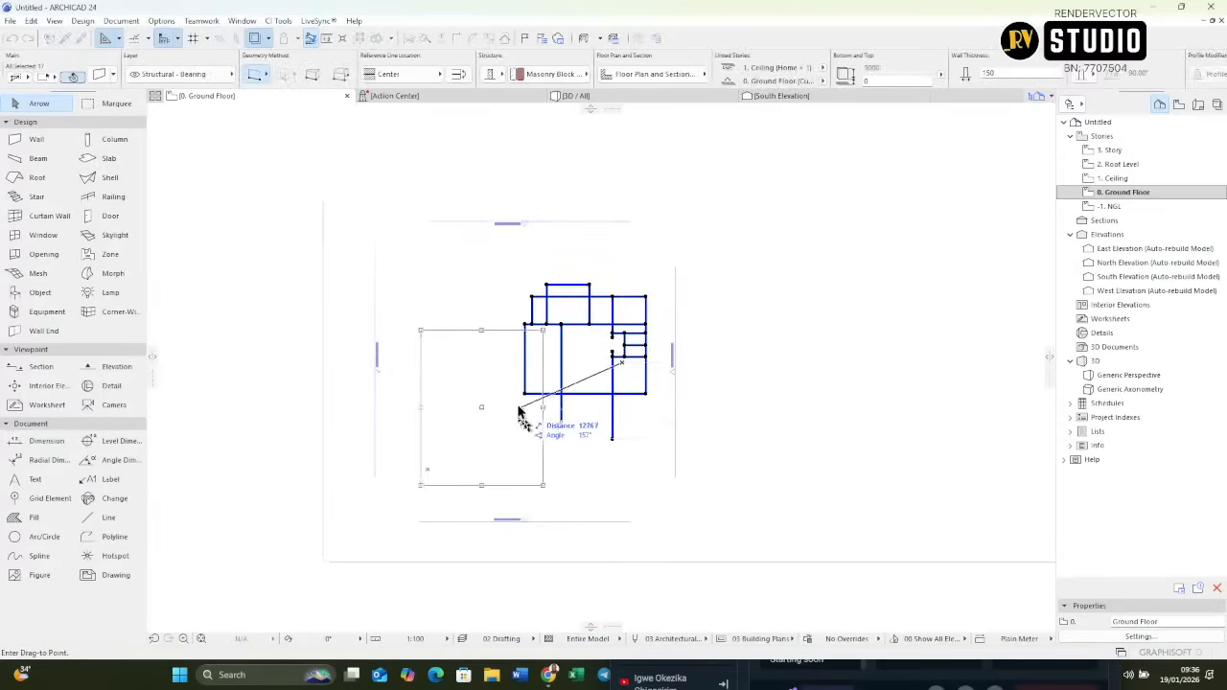
click(525, 377)
Move the whole plan back northeast and slightly west to centre it between the elevation markers, and deselect the walls.
key(ctrl+d)
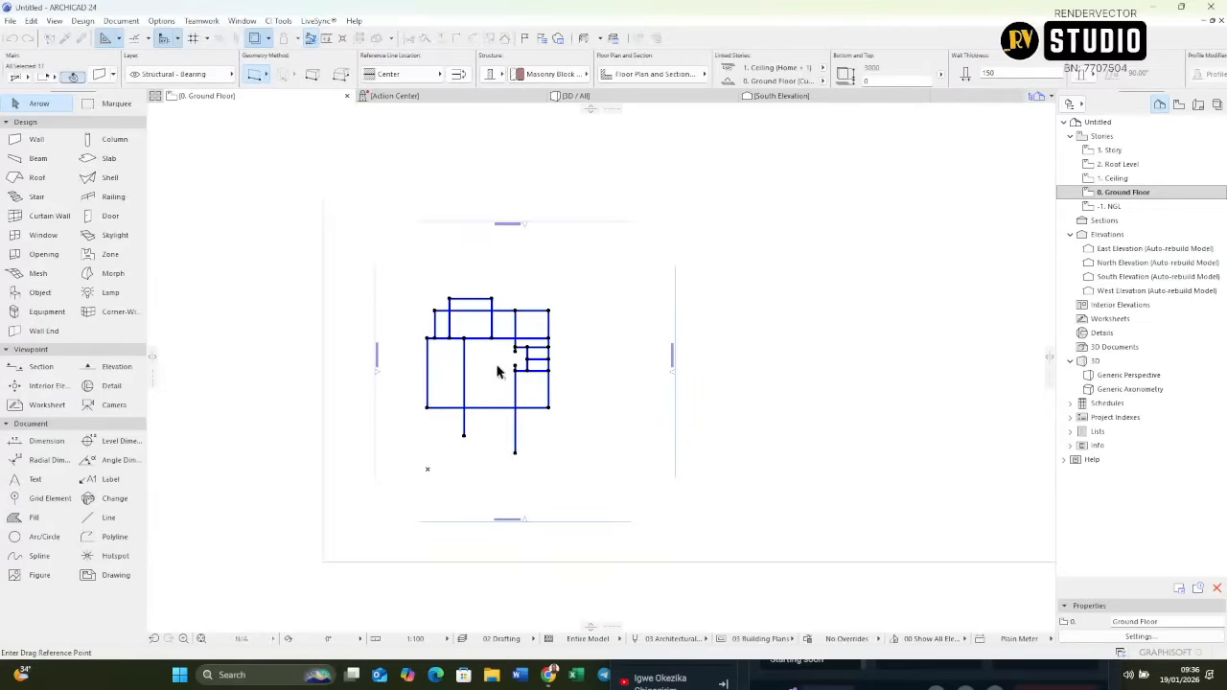
click(496, 365)
click(547, 354)
key(ctrl+d)
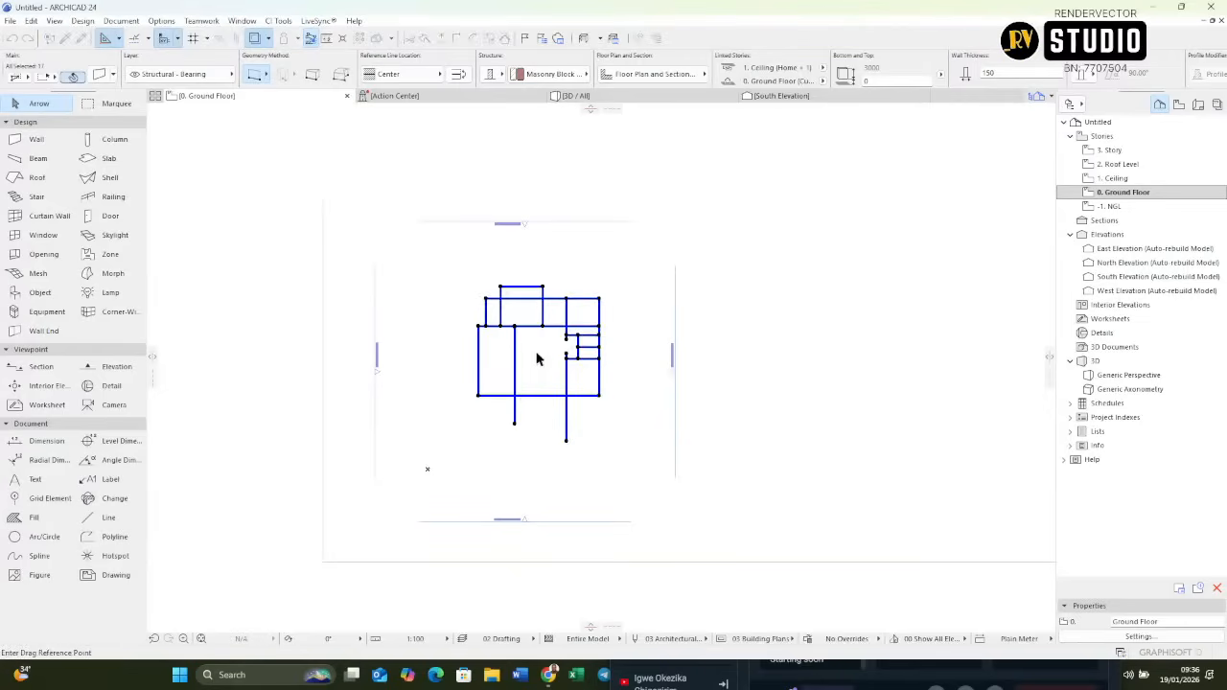
click(537, 353)
click(529, 355)
click(549, 200)
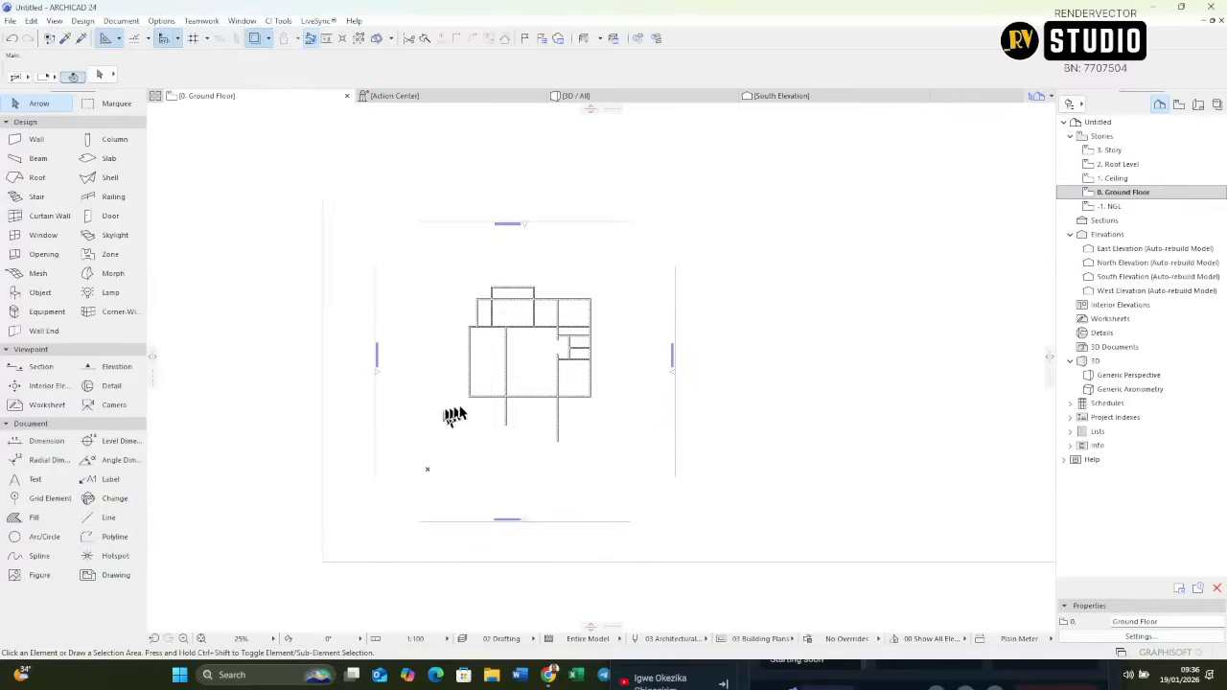
Set the default text style to the Stylus BT font with black pen 1.
double_click(53, 479)
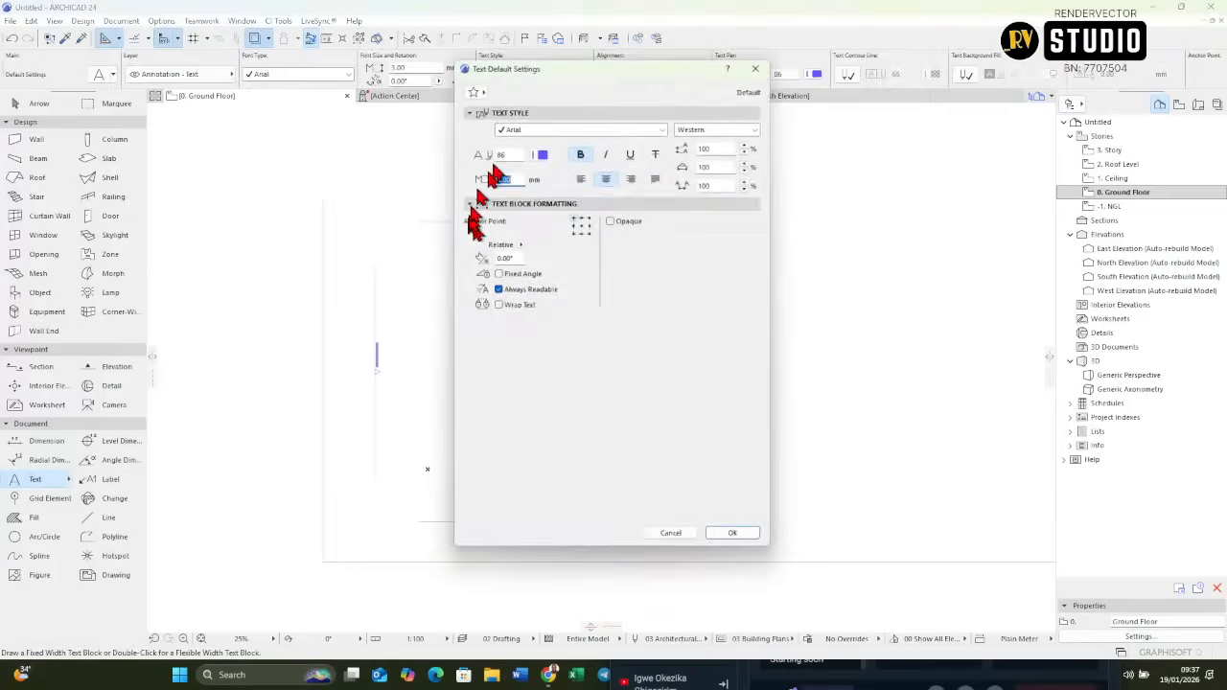
click(541, 150)
click(556, 148)
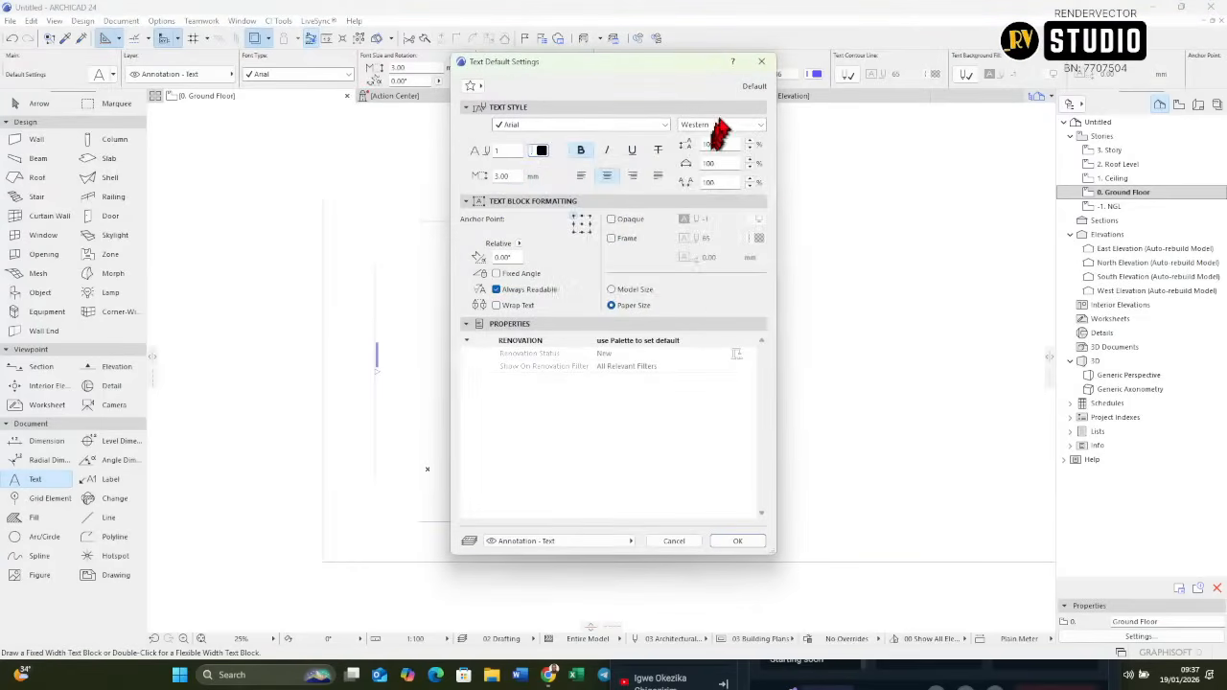
click(597, 127)
scroll(600, 141, down, 1)
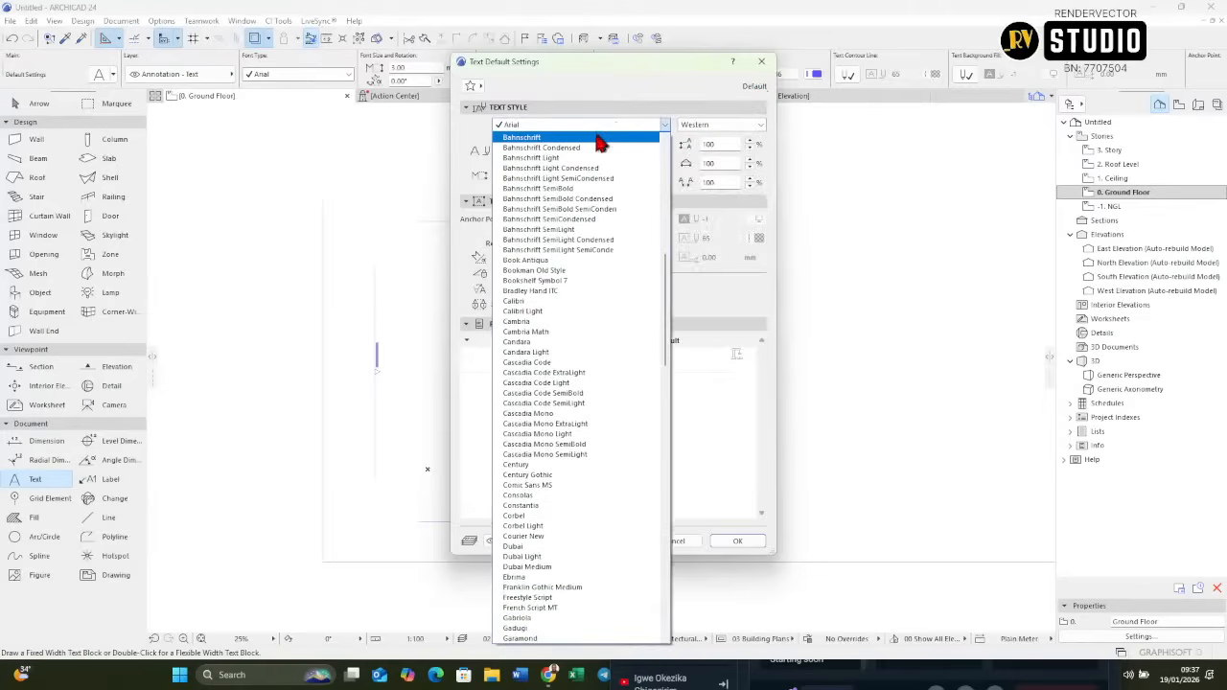
scroll(575, 144, down, 10)
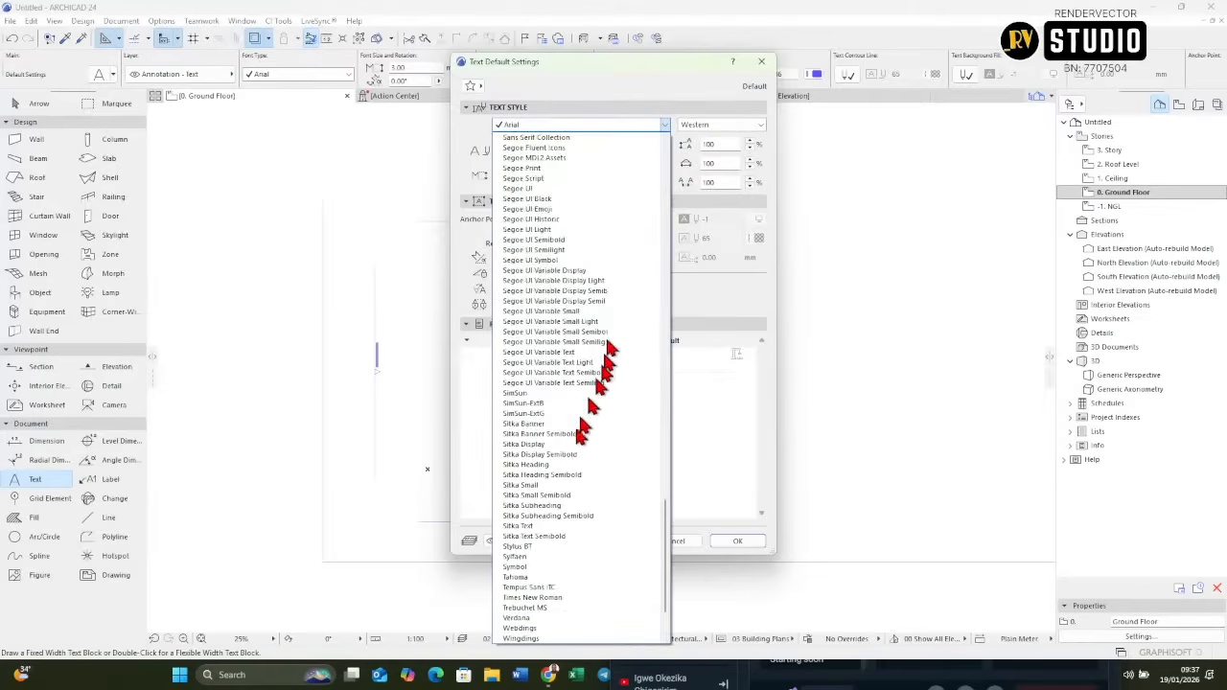
click(555, 549)
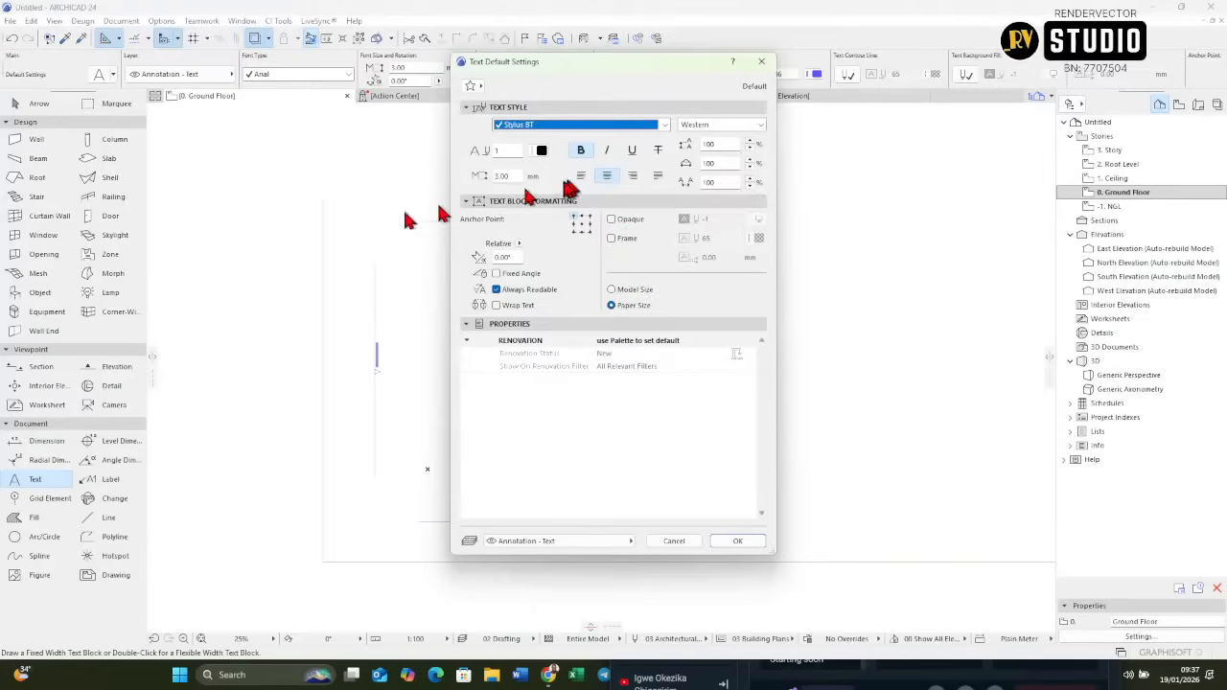
click(734, 541)
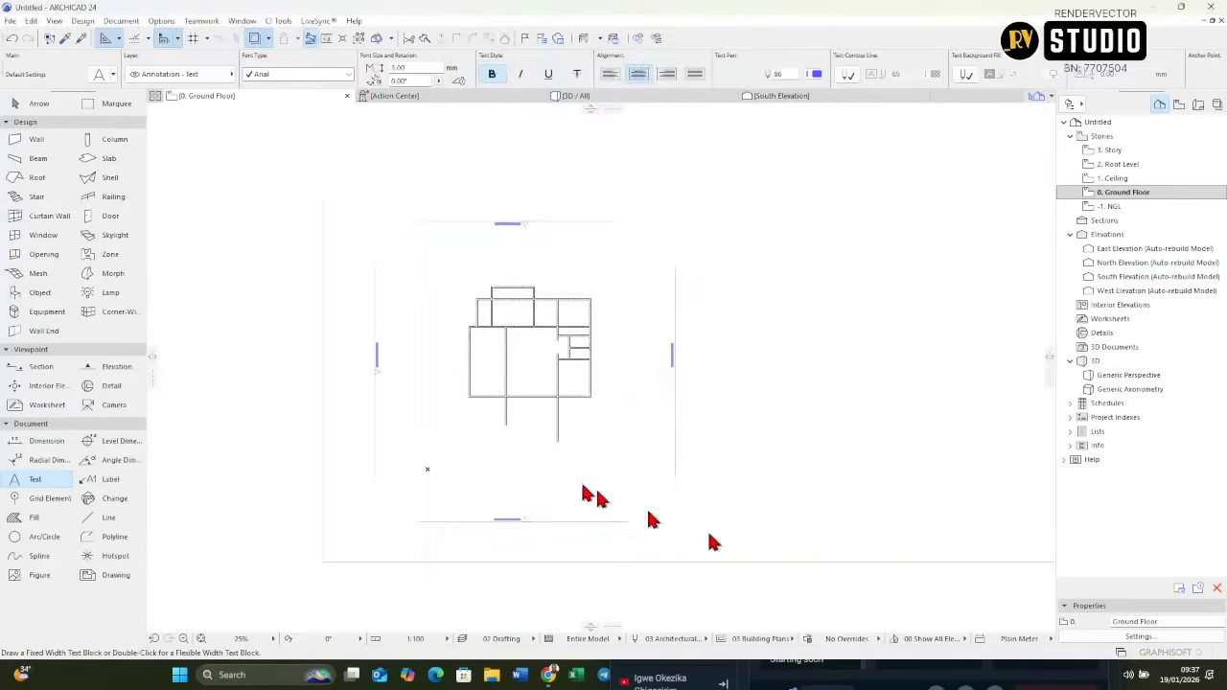
Place the text label "Living Room" in the large central room of the plan.
scroll(489, 356, up, 7)
click(458, 344)
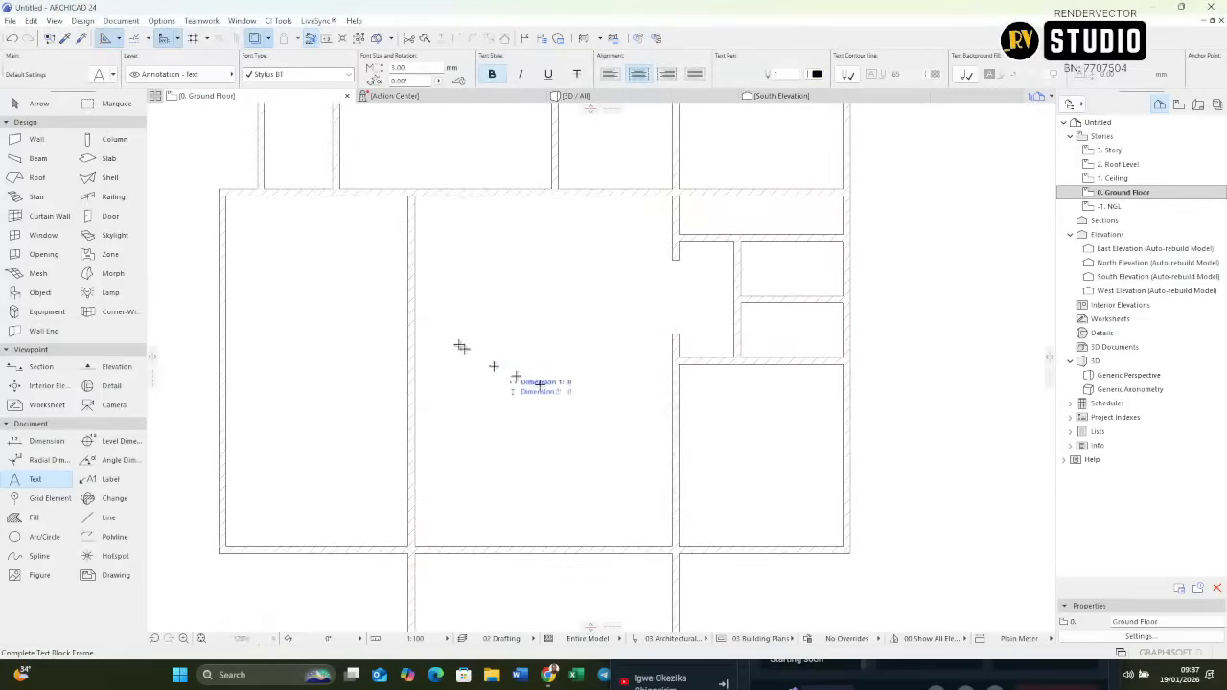
click(645, 390)
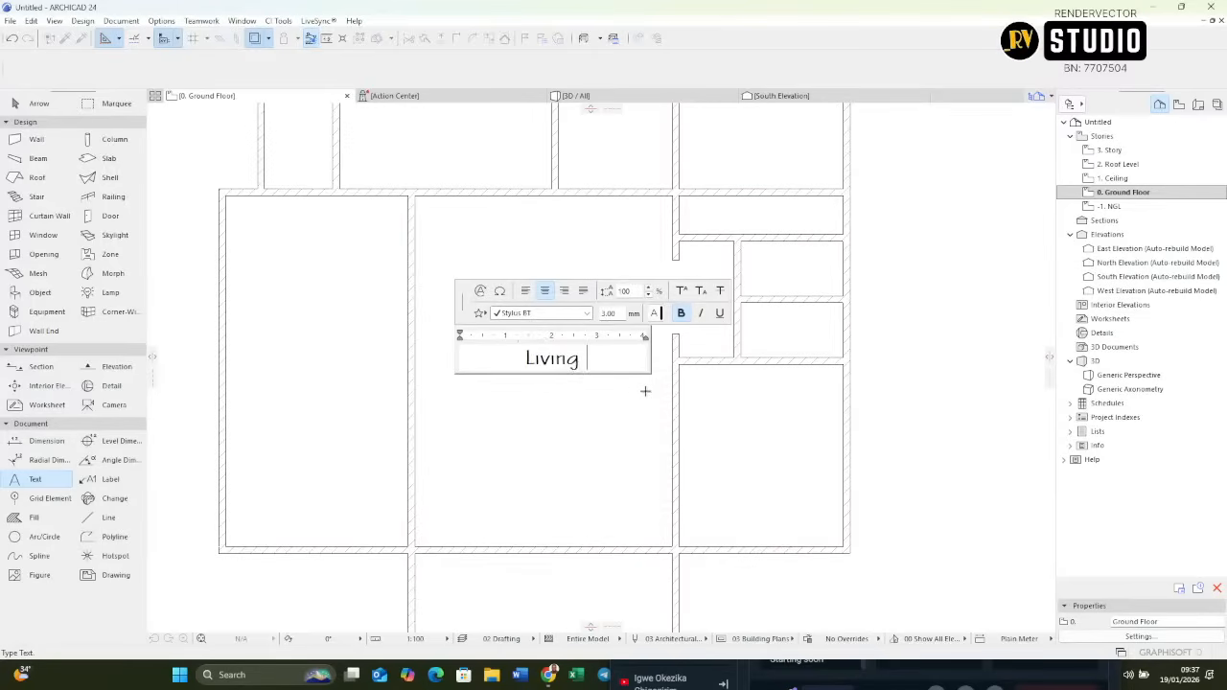
text(Living Room)
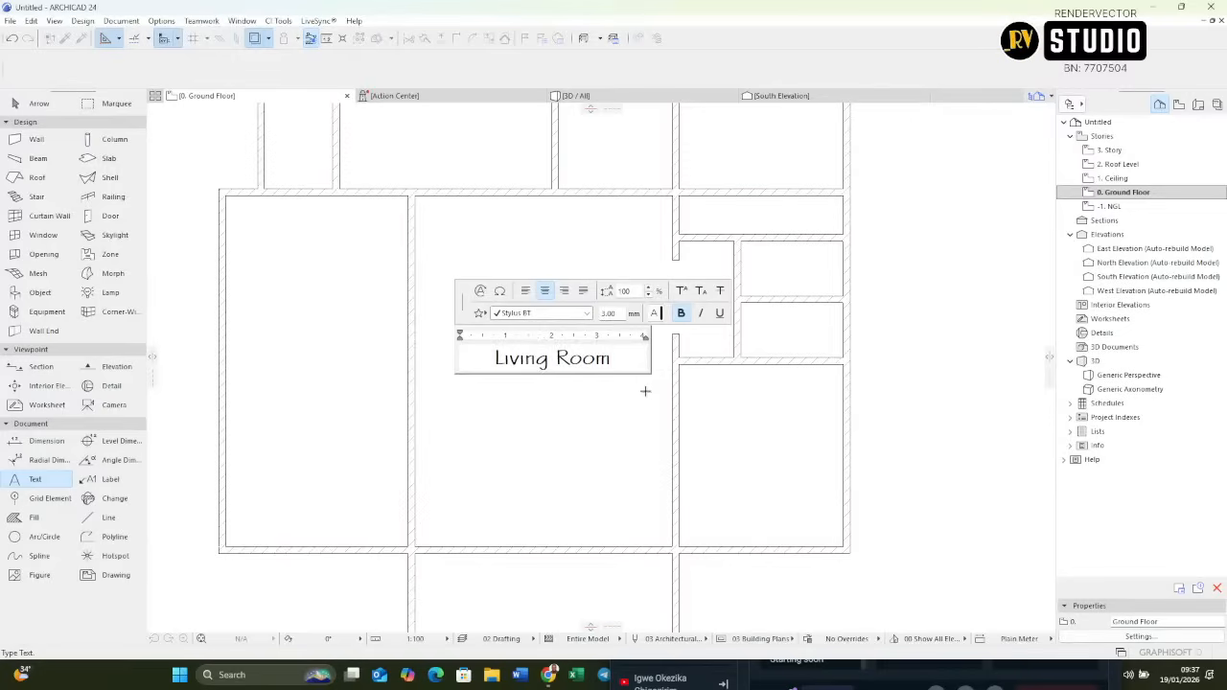
click(597, 392)
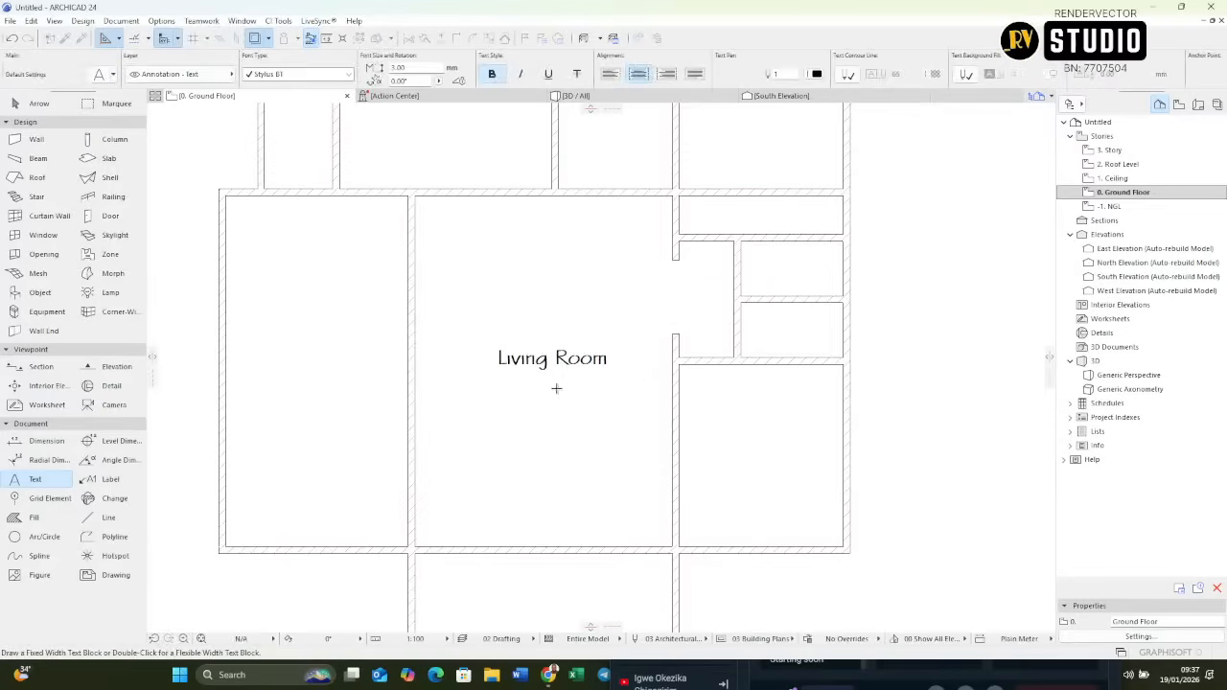
Place the text label "Bedroom 1" in the southeast room, east of the Living Room.
scroll(558, 386, down, 3)
scroll(529, 381, up, 2)
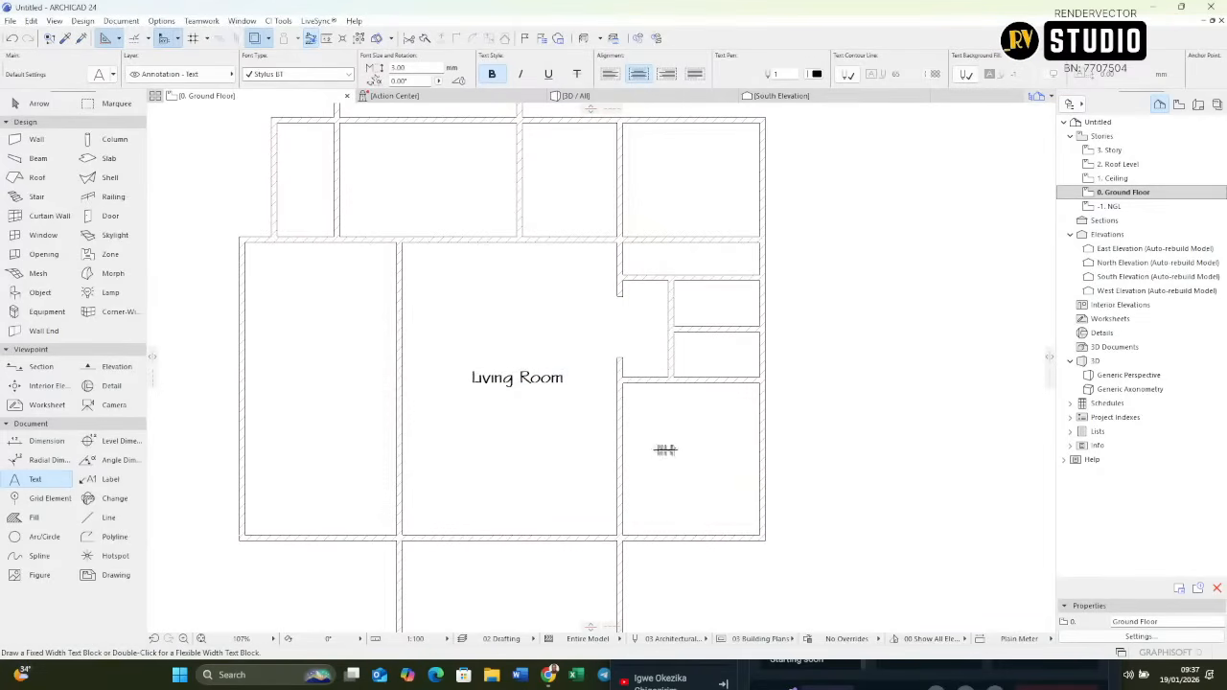
click(650, 447)
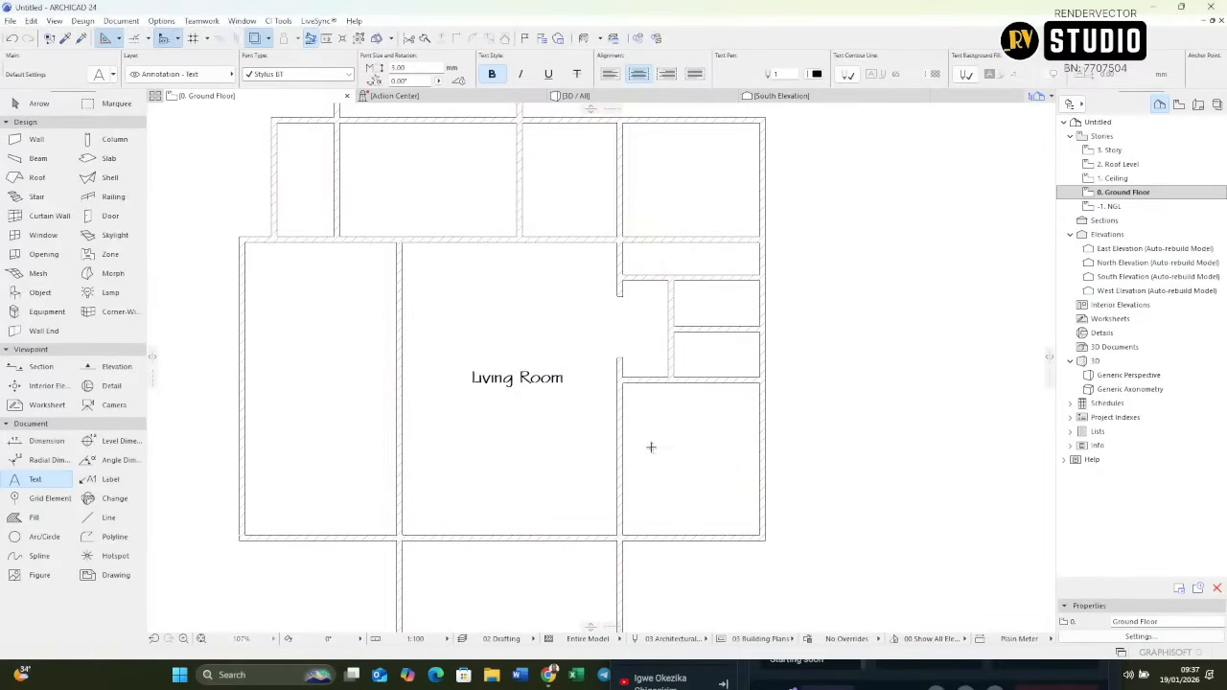
click(753, 468)
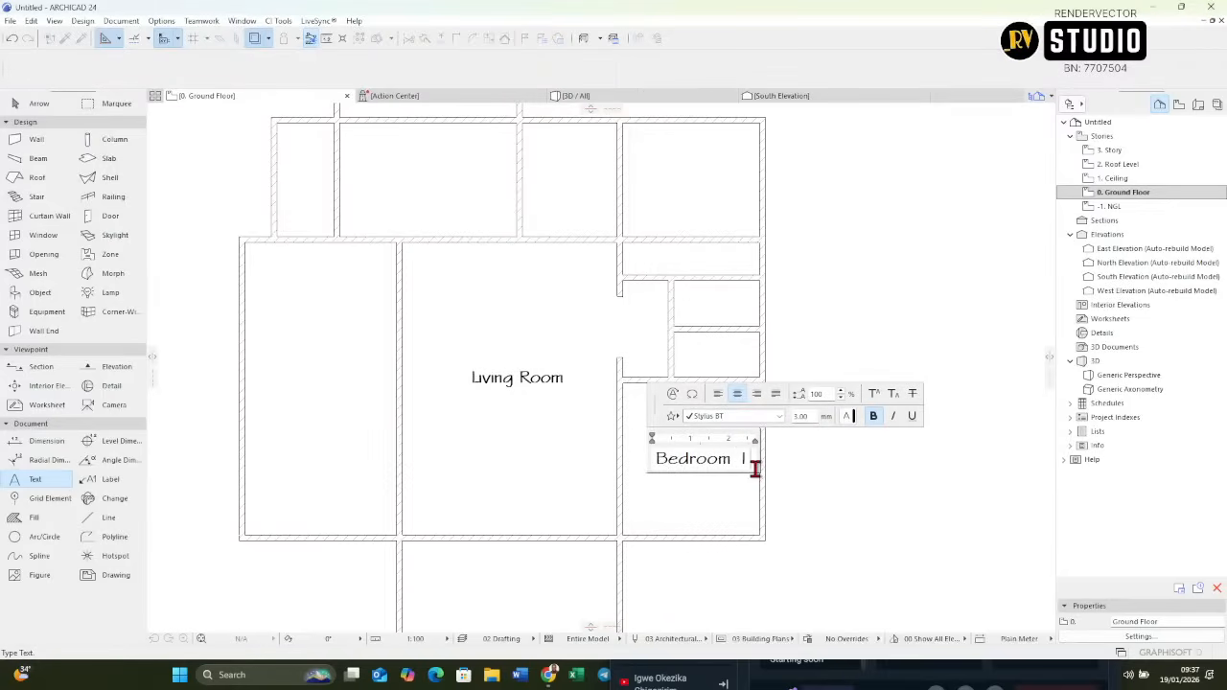
click(748, 522)
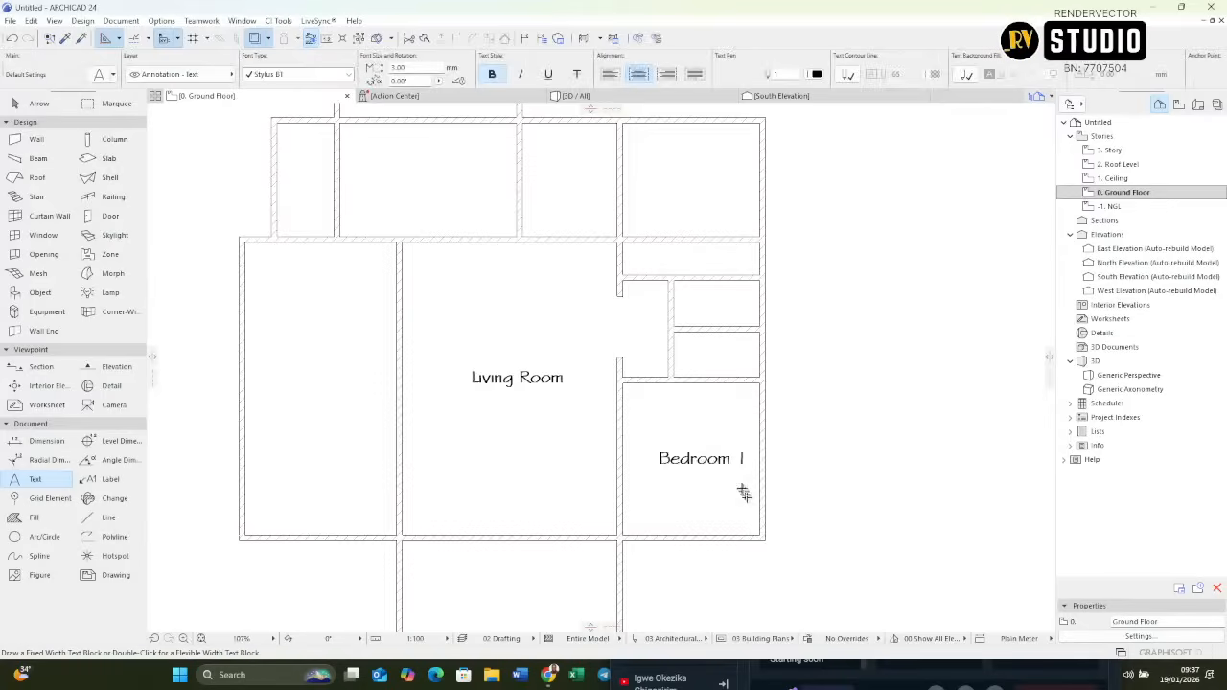
Move the Living Room label slightly southwest within its room.
scroll(739, 493, up, 2)
drag(720, 463, 708, 459)
click(474, 355)
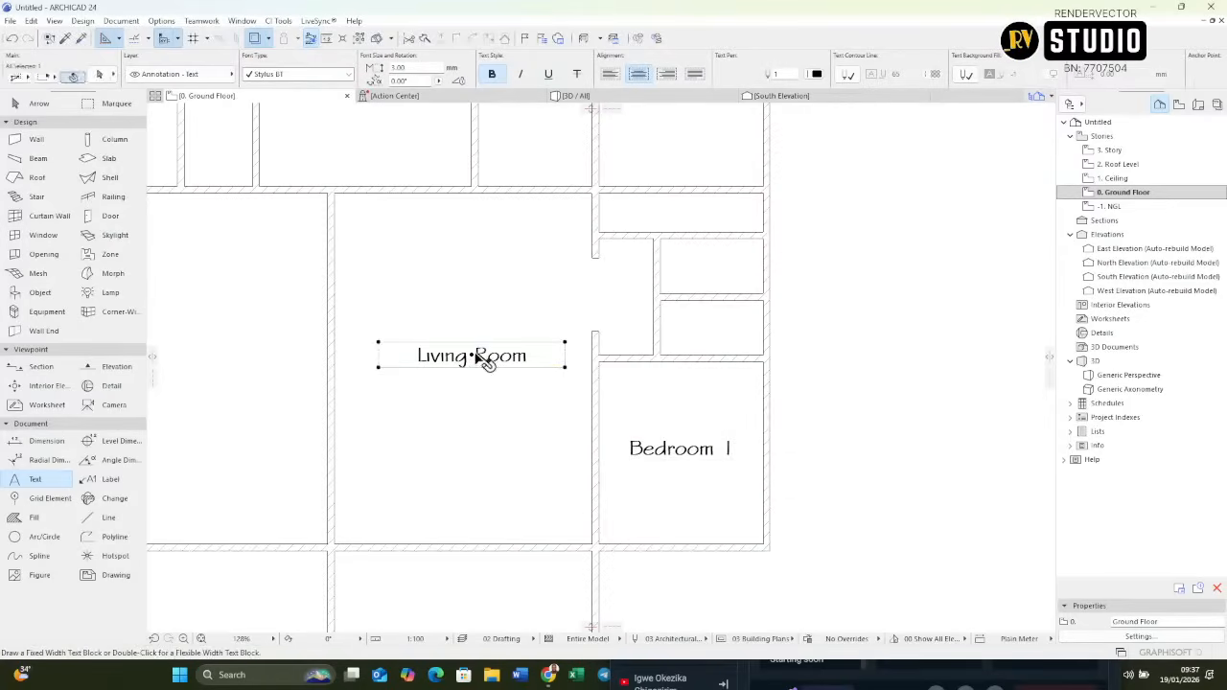
mouse_move(466, 349)
mouse_down()
mouse_move(473, 364)
mouse_move(459, 363)
mouse_up()
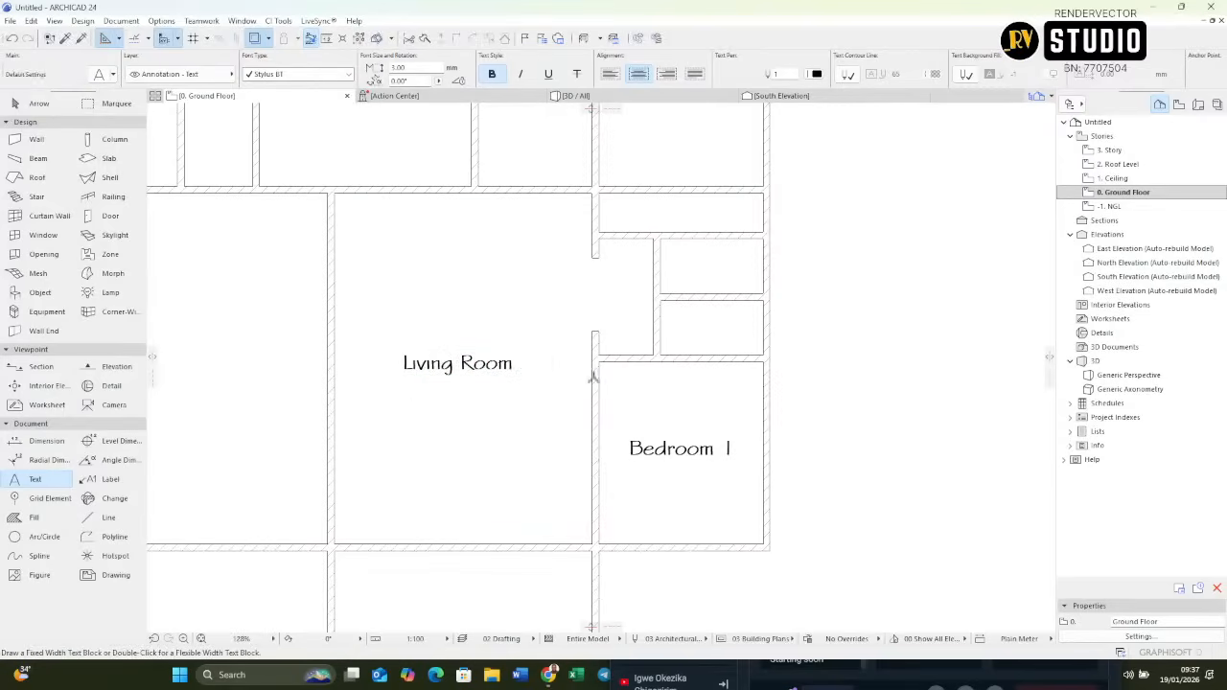
Copy the Bedroom 1 label into the northeast room and change the copy's text to "Bedroom 2".
click(667, 455)
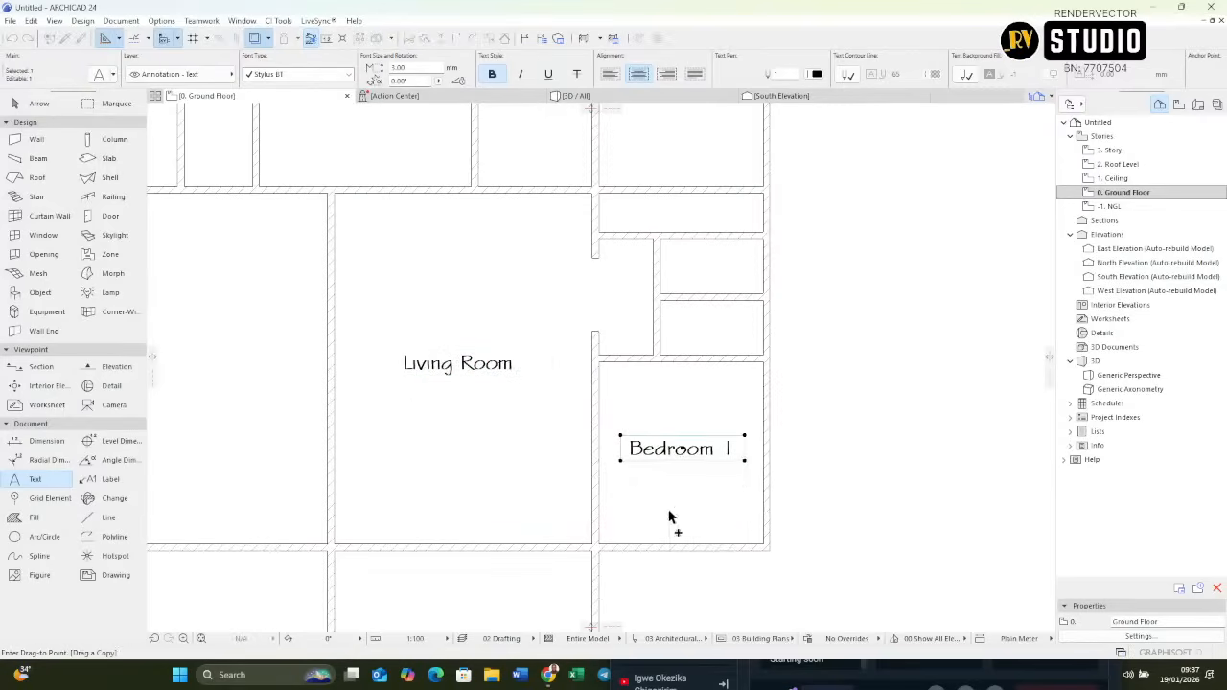
scroll(671, 514, down, 3)
scroll(669, 370, up, 4)
click(673, 337)
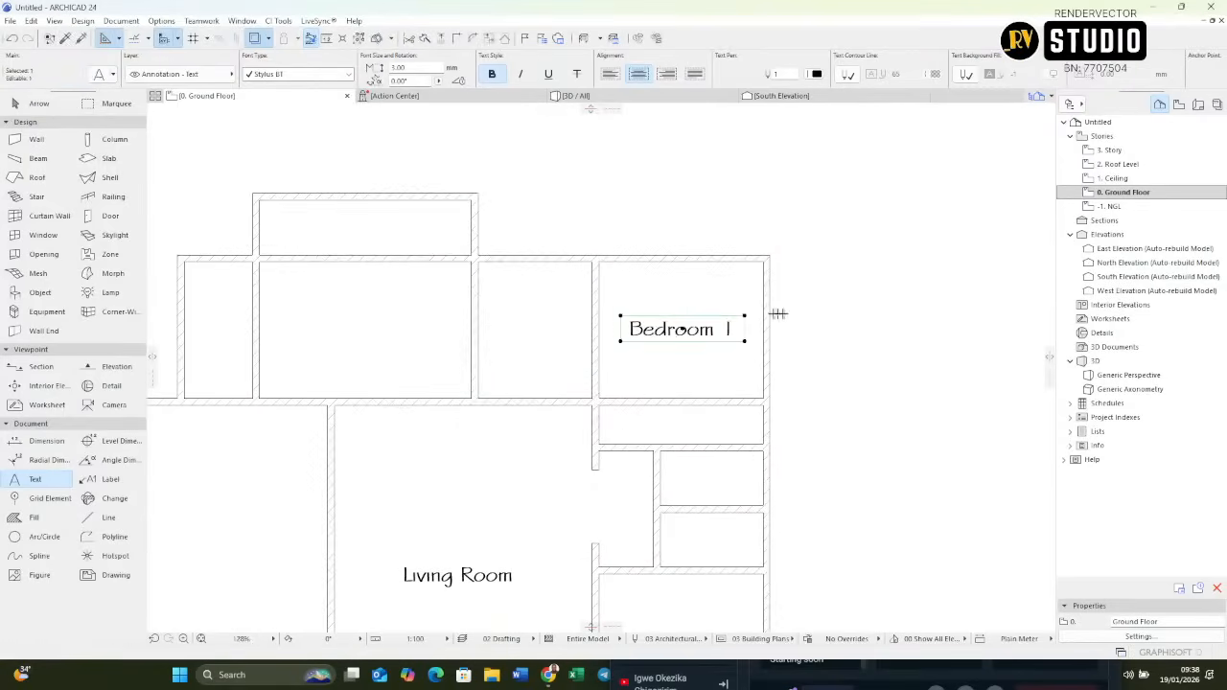
double_click(736, 329)
key(BackSpace)
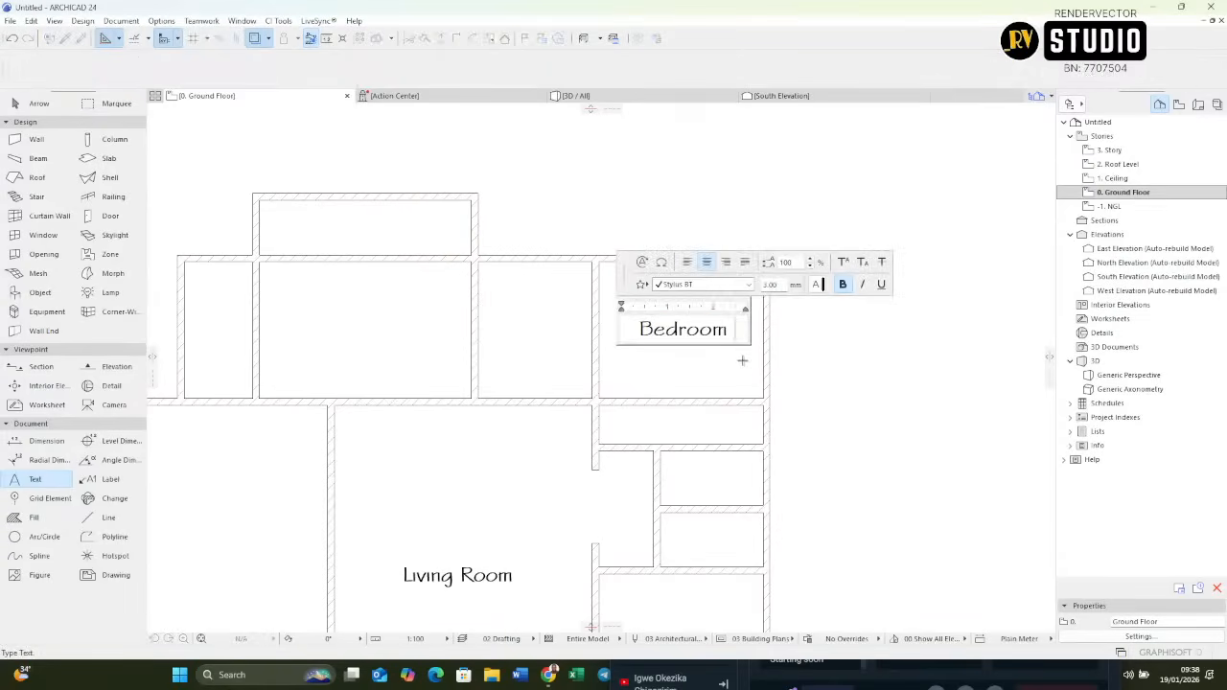
text(2)
click(710, 356)
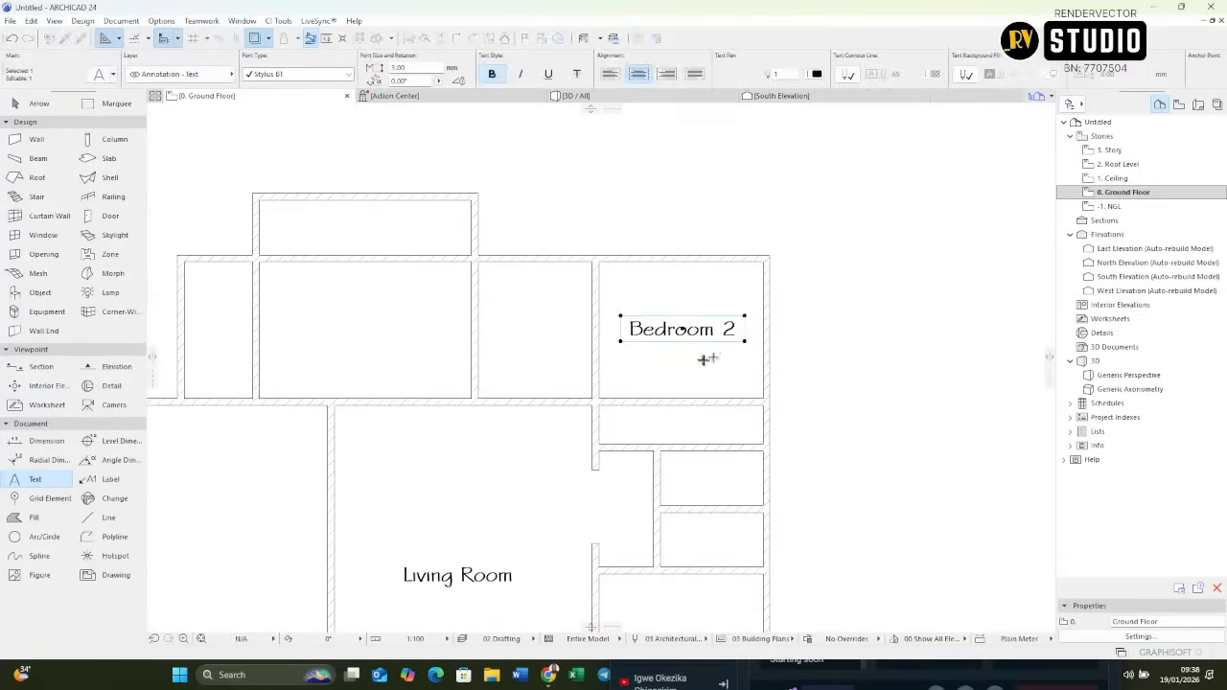
Copy the Bedroom 2 label into the adjoining room to its west and replace the copy's text with "Dinning".
scroll(802, 312, down, 2)
click(761, 315)
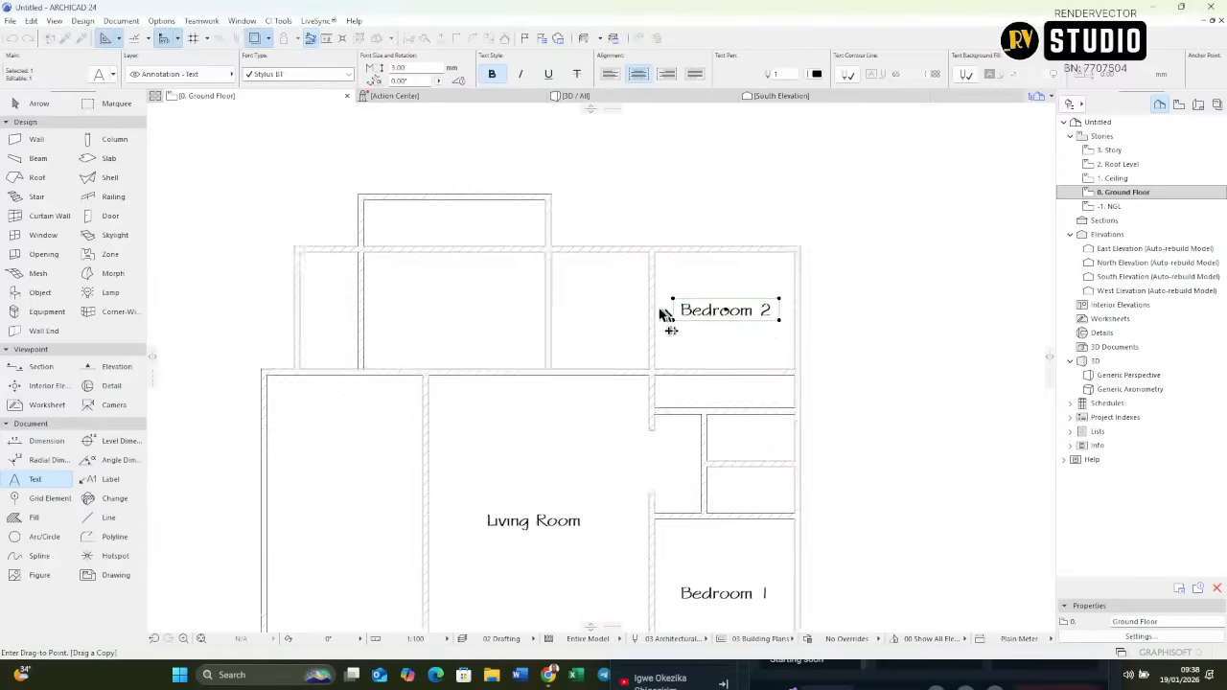
scroll(660, 315, up, 3)
click(571, 281)
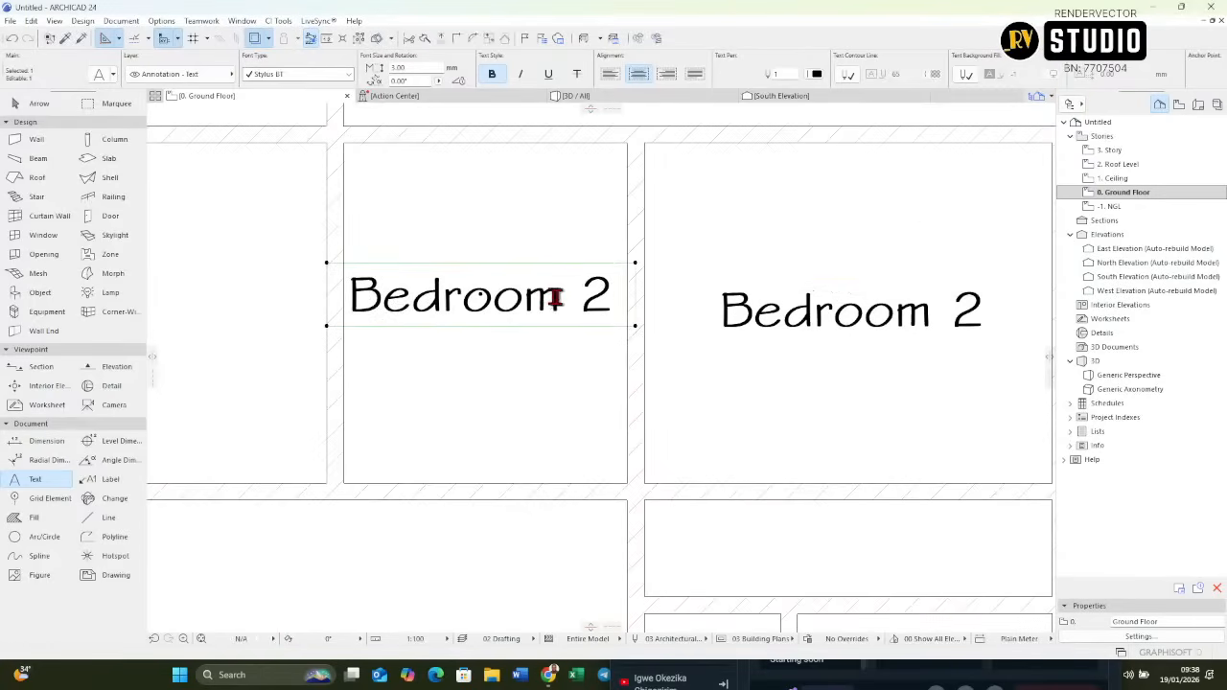
double_click(564, 299)
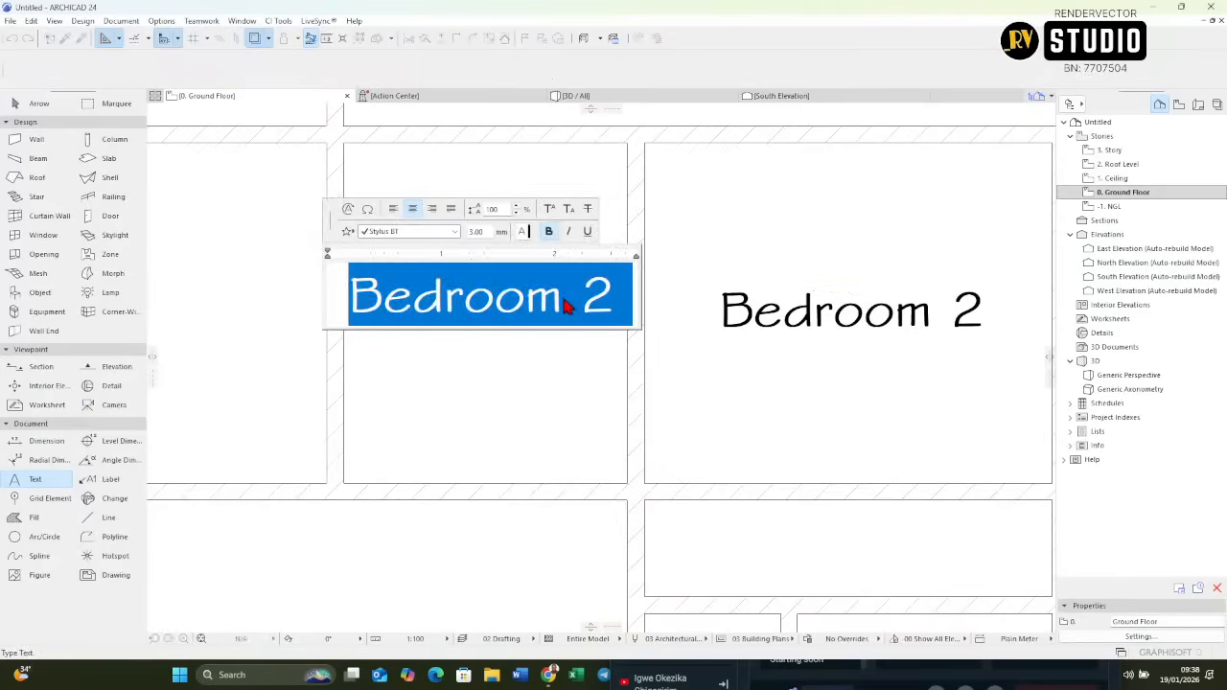
text(Dinning)
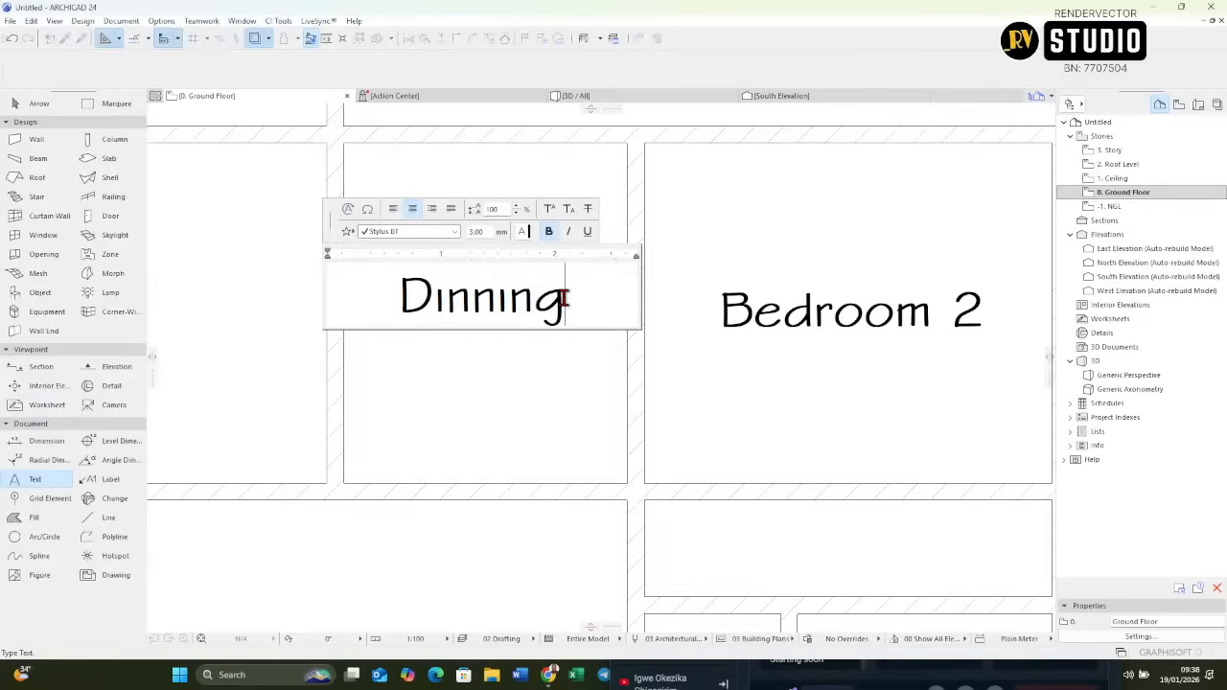
click(573, 414)
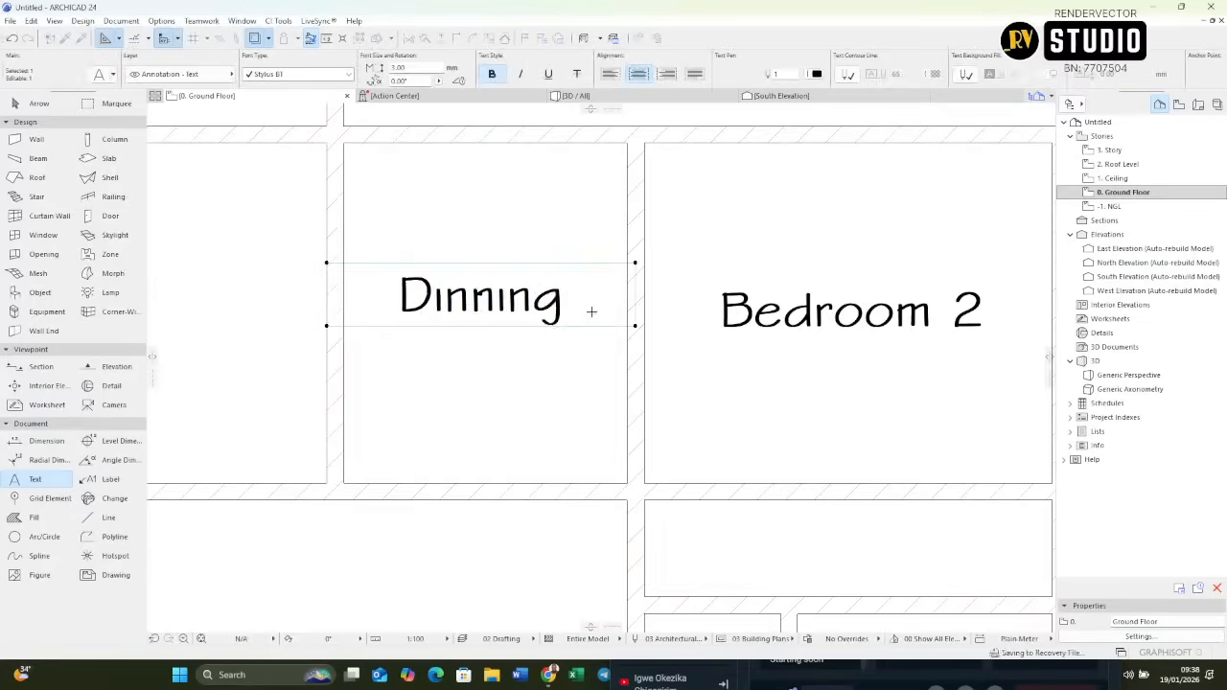
Select all four room labels and set their text height to 2 mm.
scroll(588, 310, down, 5)
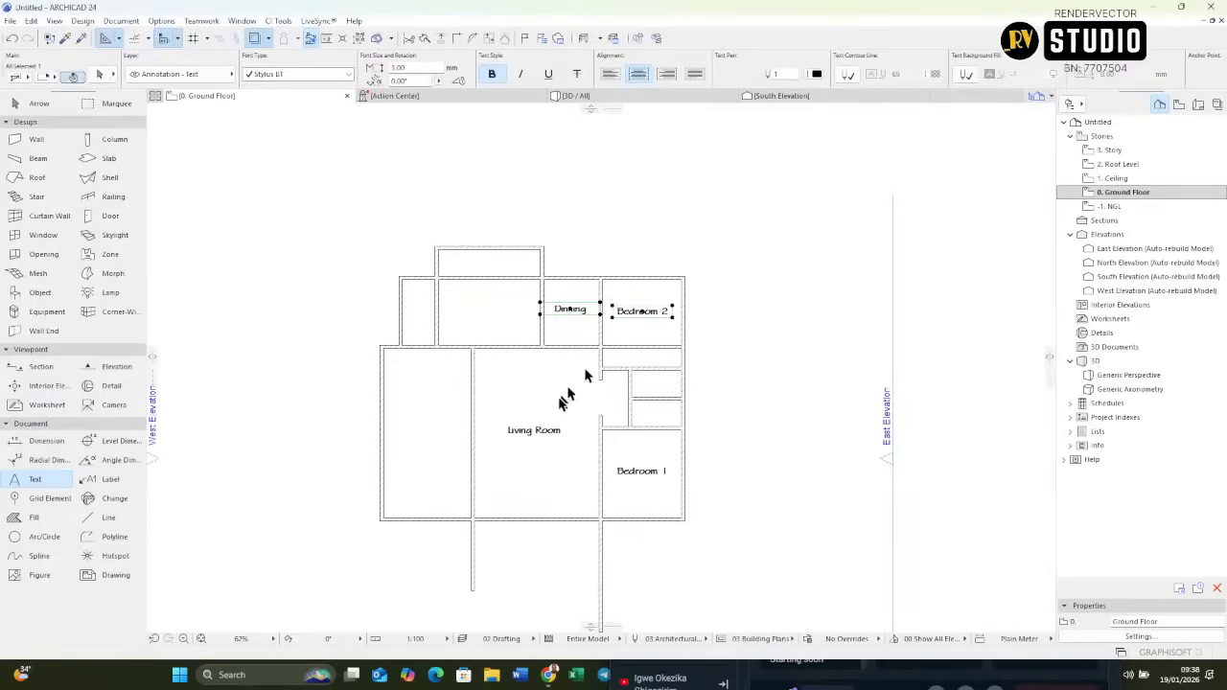
click(422, 68)
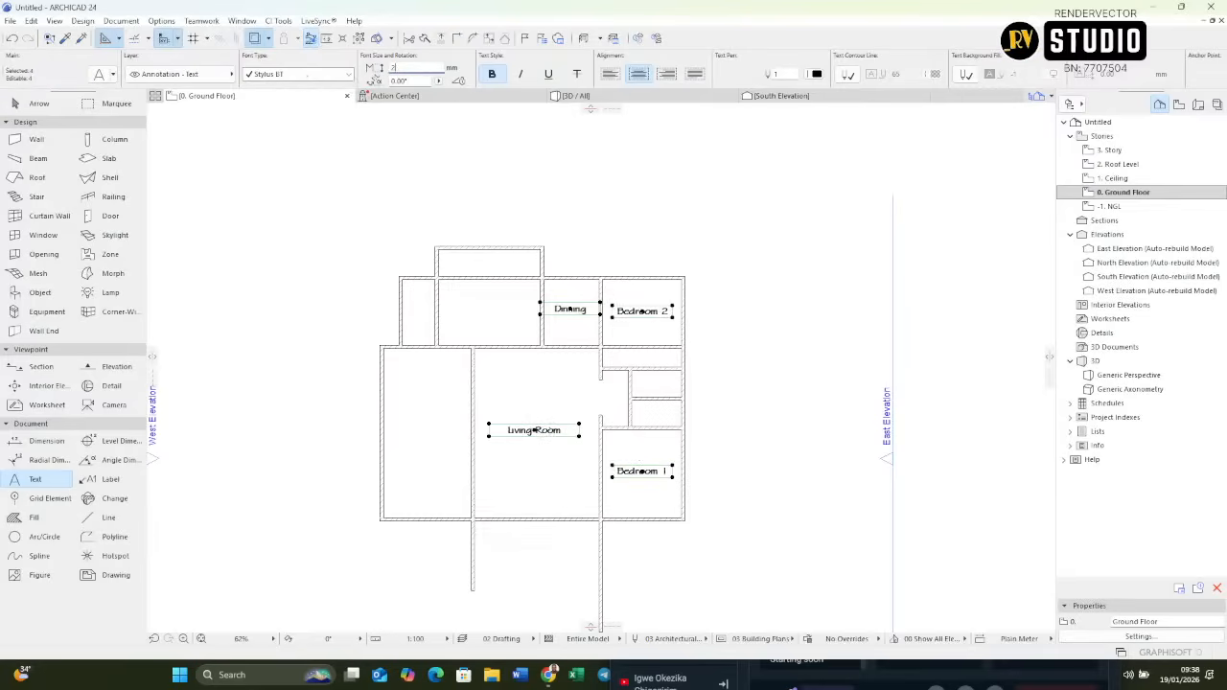
text(2)
key(Return)
Narrow the Living Room text box from both sides so it fits closely around the label.
scroll(588, 431, up, 4)
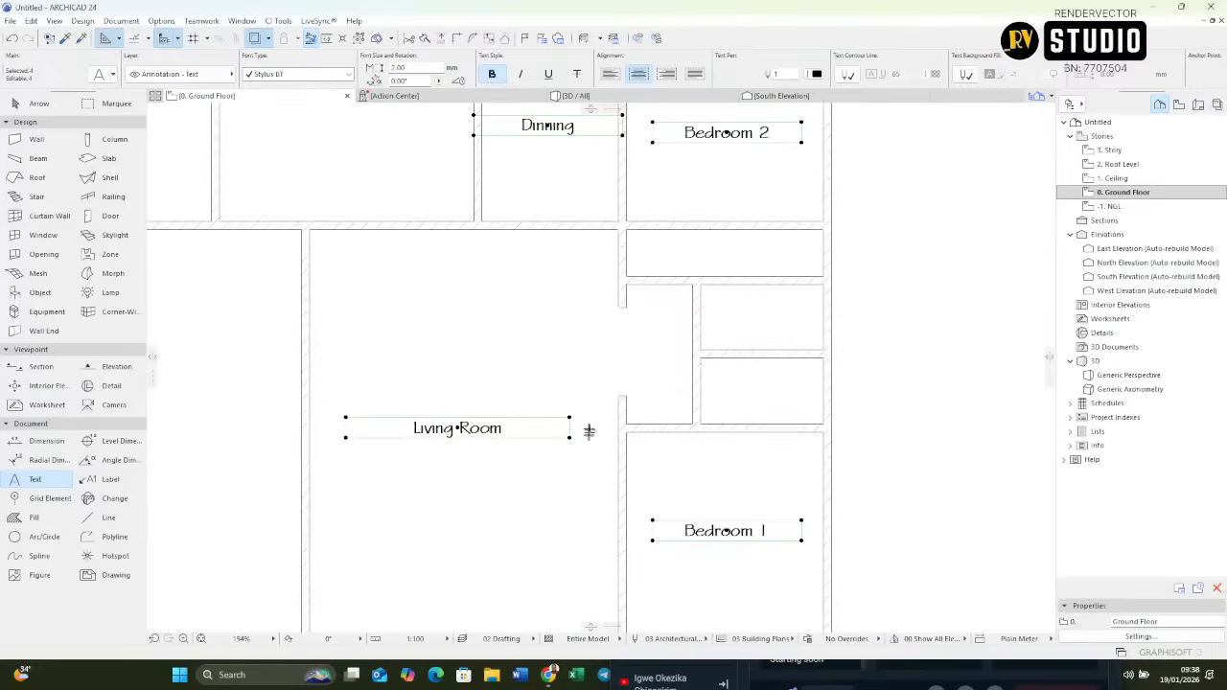
click(571, 438)
click(518, 443)
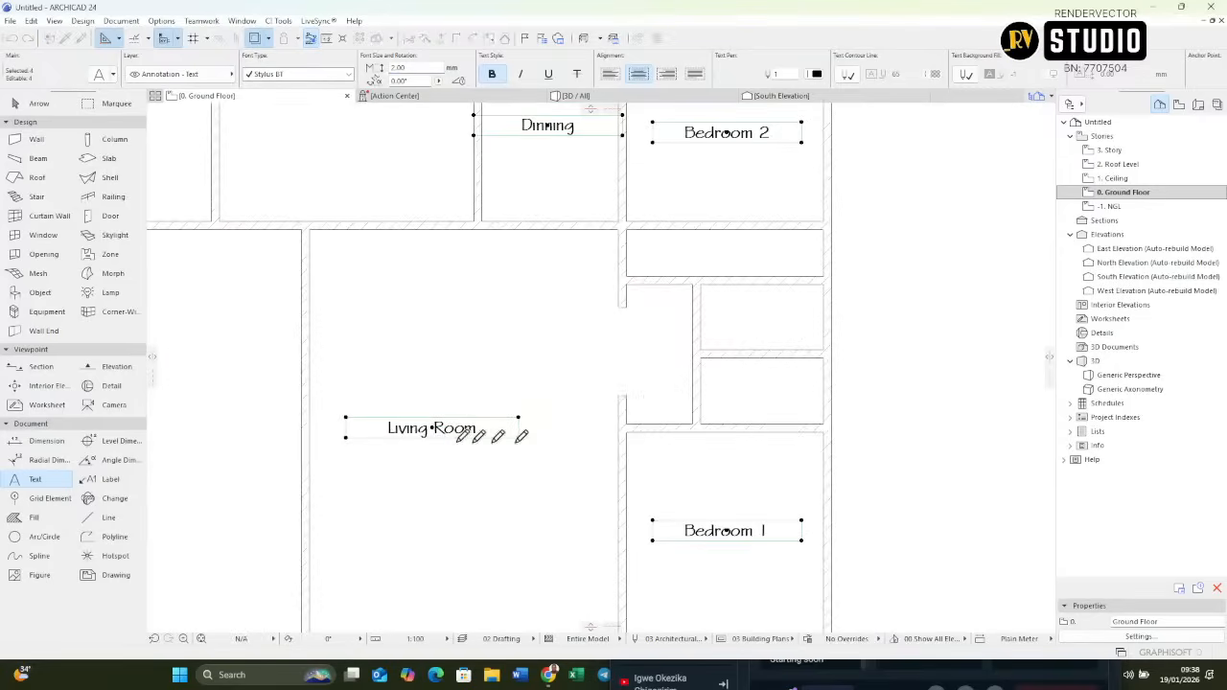
click(346, 436)
click(402, 437)
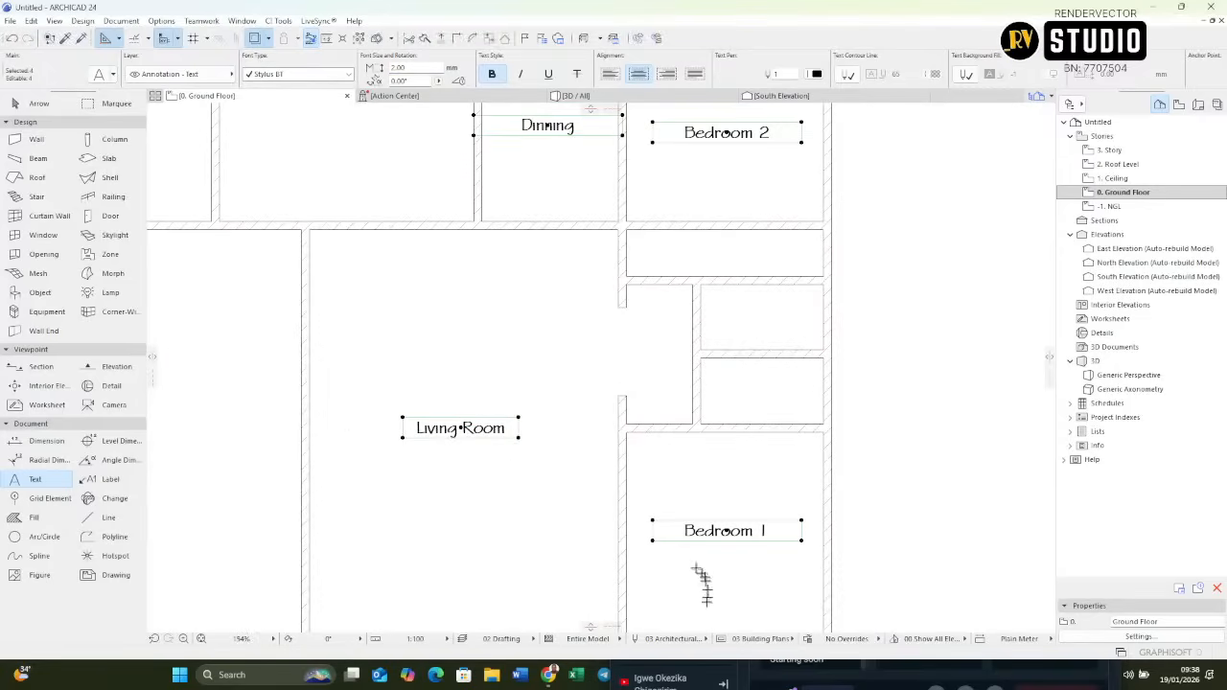
Narrow the Bedroom 1 text box from both sides to fit its label.
click(652, 540)
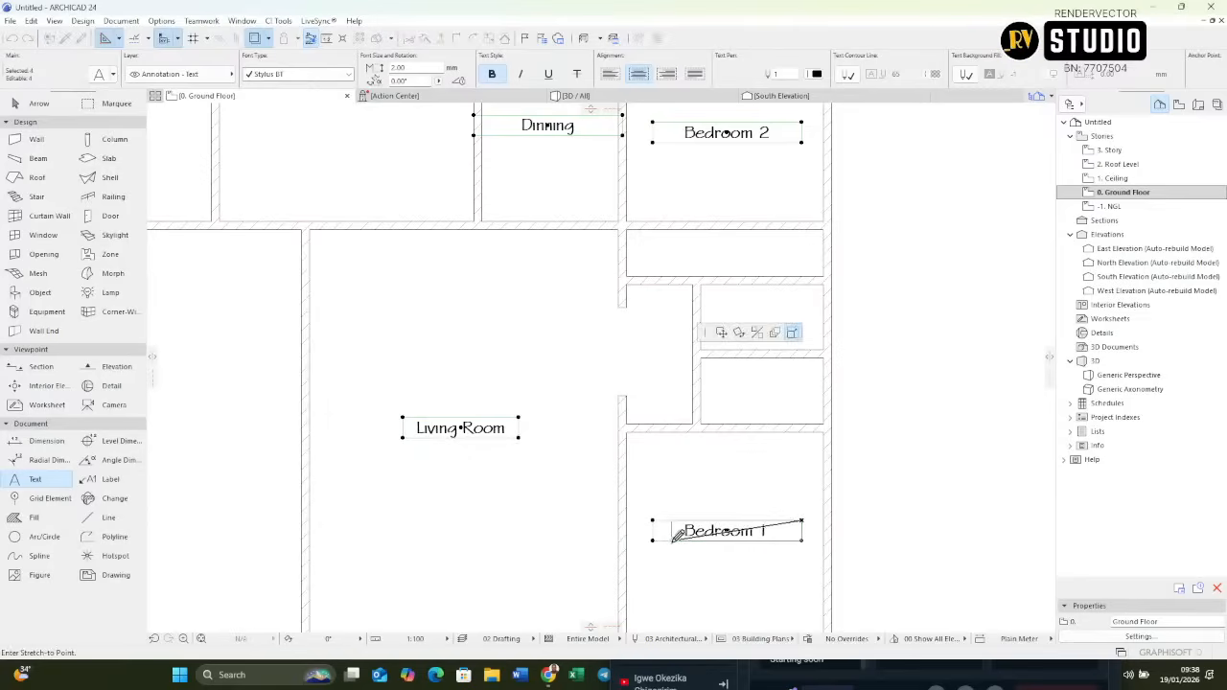
click(670, 540)
click(804, 540)
click(782, 540)
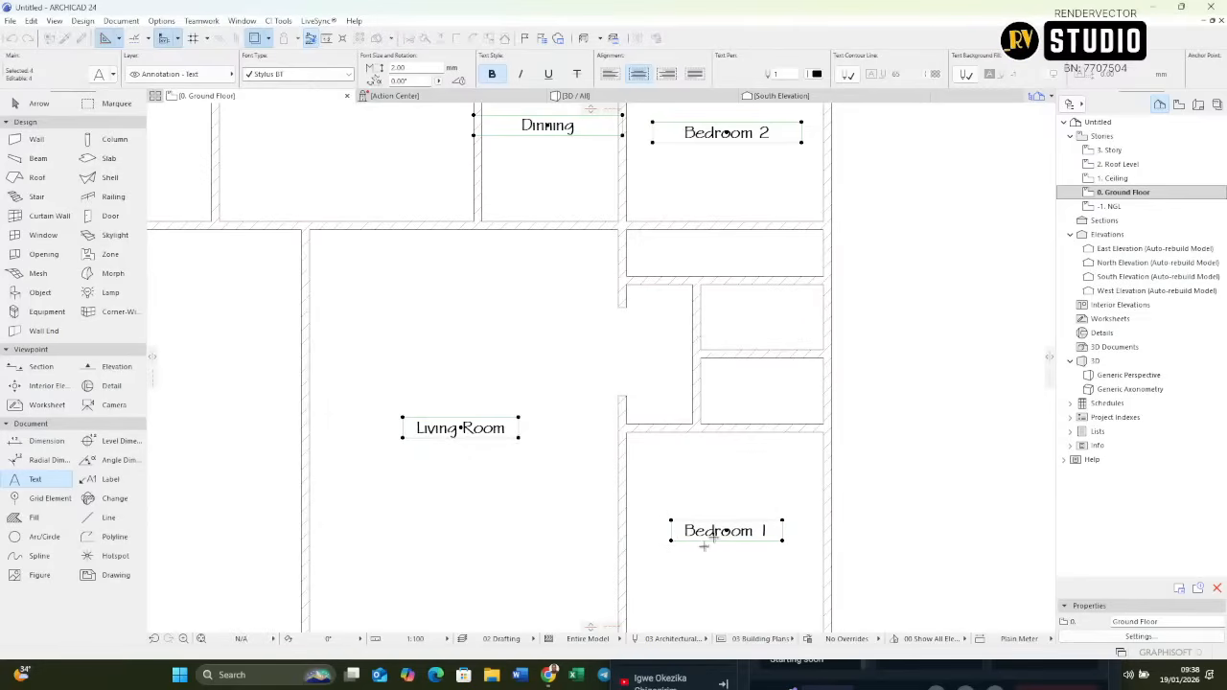
click(671, 540)
click(683, 540)
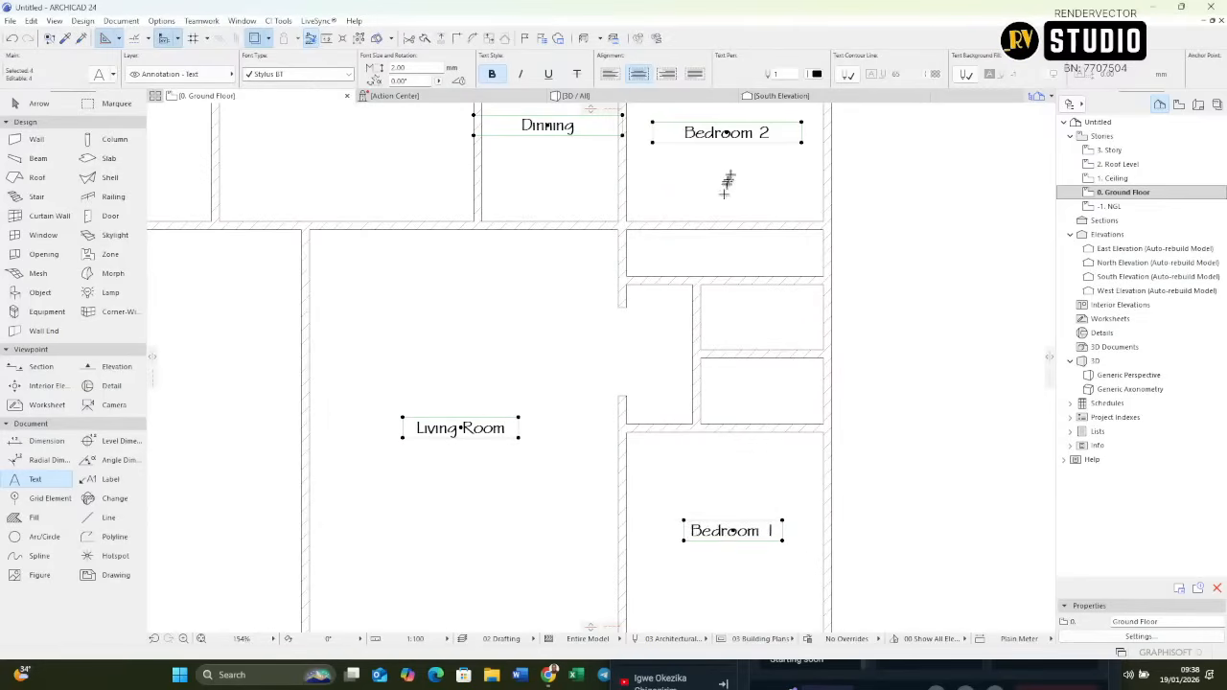
Narrow the Bedroom 2 text box from both sides so its edges line up with the Bedroom 1 text box.
click(653, 142)
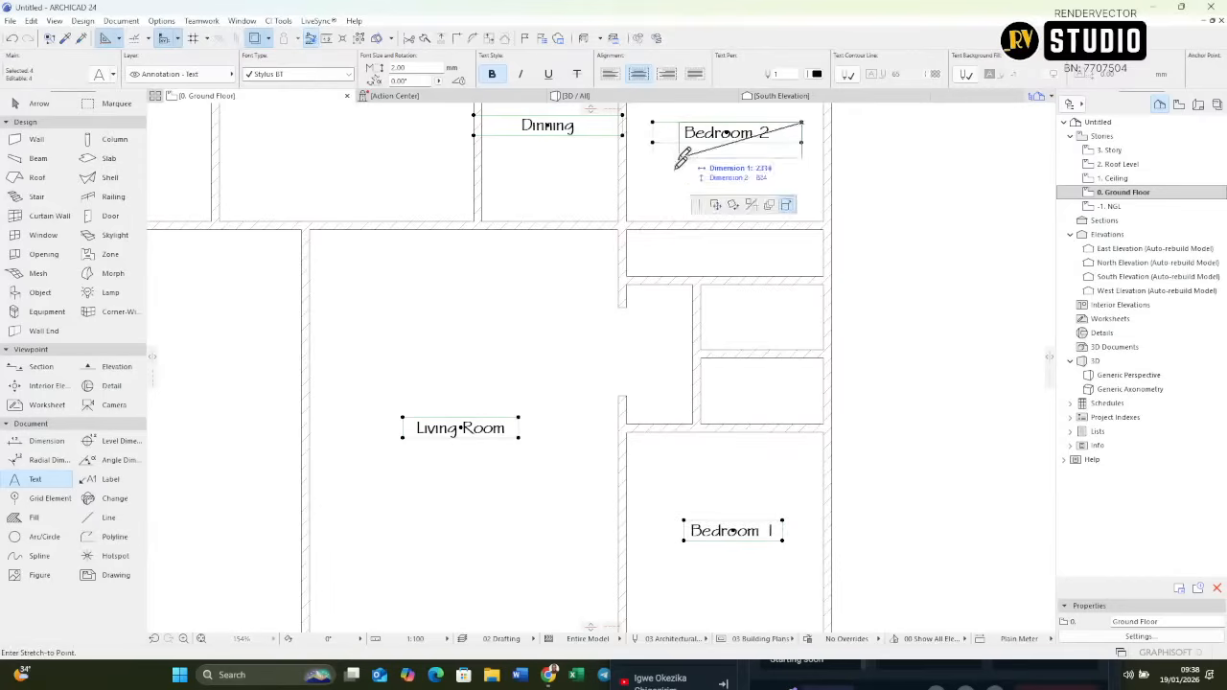
click(687, 517)
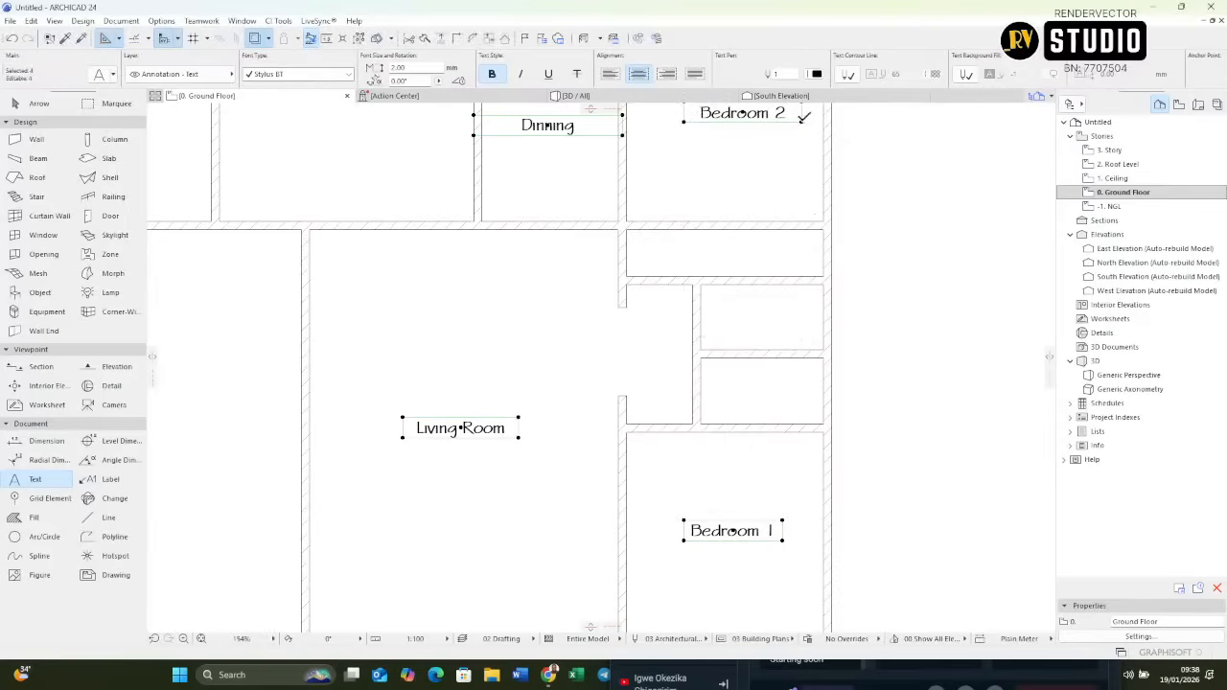
click(795, 123)
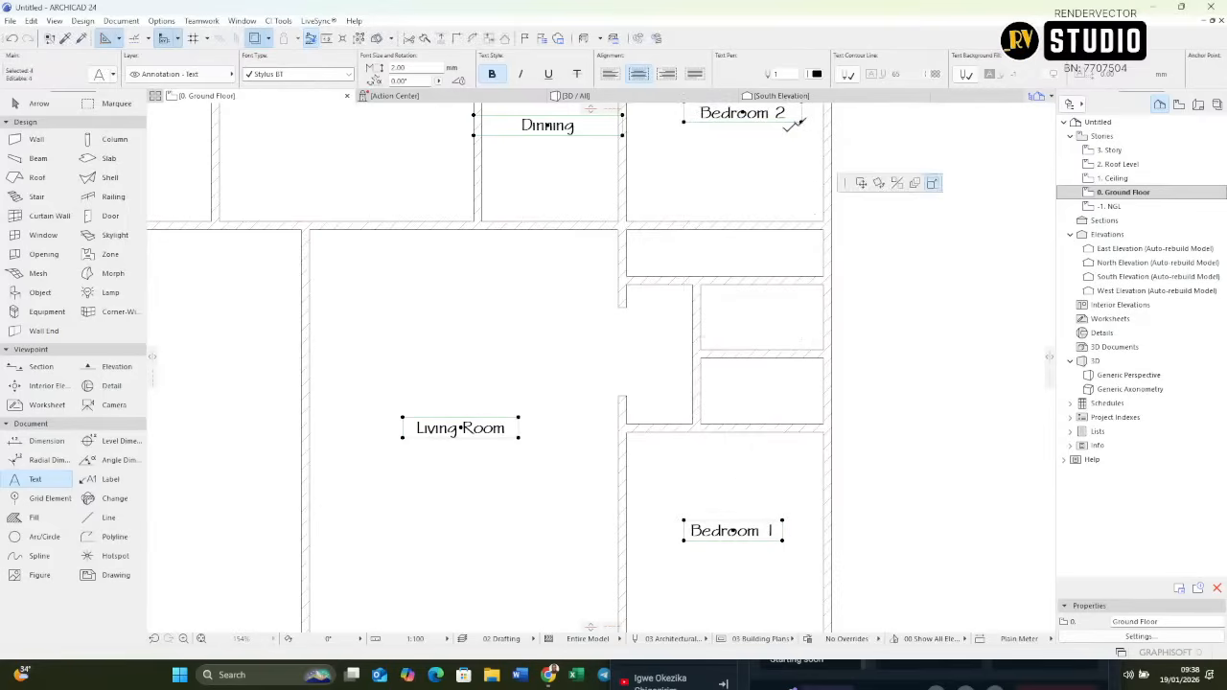
click(787, 515)
scroll(764, 212, down, 2)
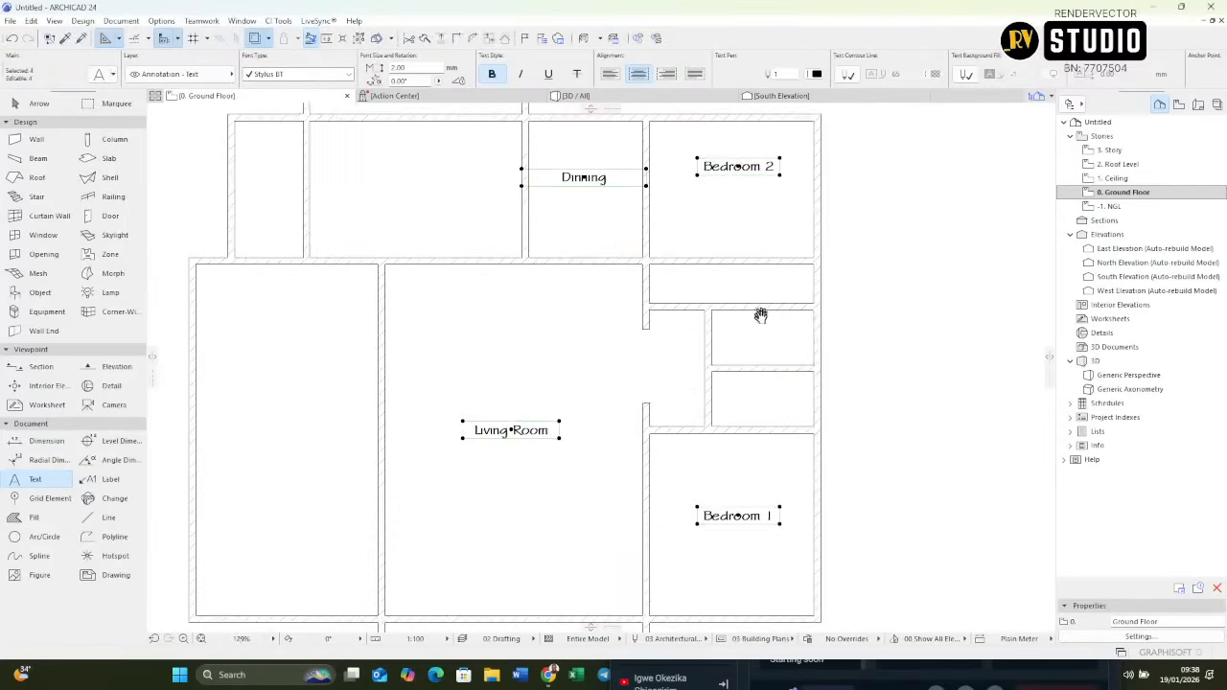
key(Escape)
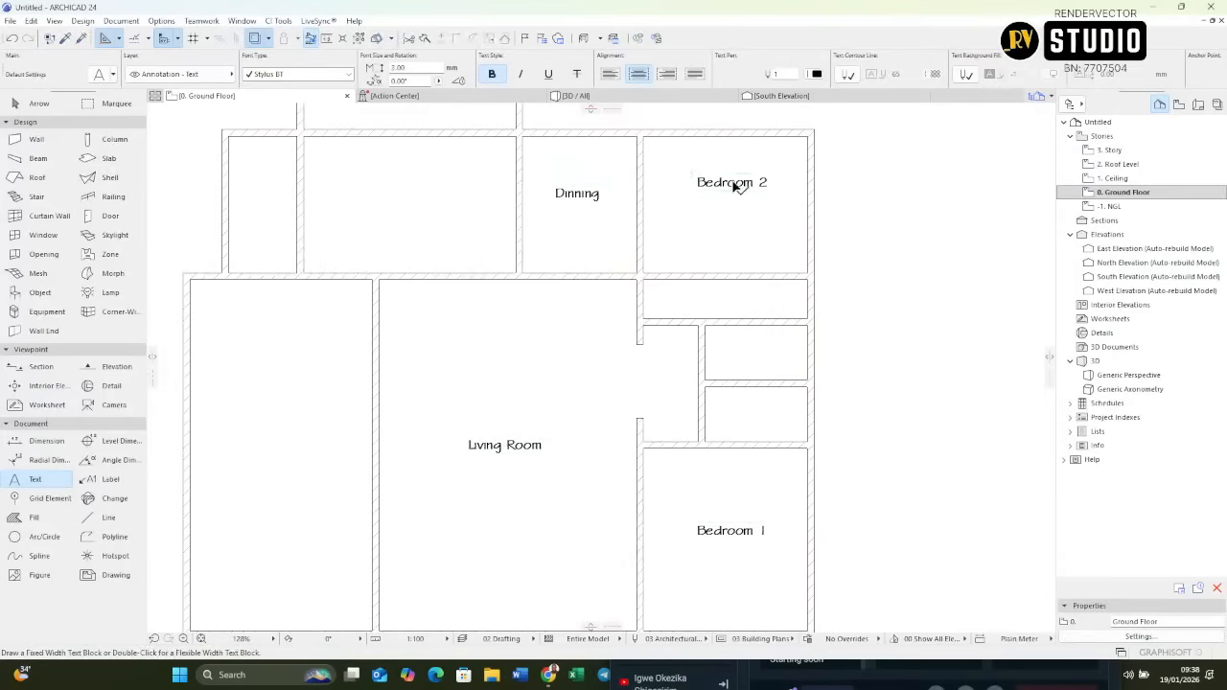
Move the Bedroom 2 label slightly south and slightly west so it sits more centrally in its room.
shift+click(732, 182)
key(ctrl+d)
click(732, 182)
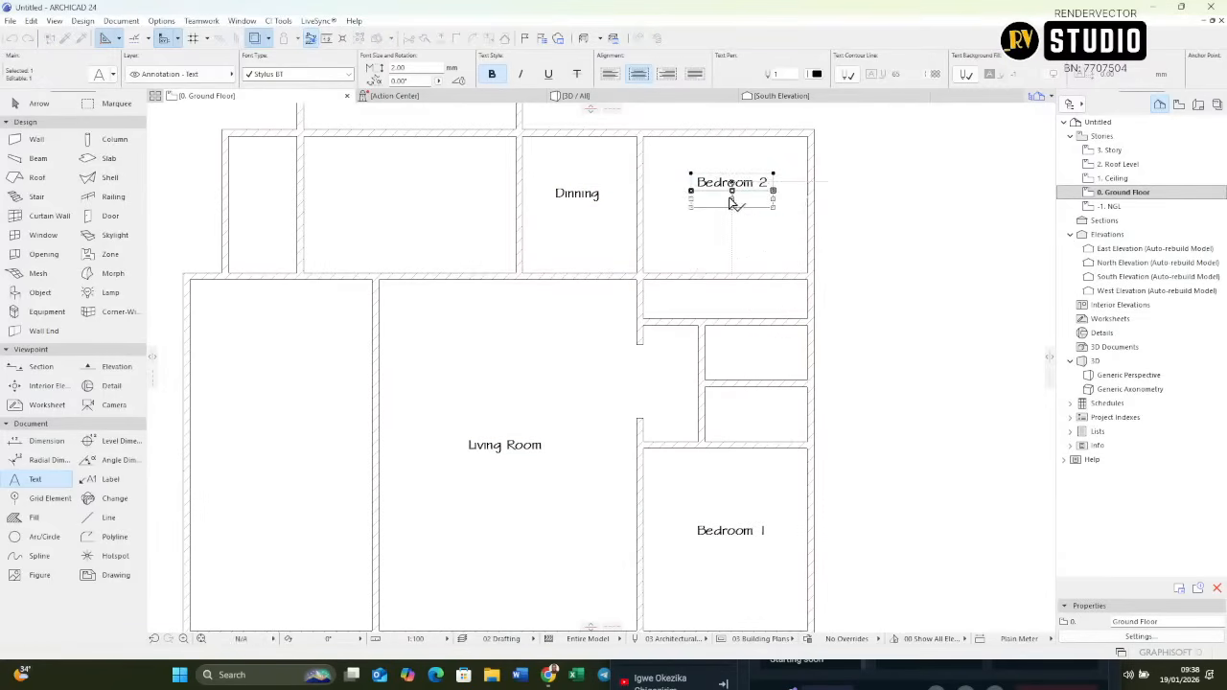
click(734, 198)
key(Escape)
scroll(589, 225, down, 4)
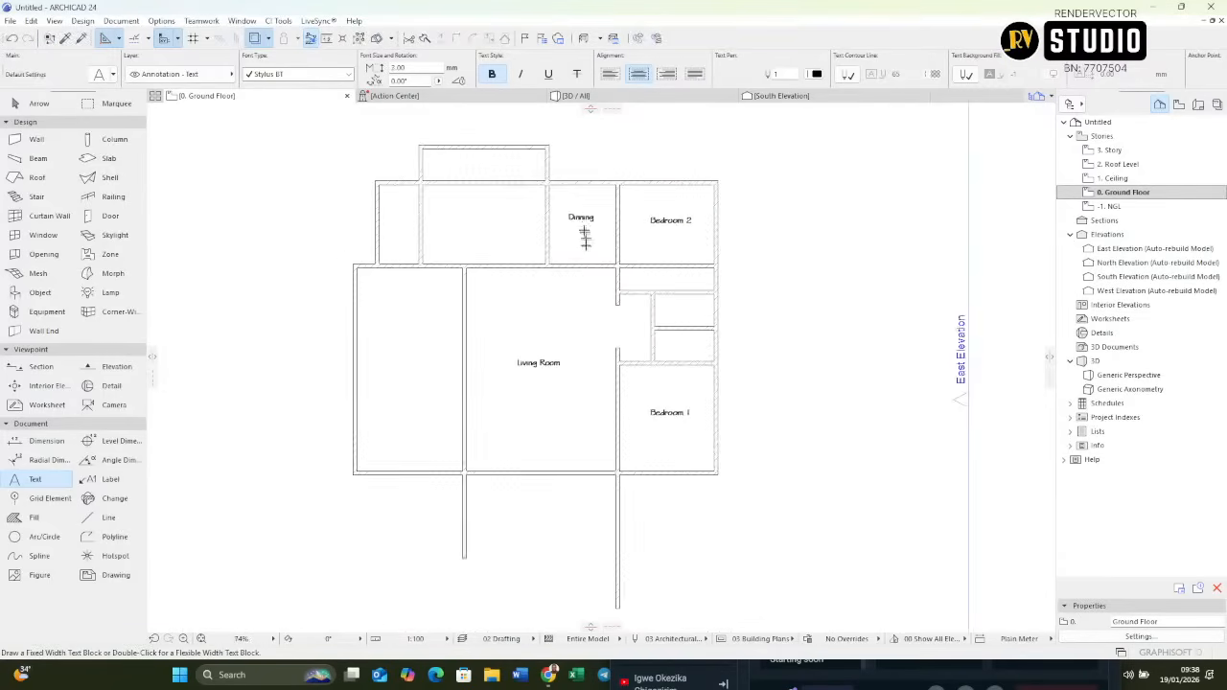
scroll(583, 236, up, 5)
shift+click(739, 228)
key(ctrl+d)
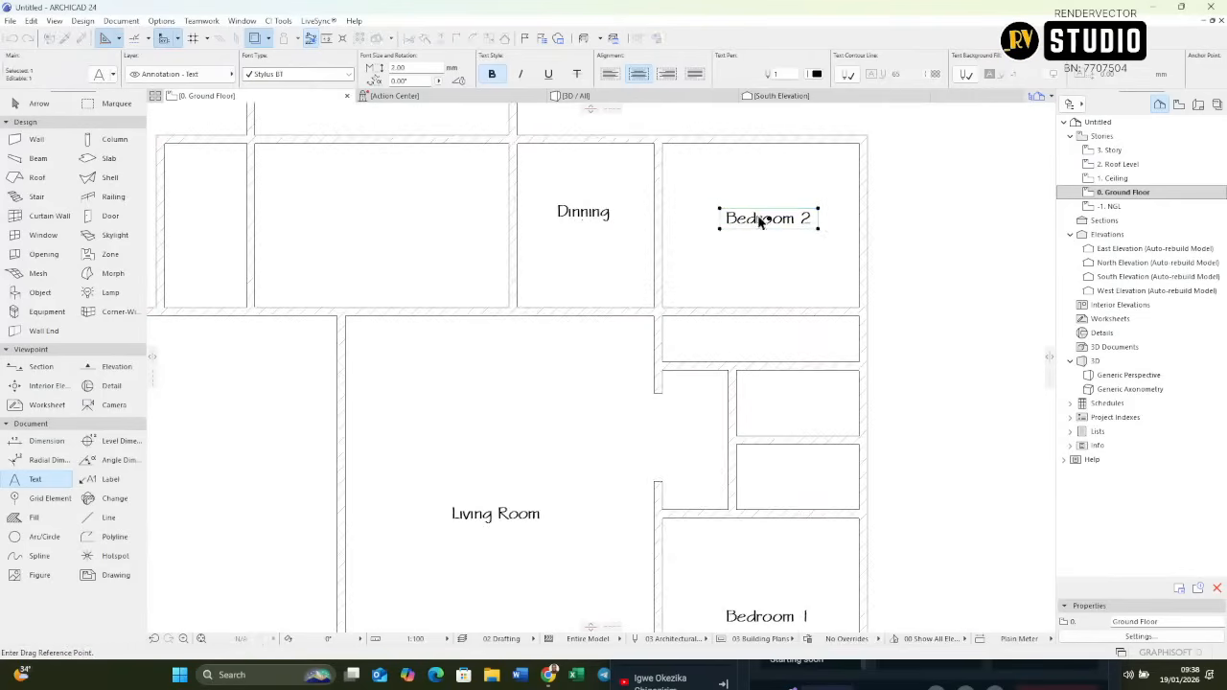
click(755, 218)
click(764, 223)
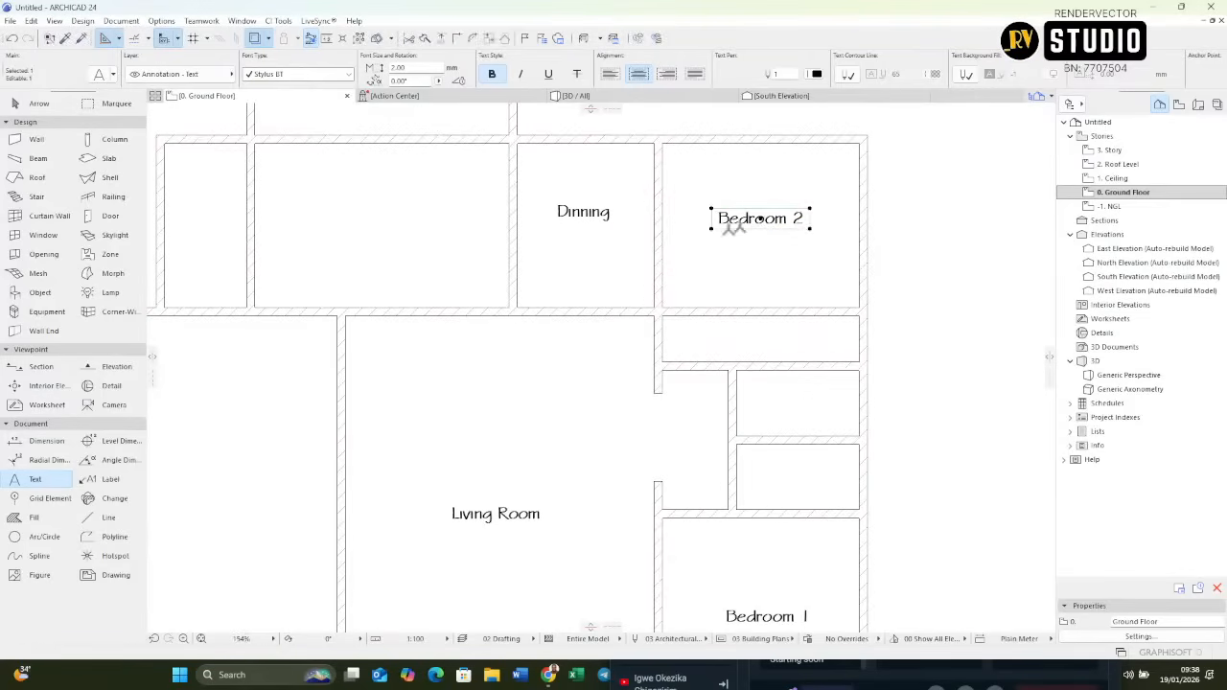
Narrow the Dinning text box from both sides so it fits within its room around the label.
shift+click(605, 222)
key(ctrl+d)
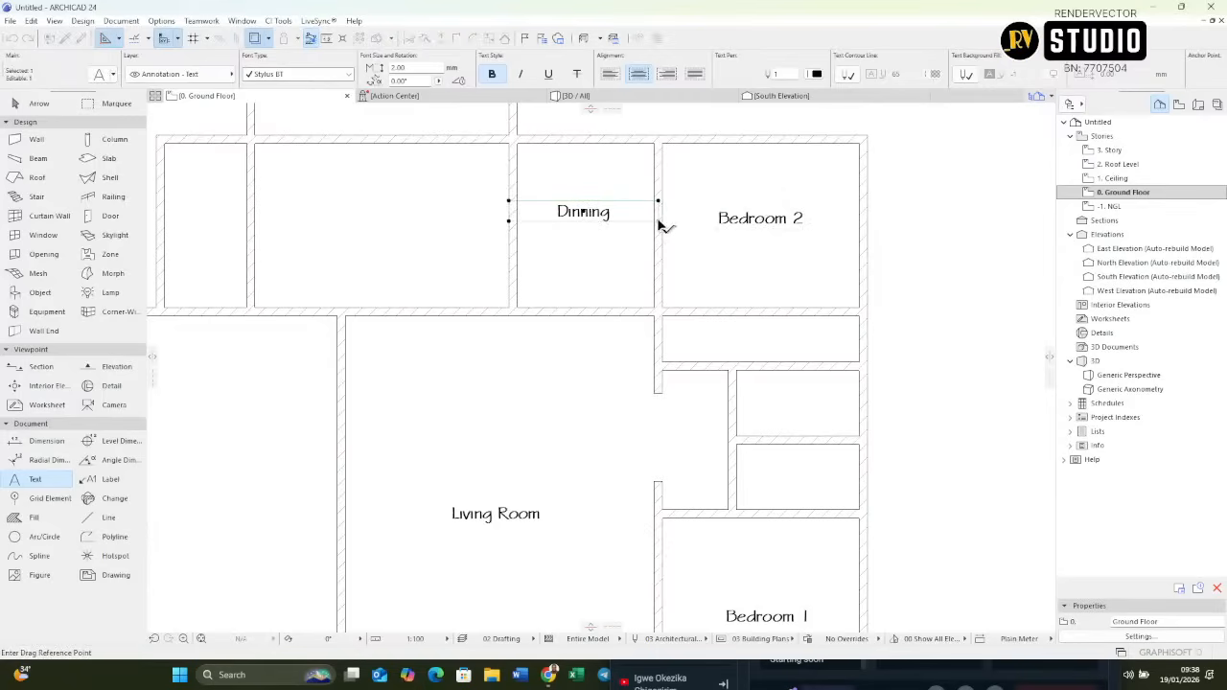
click(659, 223)
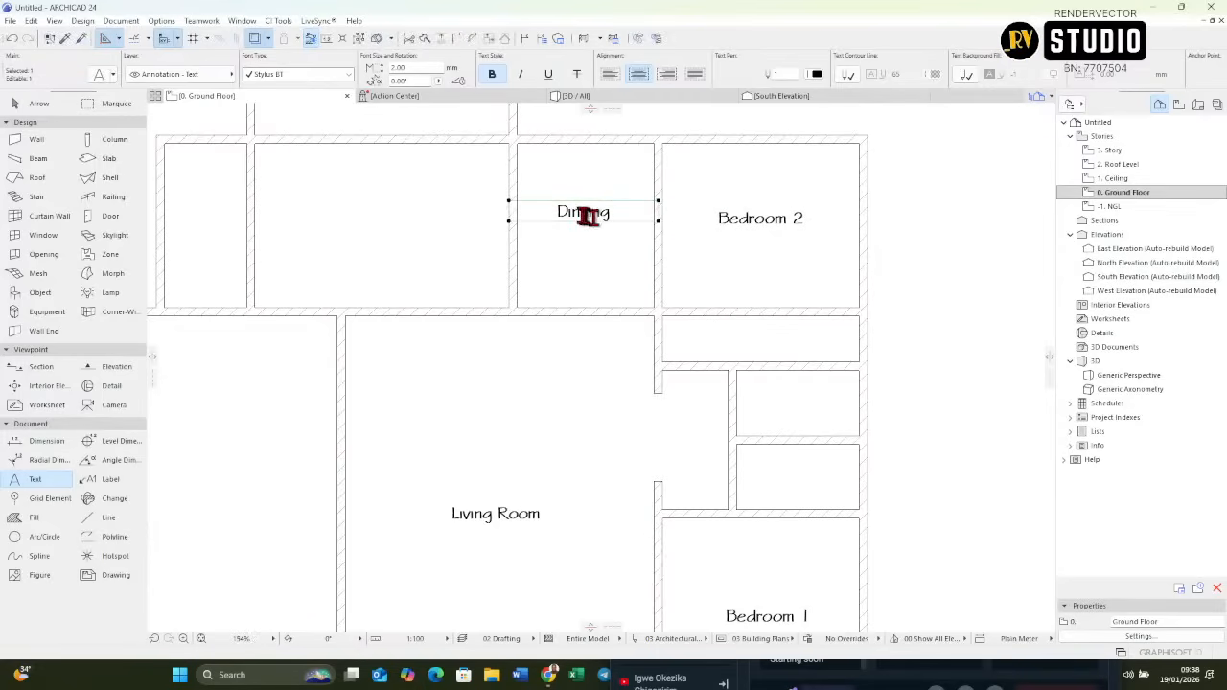
click(509, 201)
click(550, 200)
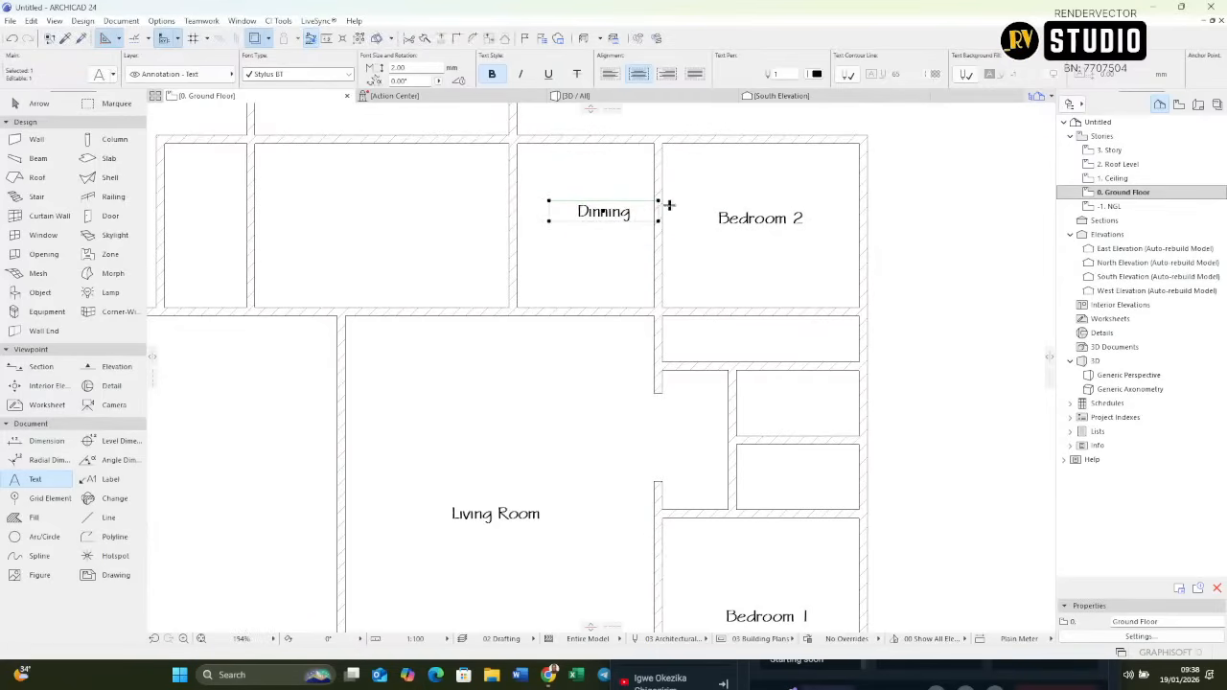
click(660, 199)
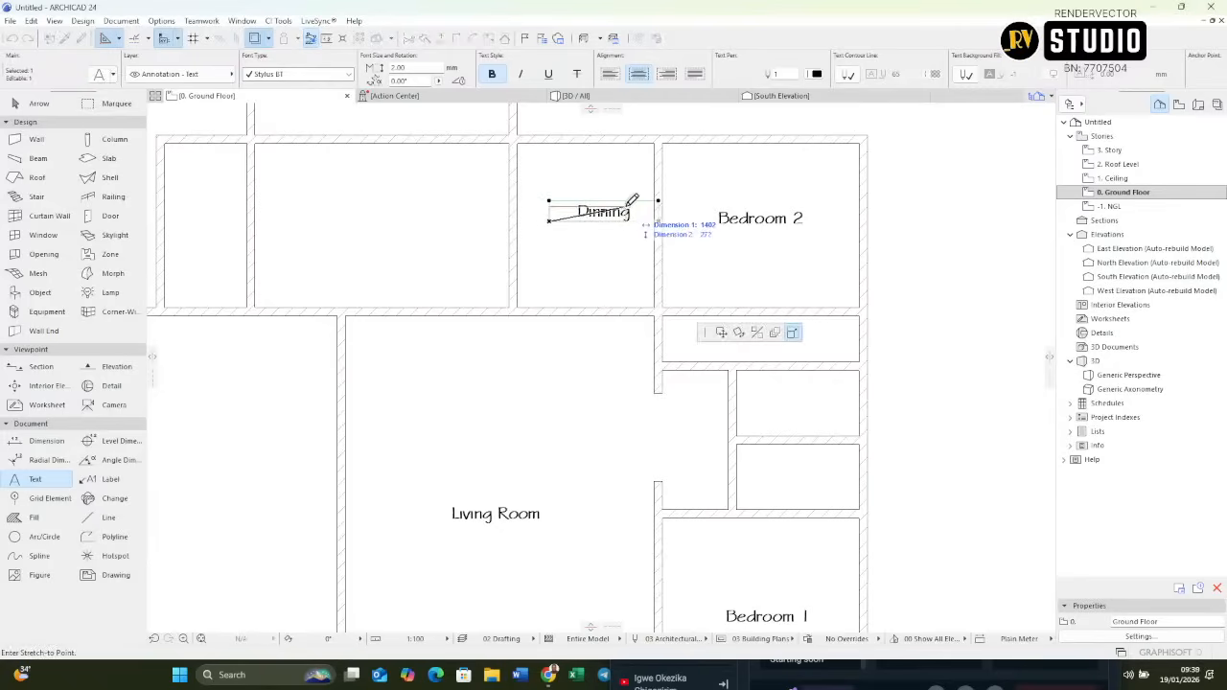
click(626, 201)
scroll(599, 224, up, 3)
scroll(621, 255, down, 5)
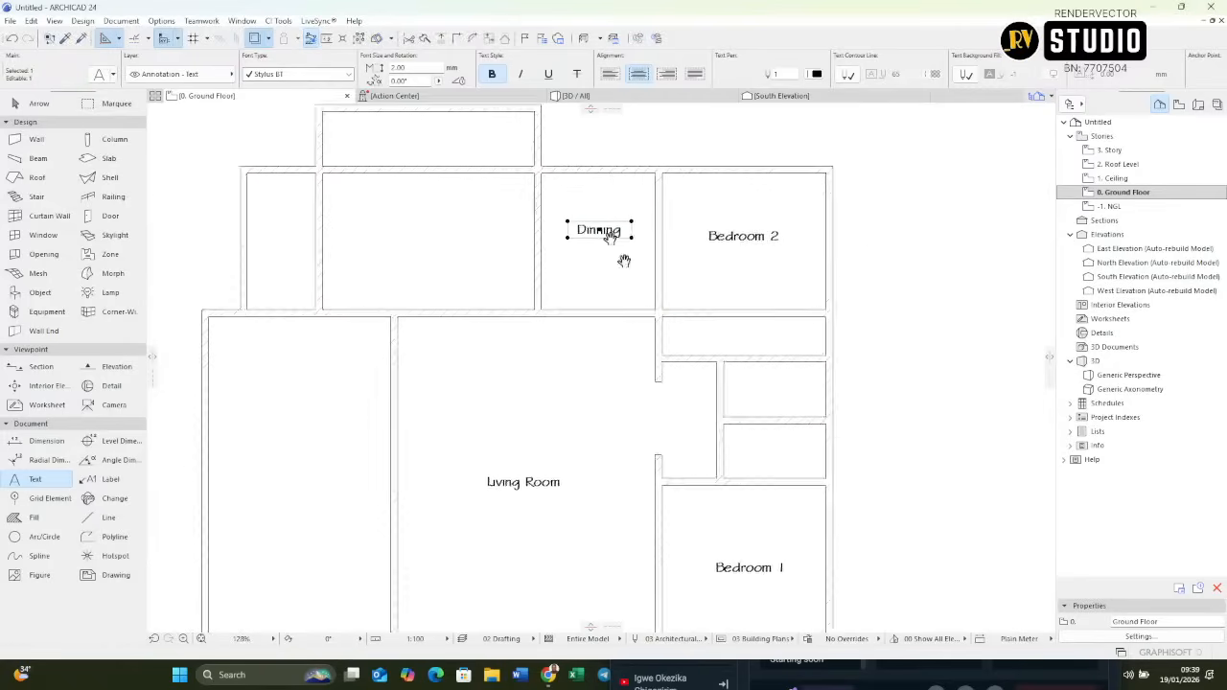
Copy the Dinning label into the adjoining room to its west and replace the copy's text with "Kitchen".
key(ctrl+shift+d)
click(638, 312)
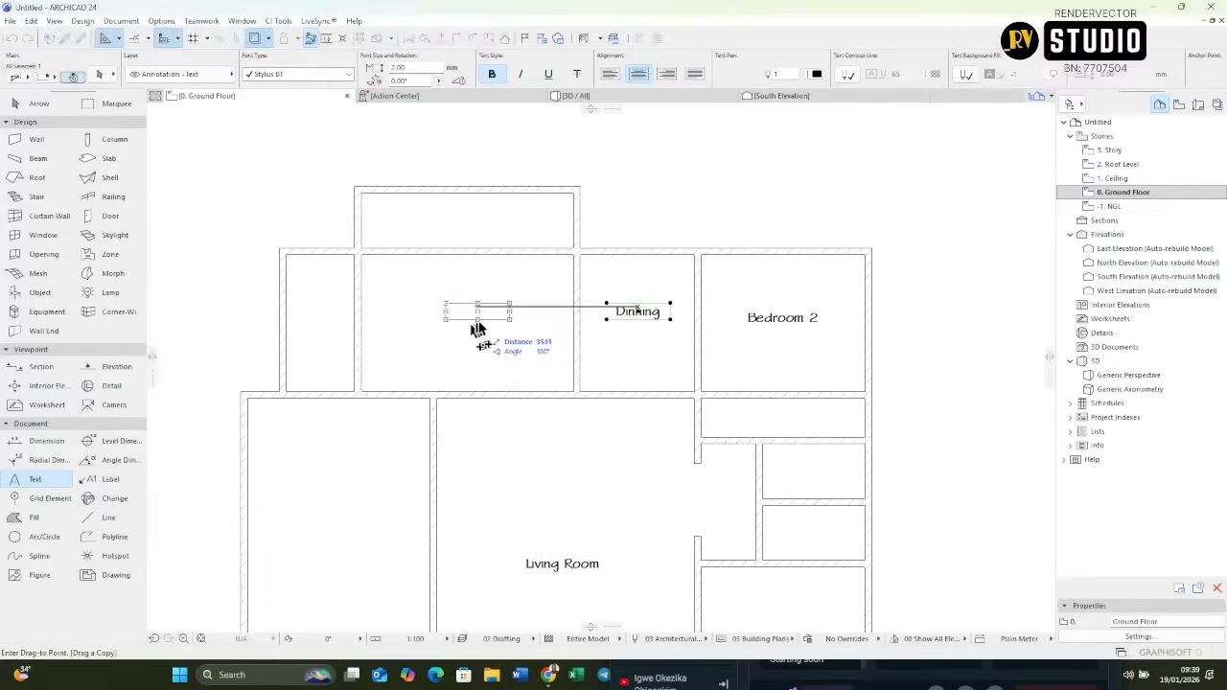
click(475, 318)
double_click(486, 312)
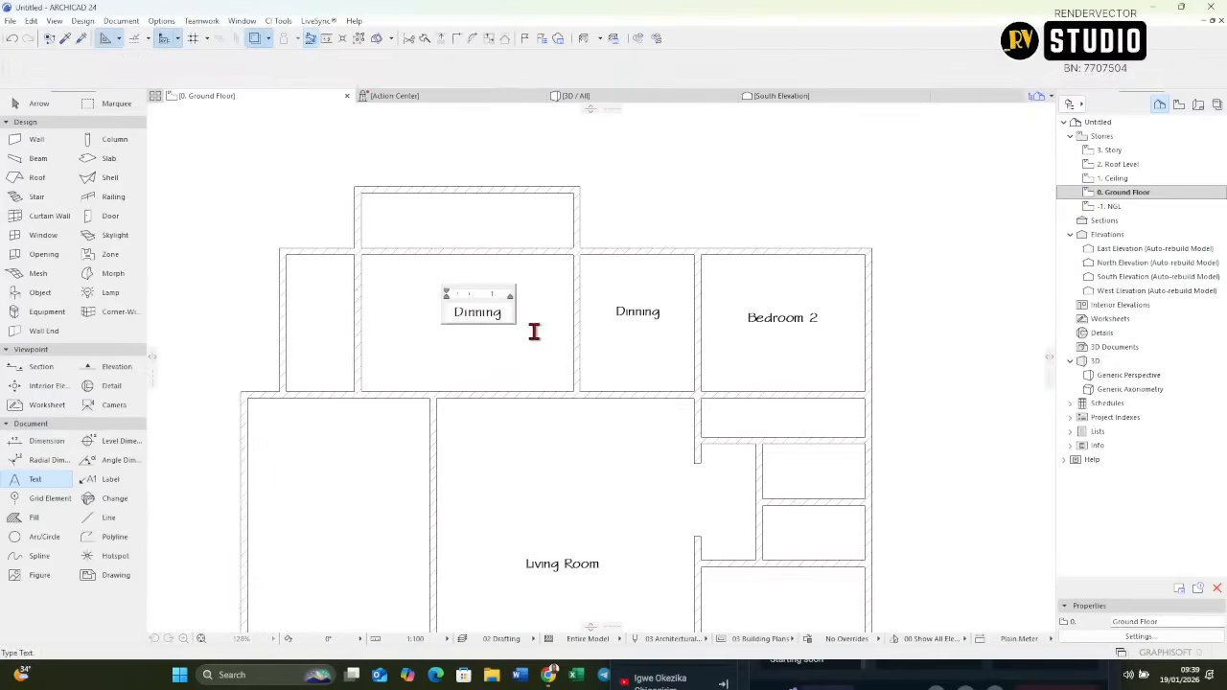
key(ctrl+a)
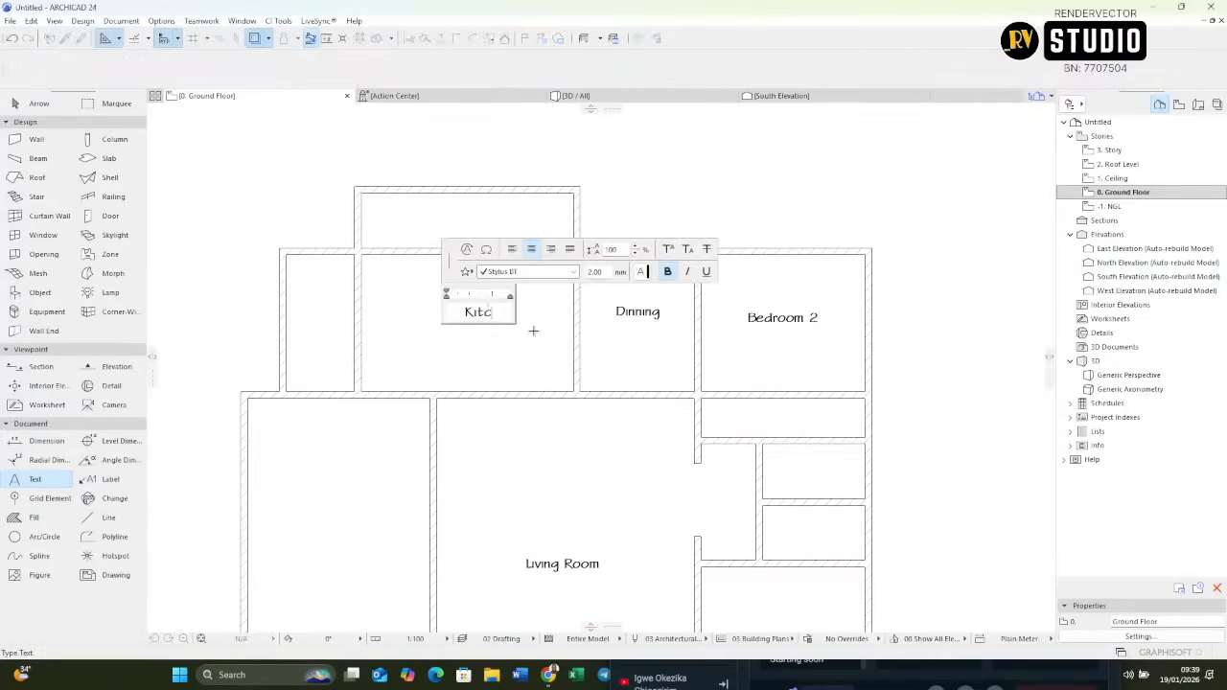
click(533, 330)
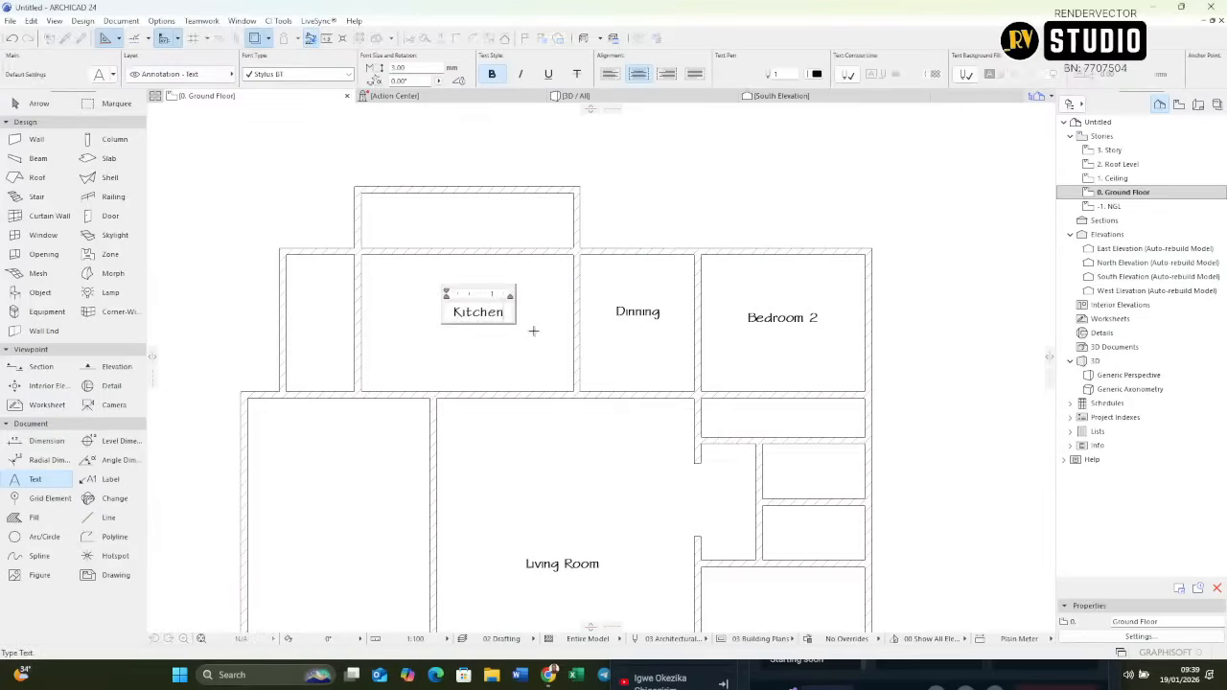
Copy the Kitchen label into the small room to its west and narrow the copy's text box from both sides.
key(ctrl+shift+d)
click(533, 331)
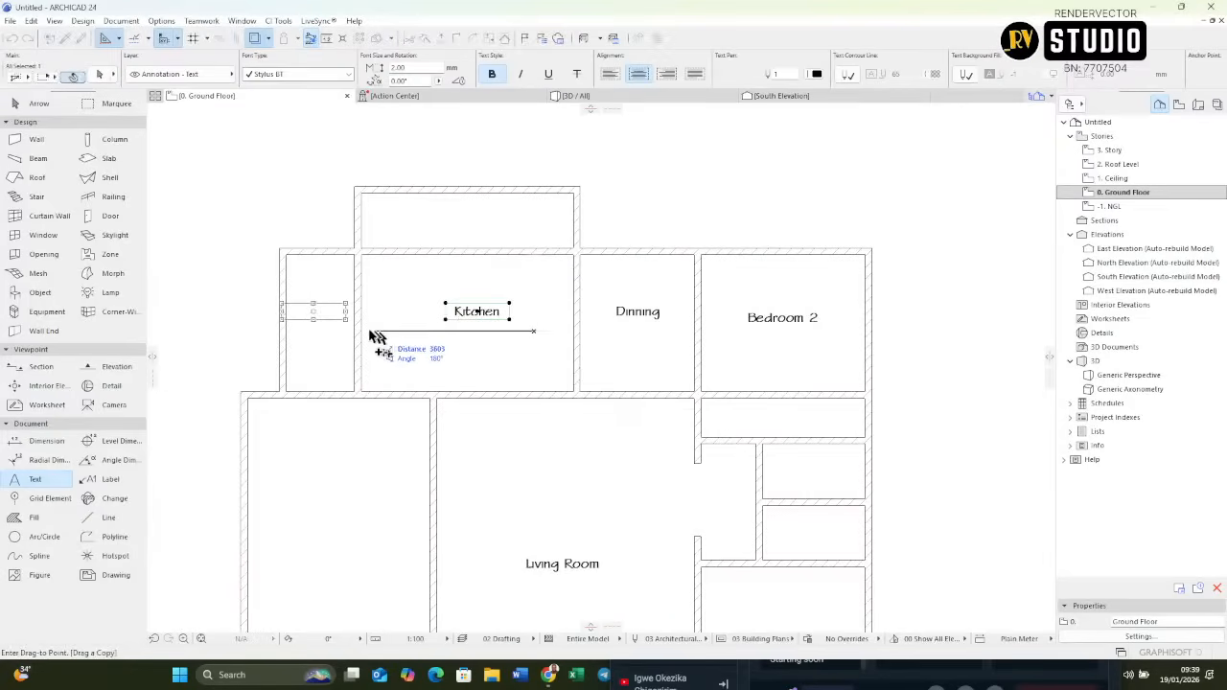
click(374, 332)
scroll(305, 317, up, 3)
scroll(329, 310, up, 1)
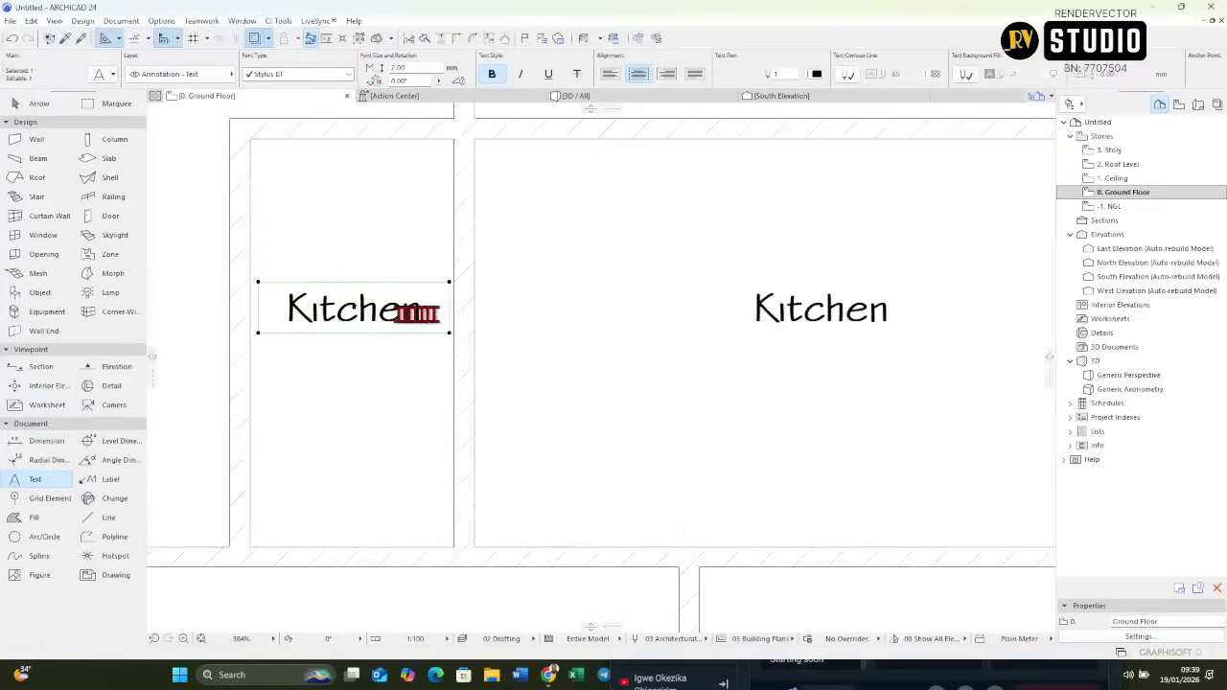
click(449, 333)
click(418, 333)
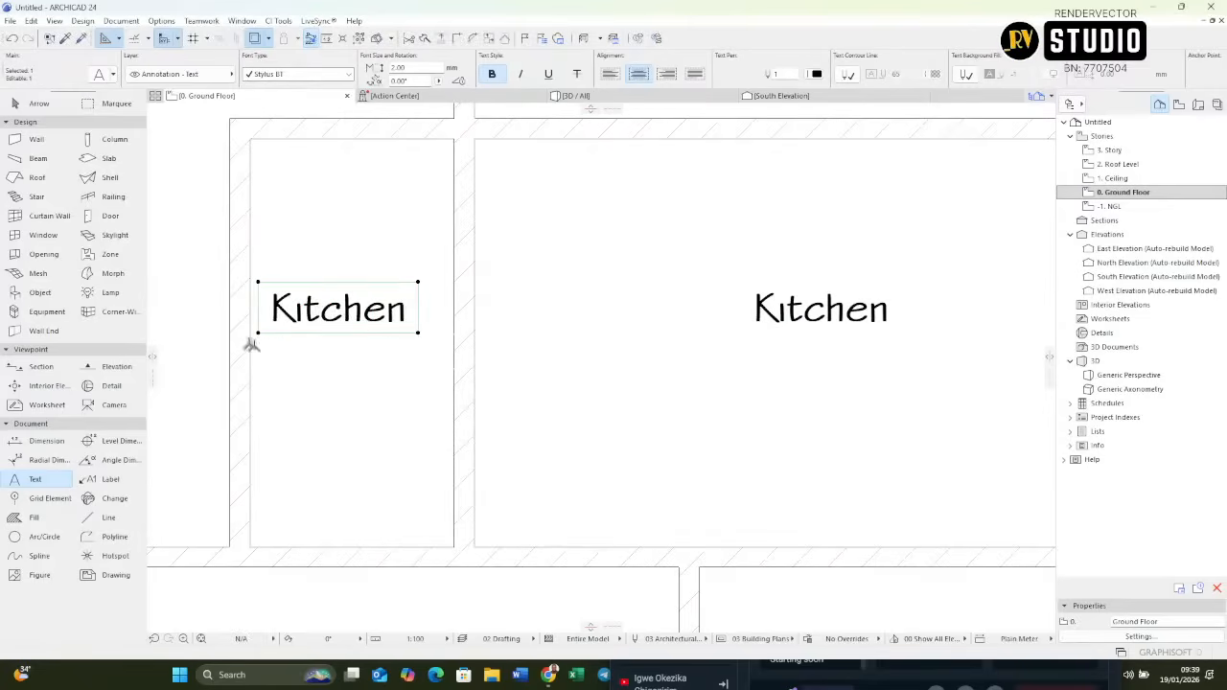
click(257, 332)
click(287, 332)
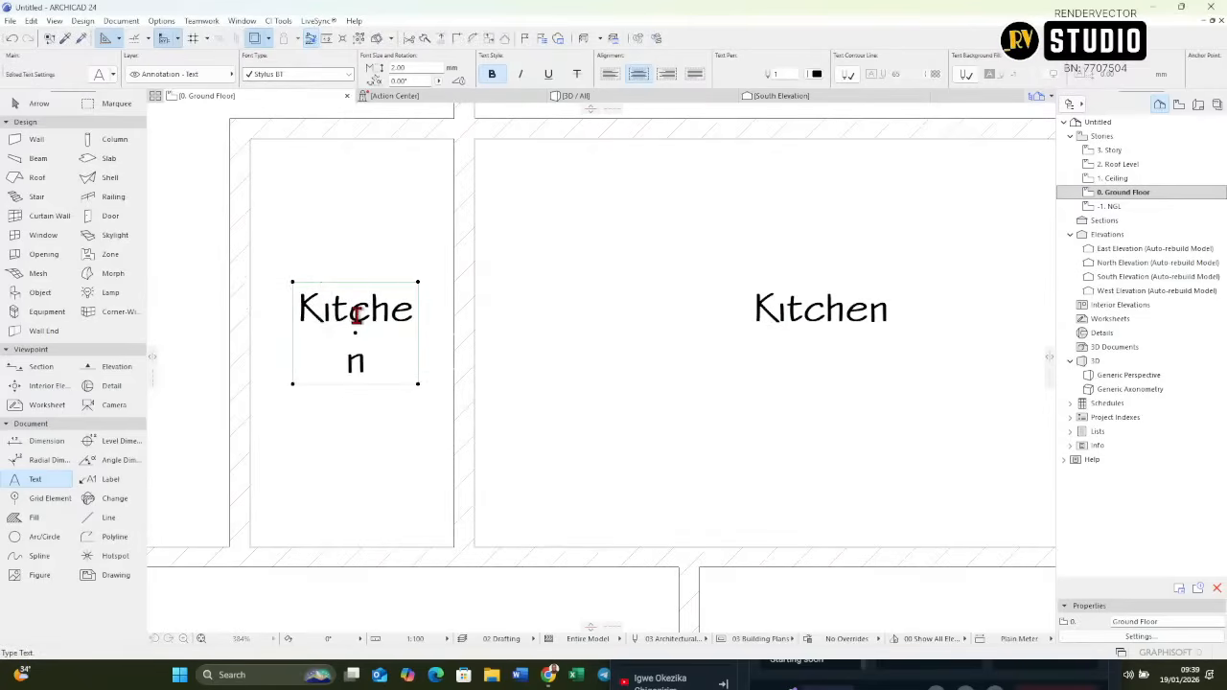
Replace the copied Kitchen label's text in the small west room with "Store".
double_click(356, 316)
text(St)
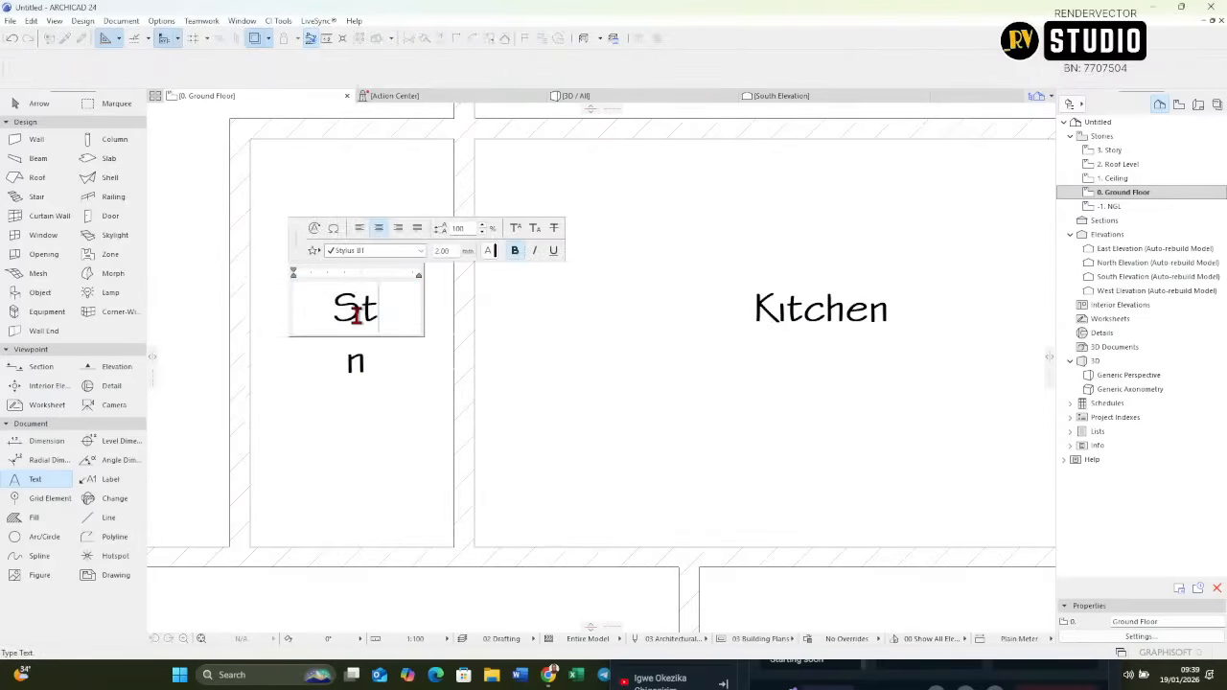
text(ore)
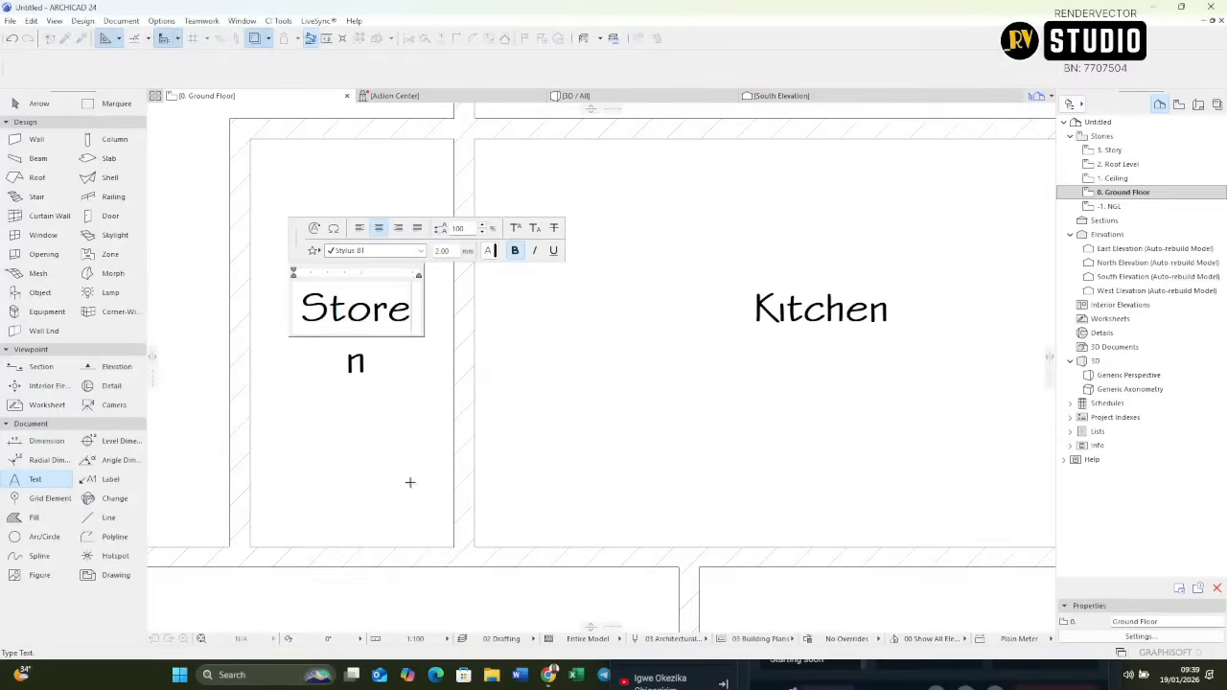
click(345, 408)
scroll(360, 401, down, 3)
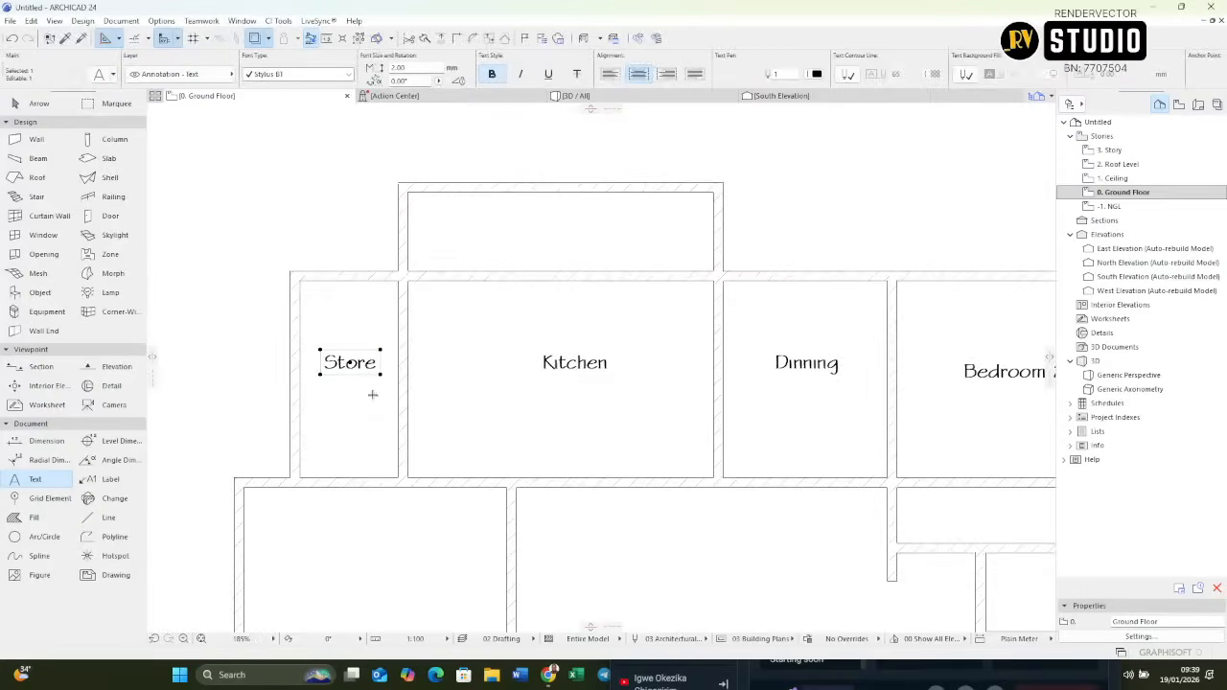
Copy the Store label into the room north of the Kitchen and replace the copy's text with "Terrace".
key(ctrl+shift+d)
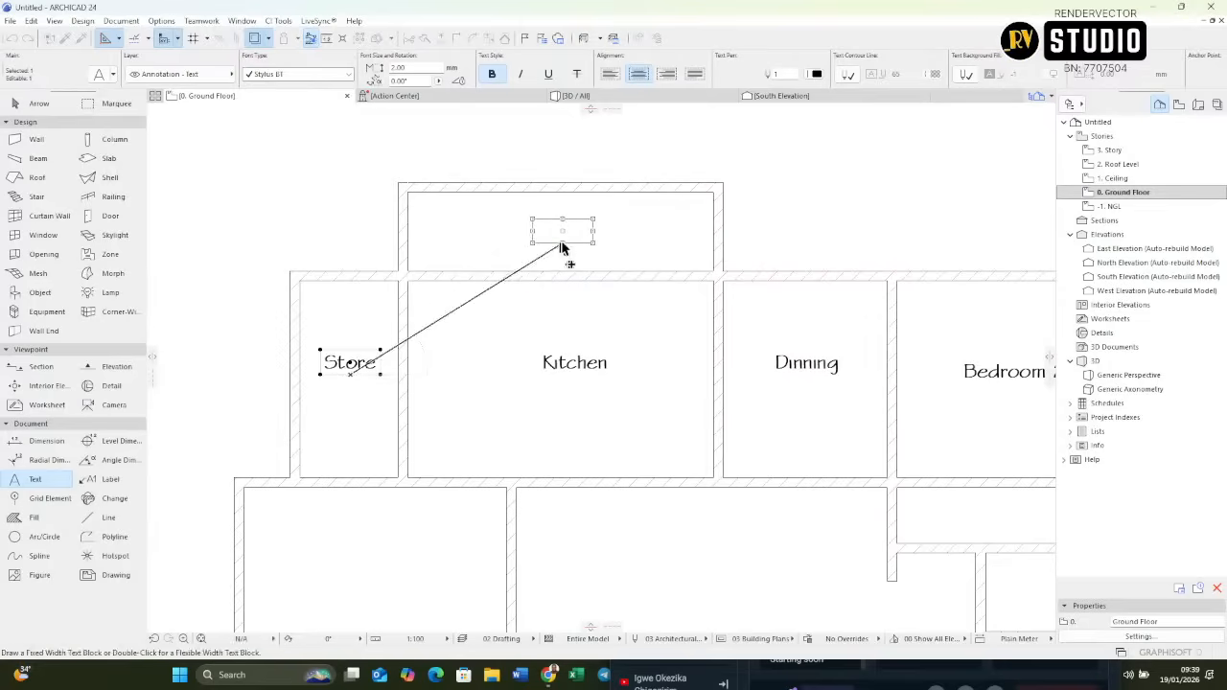
click(563, 253)
double_click(584, 231)
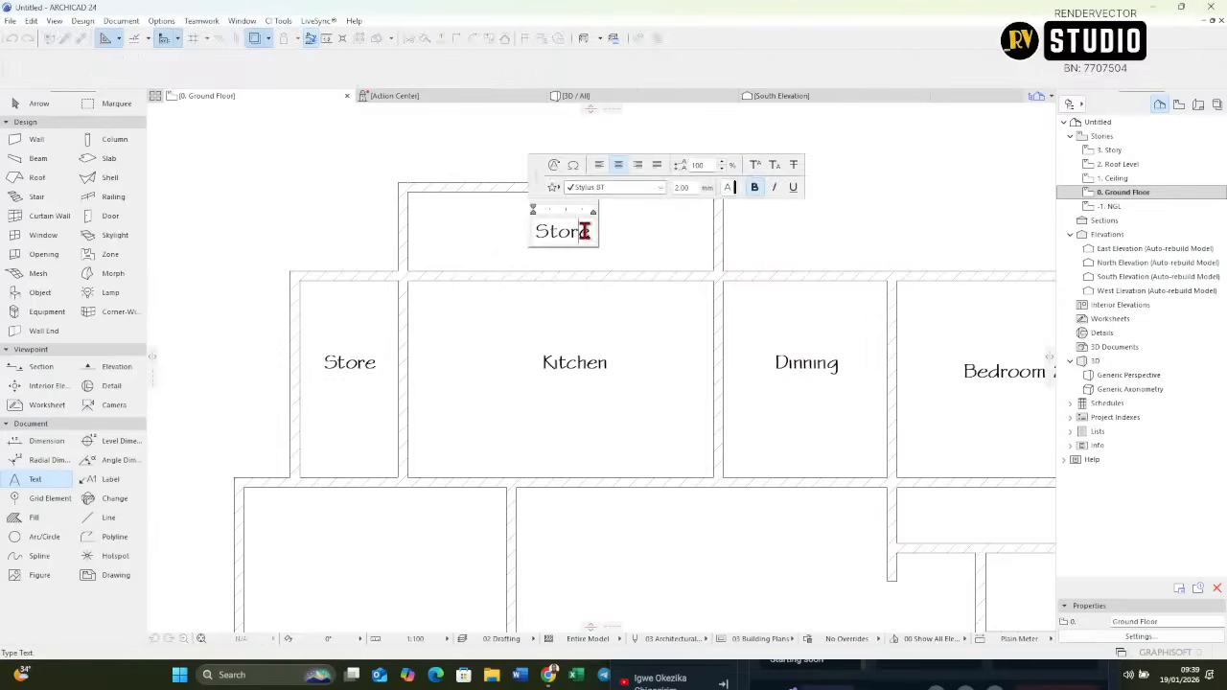
key(ctrl+a)
text(Terrac)
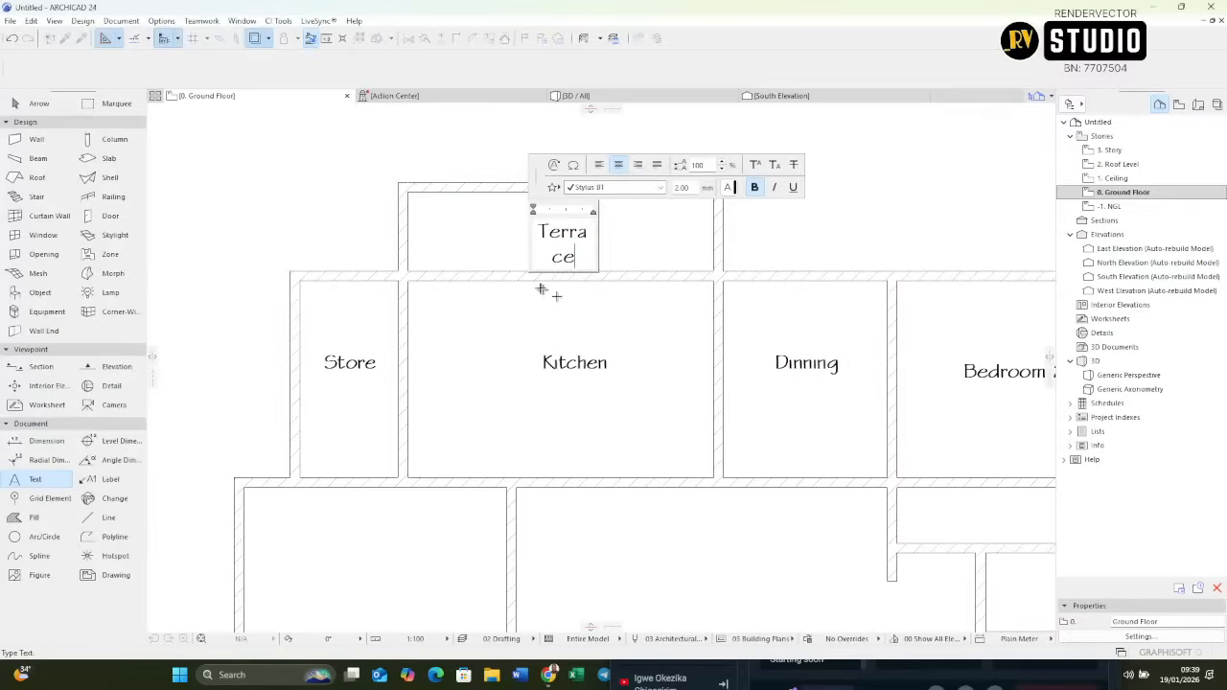
Finish the text entry and widen the Terrace text box so the word fits on one line.
click(542, 290)
click(533, 267)
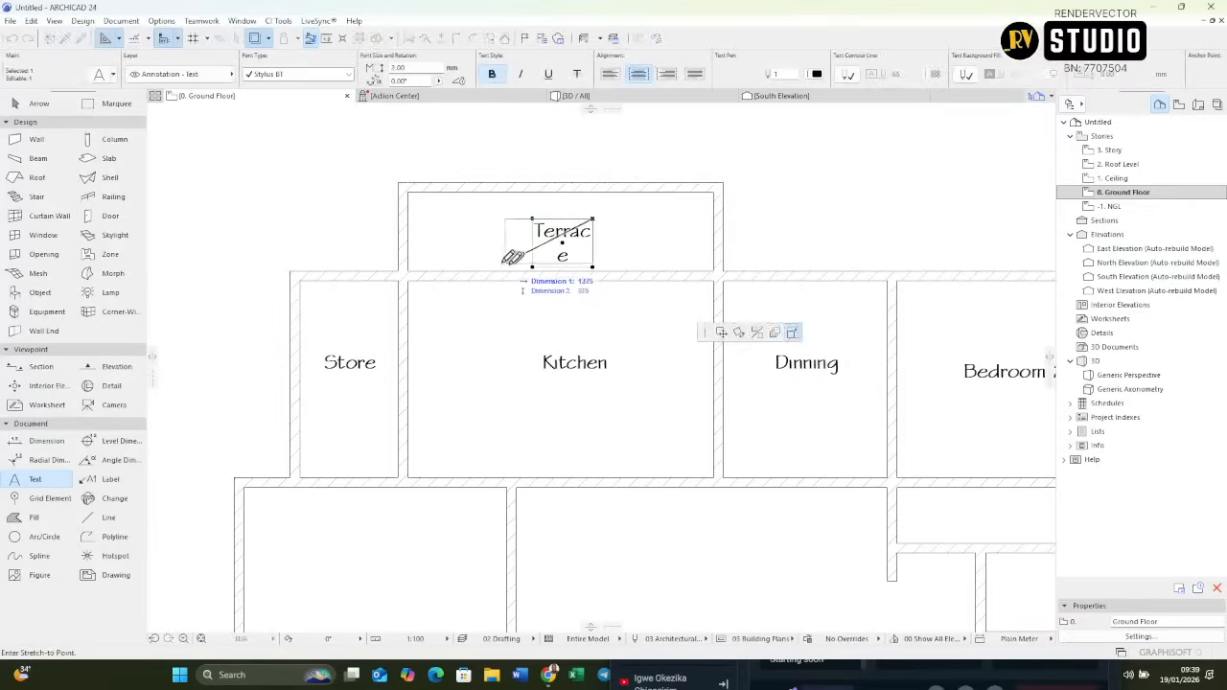
click(578, 266)
Copy the Terrace label into the large room west of the Living Room and widen the copy's text box on both sides.
scroll(578, 326, down, 4)
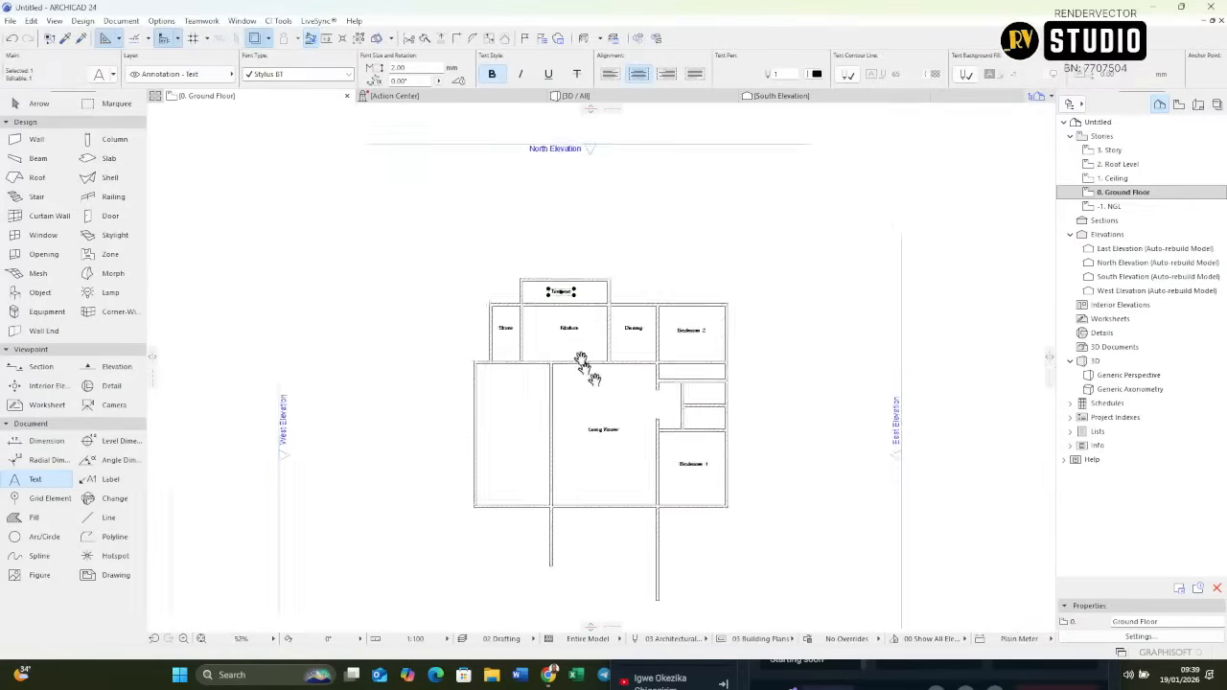
middle_drag(581, 362, 559, 305)
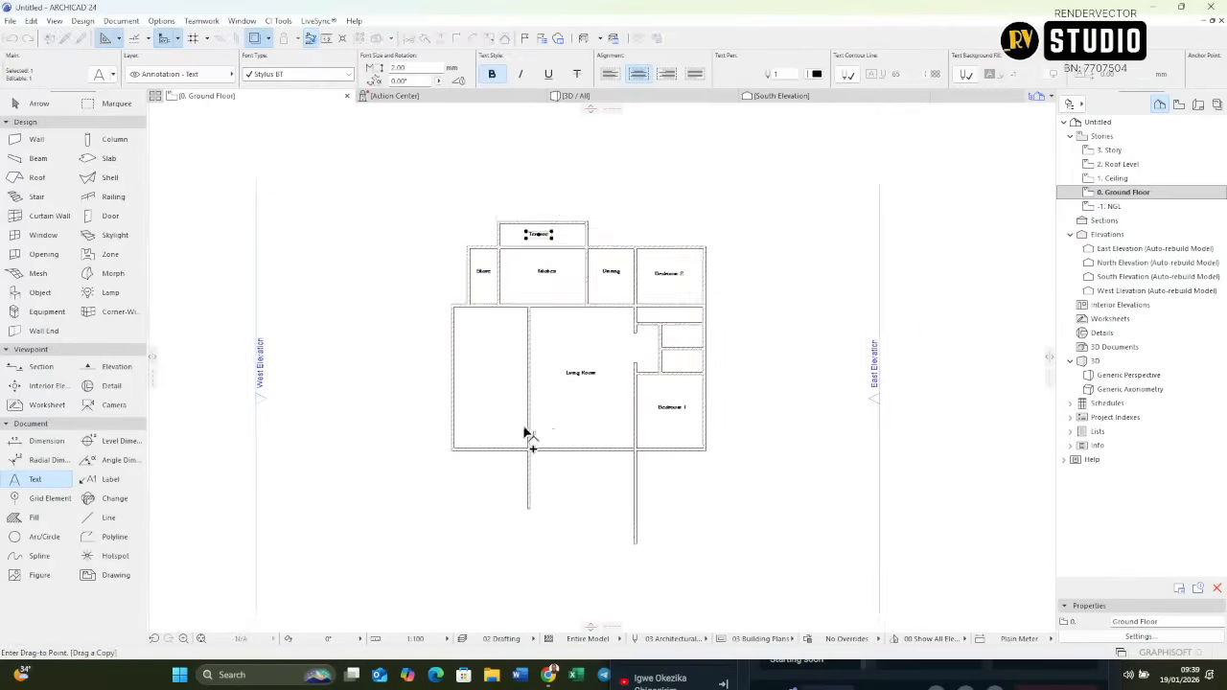
scroll(526, 433, up, 3)
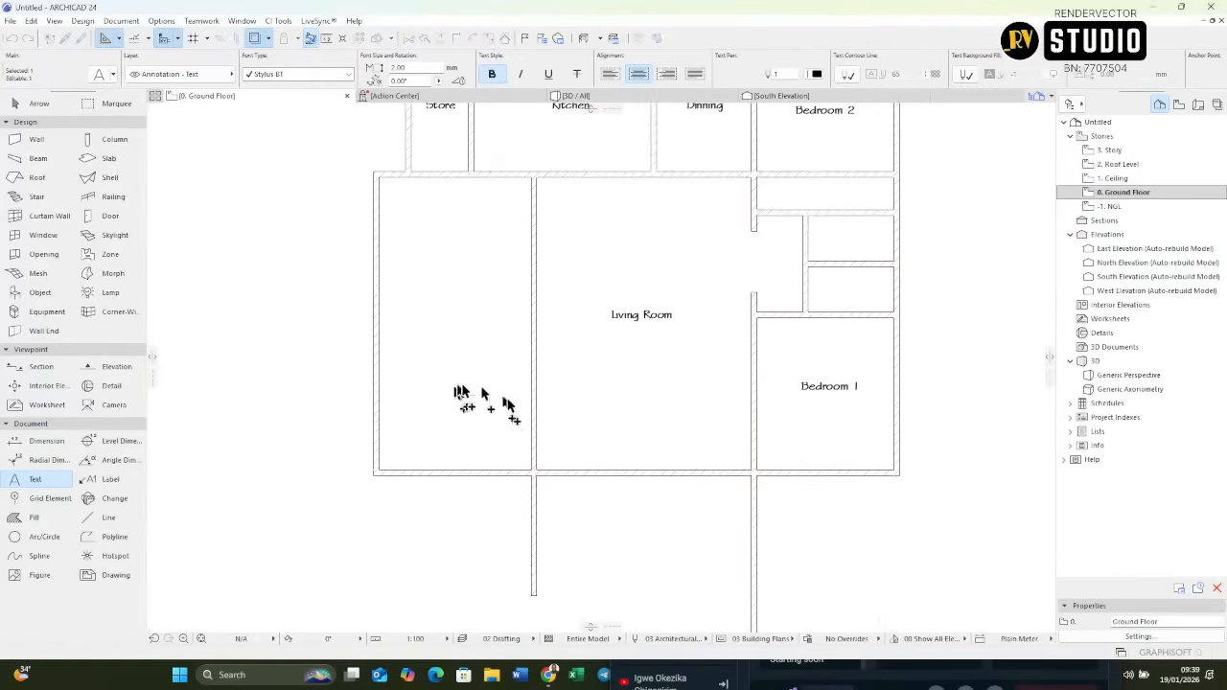
click(493, 405)
drag(490, 404, 516, 406)
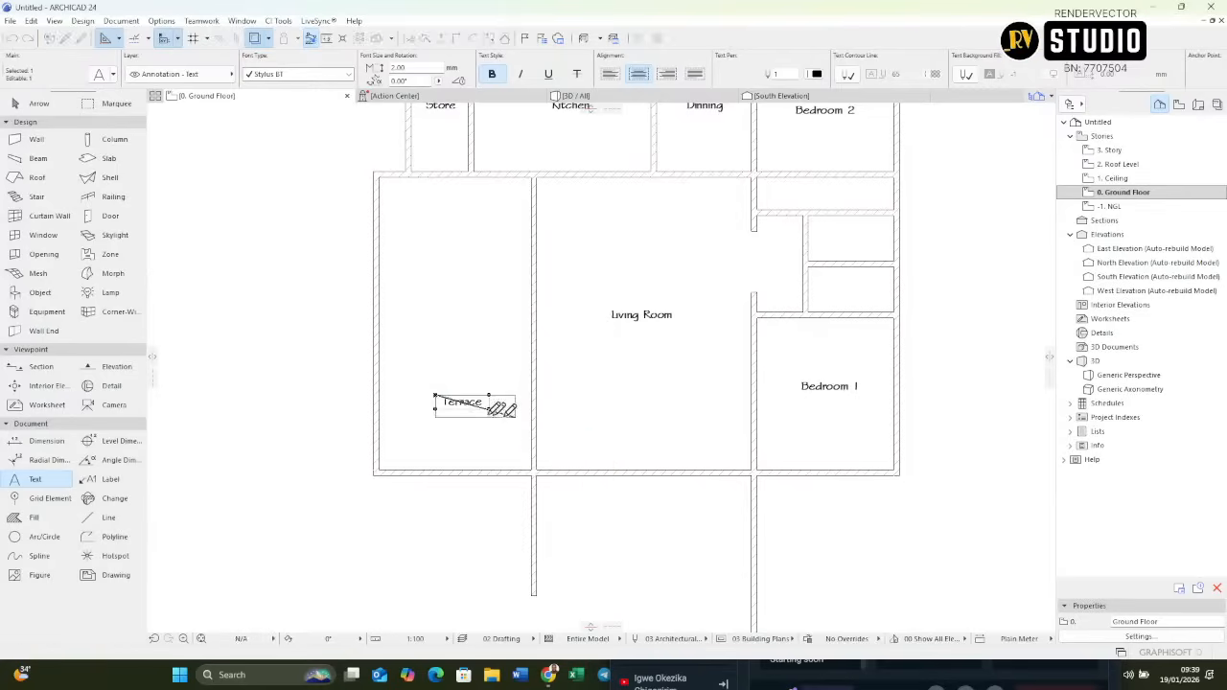
click(436, 394)
click(413, 396)
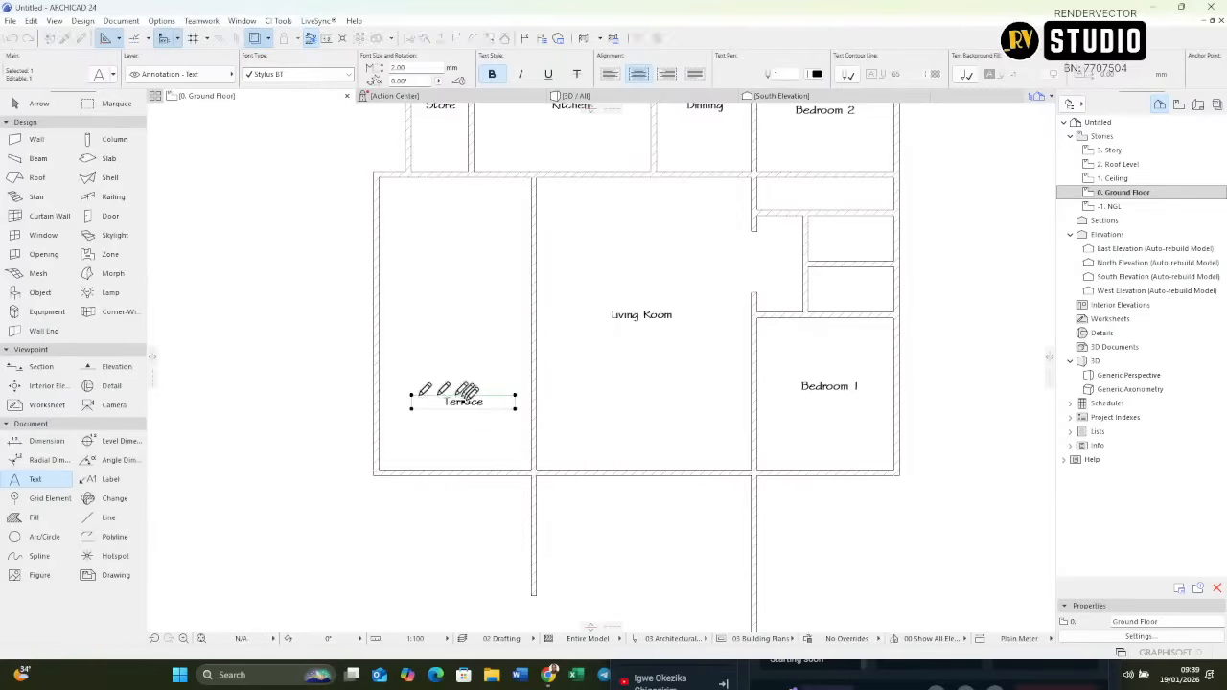
Replace the copied Terrace label's text in the large room west of the Living Room with "Master Bedroom".
scroll(496, 408, up, 3)
drag(476, 404, 467, 364)
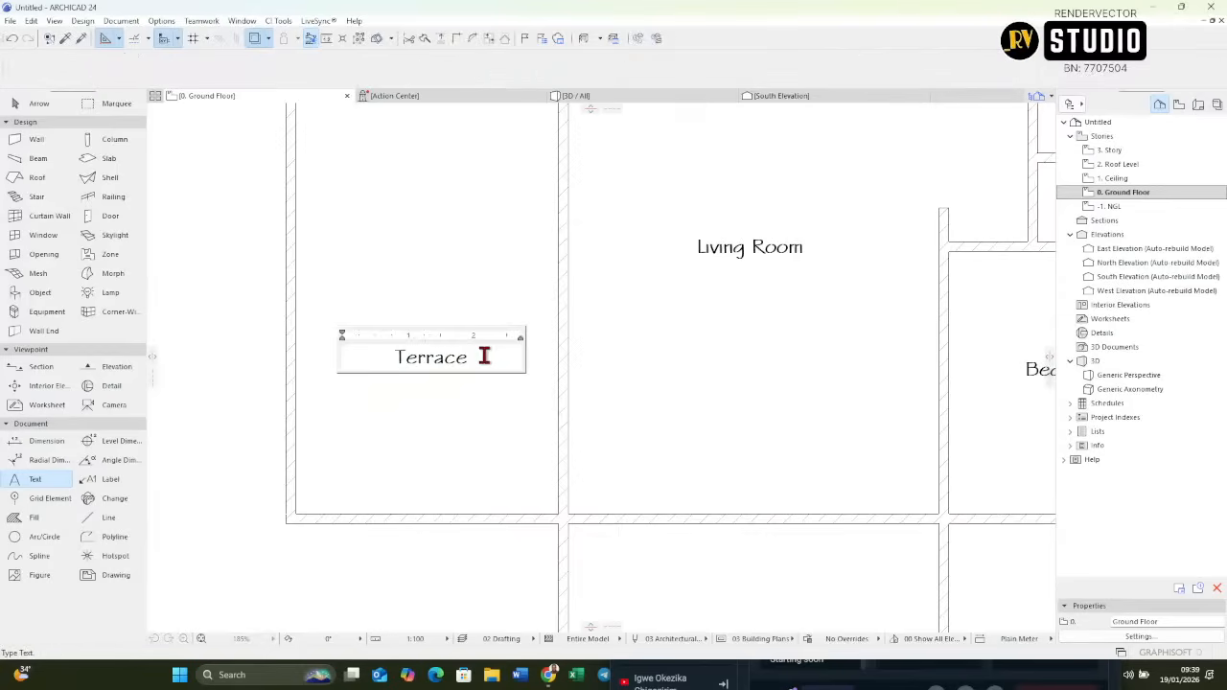
double_click(483, 356)
text(Master)
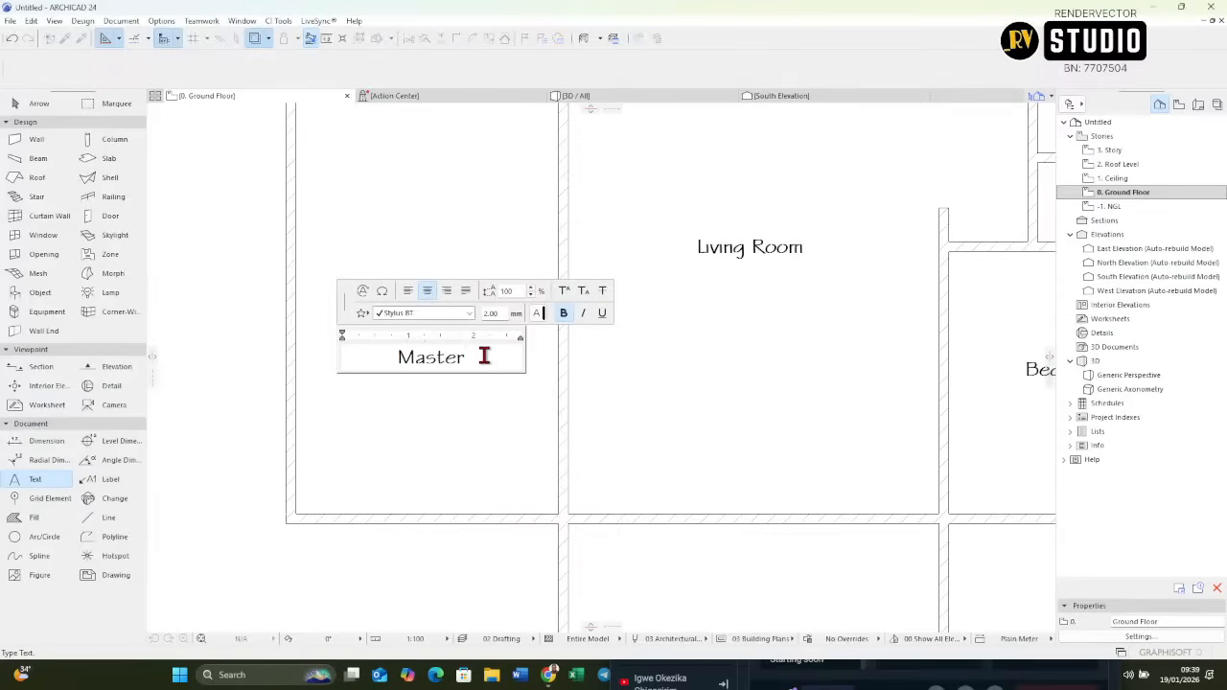
text( Medroom)
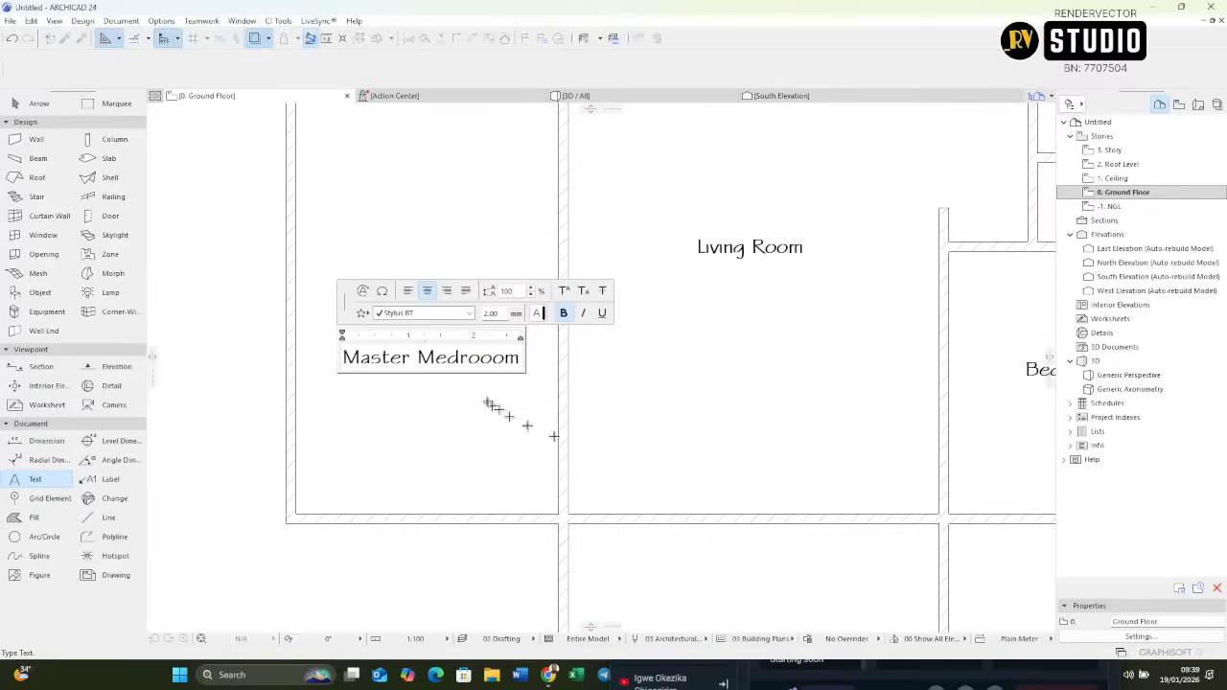
key(BackSpace)
text(r)
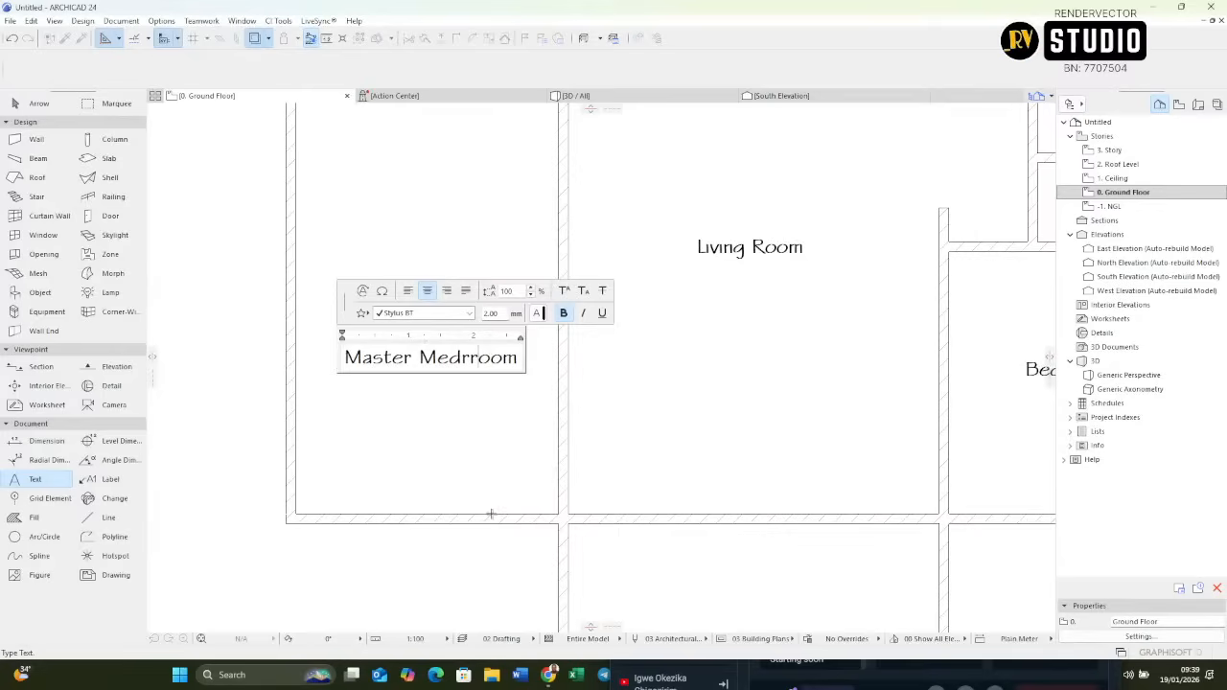
key(BackSpace)
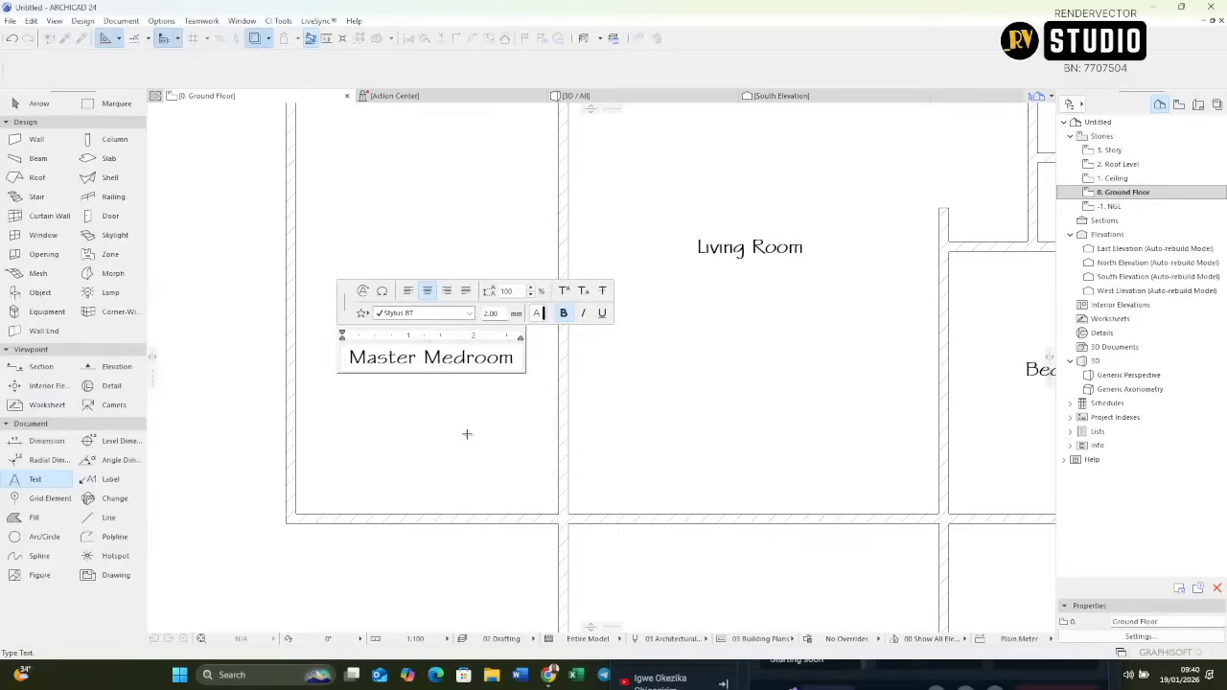
drag(450, 364, 455, 422)
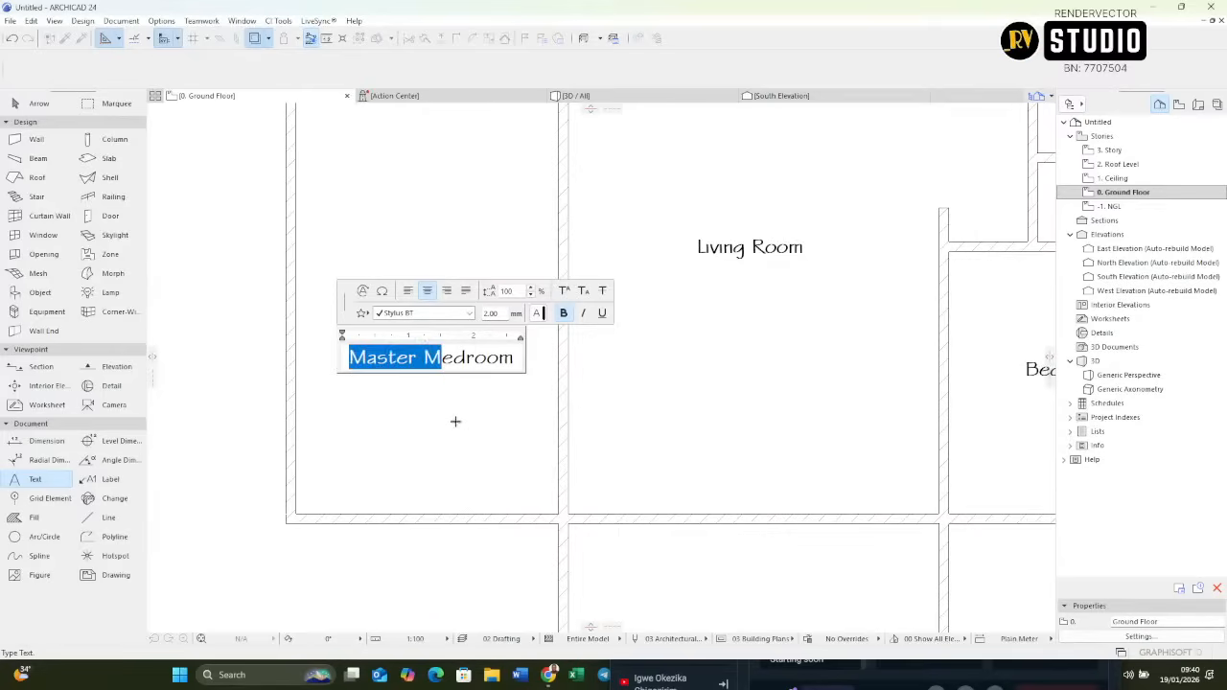
key(Right)
key(BackSpace)
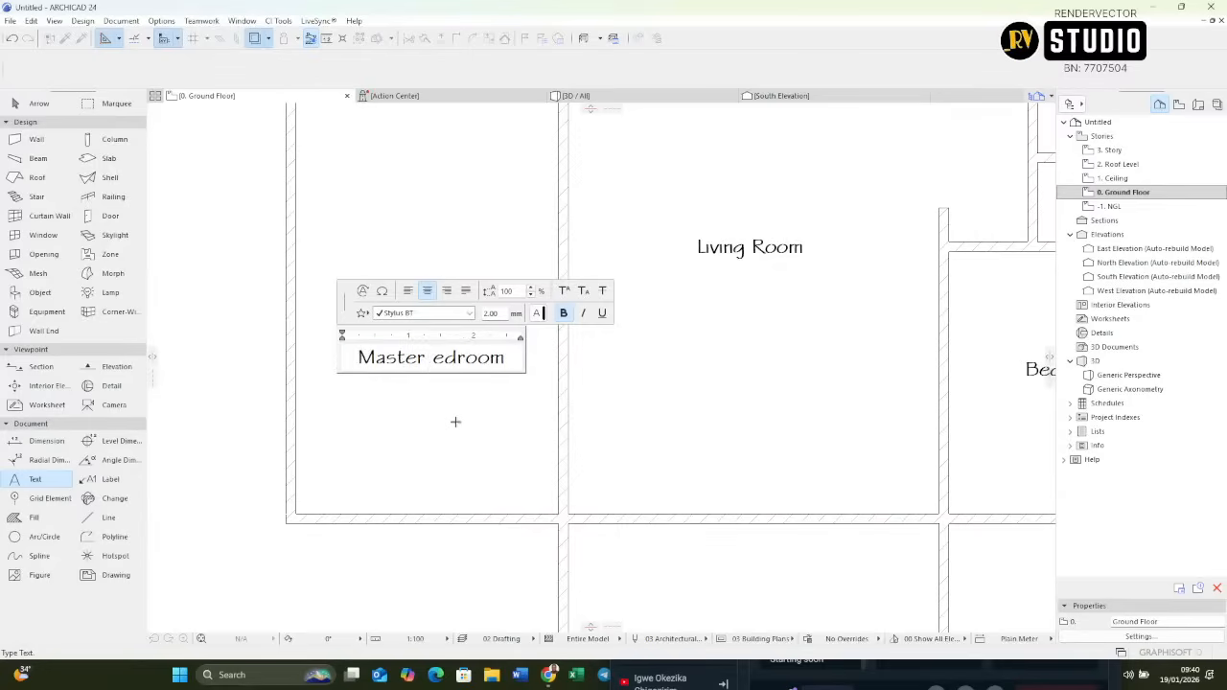
text(B)
click(449, 426)
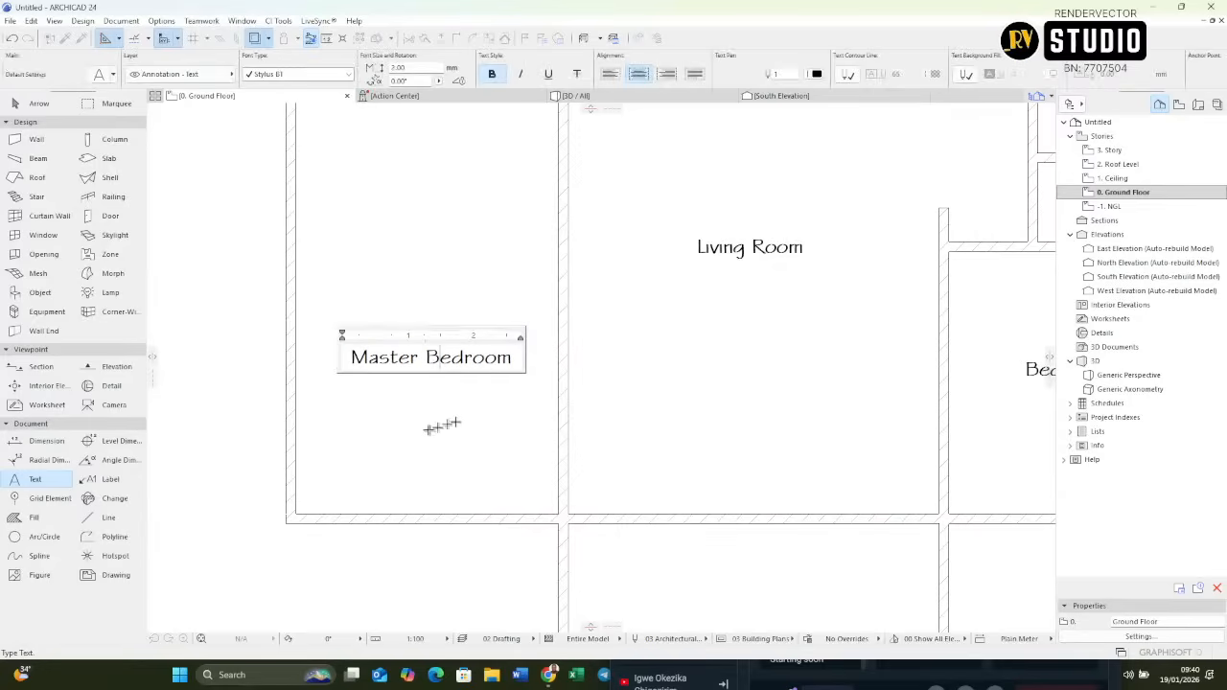
Drag a copy of the long horizontal wall below the Store and Kitchen straight down into the Master Bedroom and Living Room.
scroll(450, 436, down, 3)
middle_drag(471, 411, 536, 459)
scroll(499, 271, up, 3)
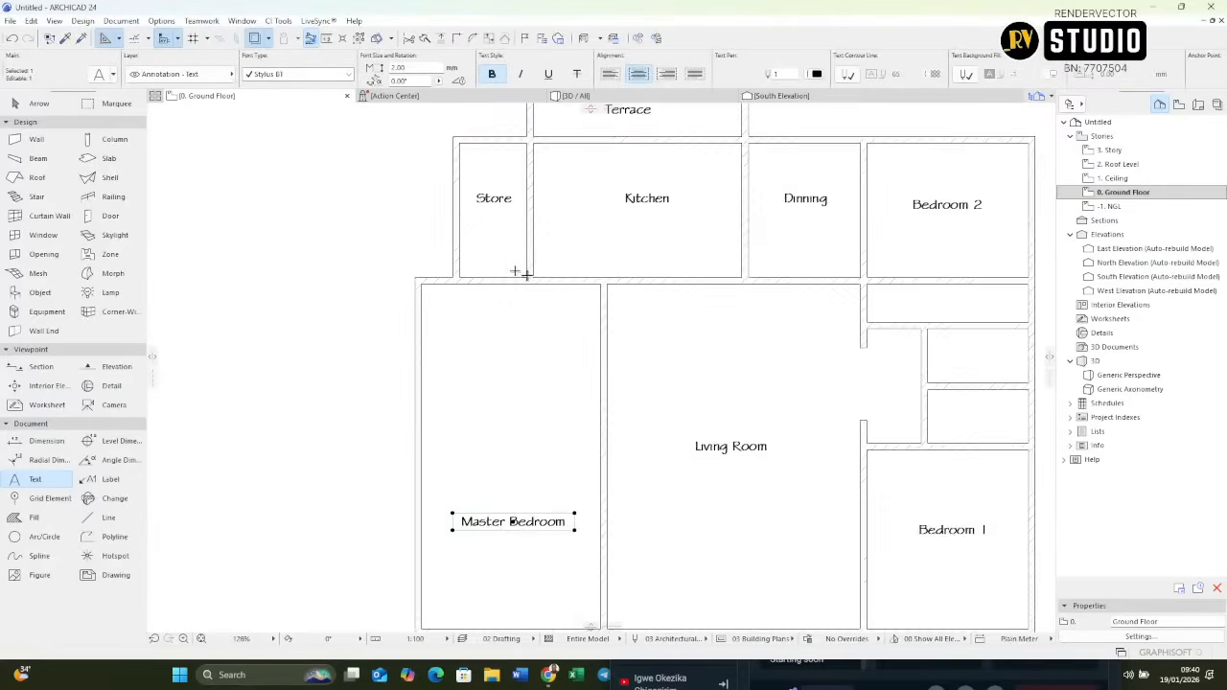
key(Escape)
shift+click(496, 281)
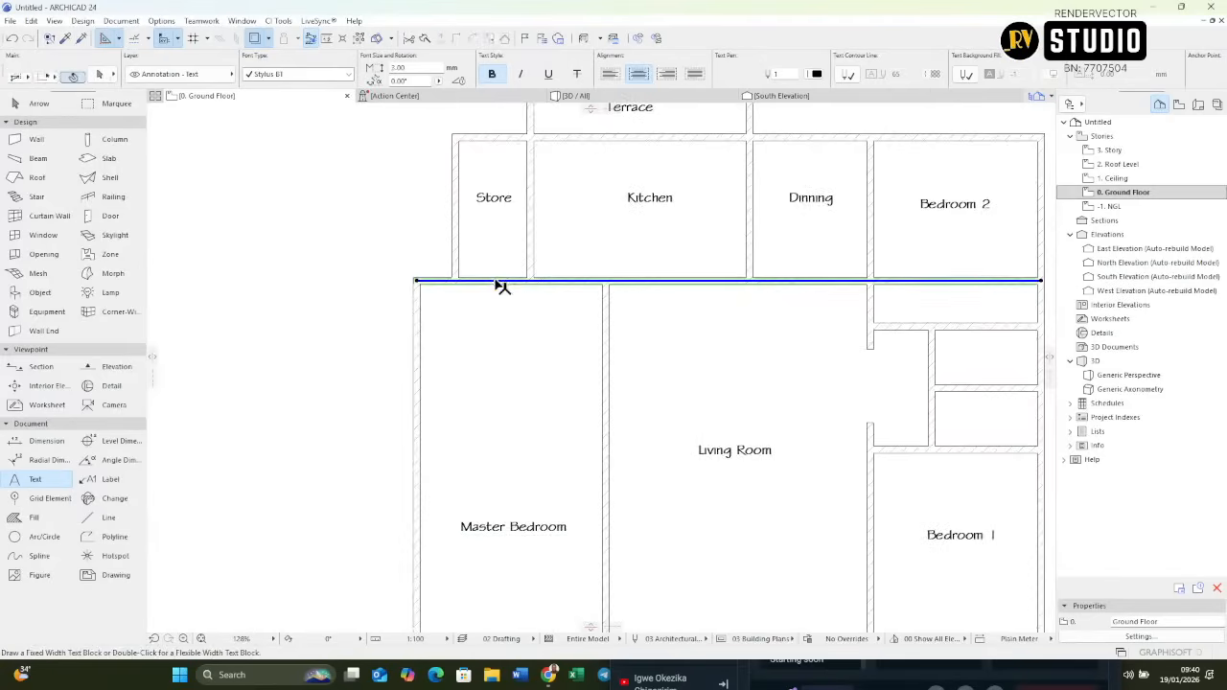
key(ctrl+shift+d)
click(495, 281)
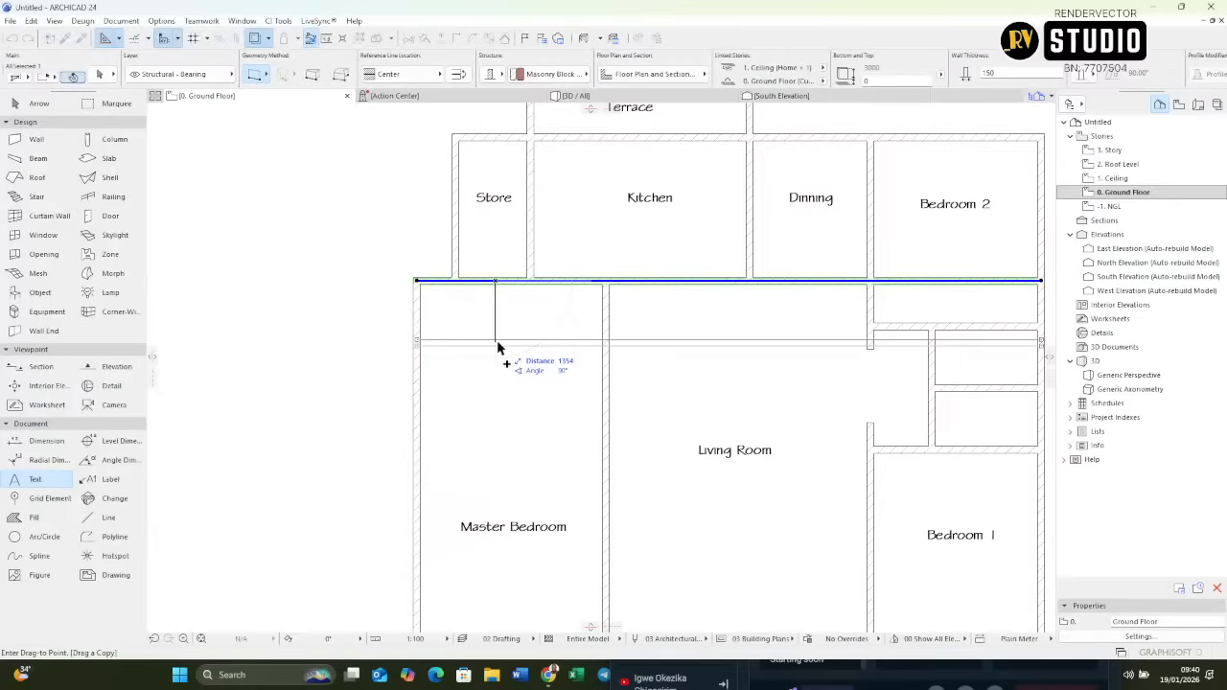
key(Tab)
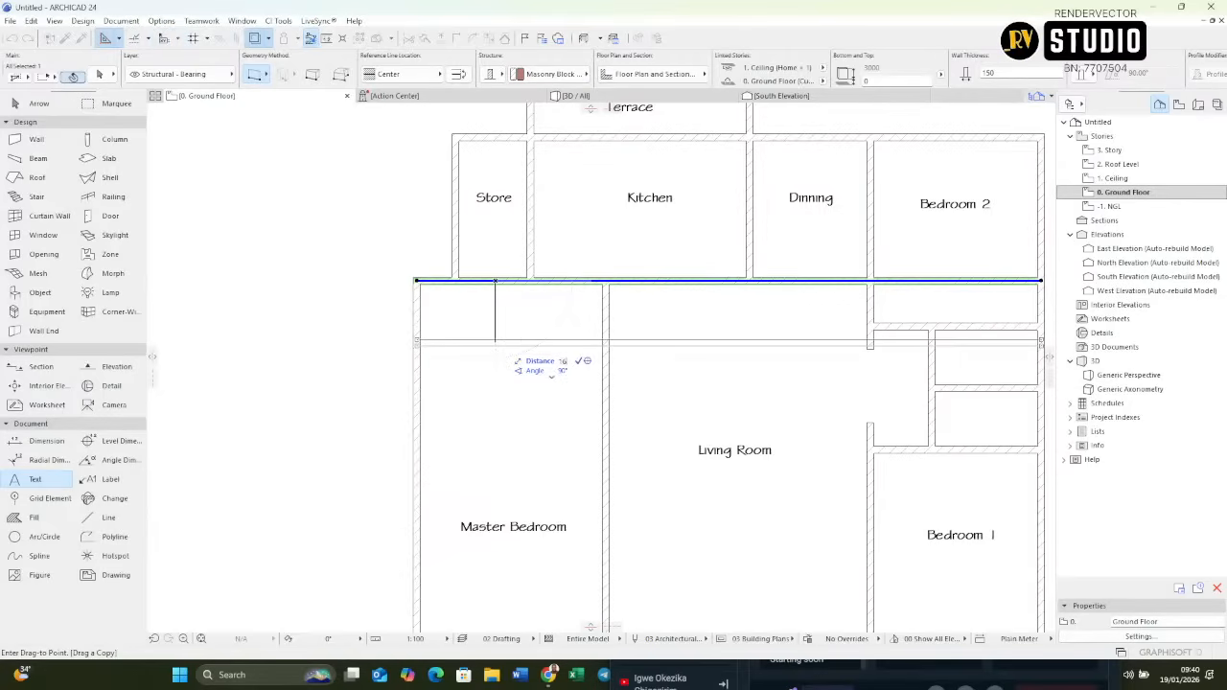
key(Return)
Trim the copied wall east of the Master Bedroom so only the part across that room remains.
scroll(494, 356, down, 3)
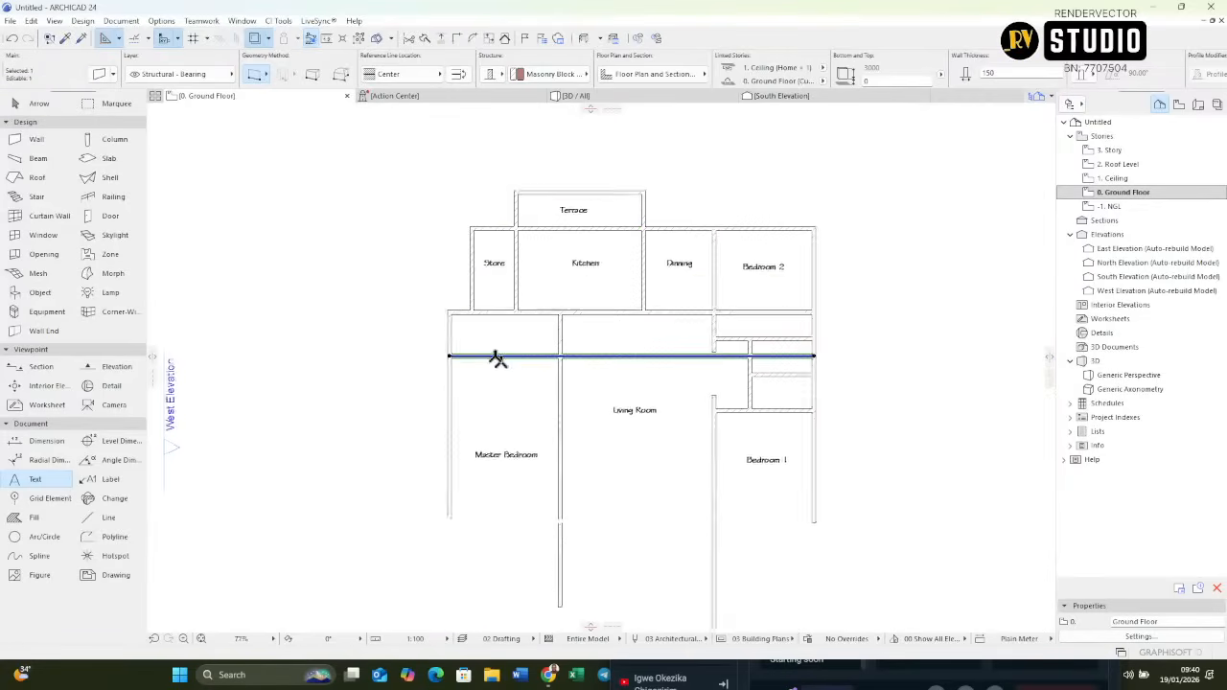
middle_drag(494, 356, 454, 347)
scroll(447, 343, up, 3)
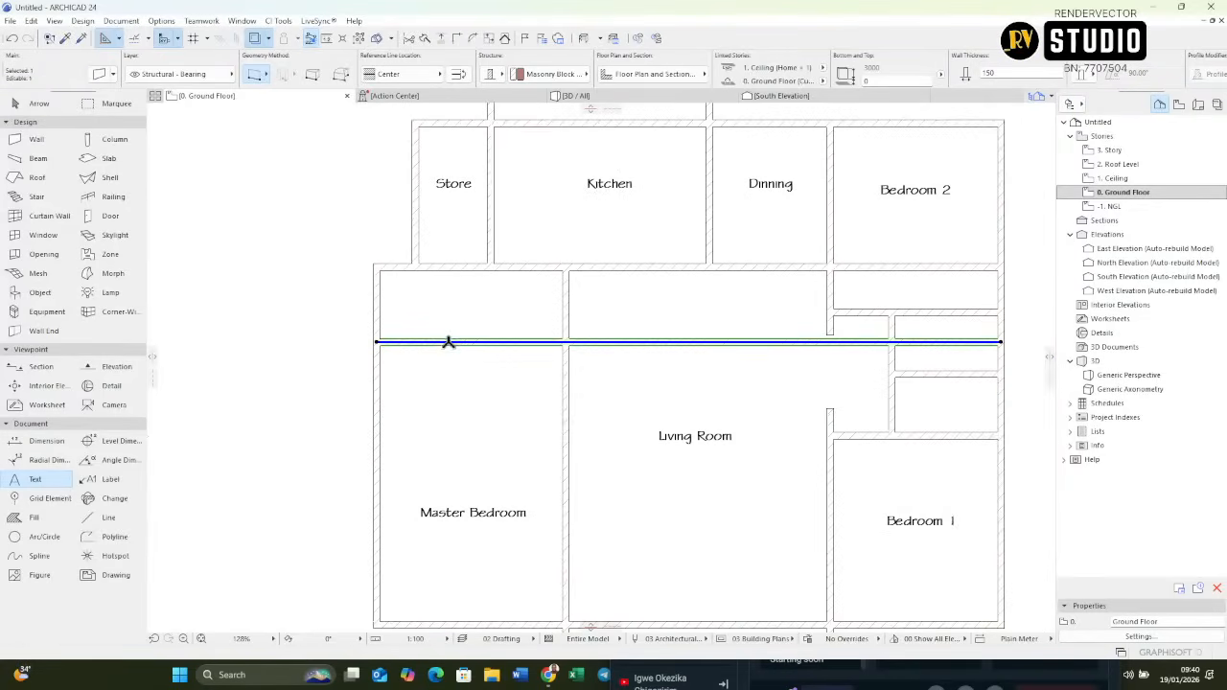
click(1002, 342)
click(613, 343)
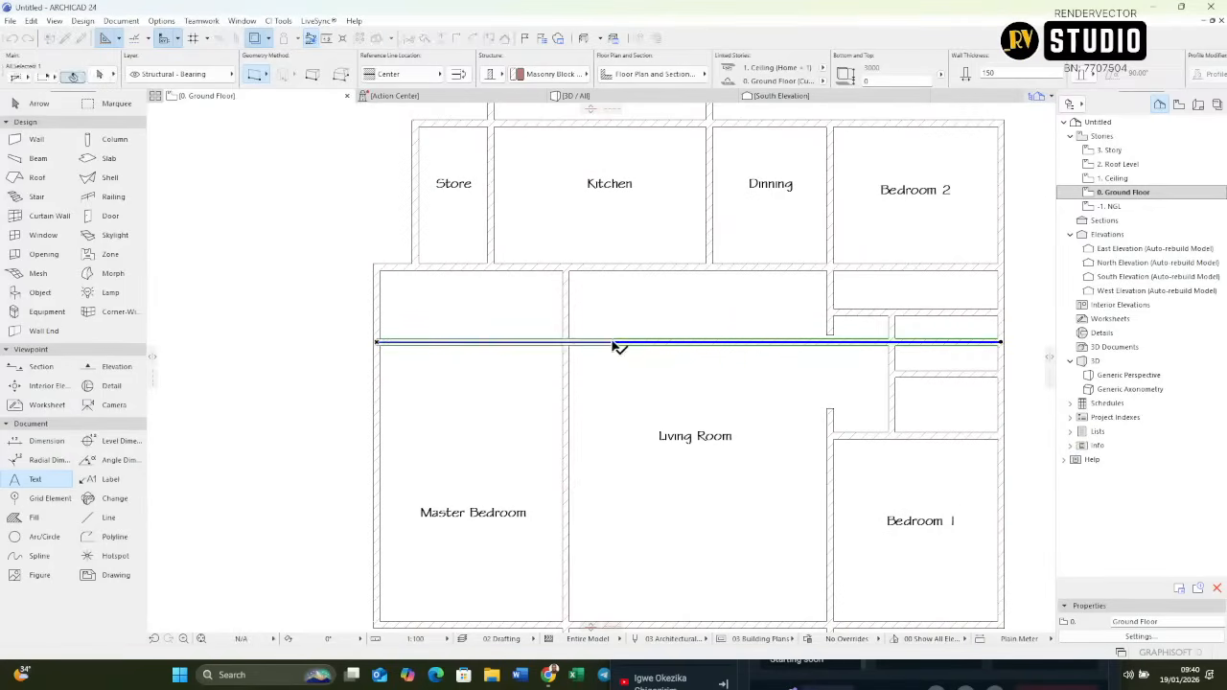
key(Escape)
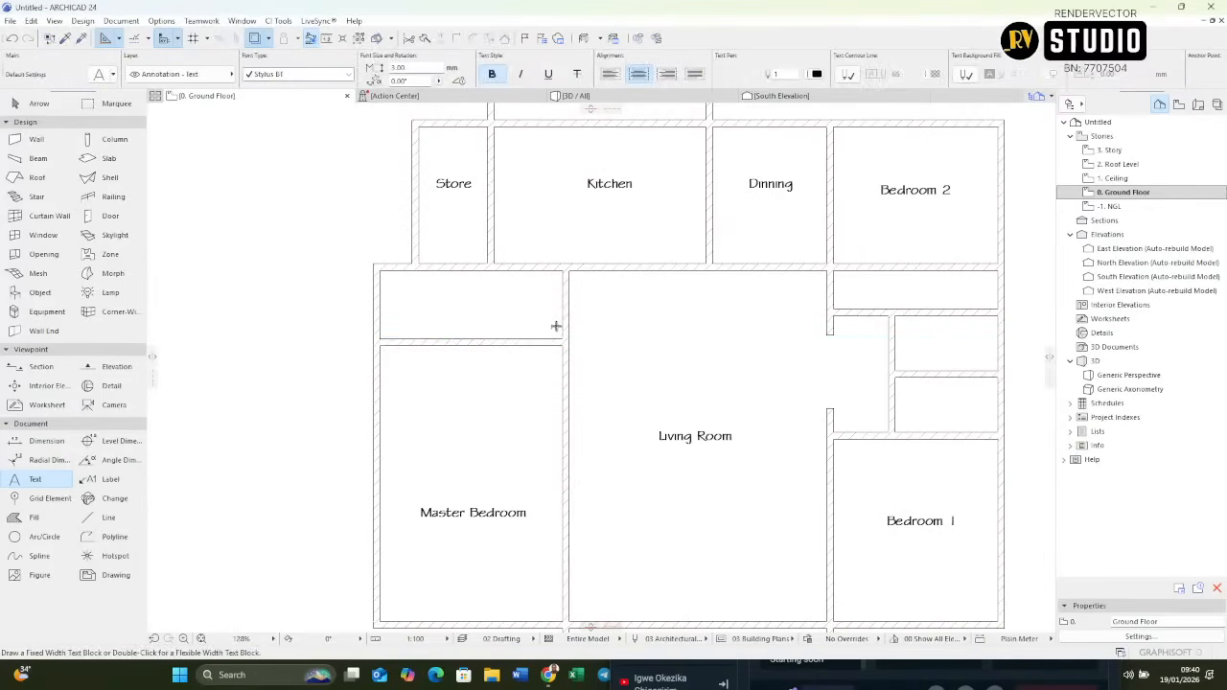
Stretch the Master Bedroom partition wall's east end across the Living Room to the line of its east wall.
scroll(554, 334, up, 2)
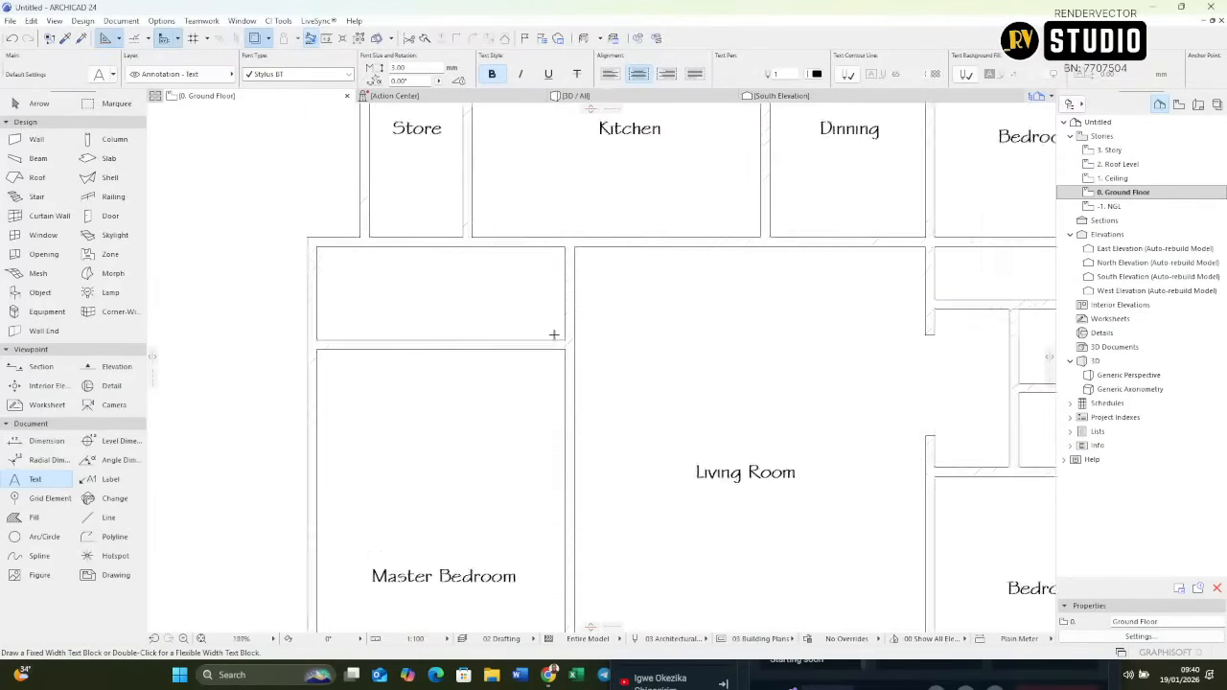
scroll(556, 340, down, 4)
scroll(563, 345, up, 2)
click(550, 340)
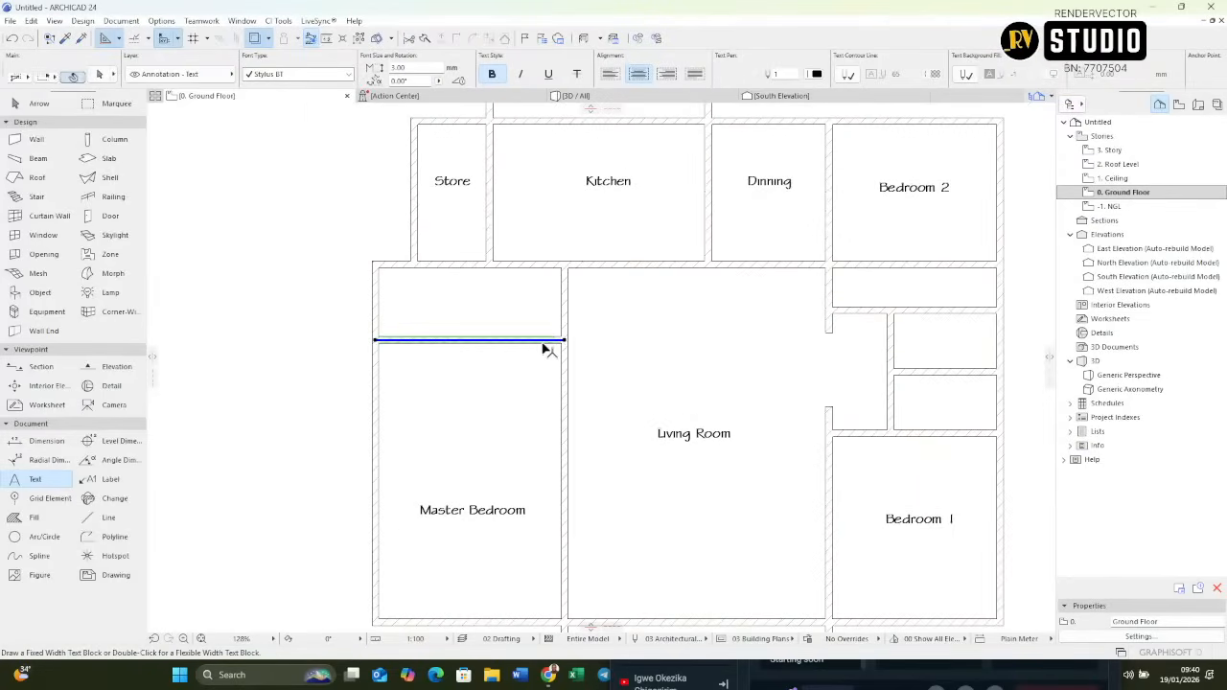
key(Escape)
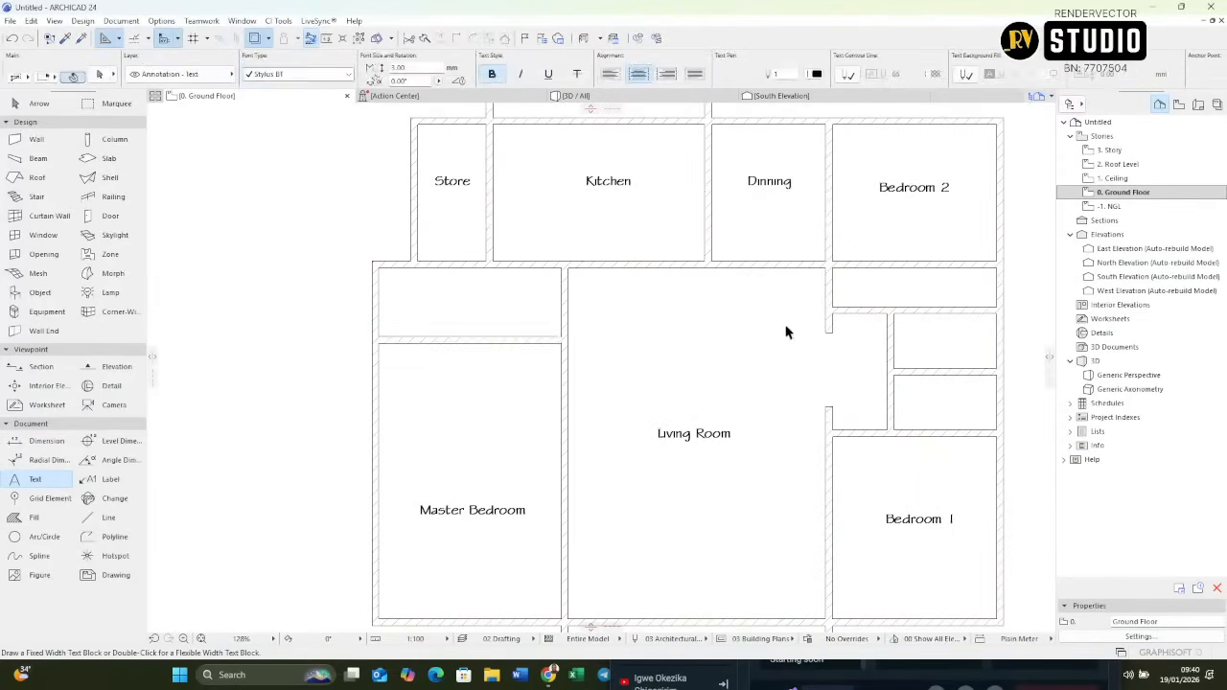
click(561, 341)
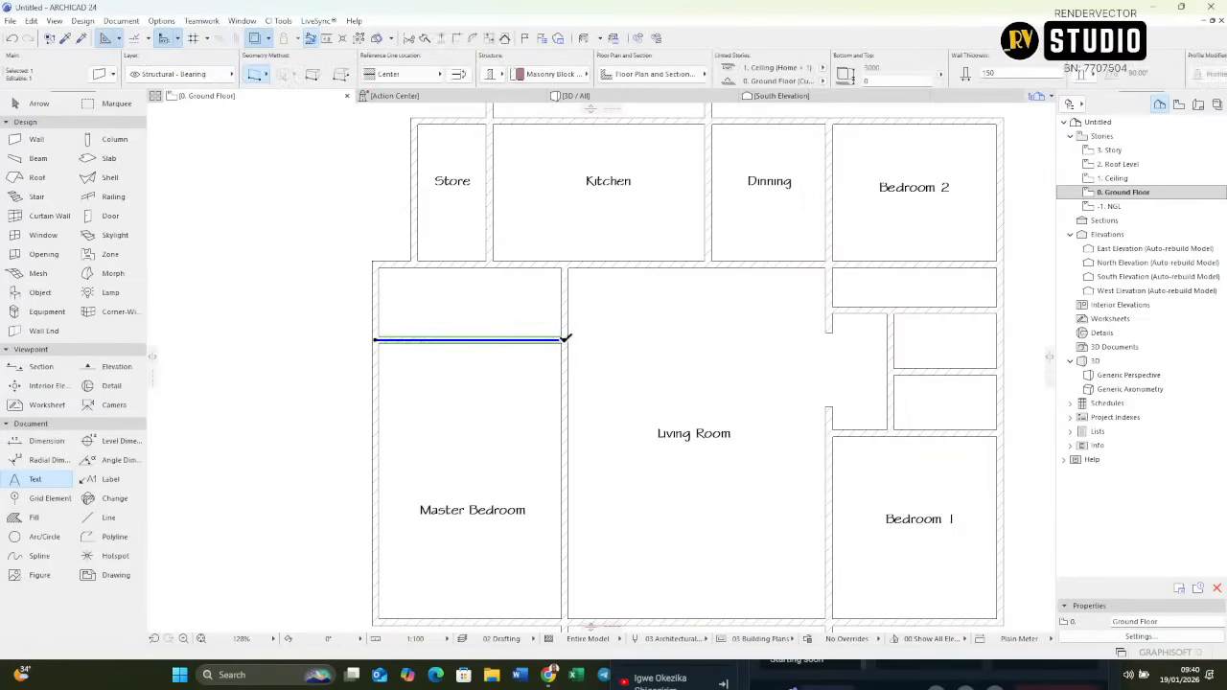
click(565, 338)
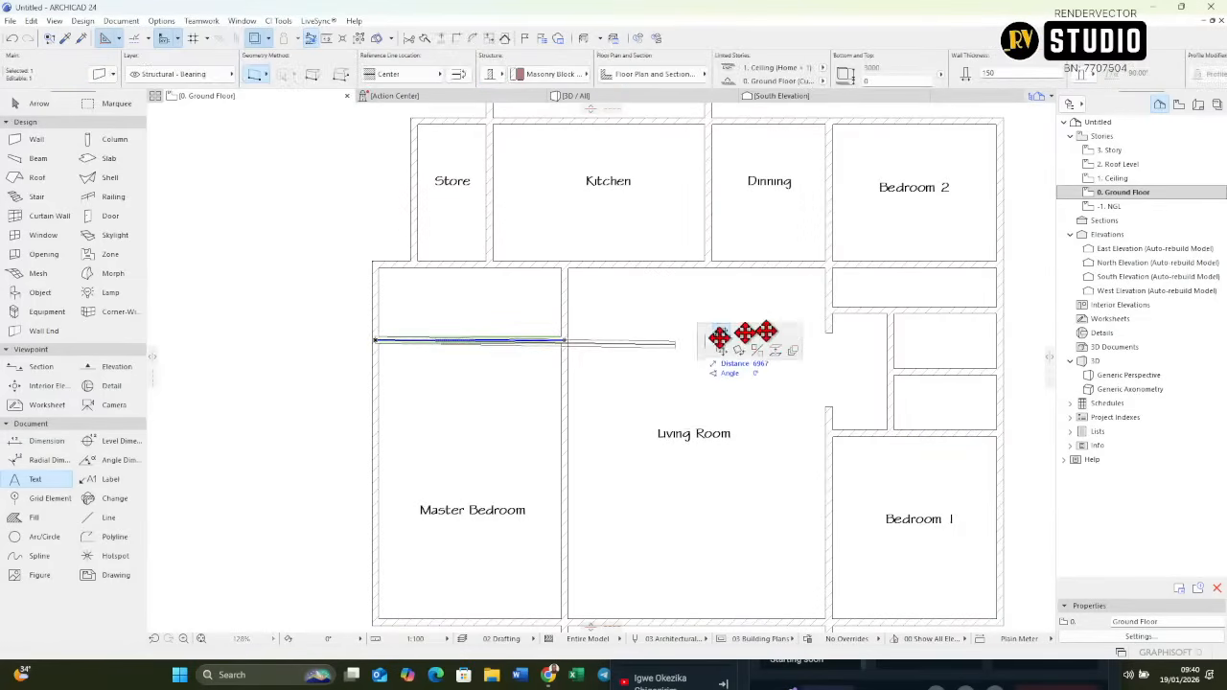
click(835, 335)
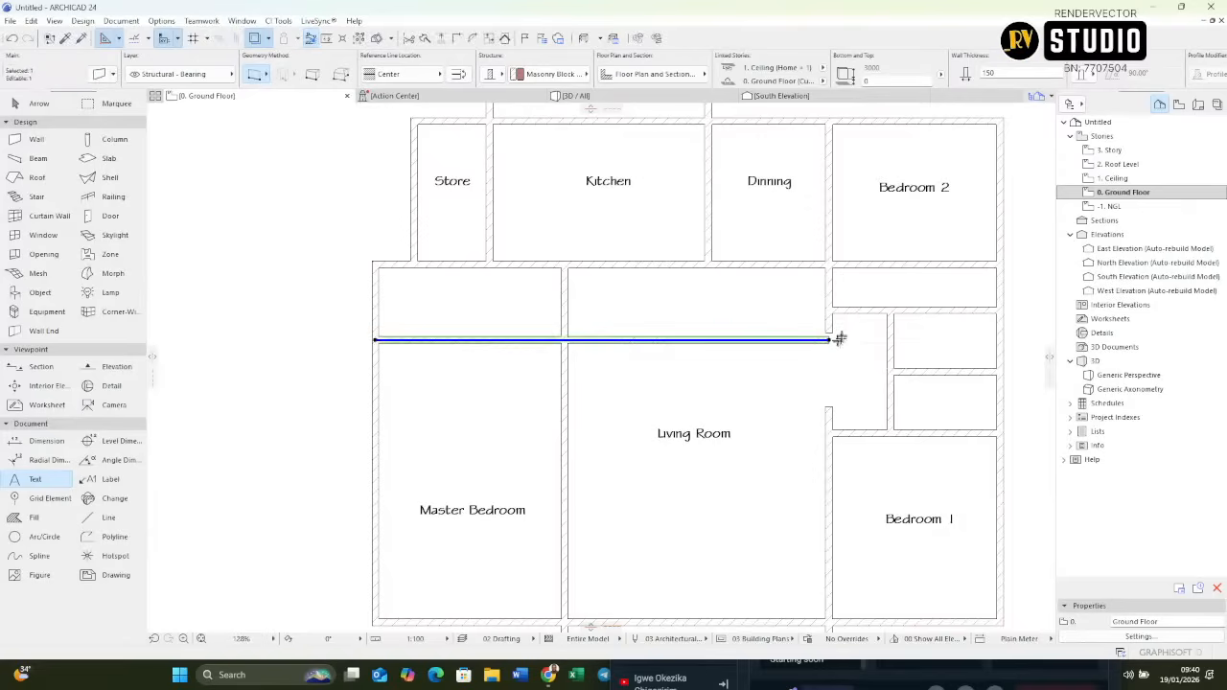
key(Escape)
Try trimming the stretched wall's segment across the Living Room, and undo the trim.
scroll(841, 335, up, 2)
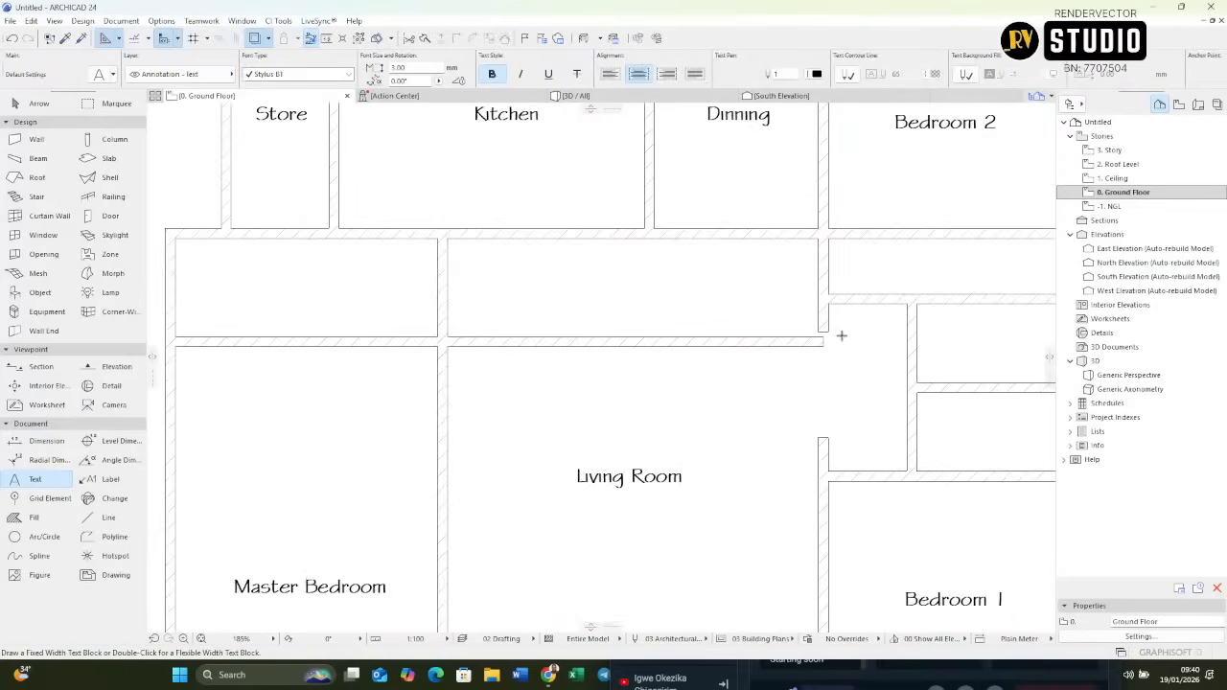
scroll(890, 363, down, 2)
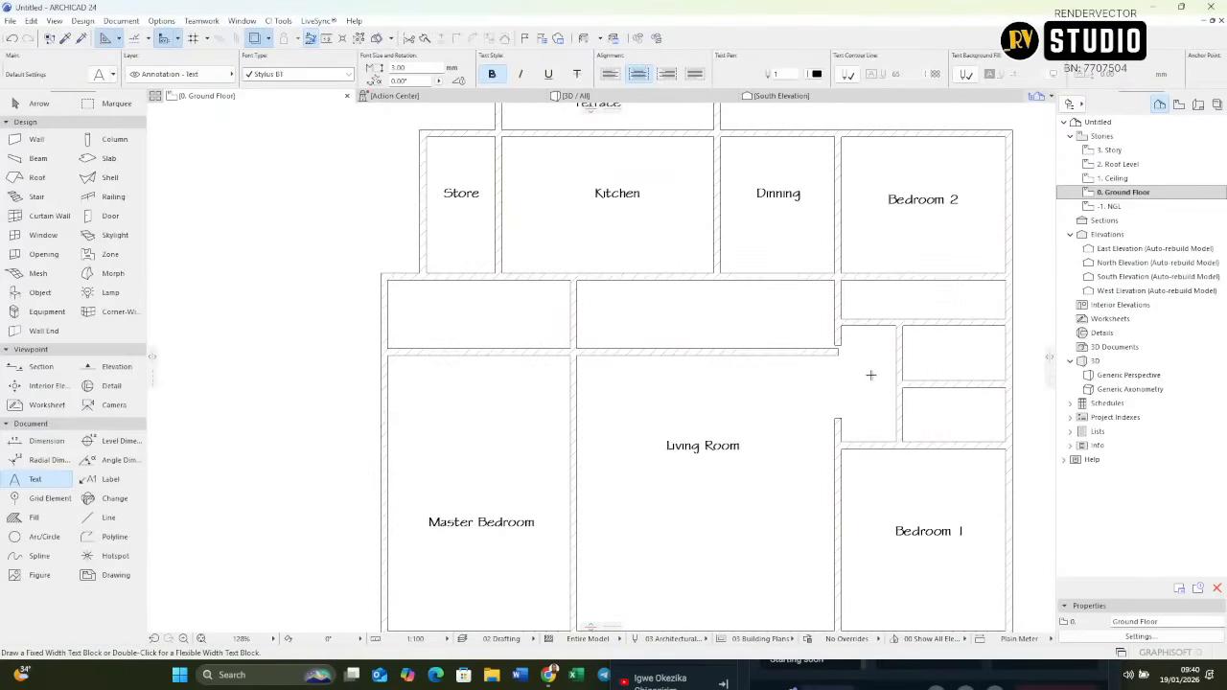
ctrl+click(823, 352)
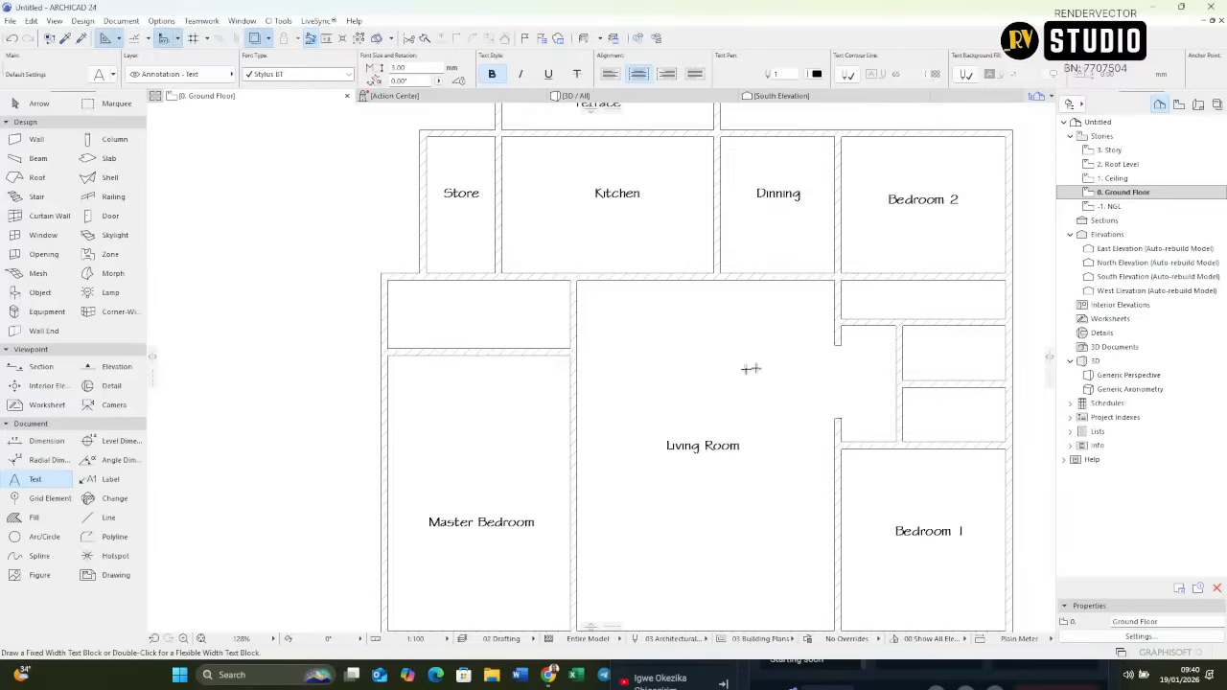
key(ctrl+z)
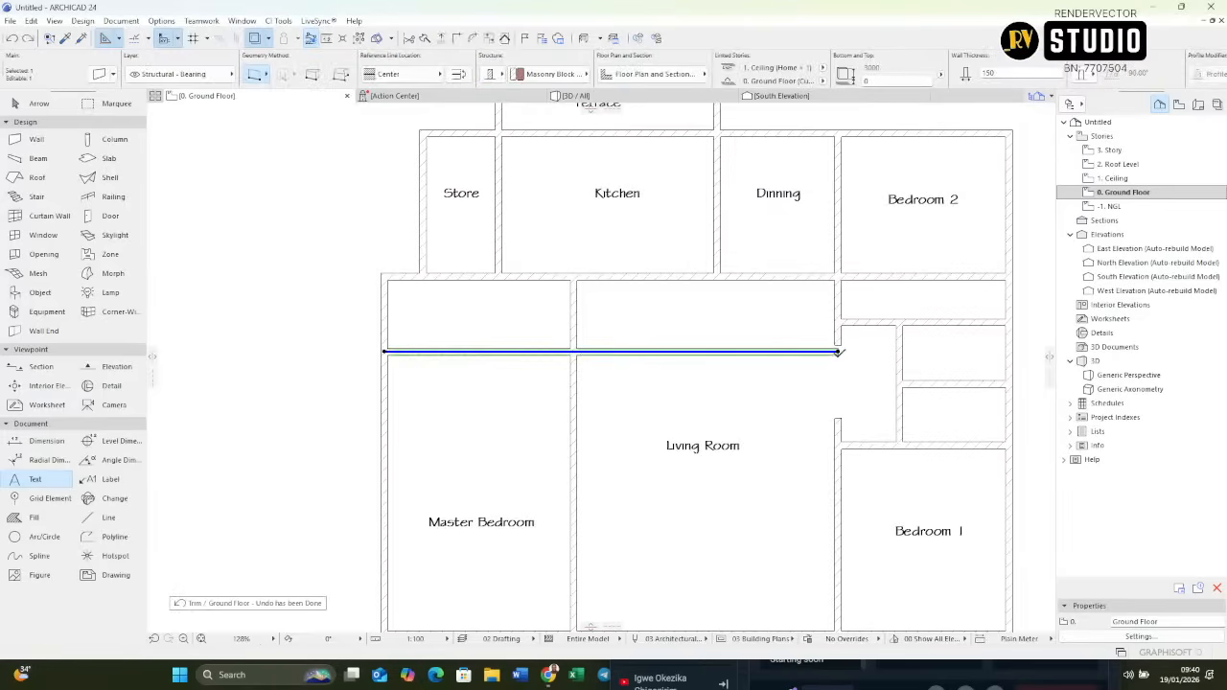
Shorten the long horizontal wall above the living room, pulling its end back from the wall on the Bedroom 1 and 2 side.
click(837, 352)
key(Escape)
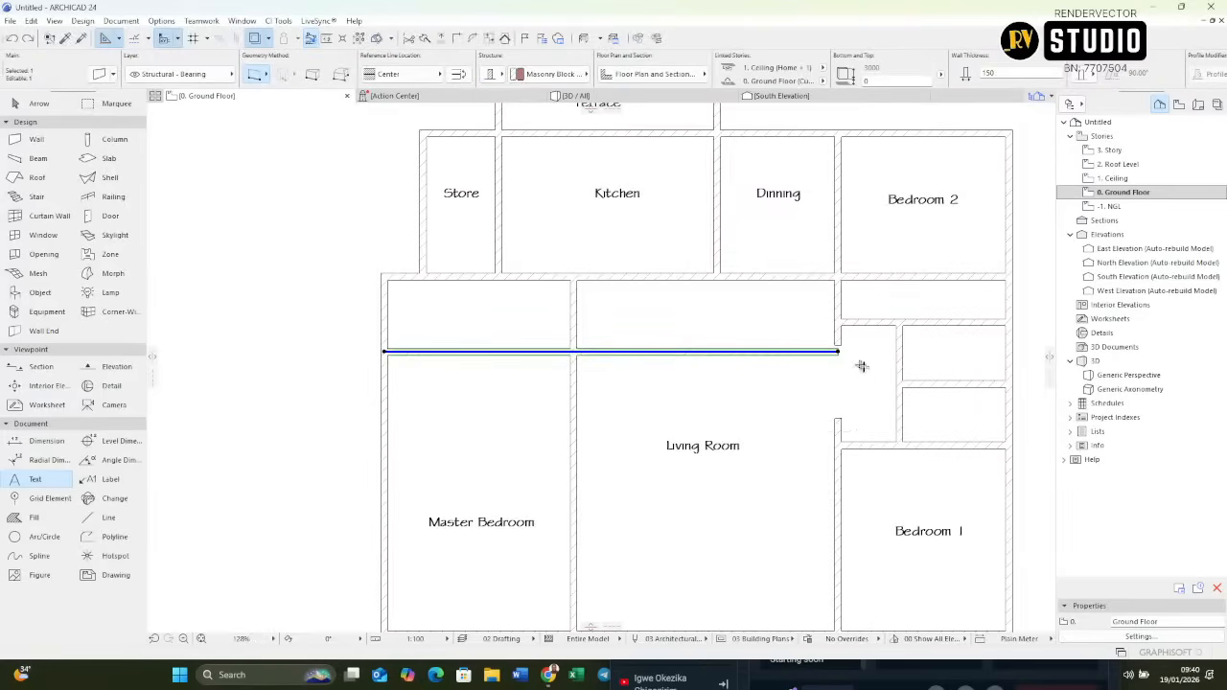
click(839, 351)
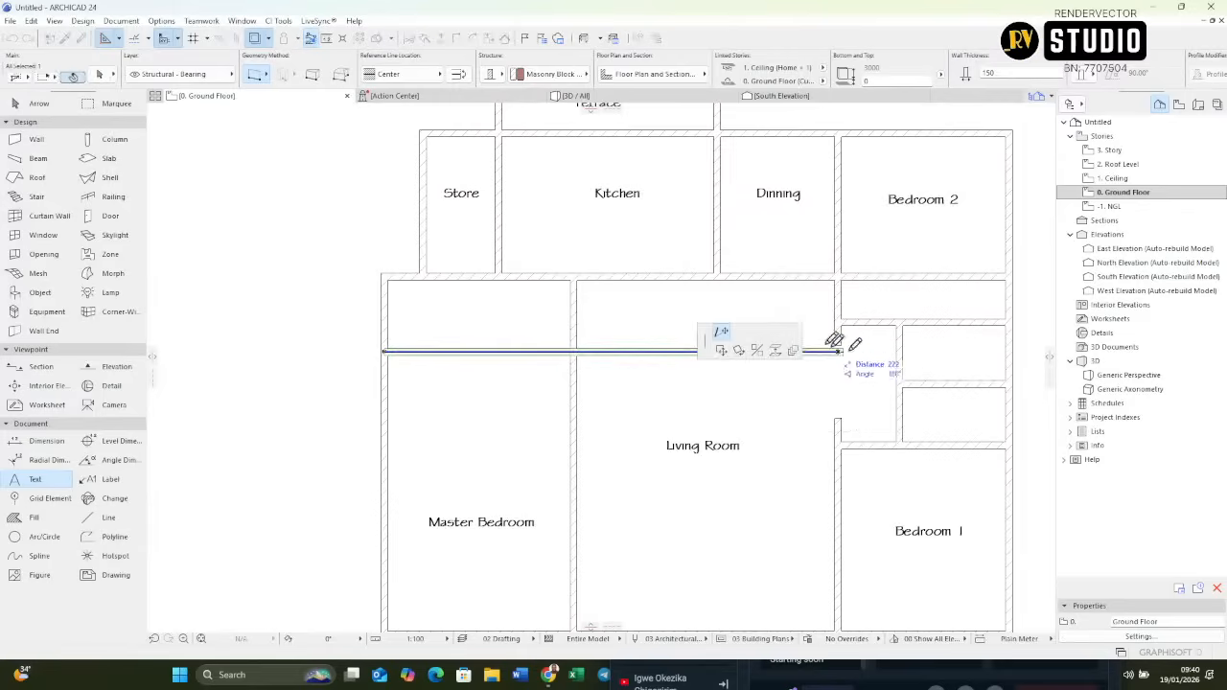
click(779, 267)
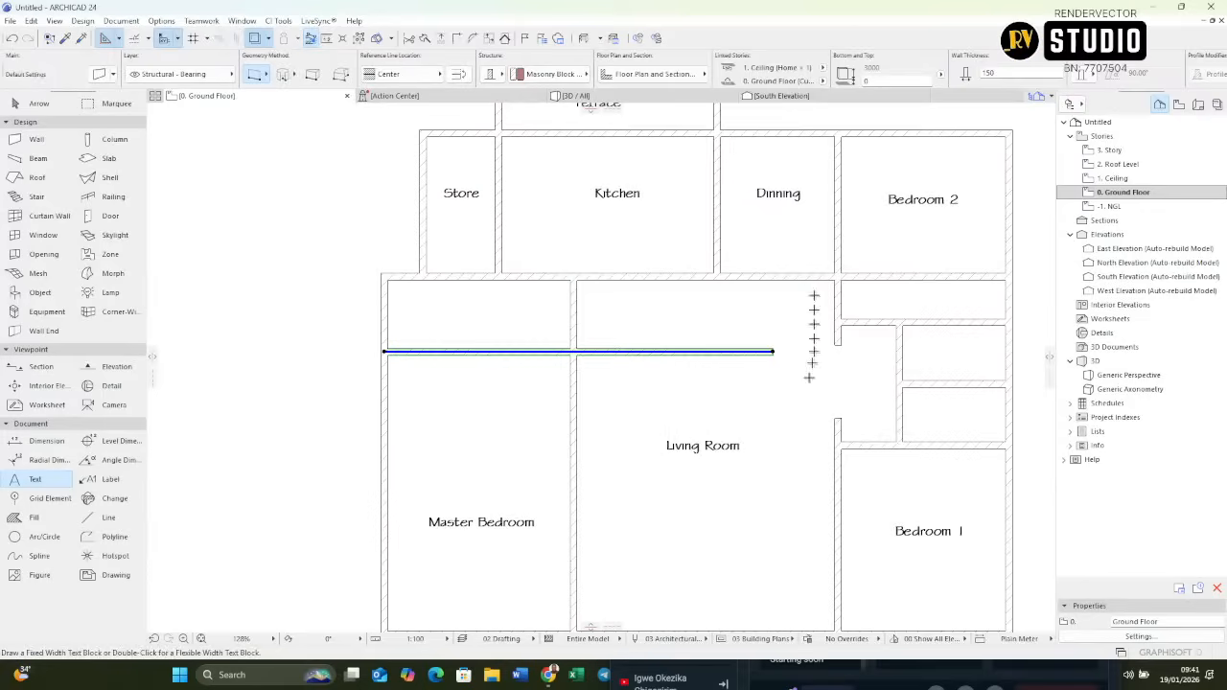
key(Escape)
scroll(658, 375, up, 2)
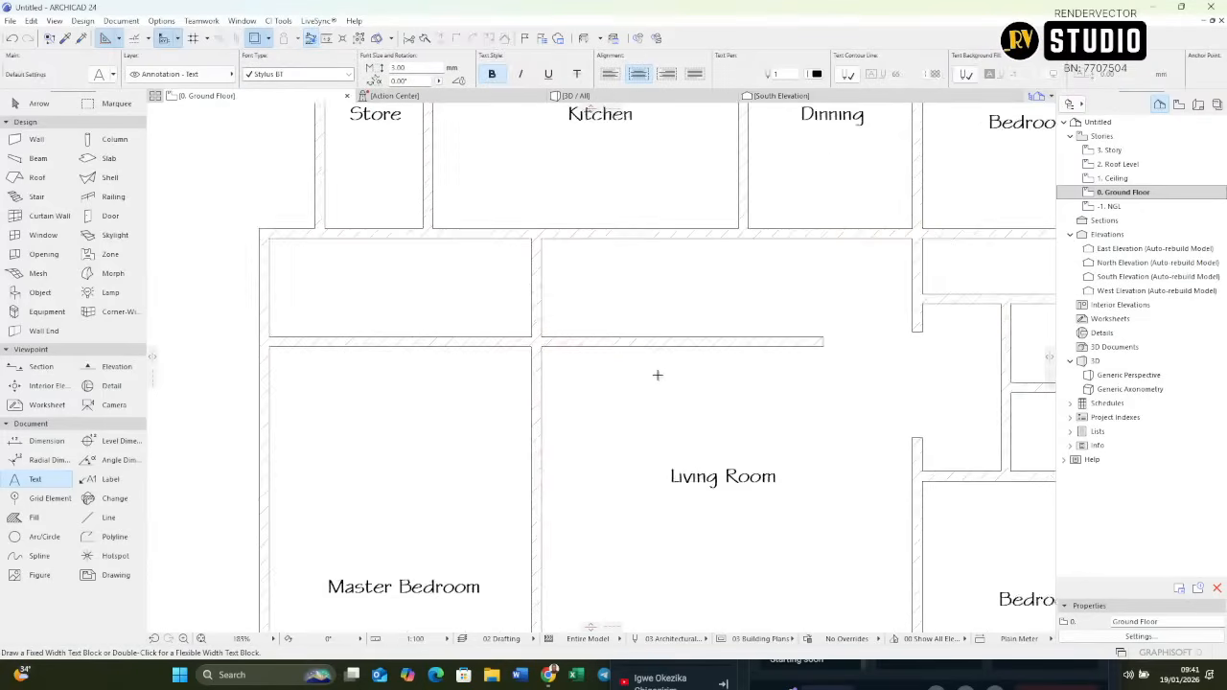
middle_drag(681, 363, 684, 419)
middle_drag(545, 384, 604, 347)
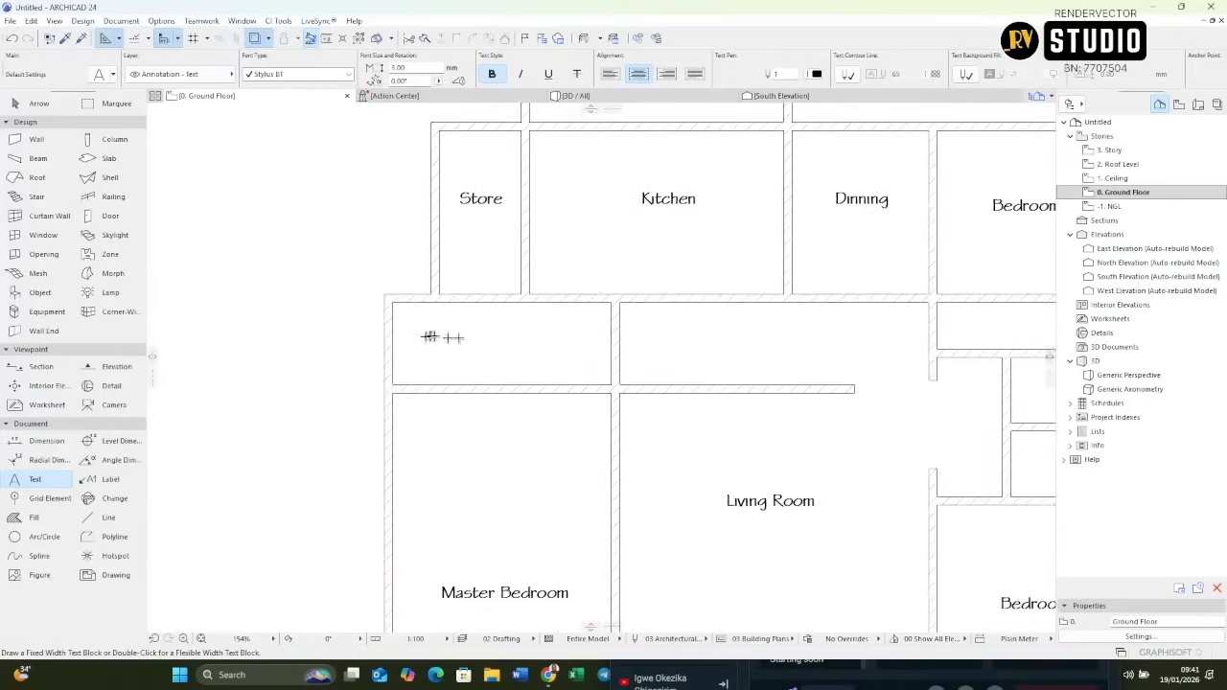
shift+click(388, 347)
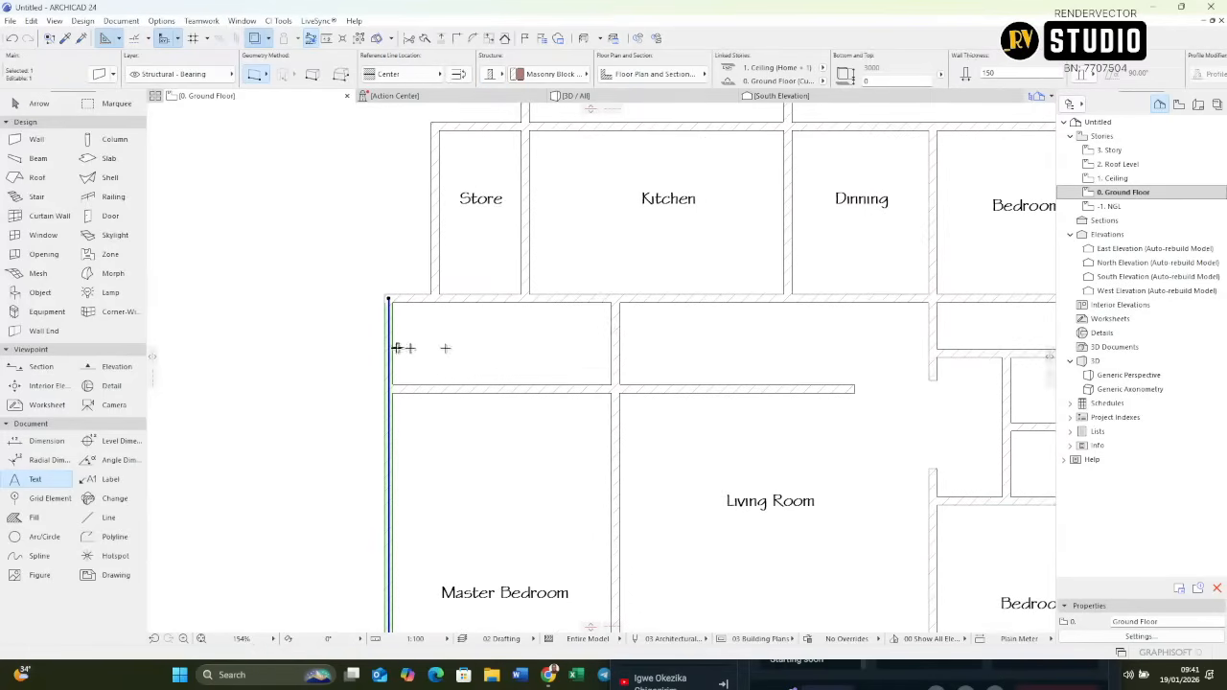
key(Escape)
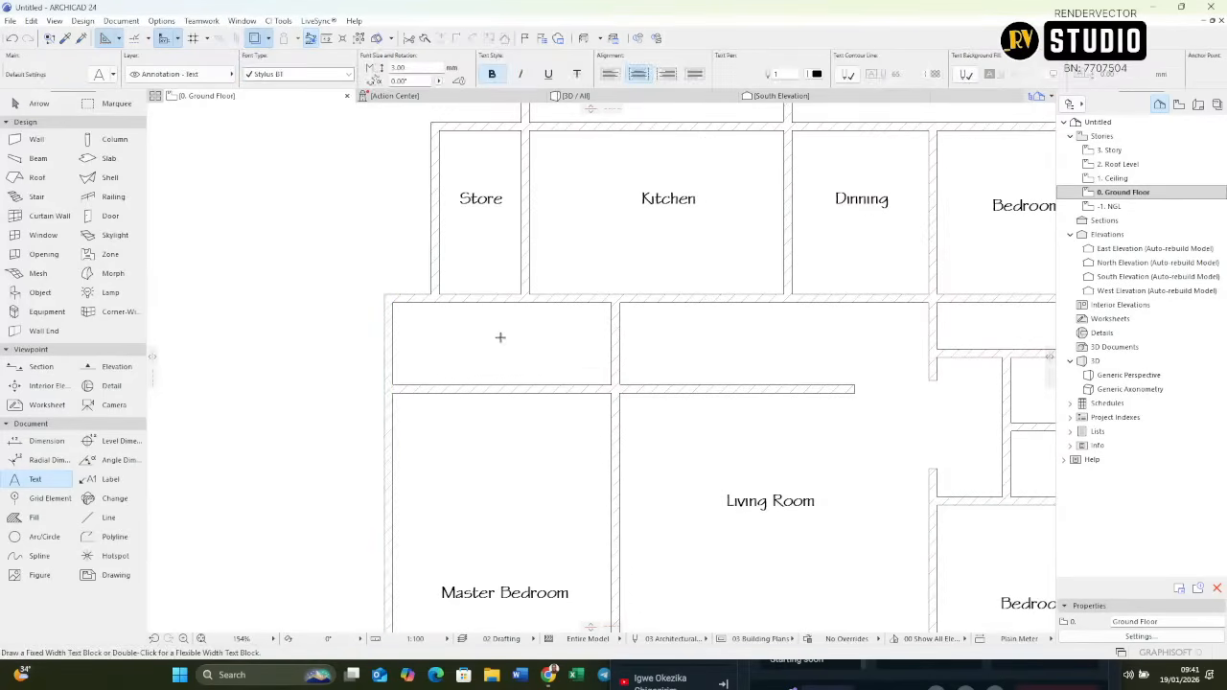
scroll(594, 358, up, 2)
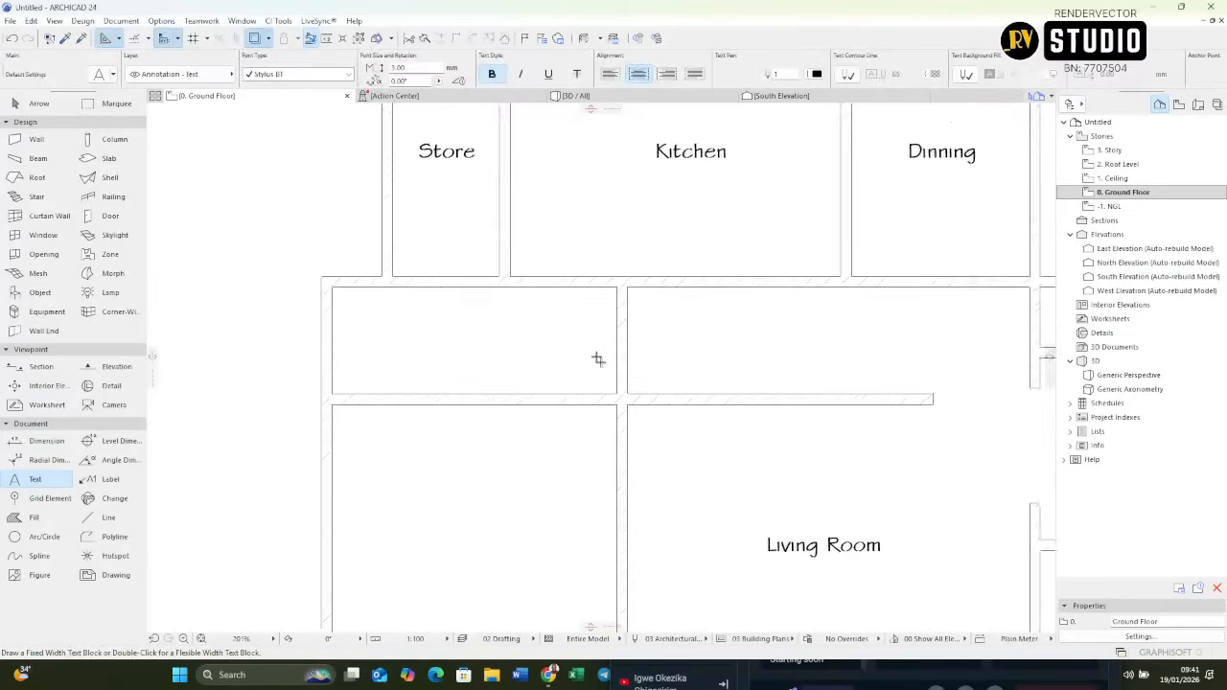
scroll(588, 402, down, 4)
middle_drag(559, 344, 554, 327)
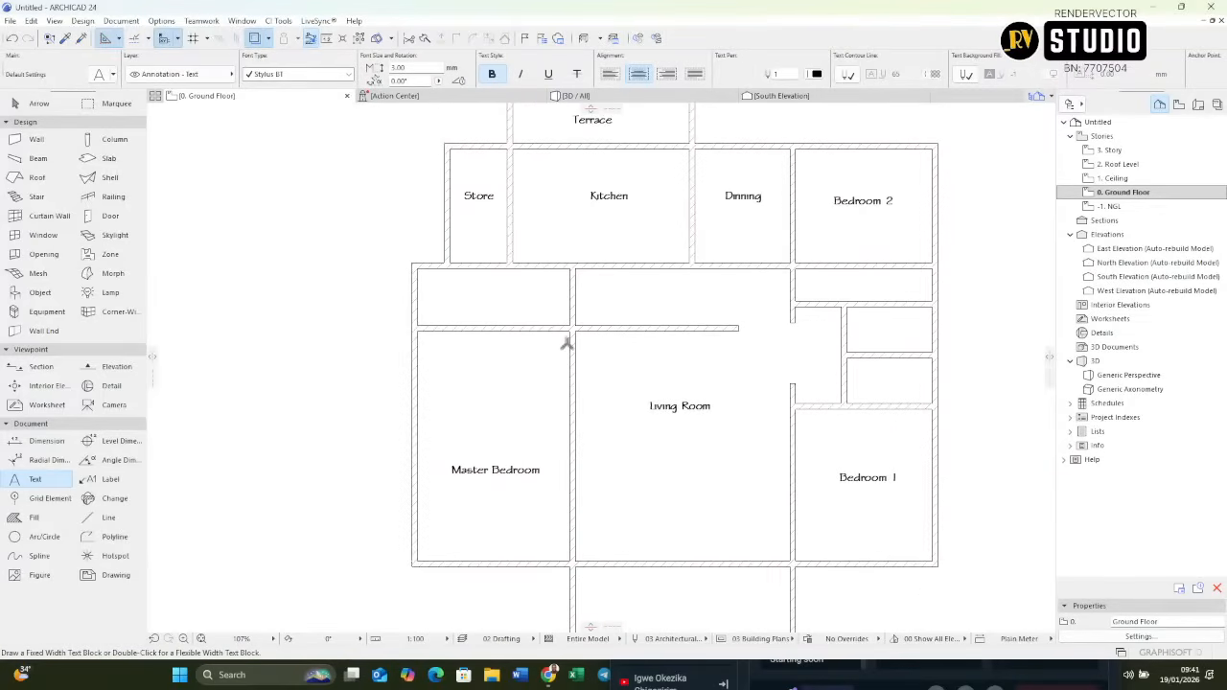
Split the wall between Master Bedroom and Living Room along the upper face of the horizontal wall, keeping the upper segment selected.
scroll(572, 320, up, 4)
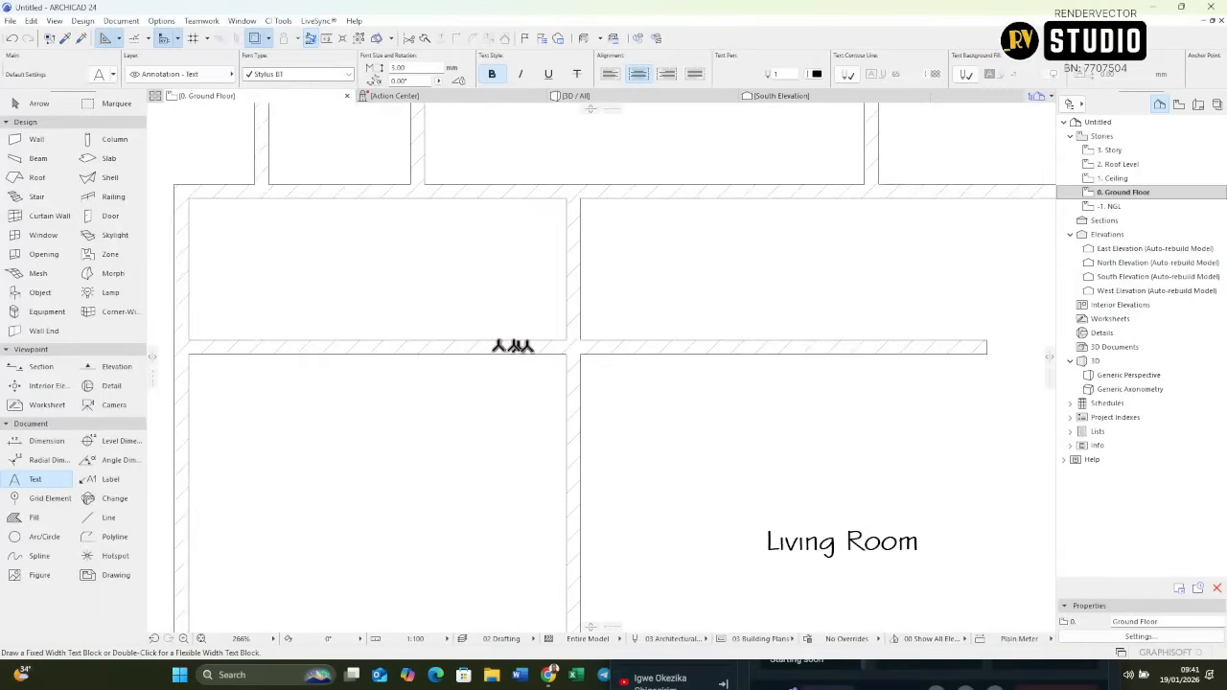
shift+click(575, 314)
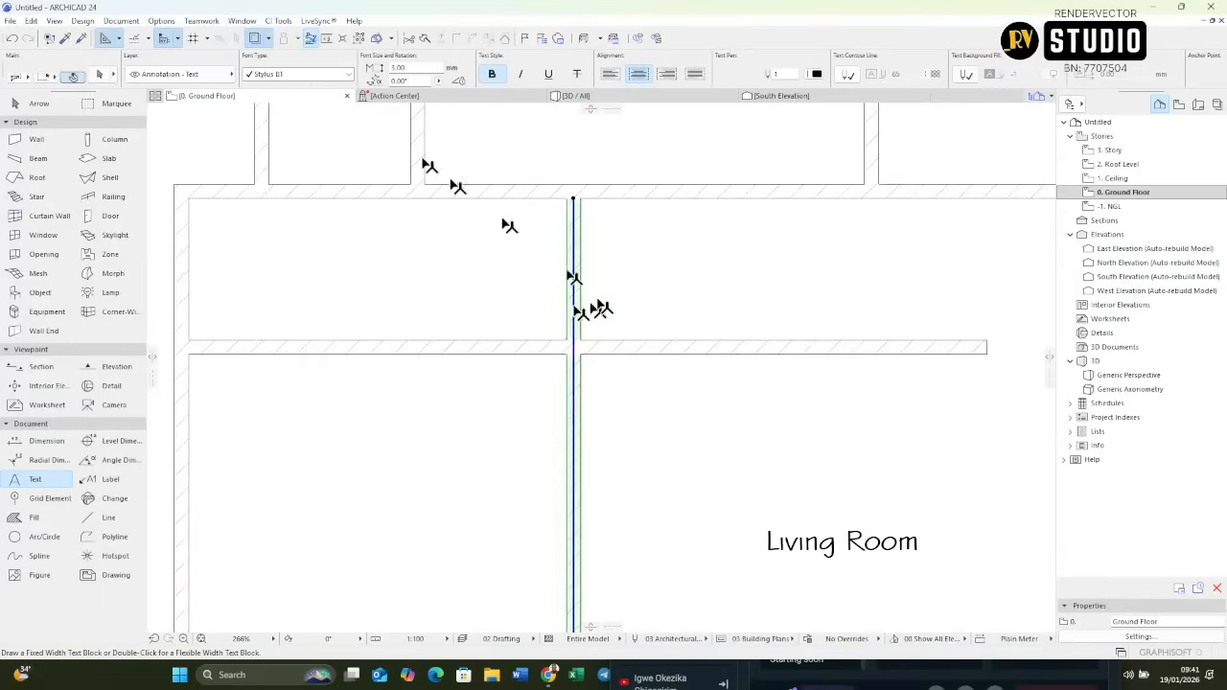
click(424, 38)
click(581, 341)
click(510, 341)
click(609, 310)
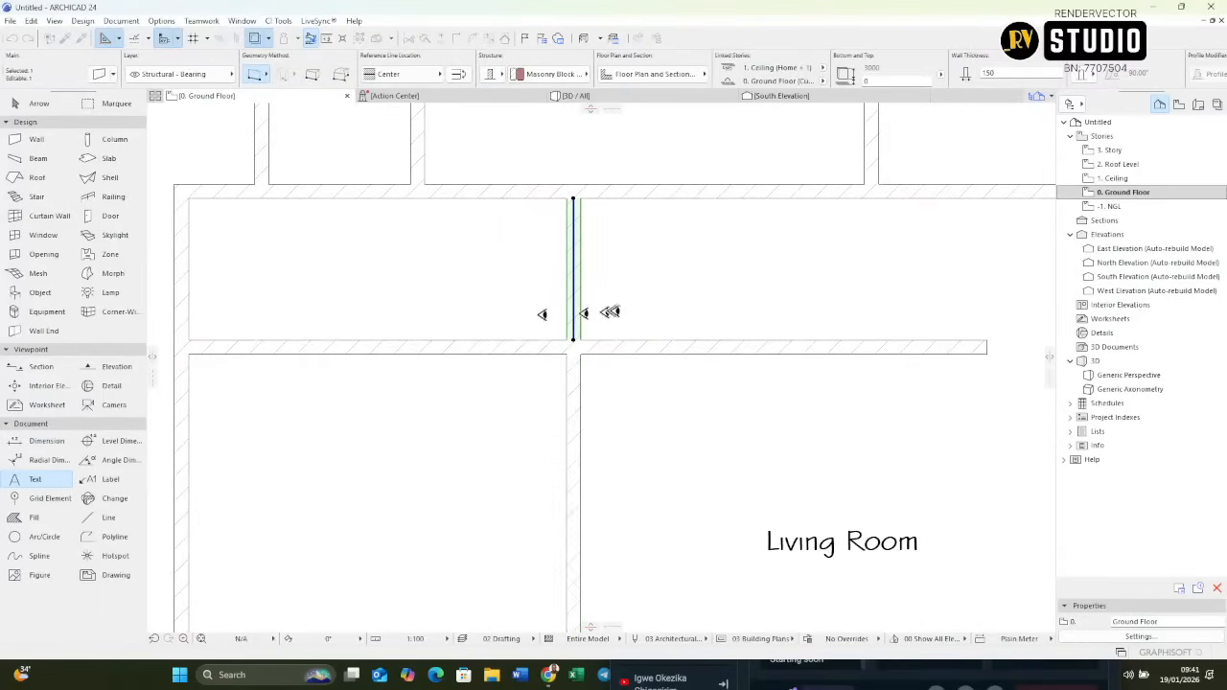
Move the split-off upper wall segment horizontally toward the outer wall, narrowing the room above the Master Bedroom.
click(572, 316)
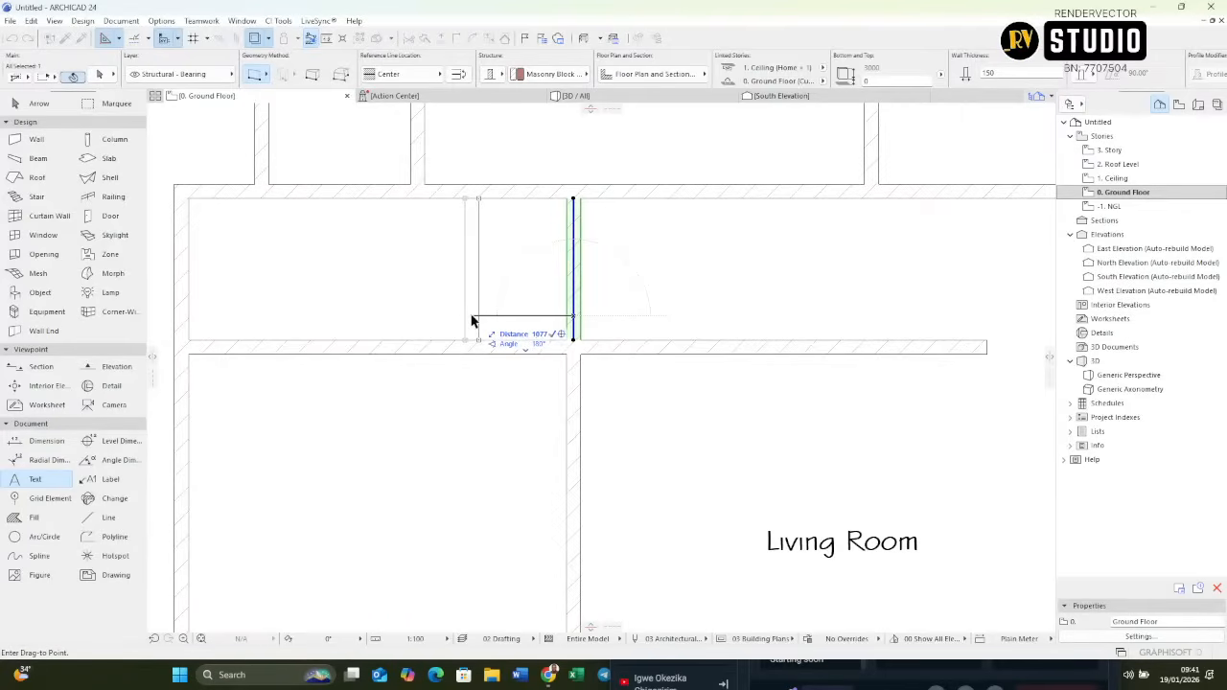
text(15)
key(Return)
Stretch the moved partition's lower end past the wall above the Master Bedroom and trim off the projecting piece.
scroll(479, 335, down, 3)
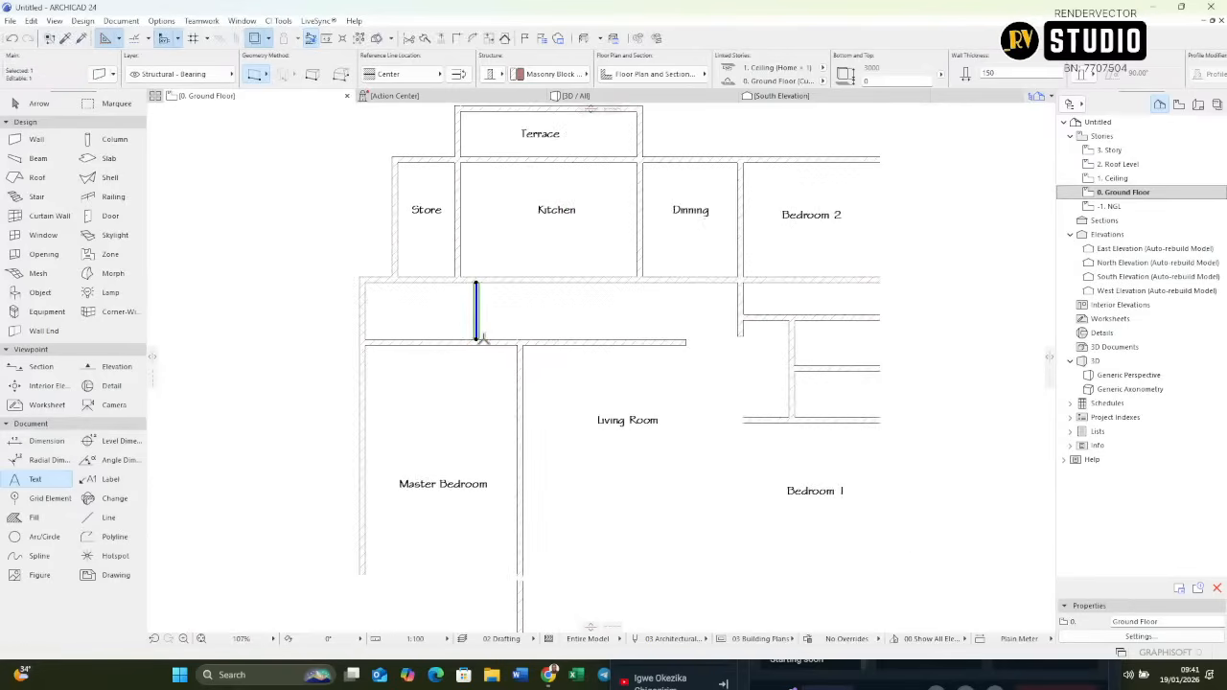
click(476, 338)
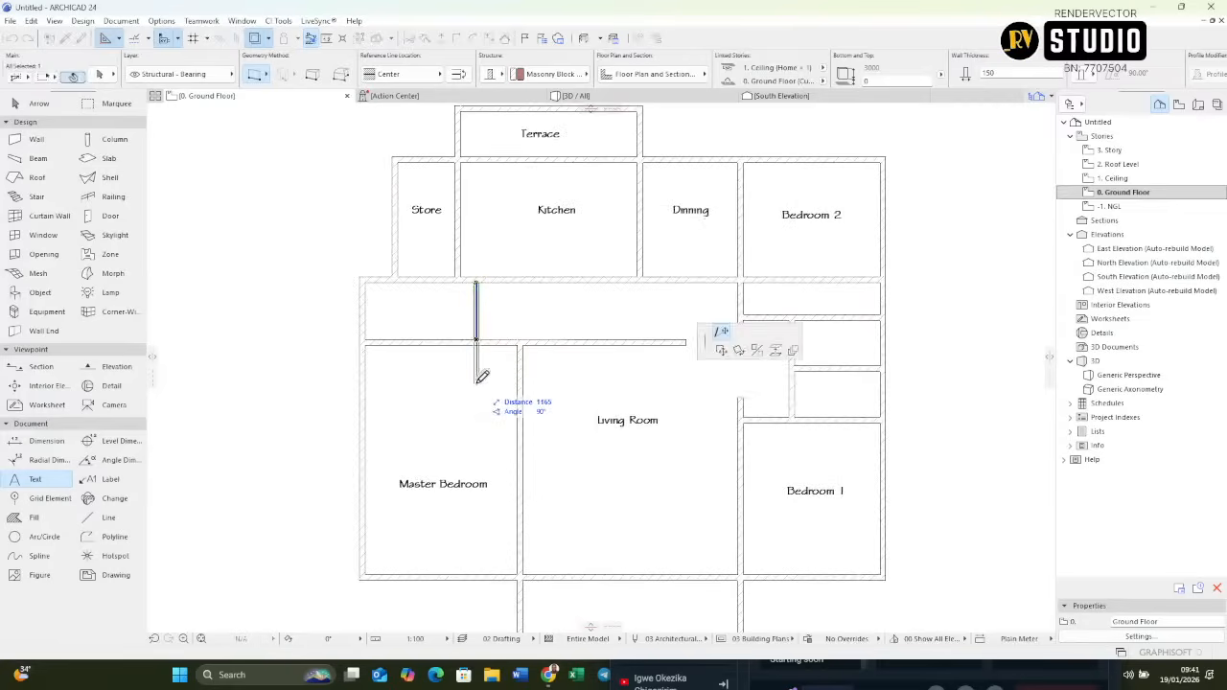
click(476, 384)
key(Escape)
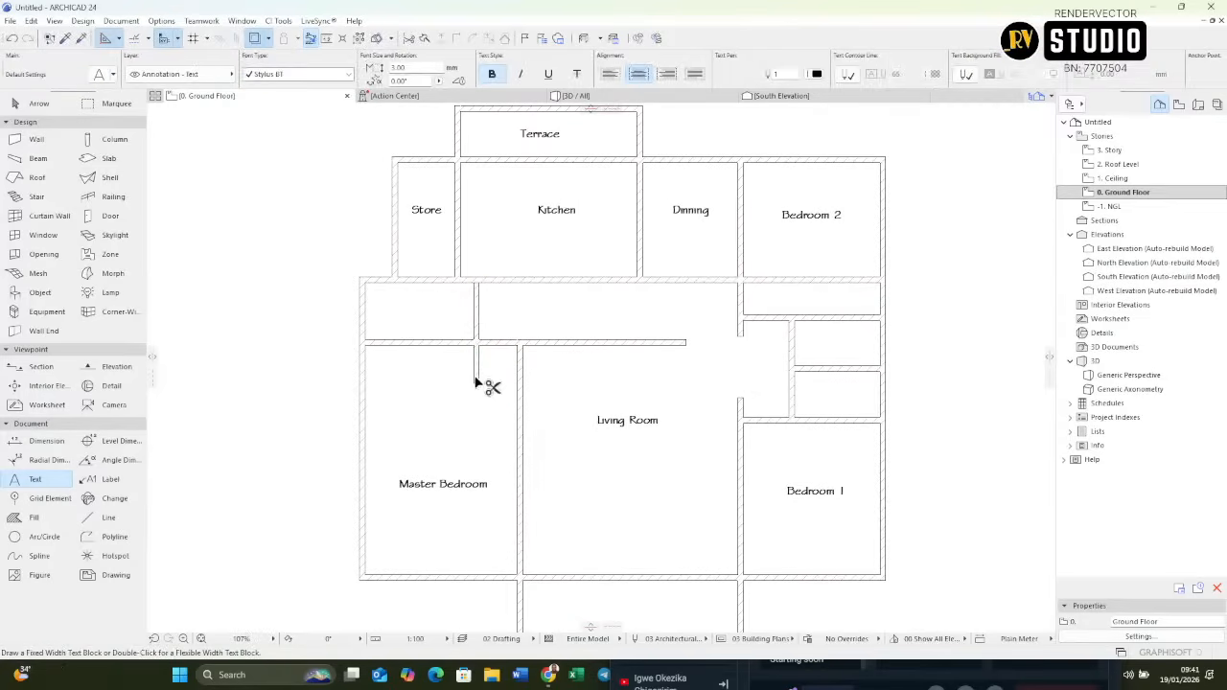
Stretch the moved partition's upper end through the wall below the Kitchen and trim off the piece projecting into the Kitchen.
scroll(477, 297, up, 4)
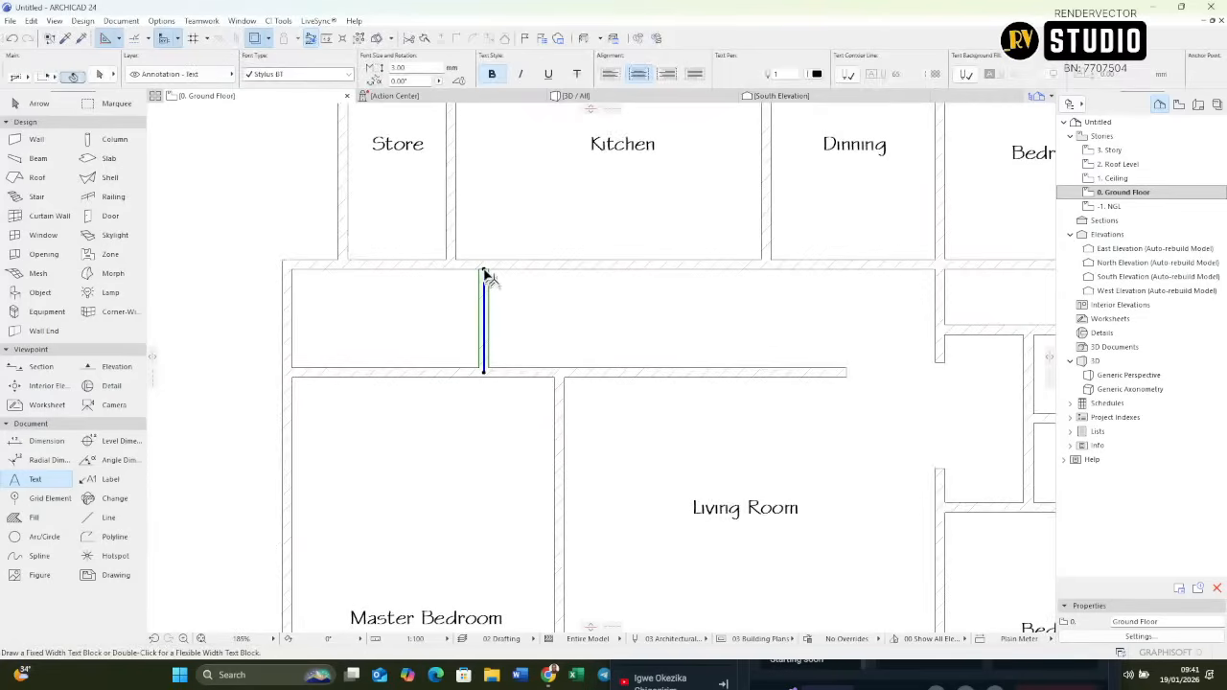
click(485, 273)
click(484, 270)
click(484, 211)
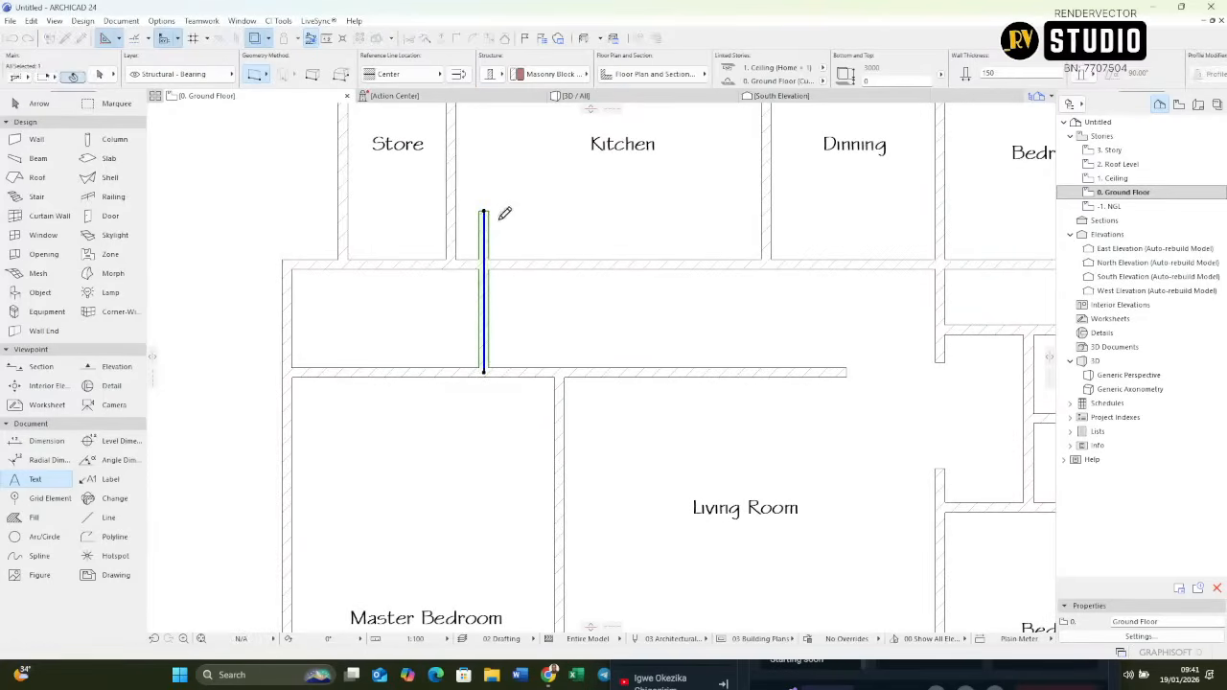
key(Escape)
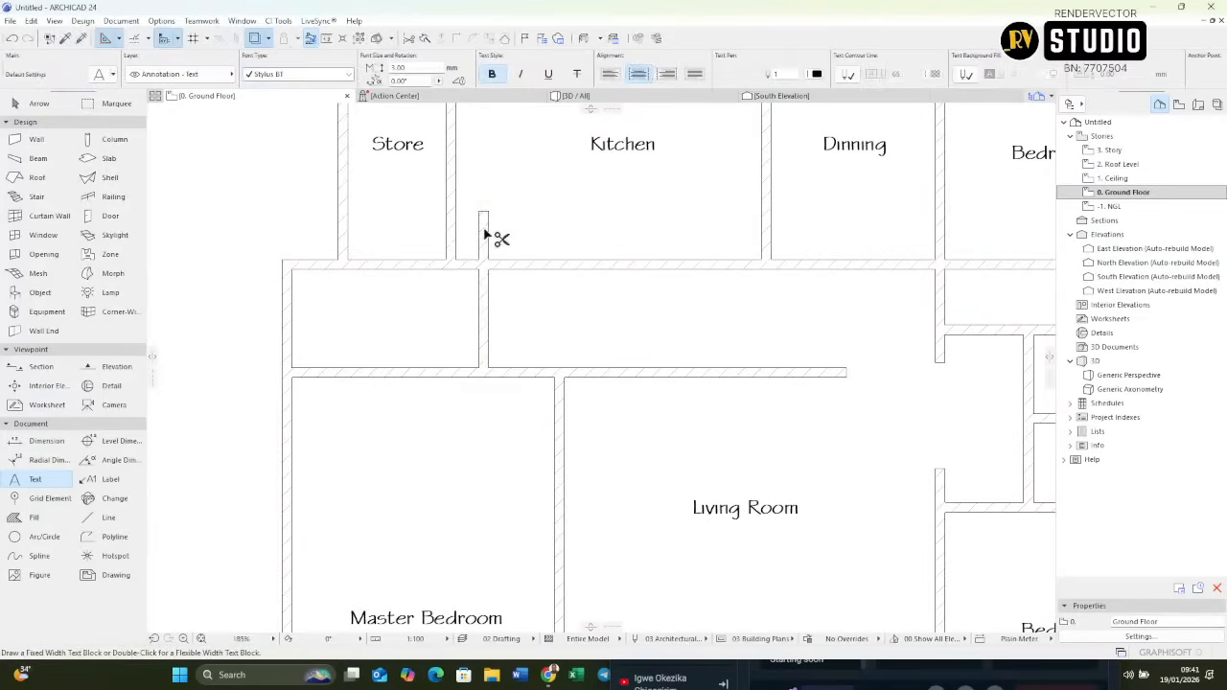
Dimension from the moved partition to the wall between Kitchen and Dinning, then undo the dimension.
scroll(526, 250, down, 4)
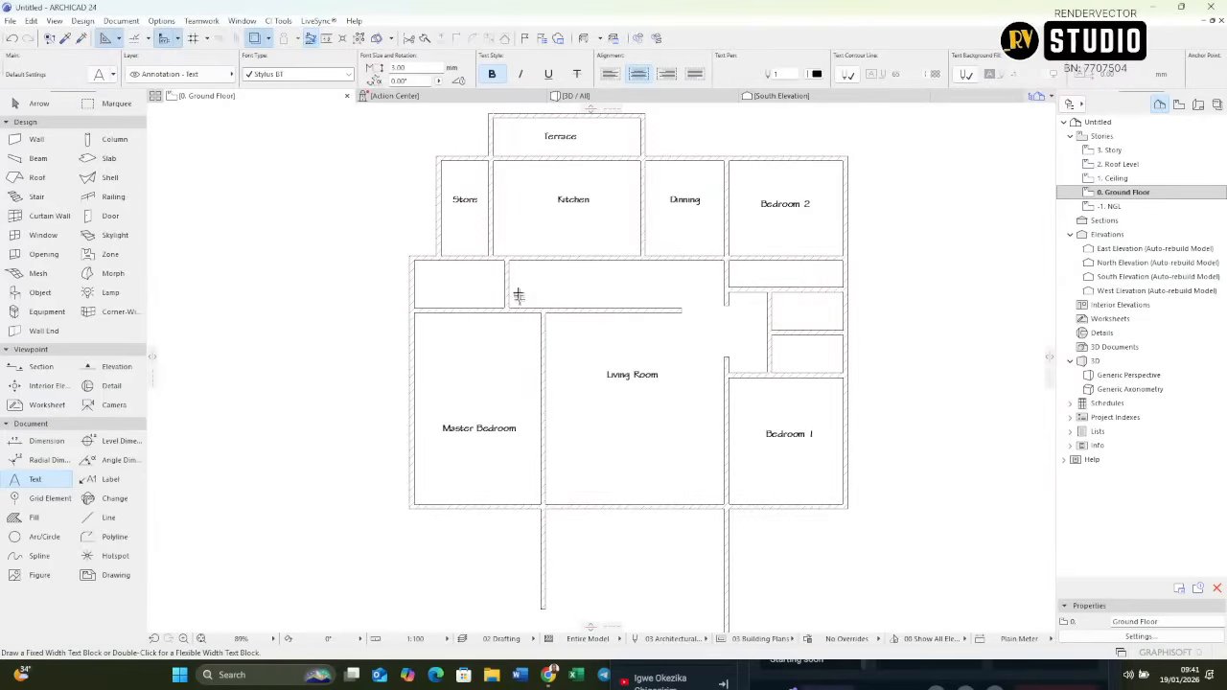
scroll(518, 294, up, 3)
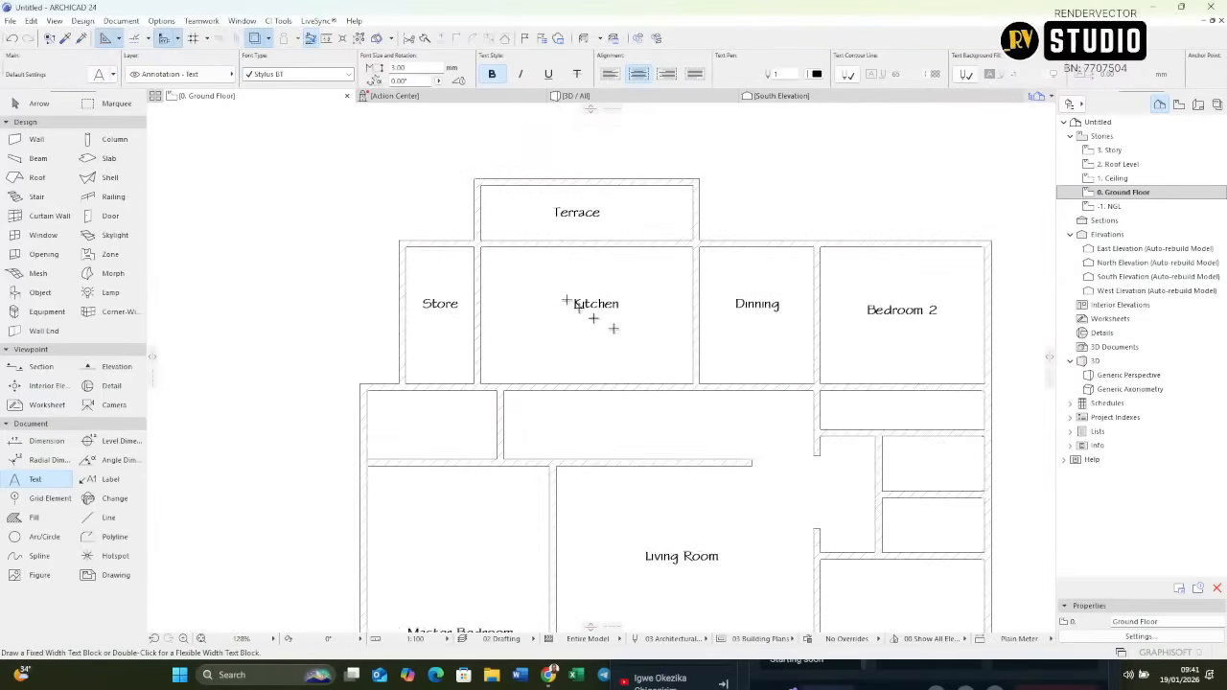
scroll(614, 328, up, 2)
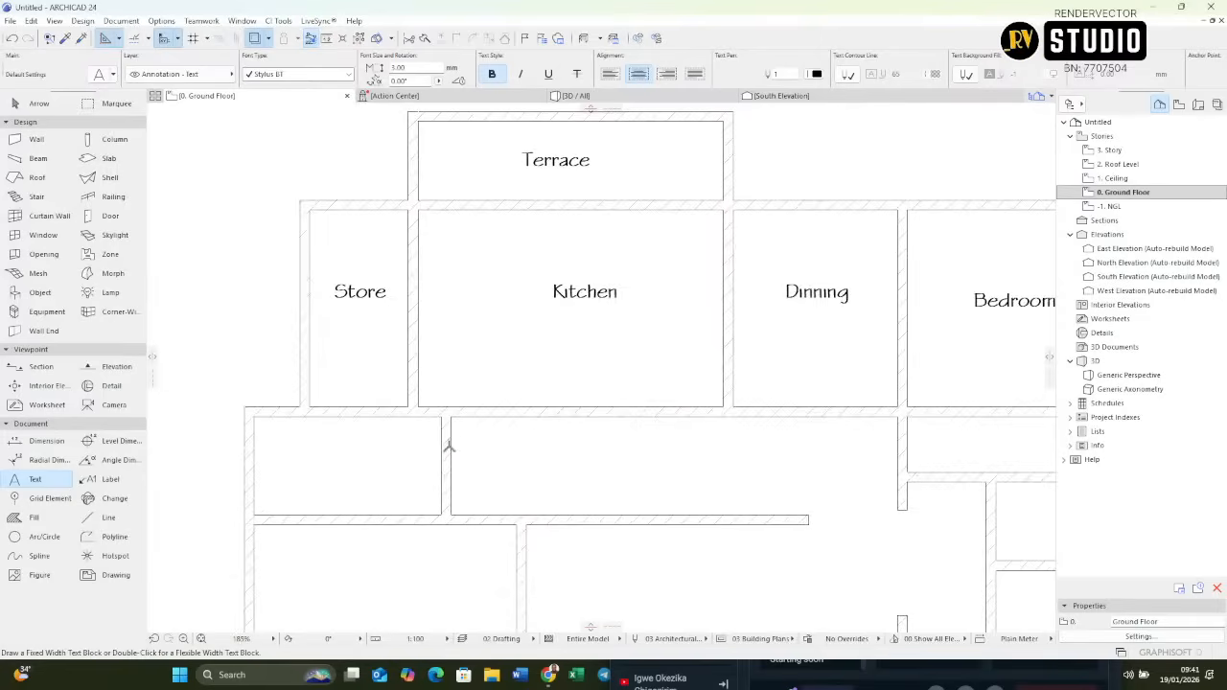
click(46, 440)
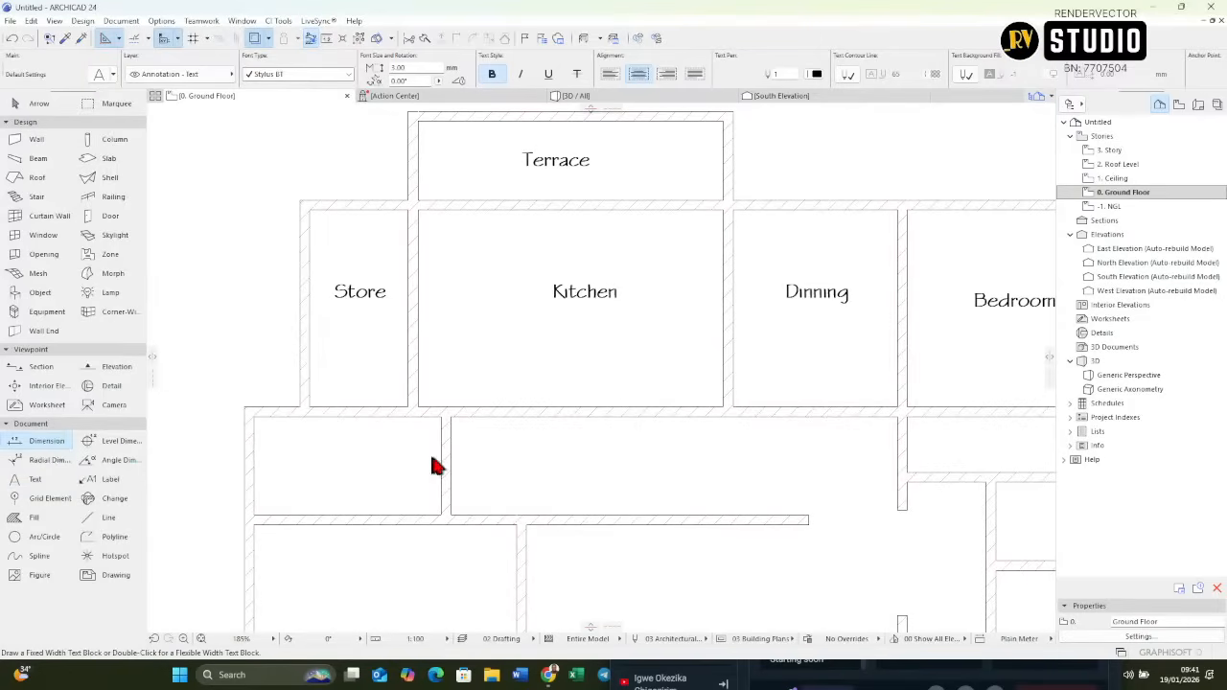
click(443, 460)
right_click(626, 310)
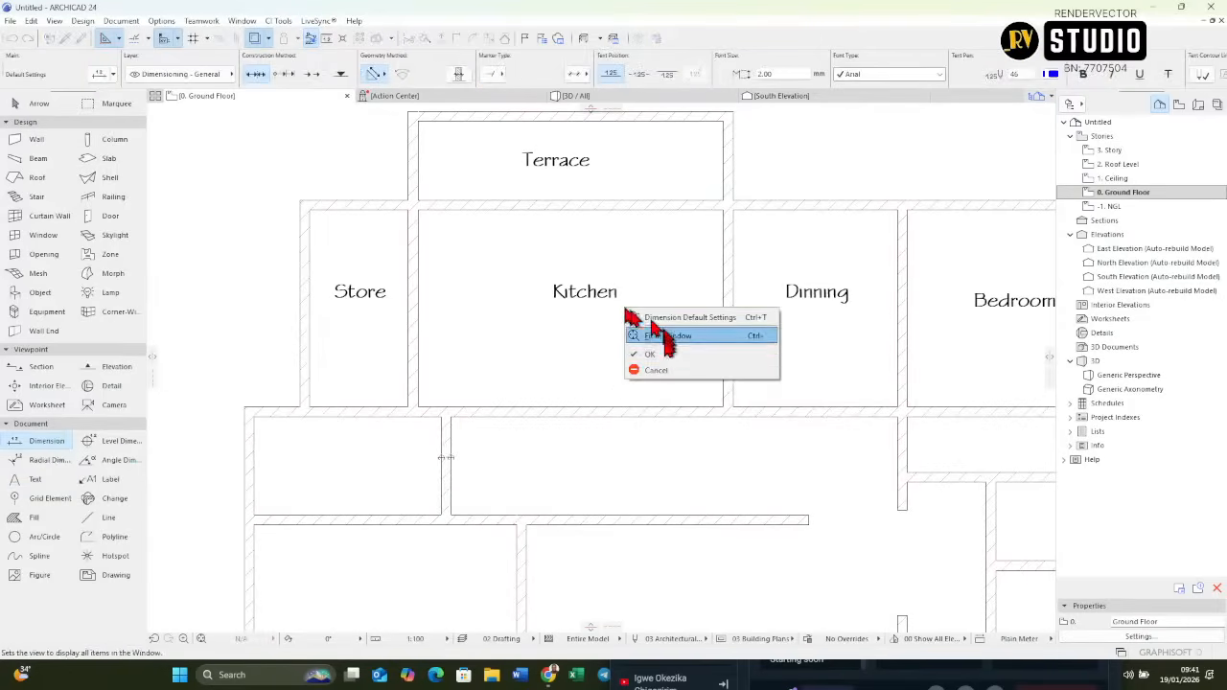
click(664, 355)
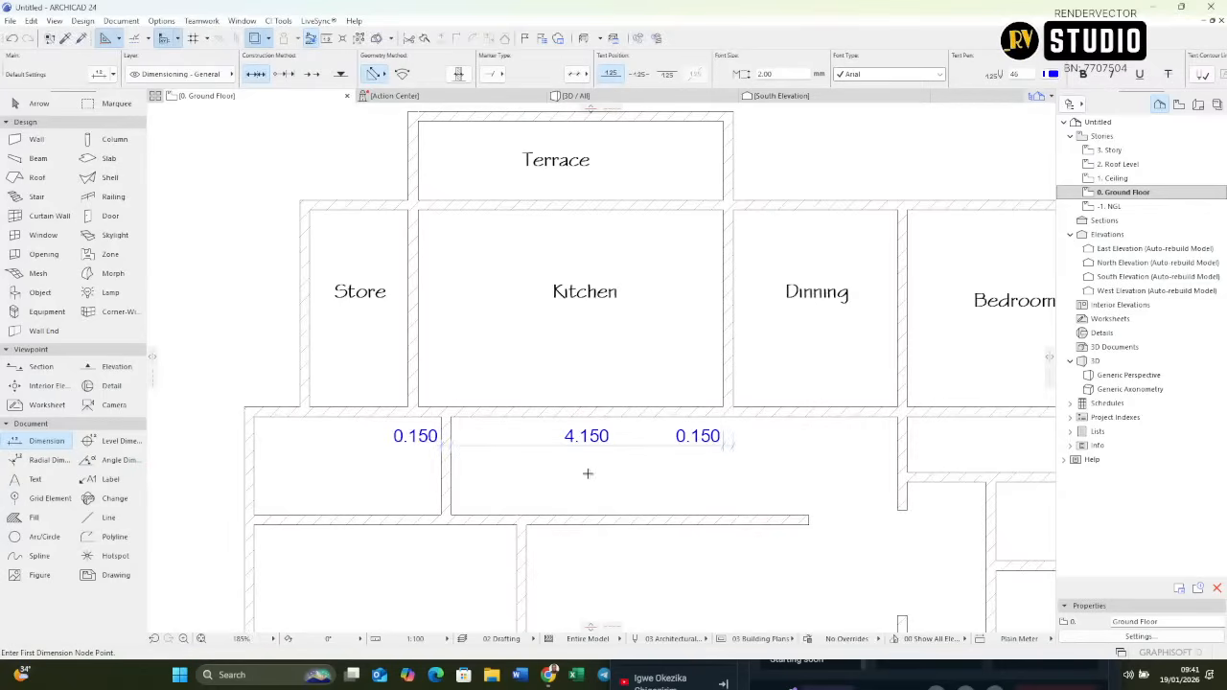
key(ctrl+z)
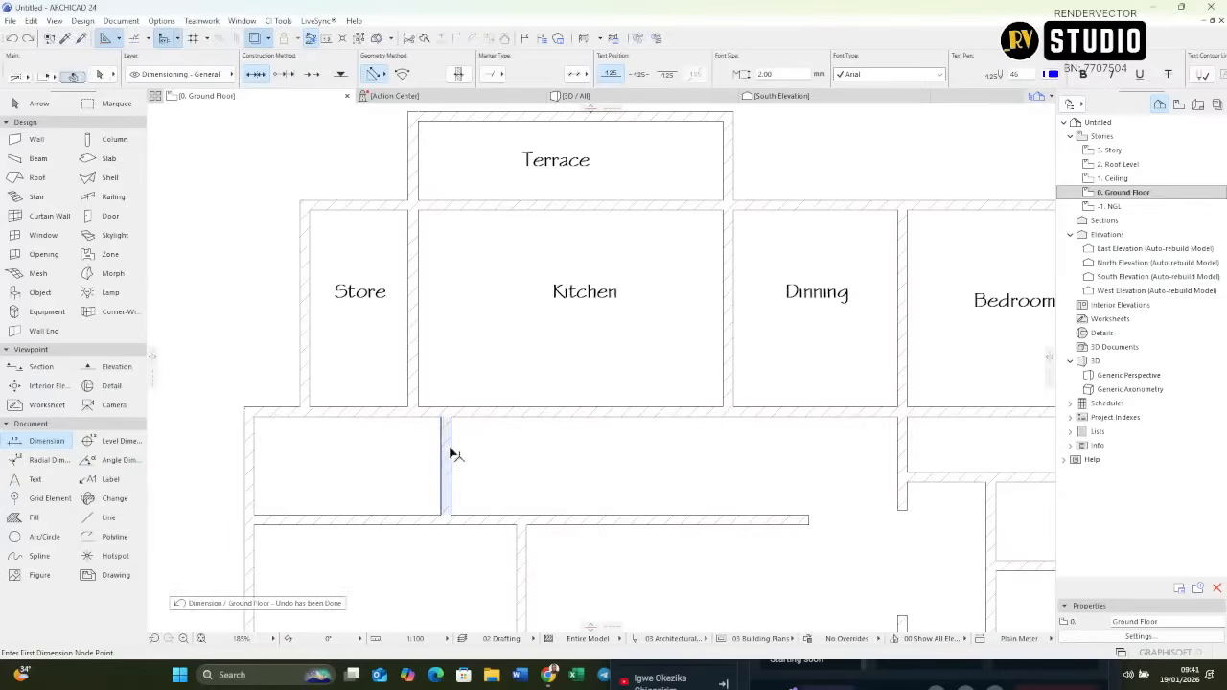
Stretch the moved partition up through the Kitchen into the Terrace and join it to the Terrace's top wall with a corner.
shift+click(447, 412)
click(447, 413)
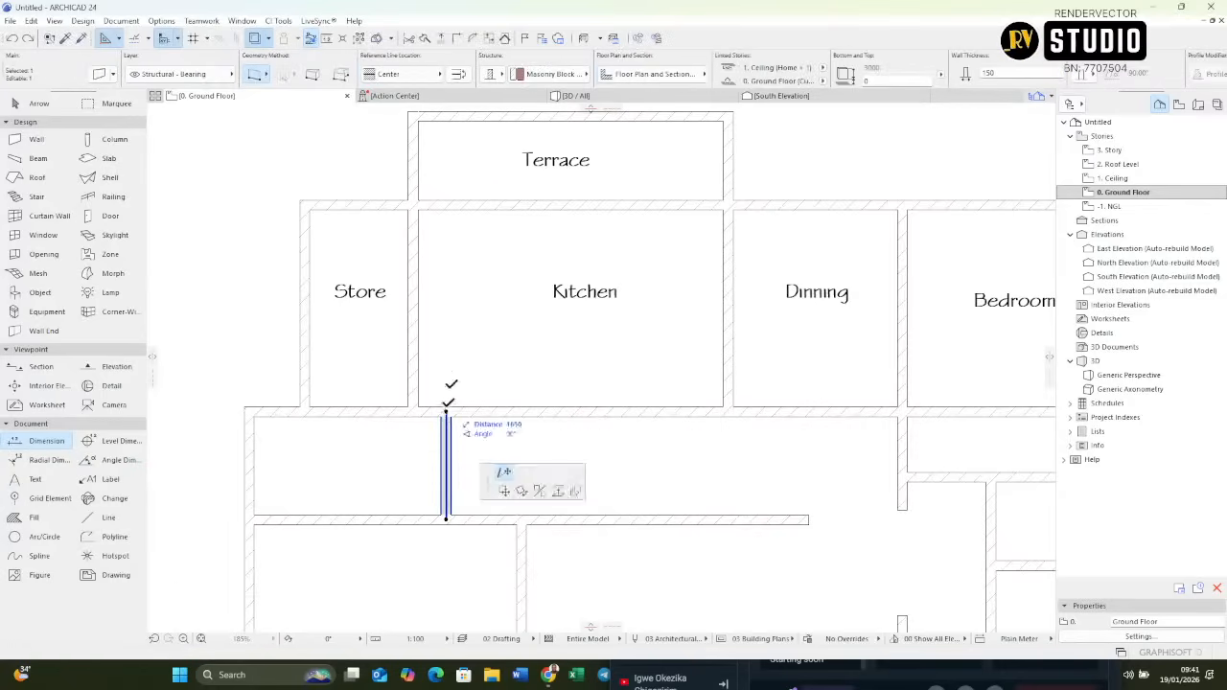
click(470, 161)
shift+click(513, 119)
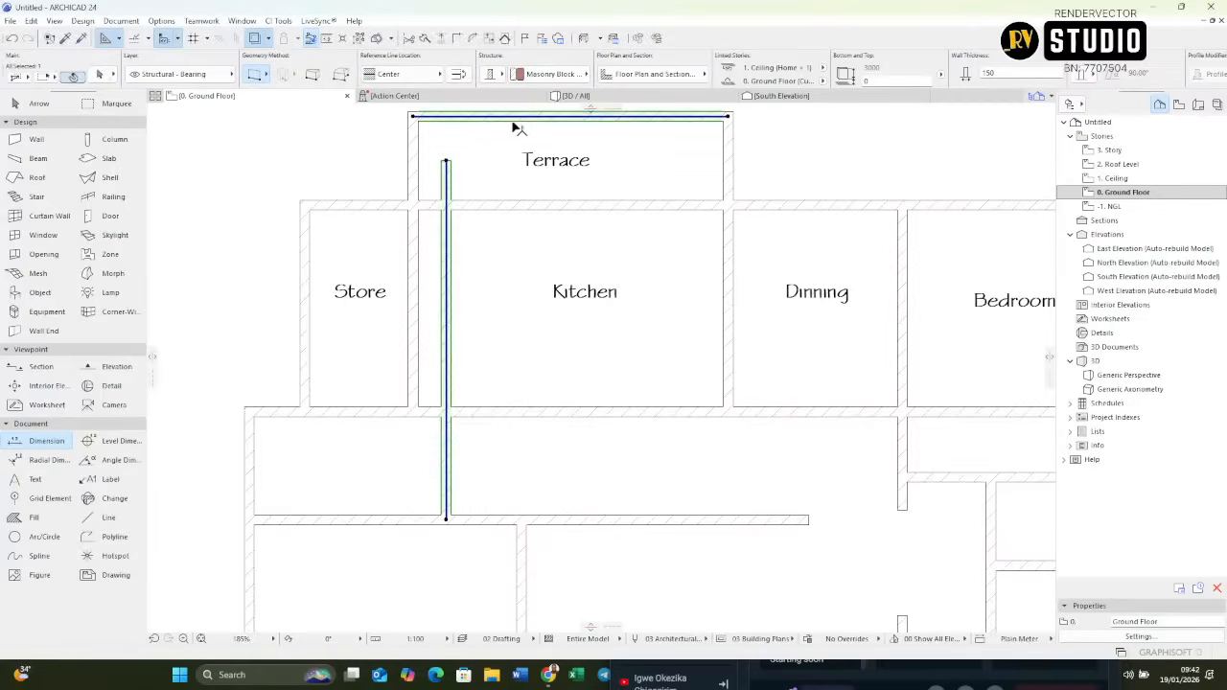
click(456, 39)
key(Escape)
key(Escape)
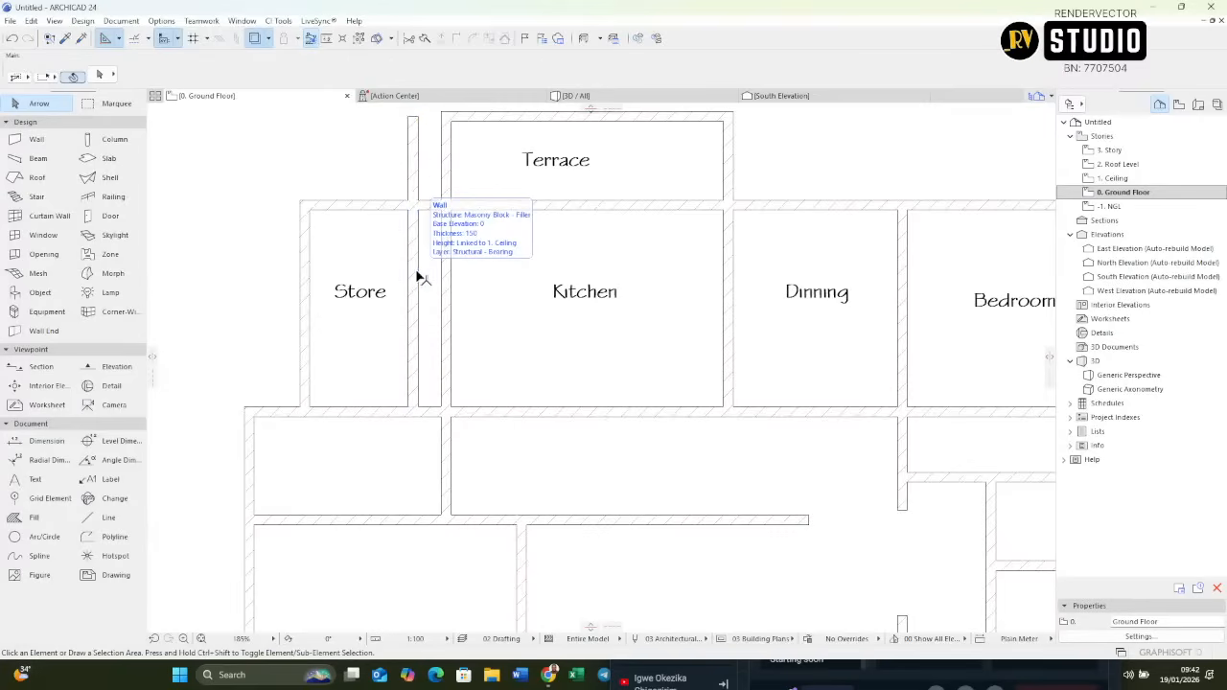
Move both side walls of the Store together with its label so its inner wall aligns with the extended partition.
click(416, 276)
shift+click(305, 276)
key(ctrl+d)
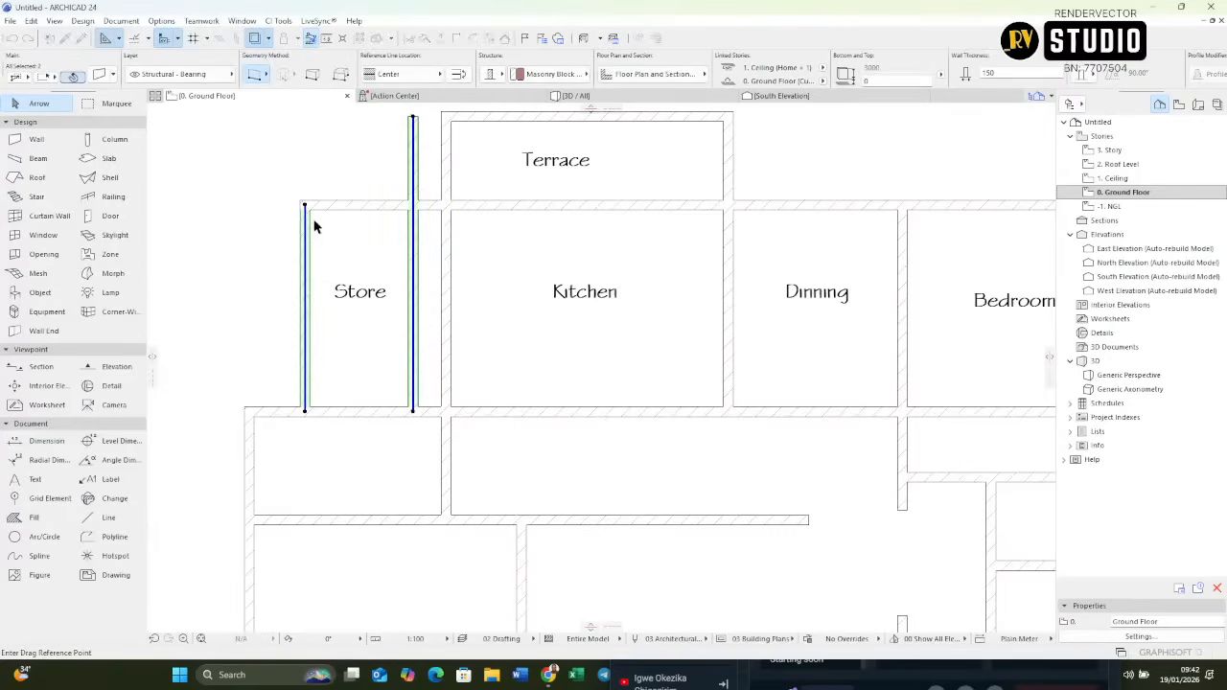
click(351, 289)
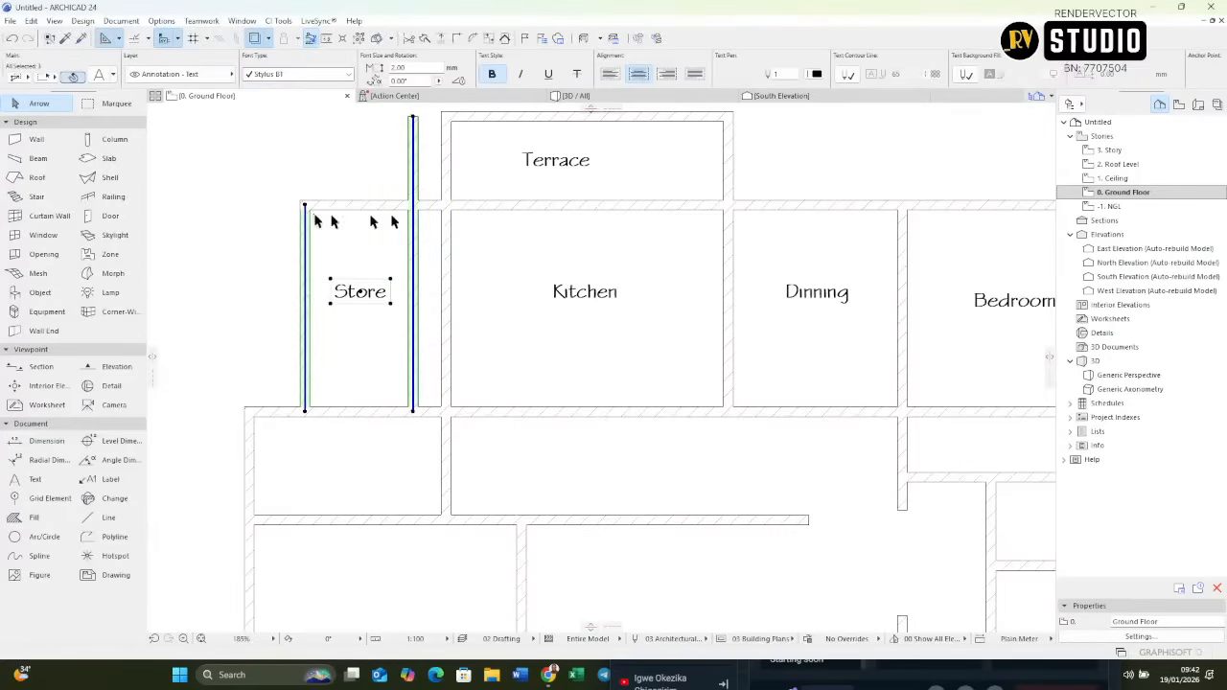
scroll(425, 215, up, 3)
key(ctrl+d)
click(415, 211)
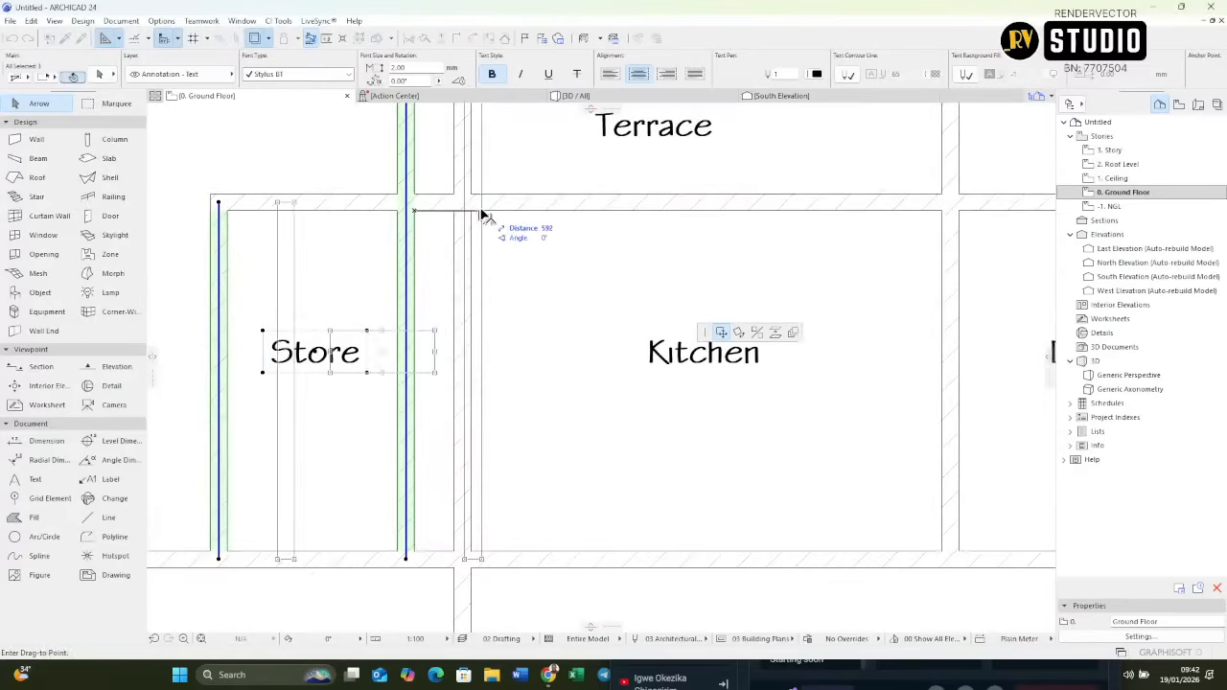
click(471, 211)
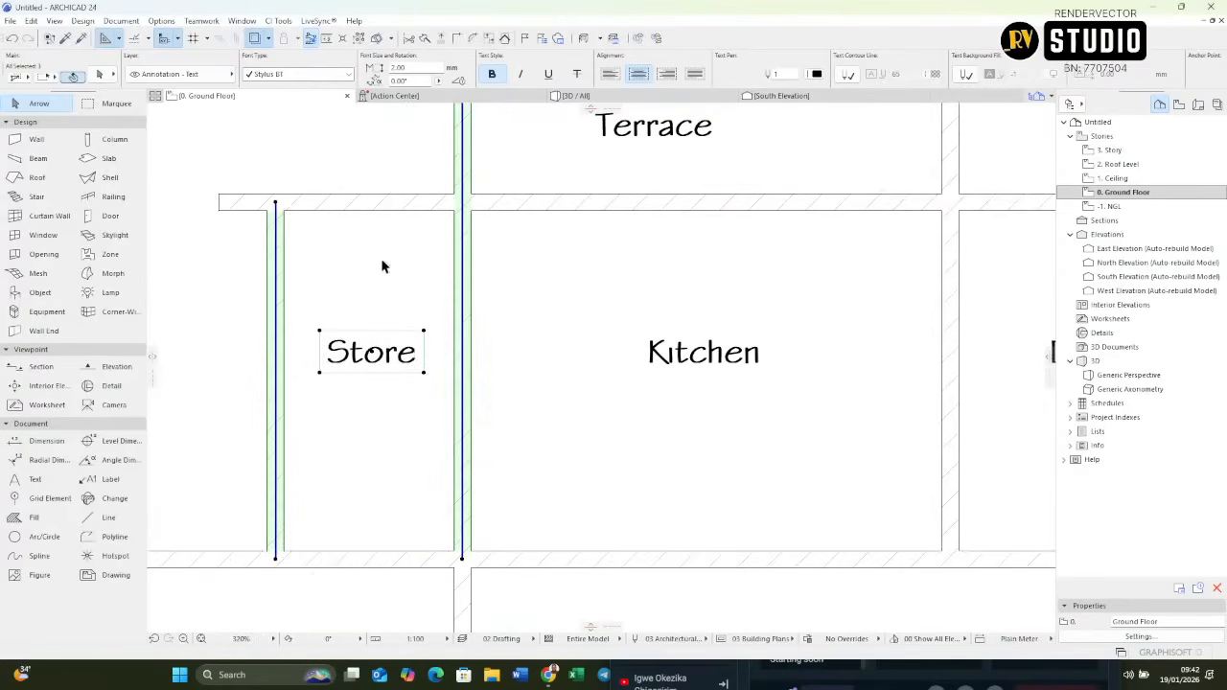
Trim the overhanging end of the Store's top wall back to its relocated outer wall and clear the selection.
shift+drag(381, 261, 256, 398)
scroll(283, 461, down, 3)
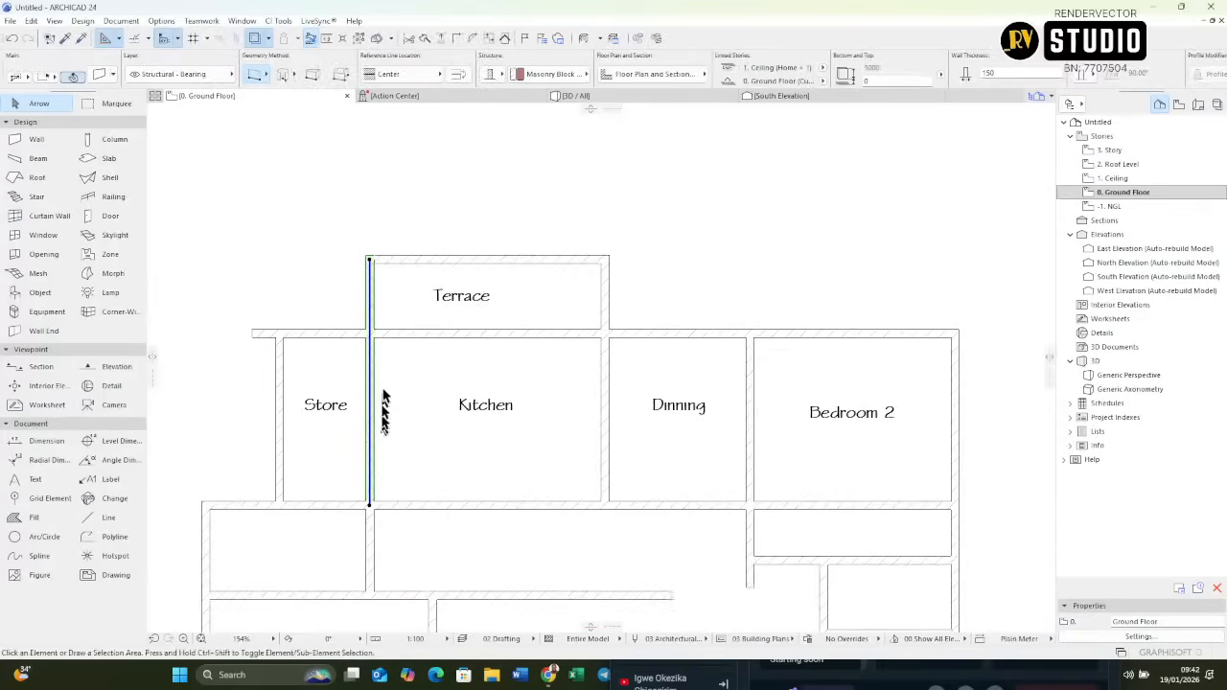
key(Escape)
scroll(357, 390, down, 3)
scroll(298, 368, up, 5)
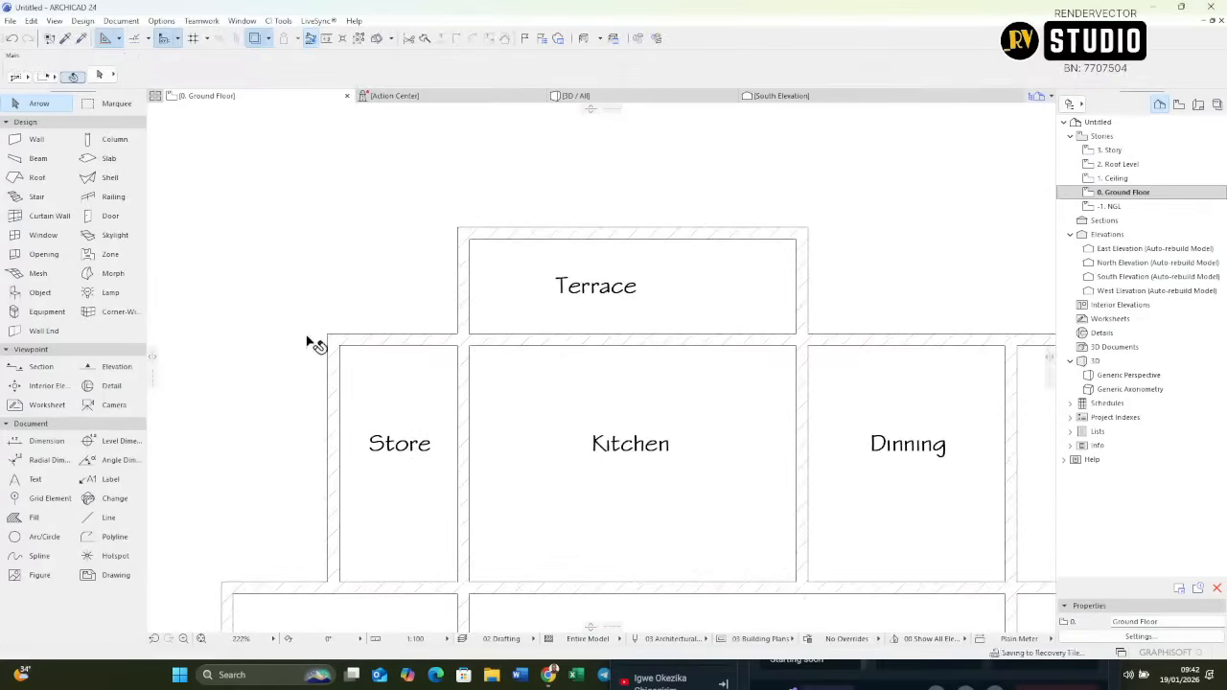
Trim away the stretch of wall below the Dinning room, between the Kitchen's side wall and Bedroom 2's side wall.
scroll(384, 316, down, 5)
scroll(422, 464, up, 2)
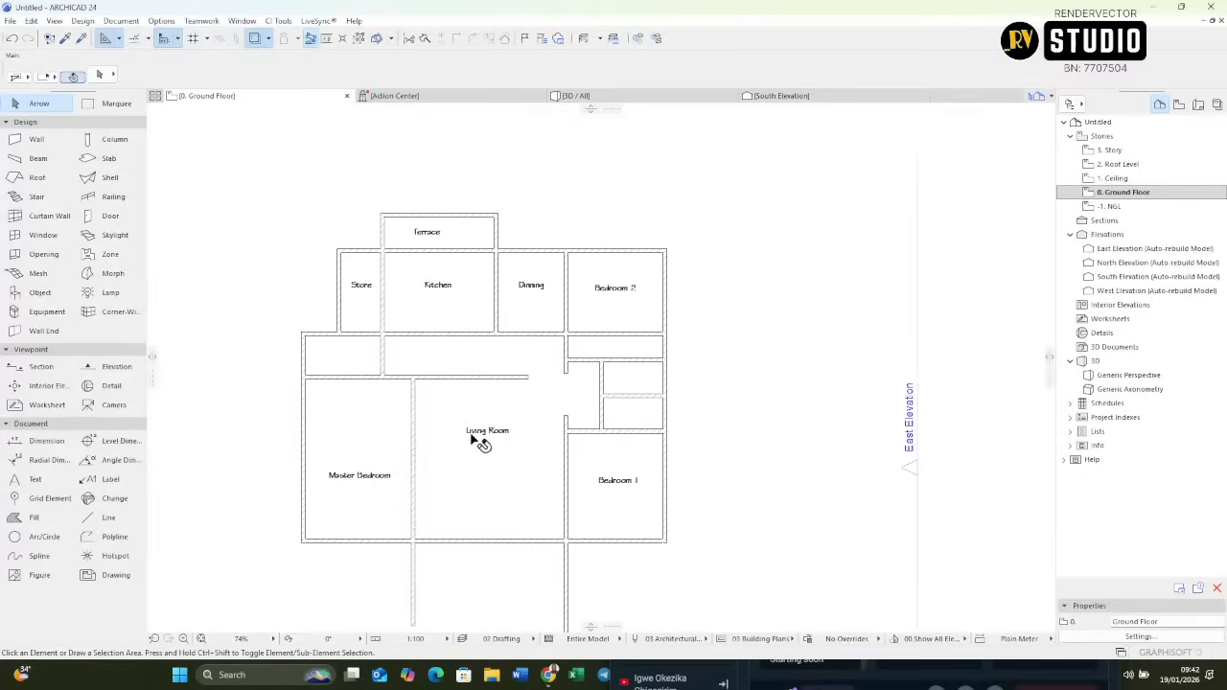
middle_drag(521, 534, 532, 465)
scroll(490, 395, up, 2)
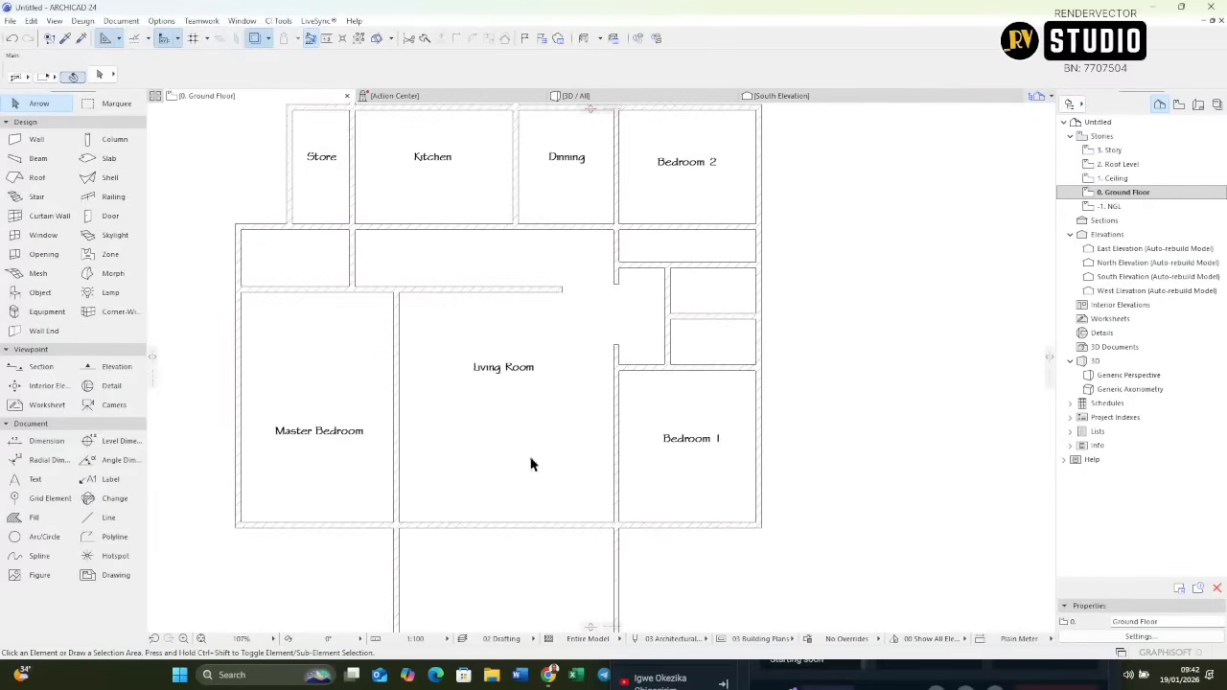
middle_drag(532, 342, 545, 420)
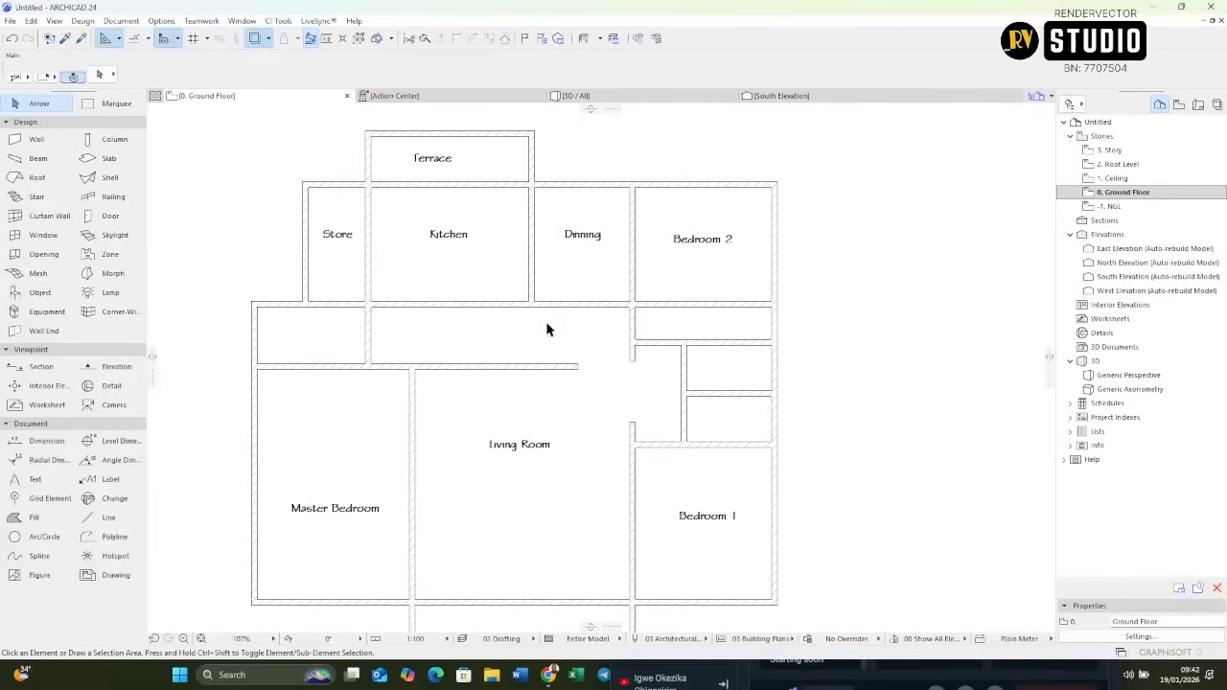
scroll(556, 240, up, 2)
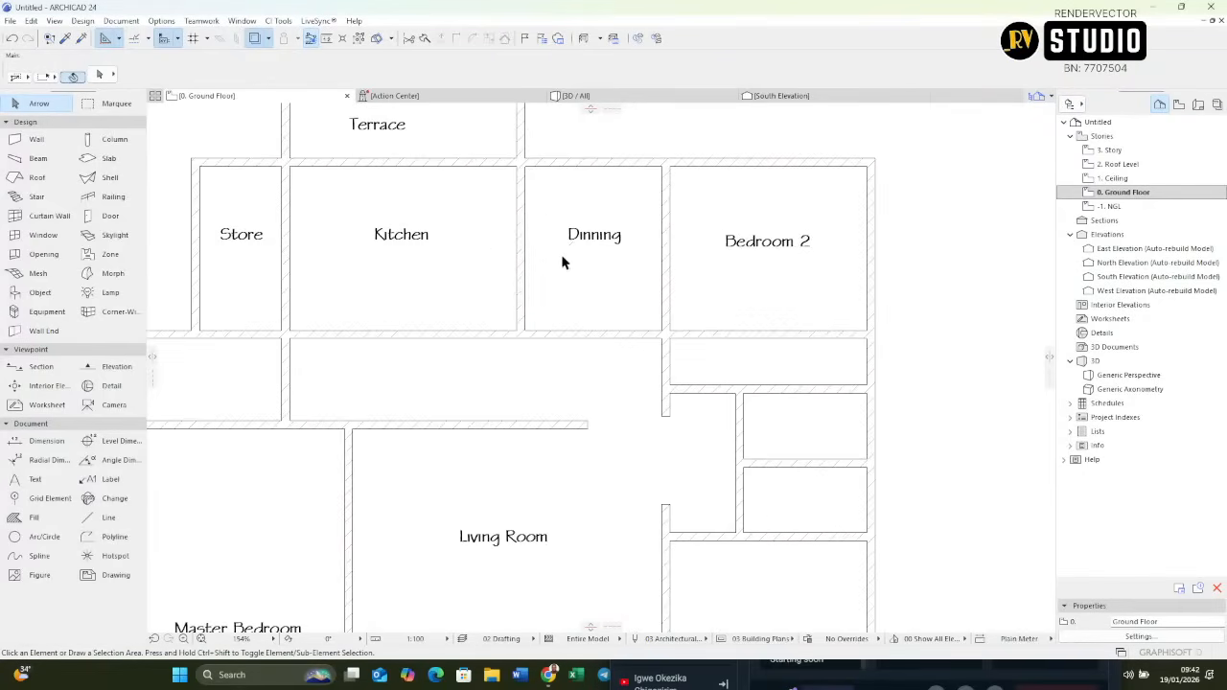
middle_drag(576, 311, 560, 333)
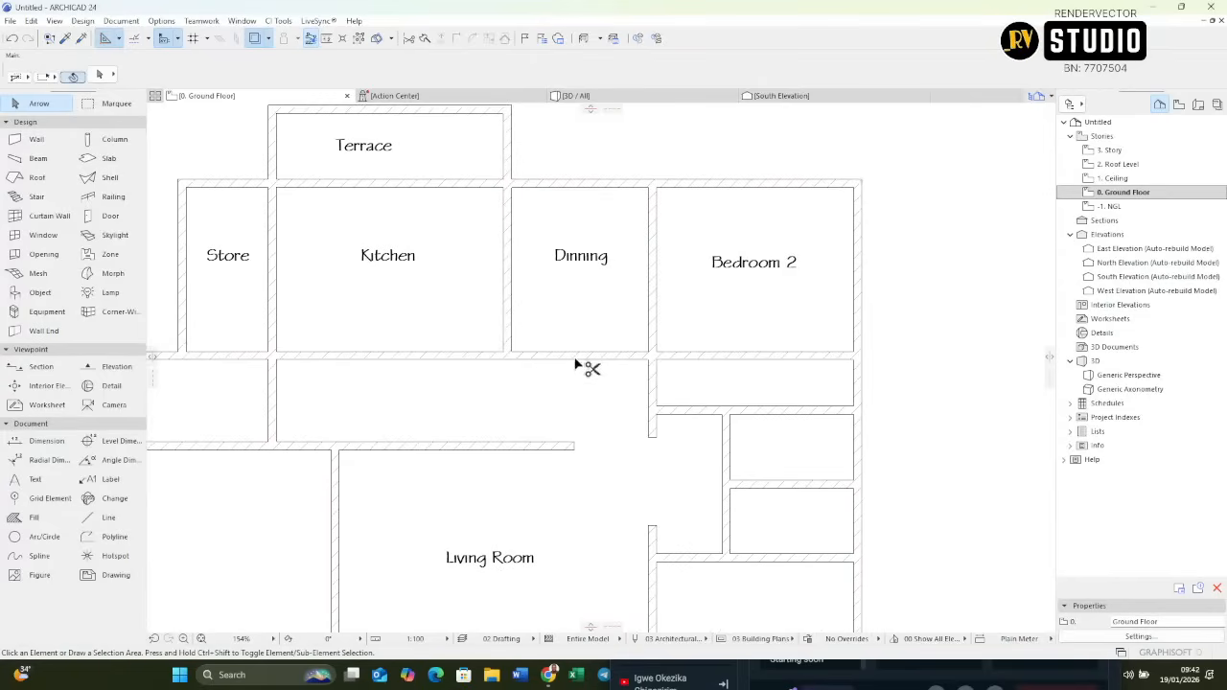
Extend the wall between Kitchen and Dinning down to the wall above the Living Room and join the two in a corner.
click(509, 349)
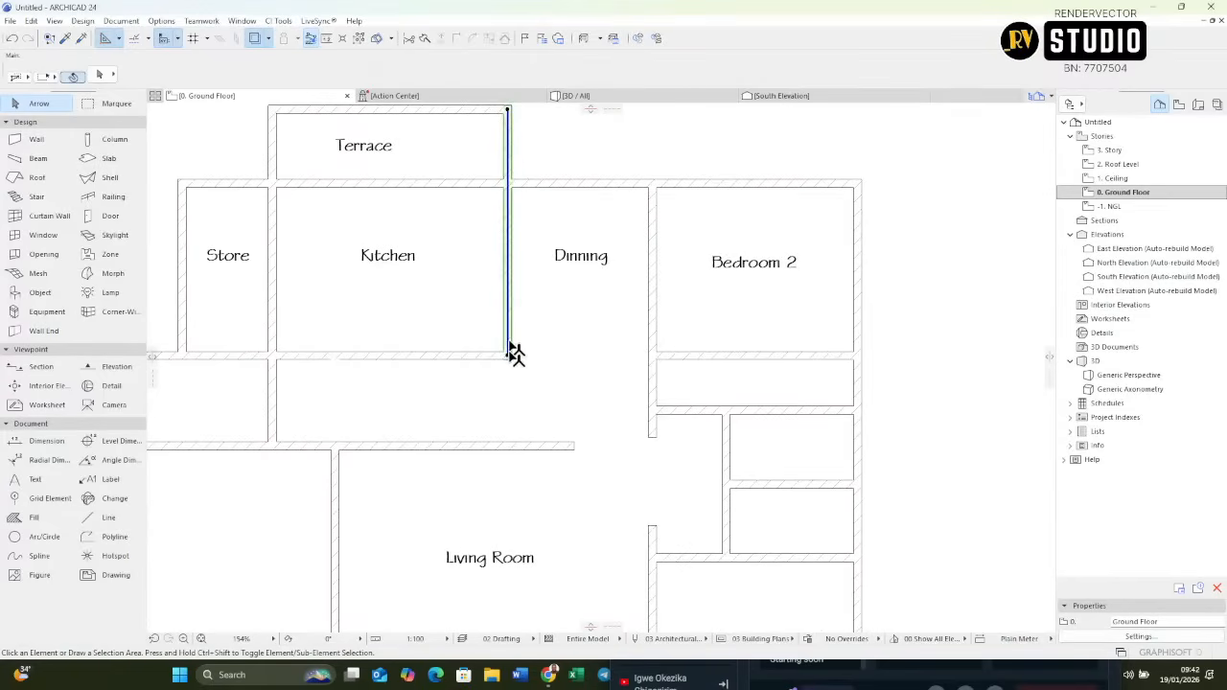
shift+click(540, 446)
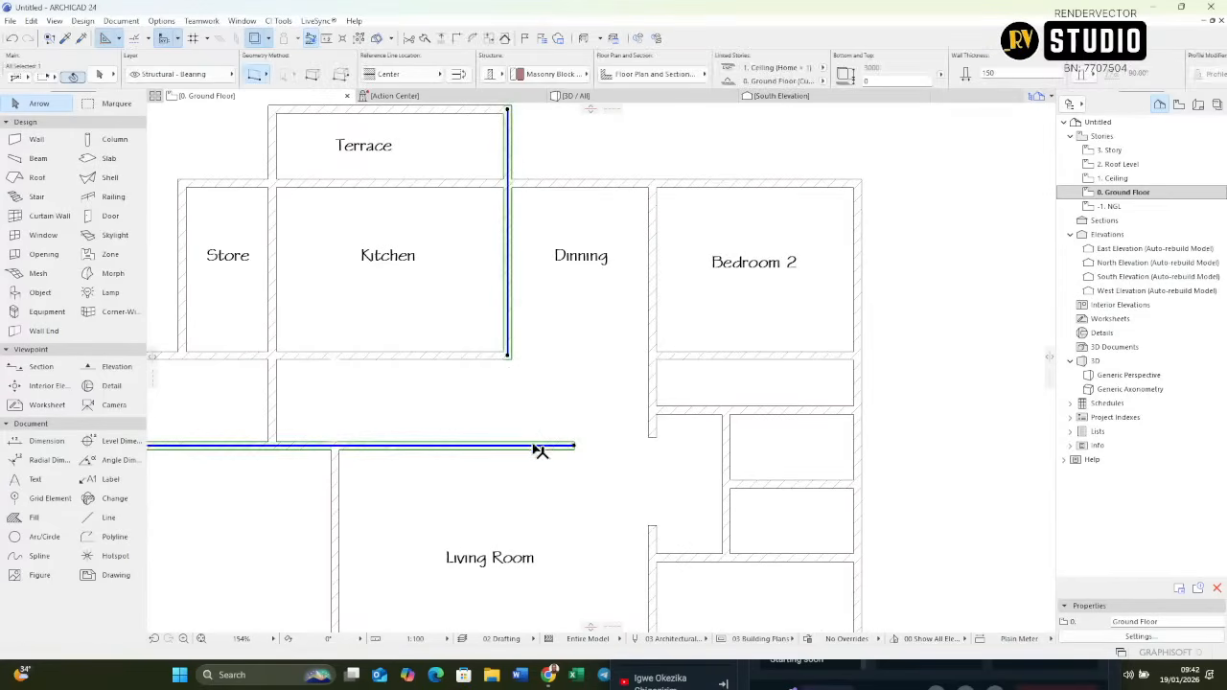
click(456, 40)
scroll(569, 332, down, 3)
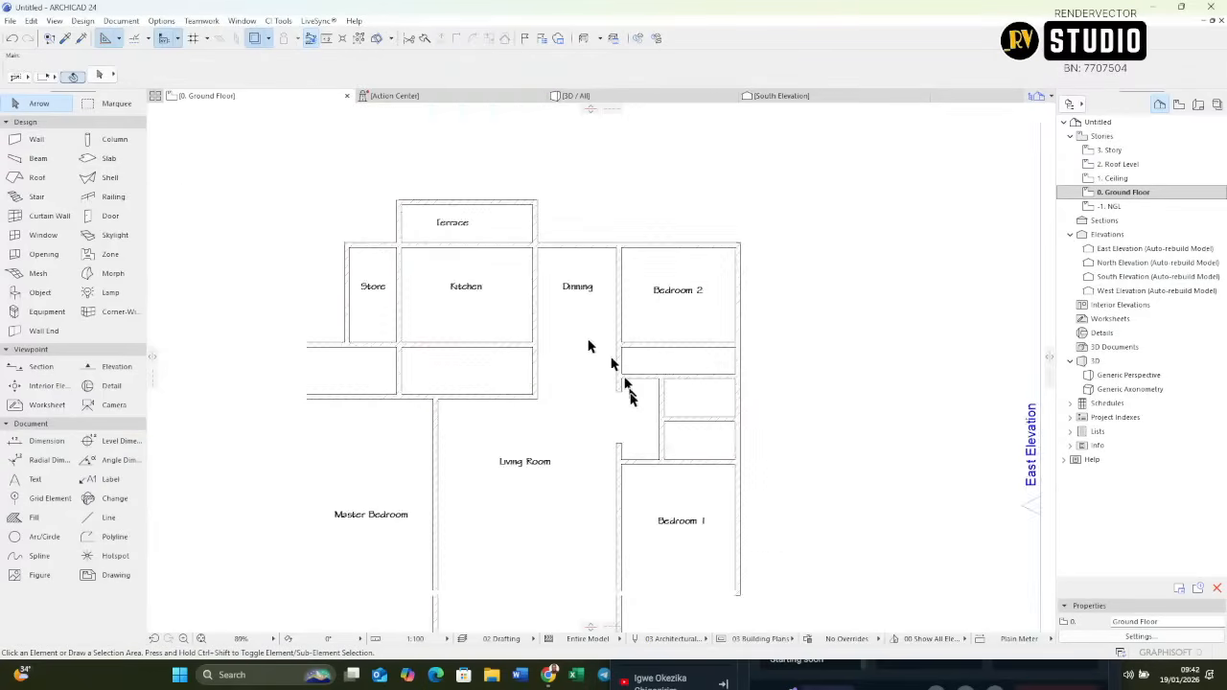
Place a copy of the long bottom exterior wall below the Living Room, crossing both projecting side walls, and clear the selection.
scroll(624, 383, up, 4)
scroll(633, 415, up, 2)
scroll(604, 508, down, 5)
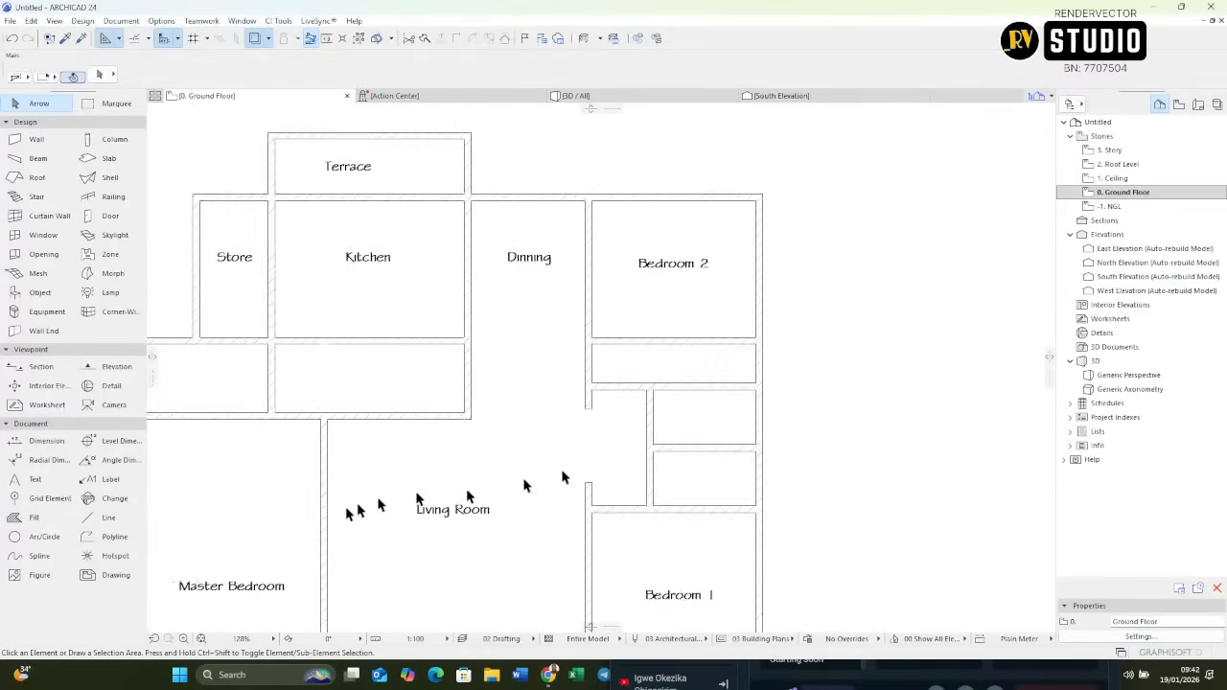
middle_drag(613, 501, 587, 386)
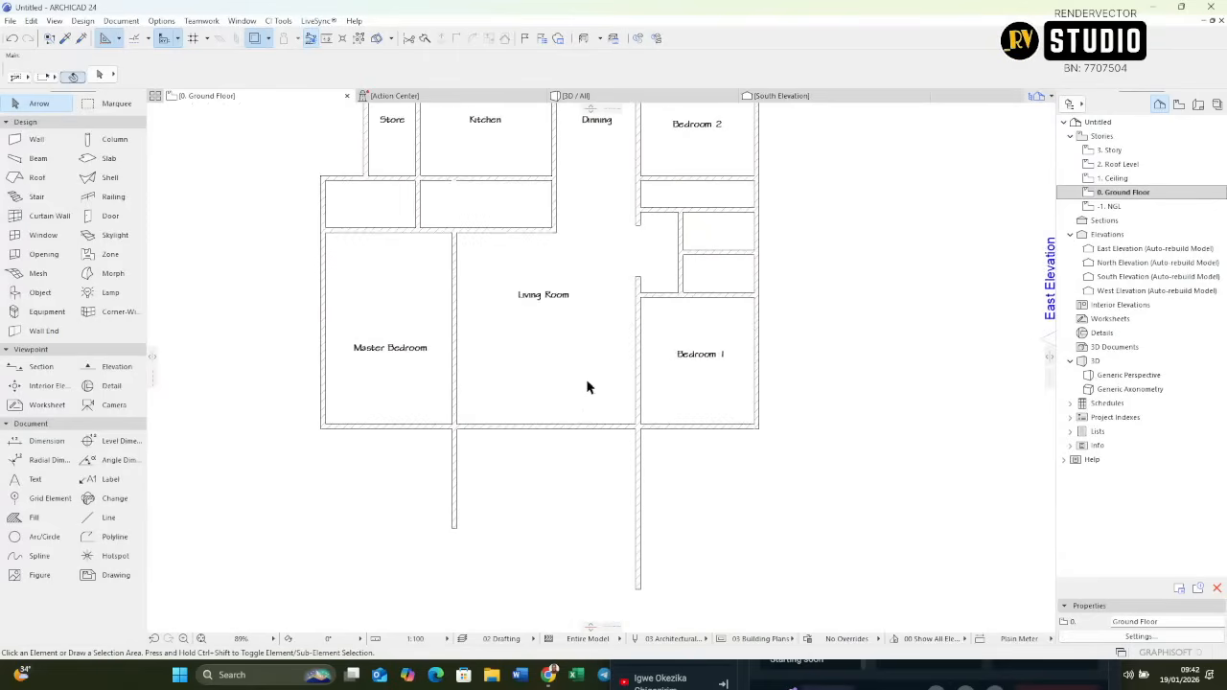
scroll(544, 489, up, 3)
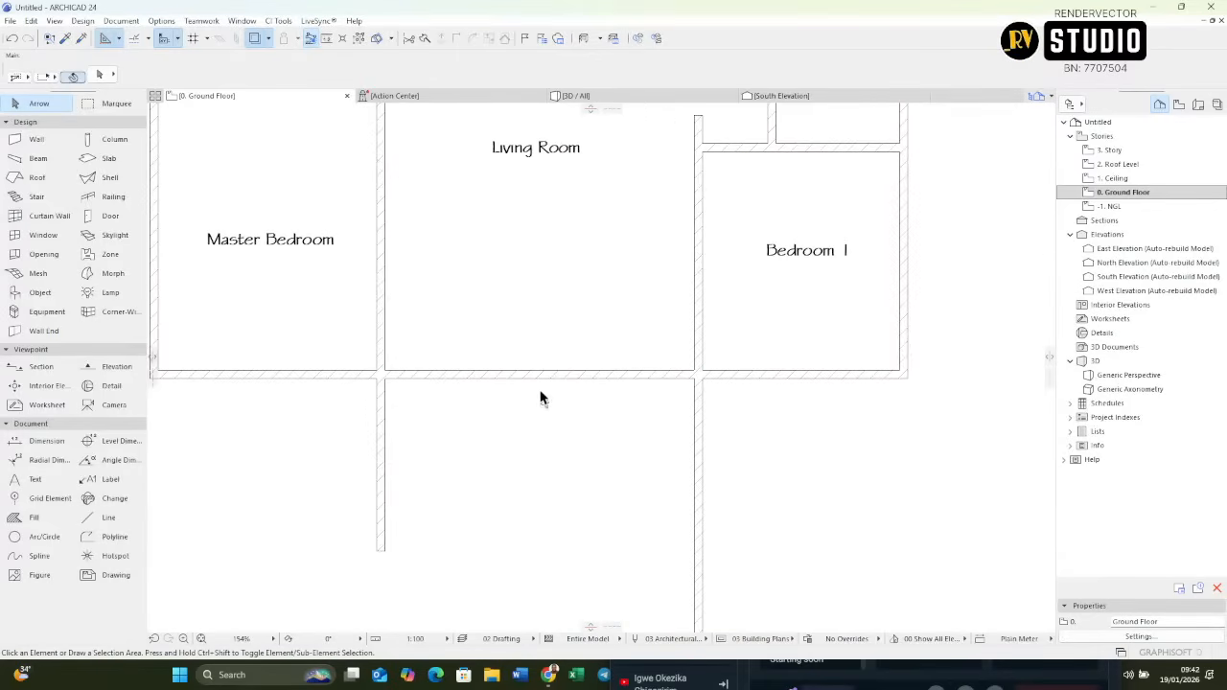
click(539, 379)
click(539, 380)
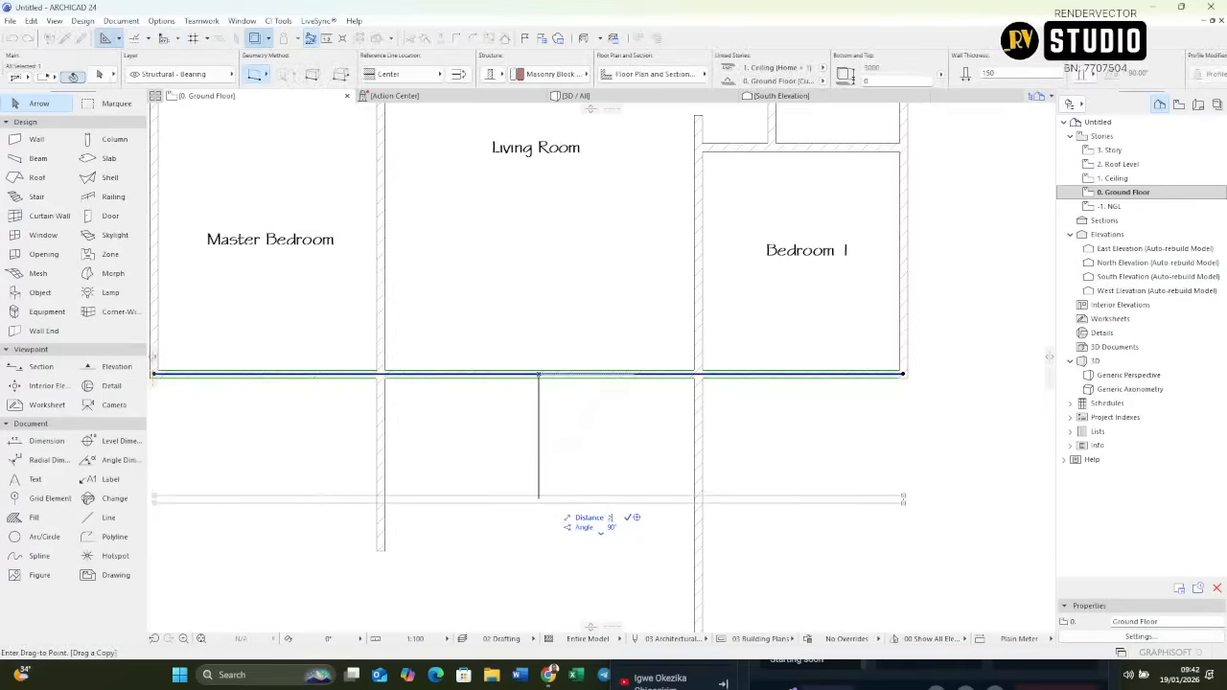
click(542, 499)
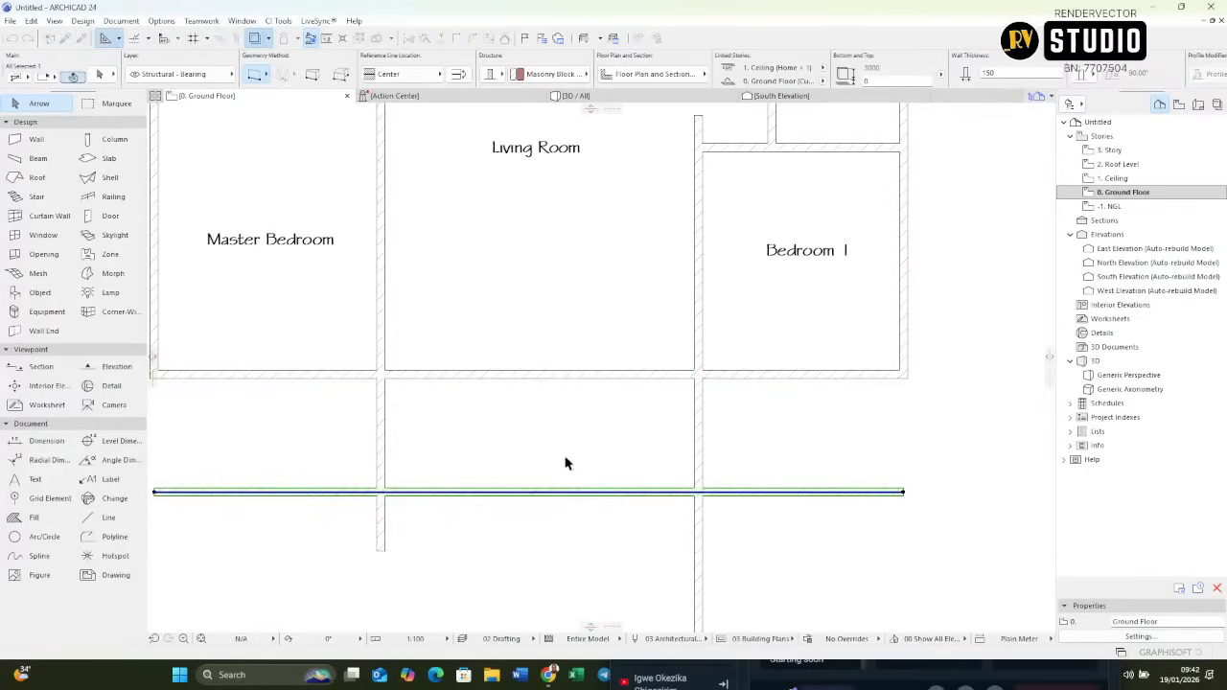
click(621, 450)
scroll(621, 451, down, 3)
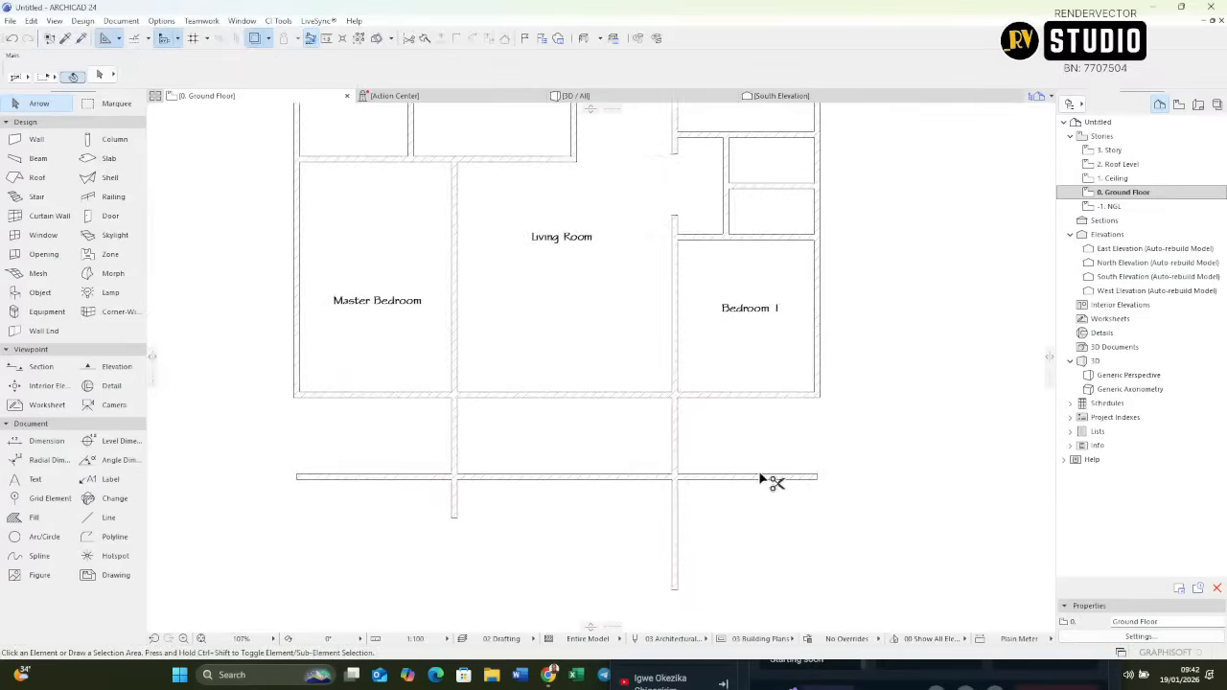
Trim the projecting side walls and both overhanging ends of the copied wall to close a rectangular space below the Living Room.
ctrl+click(676, 532)
ctrl+click(455, 503)
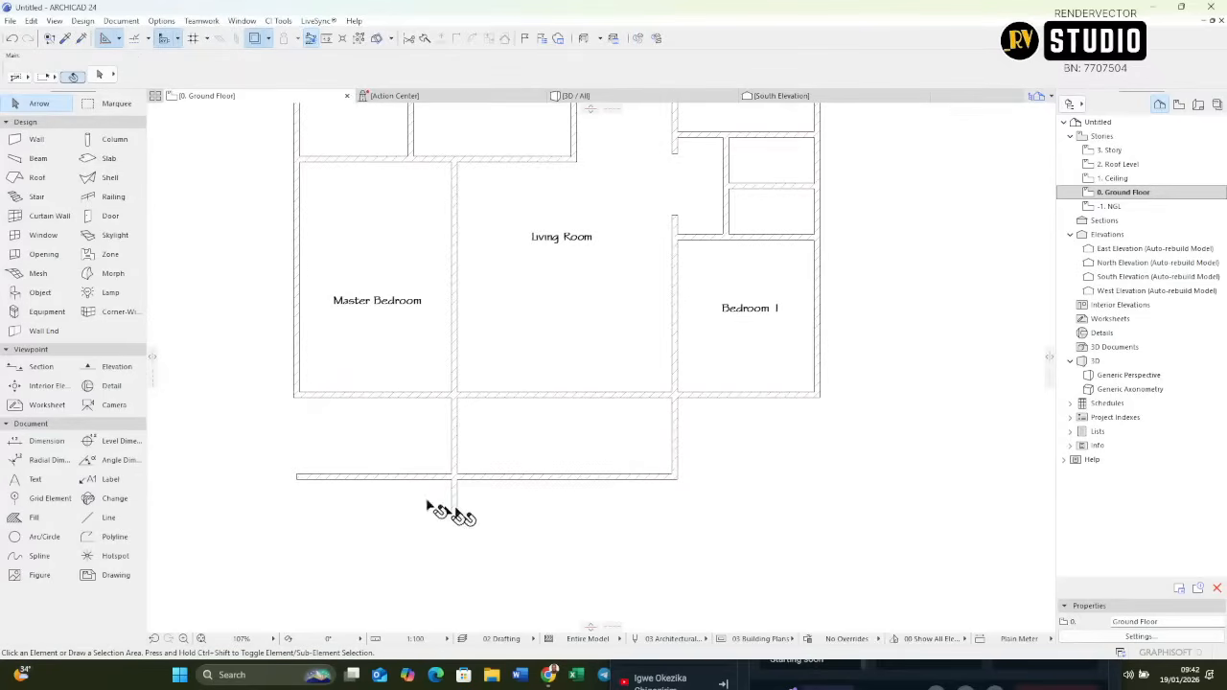
ctrl+click(403, 477)
scroll(566, 468, down, 3)
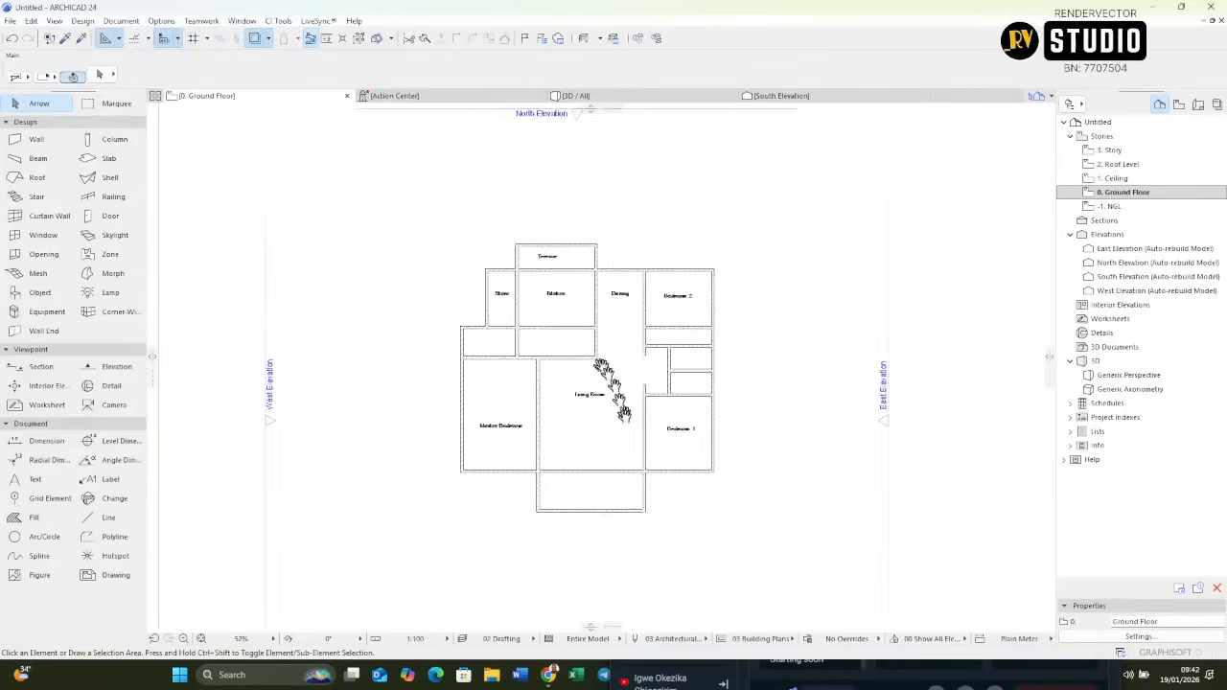
Label the new space below the Living Room "Entrance", using the text settings of the Living Room label.
scroll(654, 455, up, 2)
scroll(565, 463, up, 3)
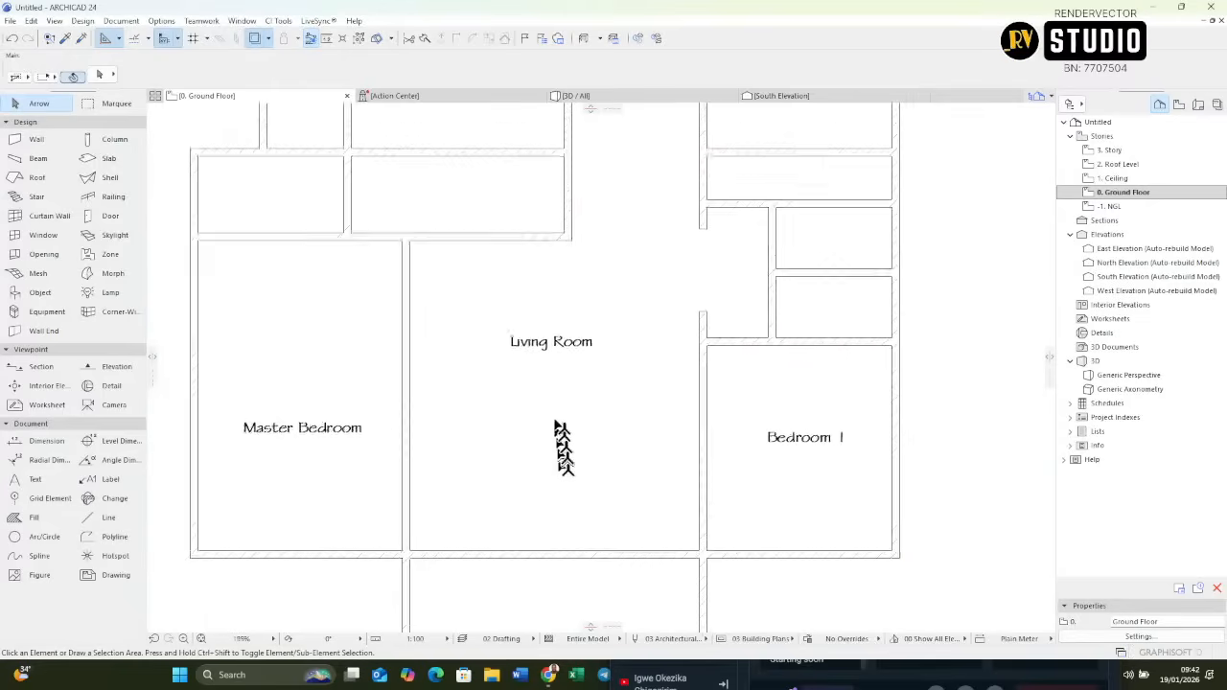
alt+click(563, 334)
scroll(512, 351, down, 3)
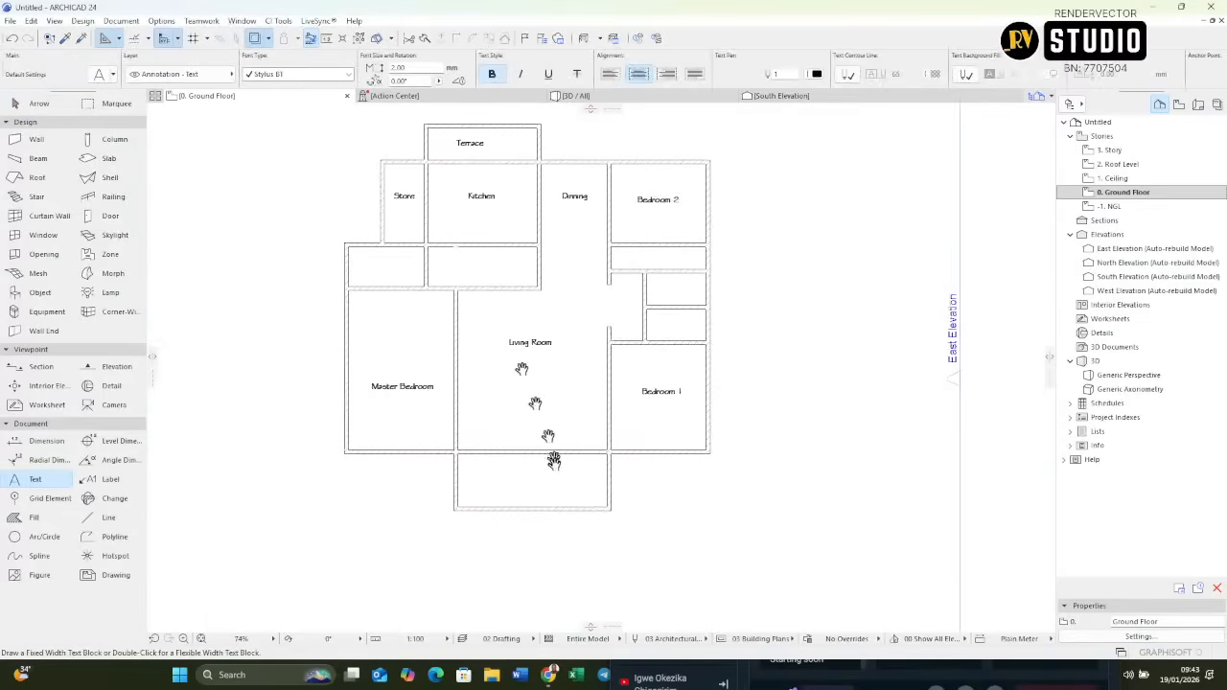
click(501, 462)
click(563, 483)
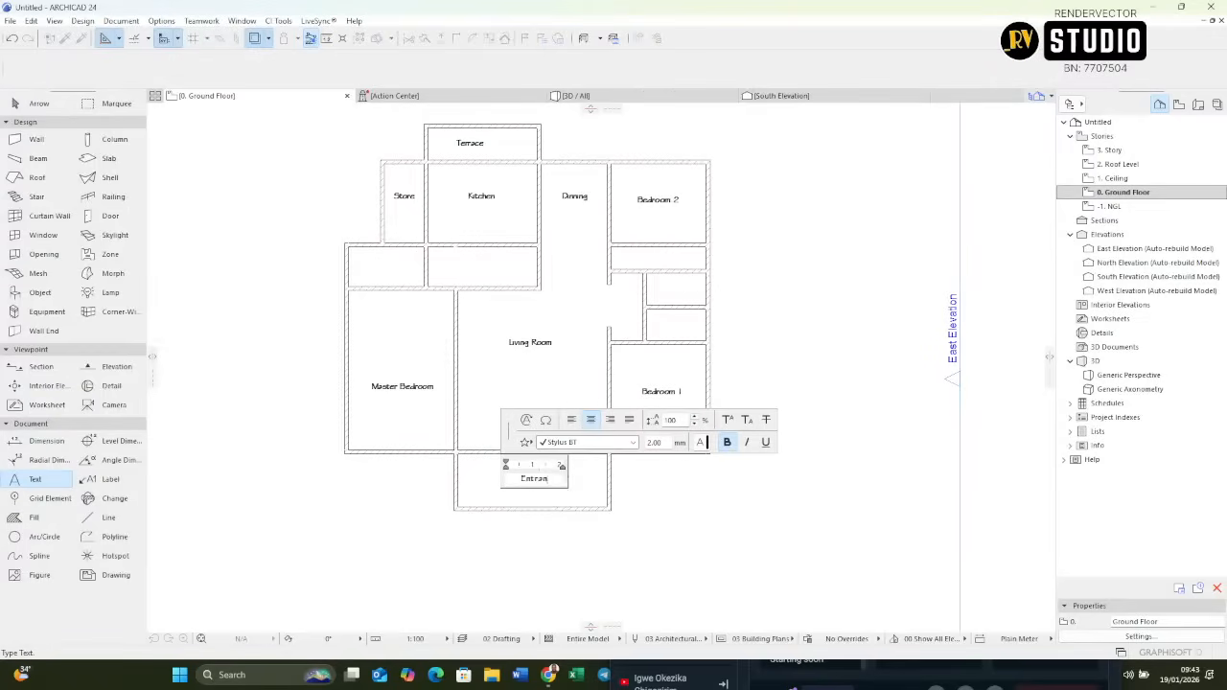
click(559, 405)
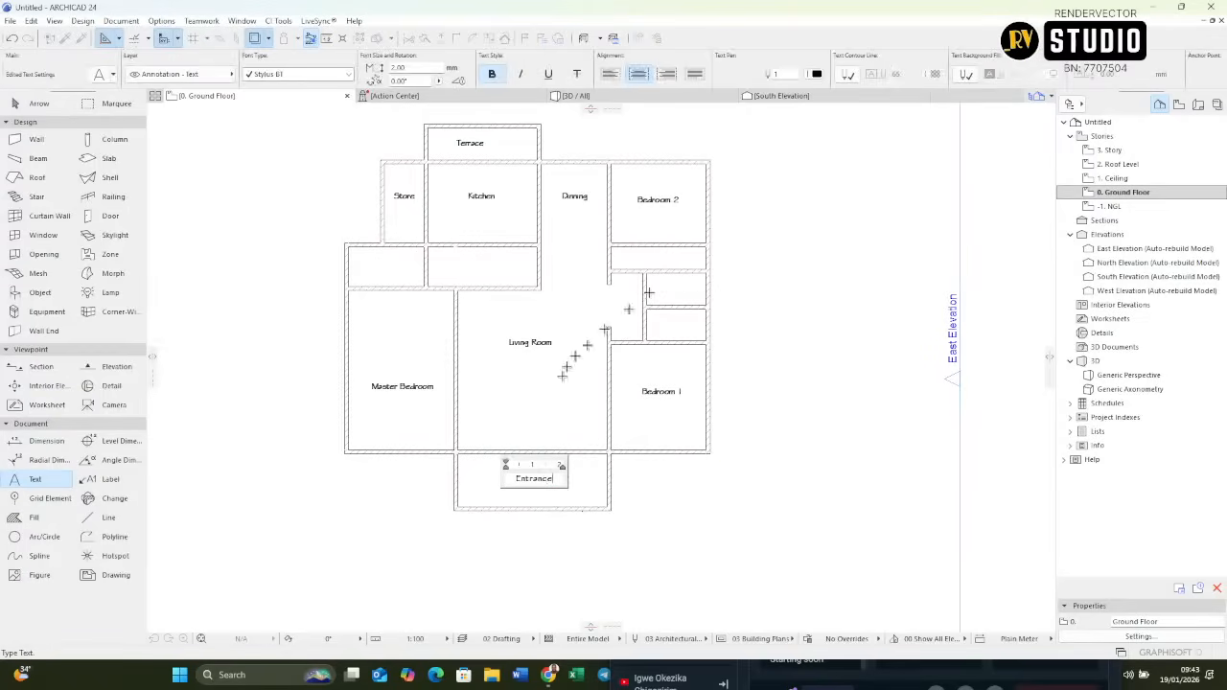
Examine the Master Bedroom and the two unlabeled rooms between it and the Store and Kitchen.
scroll(707, 277, up, 7)
scroll(683, 293, down, 6)
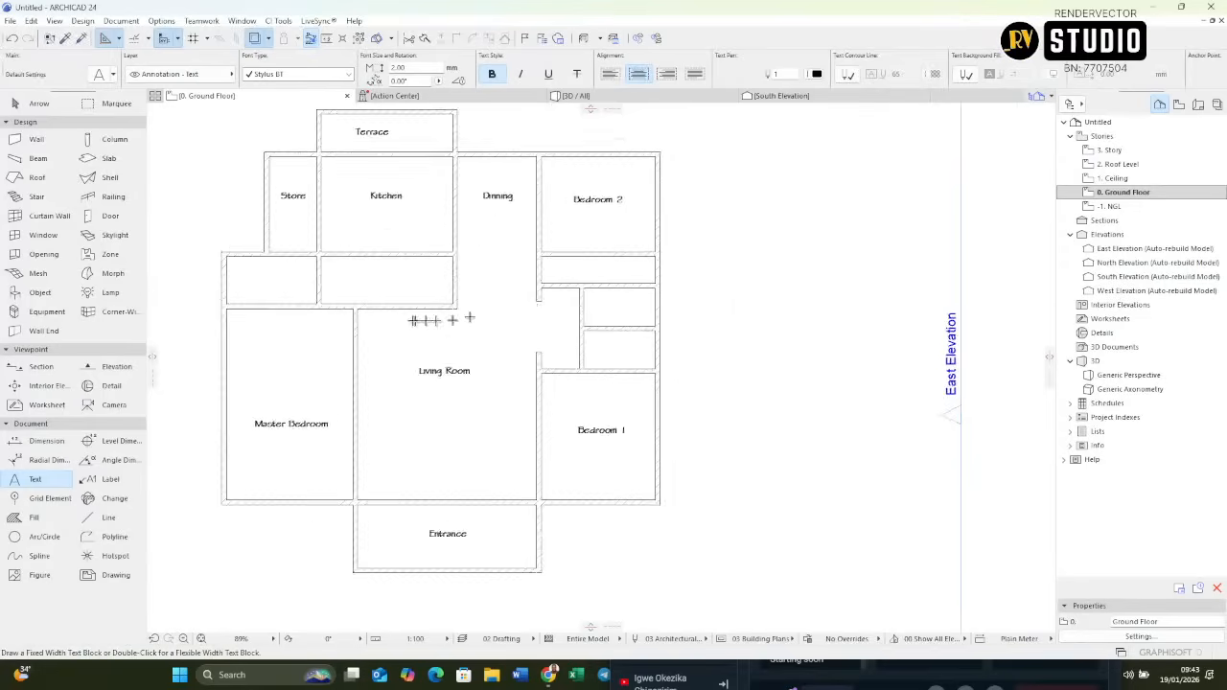
scroll(419, 317, up, 3)
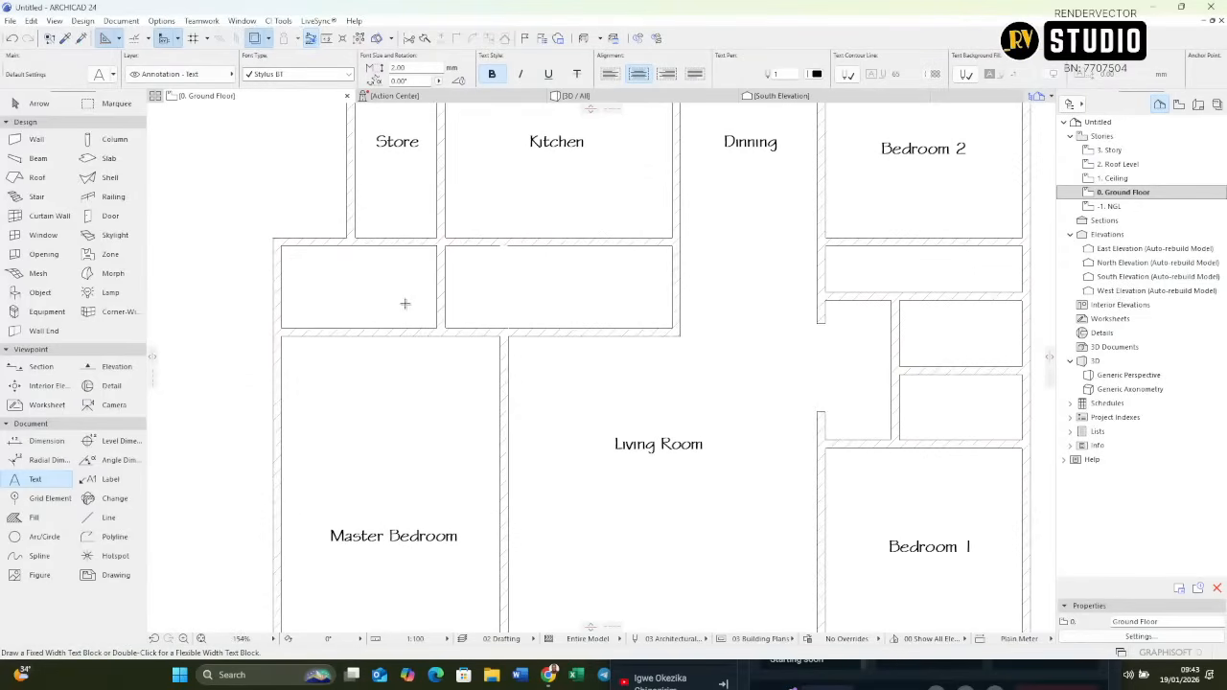
scroll(405, 304, down, 4)
scroll(400, 308, up, 3)
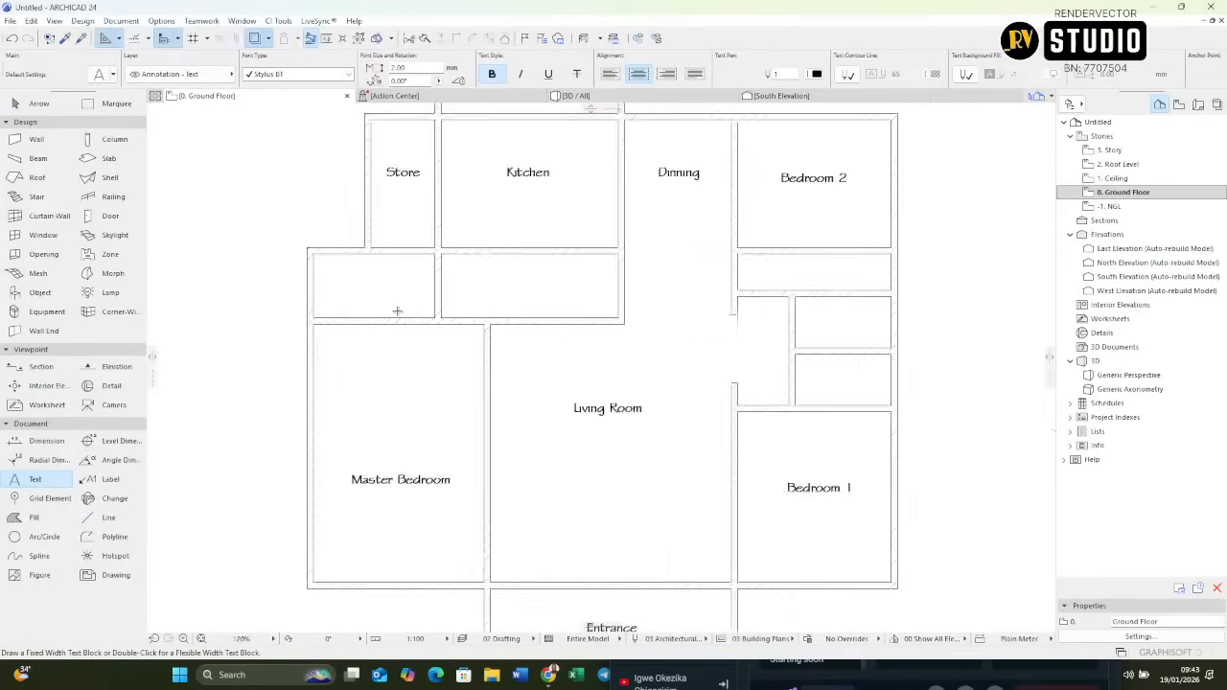
scroll(396, 310, up, 2)
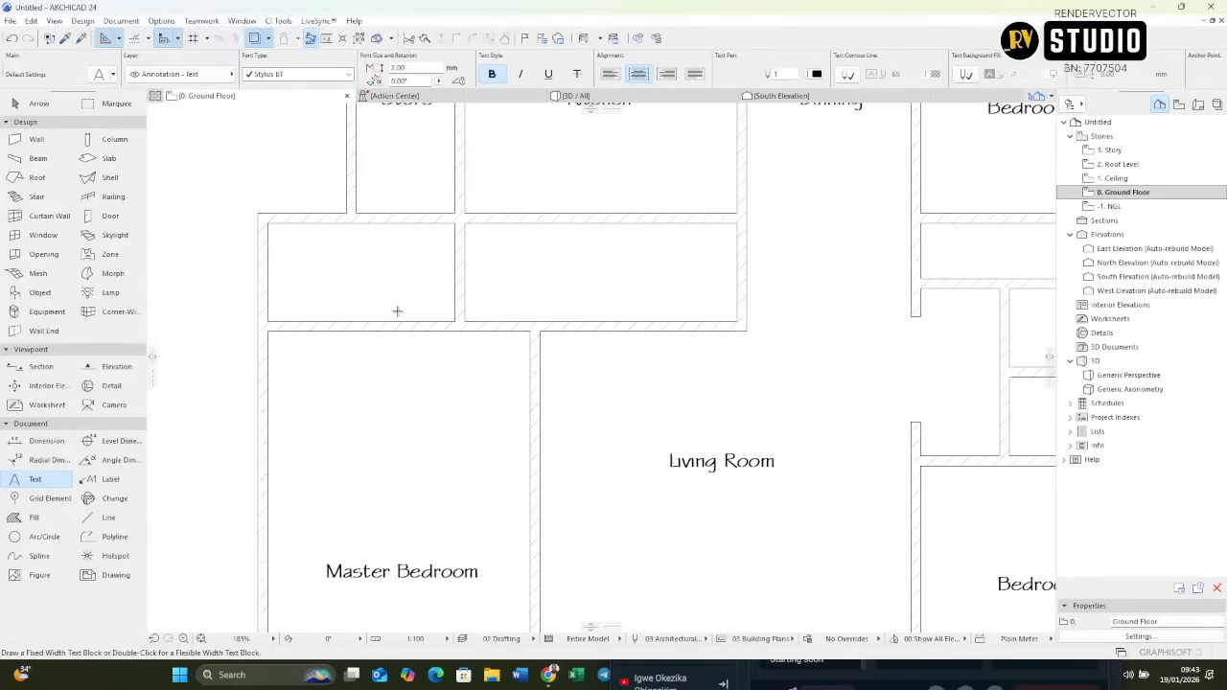
scroll(397, 310, down, 1)
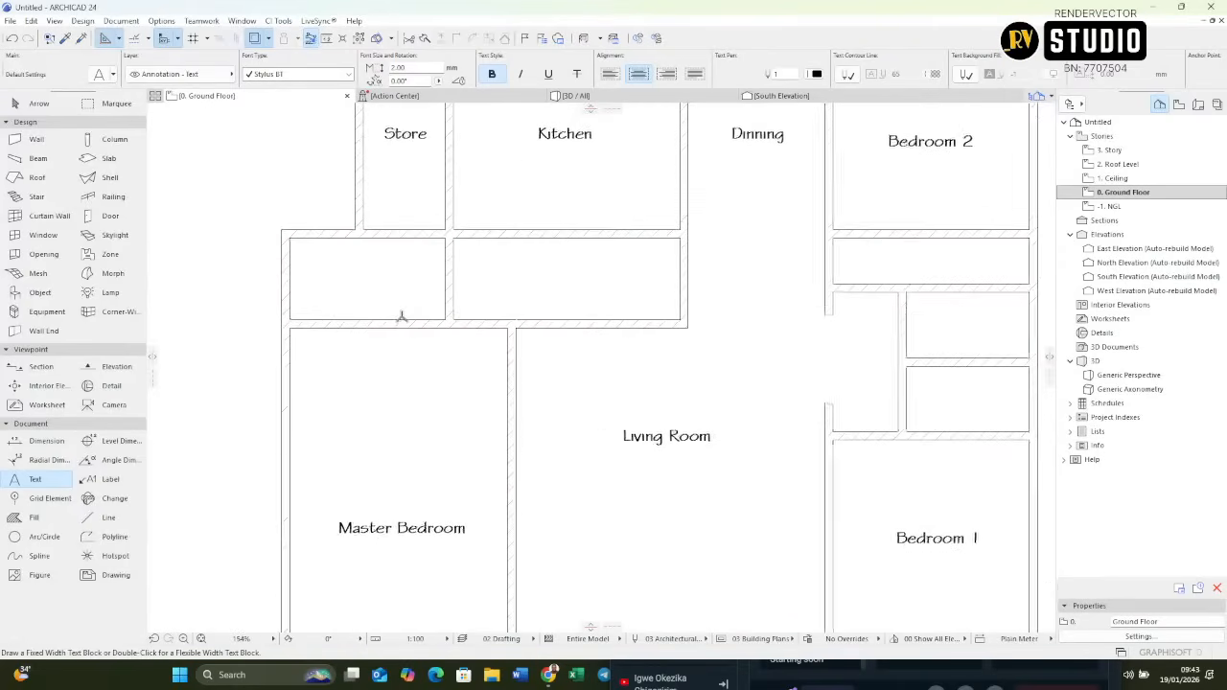
scroll(402, 315, down, 2)
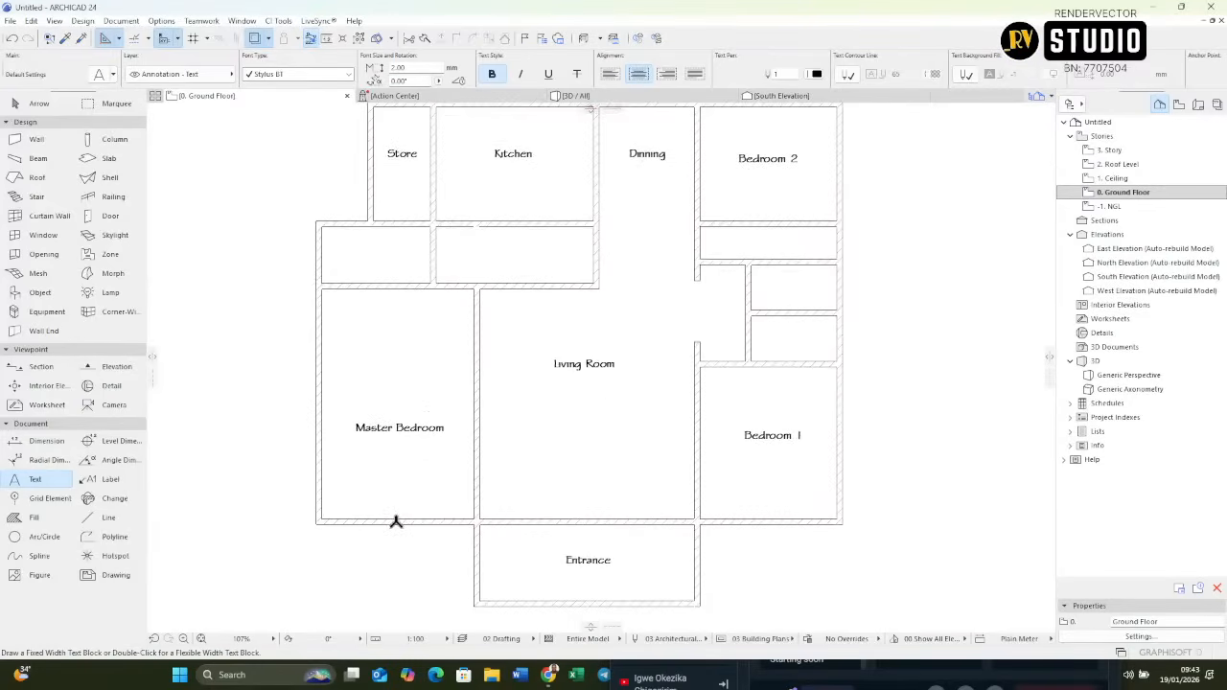
Dimension the Master Bedroom's depth from its bottom wall to its top wall, then undo the dimension.
click(46, 443)
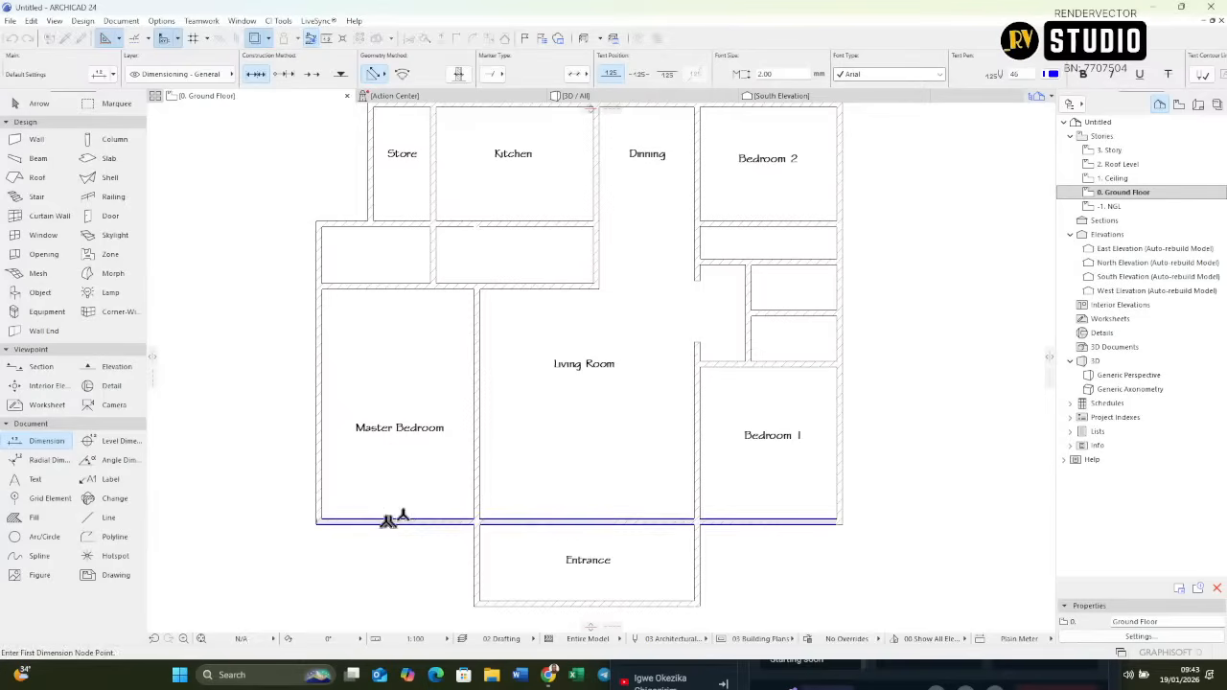
click(388, 520)
click(394, 285)
right_click(414, 319)
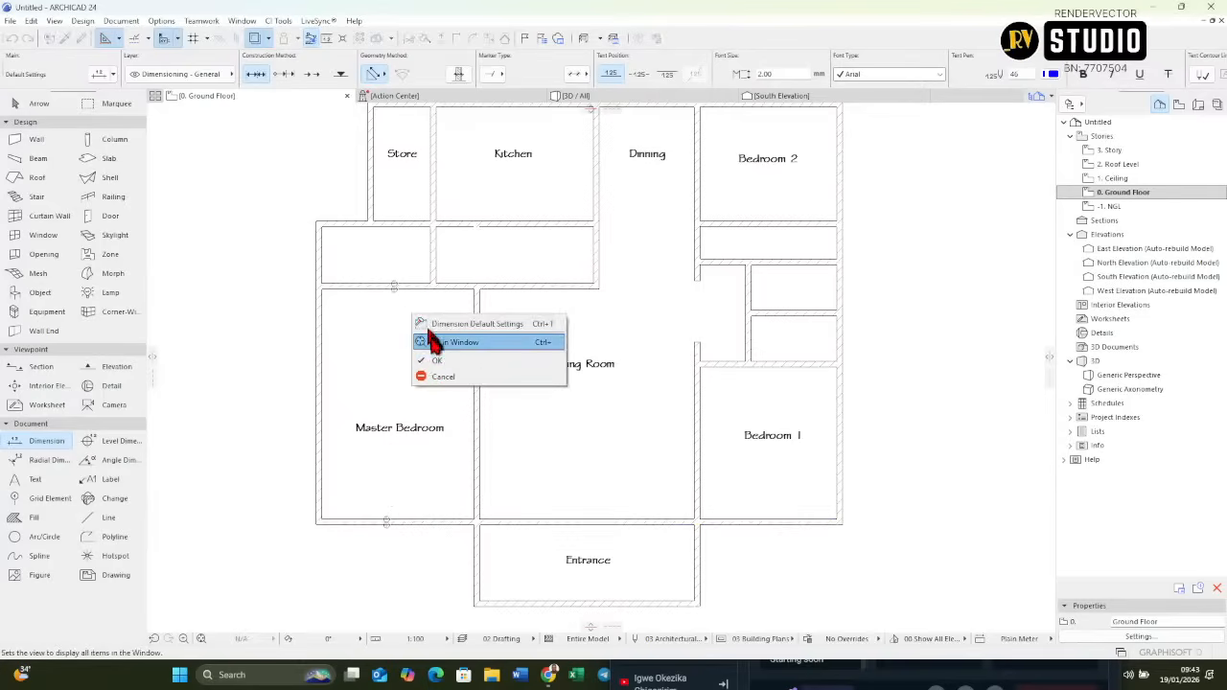
click(436, 360)
scroll(398, 360, up, 5)
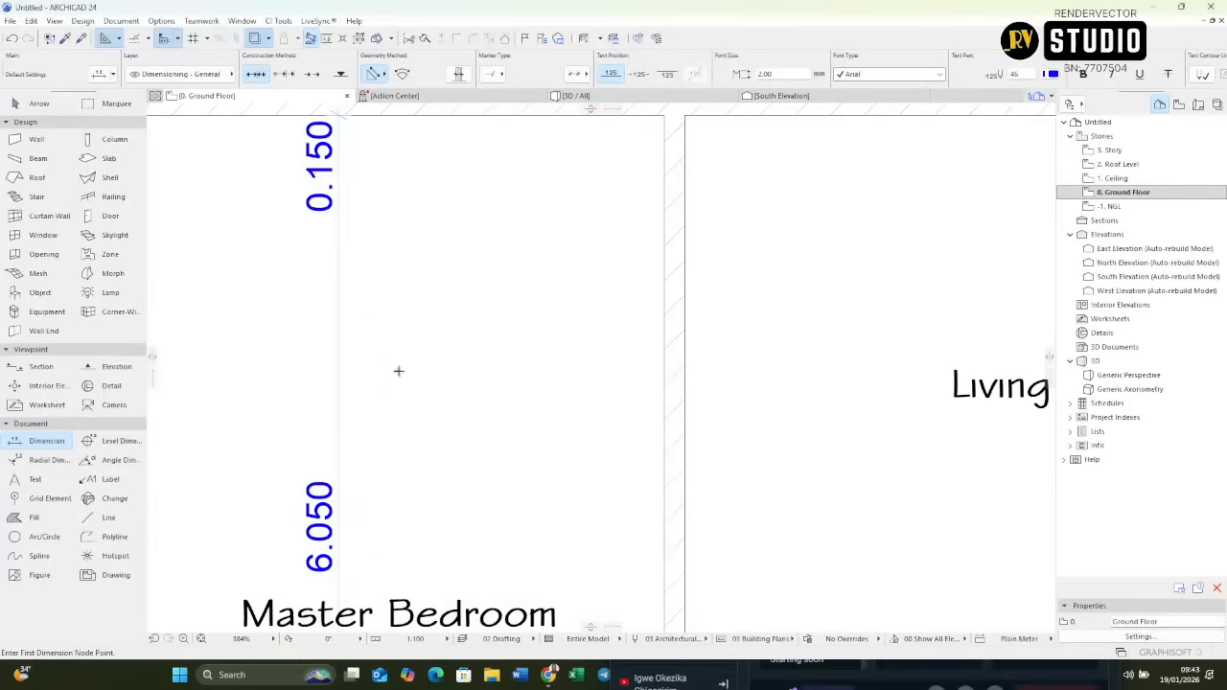
scroll(399, 371, down, 5)
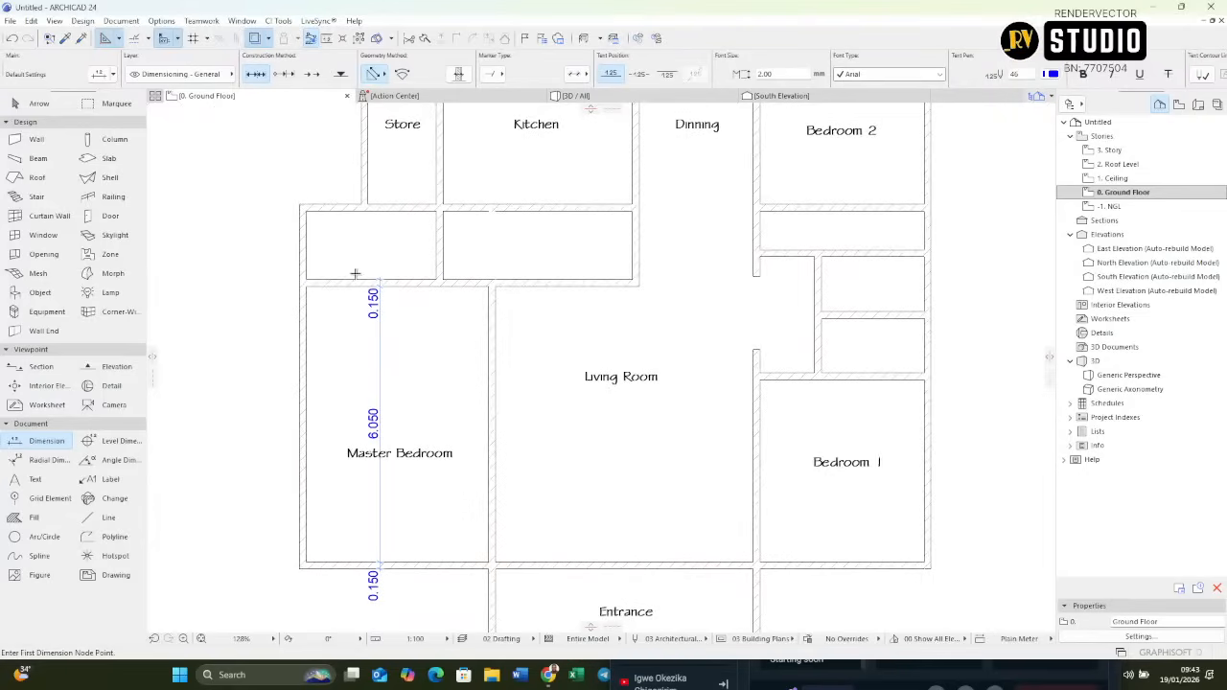
key(ctrl+z)
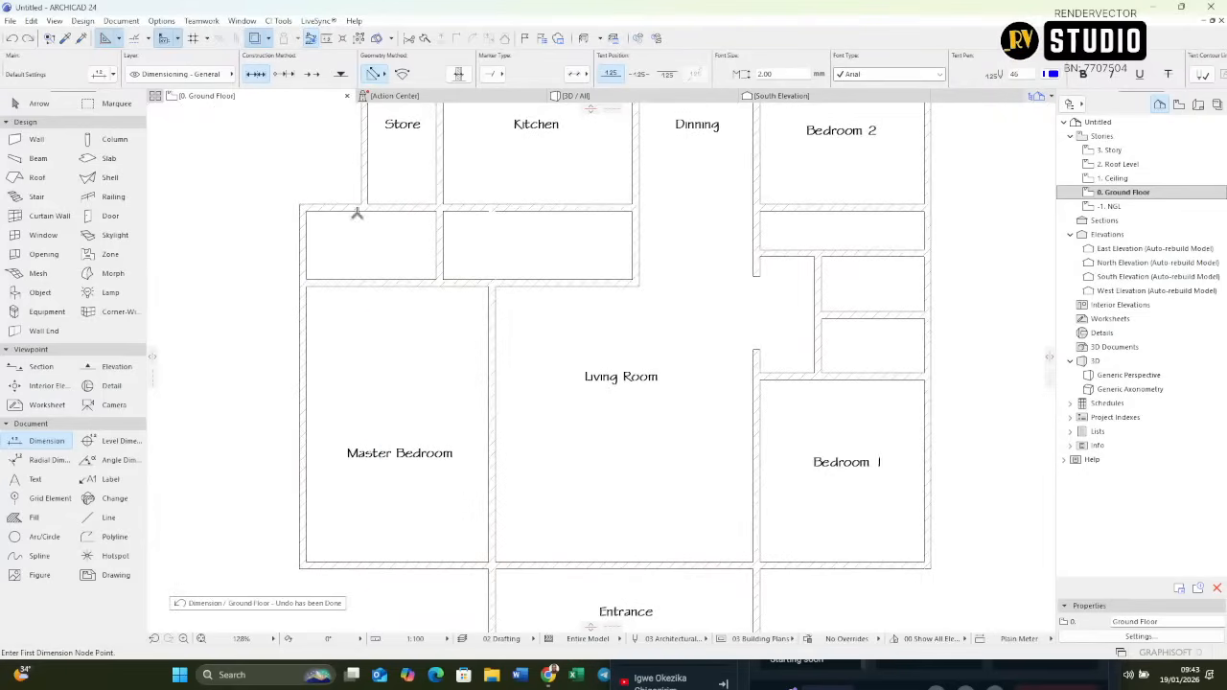
shift+click(352, 212)
key(ctrl+shift+d)
click(352, 211)
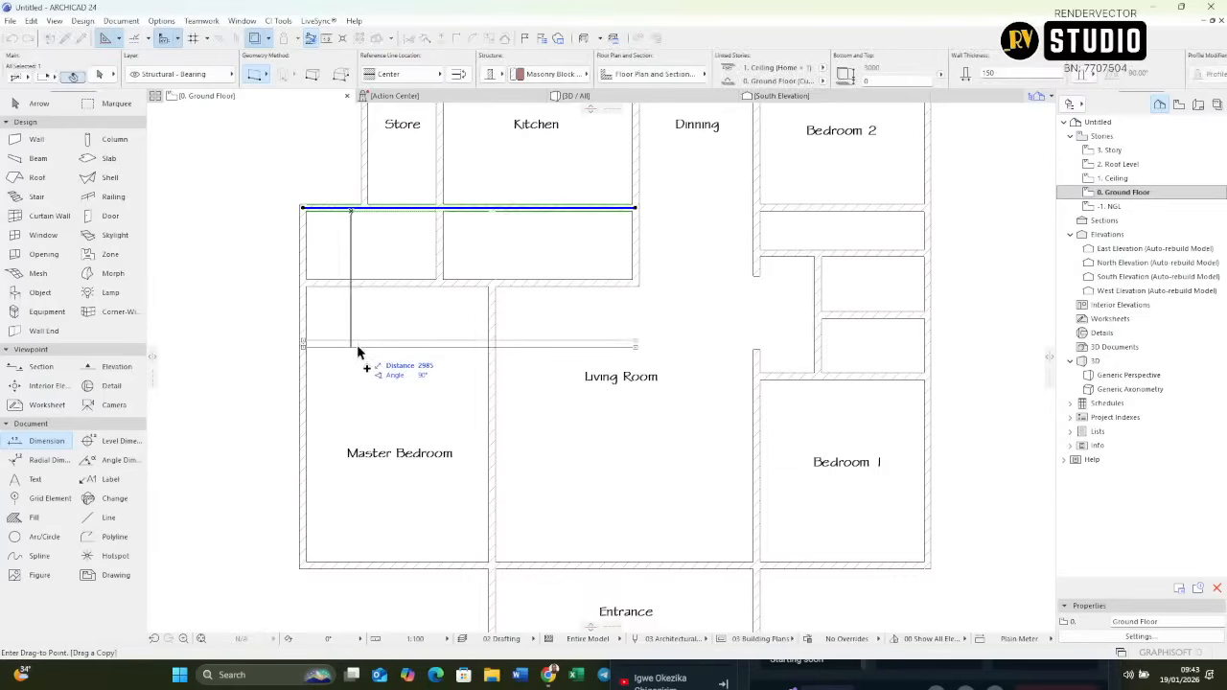
key(Tab)
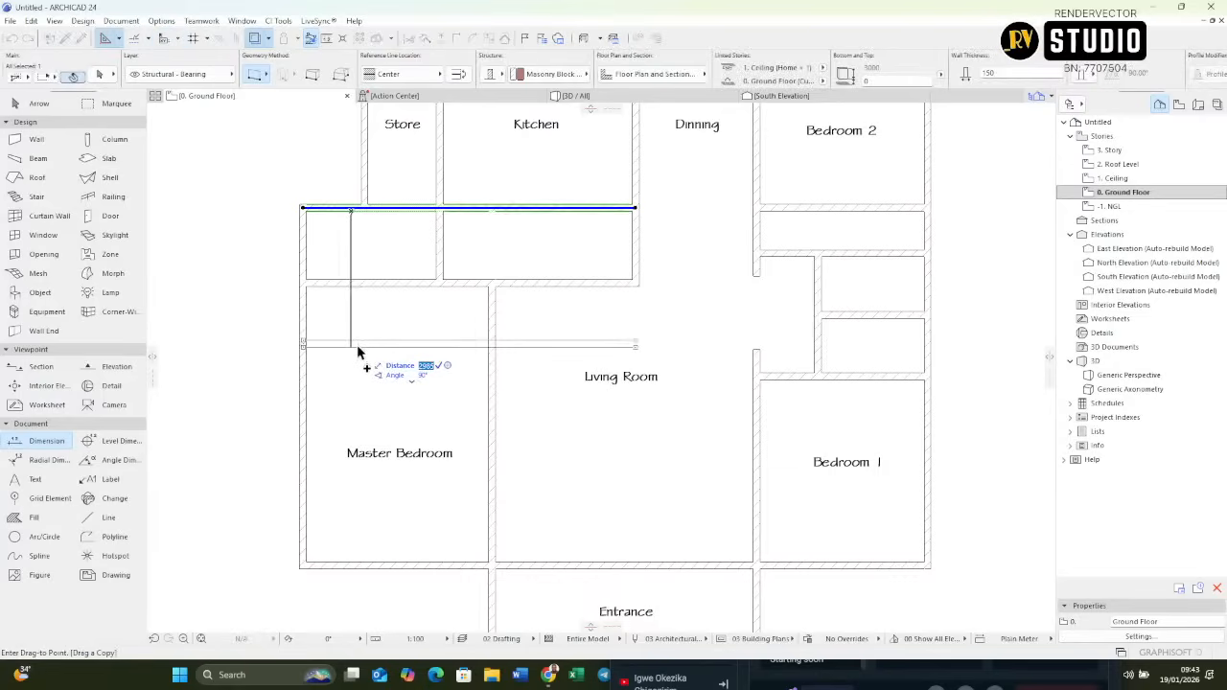
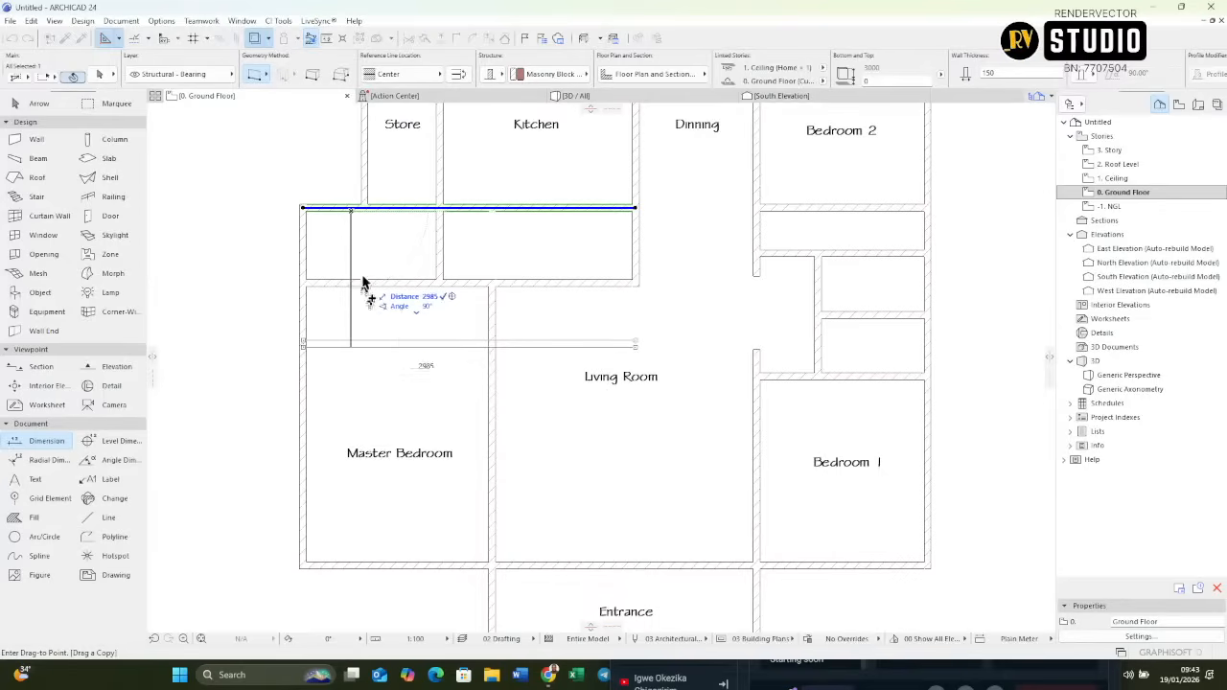
key(Escape)
key(Escape)
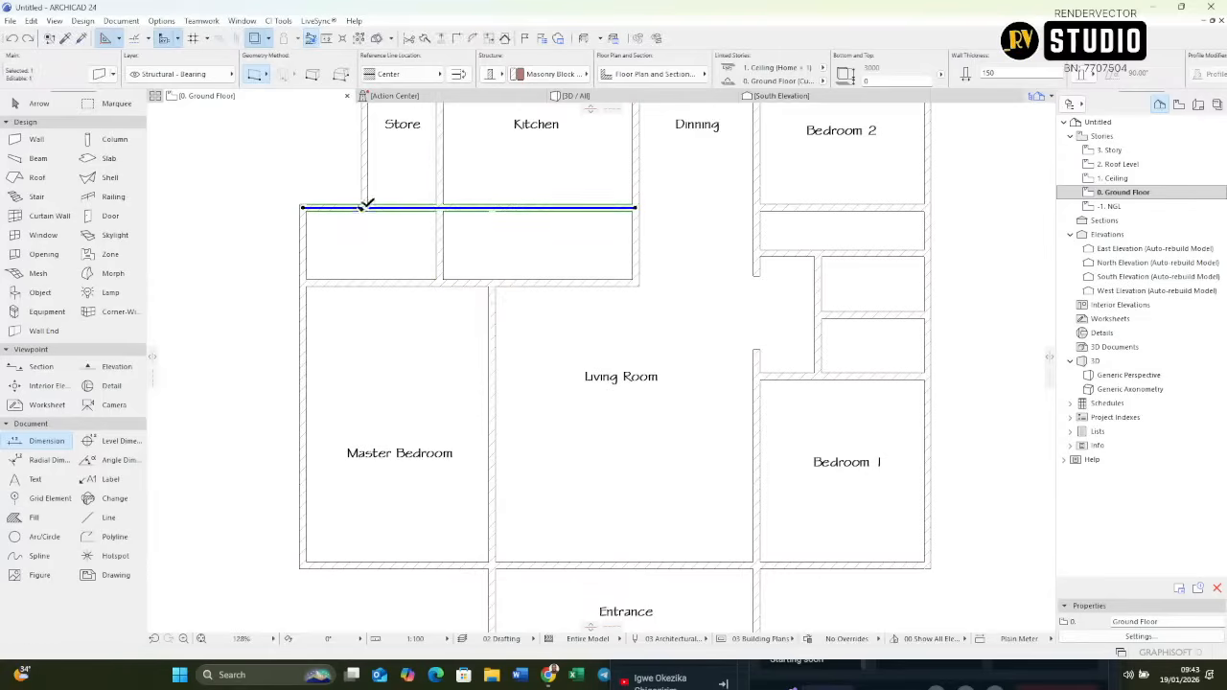
Try to move the wall below the Store and Kitchen down by 2350 mm, then undo the move.
key(ctrl+d)
scroll(288, 192, up, 4)
click(373, 283)
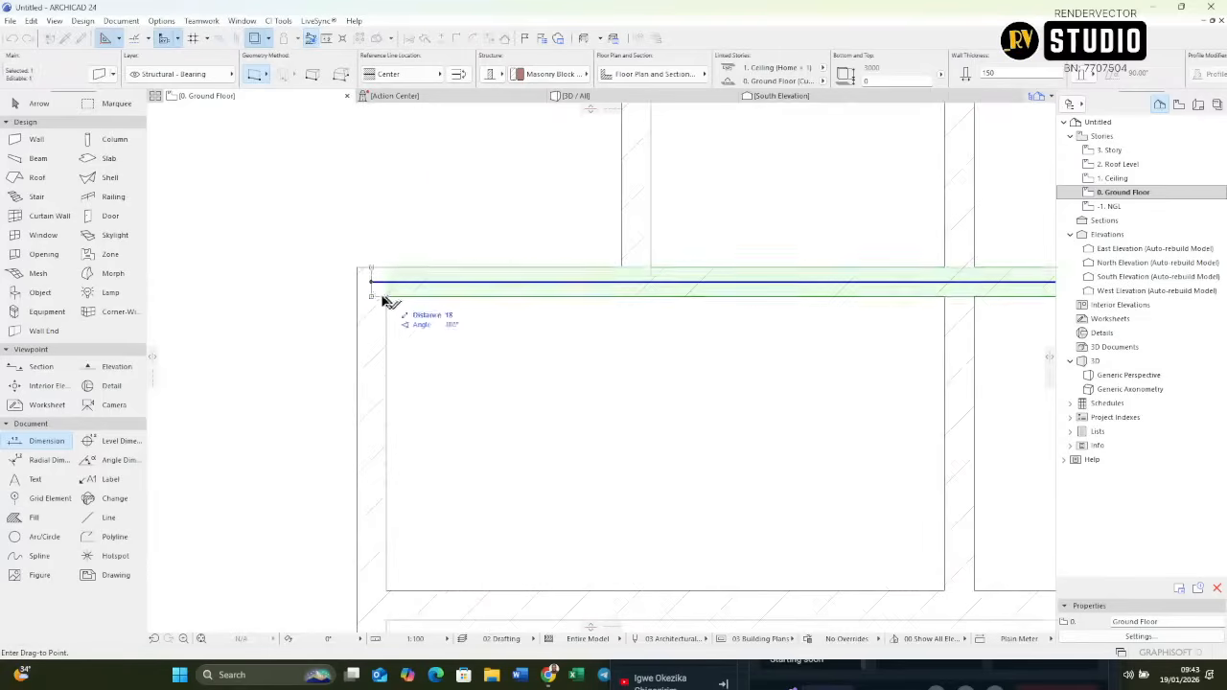
scroll(384, 301, down, 4)
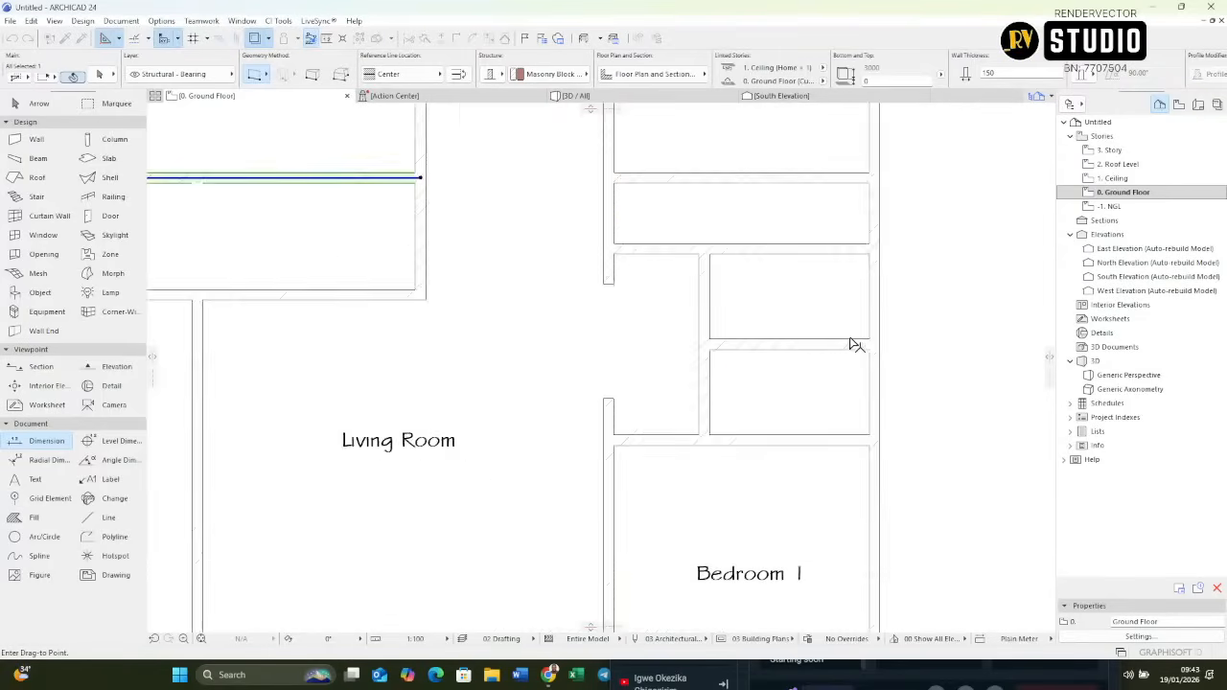
scroll(862, 340, up, 3)
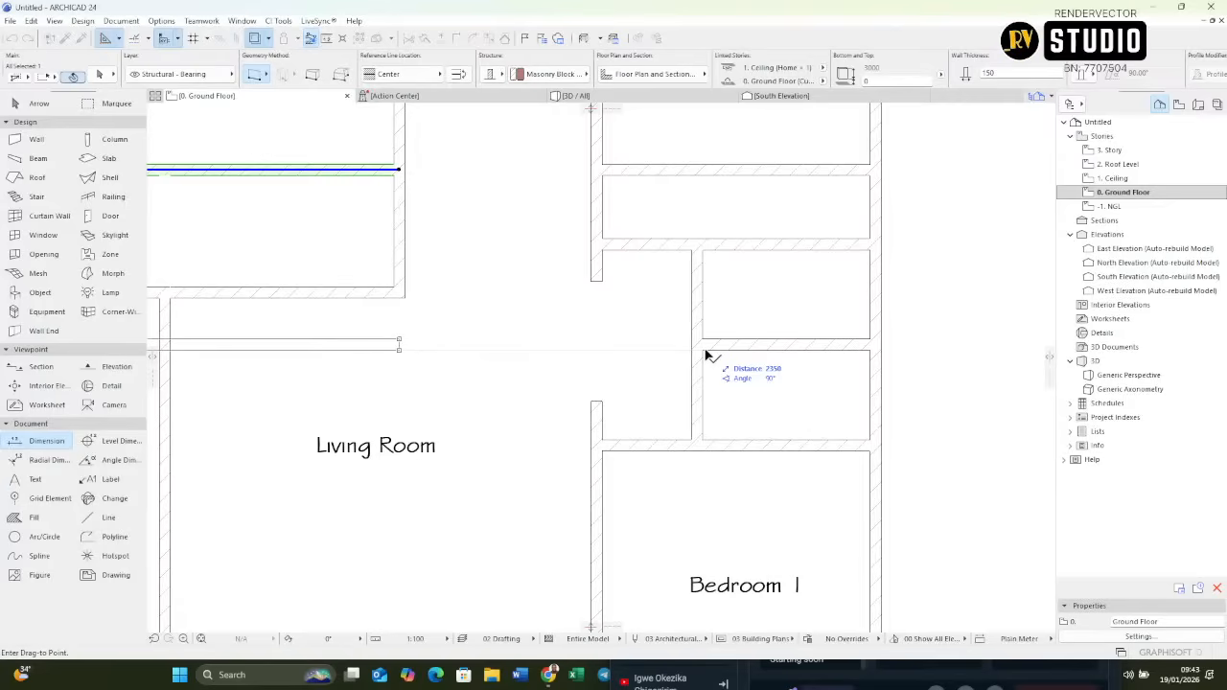
click(707, 352)
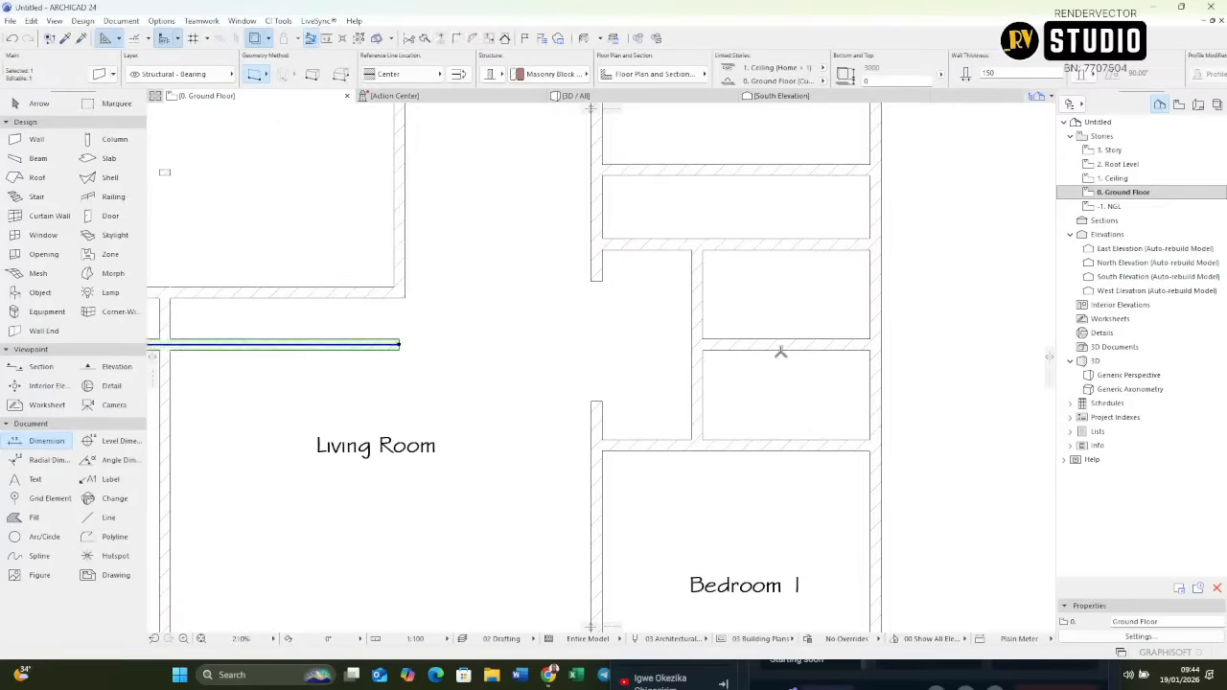
scroll(780, 351, down, 5)
scroll(601, 338, up, 5)
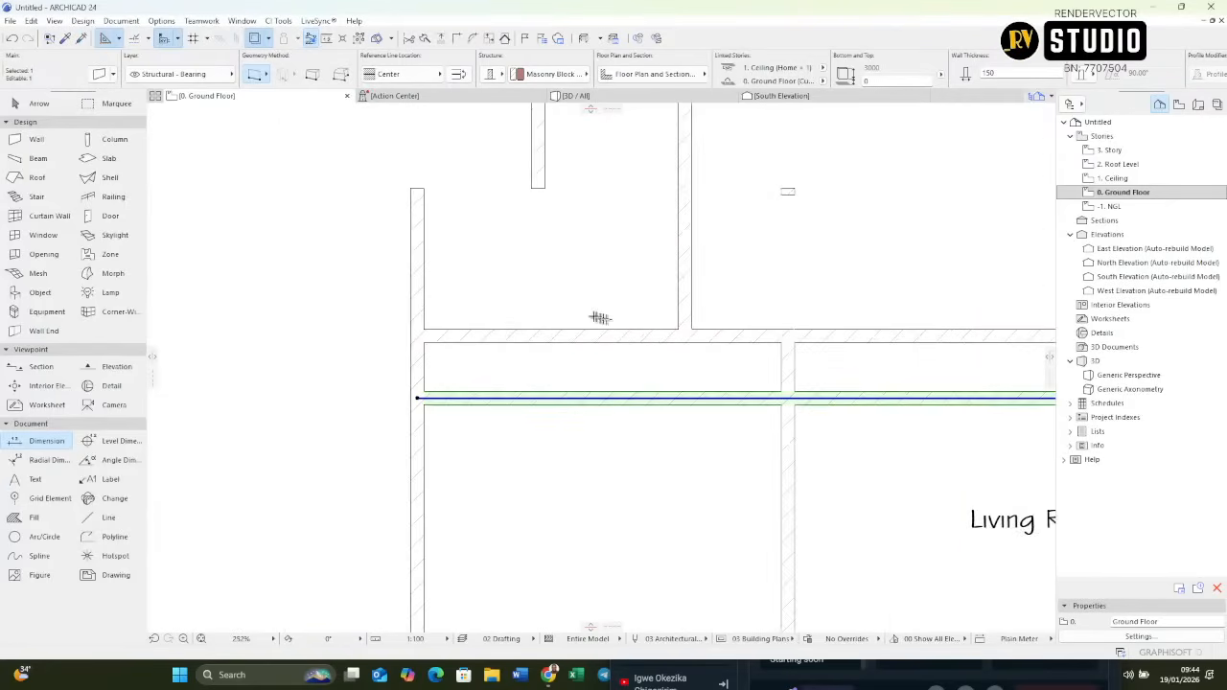
scroll(545, 310, down, 3)
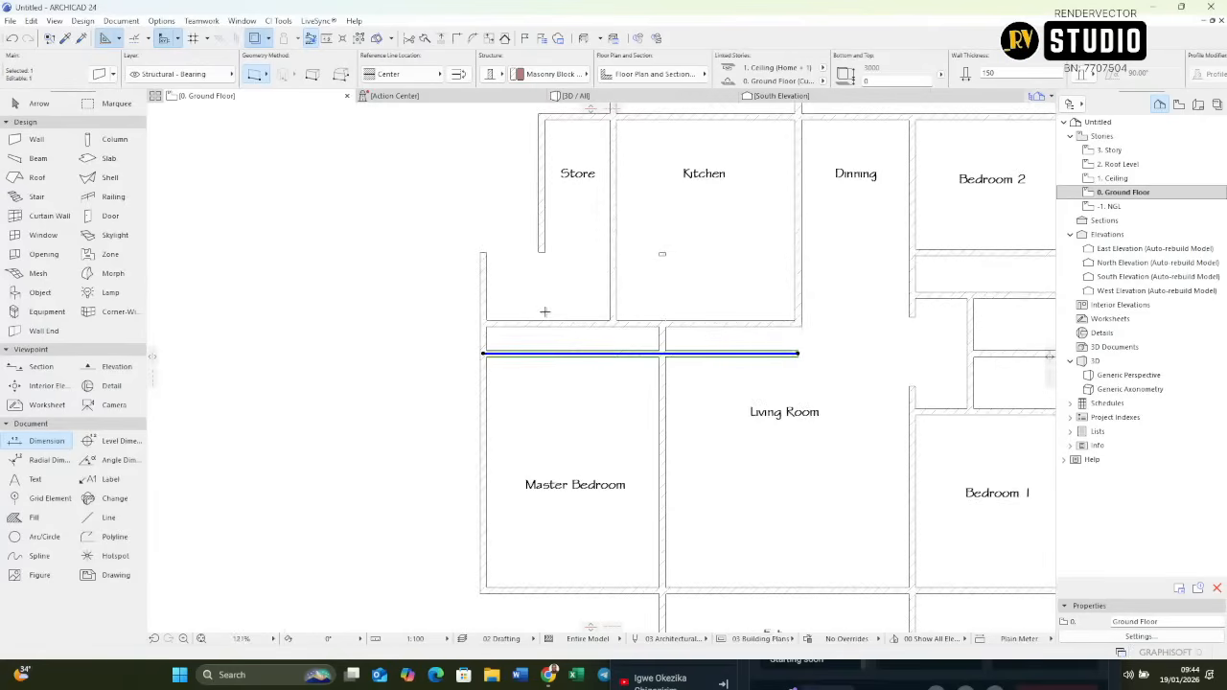
key(ctrl+z)
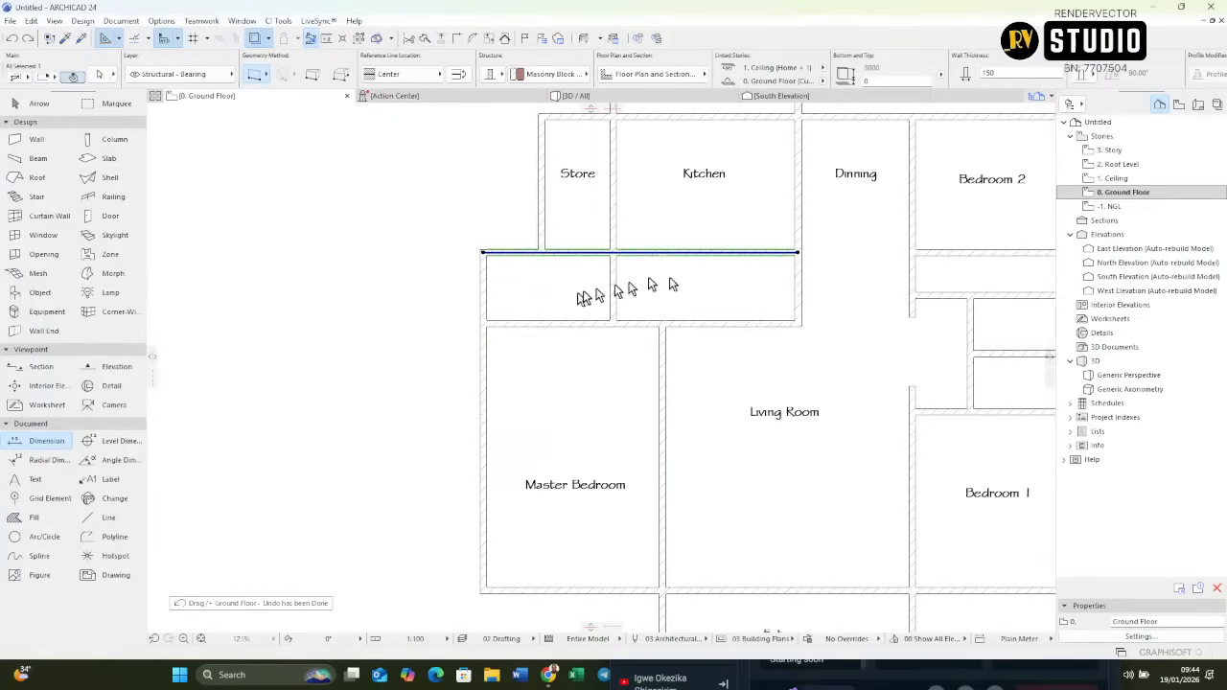
Copy the wall below the Store and Kitchen 2350 mm downward, across the Master Bedroom and Living Room.
drag(564, 255, 579, 404)
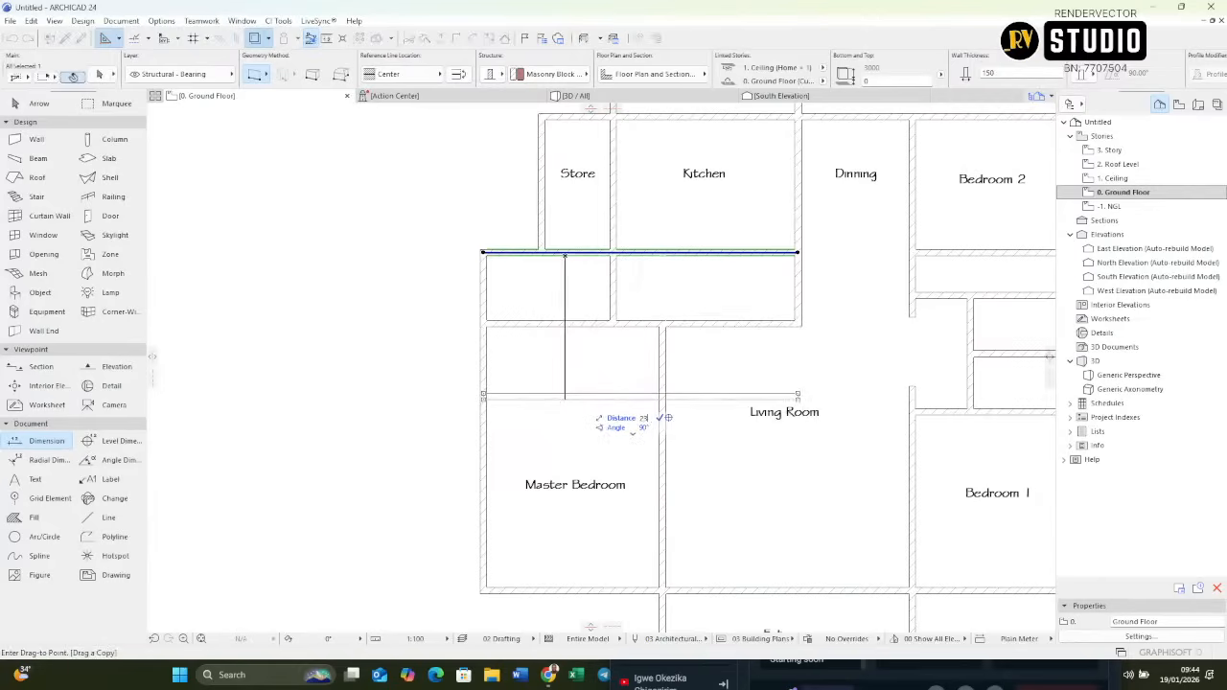
drag(579, 404, 564, 353)
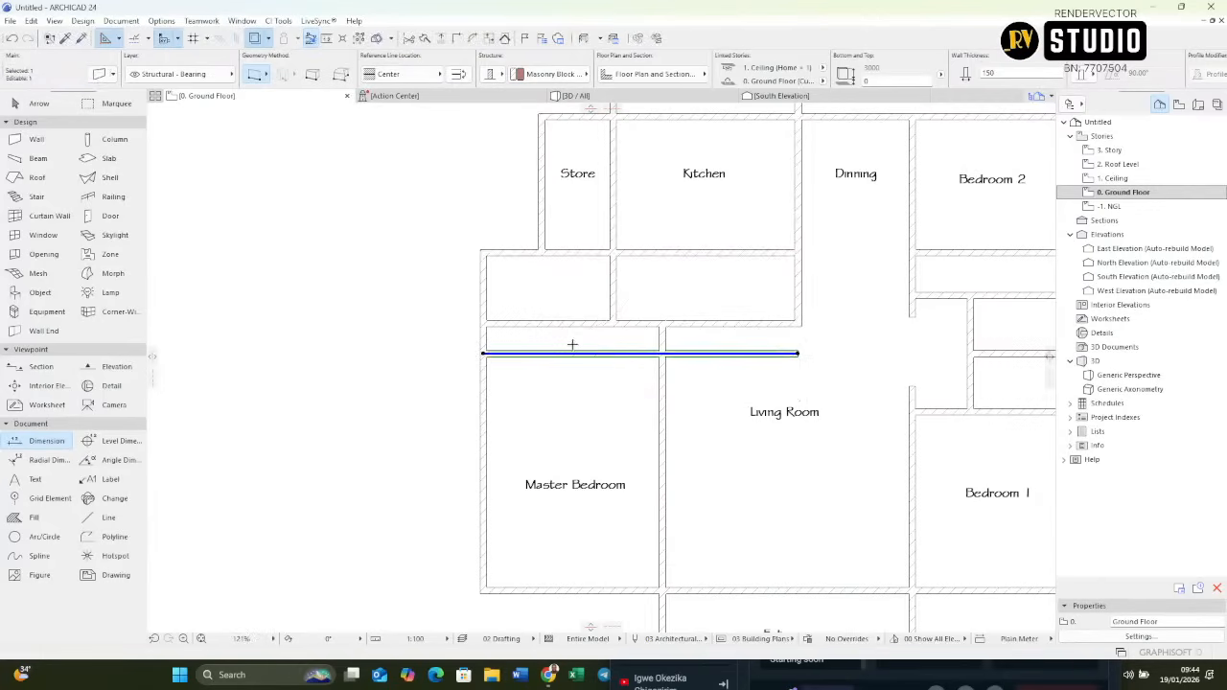
key(Escape)
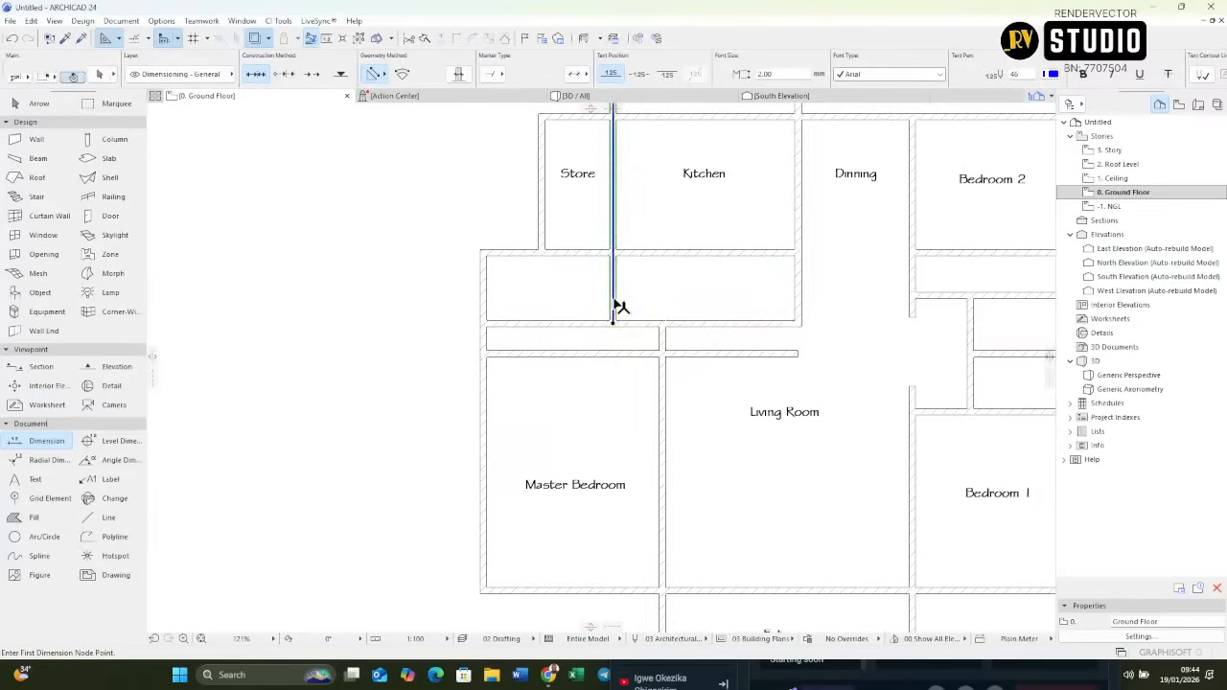
Extend the wall between the Store and Kitchen downward past the copied wall into the Master Bedroom.
shift+click(614, 323)
click(613, 322)
click(613, 402)
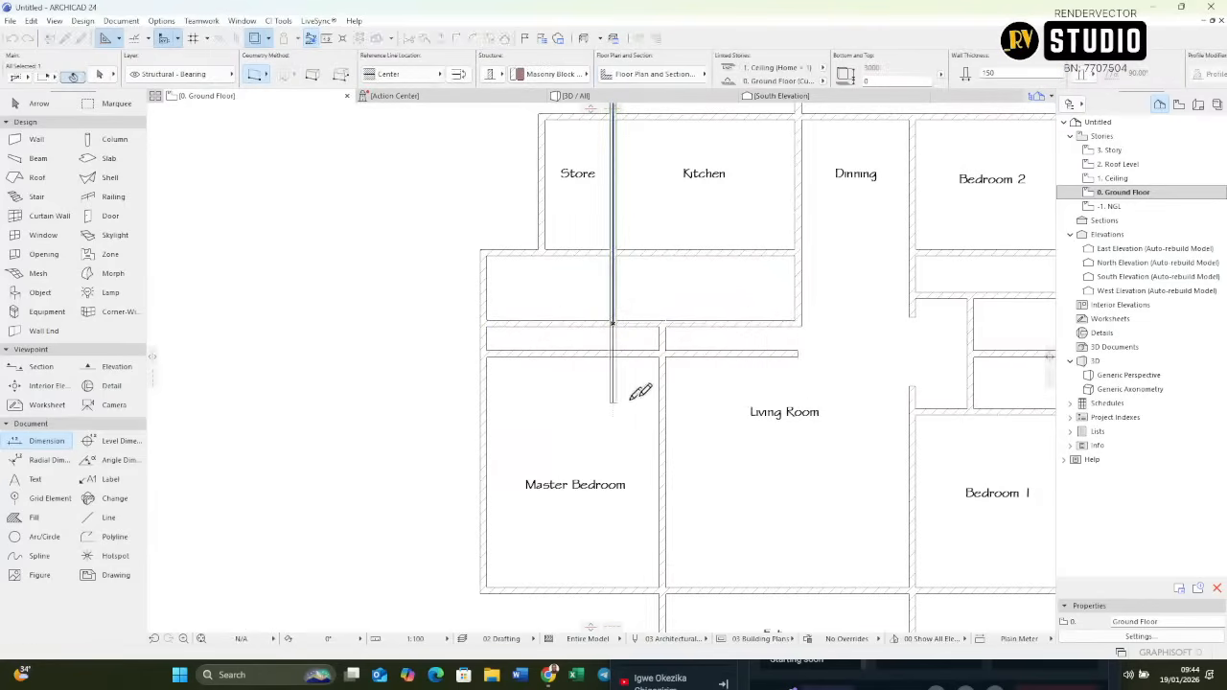
key(Escape)
Trim the copied wall beyond the extended partition and remove the old wall segment above it to enlarge the room below the Store.
ctrl+click(747, 353)
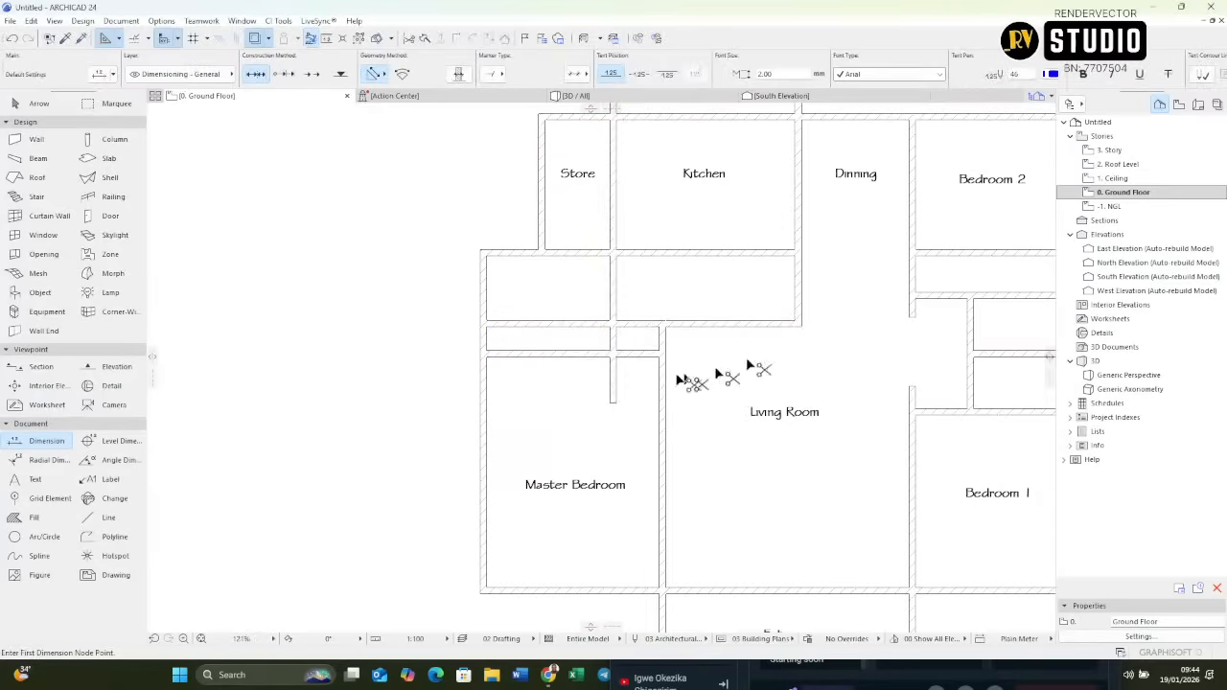
ctrl+click(635, 355)
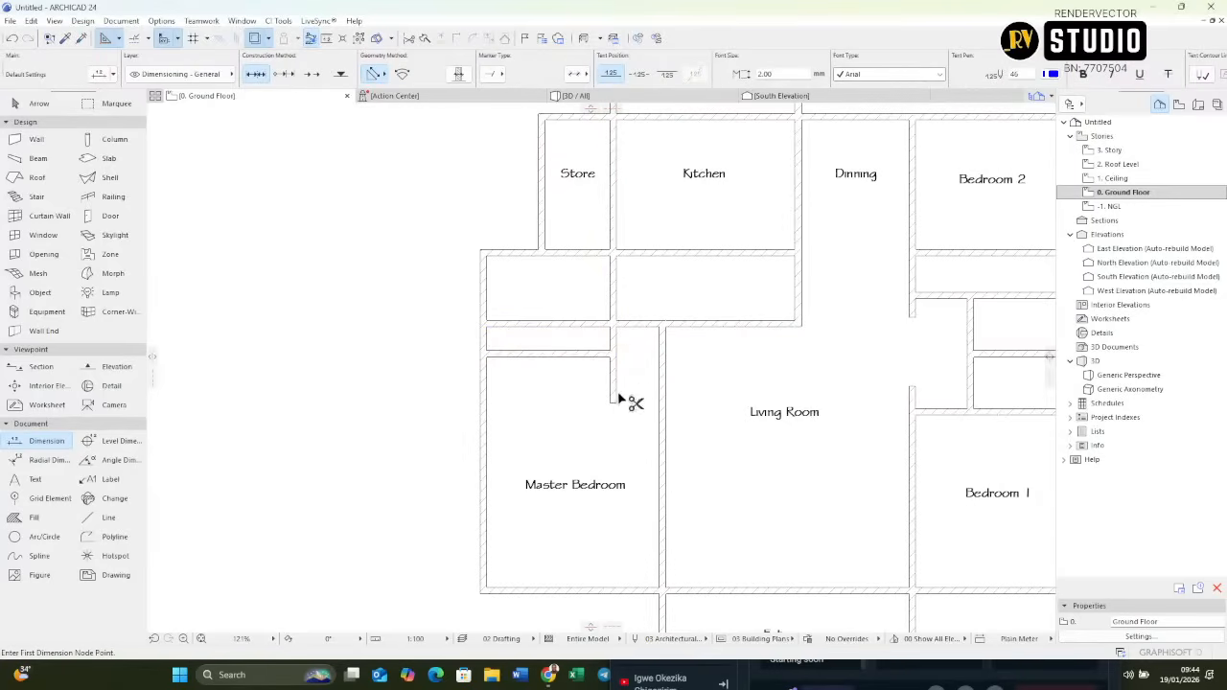
ctrl+click(566, 329)
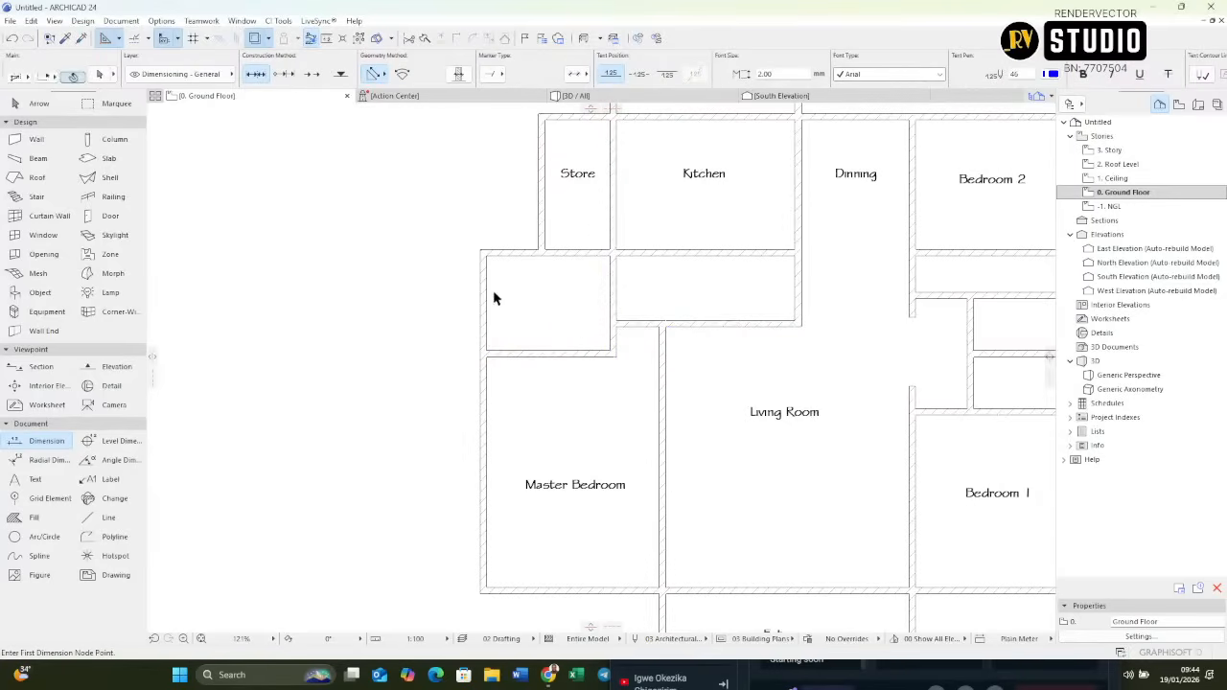
shift+click(547, 227)
scroll(556, 260, up, 5)
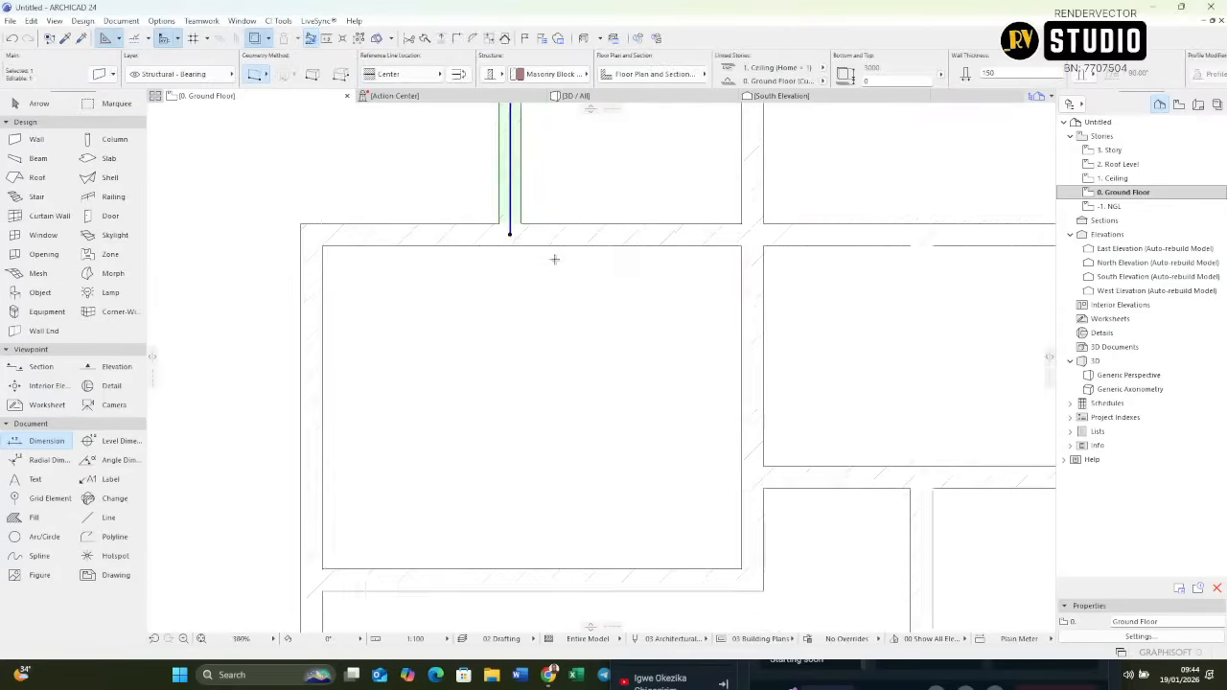
scroll(555, 259, down, 5)
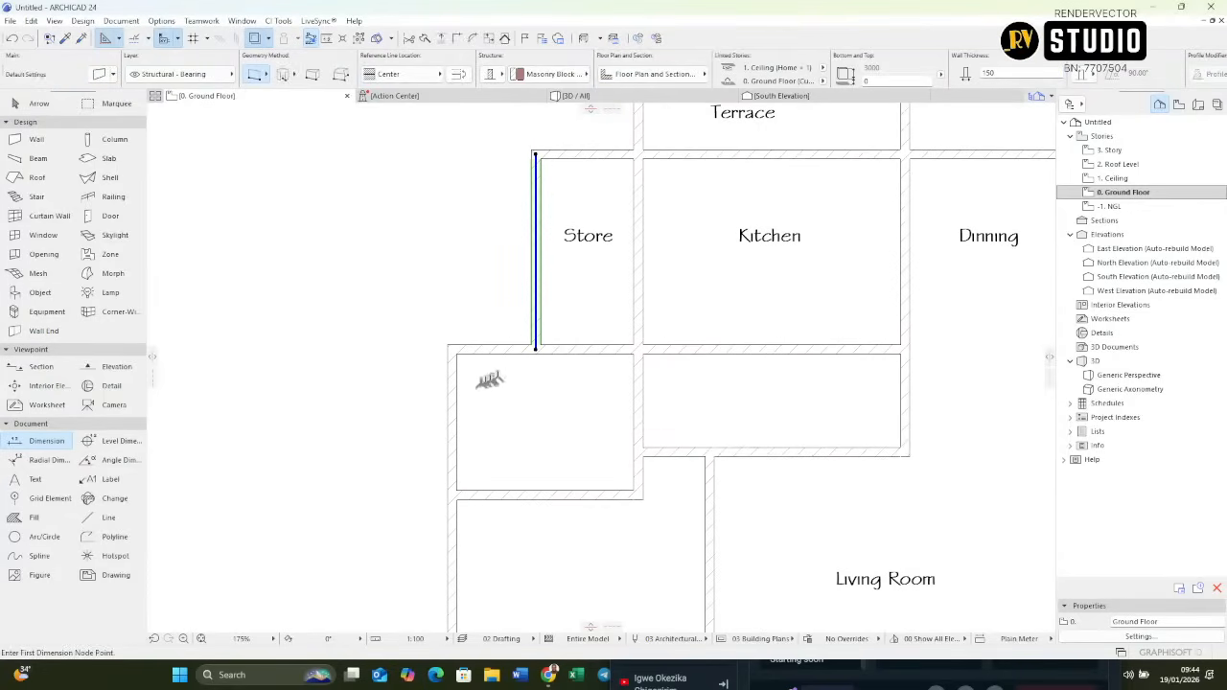
key(Escape)
key(Escape)
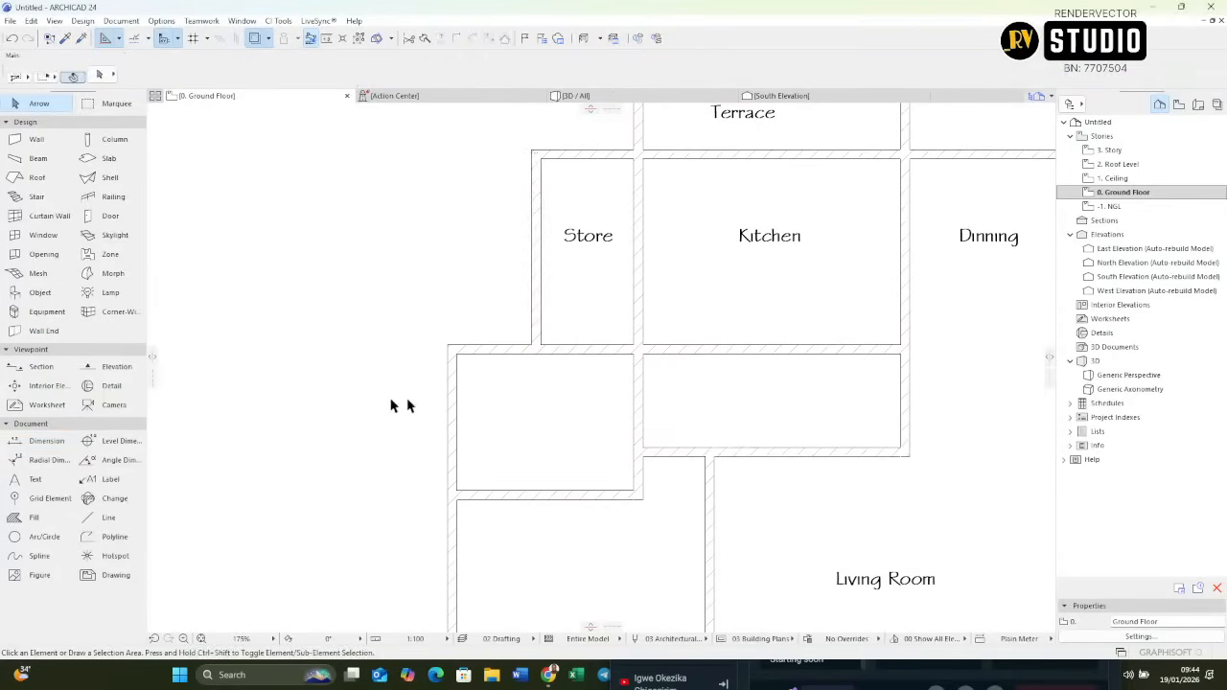
Dimension the width of the room below the Store, from its outer left wall through the Store's left wall to the Store–Kitchen wall.
click(38, 443)
click(451, 386)
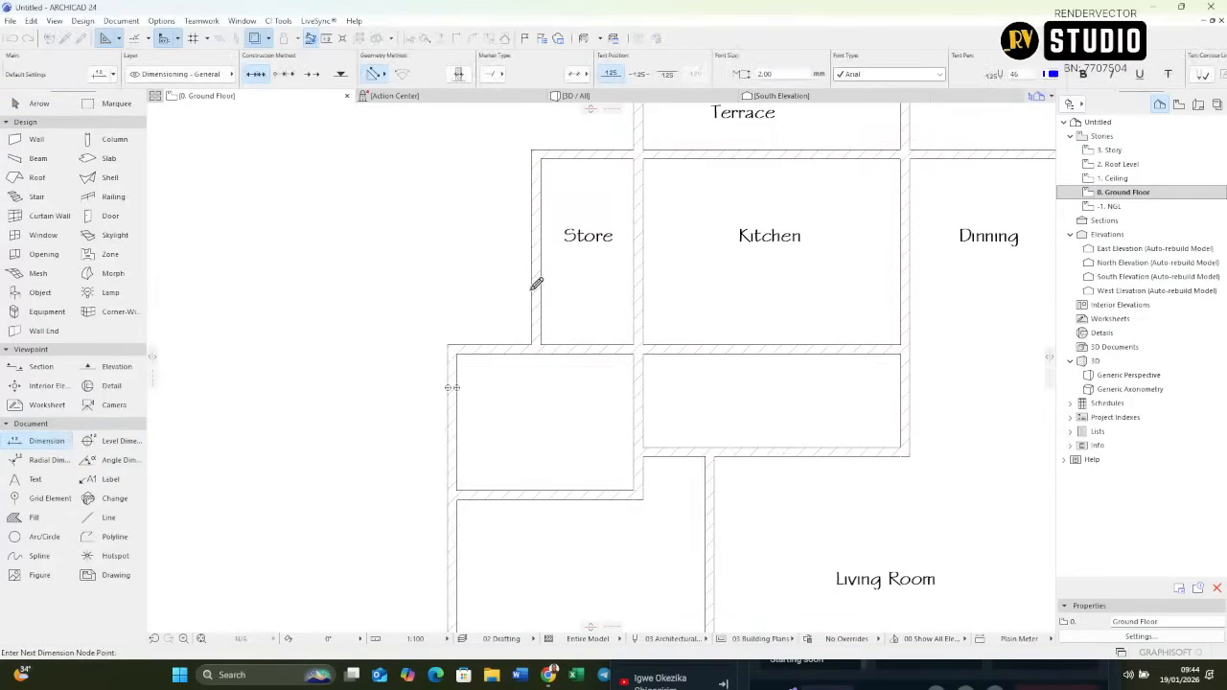
click(642, 285)
right_click(596, 260)
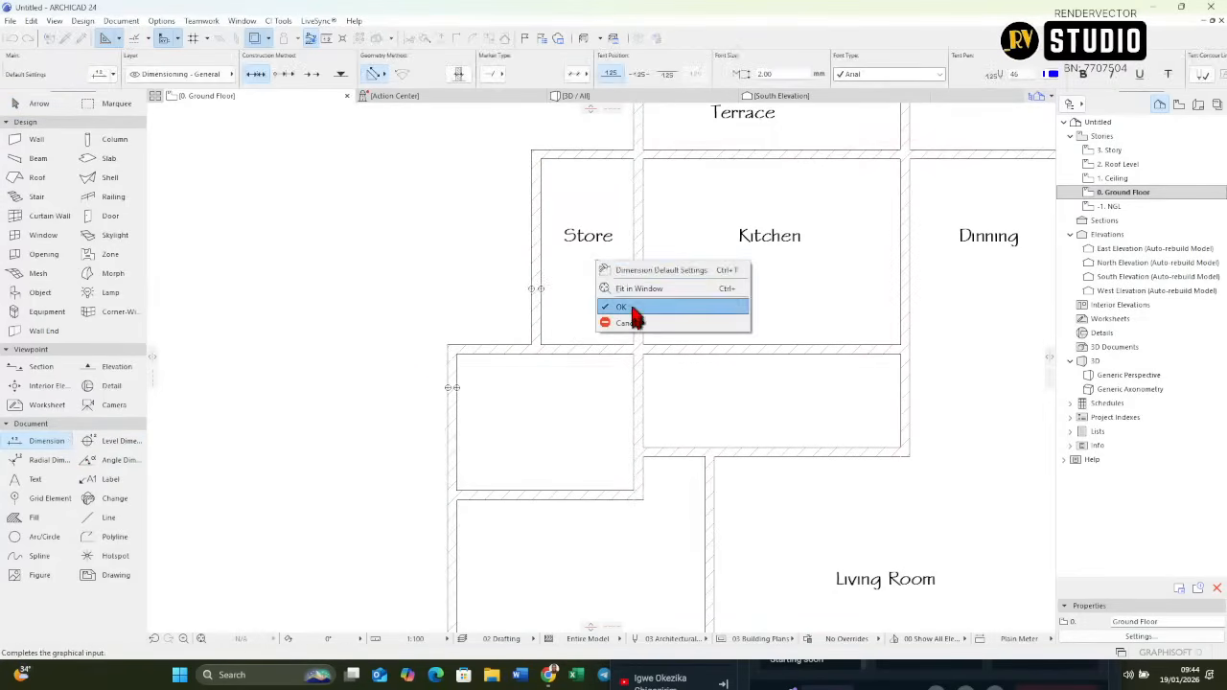
click(631, 308)
click(595, 400)
scroll(532, 415, up, 3)
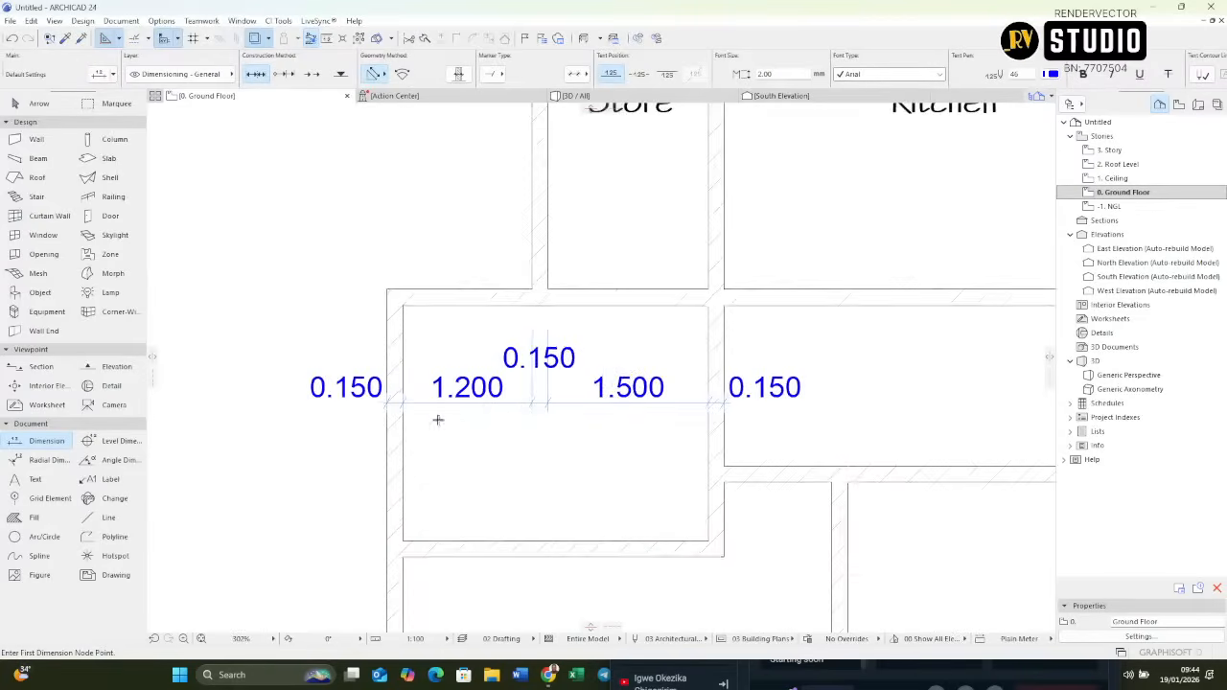
scroll(530, 398, down, 1)
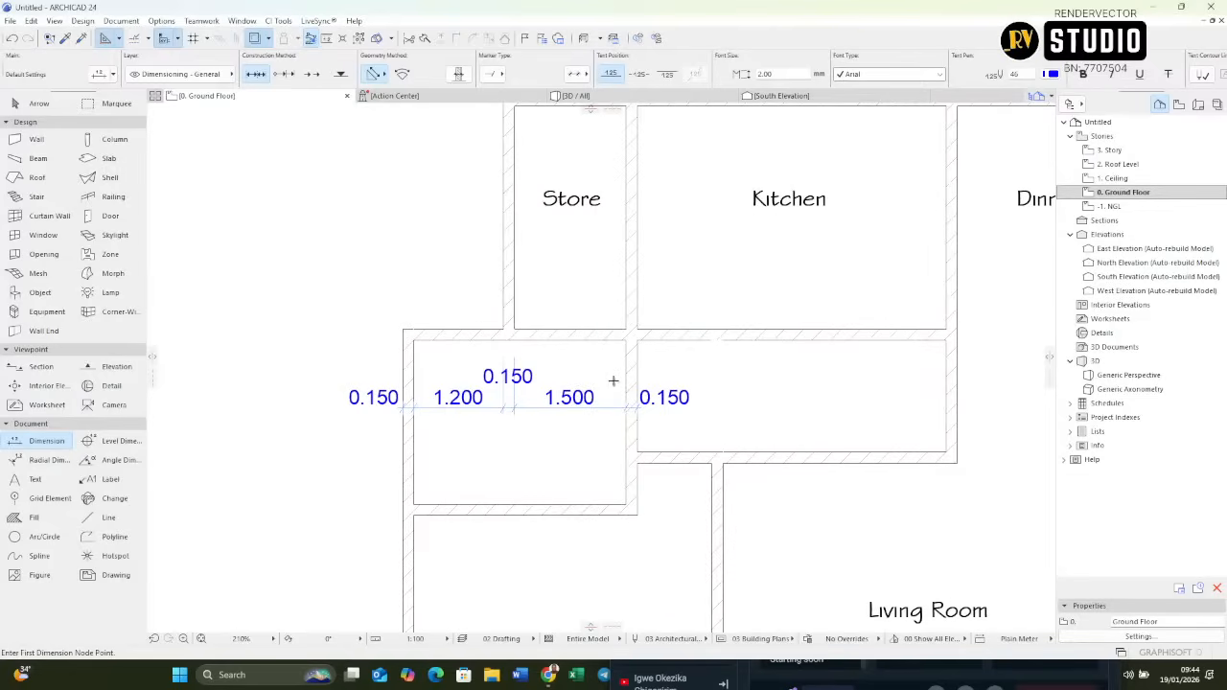
scroll(614, 380, down, 3)
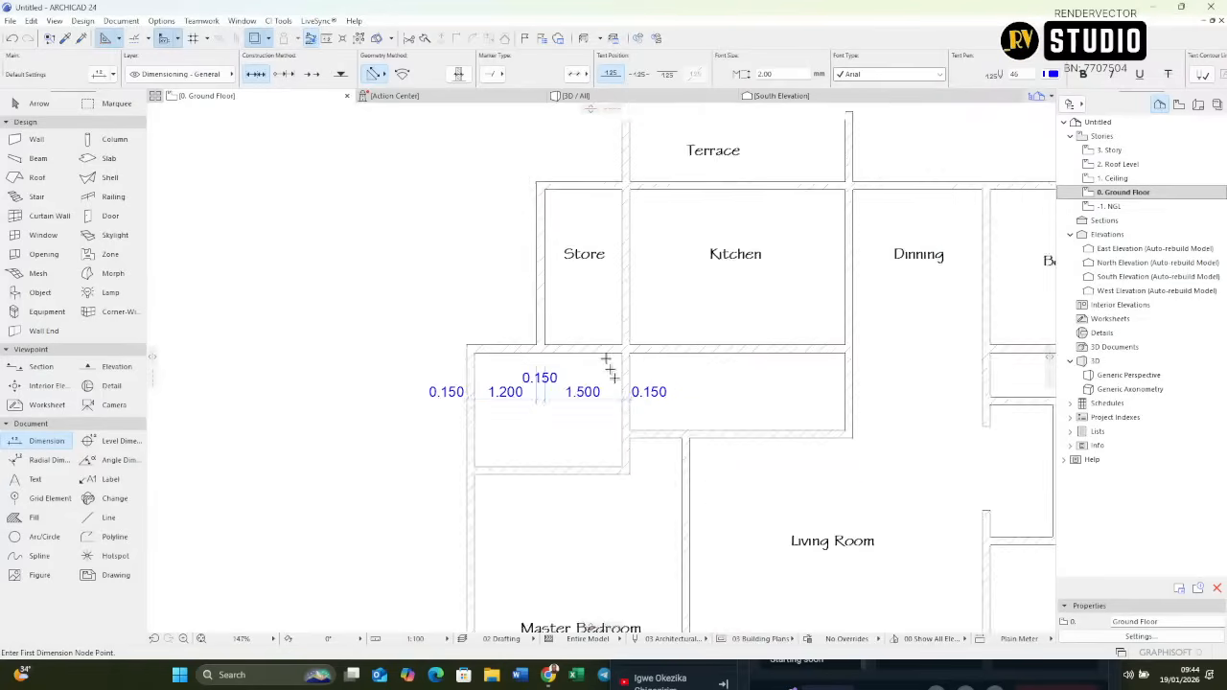
Move the Store's left wall 100 mm toward the Kitchen.
scroll(594, 337, up, 3)
shift+click(514, 286)
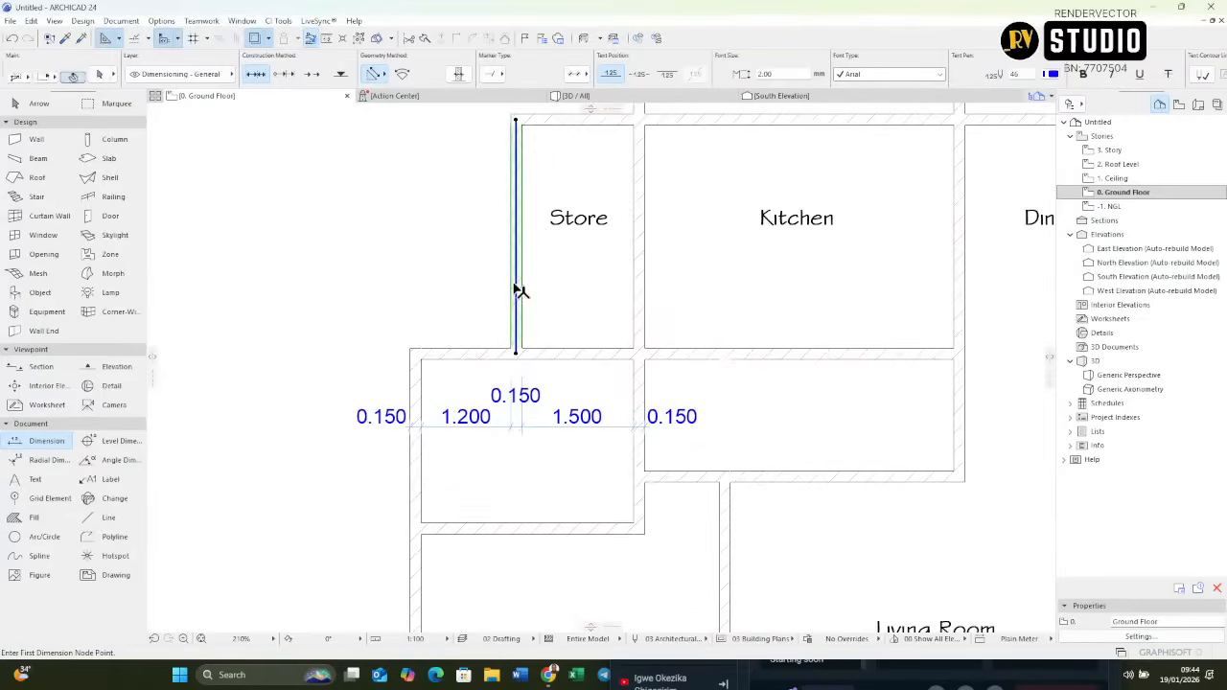
key(ctrl+d)
click(516, 285)
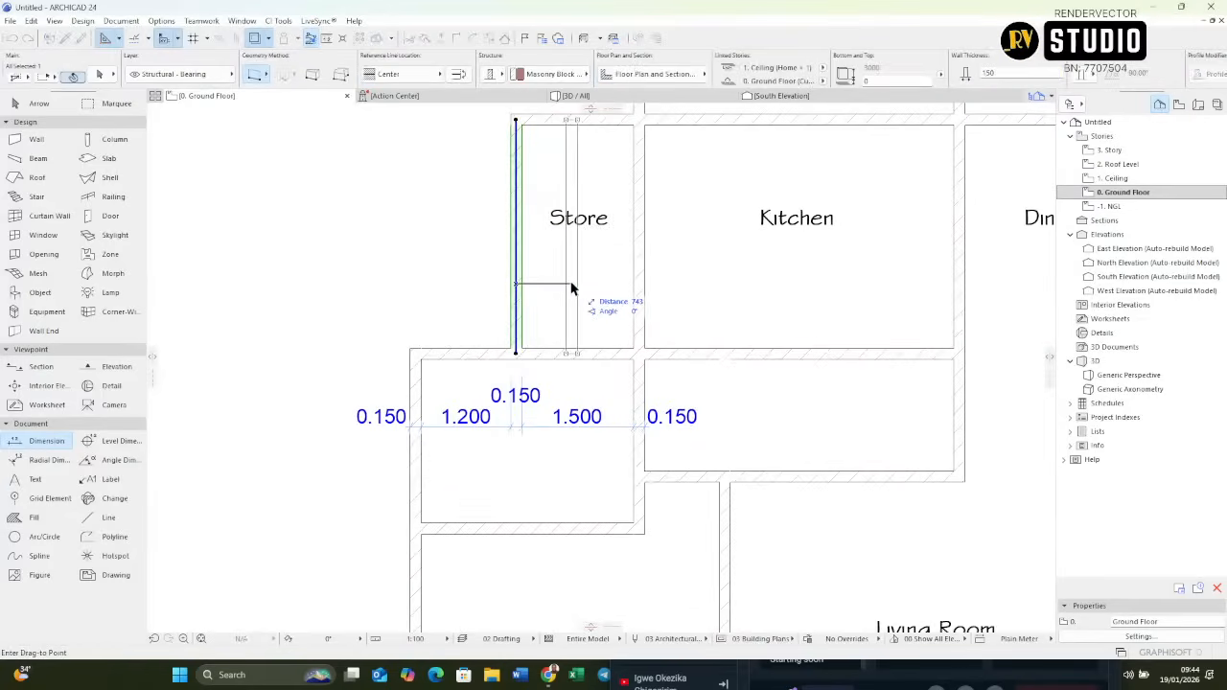
key(Tab)
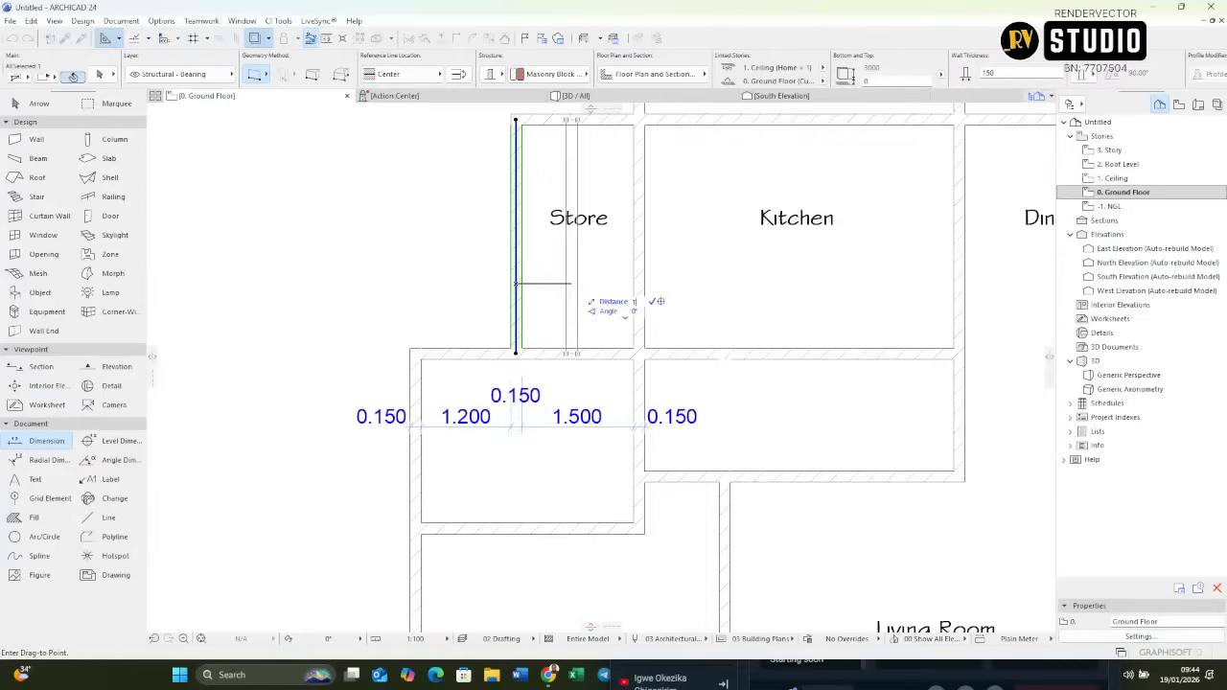
key(Return)
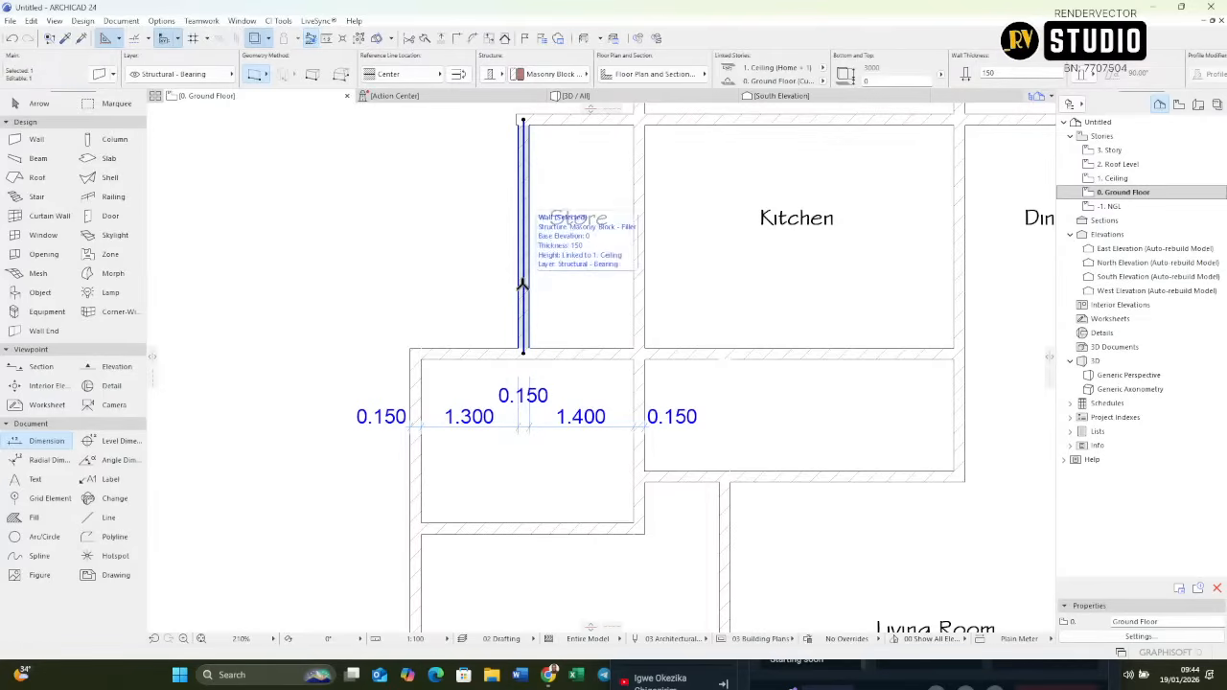
Shift the Store's left wall a further 100 mm to the right.
click(522, 284)
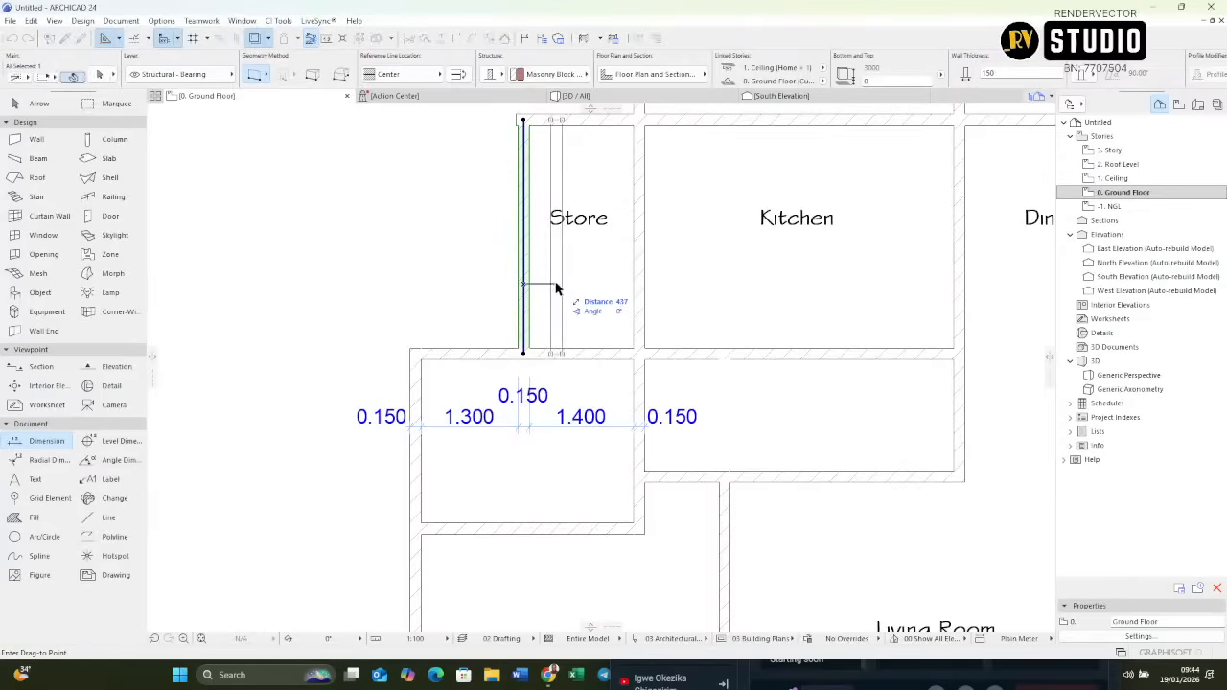
text(100)
key(Return)
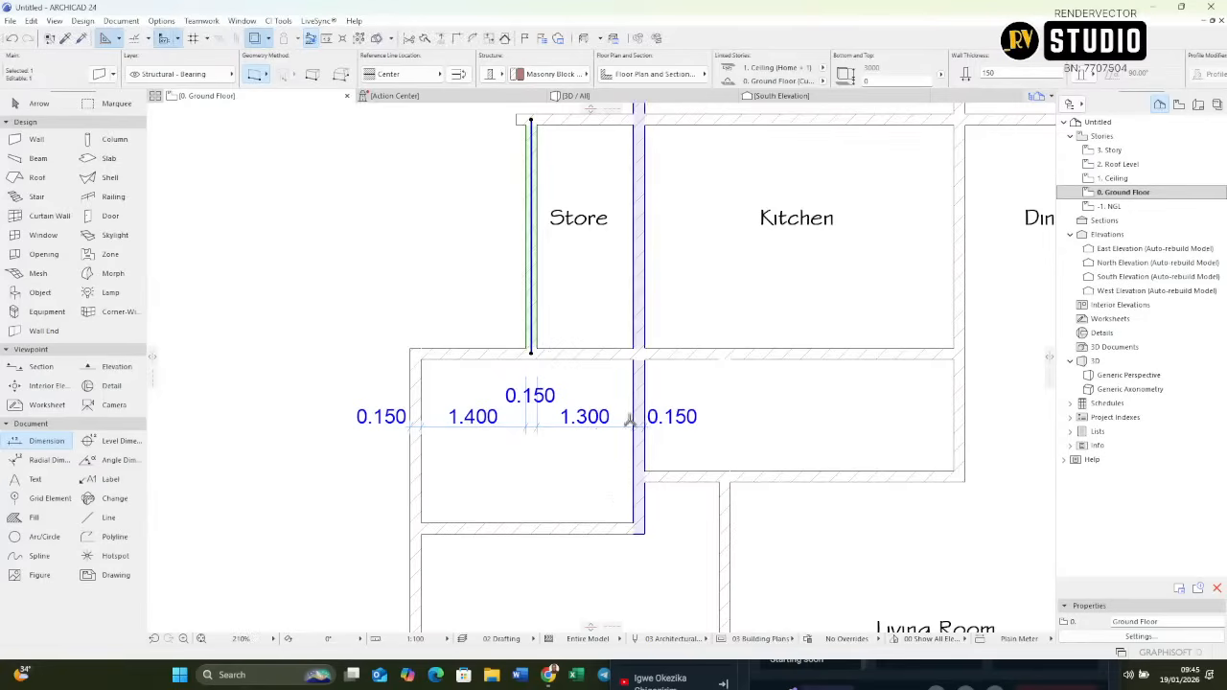
key(Escape)
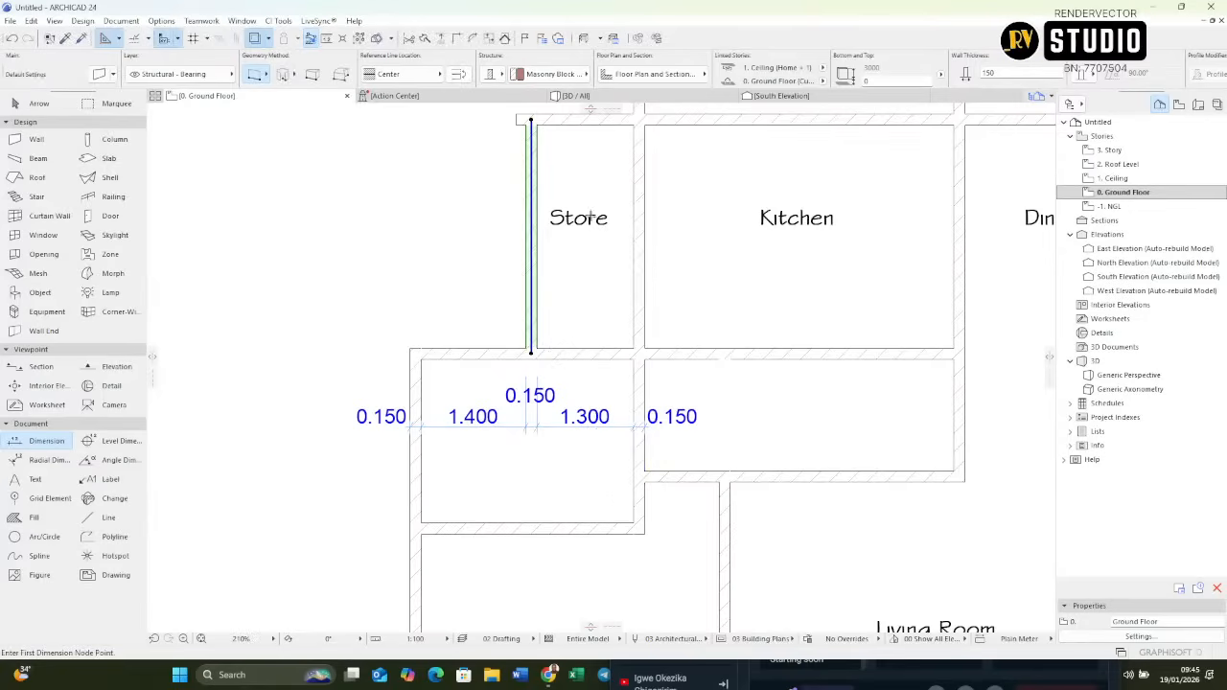
key(Escape)
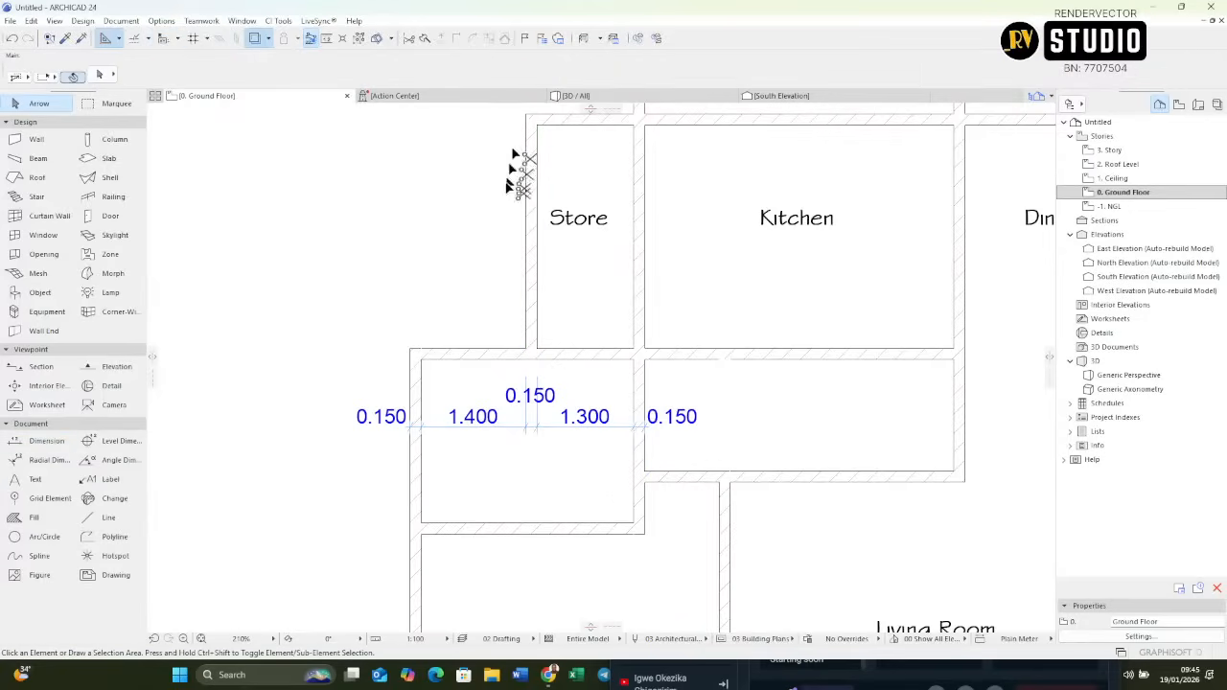
Extend the Store's left wall down through the room below and trim its overhang in the Master Bedroom, dividing that room in two.
scroll(519, 171, down, 5)
scroll(515, 220, up, 4)
middle_drag(526, 307, 524, 372)
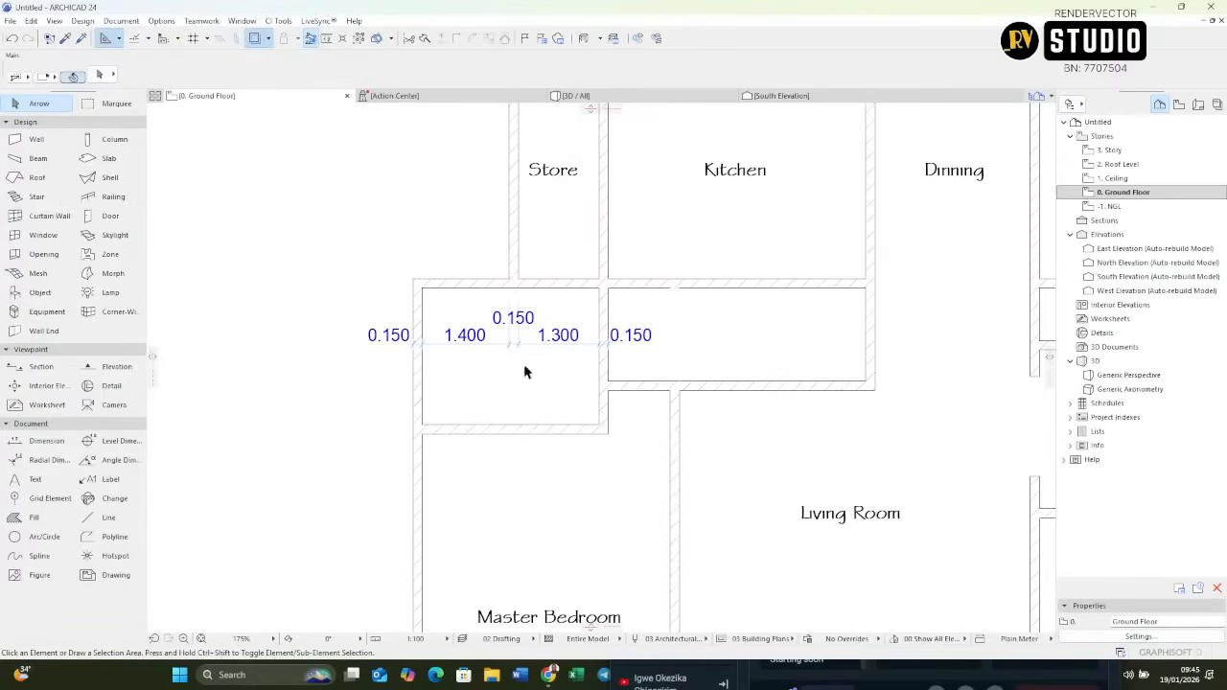
click(515, 281)
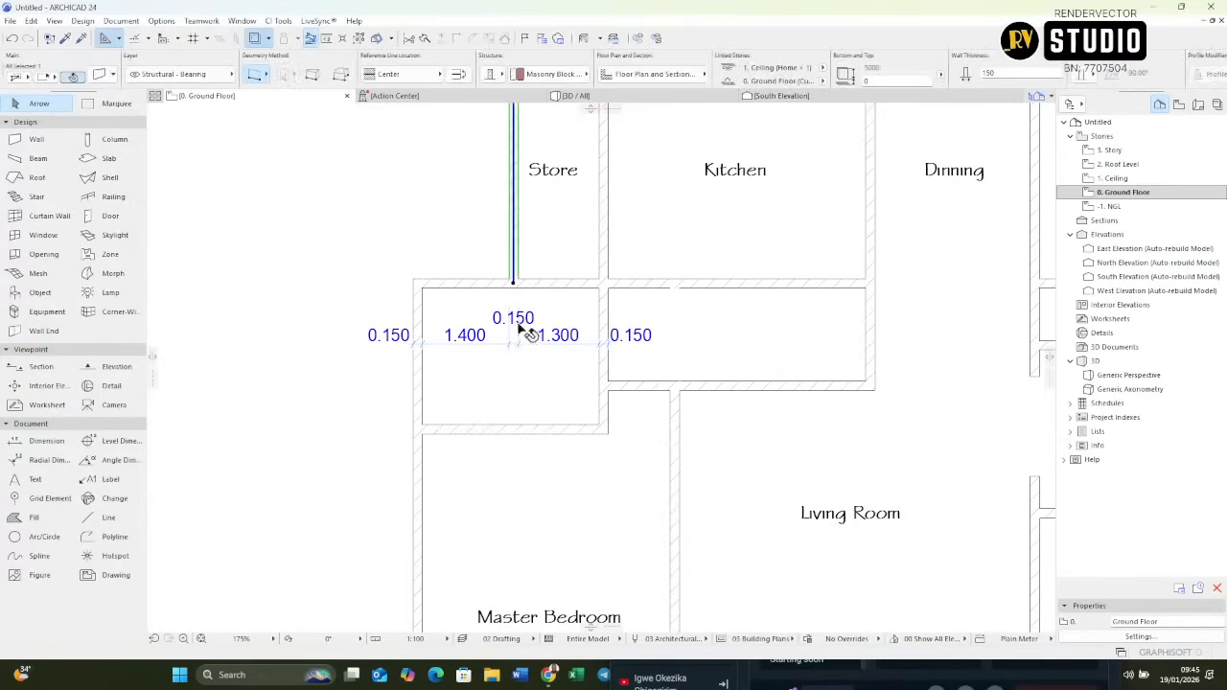
click(513, 283)
click(558, 498)
key(Escape)
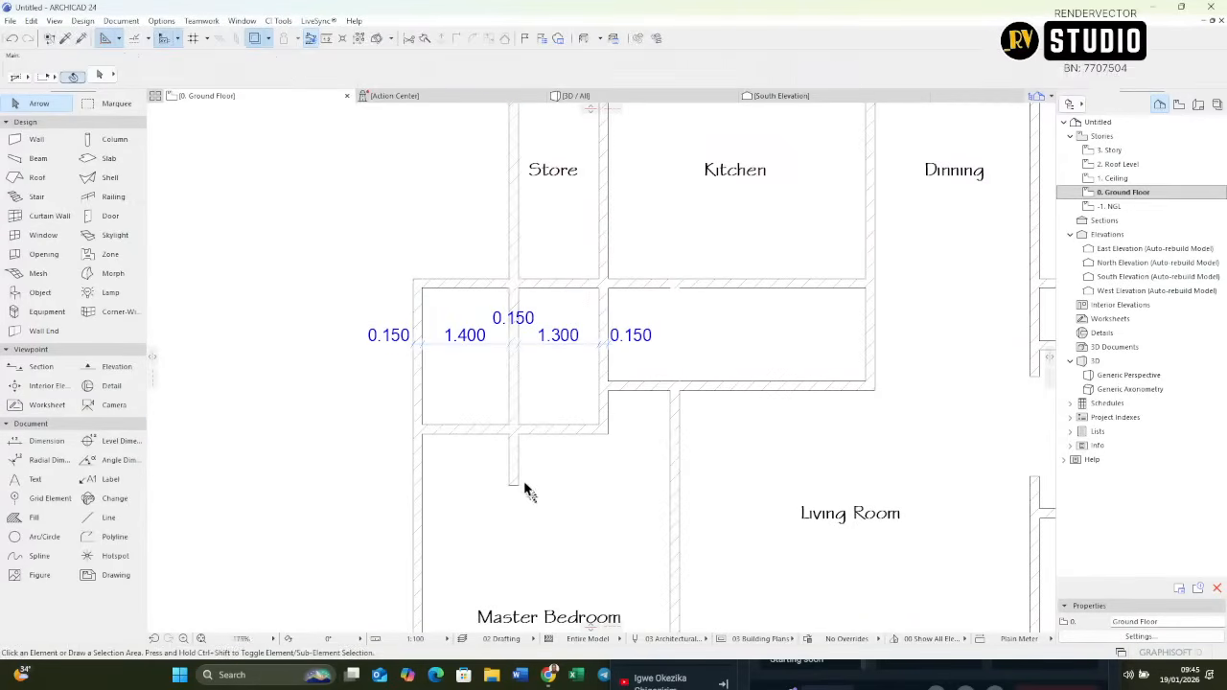
ctrl+click(518, 479)
Check the dimensioned widths of the two small rooms below the Store.
click(559, 336)
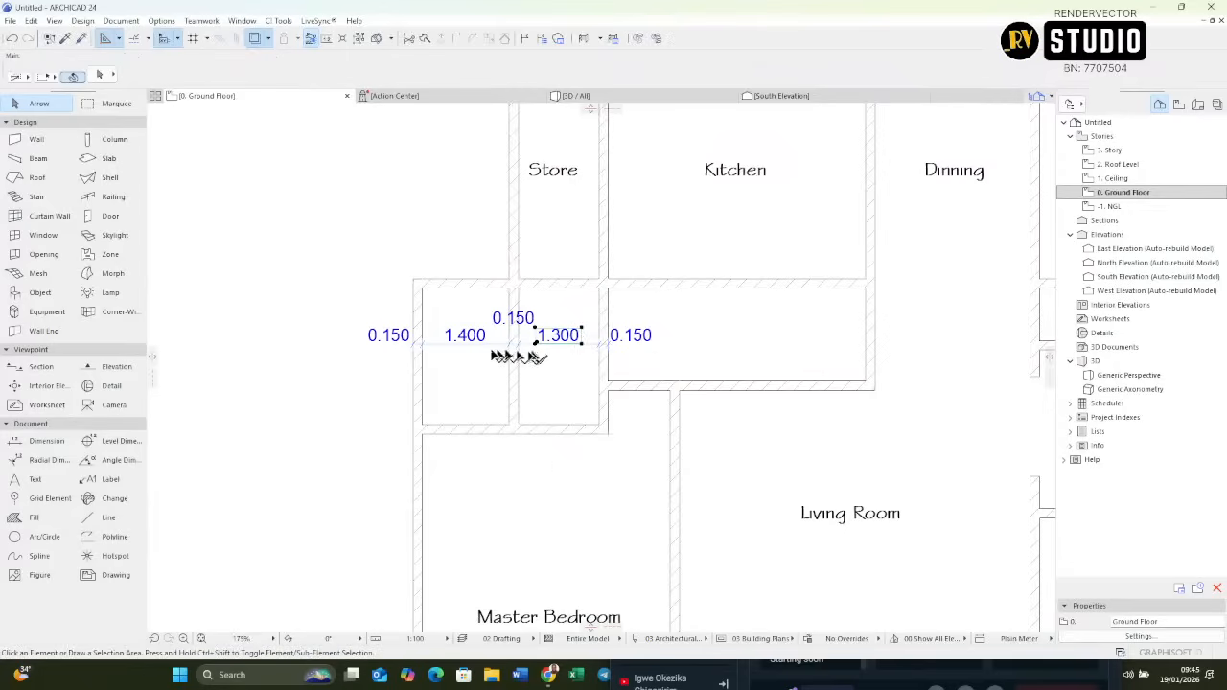
click(475, 341)
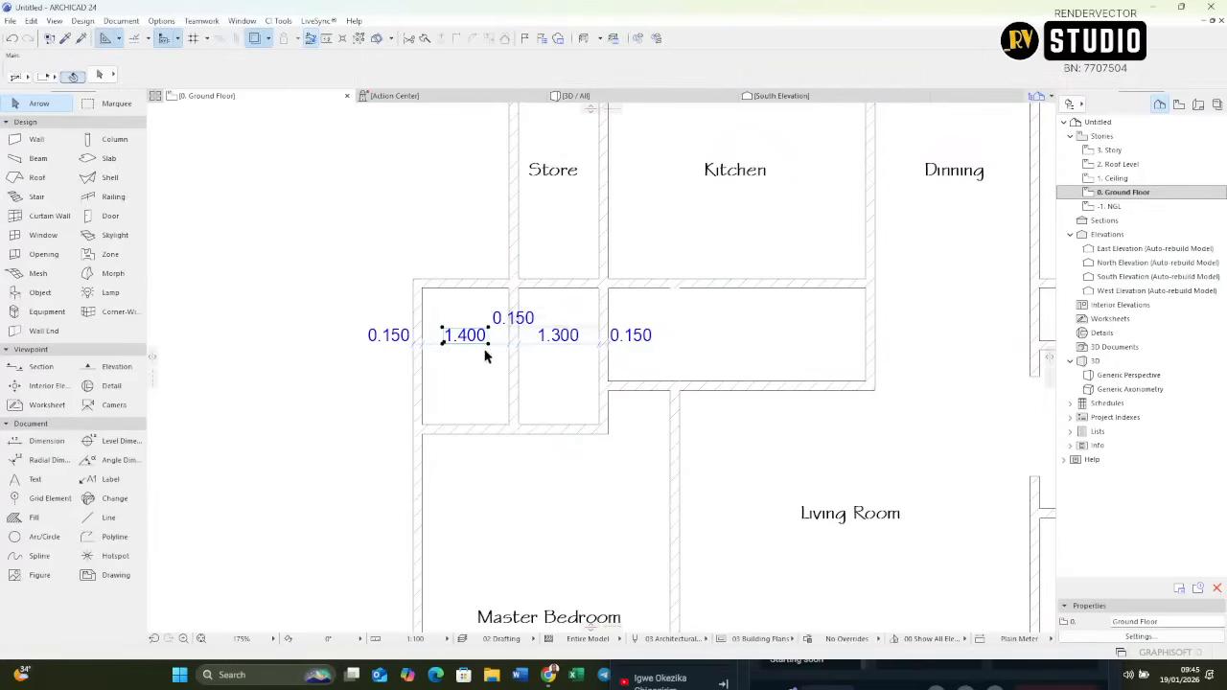
Trim away the Master Bedroom's upper wall below the right small room, extending the remaining left piece slightly past the dividing wall.
scroll(487, 355, up, 4)
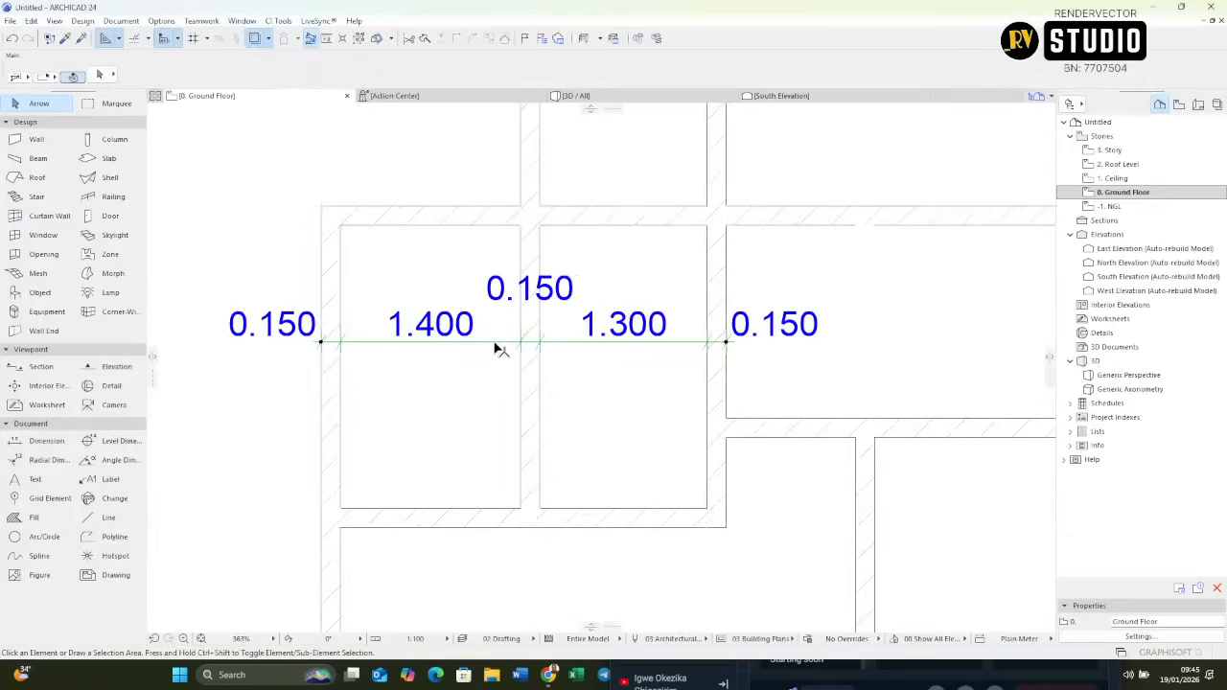
scroll(530, 322, down, 5)
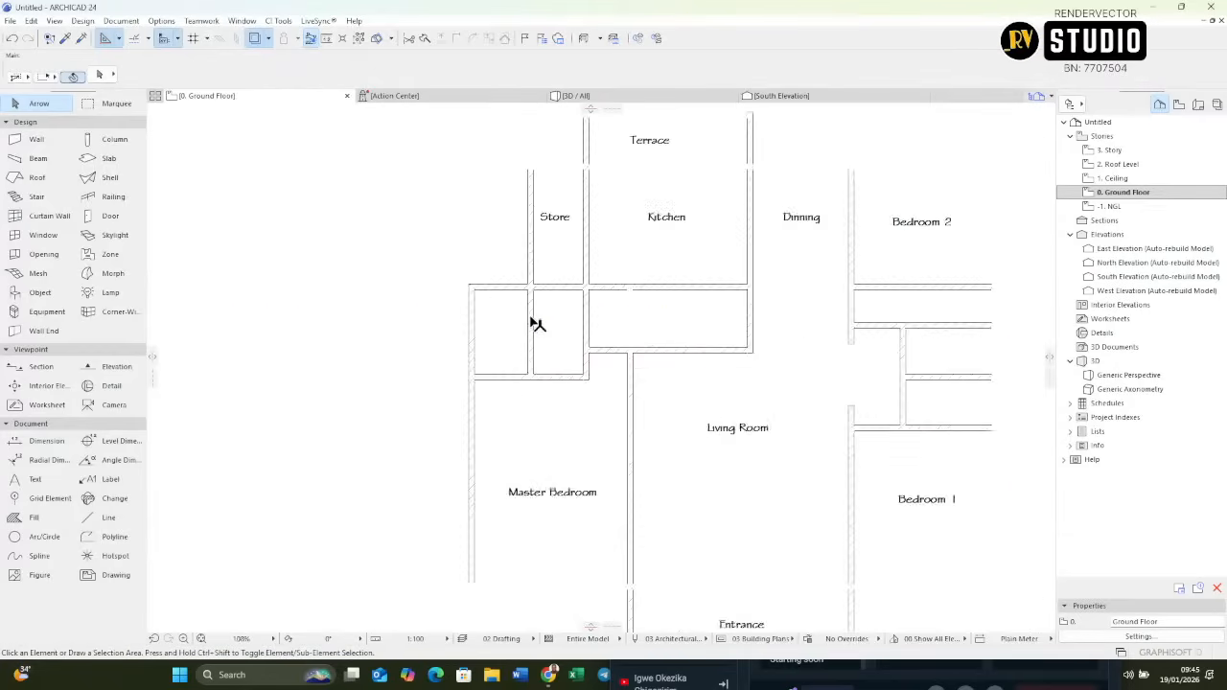
scroll(537, 330, down, 2)
scroll(559, 398, up, 3)
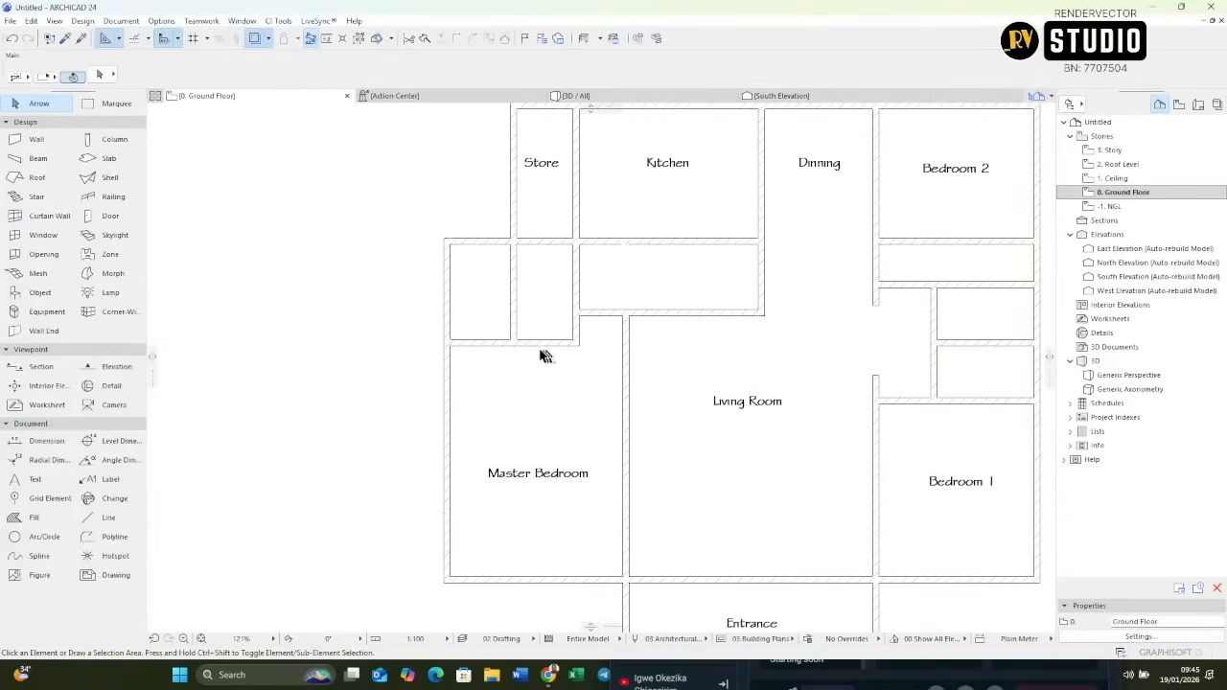
scroll(534, 355, up, 3)
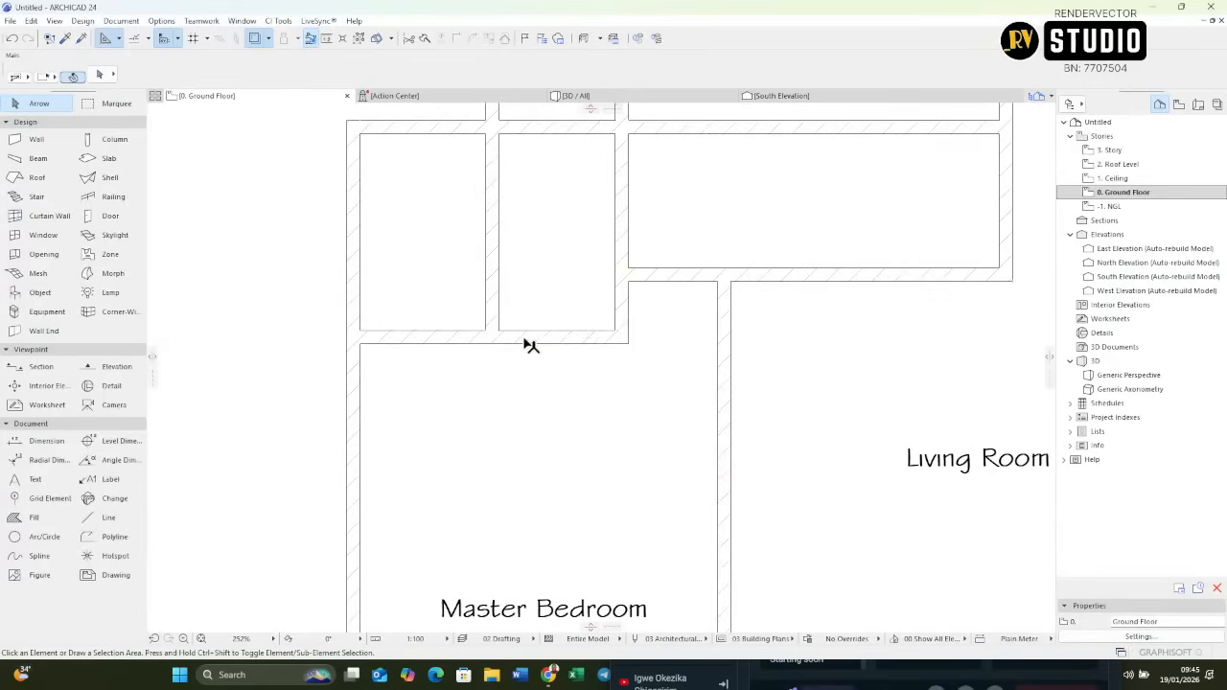
click(526, 341)
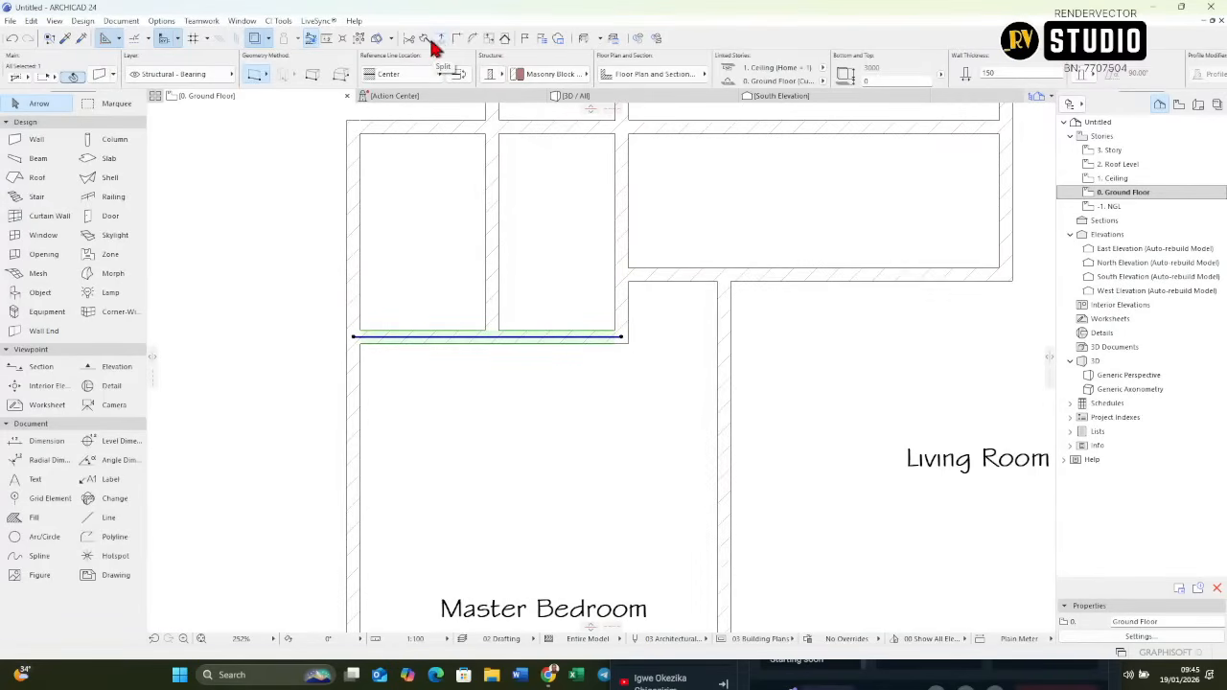
ctrl+click(556, 341)
click(491, 338)
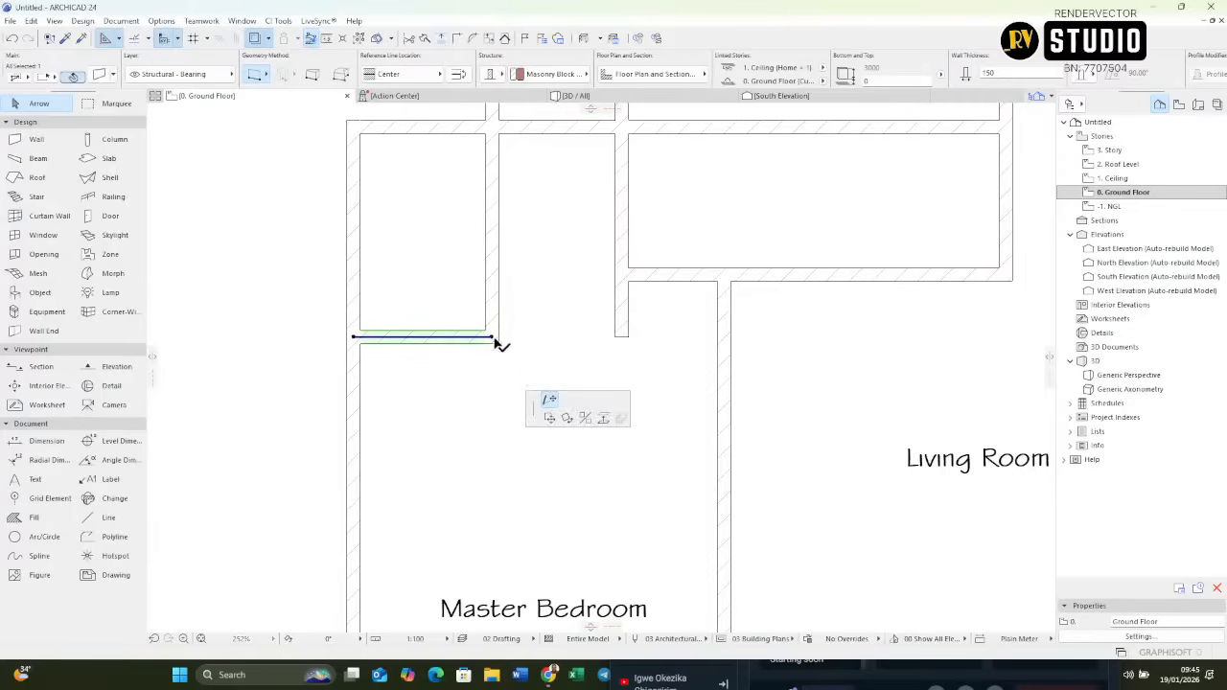
click(516, 337)
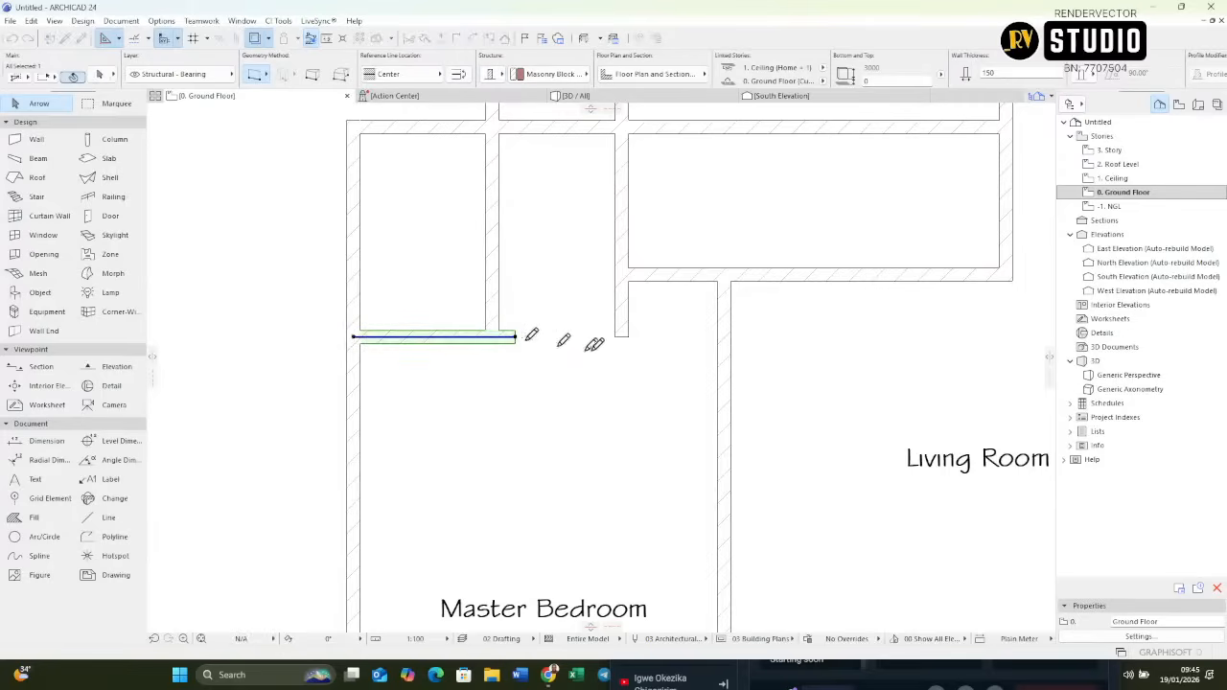
Copy the shortened wall to the right and trim it to a short stub at the right small room's corner, leaving a doorway gap.
click(516, 338)
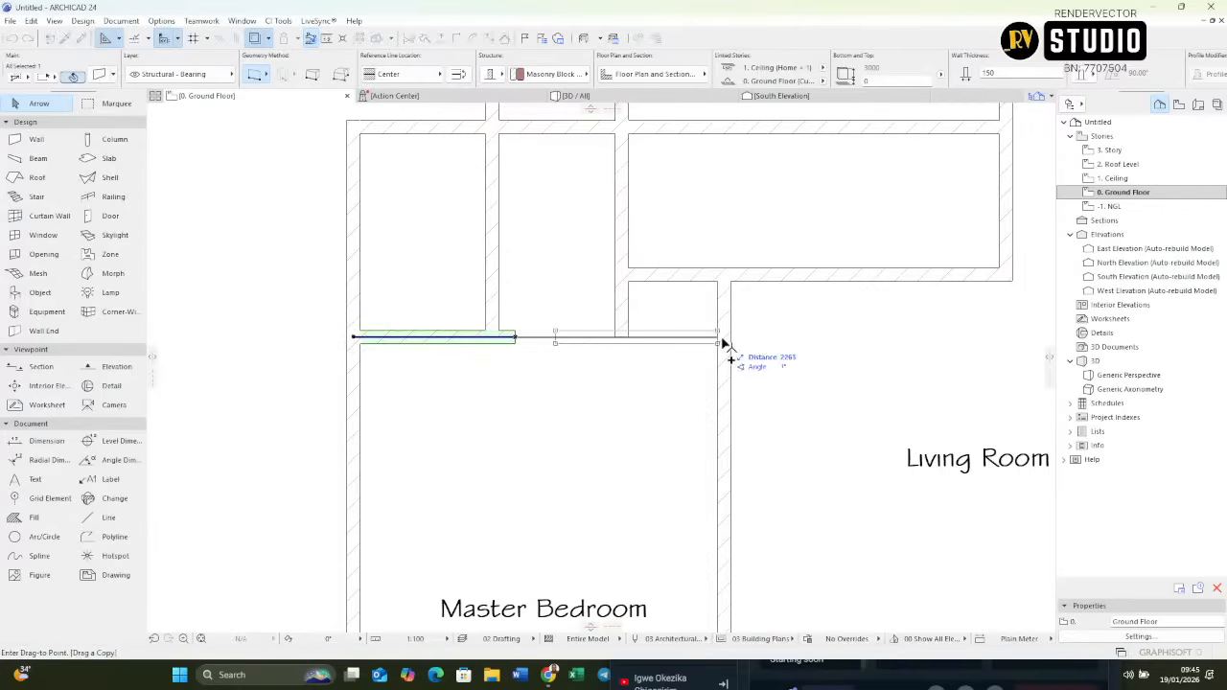
click(764, 343)
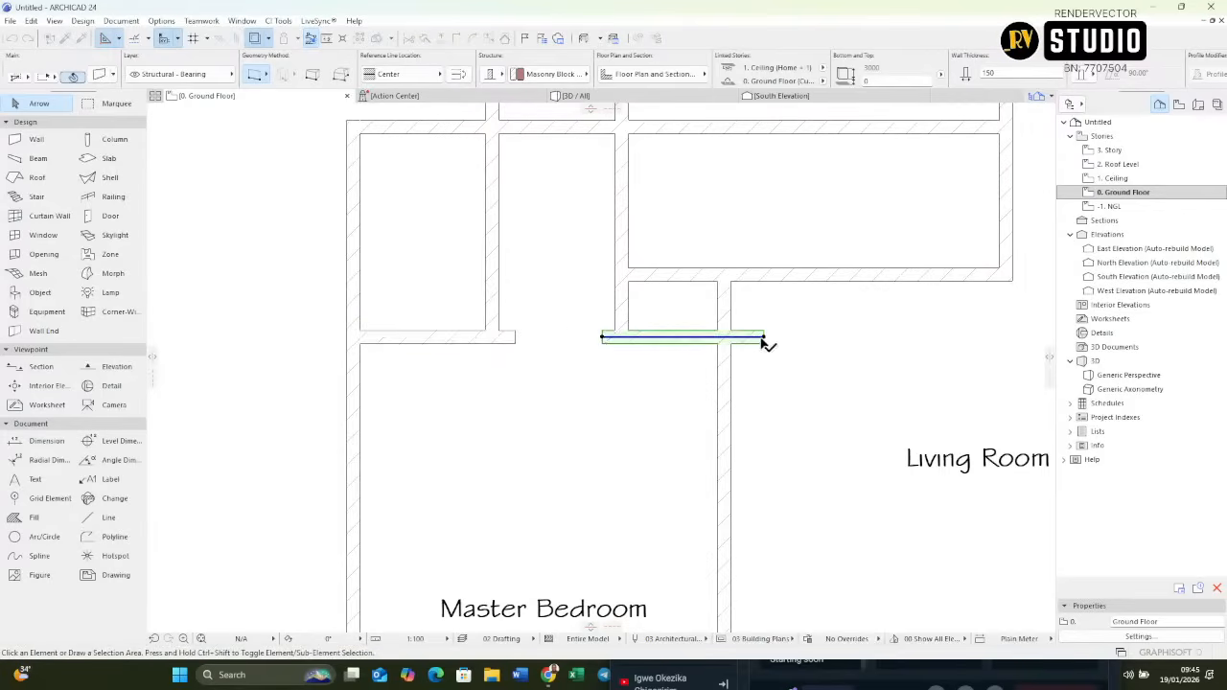
ctrl+click(729, 338)
Examine the overall plan and the small rooms between Bedroom 2 and Bedroom 1.
scroll(676, 351, down, 3)
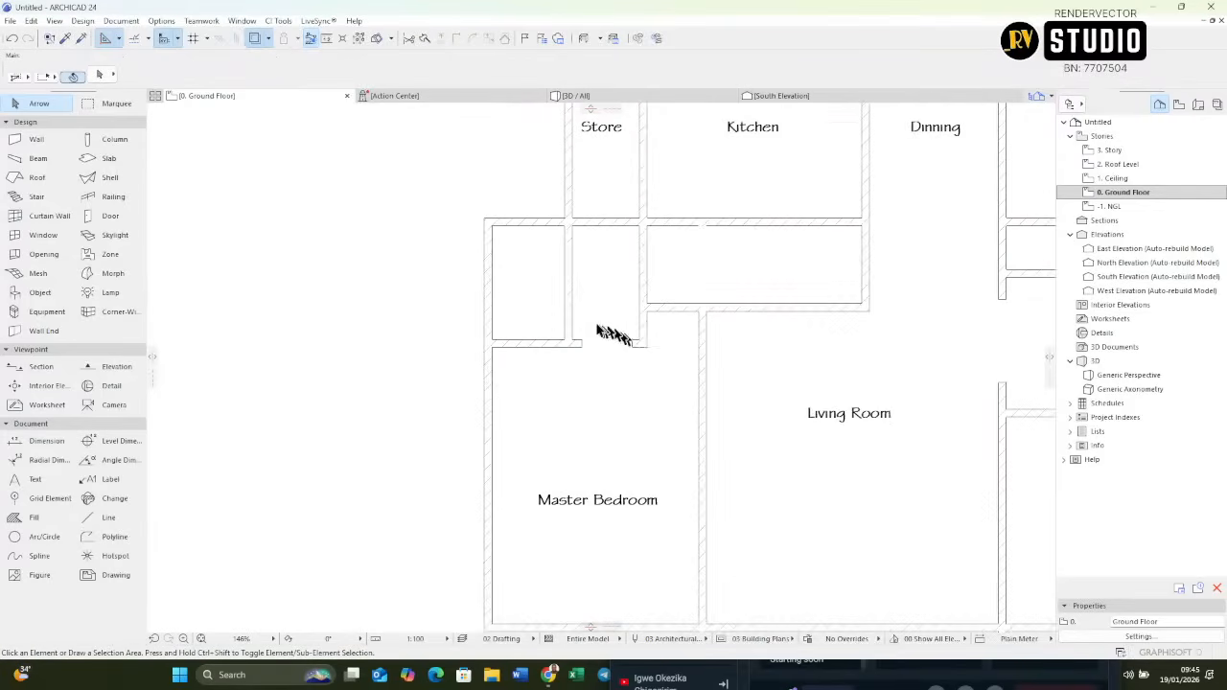
scroll(339, 310, down, 4)
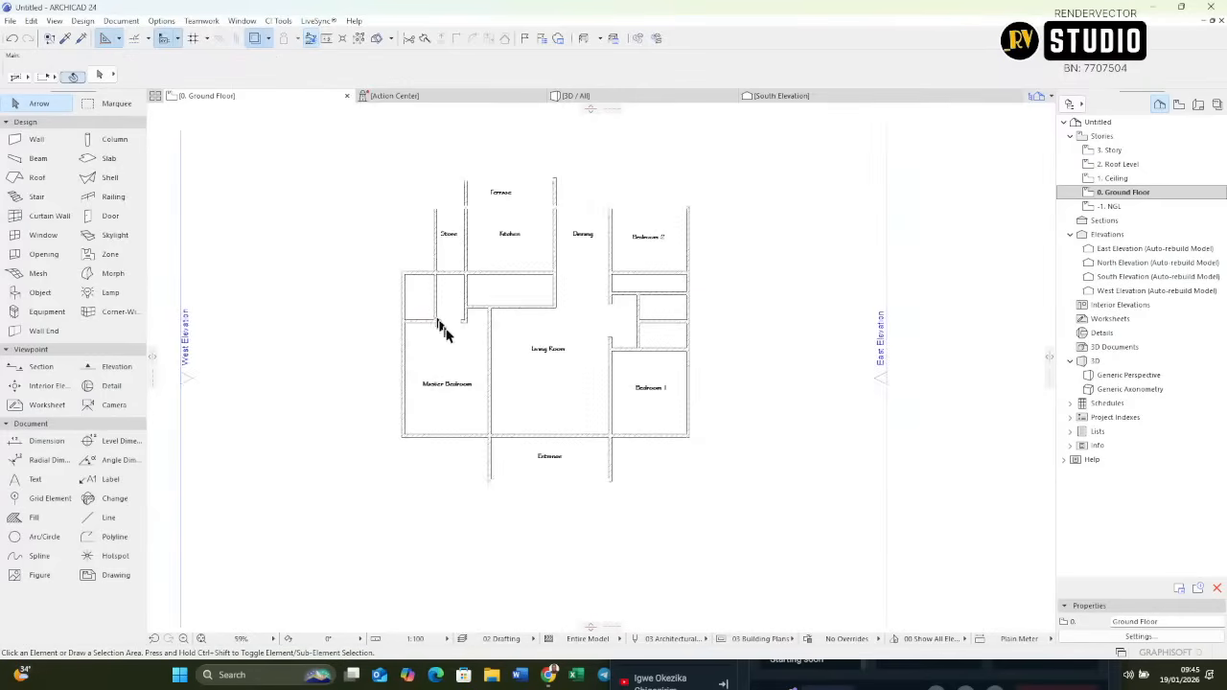
scroll(446, 308, up, 4)
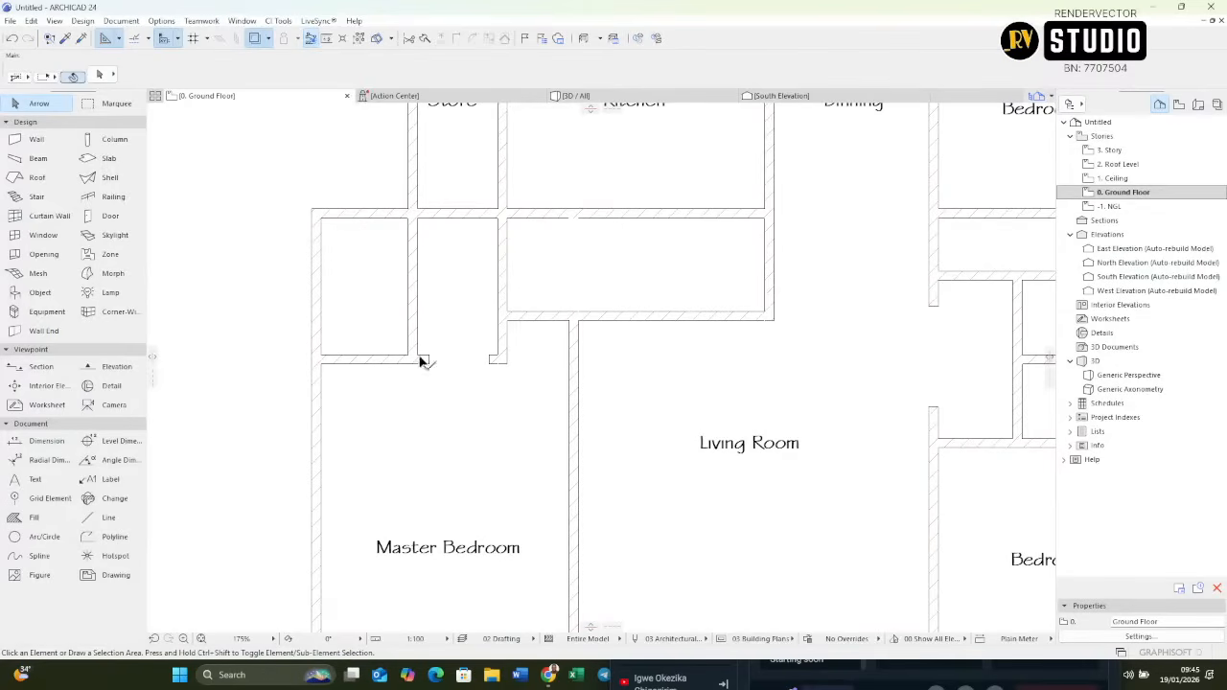
scroll(442, 429, down, 2)
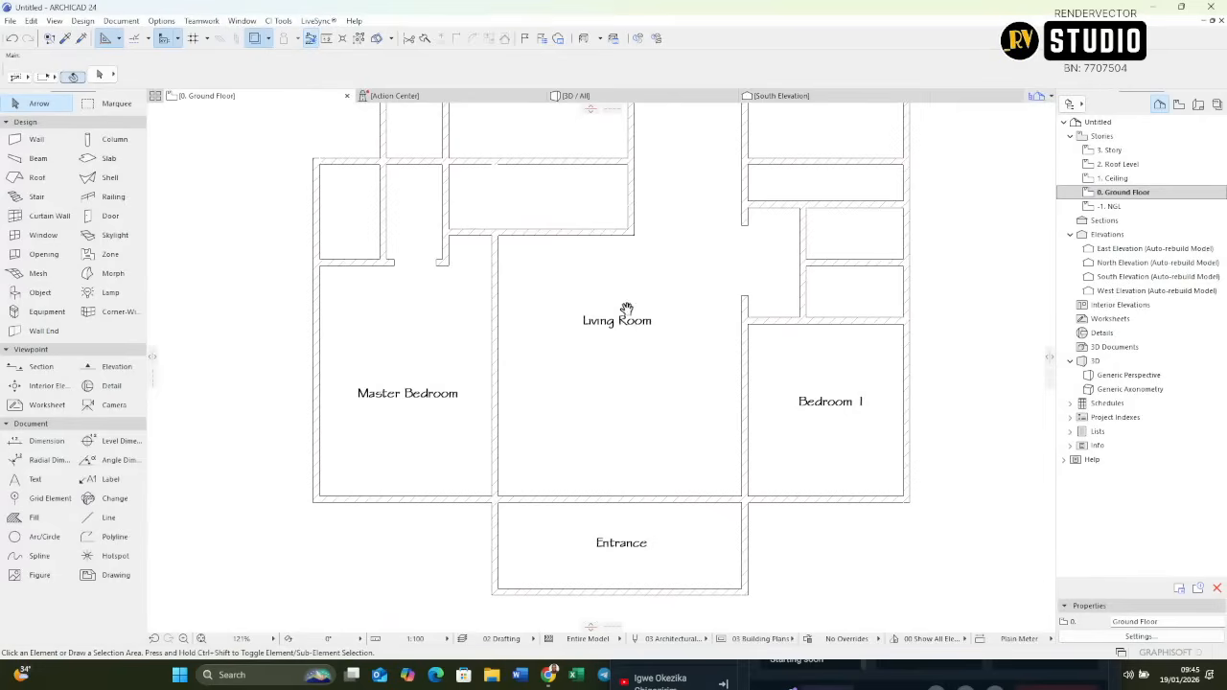
scroll(594, 374, down, 2)
scroll(814, 403, up, 3)
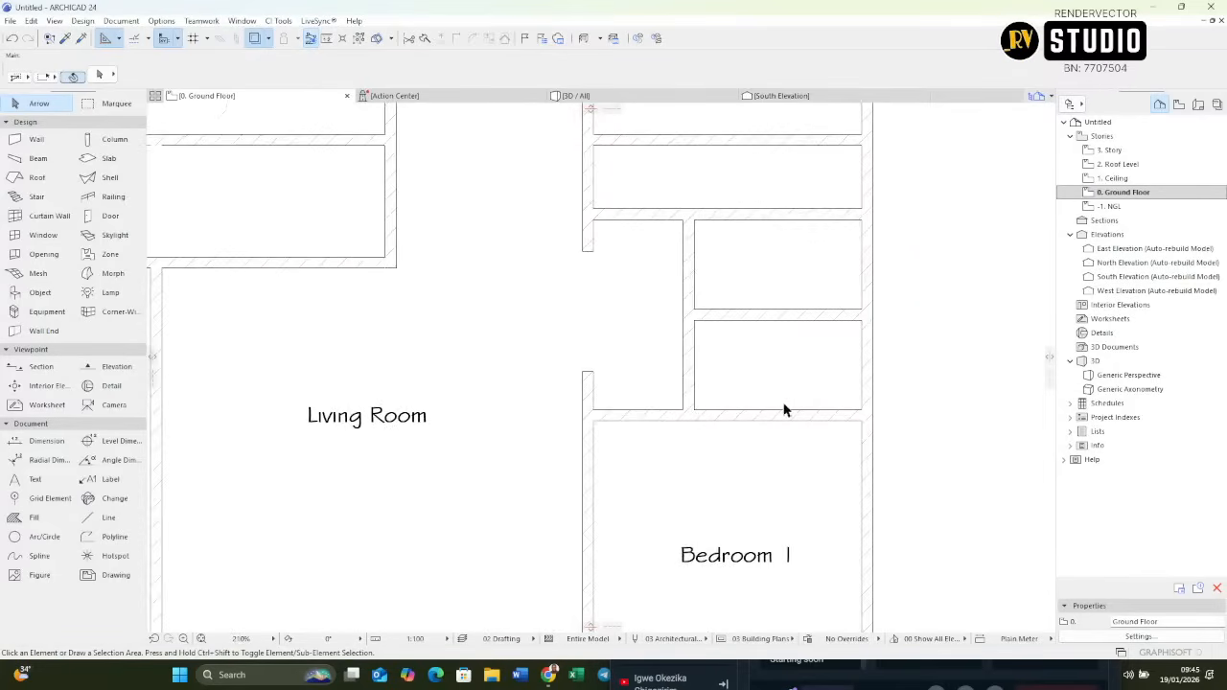
scroll(743, 420, up, 1)
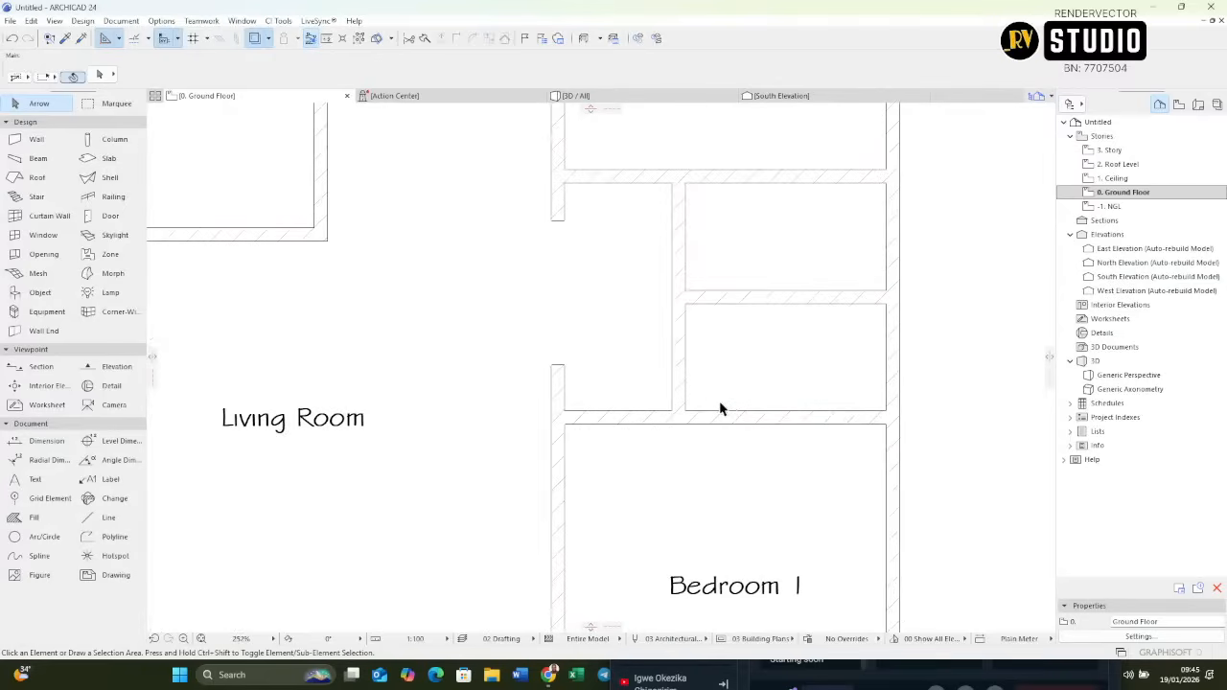
scroll(739, 355, down, 3)
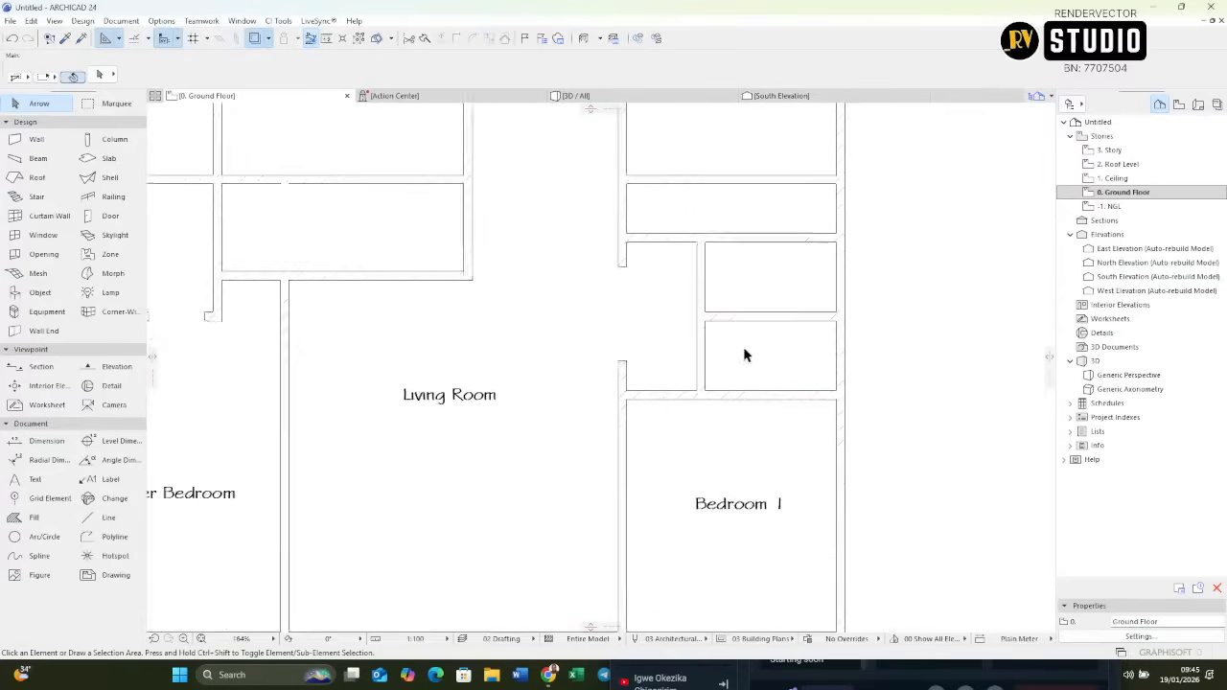
scroll(796, 349, up, 4)
click(856, 364)
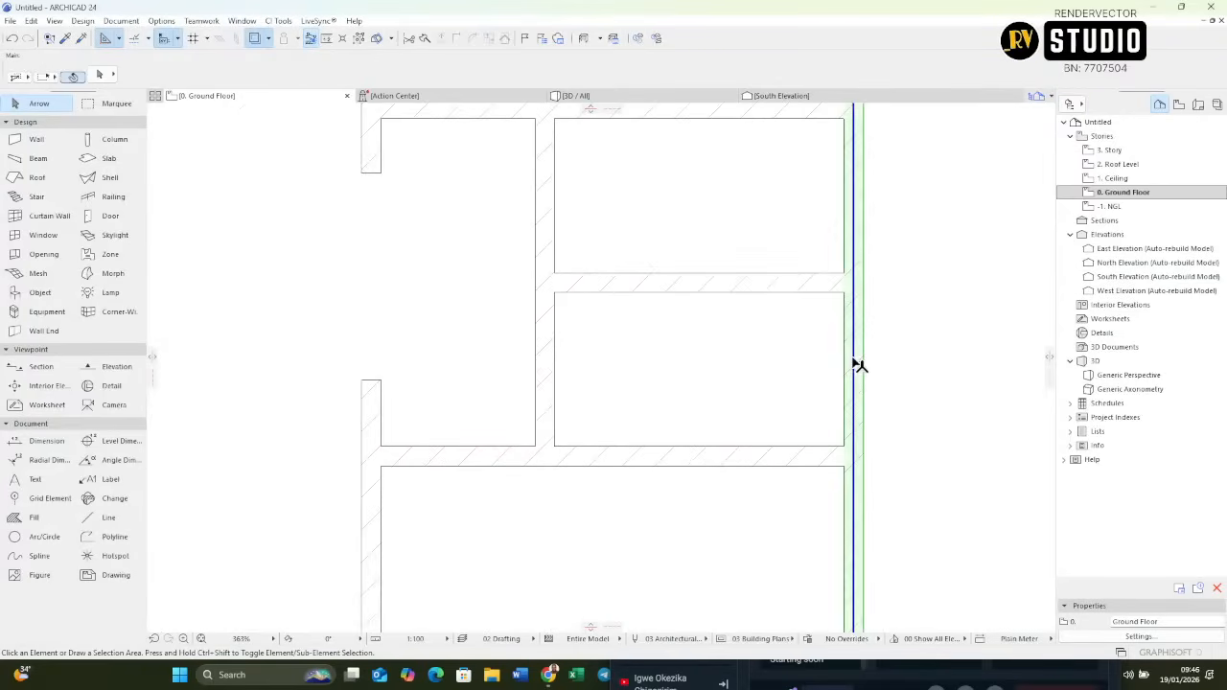
drag(856, 365, 679, 385)
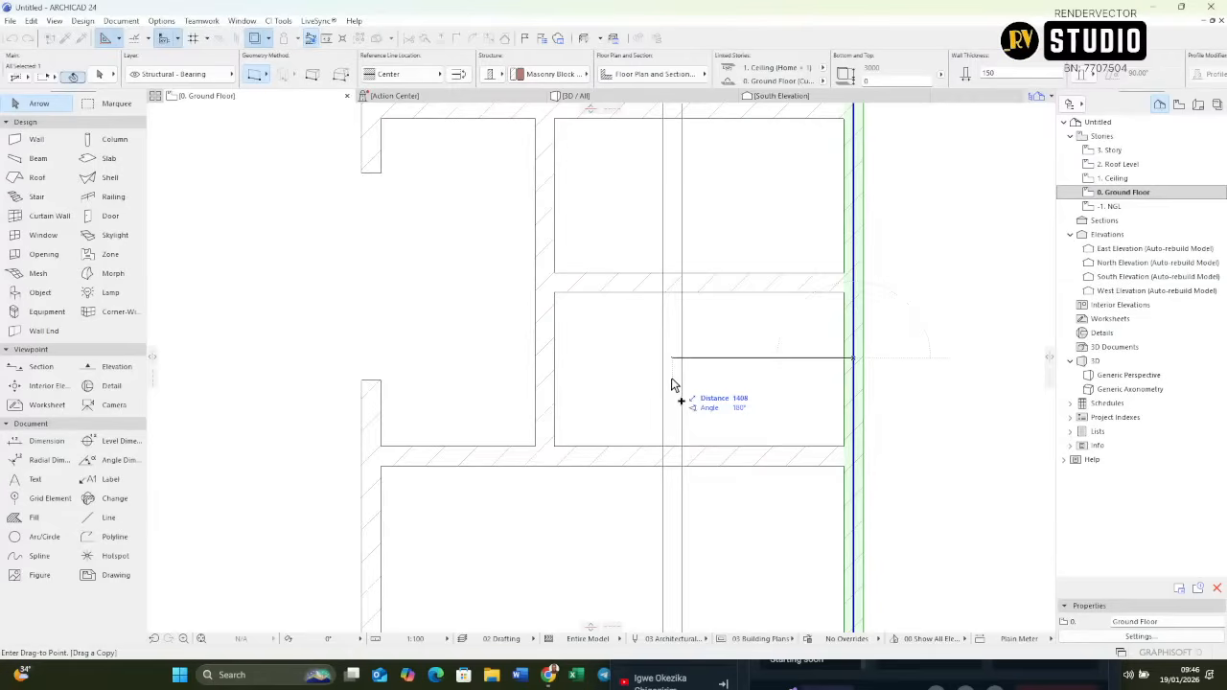
scroll(724, 390, down, 5)
scroll(726, 389, up, 5)
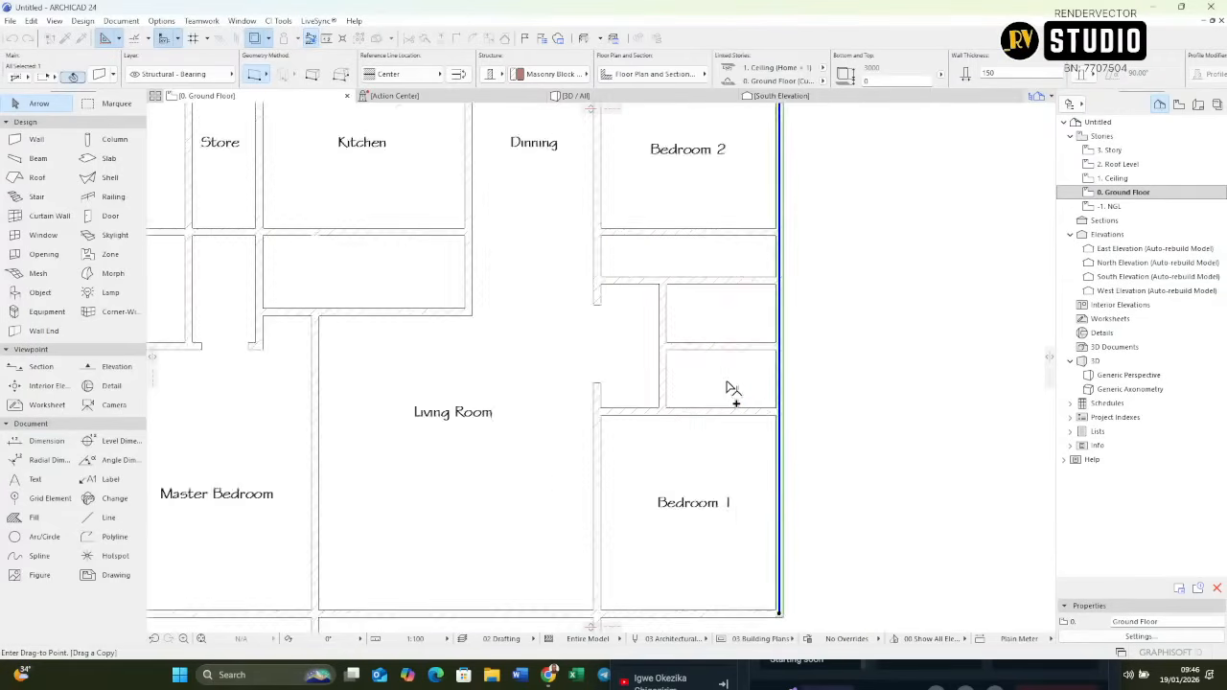
scroll(726, 388, up, 1)
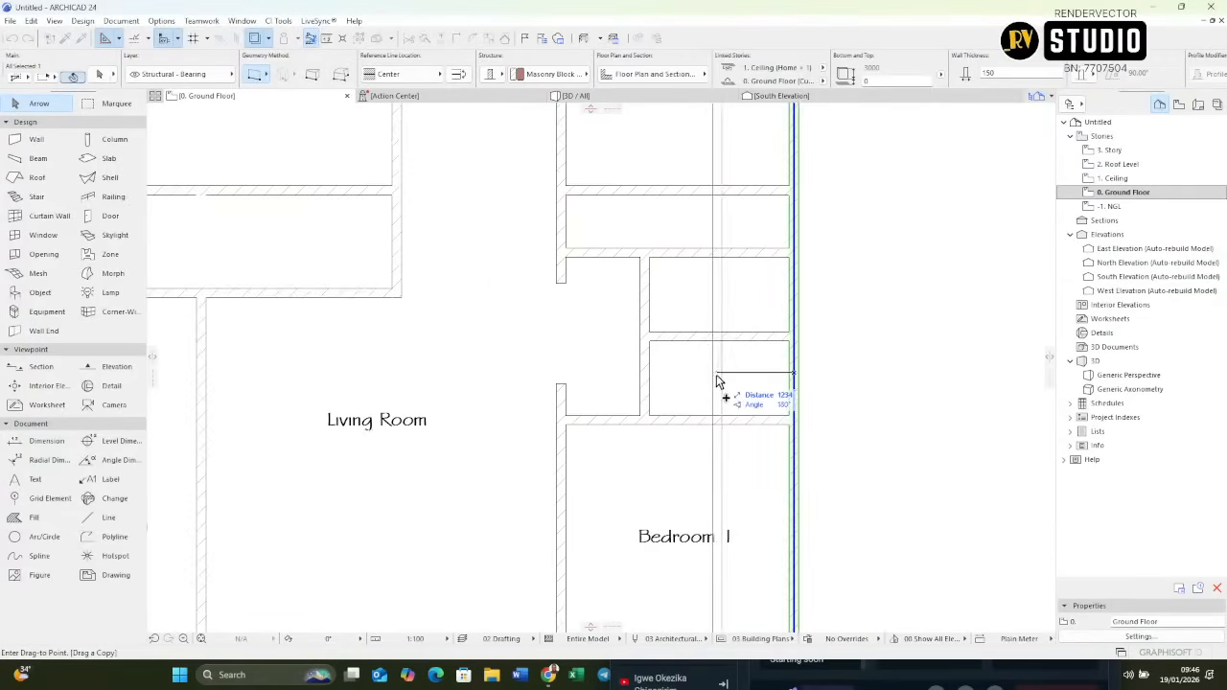
key(Escape)
Move the left wall of the two small rooms above Bedroom 1 by 200 mm toward the Living Room.
click(651, 372)
key(ctrl+d)
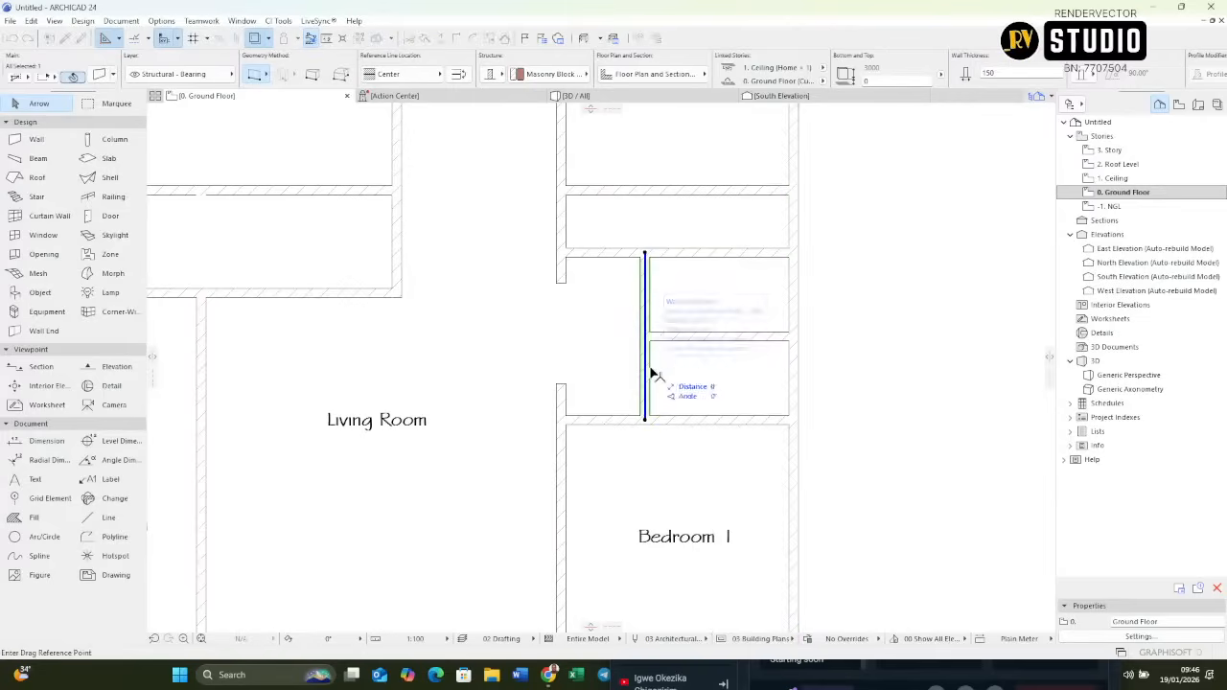
click(651, 370)
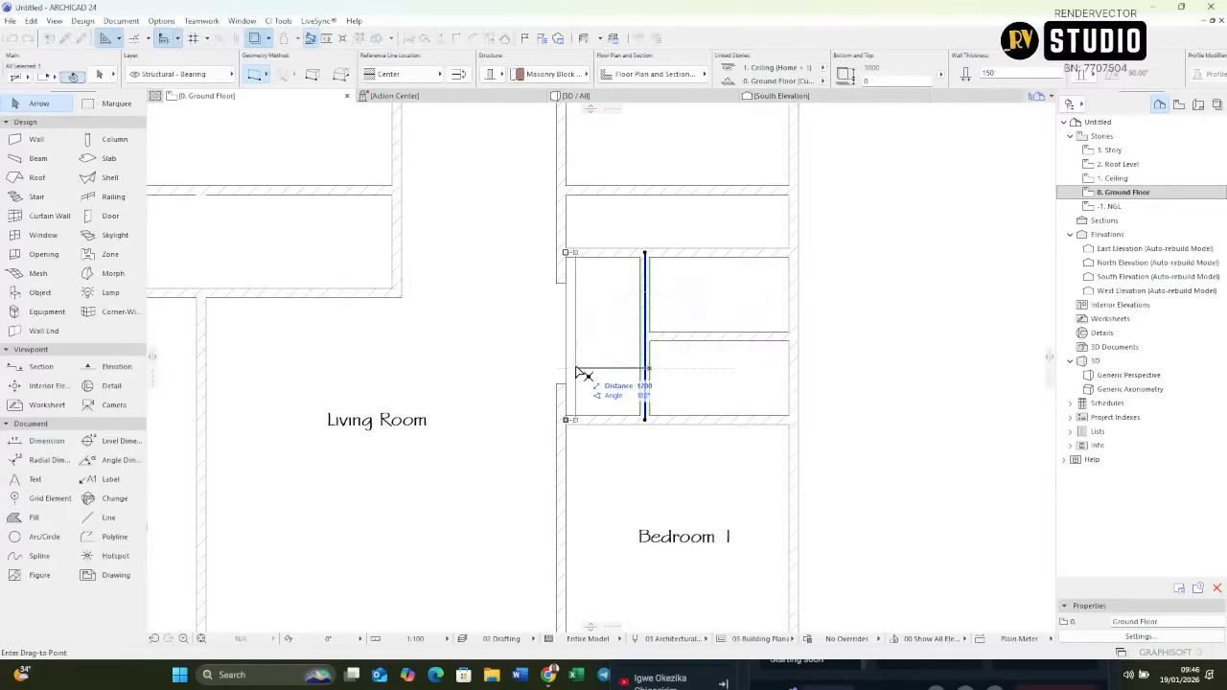
key(Tab)
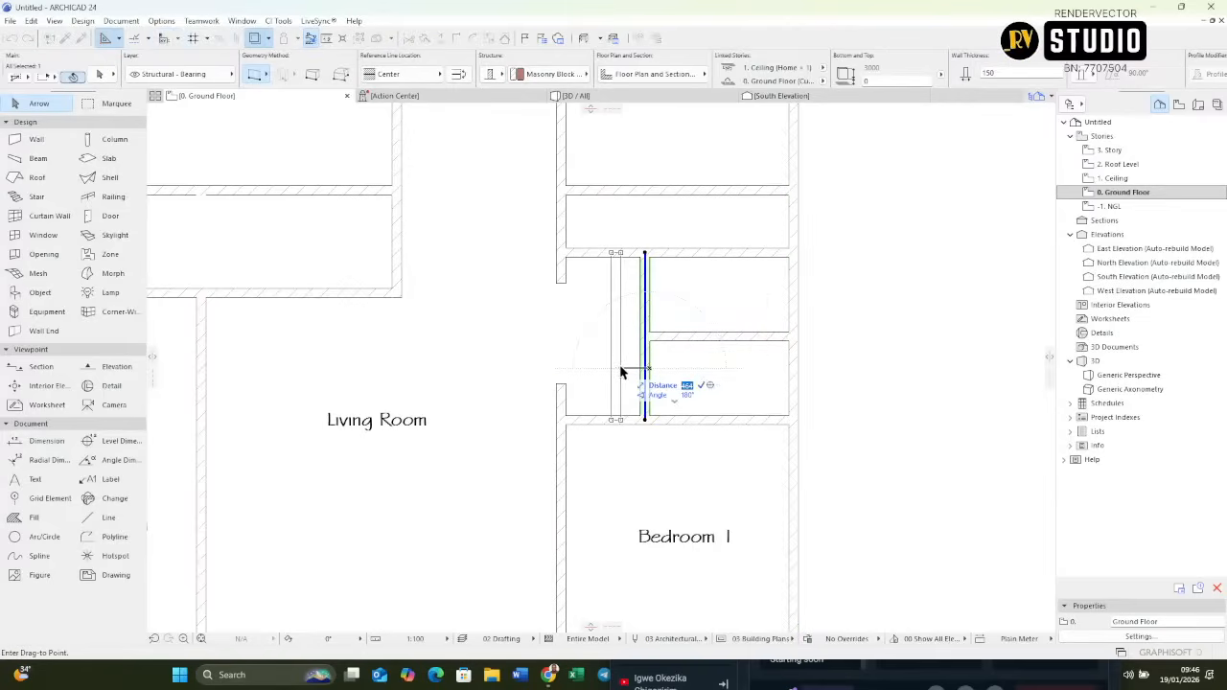
text(200)
key(Return)
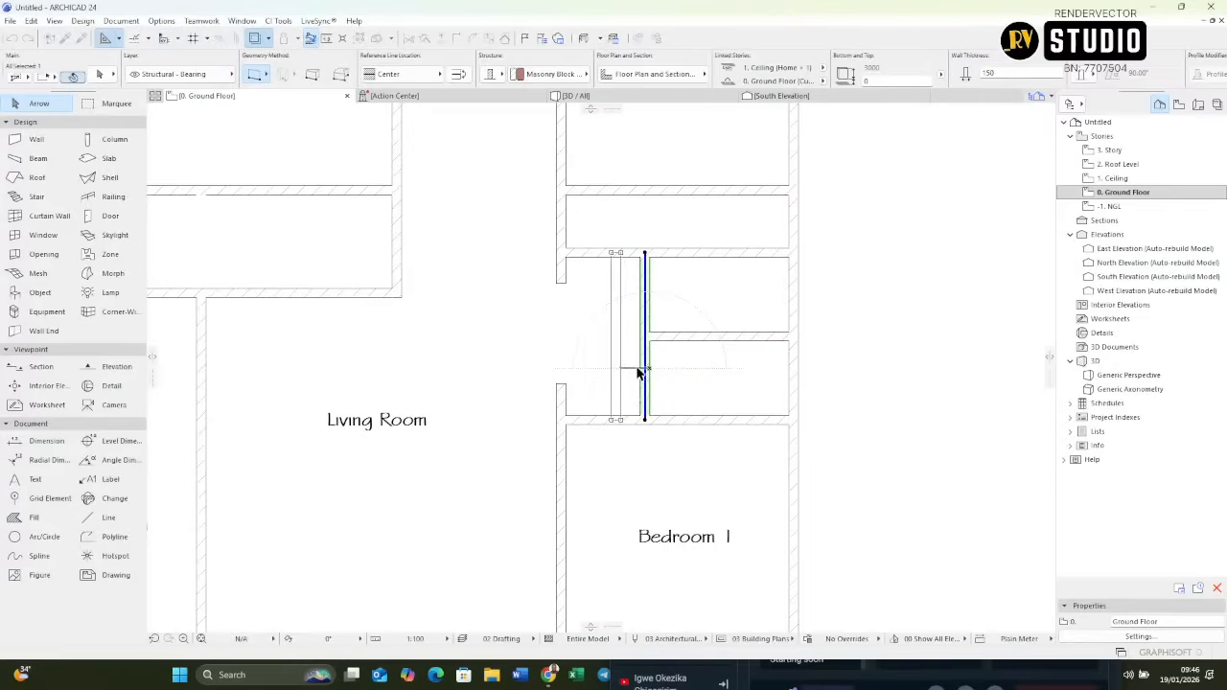
Drag a copy of that wall 1225 mm to the right, dividing the two small rooms above Bedroom 1 in half.
key(ctrl+d)
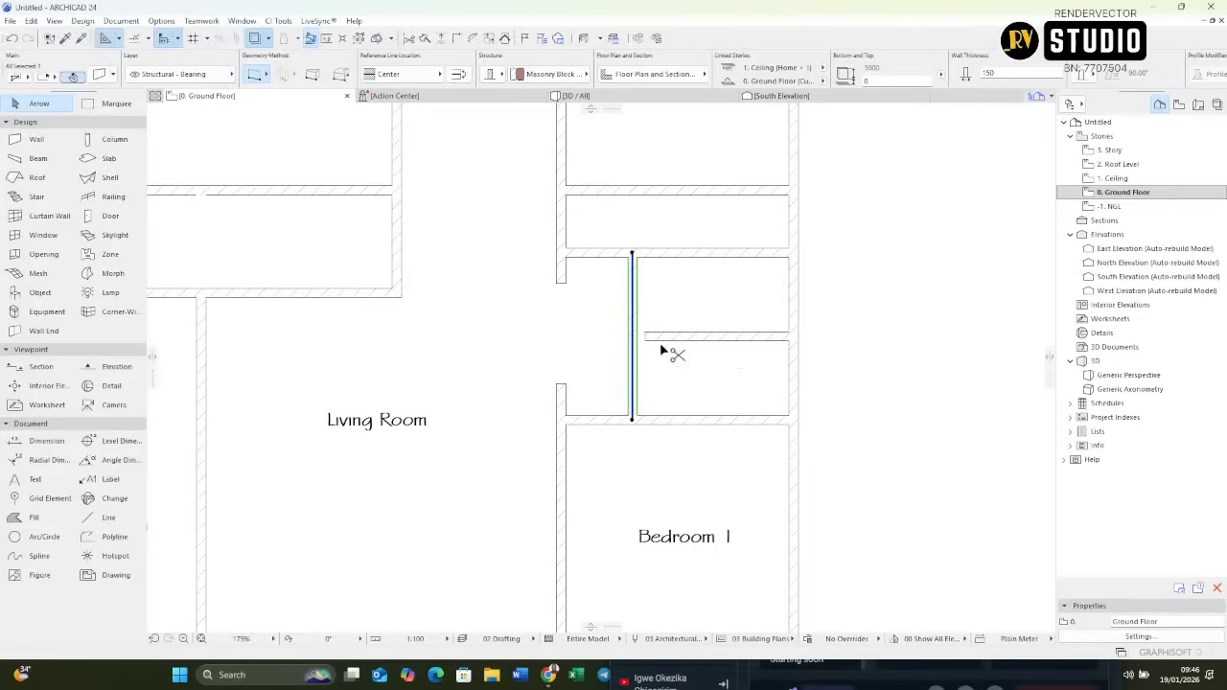
scroll(652, 254, up, 5)
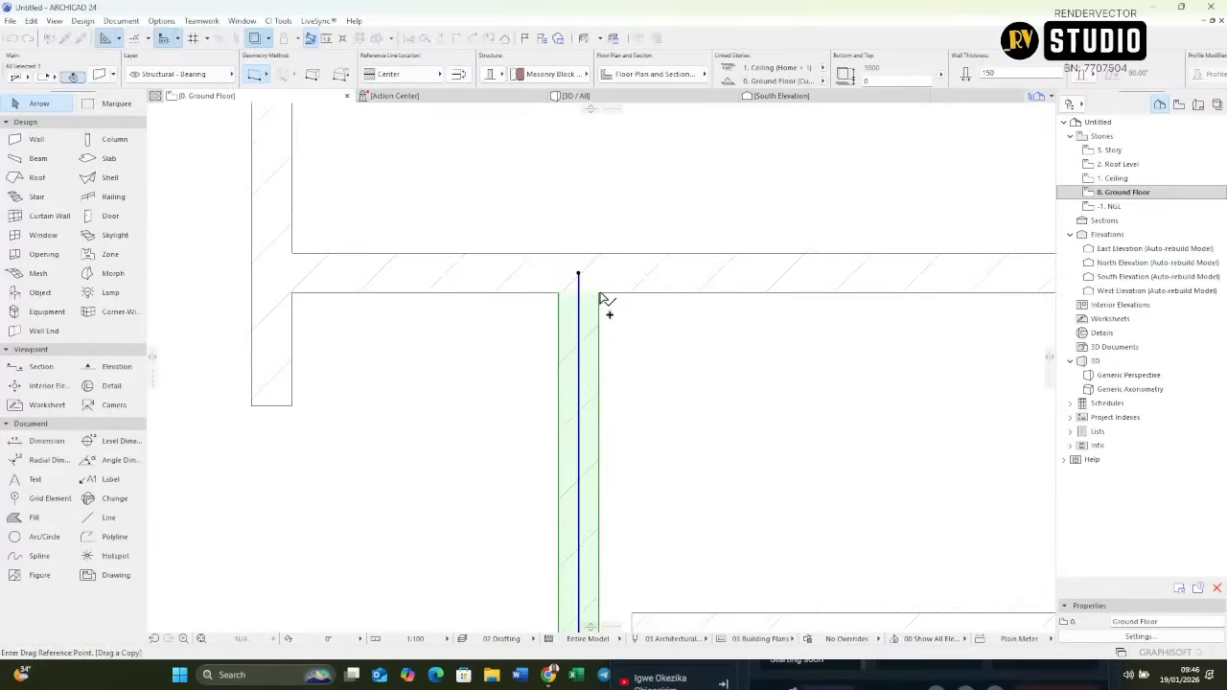
click(598, 293)
scroll(498, 299, down, 3)
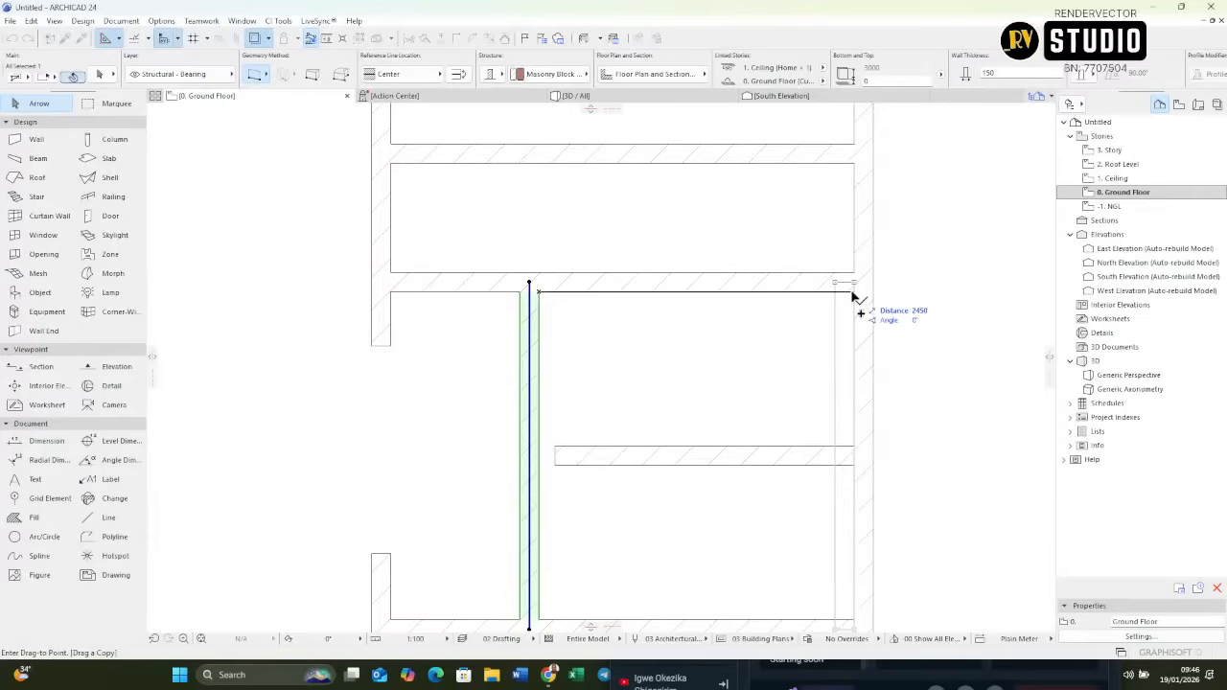
key(Tab)
text(1)
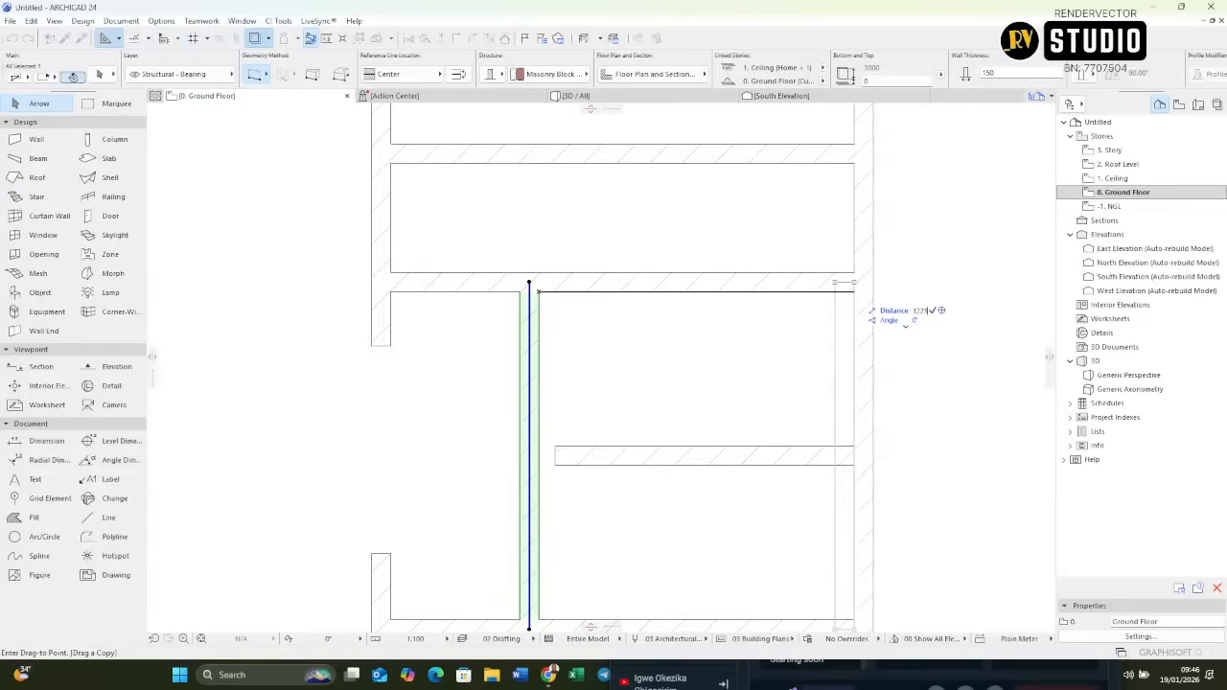
text(225)
key(Return)
scroll(658, 307, down, 3)
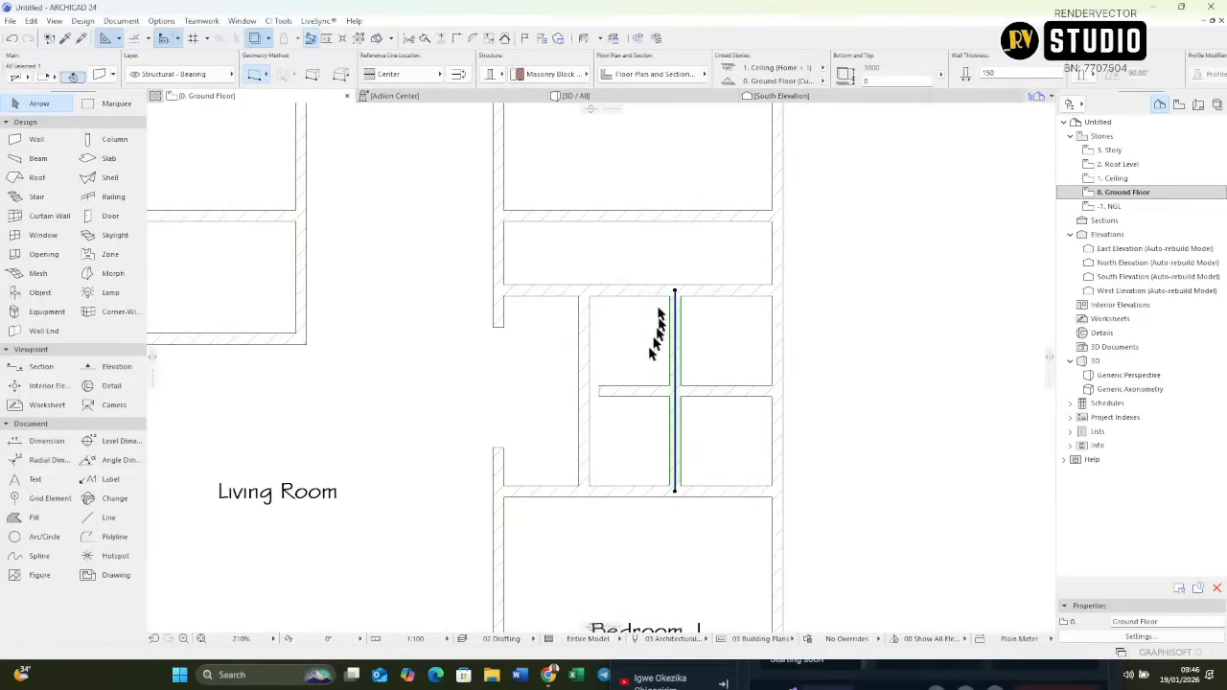
key(Escape)
Extend the horizontal partition between the small rooms left past their side wall and trim the overhang facing the Living Room.
scroll(638, 356, down, 4)
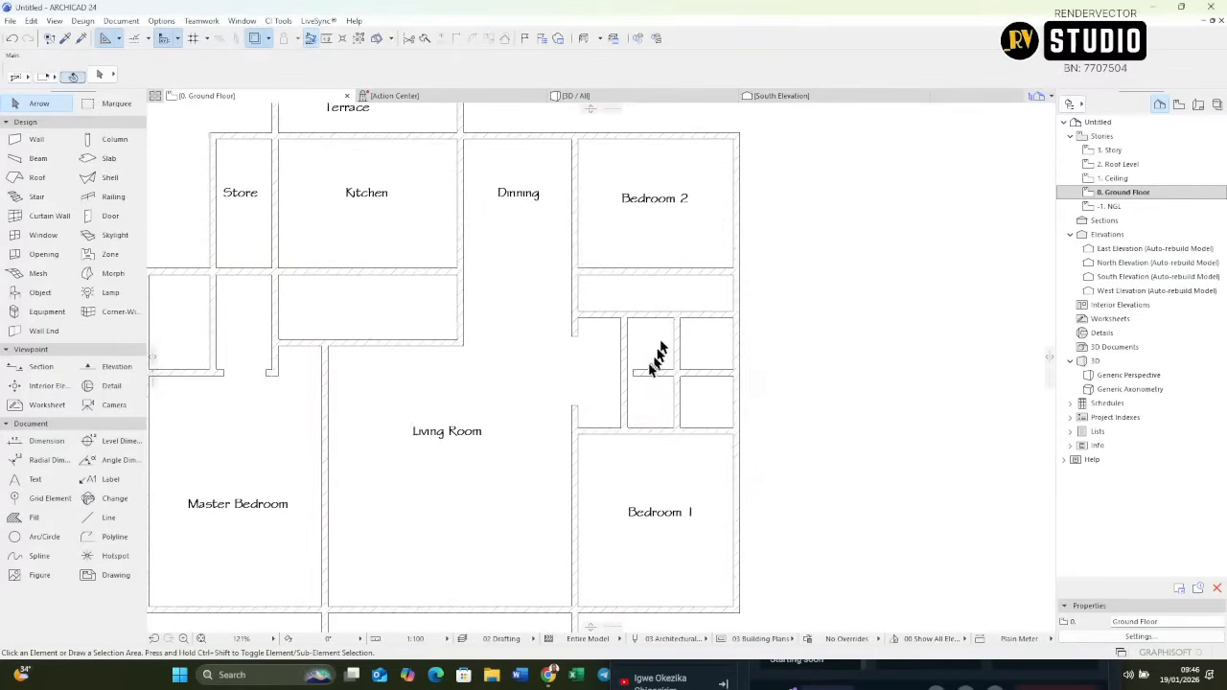
click(652, 371)
click(638, 374)
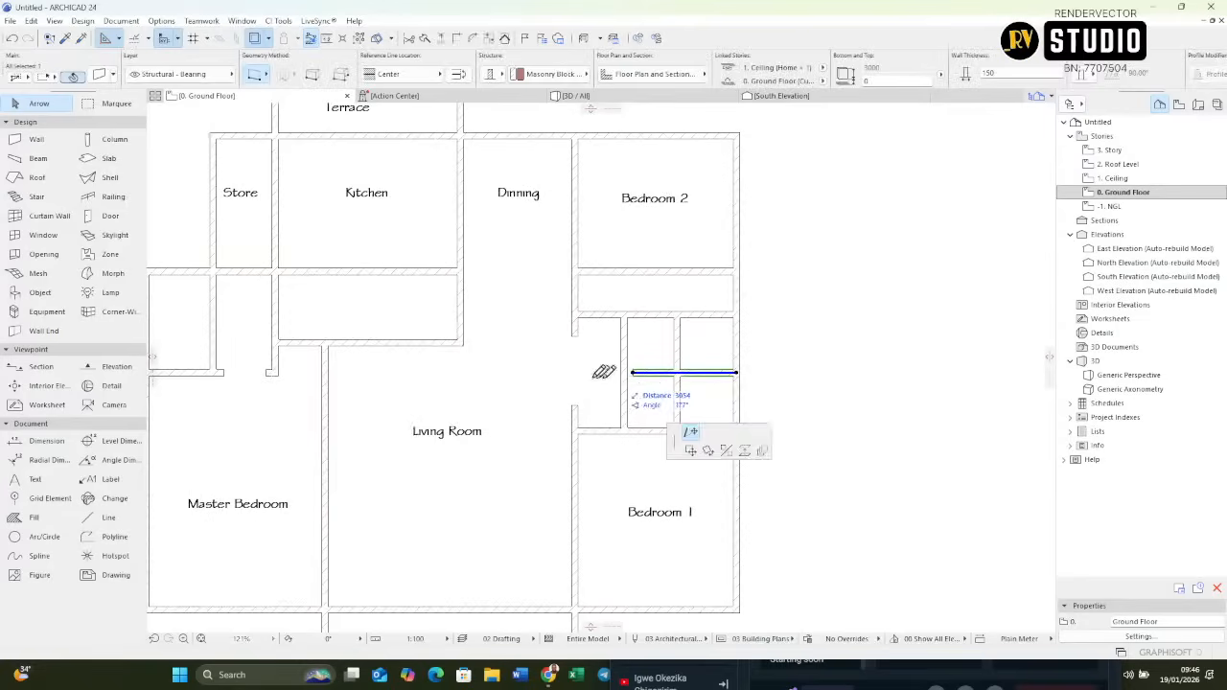
click(563, 372)
key(Escape)
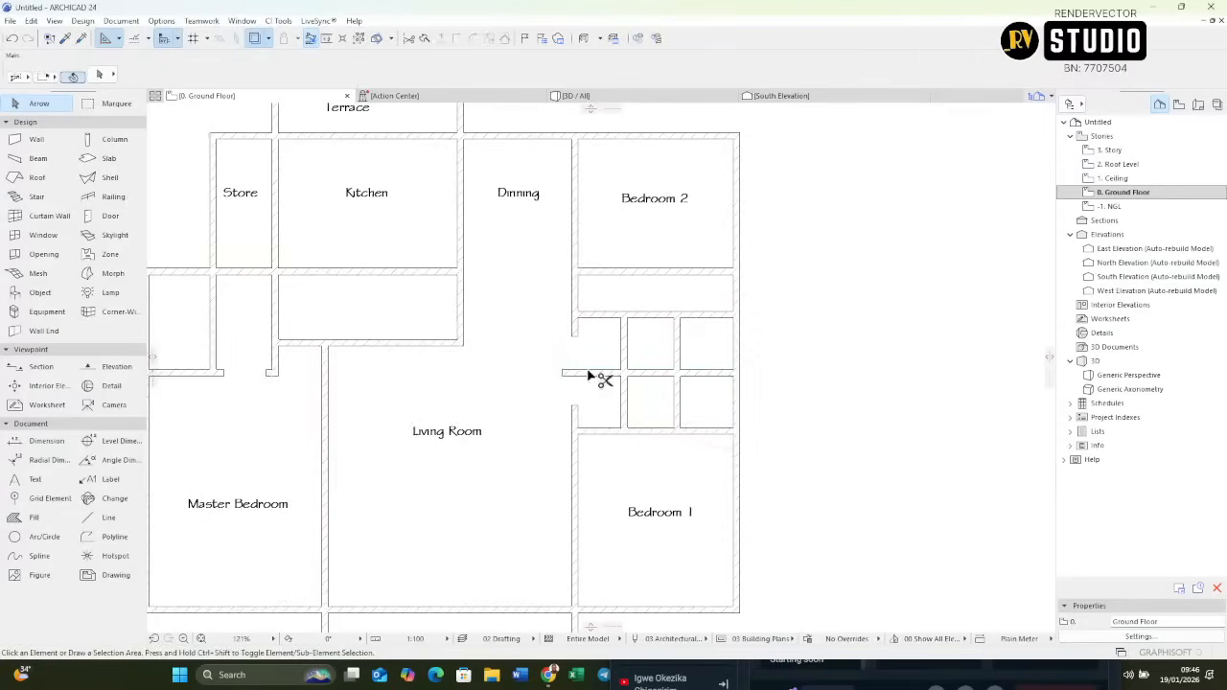
Delete the wall directly below Bedroom 2, merging the narrow strip into the bedroom.
scroll(661, 280, down, 5)
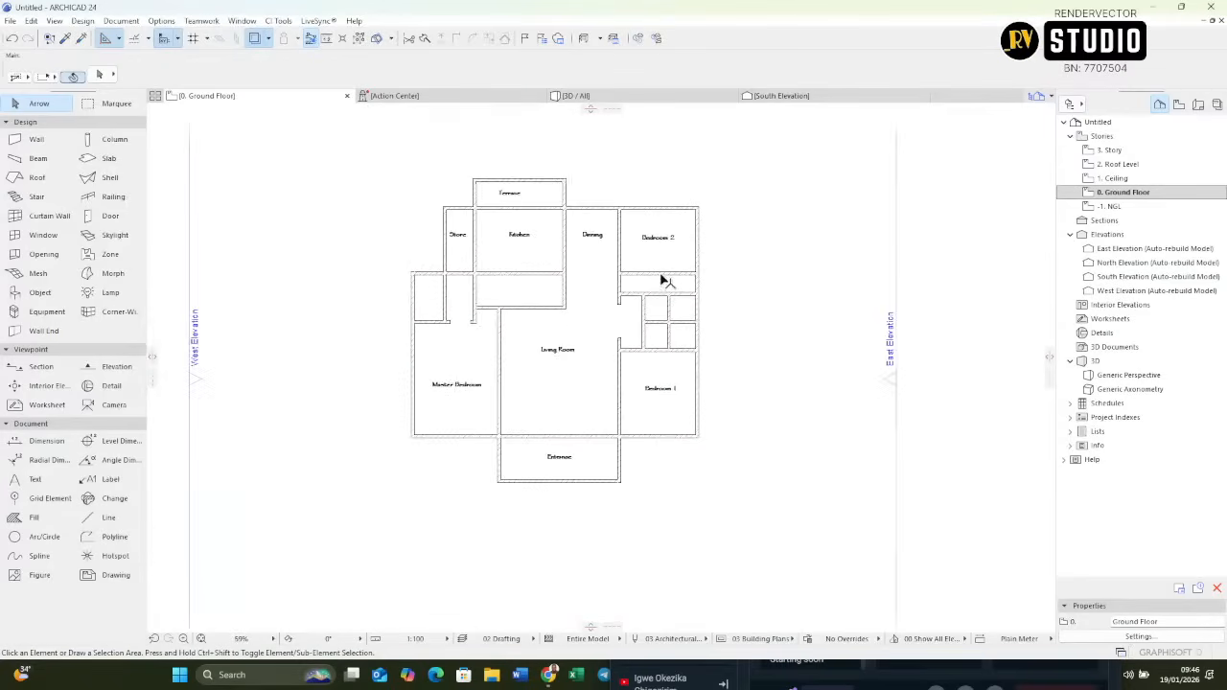
click(662, 275)
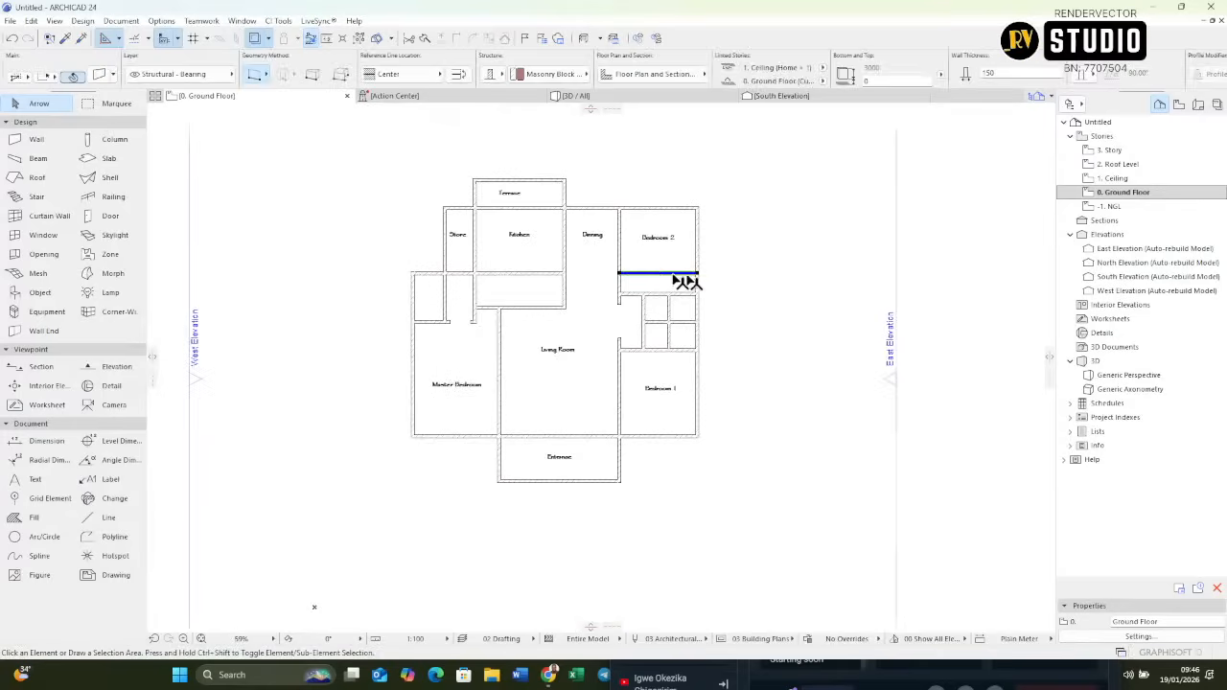
key(Delete)
scroll(671, 292, up, 8)
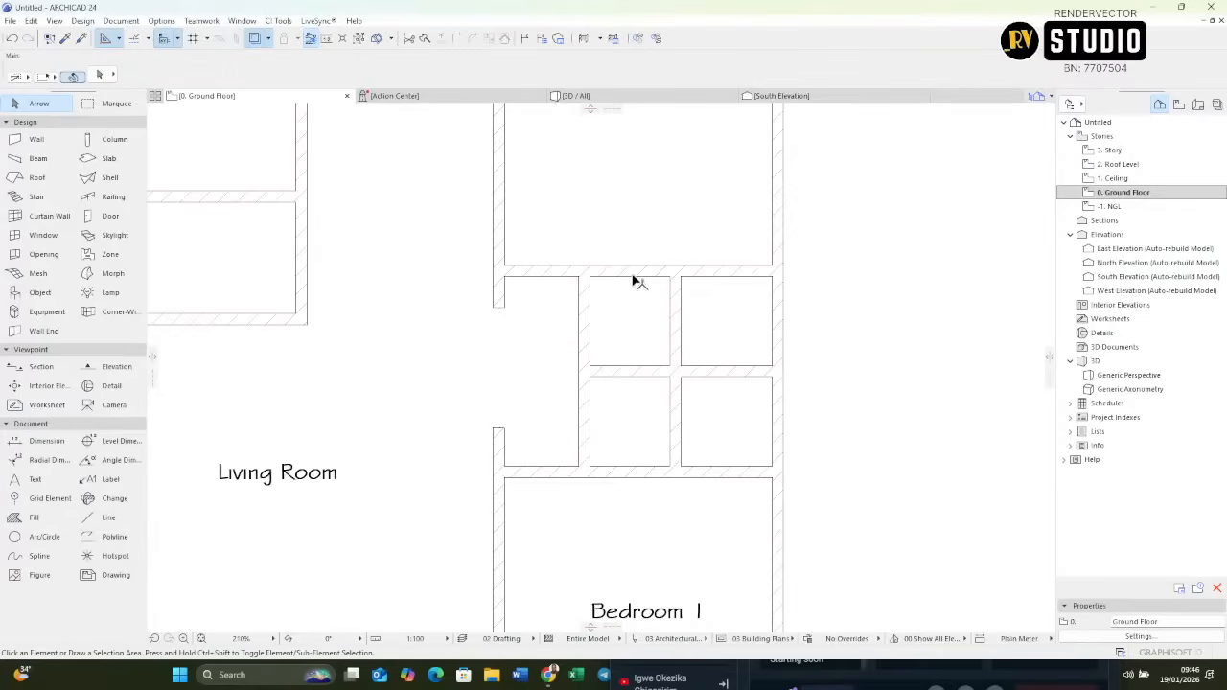
Trim the walls of the two middle small rooms to open one toward Bedroom 2 and the other toward Bedroom 1.
ctrl+click(632, 278)
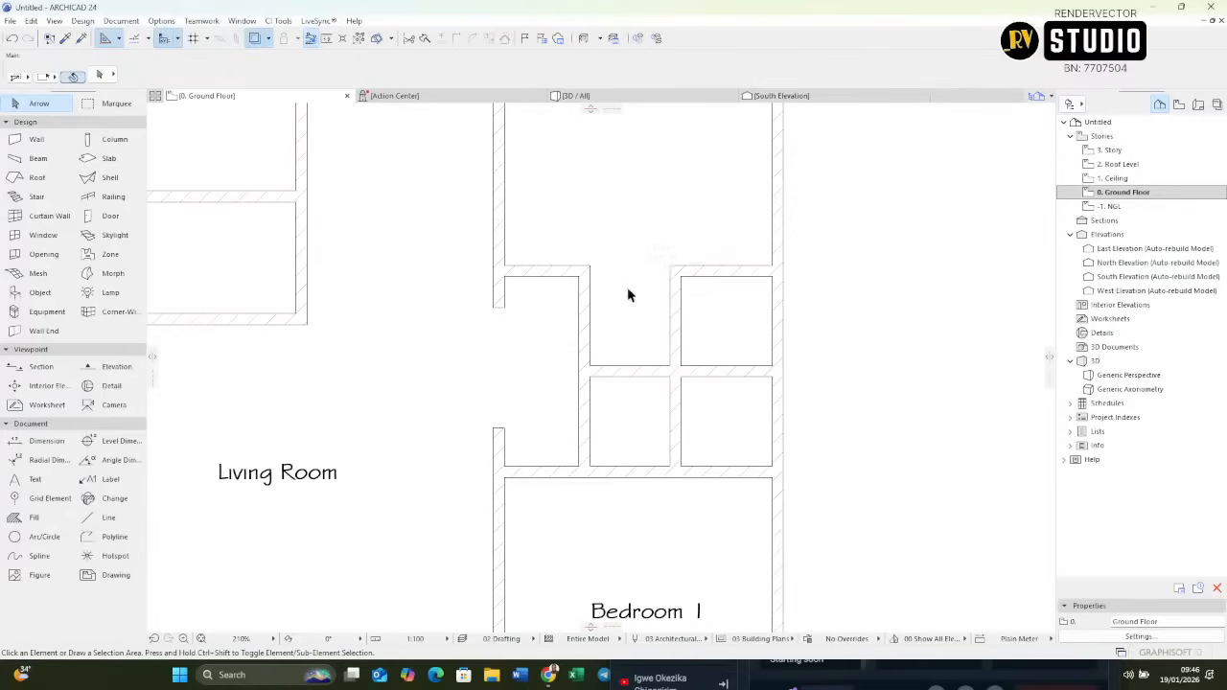
ctrl+click(635, 477)
scroll(623, 451, down, 6)
scroll(649, 452, up, 5)
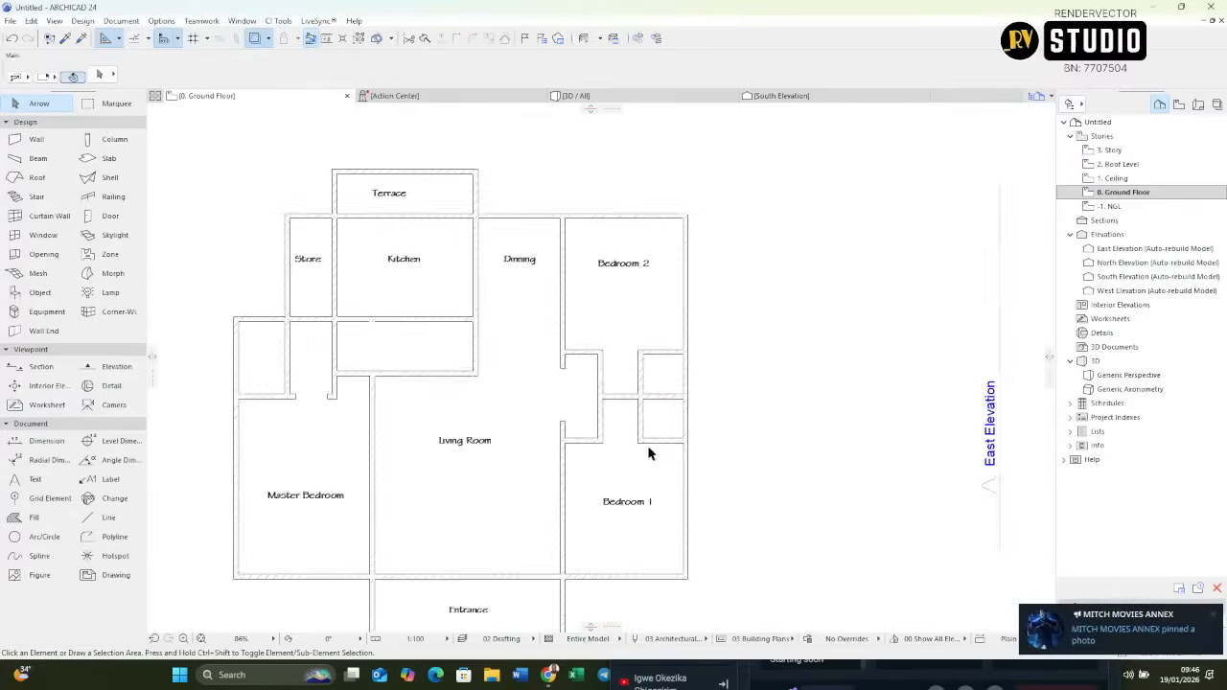
scroll(675, 438, down, 3)
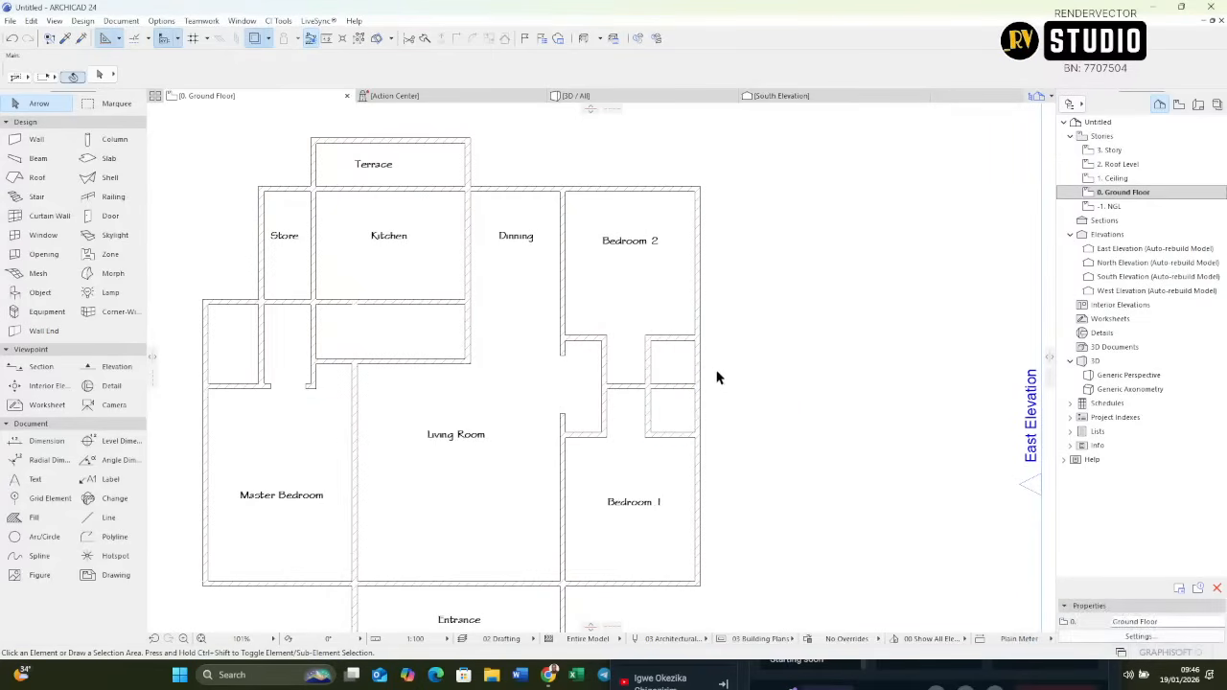
Undo the trims, the added divider and the 200 mm wall shift between the bedrooms, keeping the extra wall below Bedroom 2 removed.
key(ctrl+z)
key(ctrl+z)
key(ctrl+z)
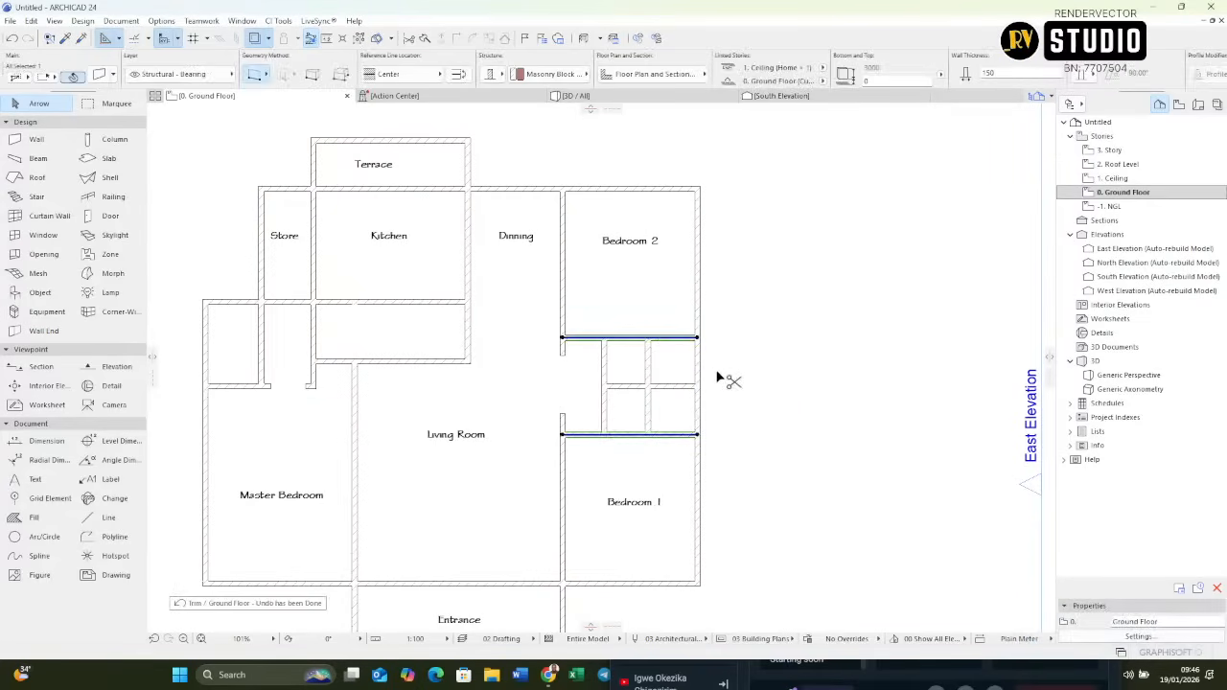
key(ctrl+z)
key(ctrl+z)
key(ctrl+z)
key(ctrl+z)
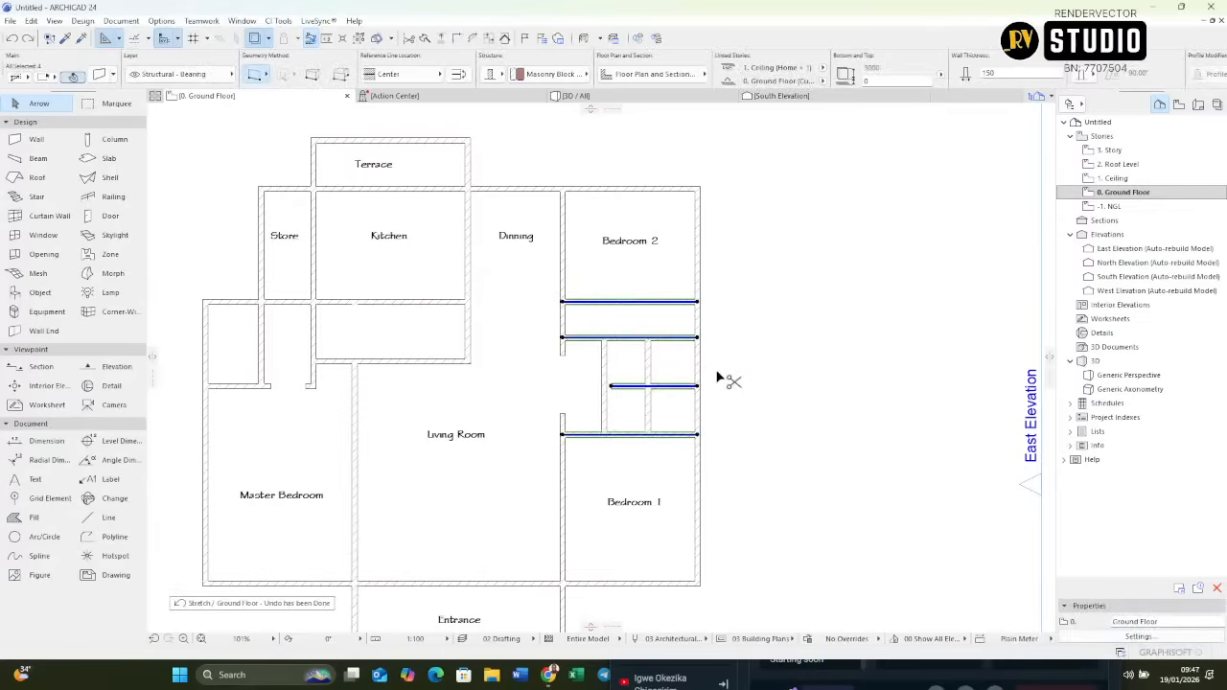
key(ctrl+z)
key(ctrl+z)
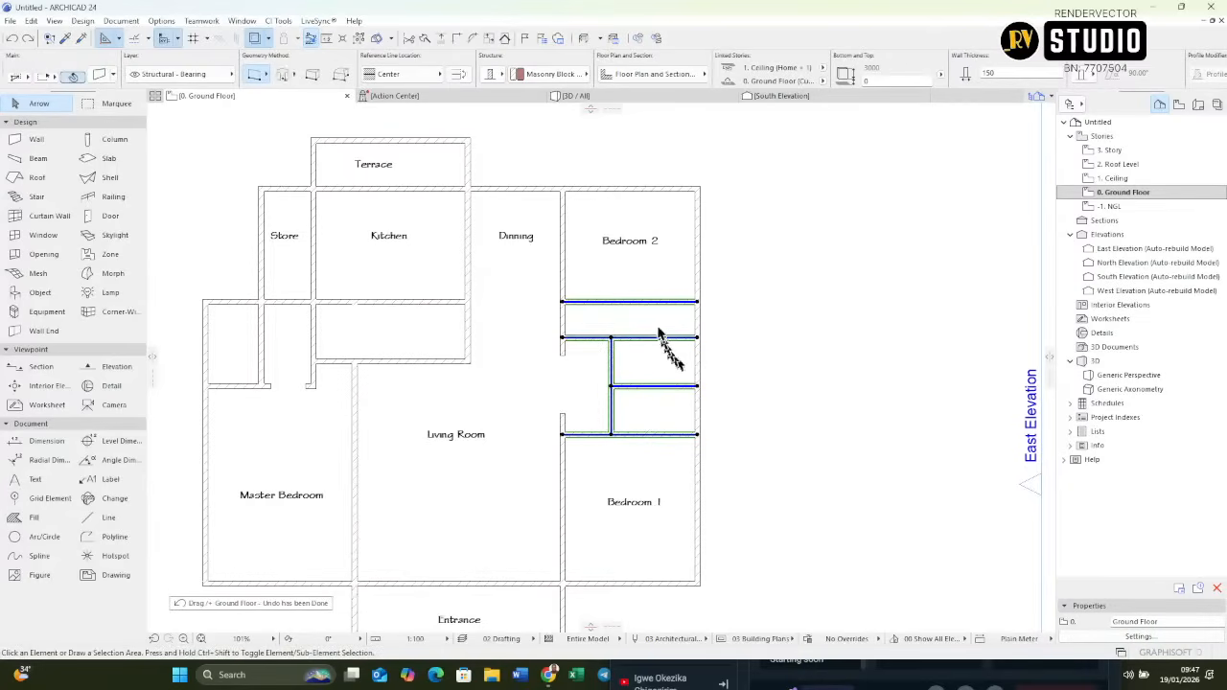
key(ctrl+z)
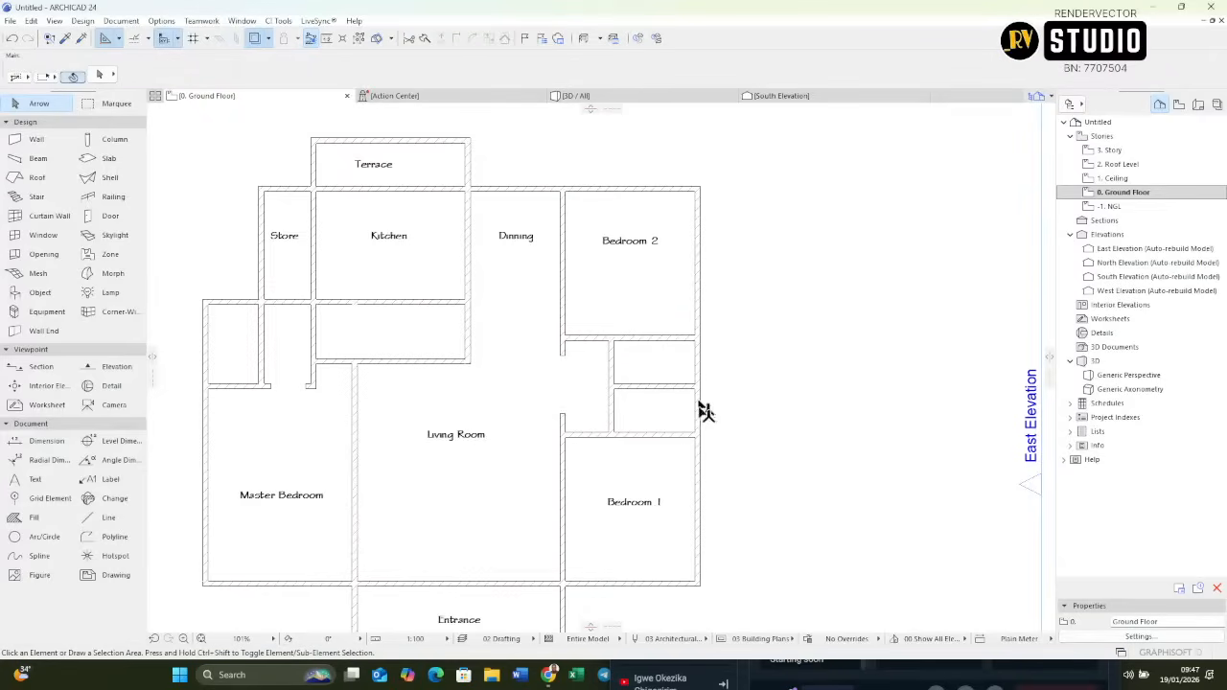
Delete the tiny leftover wall piece inside the wall below the Kitchen.
middle_drag(385, 330, 531, 345)
scroll(616, 336, up, 3)
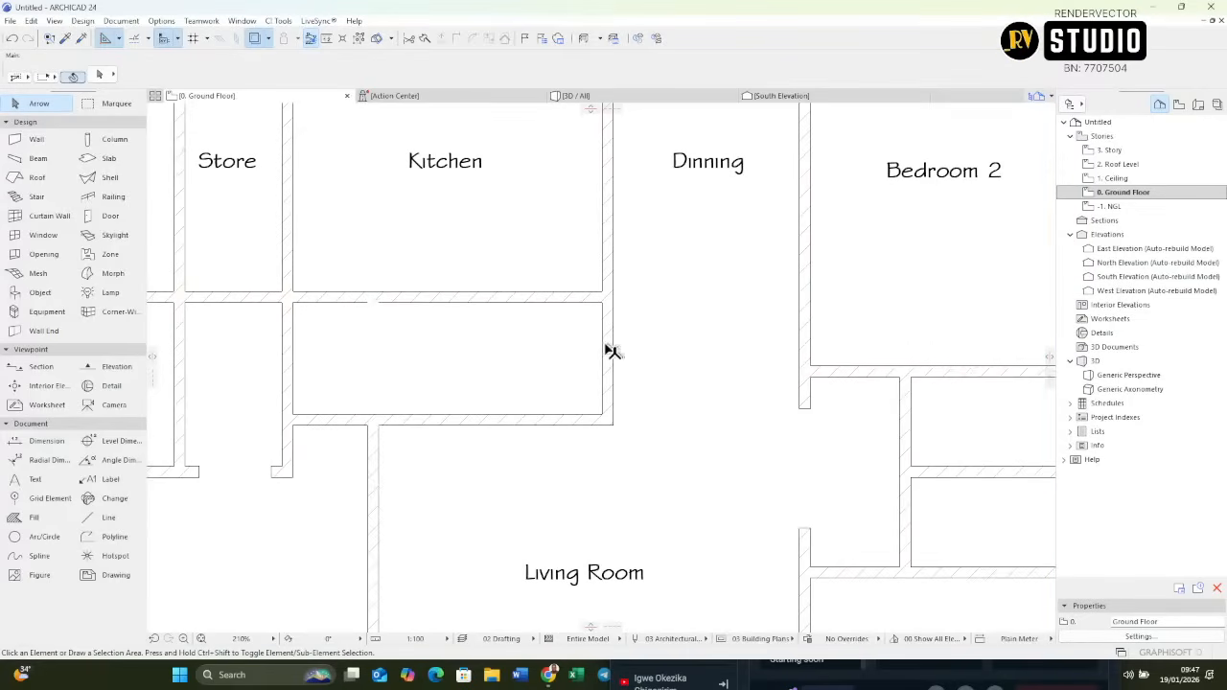
scroll(422, 327, down, 3)
scroll(412, 322, up, 5)
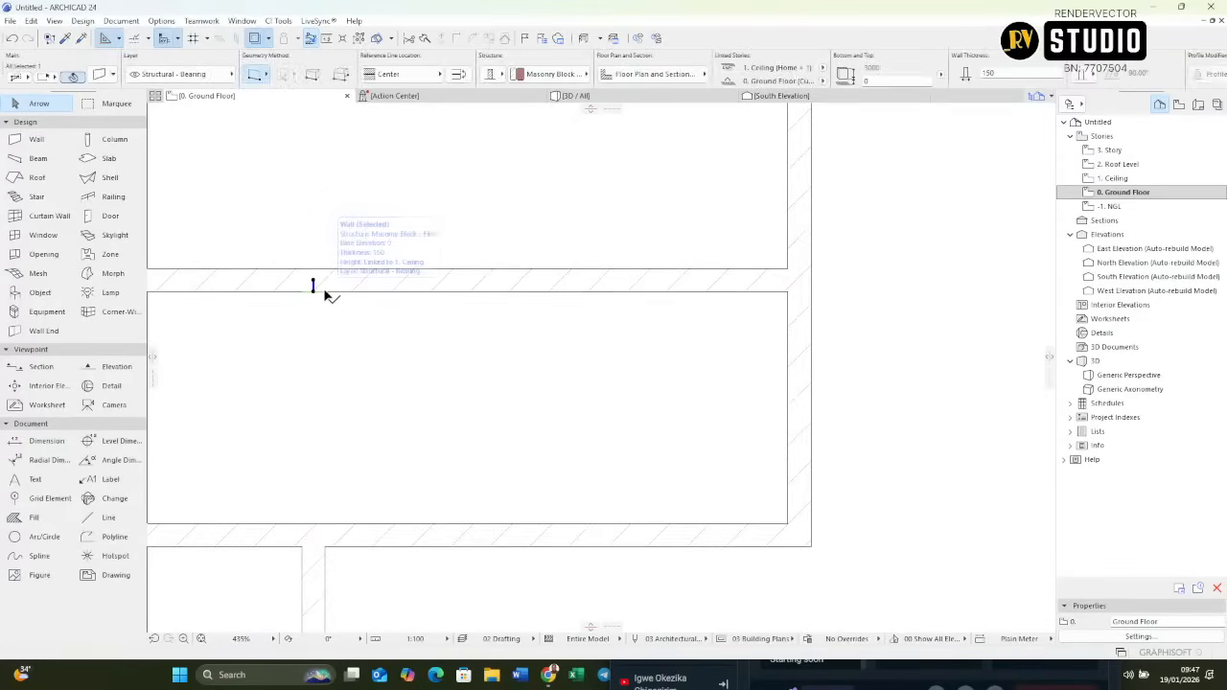
scroll(604, 316, down, 2)
scroll(537, 331, down, 5)
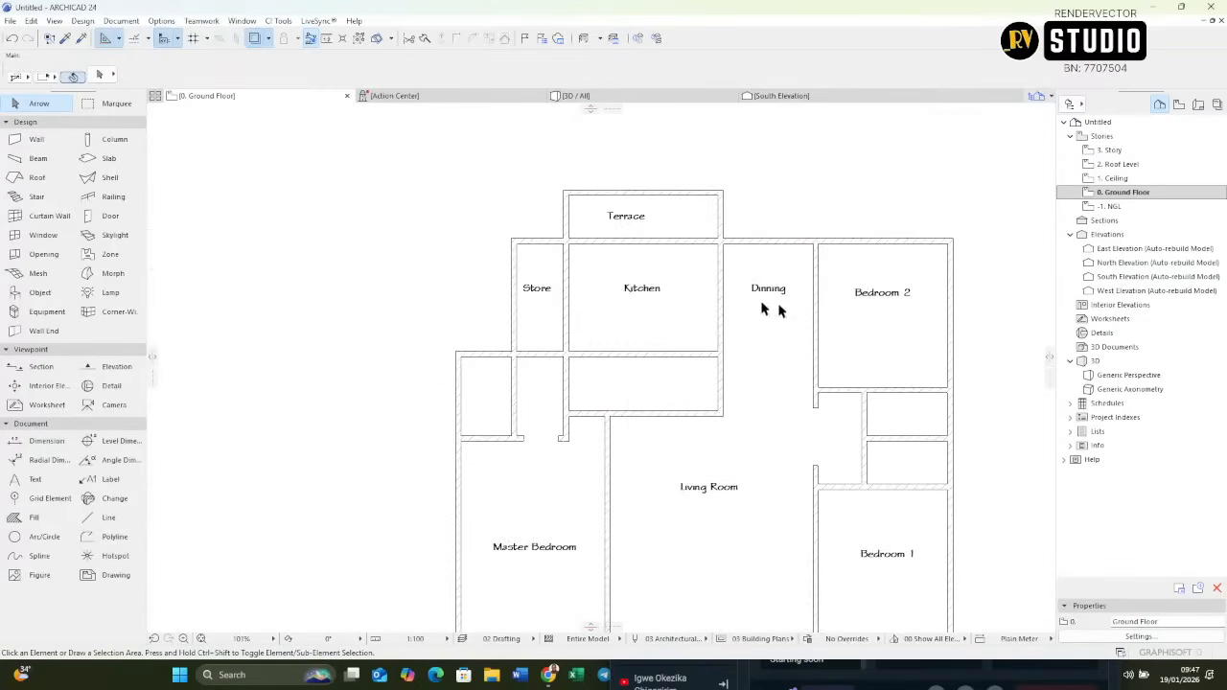
Start saving the plan and browse to the JM Civil folder inside the Architecture folder.
middle_drag(783, 324, 744, 254)
scroll(733, 326, down, 3)
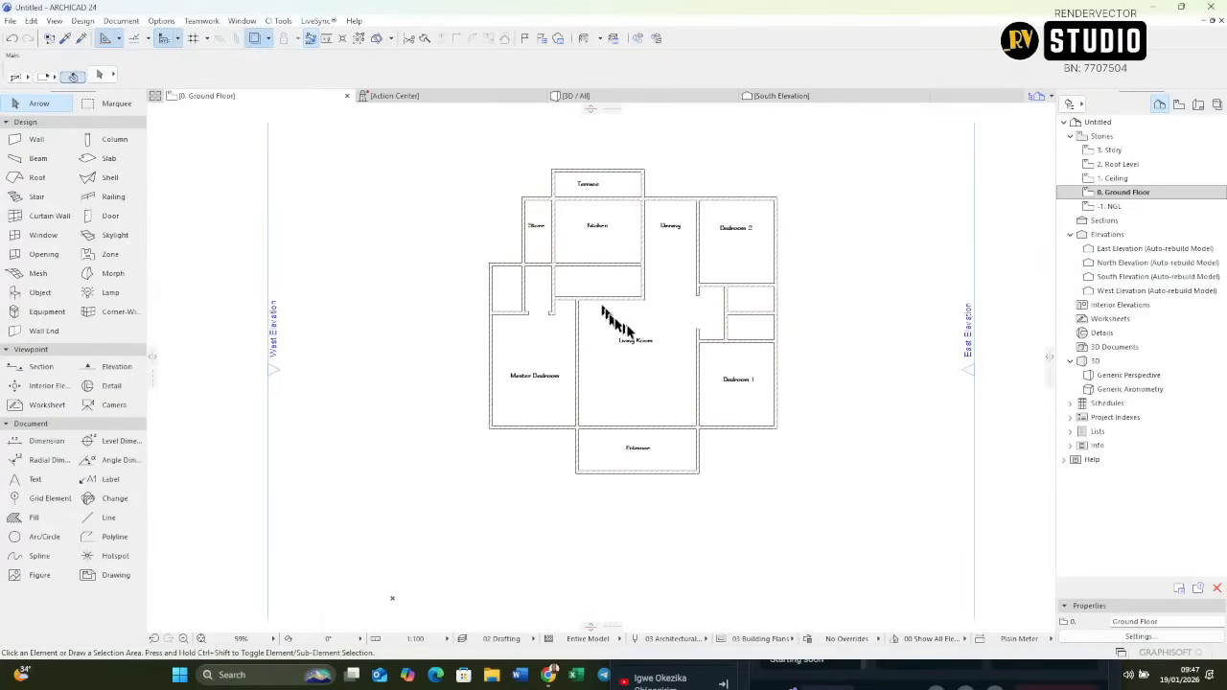
scroll(624, 335, up, 3)
key(ctrl+s)
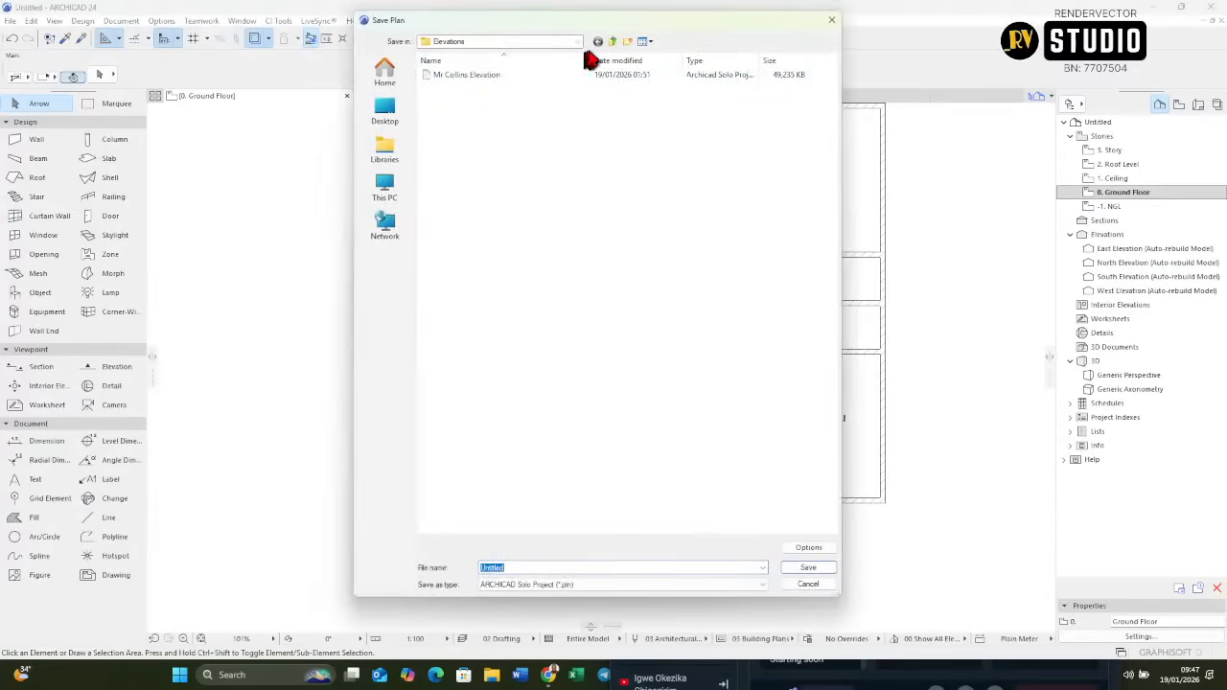
click(613, 41)
click(614, 41)
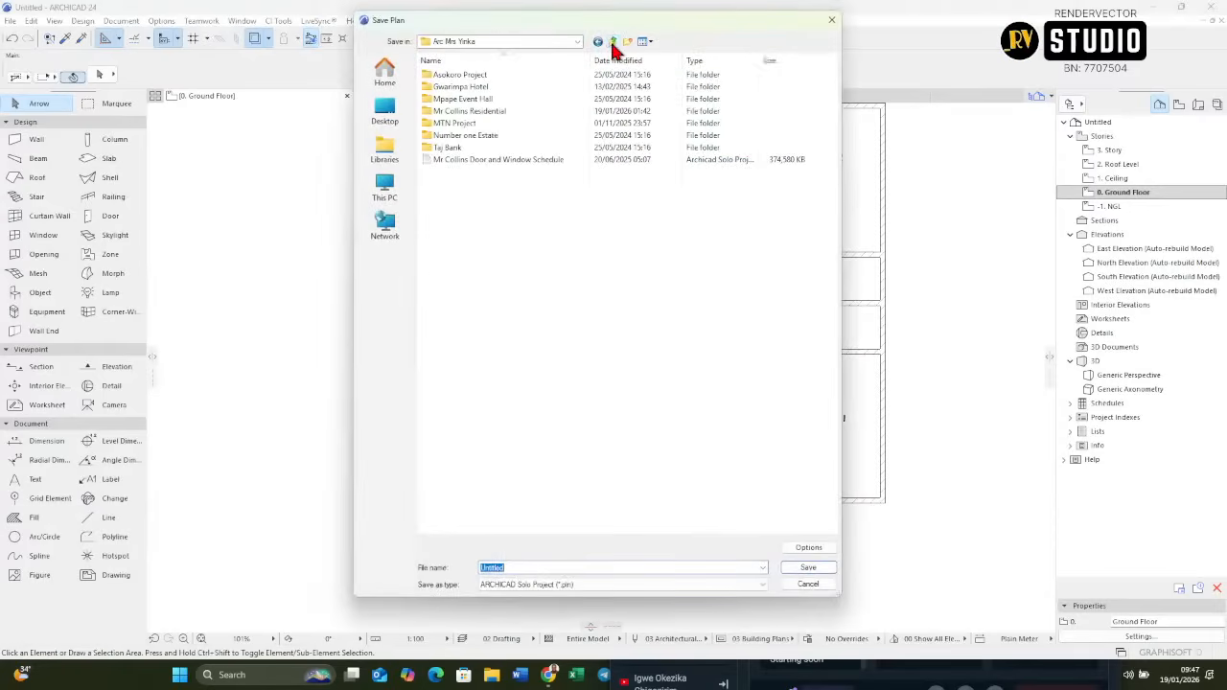
click(614, 42)
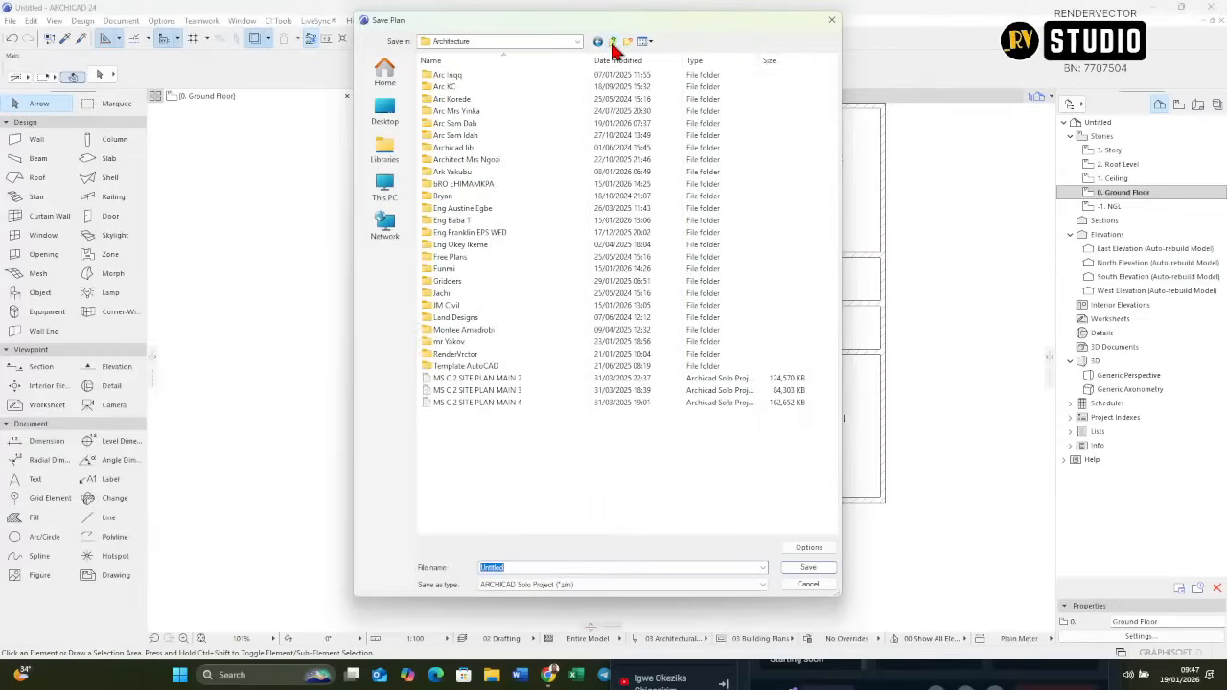
double_click(466, 303)
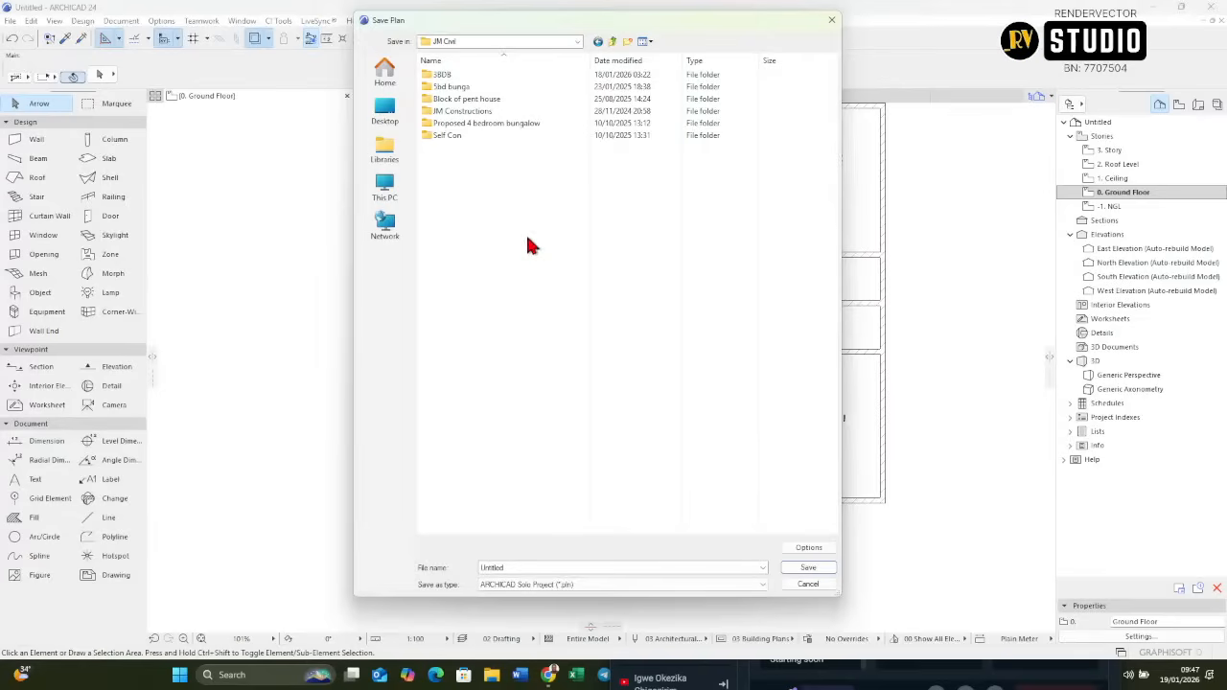
Create a new folder named 3BD B 2026 in JM Civil and open it as the save location.
key(ctrl+shift+n)
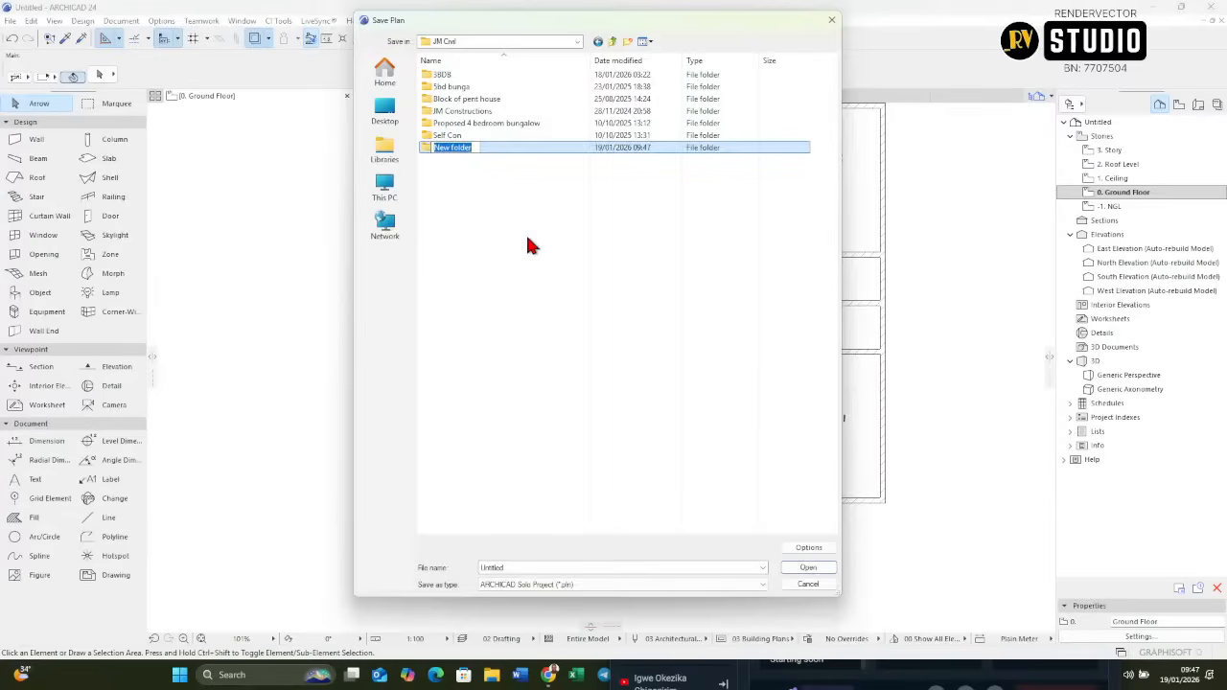
text(3BD B 2026)
key(Return)
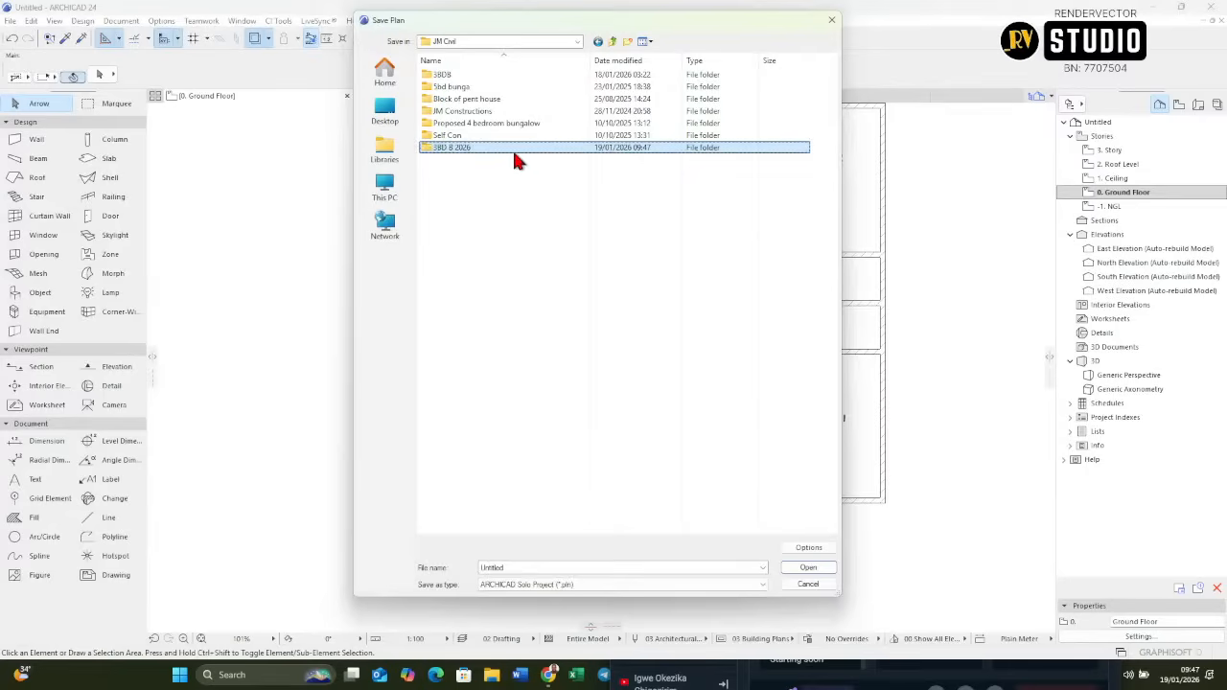
double_click(512, 147)
Name the file JM_Civil_3BDB_RenderVector_Studio and save it as an ARCHICAD Solo Project.
click(592, 567)
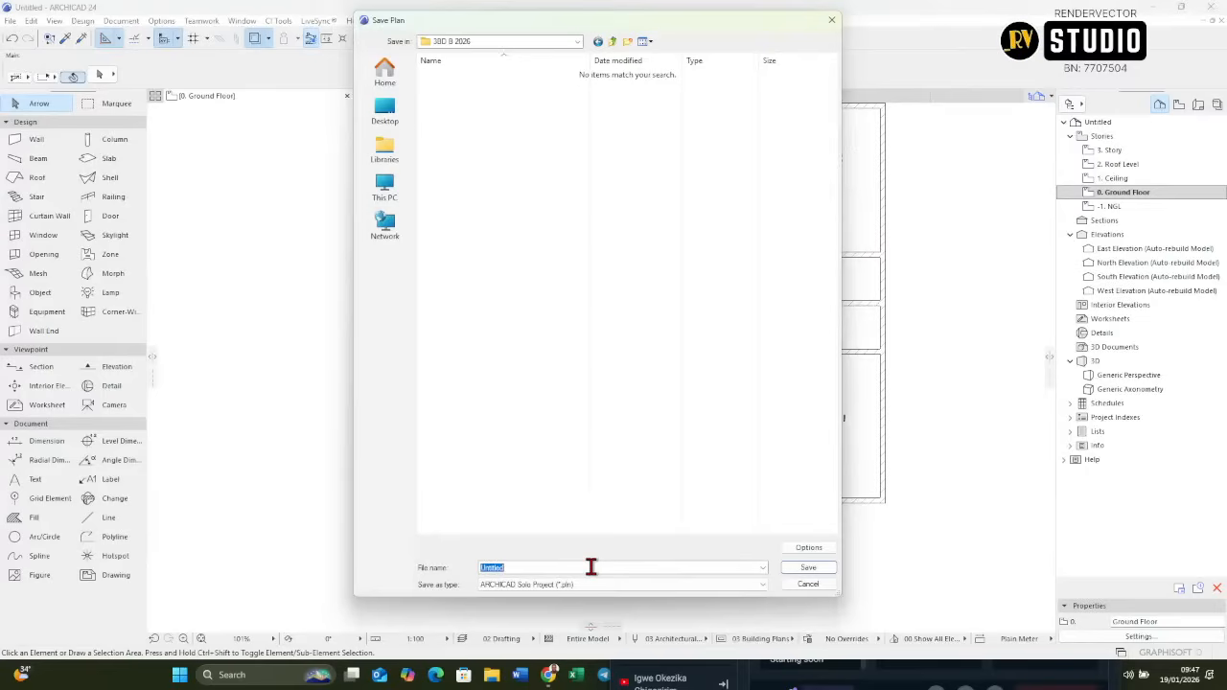
text(3)
text(B)
text(J)
text(M)
text(_)
key(BackSpace)
text(Civil)
text(_RenderVector_Studio)
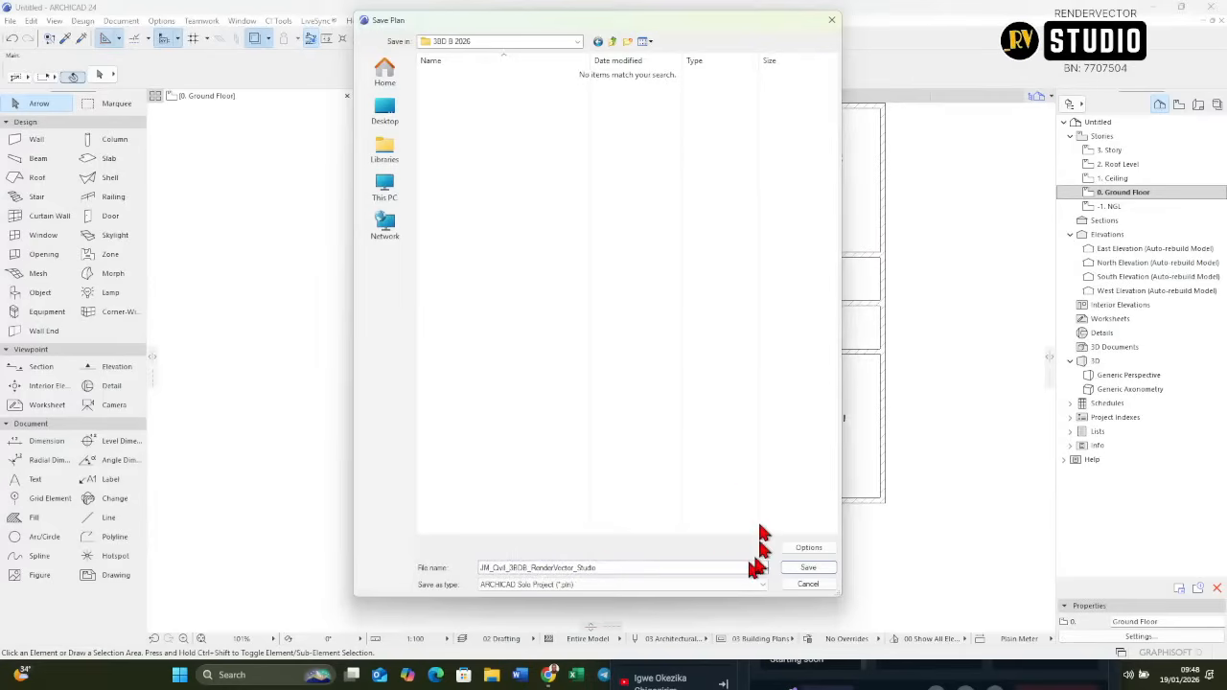
click(608, 585)
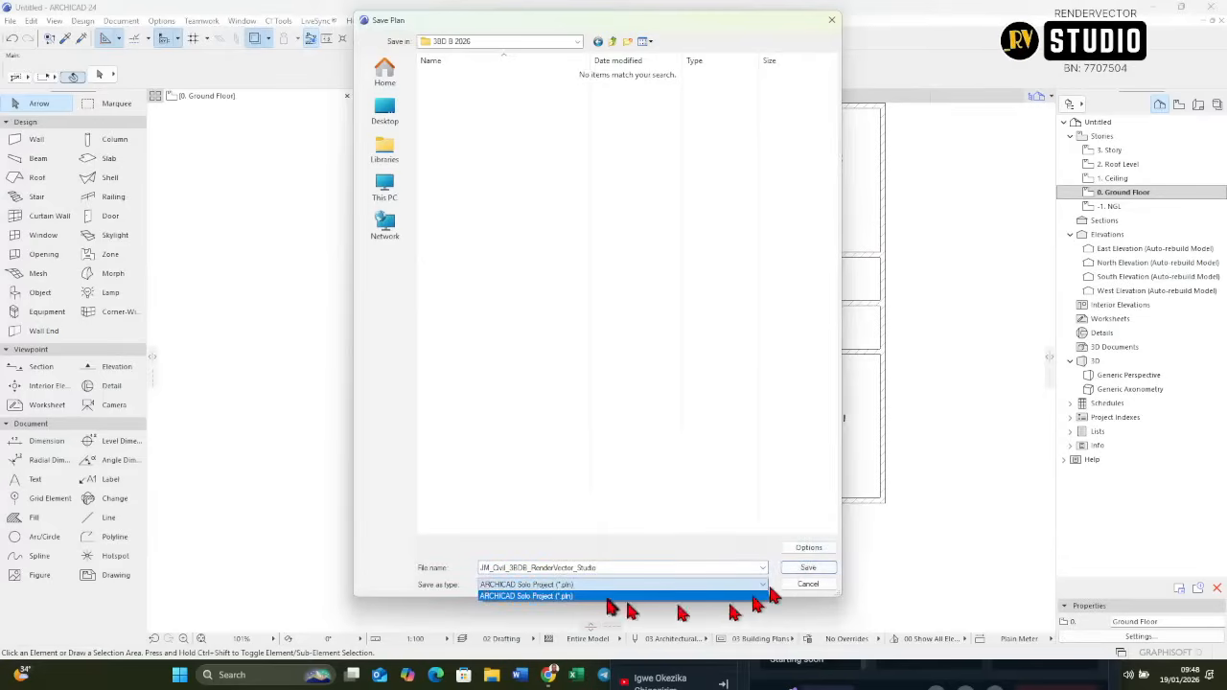
click(813, 574)
click(810, 569)
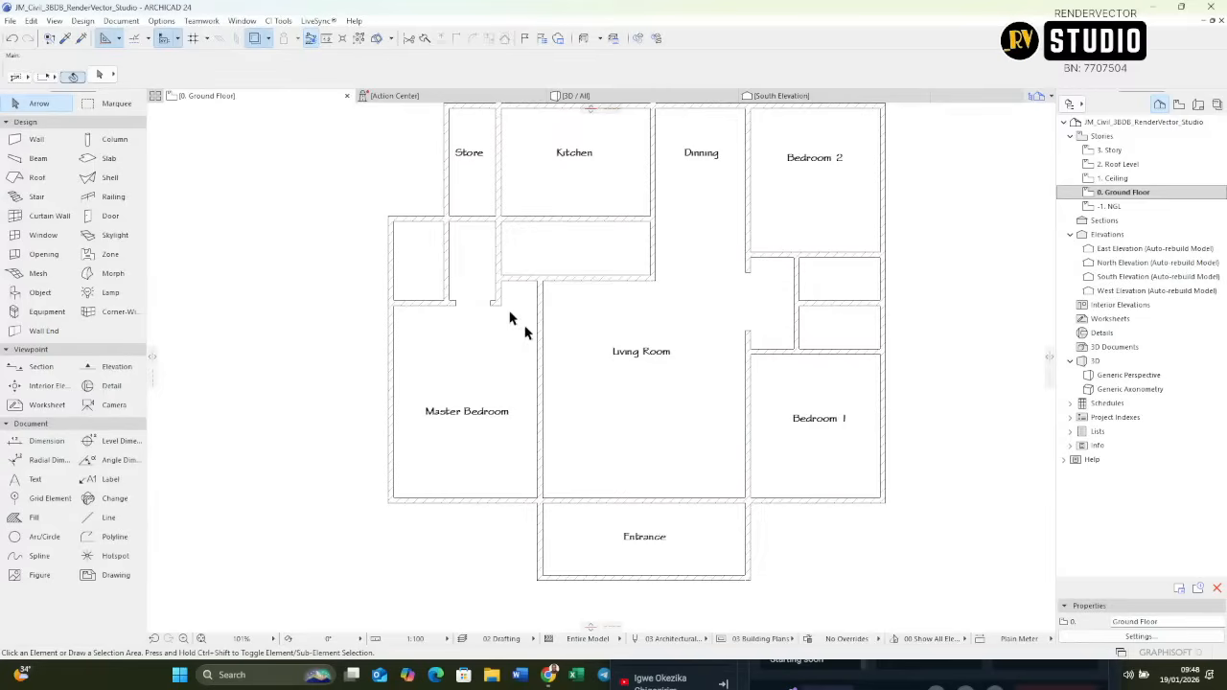
Trim away the end wall of the narrow room below the Kitchen and stretch its lower wall further toward the bedrooms.
scroll(517, 322, down, 5)
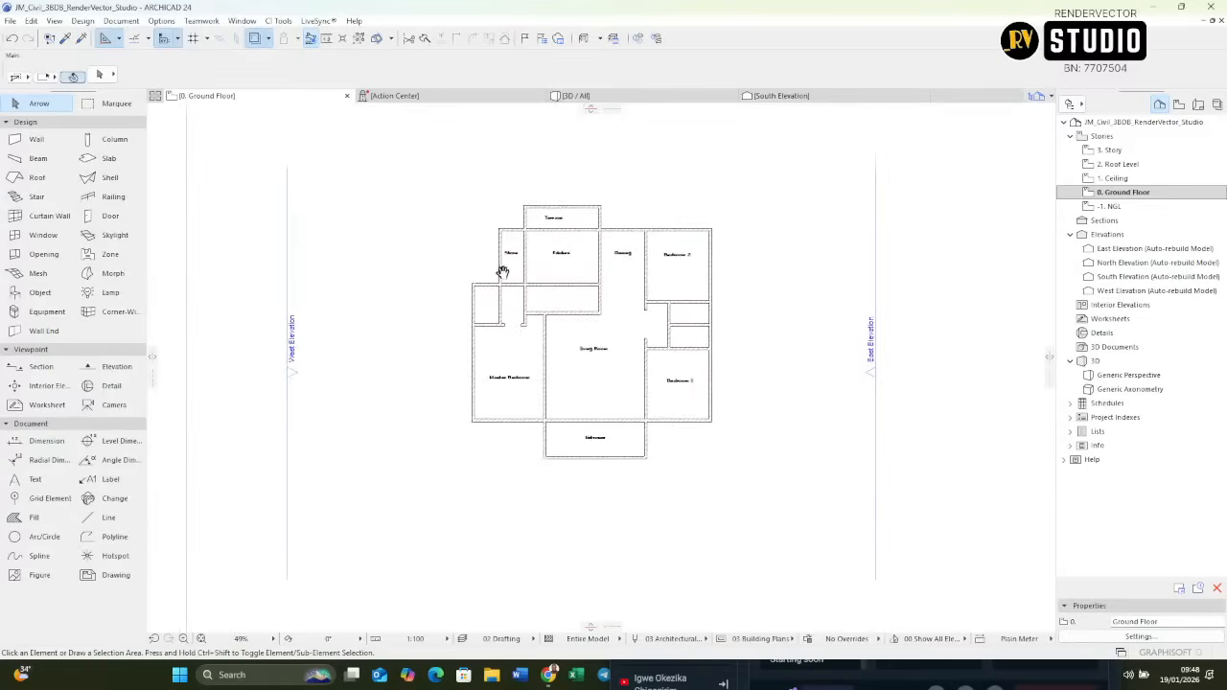
scroll(616, 348, up, 9)
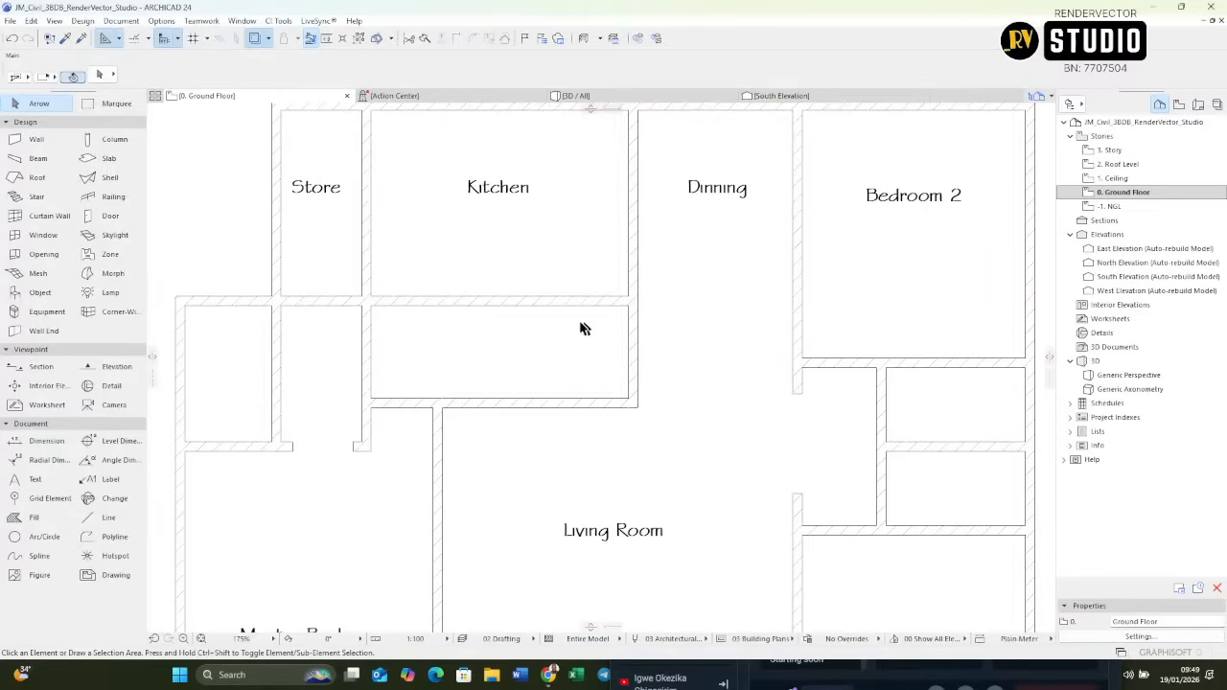
ctrl+click(635, 362)
click(617, 403)
click(633, 403)
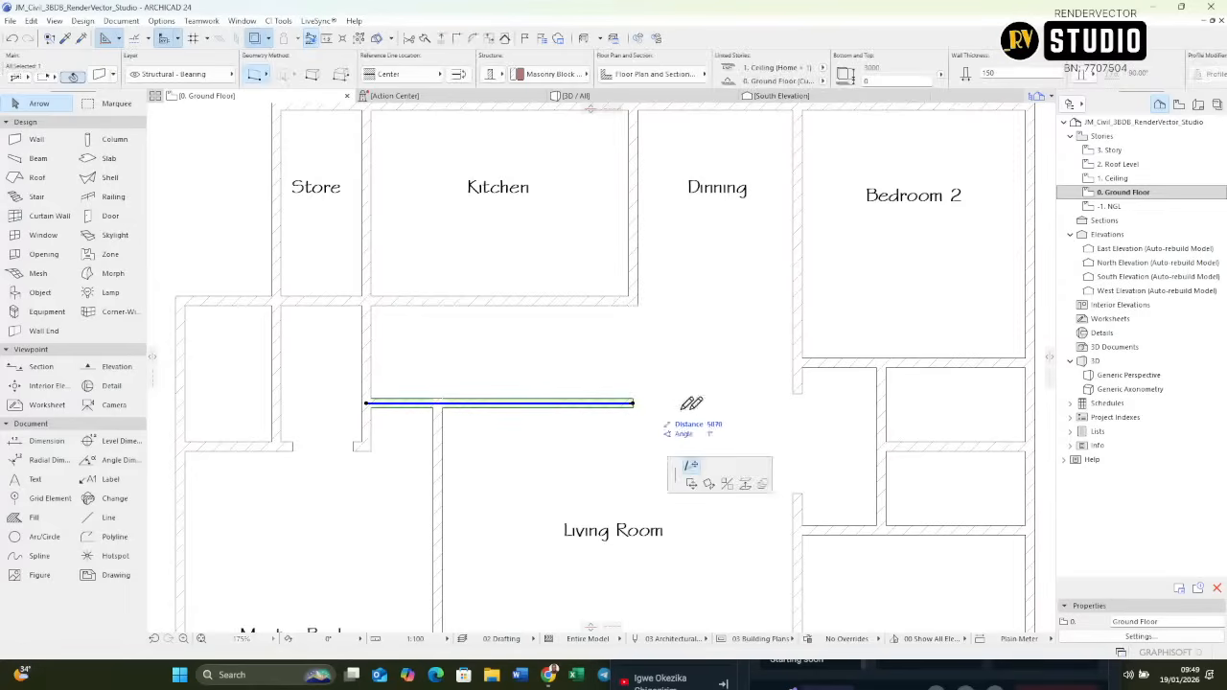
click(707, 403)
click(661, 383)
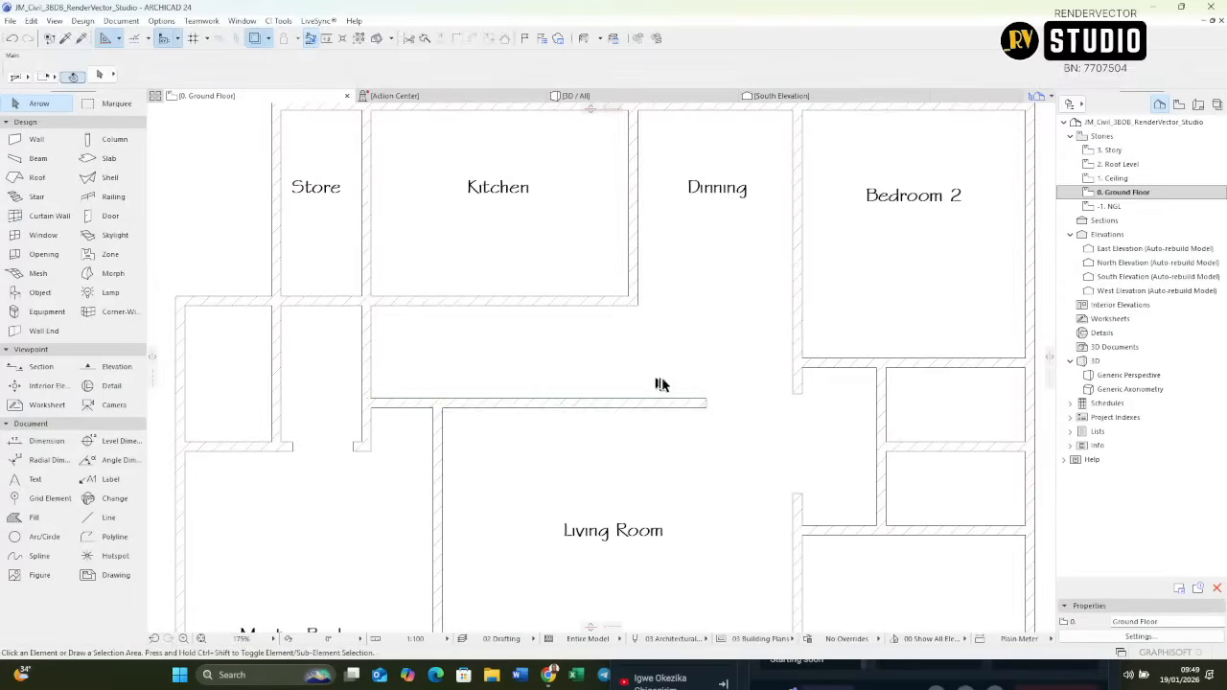
Turn on True Line Weight for the ground floor plan.
scroll(663, 379, up, 3)
scroll(664, 380, down, 5)
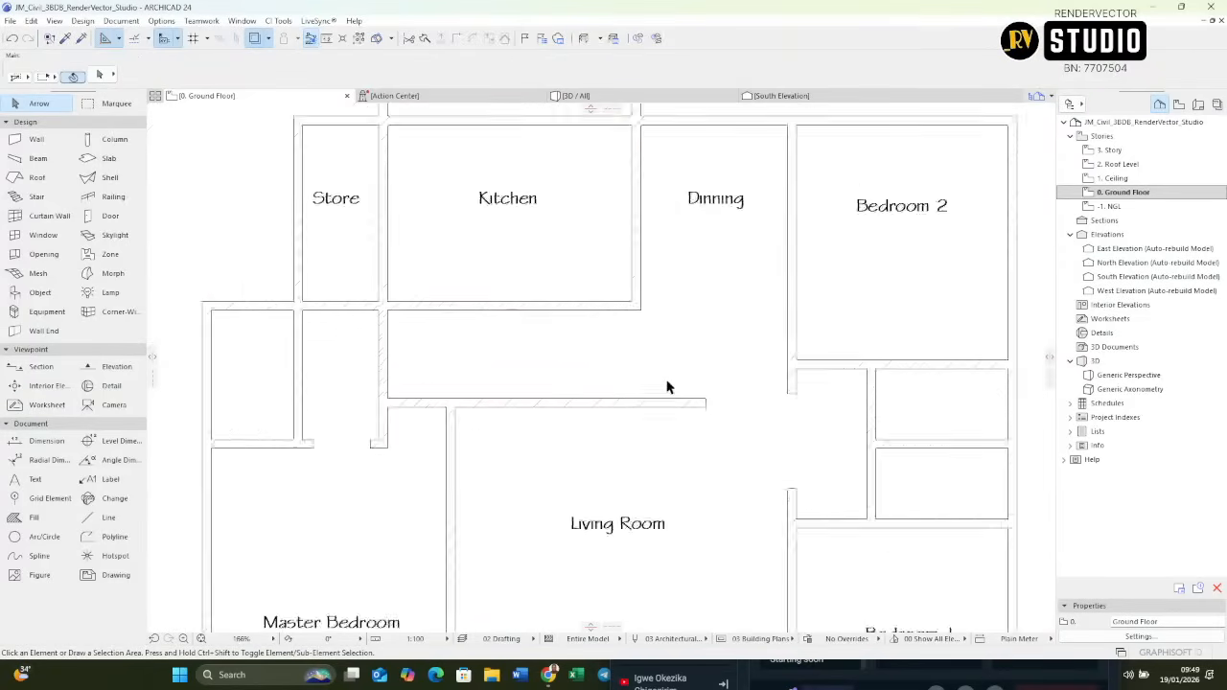
middle_drag(664, 381, 668, 351)
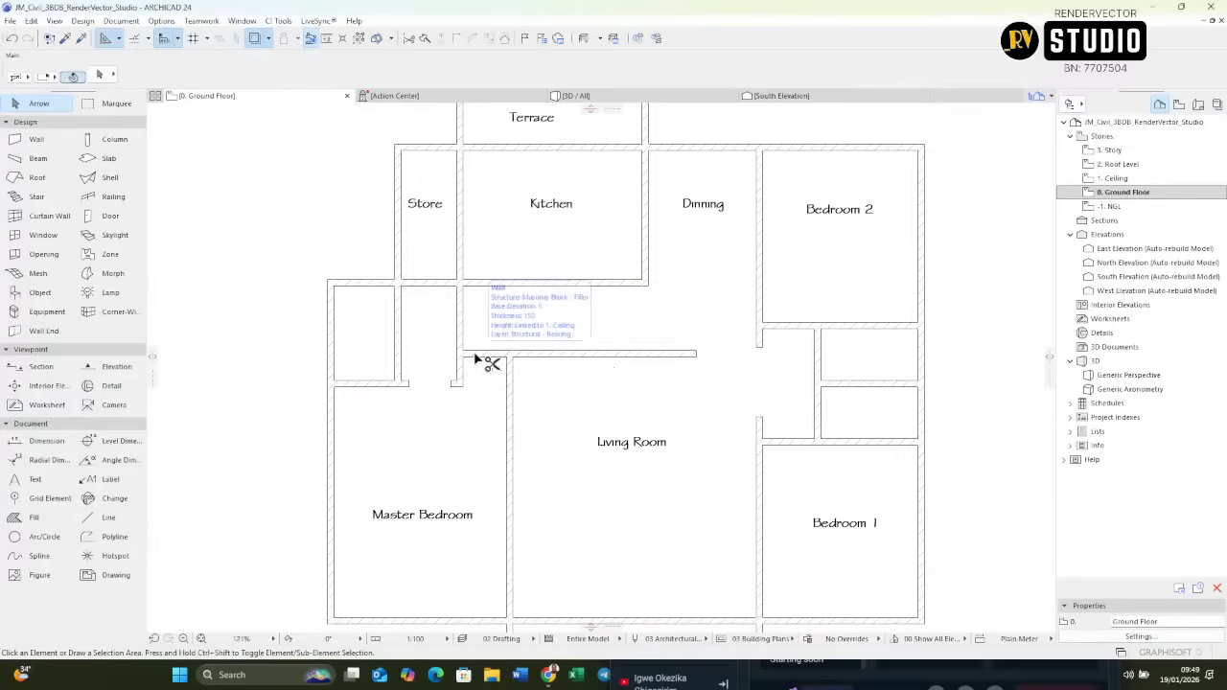
scroll(481, 360, up, 3)
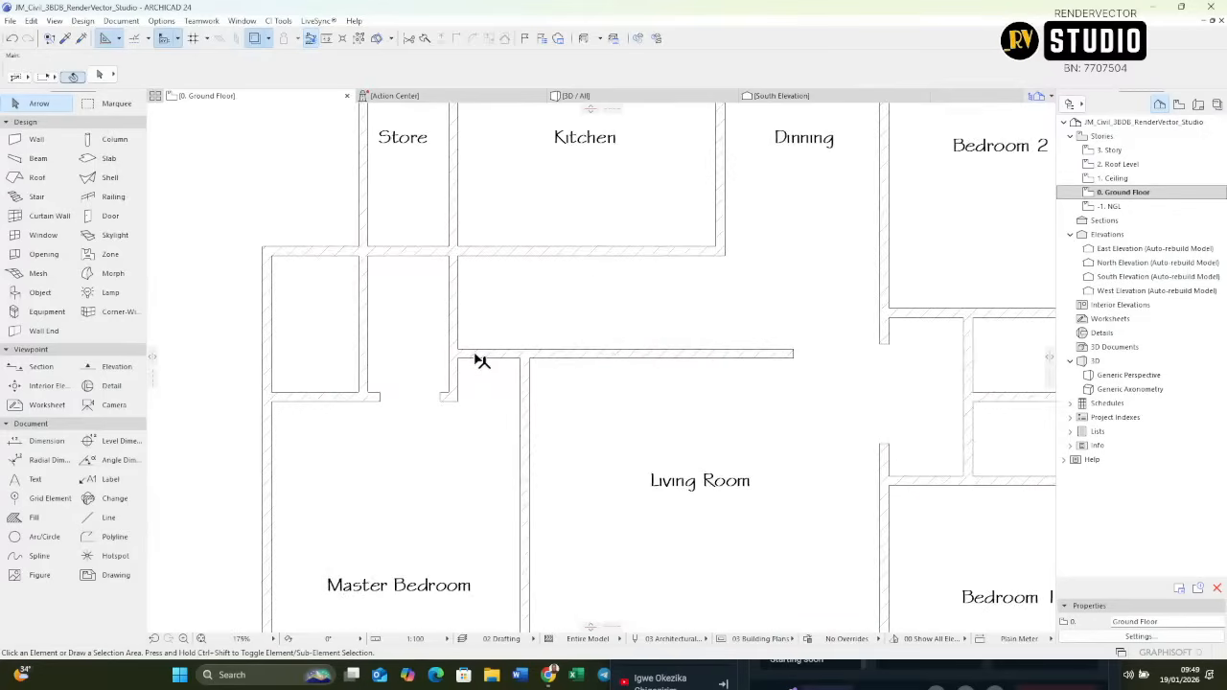
scroll(497, 365, down, 4)
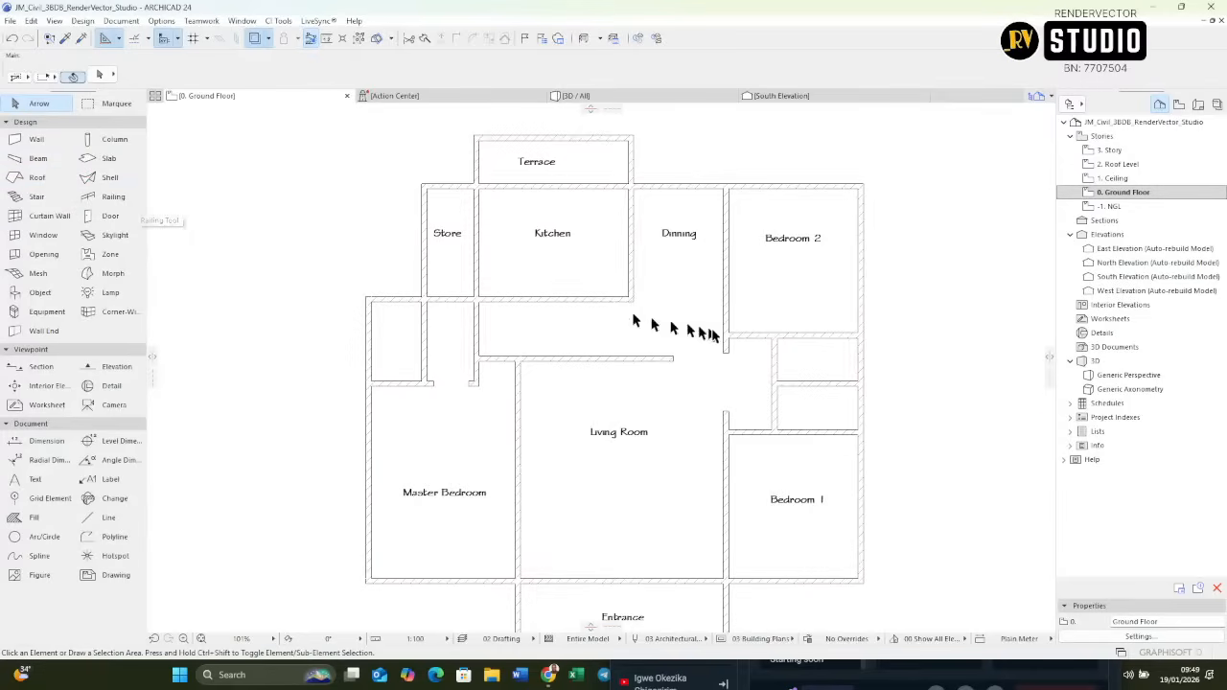
scroll(727, 336, down, 4)
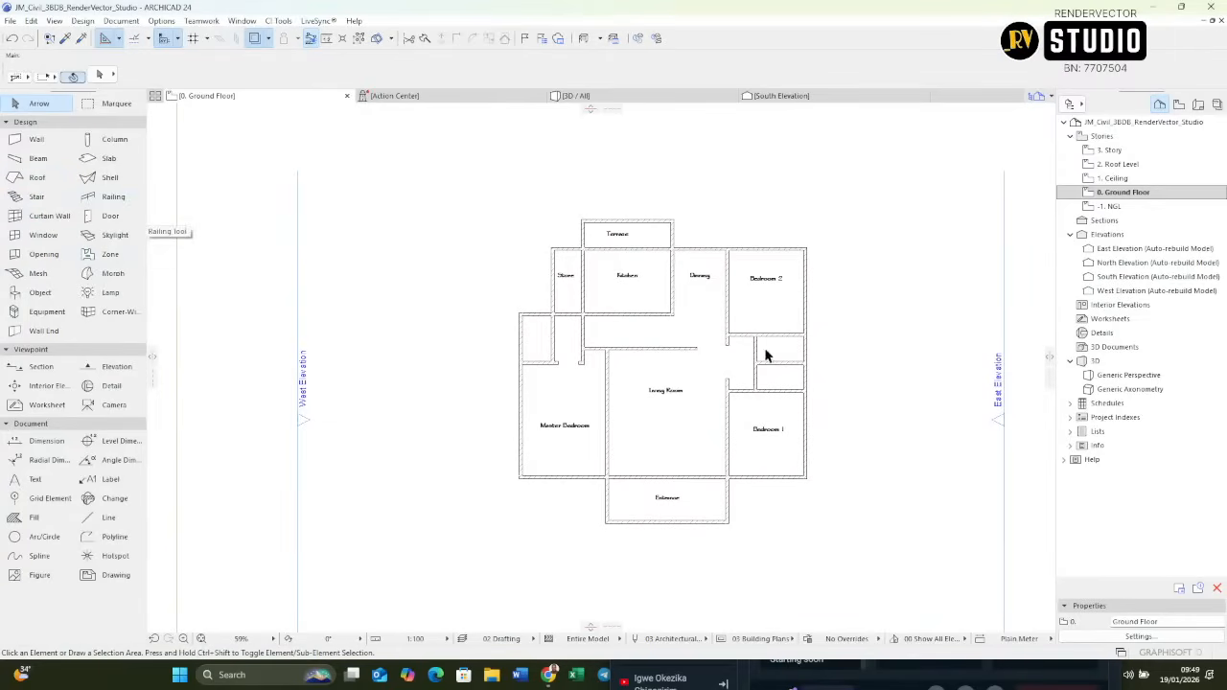
scroll(765, 355, up, 6)
right_click(564, 281)
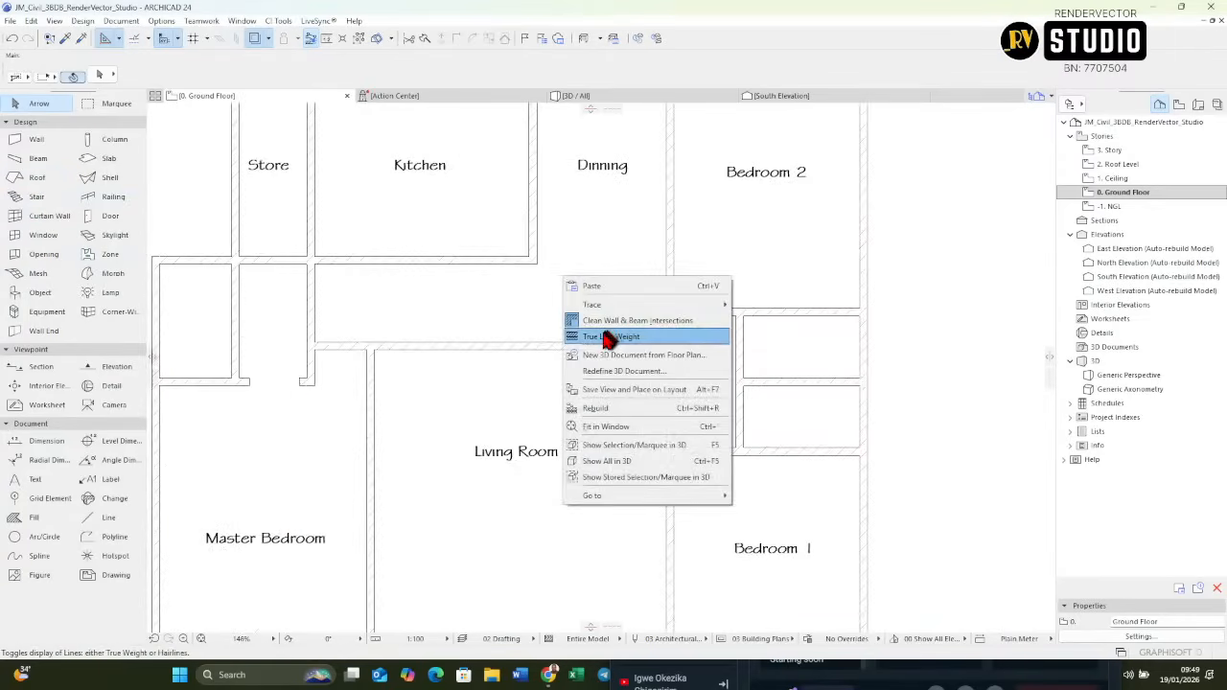
click(610, 338)
Examine the wall outlines, hatching and junctions up close around the Living Room, Kitchen and Terrace.
scroll(556, 277, down, 5)
scroll(537, 307, up, 8)
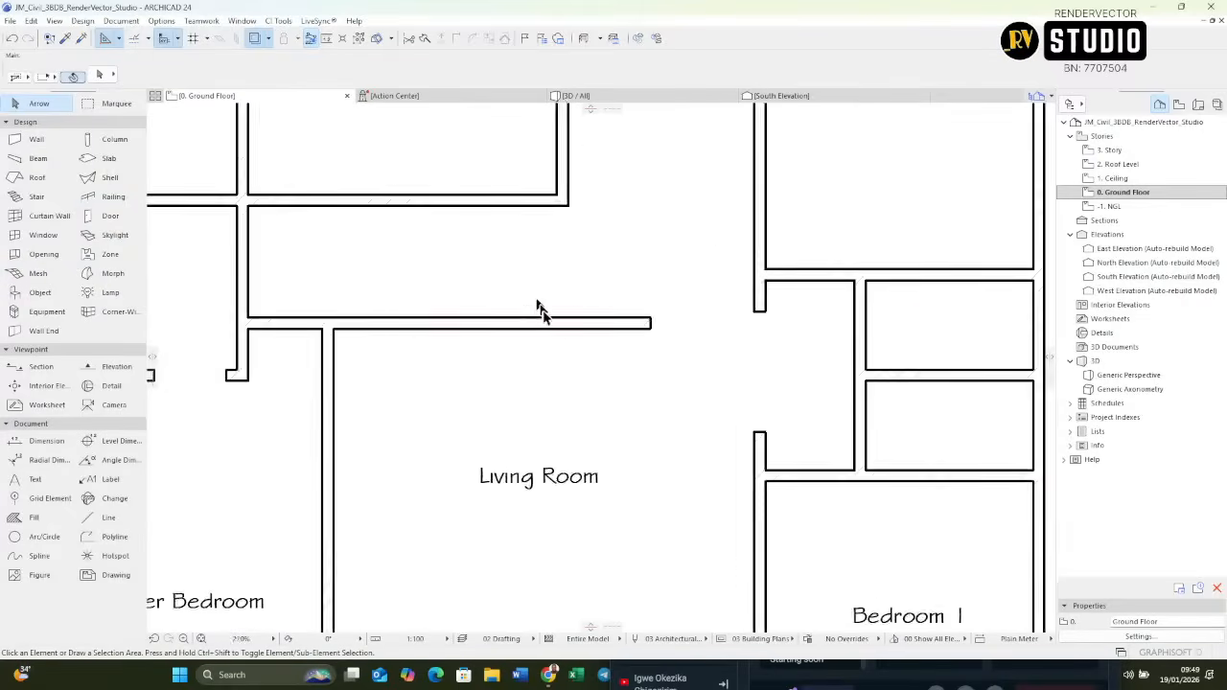
scroll(552, 312, down, 5)
scroll(589, 309, up, 3)
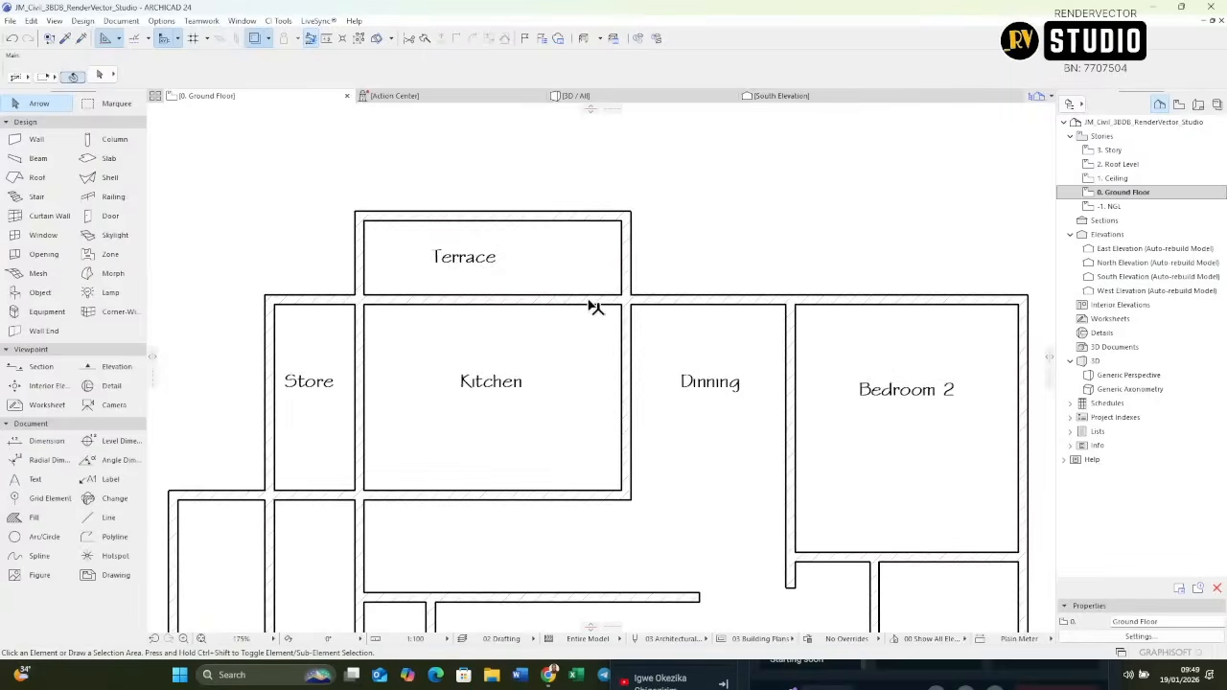
scroll(592, 307, up, 6)
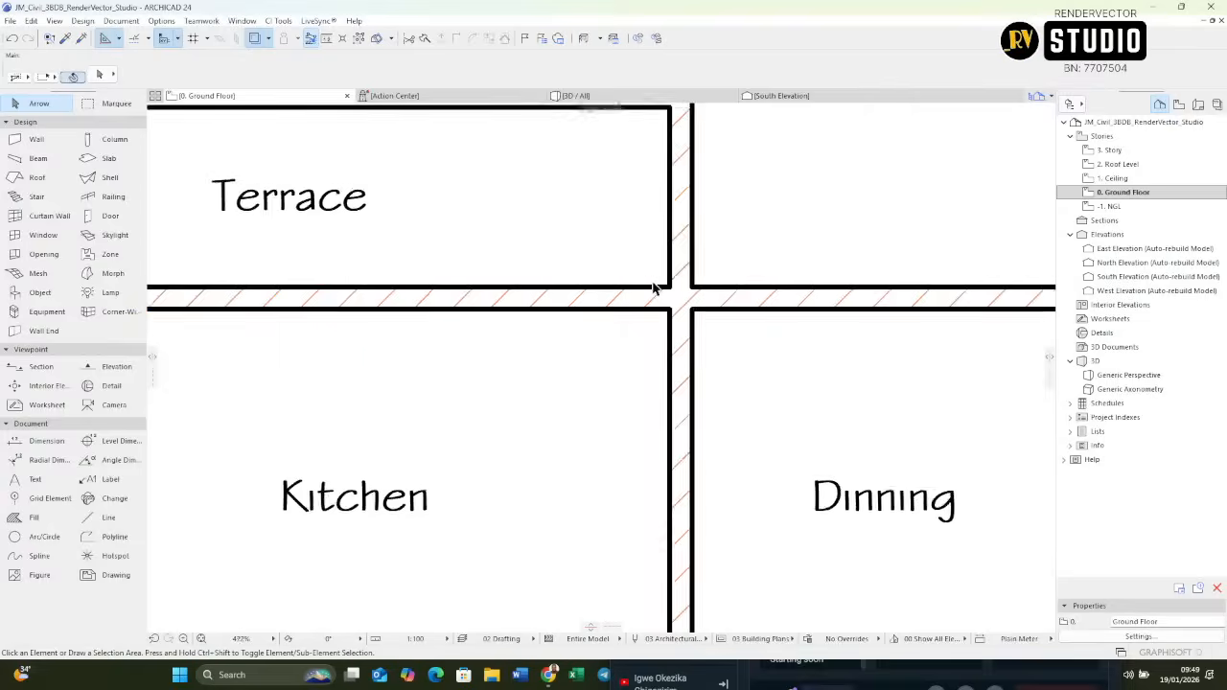
scroll(655, 287, down, 5)
scroll(465, 265, up, 7)
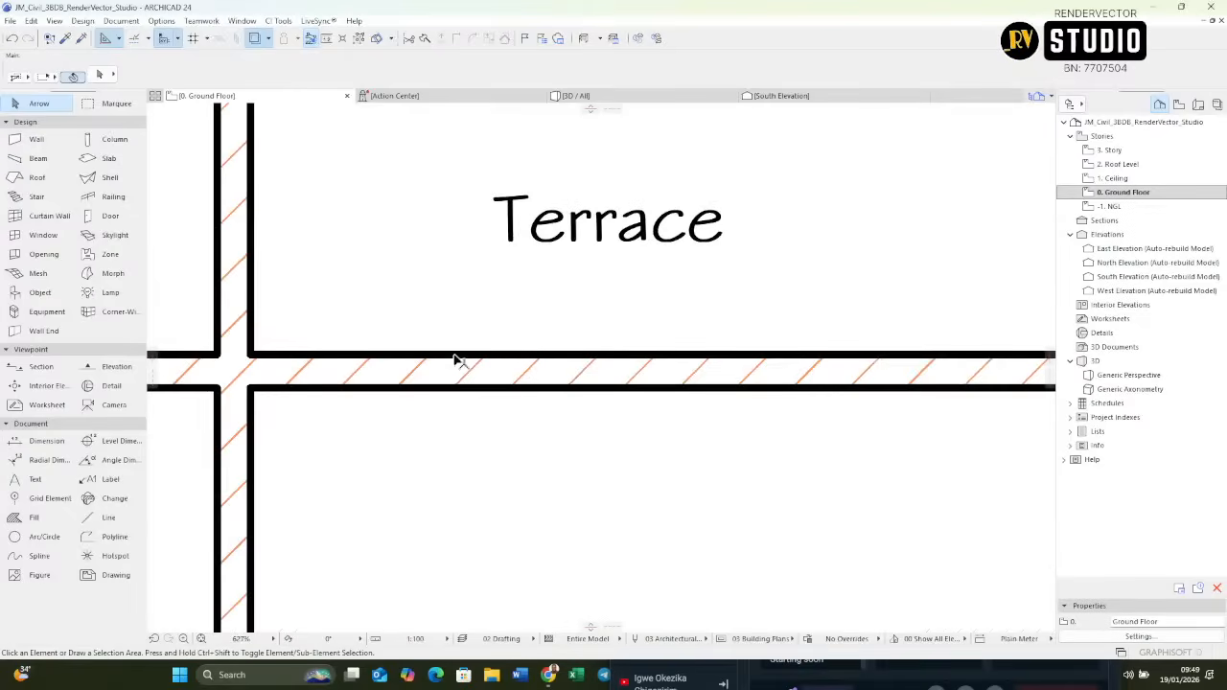
Try the Terrace room label without bold style and restore its bold style.
click(575, 239)
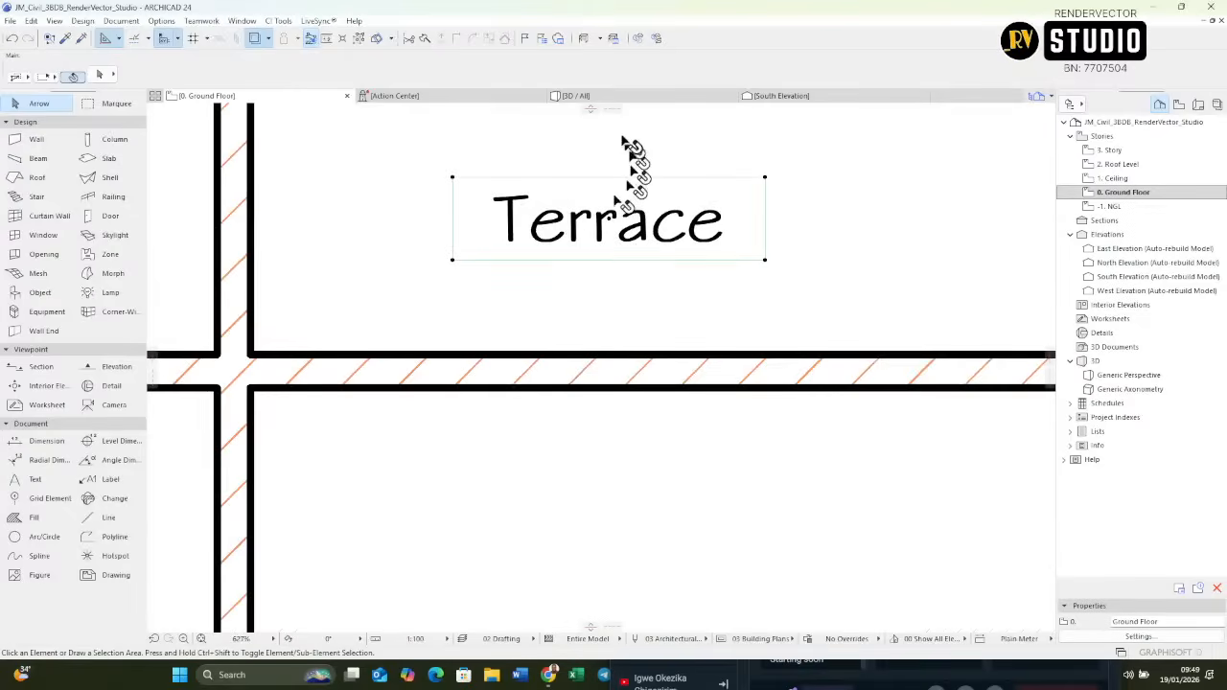
click(495, 76)
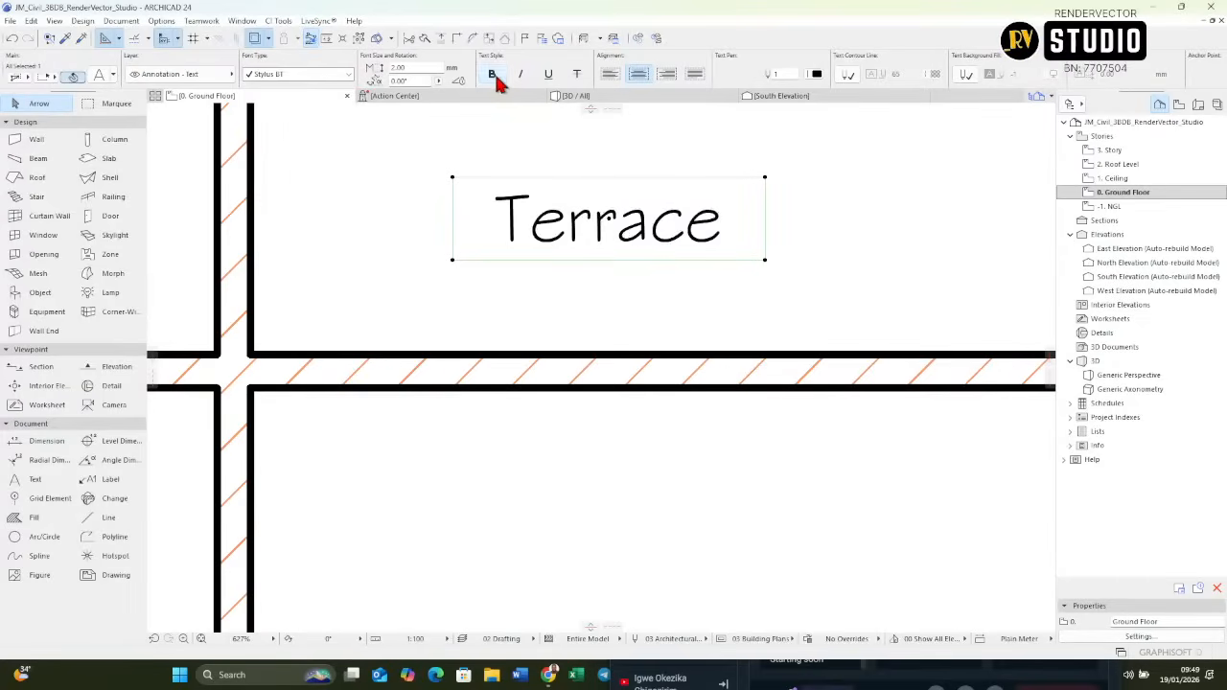
click(495, 76)
click(501, 315)
Examine how the wall outlines and hatching display around the Terrace, Store and Kitchen at different zoom levels.
scroll(527, 327, down, 5)
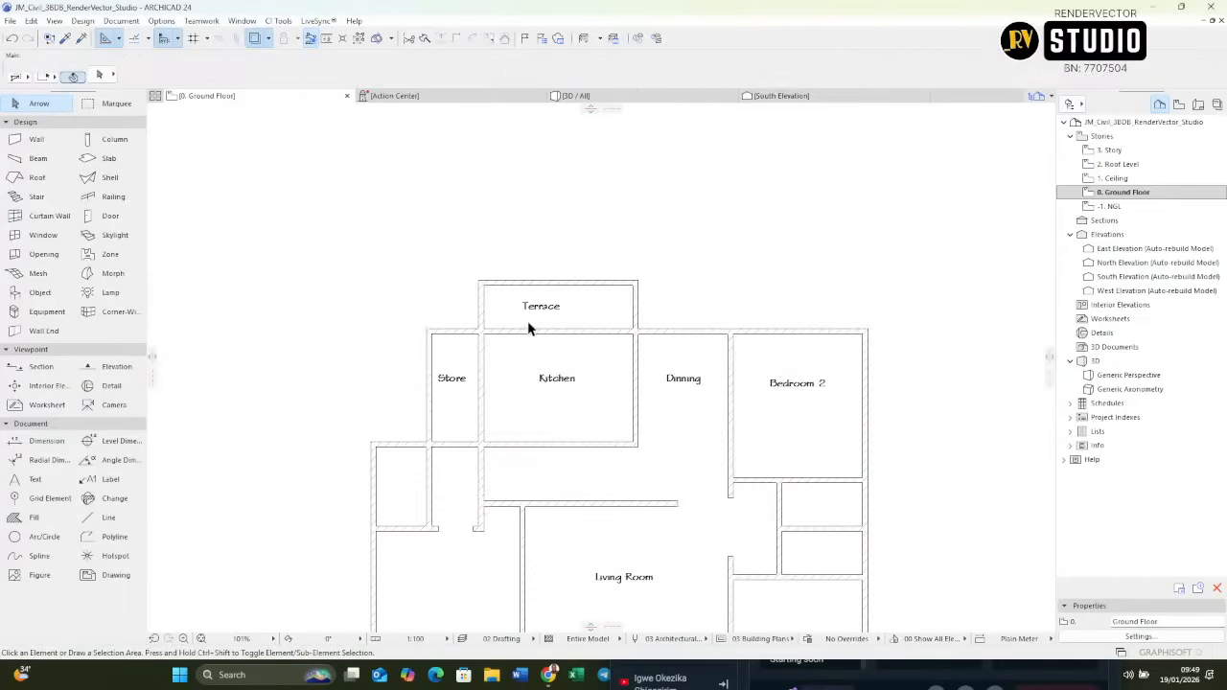
scroll(578, 428, up, 5)
scroll(501, 390, down, 4)
middle_drag(471, 381, 524, 291)
scroll(488, 427, up, 4)
scroll(508, 432, down, 4)
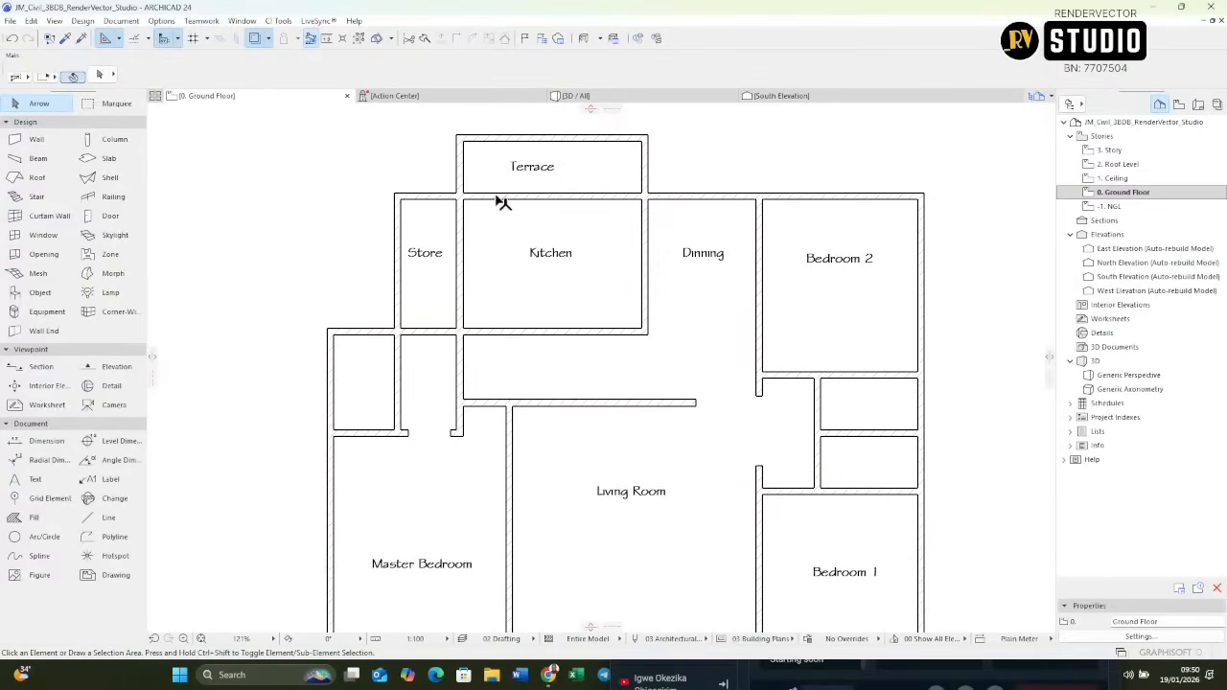
middle_drag(499, 201, 511, 336)
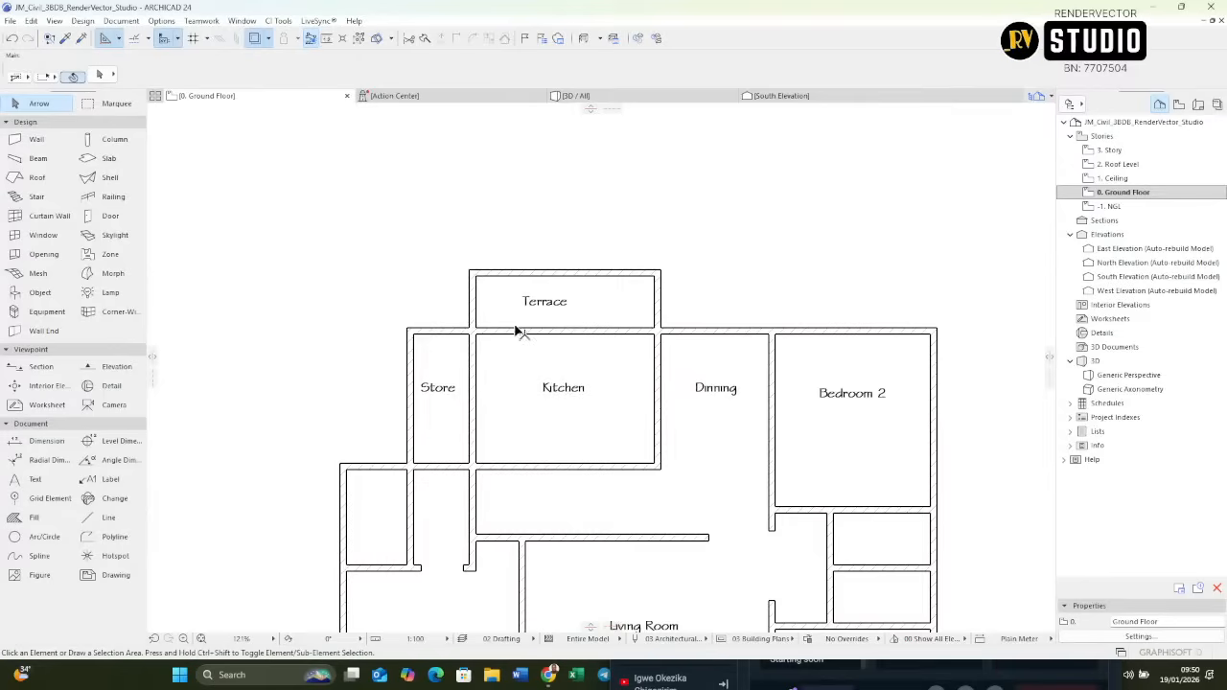
scroll(492, 331, up, 4)
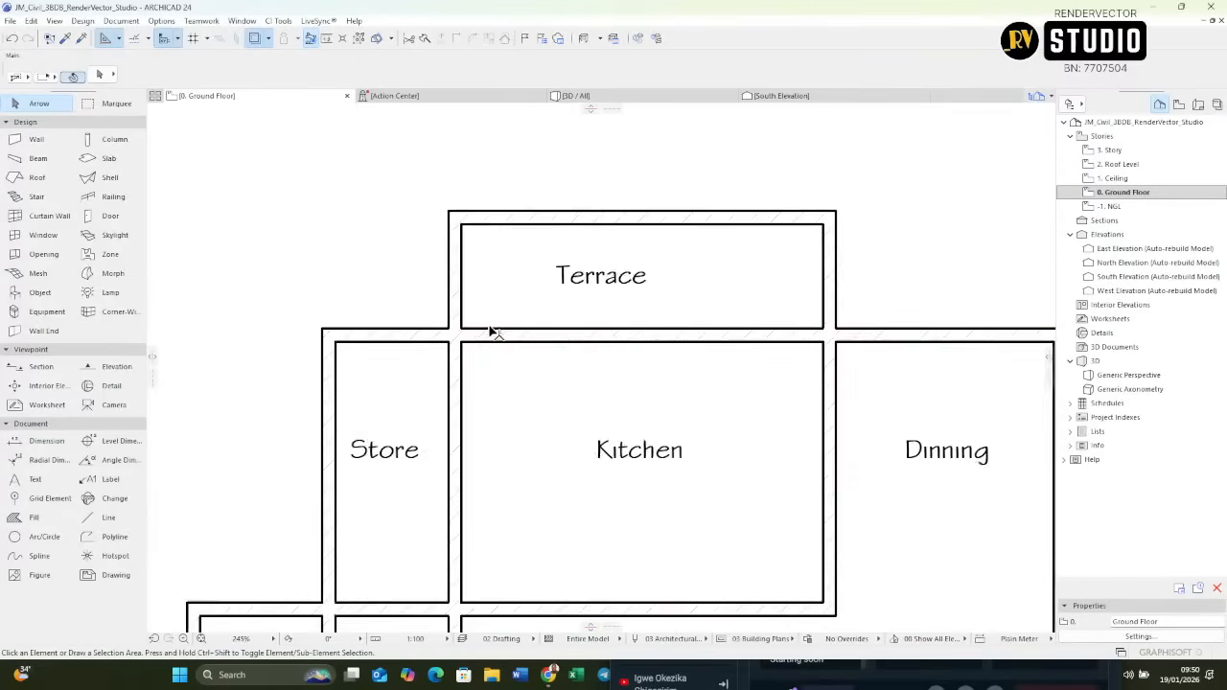
Review the cut line and floor plan display settings of the wall between the Store and Kitchen, and inspect its corner at the Terrace.
click(438, 254)
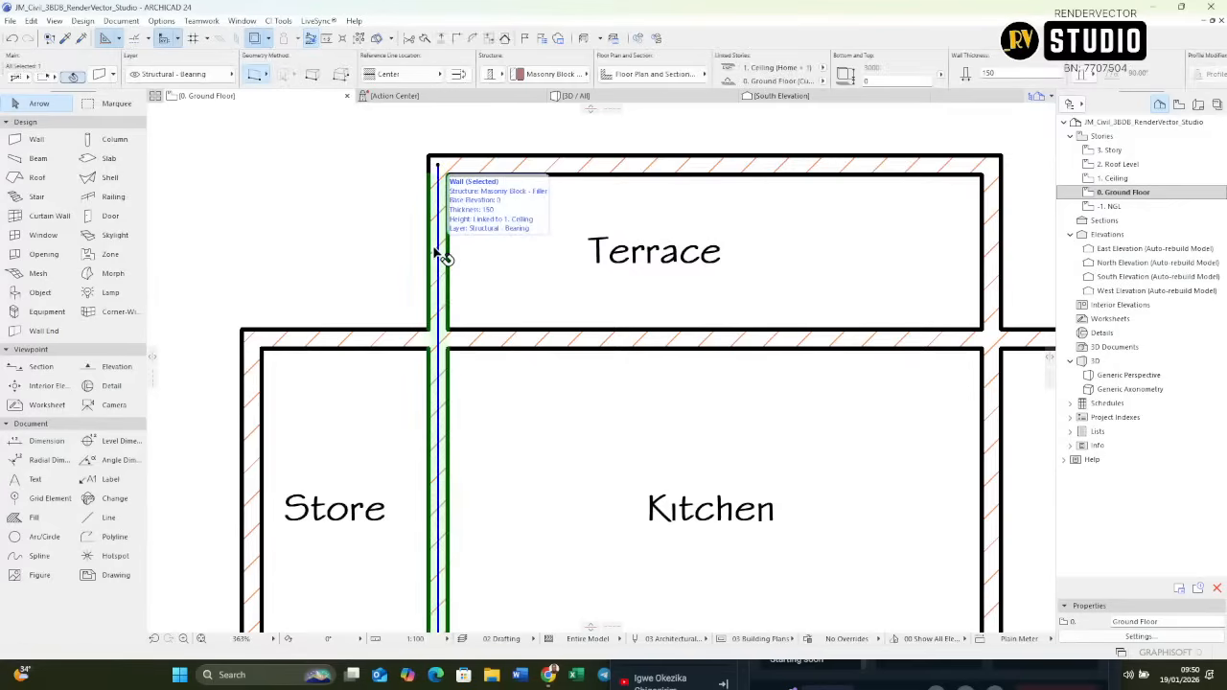
double_click(447, 233)
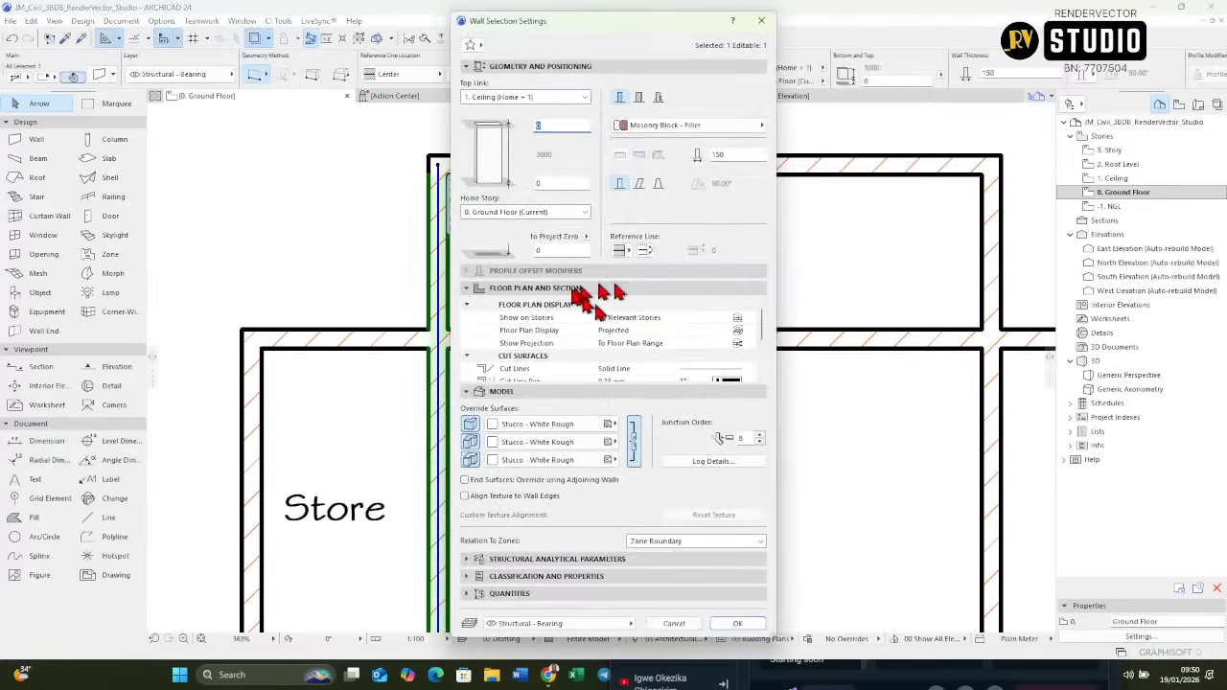
scroll(715, 356, down, 2)
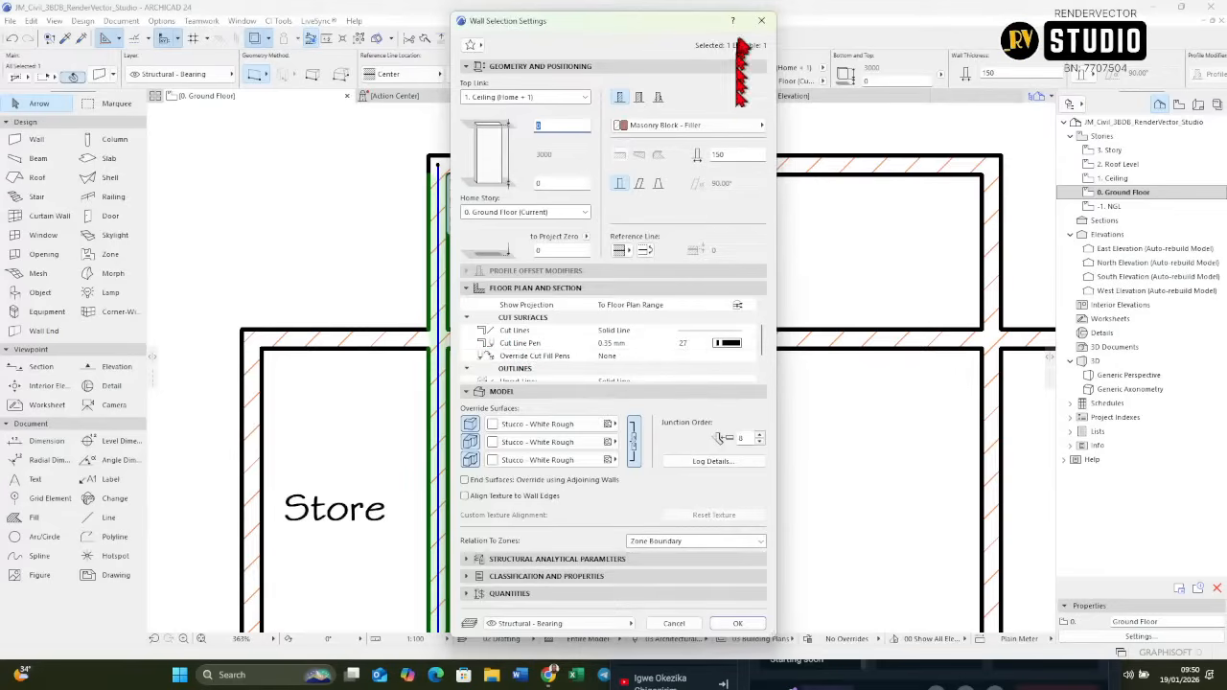
click(761, 20)
scroll(592, 158, up, 5)
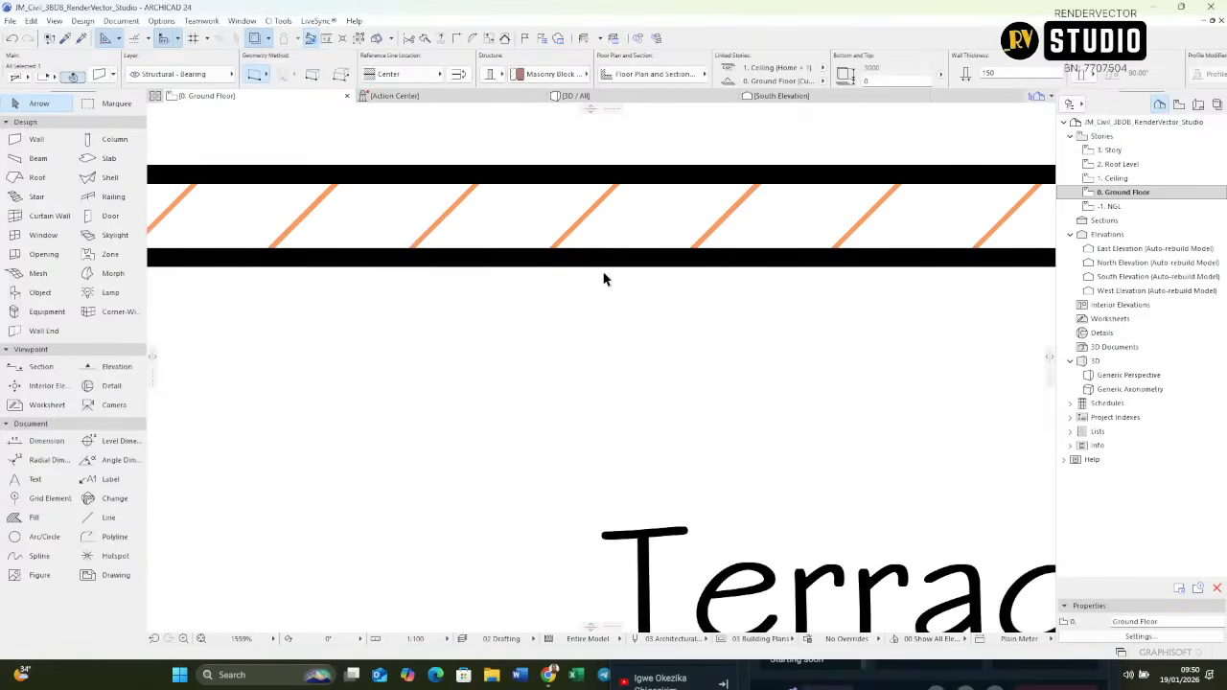
scroll(595, 277, down, 3)
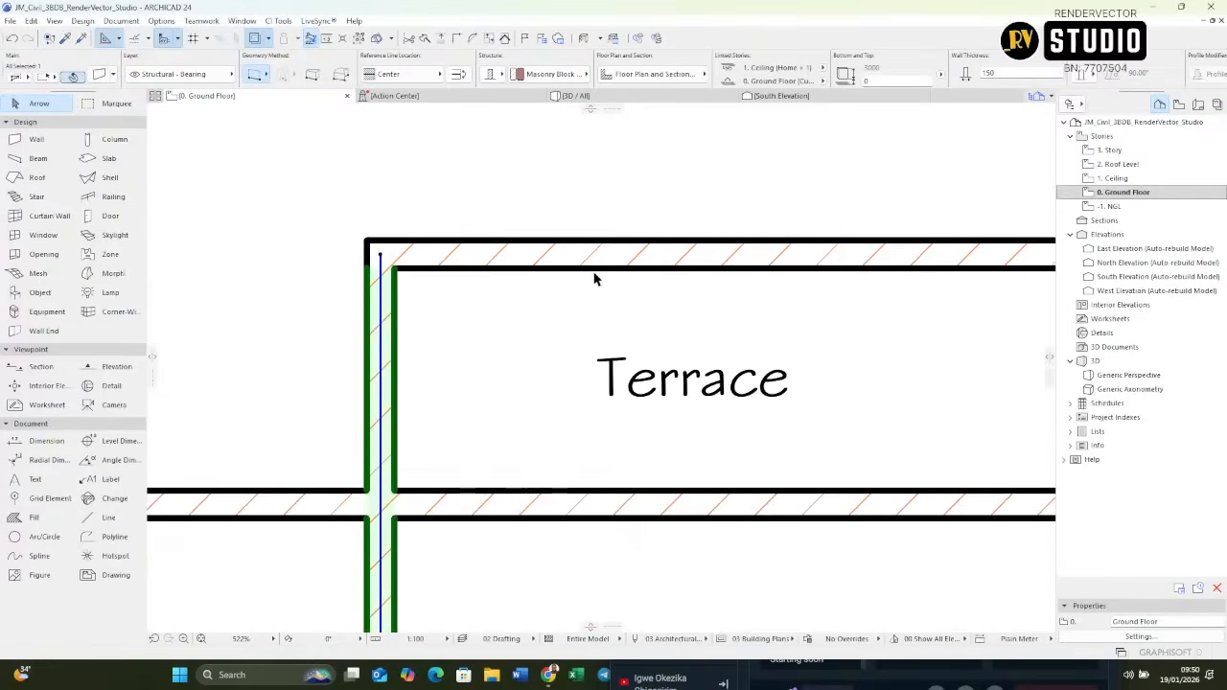
key(ctrl+t)
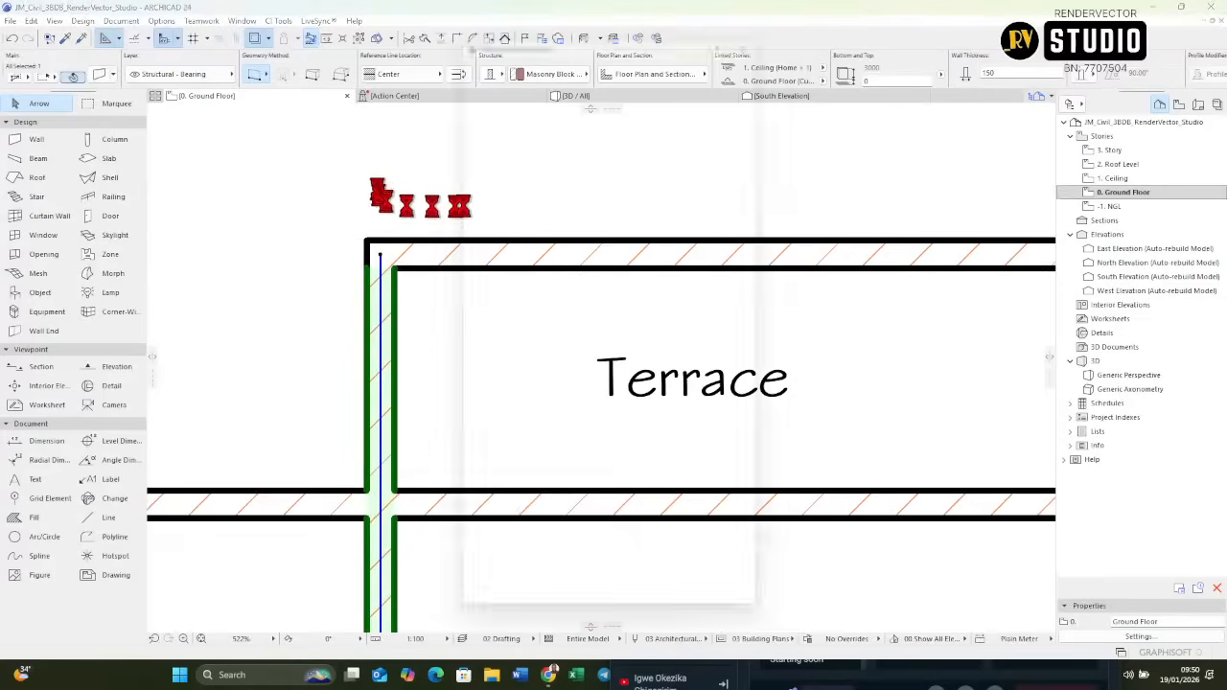
click(761, 20)
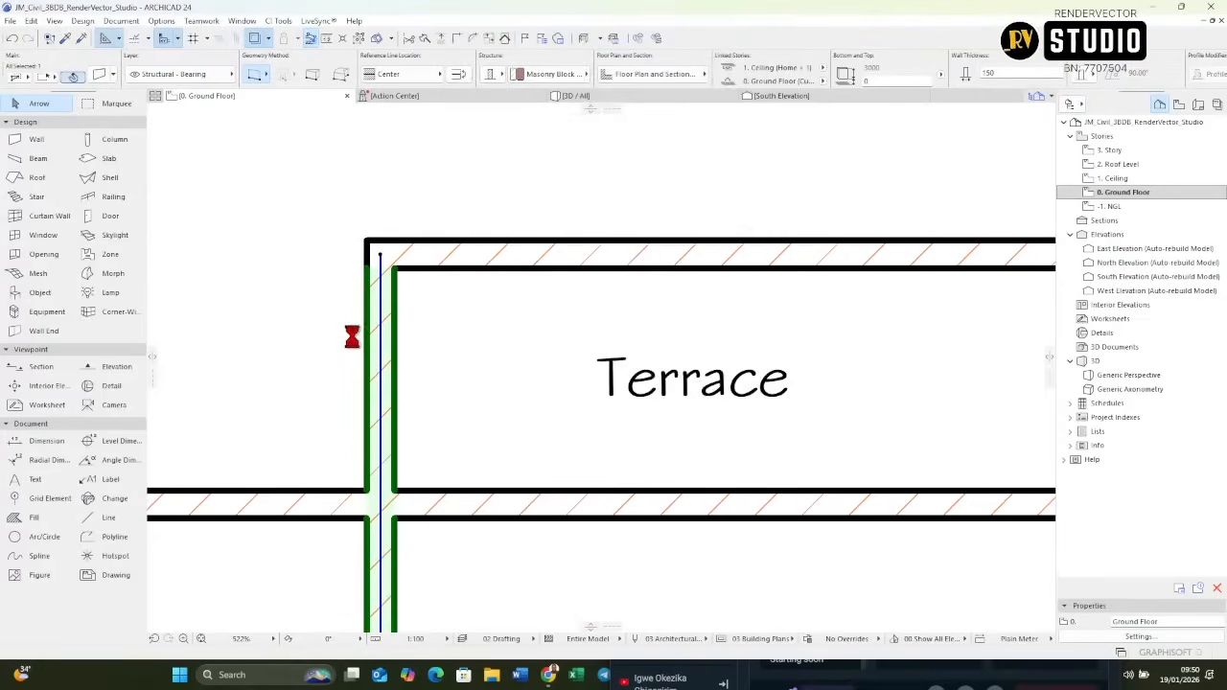
scroll(355, 280, up, 3)
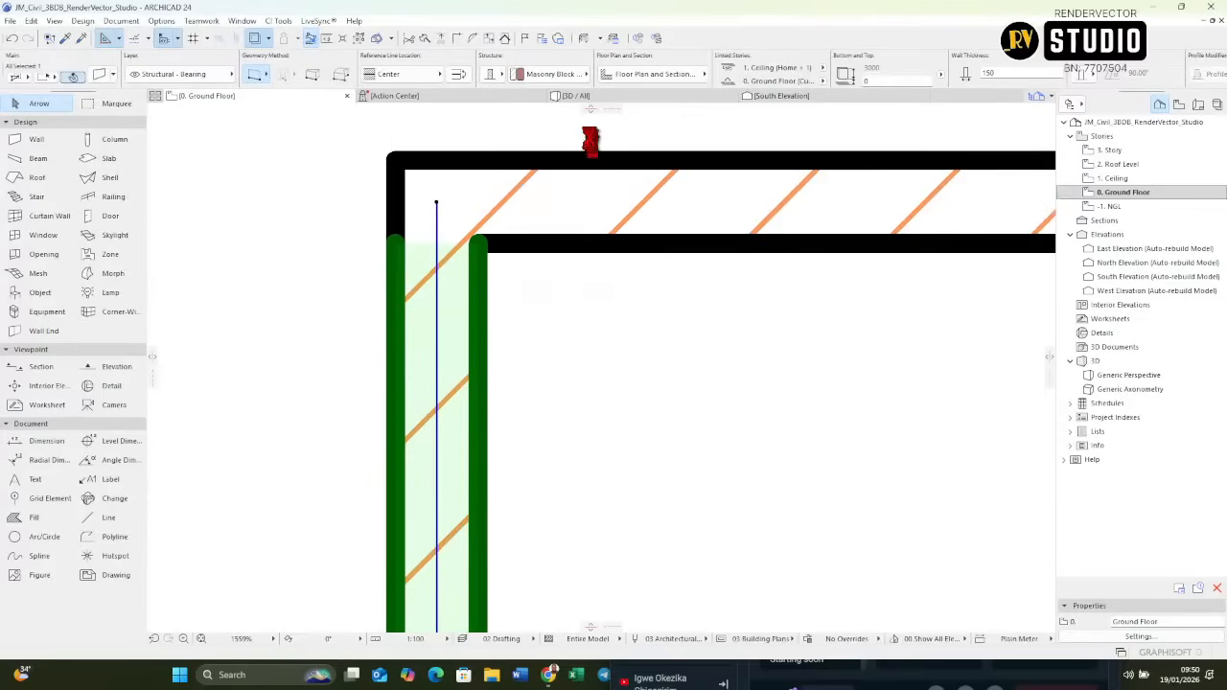
Reopen the selected wall's settings and look through the available building materials.
key(ctrl+t)
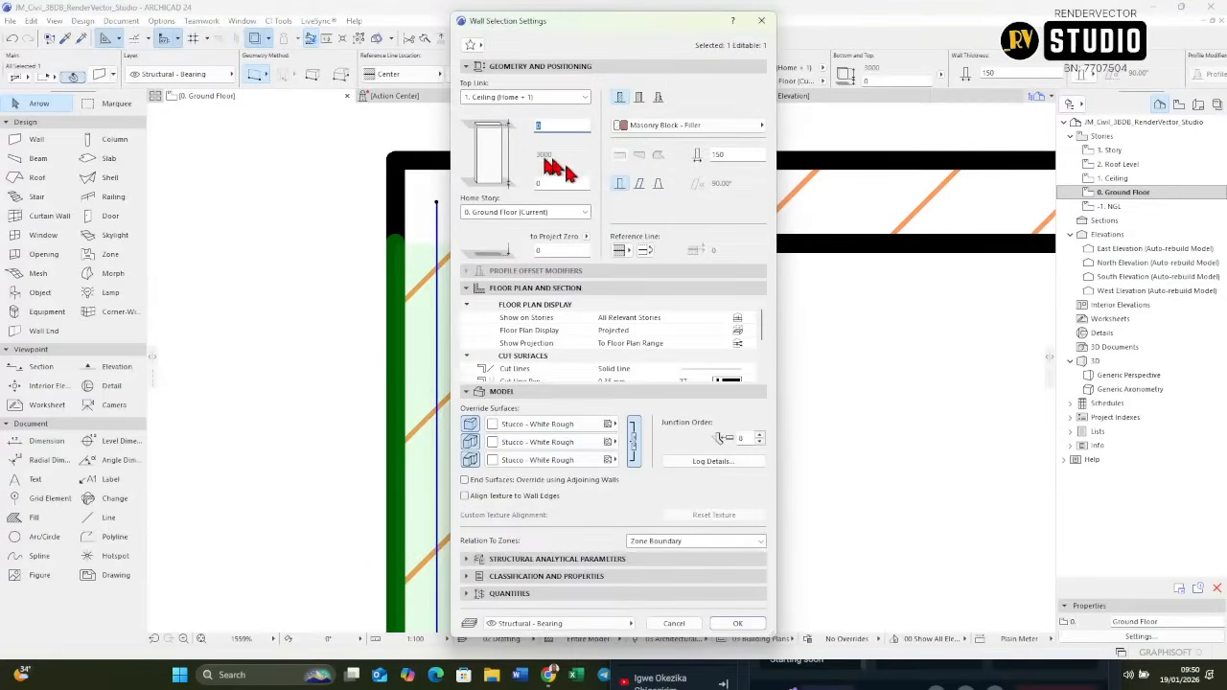
drag(640, 23, 866, 63)
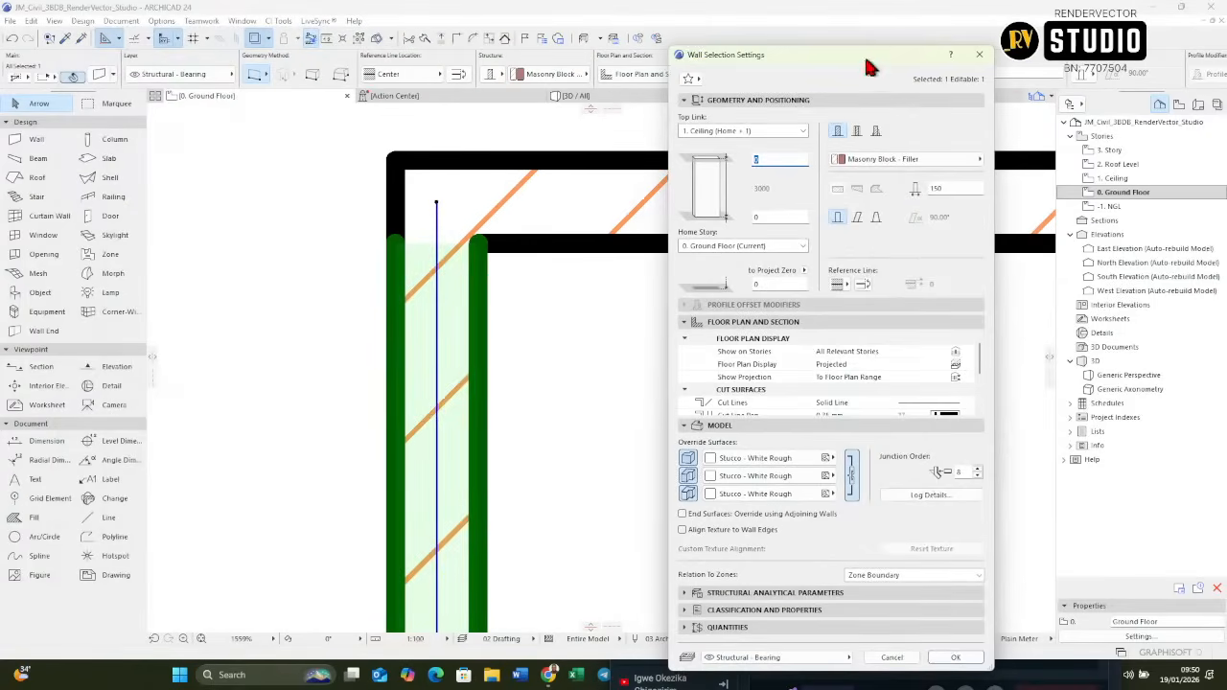
click(881, 163)
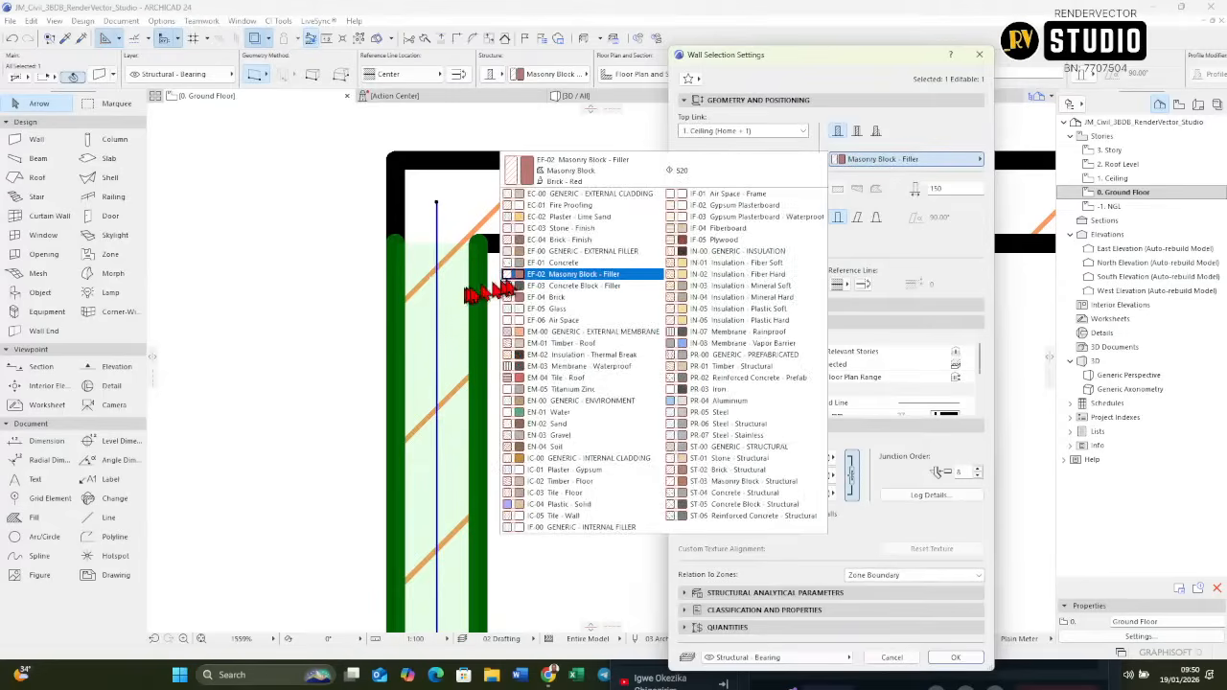
click(246, 300)
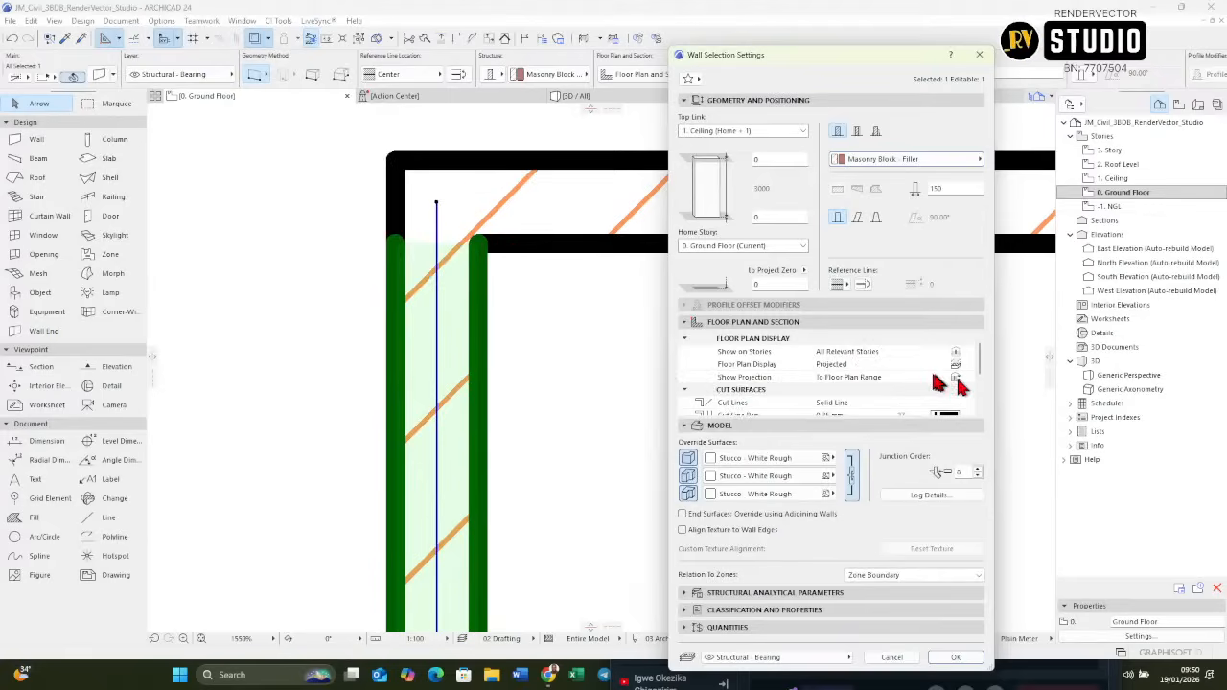
Set the Cut Line Pen of the wall between the Store and Kitchen to the green 0.20 mm pen 4.
scroll(937, 381, down, 3)
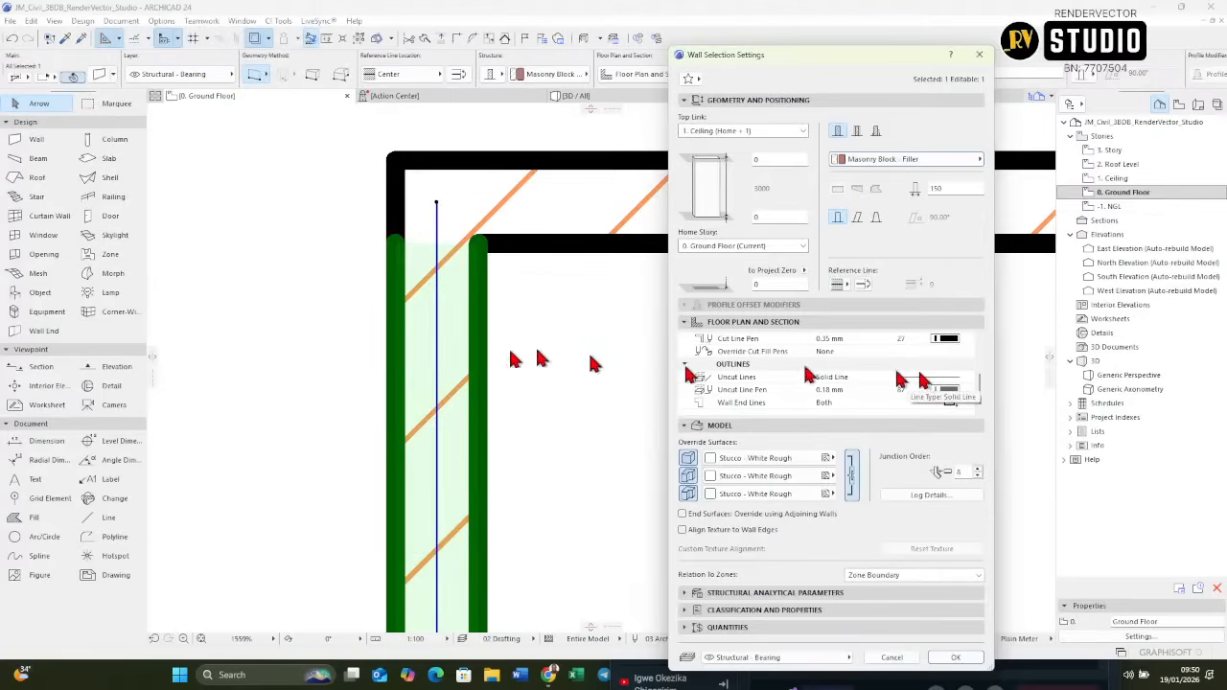
scroll(954, 384, up, 2)
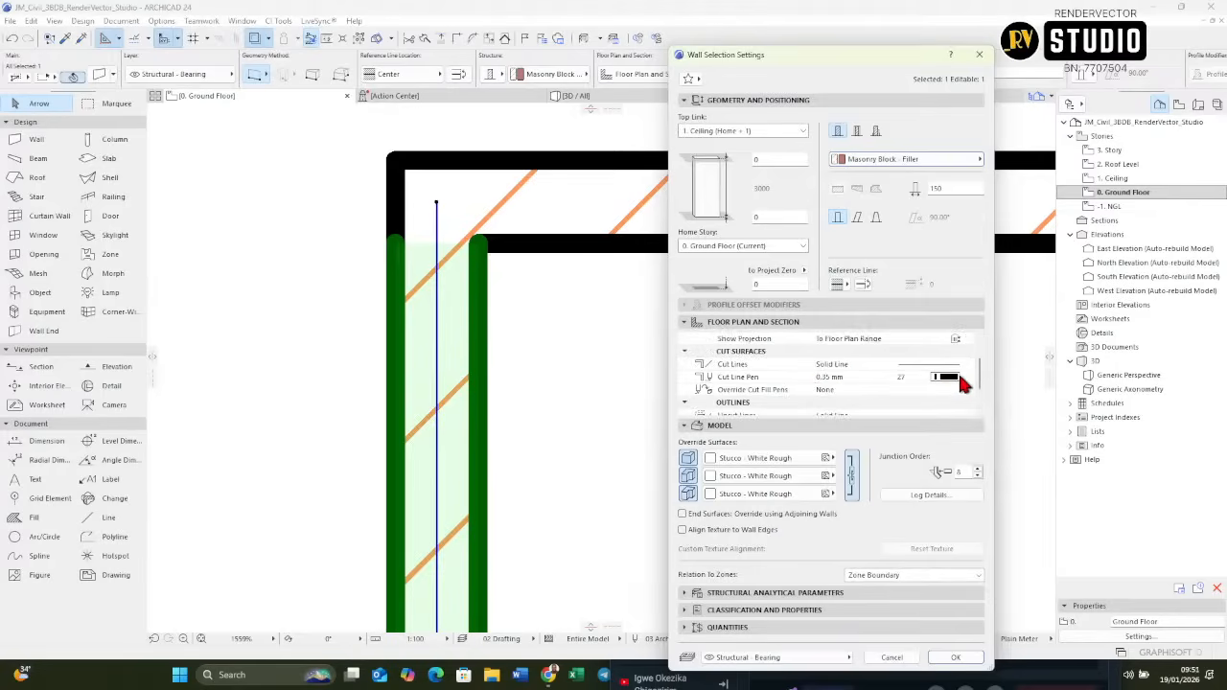
click(962, 377)
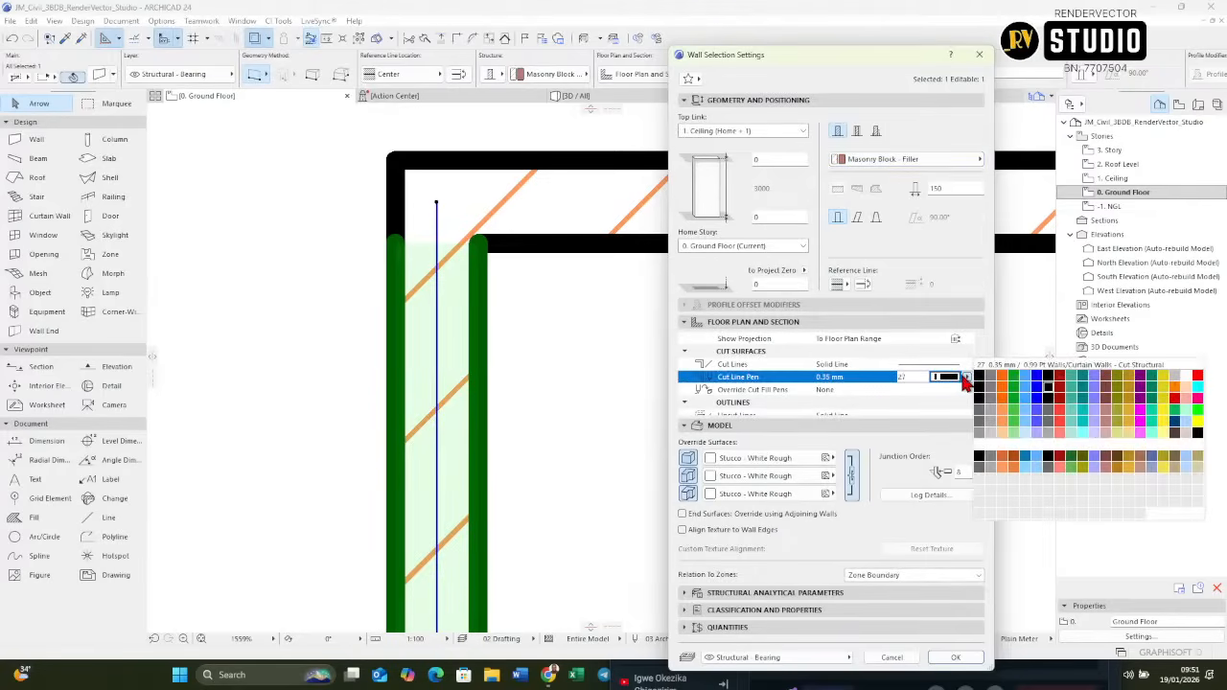
click(1014, 383)
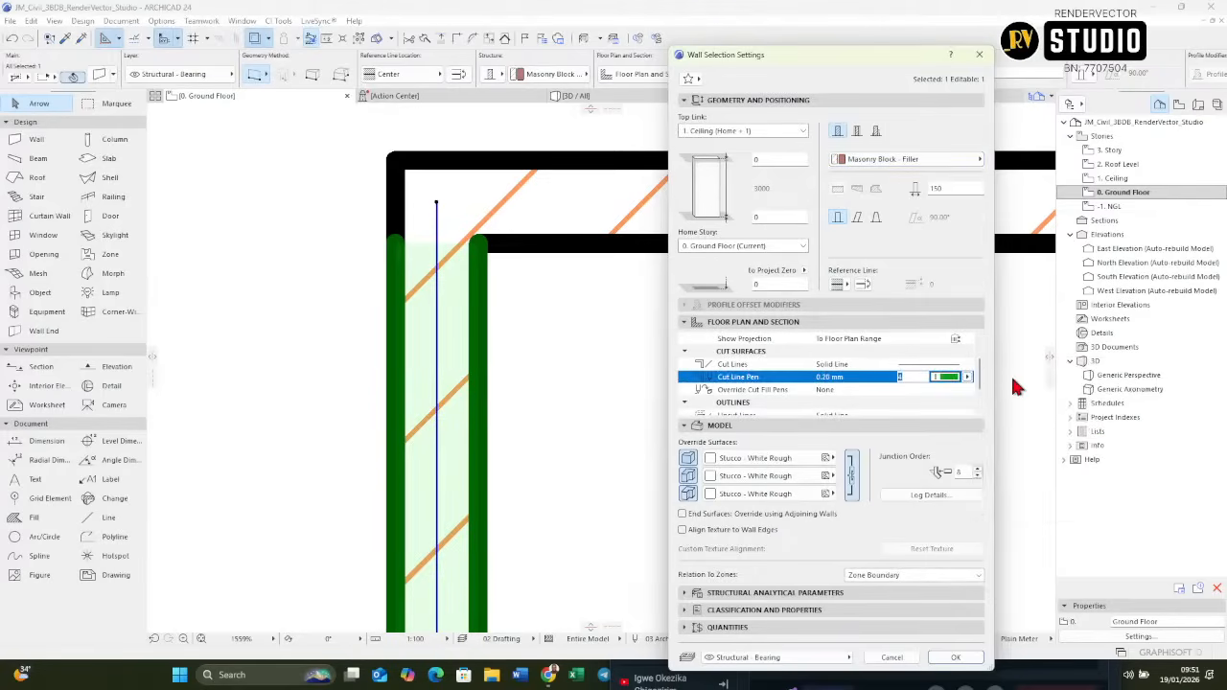
click(958, 655)
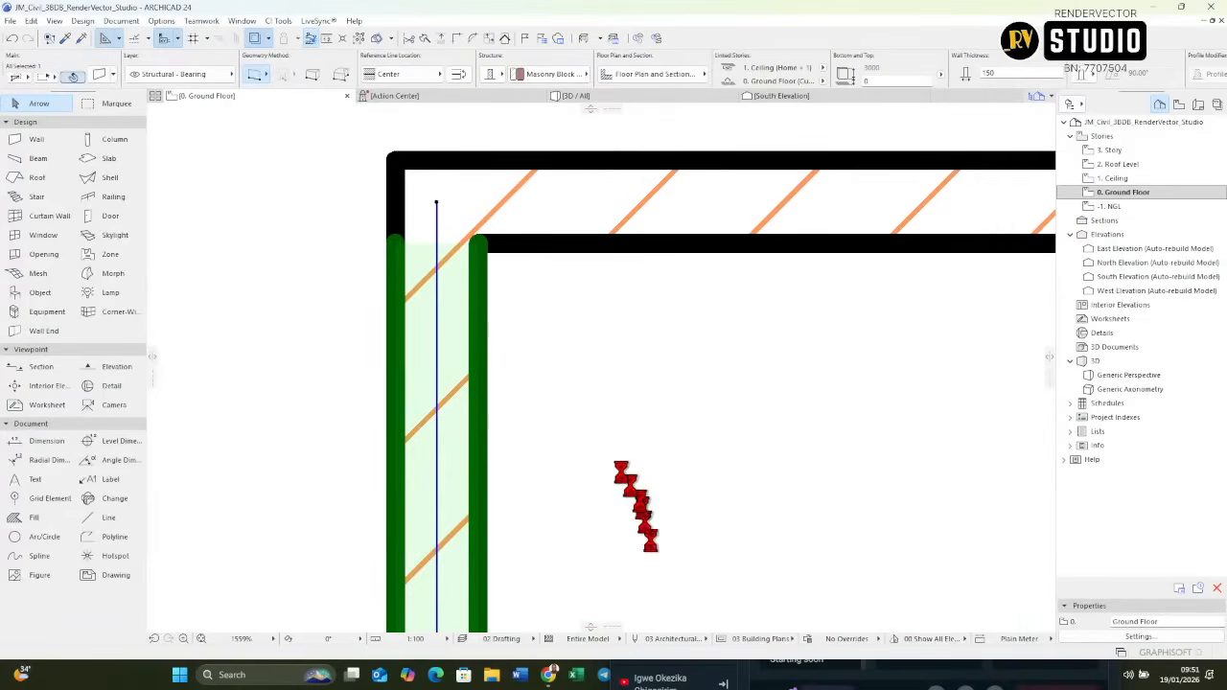
click(509, 353)
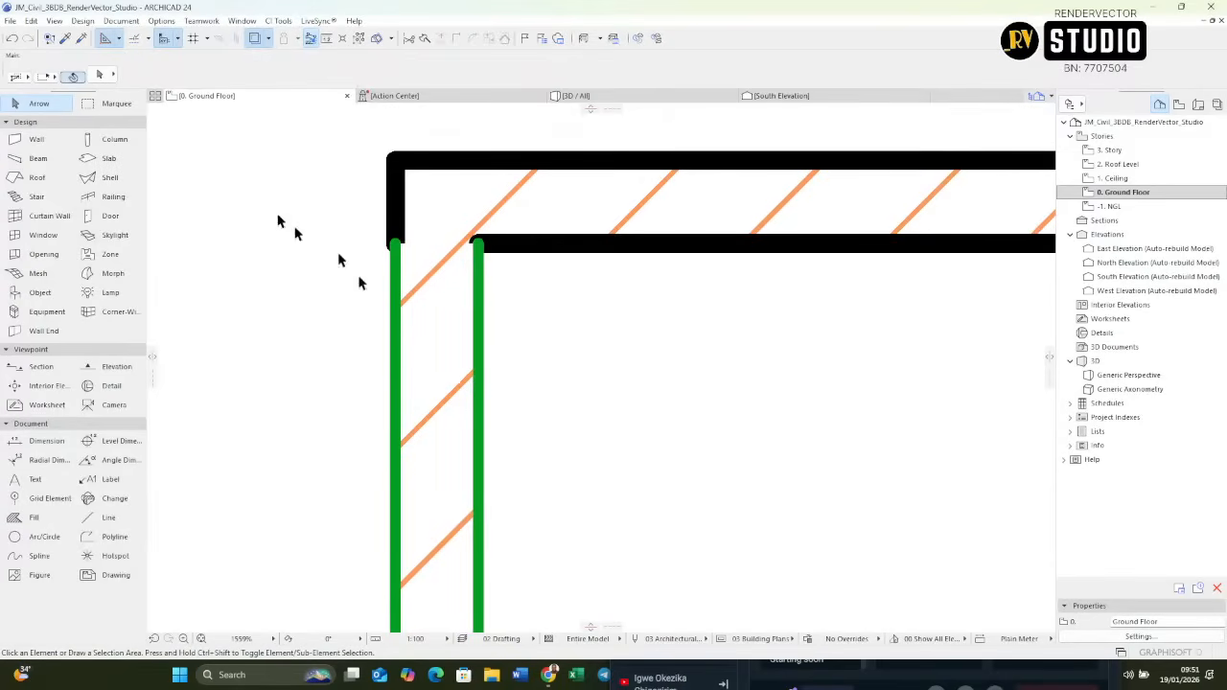
Open Pens & Color for model views and inspect pens 140 and 1 in the 03 Architectural 100 pen set.
click(162, 21)
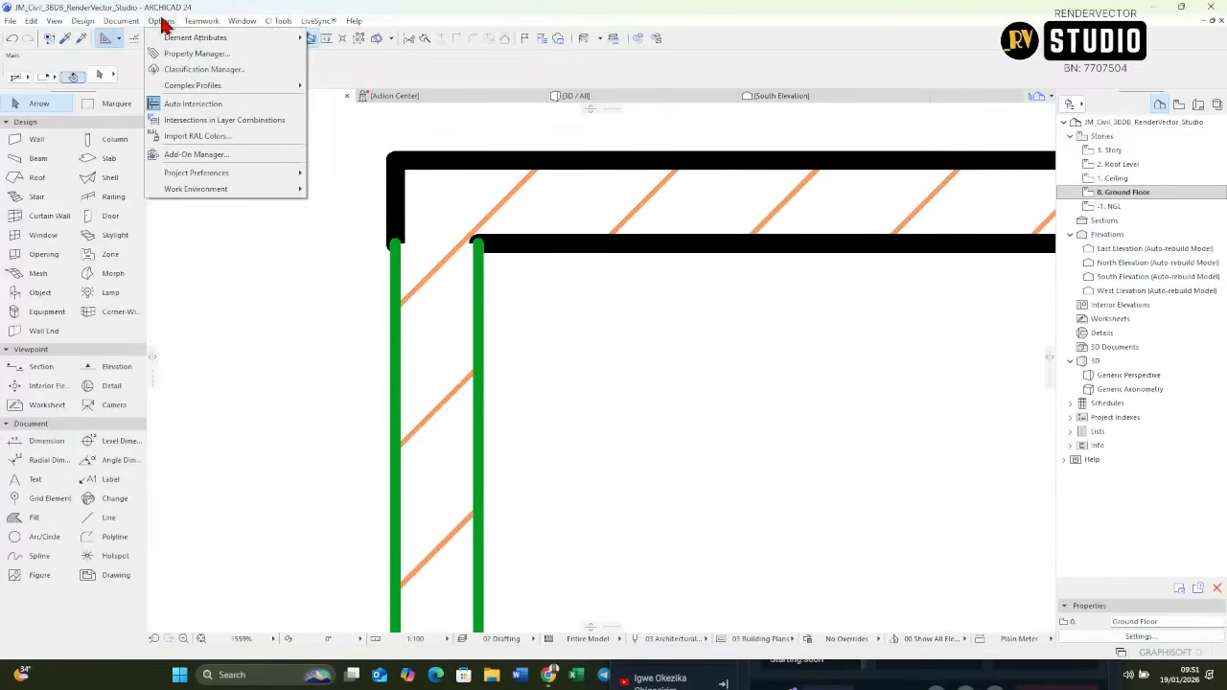
mouse_move(204, 40)
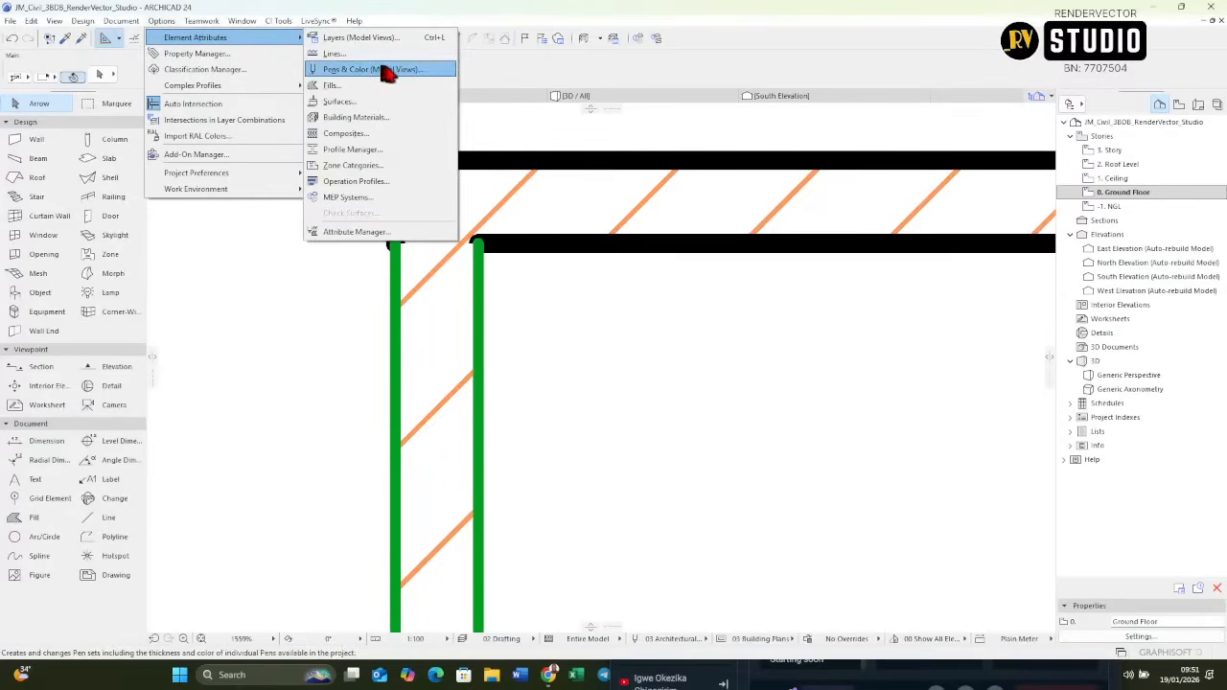
click(431, 71)
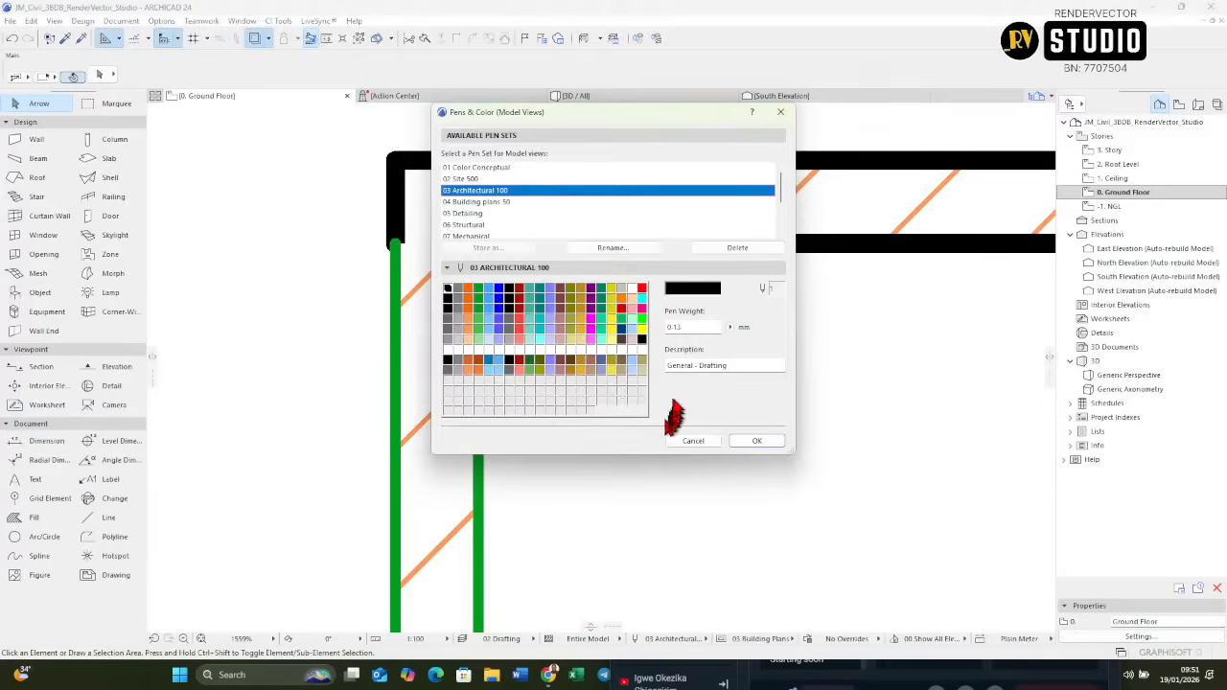
click(644, 350)
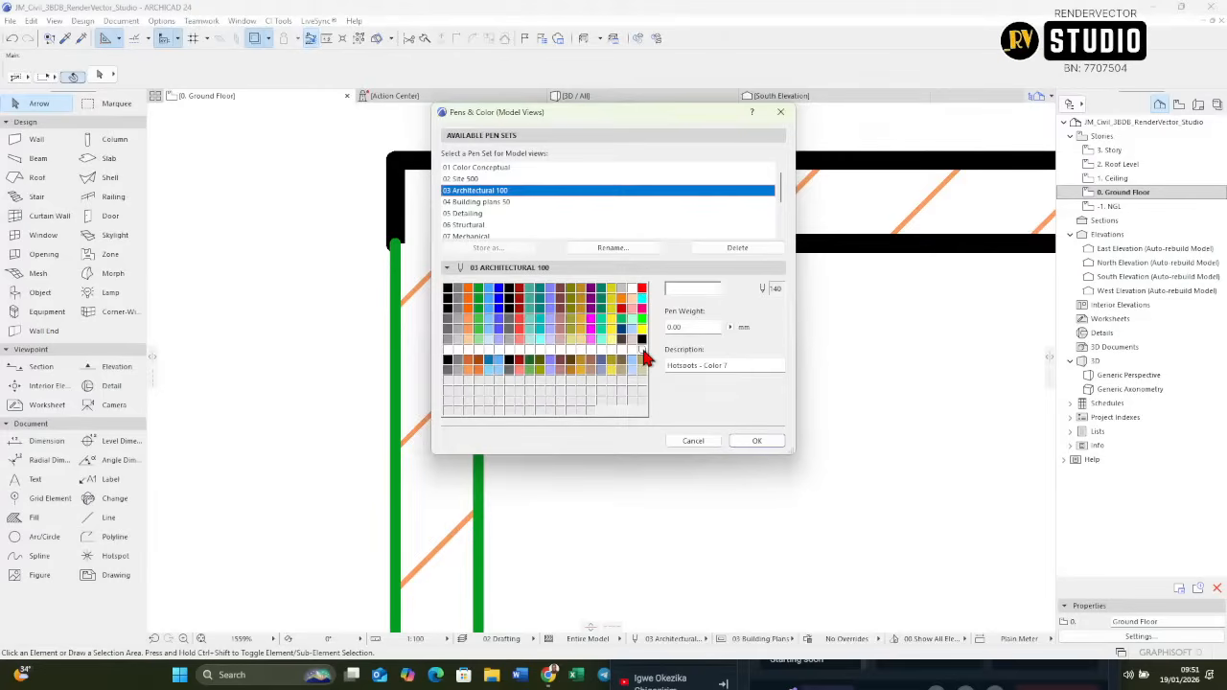
click(447, 289)
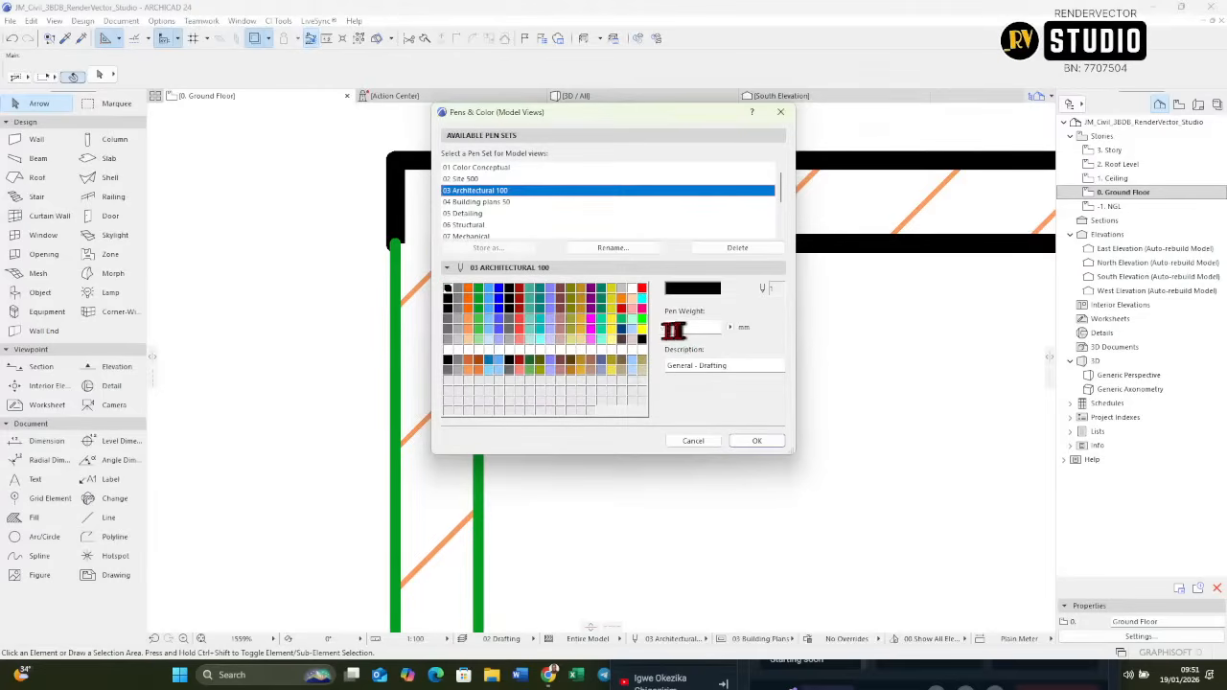
Change pen 140's colour to black and set its pen weight to 1 mm.
click(643, 352)
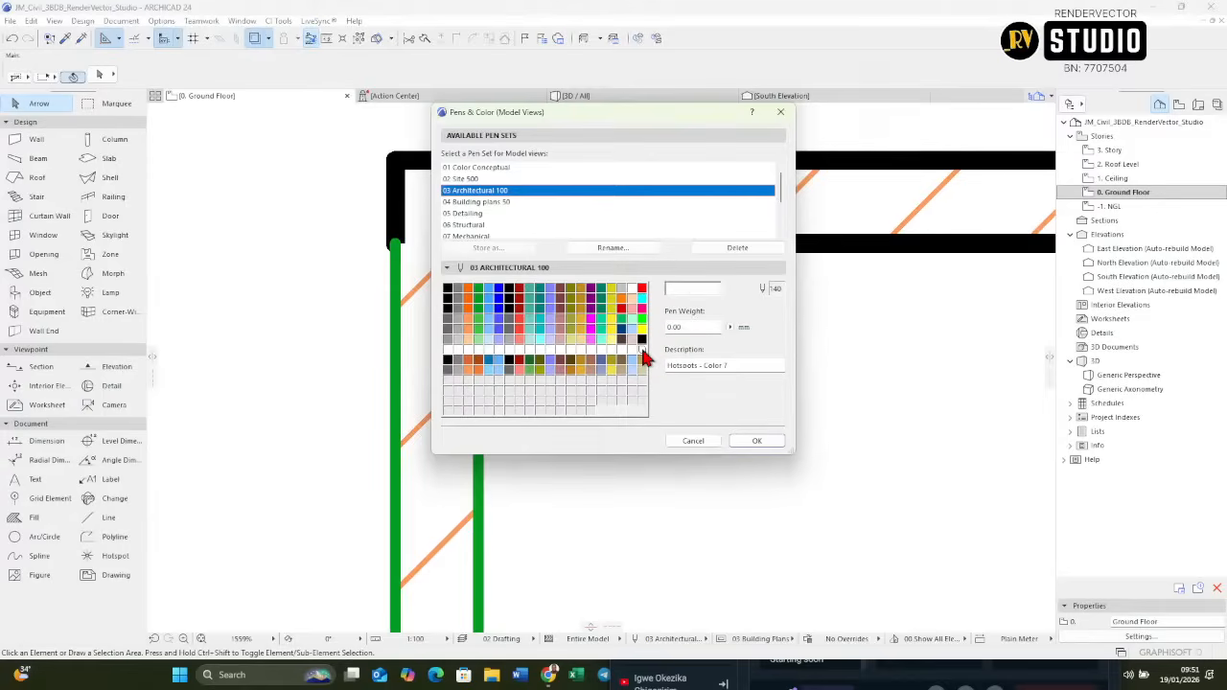
click(699, 290)
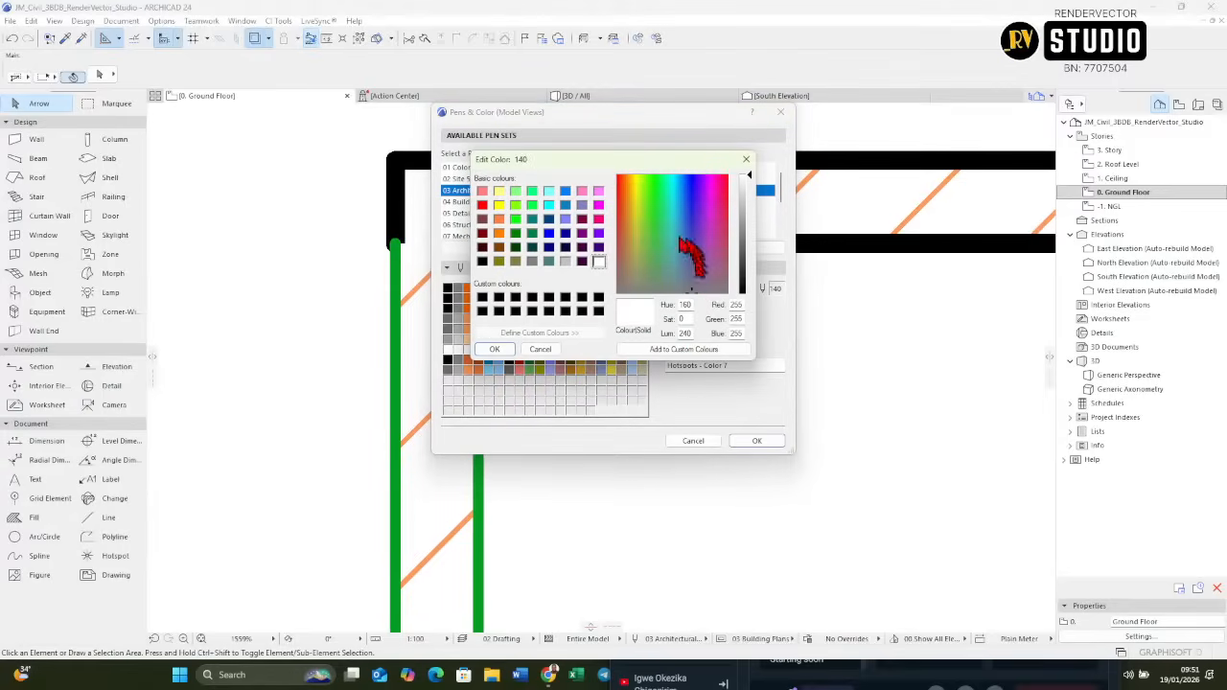
click(482, 312)
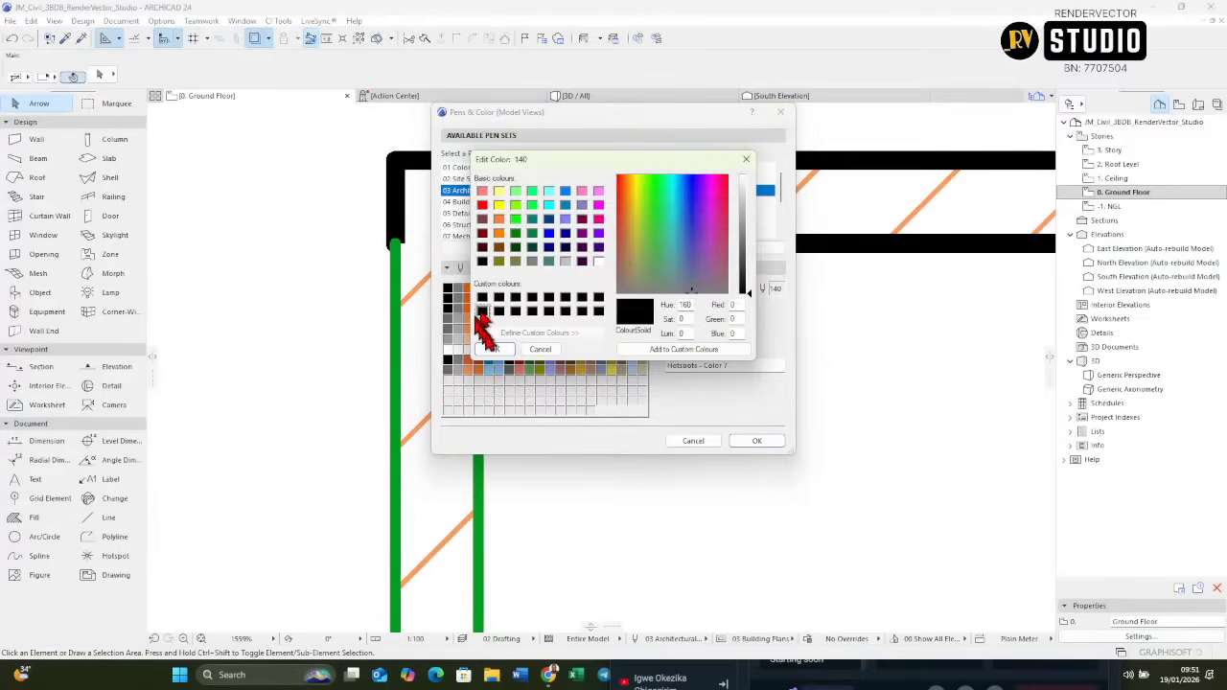
click(495, 350)
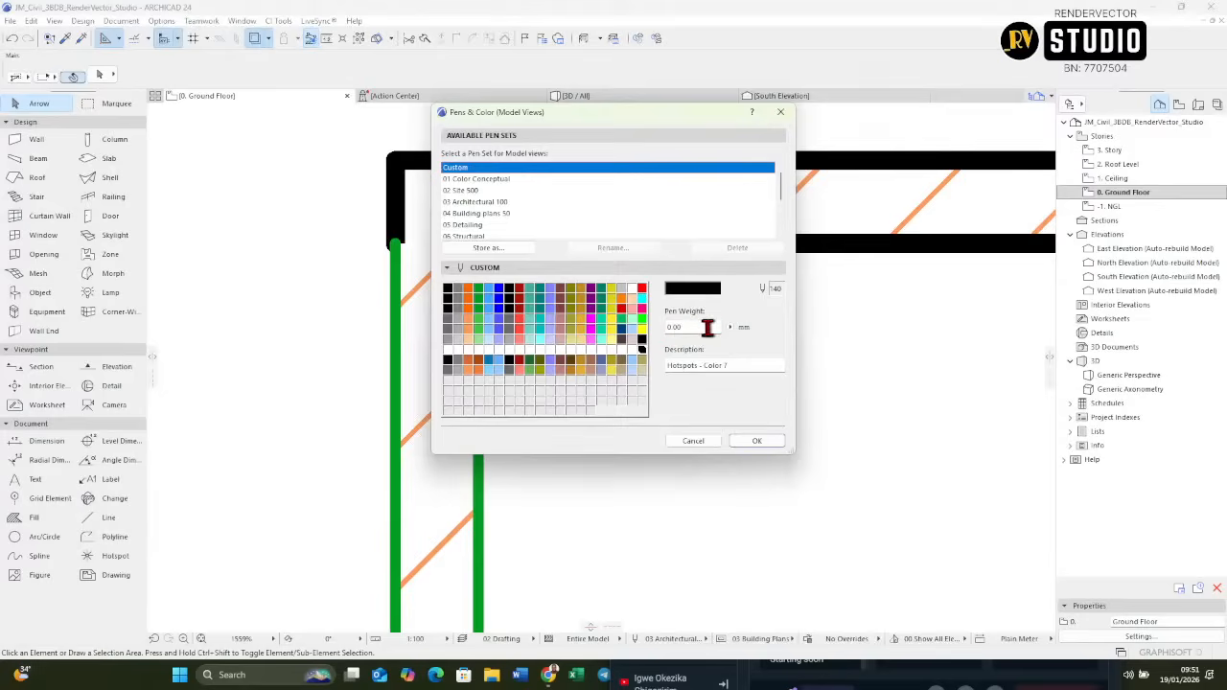
double_click(707, 327)
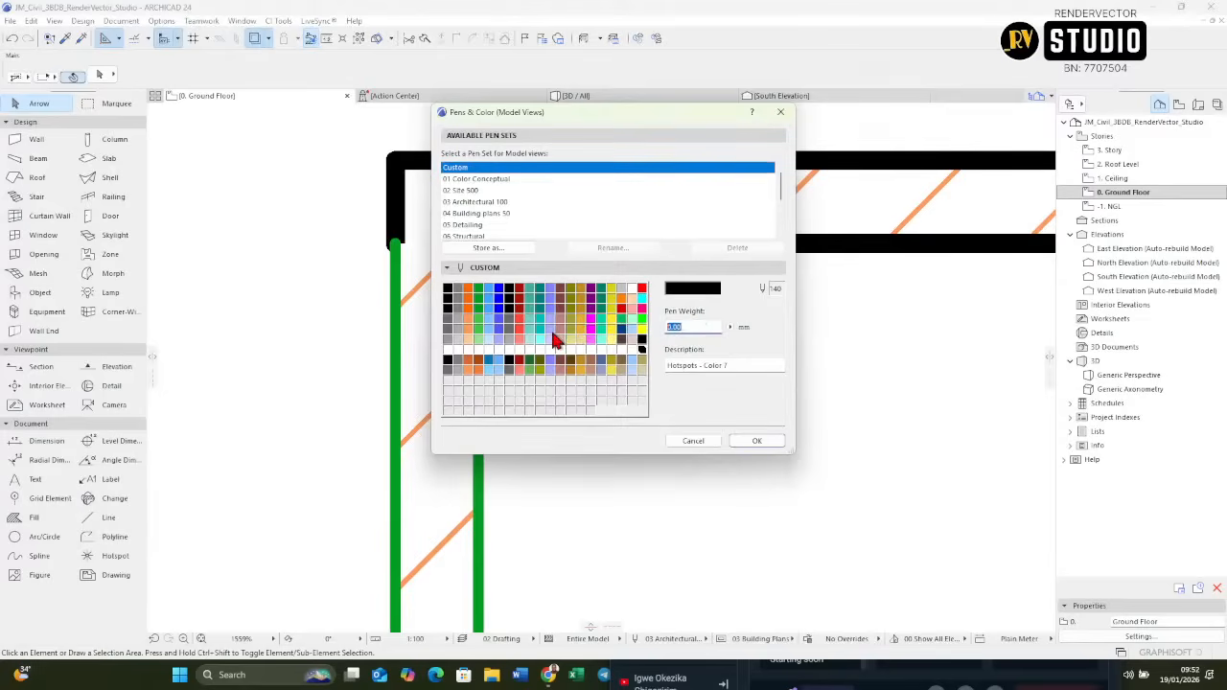
text(1)
click(756, 441)
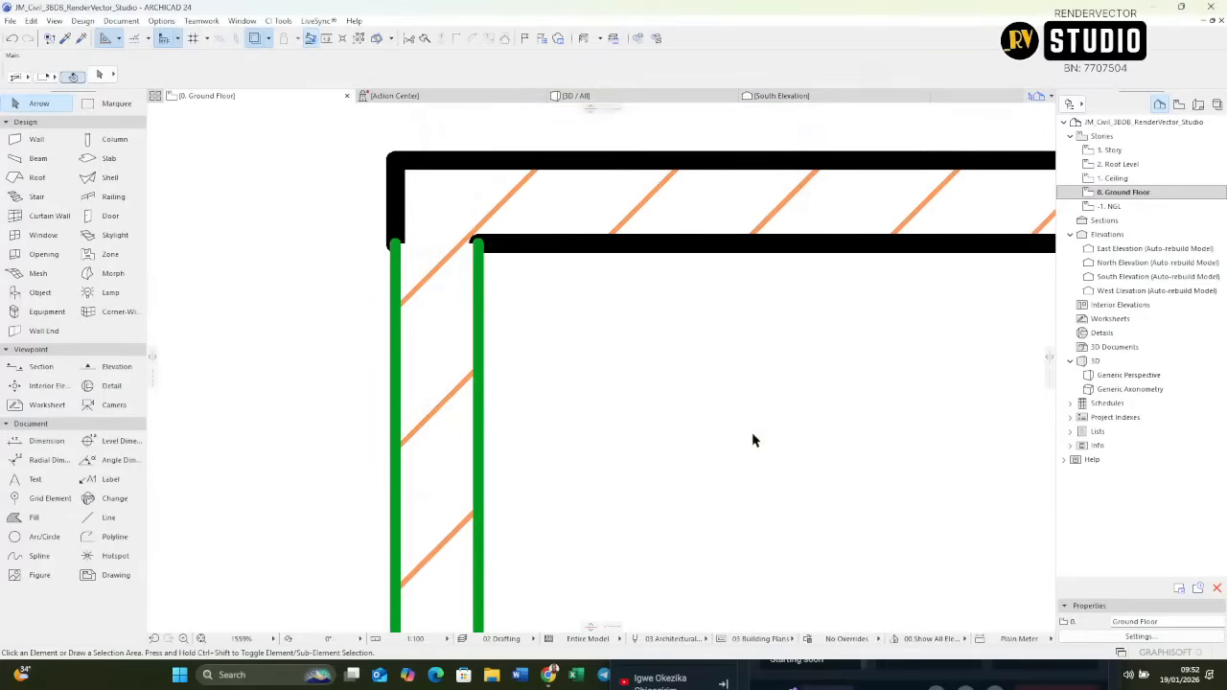
Open the settings of the green wall between the Store and Kitchen and set its Cut Line Pen to the black 1.00 mm pen 140.
click(449, 352)
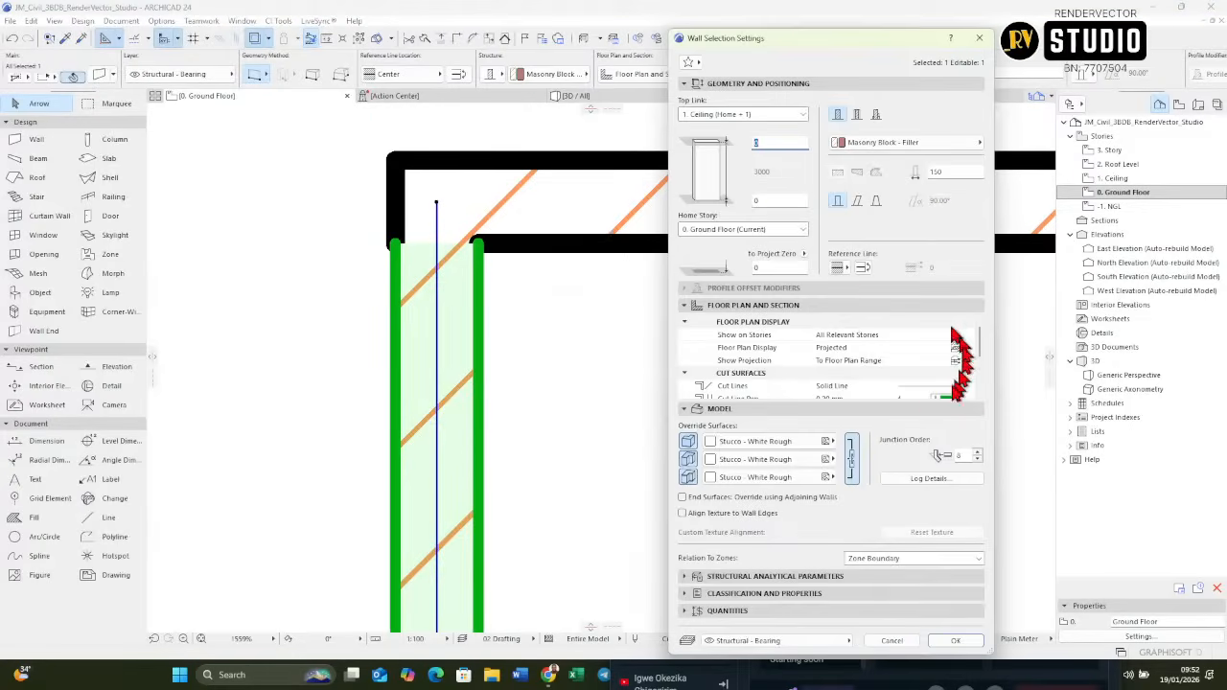
scroll(919, 363, down, 1)
scroll(919, 363, down, 2)
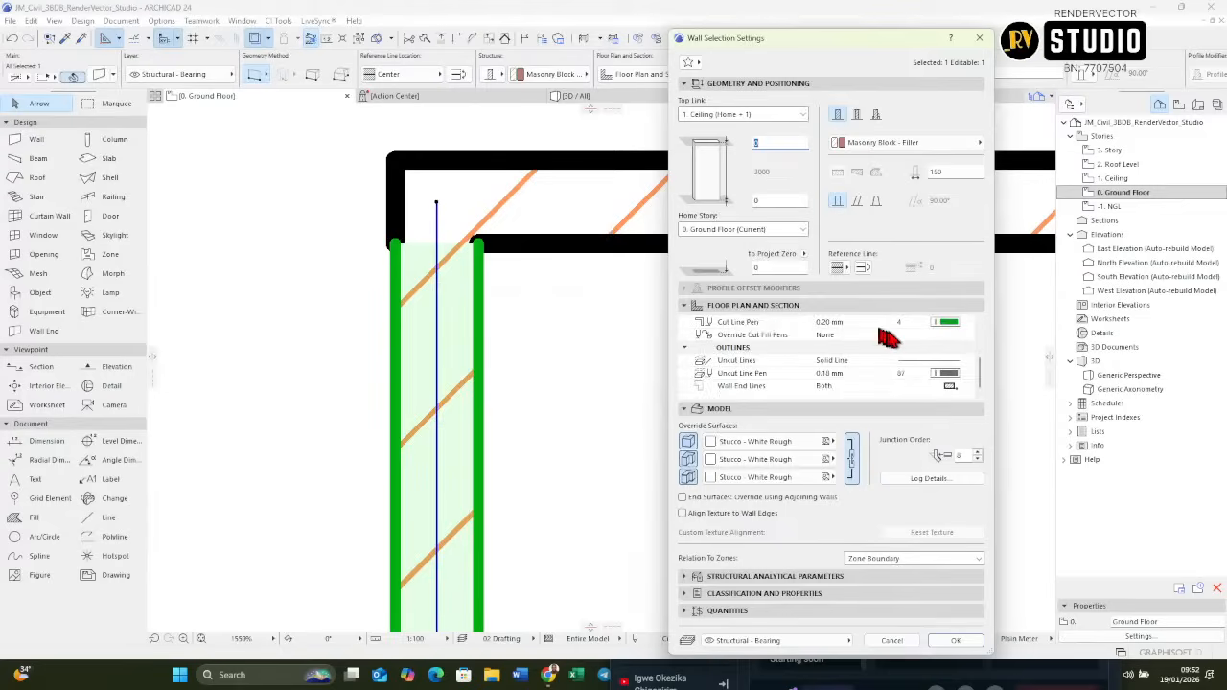
scroll(887, 337, up, 3)
scroll(911, 350, down, 2)
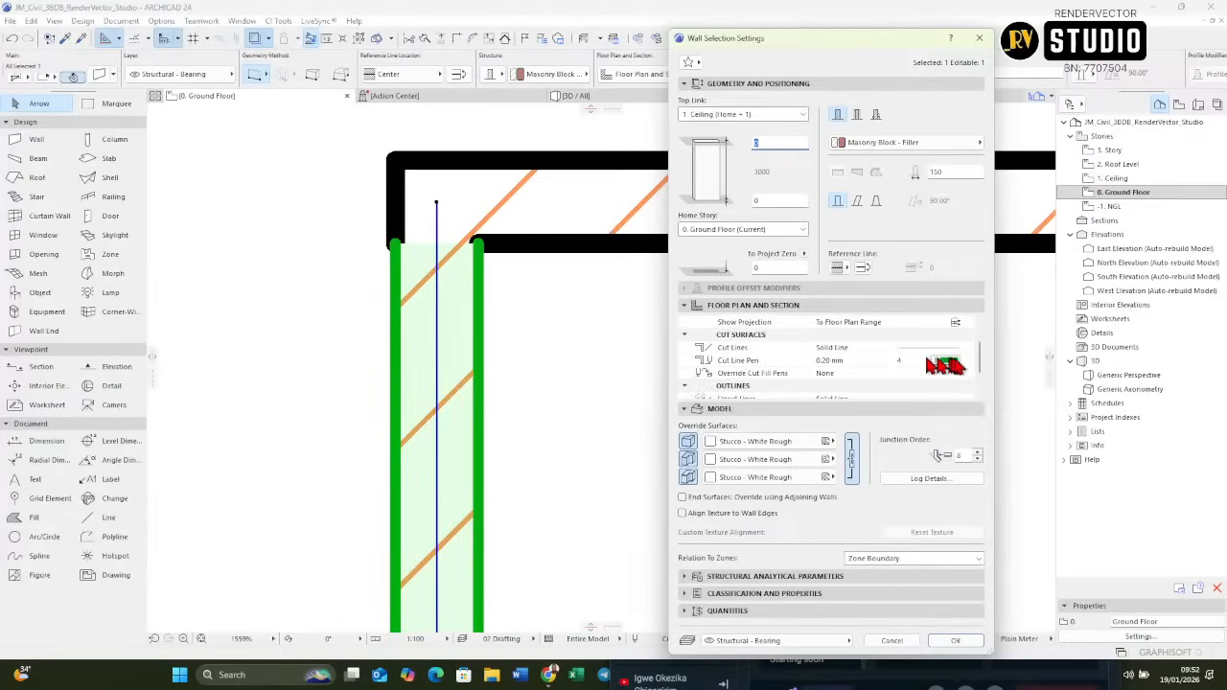
click(966, 362)
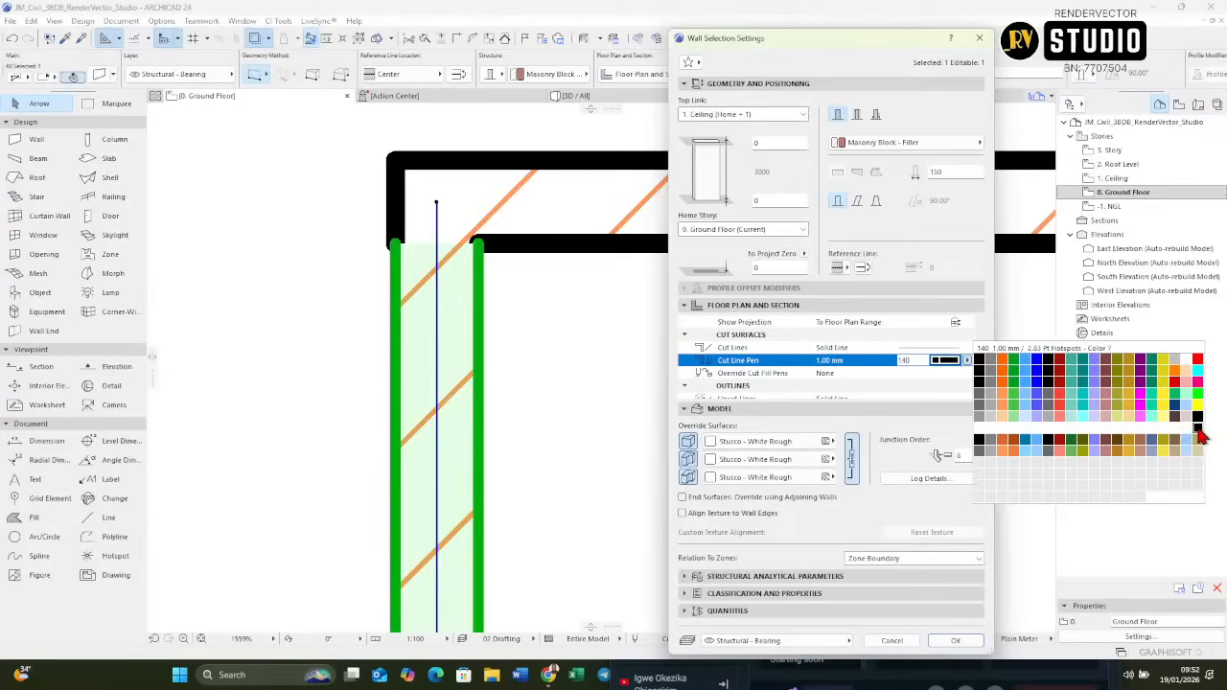
click(1198, 430)
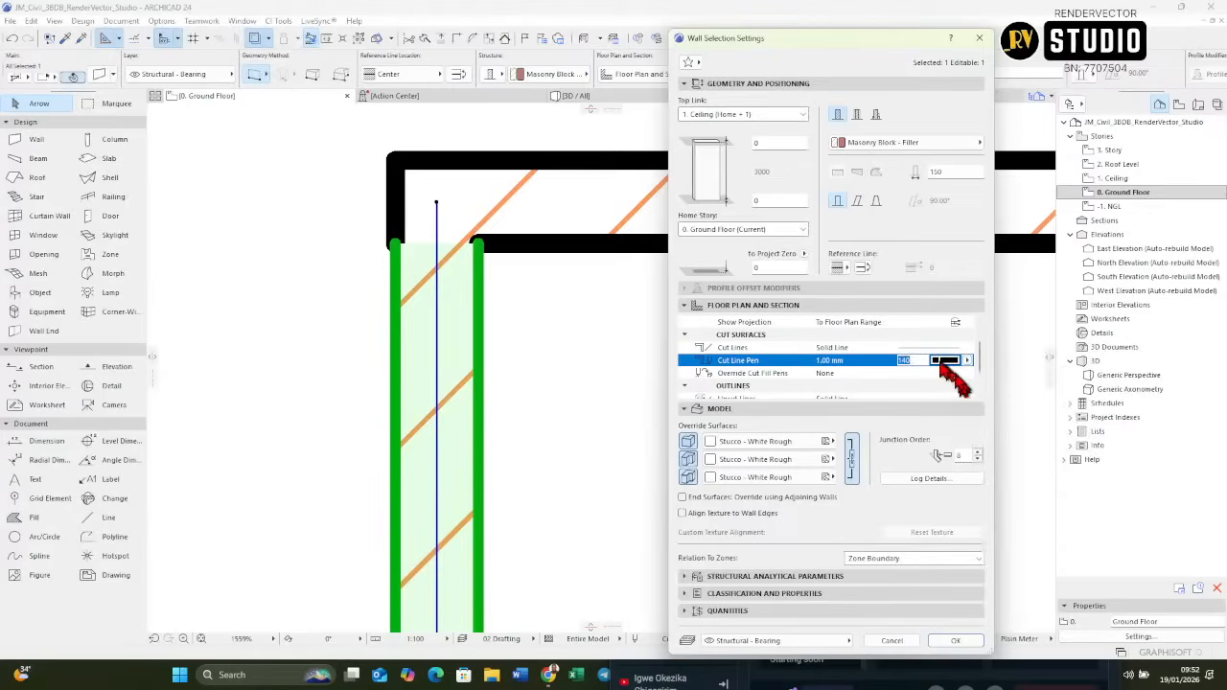
Try pens 1 and 27 as the wall's Cut Line Pen, and apply the 1.00 mm pen 140 to the wall.
click(959, 362)
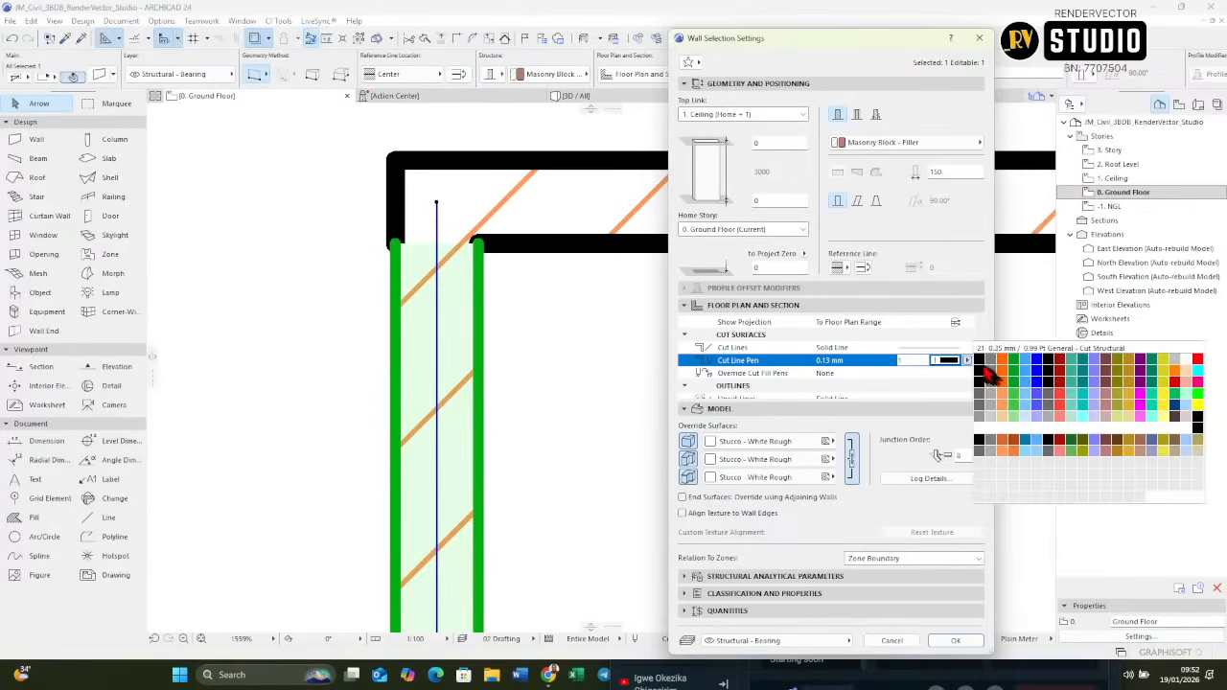
click(948, 364)
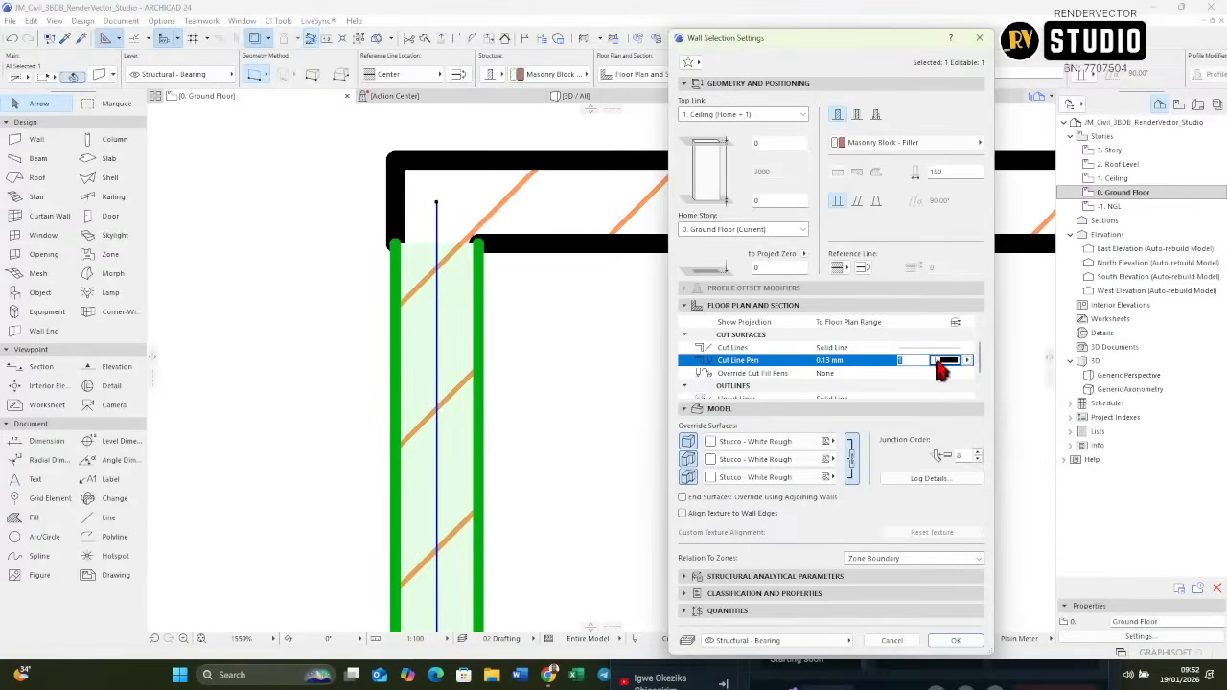
click(967, 362)
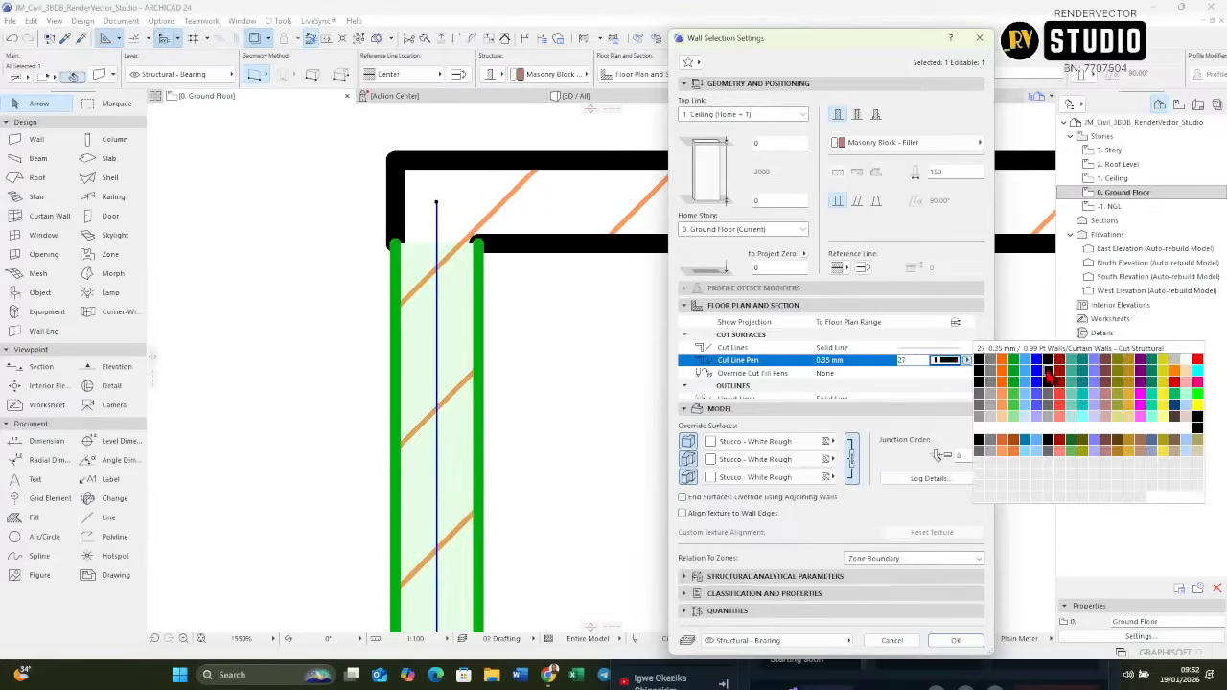
click(1080, 376)
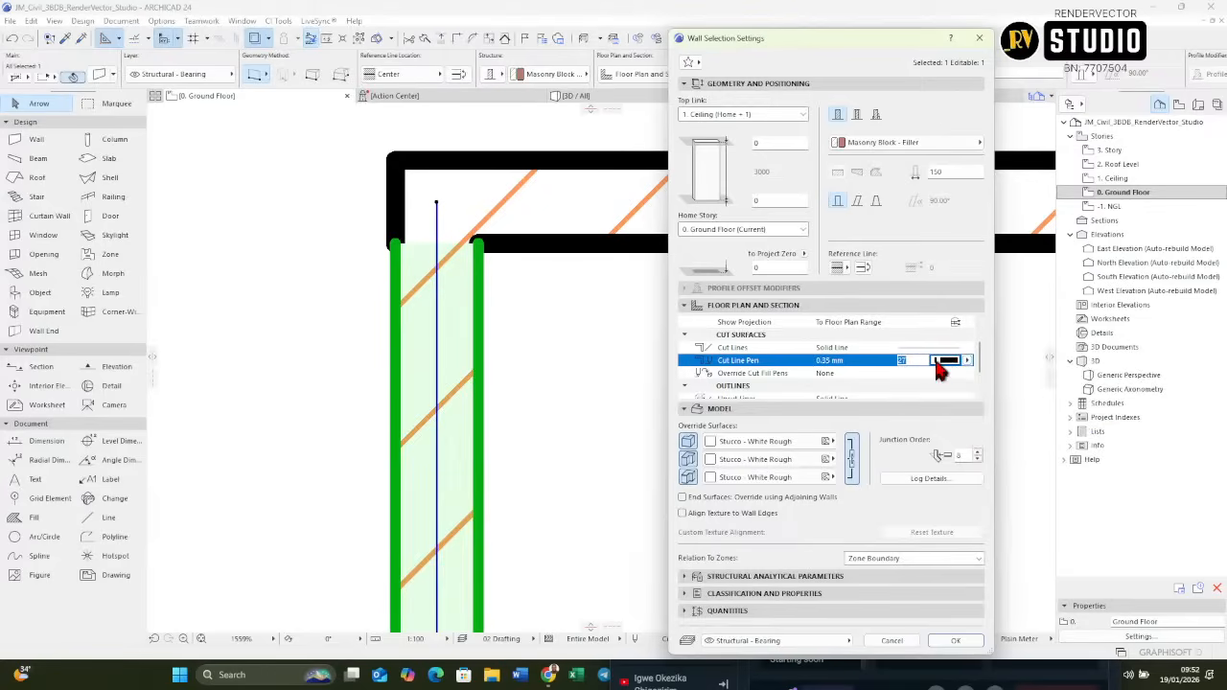
click(954, 361)
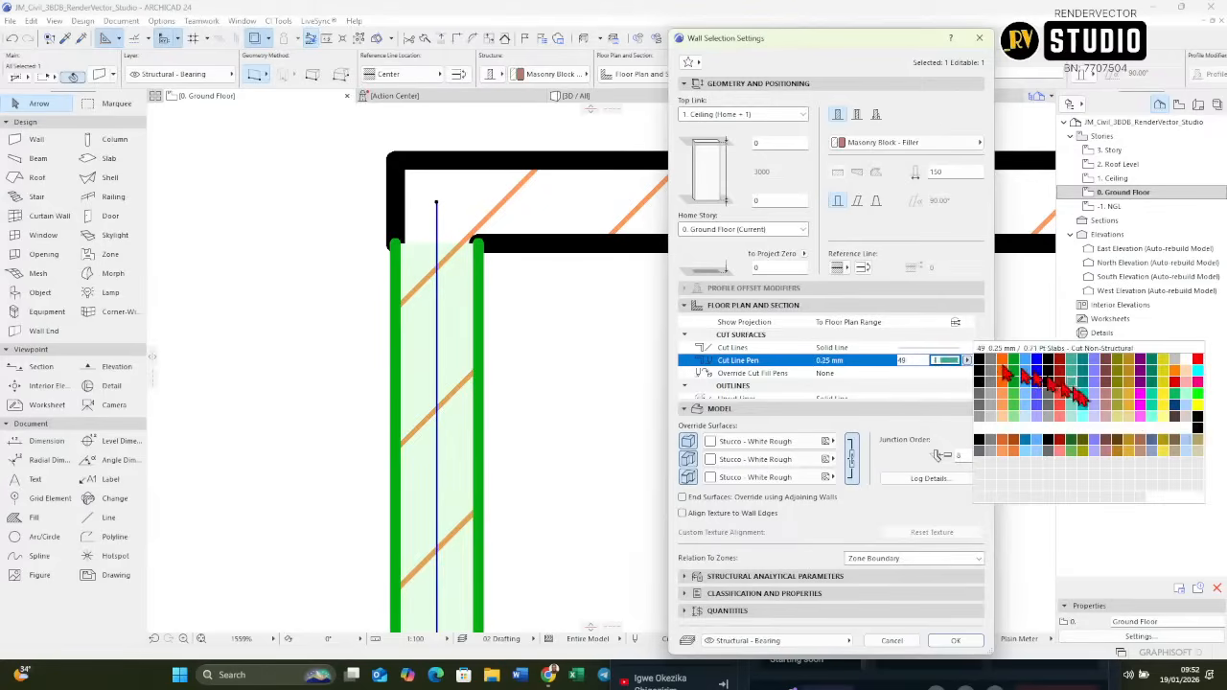
click(1198, 433)
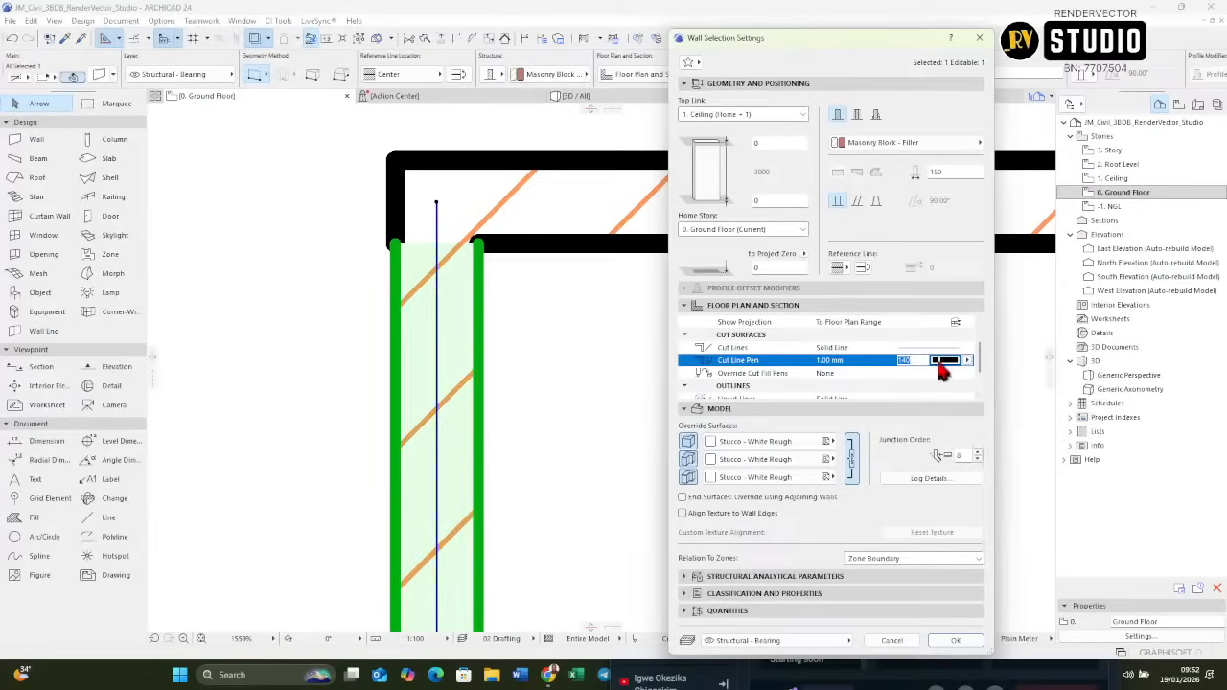
click(955, 641)
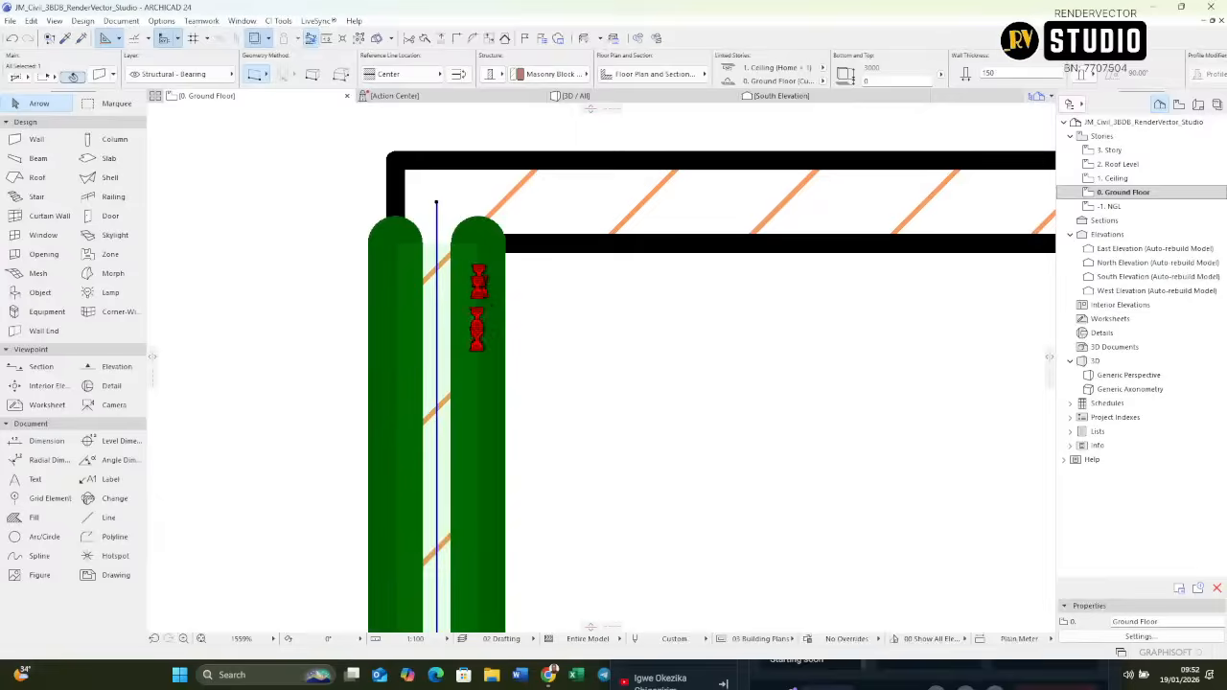
Pick up the thick-lined wall's settings and transfer them to the other walls around the Terrace and the Store's outer wall.
scroll(447, 342, down, 5)
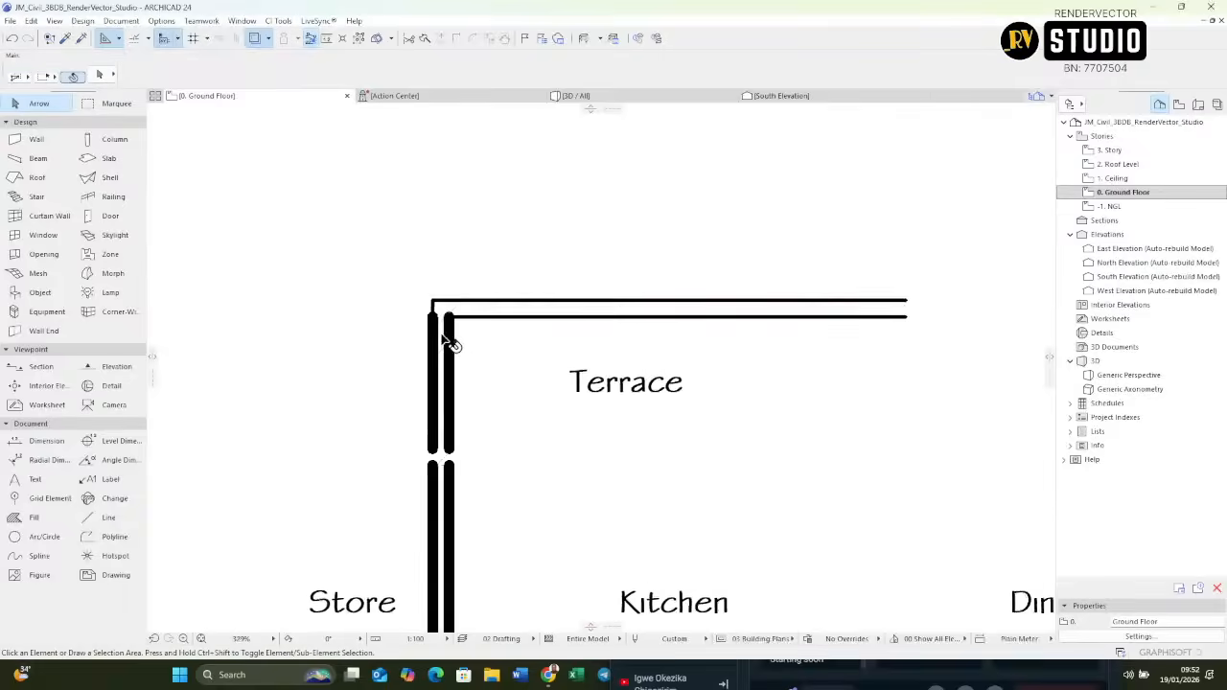
scroll(451, 364, down, 2)
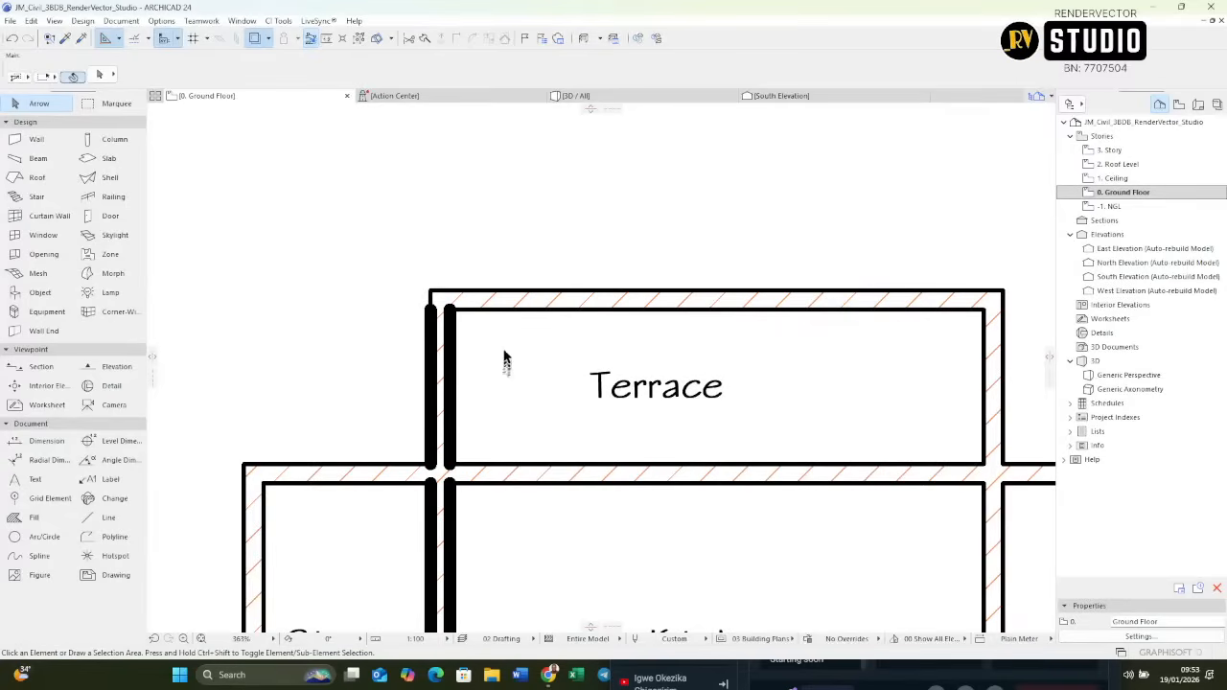
click(447, 344)
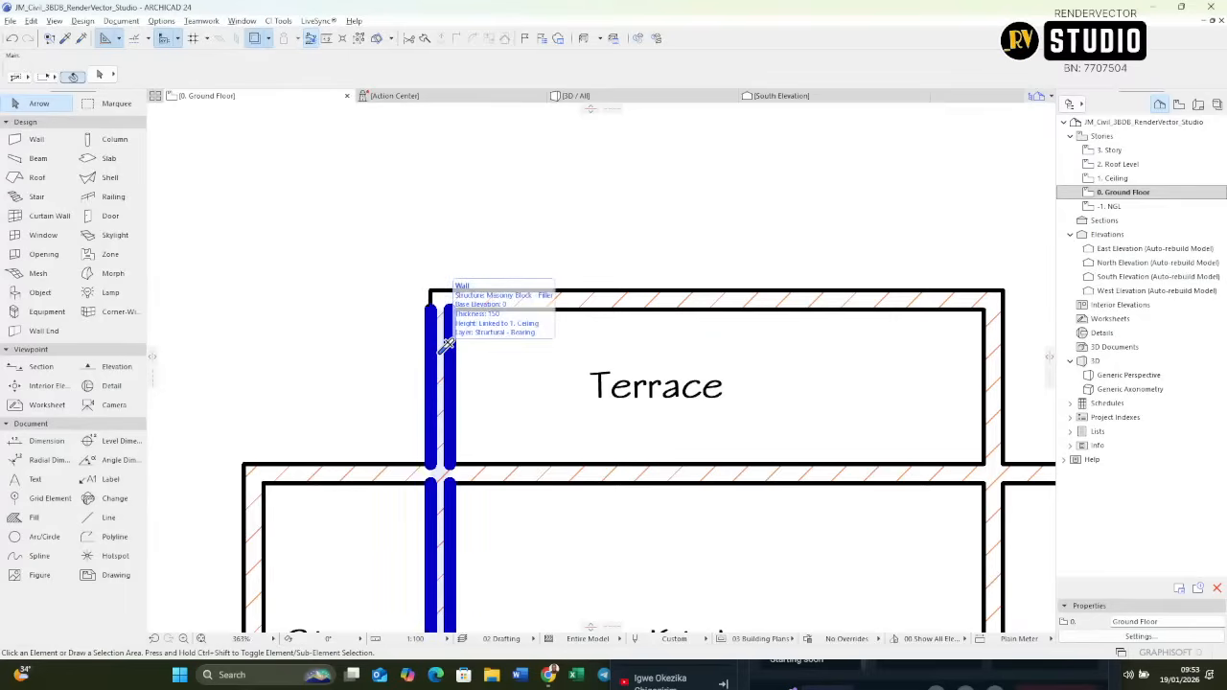
alt+click(440, 353)
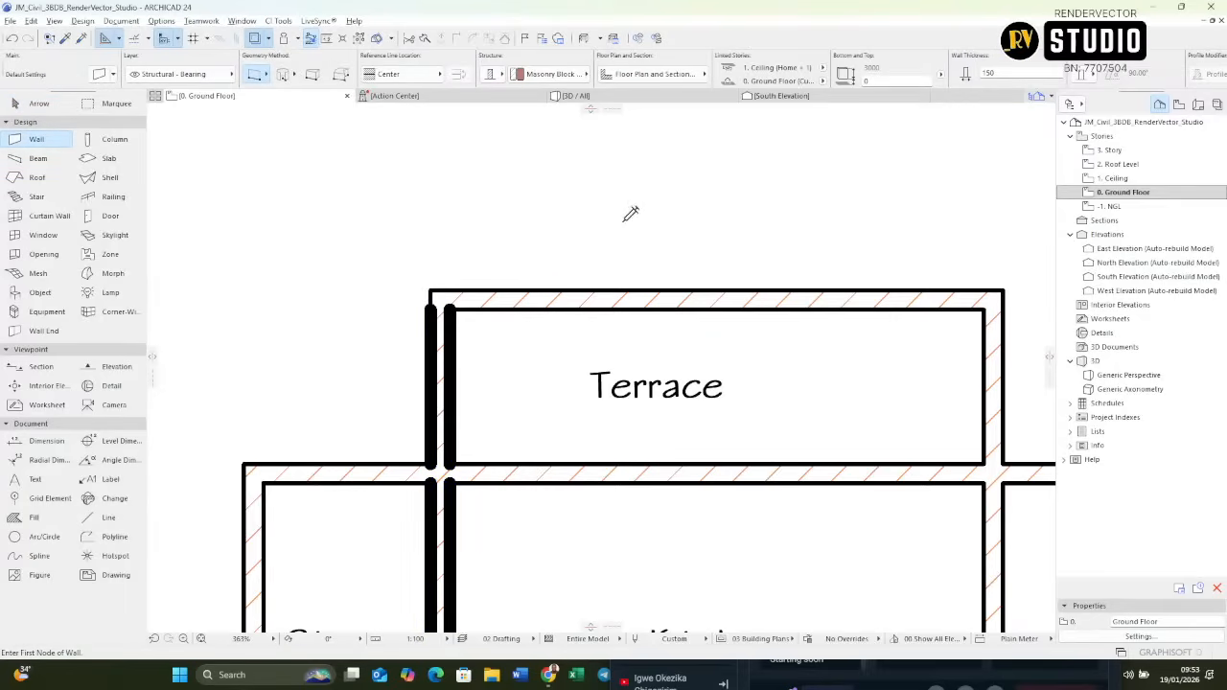
ctrl+alt+click(604, 297)
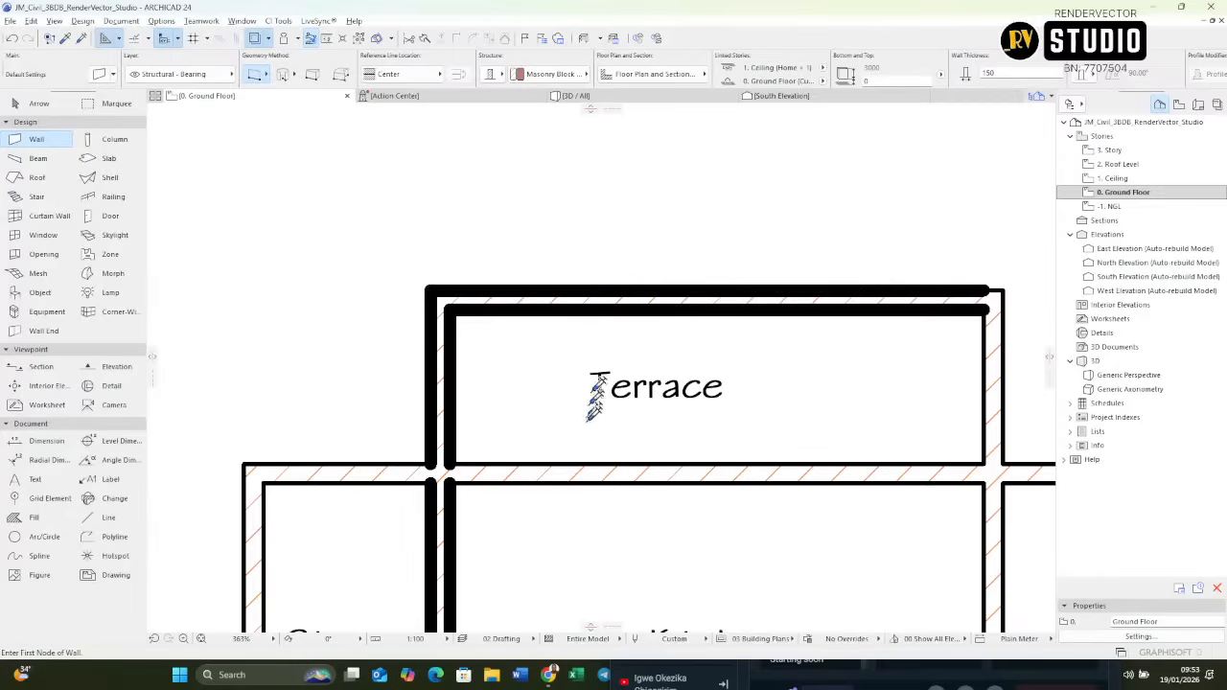
ctrl+alt+click(521, 466)
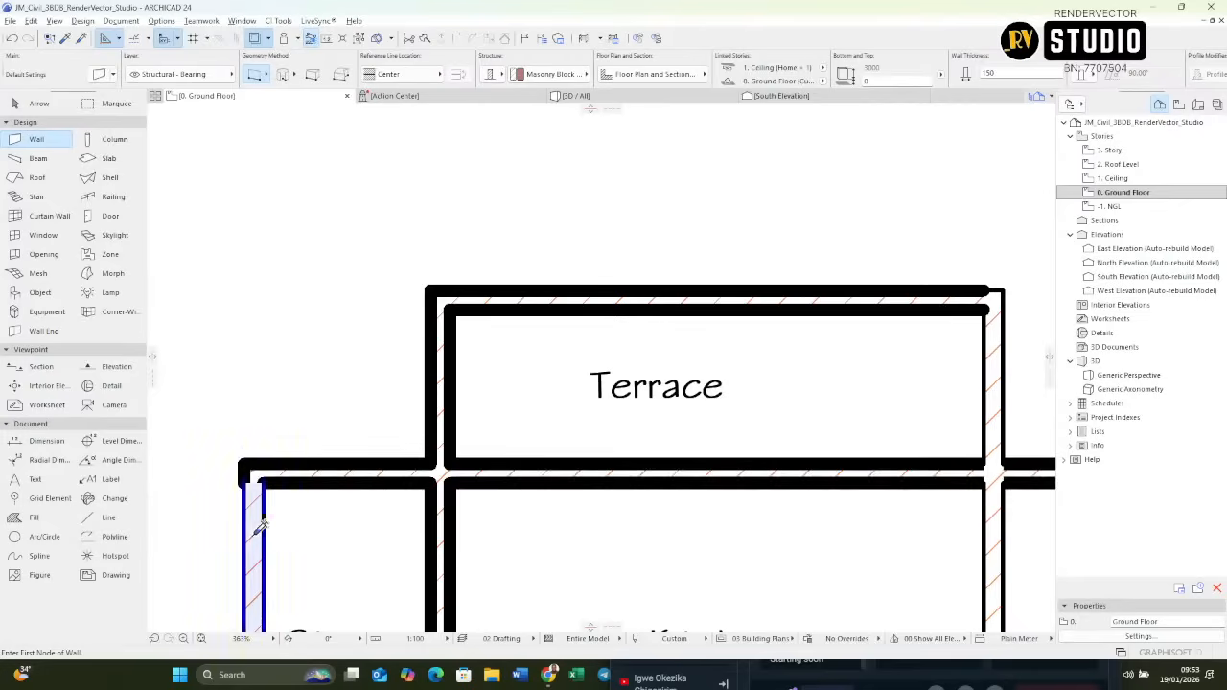
ctrl+alt+click(255, 499)
ctrl+alt+click(998, 409)
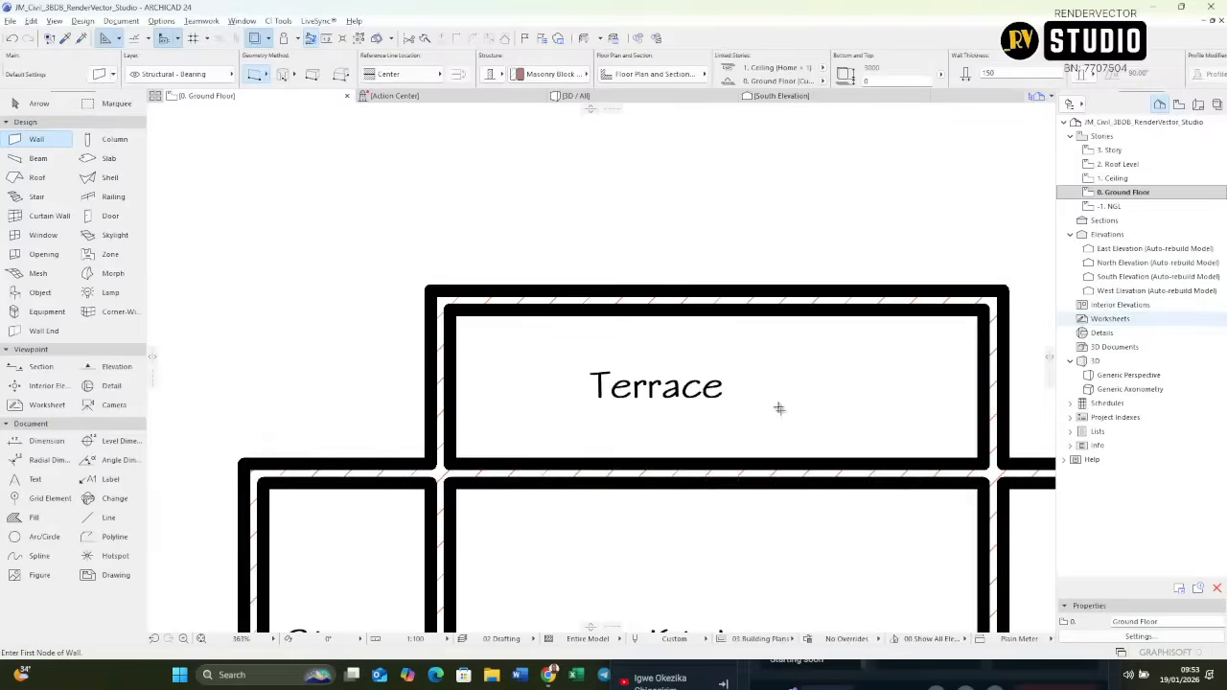
Transfer the picked-up wall settings to the Dinning–Bedroom 2 wall and the interior walls between Bedroom 2, the small rooms and Bedroom 1.
scroll(780, 408, down, 3)
middle_drag(782, 409, 537, 159)
scroll(537, 159, down, 2)
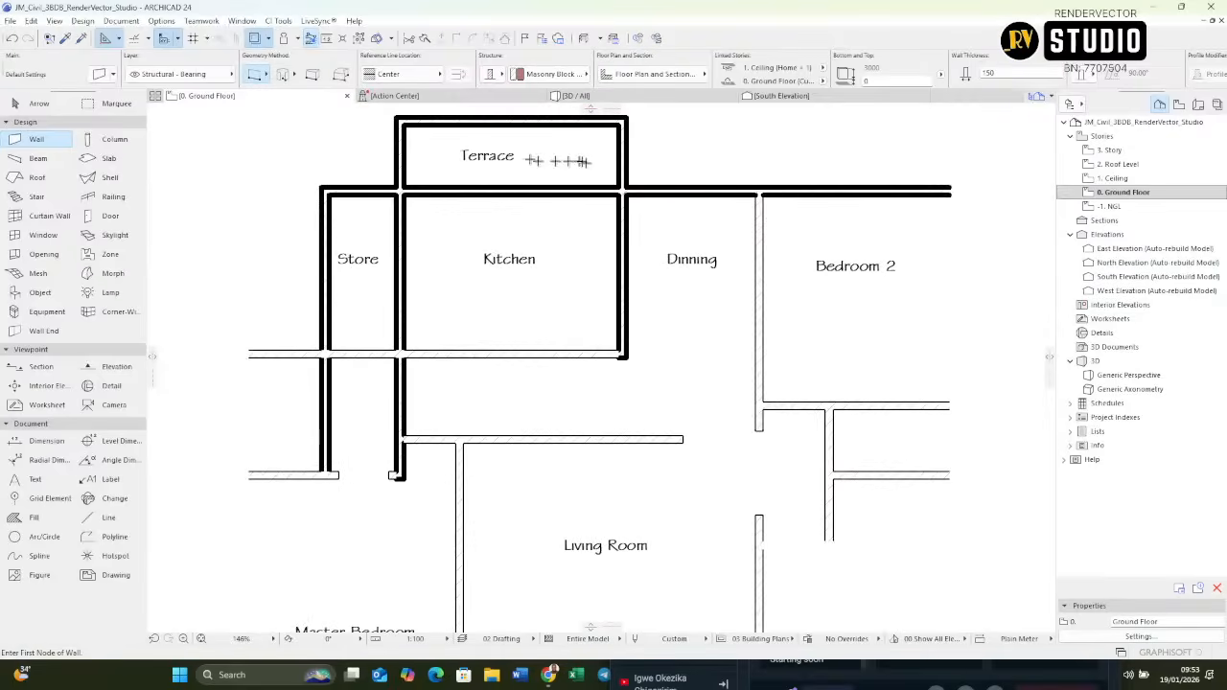
ctrl+alt+click(765, 226)
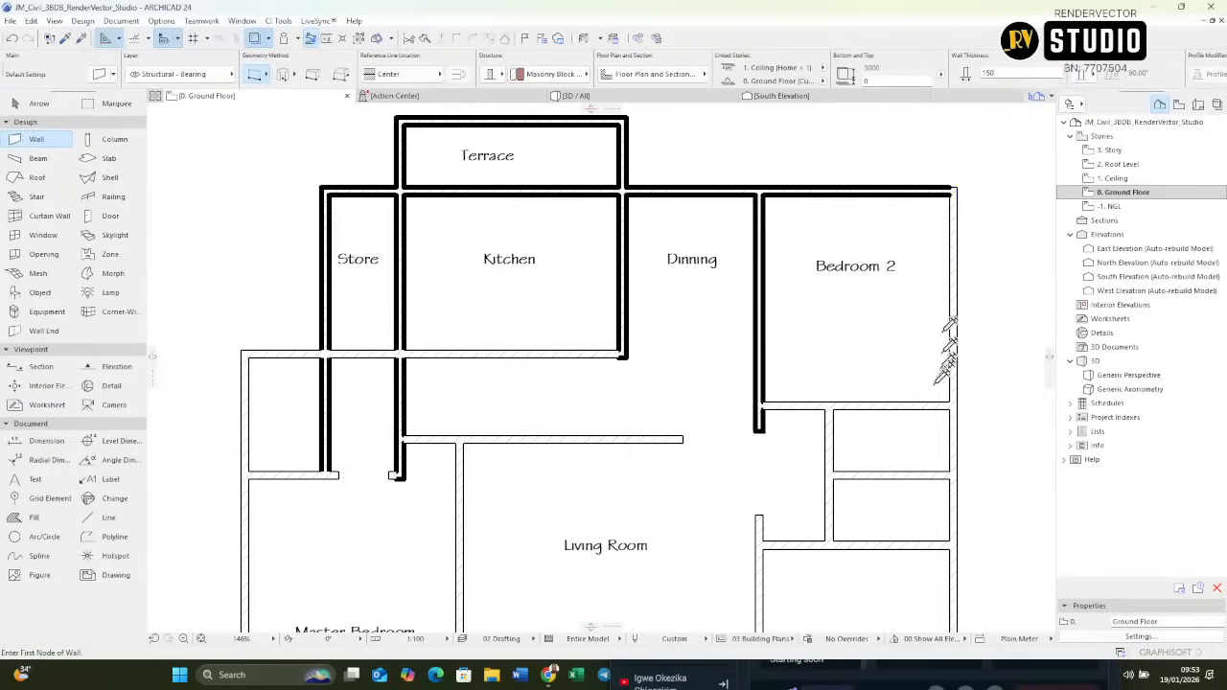
ctrl+alt+click(915, 403)
ctrl+alt+click(901, 467)
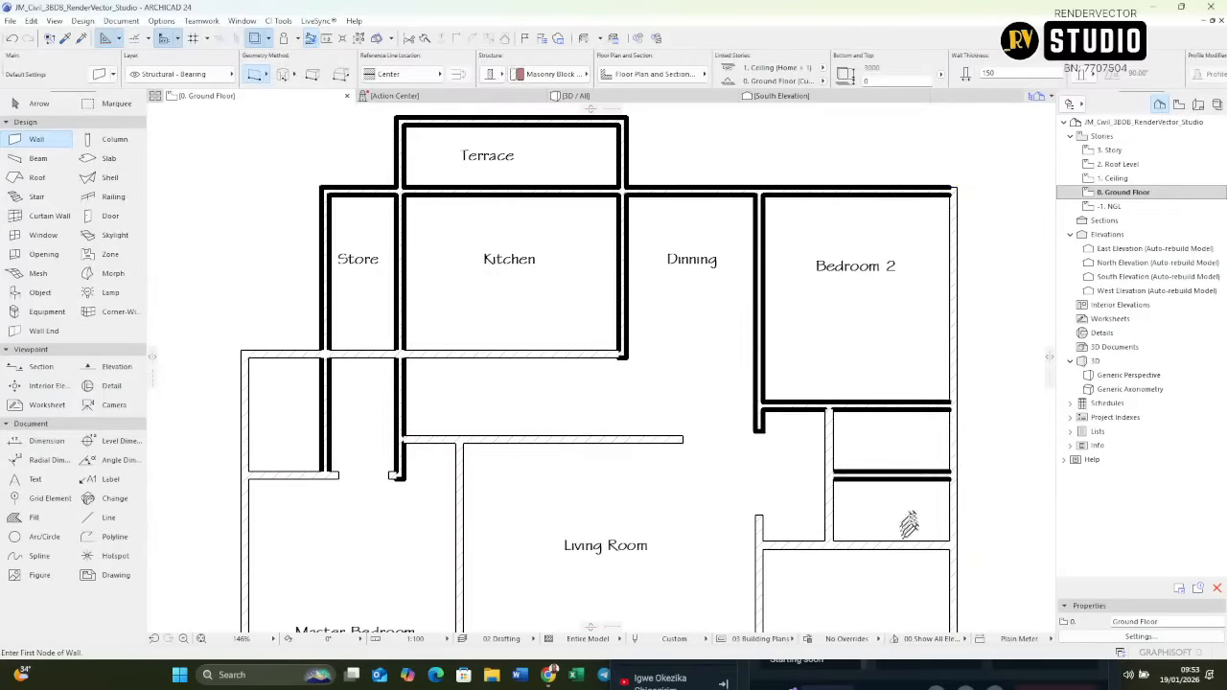
ctrl+alt+click(867, 542)
ctrl+alt+click(828, 498)
ctrl+alt+click(760, 572)
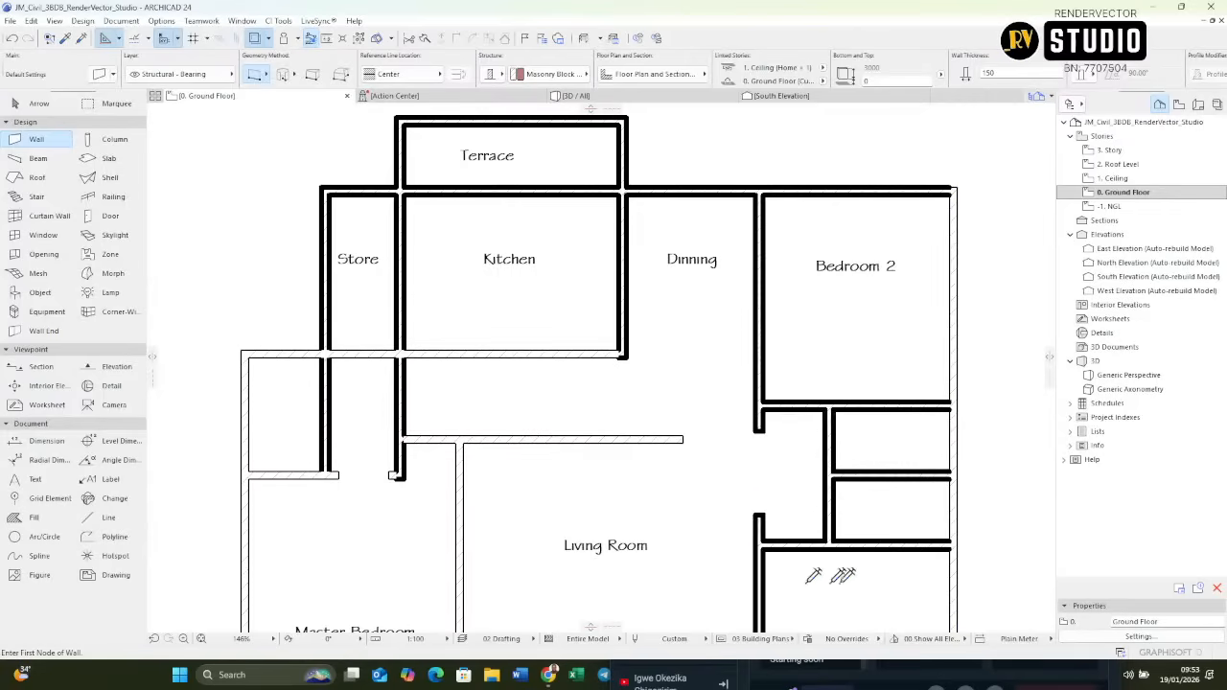
Transfer the picked-up wall settings to the walls above the Living Room, below the Kitchen and around the Master Bedroom, including its short entrance stub.
ctrl+alt+click(649, 438)
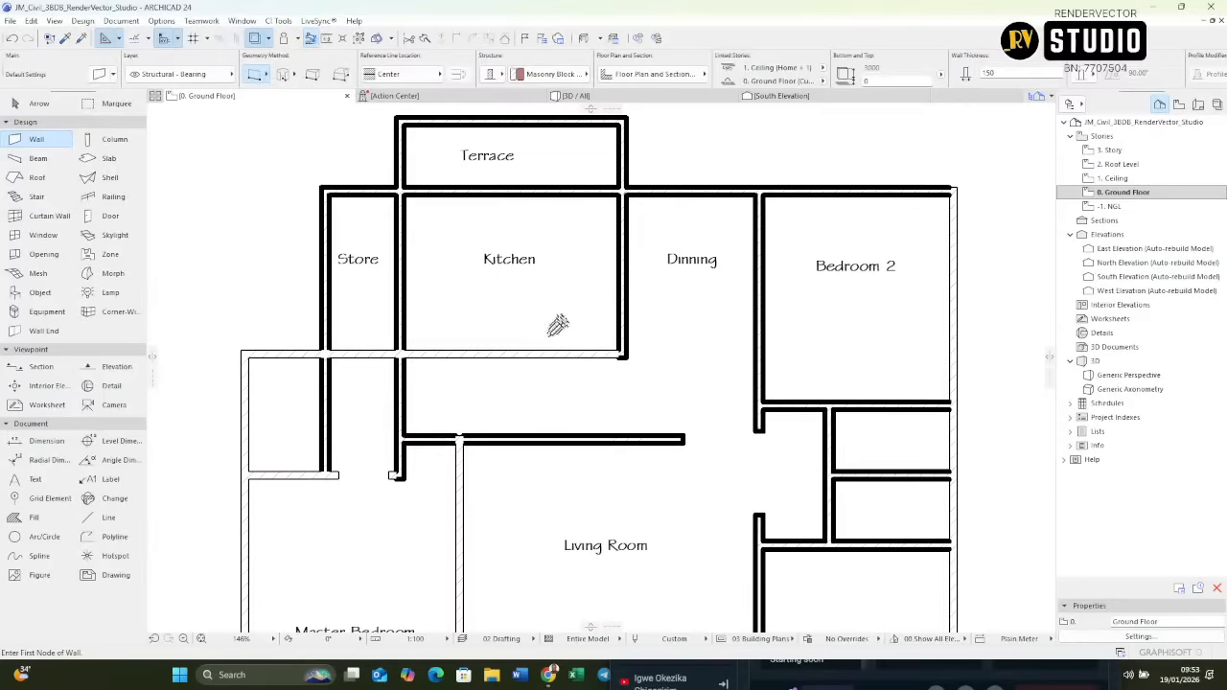
ctrl+alt+click(247, 393)
middle_drag(349, 409, 523, 295)
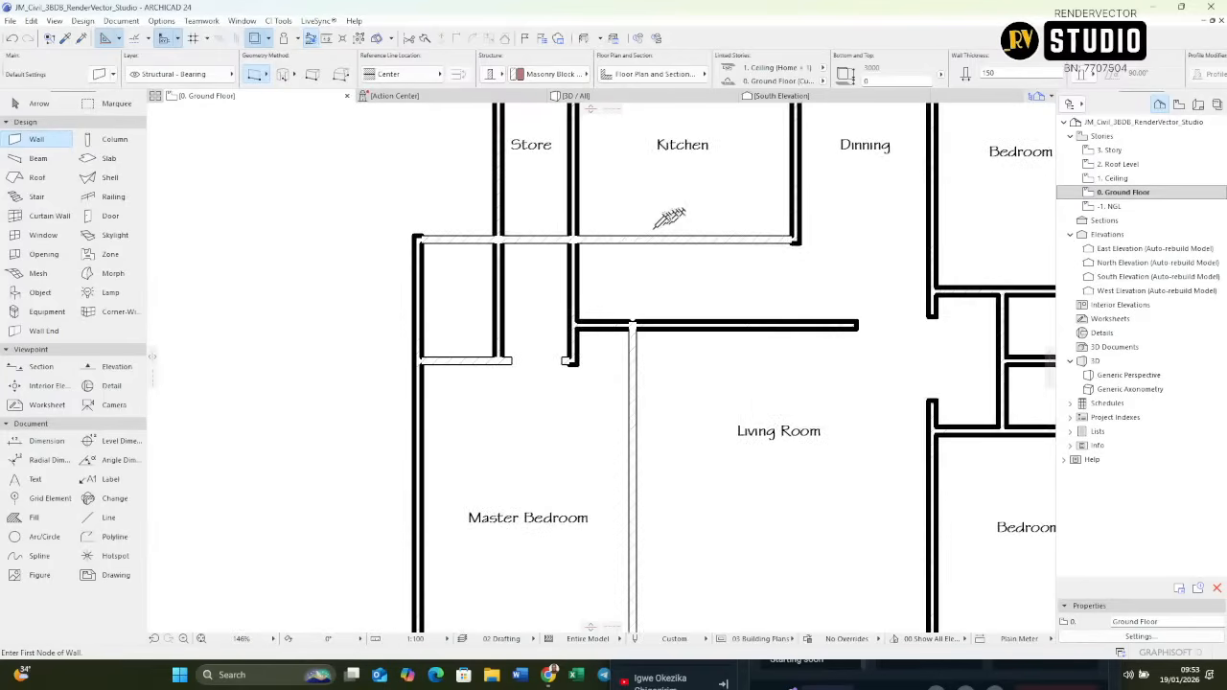
ctrl+alt+click(665, 236)
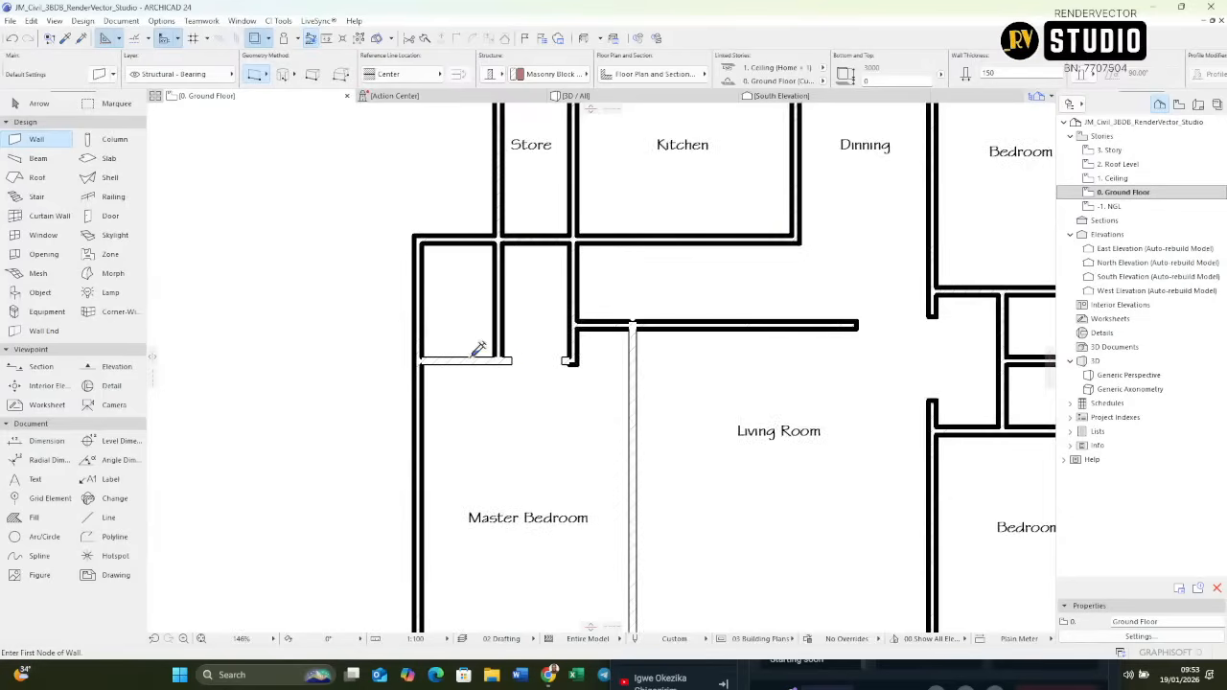
ctrl+alt+click(468, 358)
ctrl+alt+click(635, 369)
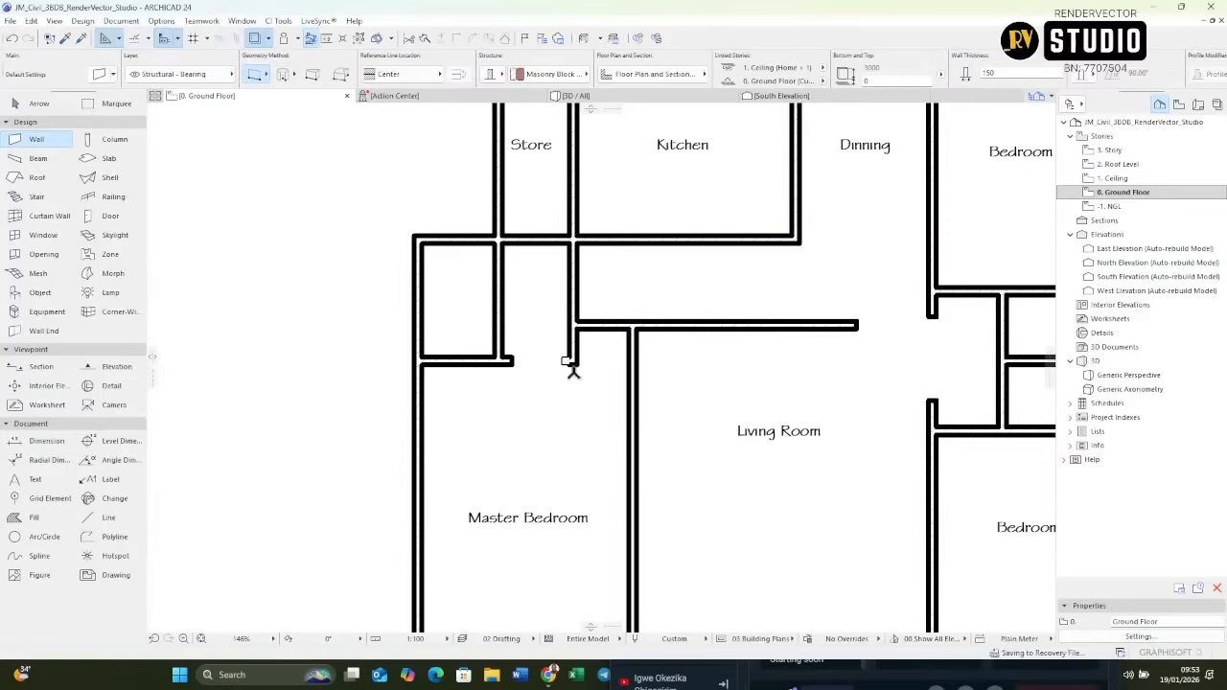
scroll(569, 367, up, 3)
scroll(570, 368, up, 6)
ctrl+alt+click(548, 316)
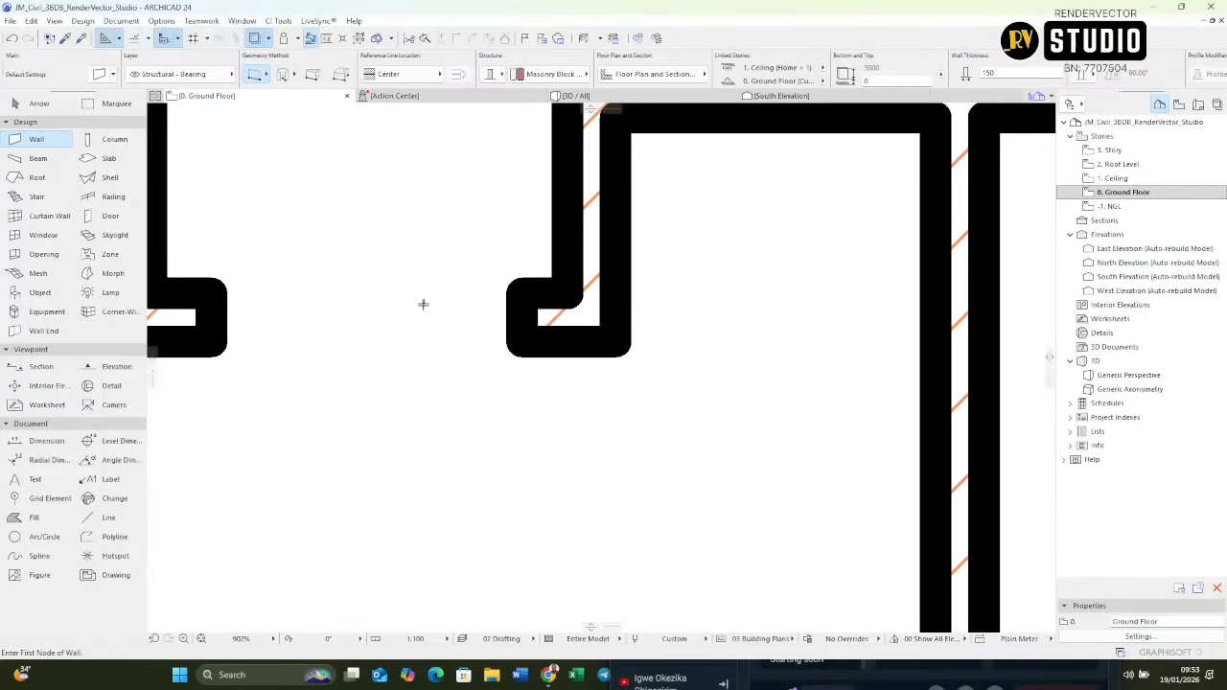
Select all the ground floor walls together and set their Cut Line Pen to the green 0.20 mm pen 4.
scroll(497, 268, down, 10)
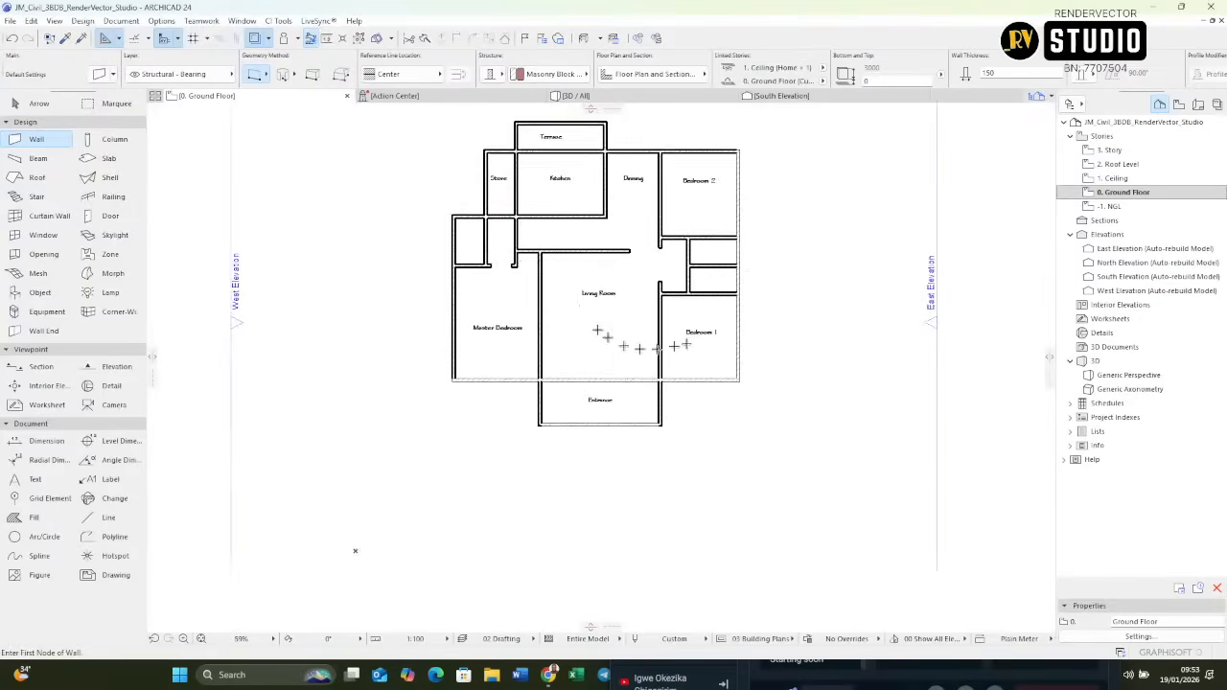
scroll(697, 341, up, 3)
scroll(697, 340, up, 1)
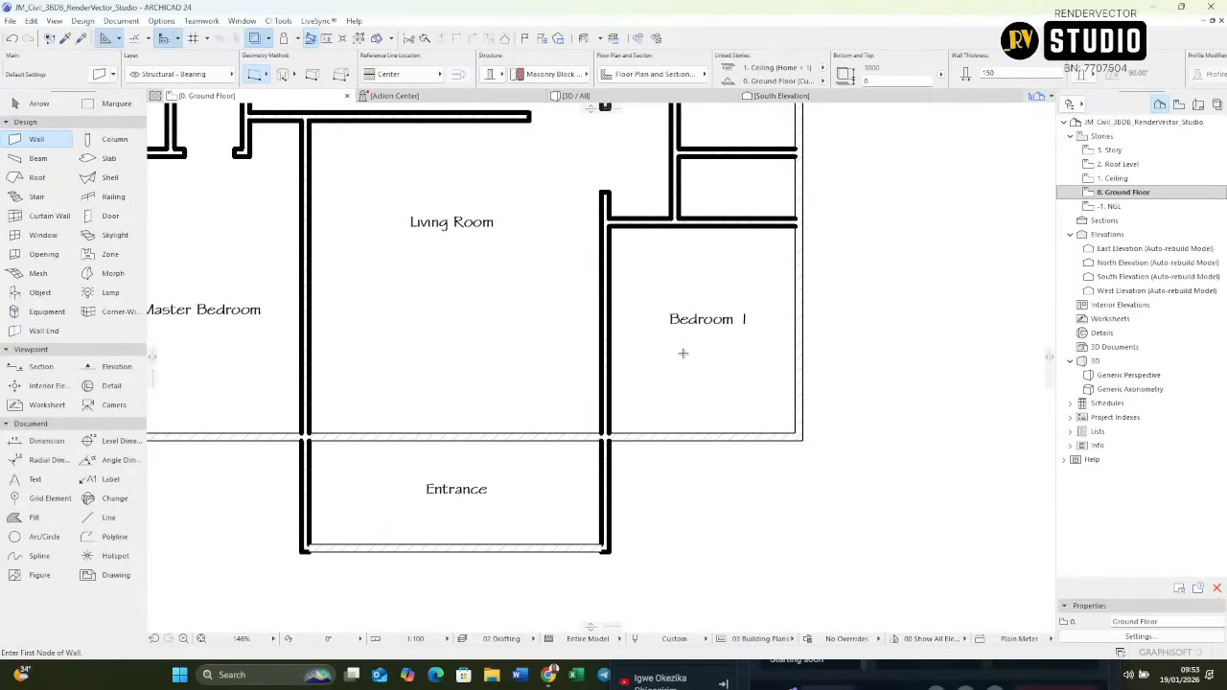
key(ctrl+a)
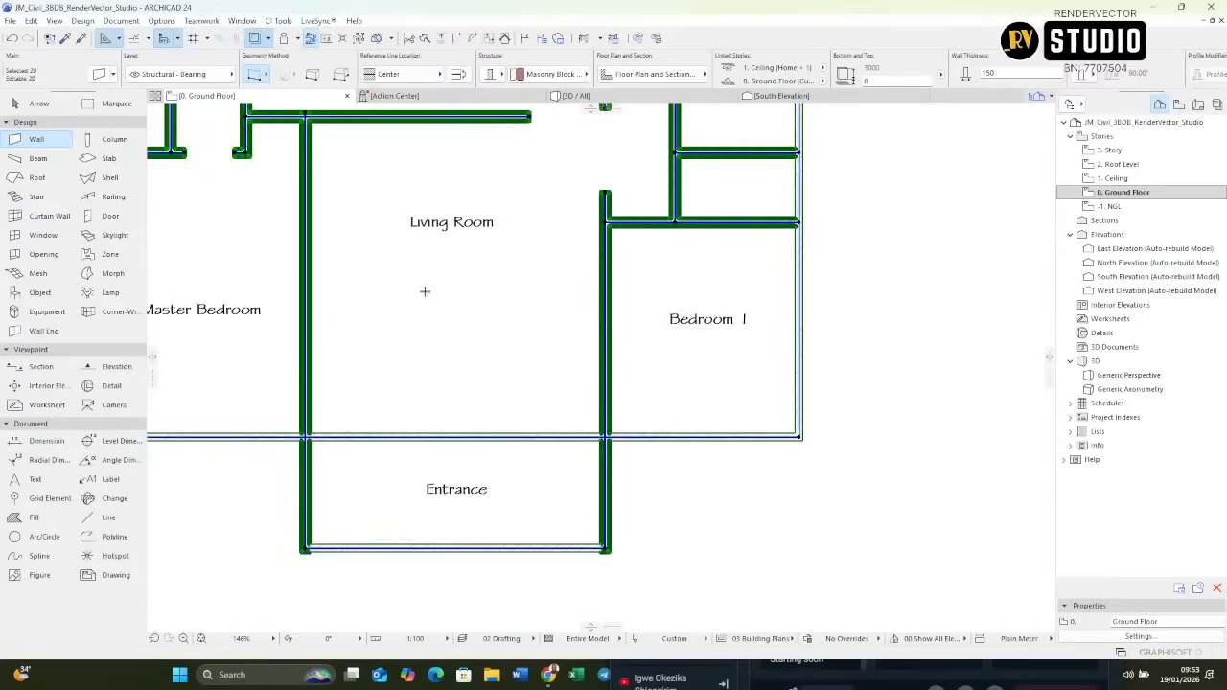
key(ctrl+t)
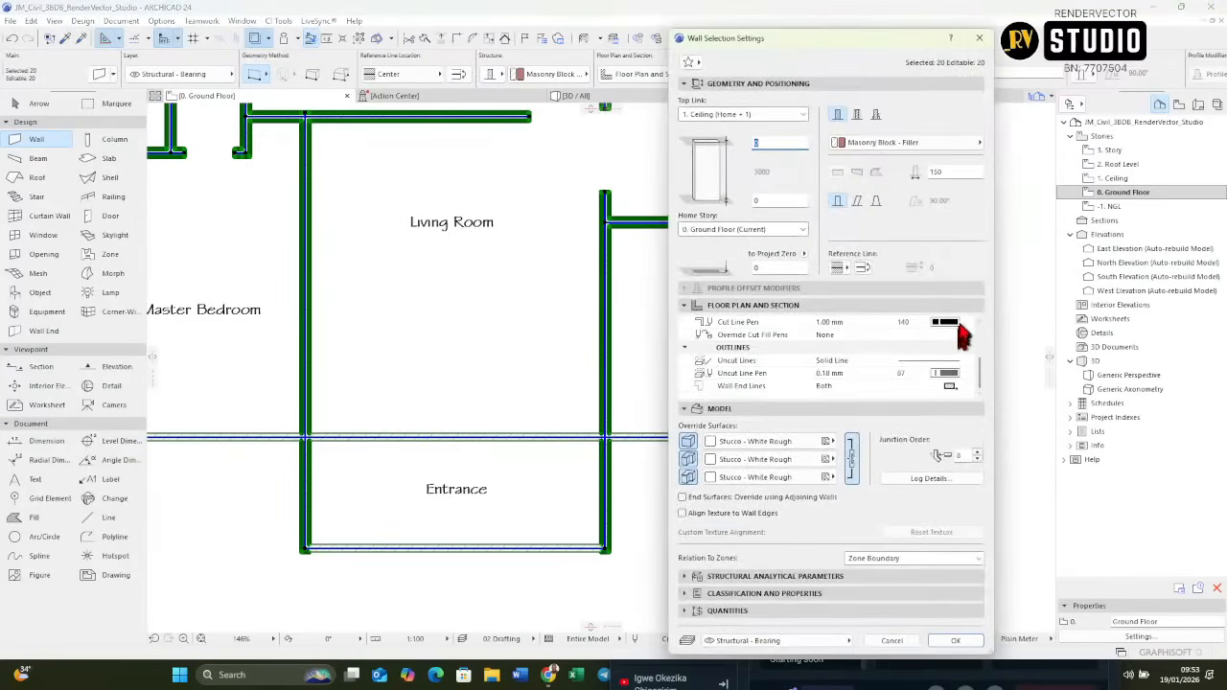
click(946, 322)
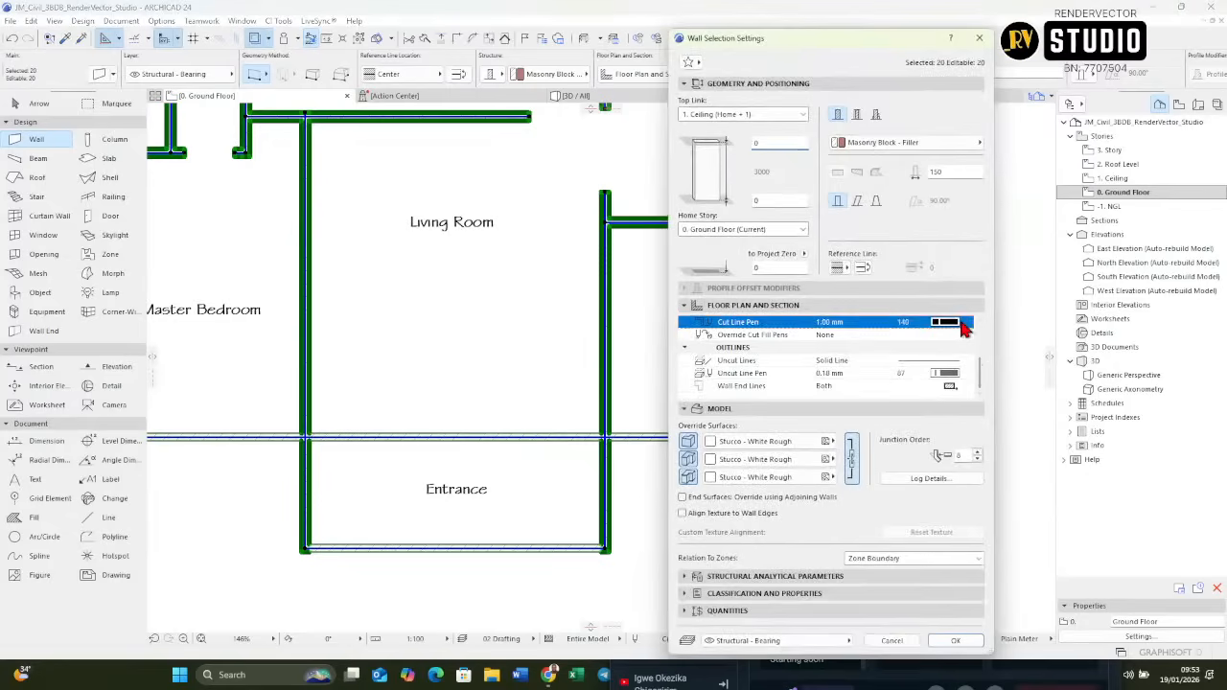
click(1016, 334)
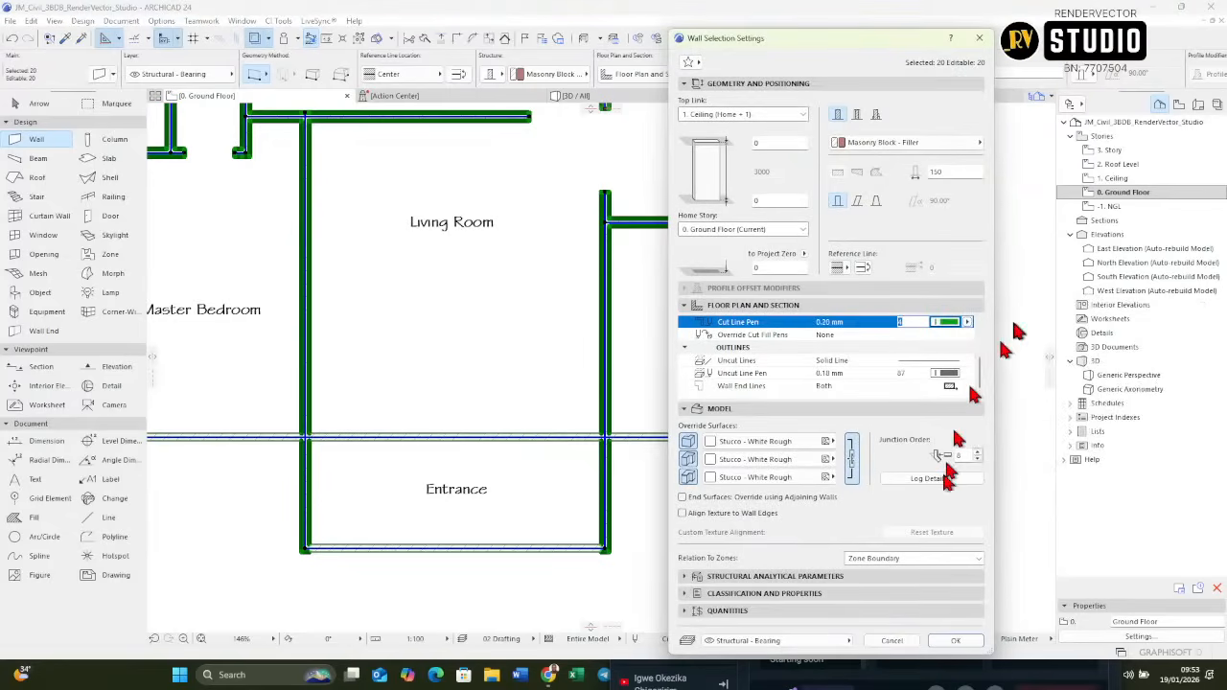
click(955, 641)
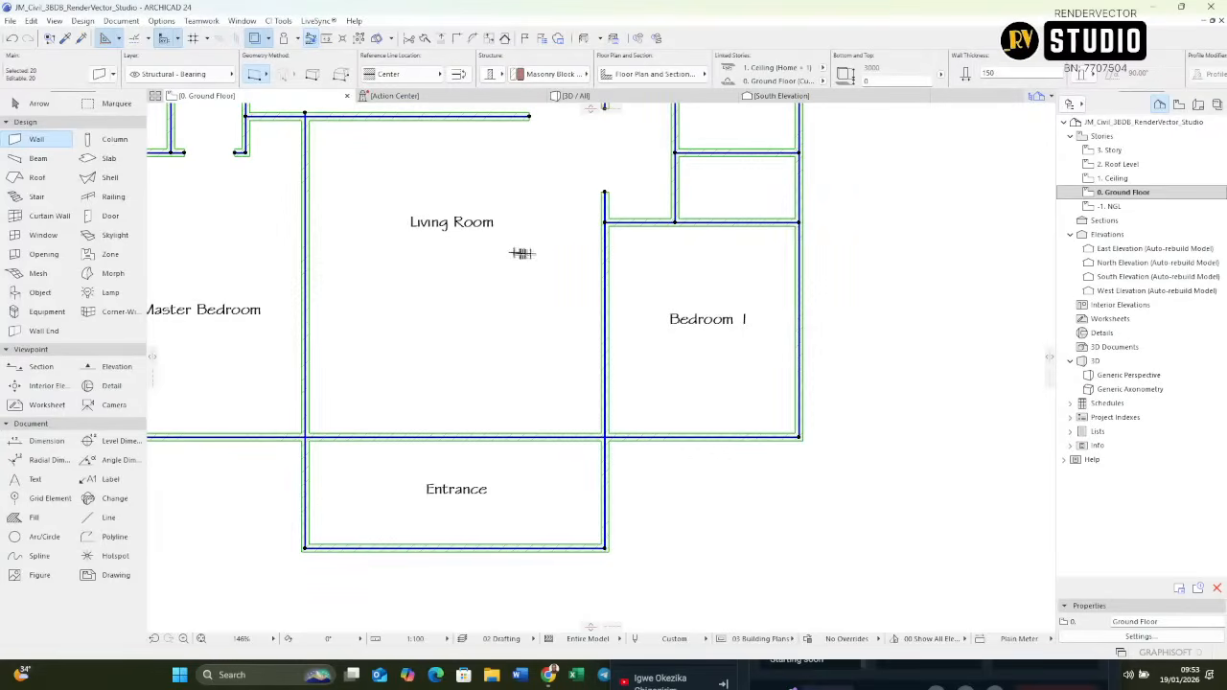
Set the Cut Line Pen of all the selected ground floor walls to the black 1.00 mm pen and deselect them.
key(ctrl+t)
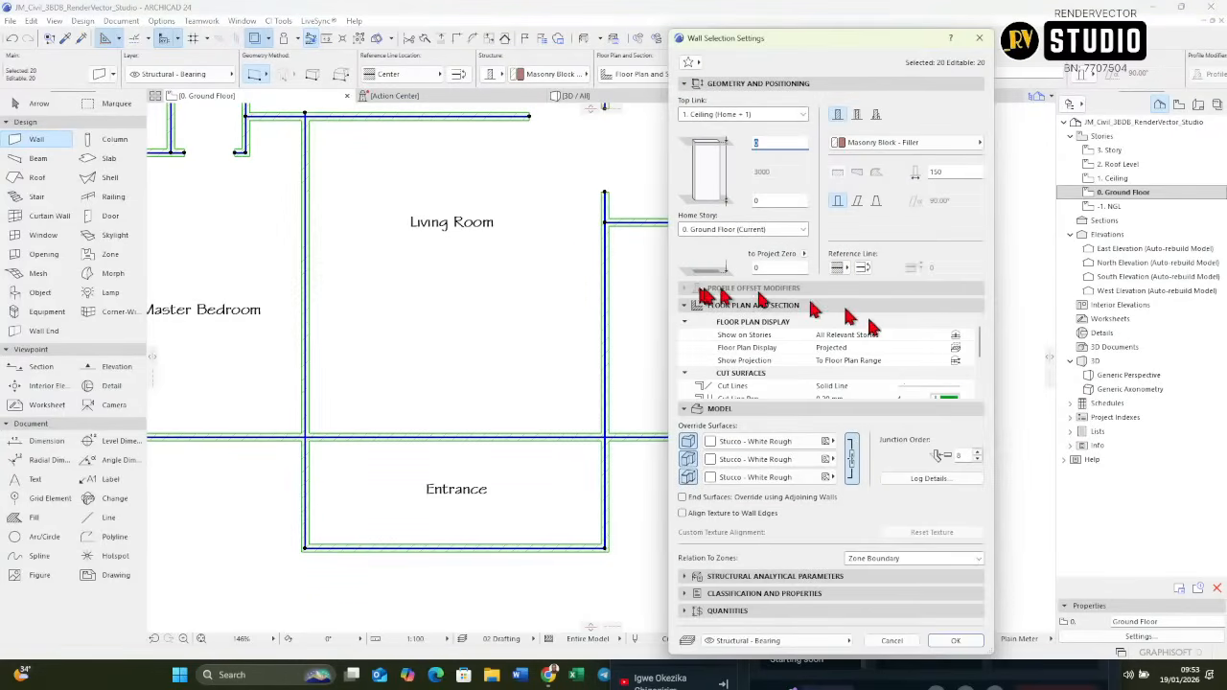
click(968, 396)
click(968, 387)
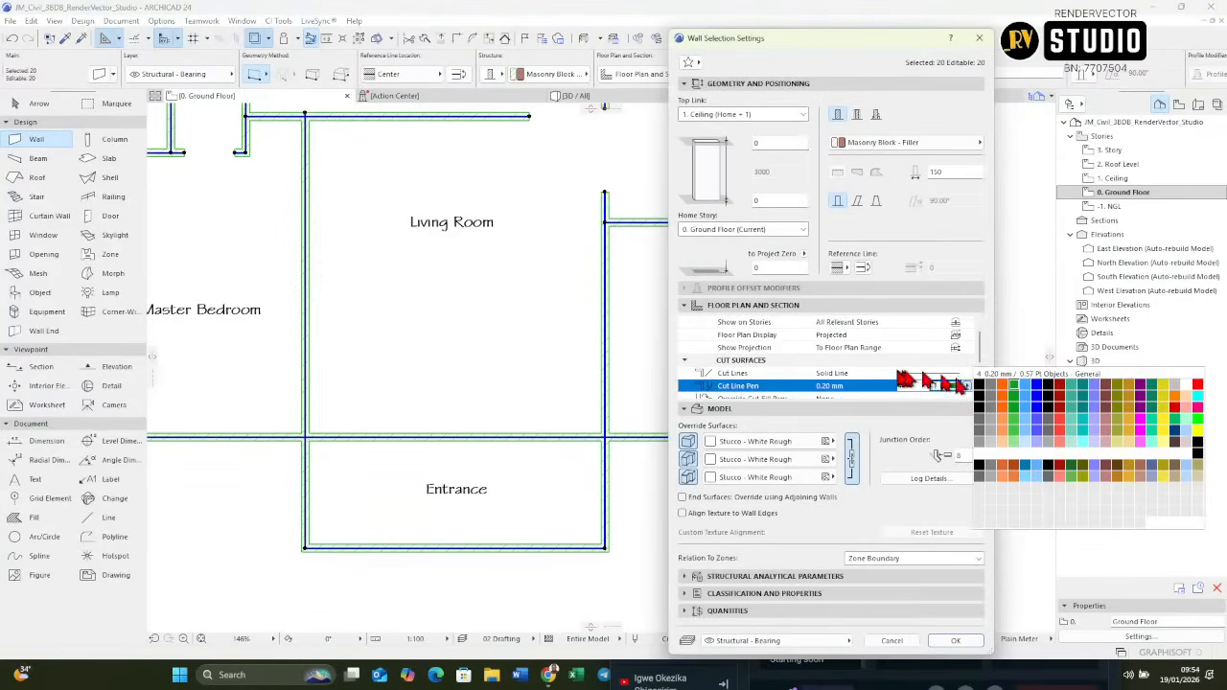
click(1203, 458)
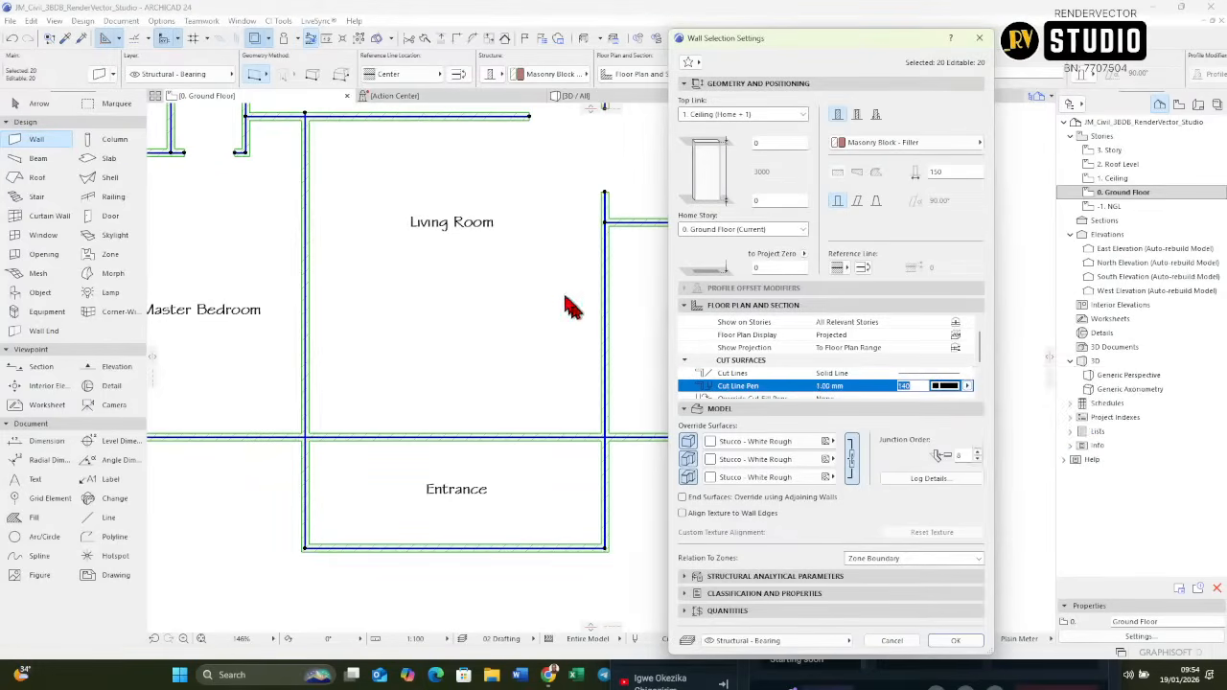
click(949, 641)
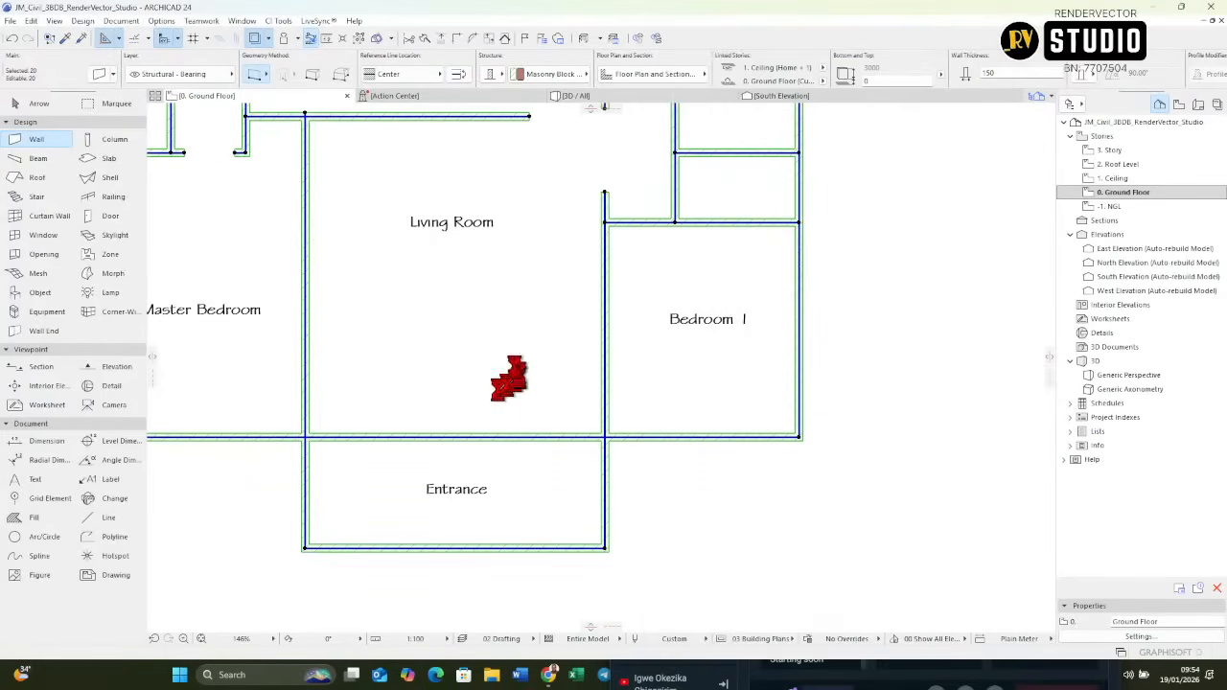
scroll(587, 392, down, 5)
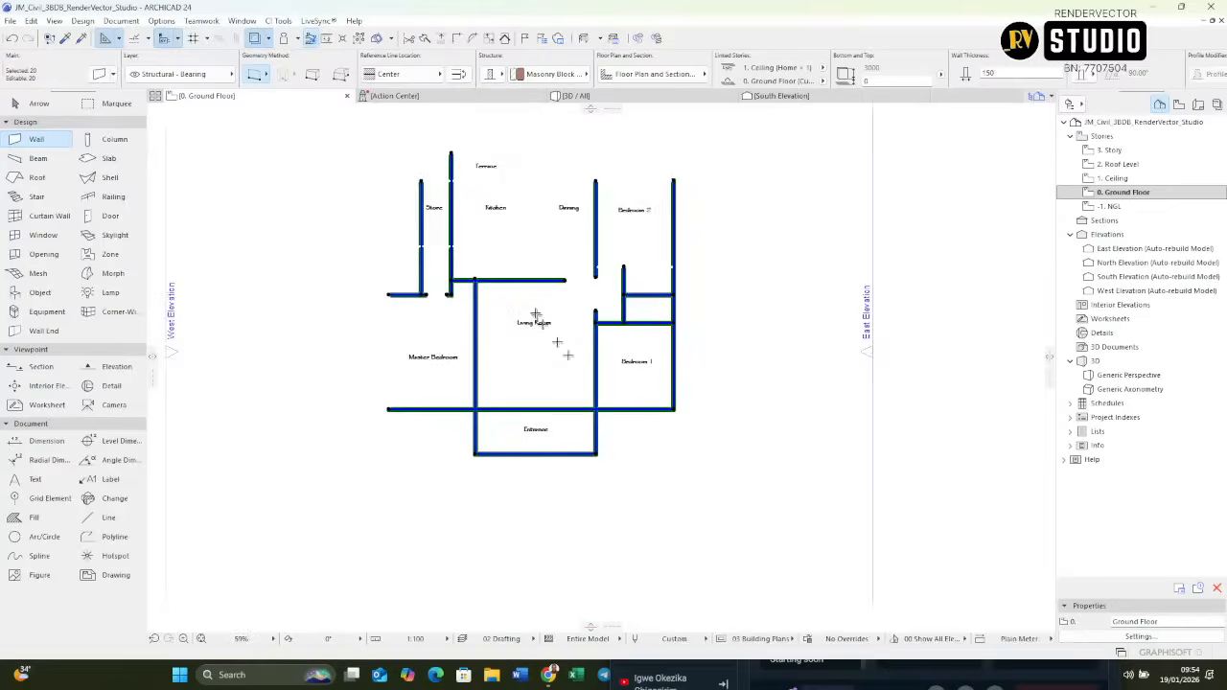
scroll(534, 313, up, 3)
key(Escape)
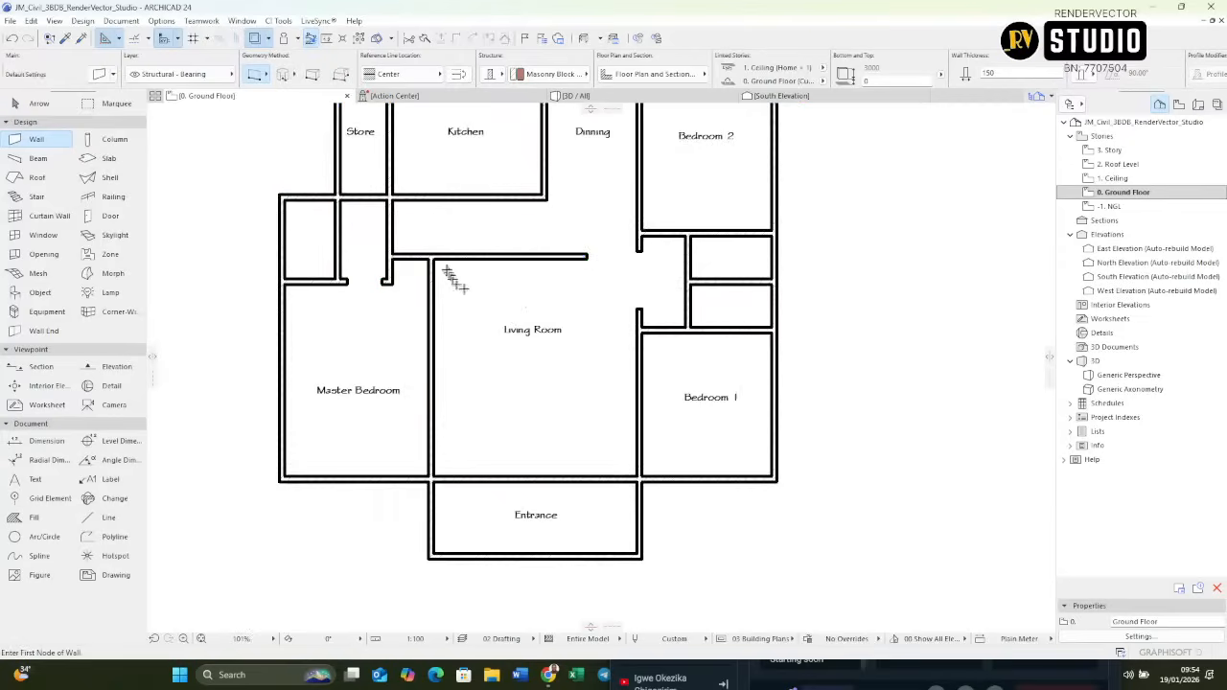
Examine the thick wall outlines around the Store, Kitchen, Terrace and Living Room at different magnifications.
scroll(451, 278, up, 4)
middle_drag(447, 269, 547, 342)
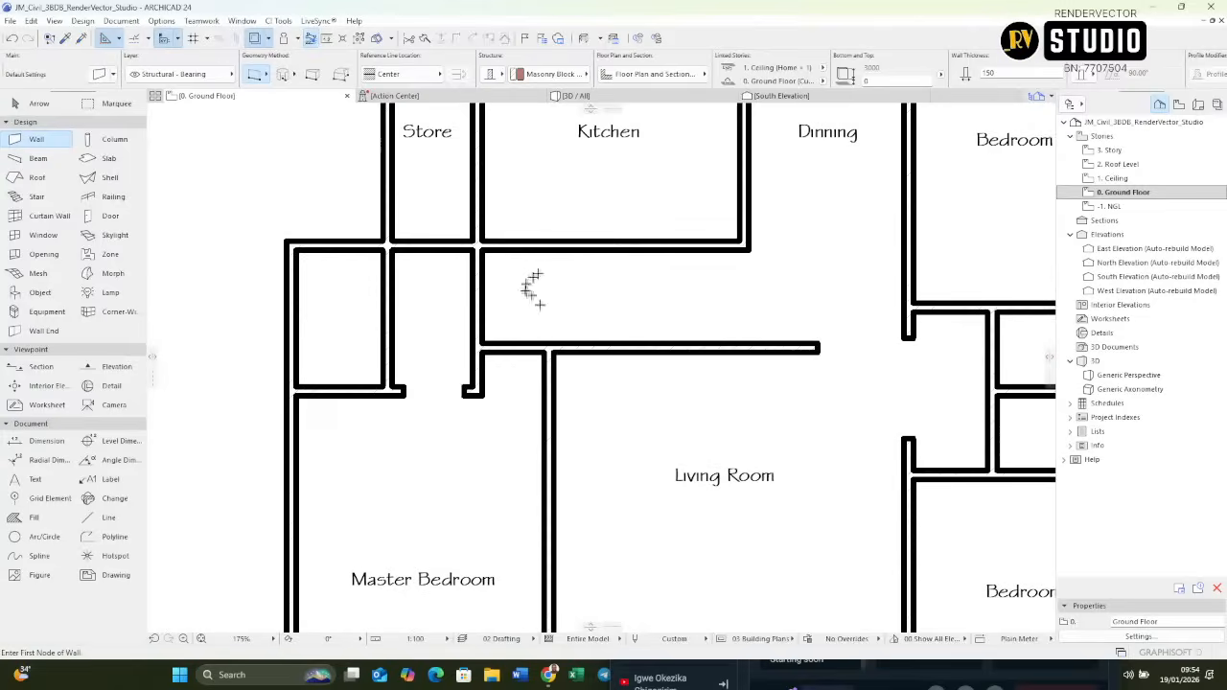
middle_drag(594, 217, 595, 365)
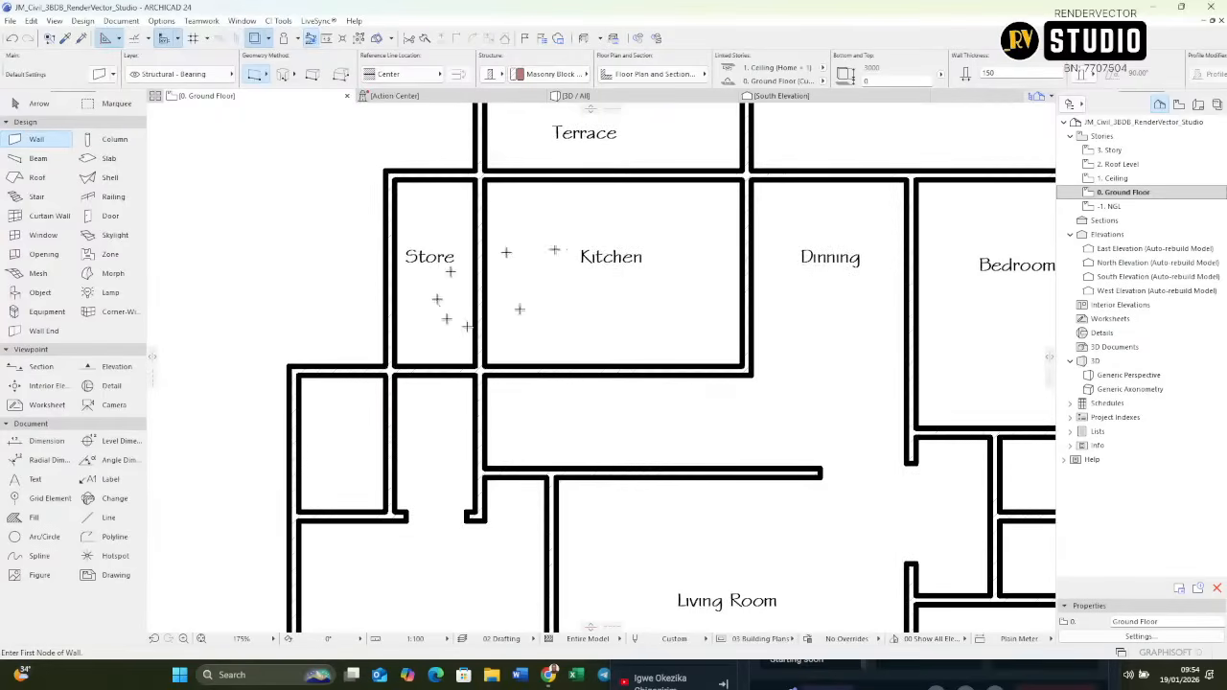
scroll(638, 274, down, 5)
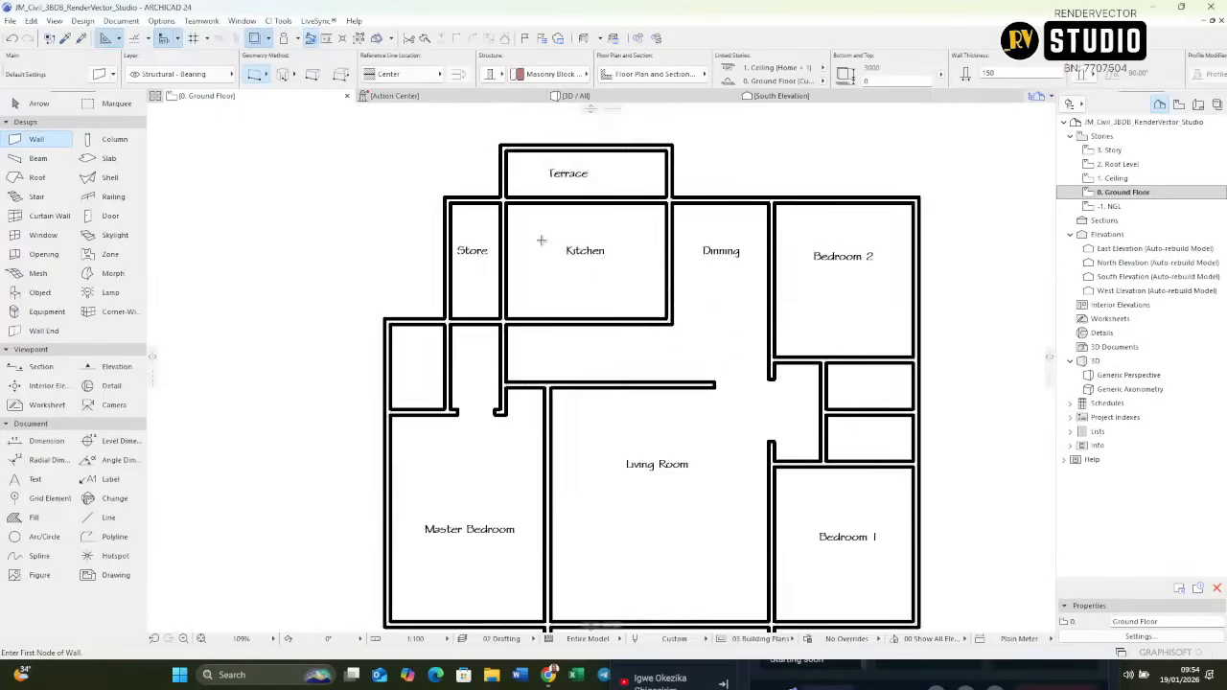
scroll(597, 347, up, 5)
scroll(597, 347, down, 5)
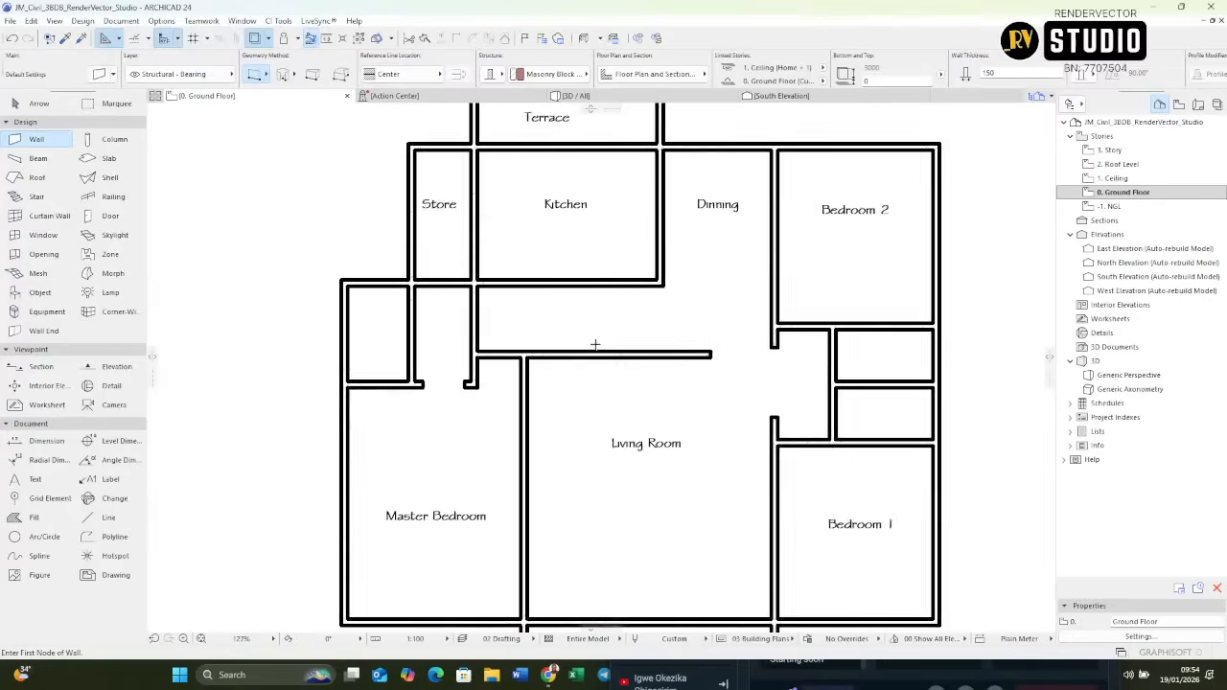
scroll(493, 213, up, 5)
scroll(493, 213, up, 4)
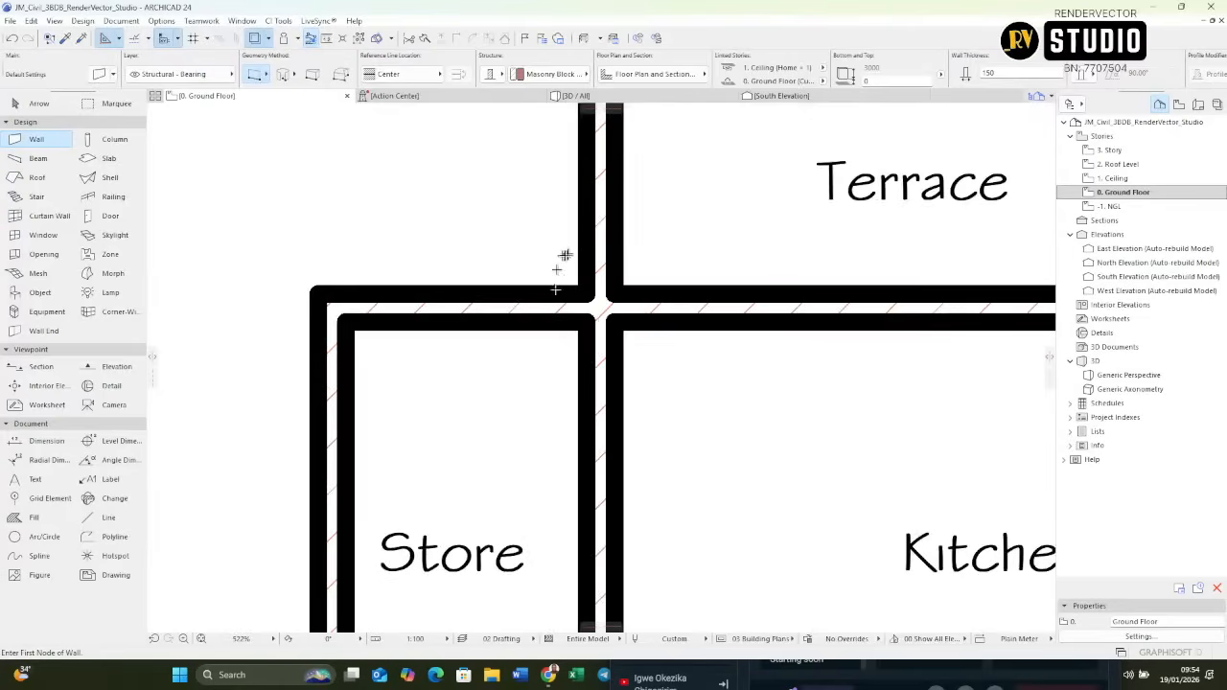
scroll(574, 257, down, 5)
Turn off the true line weight display and inspect the walls around the Terrace, Kitchen and Dinning as thin lines.
right_click(641, 321)
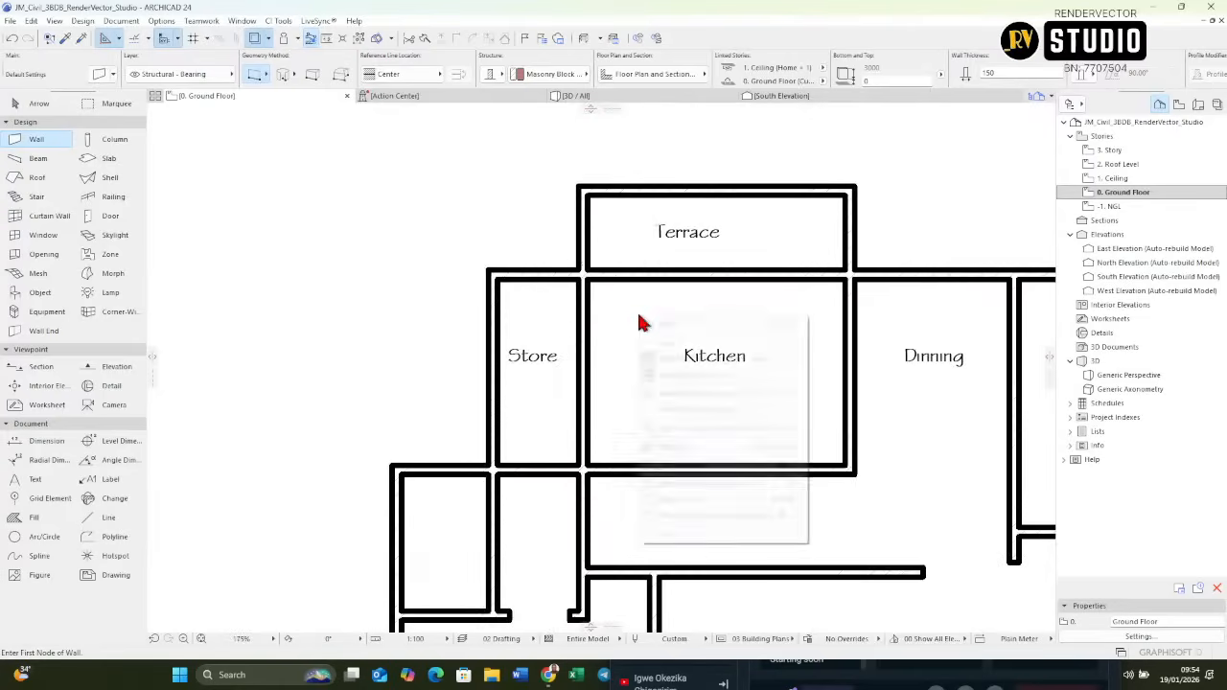
click(667, 375)
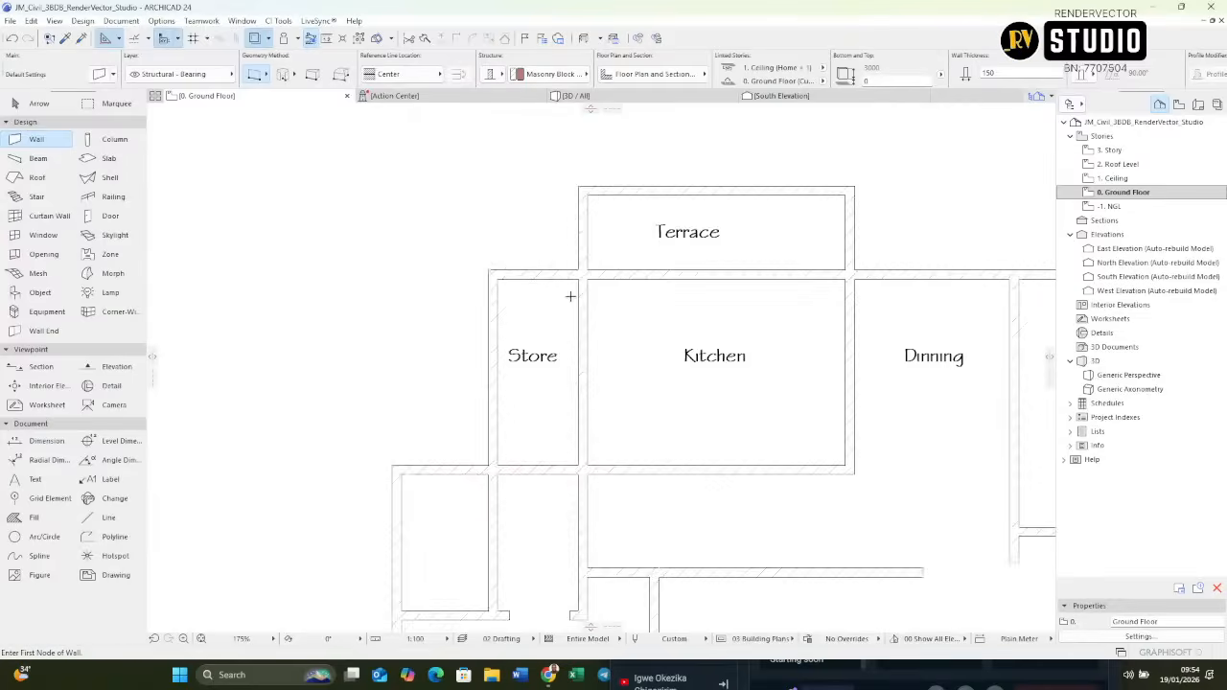
scroll(580, 278, up, 4)
scroll(519, 234, down, 3)
scroll(518, 235, down, 2)
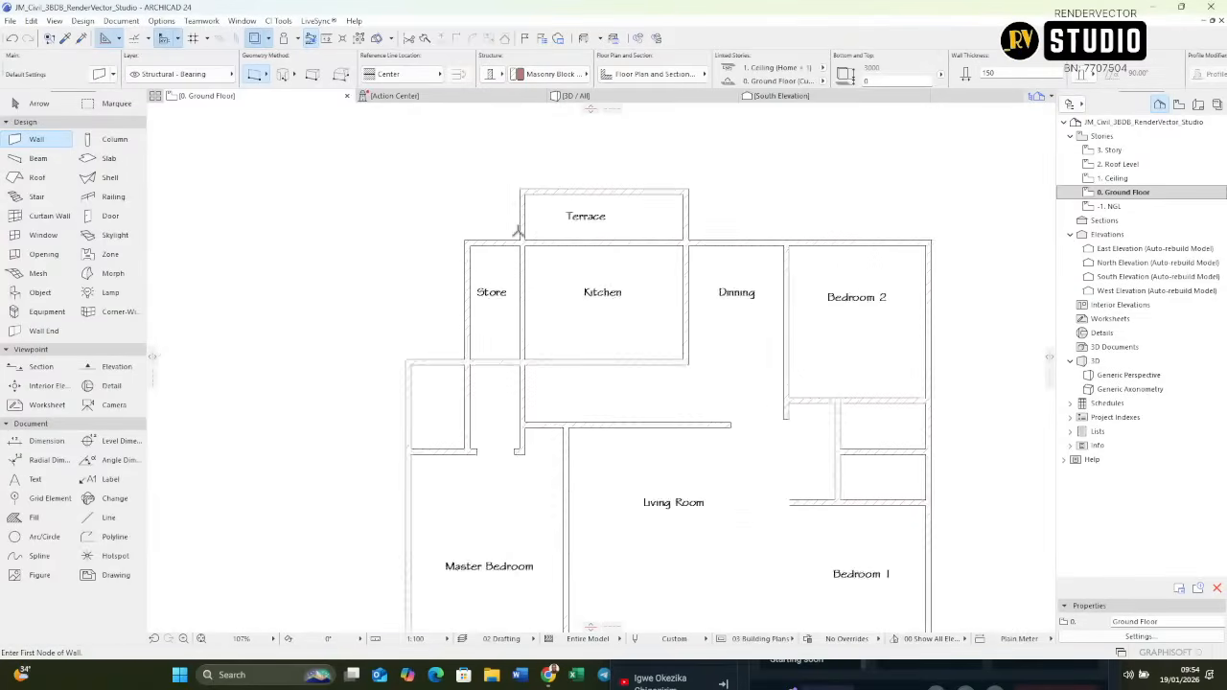
scroll(630, 239, up, 6)
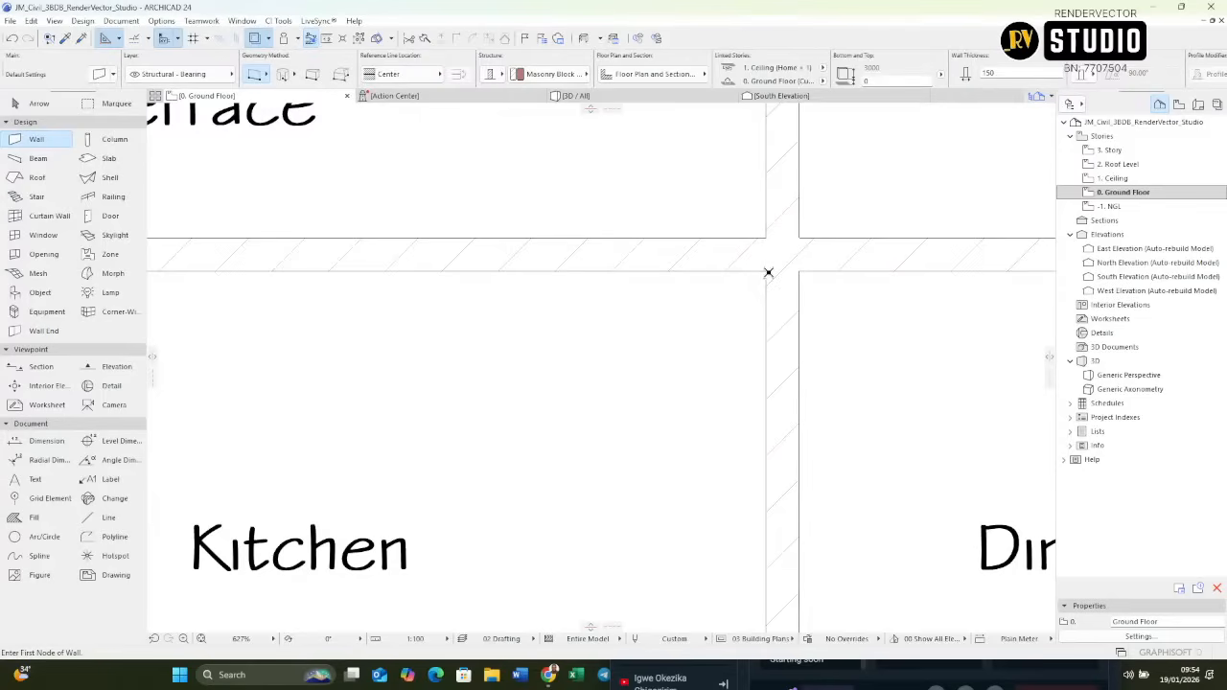
scroll(768, 273, down, 6)
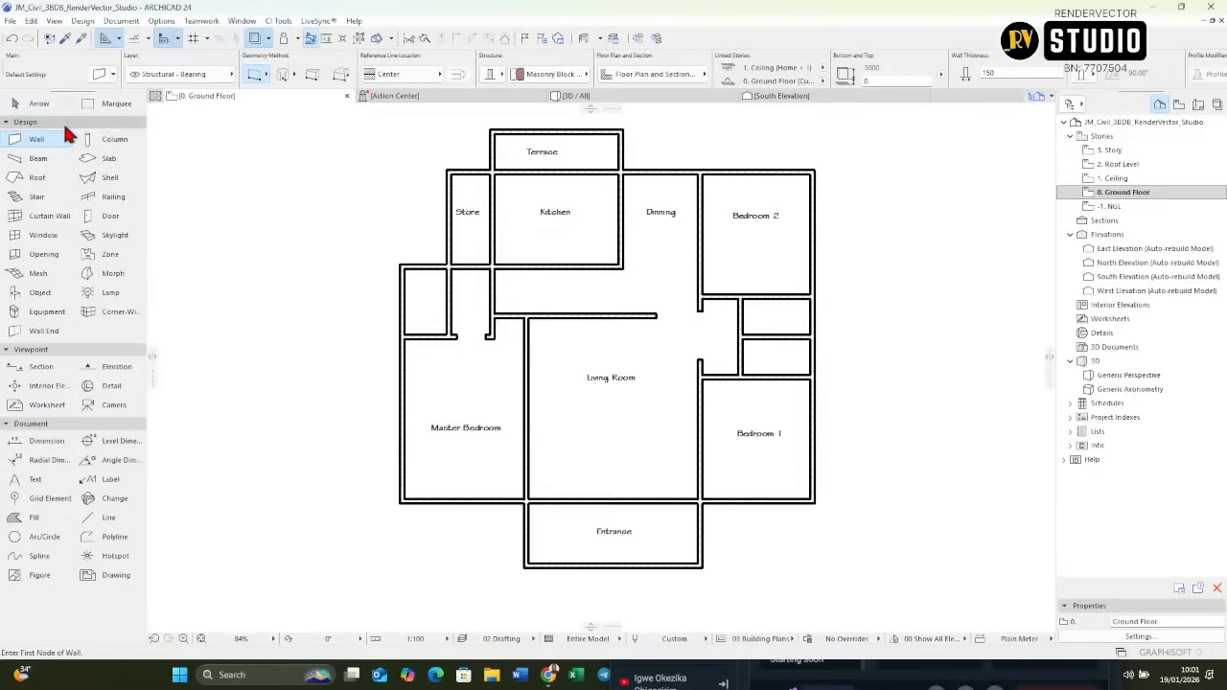
Review the finished ground floor walls around the Living Room, the corridor wall above it and the bedroom openings.
click(65, 139)
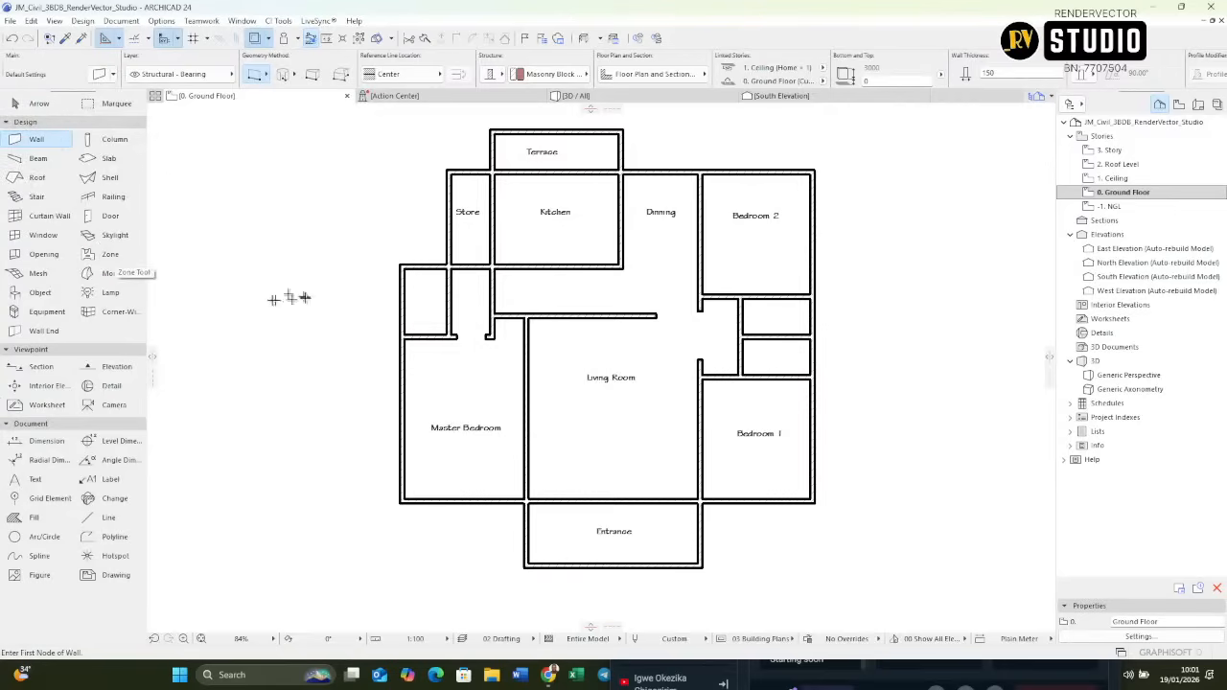
scroll(640, 372, up, 5)
scroll(630, 383, down, 6)
middle_drag(597, 383, 570, 468)
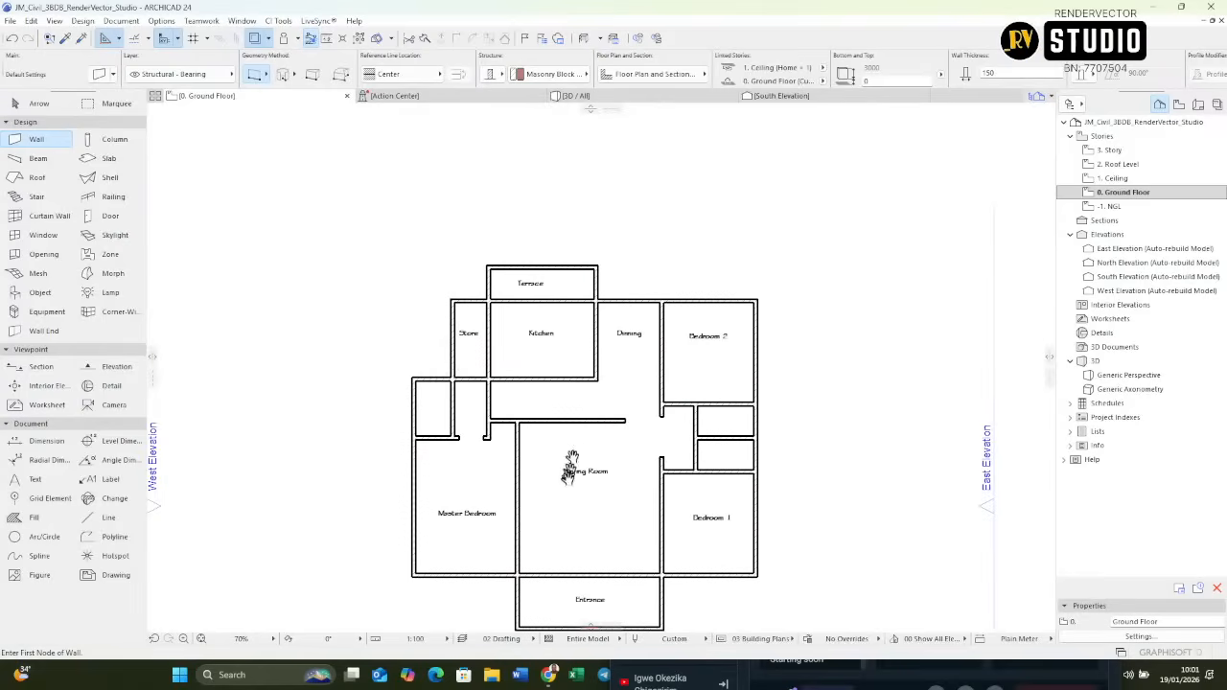
scroll(610, 451, up, 4)
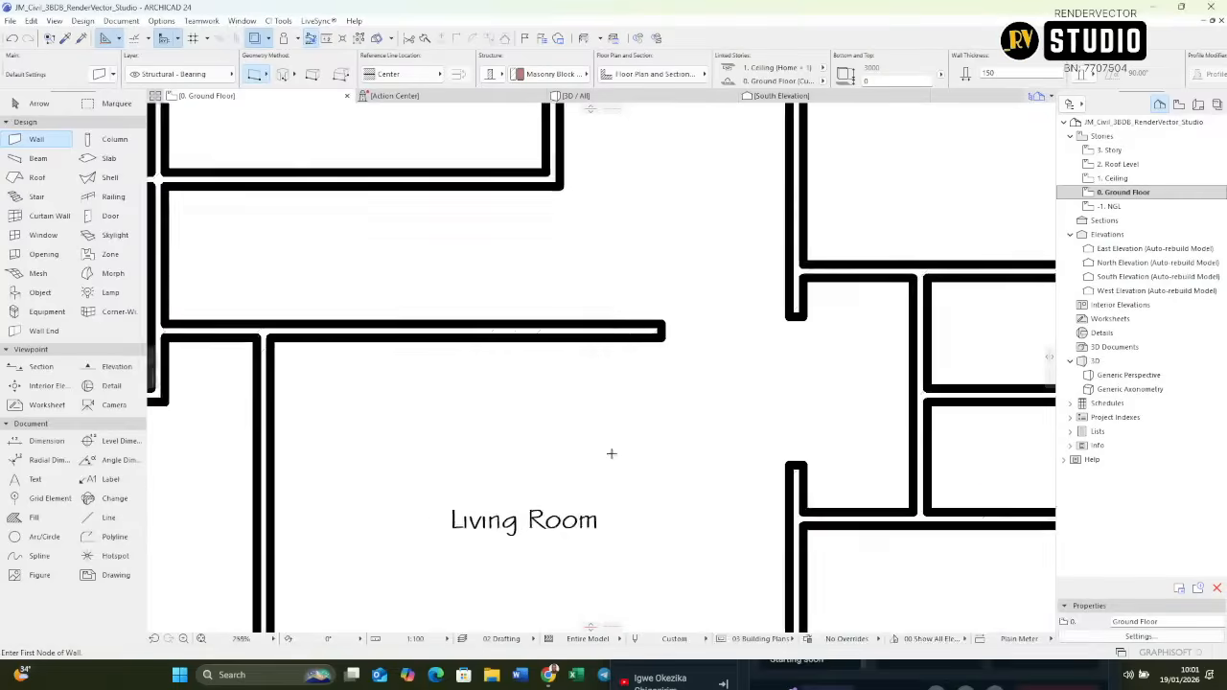
scroll(556, 437, down, 3)
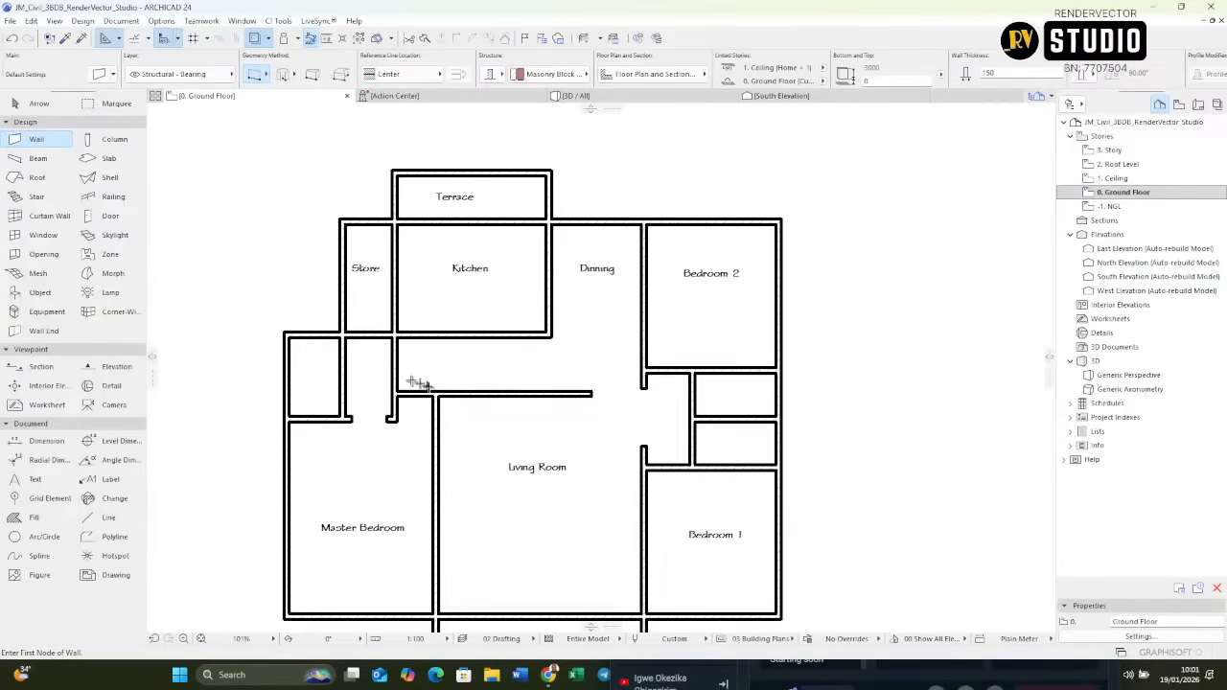
scroll(498, 390, up, 5)
scroll(548, 366, down, 3)
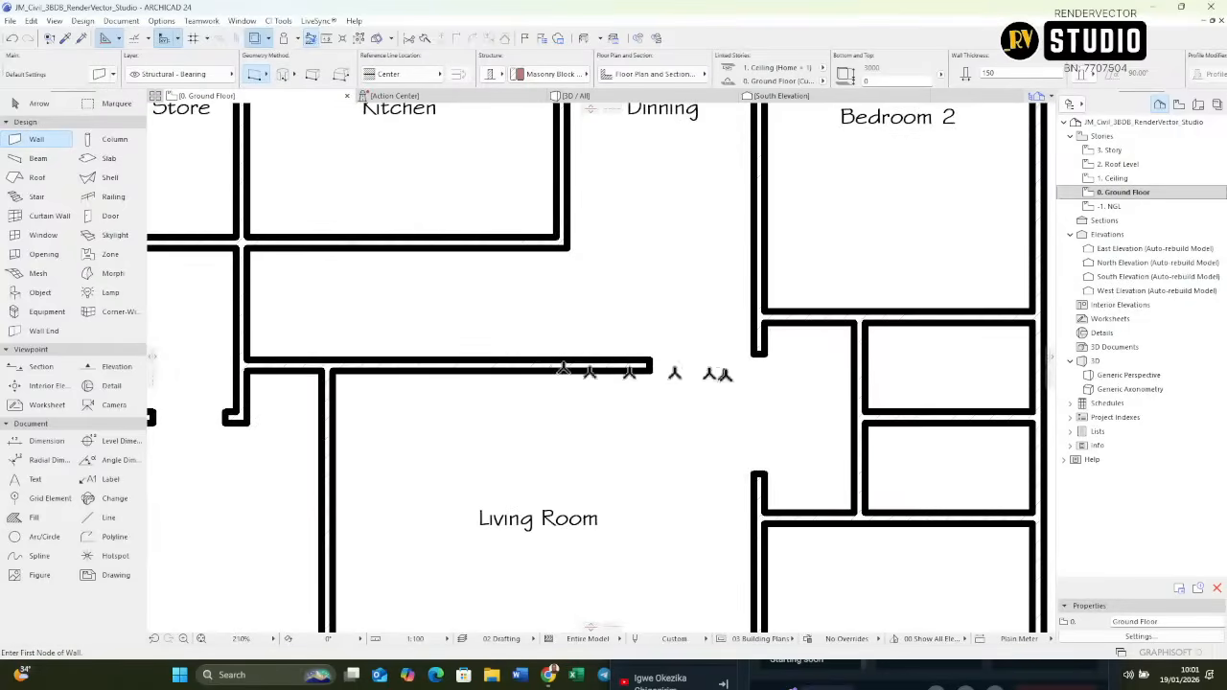
scroll(563, 369, down, 5)
scroll(559, 364, up, 1)
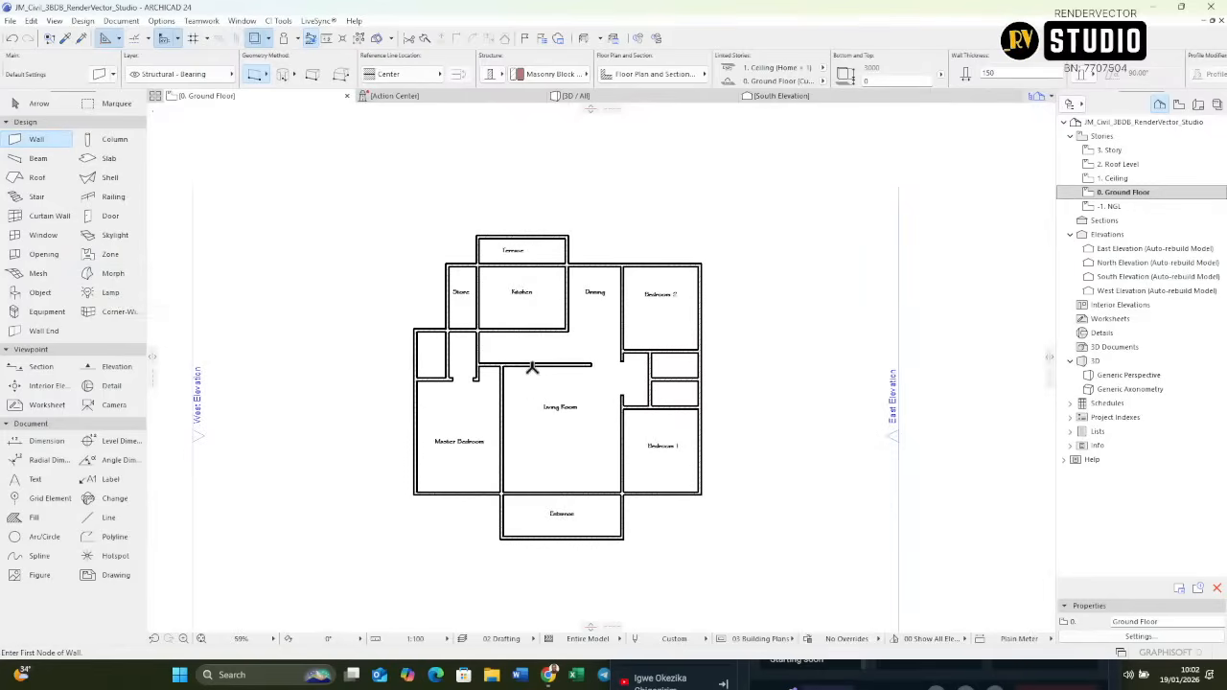
Inspect the walls in the 3D perspective from several sides, and return to the ground floor plan.
key(F3)
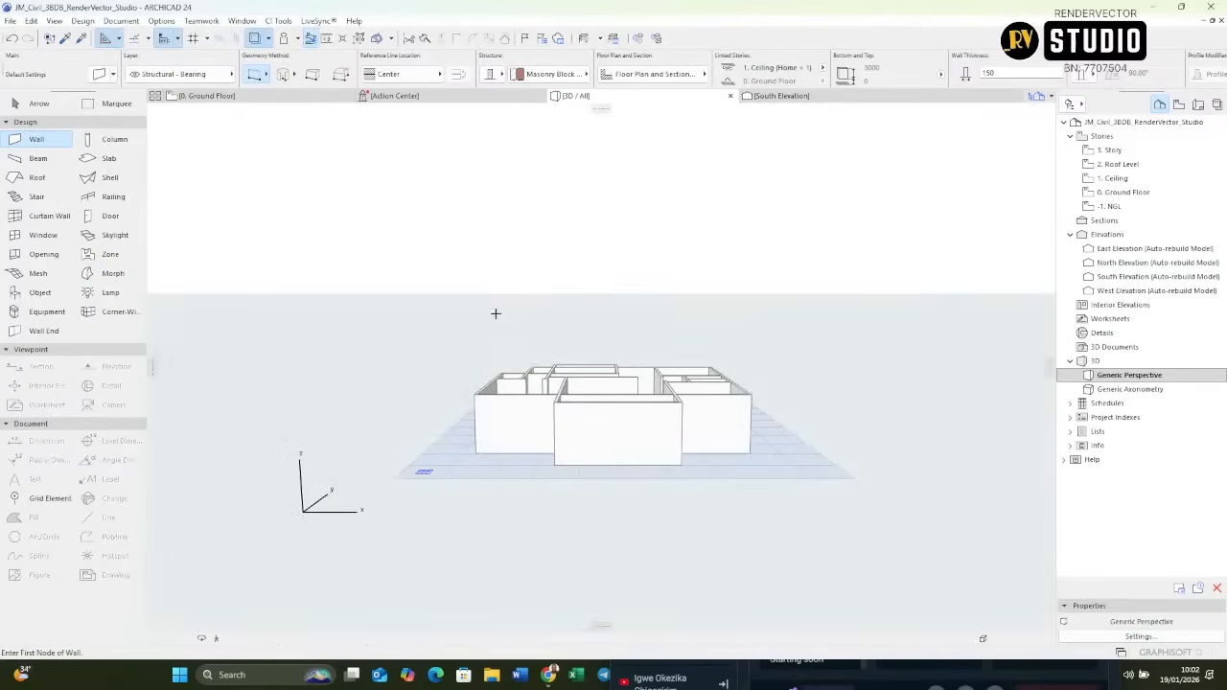
shift+middle_drag(731, 348, 490, 446)
scroll(490, 447, up, 5)
shift+middle_drag(637, 414, 586, 358)
scroll(587, 359, up, 5)
scroll(588, 363, down, 5)
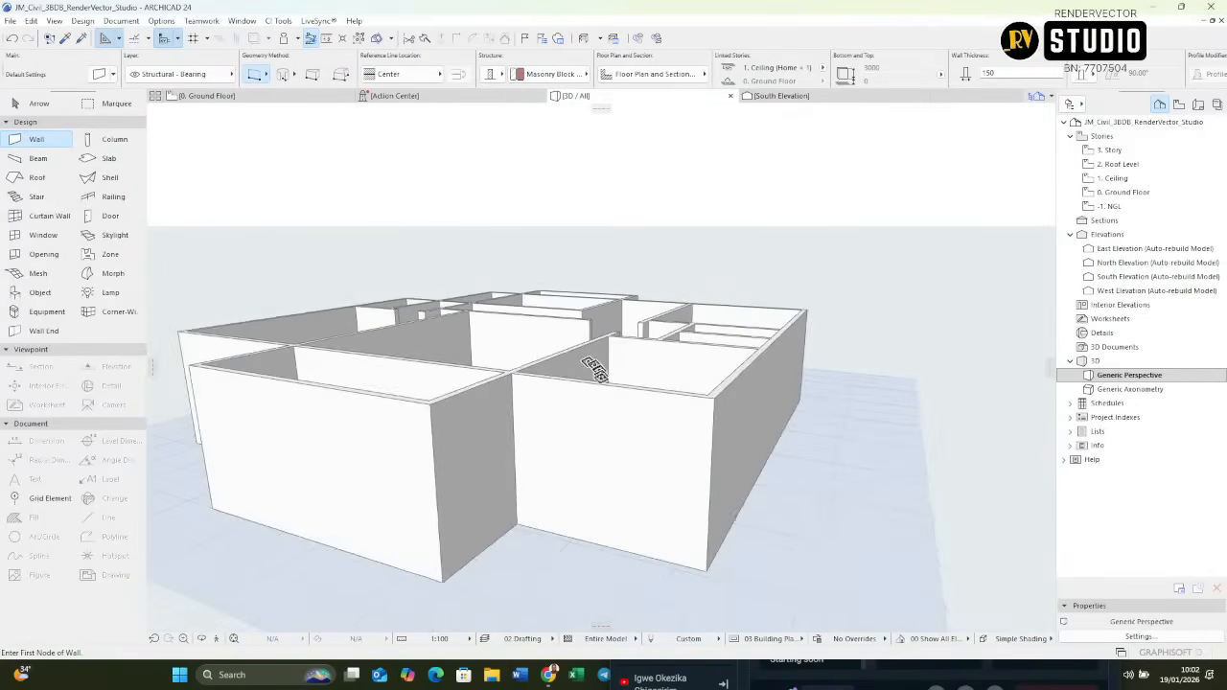
shift+middle_drag(488, 386, 864, 408)
scroll(823, 388, down, 3)
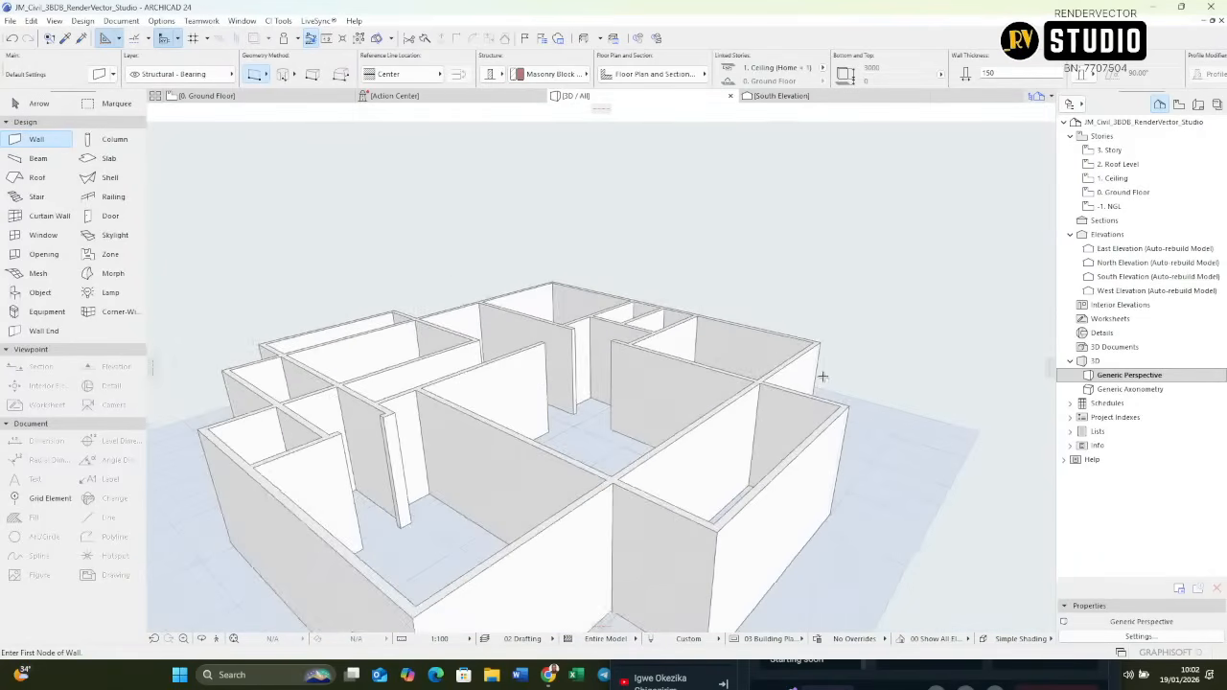
key(F2)
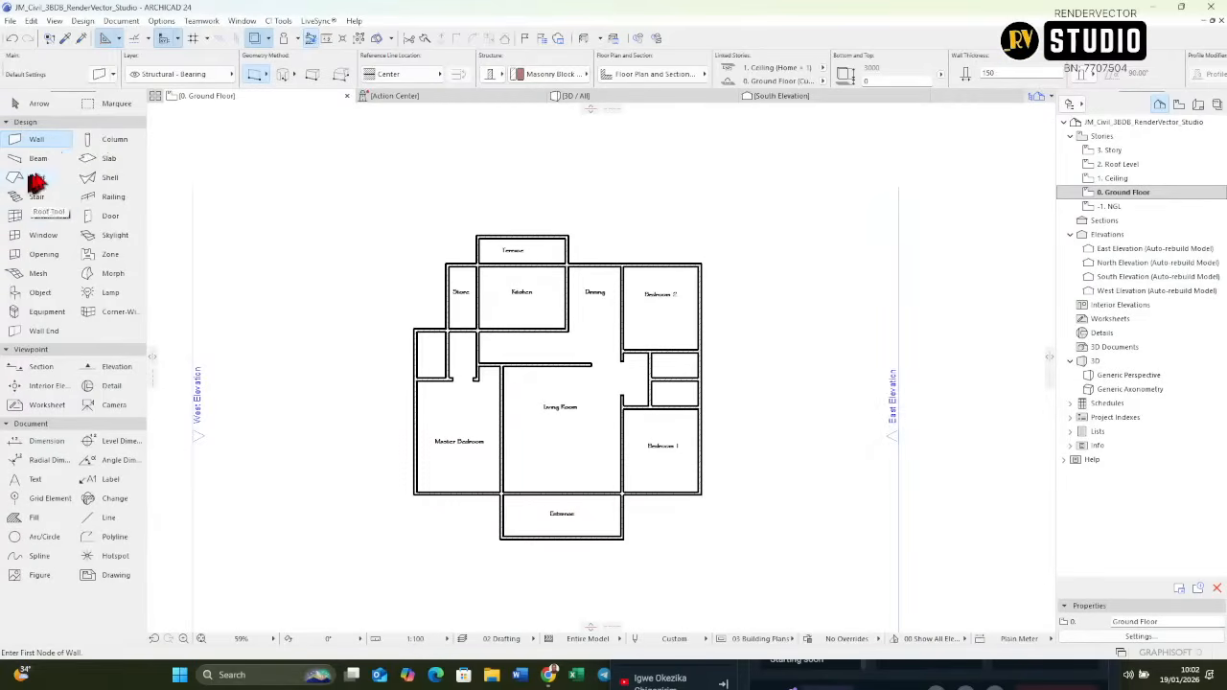
Open the Door tool's default settings and browse the Hinged Doors 24 models, keeping Door 24 as the door type.
click(112, 220)
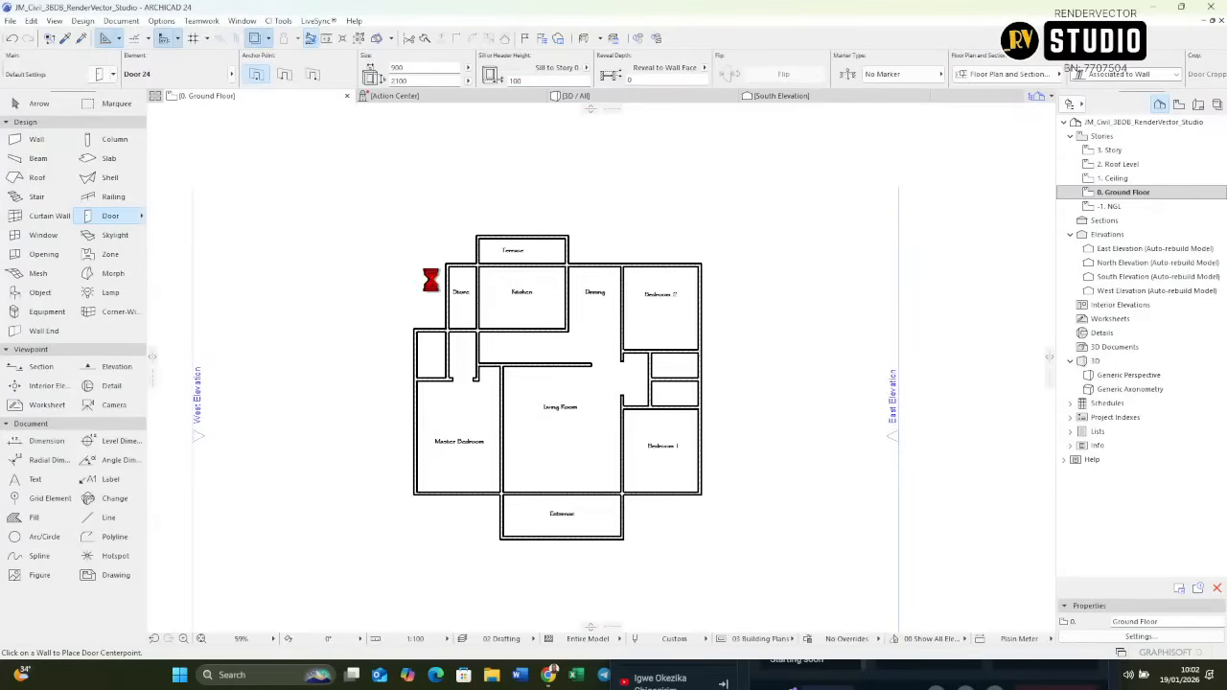
key(ctrl+t)
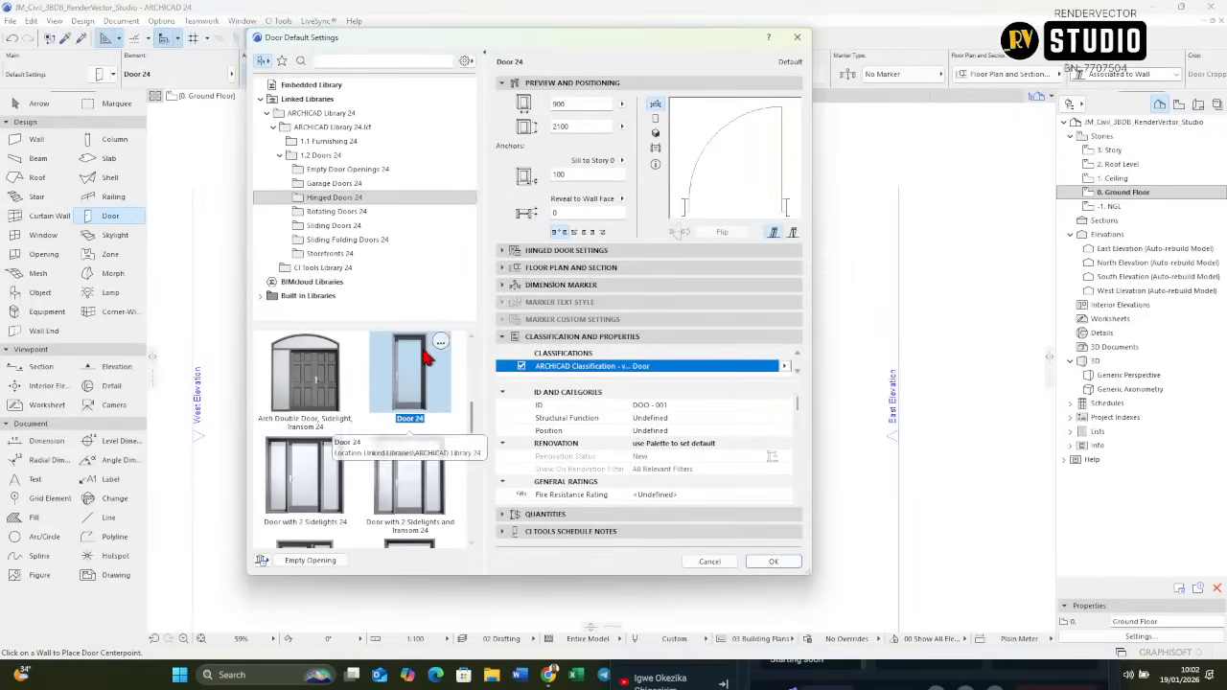
scroll(428, 370, down, 2)
scroll(429, 370, up, 5)
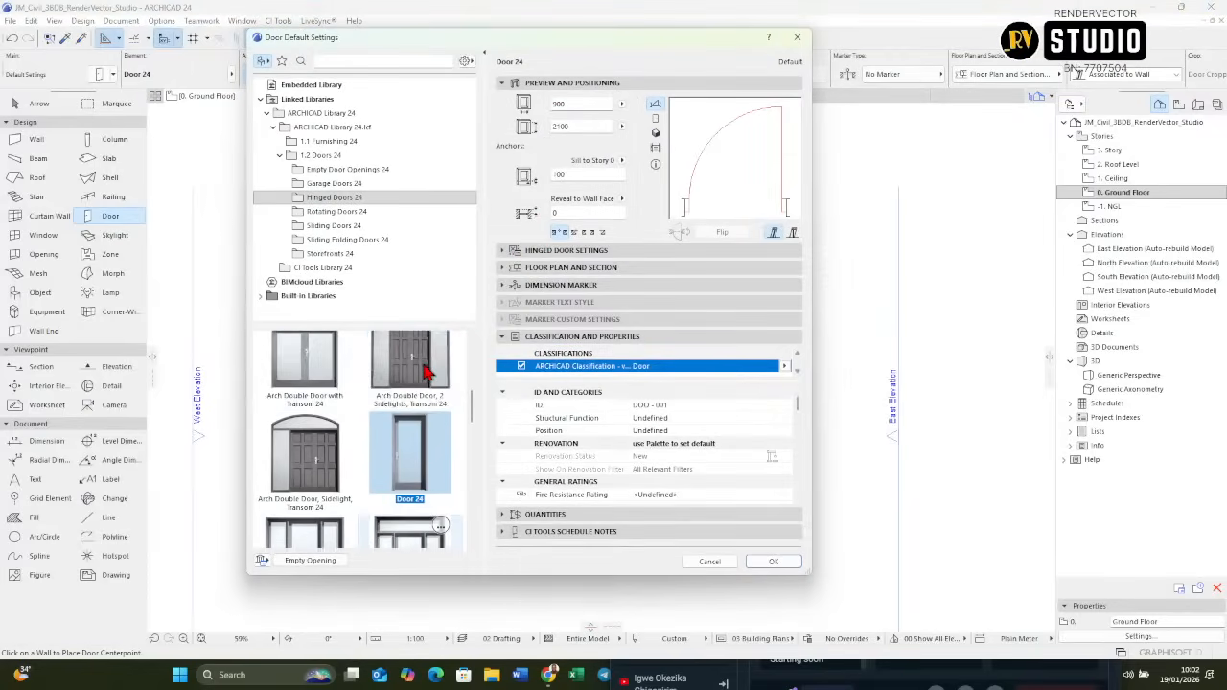
scroll(403, 378, down, 5)
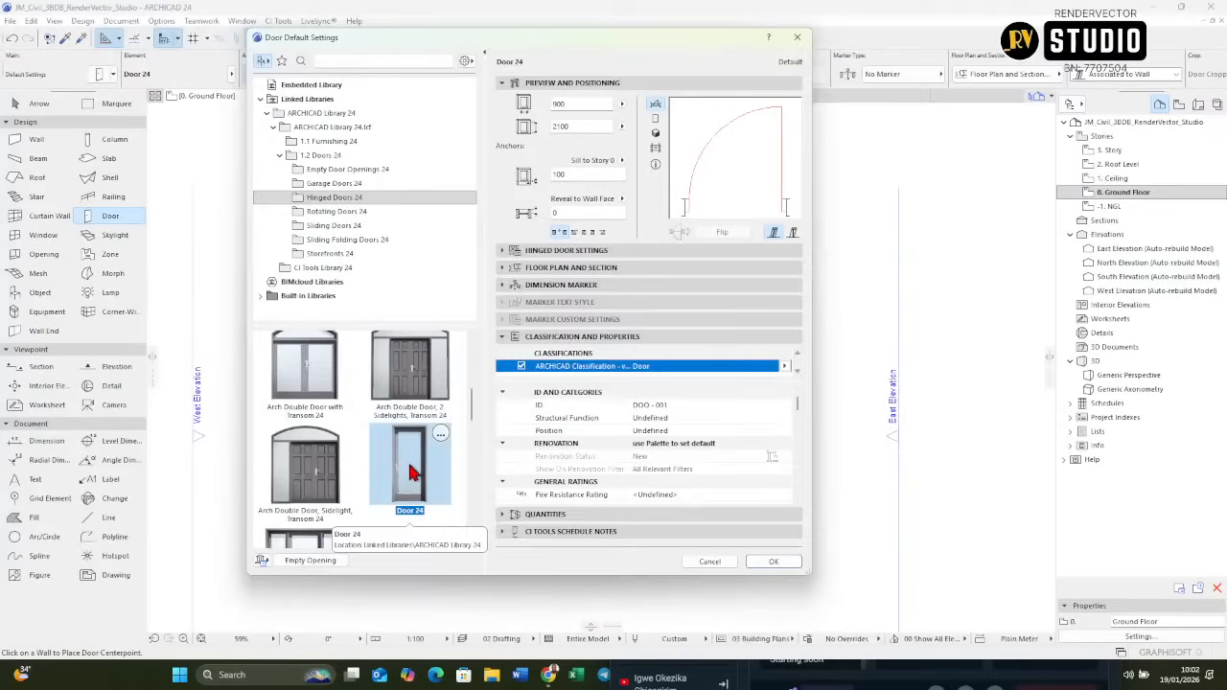
scroll(410, 471, down, 4)
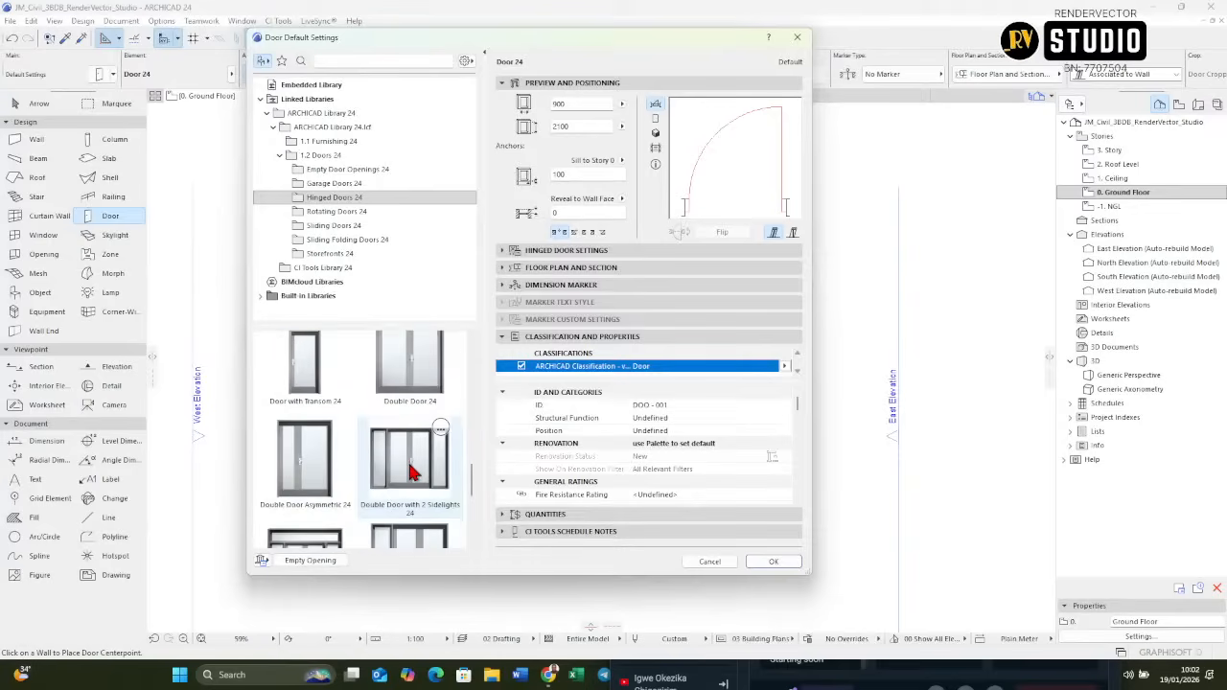
scroll(411, 472, down, 2)
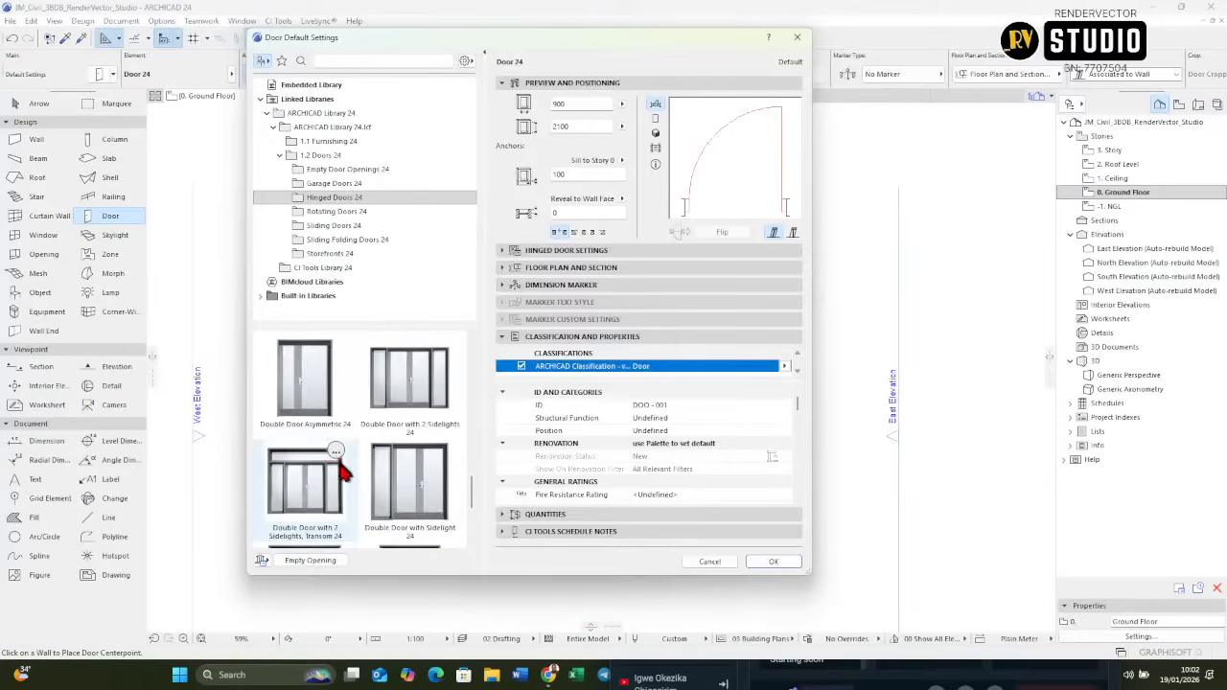
scroll(343, 470, down, 4)
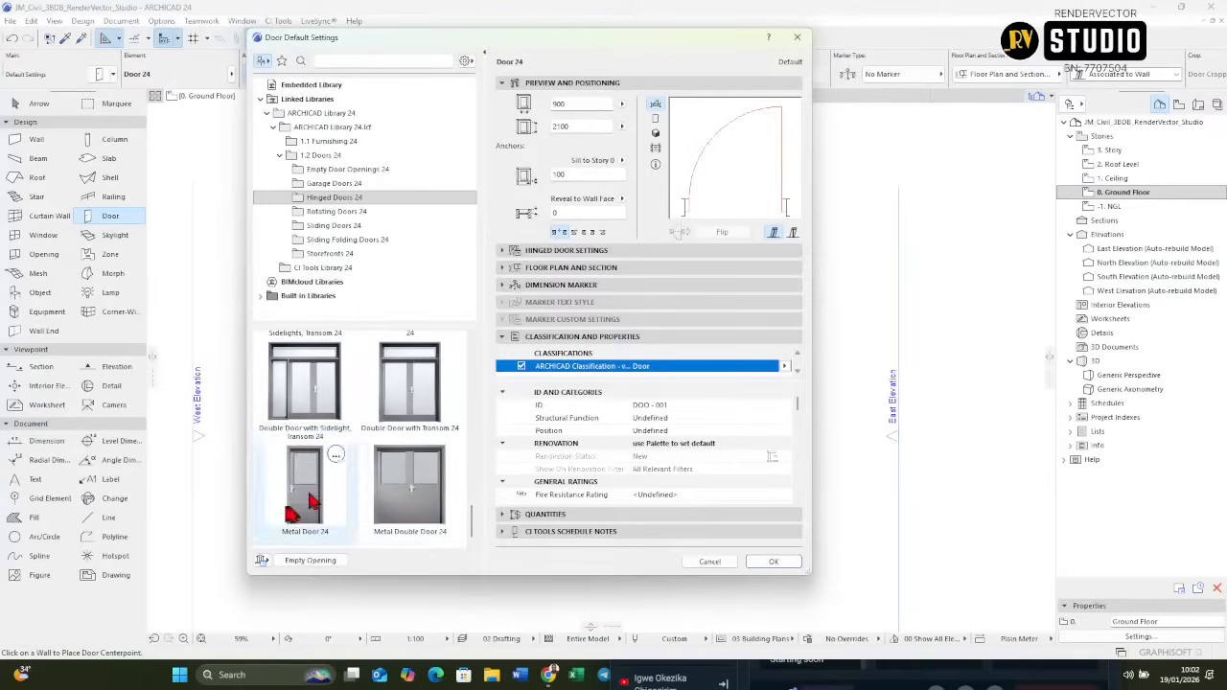
scroll(411, 508, up, 4)
scroll(407, 494, up, 4)
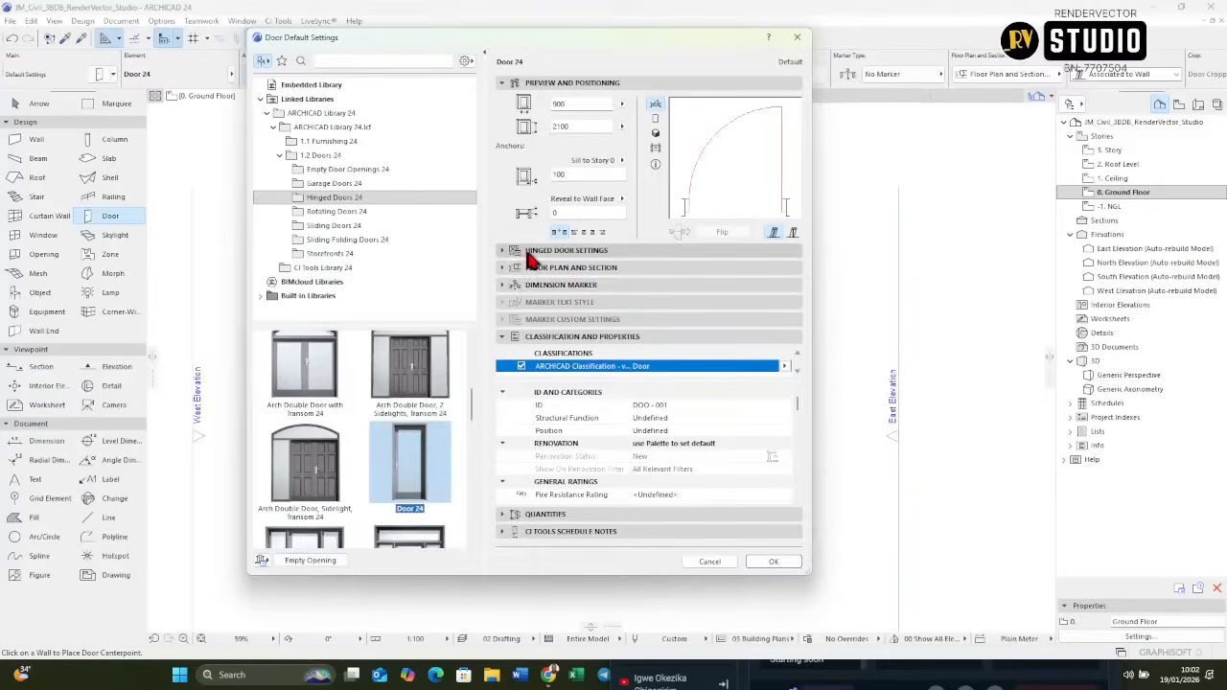
Give the hinged door a Style 7 door leaf and a Handle 1 handle.
click(575, 250)
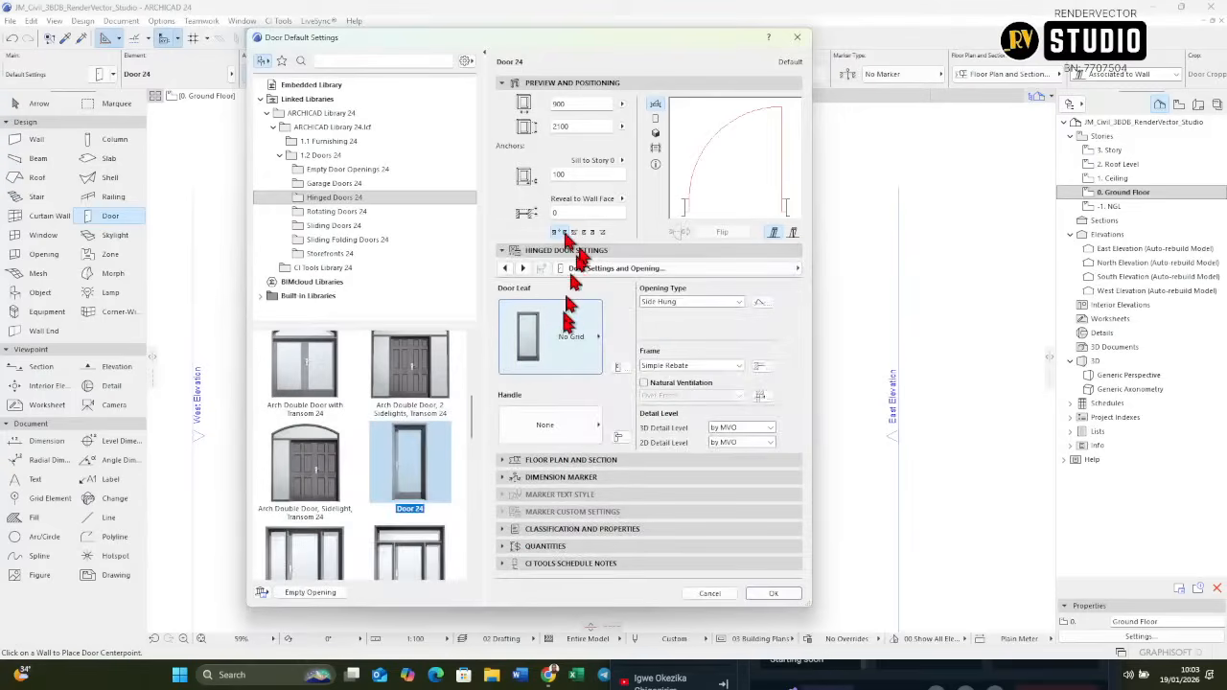
click(560, 342)
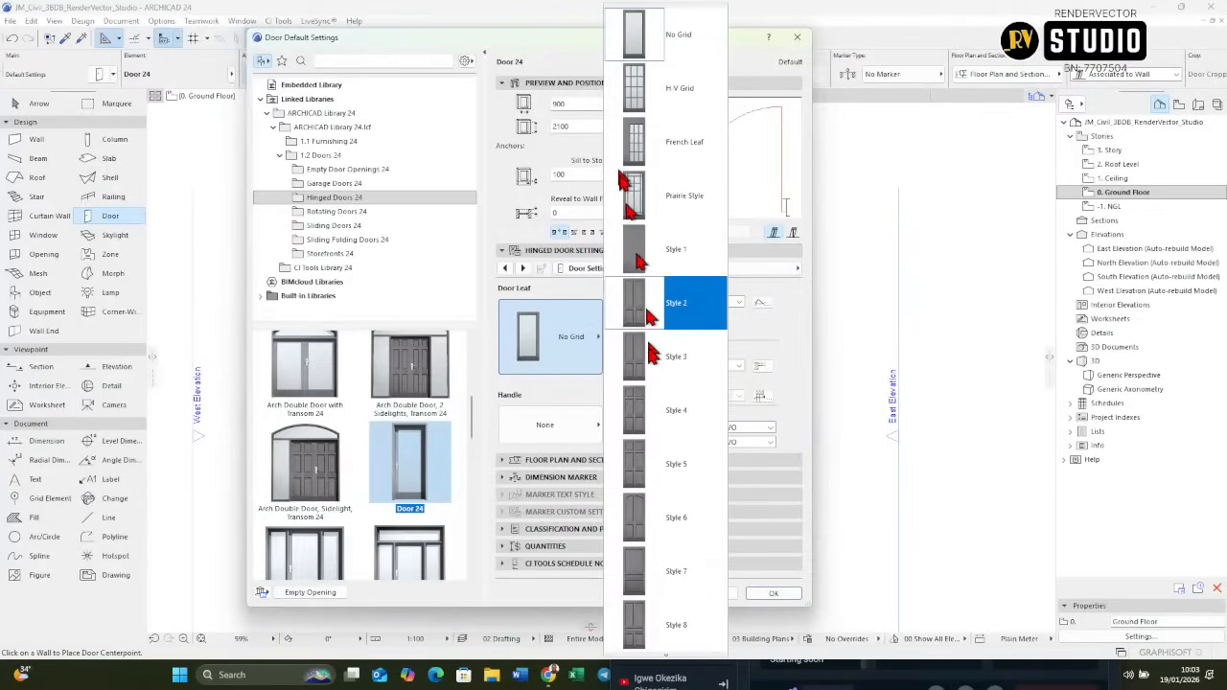
click(655, 570)
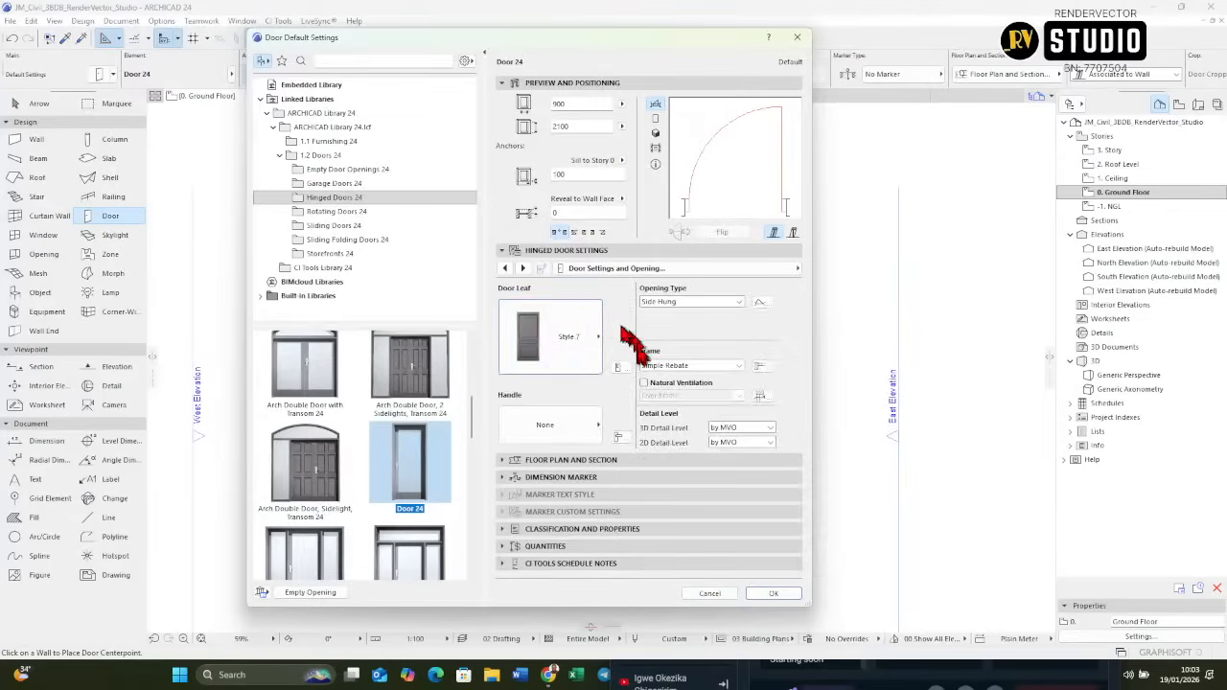
click(573, 431)
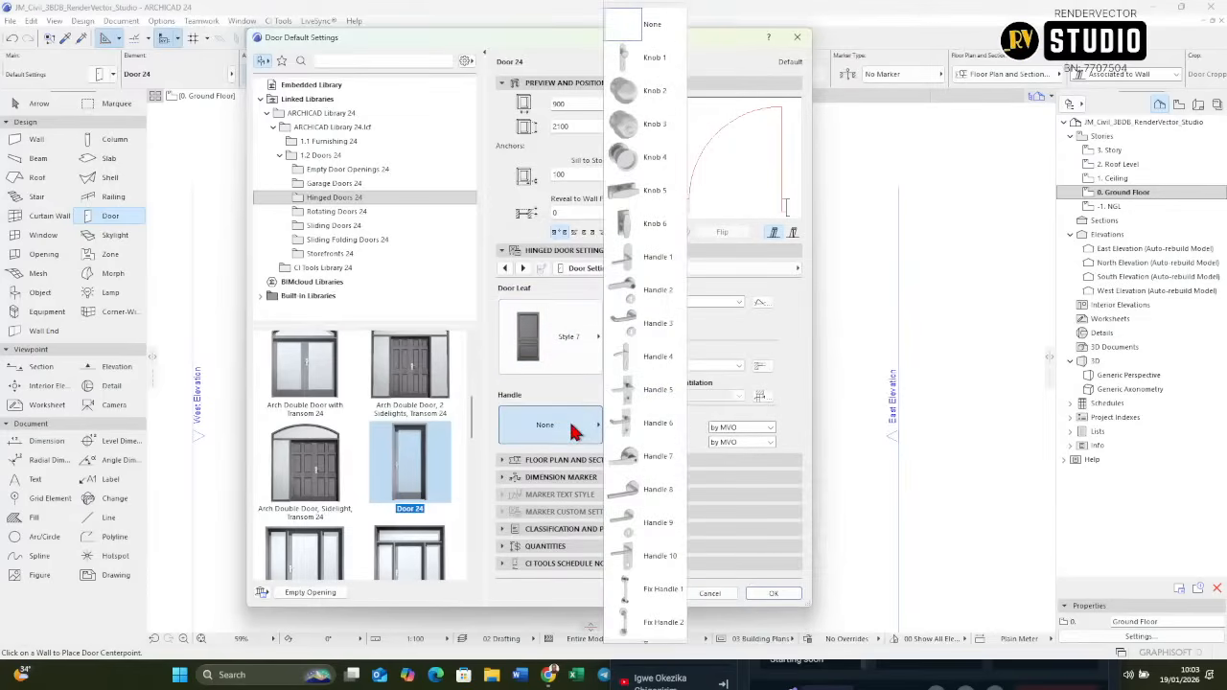
click(657, 261)
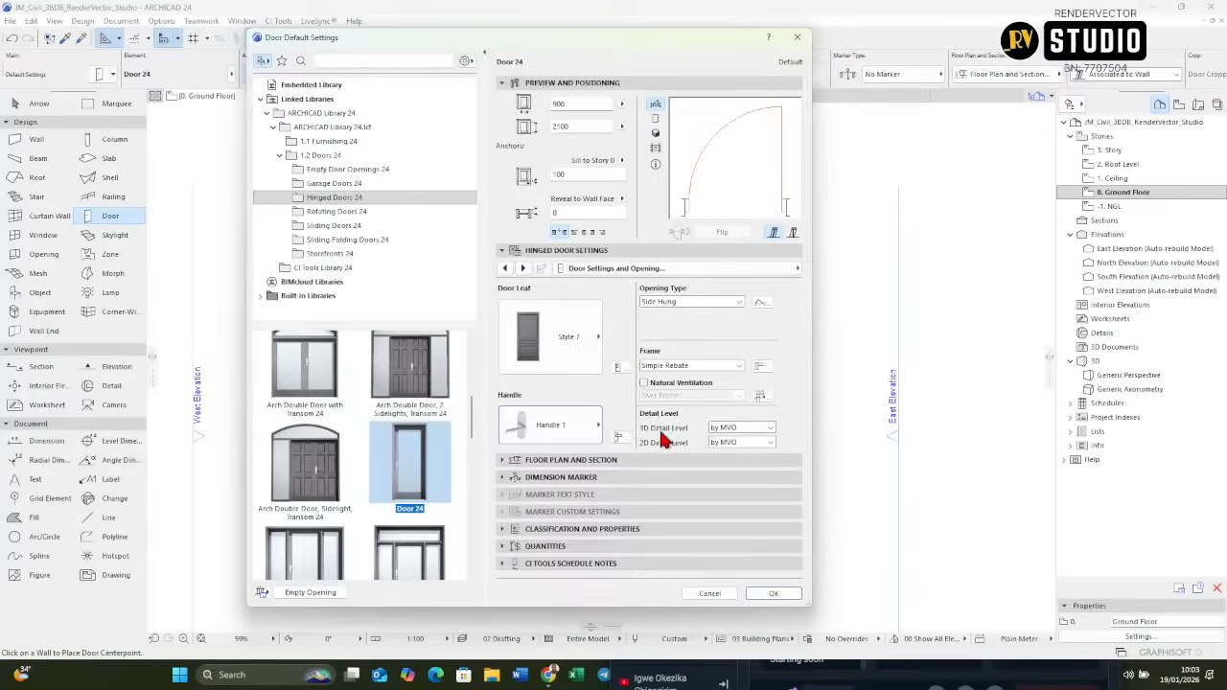
Set the door's 3D detail level to Full and its 2D detail level to Scale Sensitive.
click(770, 428)
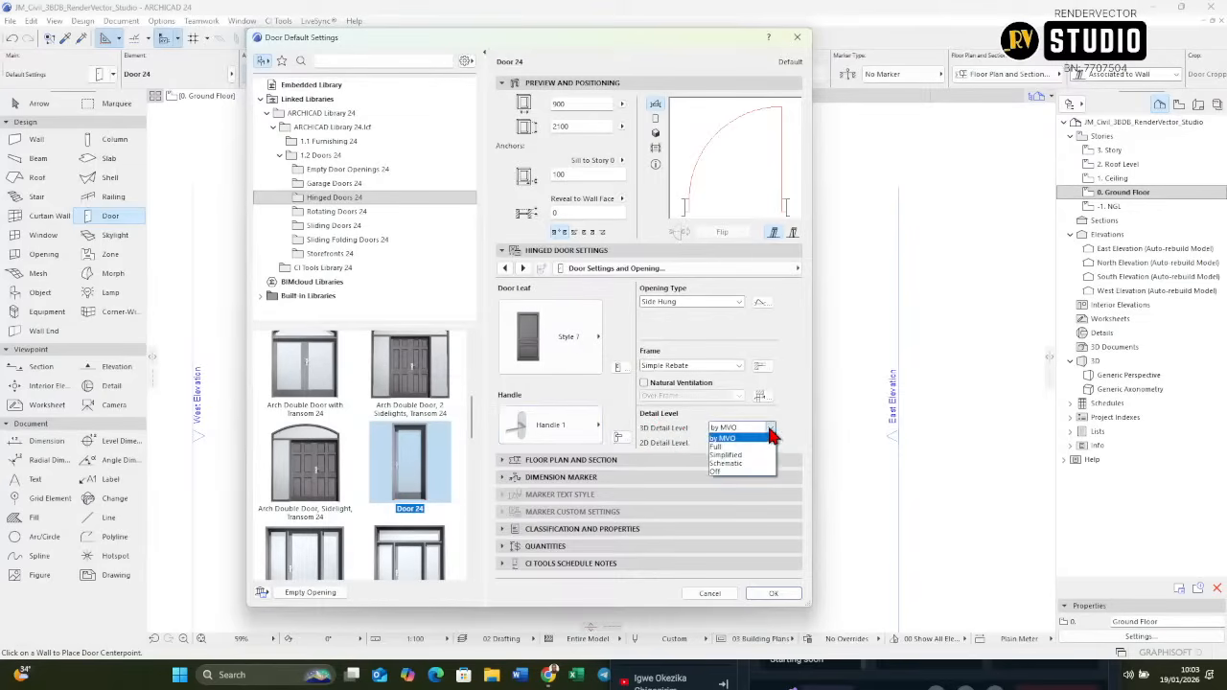
click(739, 445)
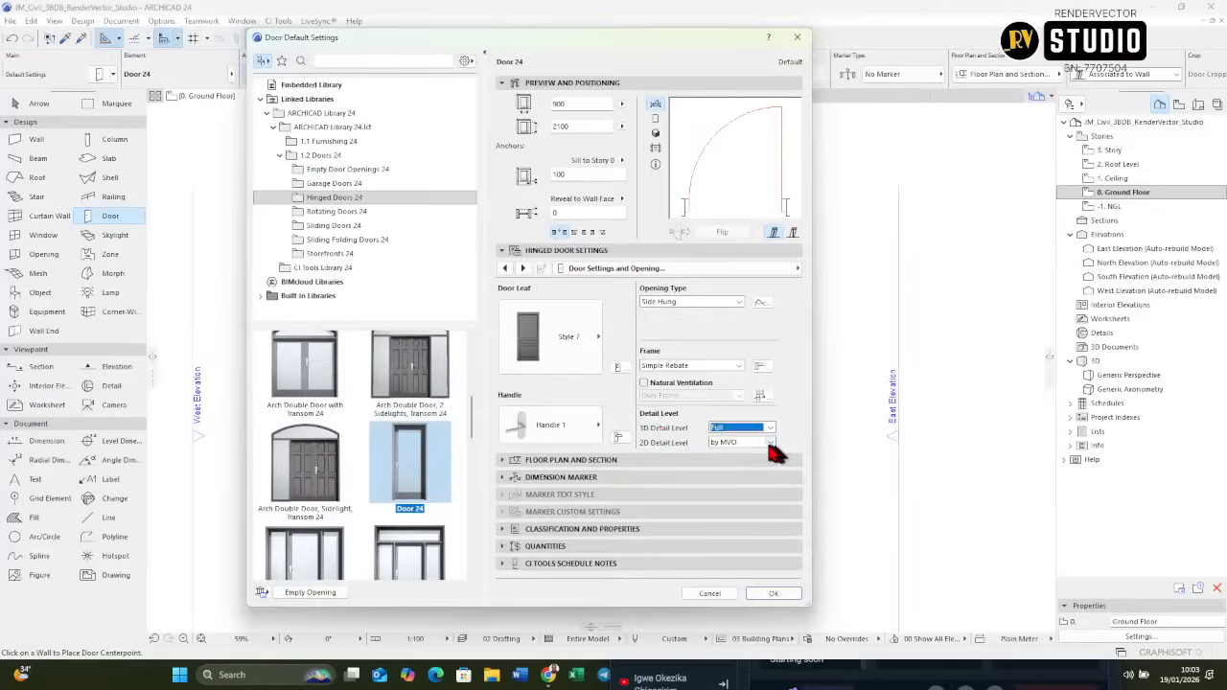
click(771, 443)
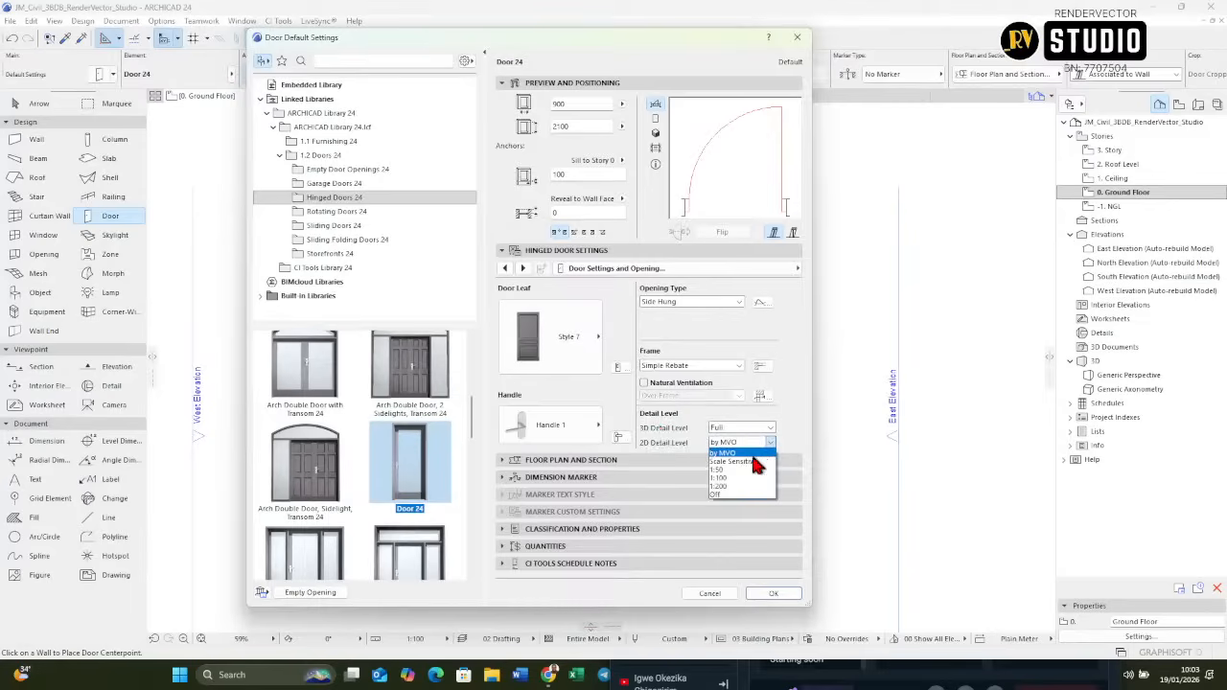
click(748, 462)
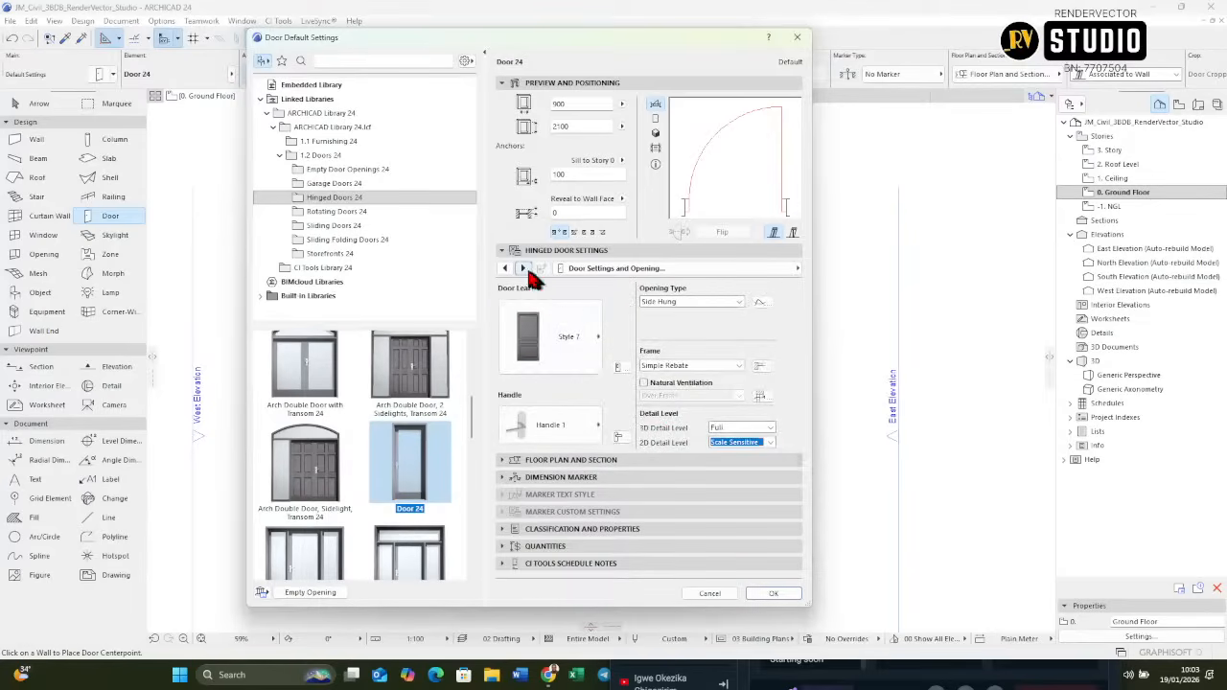
Review the door's frame and leaf dimensions, leaf types, handle and kick board options, and opening type and angle.
click(523, 270)
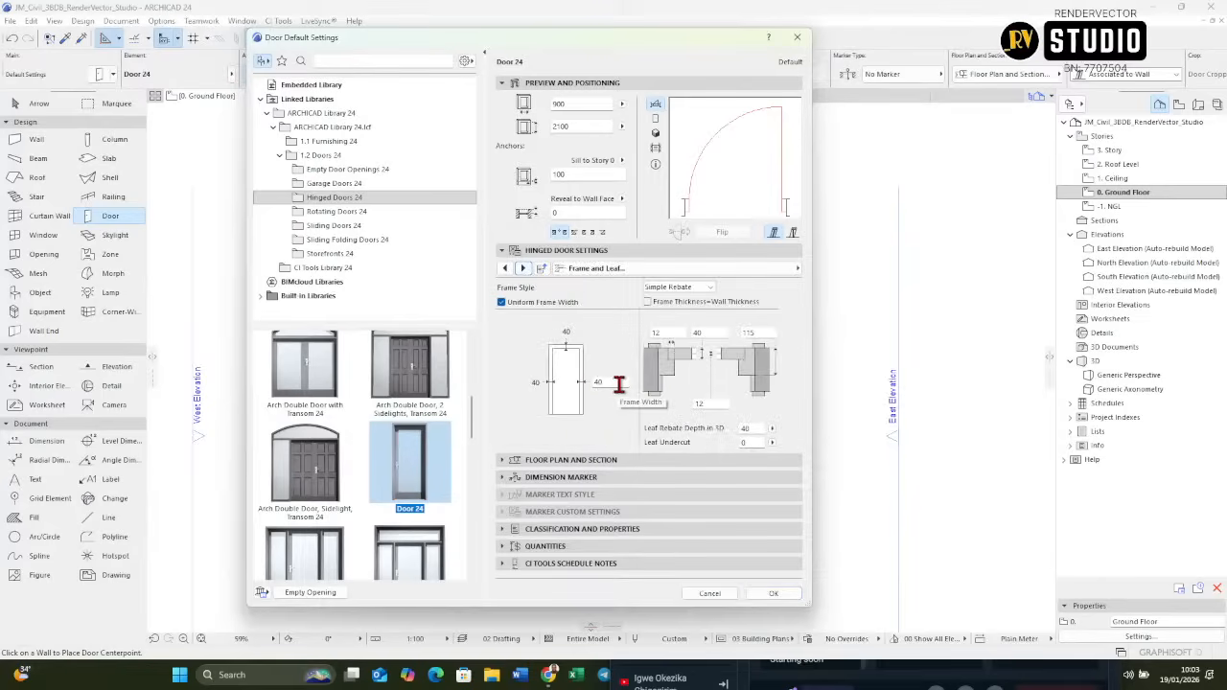
click(598, 382)
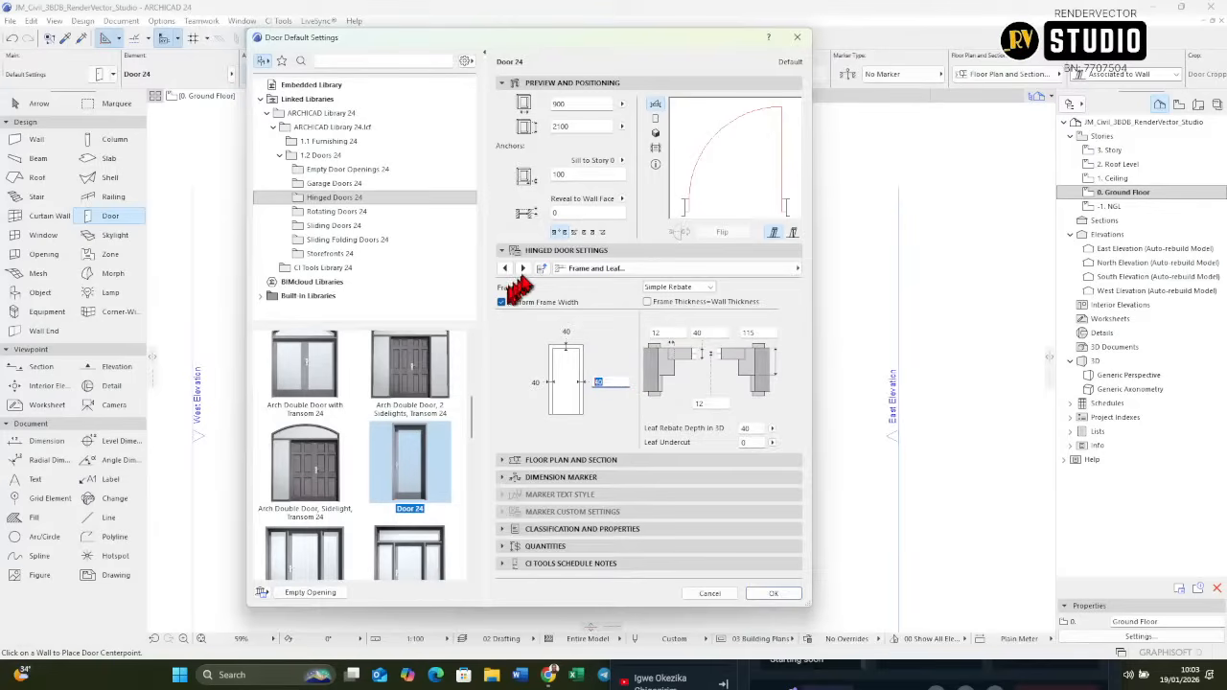
click(522, 270)
click(522, 270)
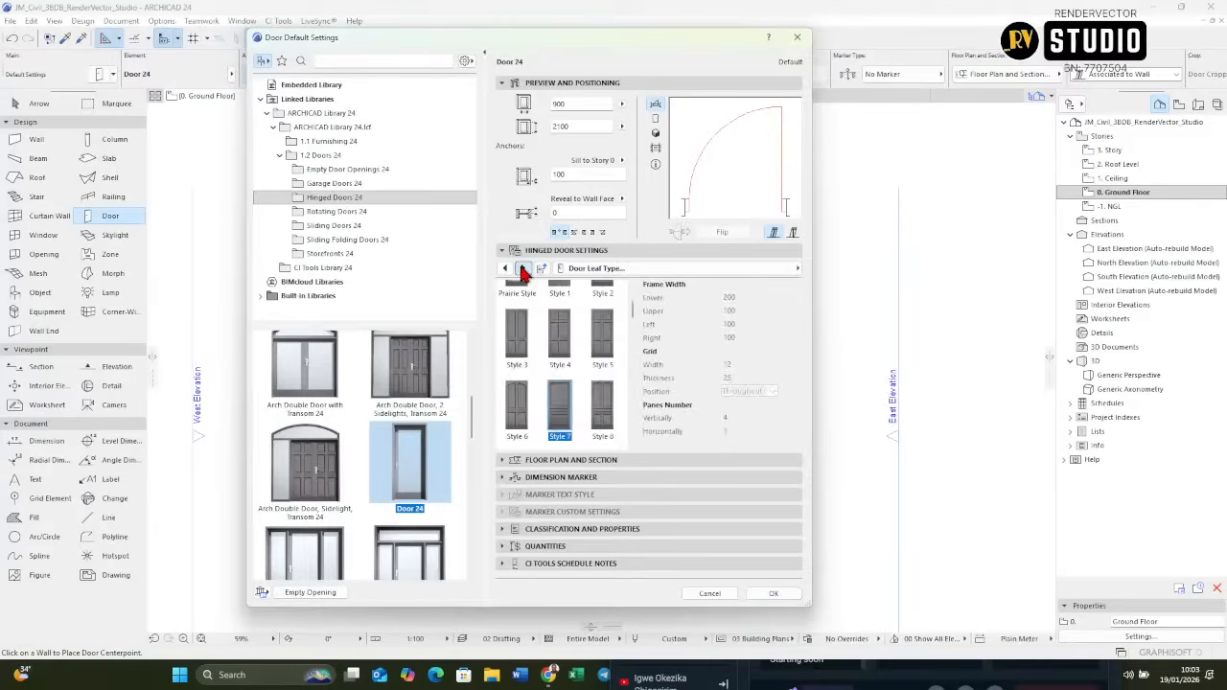
scroll(573, 347, up, 2)
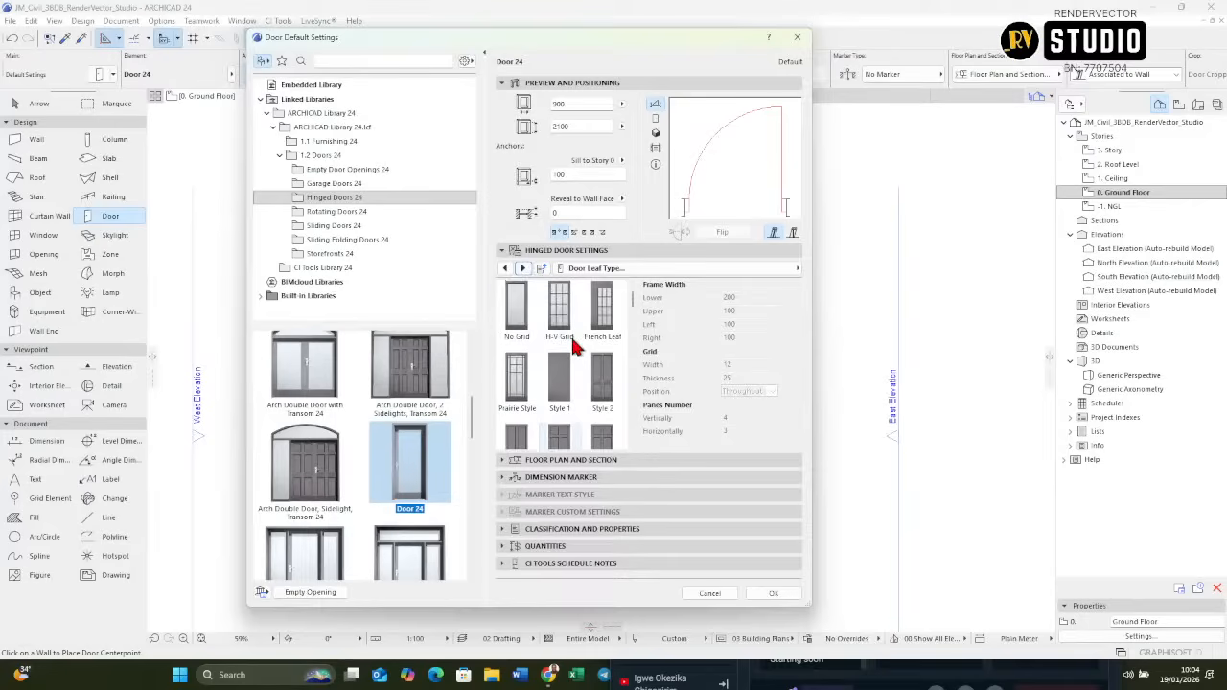
scroll(542, 314, down, 3)
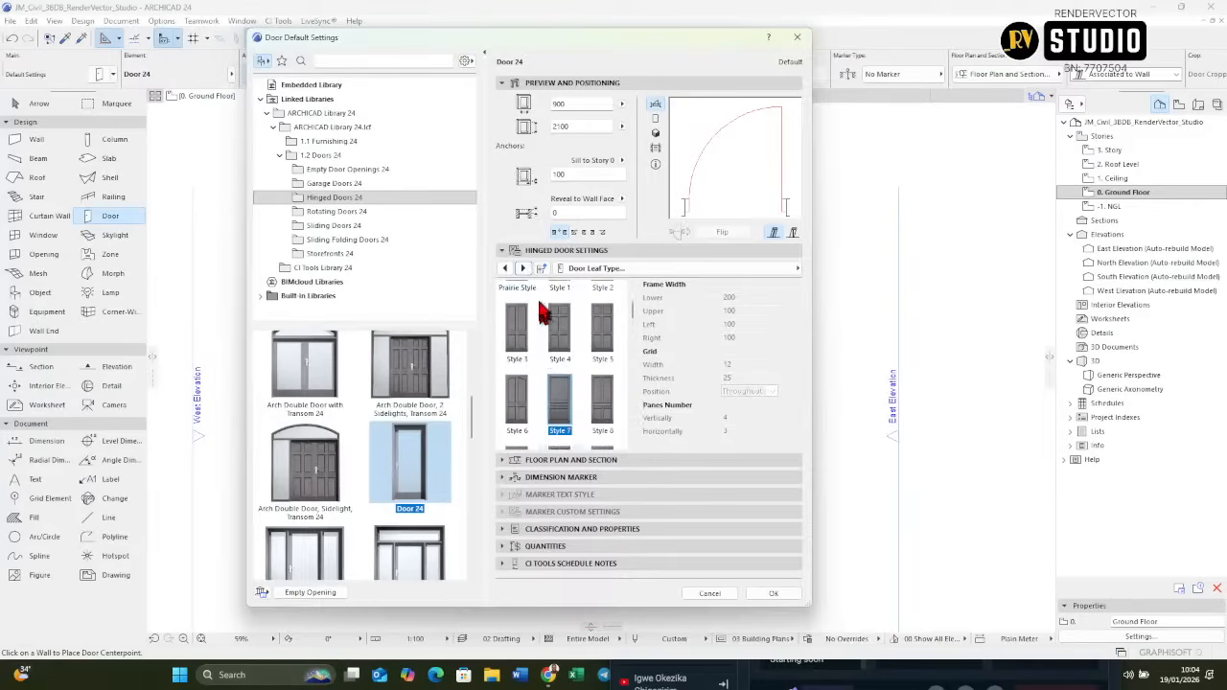
click(523, 269)
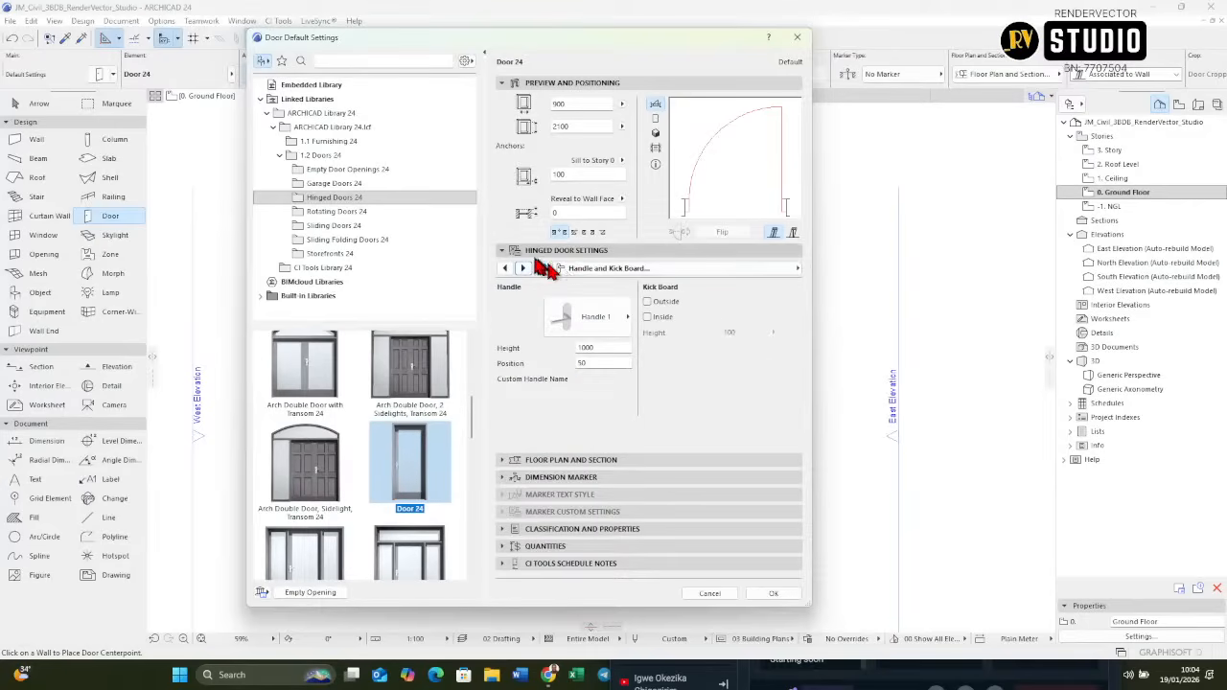
click(523, 268)
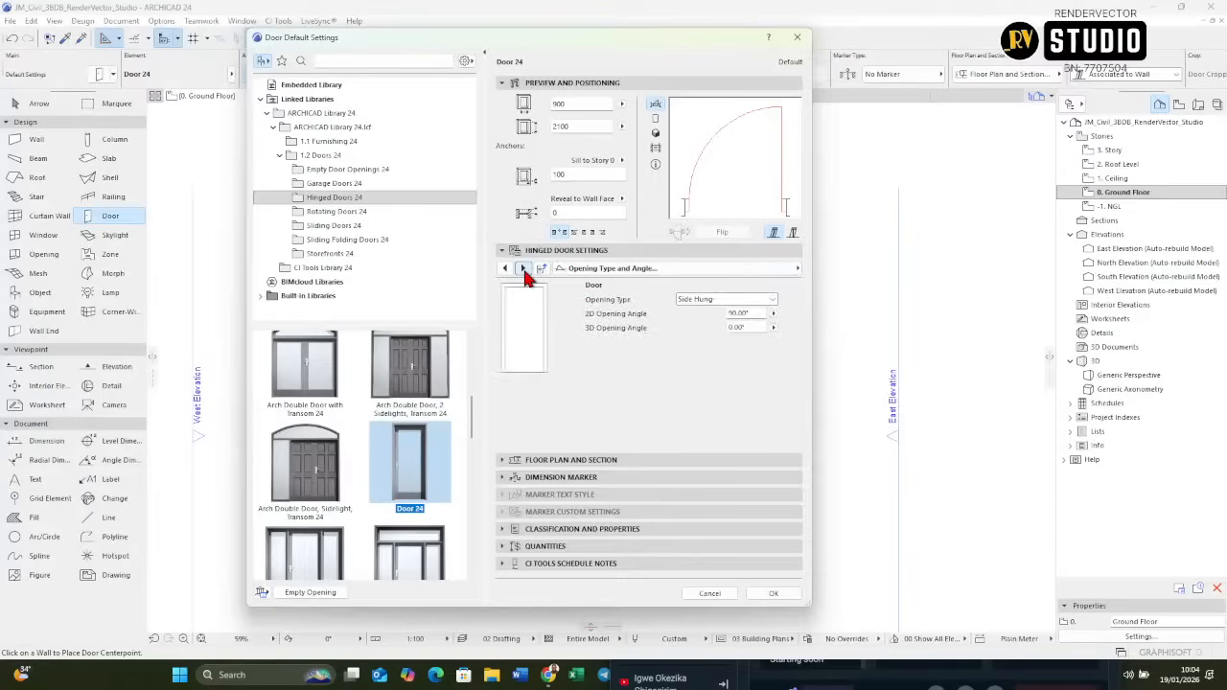
Override the Model View Options for the door's 3D projections and turn off the opening line.
click(524, 268)
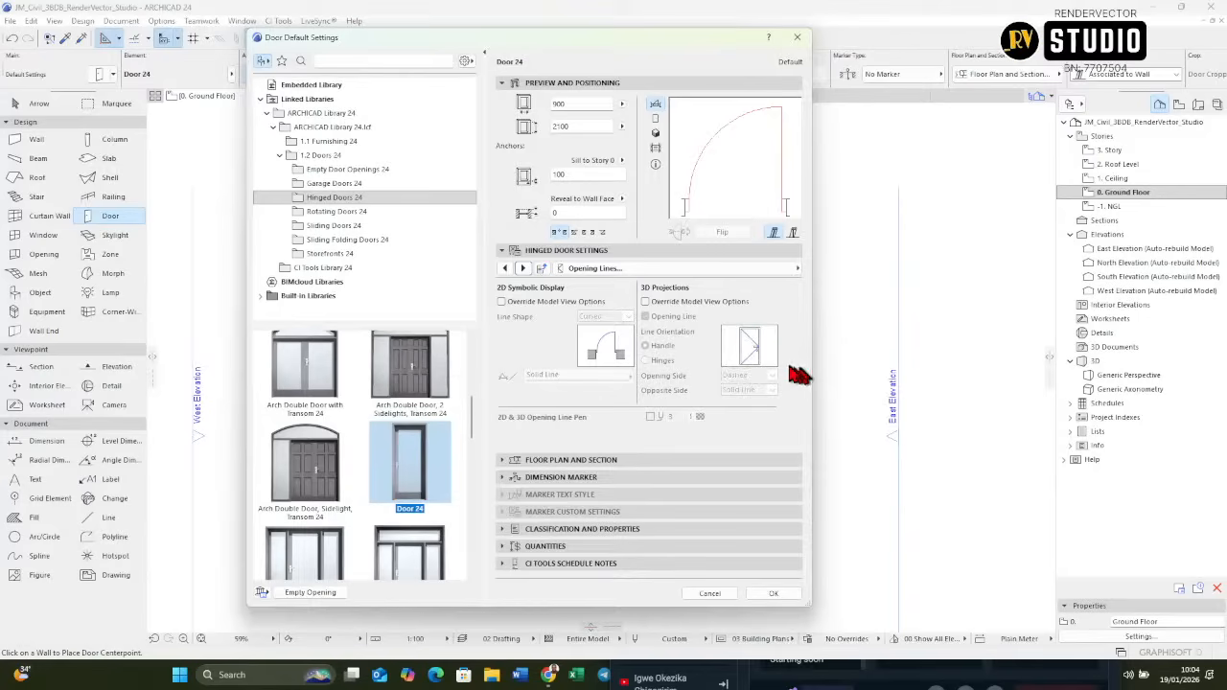
click(646, 302)
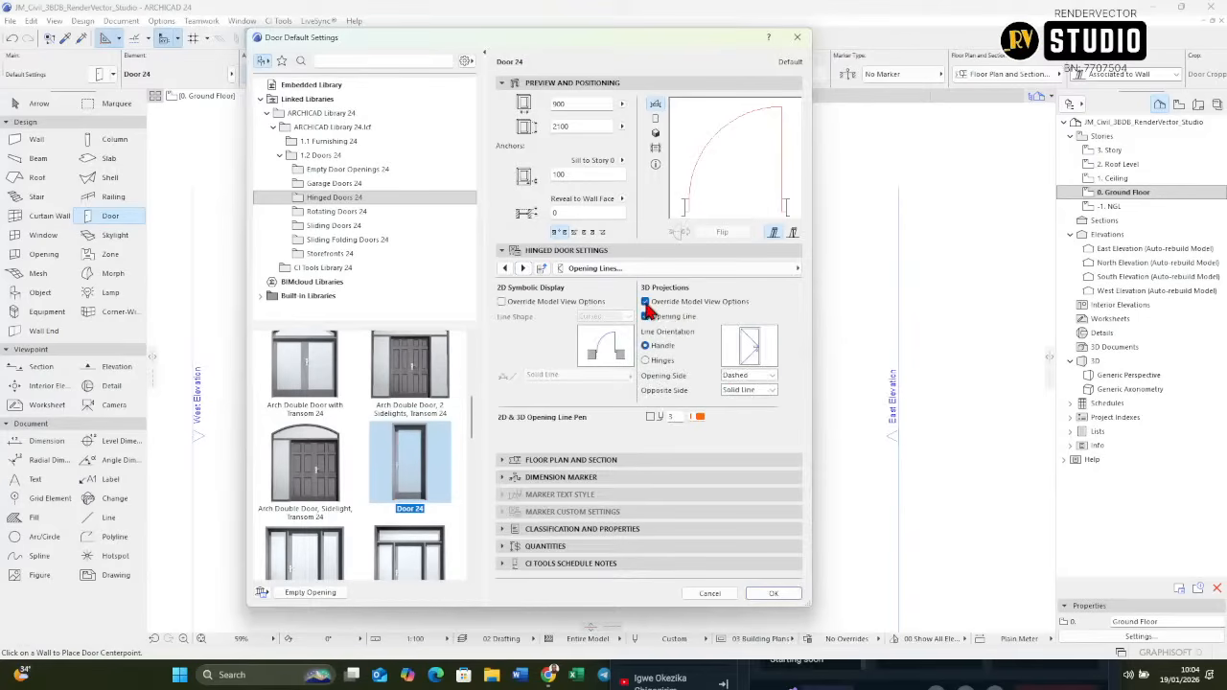
click(645, 317)
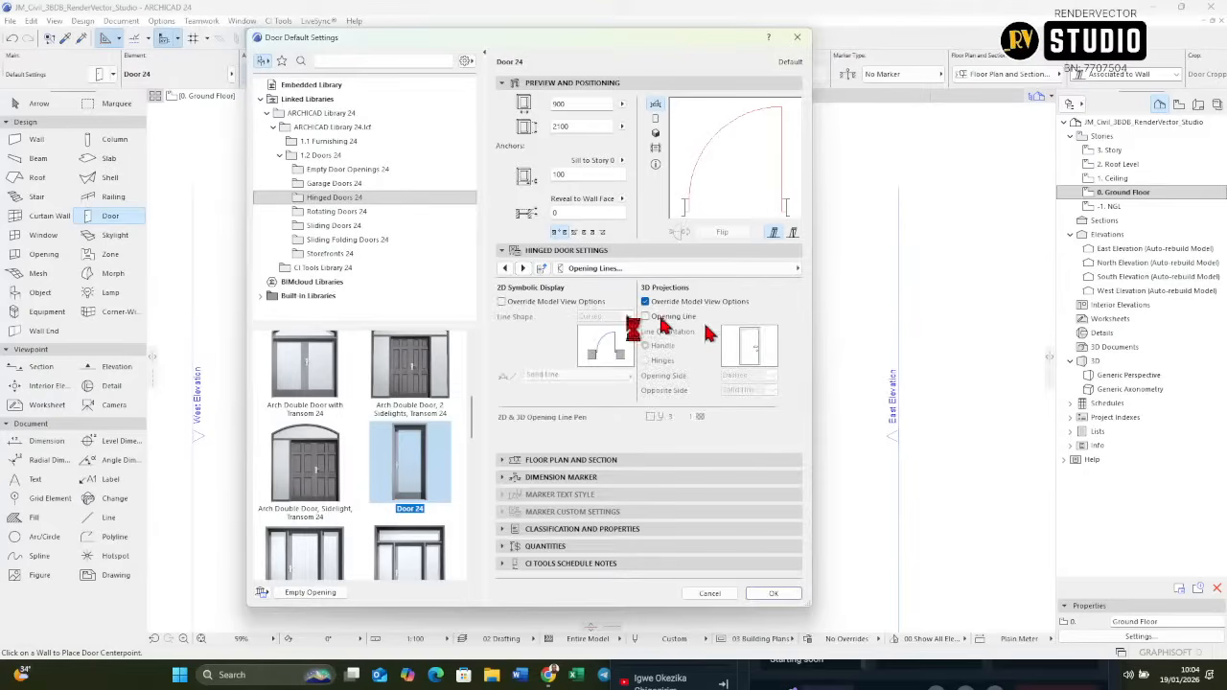
Set the door's frame and leaf 3D pens to the black 0.13 mm pen 1 in the model attributes.
click(523, 270)
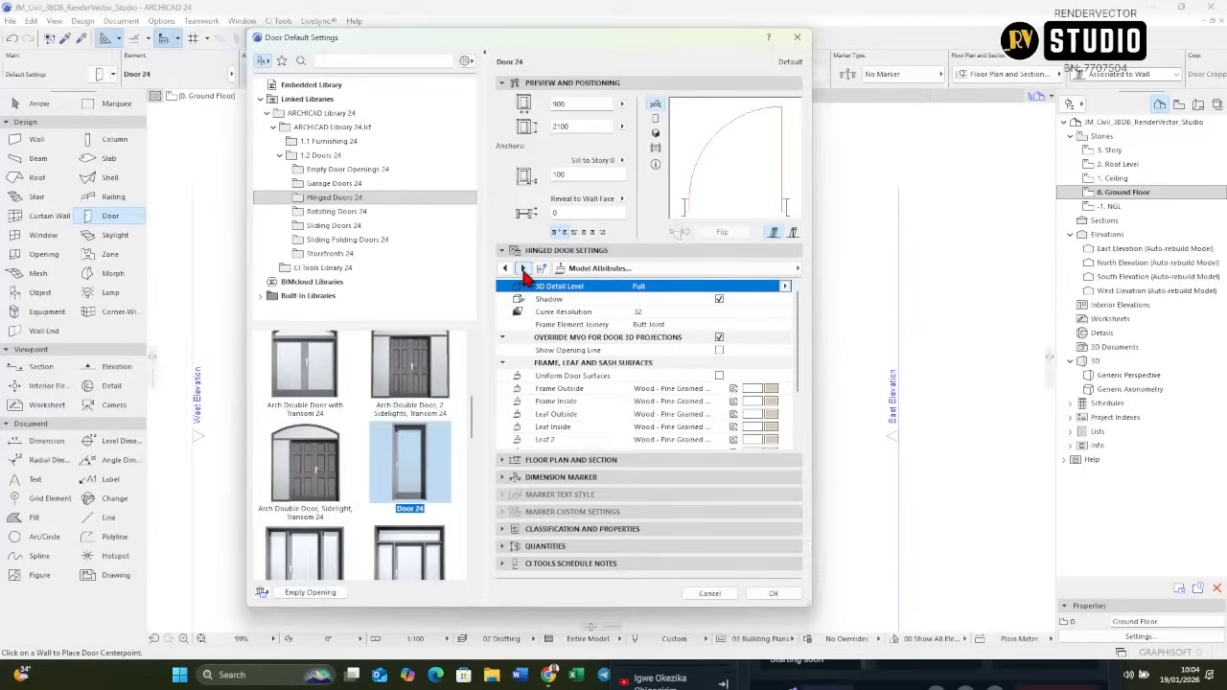
scroll(752, 402, down, 4)
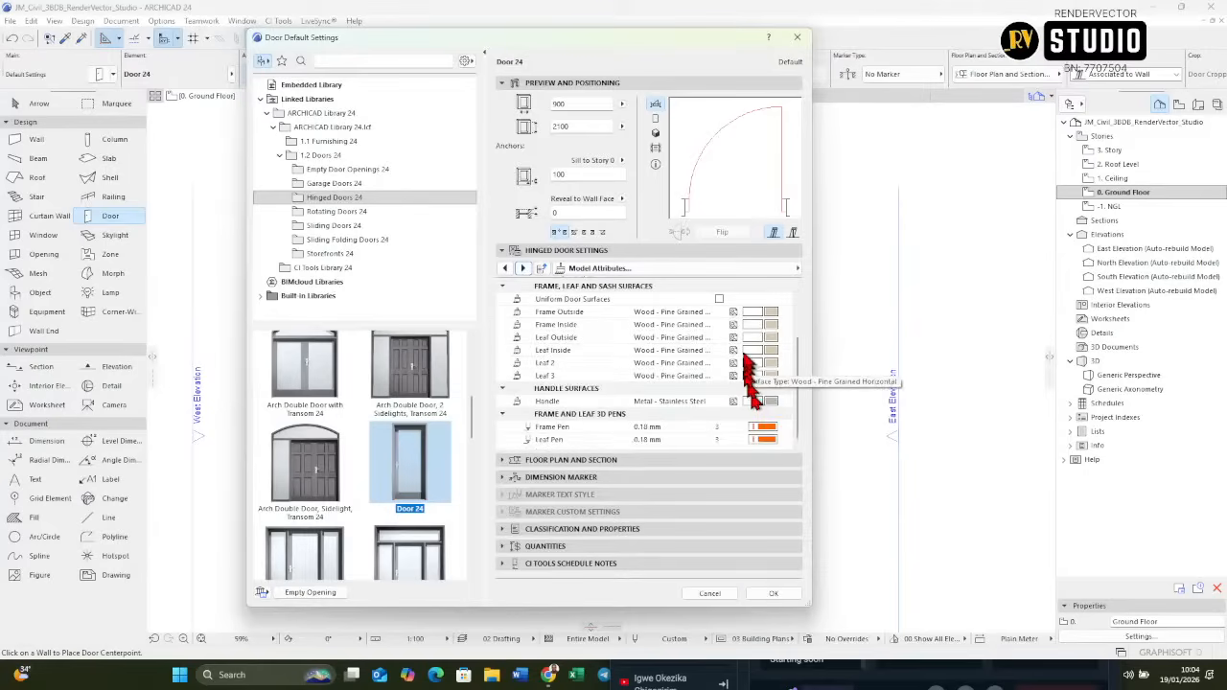
click(784, 433)
click(783, 433)
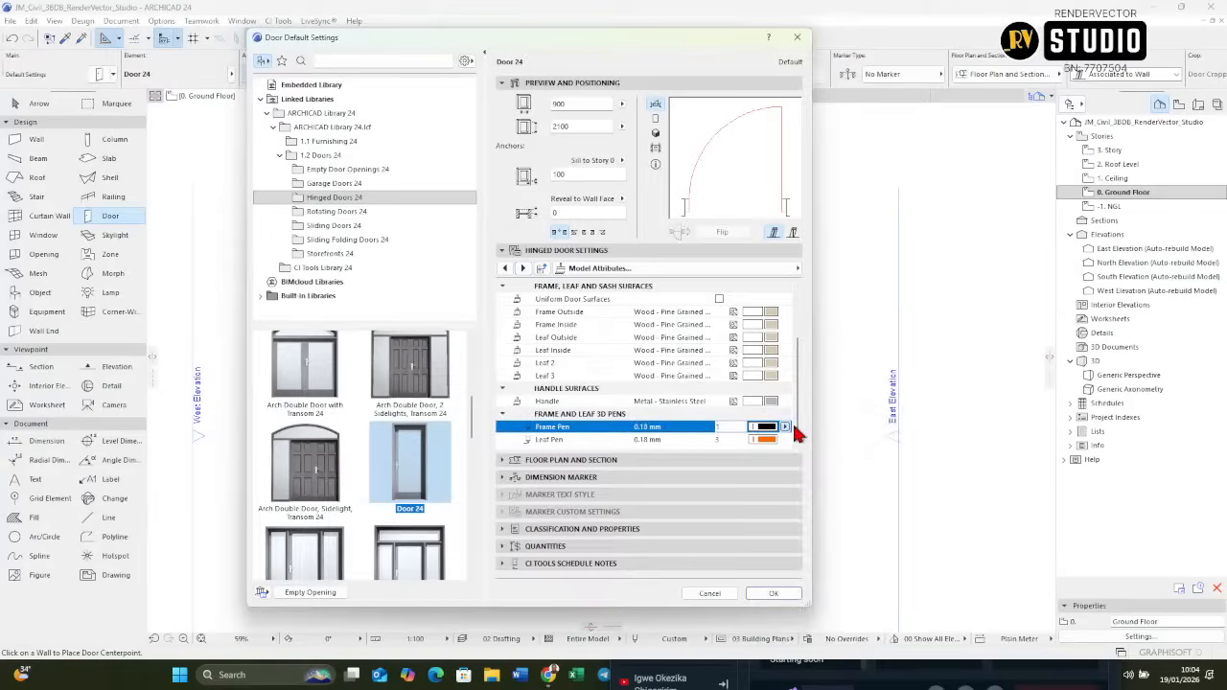
scroll(786, 441, up, 2)
scroll(784, 441, down, 2)
click(783, 439)
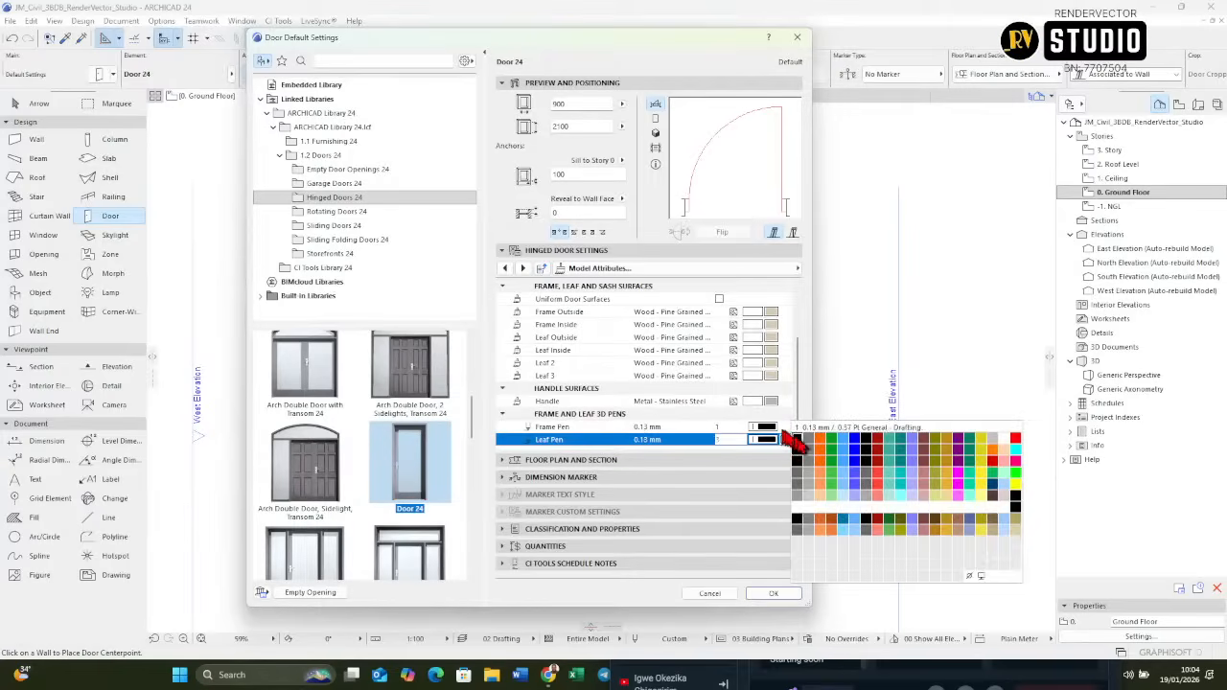
click(799, 446)
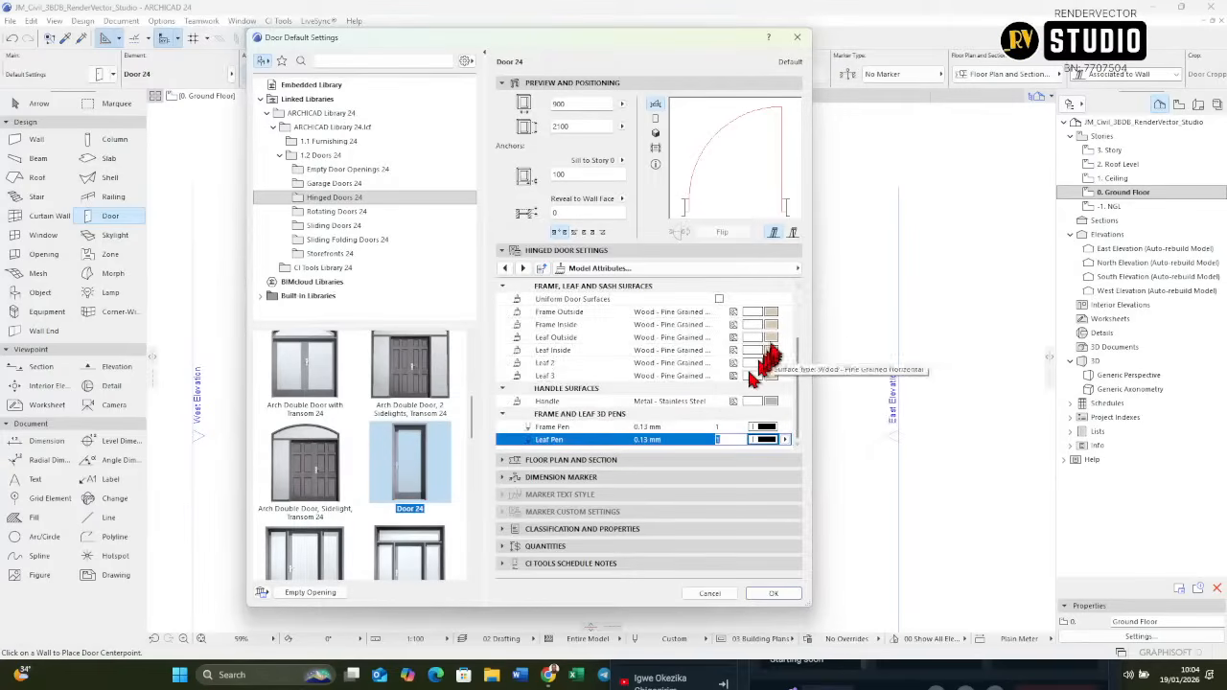
Make the door surfaces uniform and assign Wood - Mahogany Horizontal to the frame and leaf.
click(719, 299)
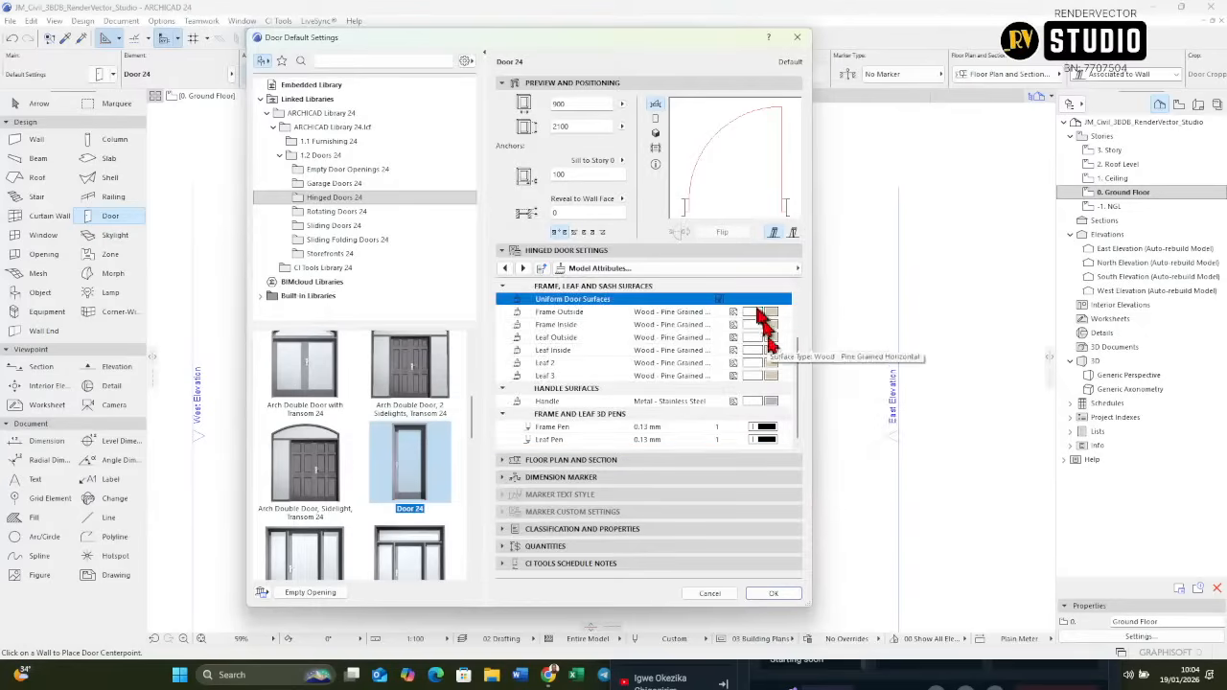
click(784, 314)
click(786, 314)
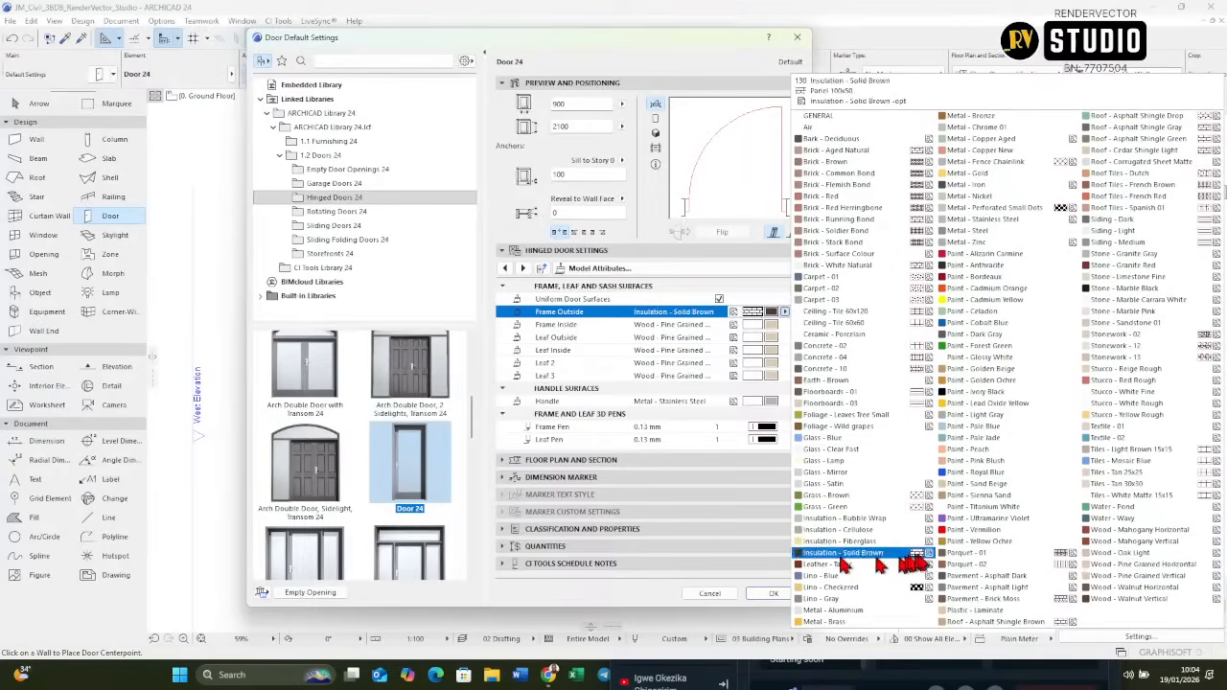
click(1124, 533)
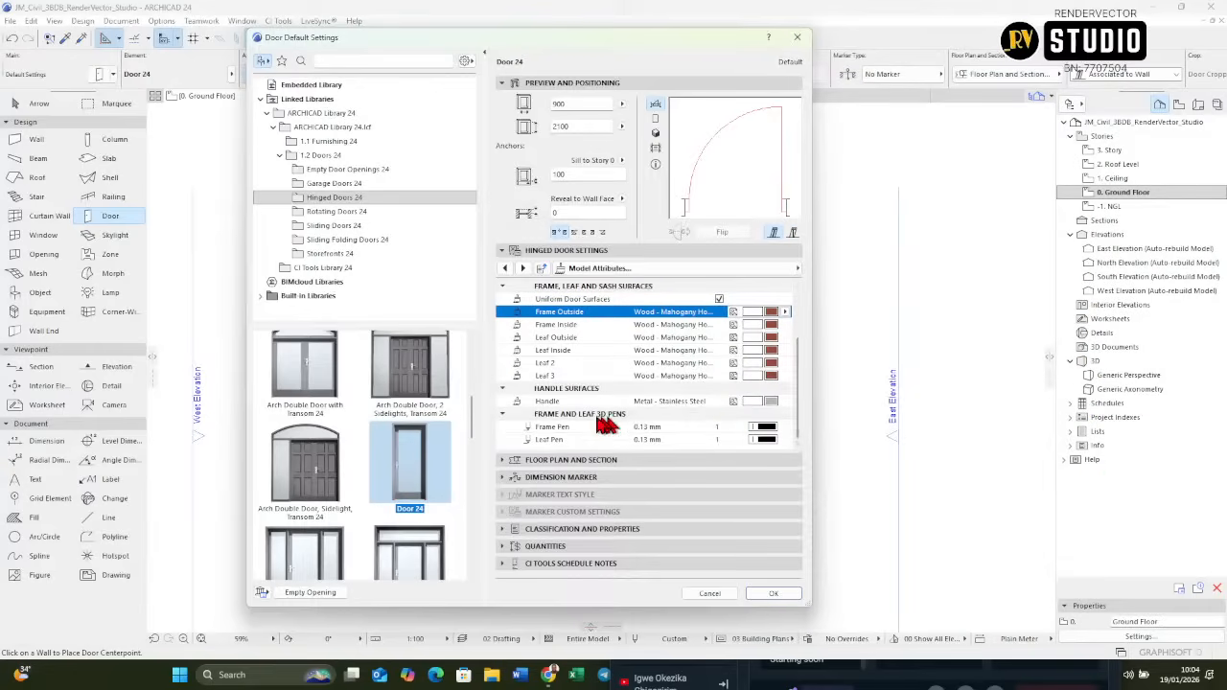
Review the door handle's surface choices and the reveal options for the wall opening.
click(784, 402)
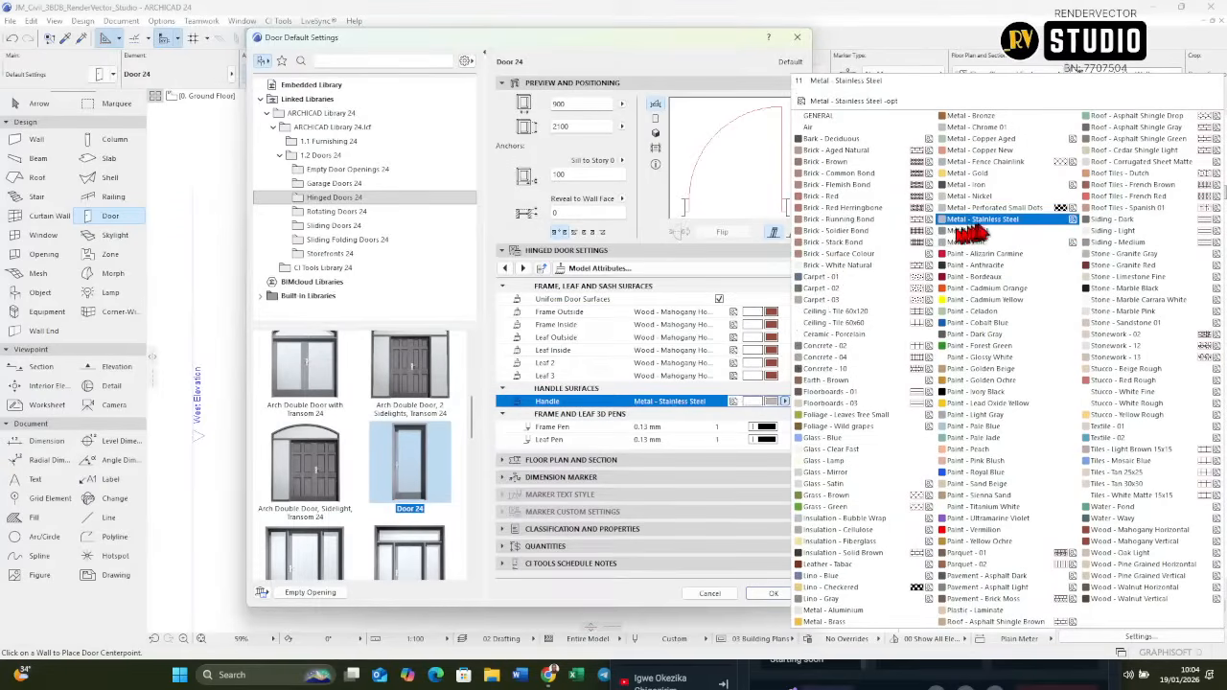
click(680, 449)
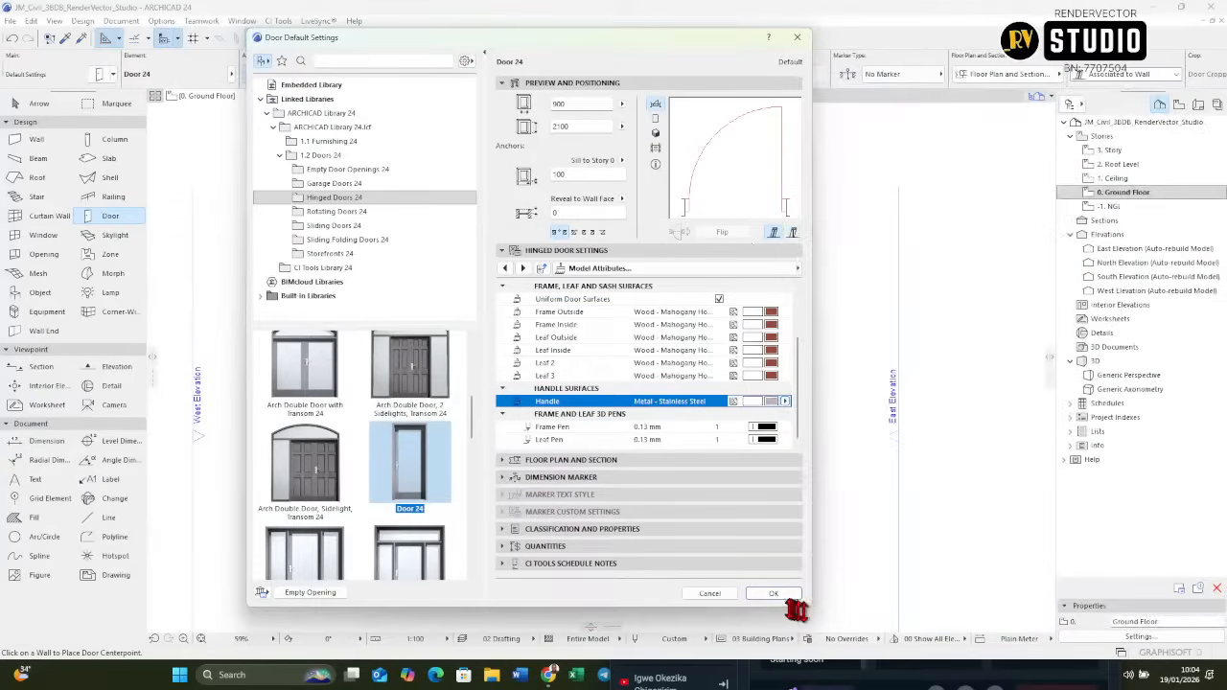
click(522, 269)
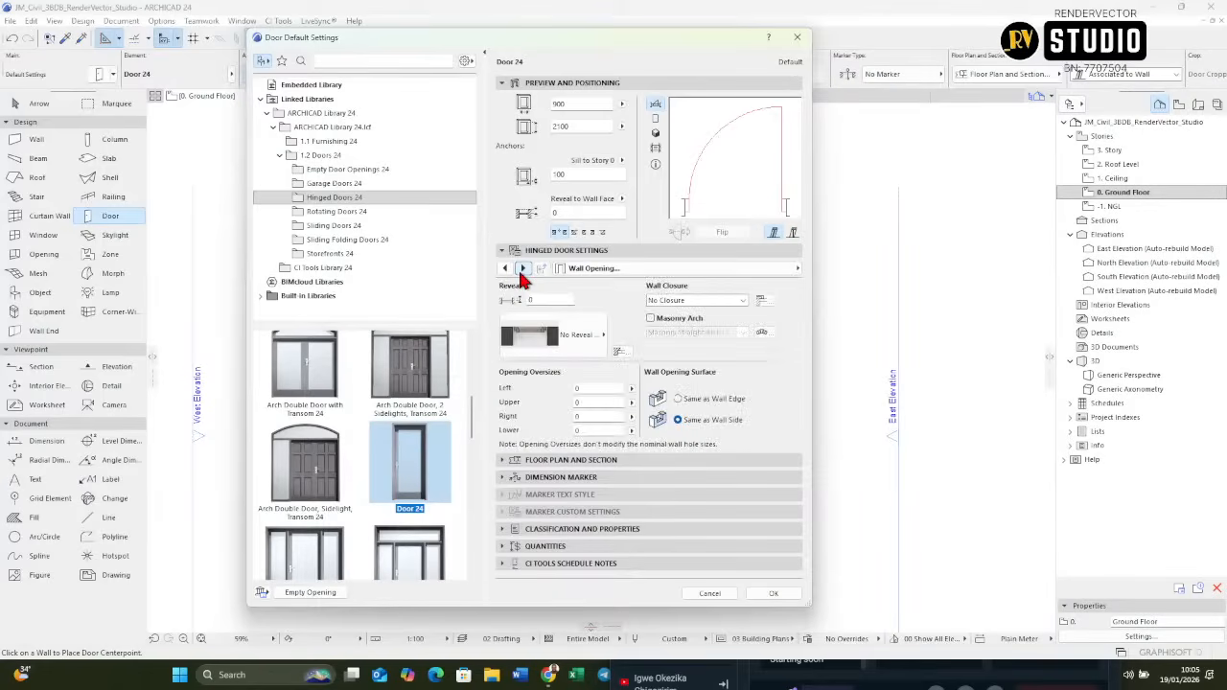
click(566, 334)
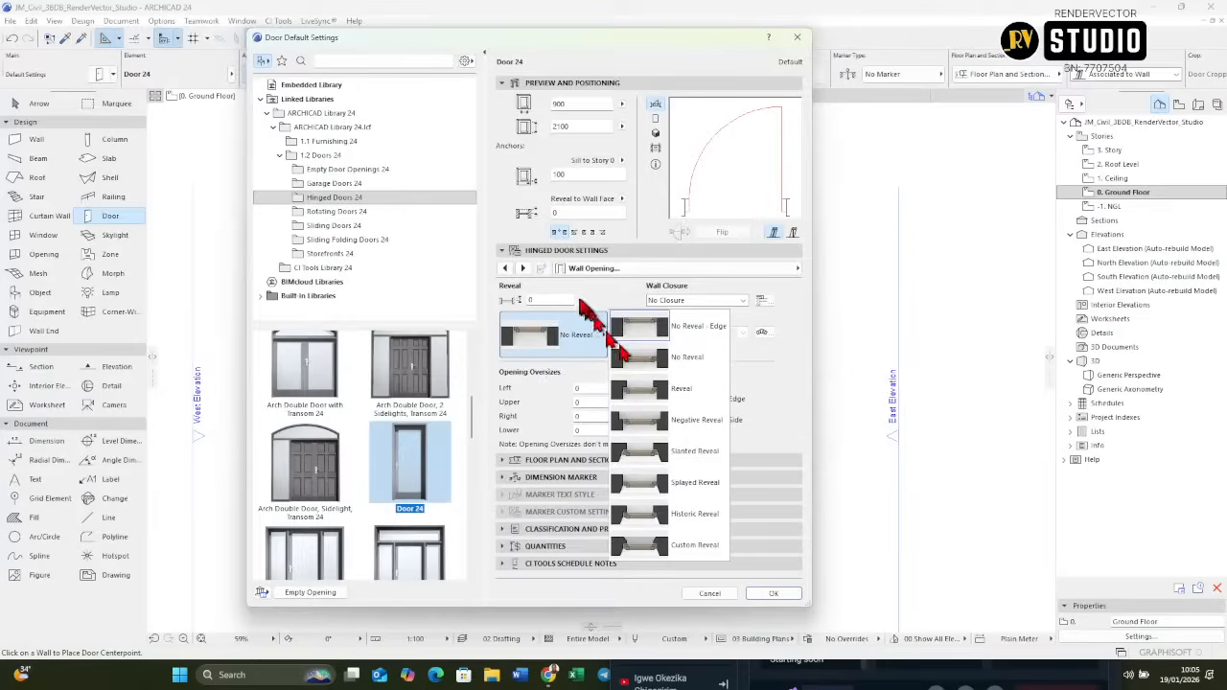
Set the default door's reveal type to No Reveal with a depth of 100 and accept the settings.
click(519, 276)
click(523, 271)
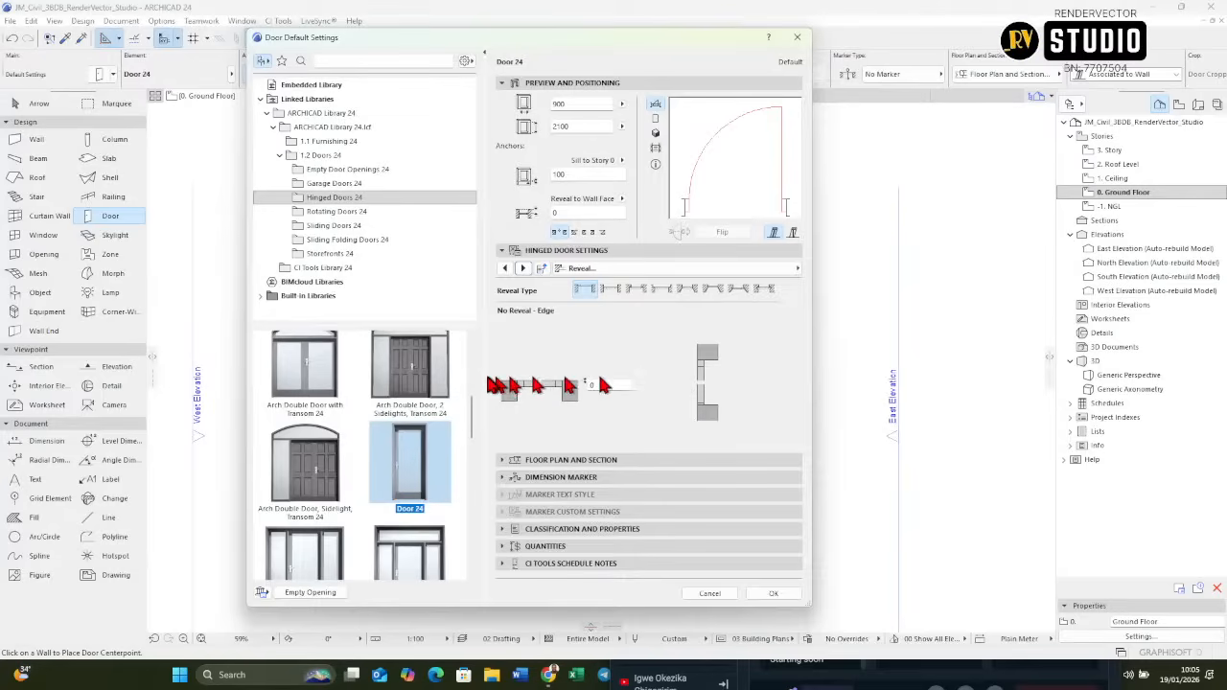
click(610, 289)
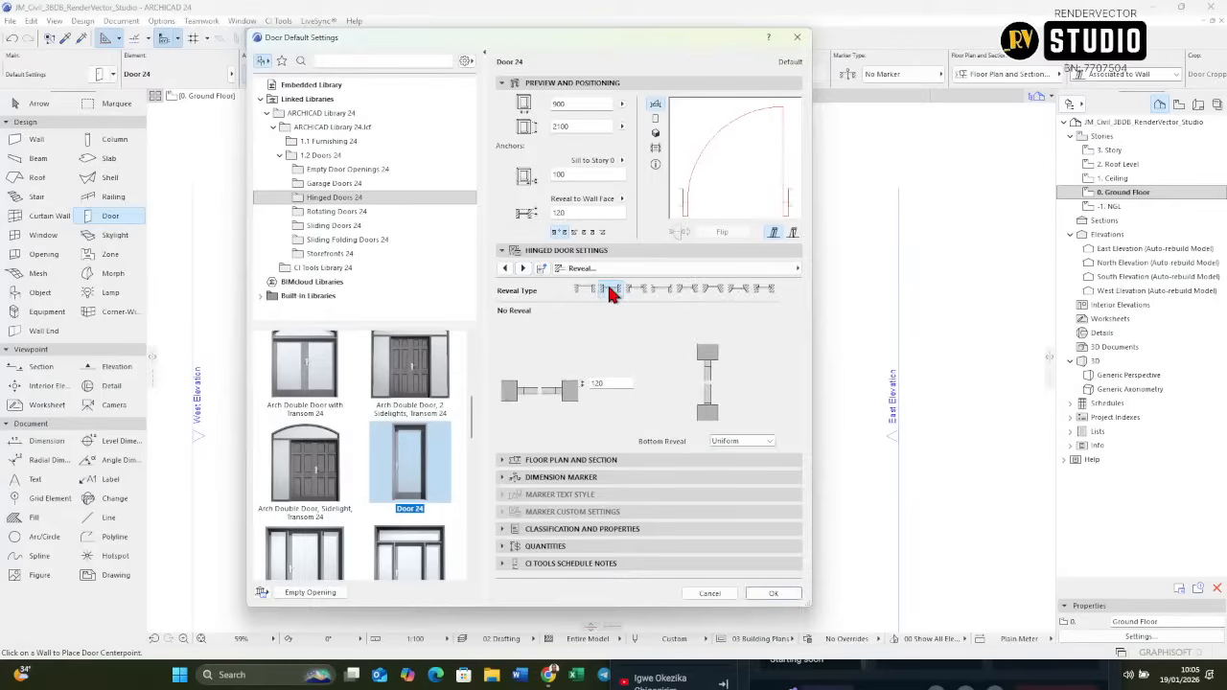
double_click(613, 382)
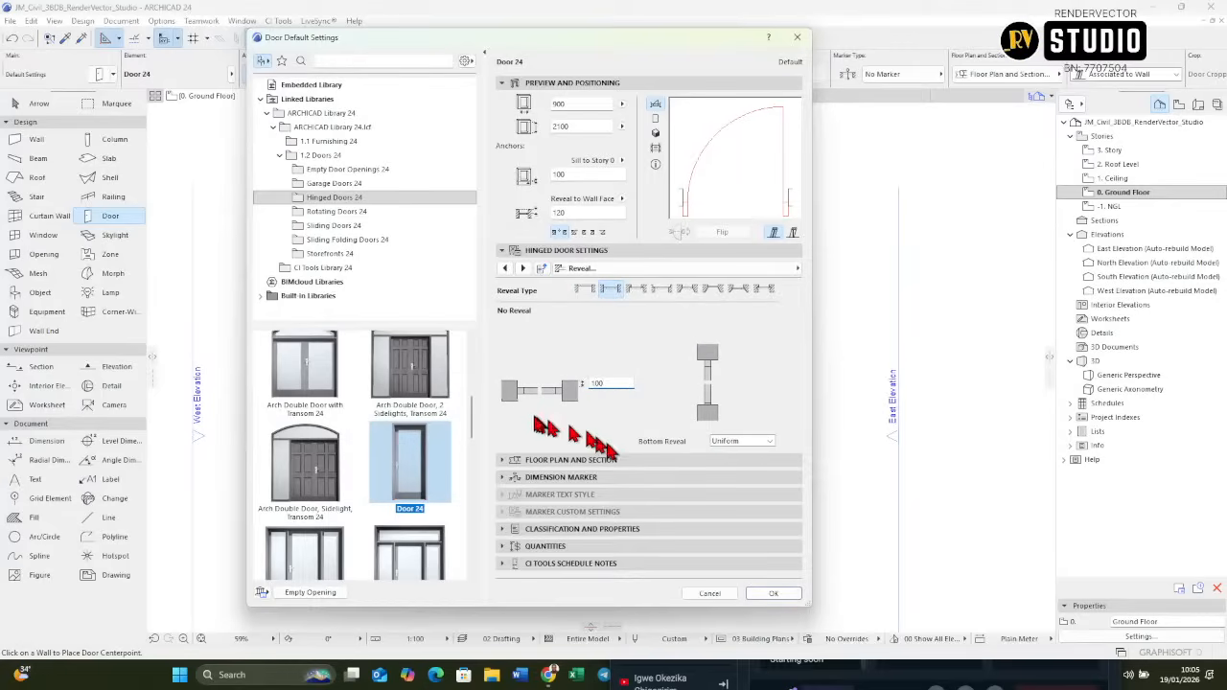
key(Tab)
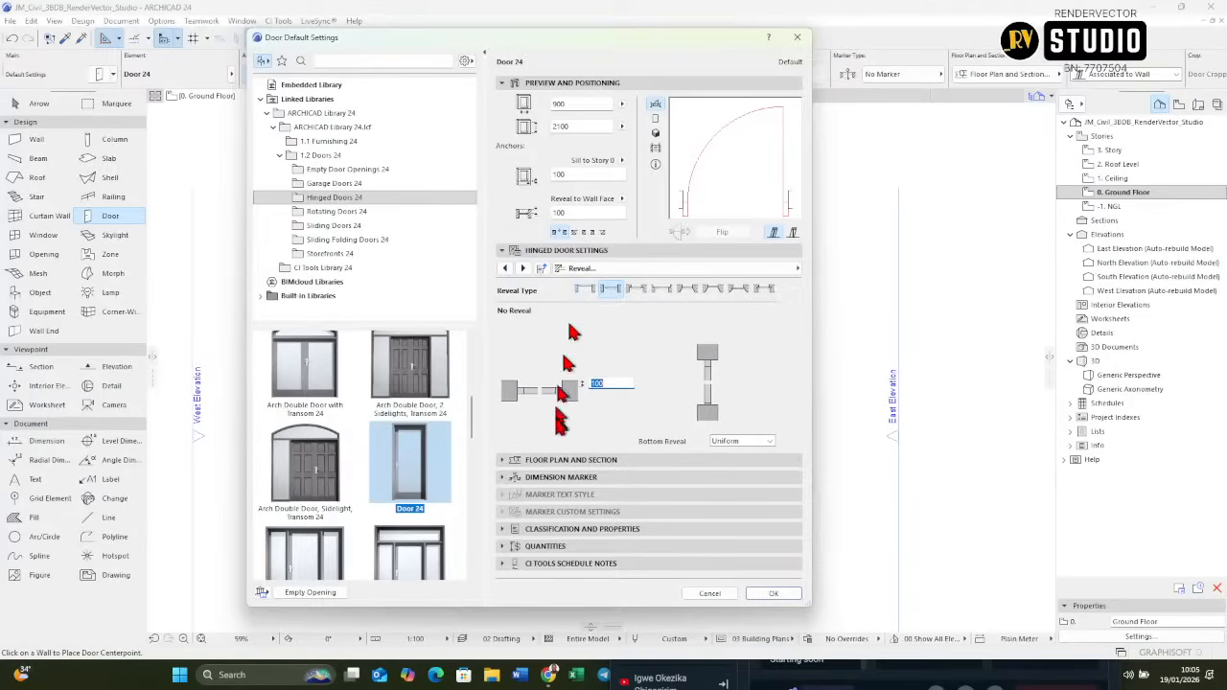
click(775, 595)
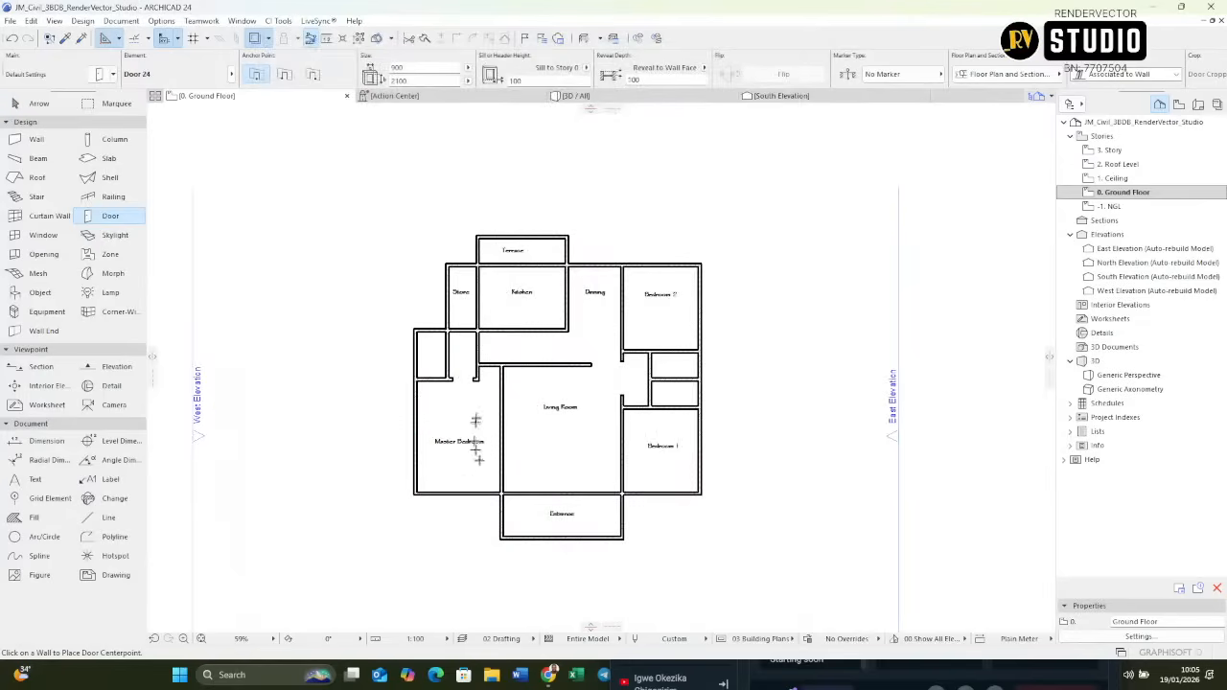
Place the 900 x 2100 door in the short wall above Bedroom 1, hinged on the Living Room side and opening into the bedroom.
scroll(654, 396, up, 8)
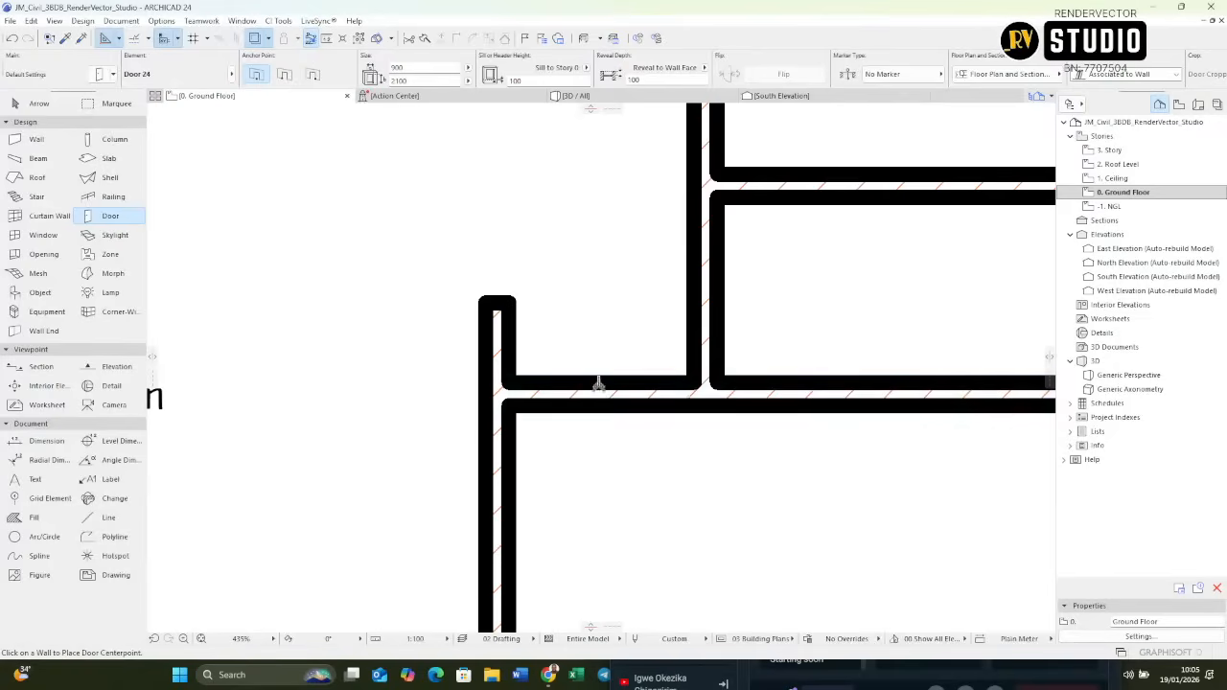
click(597, 406)
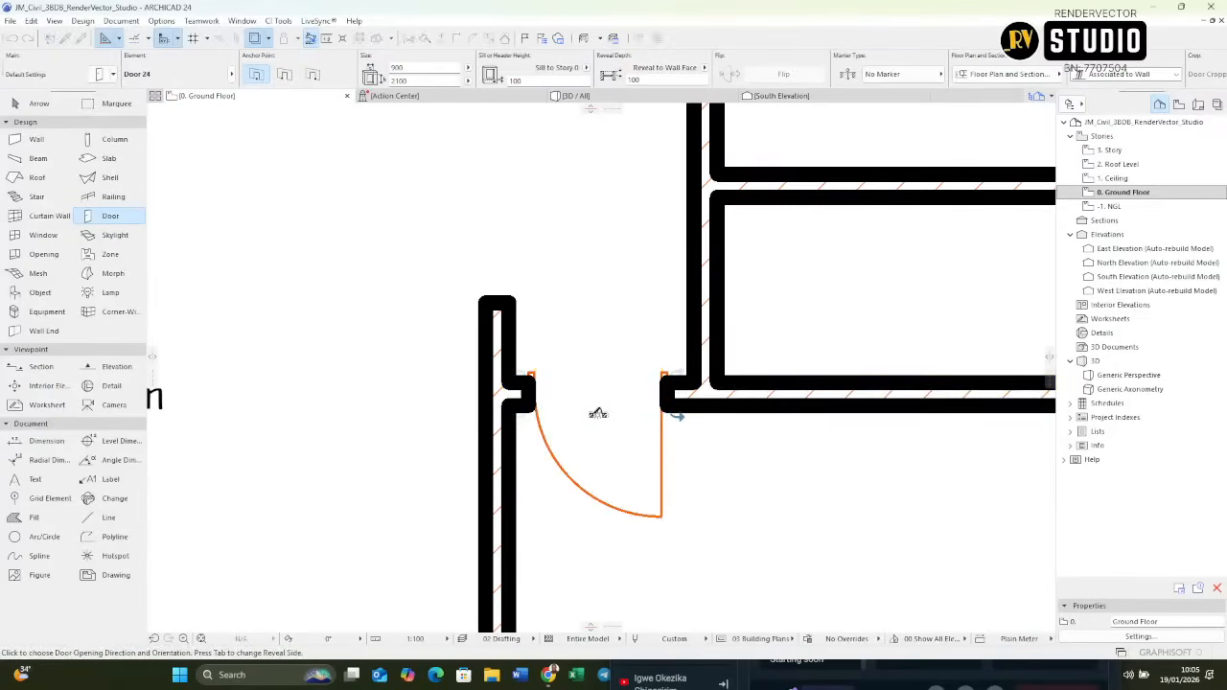
click(484, 477)
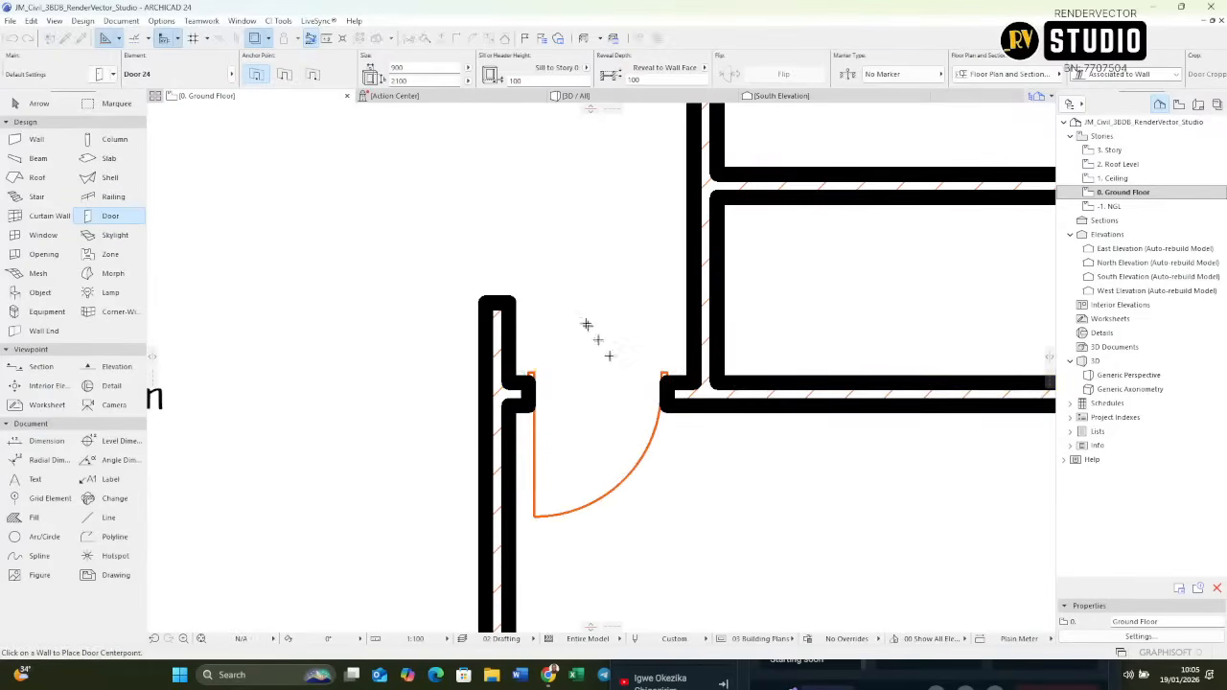
Turn off True Line Weight on the ground floor plan and inspect how the new door's frame sits in the wall.
right_click(560, 251)
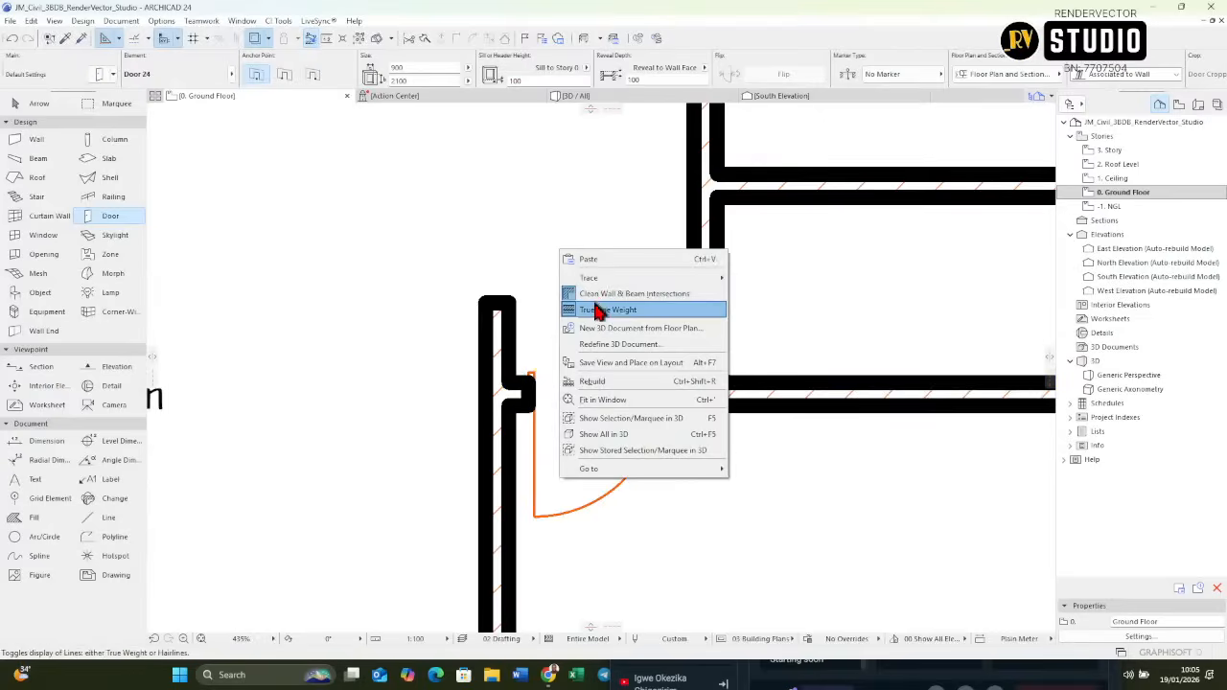
click(599, 310)
scroll(583, 380, up, 4)
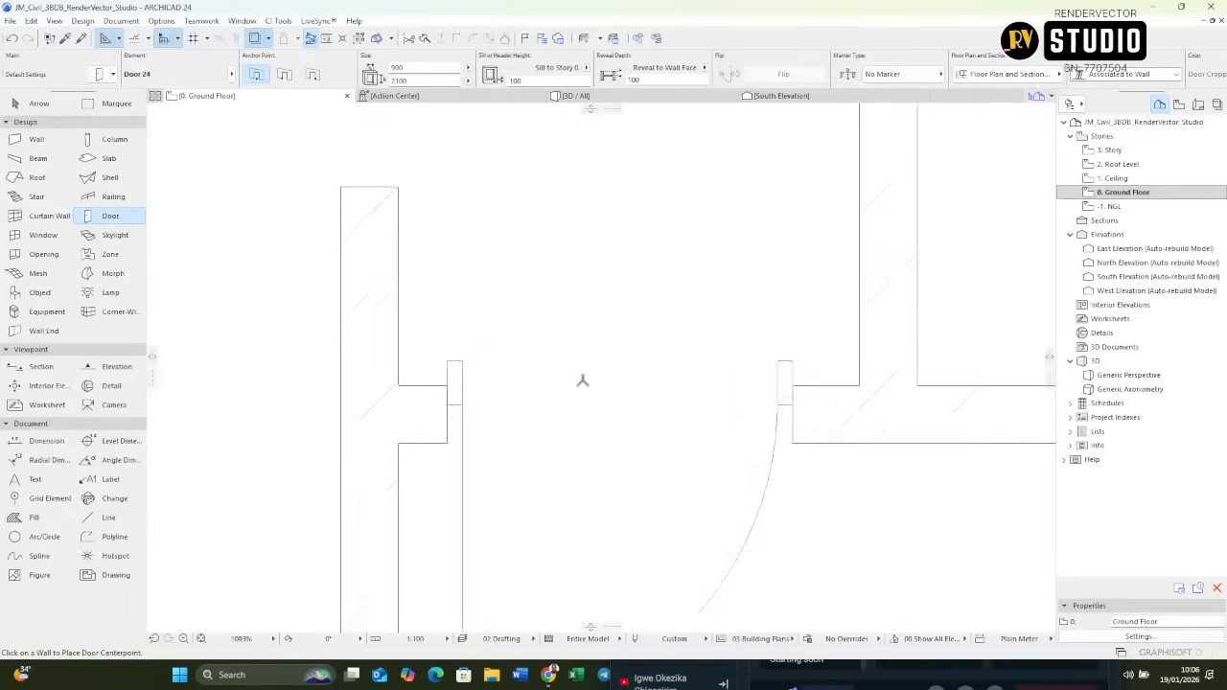
scroll(512, 395, up, 2)
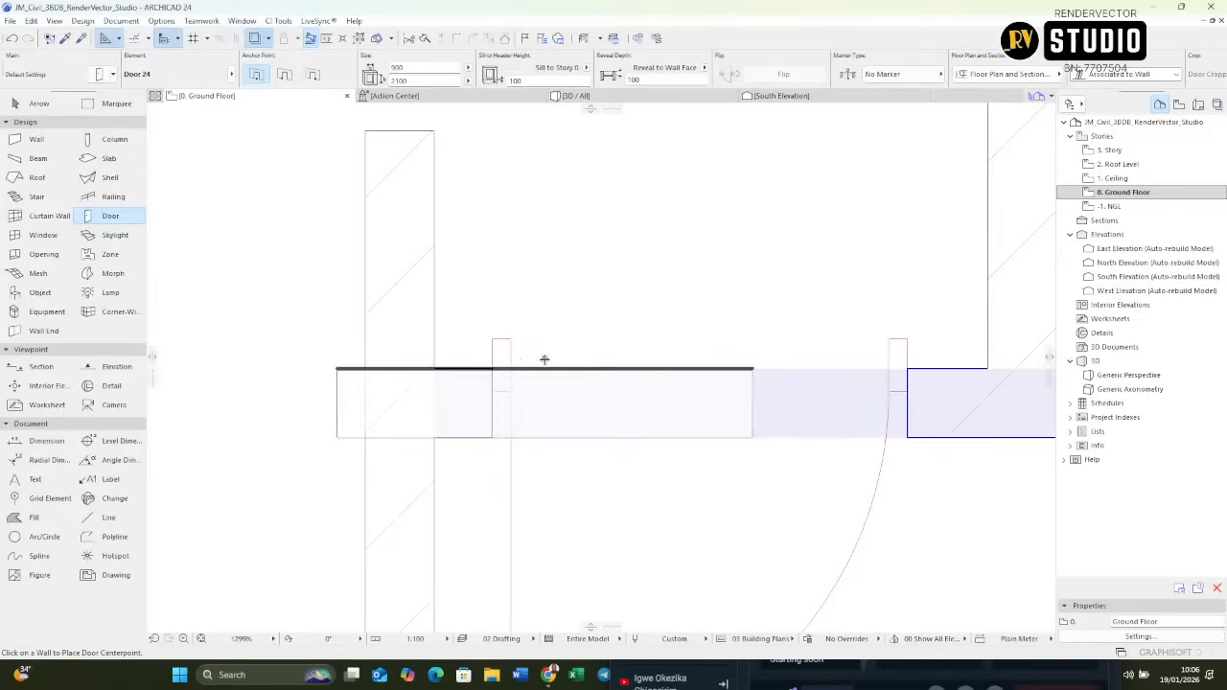
Show the model in 3D and examine the mahogany door placed at Bedroom 1 up close.
key(F3)
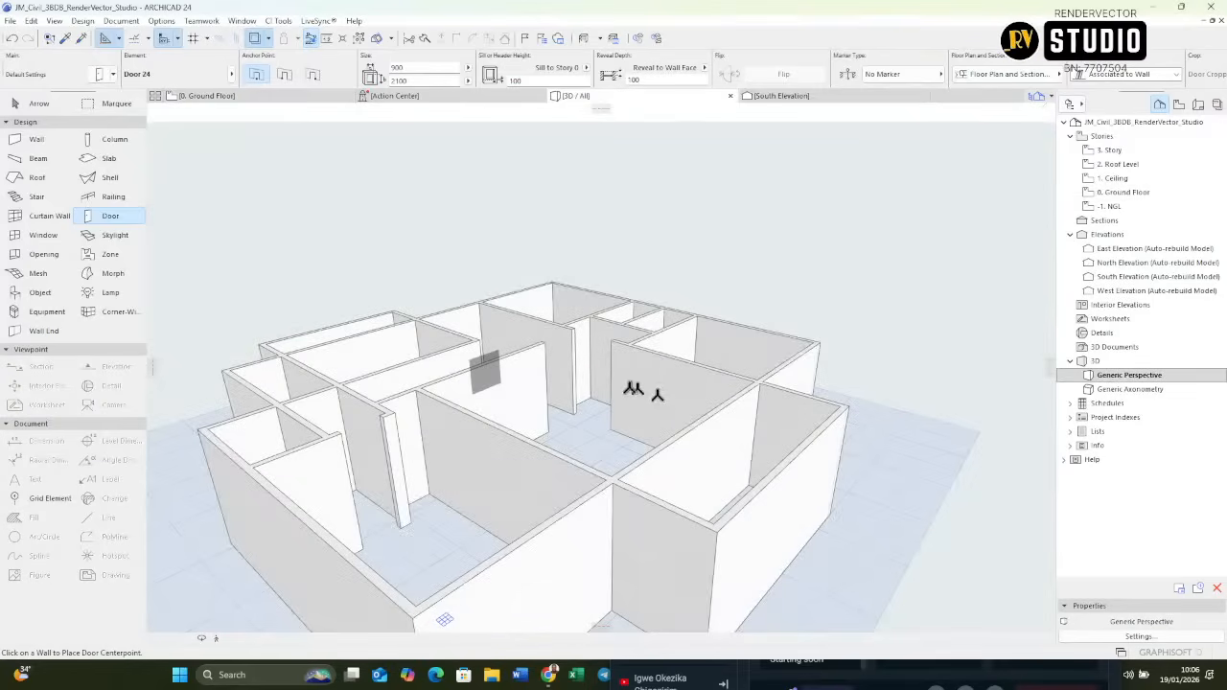
scroll(575, 326, up, 6)
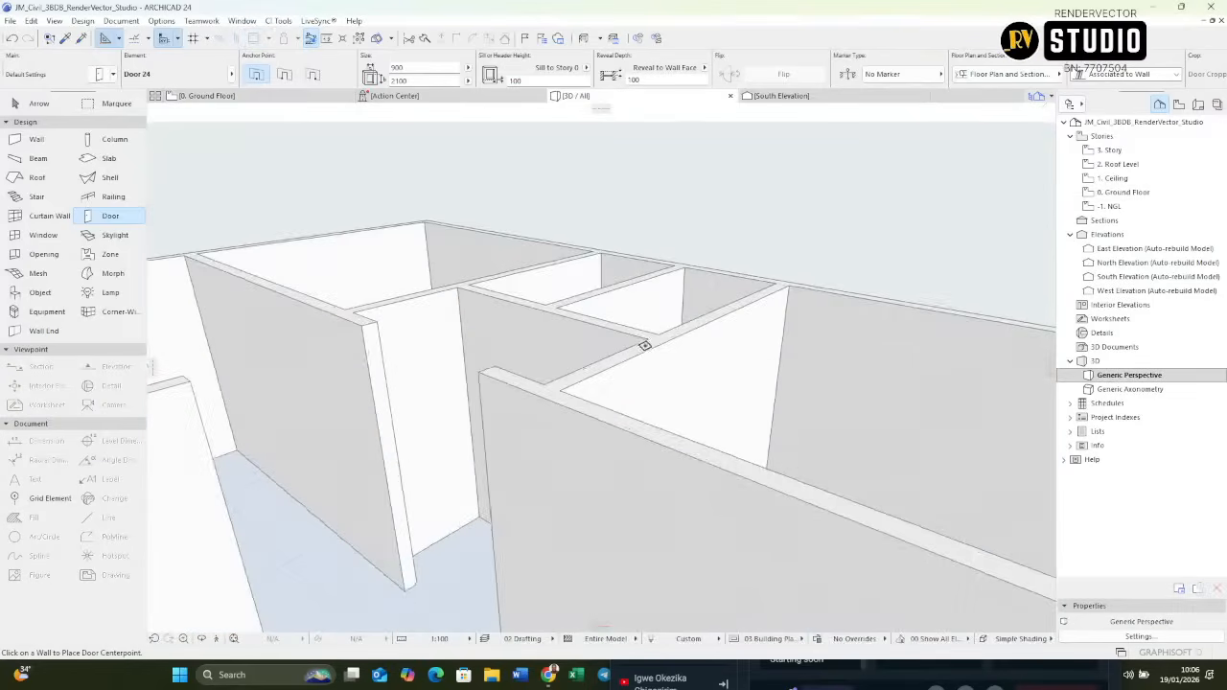
scroll(576, 441, up, 6)
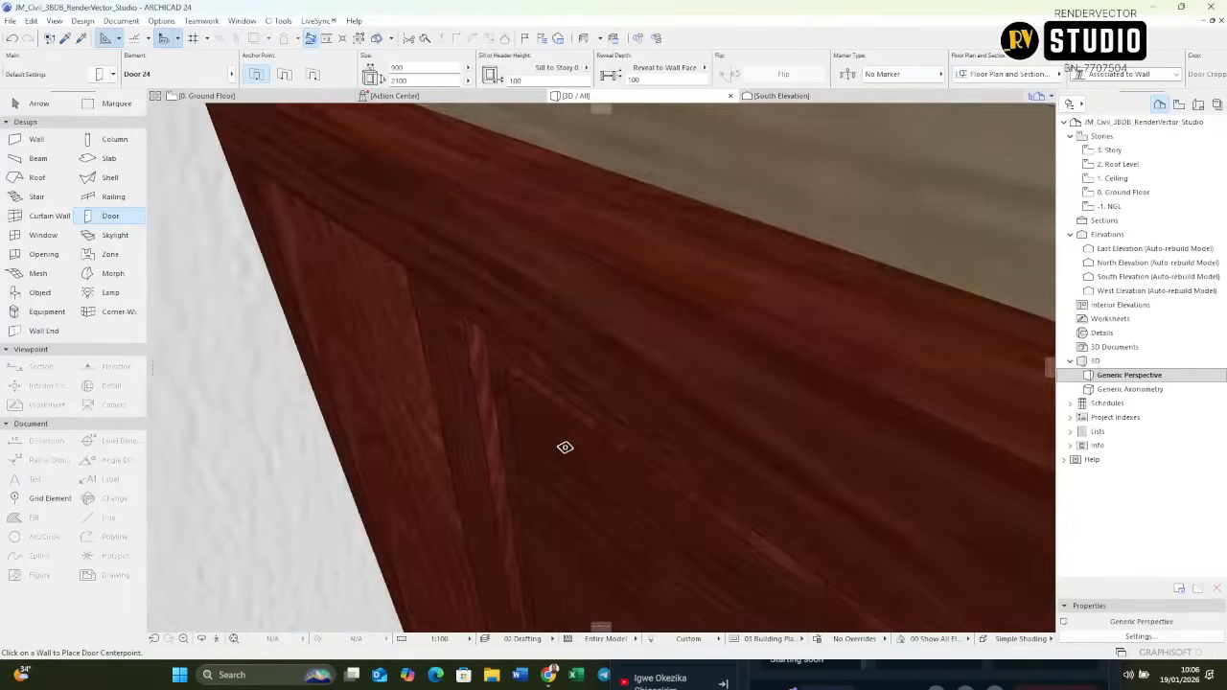
shift+middle_drag(566, 447, 725, 457)
scroll(641, 405, down, 8)
scroll(652, 389, up, 2)
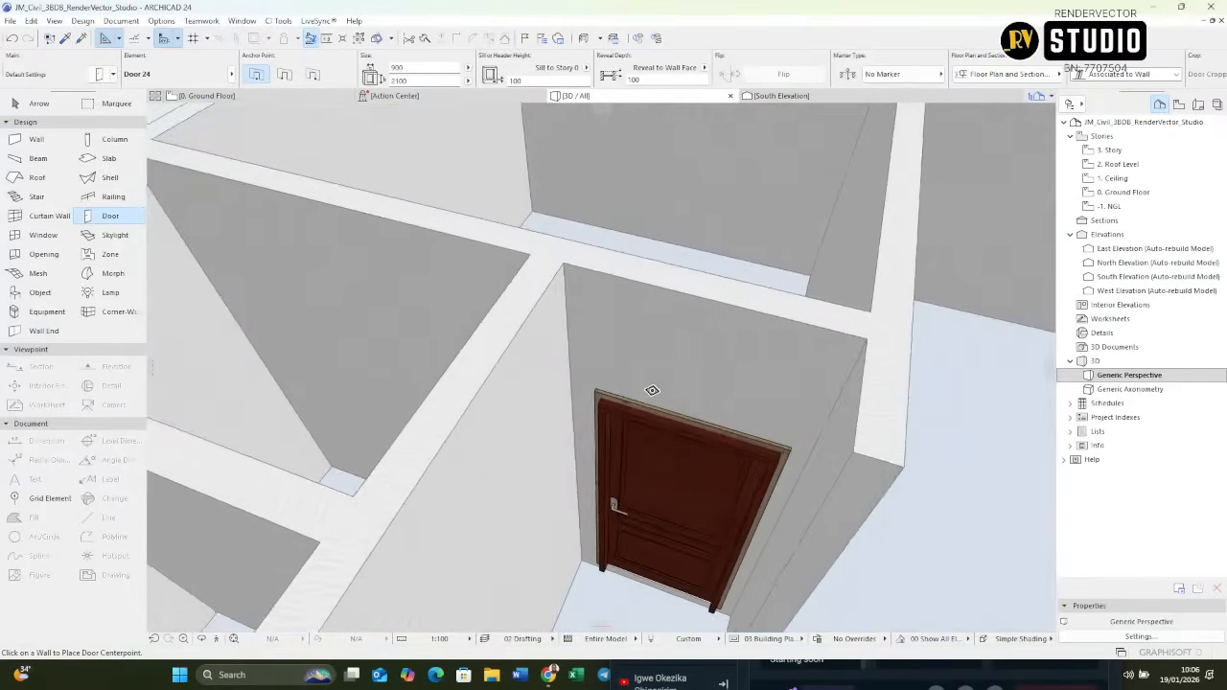
shift+middle_drag(652, 389, 554, 424)
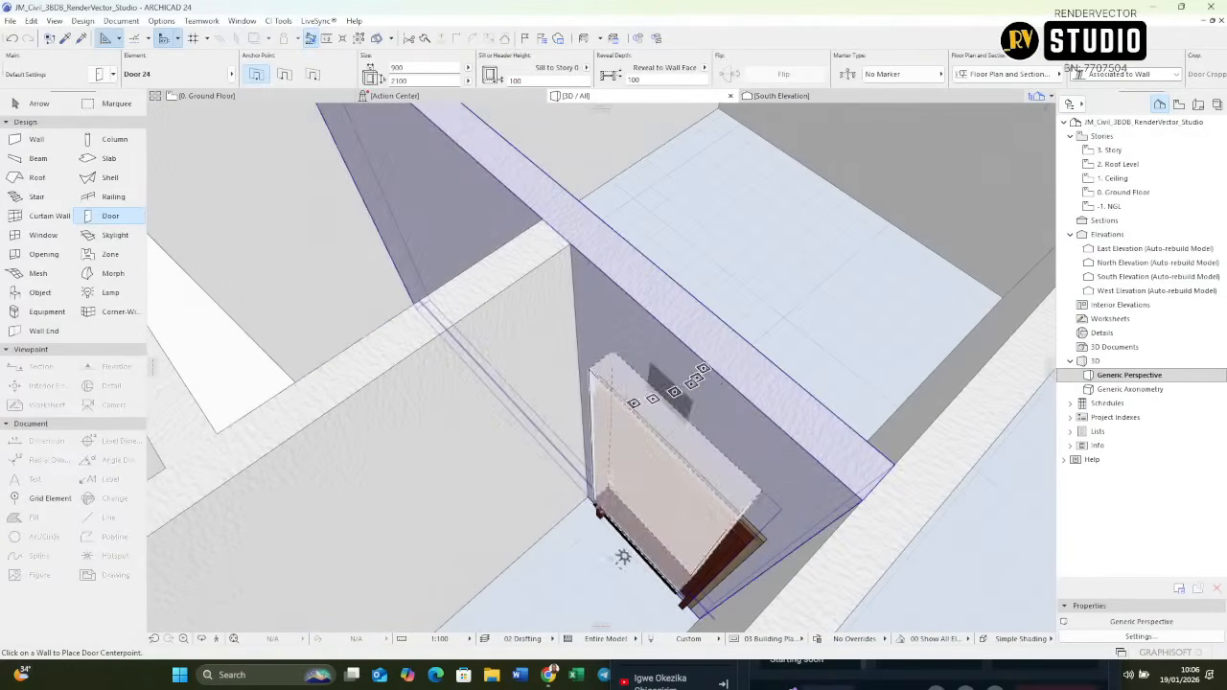
Change the placed Bedroom 1 door's reveal type to No Reveal - Edge and apply it.
shift+click(660, 503)
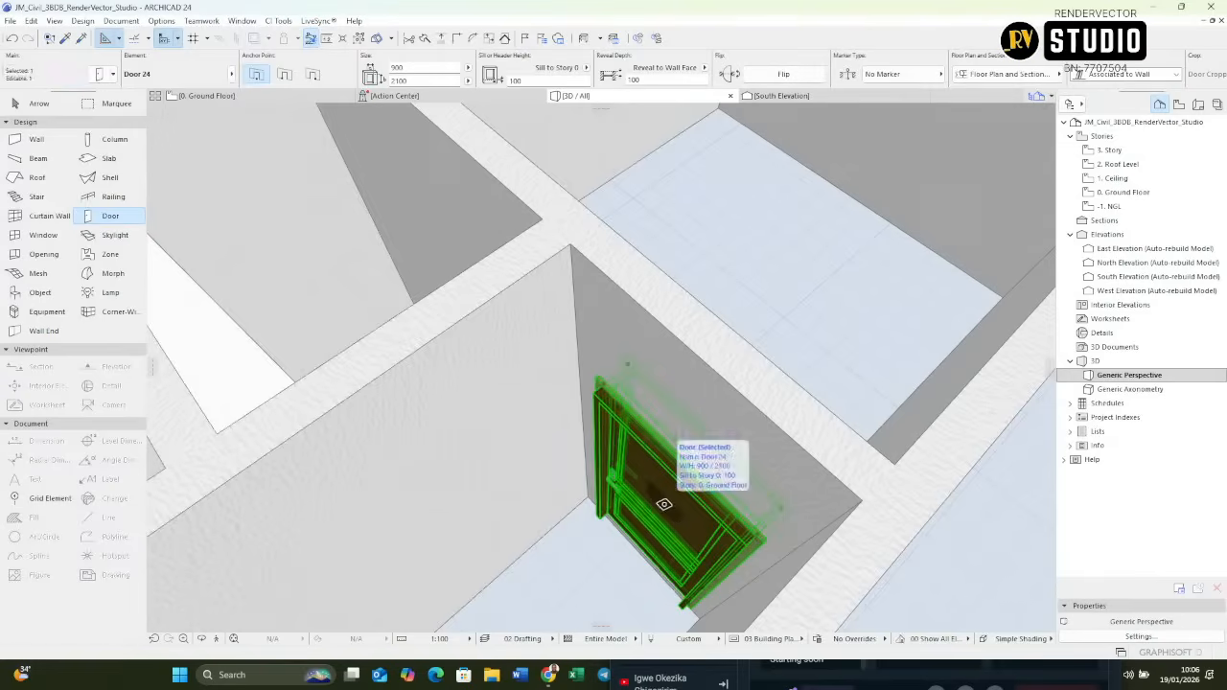
shift+middle_drag(661, 502, 731, 430)
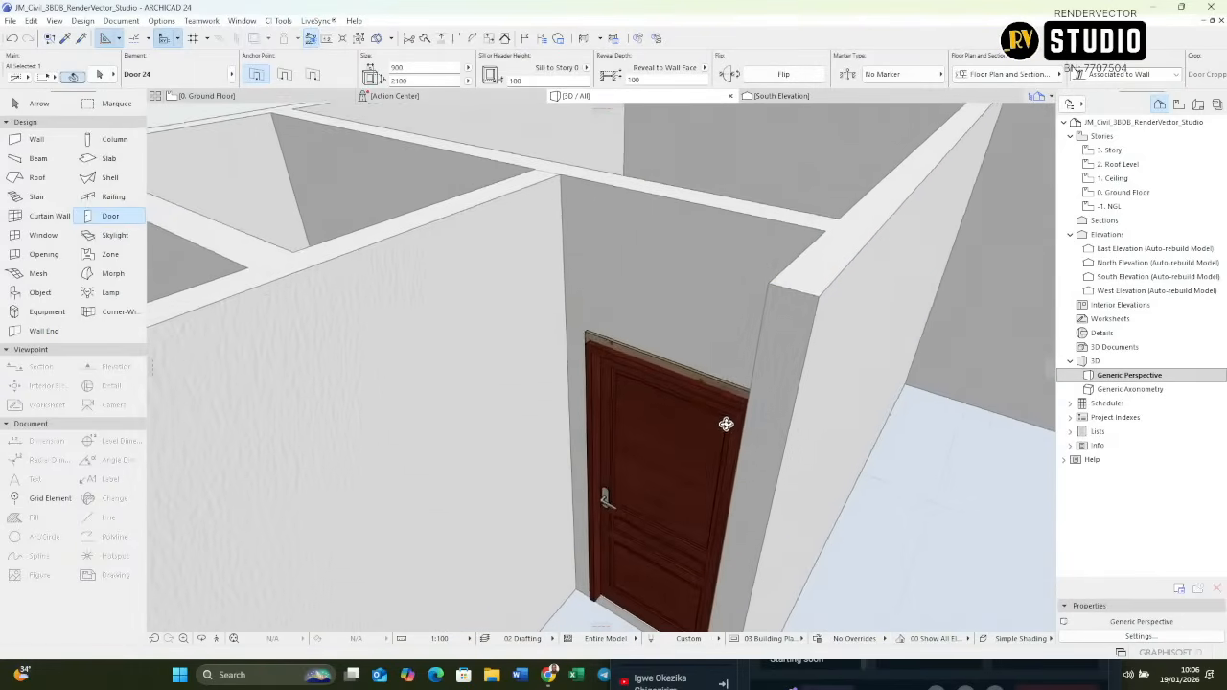
shift+middle_drag(728, 498, 684, 408)
scroll(622, 496, up, 1)
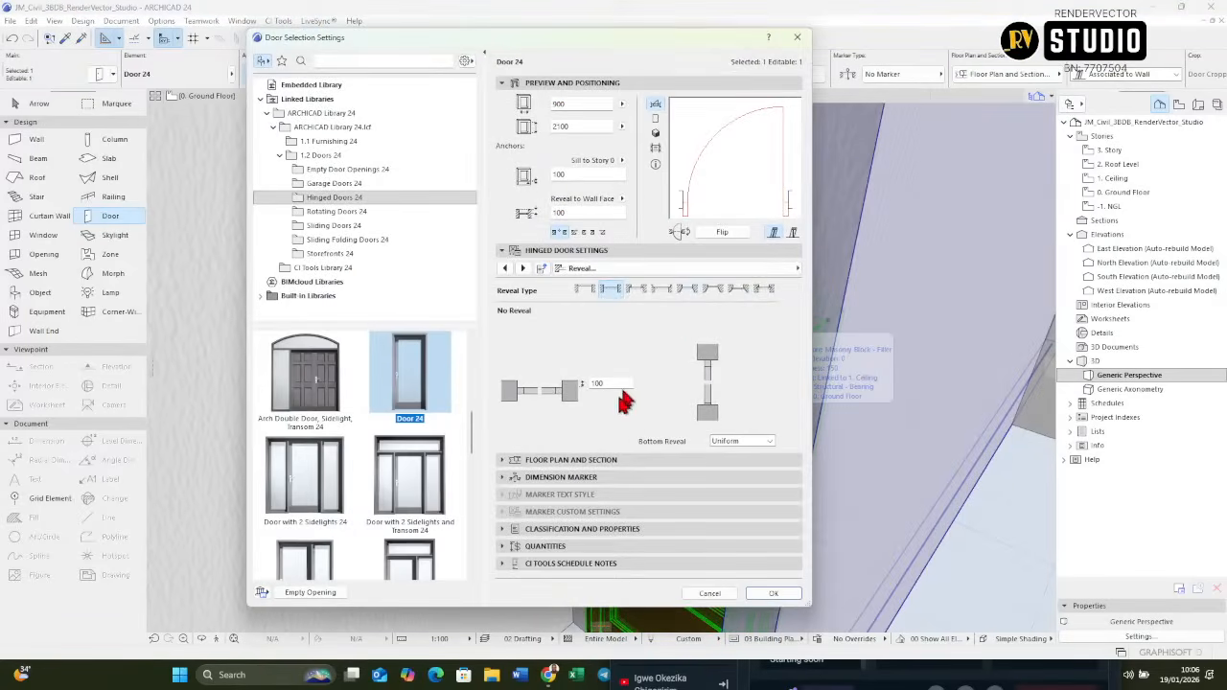
click(584, 289)
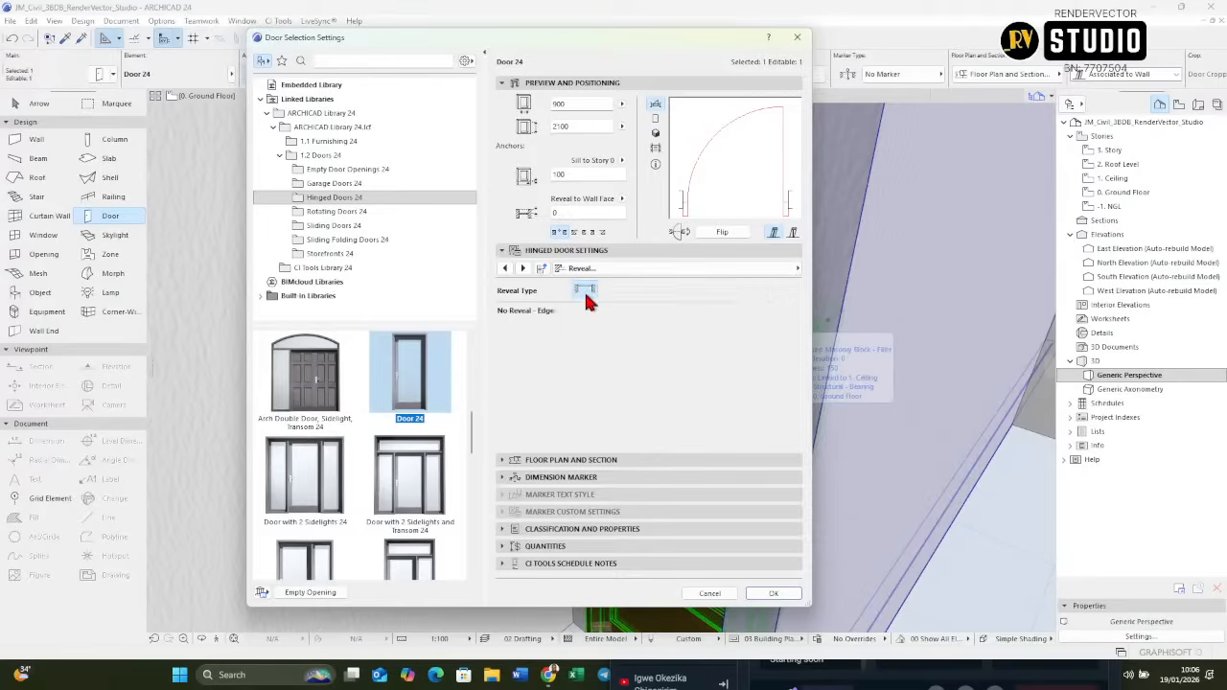
click(772, 593)
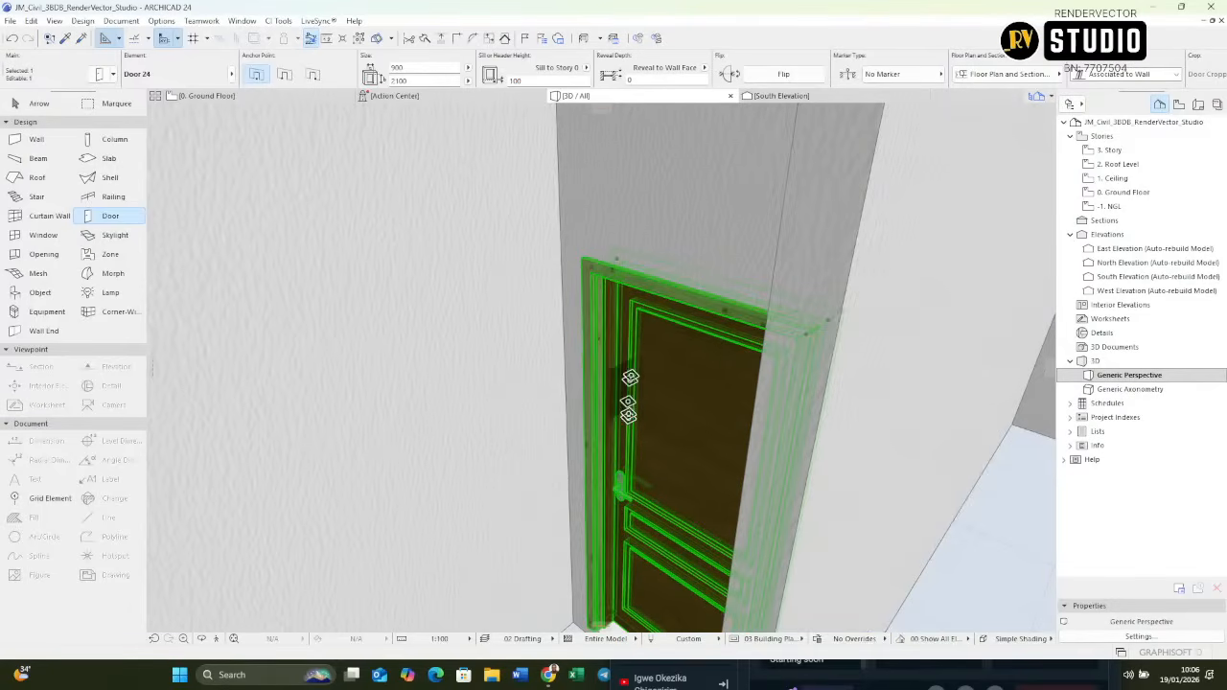
Examine the Bedroom 1 door's frame and casing from both sides of the wall in 3D.
shift+middle_drag(704, 327, 372, 438)
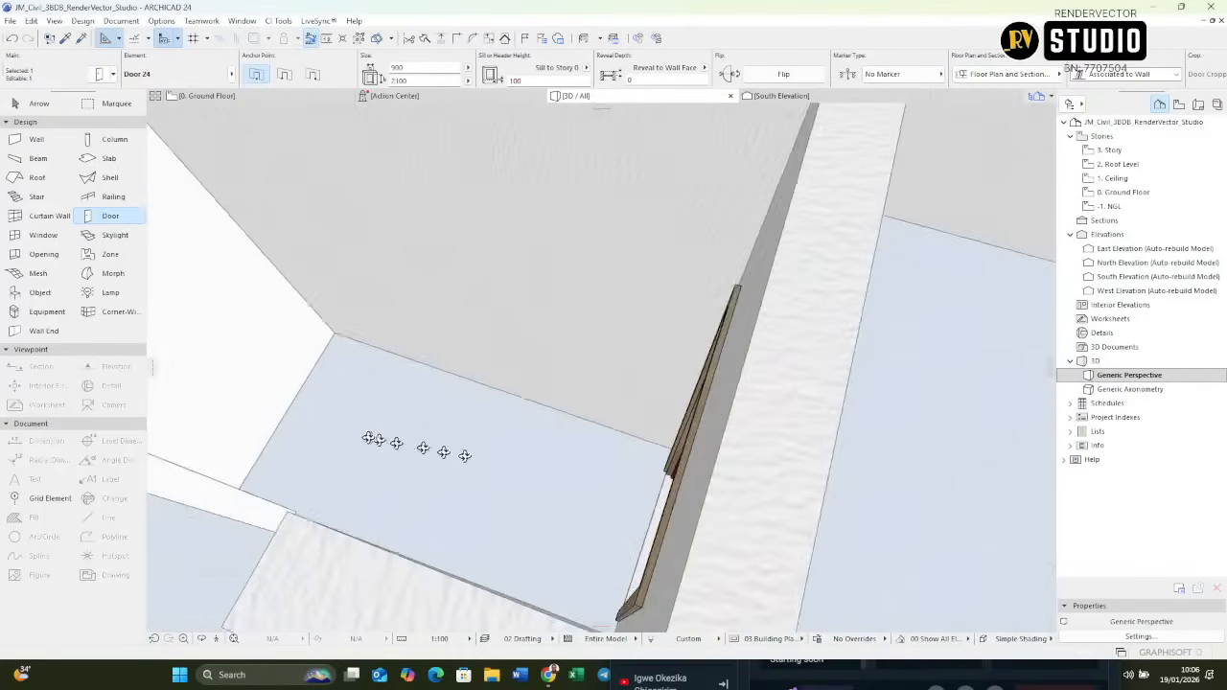
shift+middle_drag(729, 434, 475, 375)
shift+middle_drag(606, 439, 352, 400)
shift+middle_drag(662, 419, 520, 355)
shift+middle_drag(613, 326, 625, 234)
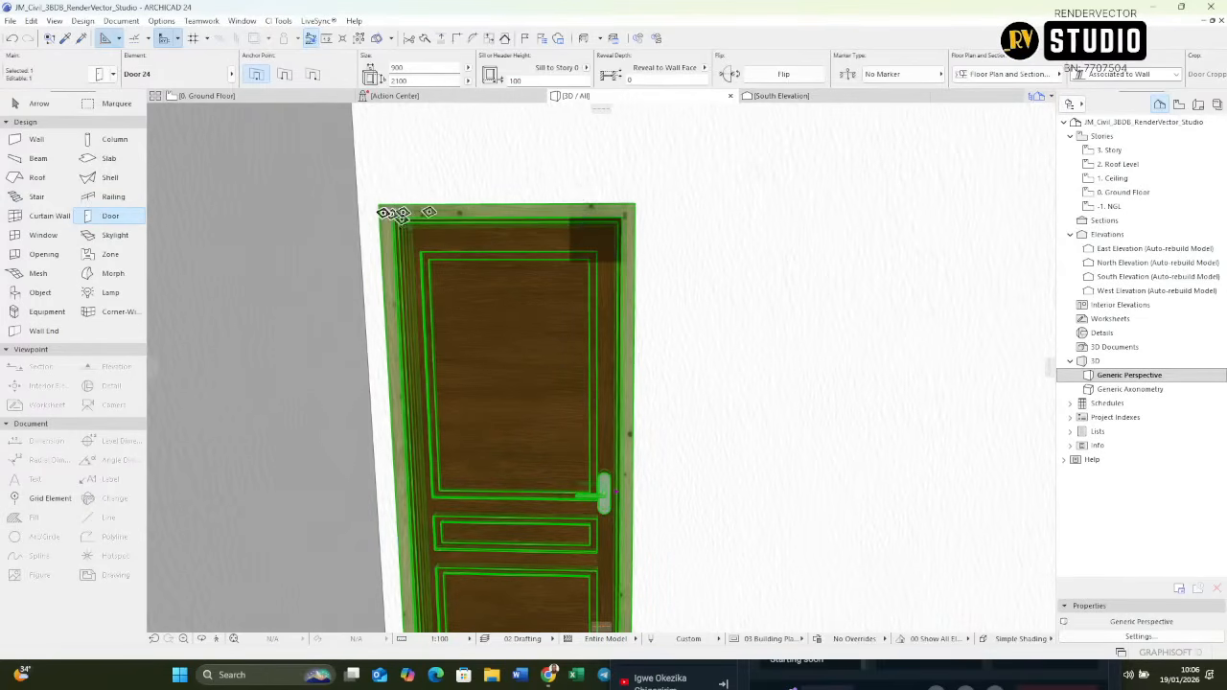
Set the Bedroom 1 door's casing surface to Wood - Mahogany Horizontal, keeping uniform casing surfaces, and apply it.
double_click(602, 470)
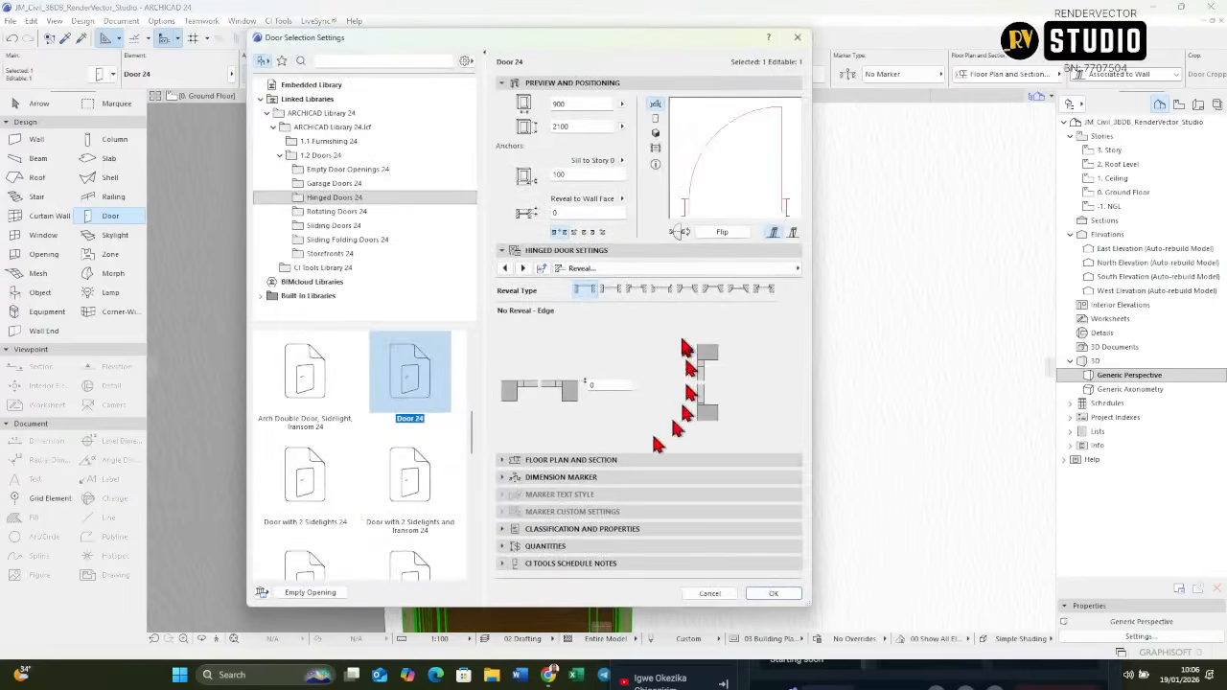
click(521, 267)
click(522, 267)
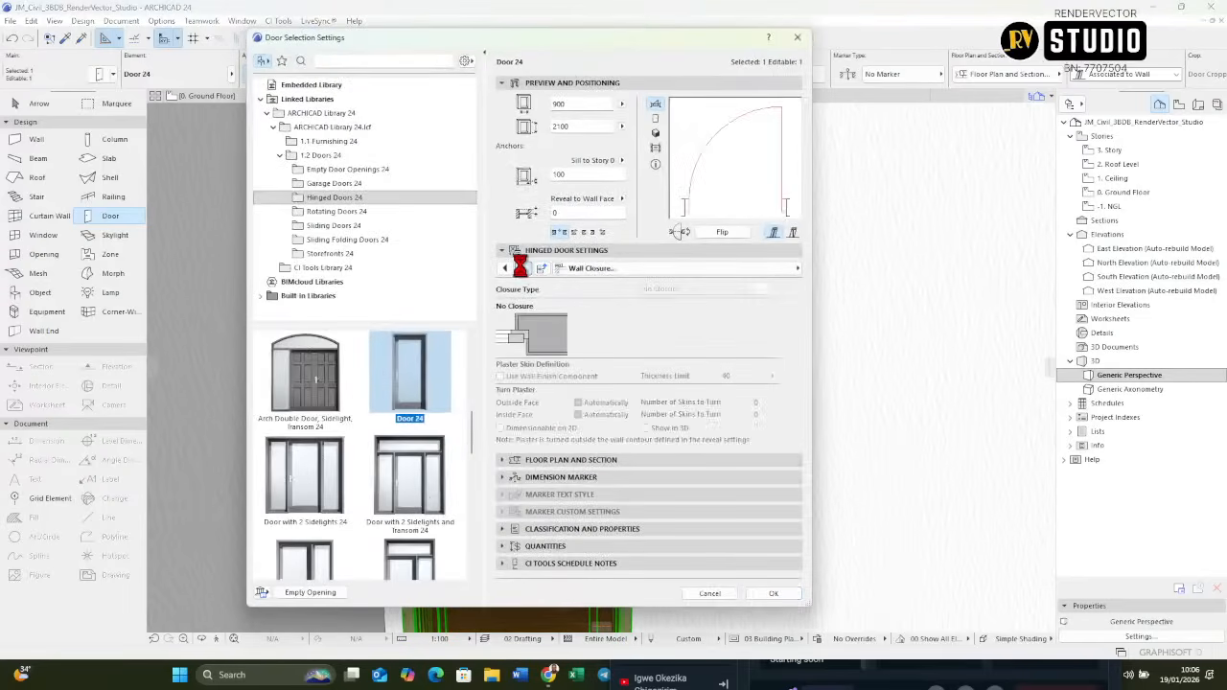
click(521, 268)
click(520, 268)
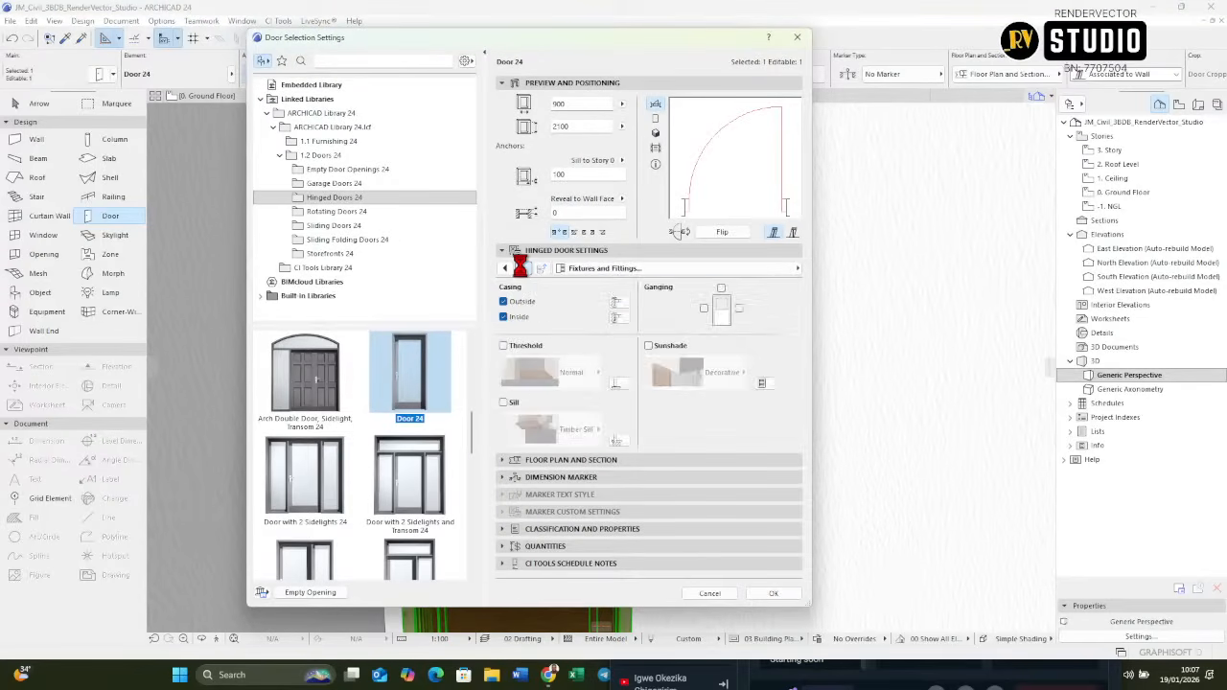
click(521, 268)
click(521, 268)
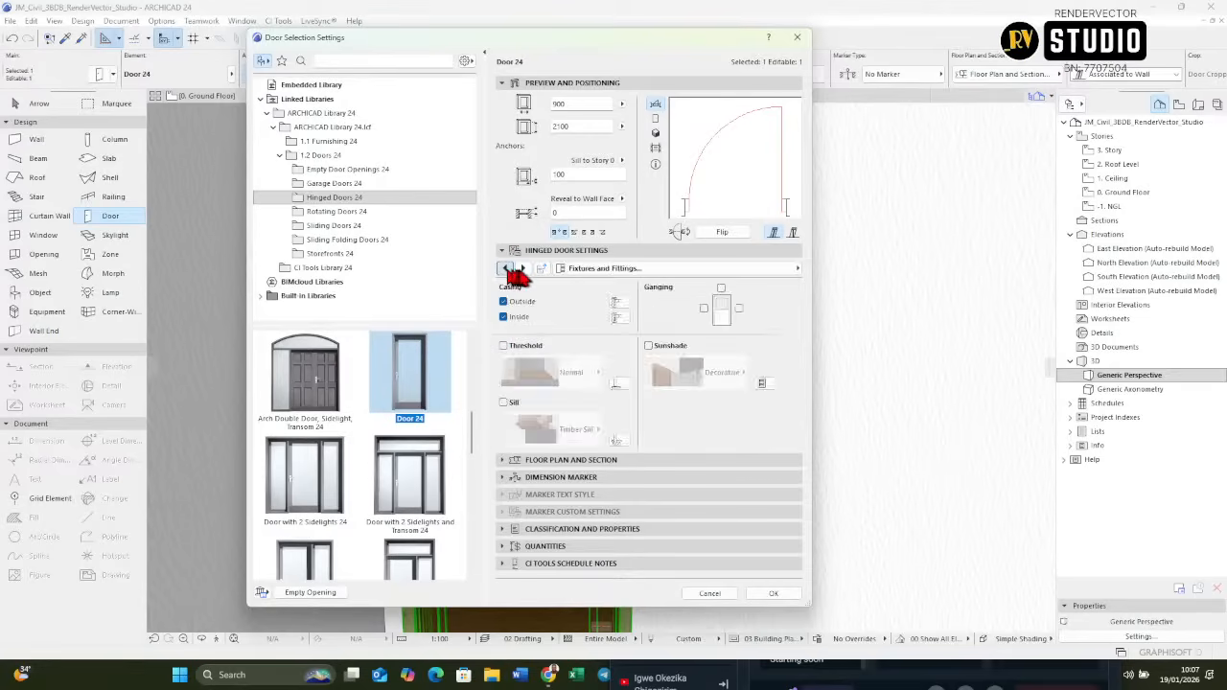
click(520, 267)
click(518, 267)
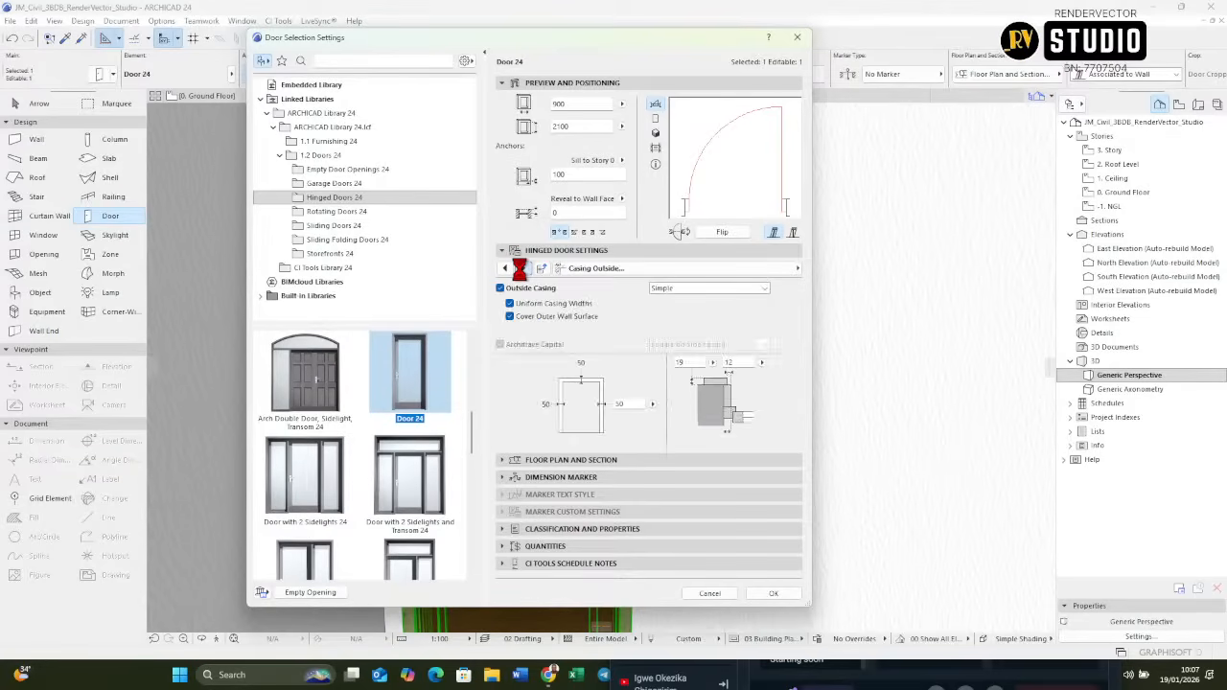
click(518, 268)
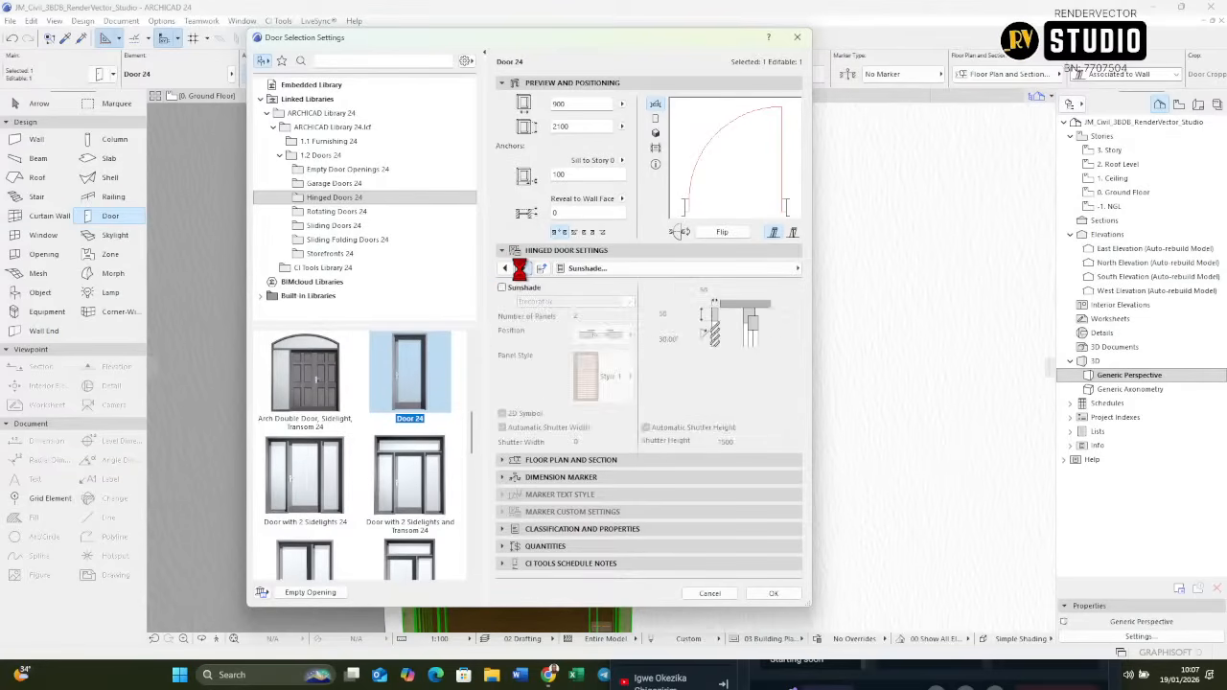
click(519, 267)
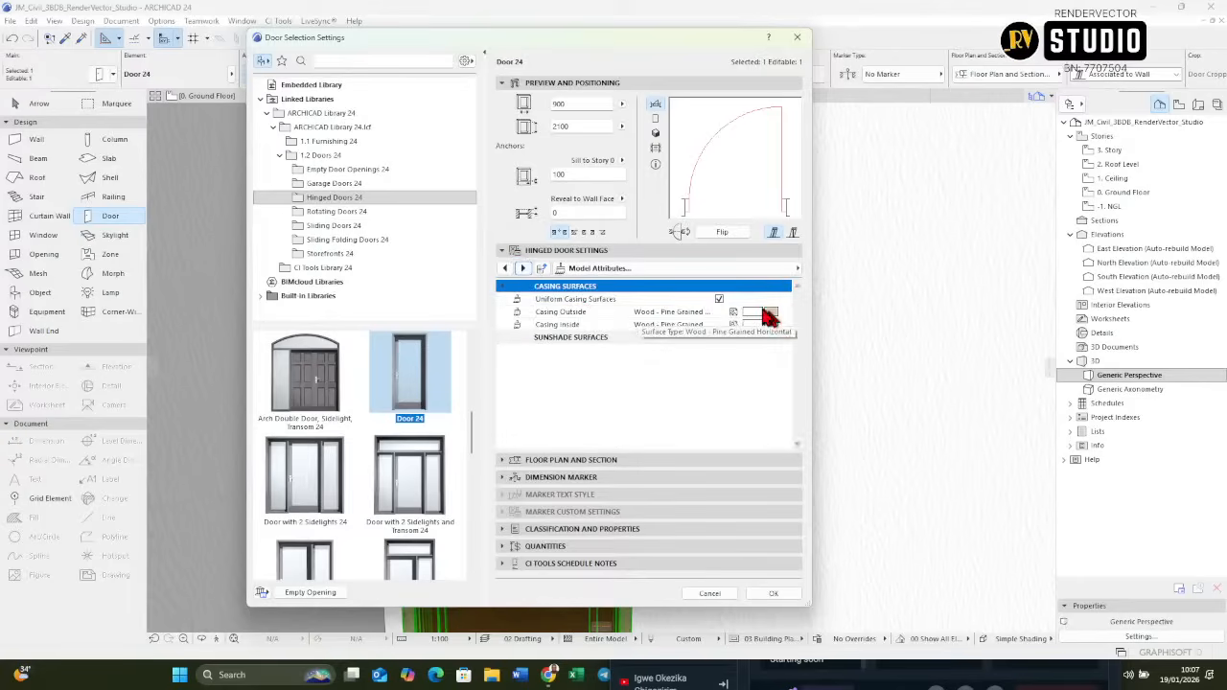
click(770, 317)
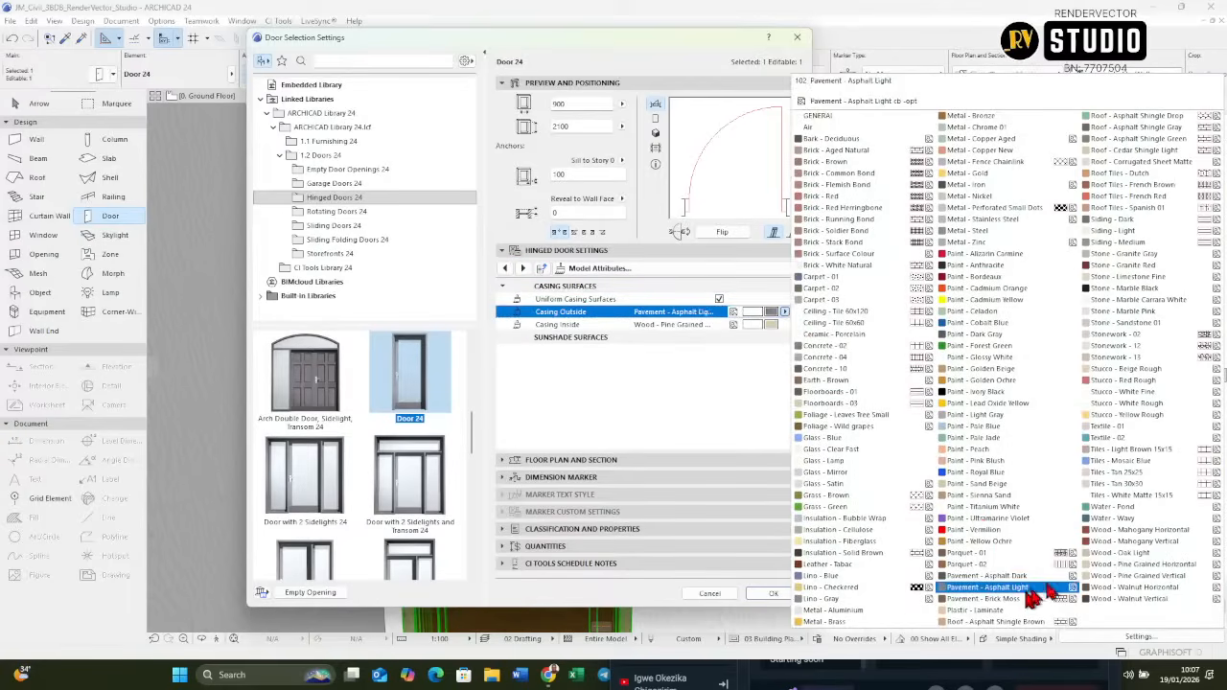
click(1123, 533)
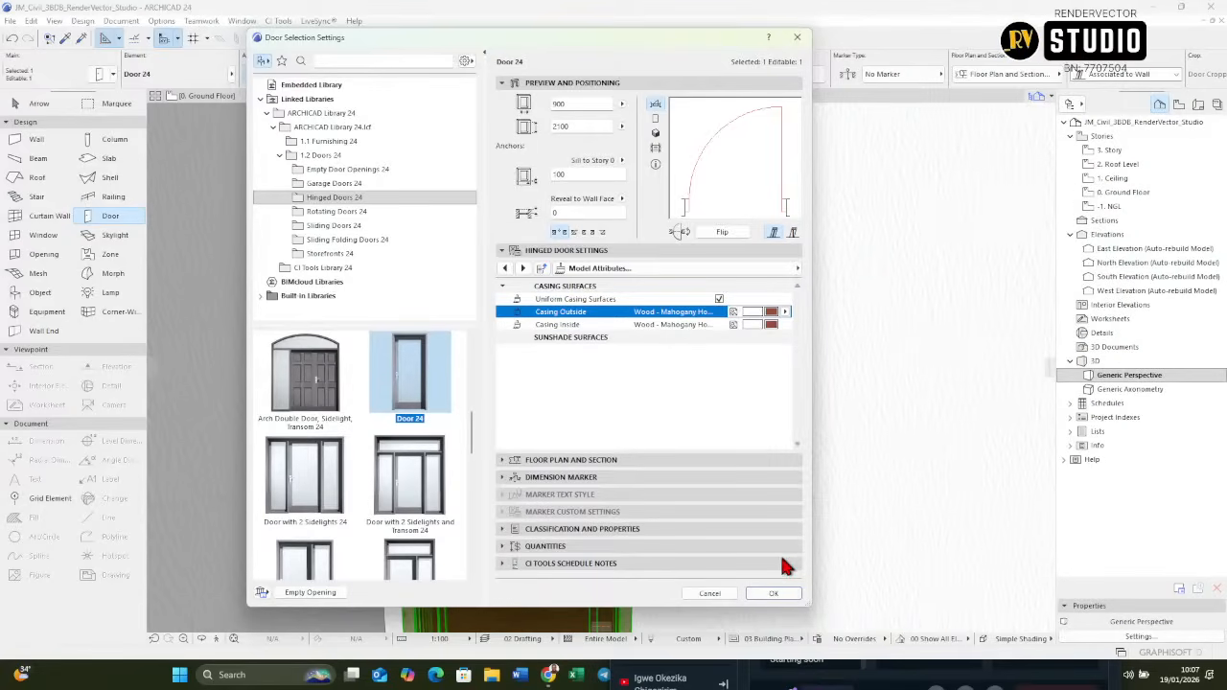
click(775, 593)
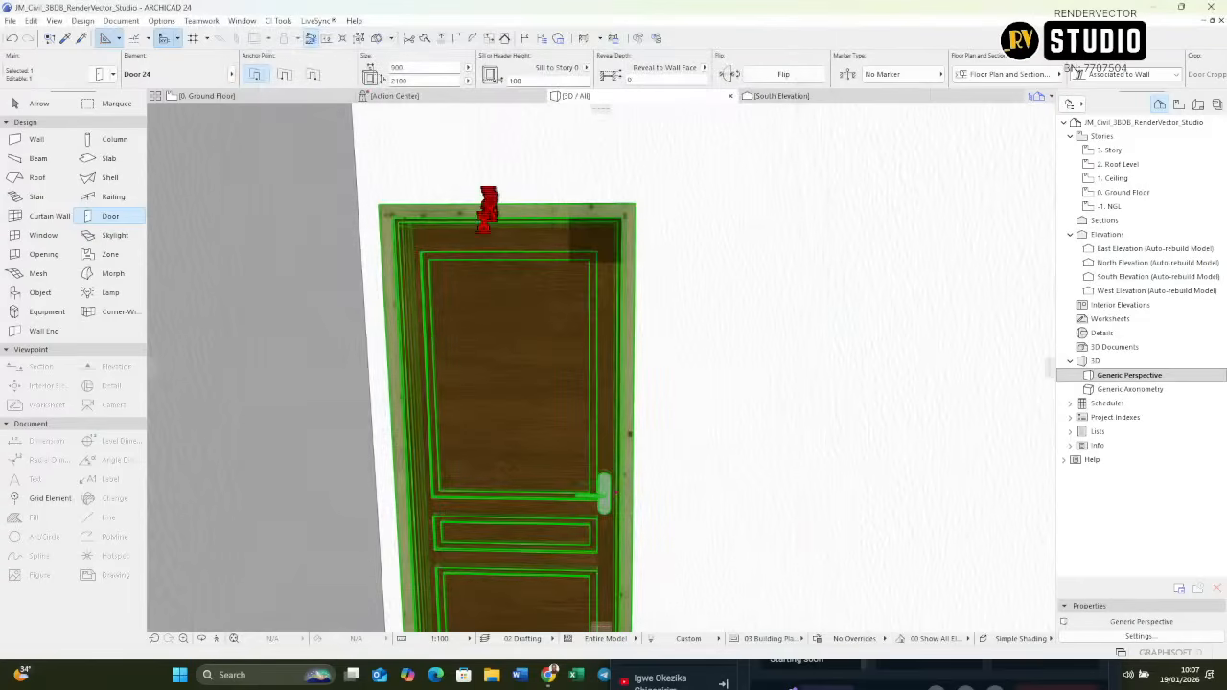
Select the Bedroom 1 door in 3D, set its sill height to Story 0 to 0, and check it against the floor.
scroll(588, 278, down, 1)
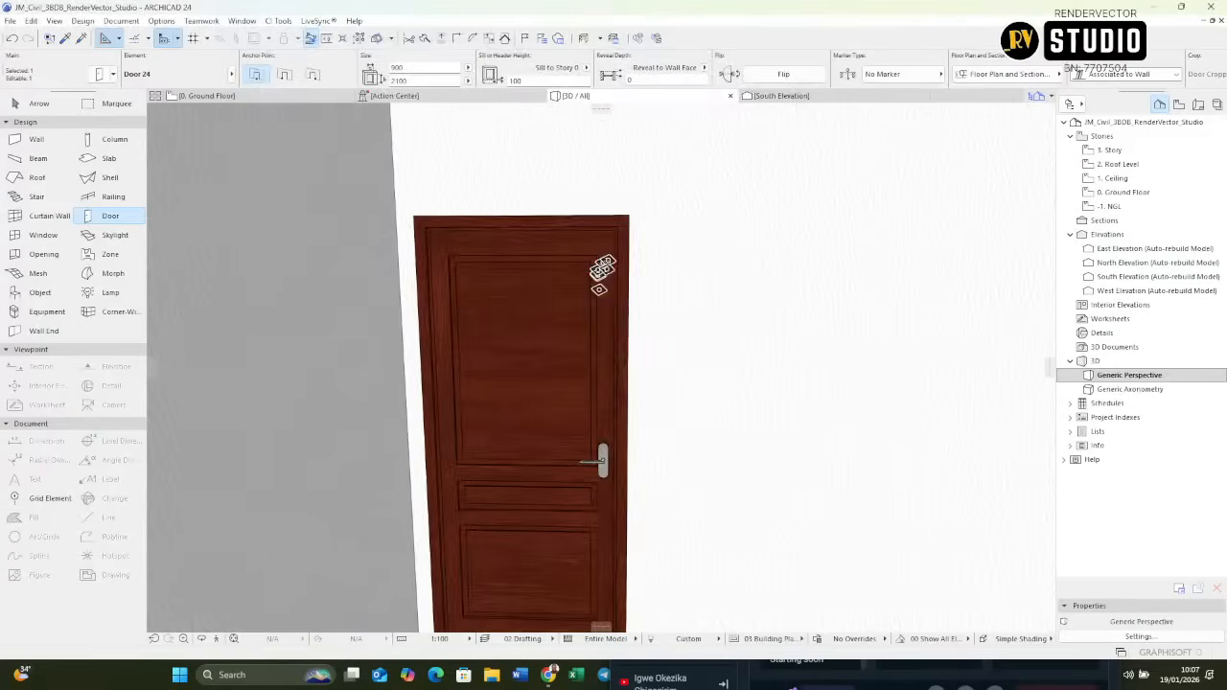
shift+middle_drag(624, 355, 646, 238)
shift+click(644, 237)
shift+middle_drag(616, 527, 583, 447)
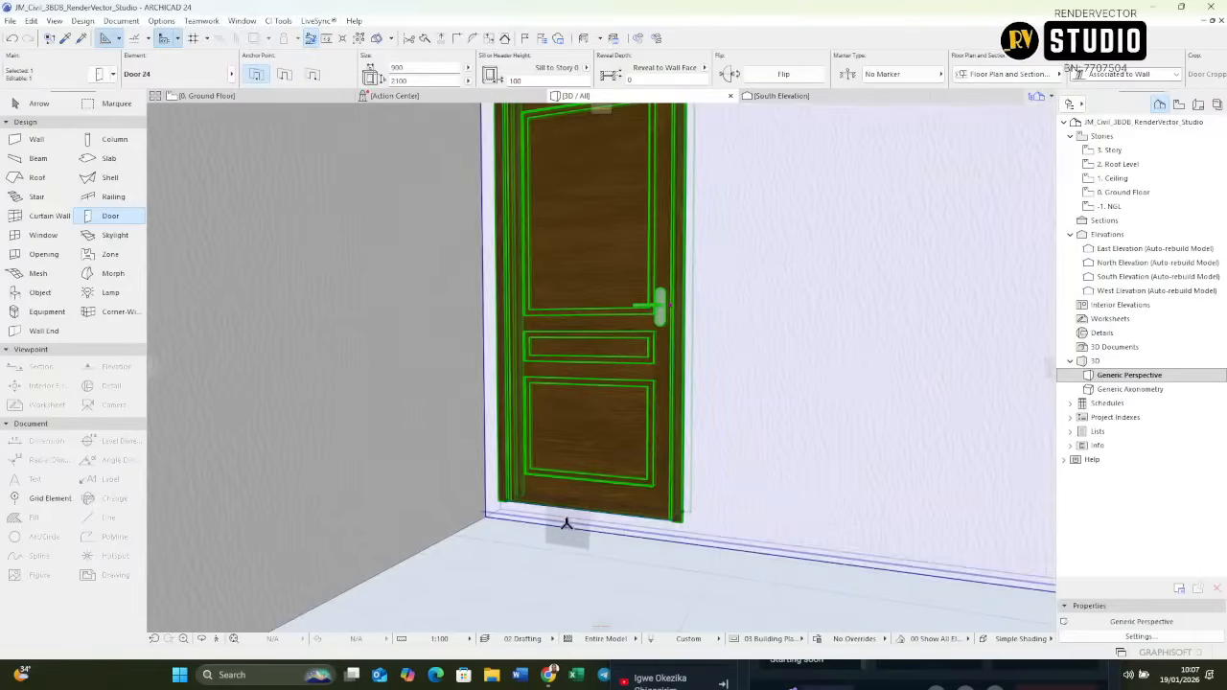
mouse_move(624, 488)
shift+middle_down()
mouse_move(636, 573)
mouse_move(624, 507)
shift+middle_up()
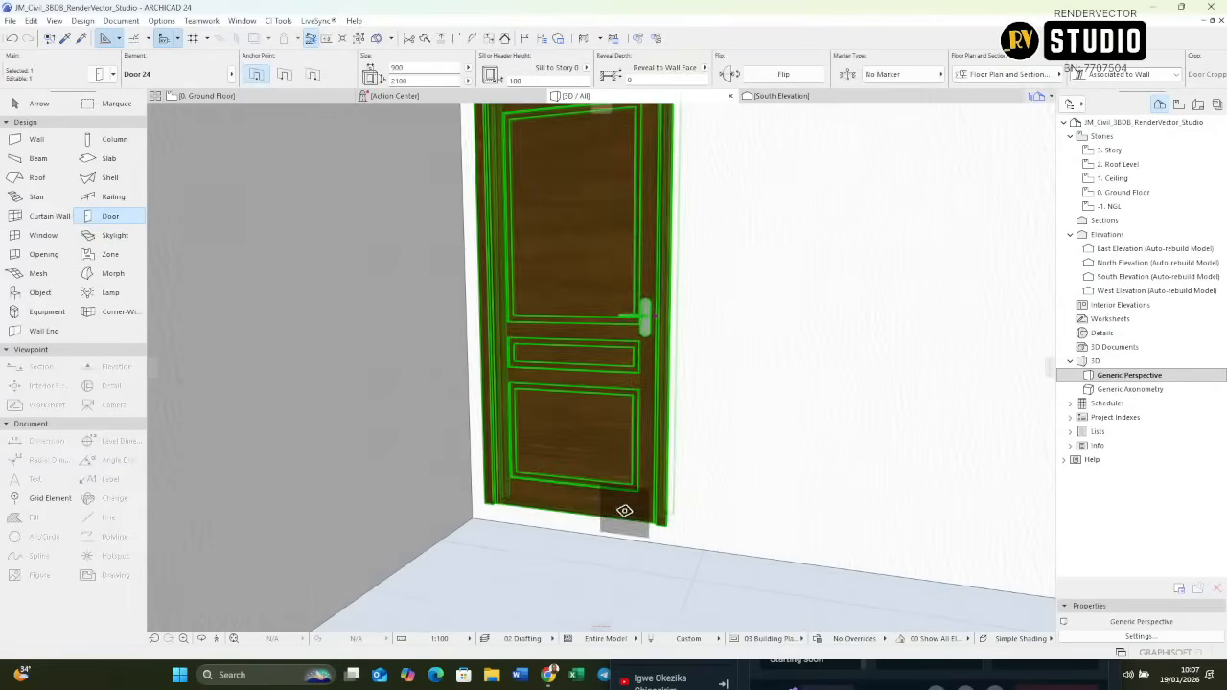
click(542, 82)
text(0)
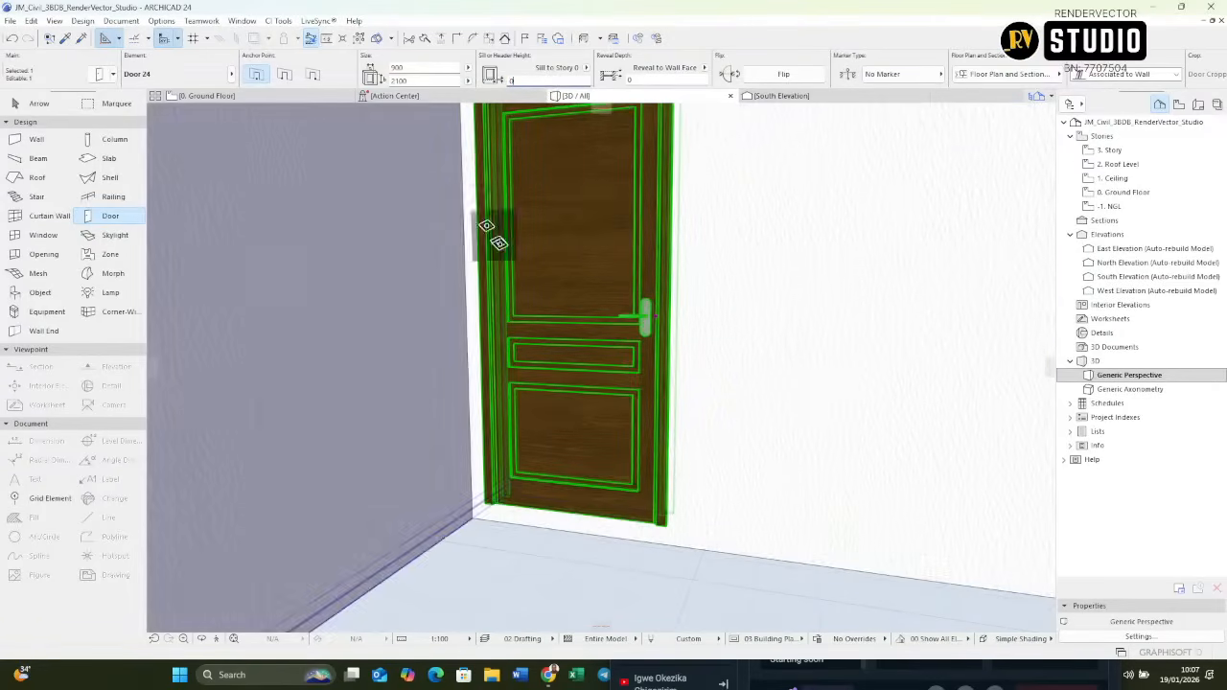
key(Return)
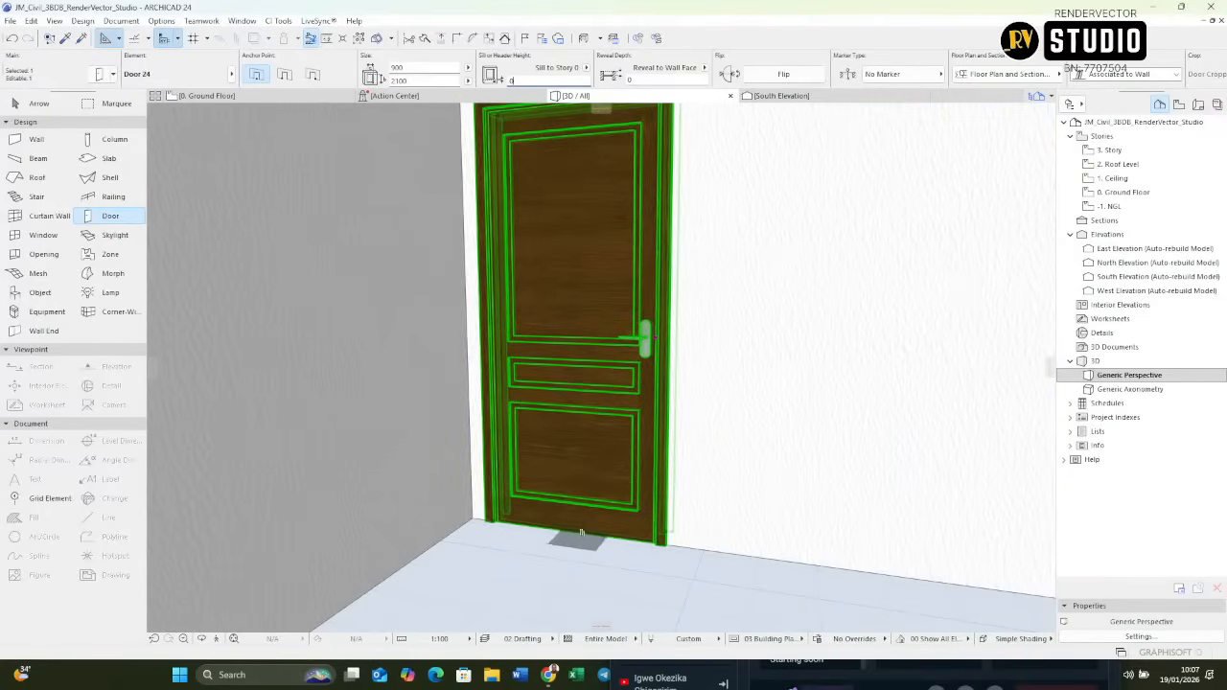
scroll(614, 514, down, 1)
shift+middle_drag(615, 515, 668, 548)
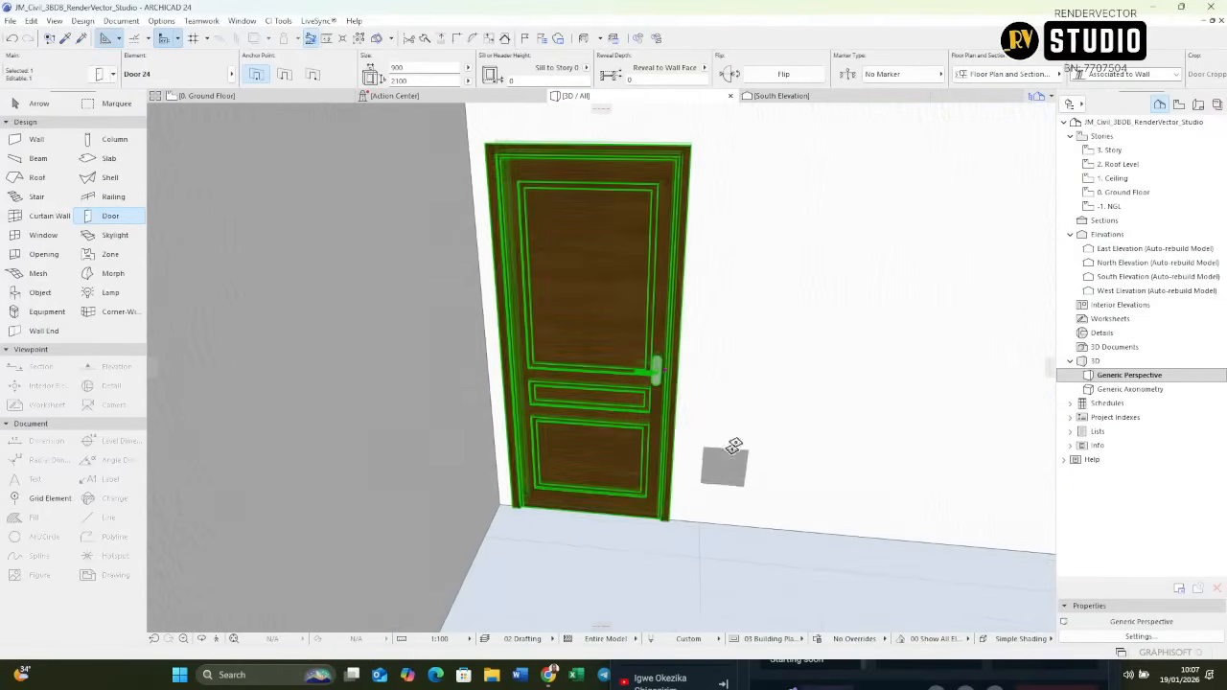
shift+middle_drag(736, 444, 650, 503)
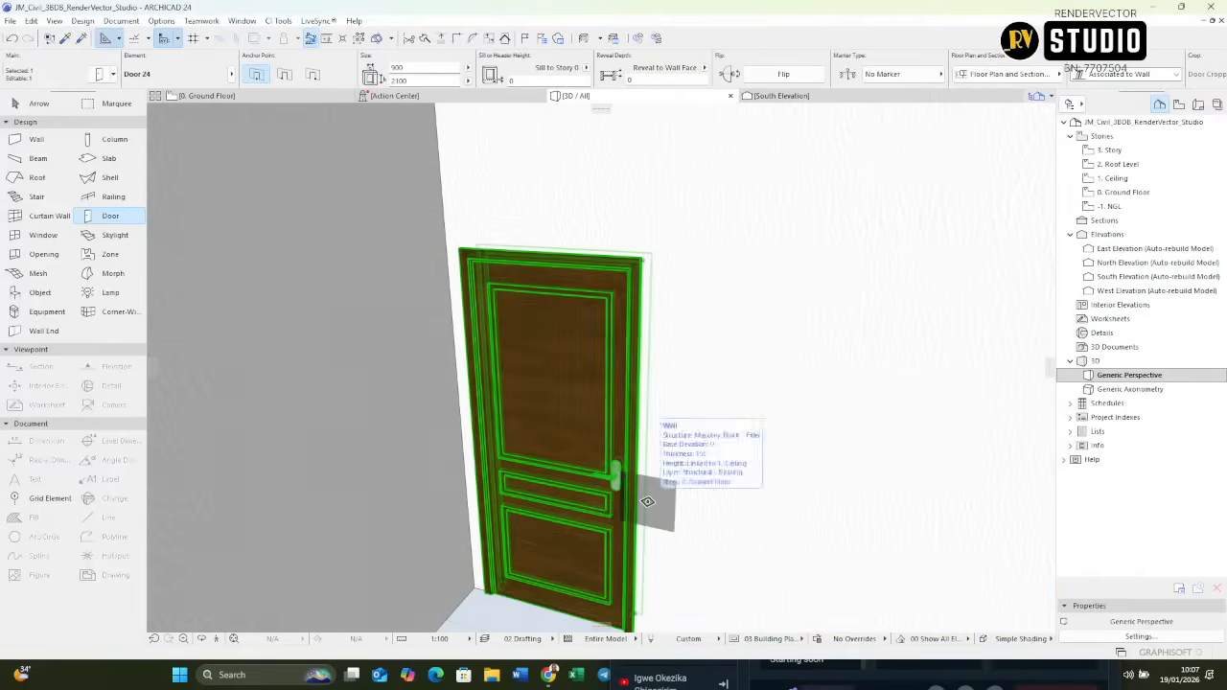
Deselect the door and return to the ground floor plan at the Bedroom 1 doorway.
key(Escape)
key(F2)
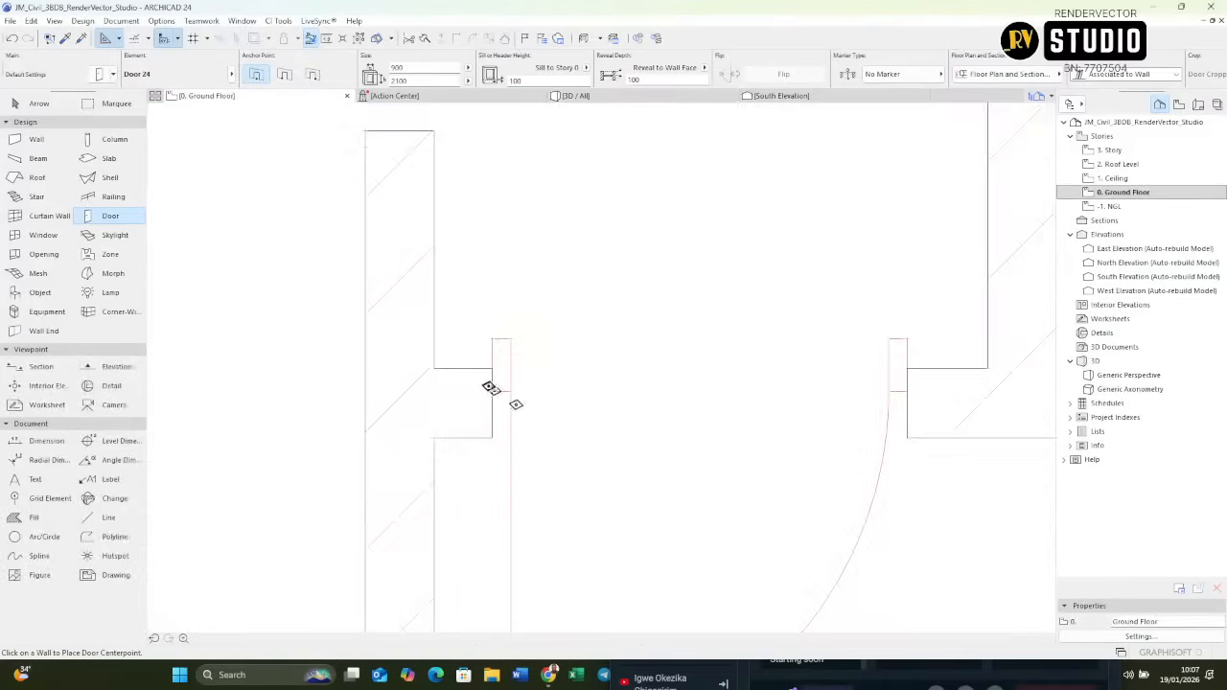
scroll(488, 387, down, 6)
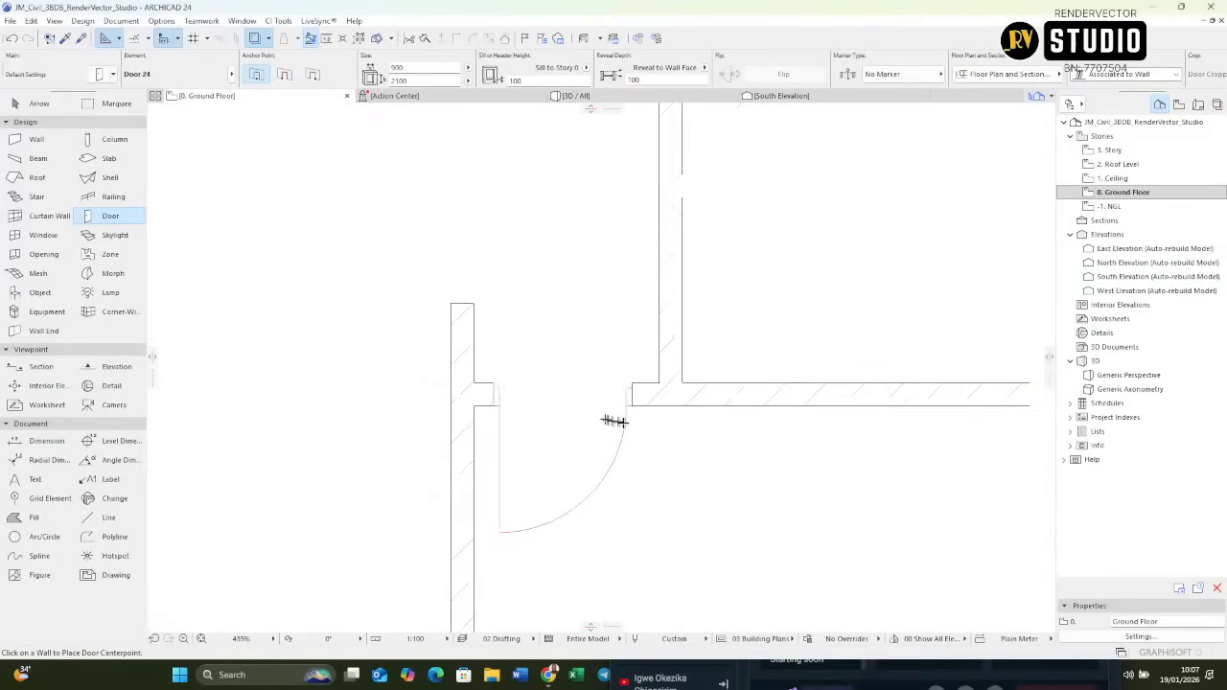
scroll(626, 421, up, 3)
middle_drag(497, 525, 553, 406)
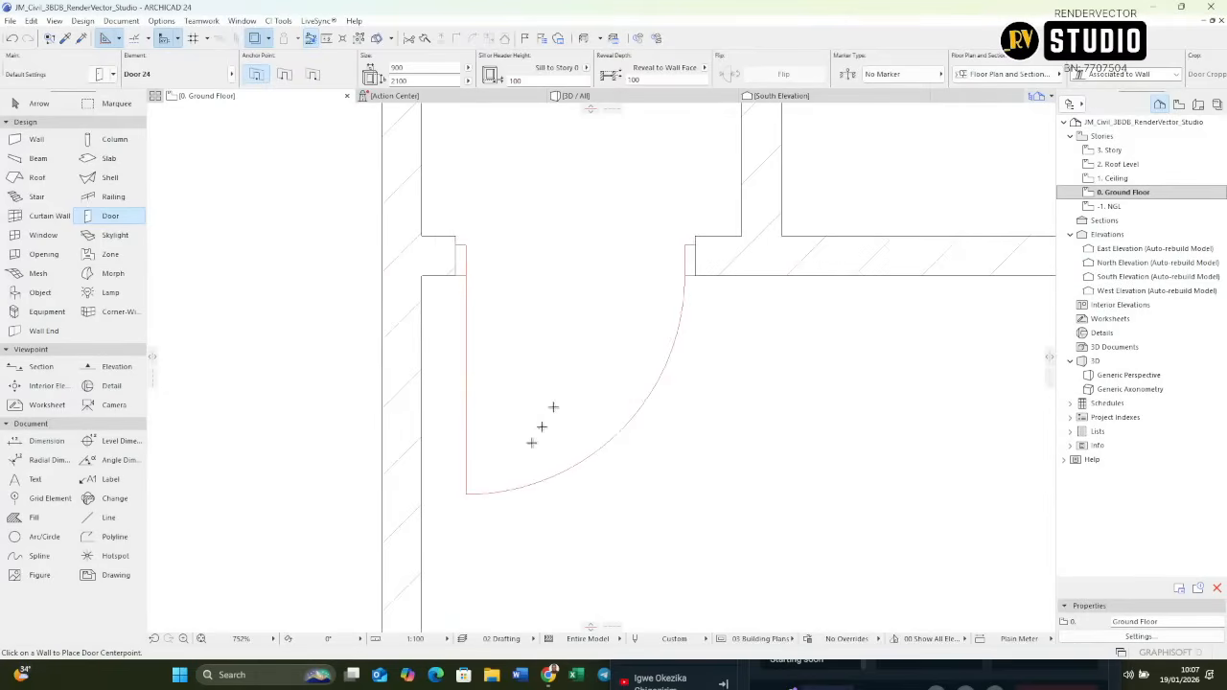
Assign the D Marker 24 dimension marker to the Bedroom 1 door and apply it, keeping the settings dialog clear of the door.
click(467, 499)
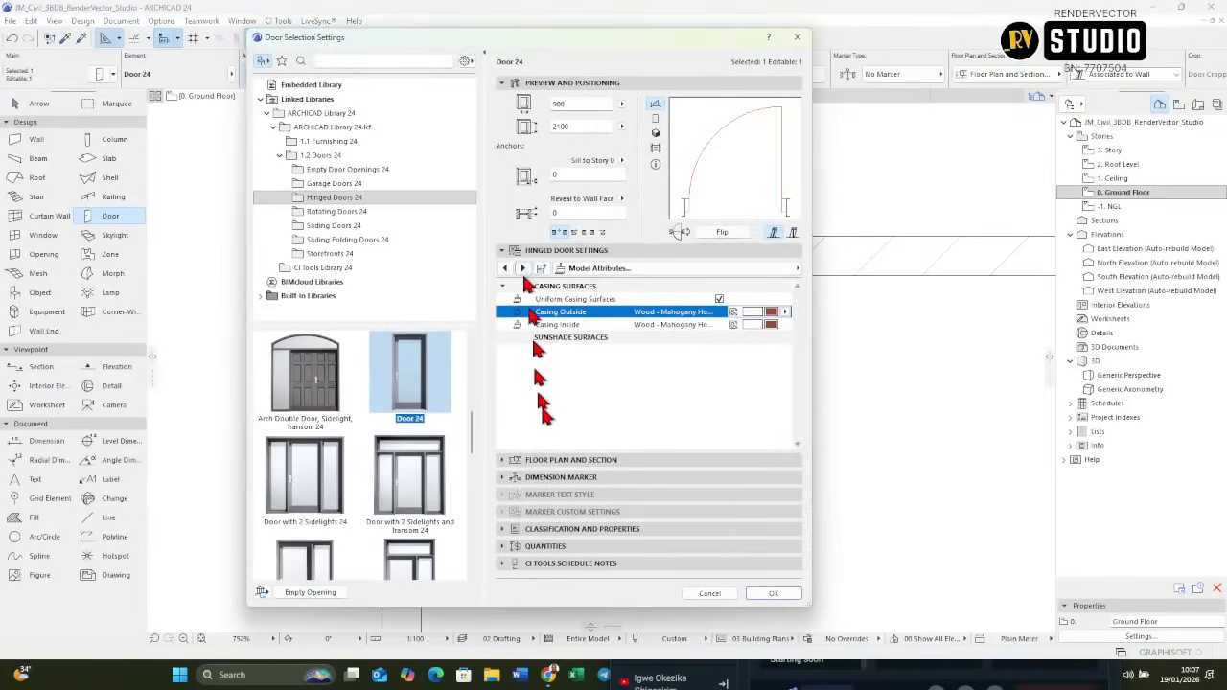
click(508, 478)
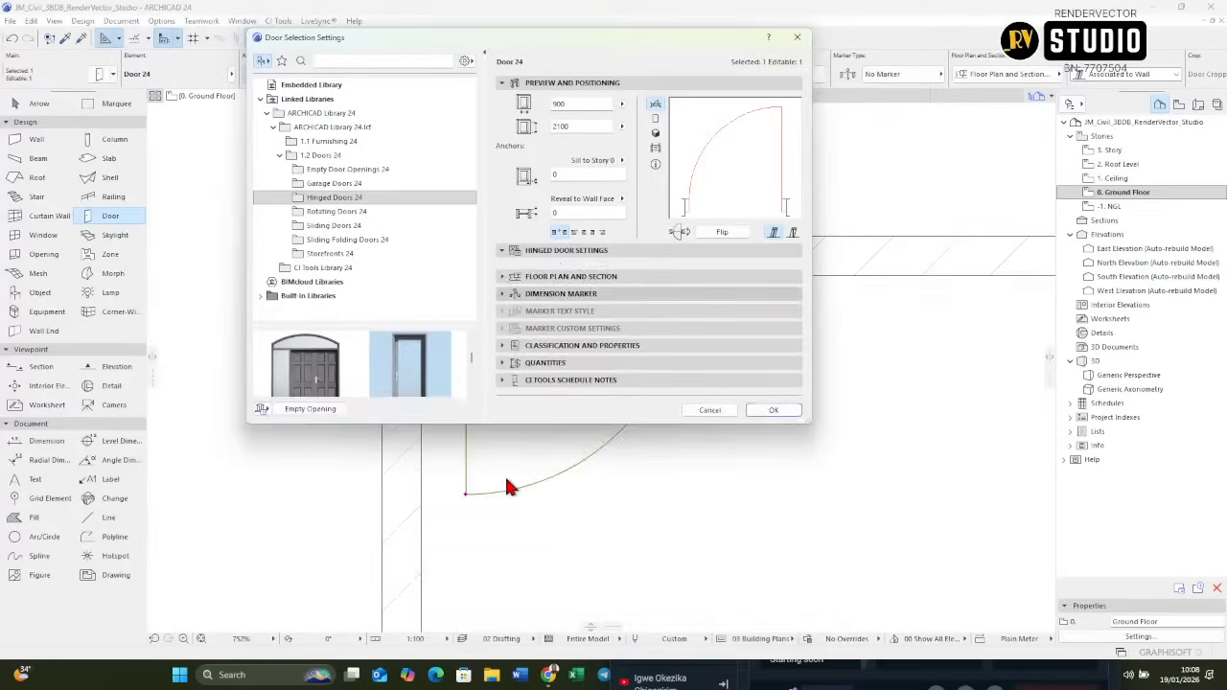
click(540, 307)
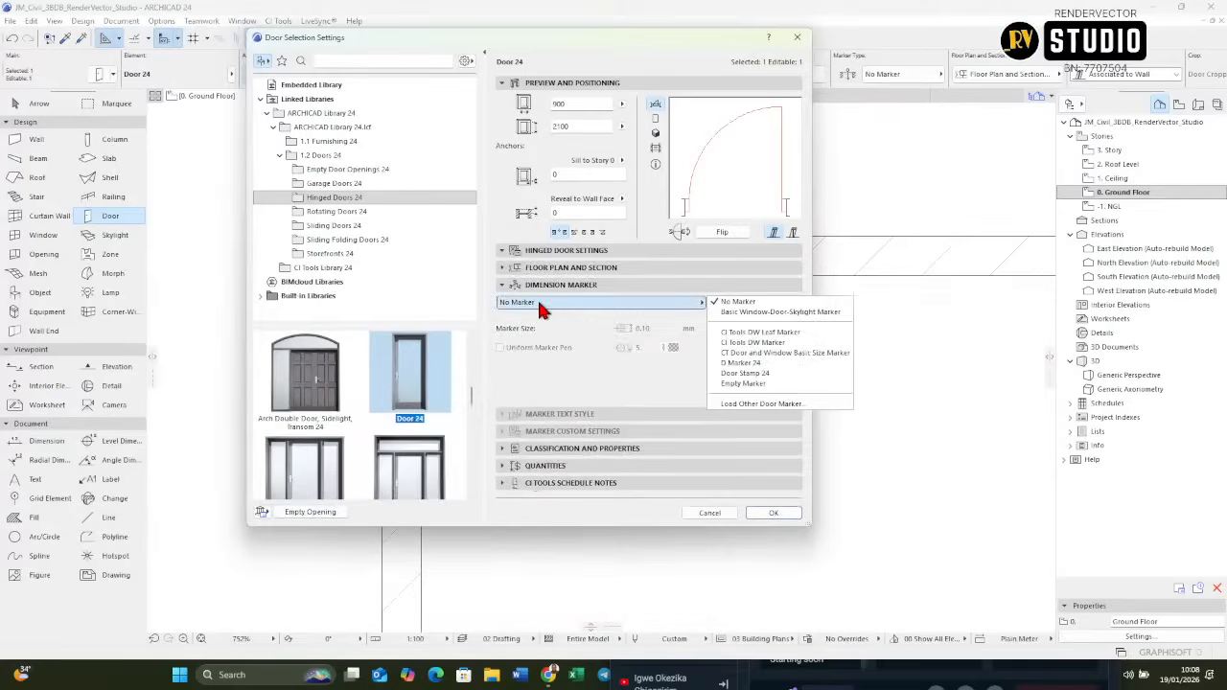
click(481, 54)
click(484, 60)
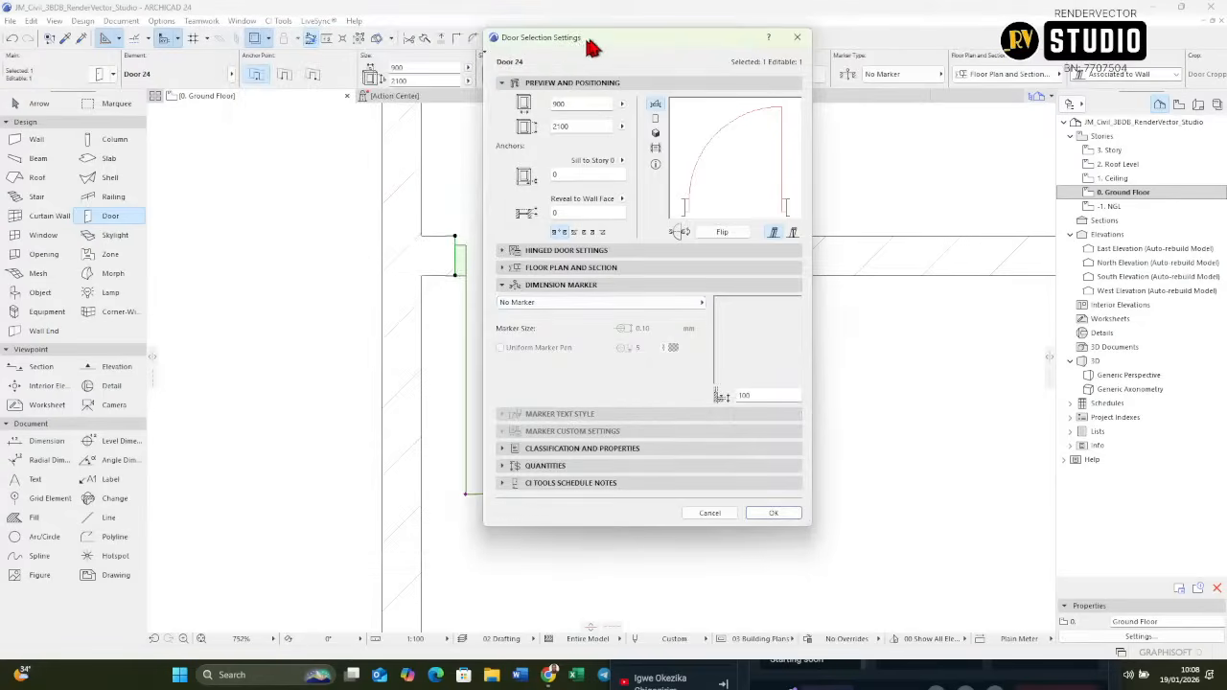
drag(592, 46, 902, 75)
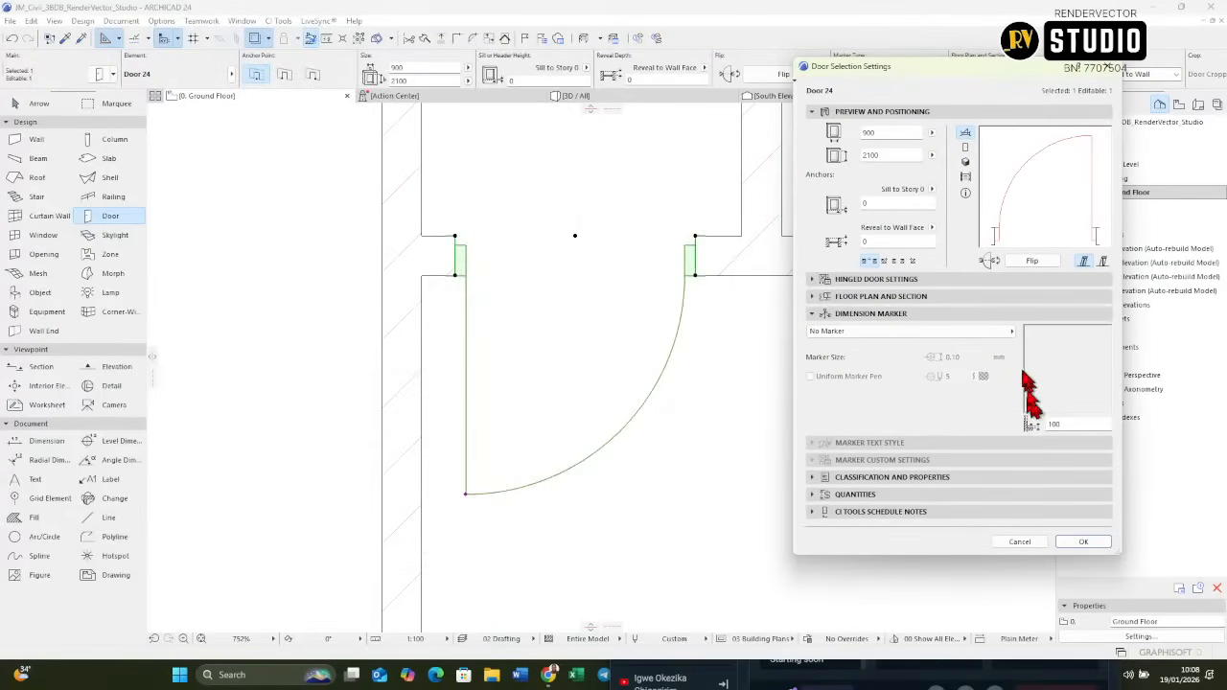
click(924, 338)
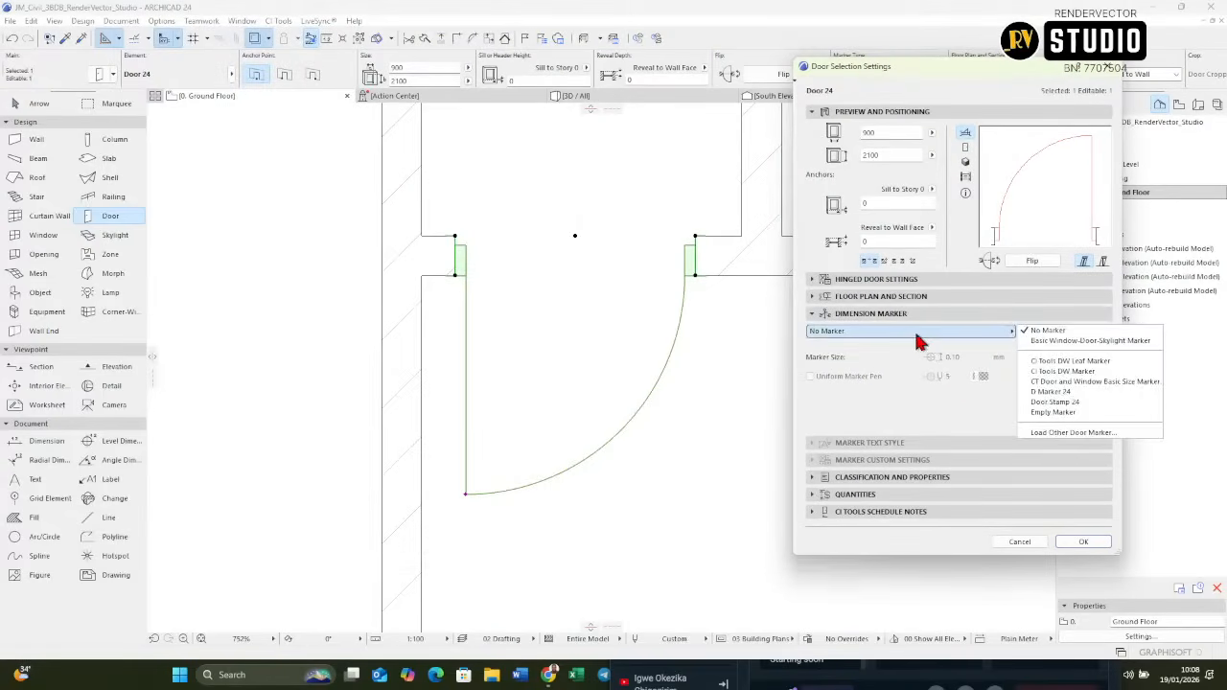
click(1087, 393)
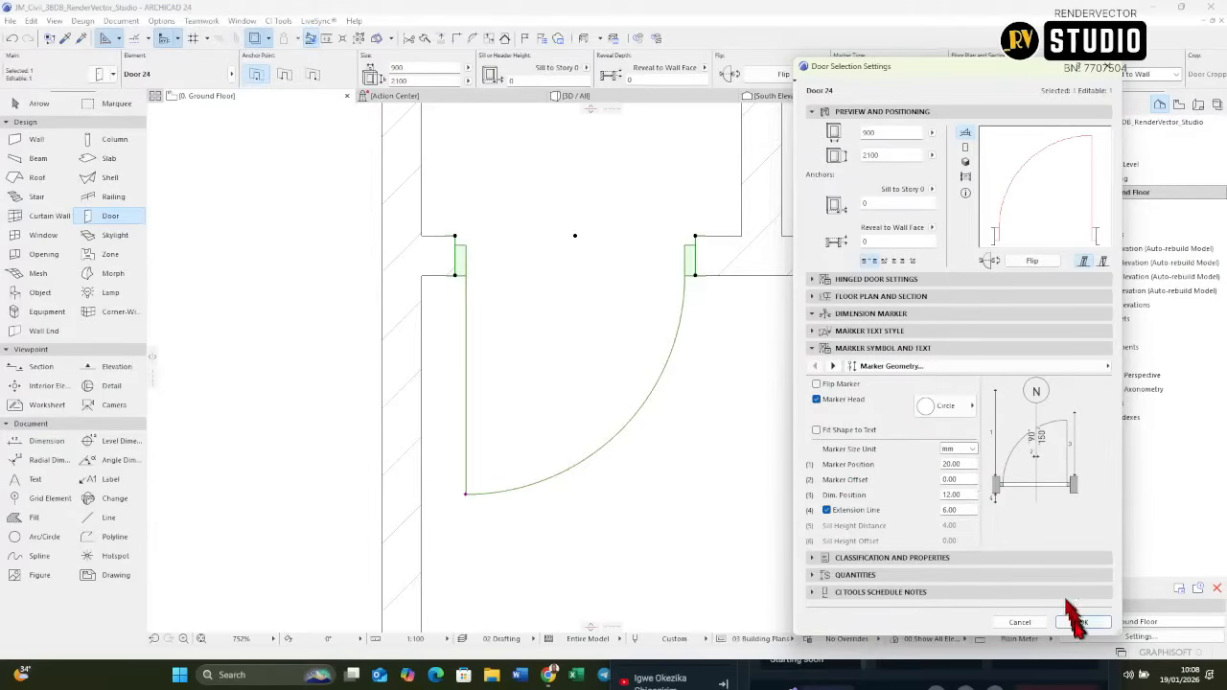
click(1083, 622)
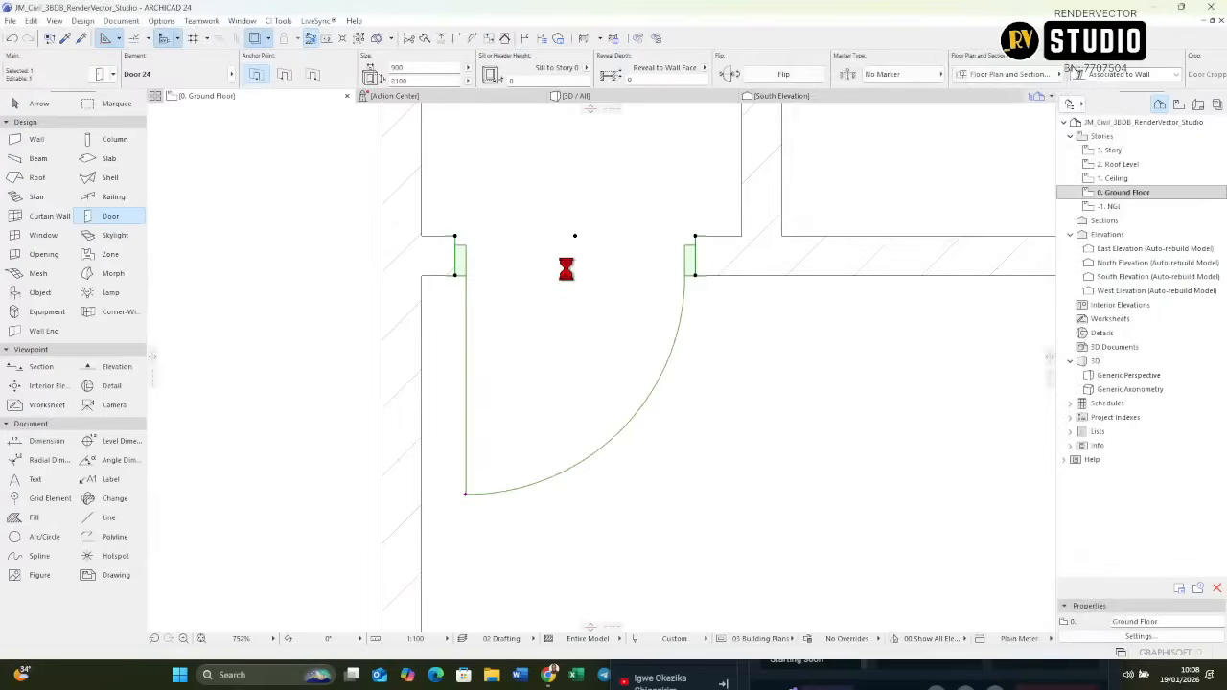
Change the Bedroom 1 door's ID to D1 and apply it to its plan marker.
scroll(575, 288, down, 3)
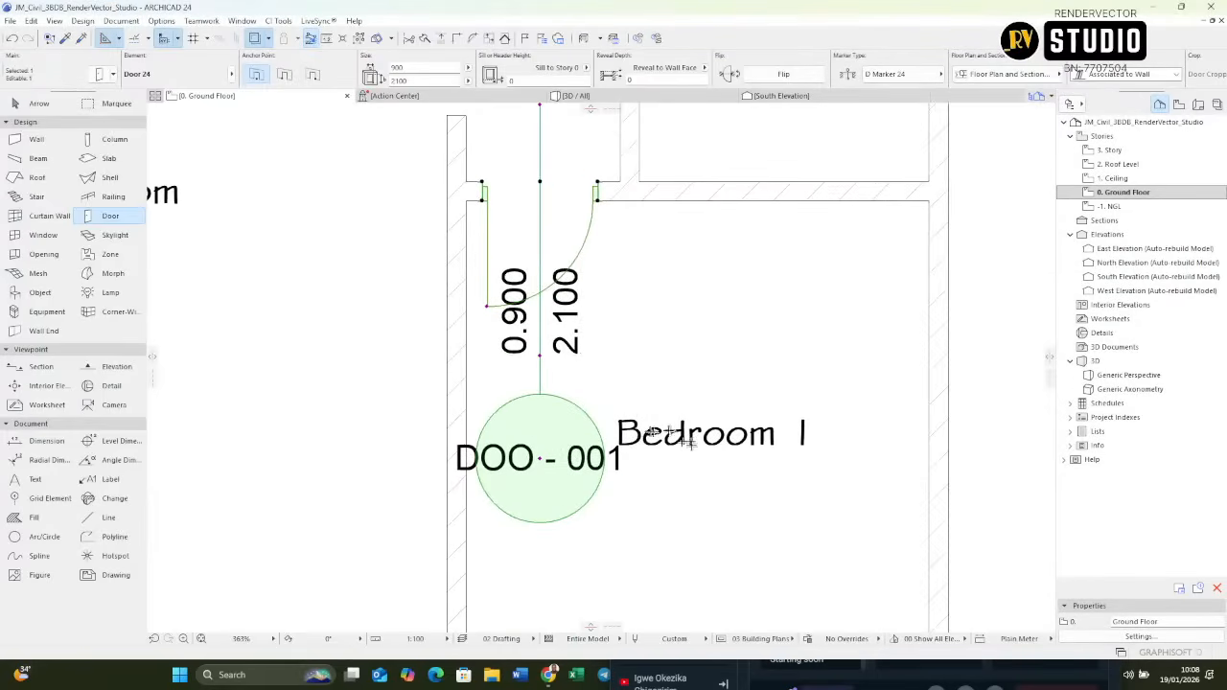
scroll(544, 240, up, 2)
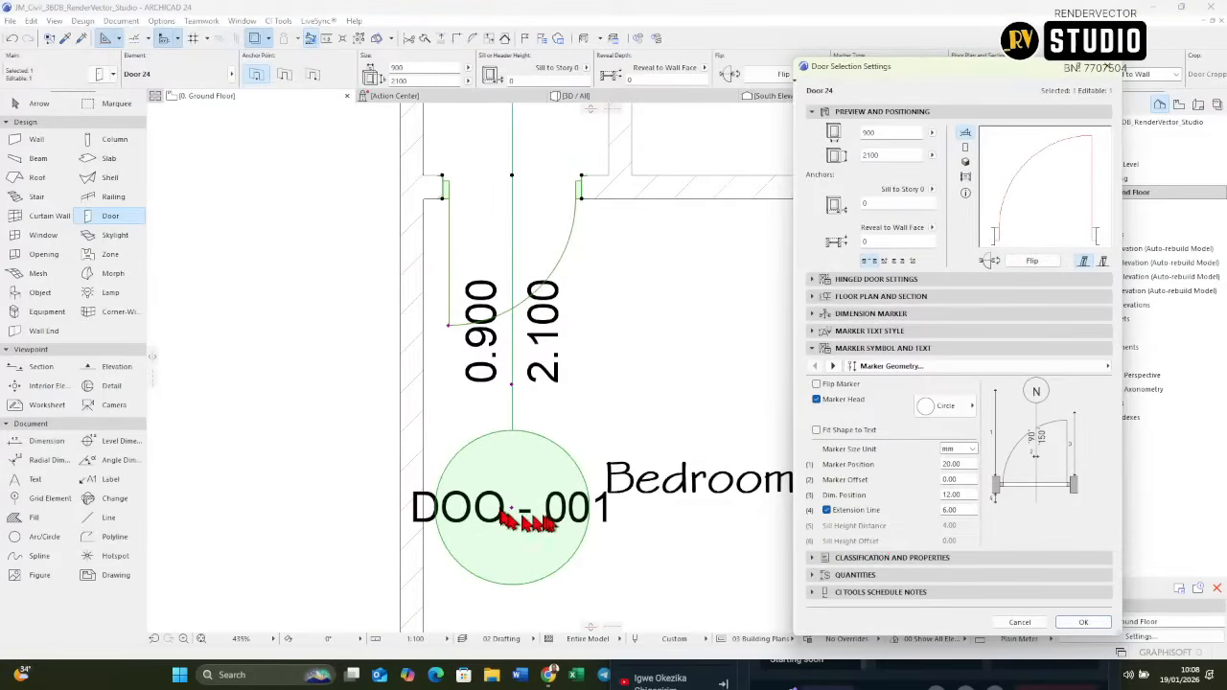
click(860, 561)
click(1011, 434)
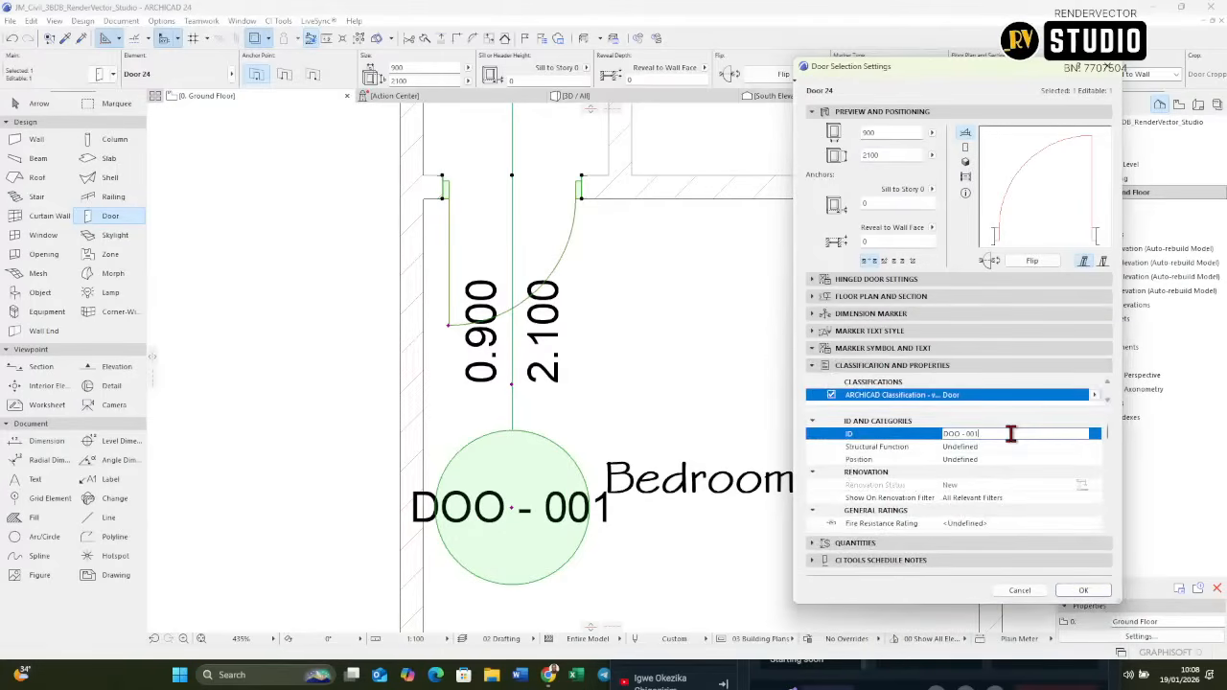
drag(1010, 433, 822, 434)
click(1085, 591)
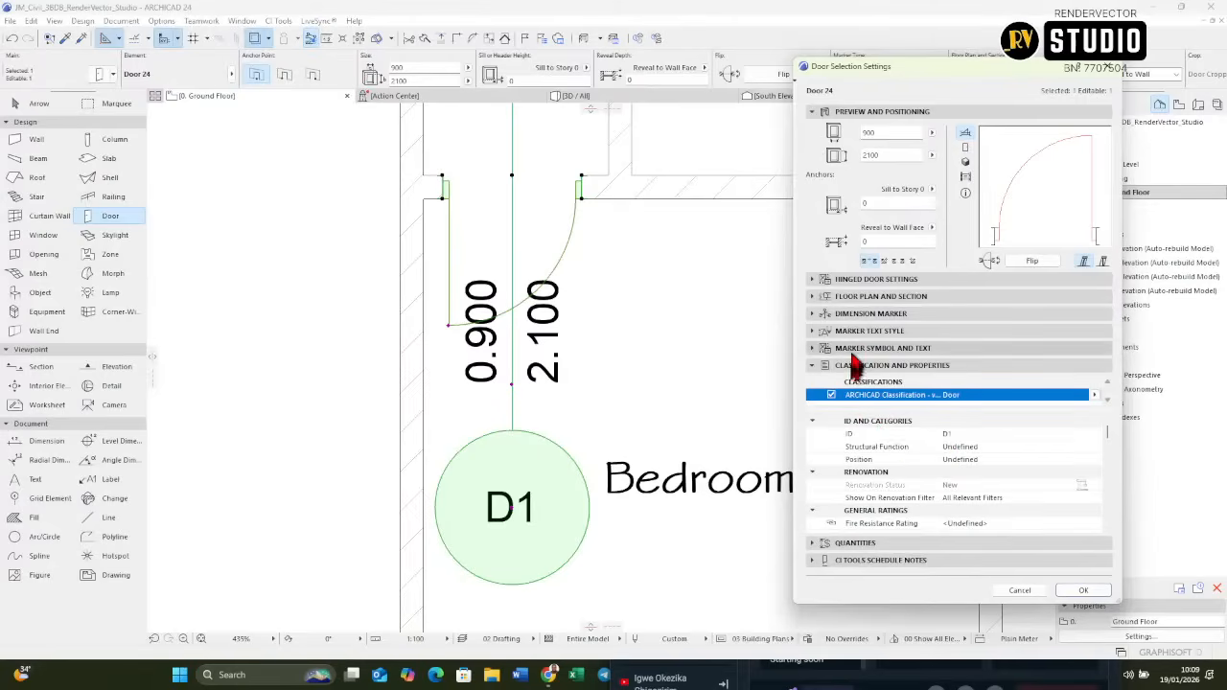
Set the D1 door marker's text height to 1 mm and its text pen to 2.
click(845, 331)
click(839, 307)
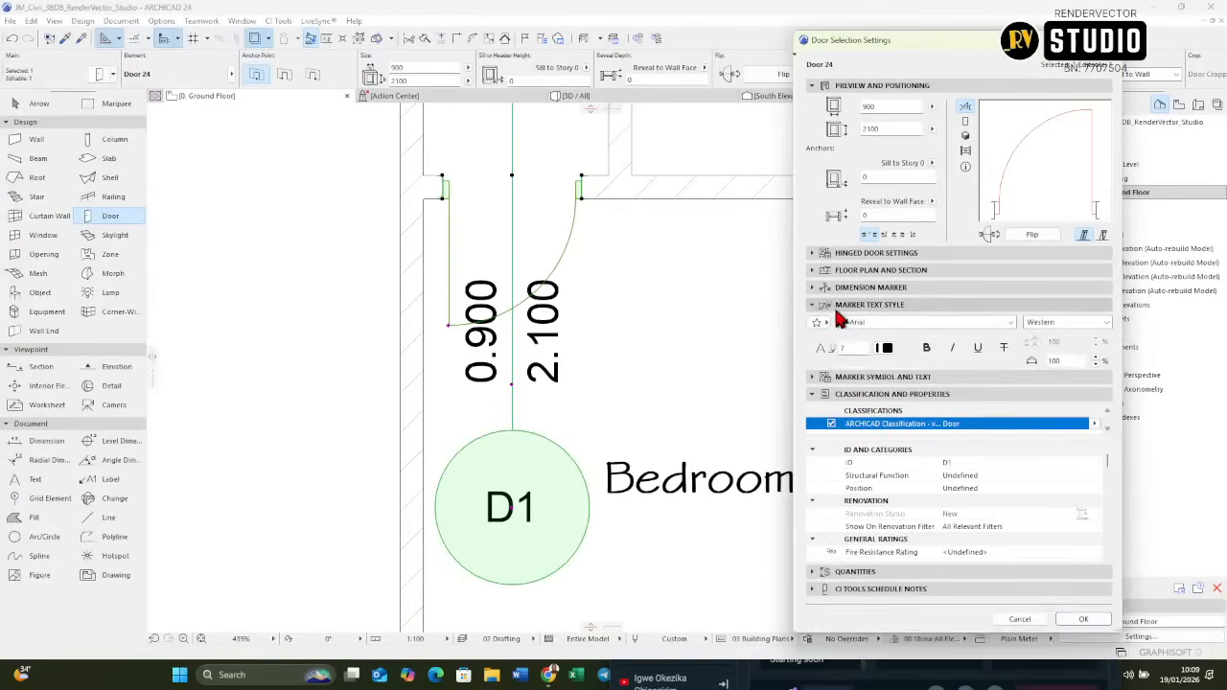
click(839, 309)
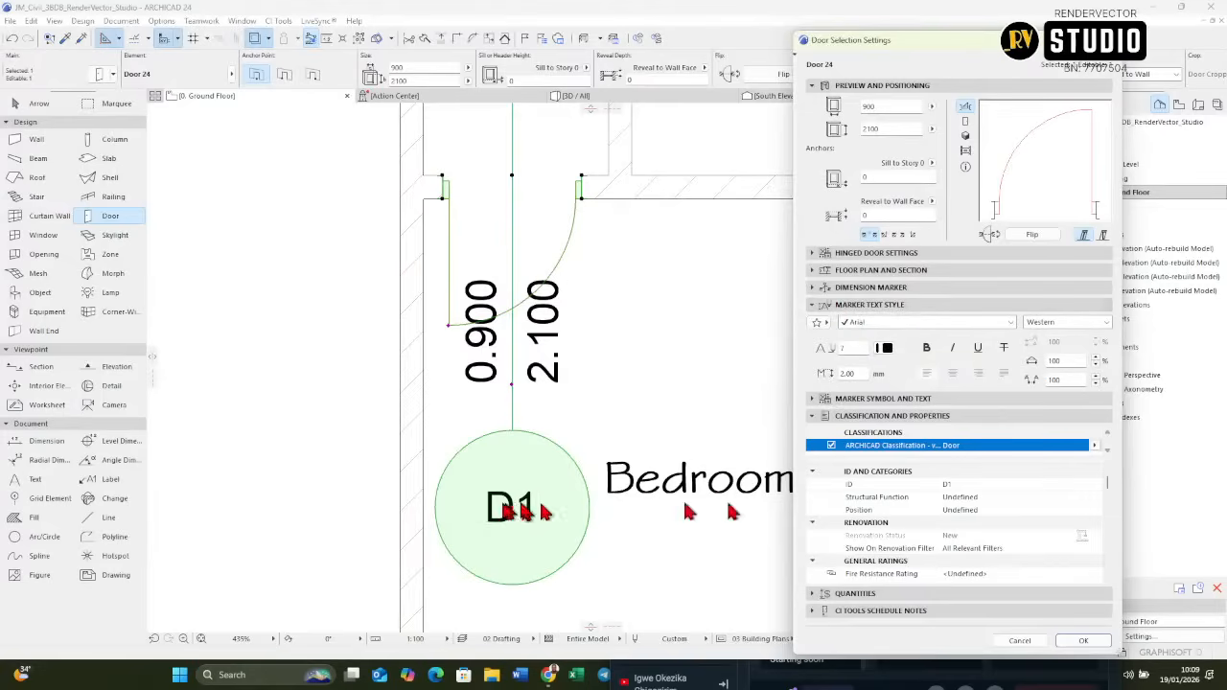
click(848, 373)
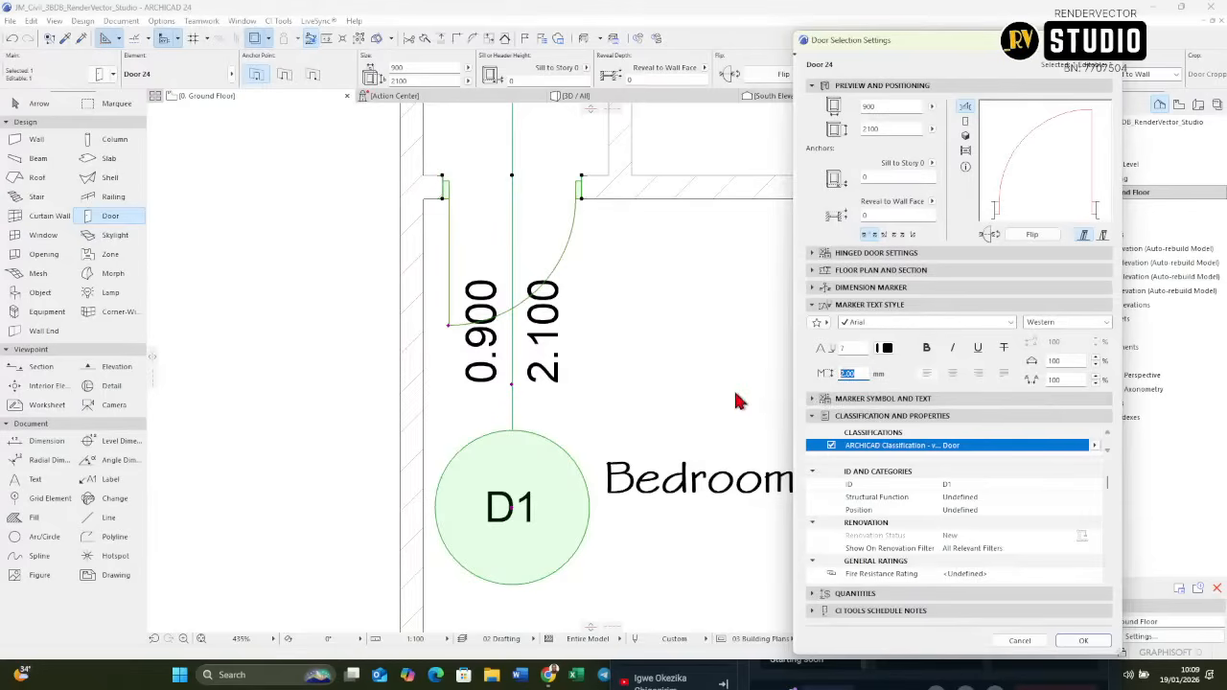
text(1)
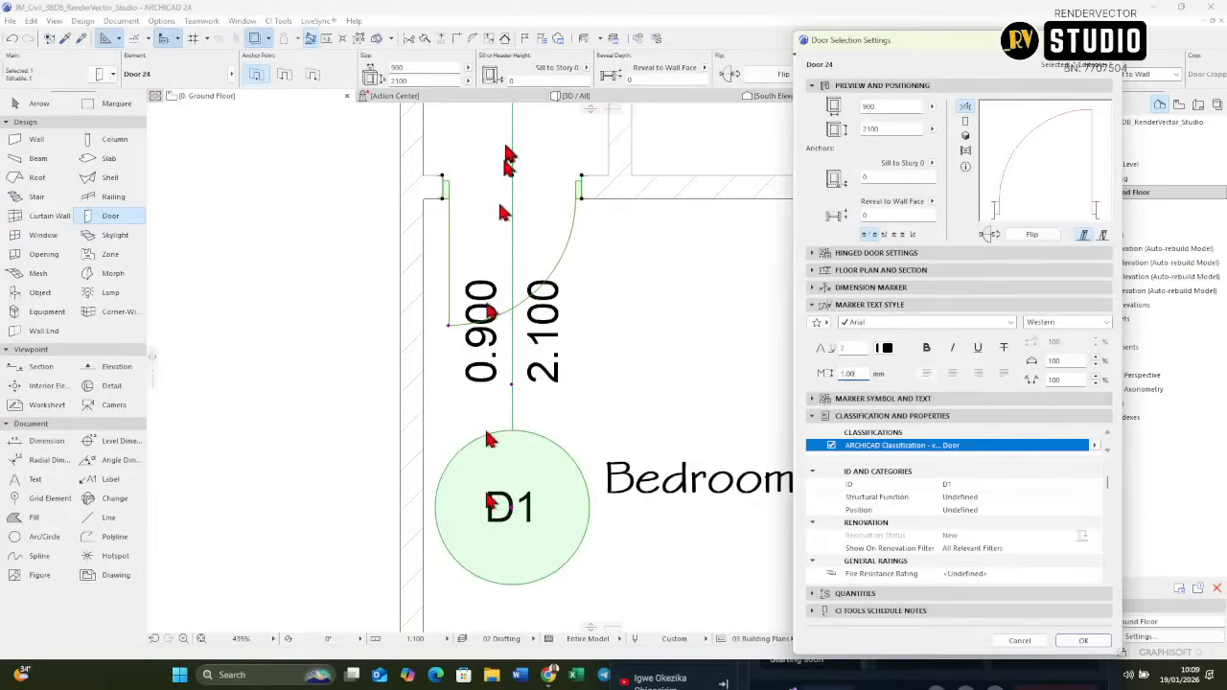
click(884, 349)
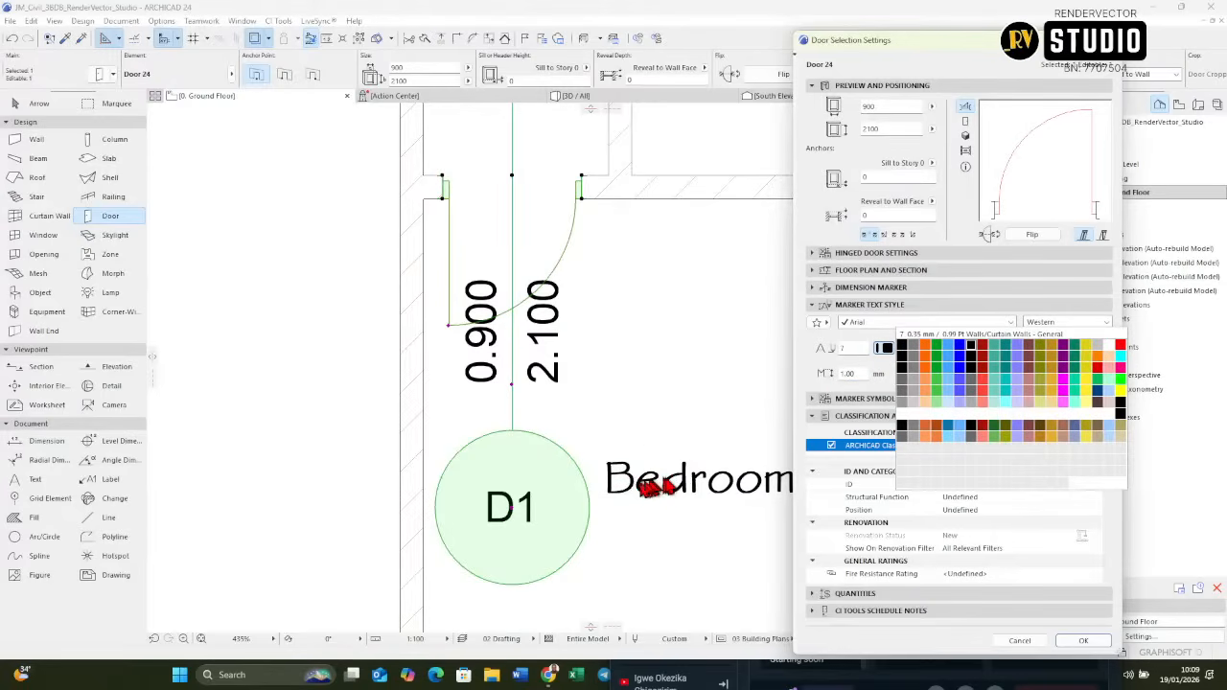
click(915, 355)
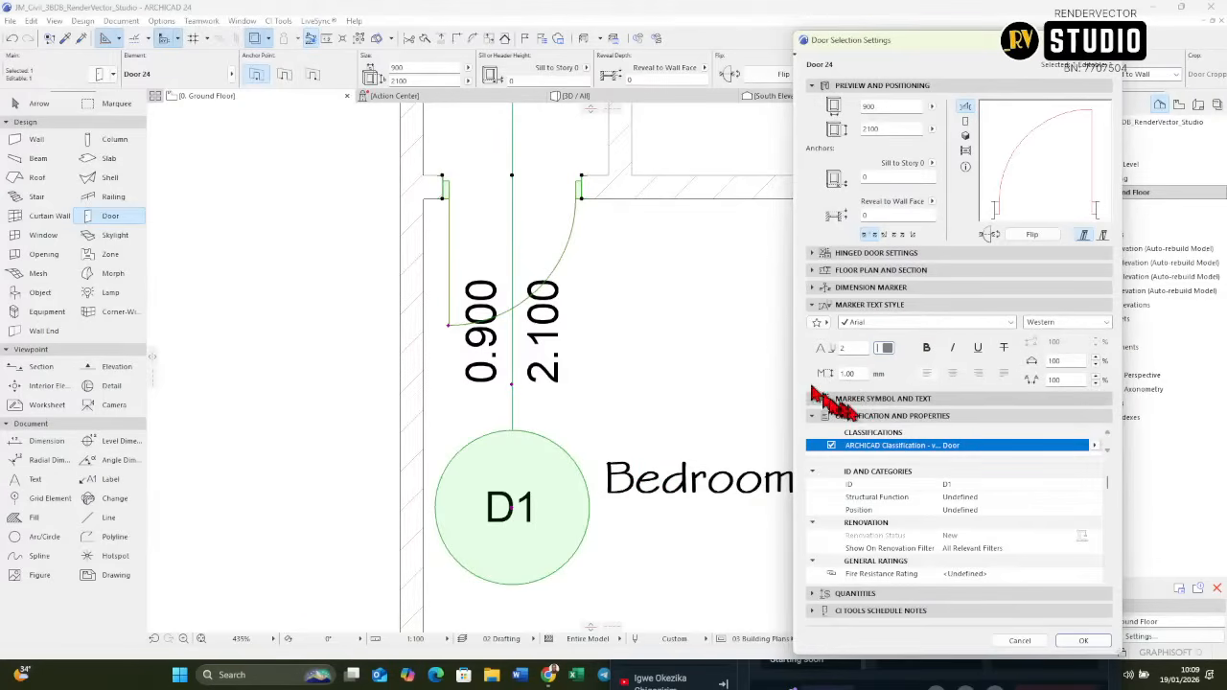
Turn off the D1 door marker's extension line, set its marker position to 2 mm and apply the settings.
click(823, 400)
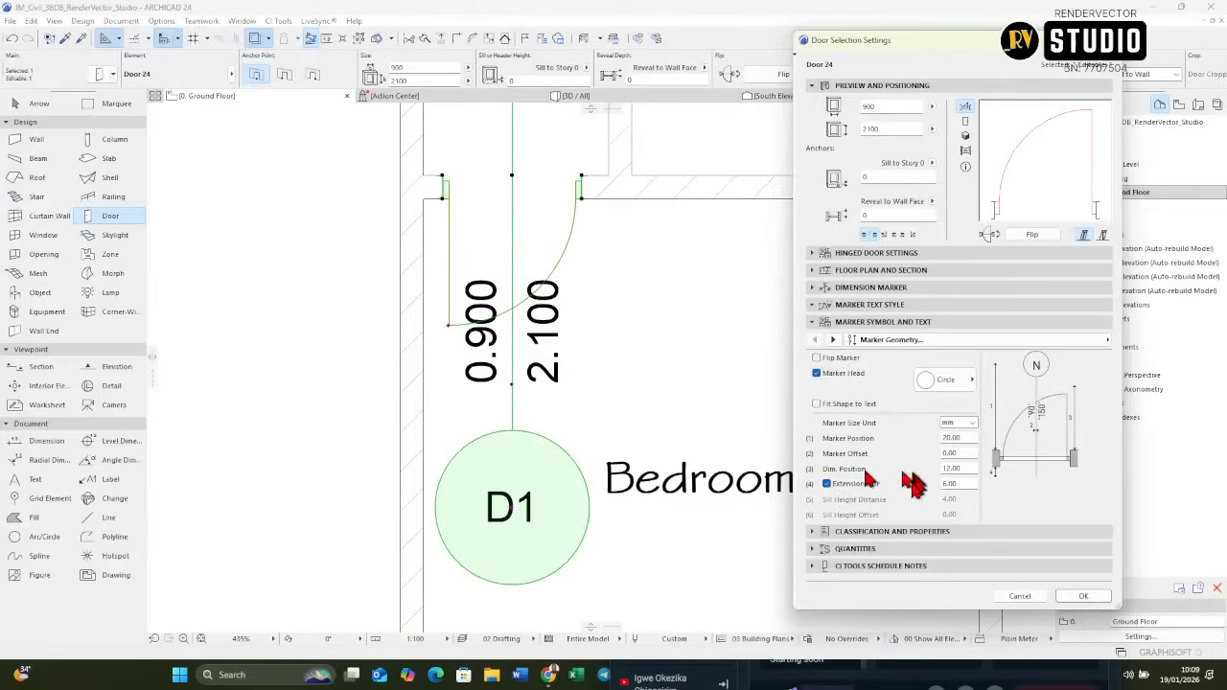
click(827, 484)
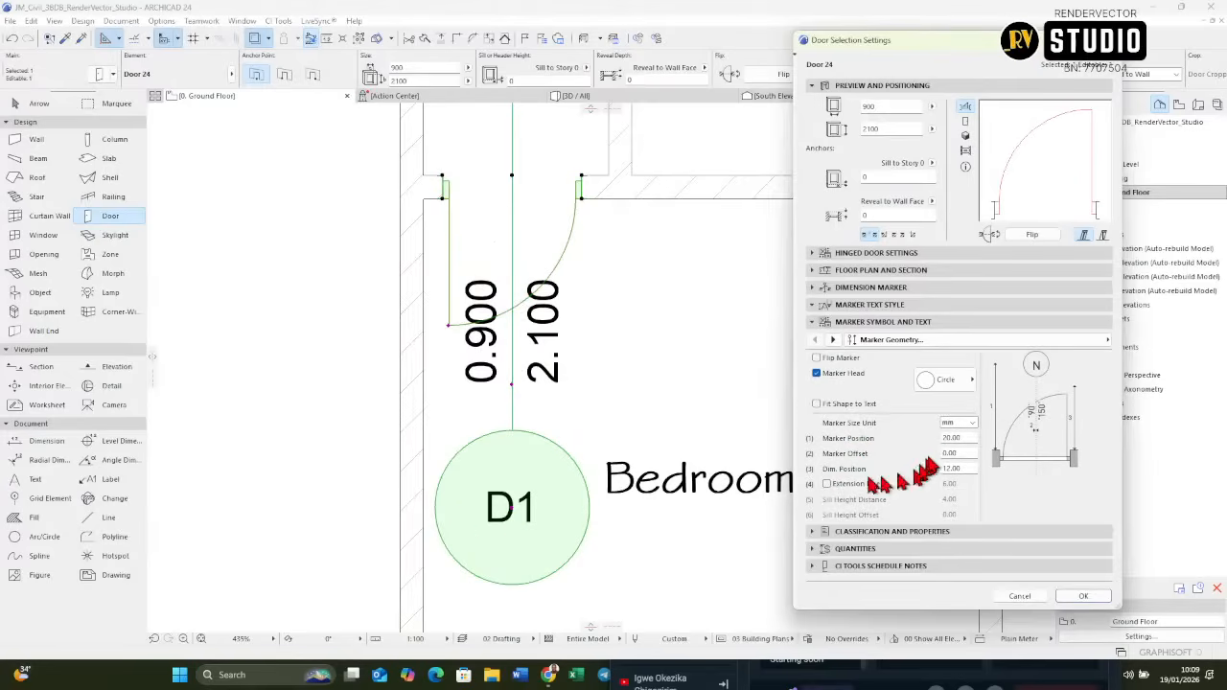
click(965, 438)
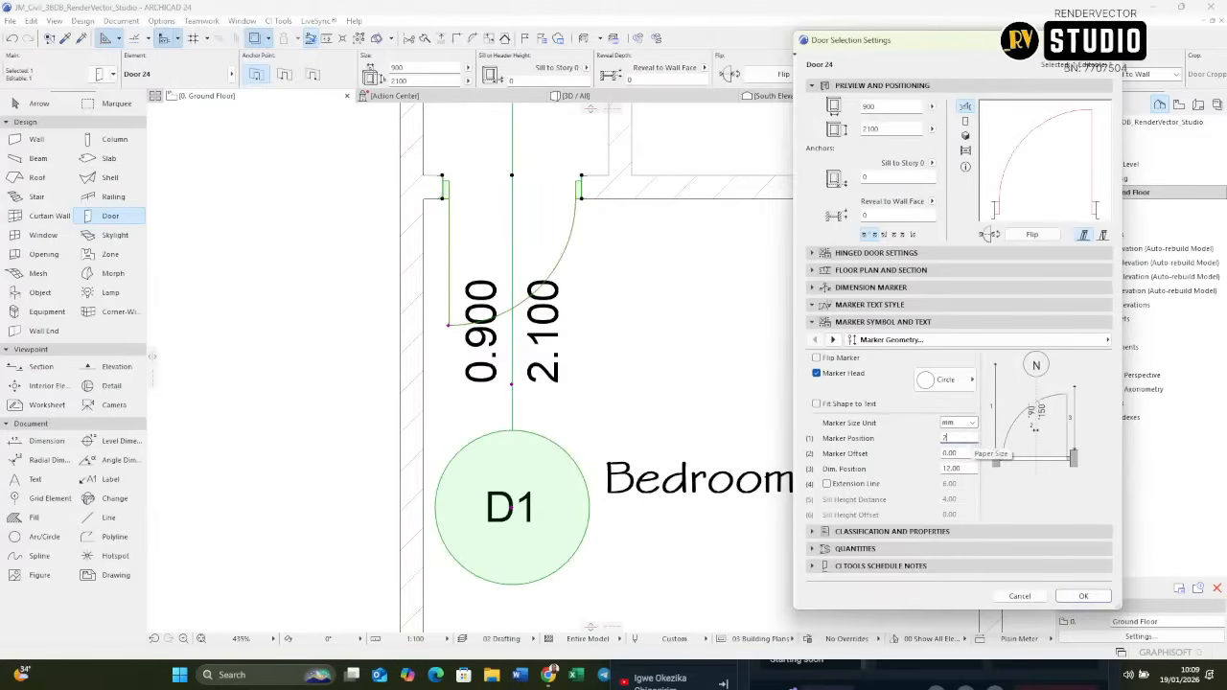
text(2)
key(Return)
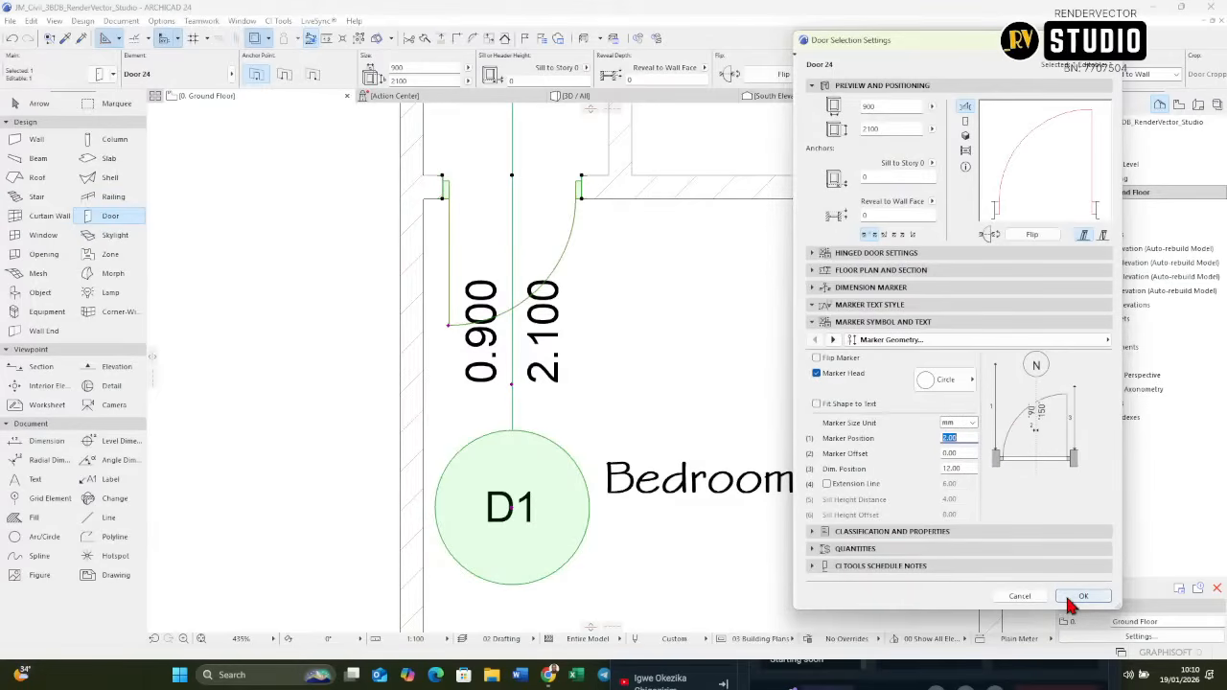
click(1072, 601)
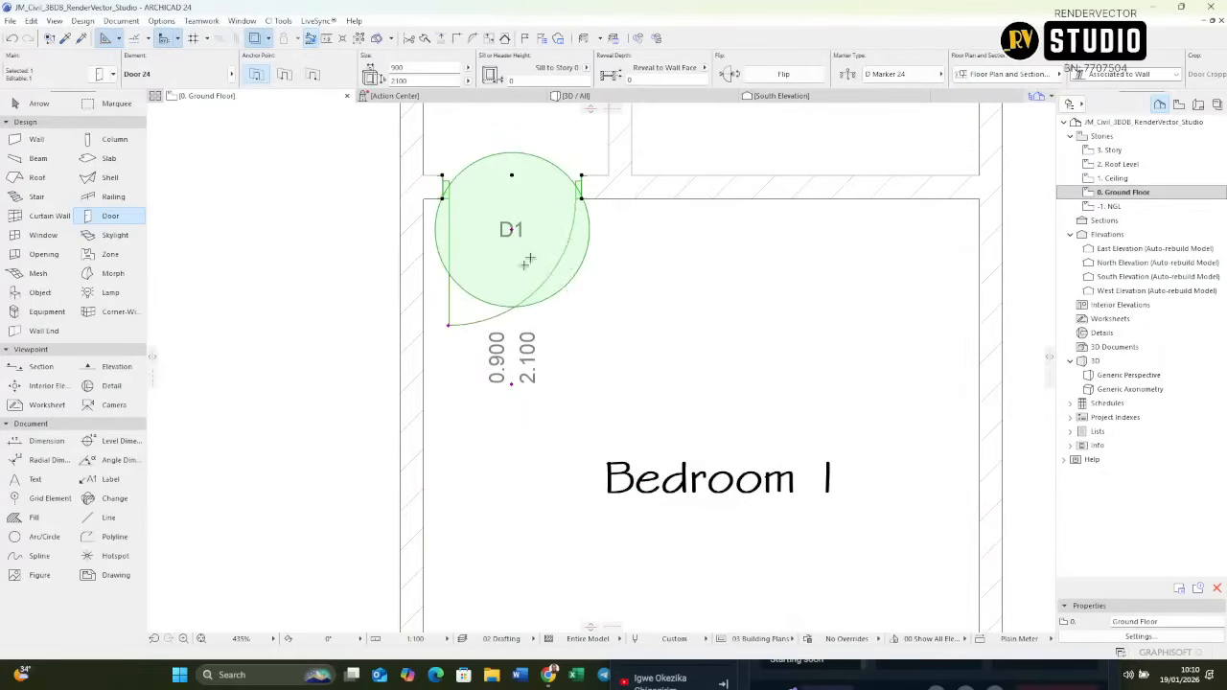
Try a dimension position of 4 mm for the D1 door marker, and undo the applied change.
middle_drag(565, 266, 581, 341)
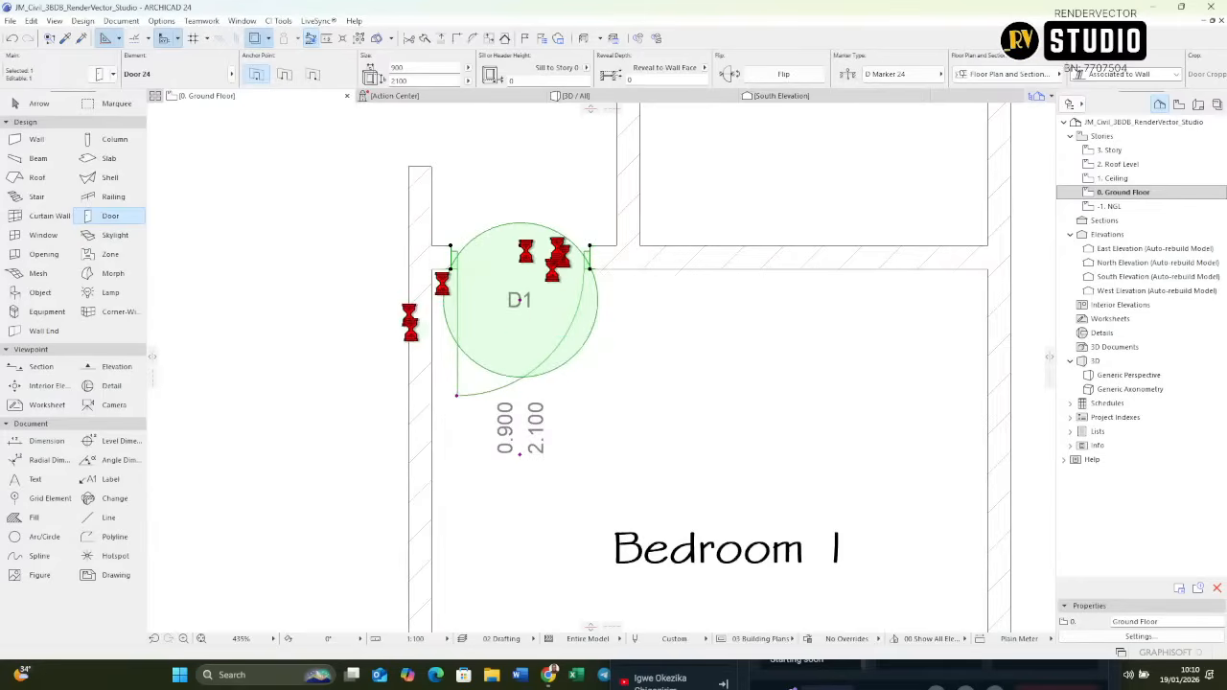
double_click(561, 257)
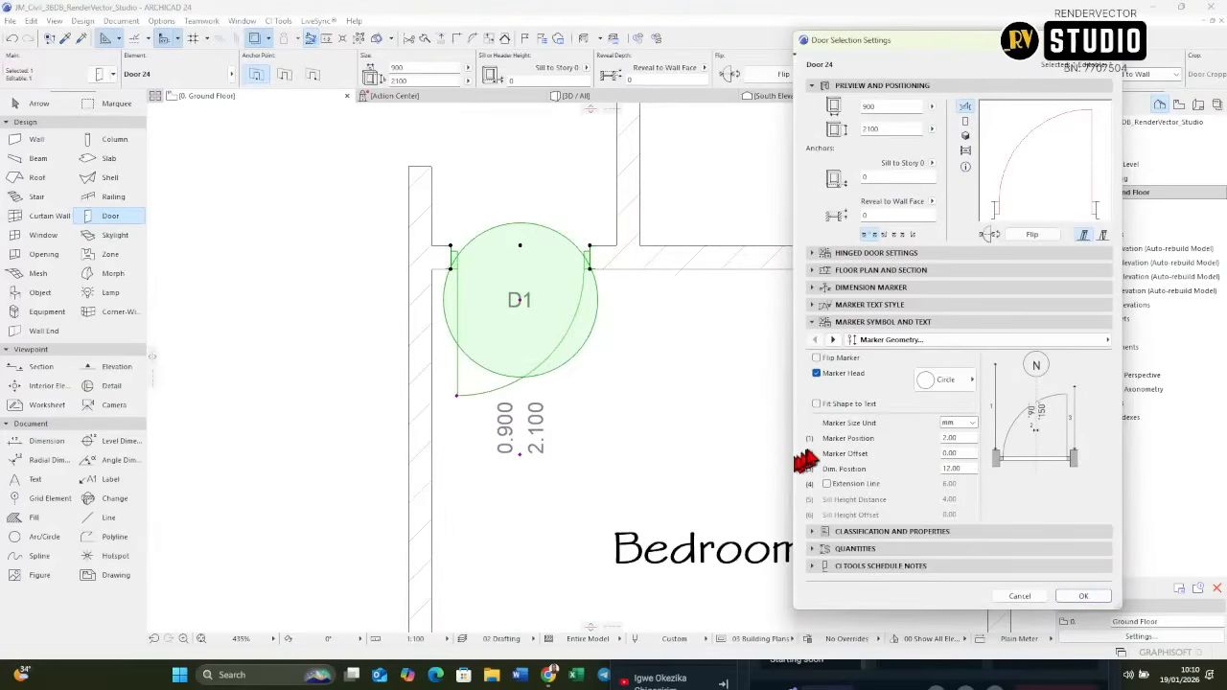
click(971, 423)
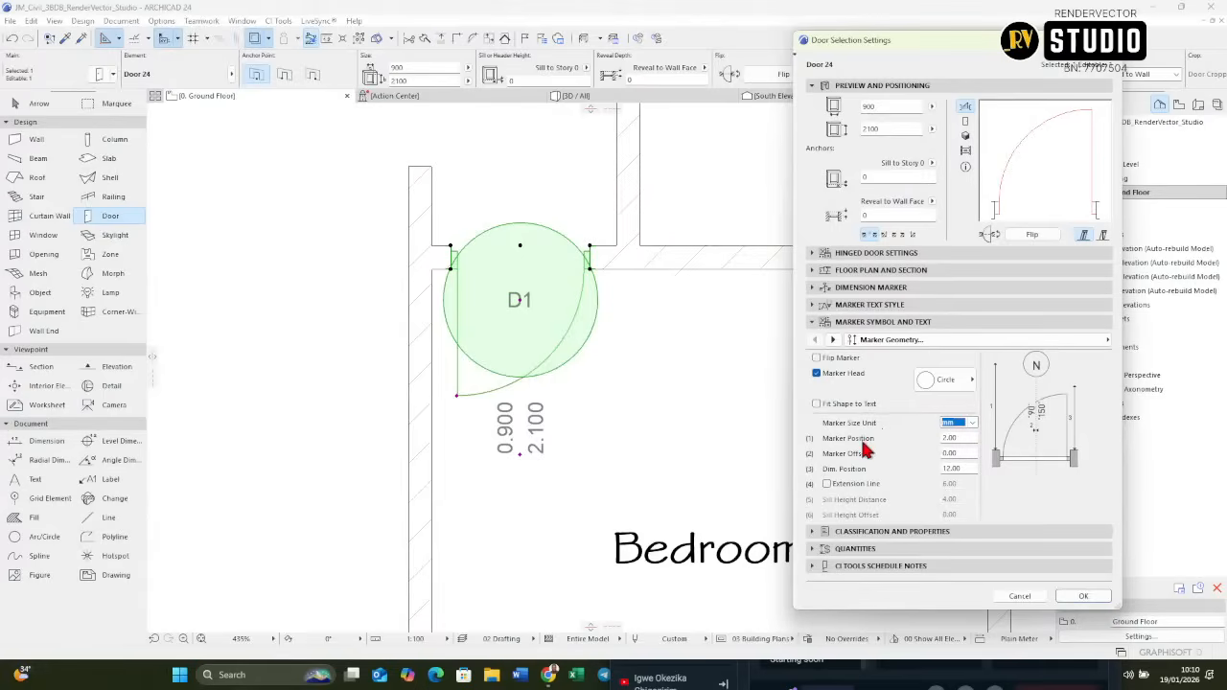
click(949, 468)
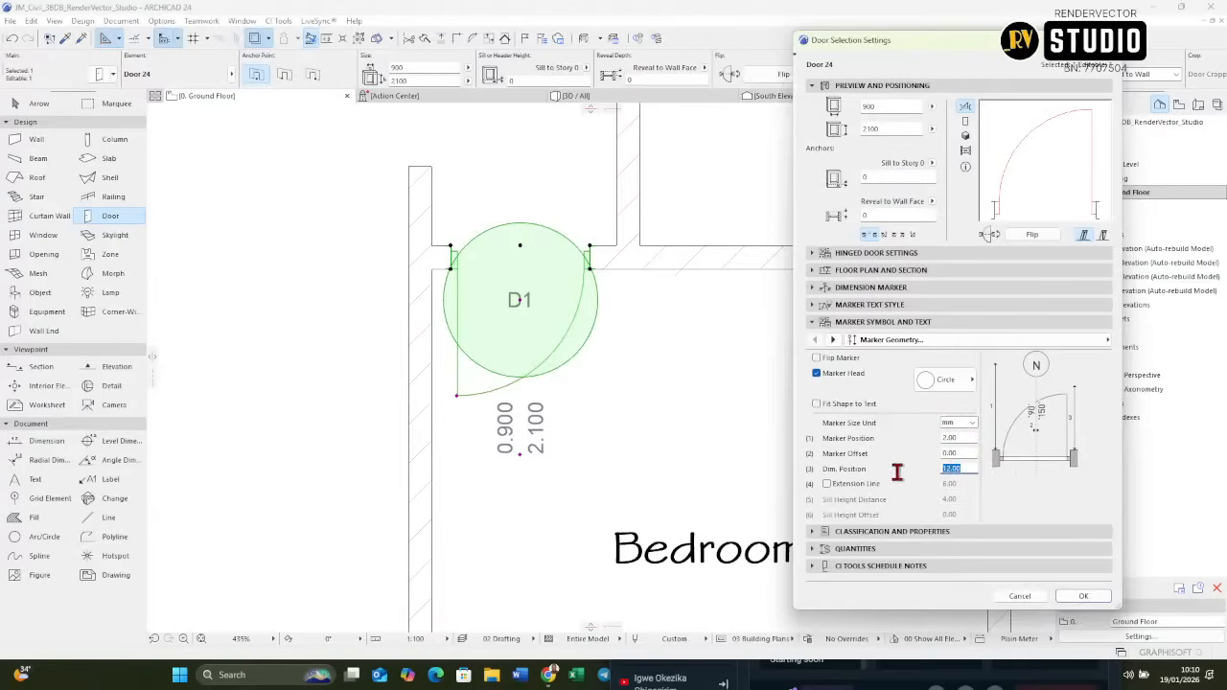
text(0)
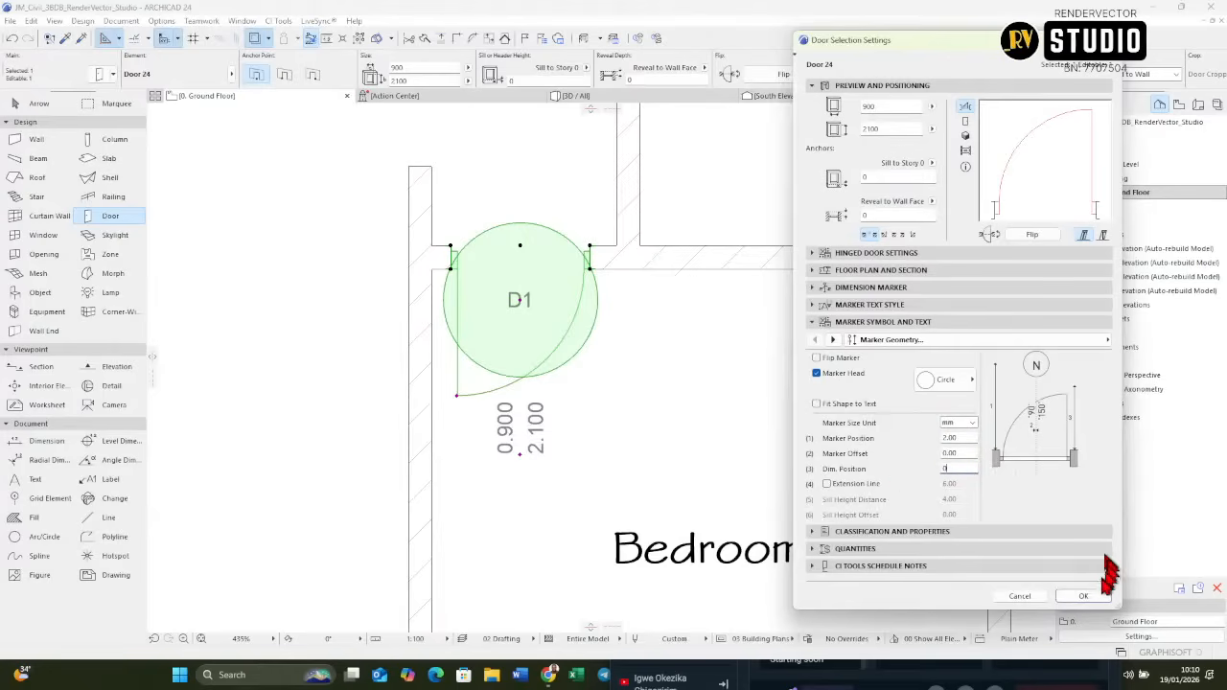
click(963, 469)
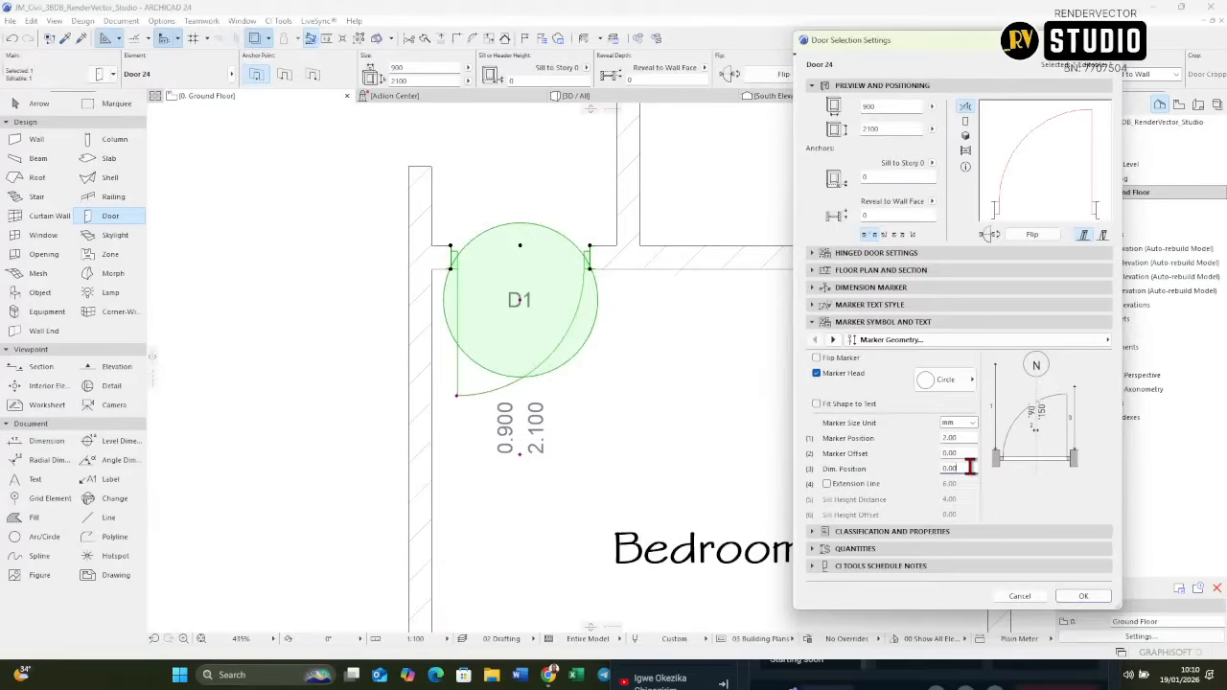
drag(970, 466, 898, 470)
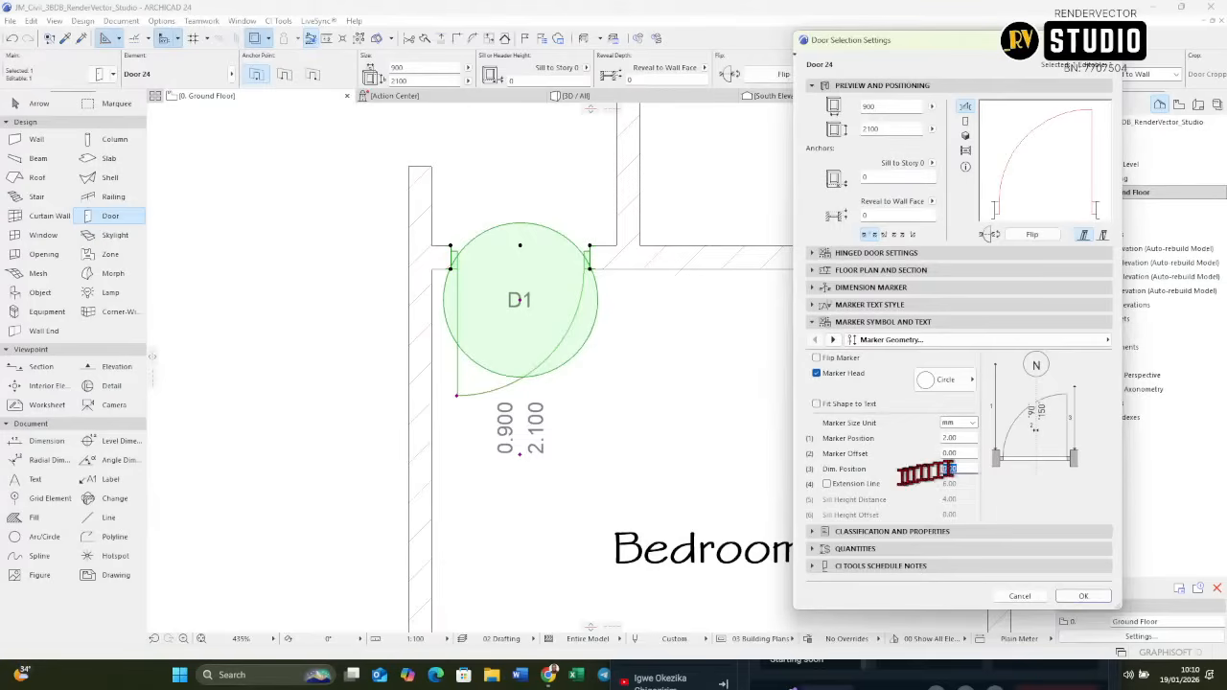
text(4)
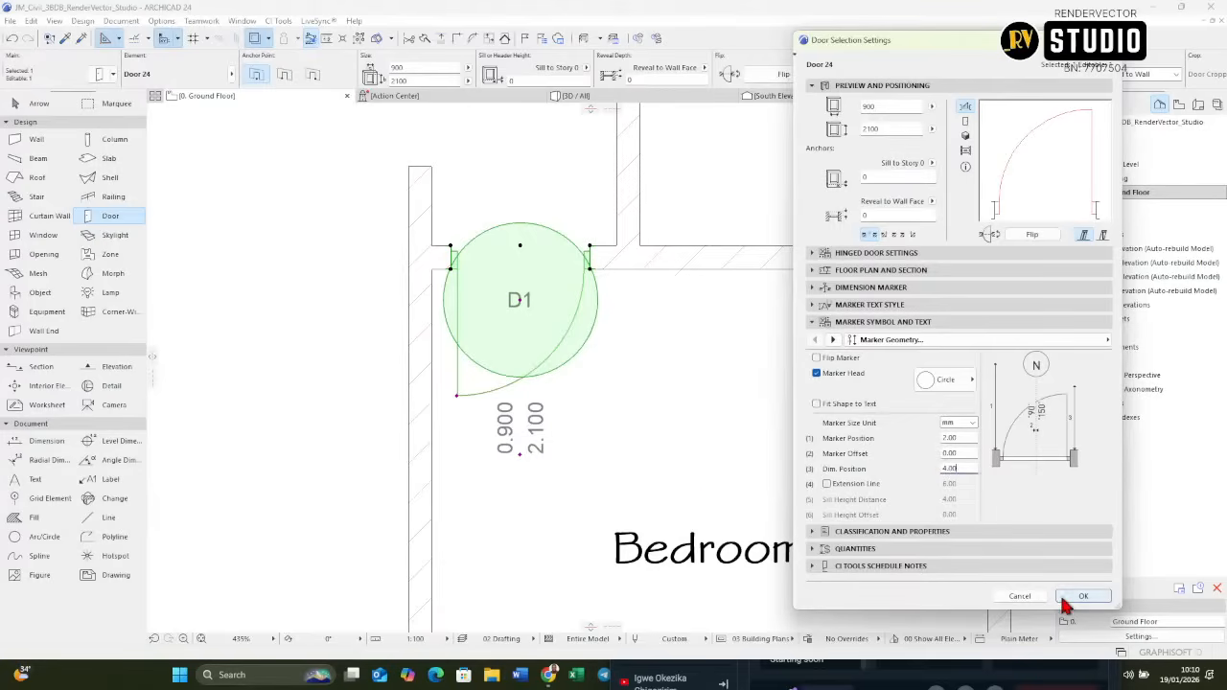
click(1066, 598)
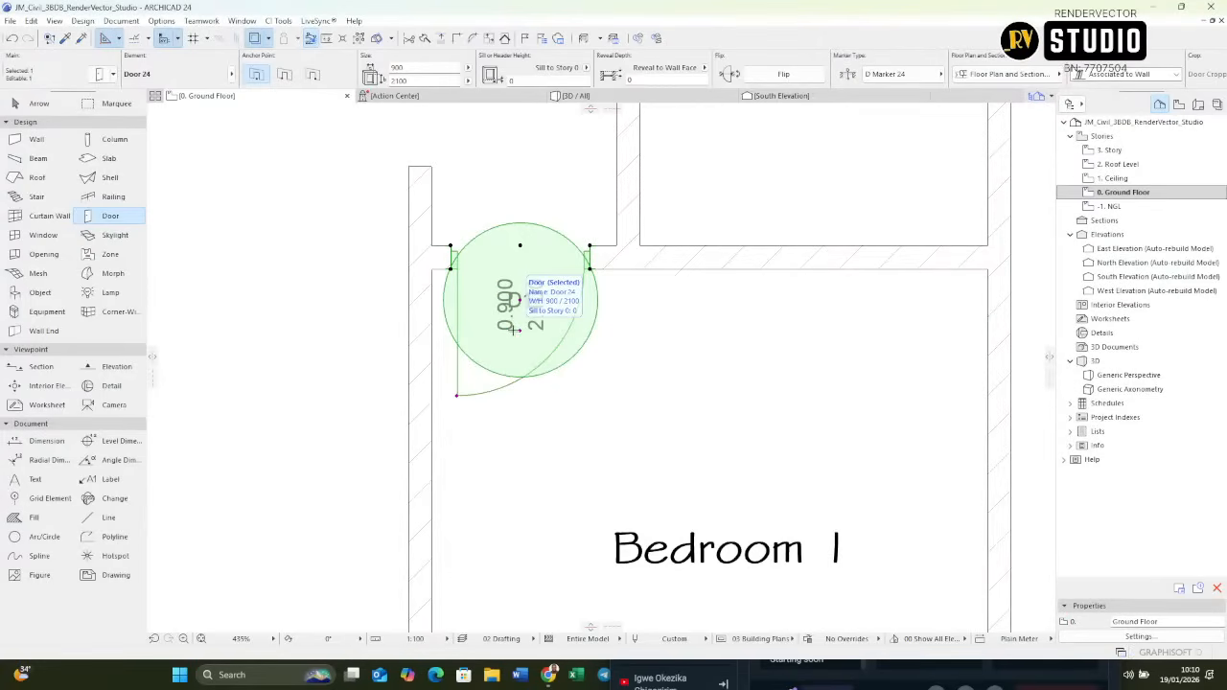
key(ctrl+z)
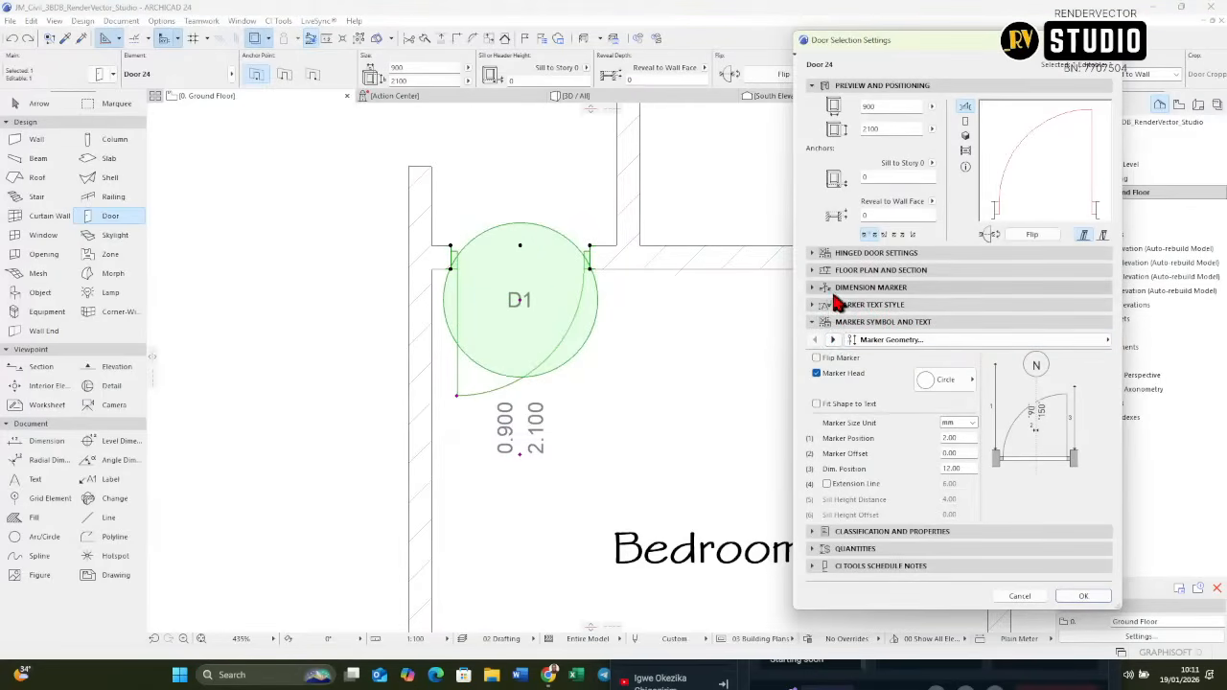
Set the D1 door marker's size to 3 mm with uniform marker pen 2 and apply it to the door.
click(831, 288)
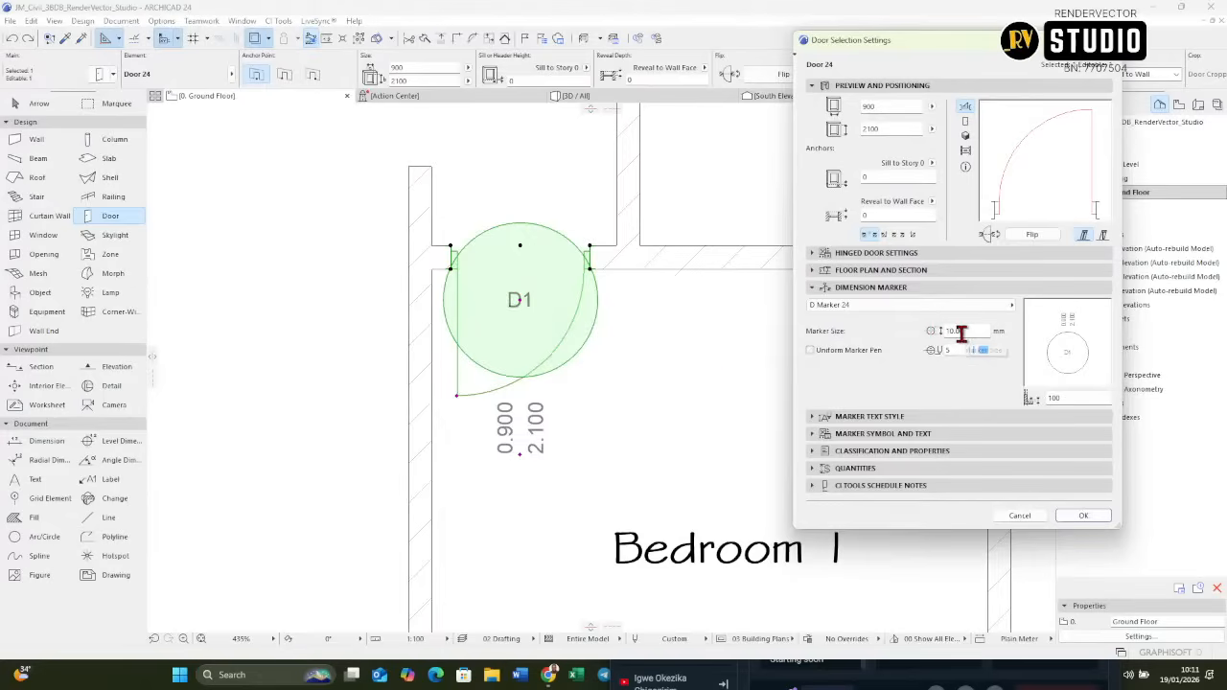
drag(979, 333, 796, 333)
text(3)
click(983, 350)
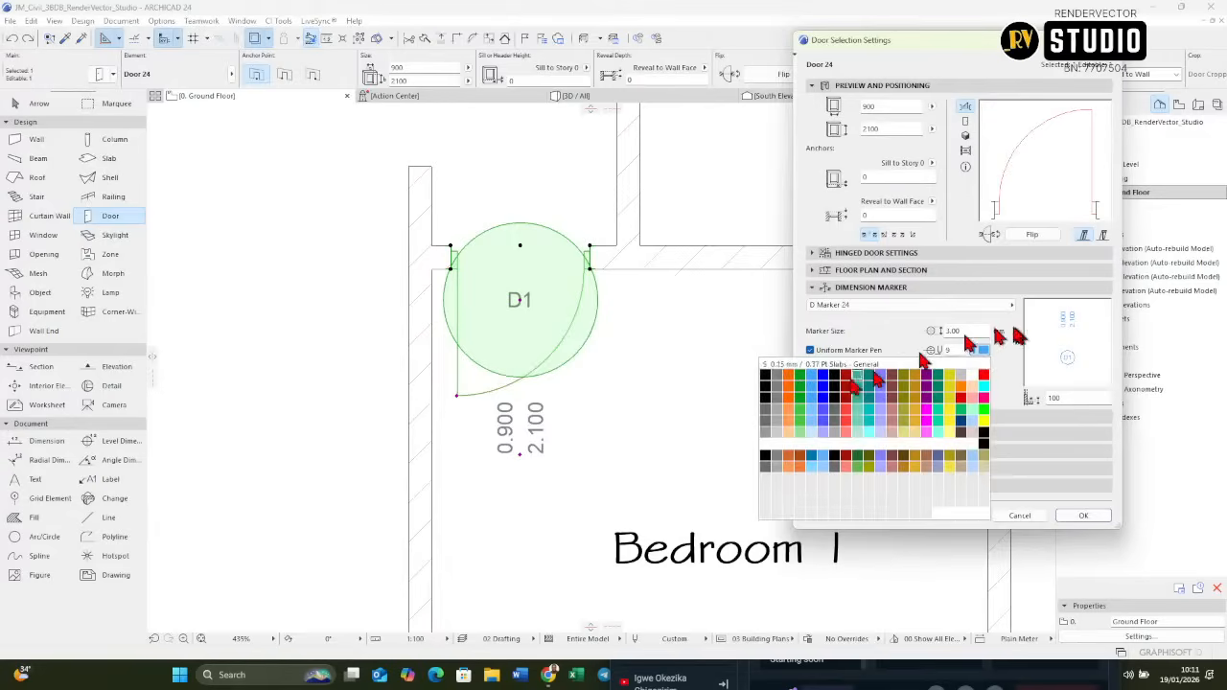
click(777, 381)
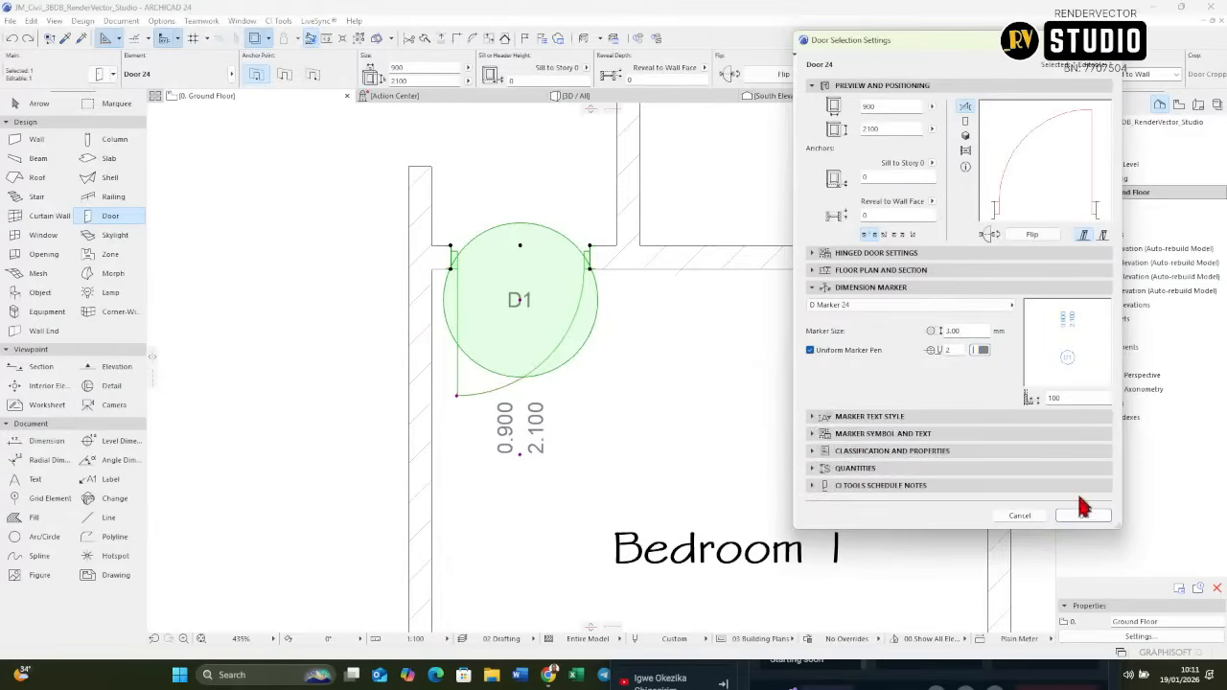
click(1083, 516)
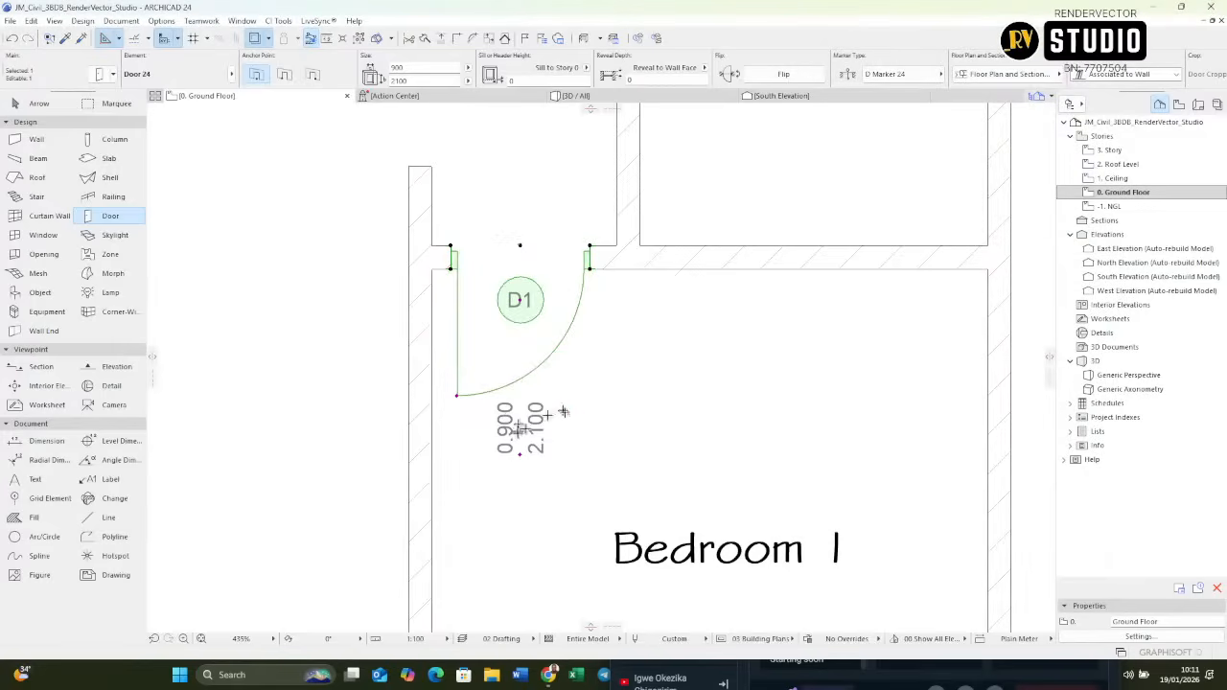
Turn off Show Dimensions in the content settings of the Bedroom 1 door's marker.
key(ctrl+t)
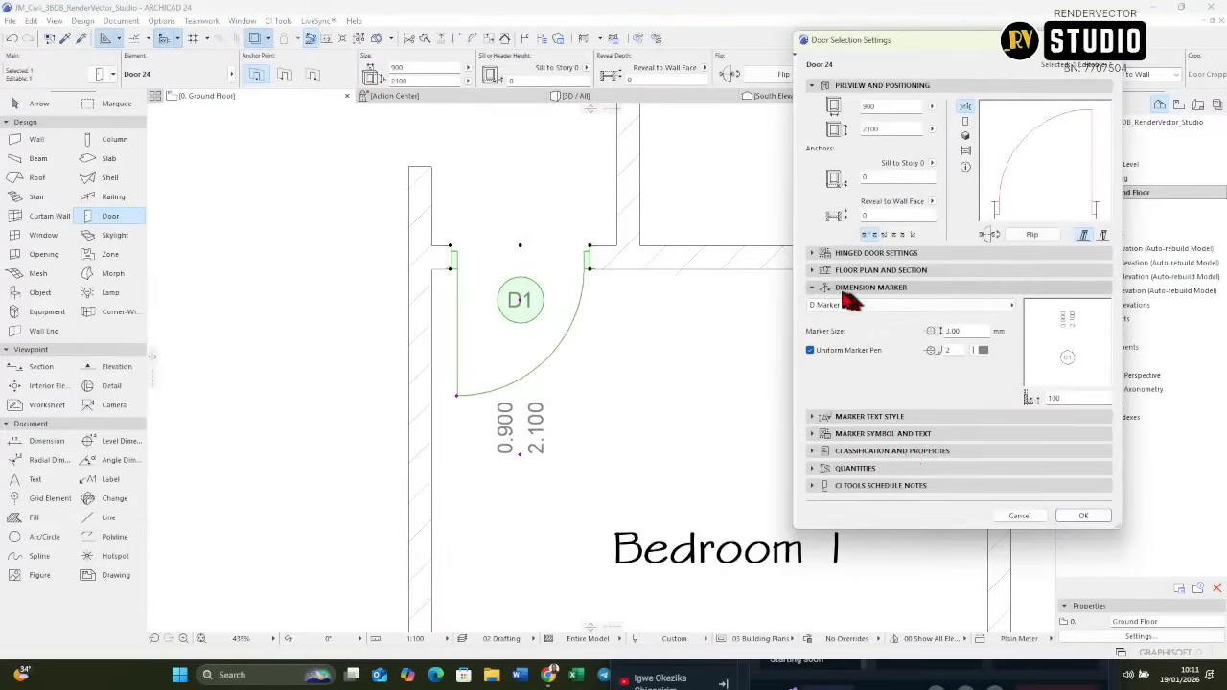
click(848, 418)
click(849, 418)
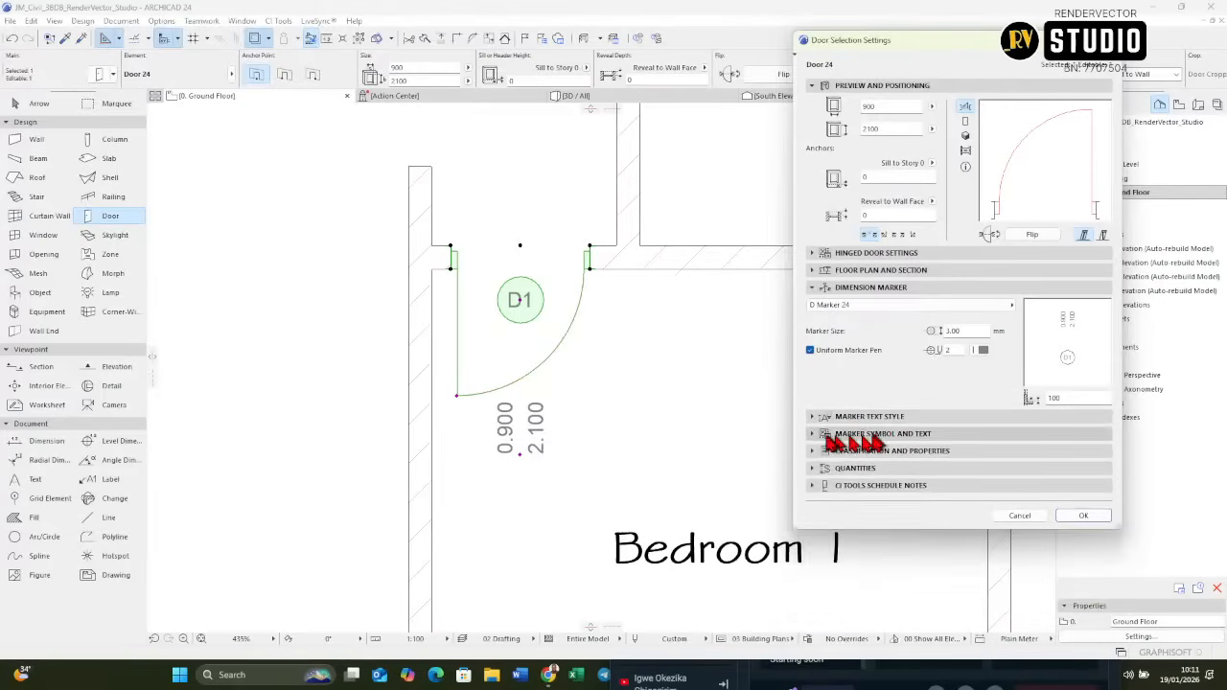
click(850, 430)
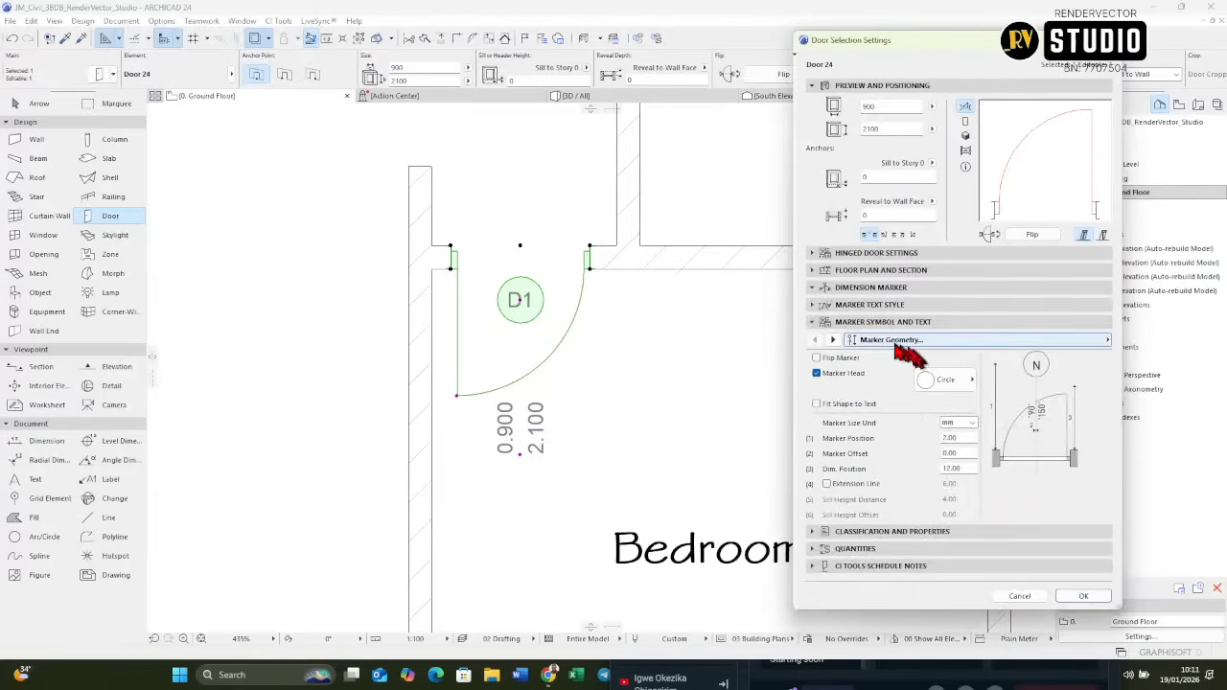
click(833, 340)
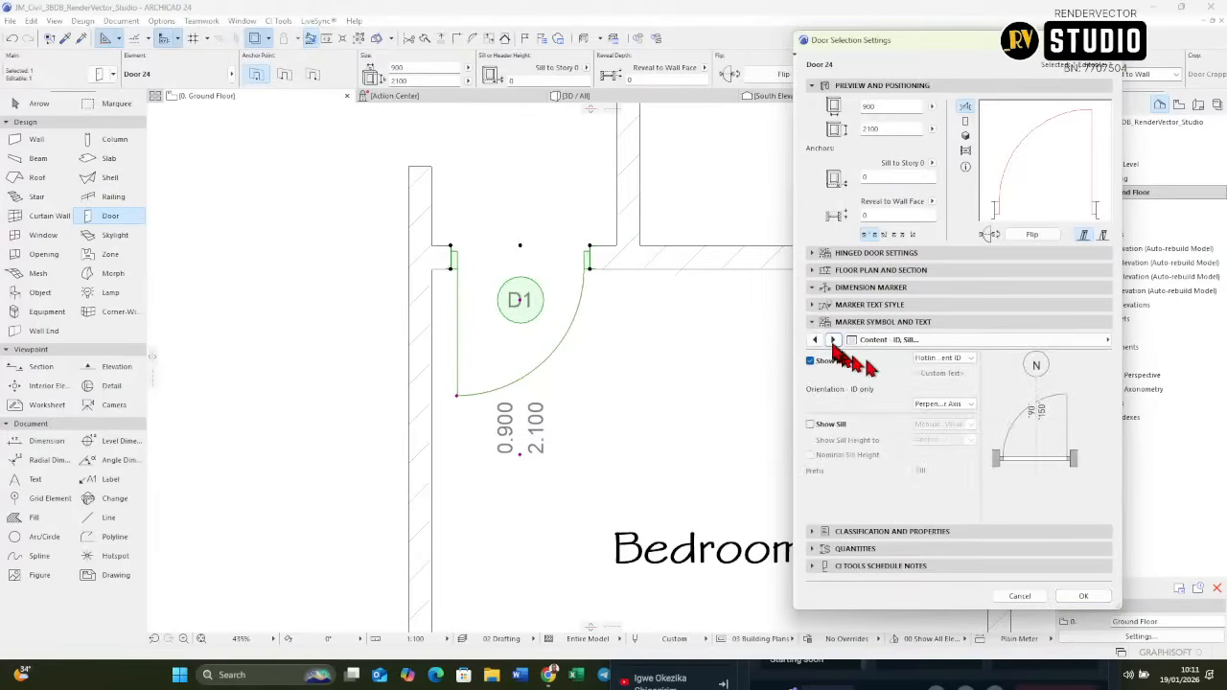
click(833, 341)
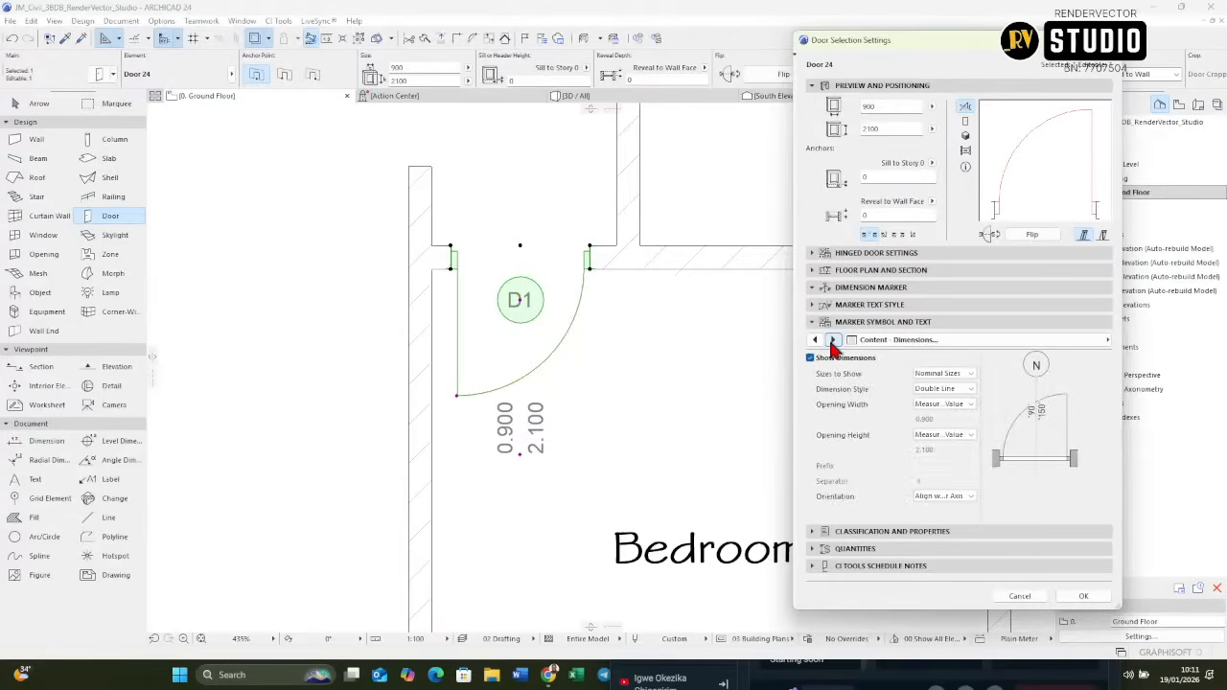
click(810, 359)
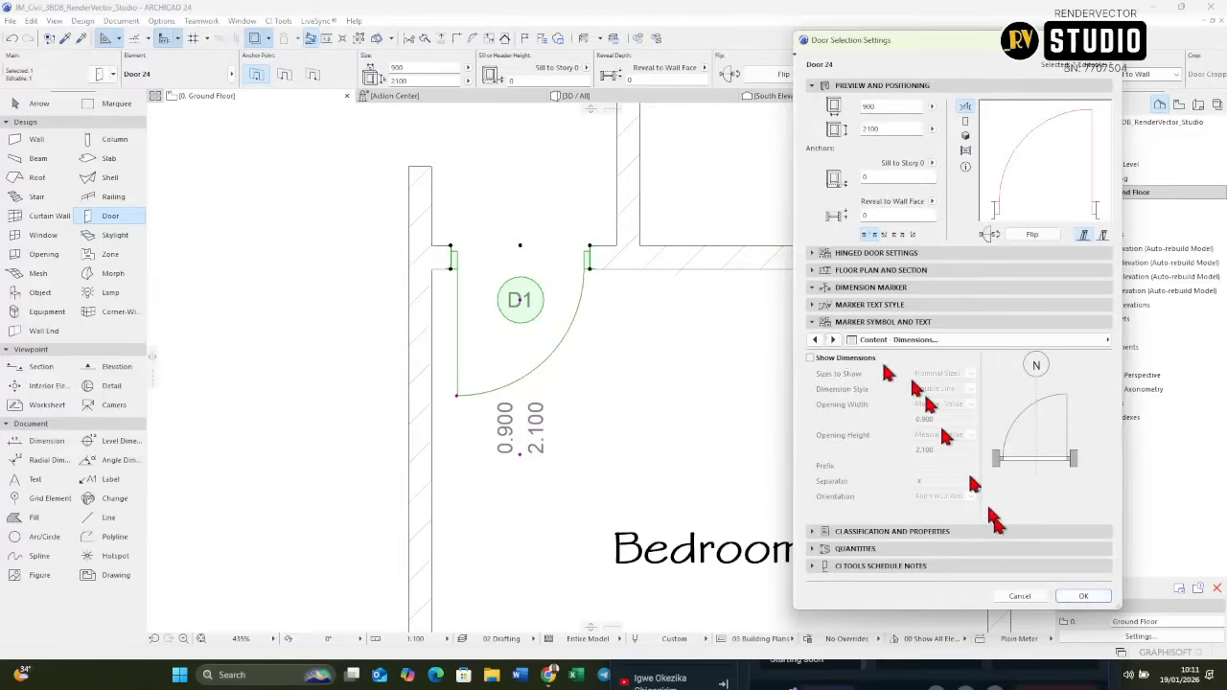
click(866, 290)
click(859, 307)
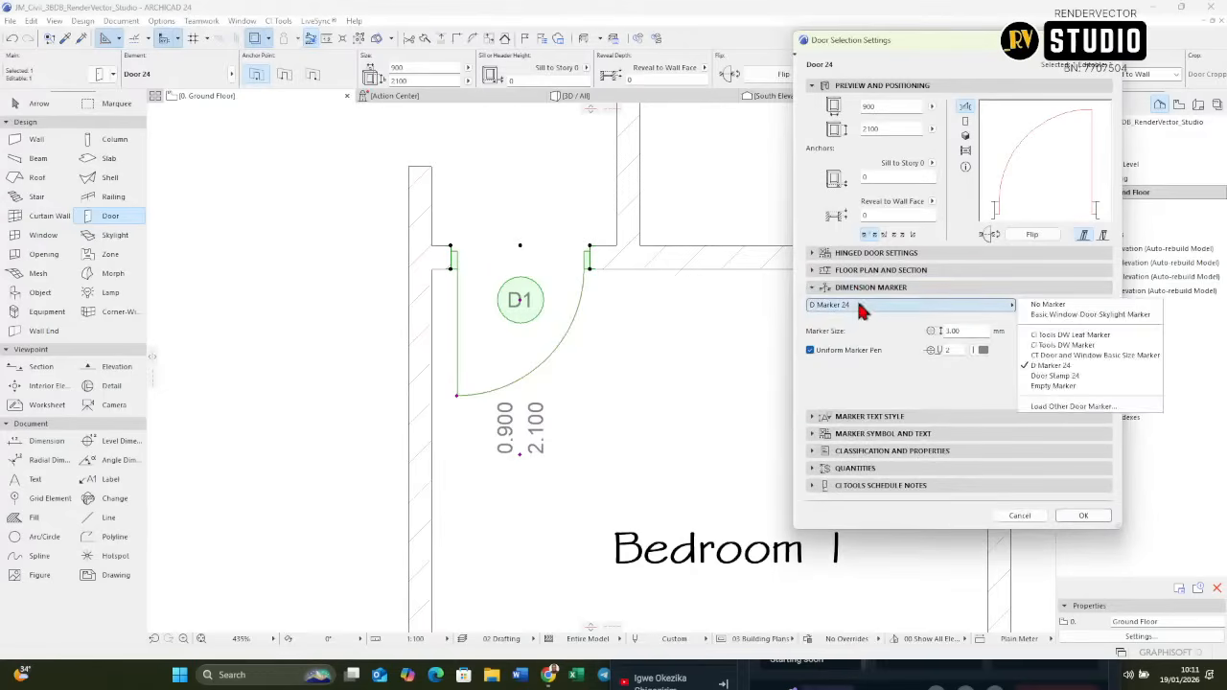
click(858, 303)
click(815, 287)
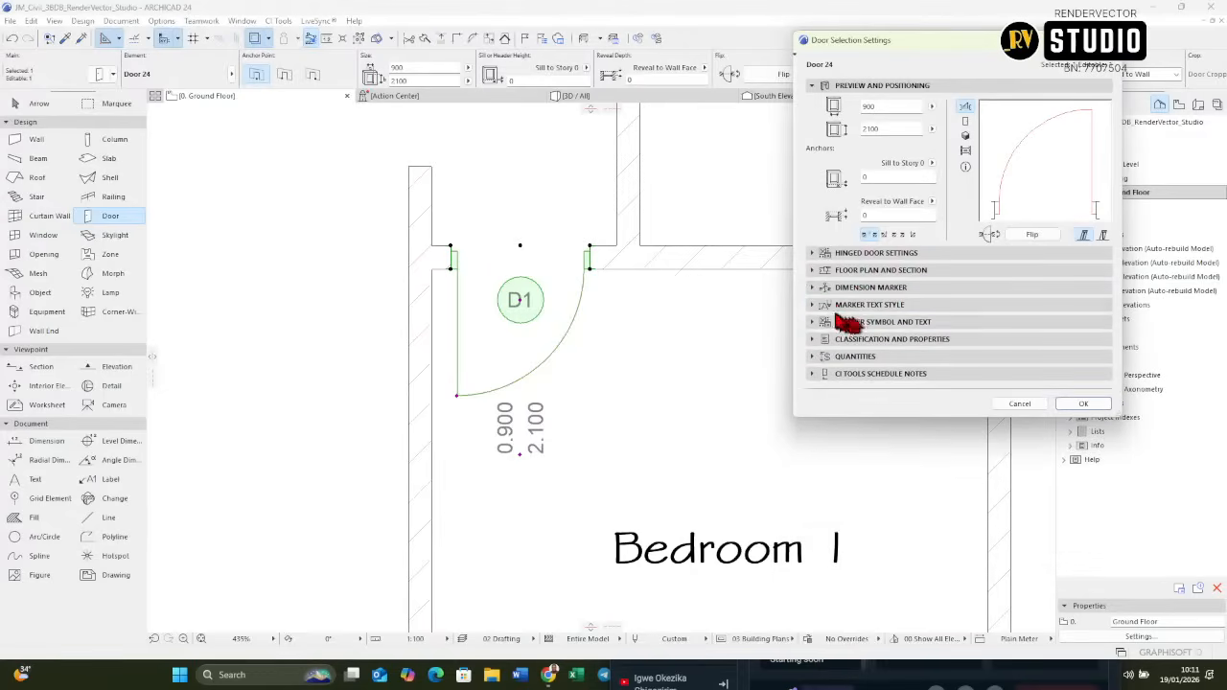
Set the Bedroom 1 door's marker text to the Stylus BT font in bold and apply the door settings.
click(834, 306)
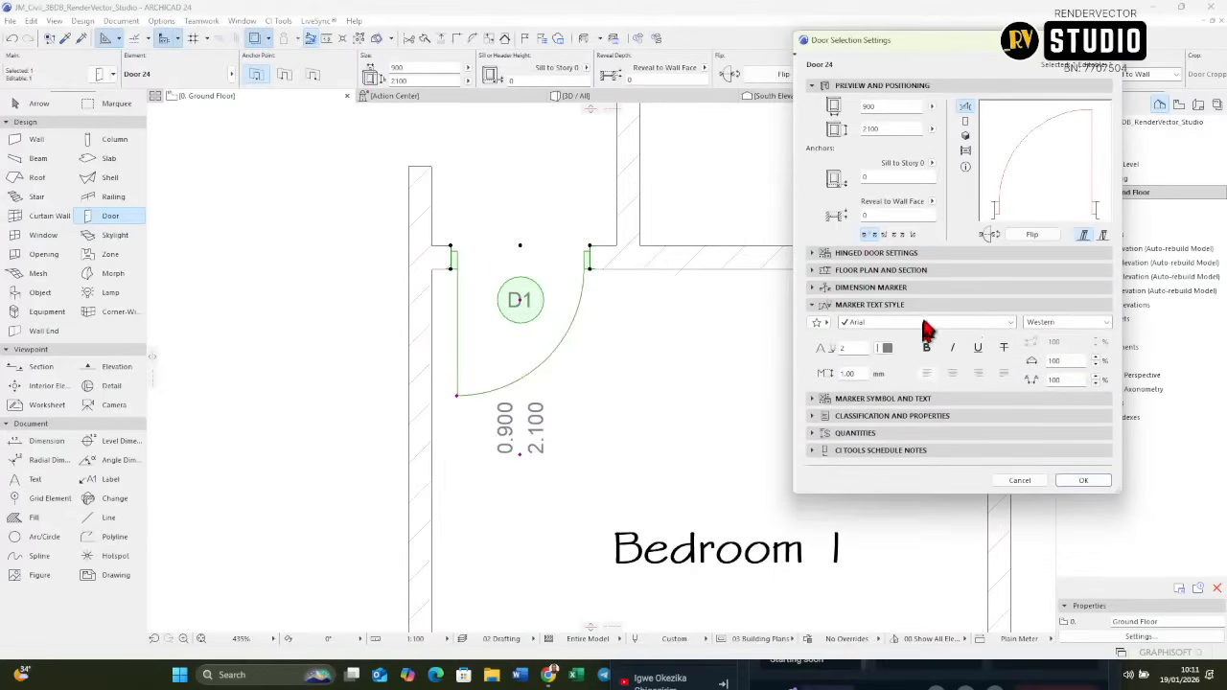
click(925, 324)
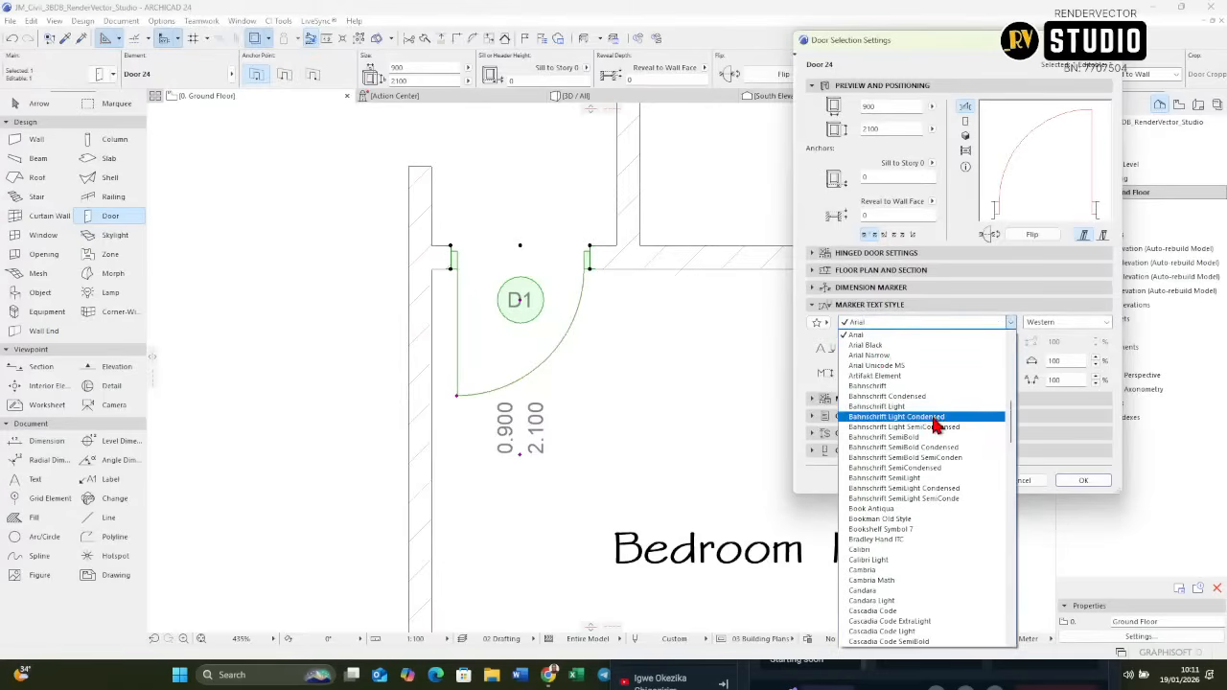
scroll(935, 427, down, 20)
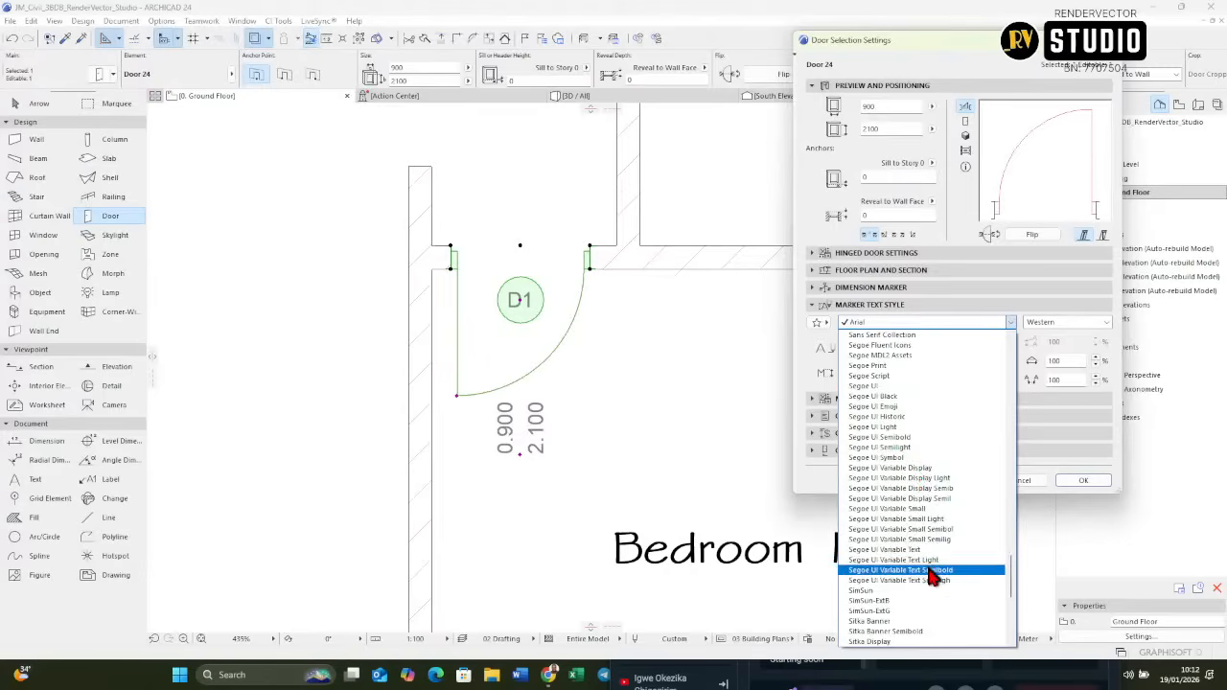
scroll(928, 566, down, 6)
scroll(930, 575, down, 2)
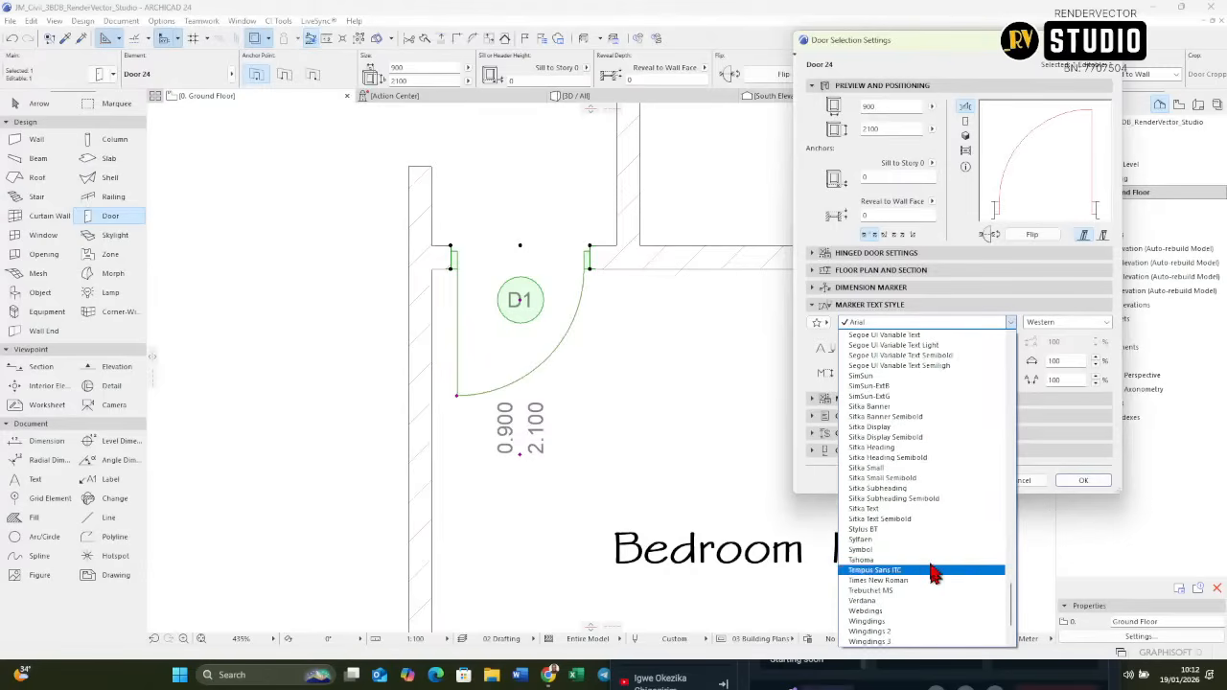
click(898, 533)
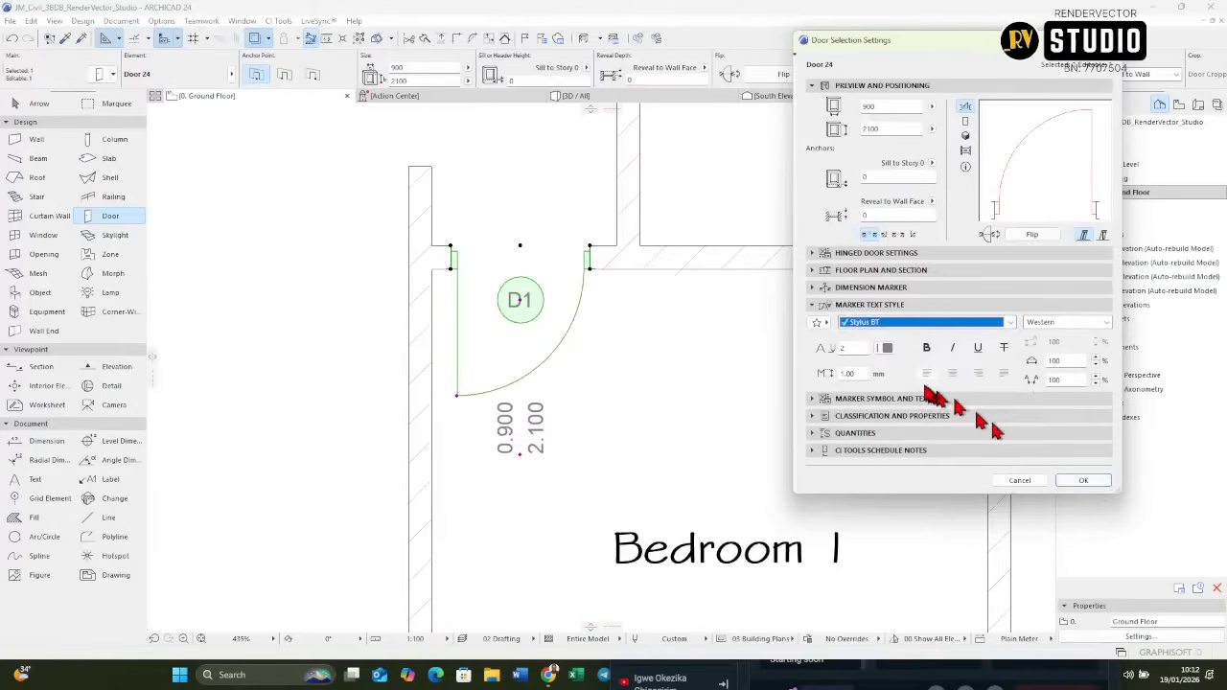
click(926, 348)
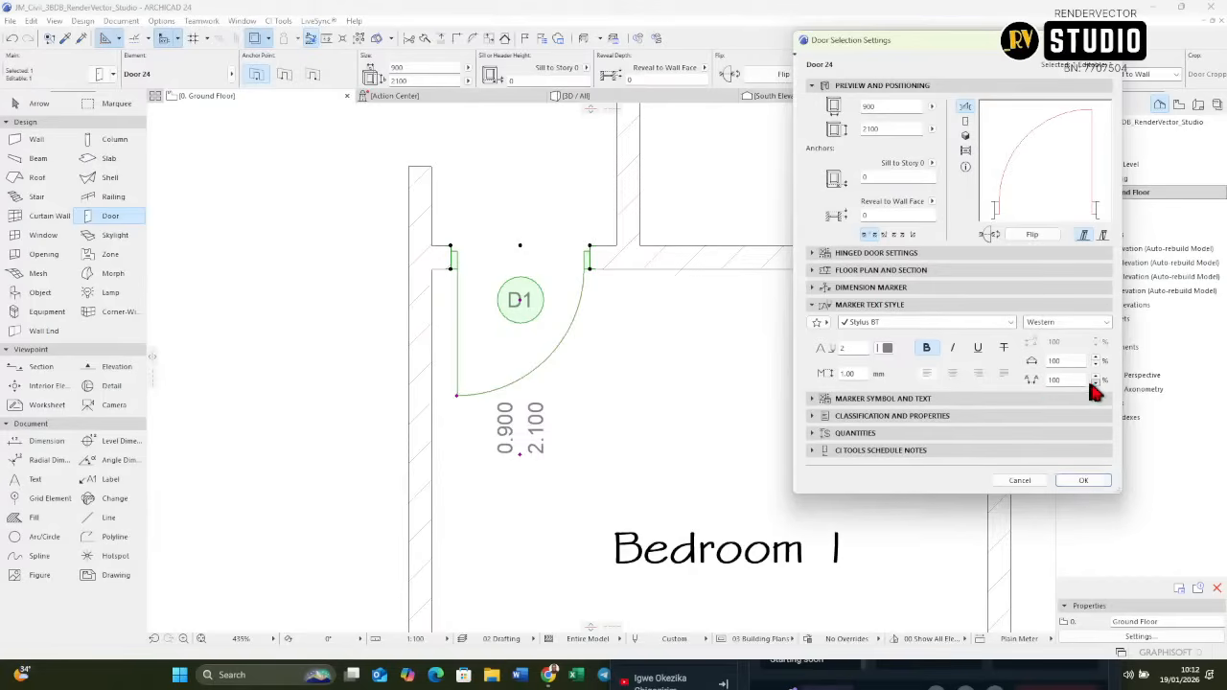
click(1084, 480)
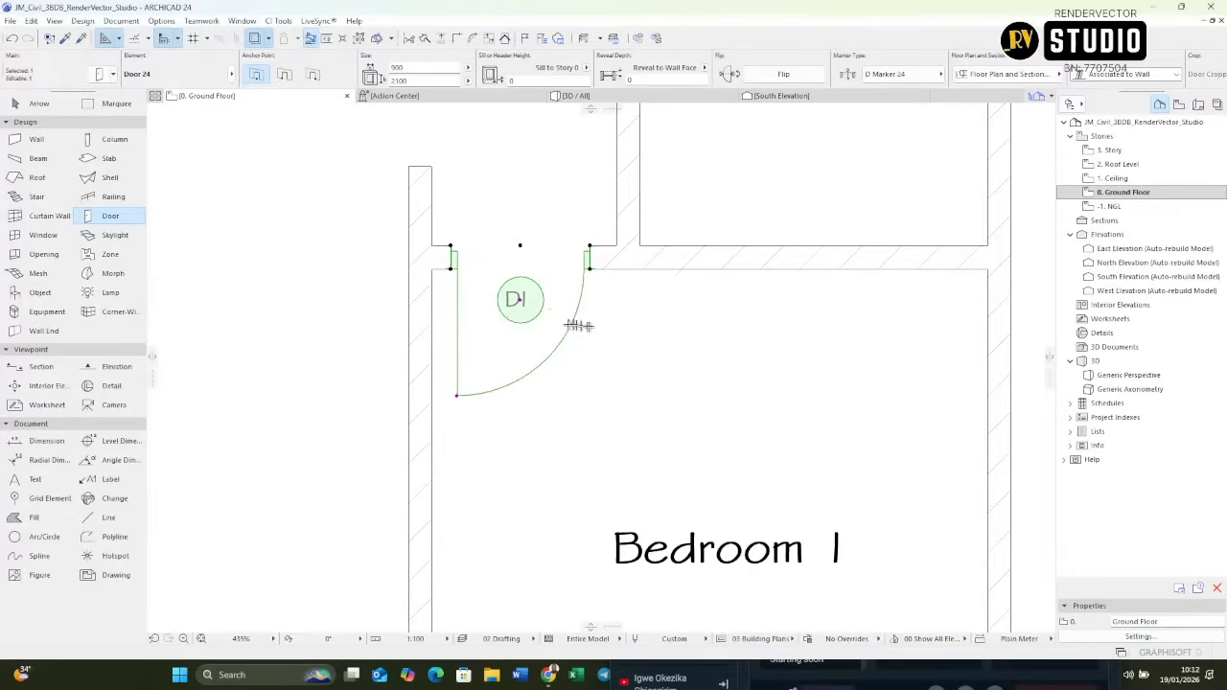
Open the IES-03 Door Schedule and look through its scheme settings and all its rows.
middle_drag(555, 334, 628, 331)
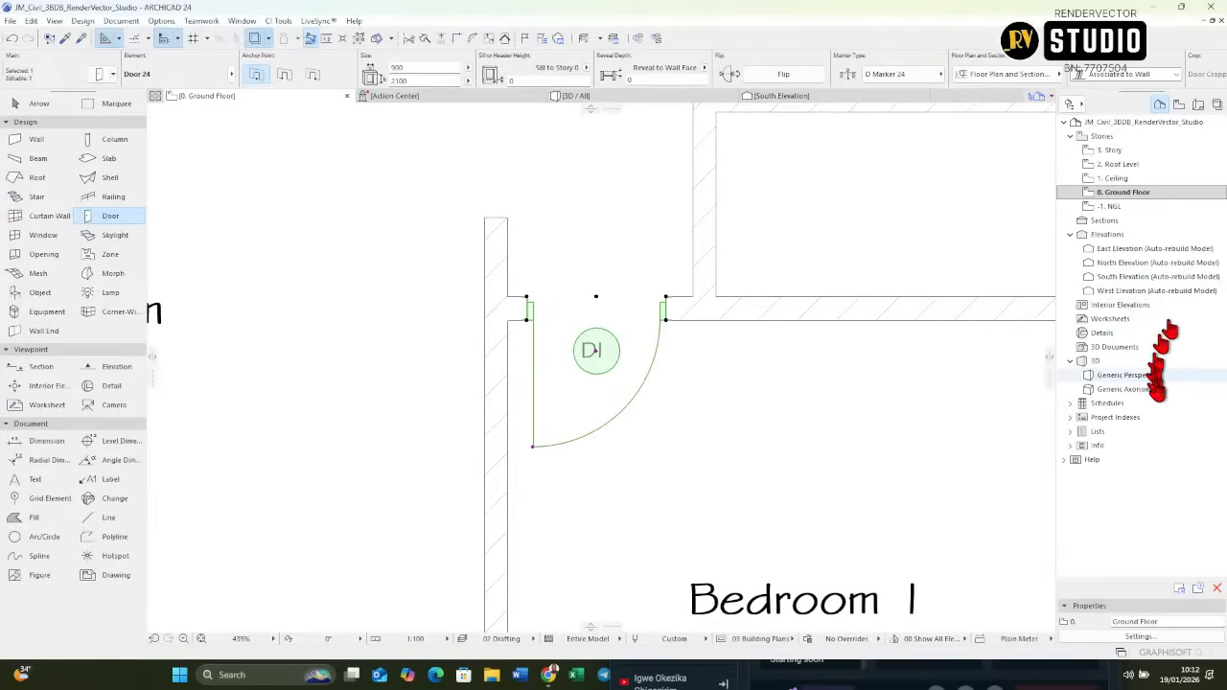
click(1072, 402)
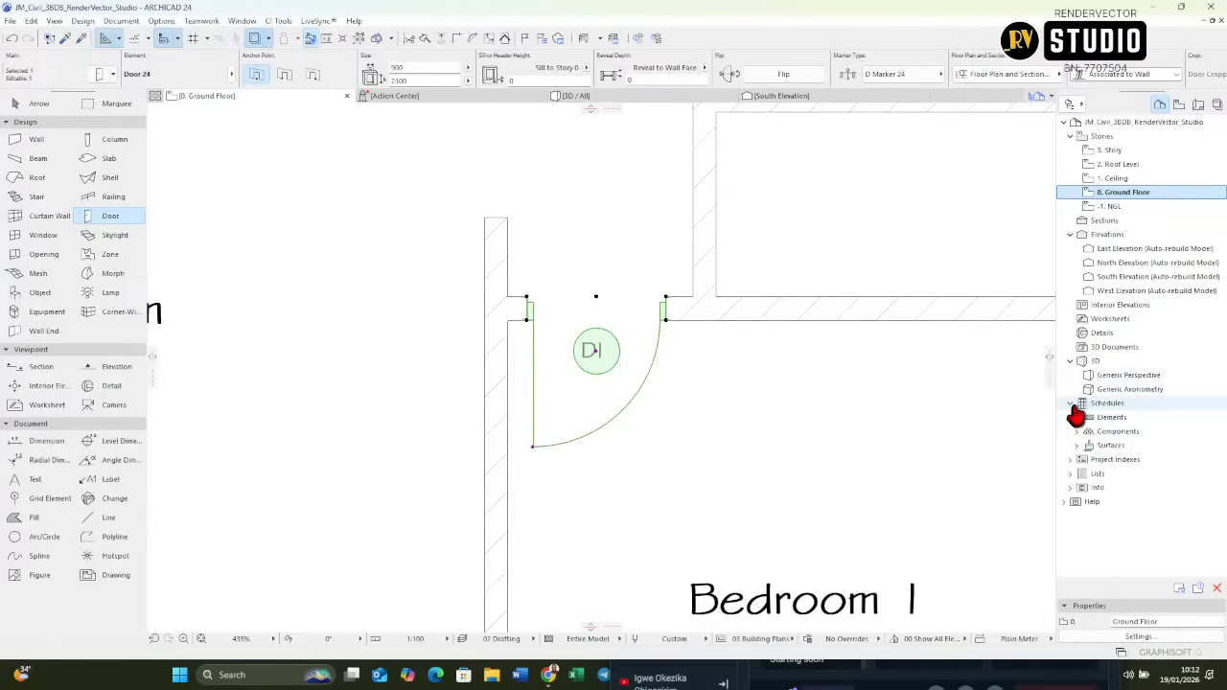
click(1076, 418)
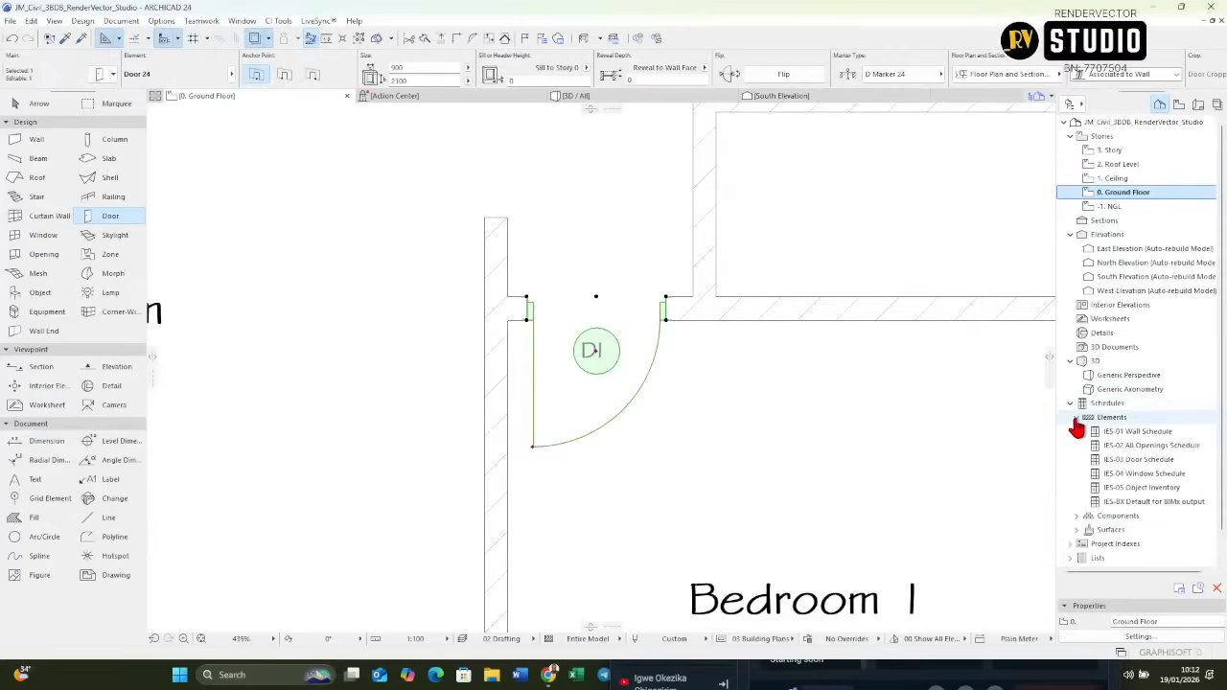
click(1129, 474)
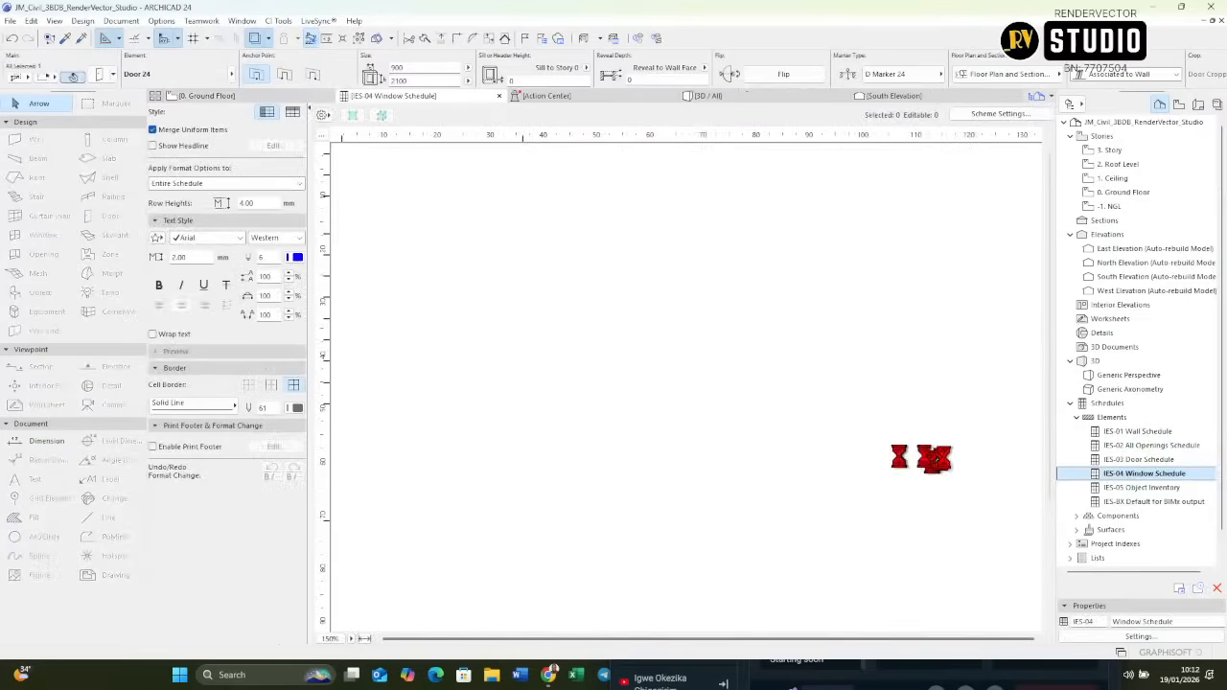
double_click(1139, 460)
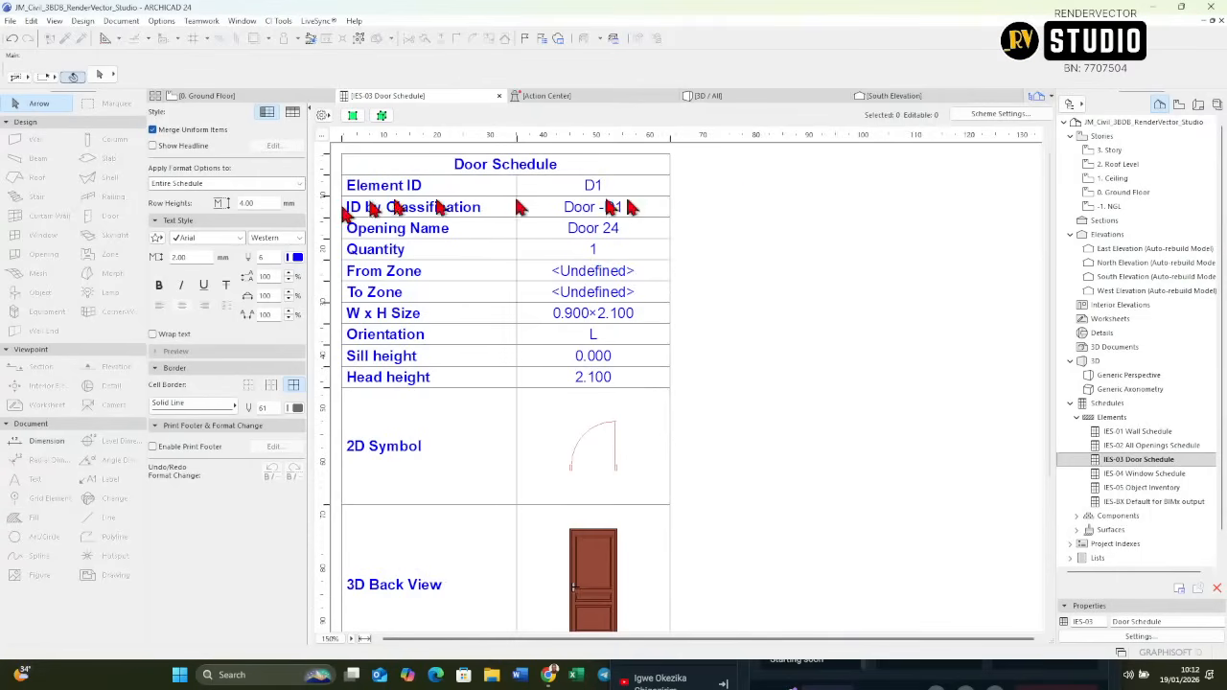
click(1022, 115)
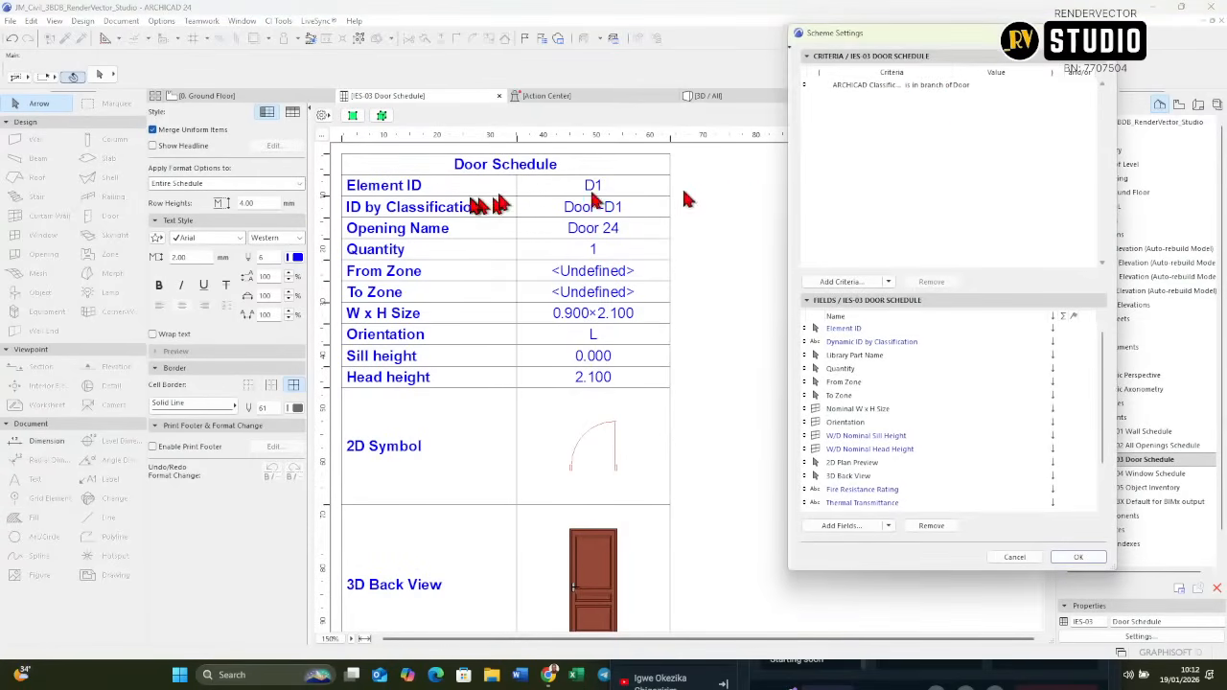
click(1102, 33)
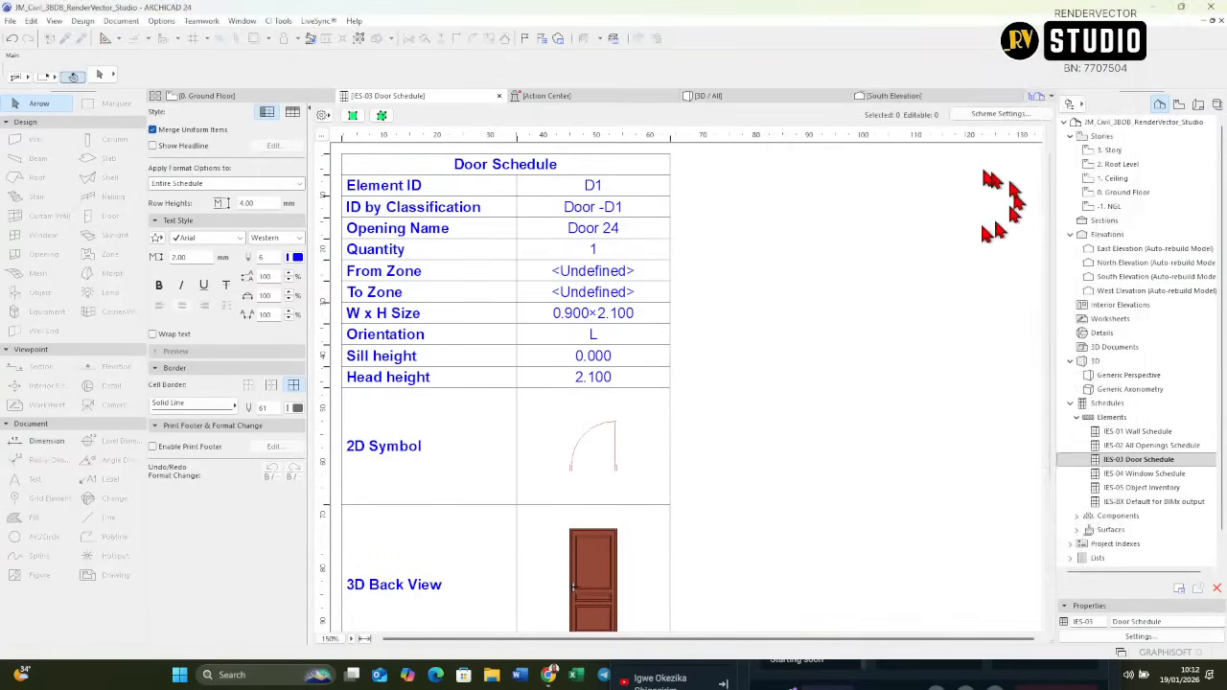
scroll(519, 391, down, 3)
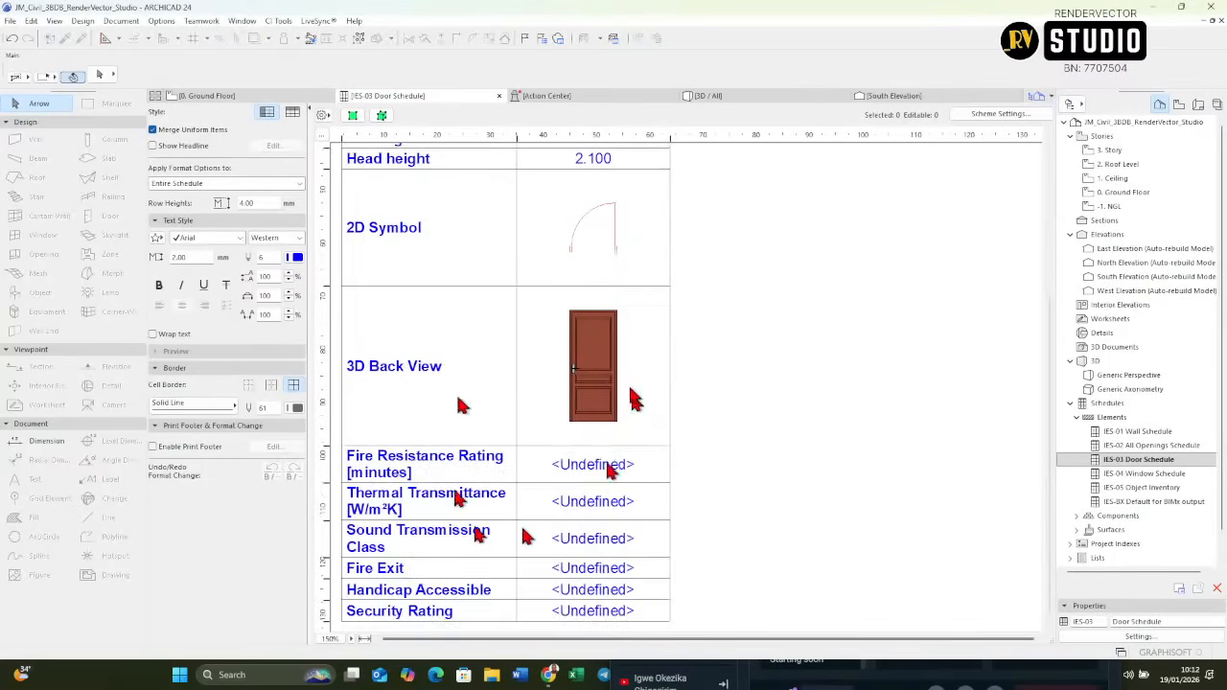
scroll(627, 423, up, 3)
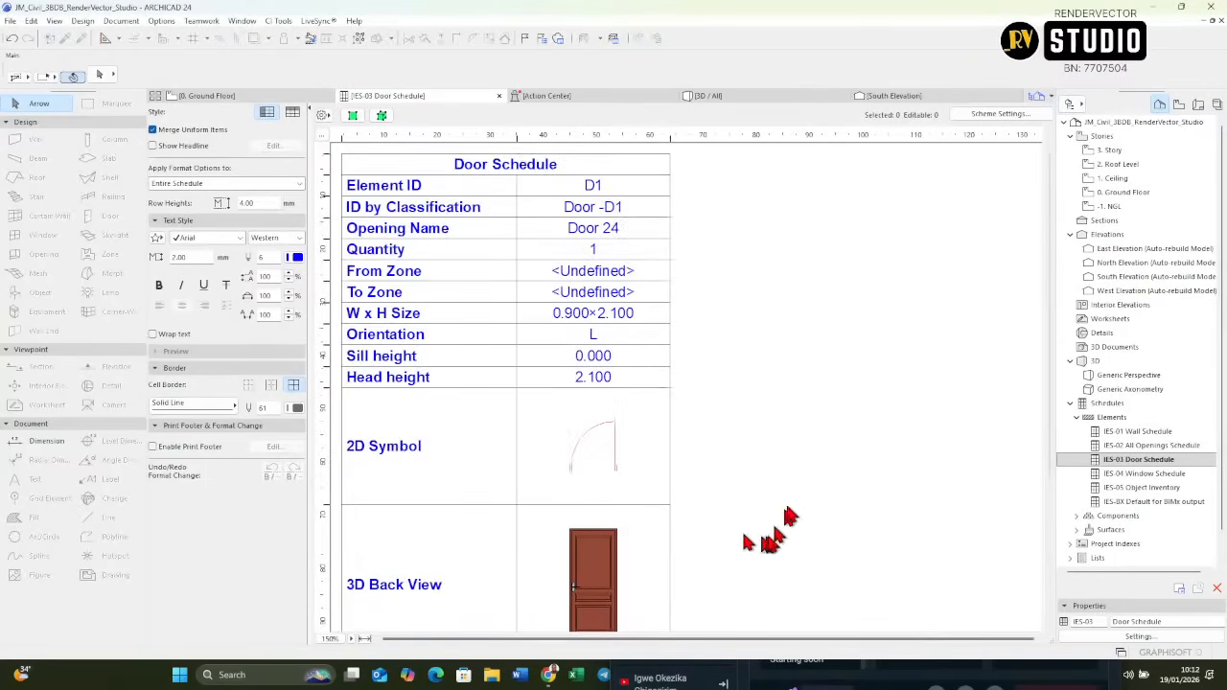
Remove every field from the door schedule scheme except Element ID, Quantity, Nominal W x H Size, 2D Plan Preview and 3D Back View.
click(1022, 115)
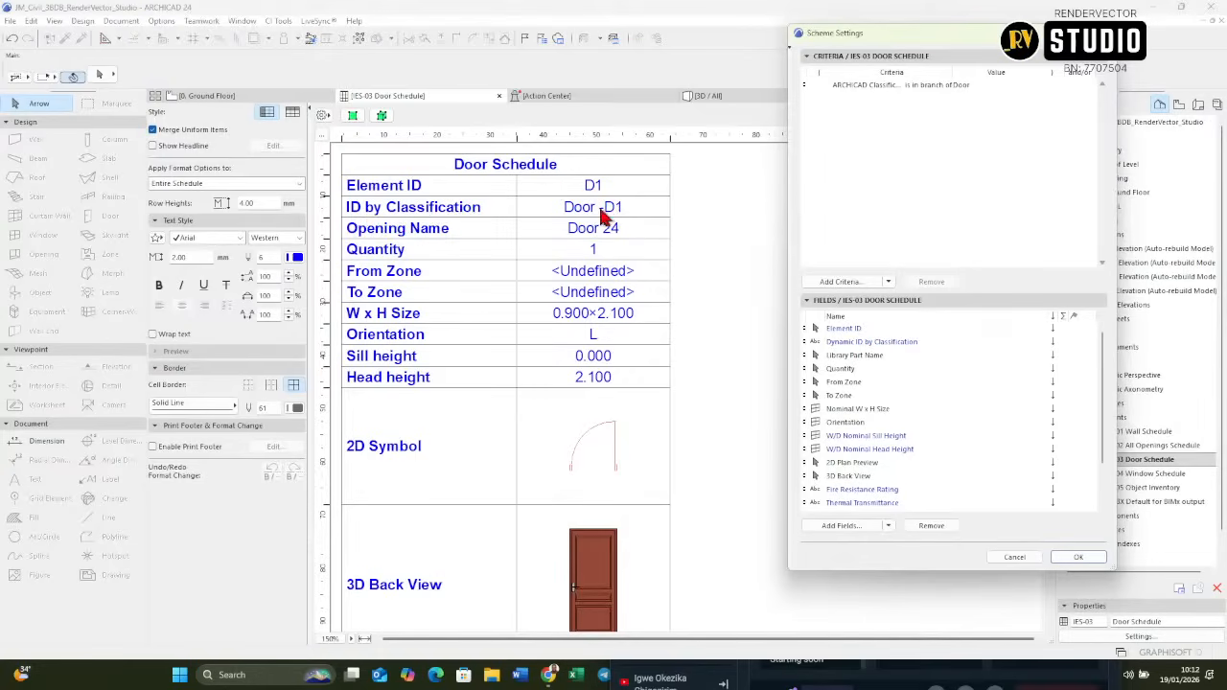
click(892, 346)
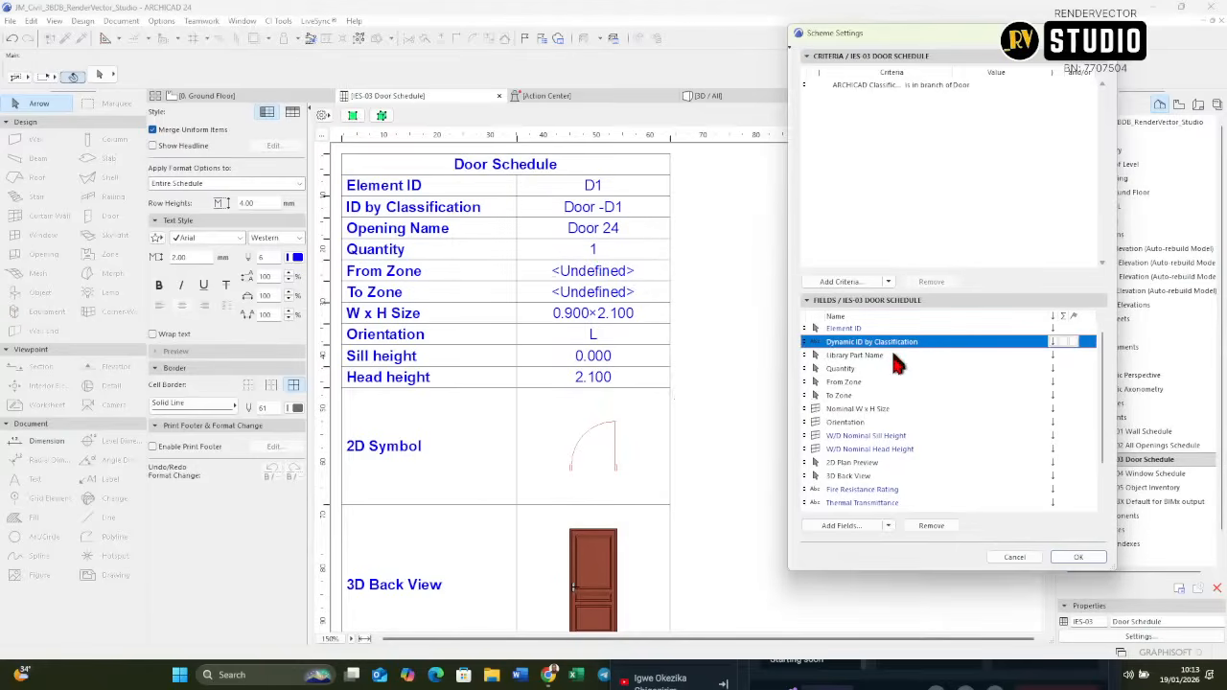
shift+click(887, 355)
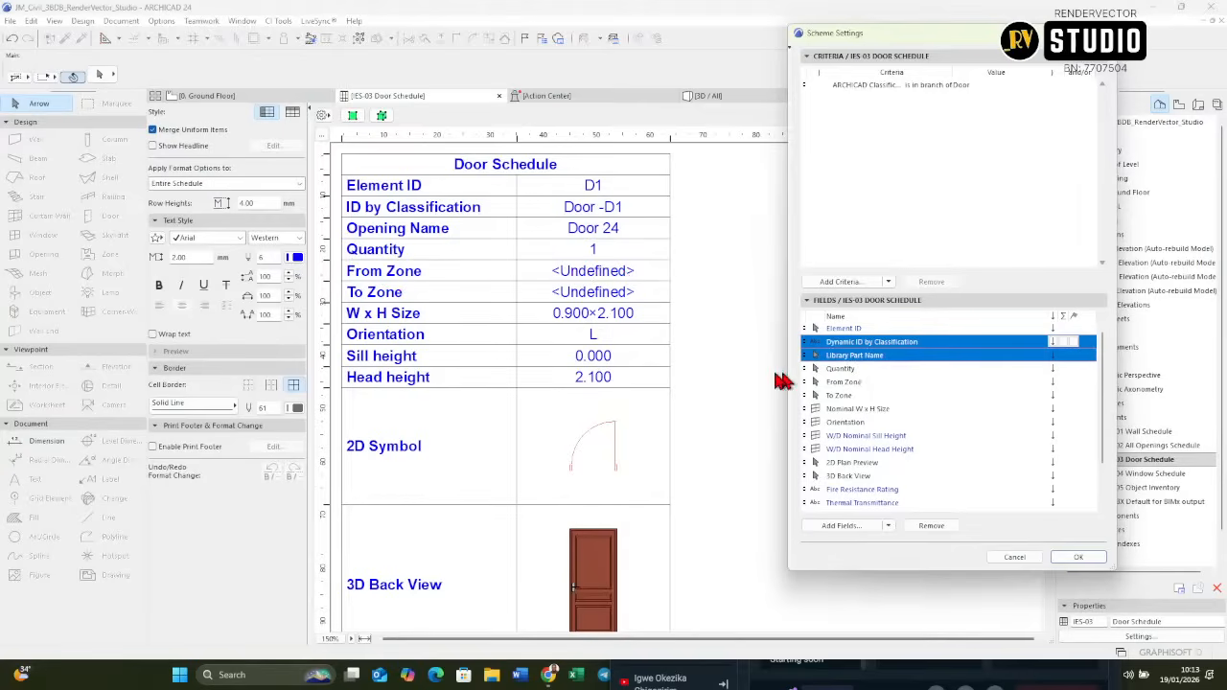
ctrl+click(866, 382)
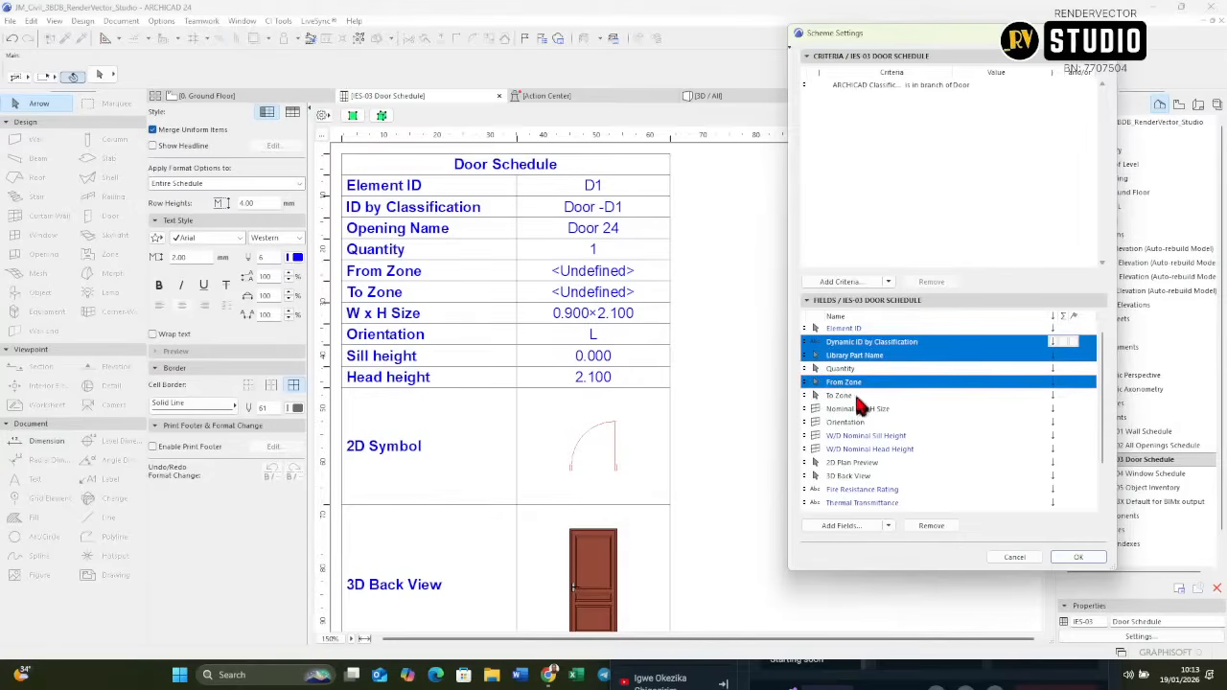
ctrl+click(863, 395)
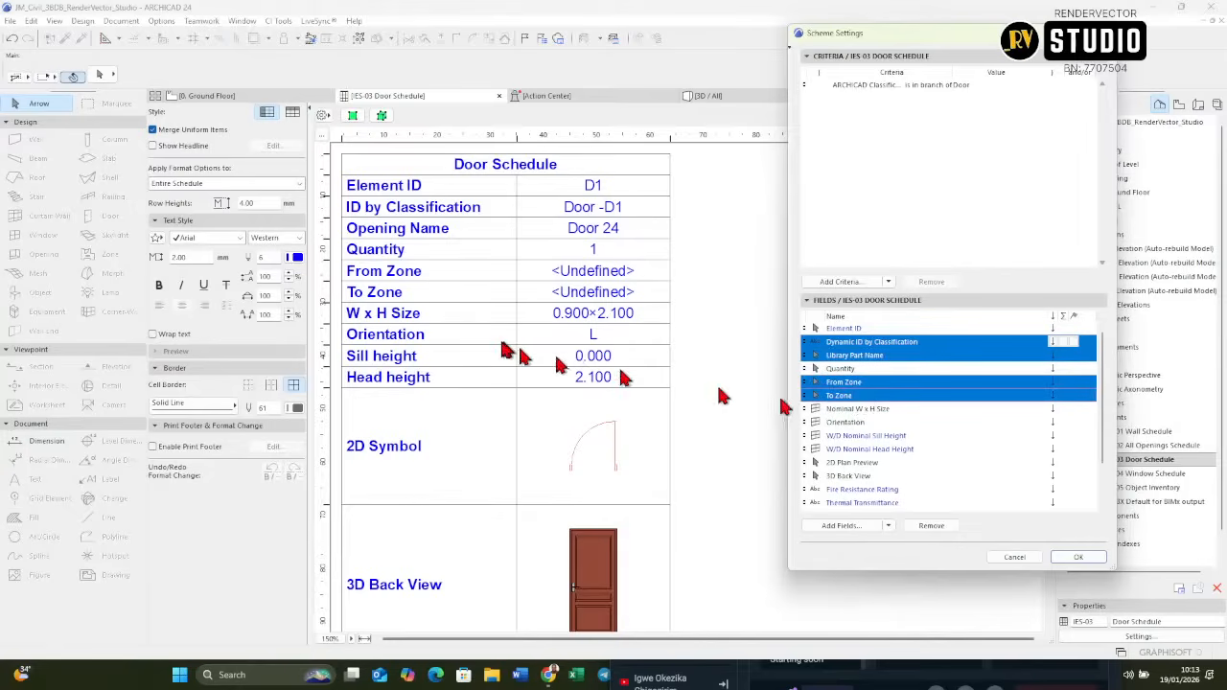
ctrl+click(863, 424)
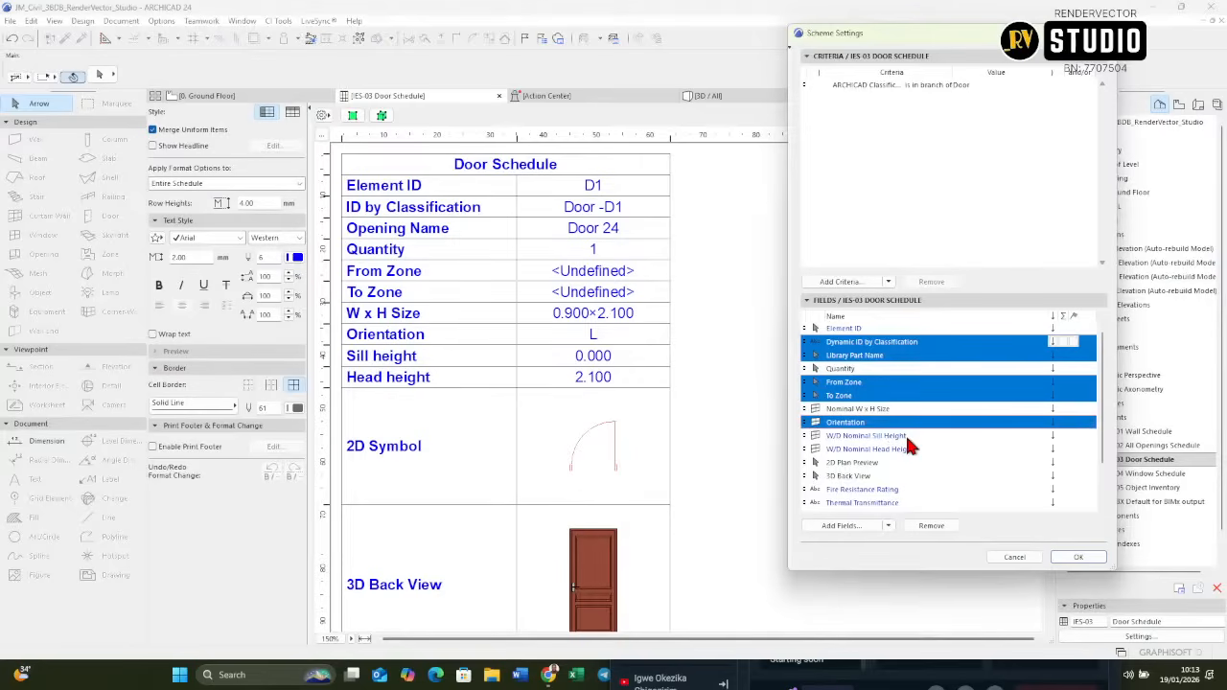
ctrl+click(907, 438)
ctrl+click(907, 450)
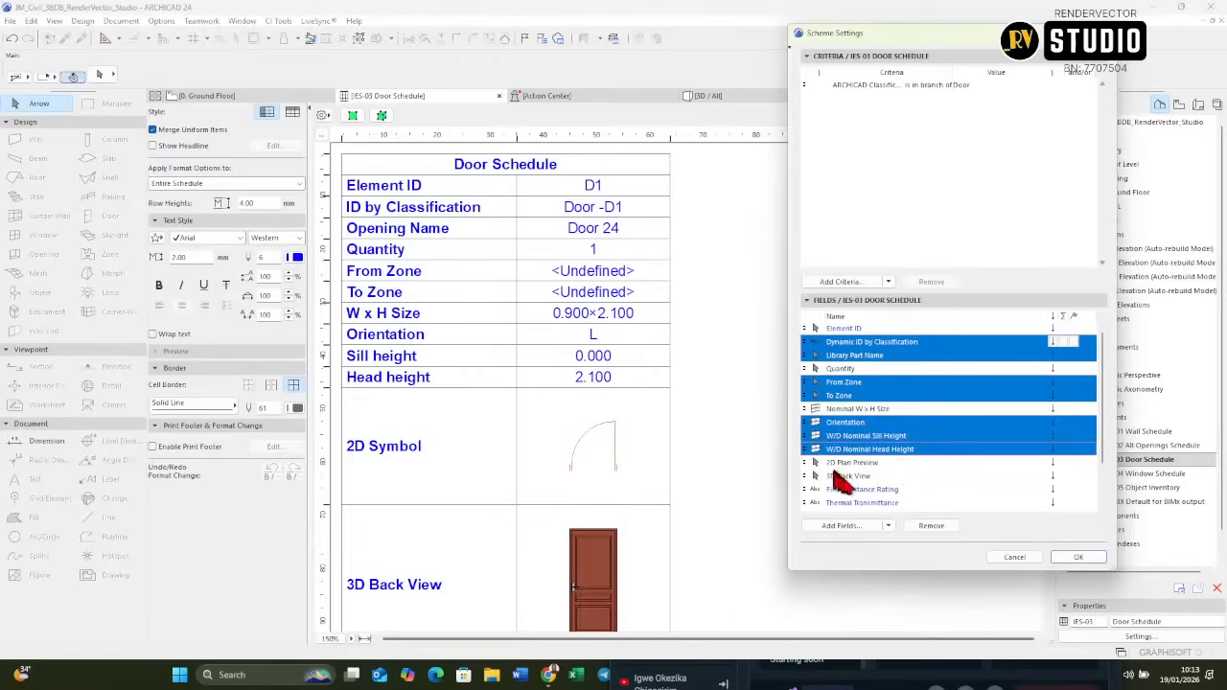
scroll(860, 466, down, 2)
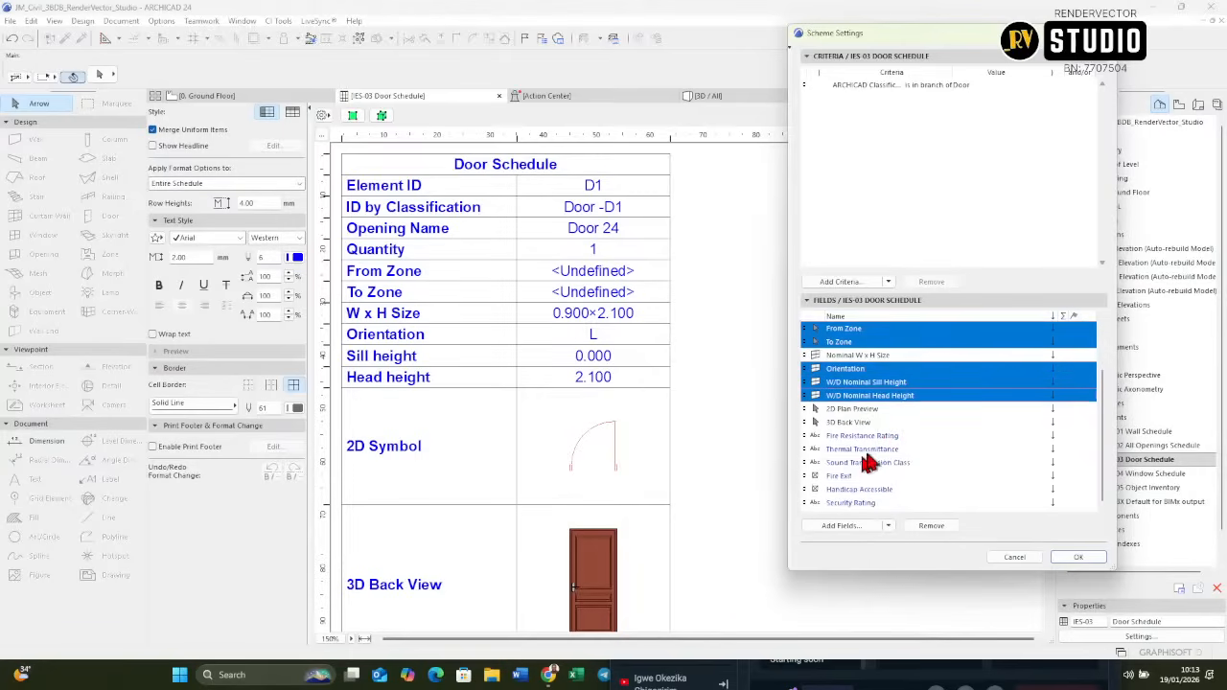
ctrl+click(882, 436)
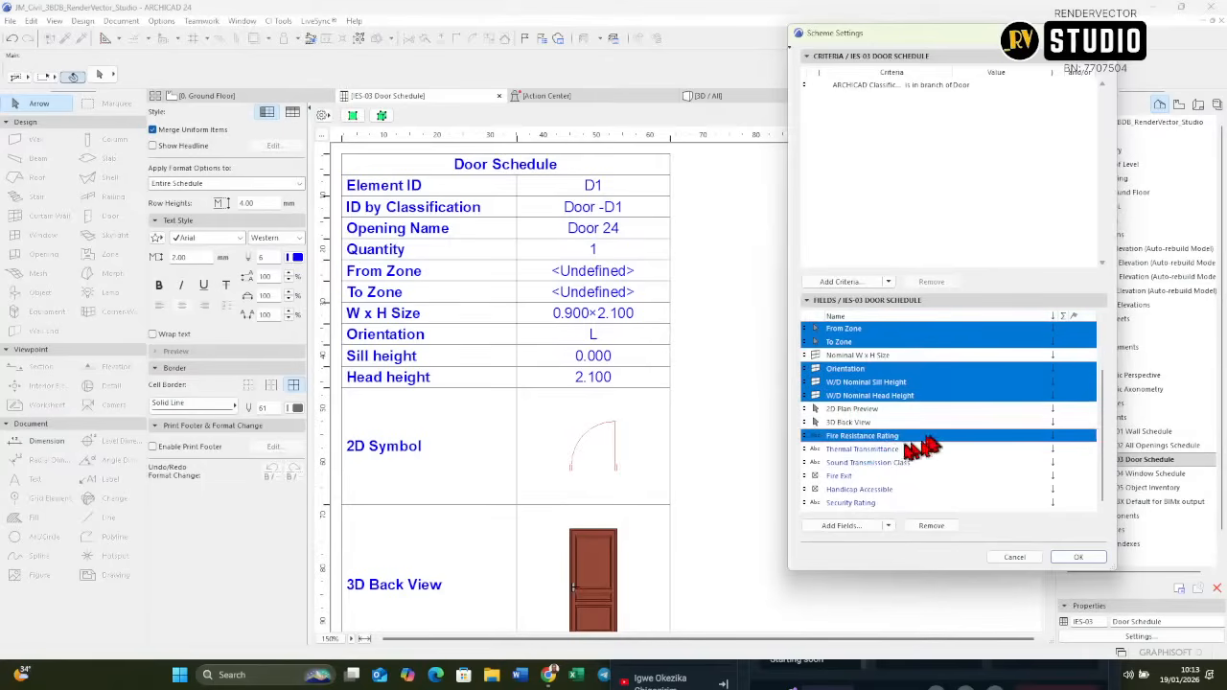
ctrl+click(889, 450)
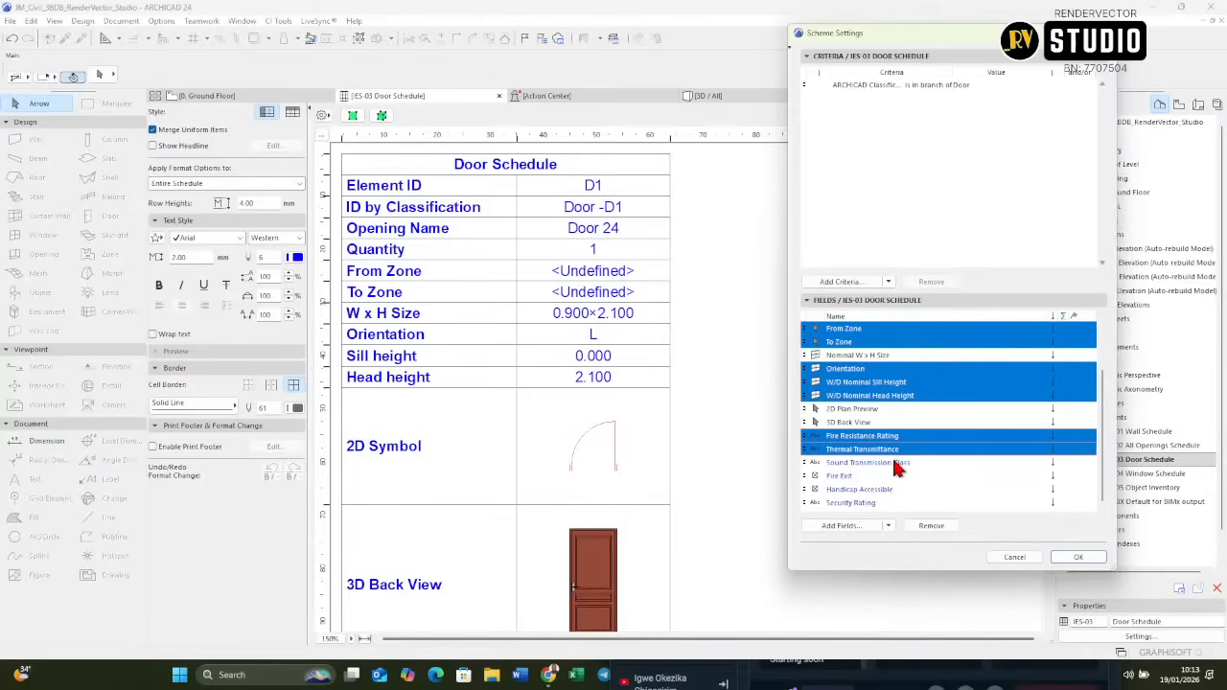
ctrl+click(896, 464)
ctrl+click(882, 476)
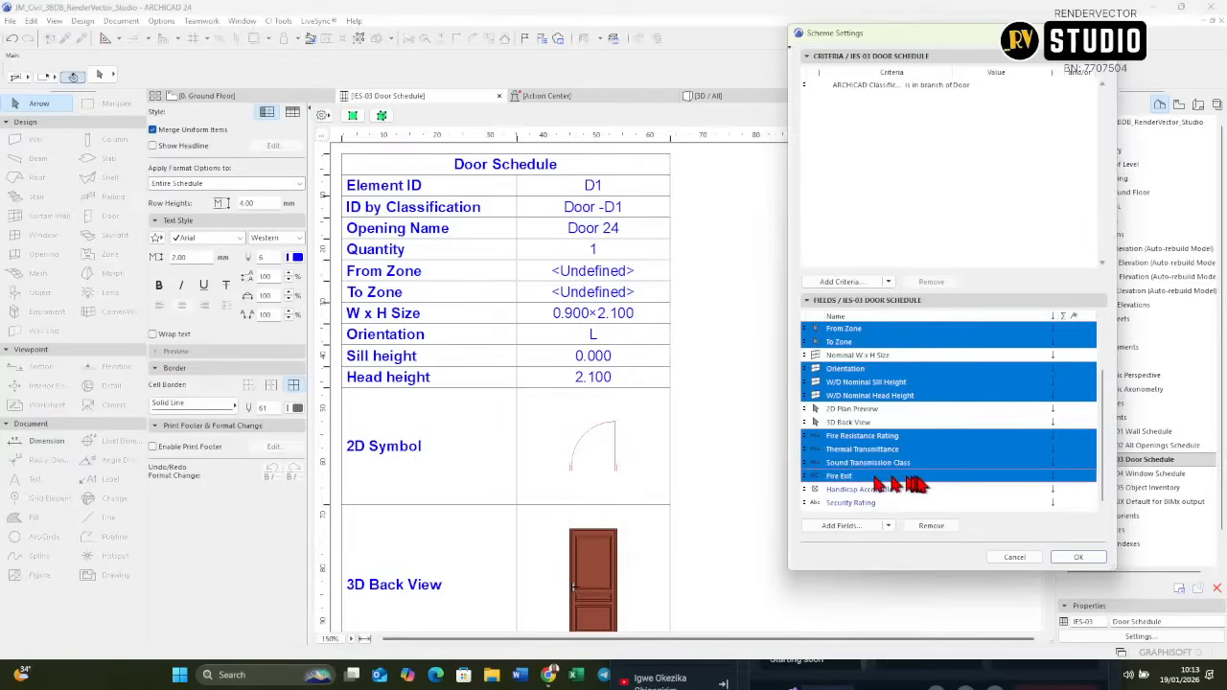
ctrl+click(891, 491)
ctrl+click(887, 503)
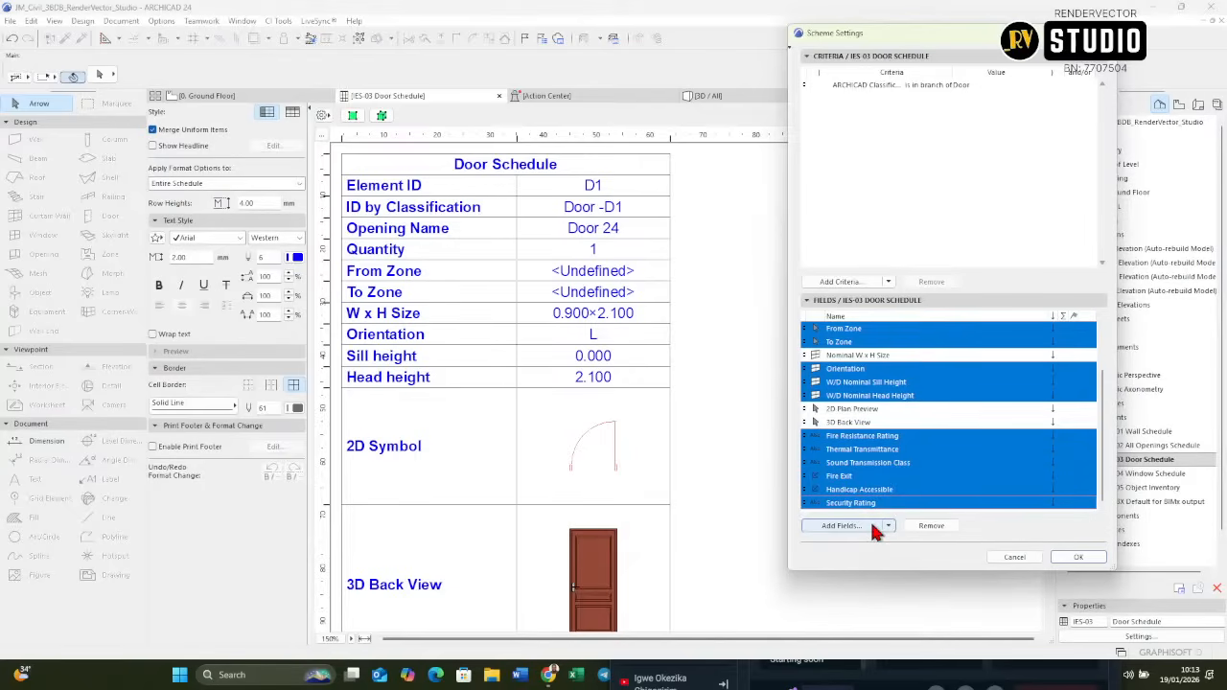
key(Delete)
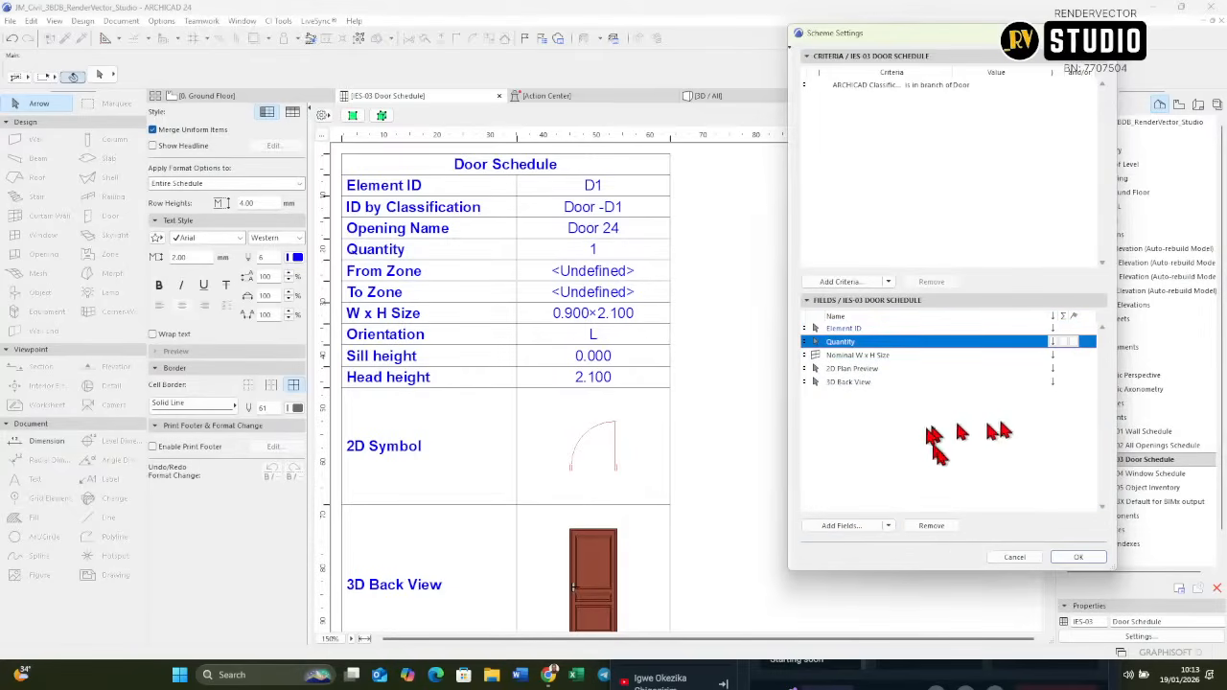
click(1066, 559)
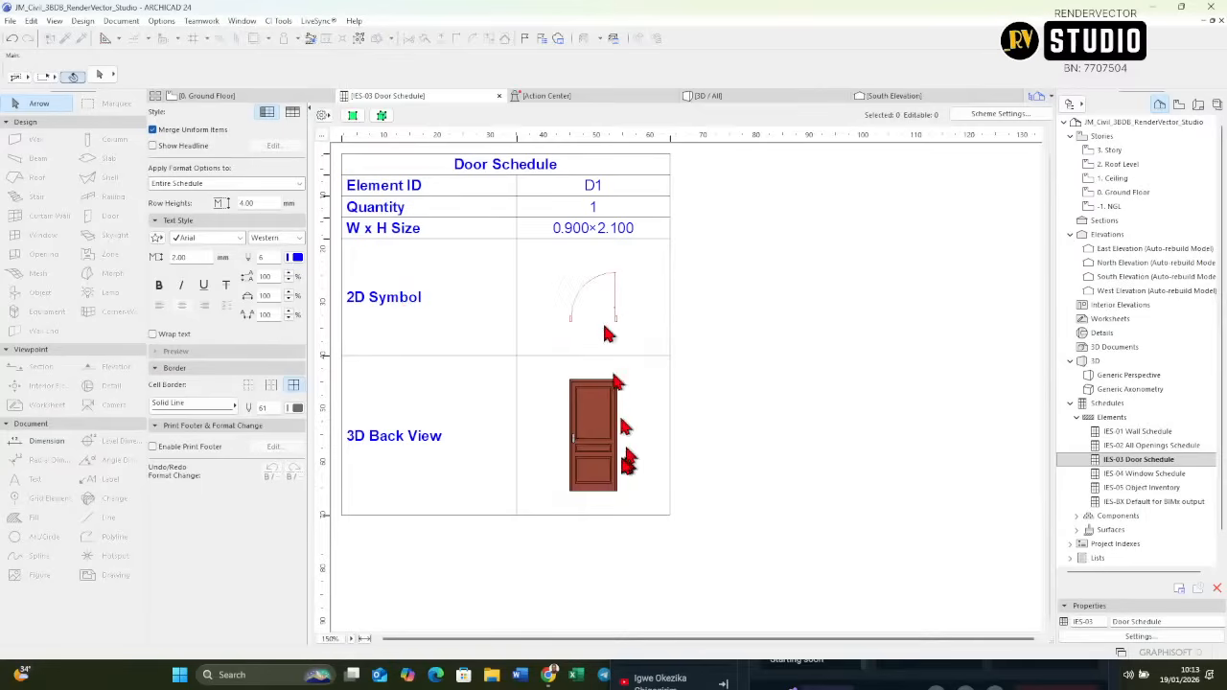
Add automatic dimensions to the 3D Back View and 2D Symbol previews of door D1 in the schedule.
click(547, 432)
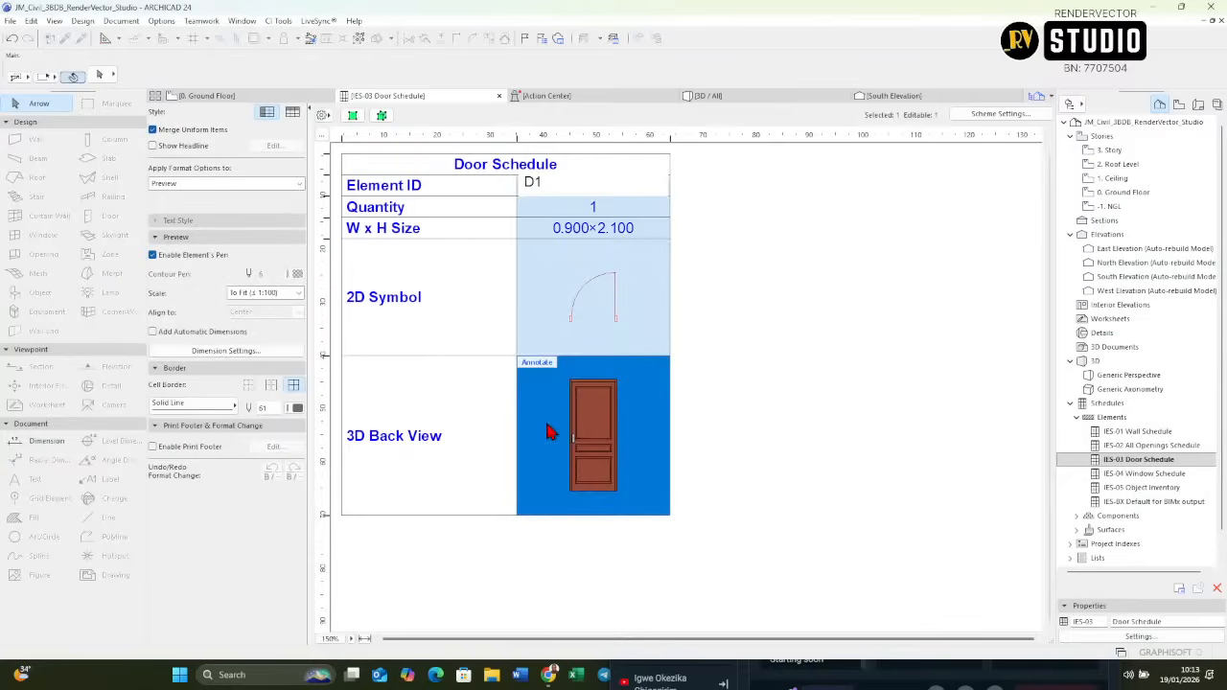
click(153, 331)
click(546, 294)
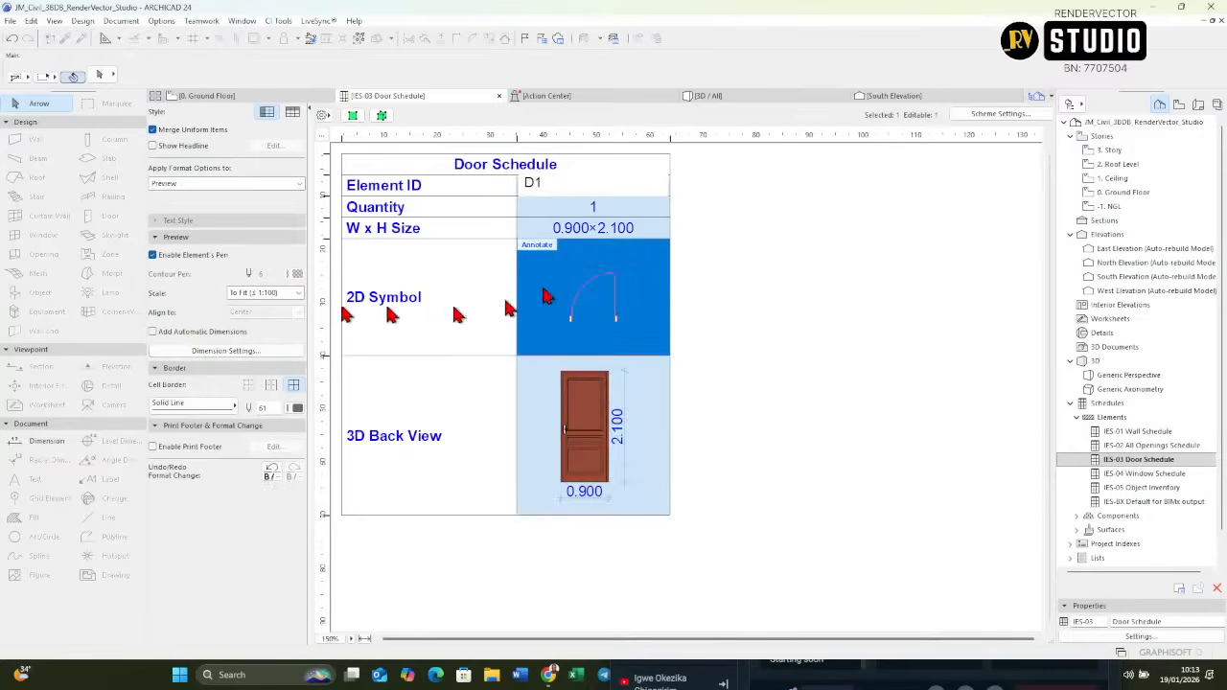
click(153, 333)
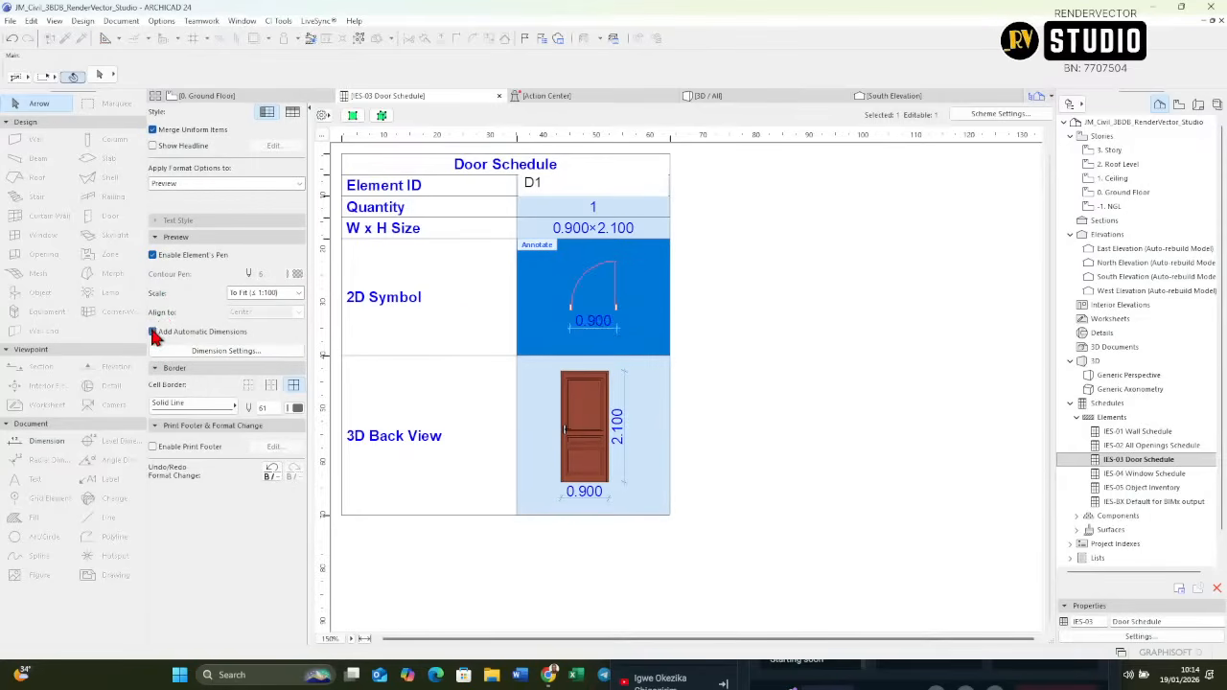
click(537, 616)
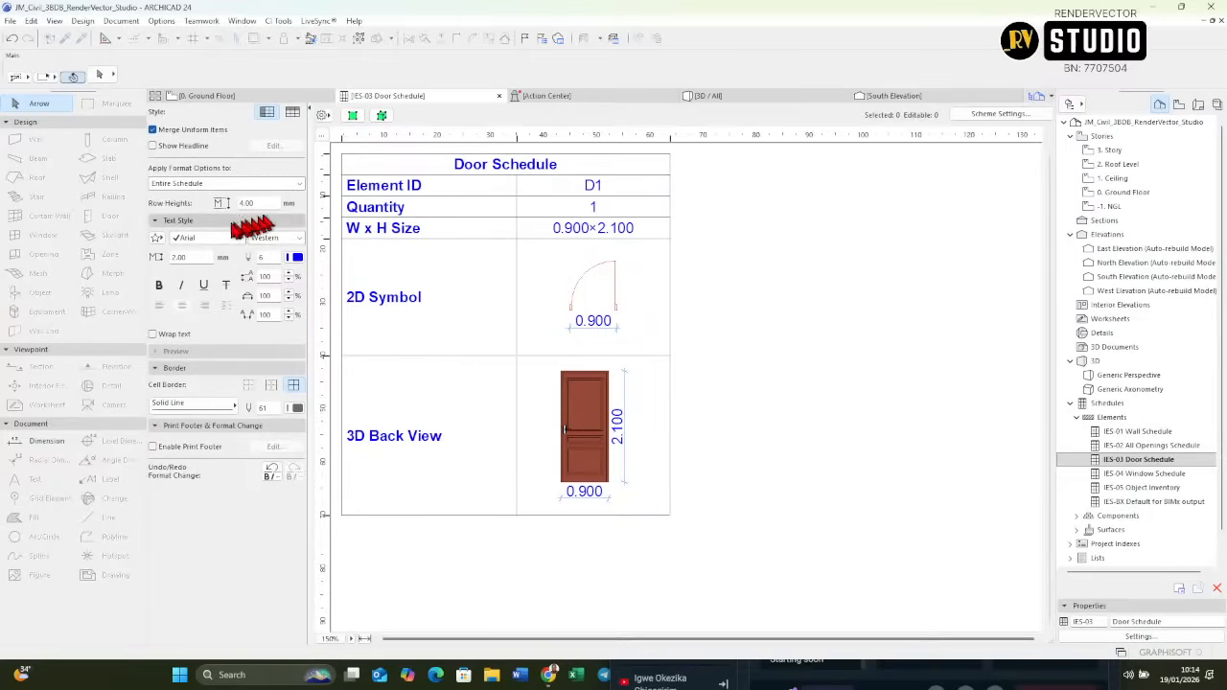
Set the entire door schedule's text to the Stylus BT font with black pen 1.
click(218, 240)
key(s)
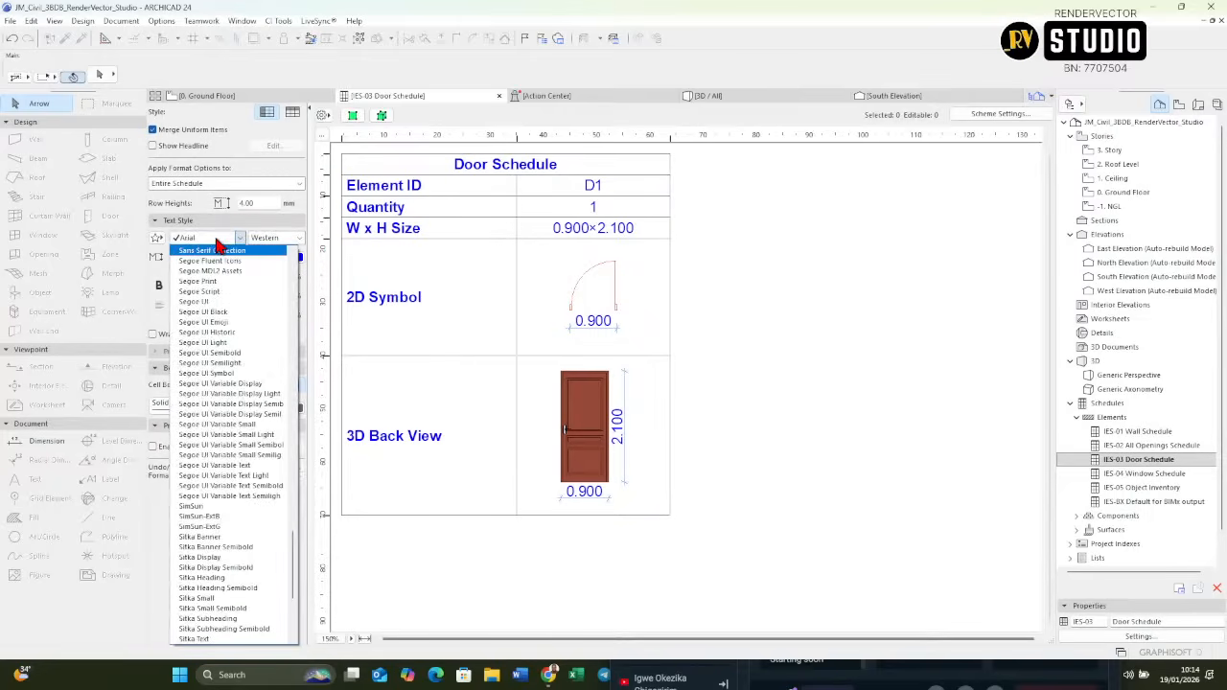
scroll(252, 606, down, 1)
click(240, 599)
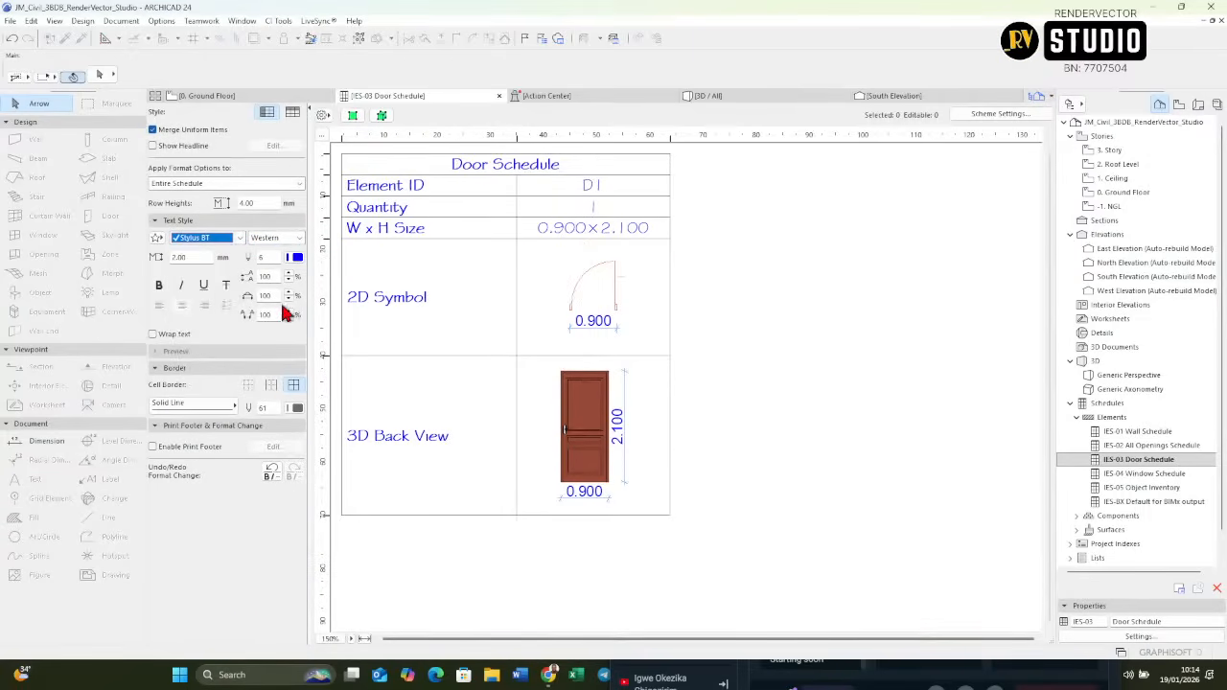
click(296, 257)
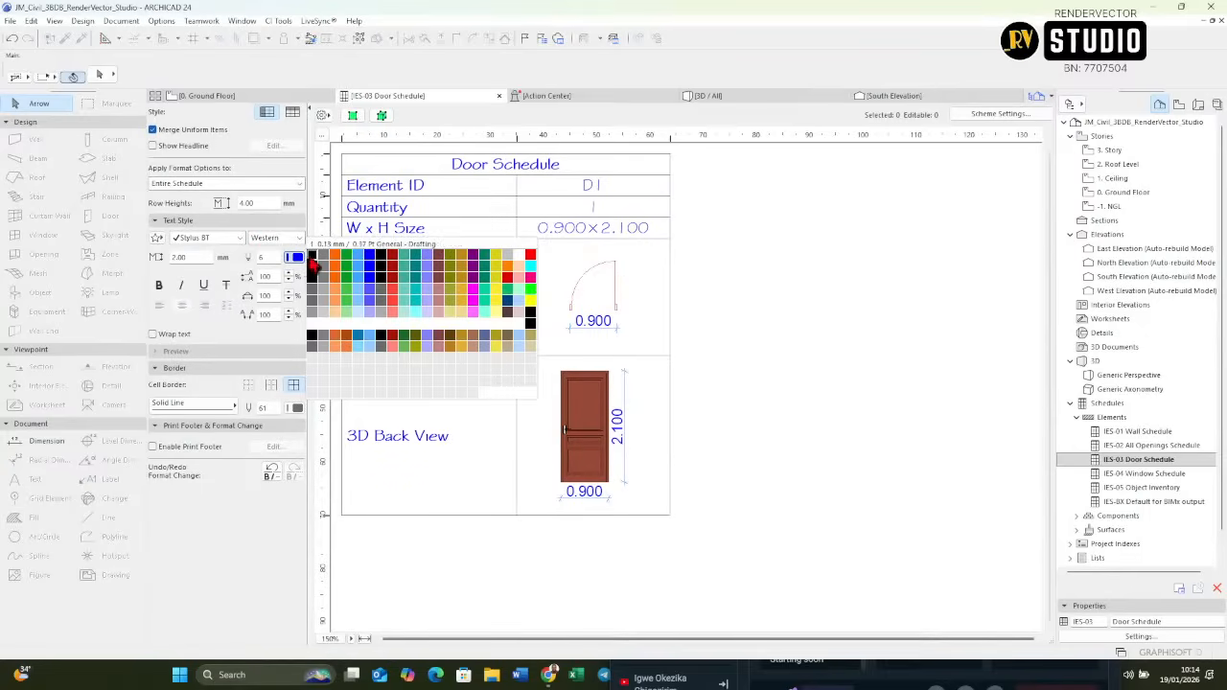
click(311, 259)
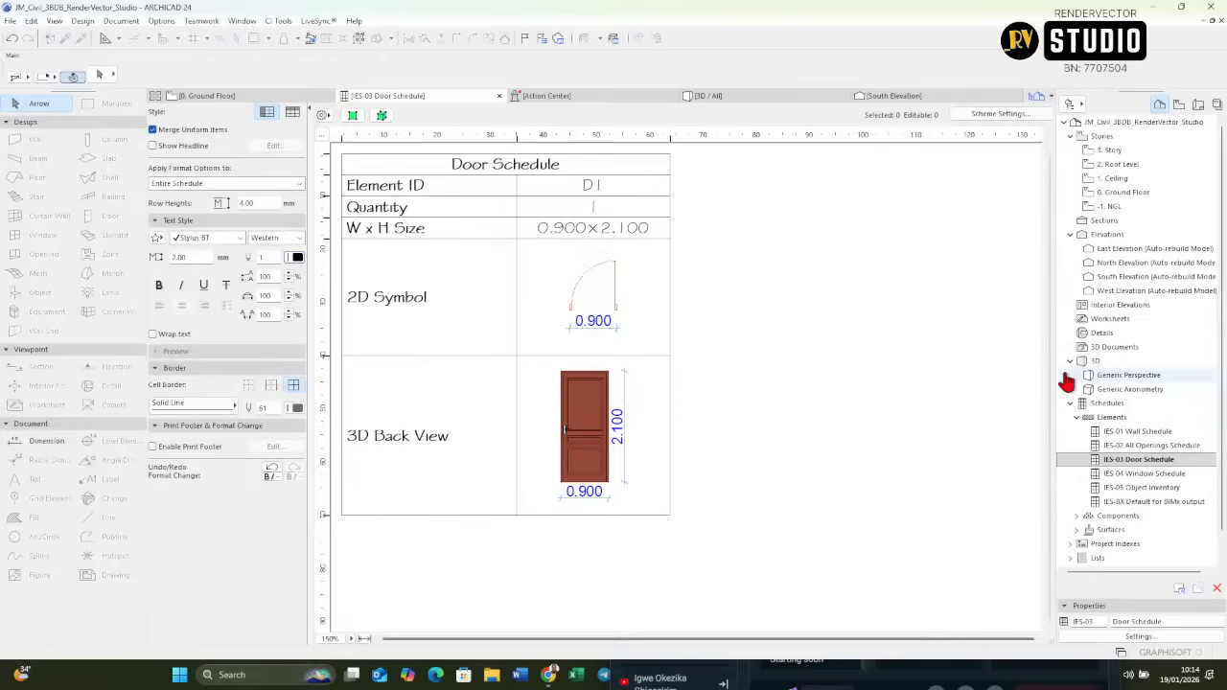
Return to the Ground Floor plan and pick up the Bedroom 1 door's settings for placing new doors.
double_click(1128, 205)
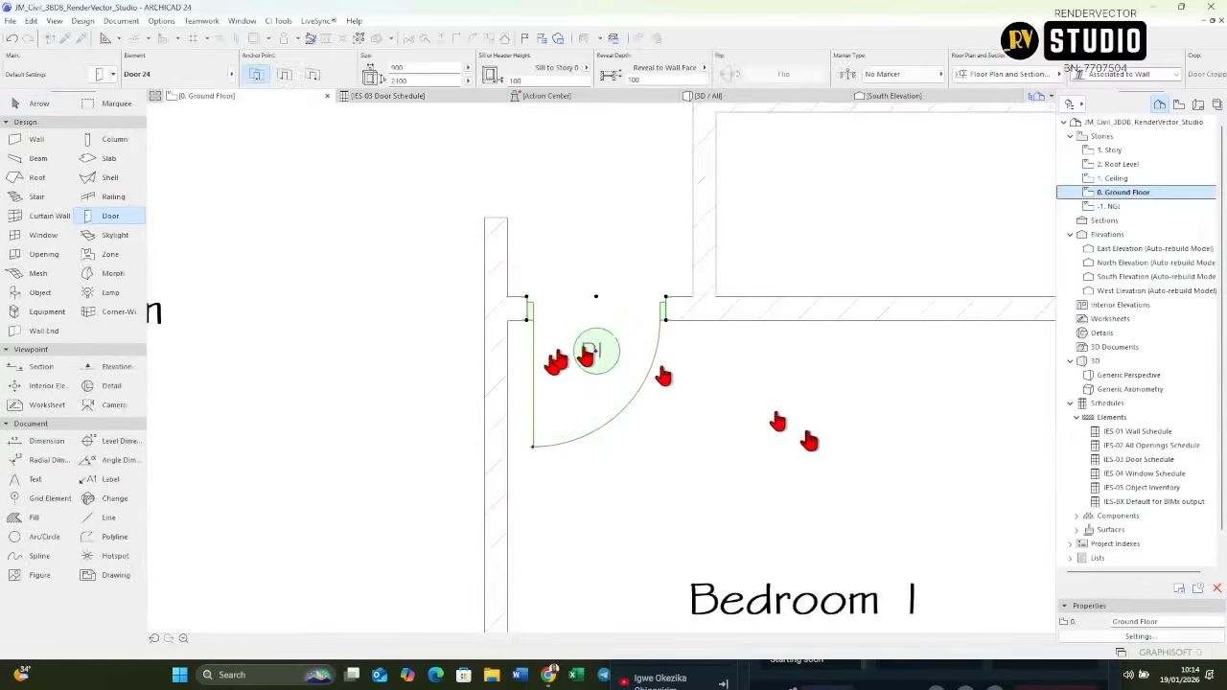
click(690, 431)
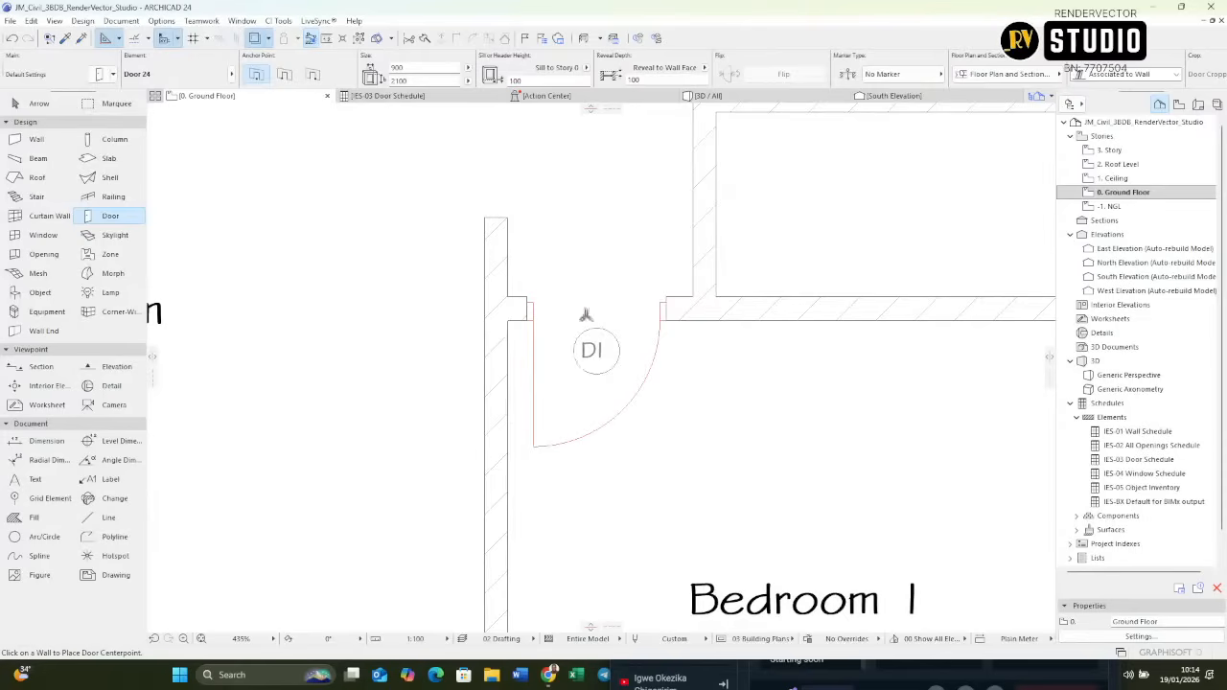
scroll(586, 314, down, 3)
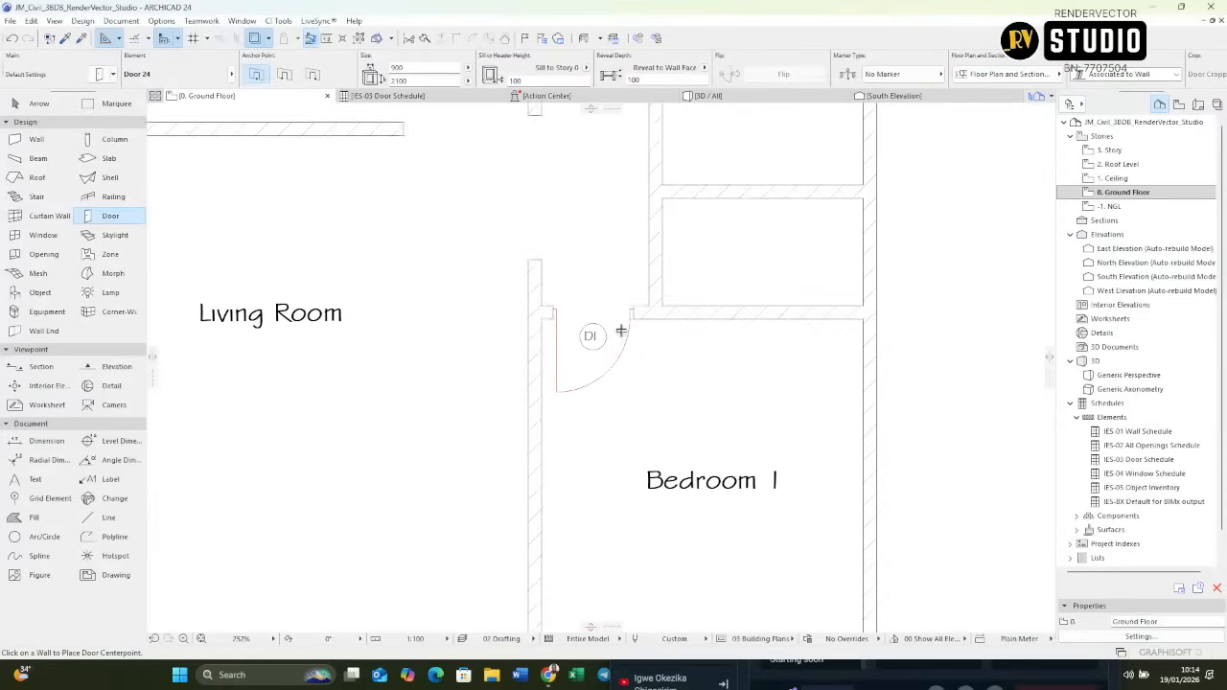
middle_drag(621, 331, 640, 378)
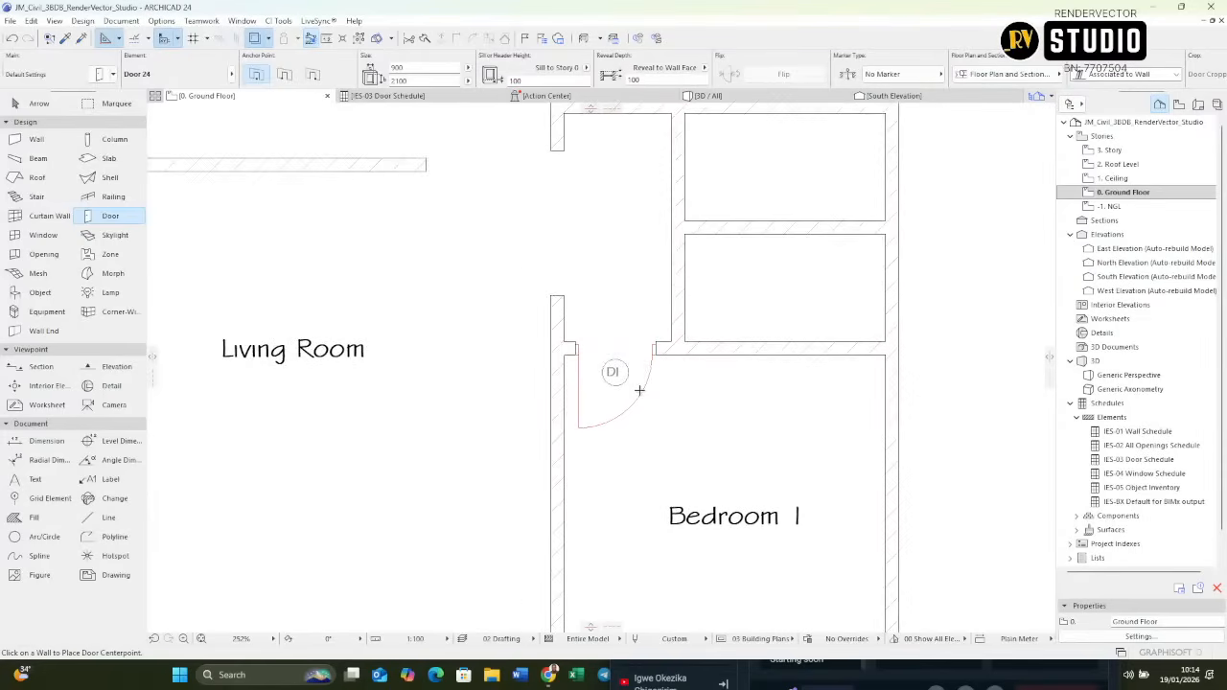
scroll(640, 390, up, 3)
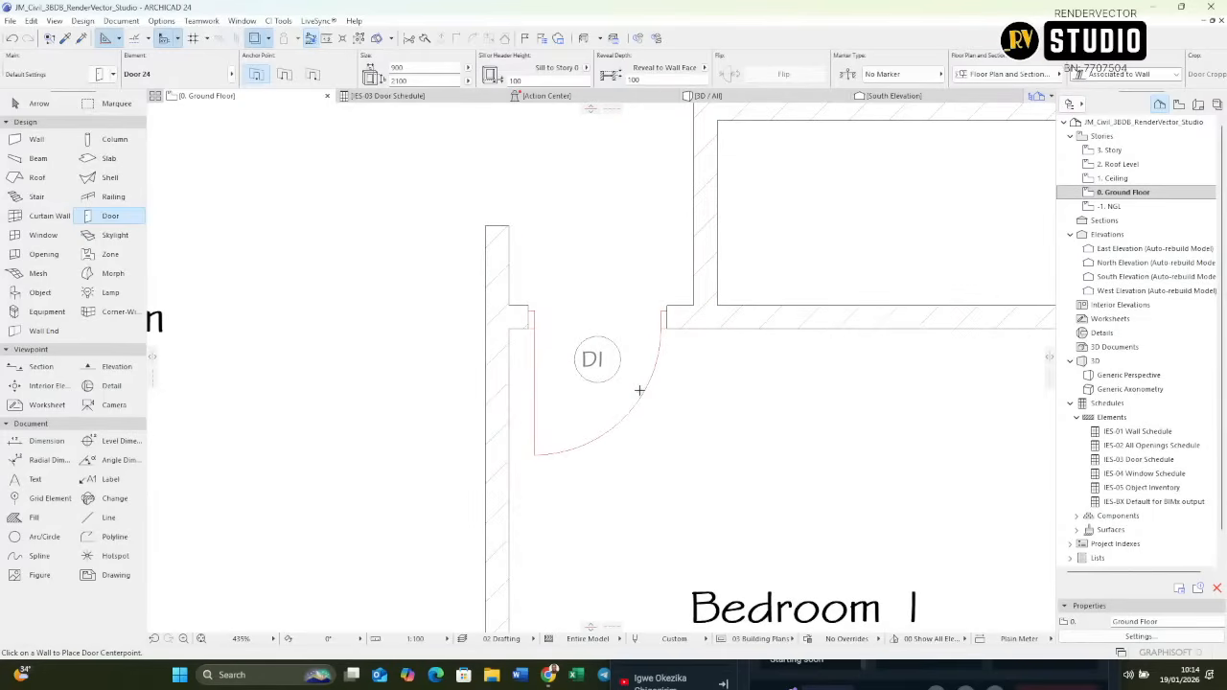
scroll(608, 364, down, 5)
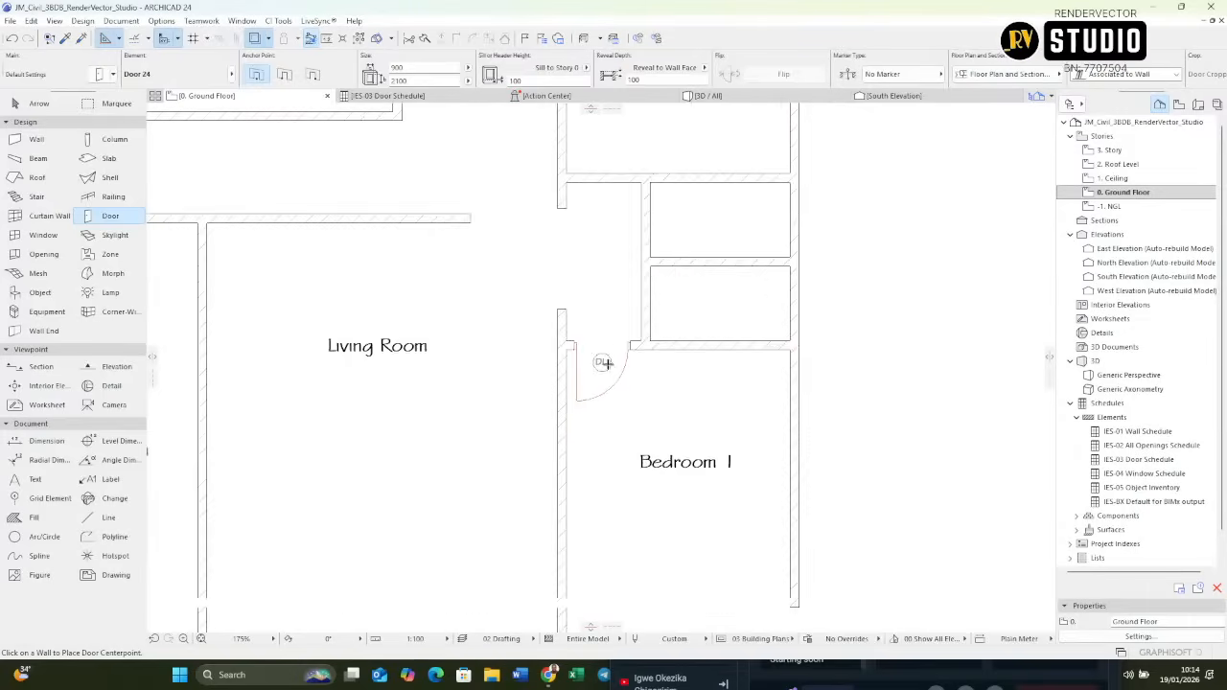
middle_drag(592, 355, 545, 356)
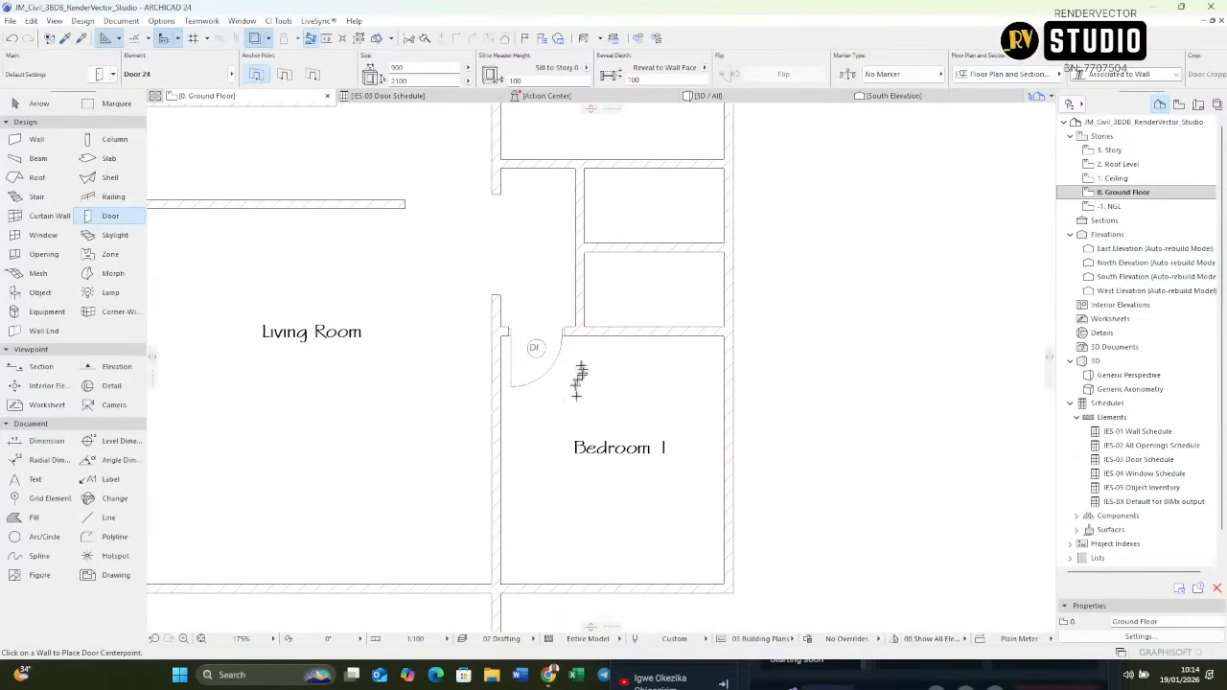
scroll(575, 347, up, 4)
scroll(575, 351, down, 3)
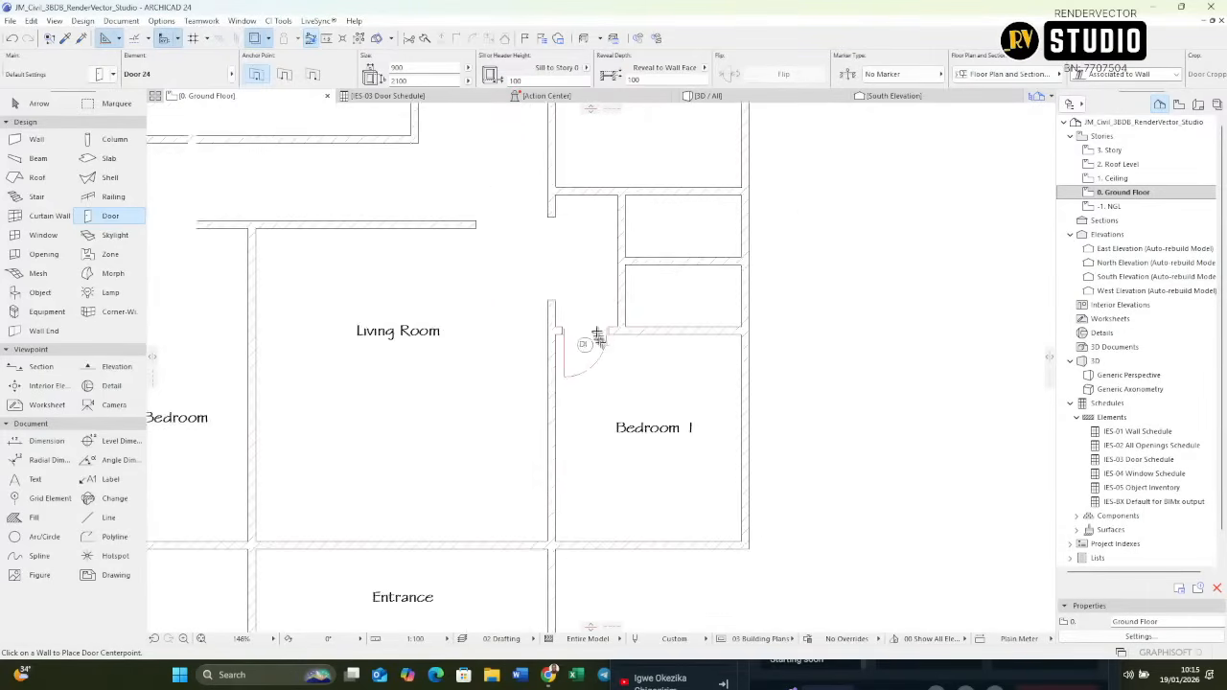
scroll(586, 329, up, 2)
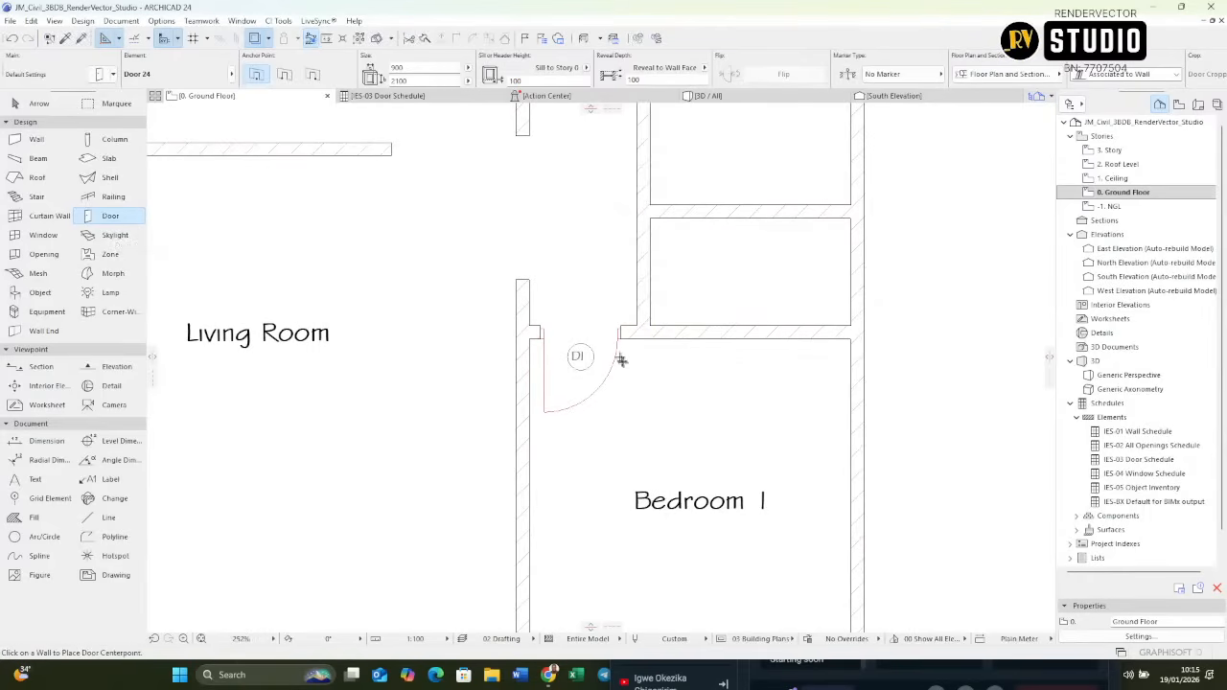
scroll(585, 369, up, 3)
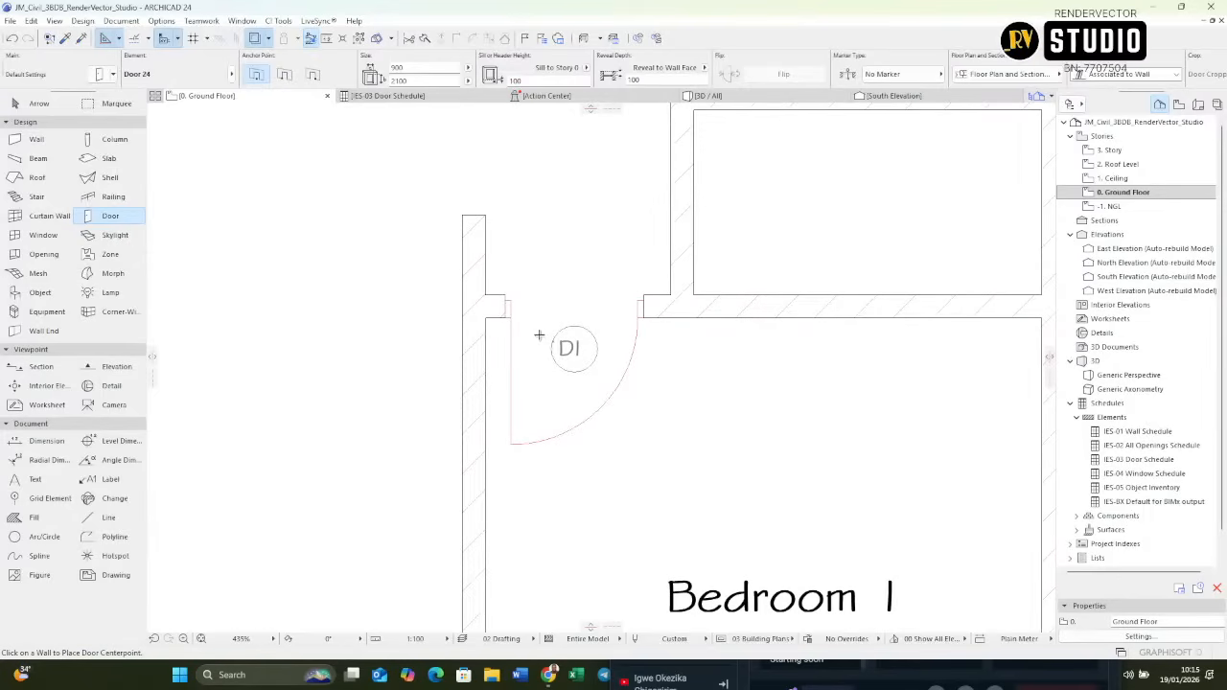
alt+click(519, 436)
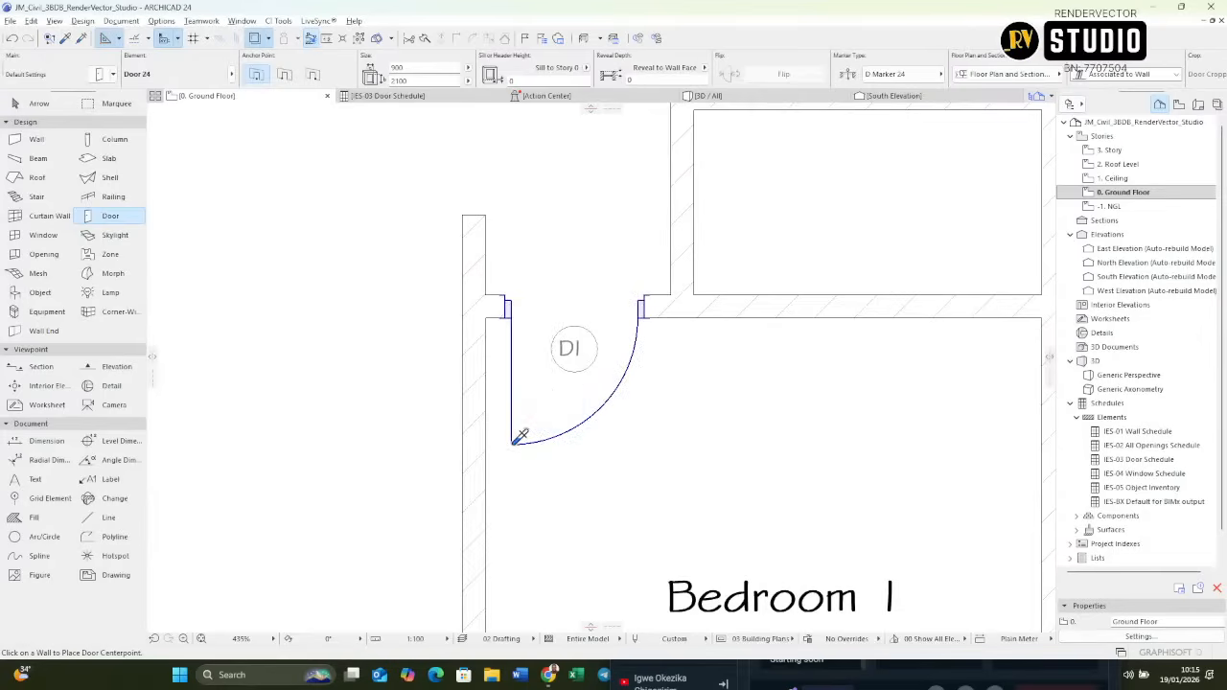
Place matching 900 x 2100 doors in the corridor-side walls of Bedroom 2 and the Kitchen, swinging into each room.
scroll(540, 501, down, 5)
scroll(573, 271, up, 2)
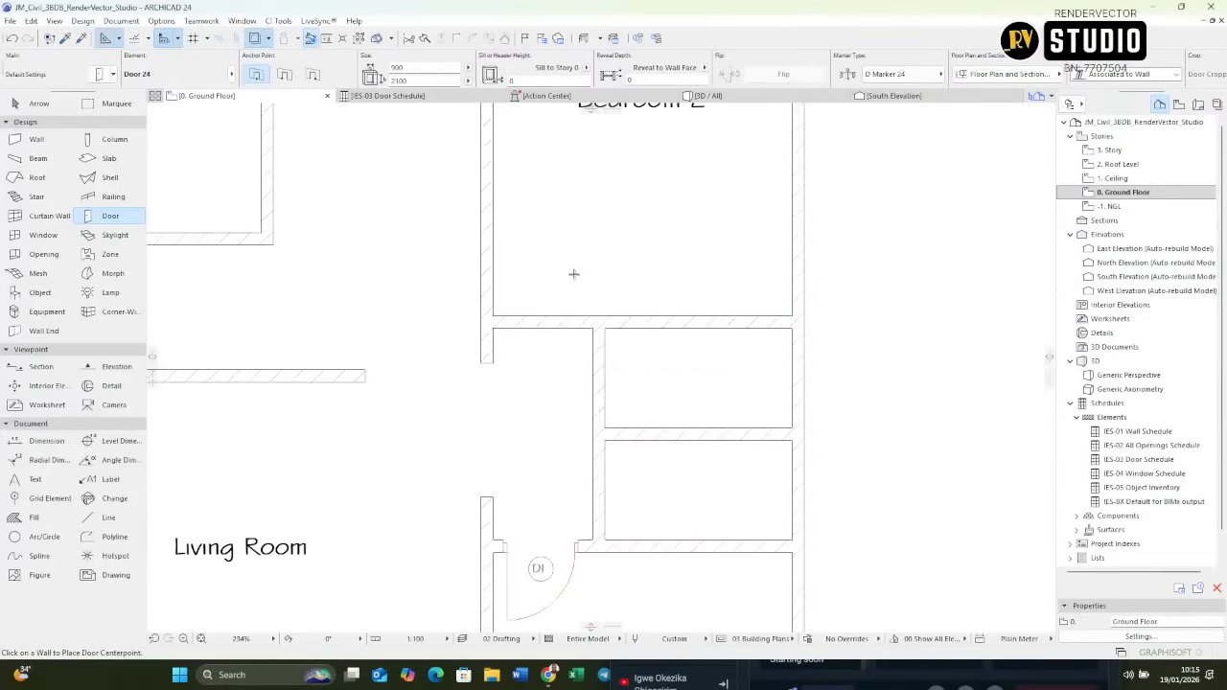
scroll(543, 326, up, 1)
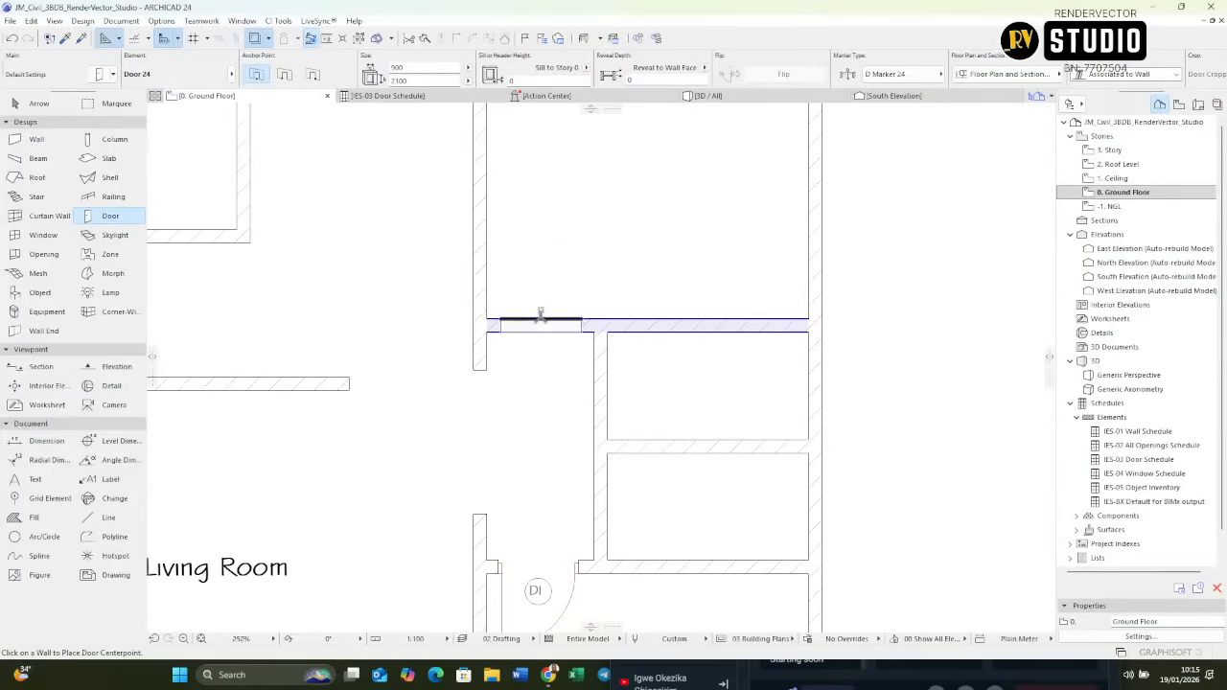
click(540, 316)
click(540, 293)
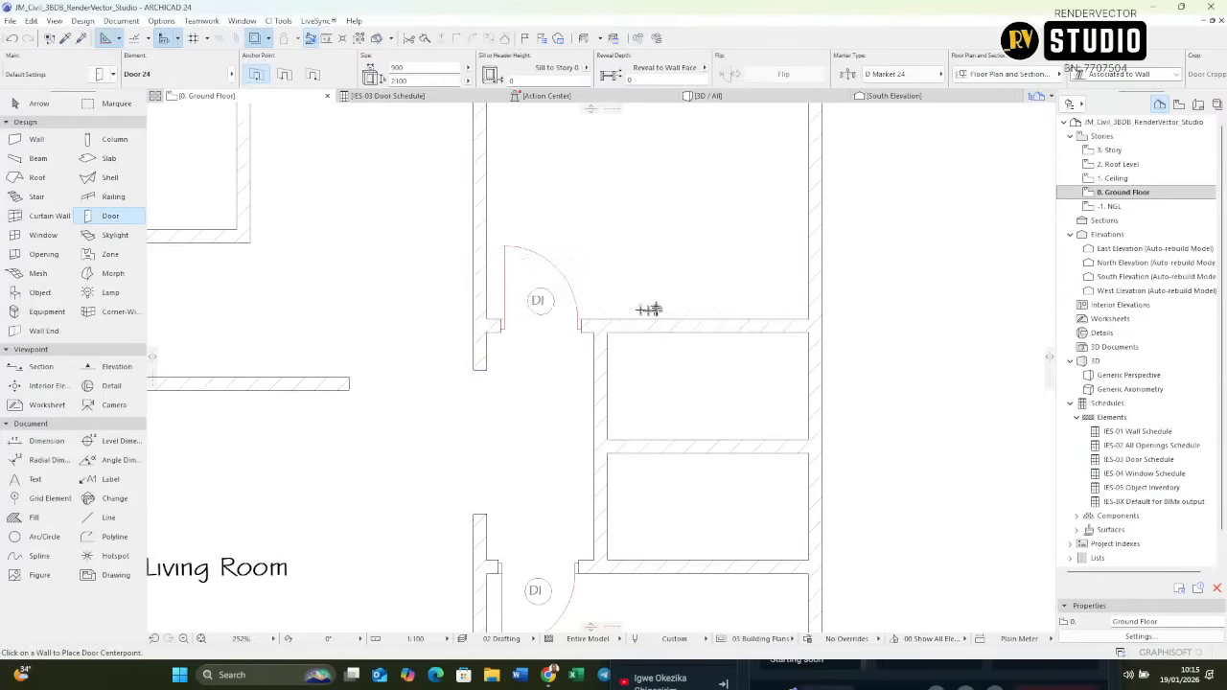
scroll(649, 309, down, 3)
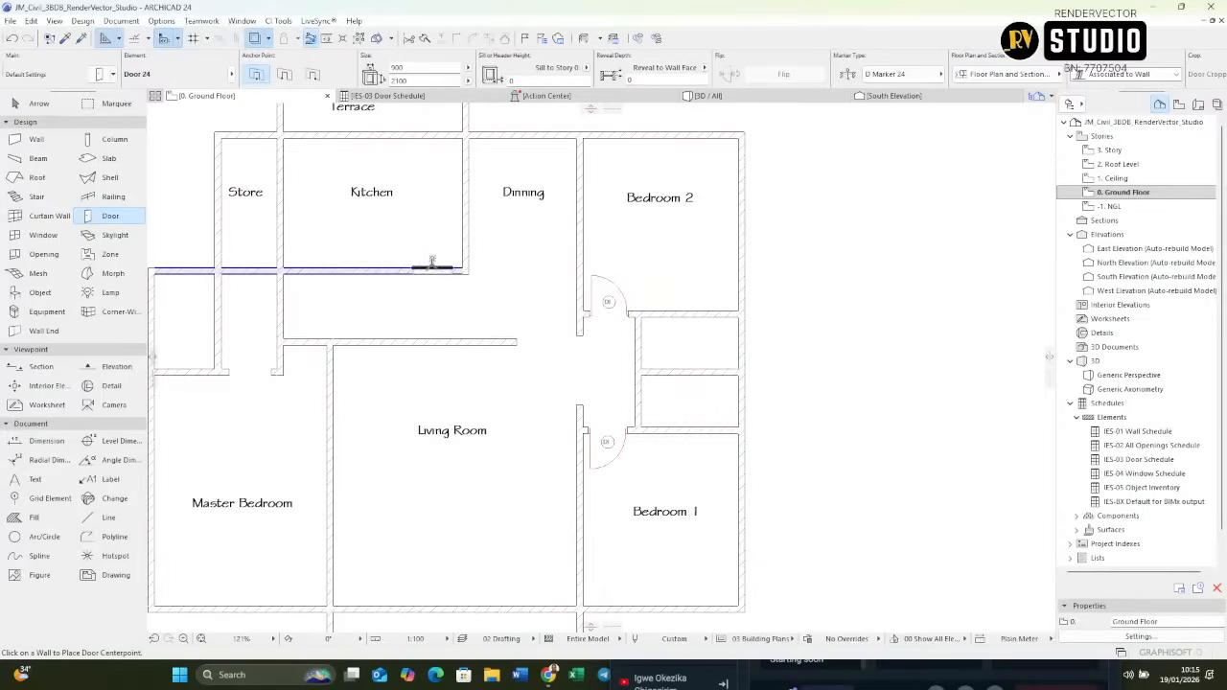
click(433, 265)
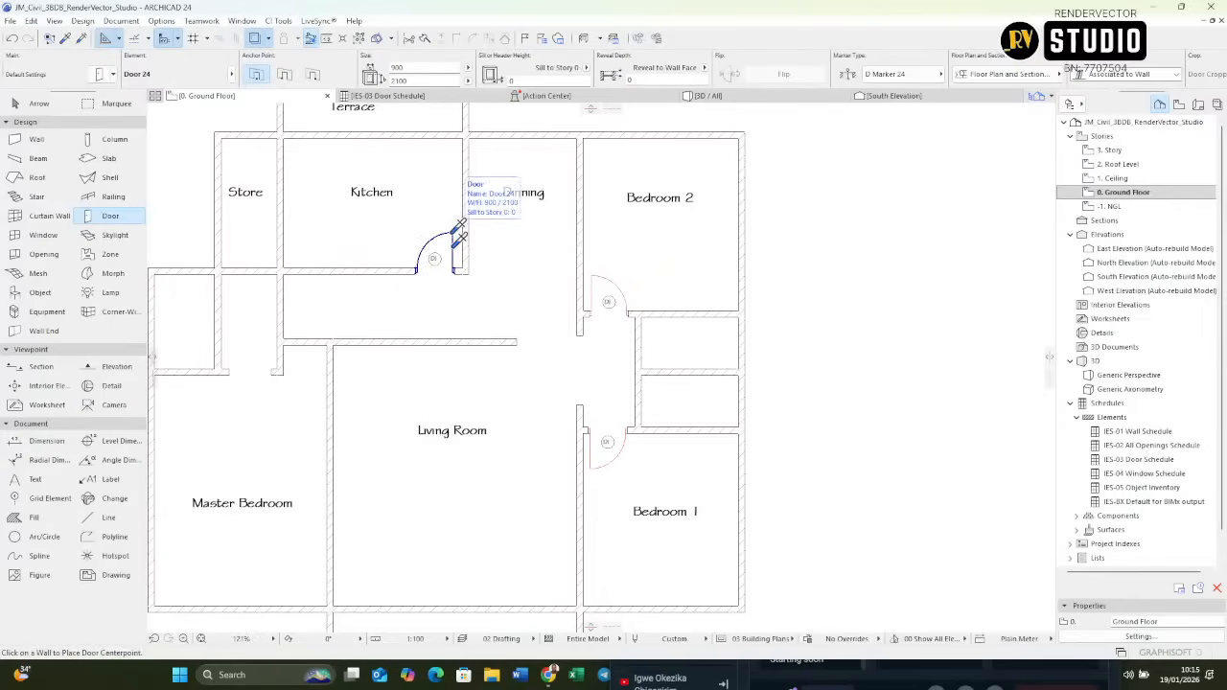
Place a matching door in the short wall between the corridor and the Master Bedroom, swinging toward the Master Bedroom.
scroll(451, 307, down, 3)
scroll(419, 316, up, 5)
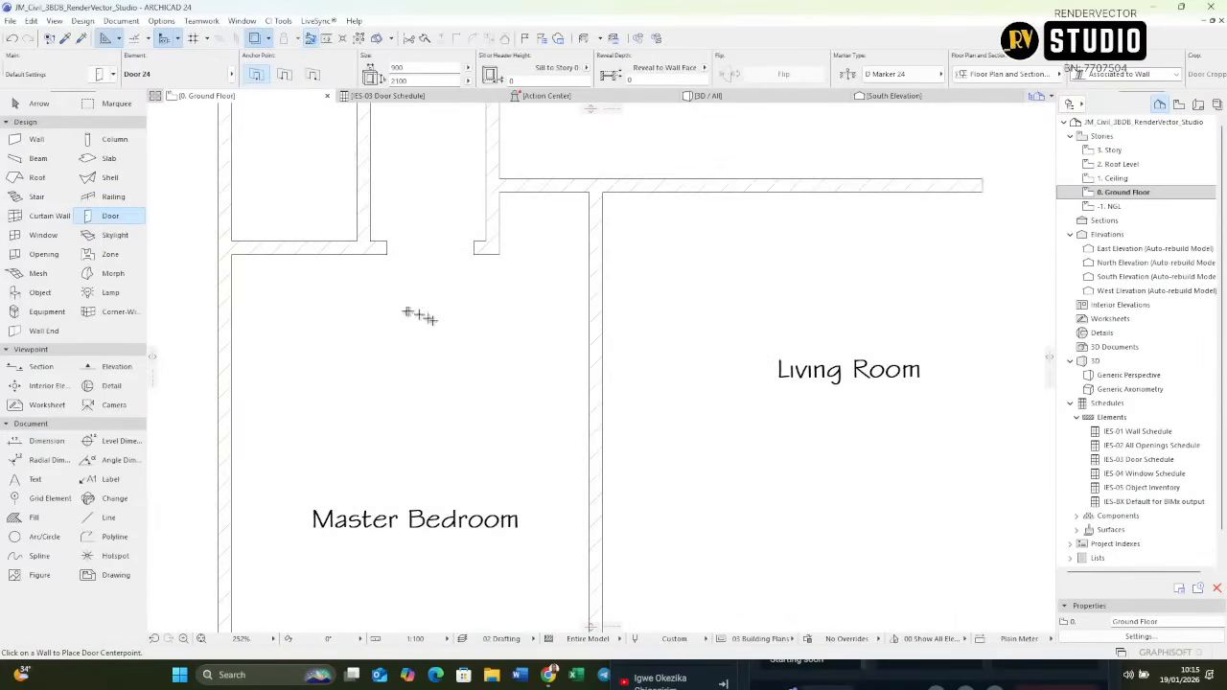
scroll(419, 316, down, 3)
scroll(400, 306, up, 3)
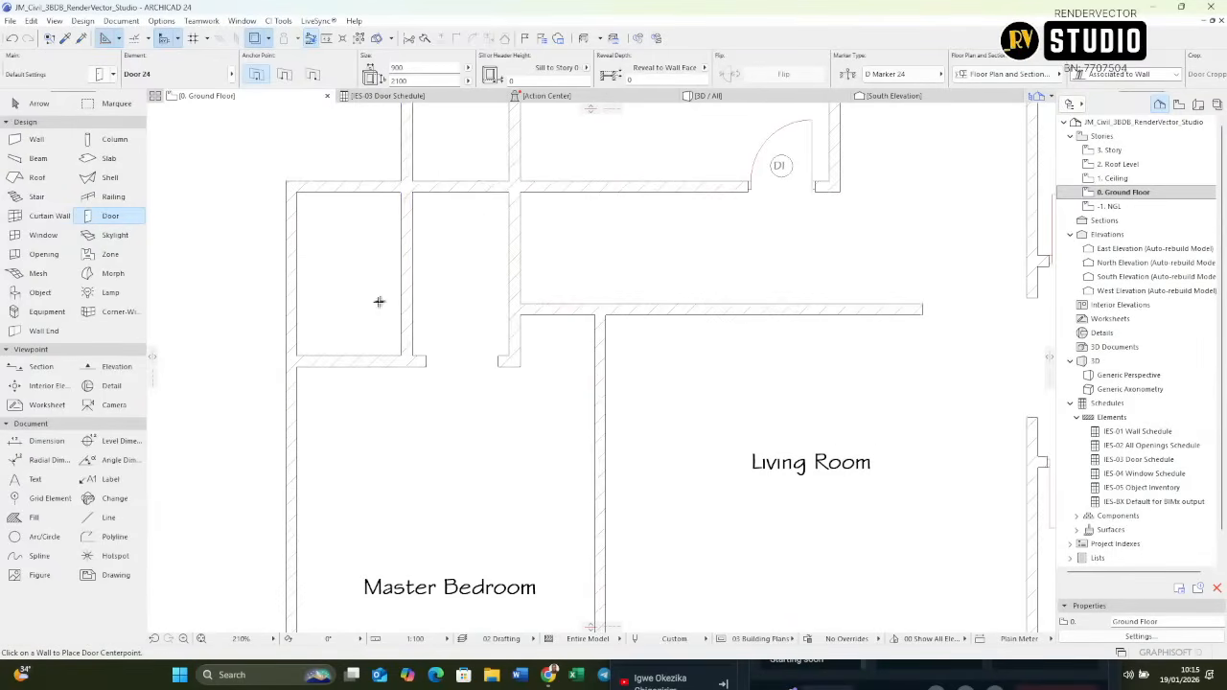
scroll(432, 321, down, 3)
scroll(479, 309, up, 5)
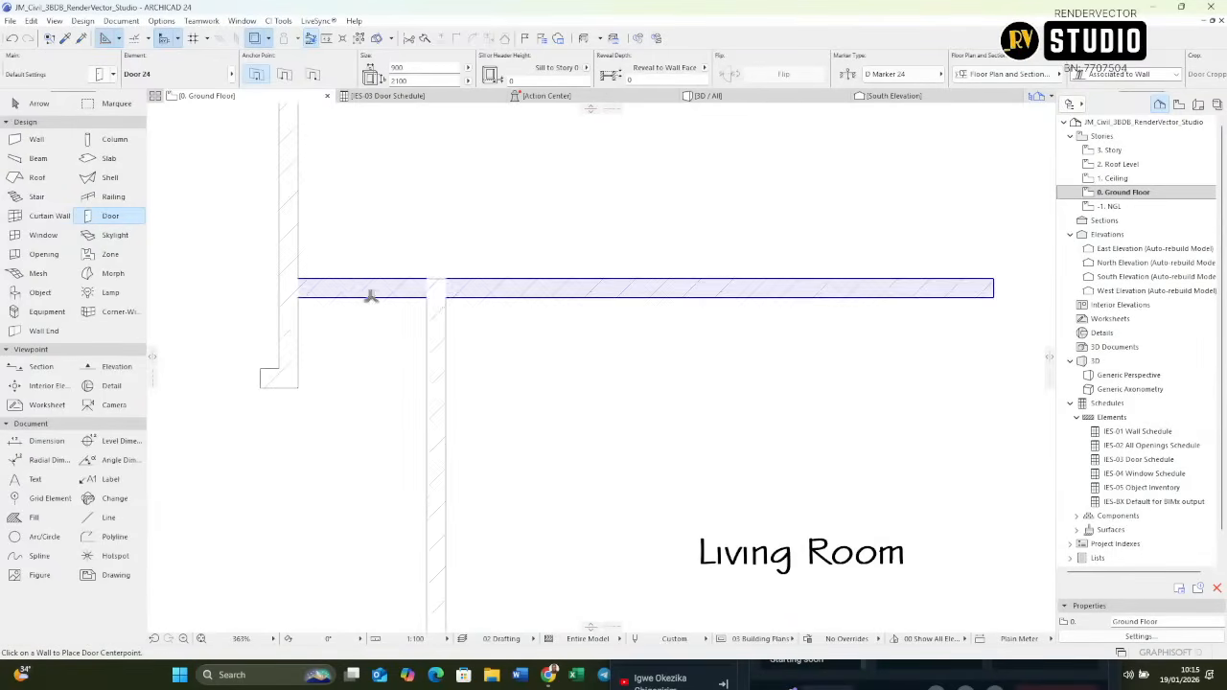
click(368, 296)
click(363, 298)
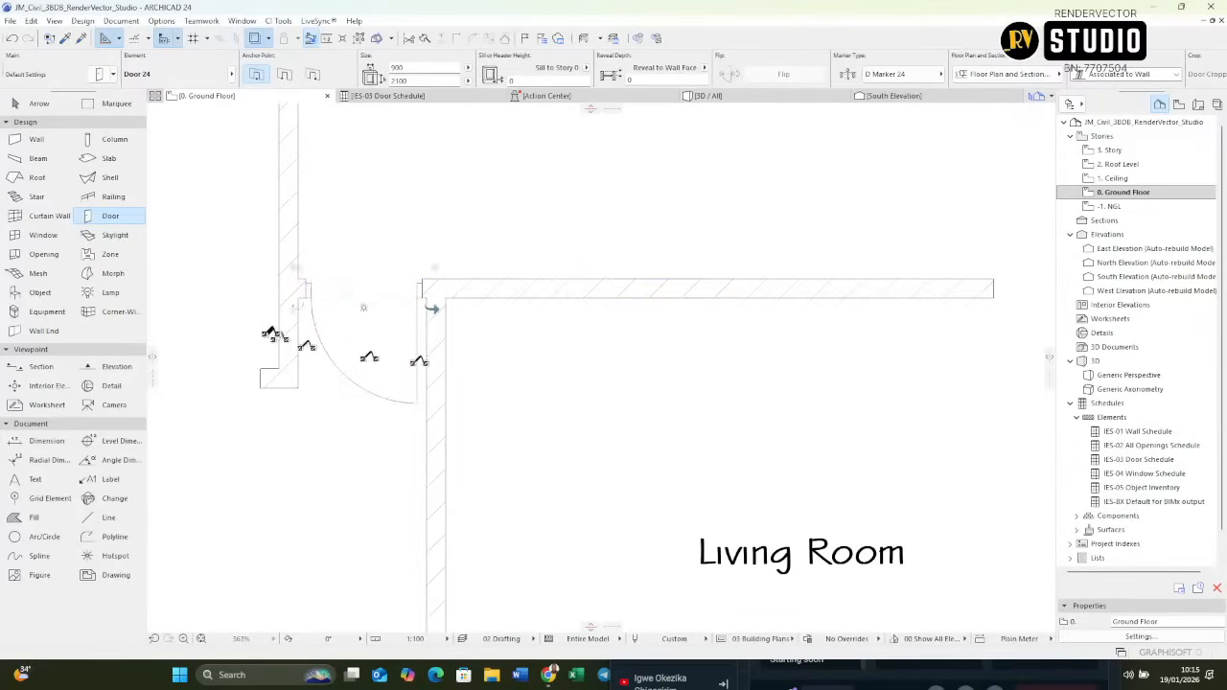
click(271, 335)
Place a matching door in the wall between the Store and the Kitchen, near the Terrace end, swinging into the Store.
scroll(370, 331, down, 4)
scroll(395, 328, down, 2)
scroll(521, 260, up, 2)
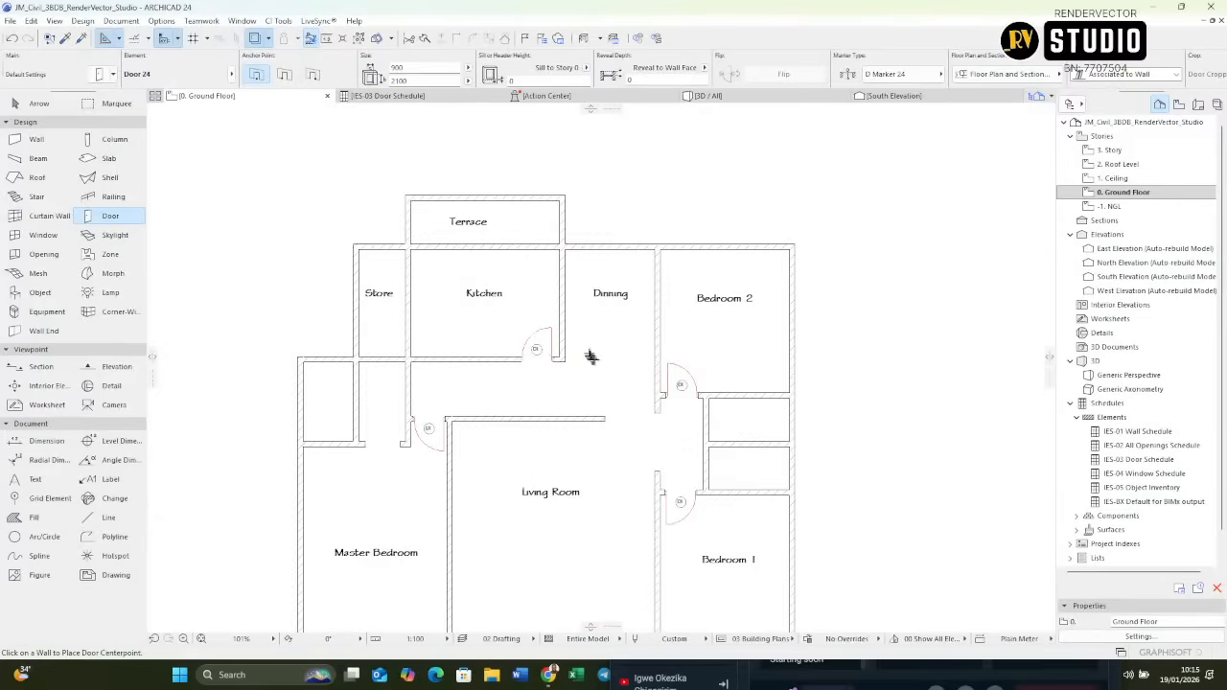
middle_drag(594, 359, 552, 180)
middle_drag(609, 311, 686, 393)
middle_drag(679, 278, 723, 364)
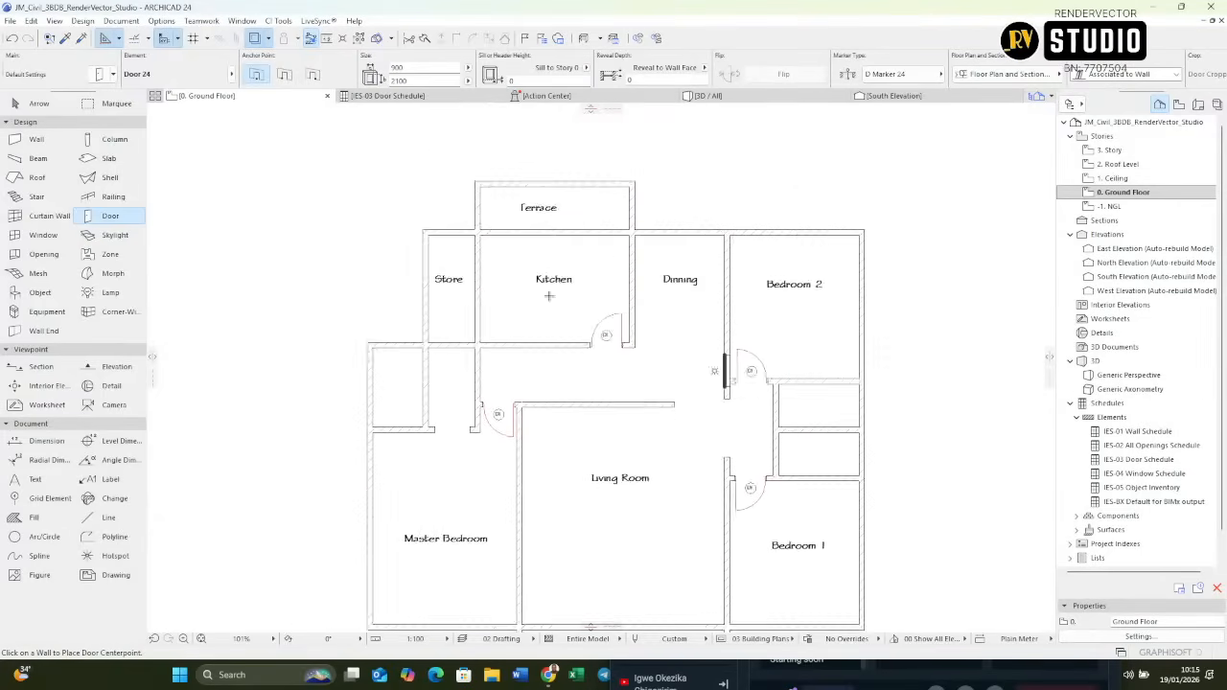
scroll(680, 320, up, 2)
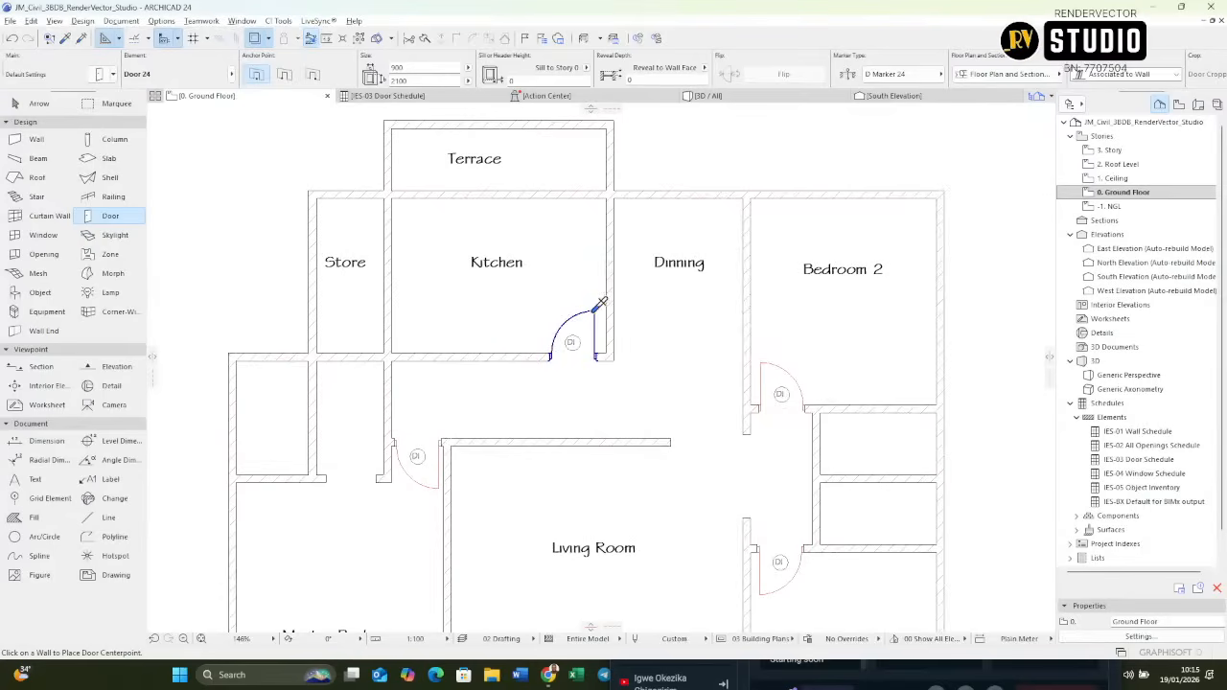
scroll(411, 247, up, 5)
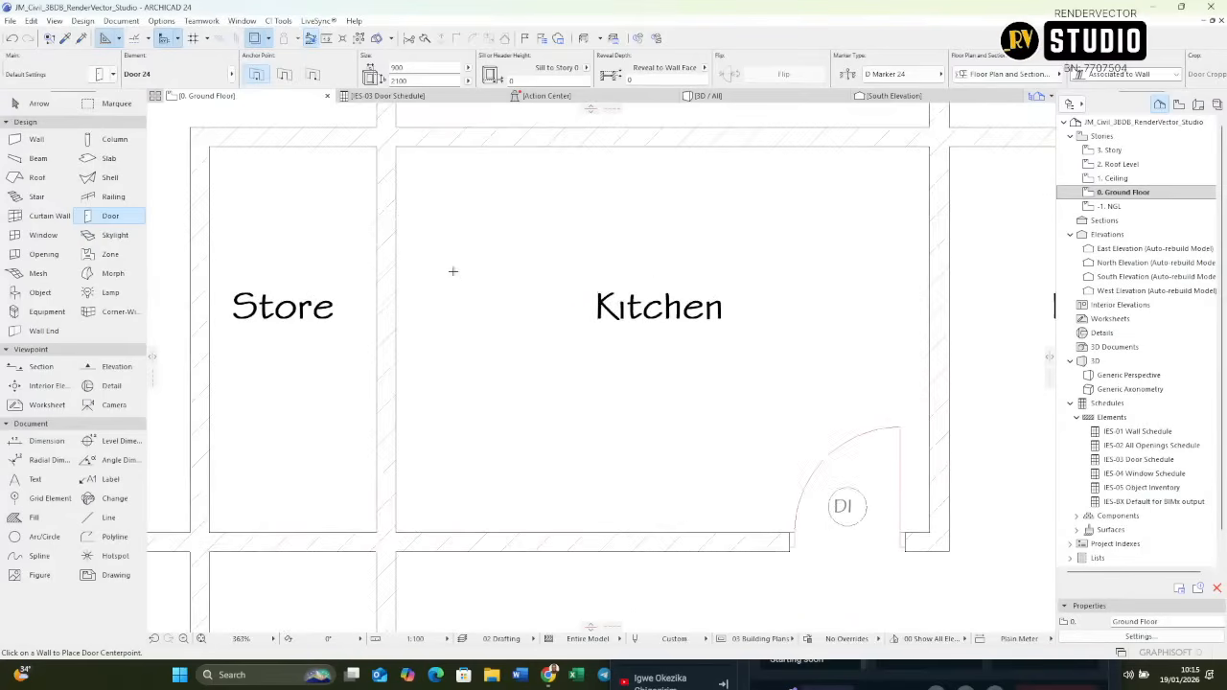
scroll(414, 272, down, 1)
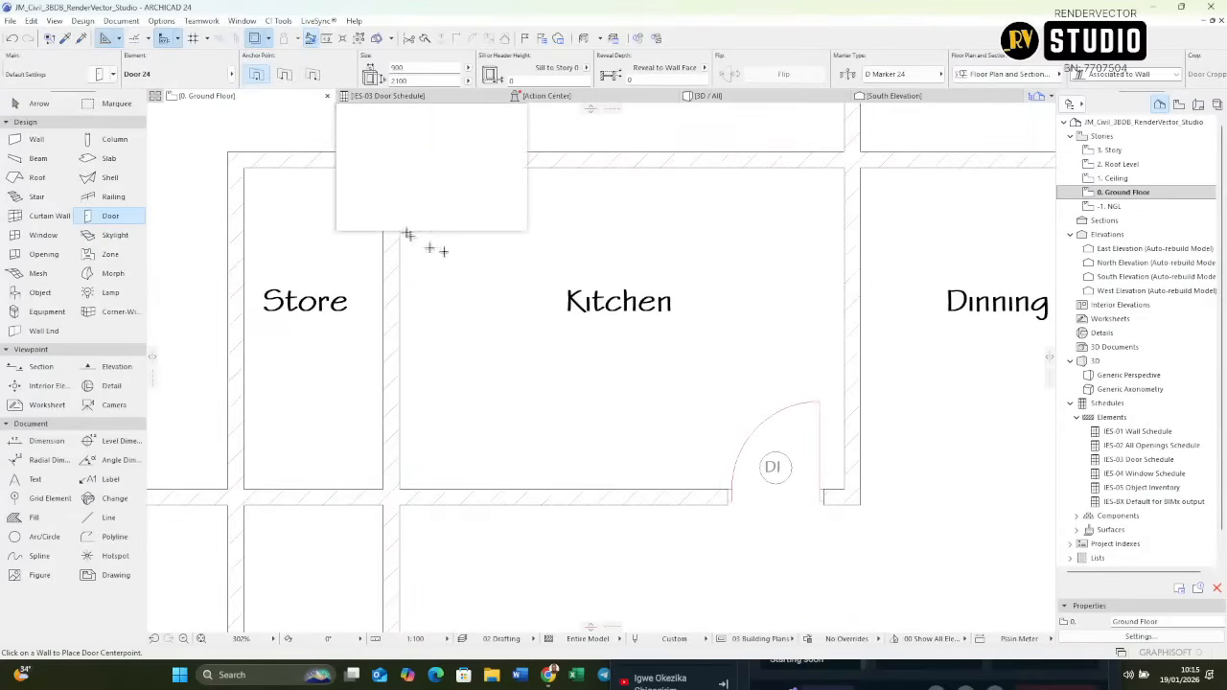
middle_drag(449, 328, 495, 425)
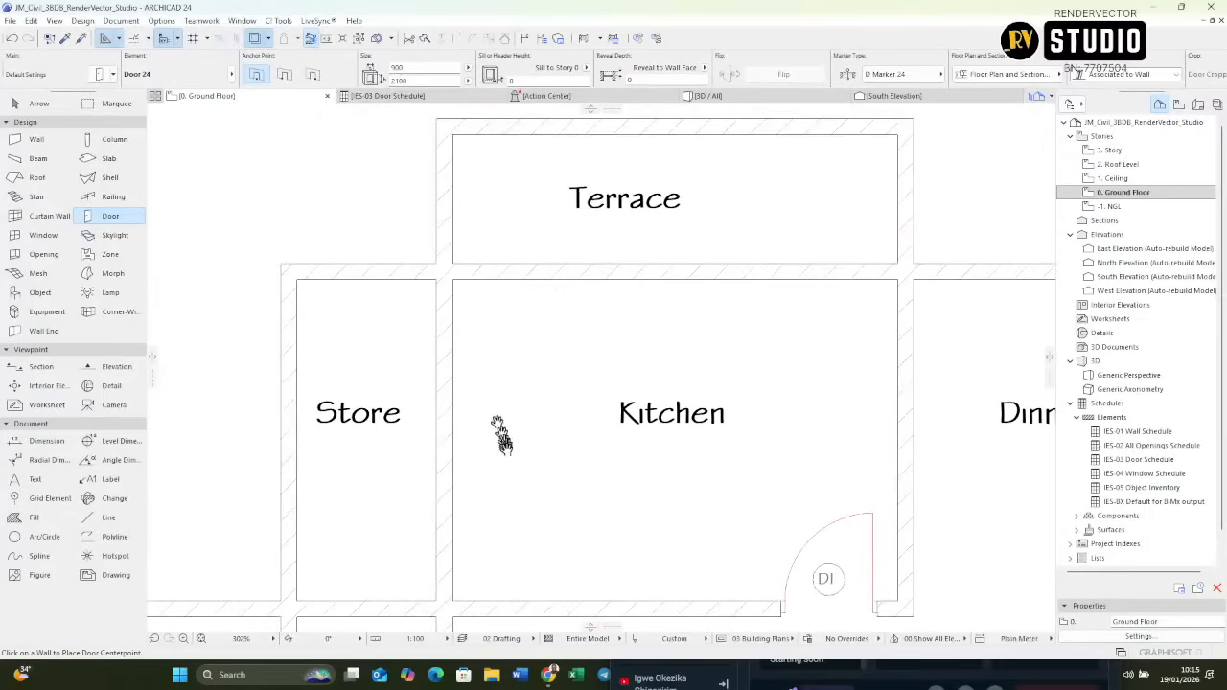
click(429, 332)
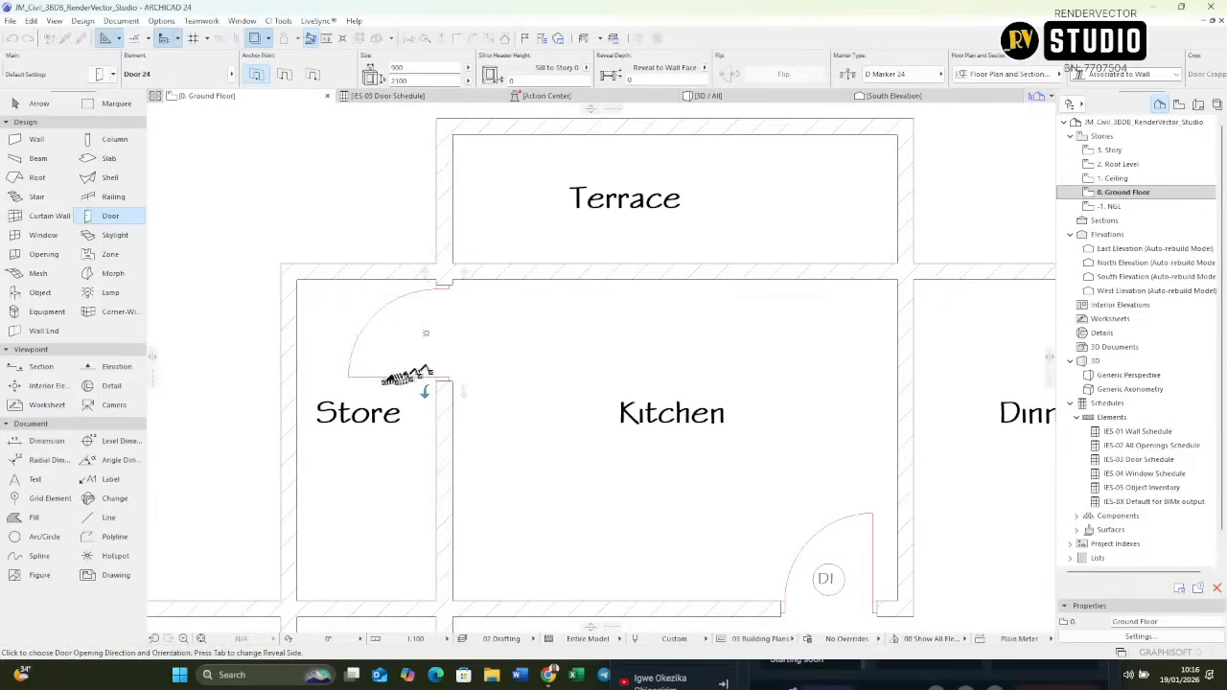
click(425, 379)
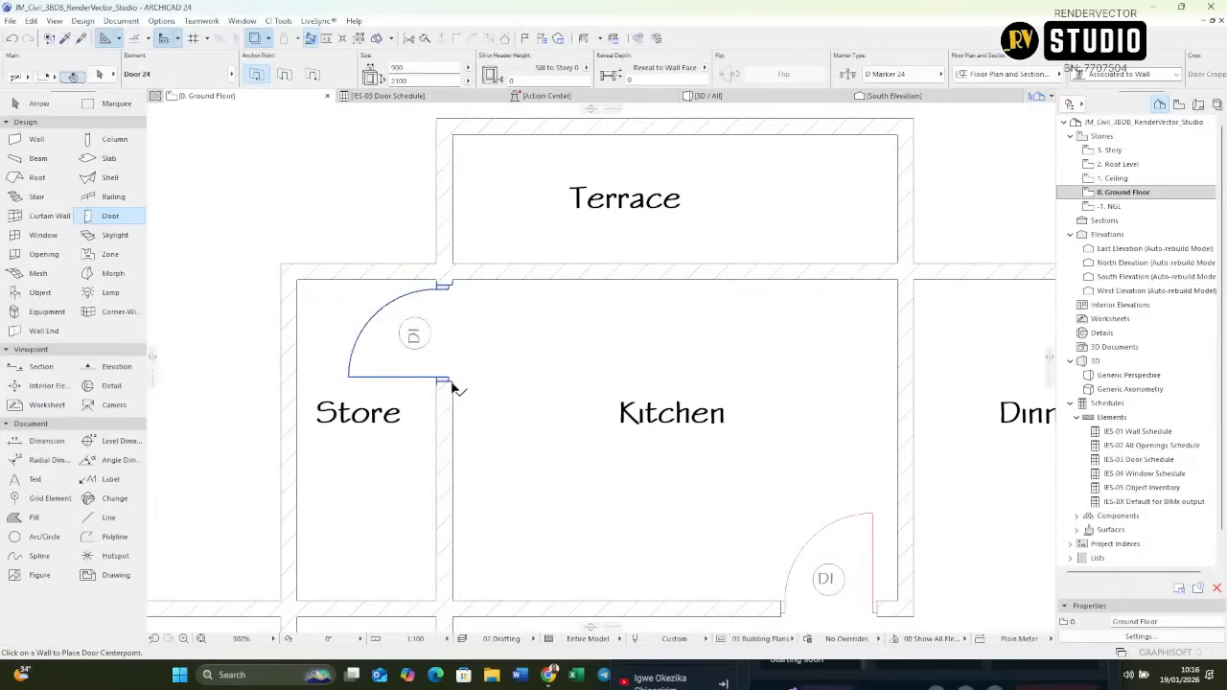
Move the Store door along its wall to the corridor-side corner and shift it 100 back from that corner.
shift+click(449, 380)
click(454, 382)
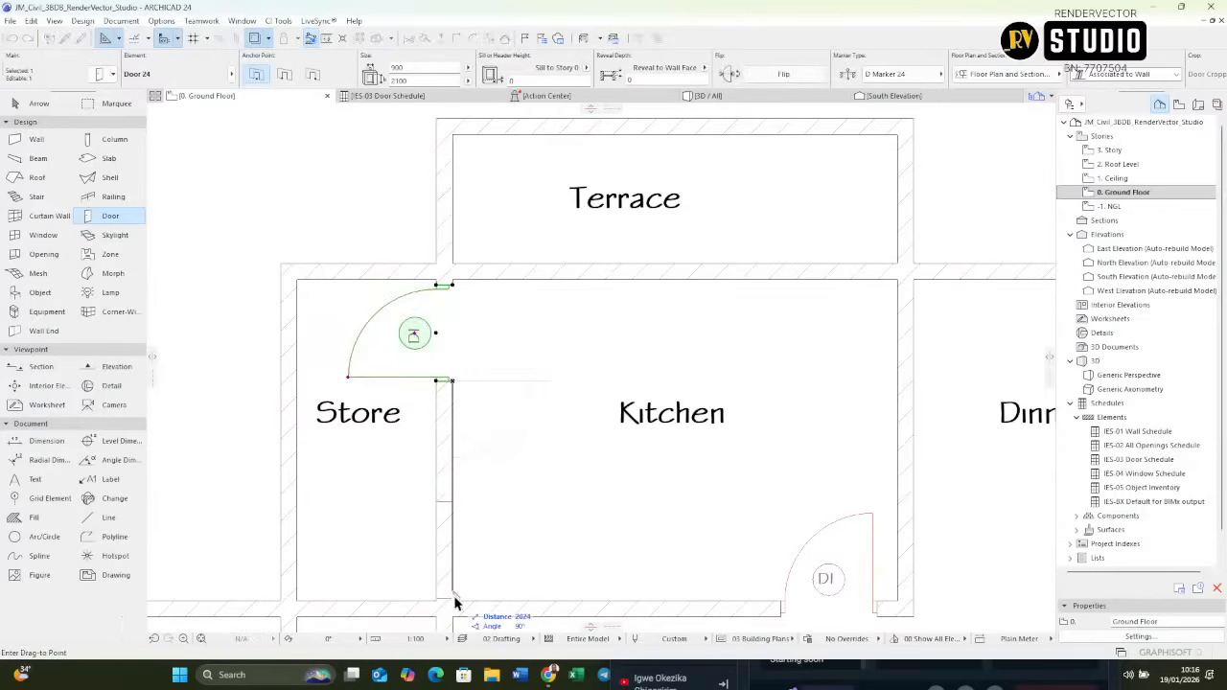
click(454, 601)
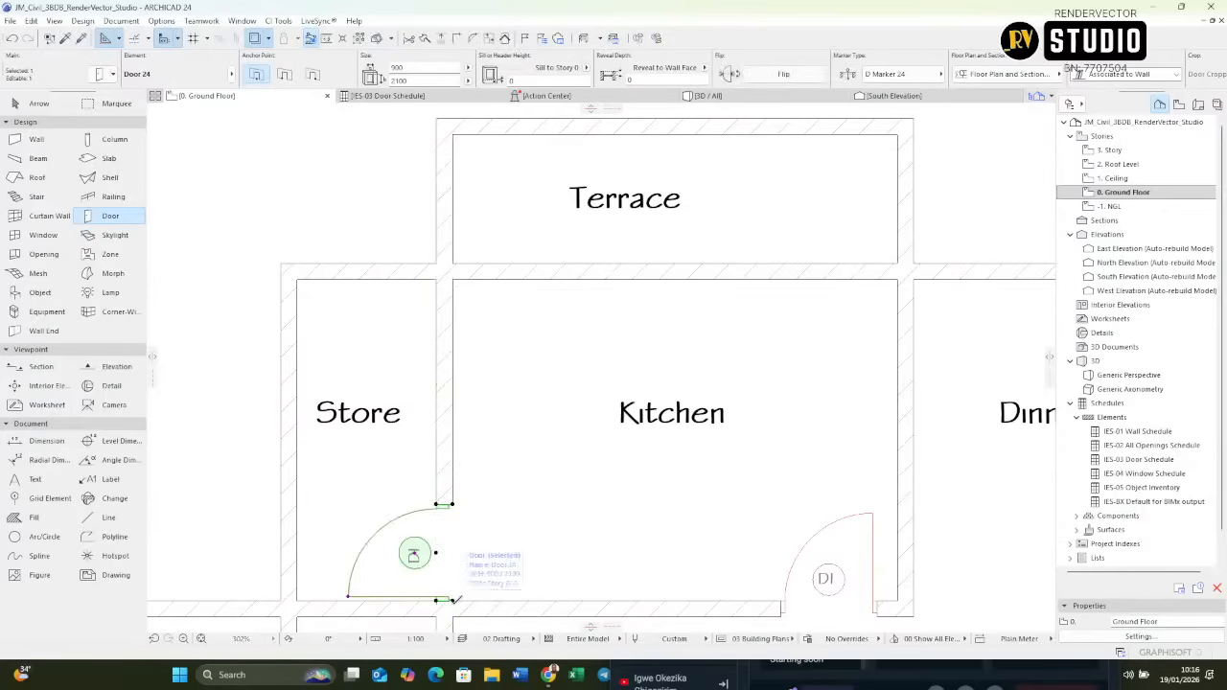
text(10)
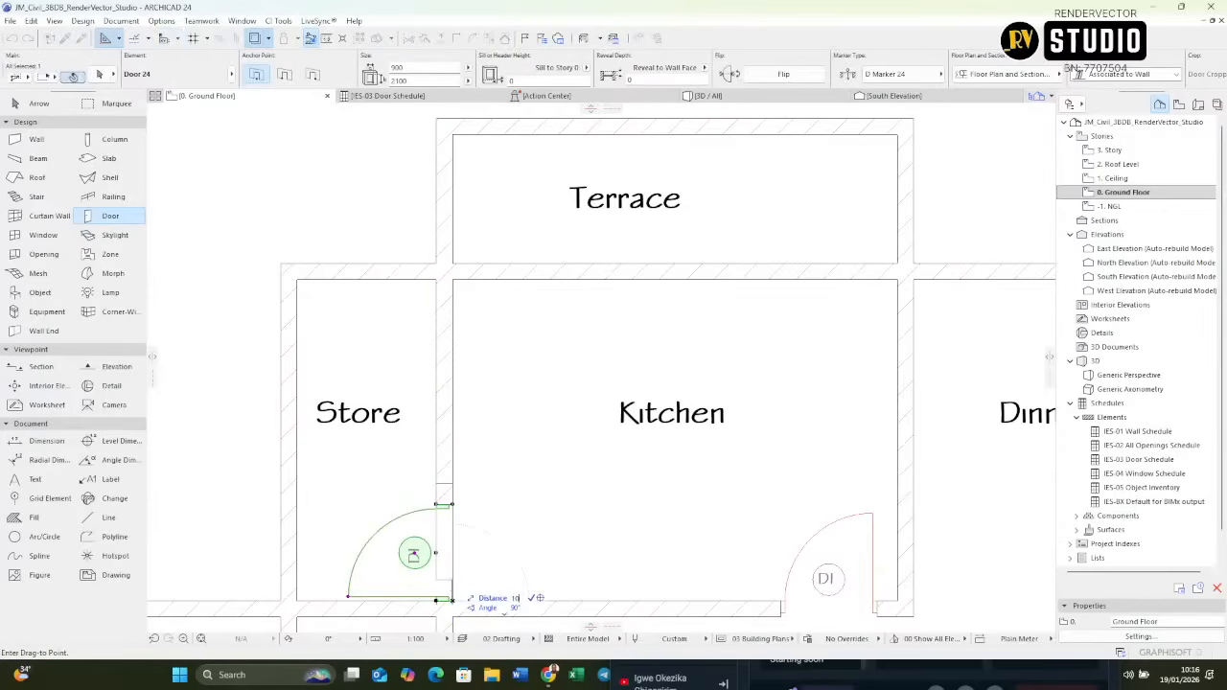
text(0)
key(Return)
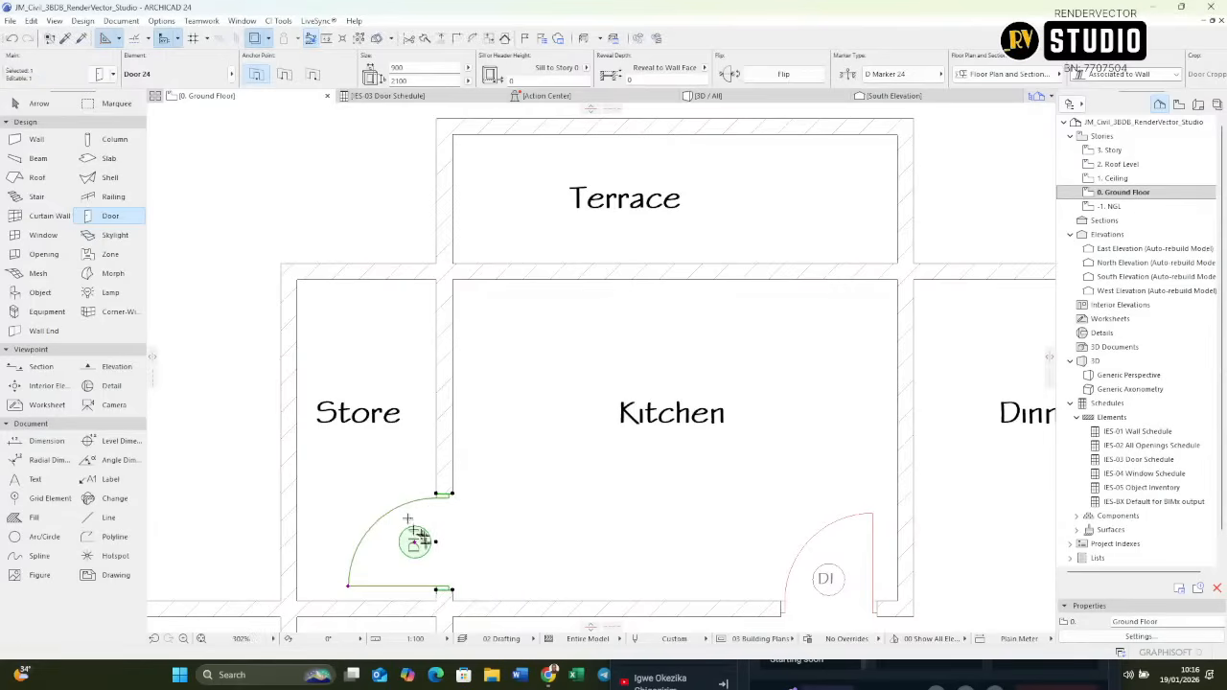
Set the Store door's width to 750 and its ID to D2.
scroll(415, 539, up, 3)
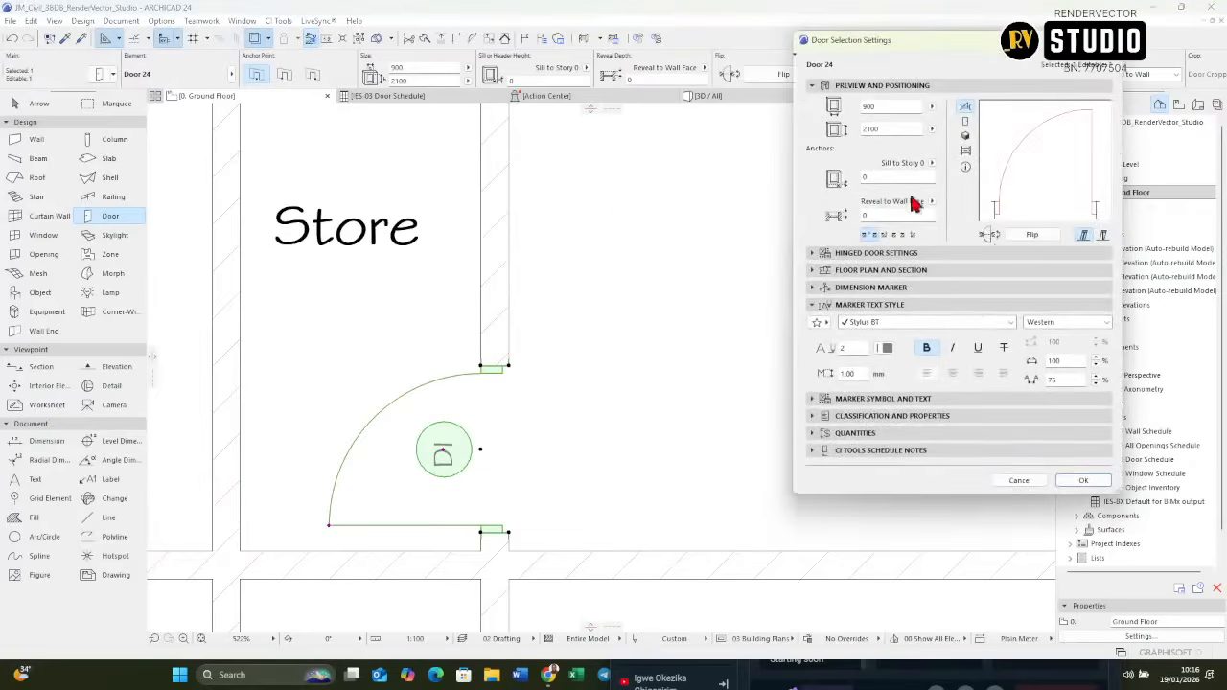
double_click(898, 106)
click(870, 416)
click(990, 485)
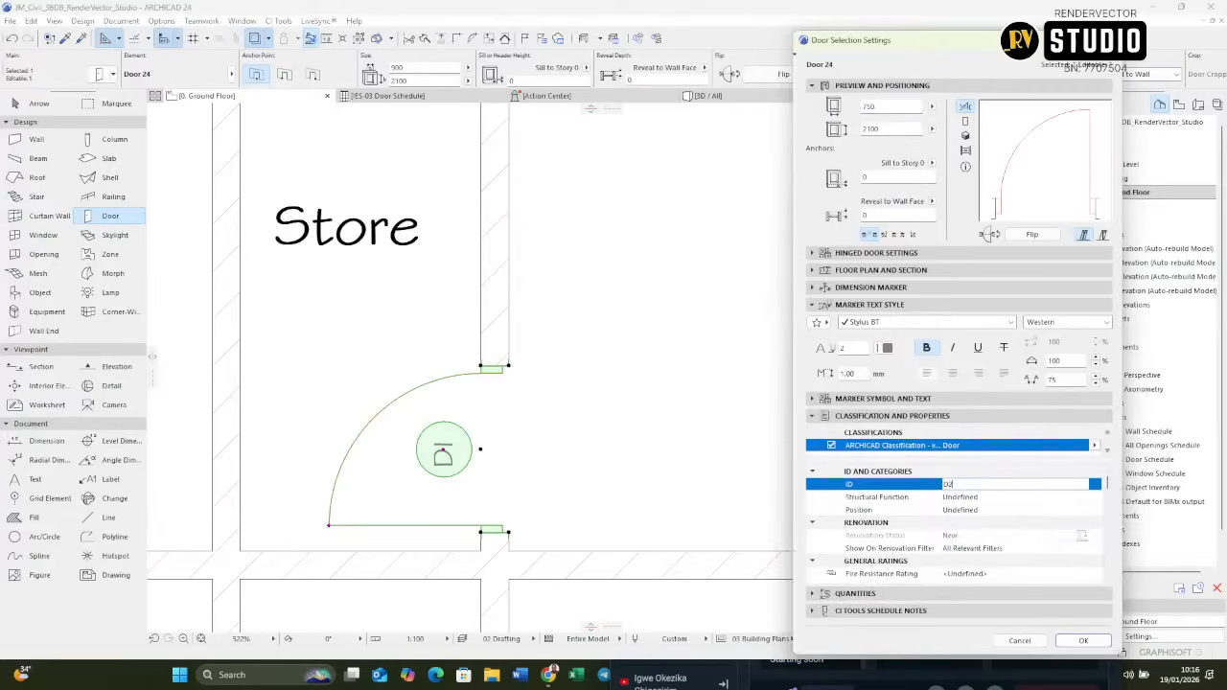
click(1081, 640)
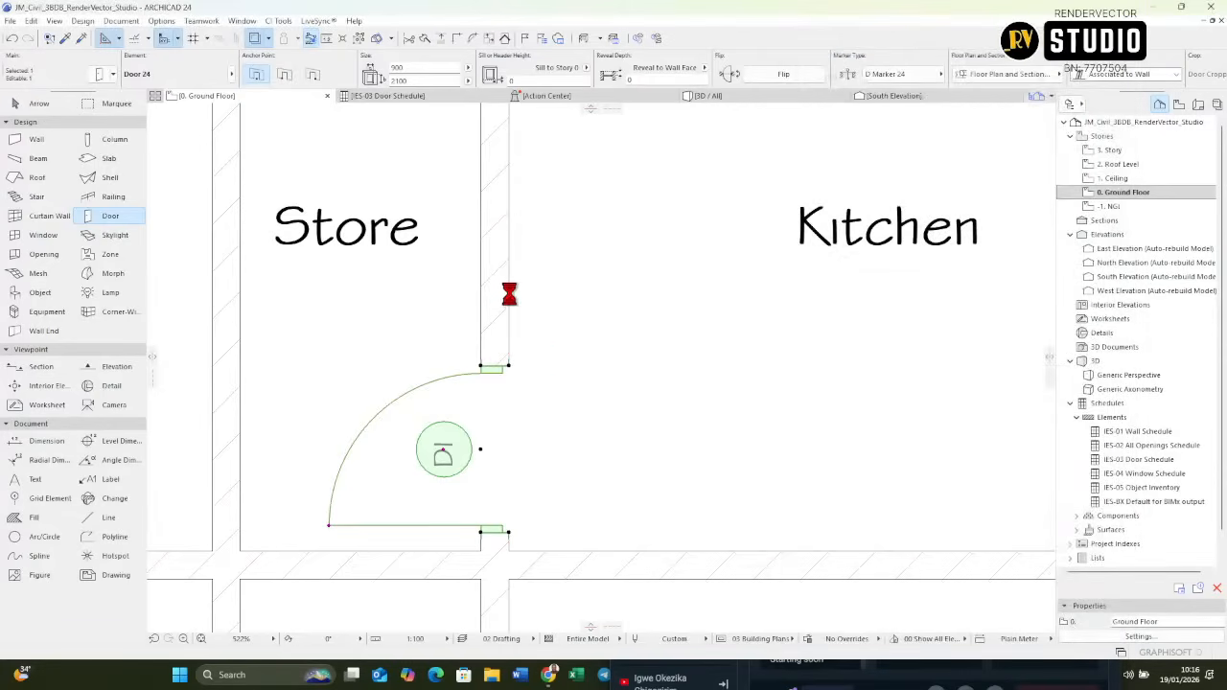
Place a matching 750 x 2100 D2 door in the wall between the two small rooms above the Master Bedroom, swinging into the outer room.
scroll(478, 280, down, 8)
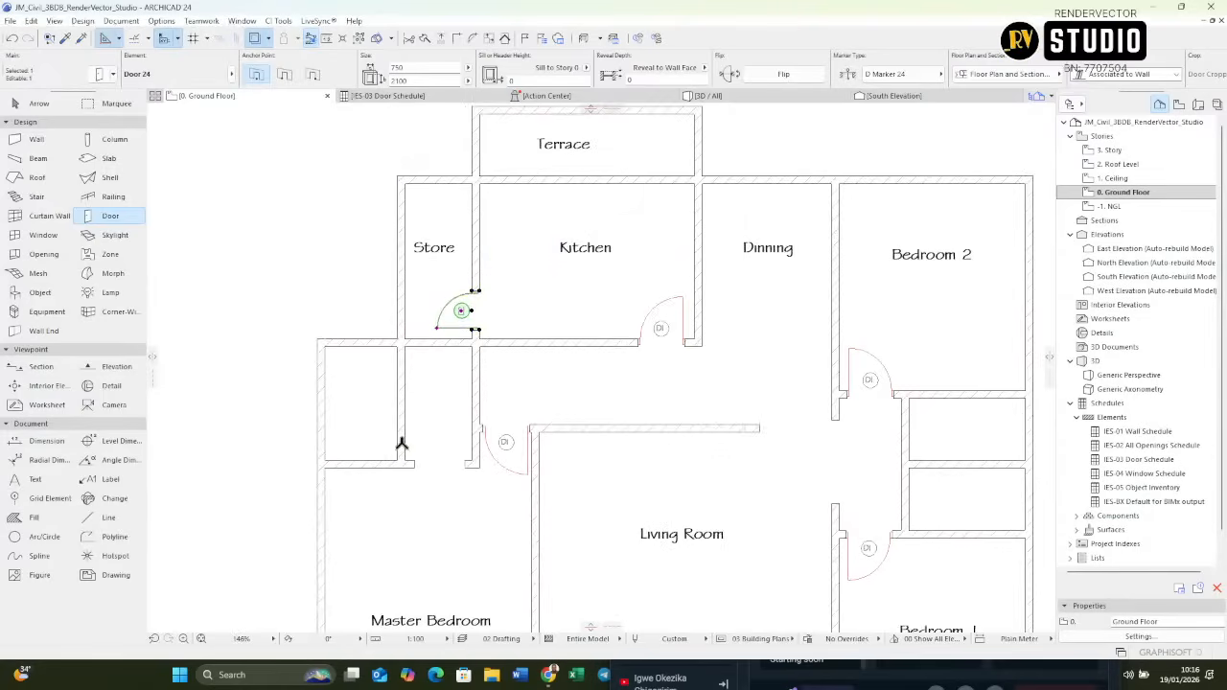
scroll(401, 439, up, 3)
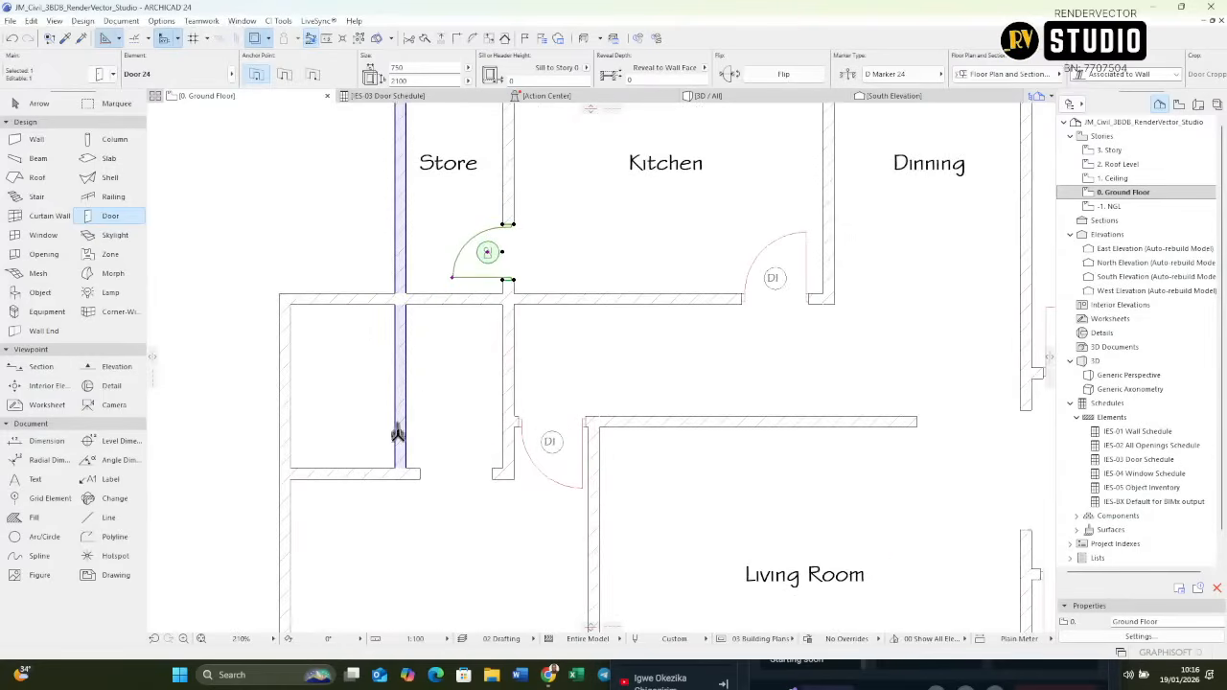
key(Escape)
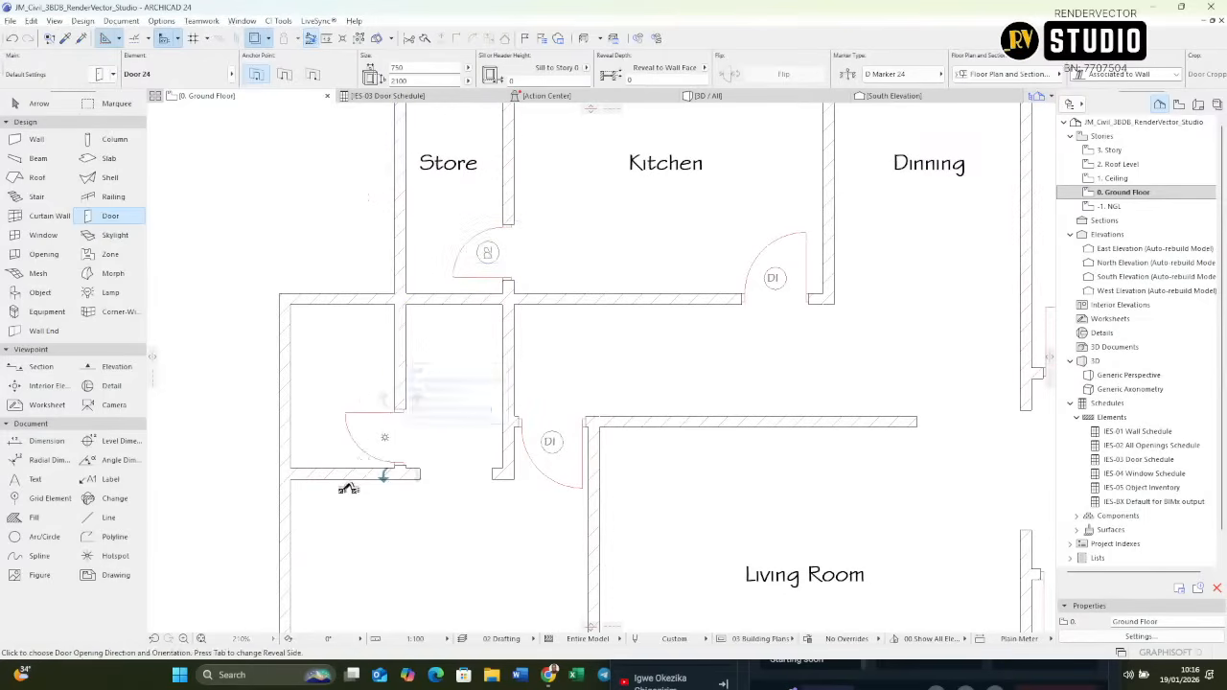
scroll(379, 446, up, 4)
scroll(378, 451, down, 5)
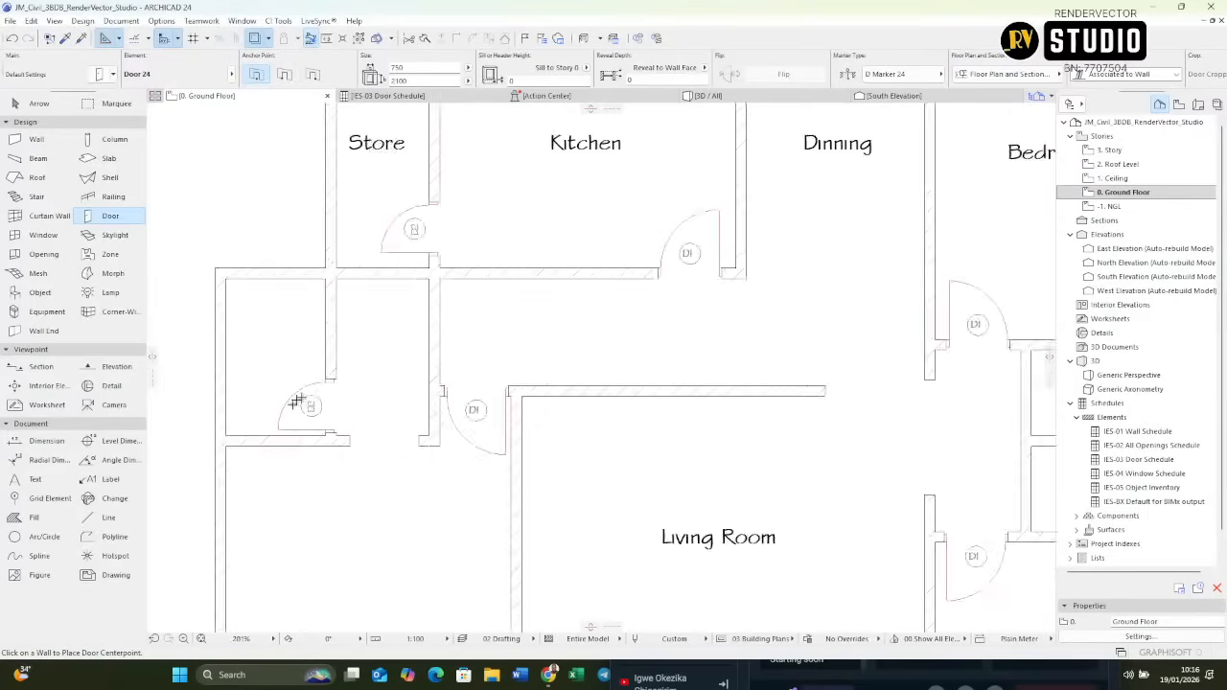
scroll(338, 391, up, 2)
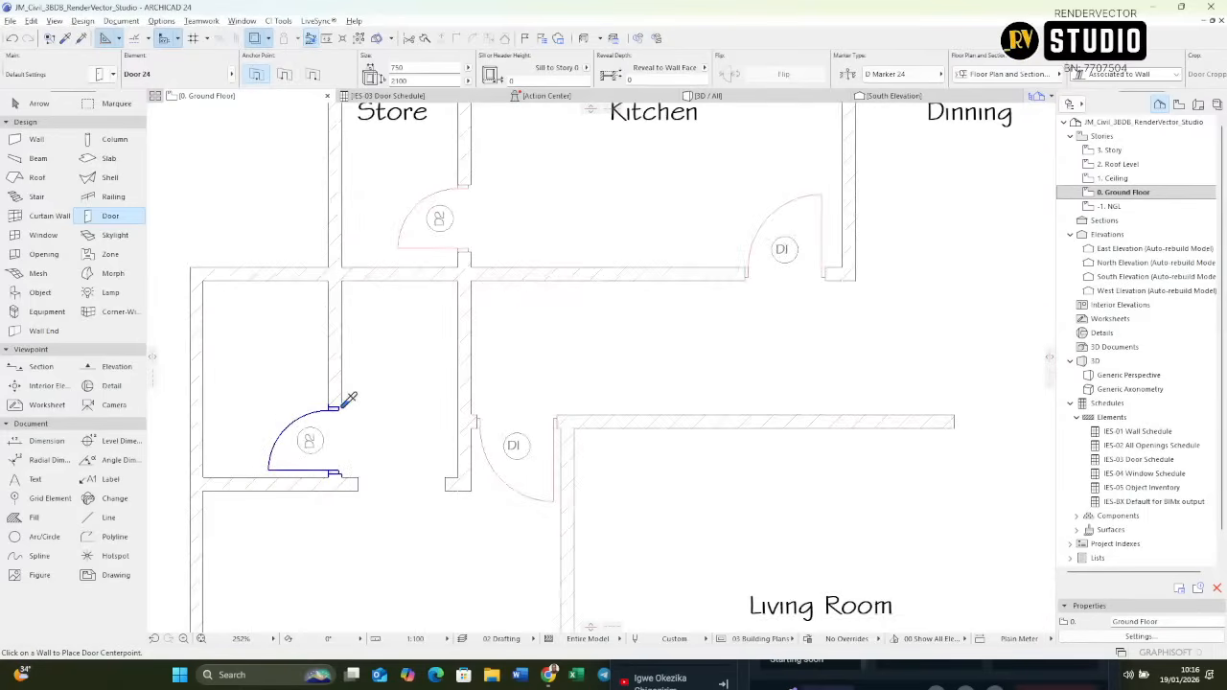
Place a D2 door in the wall between Bedroom 2 and its adjoining small room, swinging into the small room.
scroll(337, 401, down, 4)
scroll(541, 422, up, 8)
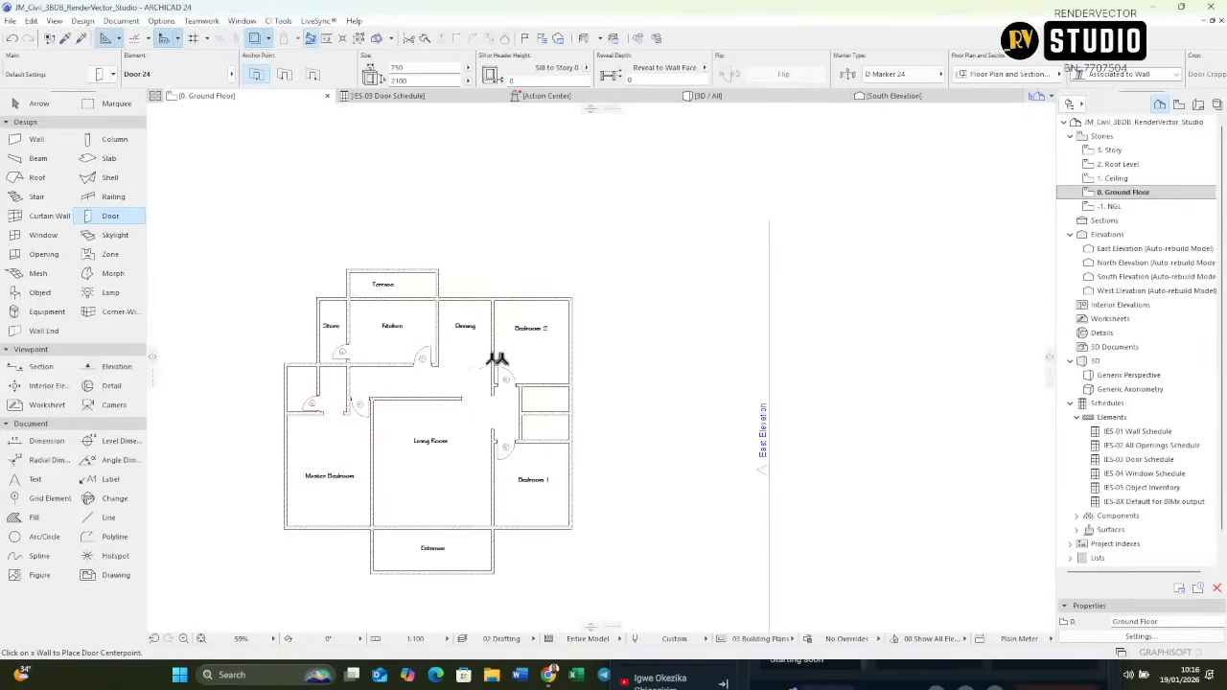
scroll(538, 385, up, 2)
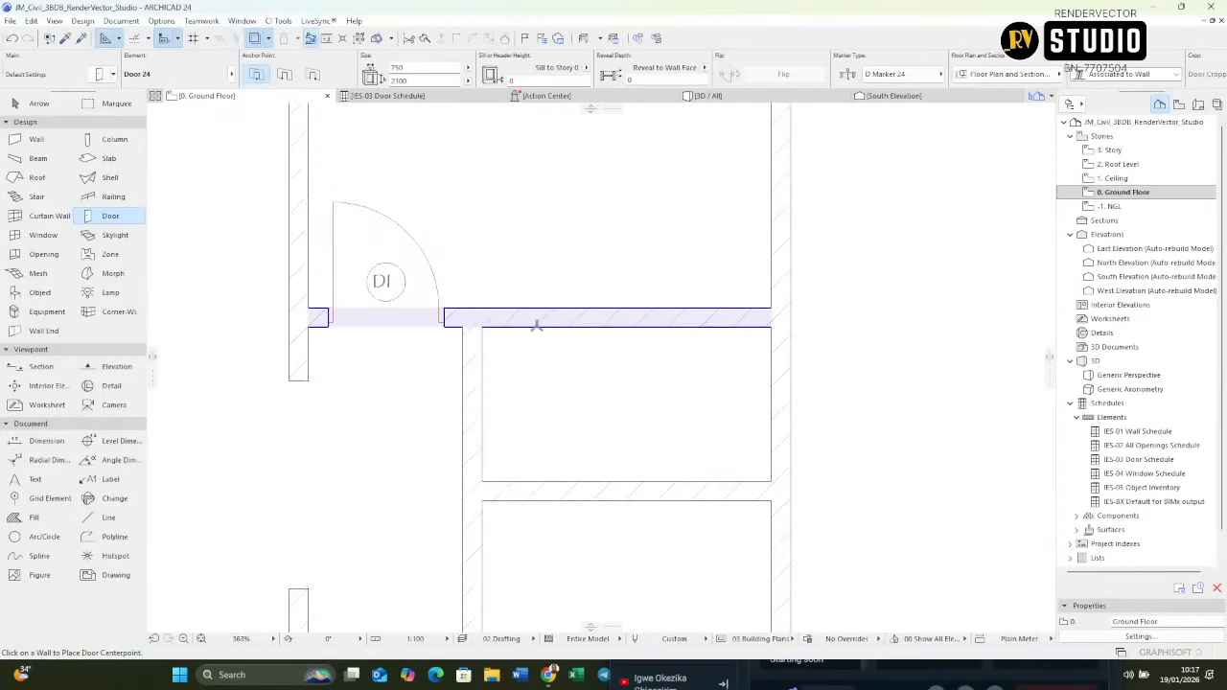
click(534, 328)
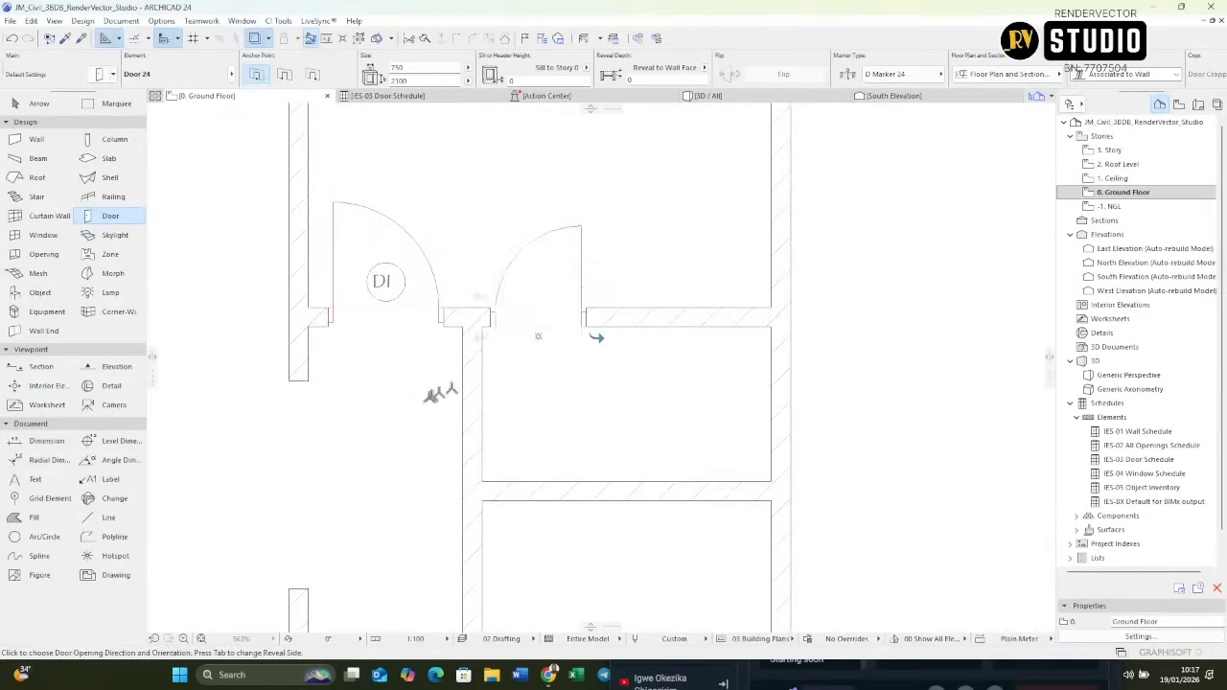
click(518, 406)
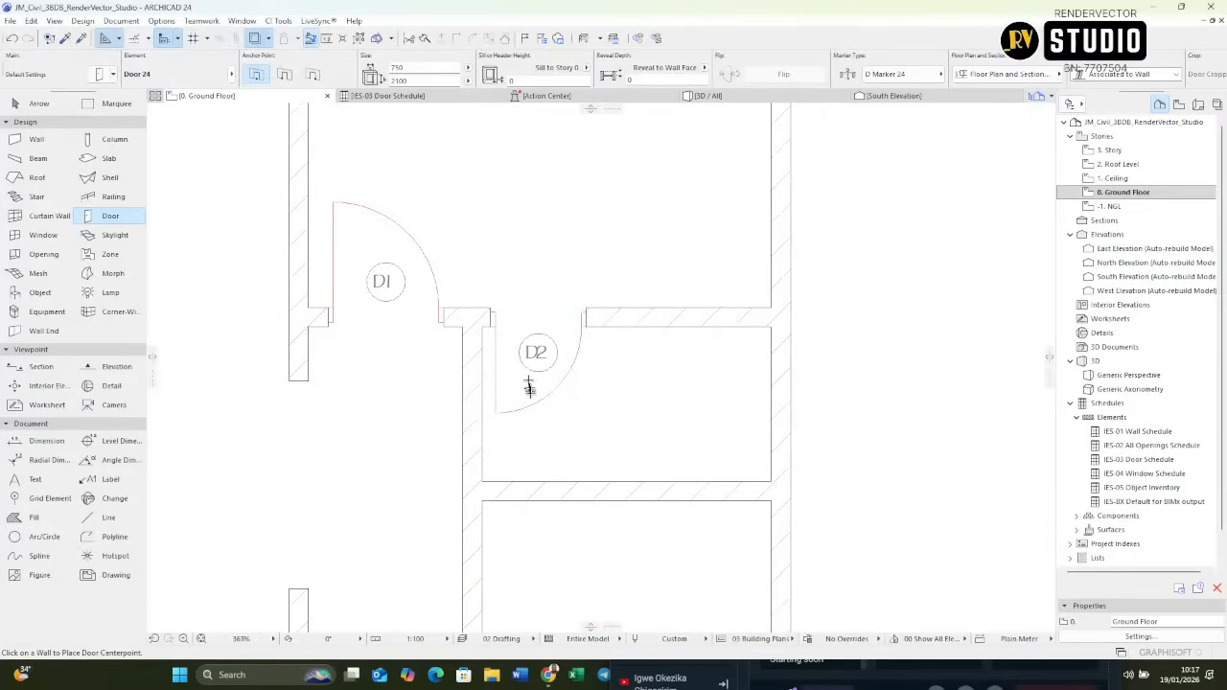
Place a D2 door in the wall between Bedroom 1 and its adjoining small room, swinging into the small room.
middle_drag(538, 474, 545, 228)
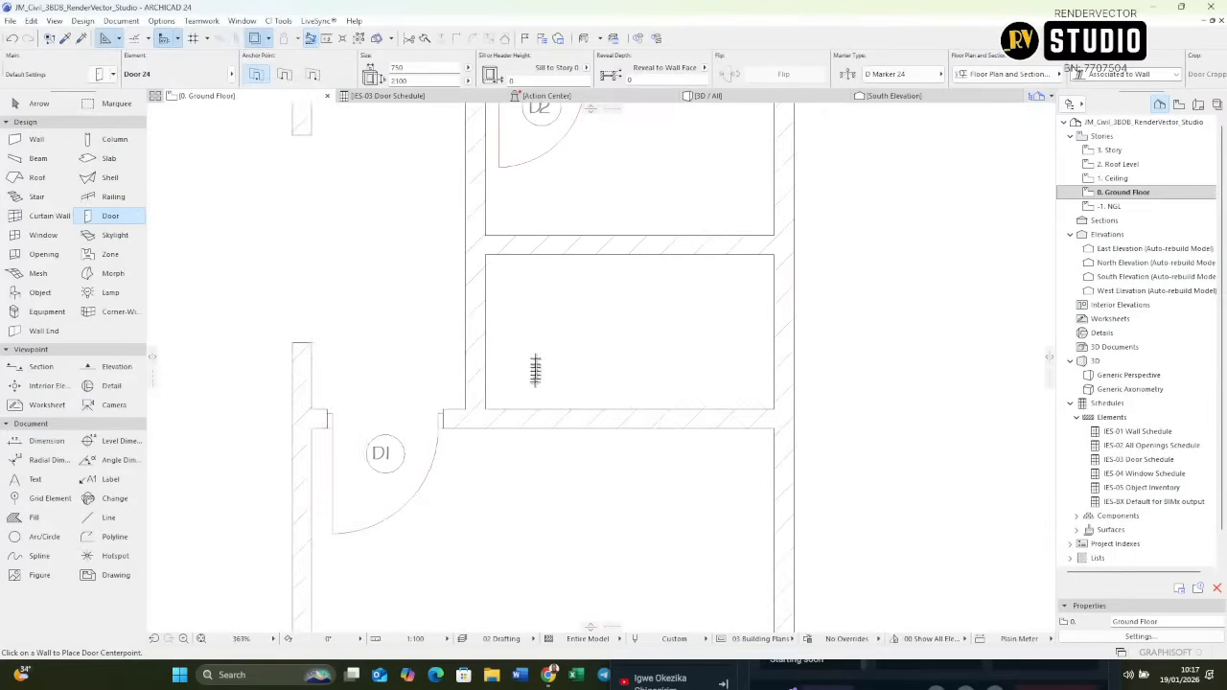
click(541, 401)
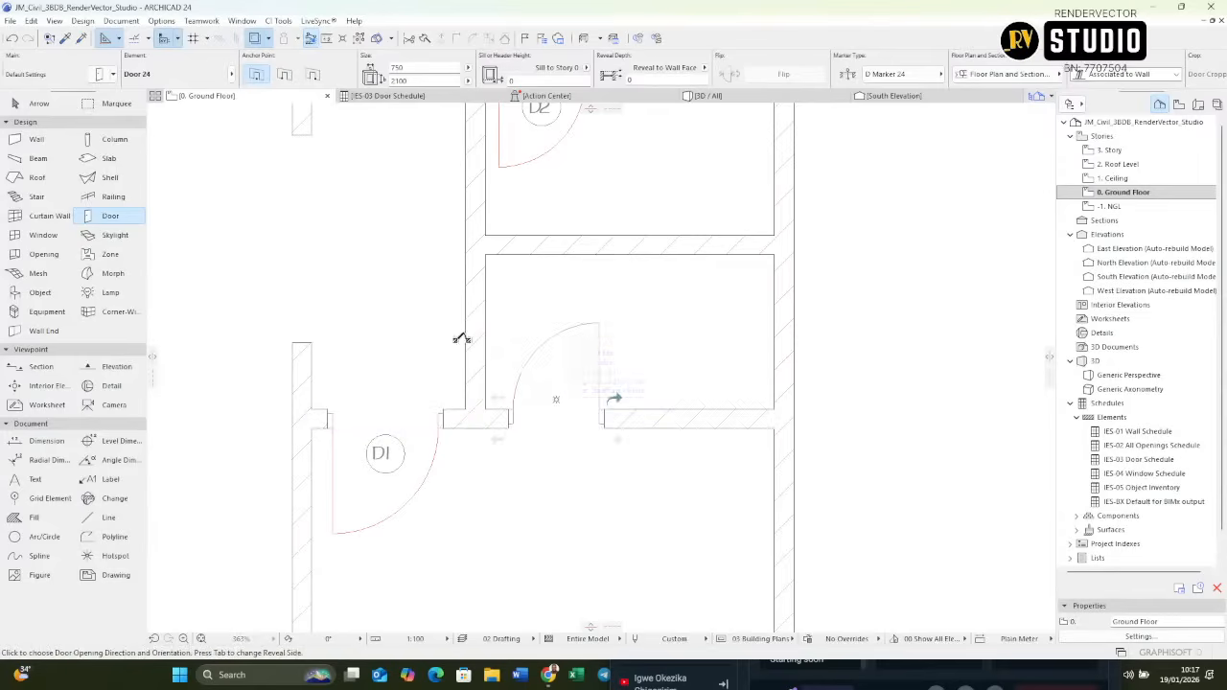
shift+click(514, 329)
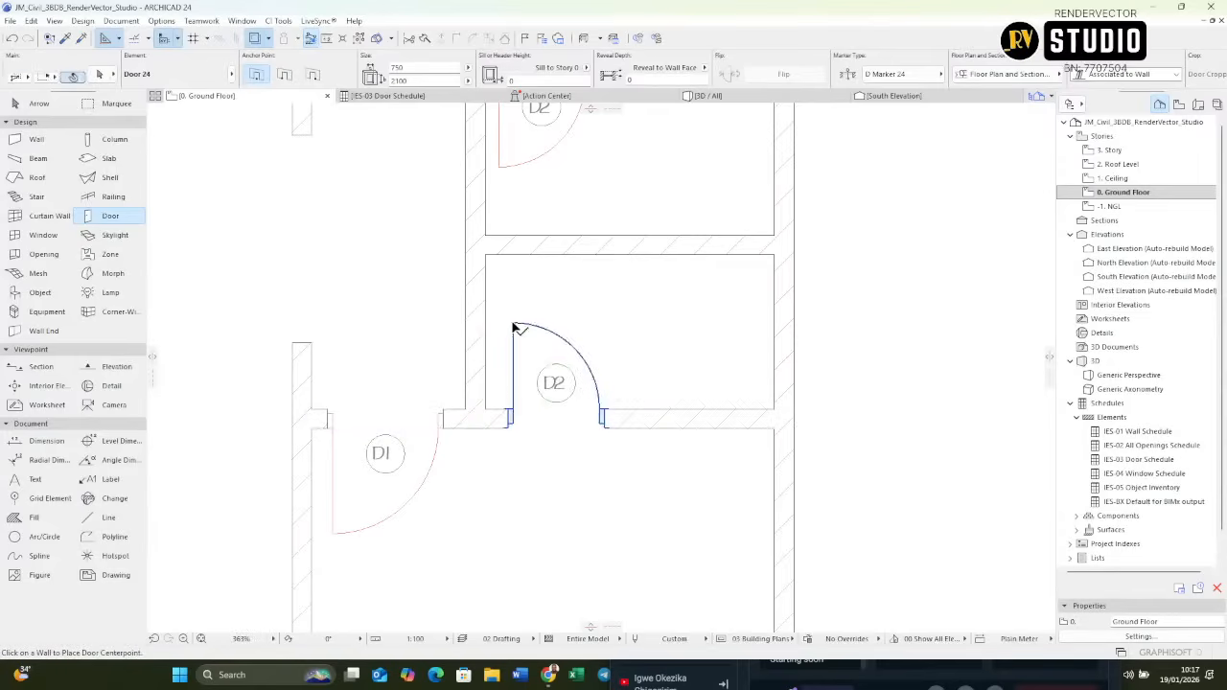
key(Escape)
Pick up the Kitchen's D1 door settings and place a matching 900 x 2100 door in the Kitchen–Terrace wall, swinging onto the Terrace.
scroll(637, 438, down, 8)
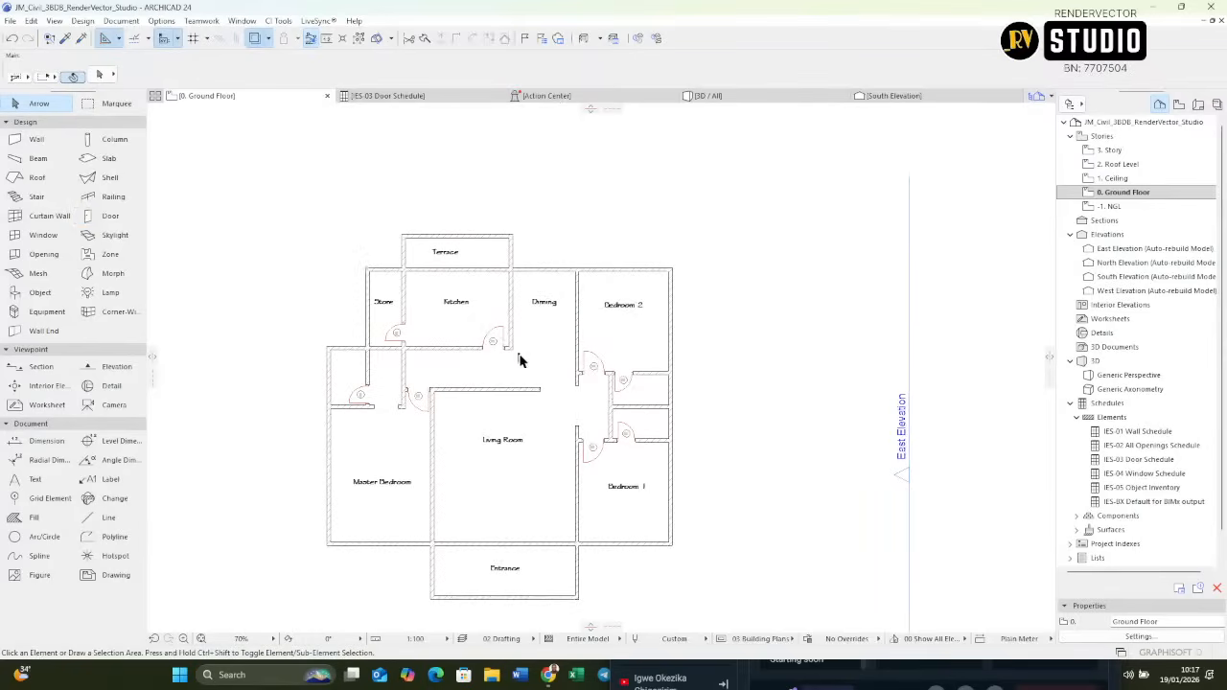
scroll(525, 468, up, 3)
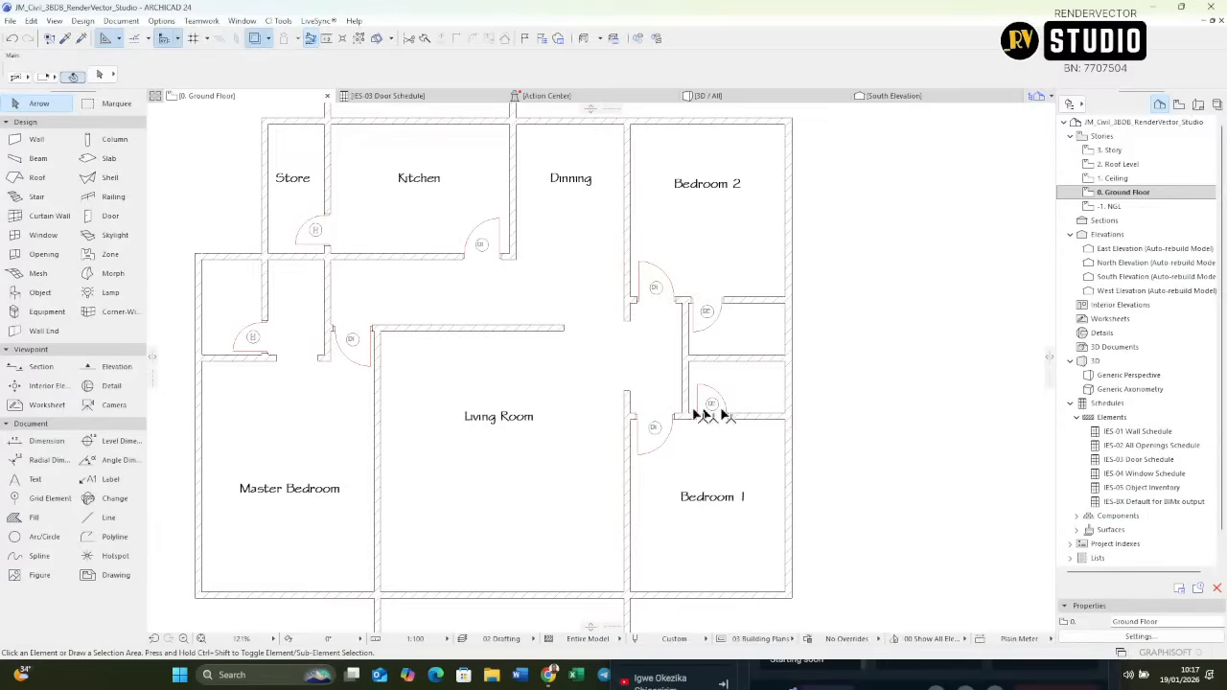
middle_drag(493, 370, 592, 362)
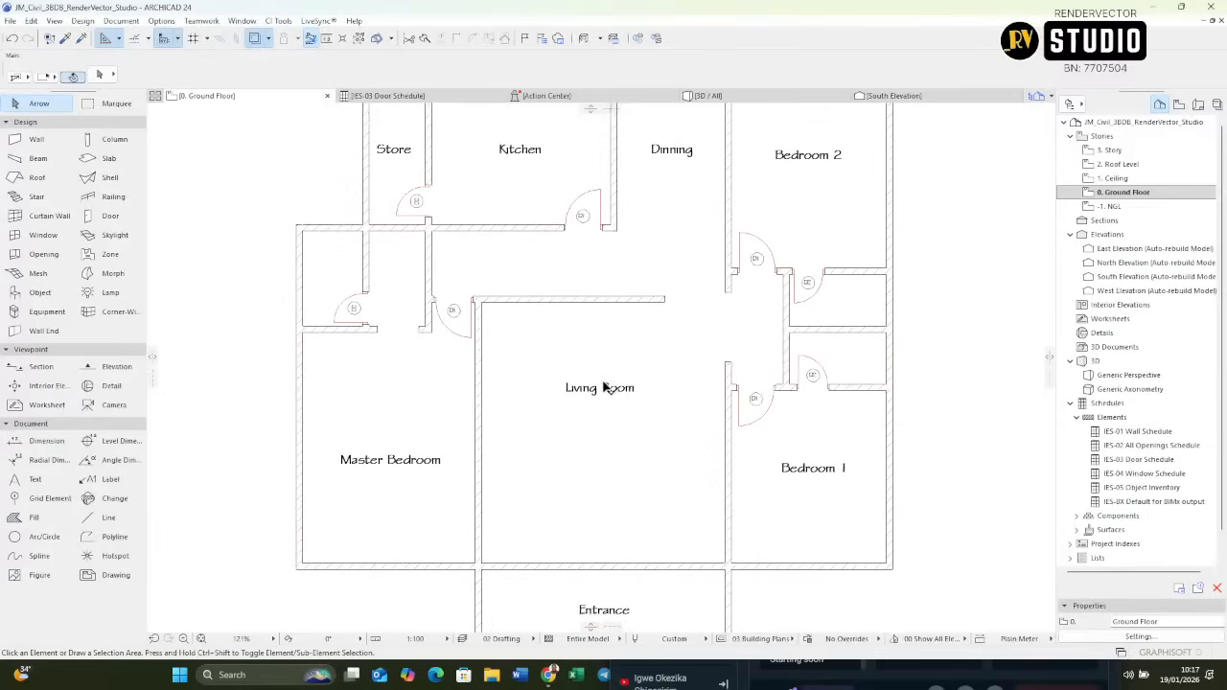
middle_drag(604, 205, 628, 329)
scroll(616, 278, up, 1)
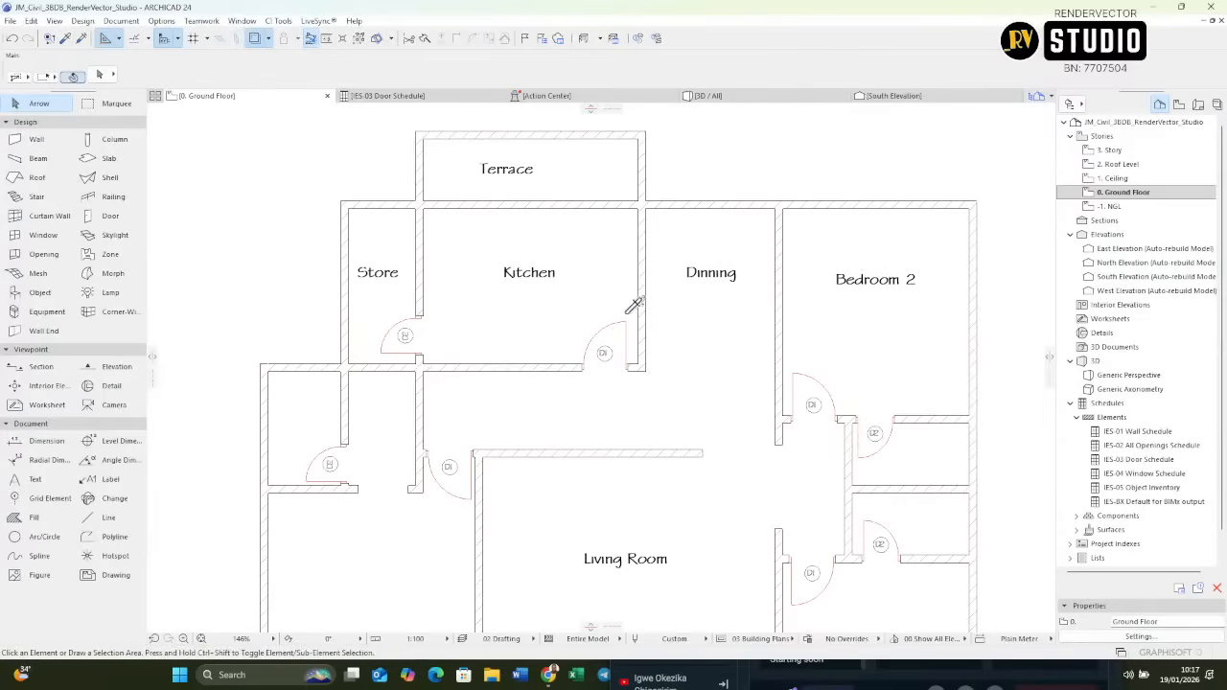
click(633, 316)
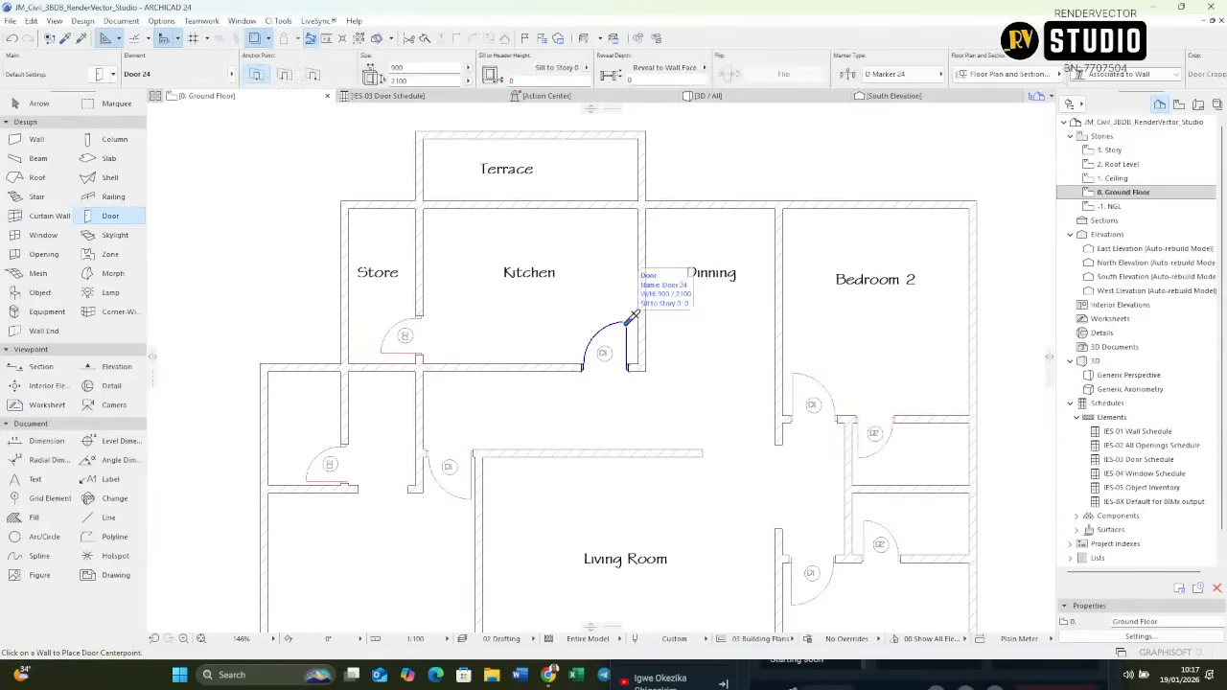
scroll(586, 196, up, 2)
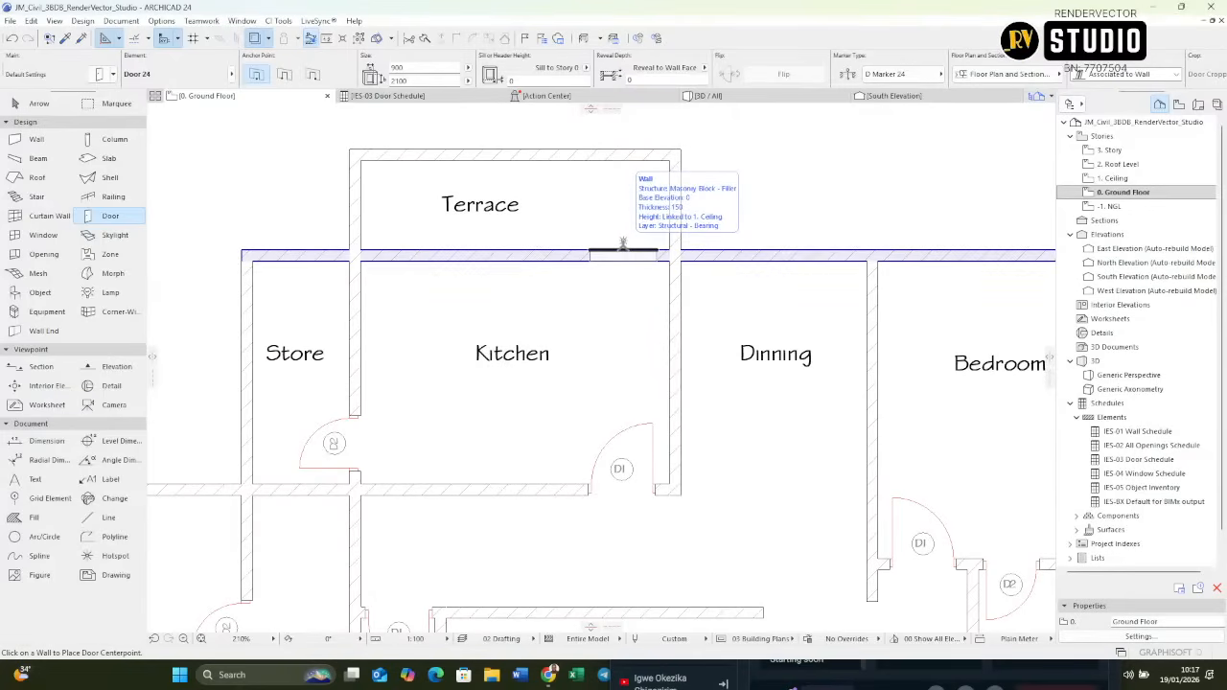
click(623, 245)
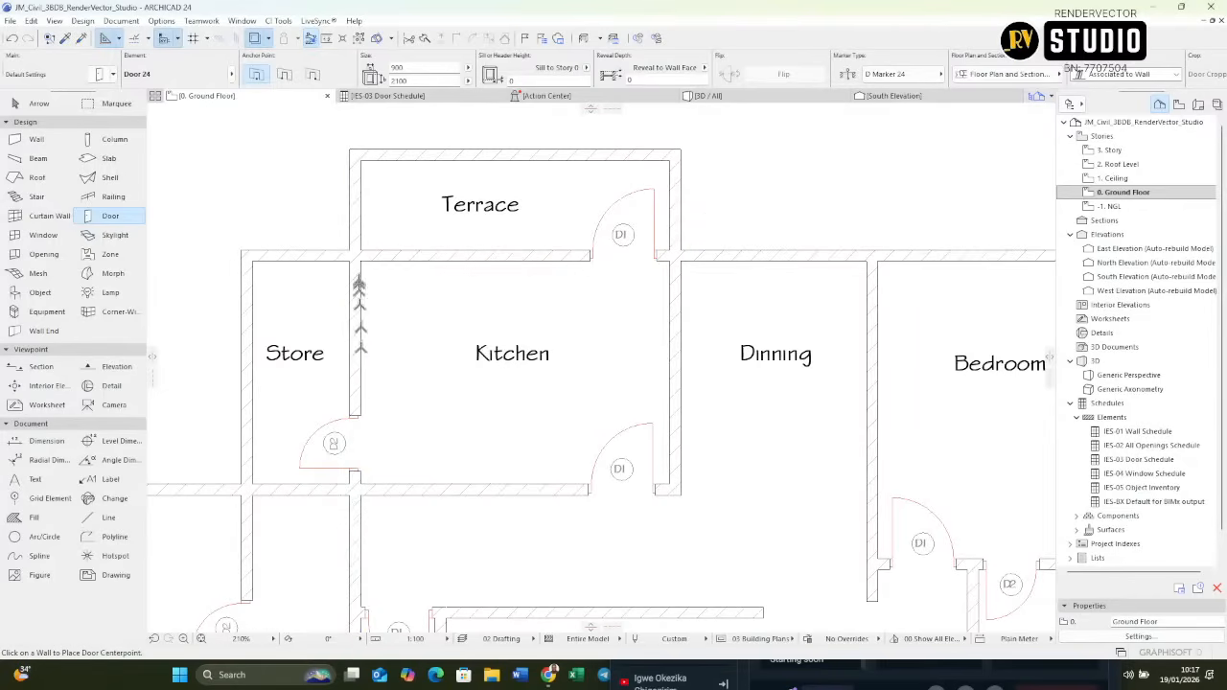
Choose Double Door Asymmetric 24 from the Hinged Doors 24 library folder as the default door for the entrance.
scroll(404, 275, down, 5)
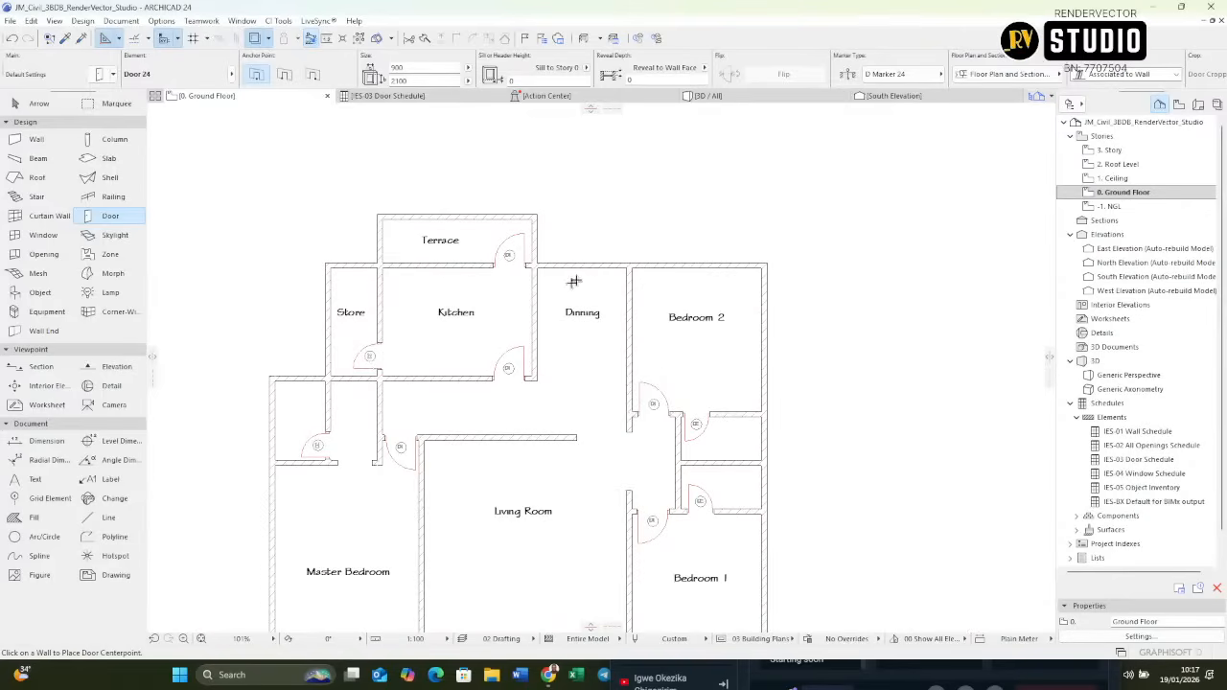
scroll(572, 278, up, 3)
scroll(575, 288, down, 5)
middle_drag(595, 392, 624, 274)
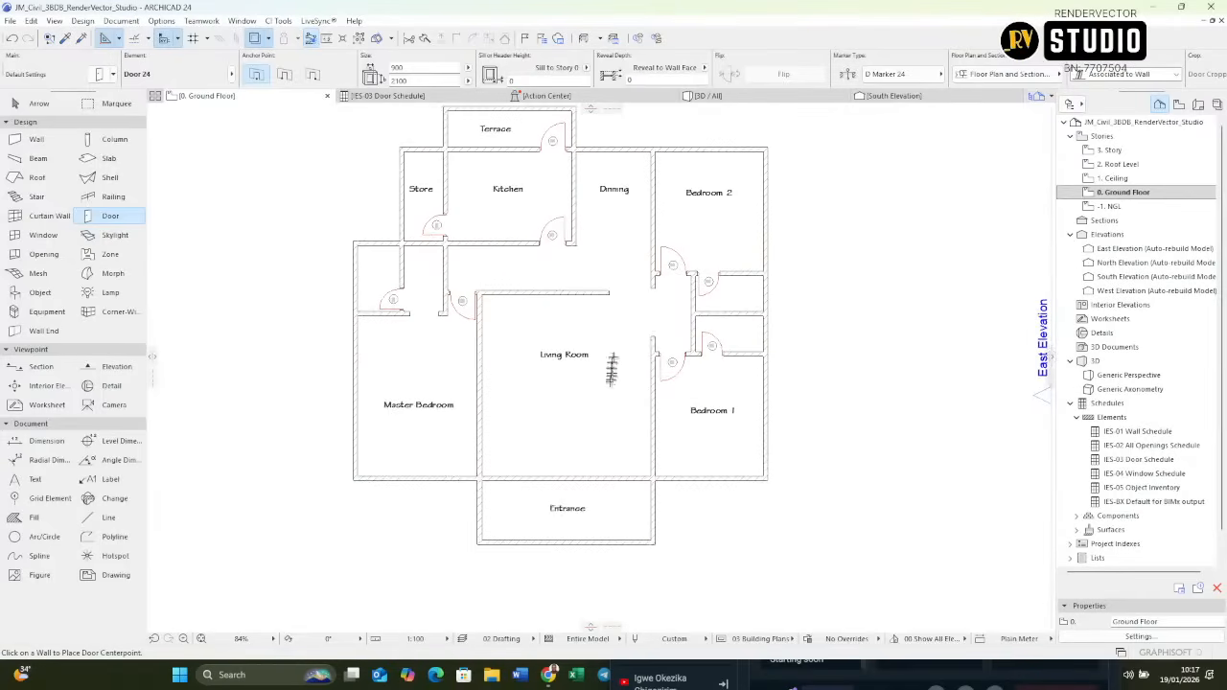
scroll(563, 492, up, 3)
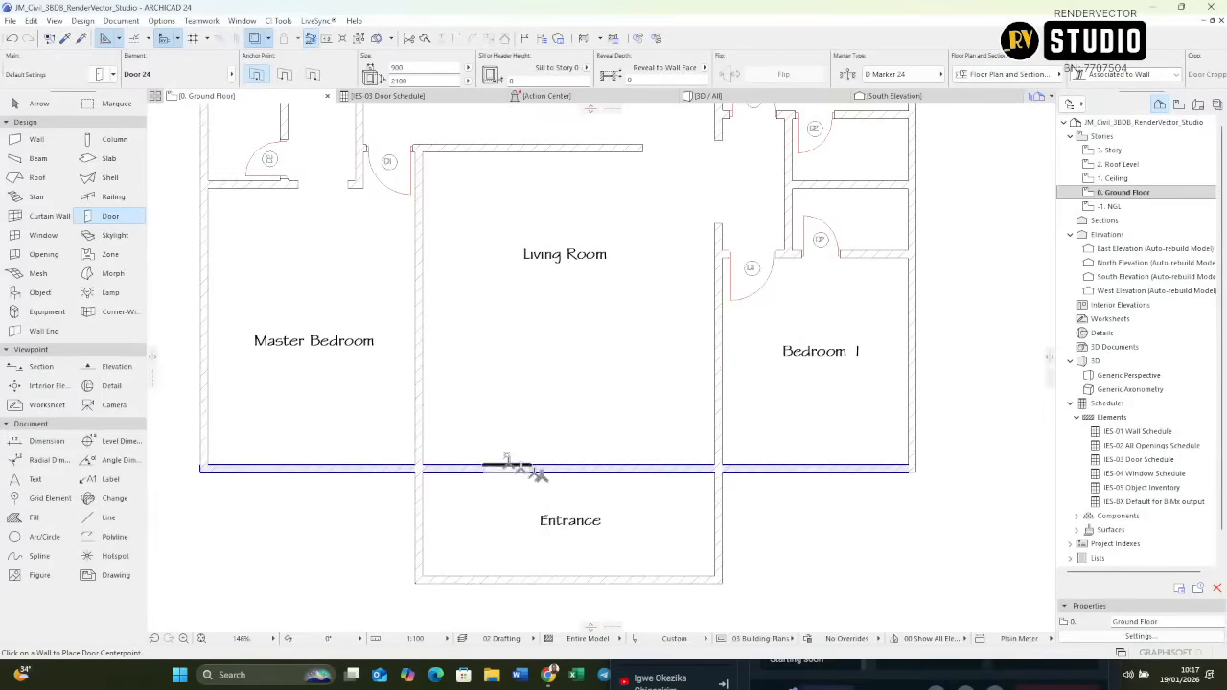
scroll(545, 467, down, 1)
scroll(573, 459, up, 2)
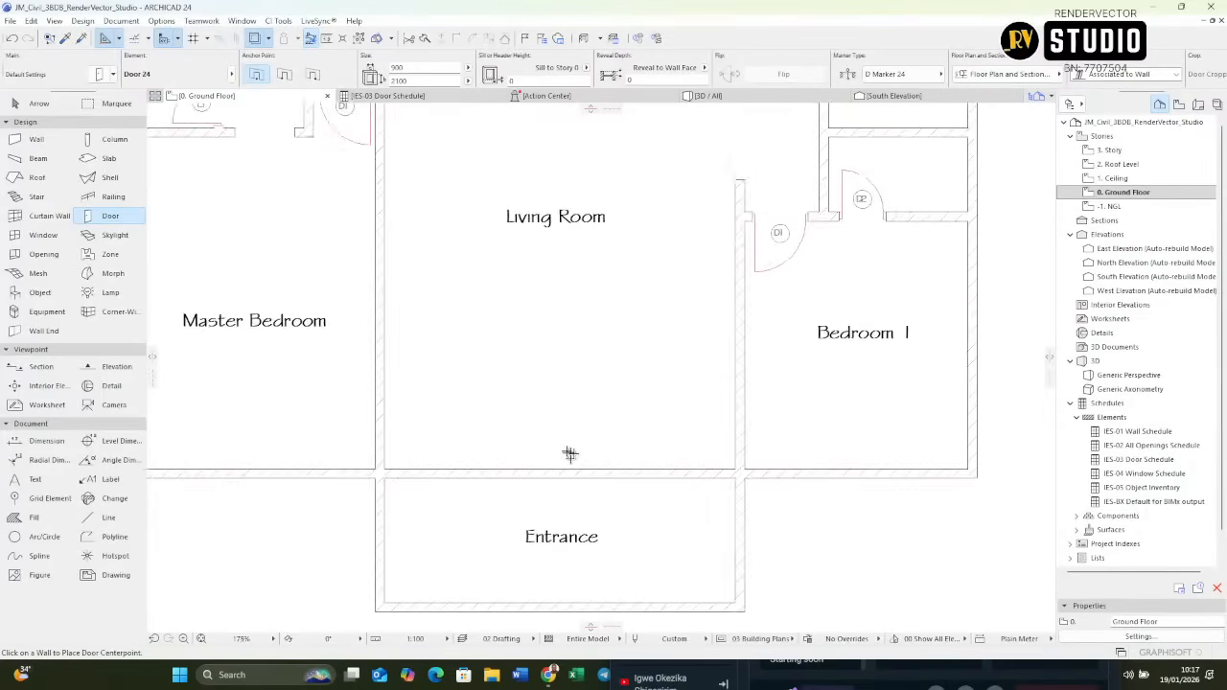
scroll(574, 455, down, 2)
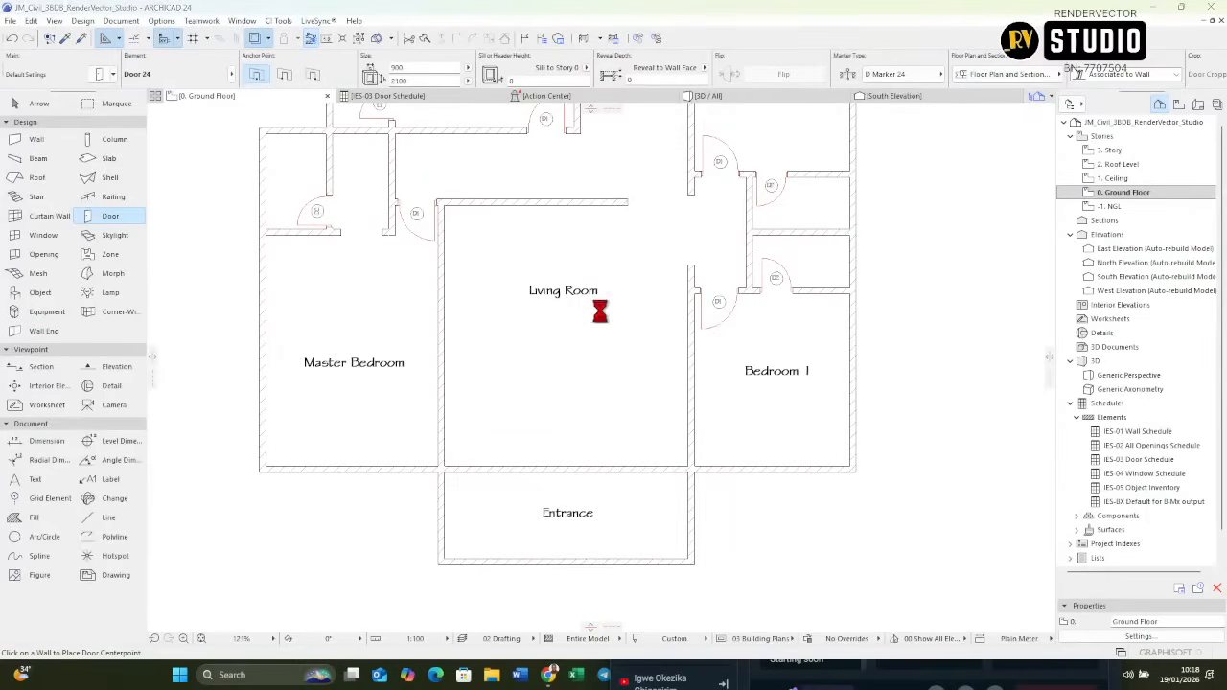
key(ctrl+t)
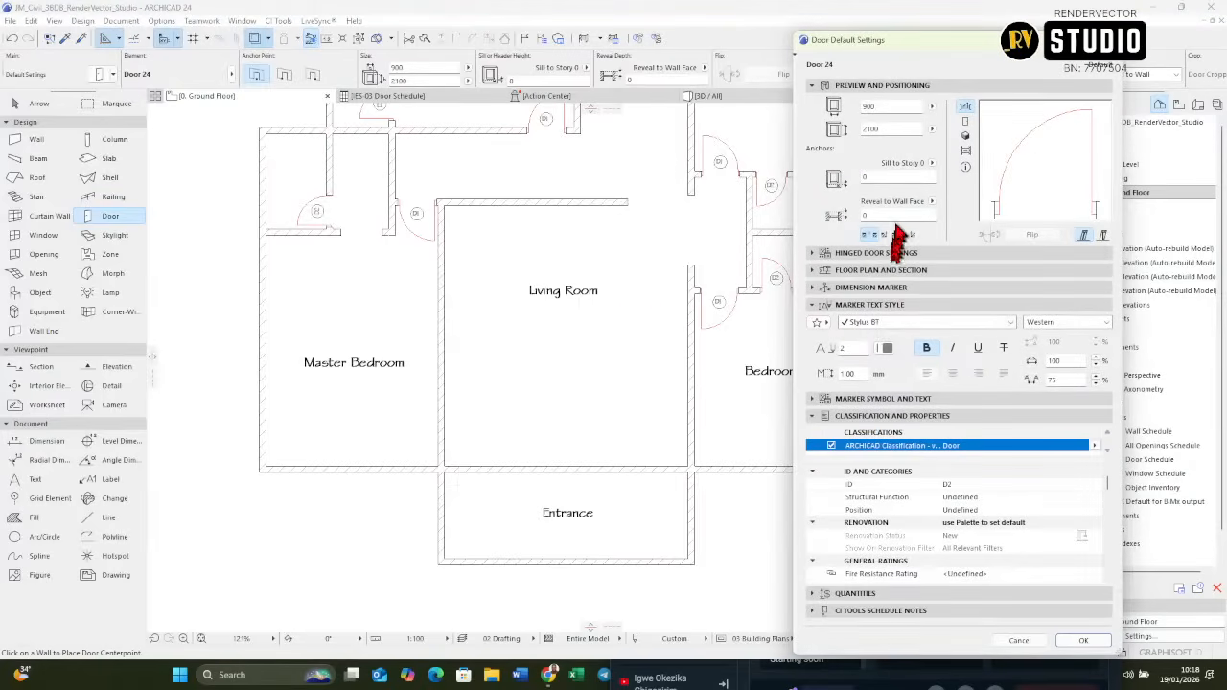
click(847, 255)
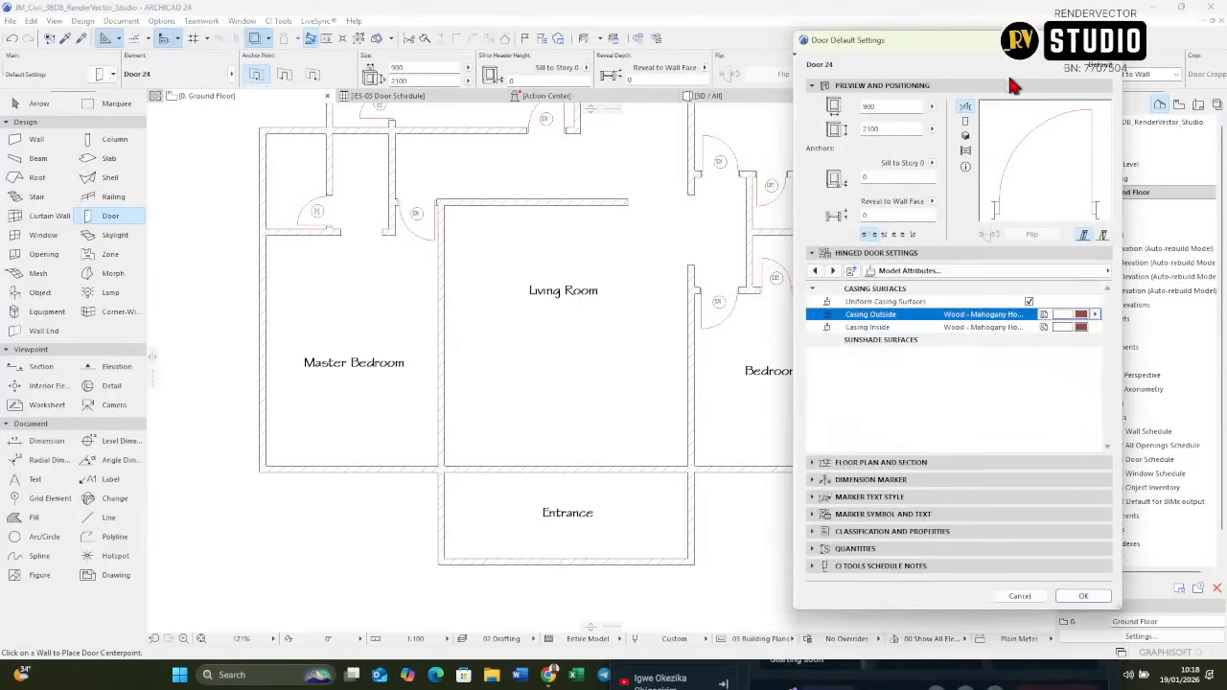
click(798, 62)
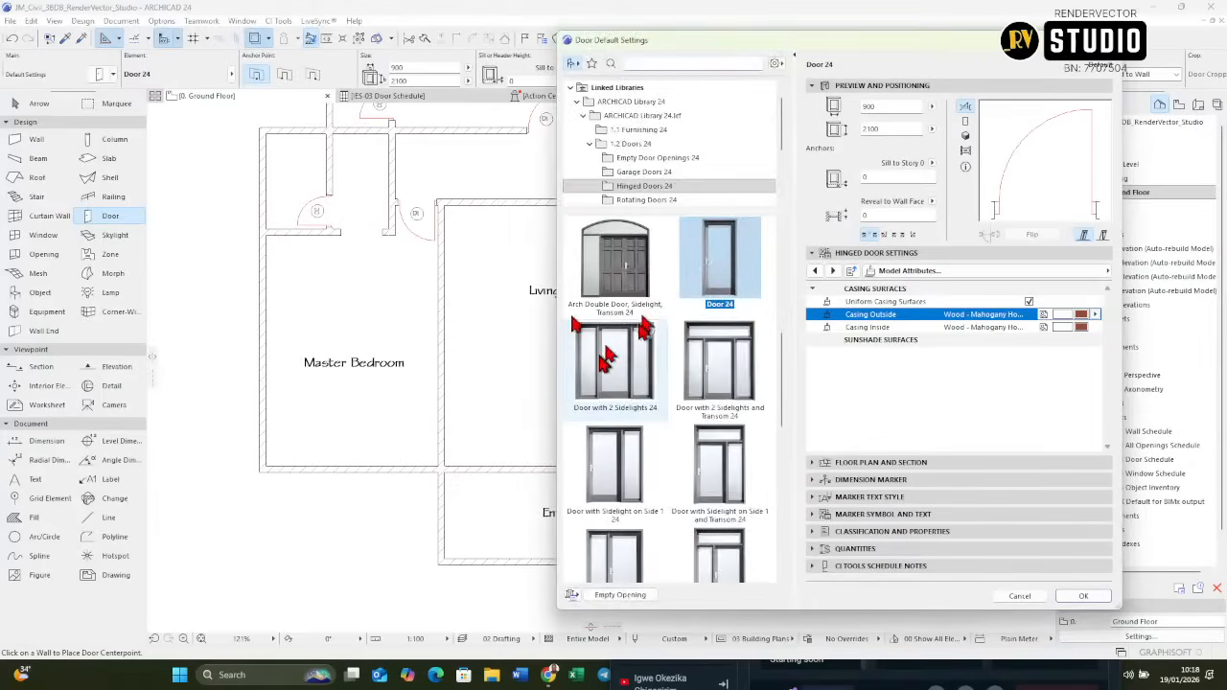
scroll(595, 364, down, 5)
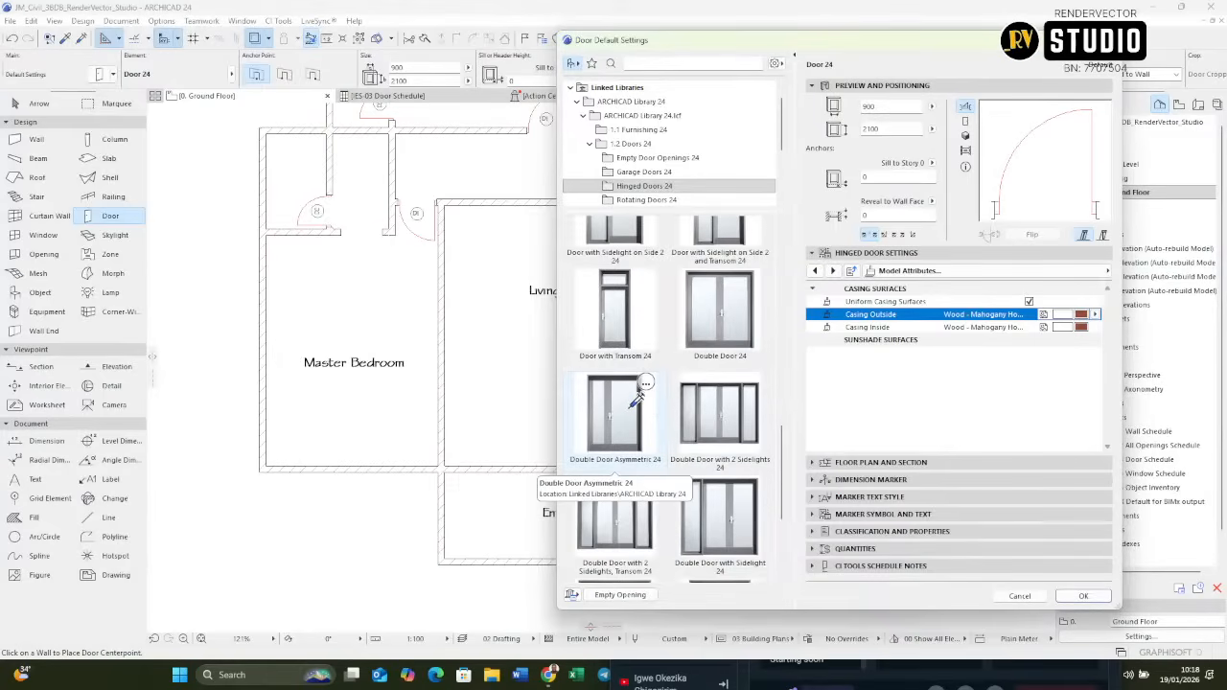
click(635, 398)
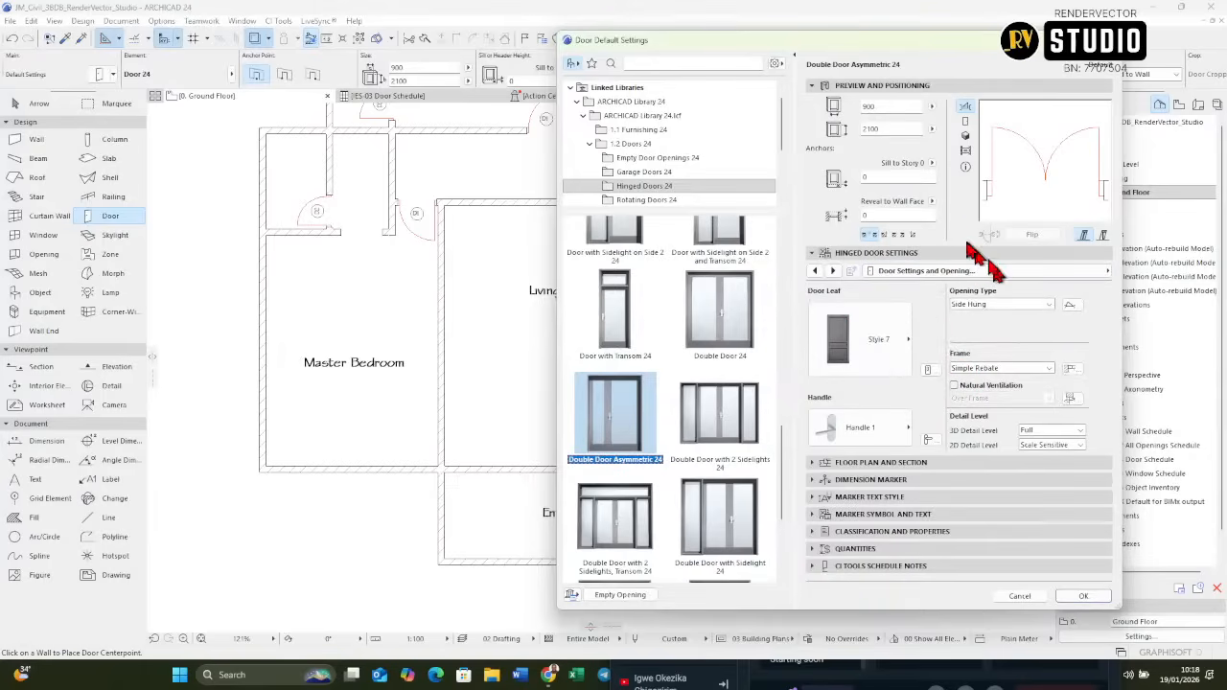
Set the default double door's ID to D3 and its width to 1200, and accept the door settings.
drag(928, 48, 841, 60)
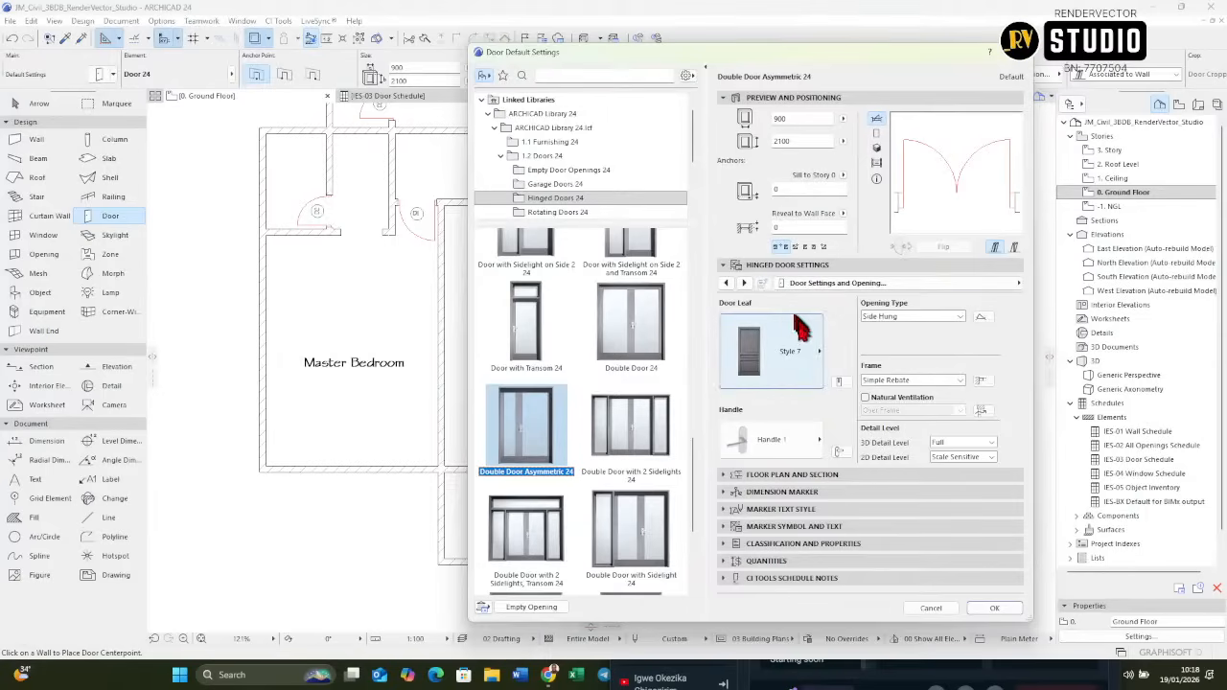
click(745, 284)
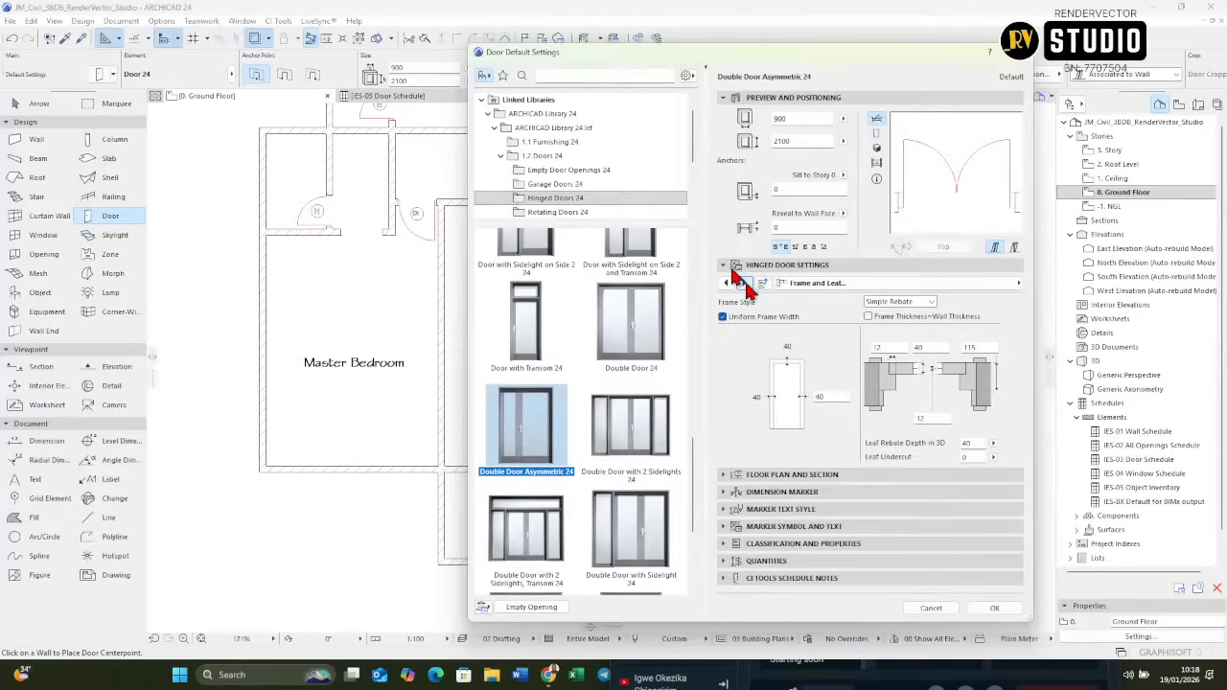
click(745, 284)
click(745, 284)
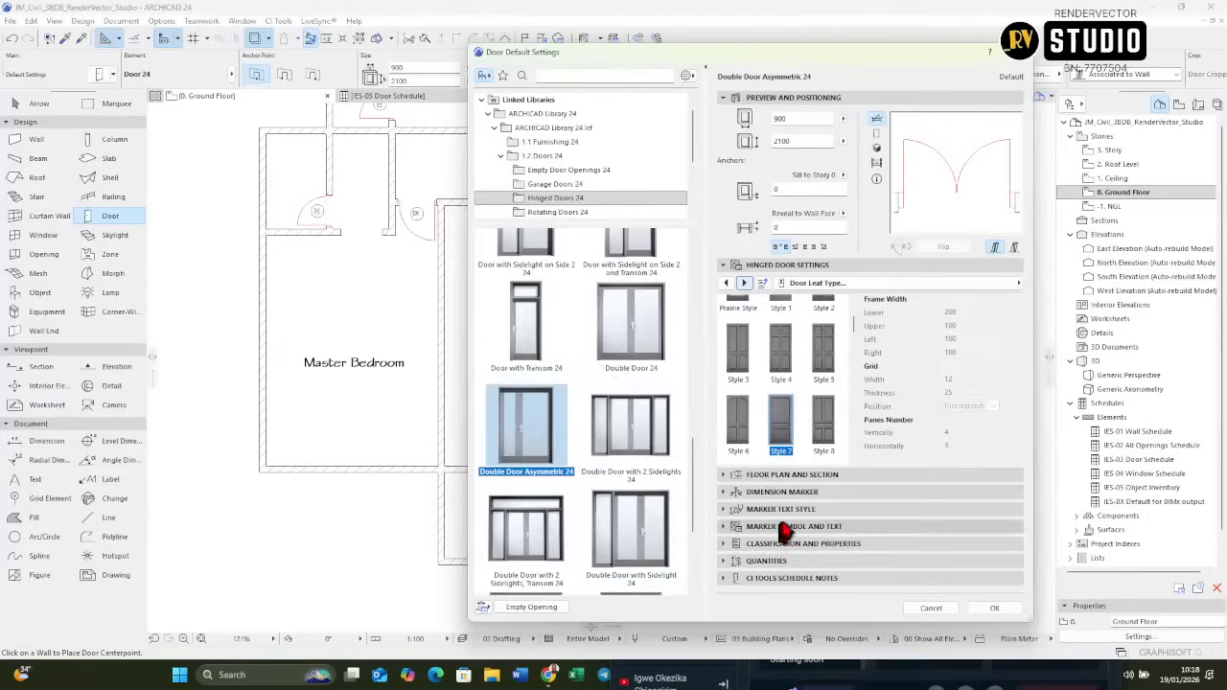
click(816, 543)
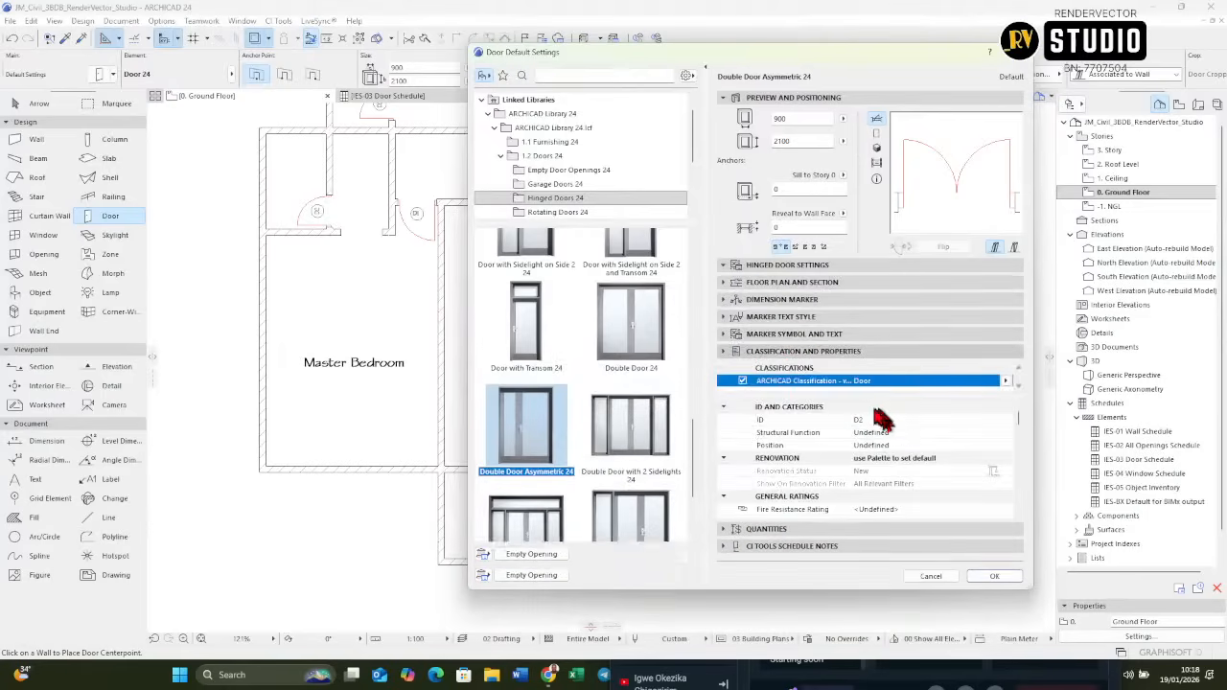
click(892, 420)
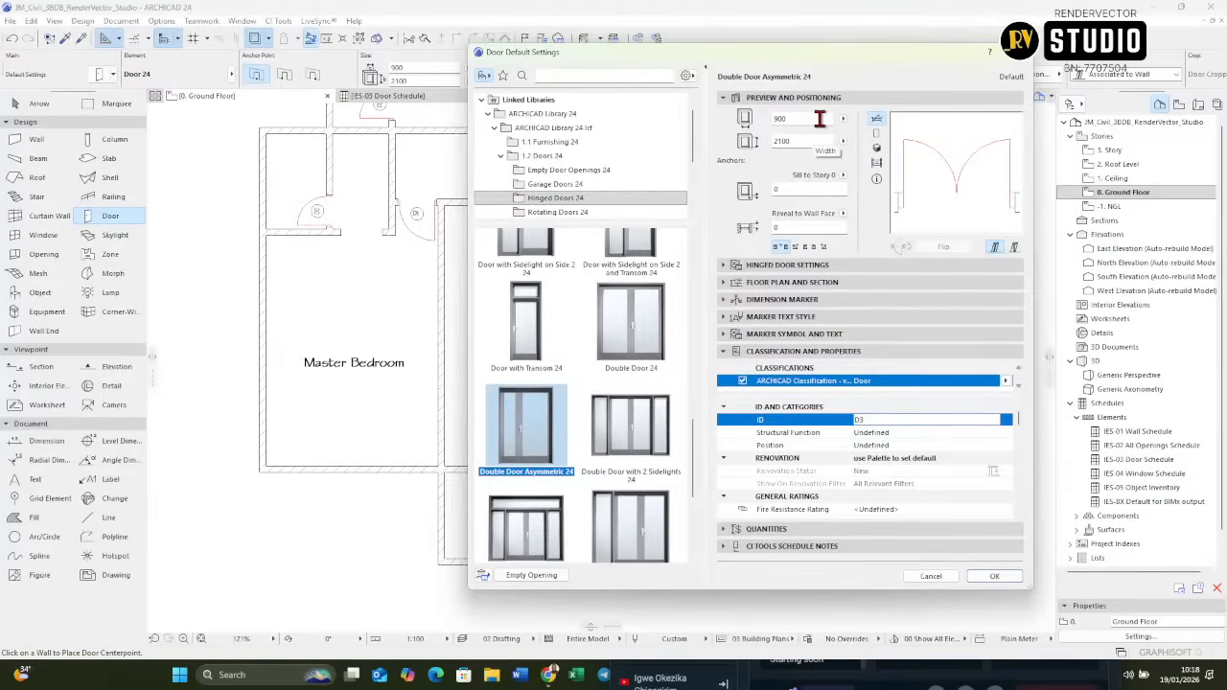
drag(820, 119, 692, 120)
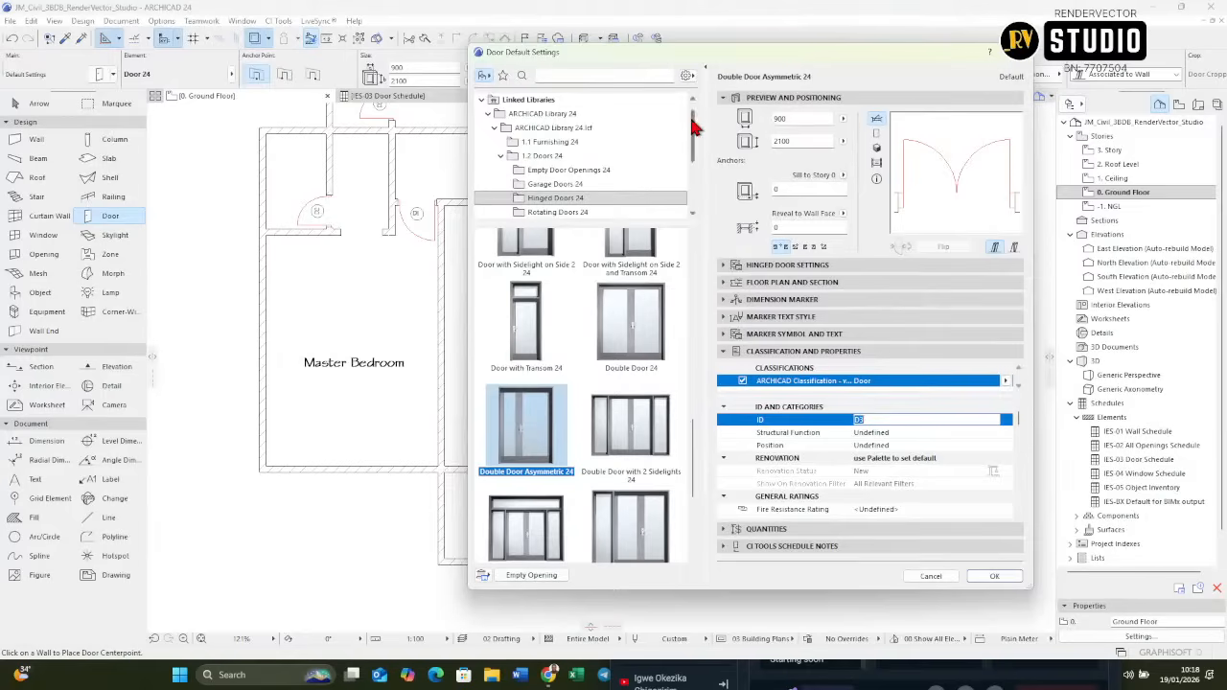
drag(799, 119, 710, 134)
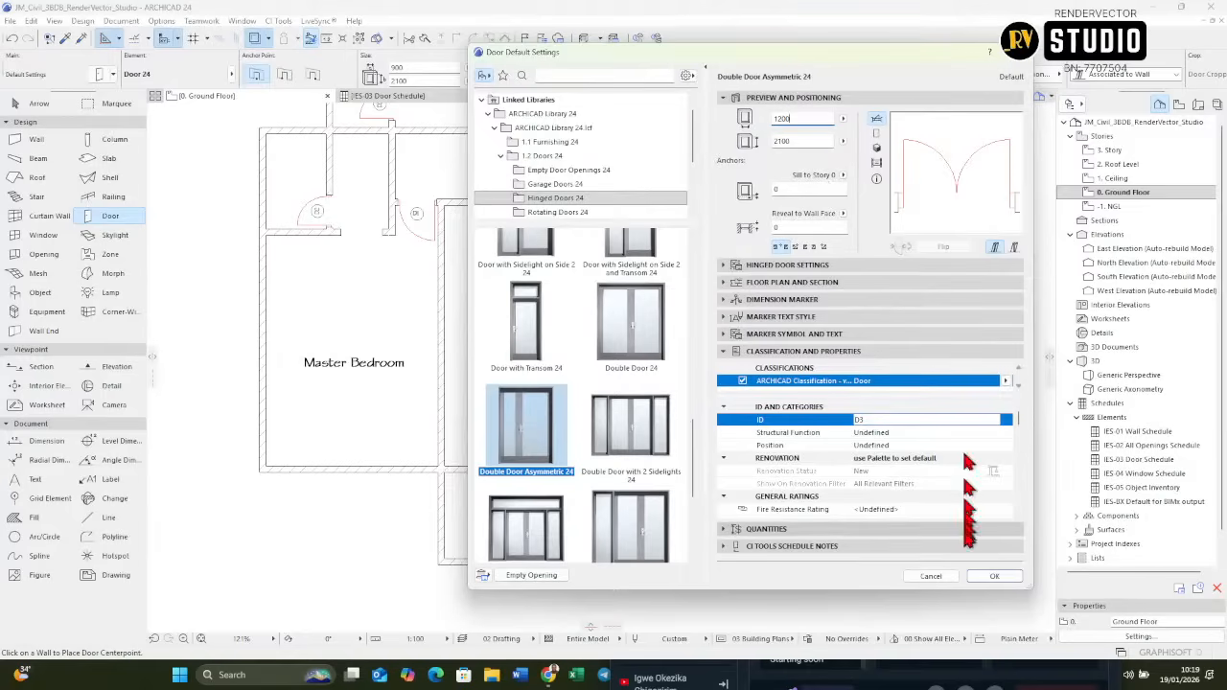
click(992, 579)
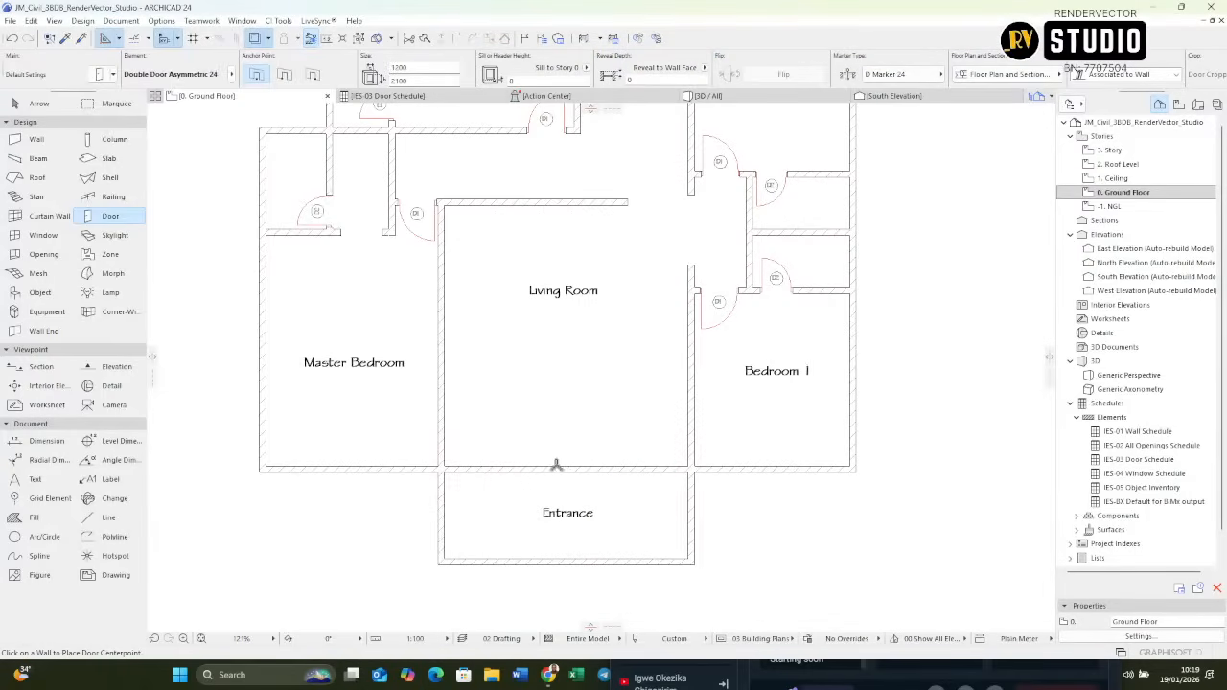
Place the D3 double door in the middle of the Living Room–Entrance wall, swinging into the Living Room.
scroll(568, 468, up, 2)
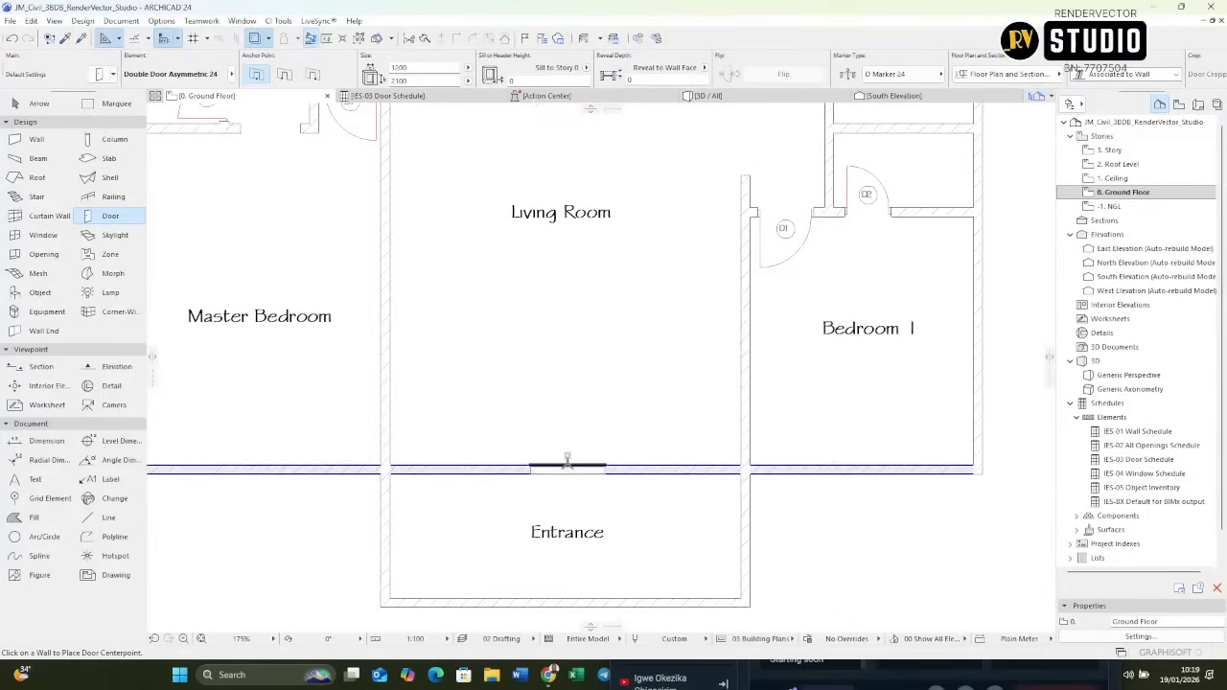
click(568, 465)
click(618, 386)
scroll(572, 460, up, 4)
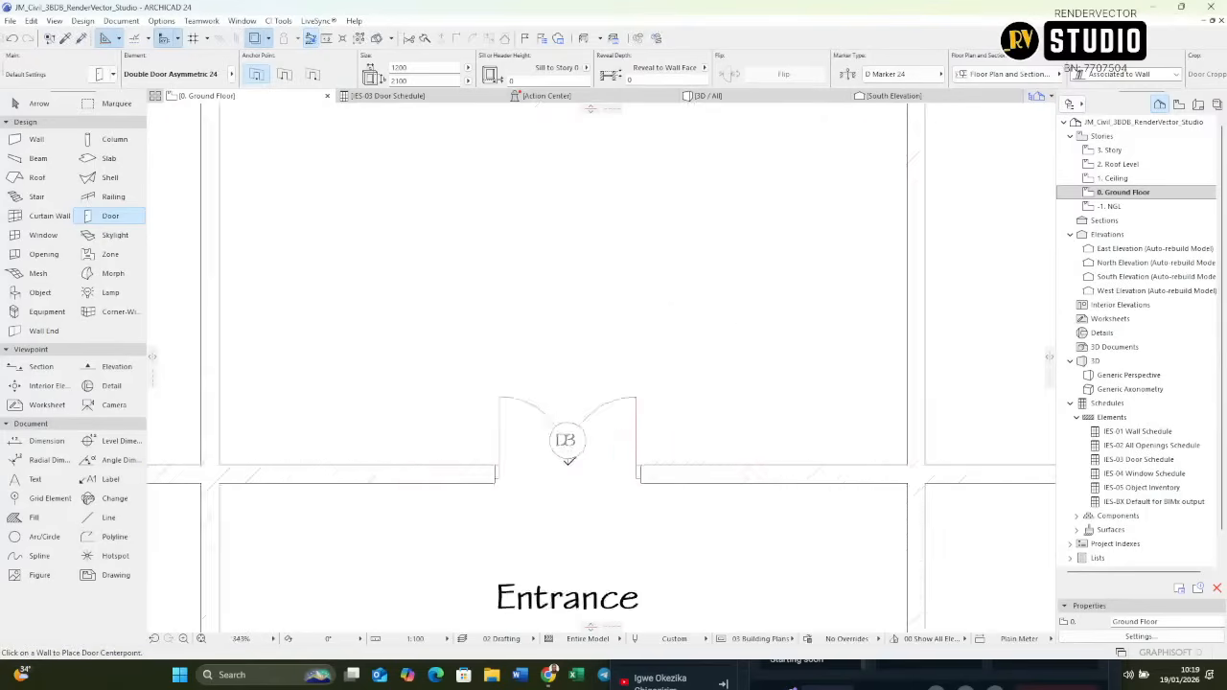
scroll(567, 455, down, 2)
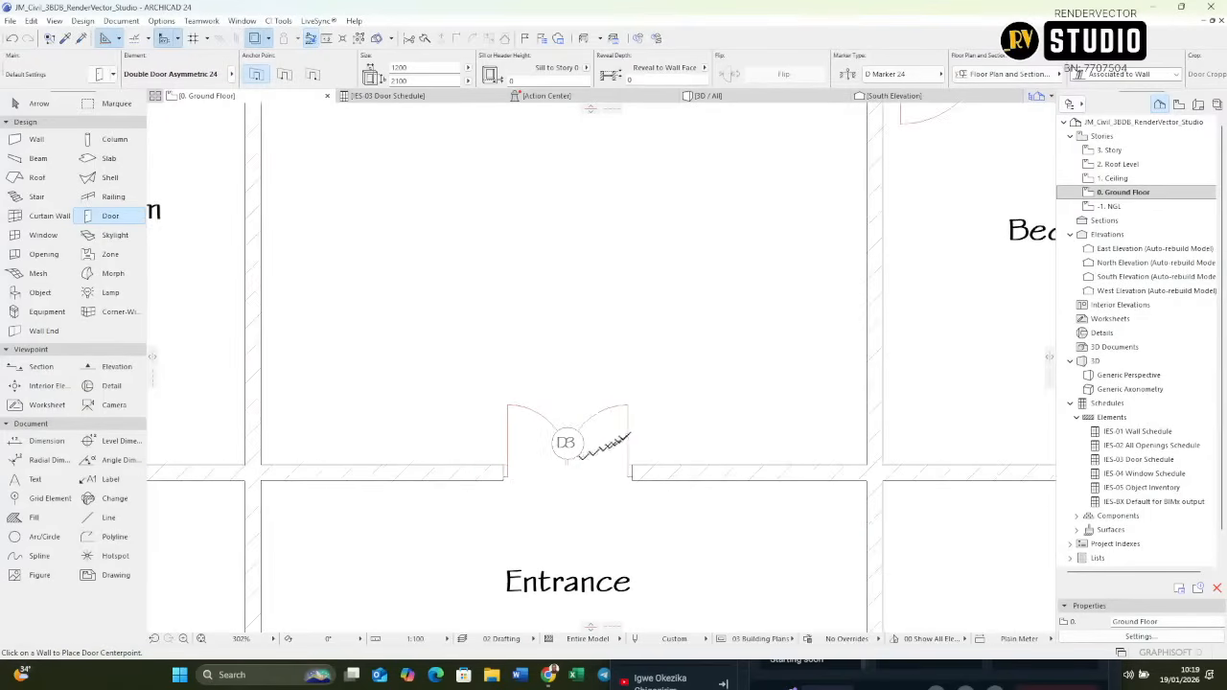
Open the placed D3 door's settings and examine its leaf type, handle, opening angle, opening line and side panel options.
shift+click(630, 408)
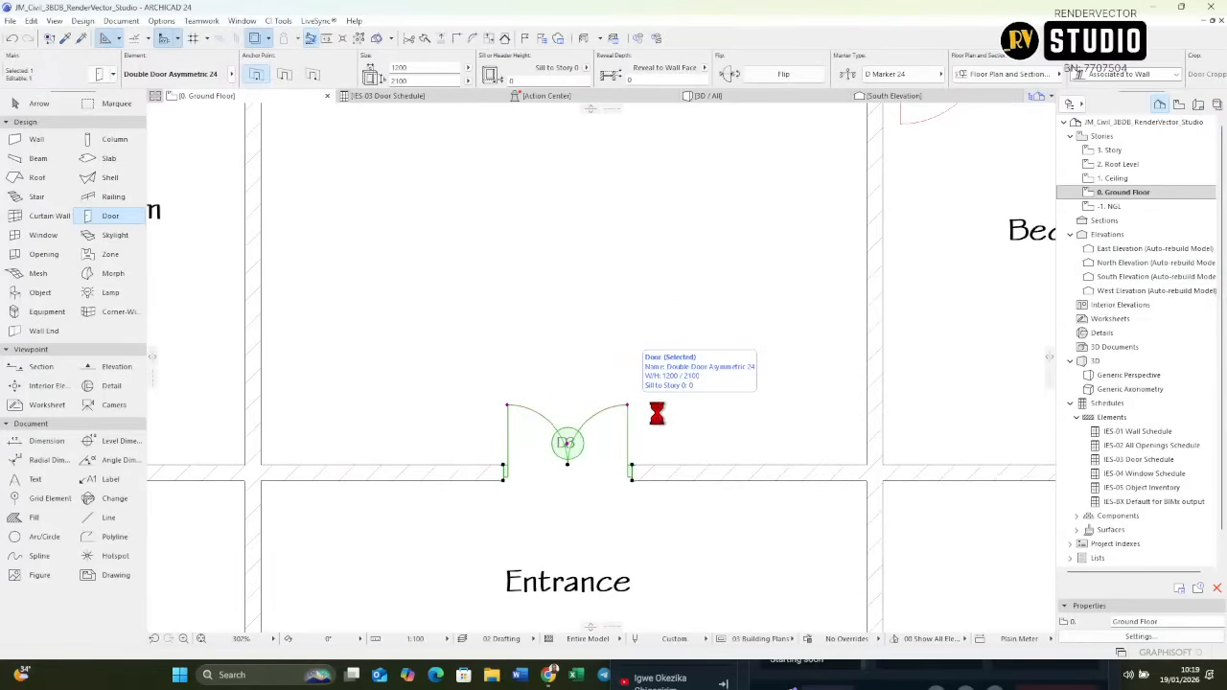
key(ctrl+t)
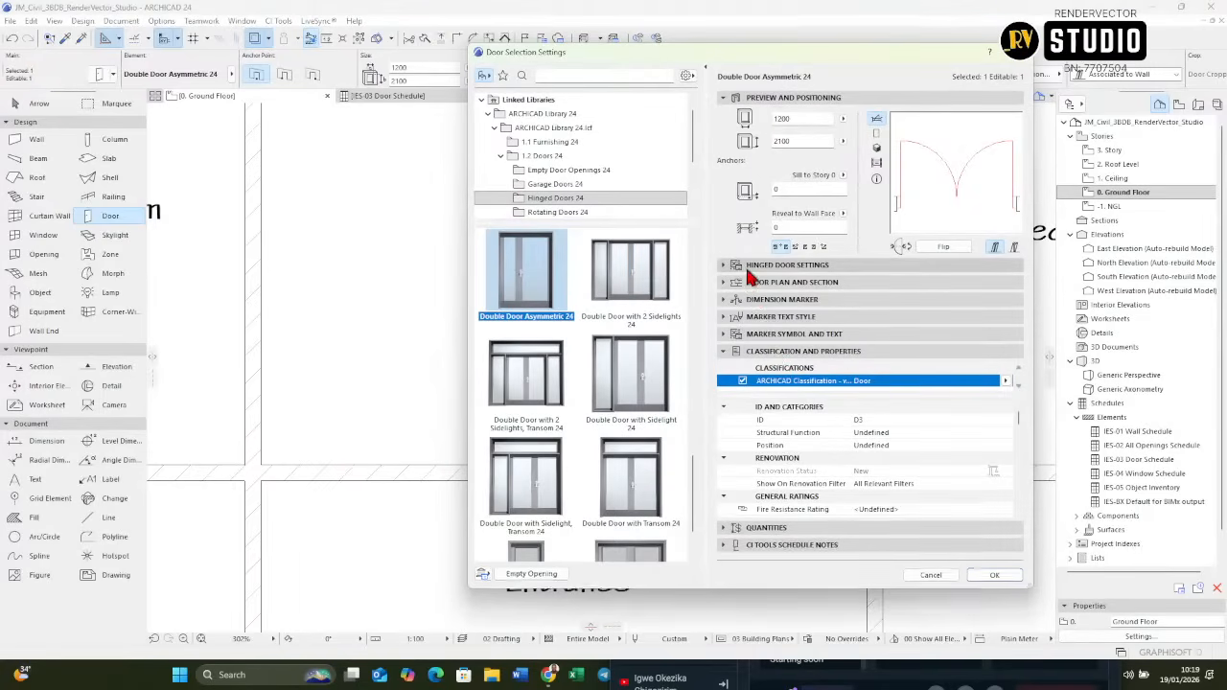
click(747, 268)
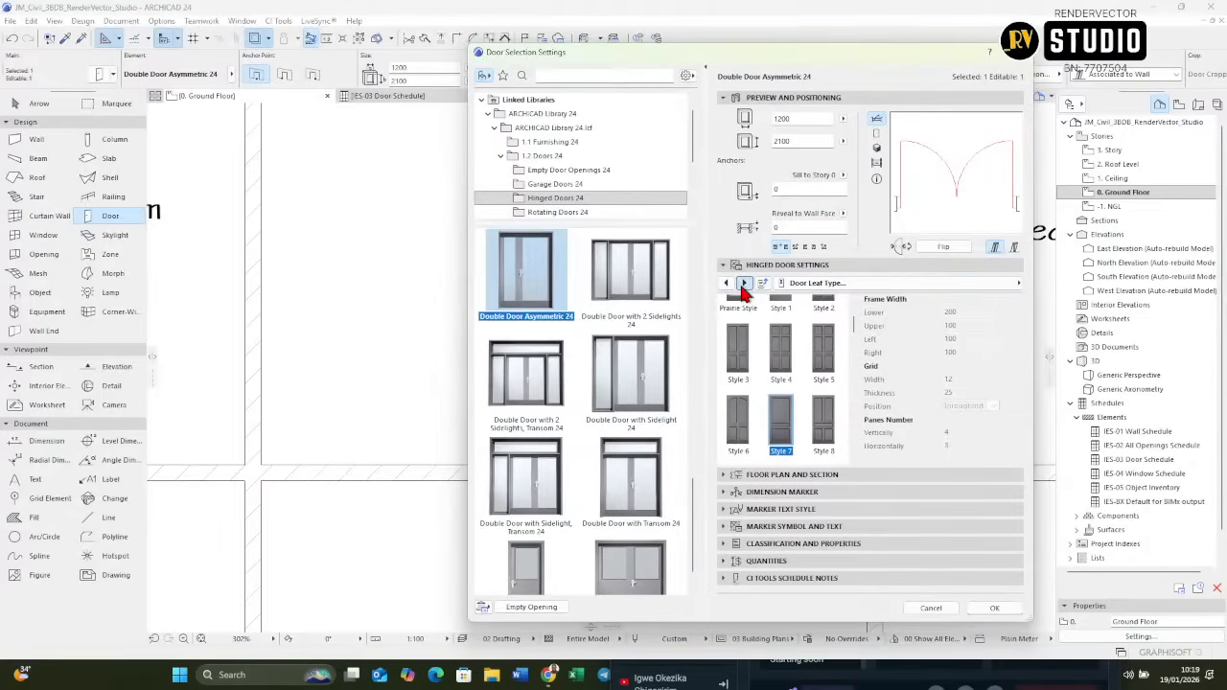
click(743, 283)
click(743, 284)
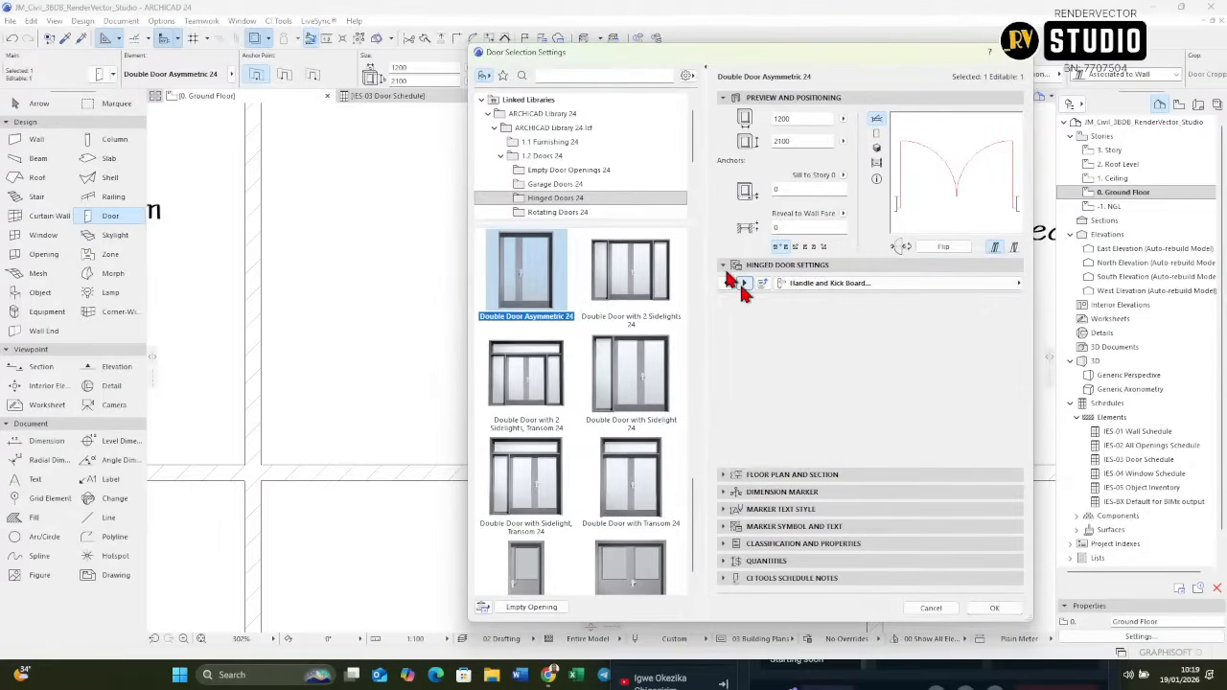
click(743, 283)
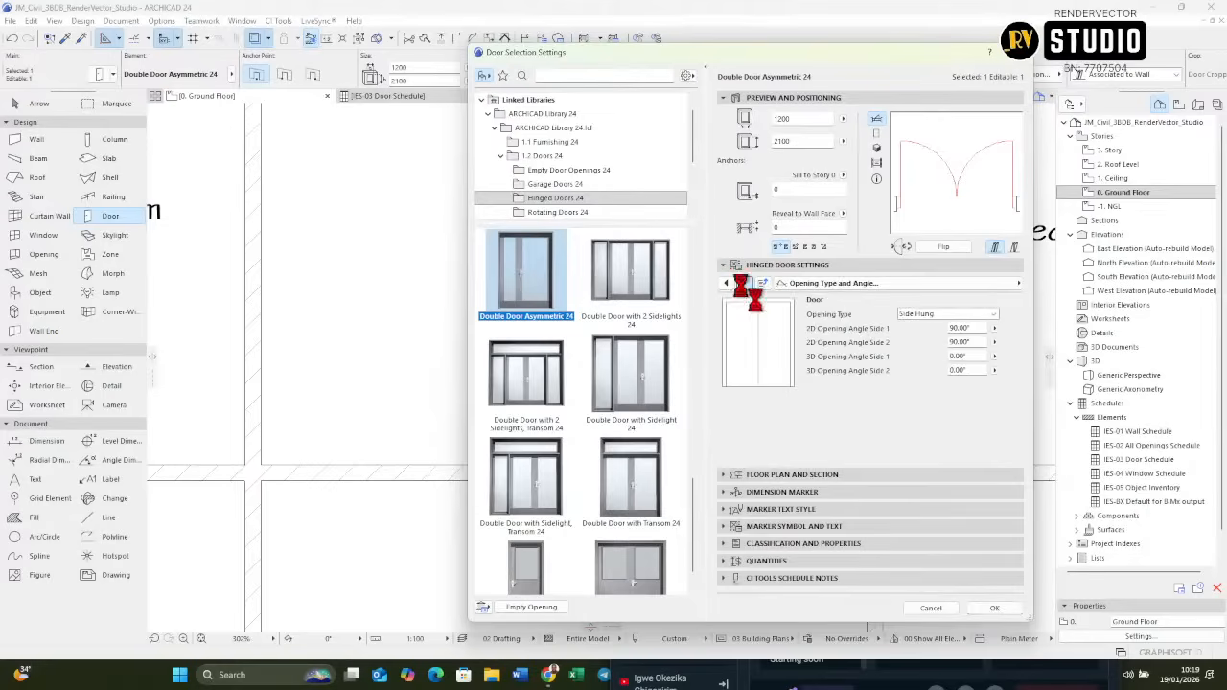
click(743, 284)
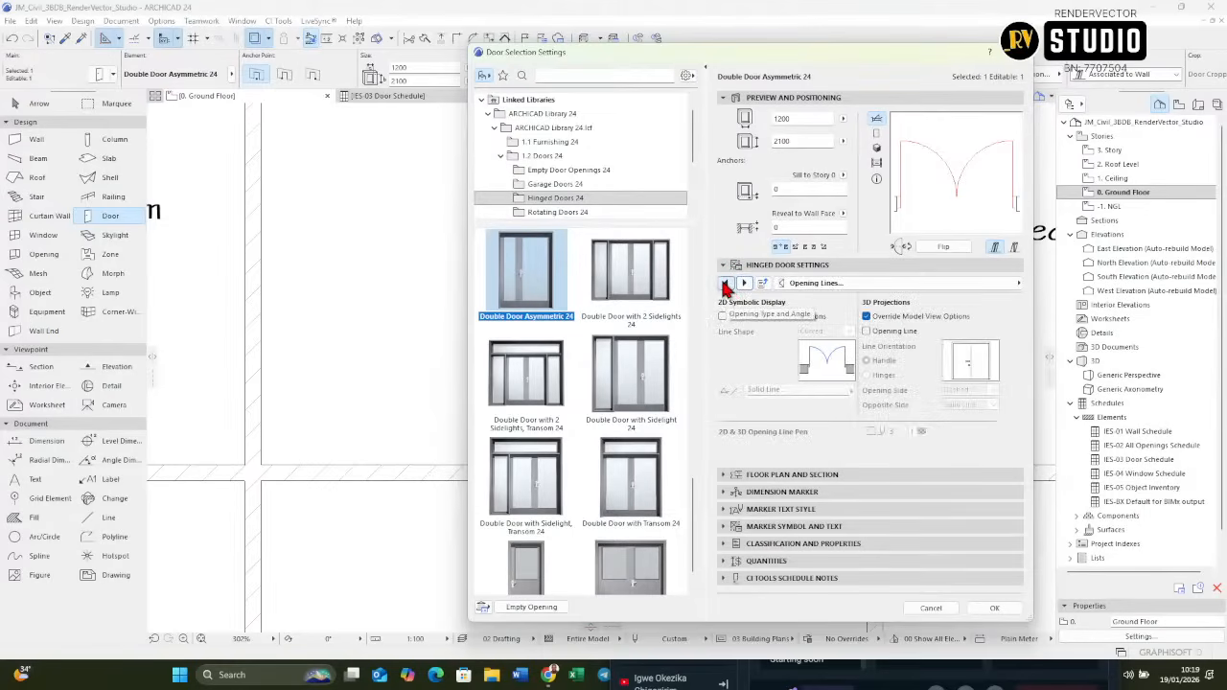
click(726, 285)
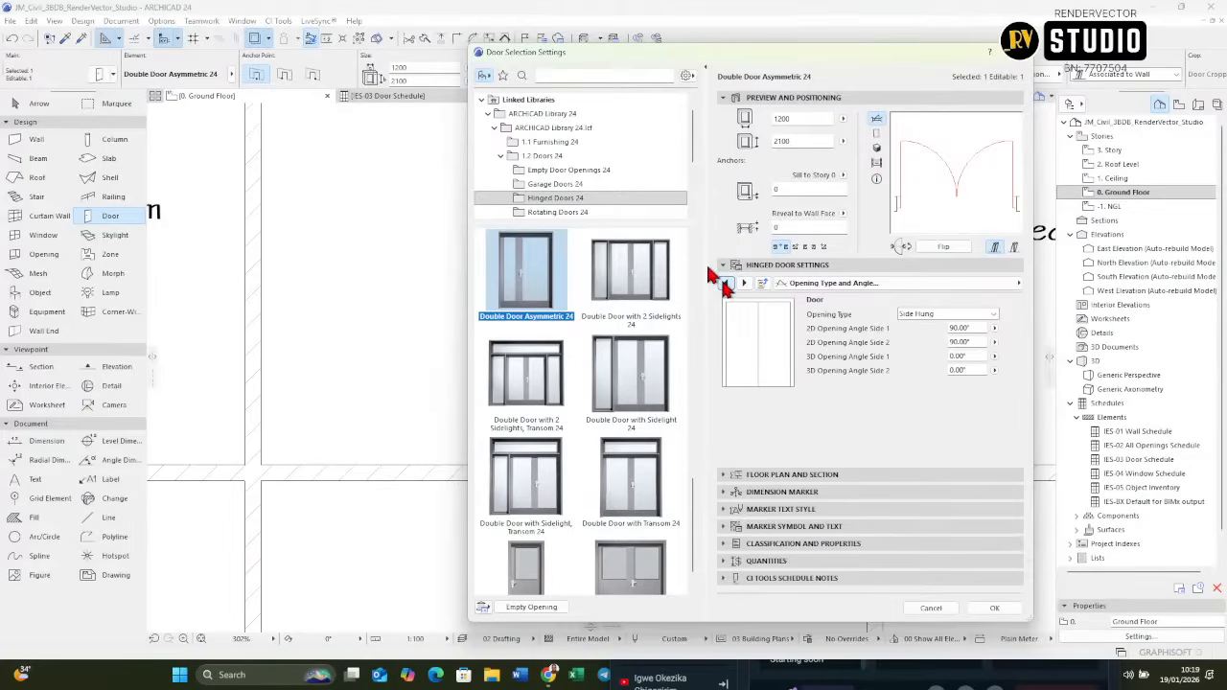
click(725, 284)
click(725, 284)
click(725, 284)
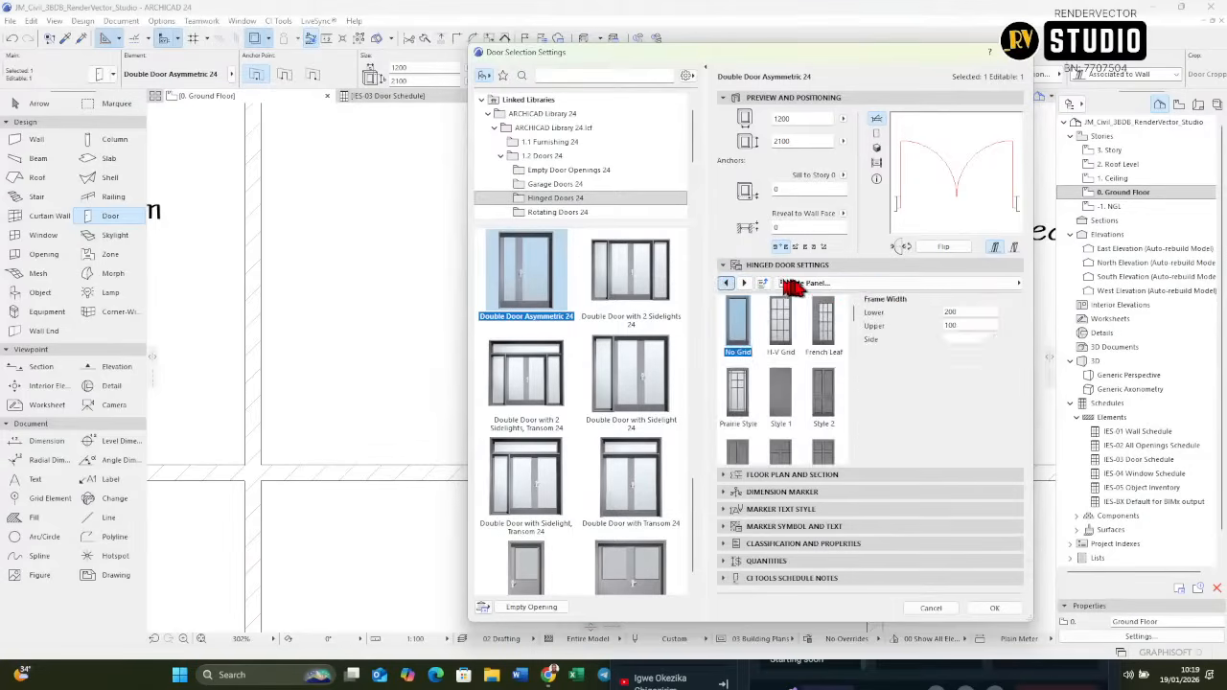
Find the leaf division option in the D3 door's Shape settings and change the leaves from uniform to Asymmetric.
click(983, 284)
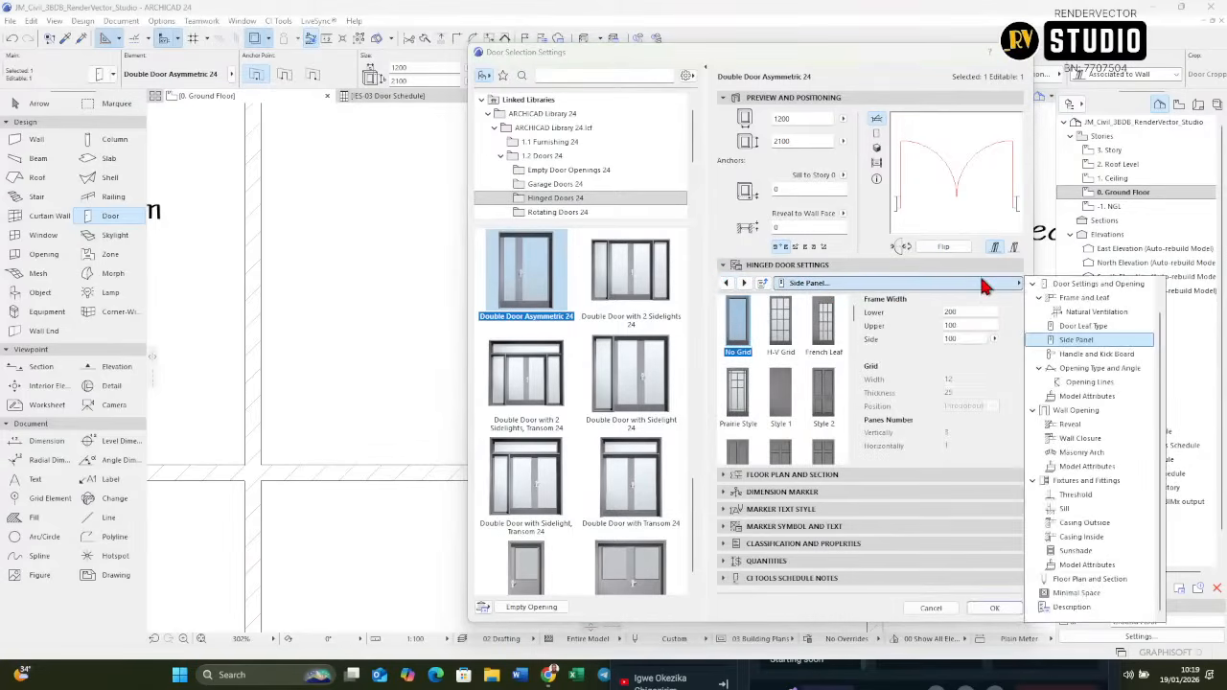
click(1114, 328)
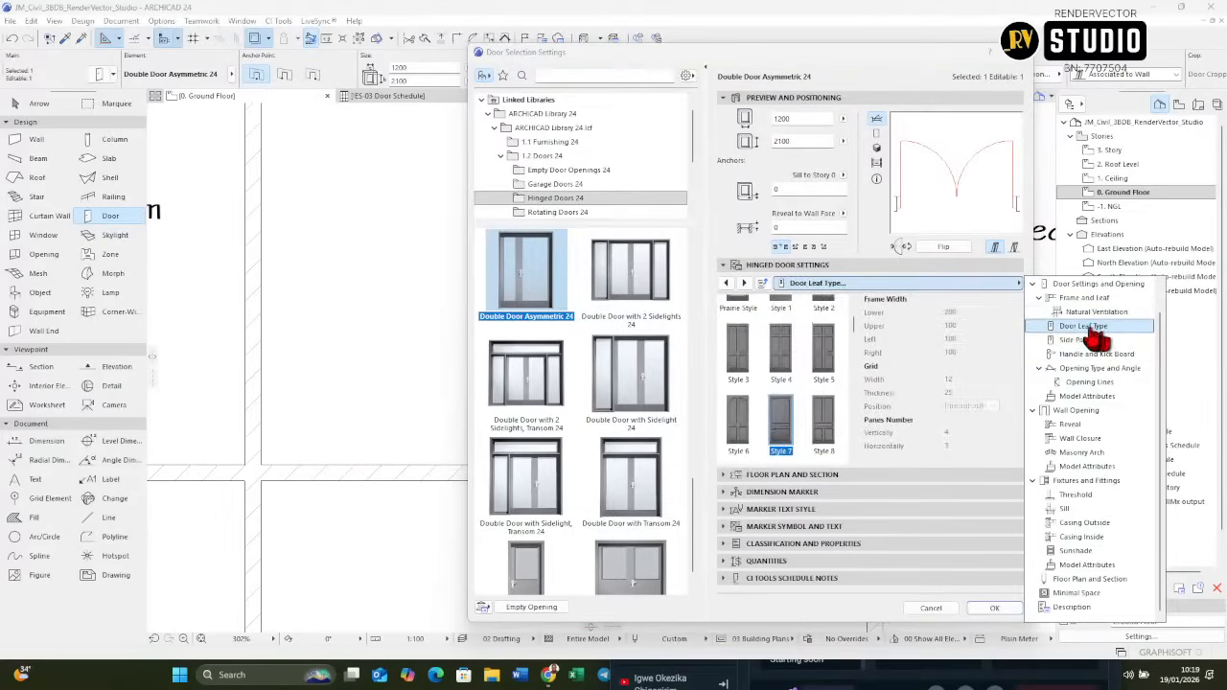
click(1096, 312)
click(1091, 298)
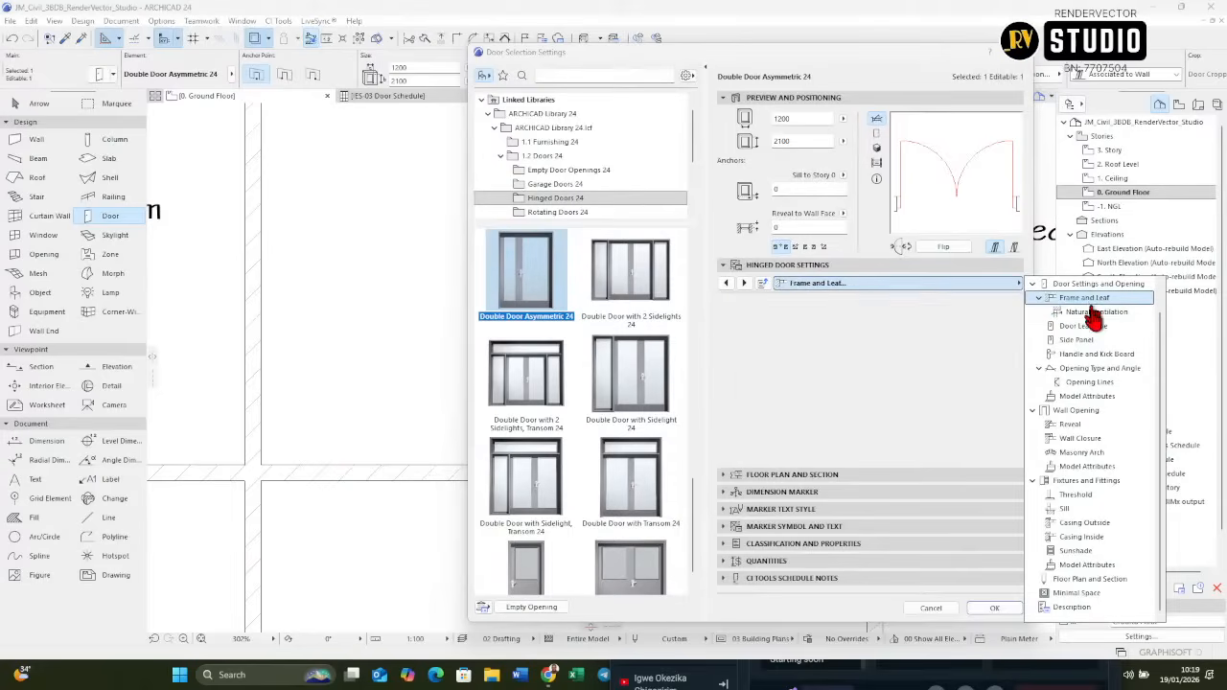
click(1097, 284)
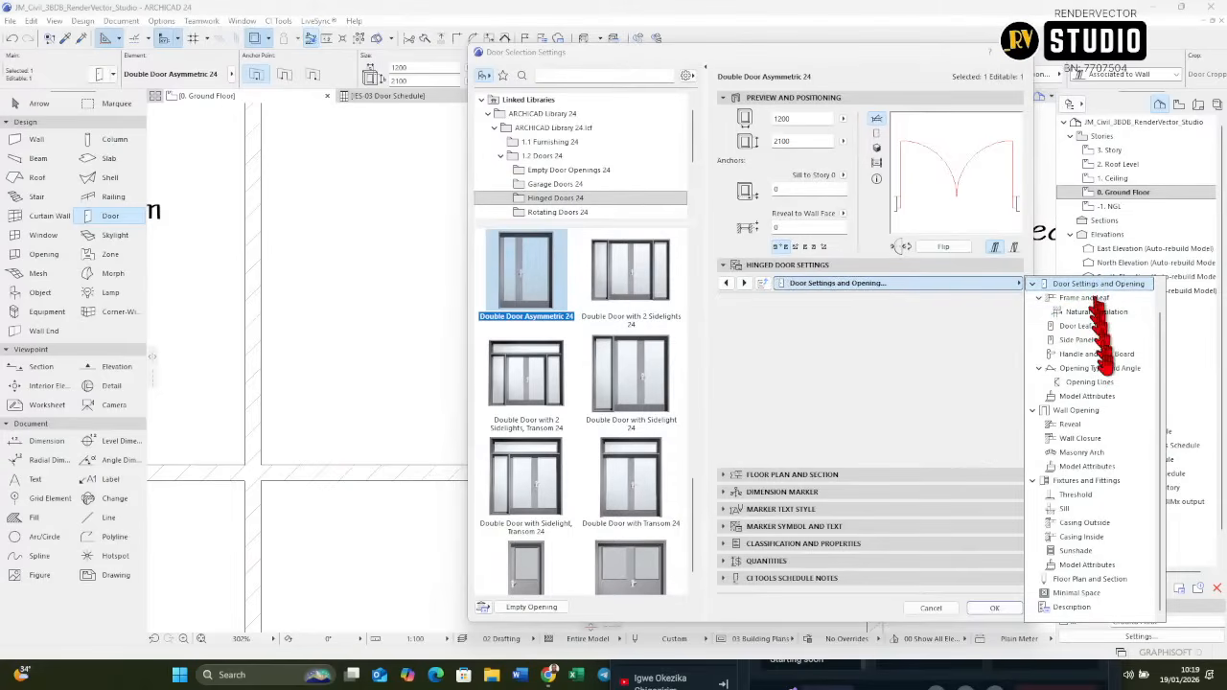
scroll(1084, 379, up, 1)
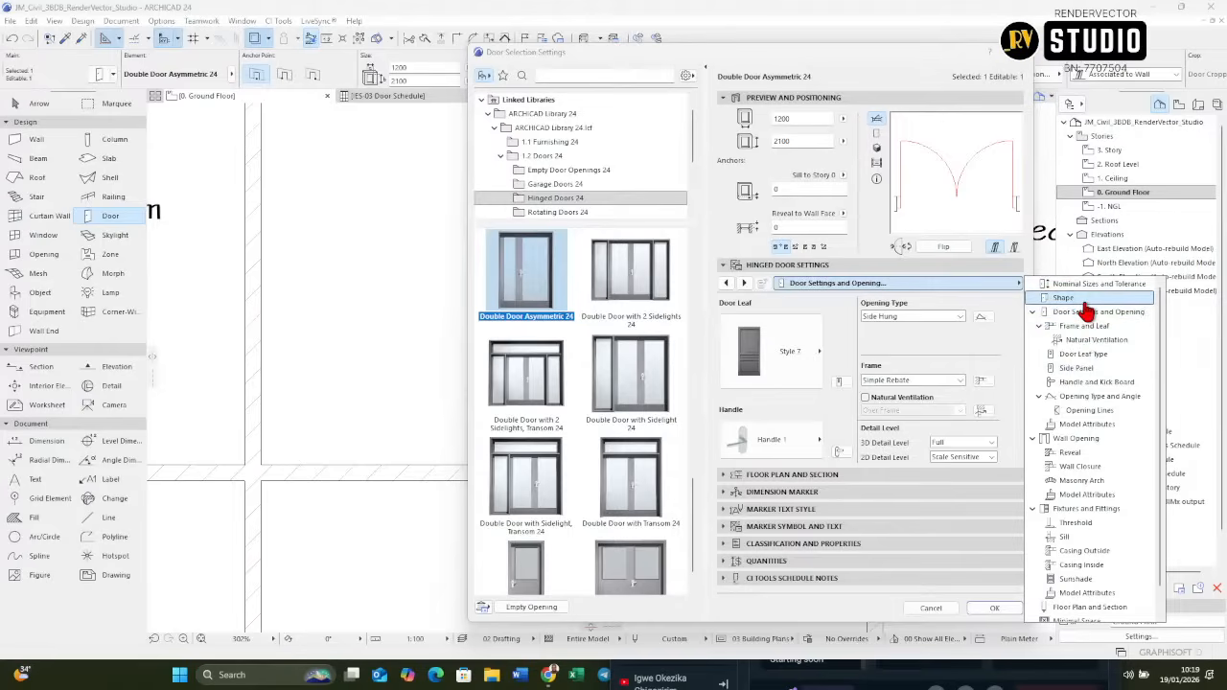
click(1078, 299)
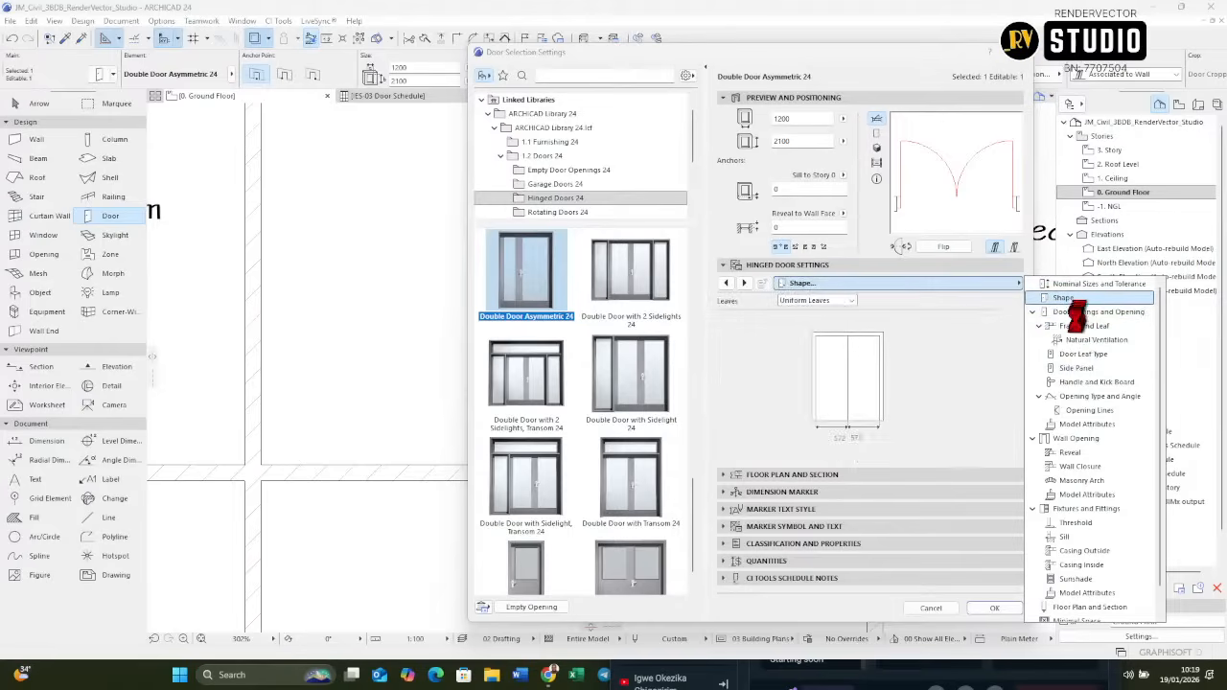
click(850, 302)
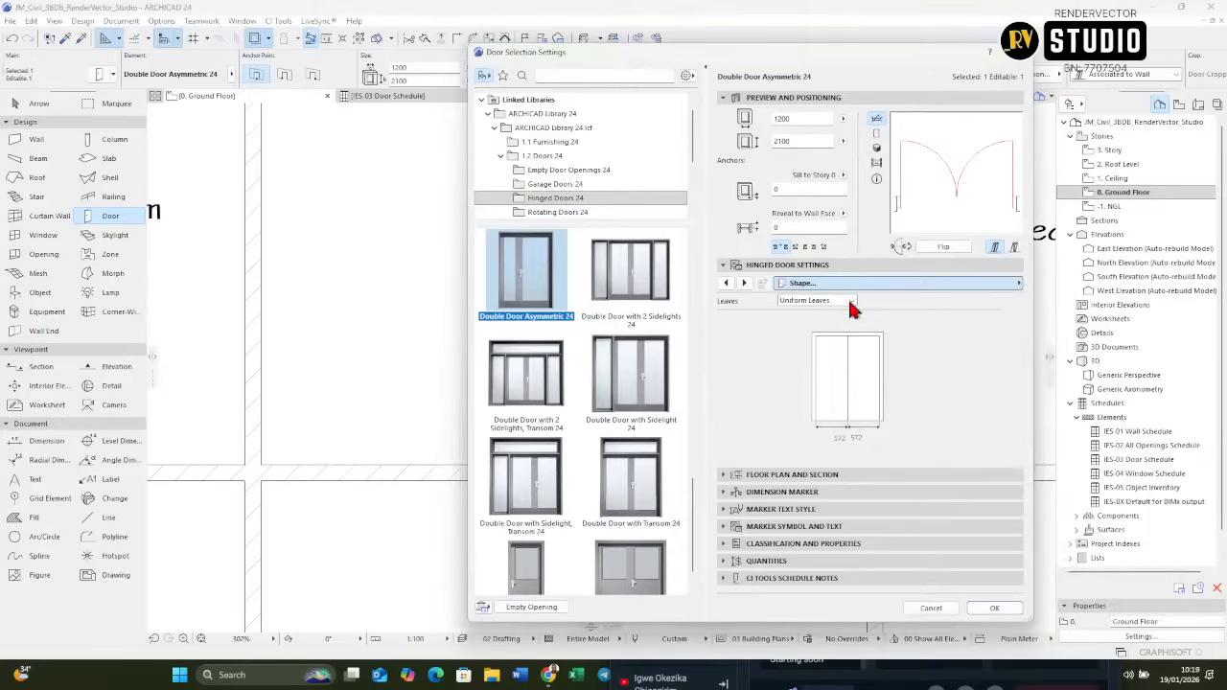
click(851, 302)
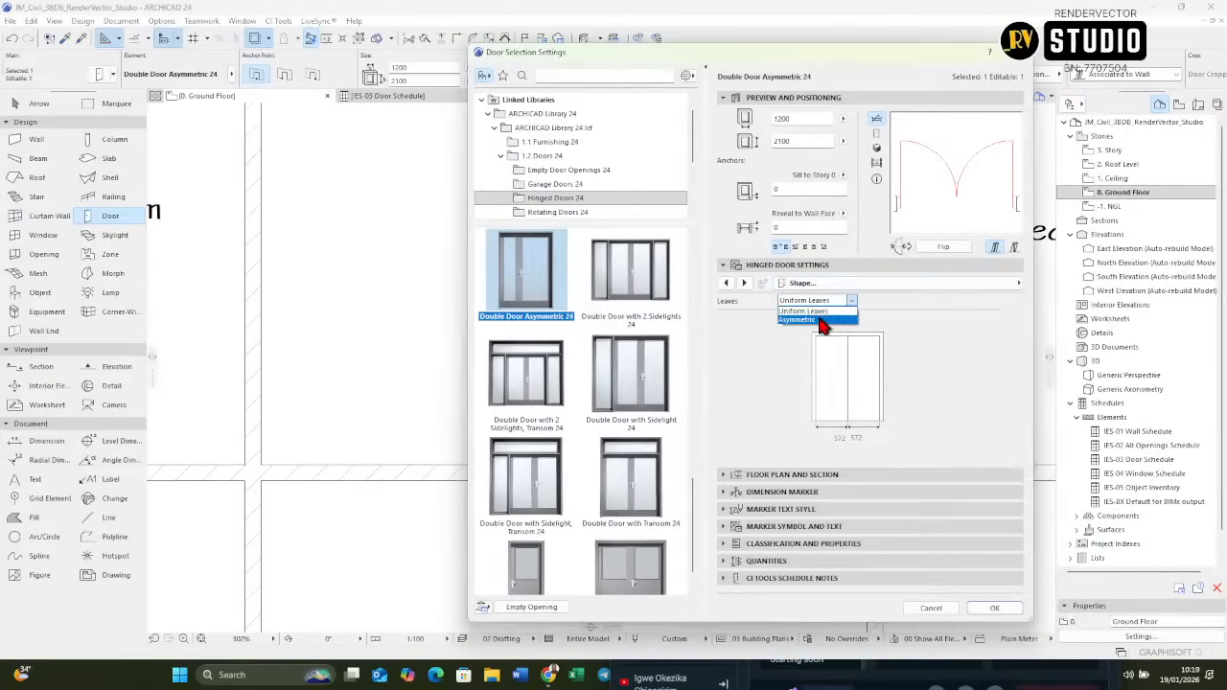
click(822, 321)
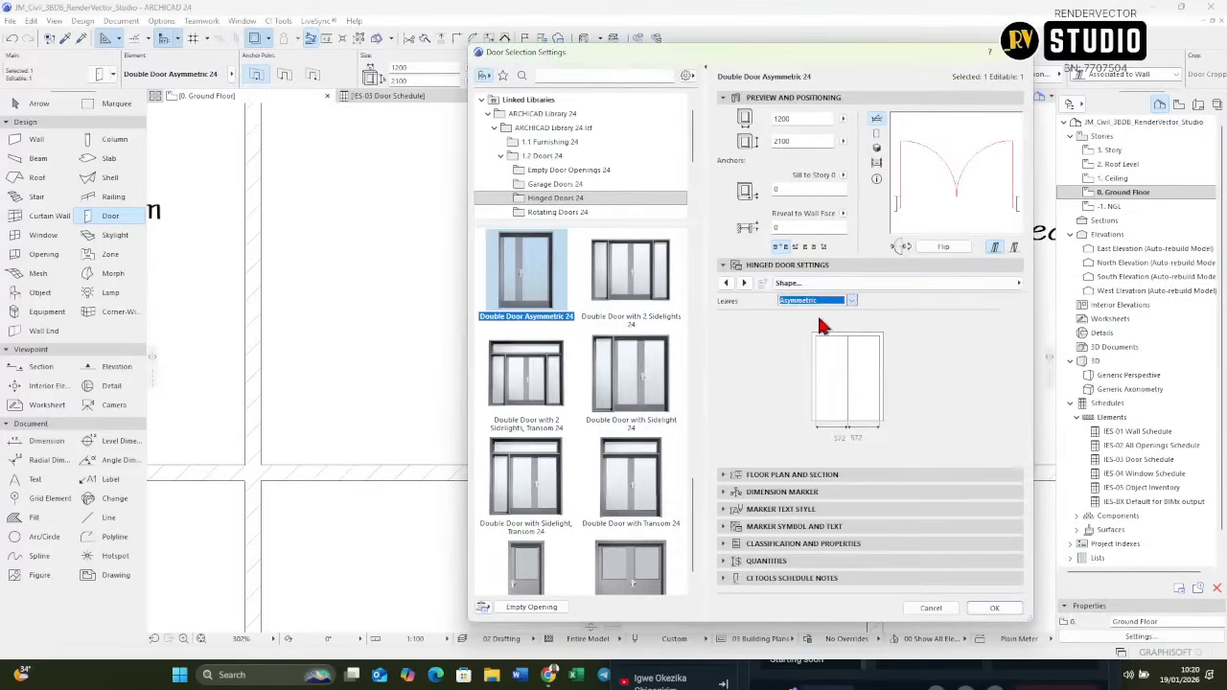
Set the right-hand leaf's width to 900 and accept the D3 door's settings.
double_click(869, 437)
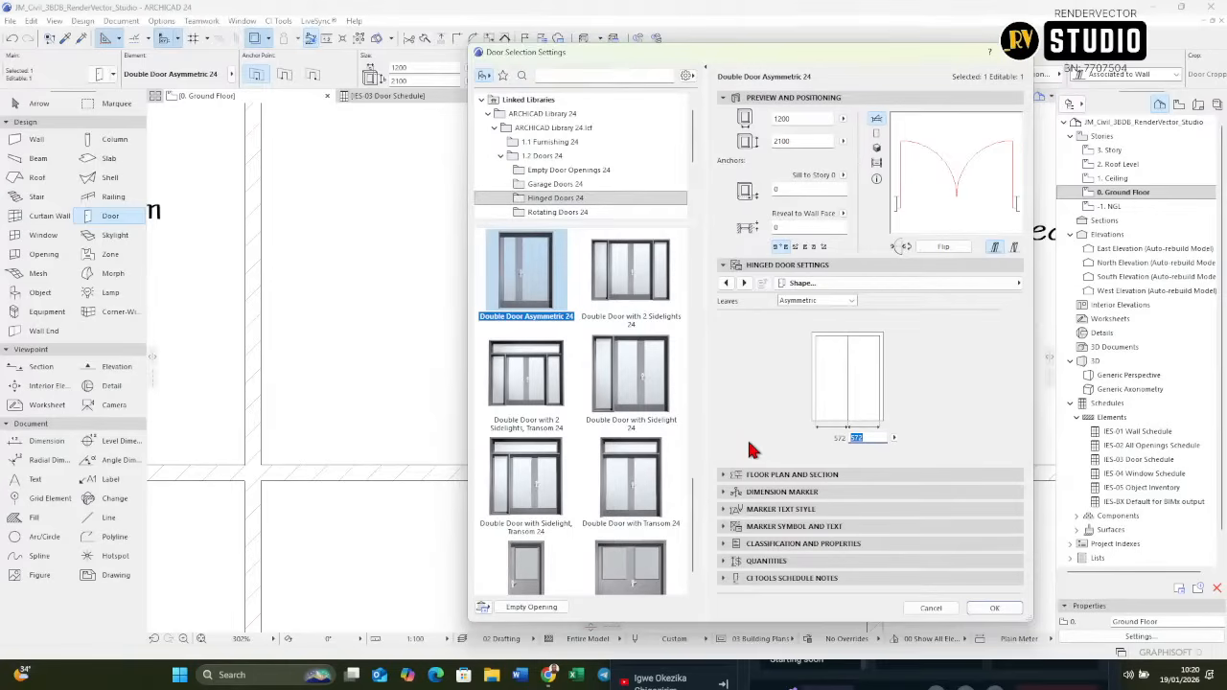
text(900)
key(Return)
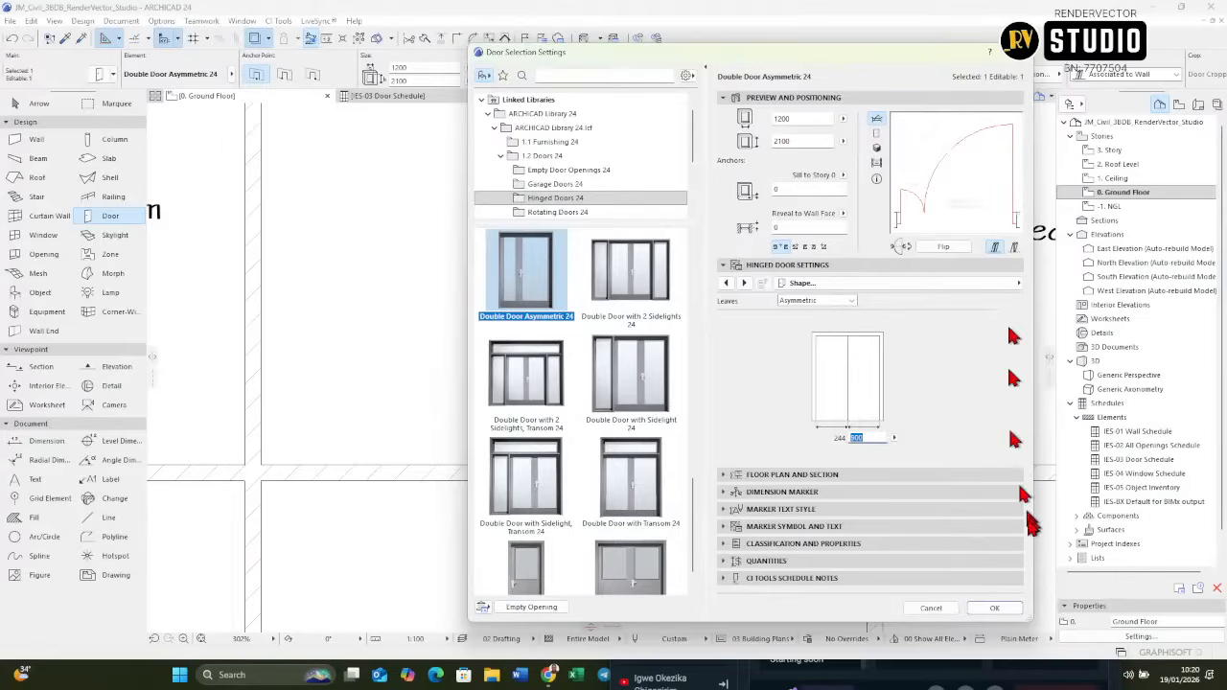
click(994, 608)
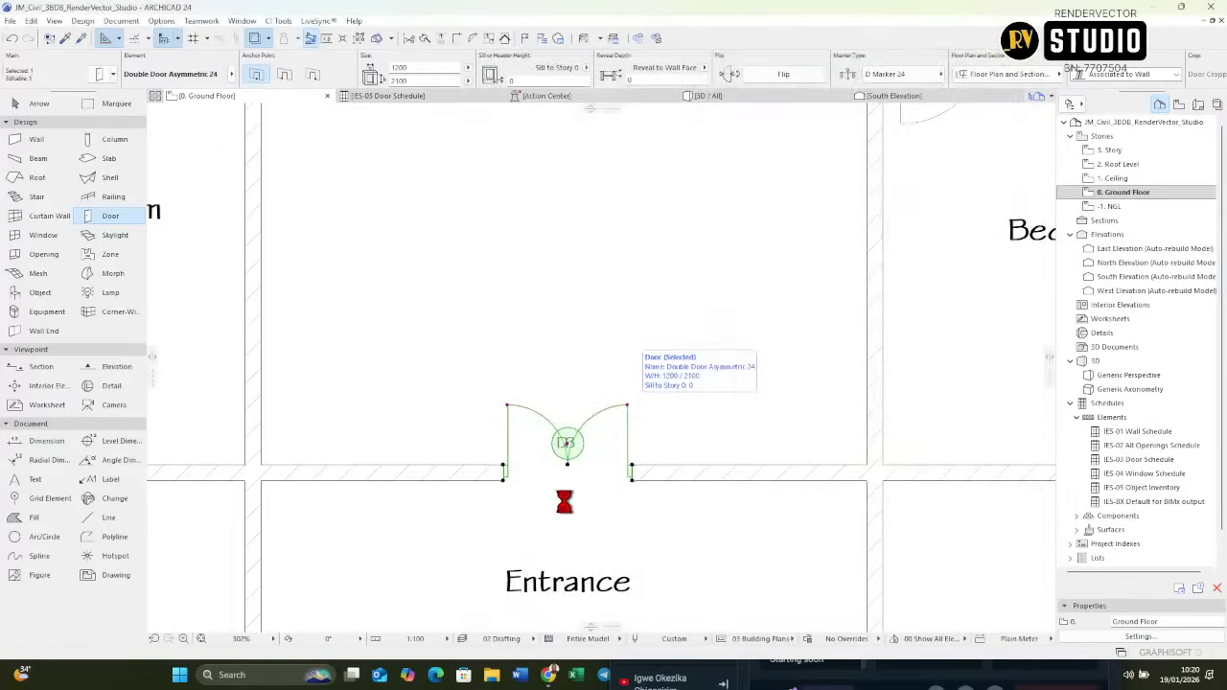
scroll(557, 479, up, 4)
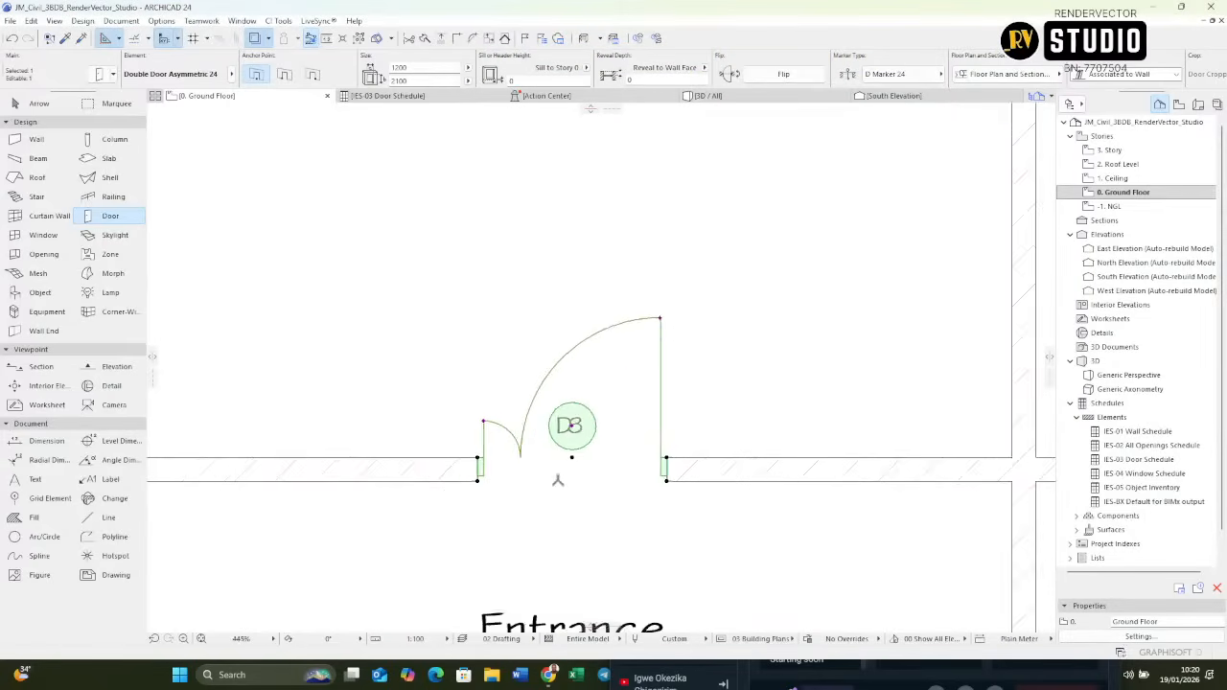
key(Escape)
scroll(575, 436, up, 3)
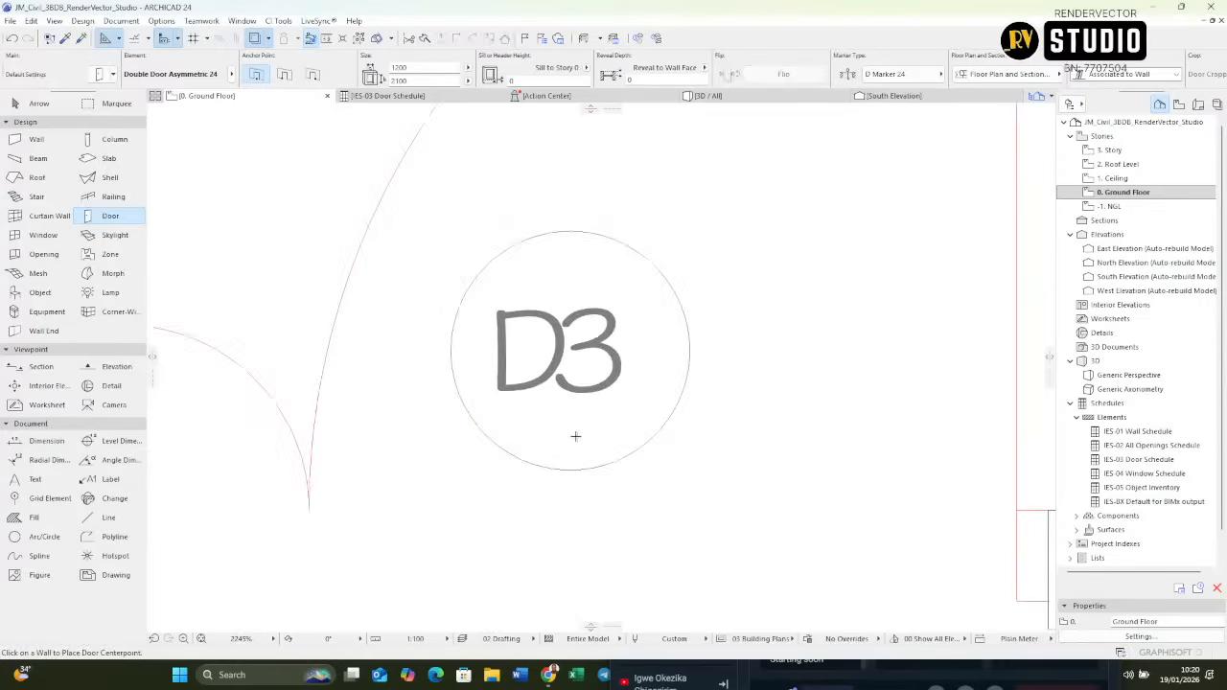
Check the doors in the IES-03 Door Schedule and return to the Ground Floor plan.
scroll(575, 431, down, 12)
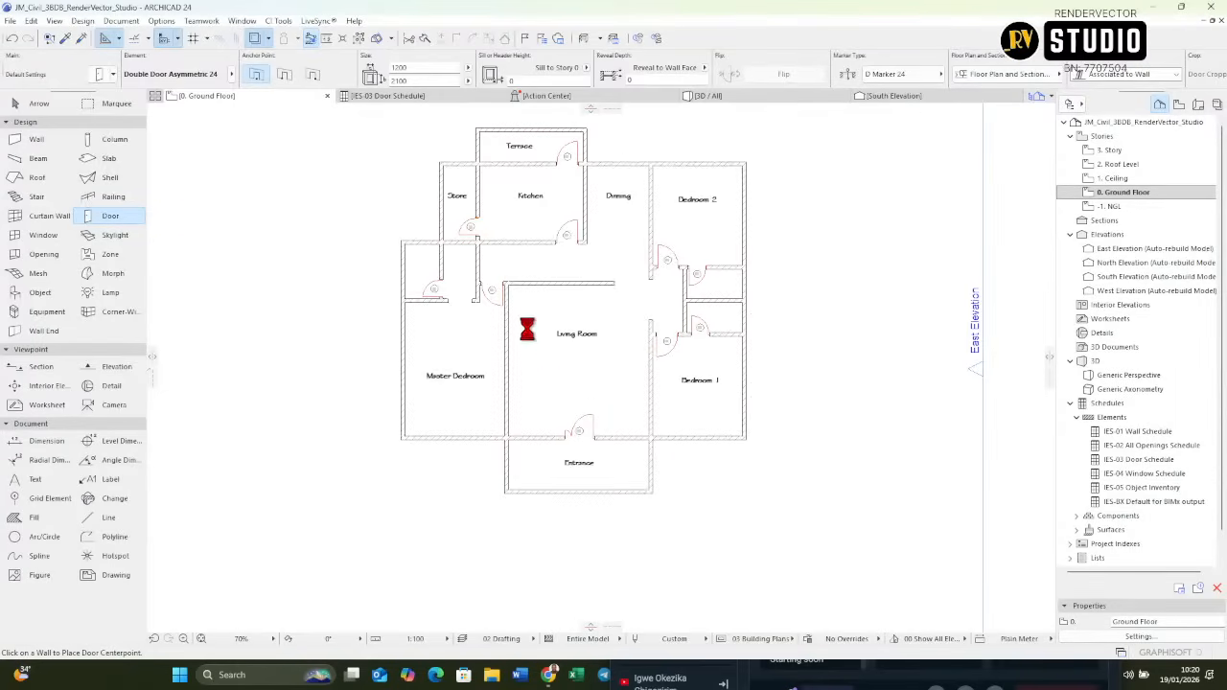
double_click(1147, 461)
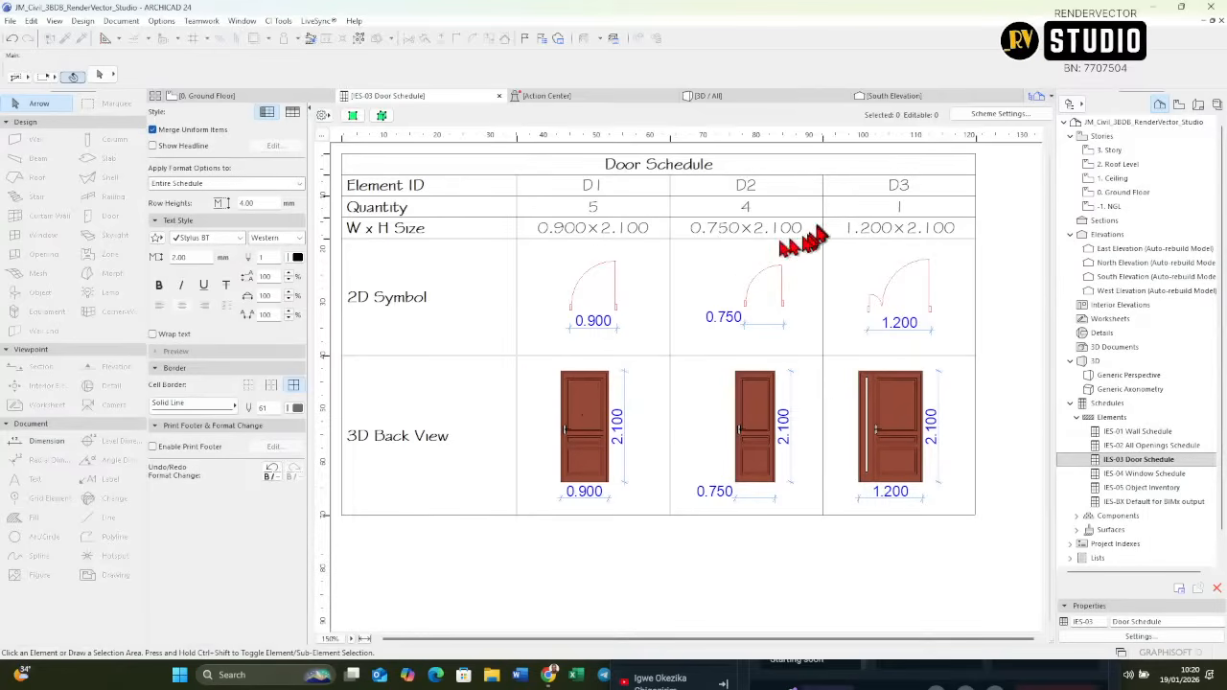
double_click(1137, 195)
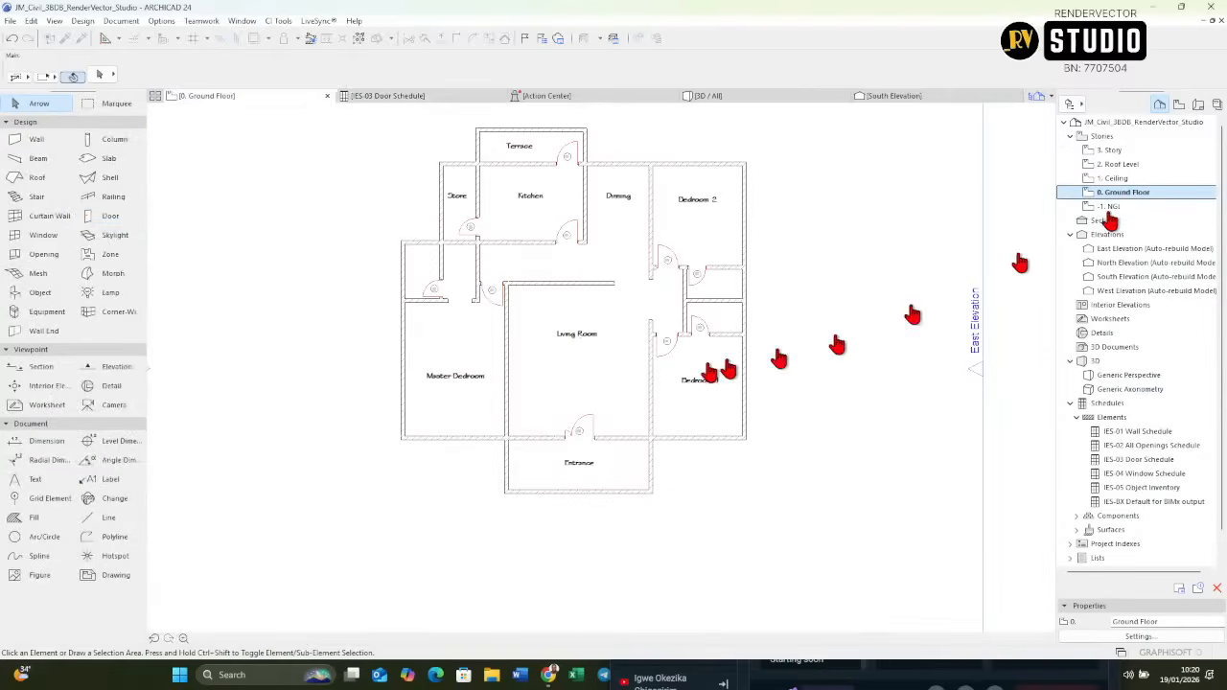
scroll(584, 459, up, 5)
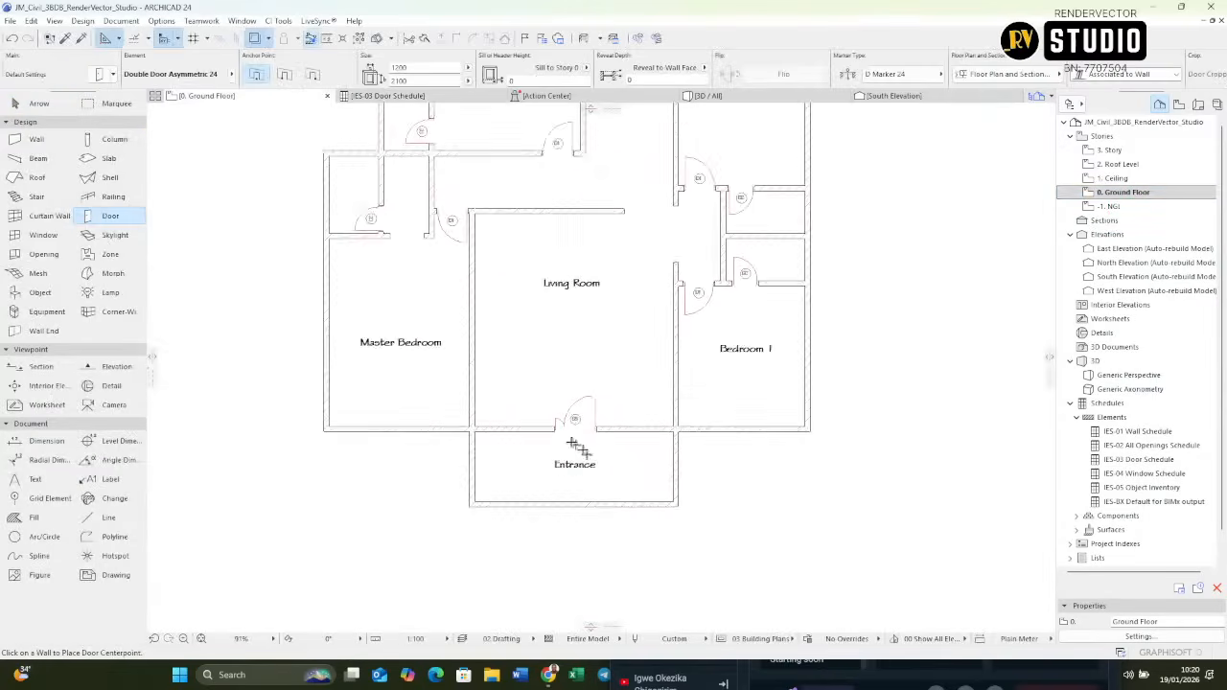
scroll(592, 484, up, 1)
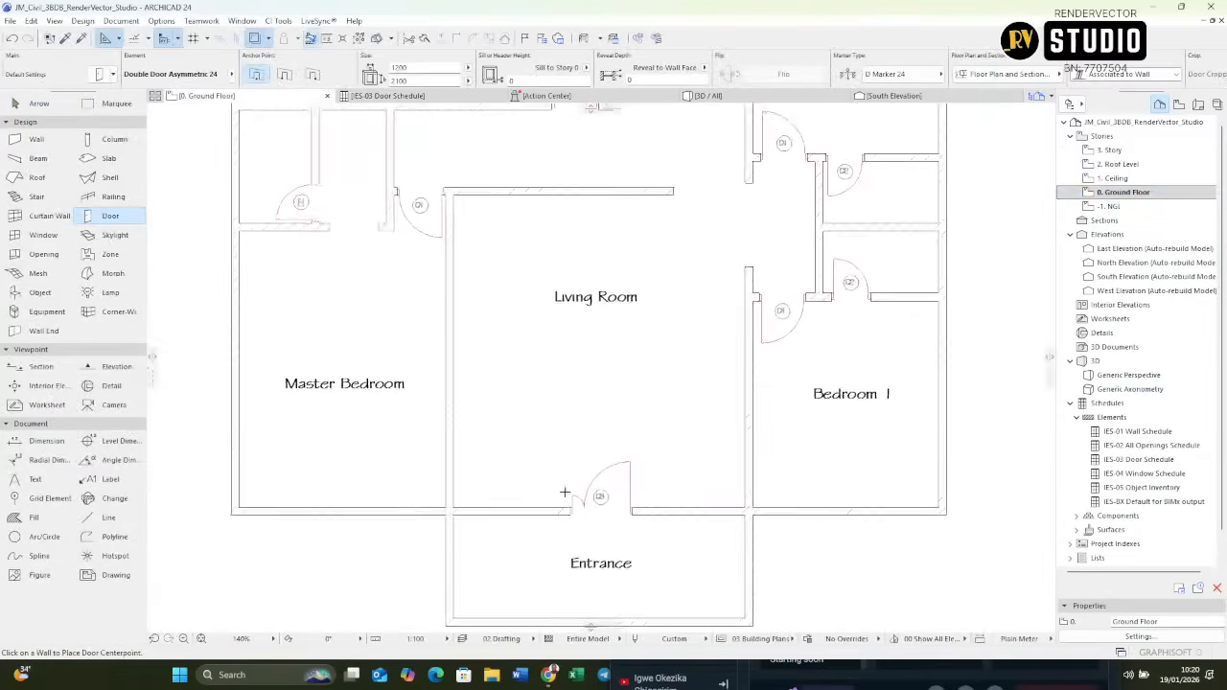
scroll(680, 532, down, 5)
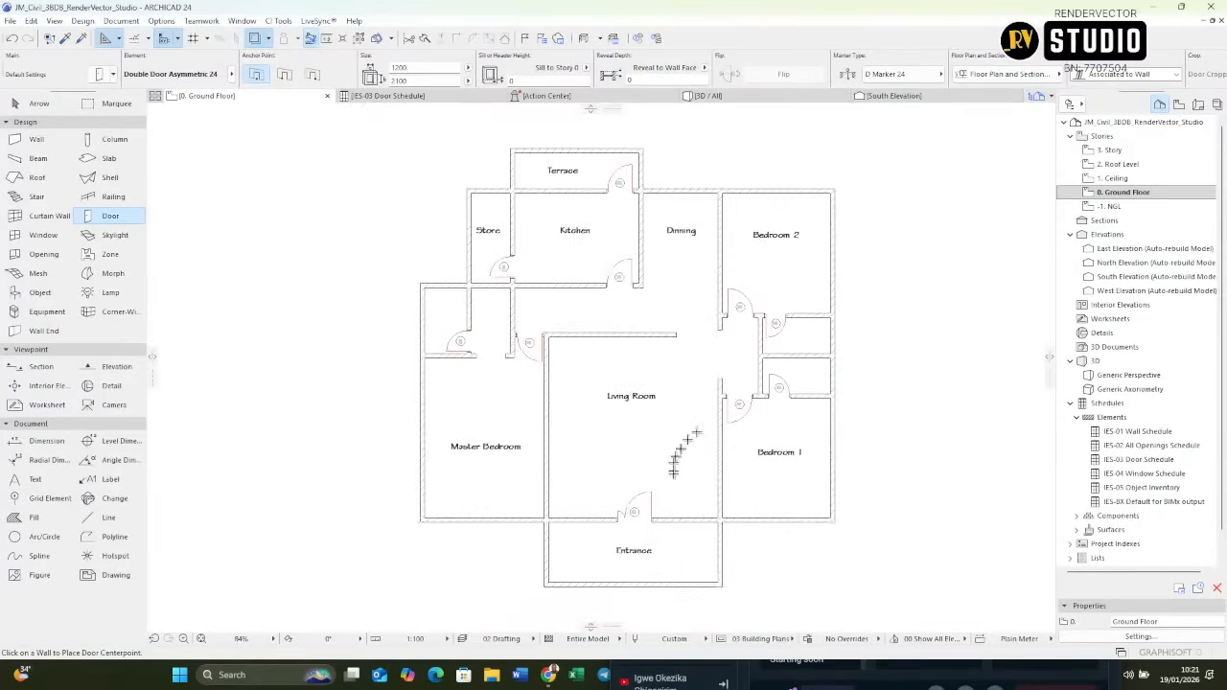
Mirror the D3 door about its centre so the wide leaf hinges on the Master Bedroom side.
scroll(674, 470, up, 1)
scroll(674, 470, up, 3)
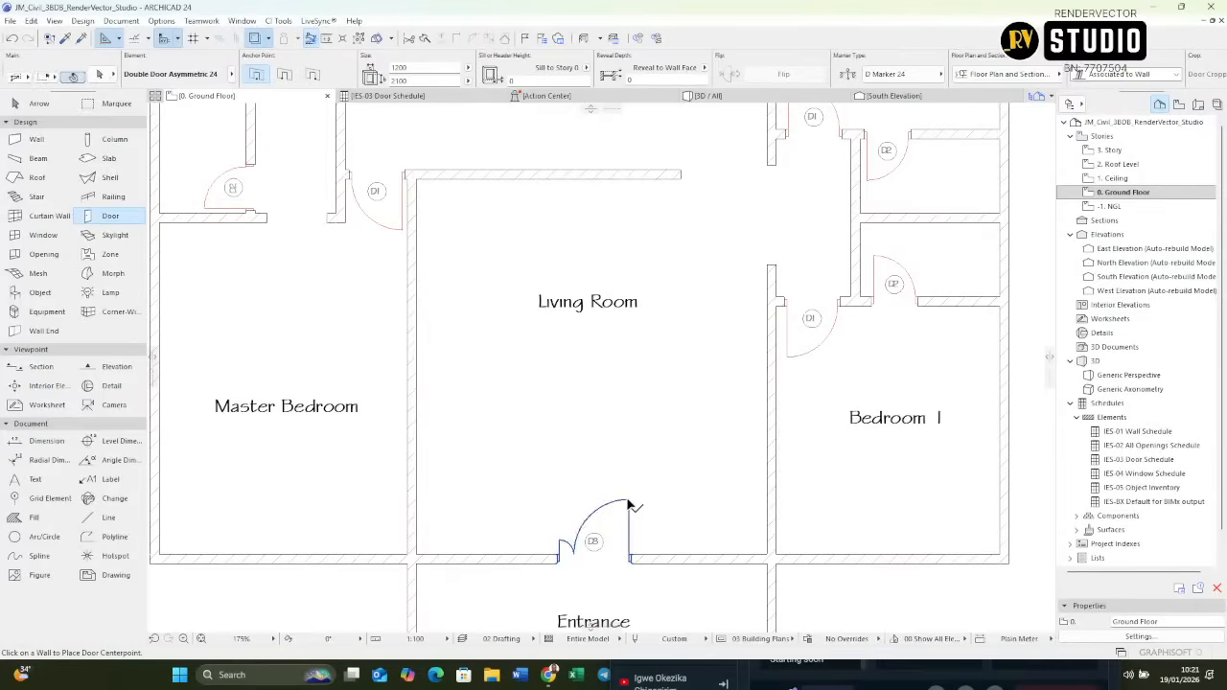
click(629, 499)
key(ctrl+m)
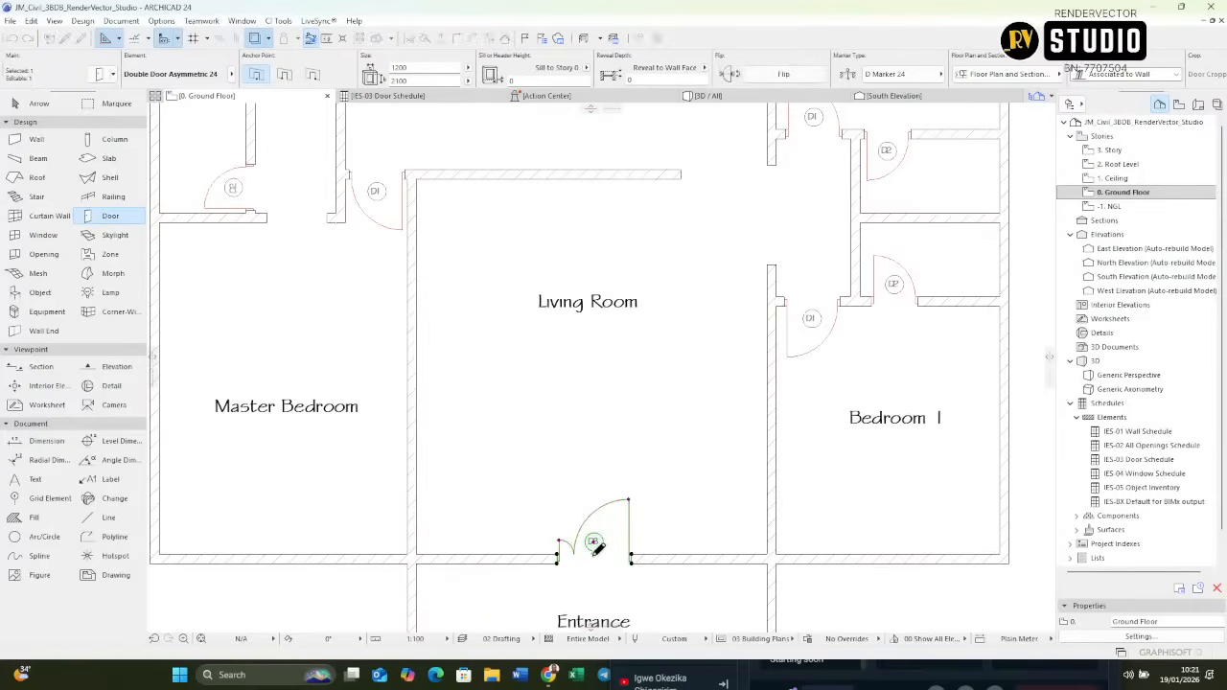
click(593, 554)
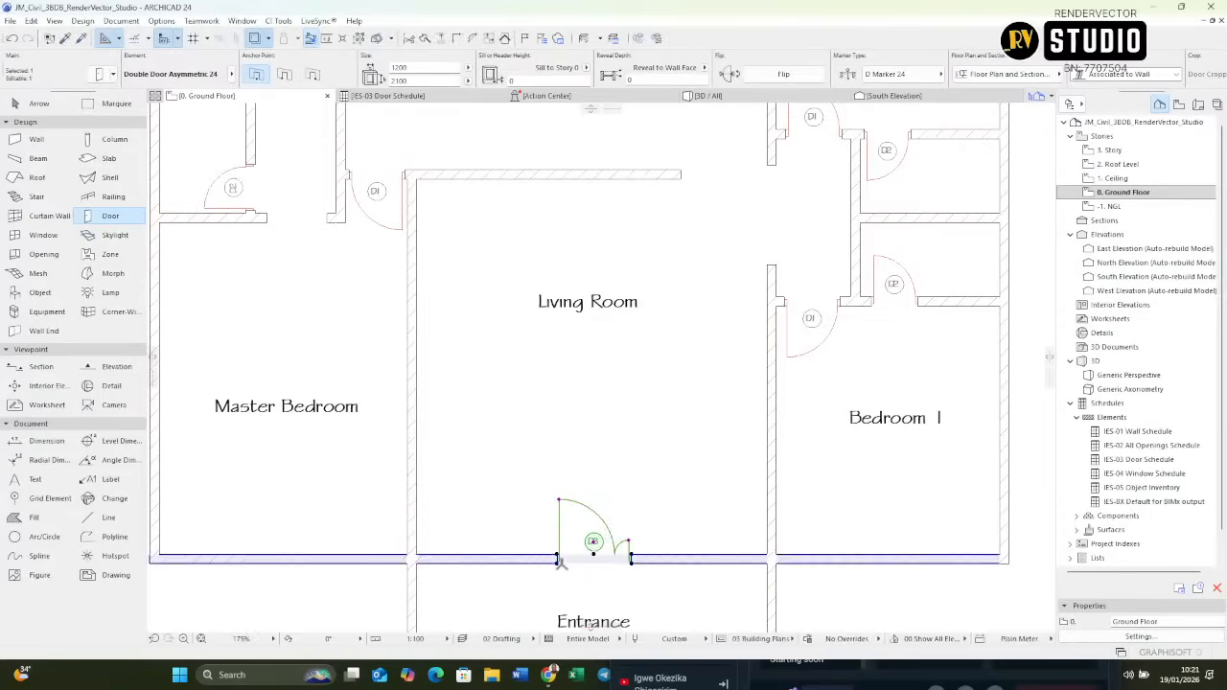
Move the D3 door along its wall to the Living Room corner on the Master Bedroom side.
key(ctrl+d)
click(557, 556)
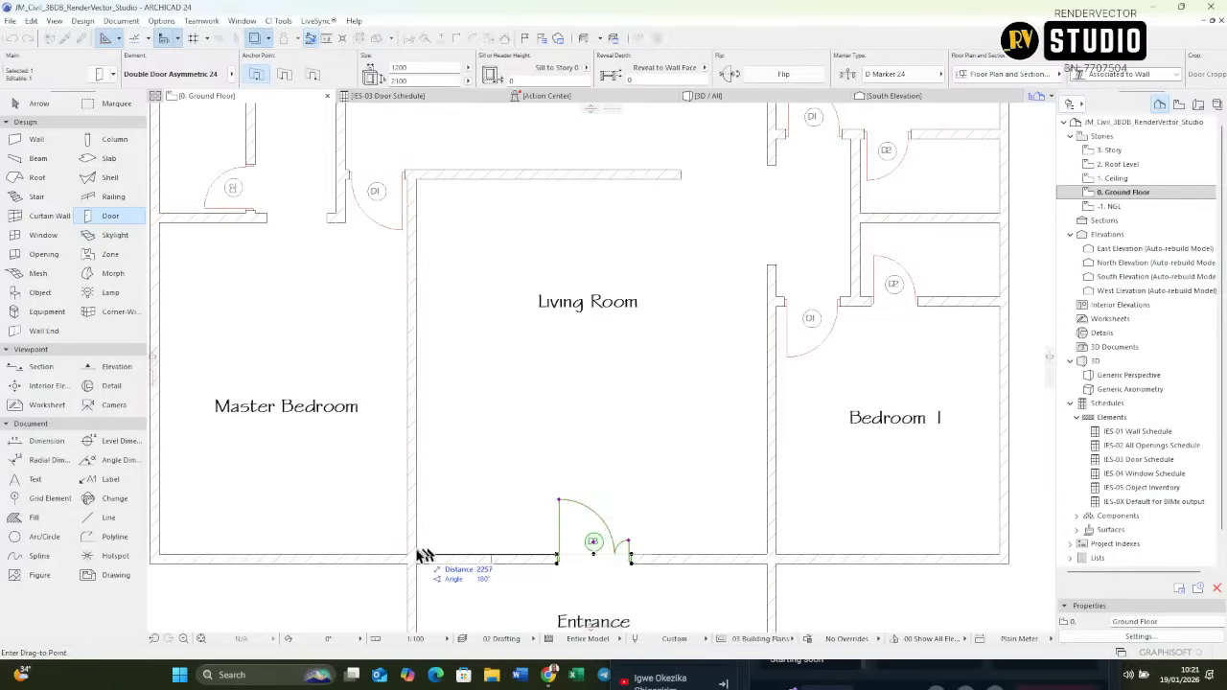
click(417, 556)
Abandon a further move of the D3 door, and undo its move and mirroring.
scroll(417, 548, up, 8)
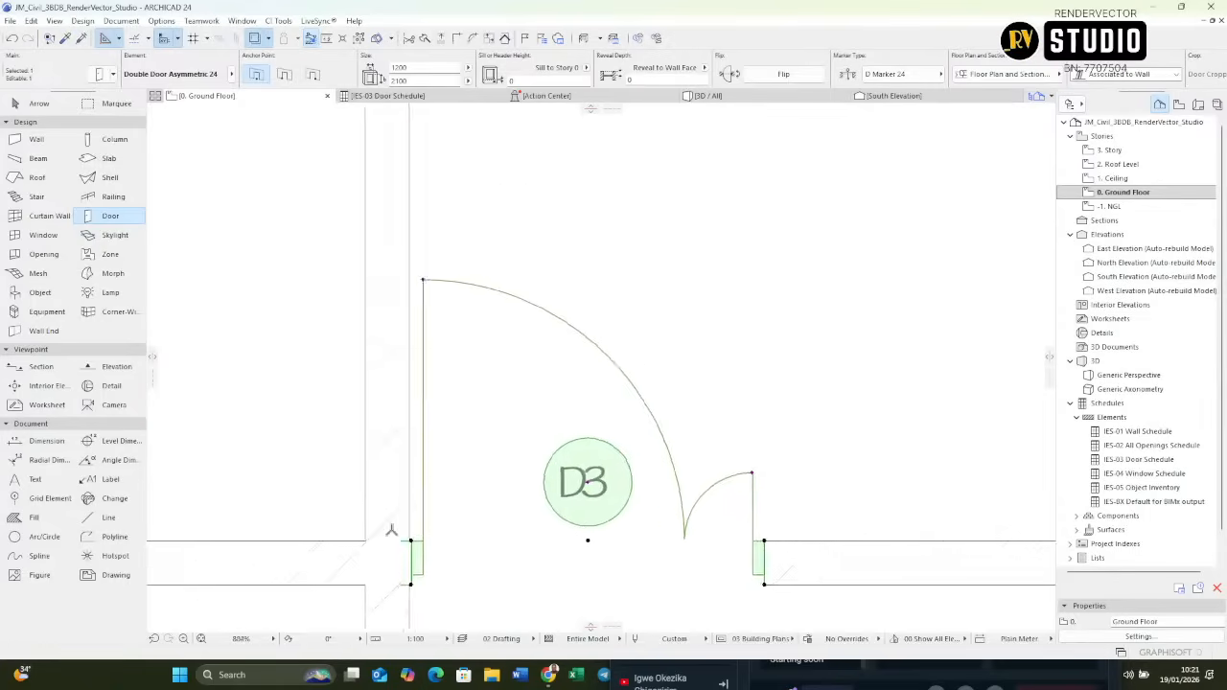
key(ctrl+d)
click(413, 543)
scroll(384, 540, down, 5)
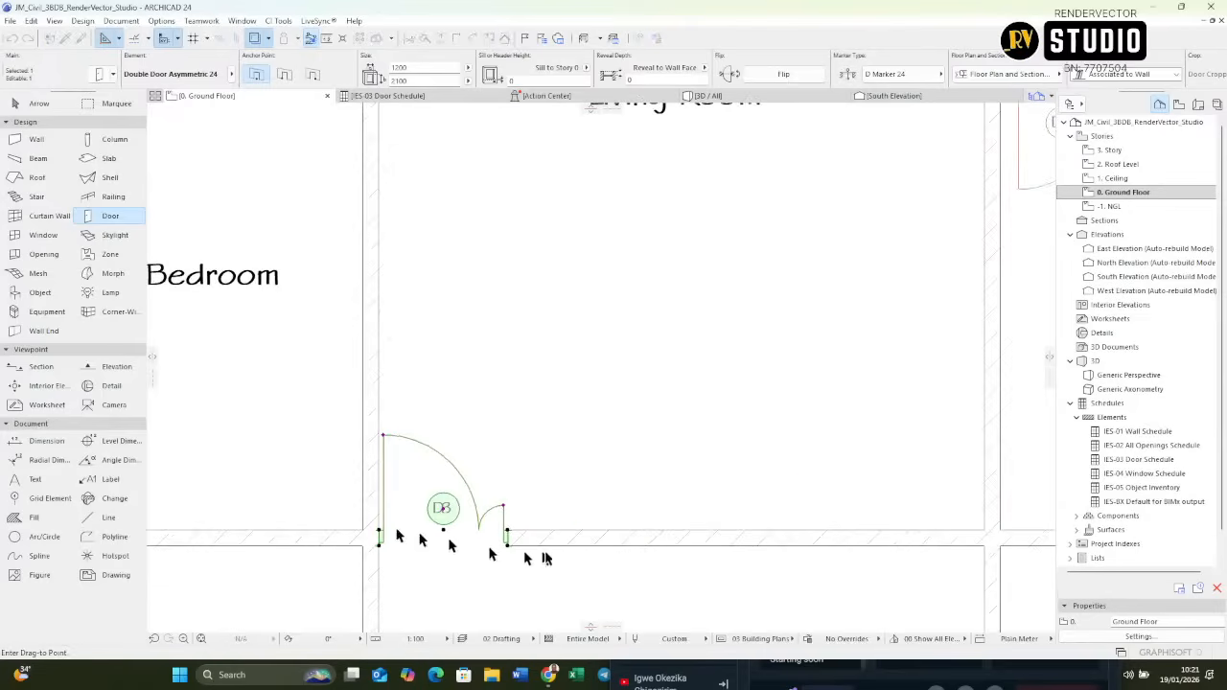
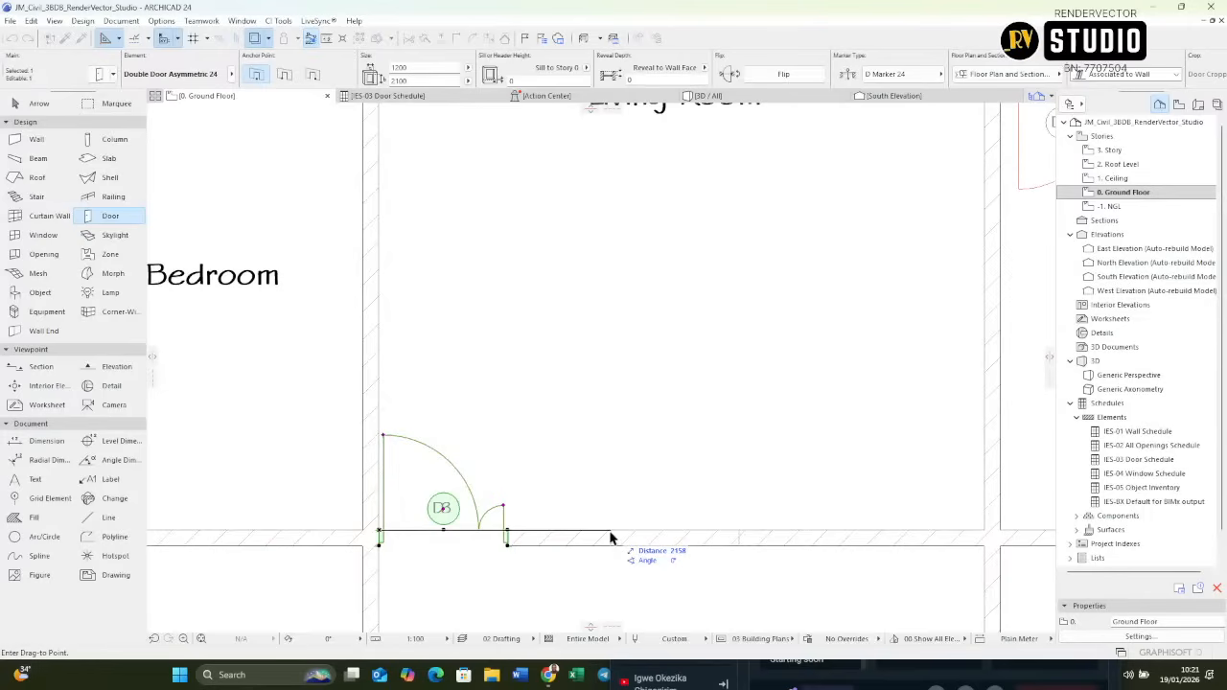
click(556, 414)
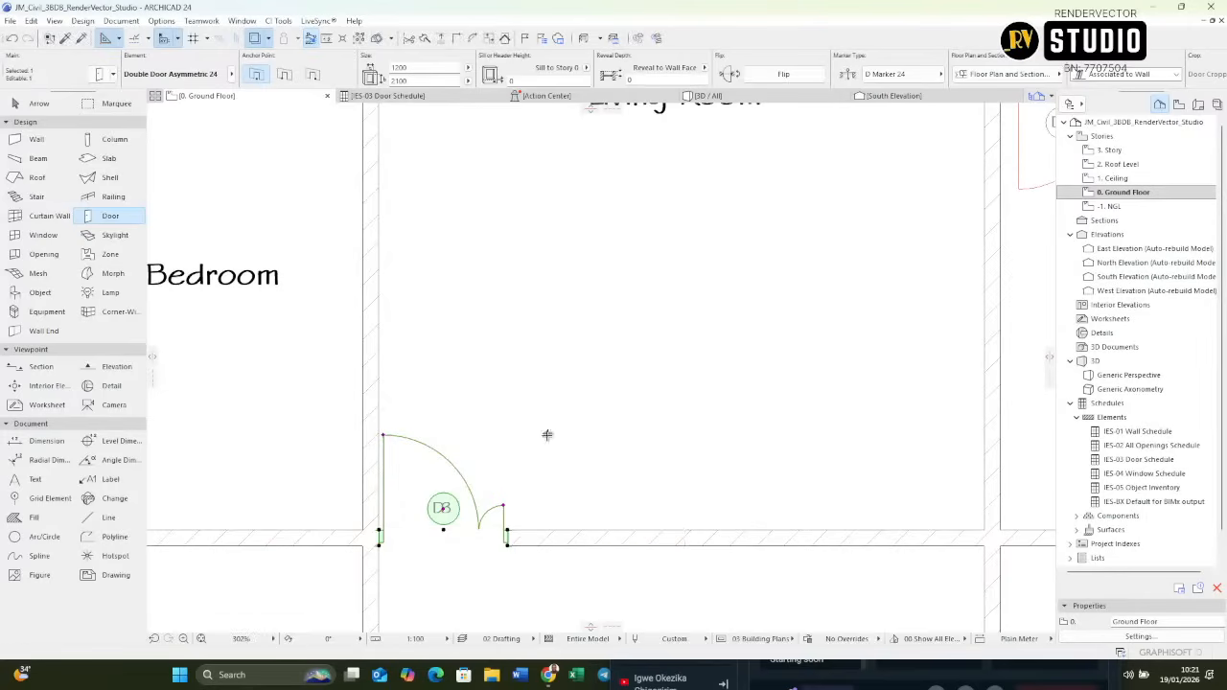
key(ctrl+z)
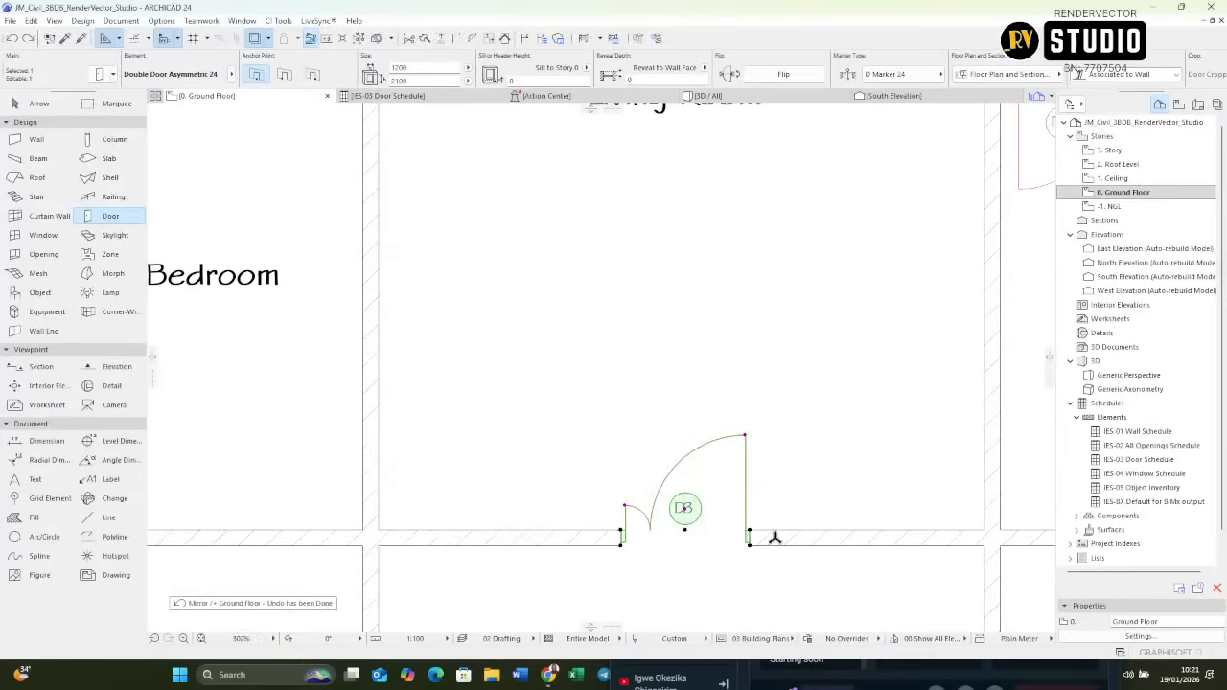
Move the D3 door along its wall so its jamb meets the Living Room corner on the Bedroom 1 side.
key(ctrl+d)
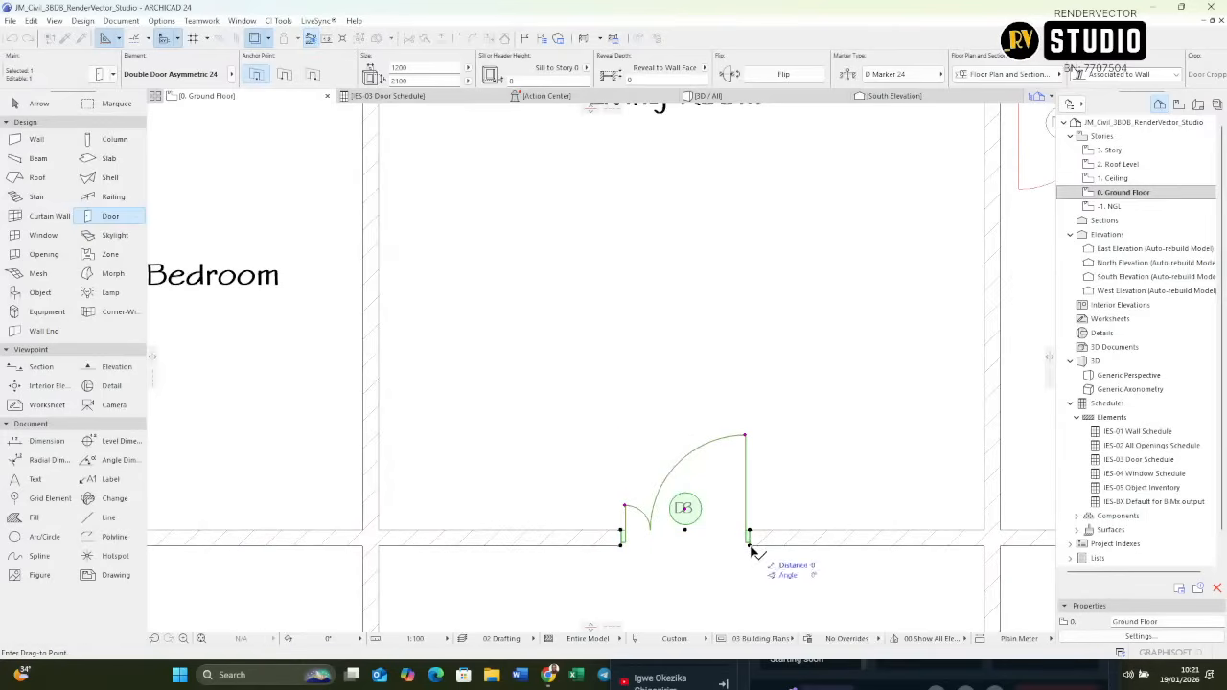
click(985, 531)
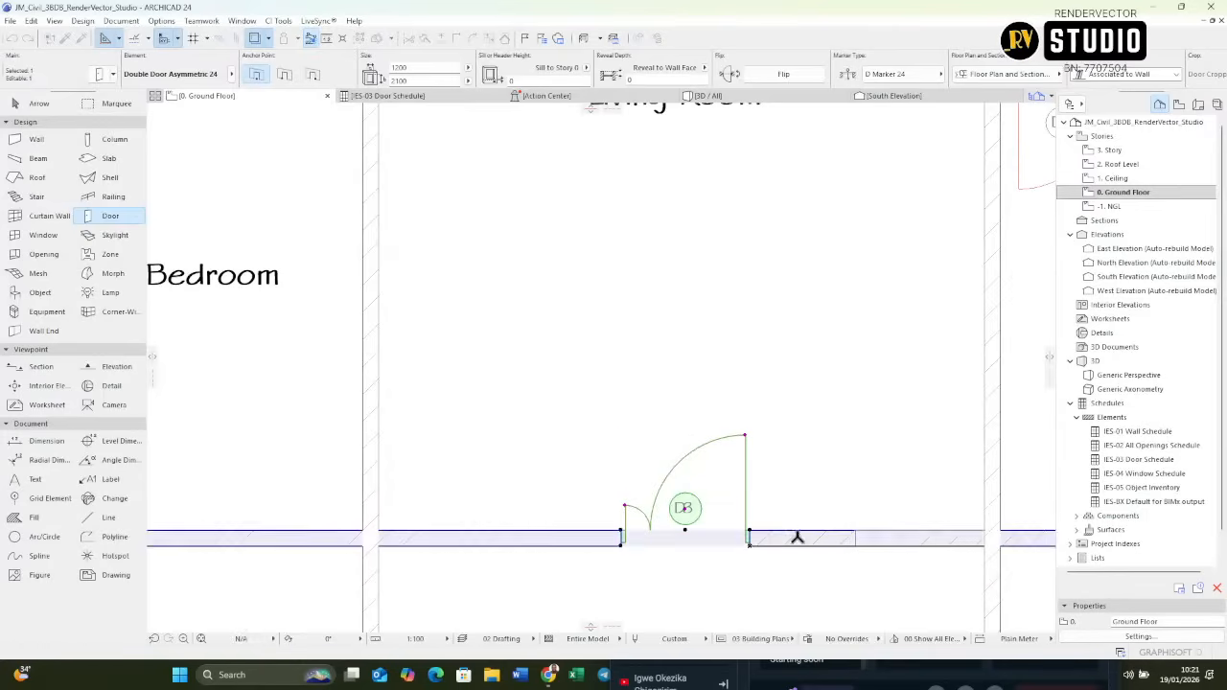
scroll(786, 479, down, 8)
scroll(767, 475, up, 2)
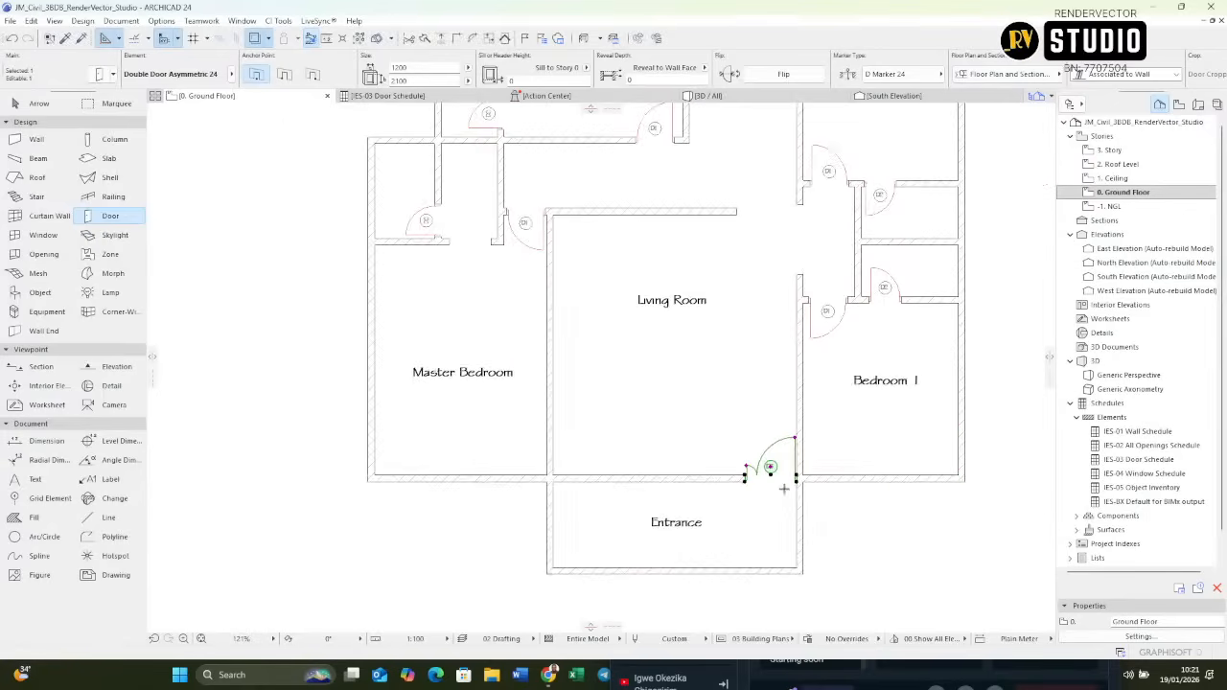
Move the D3 door 100 mm along its wall, away from the Bedroom 1 wall.
scroll(751, 495, up, 2)
scroll(805, 455, up, 4)
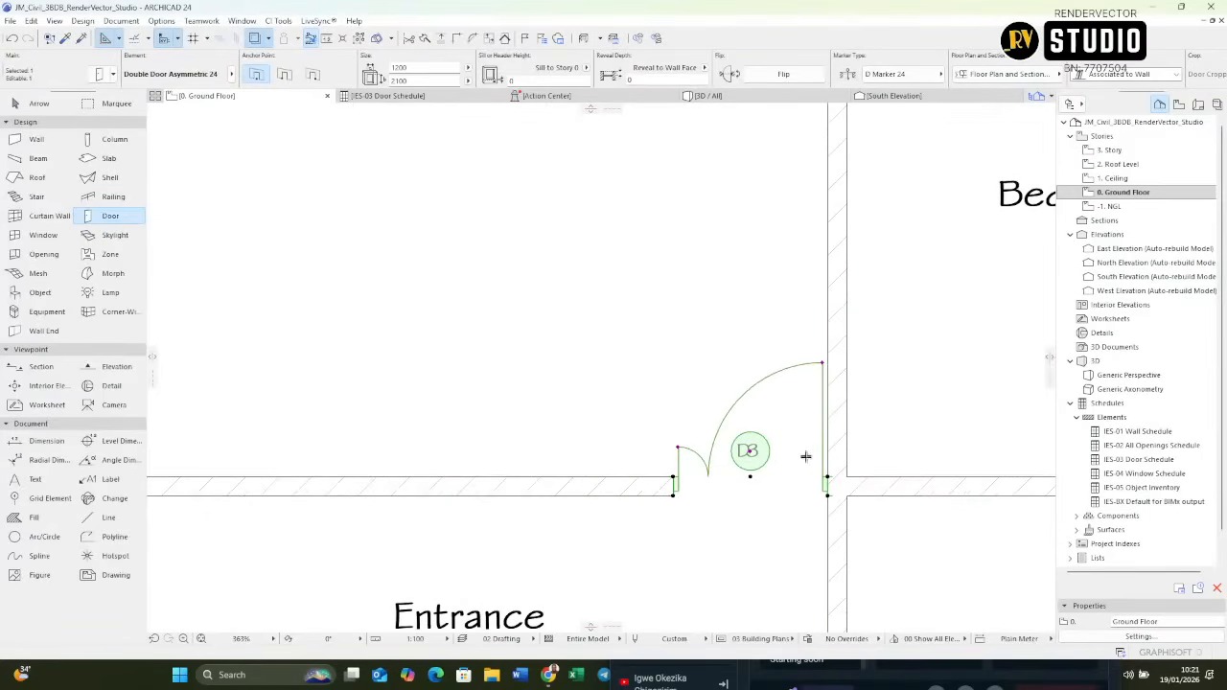
key(ctrl+d)
click(833, 480)
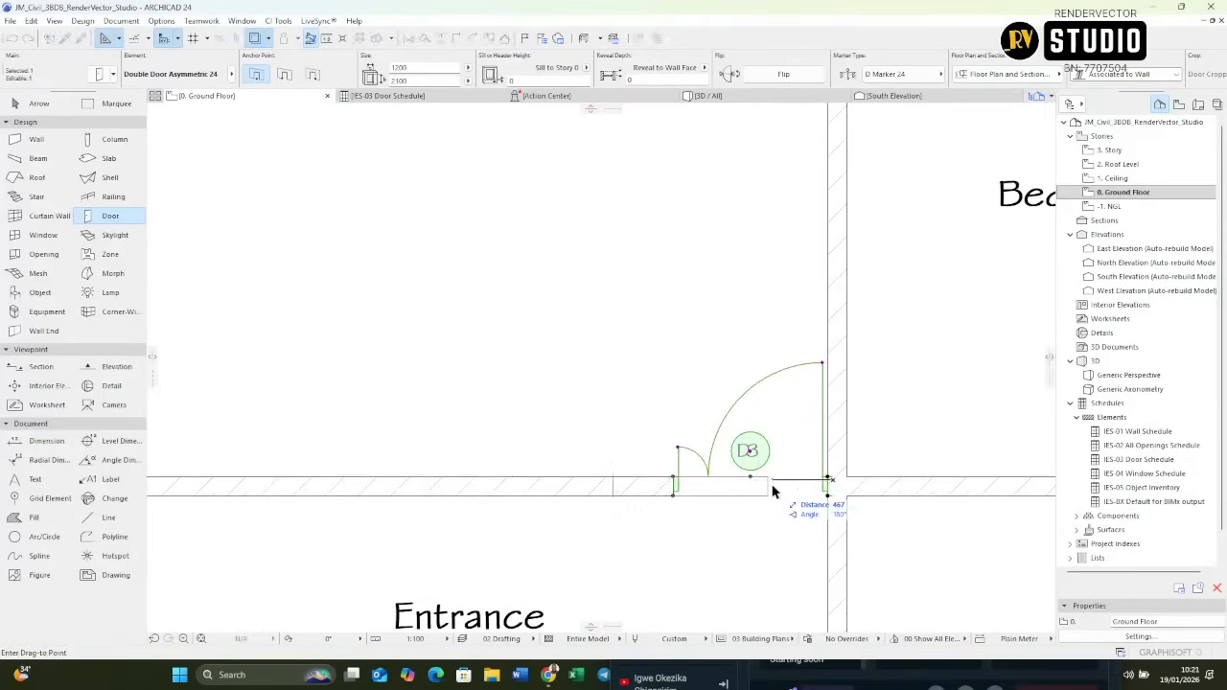
text(100)
key(Return)
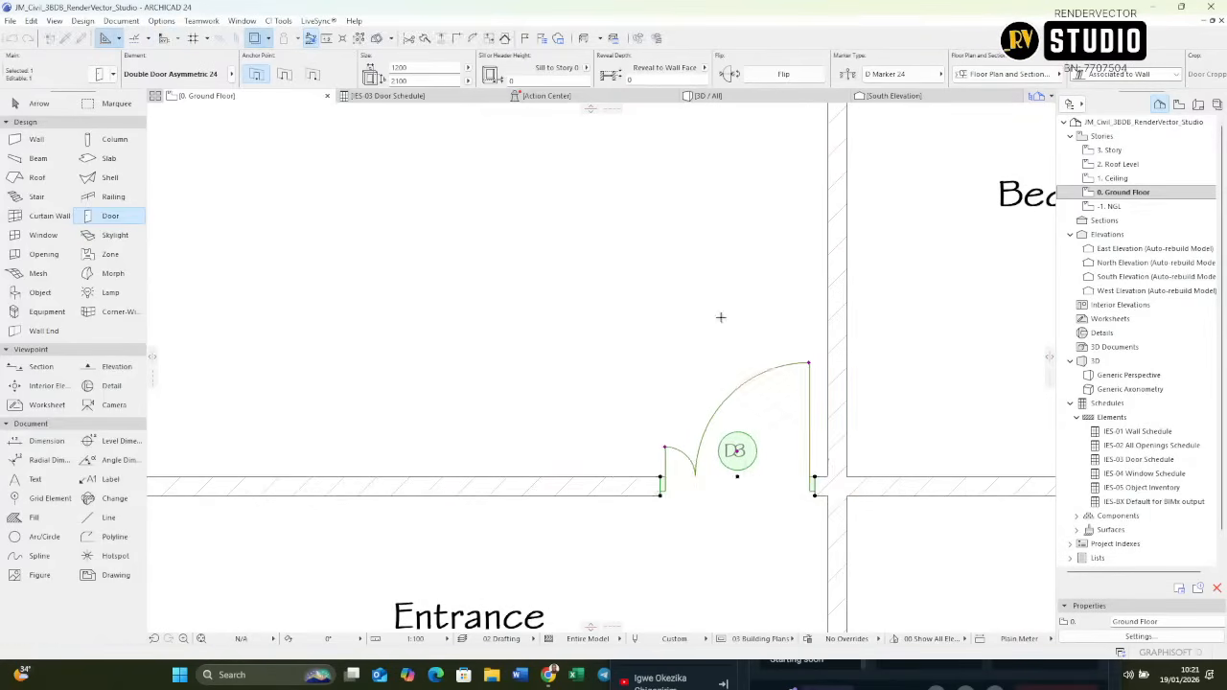
Move Bedroom 1's D1 door along its wall until its hinge-side jamb meets the face of the Living Room wall.
scroll(798, 384, down, 4)
middle_drag(559, 405, 604, 457)
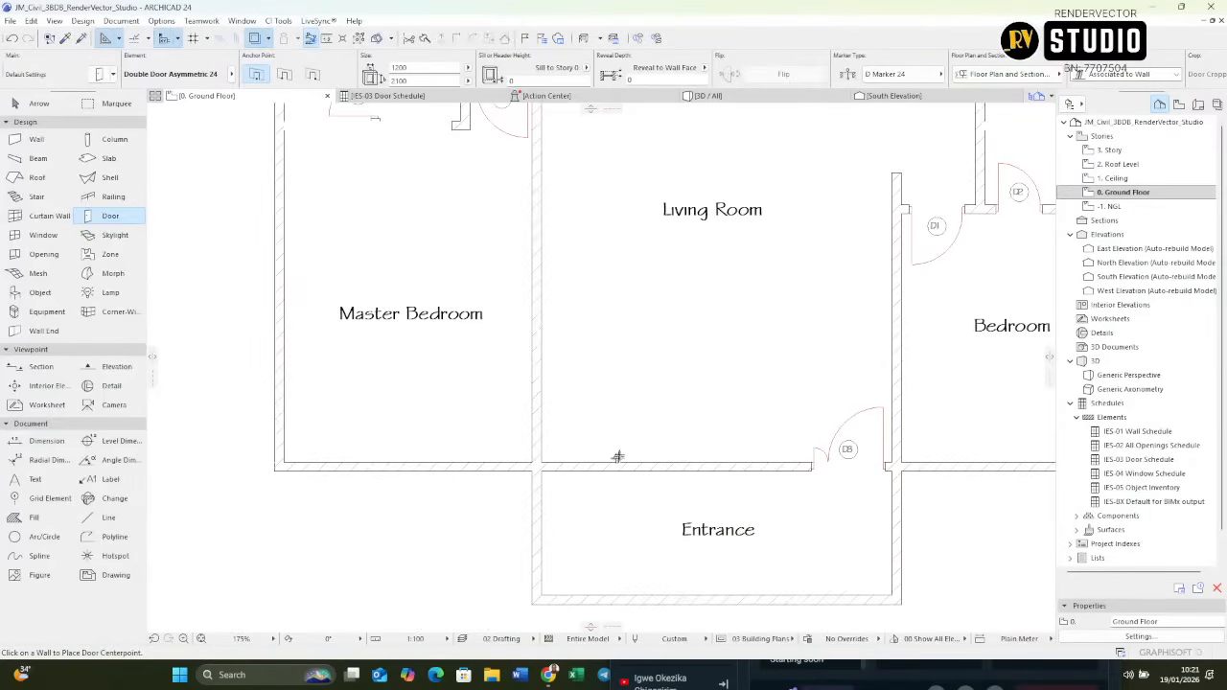
scroll(641, 477, up, 2)
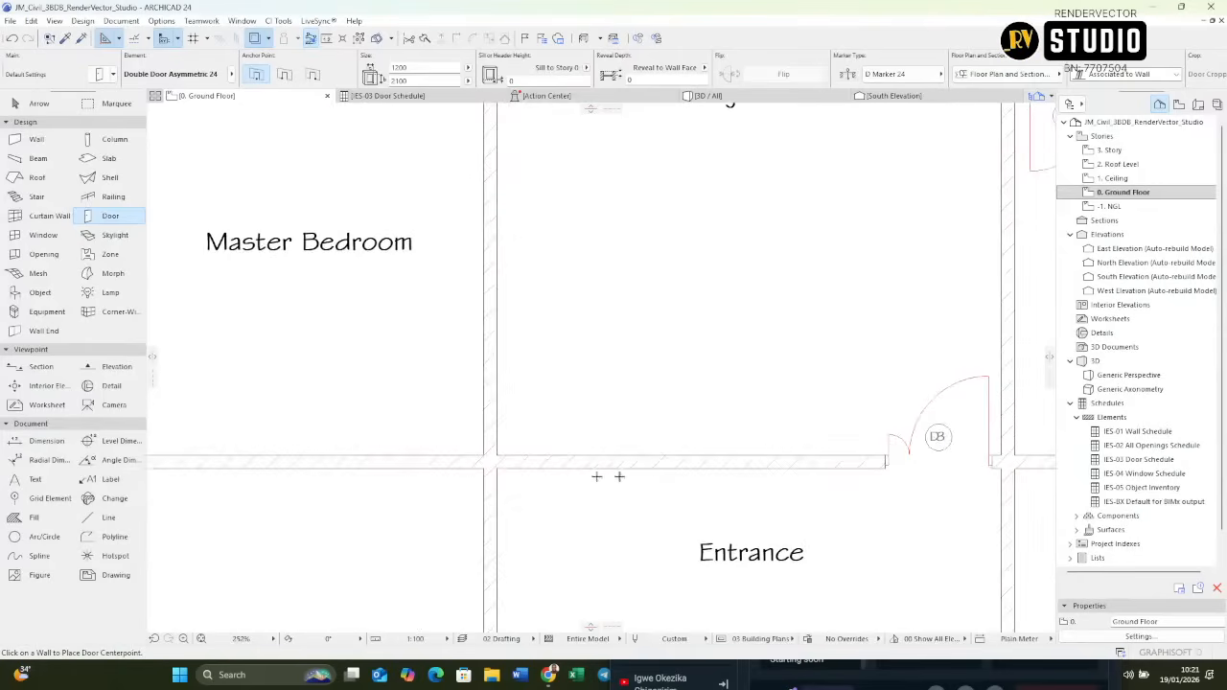
scroll(500, 467, down, 5)
scroll(688, 367, up, 2)
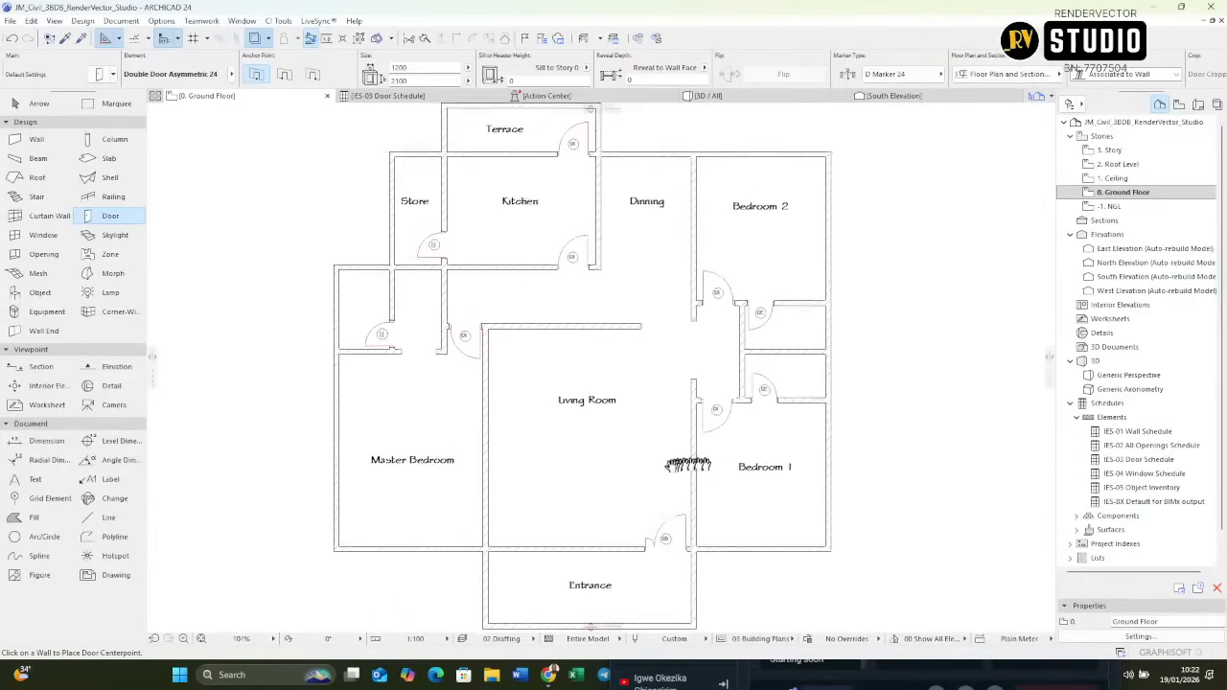
scroll(709, 422, up, 5)
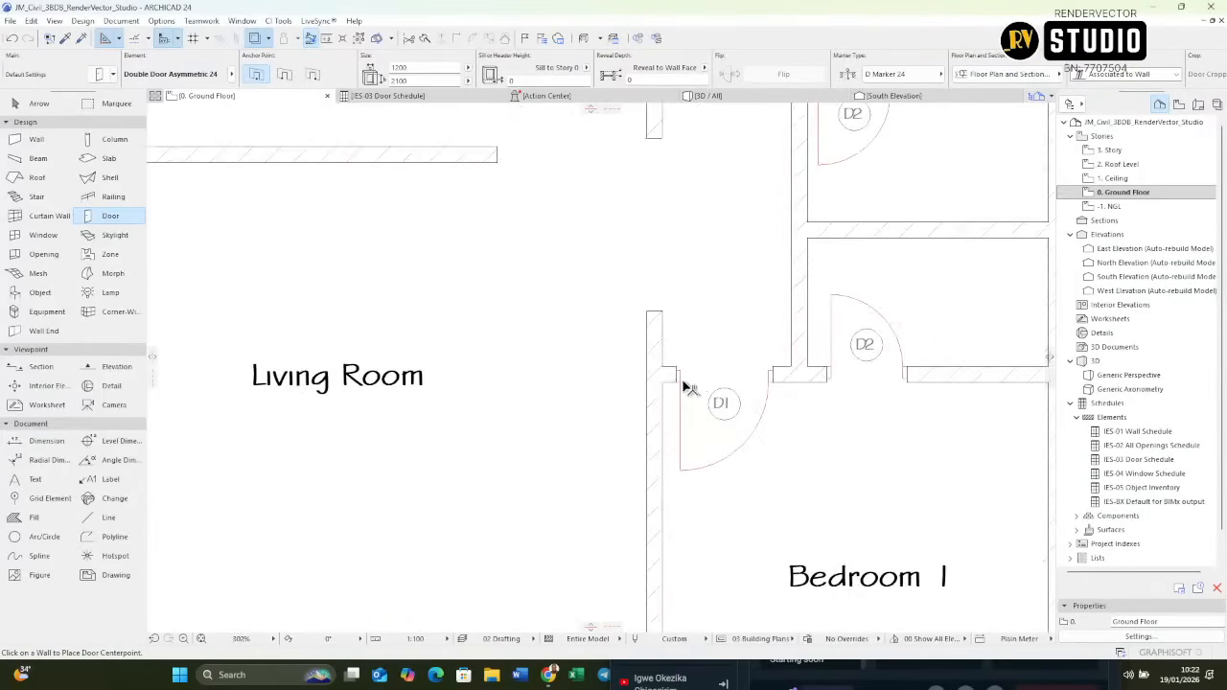
click(678, 382)
key(ctrl+d)
scroll(675, 377, up, 8)
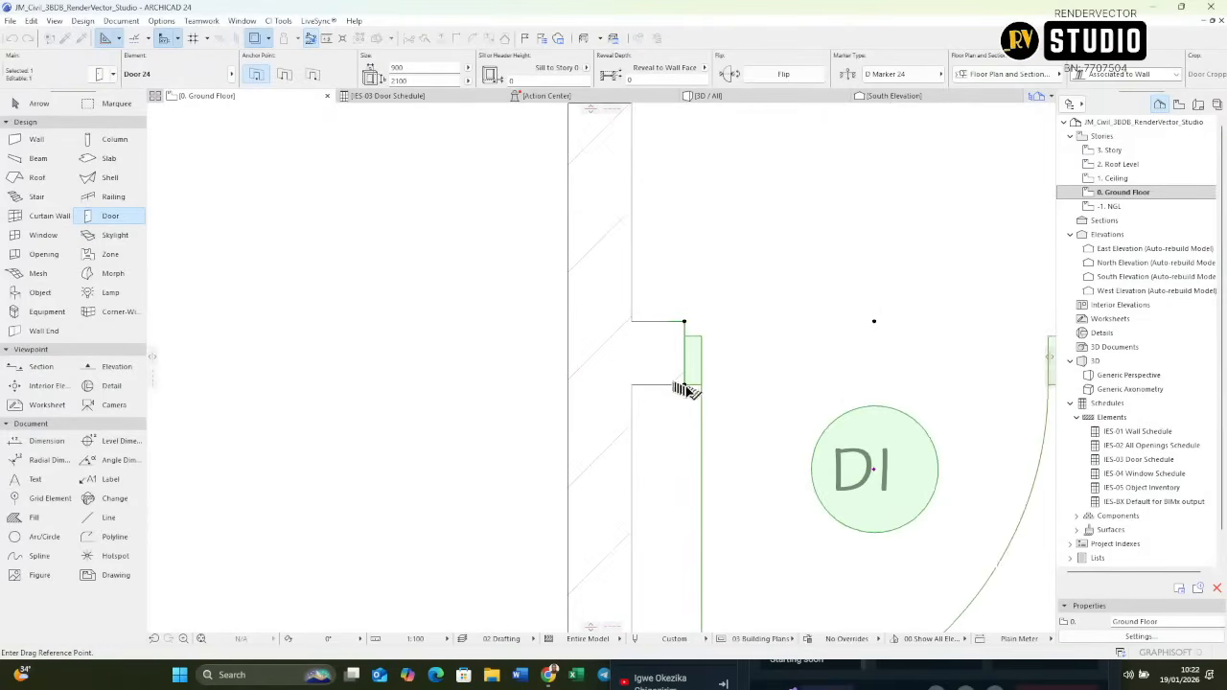
click(685, 385)
click(631, 385)
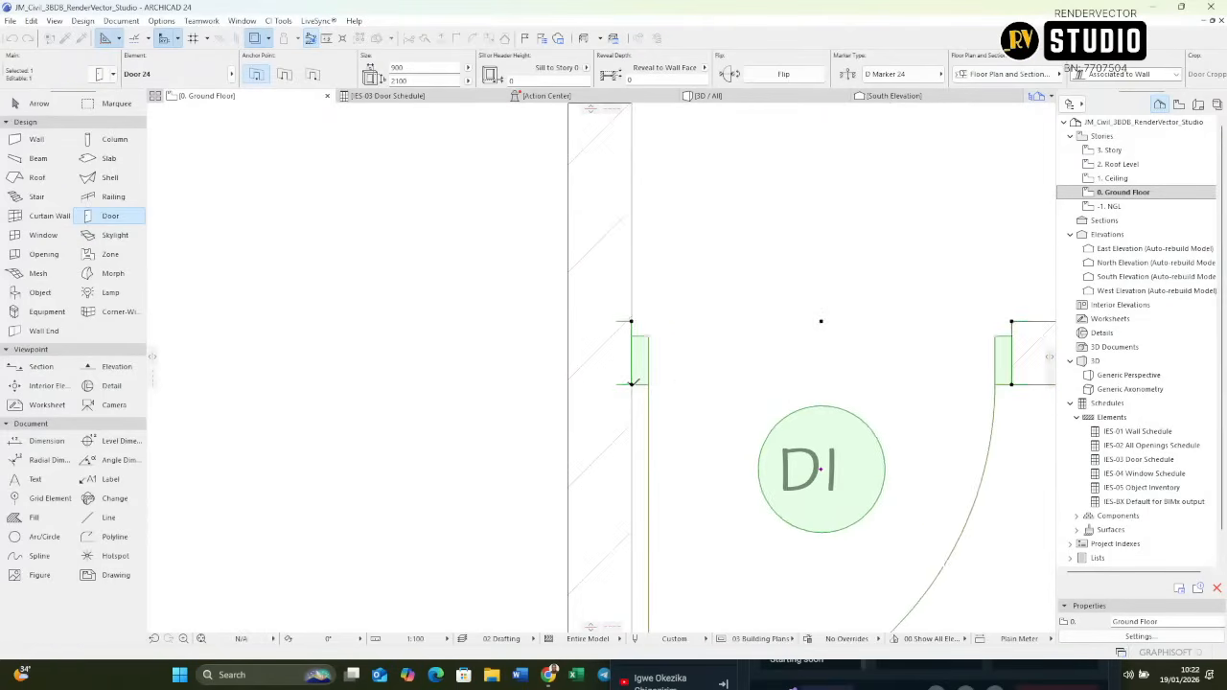
Move Bedroom 1's D1 door 100 mm along its wall, away from the Living Room wall.
key(ctrl+d)
click(630, 384)
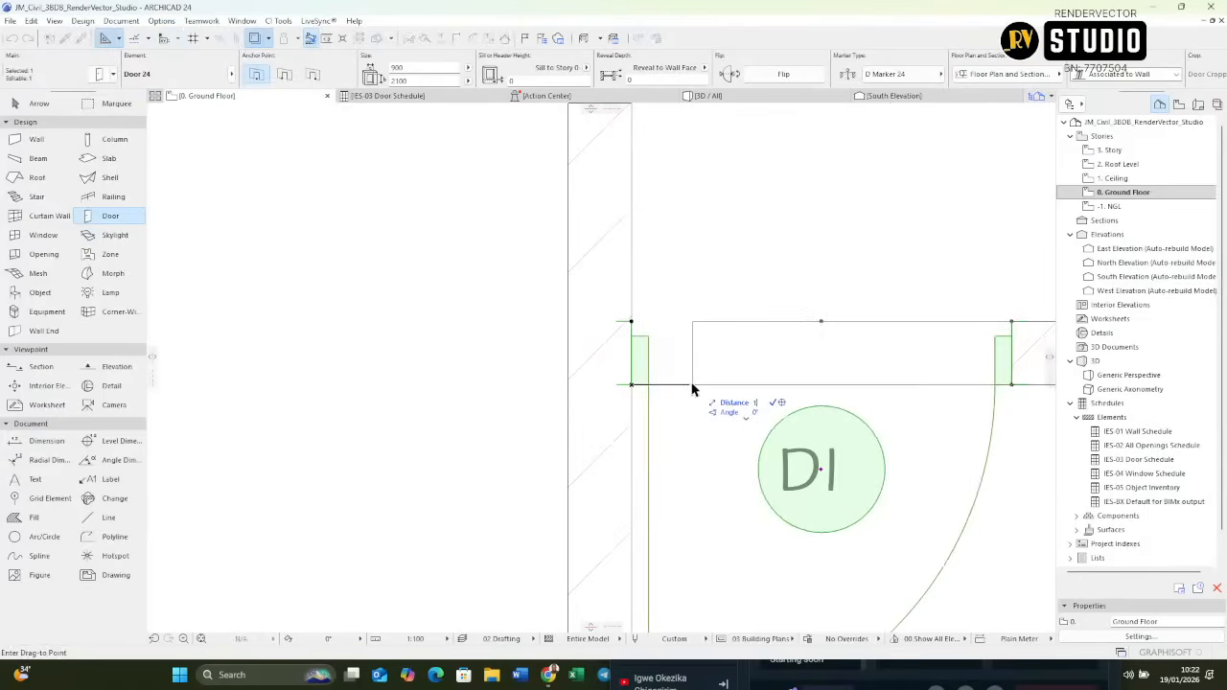
key(Return)
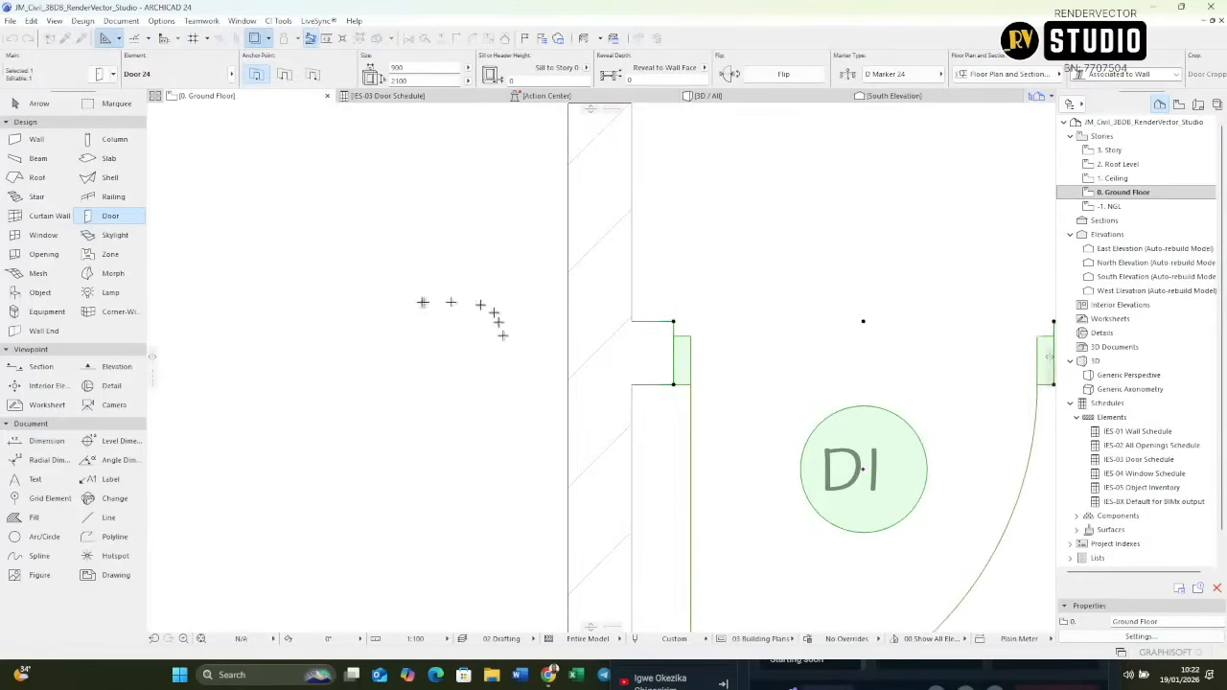
key(Escape)
Reposition the D2 door next to Bedroom 1's D1 door so its hinge-side jamb sits 100 mm from the inner wall corner.
scroll(364, 361, down, 7)
scroll(643, 297, up, 5)
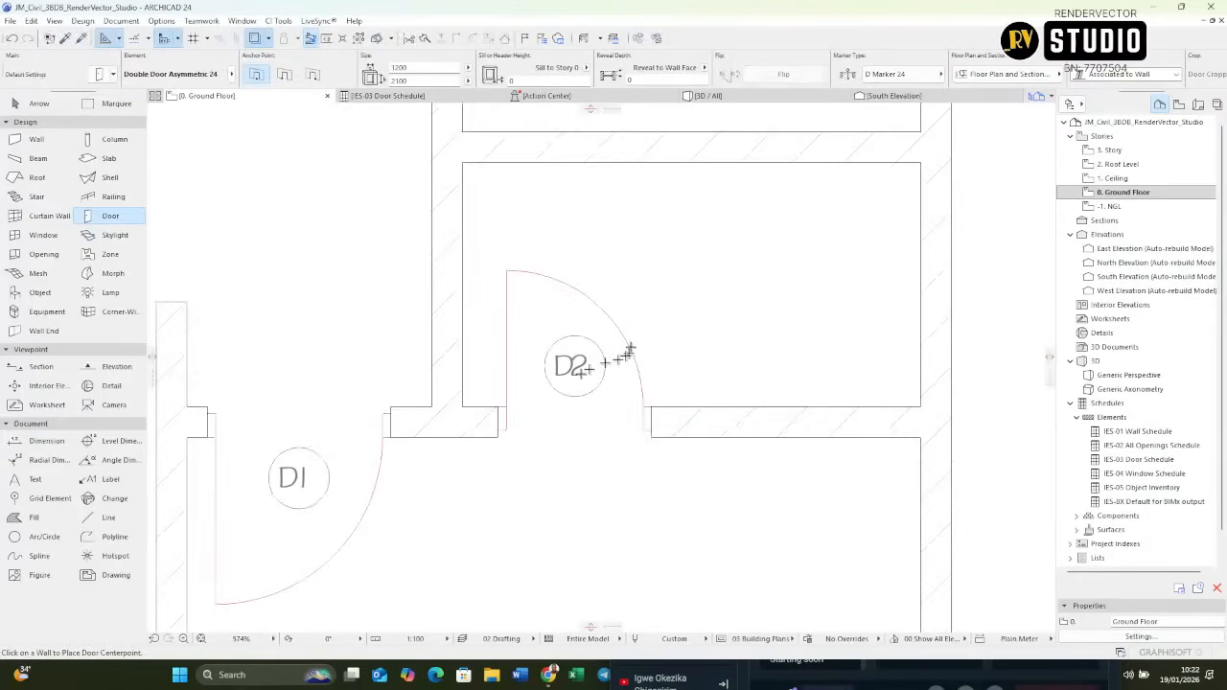
click(499, 408)
mouse_move(499, 406)
mouse_down()
mouse_move(480, 416)
mouse_move(460, 403)
mouse_move(485, 407)
mouse_up()
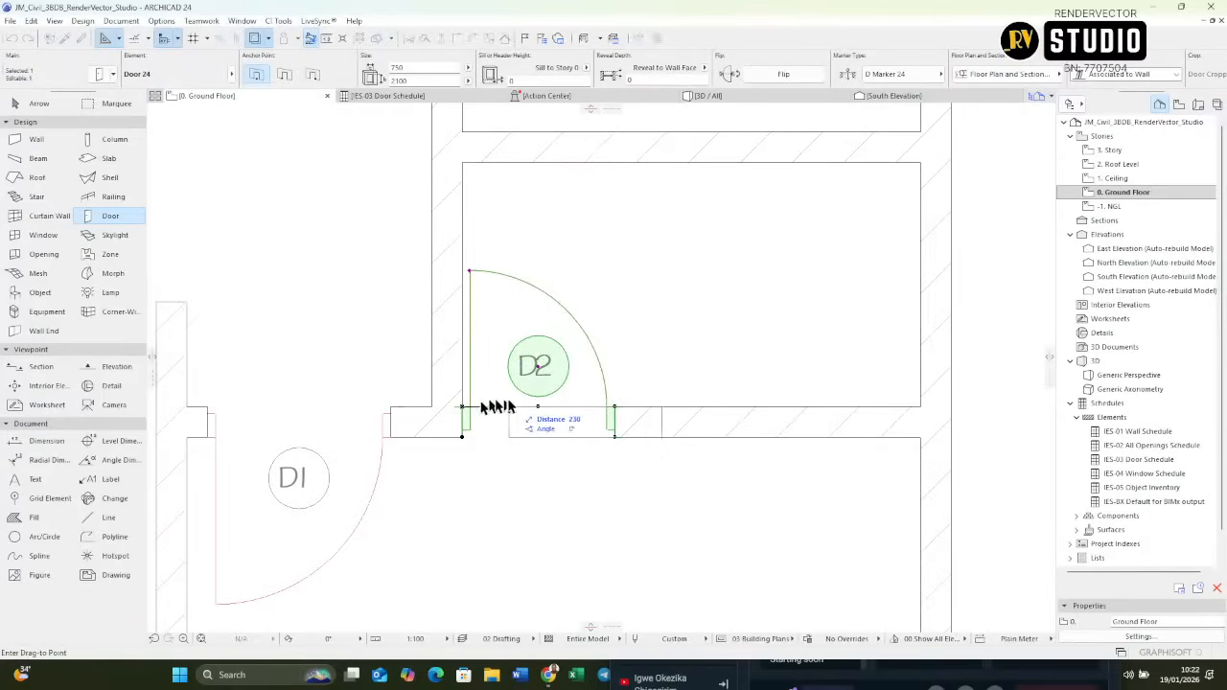
text(100)
key(Return)
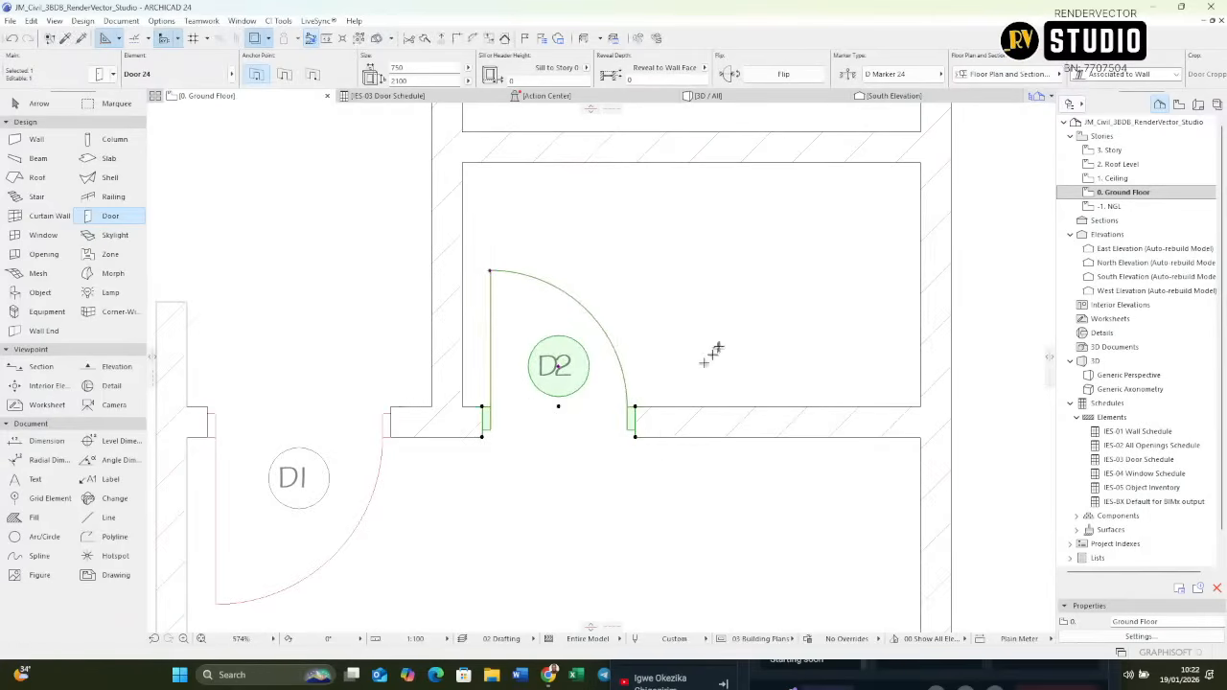
key(Escape)
Reposition the D2 door next to Bedroom 2's D1 door so its hinge-side jamb sits 100 mm from the inner wall corner.
scroll(747, 452, down, 1)
scroll(665, 248, down, 2)
scroll(661, 252, up, 5)
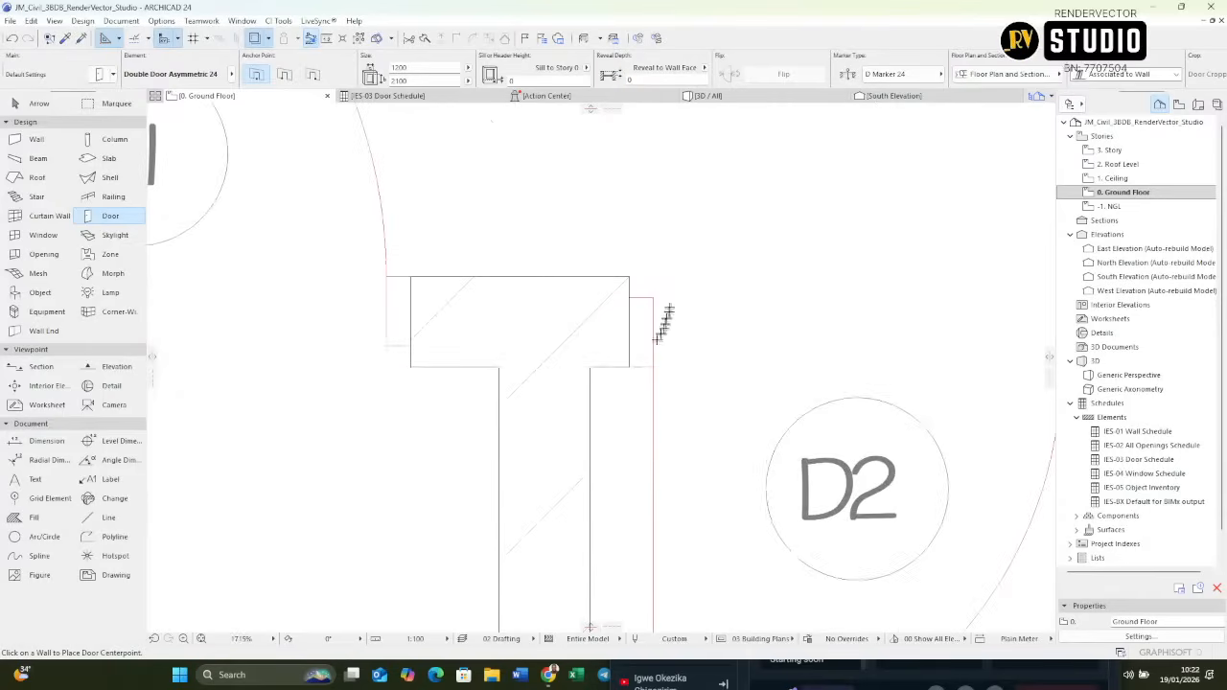
click(628, 369)
drag(628, 367, 593, 375)
click(591, 369)
click(590, 368)
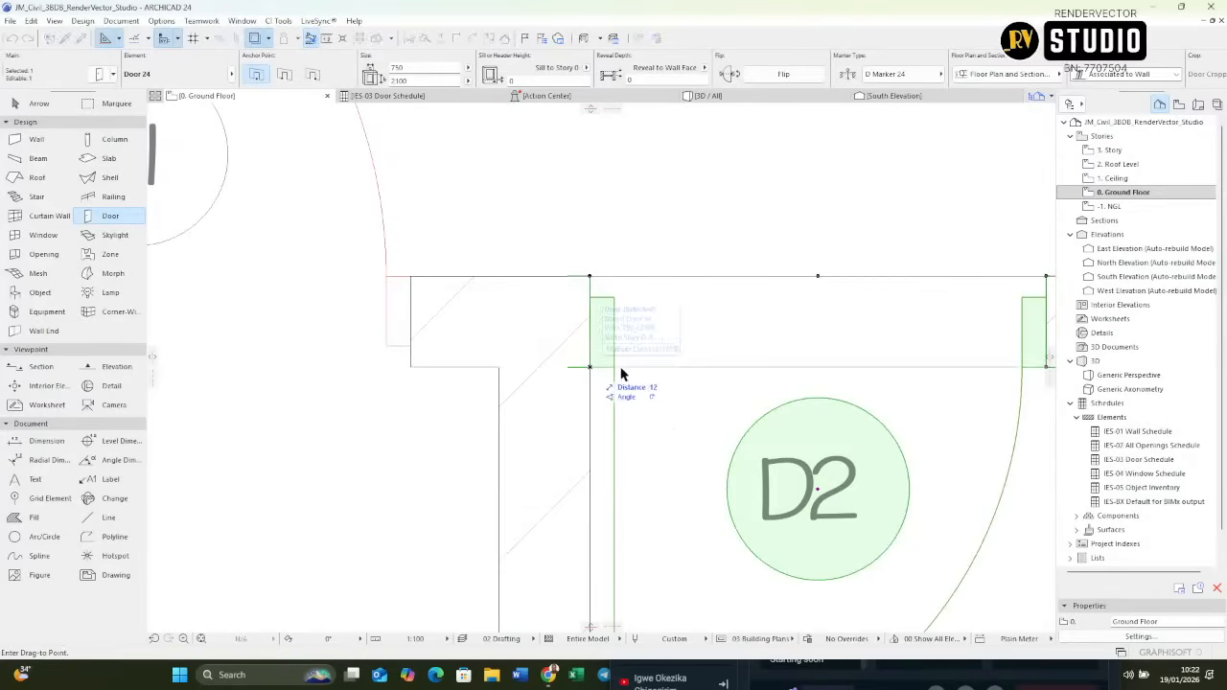
key(Return)
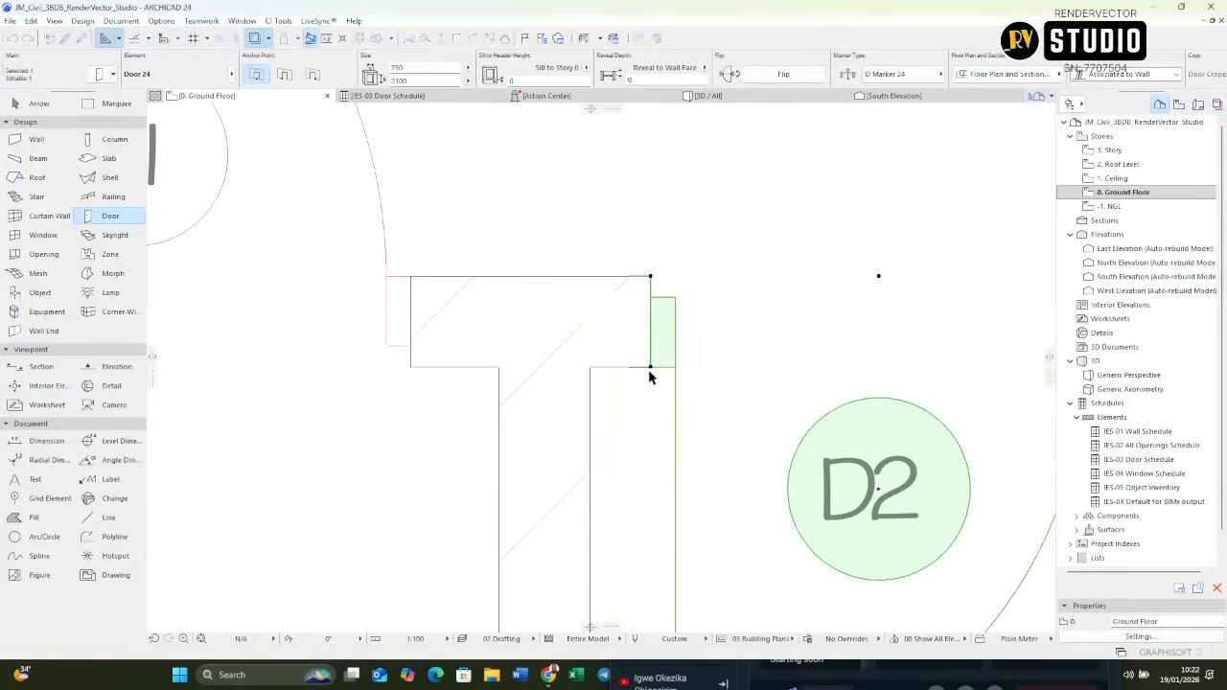
key(Escape)
Reposition Bedroom 2's D1 door along its wall so its hinge-side jamb sits 100 mm from the Dinning-side wall.
scroll(754, 327, down, 4)
scroll(369, 310, up, 4)
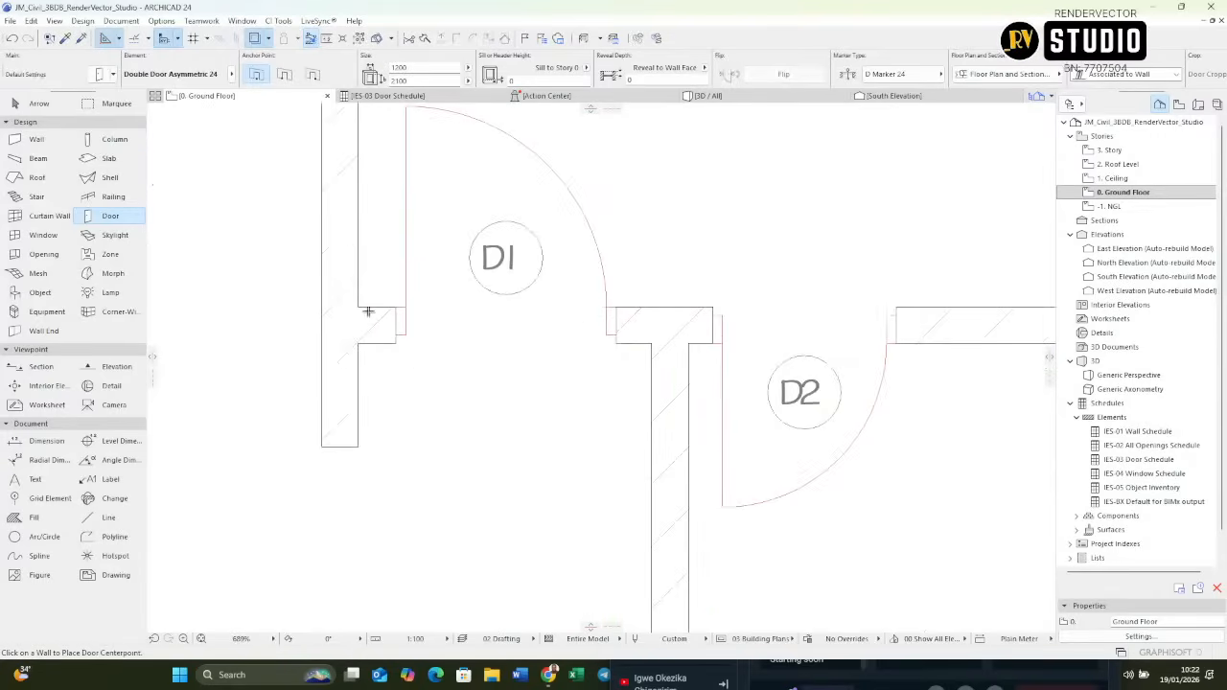
shift+click(418, 303)
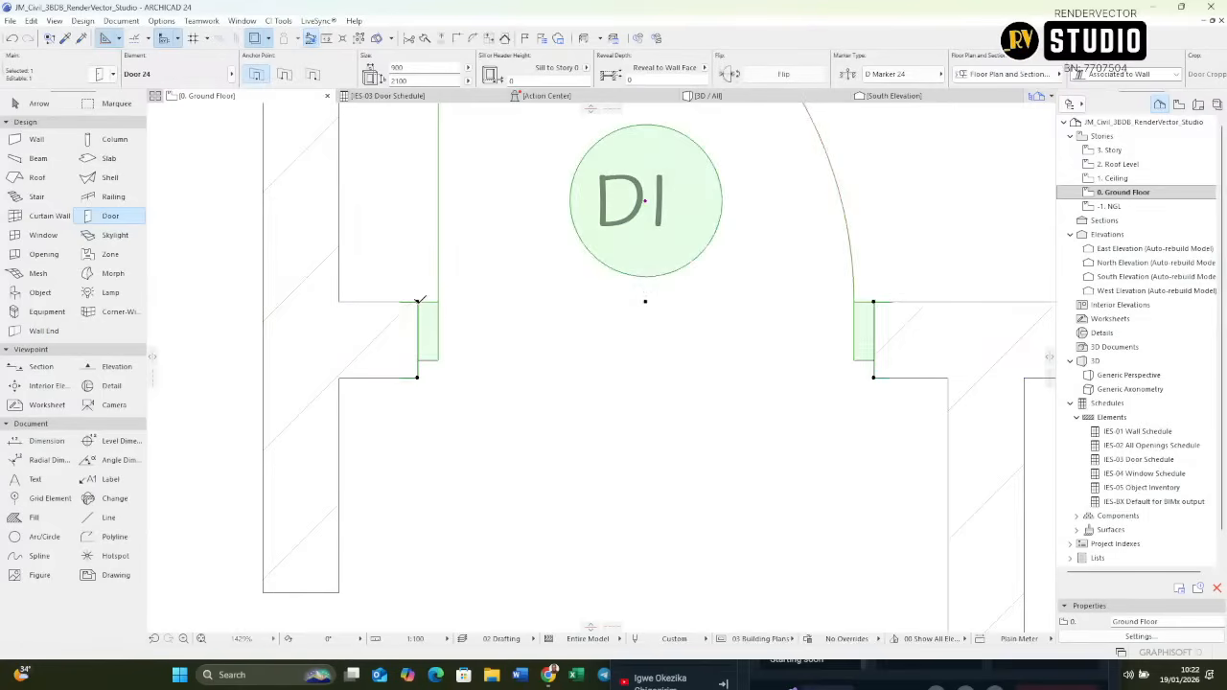
key(ctrl+d)
click(418, 302)
click(340, 302)
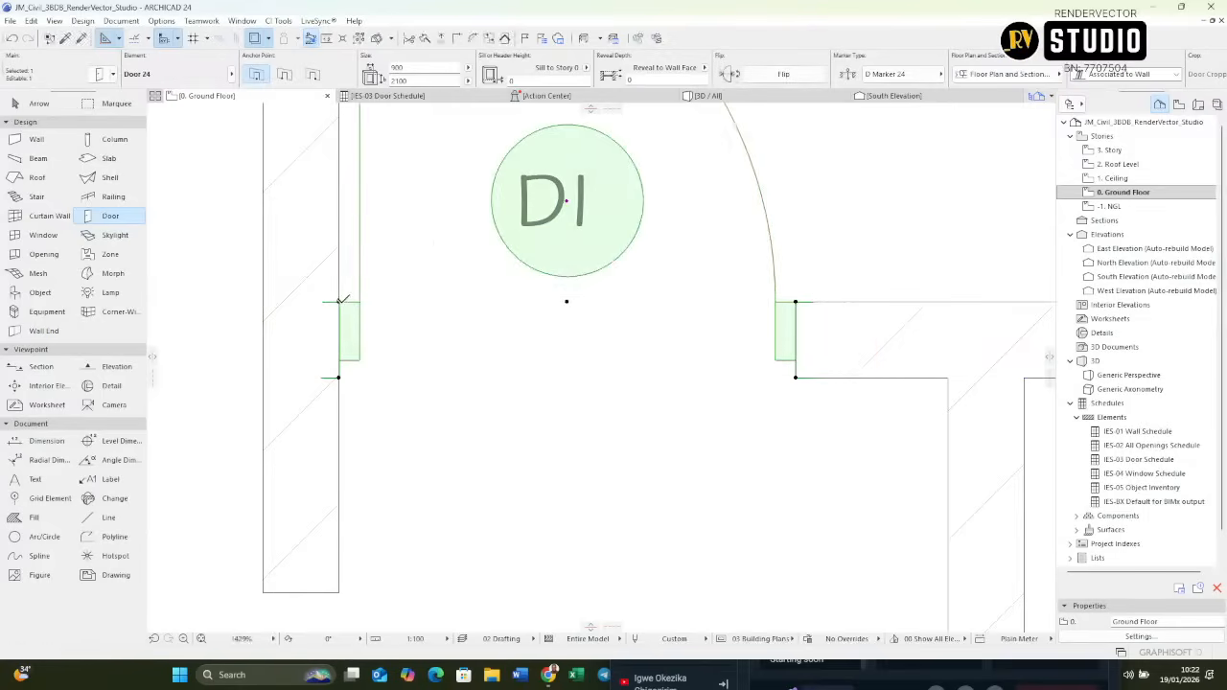
key(ctrl+d)
click(338, 302)
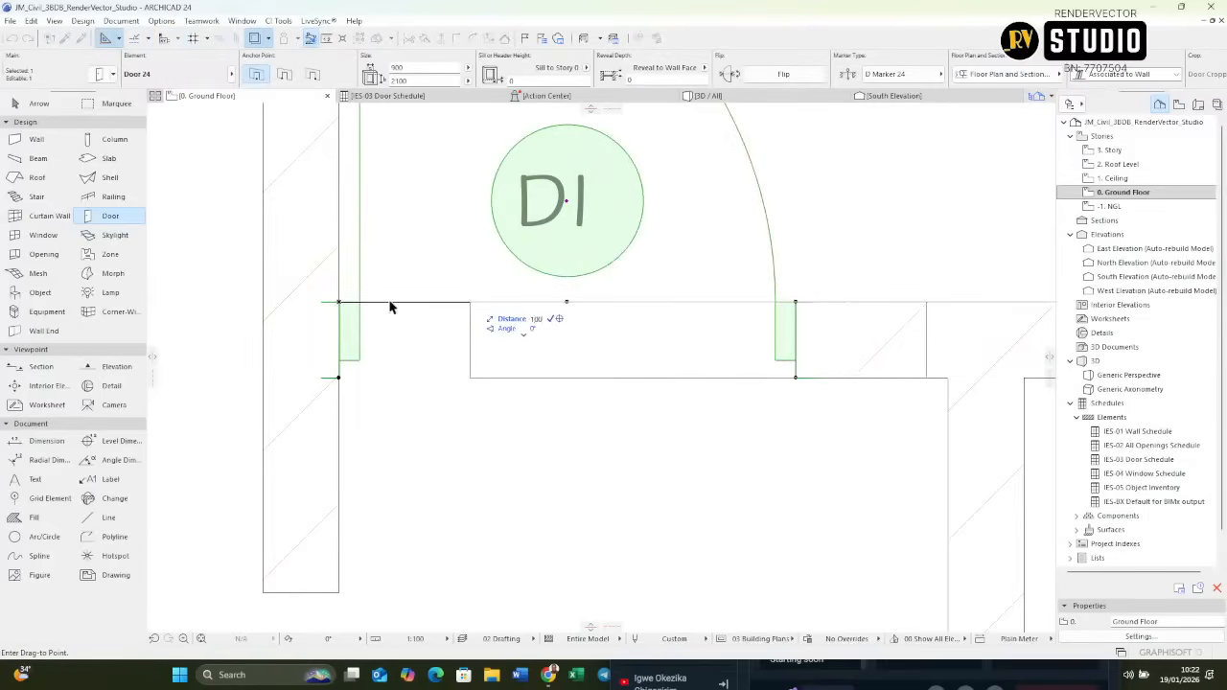
key(Return)
key(Escape)
Reposition the D1 door in the Kitchen wall opposite the Terrace so its hinge-side jamb sits 100 mm from the Dinning wall.
scroll(774, 423, down, 12)
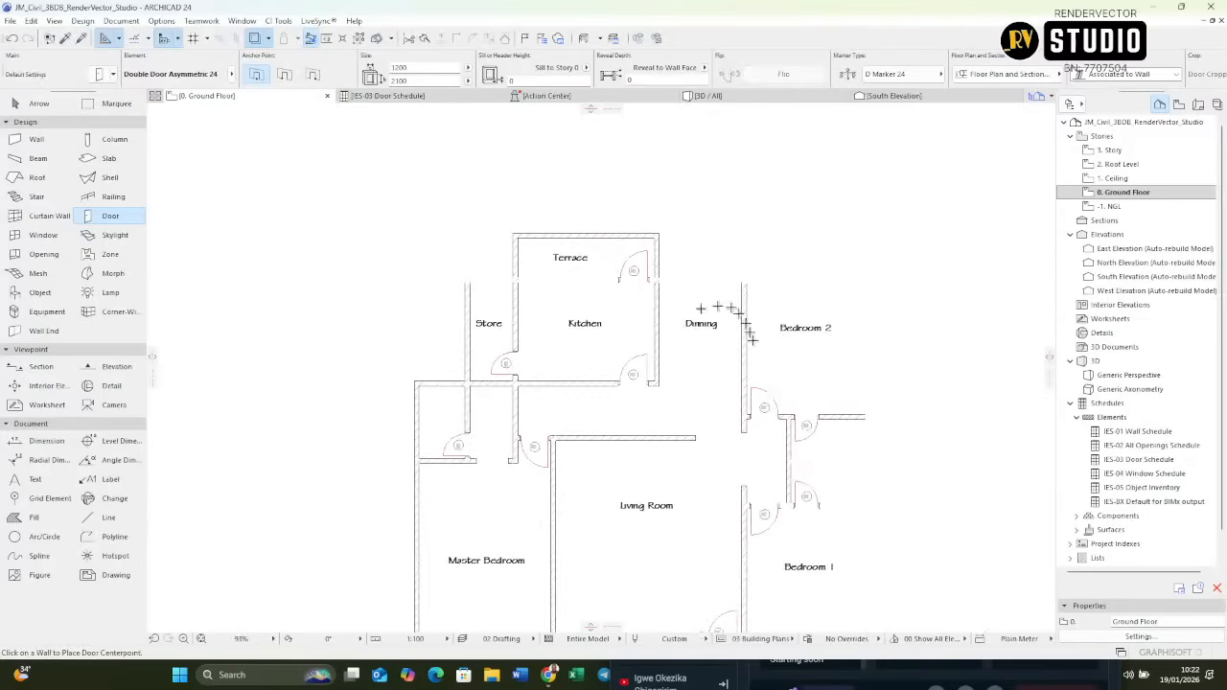
scroll(659, 332, up, 11)
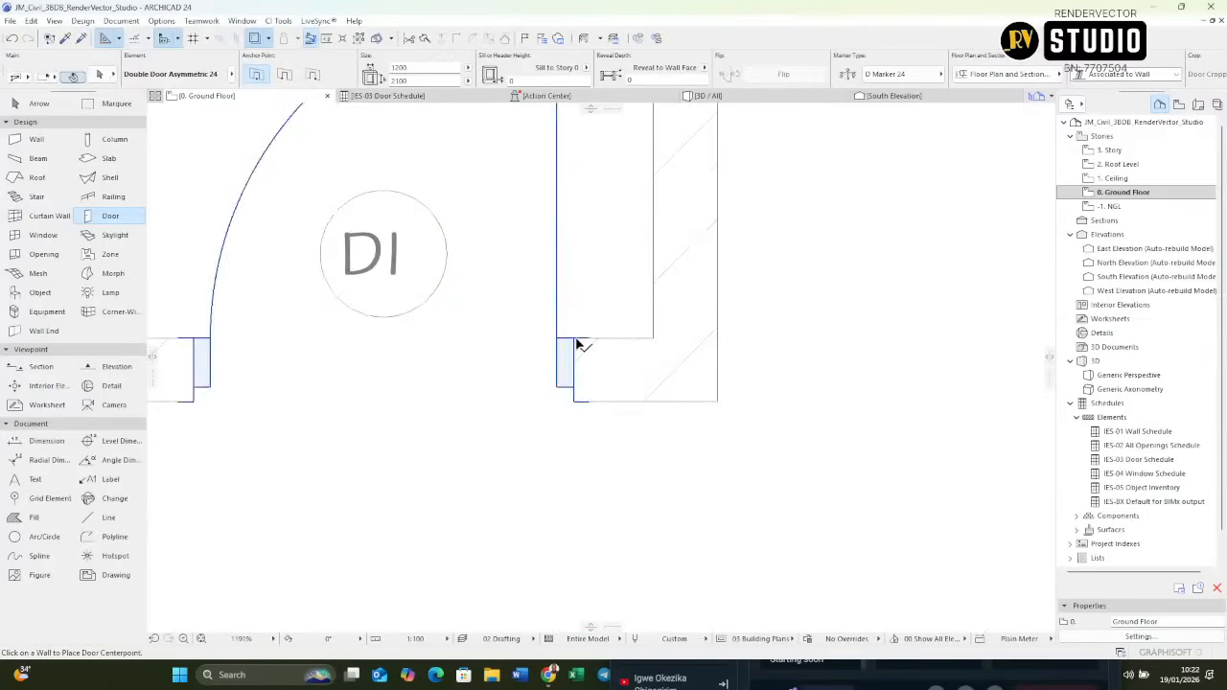
shift+click(575, 343)
key(ctrl+d)
click(572, 339)
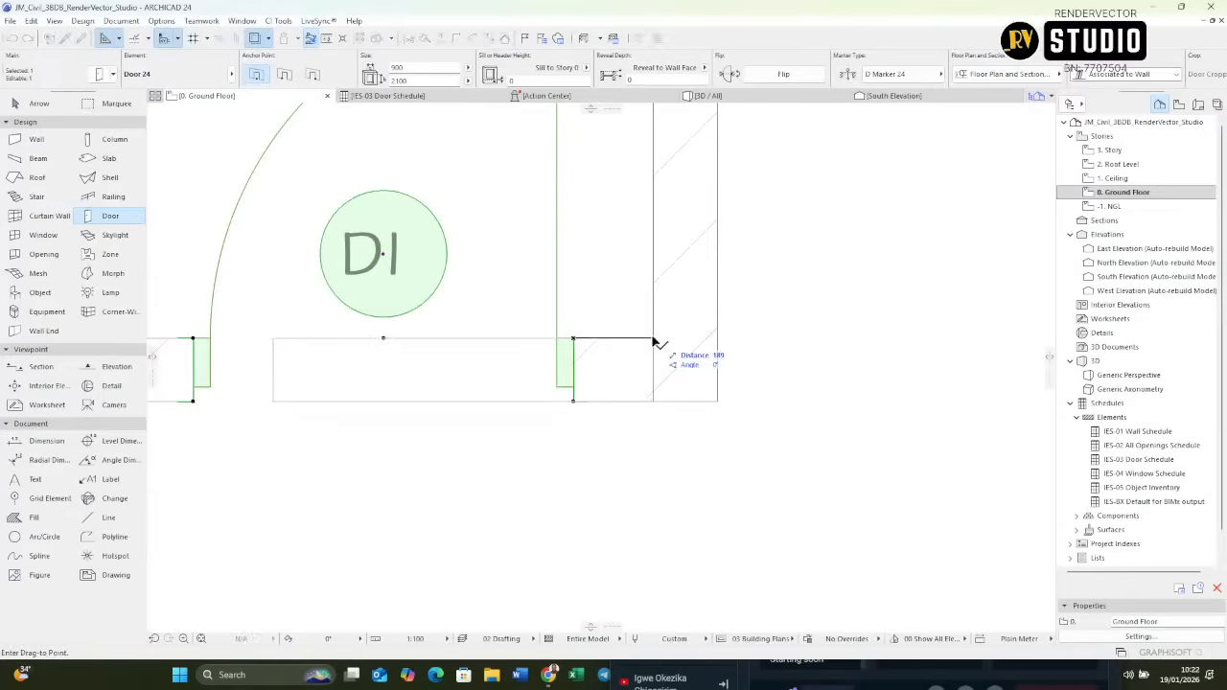
click(654, 340)
key(ctrl+d)
click(653, 339)
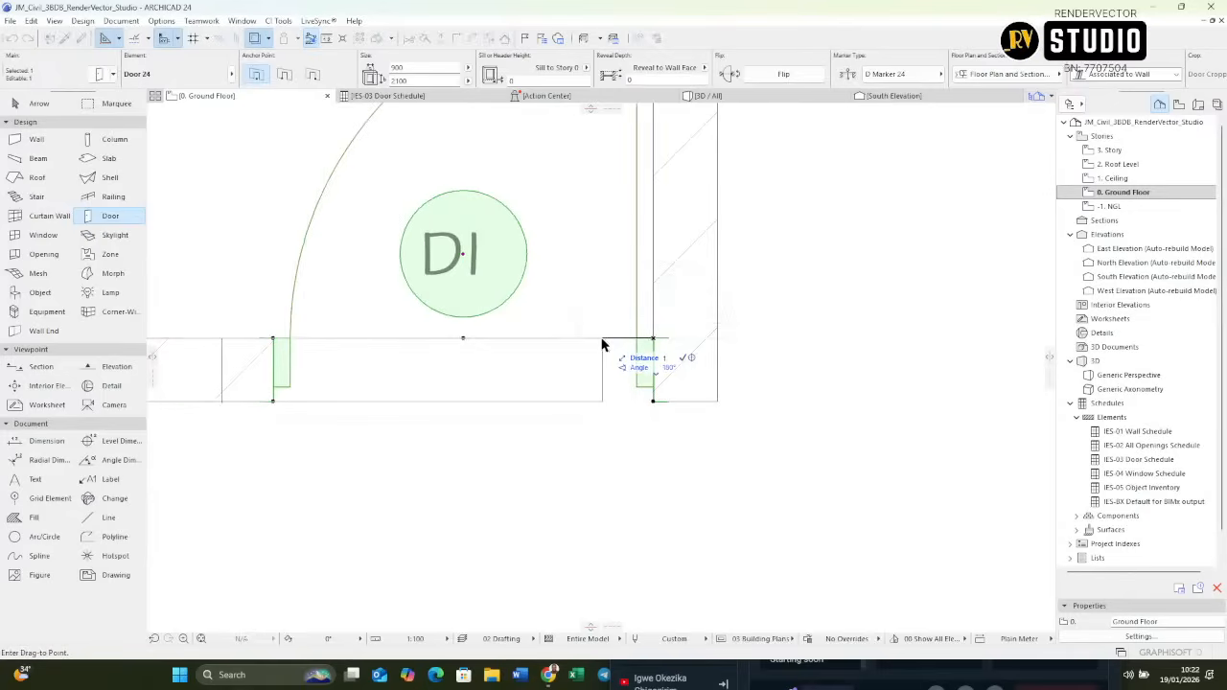
text(100)
key(Return)
key(Escape)
scroll(886, 401, down, 8)
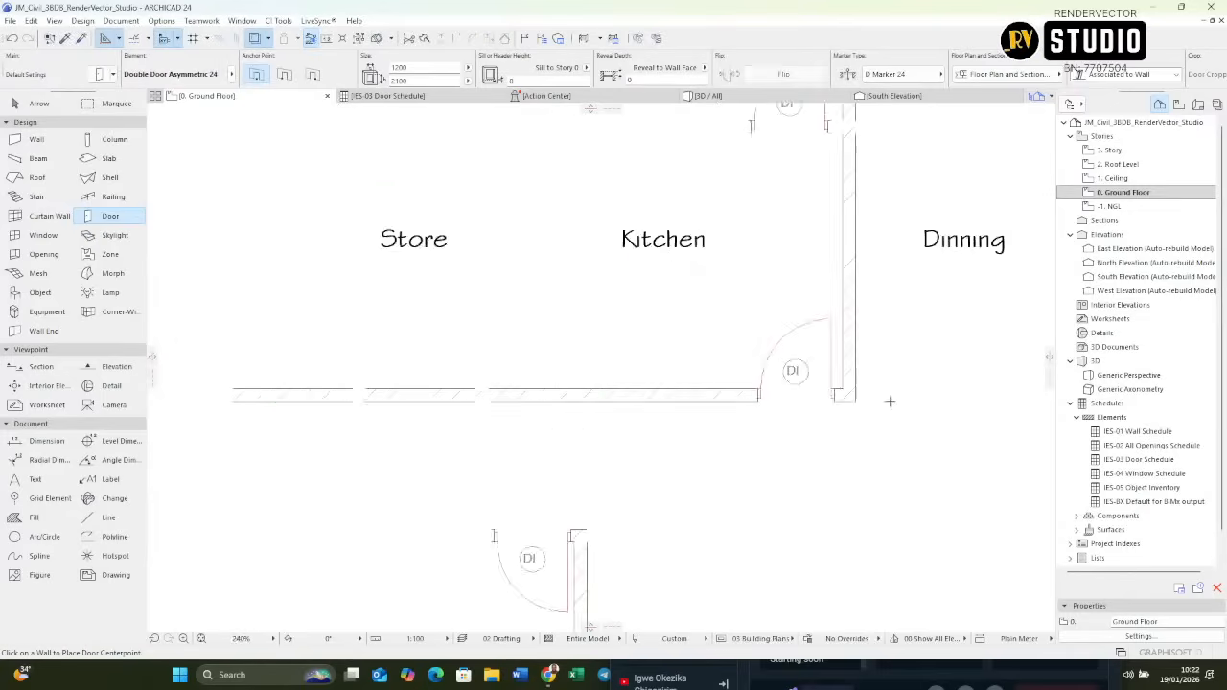
scroll(632, 543, up, 6)
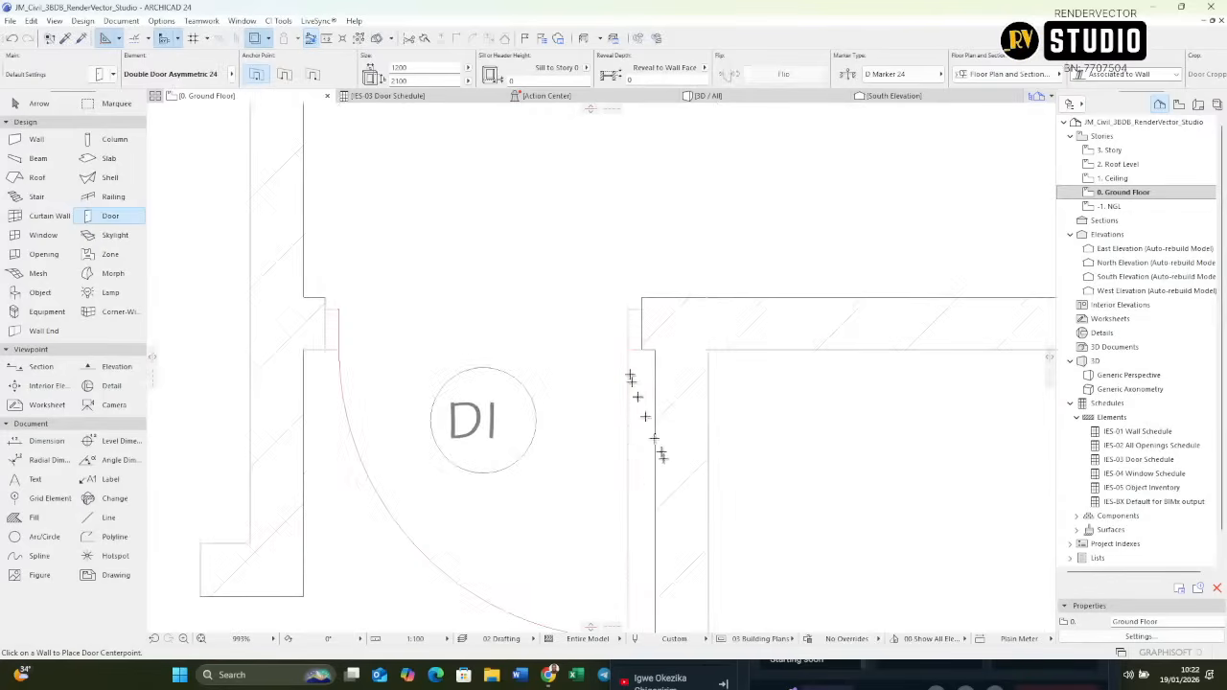
scroll(638, 357, up, 2)
scroll(661, 343, down, 4)
scroll(656, 344, up, 4)
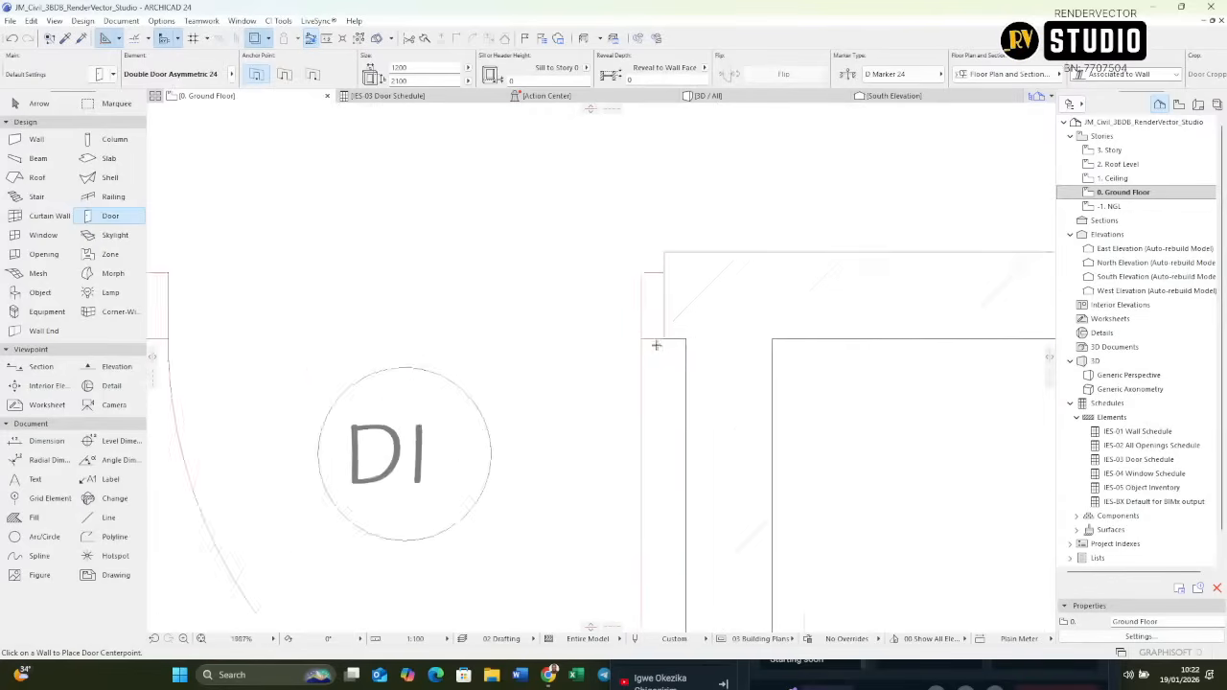
click(665, 342)
click(667, 338)
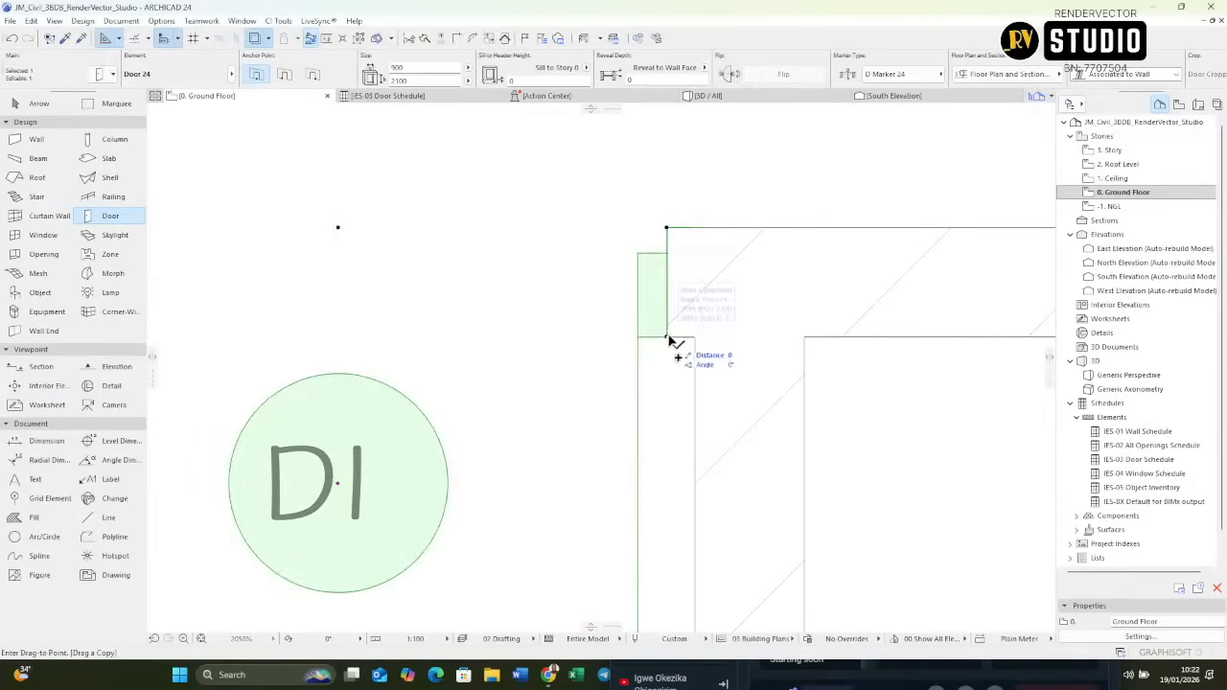
scroll(693, 339, down, 5)
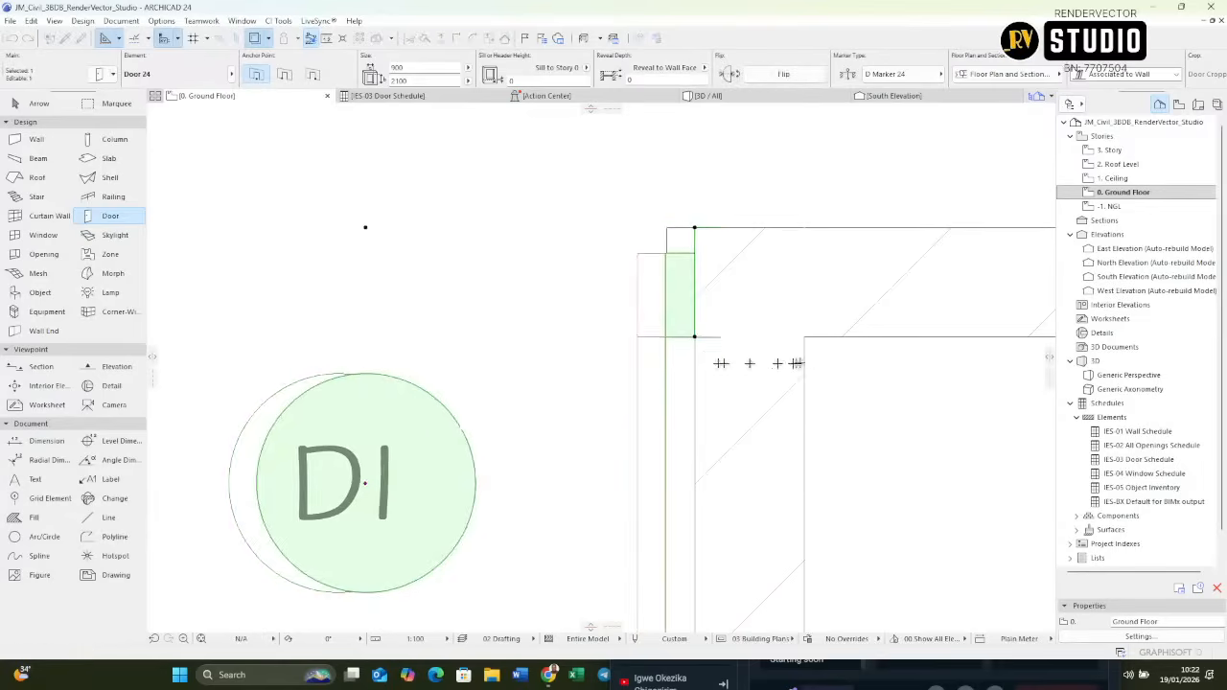
key(ctrl+z)
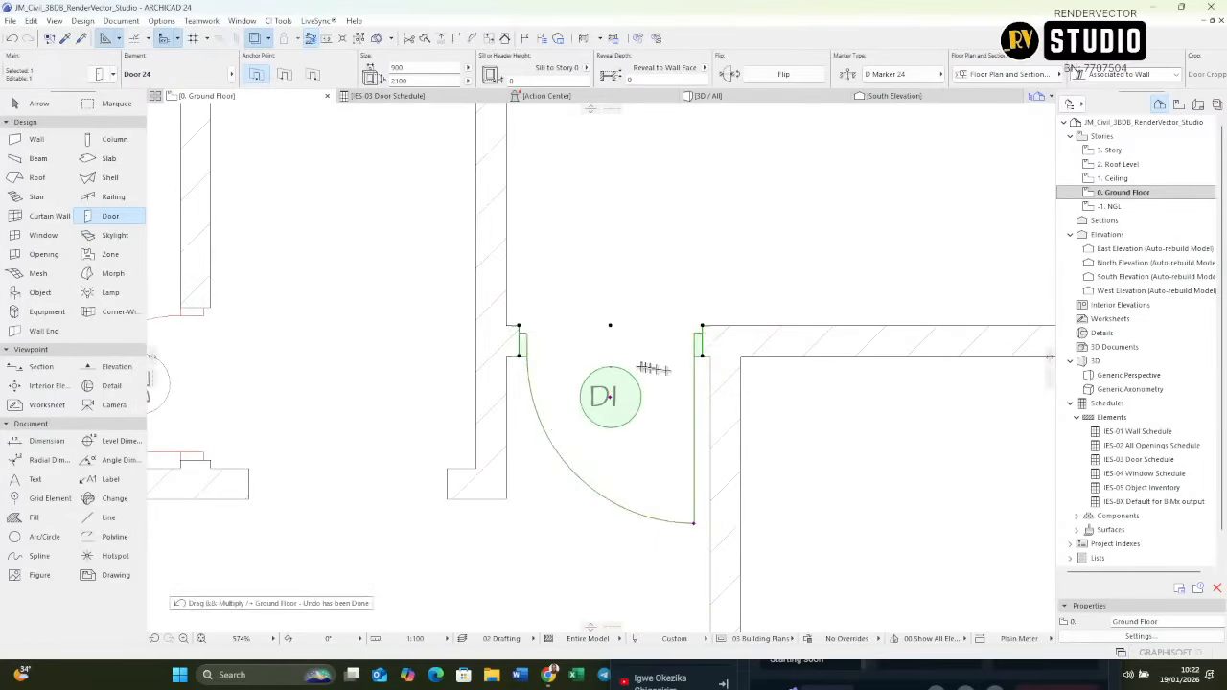
Move the passage D1 door between the Kitchen and Master Bedroom along its wall until its hinge-side jamb meets the Living Room wall corner.
scroll(729, 357, up, 3)
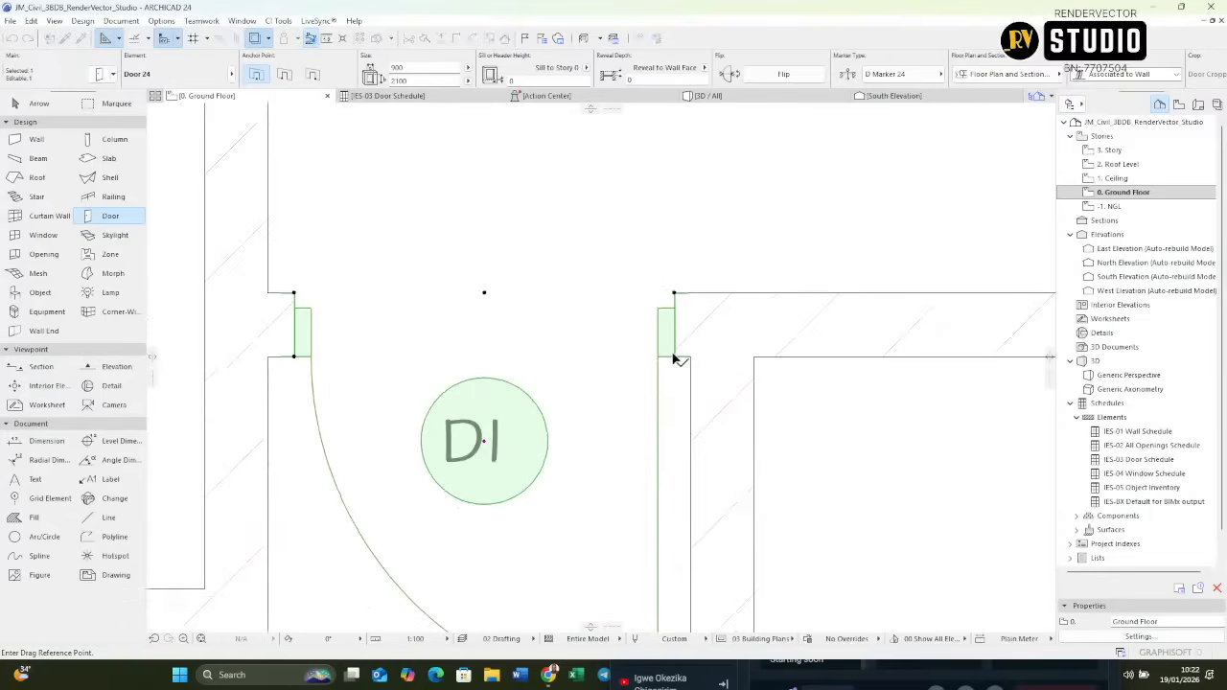
click(675, 356)
click(690, 356)
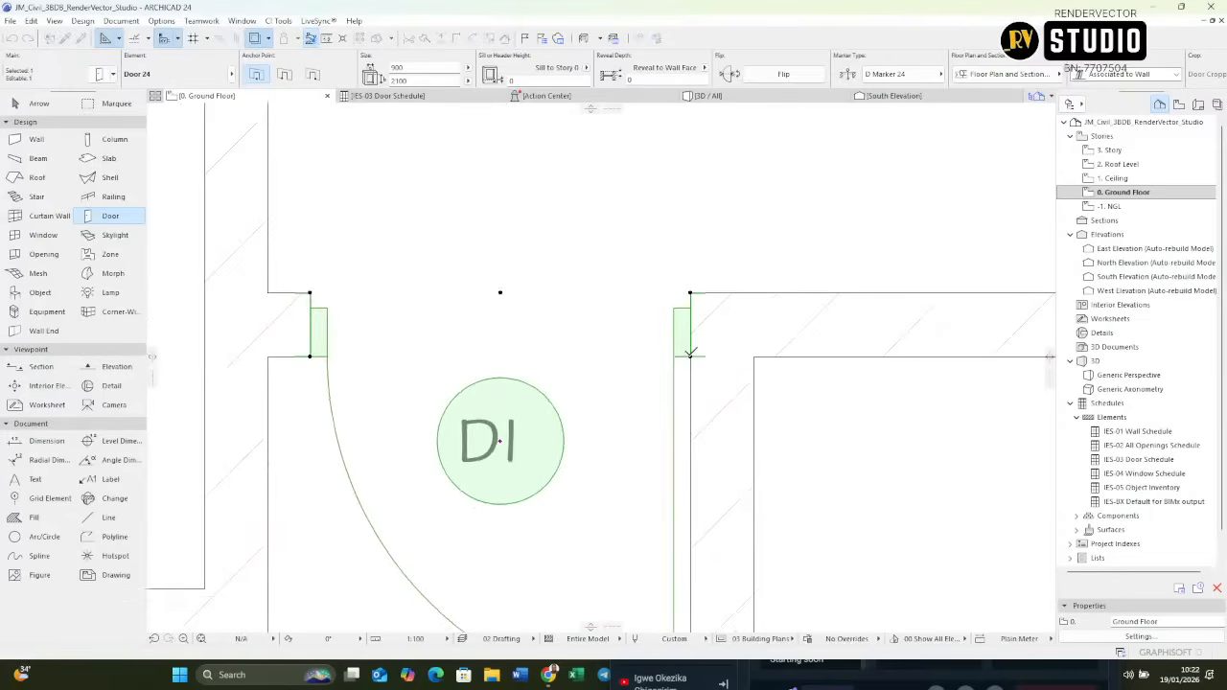
Move the passage D1 door along its wall until the jamb opposite its hinges meets the face of the facing passage wall.
key(ctrl+d)
scroll(254, 342, up, 5)
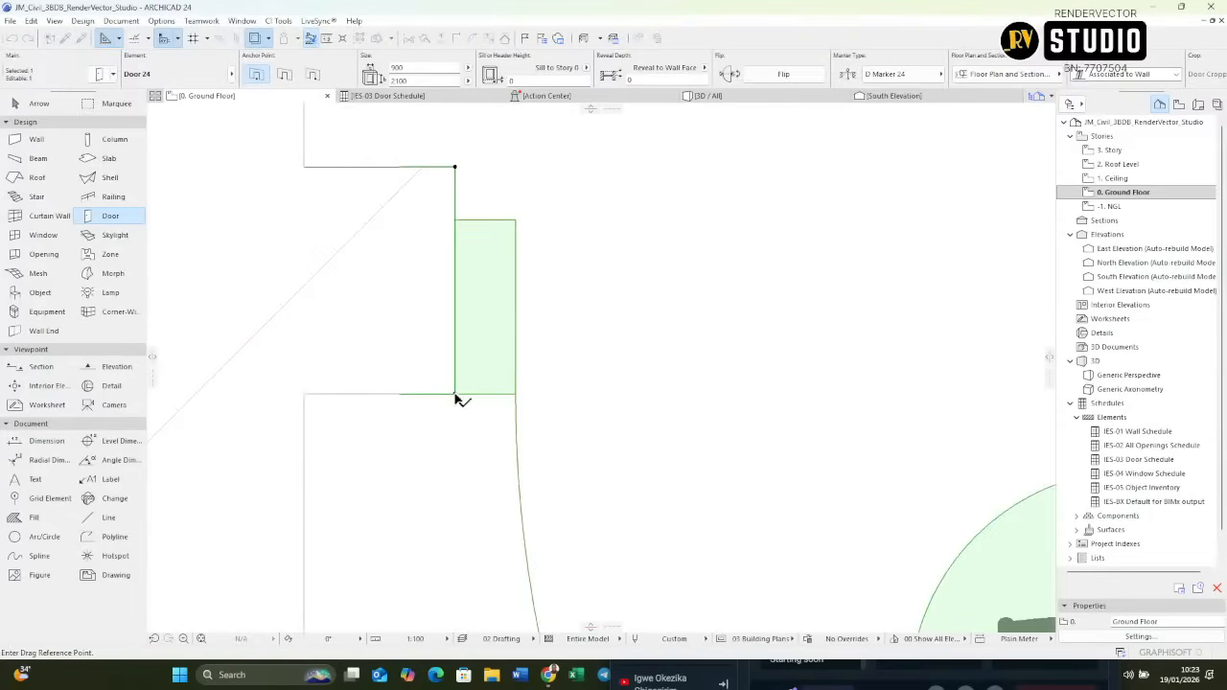
click(454, 395)
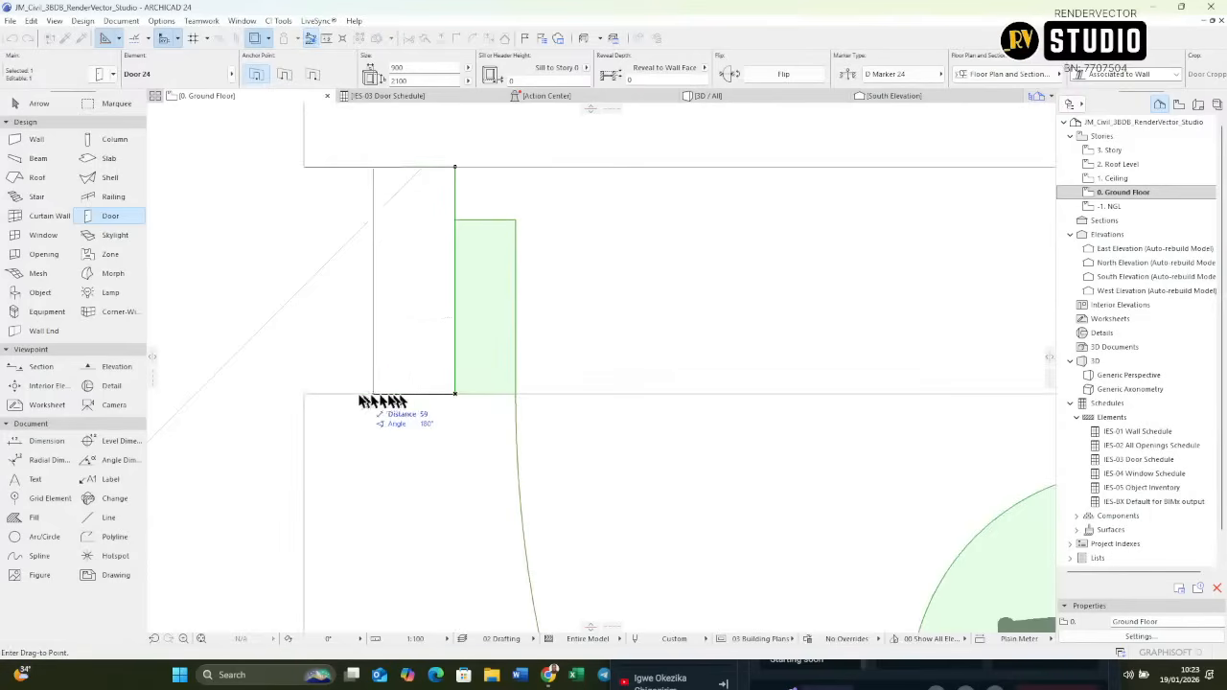
click(304, 395)
scroll(556, 380, down, 8)
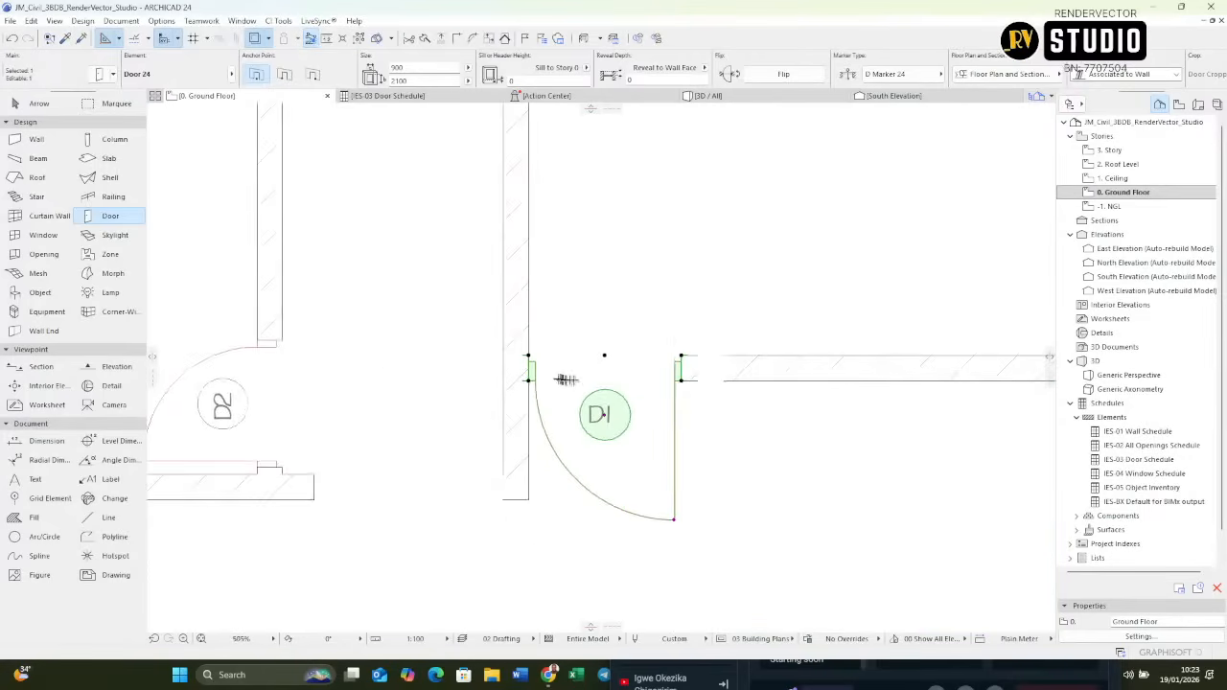
scroll(676, 404, down, 2)
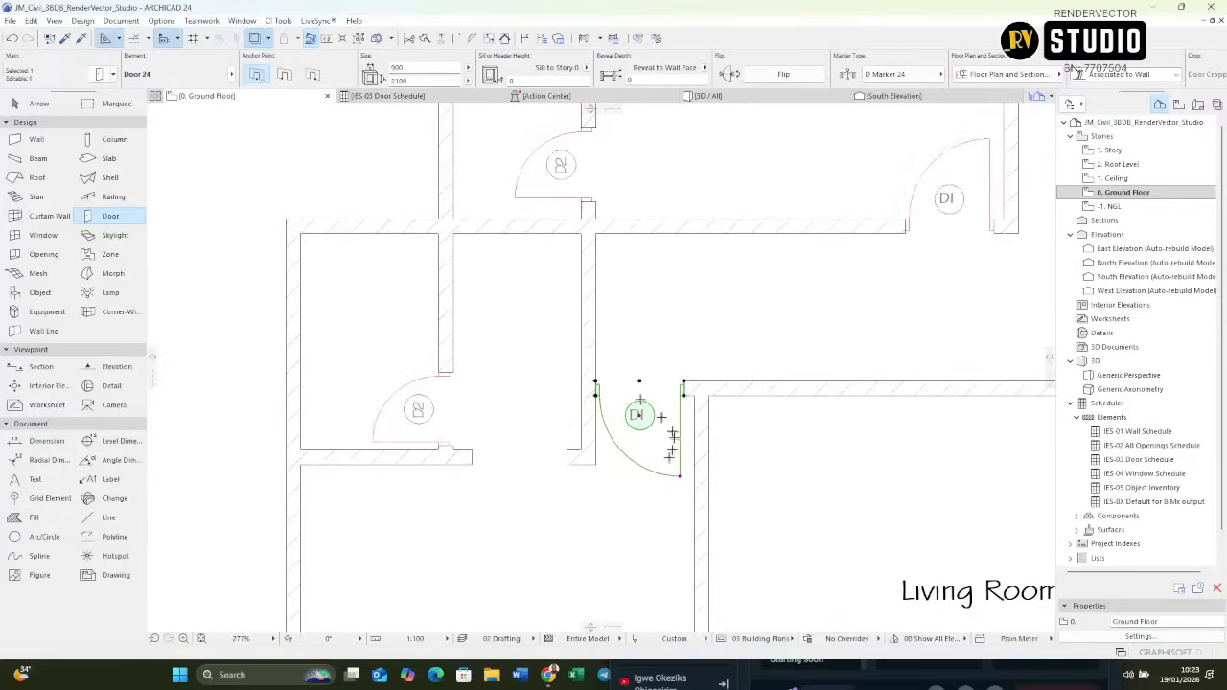
middle_drag(586, 342, 593, 419)
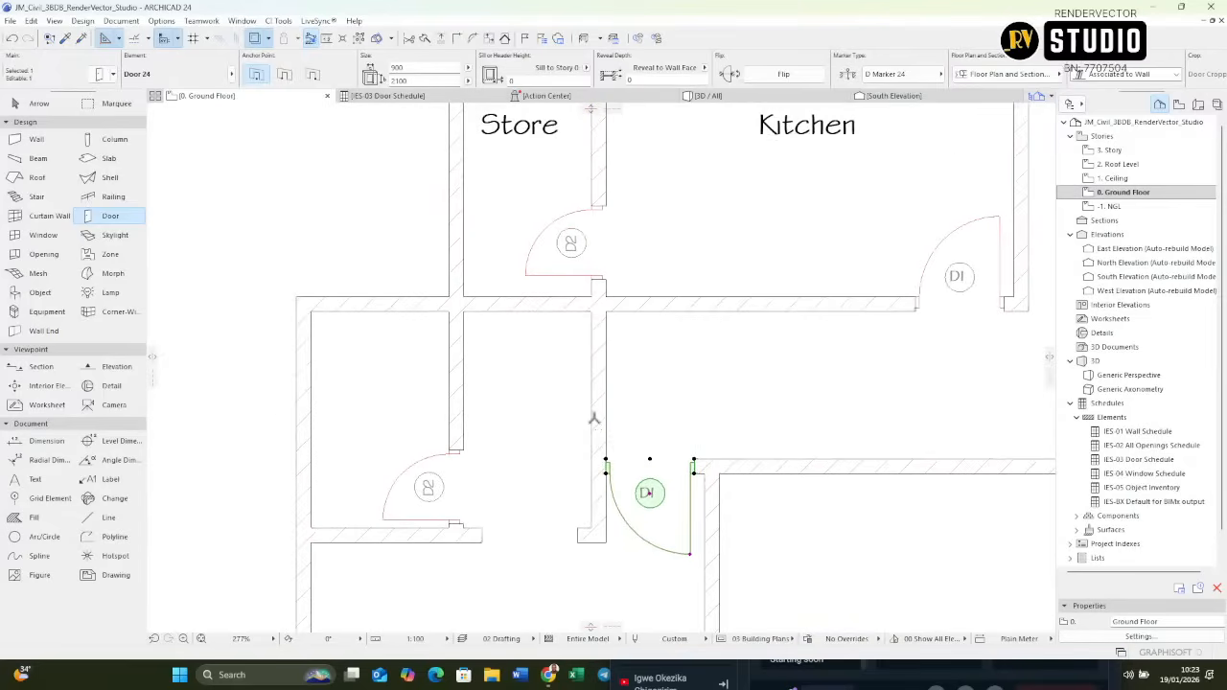
Reposition the D2 door of the unlabelled room above Master Bedroom so its hinge-side jamb sits 100 mm from the Master Bedroom wall.
key(Escape)
scroll(462, 525, up, 3)
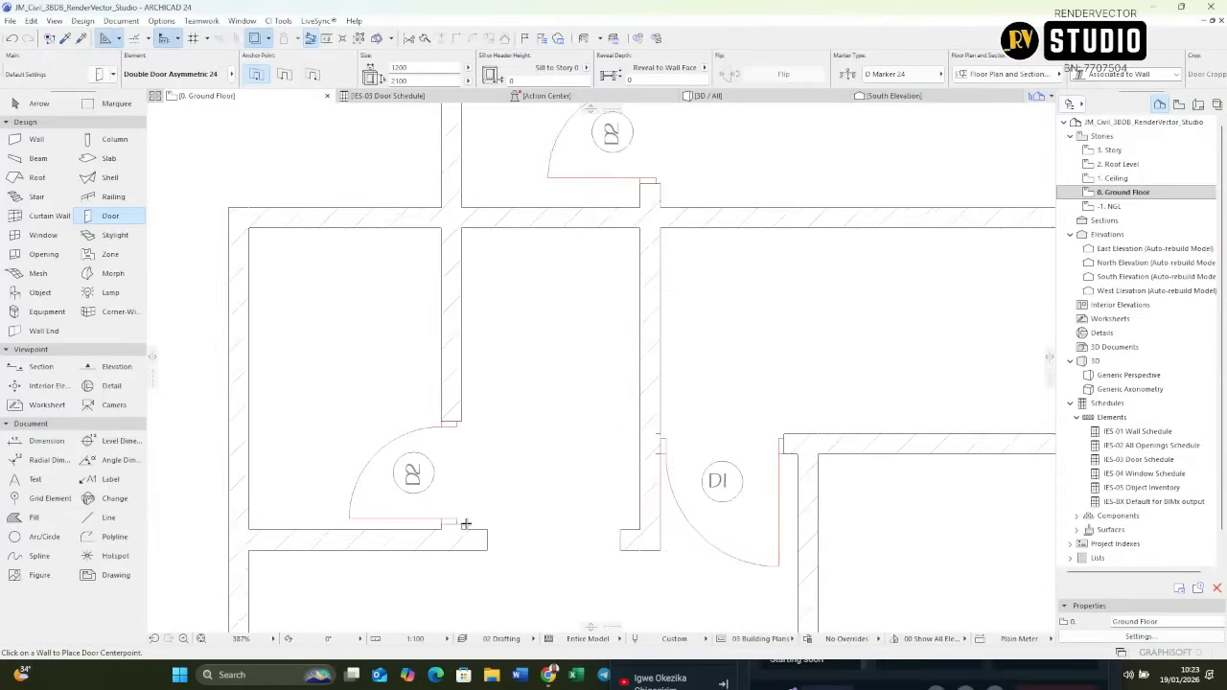
click(458, 530)
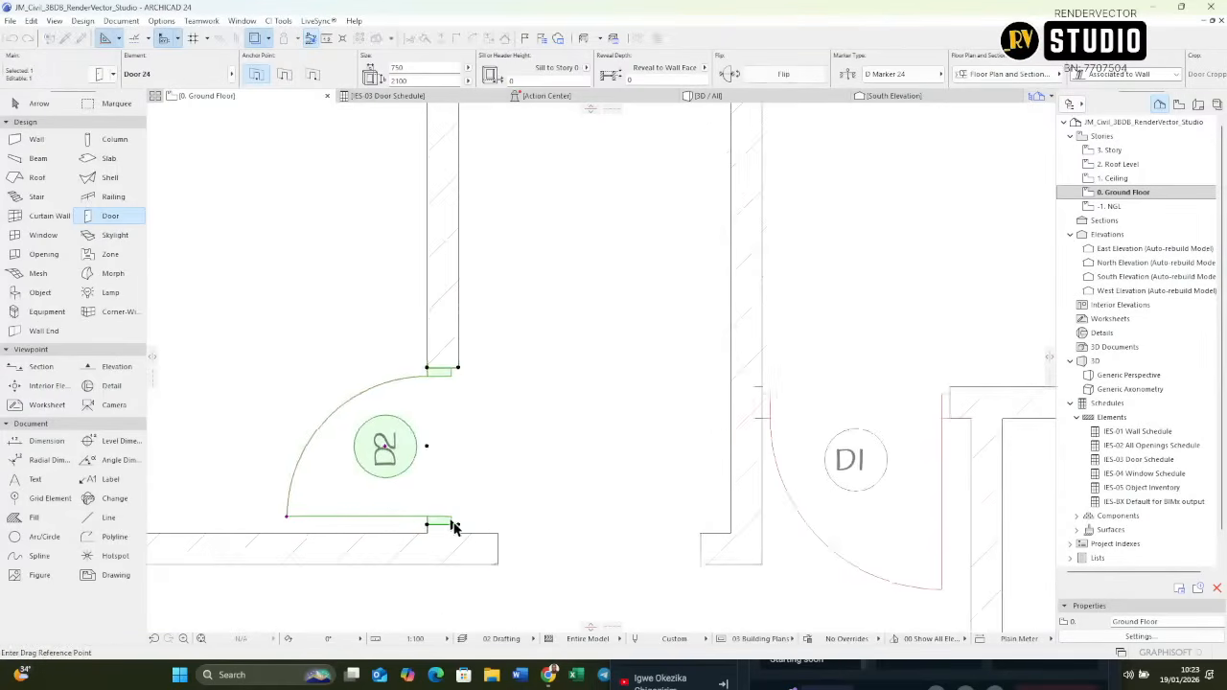
scroll(470, 530, up, 4)
click(466, 528)
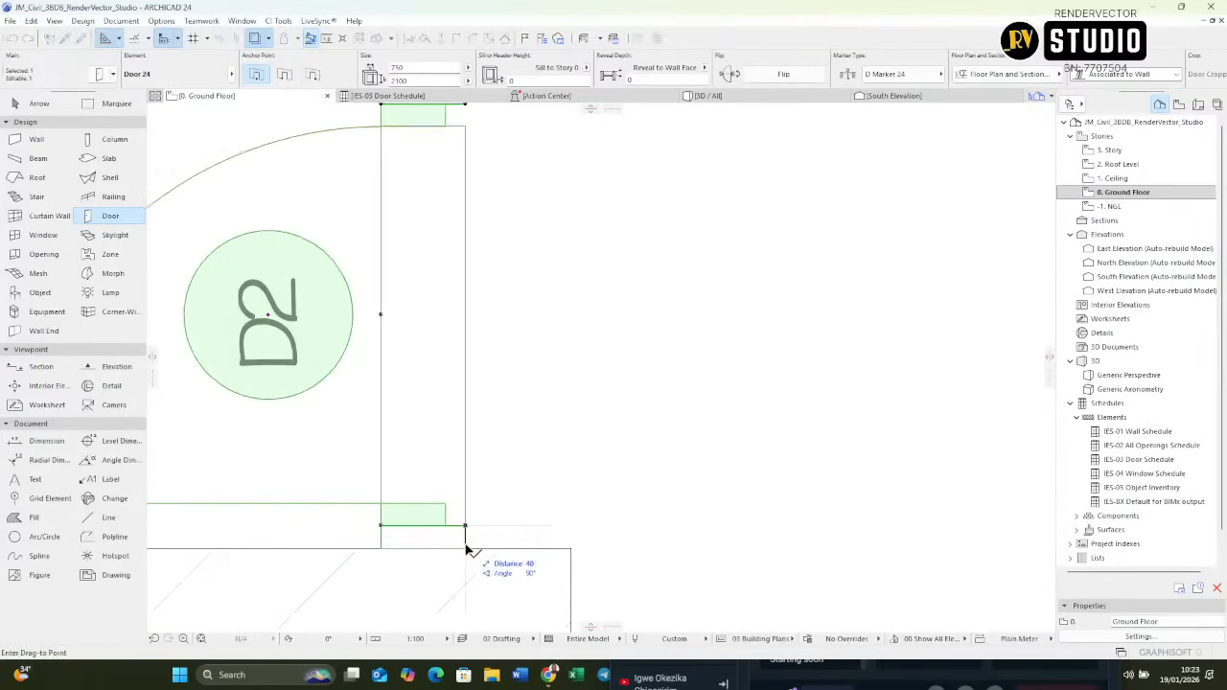
click(466, 548)
click(466, 548)
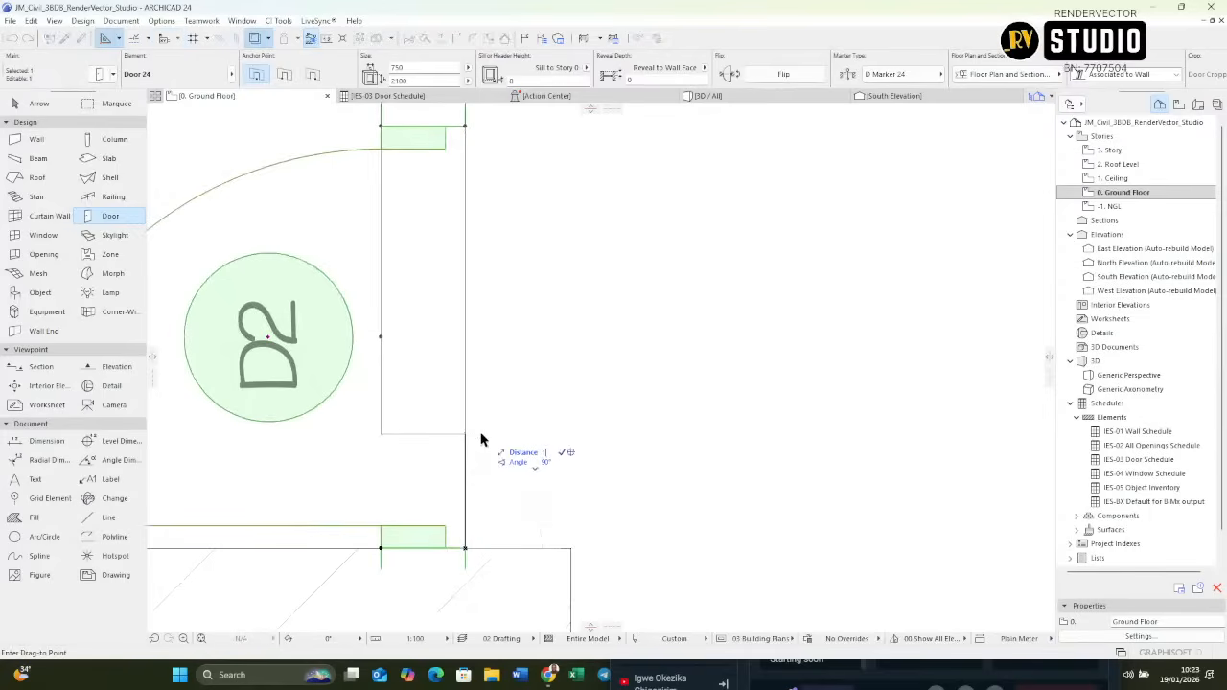
key(Escape)
Move the passage D1 door between the Kitchen and Master Bedroom along its wall to centre it between the two adjoining wall faces.
scroll(390, 505, down, 5)
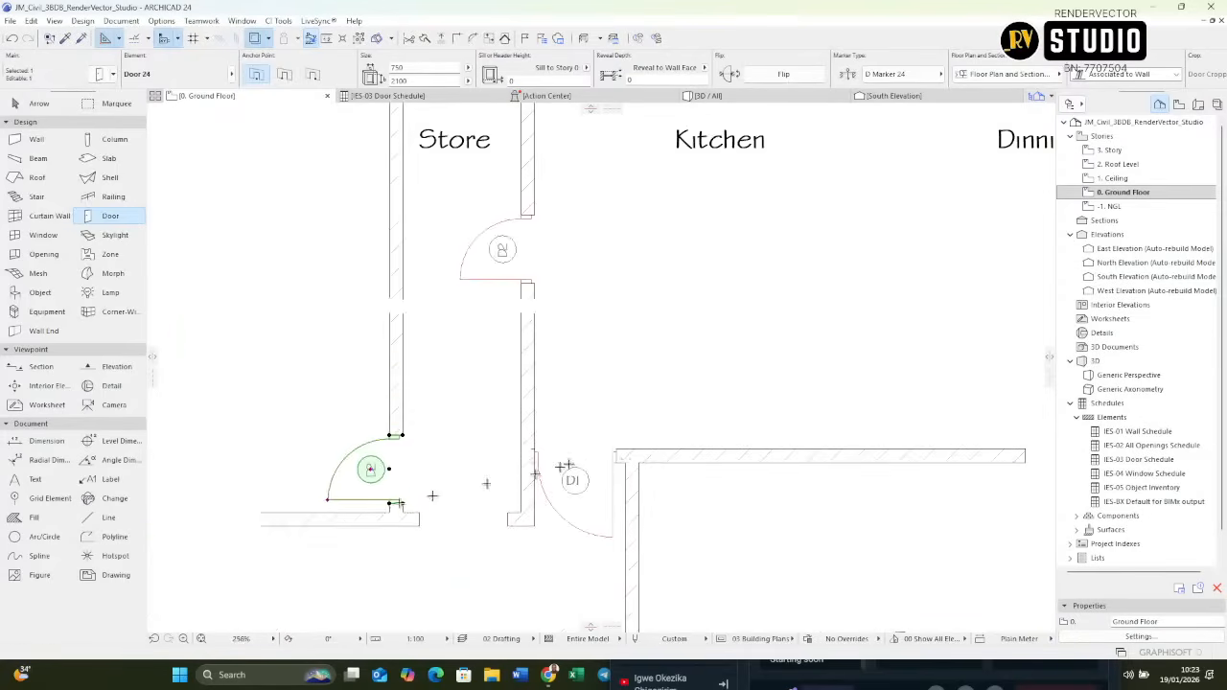
scroll(619, 460, up, 4)
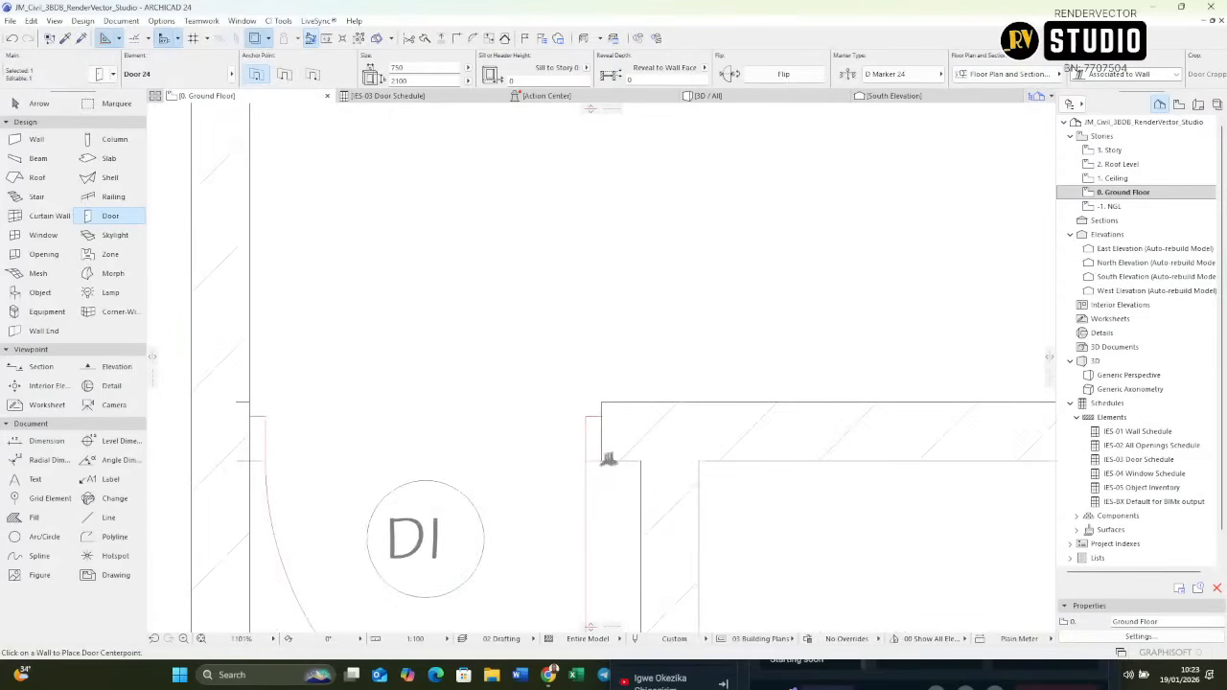
key(Escape)
key(Escape)
click(602, 463)
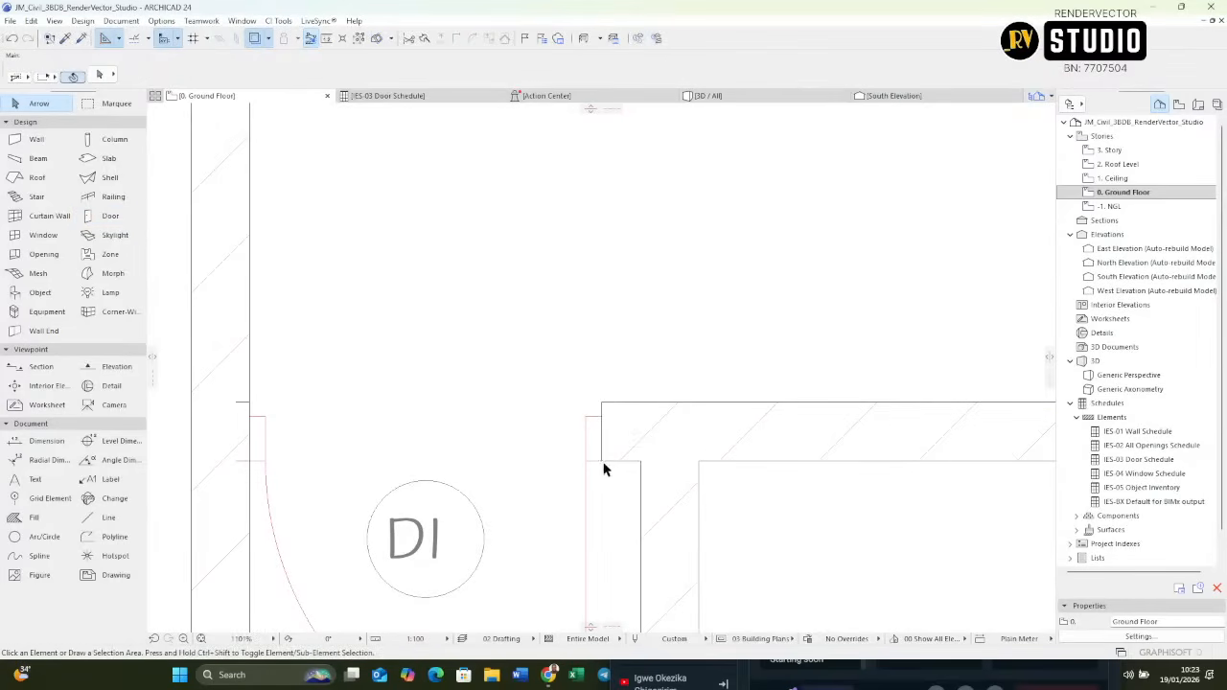
click(603, 467)
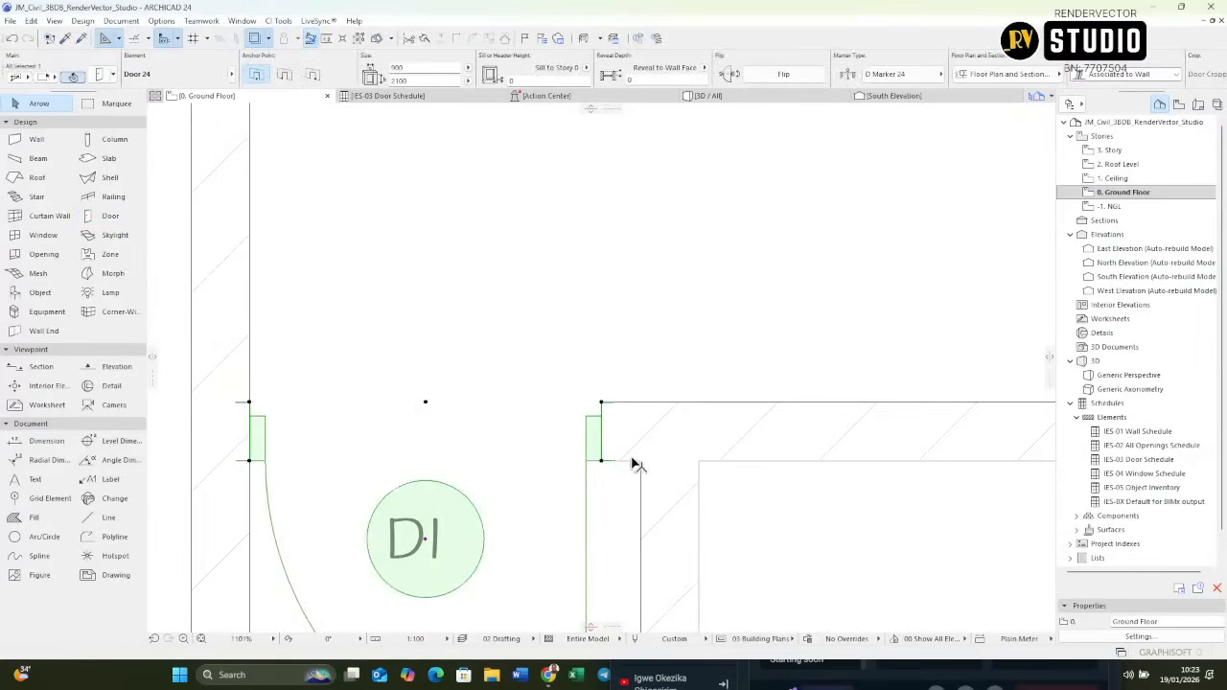
mouse_move(601, 462)
mouse_down()
mouse_move(641, 467)
mouse_move(623, 470)
mouse_up()
key(Return)
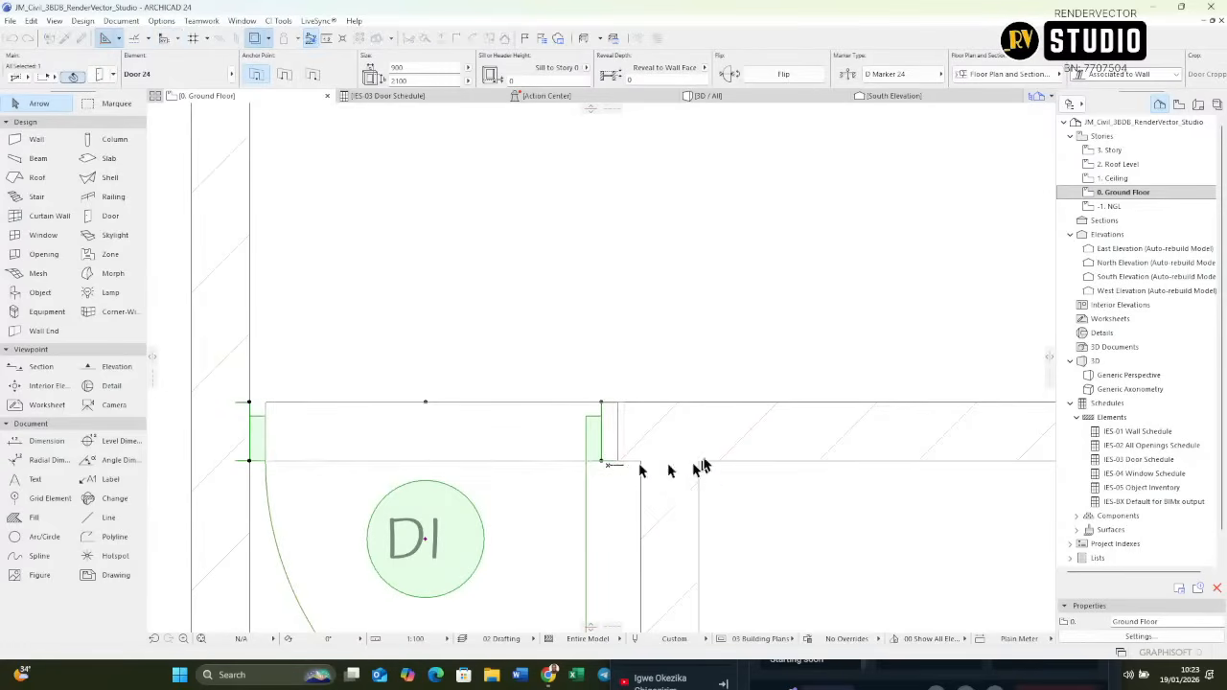
key(Escape)
Reposition the Store's D2 door along its wall so its hinge-side jamb sits 100 mm from the Kitchen's passage-side wall.
scroll(673, 389, down, 2)
scroll(673, 378, down, 5)
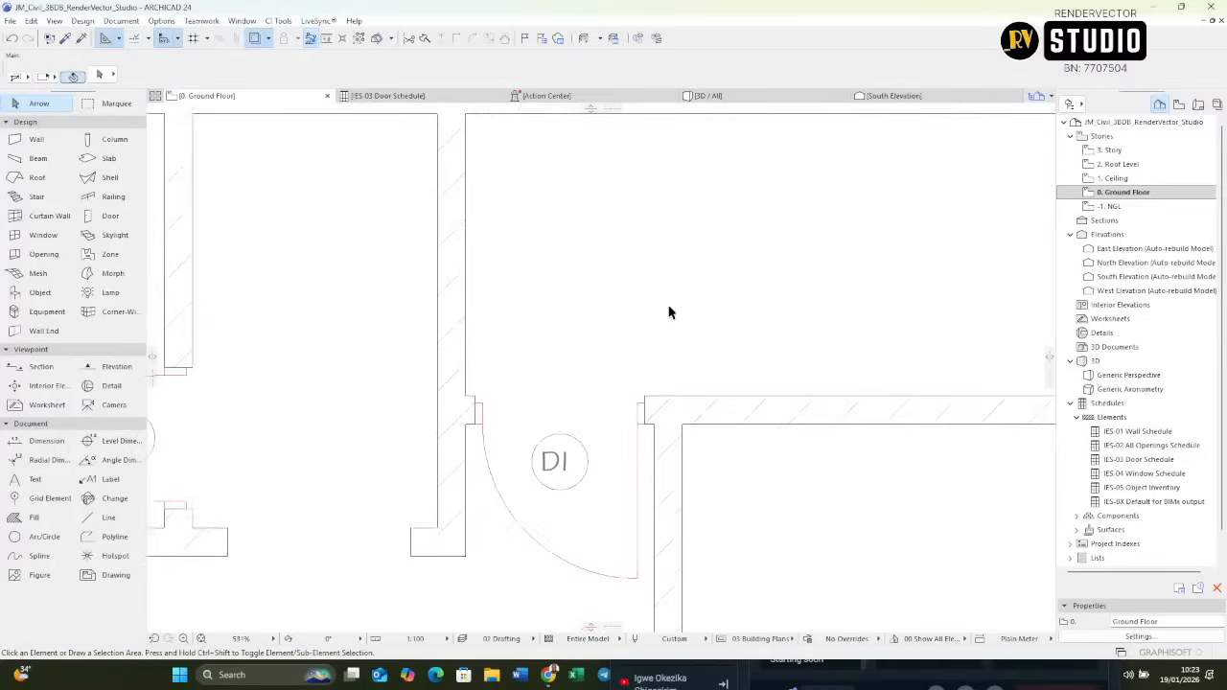
scroll(619, 354, up, 6)
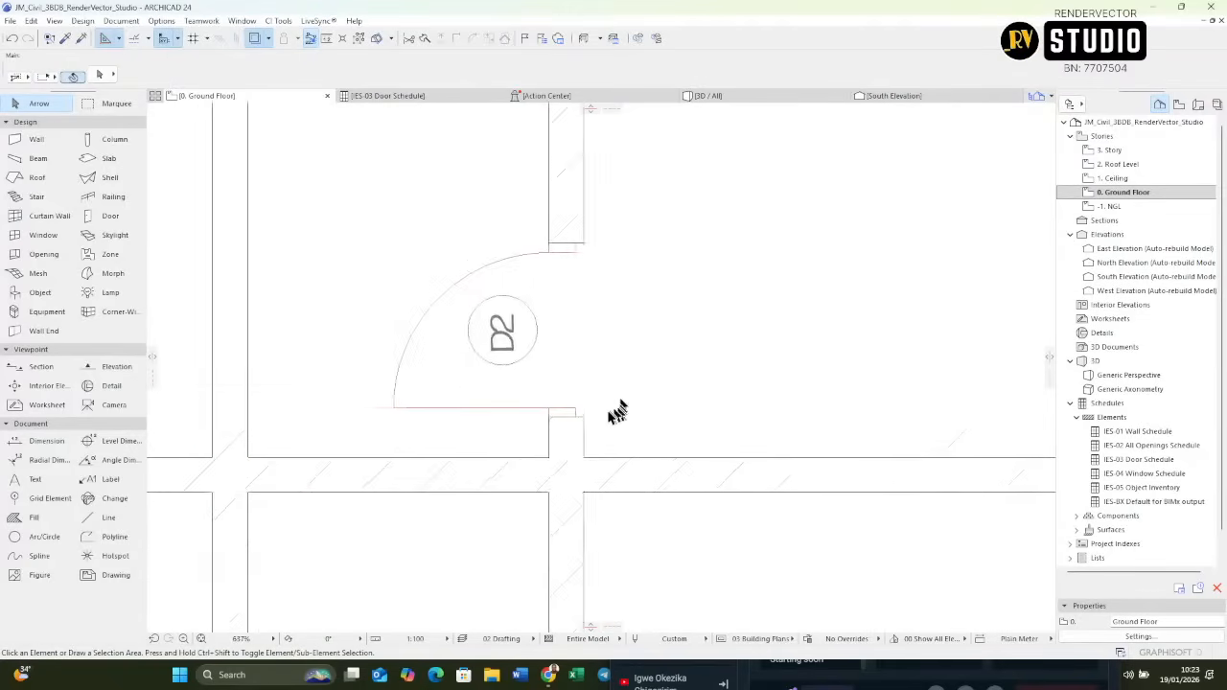
click(551, 430)
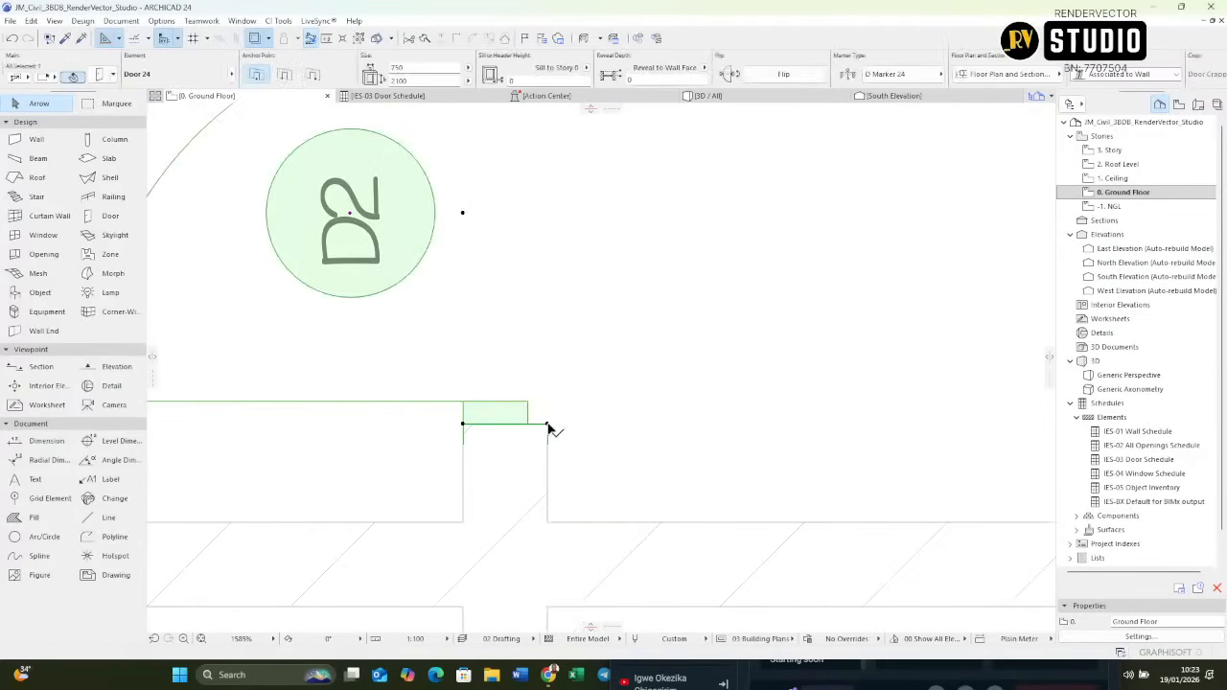
click(548, 525)
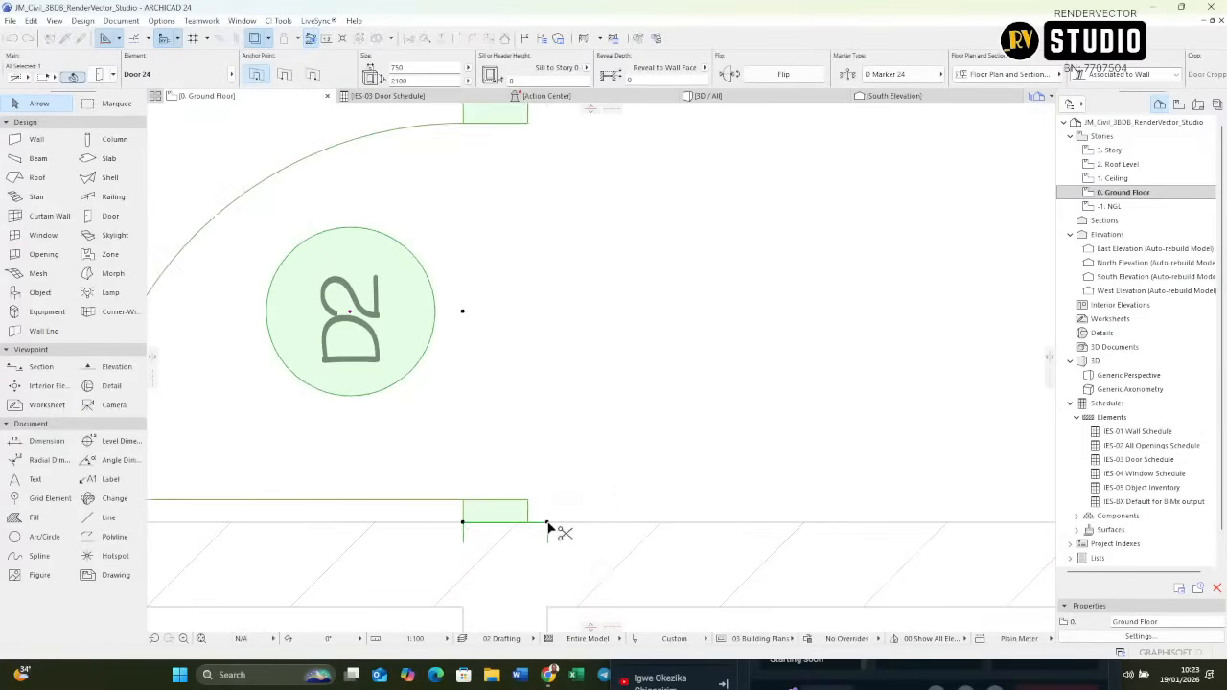
text(100)
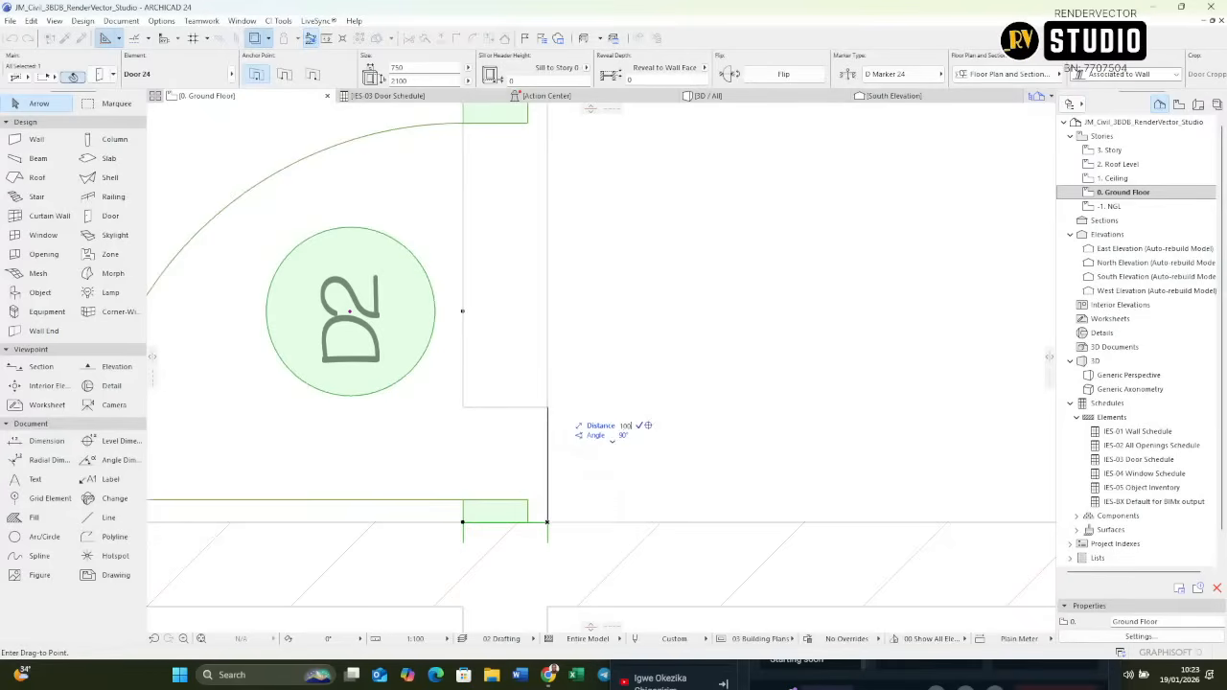
key(Return)
Snap the Kitchen's passage-side D1 door to the Dinning wall face and offset its hinge-side jamb 100 mm from that wall.
scroll(501, 509, down, 5)
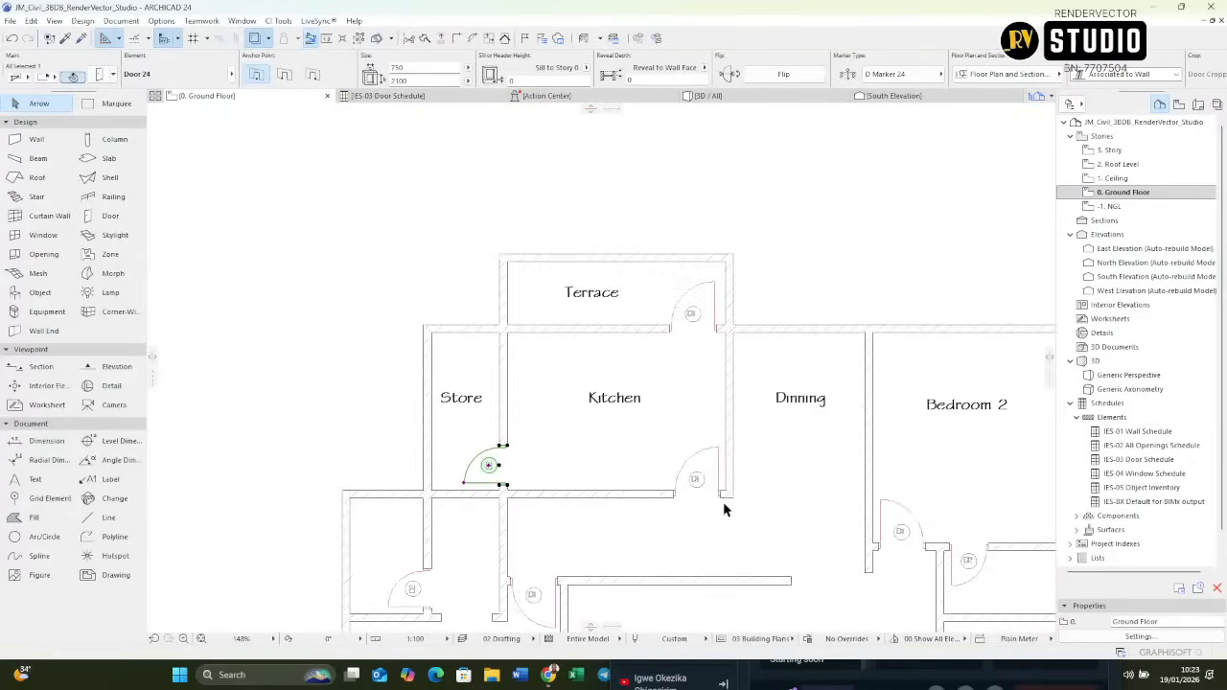
scroll(723, 501, up, 6)
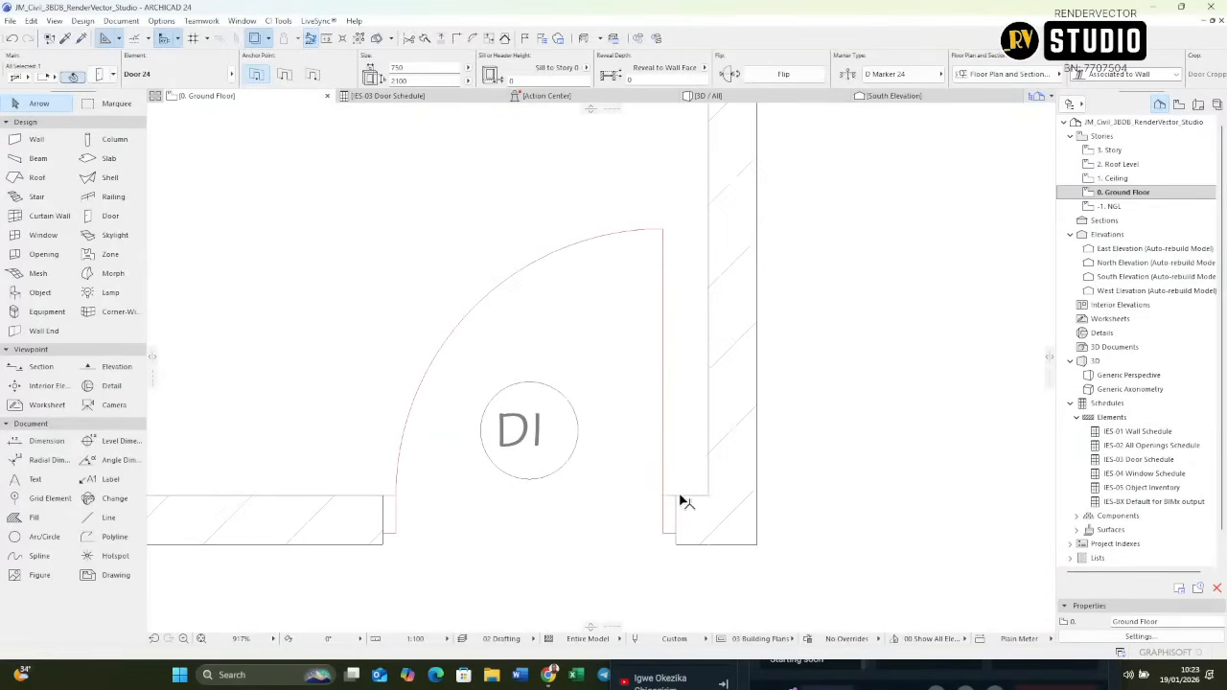
click(678, 501)
key(ctrl+d)
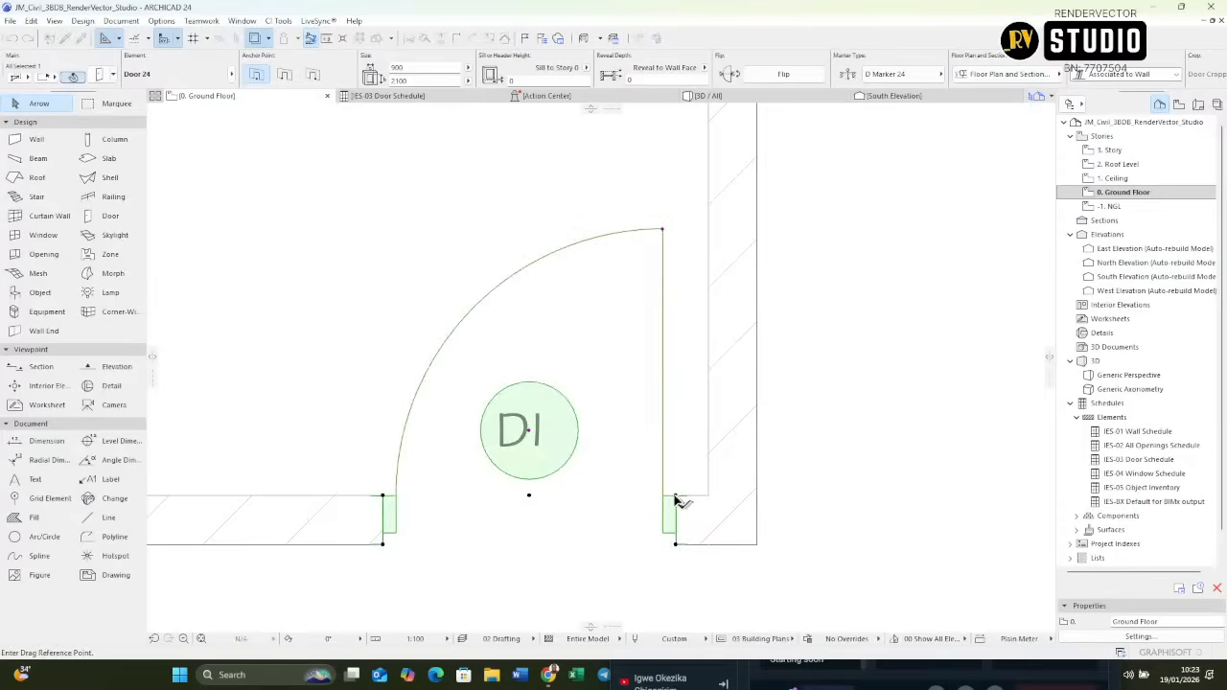
click(675, 500)
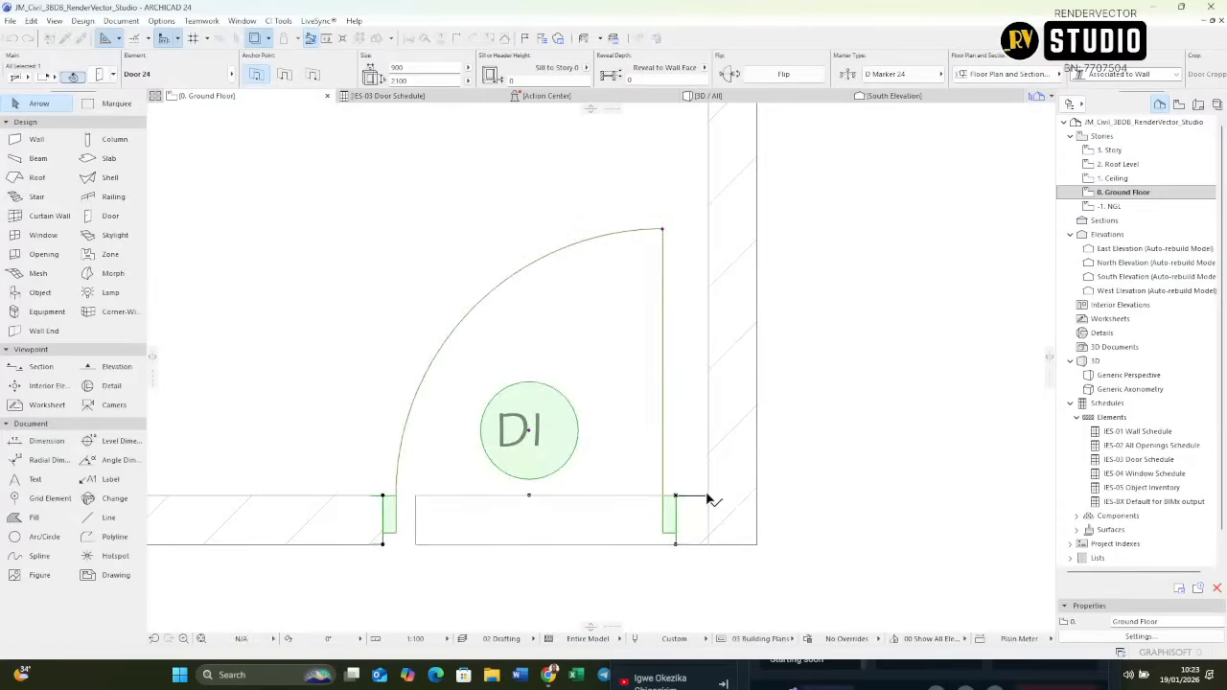
click(709, 500)
click(709, 500)
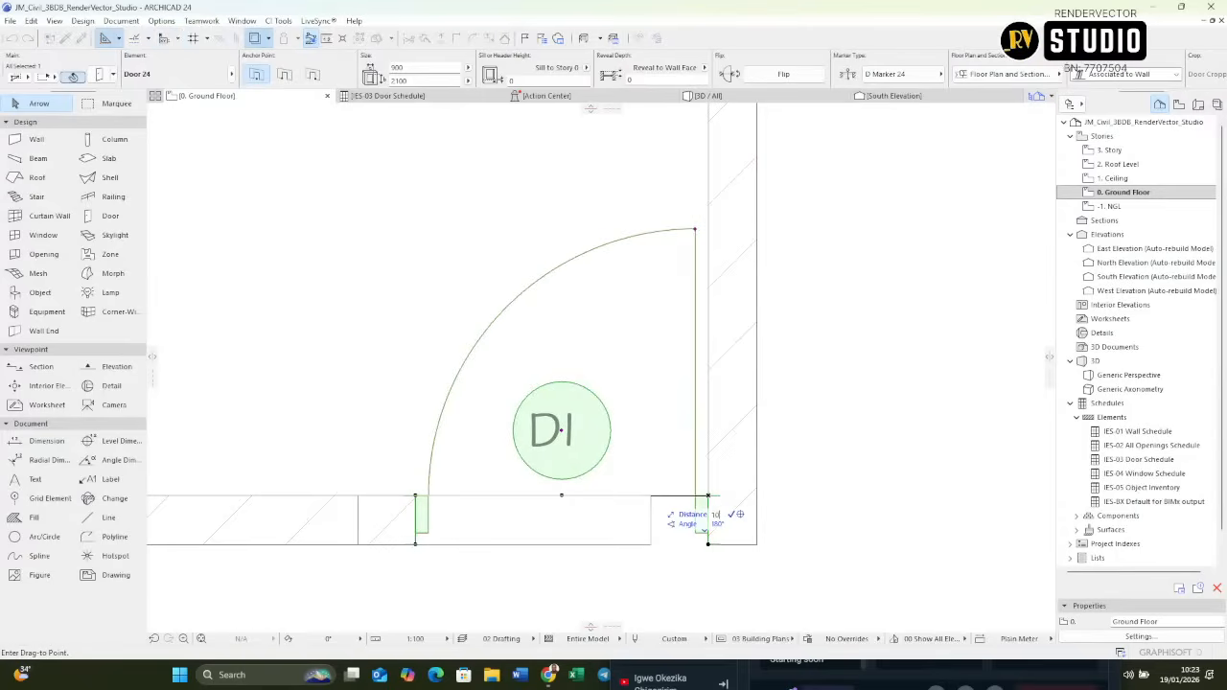
click(674, 500)
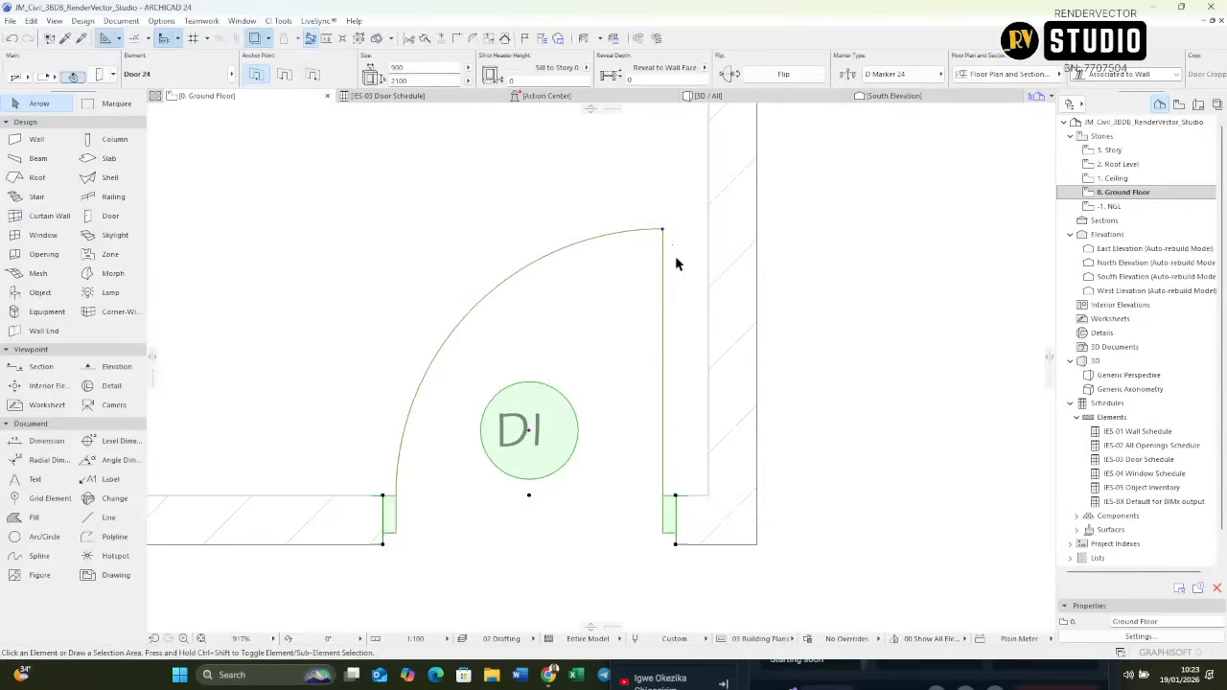
Move the Terrace's D1 door along its wall so its hinge-side jamb lines up with the Kitchen's passage-side D1 door.
scroll(636, 563, down, 10)
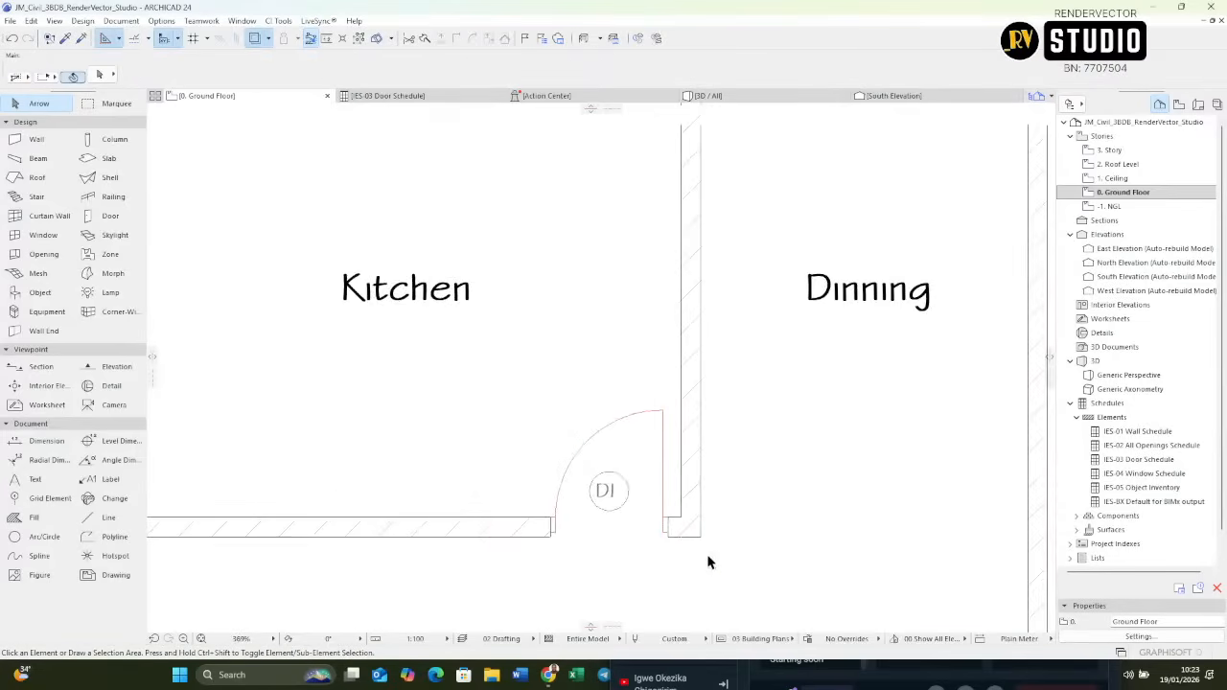
scroll(700, 510, up, 10)
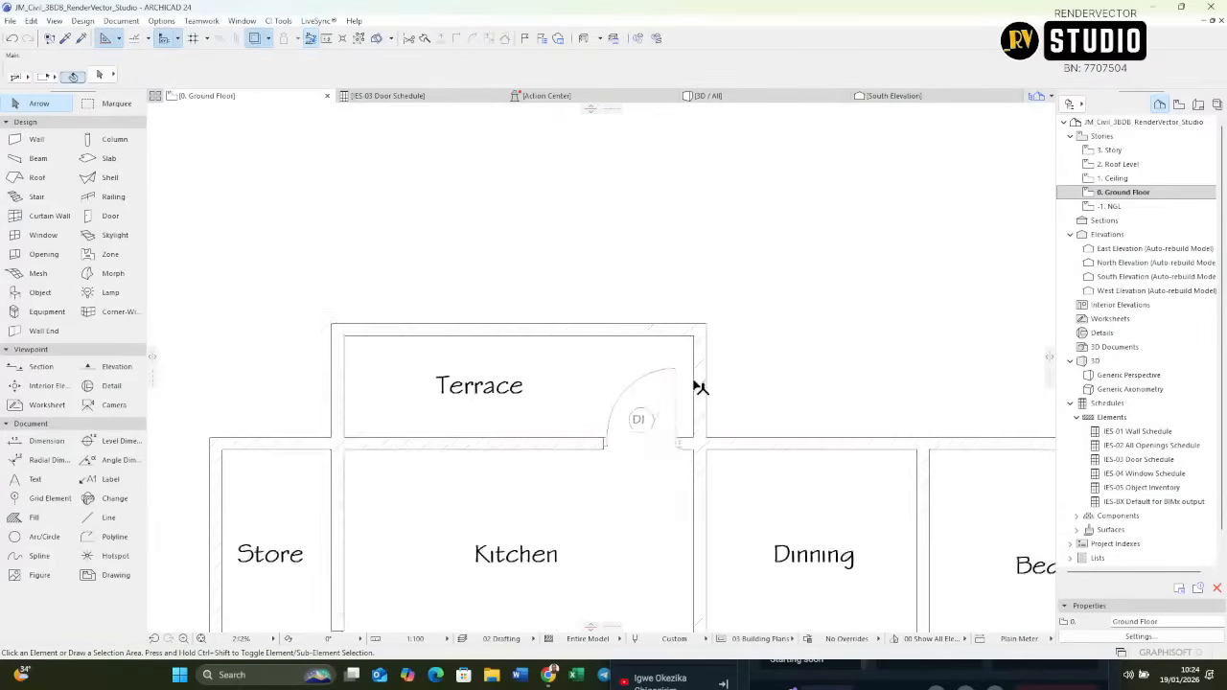
click(697, 456)
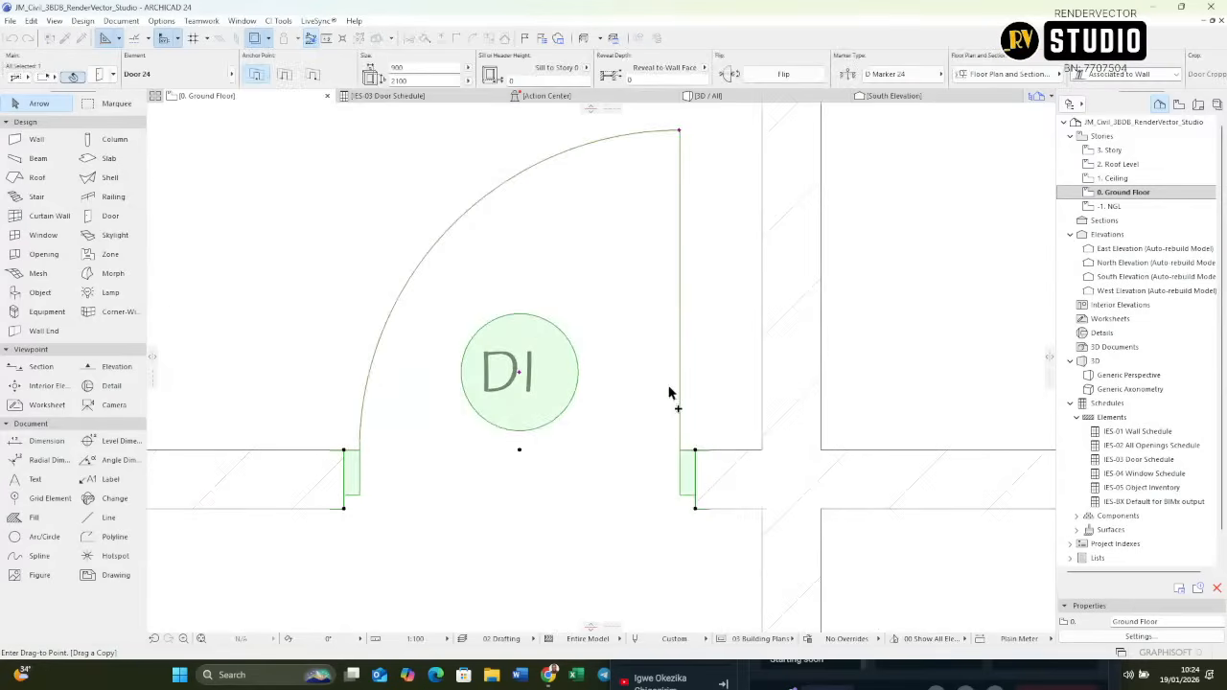
scroll(671, 397, down, 8)
scroll(684, 428, up, 5)
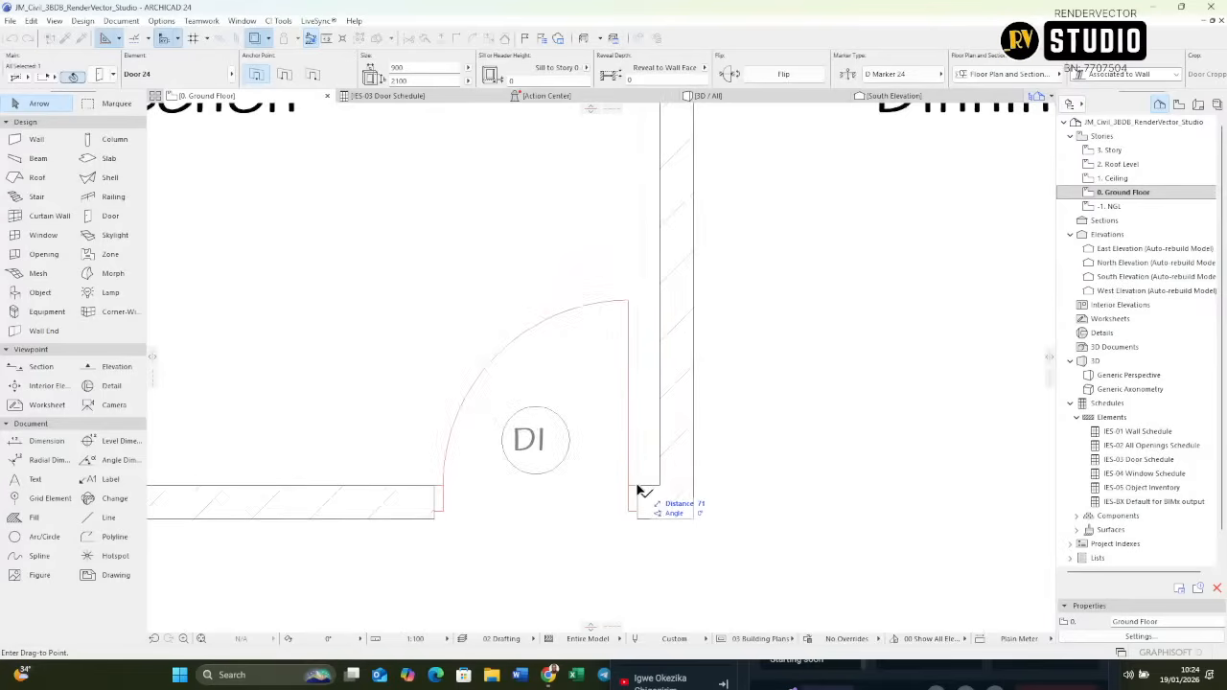
scroll(548, 429, down, 5)
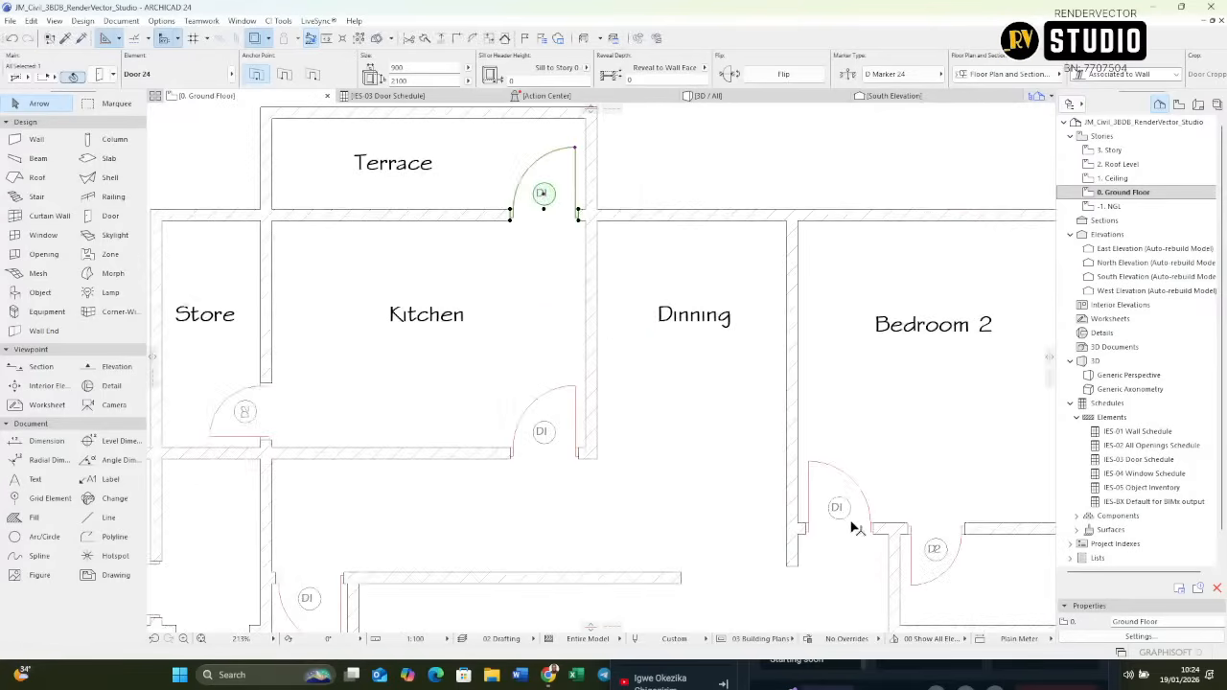
Measure the offset between the hinge-side jamb of Bedroom 2's D1 door and the Dinning-side wall.
middle_drag(857, 526, 794, 402)
scroll(821, 383, up, 7)
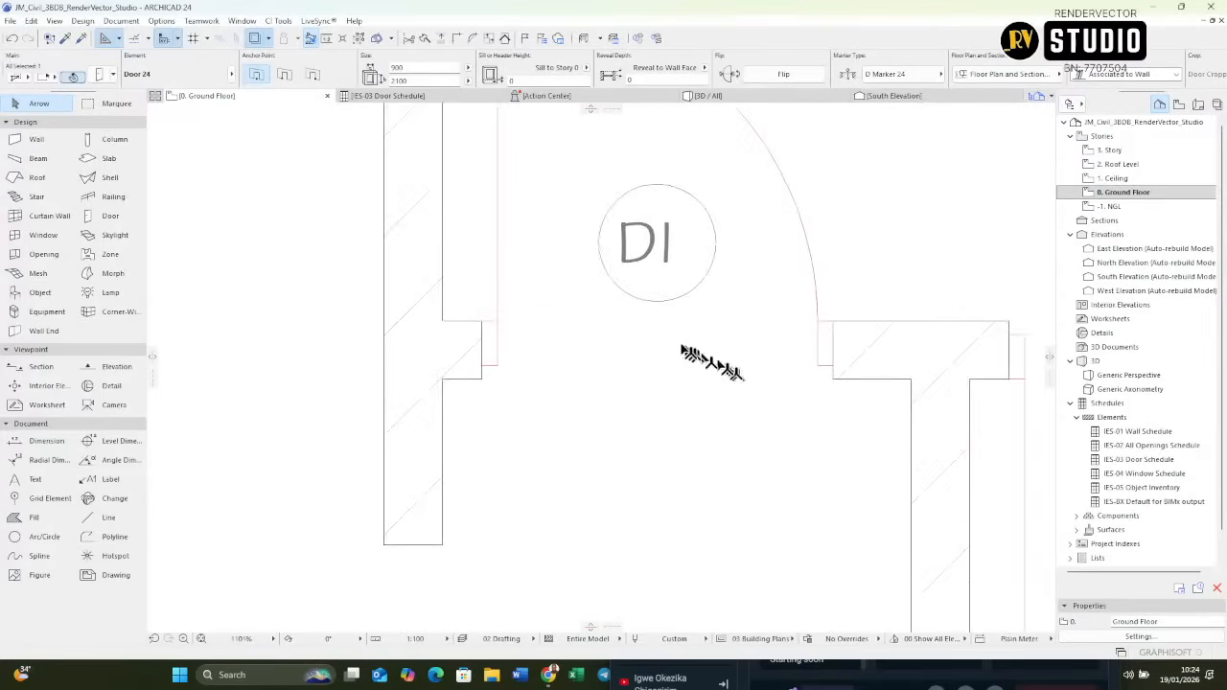
click(482, 381)
click(483, 380)
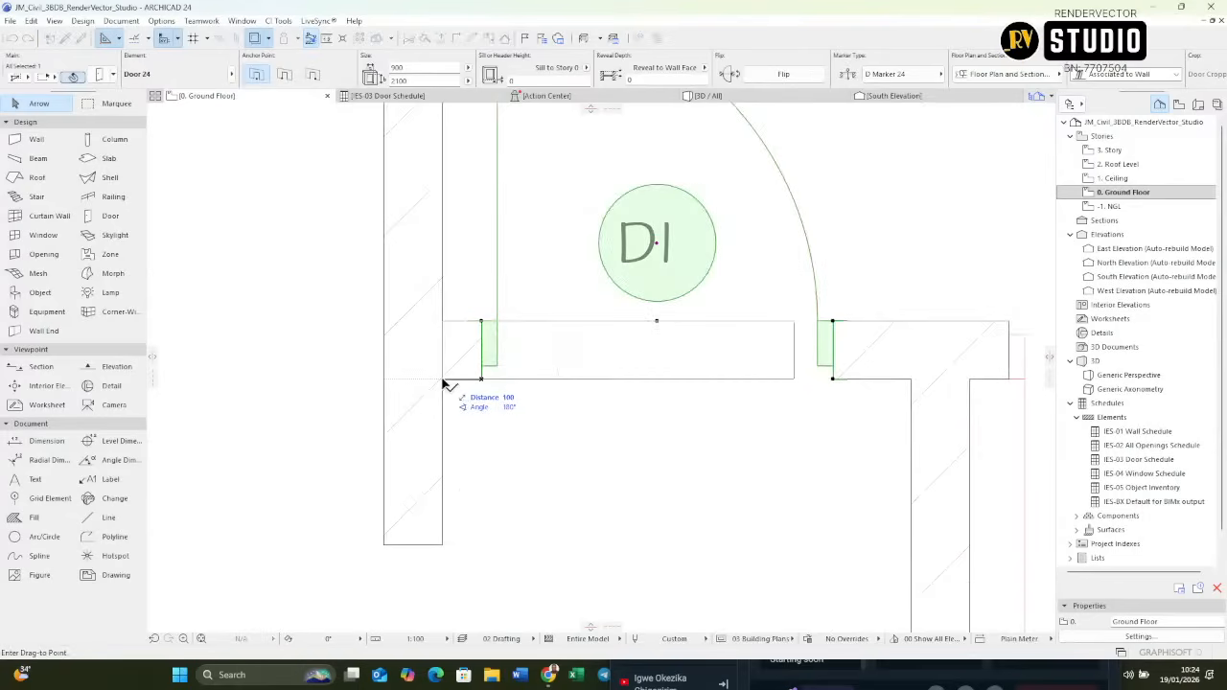
key(Escape)
Measure the offset between the hinge-side jamb of the D2 door off Bedroom 2 and its adjoining wall.
scroll(702, 321, down, 8)
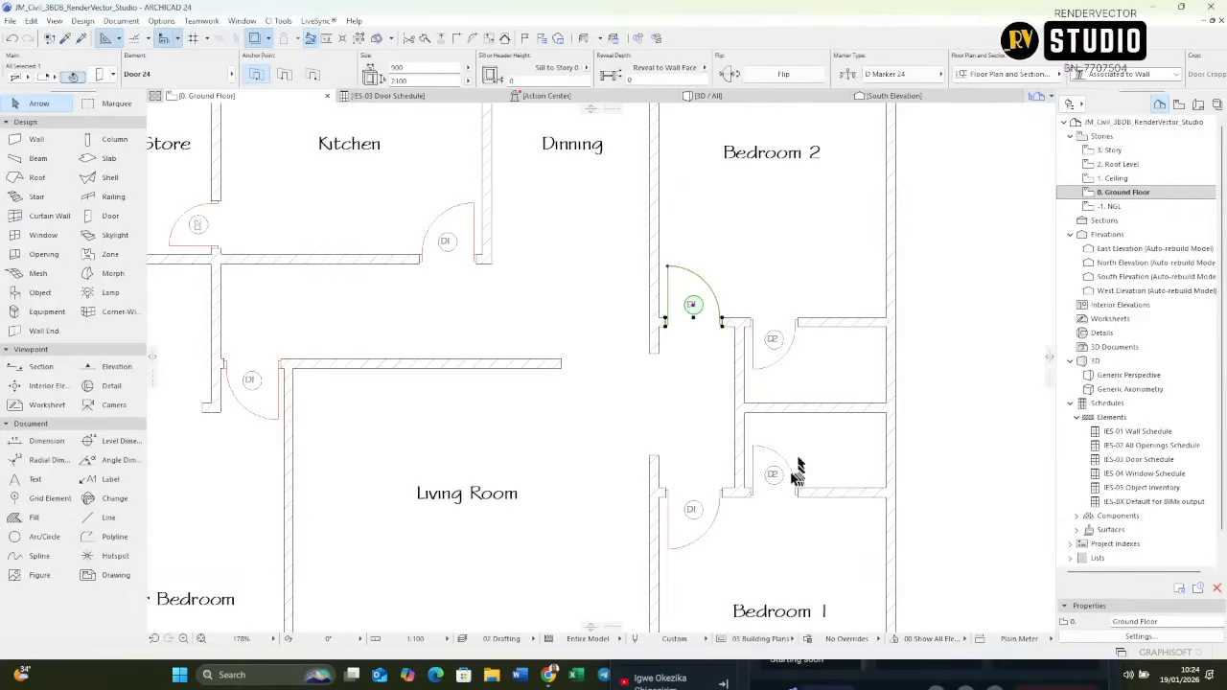
scroll(752, 357, up, 2)
scroll(753, 357, up, 5)
scroll(745, 255, down, 2)
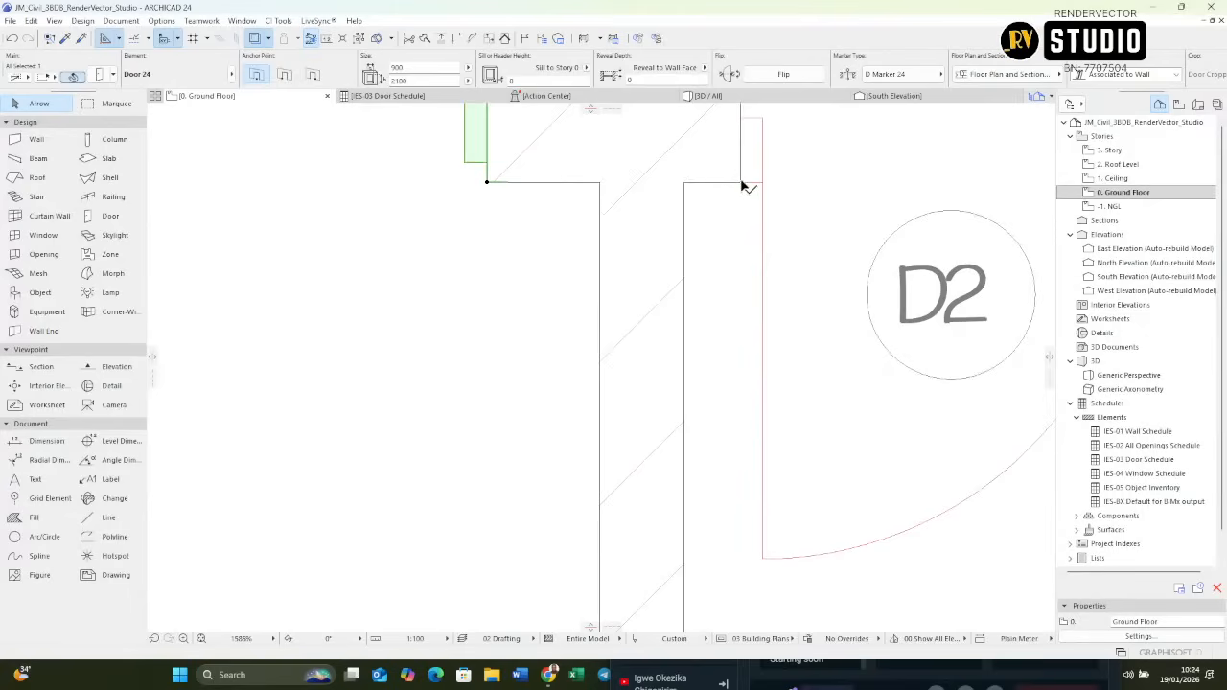
click(743, 185)
click(741, 183)
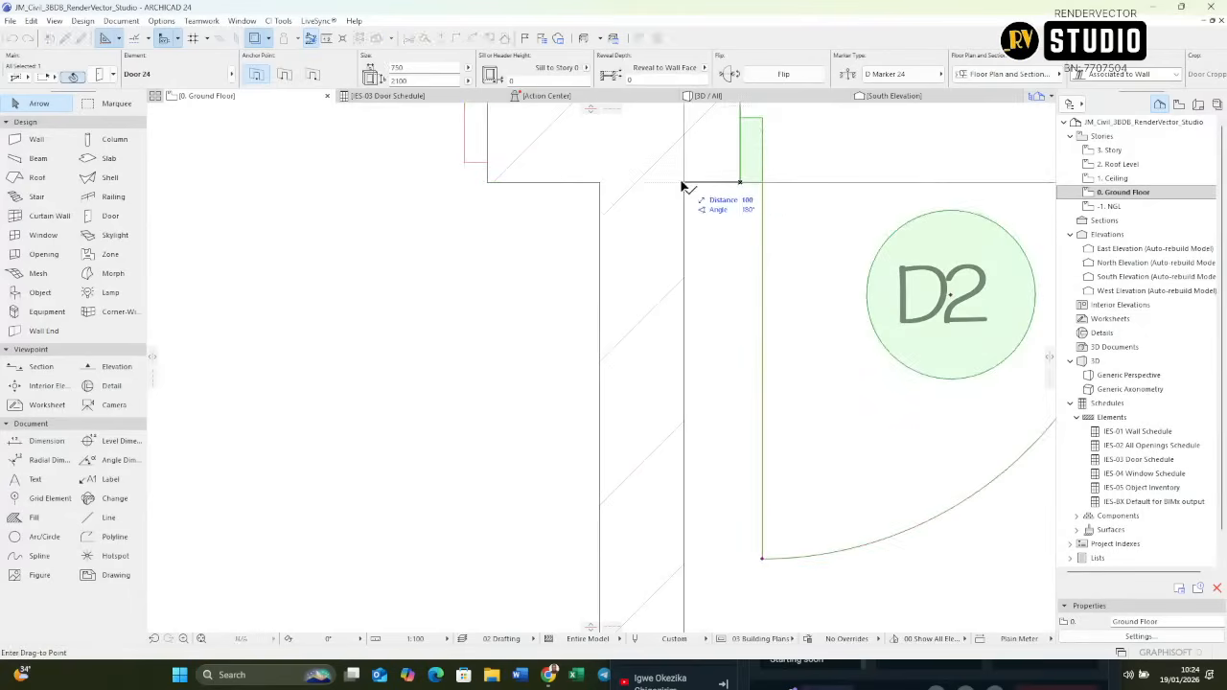
Examine the Bedroom 1 doors and the door placement across the whole ground floor plan.
scroll(686, 187, down, 8)
scroll(725, 288, up, 4)
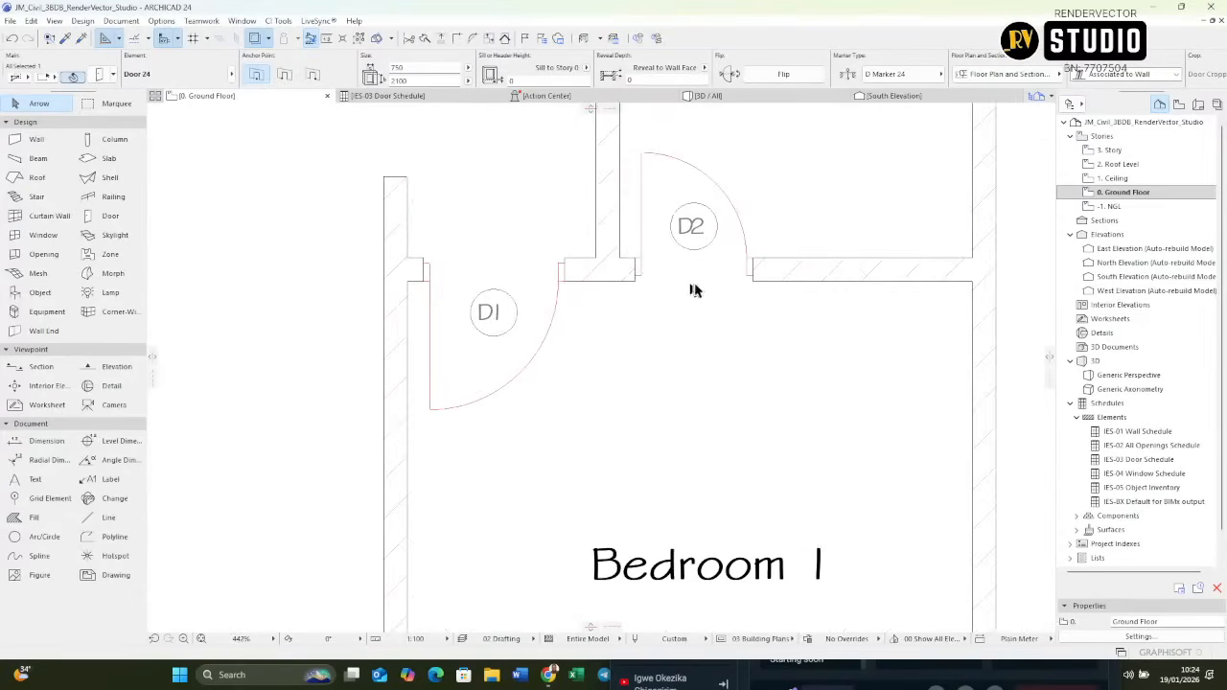
click(795, 384)
scroll(757, 365, down, 6)
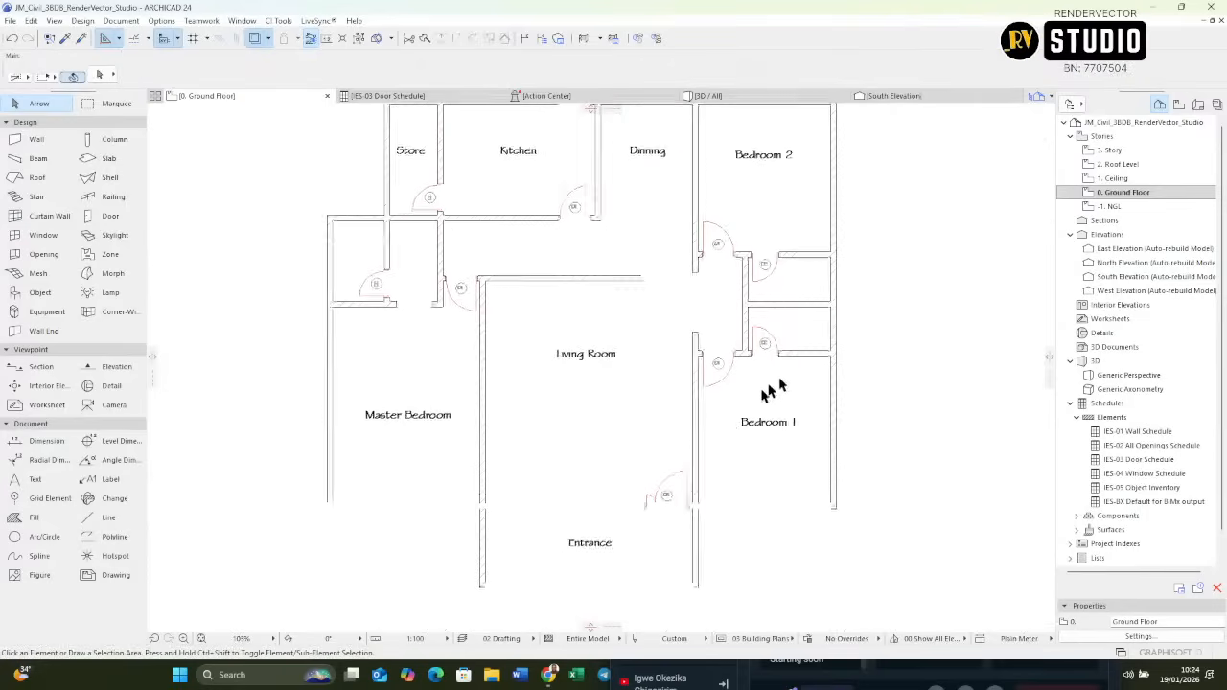
middle_drag(643, 322, 660, 379)
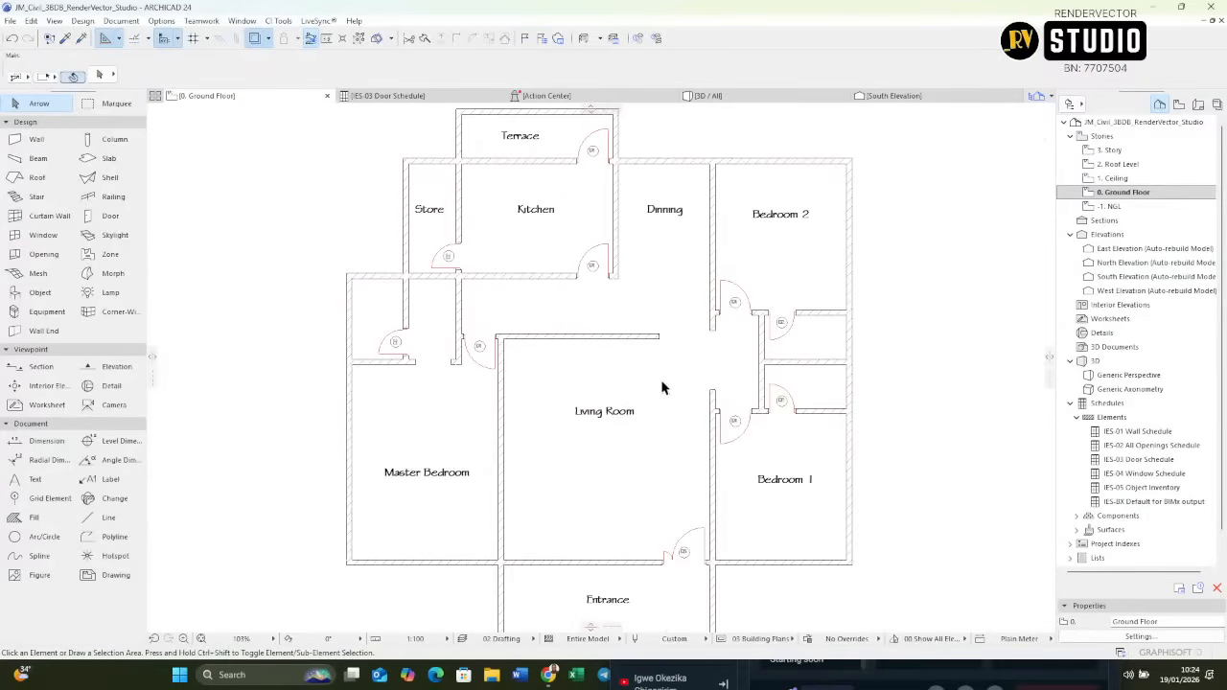
middle_drag(688, 372, 743, 369)
scroll(741, 360, down, 3)
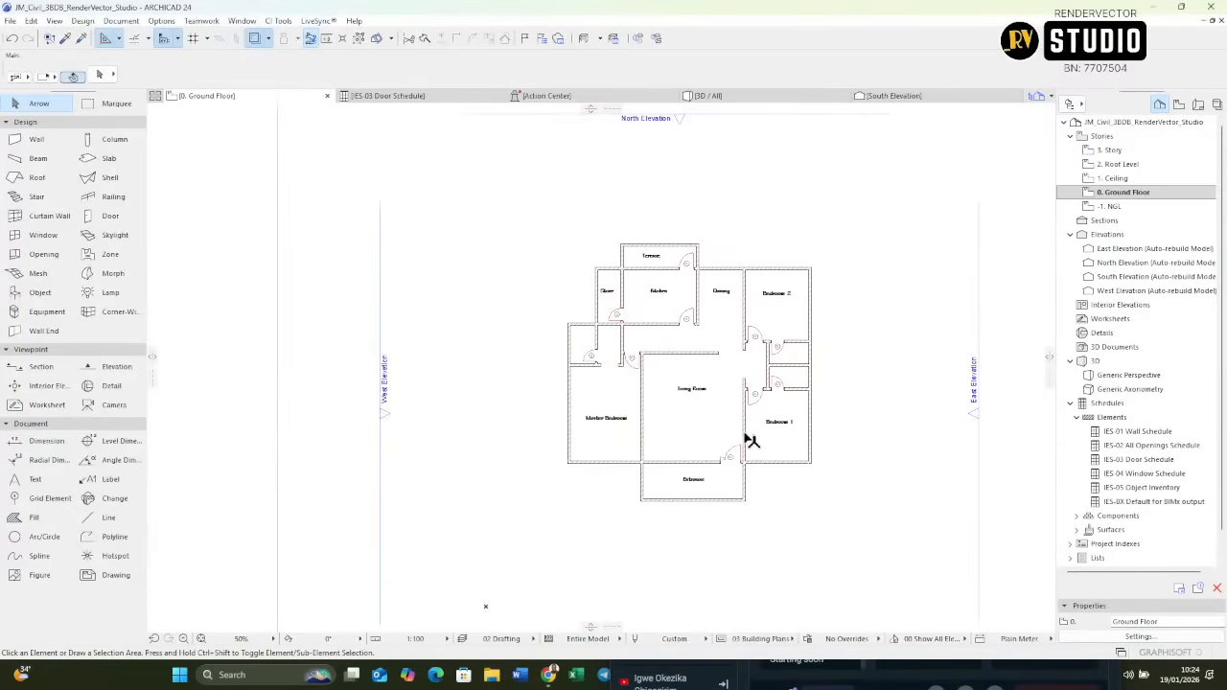
scroll(743, 422, up, 2)
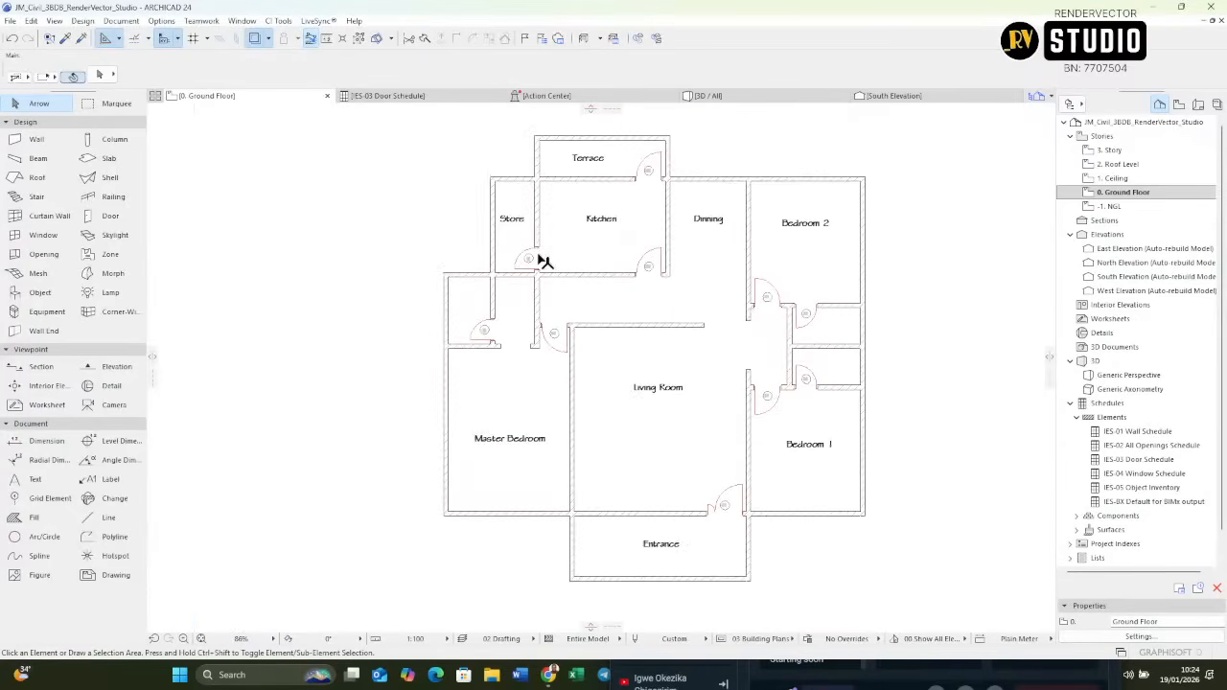
Mirror the Terrace's D1 door along the wall between Terrace and Kitchen to its Store-side end.
mouse_move(544, 261)
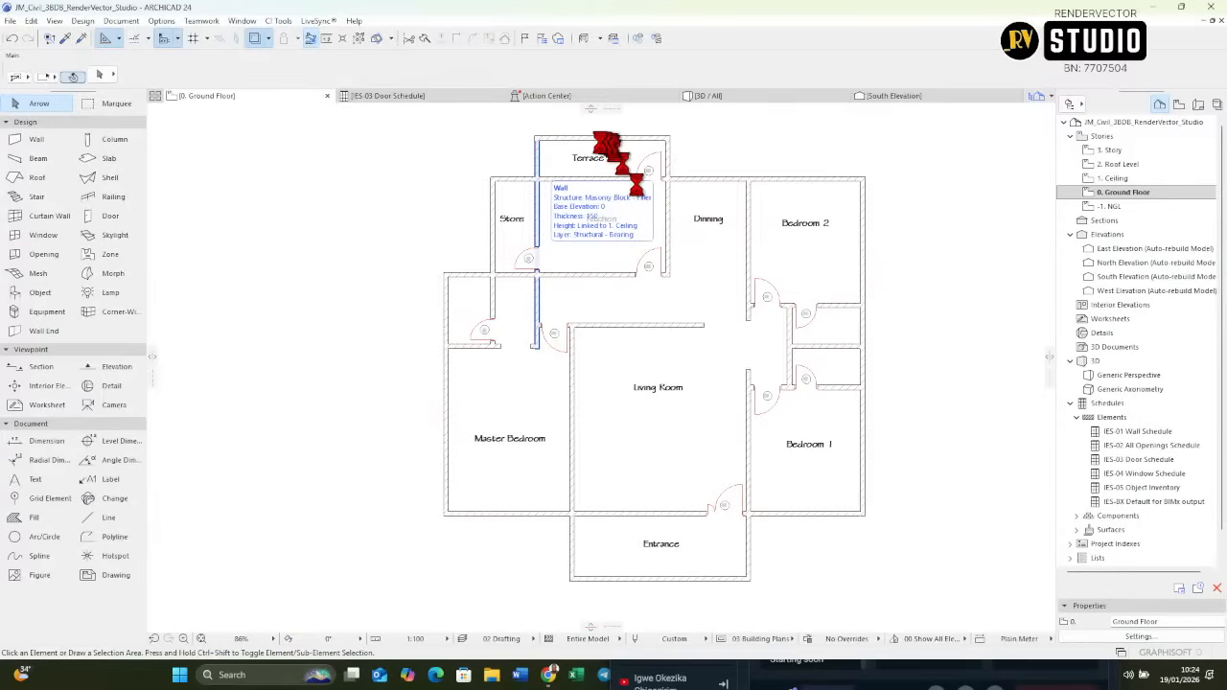
scroll(589, 151, up, 4)
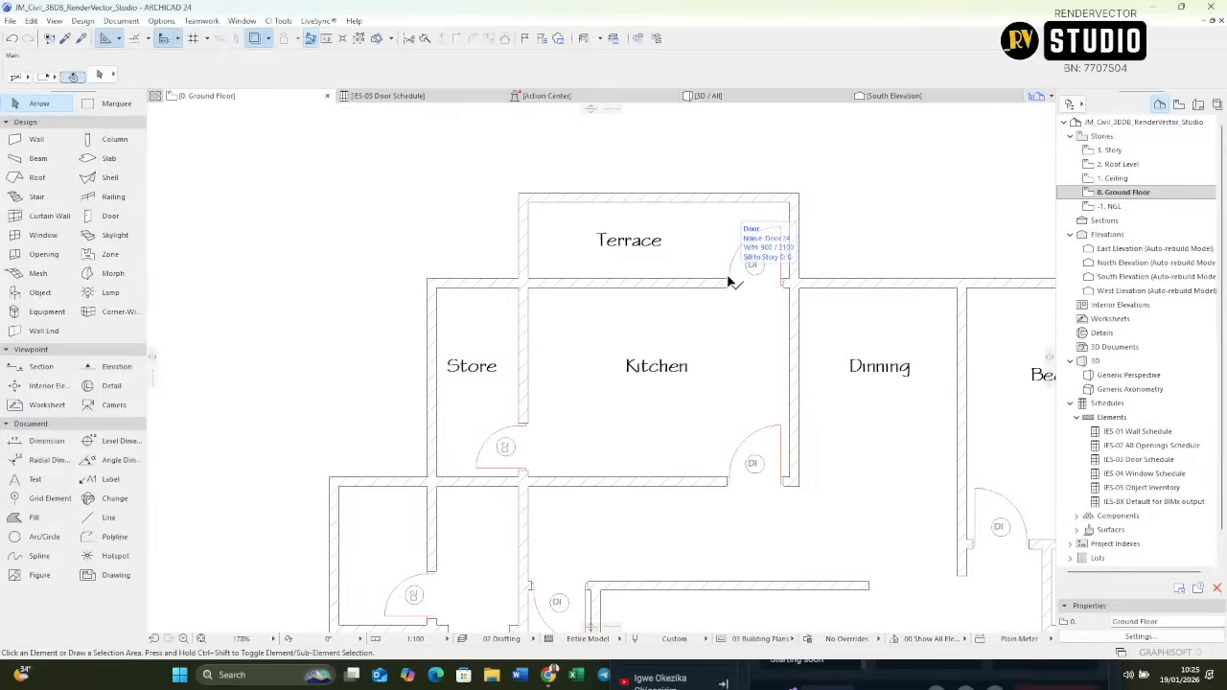
click(729, 281)
key(ctrl+m)
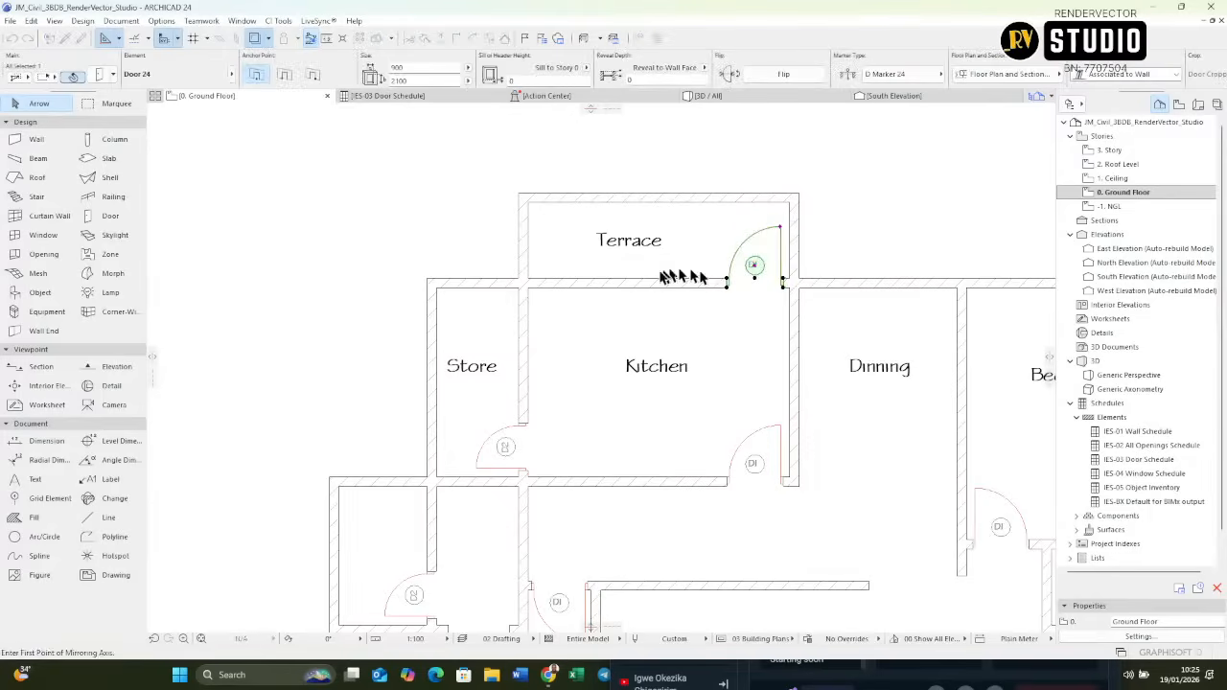
click(651, 281)
Move the Terrace's D1 door flush with the Store-side wall face, and shift it along its wall to leave a small jamb offset.
scroll(477, 266, up, 5)
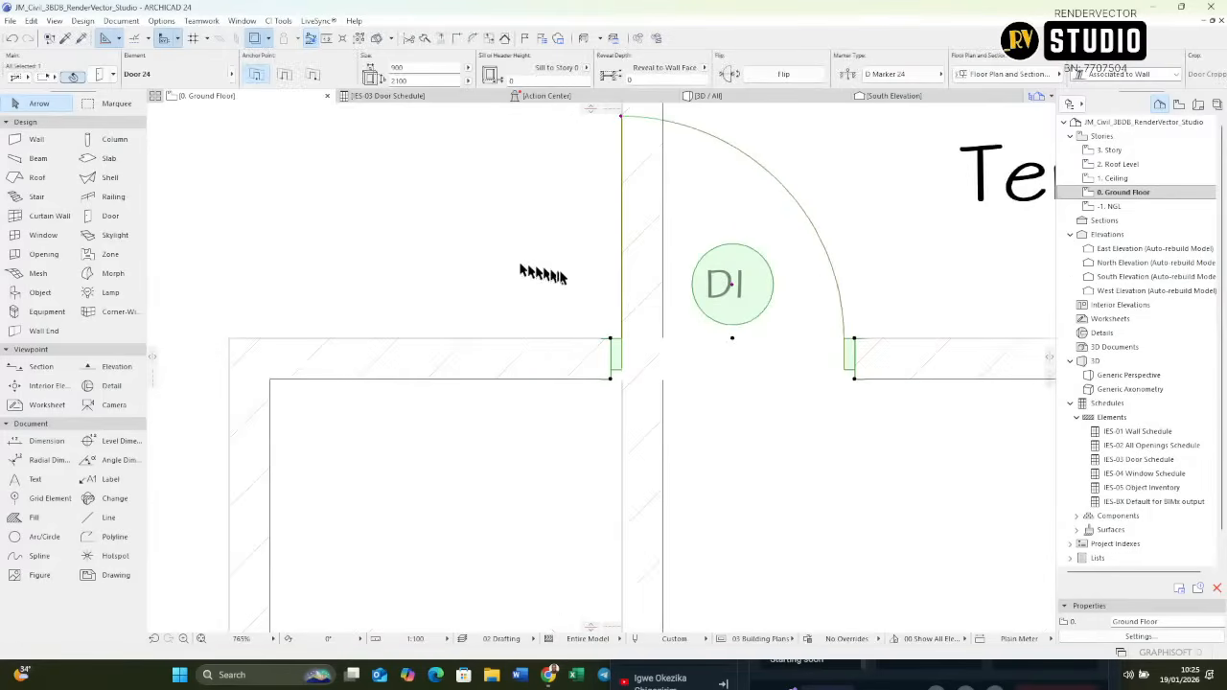
key(ctrl+d)
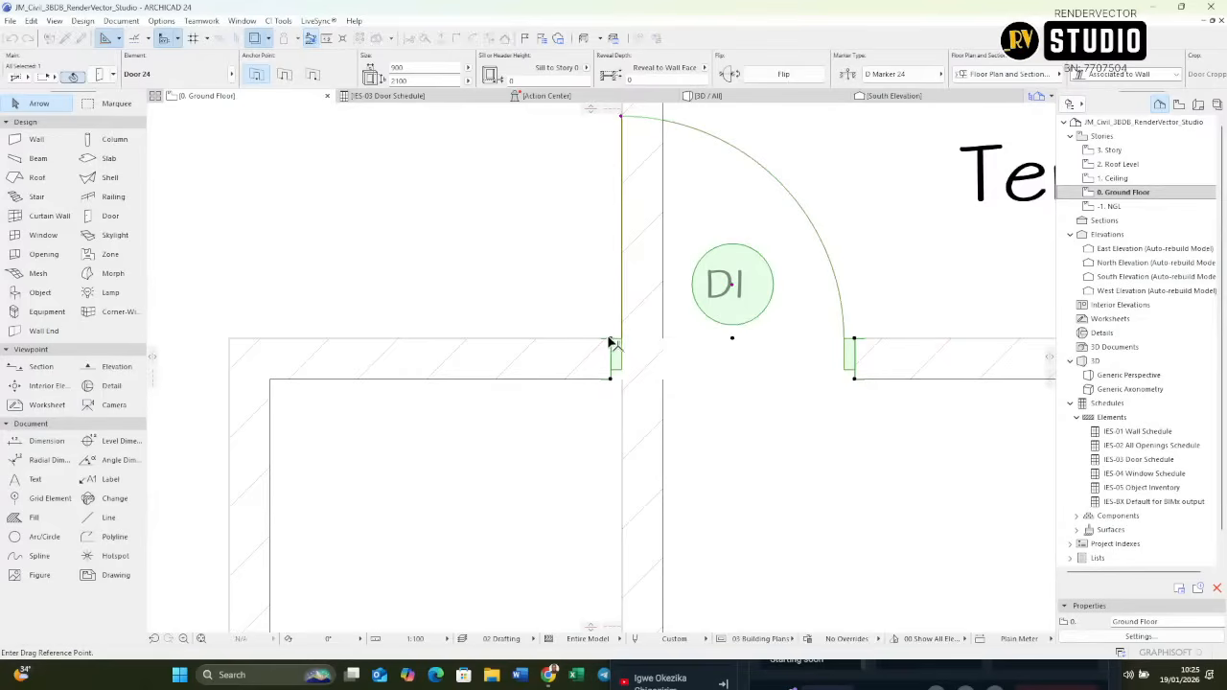
click(610, 341)
click(664, 341)
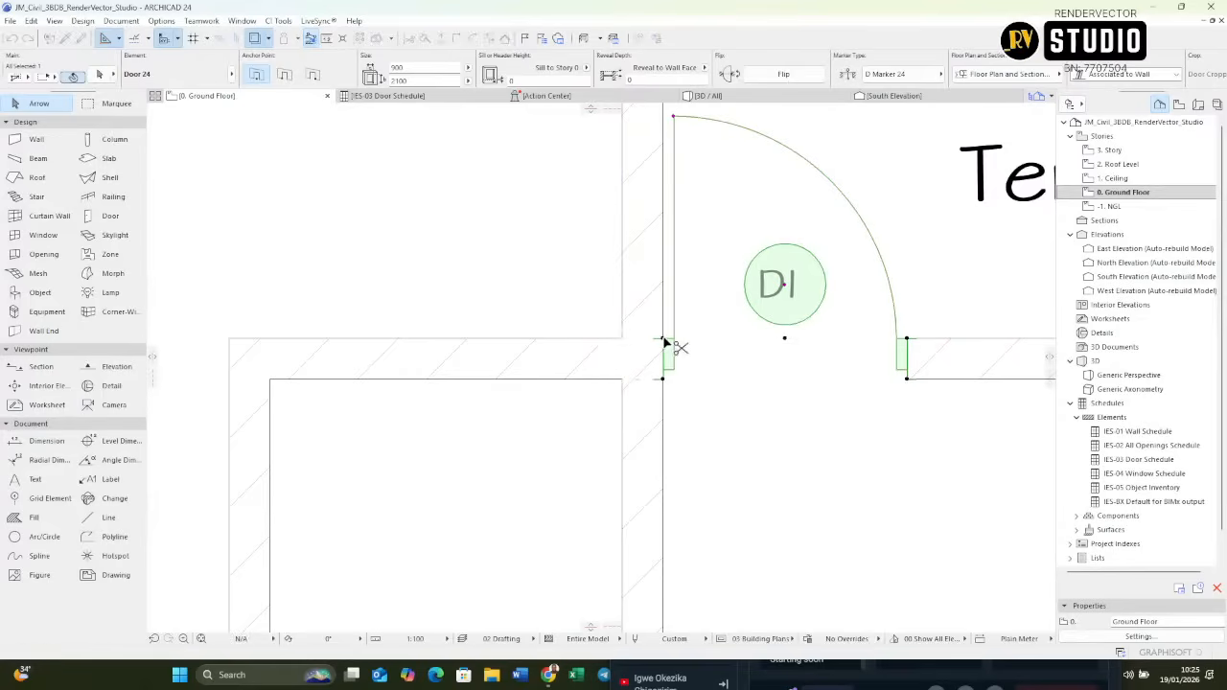
key(ctrl+d)
click(662, 339)
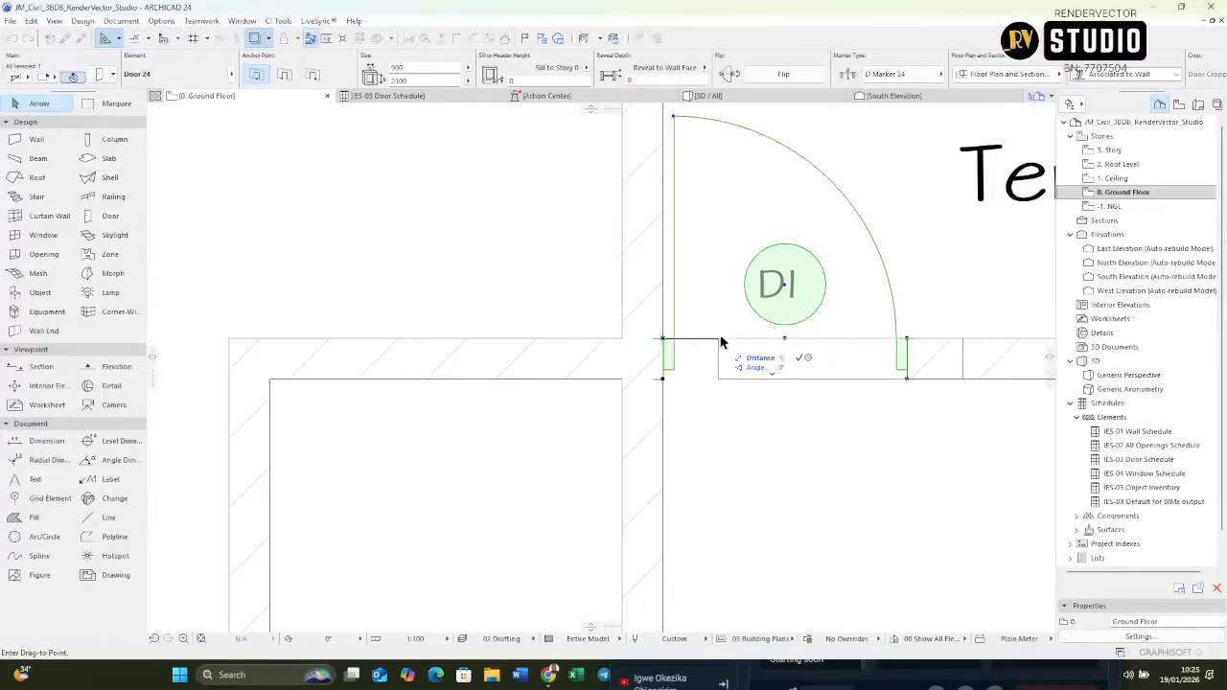
click(693, 339)
scroll(459, 313, down, 3)
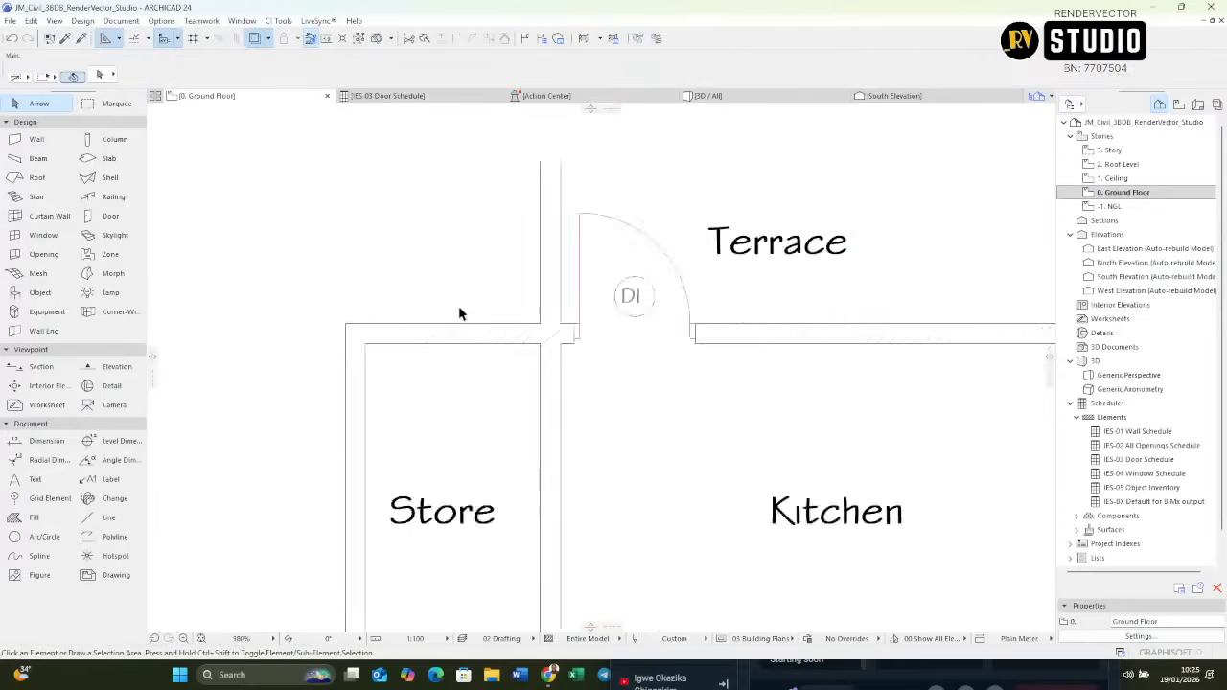
Check the door layout on the plan, and open the 3D view to examine the doorless opening into the Master Bedroom.
scroll(460, 313, down, 2)
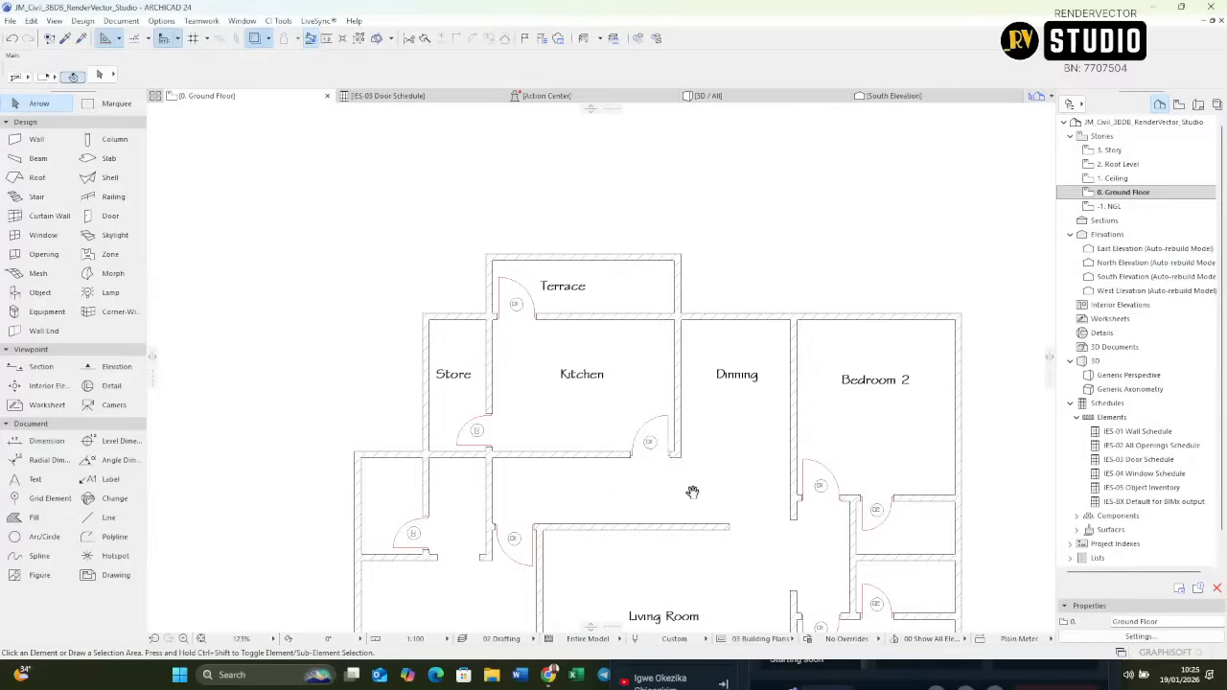
middle_drag(691, 492, 680, 426)
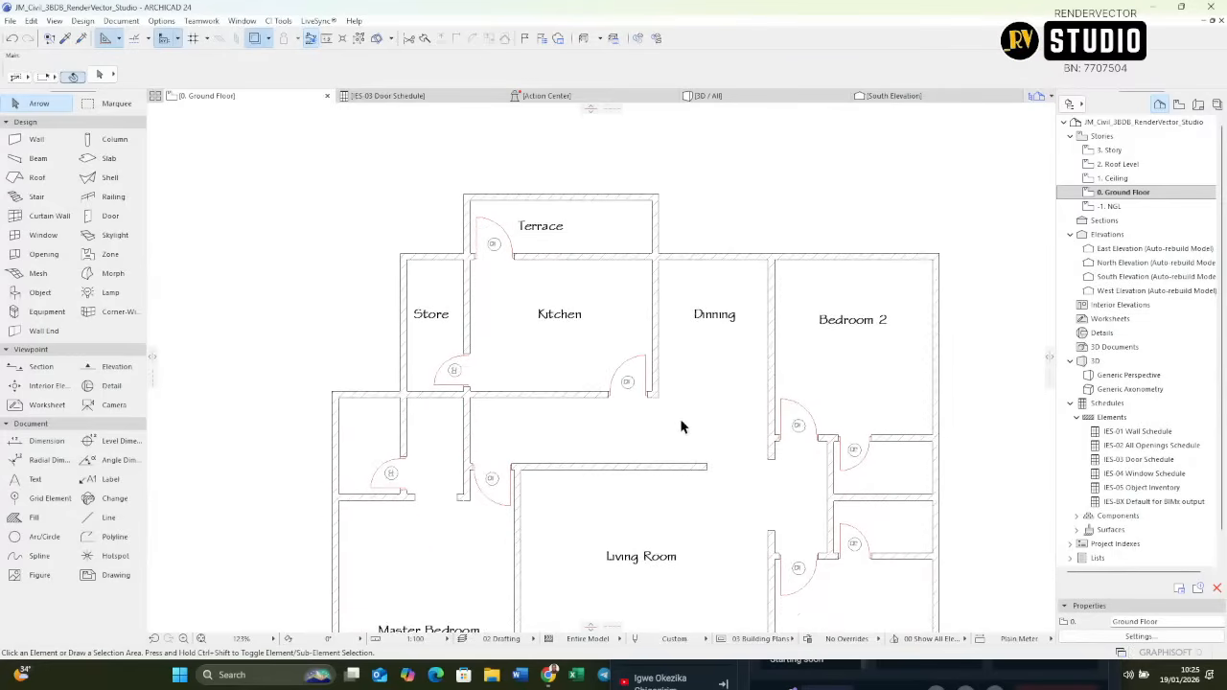
scroll(592, 345, down, 1)
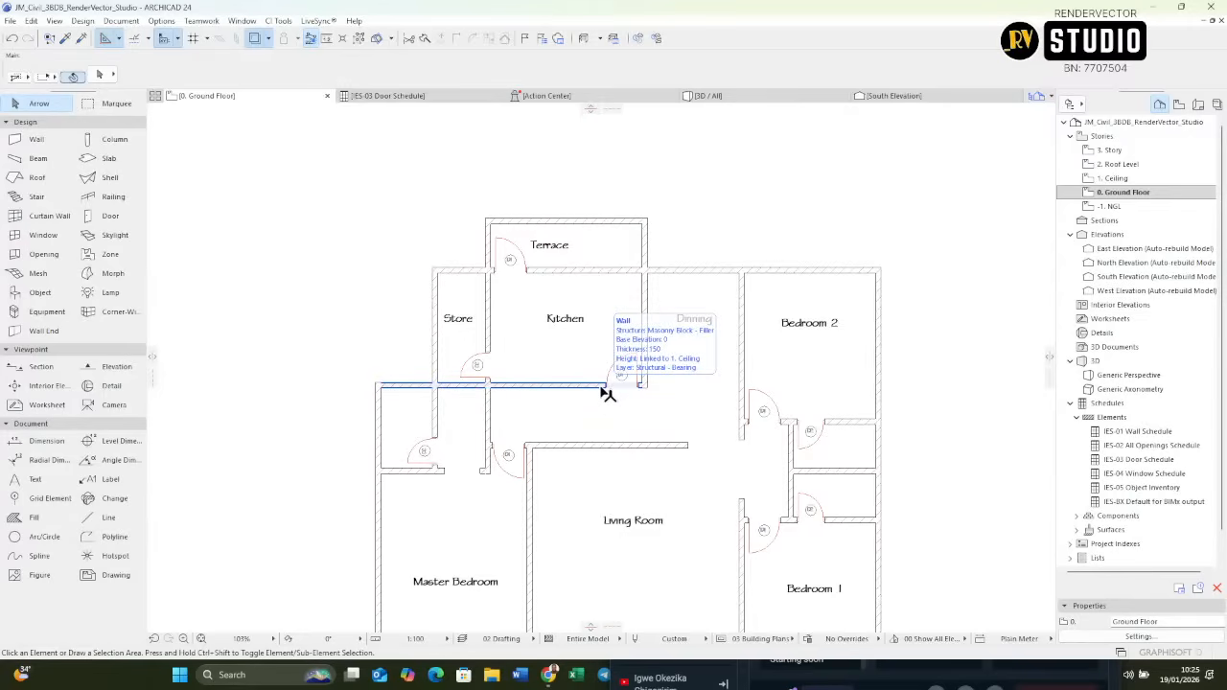
key(F3)
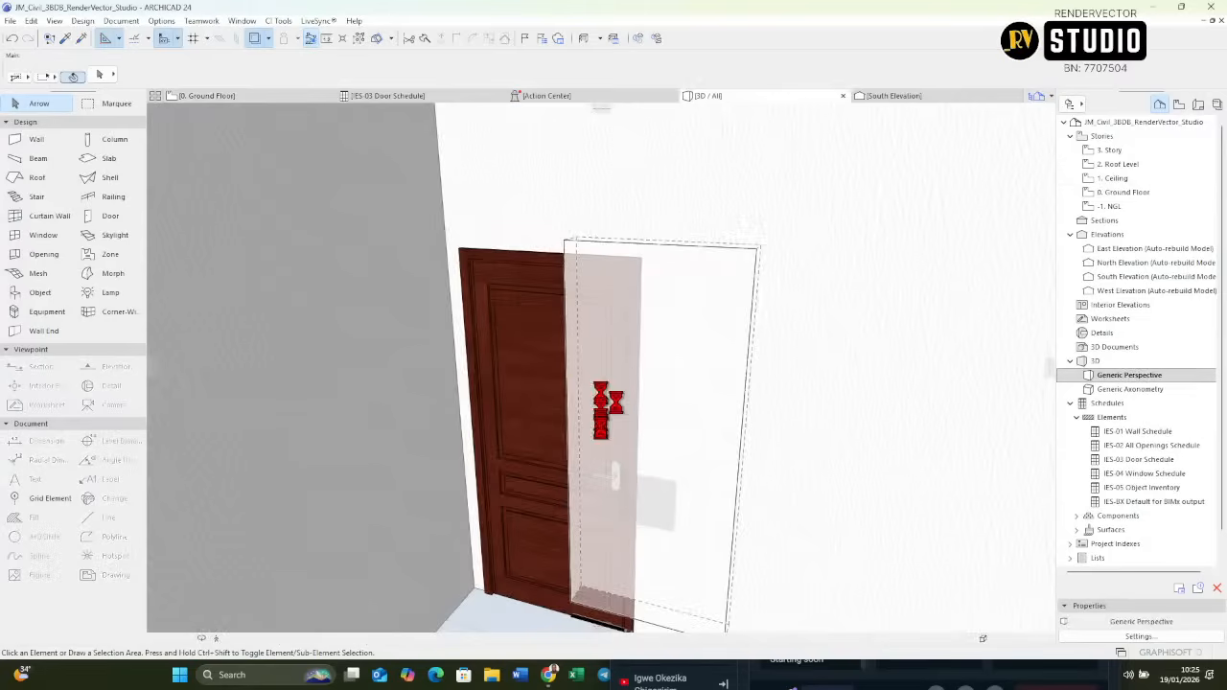
scroll(687, 504, down, 10)
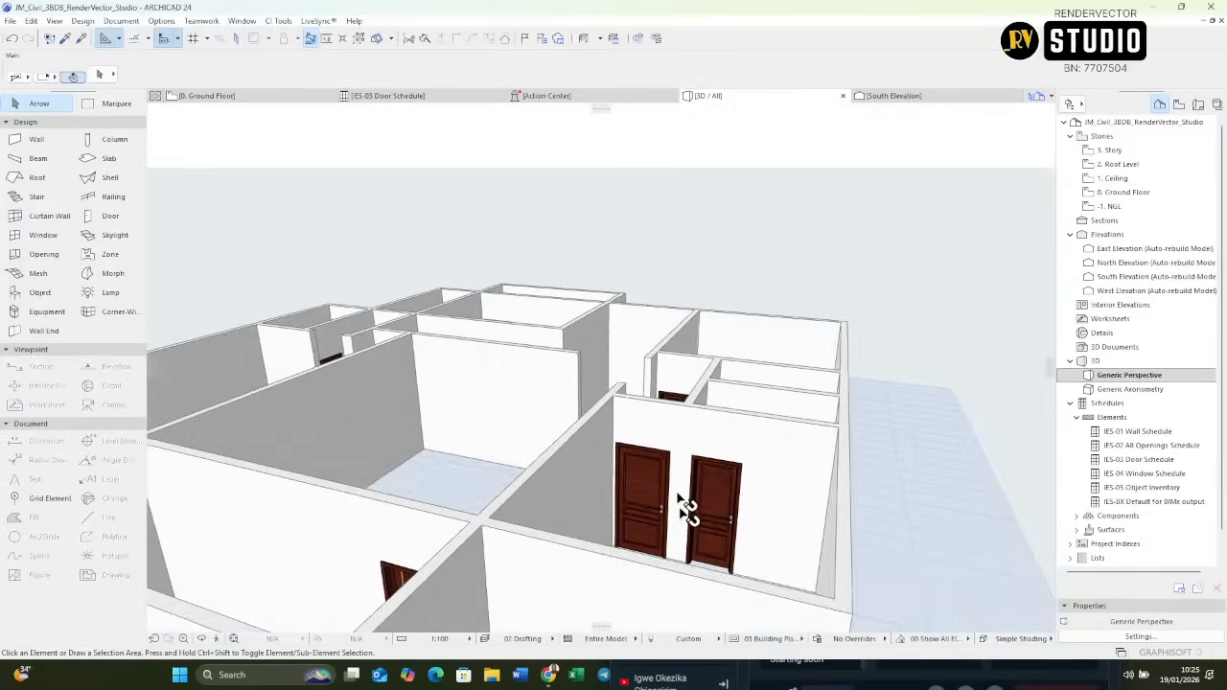
shift+middle_drag(657, 422, 575, 413)
middle_drag(576, 414, 676, 536)
shift+middle_drag(675, 536, 761, 507)
scroll(641, 383, up, 5)
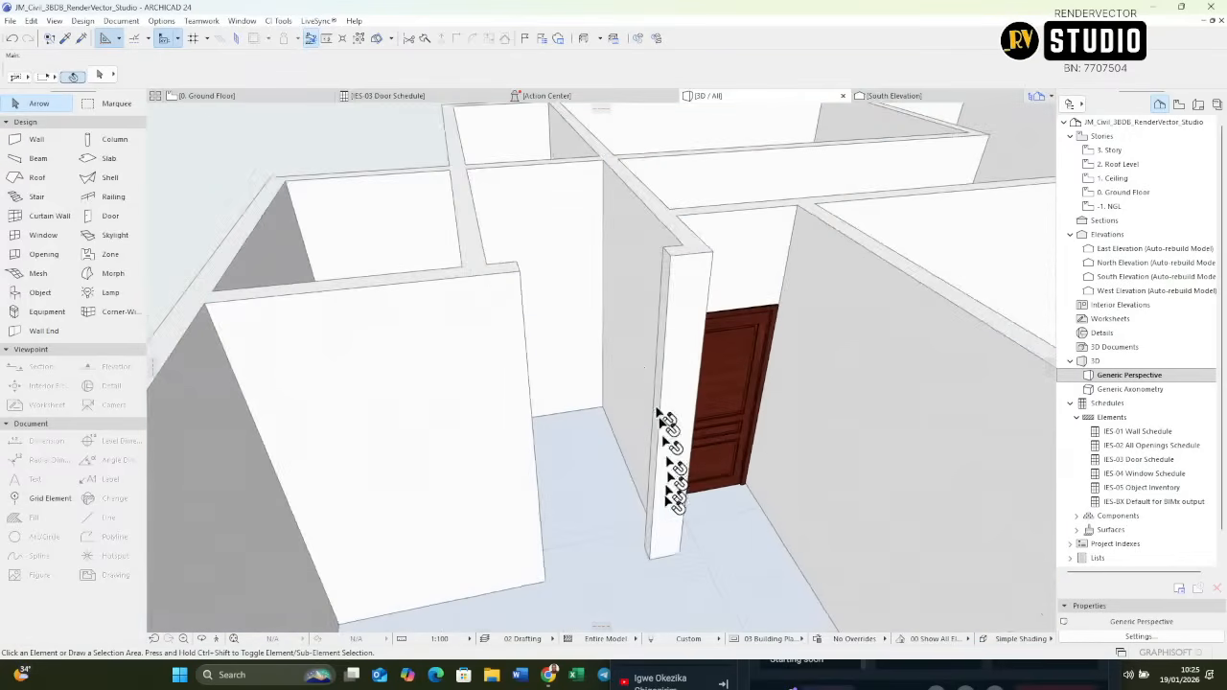
Copy the short wall stub beside the Master Bedroom opening and place the copy against the opposite wall end.
click(668, 539)
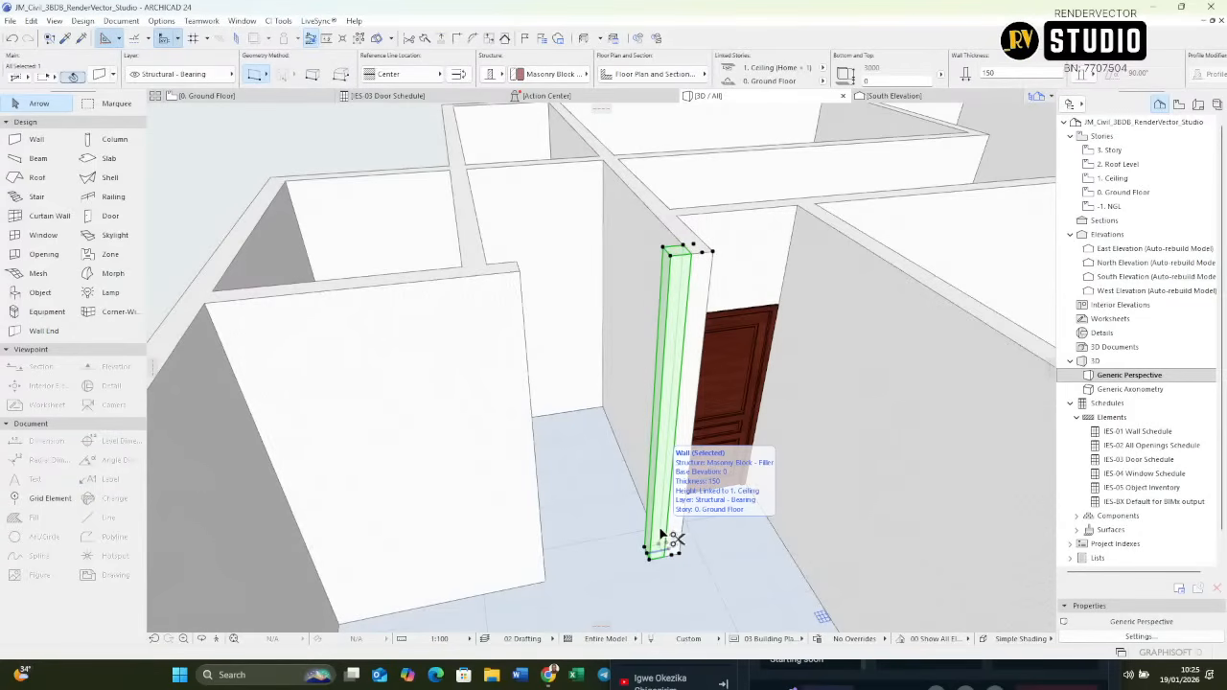
key(ctrl+shift+d)
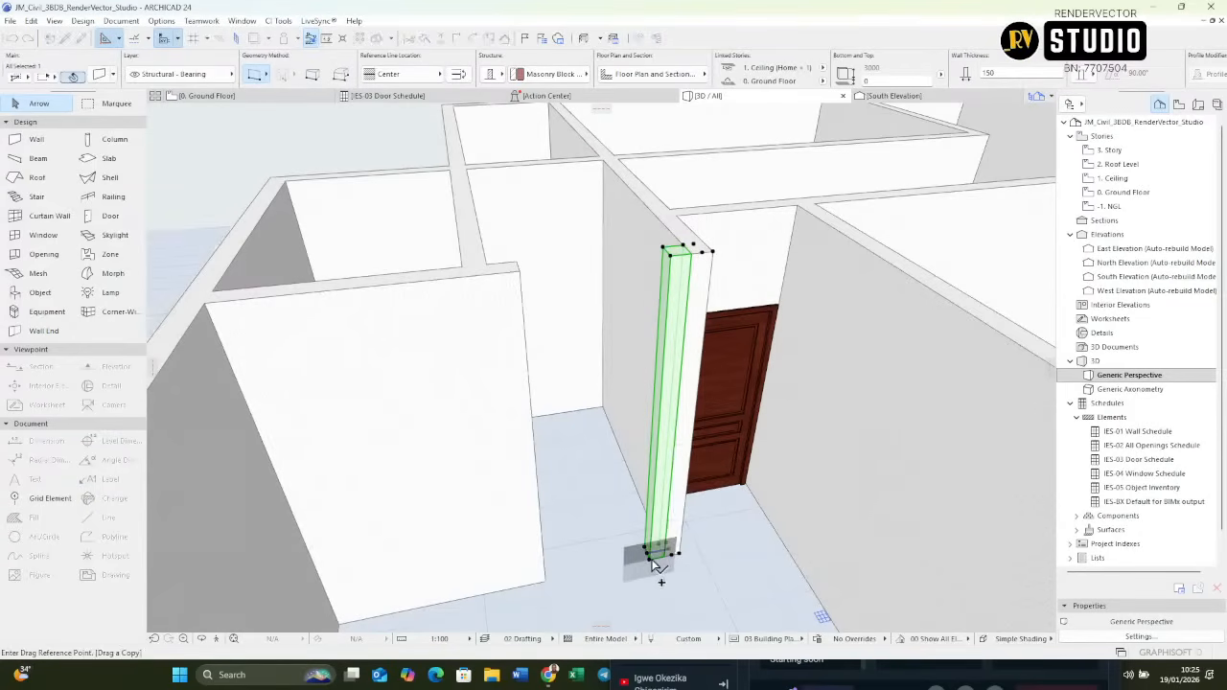
scroll(655, 566, up, 5)
click(643, 559)
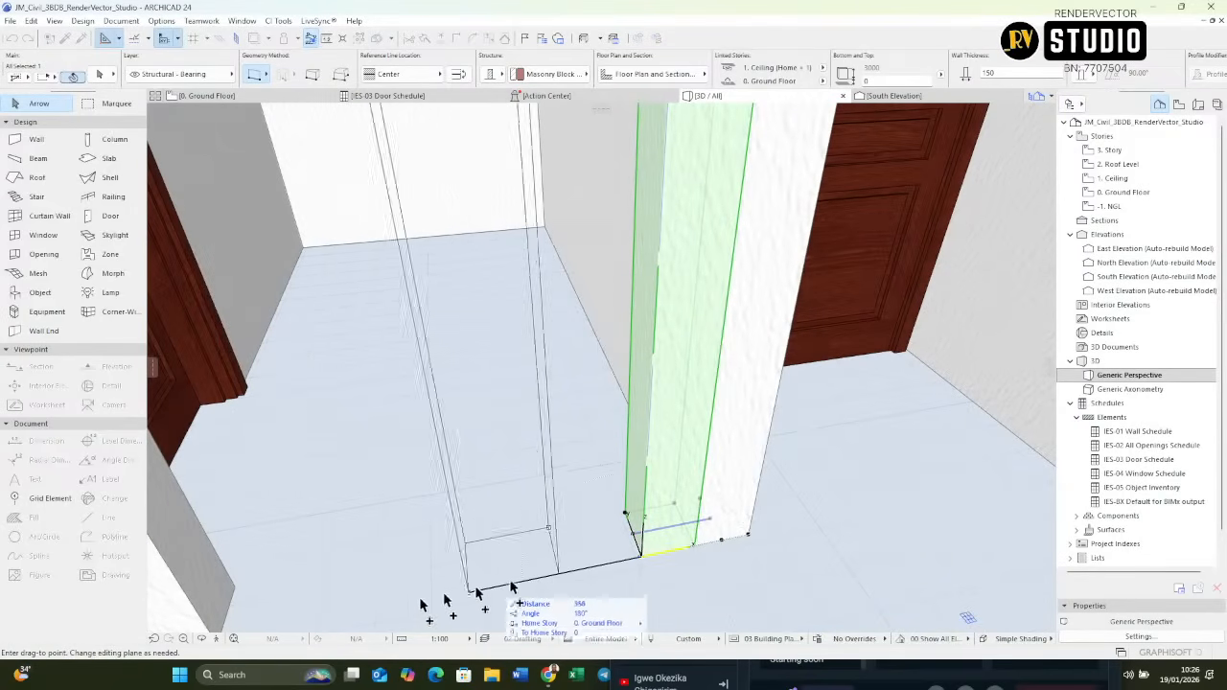
scroll(696, 558, down, 3)
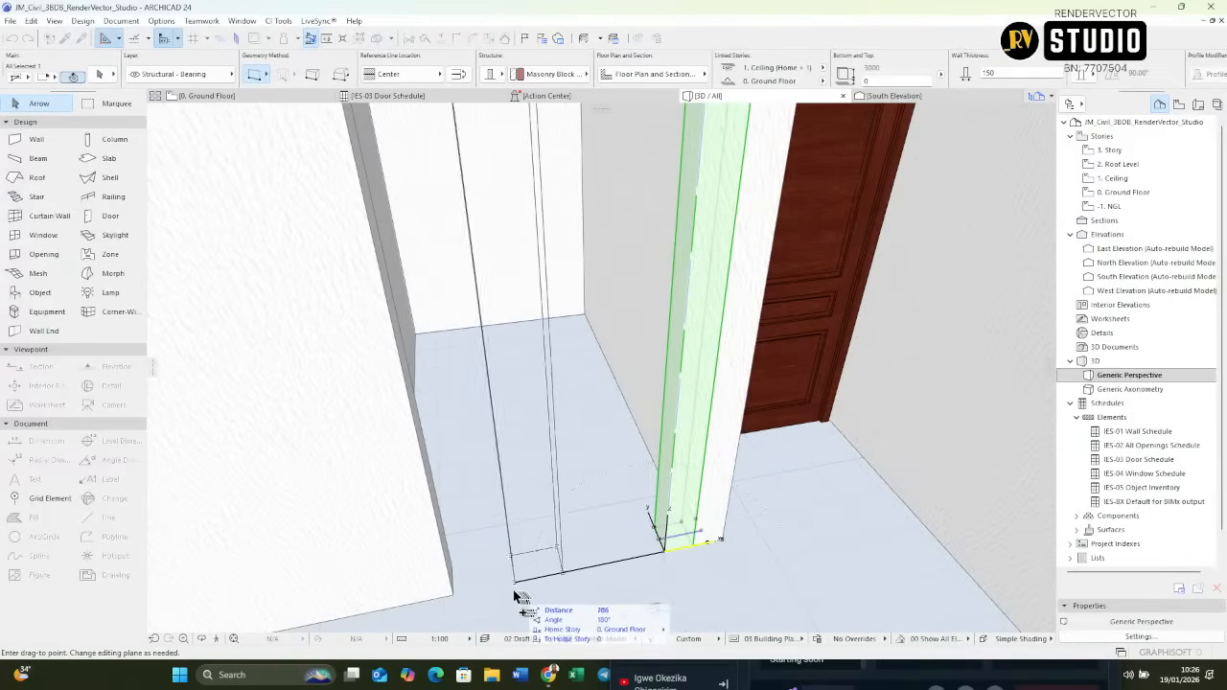
click(457, 596)
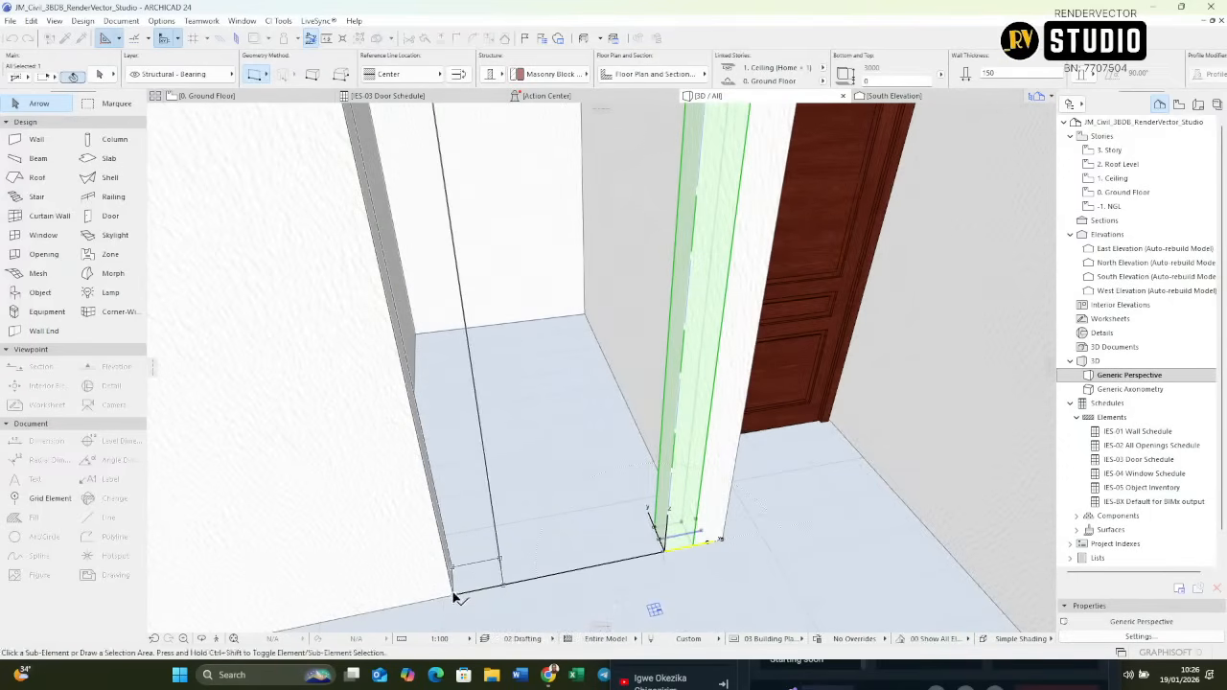
Raise the copied wall stub vertically to a base elevation of about 2401 mm.
scroll(523, 596, down, 5)
click(517, 594)
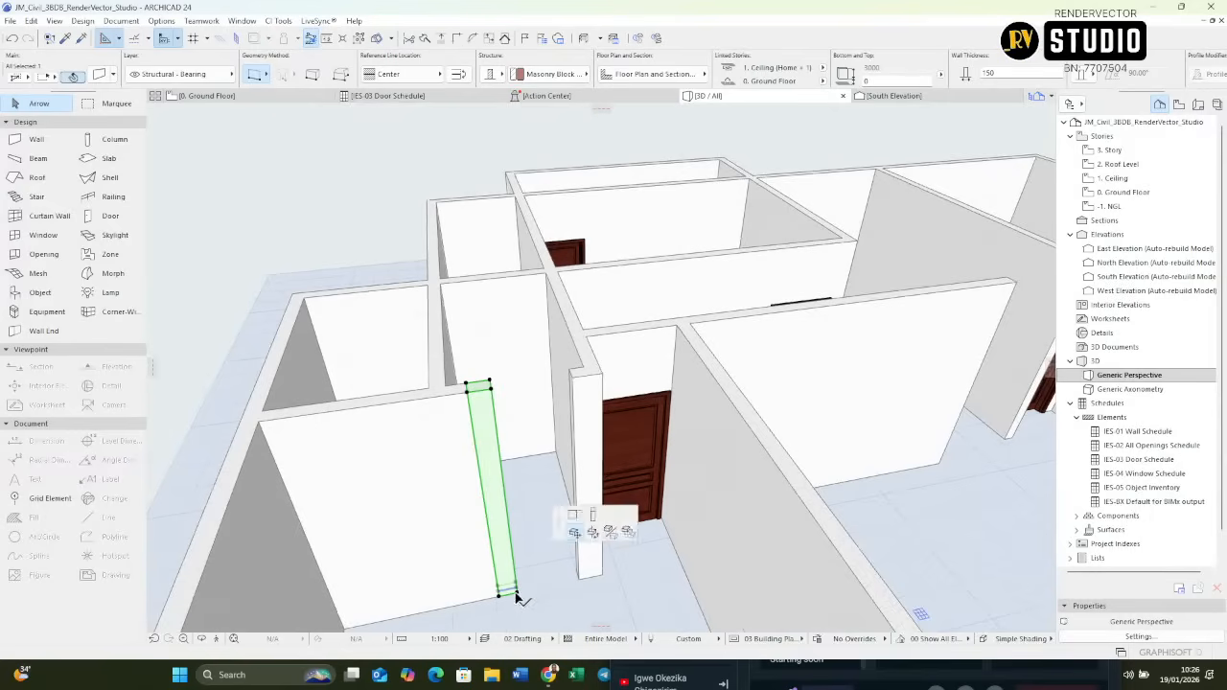
key(Escape)
key(ctrl+d)
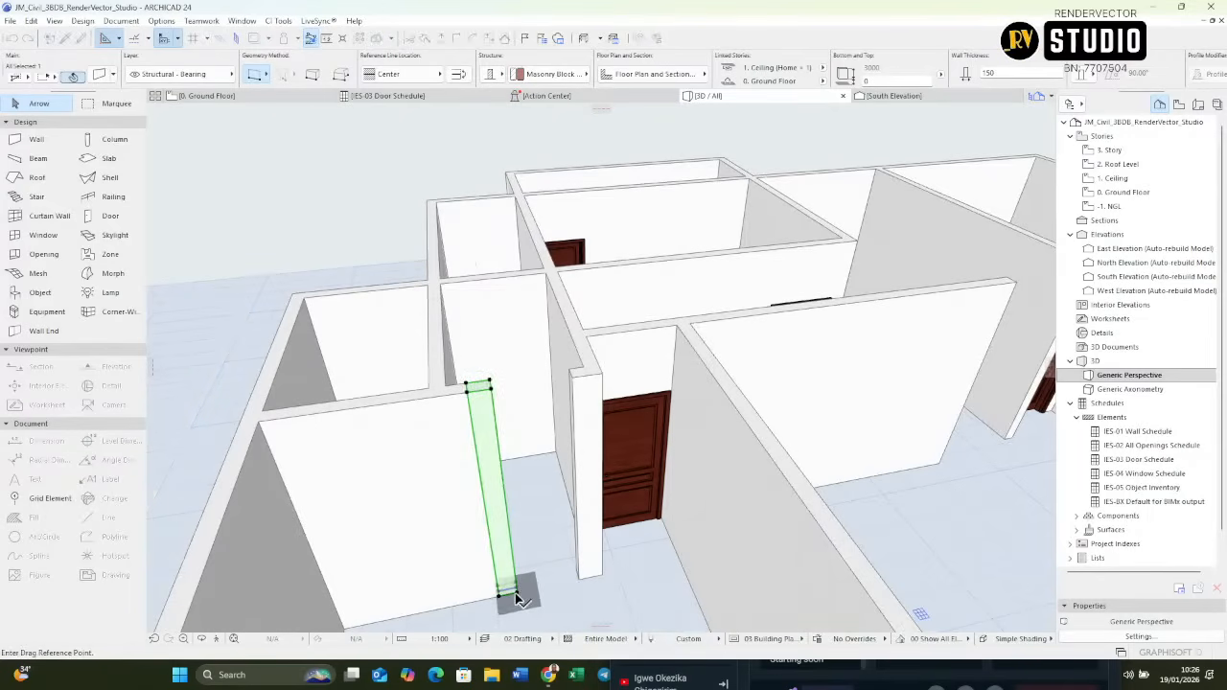
click(517, 597)
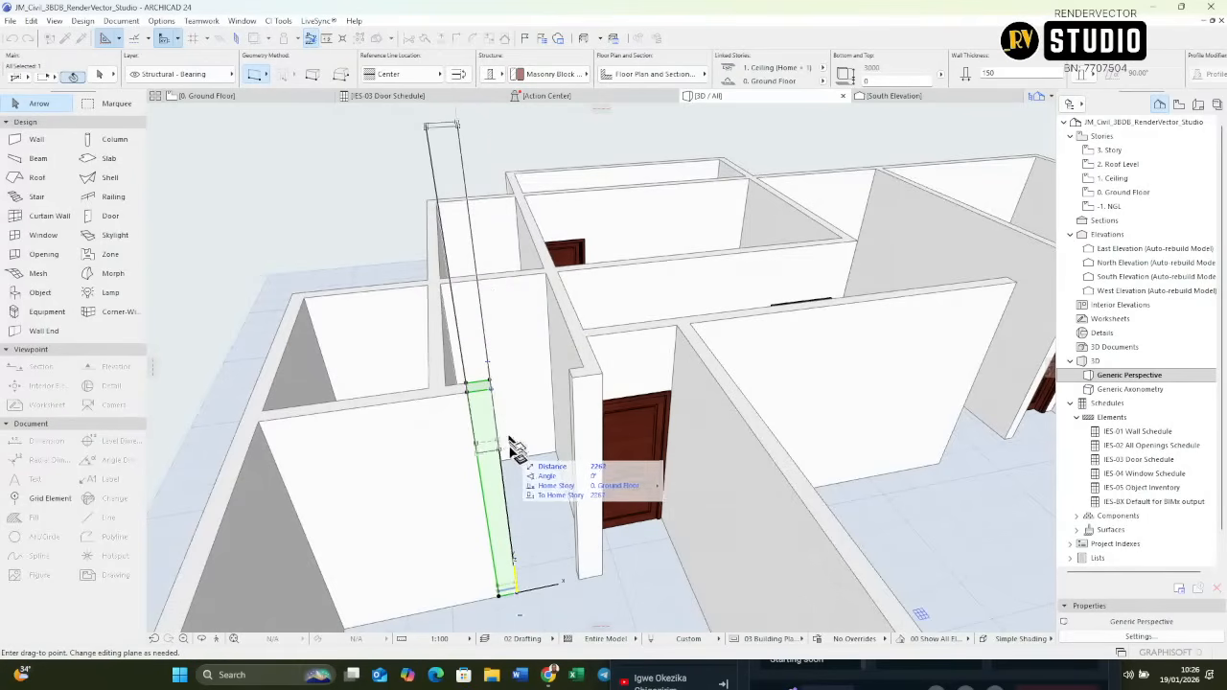
key(Tab)
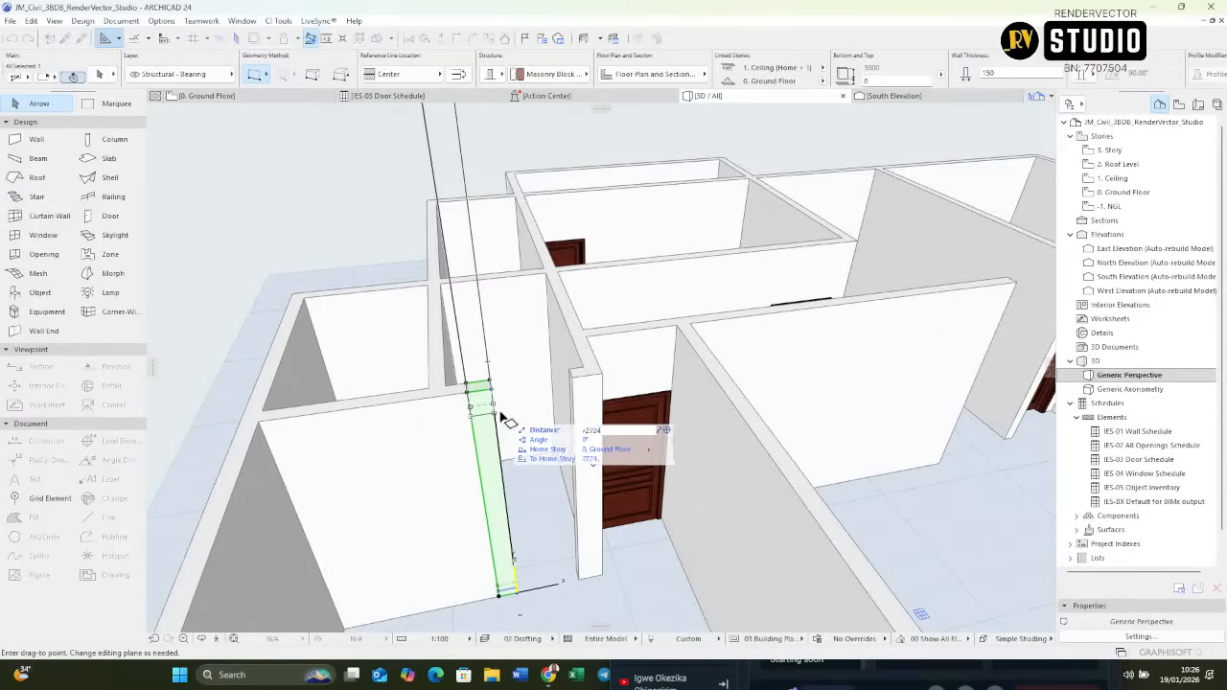
click(506, 462)
scroll(506, 463, down, 2)
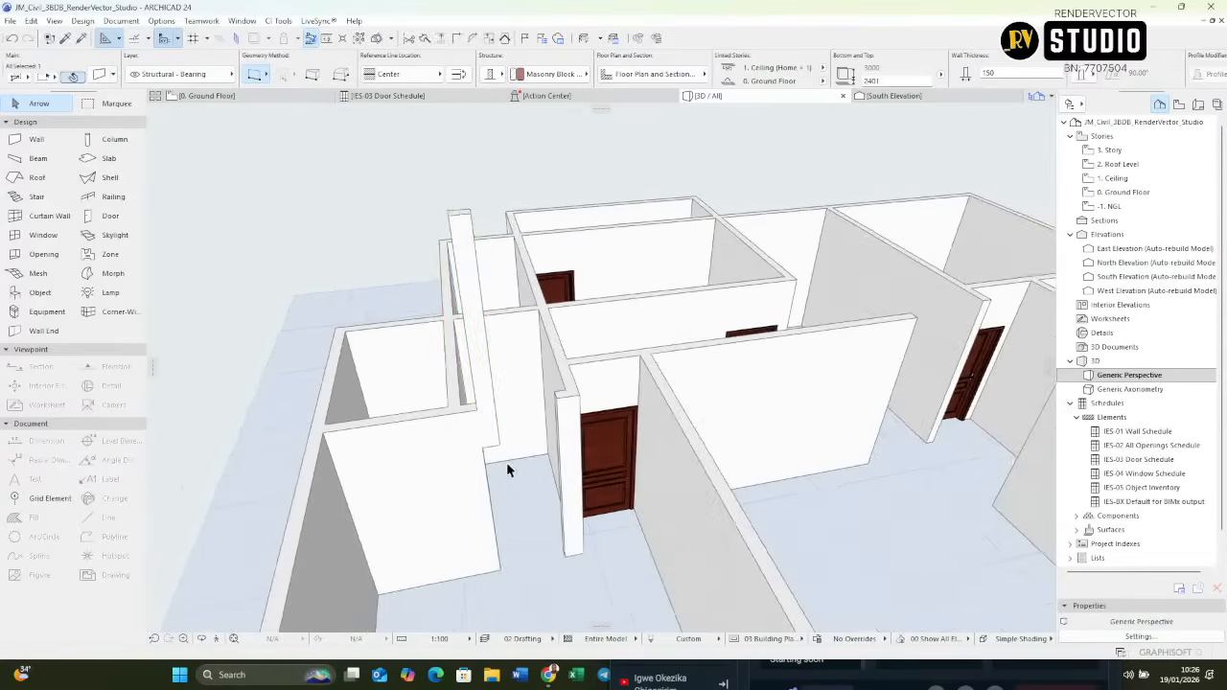
Reduce the raised wall stub's height to 700 mm.
click(469, 212)
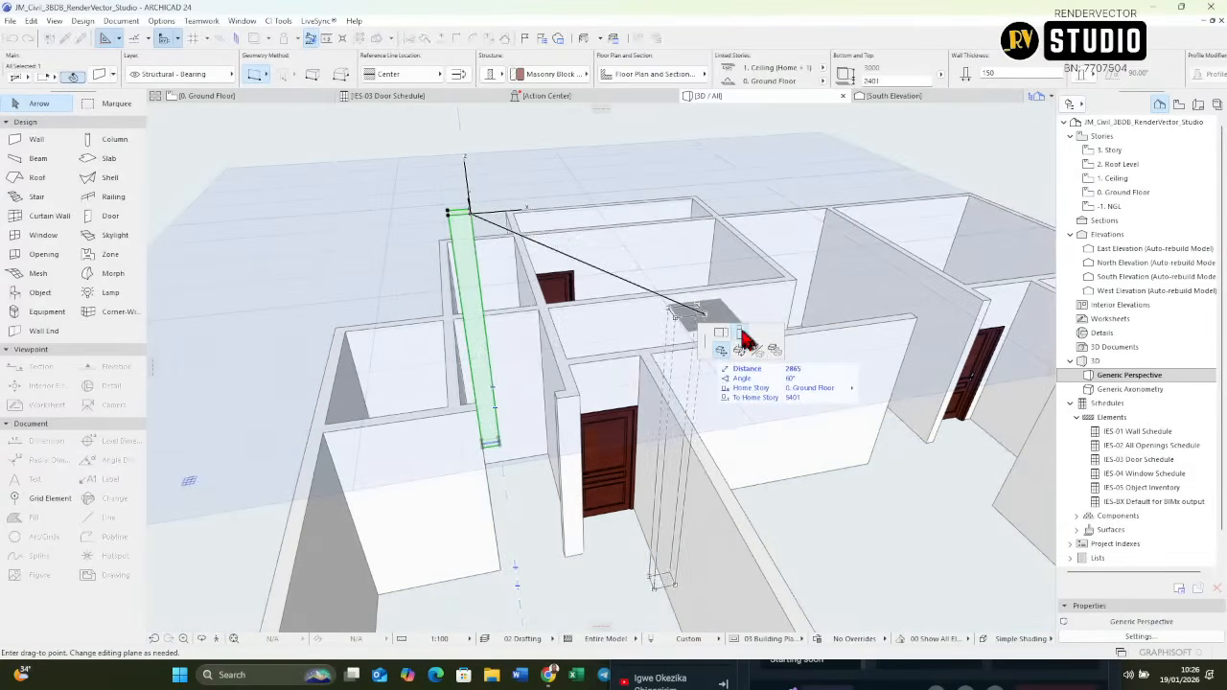
click(740, 334)
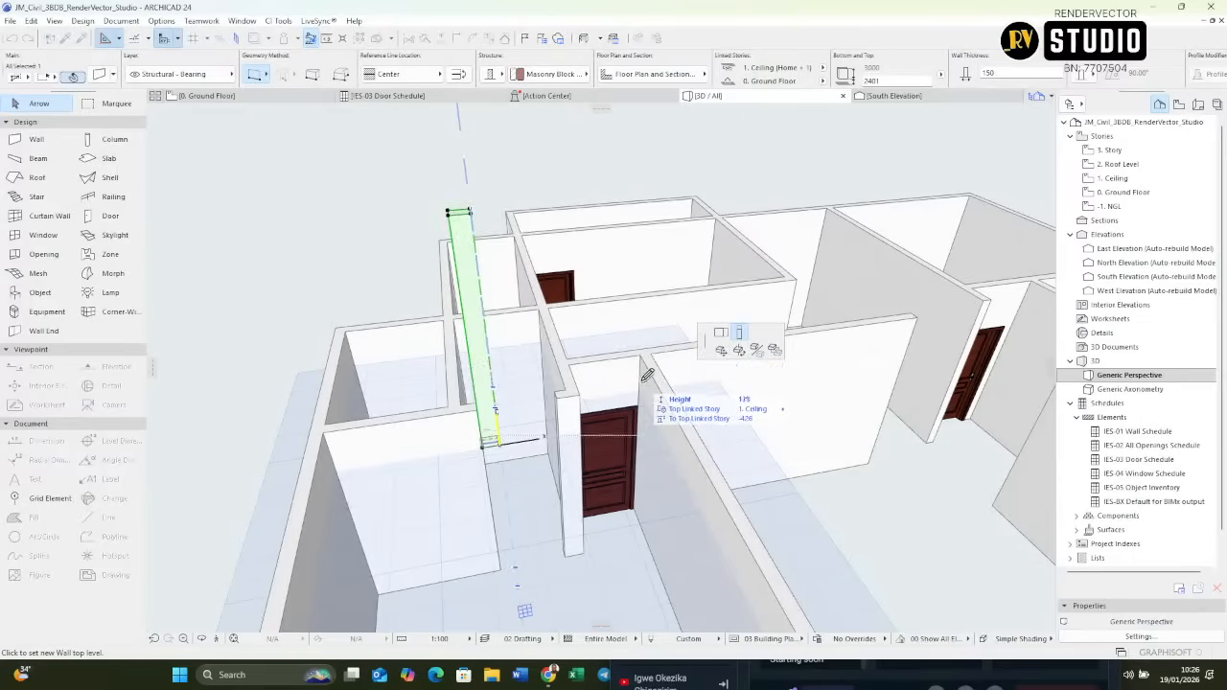
click(509, 421)
scroll(506, 466, up, 2)
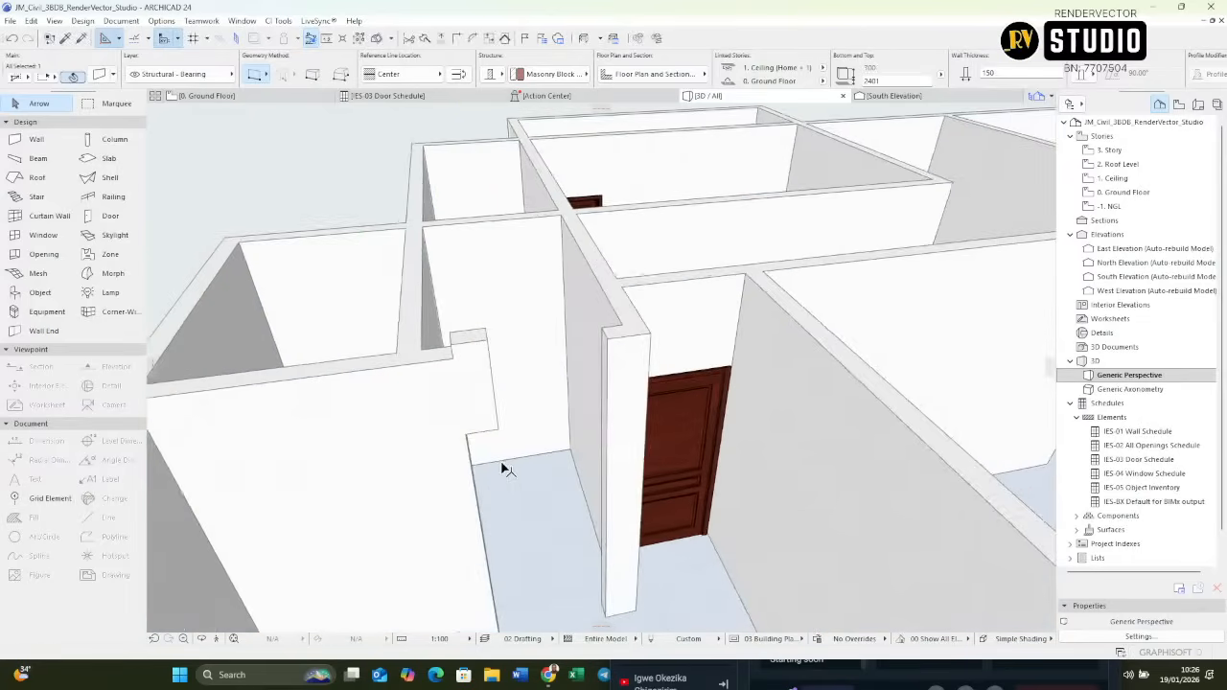
Lower the 700 mm high wall piece to a base elevation of 2300 mm, level with the surrounding wall tops.
shift+middle_drag(503, 466, 508, 378)
key(ctrl+d)
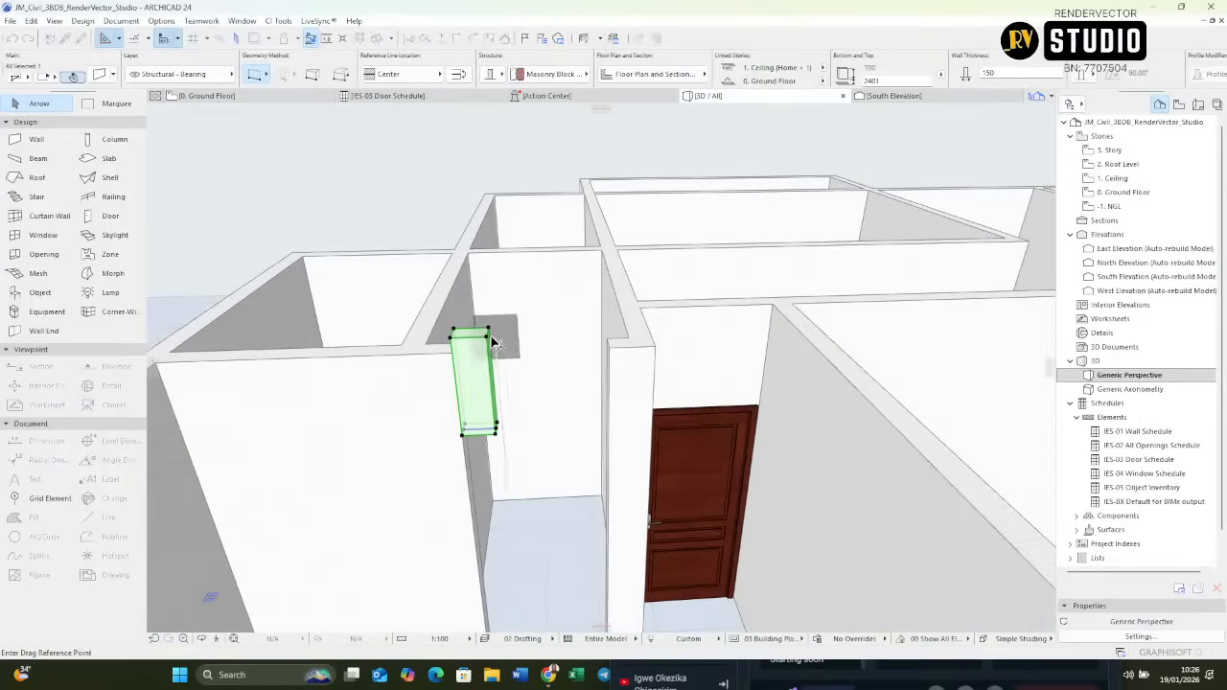
click(488, 337)
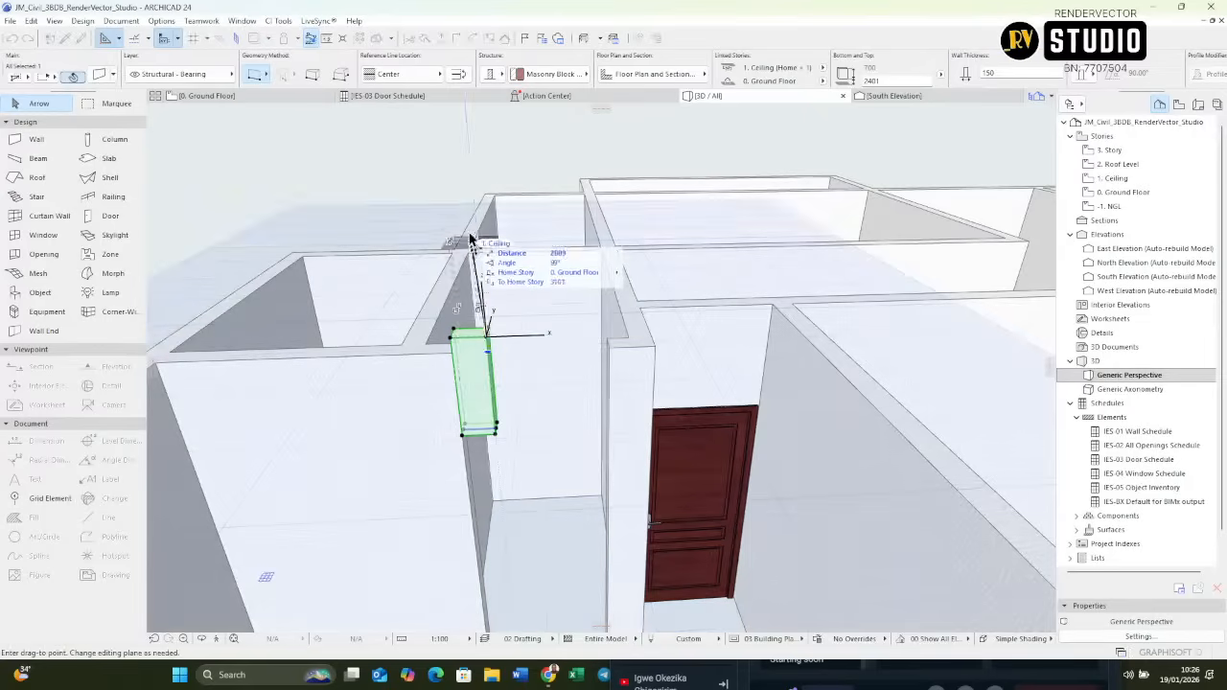
click(622, 380)
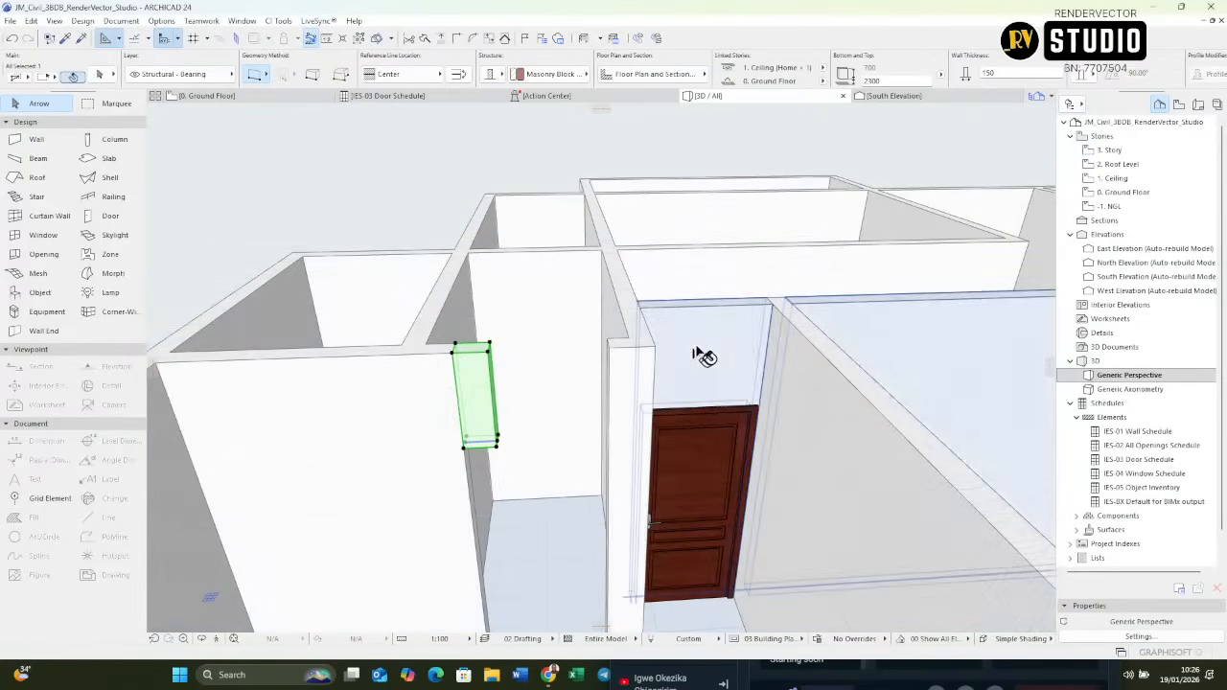
Stretch the raised wall piece across the Master Bedroom opening to the opposite stub, and clear the selection.
shift+middle_drag(581, 358, 621, 337)
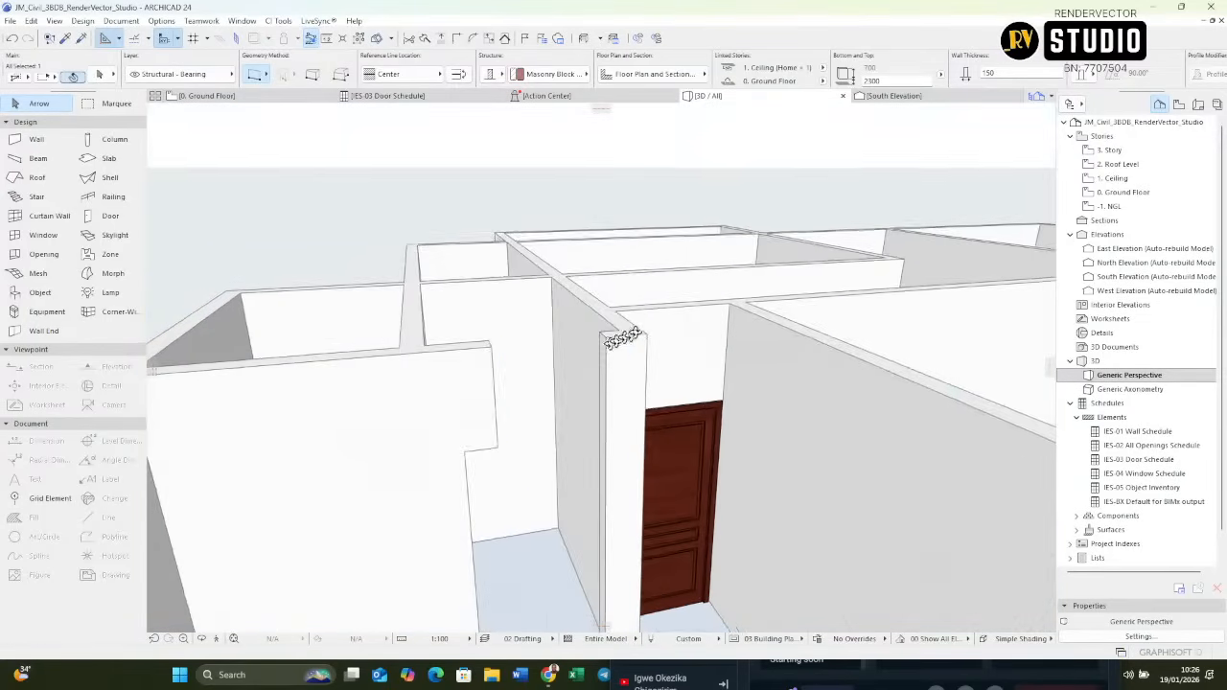
click(497, 448)
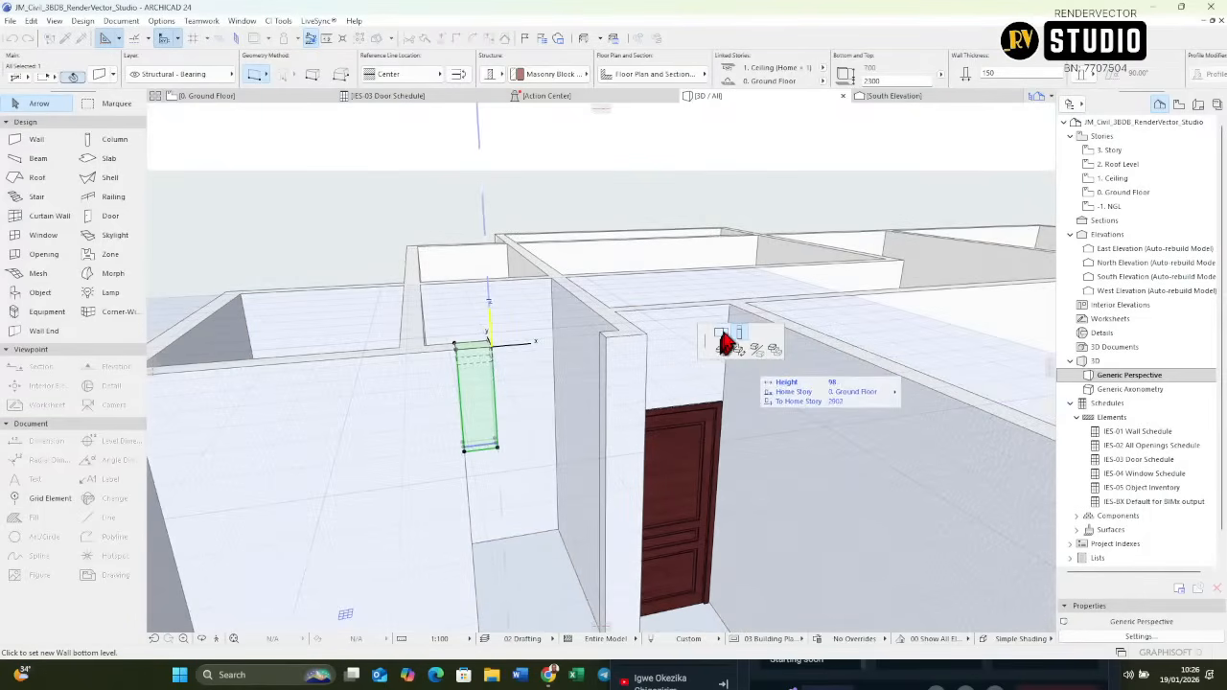
click(723, 333)
click(608, 340)
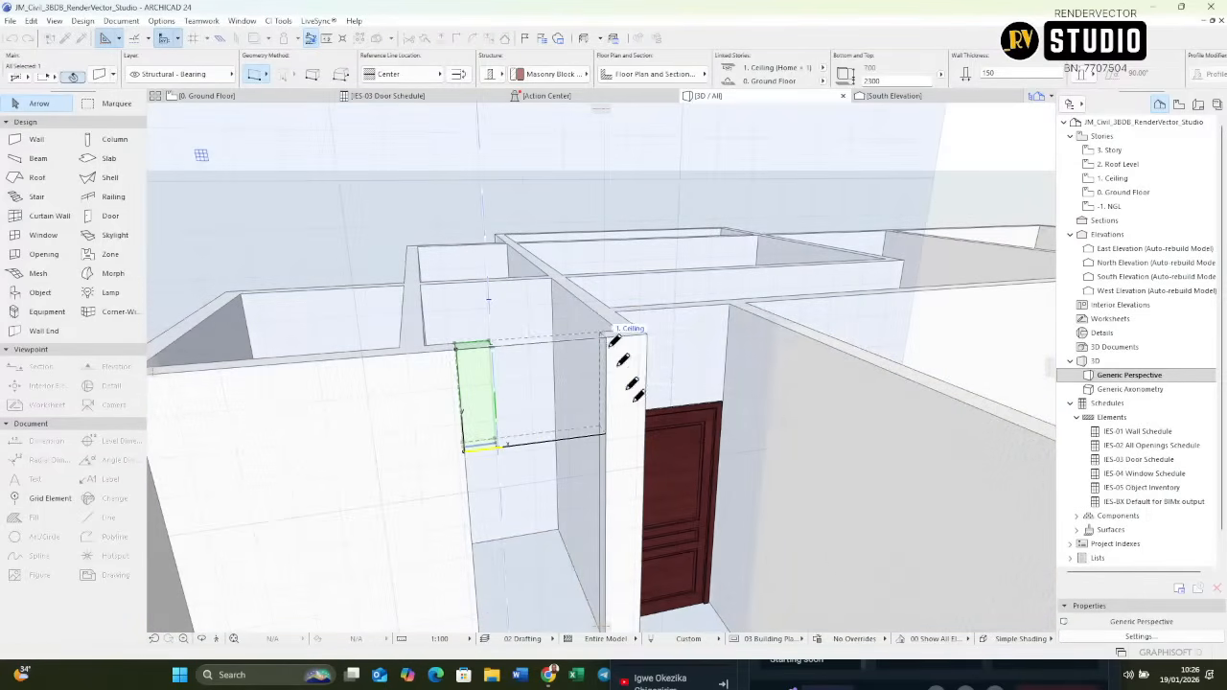
shift+middle_drag(615, 340, 581, 544)
scroll(573, 550, down, 5)
shift+middle_drag(526, 482, 561, 382)
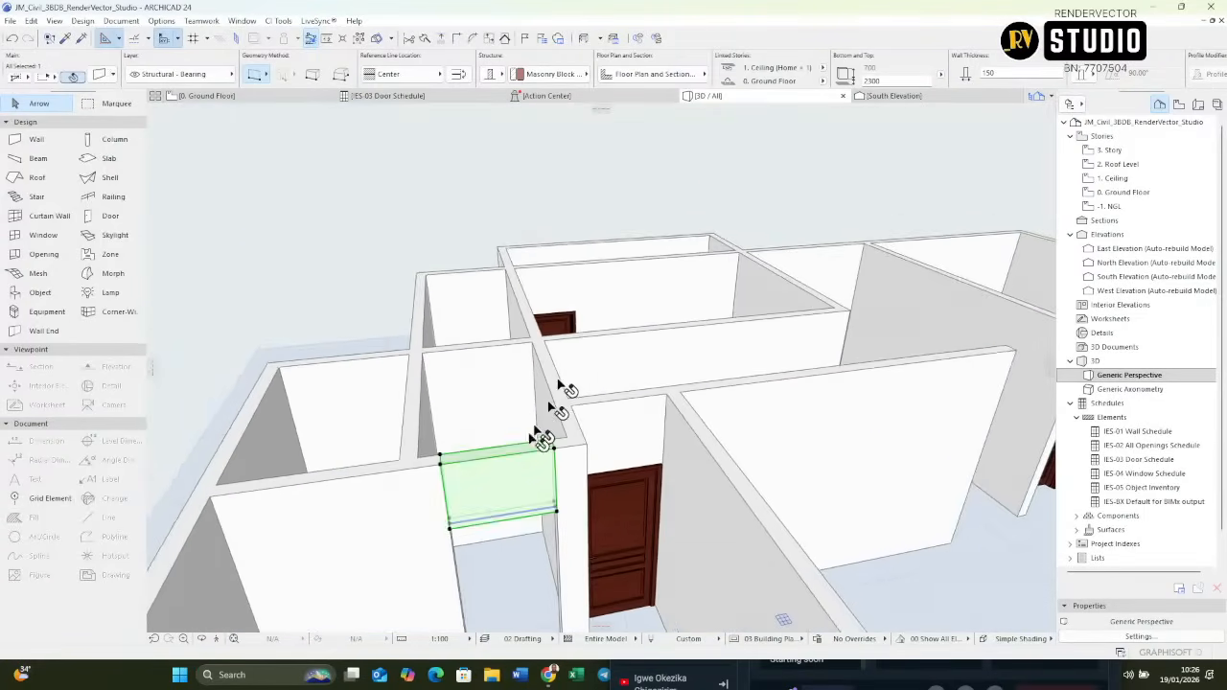
key(Escape)
Copy the settings of the raised 700 mm high wall piece above the Master Bedroom opening onto the porch's outer front wall.
alt+click(512, 474)
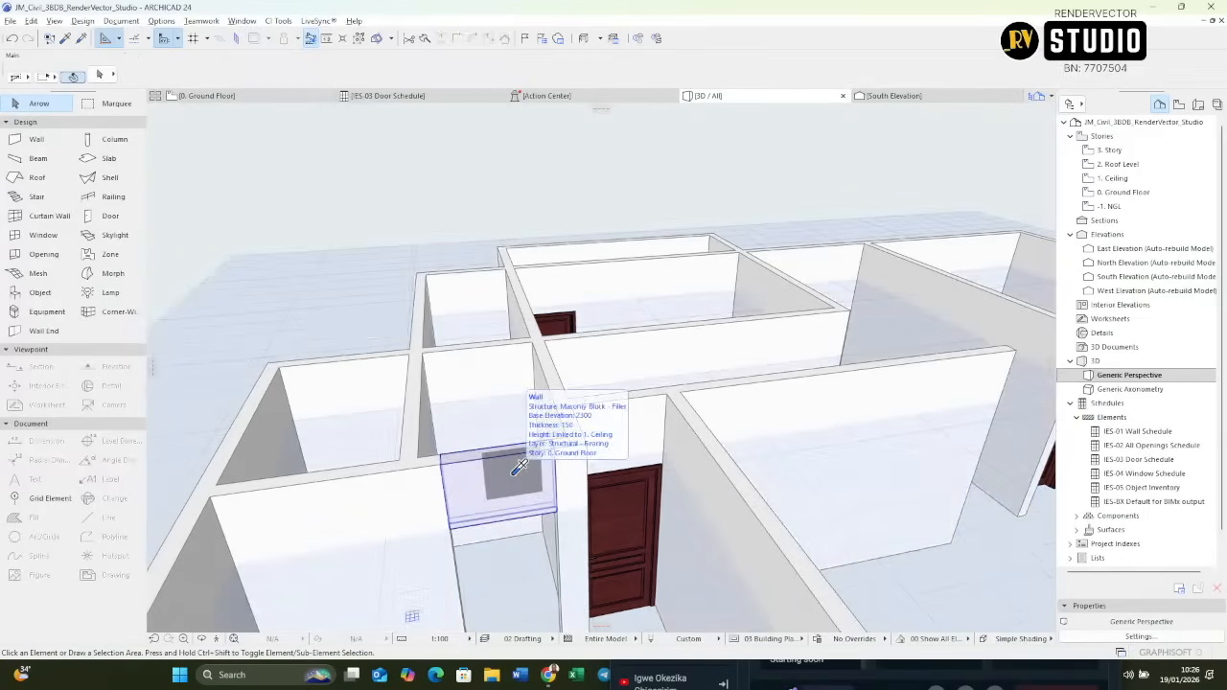
alt+click(513, 474)
scroll(467, 424, down, 6)
scroll(467, 420, up, 3)
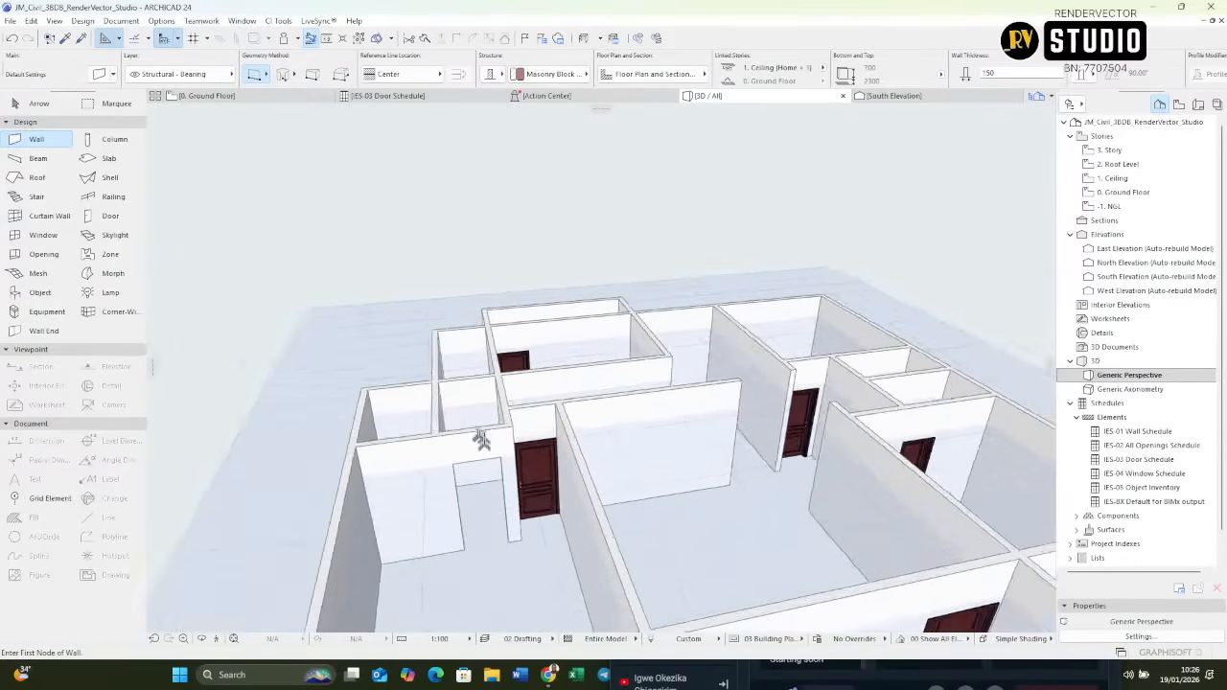
scroll(481, 439, up, 2)
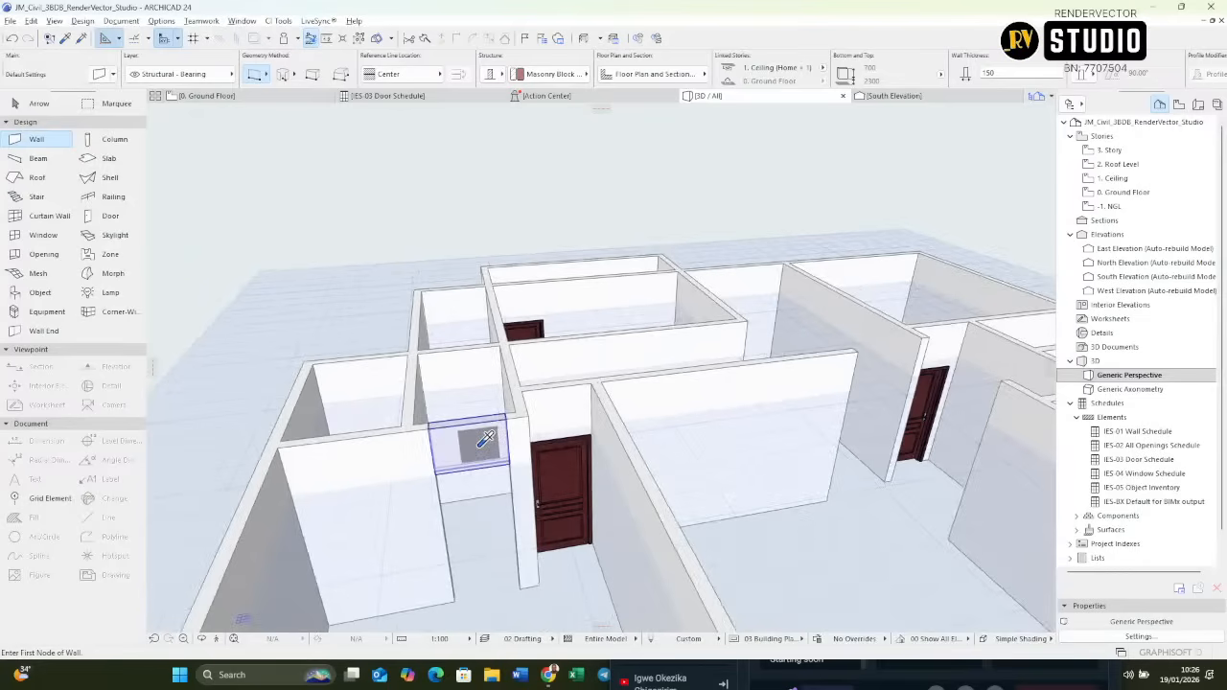
scroll(420, 383, down, 5)
scroll(509, 473, up, 2)
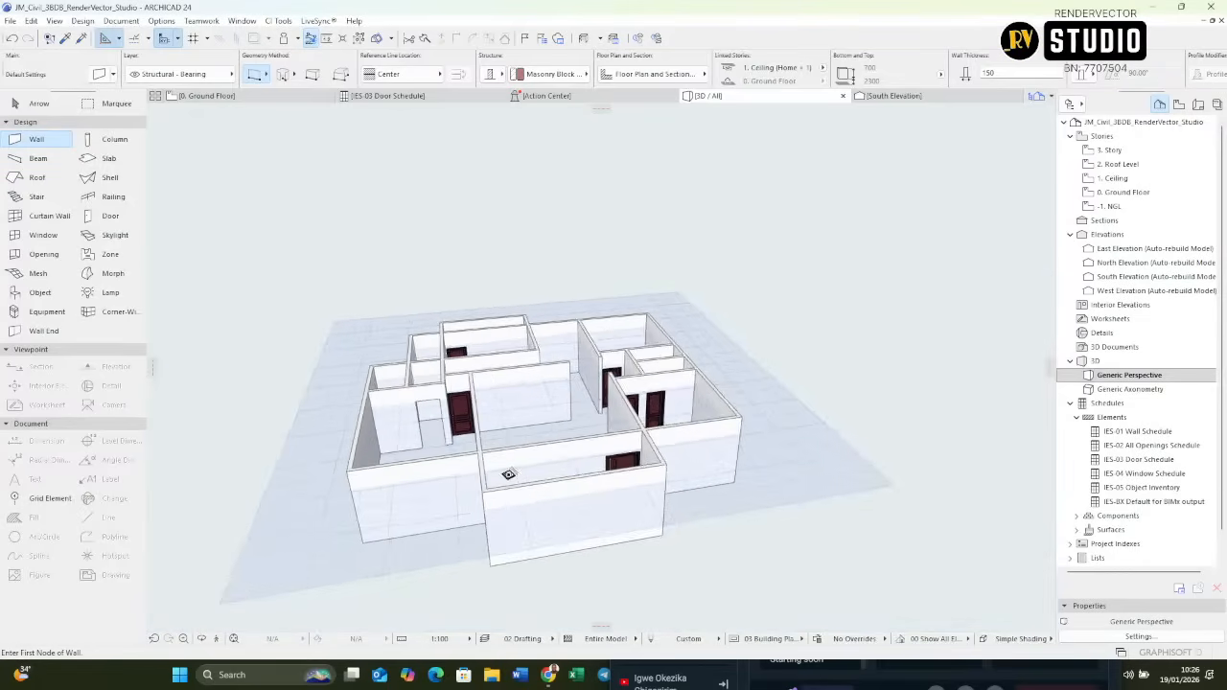
shift+middle_drag(544, 526, 669, 481)
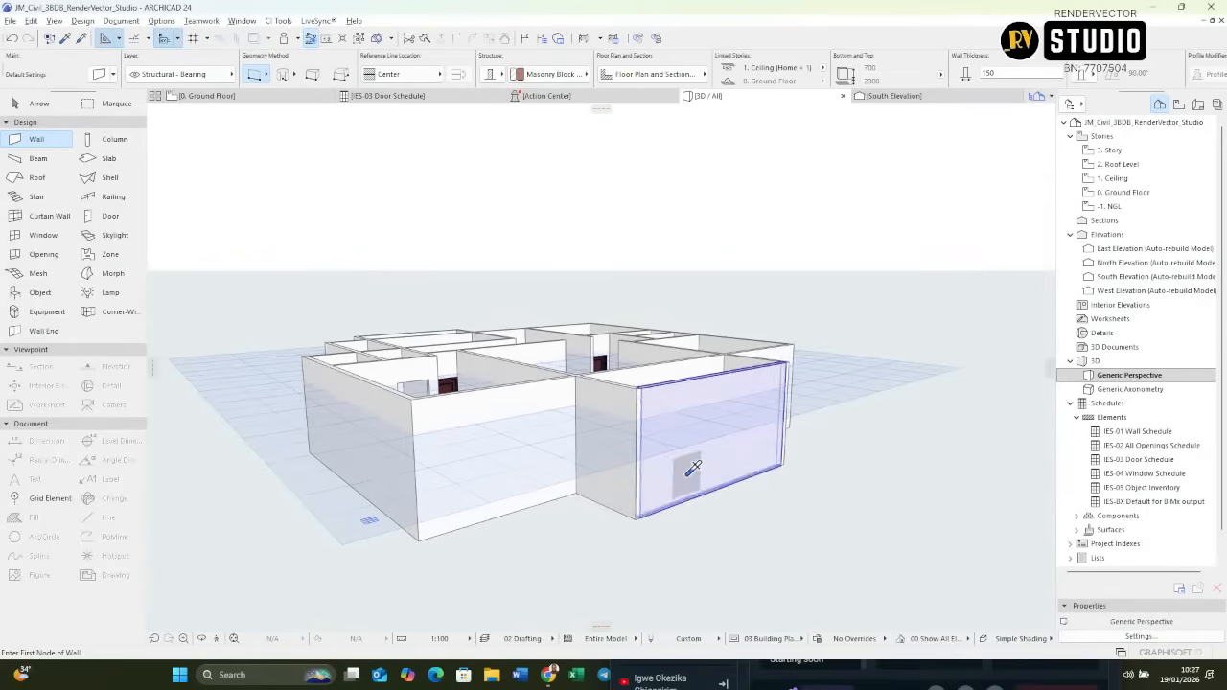
ctrl+alt+click(689, 473)
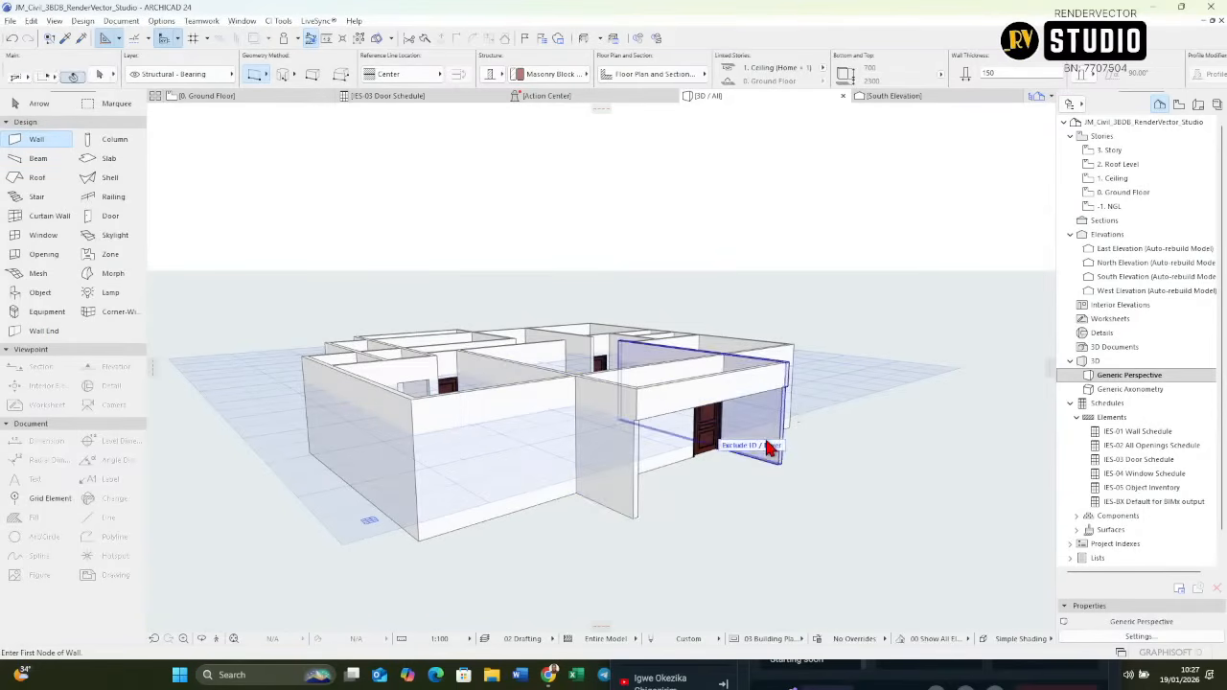
Split the two long walls that extend into the porch along the Living Room's front wall, keeping the outer segments selected.
shift+middle_drag(565, 421, 743, 604)
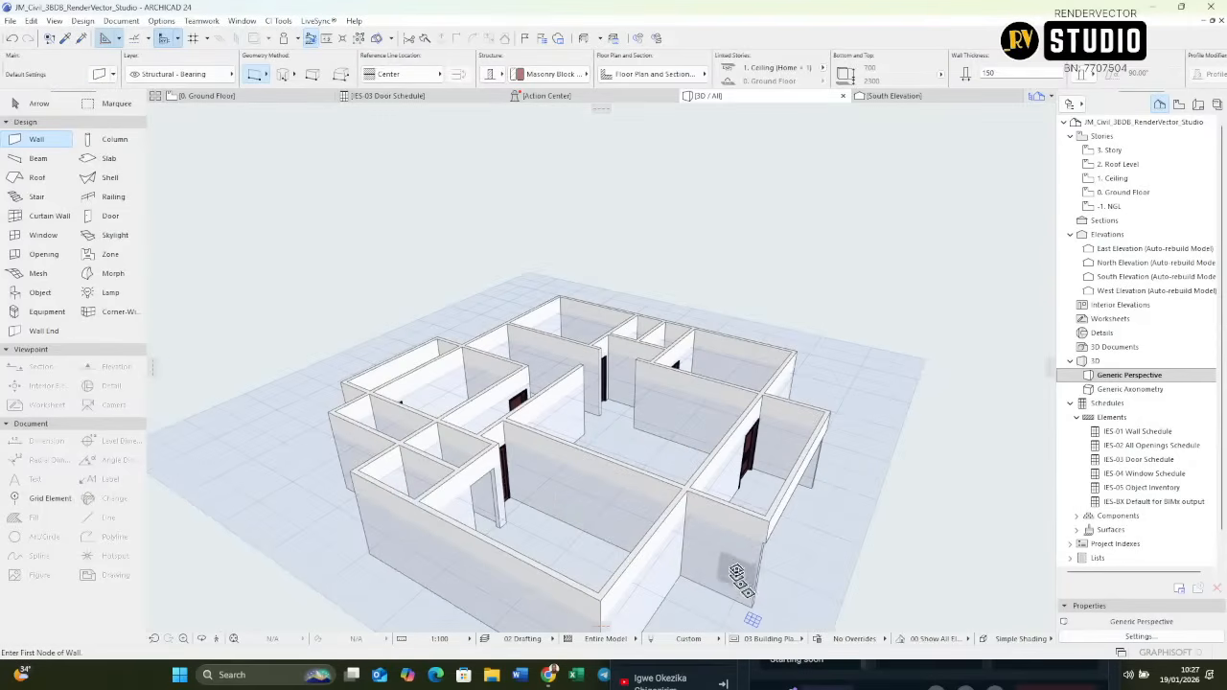
shift+click(783, 442)
shift+click(736, 579)
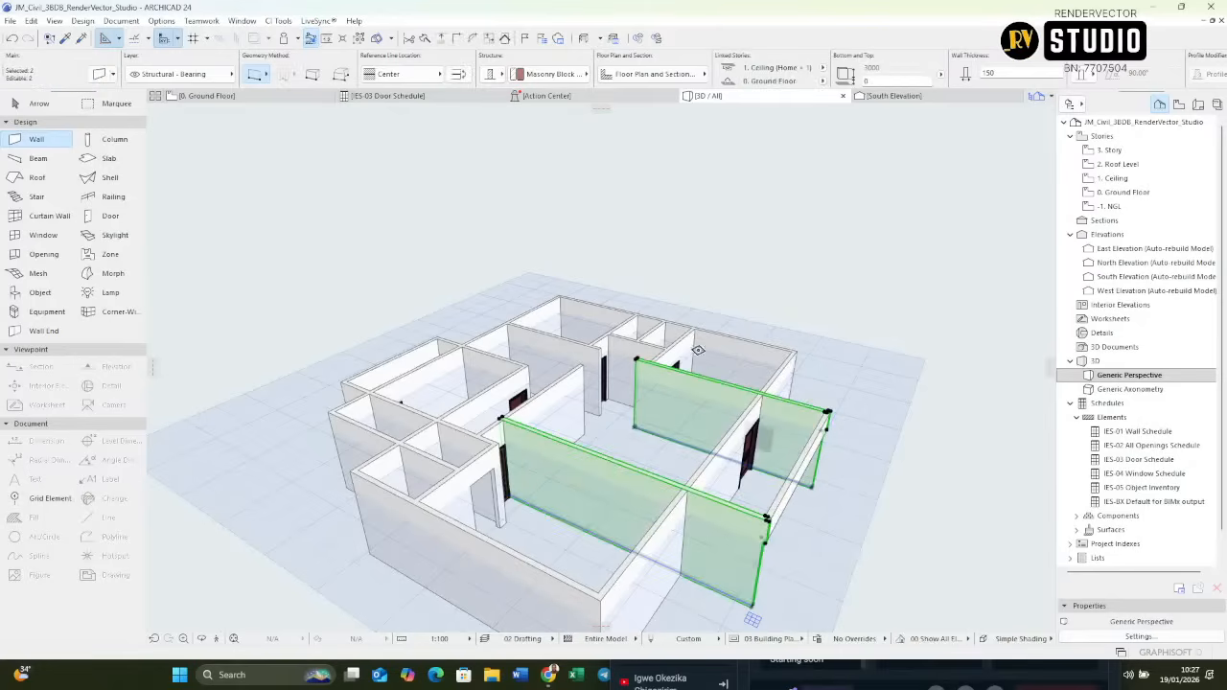
click(425, 44)
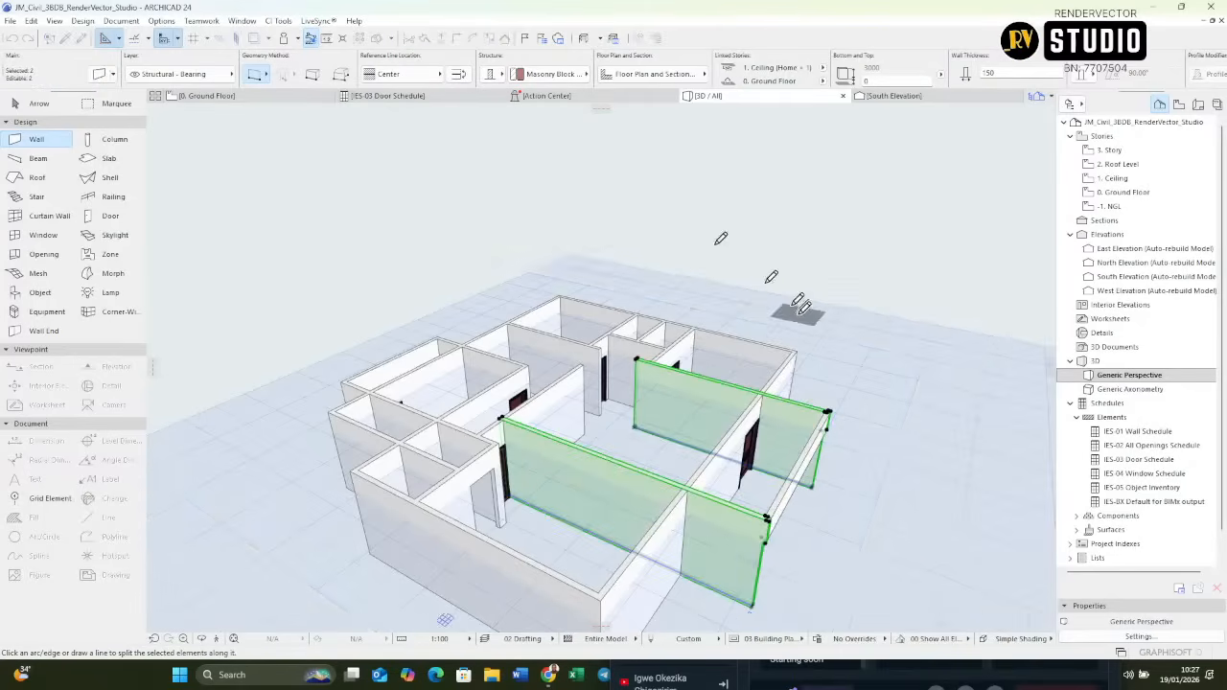
shift+middle_drag(794, 299, 828, 386)
scroll(801, 309, up, 3)
scroll(805, 306, up, 3)
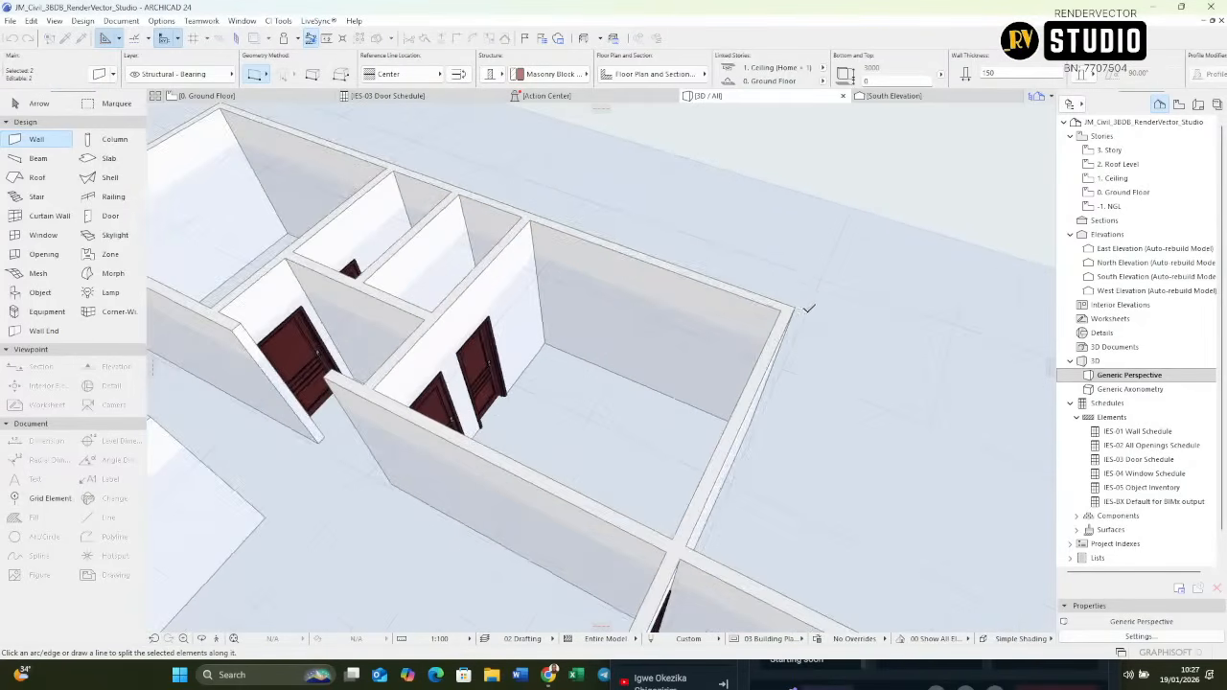
click(796, 308)
scroll(826, 232, down, 5)
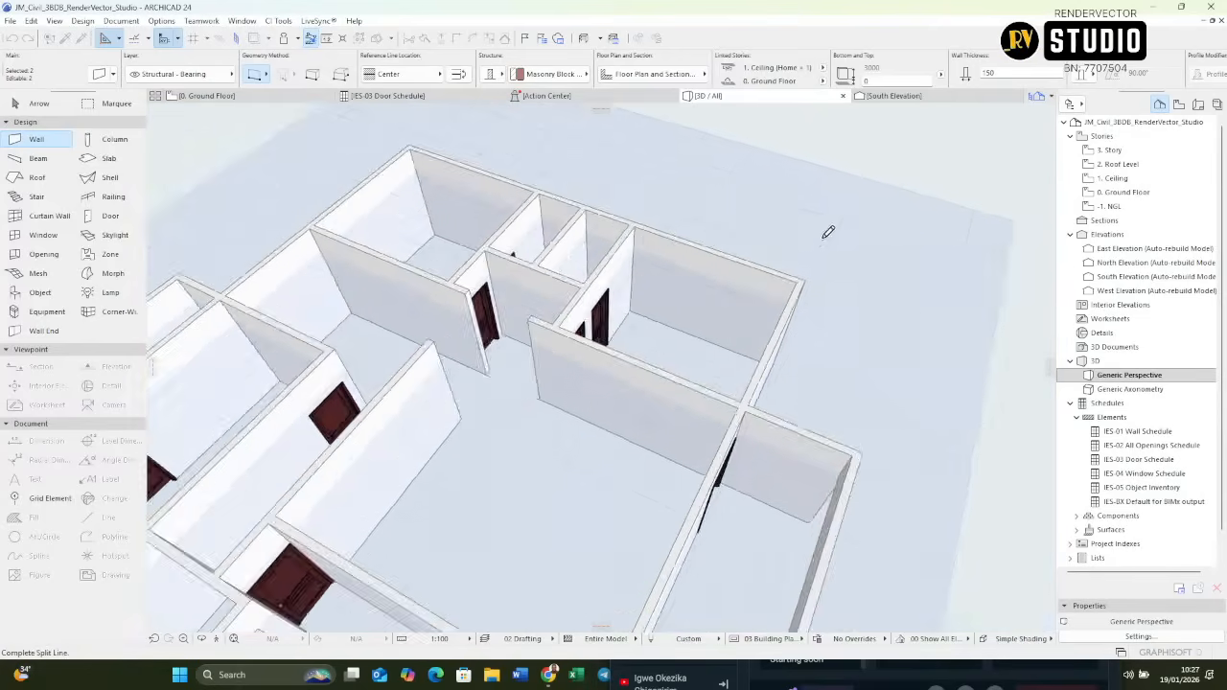
middle_drag(770, 470, 701, 353)
scroll(556, 490, up, 2)
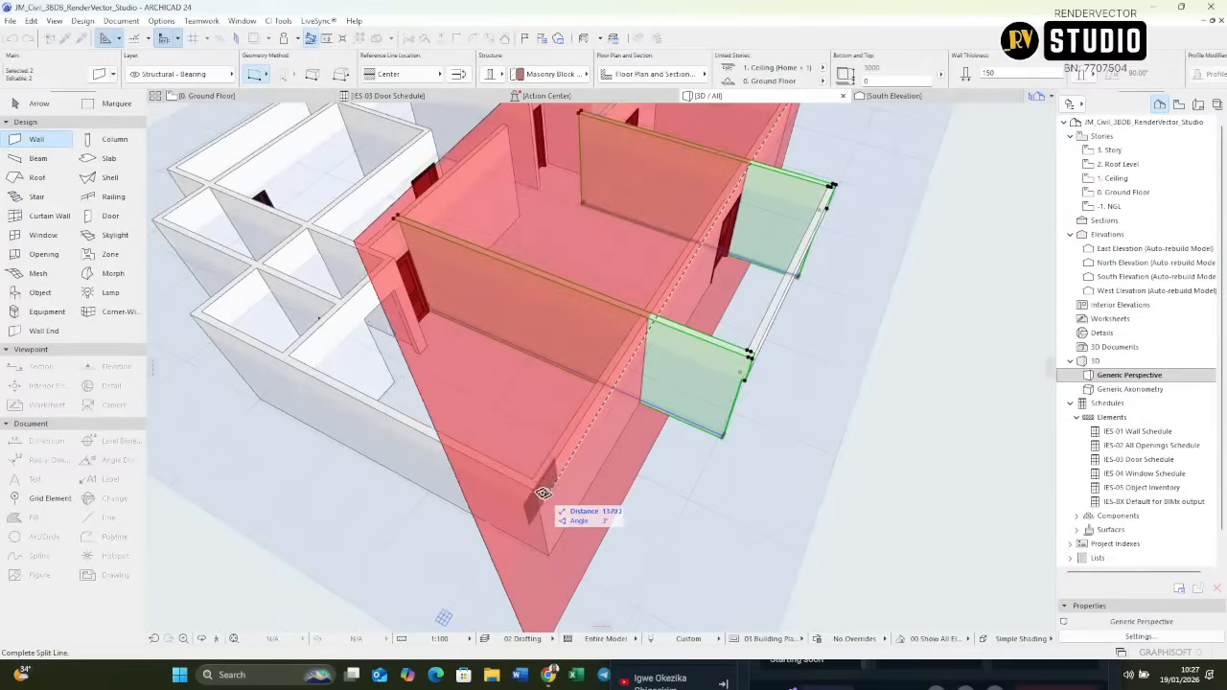
click(537, 490)
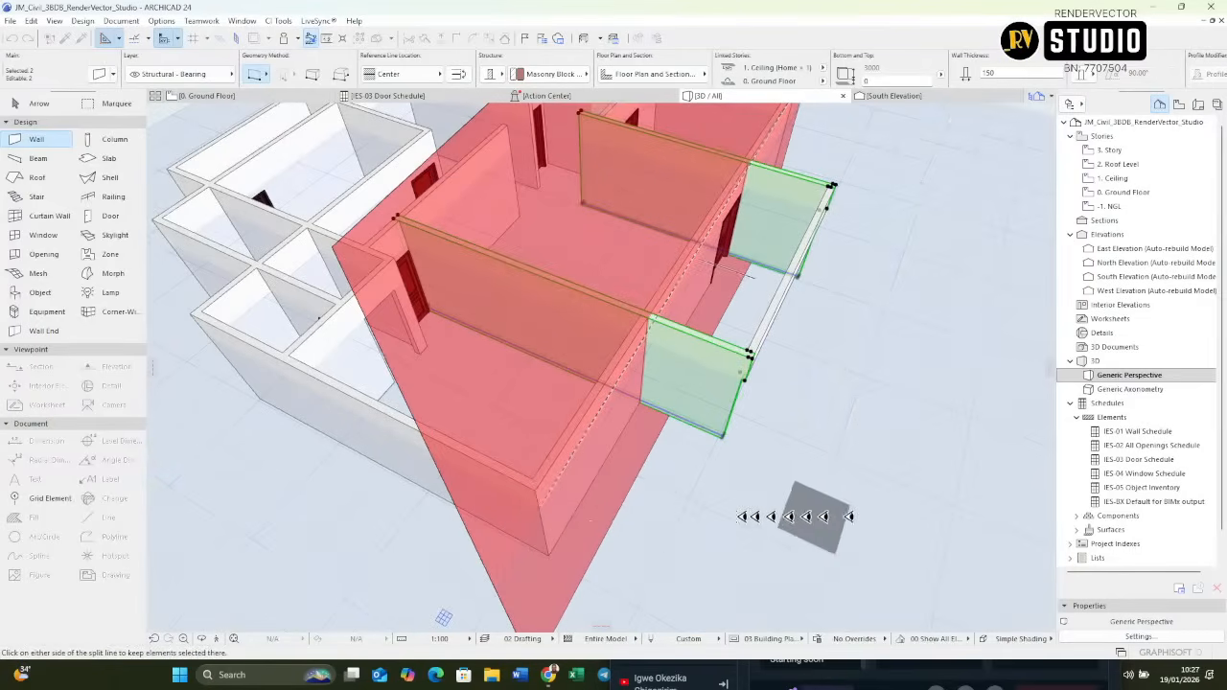
click(892, 518)
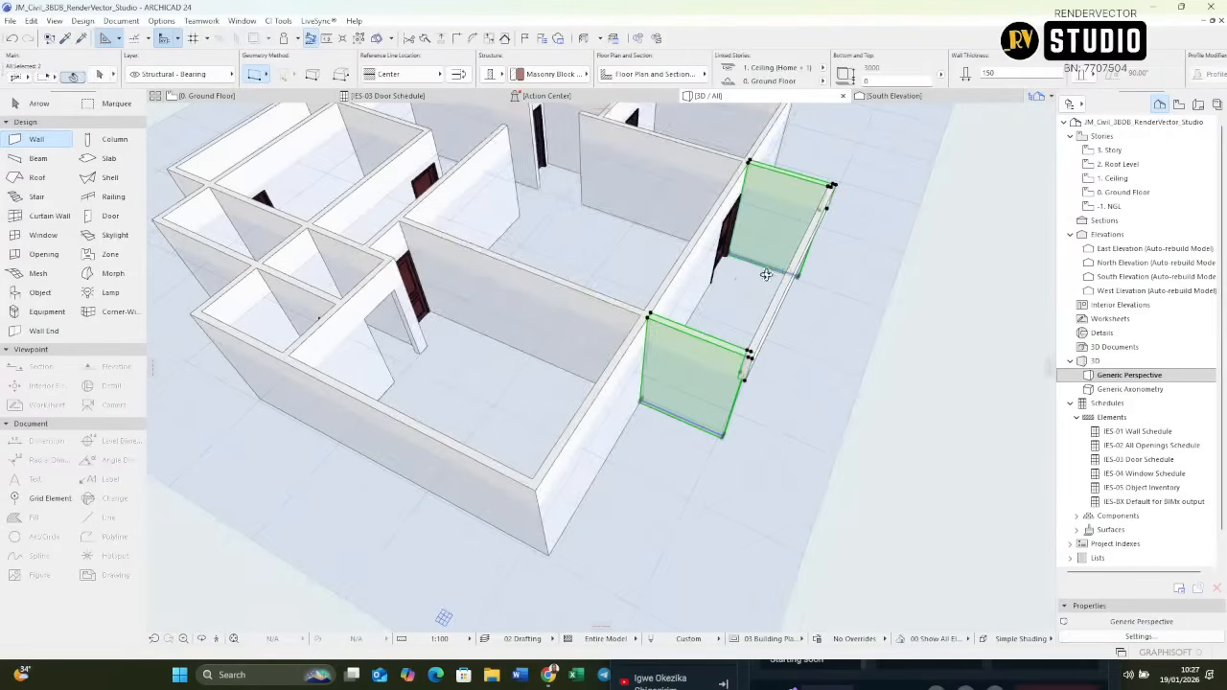
Transfer the copied 700 mm height and 2300 mm base elevation to both porch side wall segments, and clear the selection.
scroll(761, 259, up, 2)
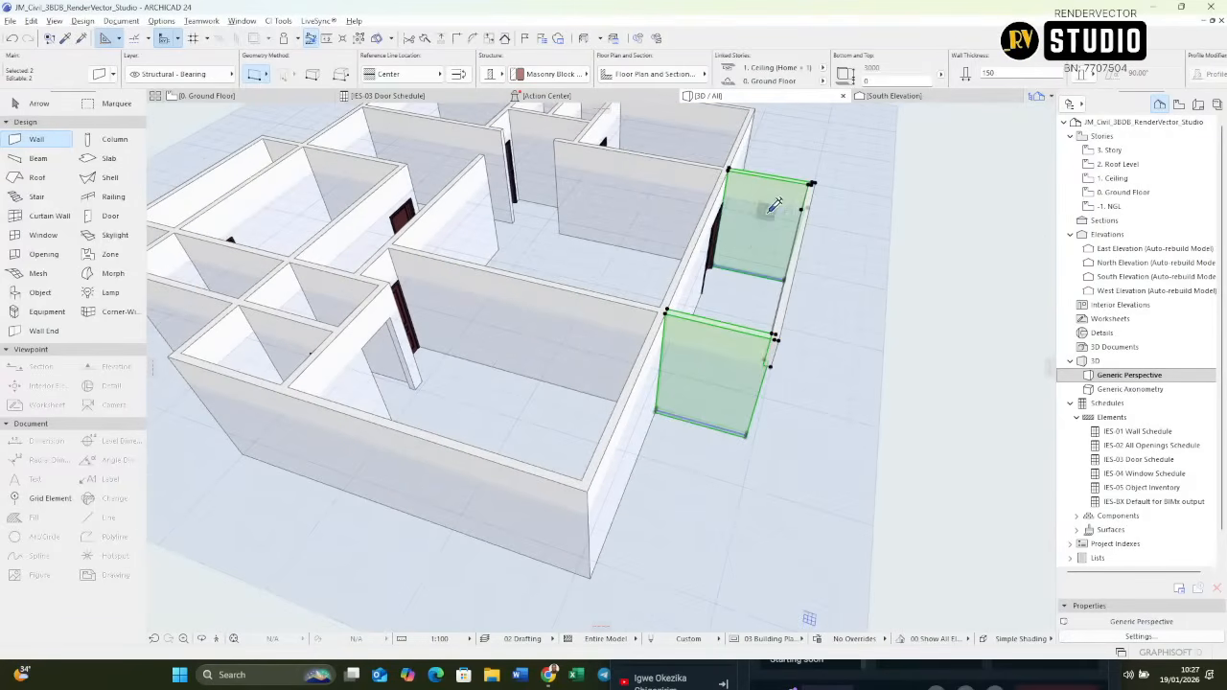
scroll(754, 380, down, 3)
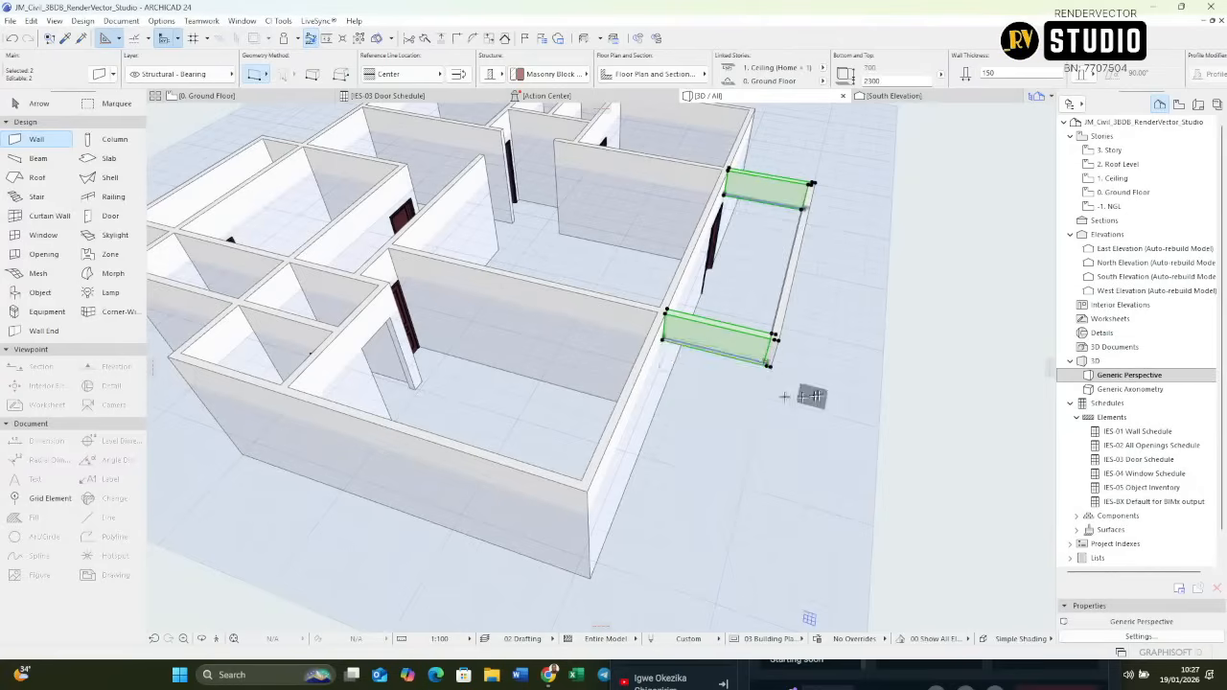
shift+middle_drag(811, 392, 417, 441)
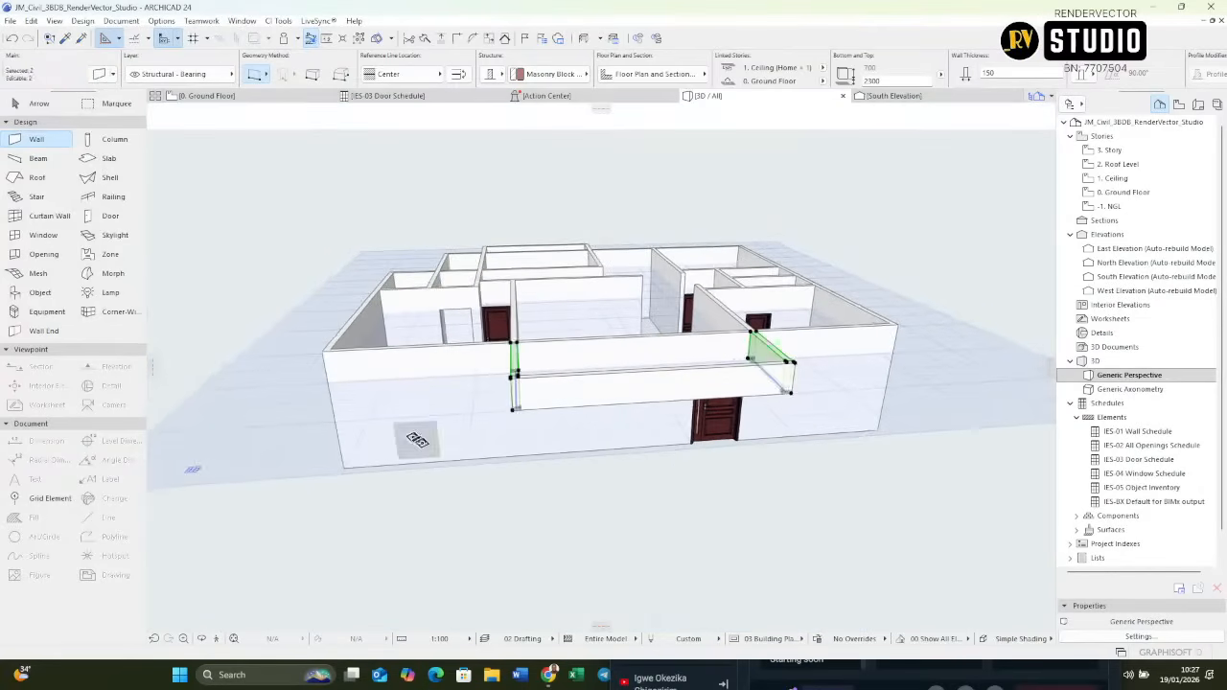
shift+middle_drag(739, 383, 644, 527)
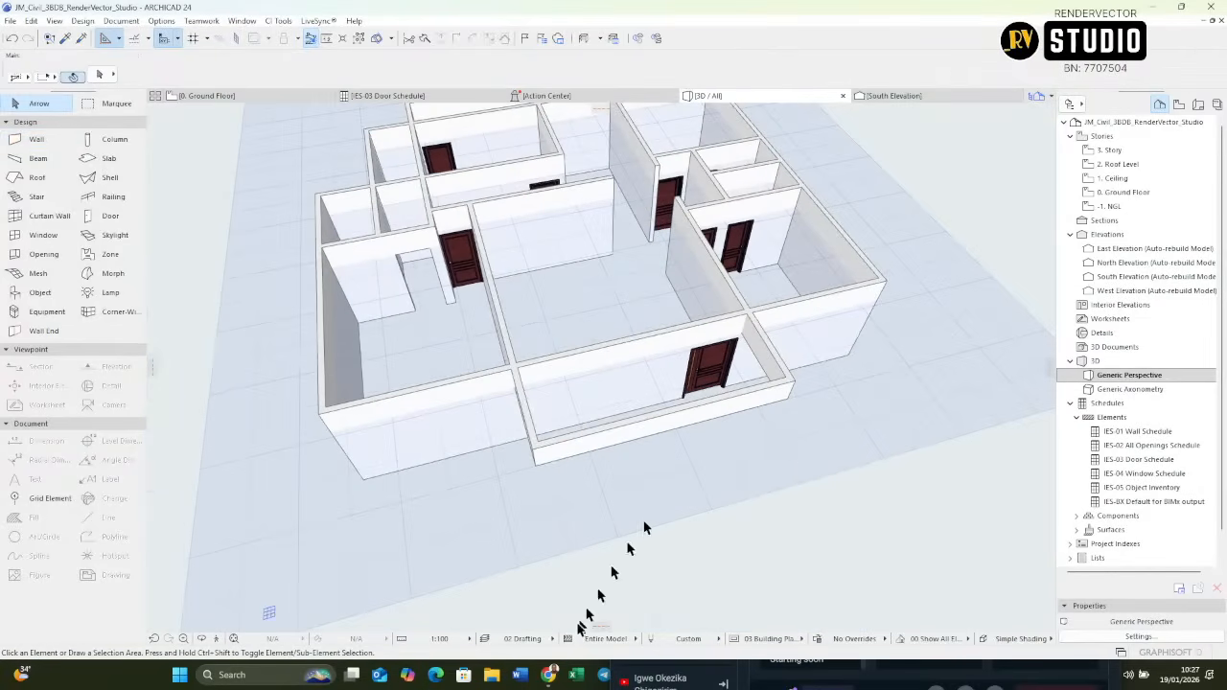
Split the two kitchen side walls that extend to the Terrace along the kitchen's outer wall, keeping the outer segments selected.
shift+middle_drag(686, 370, 587, 468)
scroll(633, 412, up, 3)
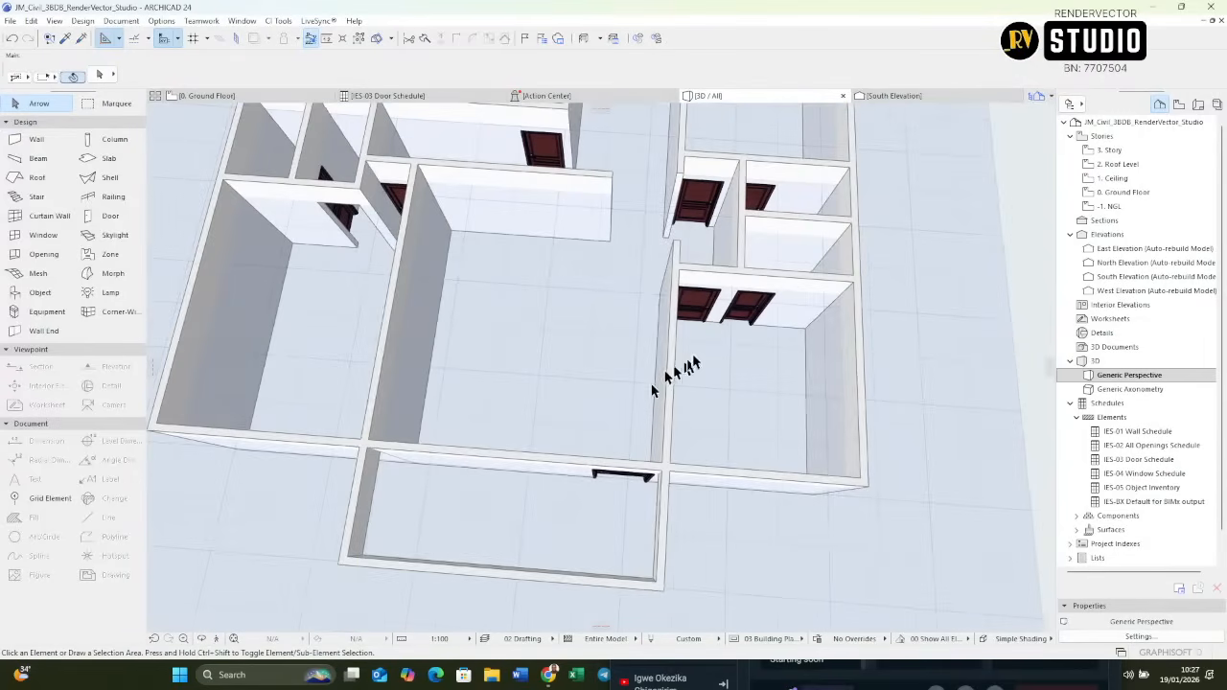
scroll(659, 459, down, 2)
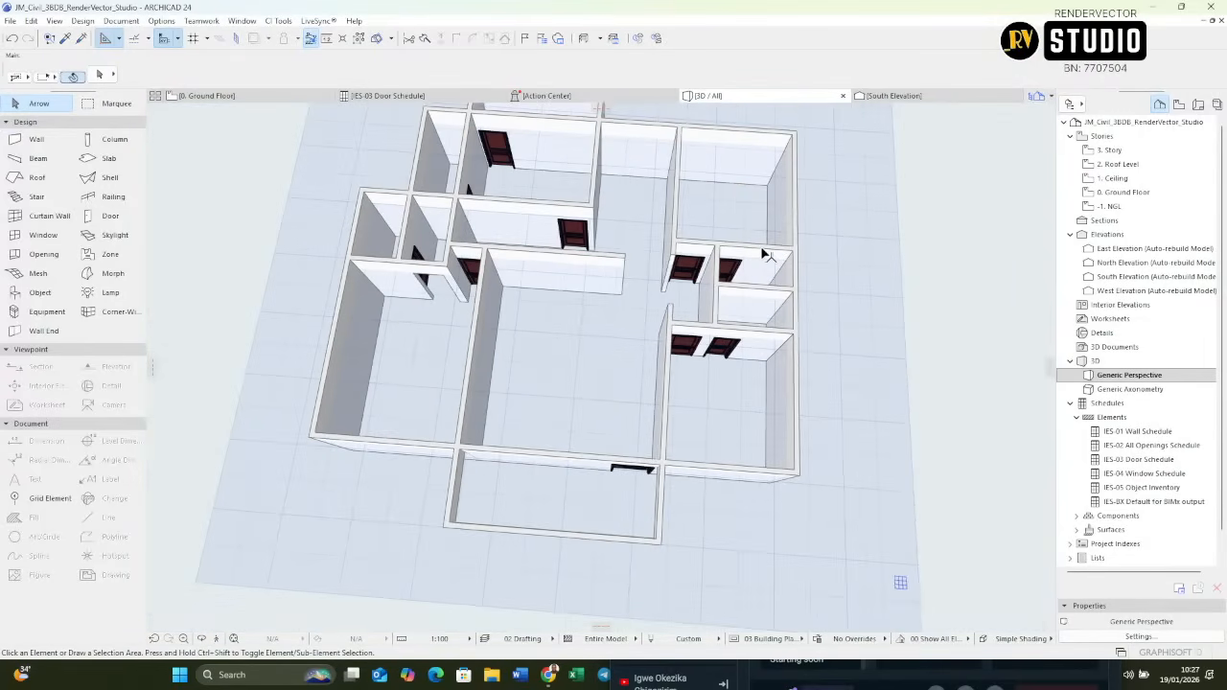
shift+middle_drag(766, 254, 544, 277)
shift+middle_drag(883, 182, 712, 342)
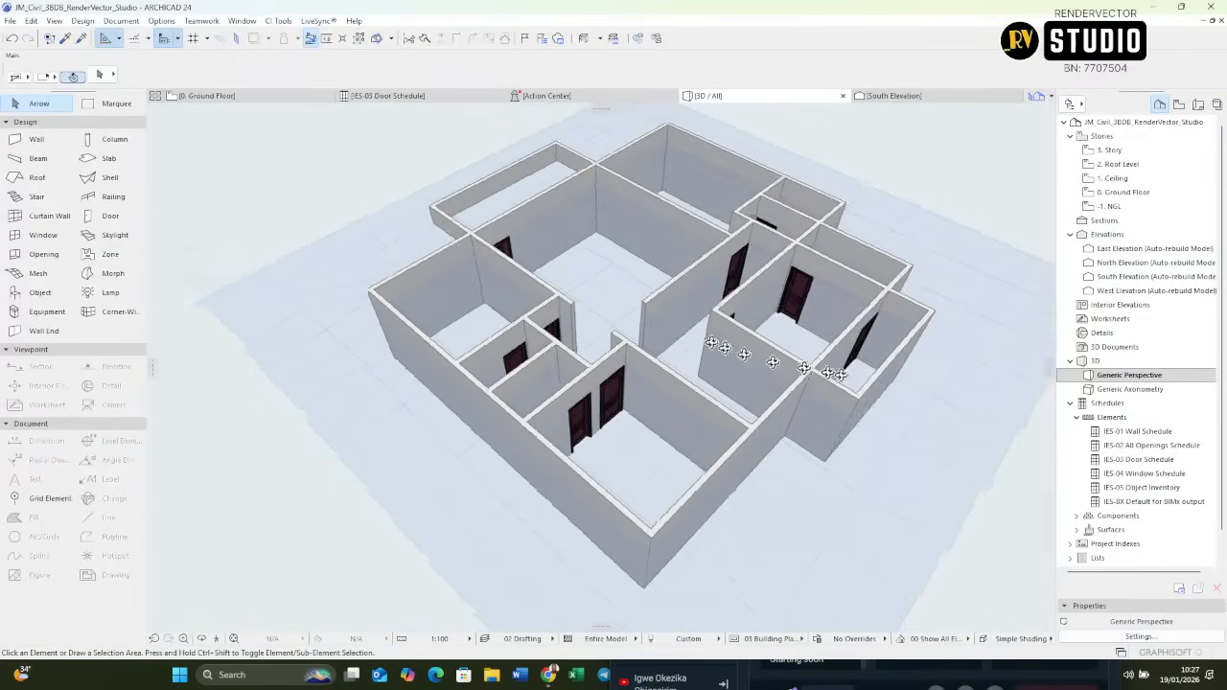
shift+middle_drag(839, 374, 861, 445)
click(884, 412)
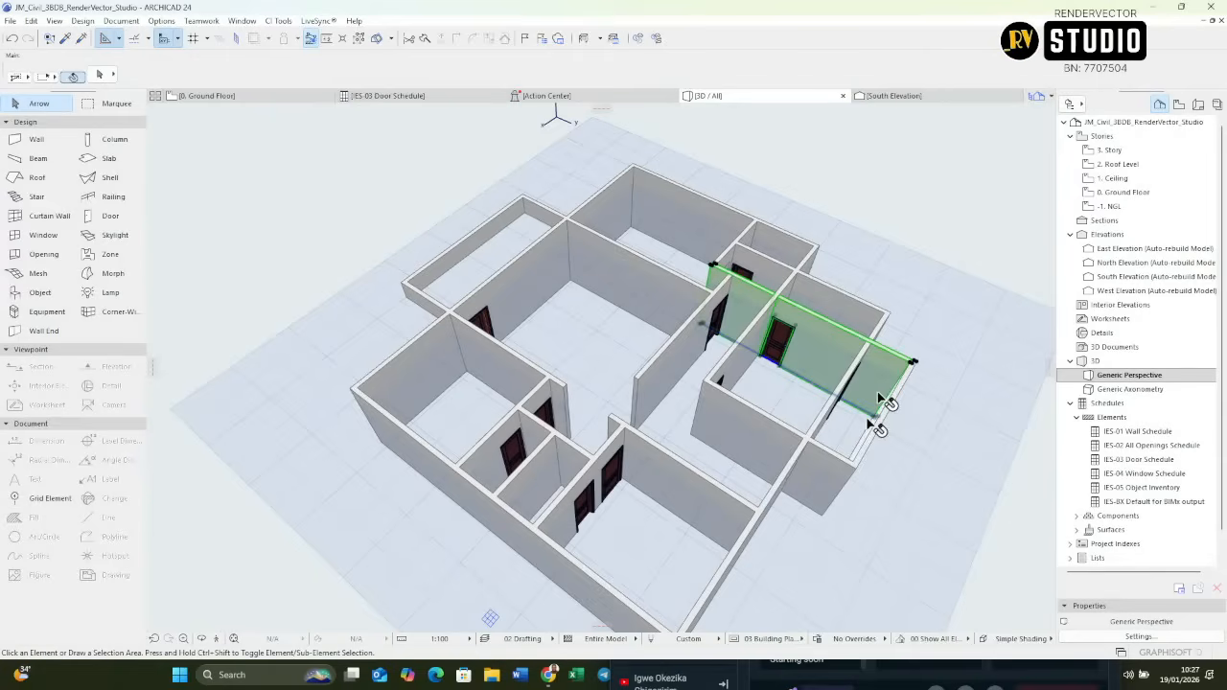
shift+click(830, 487)
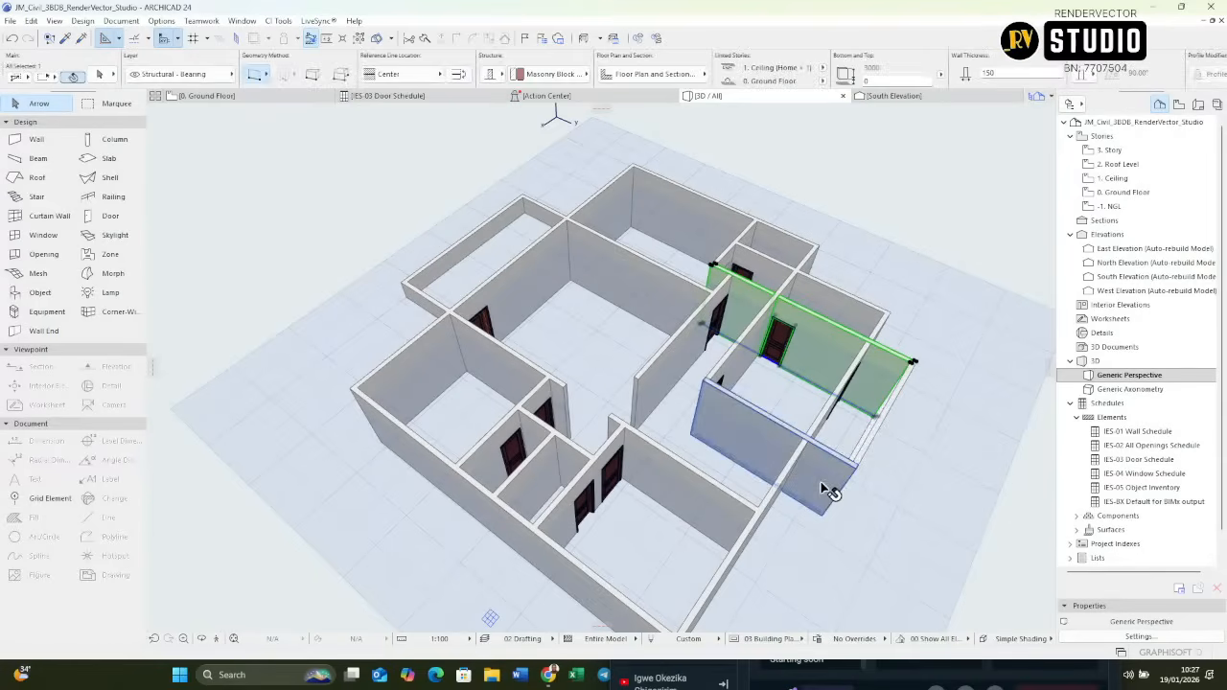
click(425, 39)
scroll(853, 359, up, 3)
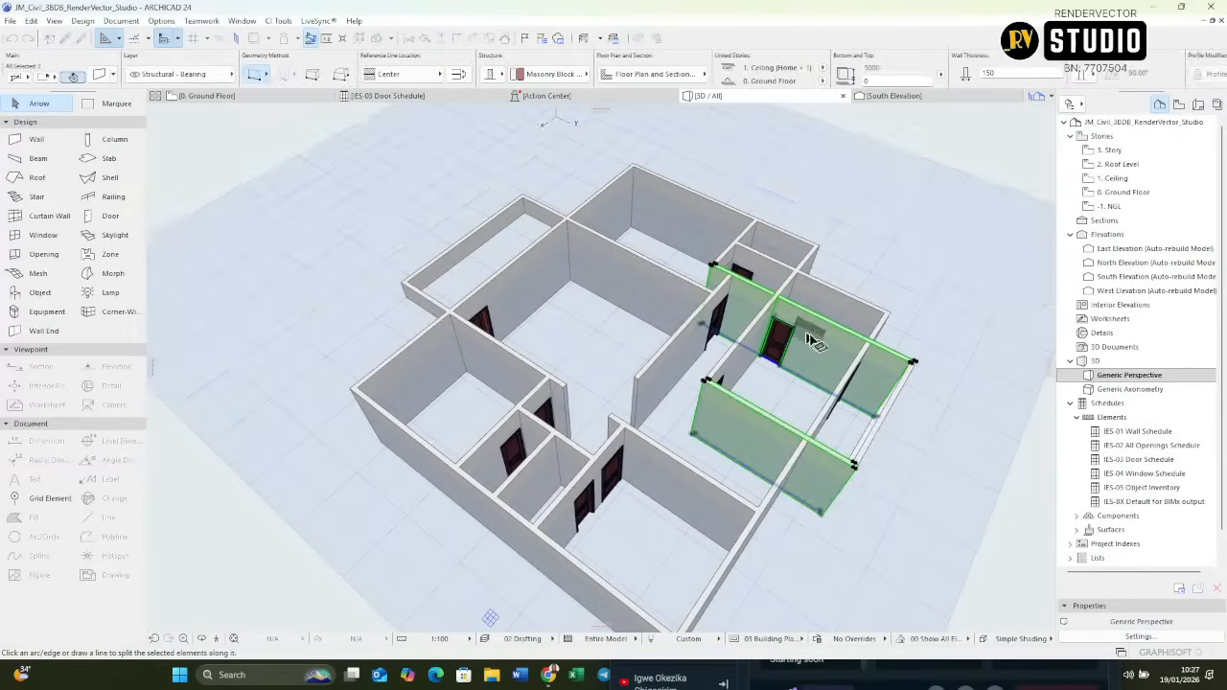
click(899, 305)
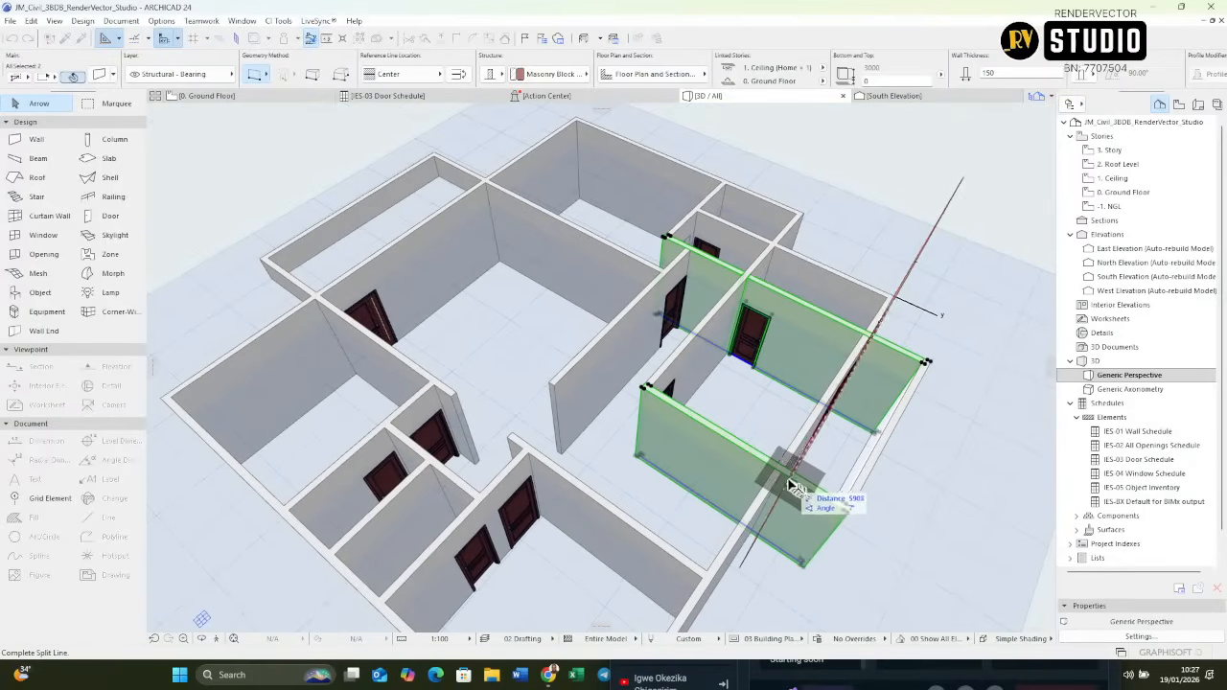
click(784, 492)
click(896, 518)
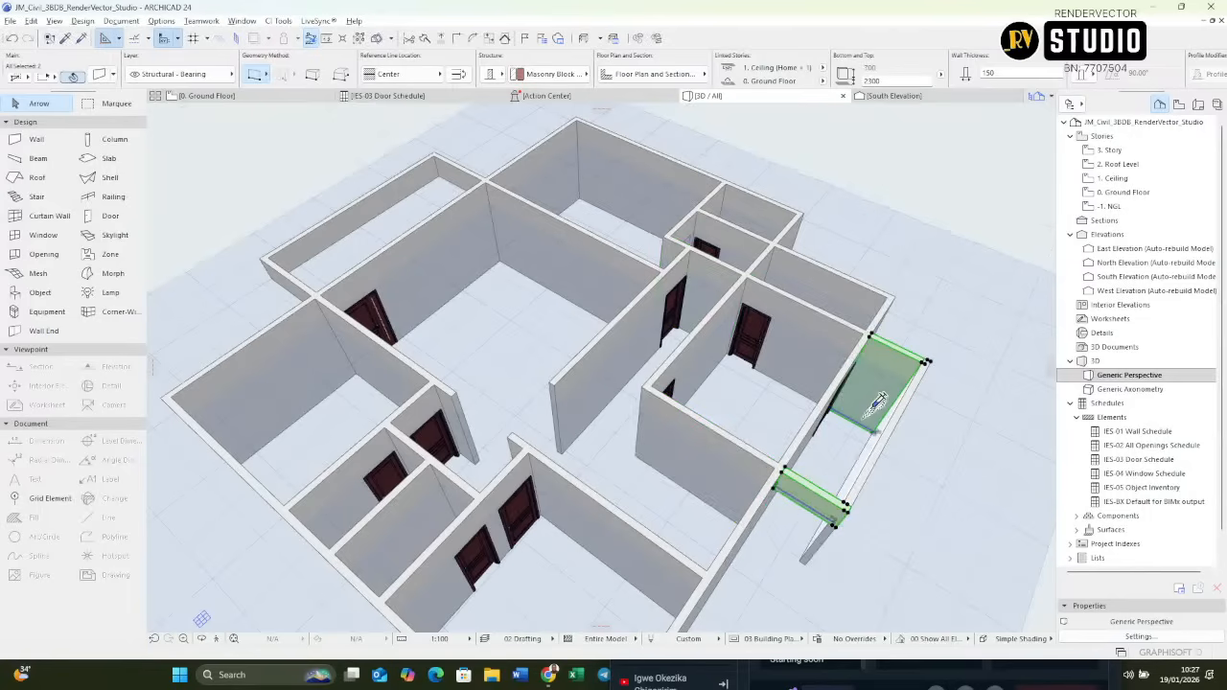
Transfer the copied 700 mm high, raised wall settings to the Terrace's side and outer walls, and clear the selection.
shift+middle_drag(905, 475, 853, 406)
key(Escape)
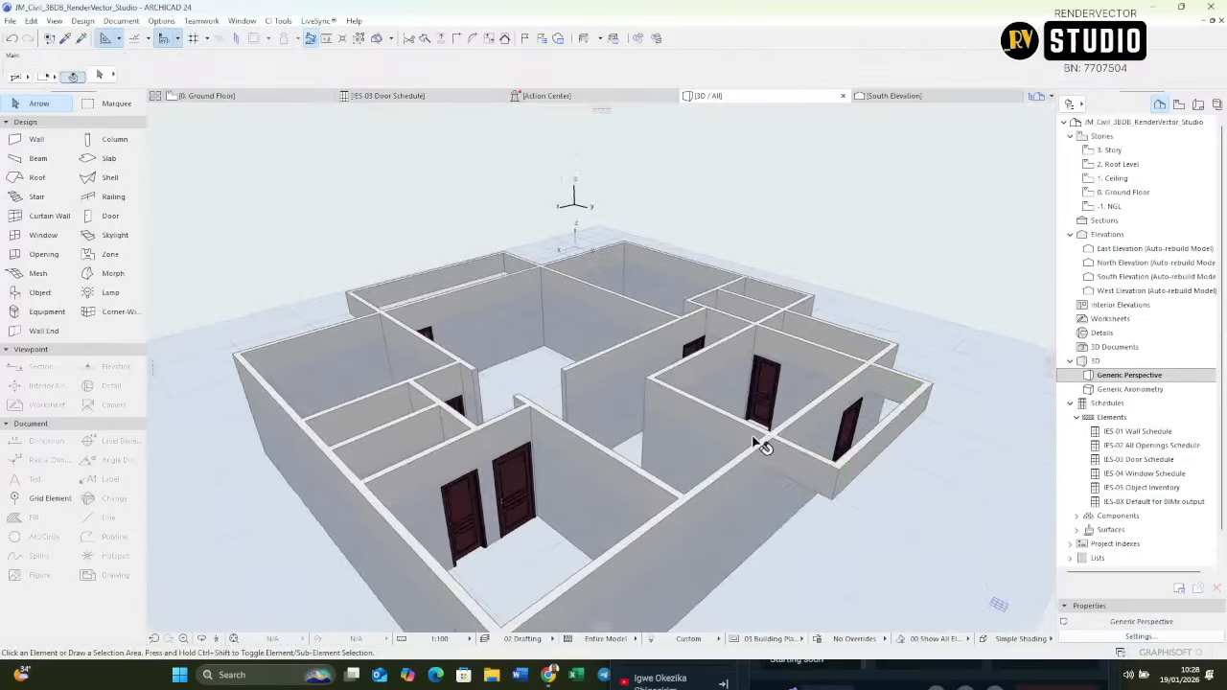
Examine the house's raised wall pieces and the remaining doorless openings around the Living Room in 3D from several angles.
shift+middle_drag(762, 442, 575, 407)
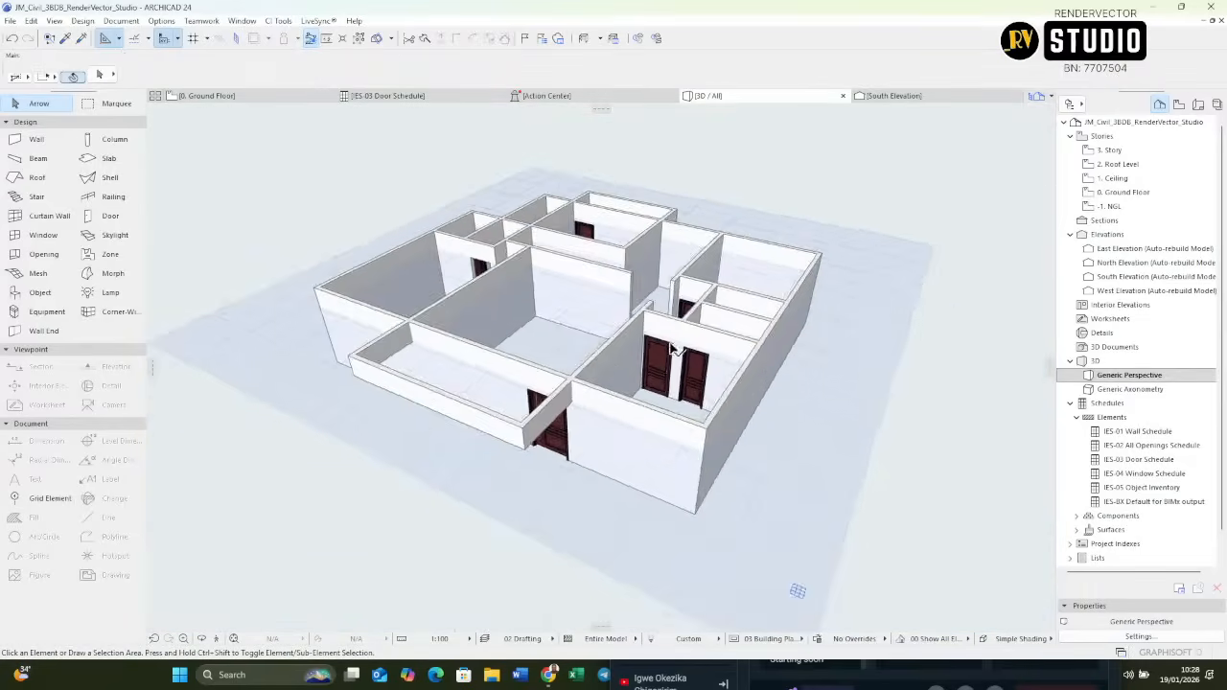
middle_drag(674, 348, 696, 429)
scroll(628, 462, up, 3)
shift+middle_drag(628, 462, 835, 461)
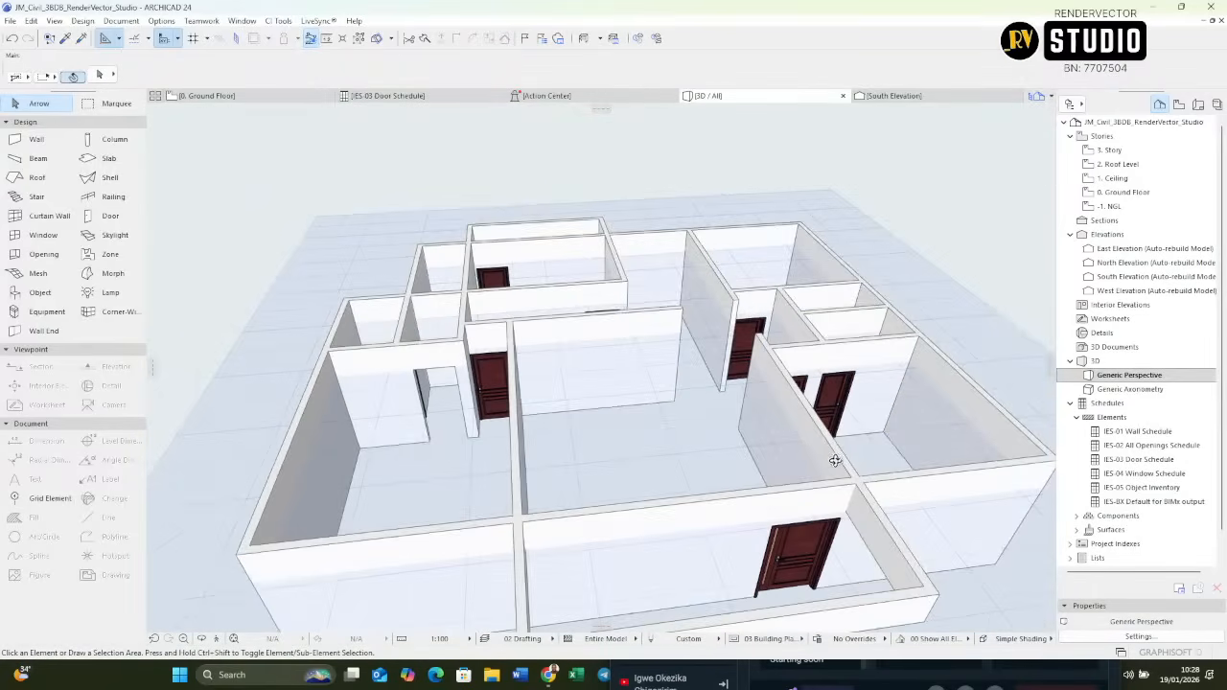
shift+middle_drag(542, 381, 647, 329)
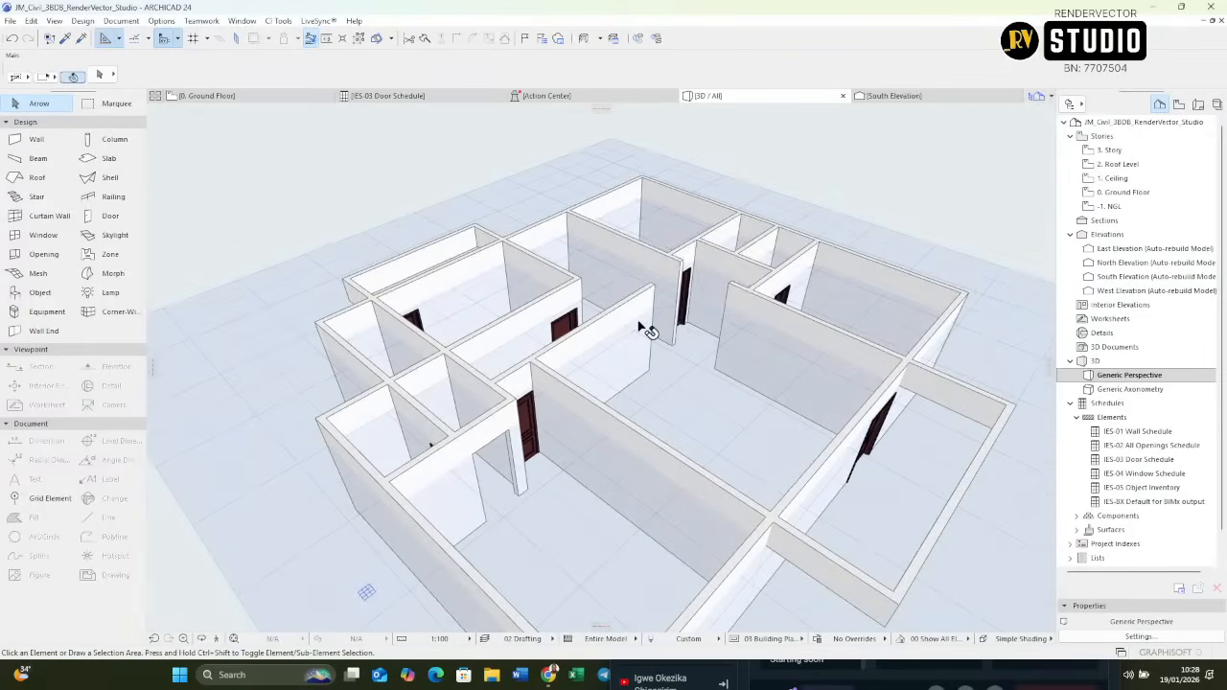
click(646, 329)
scroll(642, 307, up, 5)
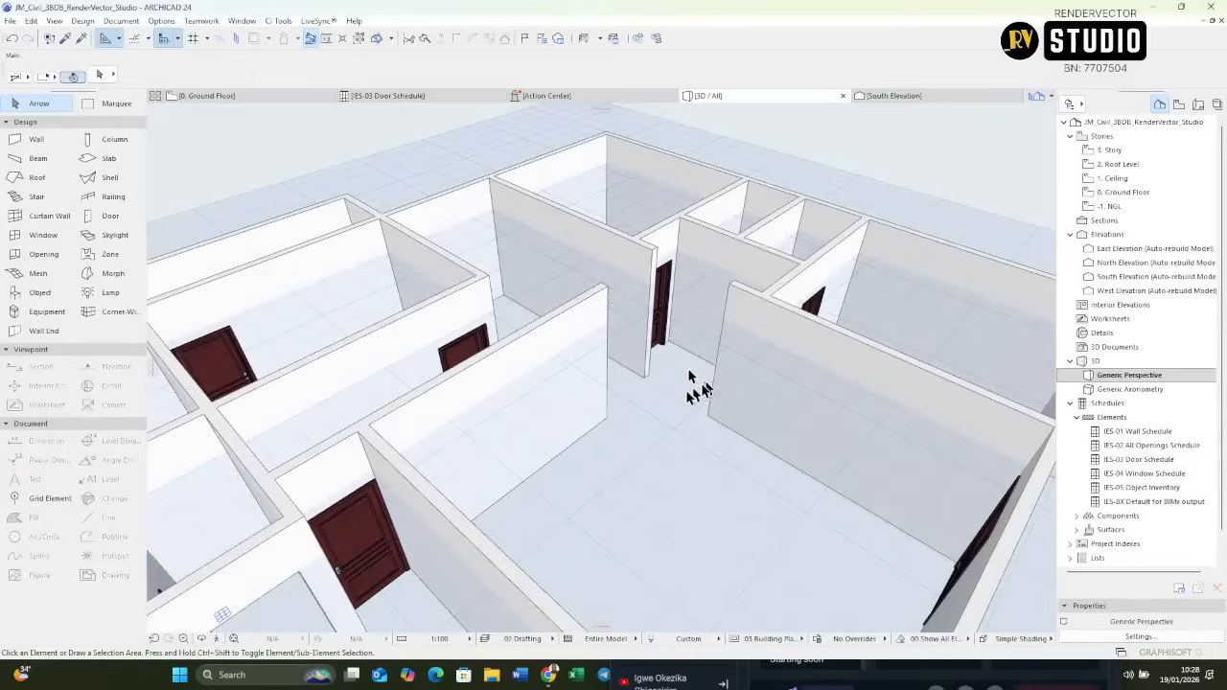
In the ground floor plan, draw a vertical guide line about 1000 mm long from the Living Room–Bedroom 1 wall end into the corridor opening.
key(F2)
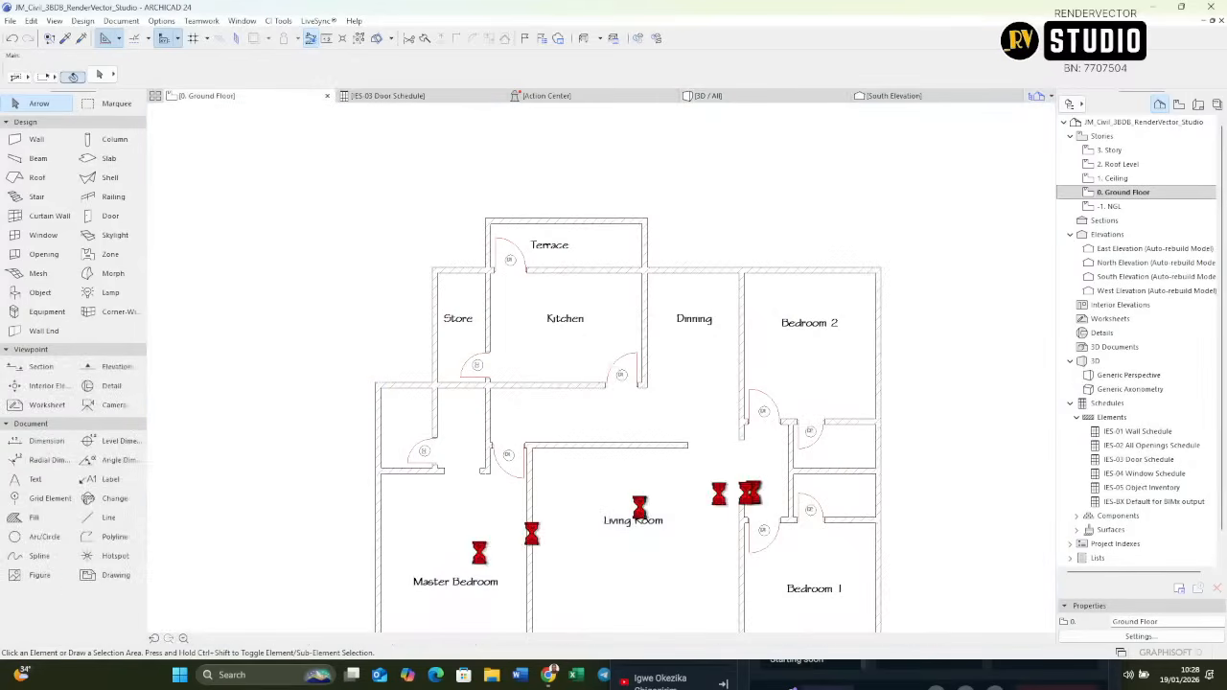
click(109, 524)
scroll(171, 529, up, 4)
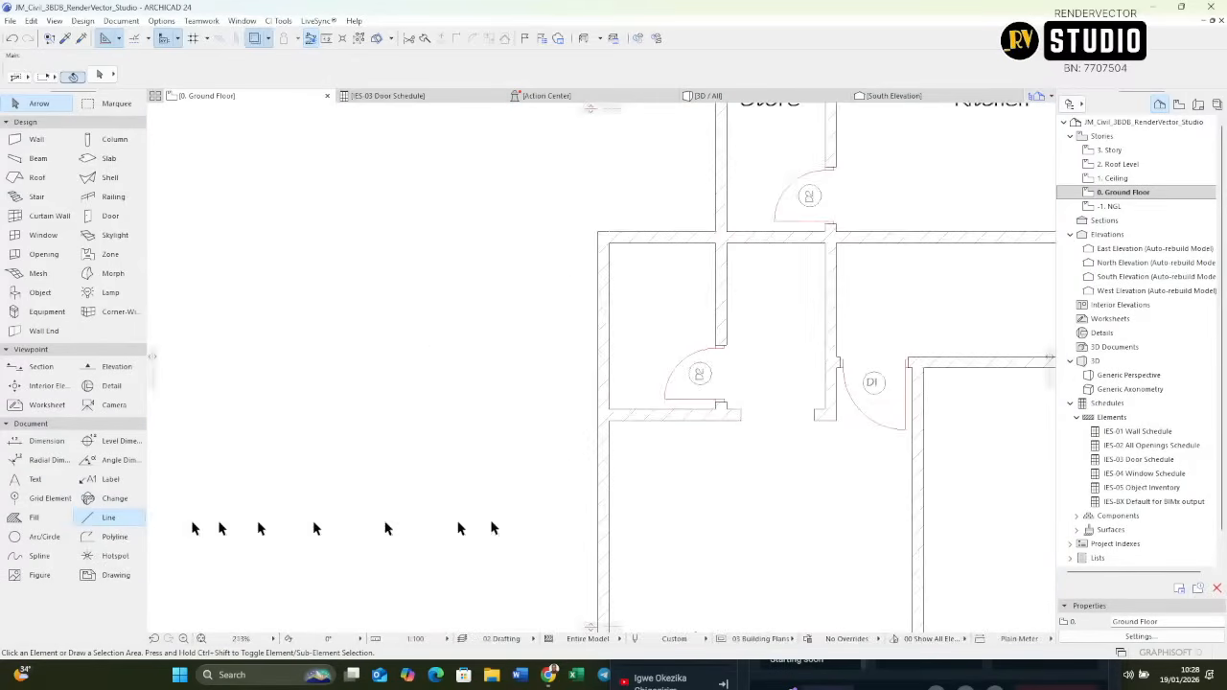
scroll(658, 479, down, 5)
scroll(624, 403, up, 6)
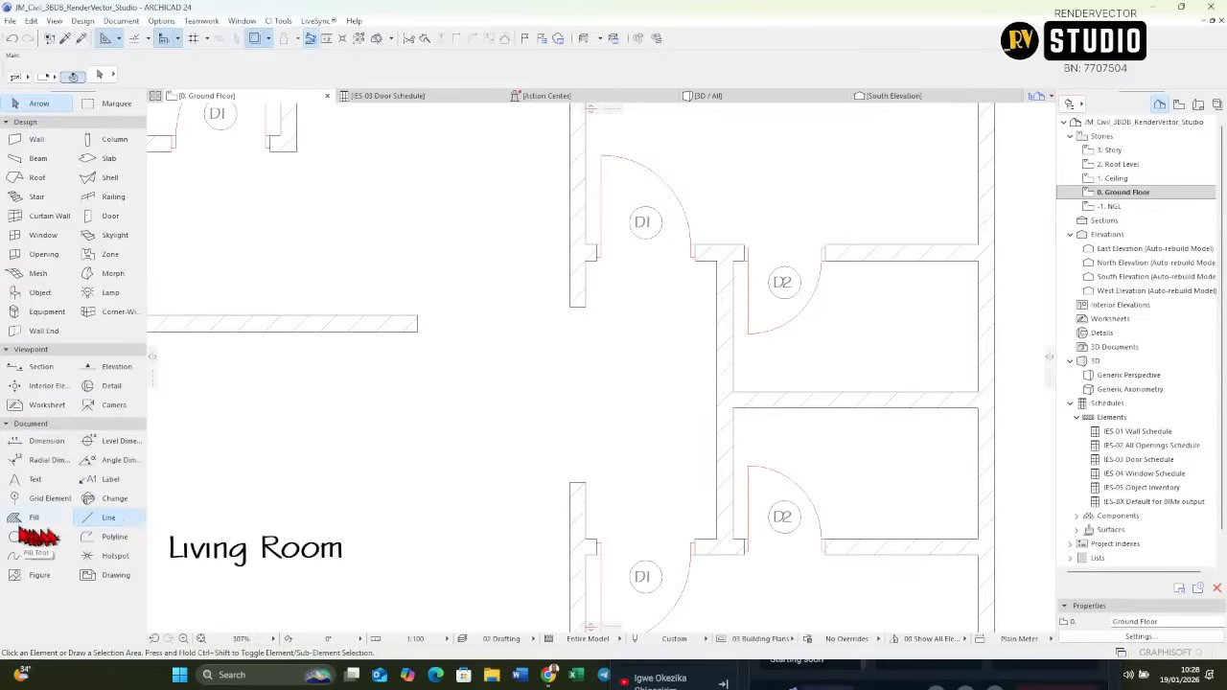
click(109, 518)
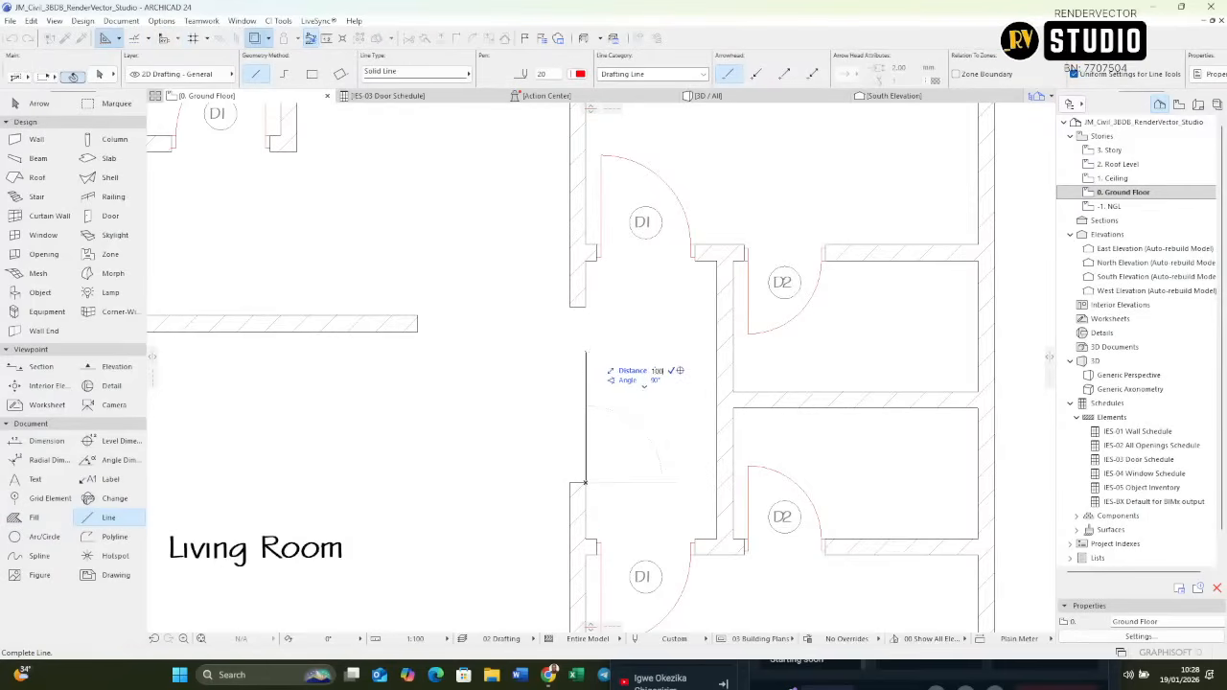
click(587, 369)
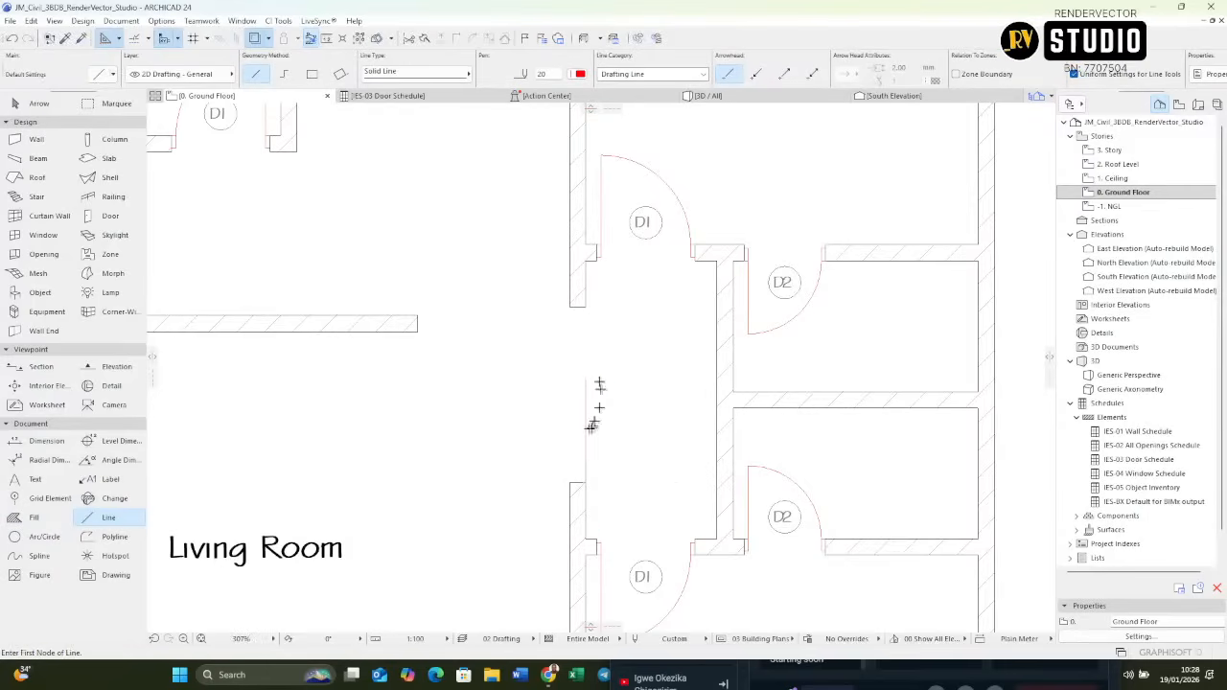
Move the guide line to the corridor's inside corner beside Bedroom 1, and from there up towards the middle of the corridor opening.
key(shift)
shift+click(586, 424)
key(ctrl+d)
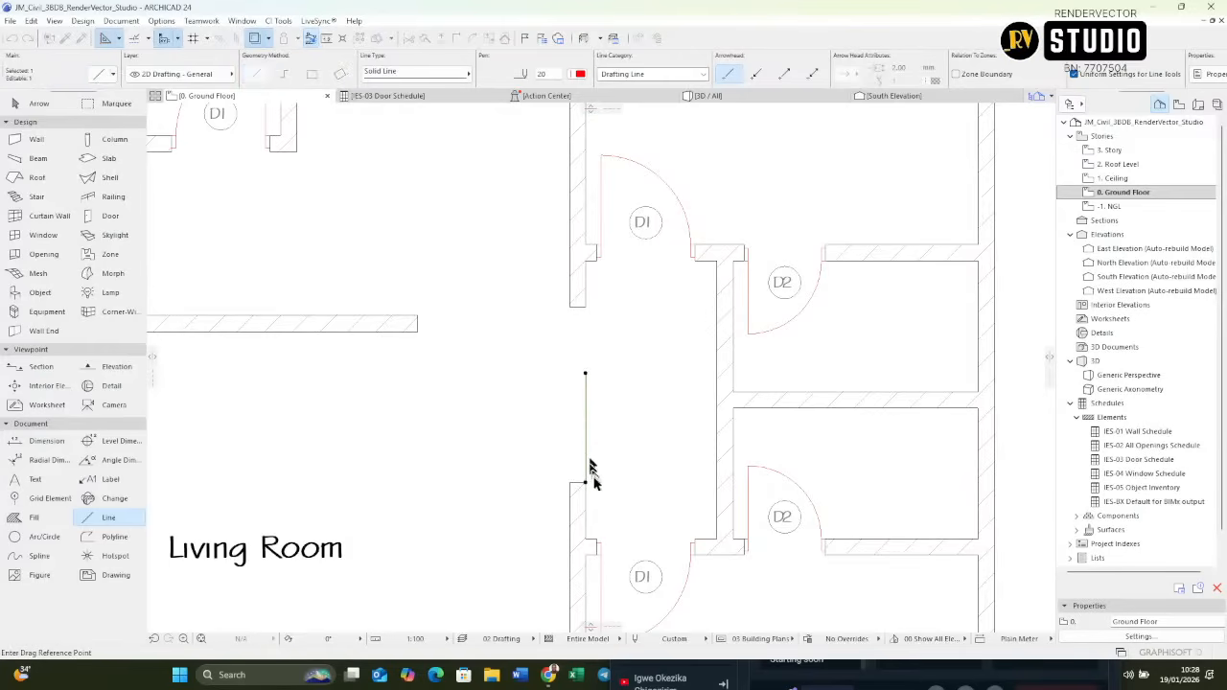
click(586, 484)
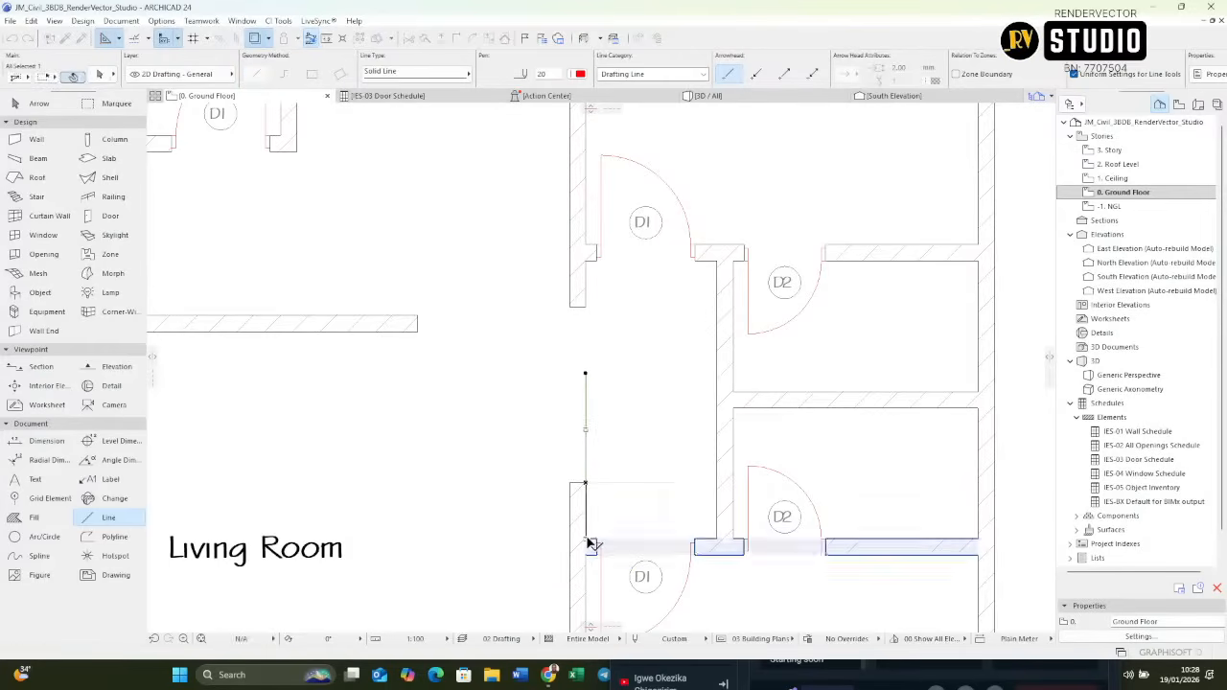
click(586, 539)
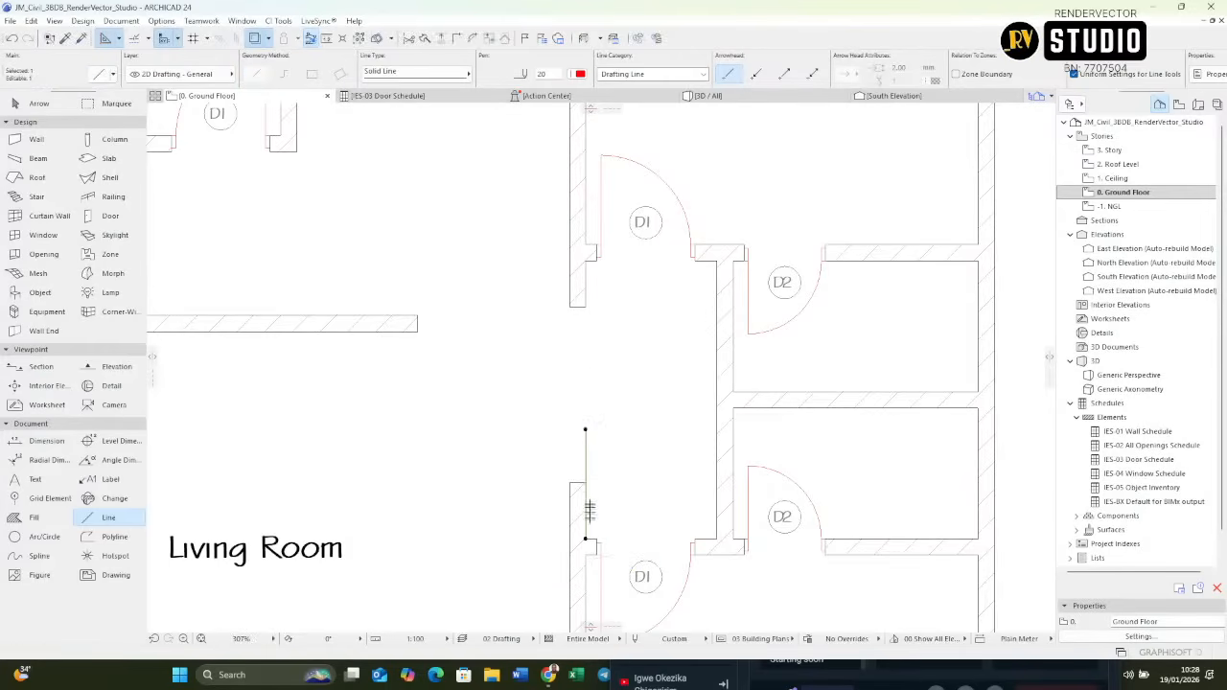
click(586, 429)
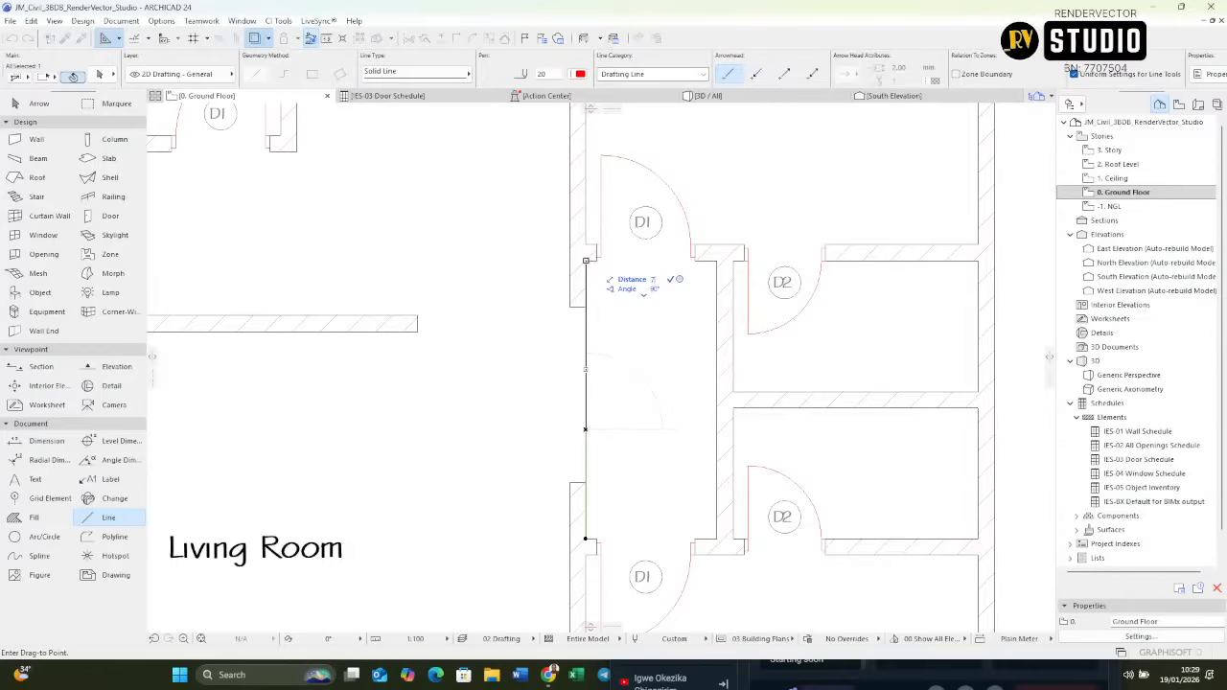
click(586, 350)
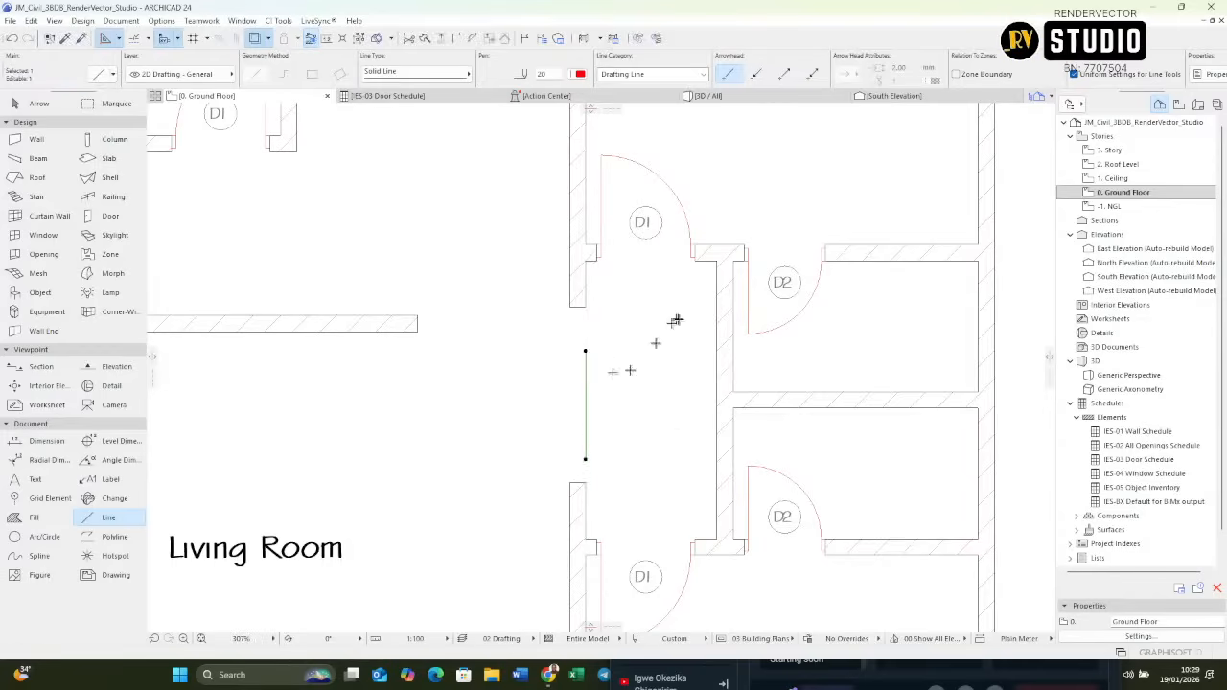
key(Escape)
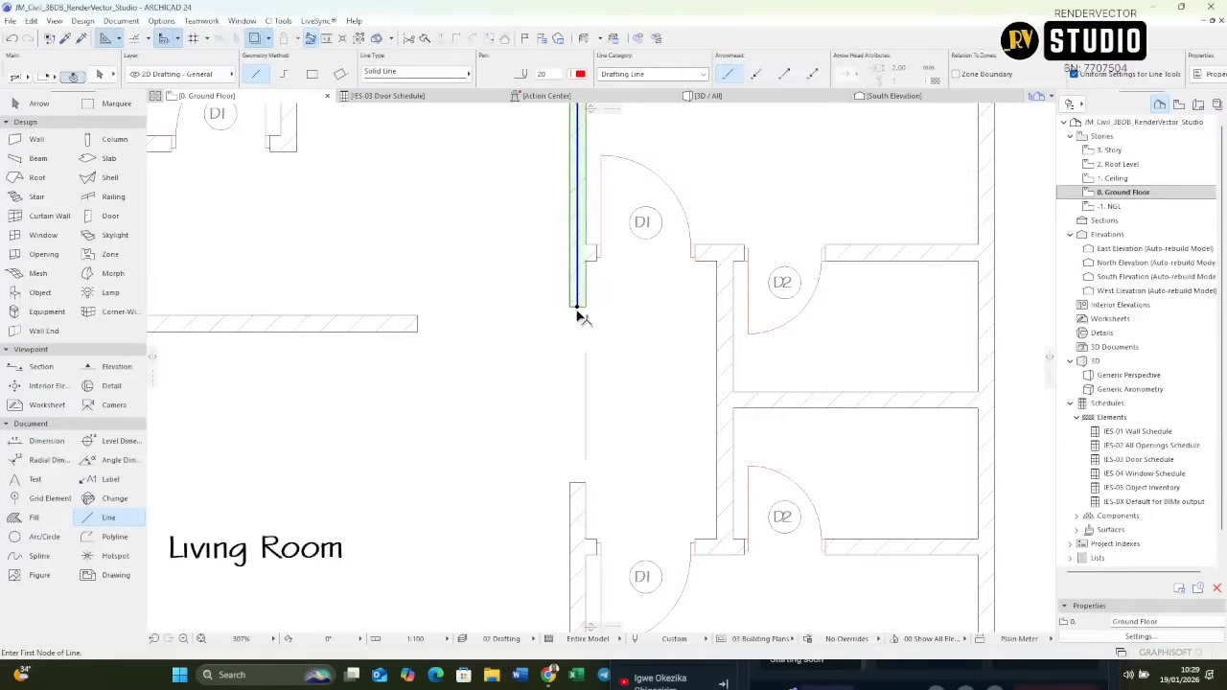
key(Escape)
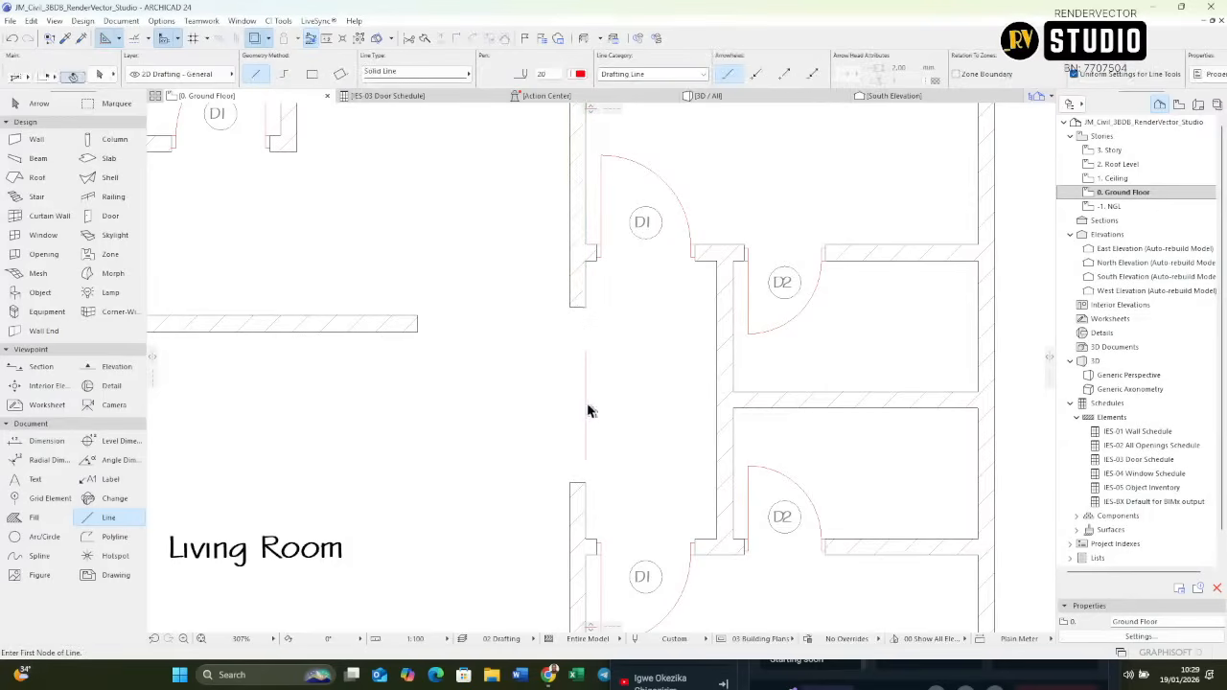
Shift the guide line by its midpoint so it aligns with the partition between the two small rooms with D2 doors.
click(585, 413)
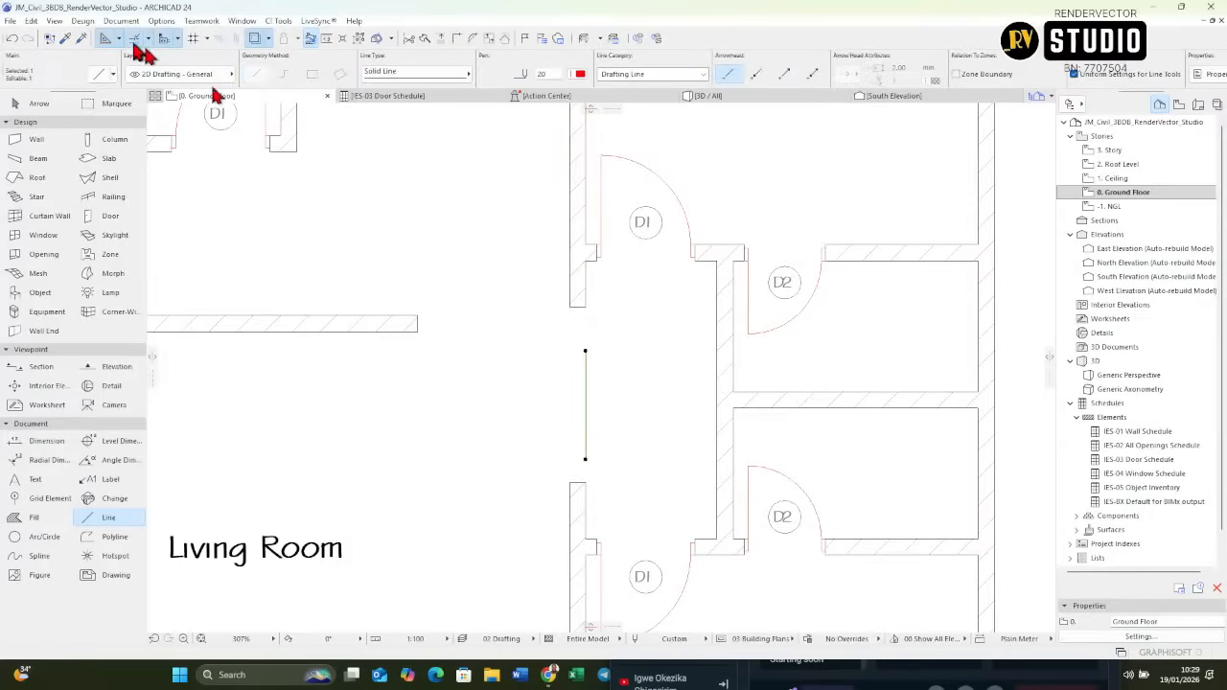
click(586, 401)
key(Escape)
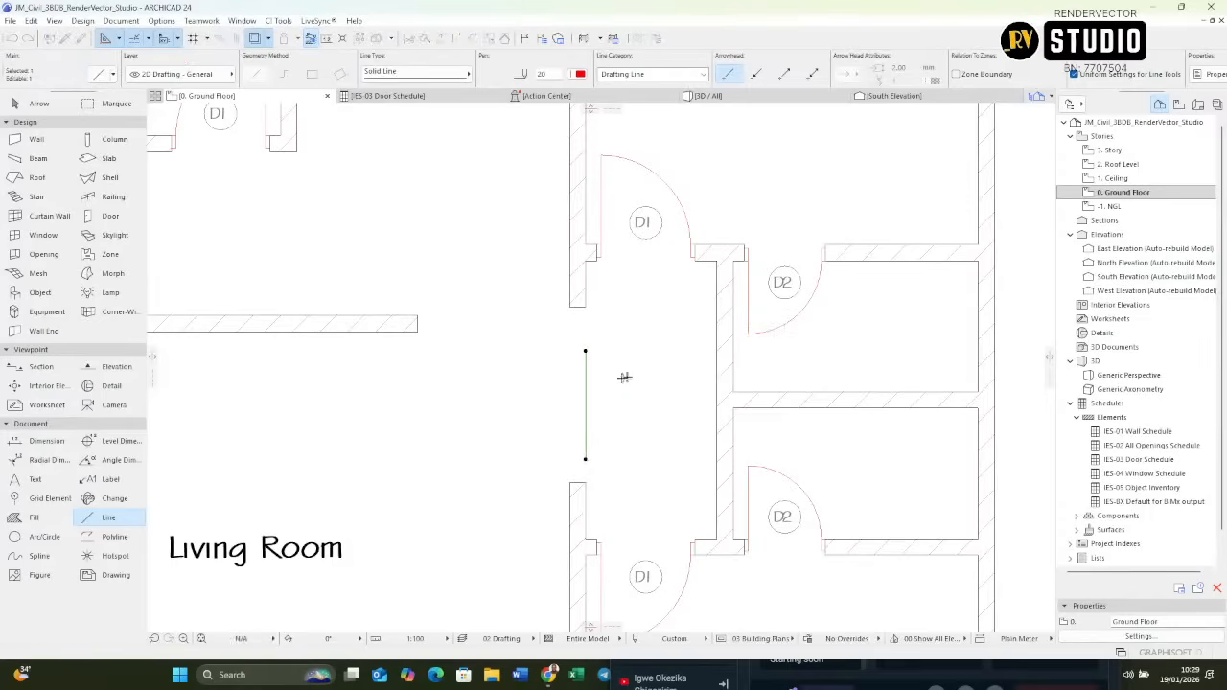
key(ctrl+d)
click(587, 406)
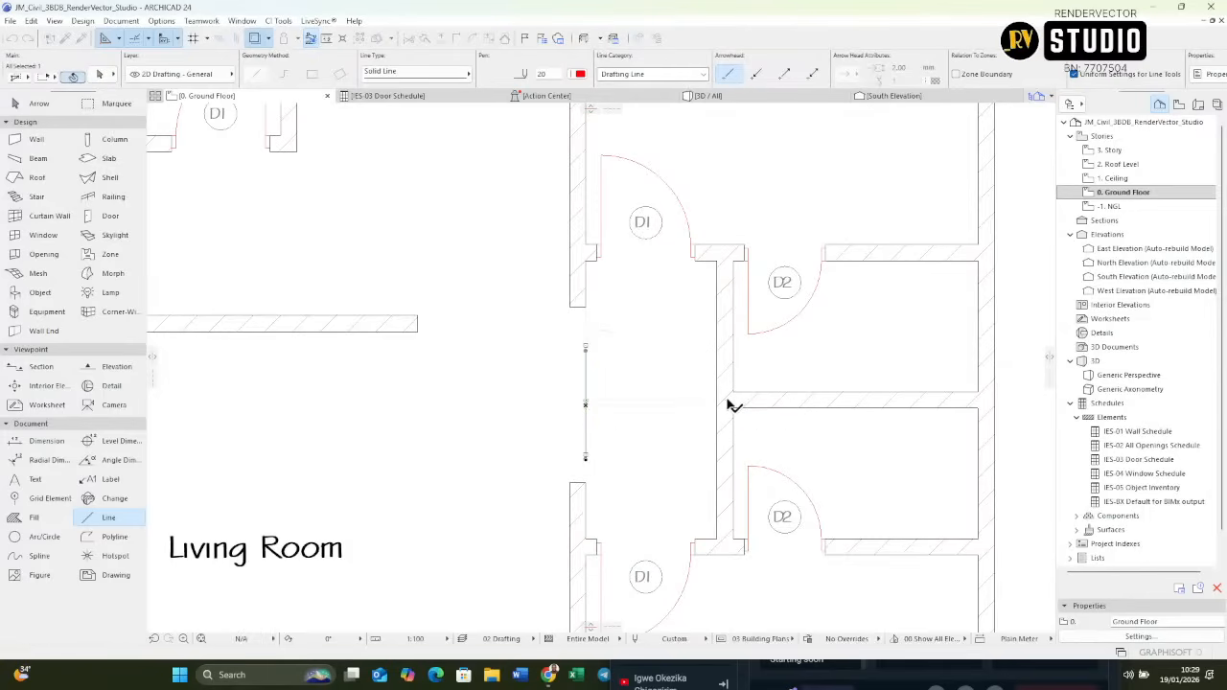
key(Delete)
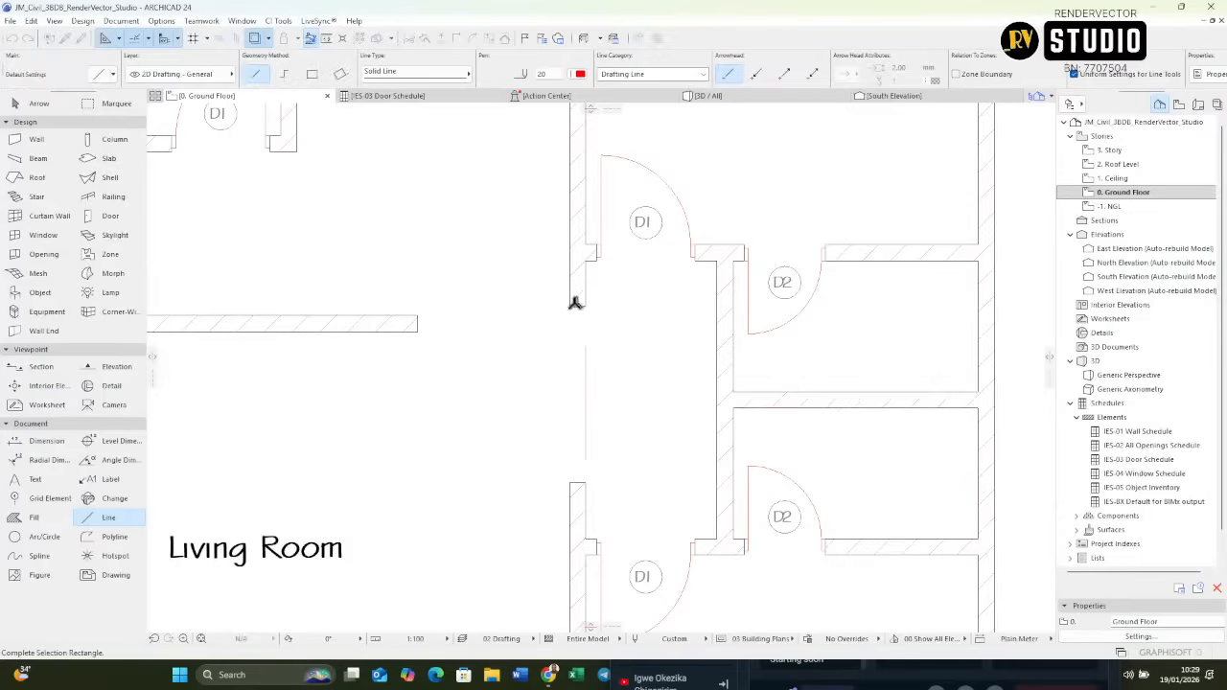
Stretch the wall between Dining and Bedroom 2 down to the upper end of the guide line, and clear the selection.
shift+click(576, 304)
click(578, 307)
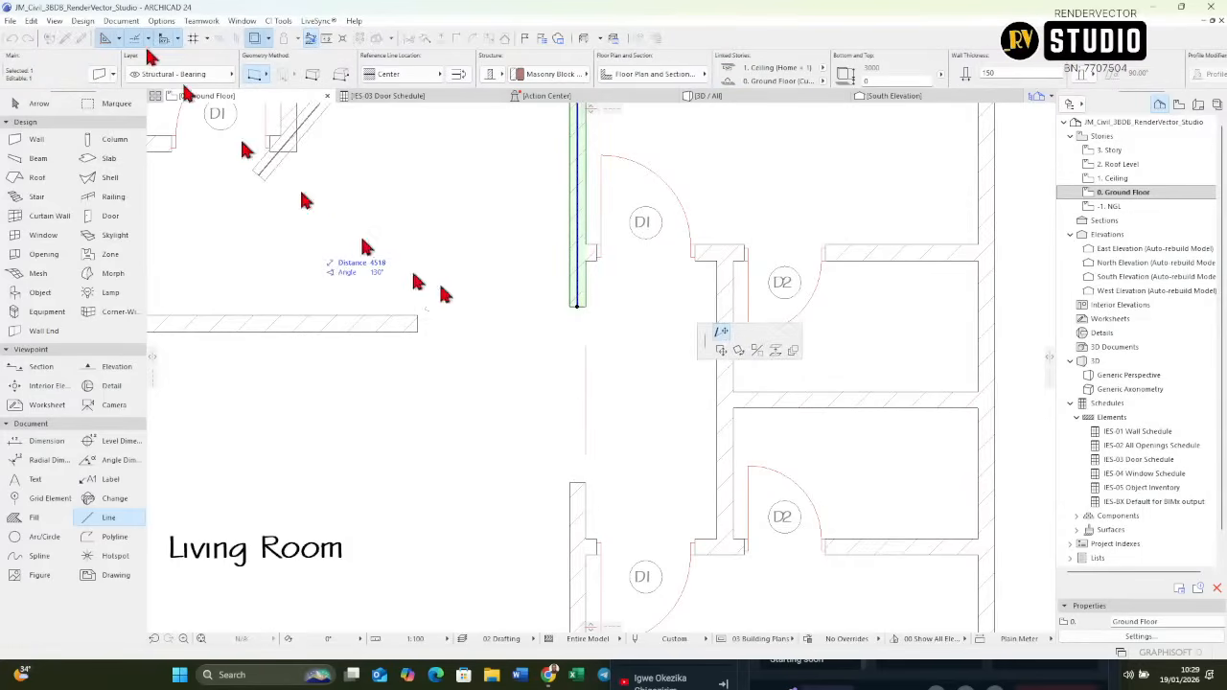
click(592, 339)
key(Escape)
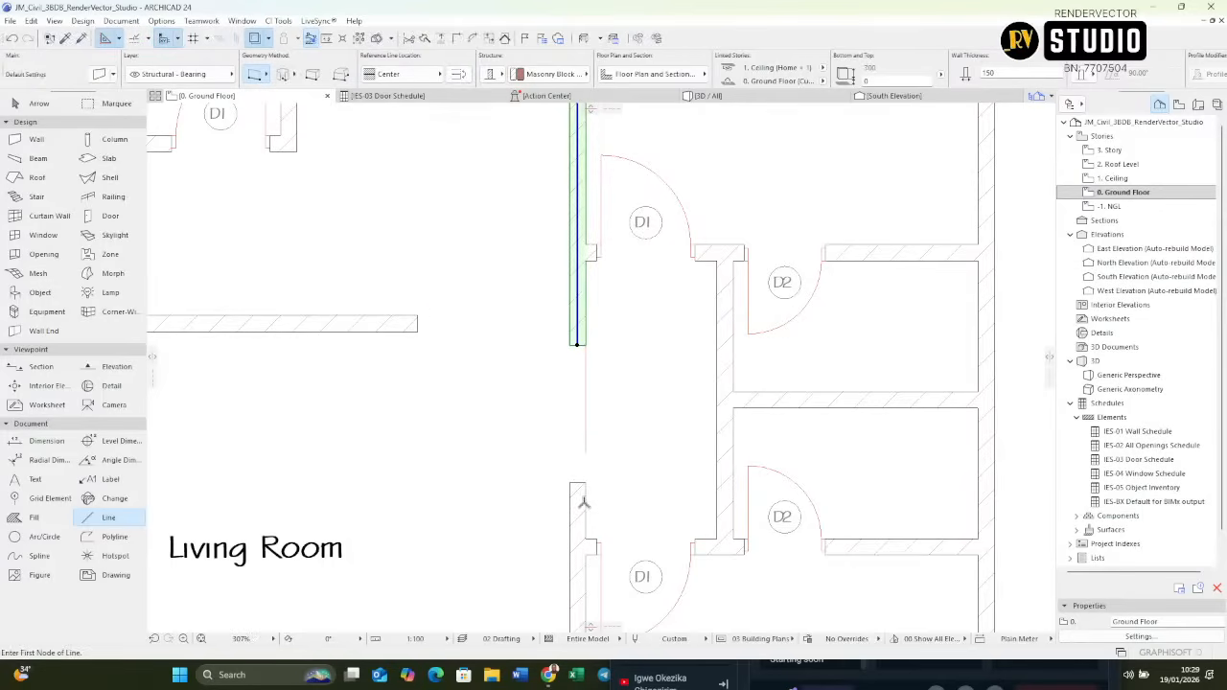
Stretch the wall between the Living Room and Bedroom 1 up to the guide line's lower end, and remove the guide line.
shift+click(579, 502)
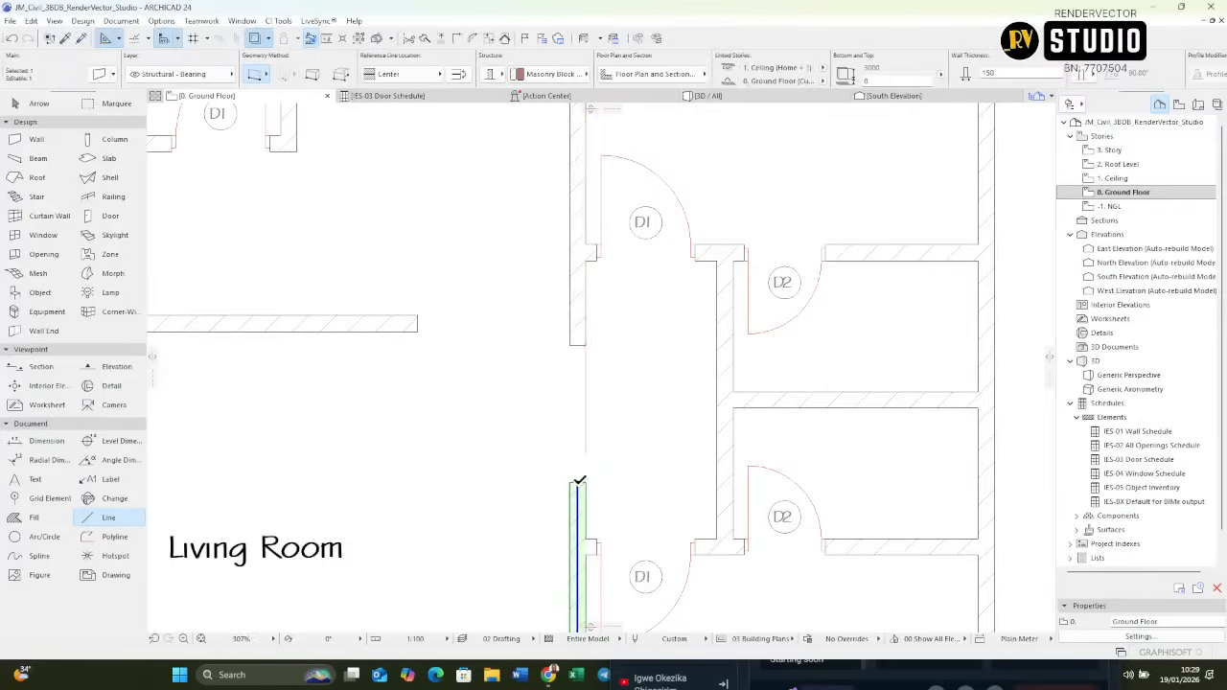
click(577, 482)
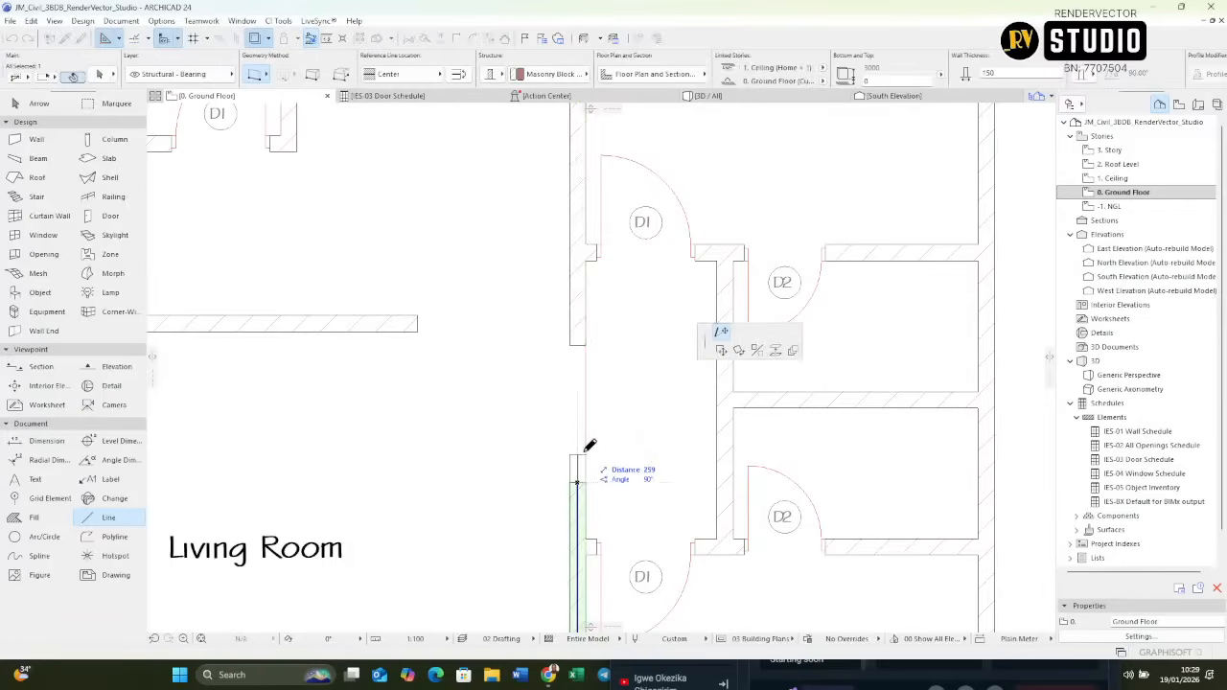
click(590, 446)
scroll(632, 419, down, 5)
scroll(633, 419, up, 4)
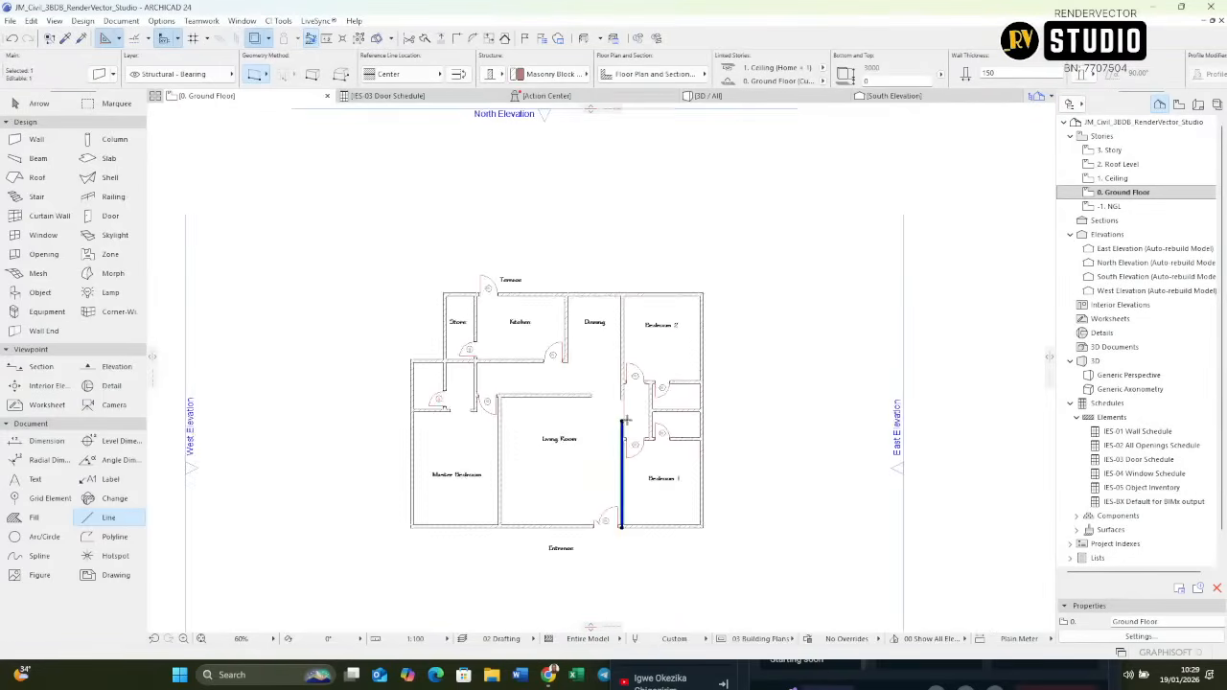
scroll(636, 411, up, 2)
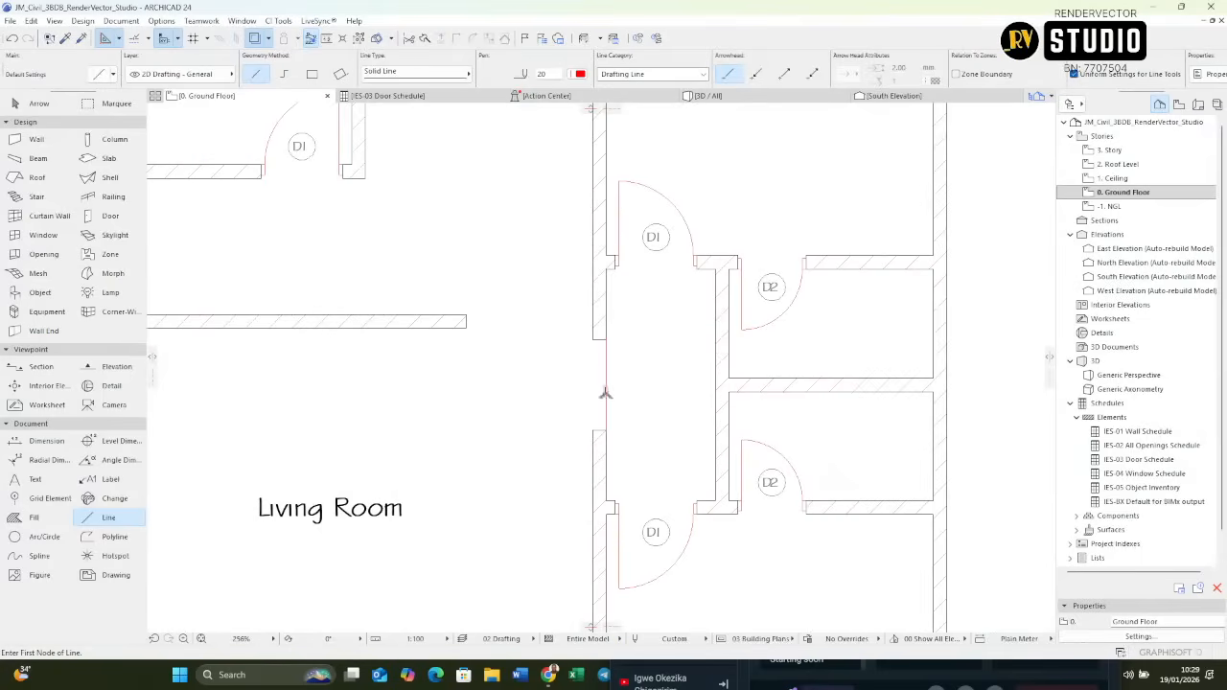
scroll(607, 395, down, 3)
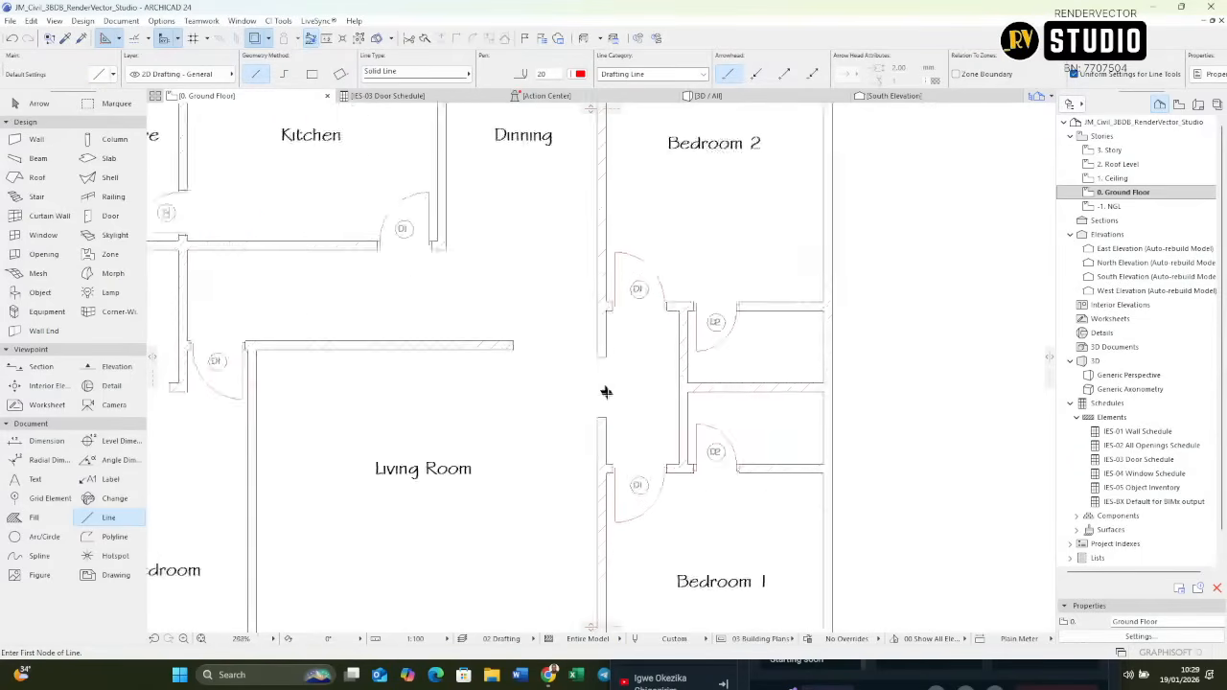
Show the narrowed opening between the Living Room and the bedroom corridor in 3D.
key(F3)
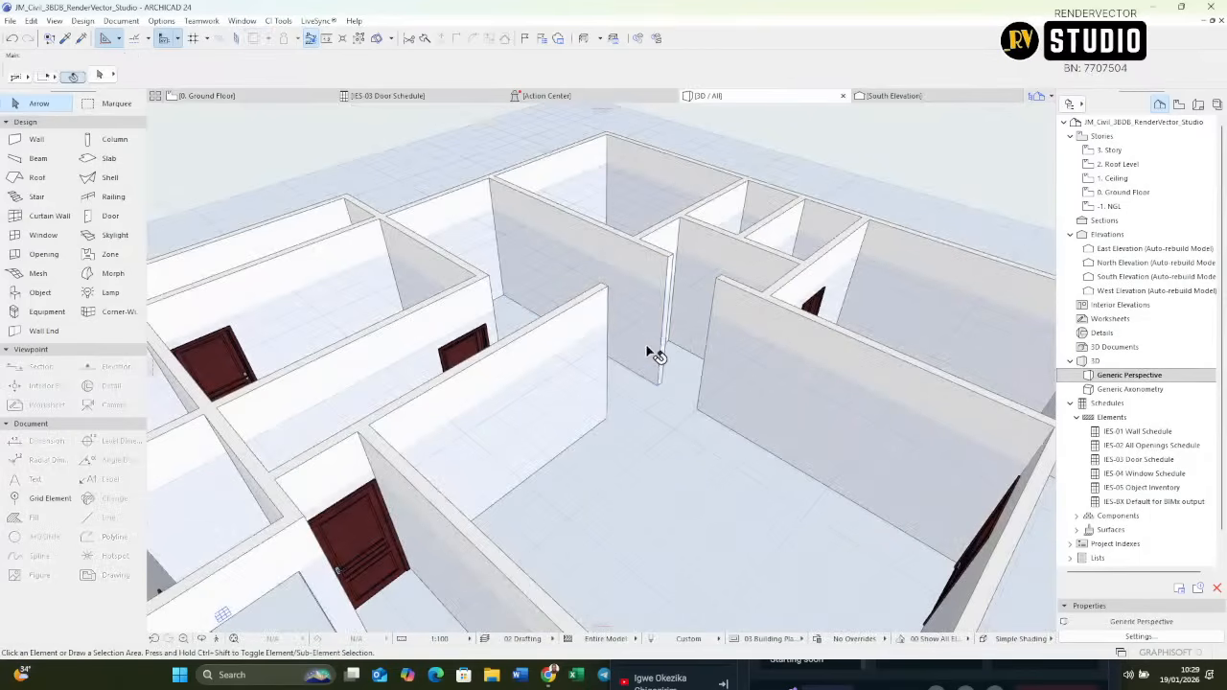
shift+middle_drag(647, 347, 778, 341)
scroll(688, 299, up, 2)
shift+middle_drag(687, 299, 671, 328)
Try to move the Dining–Bedroom 2 wall by its base corner across the opening to the facing wall end, and undo it.
click(584, 331)
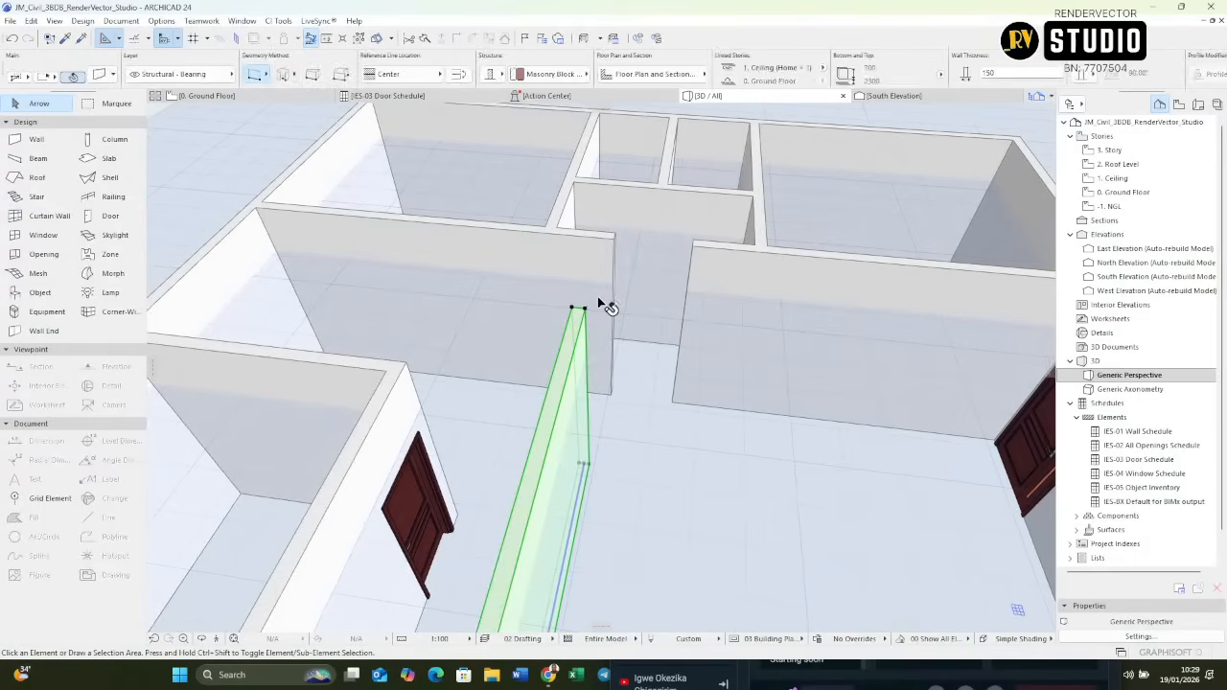
click(602, 305)
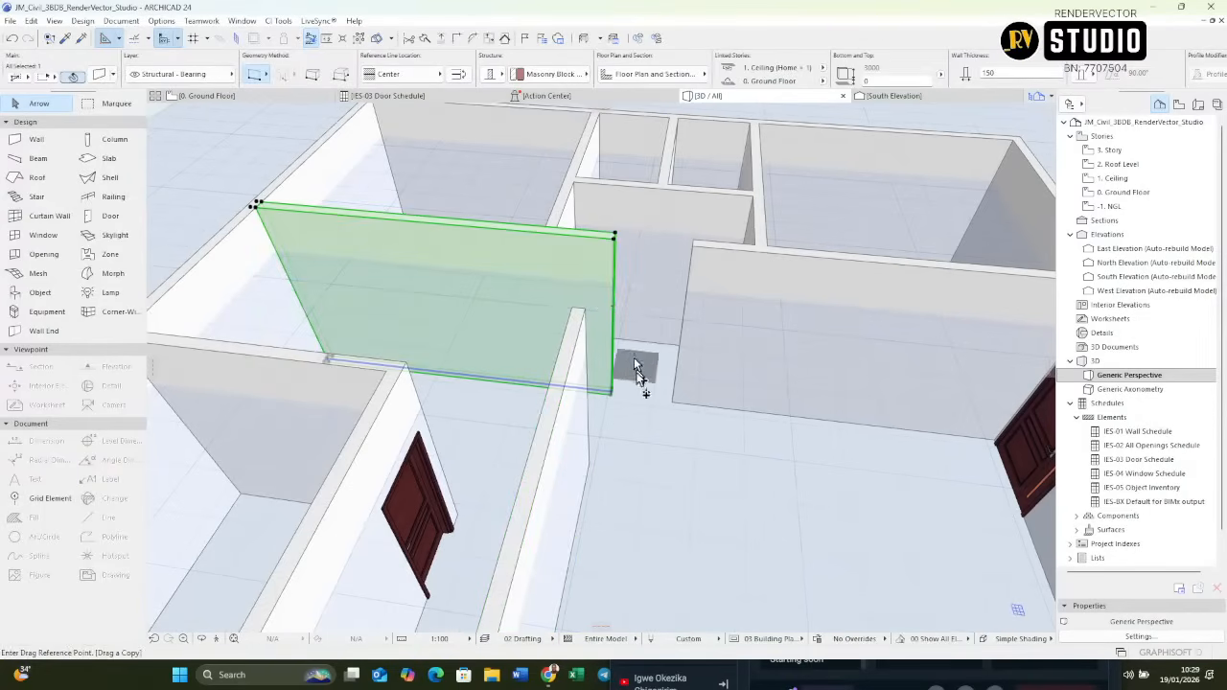
scroll(624, 389, up, 4)
key(ctrl+d)
click(600, 402)
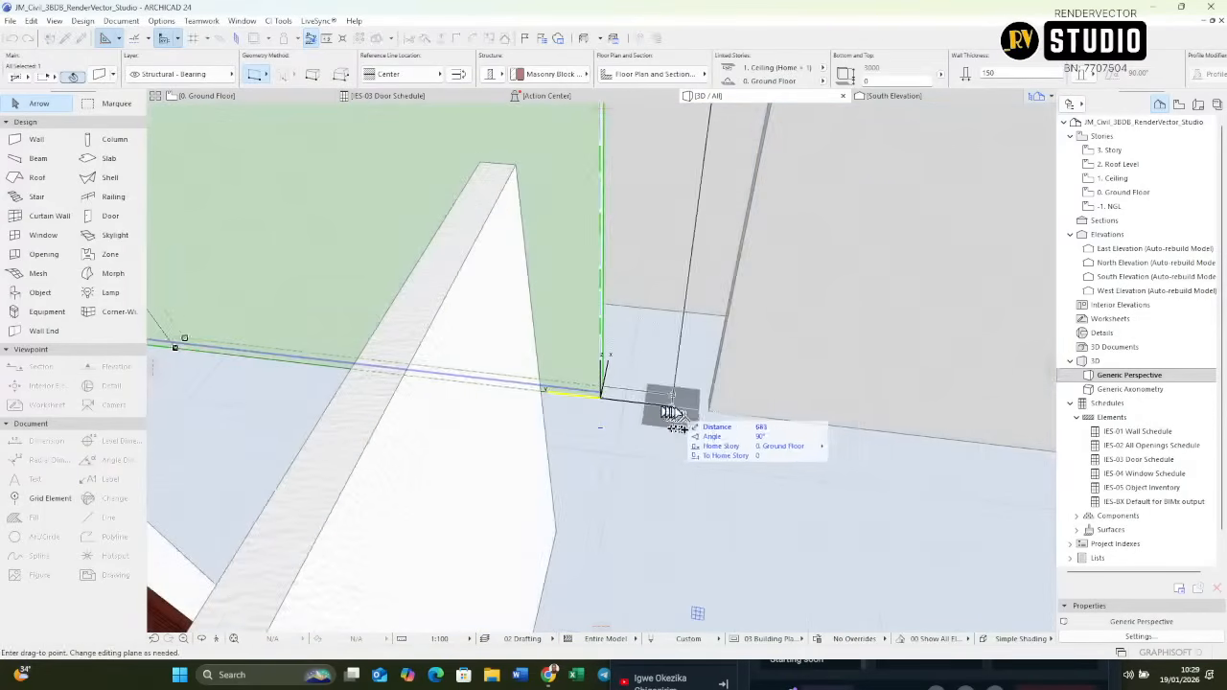
click(711, 409)
scroll(706, 460, down, 4)
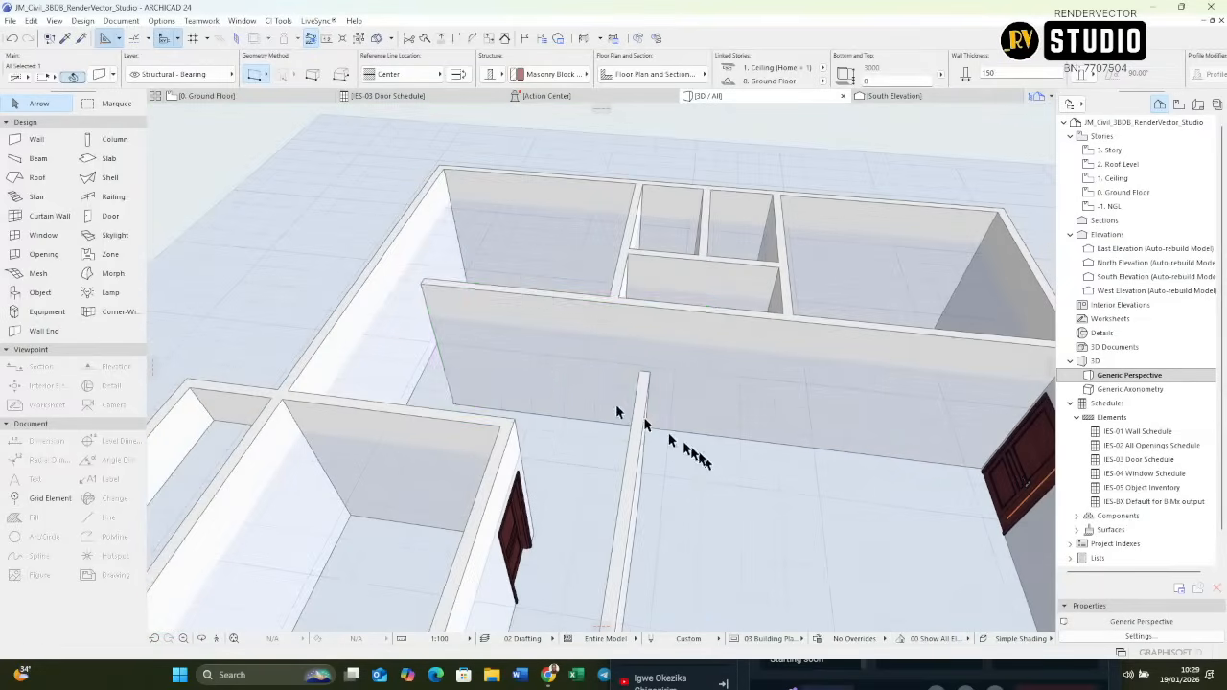
key(ctrl+z)
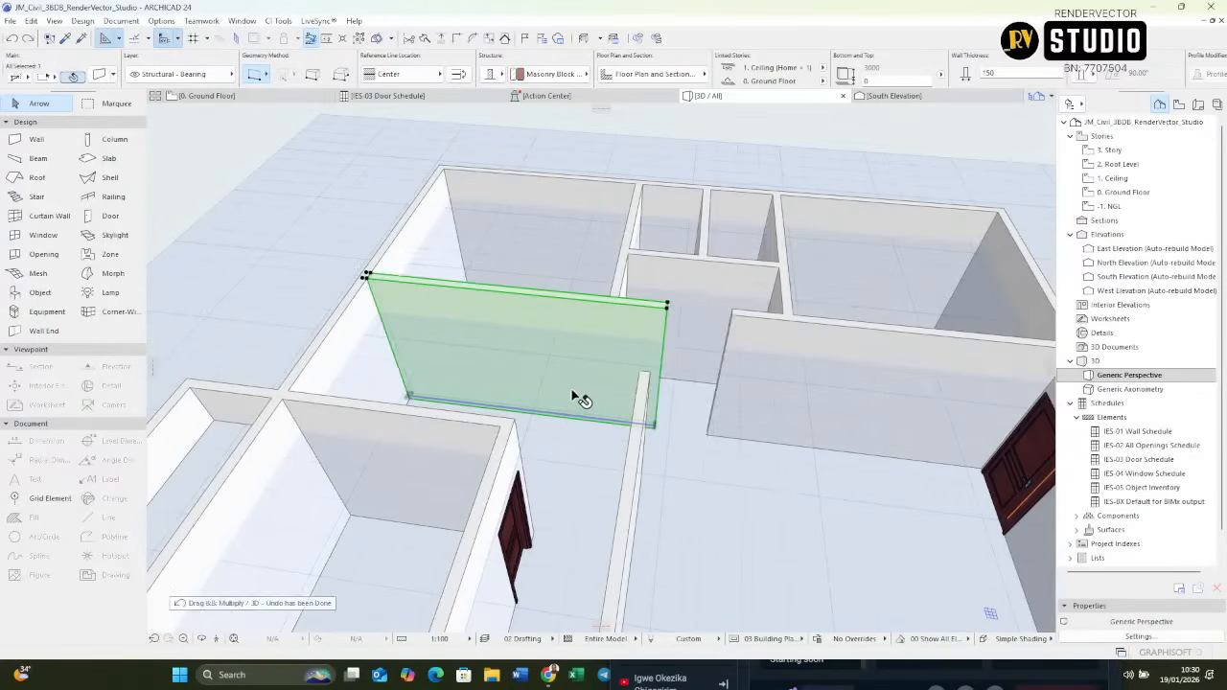
Try to move the same Dining–Bedroom 2 wall along its length from a point on its face, and undo the move.
key(ctrl+d)
click(557, 379)
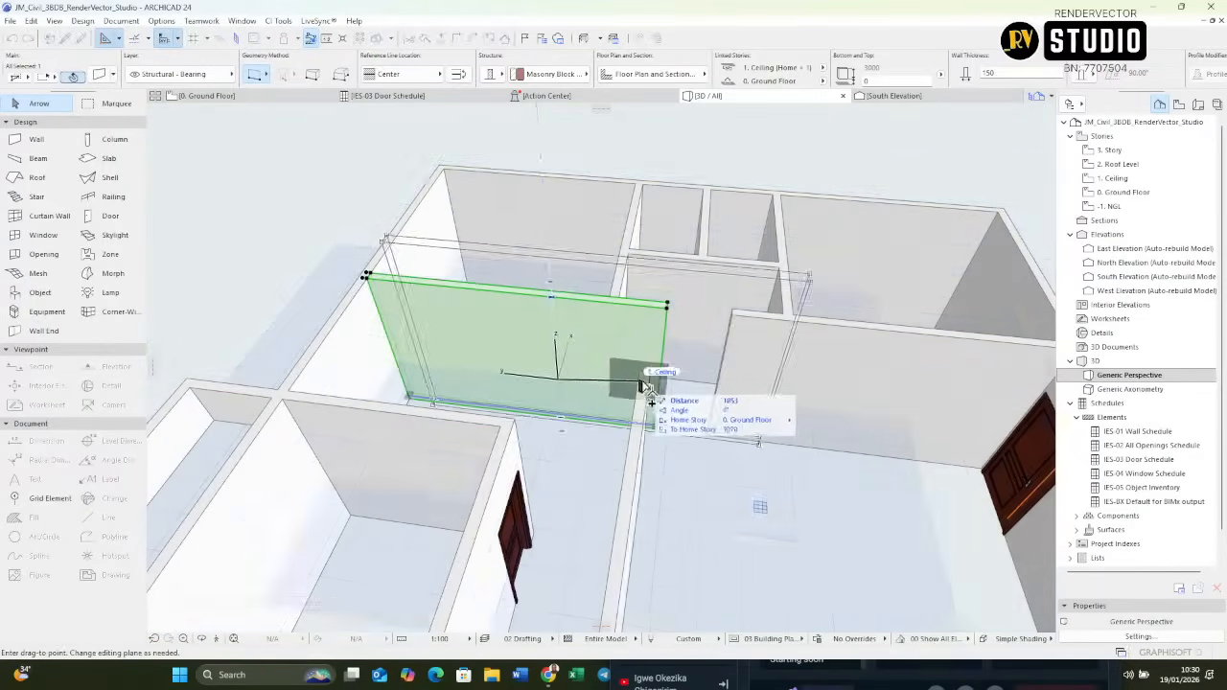
click(701, 392)
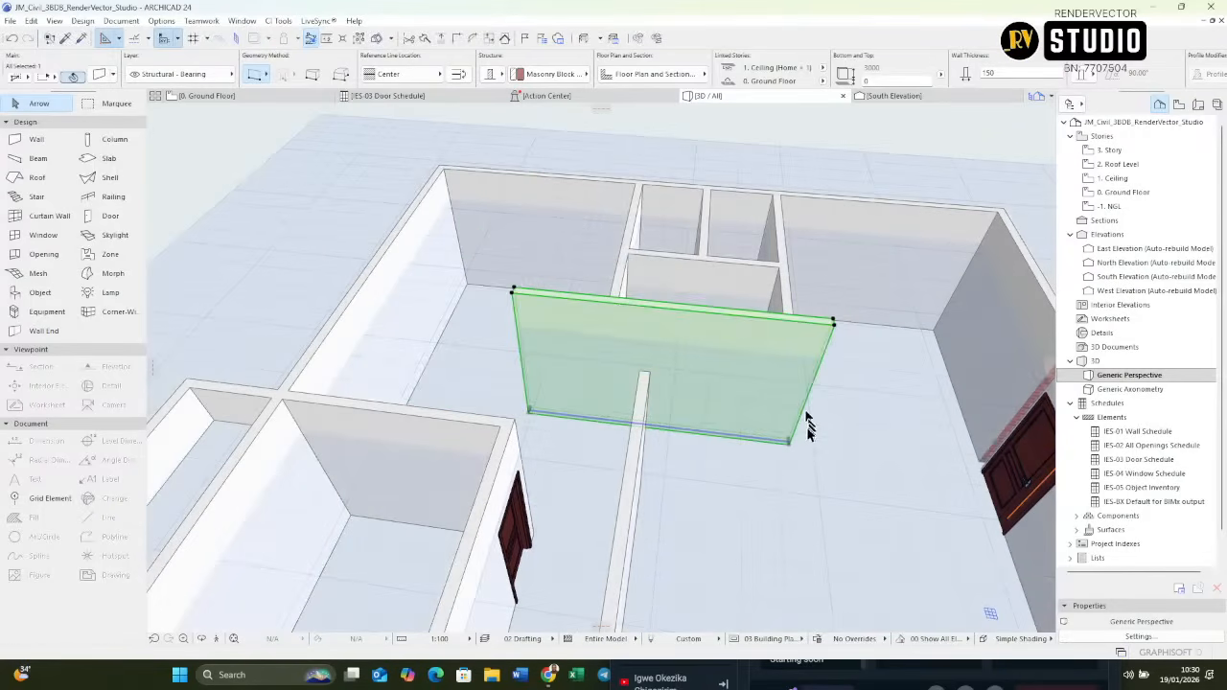
scroll(731, 401, down, 1)
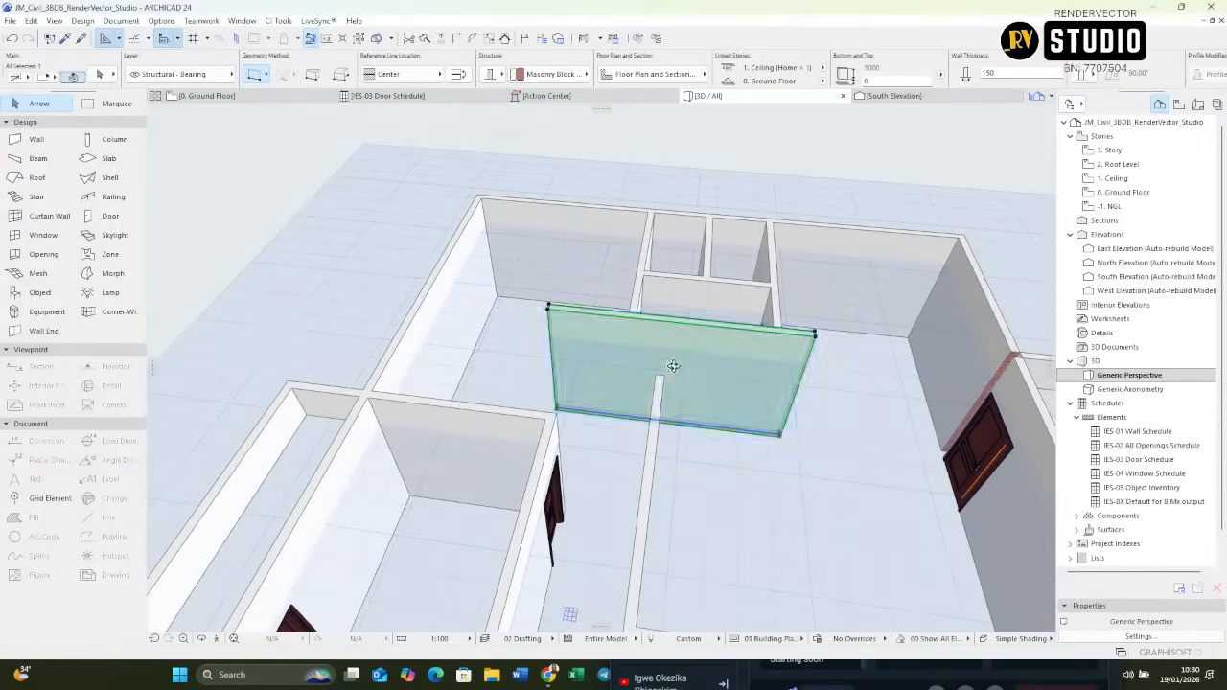
shift+middle_drag(674, 366, 554, 329)
key(ctrl+z)
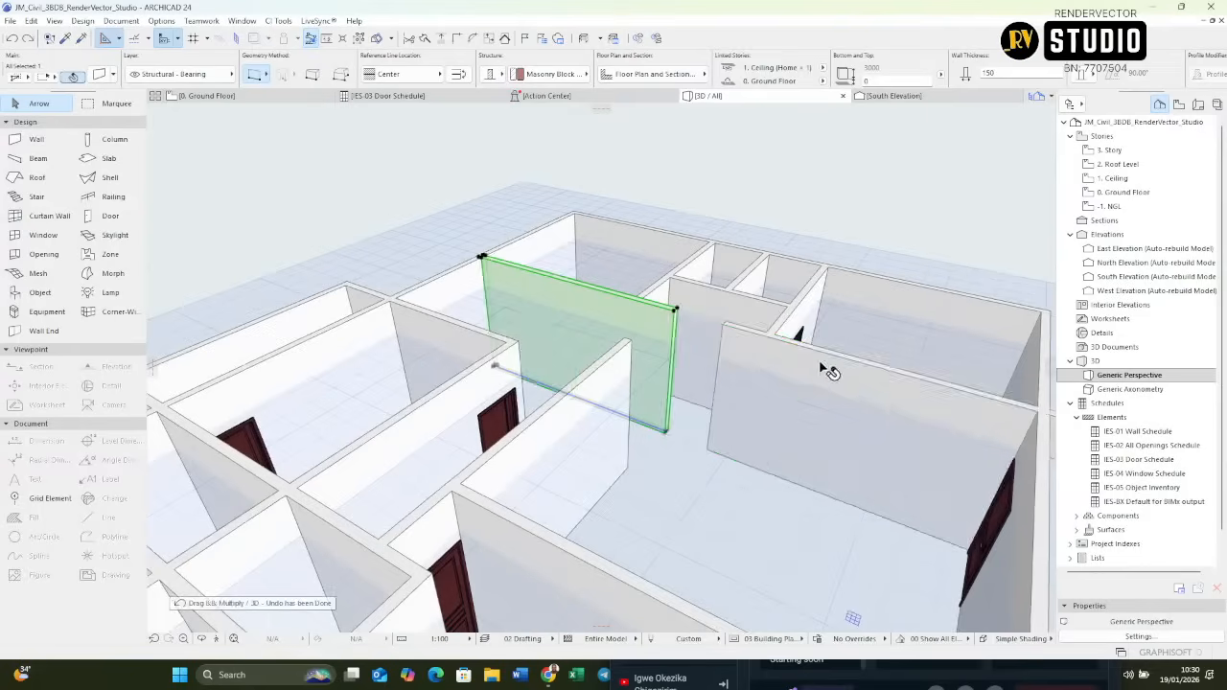
Draw a wall with the Dining–Bedroom 2 wall's settings across the corridor opening, from that wall's end to the facing Living Room–Bedroom 1 wall end.
shift+middle_drag(821, 362, 787, 379)
scroll(658, 416, up, 3)
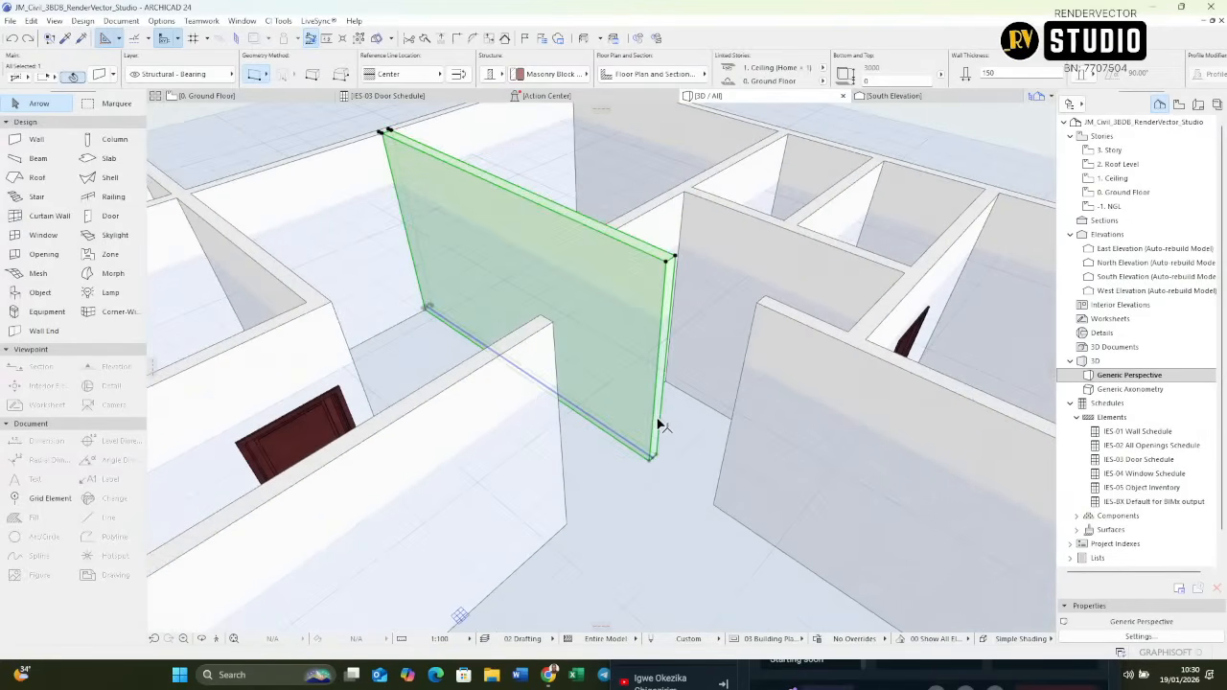
key(Escape)
alt+click(660, 460)
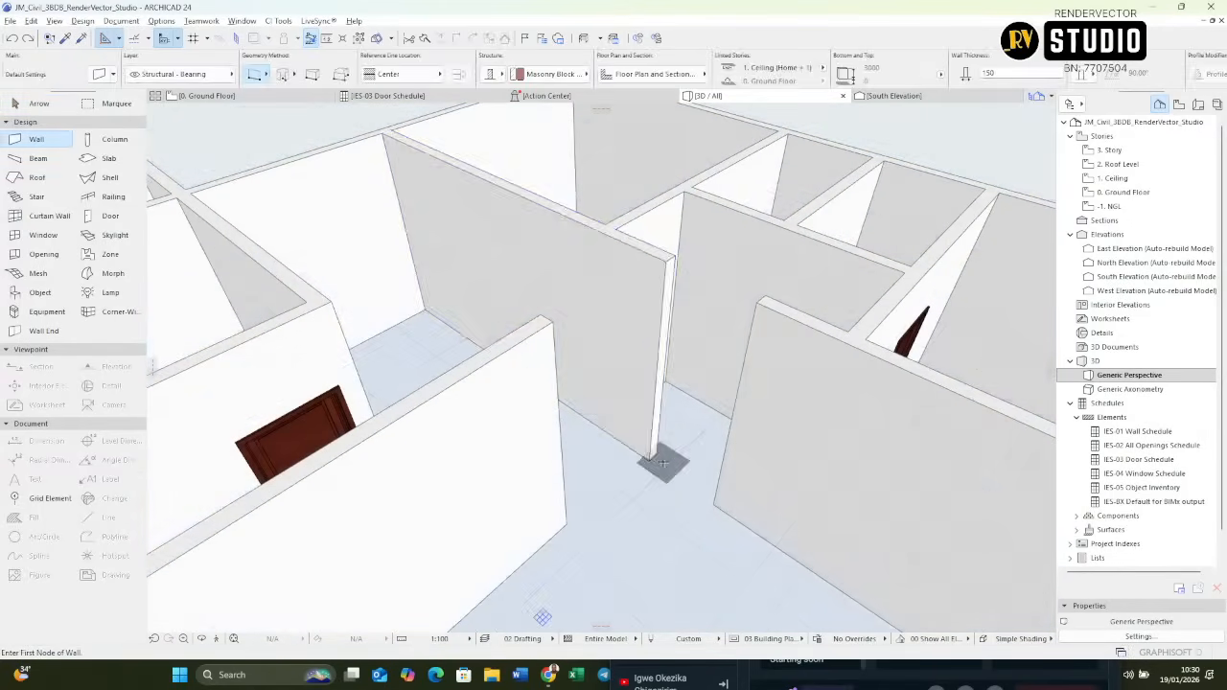
scroll(662, 462, up, 3)
scroll(518, 420, down, 3)
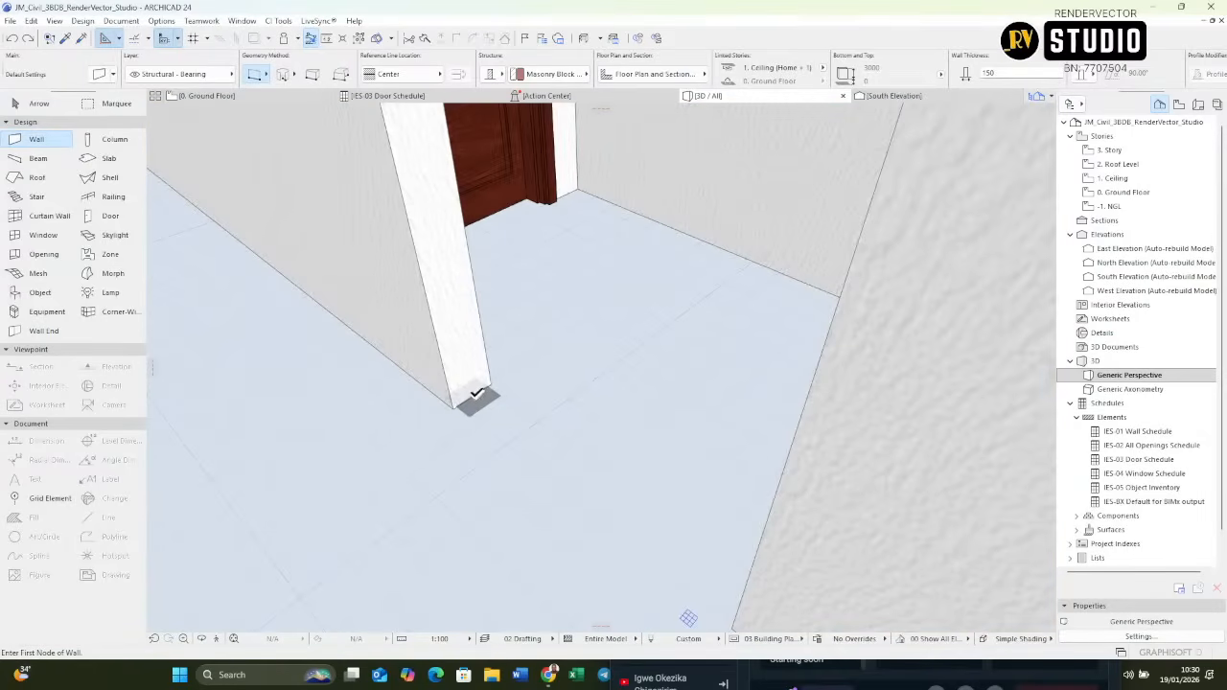
click(473, 392)
scroll(658, 522, down, 5)
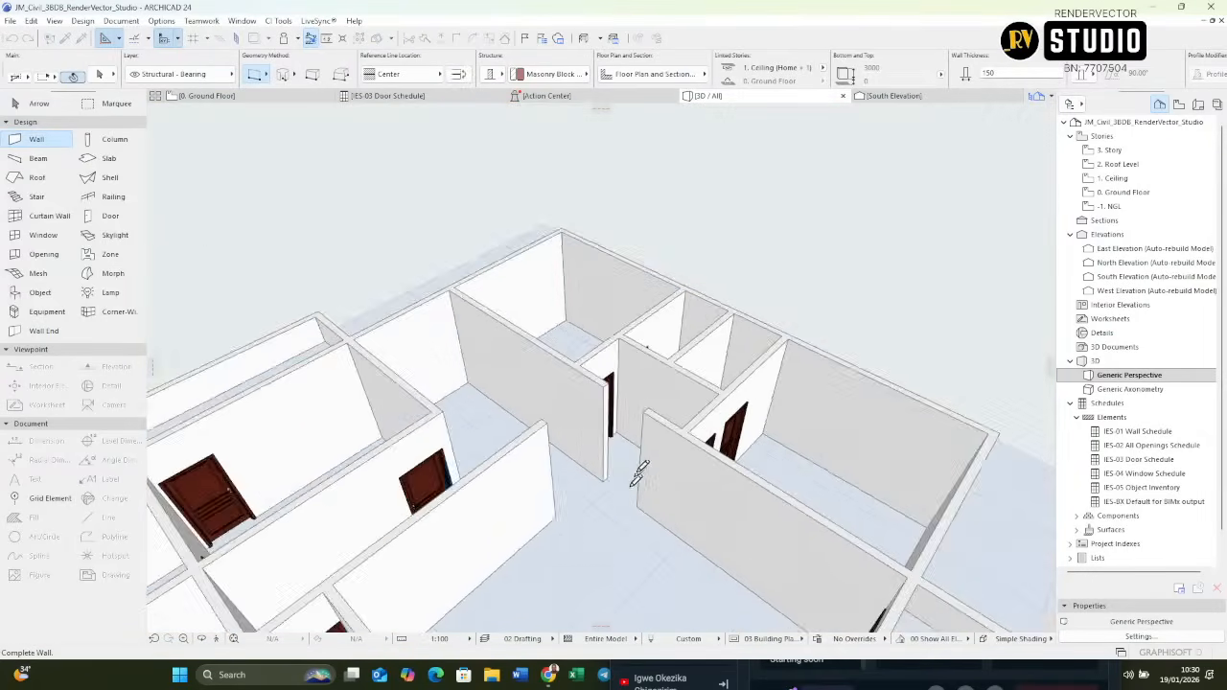
scroll(641, 446, up, 2)
click(639, 422)
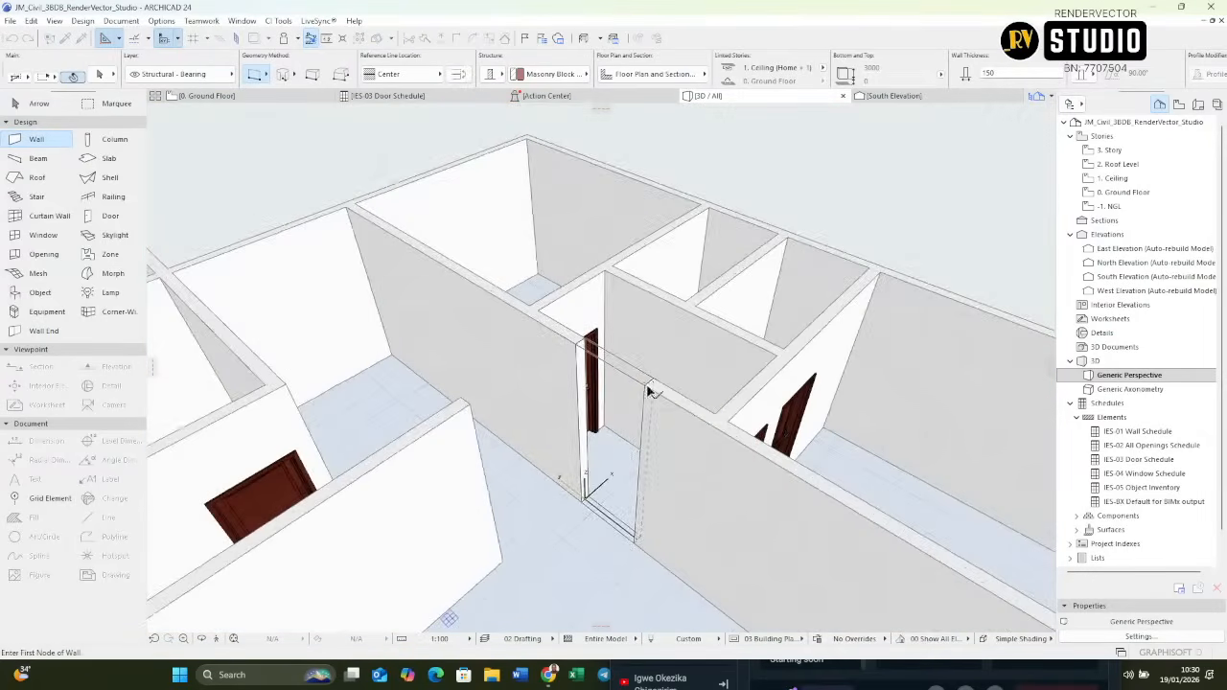
Transfer an existing raised wall piece's settings, 700 mm height and 2300 mm base elevation, to the new wall across the corridor opening.
scroll(625, 396, down, 3)
mouse_move(625, 396)
shift+middle_down()
mouse_move(643, 331)
mouse_move(701, 326)
mouse_move(513, 316)
shift+middle_up()
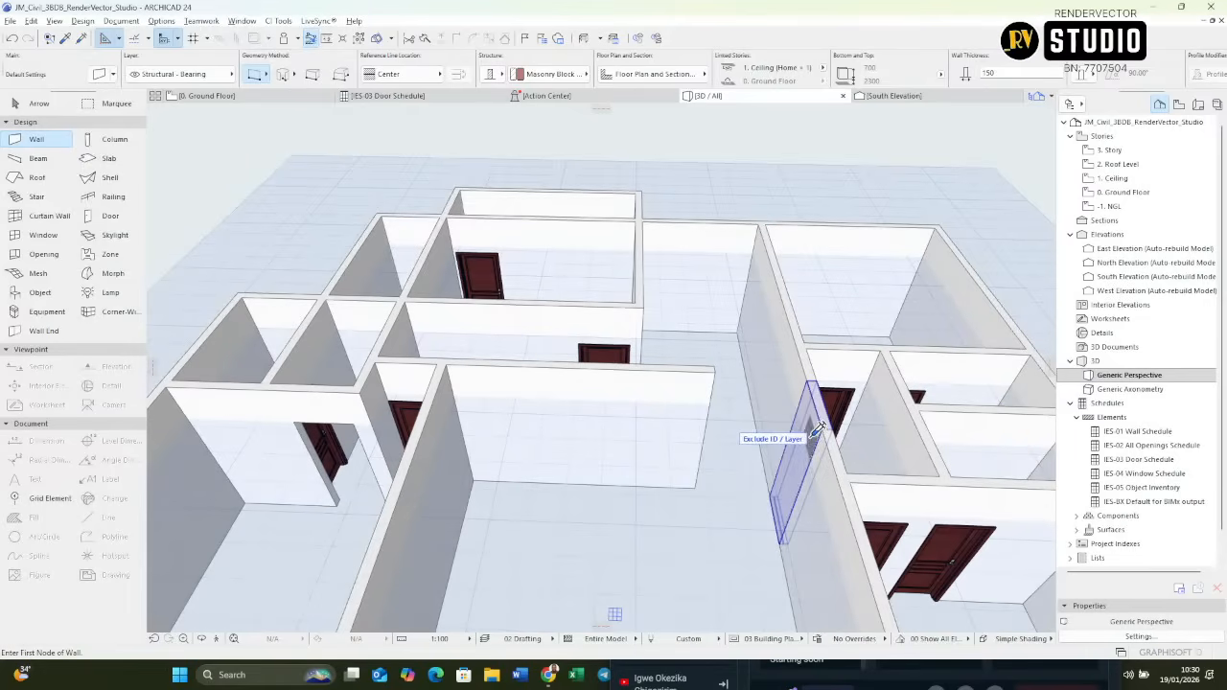
shift+middle_drag(789, 447, 430, 545)
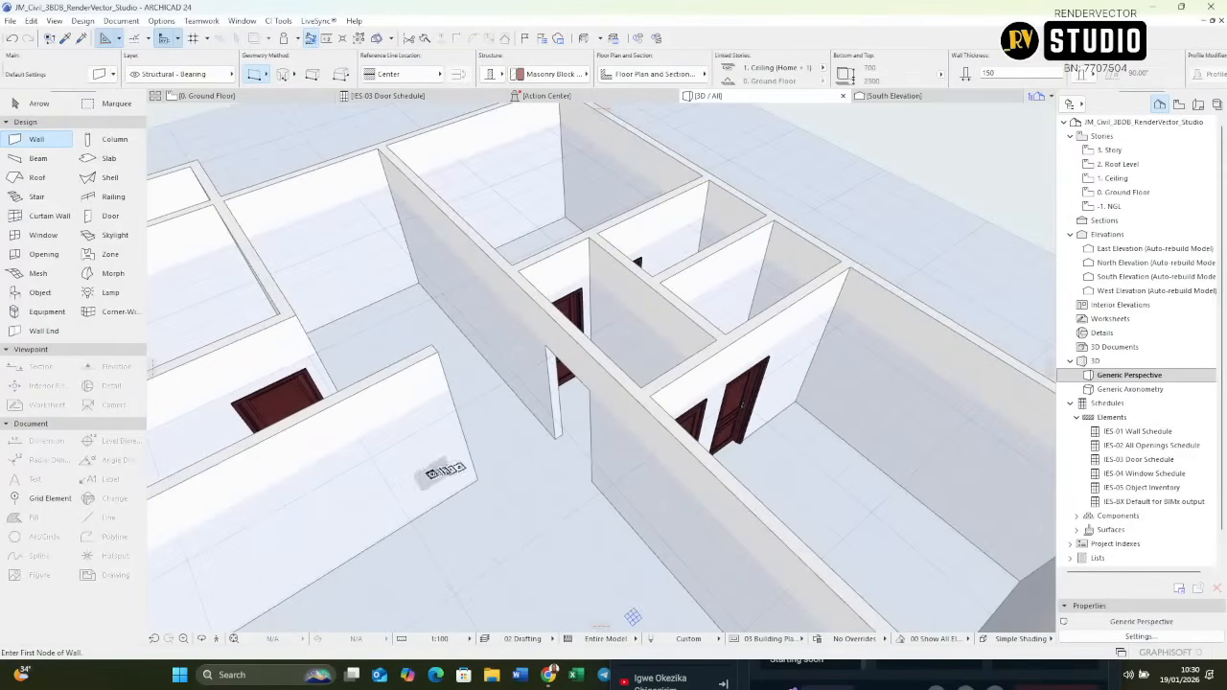
Drag a copy of the Living Room's rear wall from its free base corner to the base of the corridor opening's wall end.
shift+click(431, 484)
key(ctrl+shift+d)
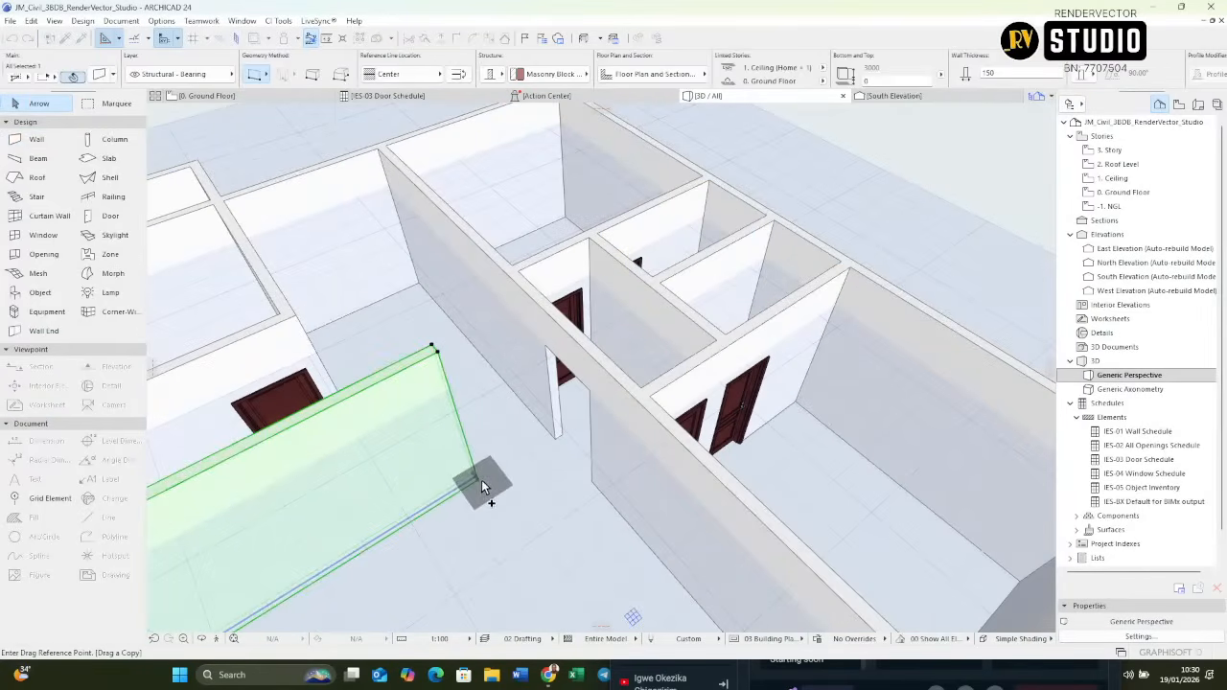
click(479, 483)
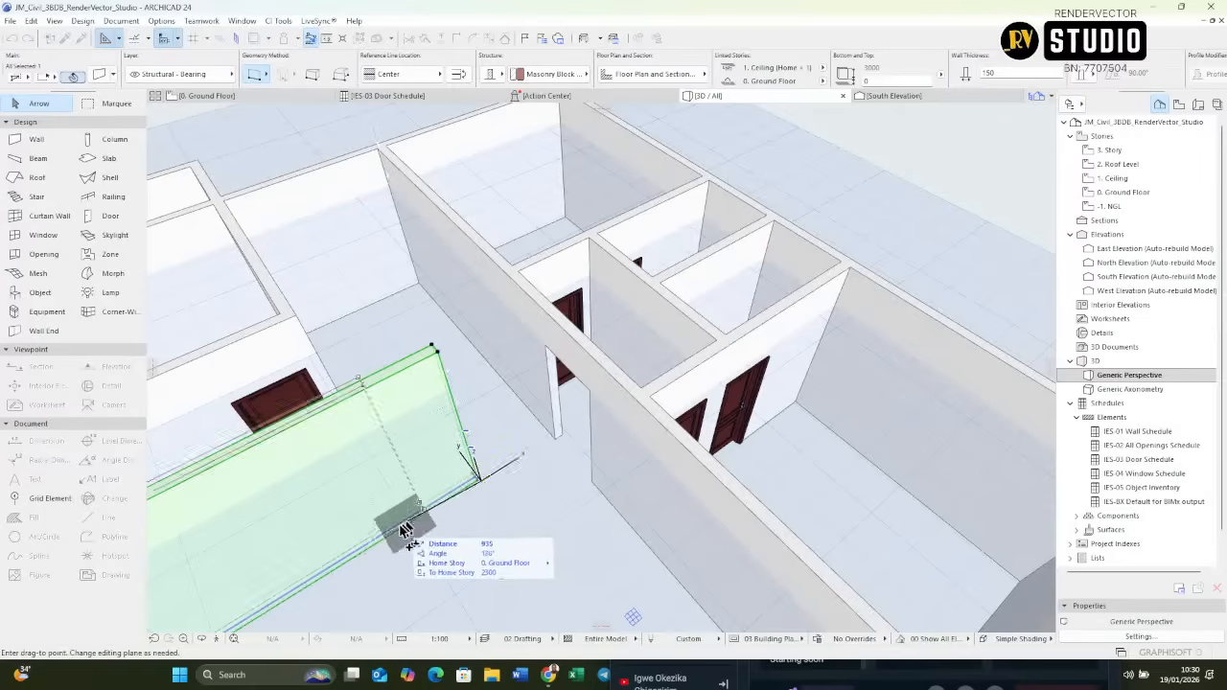
click(555, 439)
scroll(562, 419, down, 3)
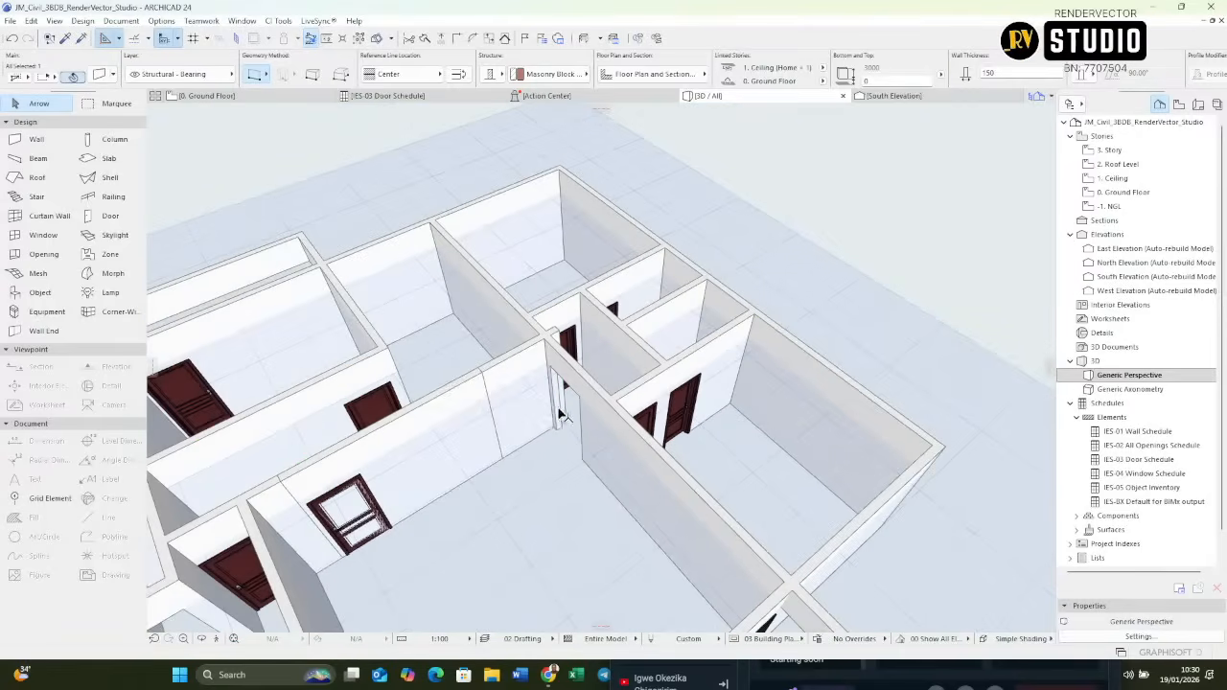
Split the copied wall near the original wall's free end and remove the part overlapping the original.
click(429, 41)
click(468, 338)
click(578, 490)
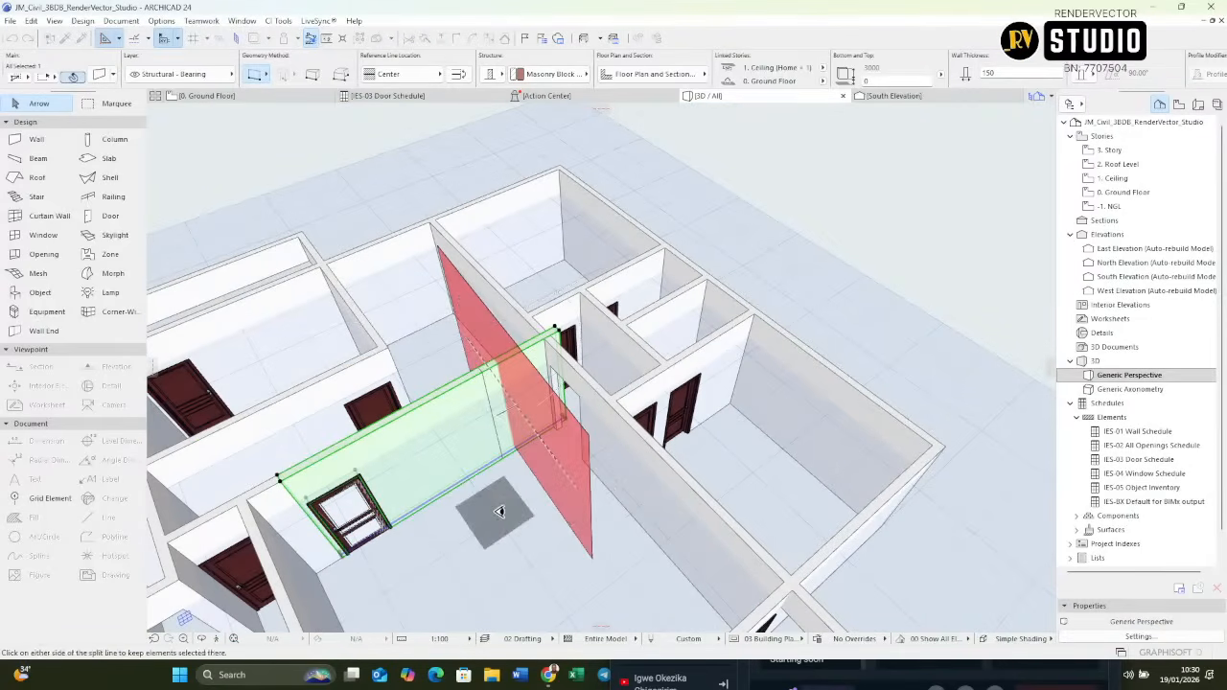
click(498, 511)
key(Escape)
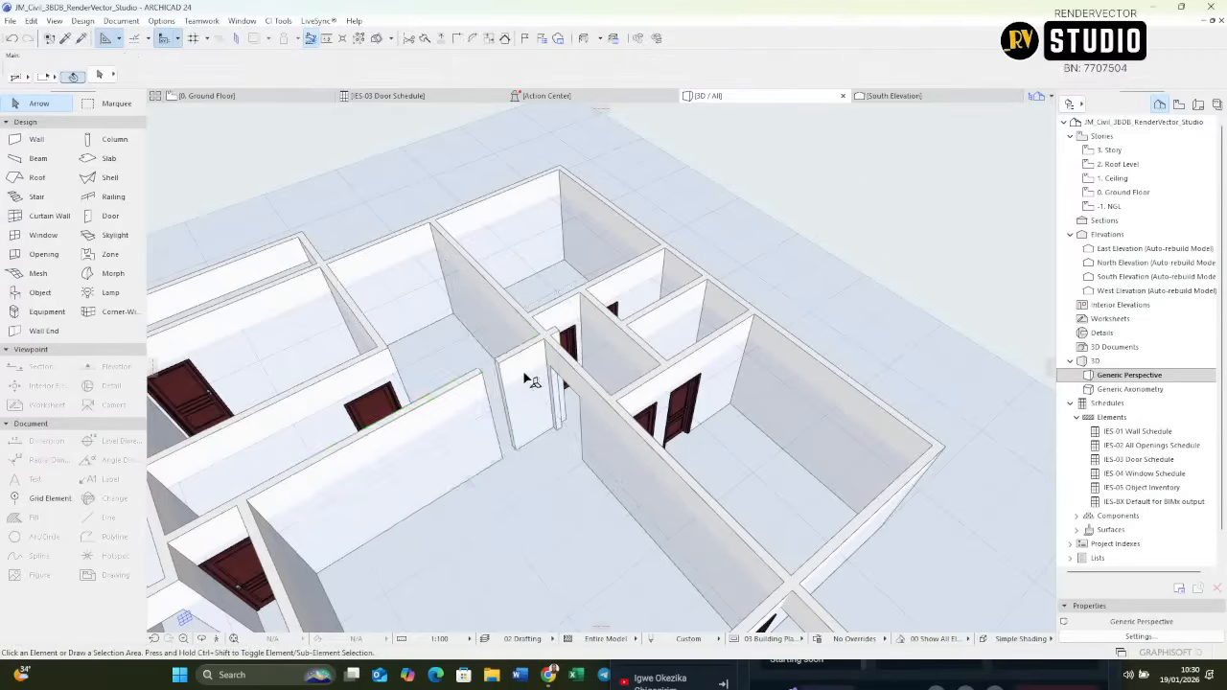
Transfer the raised wall piece's settings, 700 mm height and 2300 mm base elevation, to the remaining short piece between Living Room and Dining.
scroll(531, 385, up, 3)
click(538, 412)
key(Delete)
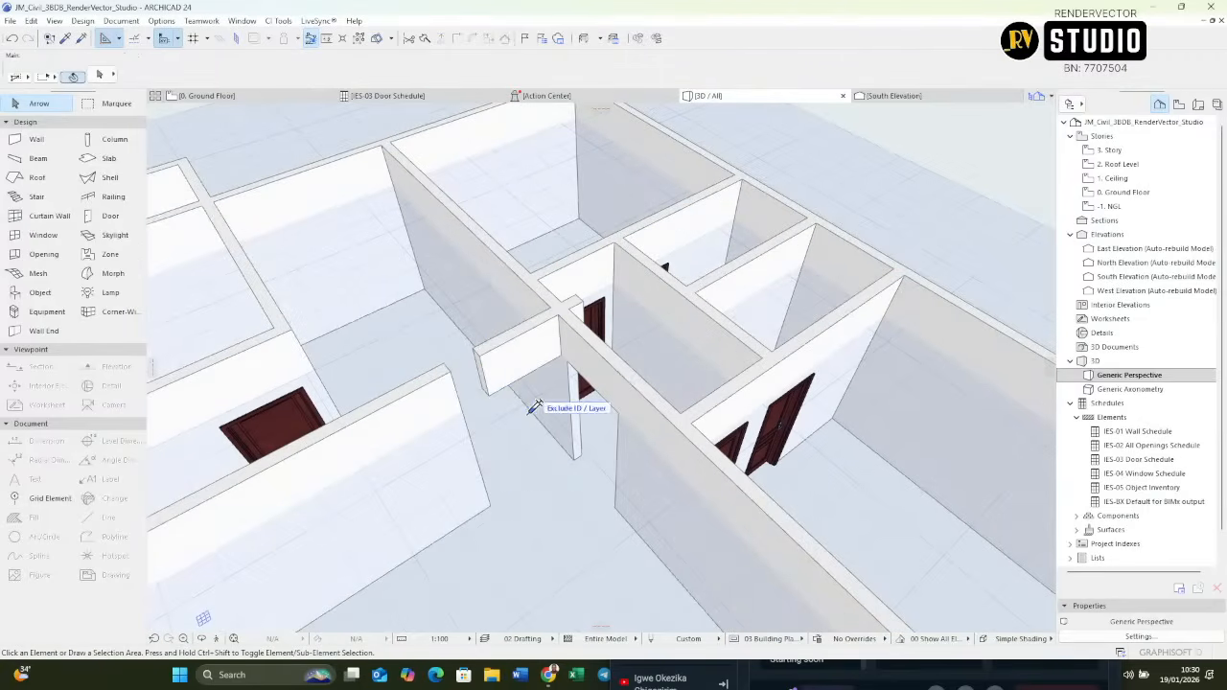
Stretch the raised Living–Dining piece to the Living Room wall's free end and trim its other end to the corridor wall's face.
scroll(518, 393, up, 3)
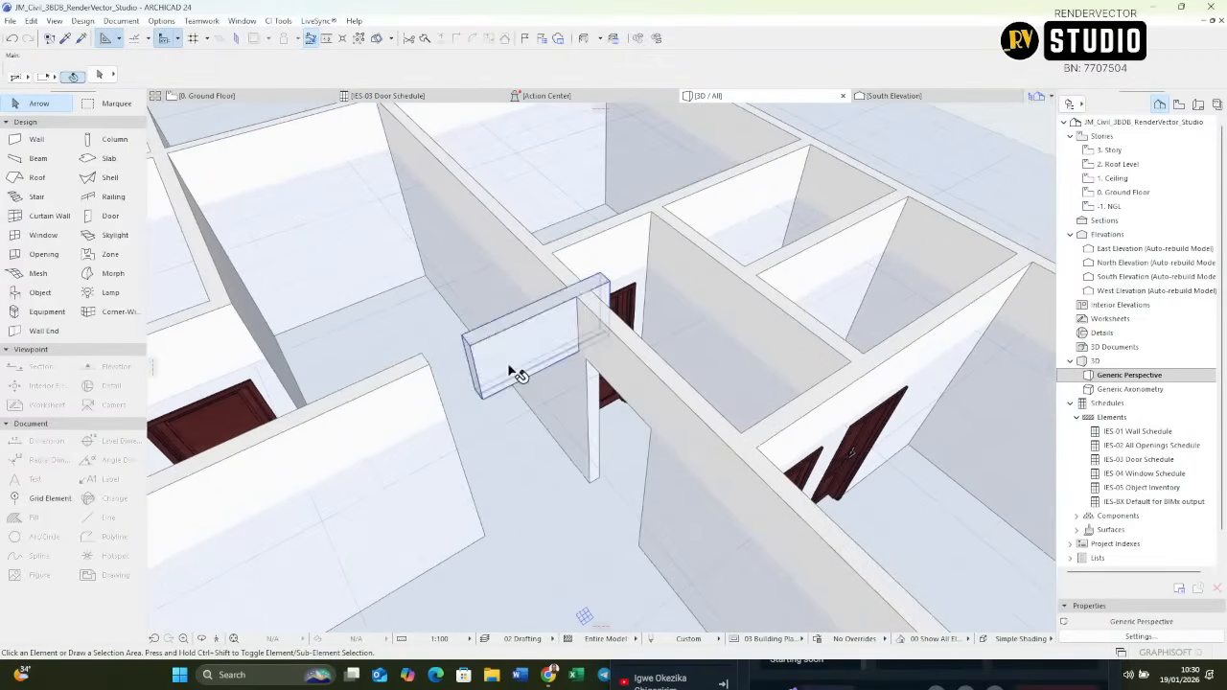
click(489, 400)
click(480, 395)
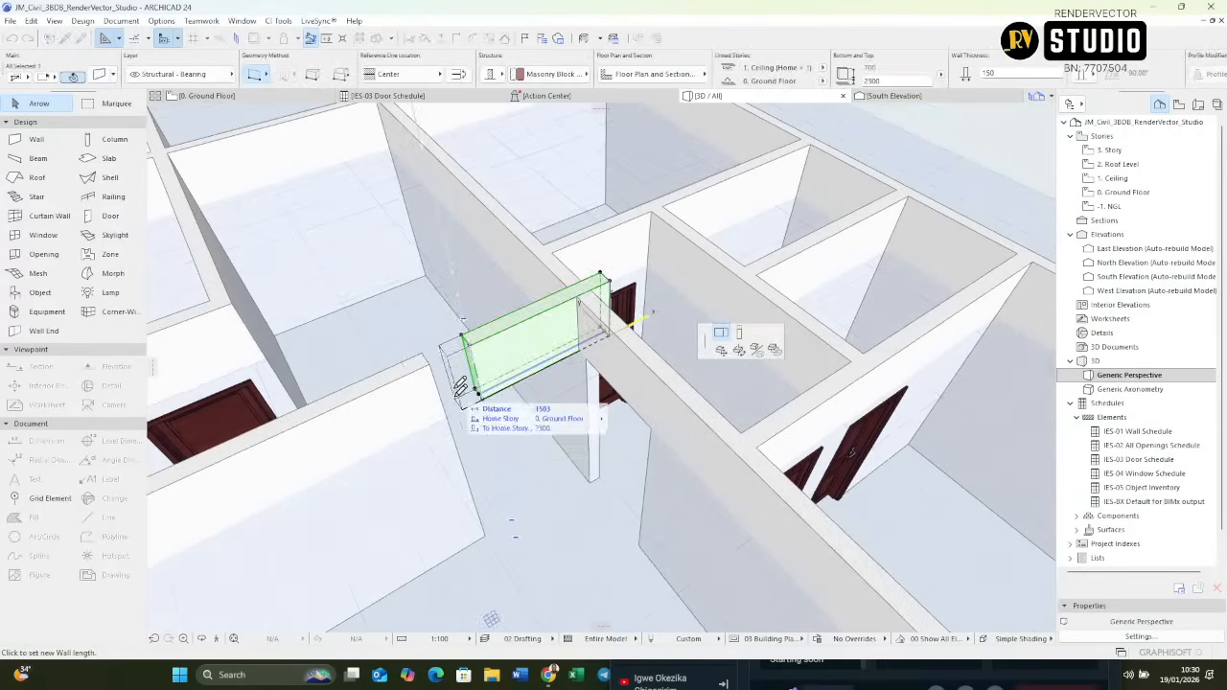
click(438, 355)
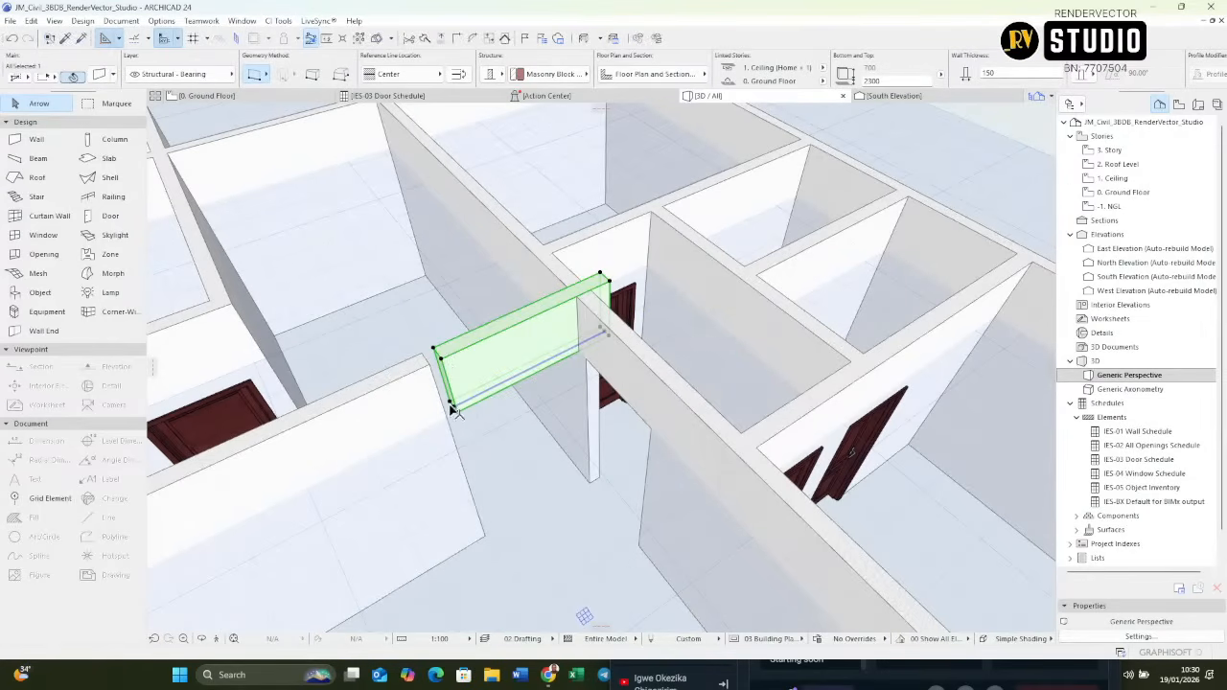
click(457, 411)
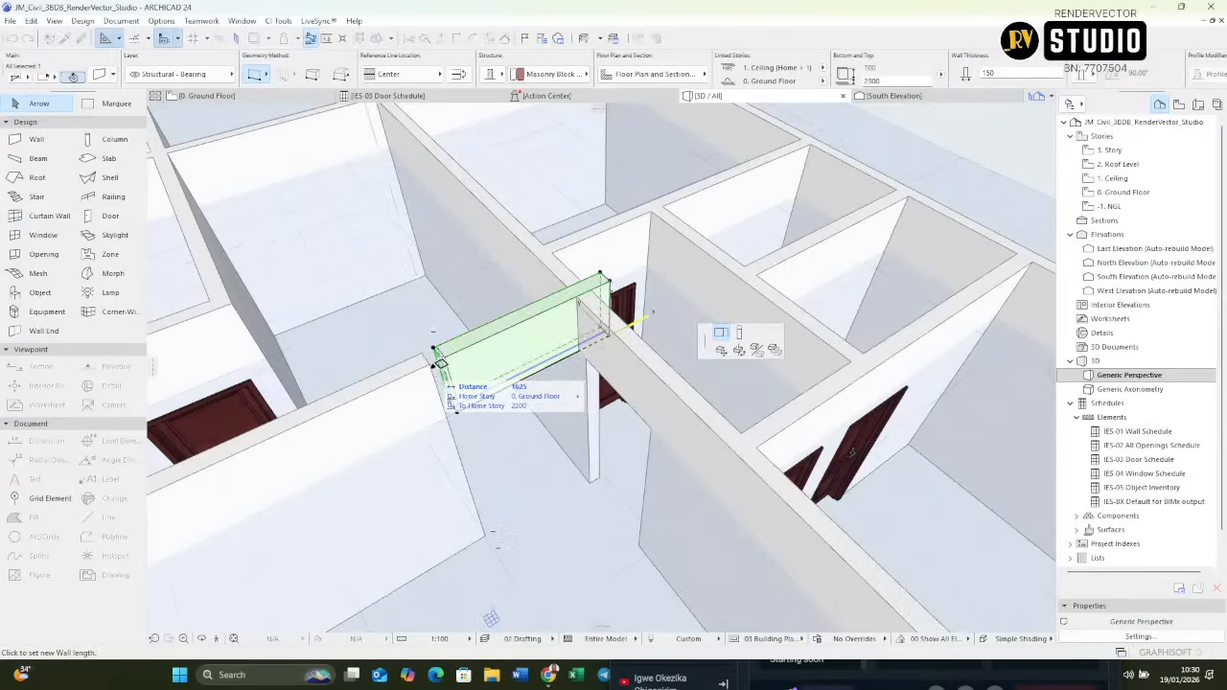
click(434, 356)
click(596, 284)
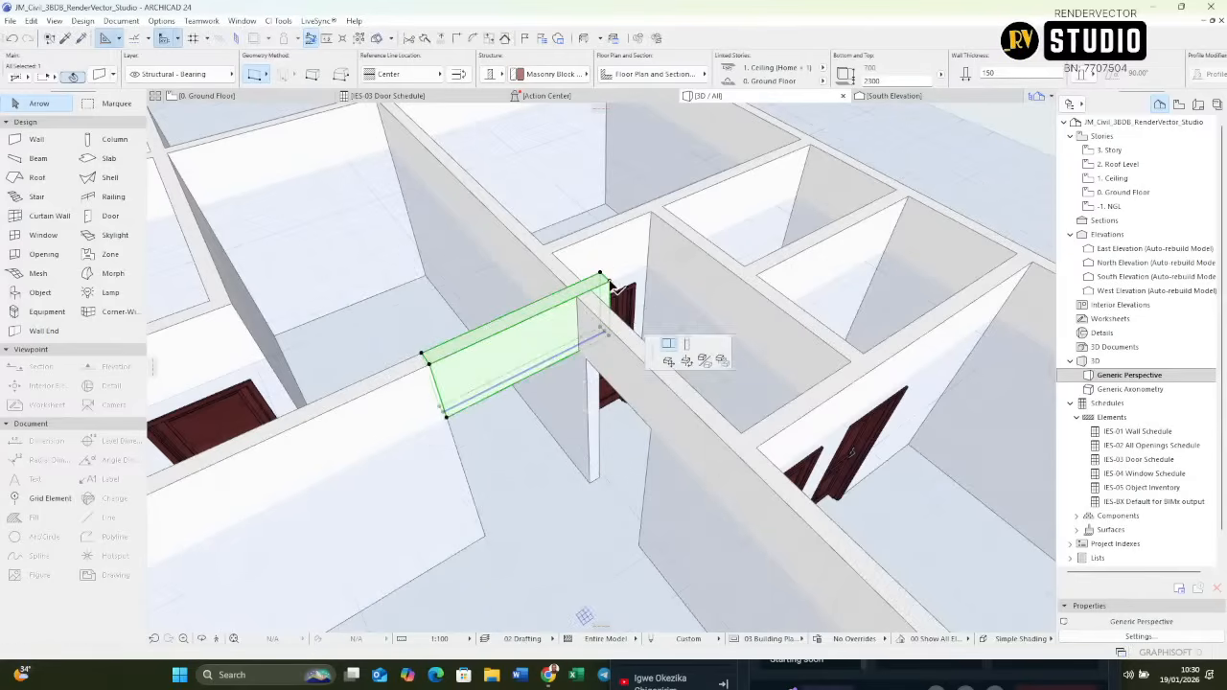
click(582, 293)
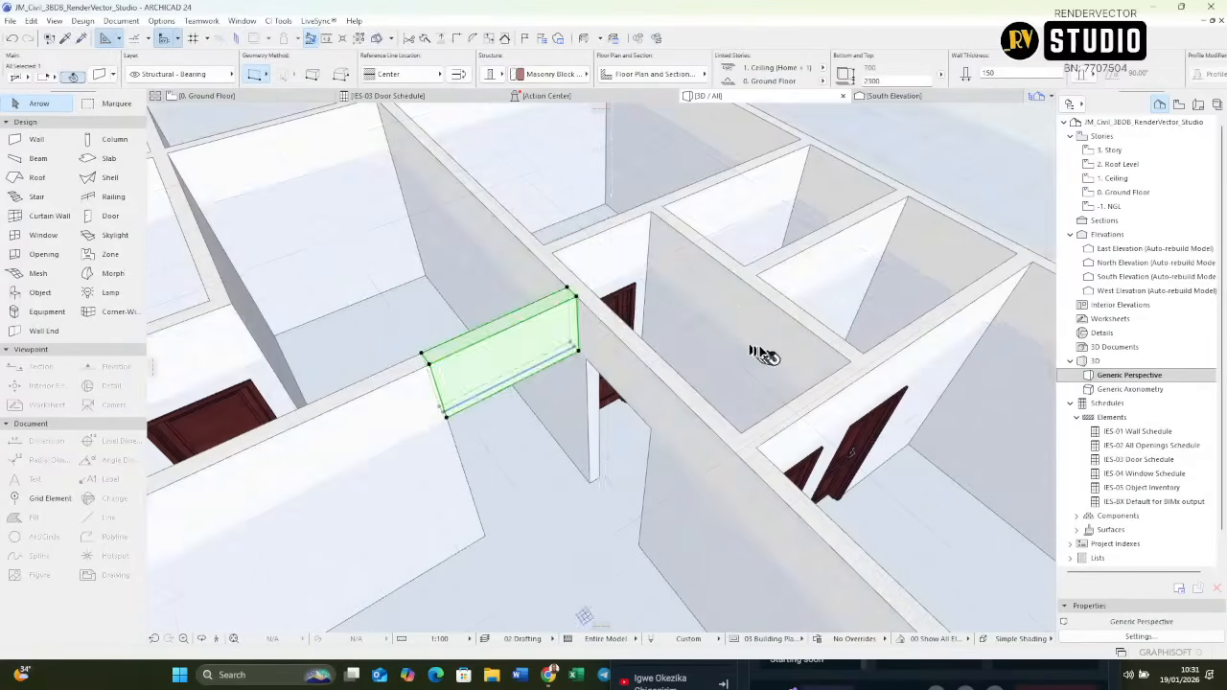
Examine the raised wall pieces and openings around the Living Room, corridor and Master Bedroom from several angles in 3D.
shift+middle_drag(764, 353, 806, 357)
scroll(805, 357, up, 3)
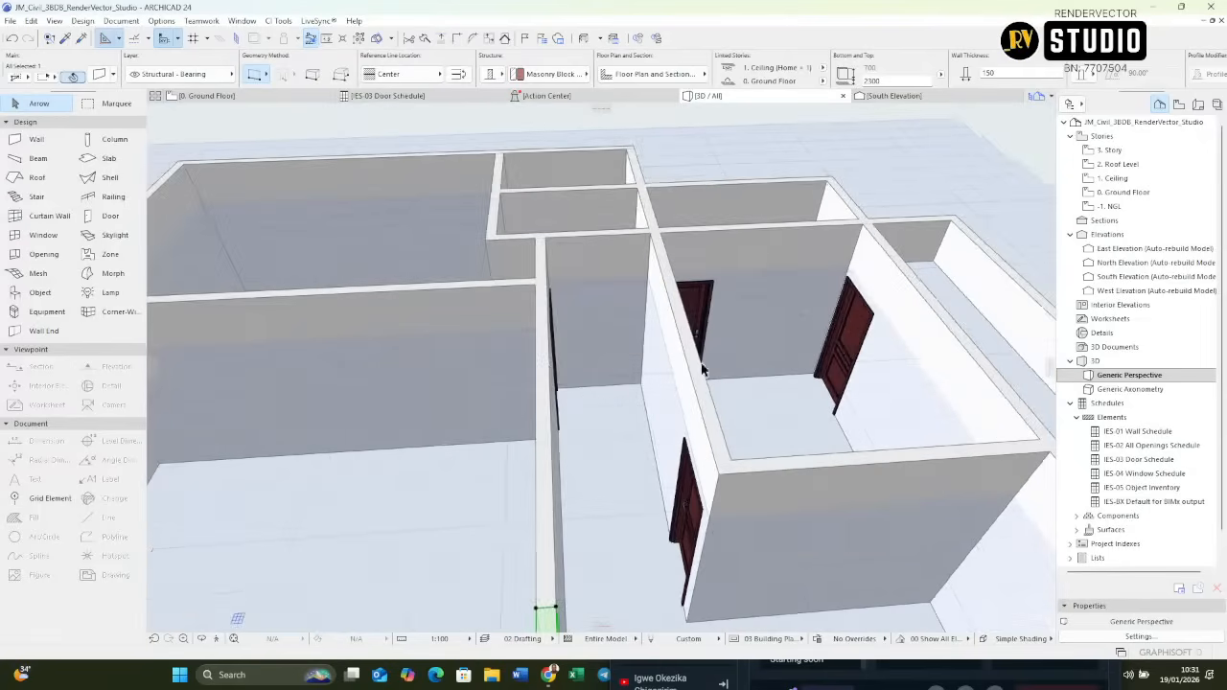
shift+middle_drag(703, 370, 935, 385)
scroll(480, 353, down, 5)
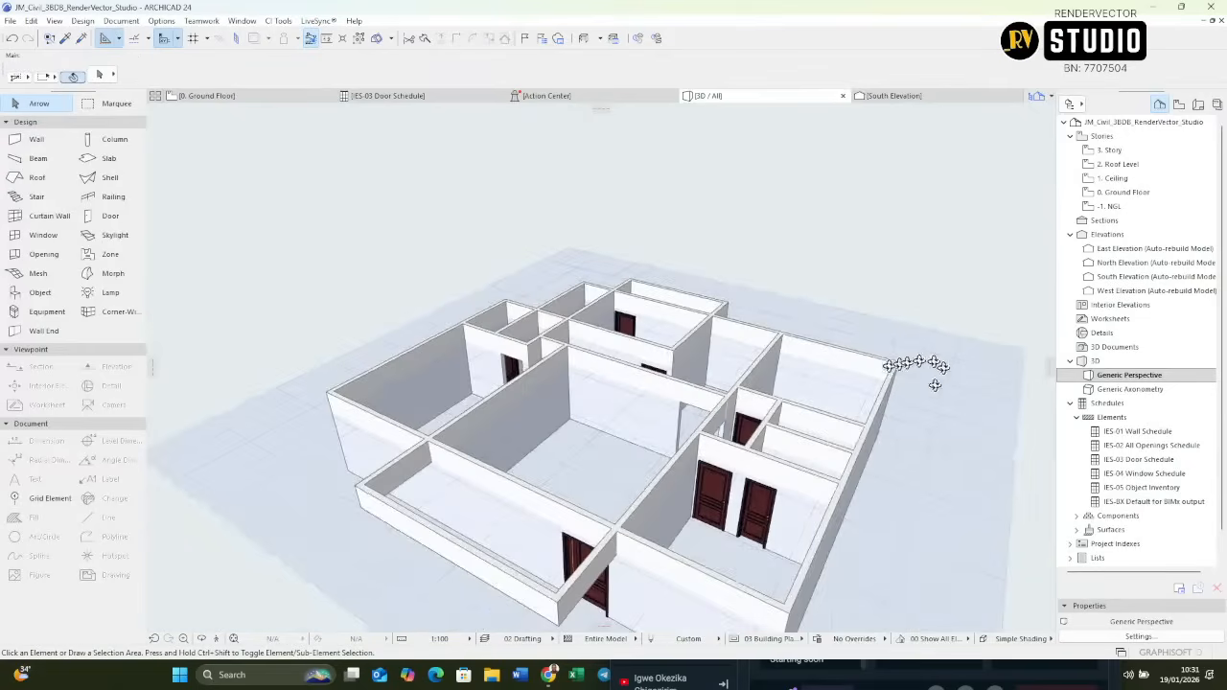
shift+middle_drag(622, 468, 764, 495)
scroll(658, 349, up, 4)
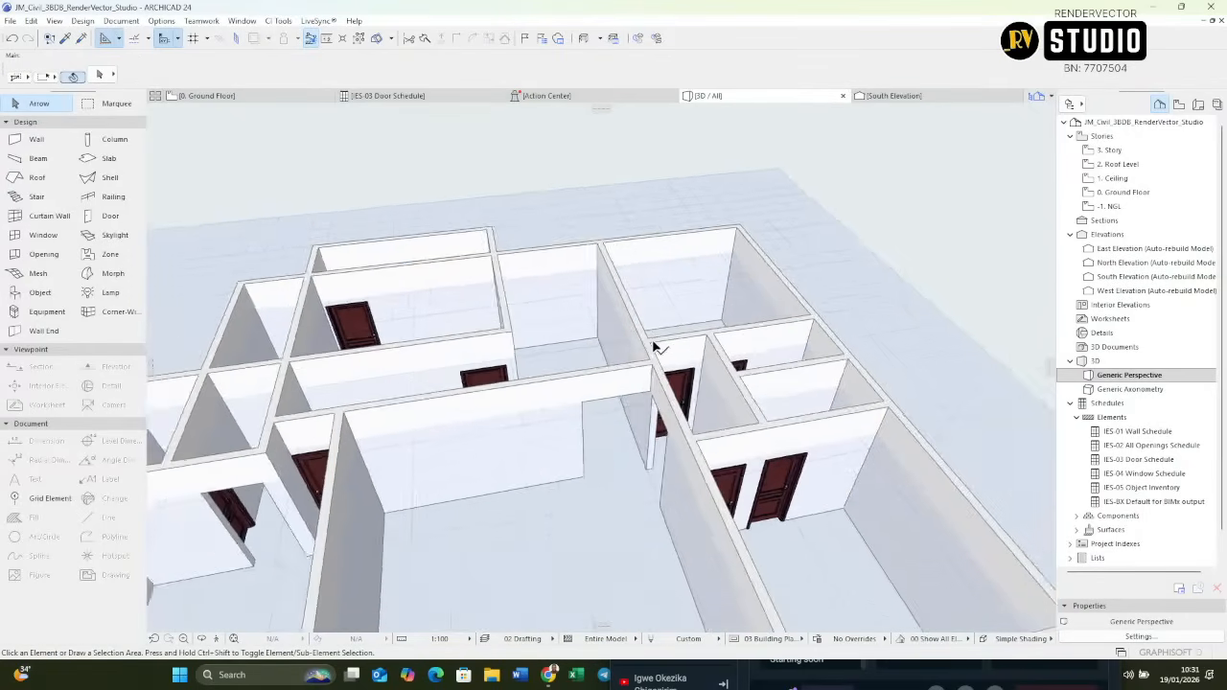
shift+middle_drag(654, 438, 788, 374)
scroll(713, 369, down, 3)
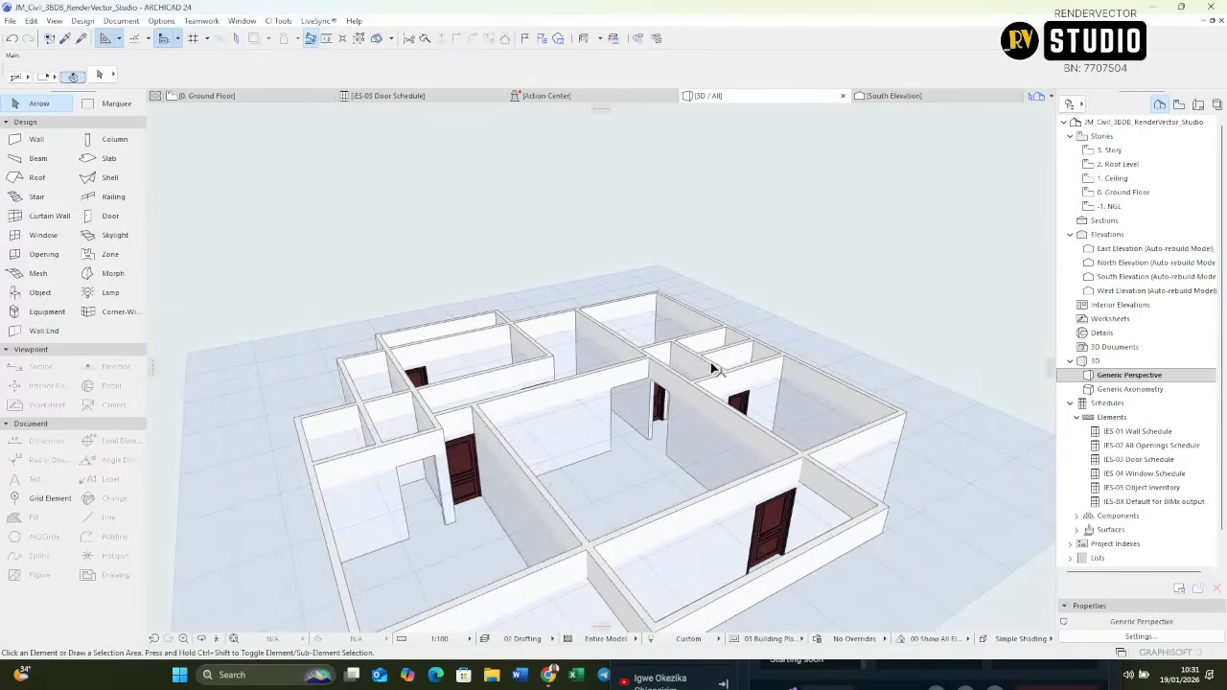
scroll(669, 414, up, 2)
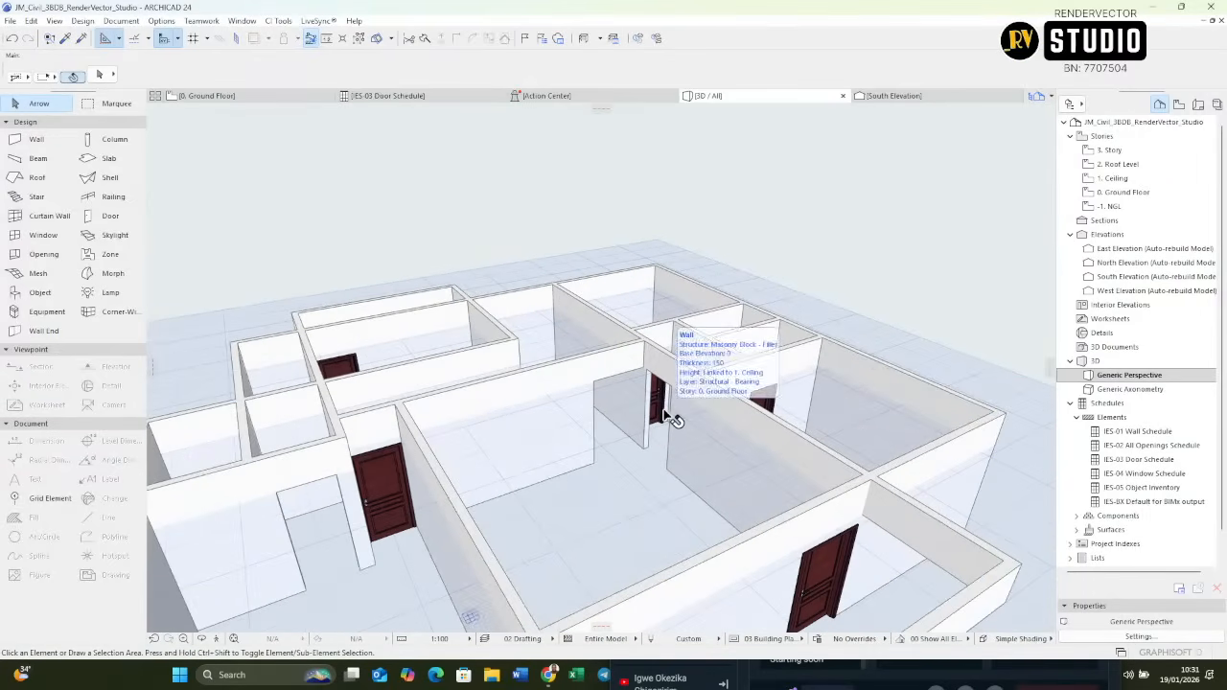
Open the Ground Floor plan and examine the doors and doorless openings throughout the layout.
key(F2)
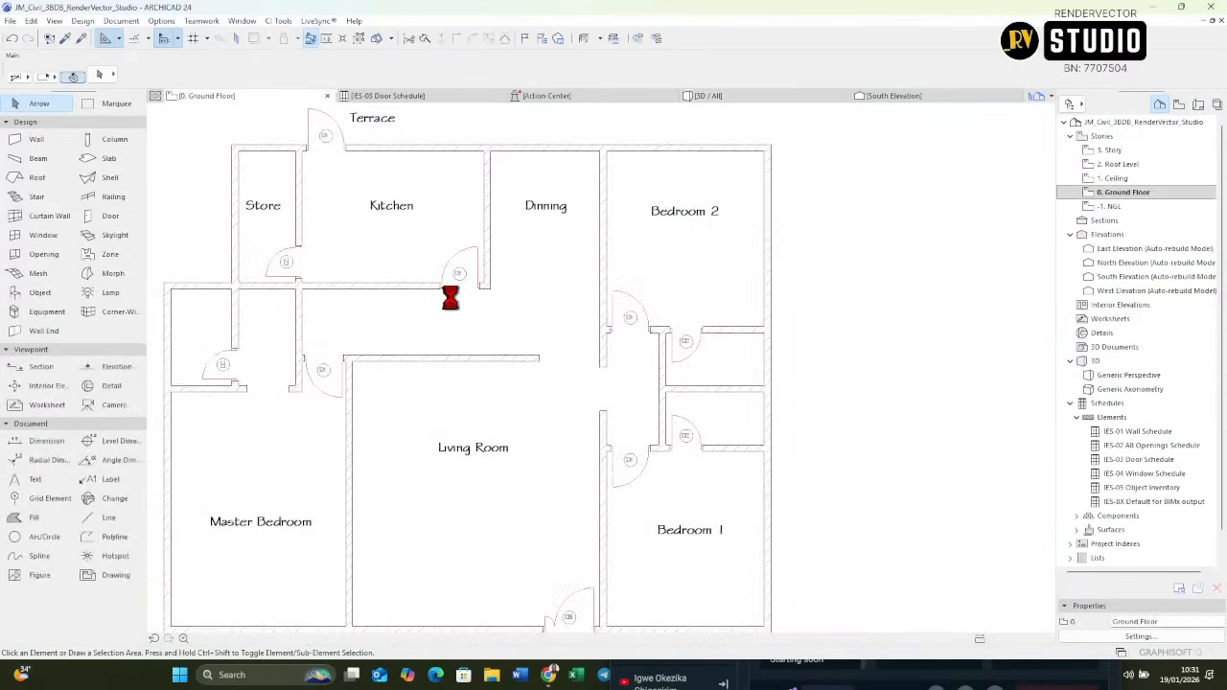
scroll(505, 308, down, 2)
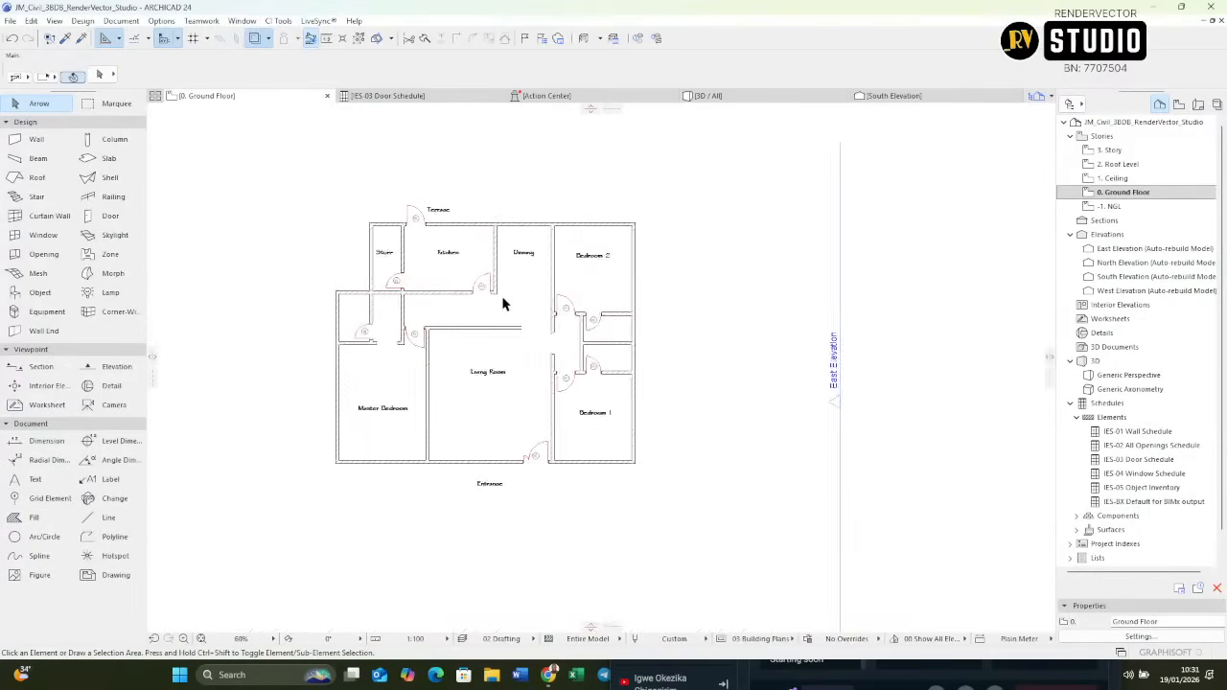
scroll(471, 466, up, 4)
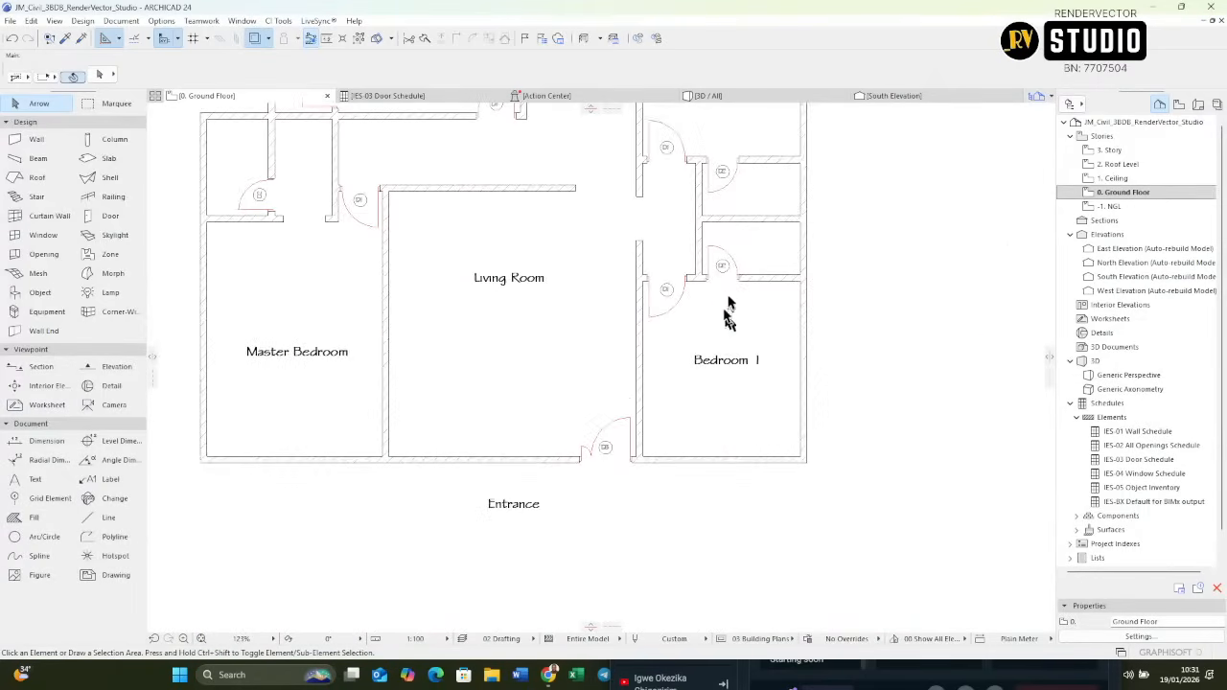
double_click(1125, 192)
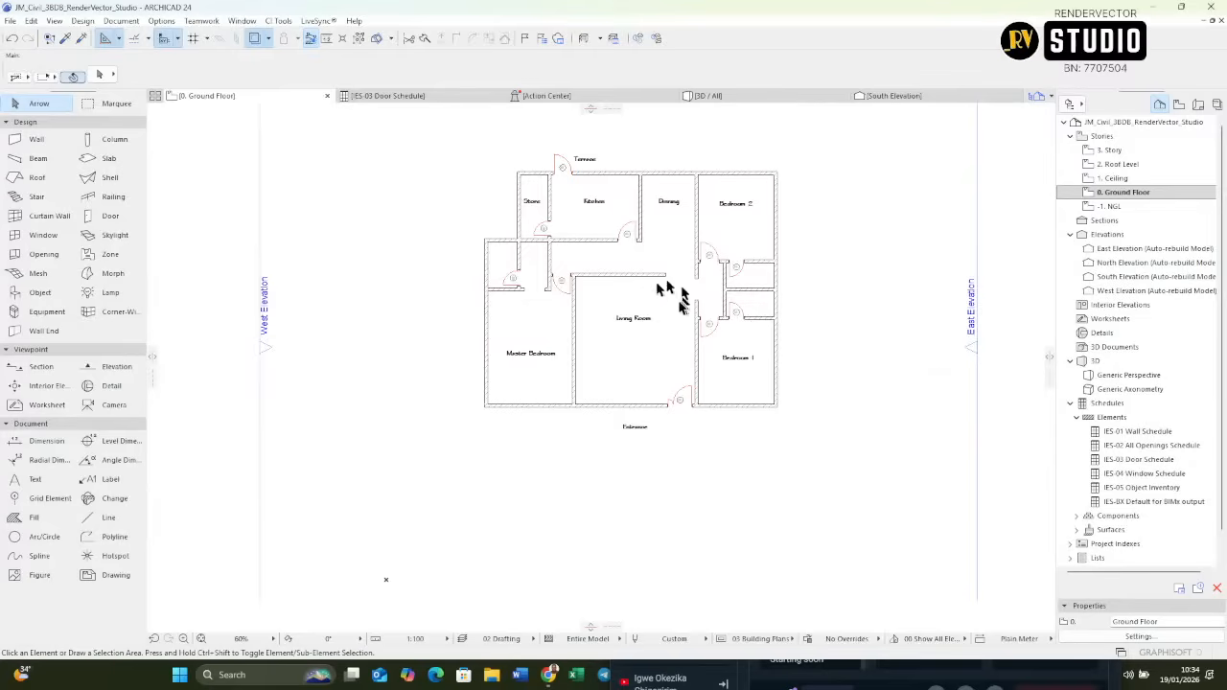
scroll(558, 324, up, 3)
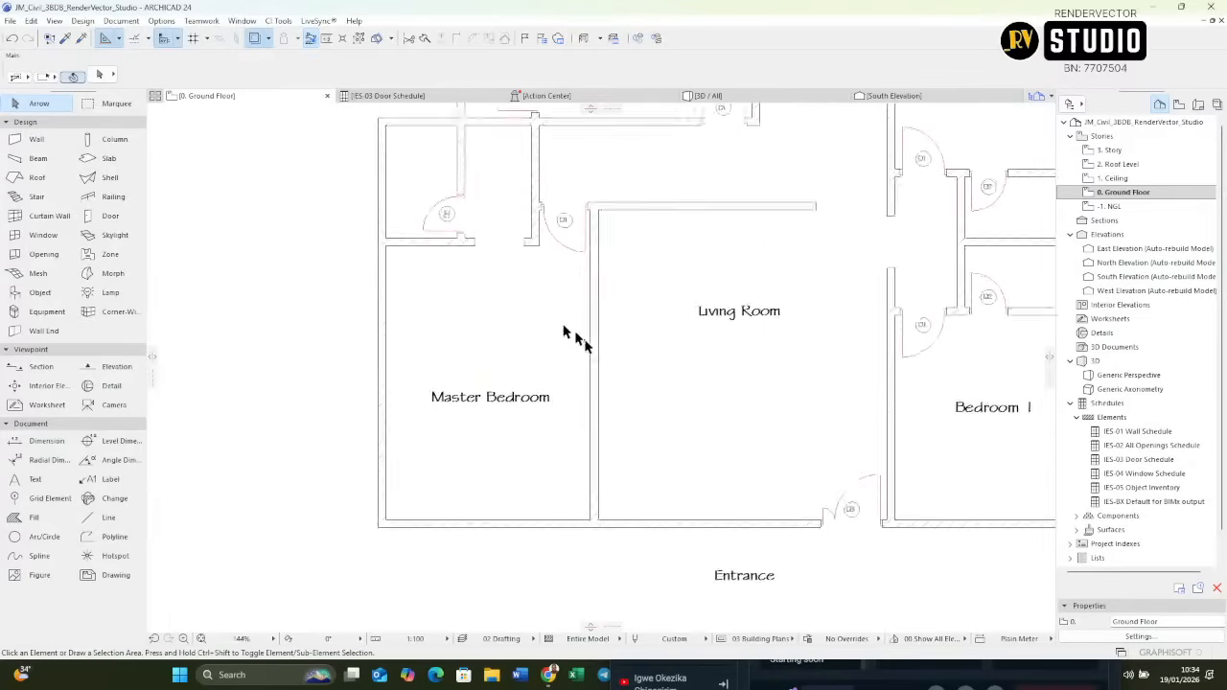
scroll(576, 334, down, 1)
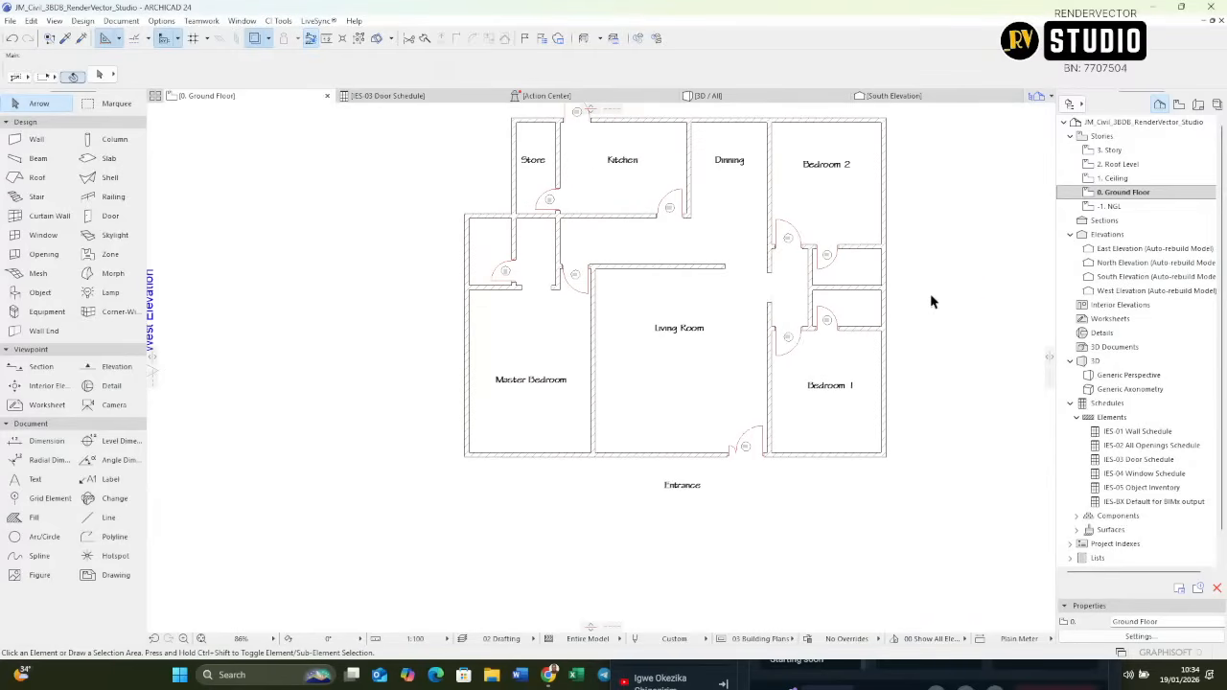
scroll(930, 294, down, 3)
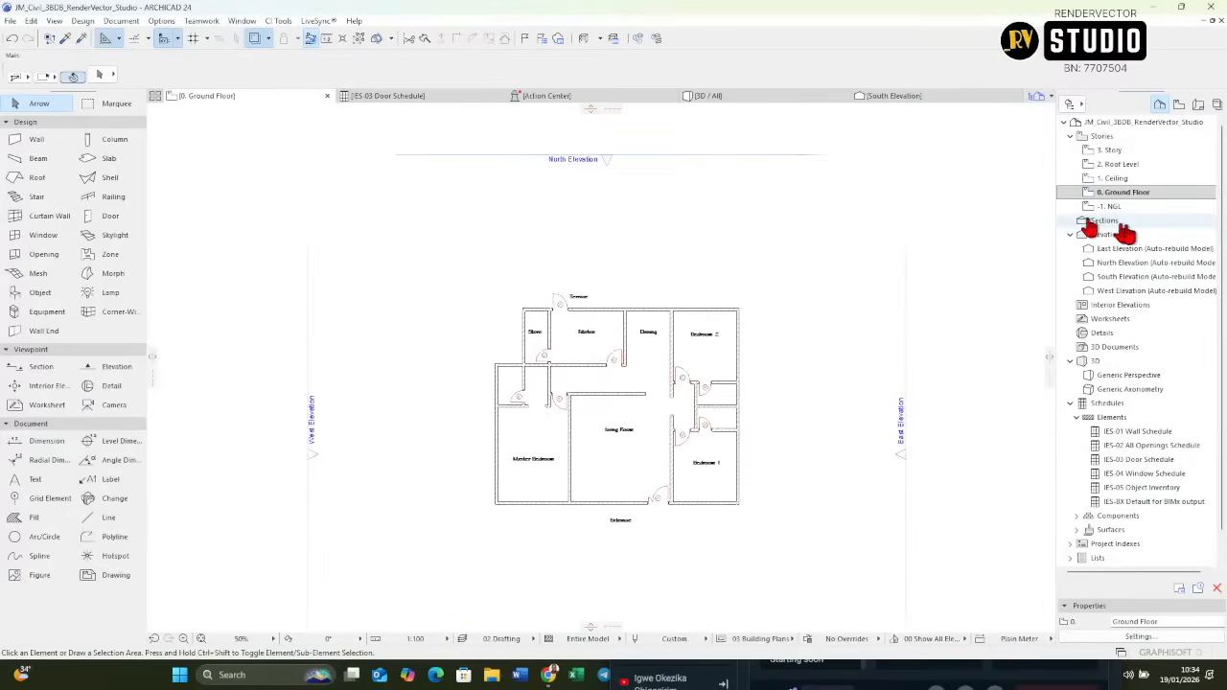
Compare the Ceiling, Roof Level and Ground Floor story plans, and return to the Ceiling story.
click(1124, 195)
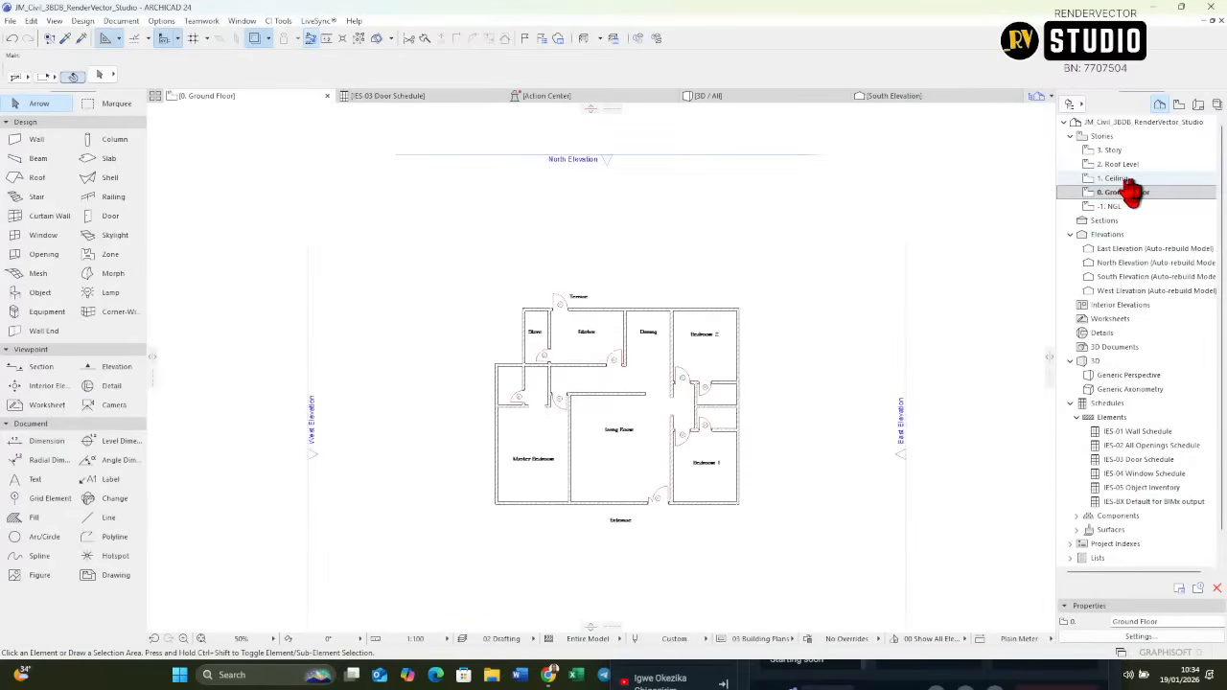
click(1117, 182)
click(1118, 166)
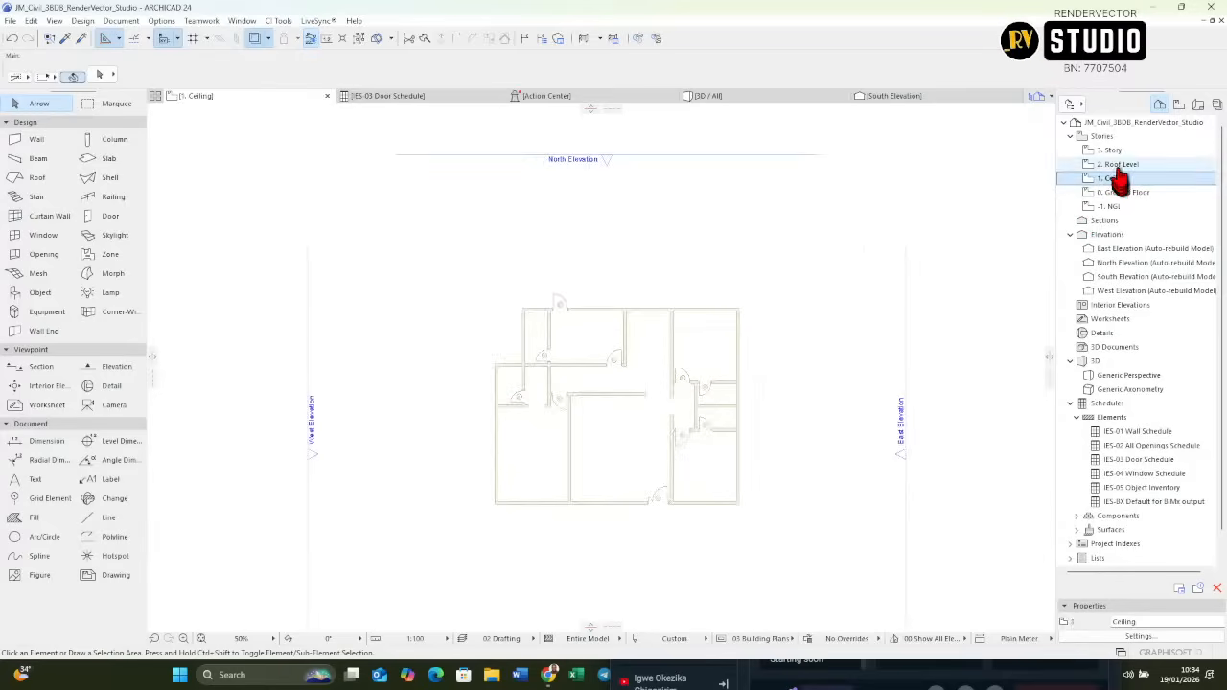
double_click(1123, 194)
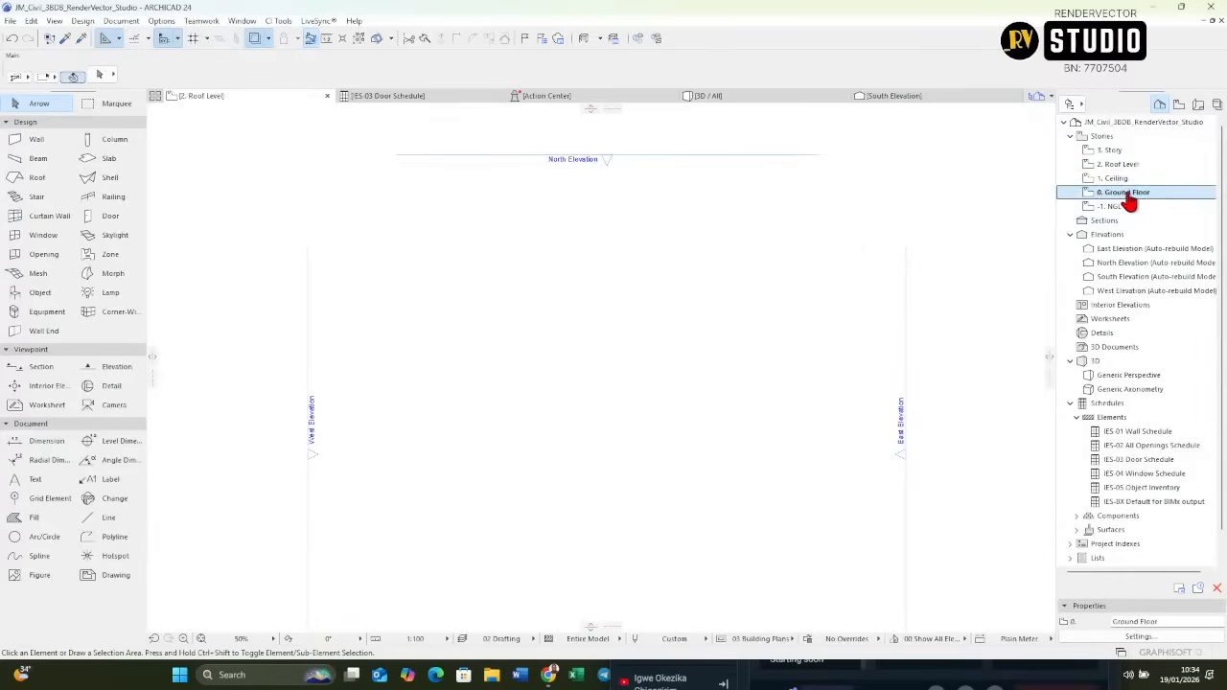
click(1124, 184)
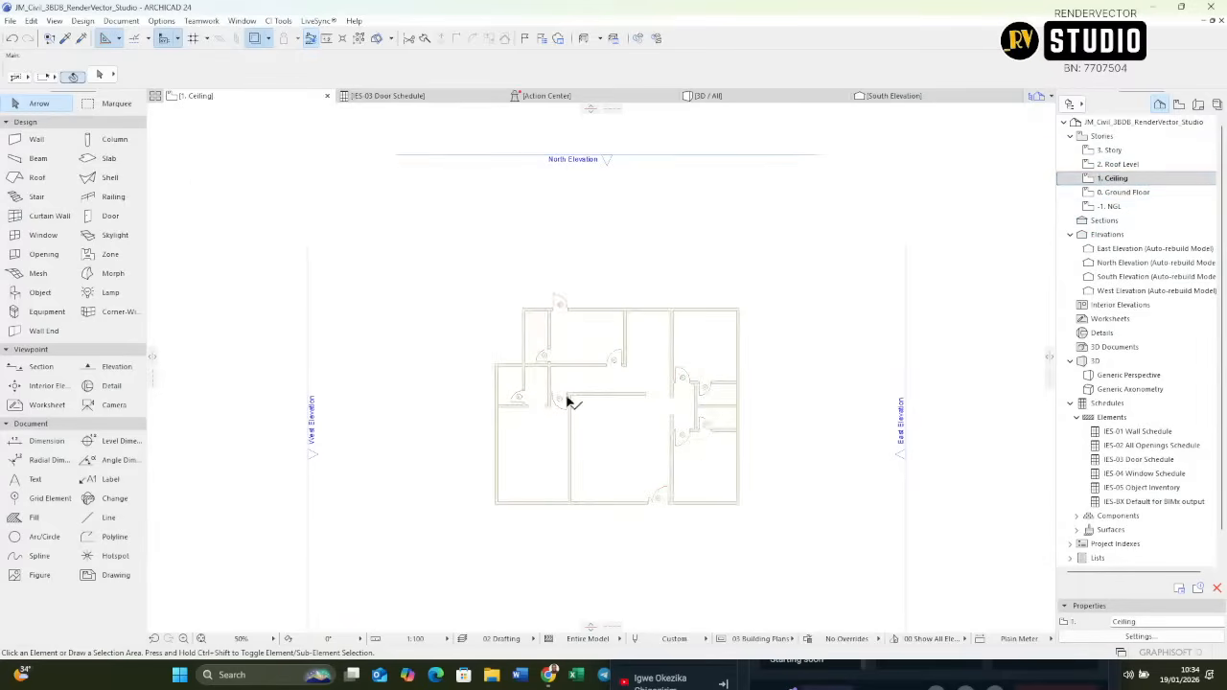
Open the South Elevation and examine the story levels against the wall tops, raised wall pieces and front door.
scroll(571, 401, up, 2)
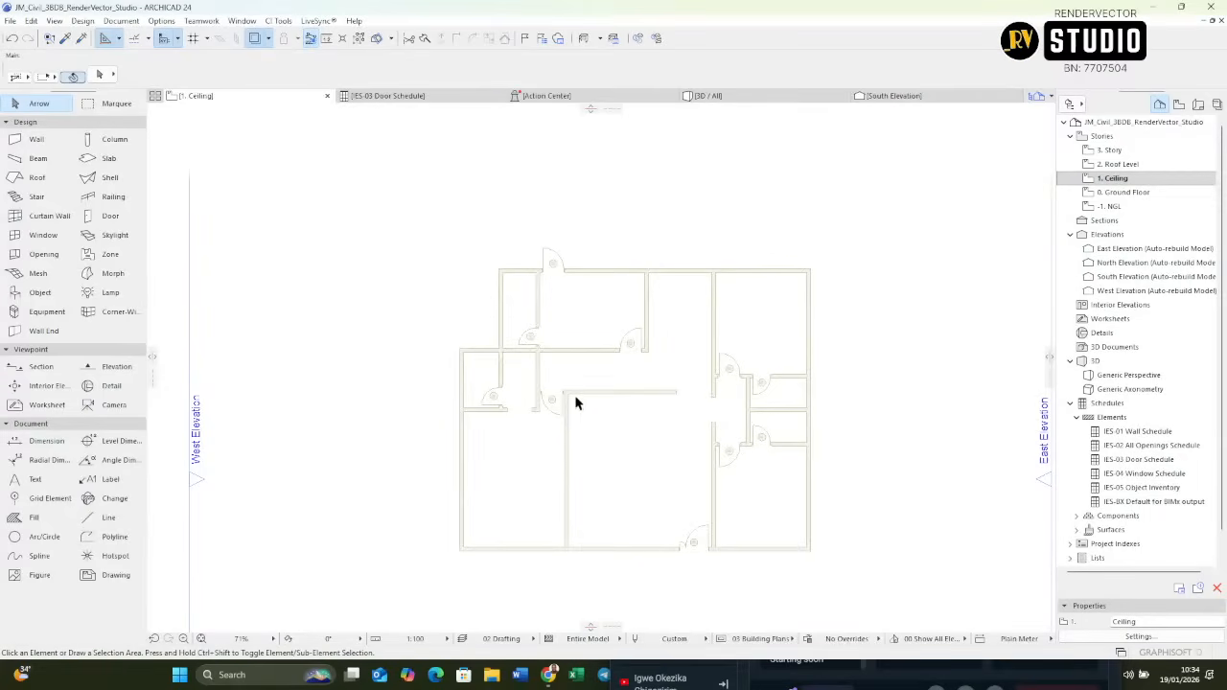
scroll(580, 427, down, 5)
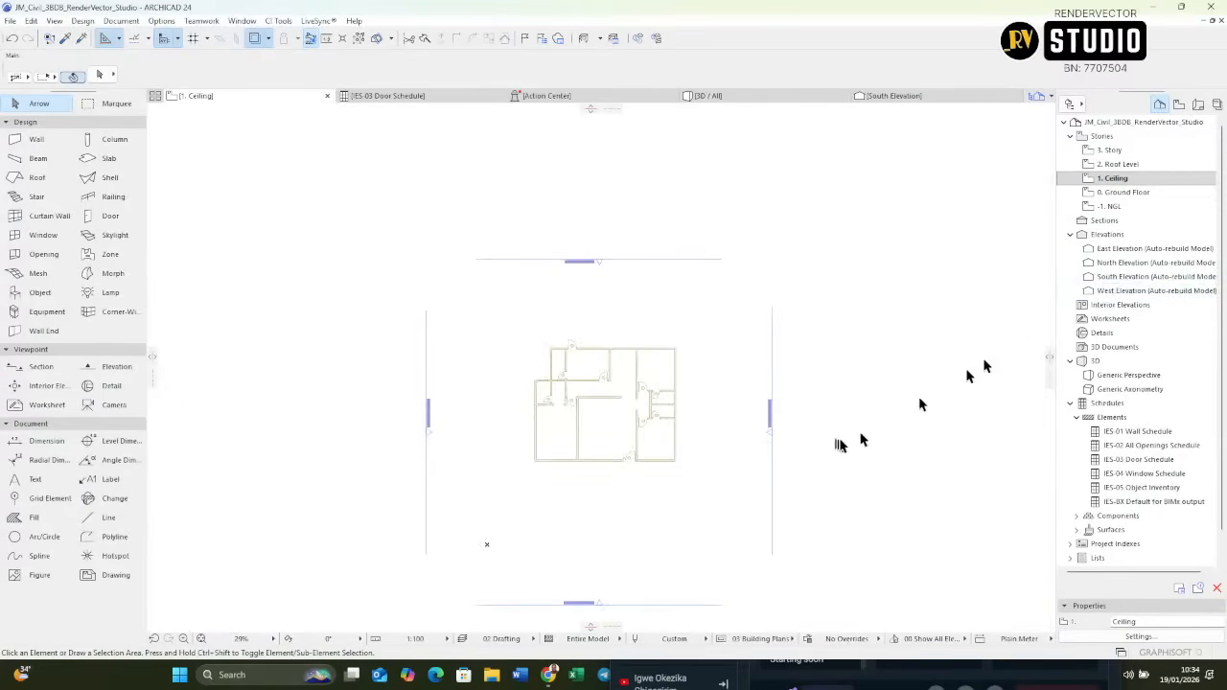
double_click(1134, 281)
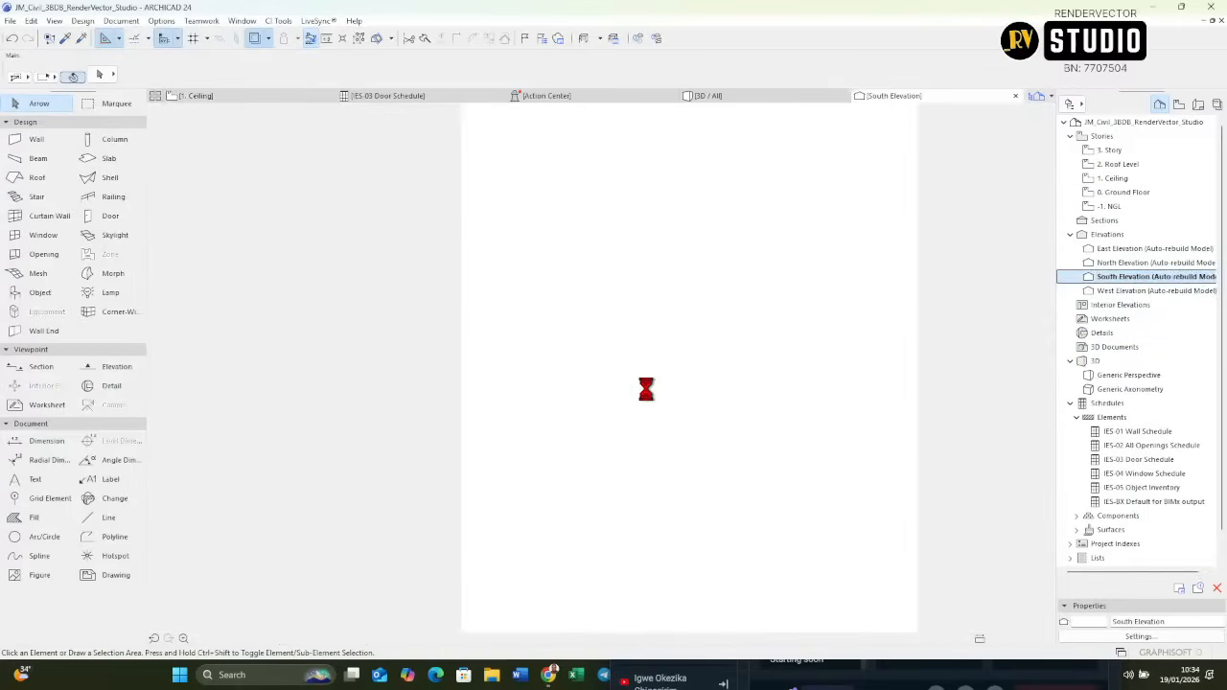
scroll(755, 384, up, 1)
scroll(756, 386, up, 4)
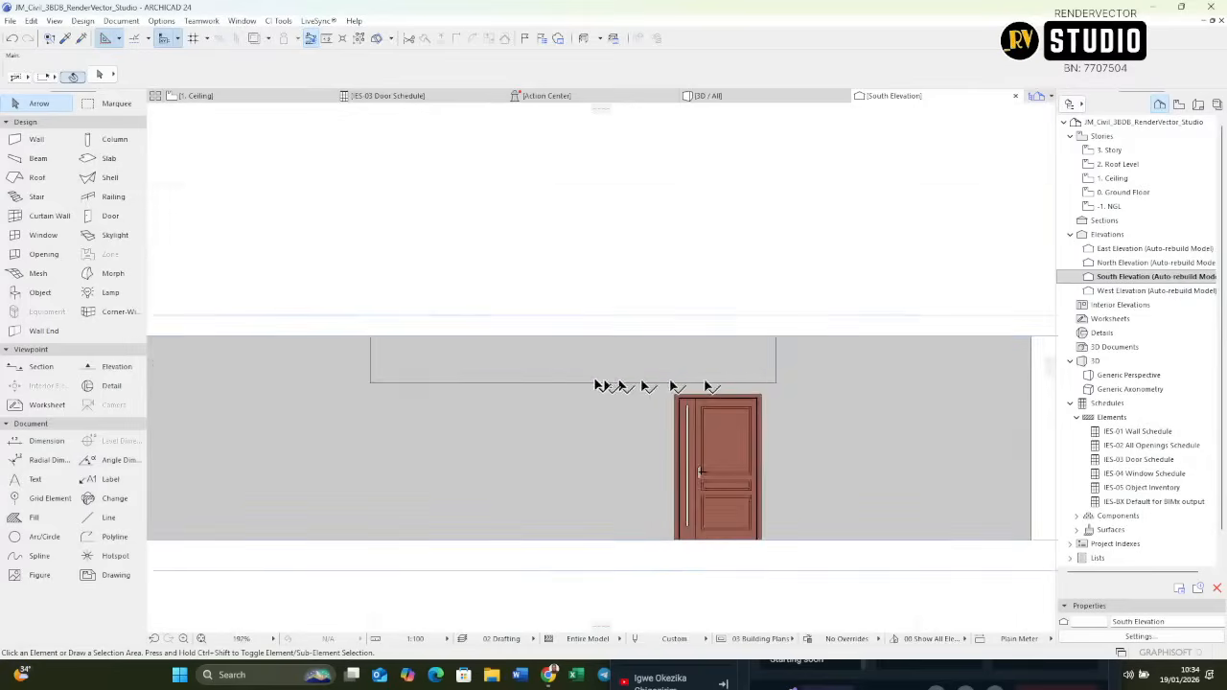
scroll(597, 385, down, 2)
middle_drag(597, 385, 850, 438)
scroll(297, 383, up, 2)
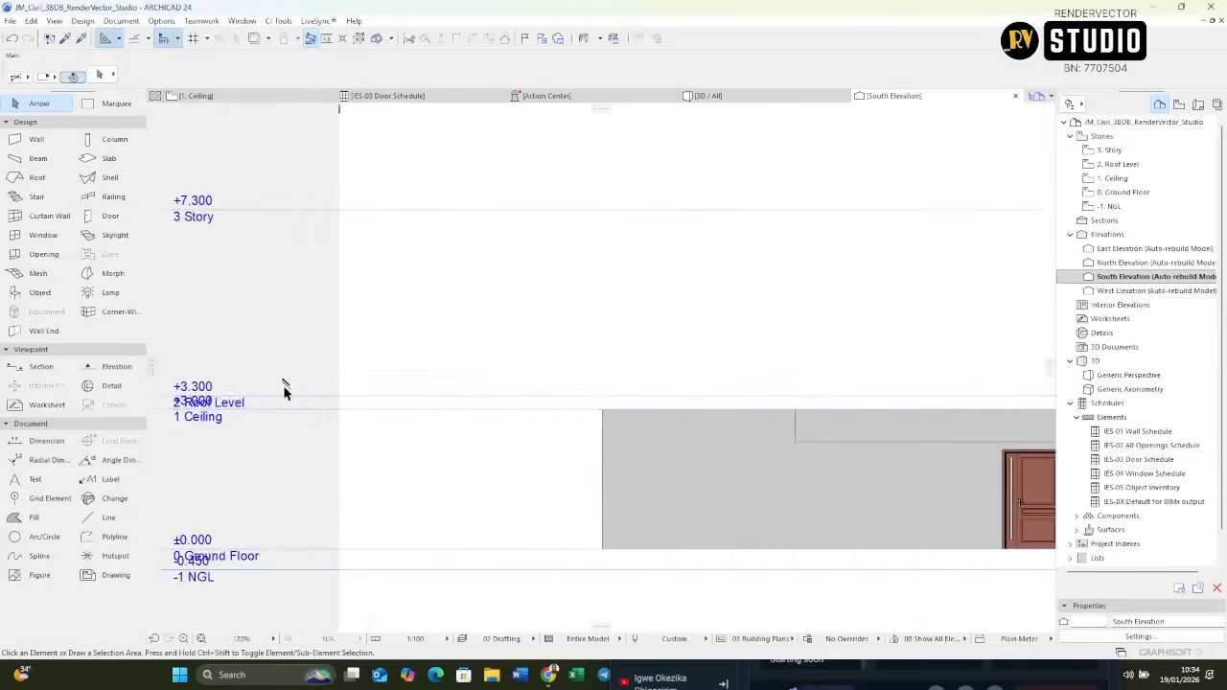
scroll(388, 433, down, 2)
middle_drag(450, 455, 594, 453)
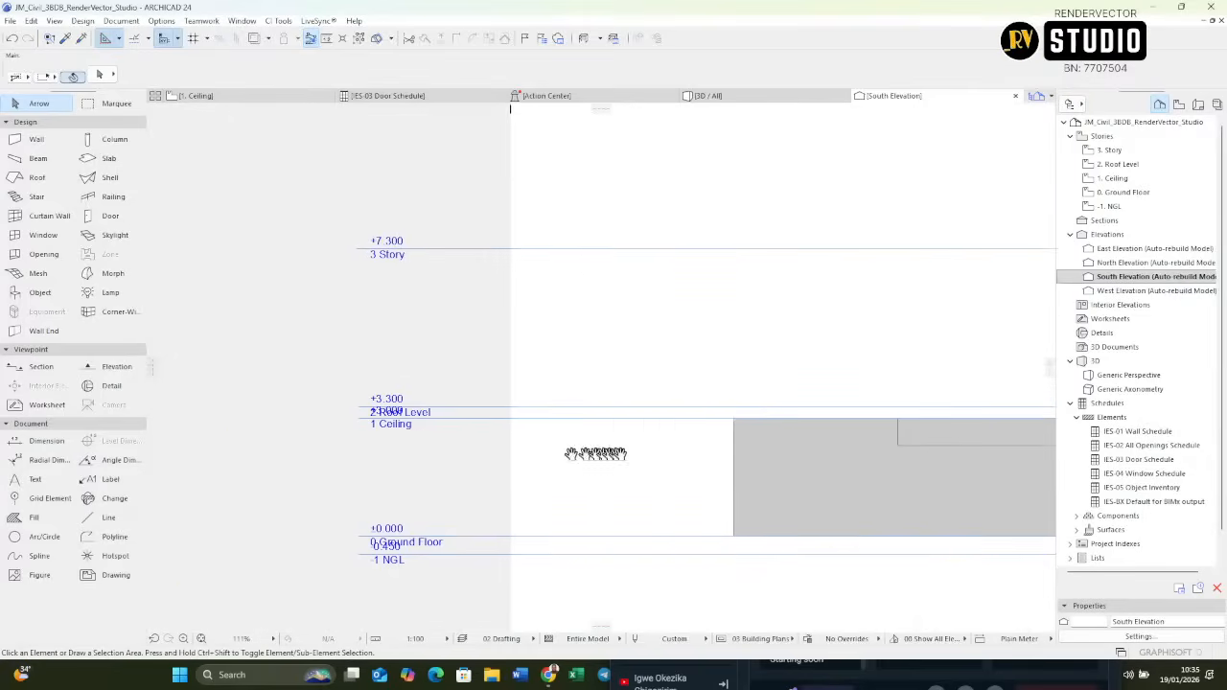
scroll(441, 428, up, 2)
scroll(441, 429, down, 2)
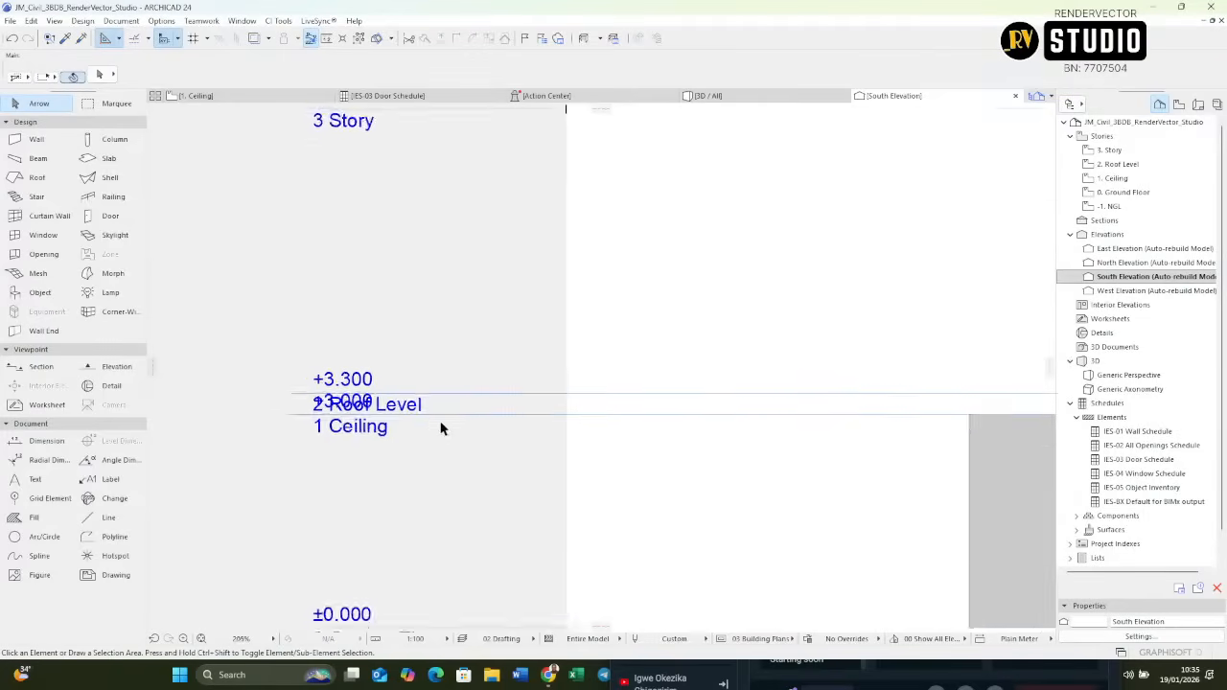
scroll(786, 432, up, 3)
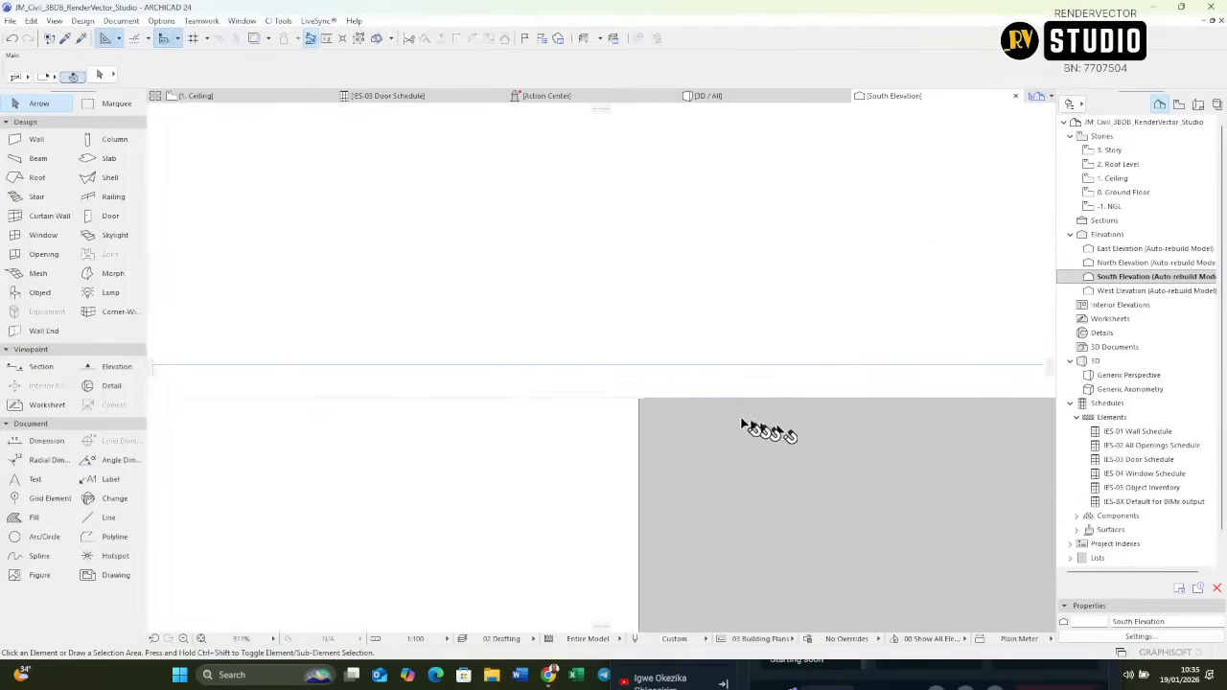
scroll(715, 416, down, 3)
middle_drag(716, 416, 516, 411)
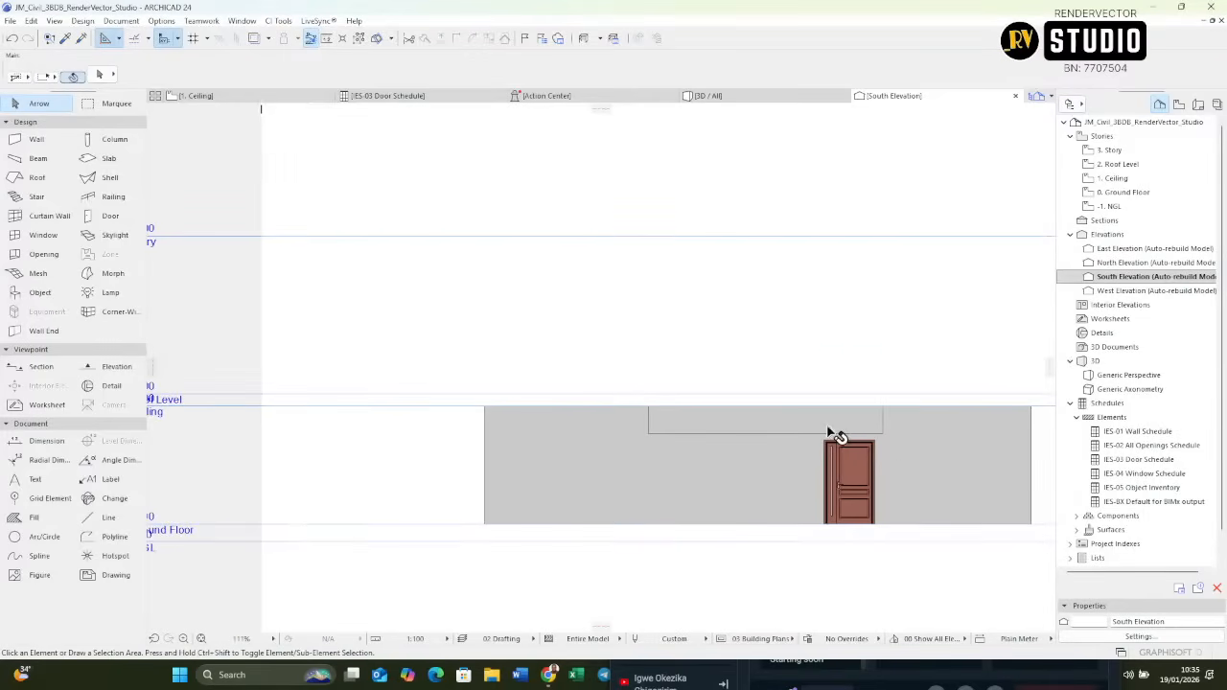
scroll(834, 434, up, 2)
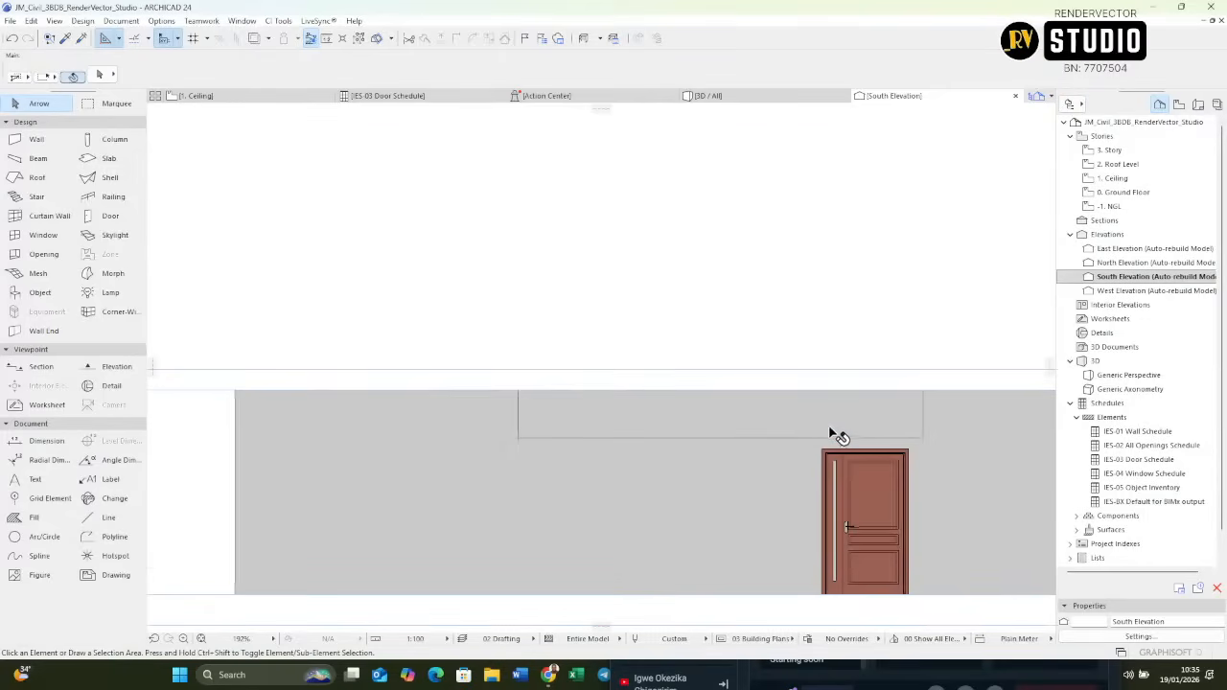
scroll(832, 433, down, 2)
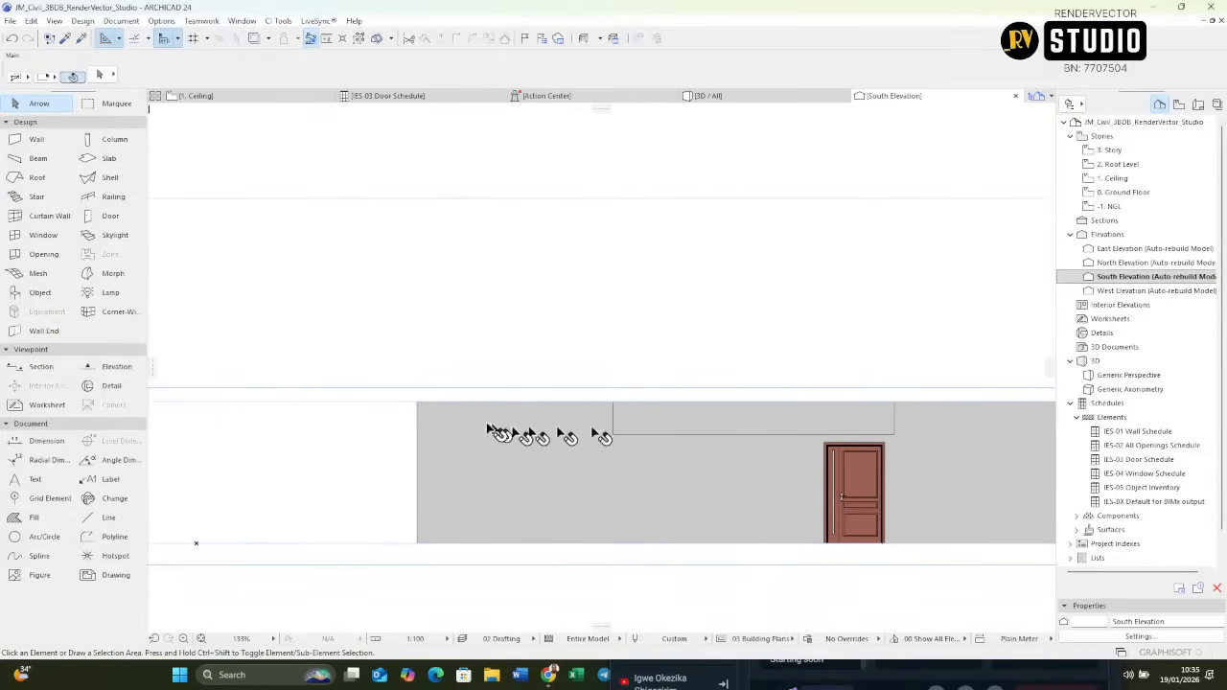
scroll(410, 407, up, 2)
scroll(438, 414, down, 2)
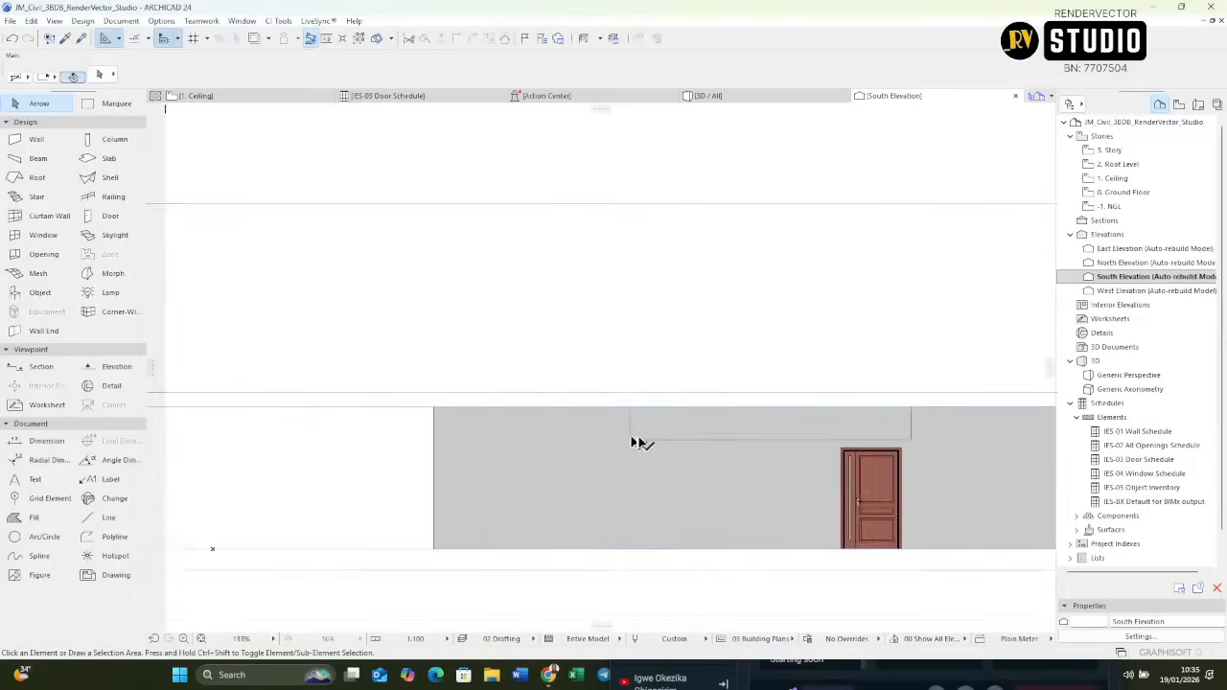
middle_drag(633, 443, 853, 487)
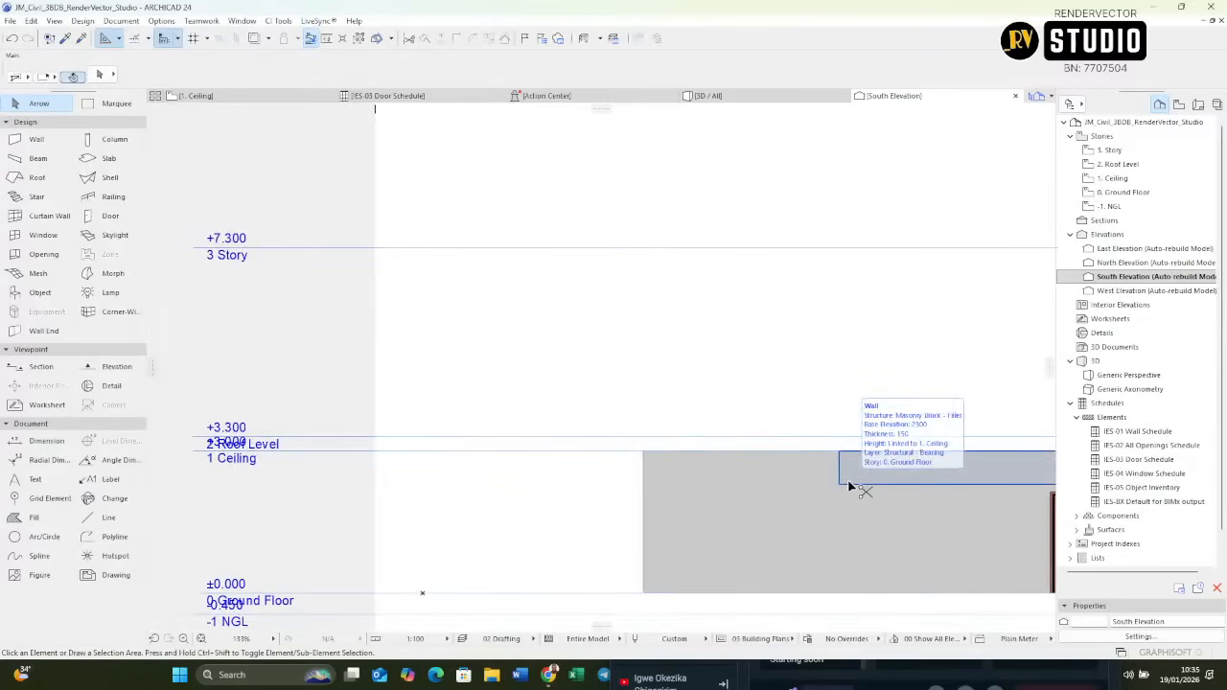
Set the Ground Floor's height to the next story to 2700 in the story settings.
key(ctrl+7)
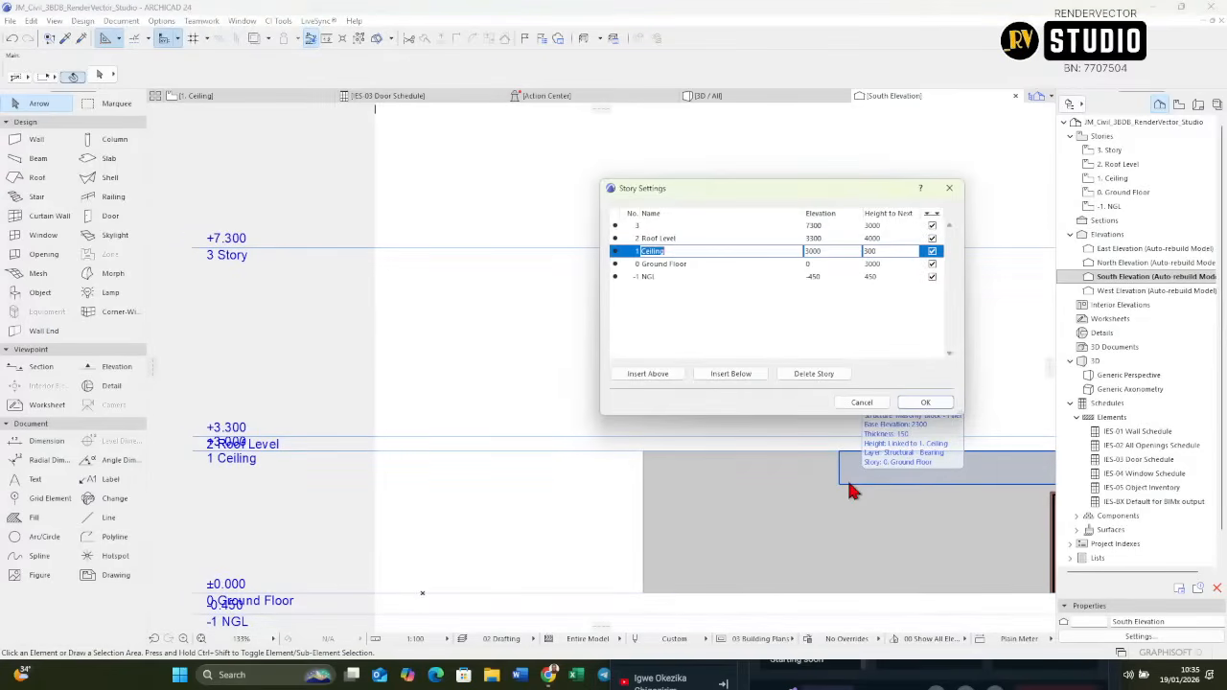
click(906, 265)
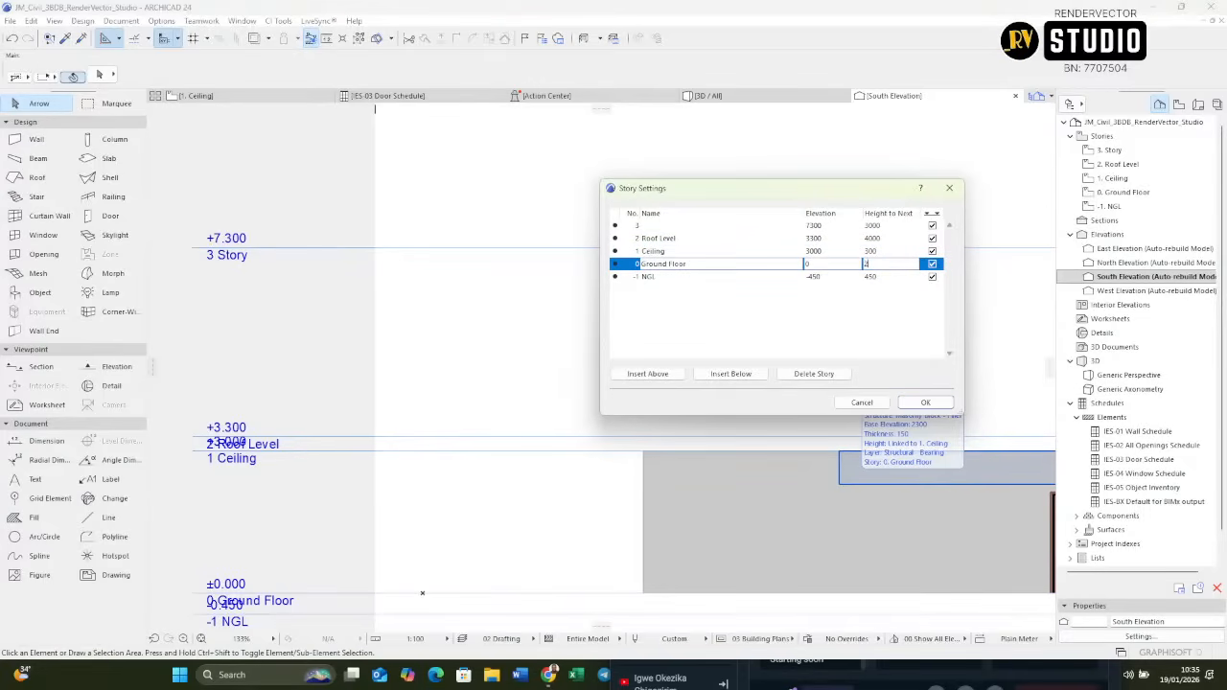
text(2700)
key(Return)
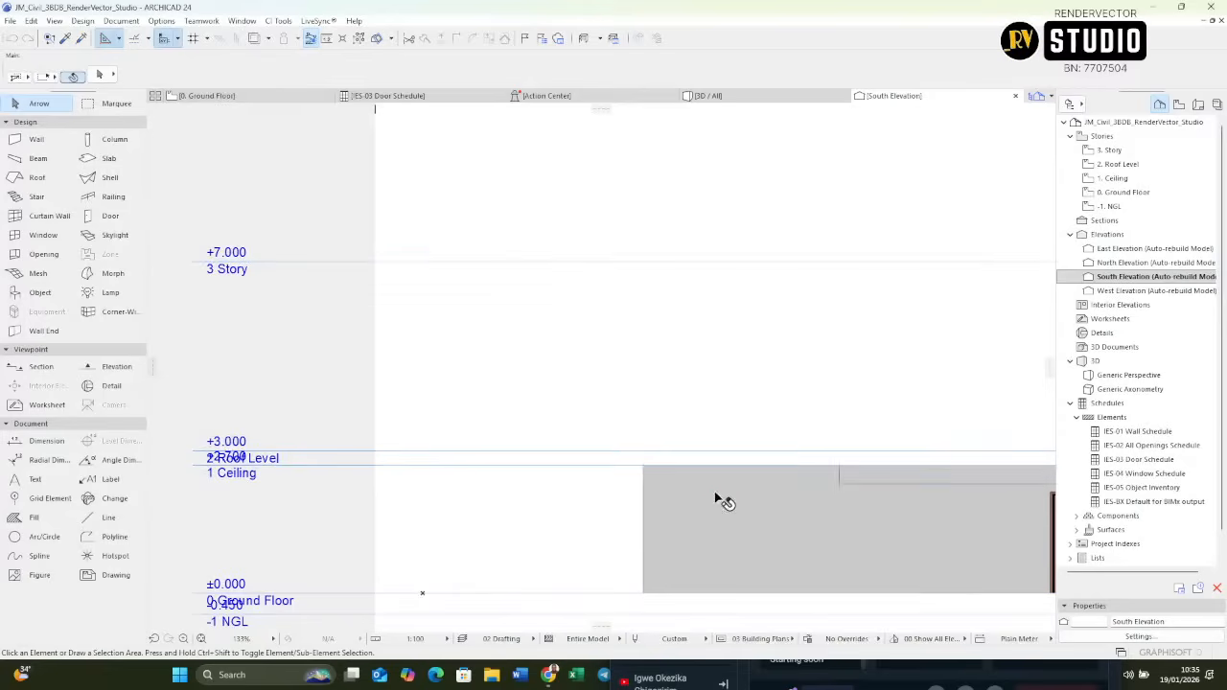
Review the Ground Floor's height to the next story in the story settings and accept the settings.
mouse_move(725, 501)
middle_down()
mouse_move(655, 446)
mouse_move(590, 446)
middle_up()
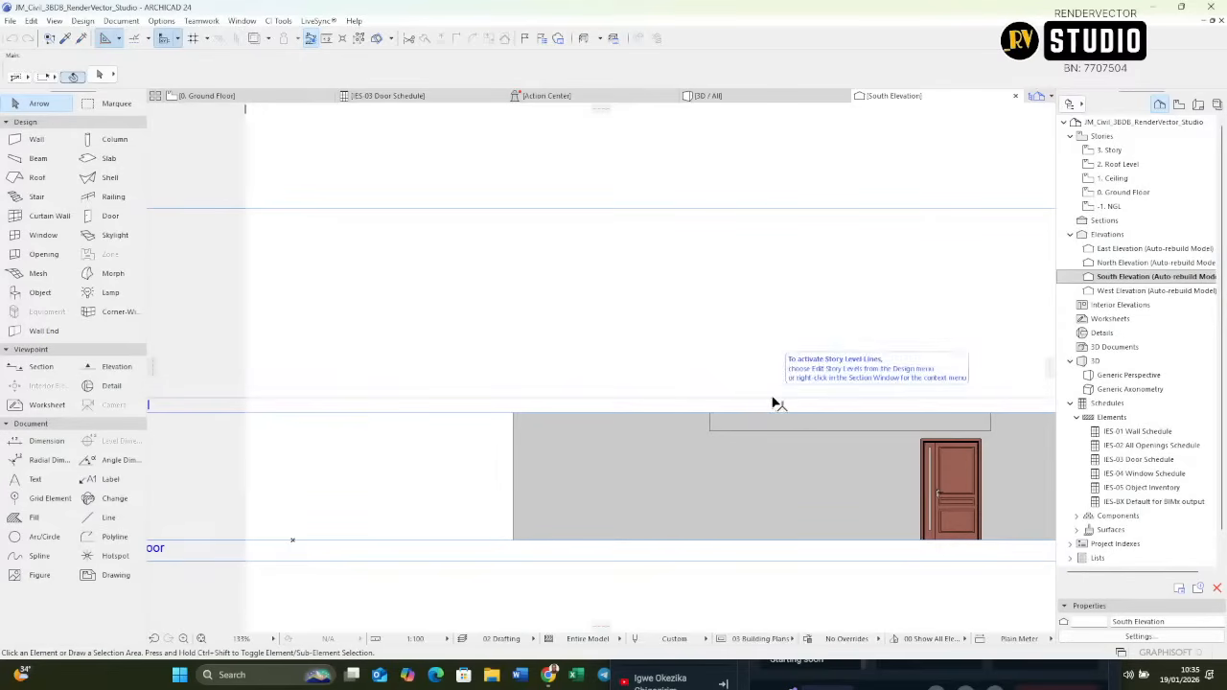
key(ctrl+7)
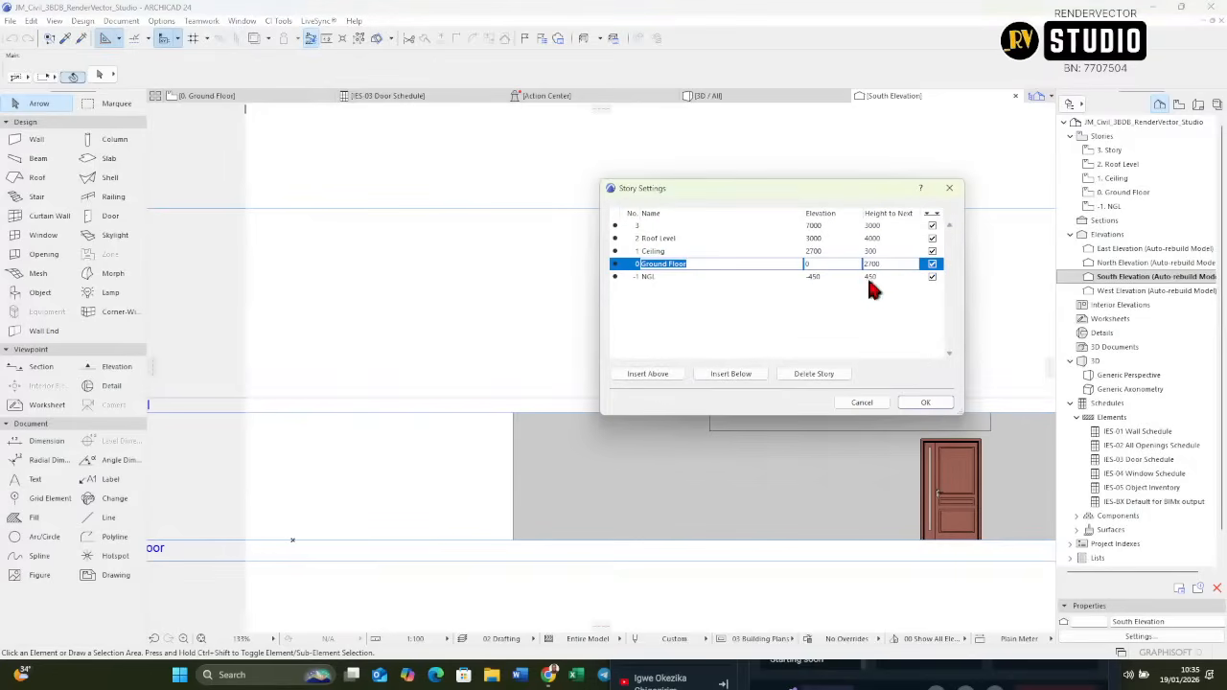
drag(882, 266, 768, 273)
text(3000)
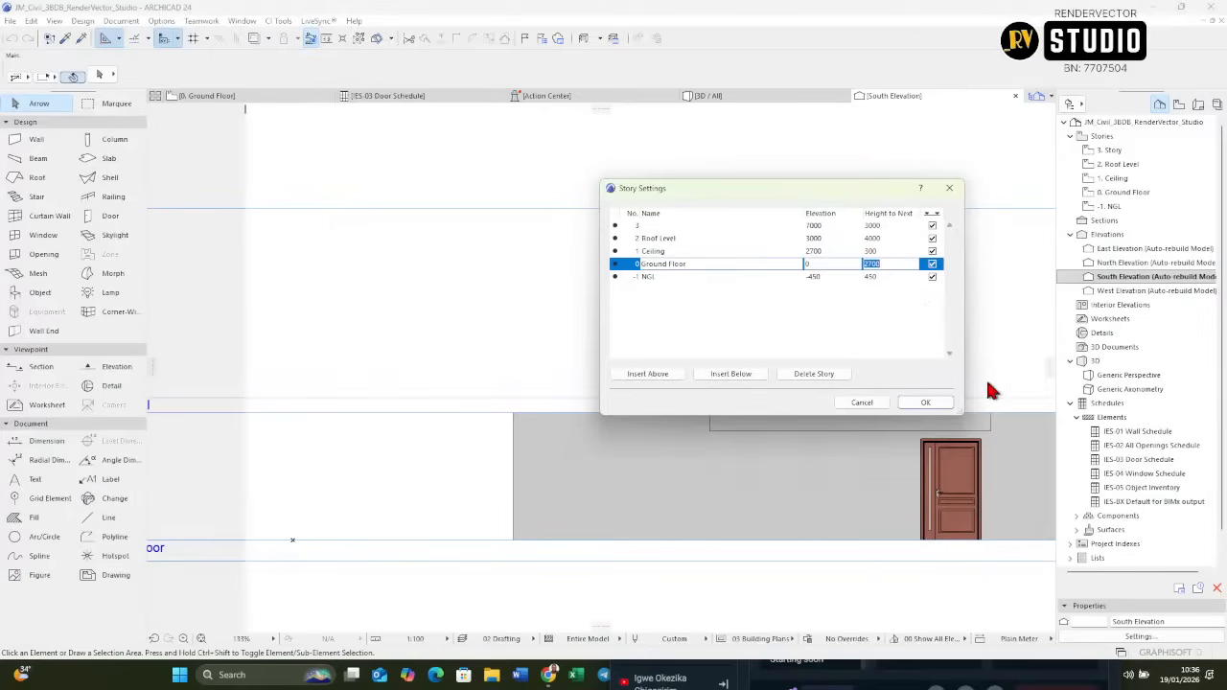
click(918, 403)
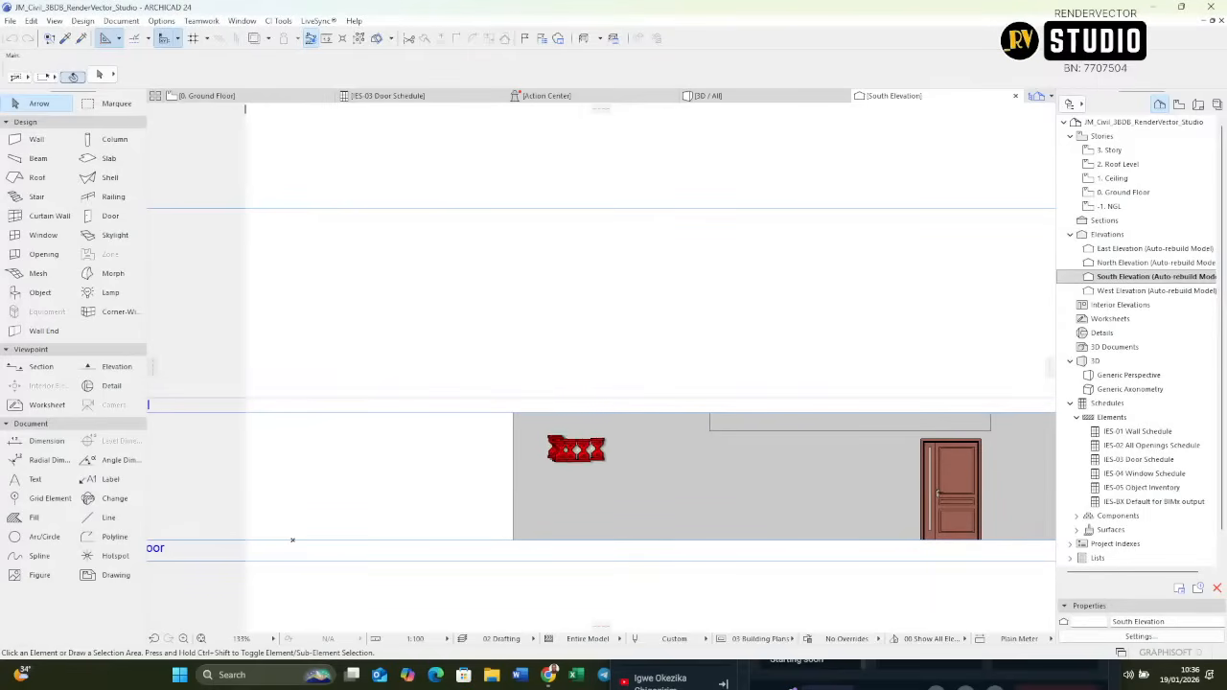
Stretch the tops of all full-height ground-floor walls up to the Roof Level line, giving a height of 3000.
click(561, 458)
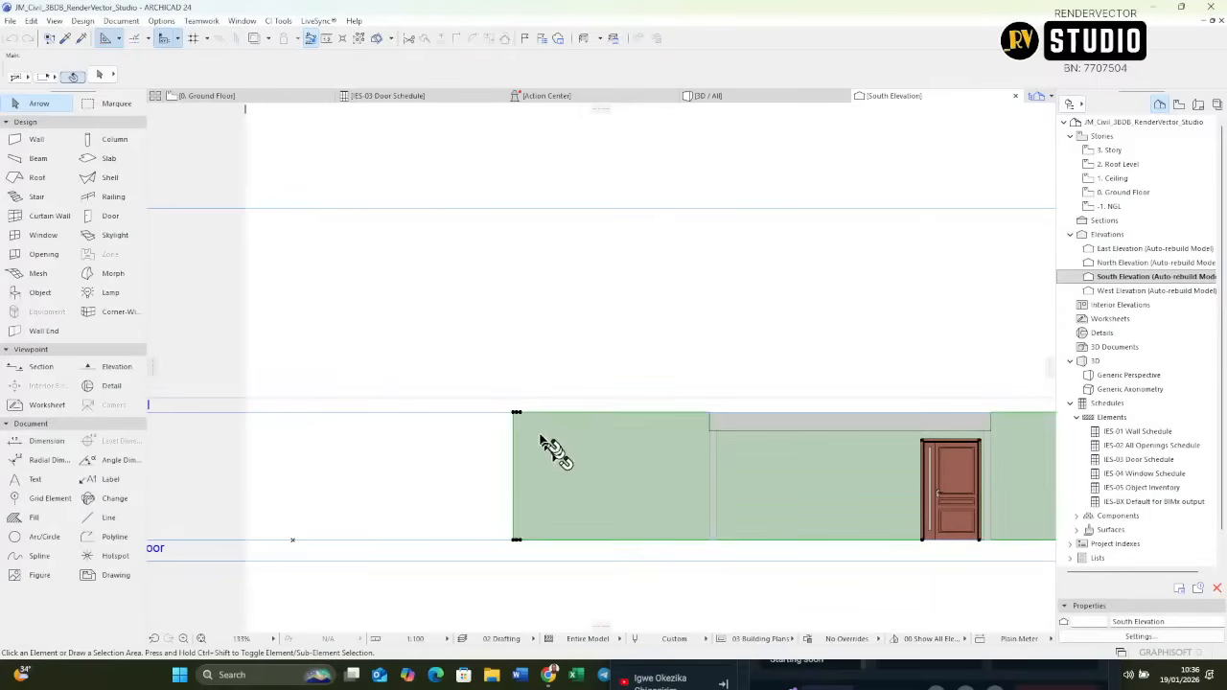
click(517, 413)
click(738, 333)
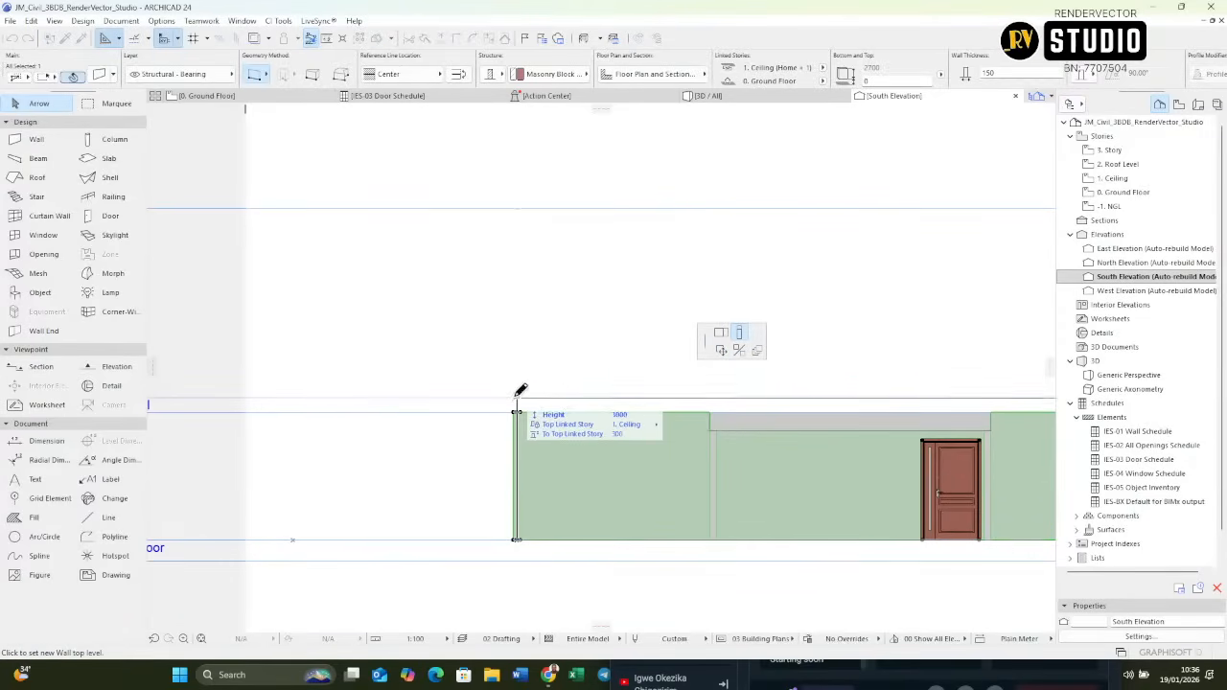
click(604, 443)
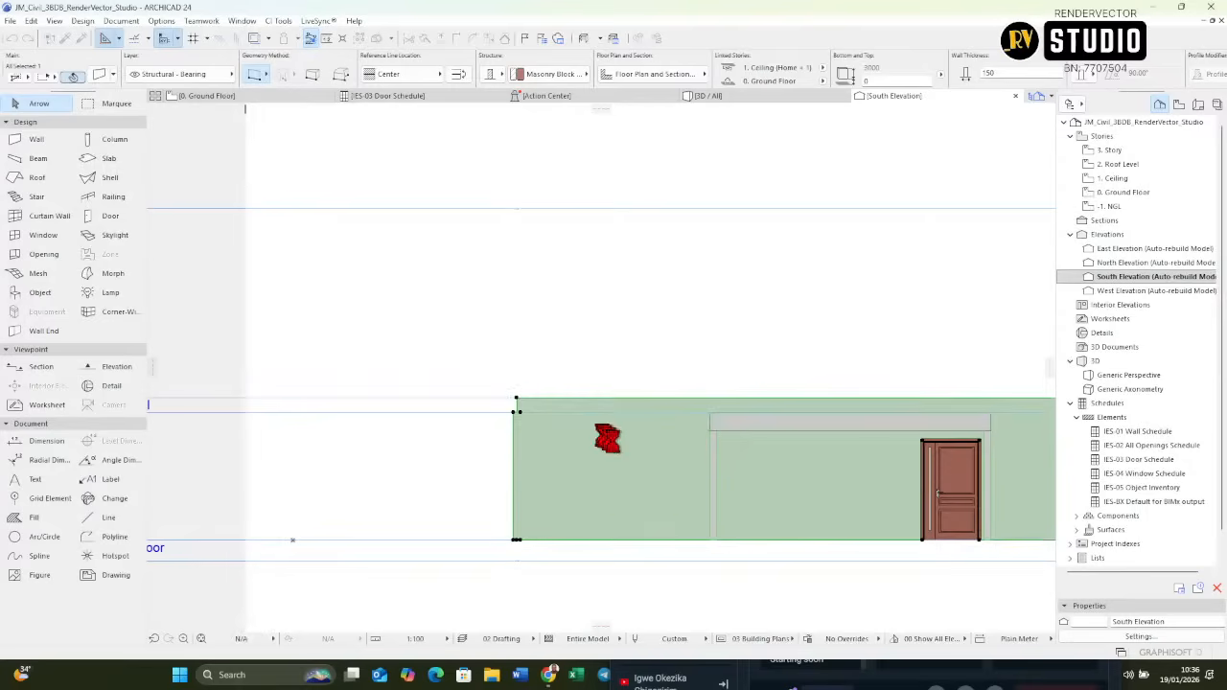
alt+click(628, 443)
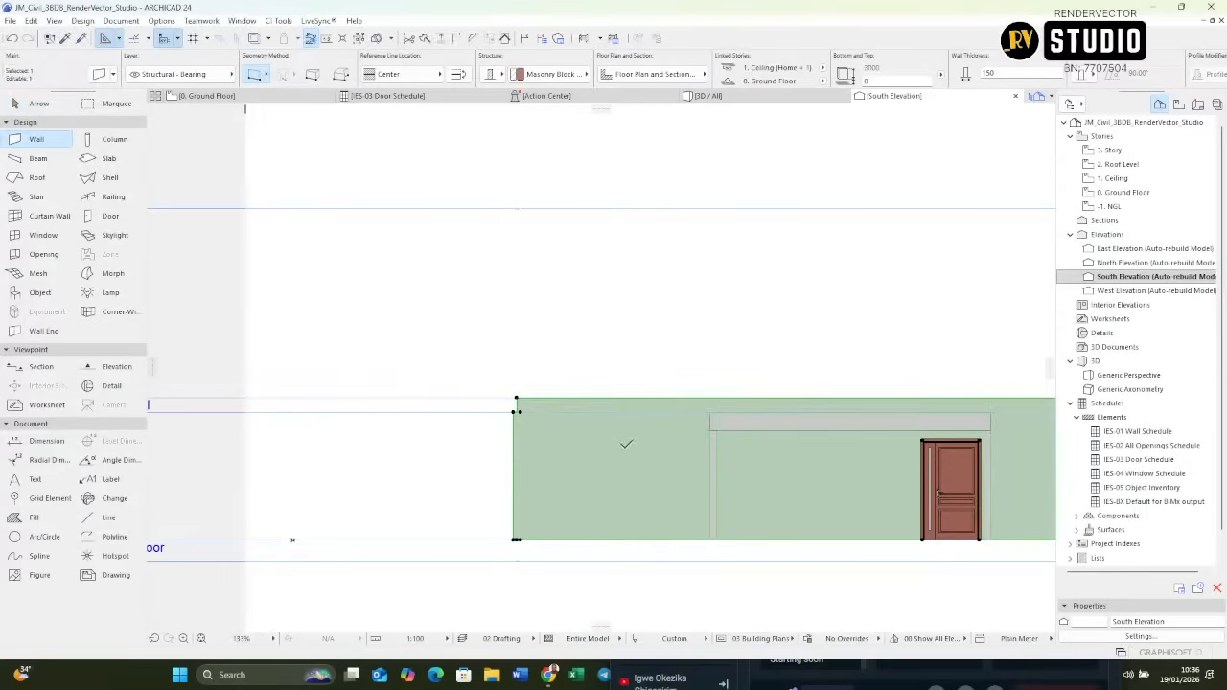
key(Escape)
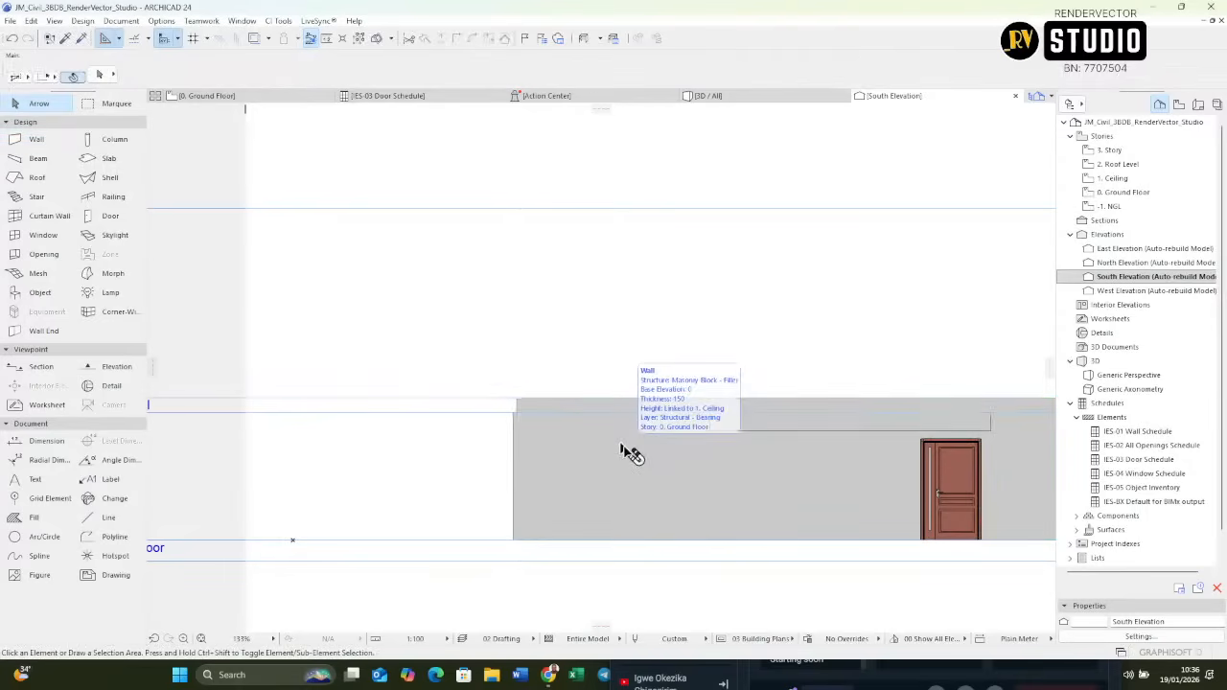
Examine the full-height walls against the lower wall pieces over the openings and porches from several angles in 3D.
key(F3)
shift+middle_drag(580, 427, 663, 396)
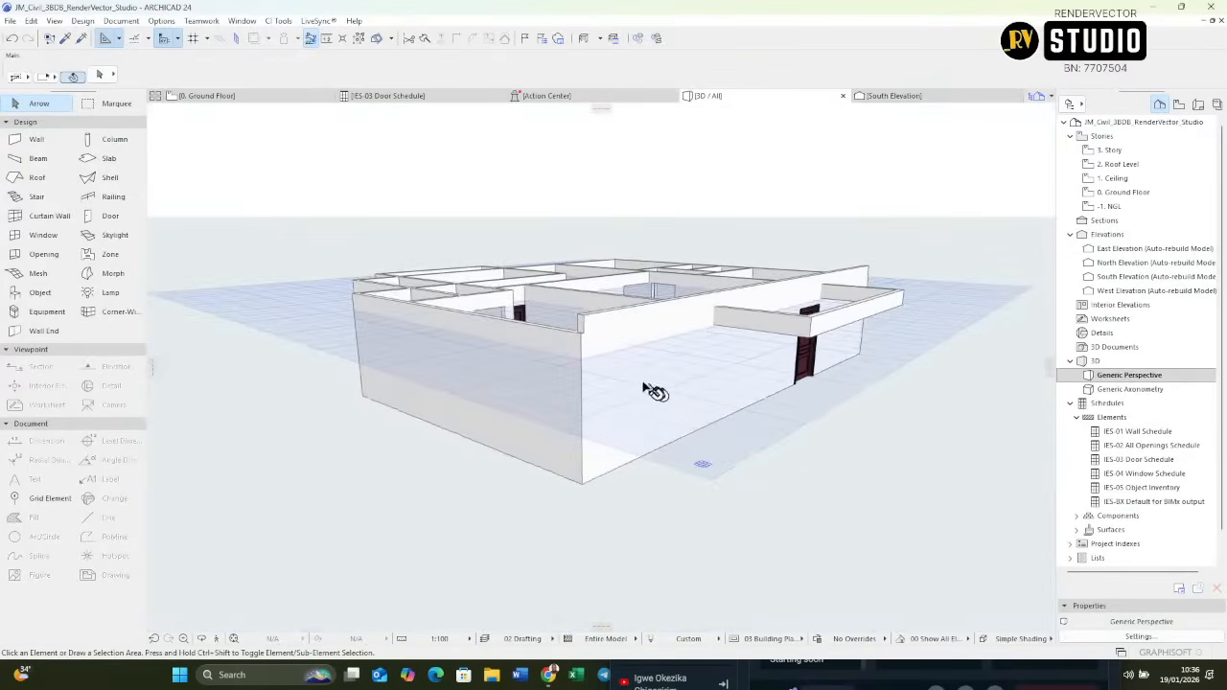
alt+click(611, 377)
shift+middle_drag(559, 323, 480, 494)
scroll(464, 418, up, 1)
ctrl+alt+click(412, 438)
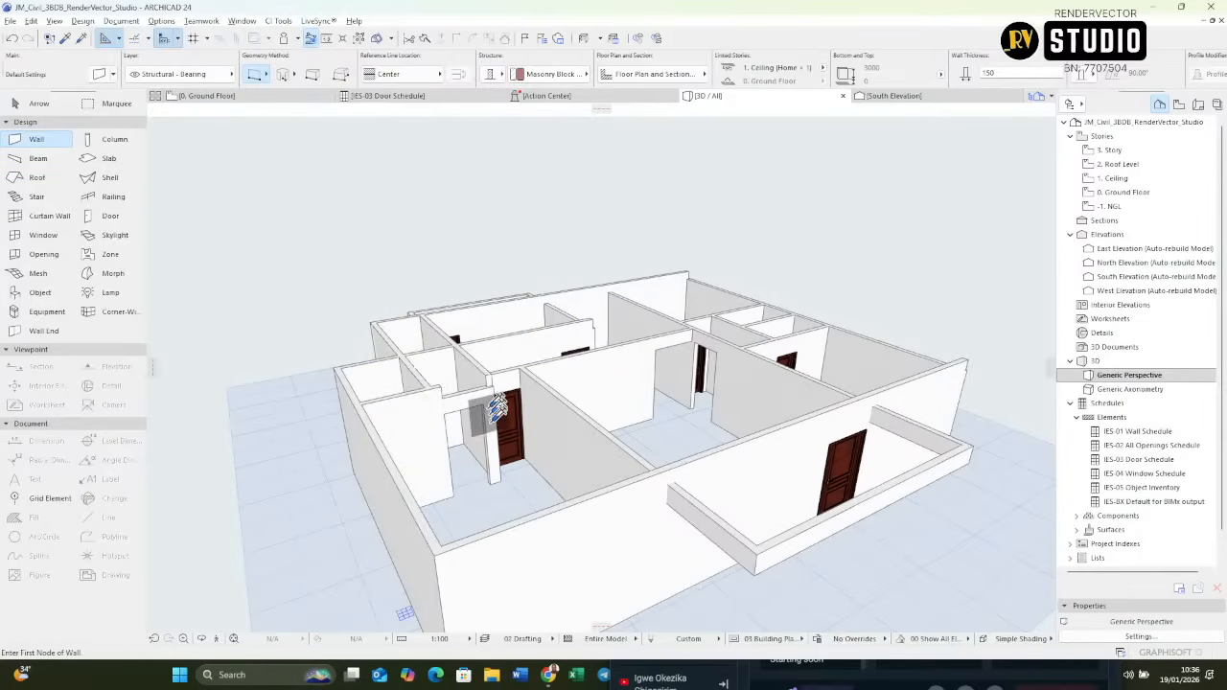
scroll(506, 412, up, 3)
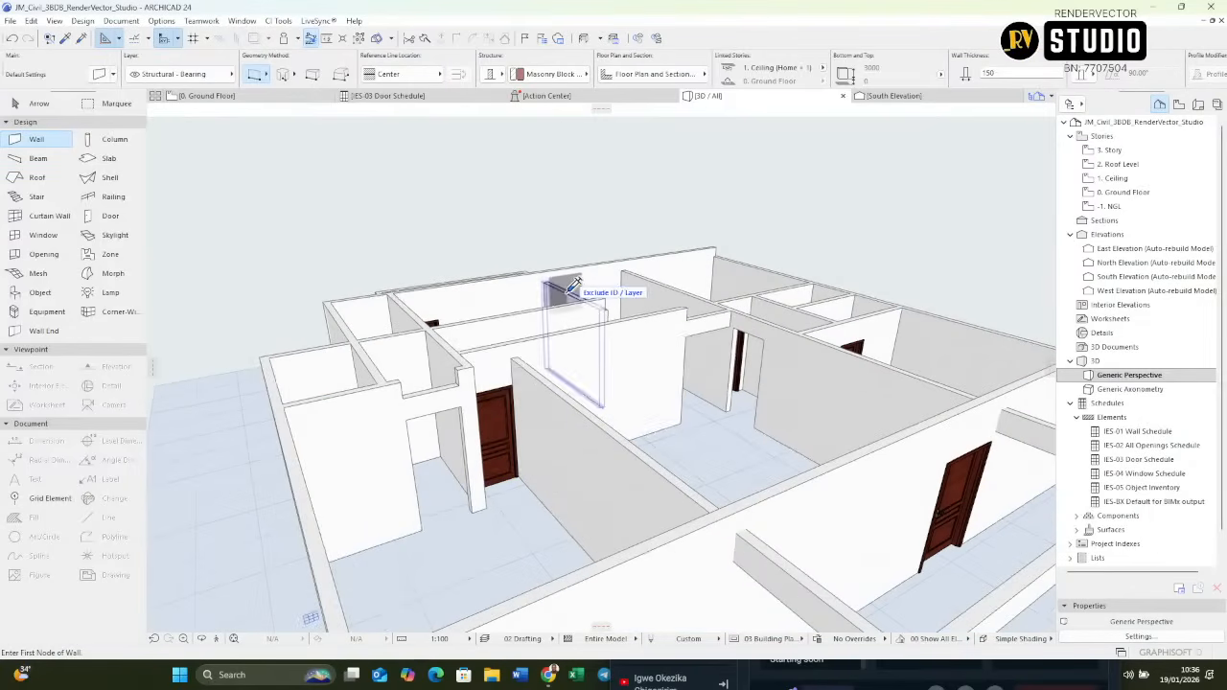
shift+middle_drag(658, 286, 662, 321)
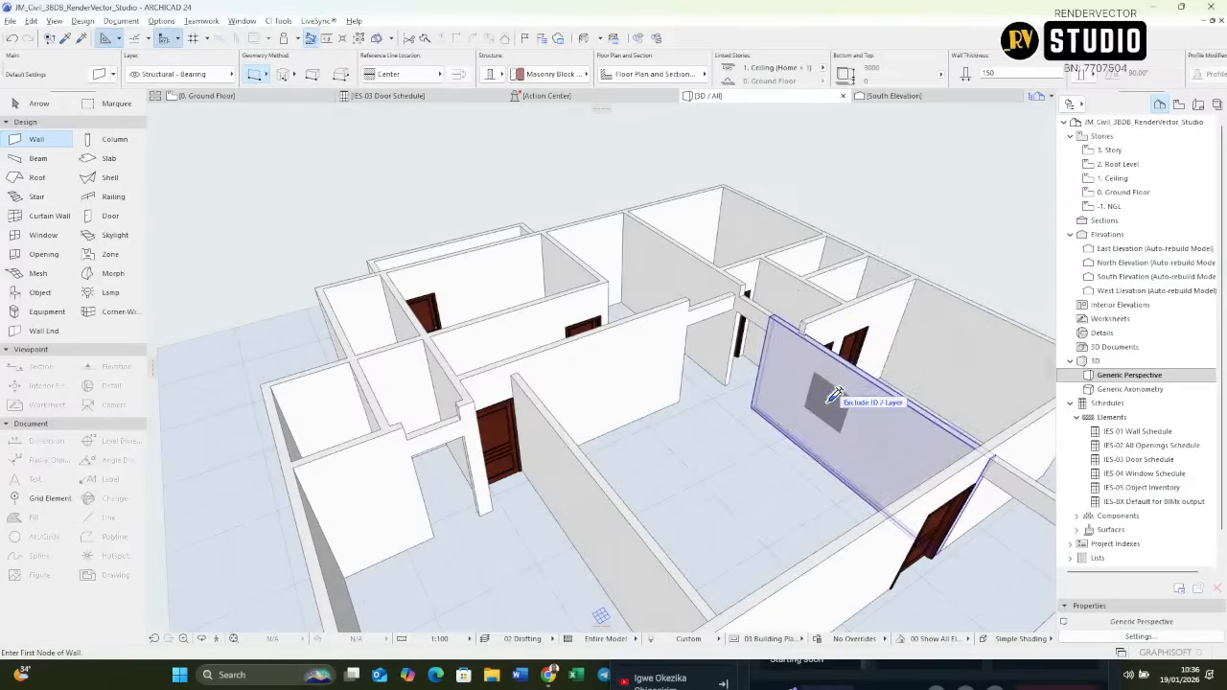
middle_drag(858, 393, 773, 375)
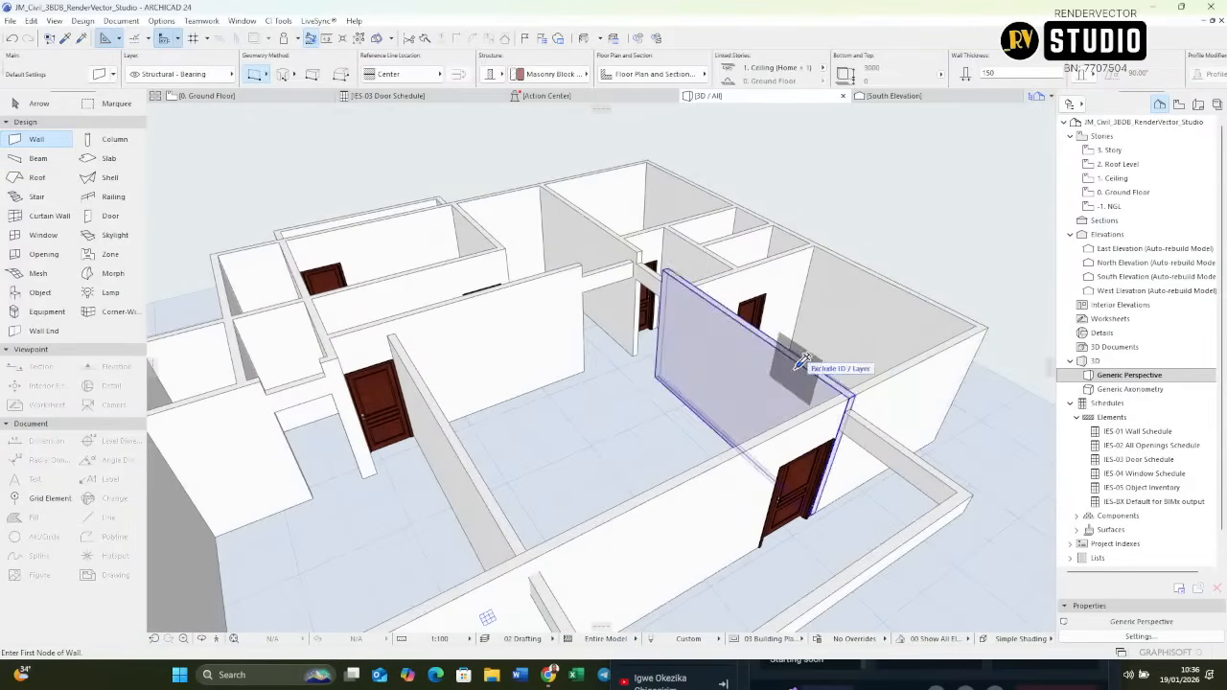
middle_drag(618, 309, 569, 296)
shift+middle_drag(562, 384, 690, 376)
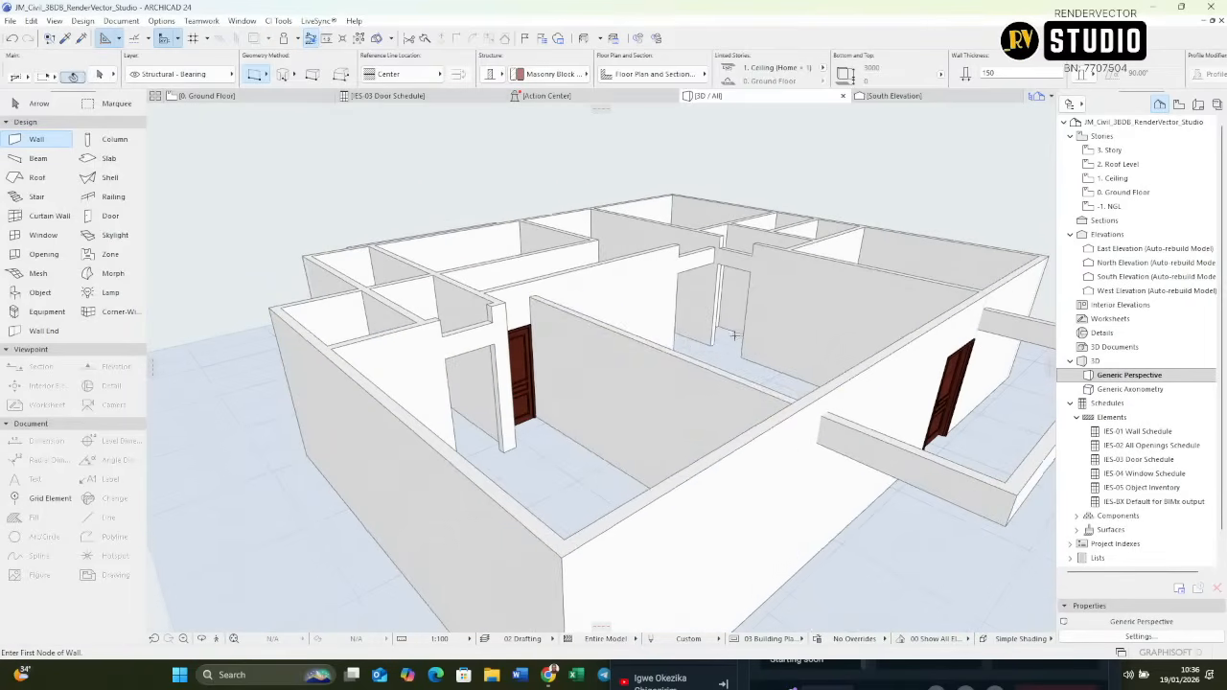
shift+middle_drag(849, 364, 512, 342)
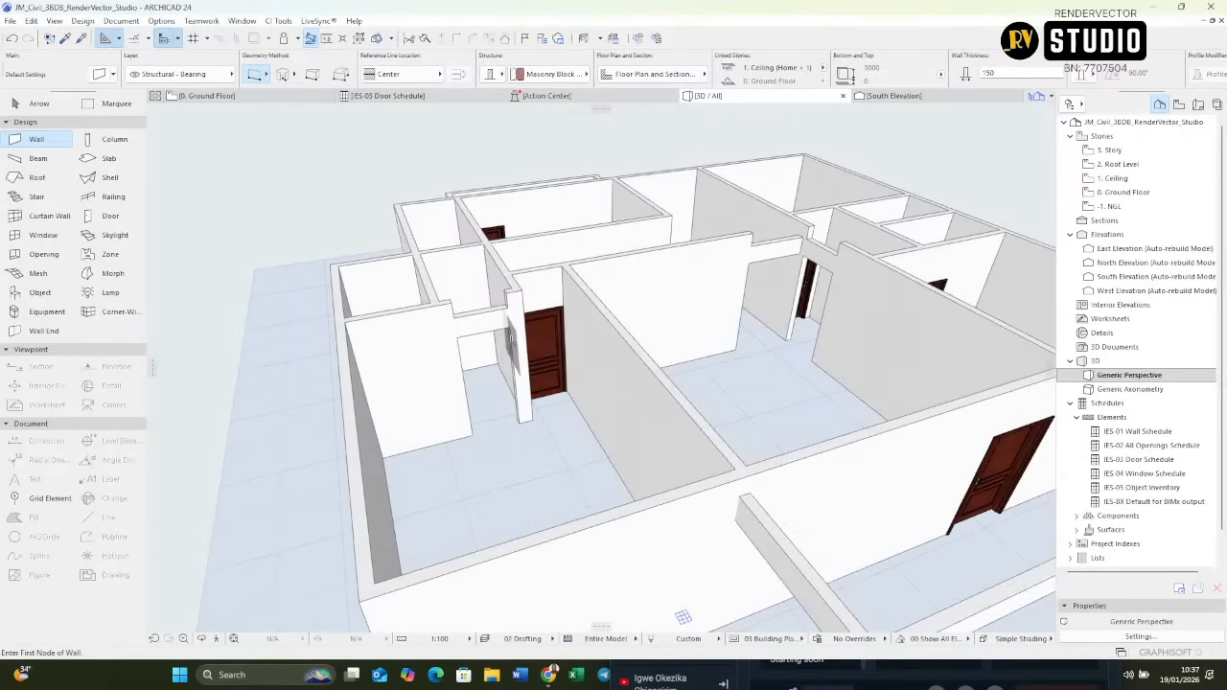
shift+middle_drag(683, 617, 512, 323)
scroll(455, 347, up, 2)
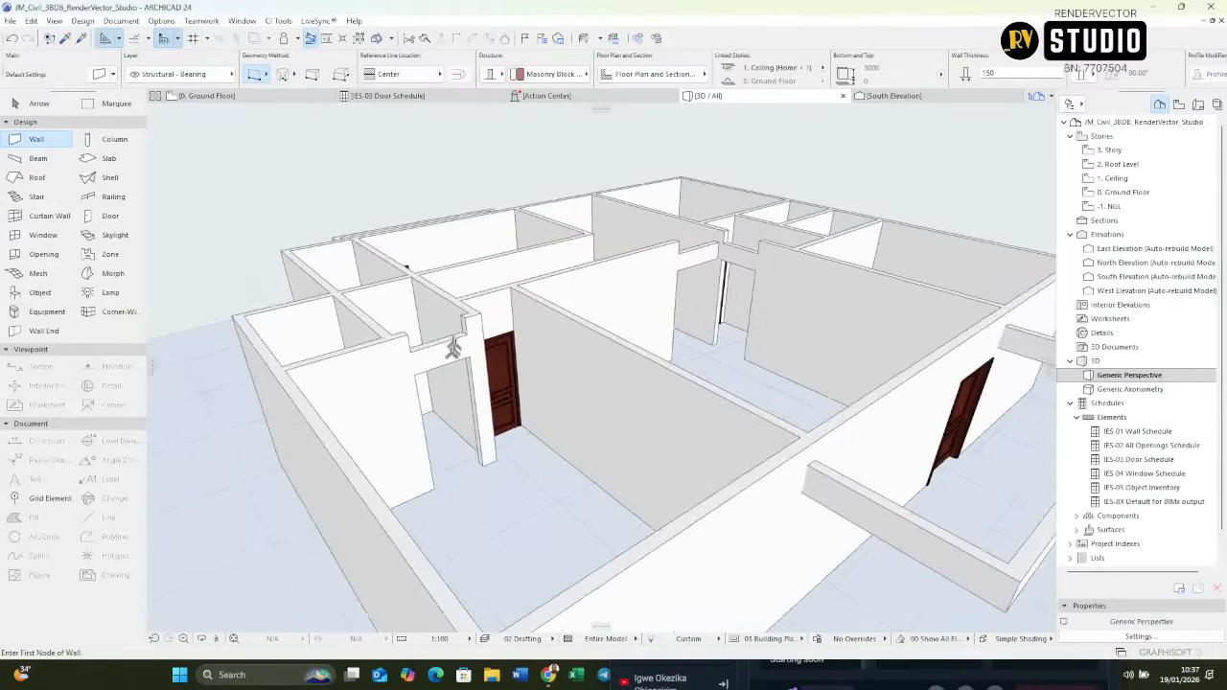
Select the raised wall pieces above the interior doorless openings and those forming the front and rear porch outlines.
shift+click(454, 347)
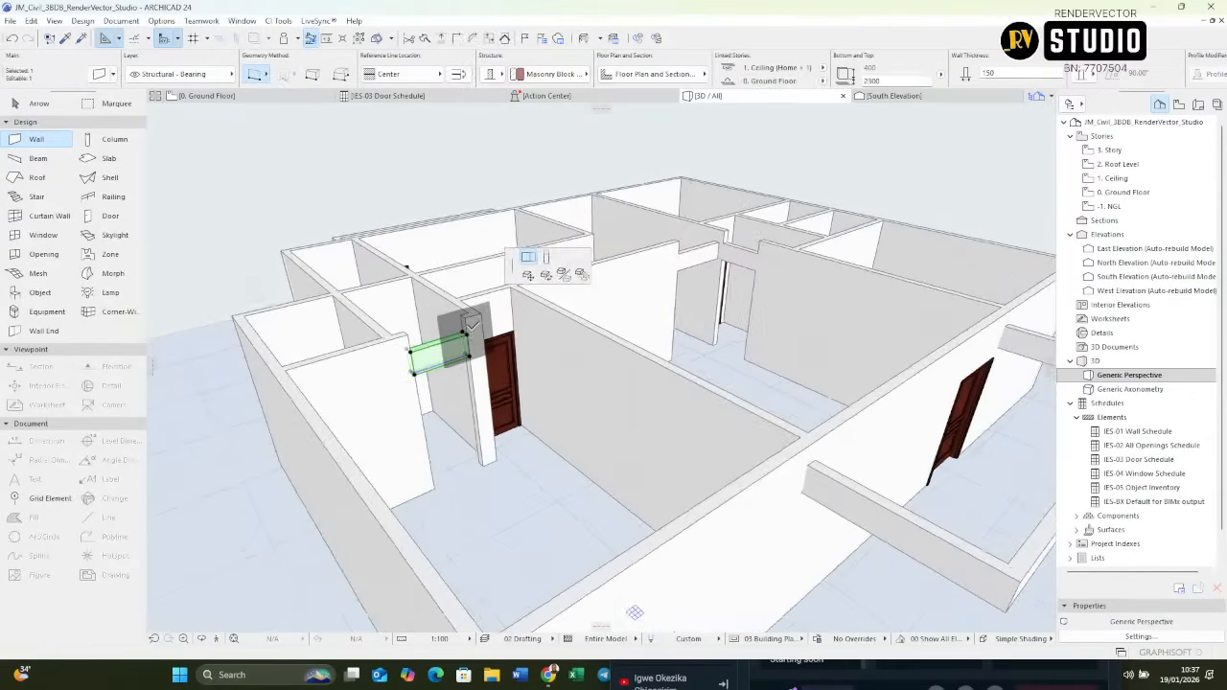
click(464, 331)
key(Escape)
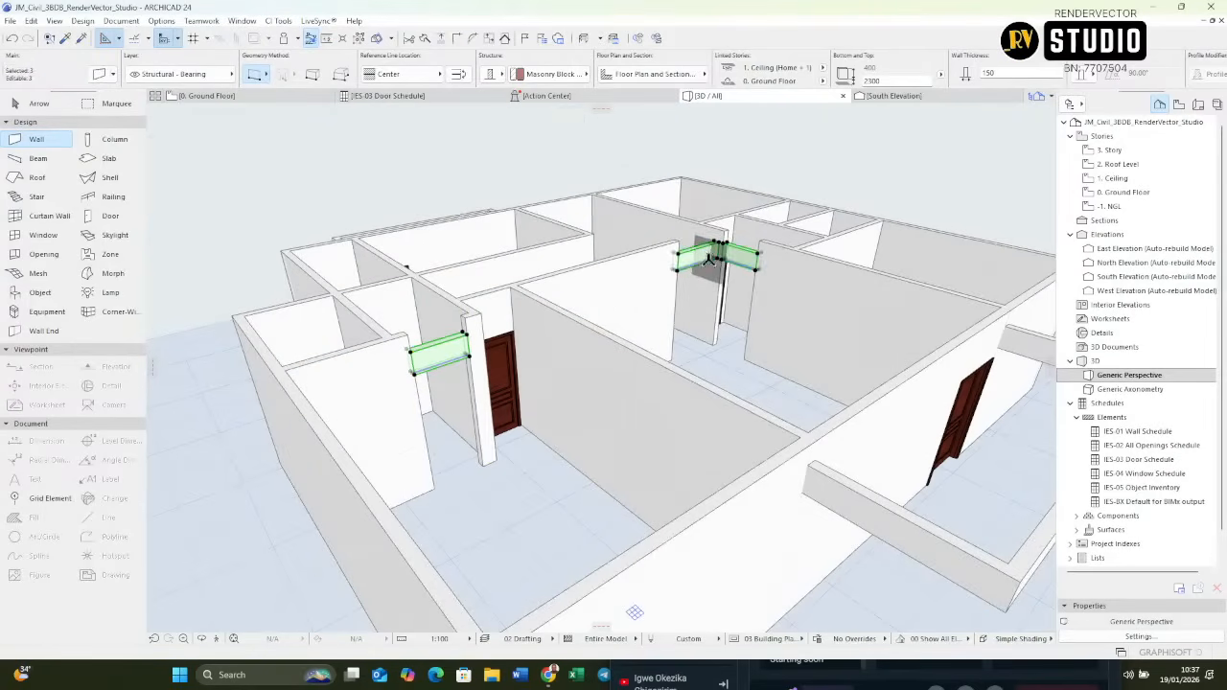
shift+middle_drag(795, 250, 1028, 385)
shift+click(986, 381)
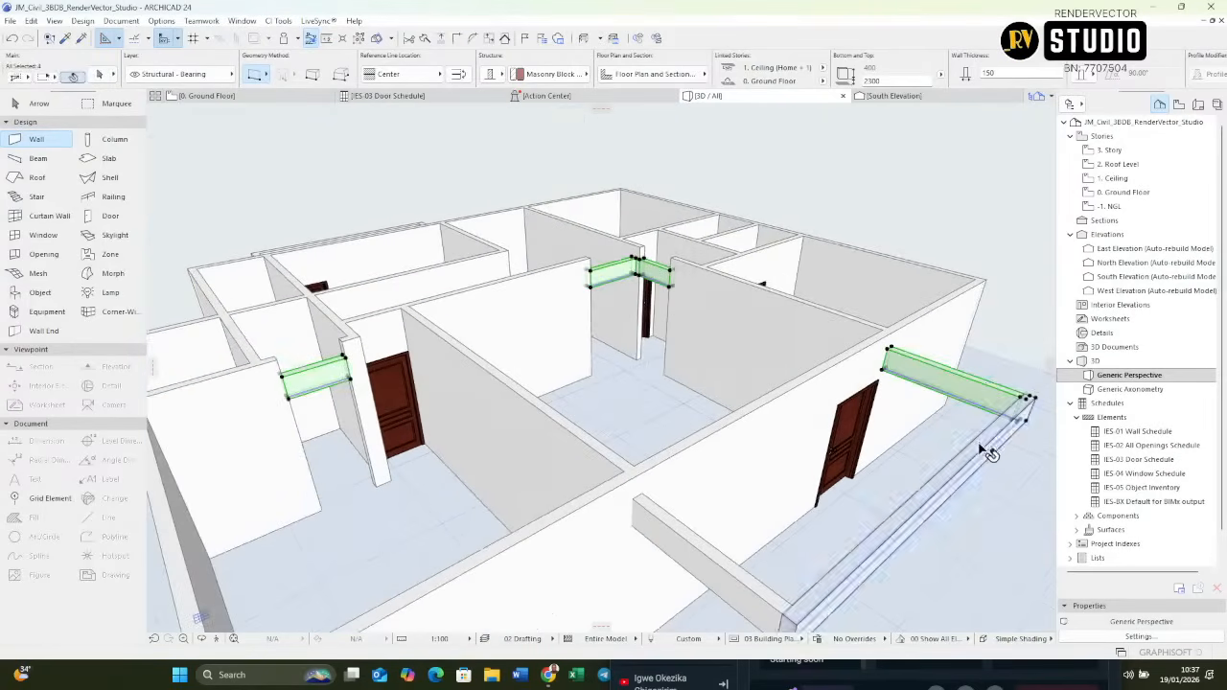
shift+click(988, 449)
shift+click(725, 567)
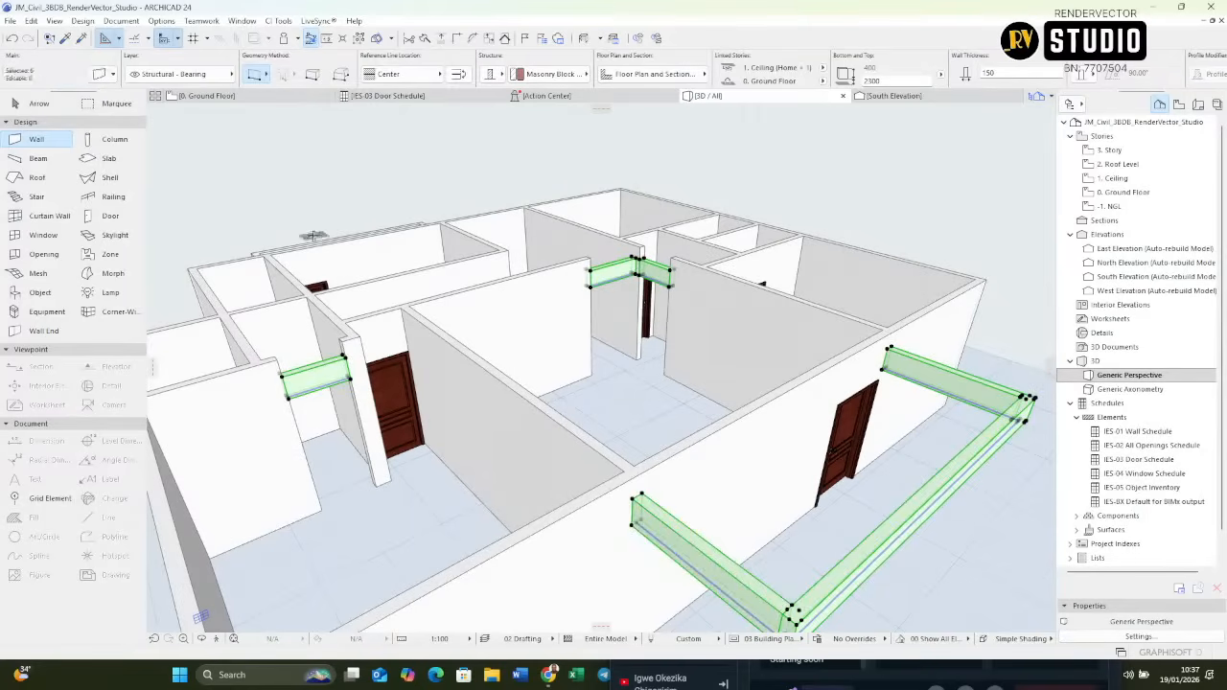
shift+middle_drag(313, 236, 603, 365)
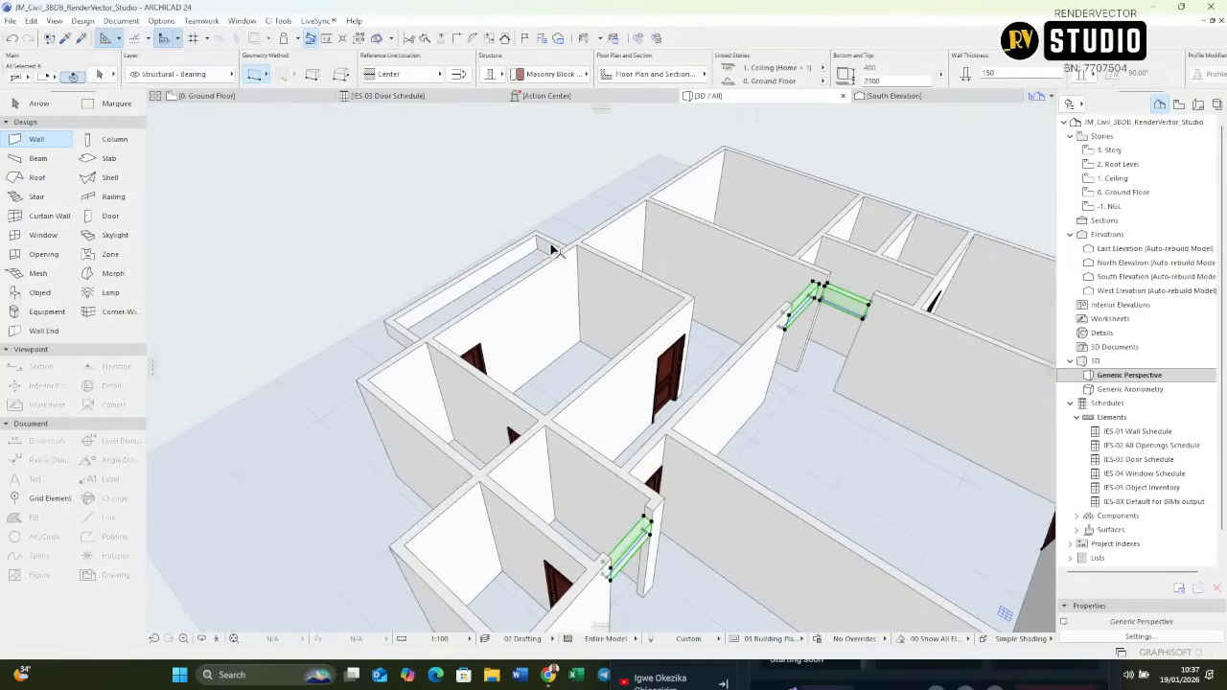
shift+click(484, 297)
shift+click(406, 340)
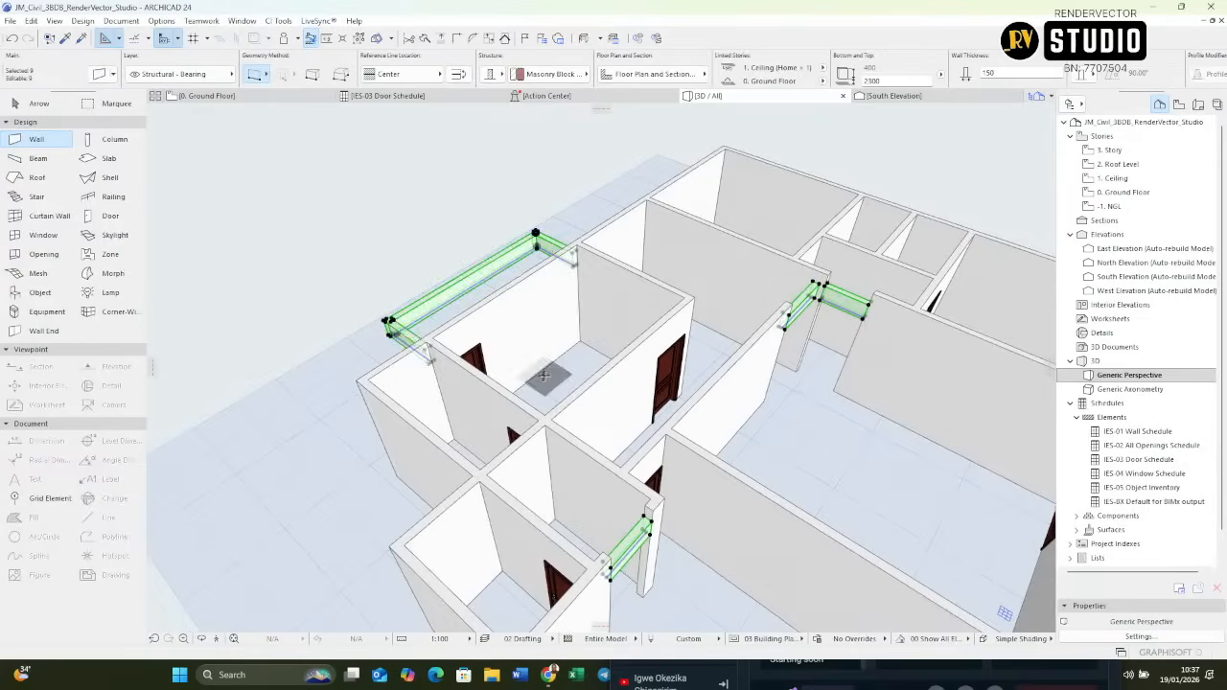
Stretch the tops of the selected short walls above the openings upward to make them 700 high, and clear the selection.
shift+middle_drag(548, 375, 436, 240)
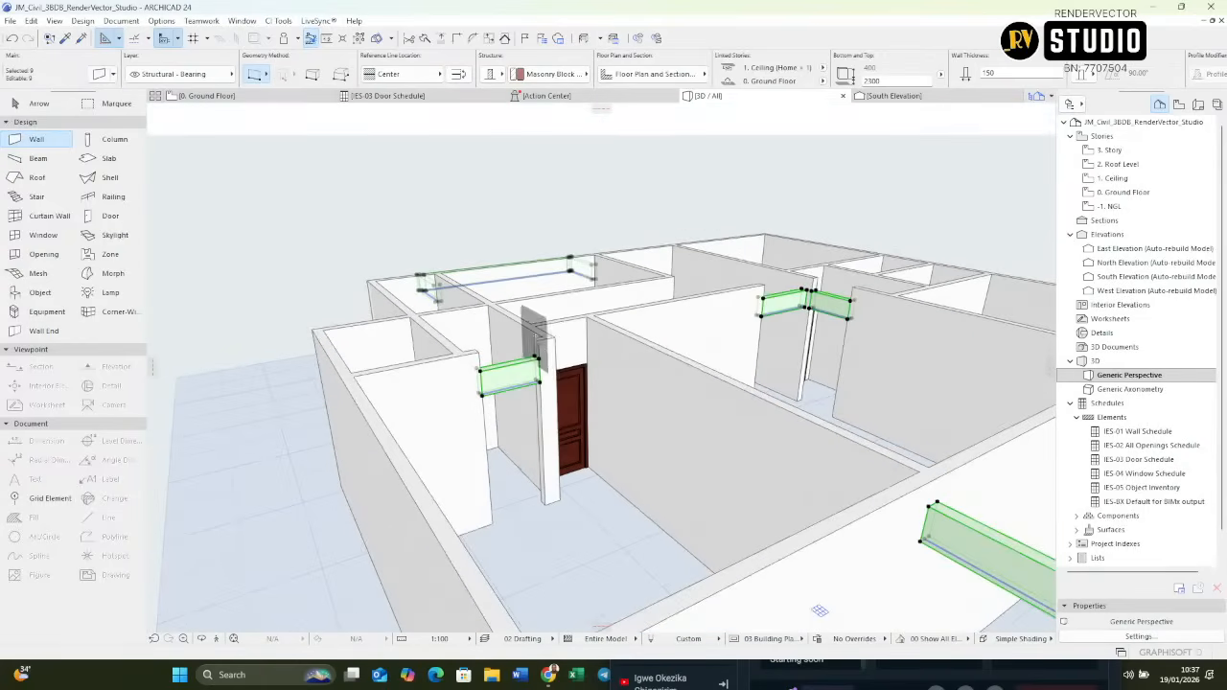
click(539, 357)
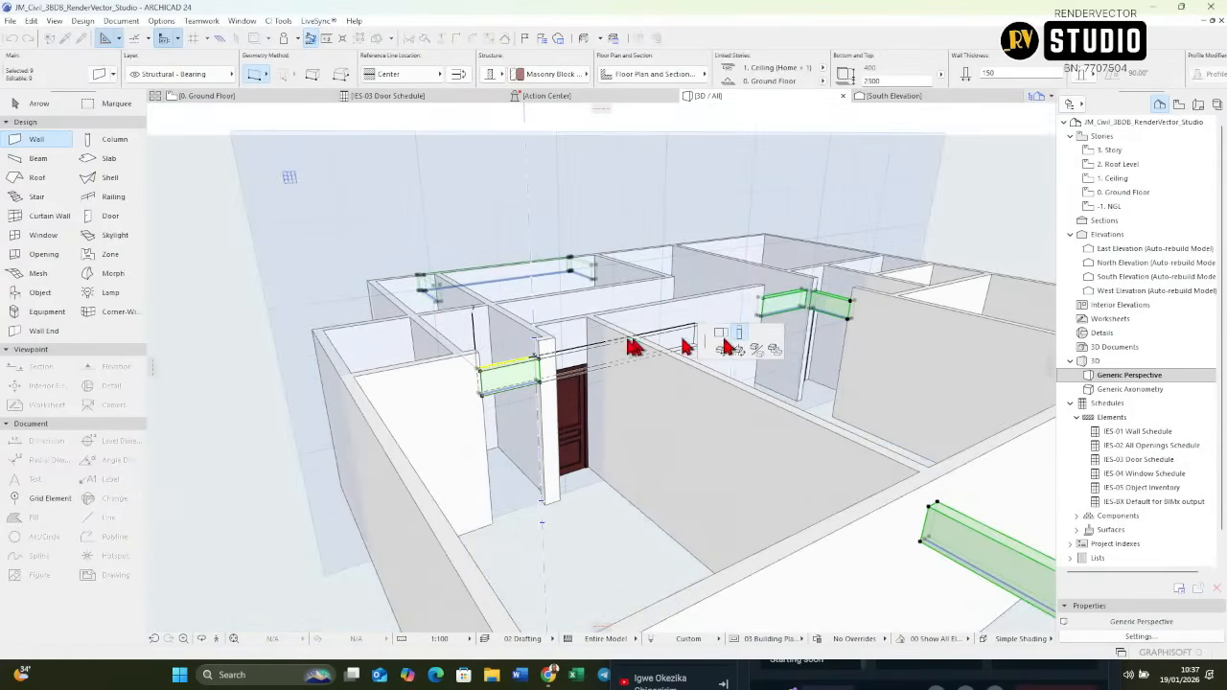
click(746, 342)
key(Escape)
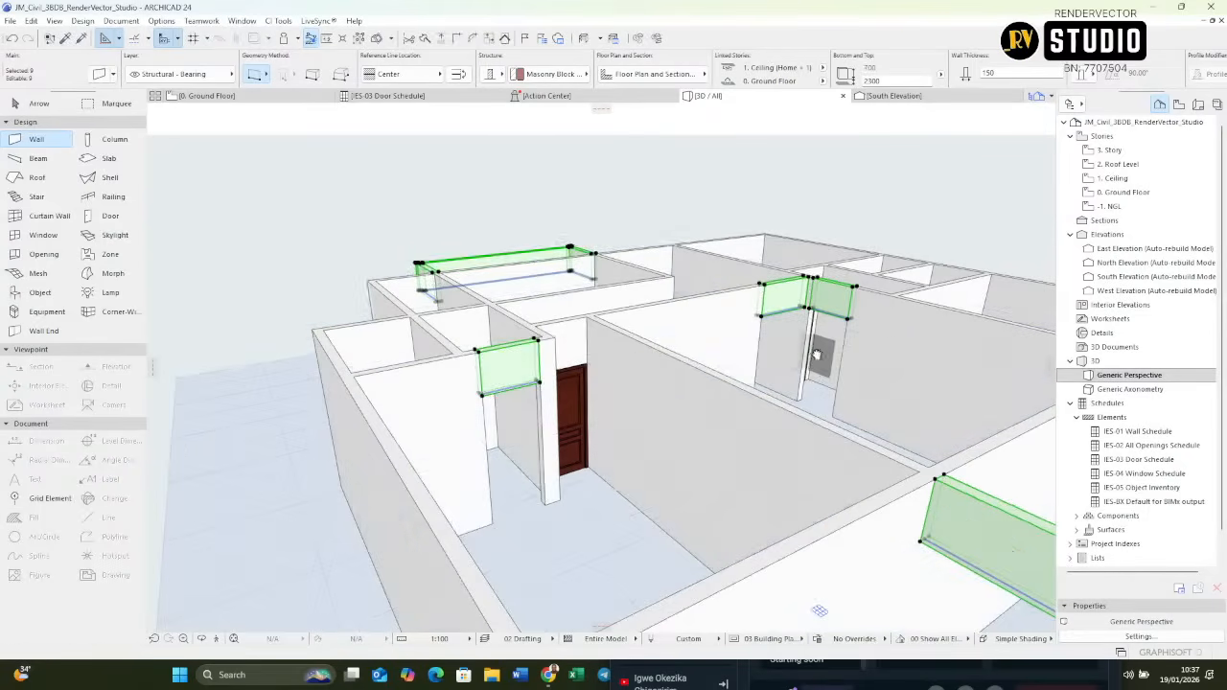
shift+middle_drag(814, 351, 876, 378)
shift+middle_drag(764, 411, 812, 382)
key(Escape)
key(Escape)
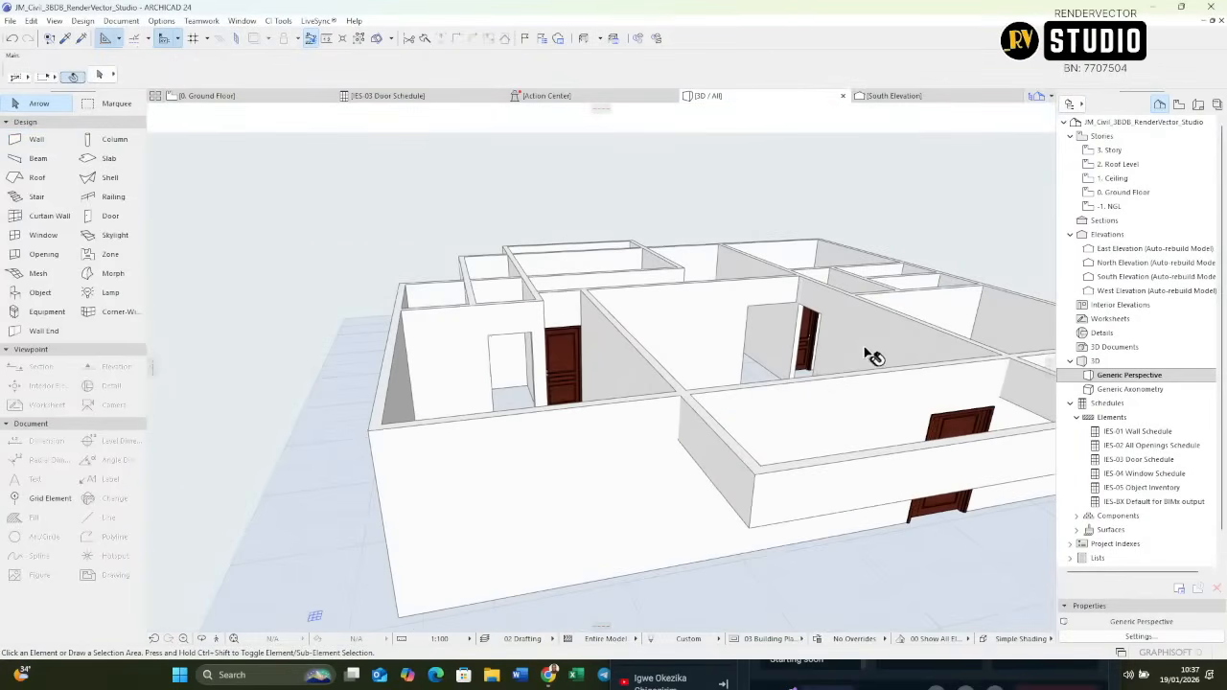
Open the Ground Floor plan and examine the openings around the Living Room, Bedroom 1 and the Entrance.
key(F2)
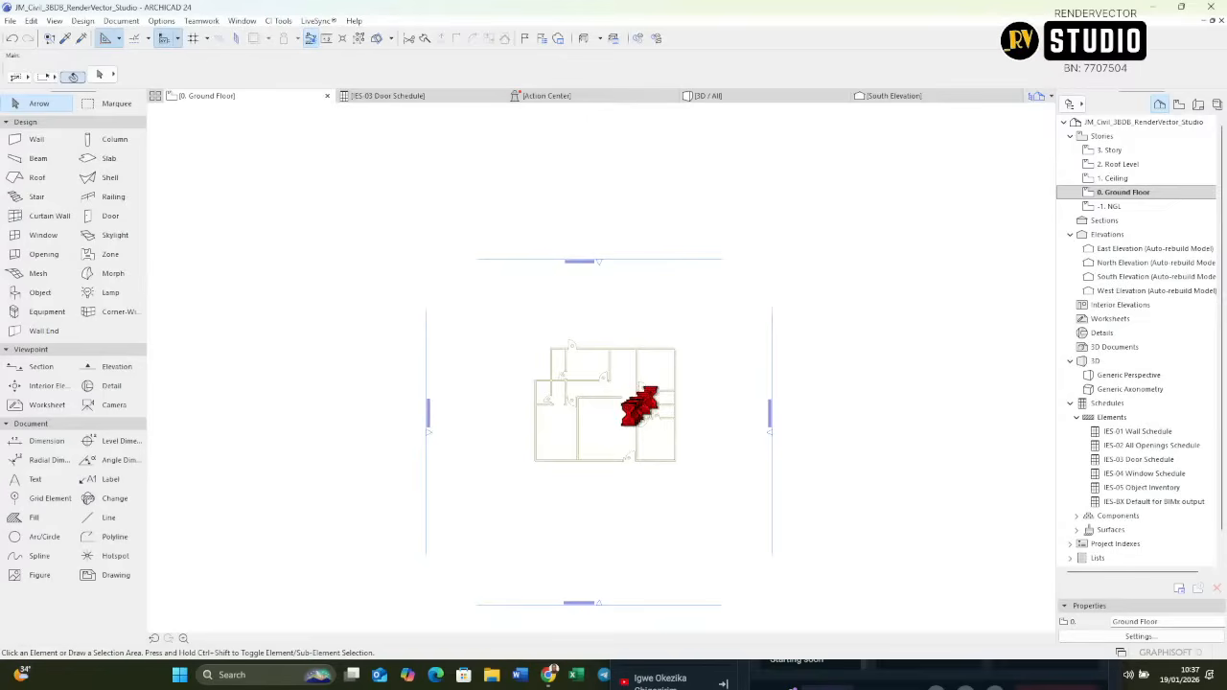
scroll(622, 436, up, 5)
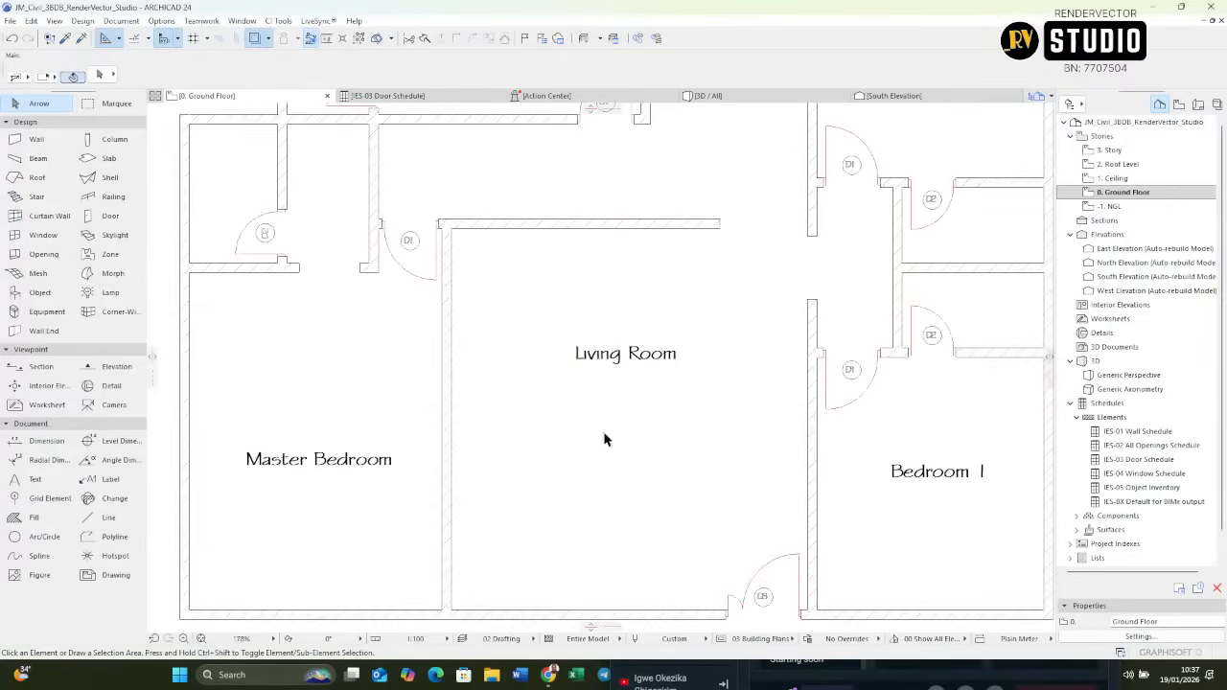
scroll(605, 432, down, 3)
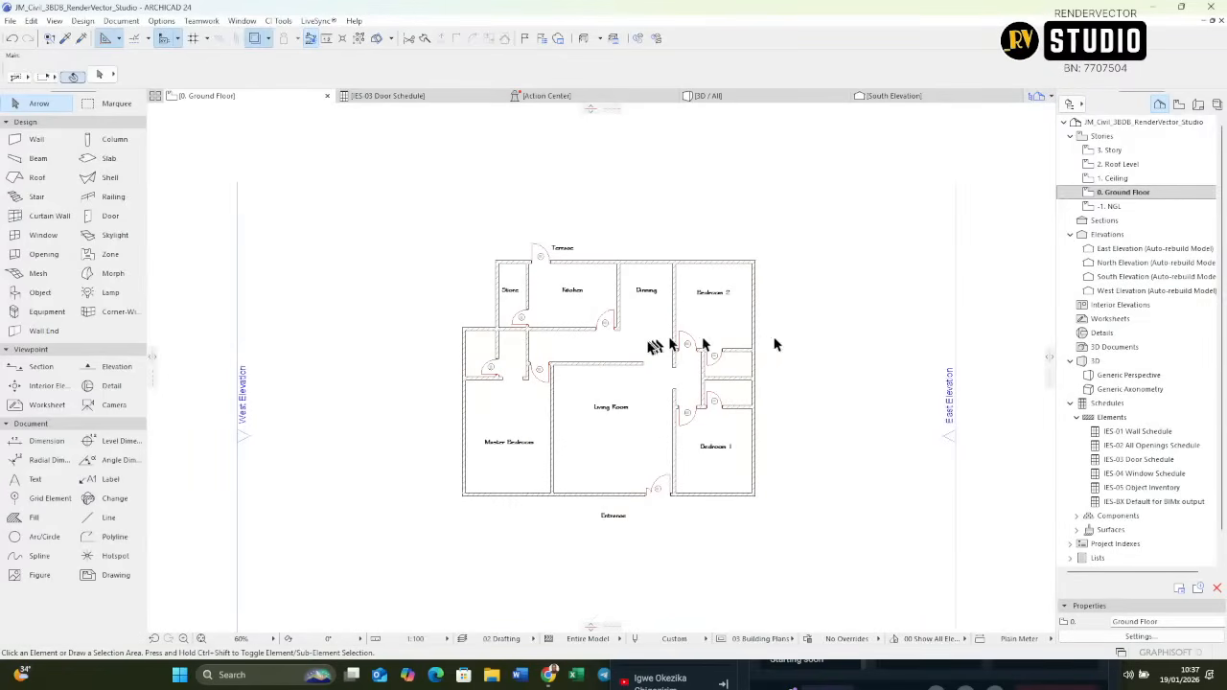
scroll(649, 348, up, 5)
scroll(649, 348, down, 5)
scroll(635, 450, up, 5)
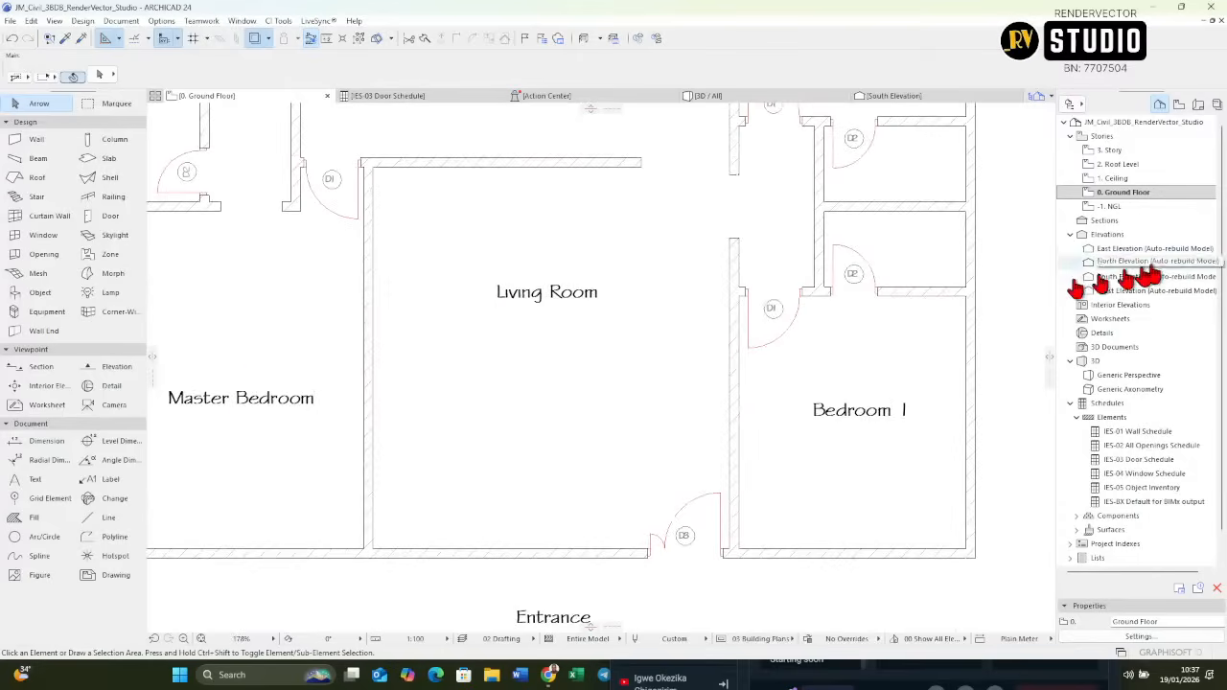
Open the Ceiling story plan and examine the wall layout, including the walls over the openings, Terrace and Entrance.
click(1128, 181)
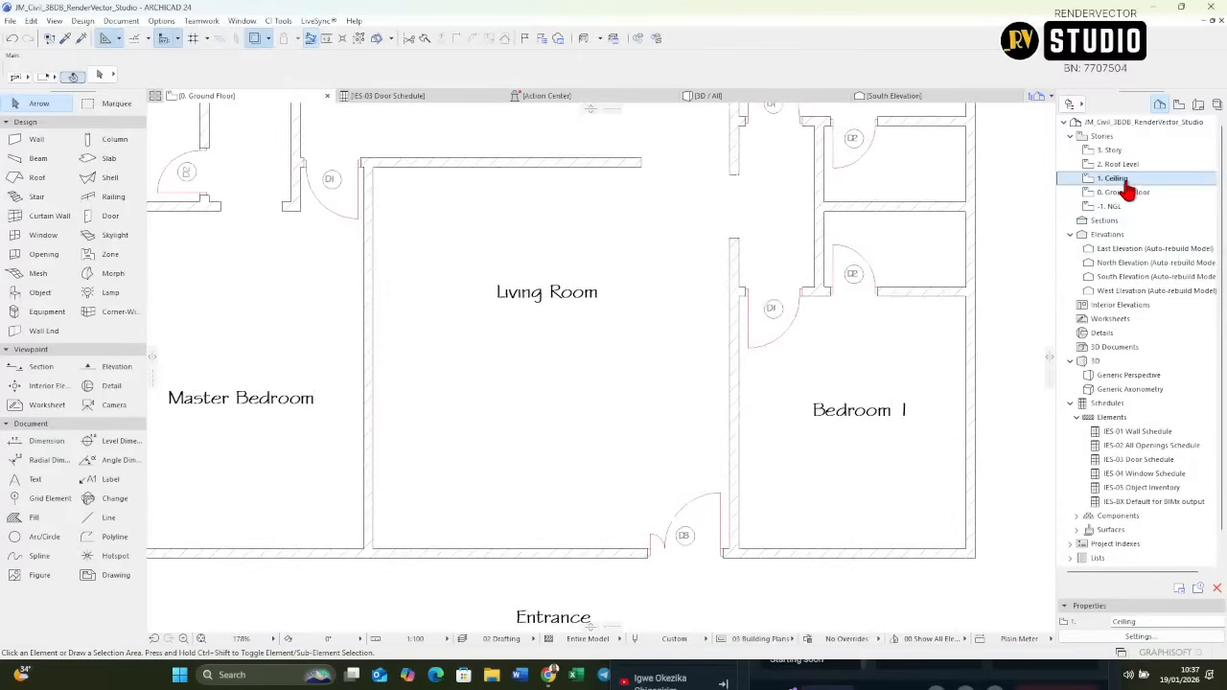
scroll(696, 419, down, 3)
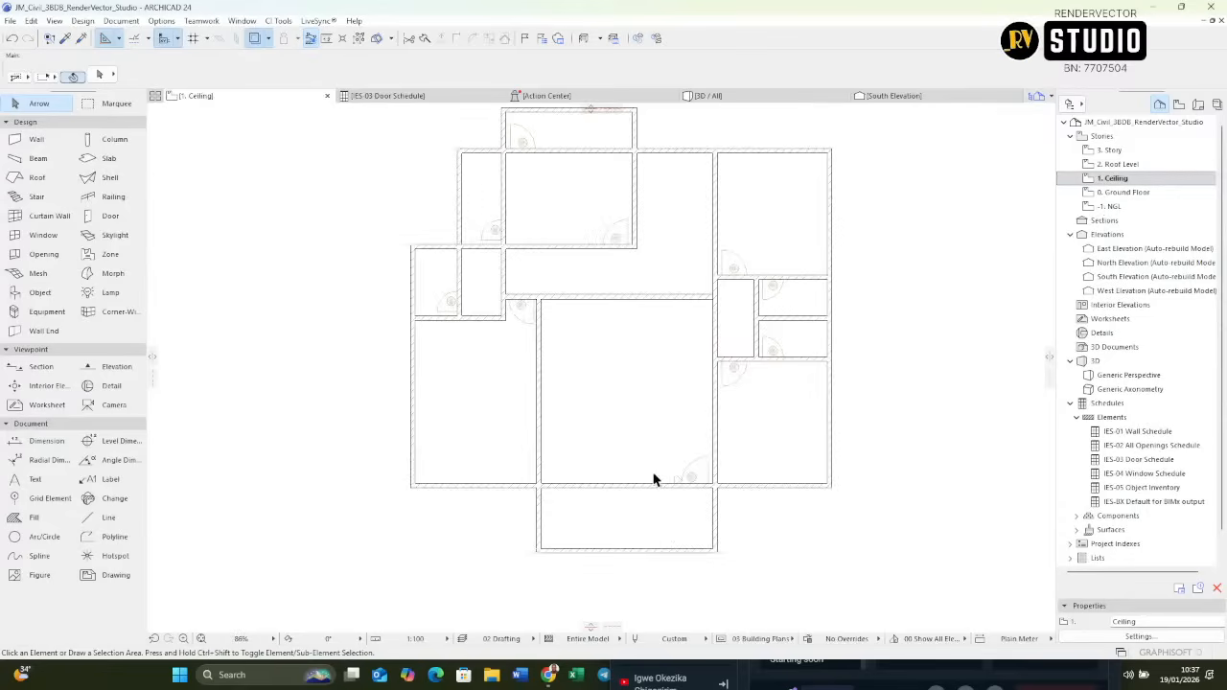
scroll(660, 462, down, 5)
scroll(634, 348, up, 6)
middle_drag(628, 425, 633, 308)
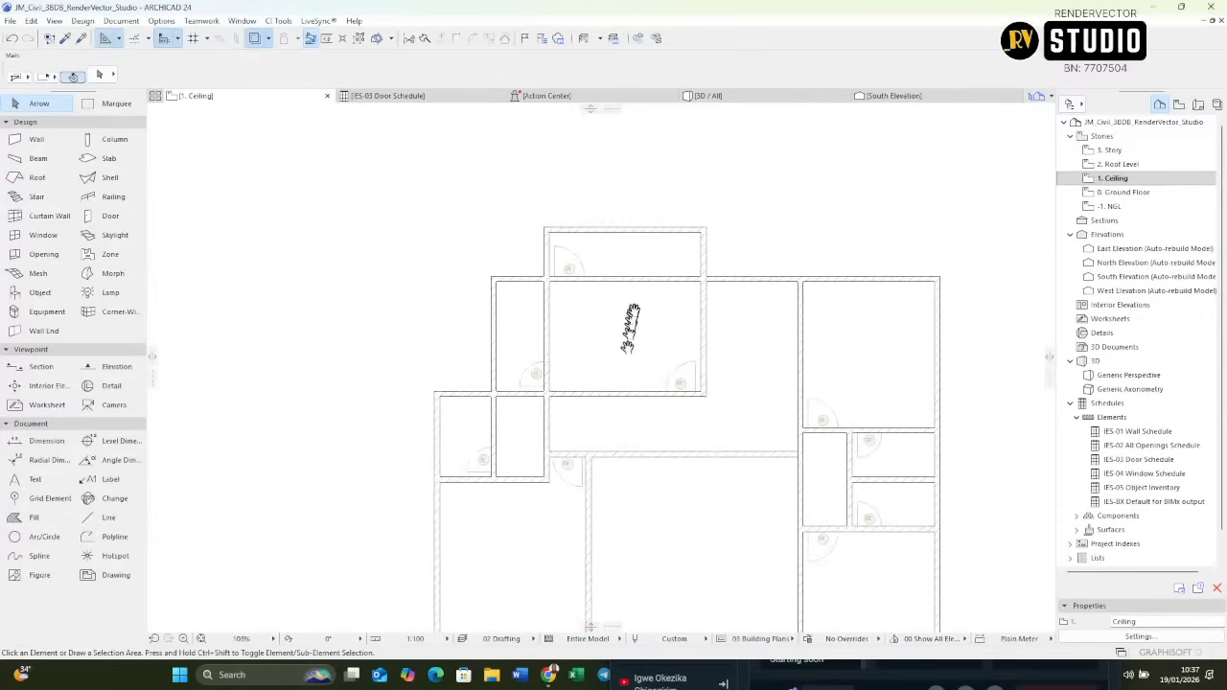
scroll(726, 412, up, 3)
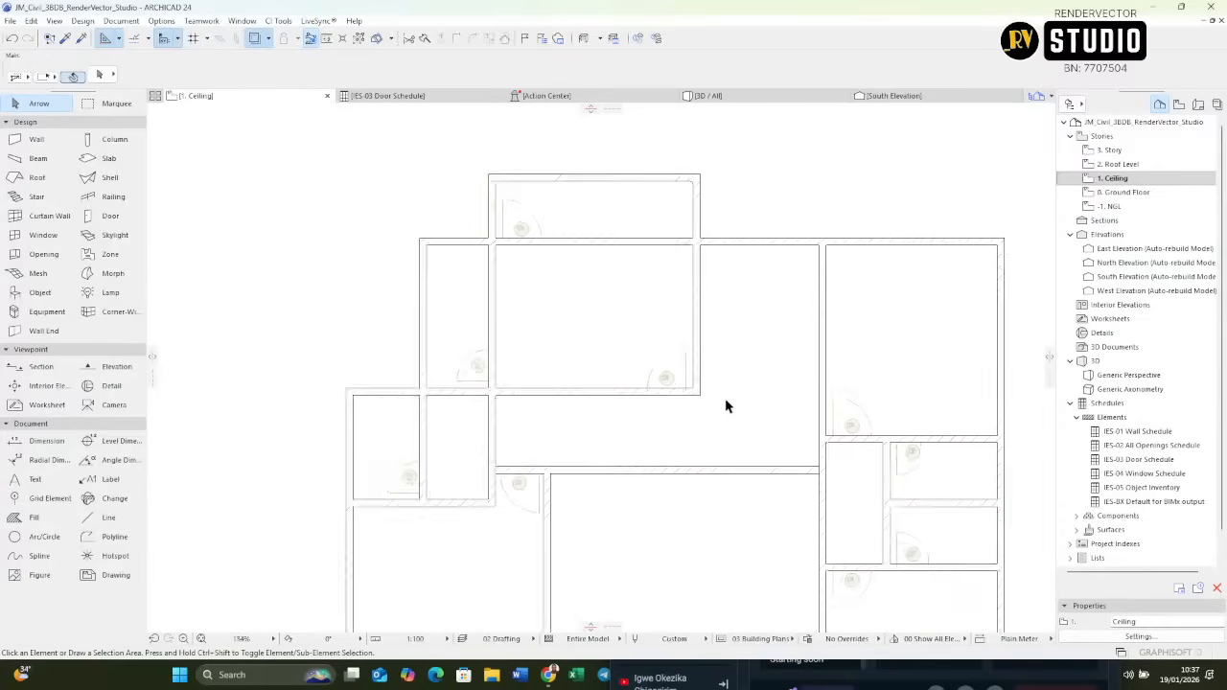
scroll(714, 393, down, 4)
scroll(740, 382, down, 2)
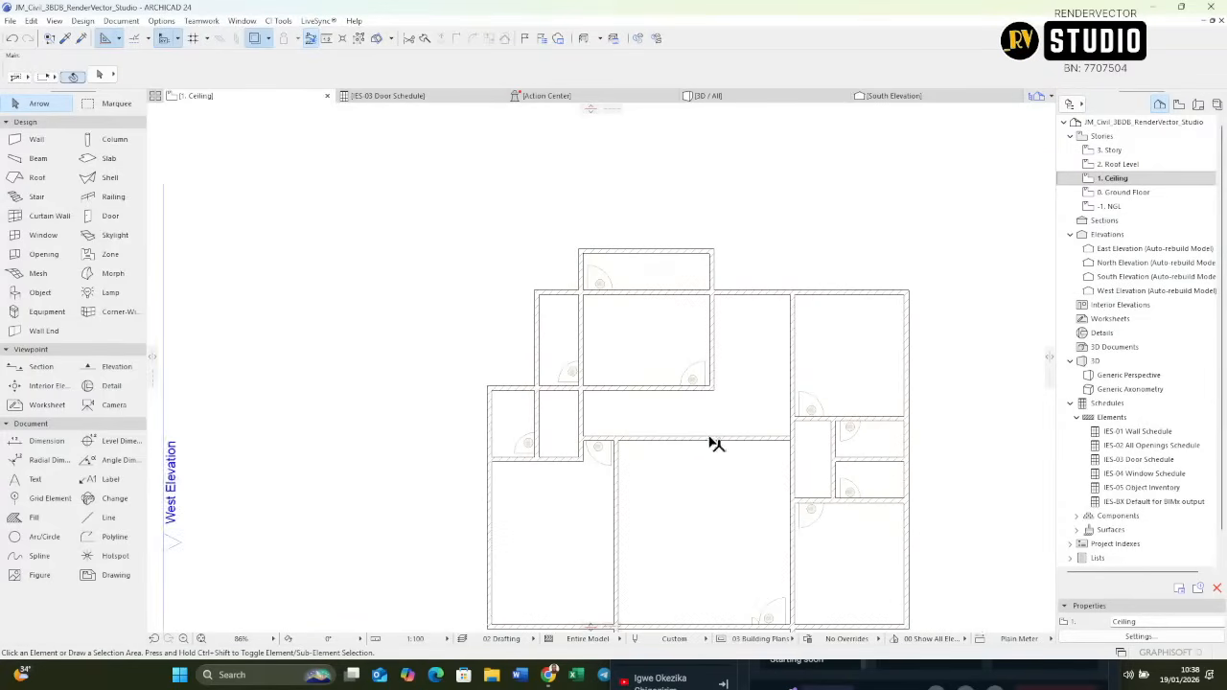
middle_drag(710, 441, 700, 305)
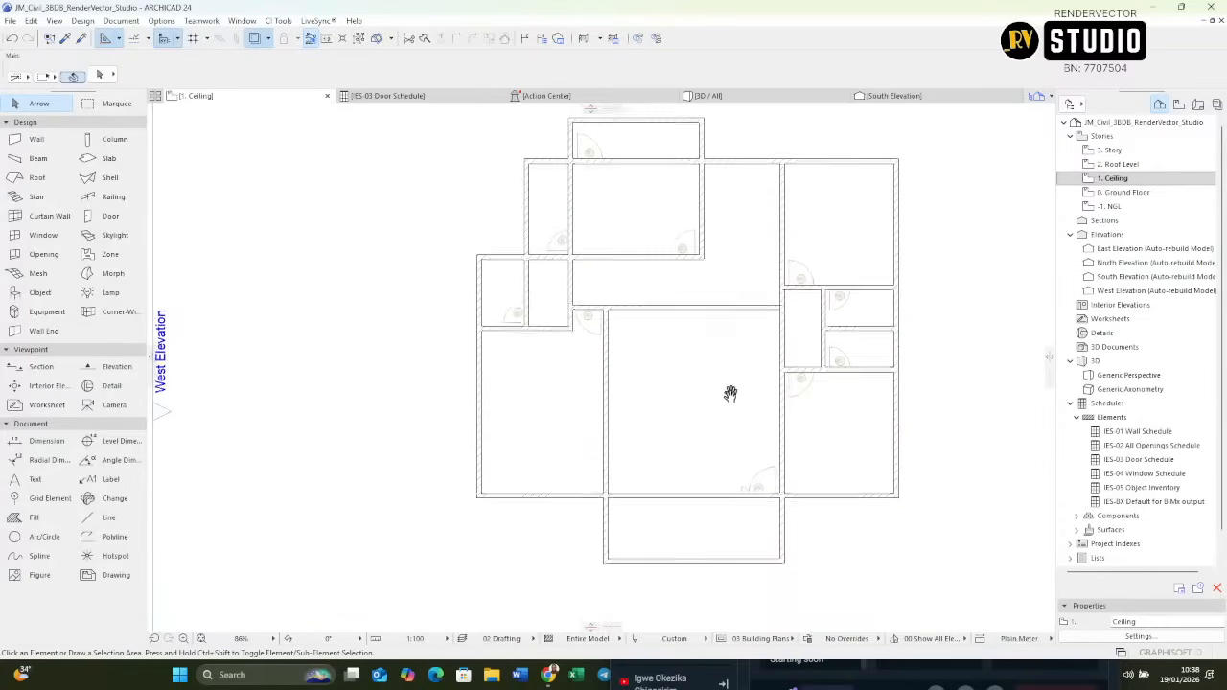
middle_drag(729, 392, 721, 442)
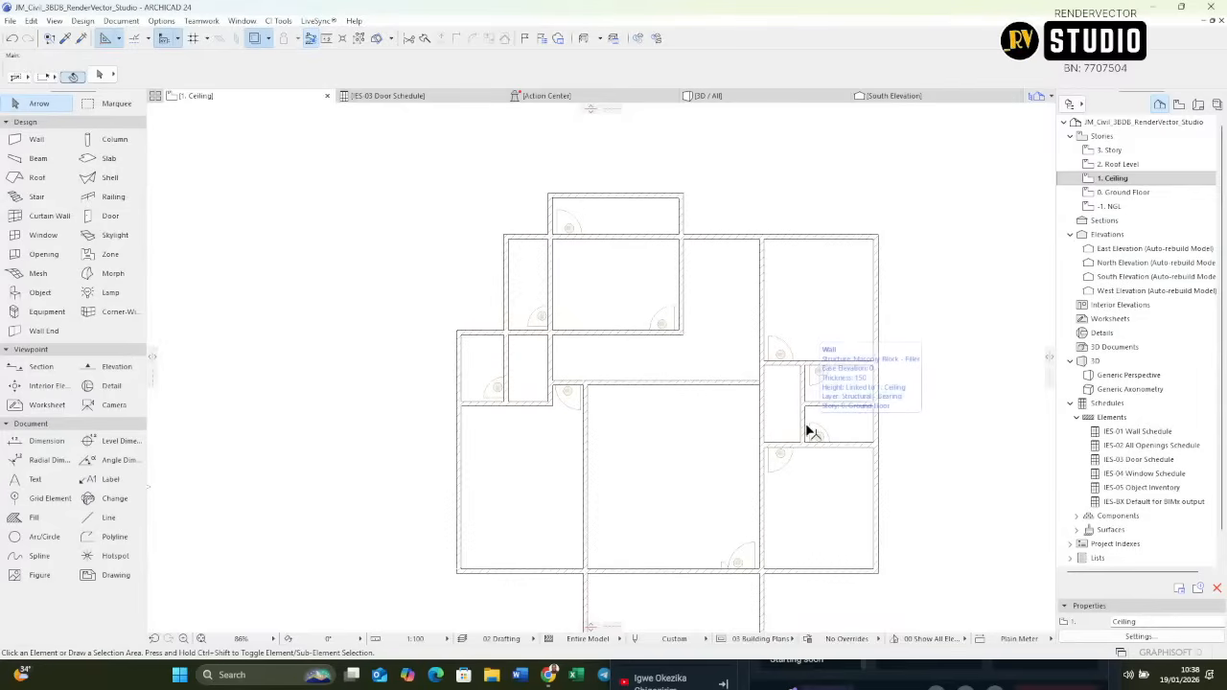
Return to the Ground Floor plan, compare it with the trace reference hidden and shown, and view the reference story choices.
click(1149, 195)
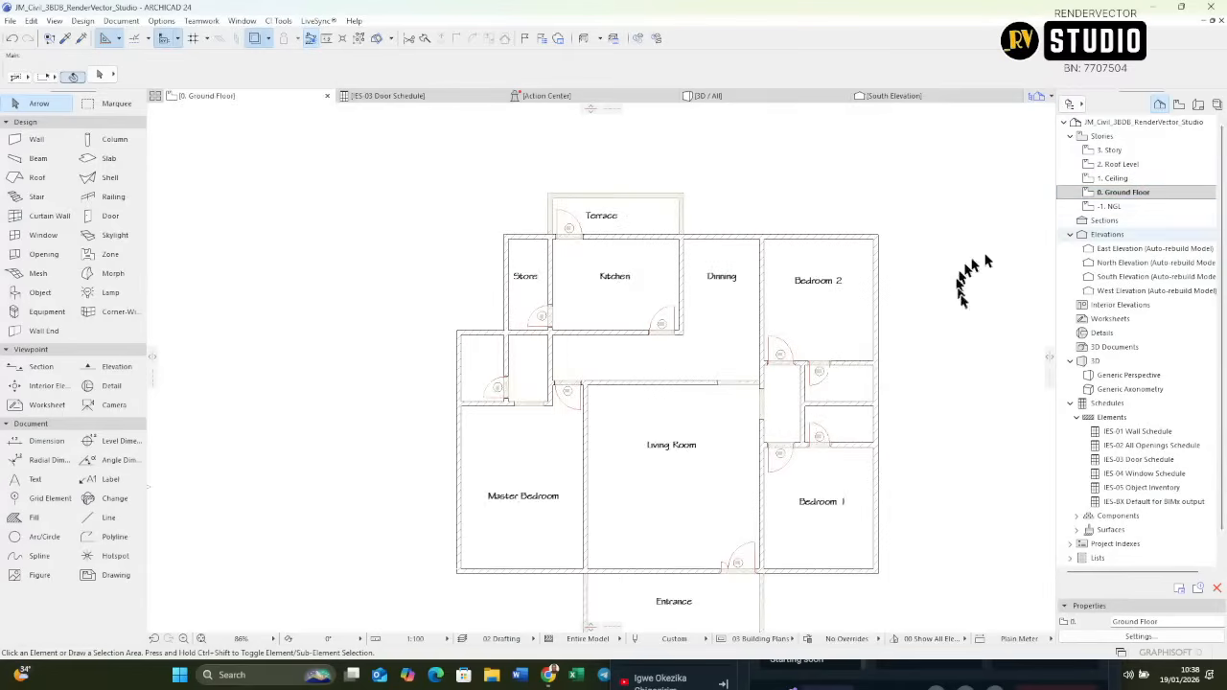
mouse_move(529, 197)
mouse_down()
mouse_move(221, 53)
mouse_move(319, 113)
mouse_up()
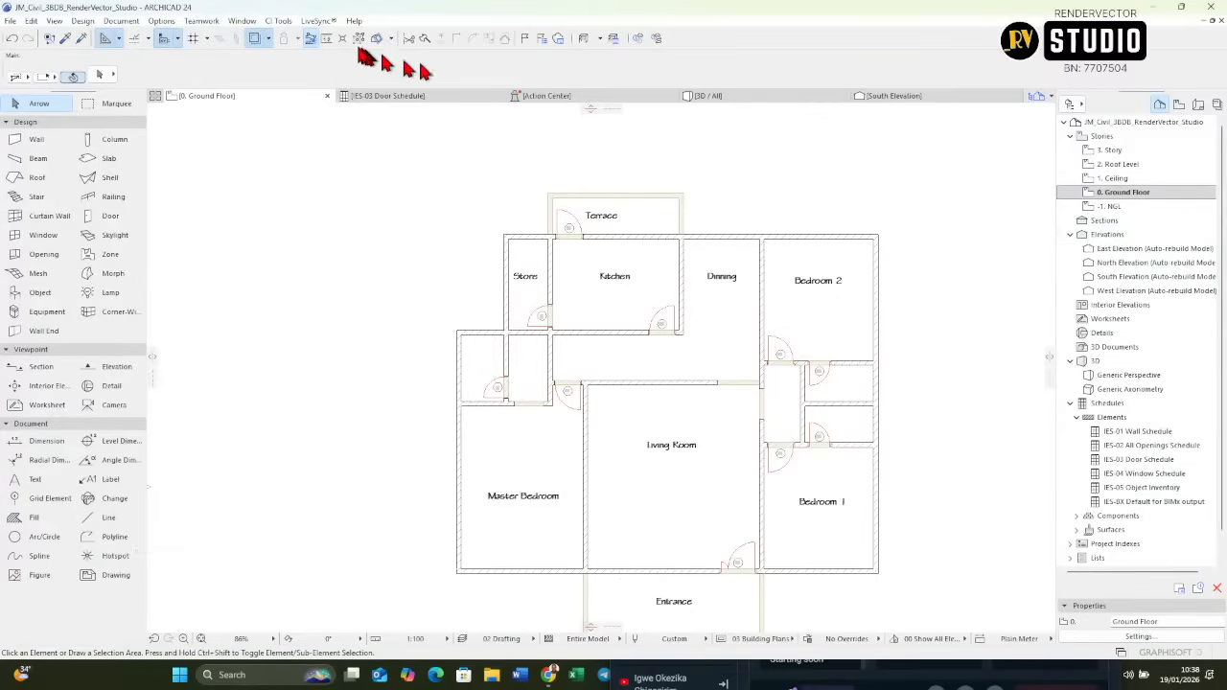
click(265, 44)
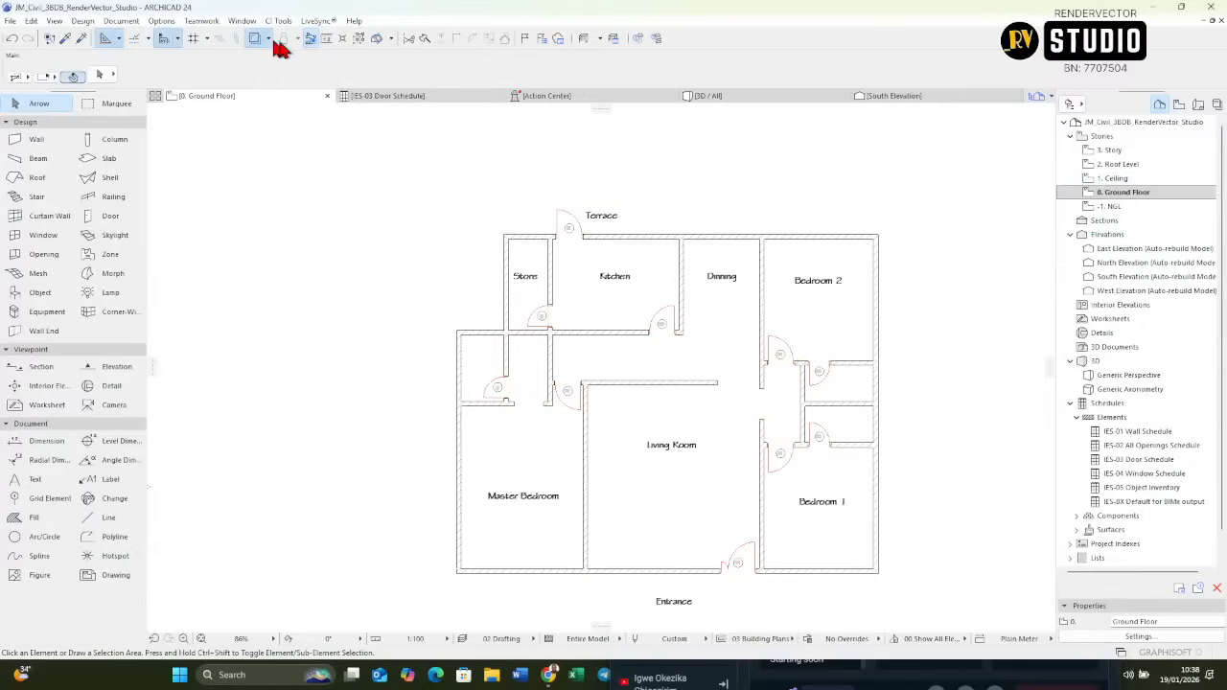
click(254, 41)
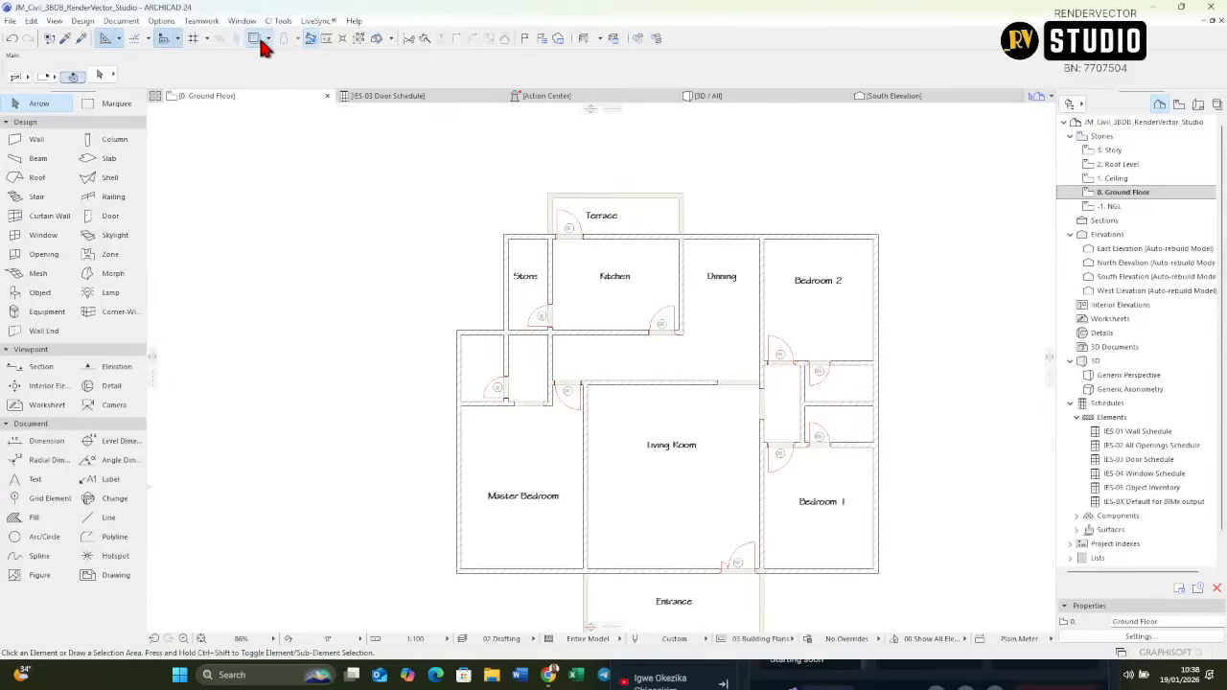
click(268, 40)
mouse_move(342, 62)
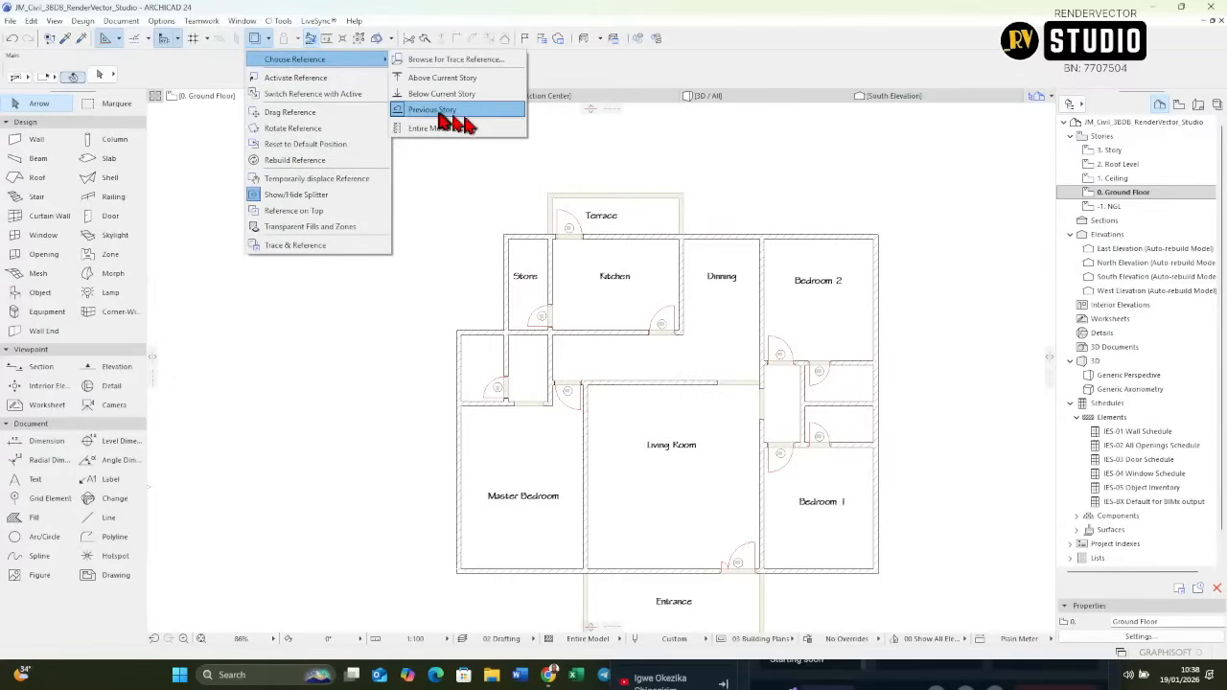
key(Escape)
key(Escape)
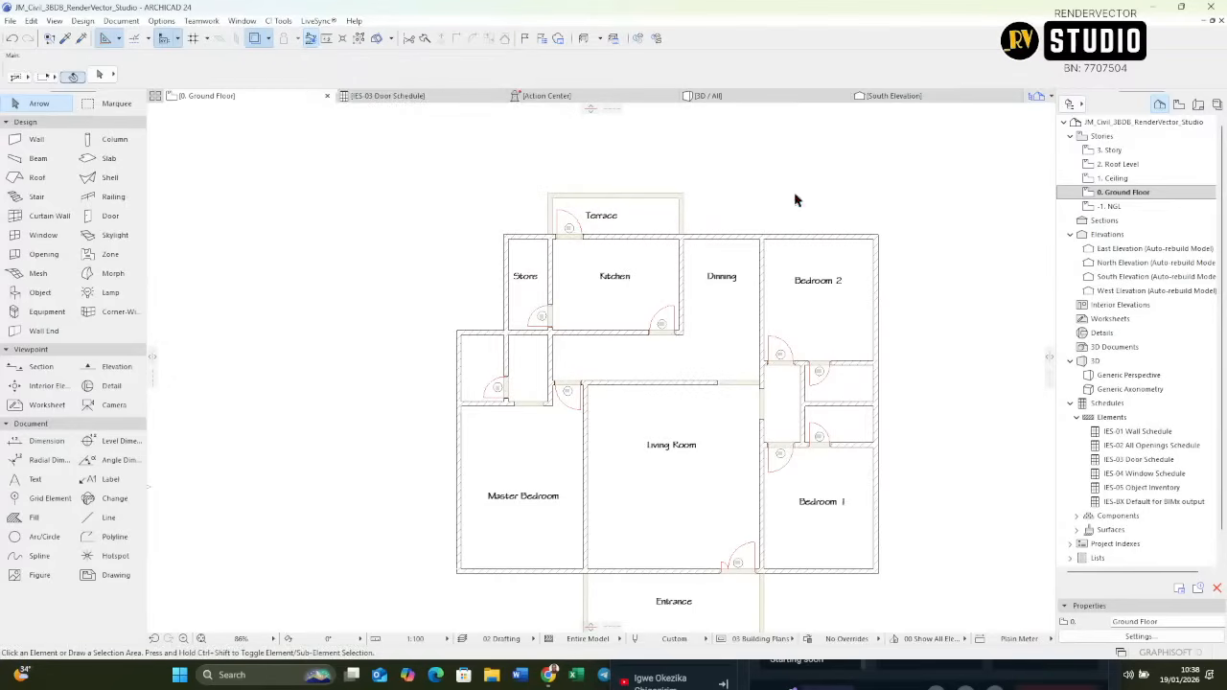
Trace the outer edge of the Terrace beams with a chained solid line, starting and ending at the Kitchen's exterior wall.
scroll(591, 202, up, 5)
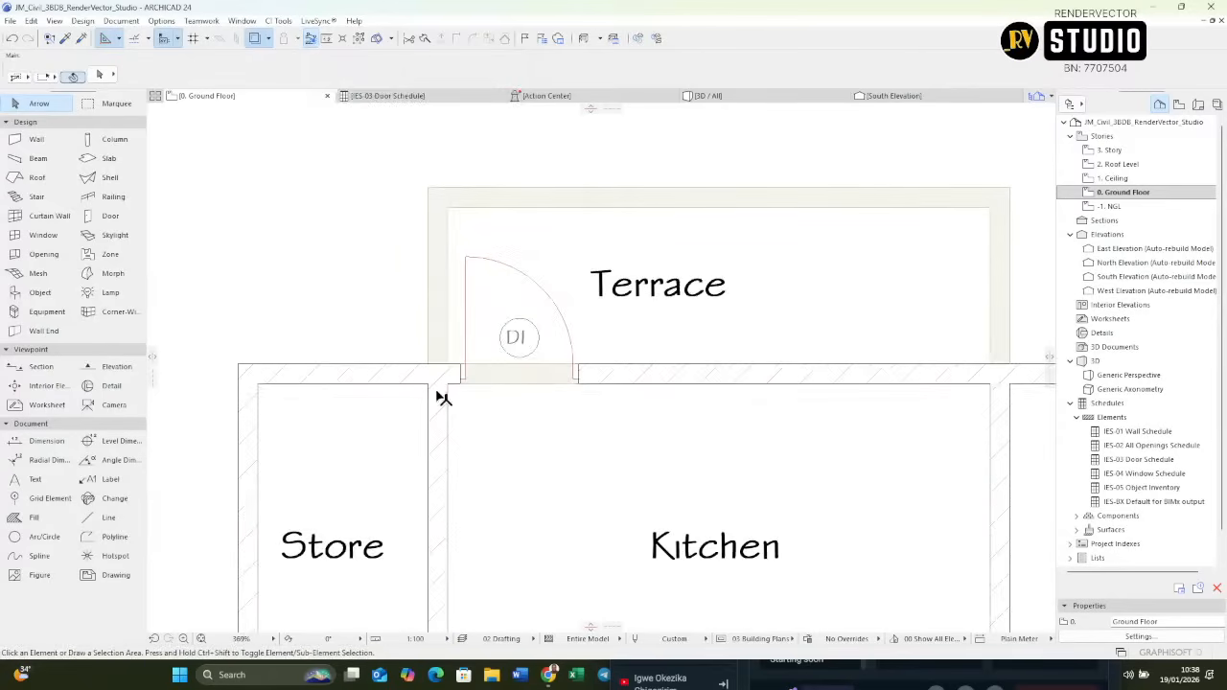
click(96, 518)
scroll(430, 358, up, 4)
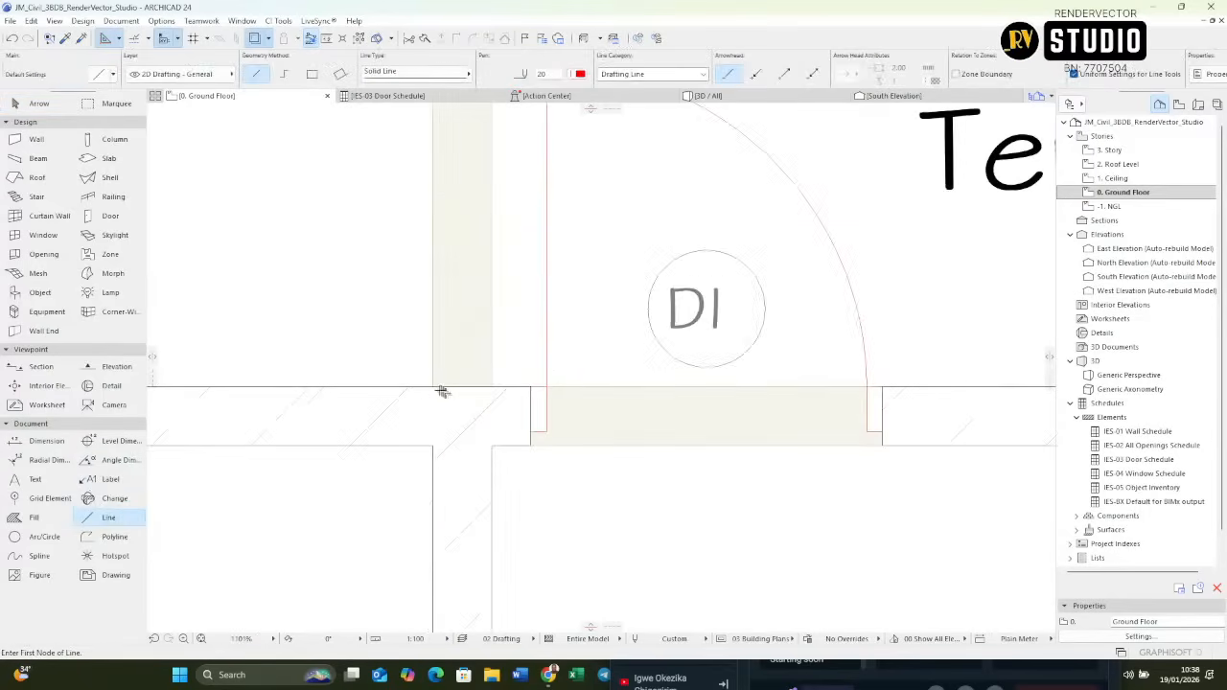
click(437, 386)
scroll(430, 508, down, 4)
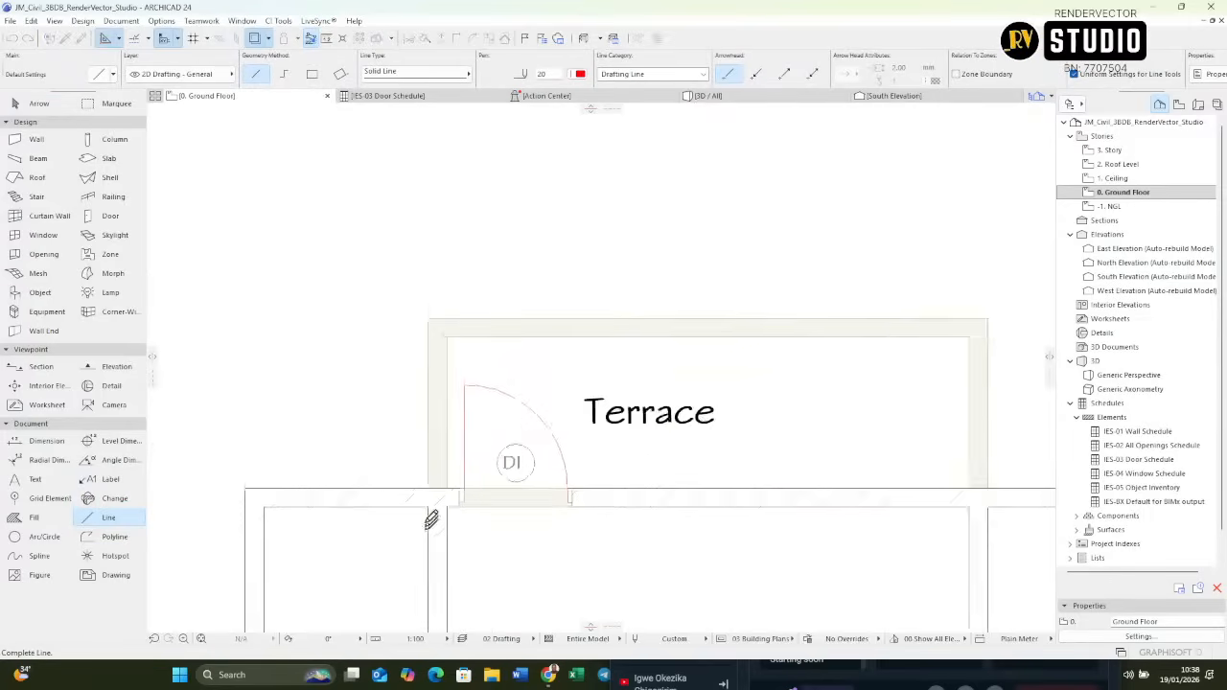
click(348, 106)
click(284, 75)
scroll(444, 332, up, 4)
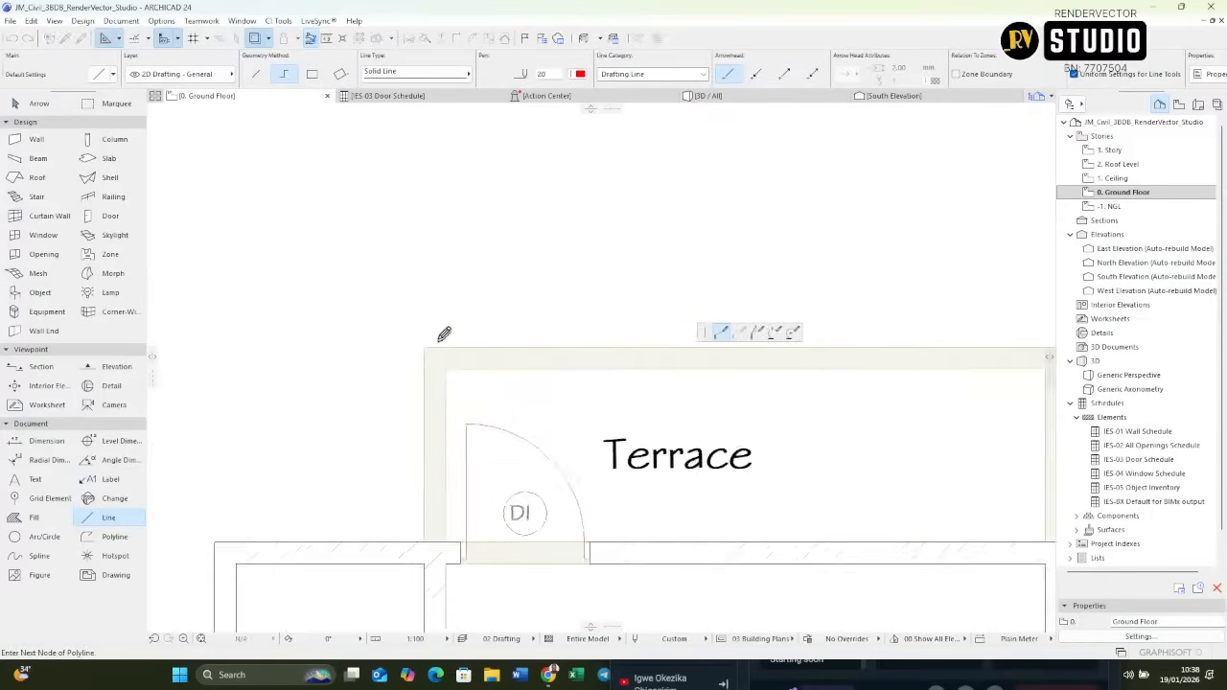
click(413, 345)
scroll(562, 340, down, 4)
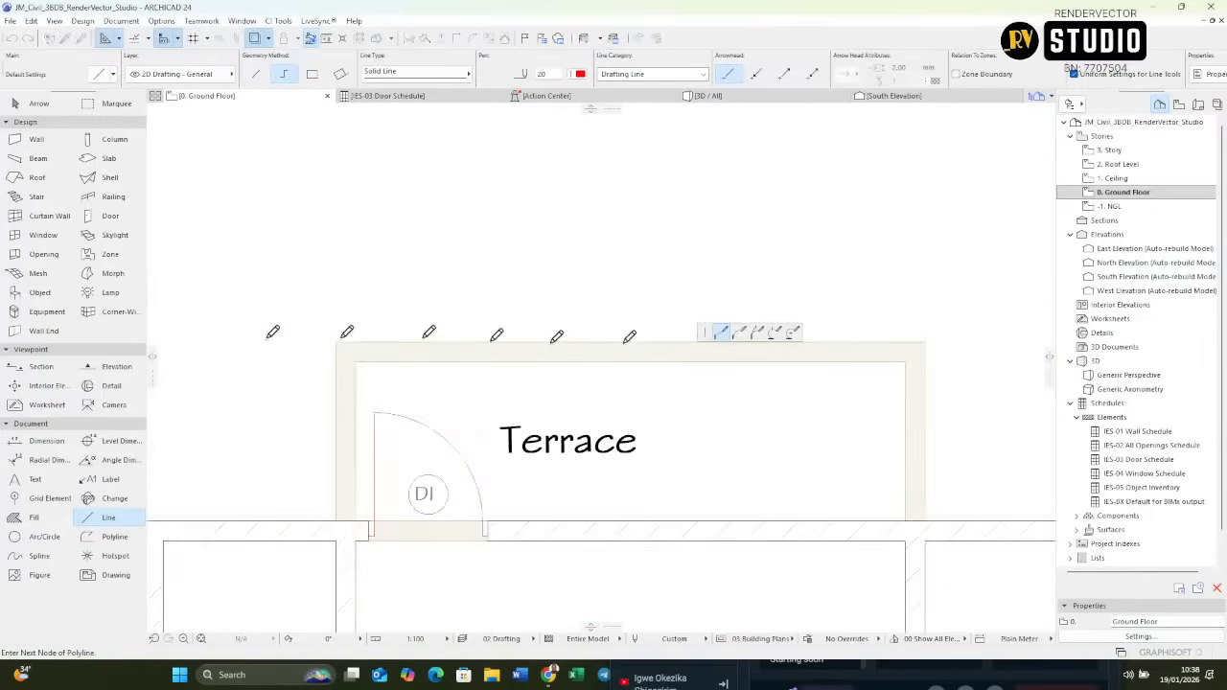
scroll(964, 328, up, 2)
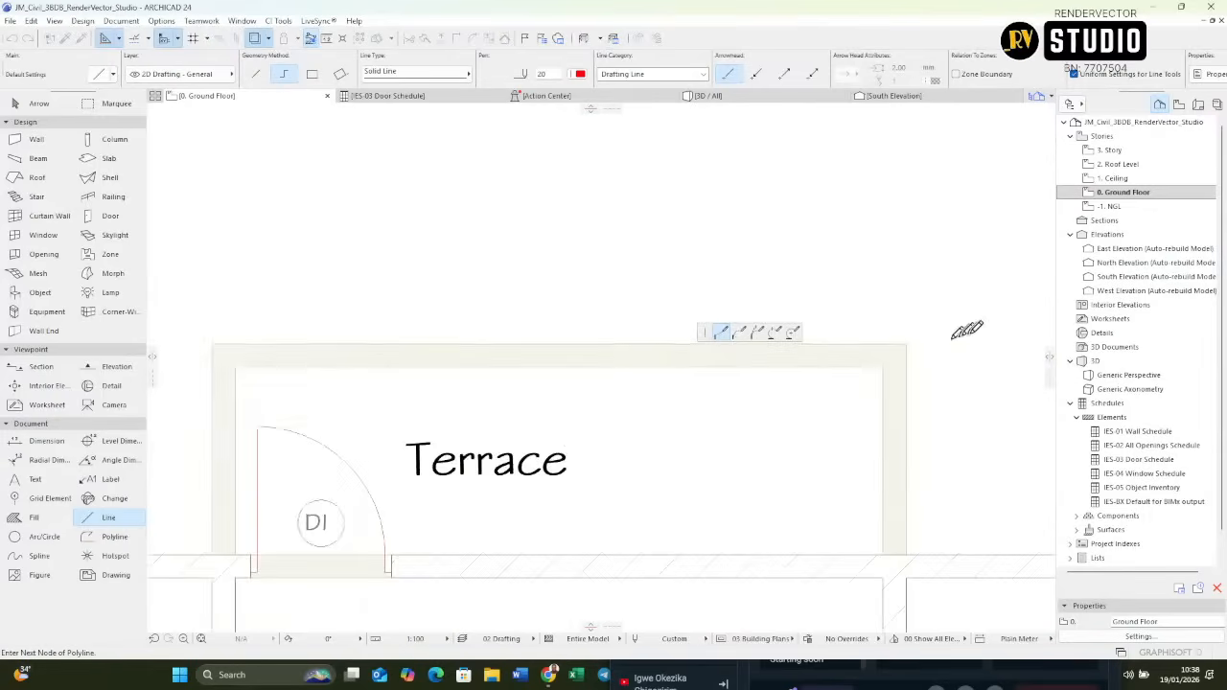
click(893, 346)
double_click(895, 599)
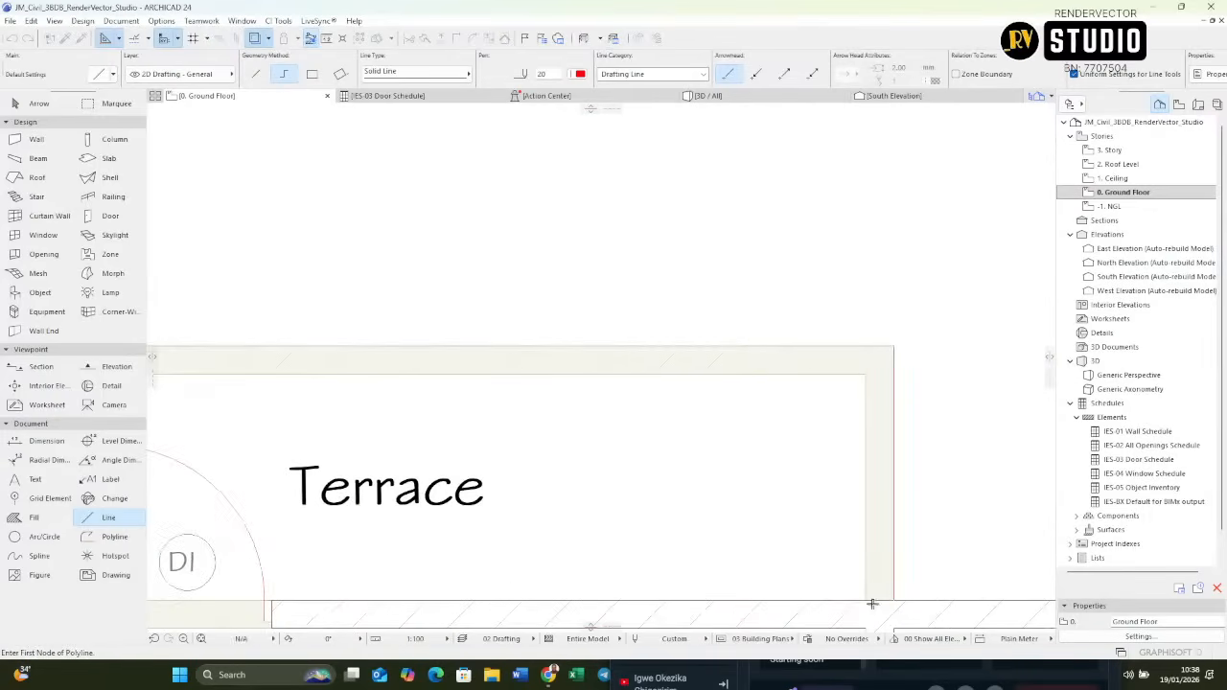
Trace the inner edge of the Terrace beams with a chained line through both inner corners to the Kitchen wall.
click(867, 599)
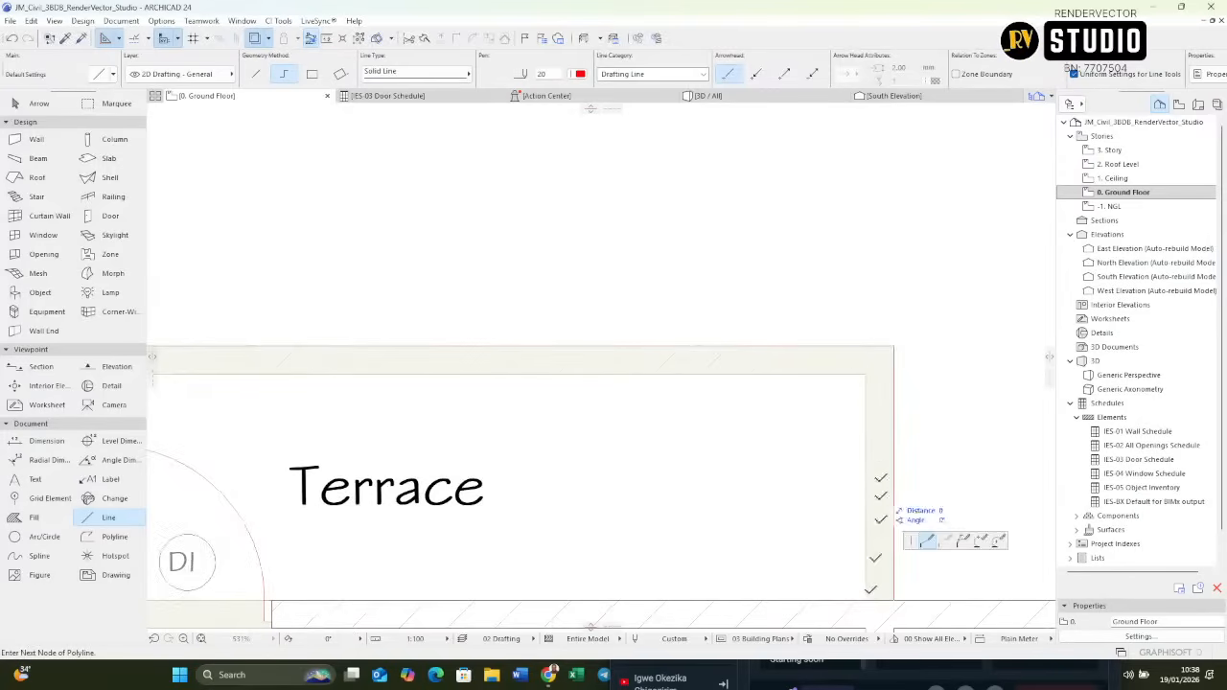
click(867, 374)
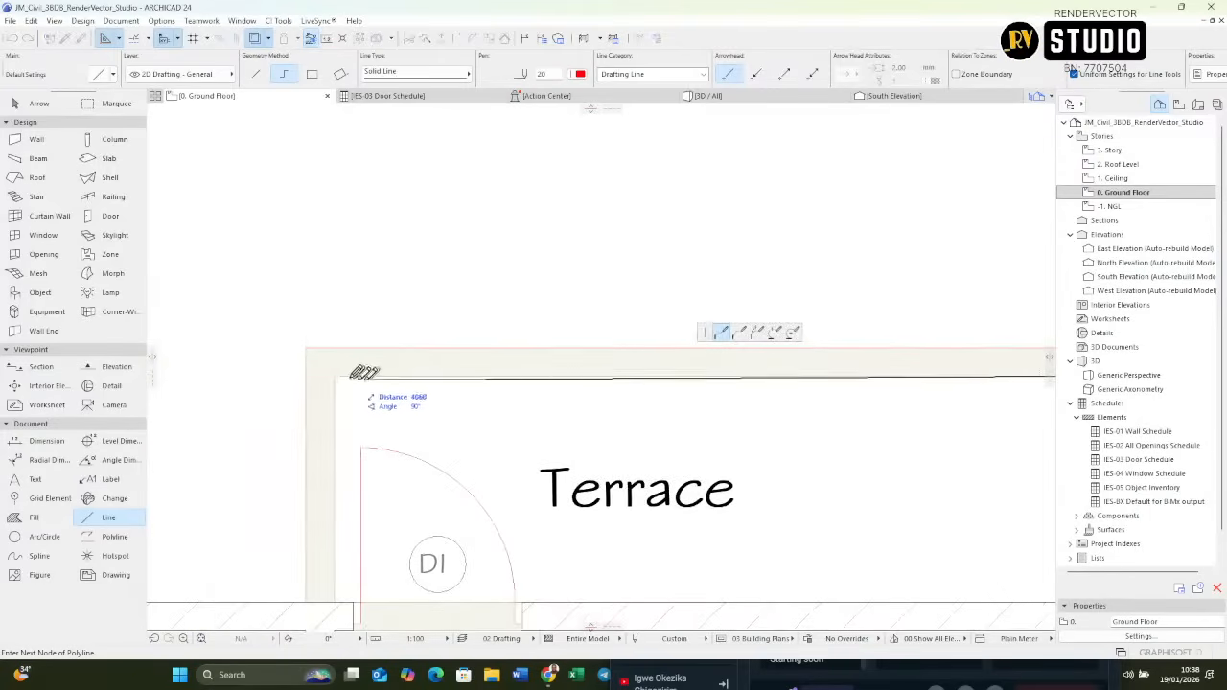
click(334, 376)
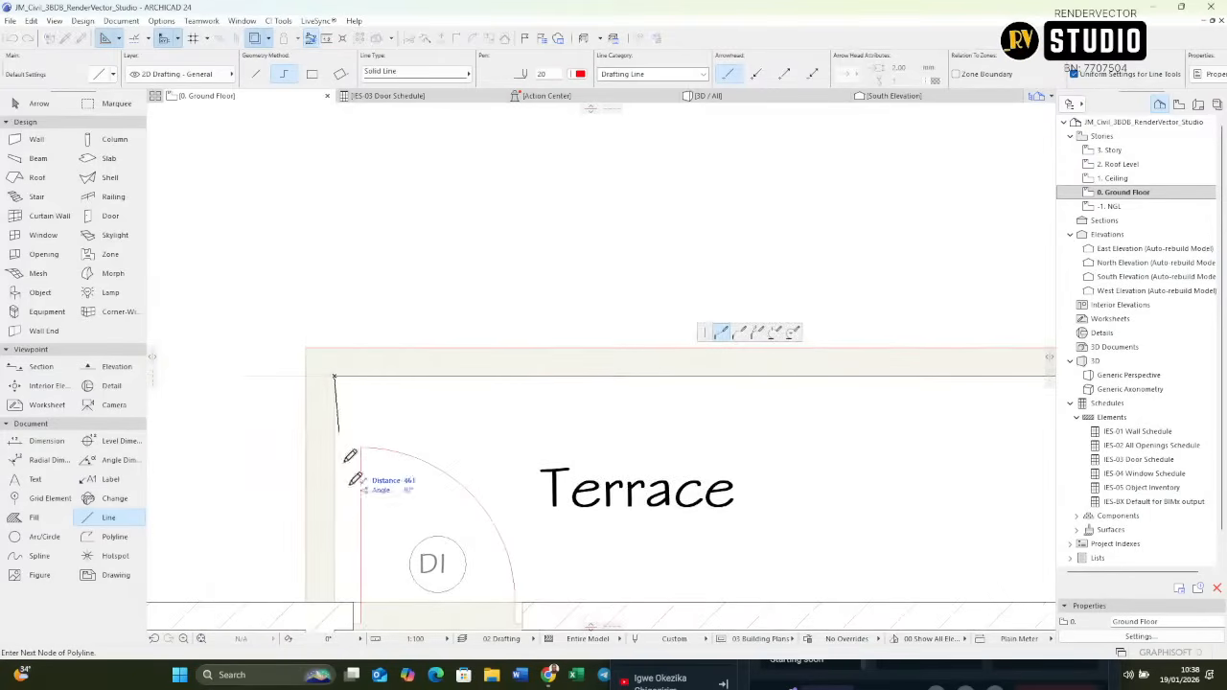
double_click(335, 601)
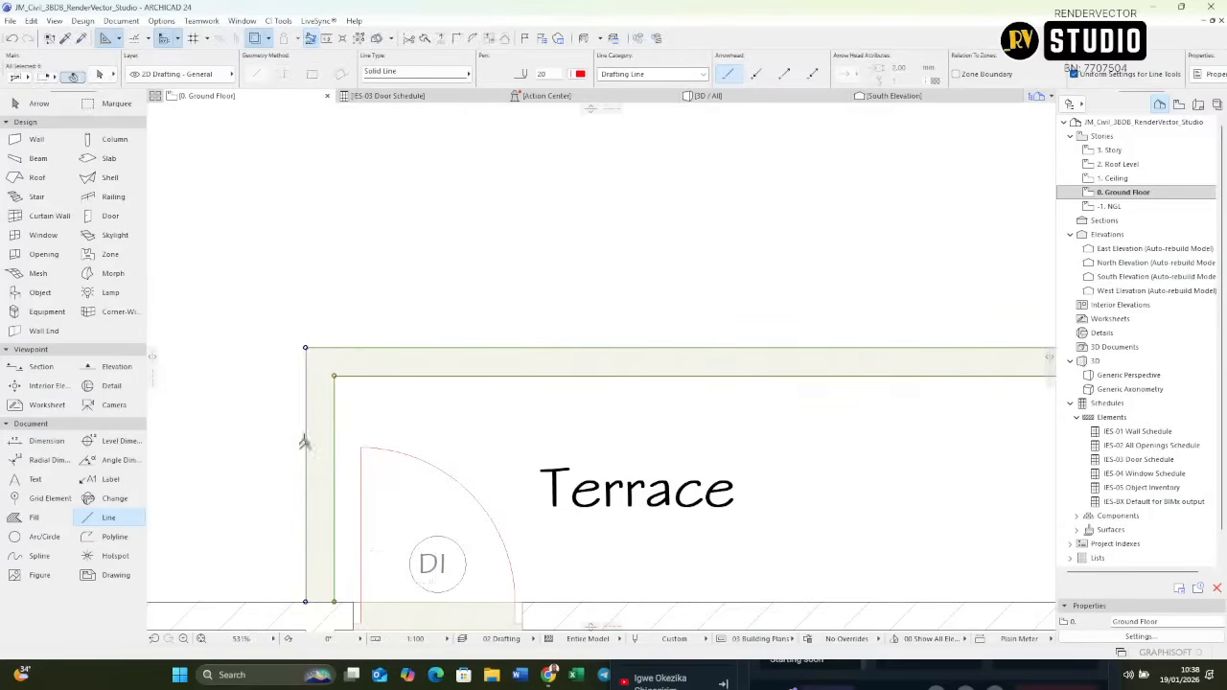
Set the pen of the selected Terrace outline lines to black pen 21.
scroll(301, 325, down, 5)
scroll(479, 329, up, 3)
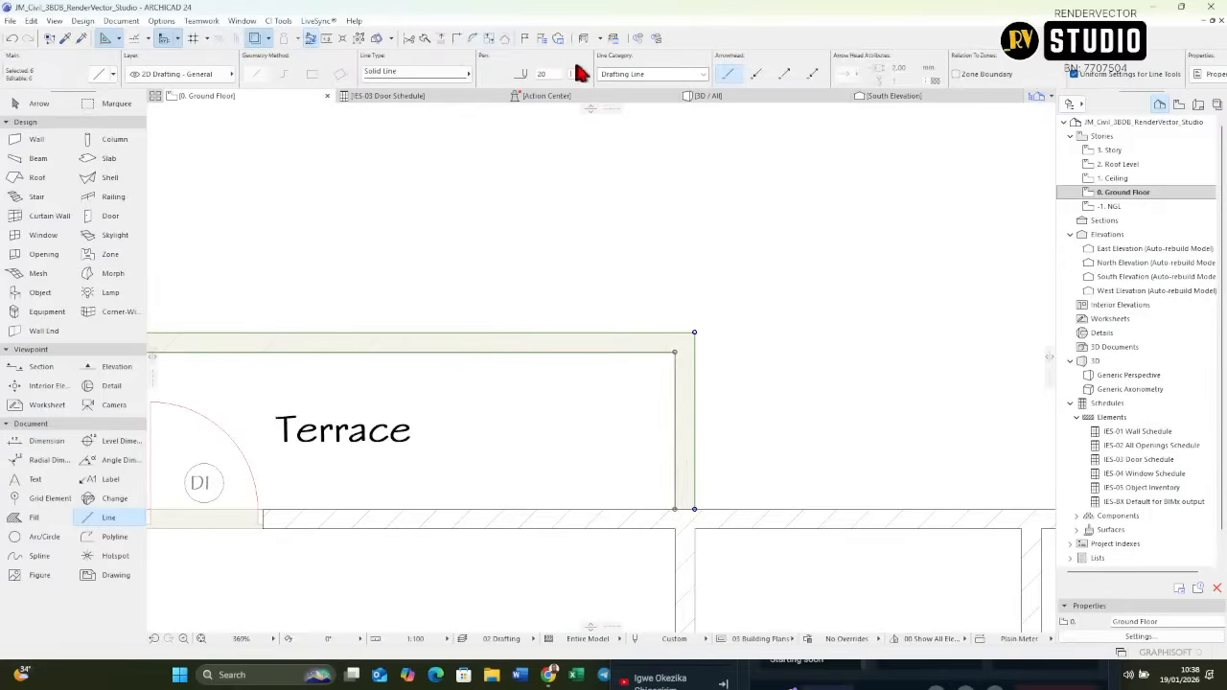
click(578, 74)
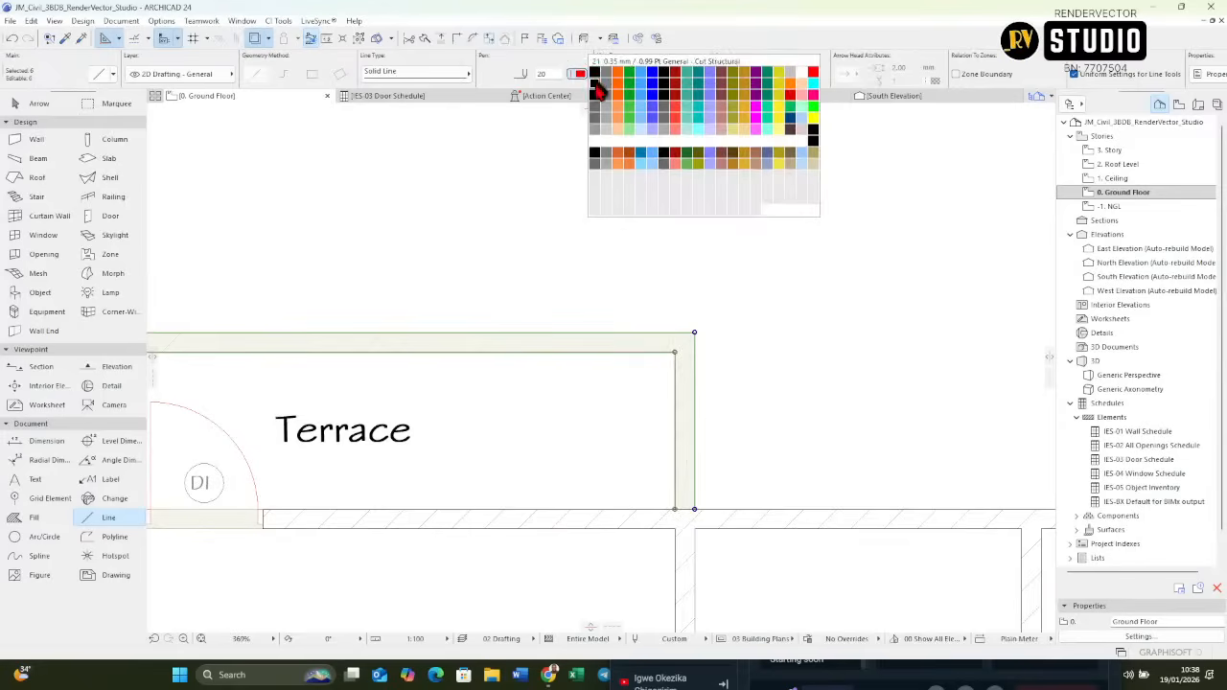
click(596, 87)
scroll(1007, 274, down, 3)
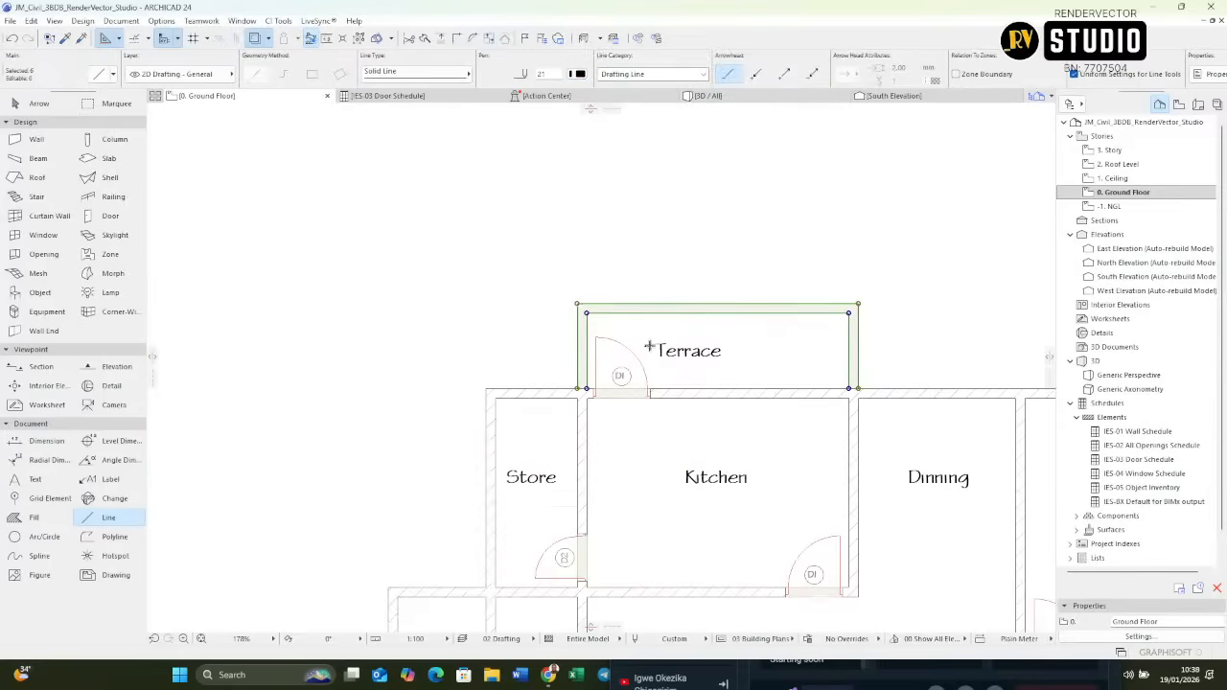
Set the line type of the selected Terrace outline lines to Dashed and deselect them.
scroll(650, 367, up, 2)
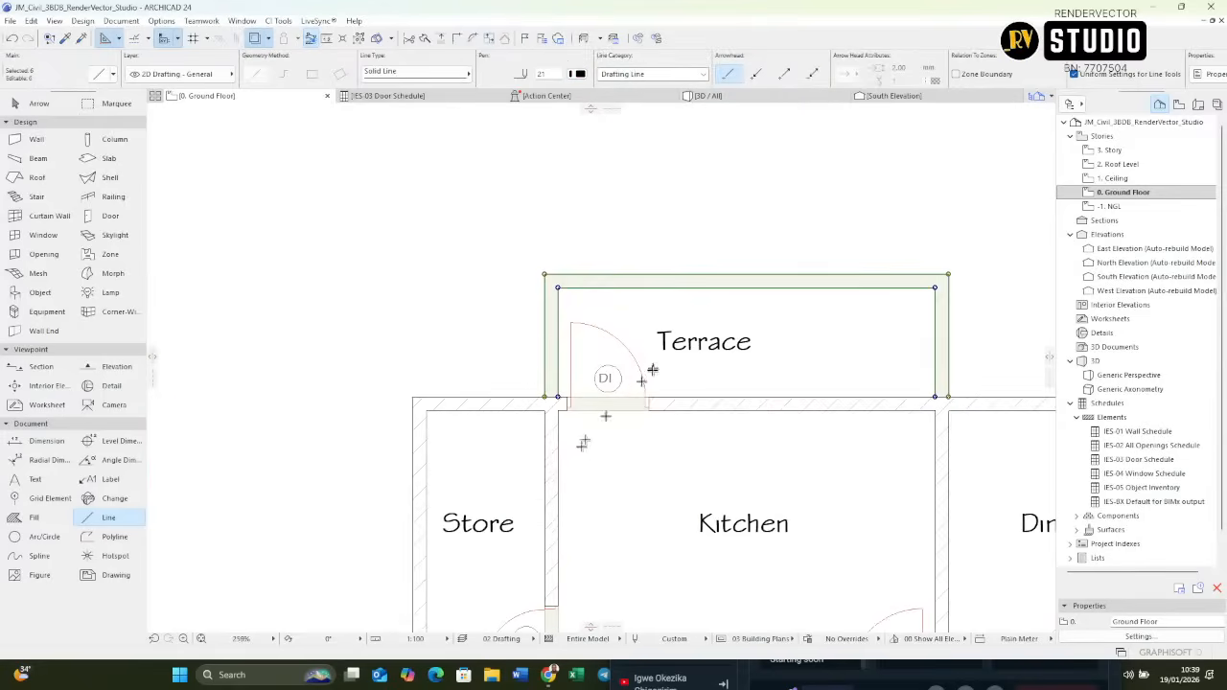
click(418, 74)
click(529, 44)
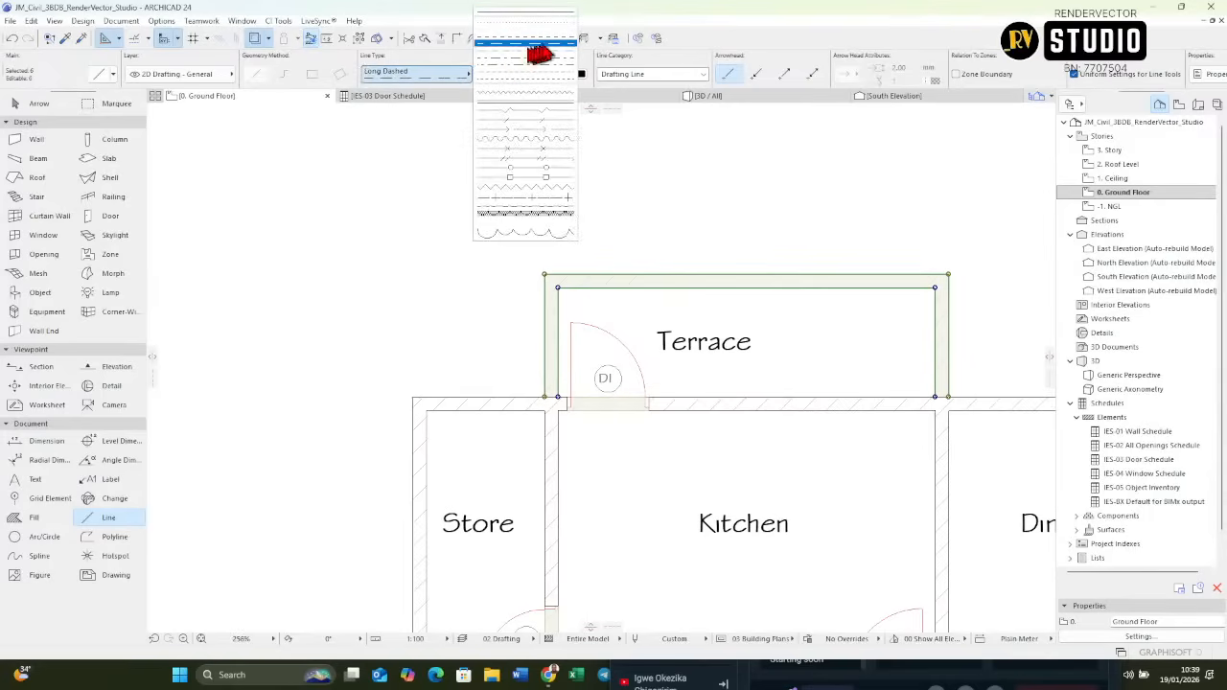
click(548, 44)
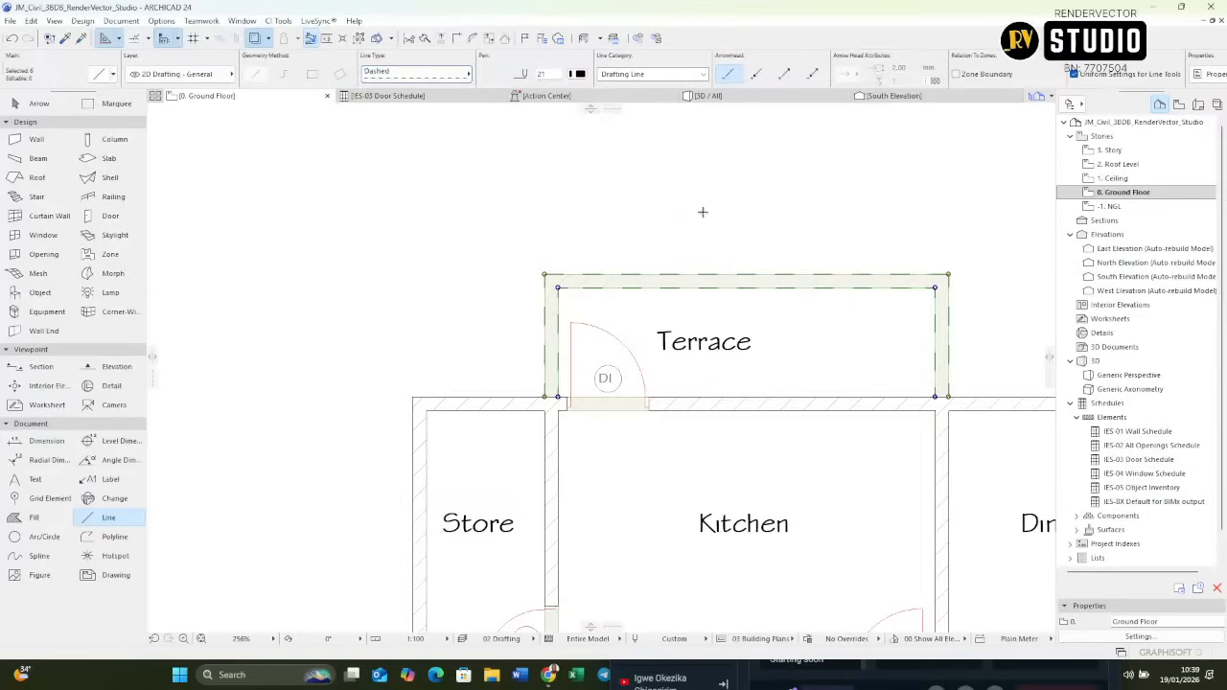
key(Escape)
Turn on True Line Weight to examine the dashed Terrace outline beside the walls, and turn it off again.
right_click(646, 197)
click(702, 261)
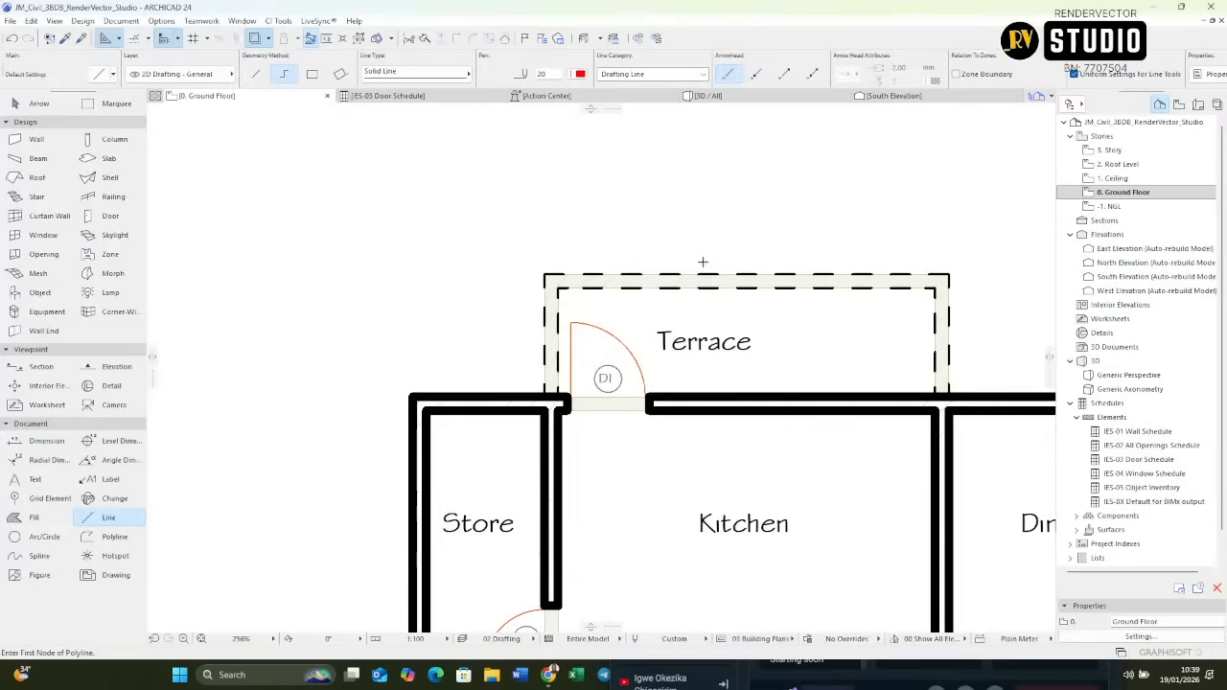
scroll(535, 279, down, 6)
scroll(677, 335, up, 7)
scroll(676, 334, down, 2)
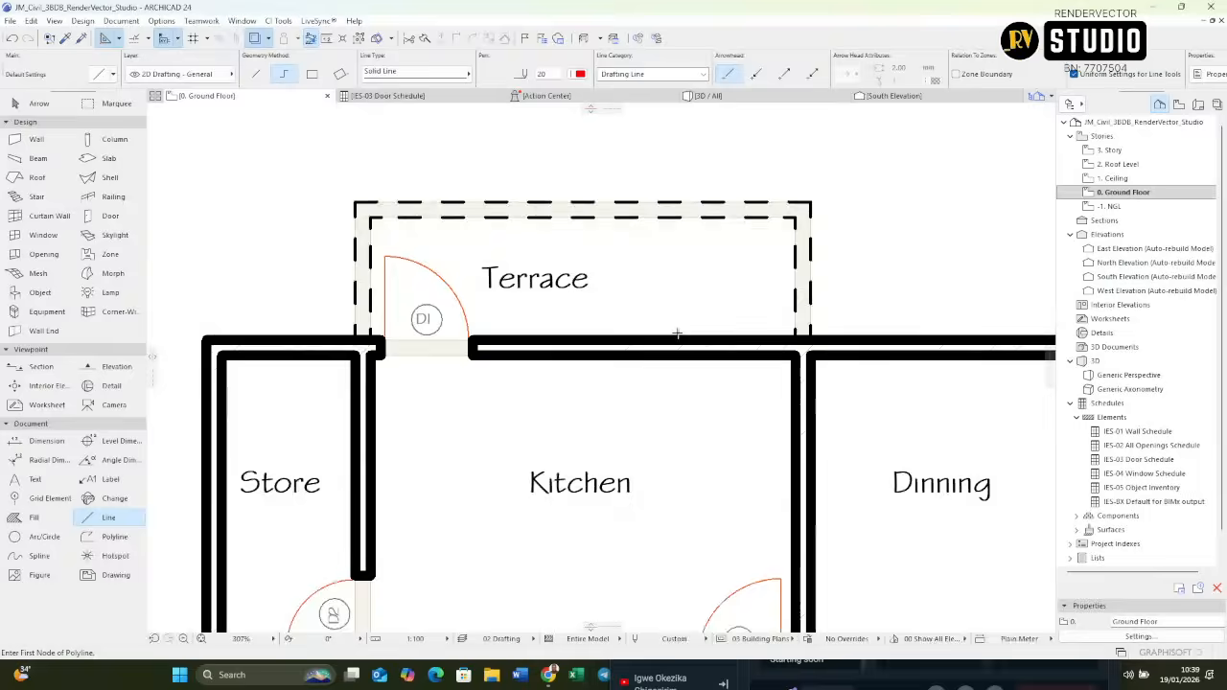
middle_drag(624, 324, 697, 338)
scroll(537, 327, up, 1)
scroll(537, 327, down, 3)
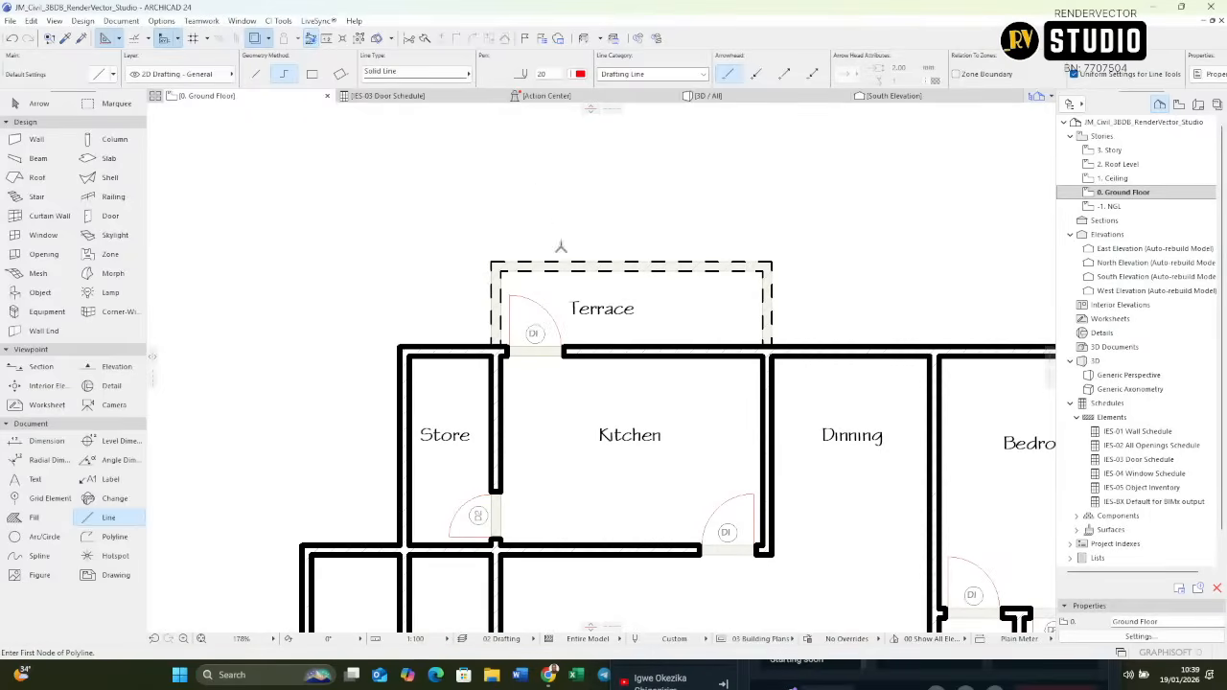
right_click(536, 195)
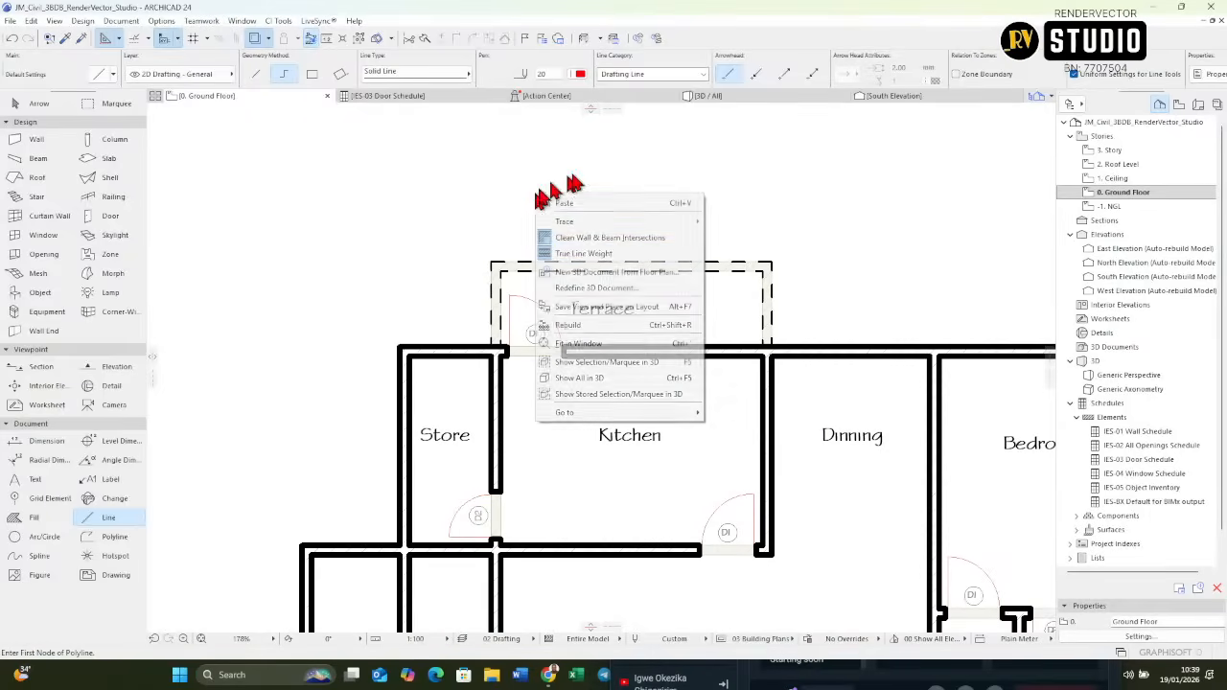
click(584, 257)
Pick up the Terrace outline's dashed settings, draw a line along the upper edge of the Living Room–Dinning opening, and copy it to the lower edge.
scroll(553, 240, up, 2)
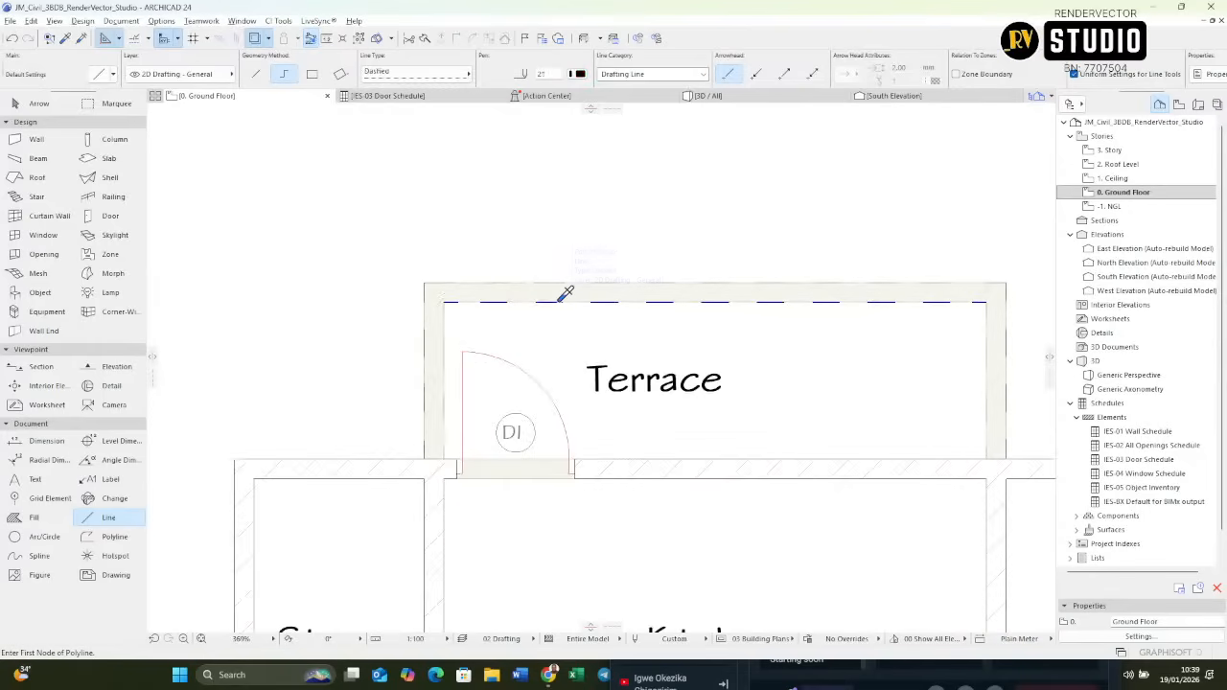
scroll(550, 241, down, 6)
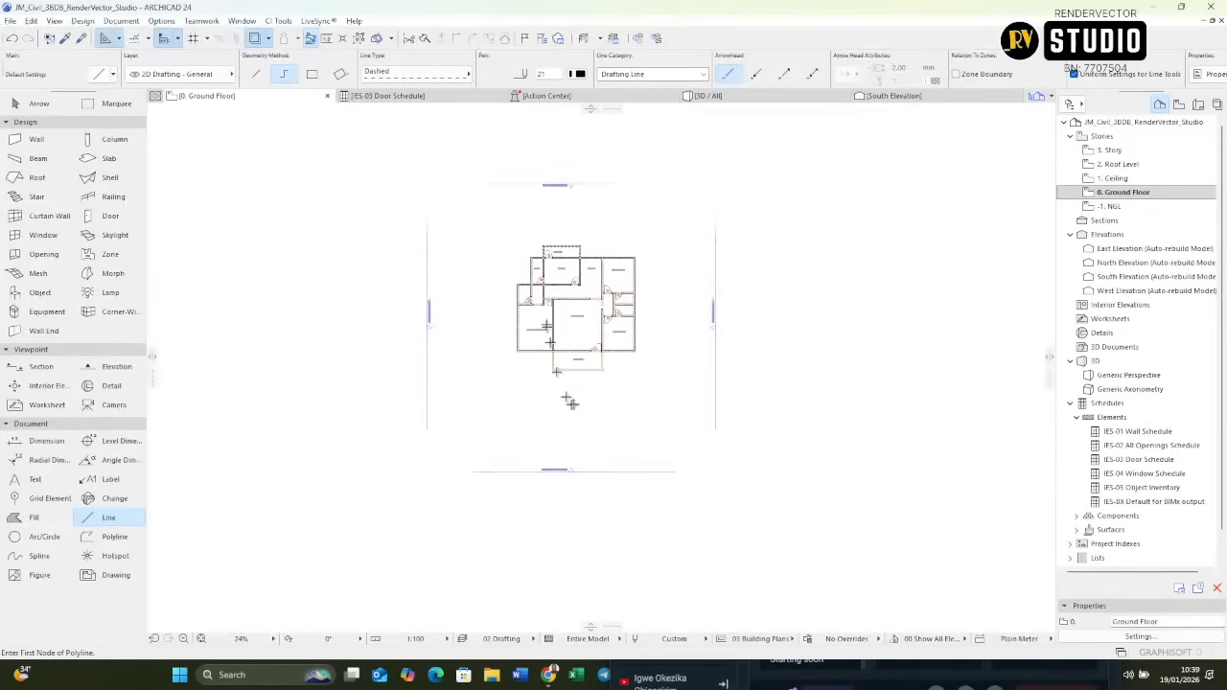
scroll(566, 353, up, 2)
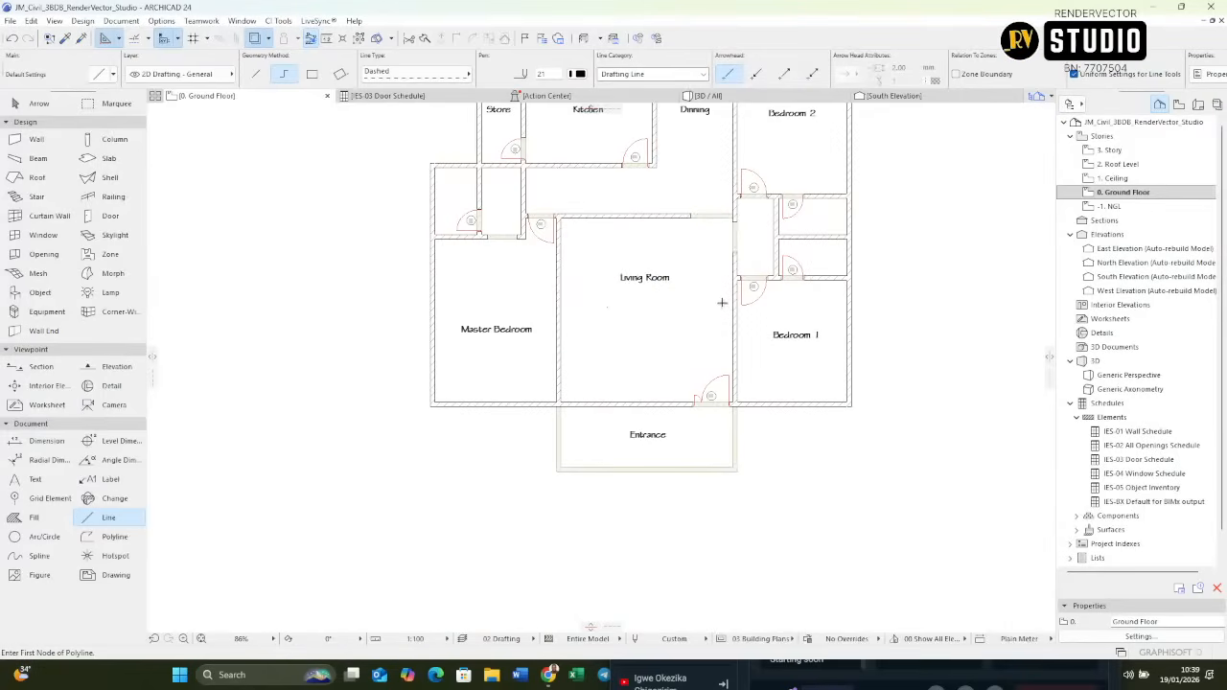
scroll(709, 216, up, 10)
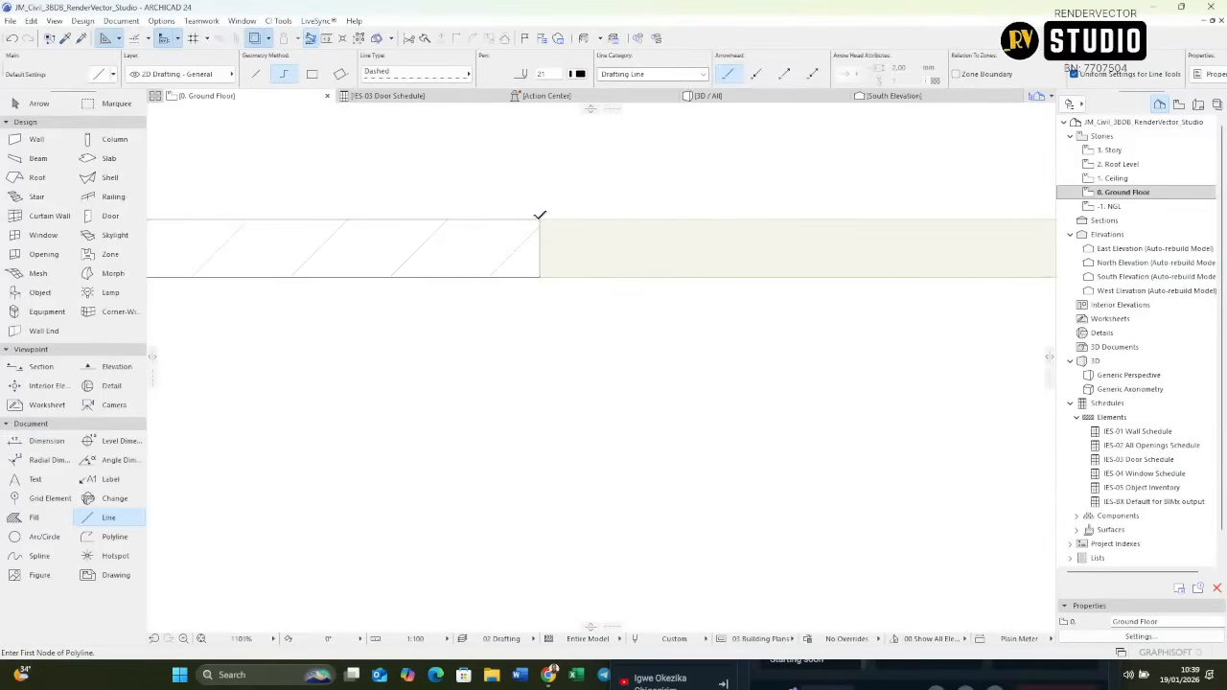
click(540, 216)
scroll(671, 231, down, 3)
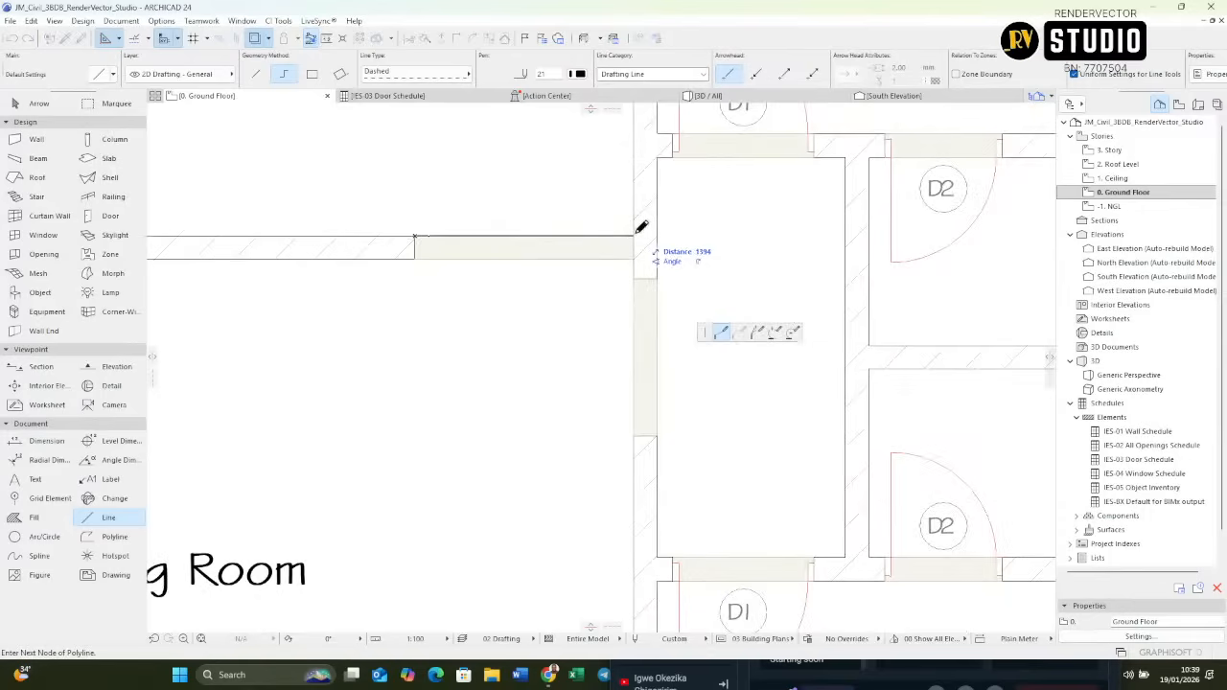
click(635, 235)
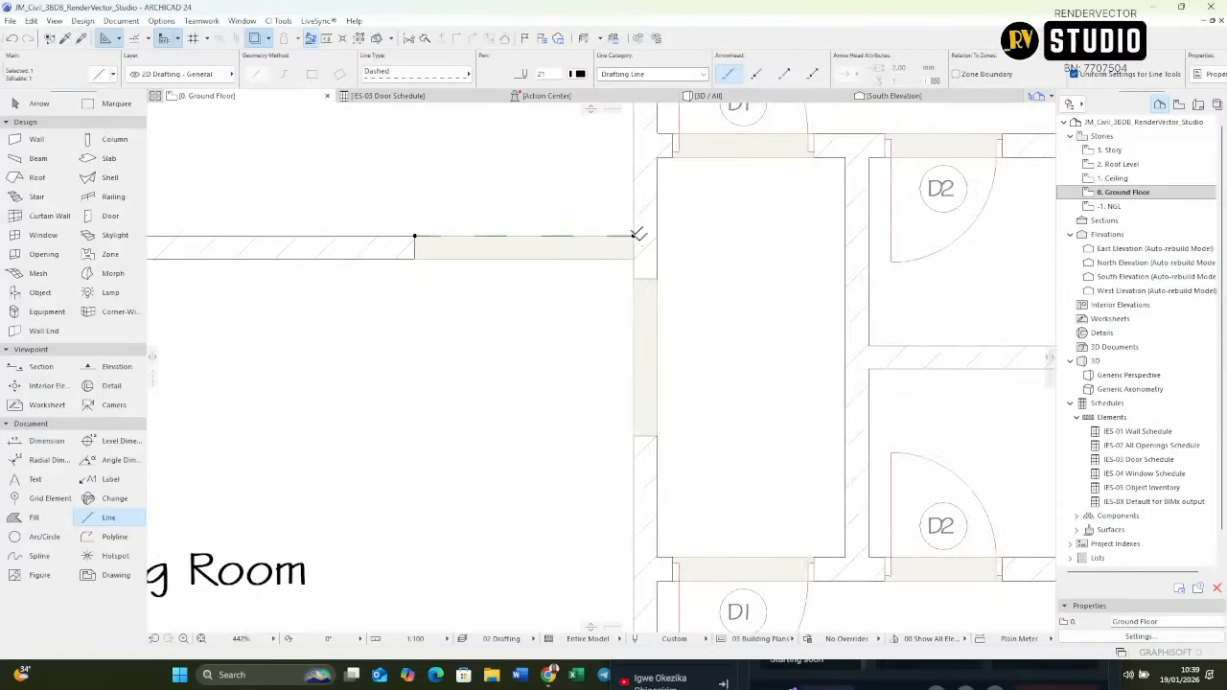
click(633, 235)
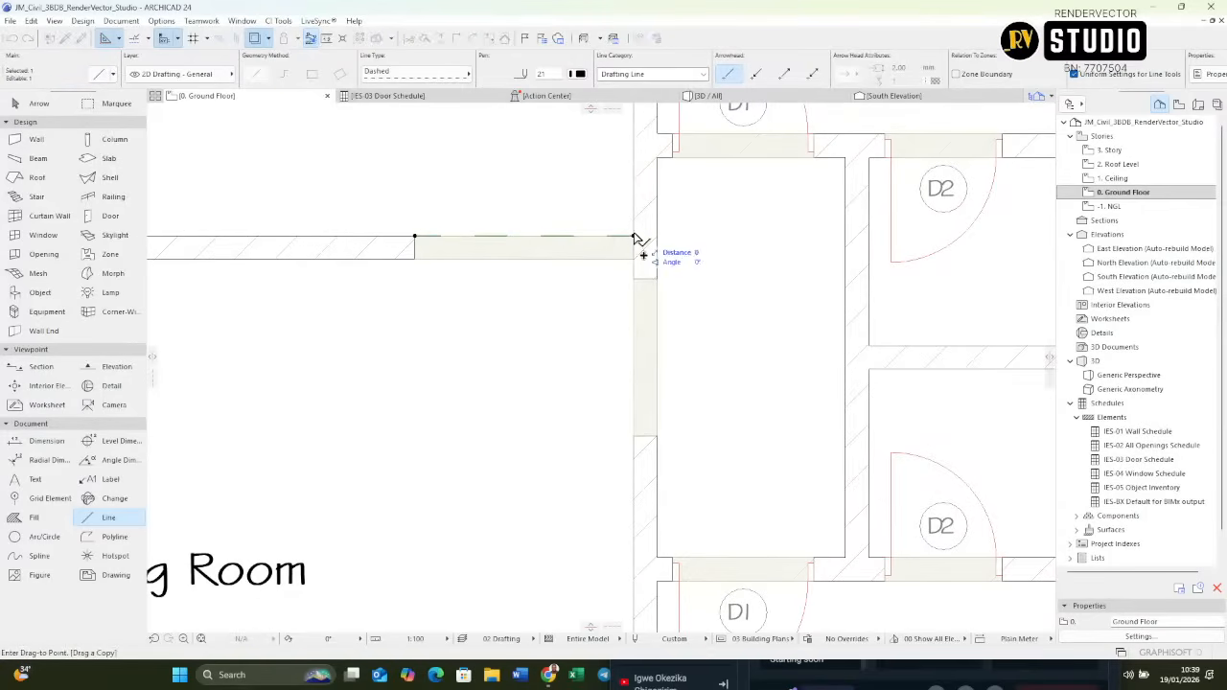
Draw a dashed line along the lobby-side edge of the opening between Living Room and bedroom lobby, and copy it to the Living Room side.
click(658, 278)
double_click(657, 437)
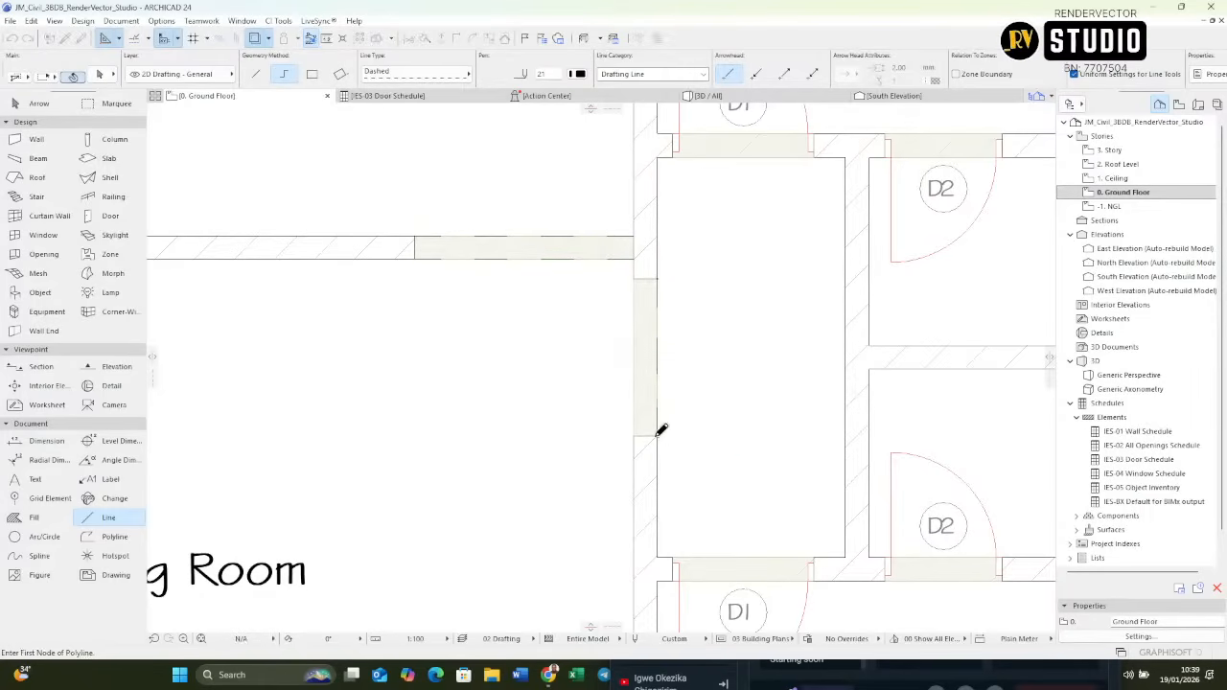
shift+click(657, 436)
key(ctrl+shift+d)
click(657, 436)
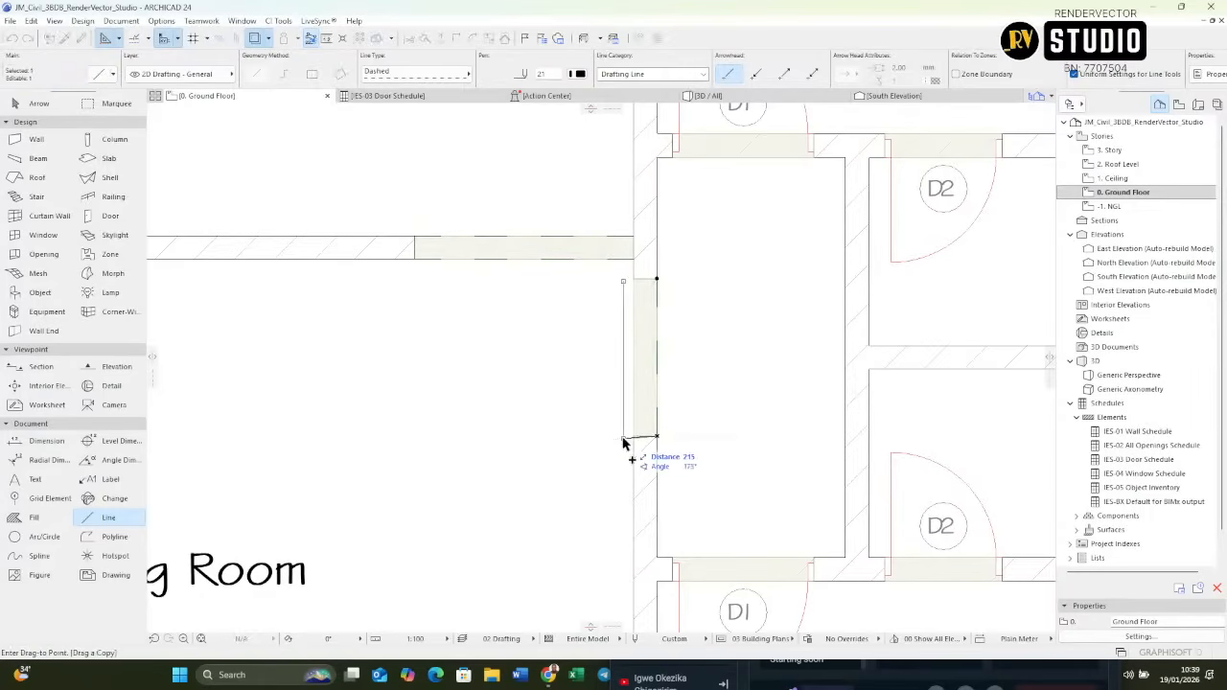
click(634, 436)
Draw a dashed line along the upper edge of the opening above Master Bedroom and copy it to the opening's lower edge.
scroll(673, 453, down, 2)
scroll(673, 453, down, 3)
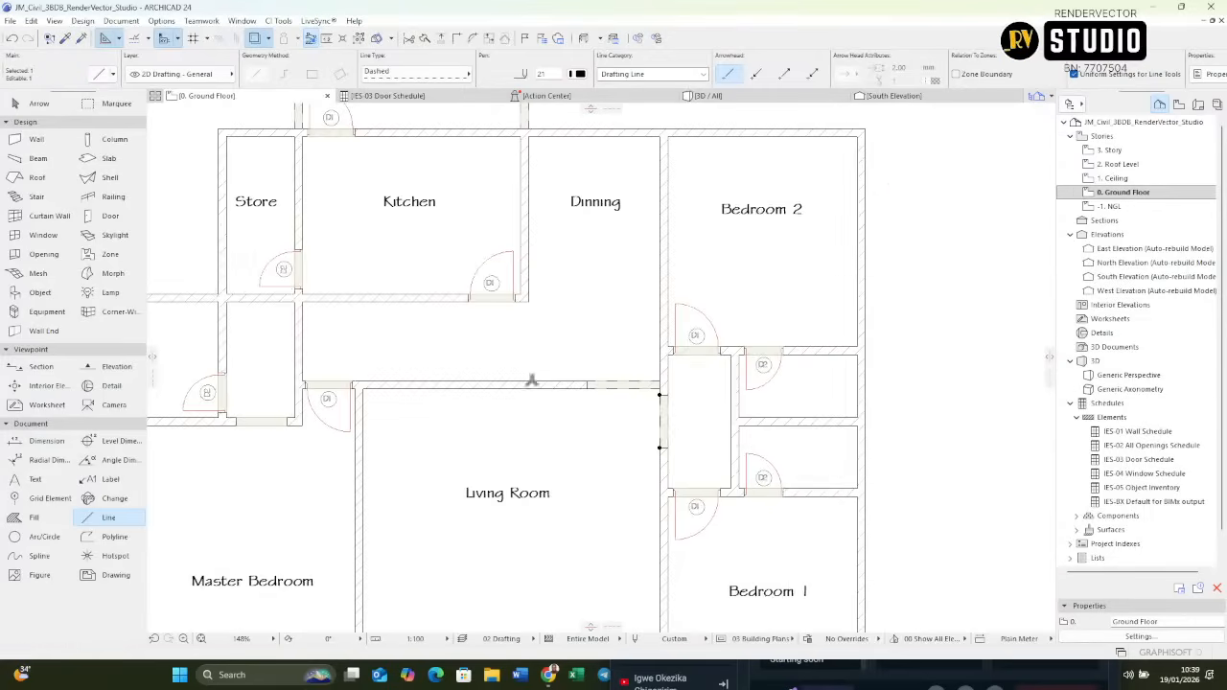
scroll(351, 410, up, 6)
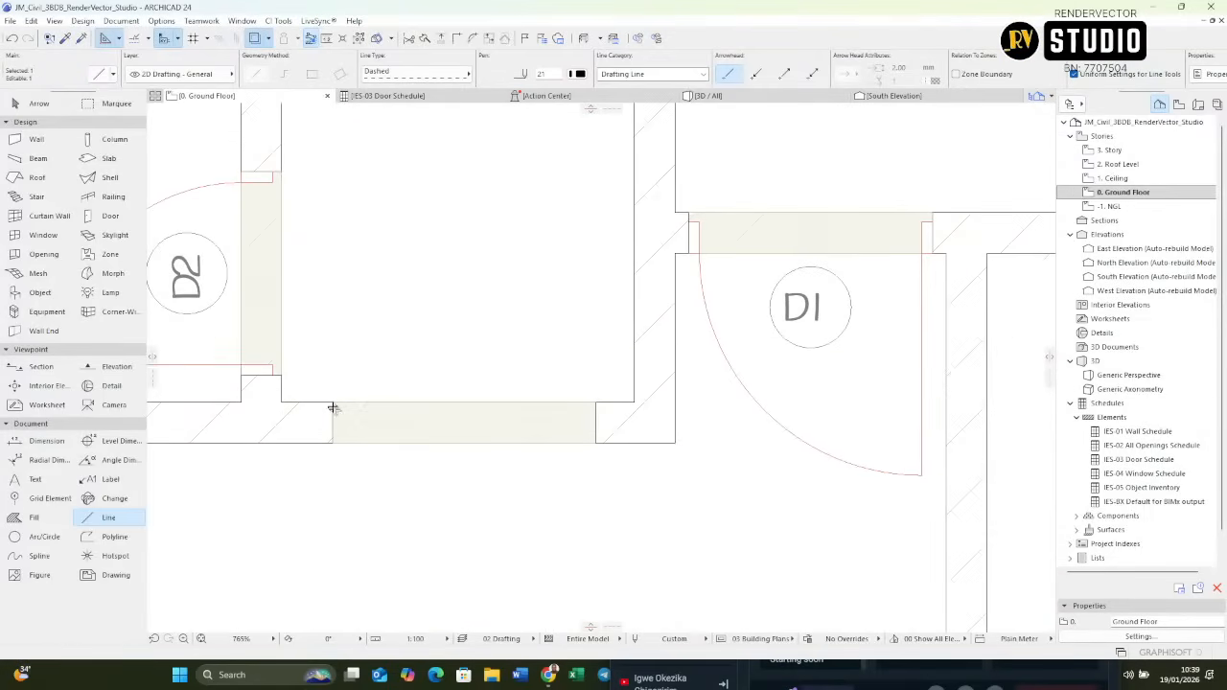
click(334, 403)
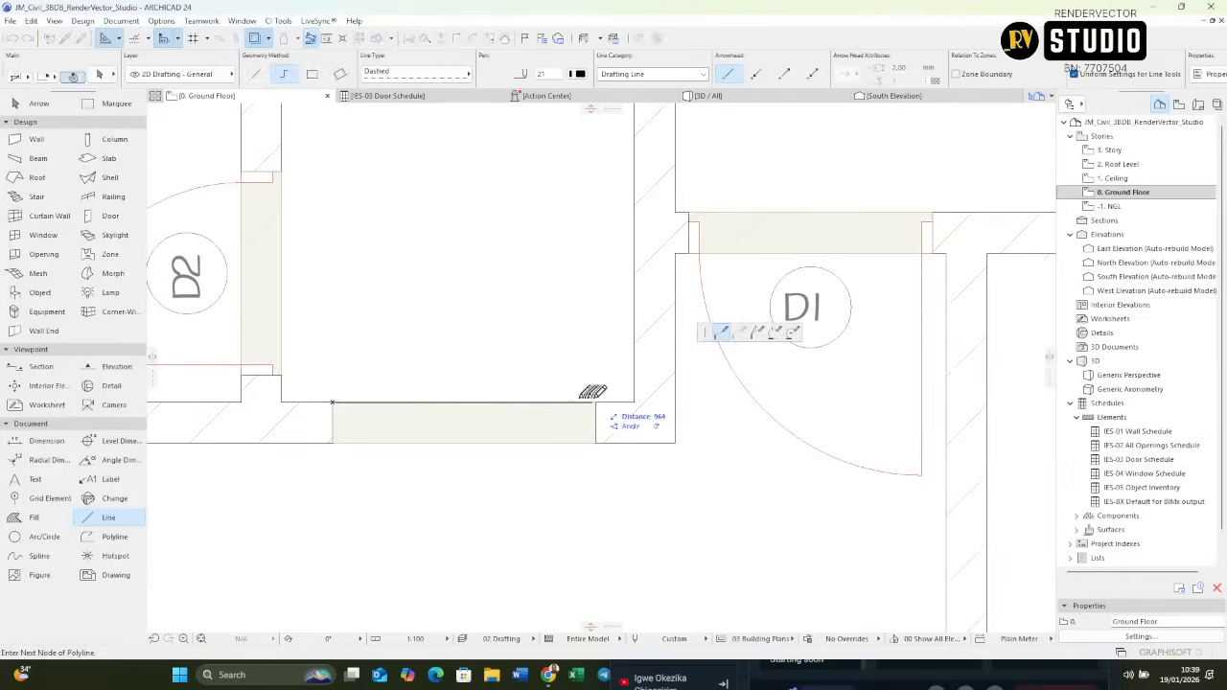
double_click(595, 402)
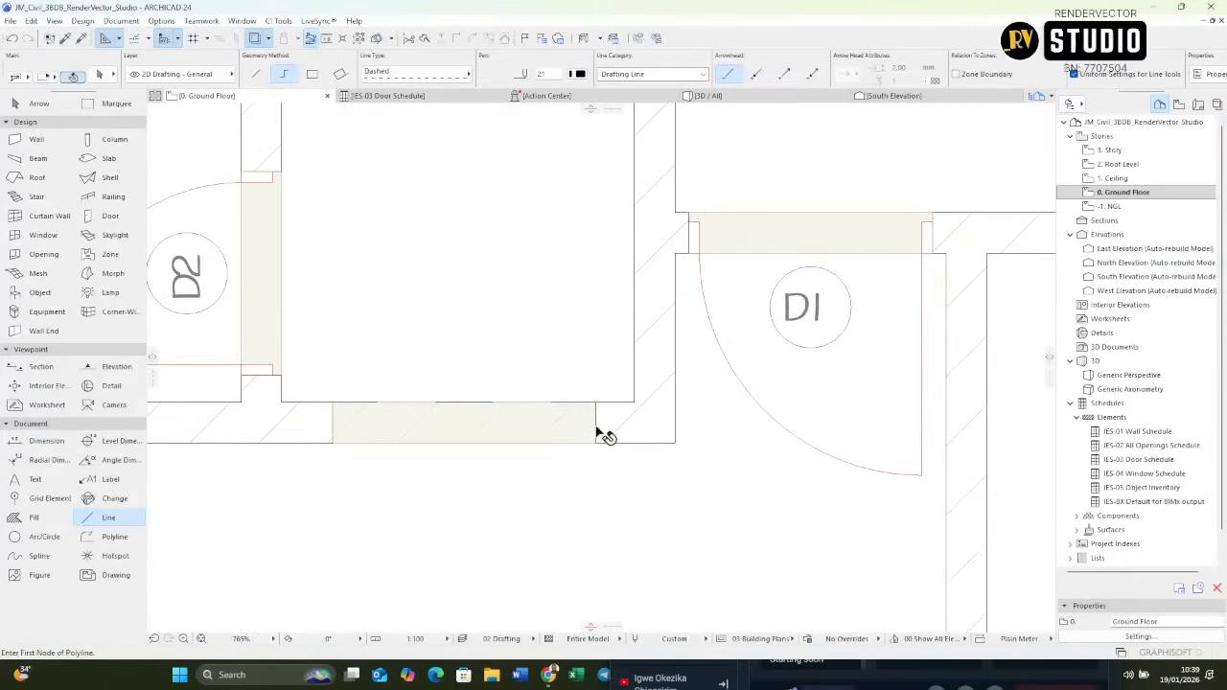
shift+click(595, 402)
drag(596, 403, 592, 441)
click(596, 444)
Try to trace the outline of the Entrance's left-hand beam with dashed lines.
scroll(549, 267, down, 10)
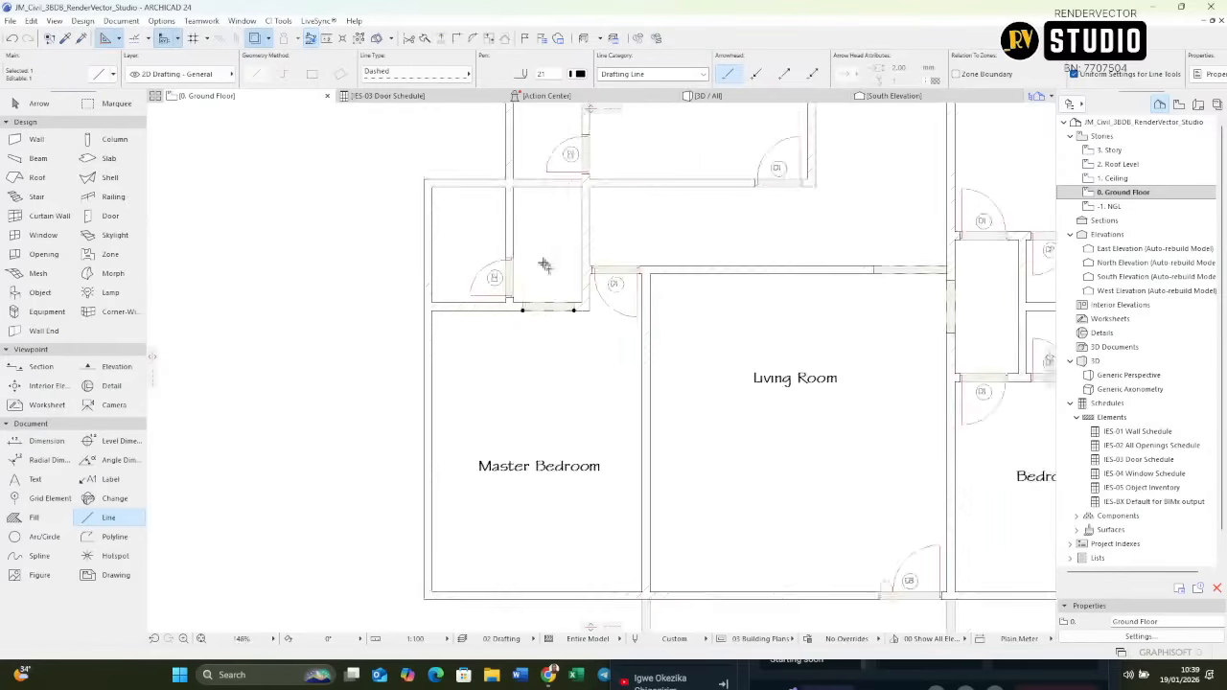
scroll(580, 376, up, 10)
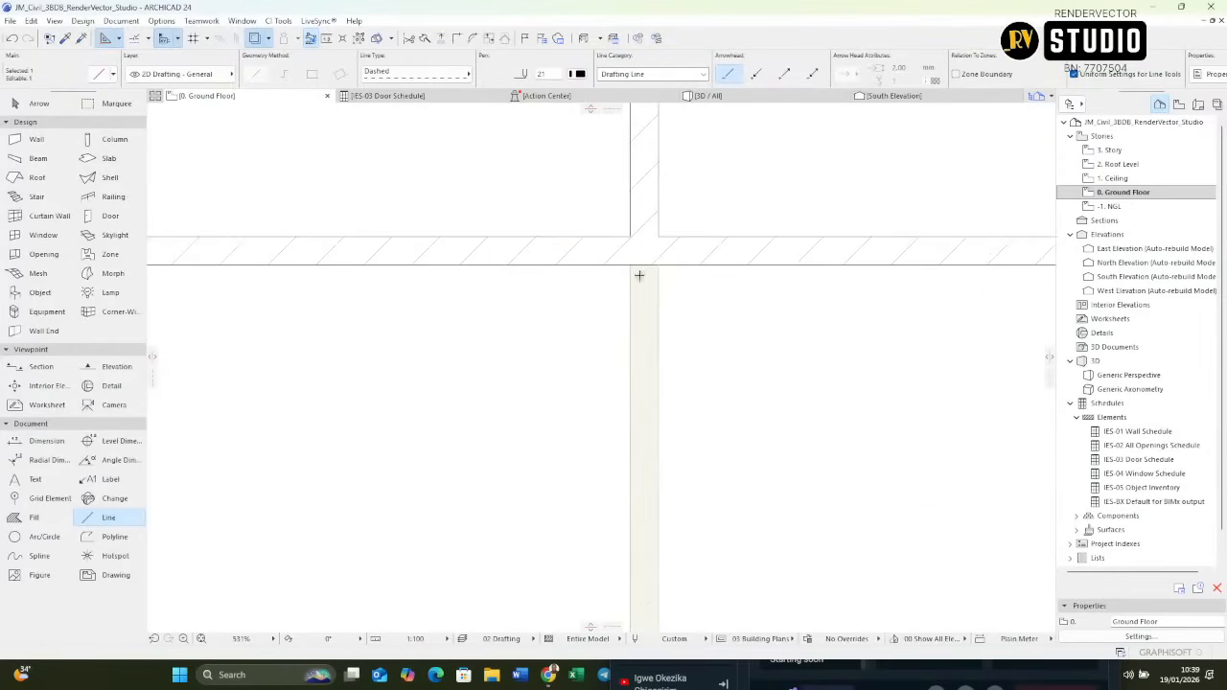
key(Escape)
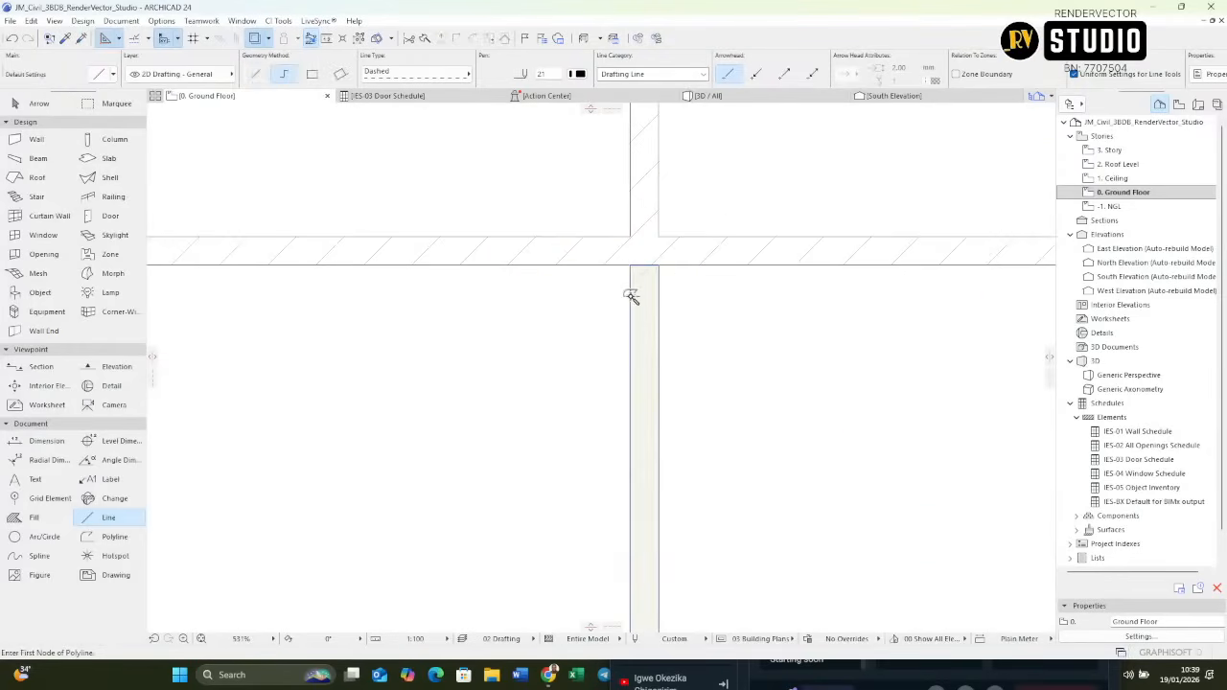
scroll(633, 337, down, 2)
scroll(608, 323, up, 4)
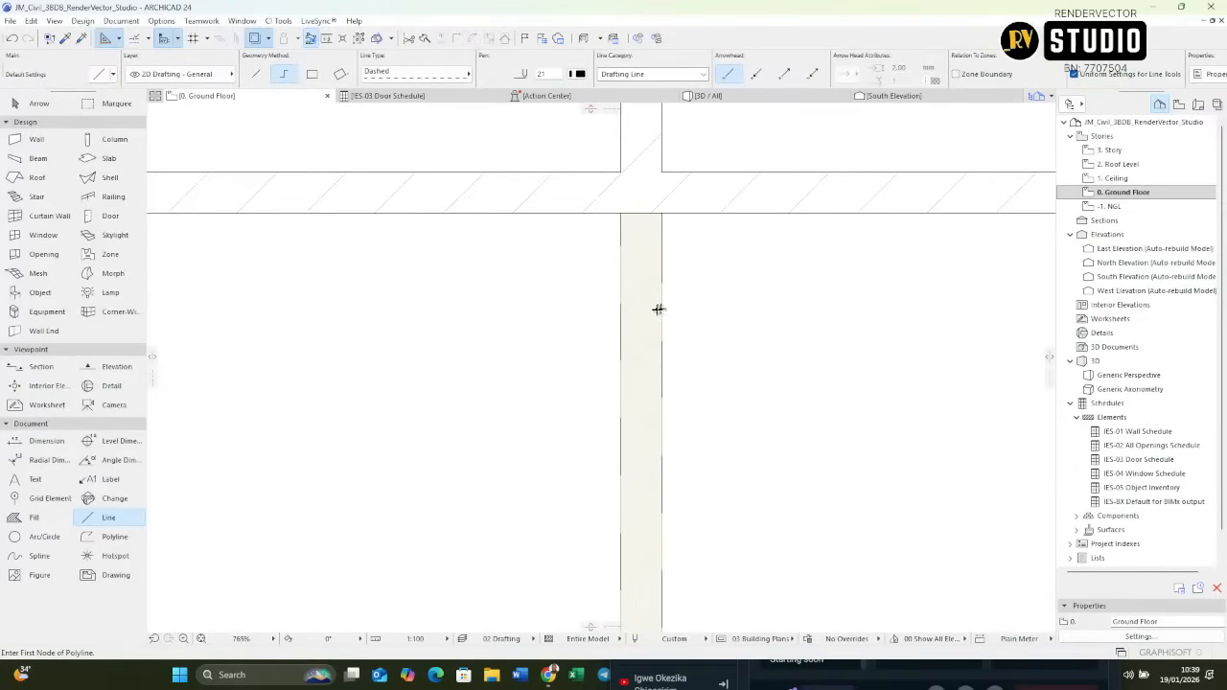
Examine the left-hand Entrance beam's outline with True Line Weight on, switch it off, and delete the outline's dashed lines.
right_click(536, 276)
click(547, 348)
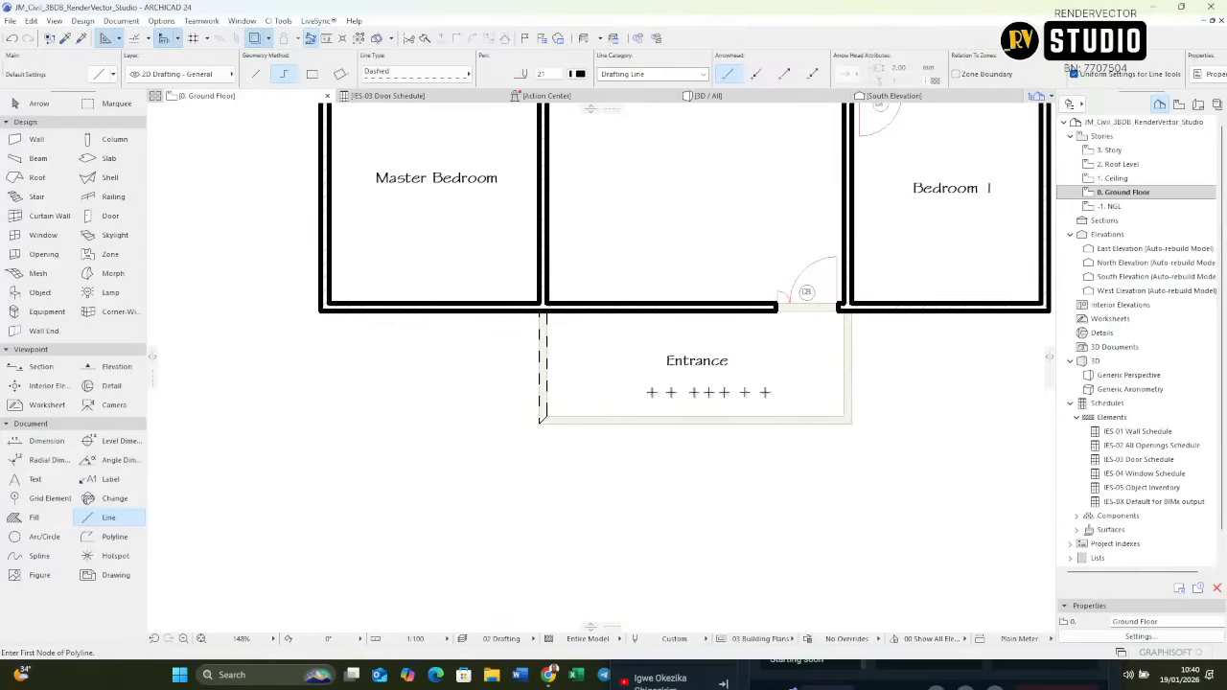
scroll(543, 393, up, 2)
scroll(543, 393, up, 2)
right_click(617, 321)
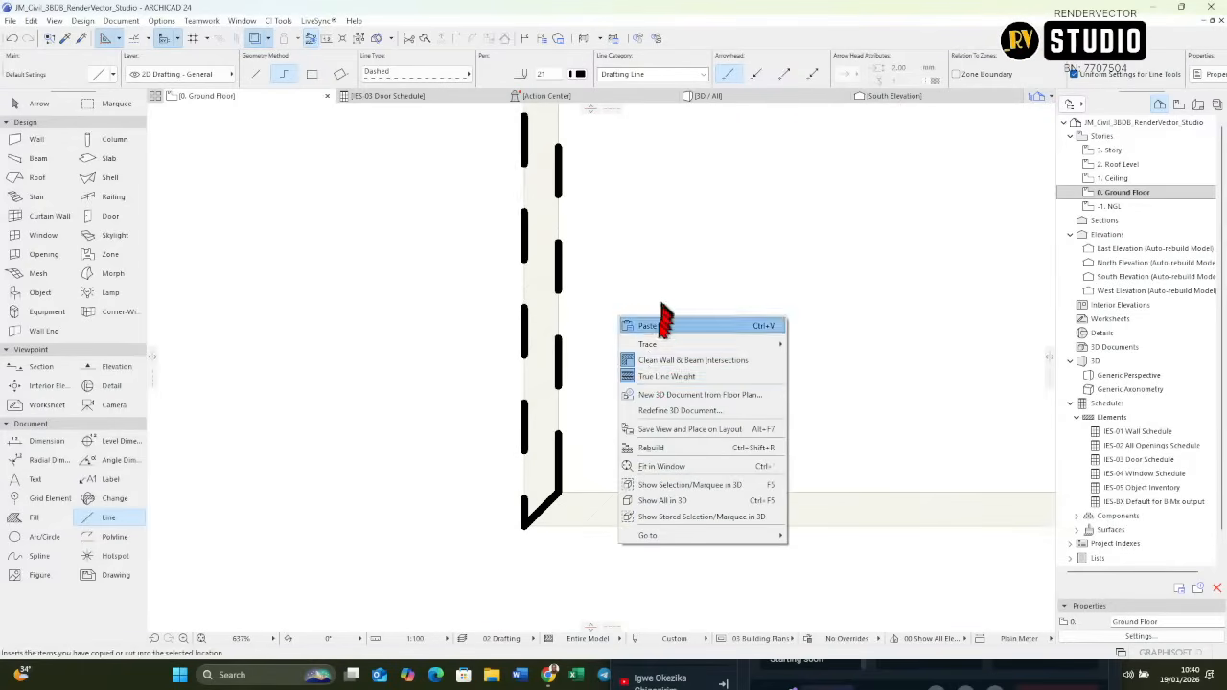
click(658, 375)
shift+click(558, 372)
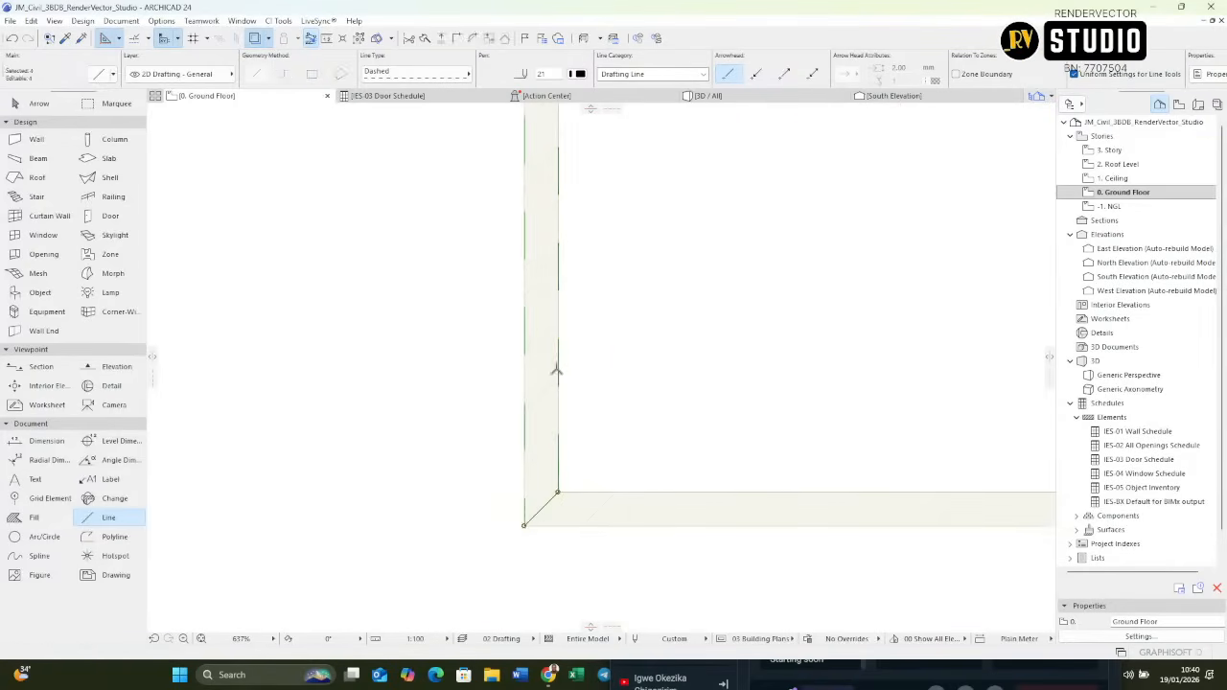
key(Delete)
Trace the outer edge of the Entrance beams with a chained dashed line, starting and ending at the exterior wall.
scroll(556, 369, down, 3)
scroll(549, 253, up, 3)
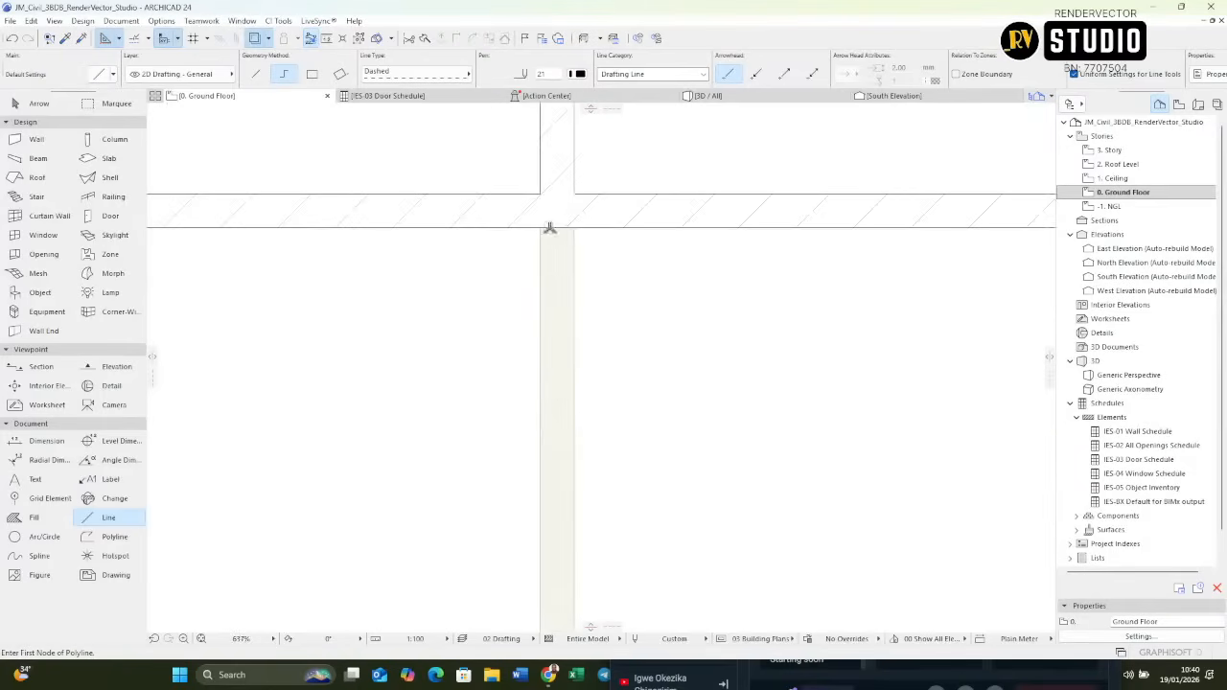
click(541, 225)
scroll(527, 170, down, 3)
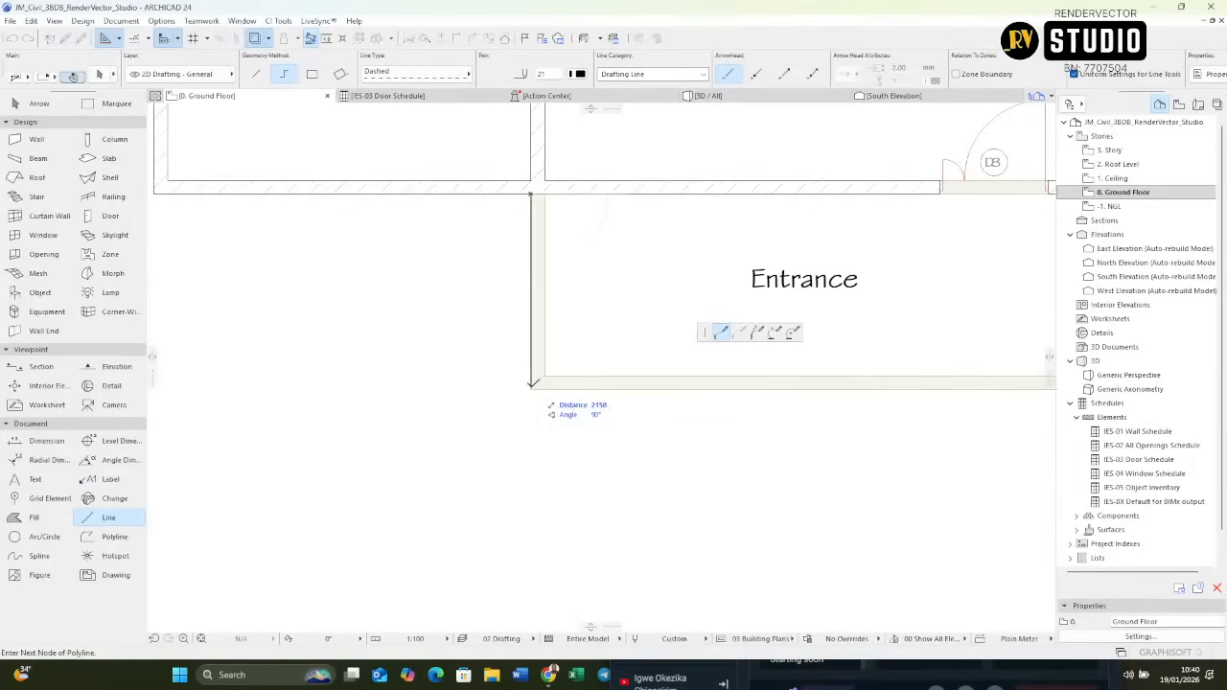
scroll(469, 399, down, 3)
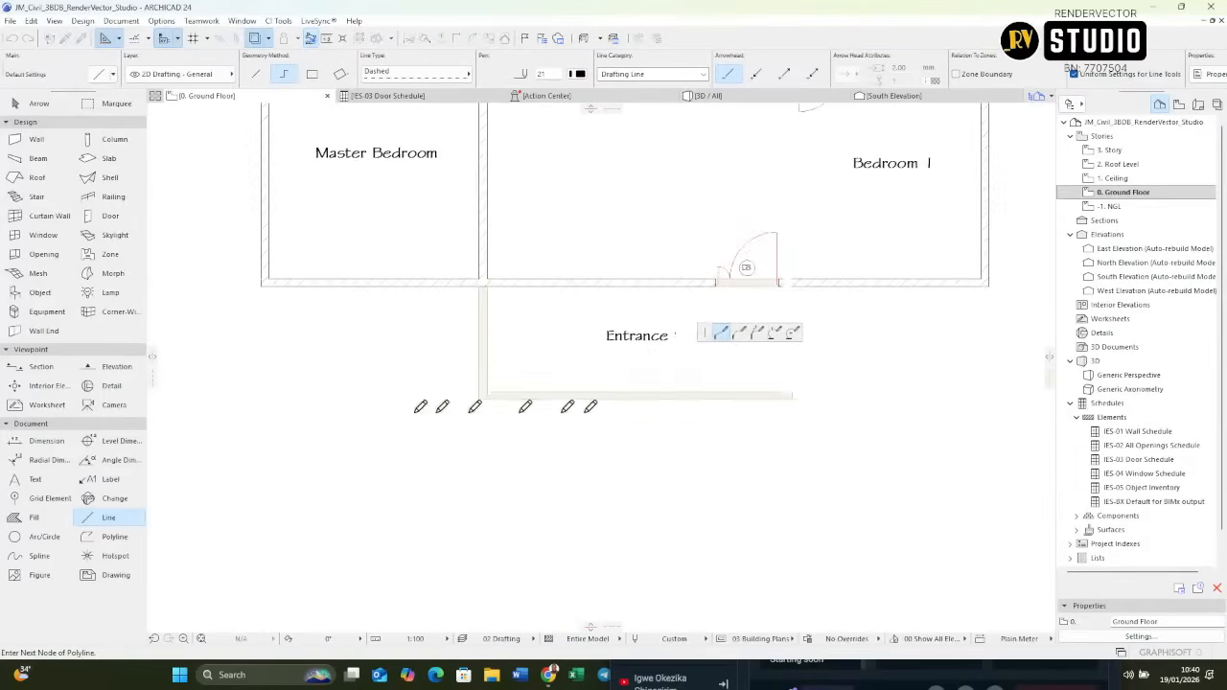
scroll(813, 397, up, 3)
click(769, 398)
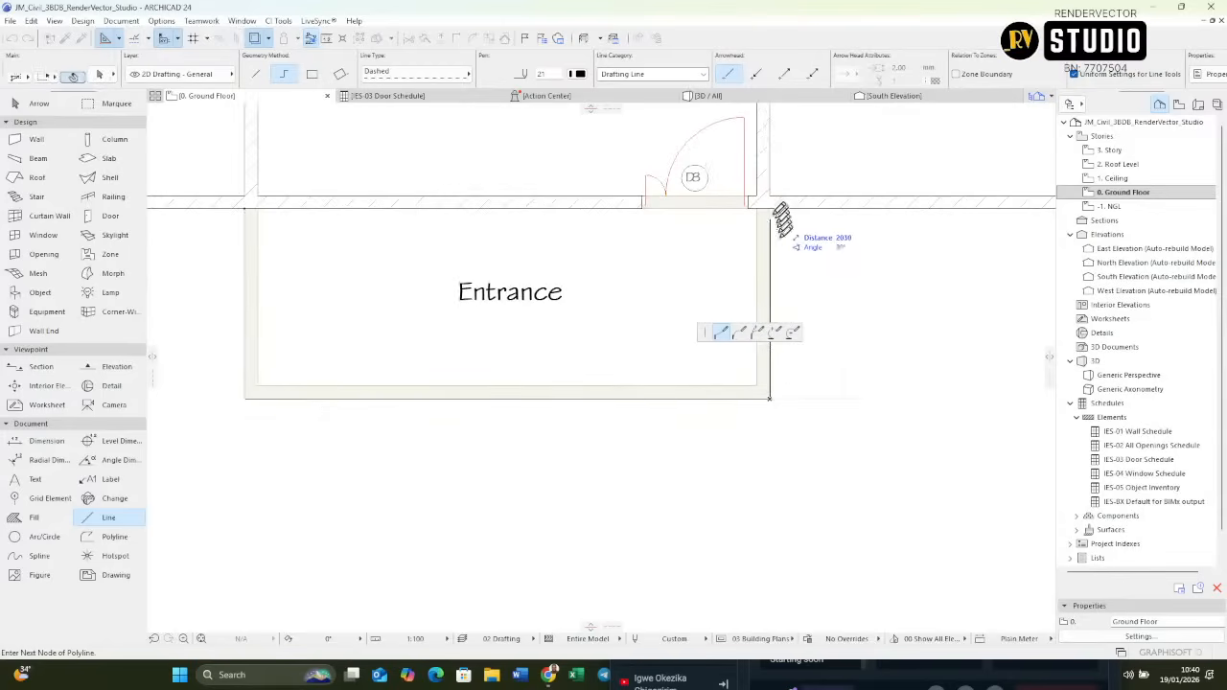
right_click(785, 207)
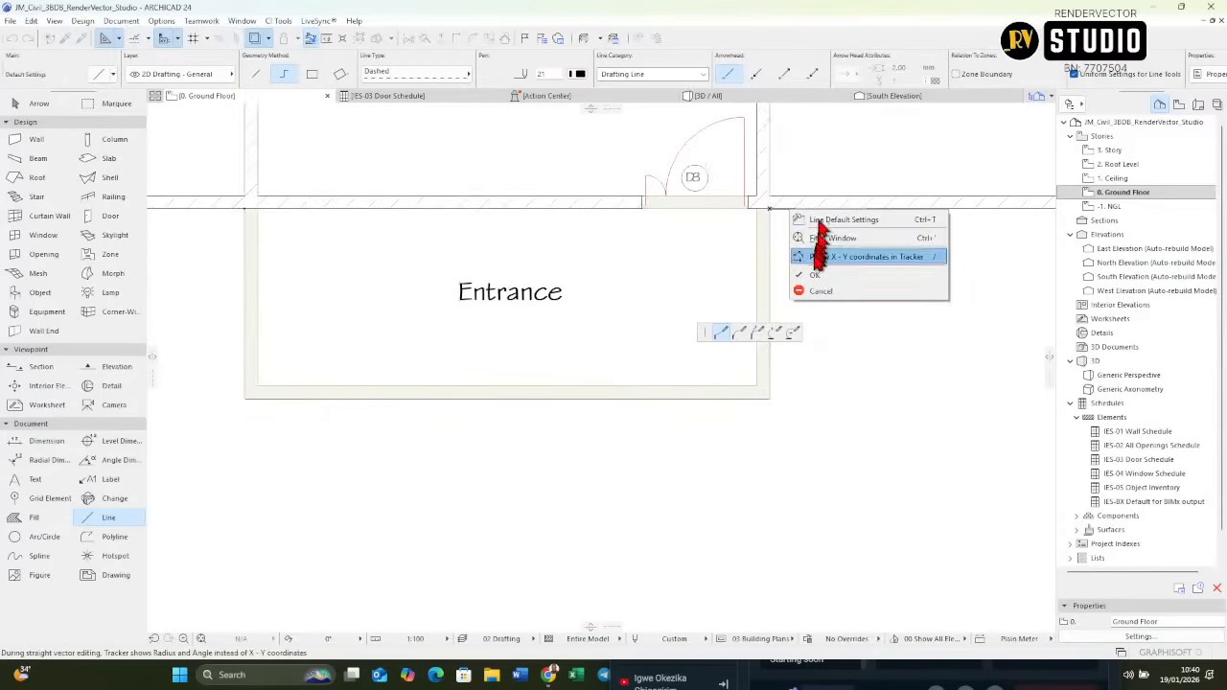
click(816, 276)
Offset a copy of the Entrance's outer dashed outline to the beams' inner edge and delete the copy's surplus line beside the exterior wall.
shift+click(771, 259)
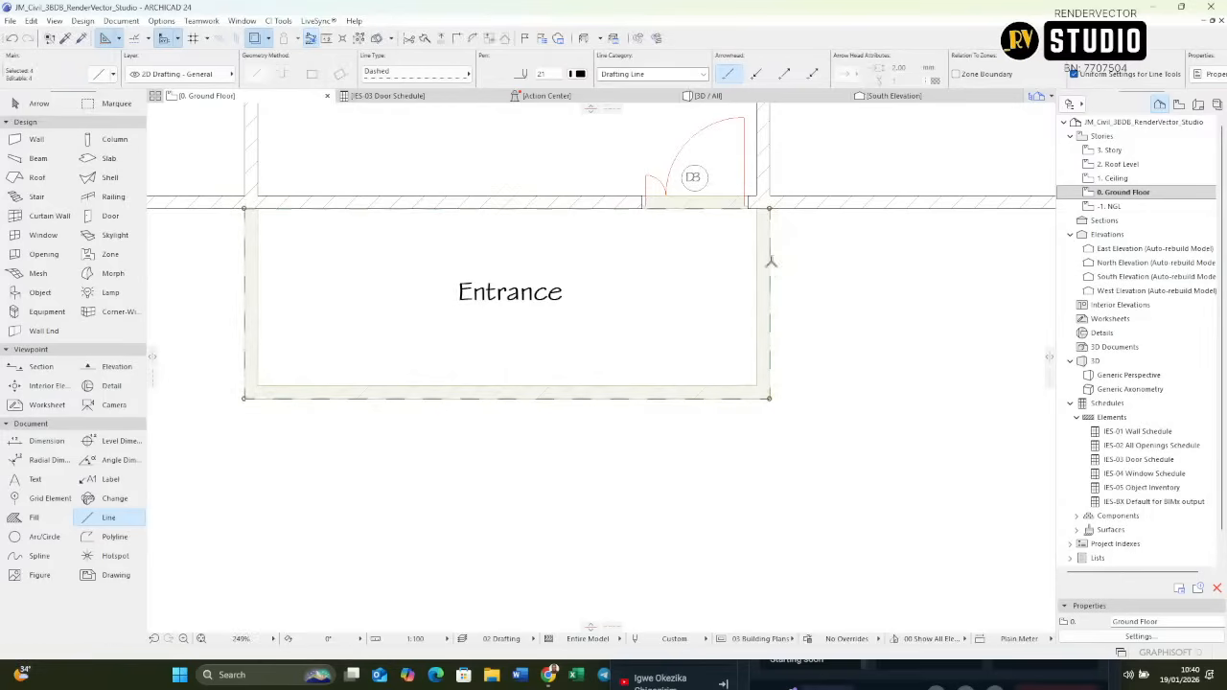
click(770, 258)
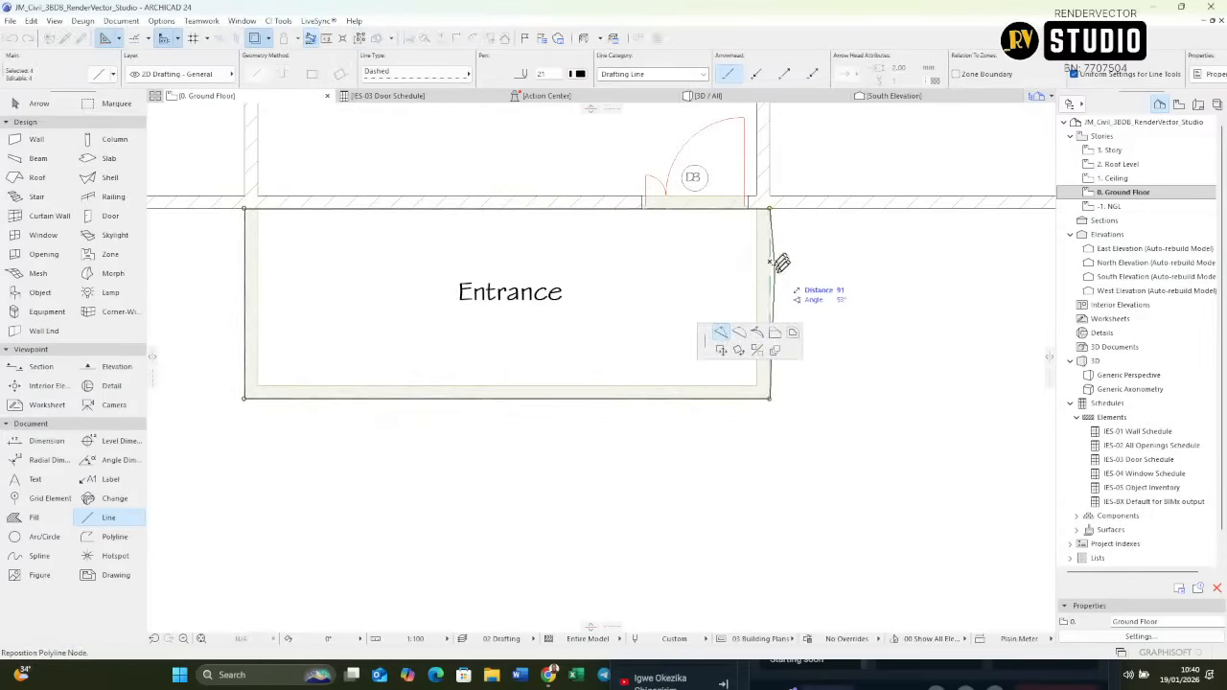
click(793, 335)
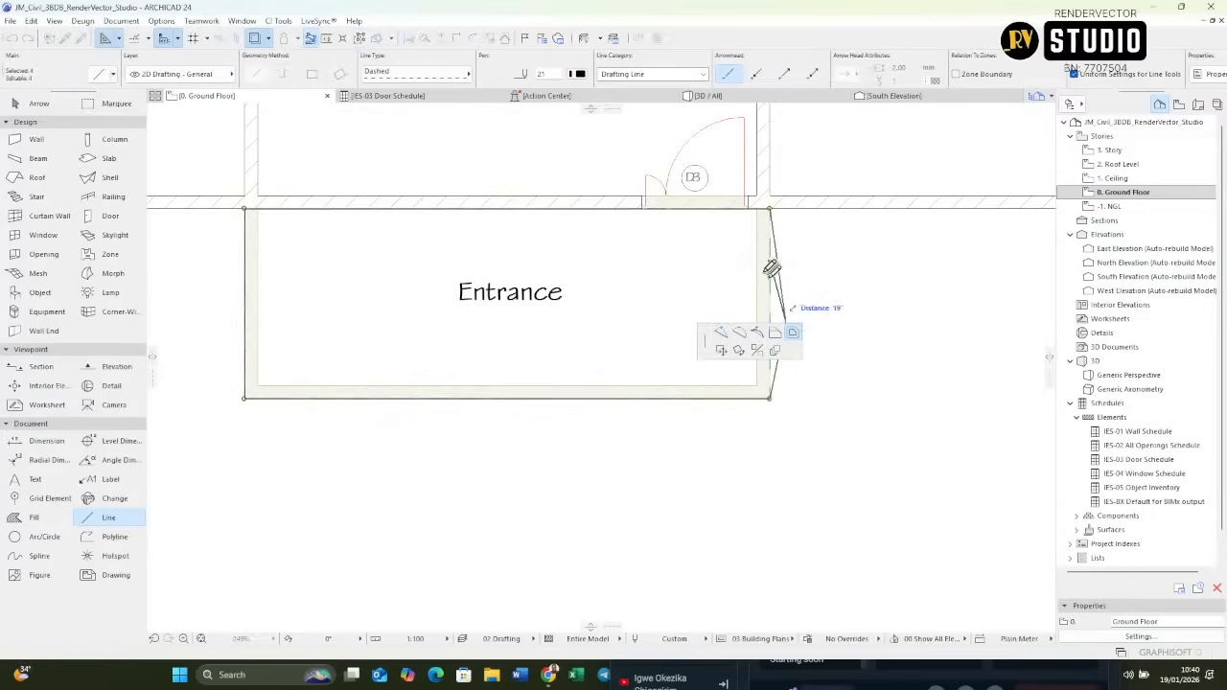
click(765, 255)
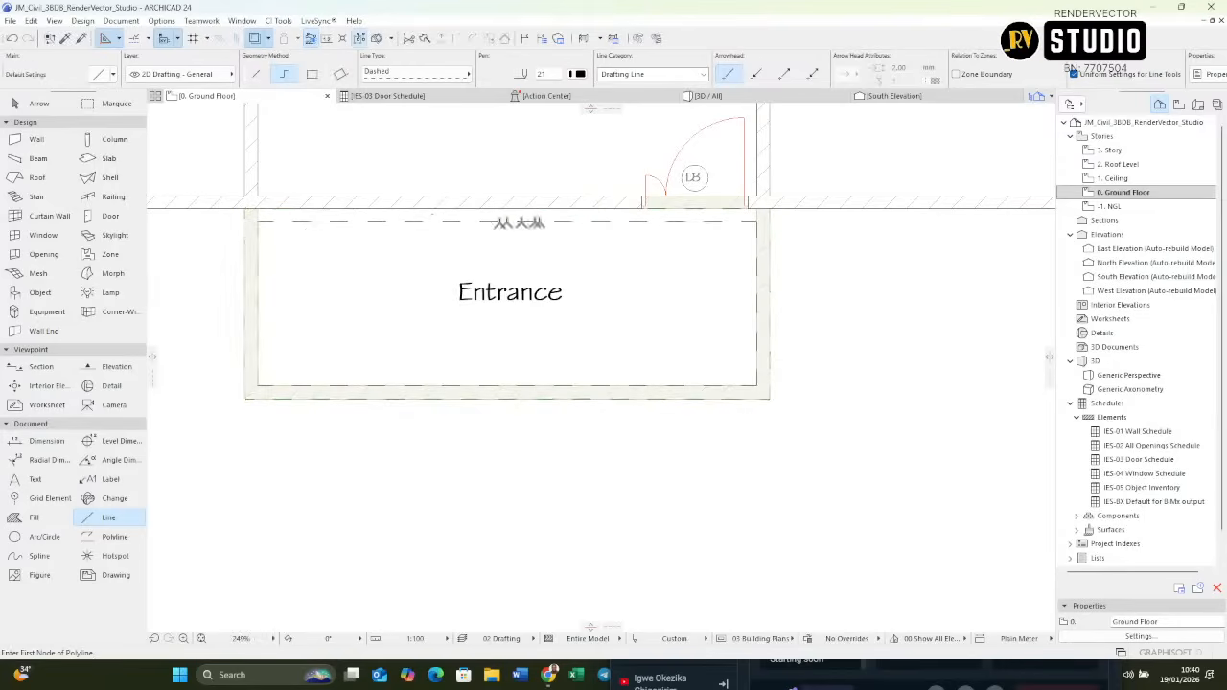
shift+click(561, 222)
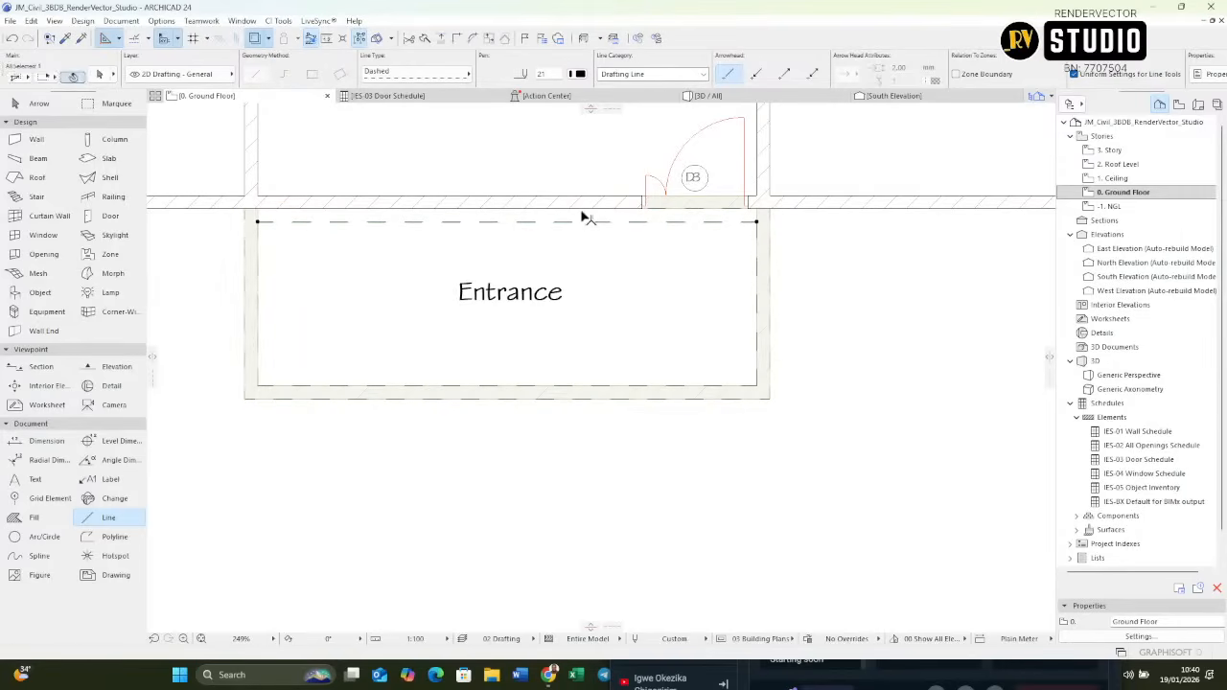
key(Delete)
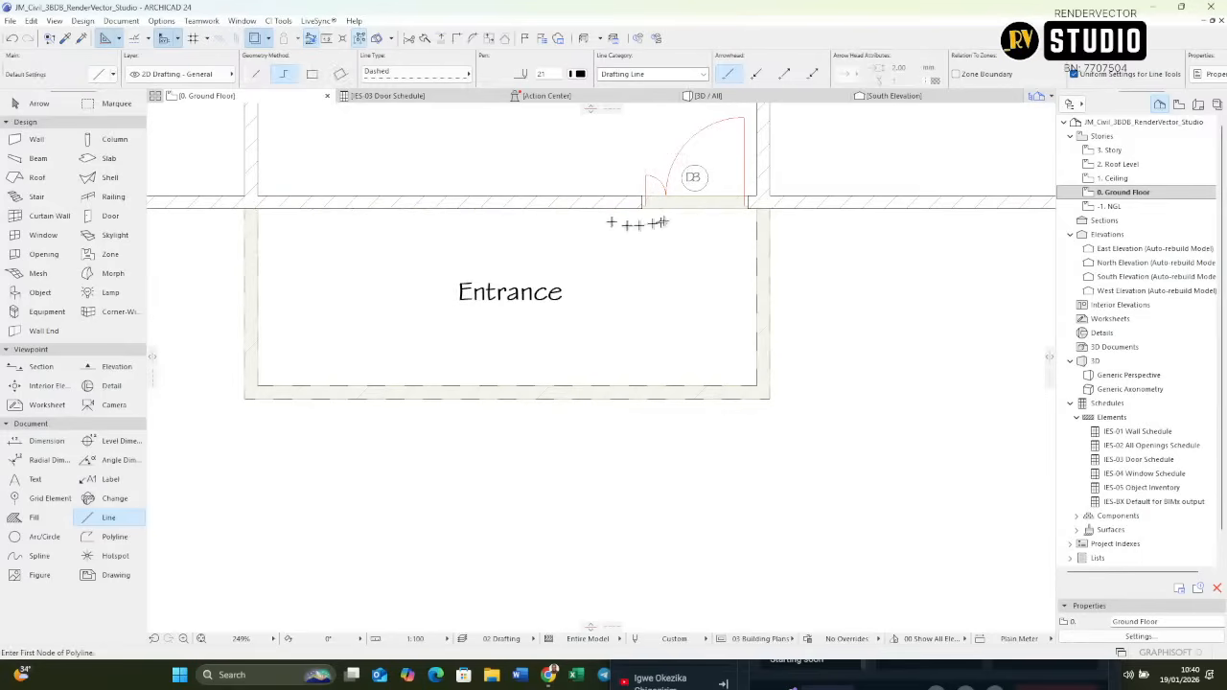
Turn on True Line Weight, hide the trace reference, and examine the dashed beam lines across the whole floor plan.
scroll(685, 223, up, 3)
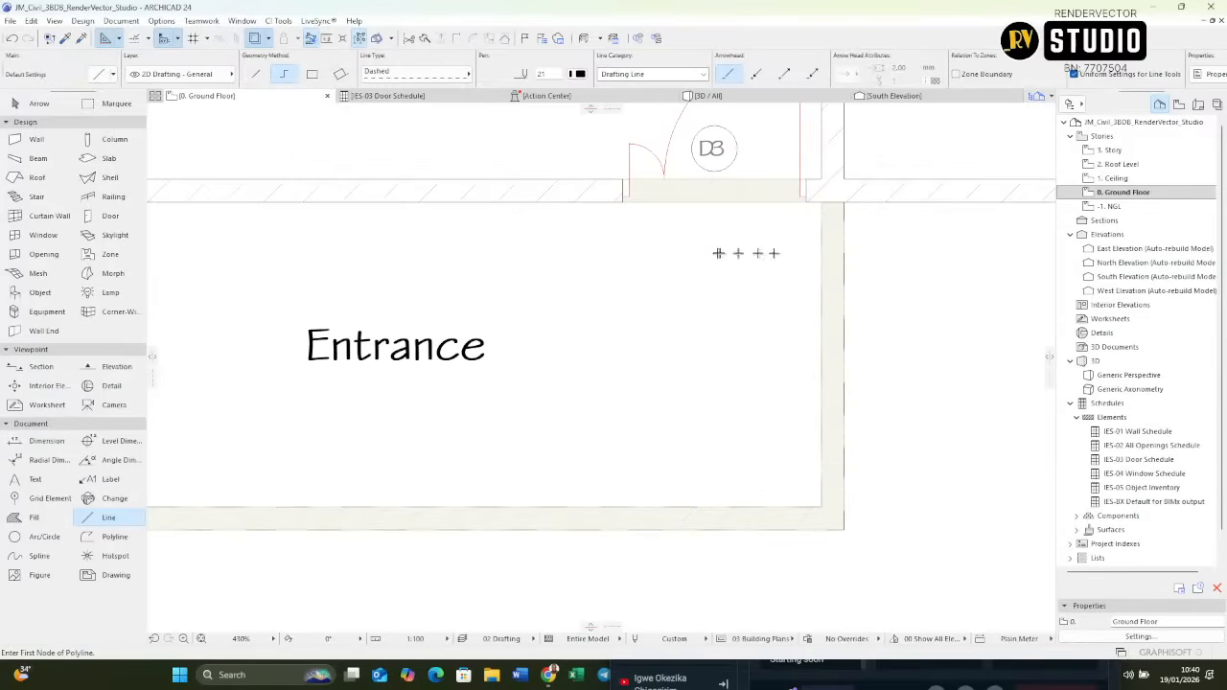
right_click(718, 253)
click(755, 315)
scroll(815, 337, down, 8)
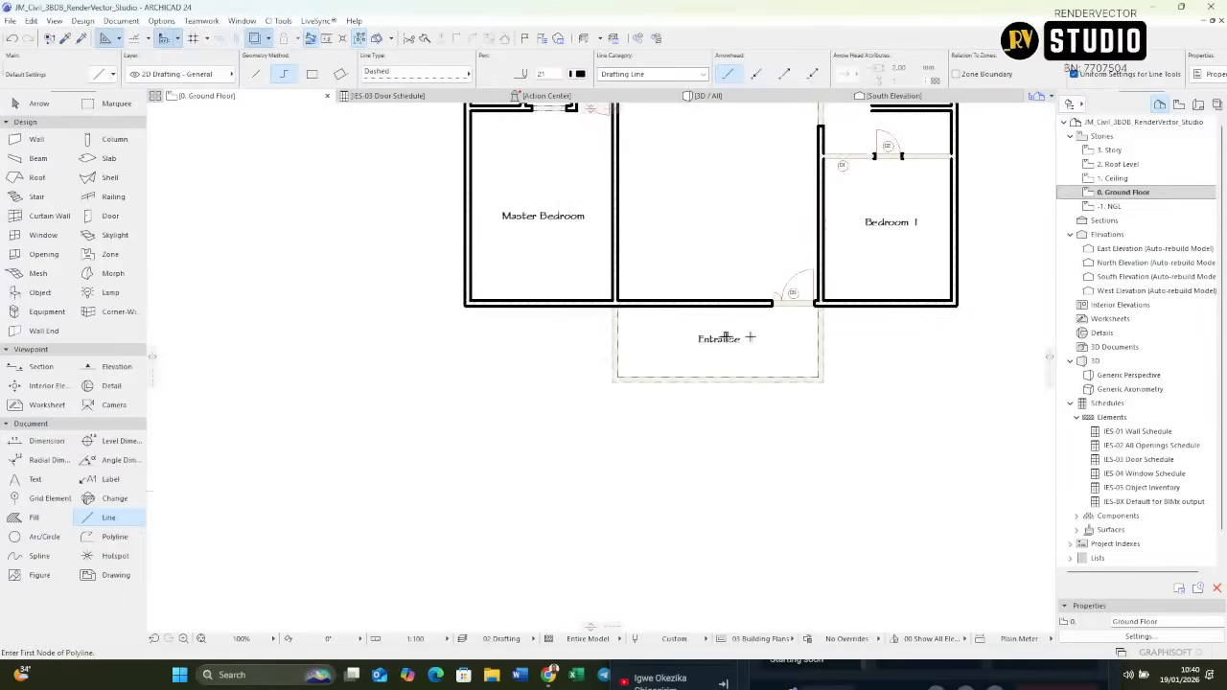
scroll(671, 321, up, 5)
scroll(710, 192, down, 7)
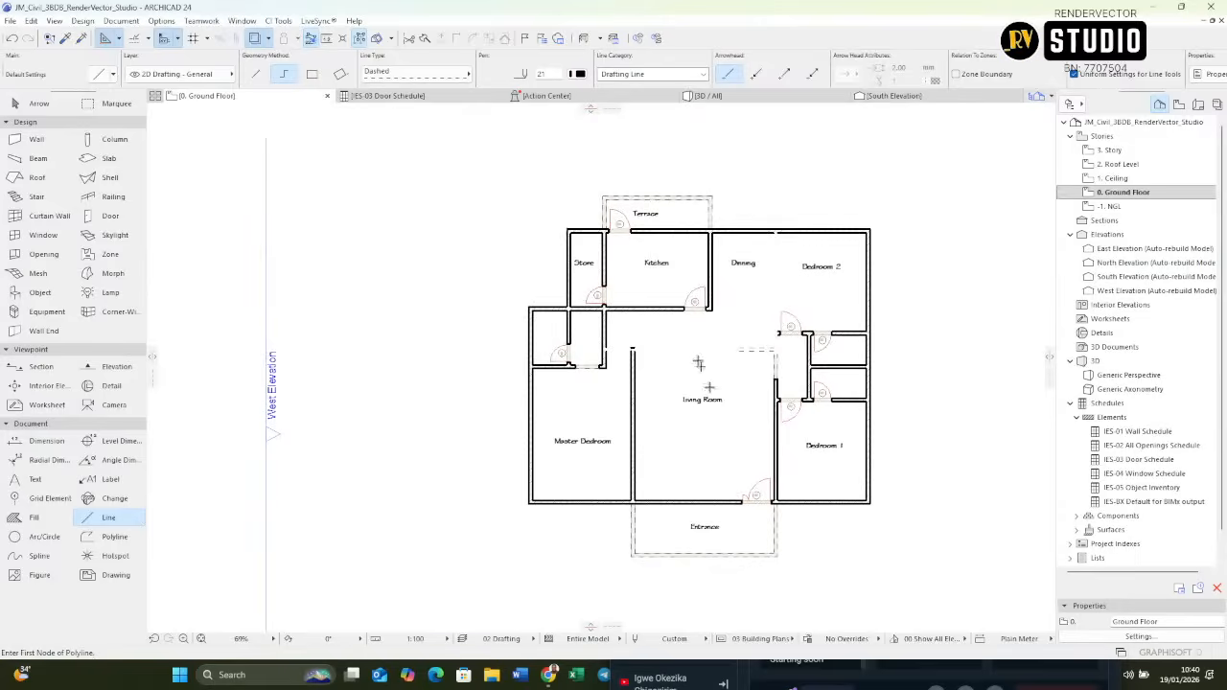
scroll(796, 331, up, 3)
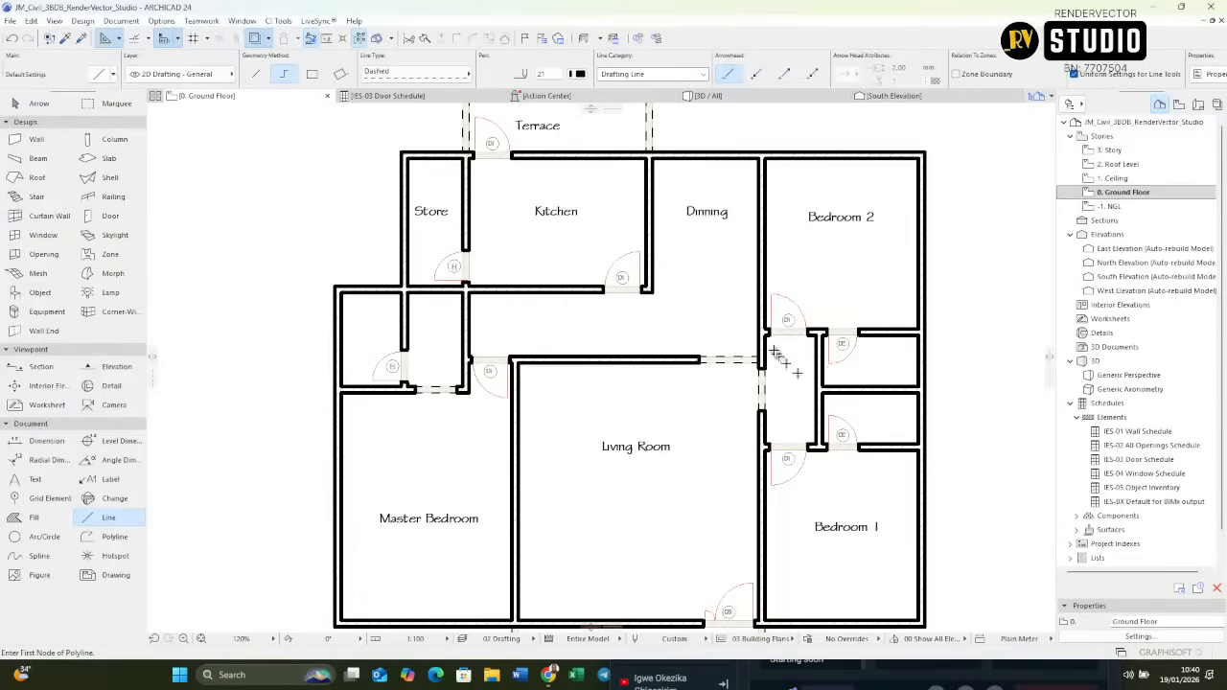
click(395, 73)
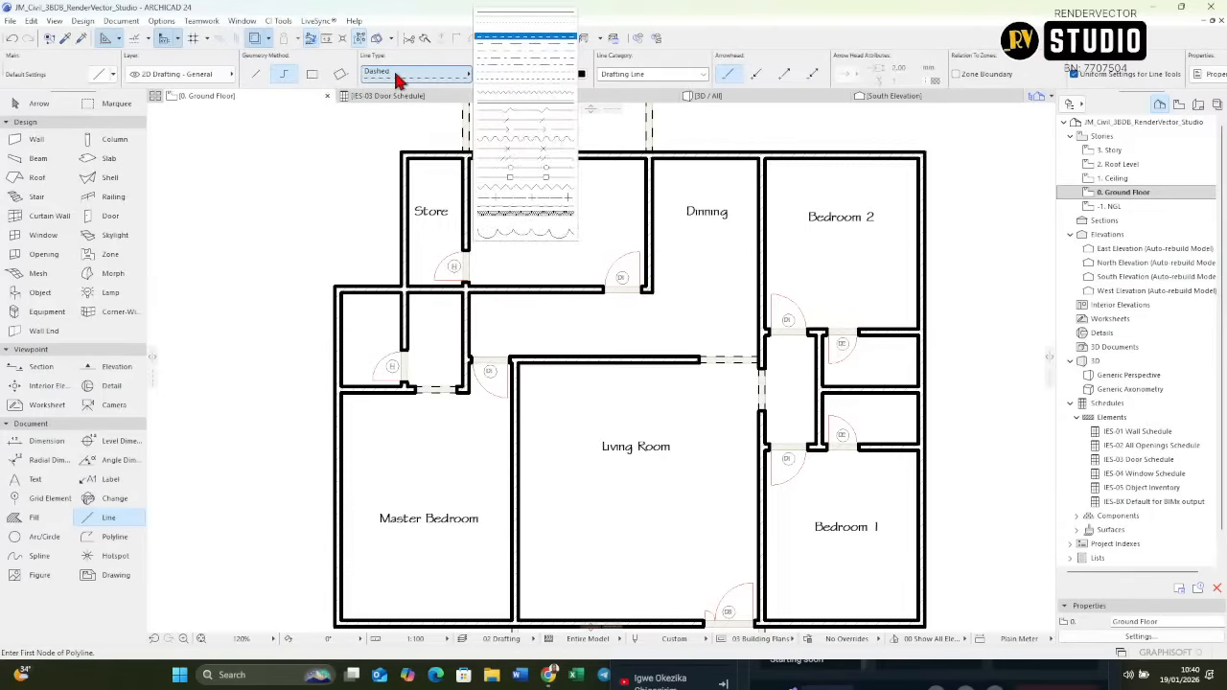
click(397, 72)
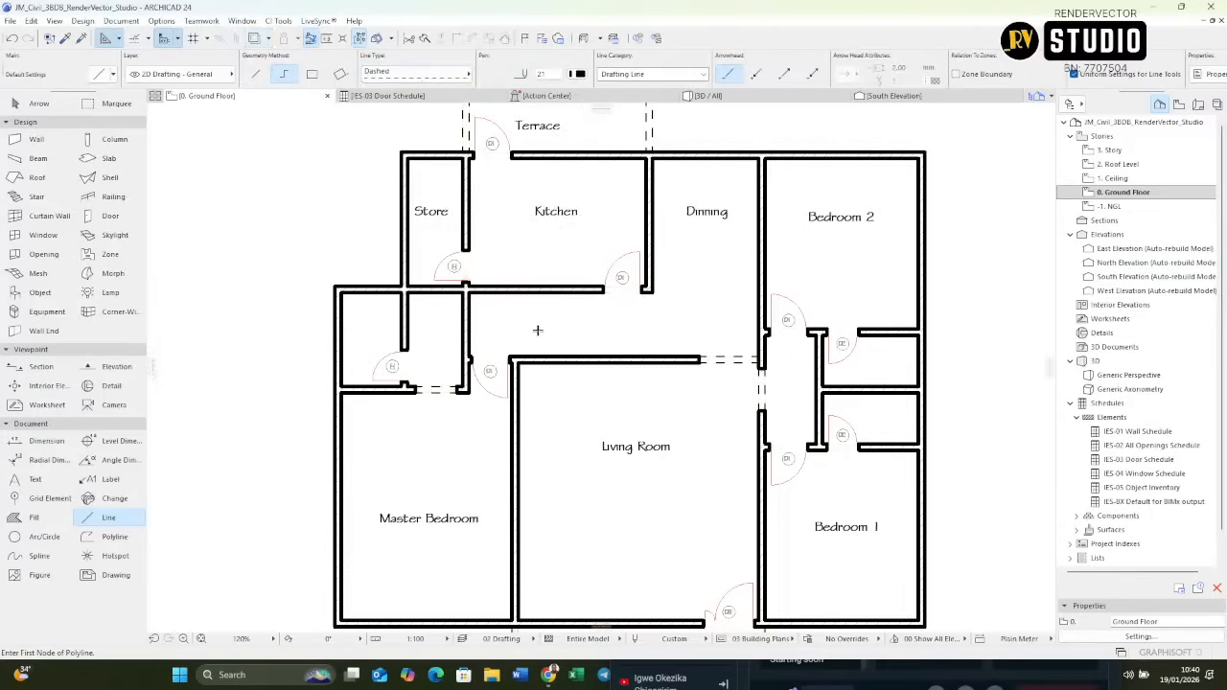
scroll(540, 334, down, 2)
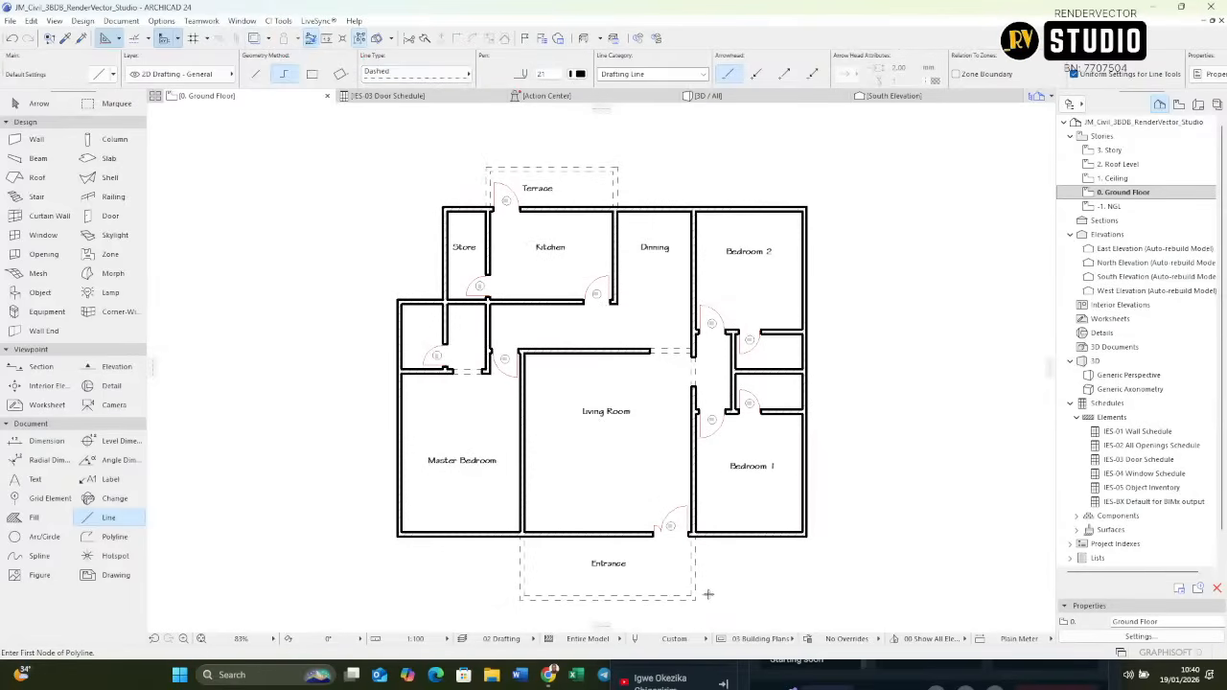
middle_drag(685, 598, 706, 557)
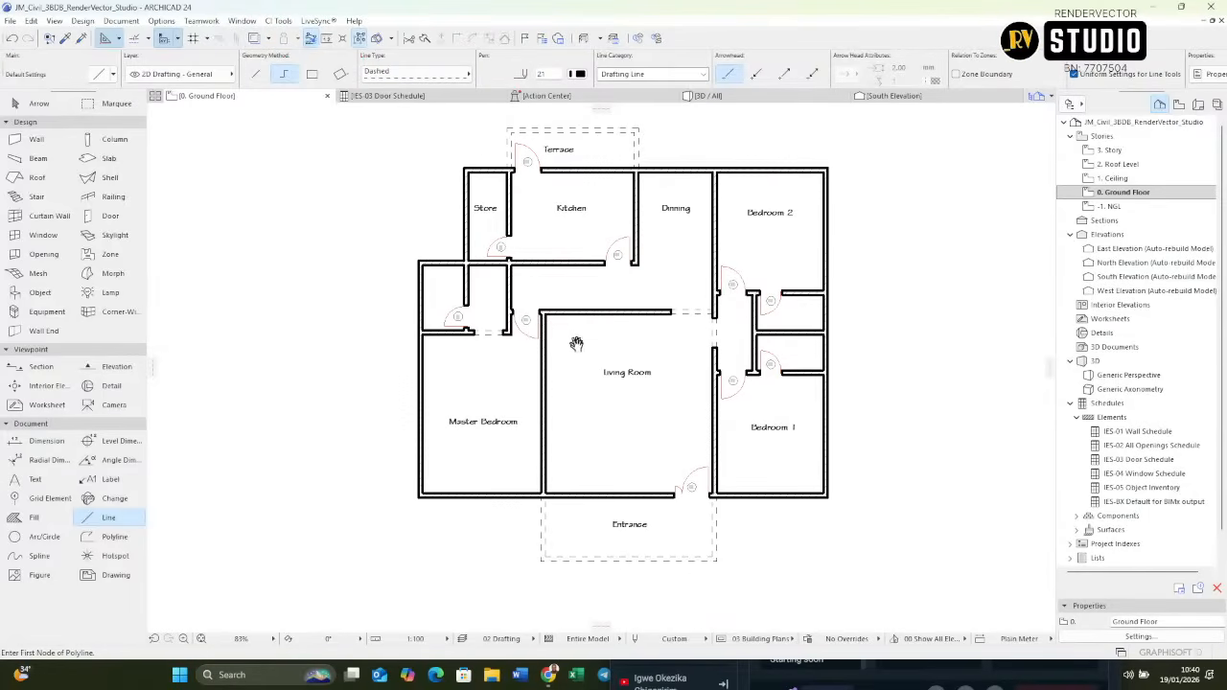
Change the Terrace's outer dashed beam outline to Solid Line.
scroll(556, 251, up, 10)
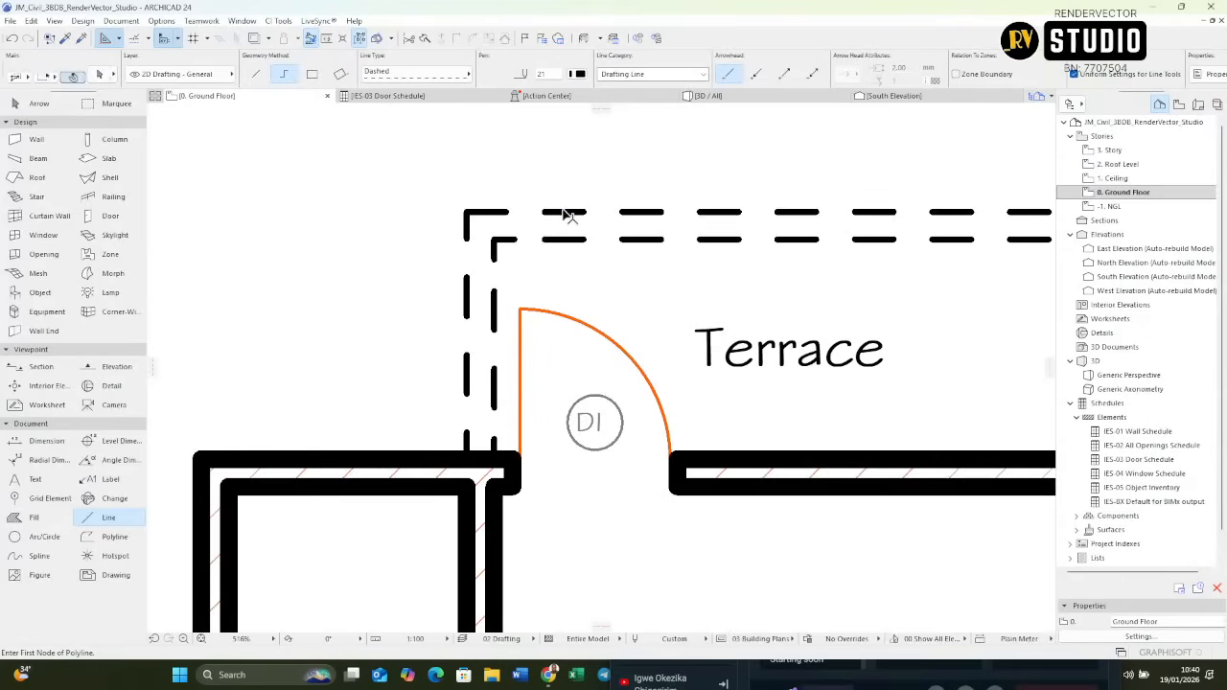
shift+click(566, 213)
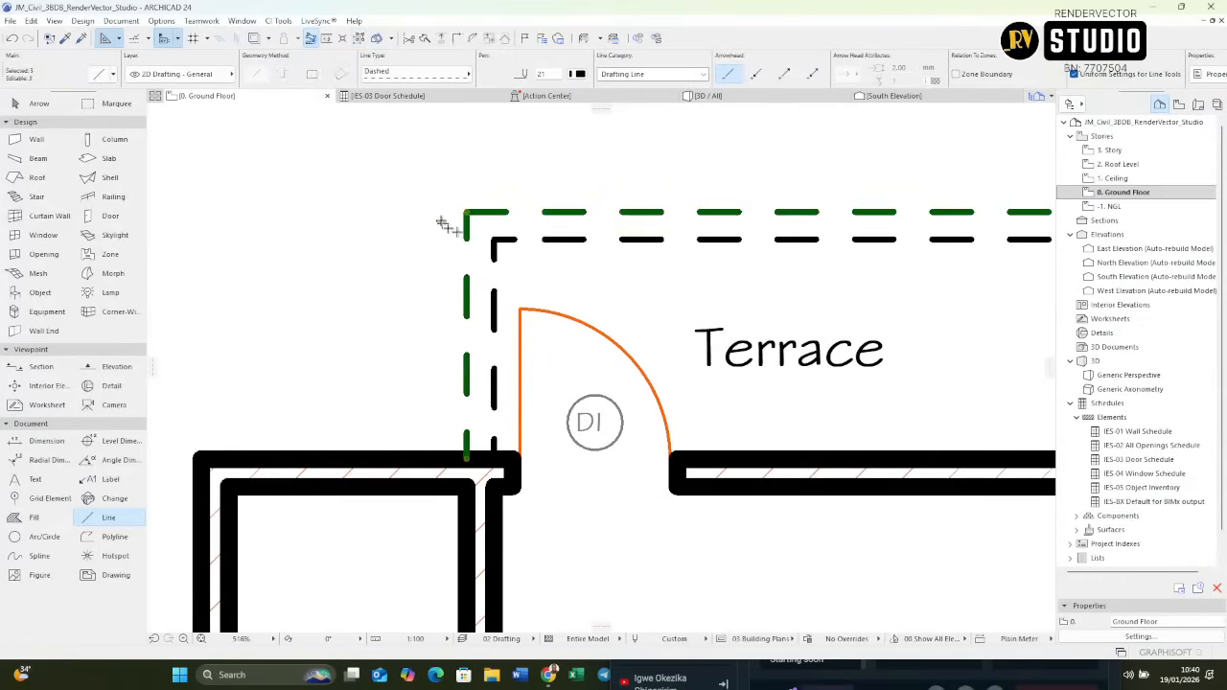
click(465, 74)
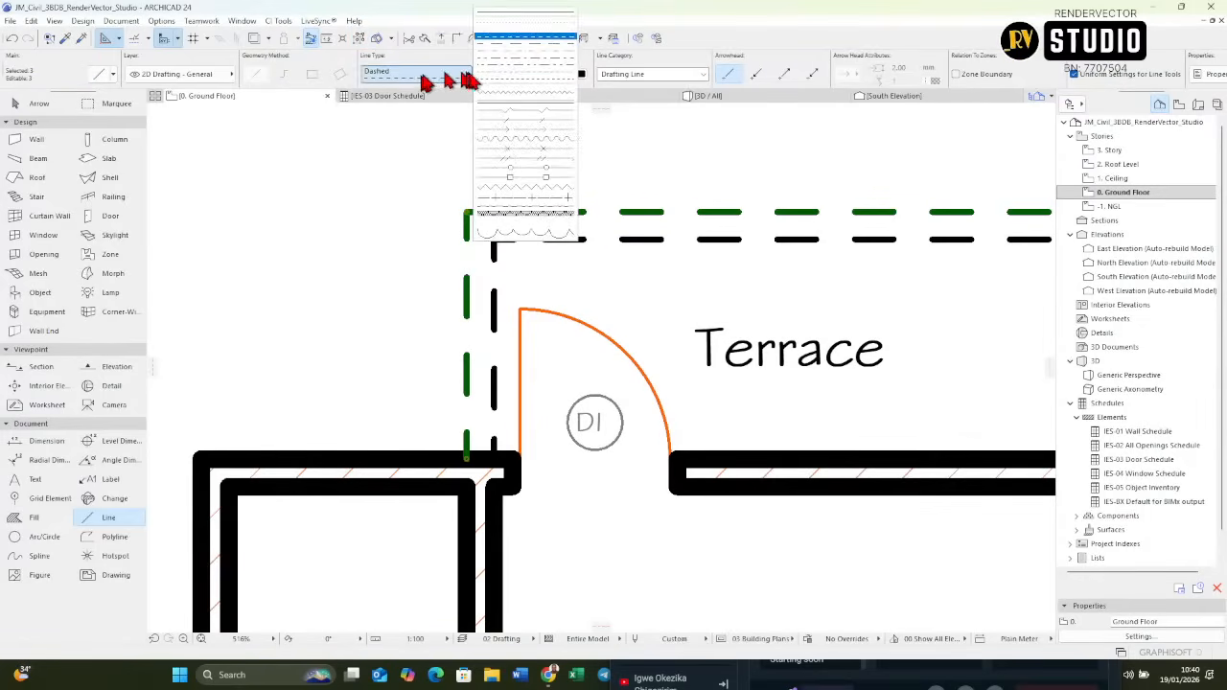
click(511, 21)
scroll(425, 153, down, 5)
key(Escape)
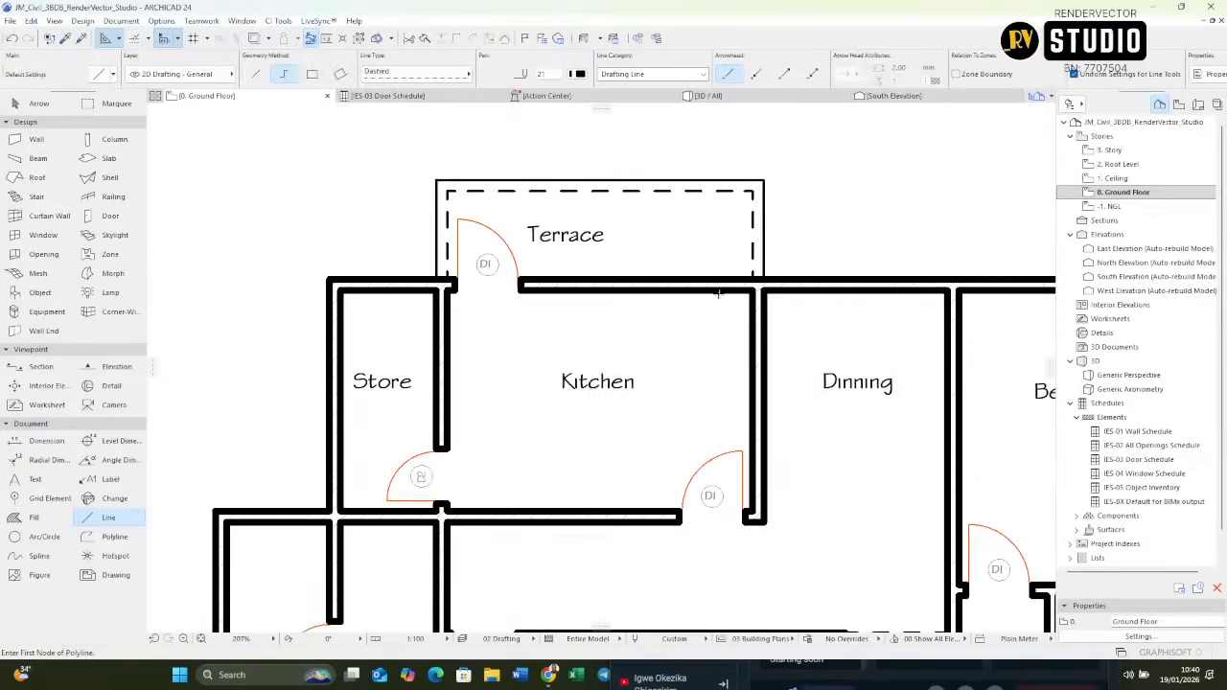
Change the Entrance's outer dashed beam outline to Solid Line.
scroll(556, 220, down, 7)
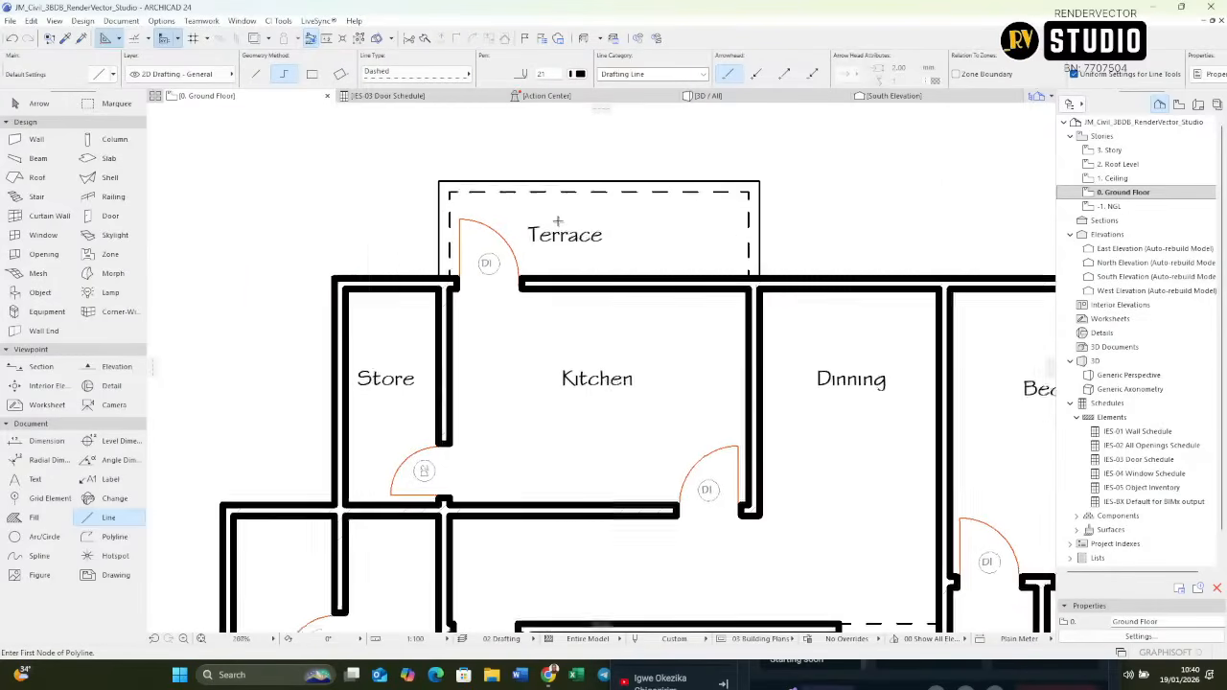
scroll(651, 511, up, 7)
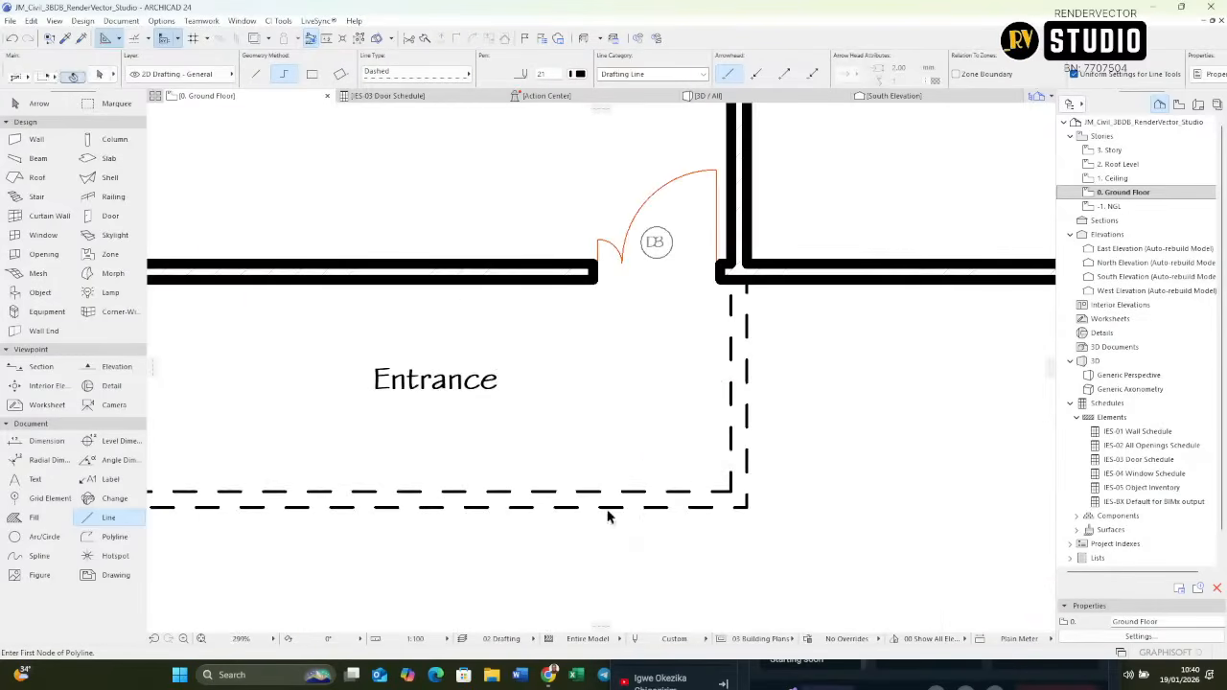
click(610, 508)
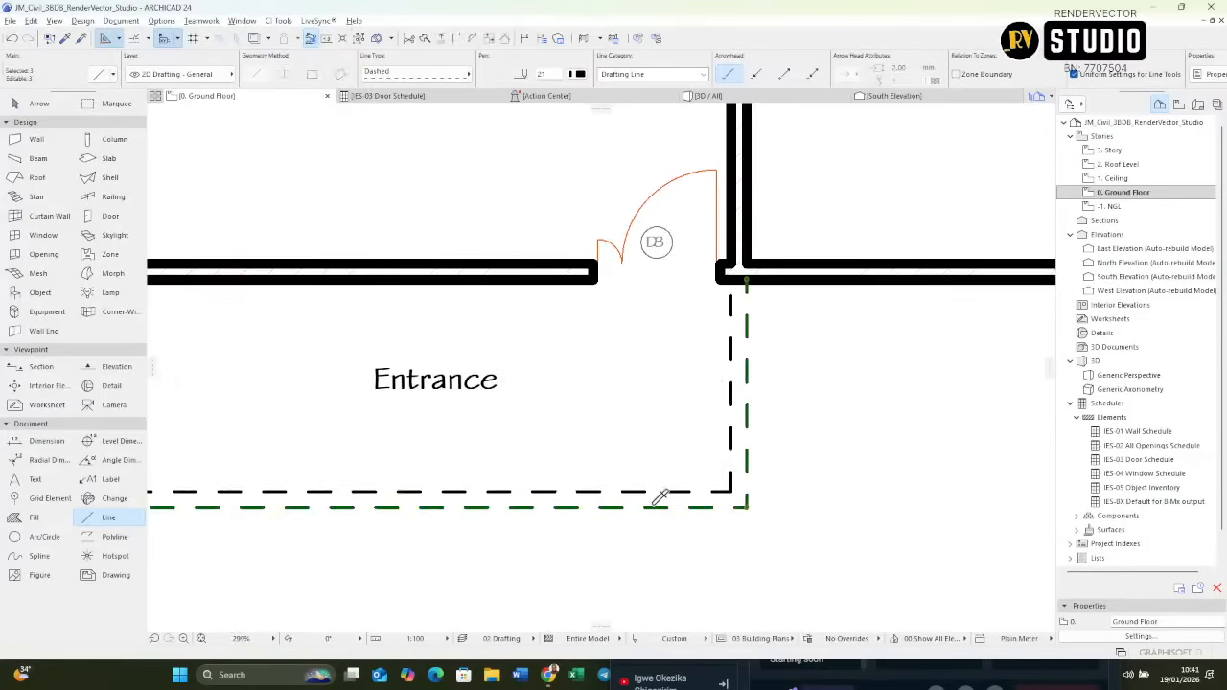
click(464, 74)
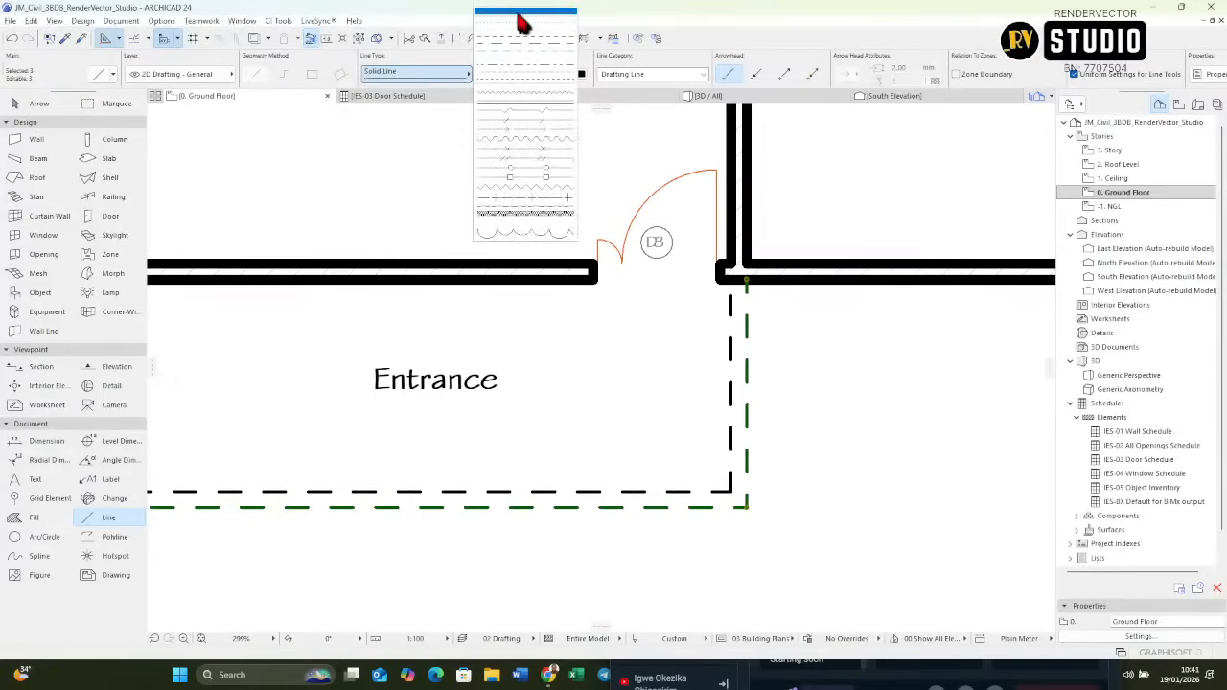
click(517, 21)
scroll(814, 431, down, 6)
scroll(814, 430, up, 4)
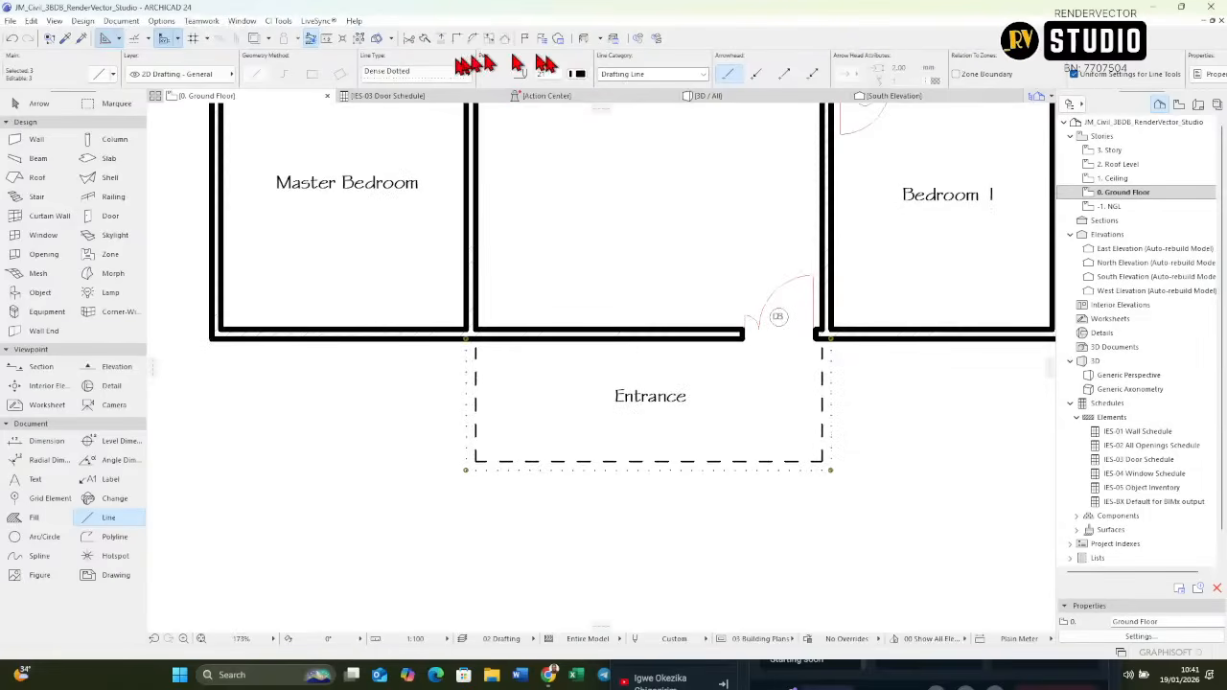
click(467, 72)
click(495, 19)
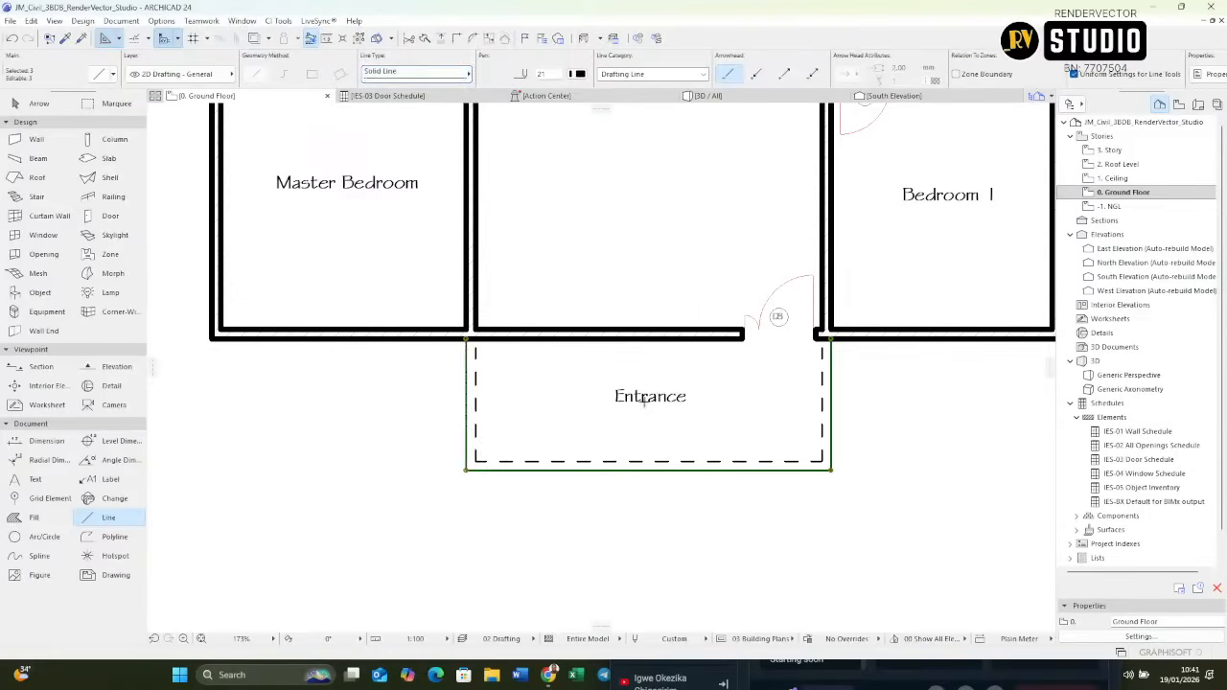
key(Escape)
Change the lower dashed line of the opening above Master Bedroom to Solid Line.
scroll(540, 268, down, 5)
scroll(406, 343, up, 8)
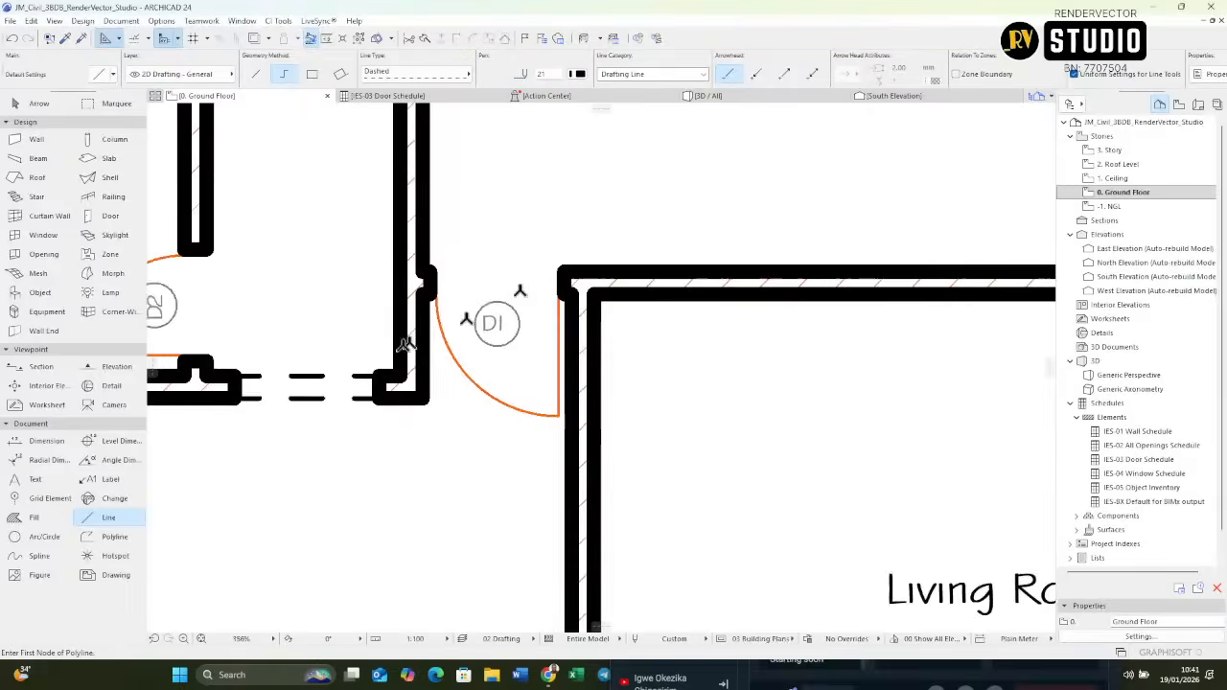
middle_drag(352, 384, 483, 406)
shift+click(438, 425)
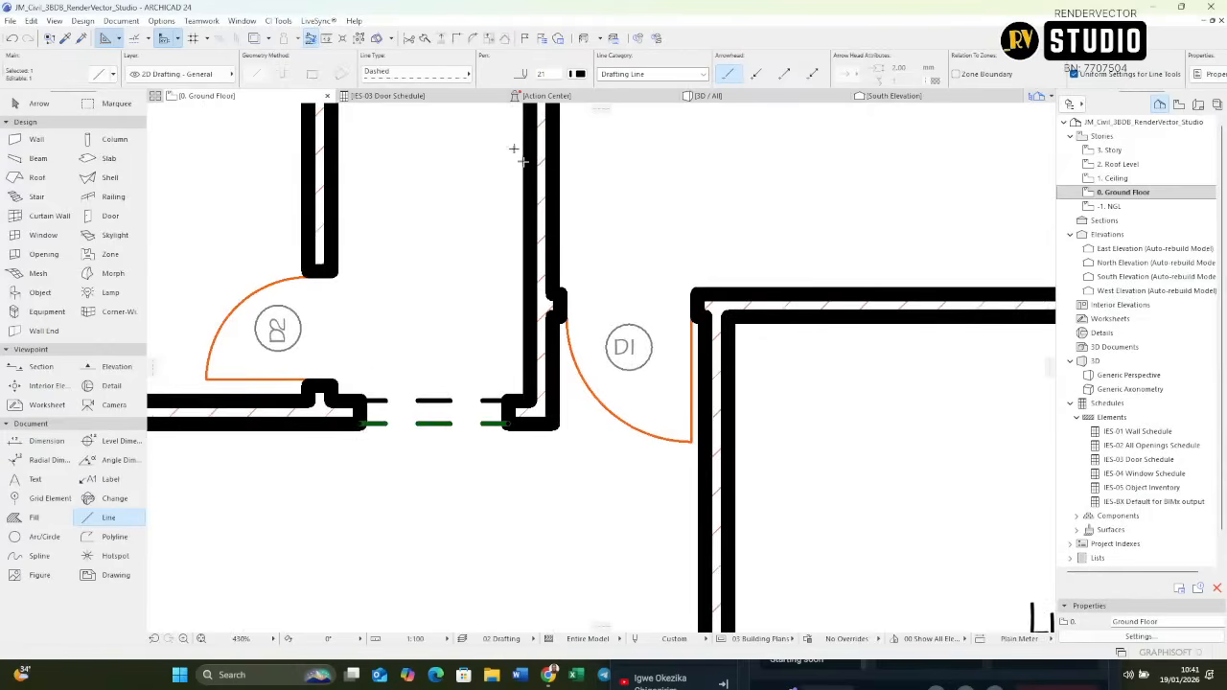
click(467, 72)
click(518, 20)
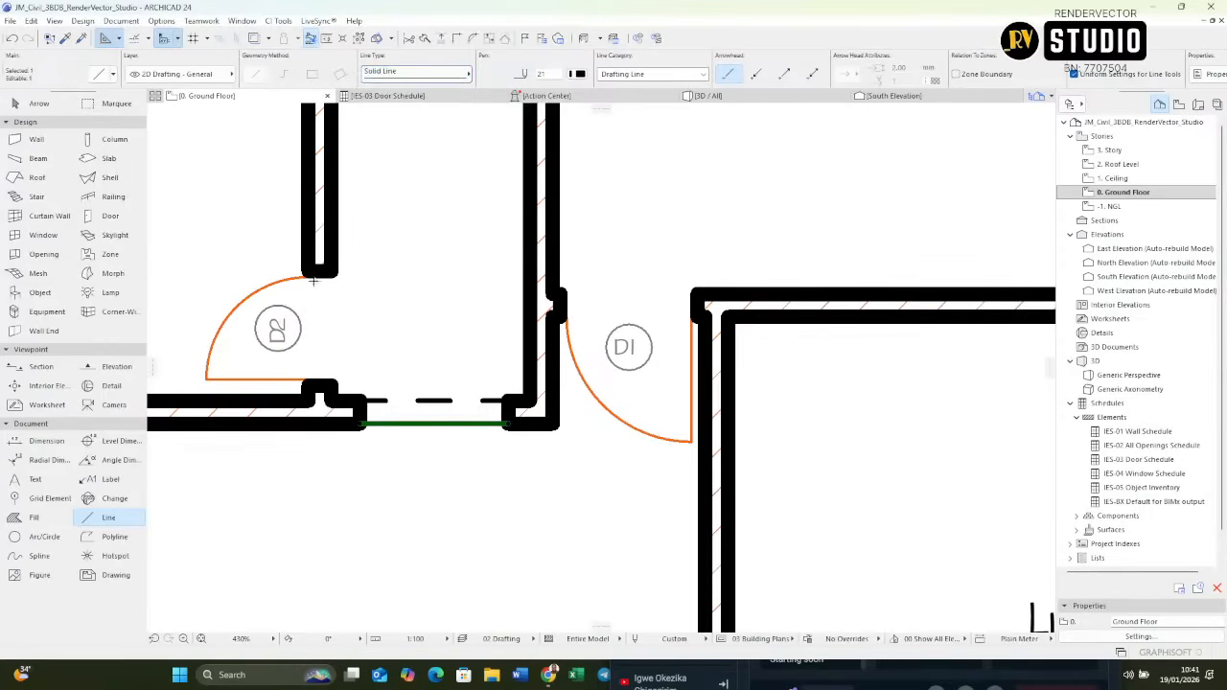
scroll(314, 281, down, 5)
scroll(868, 278, up, 6)
key(Escape)
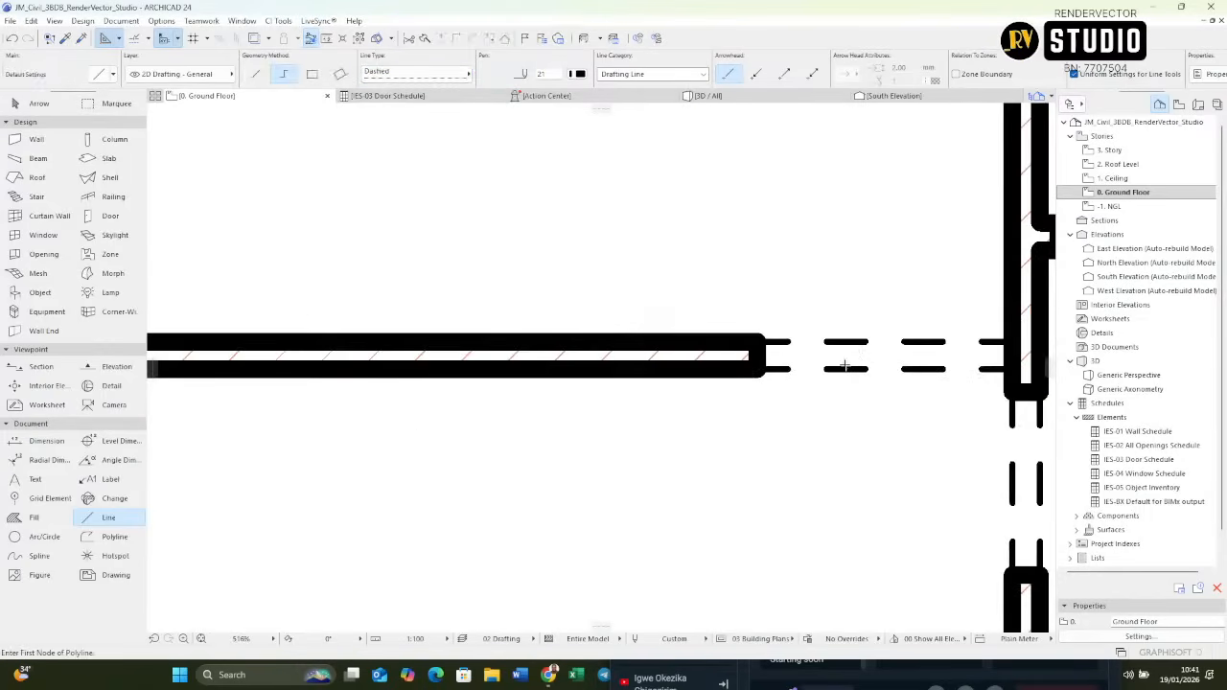
Try to change the lower dashed line of the opening between Living Room and Dinning to a solid line.
shift+click(848, 370)
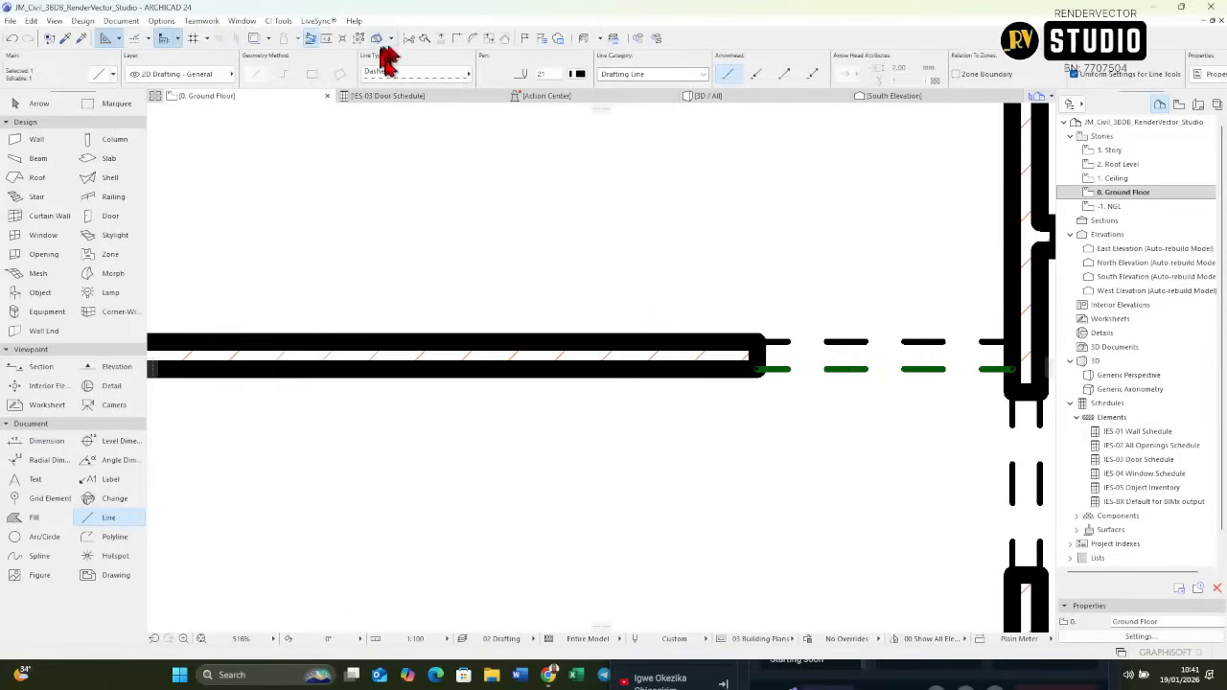
click(410, 75)
click(525, 13)
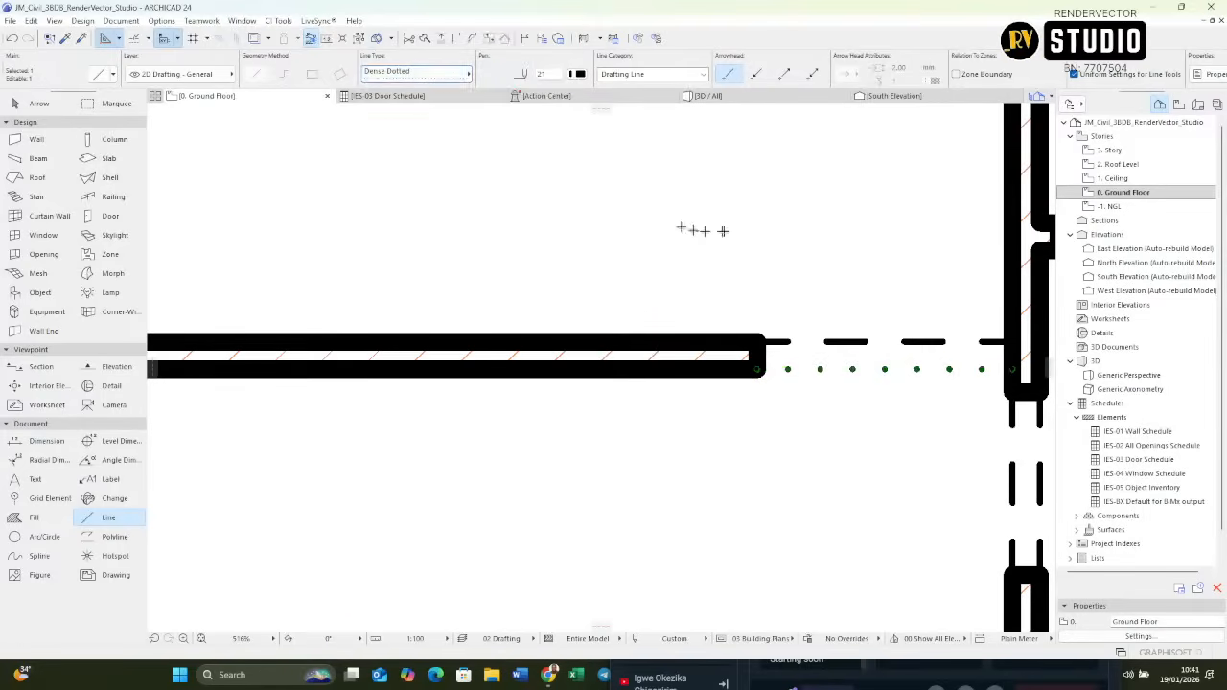
key(Escape)
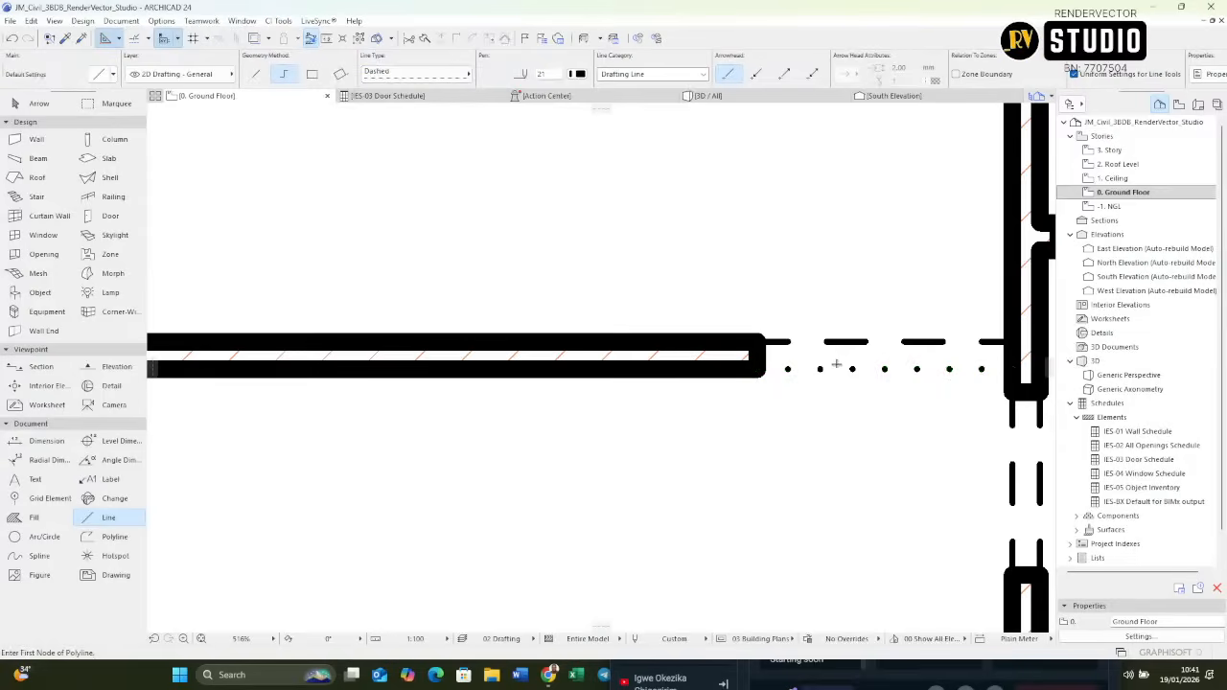
Transfer the solid line settings from the Master Bedroom opening to the Living Room-side lines of the upper and side openings, and leave the Line tool.
scroll(836, 364, down, 5)
alt+click(514, 392)
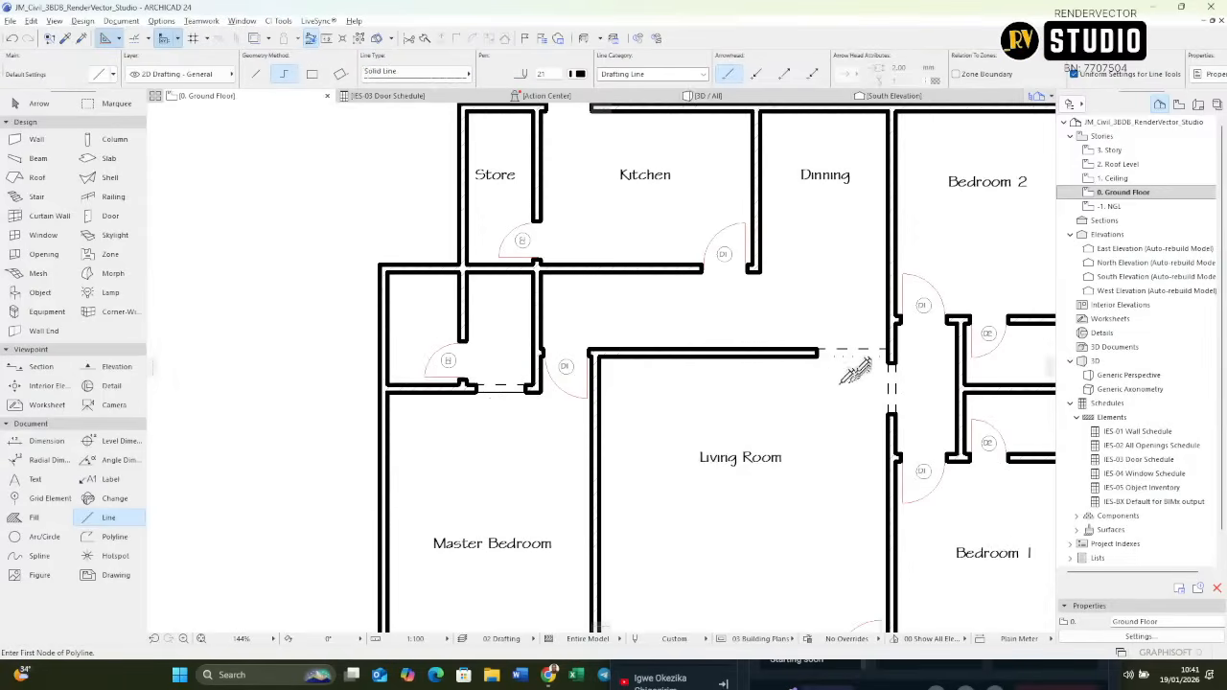
ctrl+alt+click(854, 356)
scroll(854, 402, down, 3)
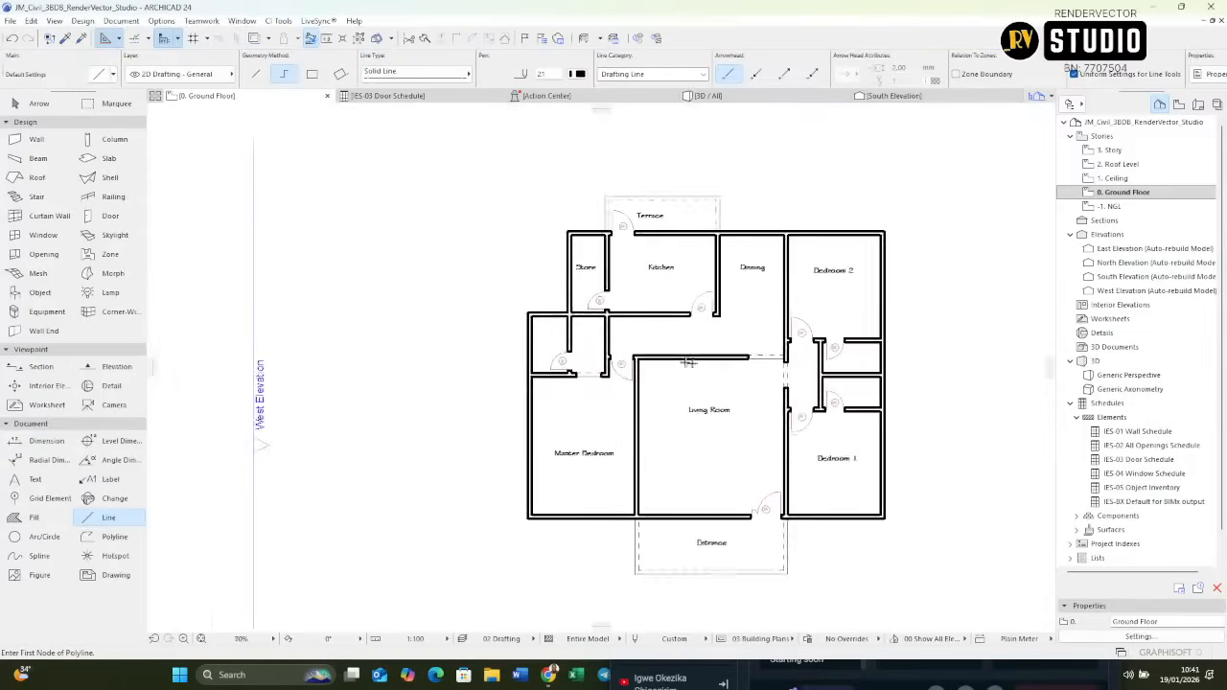
scroll(815, 384, up, 5)
ctrl+alt+click(766, 370)
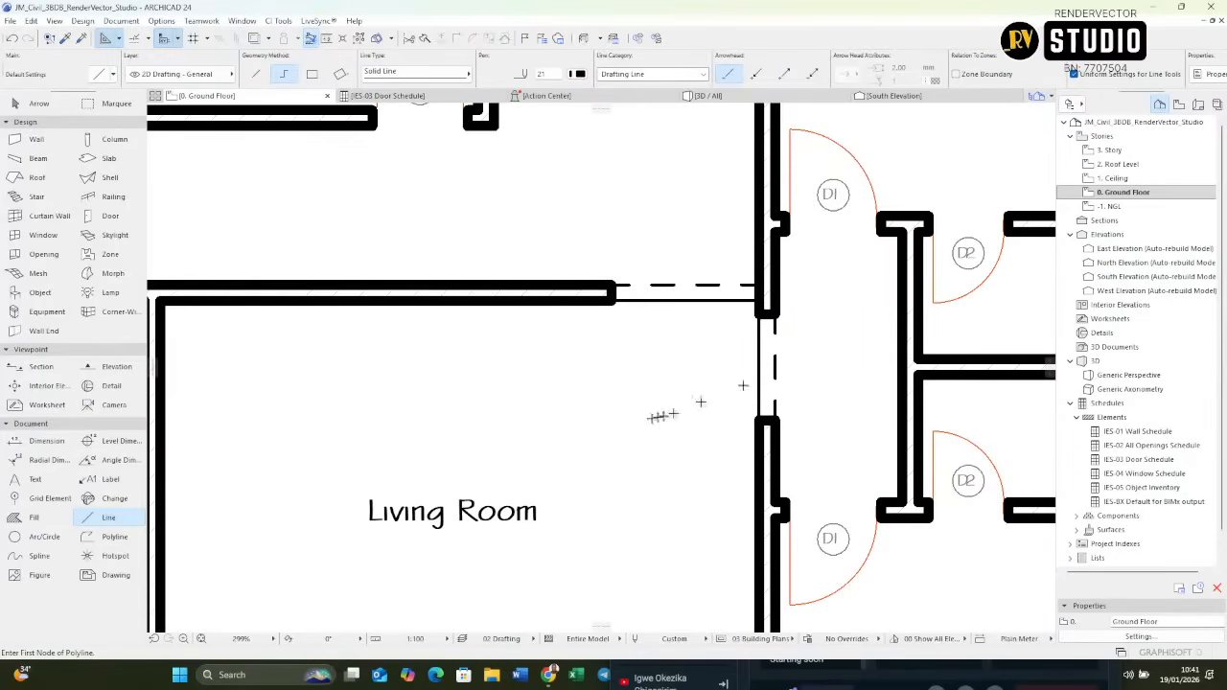
key(Escape)
scroll(634, 416, down, 7)
scroll(689, 394, up, 4)
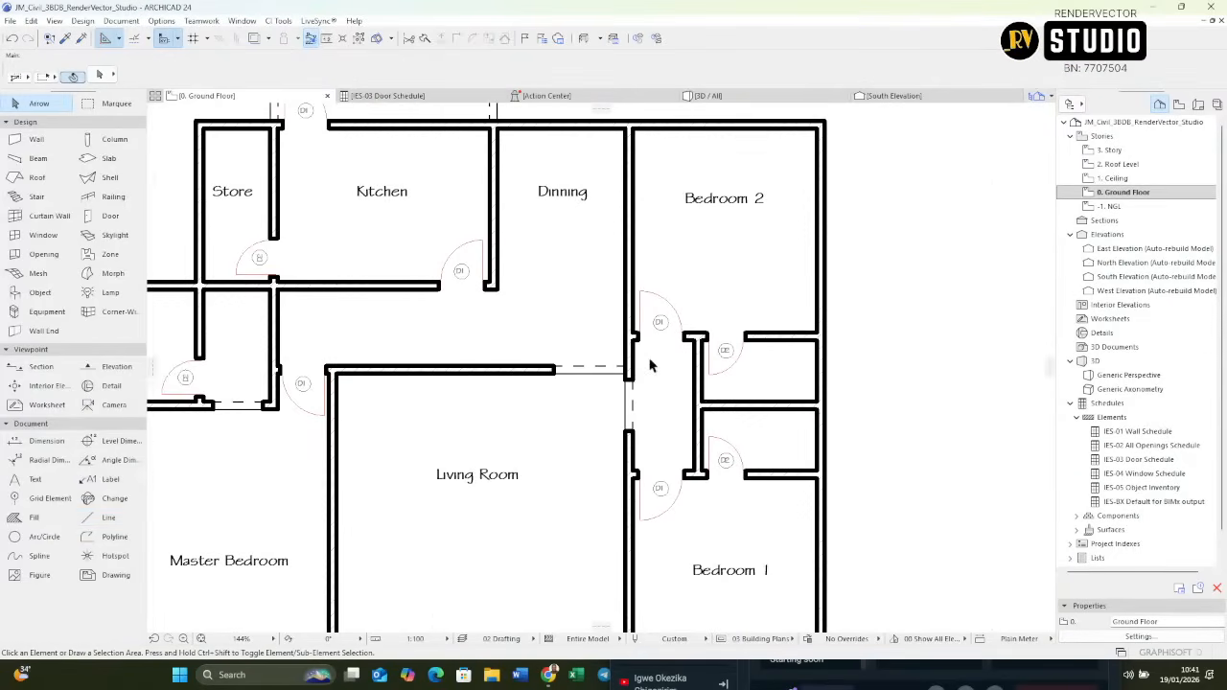
Examine the dashed and solid beam lines at the Terrace, the interior openings and the Entrance across the ground floor plan.
scroll(651, 365, down, 2)
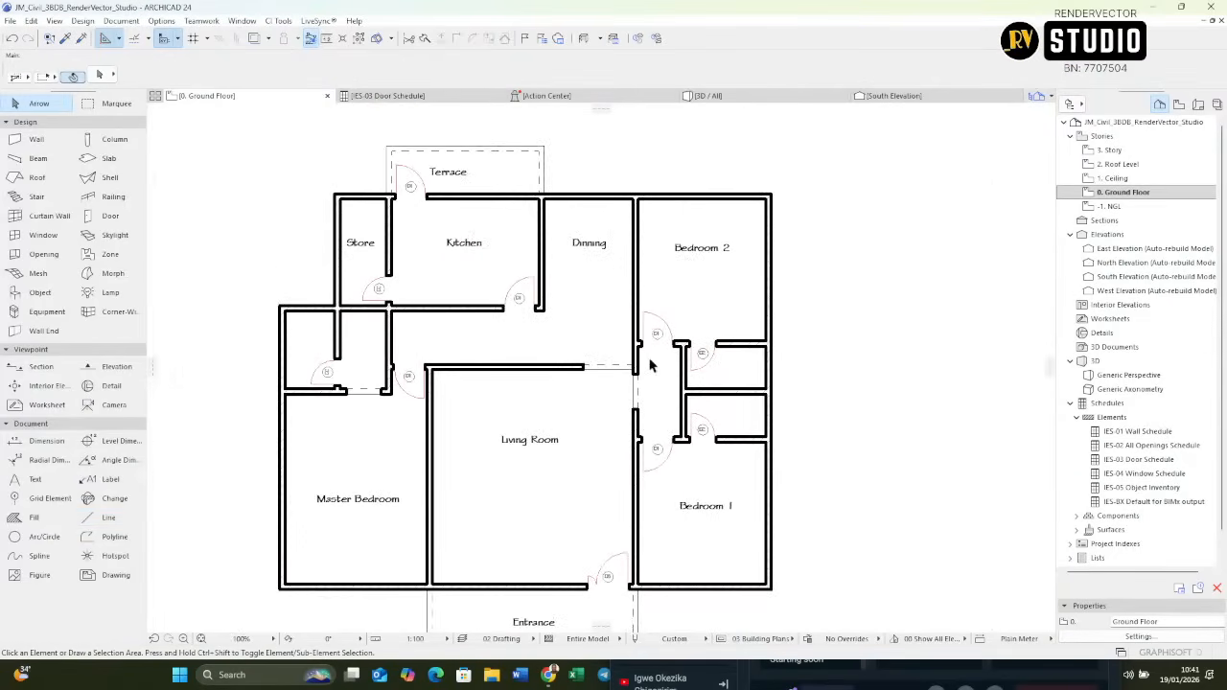
scroll(636, 395, up, 4)
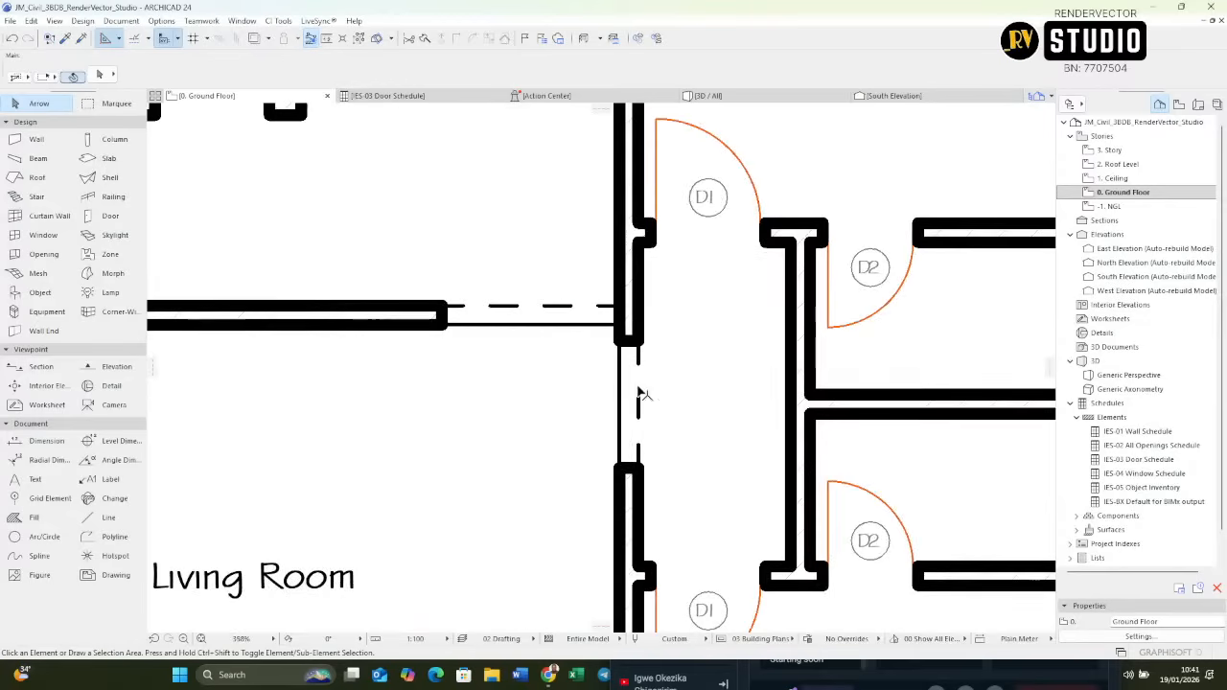
scroll(550, 384, down, 4)
middle_drag(489, 392, 587, 292)
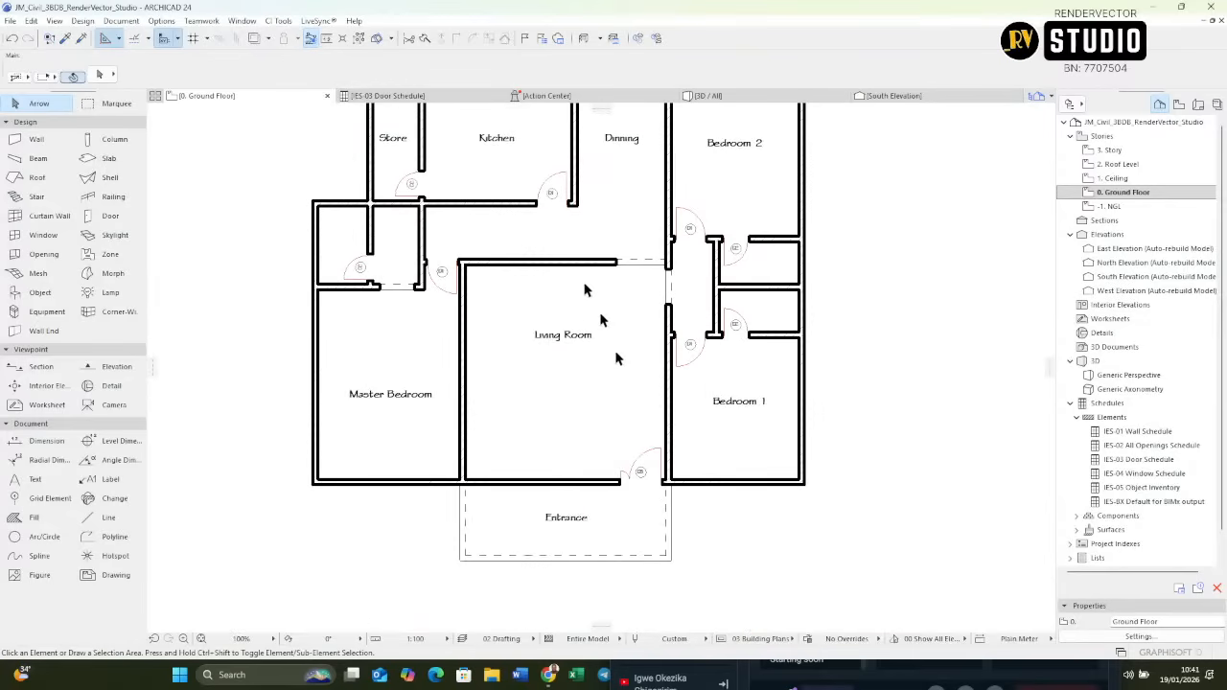
scroll(607, 522, up, 5)
scroll(618, 506, down, 4)
middle_drag(686, 360, 718, 477)
middle_drag(773, 360, 722, 420)
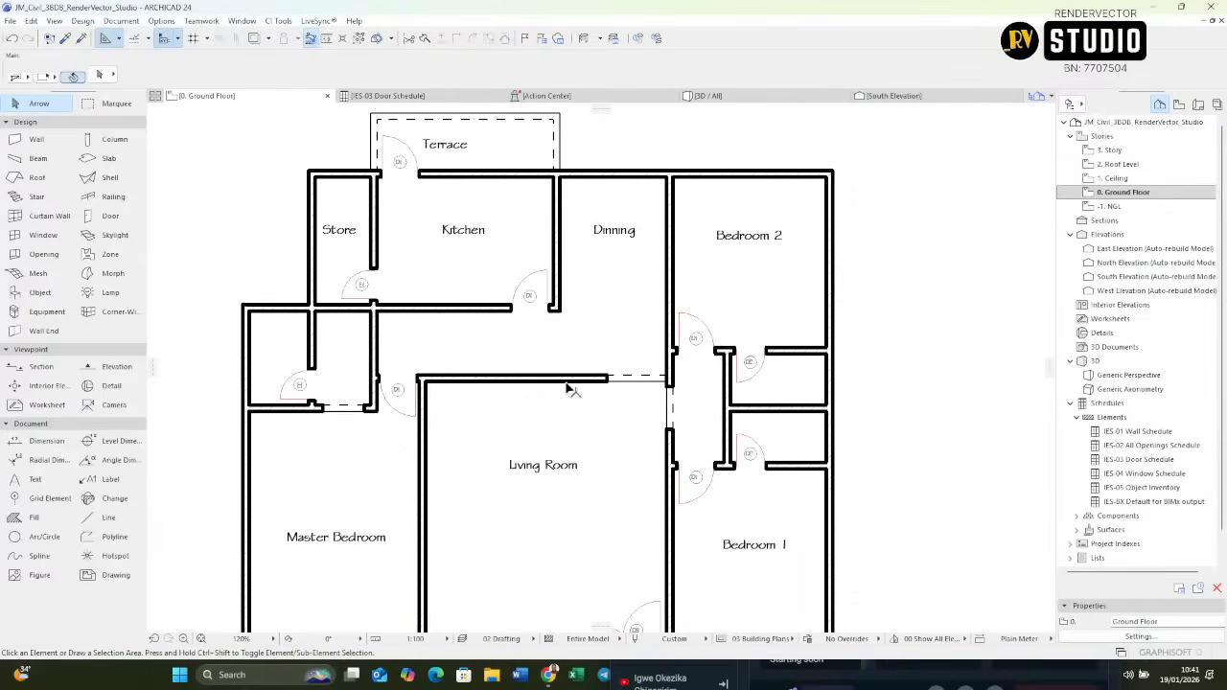
scroll(614, 237, down, 3)
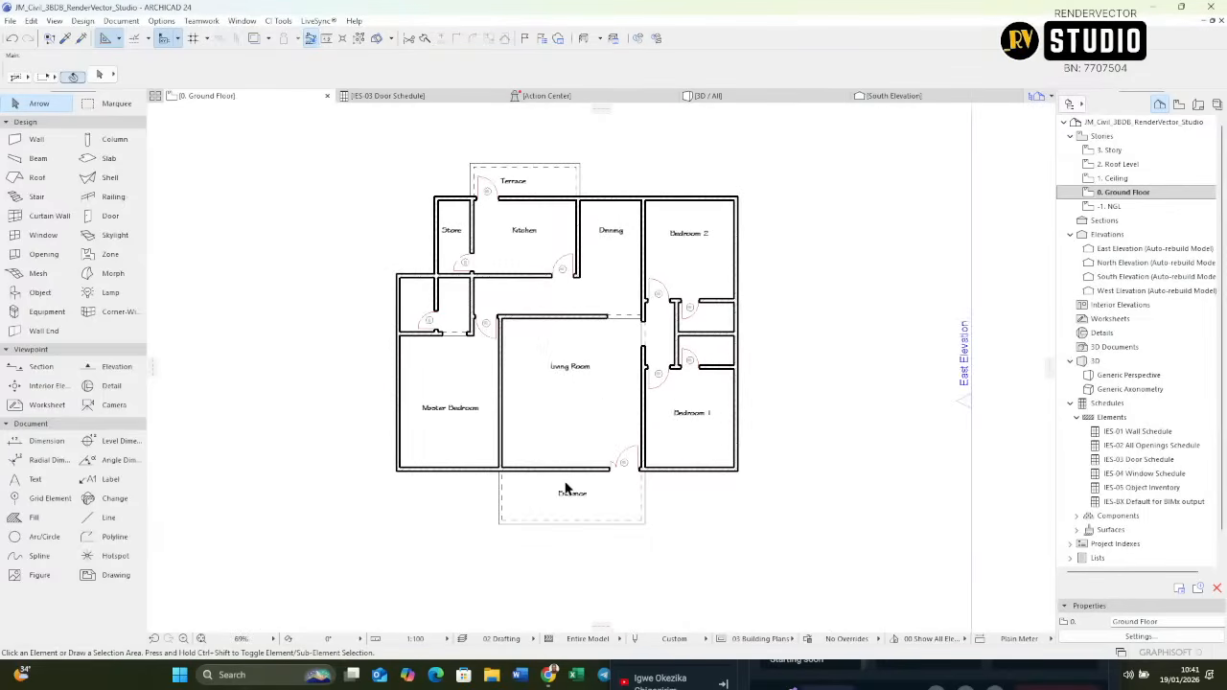
scroll(567, 488, up, 3)
scroll(561, 480, down, 2)
scroll(559, 422, down, 1)
scroll(614, 498, up, 1)
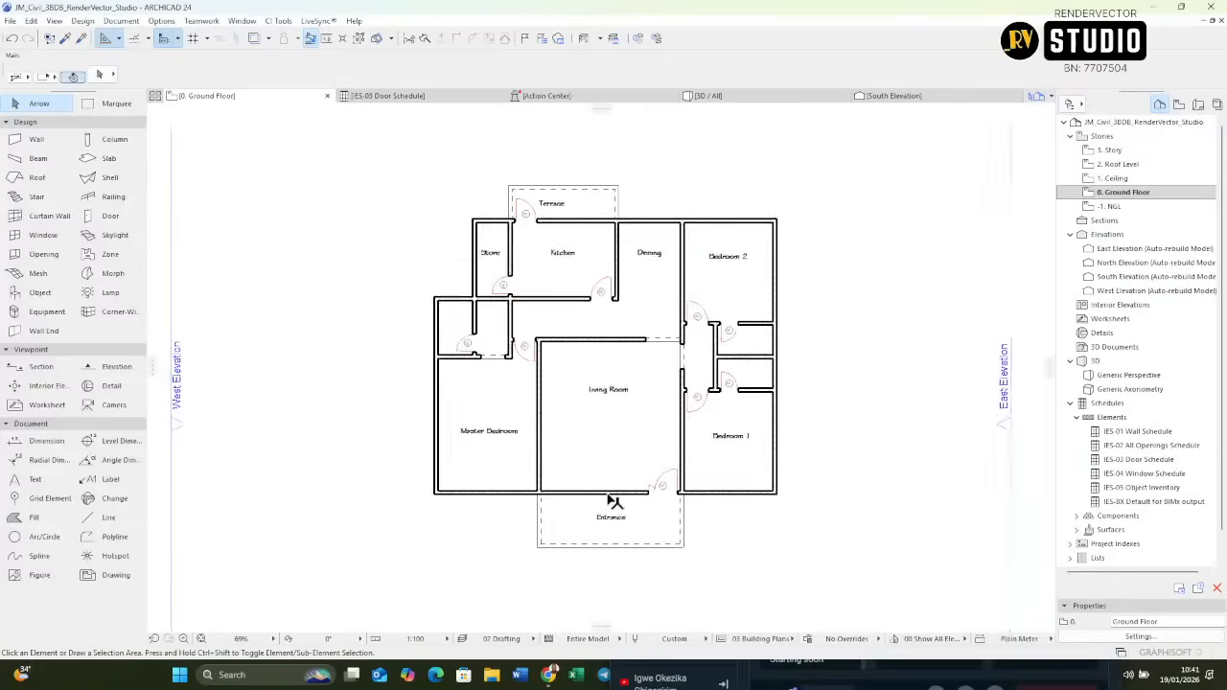
scroll(611, 497, up, 3)
scroll(604, 484, down, 1)
scroll(589, 458, down, 4)
scroll(594, 383, up, 1)
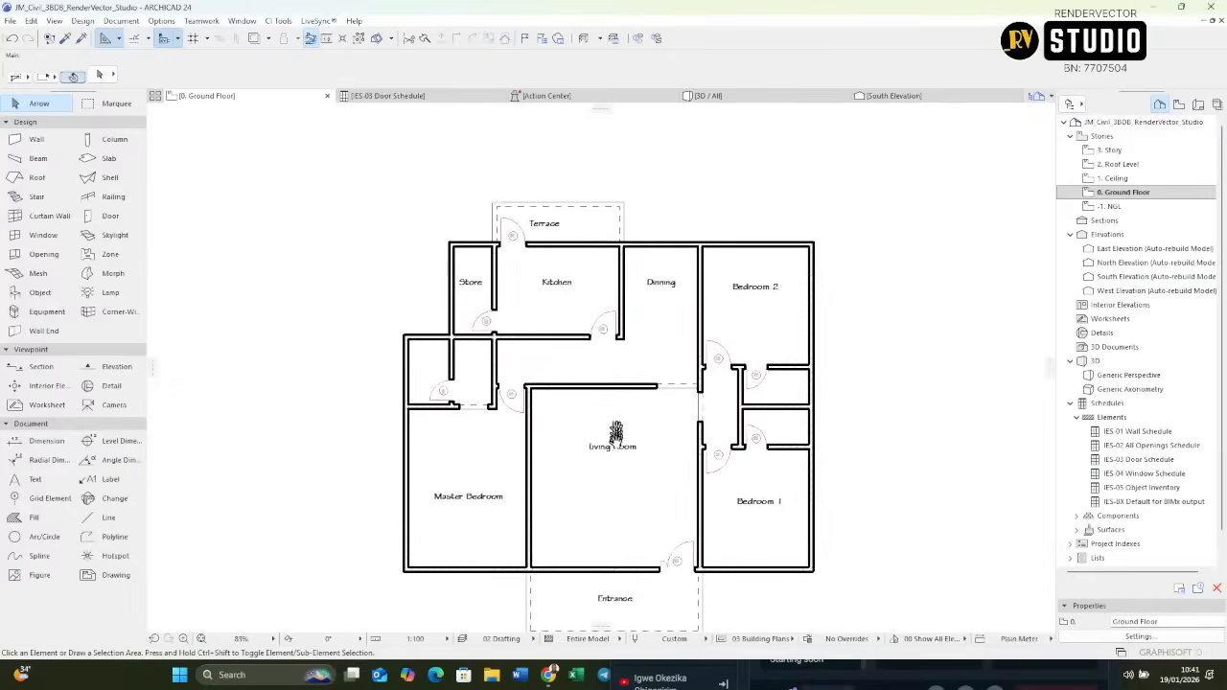
scroll(609, 422, down, 1)
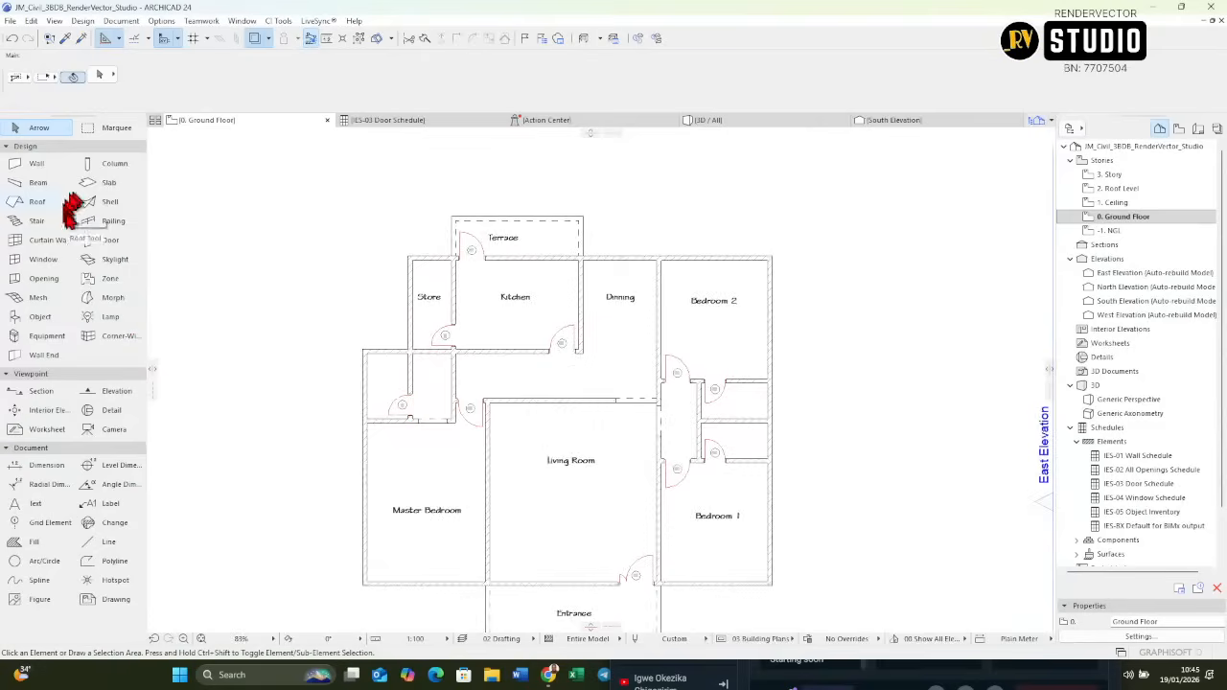
Open the Window tool's default settings and browse the Basic Windows 24 models, keeping Window 24.
click(48, 260)
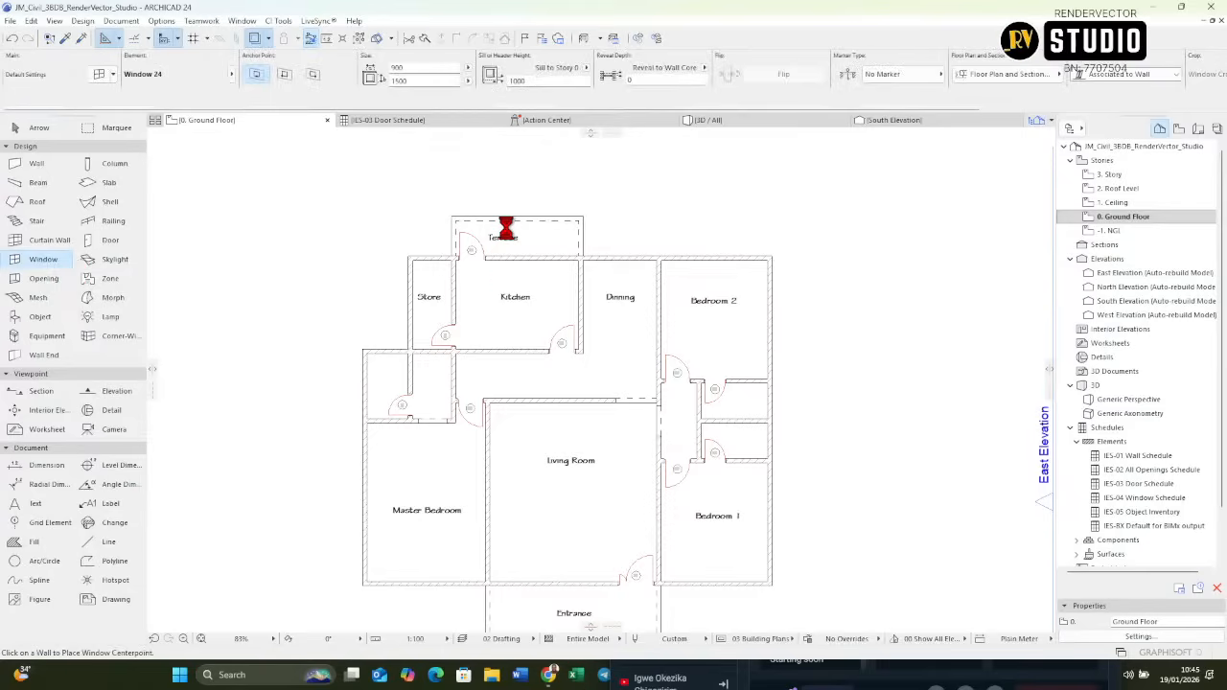
key(ctrl+t)
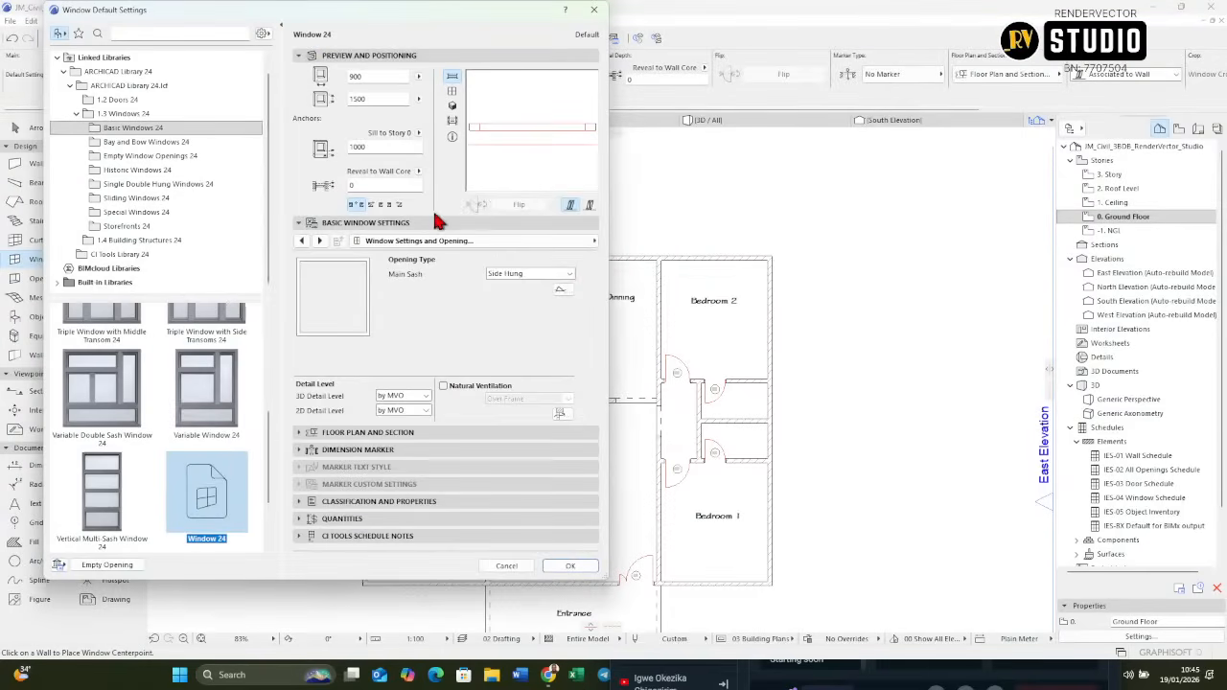
scroll(177, 412, up, 3)
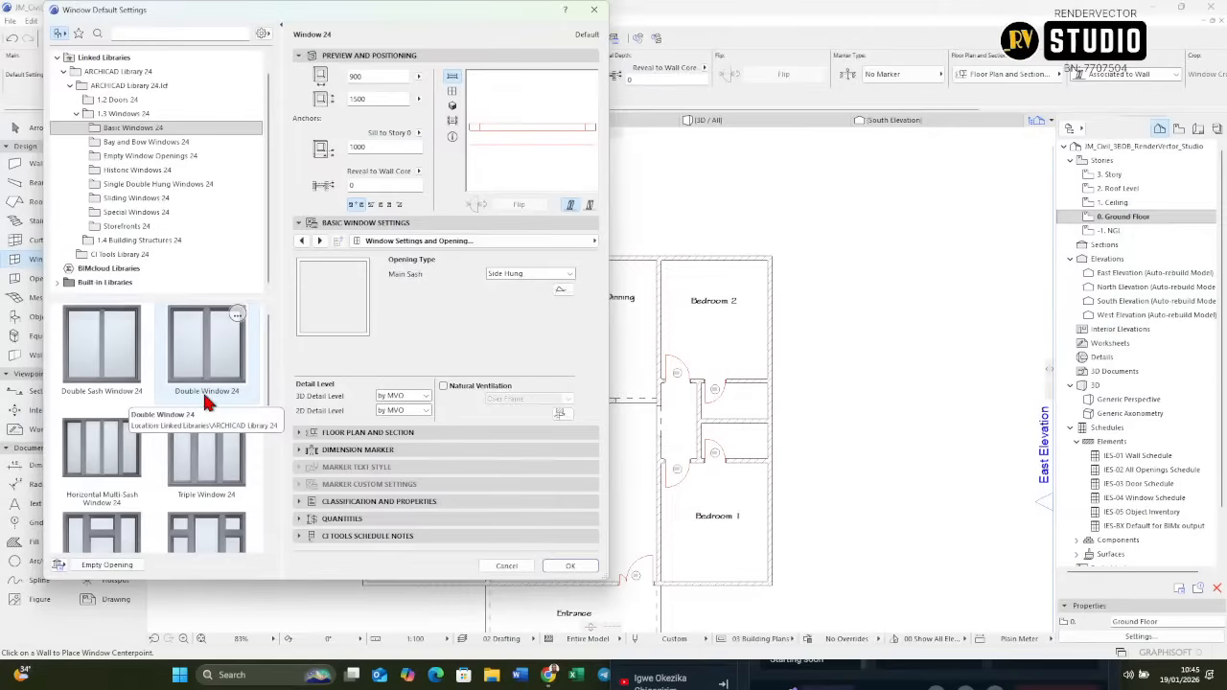
scroll(167, 369, down, 4)
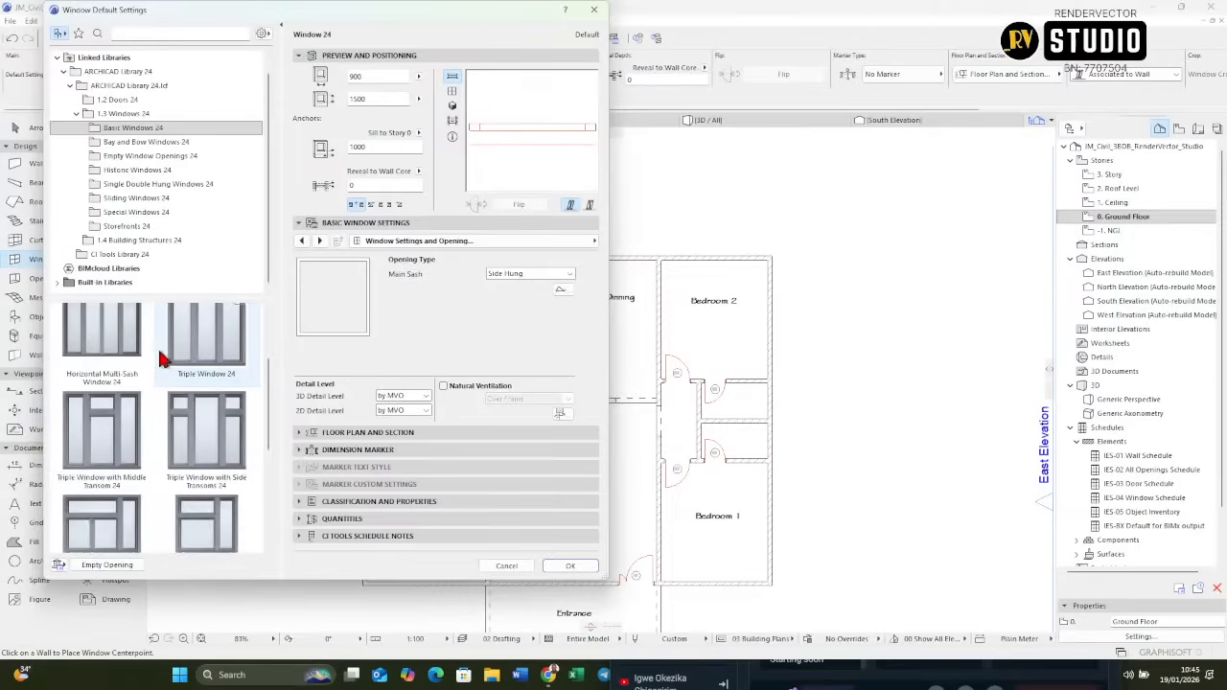
scroll(167, 369, down, 2)
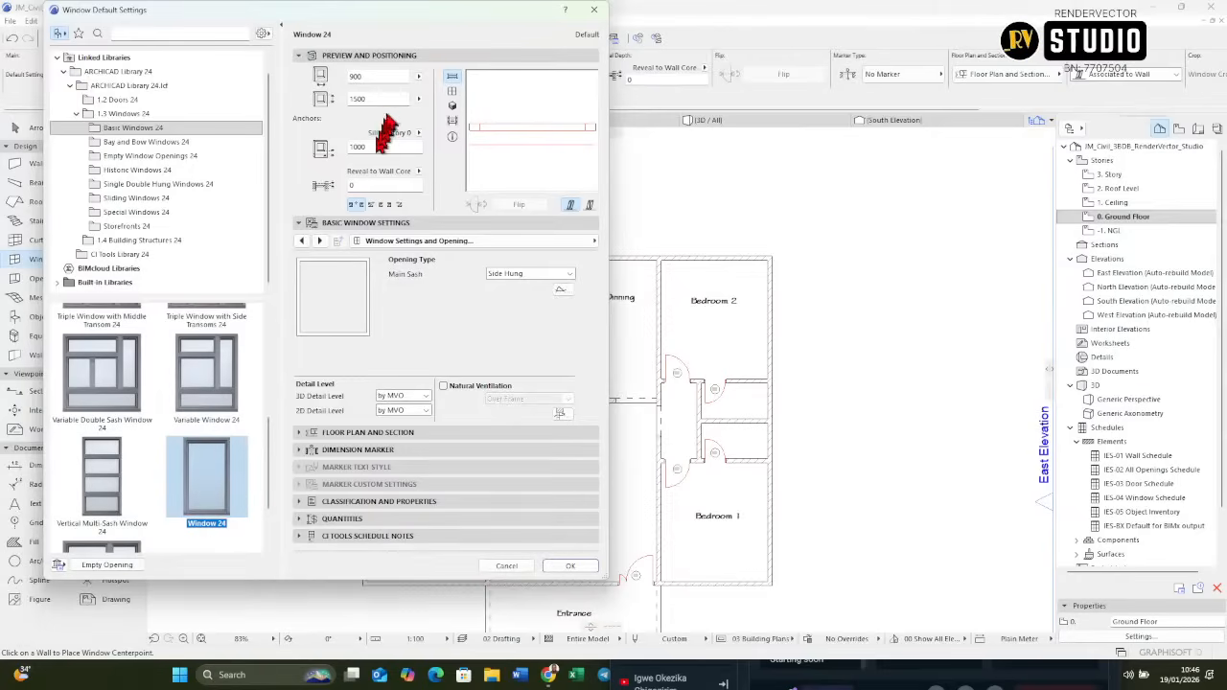
Set the default window's width to 600, its height to 1500 and its sill height to 600.
double_click(388, 77)
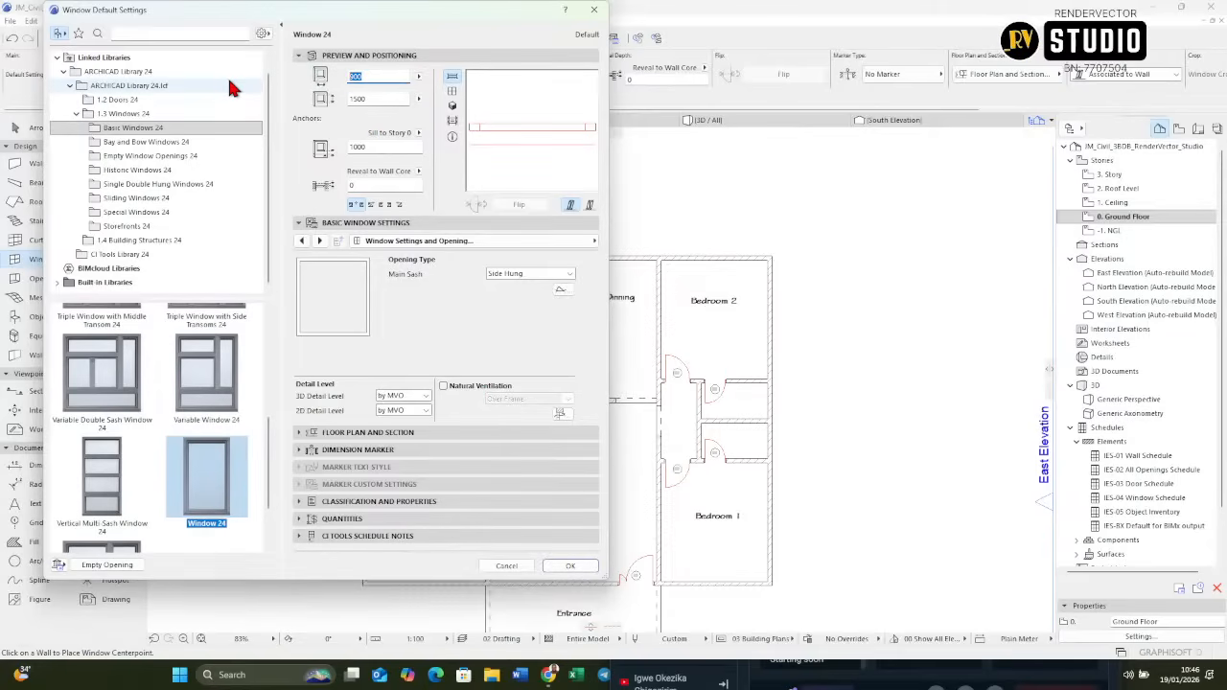
text(00)
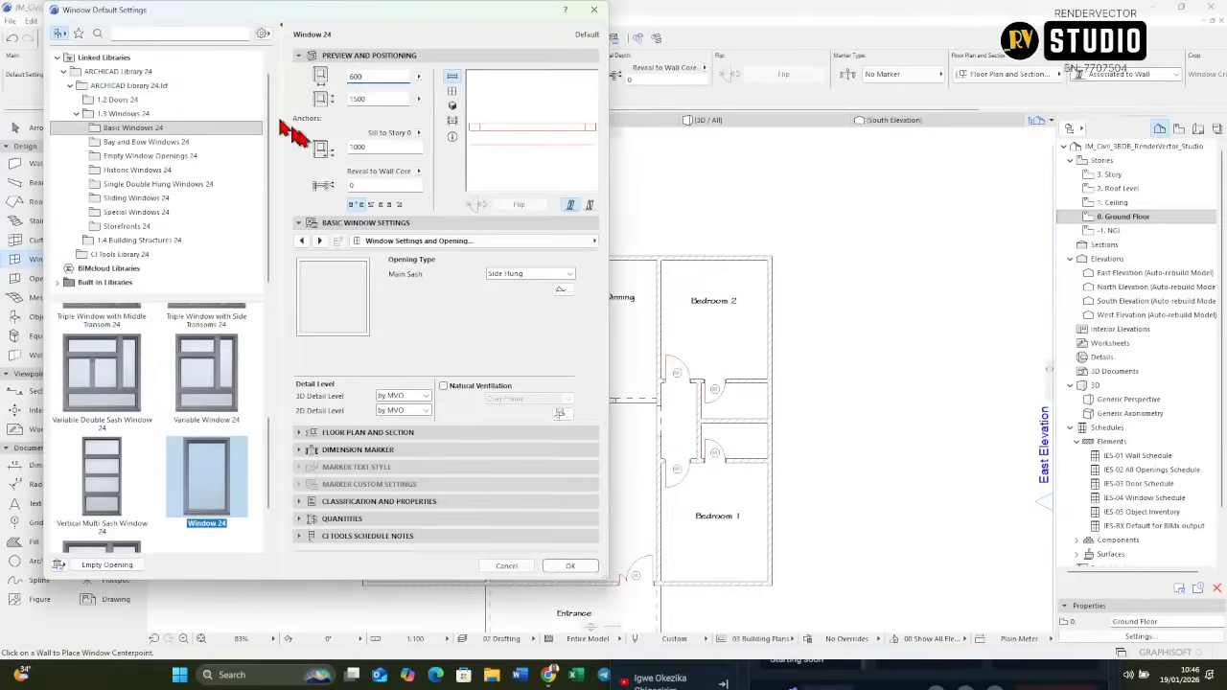
click(394, 98)
click(394, 99)
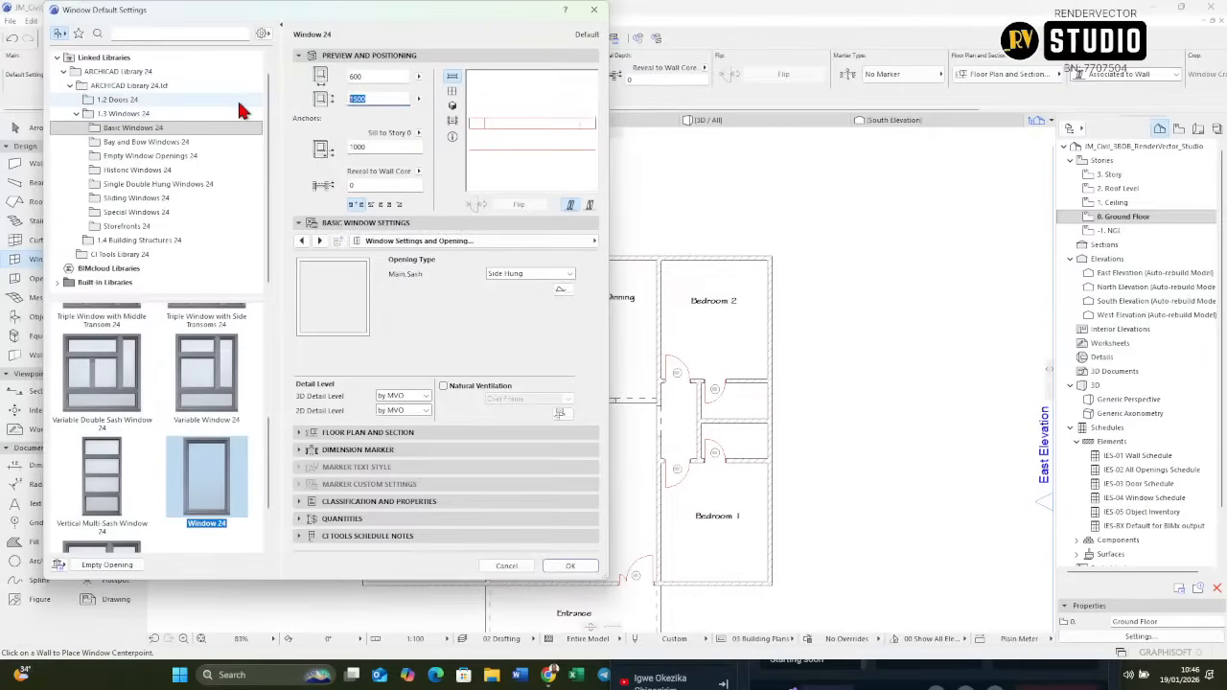
text(1200)
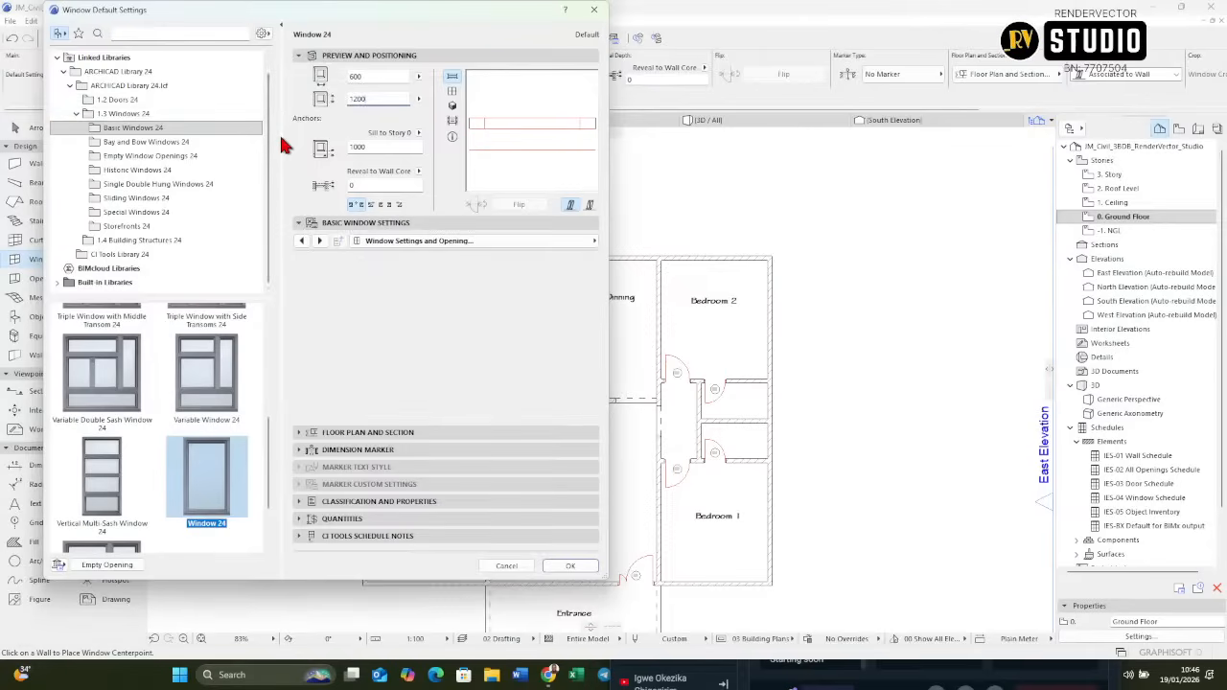
click(388, 100)
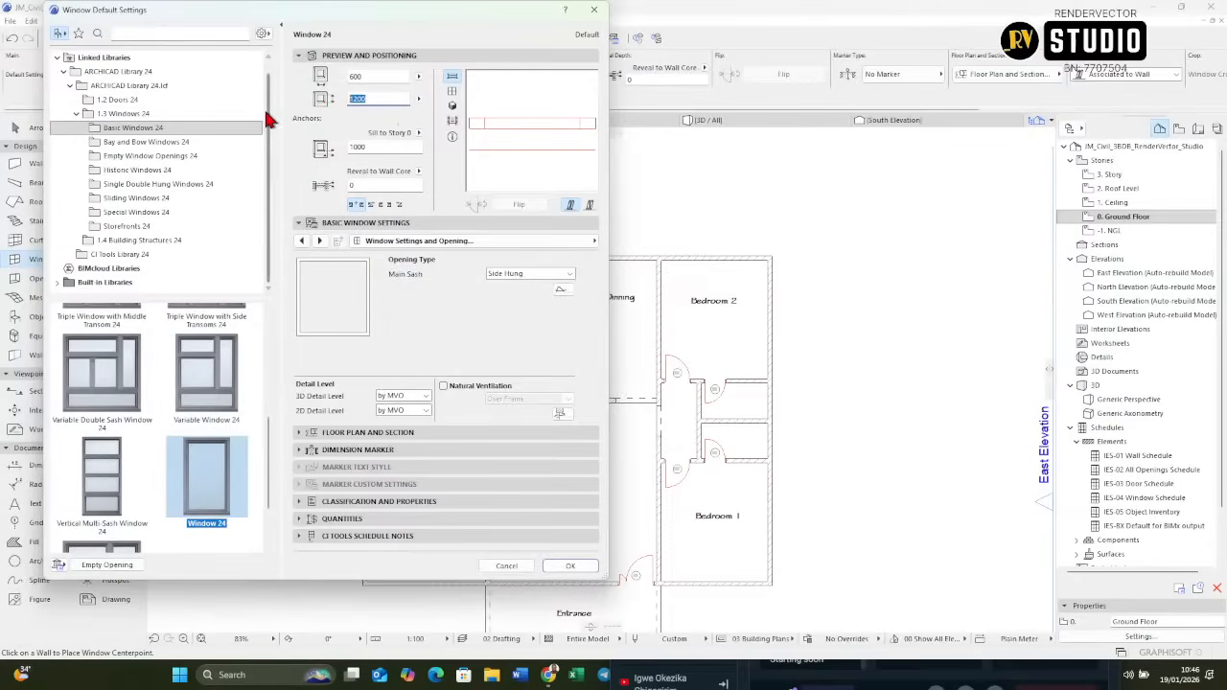
text(1500)
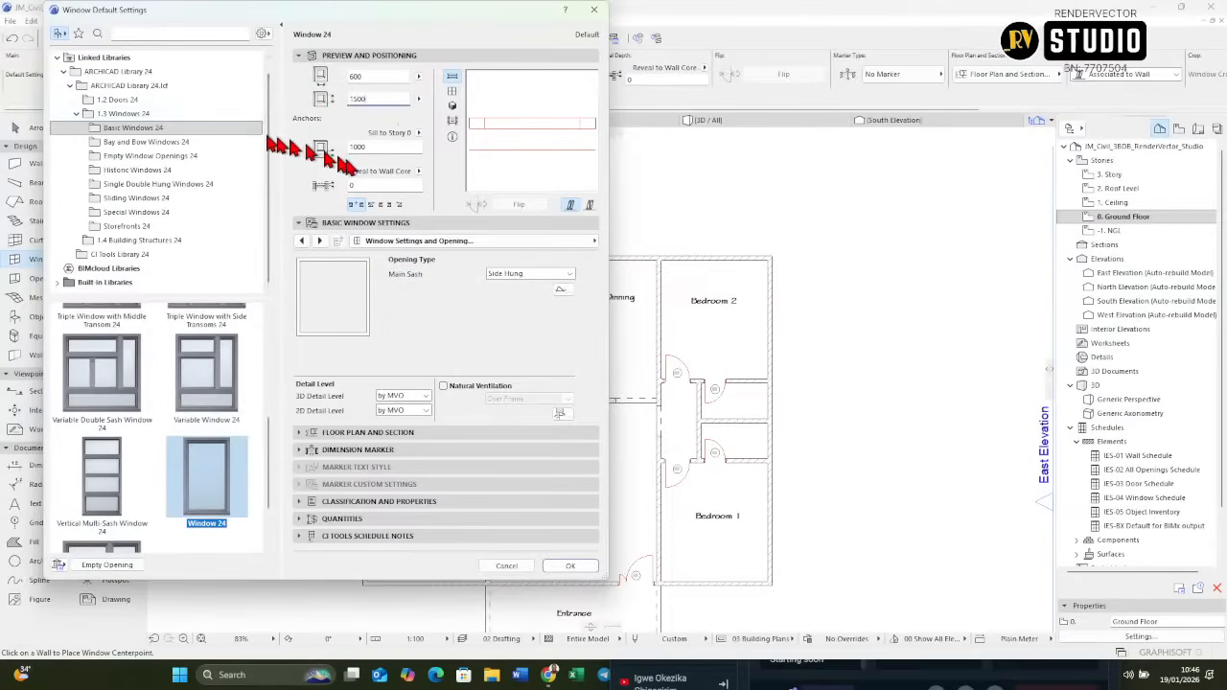
click(389, 147)
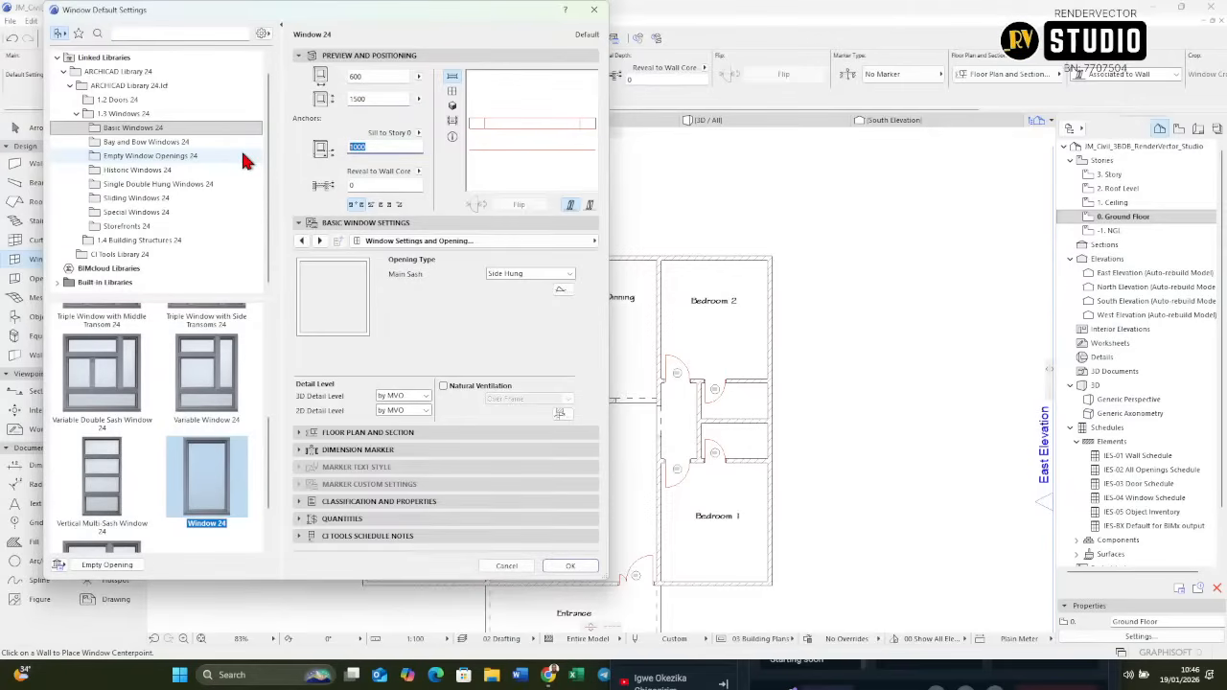
text(600)
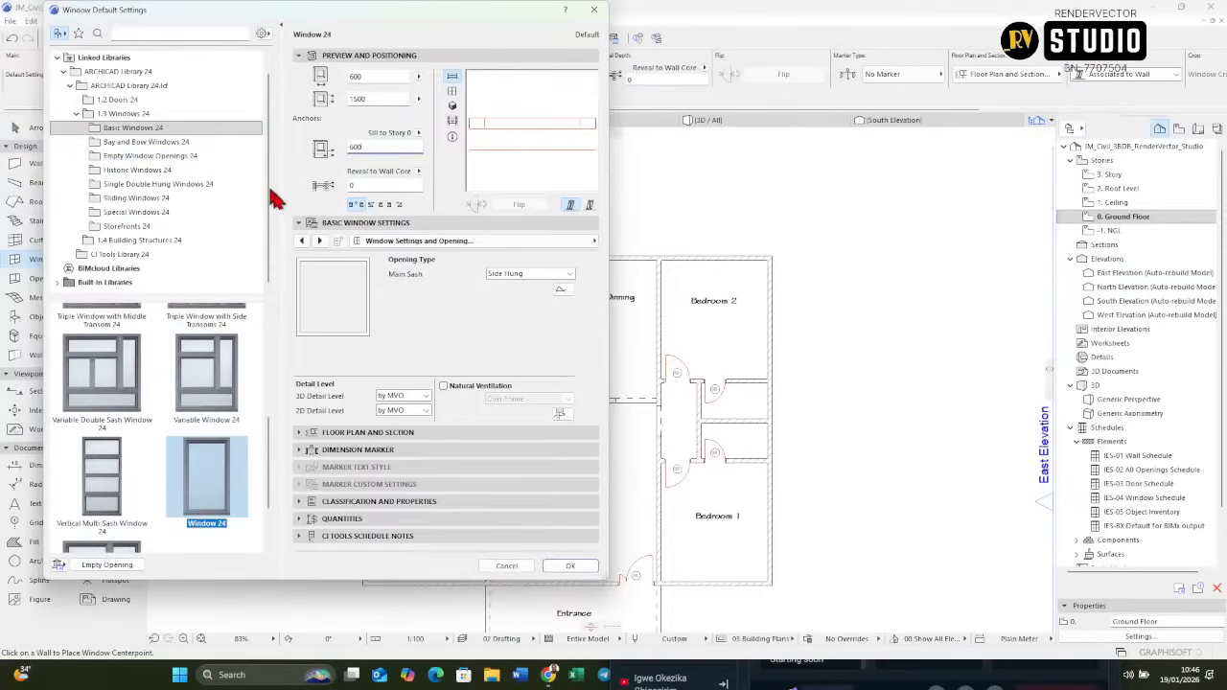
click(564, 567)
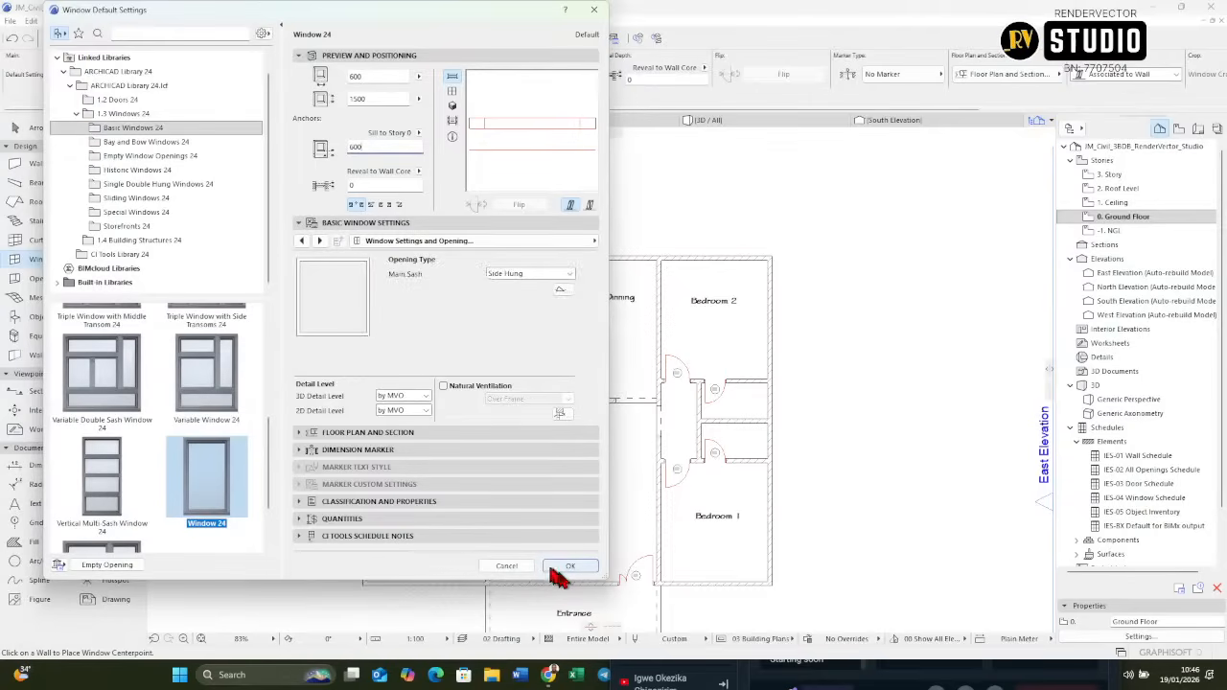
Set the window's 3D Detail Level to Full and its 2D Detail Level to Scale Sensitive.
click(425, 396)
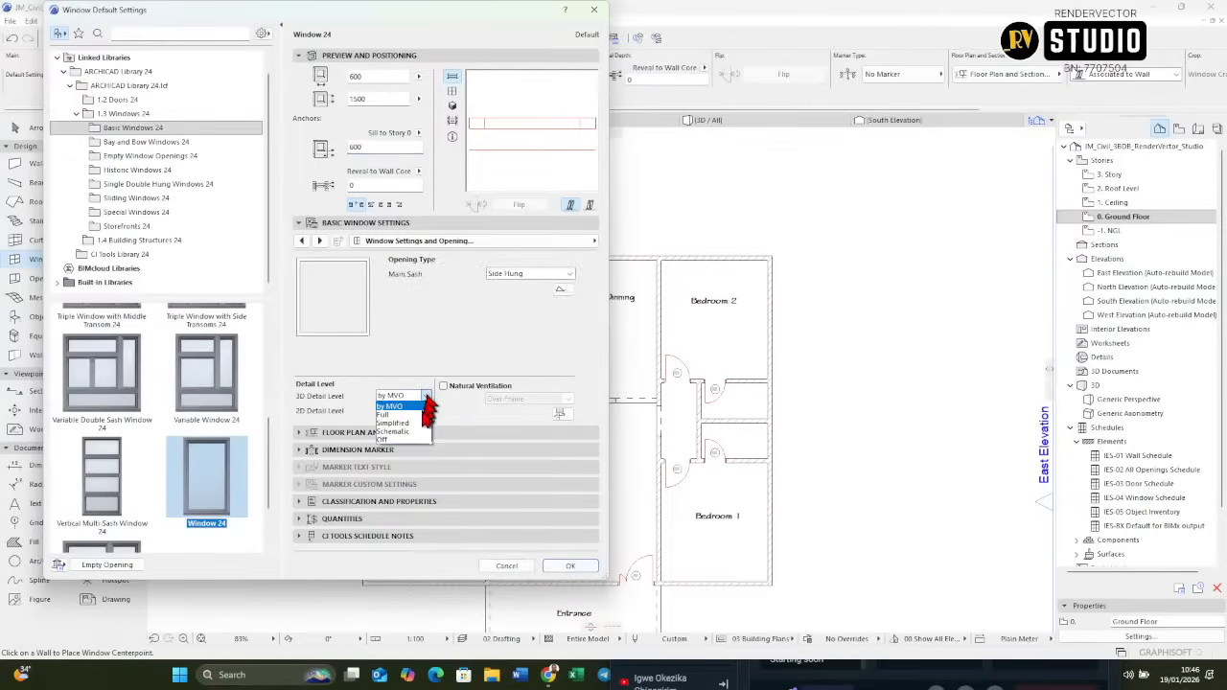
click(402, 407)
click(425, 396)
click(383, 414)
click(424, 410)
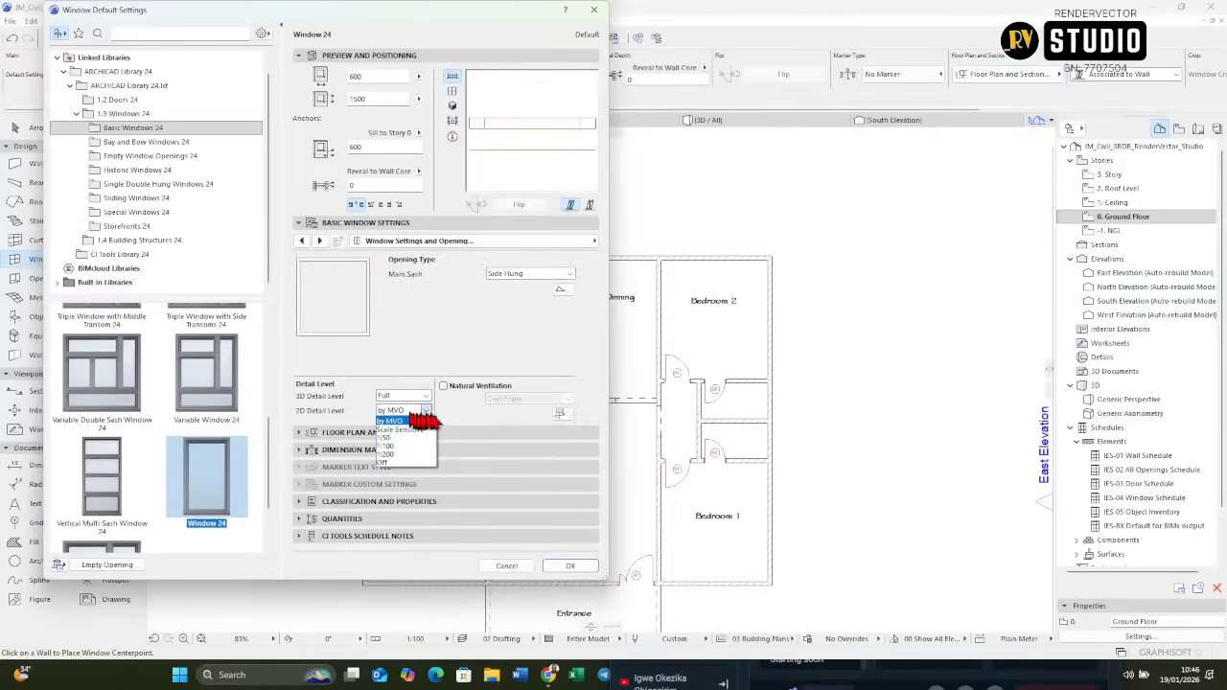
click(414, 430)
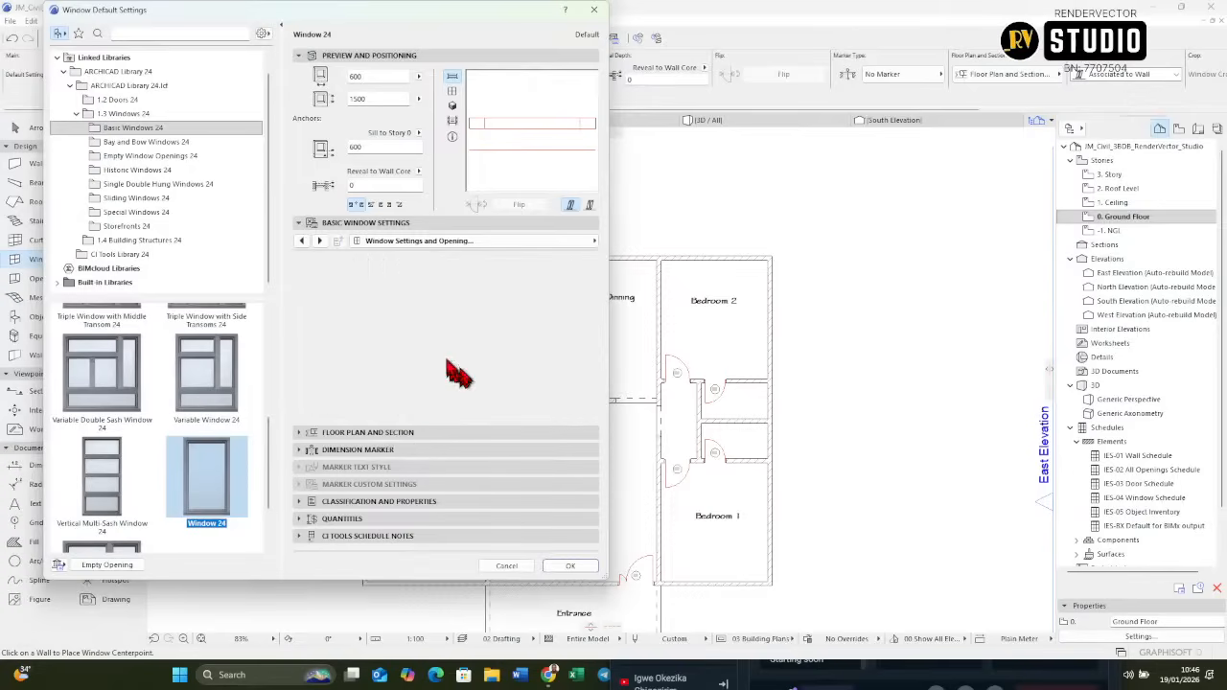
Enable Uniform Frame Width for the window and review its sash types, keeping No Grid.
click(319, 241)
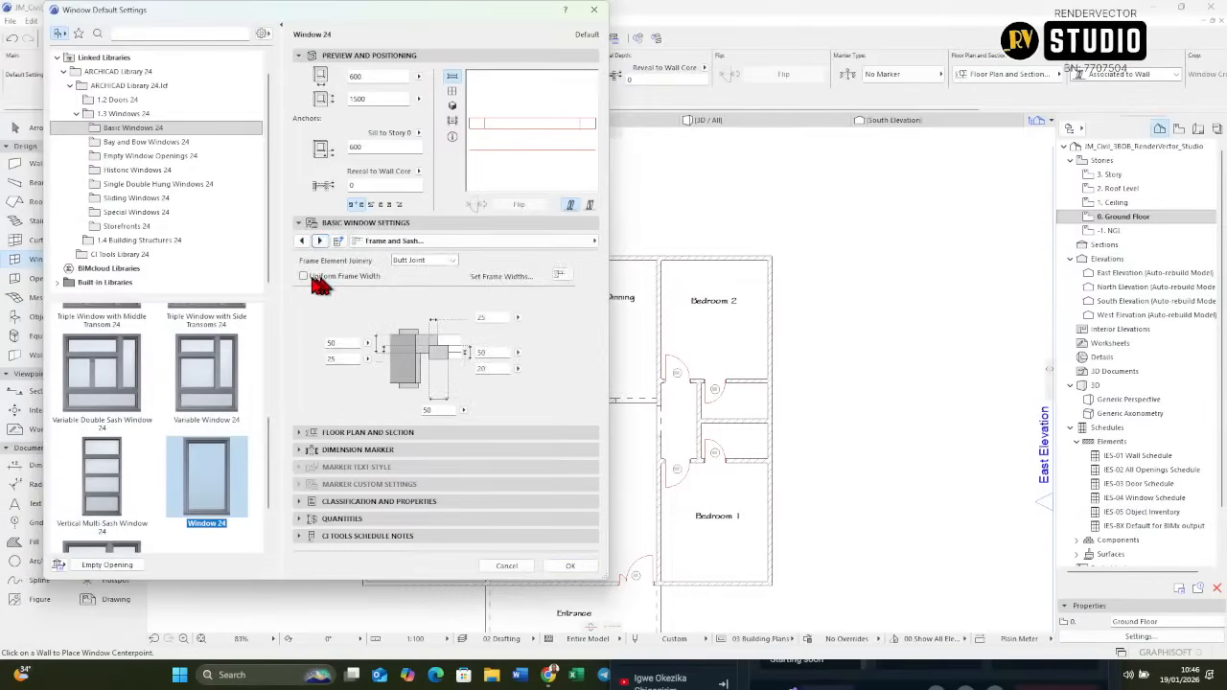
click(303, 276)
click(320, 241)
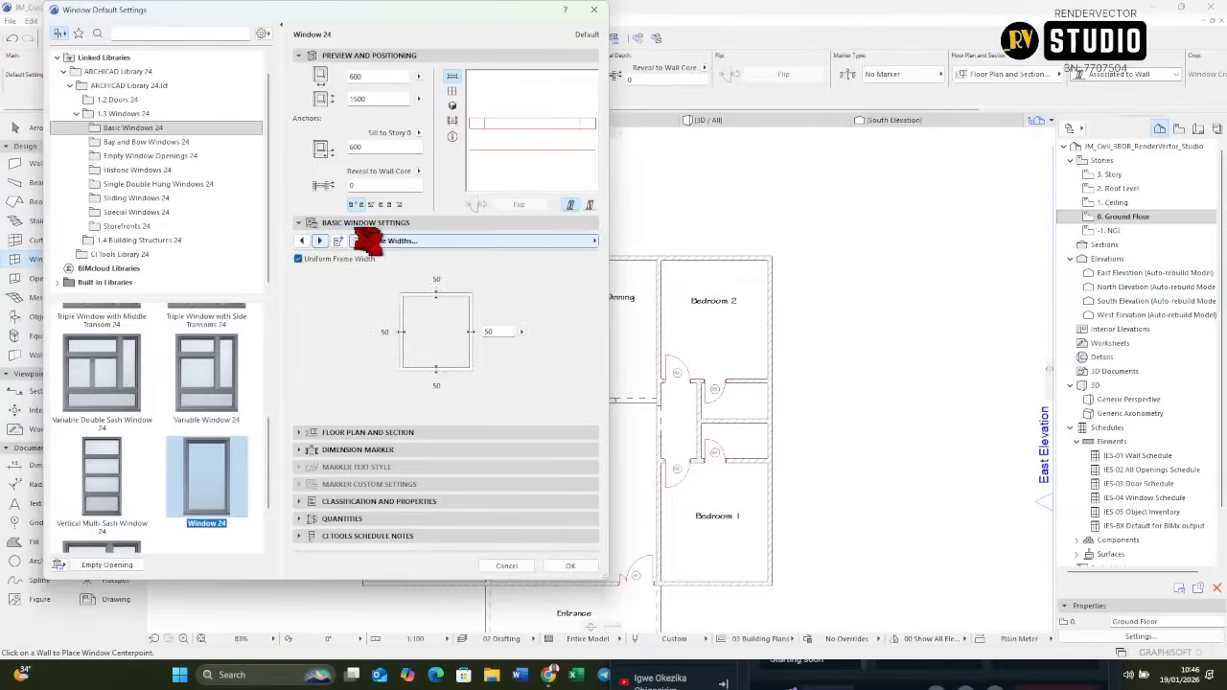
click(501, 332)
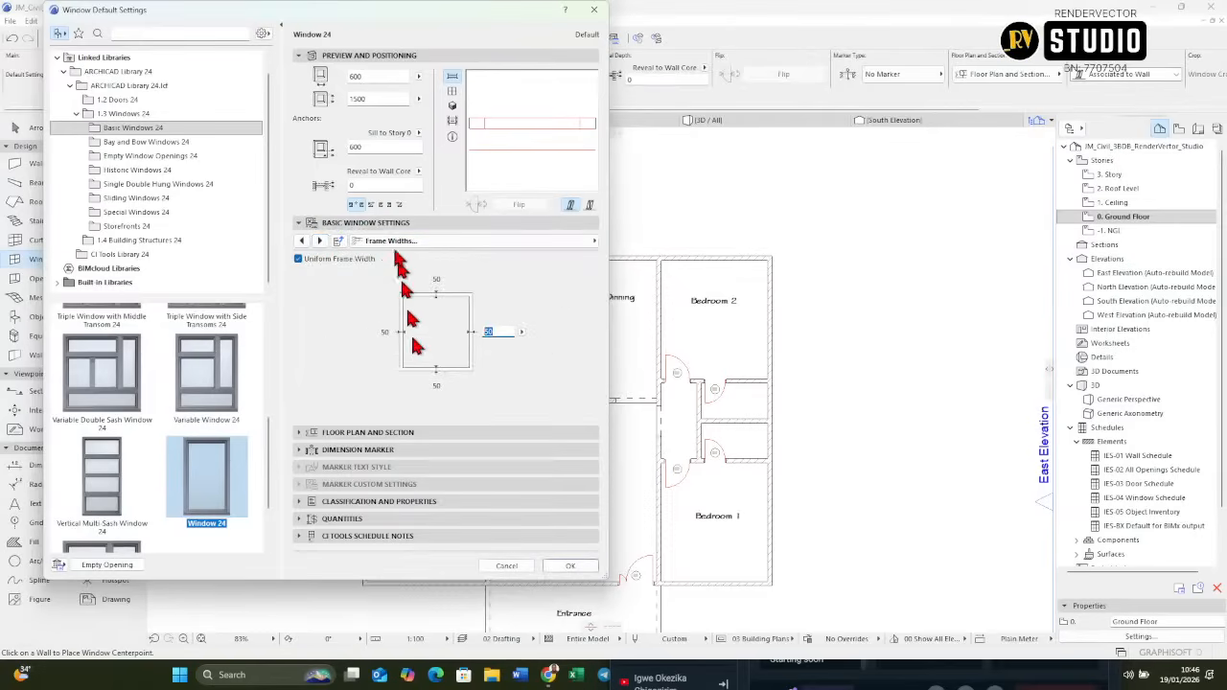
click(319, 240)
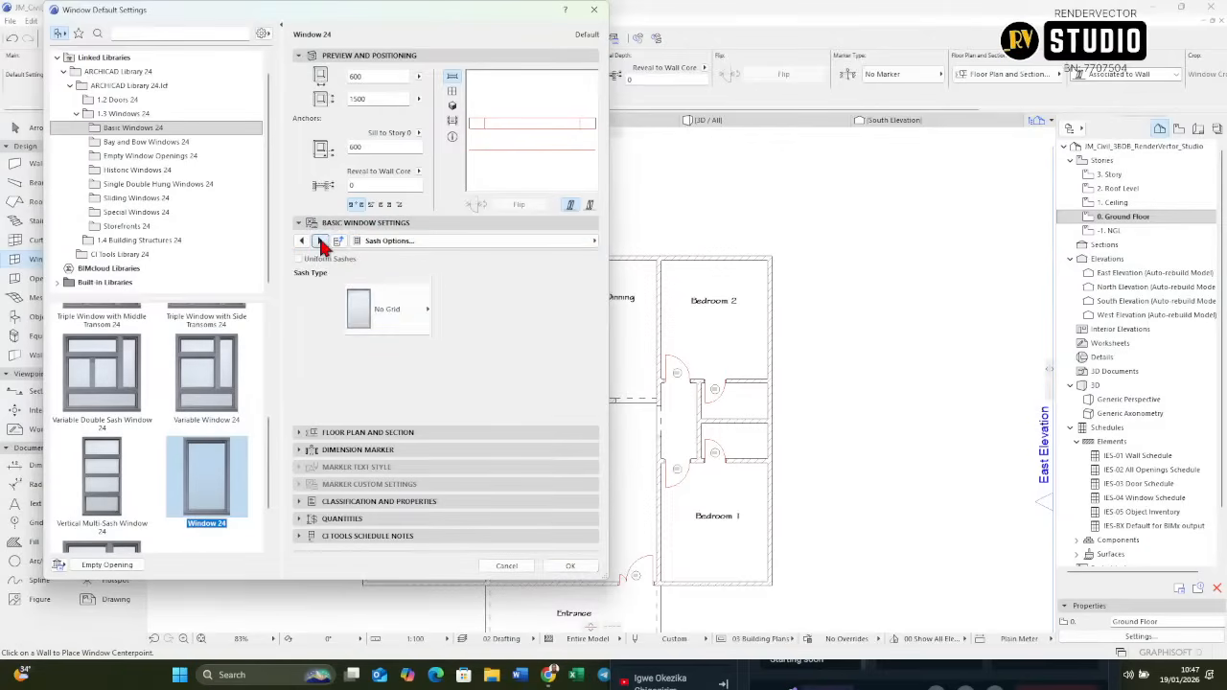
click(359, 305)
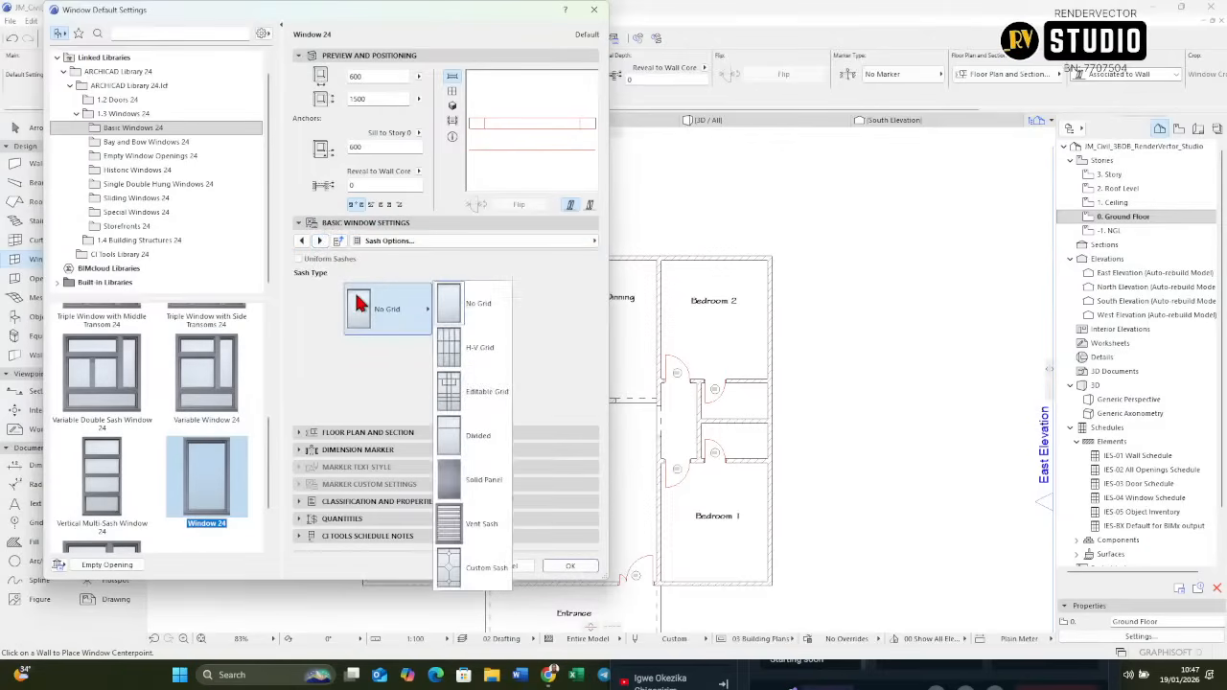
click(321, 242)
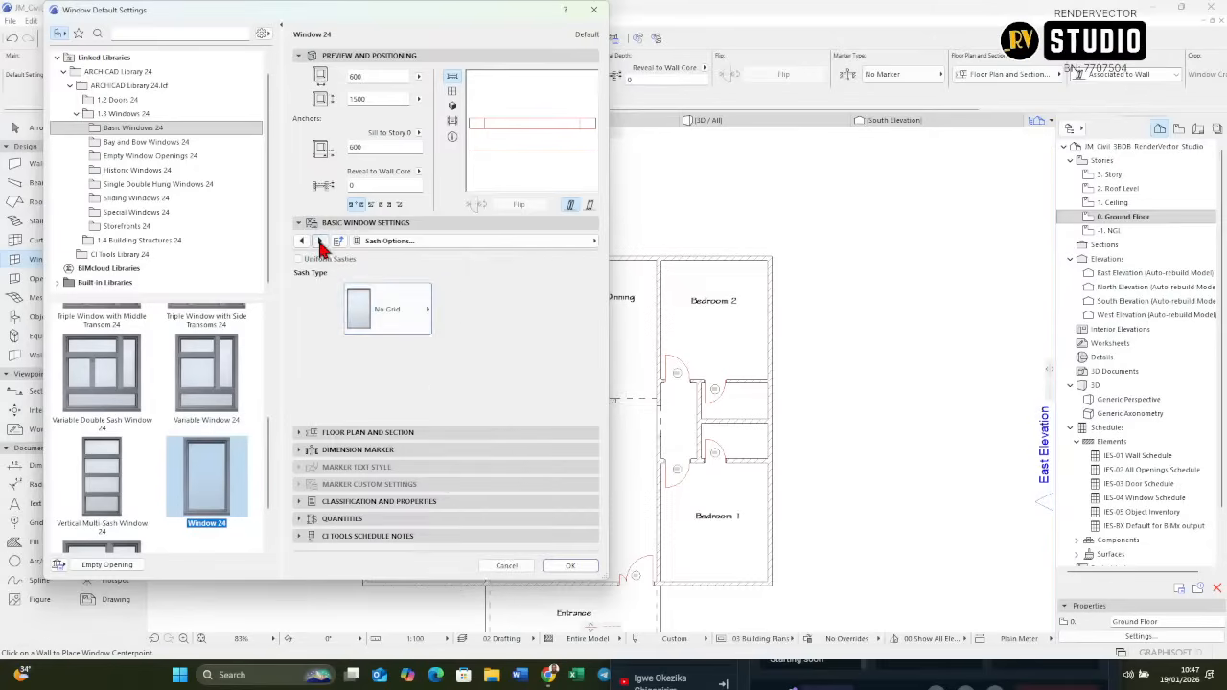
Enable the Window Handle and choose the Custom handle style.
click(320, 241)
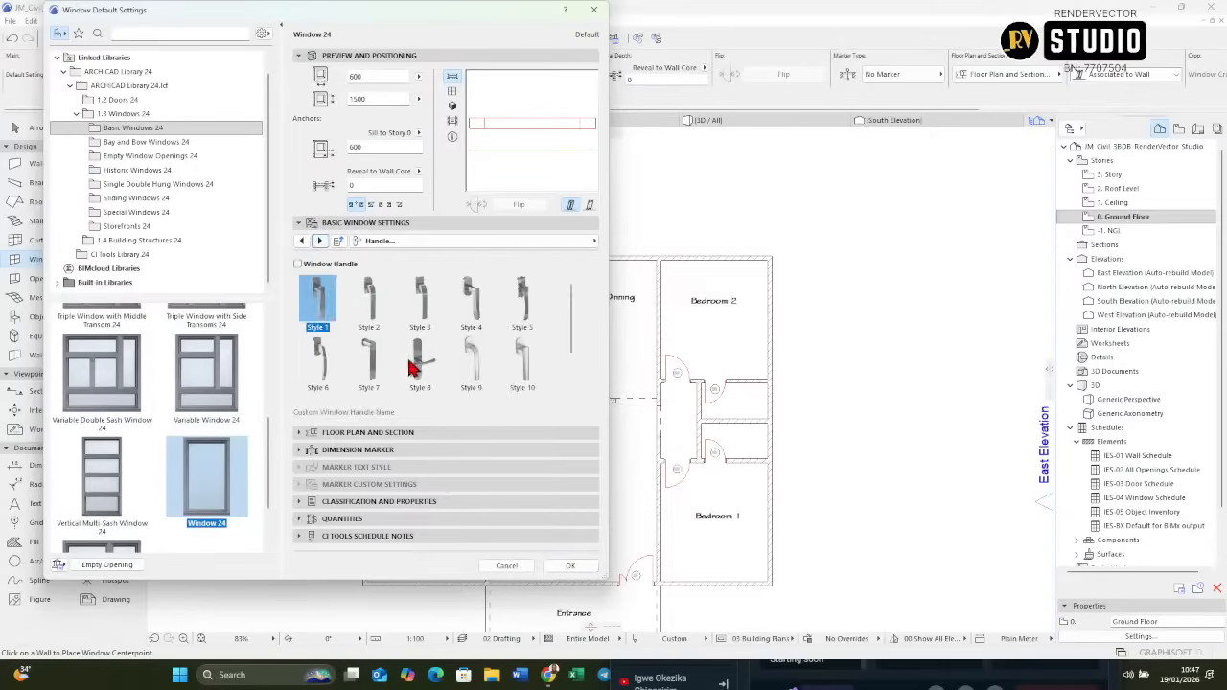
click(322, 284)
scroll(480, 350, down, 1)
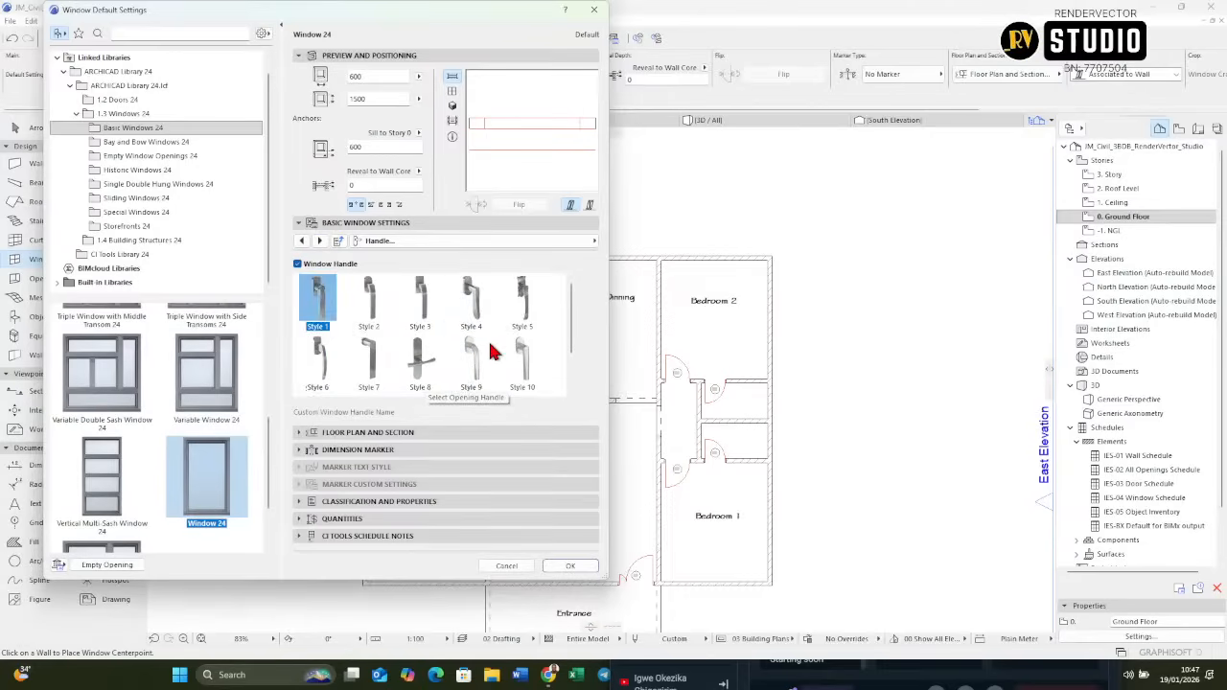
click(369, 363)
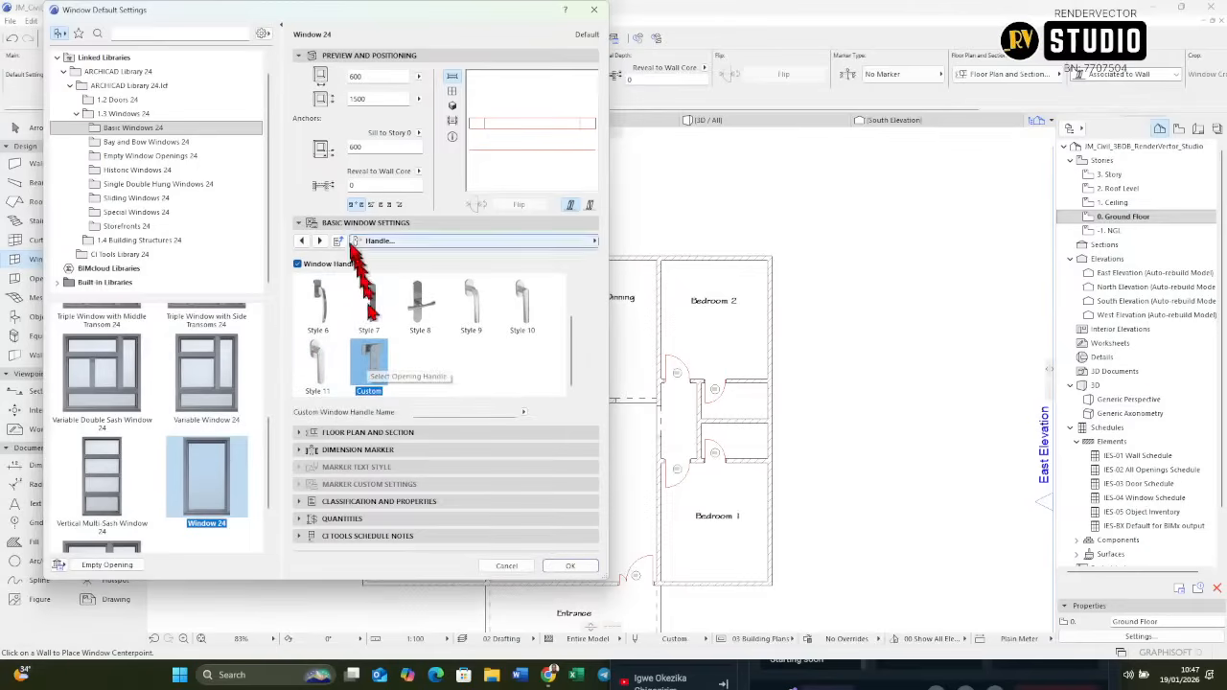
click(320, 240)
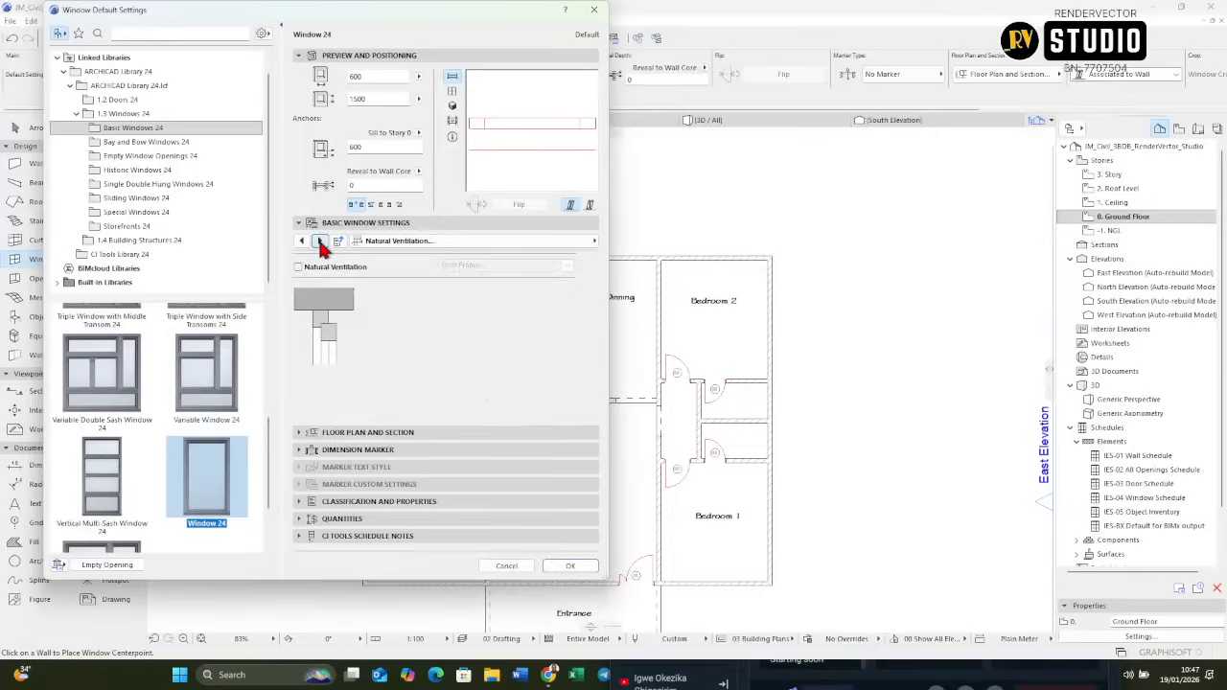
Override the model view options for the window's 3D projections and turn off its Opening Line.
click(320, 241)
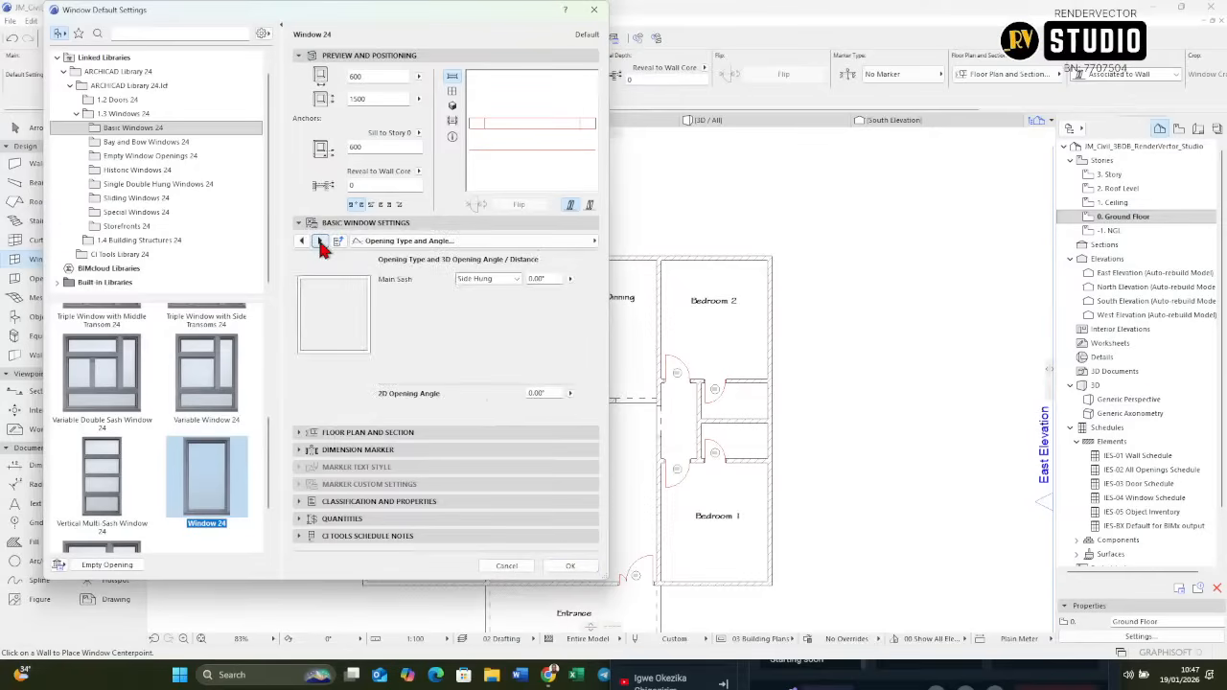
click(321, 241)
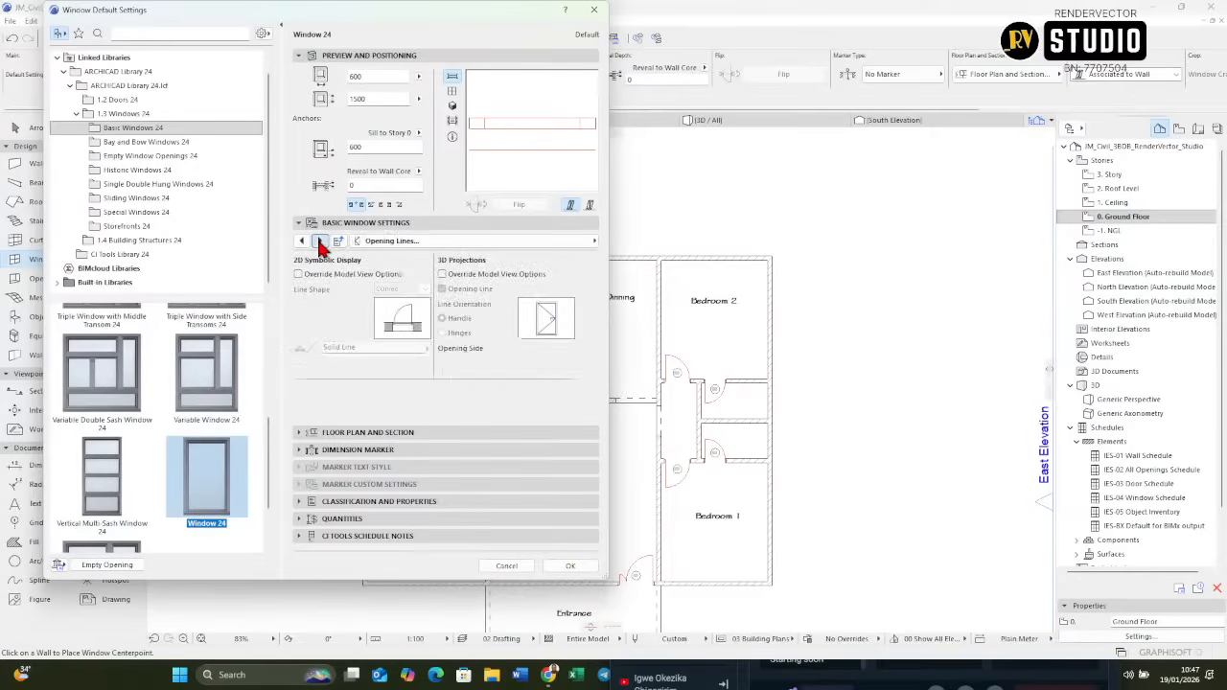
click(467, 276)
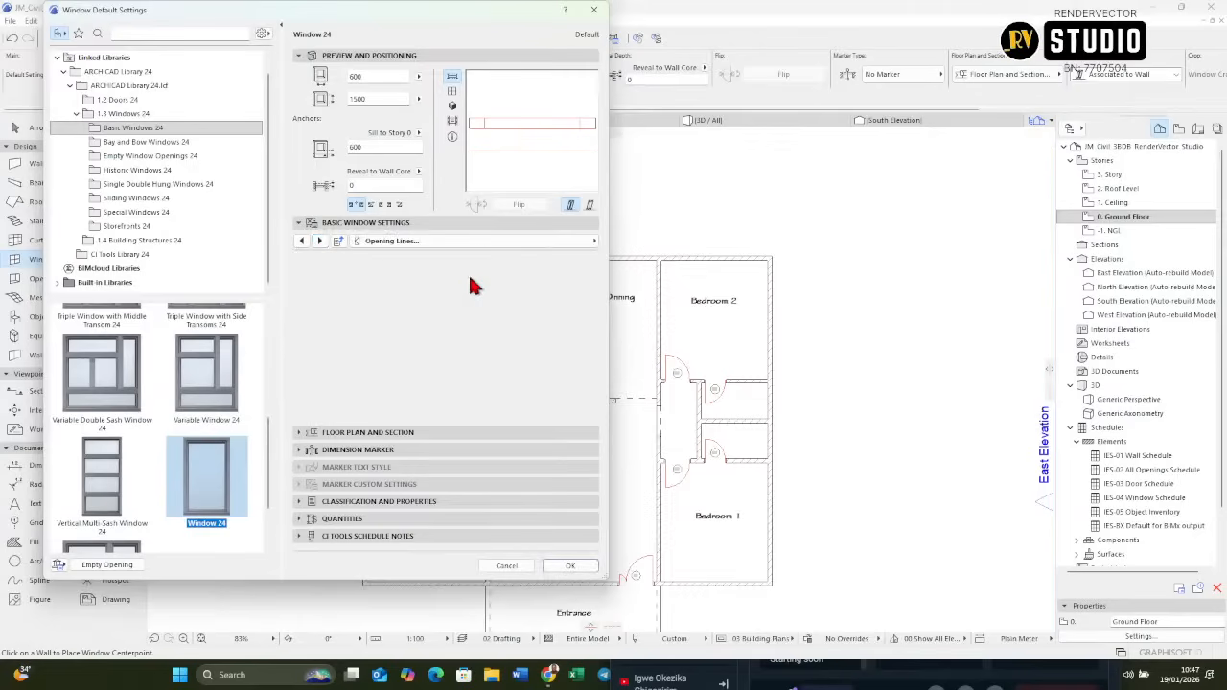
click(443, 289)
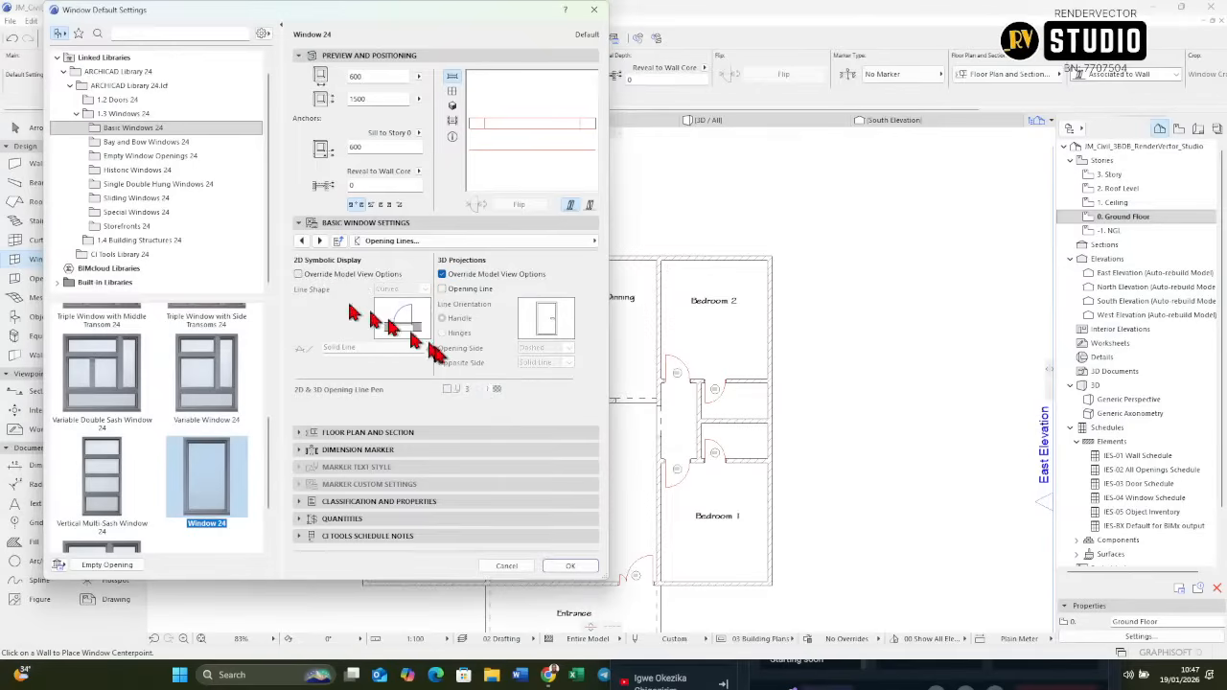
Enable Uniform Window Surfaces with Wood - Mahogany Vertical for the frame and sash, and set the glass surface to Glass - Blue.
click(320, 240)
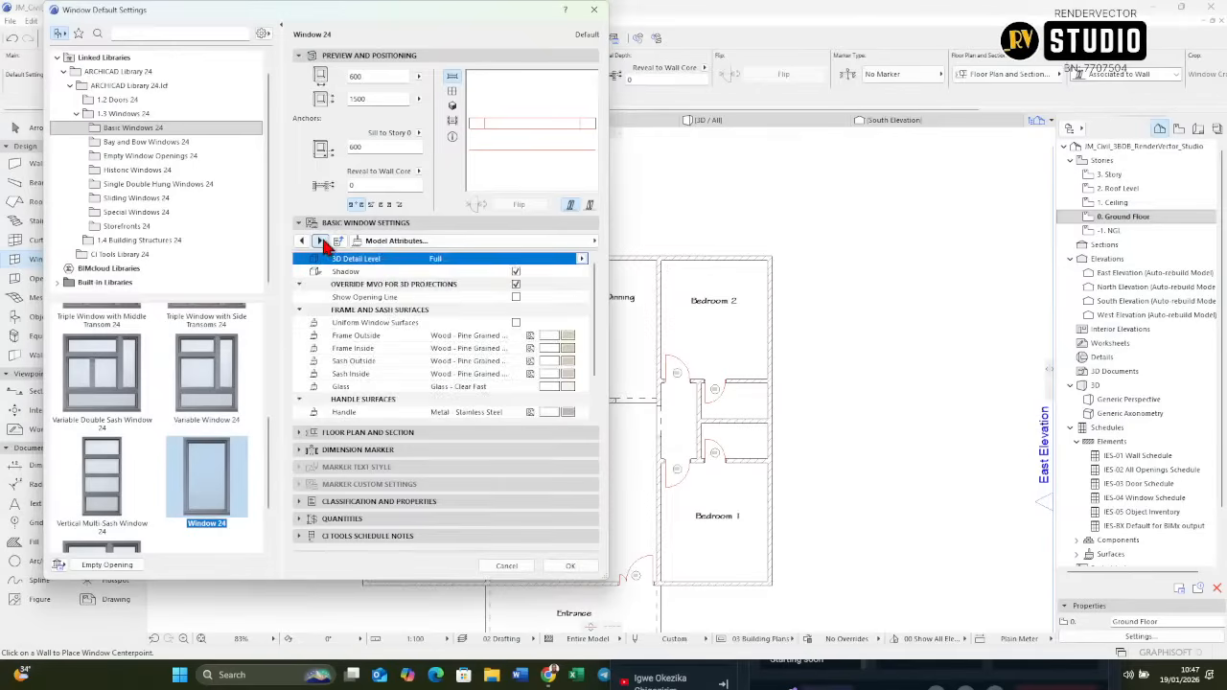
click(516, 322)
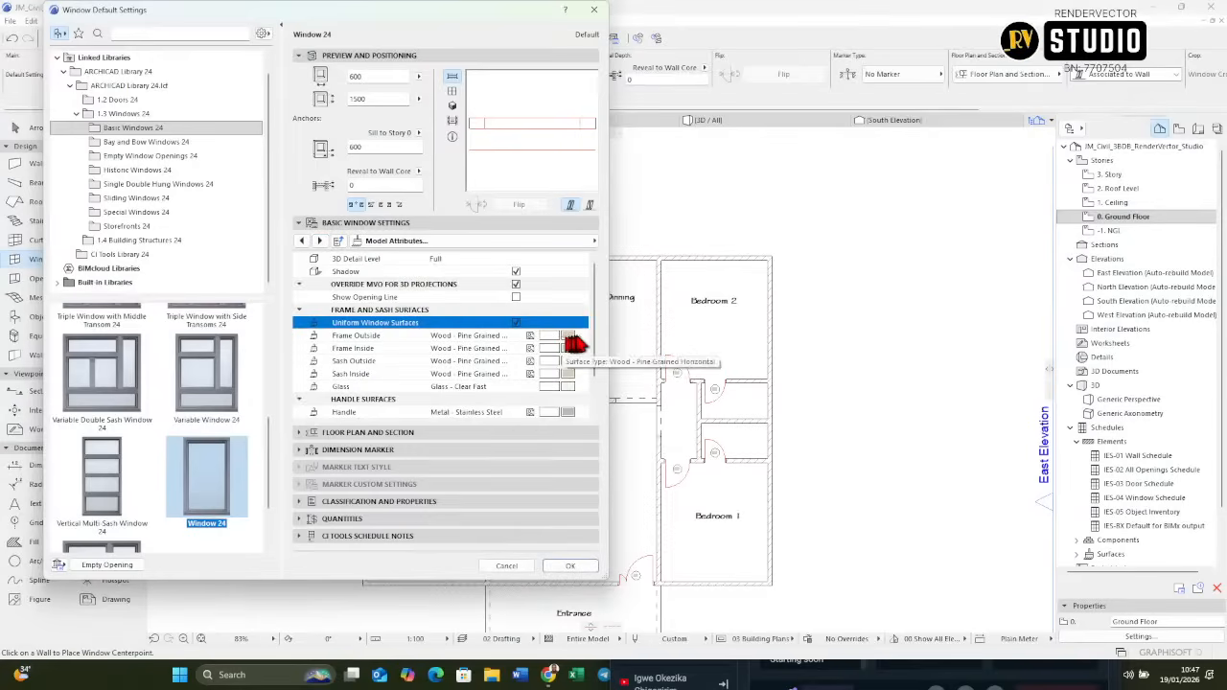
click(575, 337)
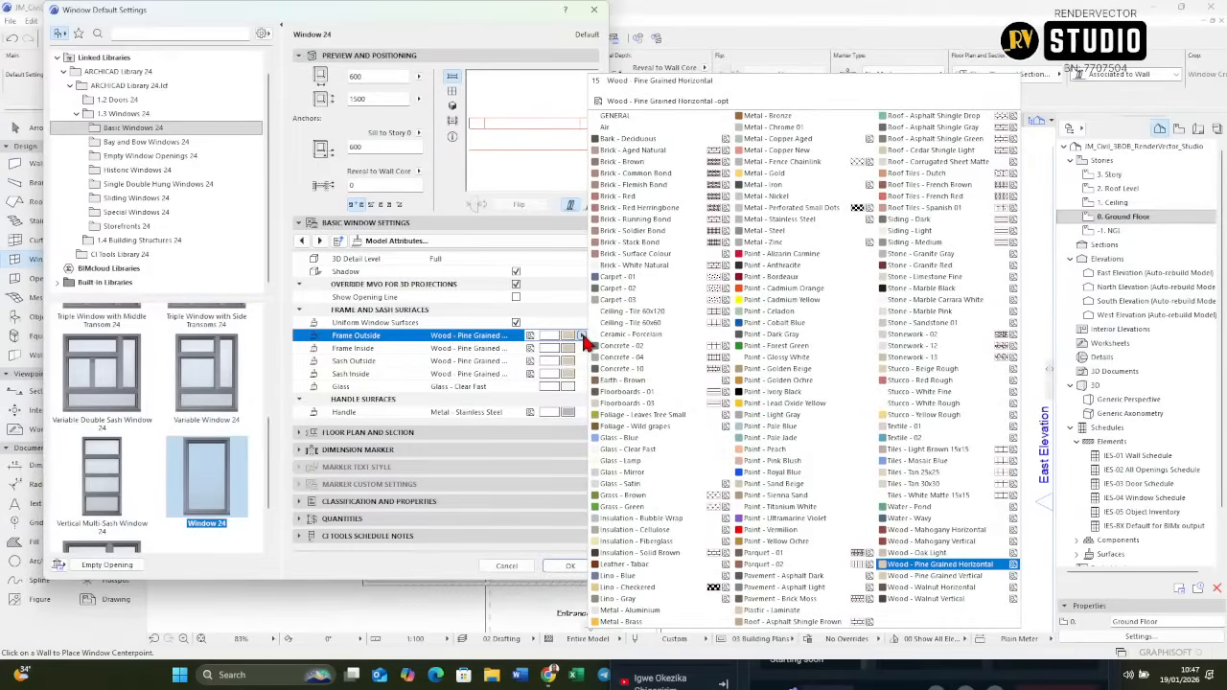
click(930, 542)
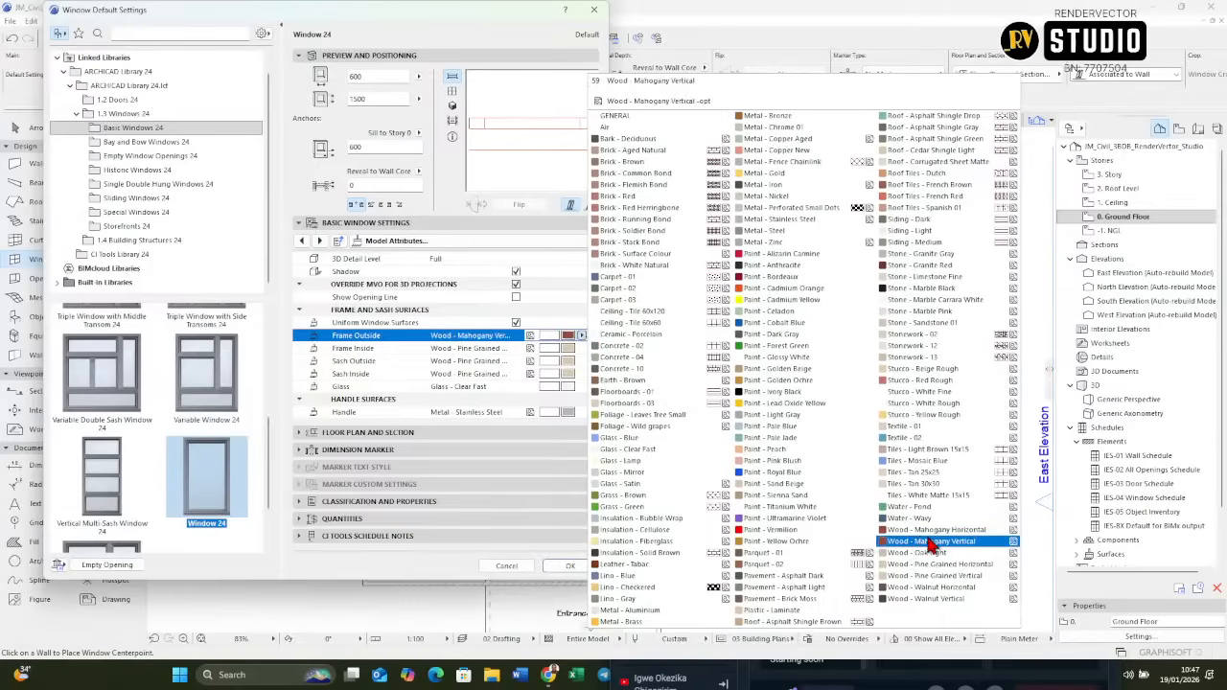
click(892, 576)
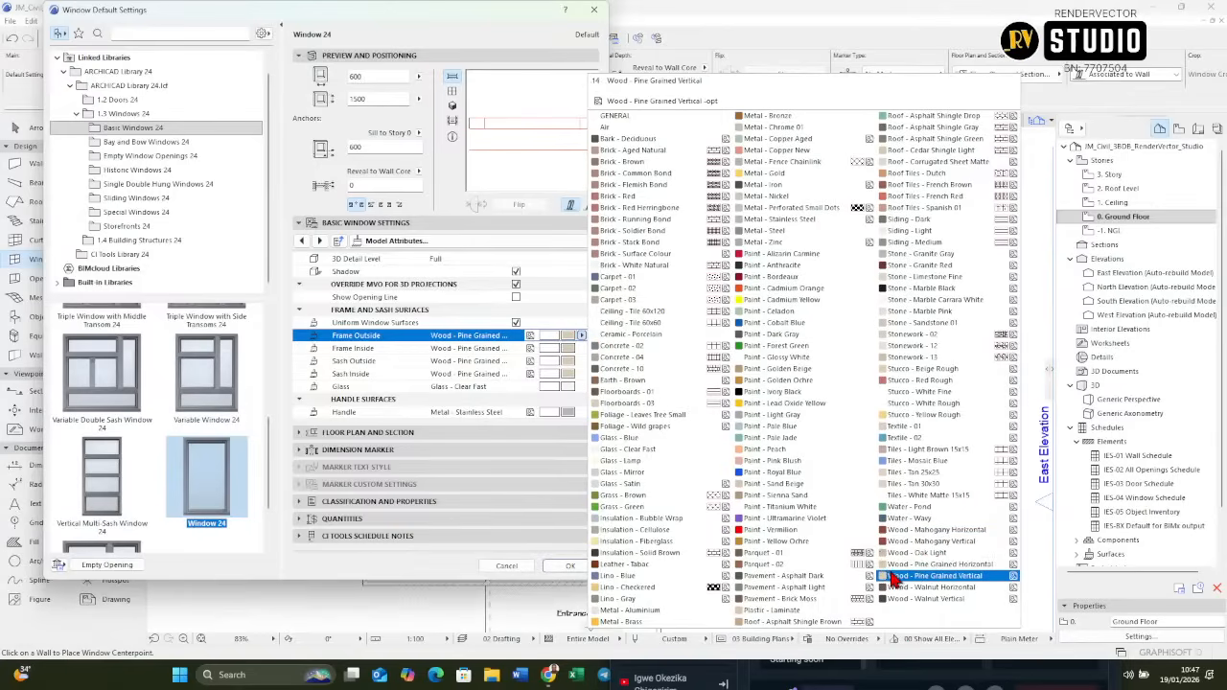
key(Up)
key(Up)
key(Up)
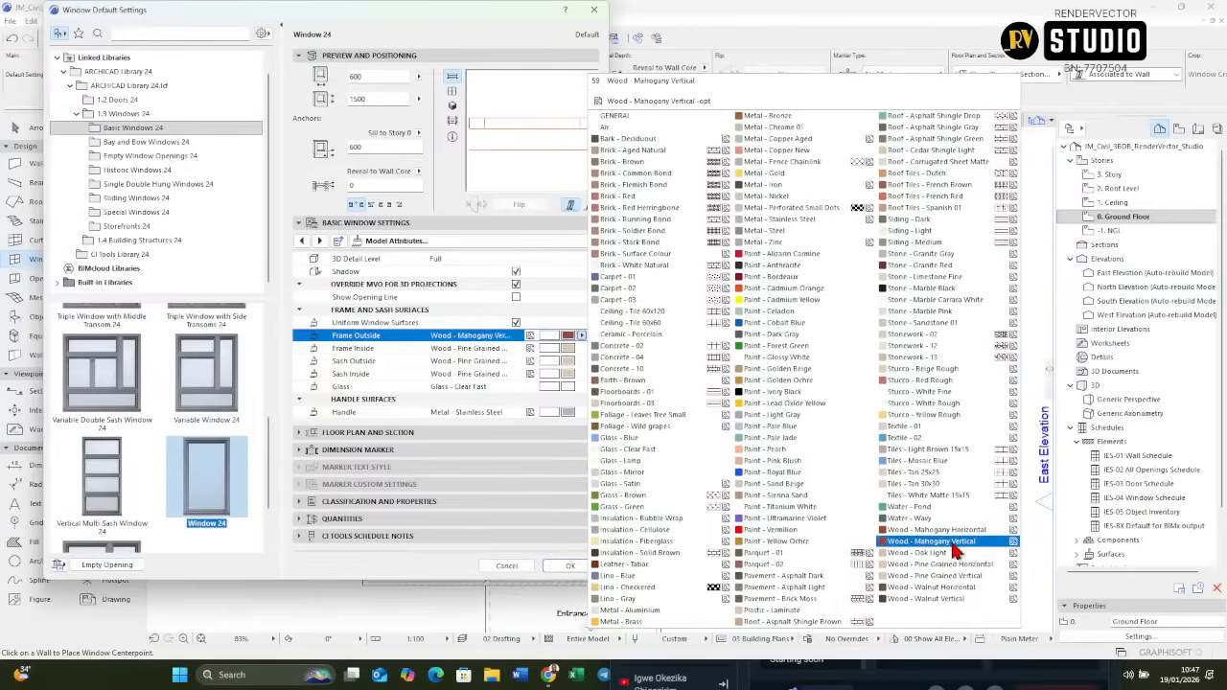
click(956, 543)
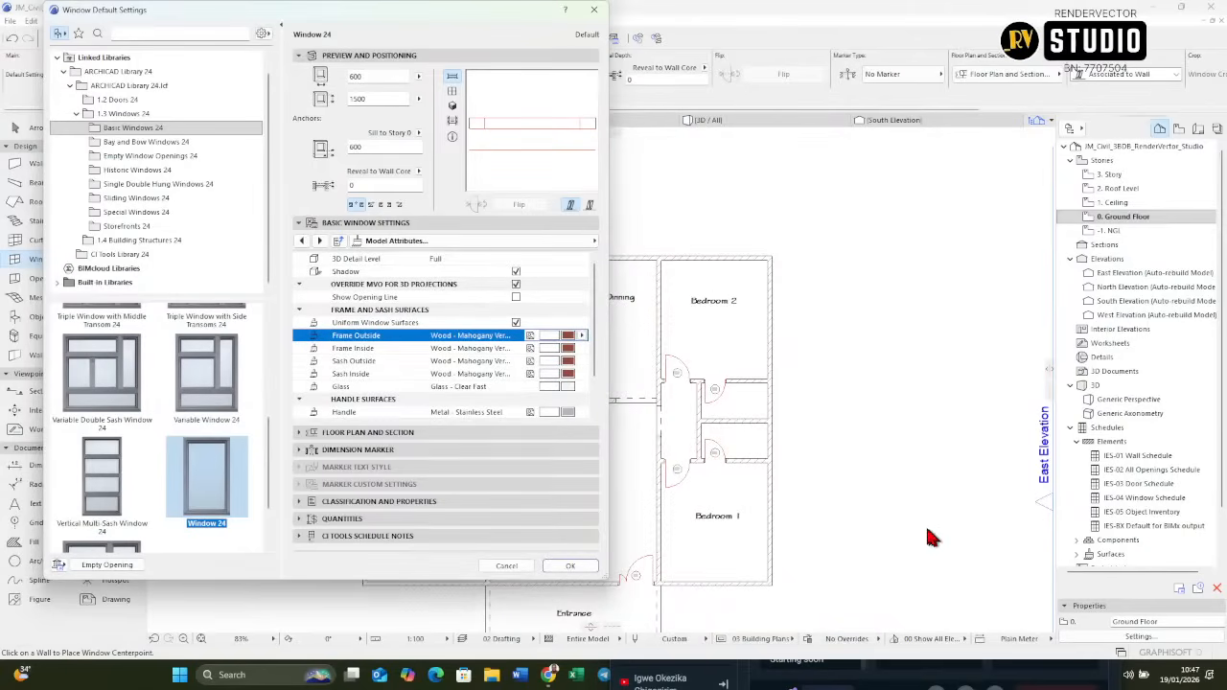
click(580, 388)
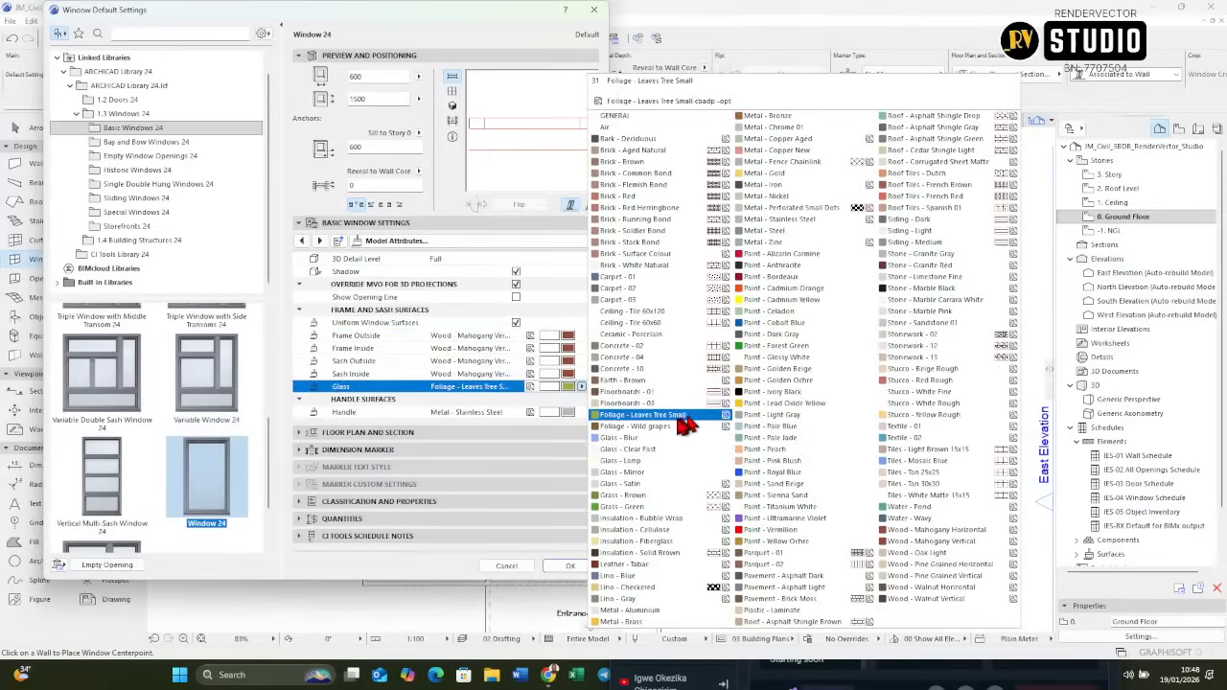
click(633, 437)
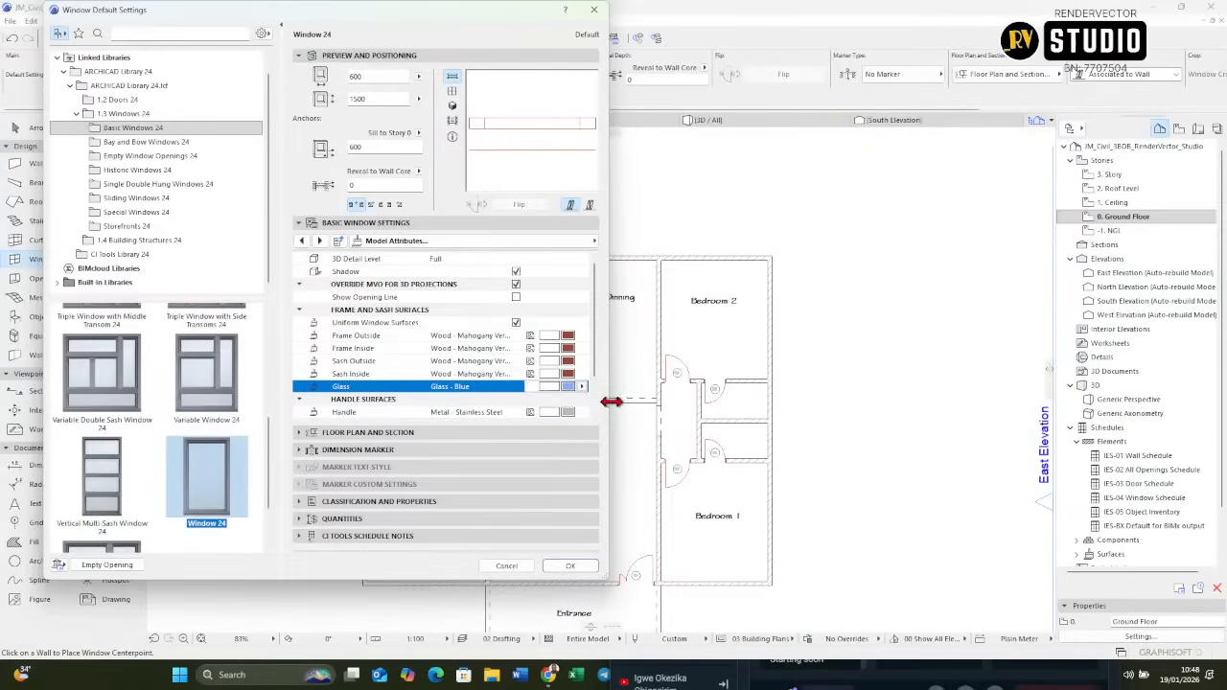
Review the wall opening and fixtures options, leaving the outside casing off, and accept the window default settings.
click(322, 241)
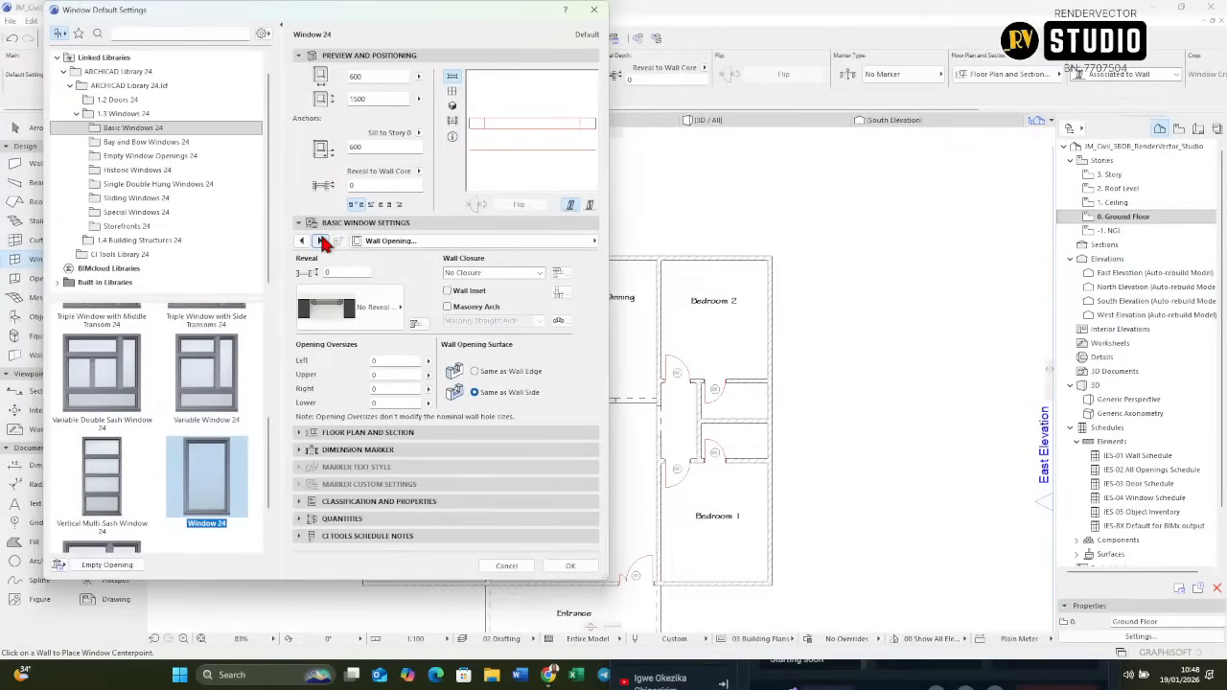
click(323, 242)
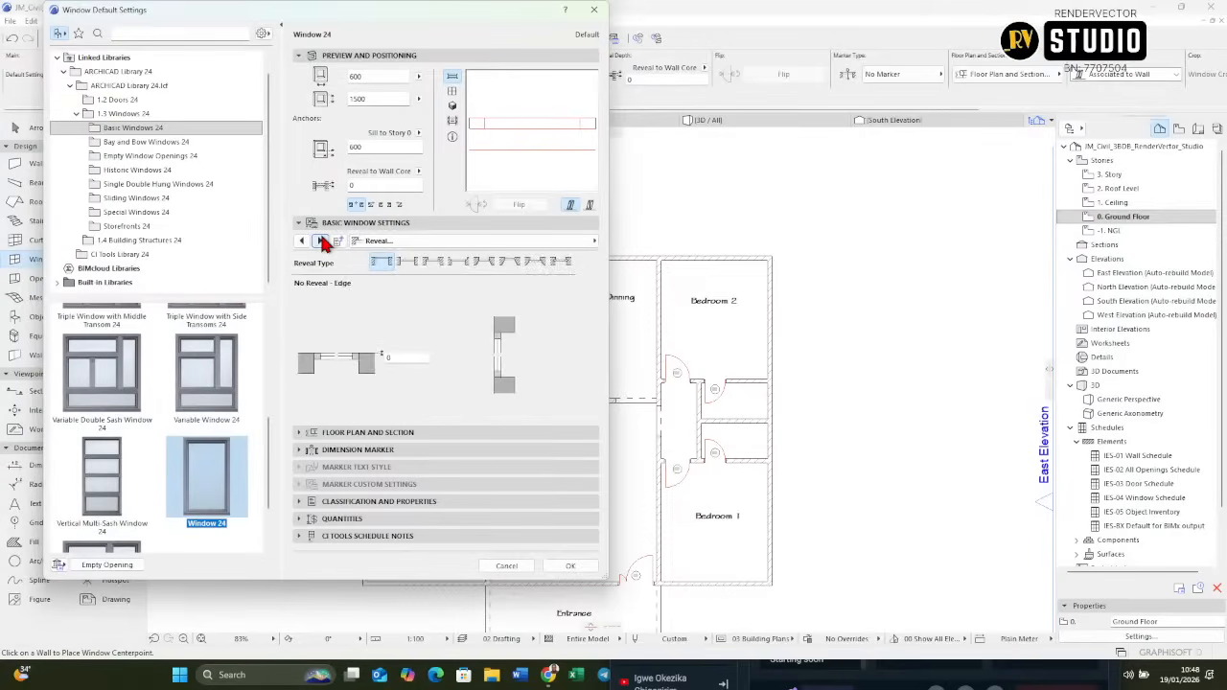
click(323, 243)
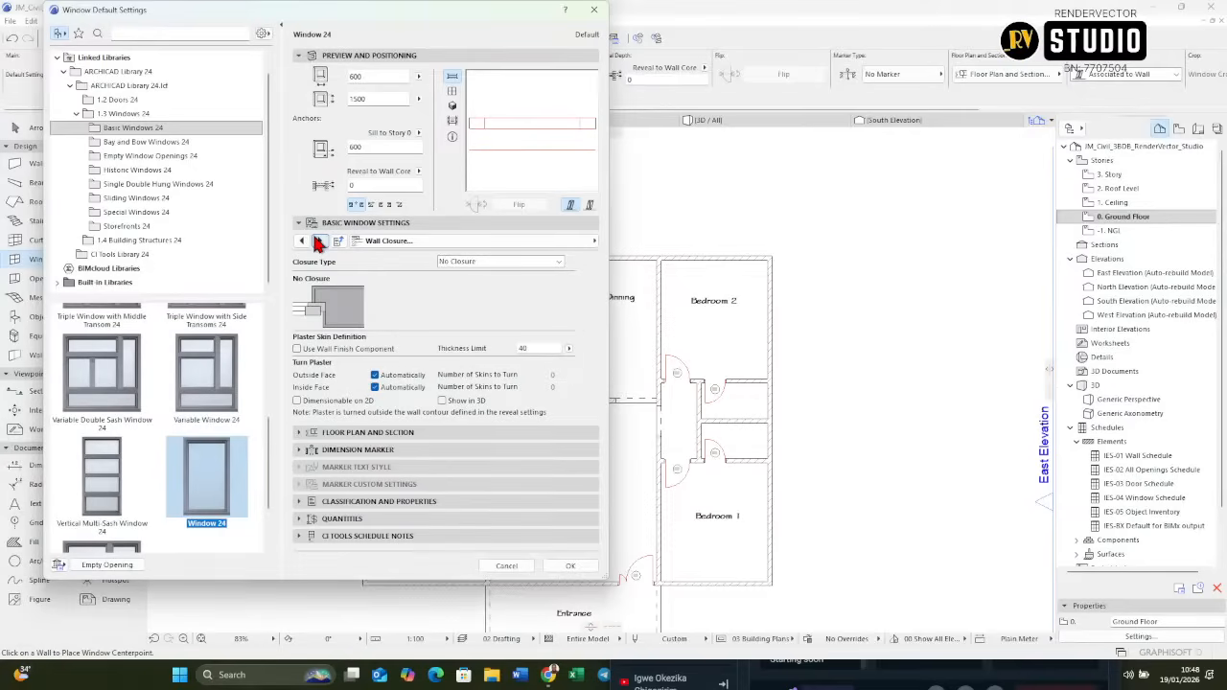
click(319, 242)
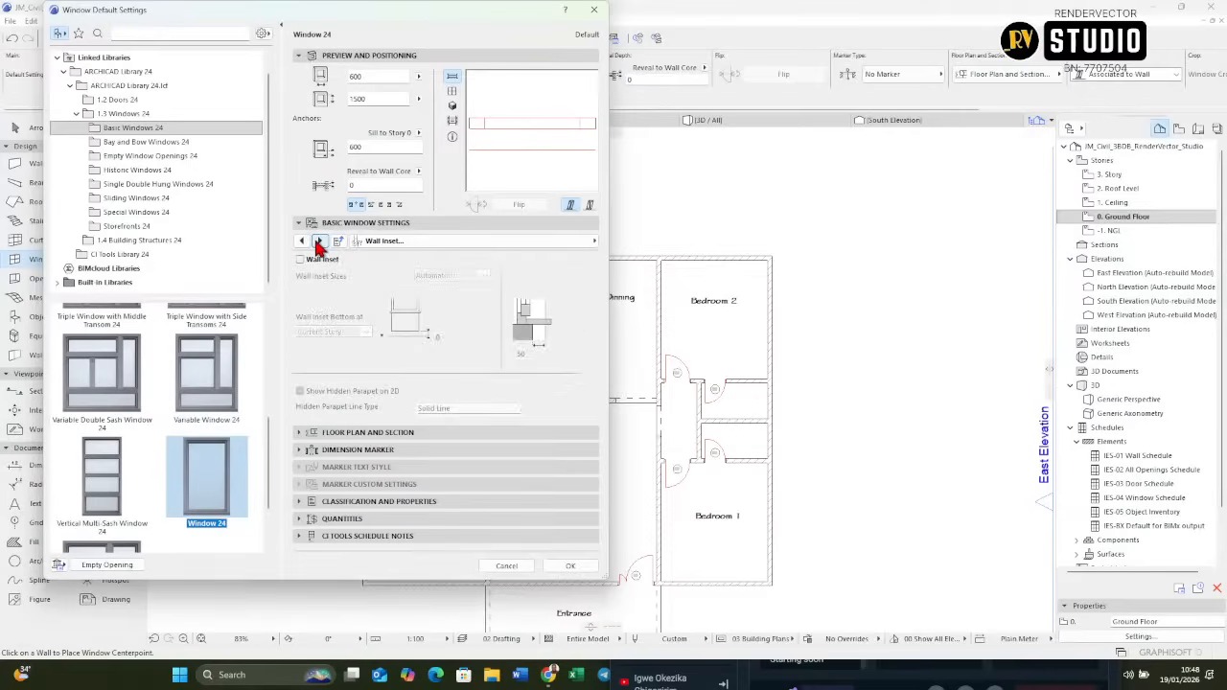
click(319, 242)
click(319, 243)
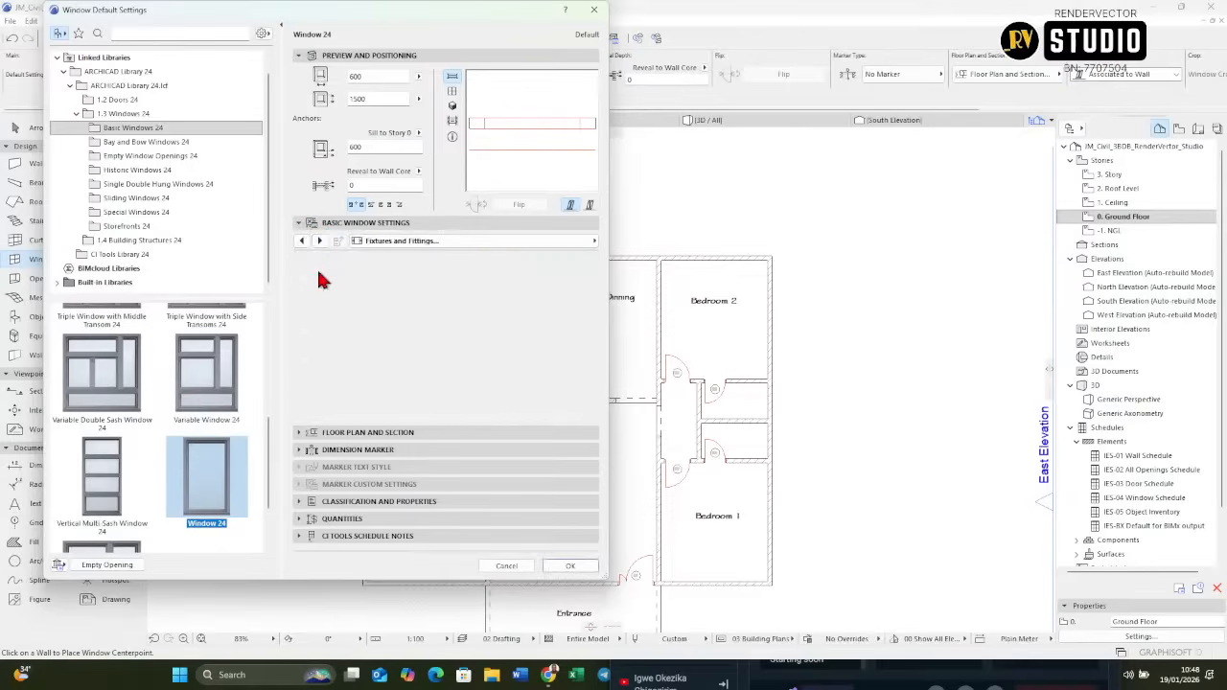
click(318, 274)
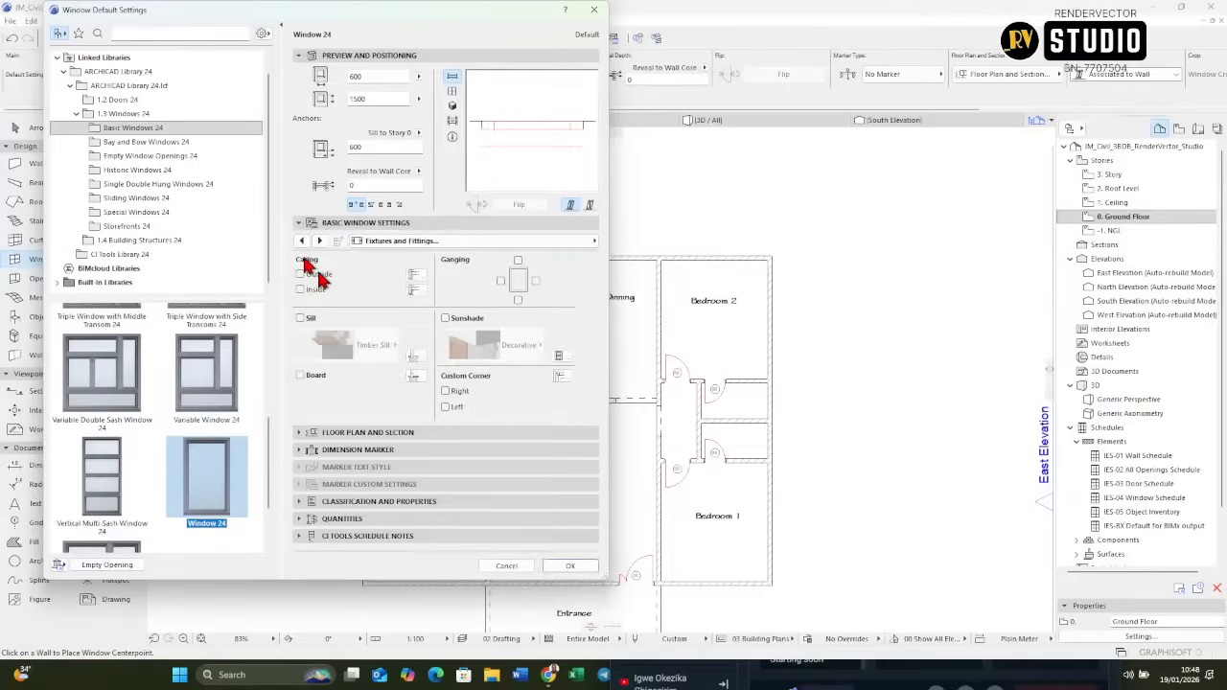
click(318, 275)
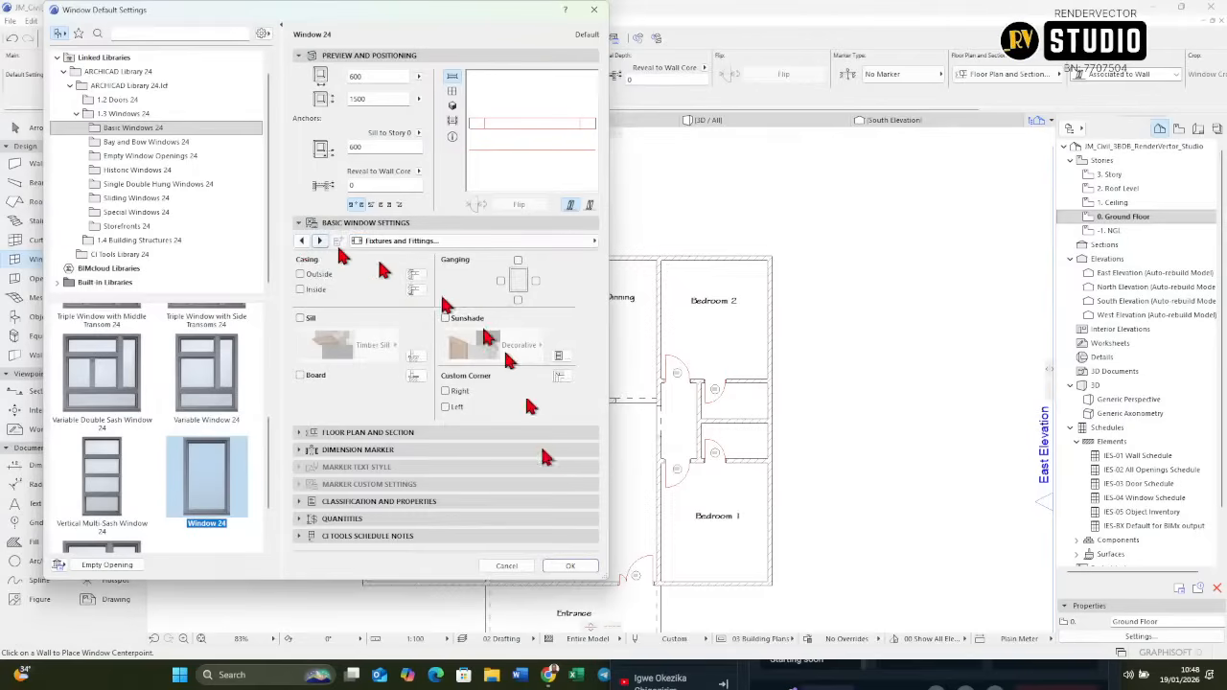
click(566, 566)
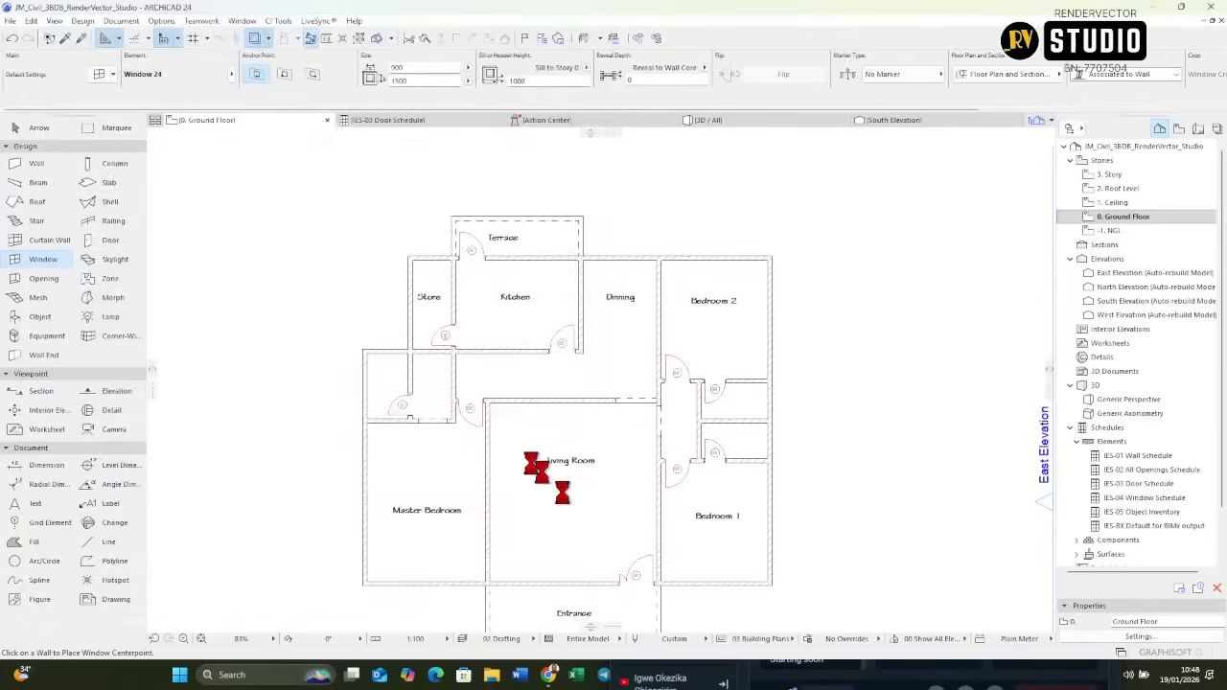
Place the window in the living room's front wall facing the entrance, beside door D3.
scroll(661, 585, up, 5)
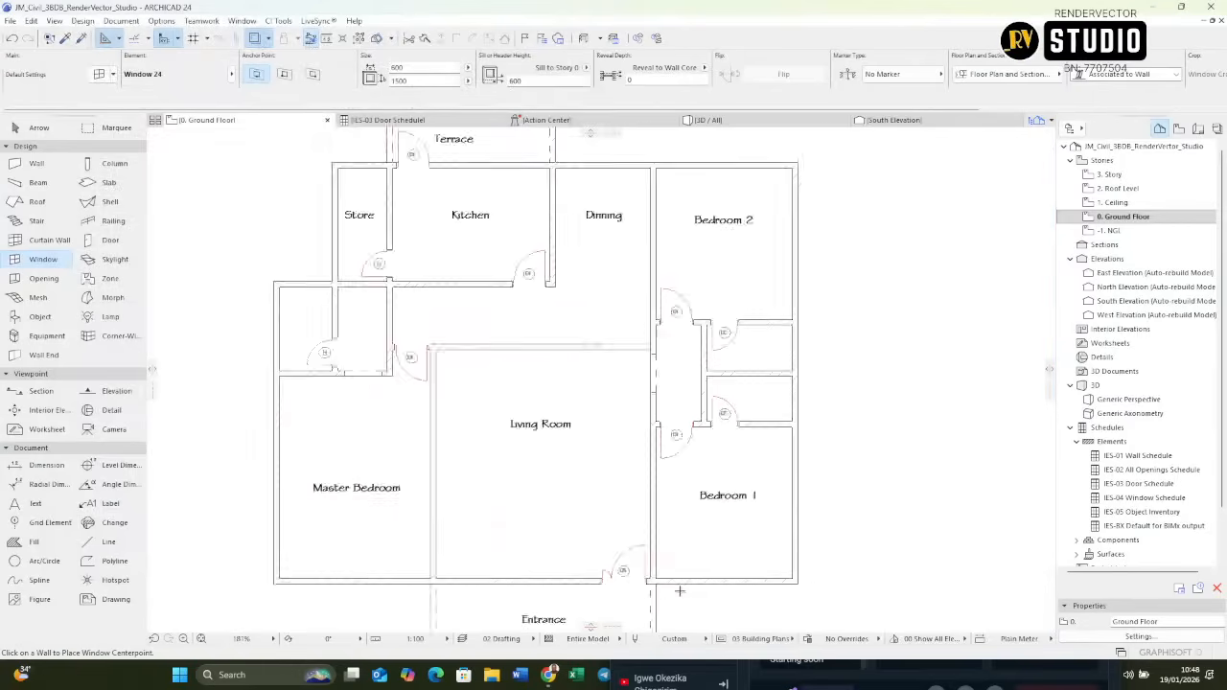
scroll(628, 559, down, 1)
middle_drag(628, 559, 712, 457)
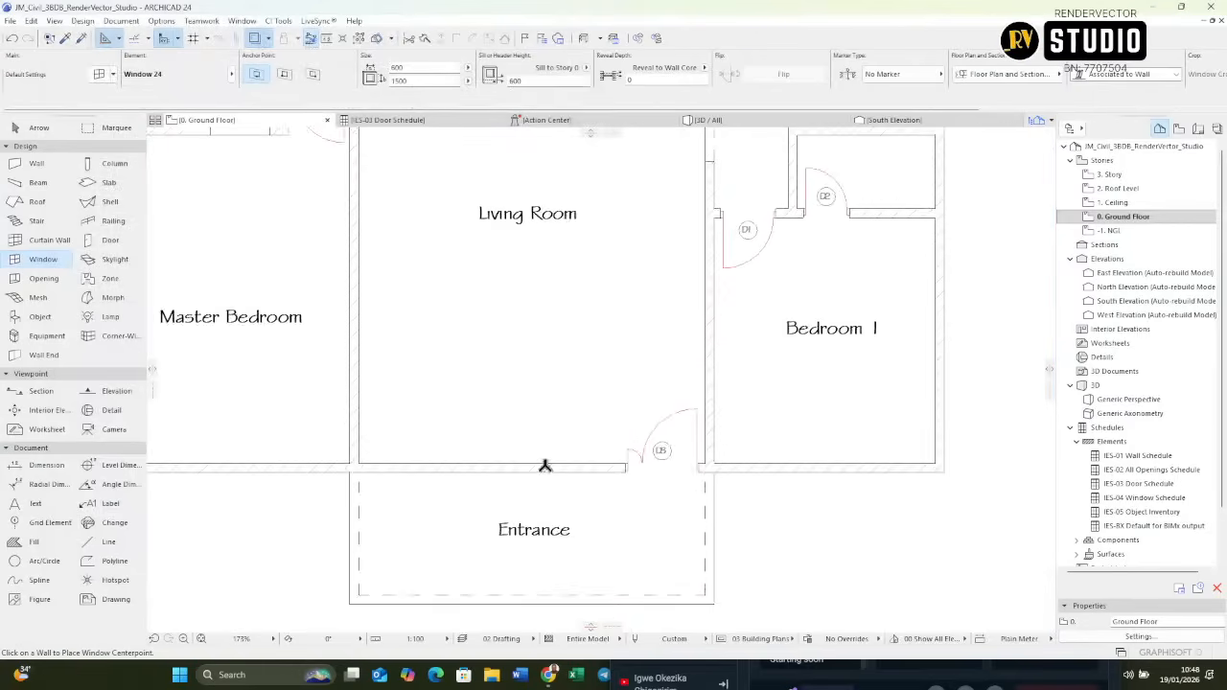
scroll(545, 465, up, 1)
click(571, 474)
click(571, 474)
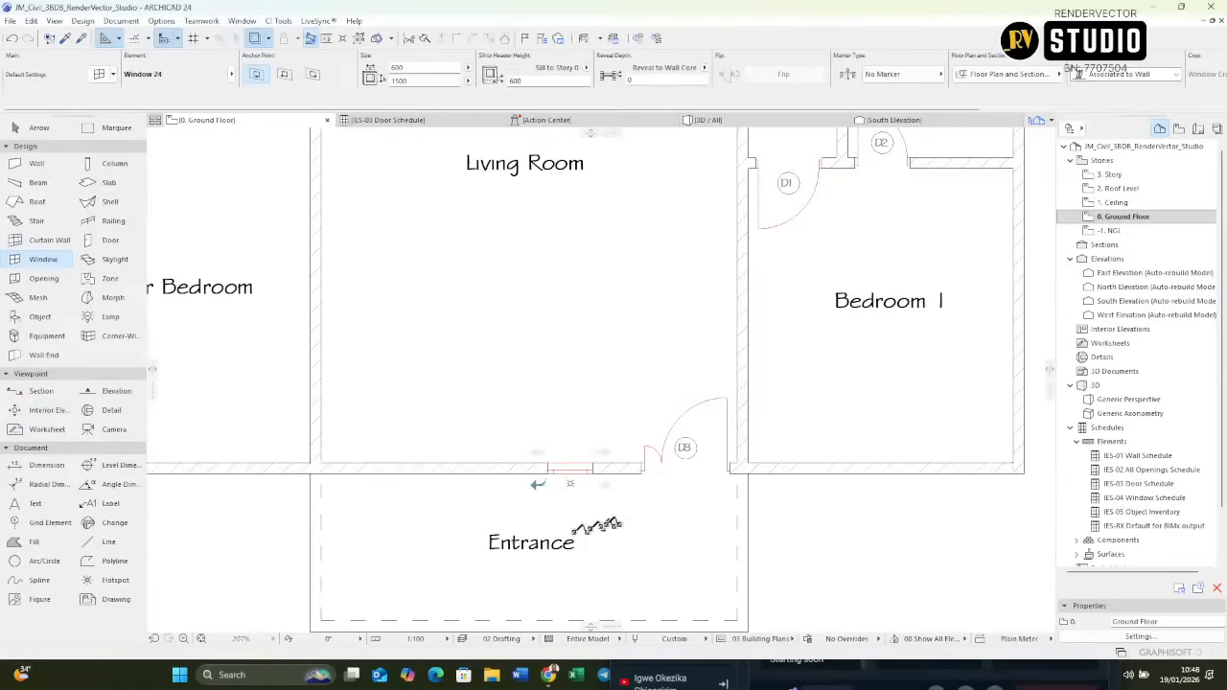
Show the model in 3D and select the new window beside the entrance door.
key(F3)
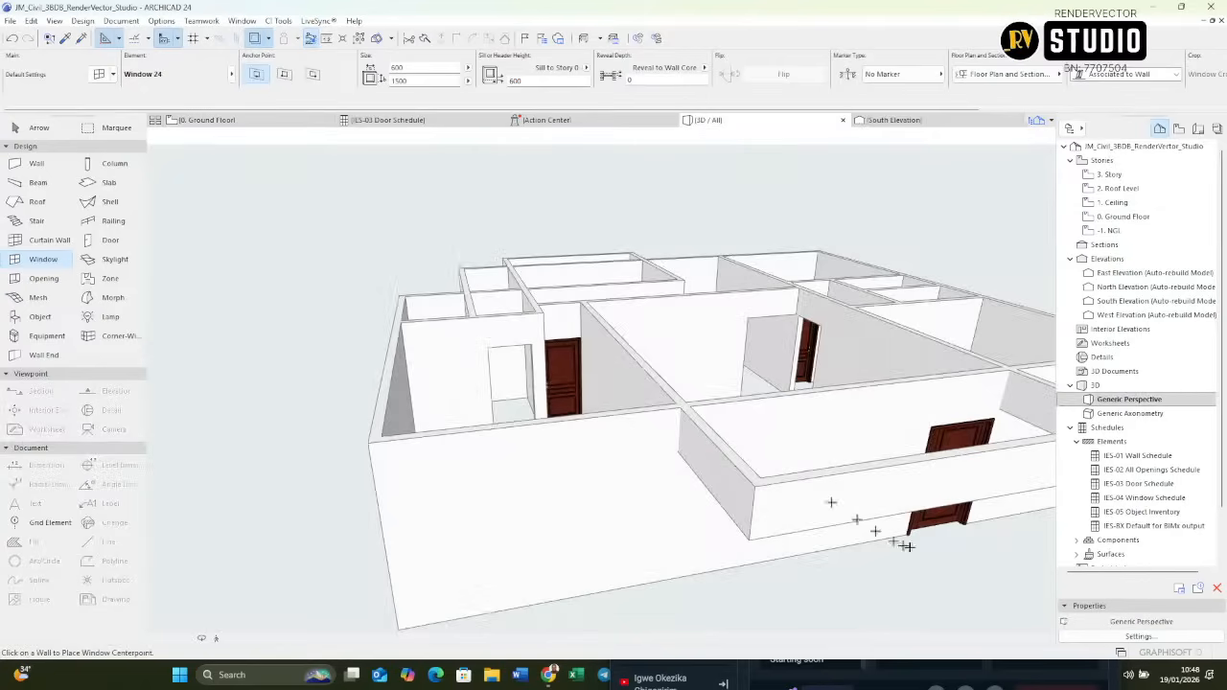
shift+middle_drag(951, 551, 772, 509)
scroll(846, 499, up, 2)
scroll(740, 446, up, 2)
shift+click(654, 407)
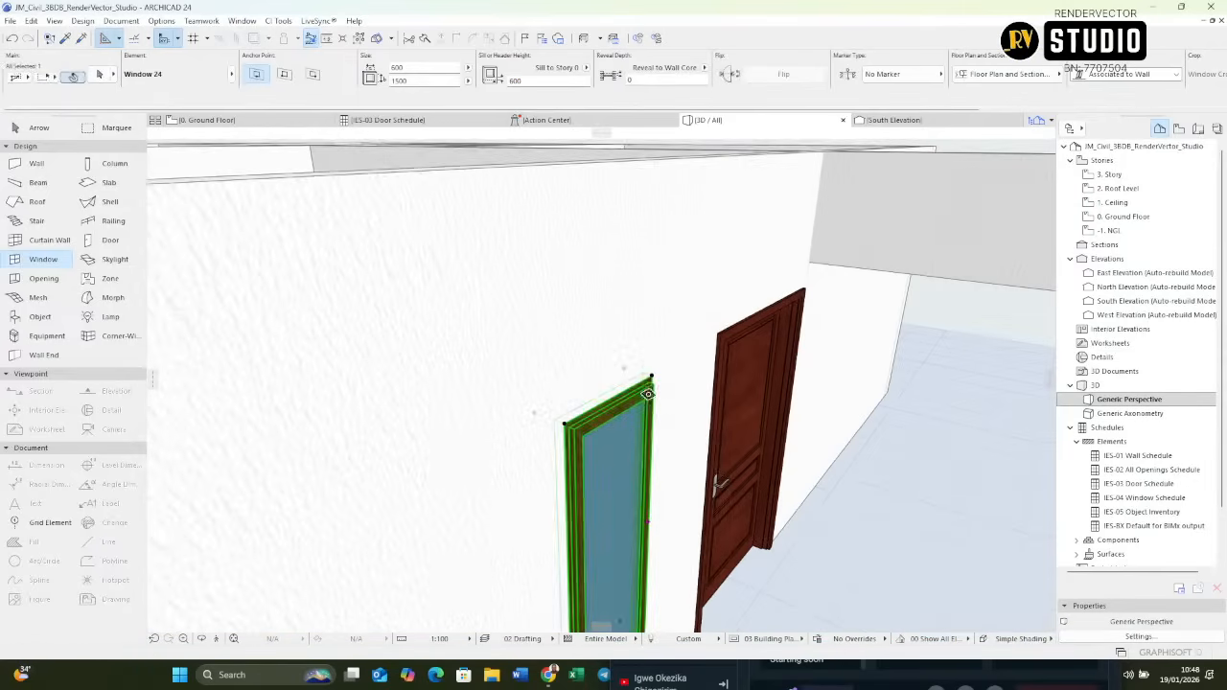
key(ctrl+d)
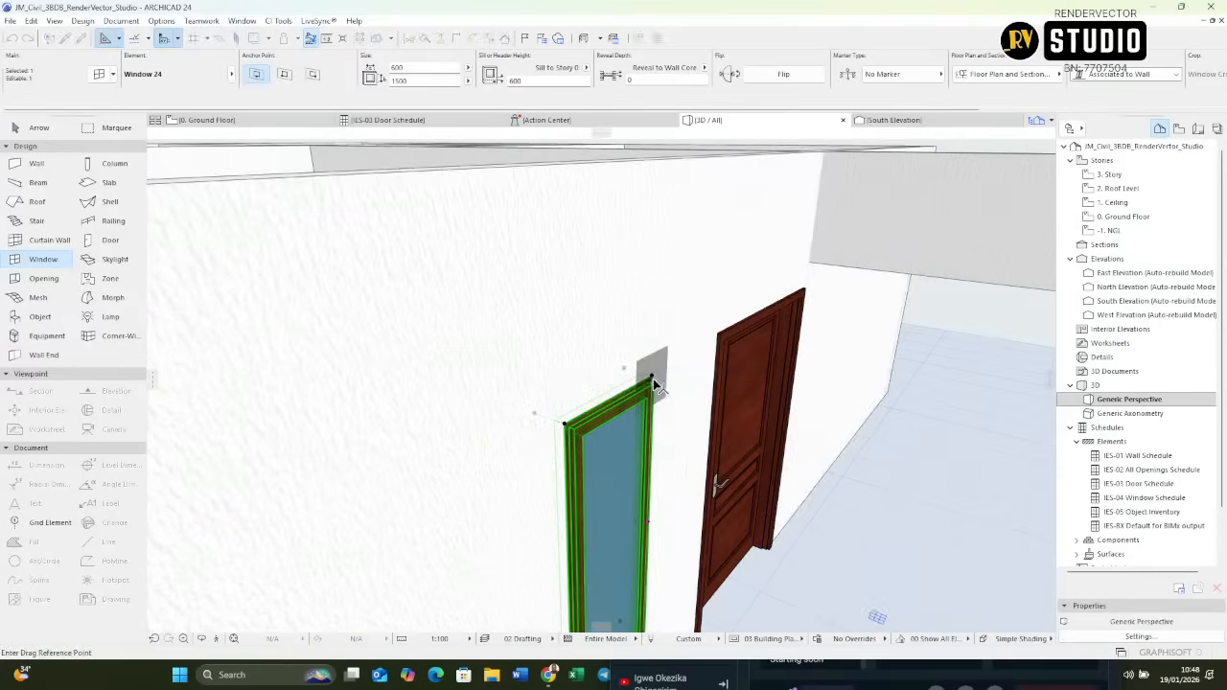
click(652, 377)
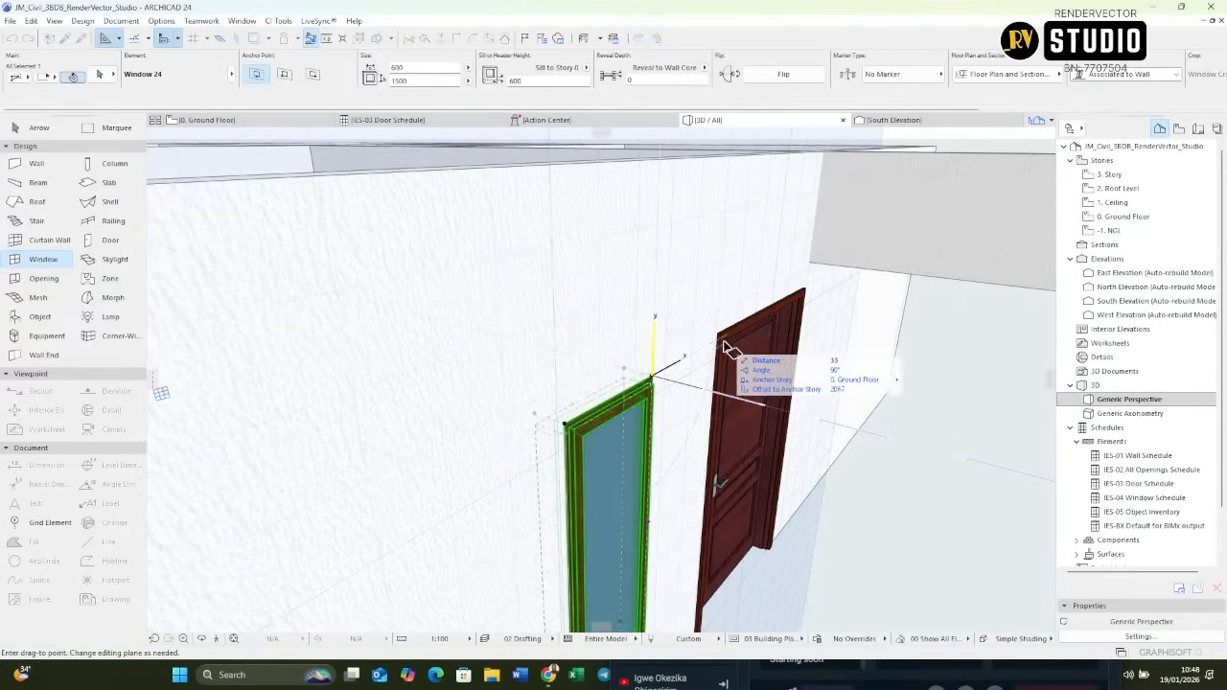
shift+middle_drag(717, 347, 1011, 452)
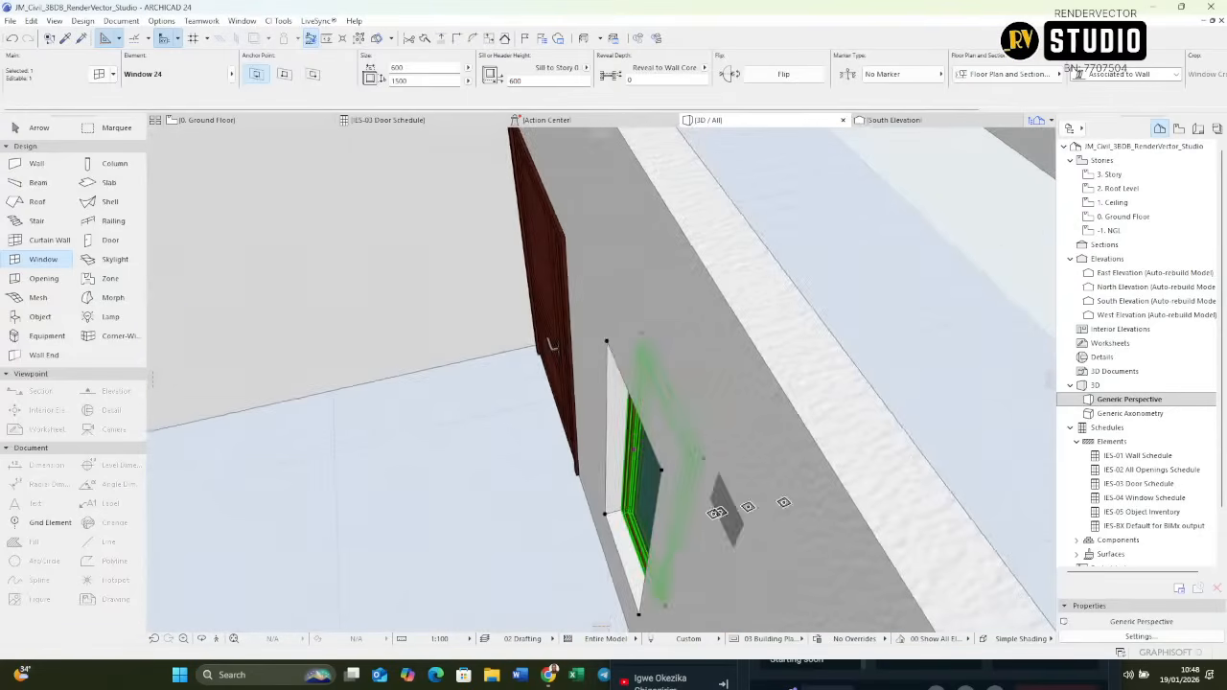
Review the selected window's wall closure, sill, masonry arch and wall inset options in its settings.
shift+middle_drag(549, 534, 739, 493)
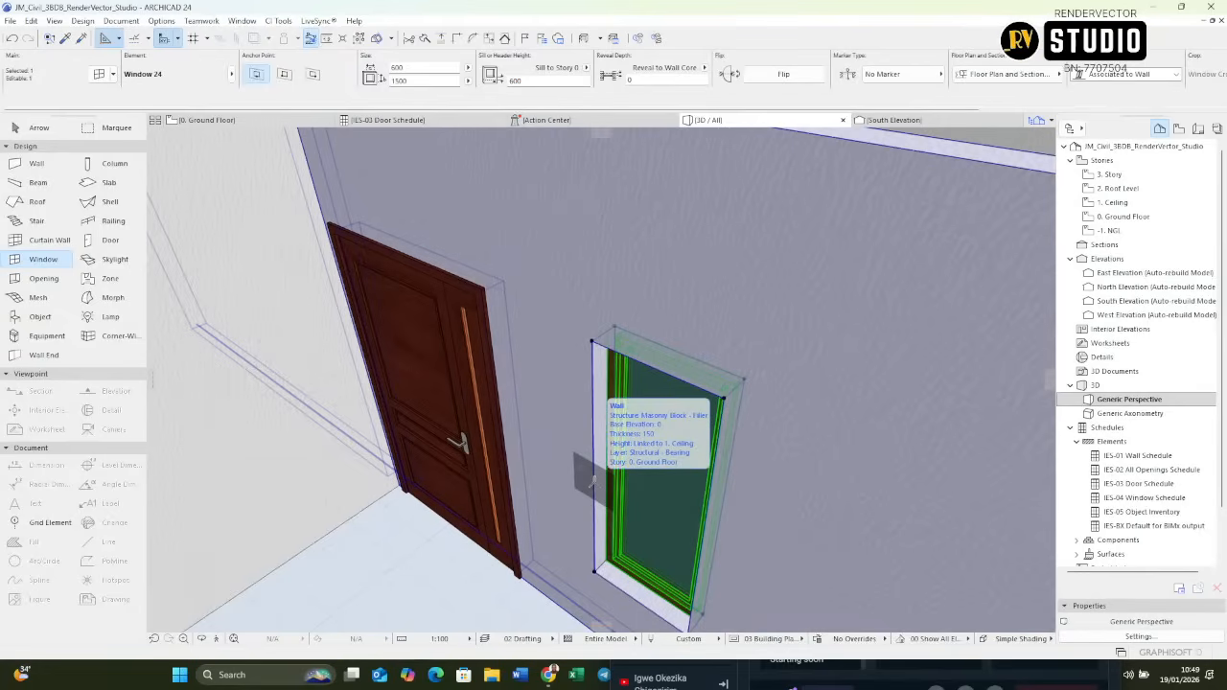
key(ctrl+t)
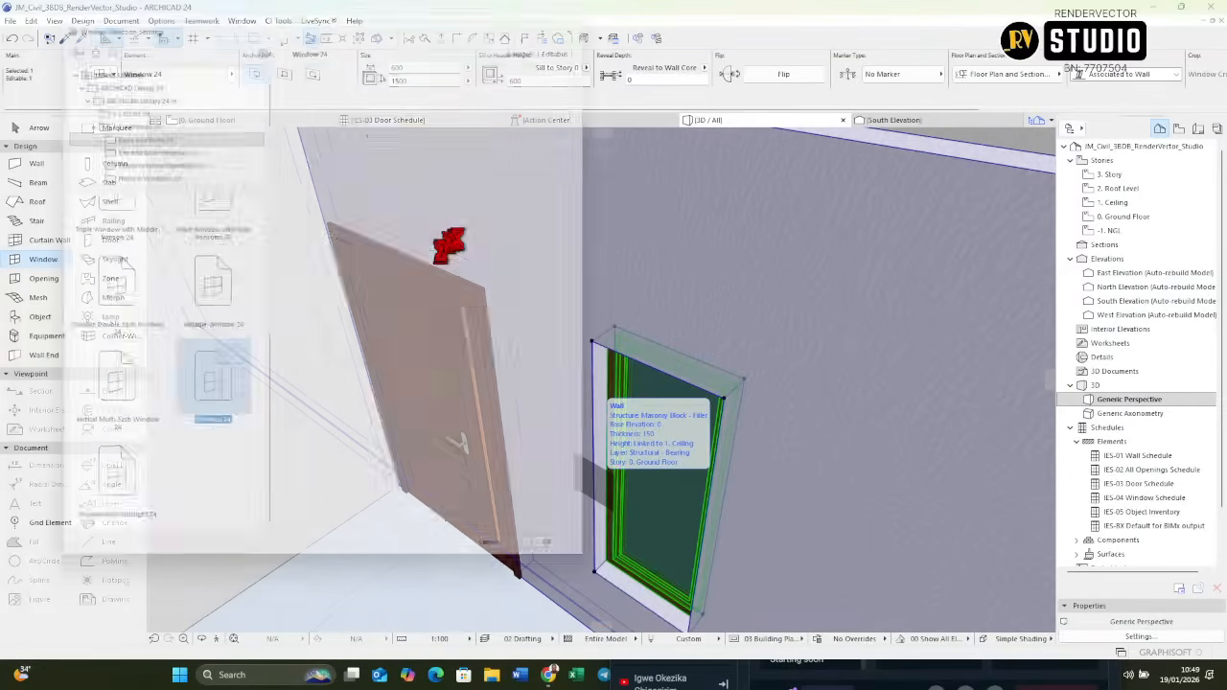
click(388, 240)
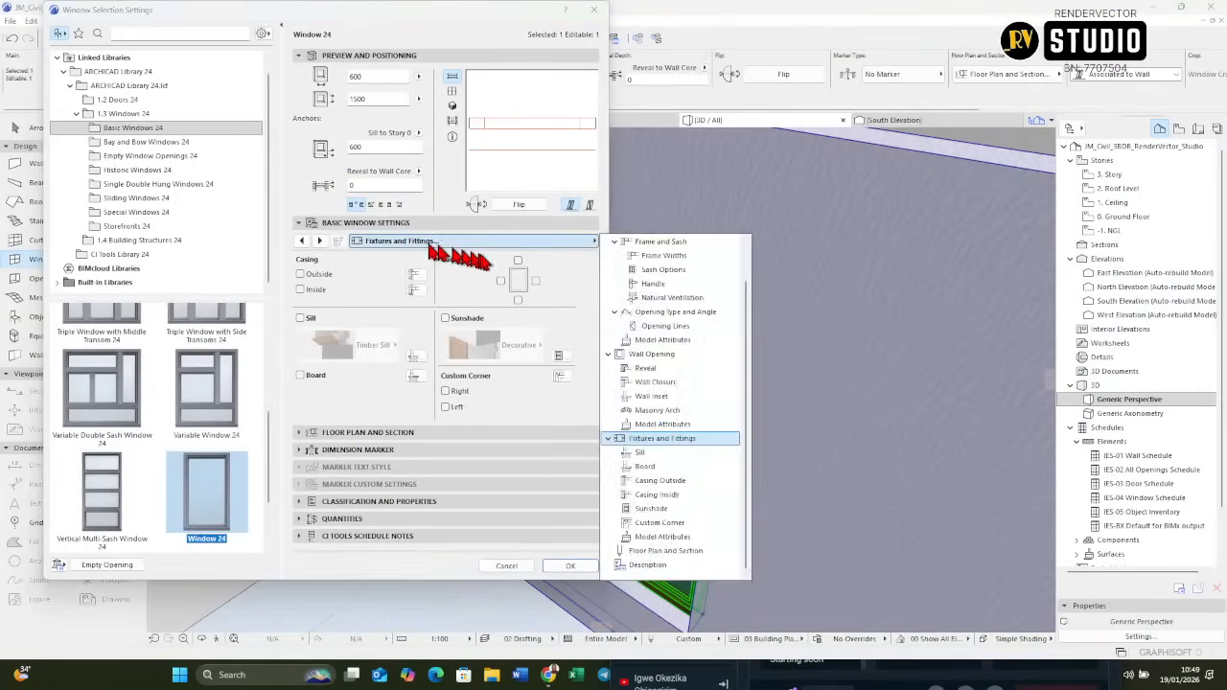
click(673, 384)
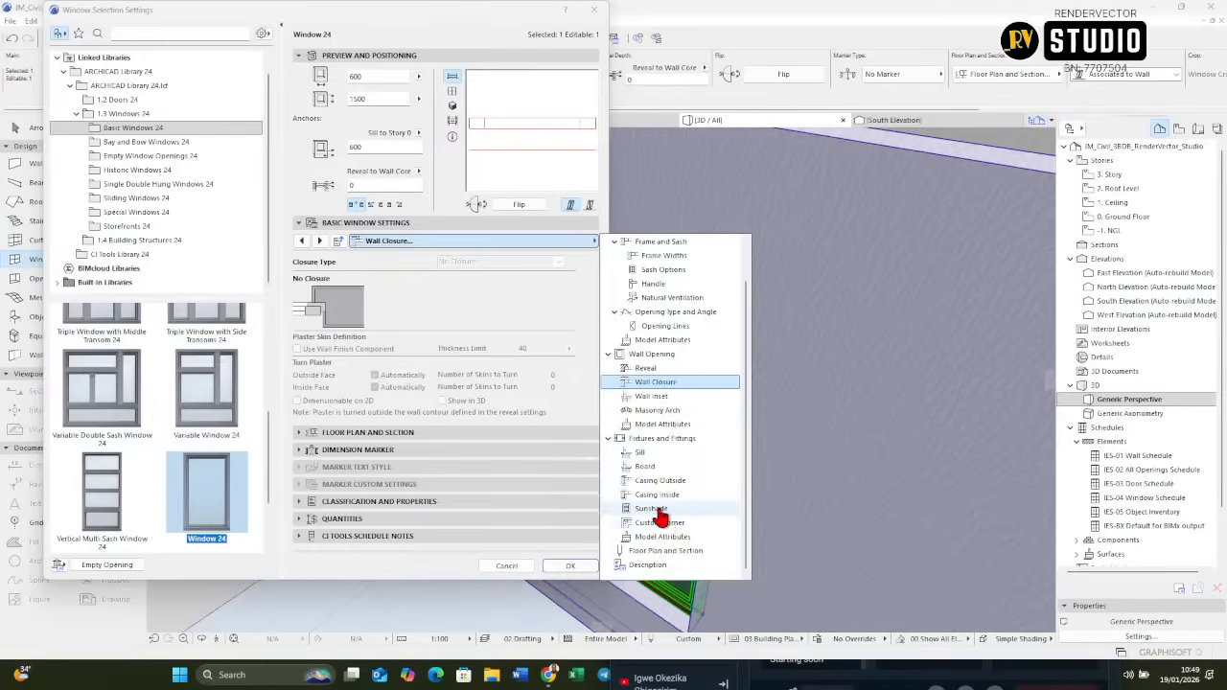
click(662, 453)
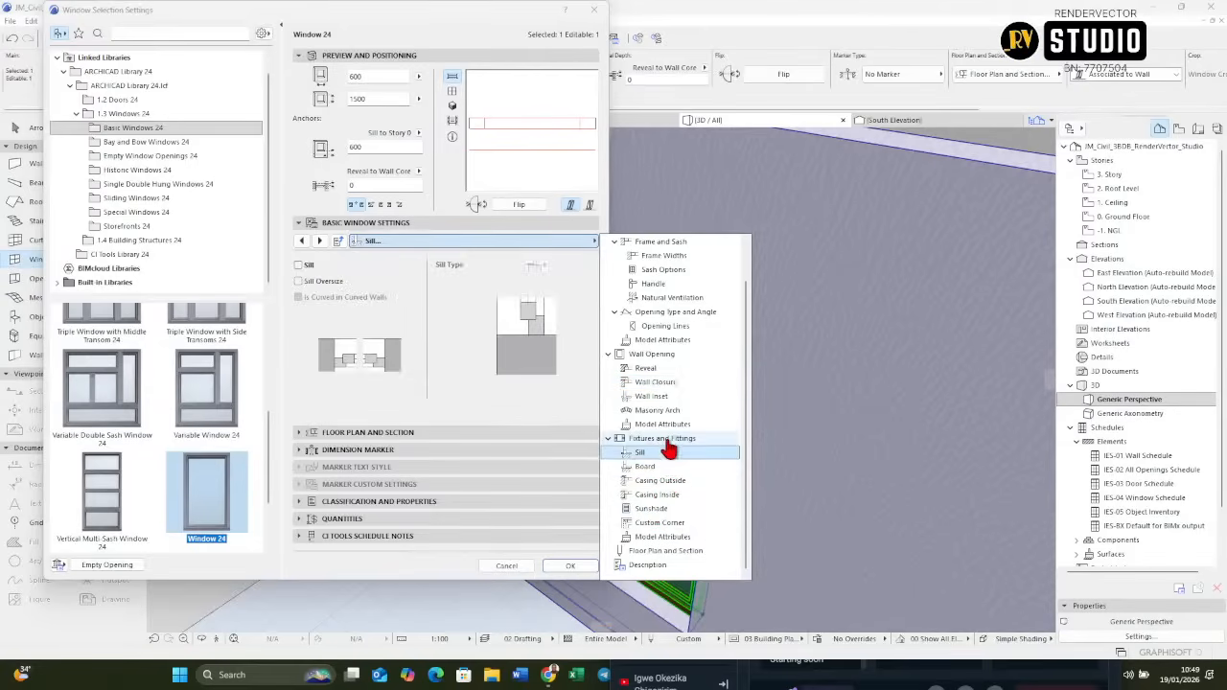
click(666, 410)
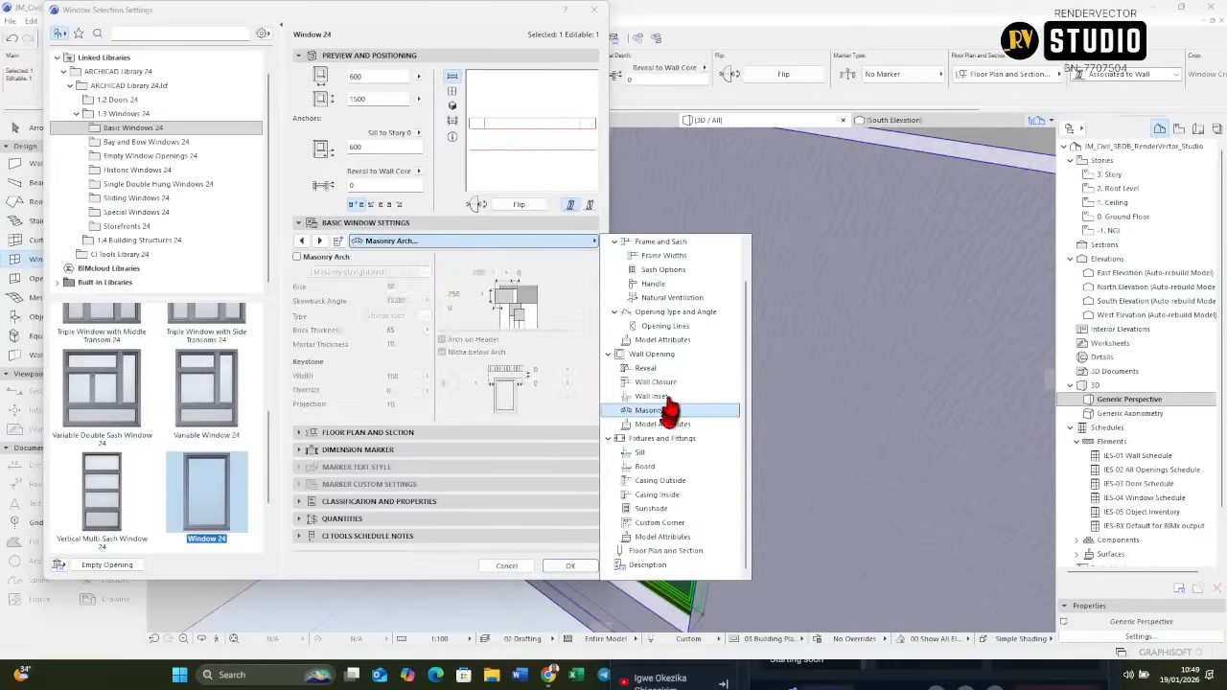
click(669, 396)
click(669, 382)
Set the selected window's reveal type to No Reveal with an adjustable depth and inspect how it sits in the wall.
click(669, 370)
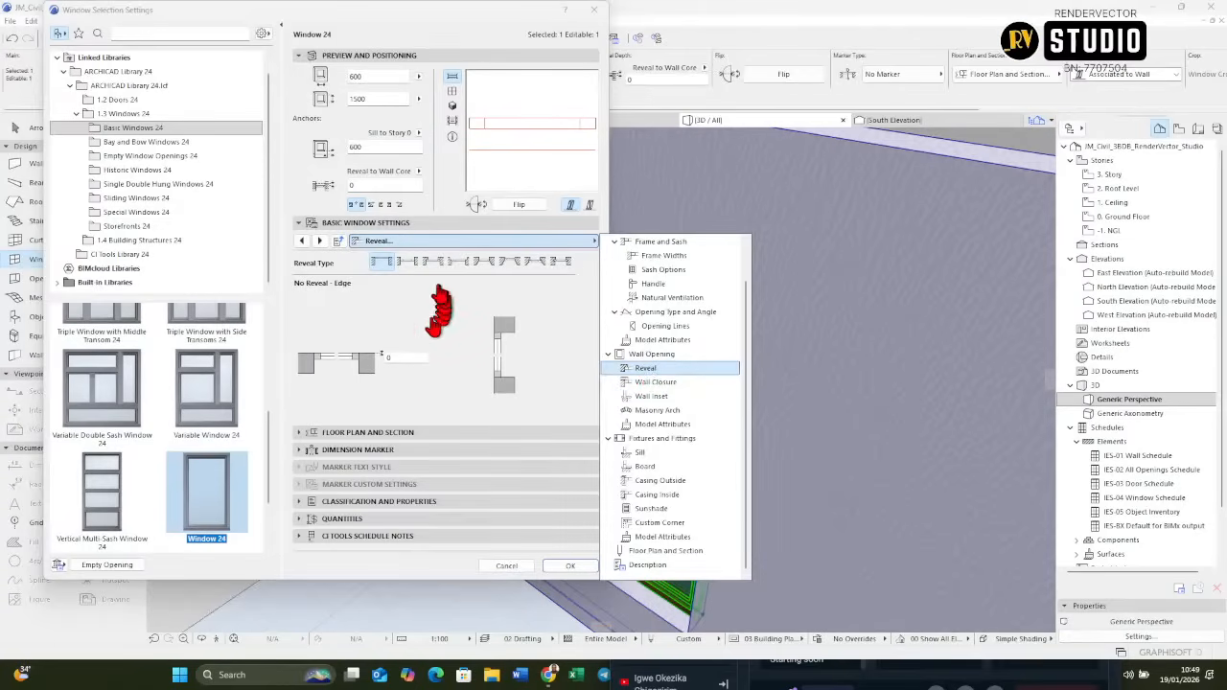
click(405, 267)
click(406, 261)
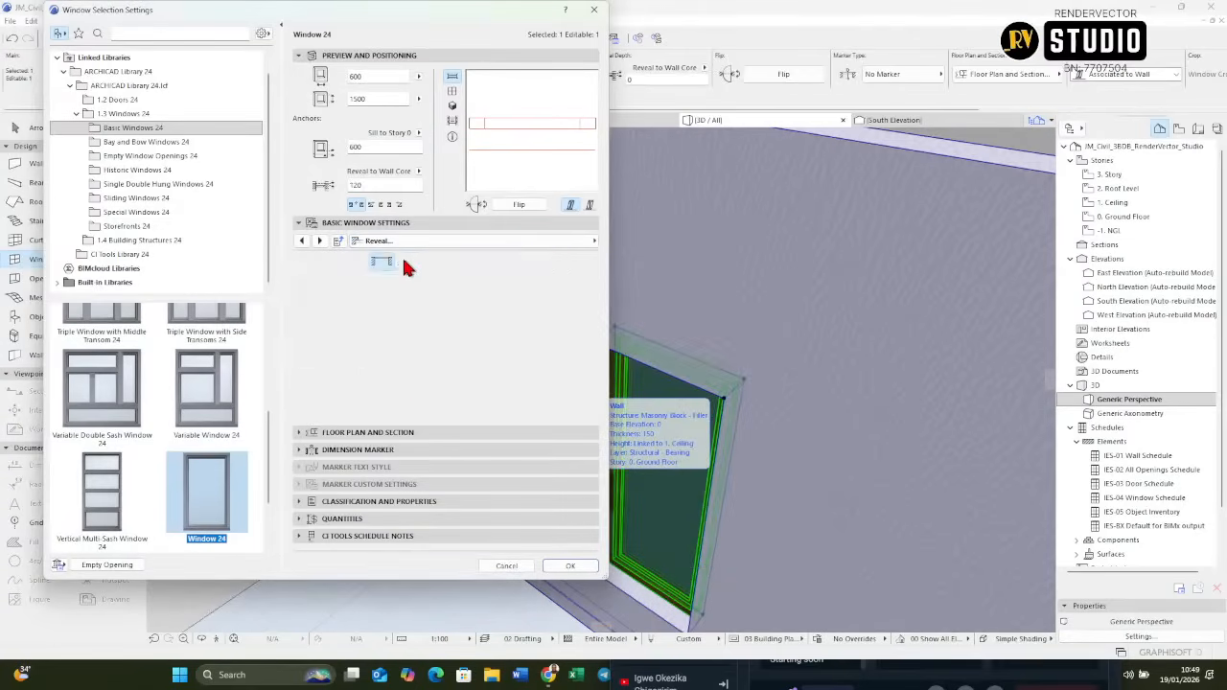
click(574, 566)
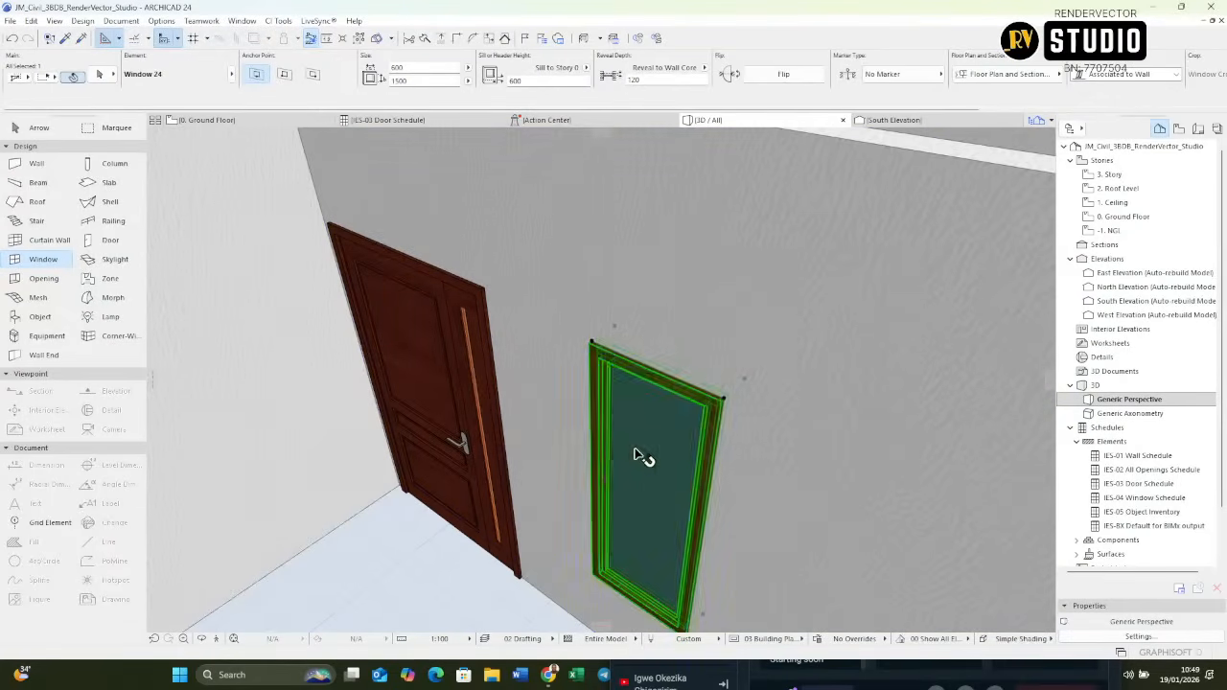
shift+middle_drag(641, 458, 594, 431)
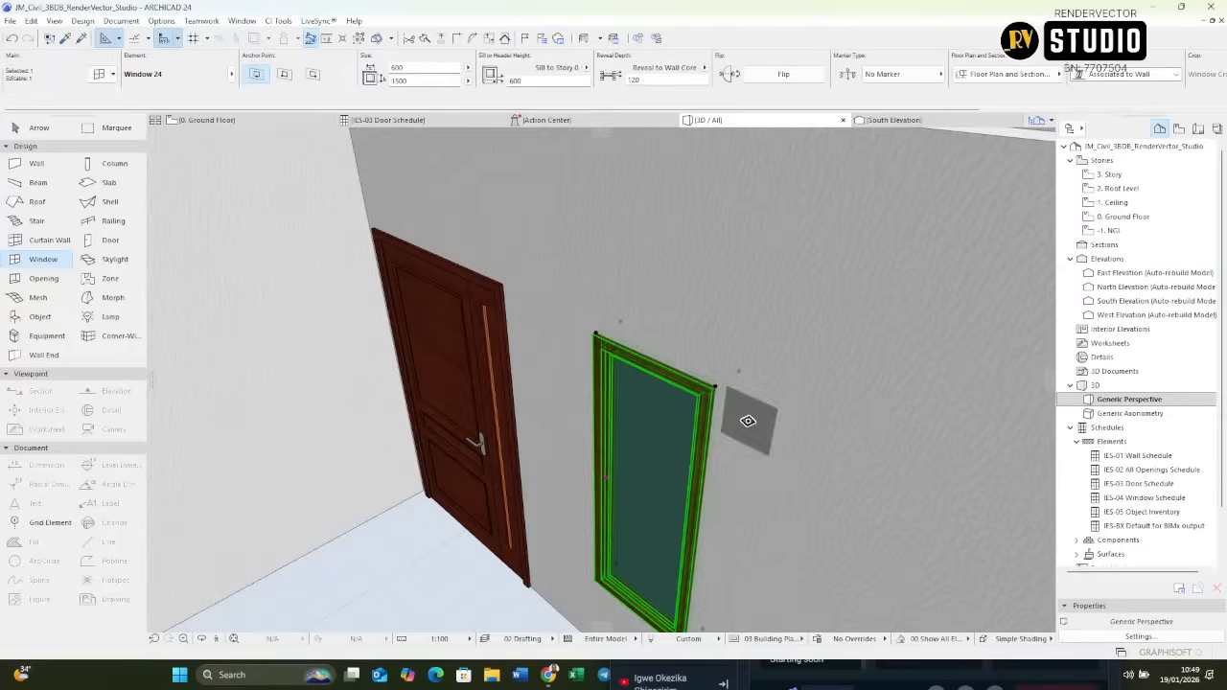
shift+middle_drag(745, 419, 740, 467)
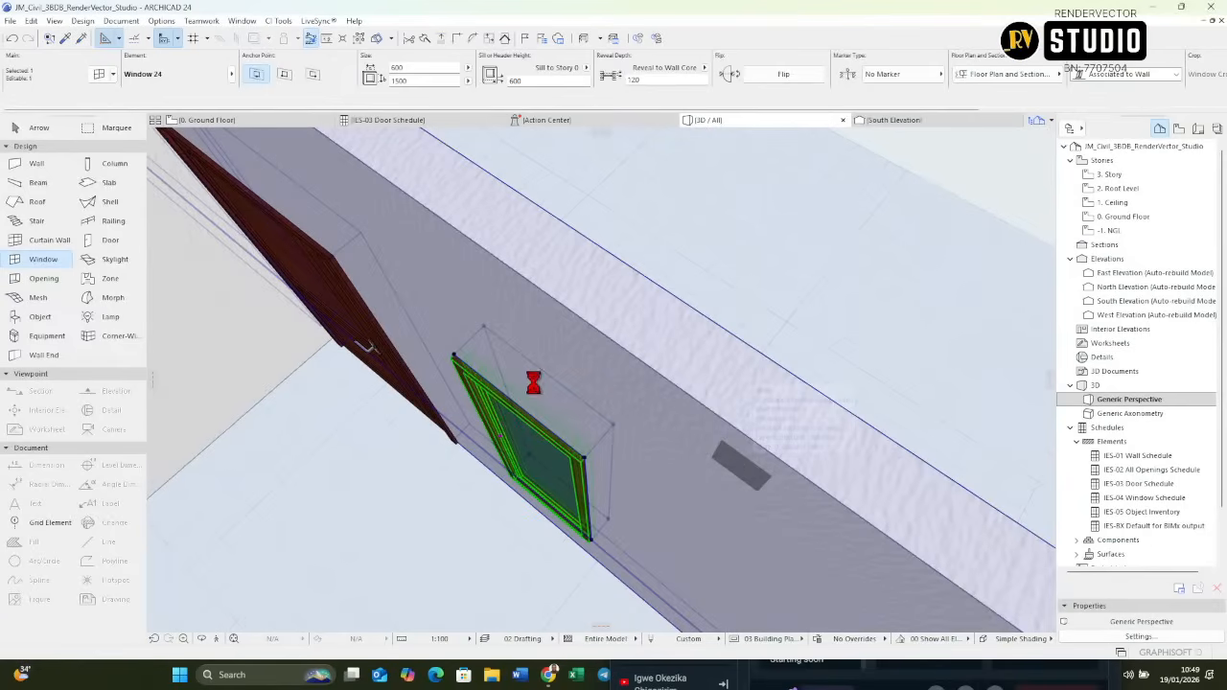
Set the window's reveal depth to 100 and check its position in the wall thickness.
double_click(530, 412)
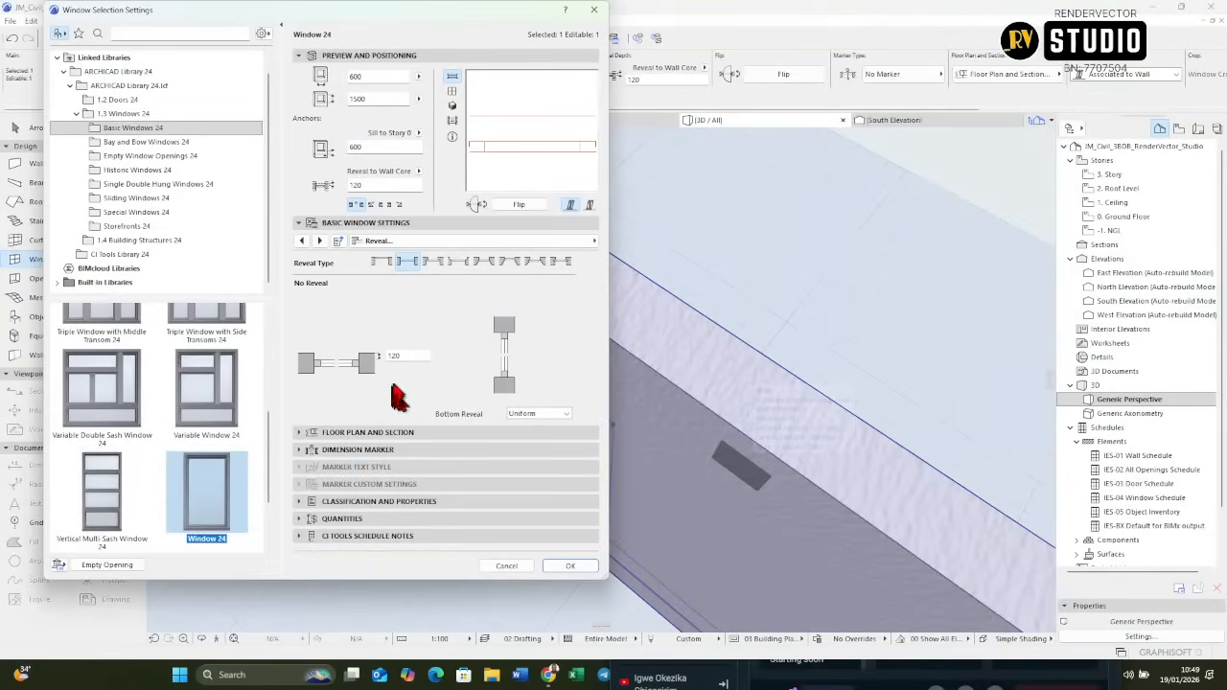
click(415, 356)
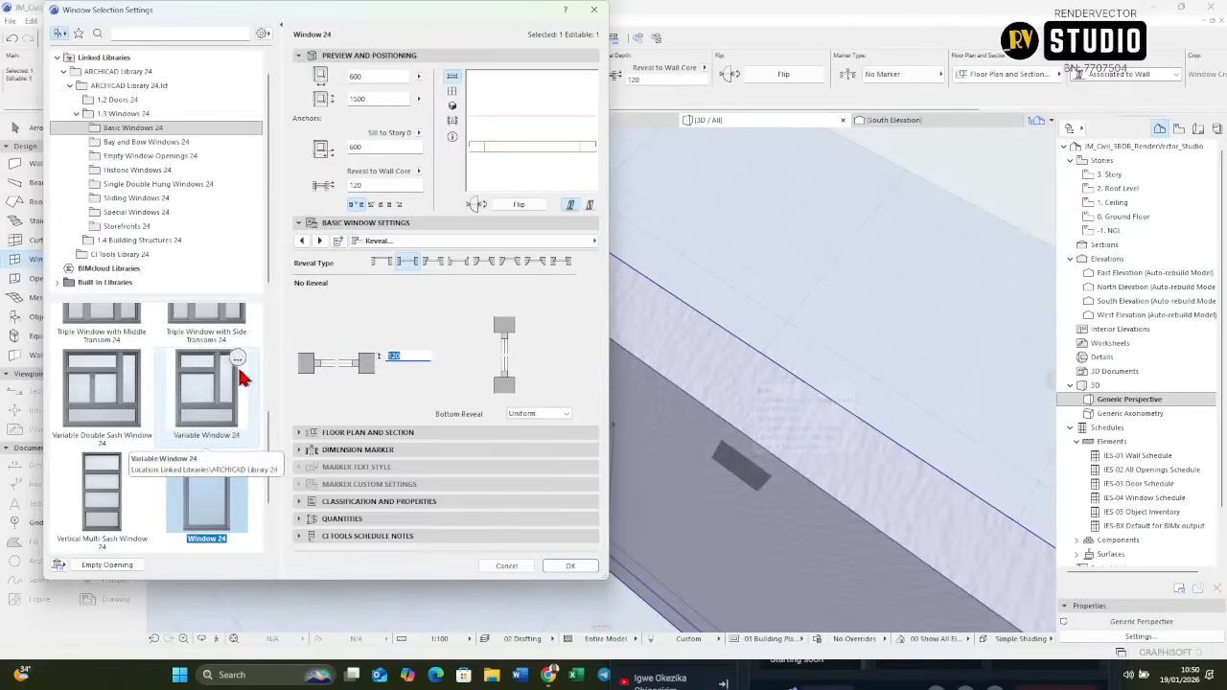
text(100)
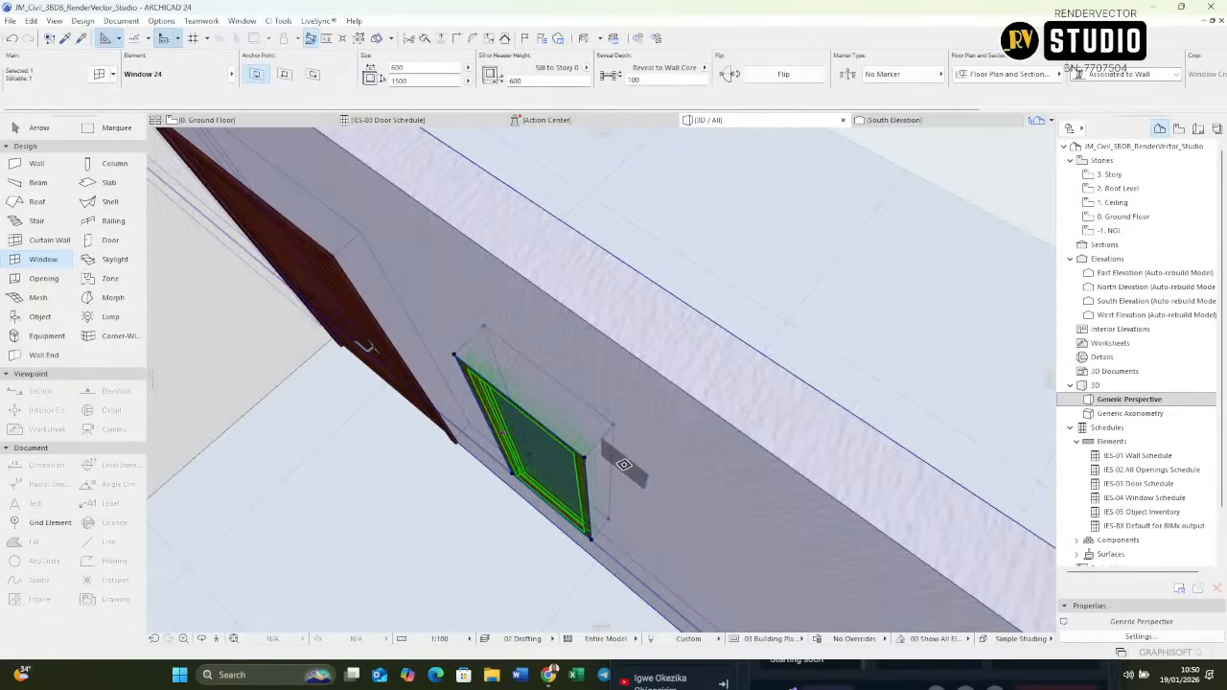
key(Escape)
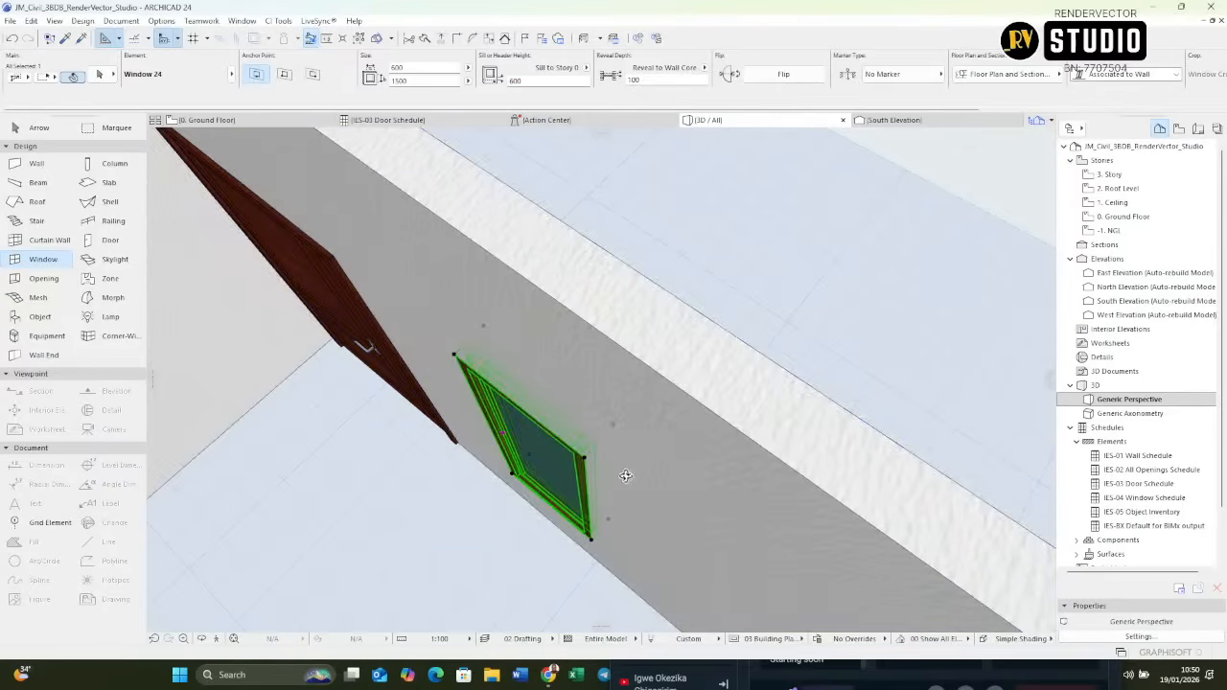
shift+middle_drag(629, 474, 548, 334)
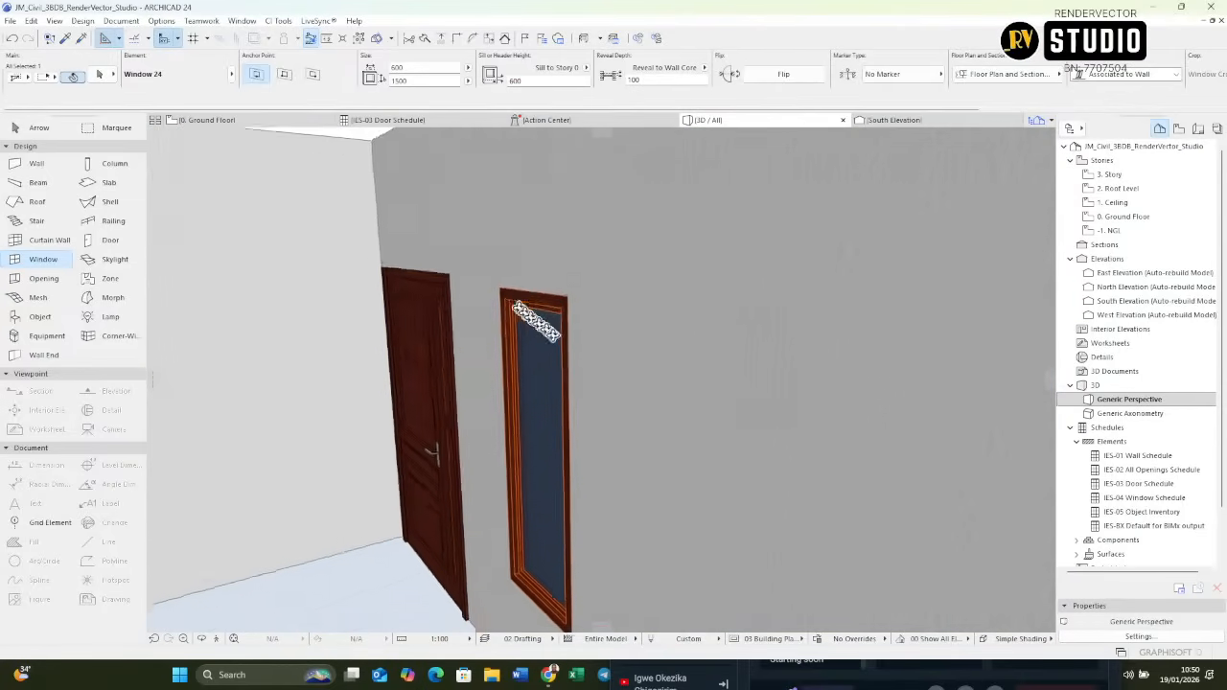
Reduce the window's reveal depth to 80 and inspect it in the wall.
click(569, 393)
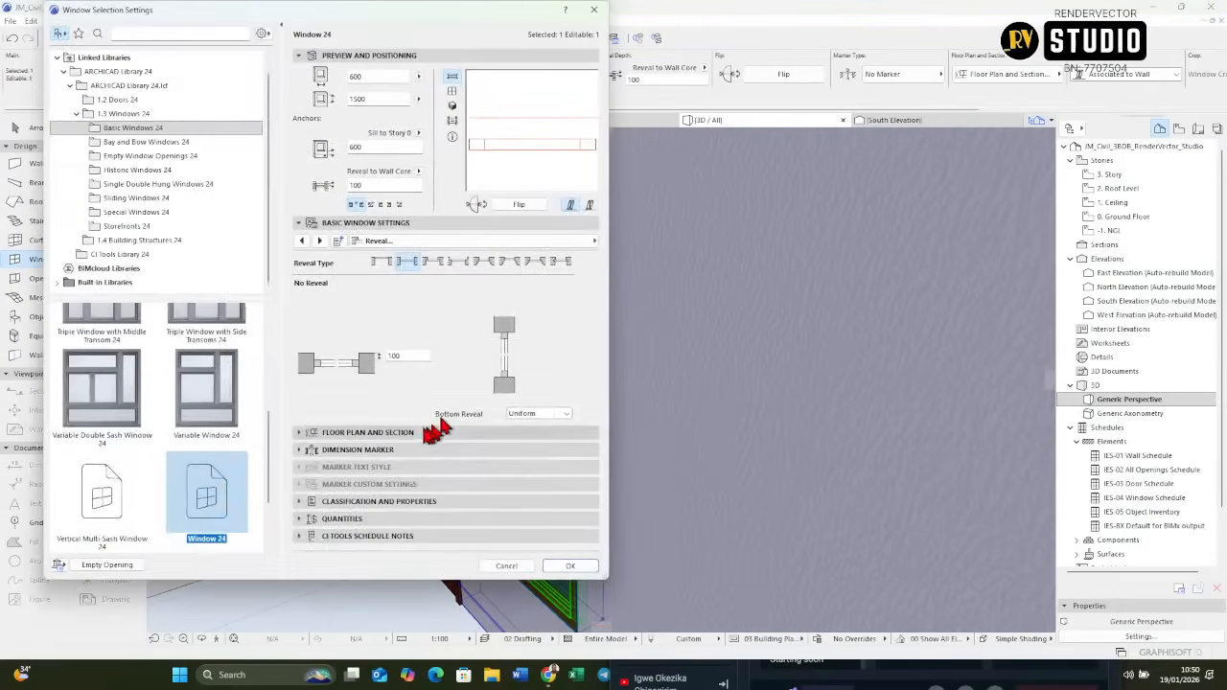
click(406, 355)
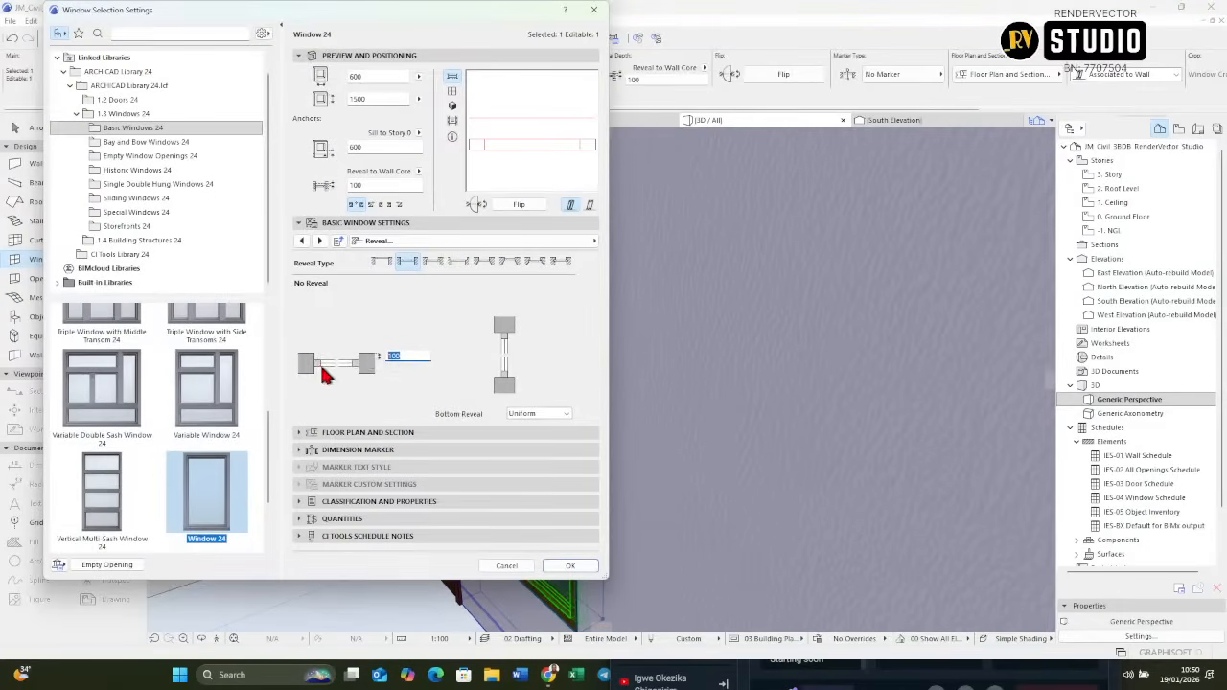
text(80)
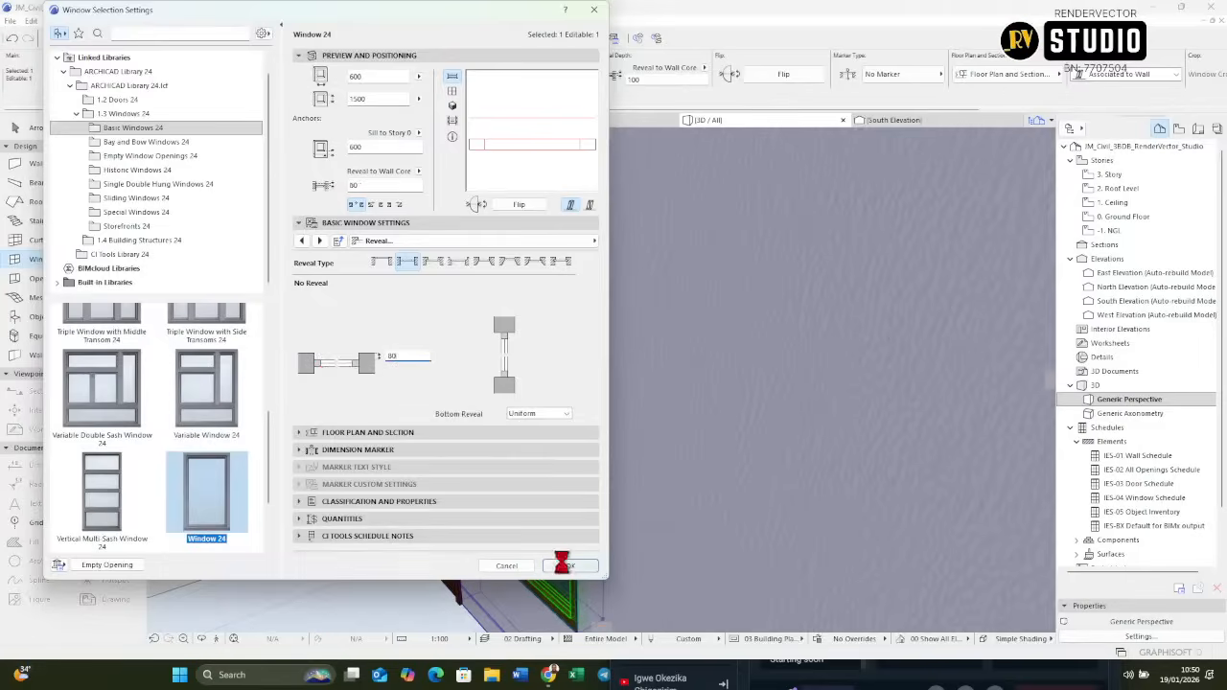
click(569, 565)
shift+middle_drag(745, 348, 597, 465)
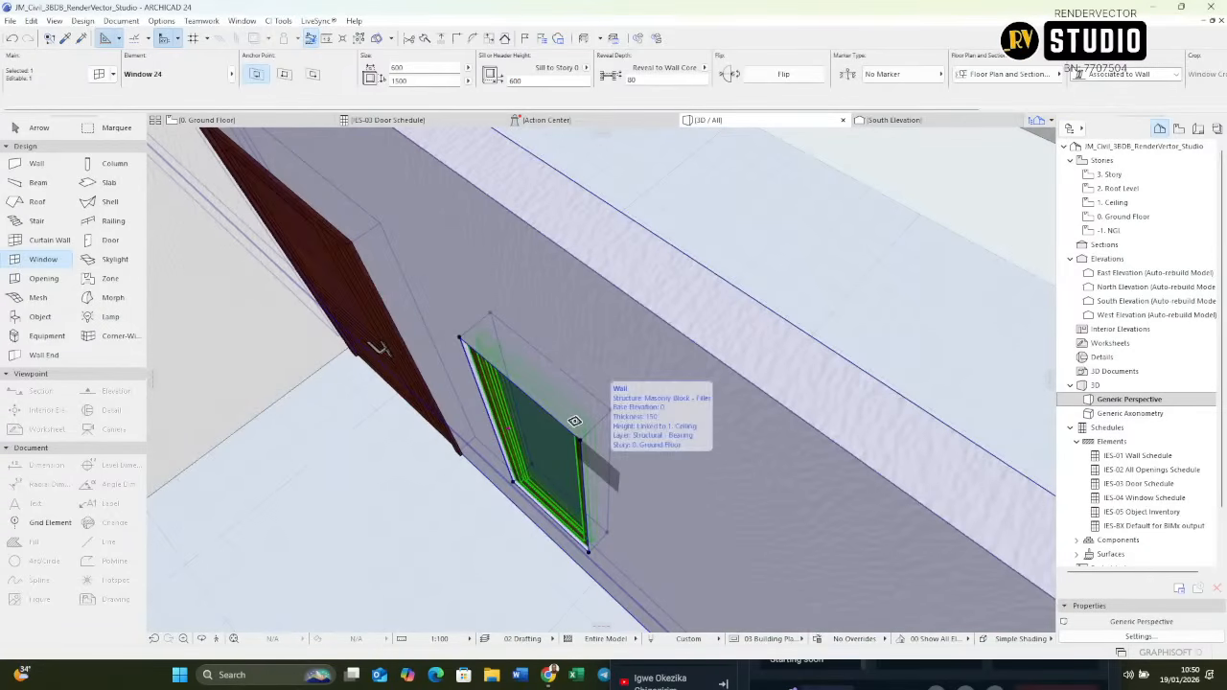
Set the window's reveal depth to 60 and check the window beside the entrance door from the other side of the wall.
double_click(568, 403)
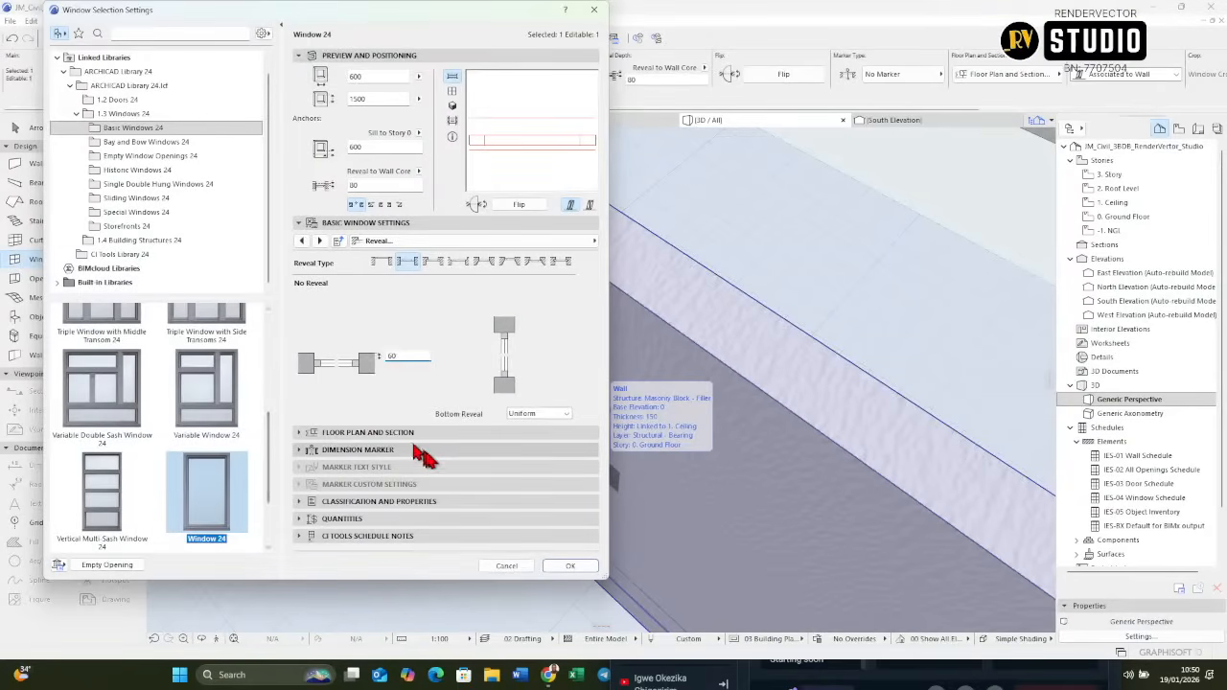
click(569, 565)
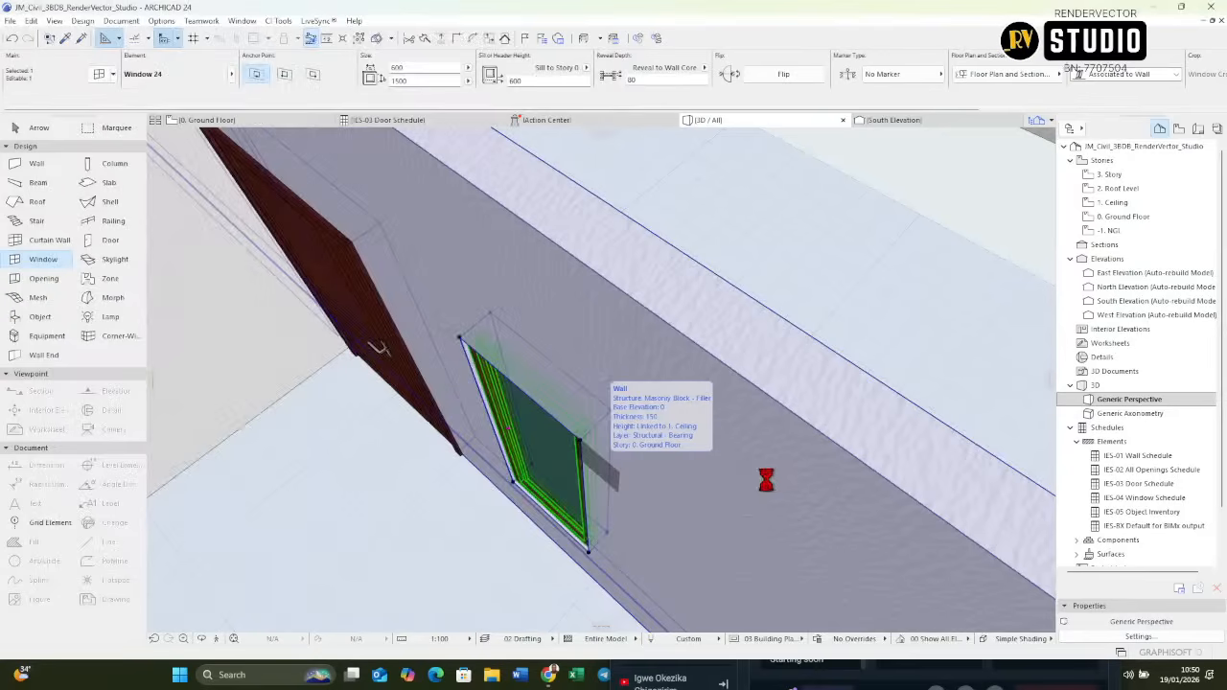
drag(767, 466, 214, 384)
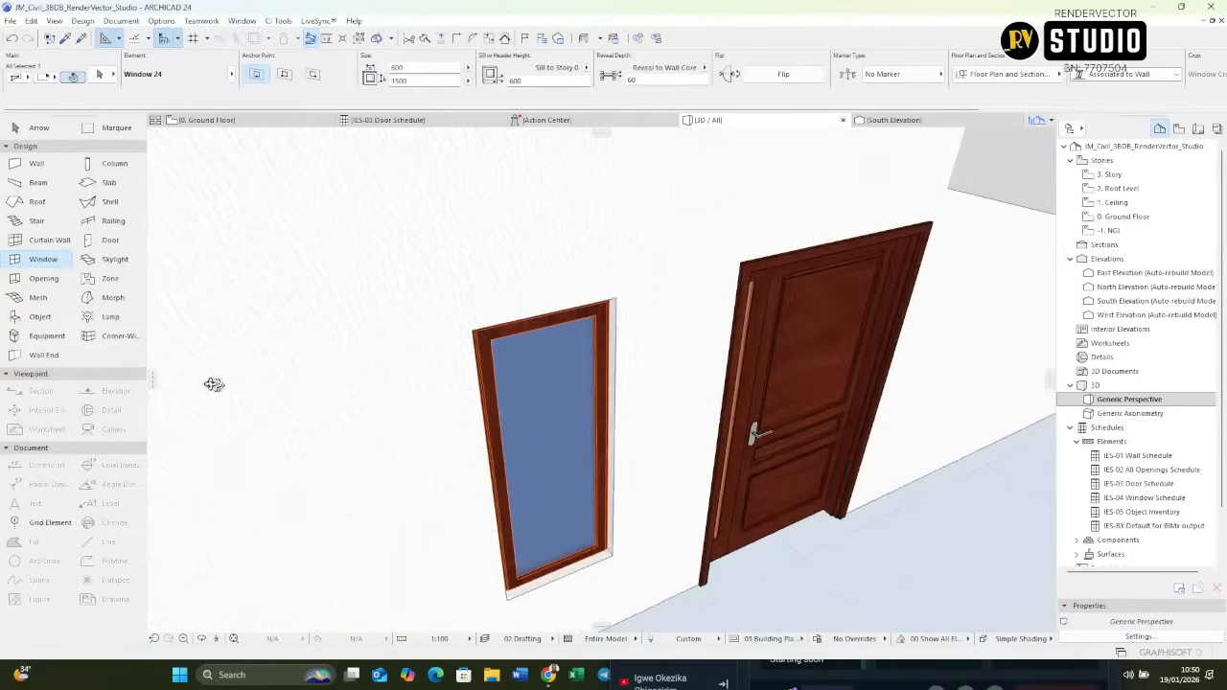
shift+middle_drag(570, 422, 520, 356)
scroll(537, 365, up, 3)
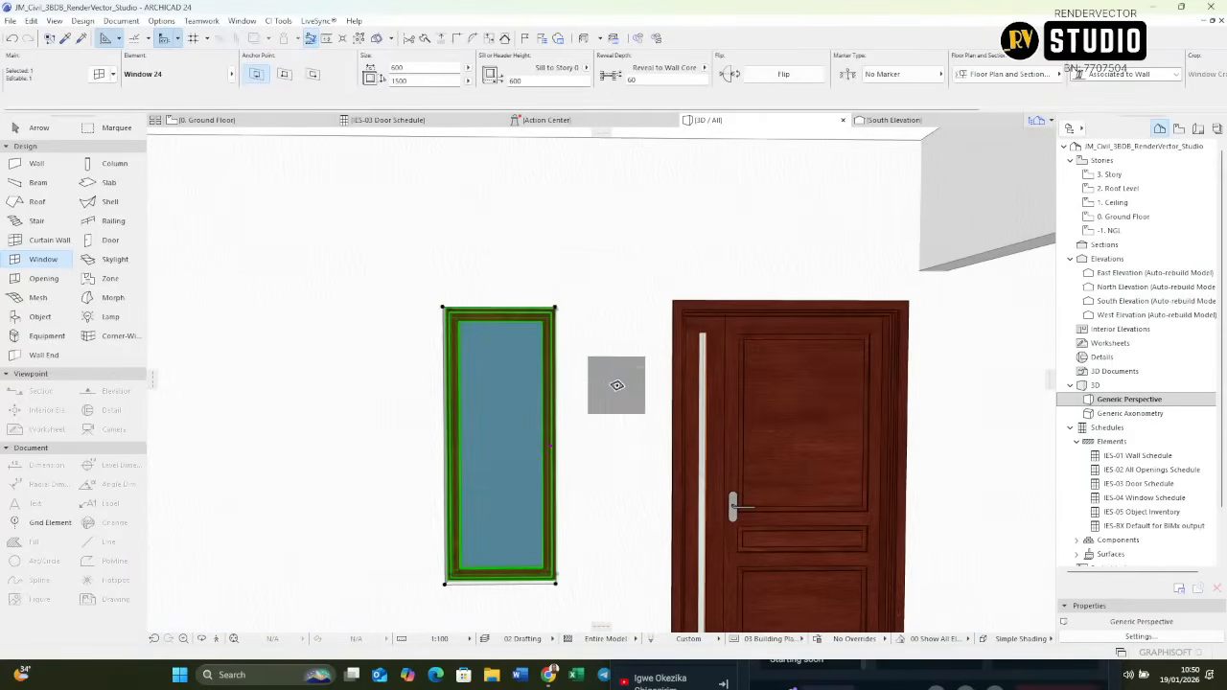
key(Escape)
scroll(723, 454, up, 6)
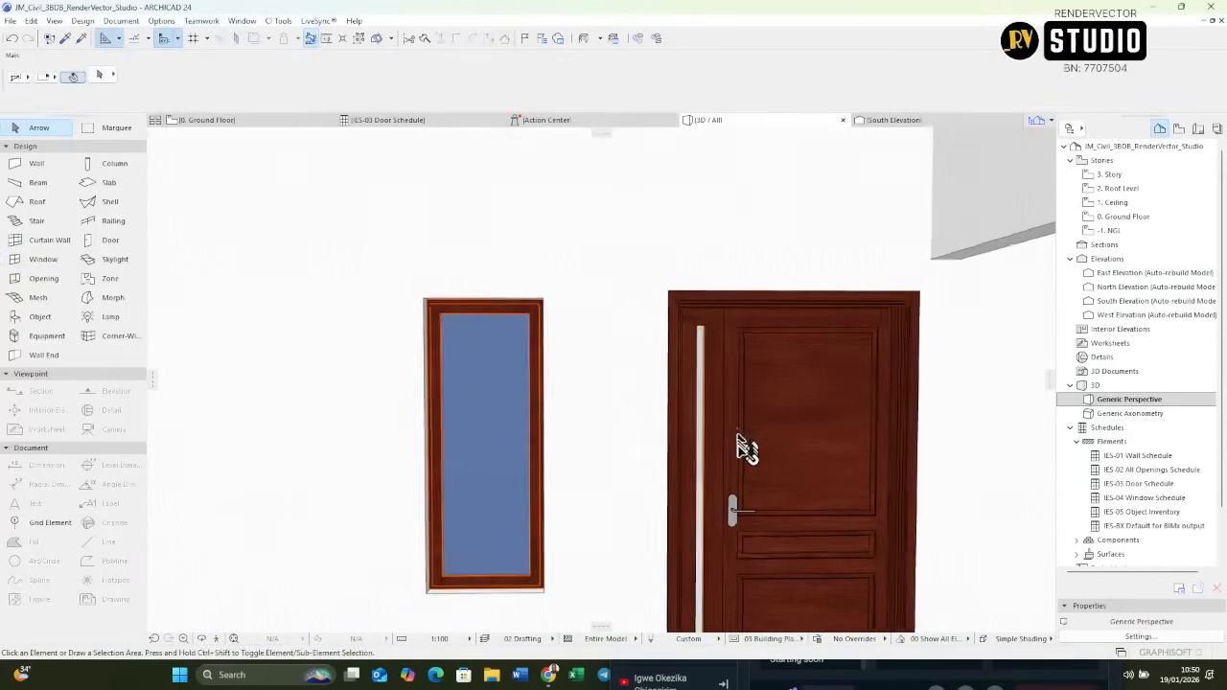
Set the side panel style of the asymmetric double entrance door to H-V Grid.
shift+middle_drag(709, 465, 681, 372)
scroll(680, 372, down, 5)
shift+middle_drag(699, 416, 620, 384)
click(652, 375)
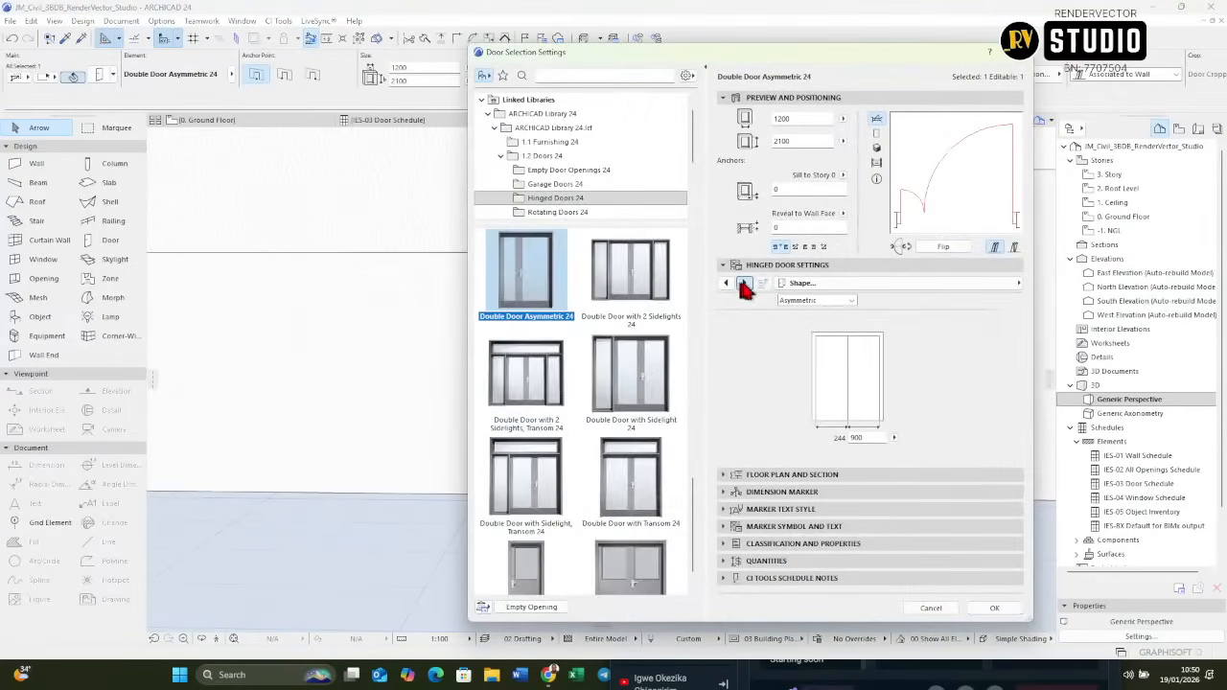
click(743, 284)
click(736, 279)
click(735, 278)
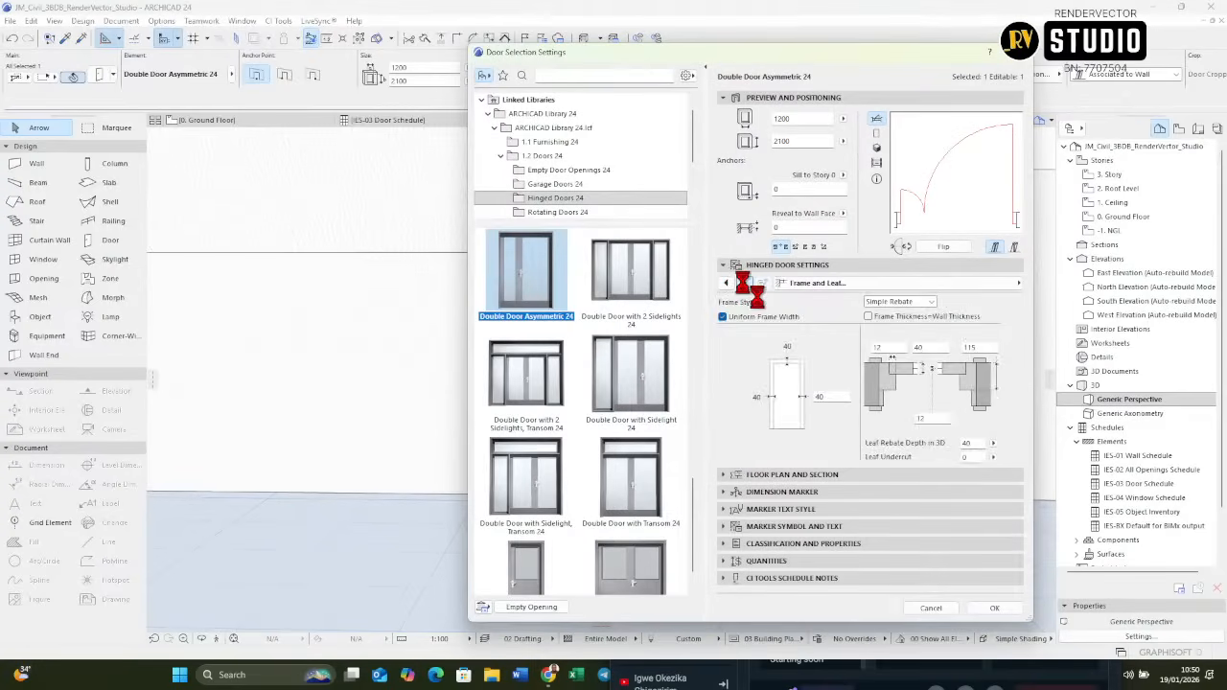
click(741, 282)
click(741, 281)
click(741, 282)
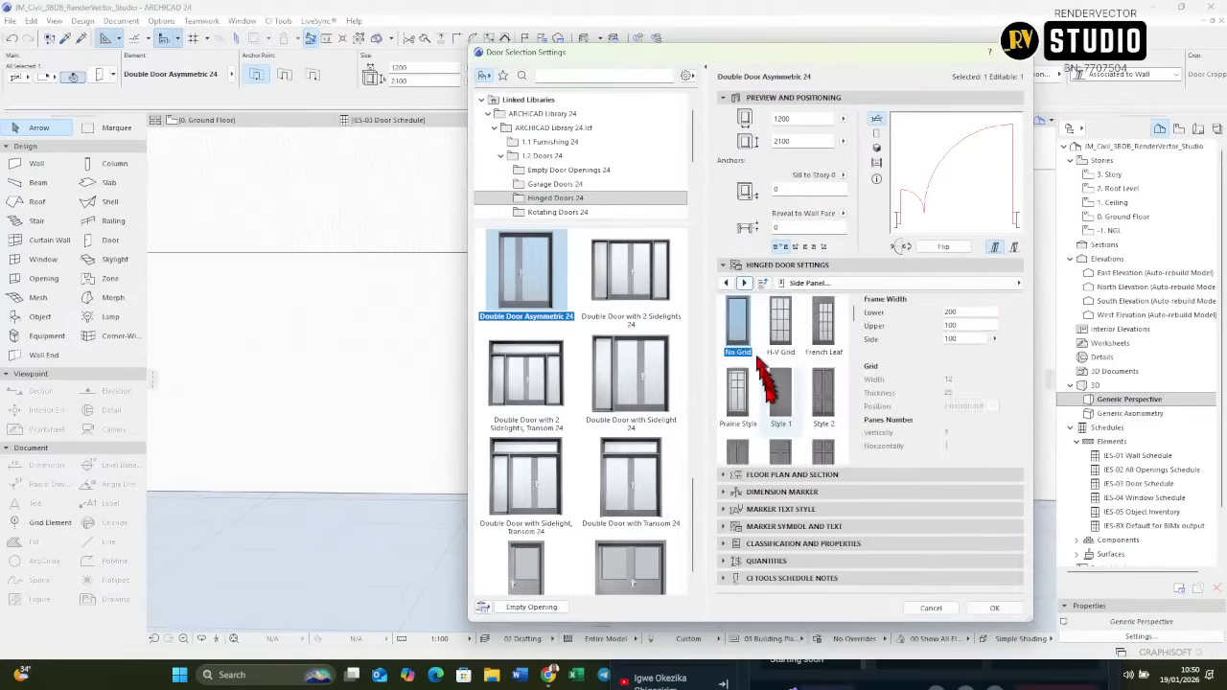
scroll(753, 393, down, 5)
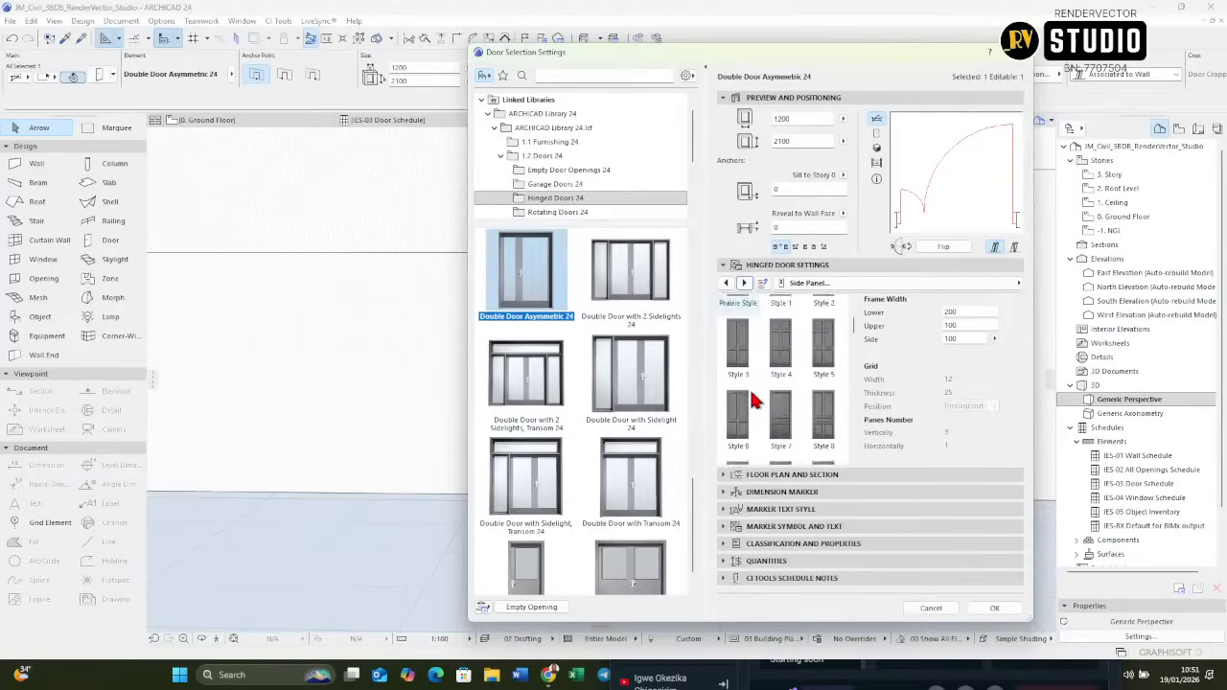
scroll(752, 393, up, 5)
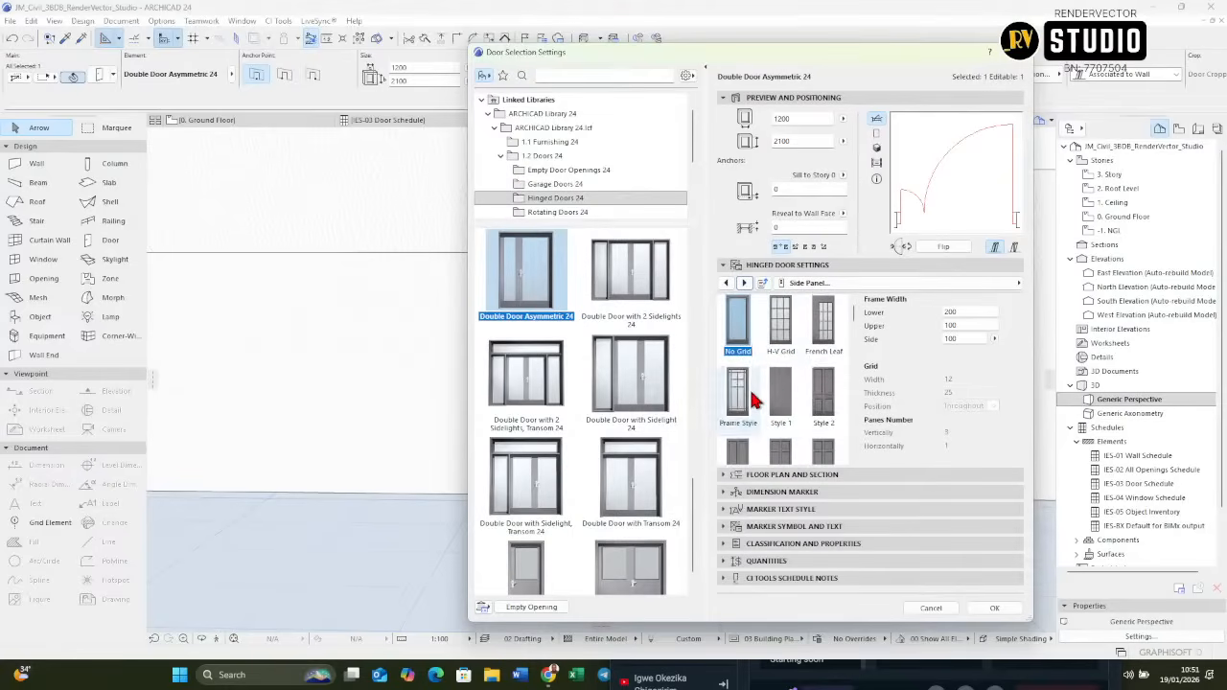
click(781, 347)
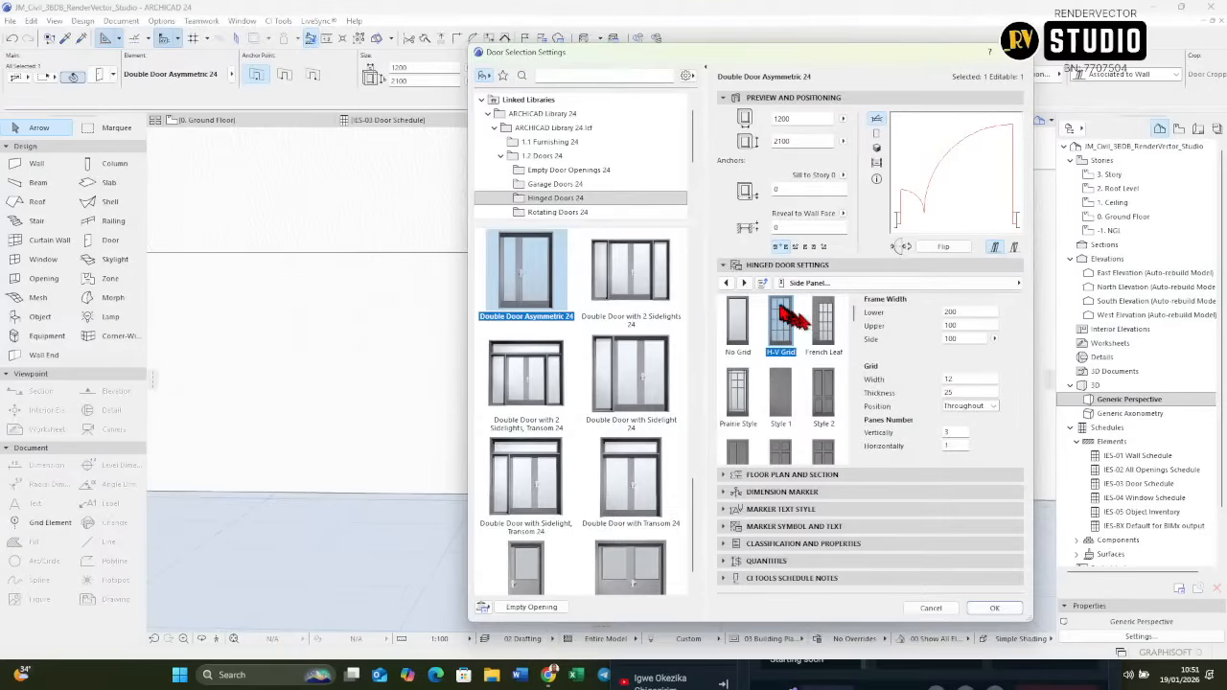
Review the entrance door's handle, opening angle, opening line and model attribute settings, including the frame, leaf and handle surfaces.
click(745, 283)
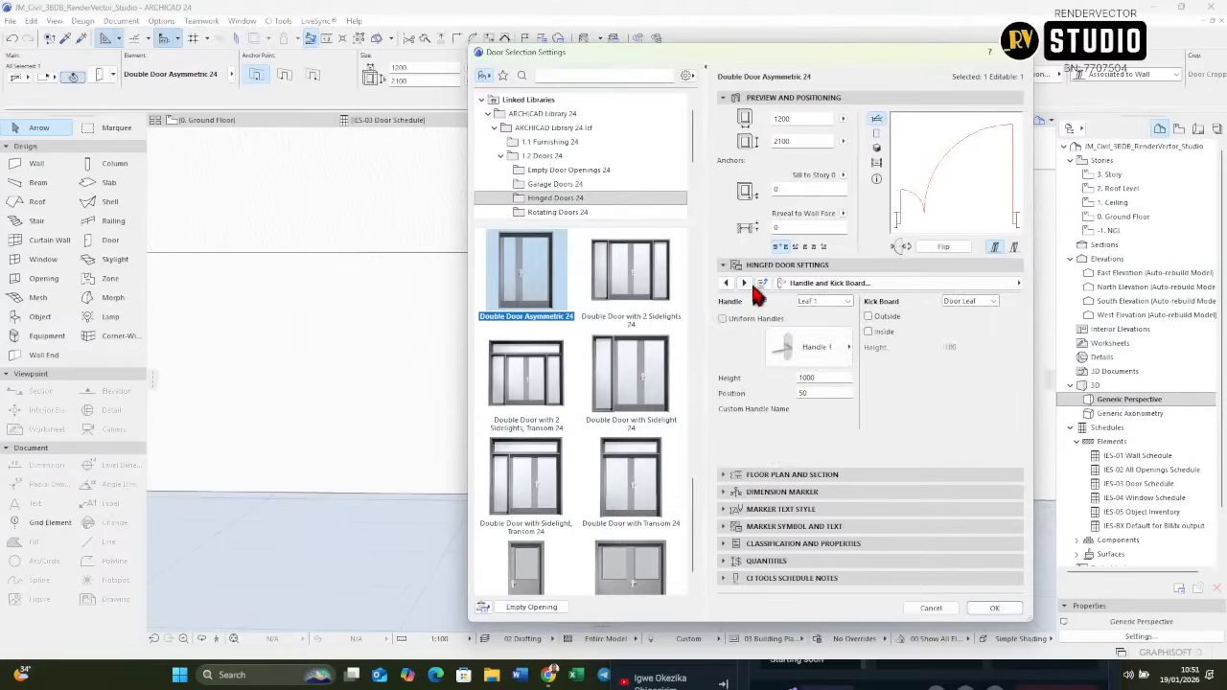
click(745, 283)
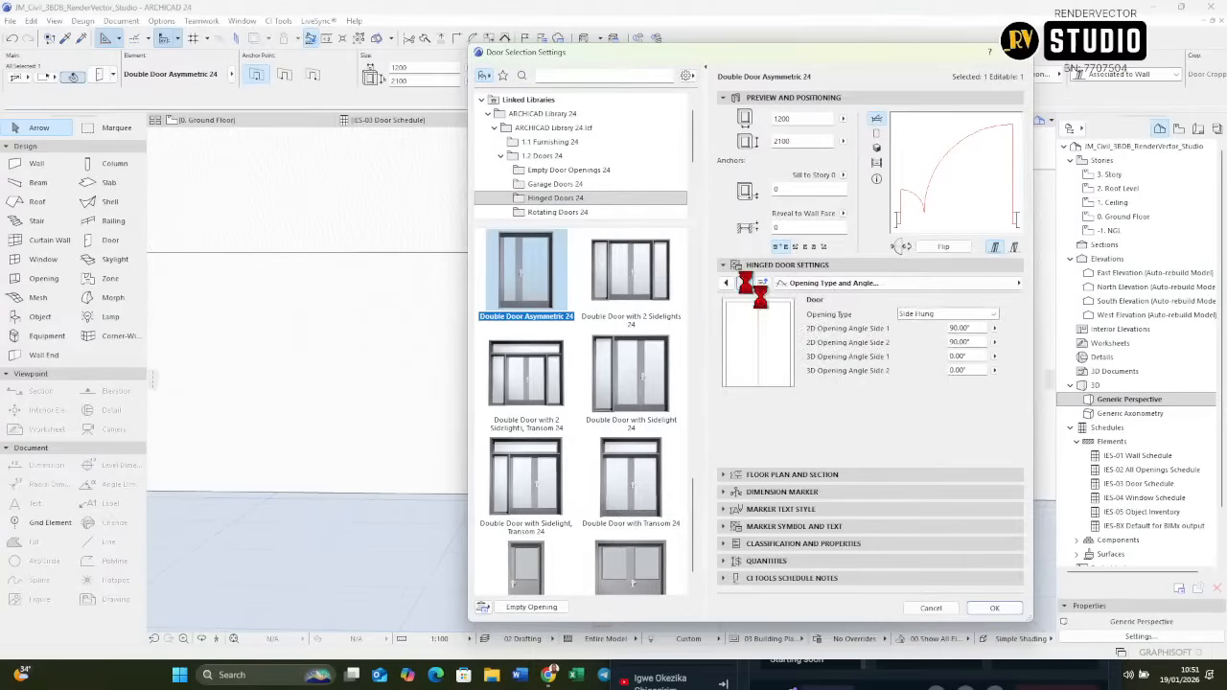
click(745, 283)
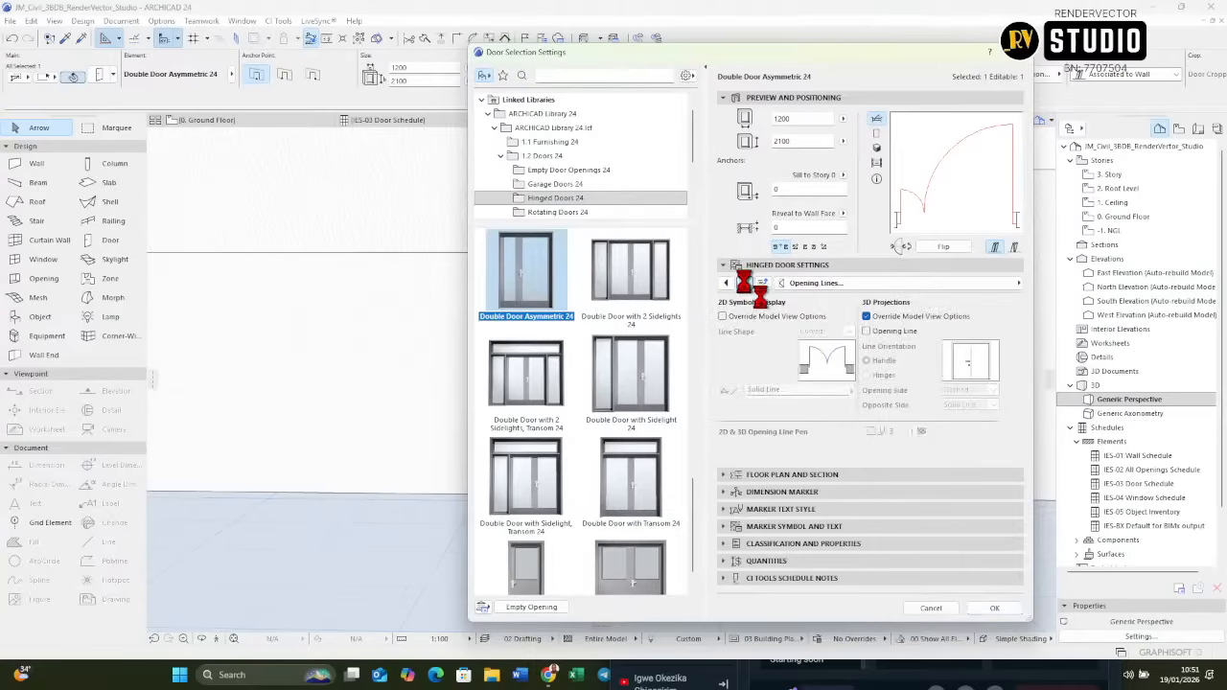
click(745, 283)
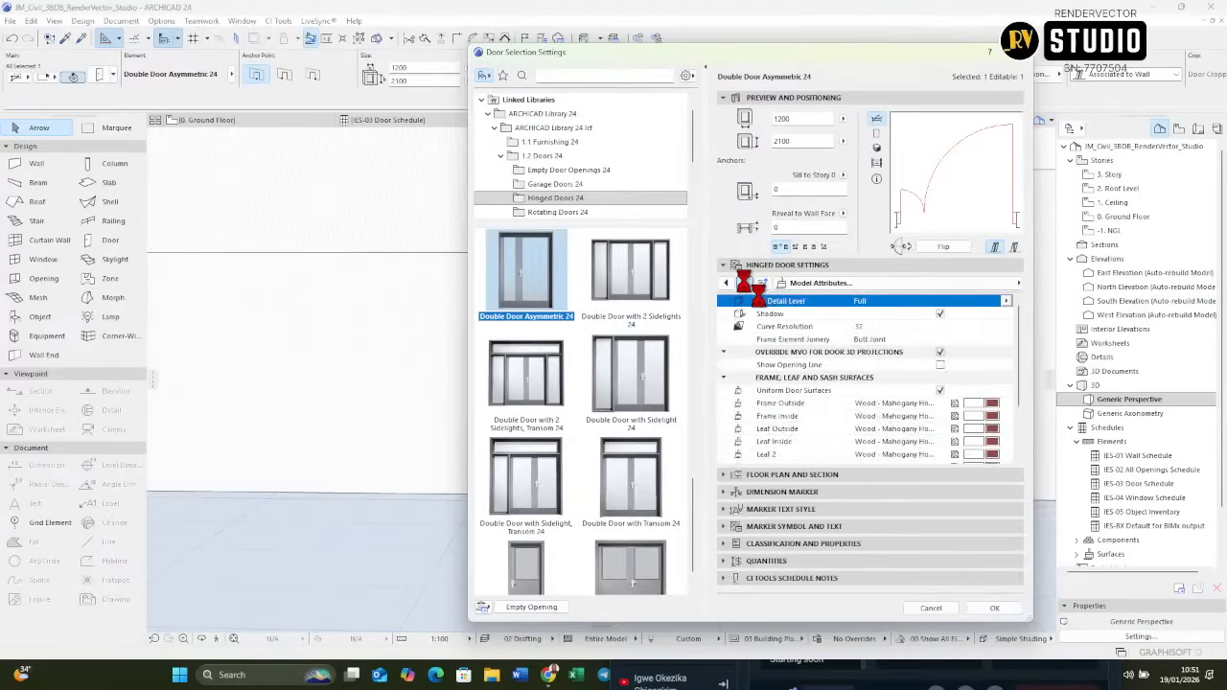
click(745, 284)
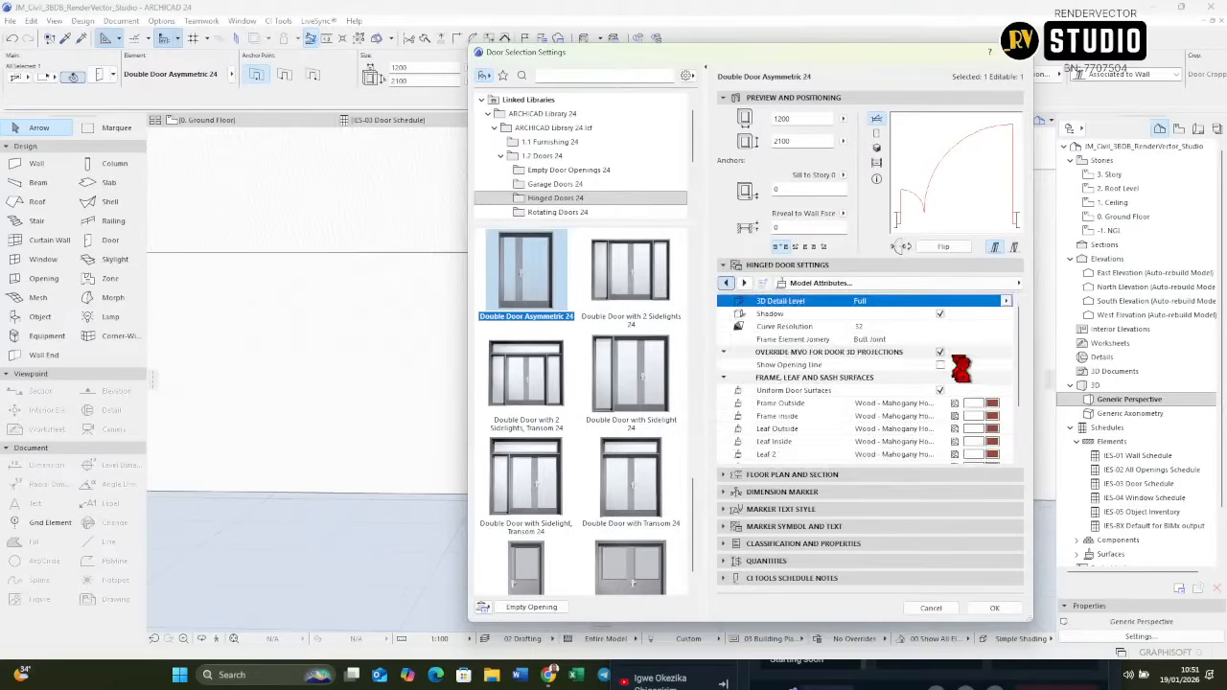
scroll(963, 357, down, 3)
scroll(981, 416, up, 3)
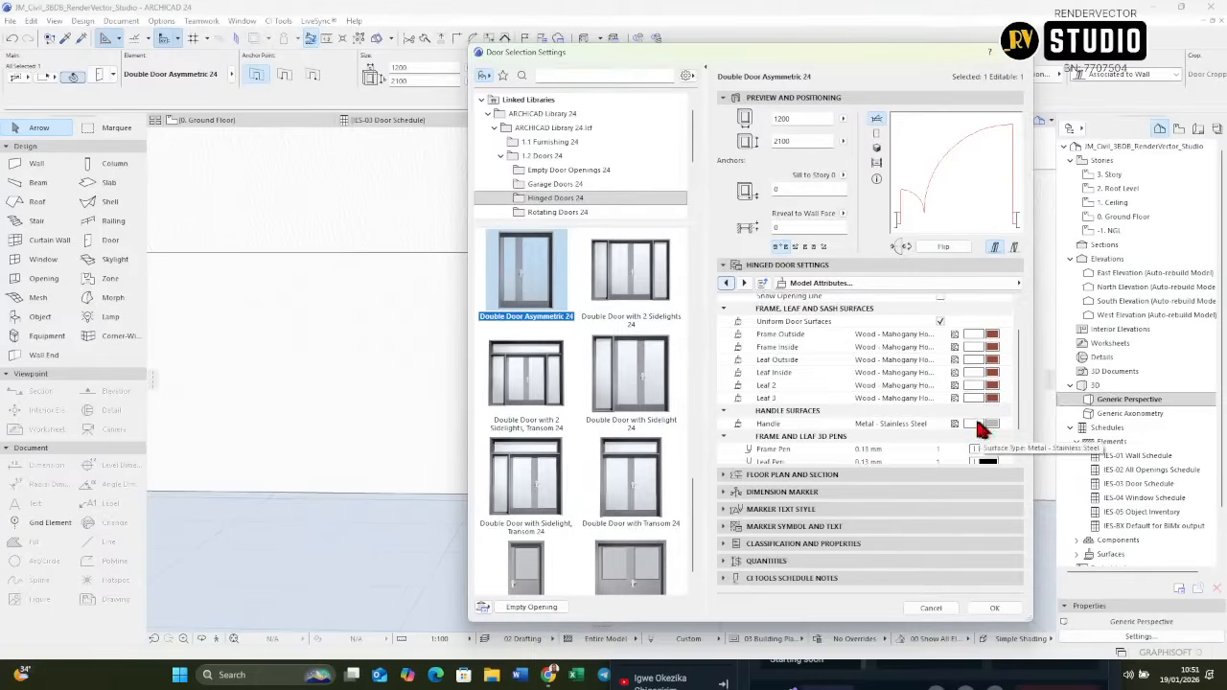
Review the entrance door's reveal, wall closure, masonry arch, threshold, and outside and inside casing settings.
click(744, 285)
click(744, 285)
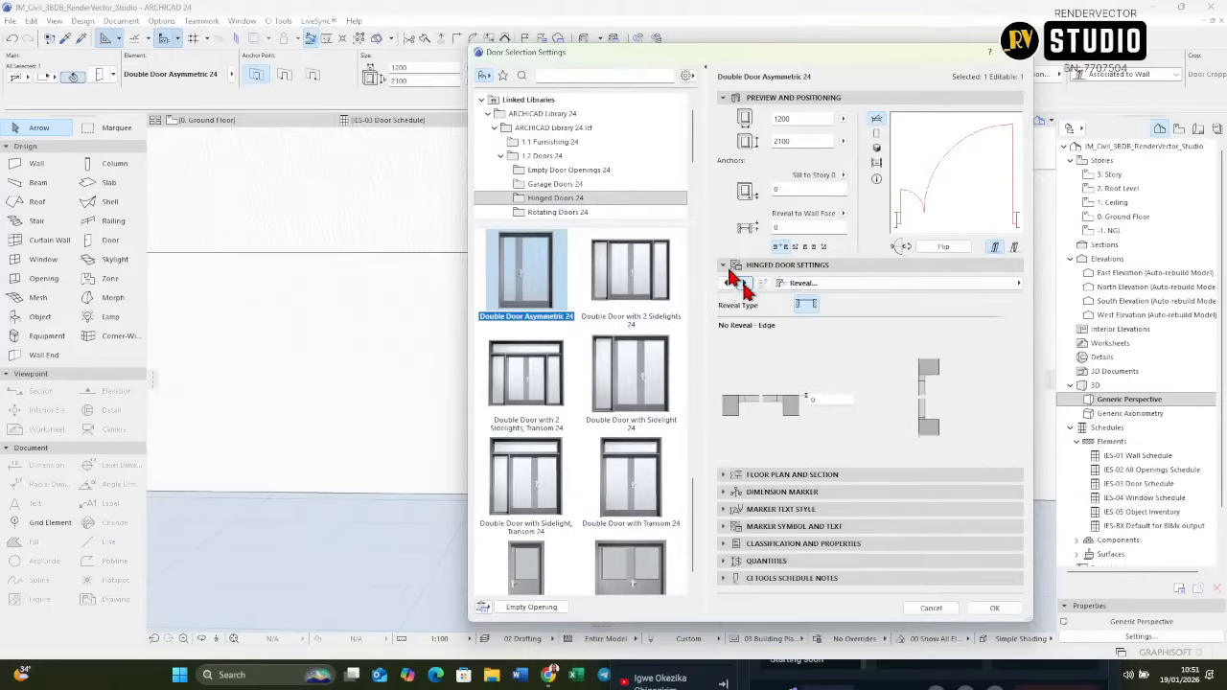
click(743, 285)
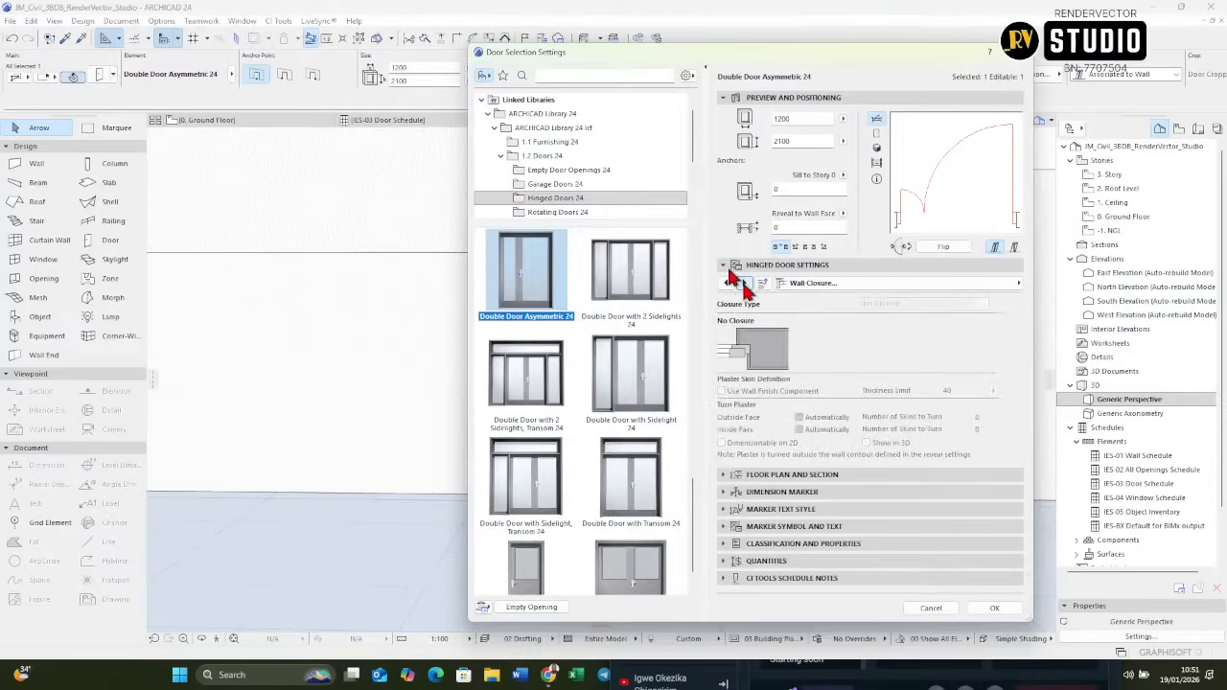
click(744, 285)
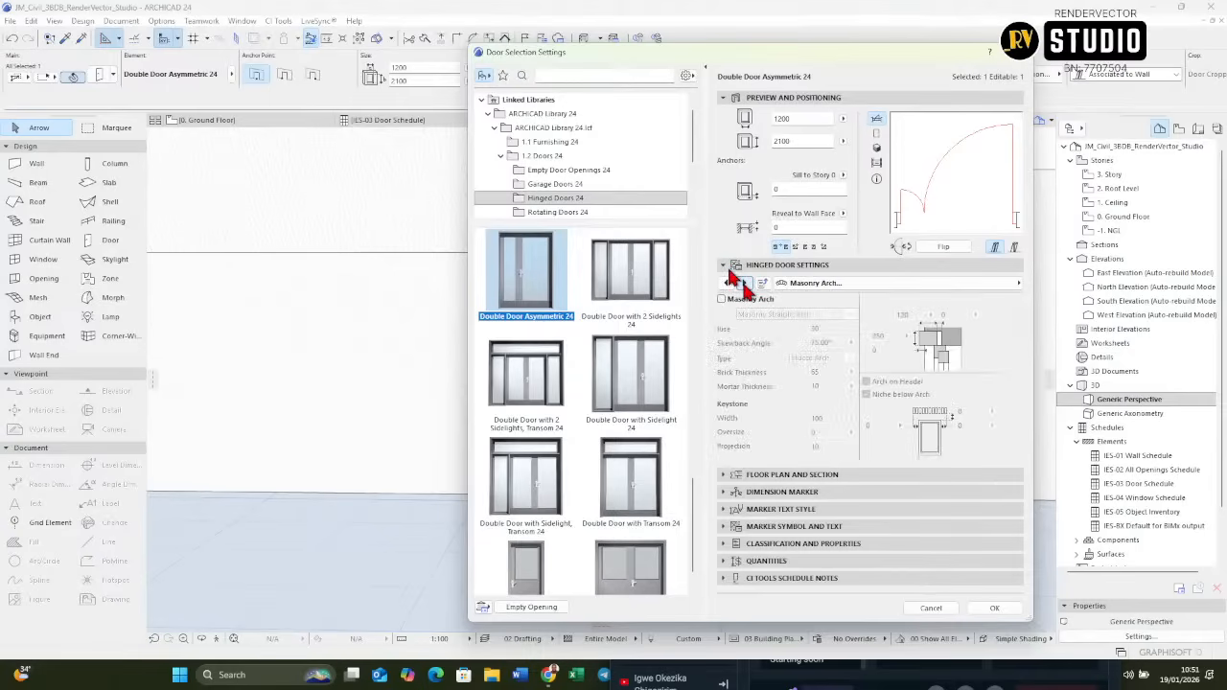
click(744, 285)
click(744, 284)
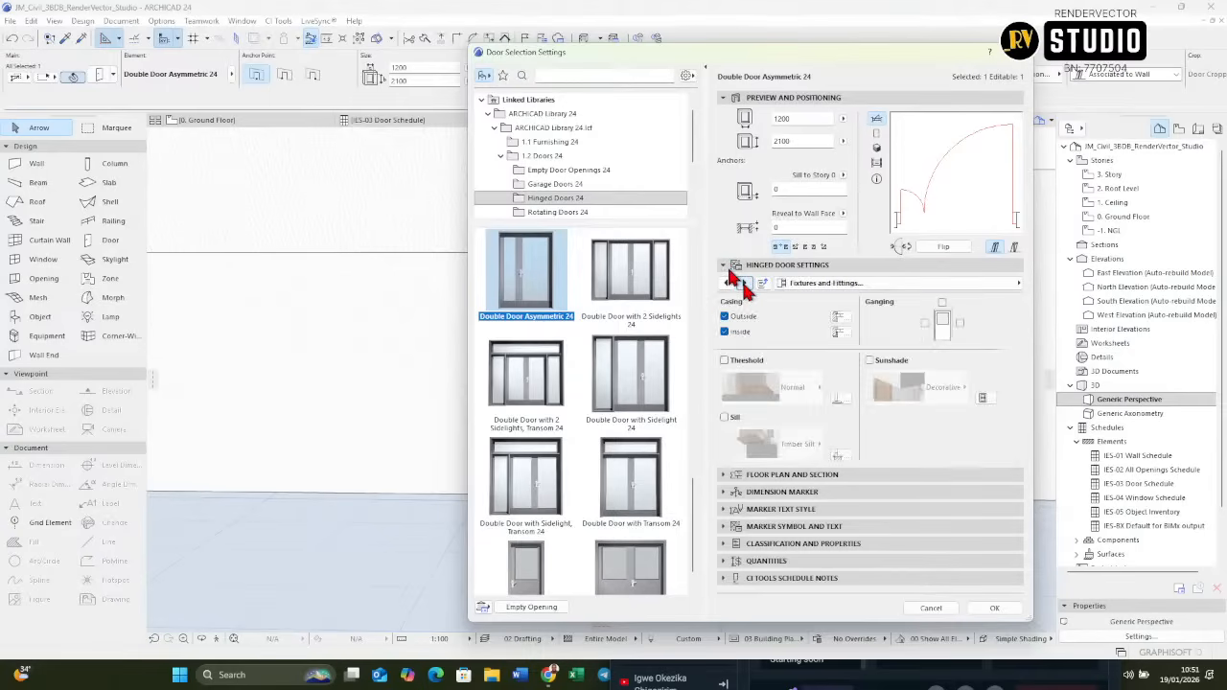
click(744, 284)
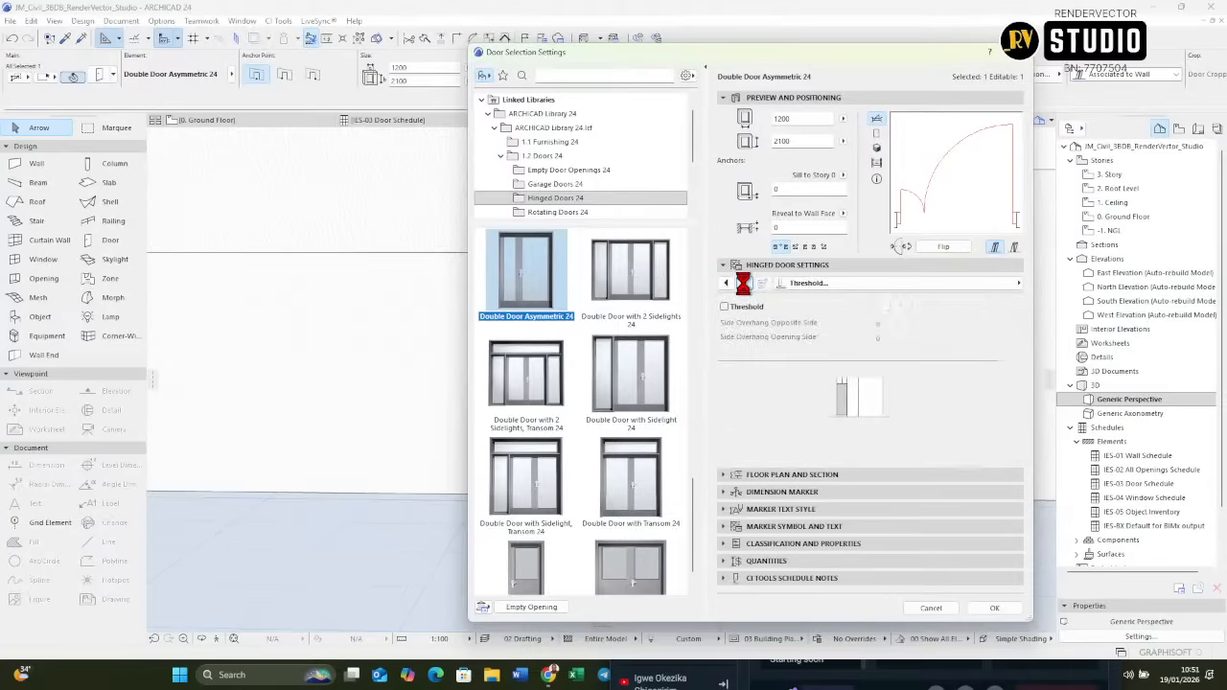
click(744, 284)
click(744, 284)
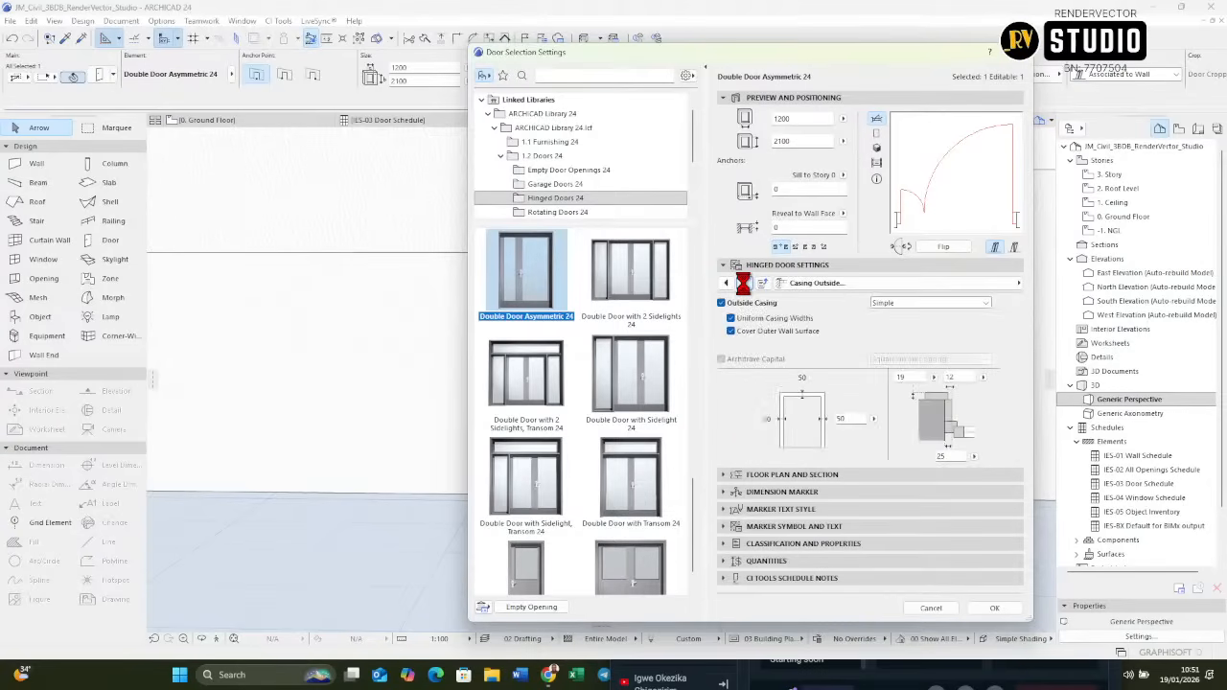
click(744, 285)
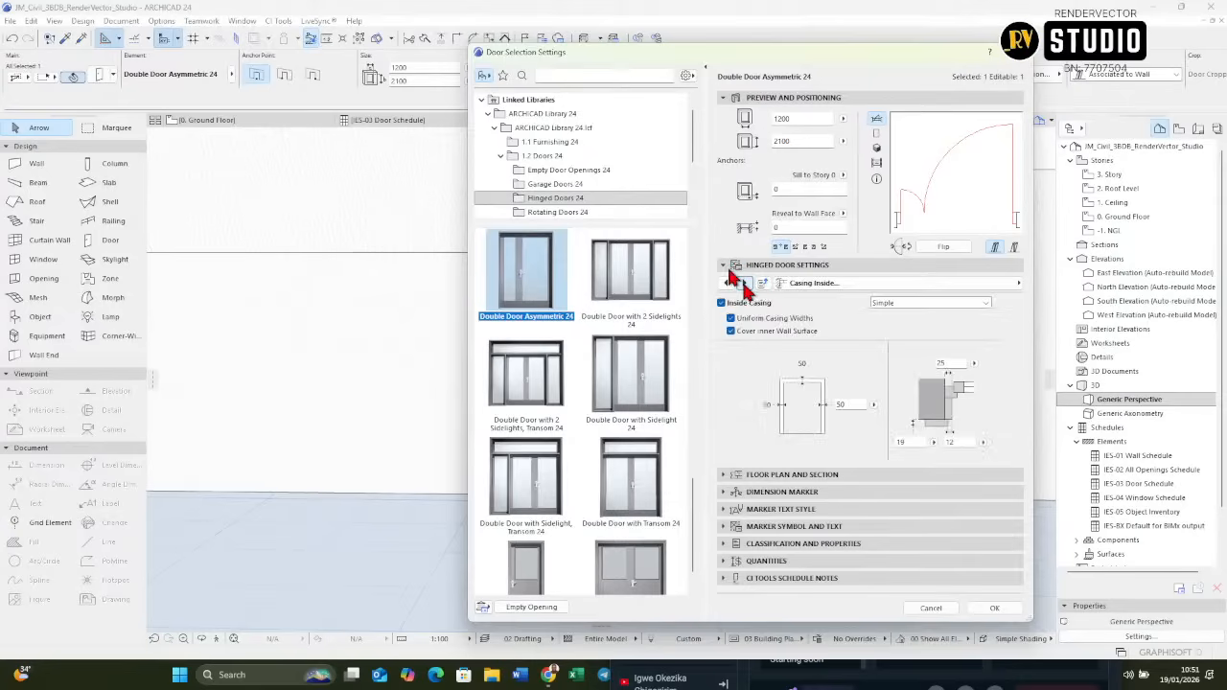
click(744, 285)
click(744, 284)
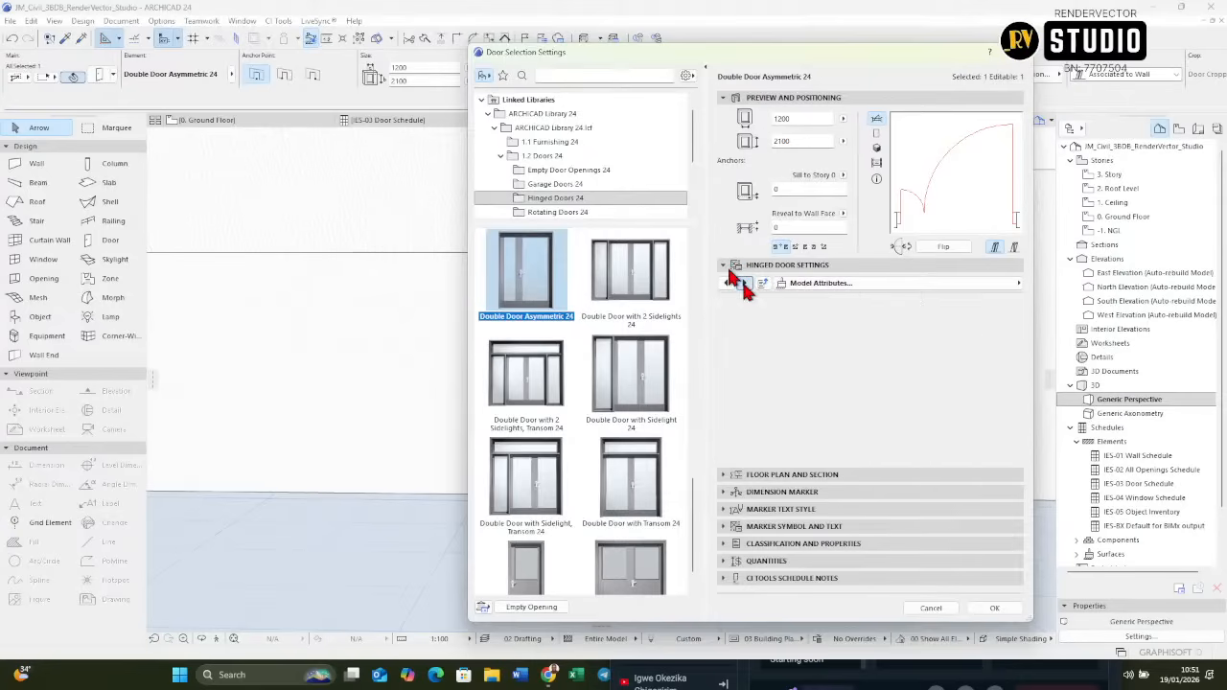
Examine the entrance door's casing surface, floor plan, minimal space and description settings, and close the settings without applying them.
click(744, 283)
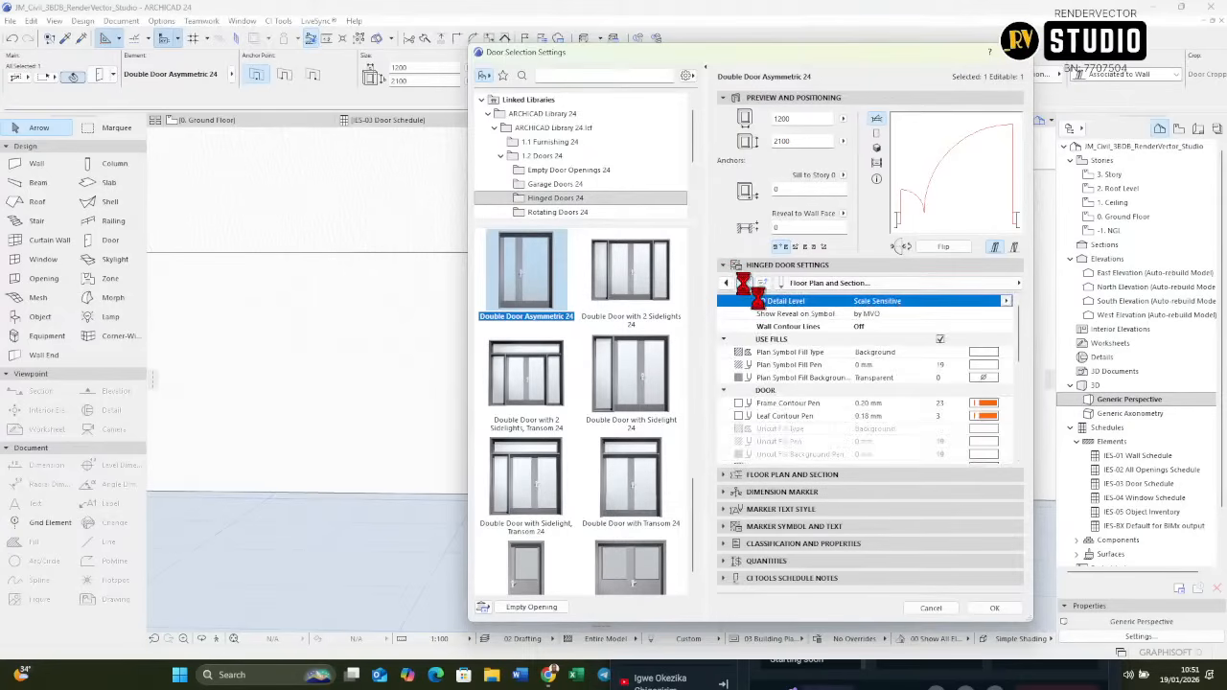
click(729, 284)
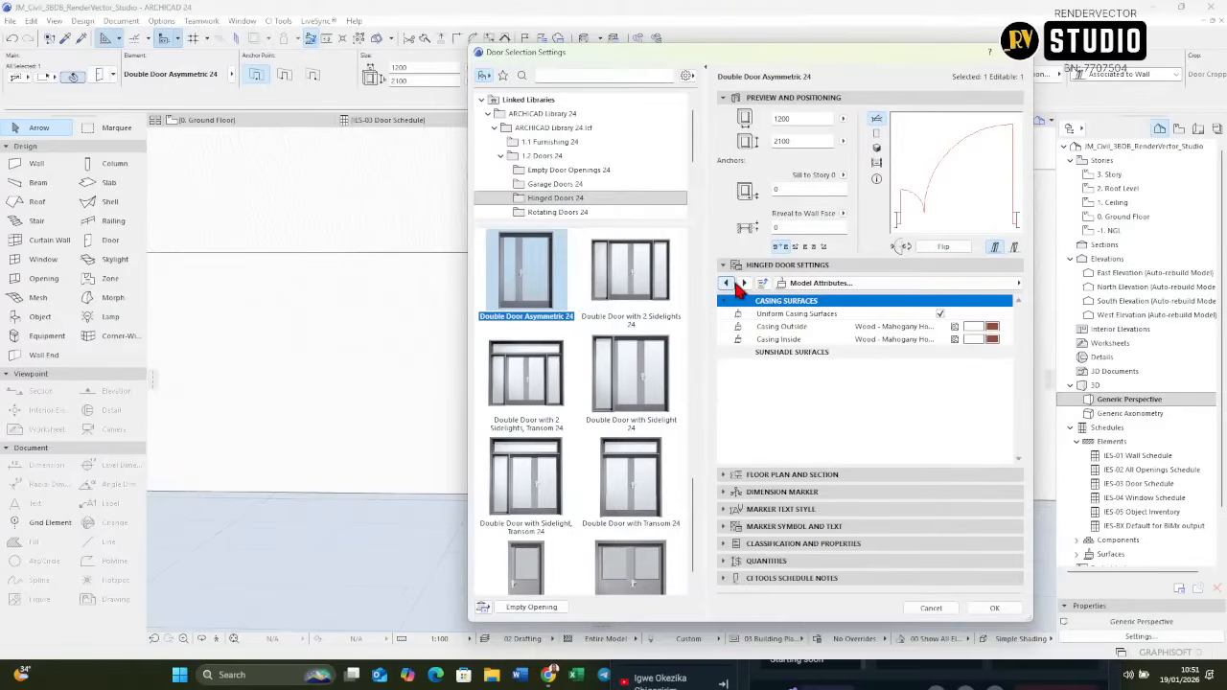
click(744, 284)
click(744, 284)
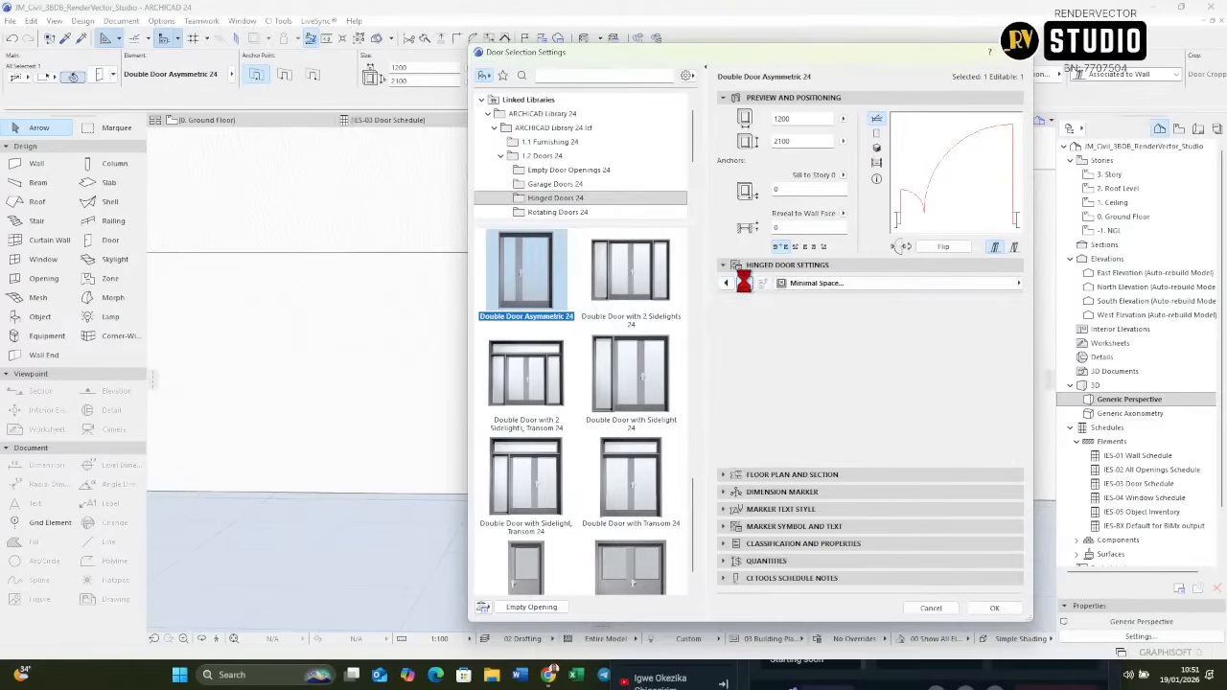
click(744, 283)
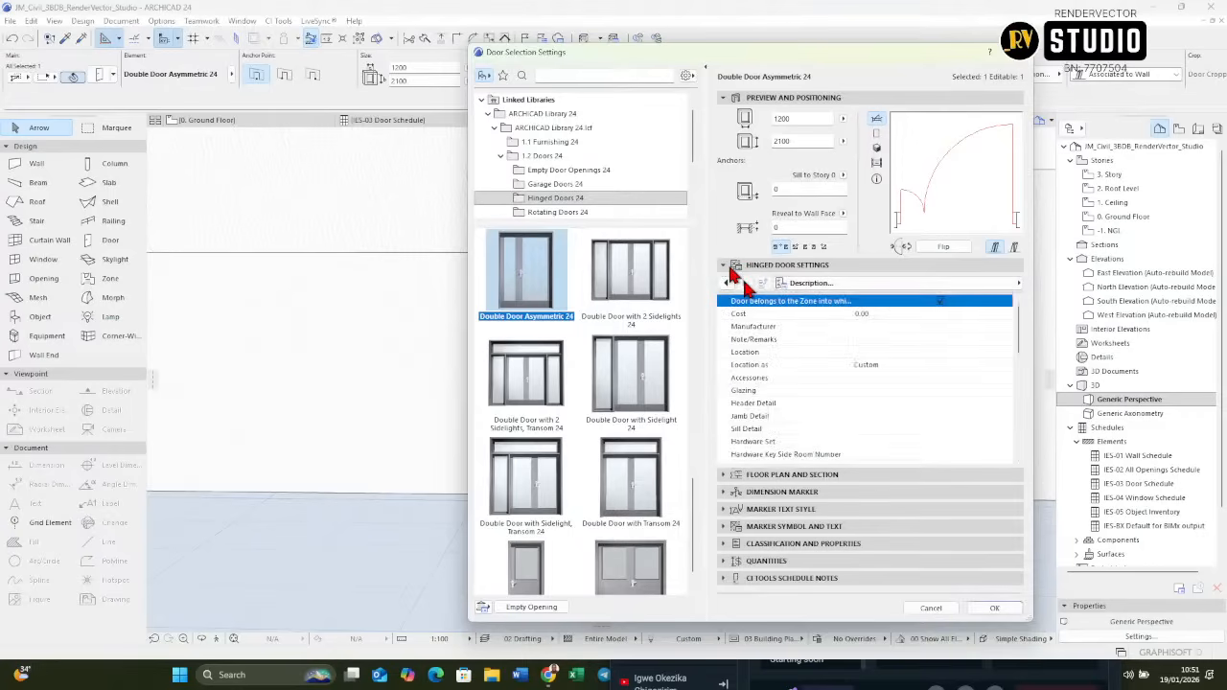
click(1018, 53)
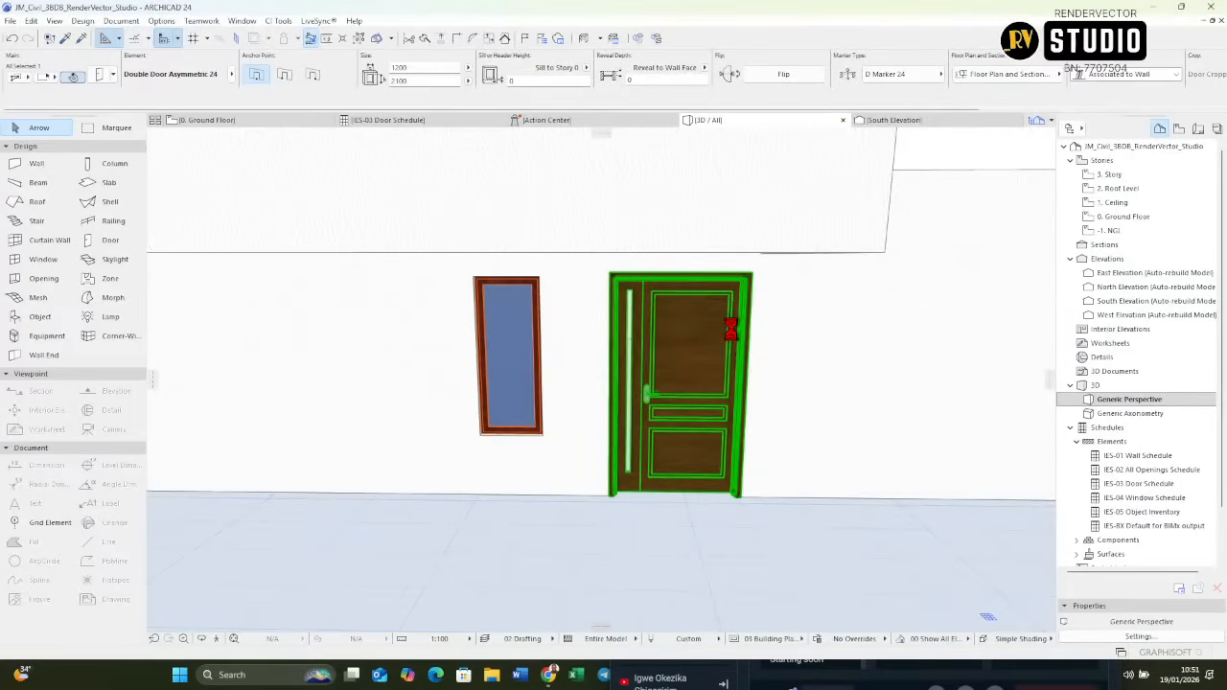
Reopen the selected entrance door's settings and choose the H-V Grid style for its side panel.
key(ctrl+t)
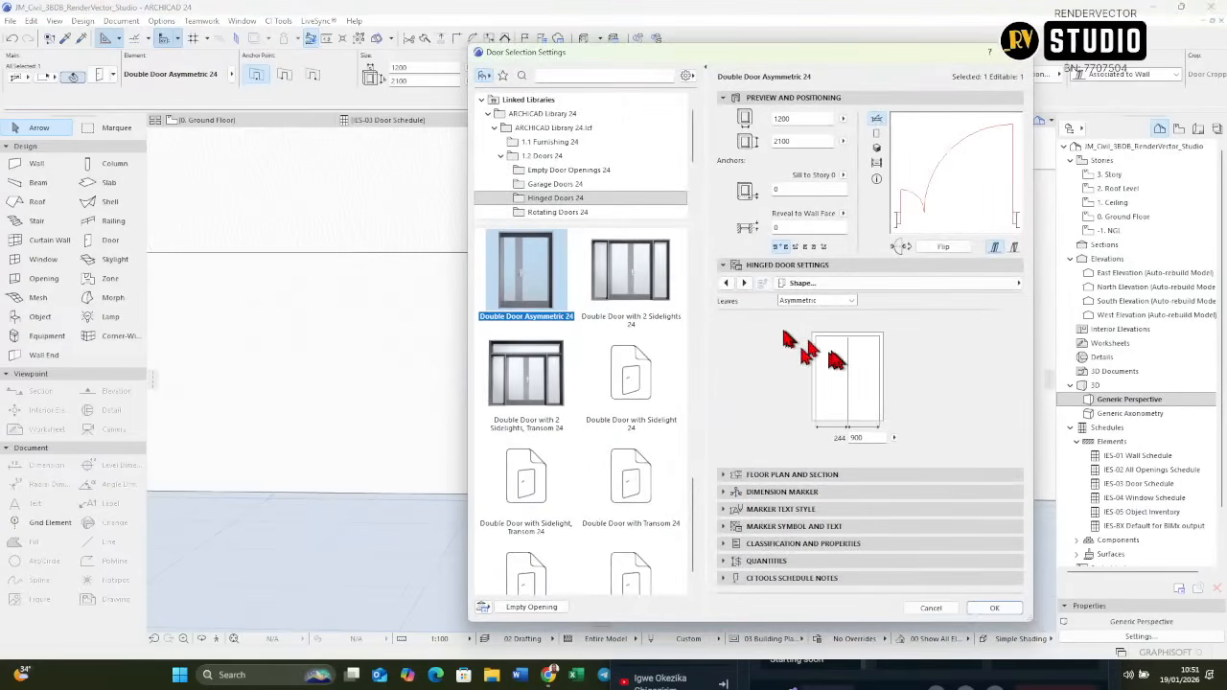
click(744, 284)
click(744, 284)
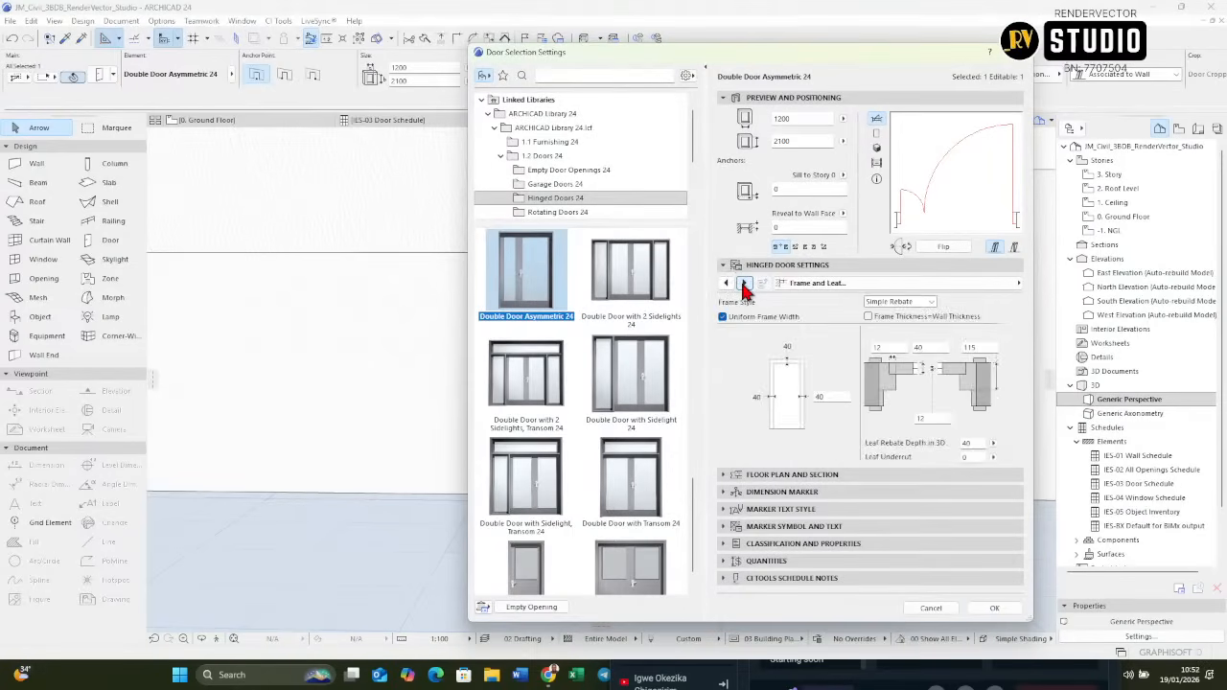
click(744, 284)
click(744, 284)
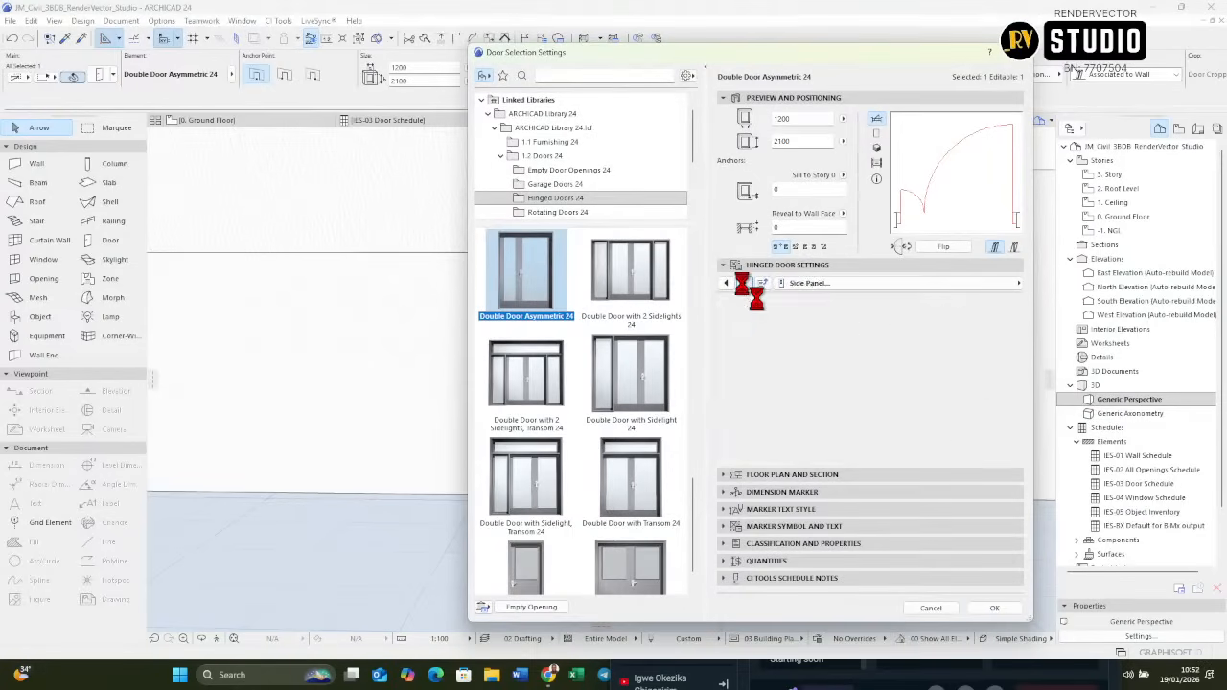
click(780, 321)
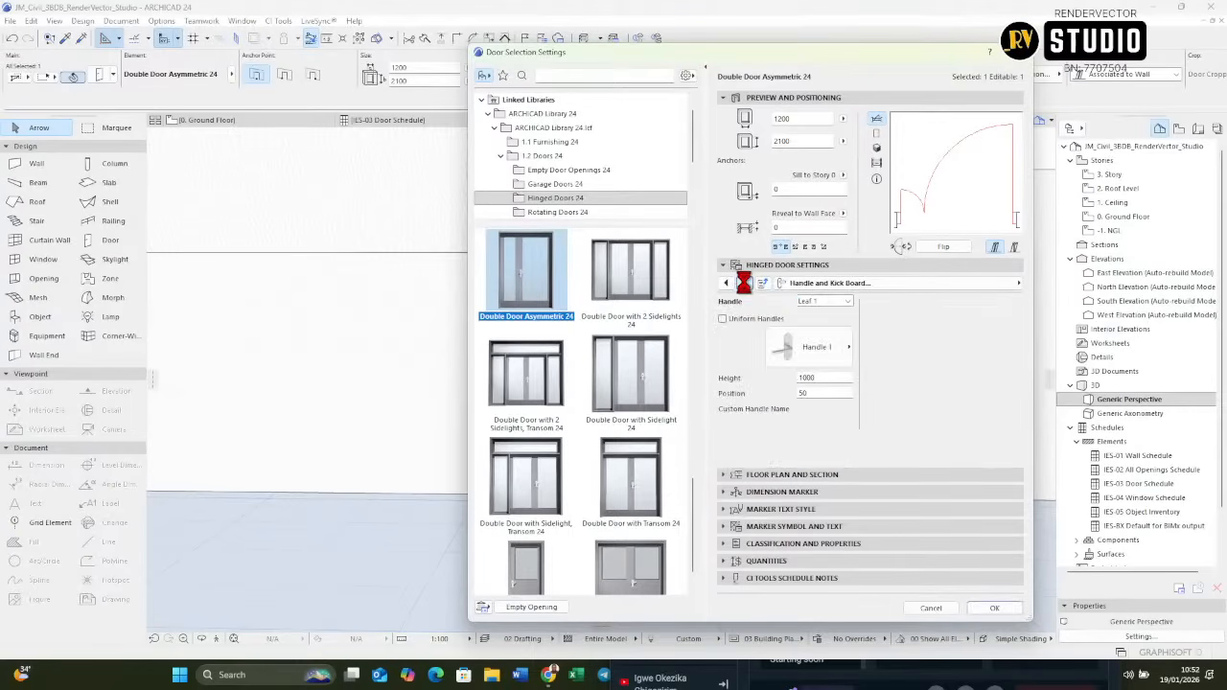
Enable uniform handles for the entrance door, recheck its side panel and leaf styles, and apply the settings.
click(742, 319)
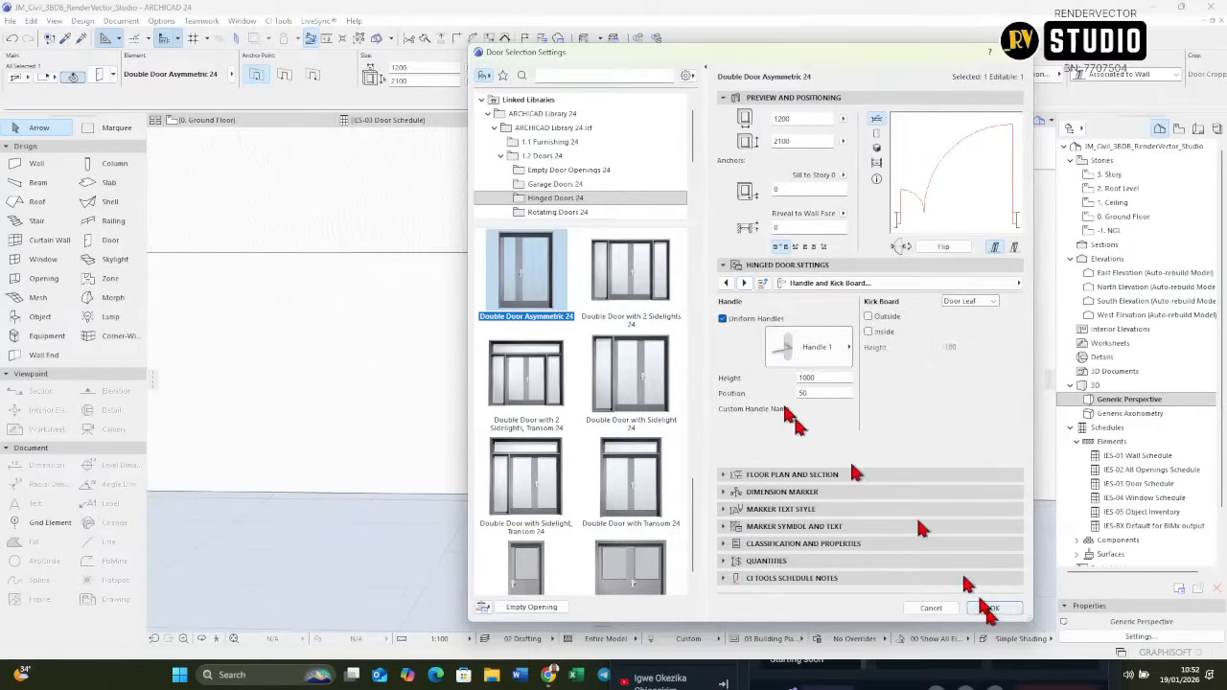
click(729, 283)
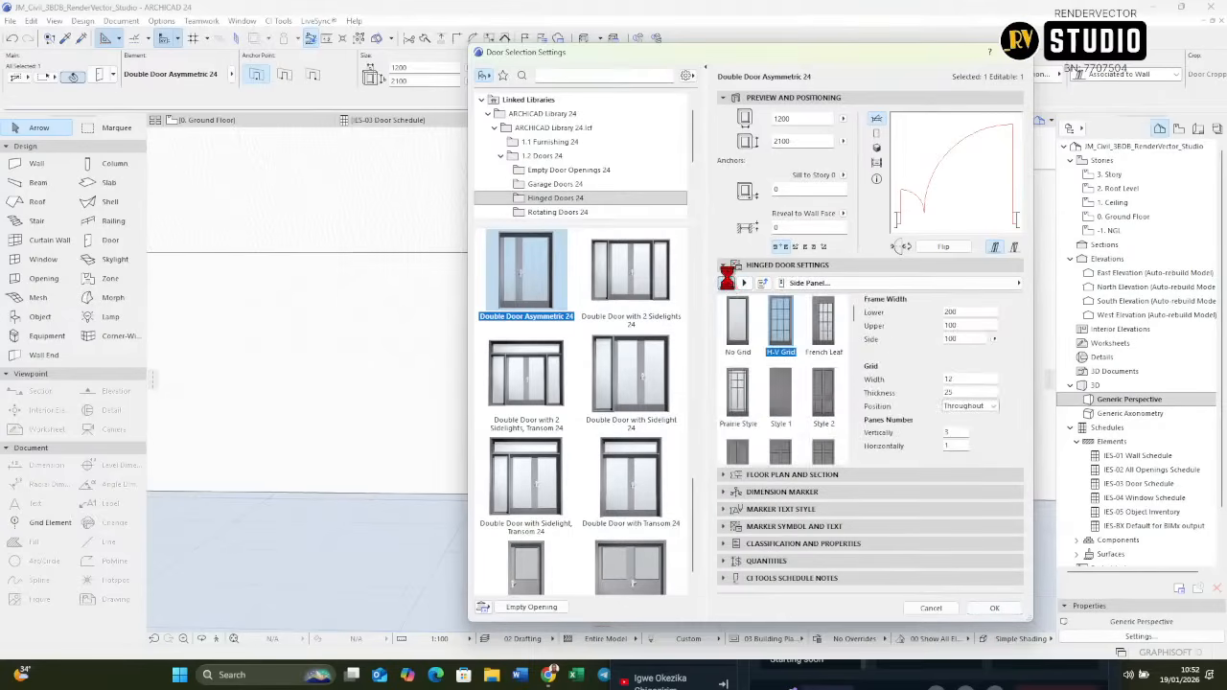
click(729, 283)
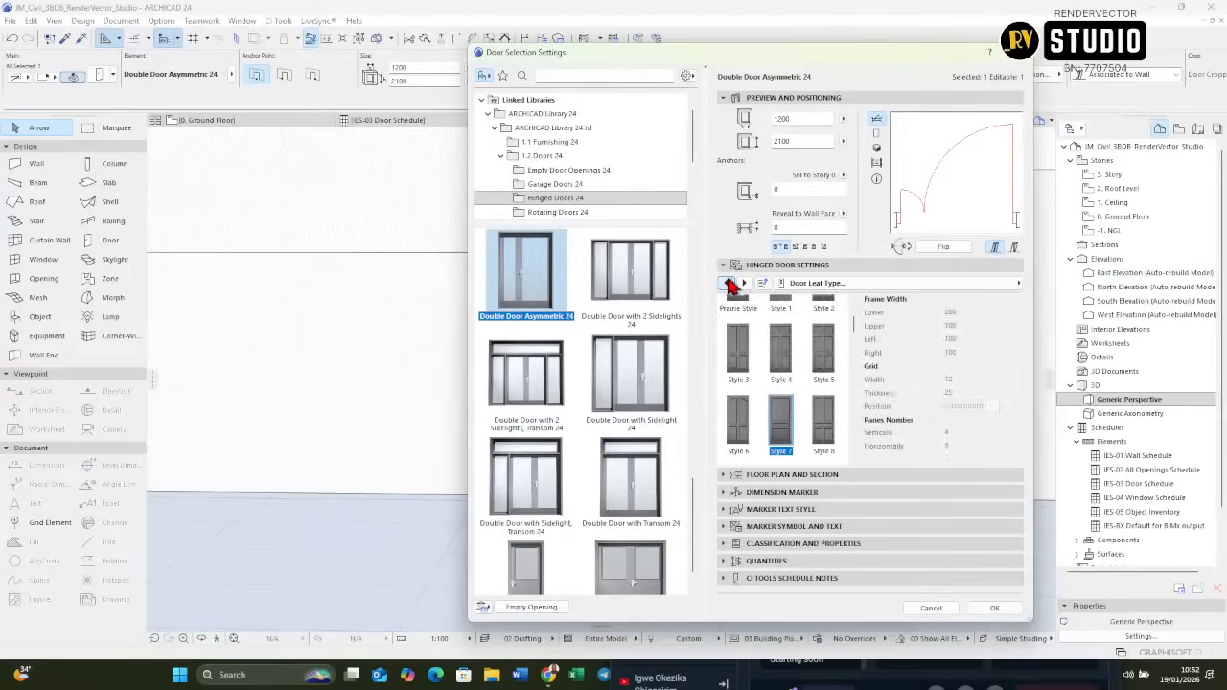
click(997, 608)
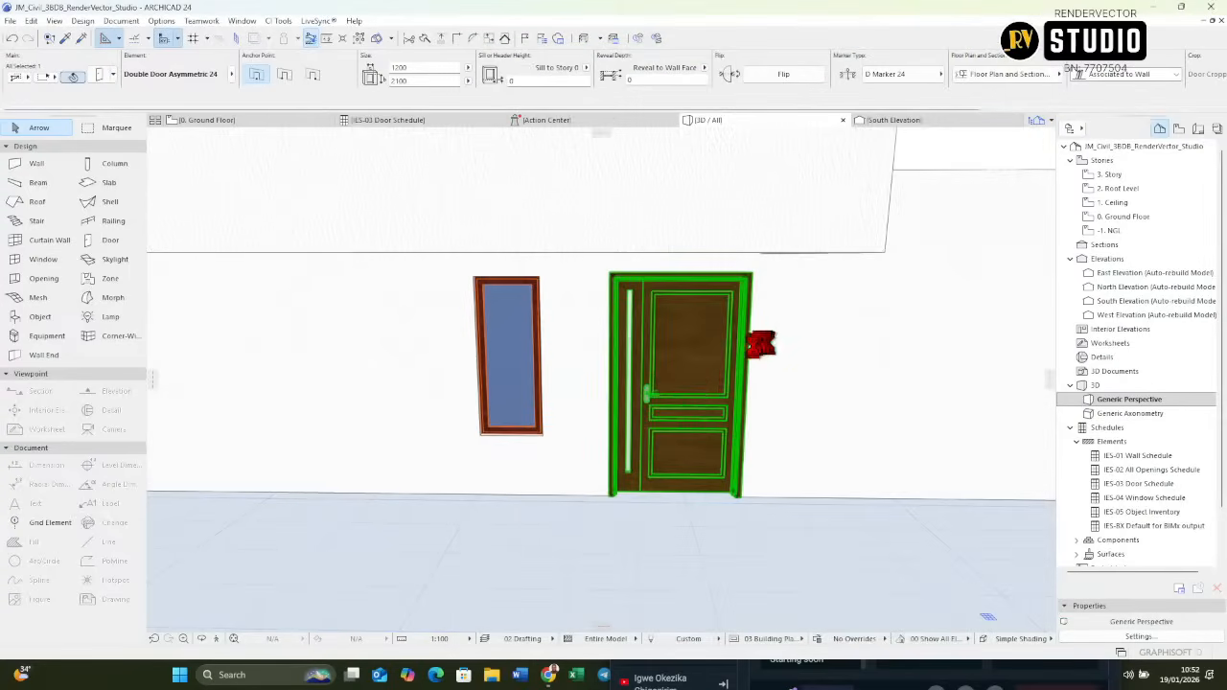
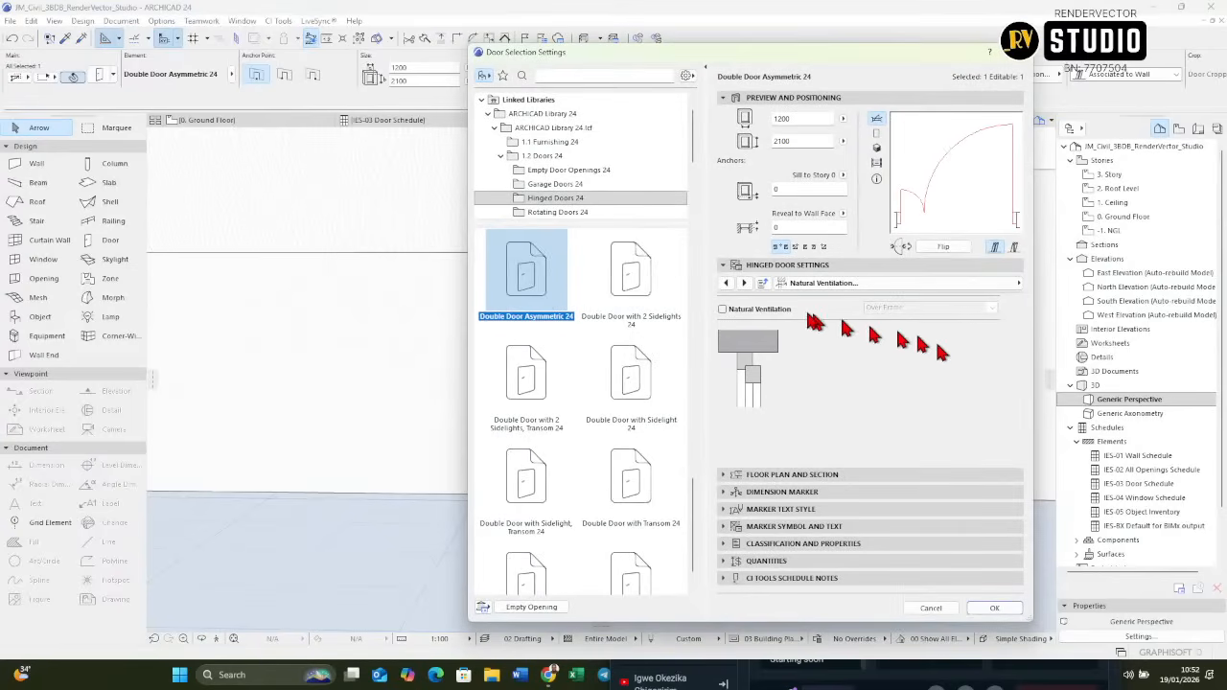
Recheck the entrance door's model attributes, leaf type and side panel settings, close them, and inspect the door in 3D.
click(801, 287)
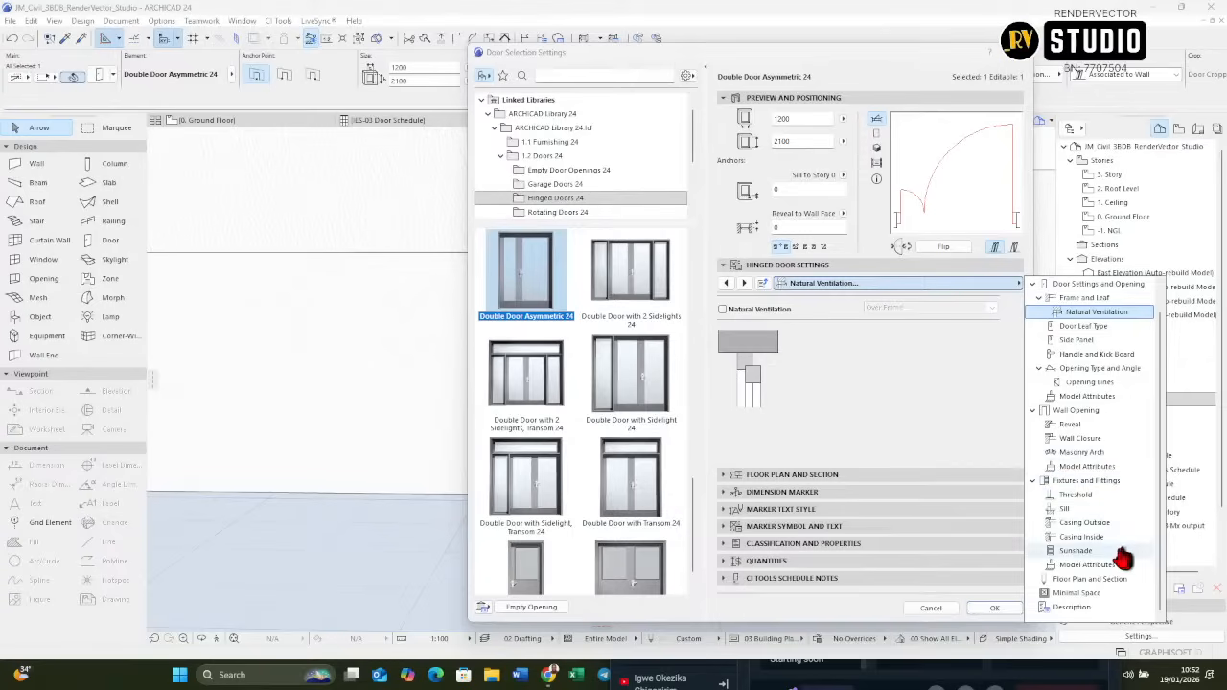
click(1088, 397)
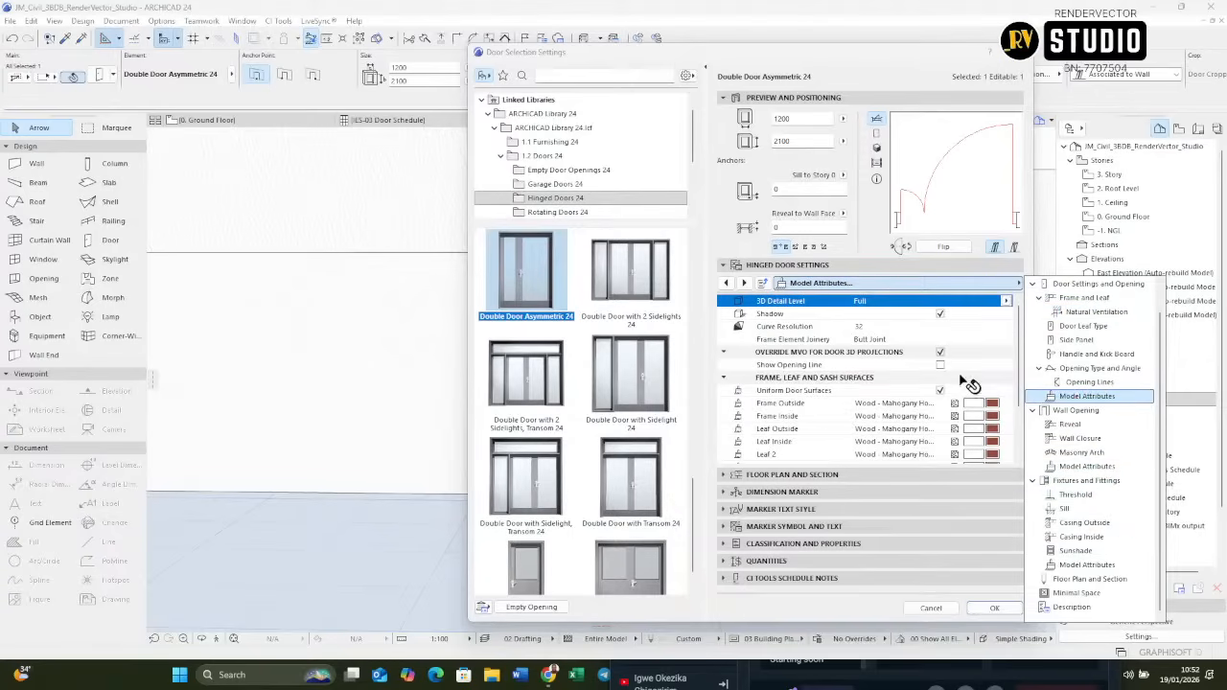
click(979, 359)
scroll(981, 360, down, 3)
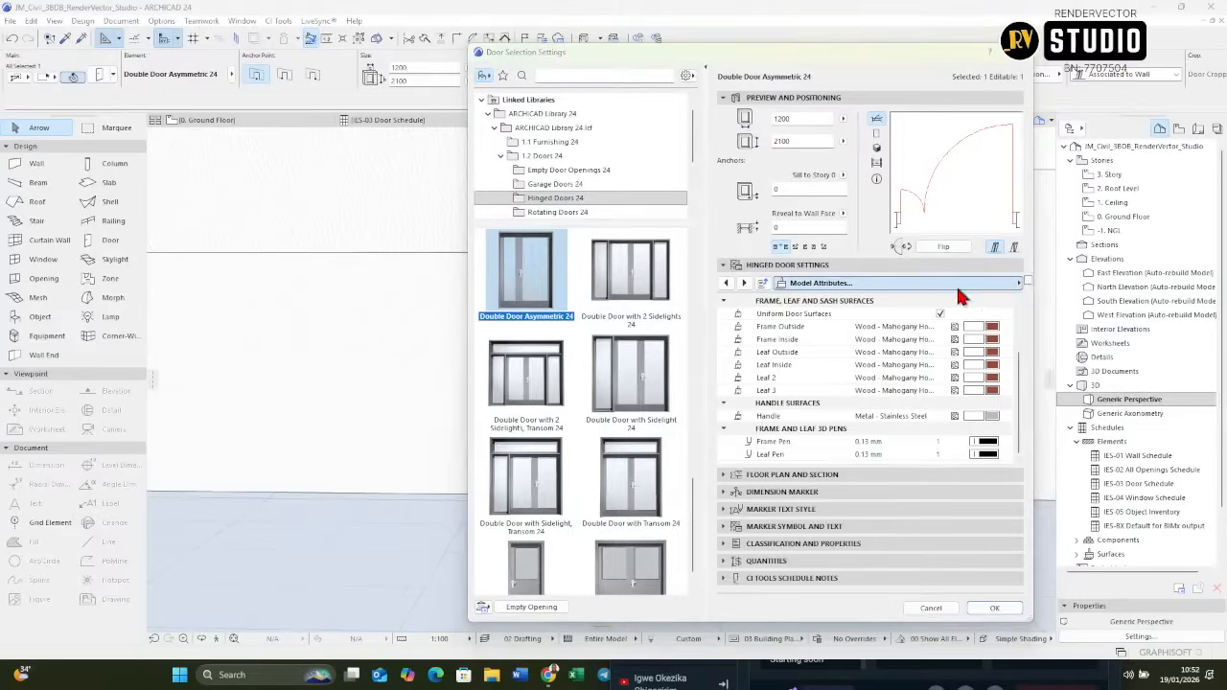
click(957, 286)
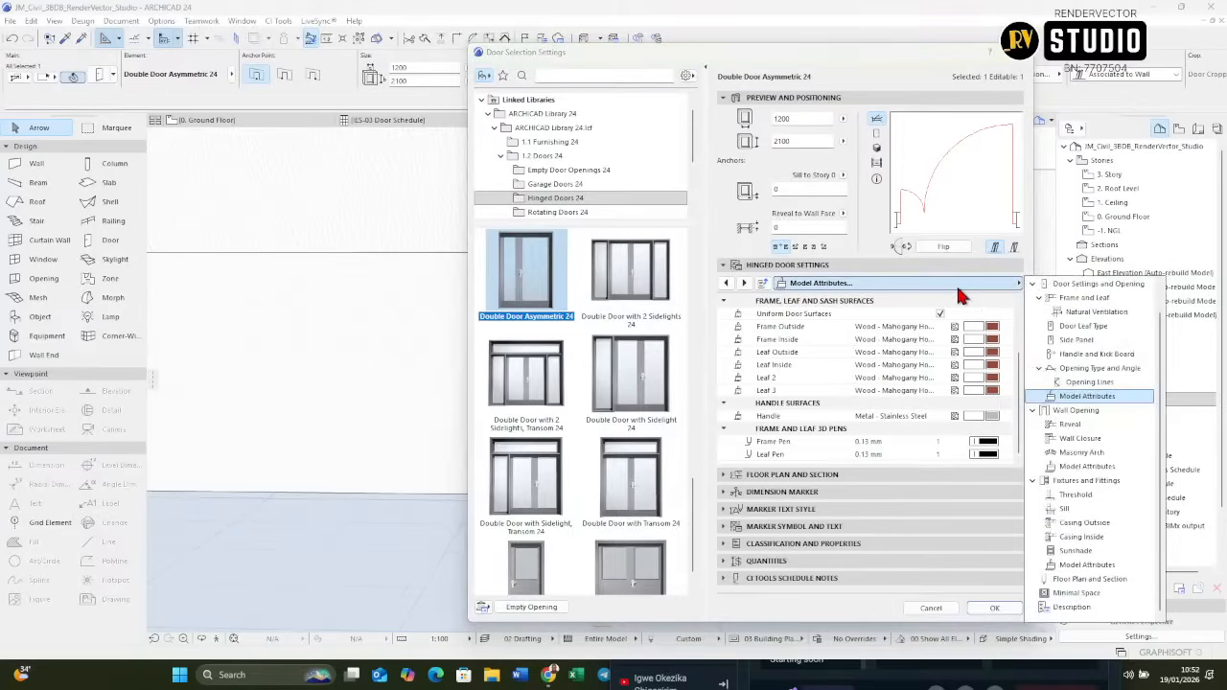
click(1118, 329)
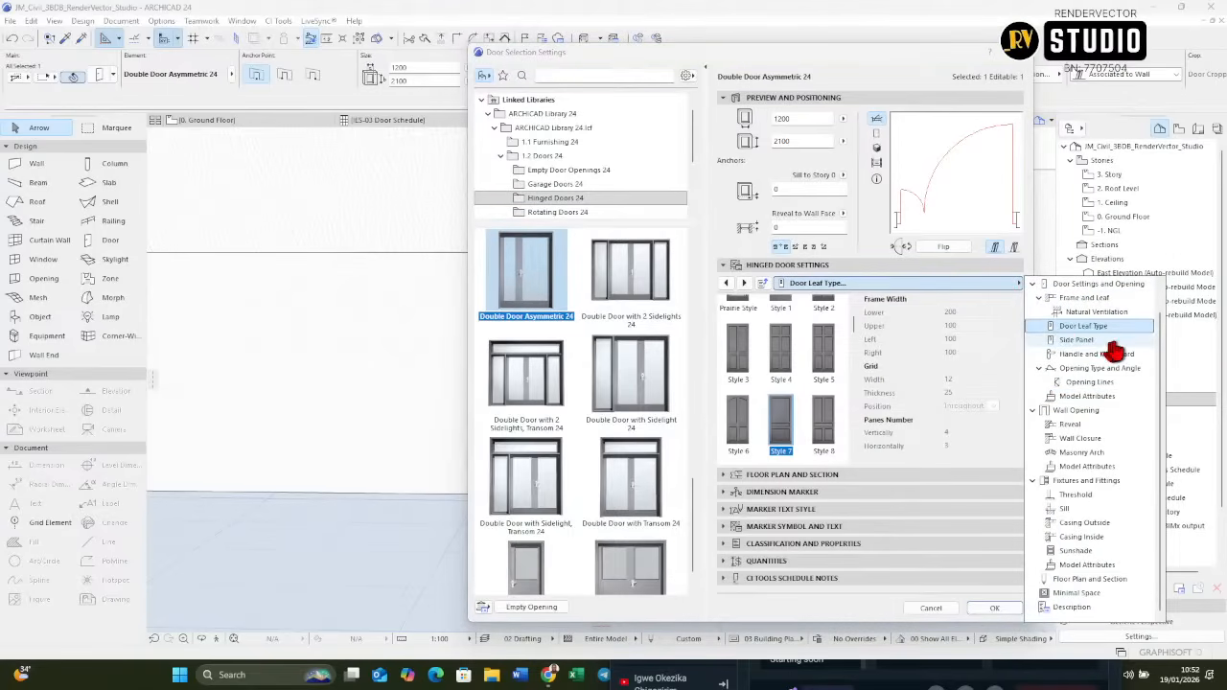
click(1112, 341)
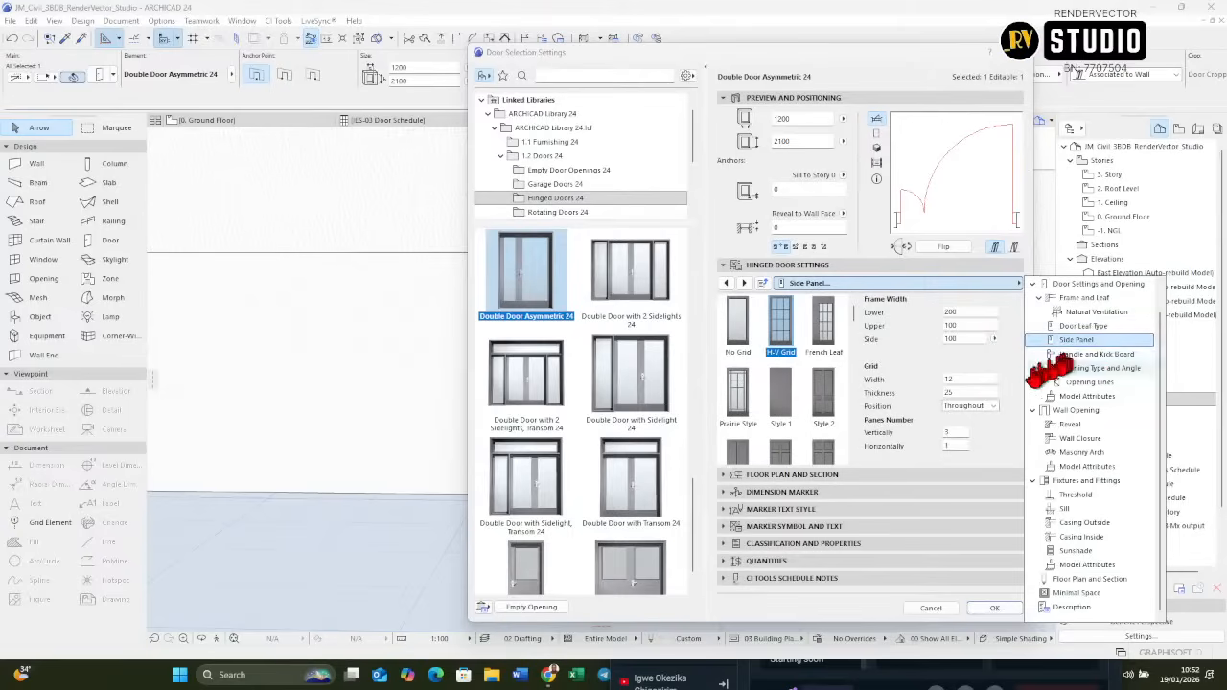
click(983, 395)
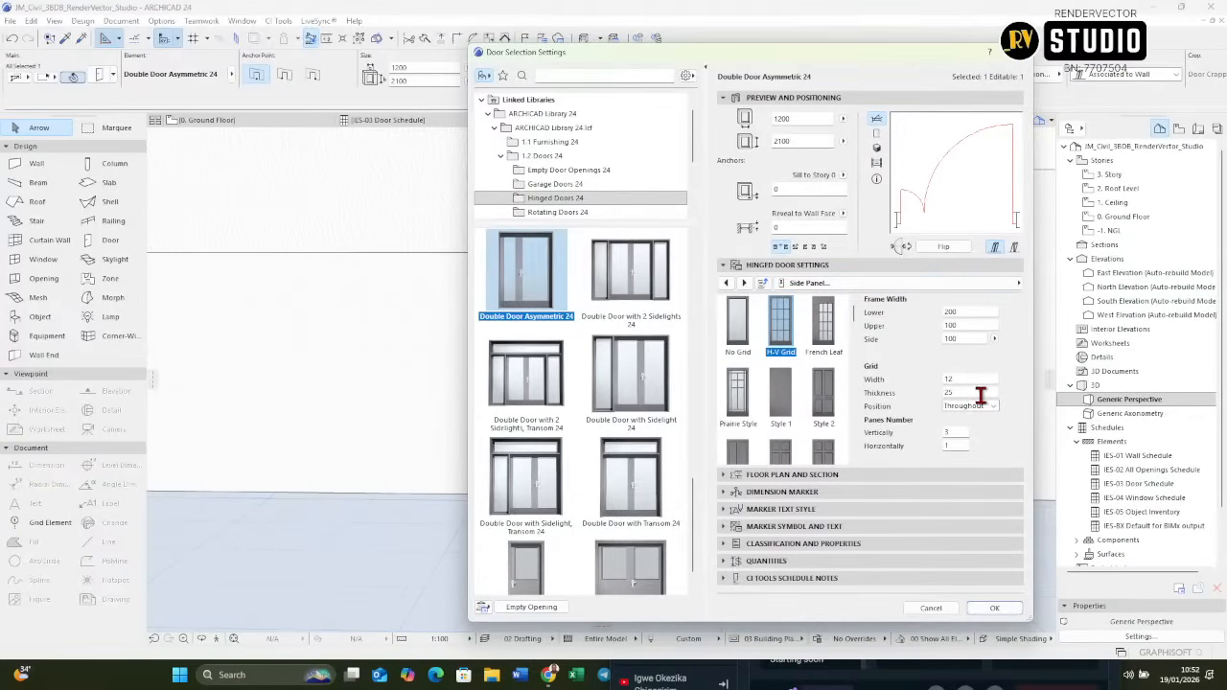
click(994, 608)
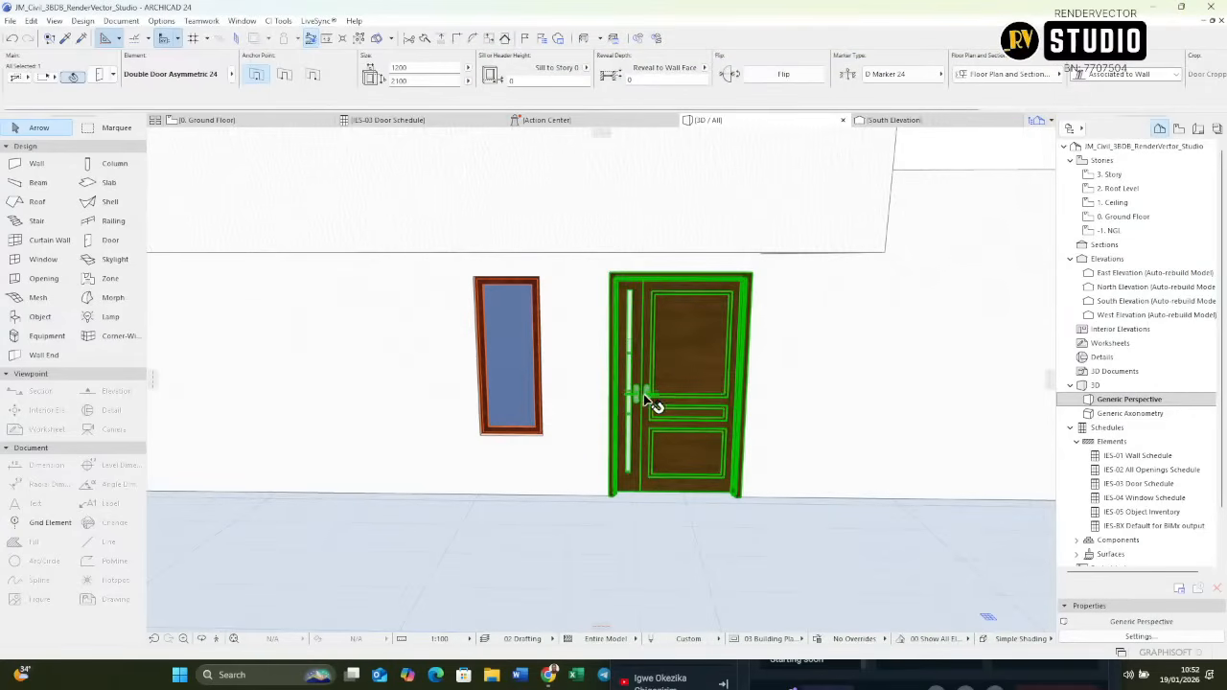
key(Escape)
shift+middle_drag(712, 380, 684, 348)
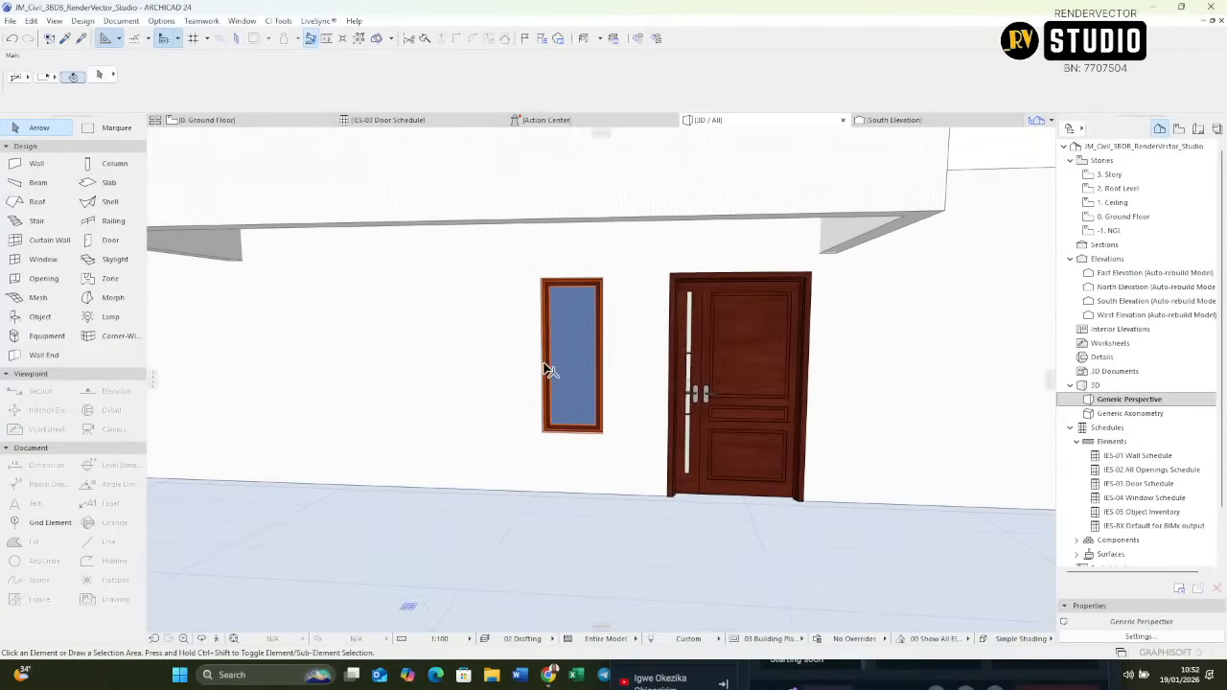
On the ground floor plan, assign the W Marker 24 dimension marker to the window beside the entrance door.
key(F2)
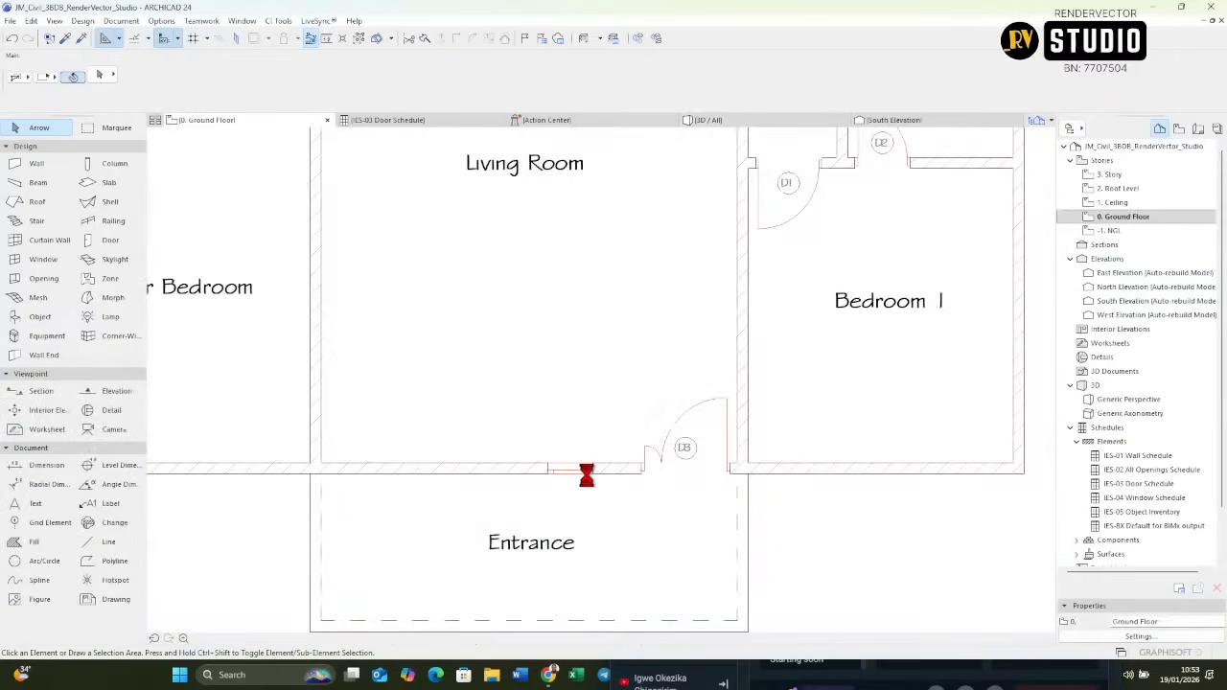
scroll(586, 479, up, 3)
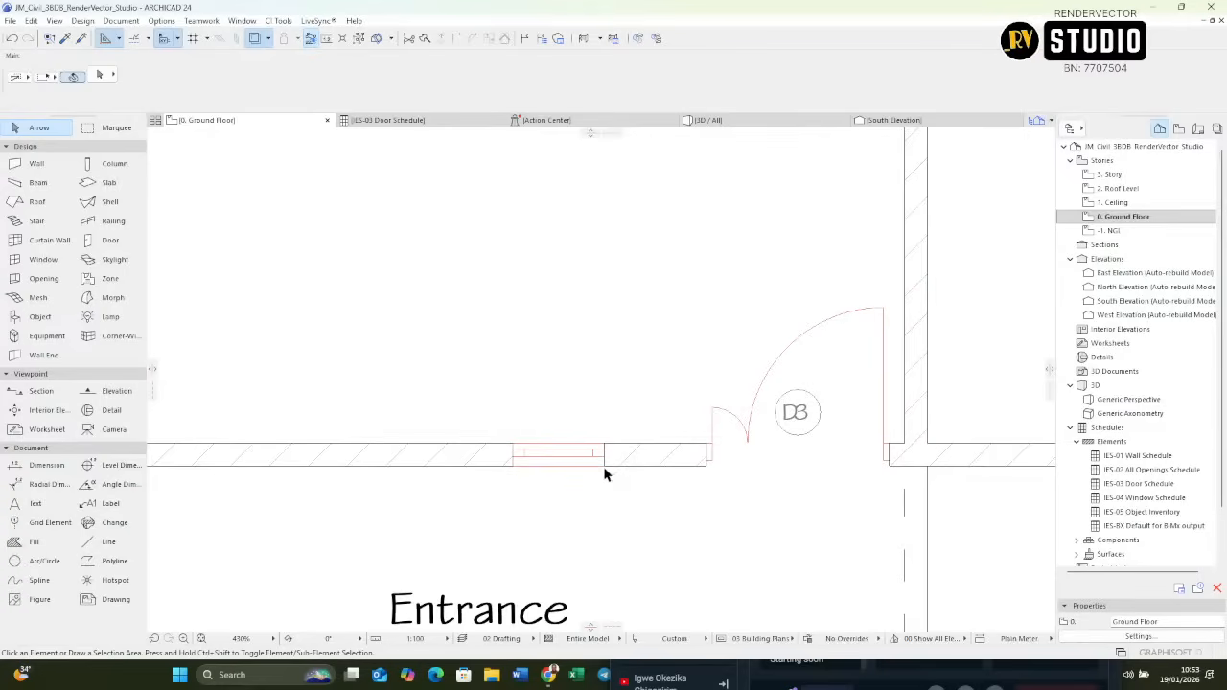
click(604, 474)
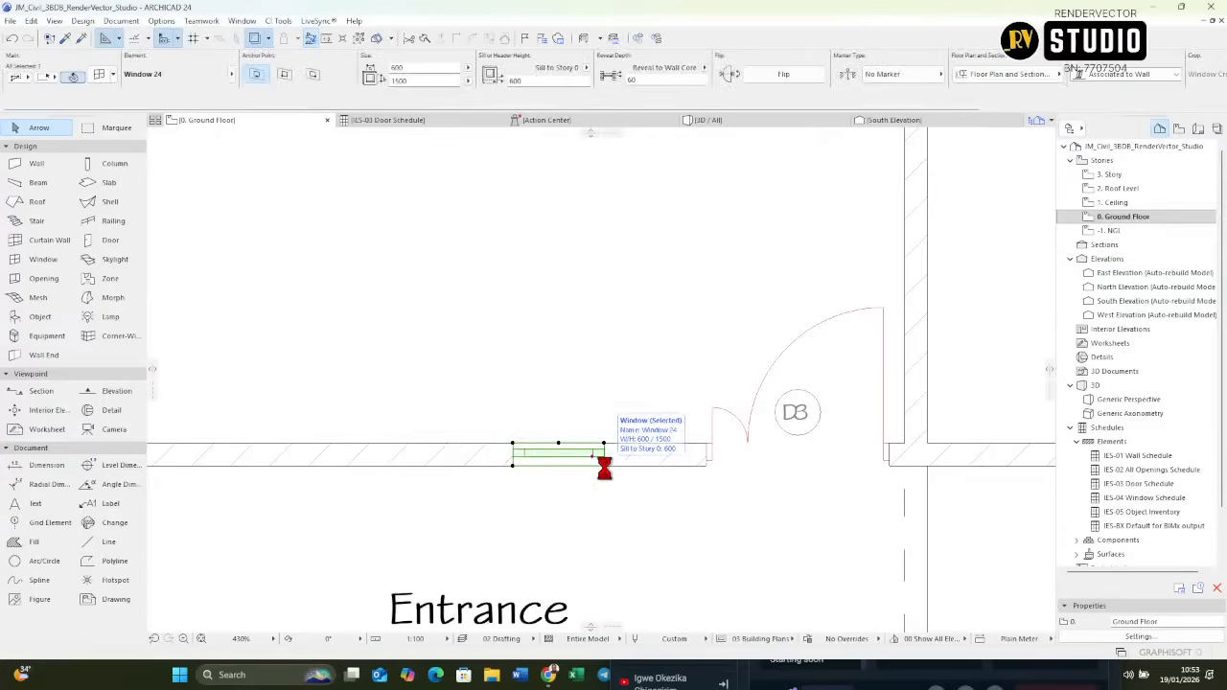
key(ctrl+t)
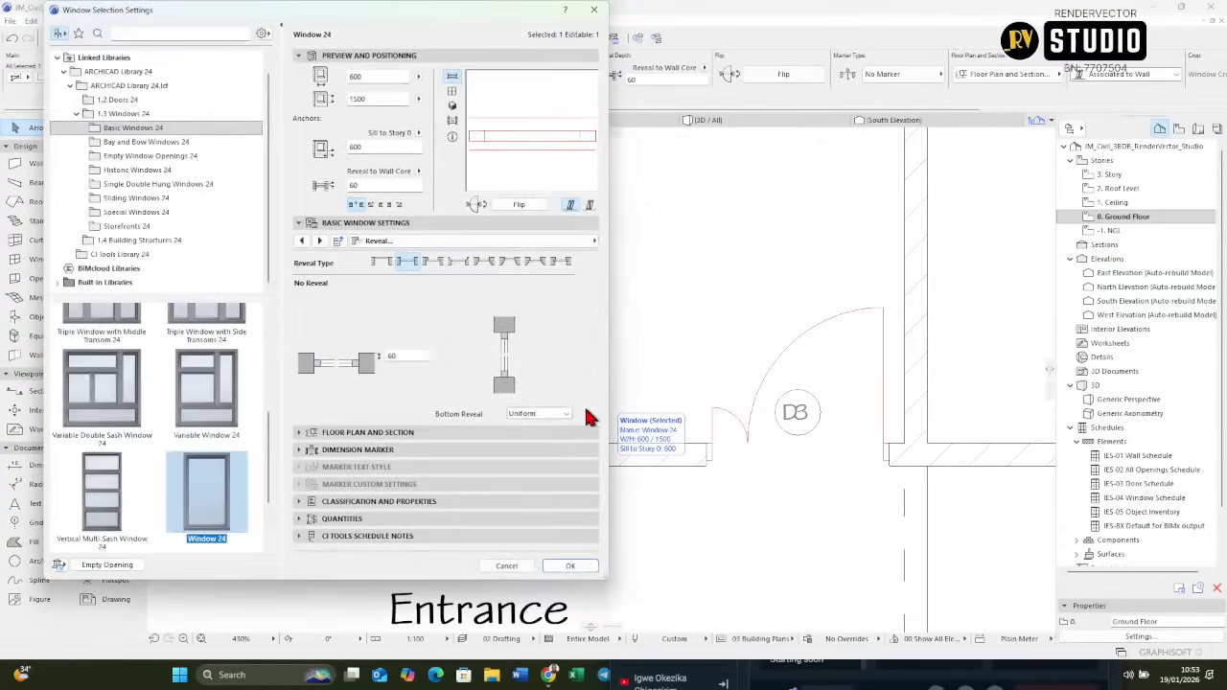
click(354, 452)
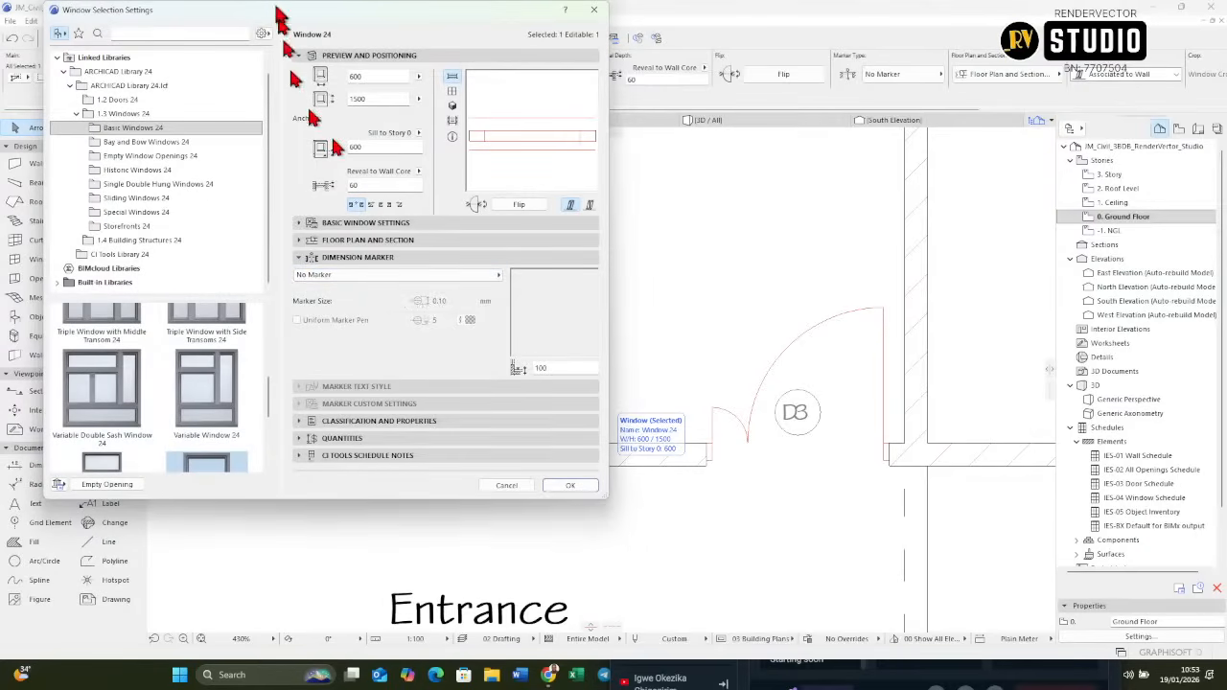
drag(309, 16, 767, 77)
click(745, 96)
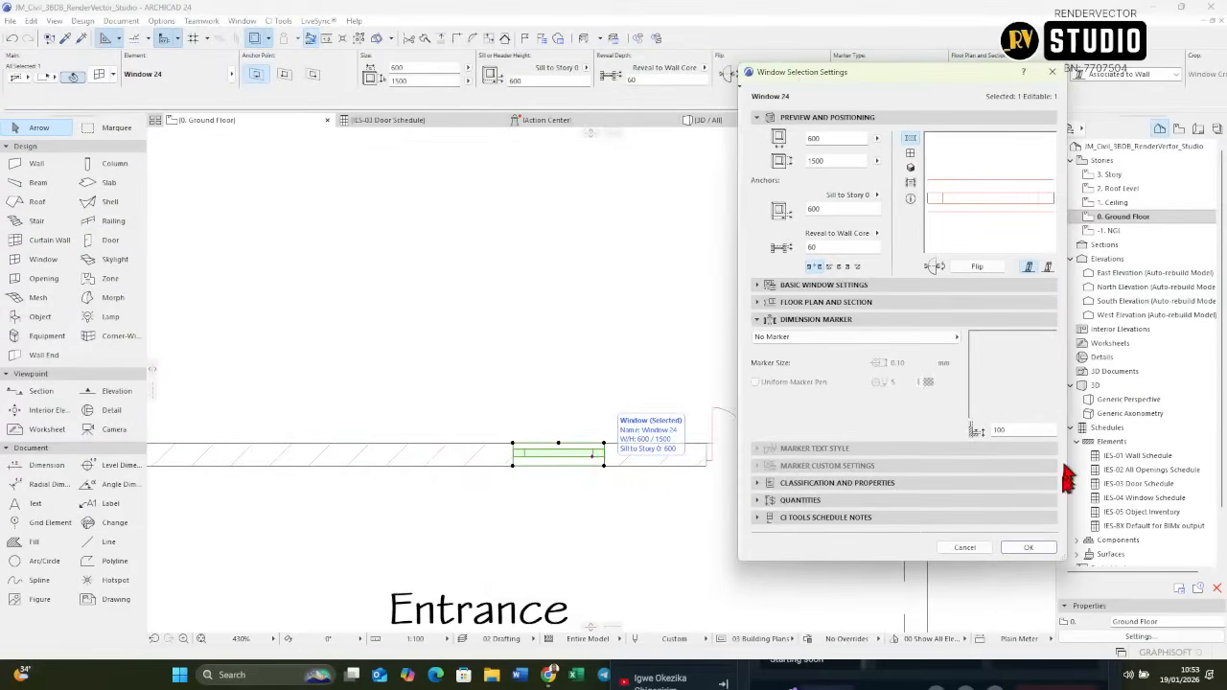
click(889, 347)
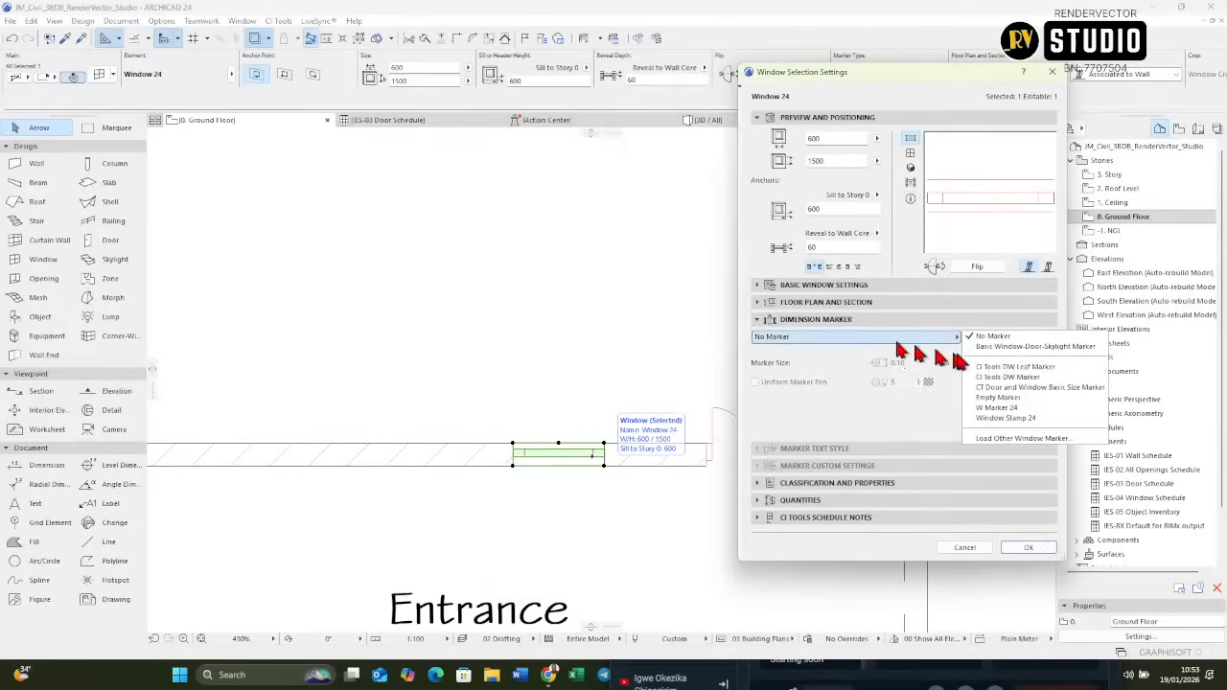
click(1022, 410)
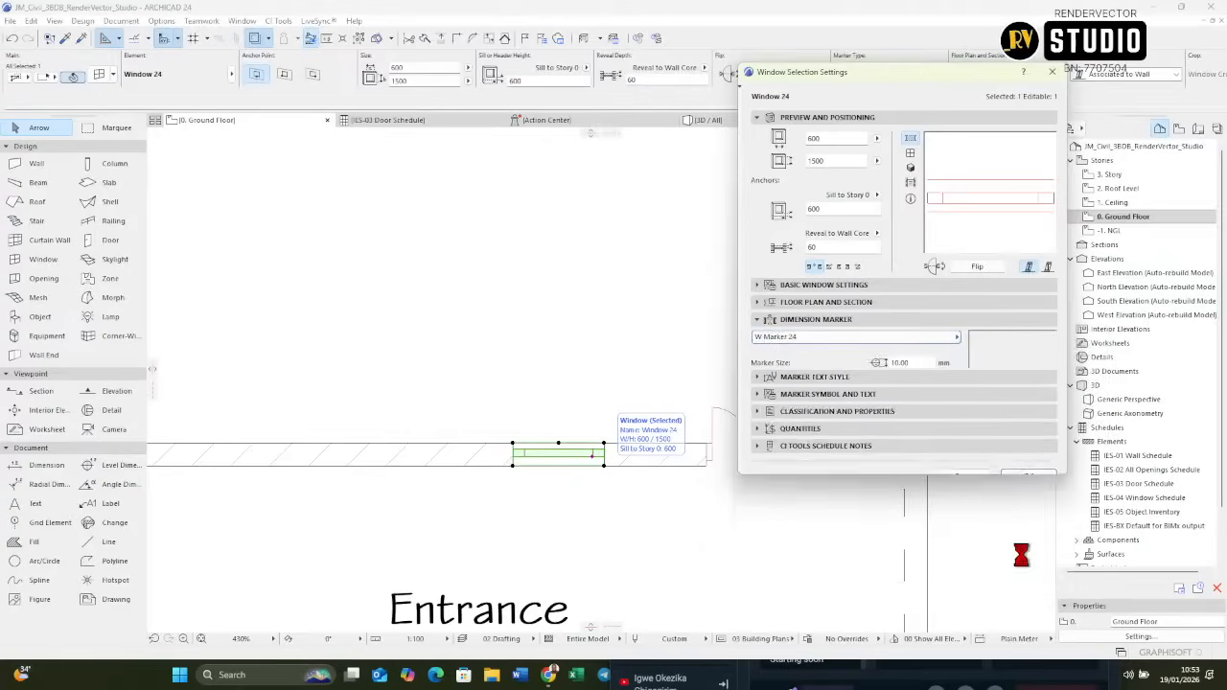
click(1028, 628)
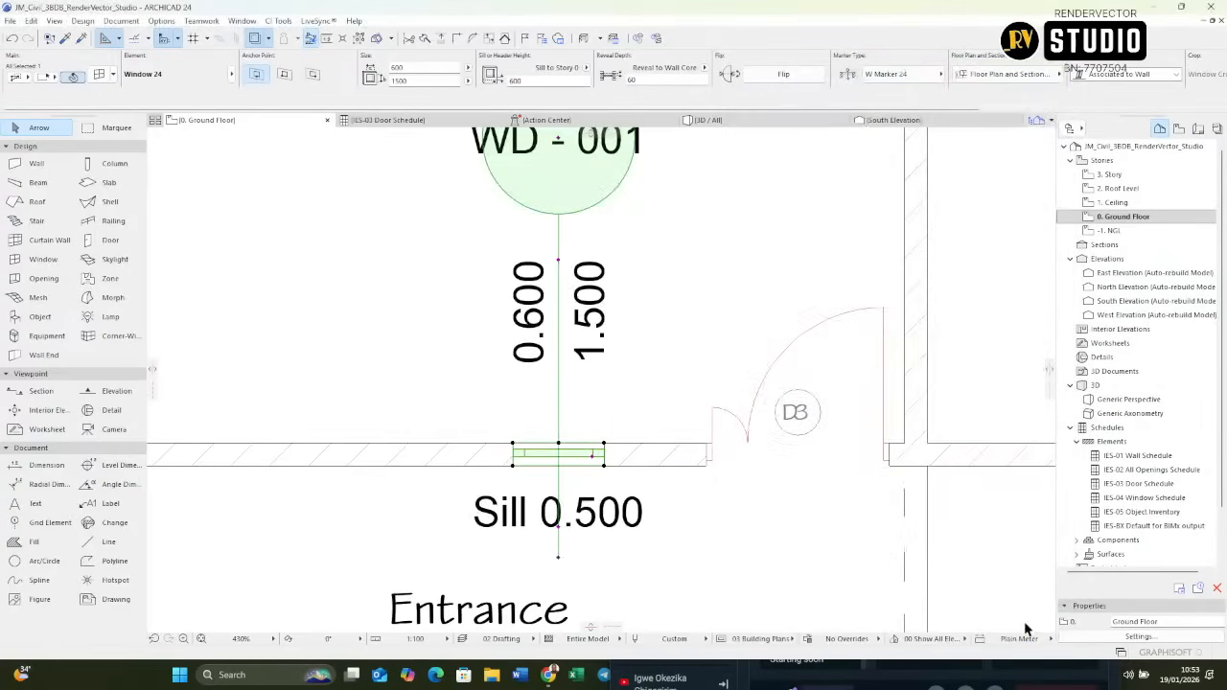
Fit the entrance window's marker shape to its text and set the window's ID to W1.
scroll(963, 599, down, 3)
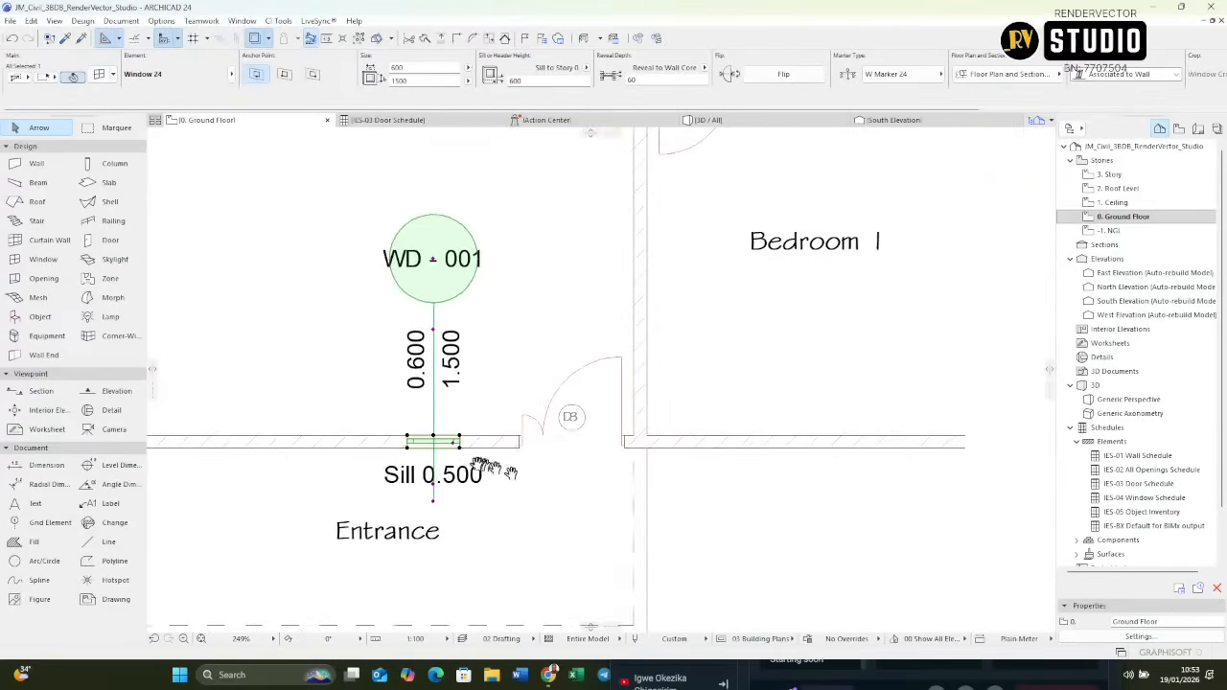
scroll(475, 465, up, 3)
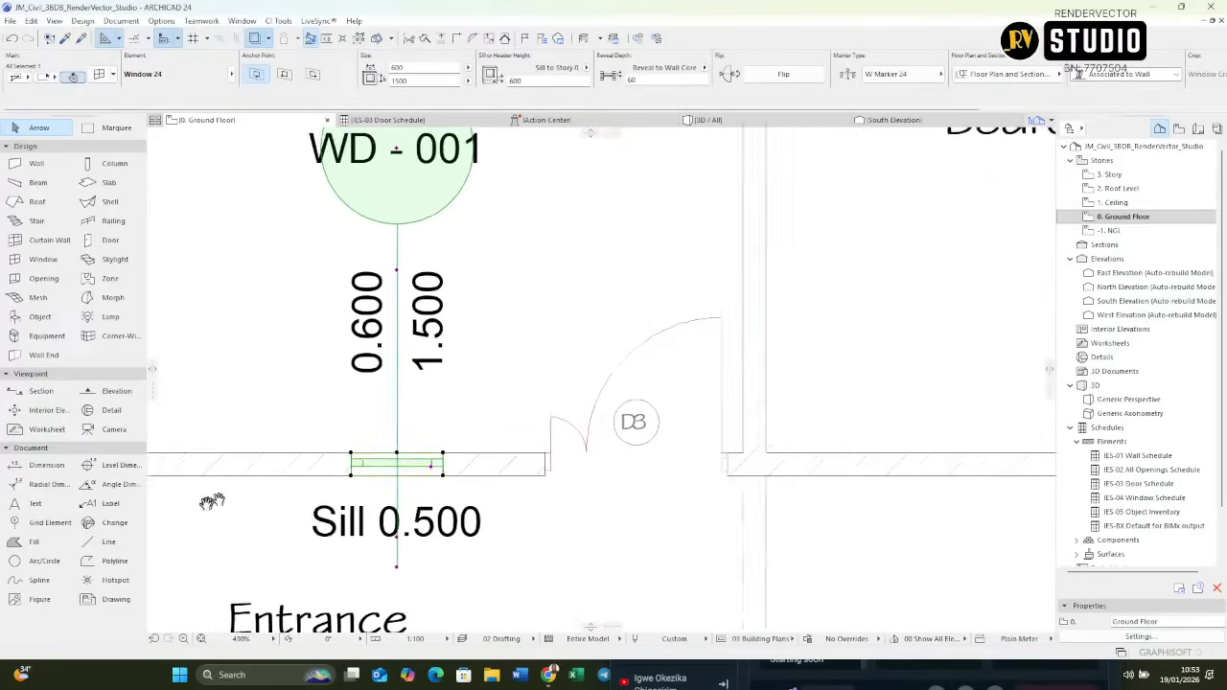
mouse_move(387, 383)
middle_down()
mouse_move(323, 419)
mouse_move(294, 463)
middle_up()
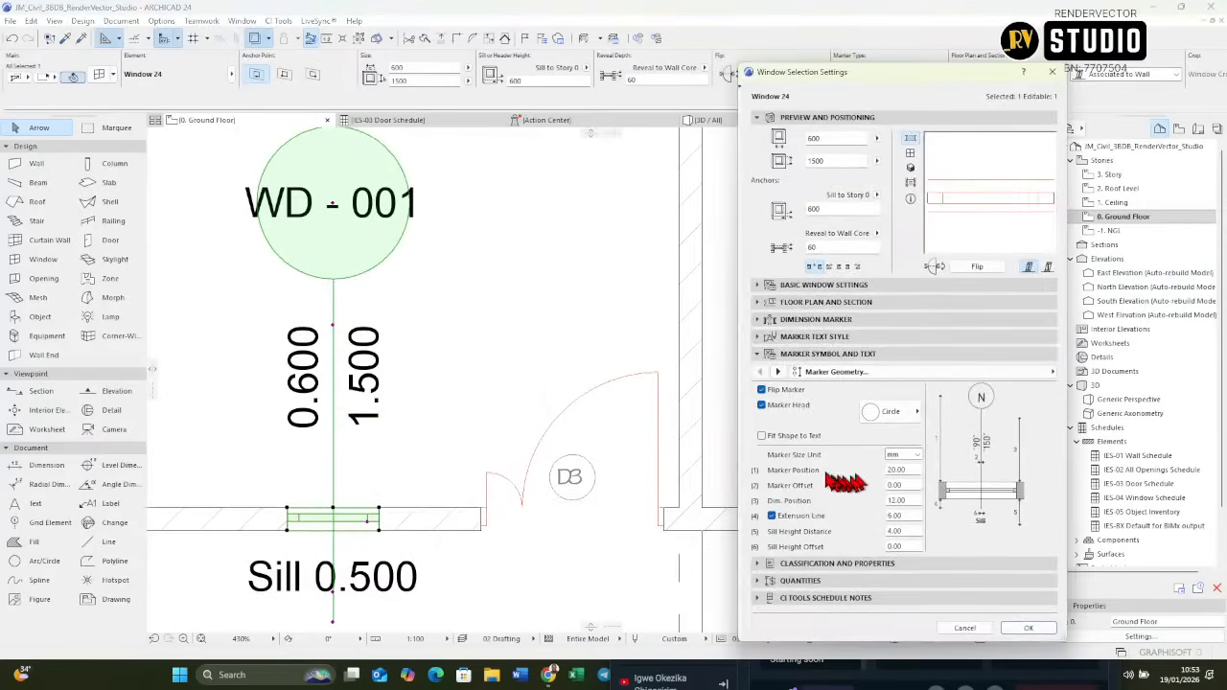
click(762, 436)
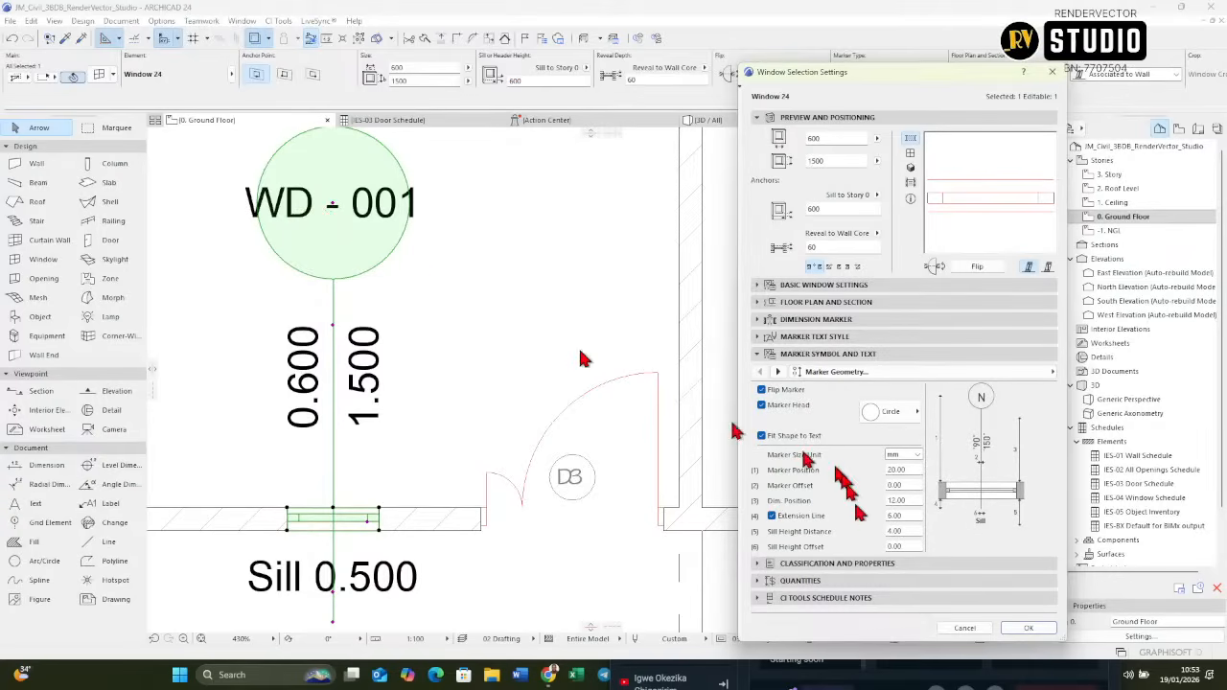
click(851, 565)
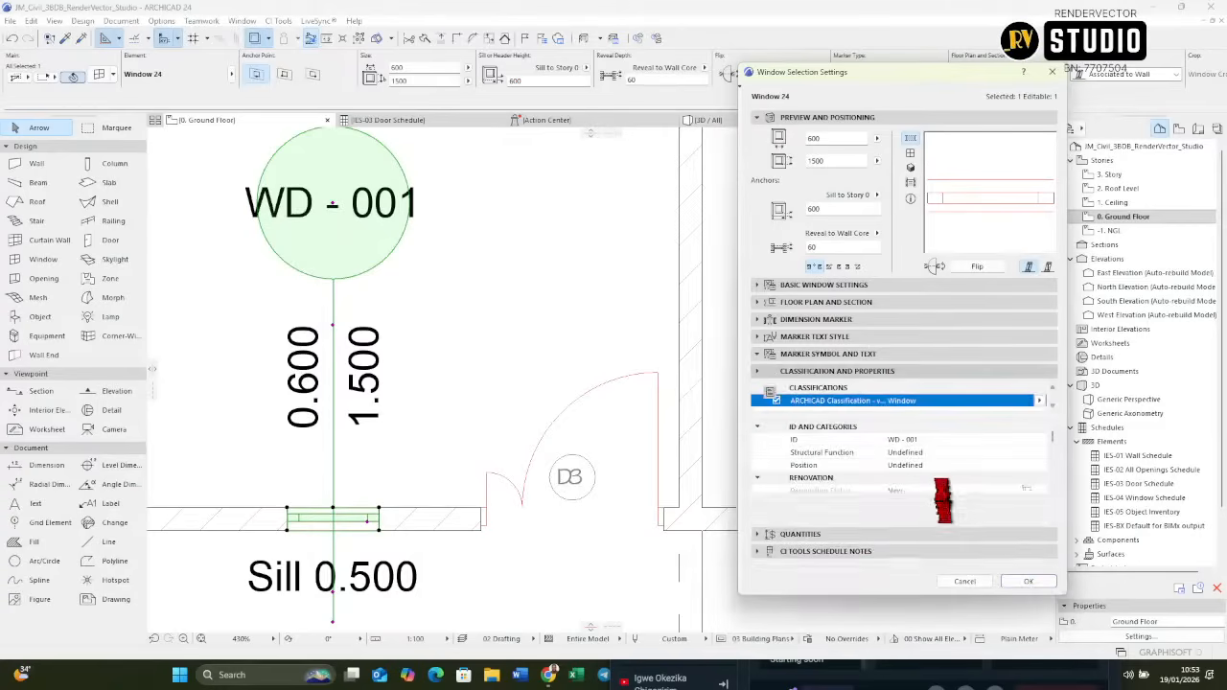
click(945, 439)
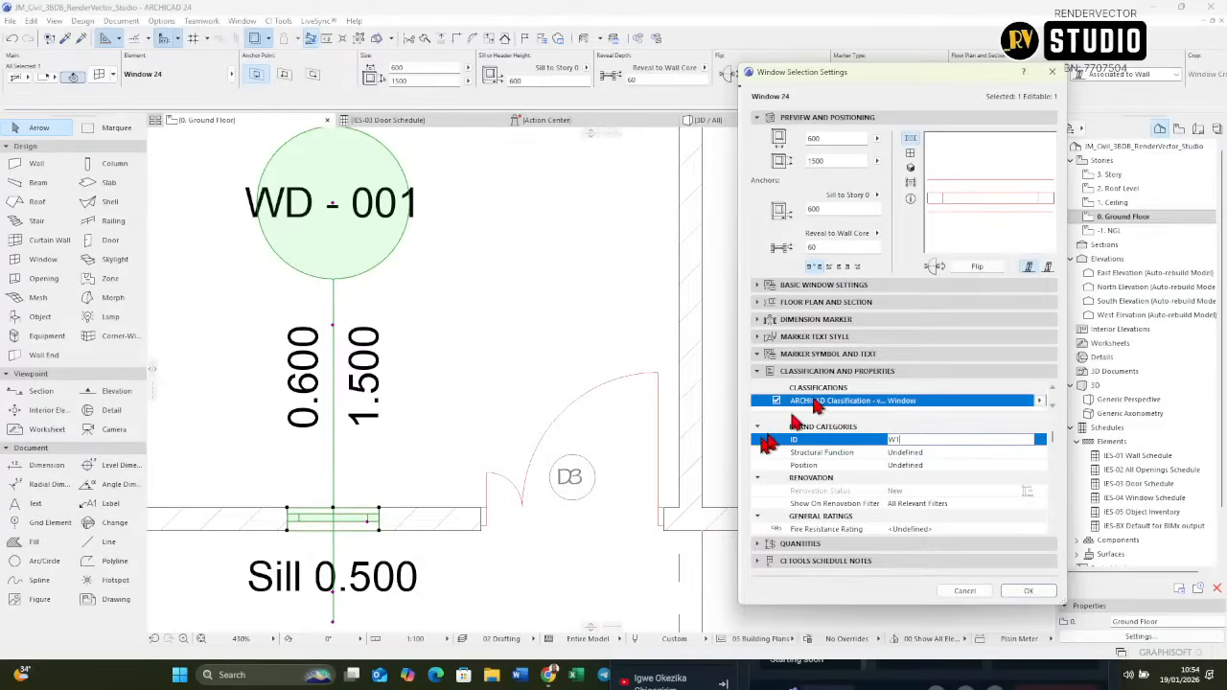
Turn off the extension line, sill height and dimensions in the window's marker.
click(823, 355)
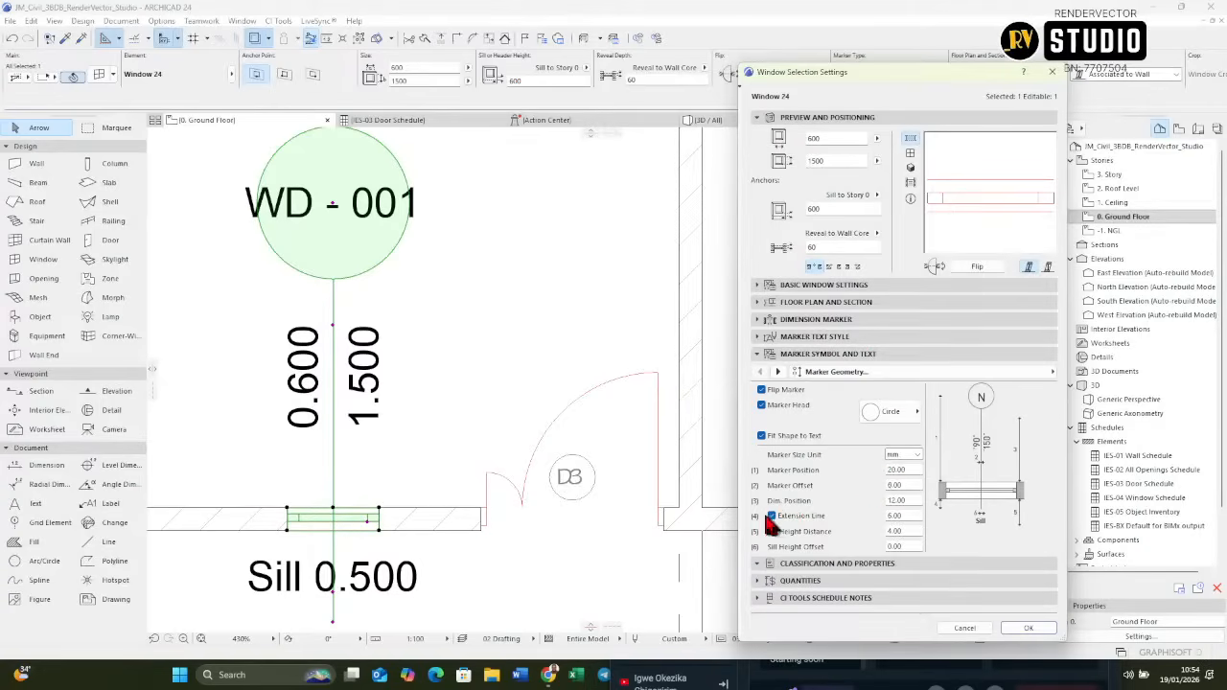
click(773, 515)
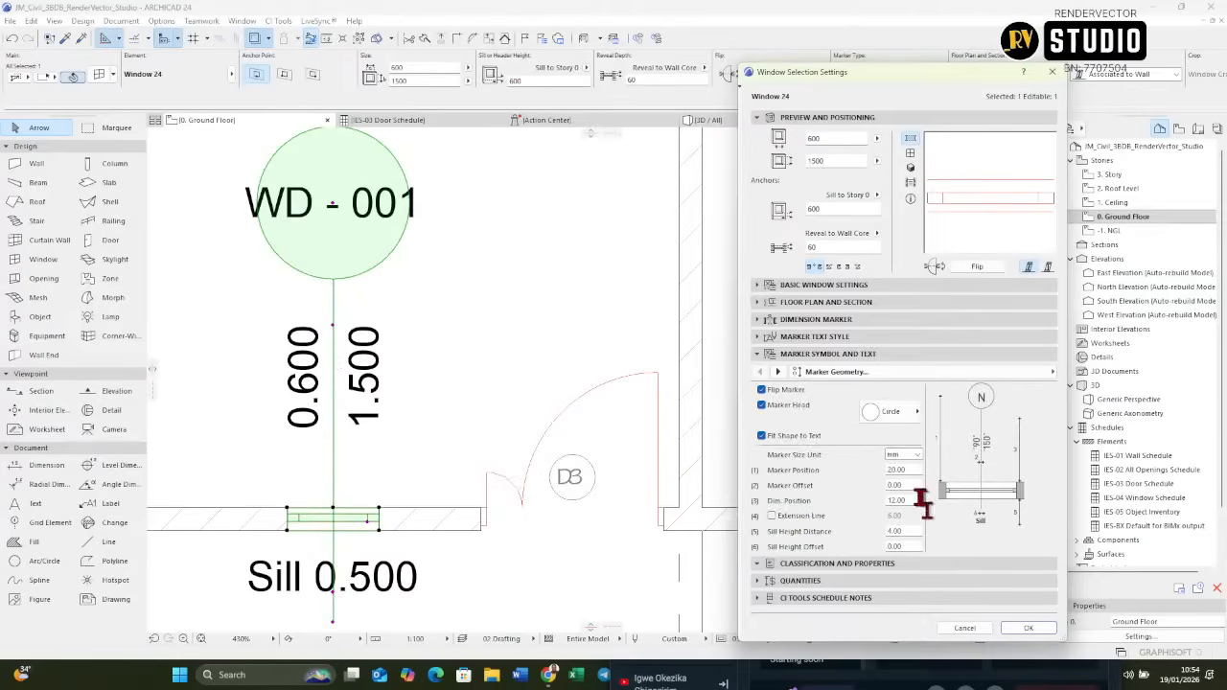
click(778, 373)
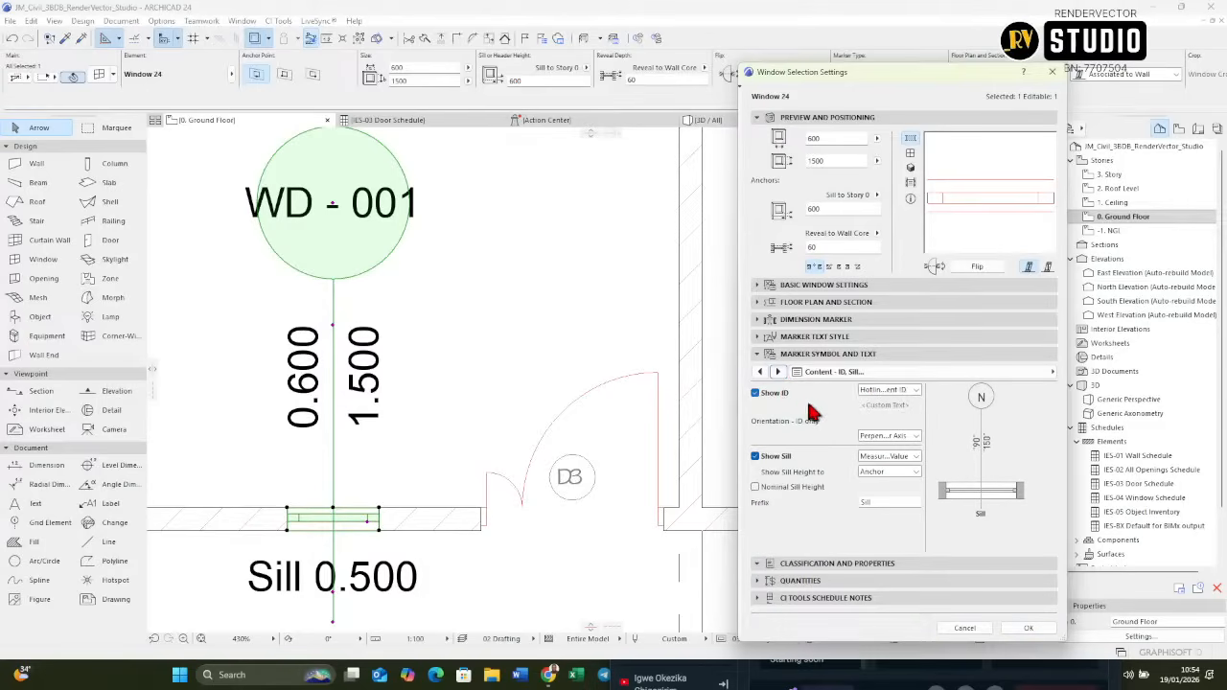
click(756, 457)
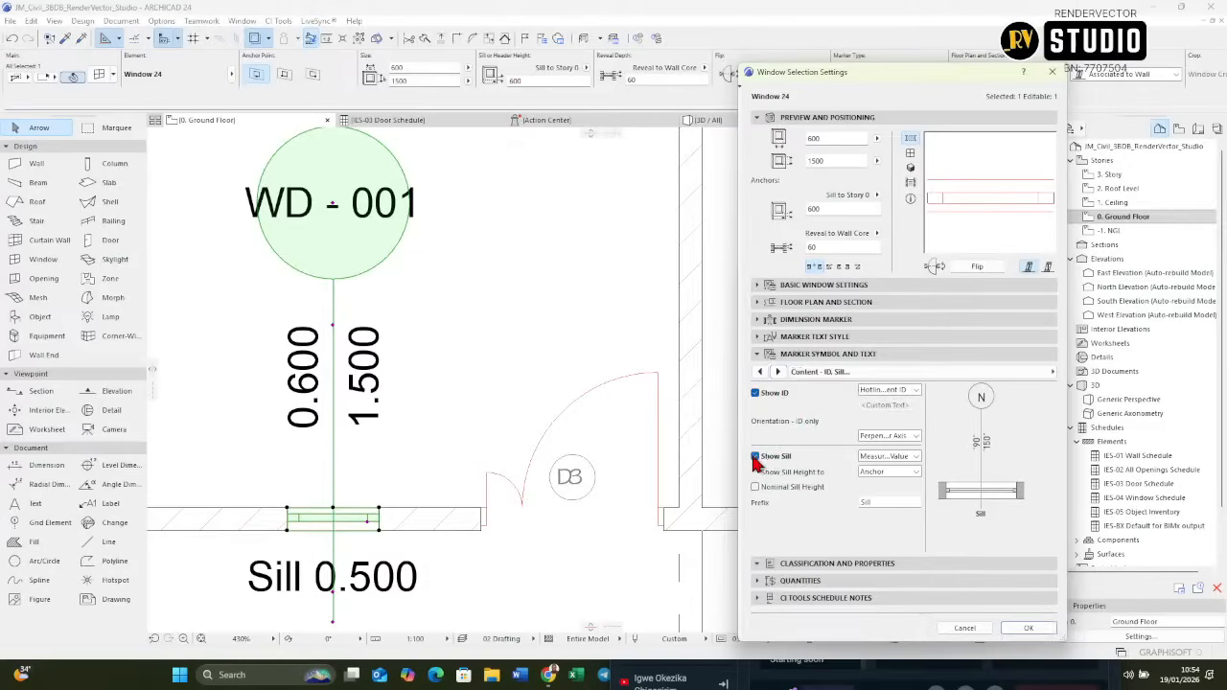
click(778, 372)
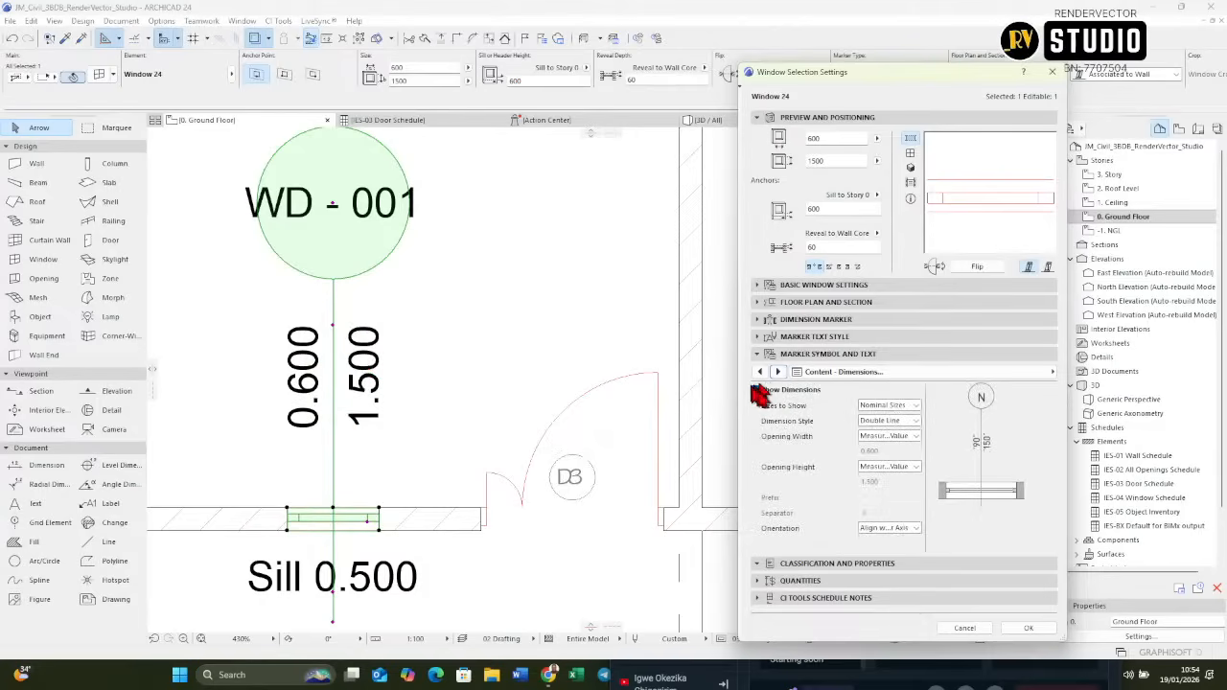
click(755, 391)
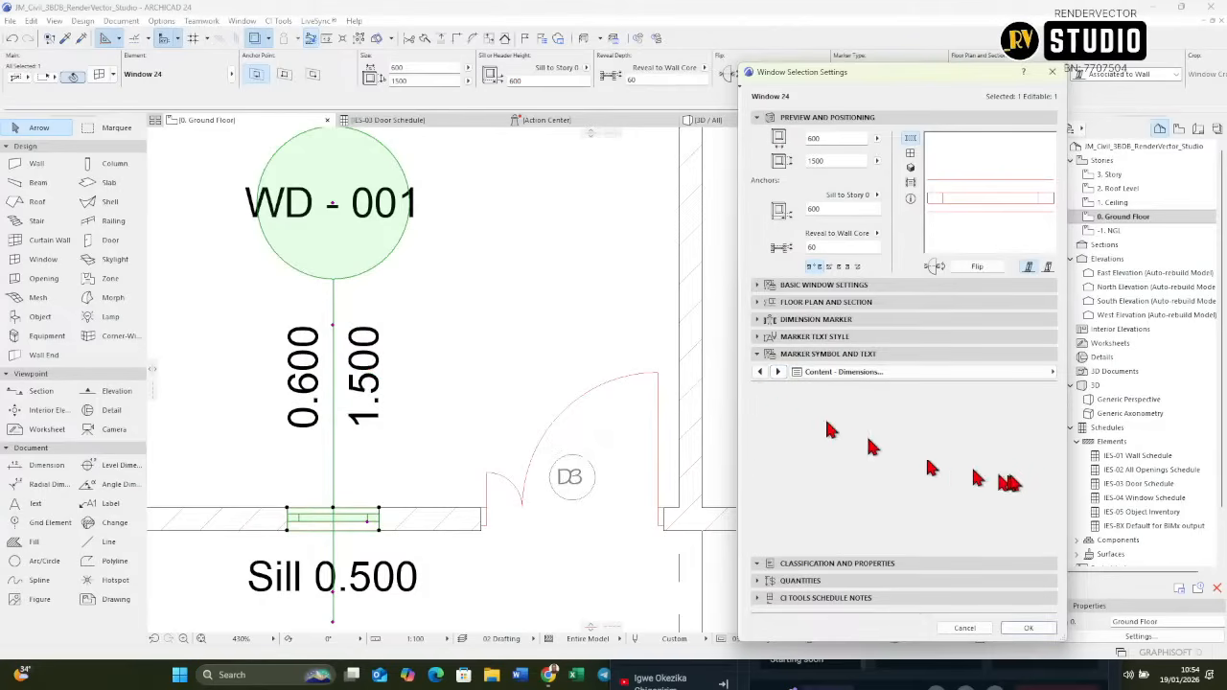
click(778, 372)
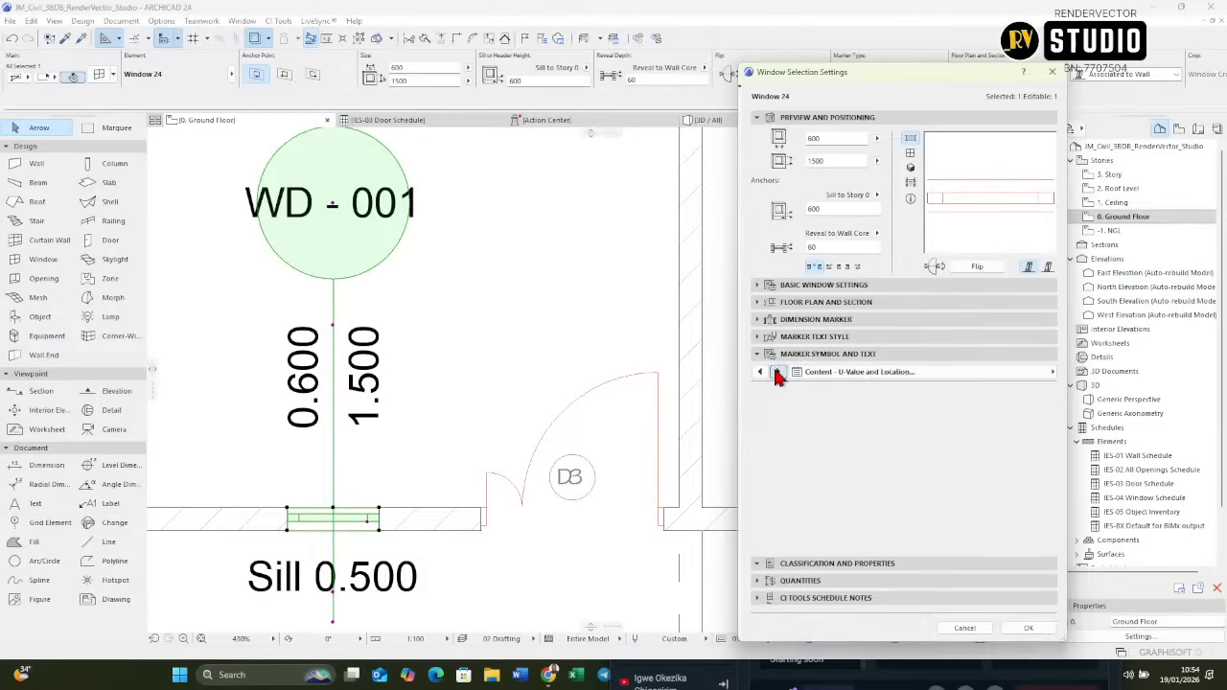
click(778, 372)
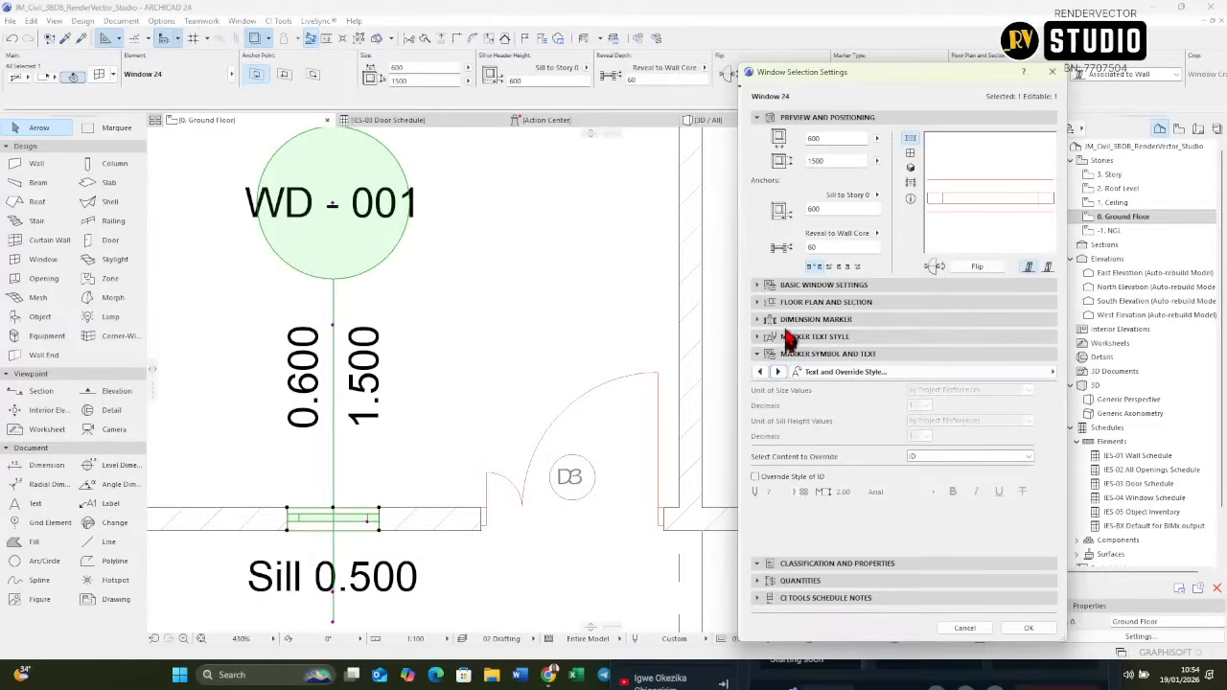
Set the window's dimension marker size to 3 mm.
click(786, 331)
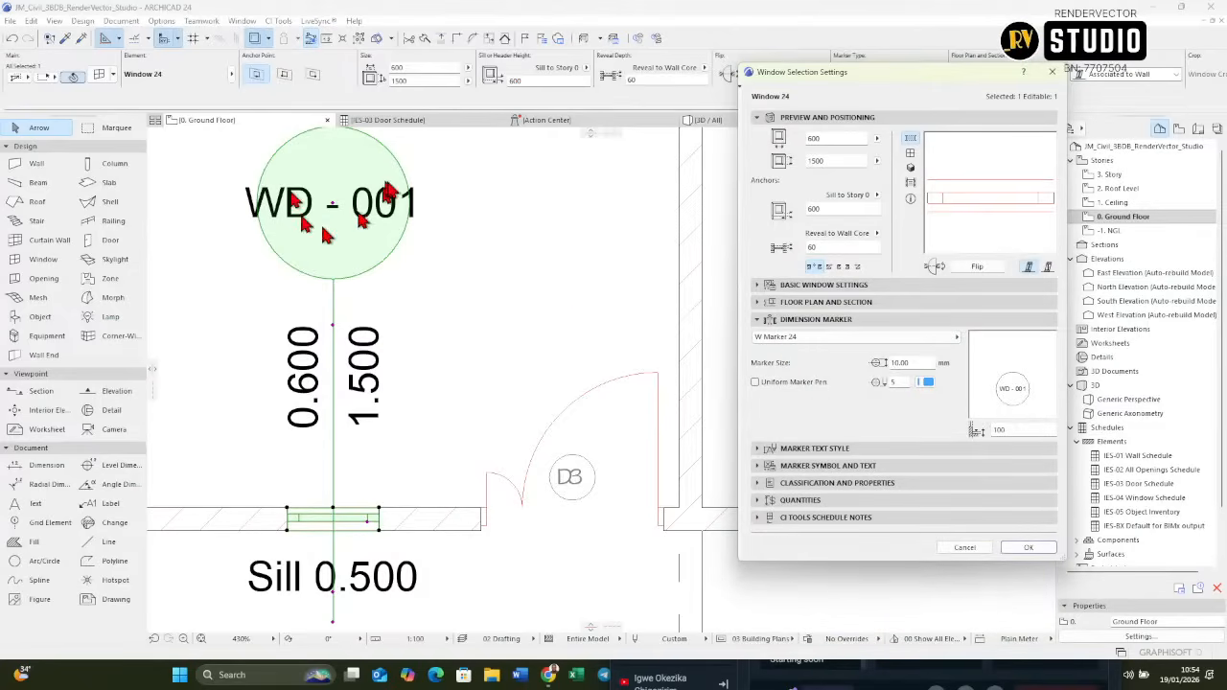
click(918, 362)
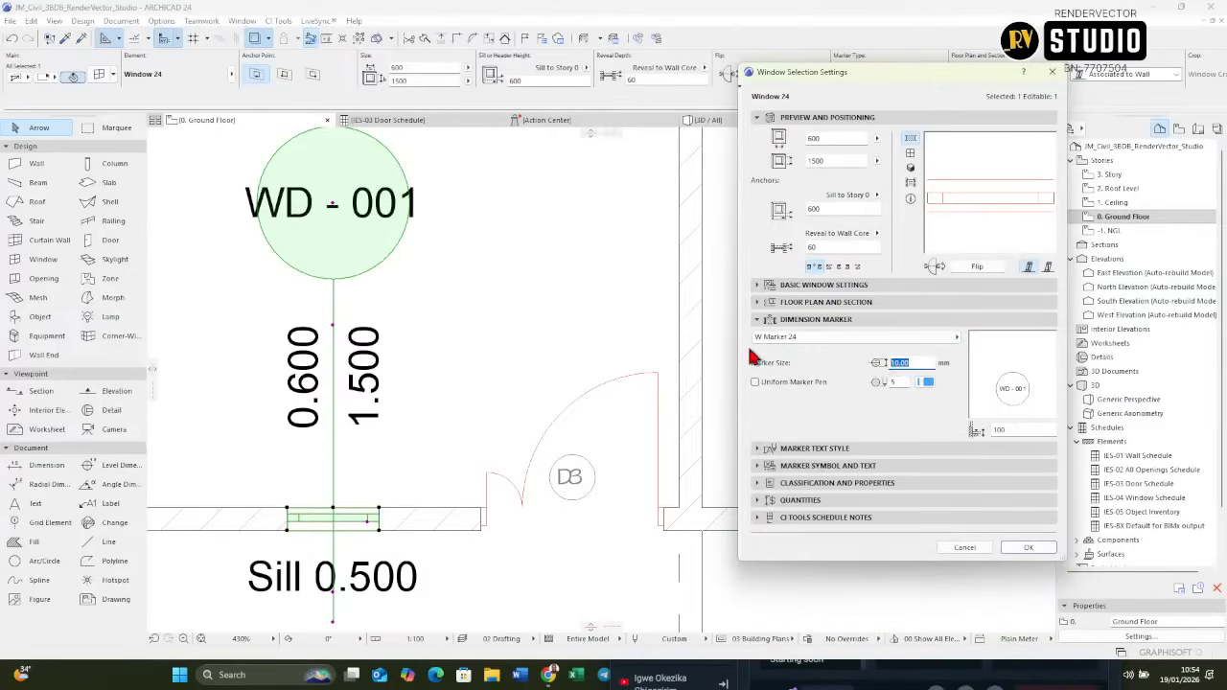
text(3.00)
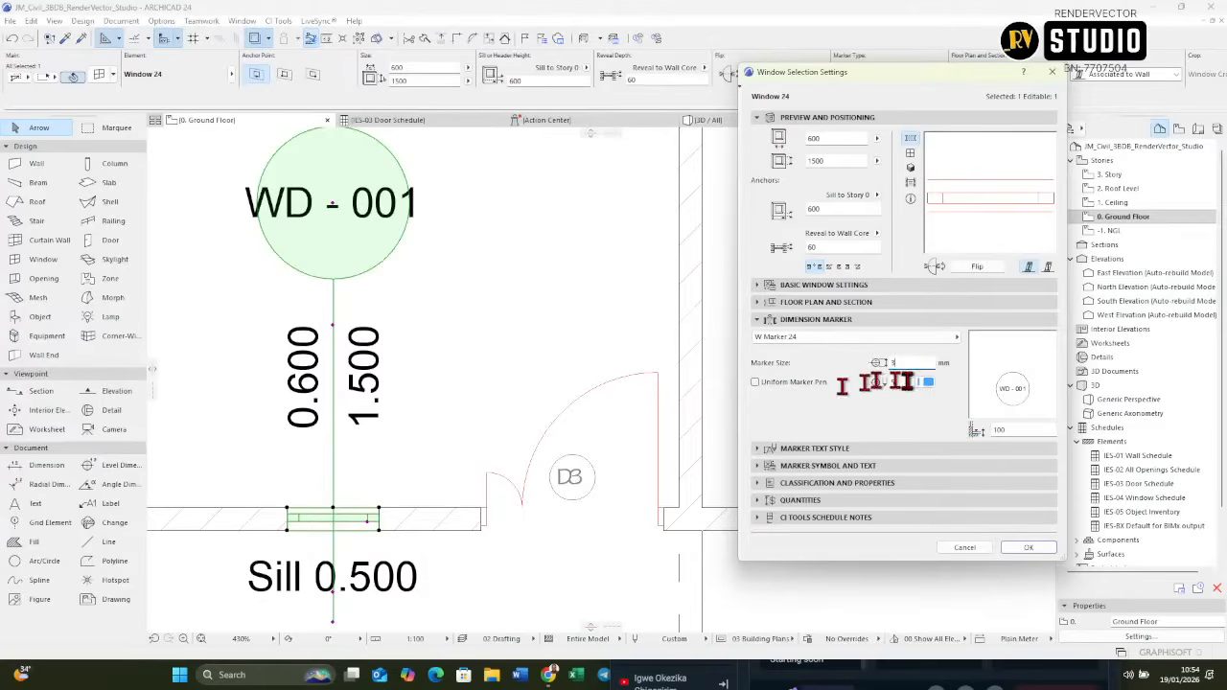
Give the entrance window's dimension marker a uniform marker pen, using pen 2.
click(755, 383)
click(926, 382)
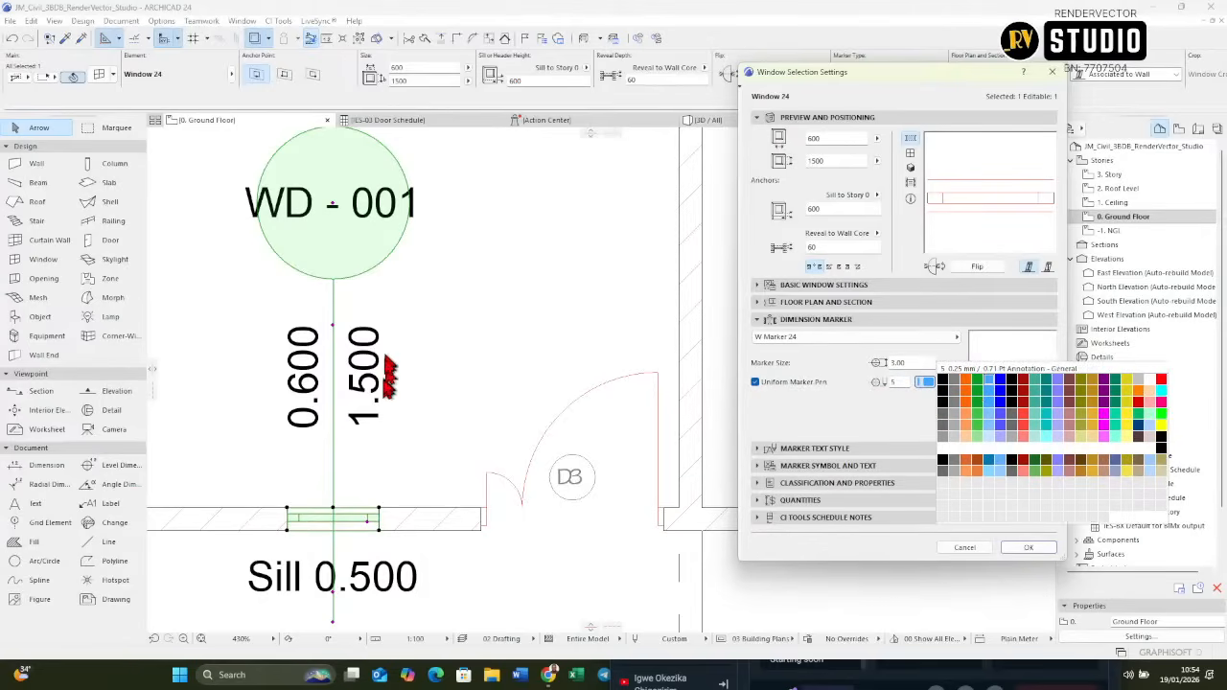
click(945, 389)
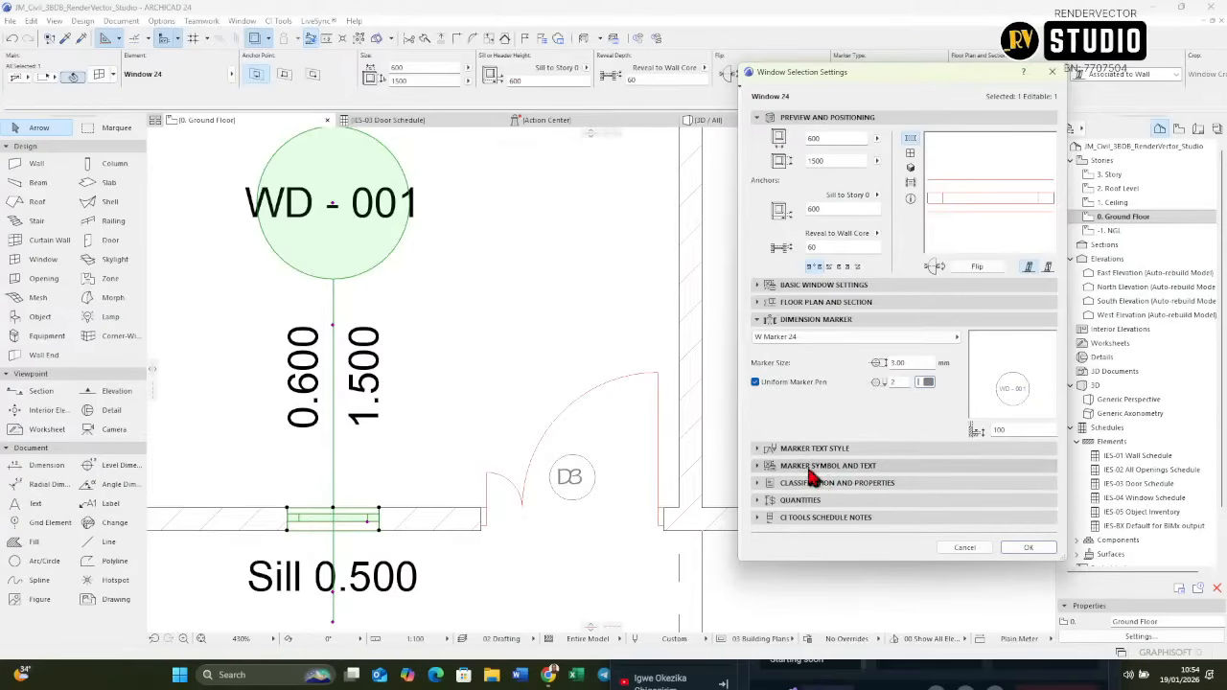
click(820, 484)
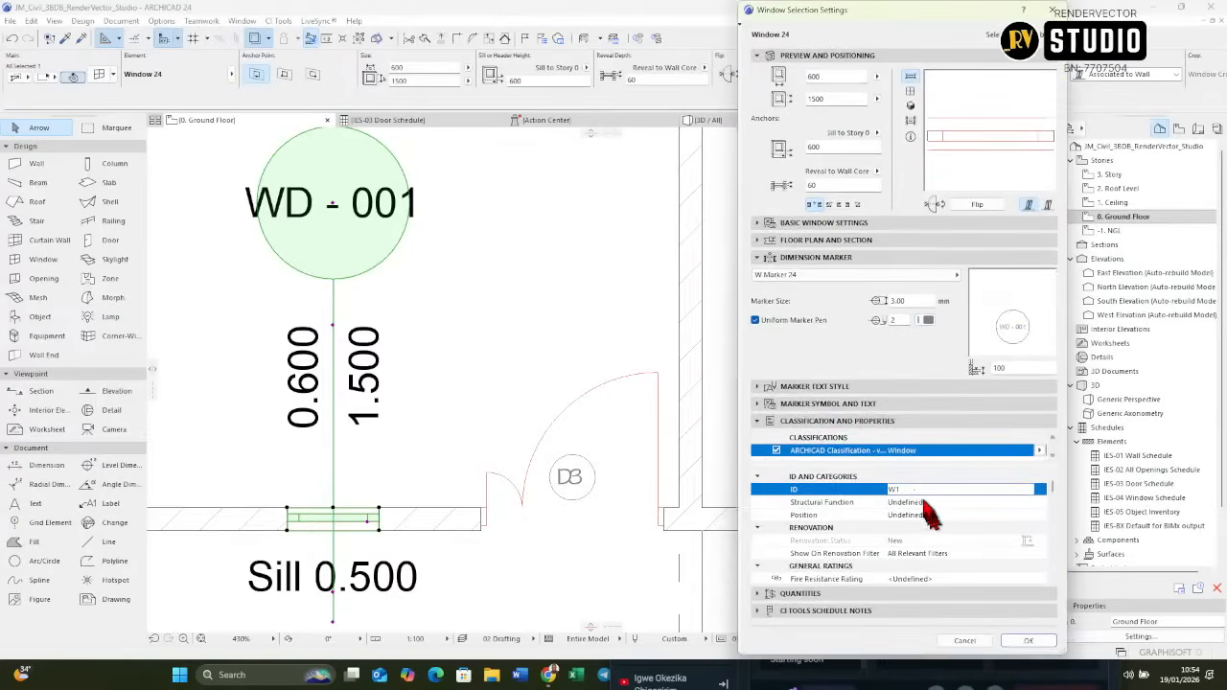
Set the window's marker text to pen 2 with a text height of 1 mm.
click(787, 387)
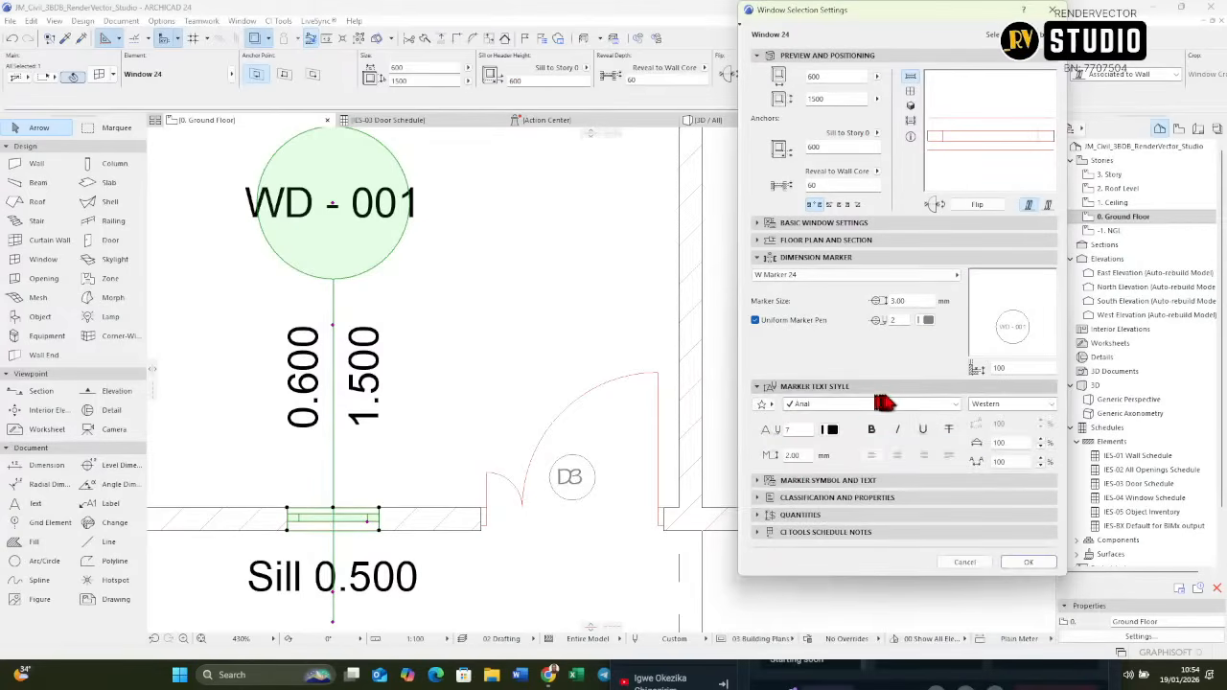
click(831, 429)
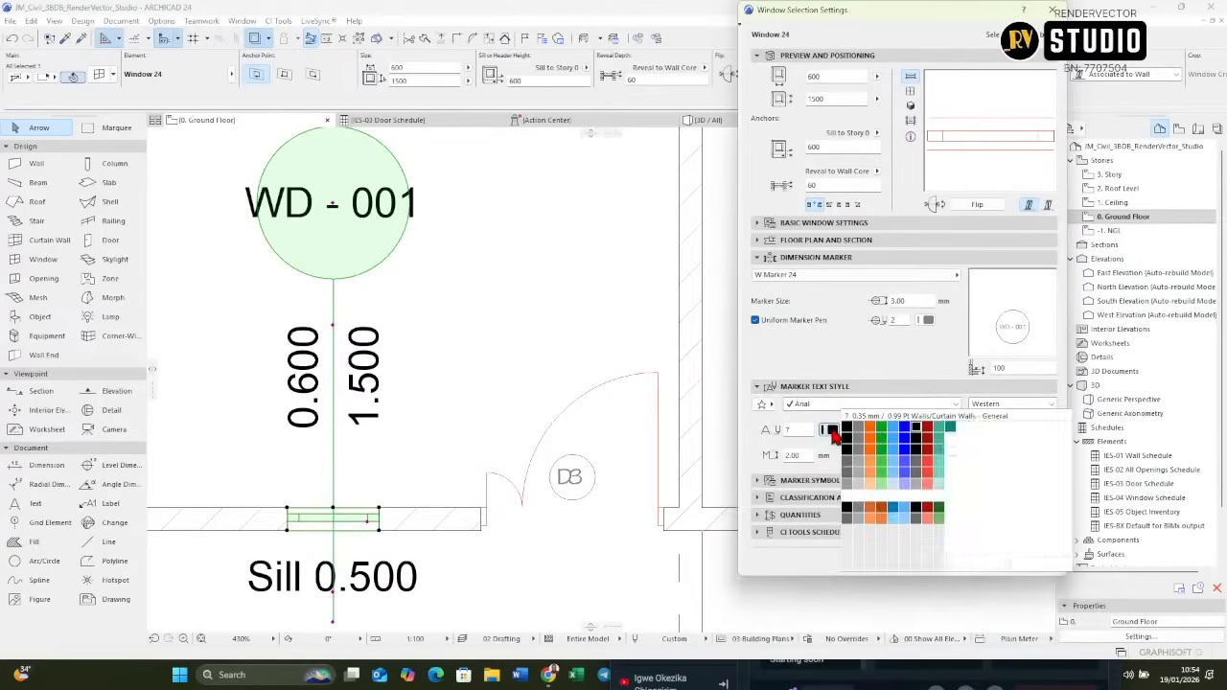
click(866, 433)
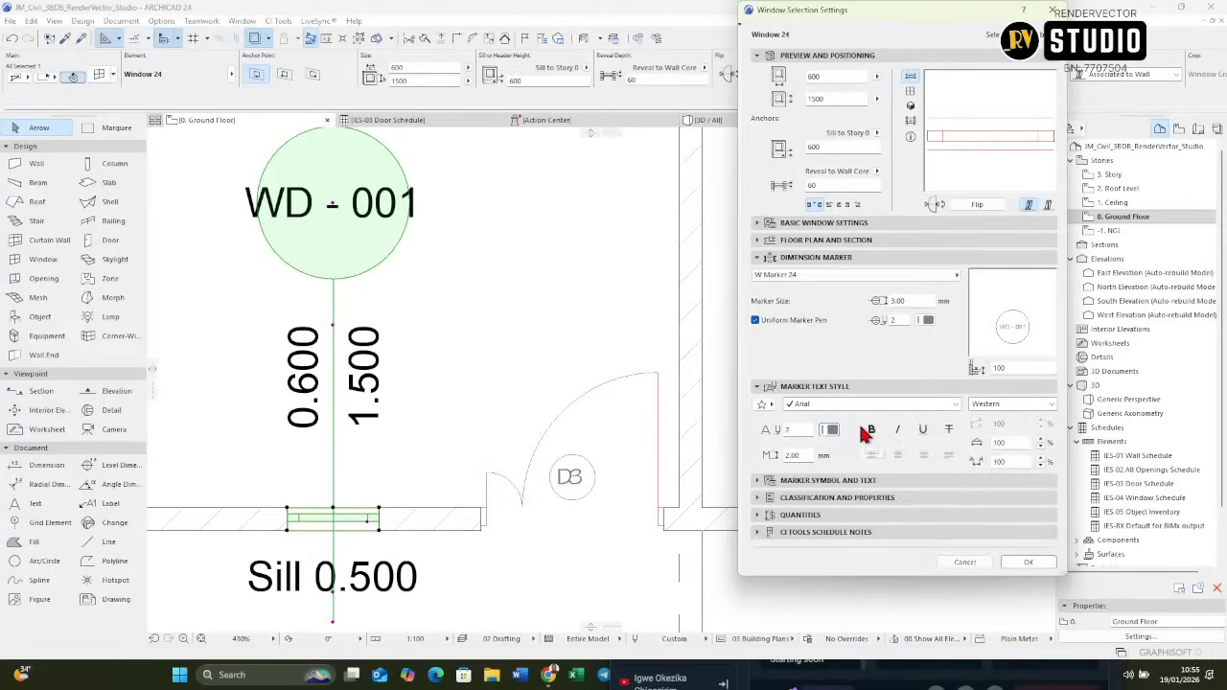
click(793, 456)
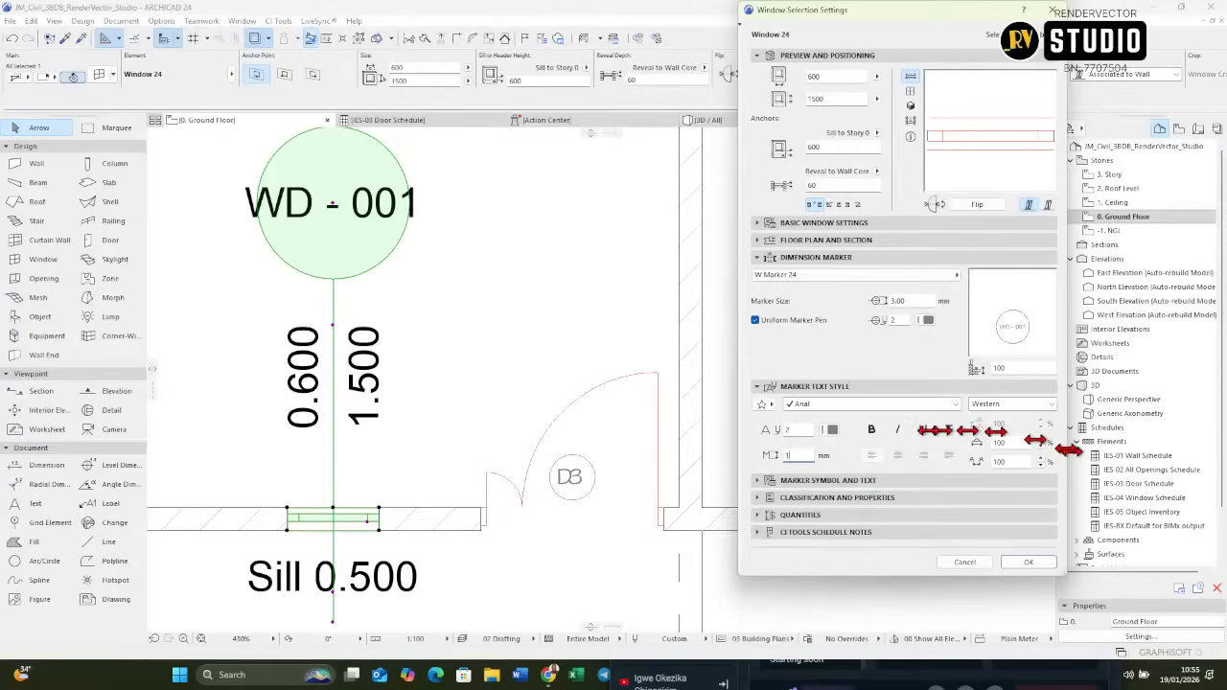
Change the window's marker text font to bold Stylus BT and apply the window settings.
click(868, 404)
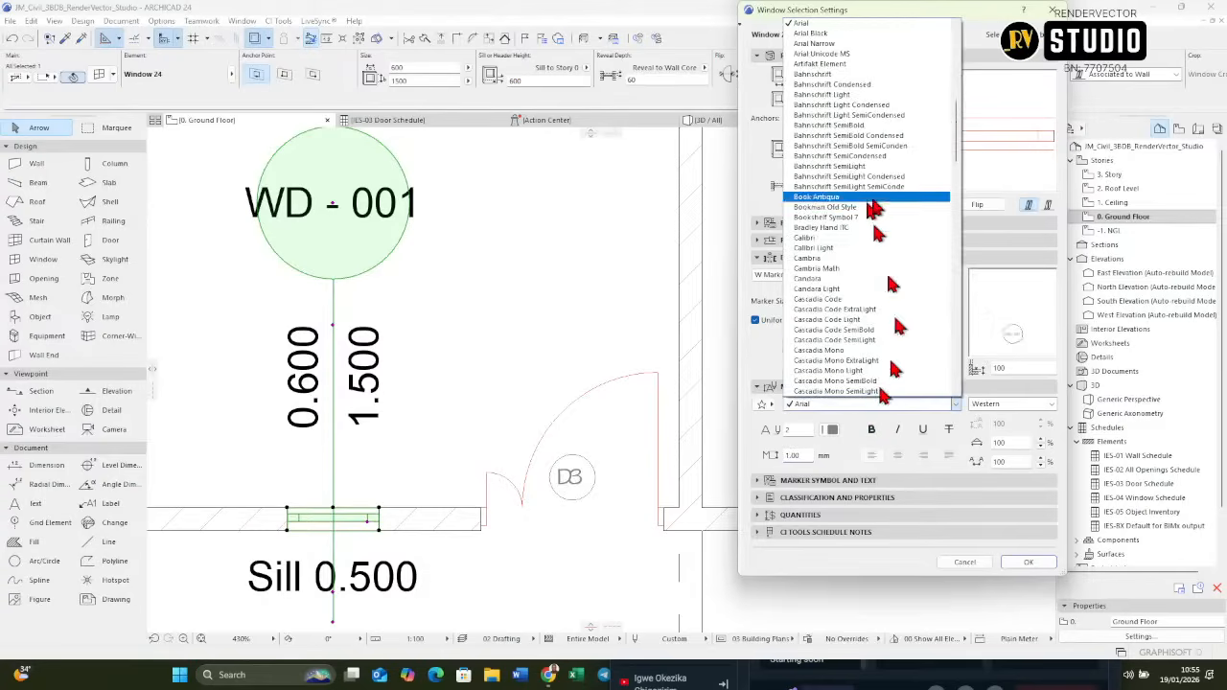
scroll(874, 240, down, 20)
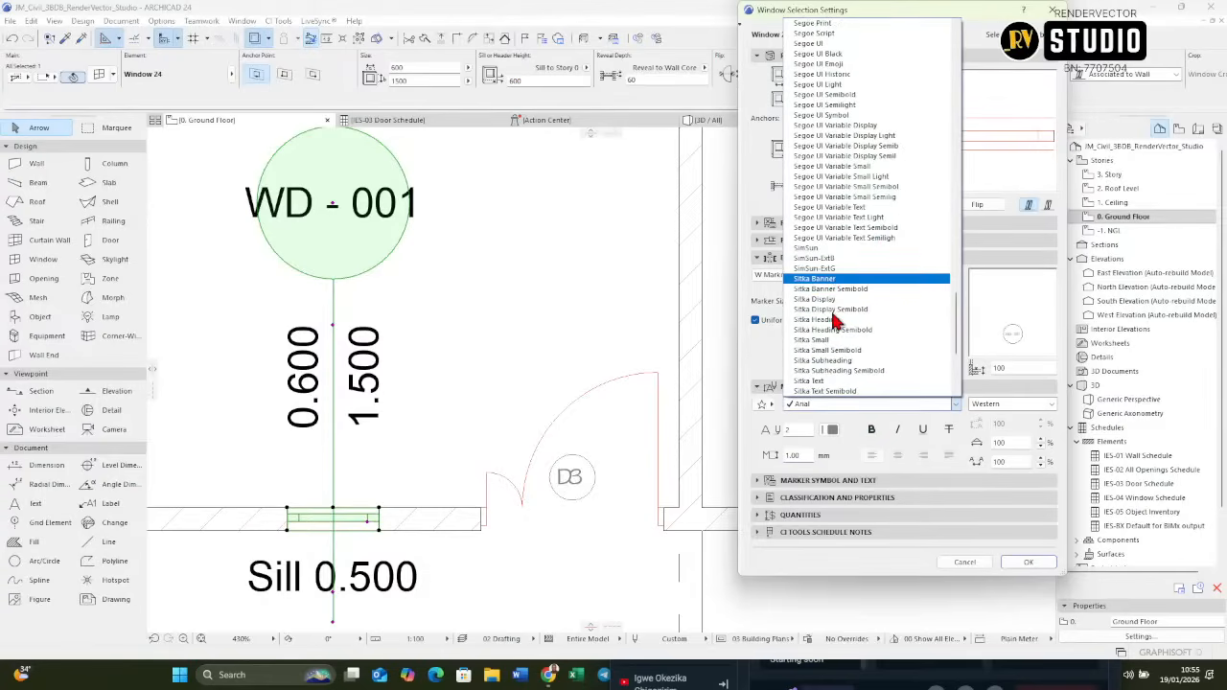
scroll(840, 326, down, 2)
click(849, 371)
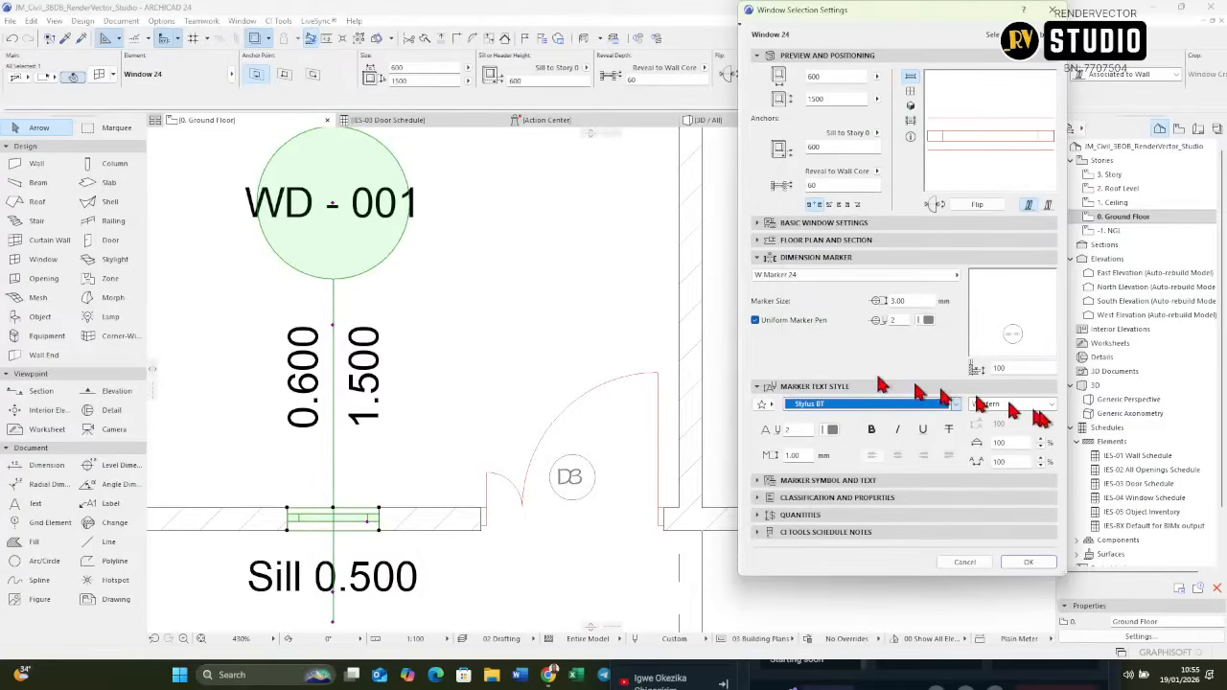
click(872, 430)
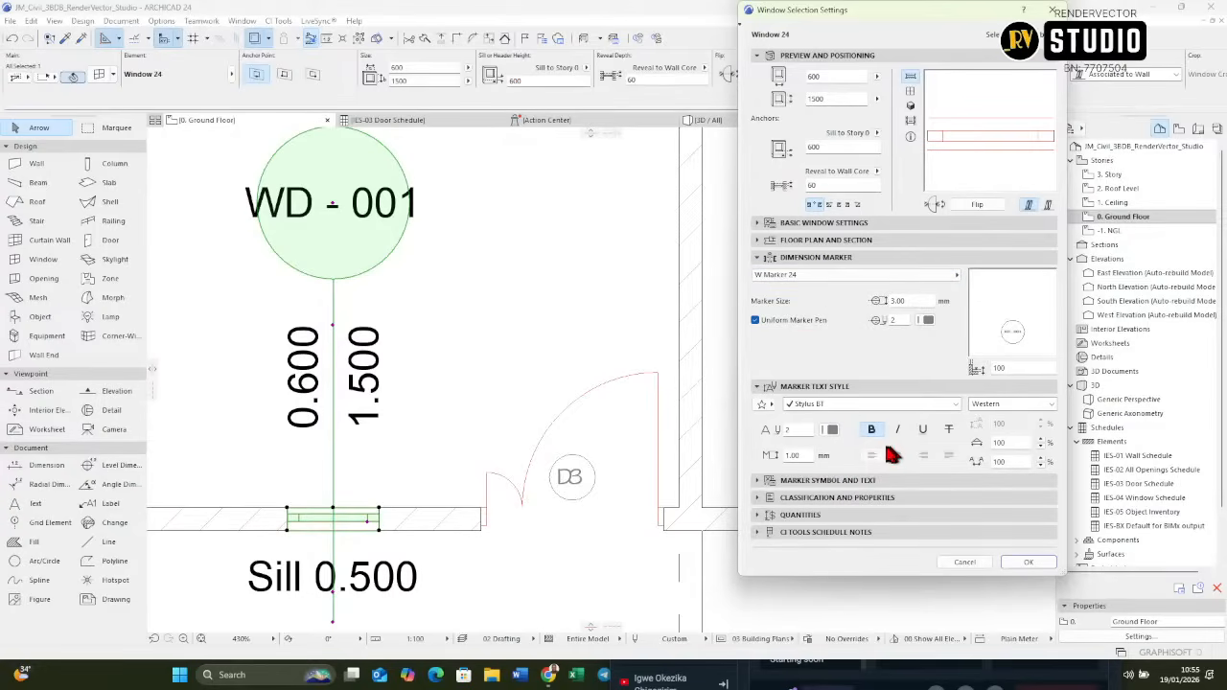
click(1028, 564)
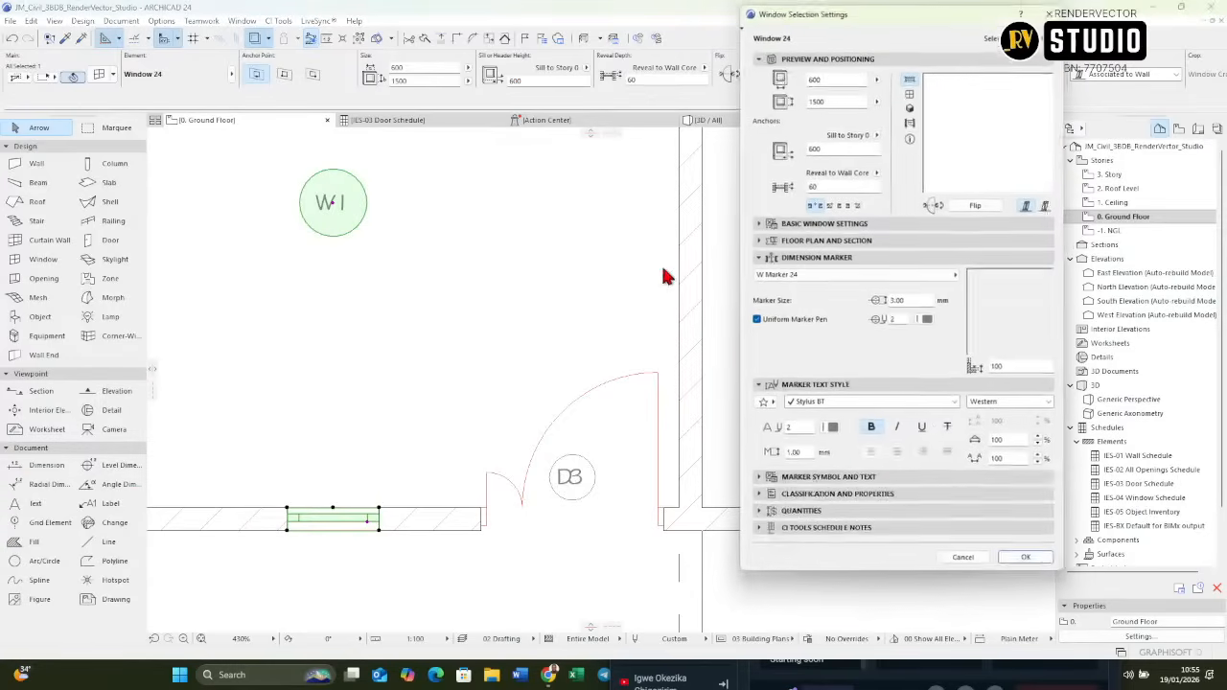
In the W1 window's marker geometry, set the marker position to 3 mm.
click(804, 260)
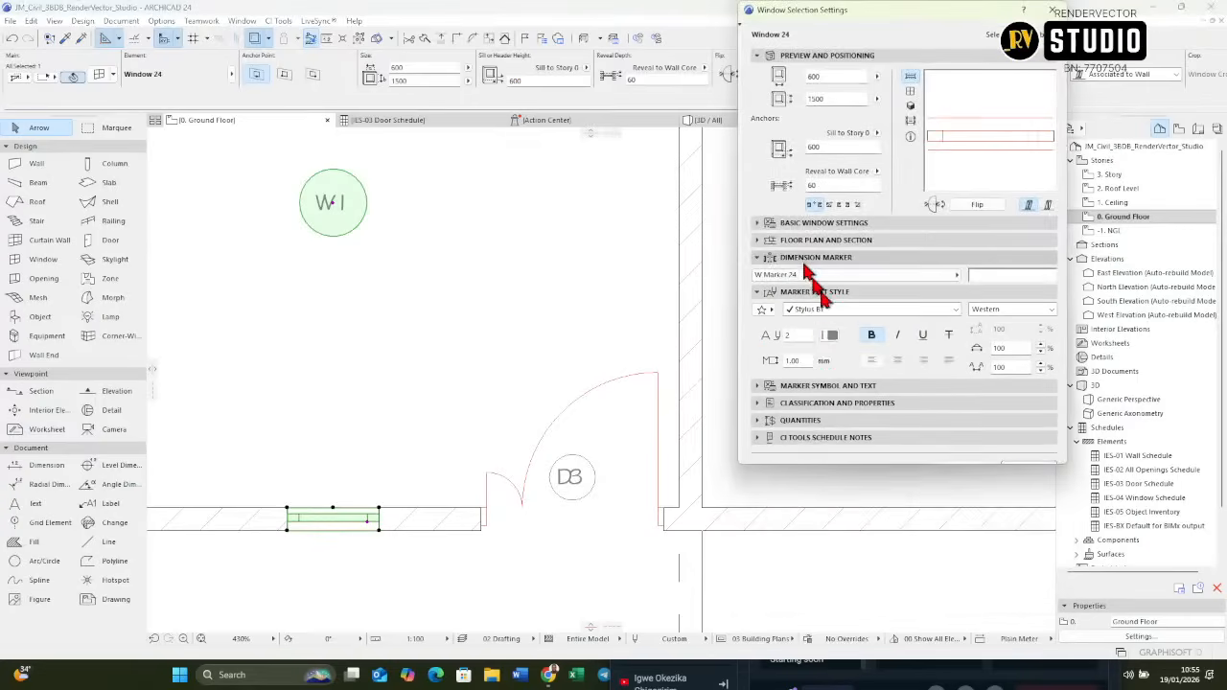
click(831, 369)
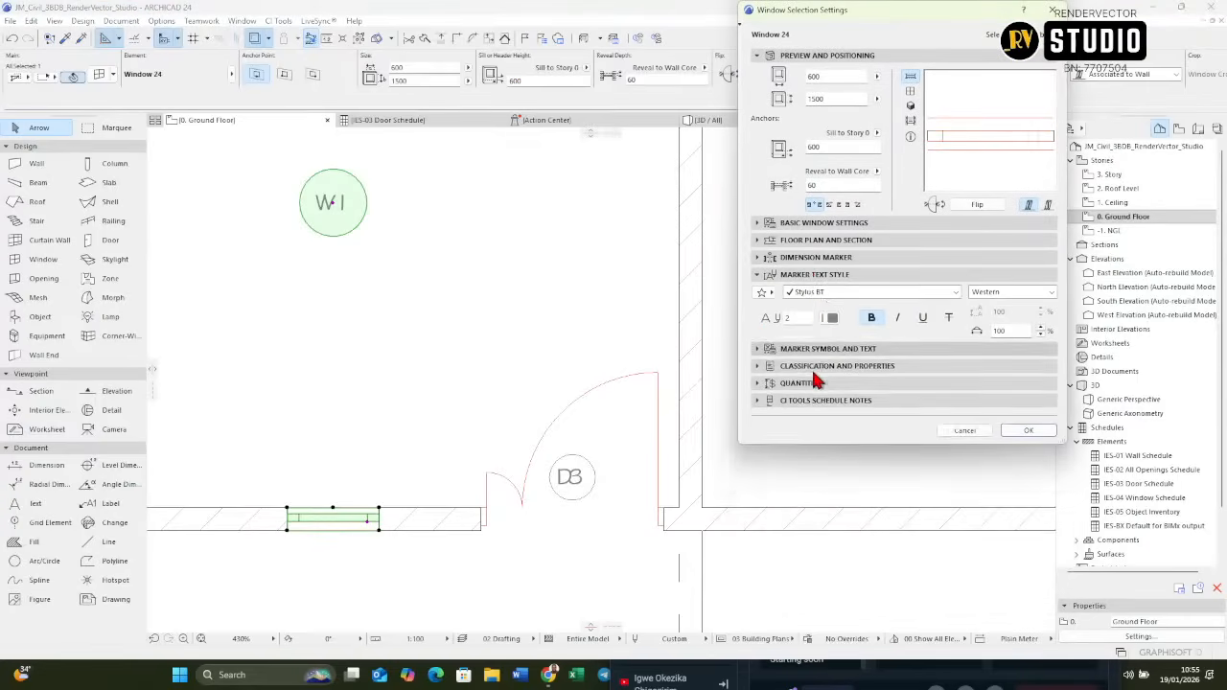
click(761, 310)
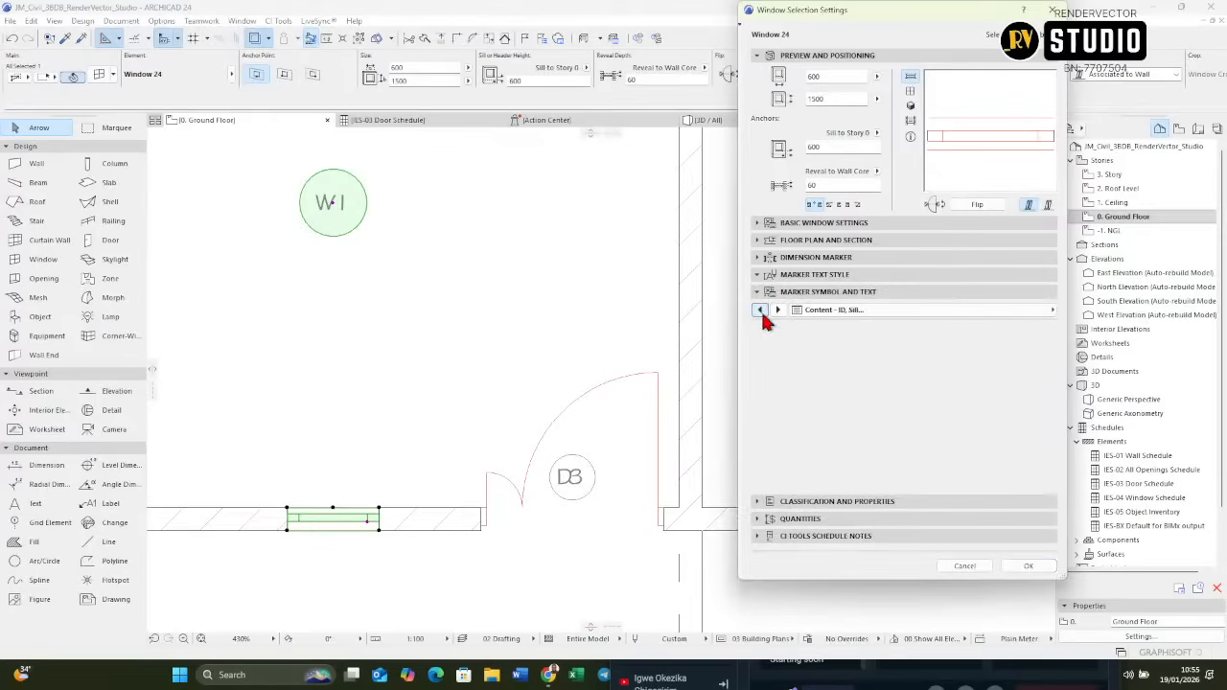
click(760, 310)
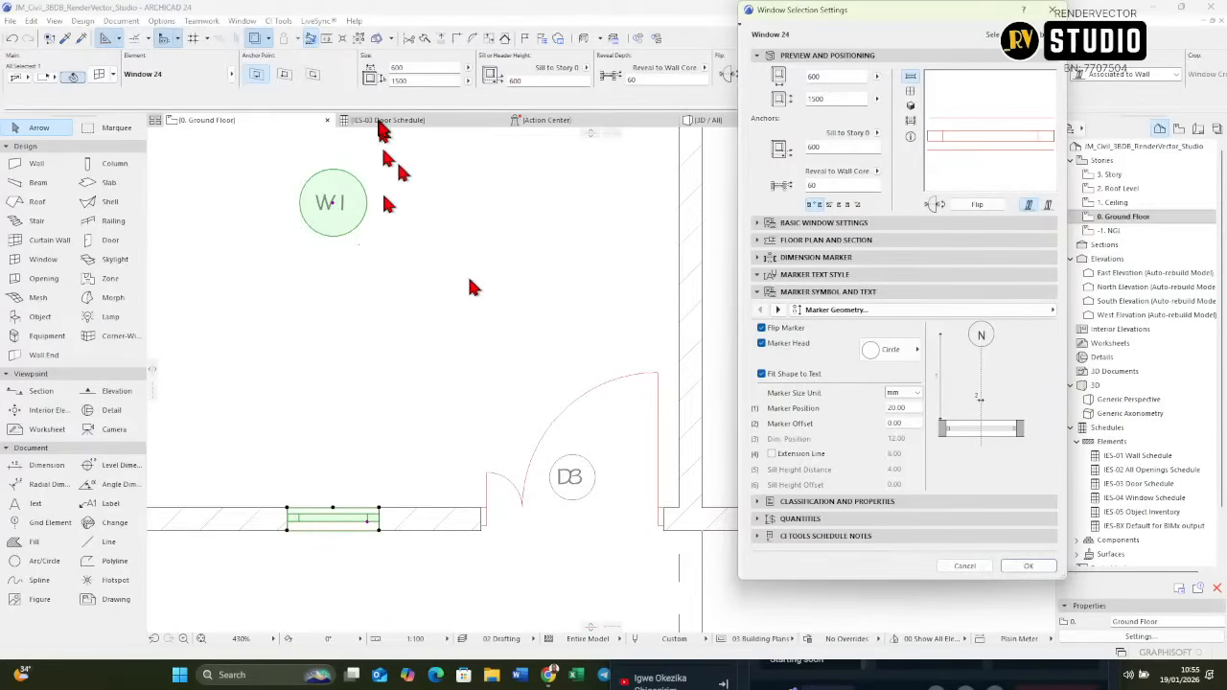
click(913, 406)
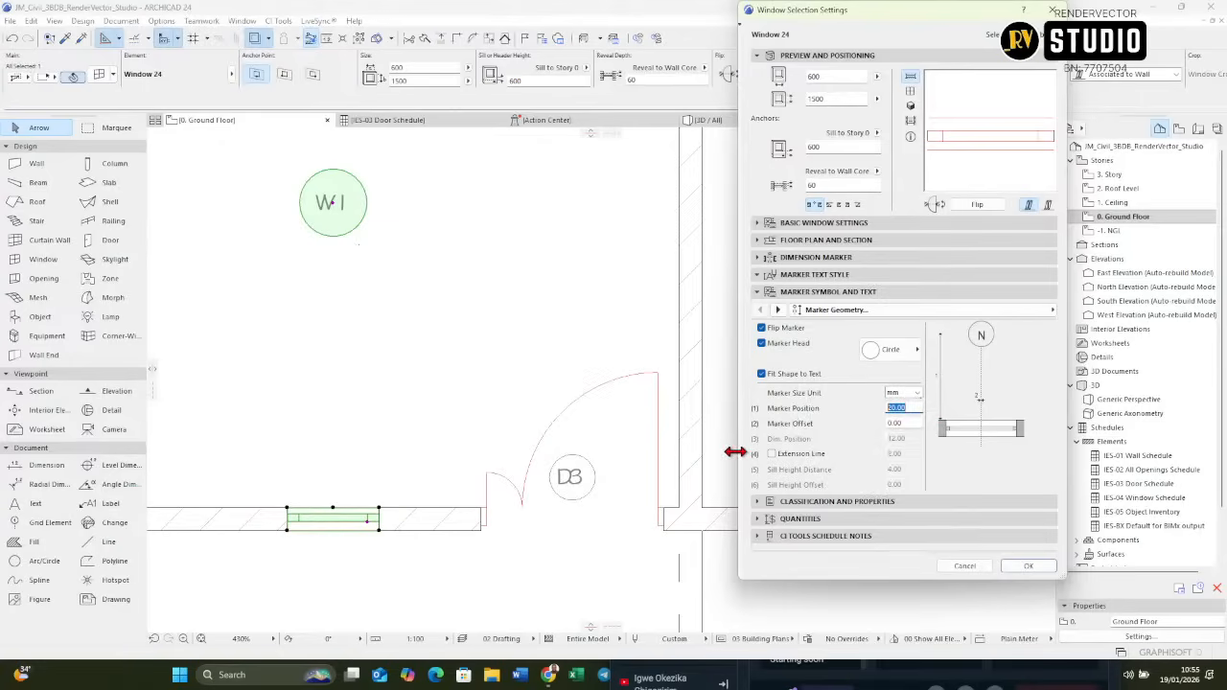
text(3)
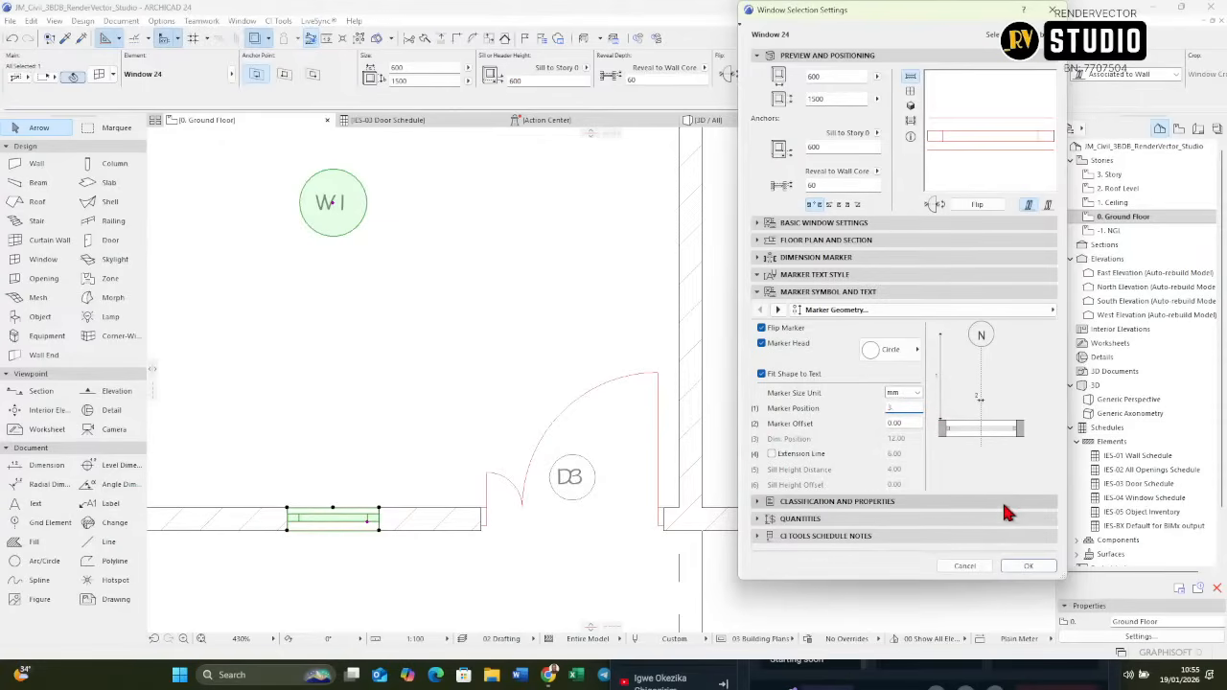
key(Return)
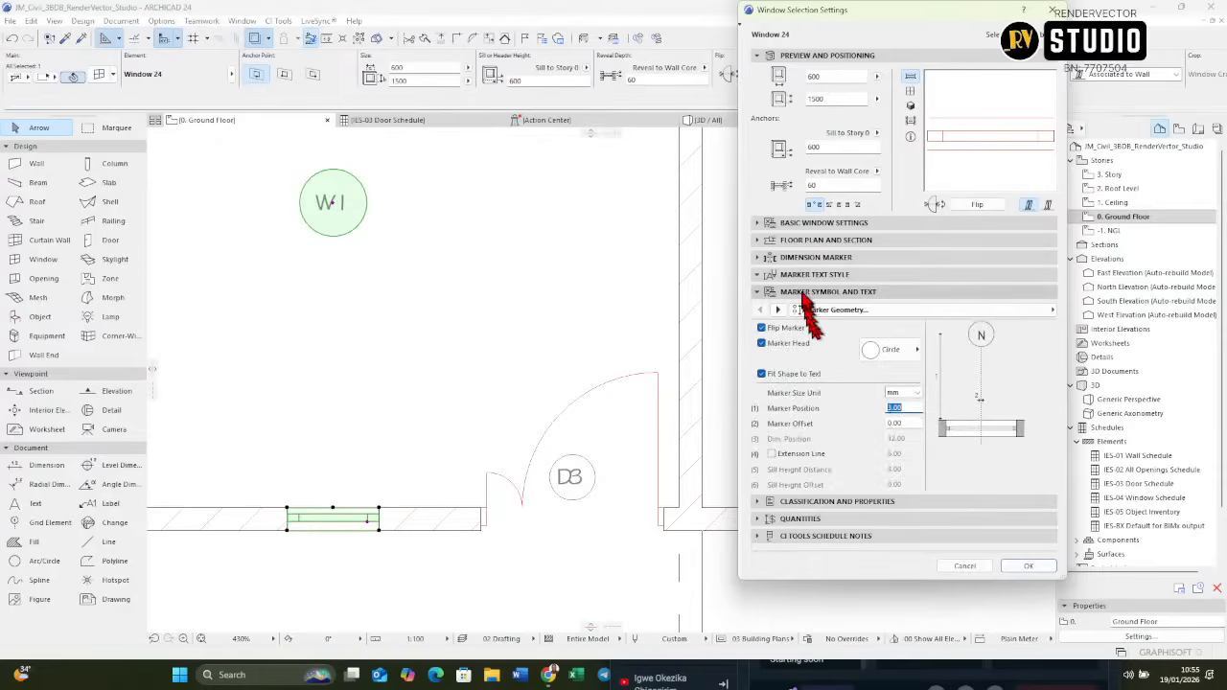
Reduce the character spacing of the W1 window's marker text to 75%.
click(806, 275)
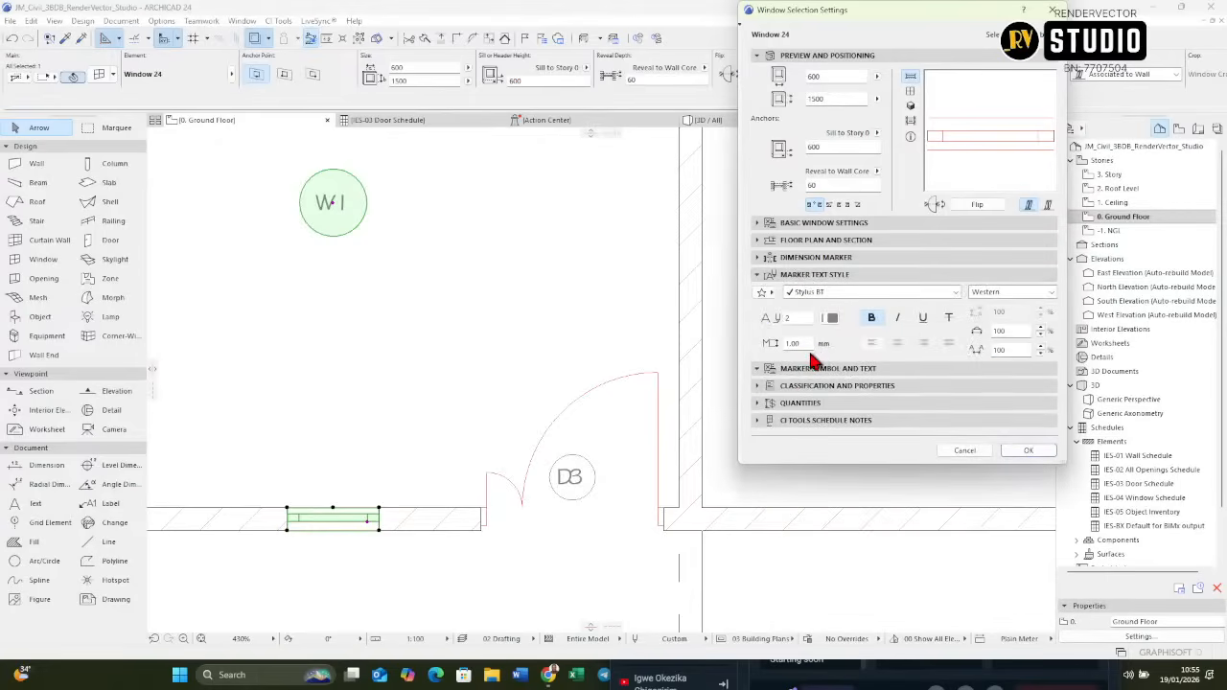
click(810, 343)
click(1040, 356)
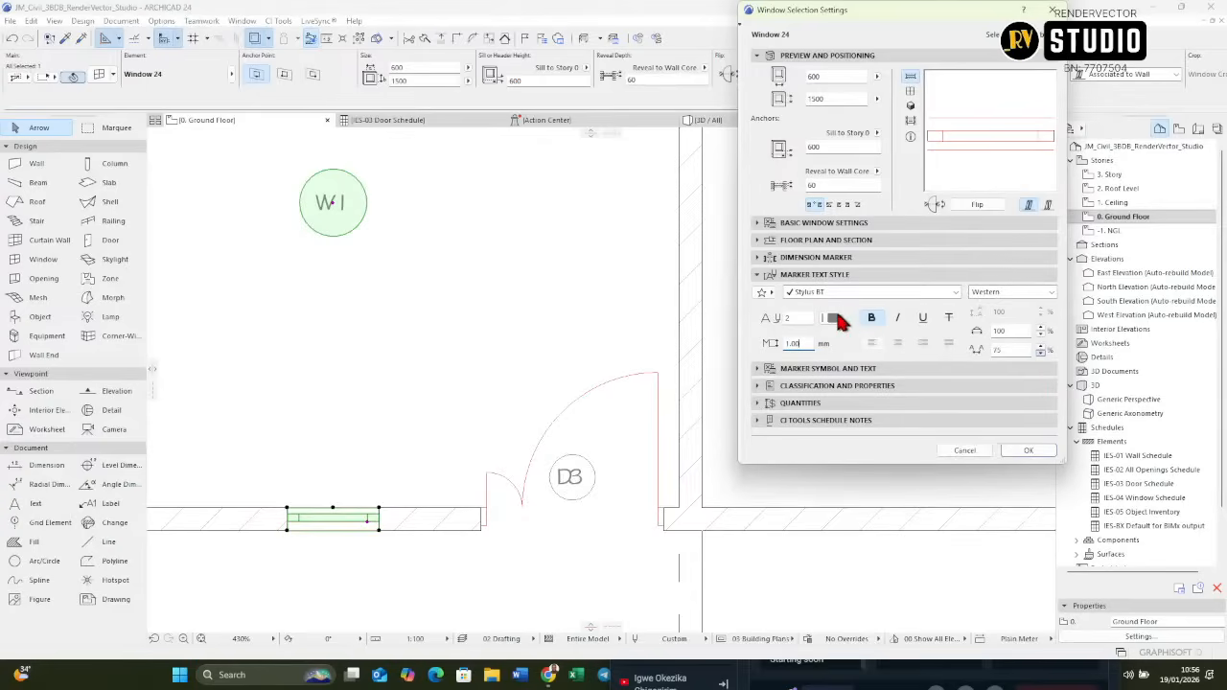
click(786, 258)
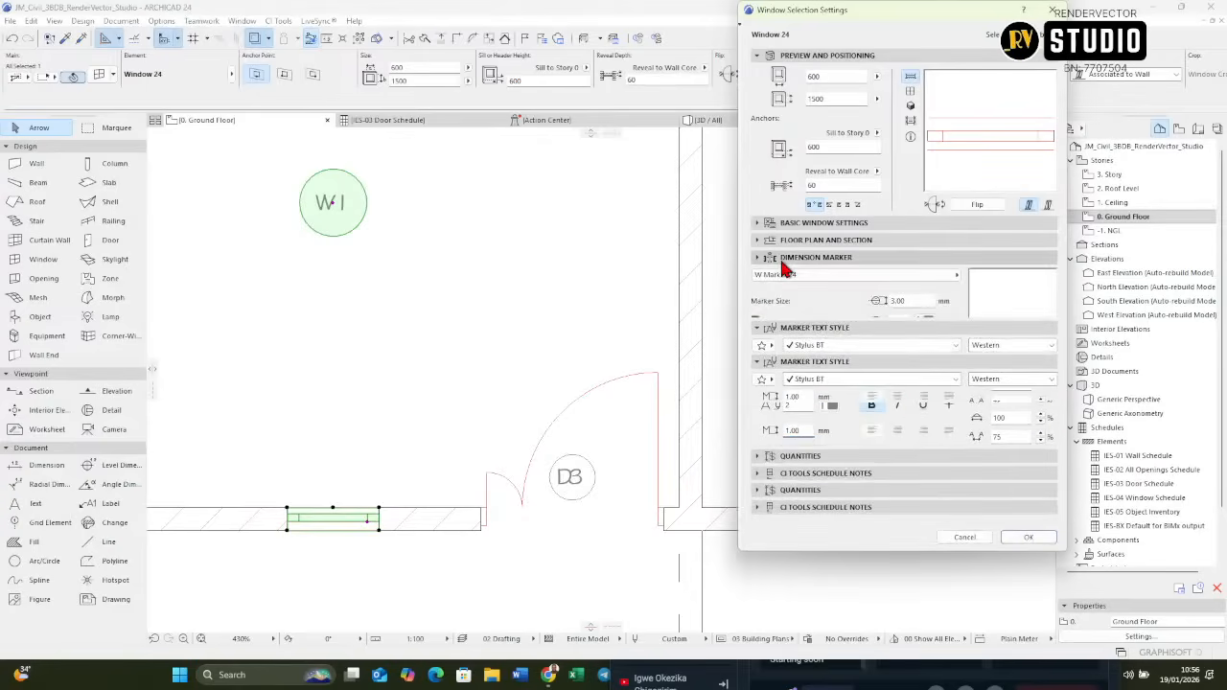
click(922, 300)
text(2)
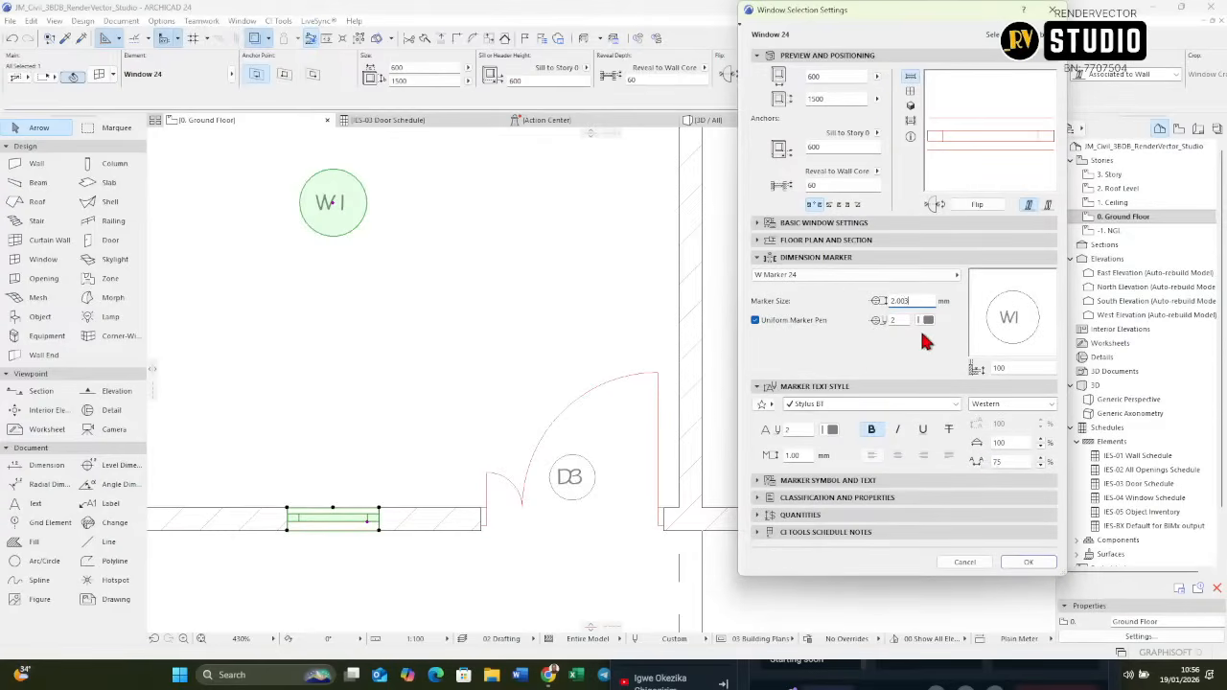
text(3)
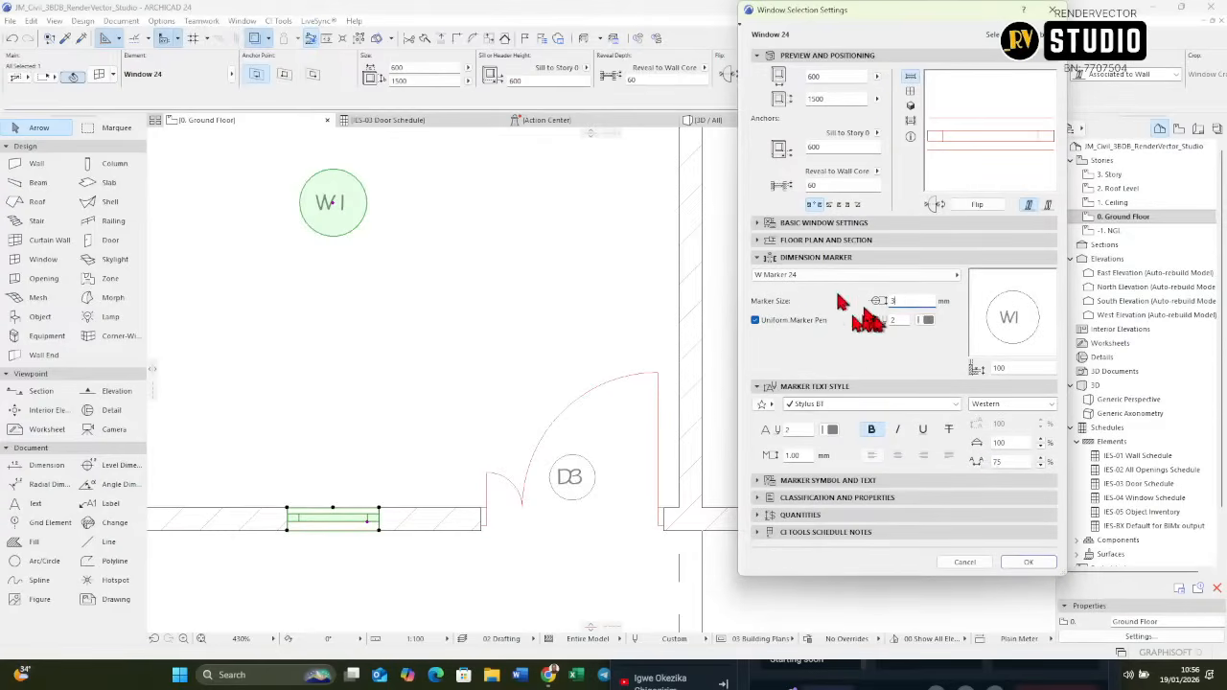
Turn off Fit Shape to Text for the W1 marker and apply the window settings.
click(784, 259)
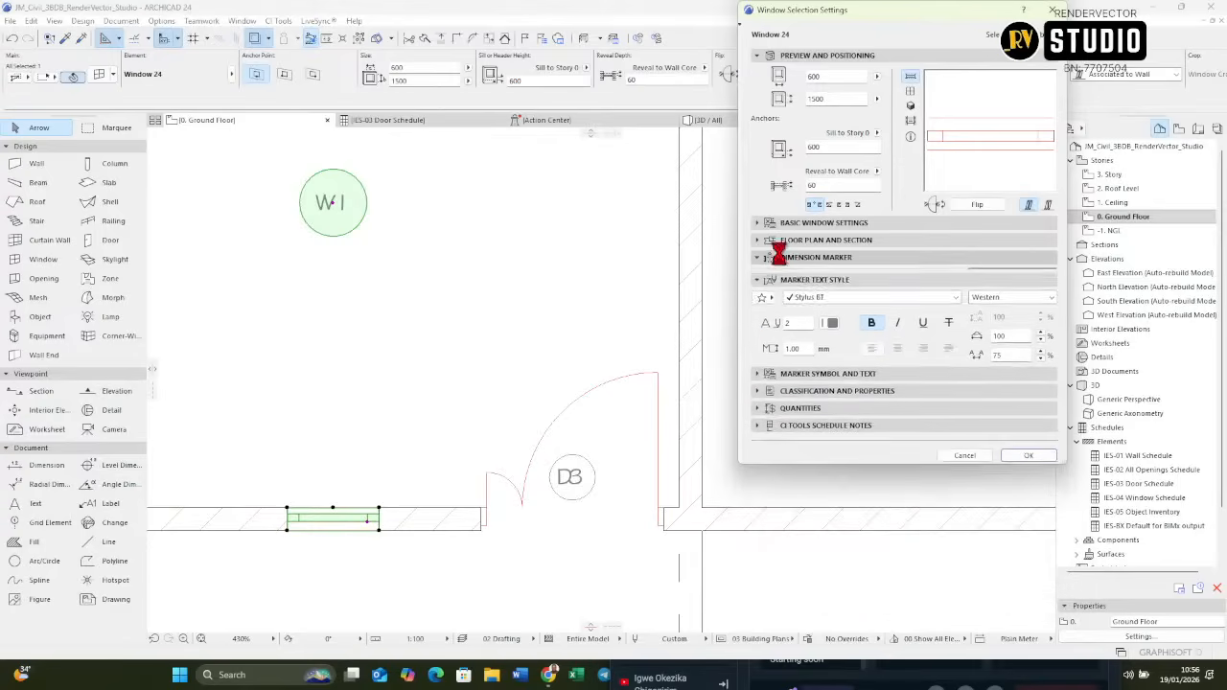
click(786, 372)
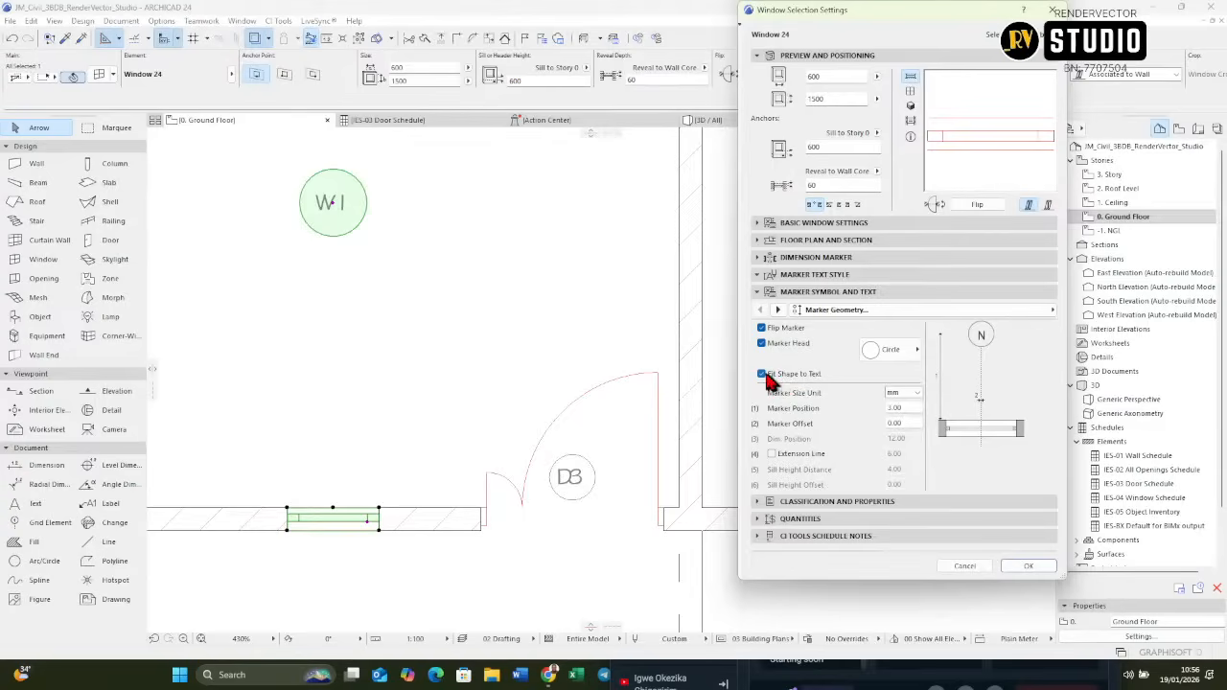
click(762, 374)
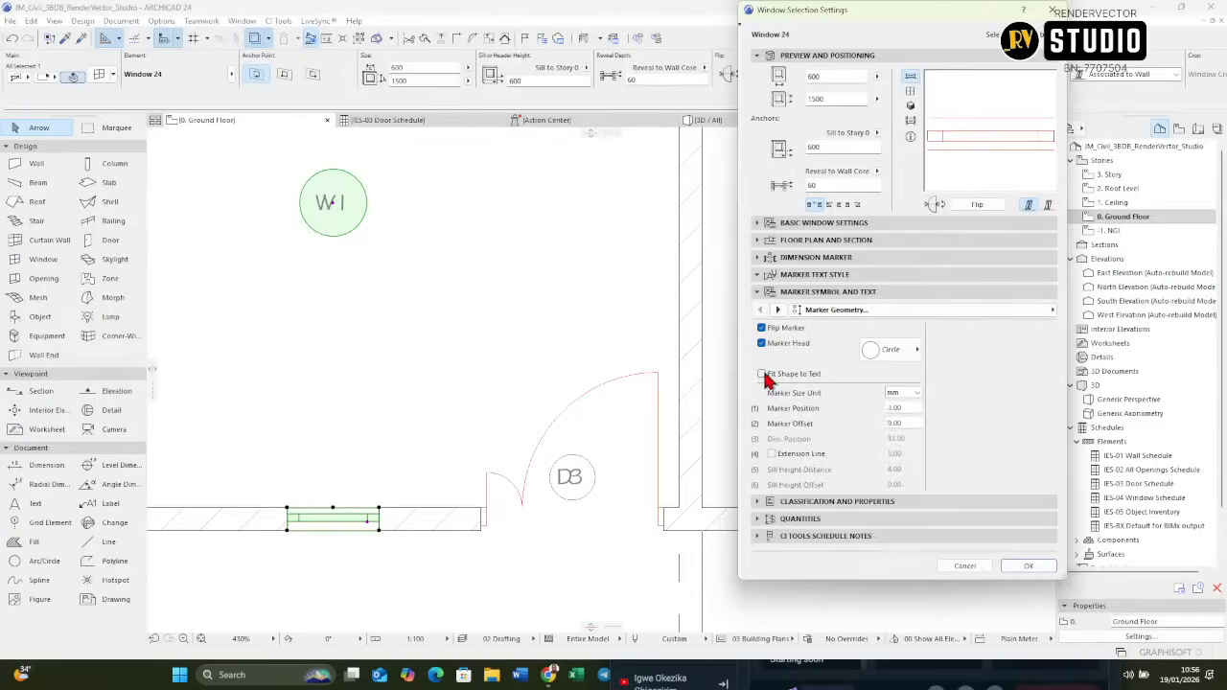
click(1027, 566)
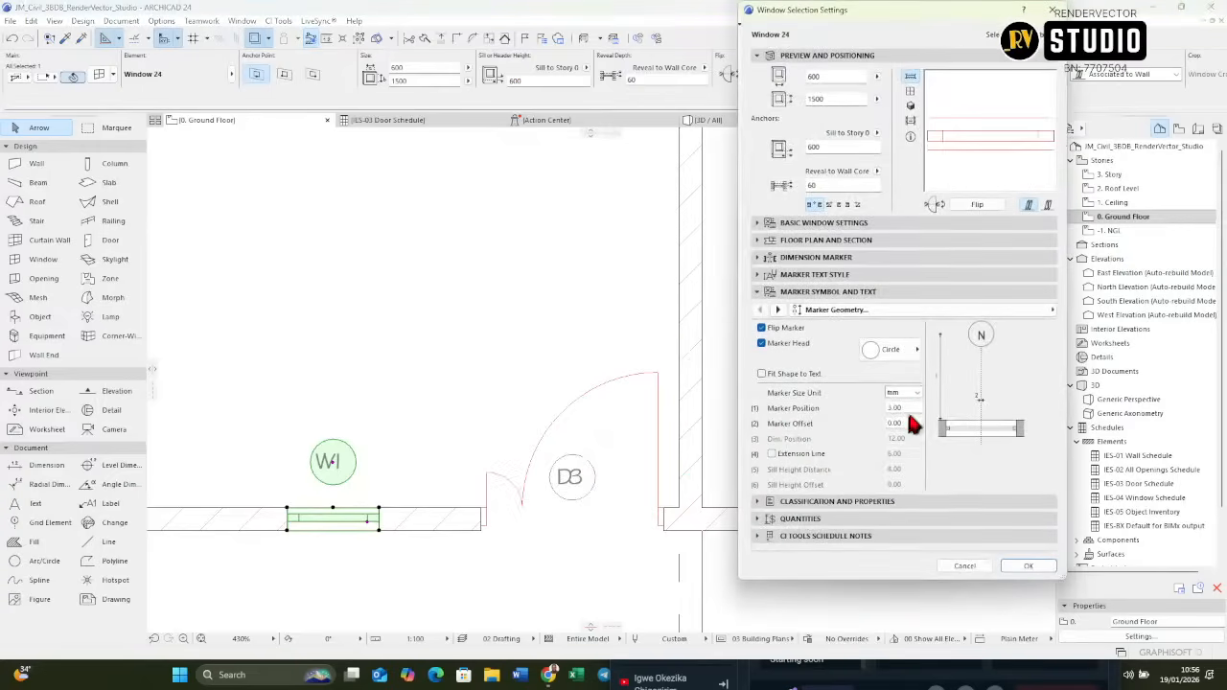
Set the W1 window's marker position to 1 mm and apply it.
click(909, 409)
text(1)
click(1030, 566)
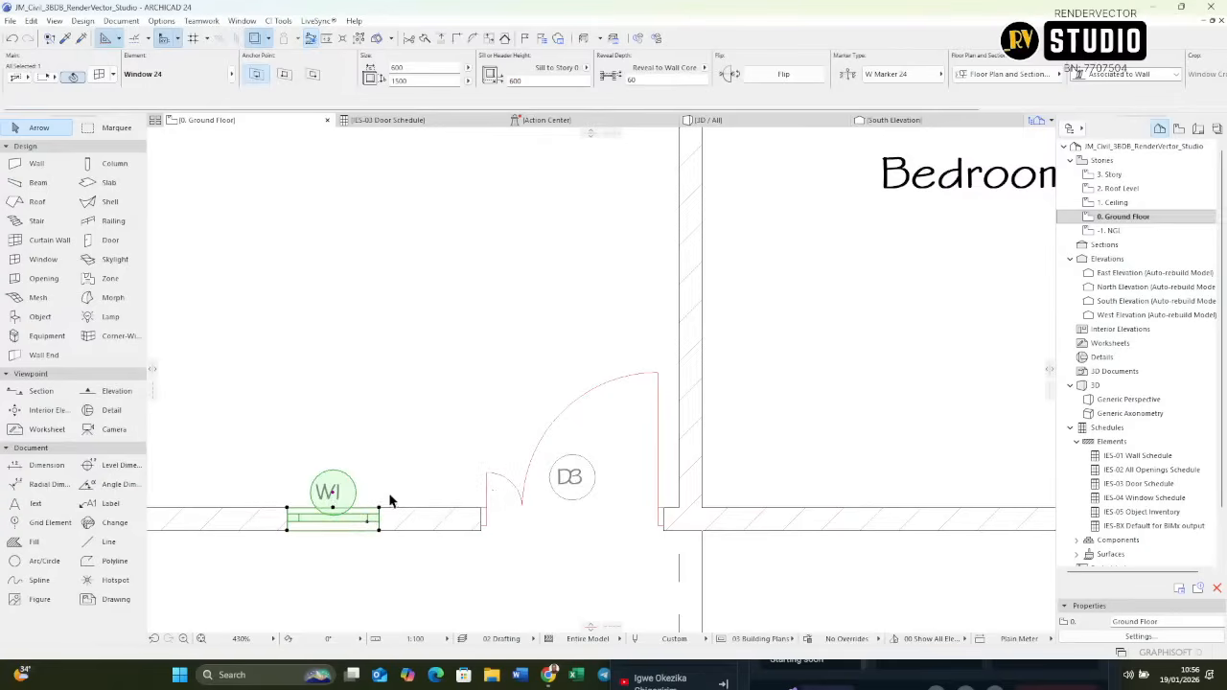
scroll(376, 503, up, 5)
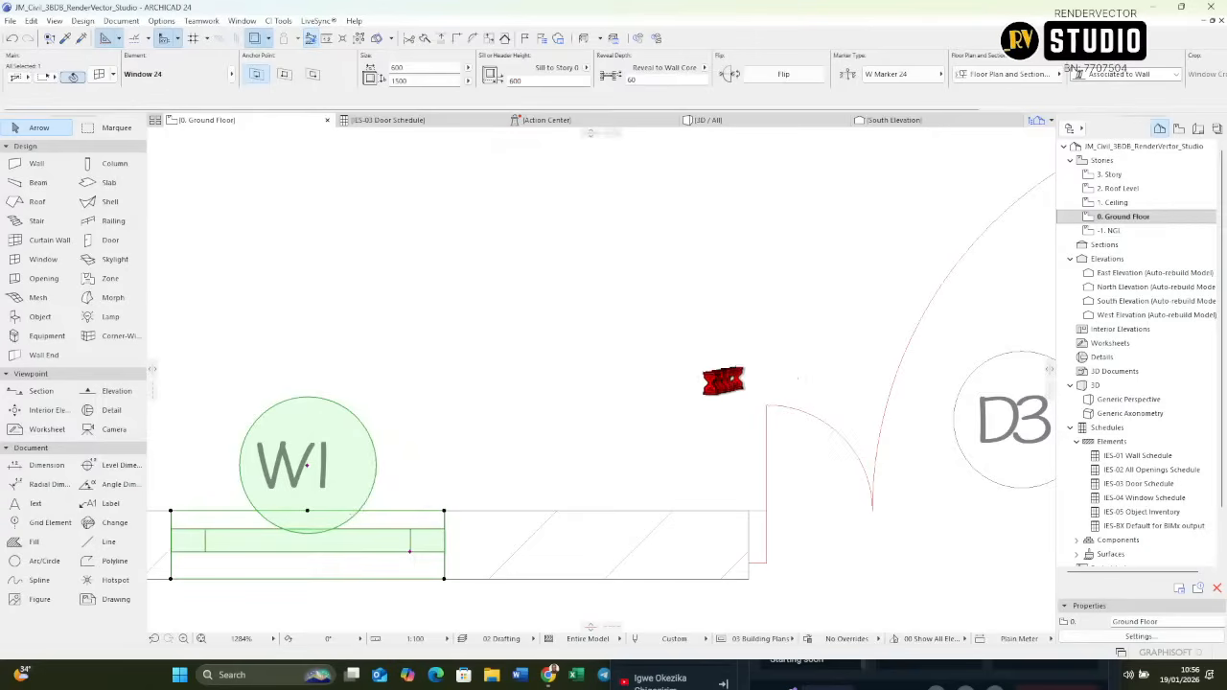
Increase the W1 window's marker position so its circle clears the wall, then deselect the window.
key(ctrl+t)
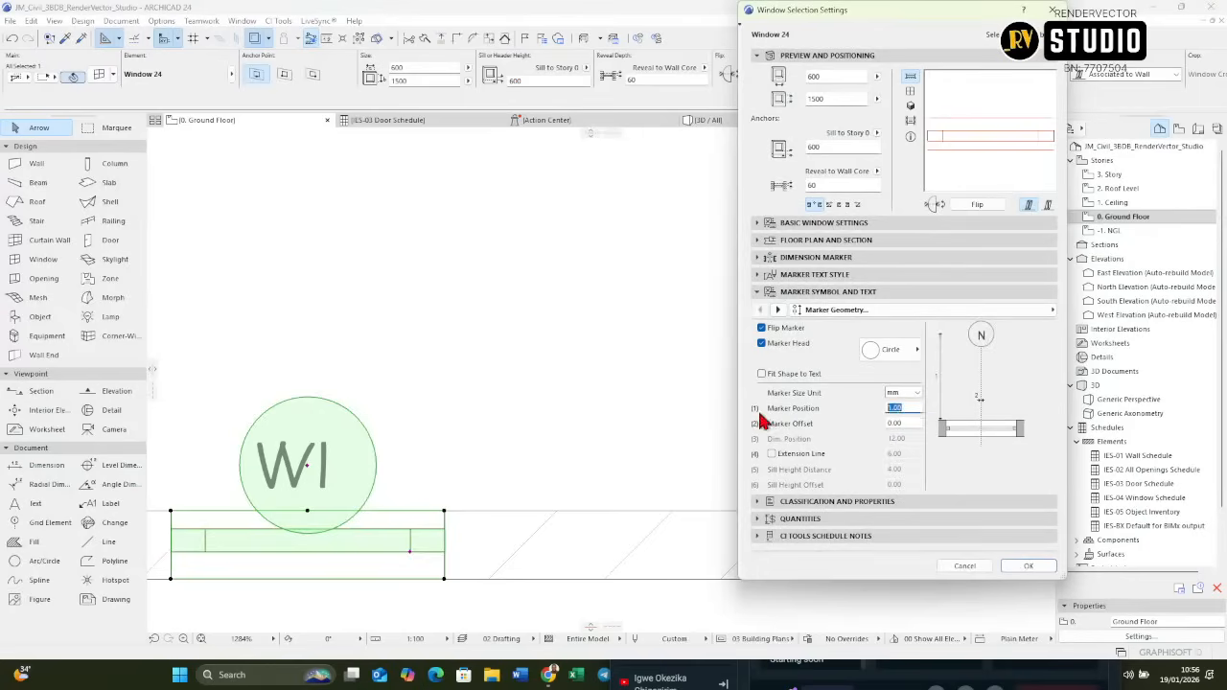
click(1028, 565)
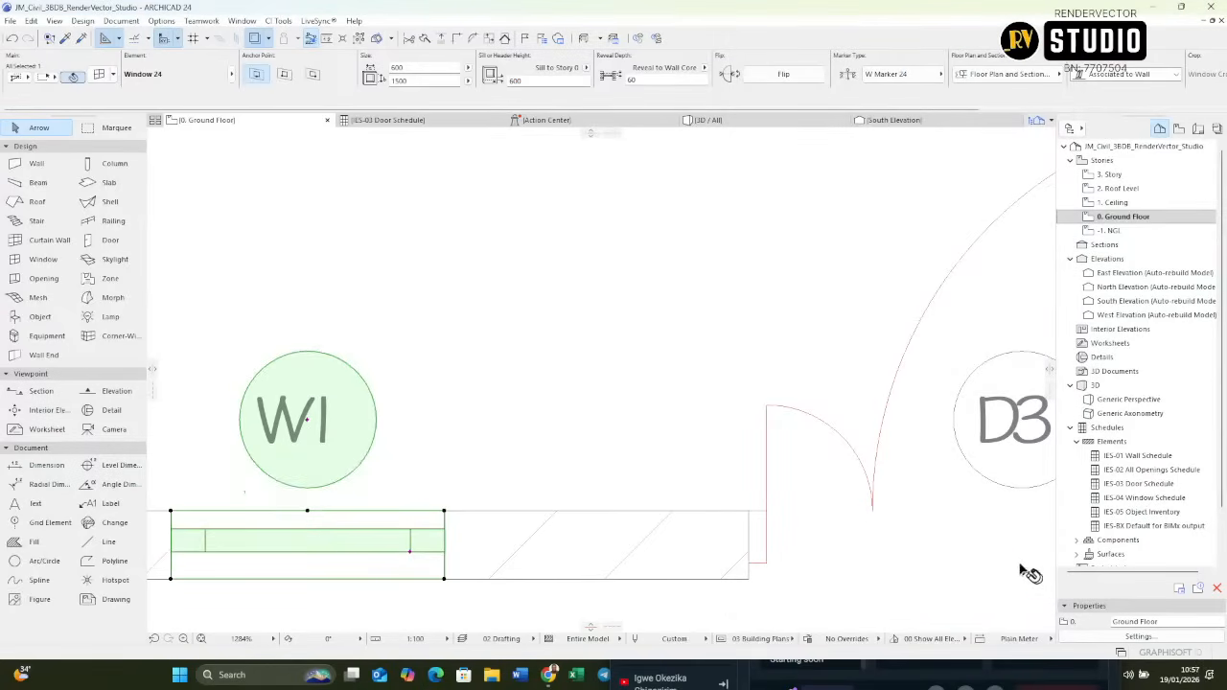
scroll(739, 473, down, 5)
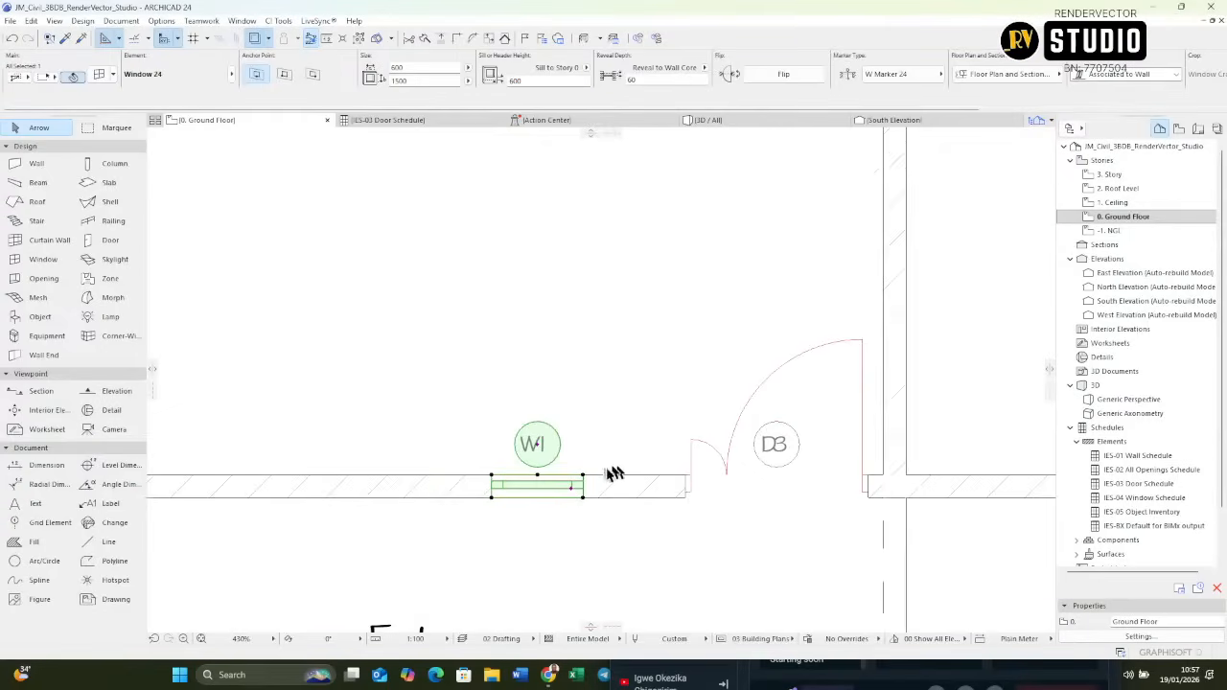
scroll(608, 478, down, 2)
scroll(603, 451, up, 2)
key(Escape)
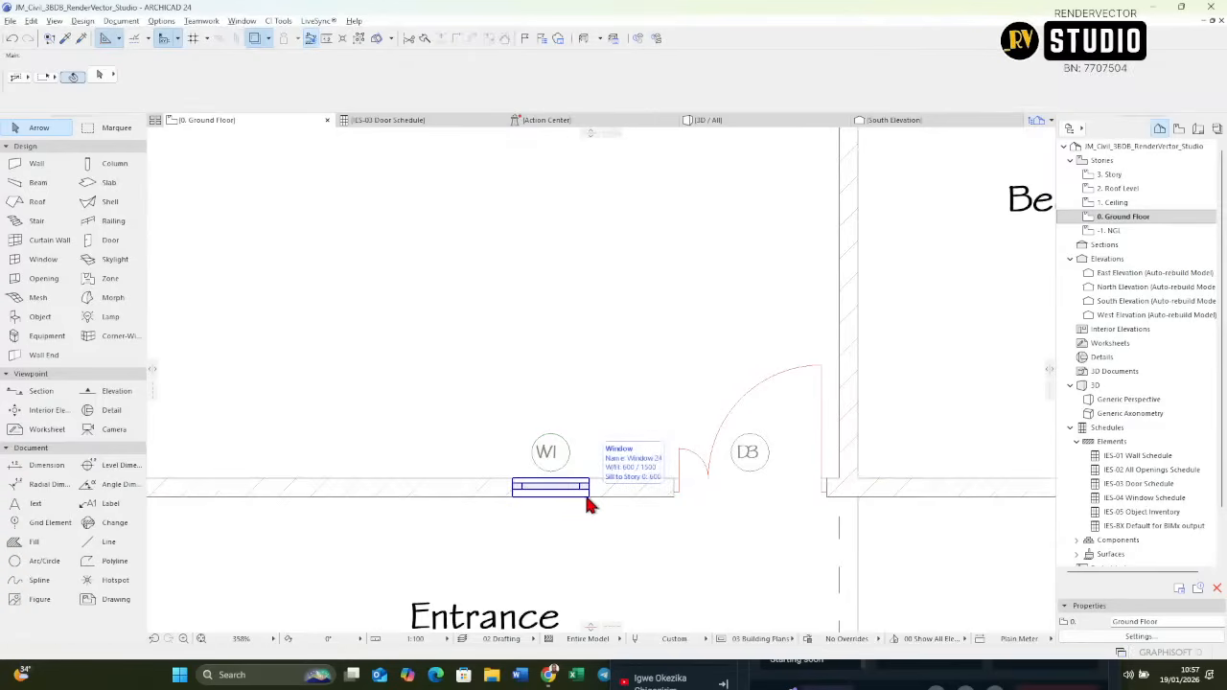
Open the IES-04 Window Schedule.
double_click(1140, 499)
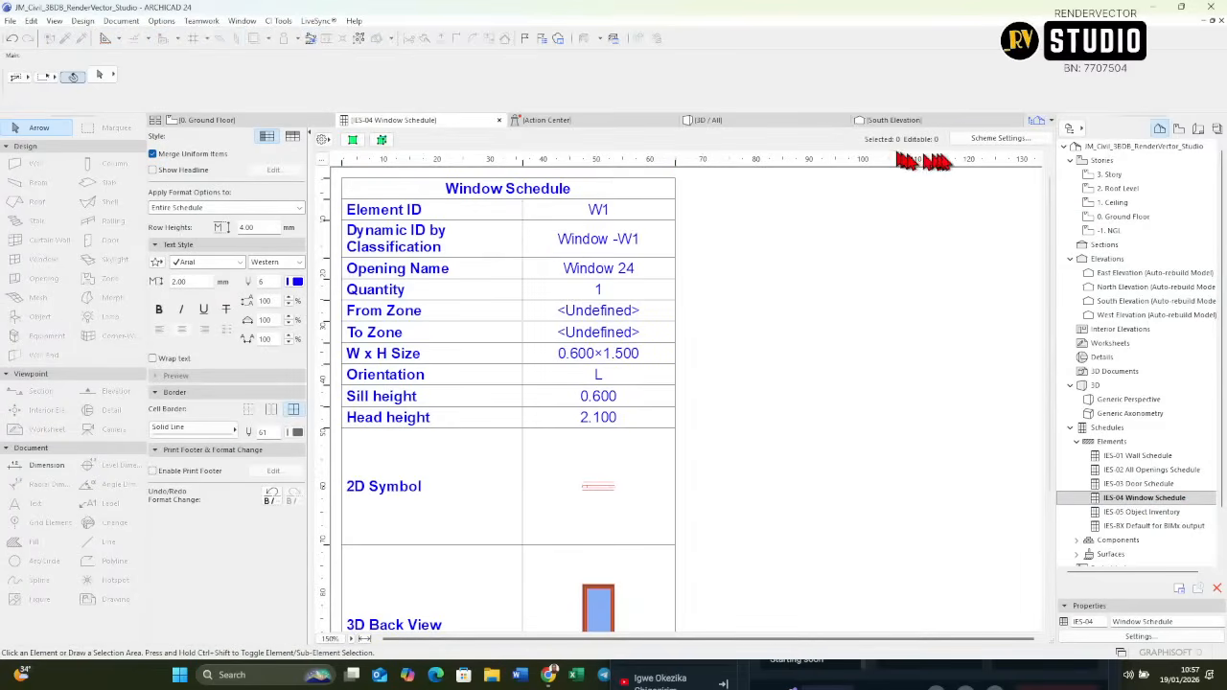
Remove the dynamic ID, library part name, zone, orientation, sill and head height, fire, thermal and sound fields from the window schedule scheme.
click(997, 140)
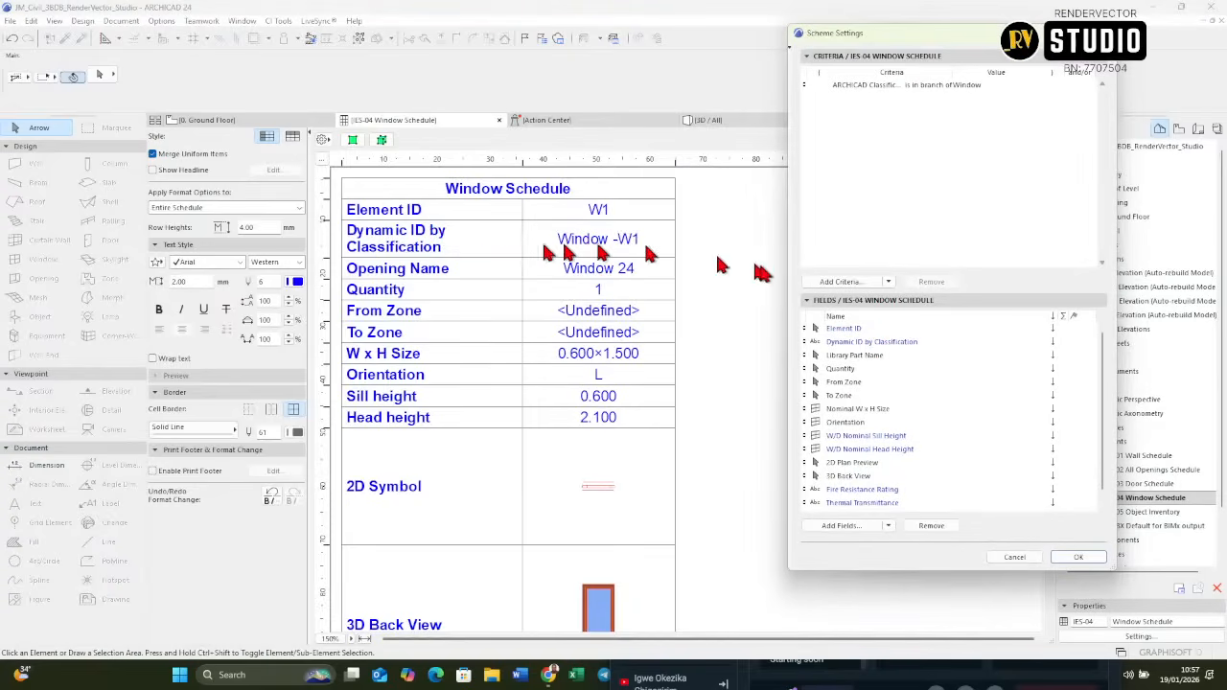
click(883, 345)
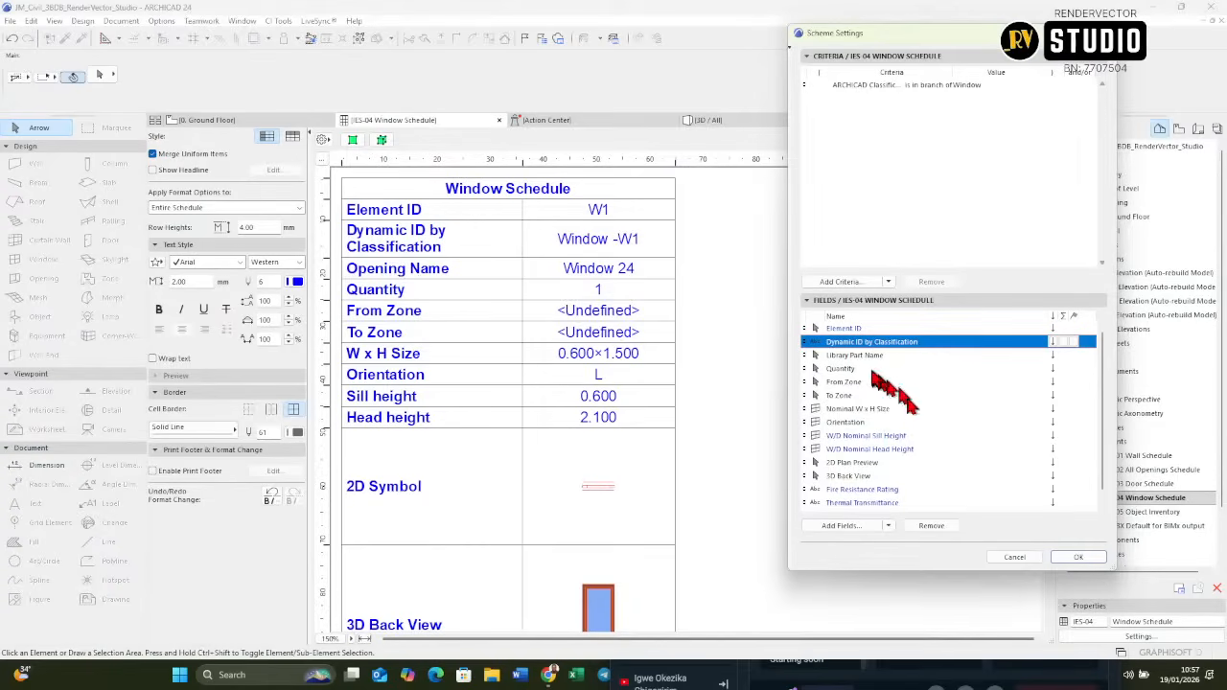
shift+click(868, 357)
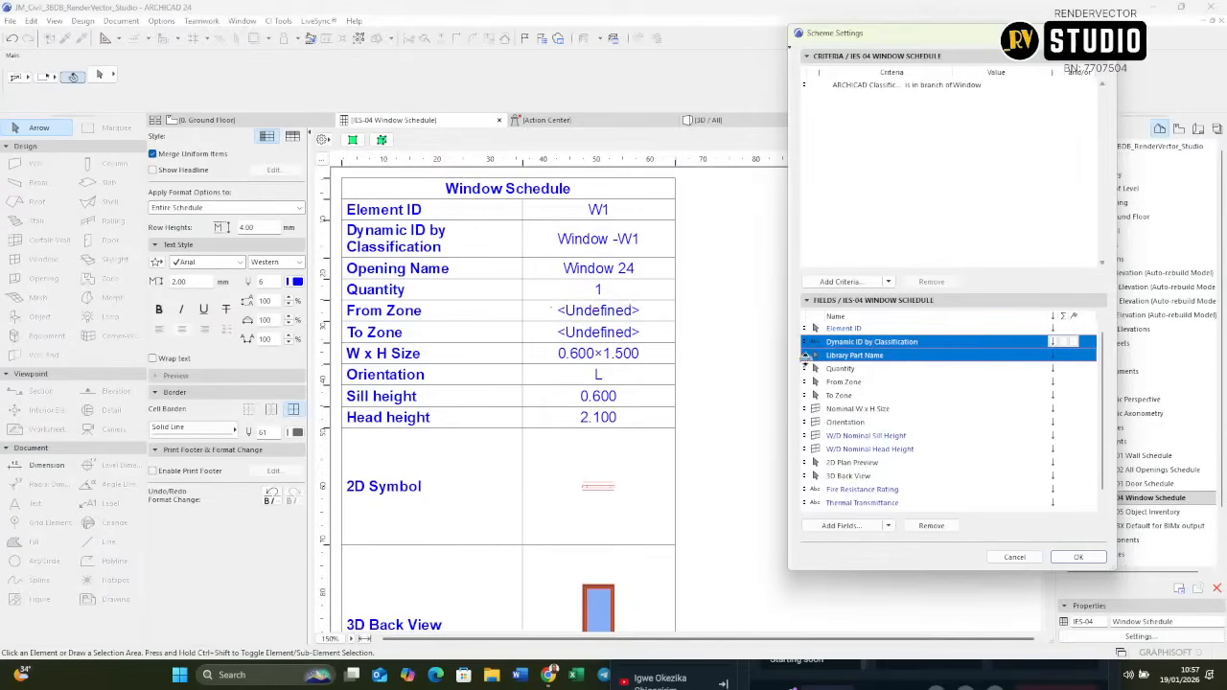
drag(806, 355, 868, 382)
ctrl+click(852, 383)
ctrl+click(853, 396)
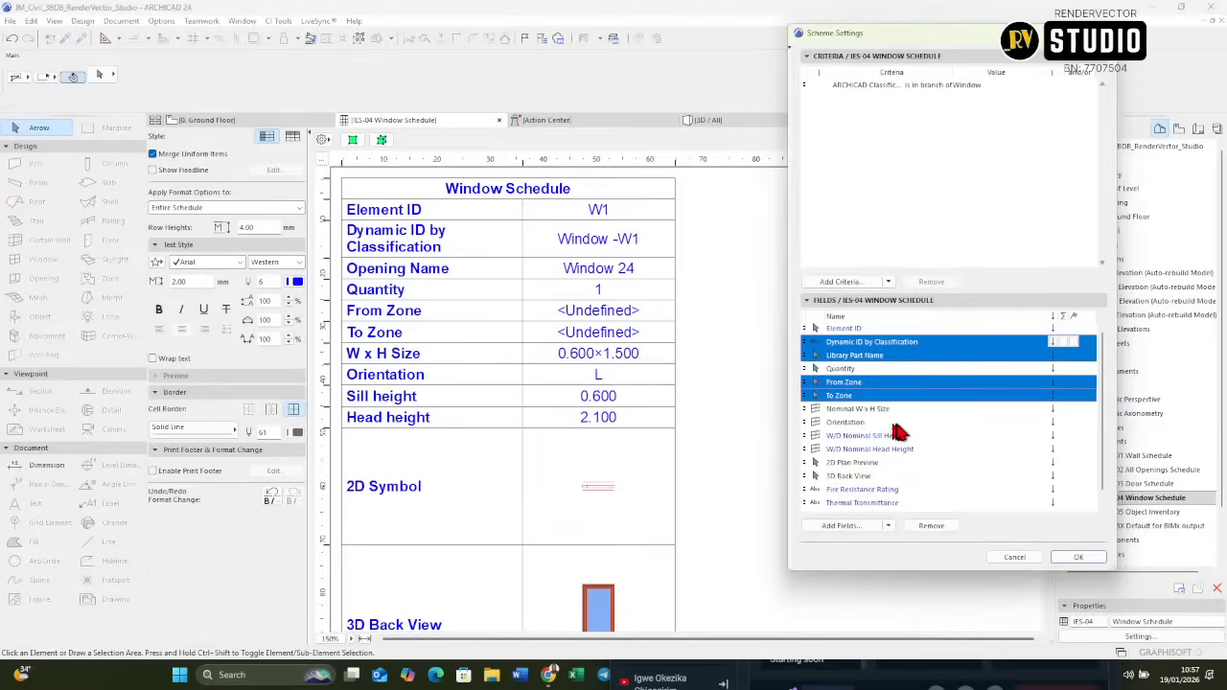
ctrl+click(863, 423)
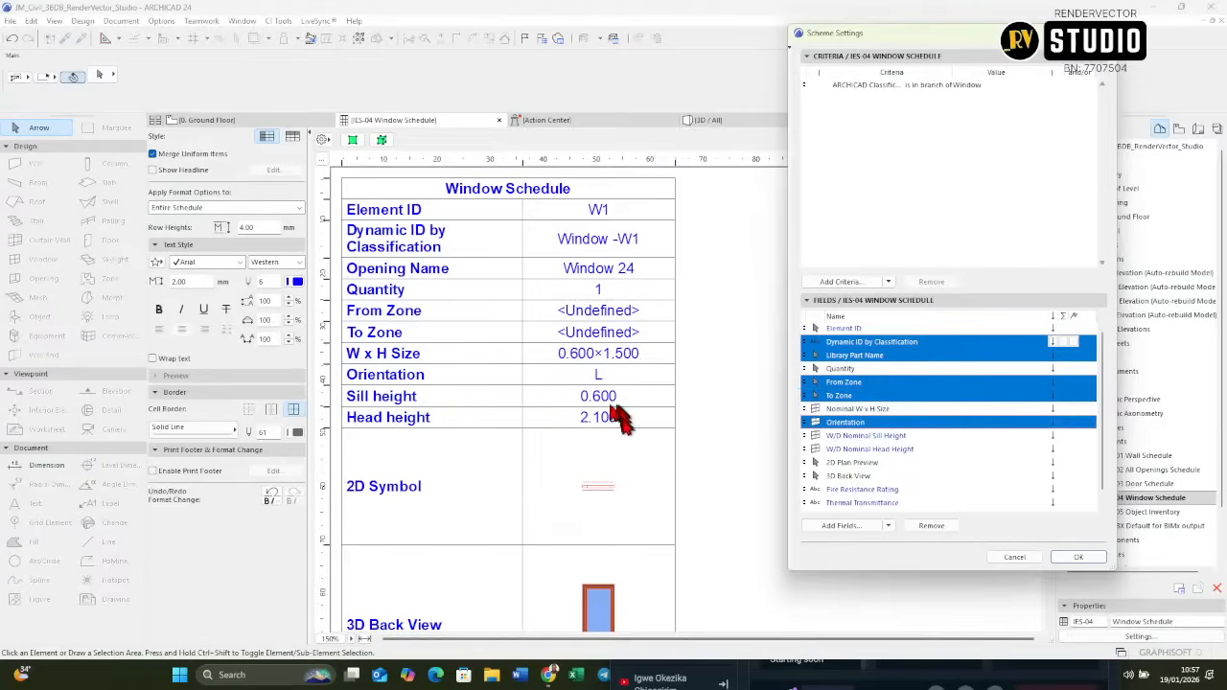
ctrl+click(880, 438)
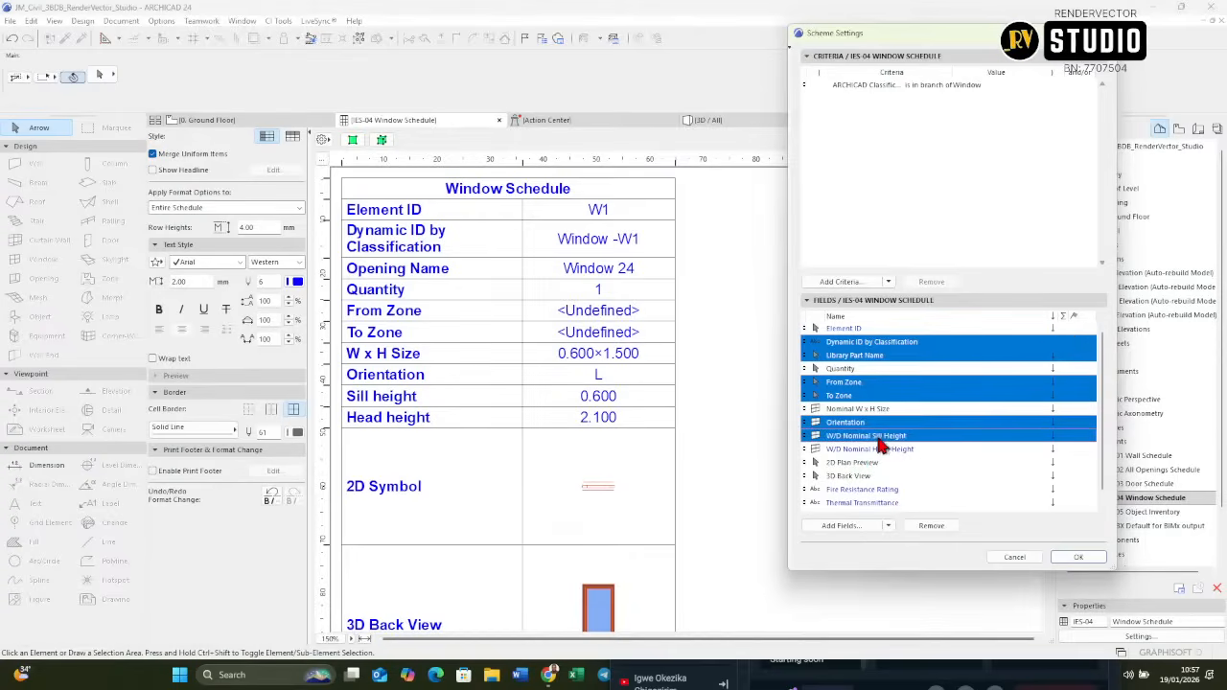
ctrl+click(902, 451)
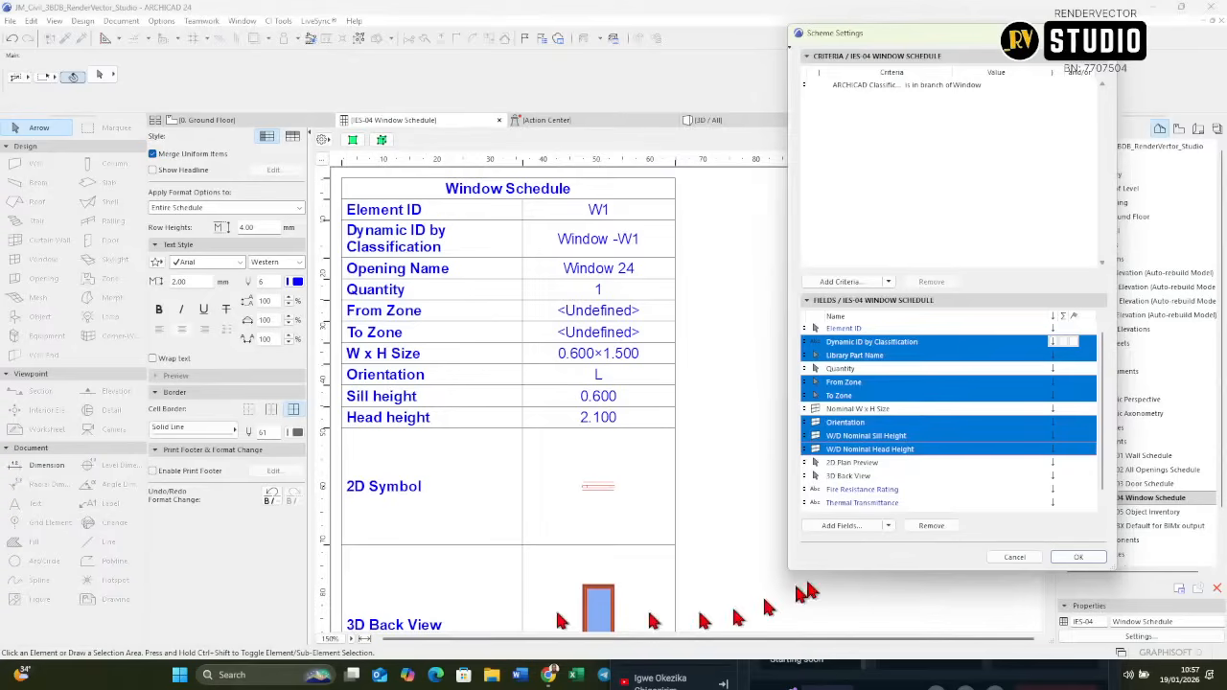
ctrl+click(871, 491)
ctrl+click(871, 504)
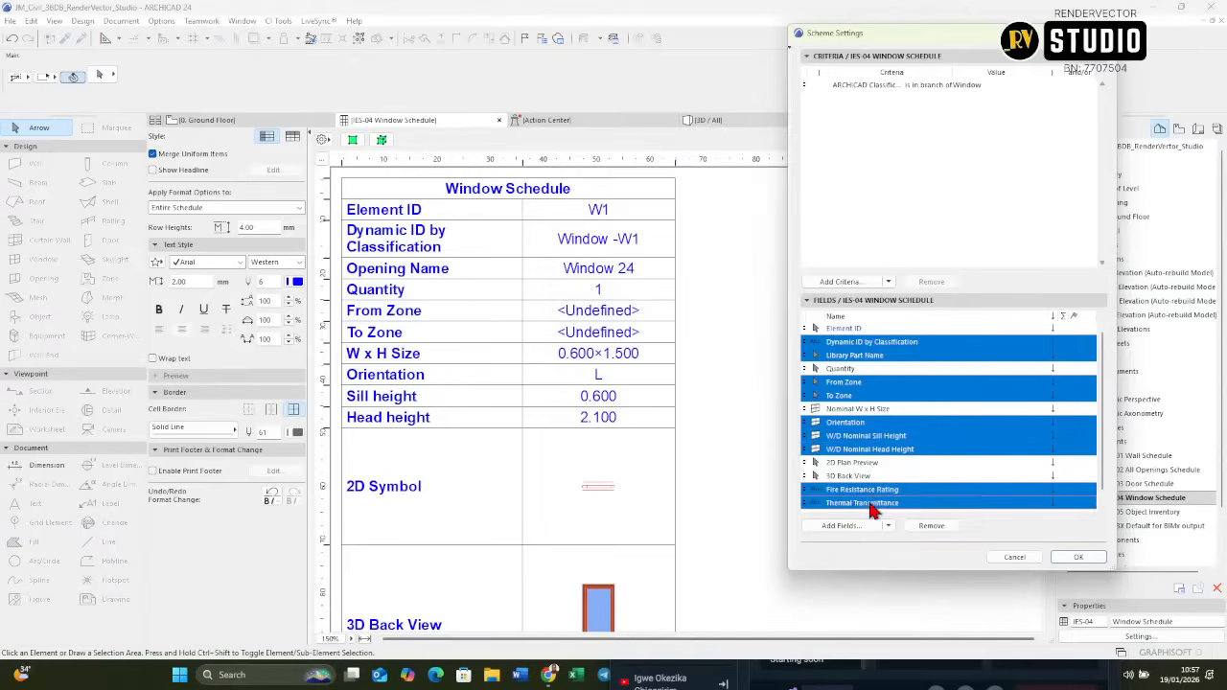
scroll(882, 471, down, 1)
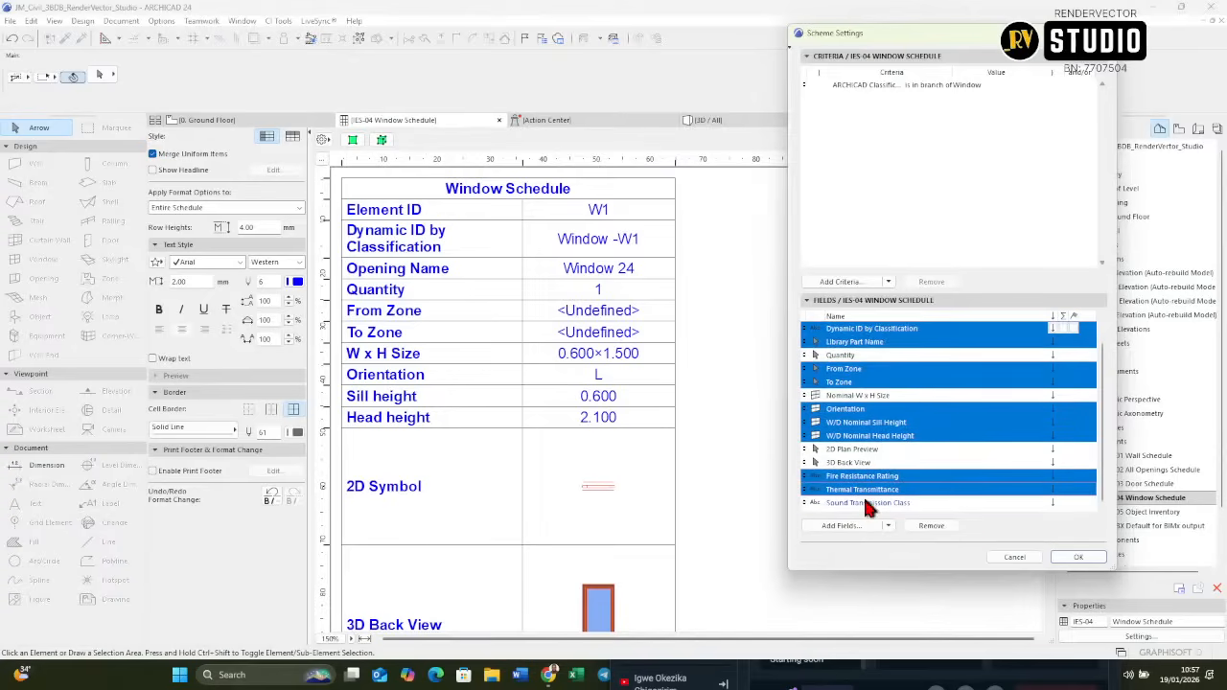
ctrl+click(867, 504)
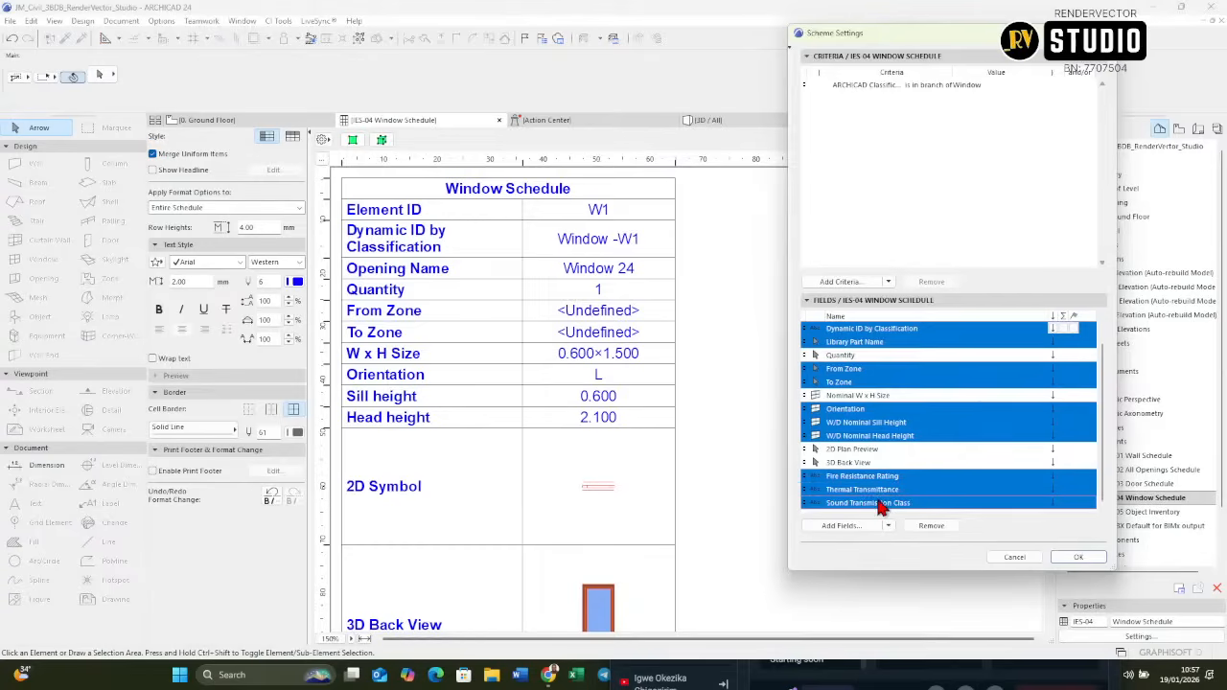
key(Delete)
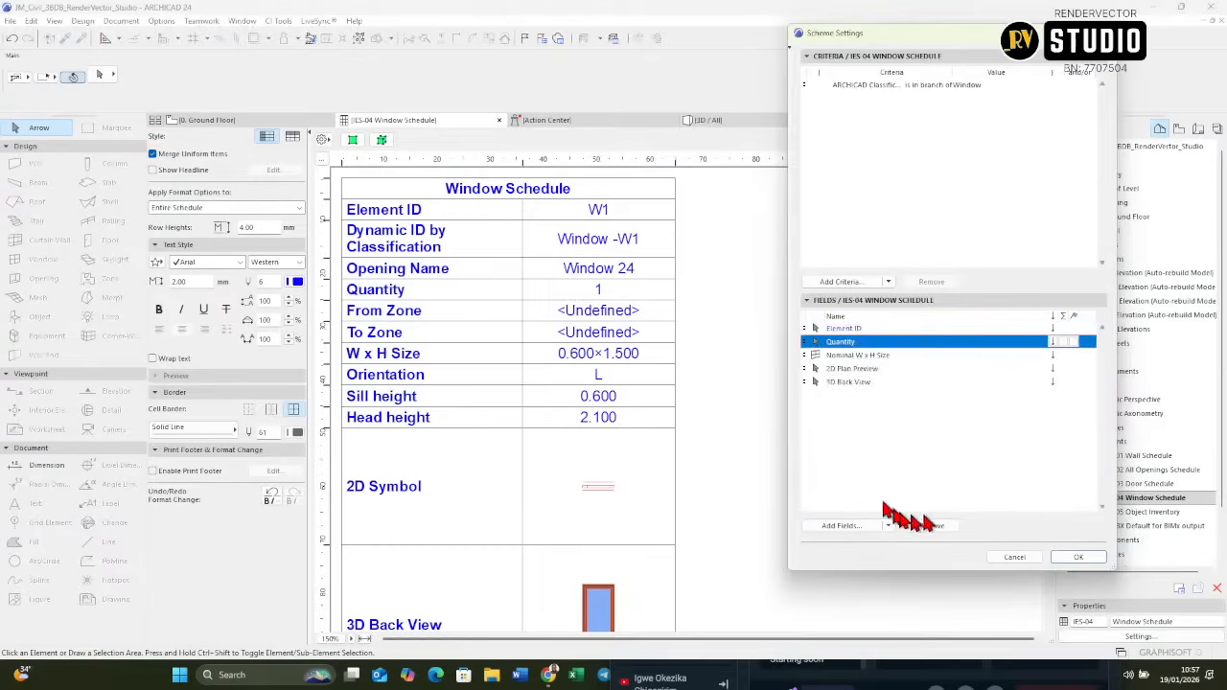
click(1071, 558)
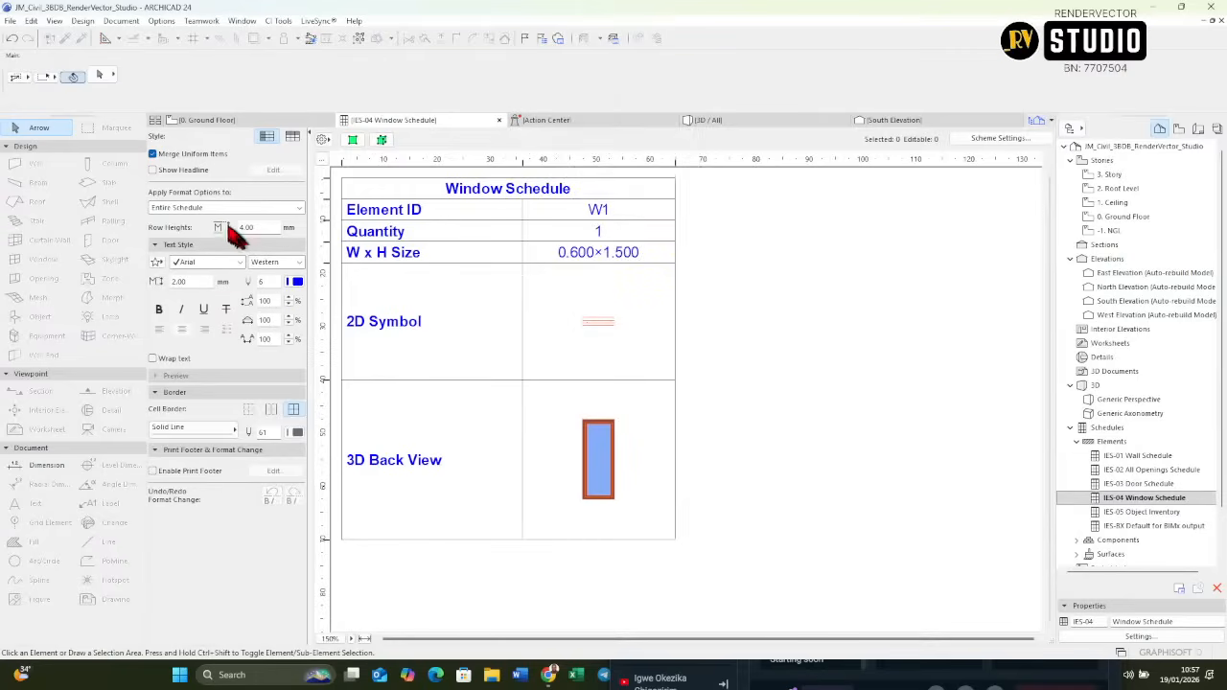
Set the entire window schedule's text to the Stylus BT font with black pen 1.
click(219, 264)
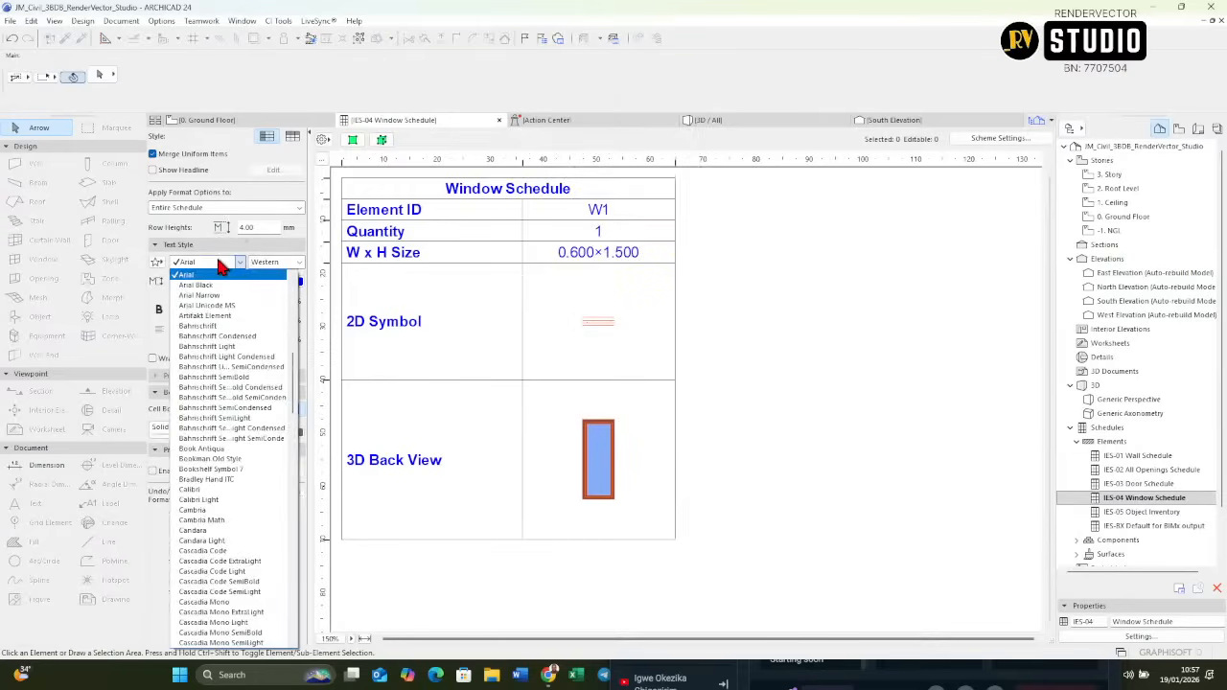
key(s)
scroll(251, 434, down, 4)
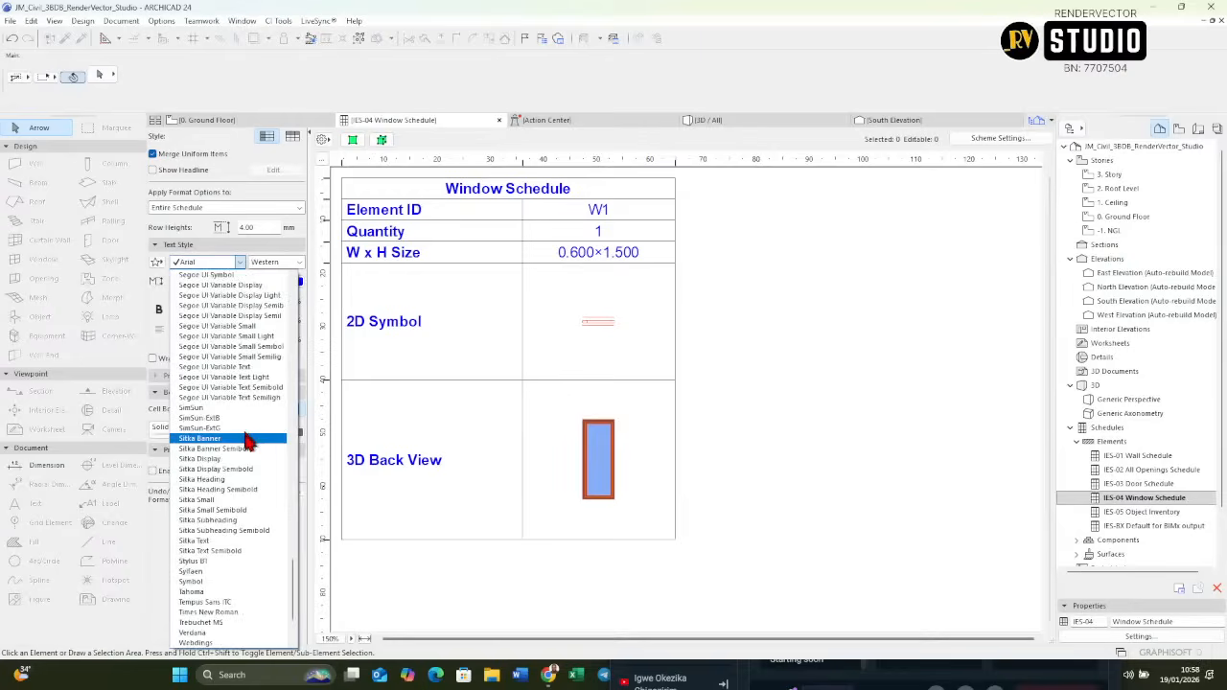
click(246, 561)
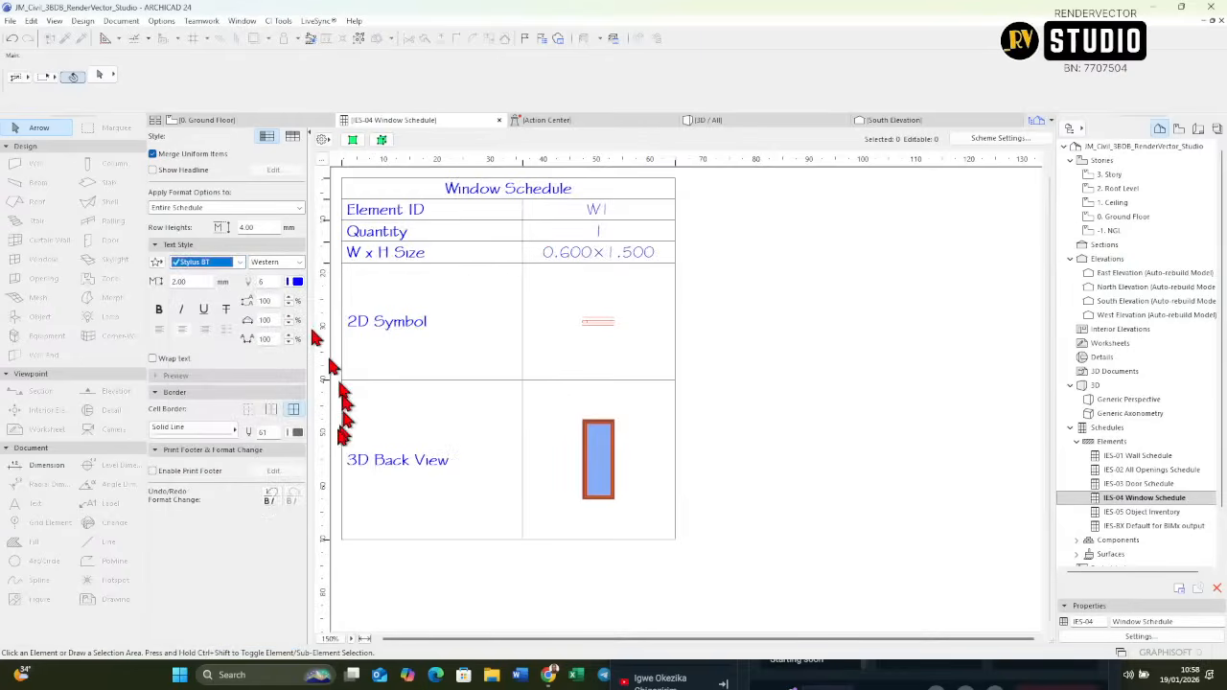
click(295, 284)
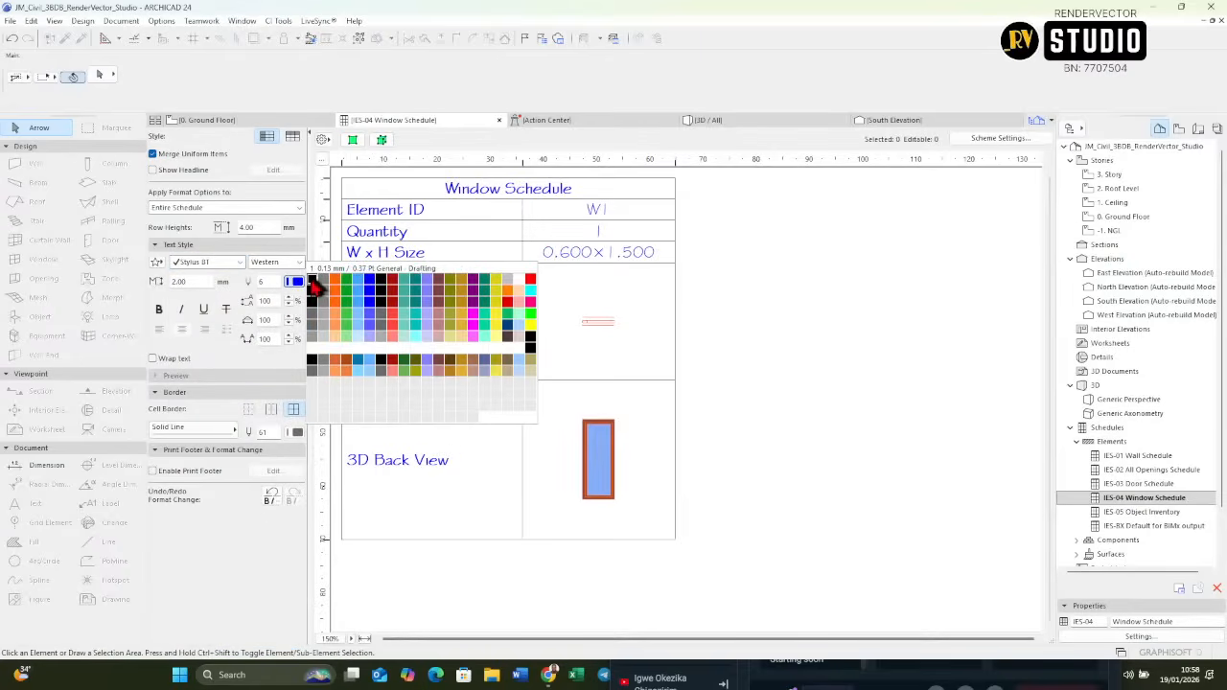
click(311, 280)
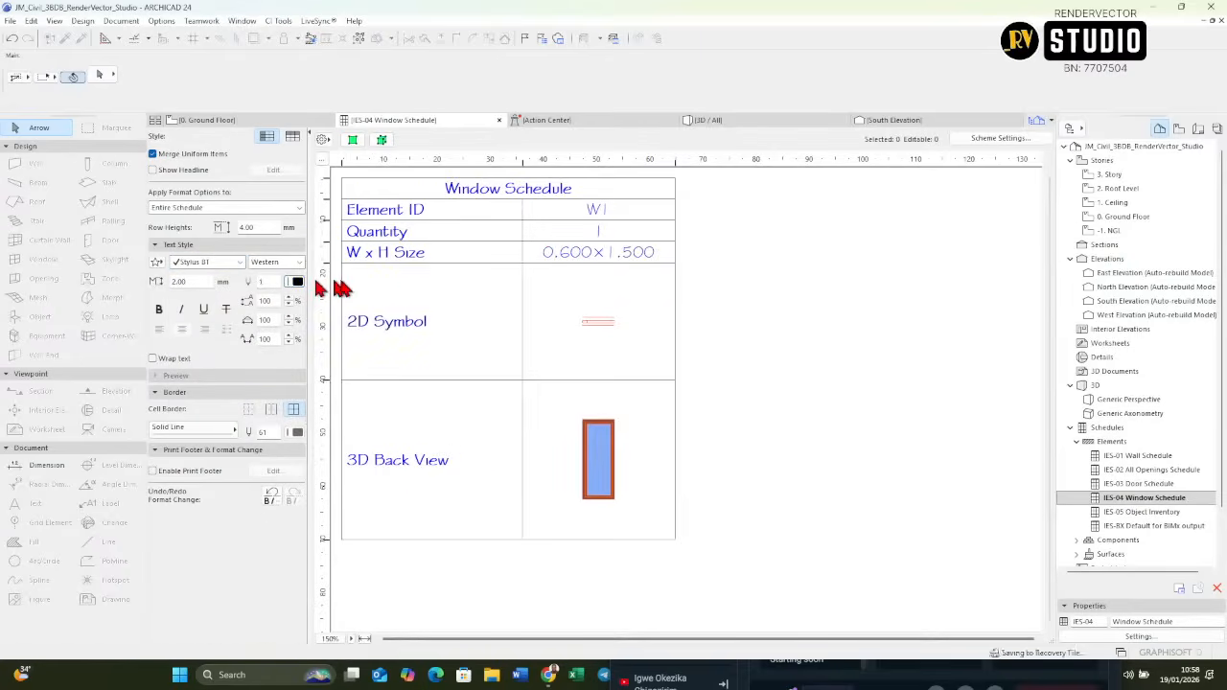
Add automatic dimensions to the 2D Symbol and 3D Back View previews of the W1 window.
click(592, 334)
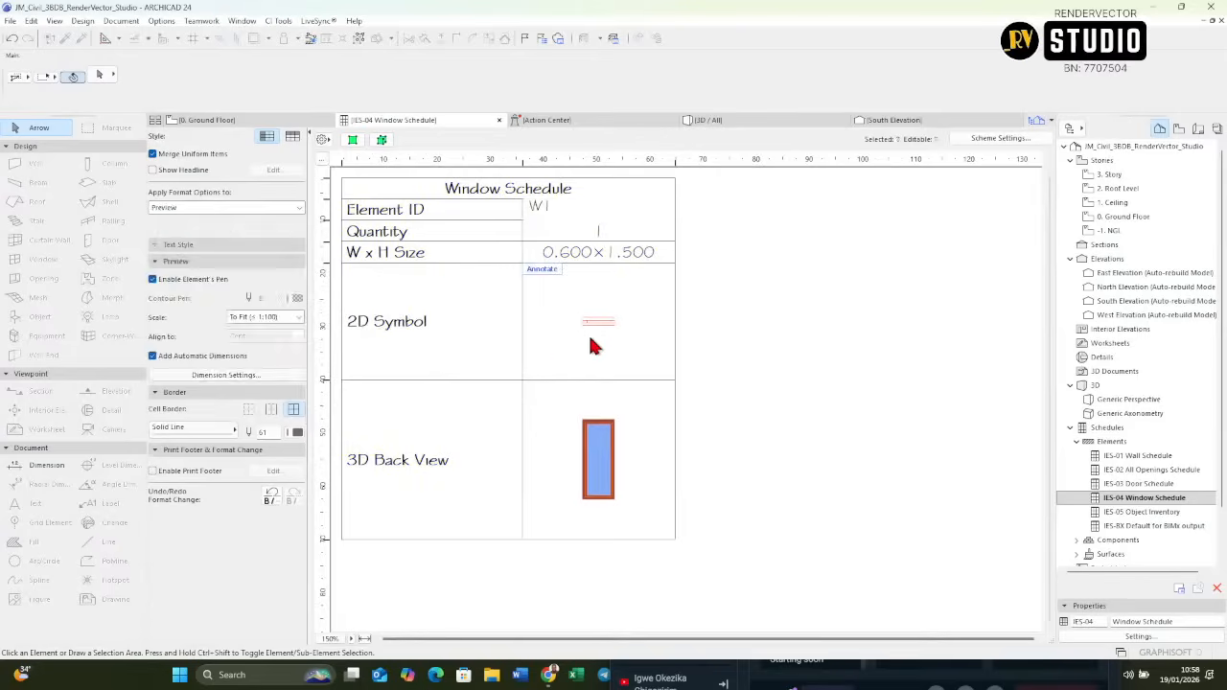
click(154, 356)
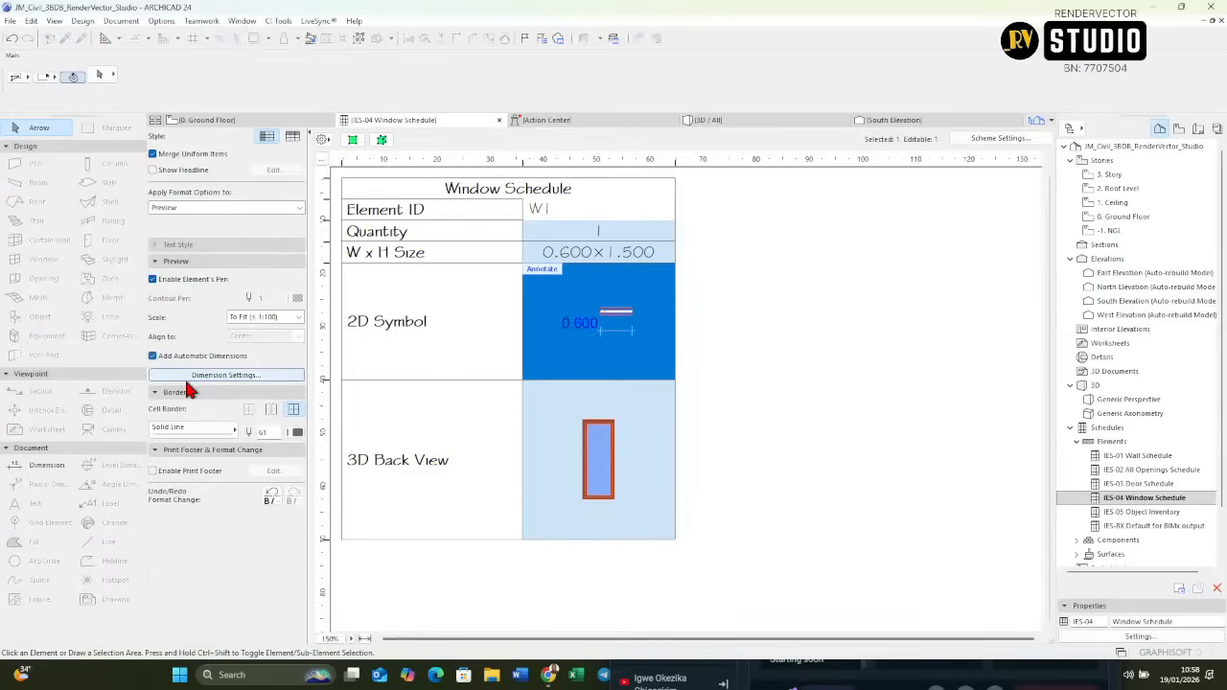
click(644, 458)
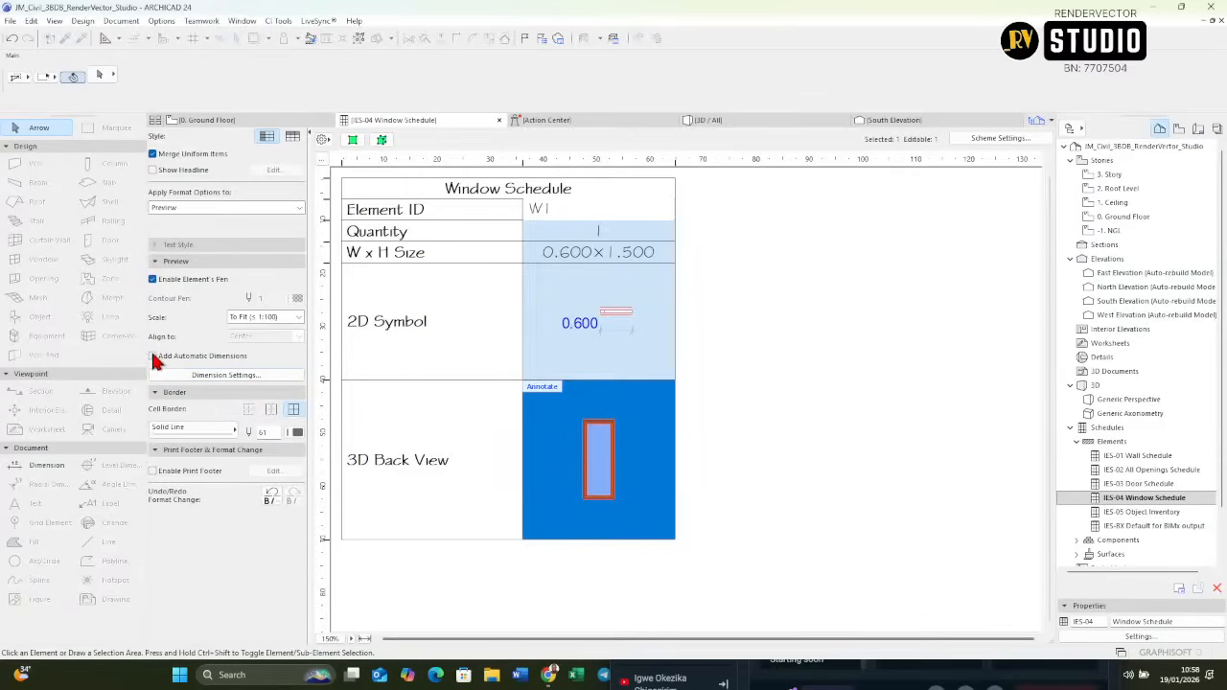
click(153, 356)
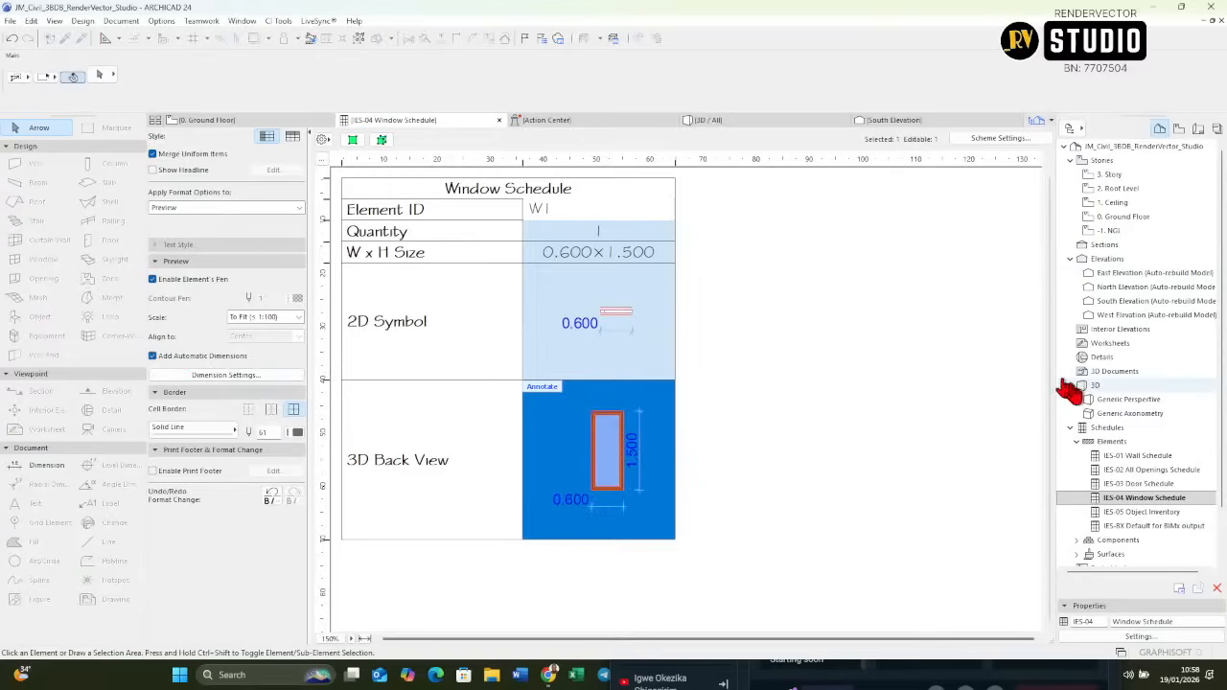
click(762, 414)
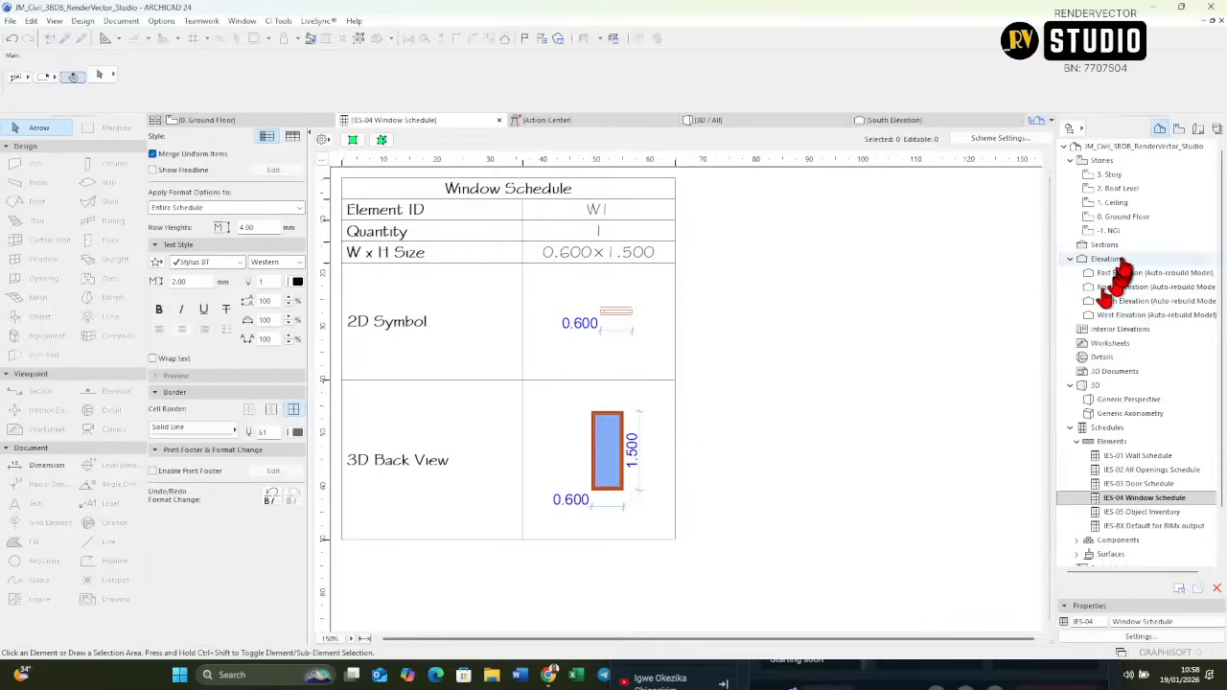
On the Ground Floor plan, place a copy of the W1 window about 900 mm farther from door D3 along the entrance wall.
double_click(1118, 218)
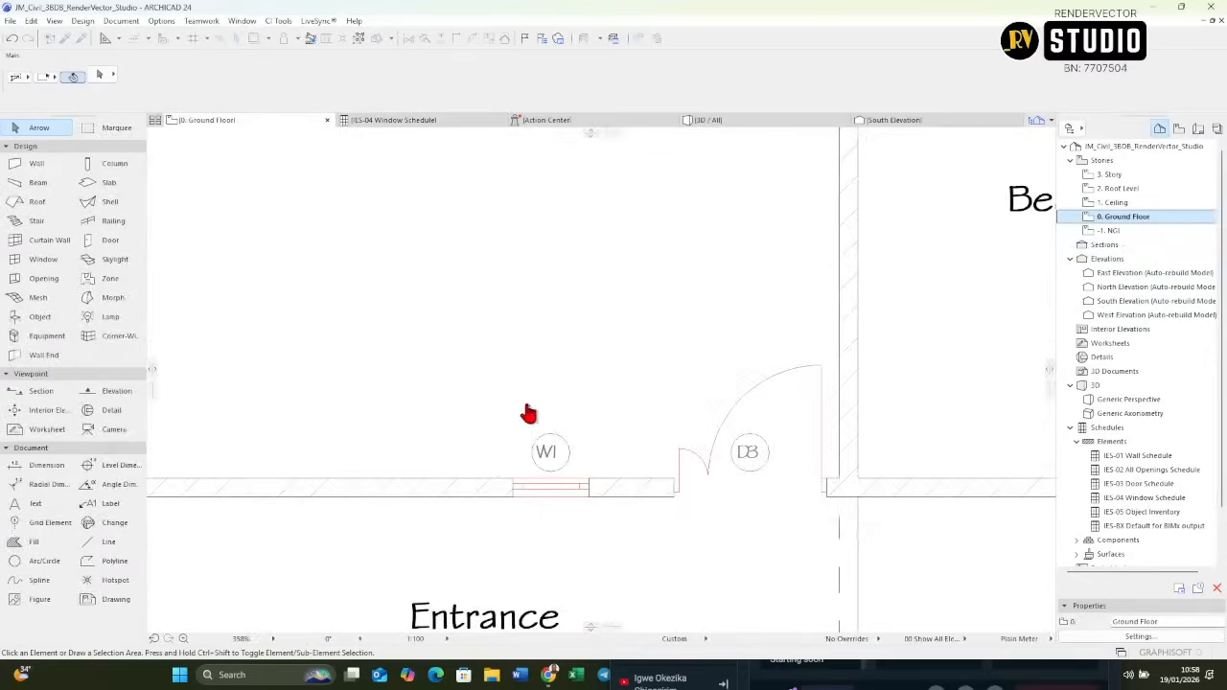
scroll(583, 494, up, 2)
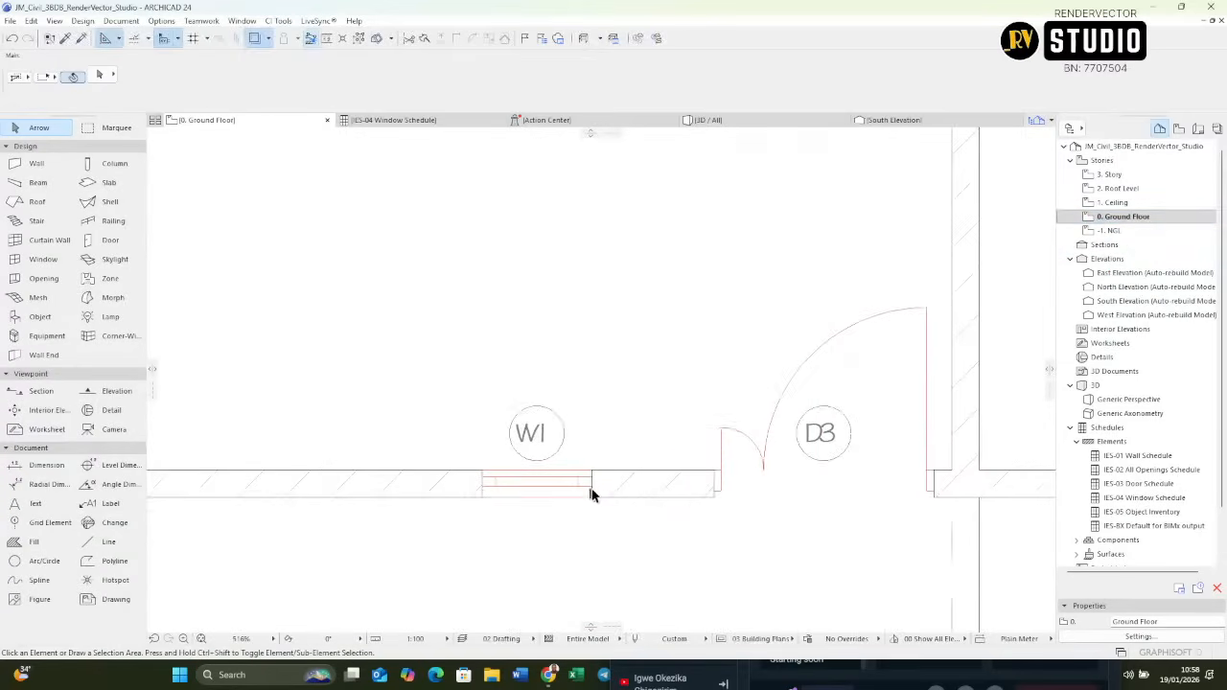
scroll(566, 474, down, 2)
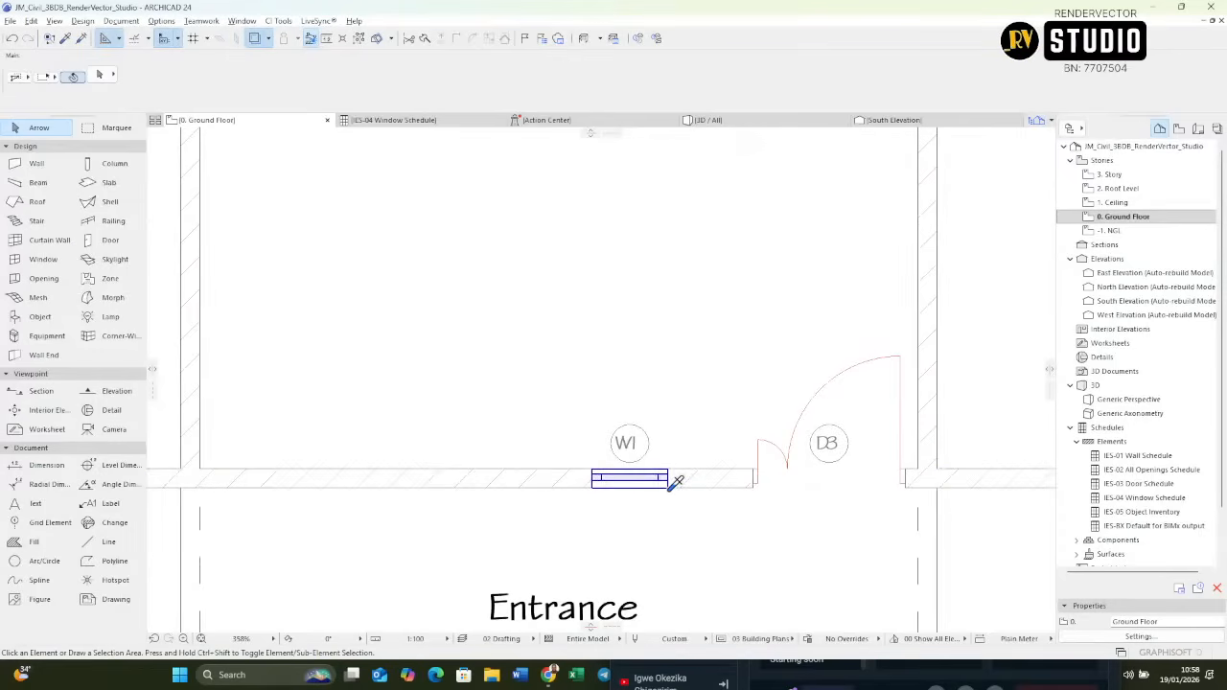
alt+click(672, 484)
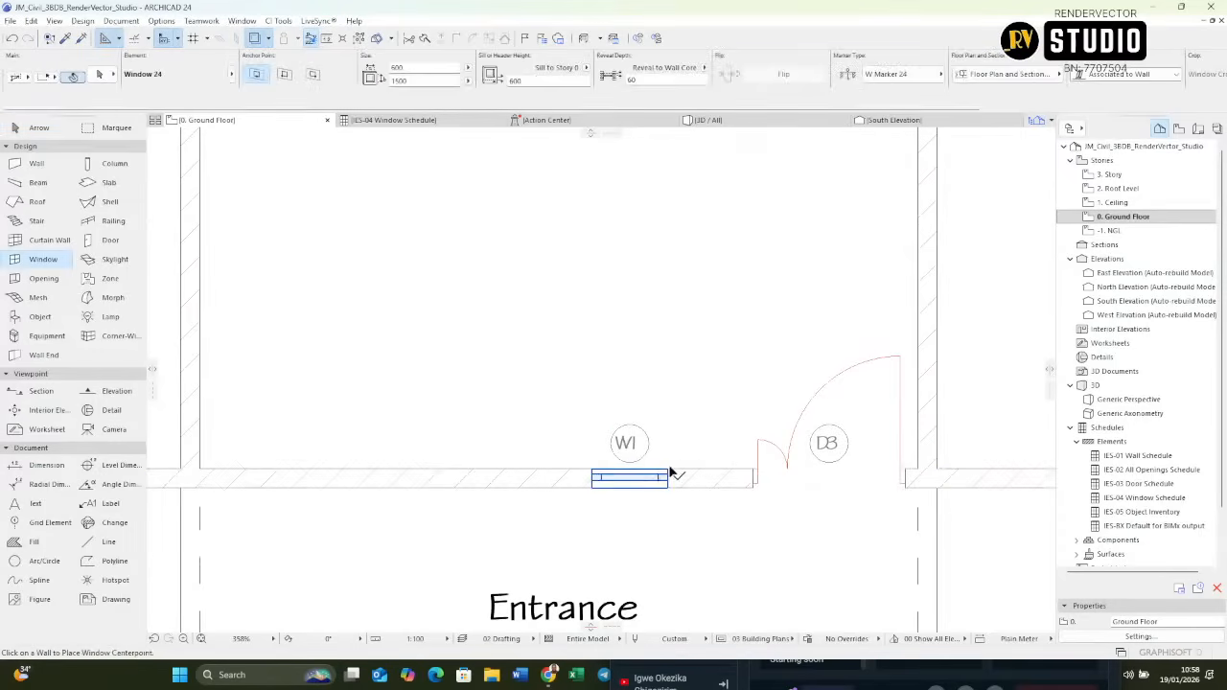
shift+click(669, 468)
key(ctrl+shift+d)
click(668, 469)
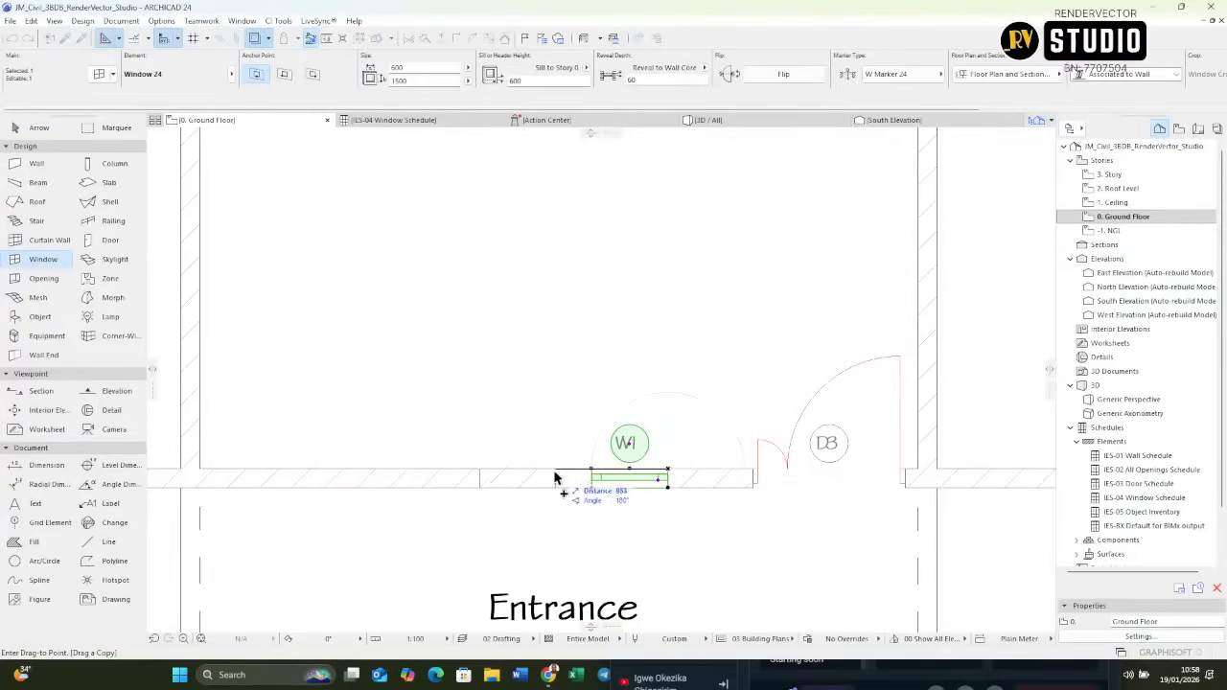
click(552, 476)
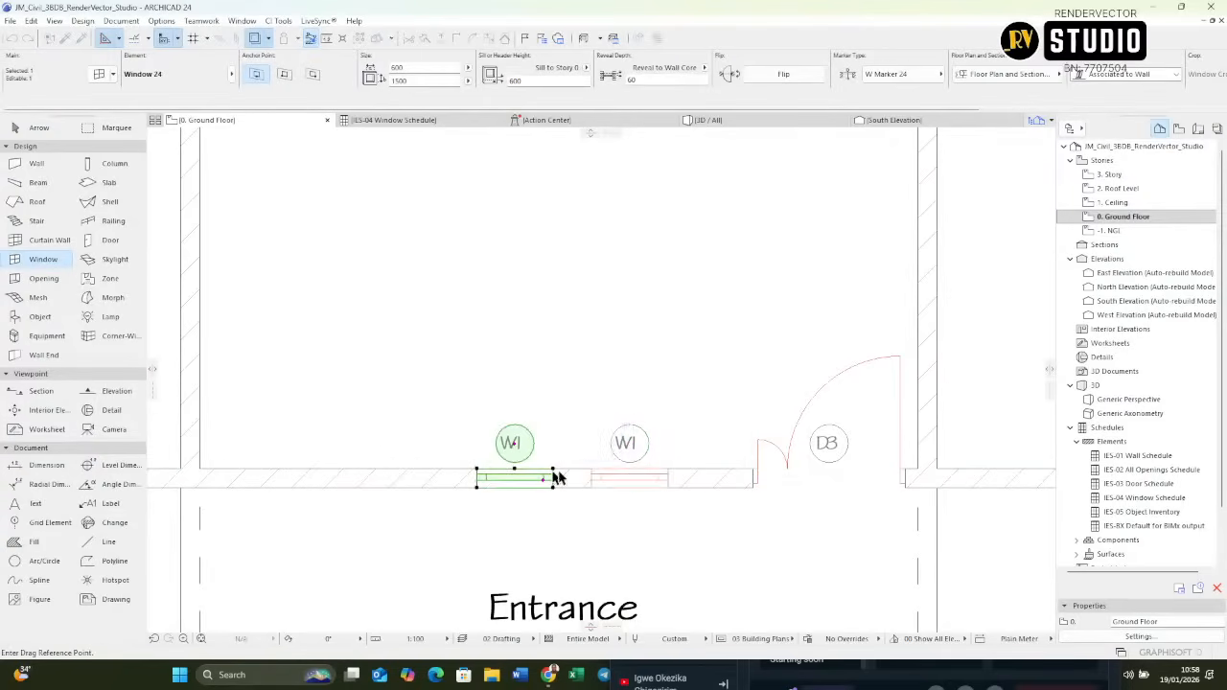
key(Escape)
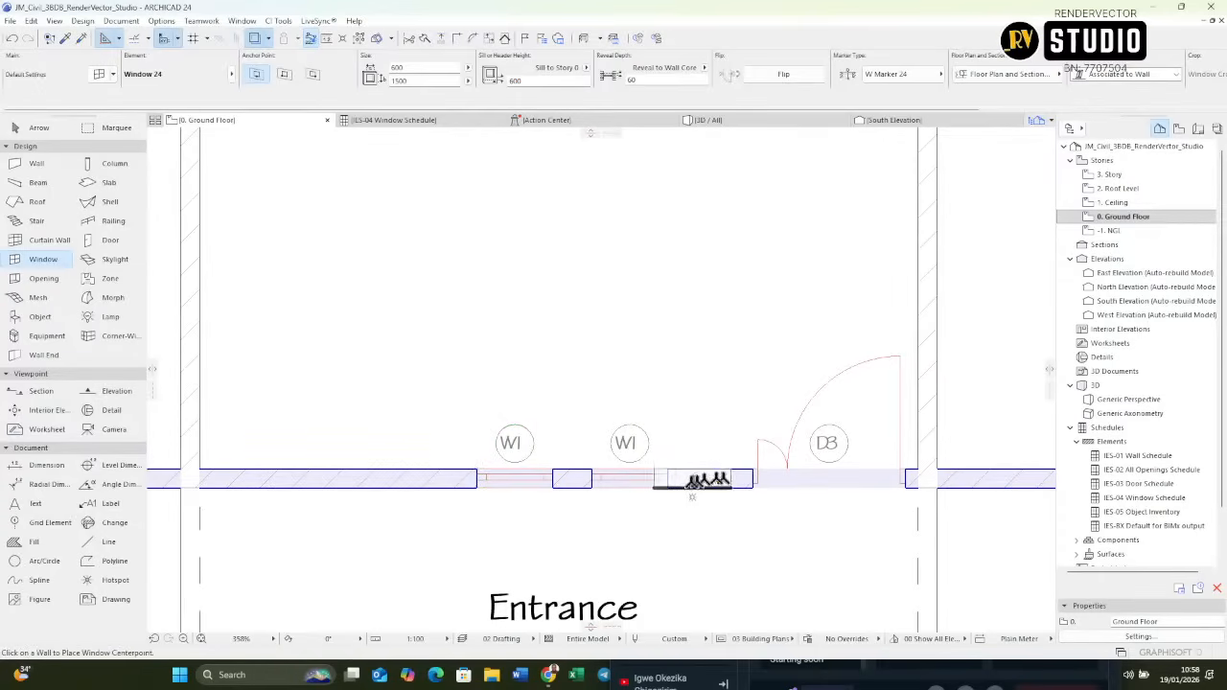
key(Escape)
Try placing a copy of the original W1 window beside door D3.
click(668, 488)
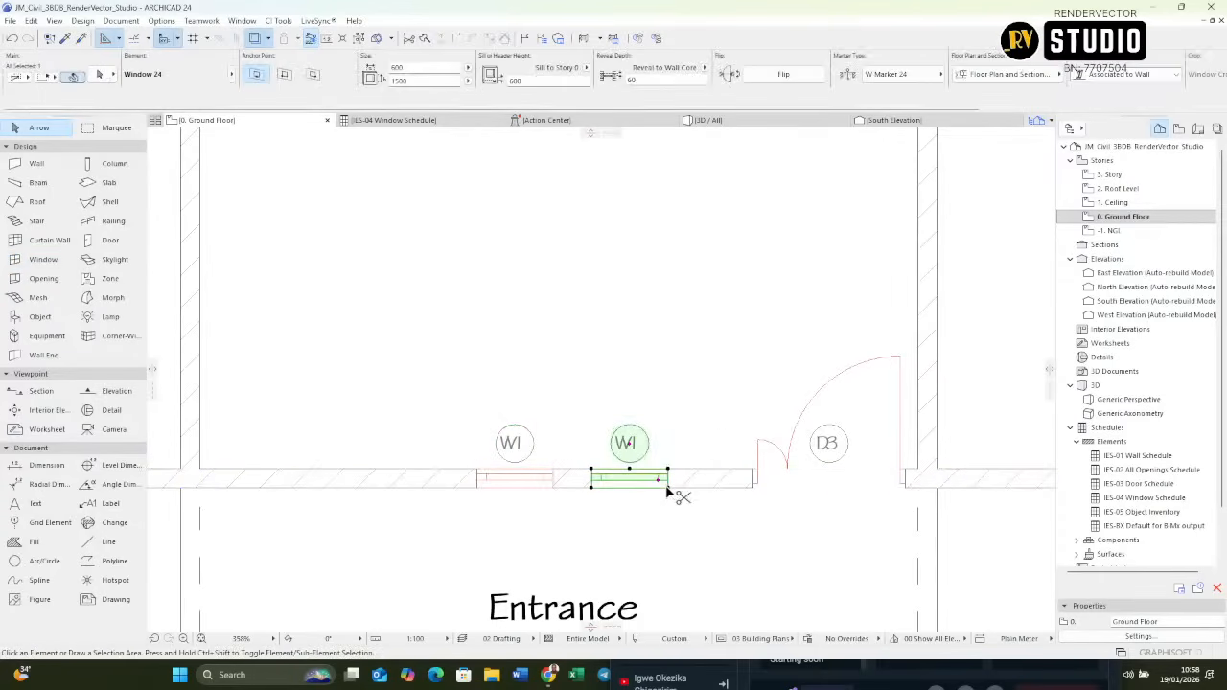
ctrl+click(668, 485)
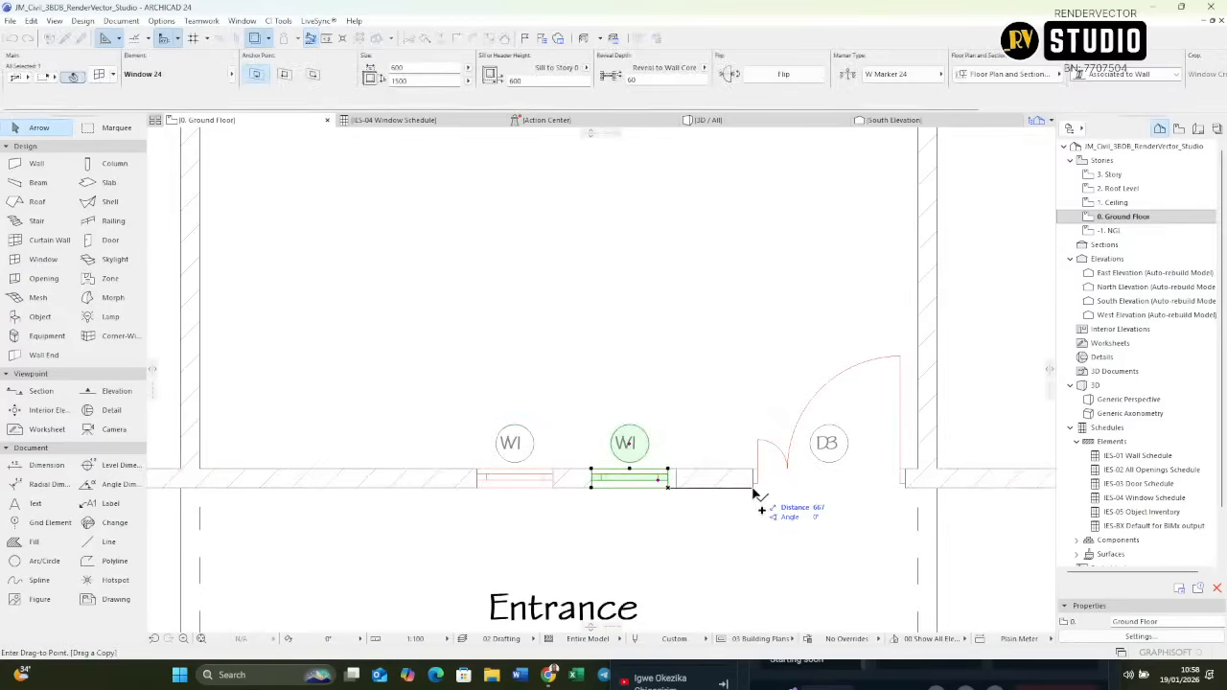
click(753, 489)
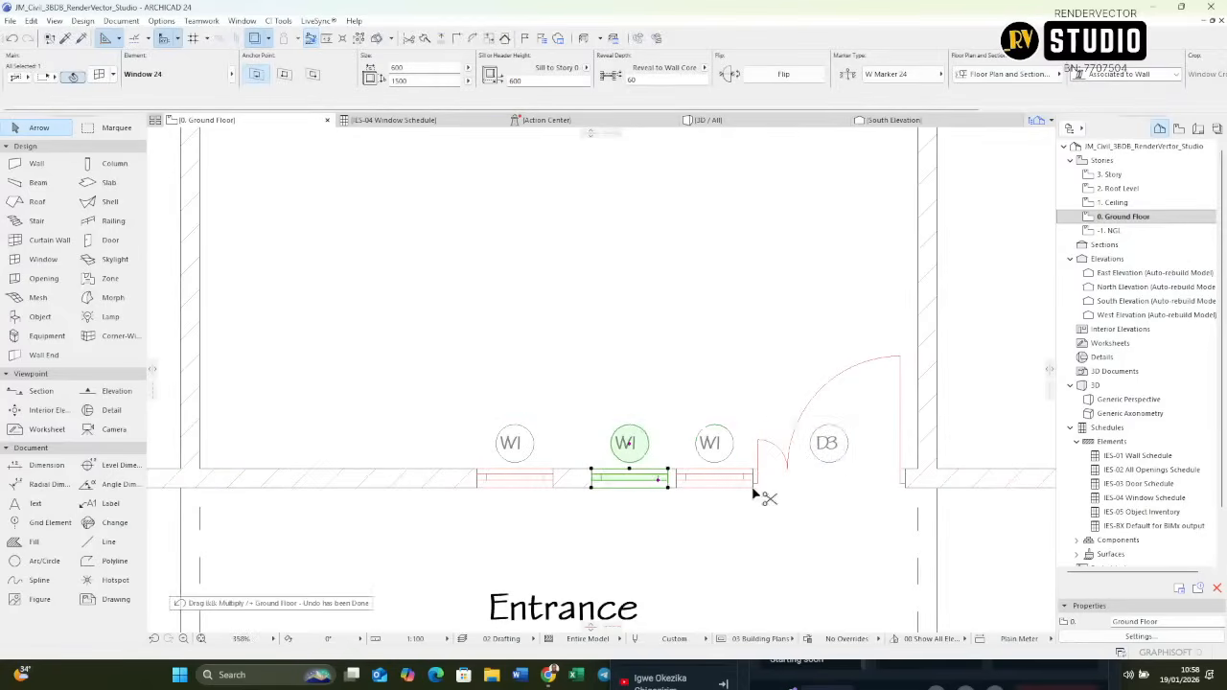
Move the original W1 window about 670 mm along the entrance wall, up to the frame of door D3.
key(ctrl+d)
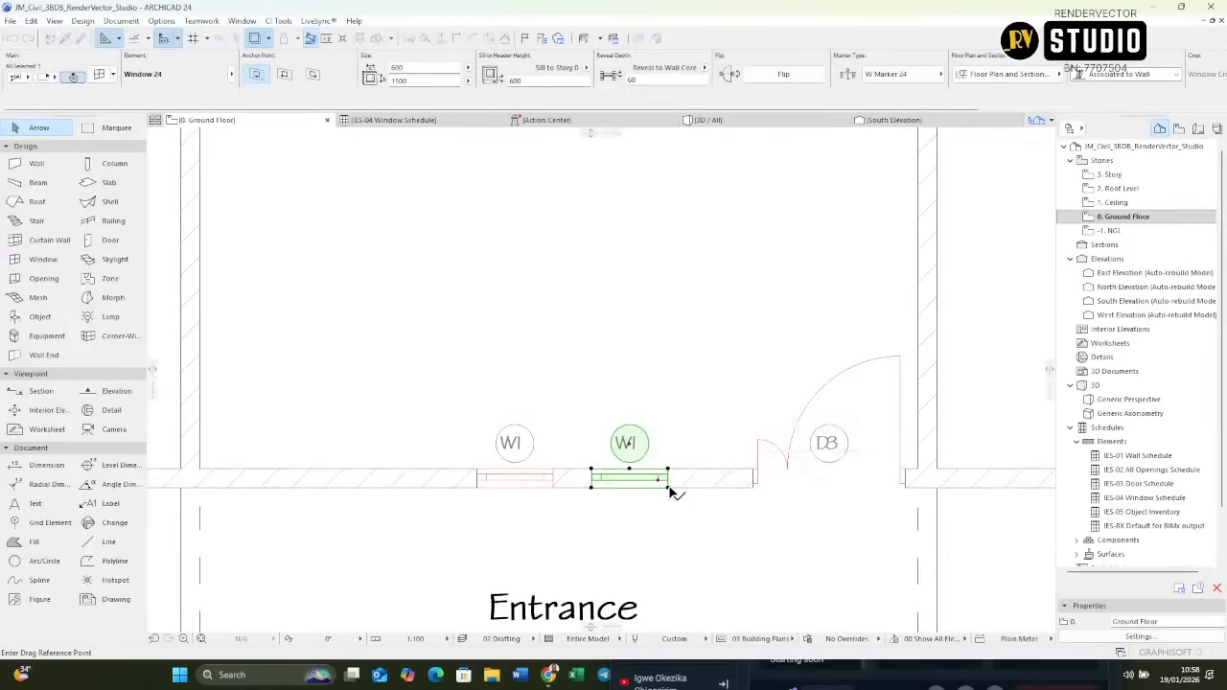
click(757, 491)
scroll(756, 492, up, 2)
scroll(756, 493, down, 2)
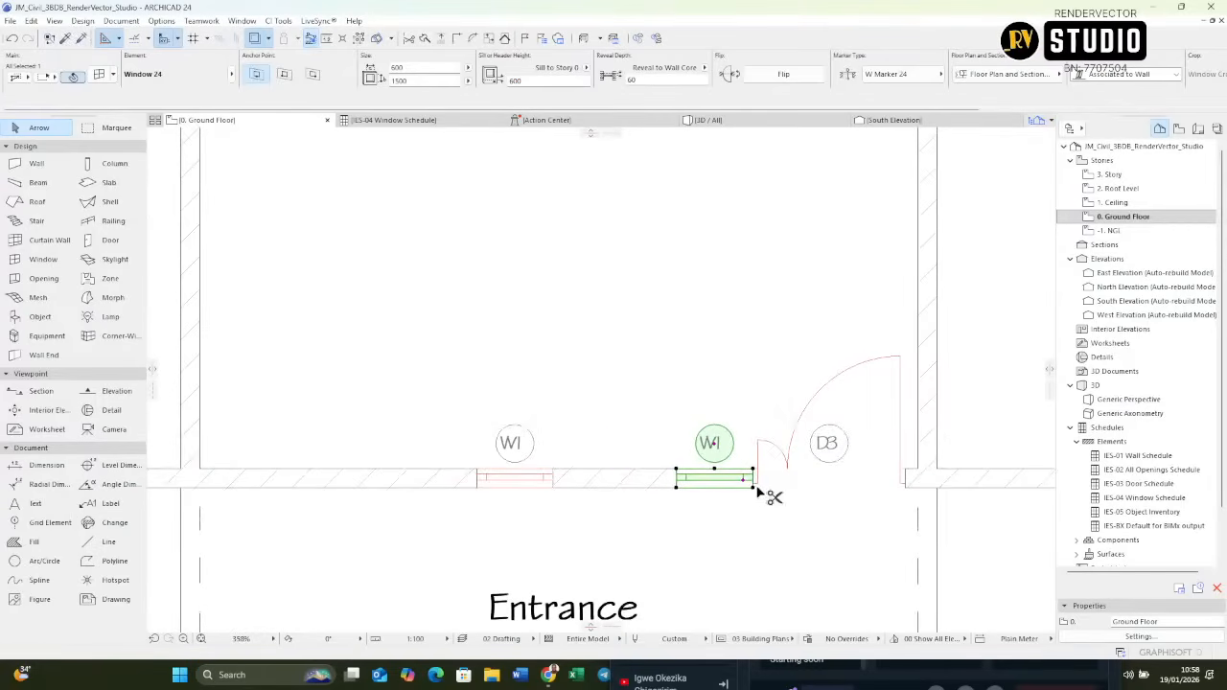
Move the W1 window beside door D3 about 500 mm along the entrance wall, away from the door.
key(ctrl+d)
click(753, 491)
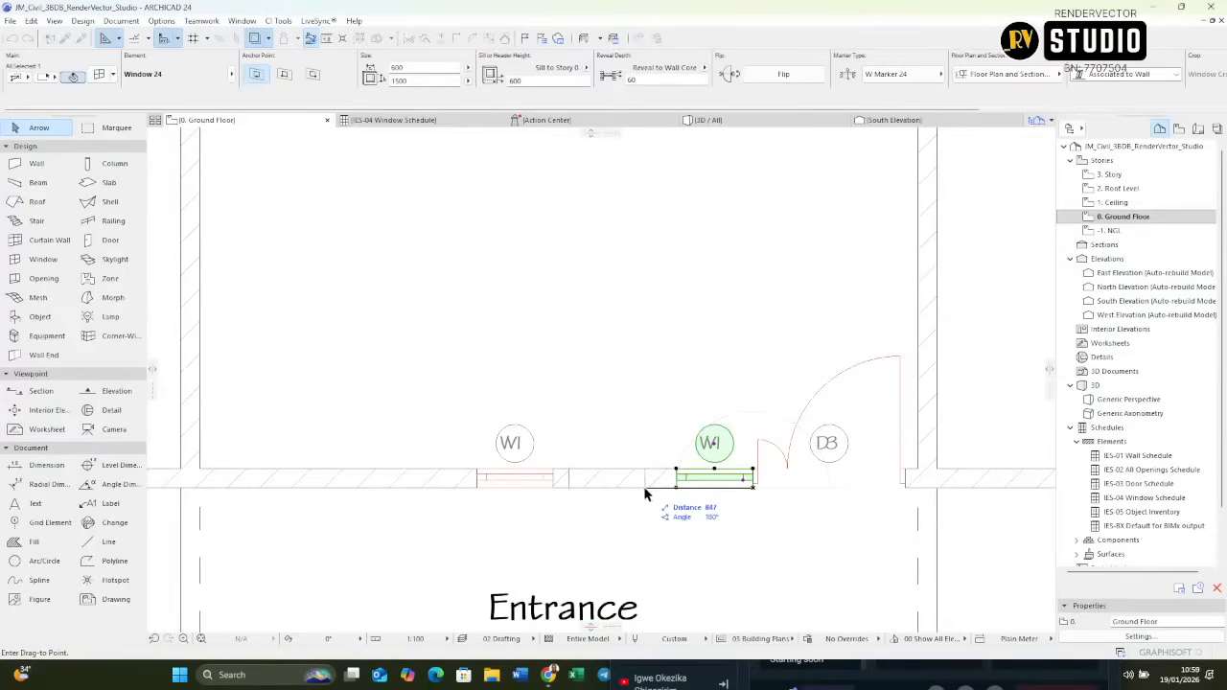
click(614, 488)
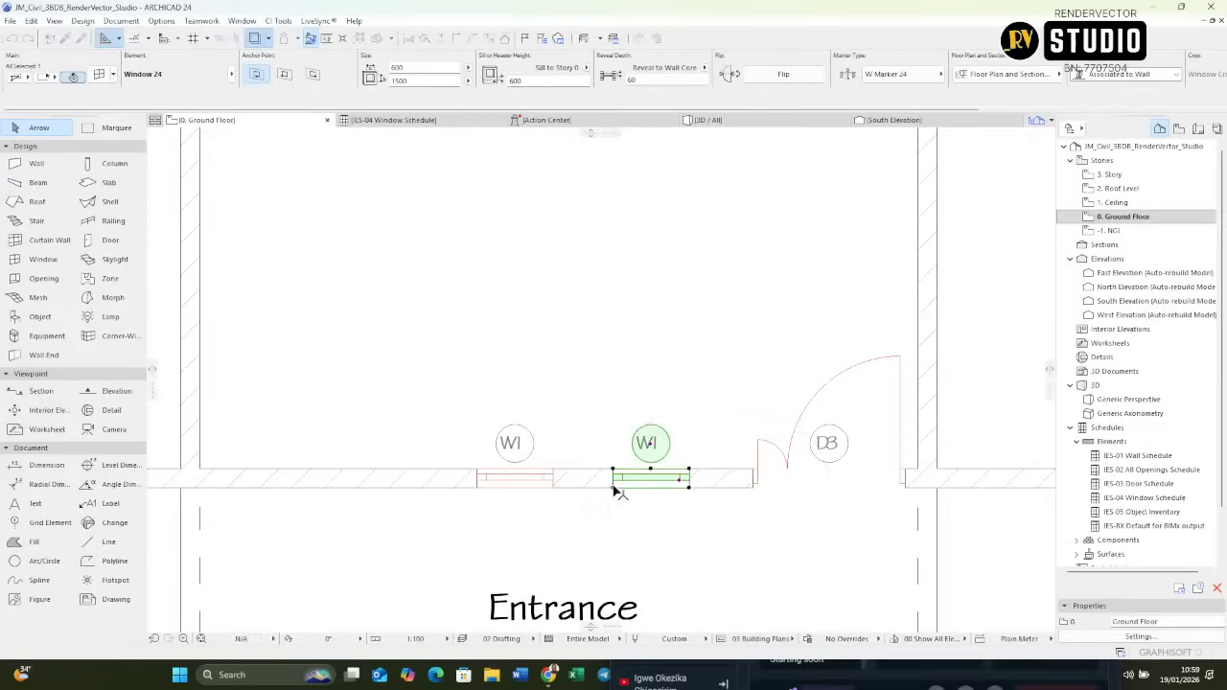
Reposition the outer W1 window so it sits one window width, 600 mm, from the W1 window nearest door D3.
click(552, 488)
key(ctrl+d)
click(554, 488)
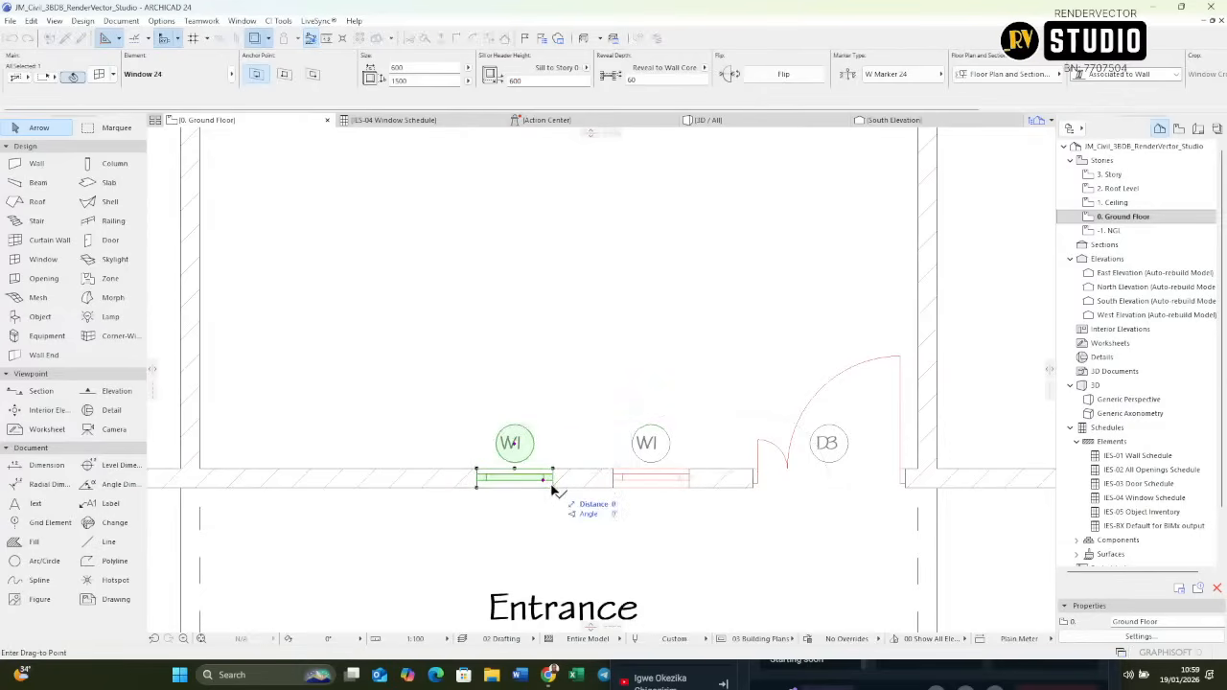
click(611, 489)
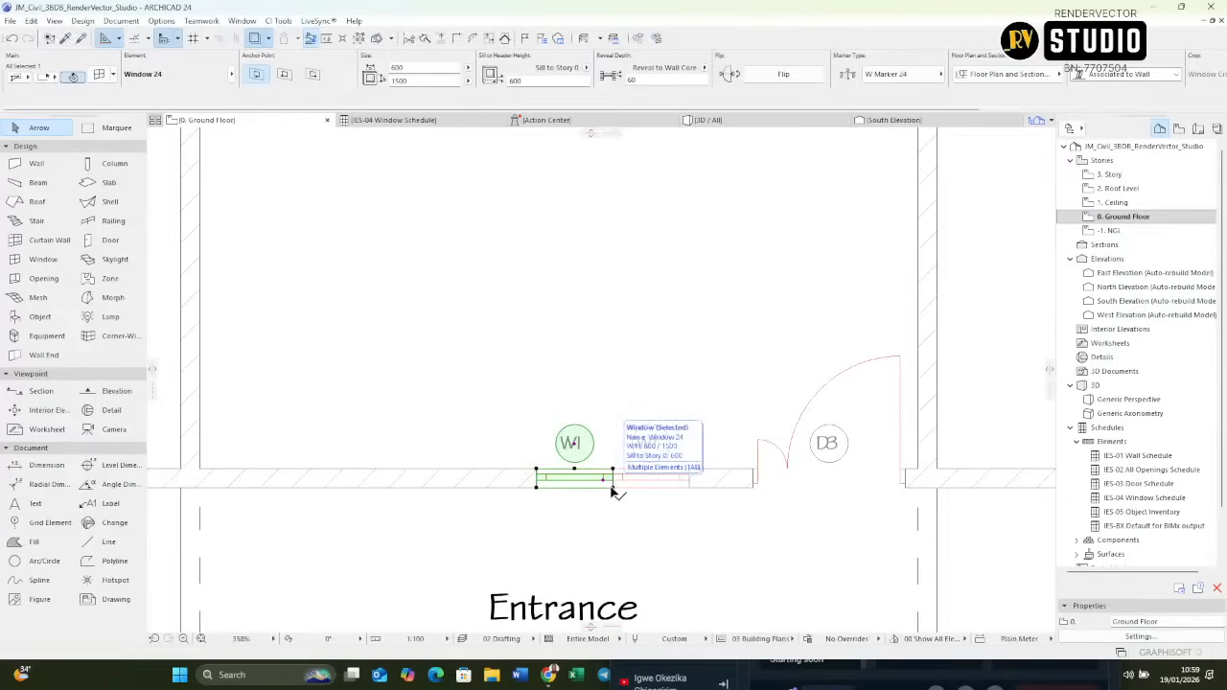
key(ctrl+d)
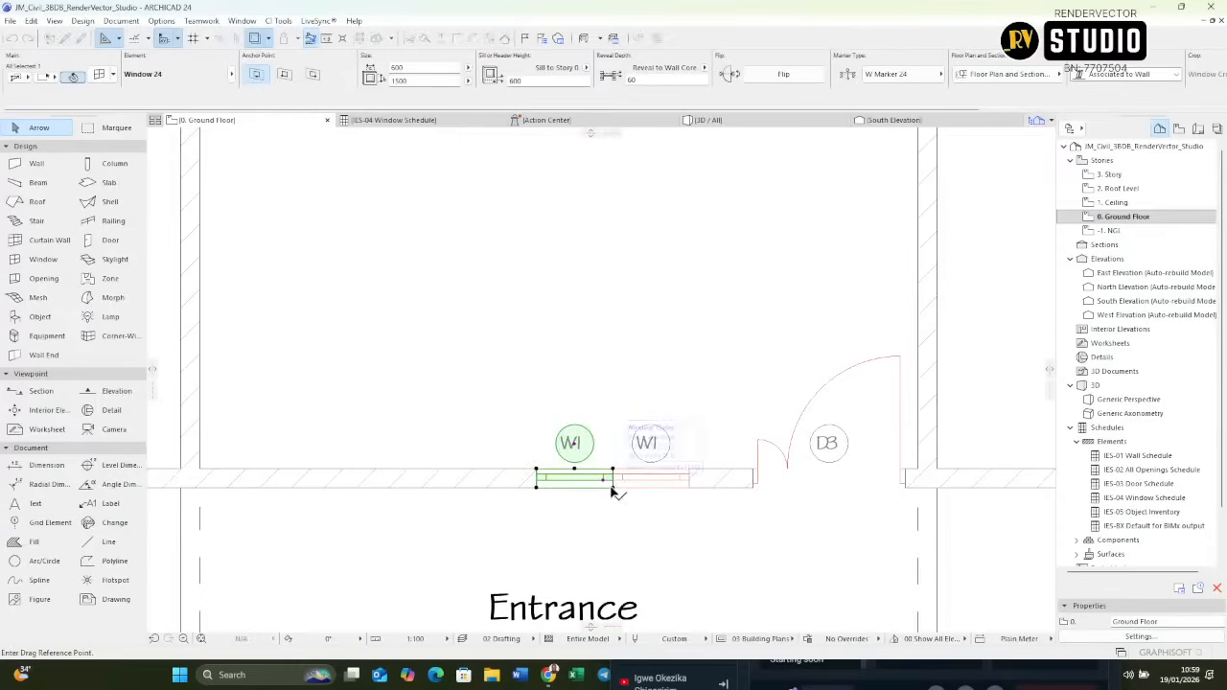
click(613, 489)
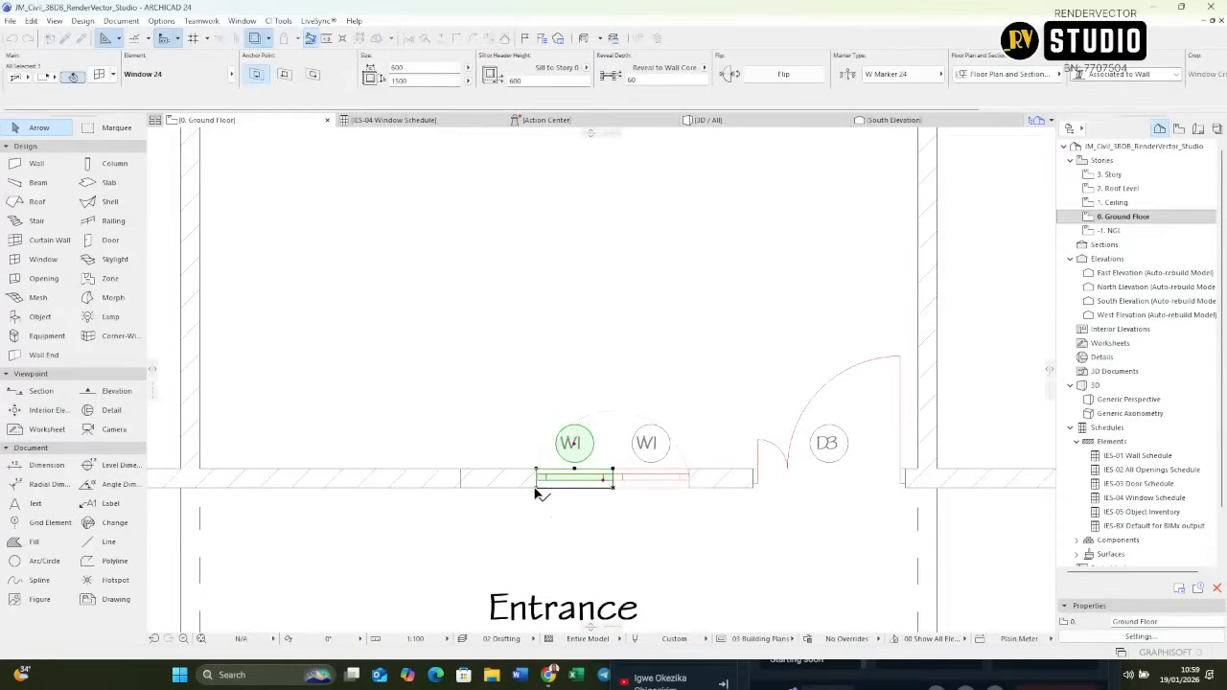
click(536, 490)
Place a copy of the outer W1 window farther along the entrance wall, keeping the same 600 mm gap between windows.
key(ctrl+d)
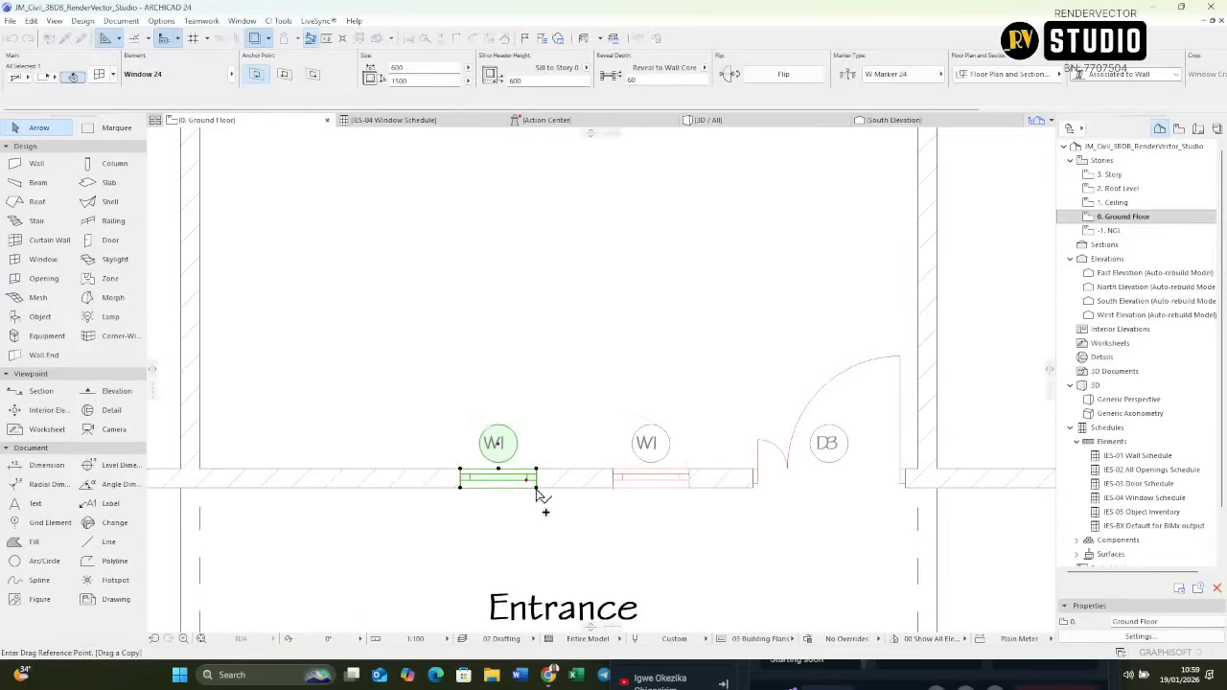
click(689, 489)
click(537, 488)
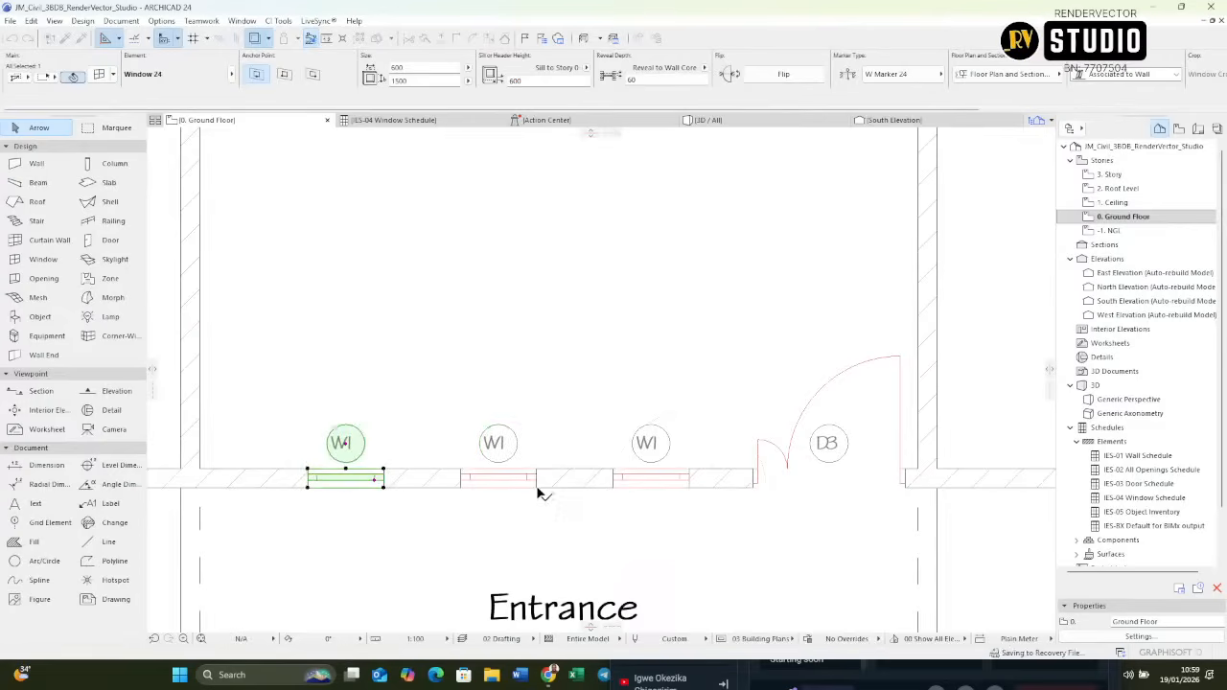
middle_drag(370, 466, 455, 488)
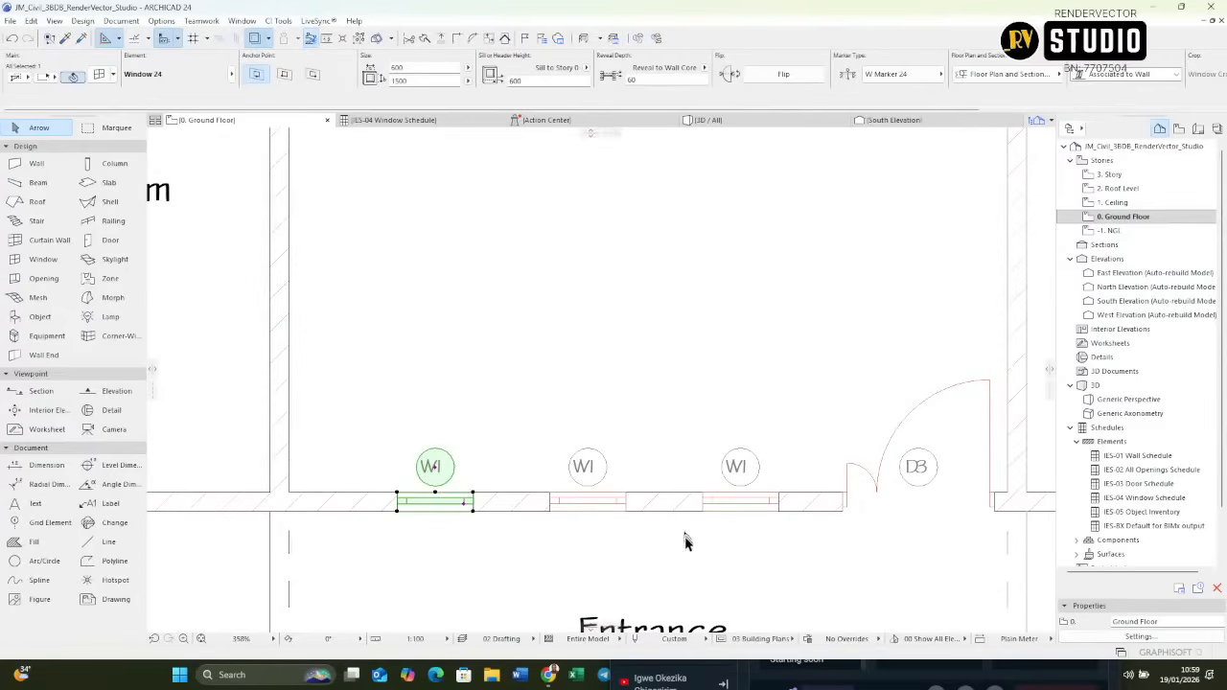
scroll(652, 511, up, 1)
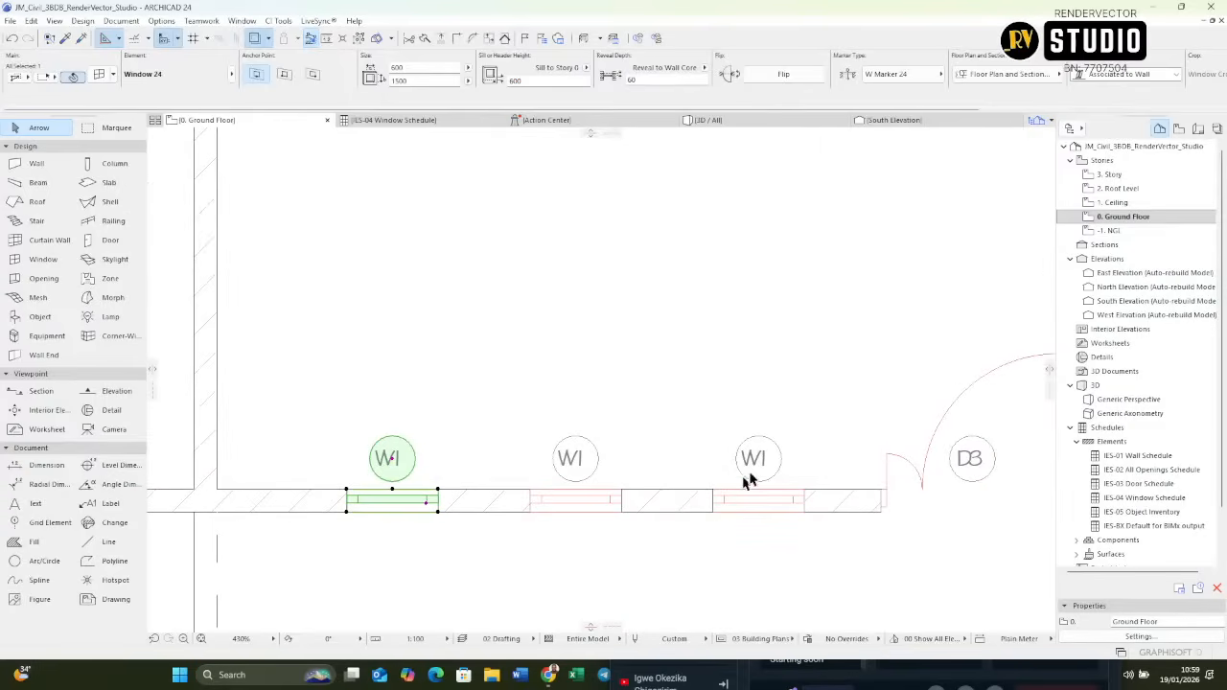
key(Escape)
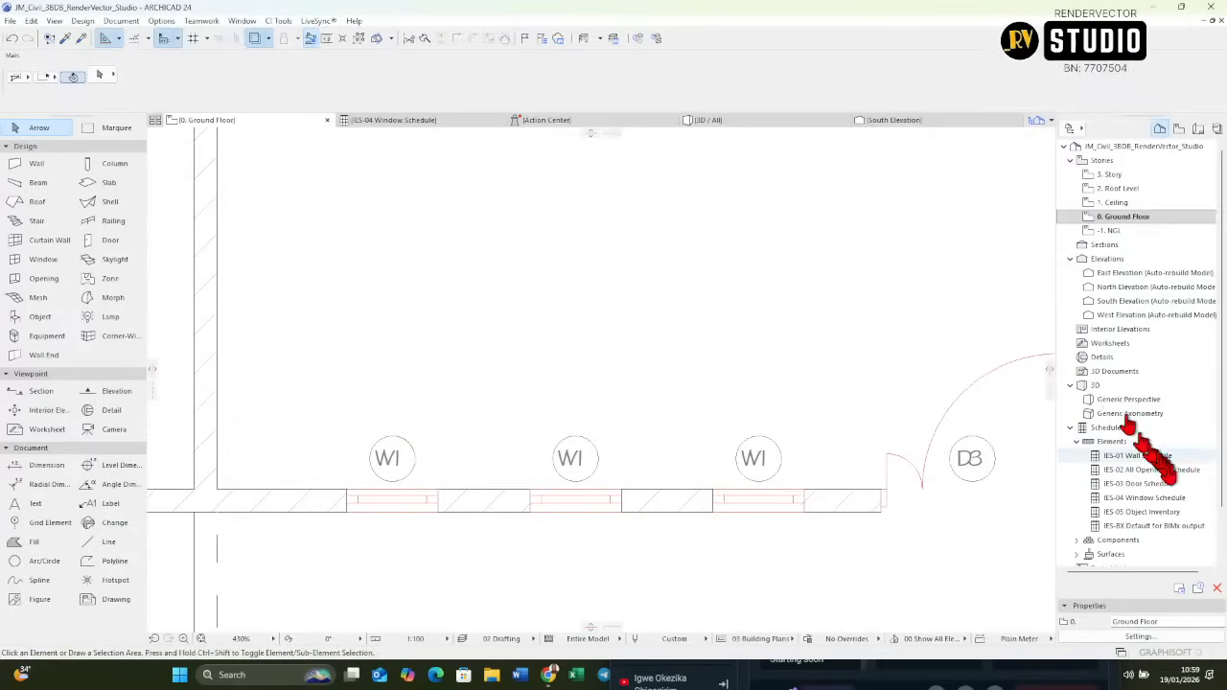
Check the W1 entry in the window schedule and inspect the entrance wall's windows in 3D from several angles.
click(1155, 500)
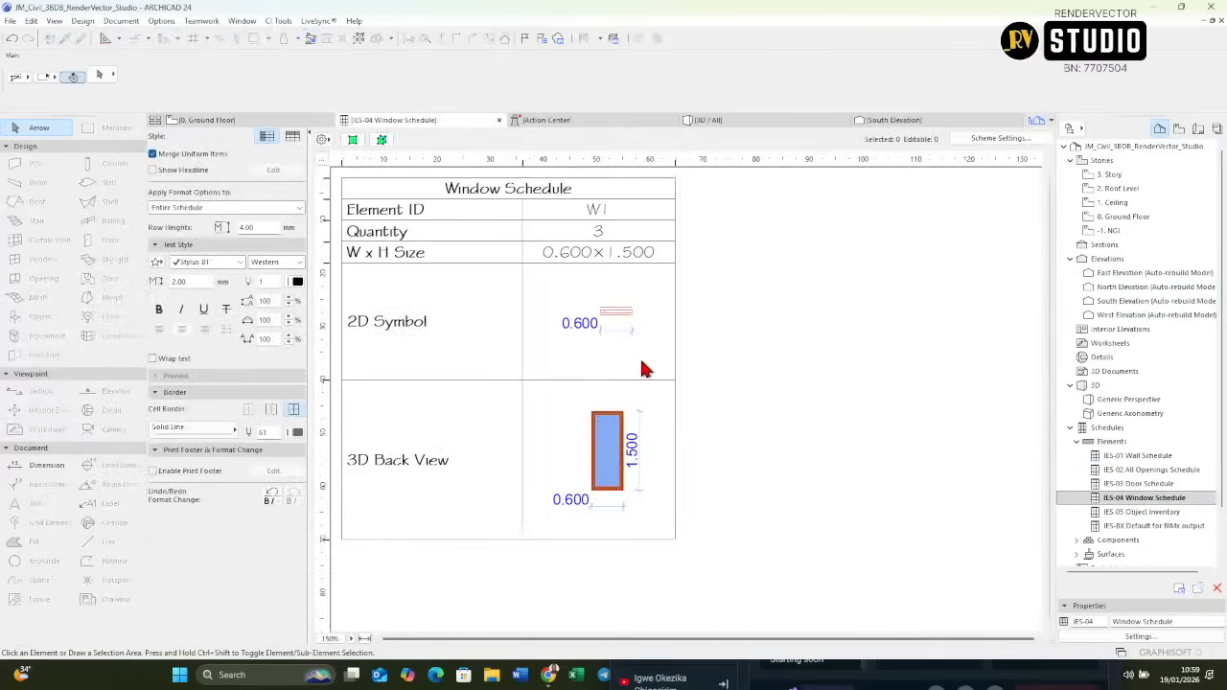
key(F2)
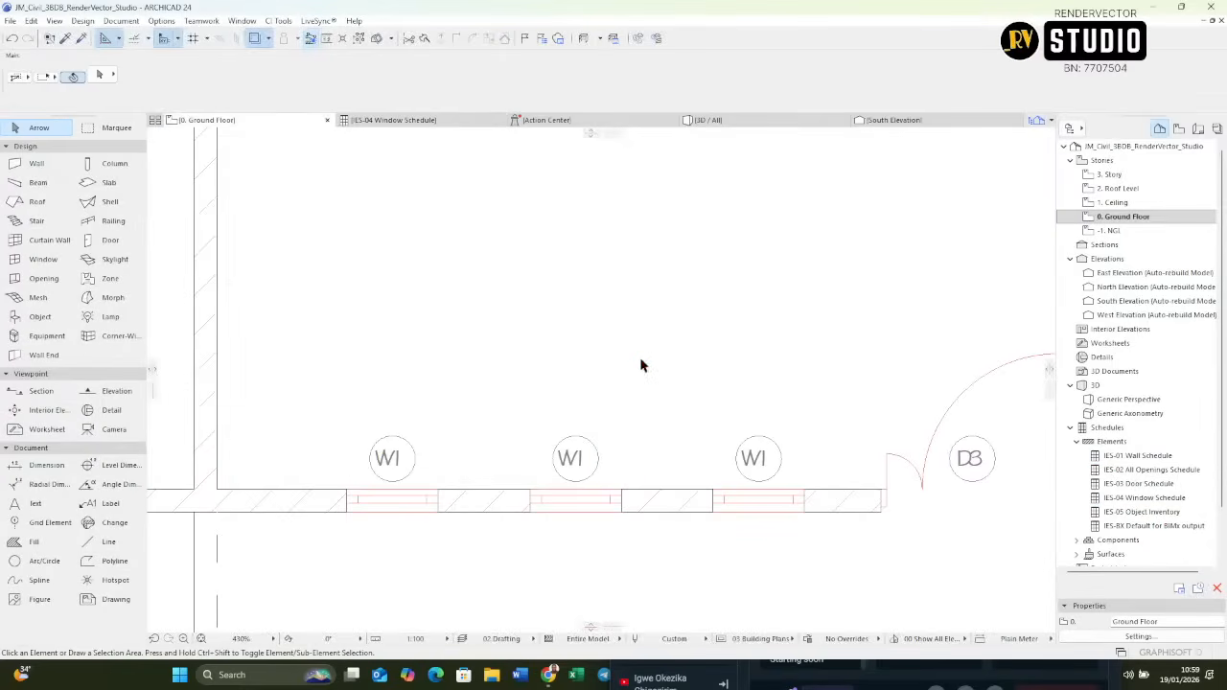
key(F3)
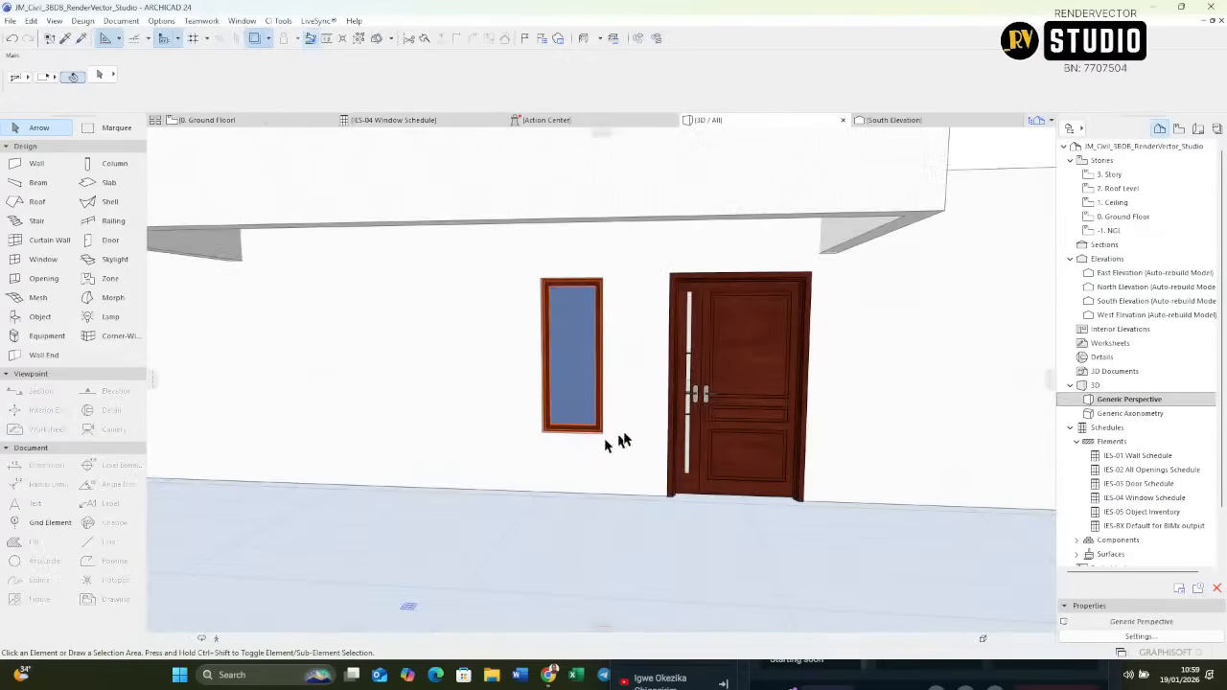
scroll(681, 431, down, 6)
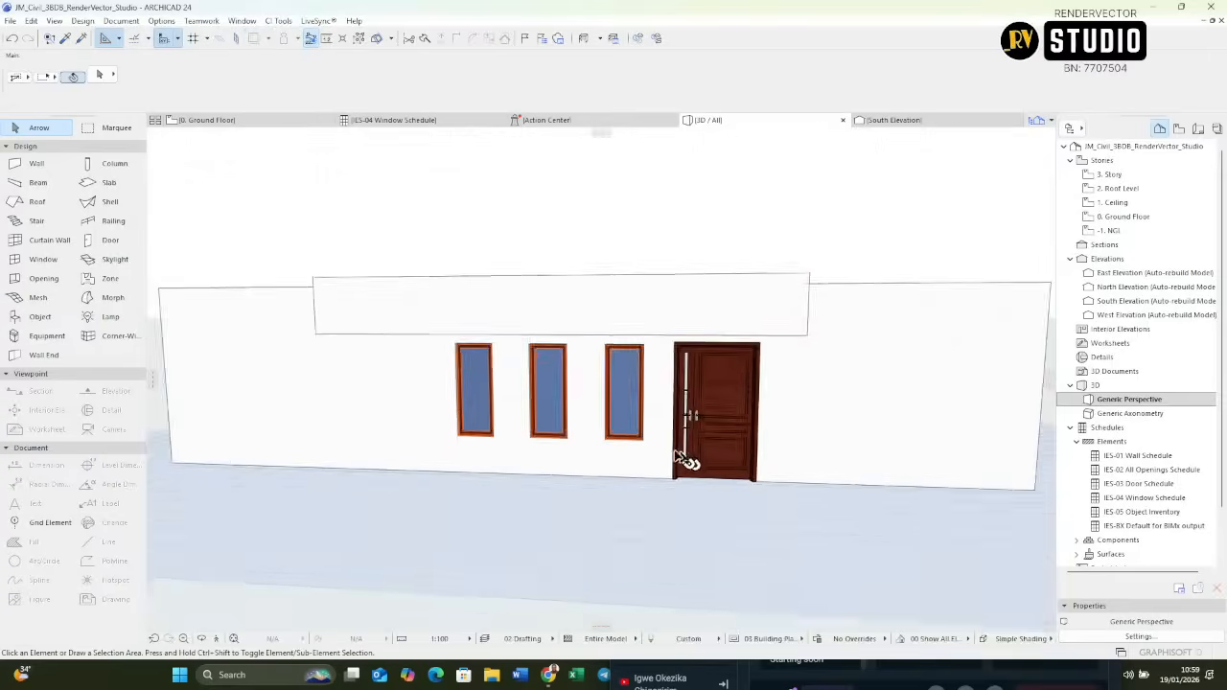
shift+middle_drag(597, 431, 698, 575)
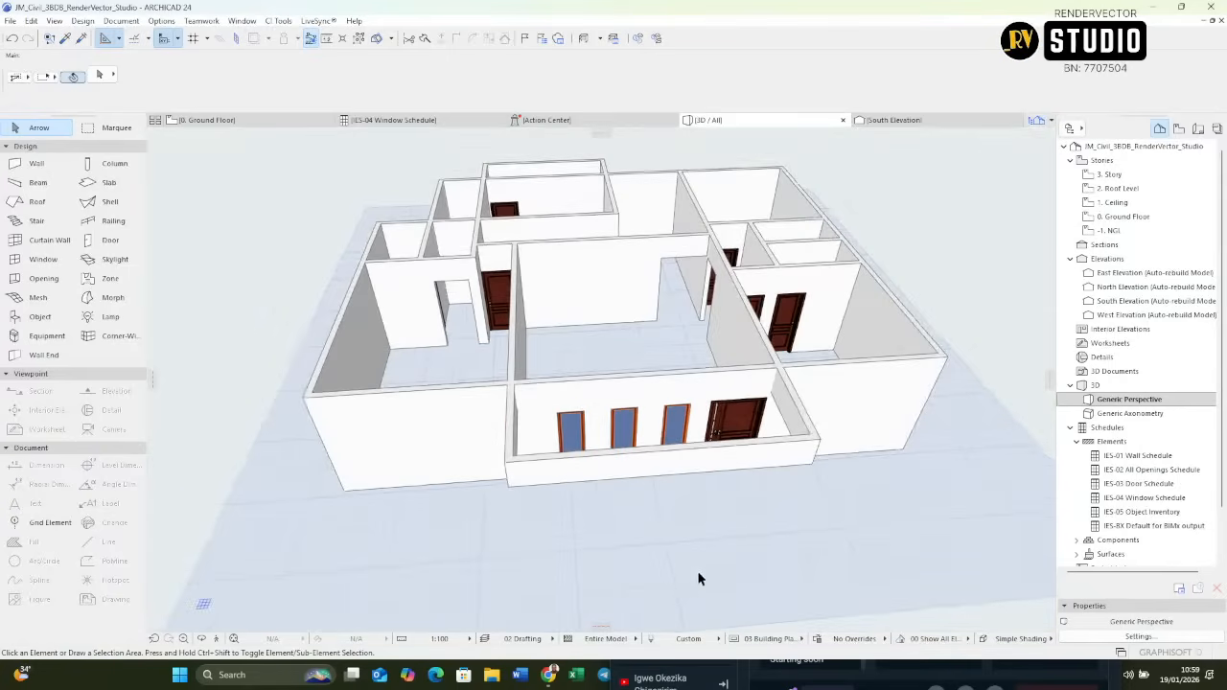
scroll(664, 472, up, 3)
shift+middle_drag(663, 471, 641, 410)
scroll(671, 534, up, 3)
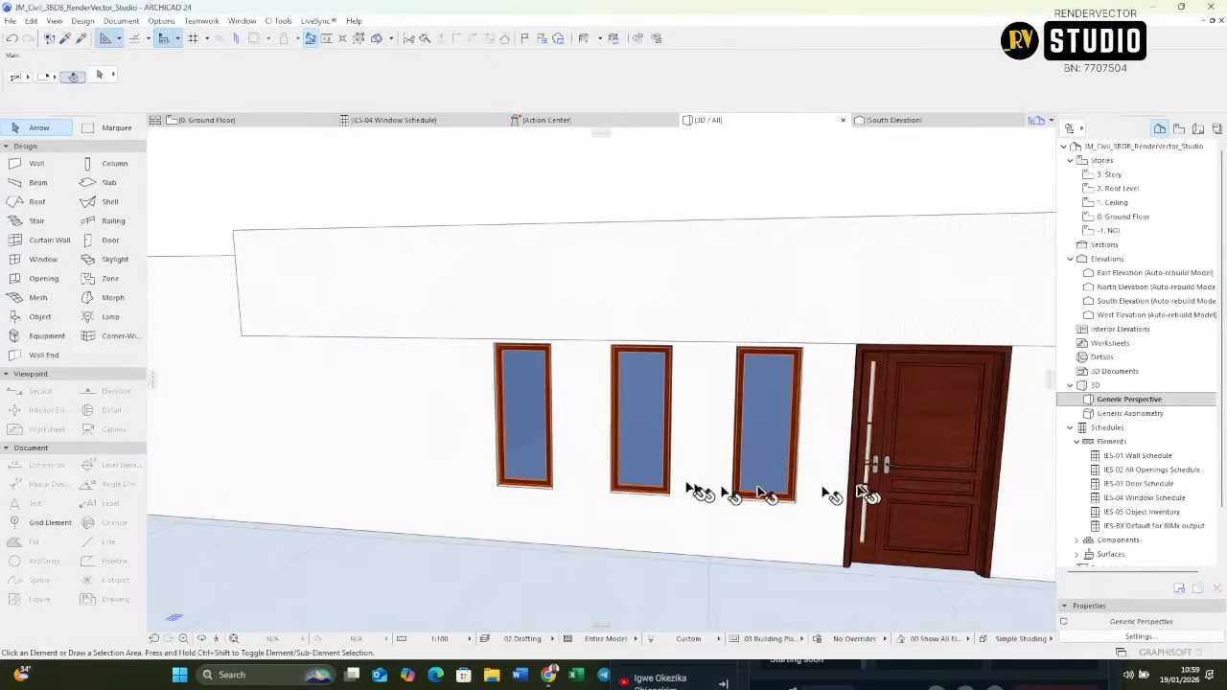
shift+middle_drag(687, 487, 914, 425)
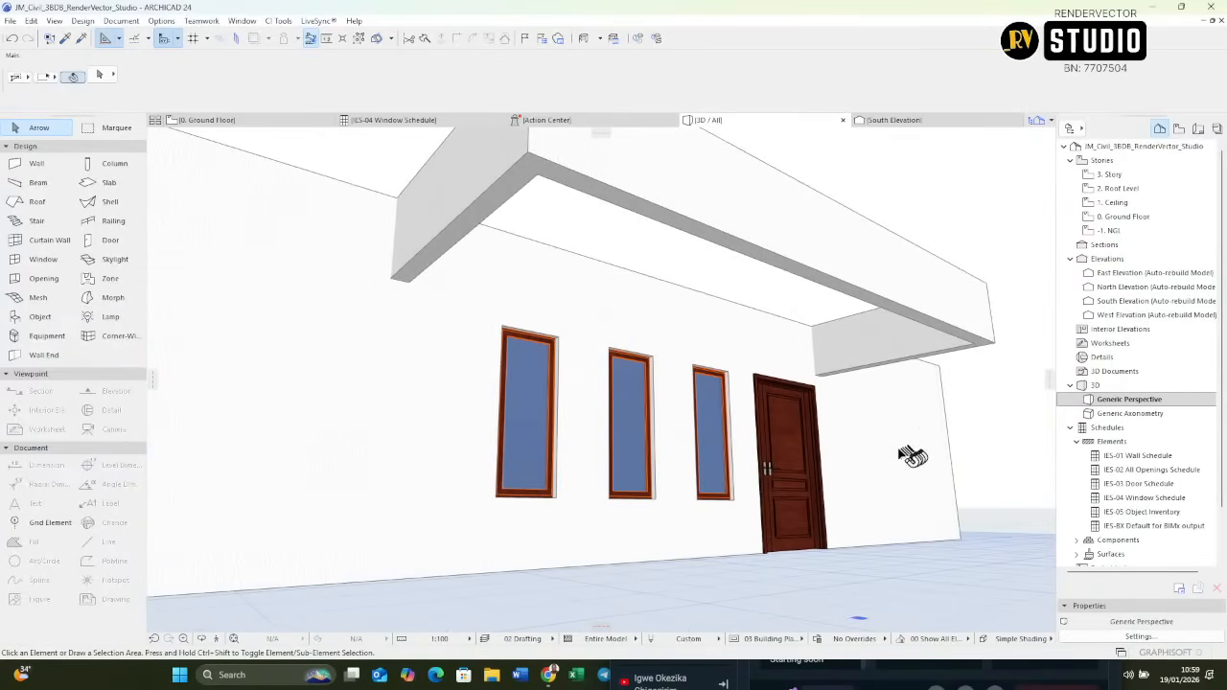
shift+middle_drag(793, 491, 802, 606)
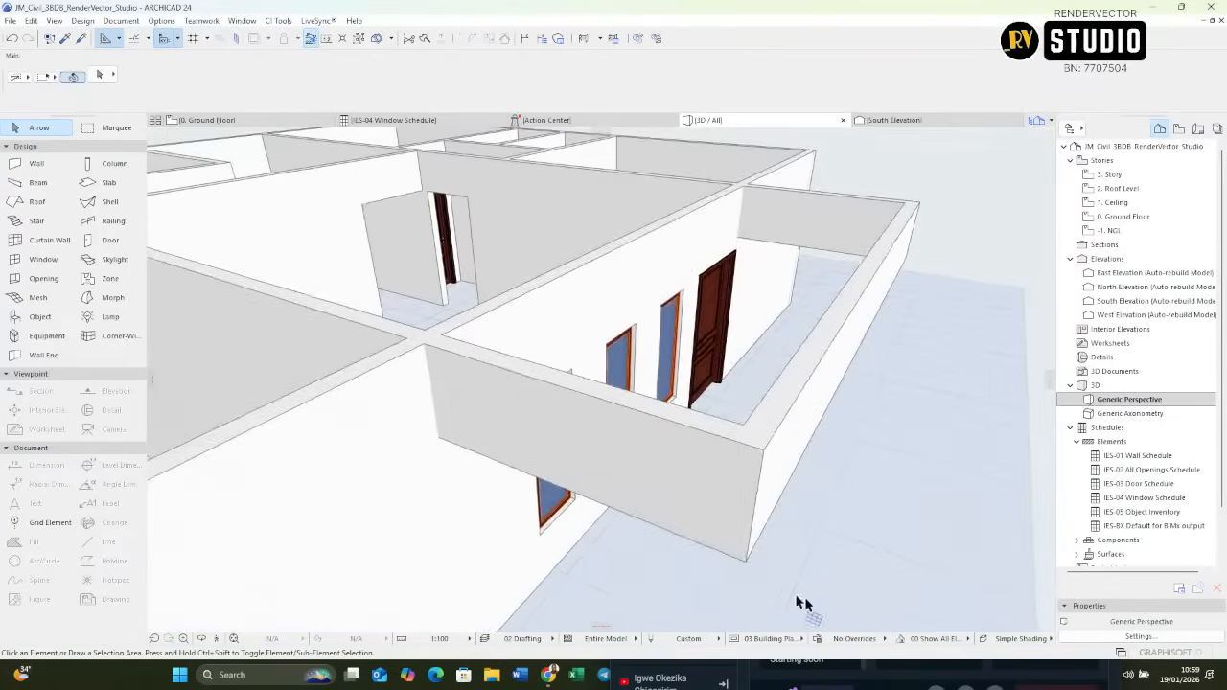
shift+middle_drag(668, 345, 547, 448)
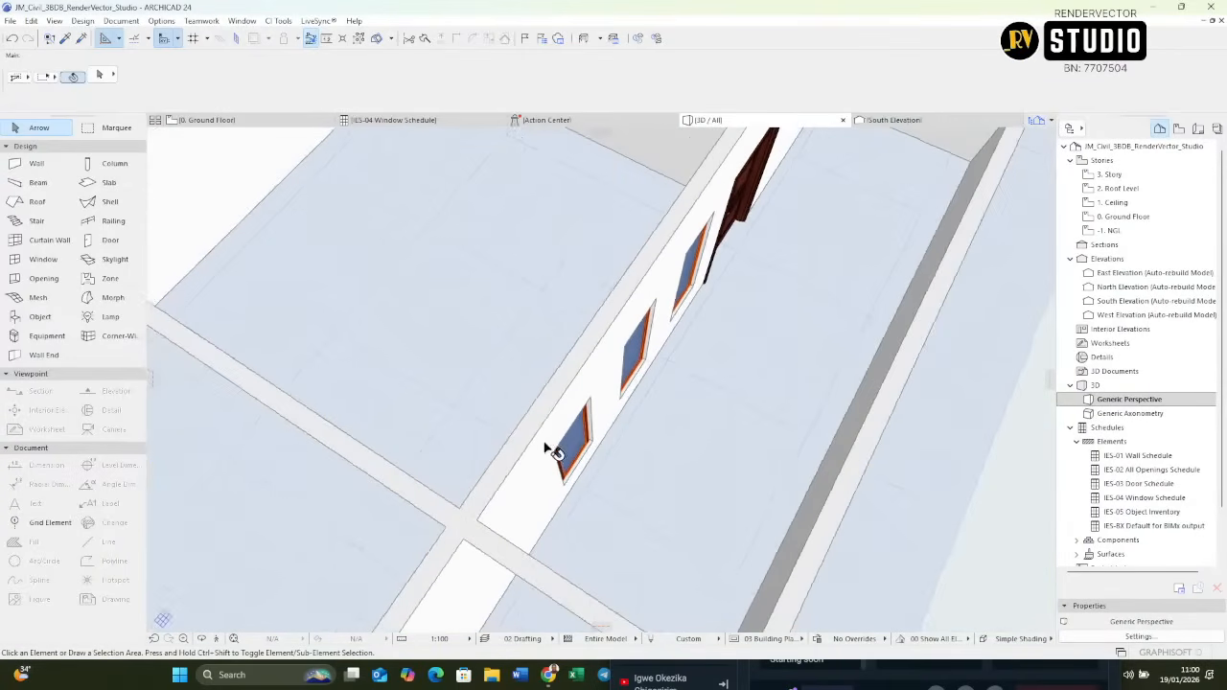
Set the thickness of the entrance wall holding the W1 windows and front door to 225 mm.
click(499, 493)
scroll(457, 479, down, 5)
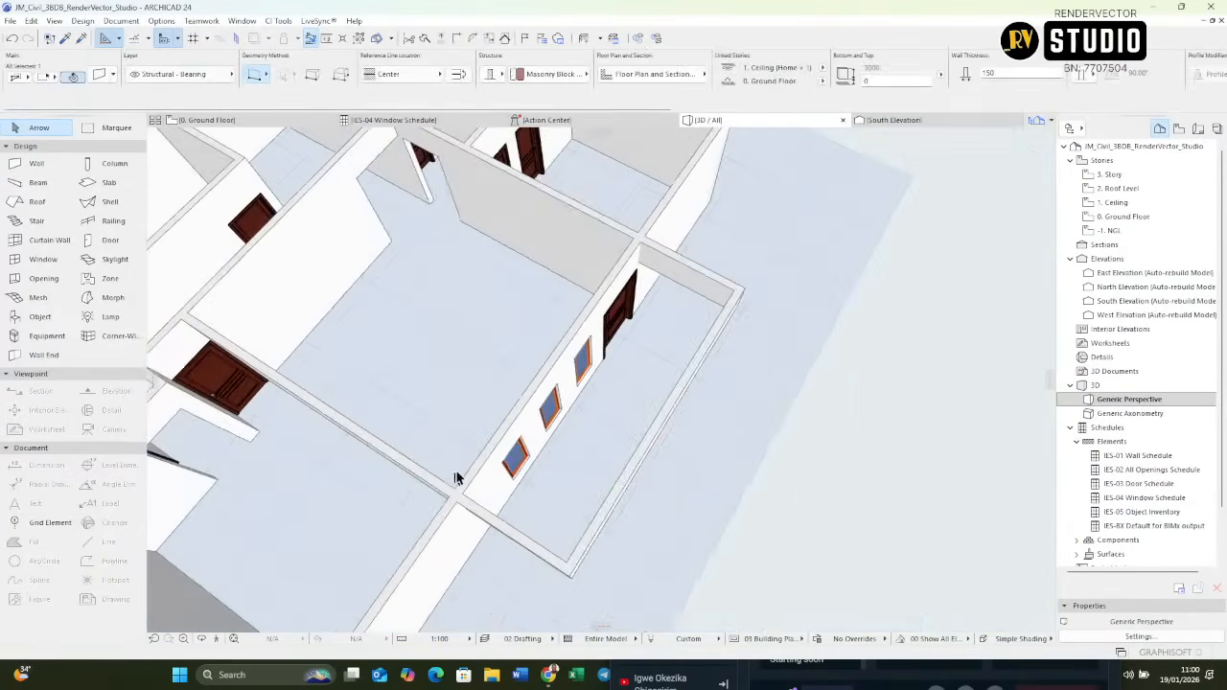
scroll(506, 479, up, 1)
scroll(551, 455, up, 2)
shift+middle_drag(551, 456, 384, 386)
click(384, 387)
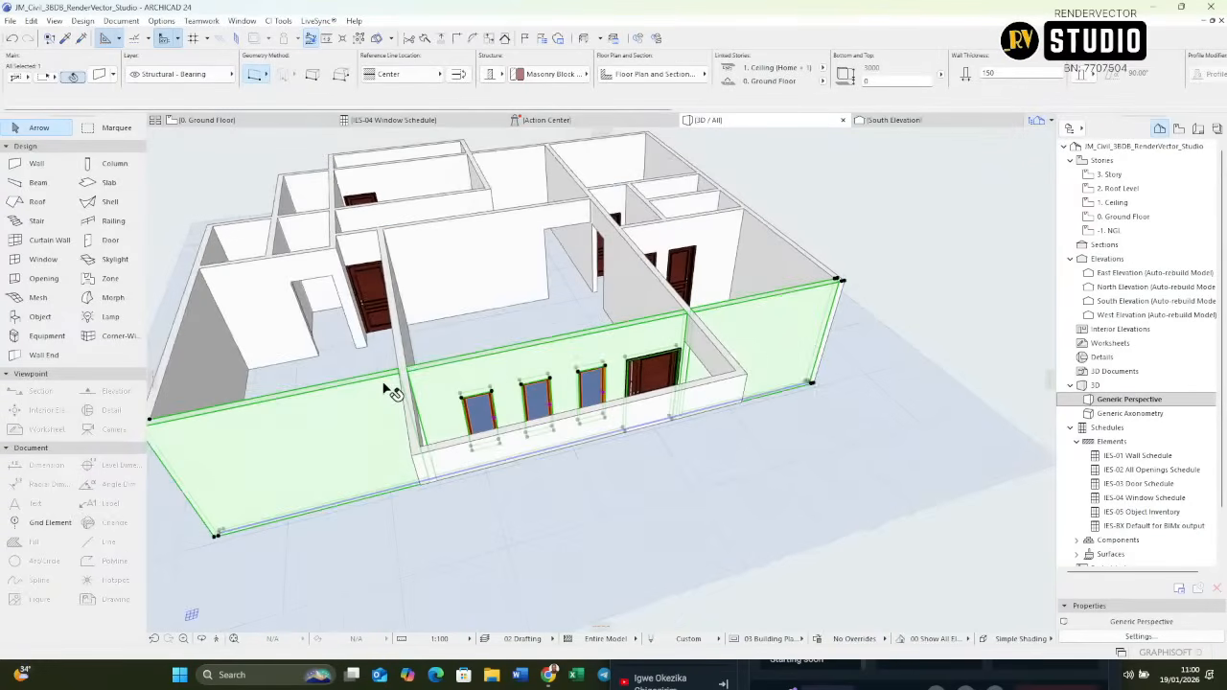
scroll(388, 388, up, 1)
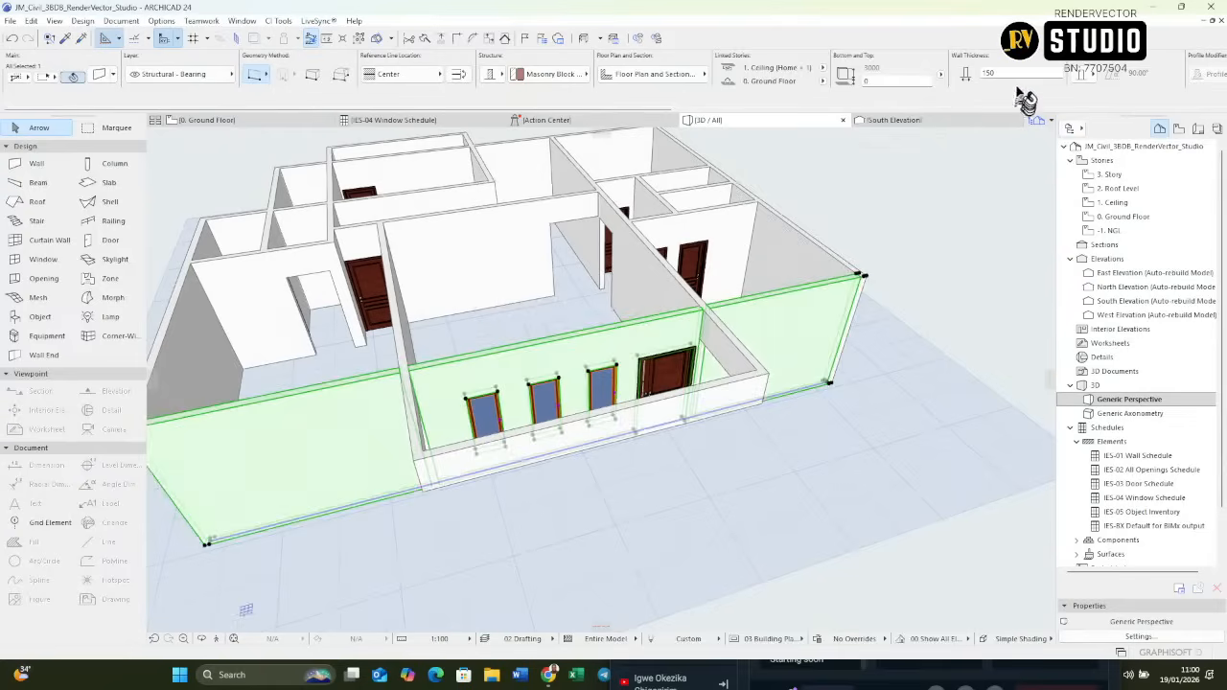
key(ctrl+t)
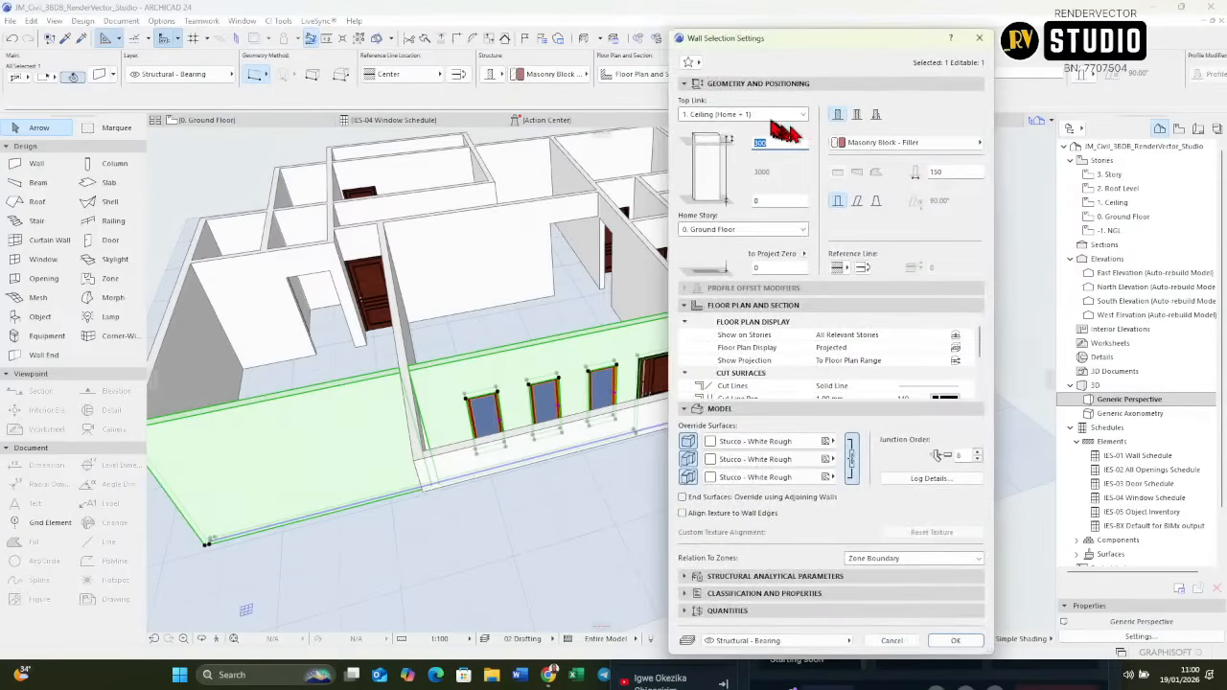
double_click(961, 172)
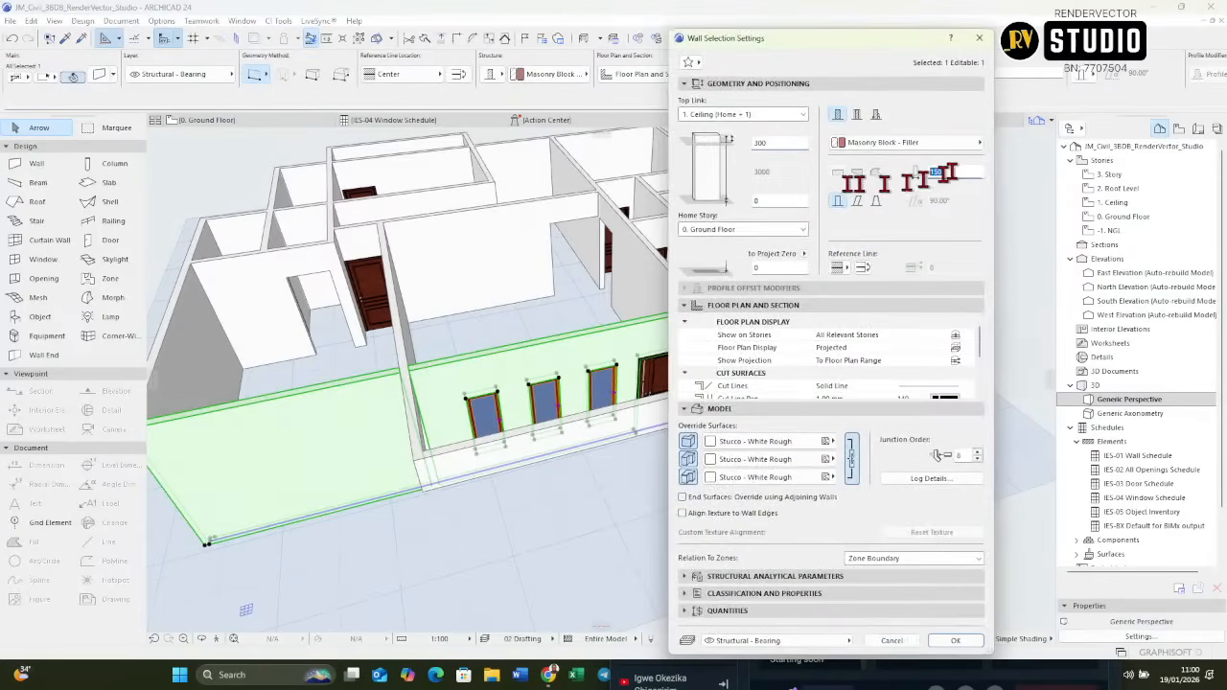
click(956, 642)
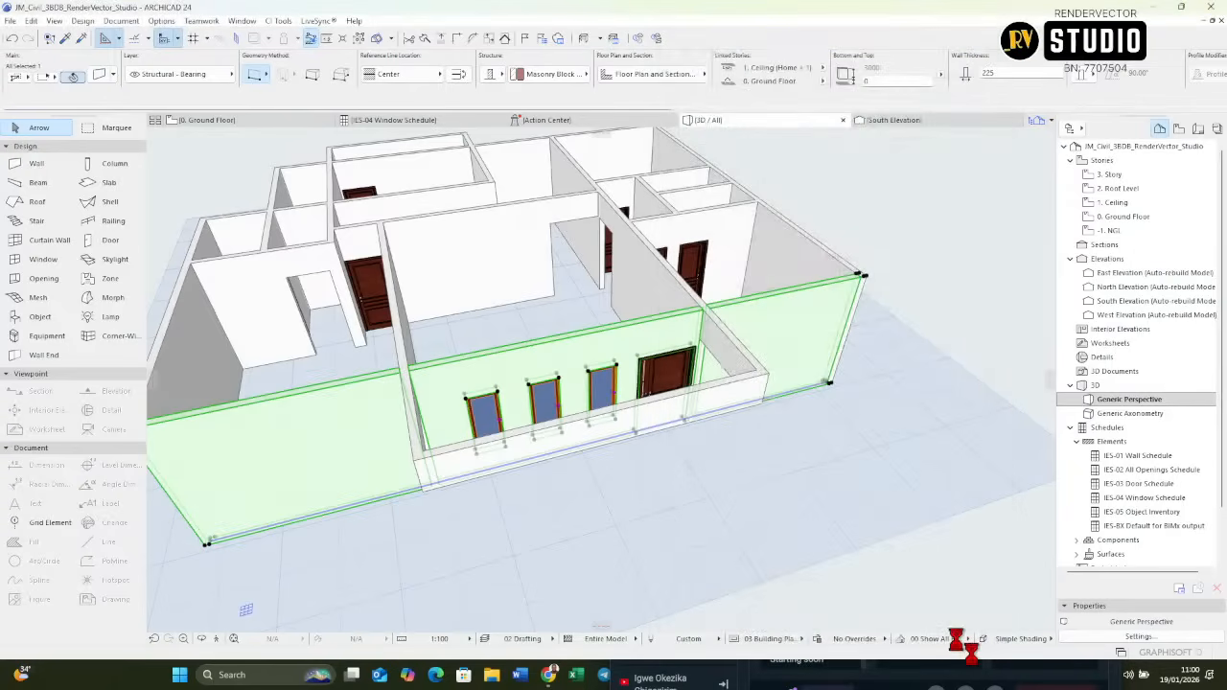
click(845, 504)
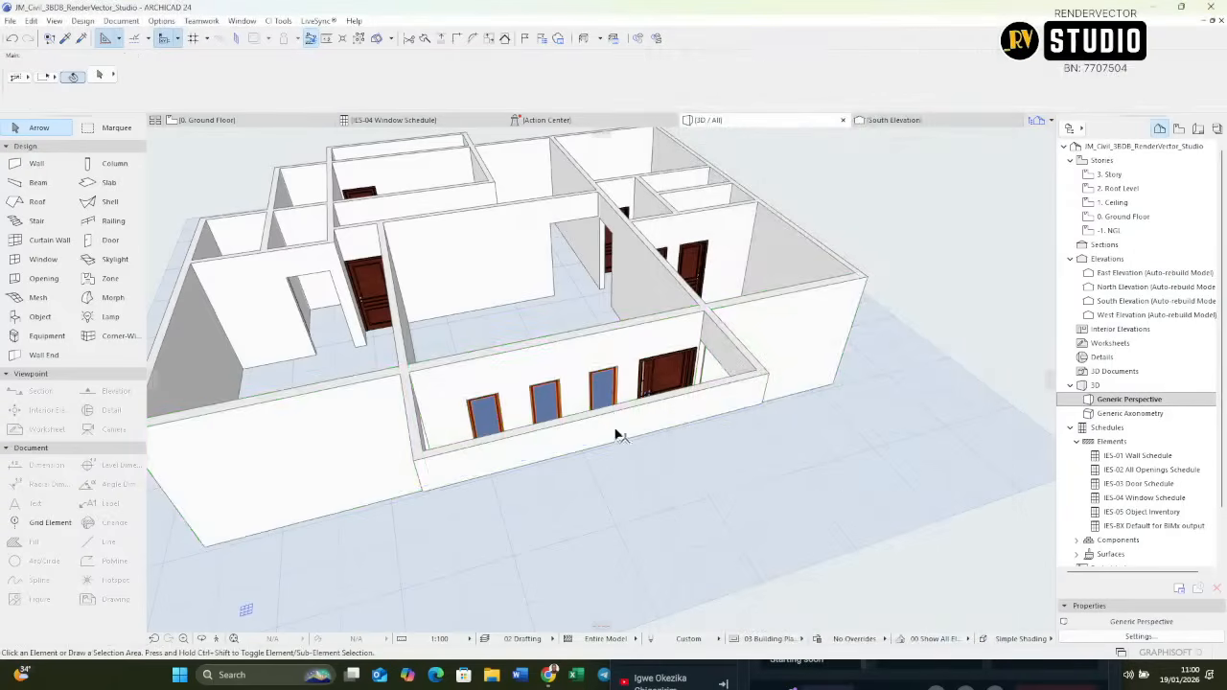
On the Ground Floor plan, shorten the wall between Master Bedroom and Living Room to end at the entrance wall's centre.
scroll(549, 418, up, 3)
shift+middle_drag(550, 422, 731, 467)
key(F2)
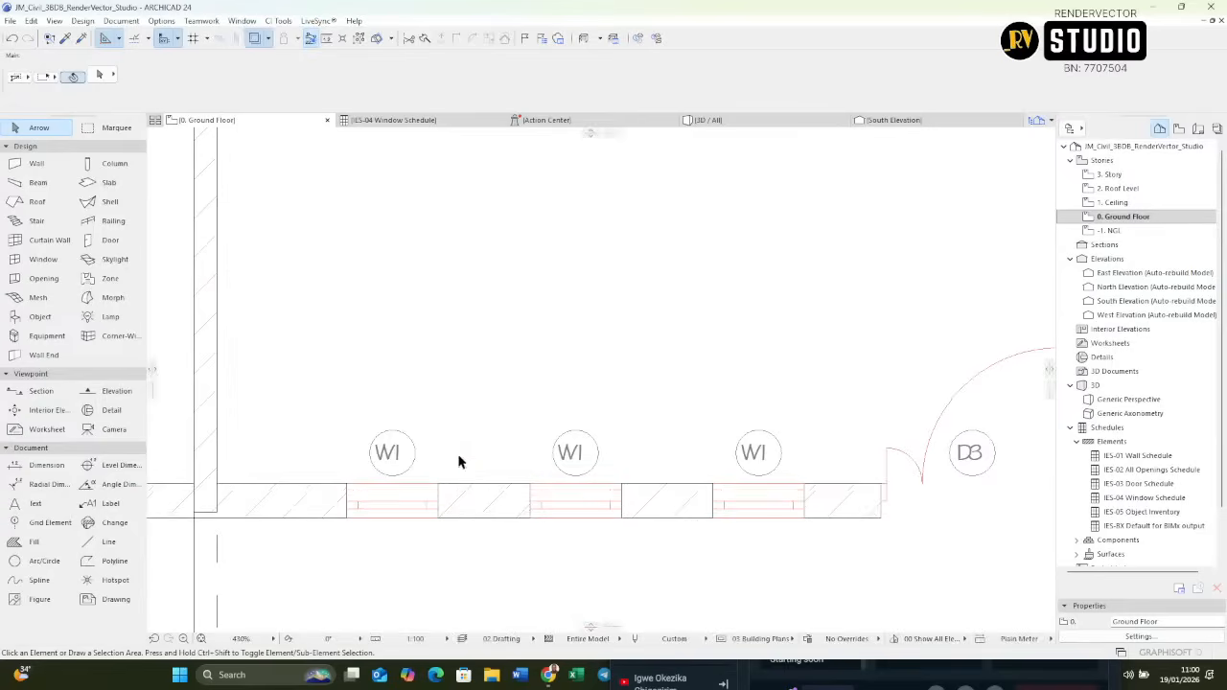
scroll(458, 454, down, 5)
scroll(418, 443, down, 1)
scroll(418, 443, up, 5)
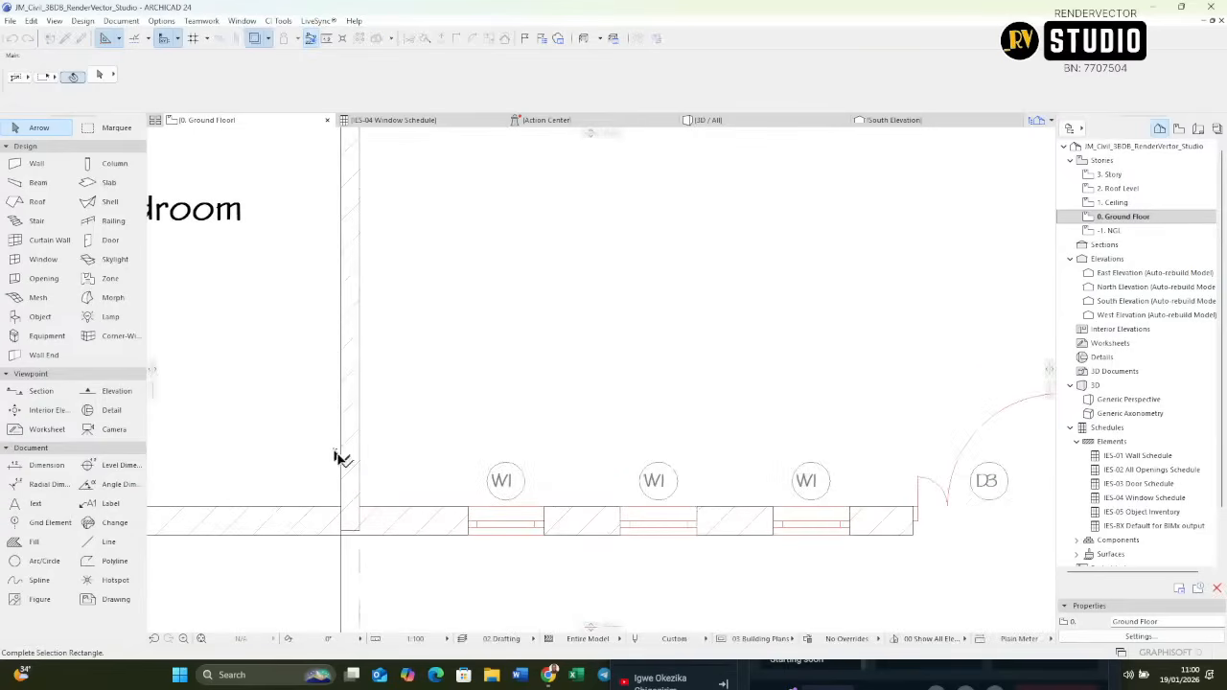
click(362, 466)
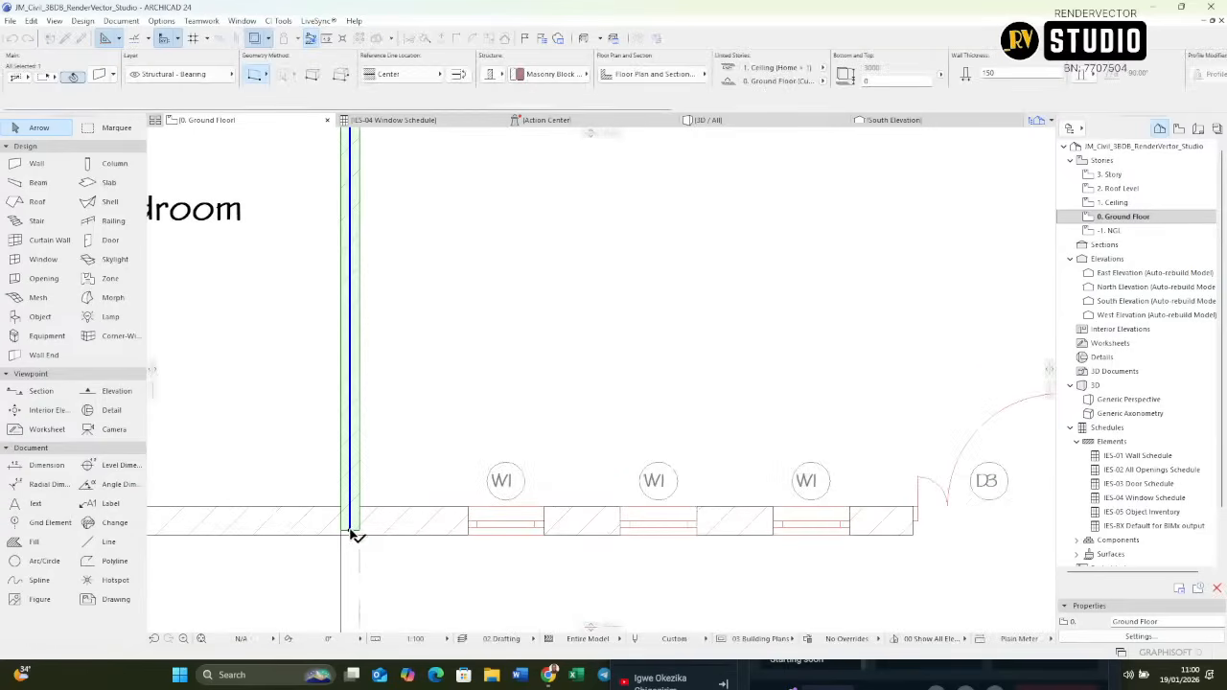
click(368, 474)
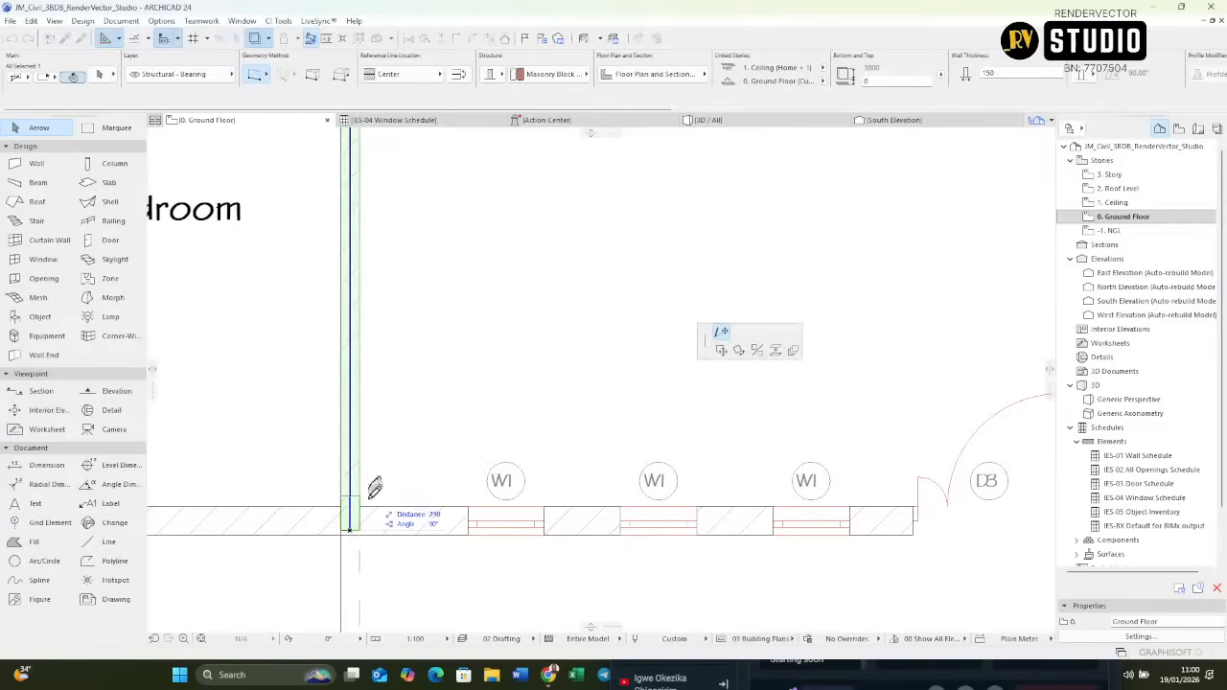
click(373, 498)
scroll(285, 474, down, 3)
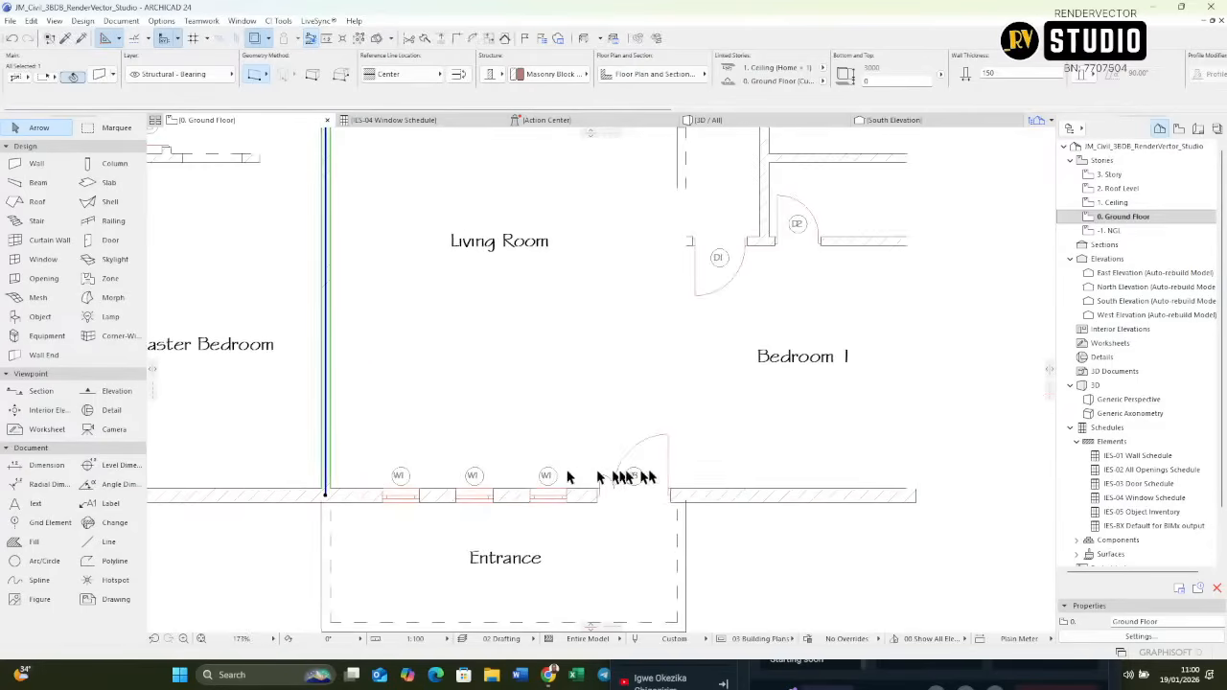
Shorten the wall between Living Room and Bedroom 1 so it ends at the entrance wall's centre.
scroll(746, 474, up, 3)
click(591, 467)
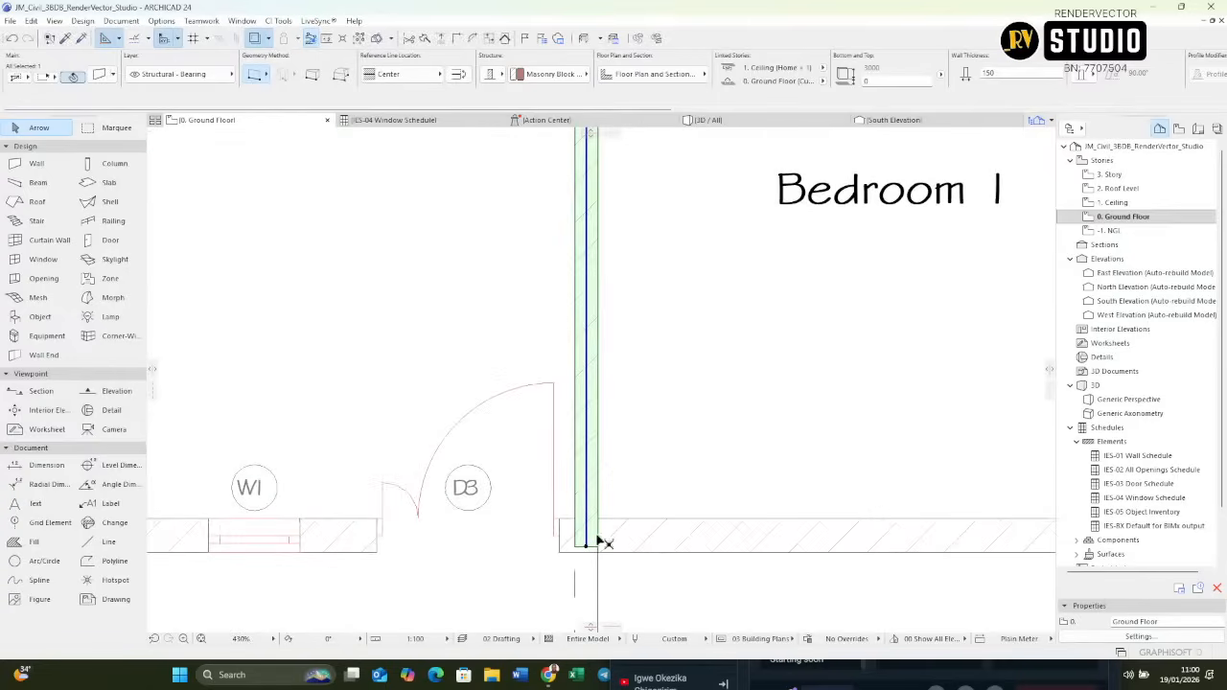
click(592, 552)
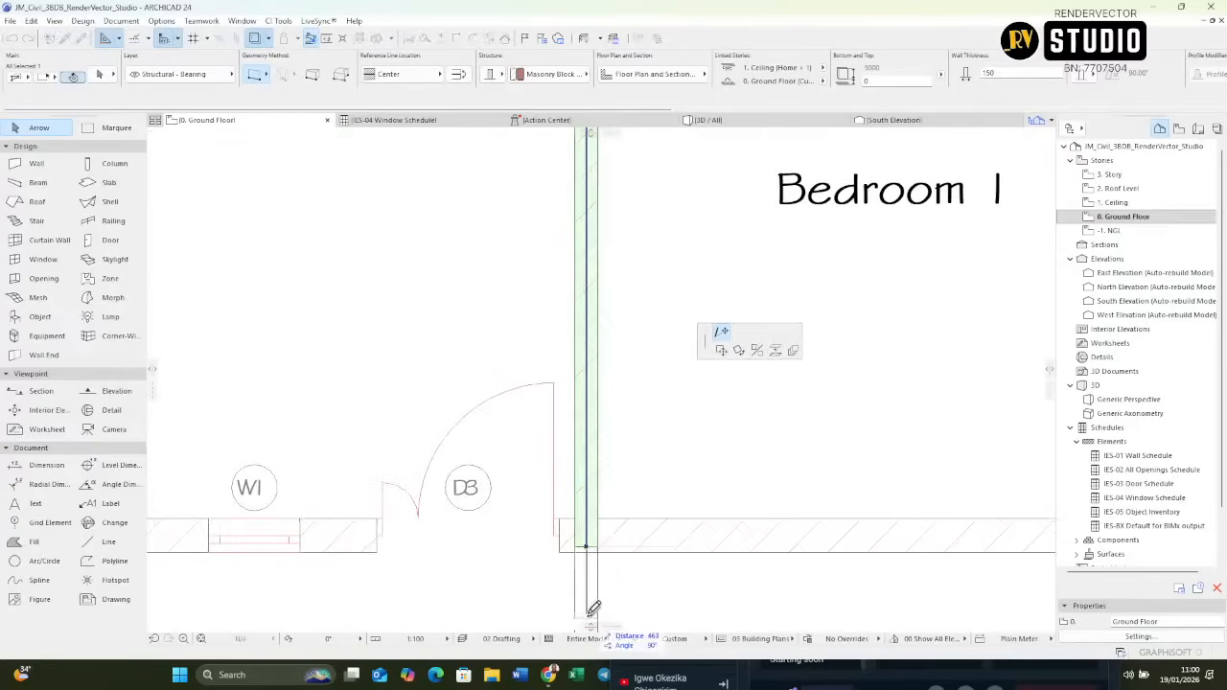
click(602, 516)
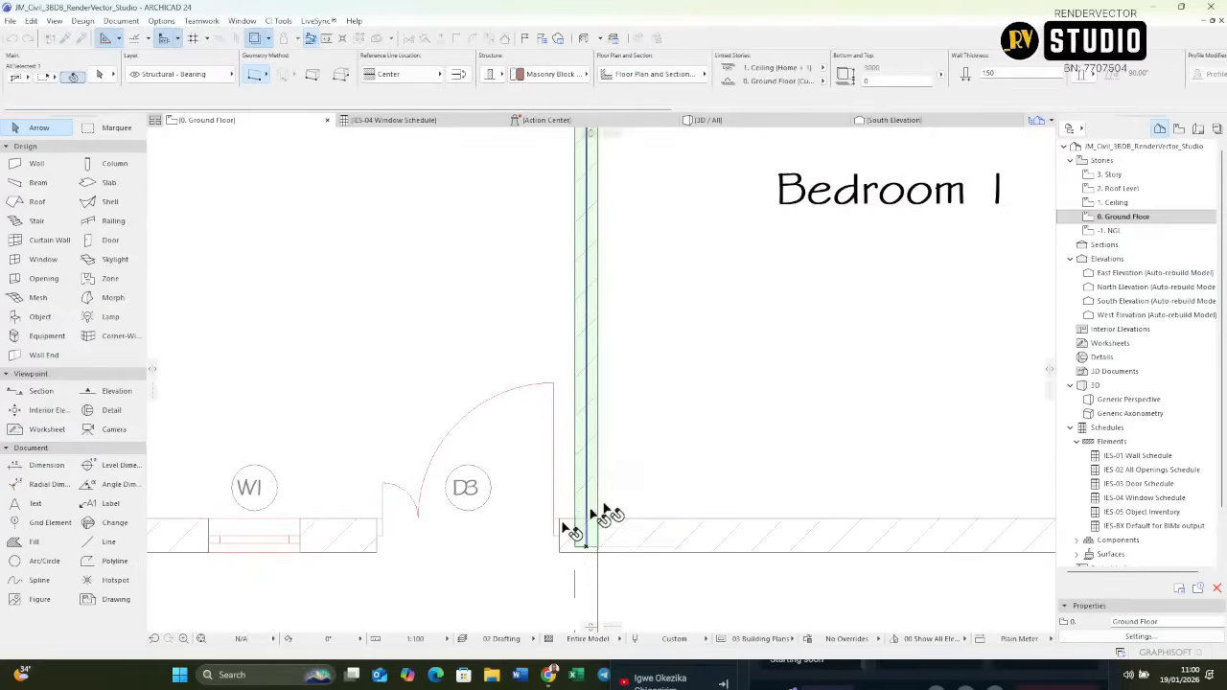
scroll(646, 493, down, 5)
scroll(681, 465, up, 3)
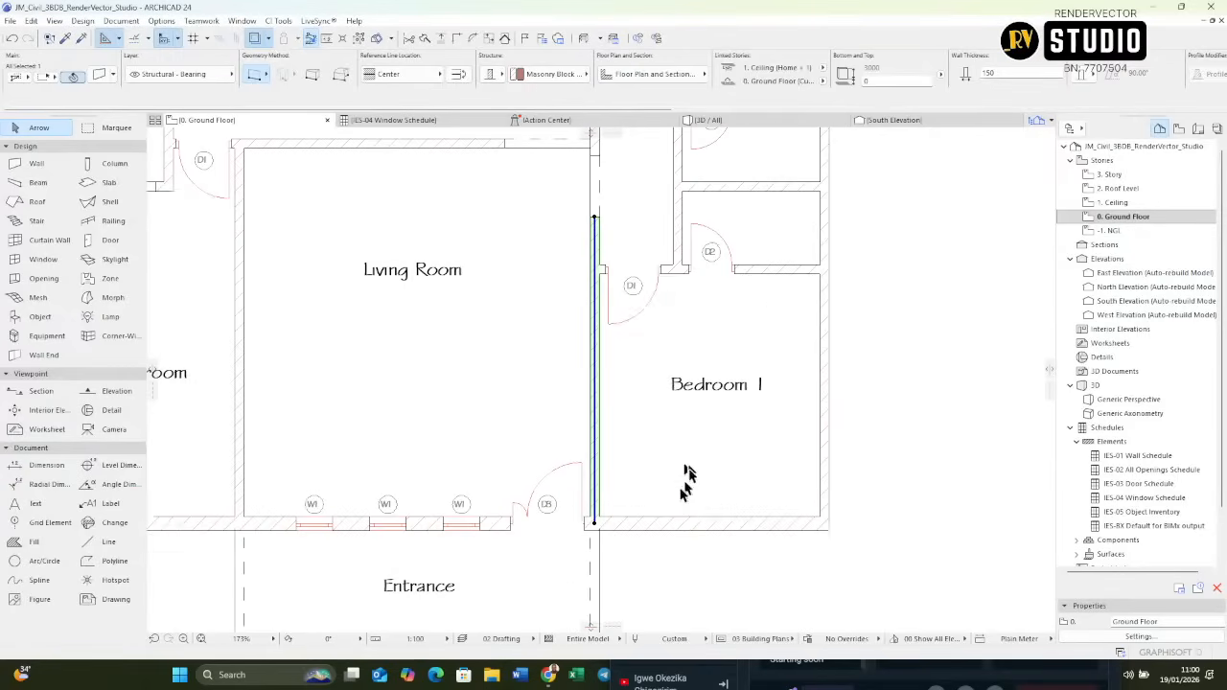
click(700, 484)
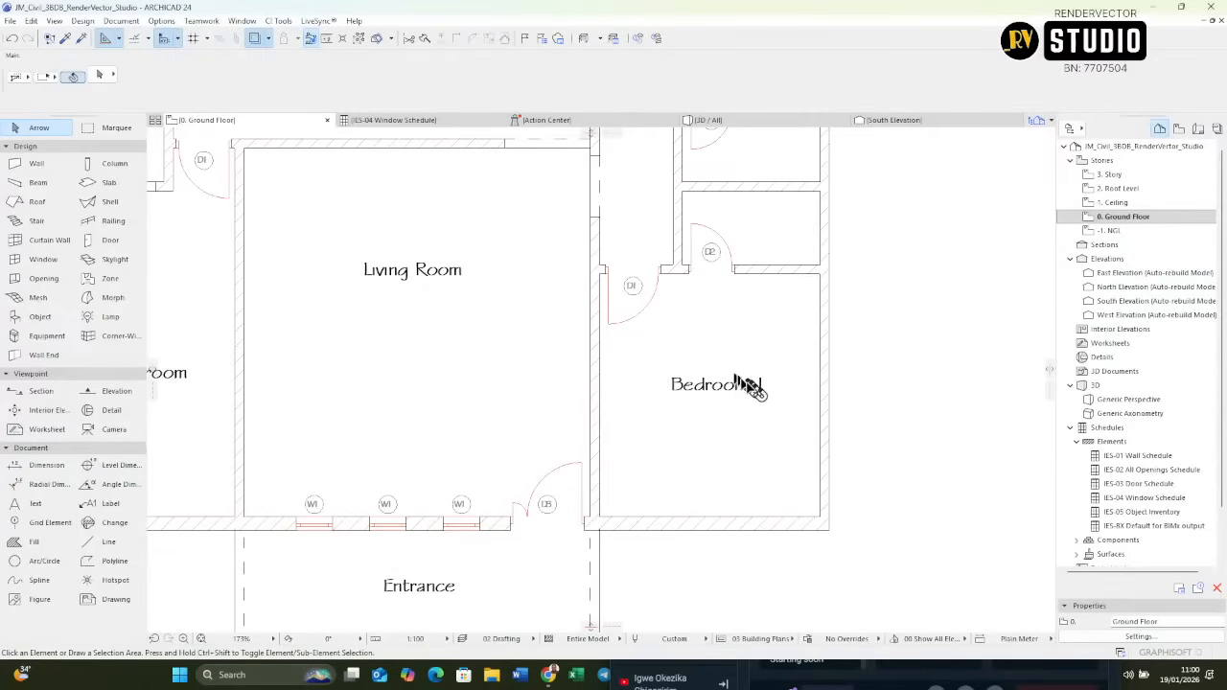
Dimension Bedroom 1's depth together with the thicknesses of its partition wall and the entrance wall.
click(745, 529)
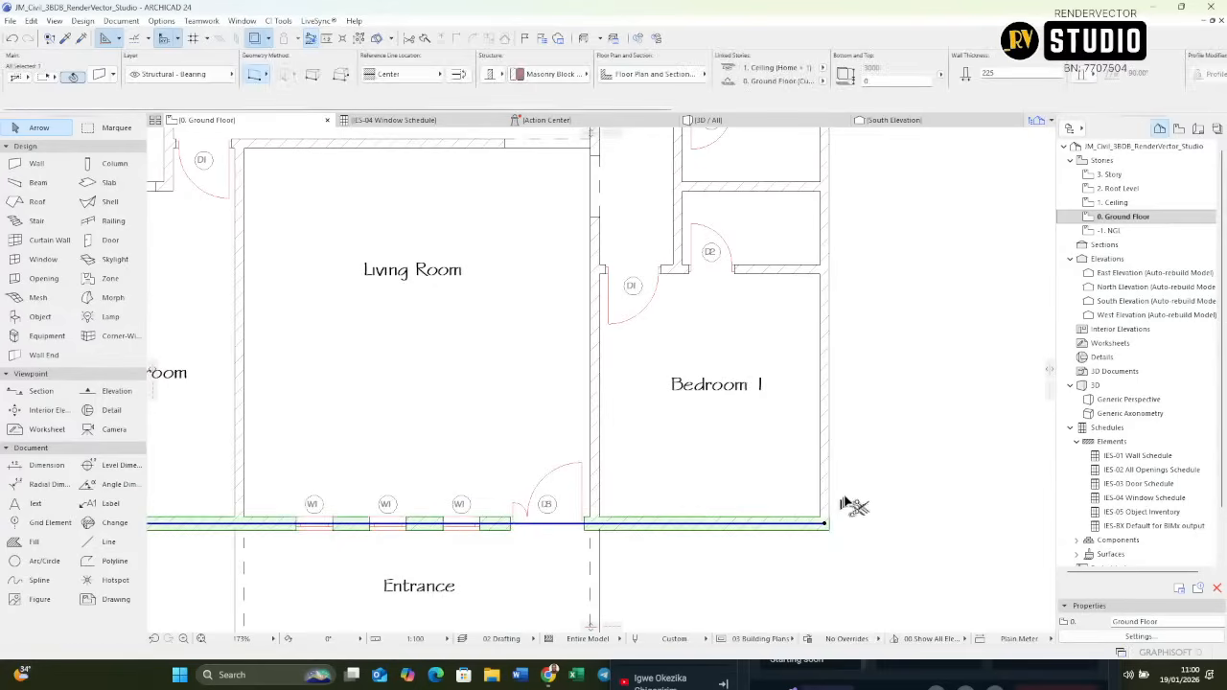
click(46, 465)
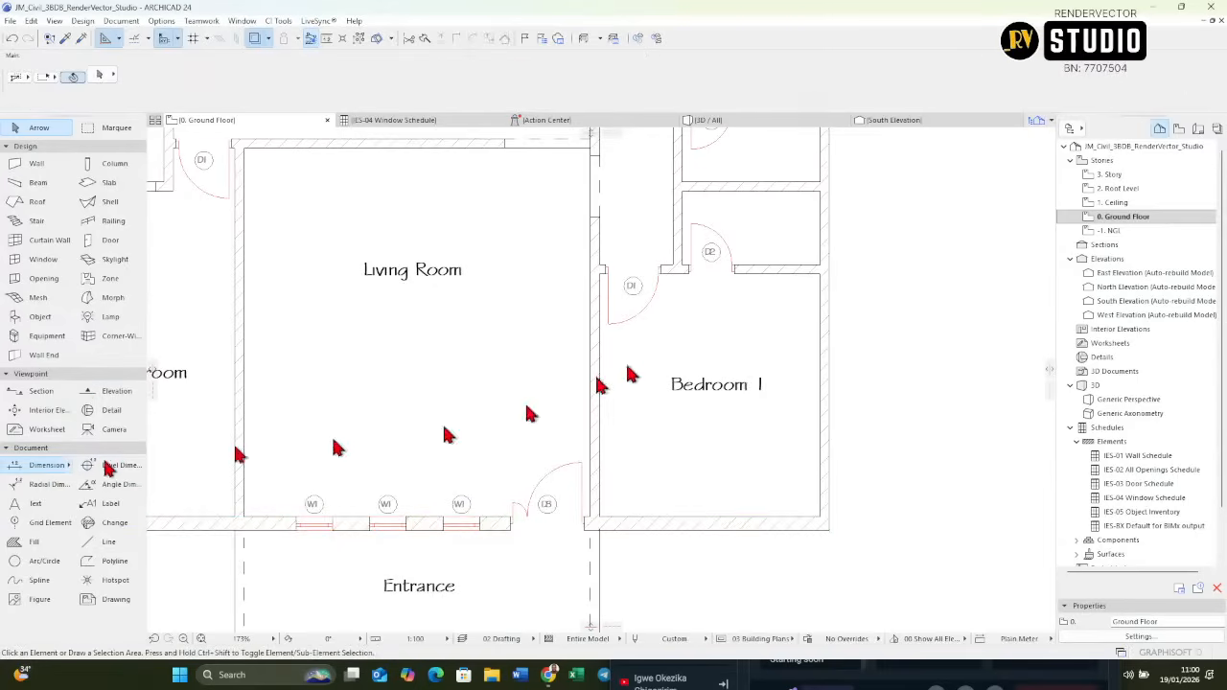
click(773, 268)
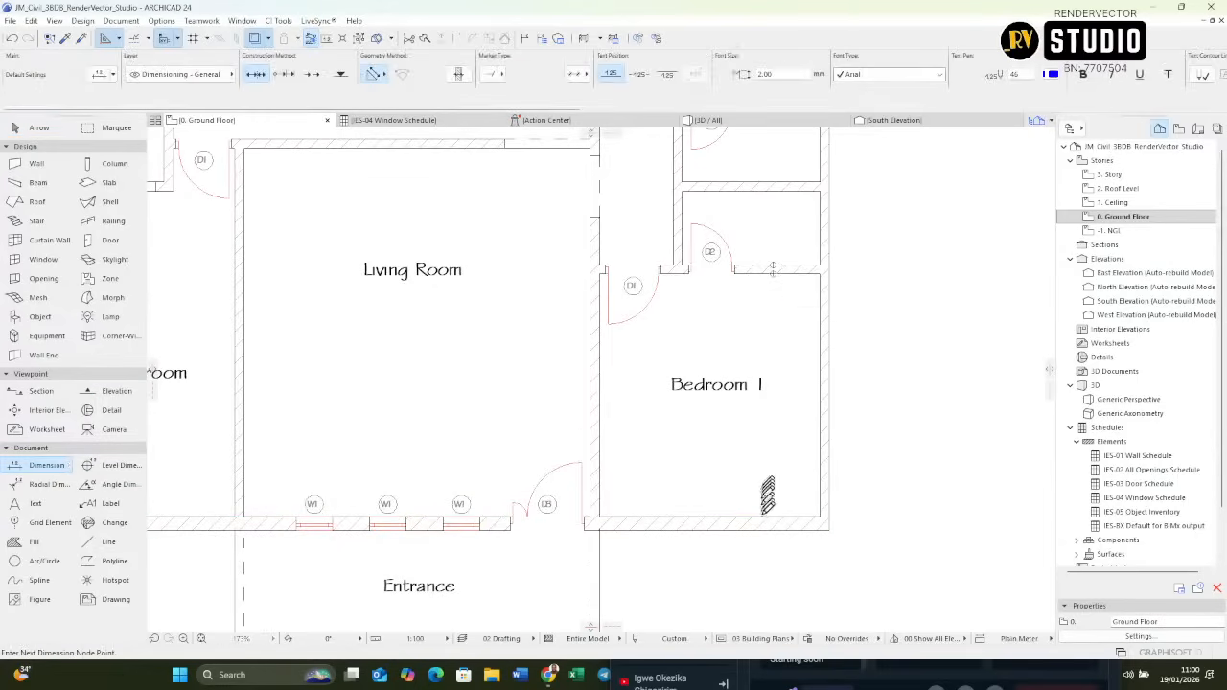
right_click(776, 464)
click(794, 500)
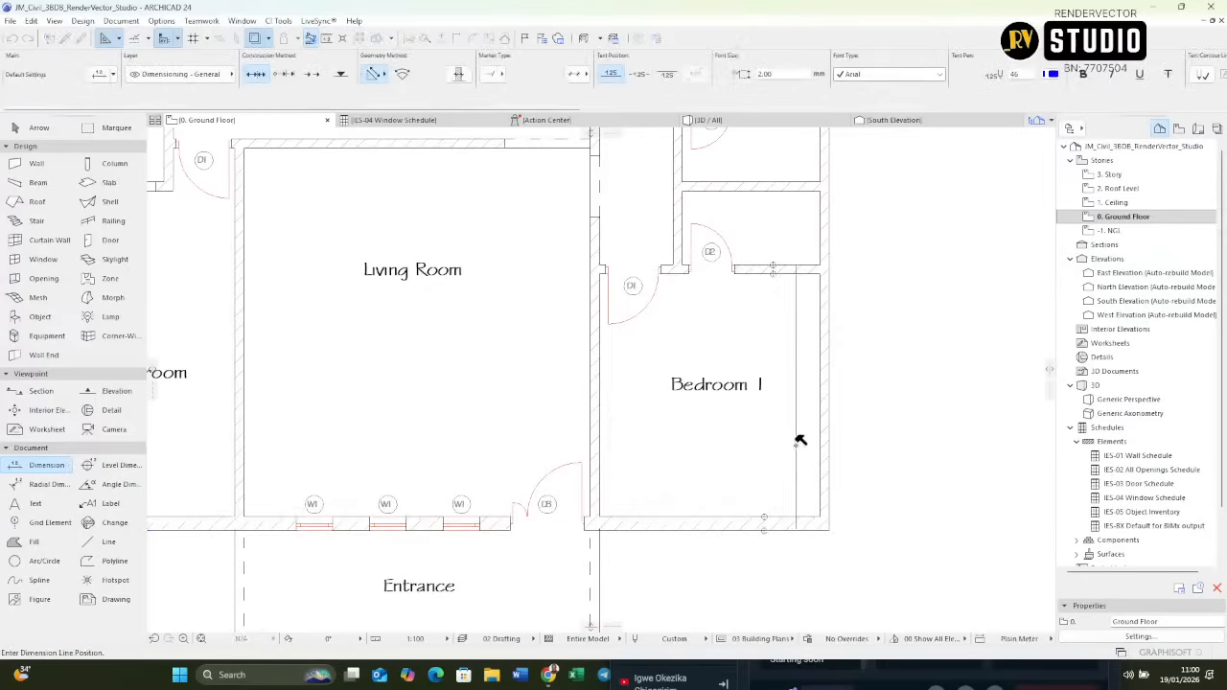
click(797, 441)
scroll(800, 457, up, 3)
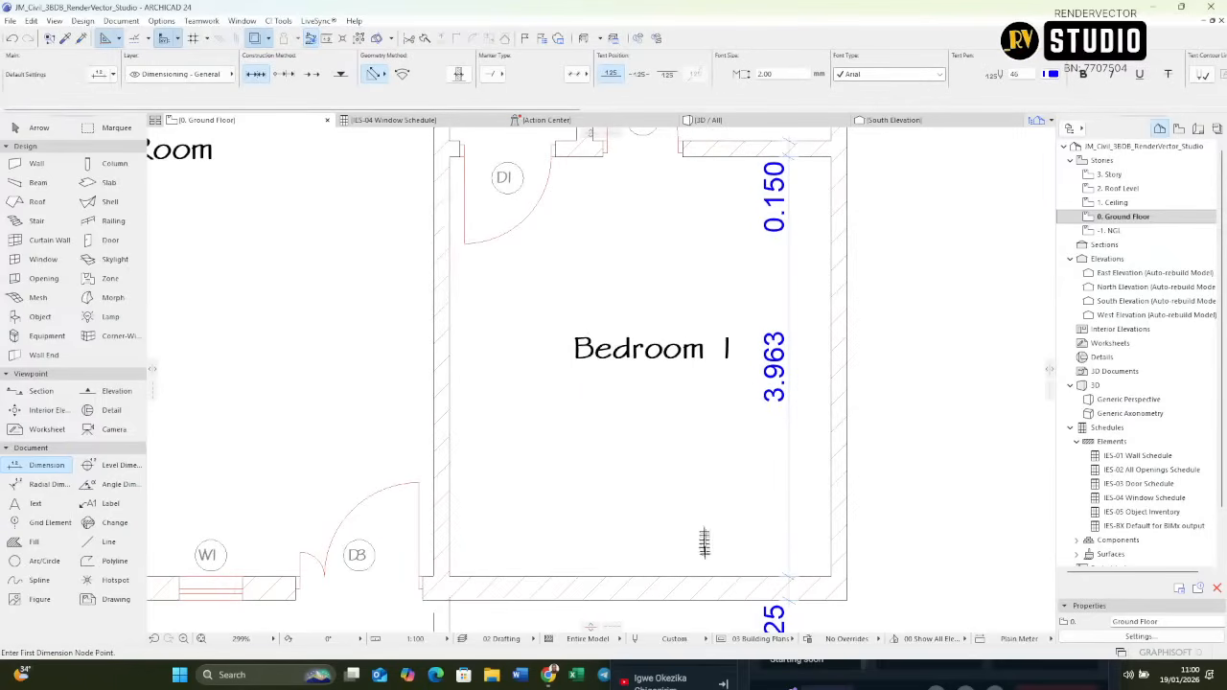
scroll(687, 559, down, 4)
scroll(659, 552, up, 1)
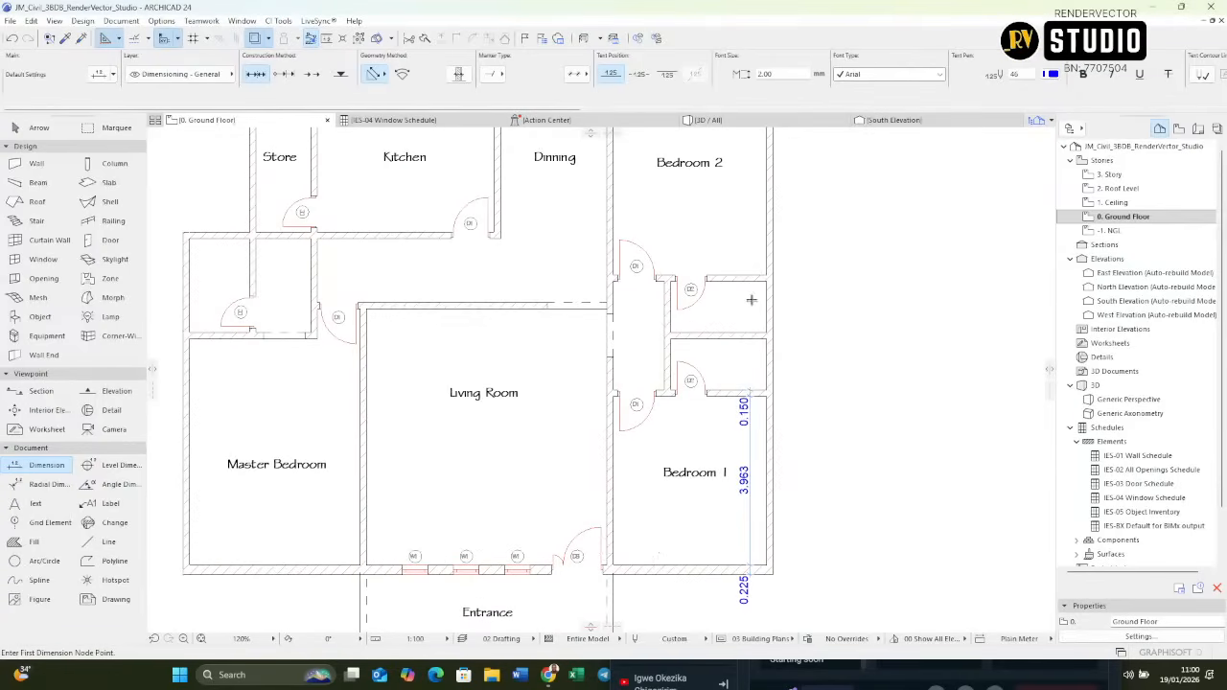
scroll(714, 523, up, 3)
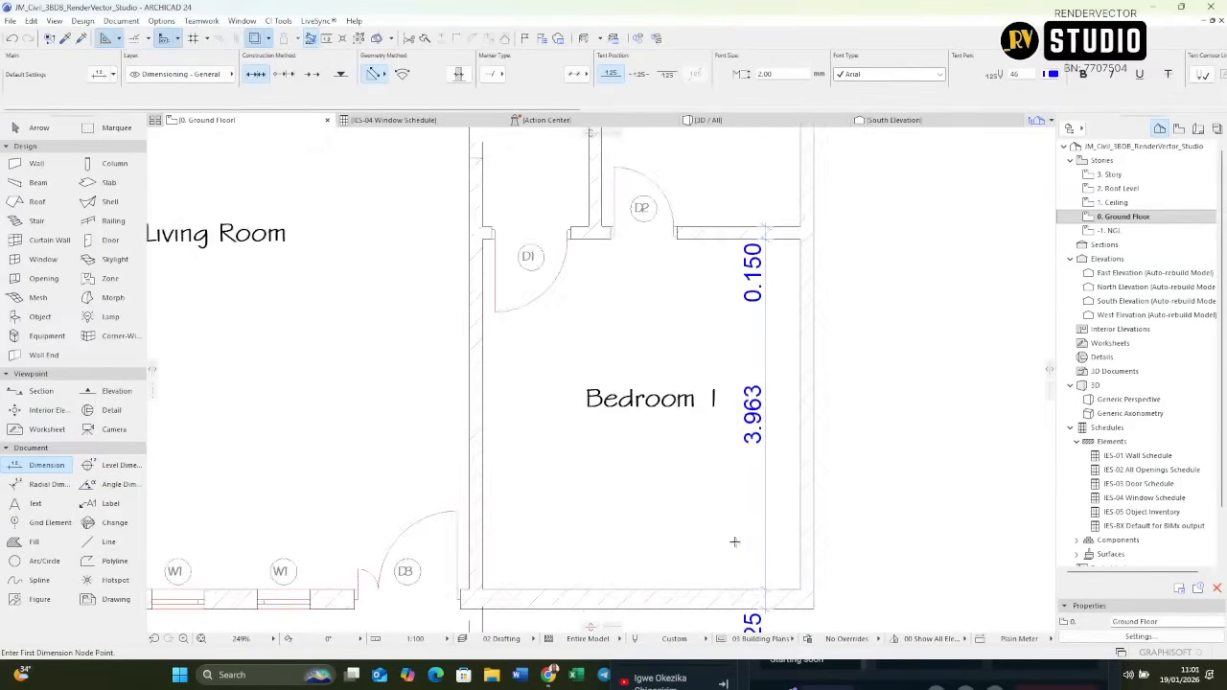
scroll(735, 540, down, 3)
Dimension Bedroom 2's depth together with the thicknesses of its partition wall and outer wall.
middle_drag(734, 431, 734, 561)
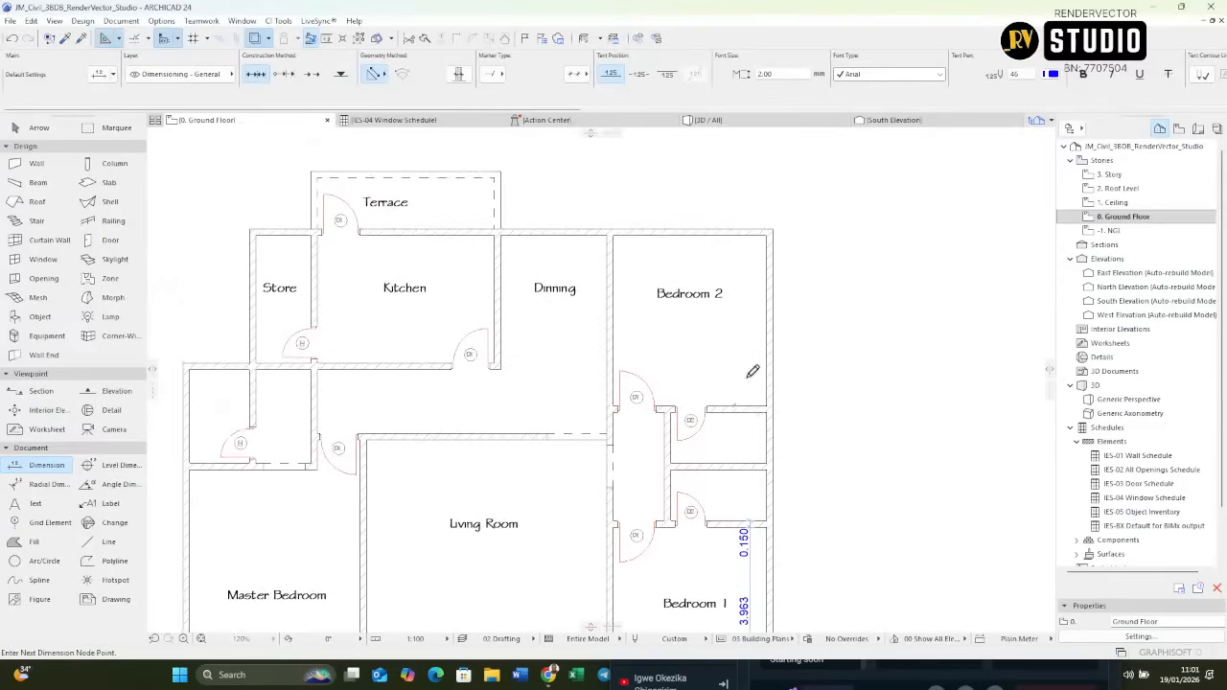
click(742, 231)
right_click(738, 232)
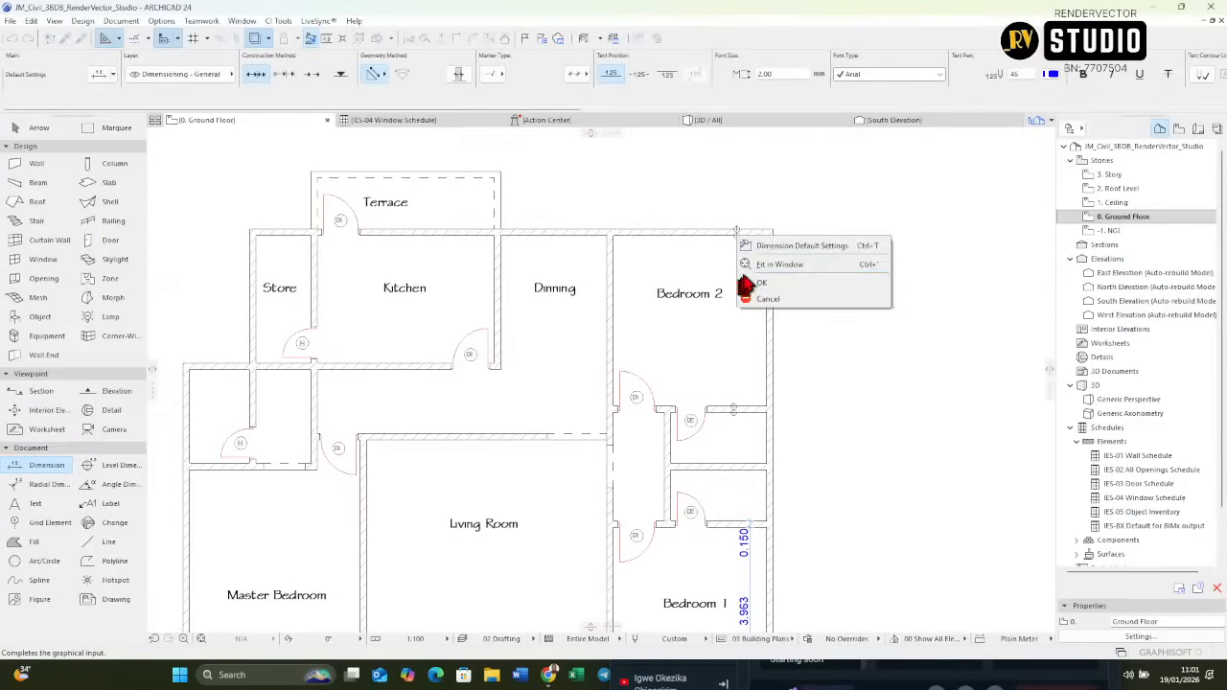
click(744, 282)
click(734, 327)
scroll(730, 331, up, 2)
scroll(731, 332, down, 6)
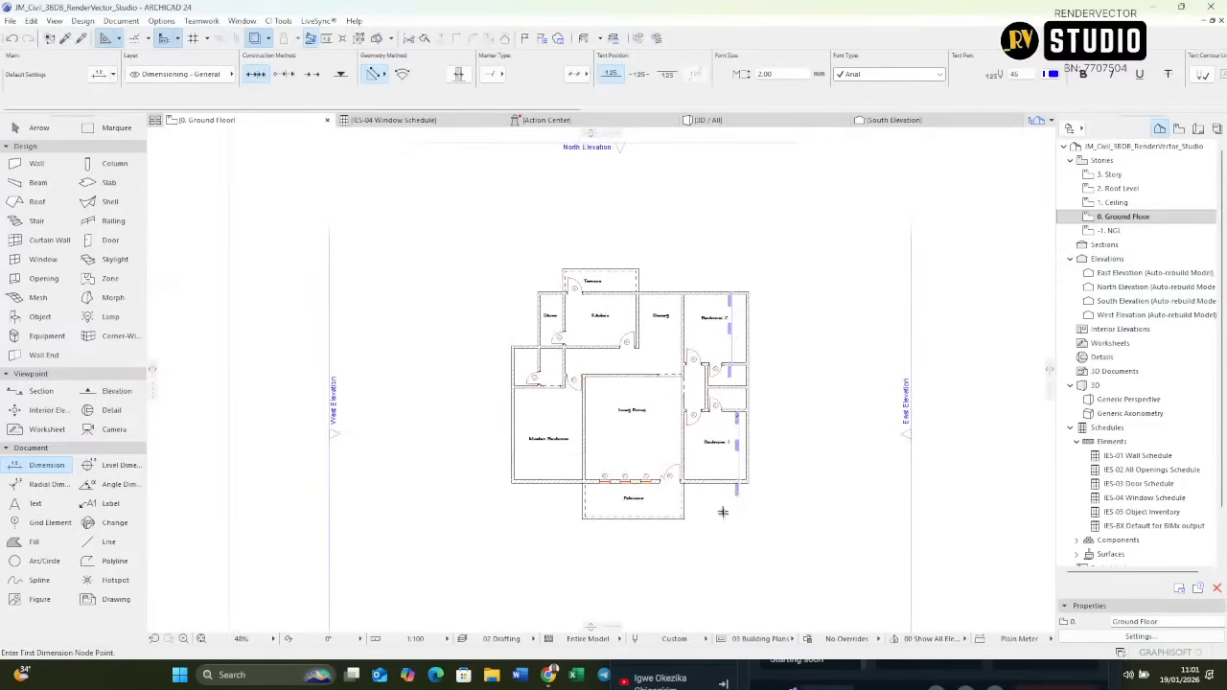
Move the entrance wall so its inner face lies 4000 mm from Bedroom 1's opposite partition wall.
scroll(722, 512, up, 5)
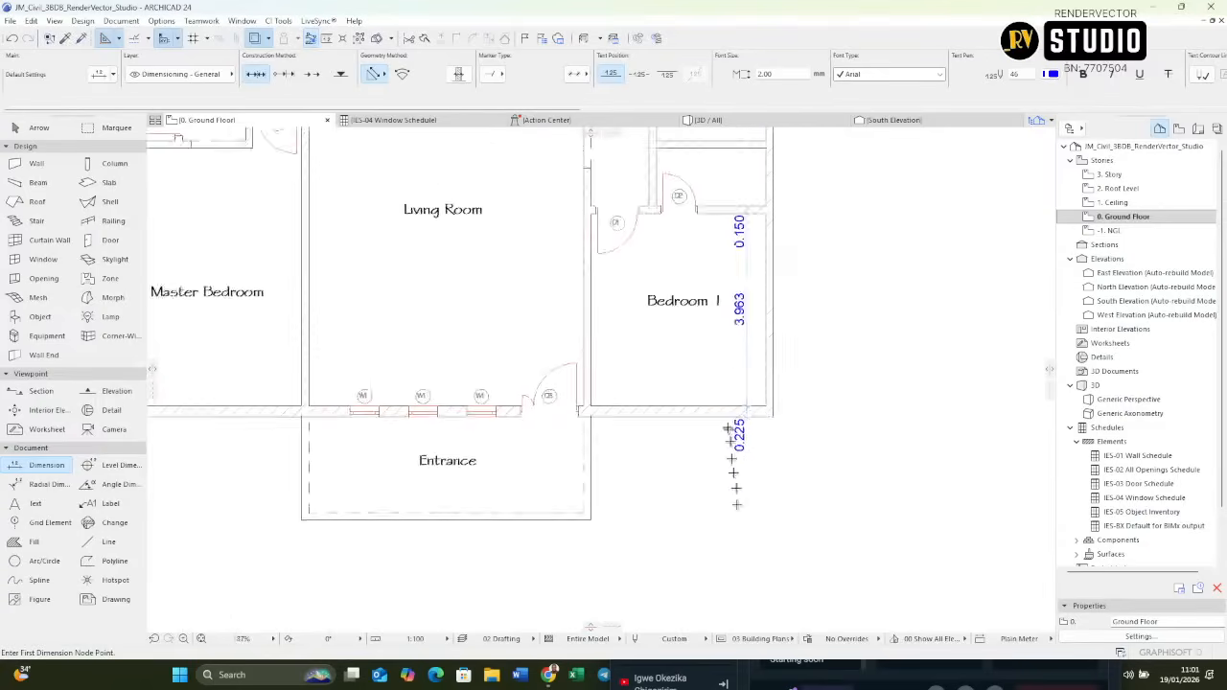
shift+click(708, 416)
key(ctrl+d)
scroll(739, 427, down, 3)
scroll(767, 374, up, 1)
middle_drag(767, 376, 767, 414)
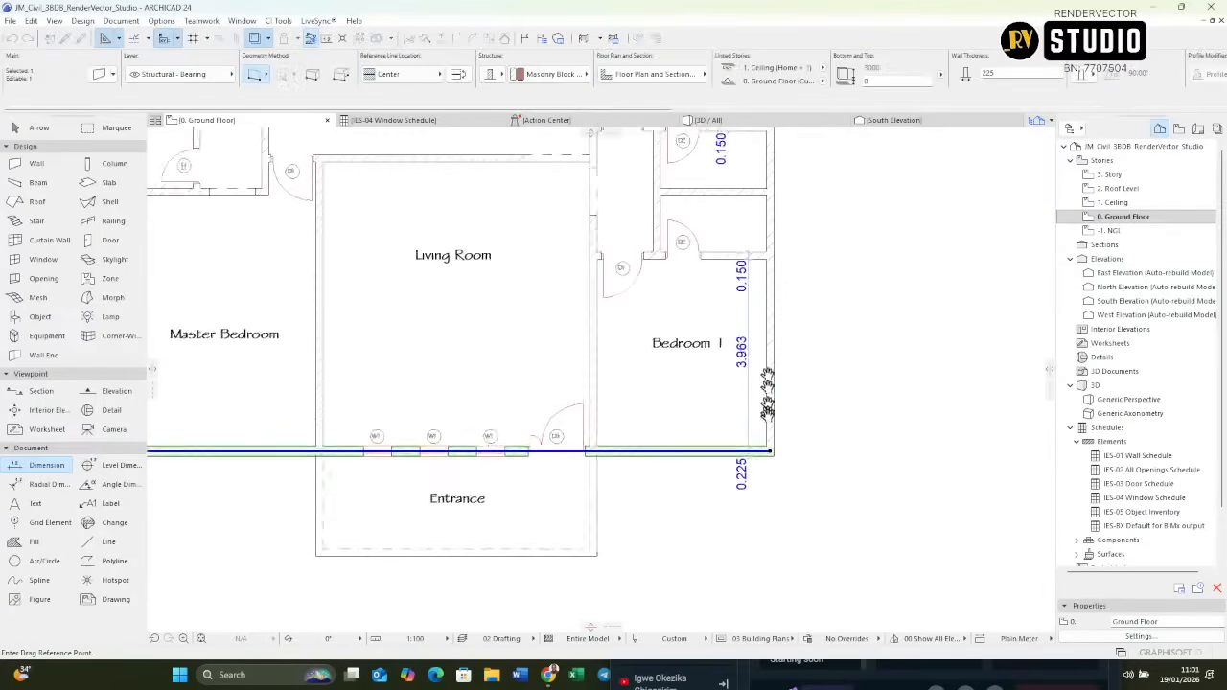
scroll(767, 402, up, 2)
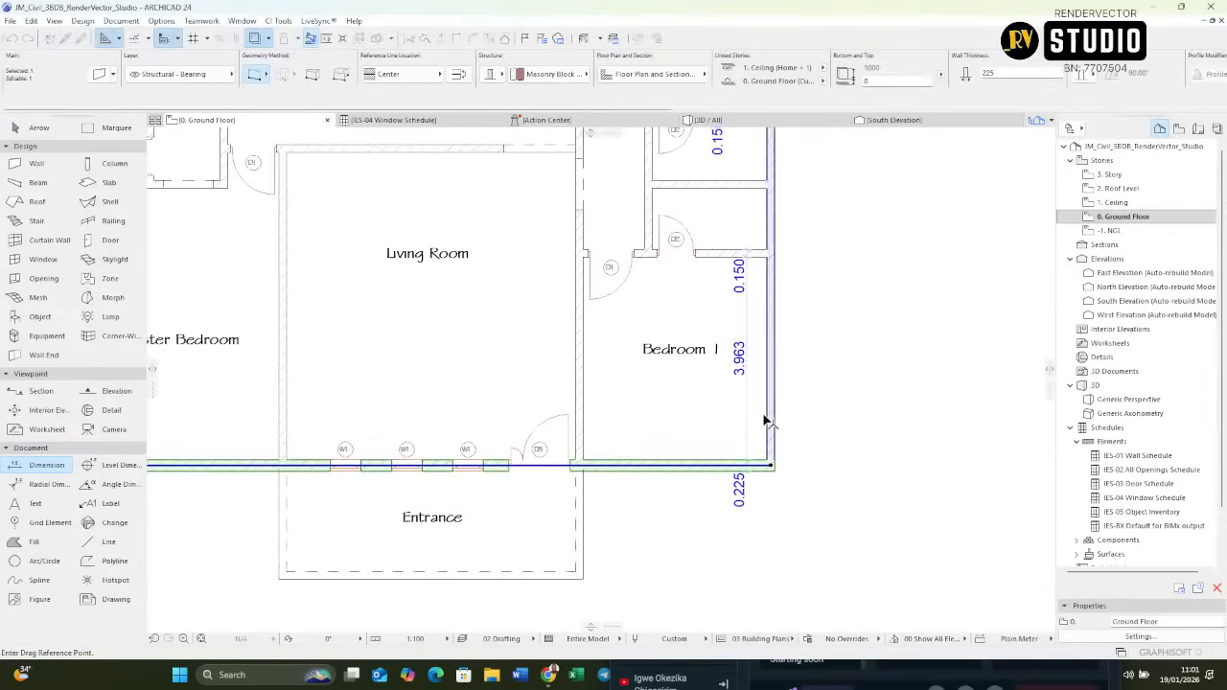
click(771, 480)
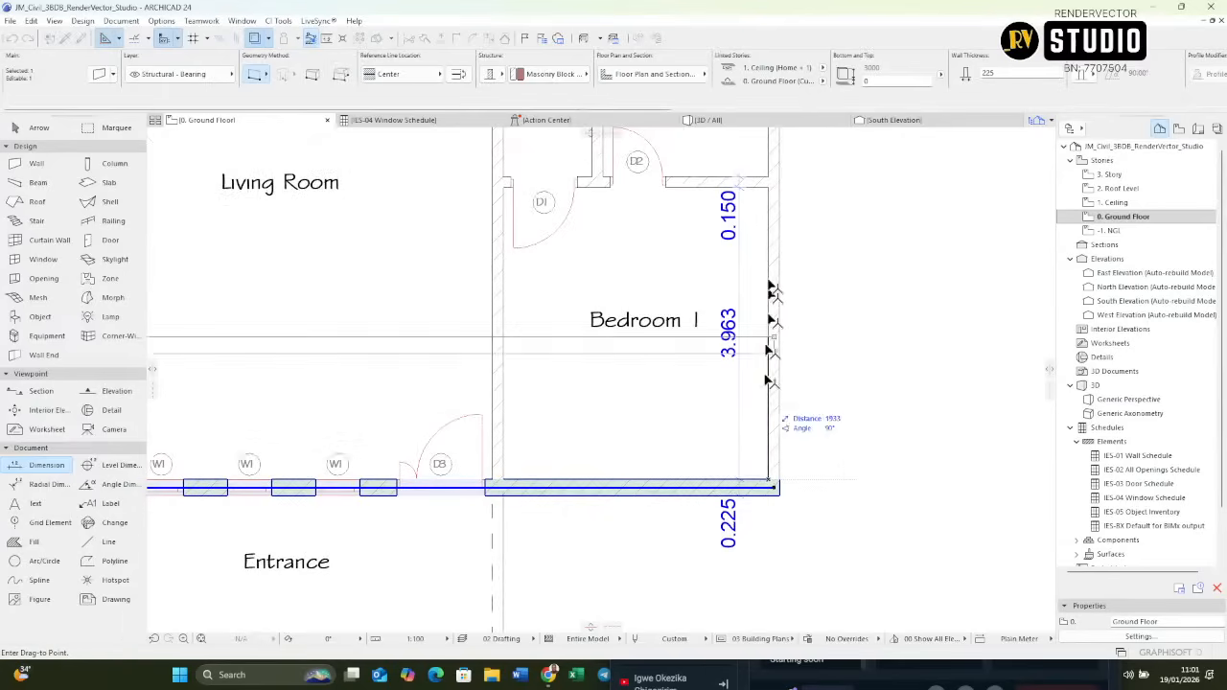
click(771, 185)
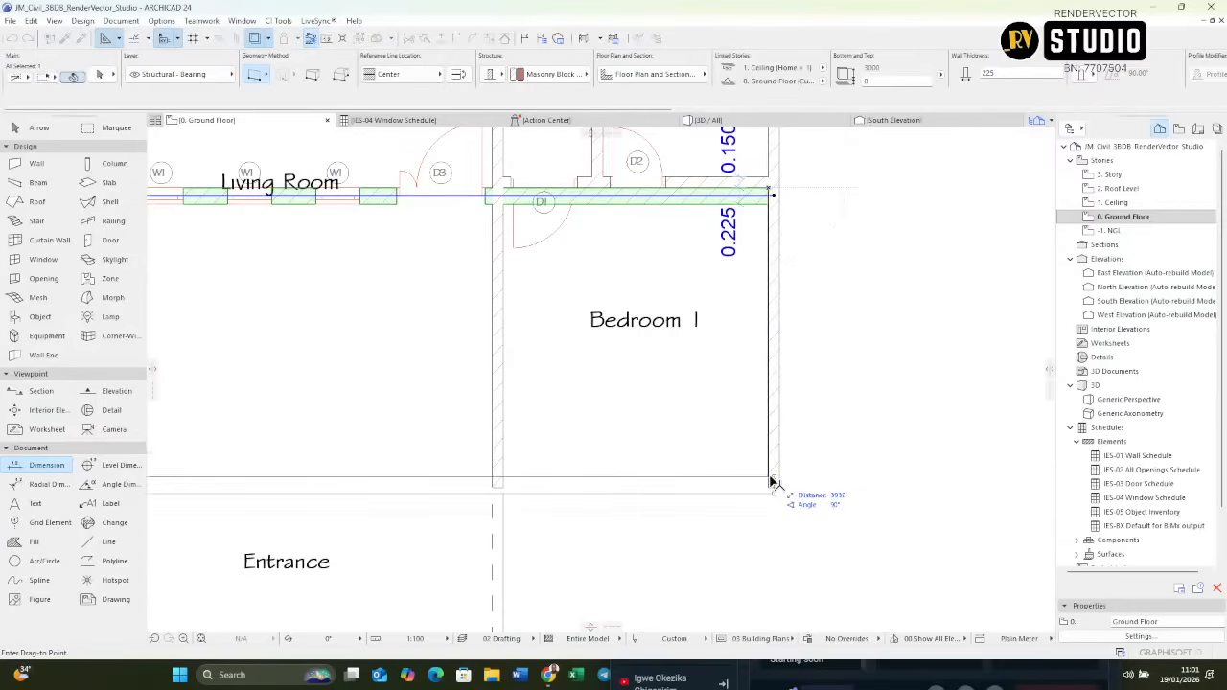
text(4000)
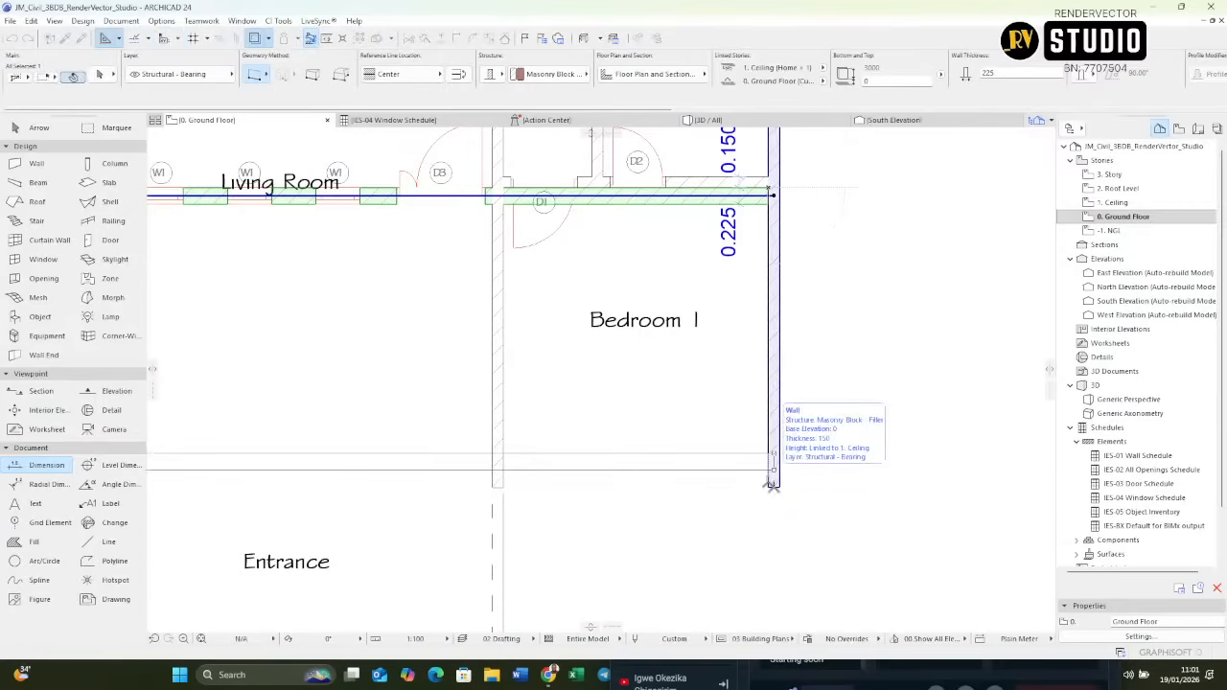
key(Return)
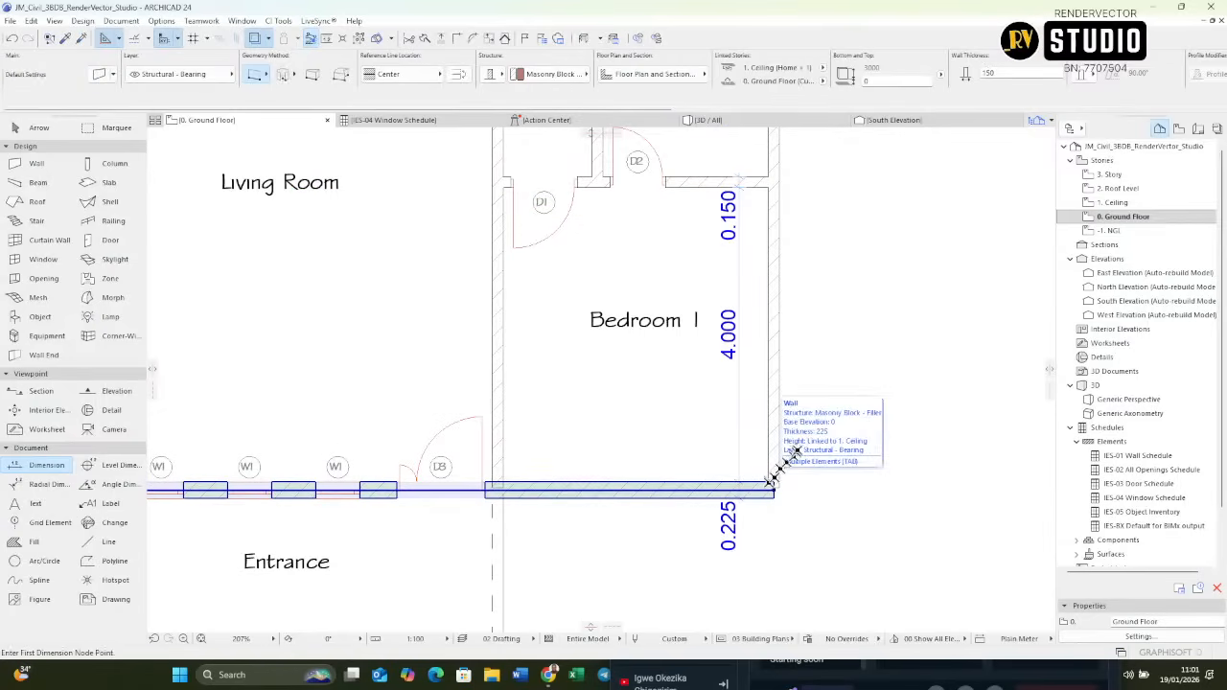
key(Escape)
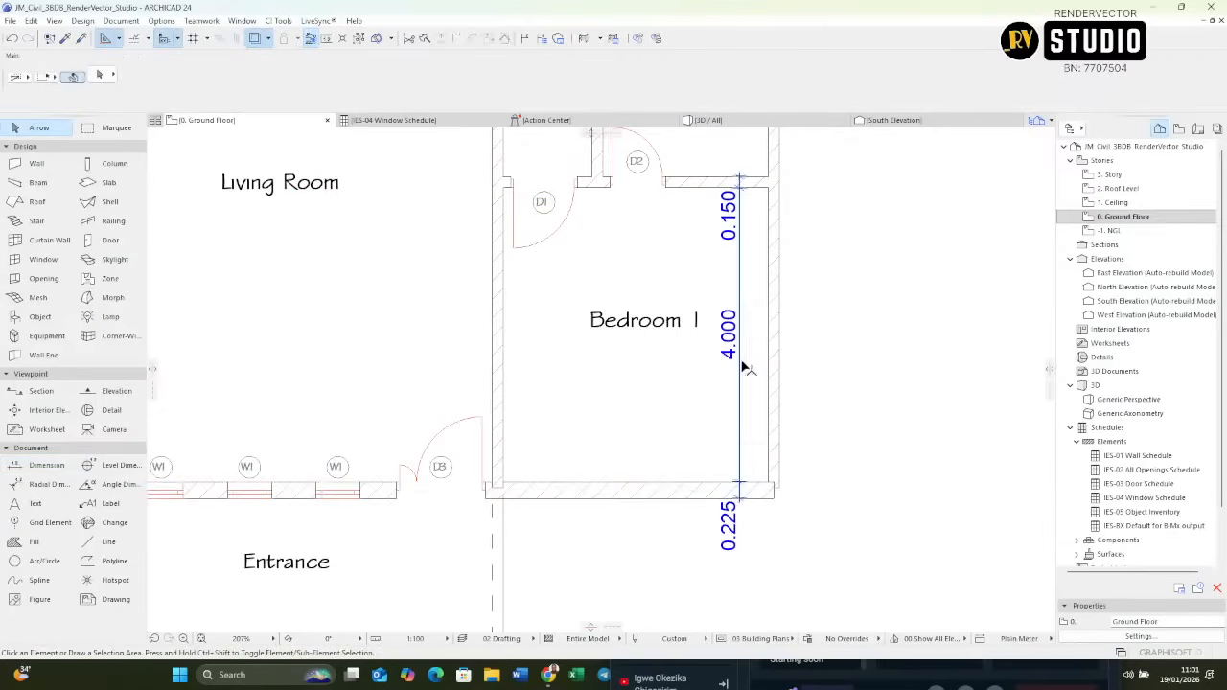
Delete the dimension chain inside Bedroom 1.
click(739, 364)
click(751, 418)
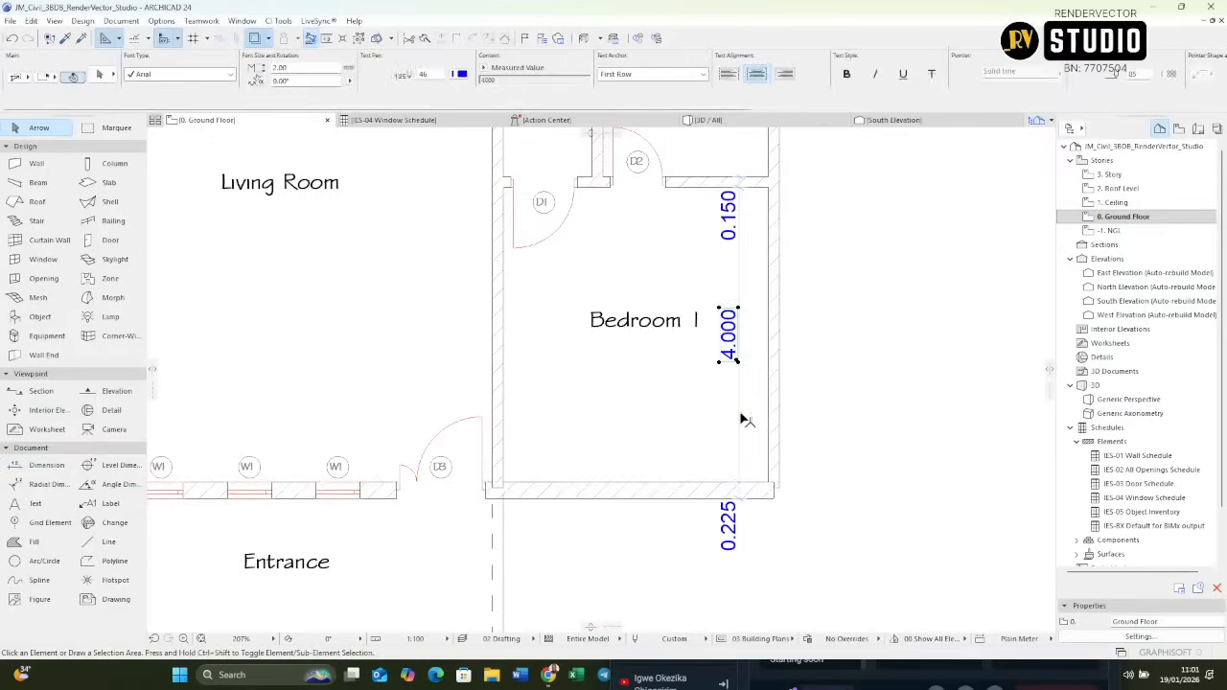
click(741, 419)
key(Delete)
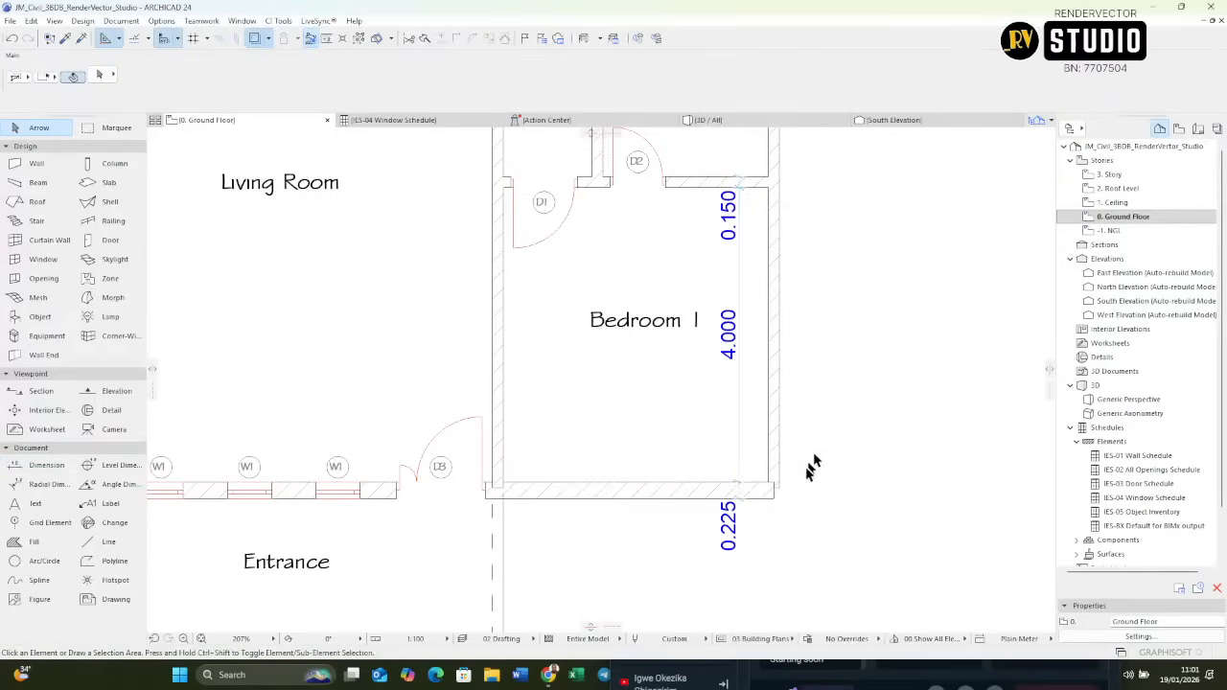
Intersect the entrance wall with the outer side walls of Bedroom 1 and Master Bedroom to close both corners.
click(690, 490)
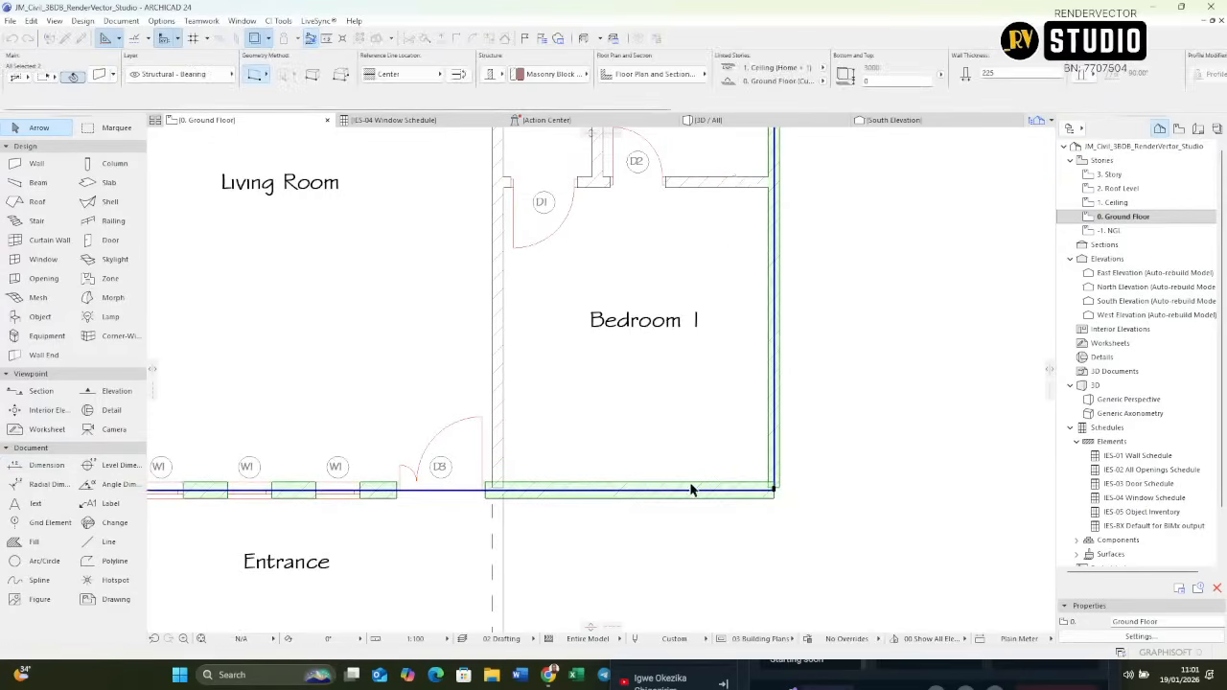
scroll(596, 465, down, 5)
middle_drag(595, 465, 767, 468)
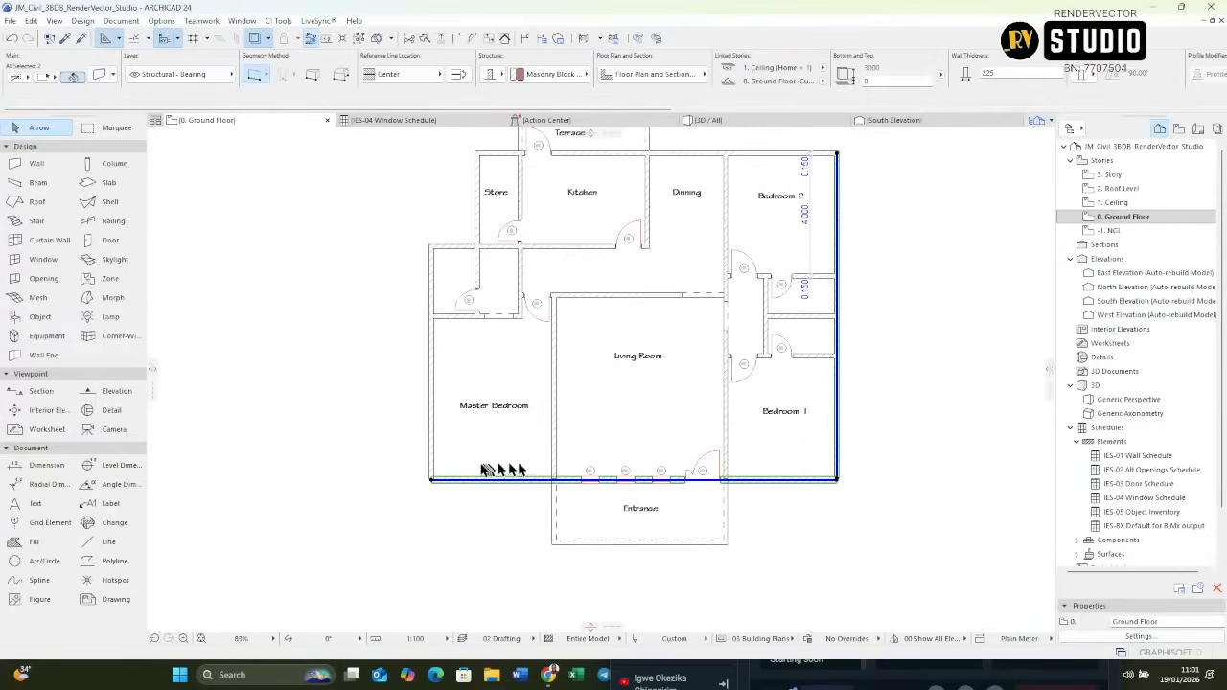
shift+click(433, 462)
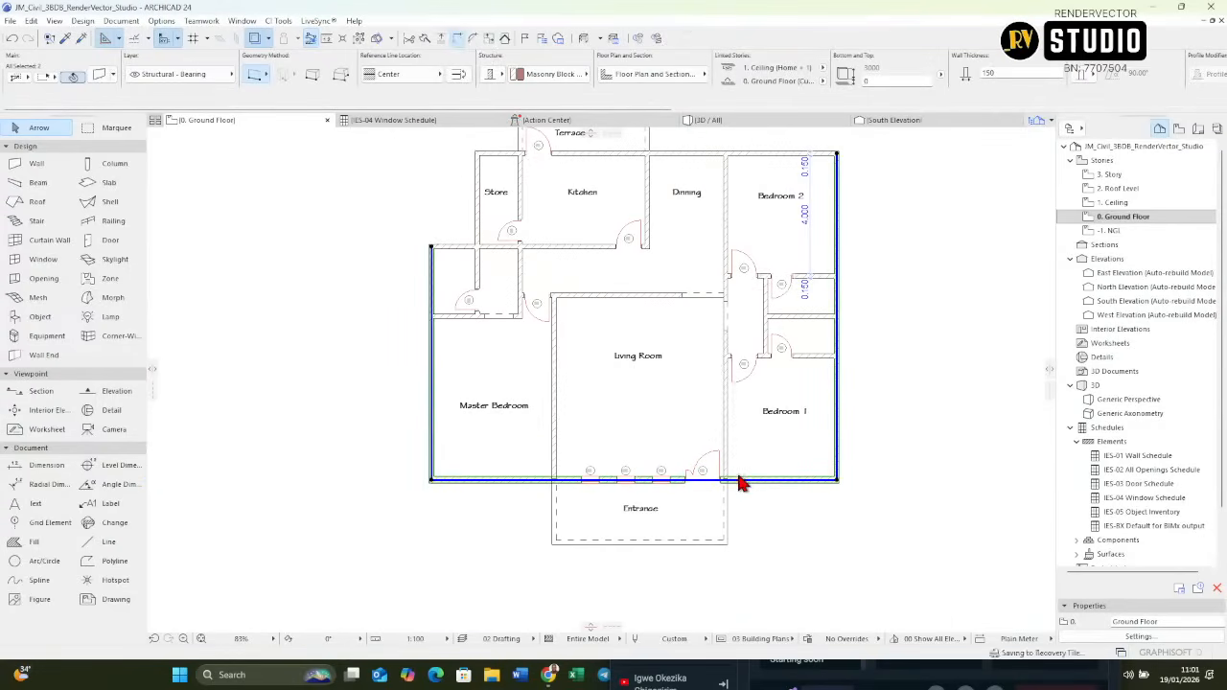
scroll(741, 479, up, 2)
scroll(710, 495, up, 1)
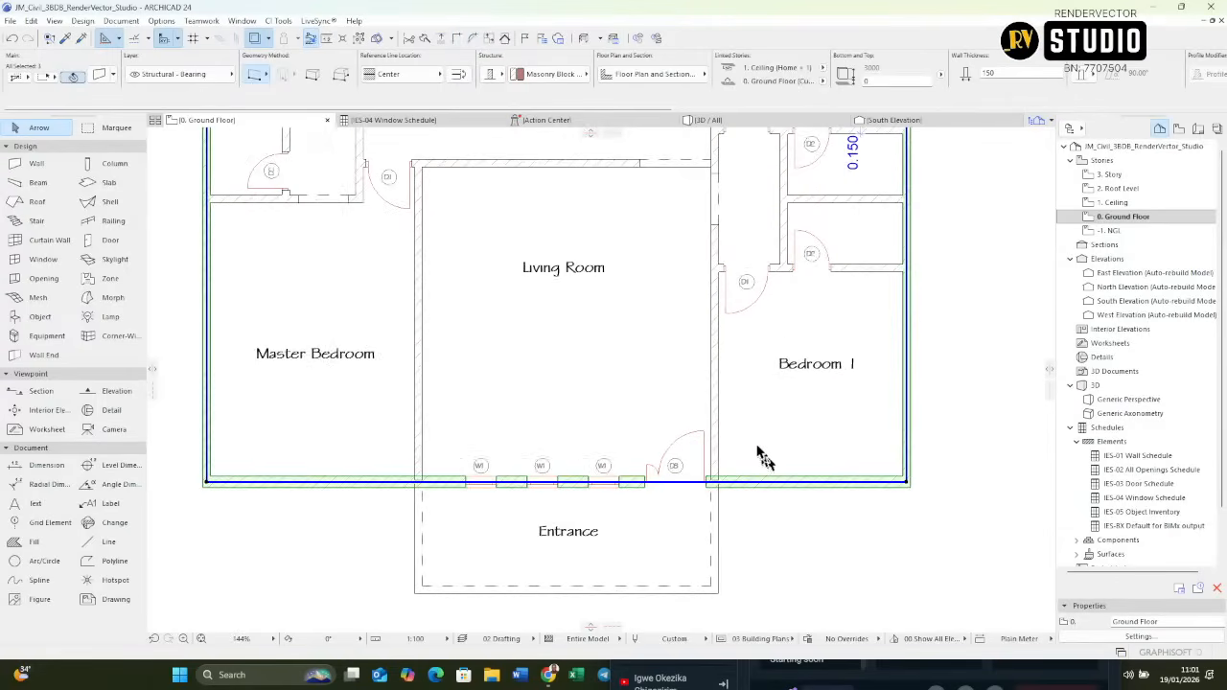
key(Escape)
Extend the wall between Living Room and Bedroom 1 to the moved entrance wall's centre.
click(722, 482)
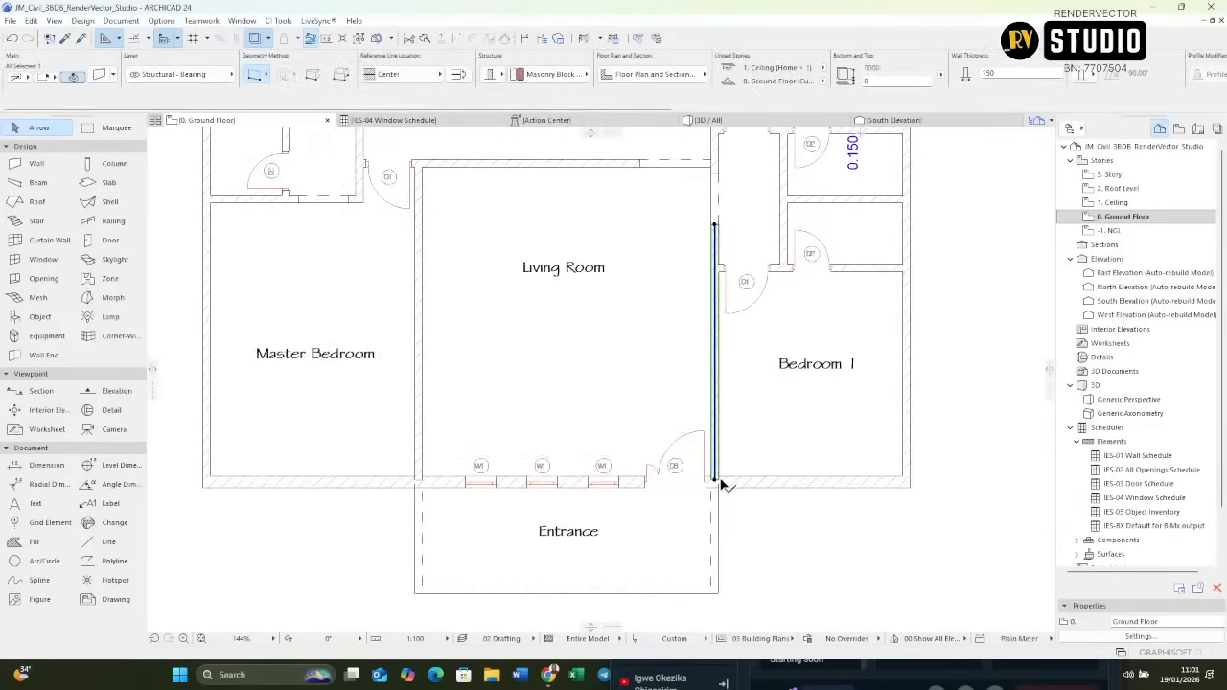
scroll(721, 482, up, 4)
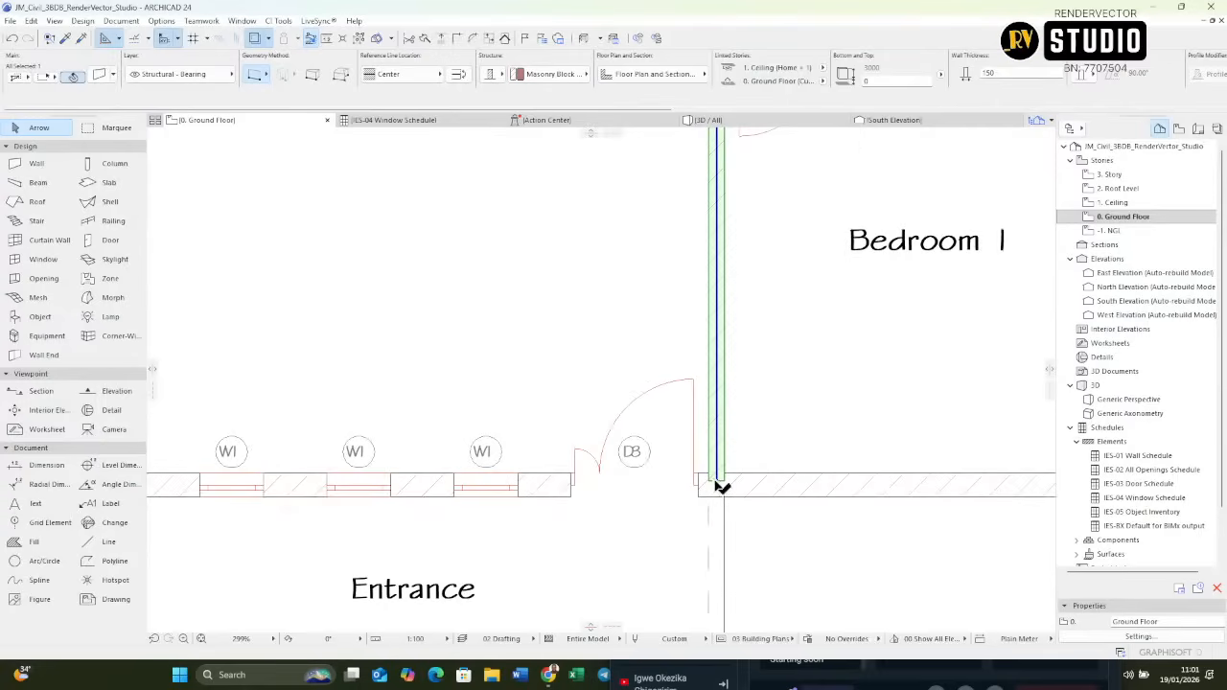
click(716, 482)
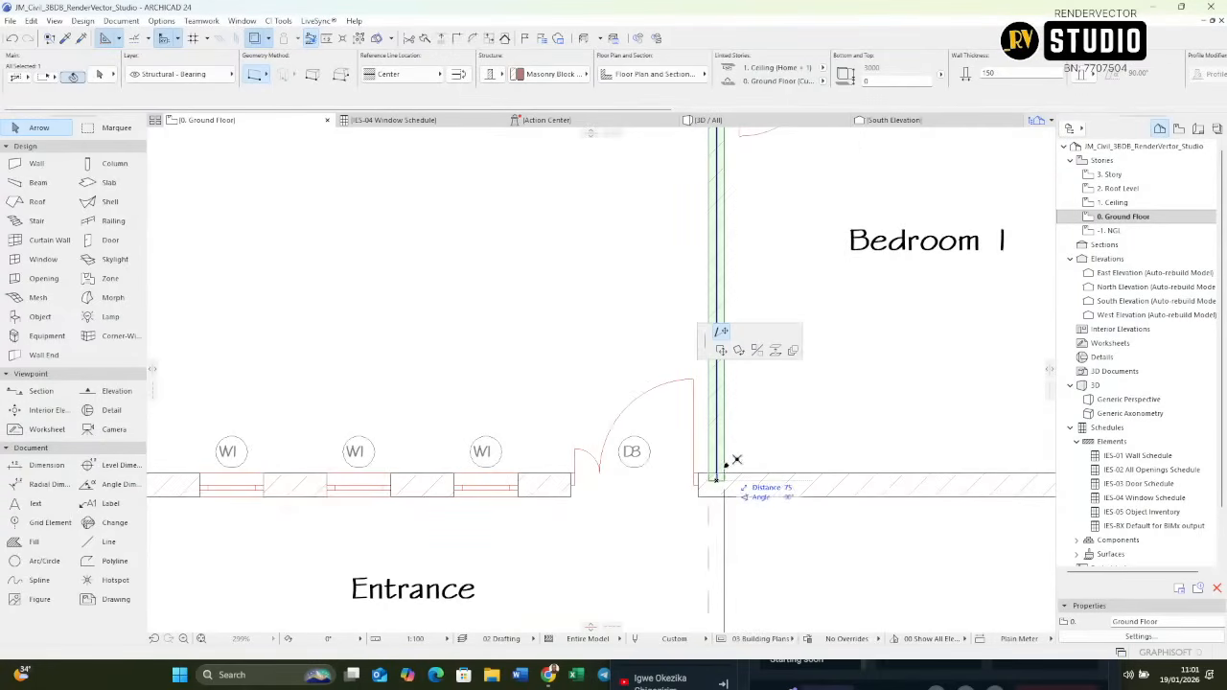
click(736, 466)
scroll(956, 432, down, 7)
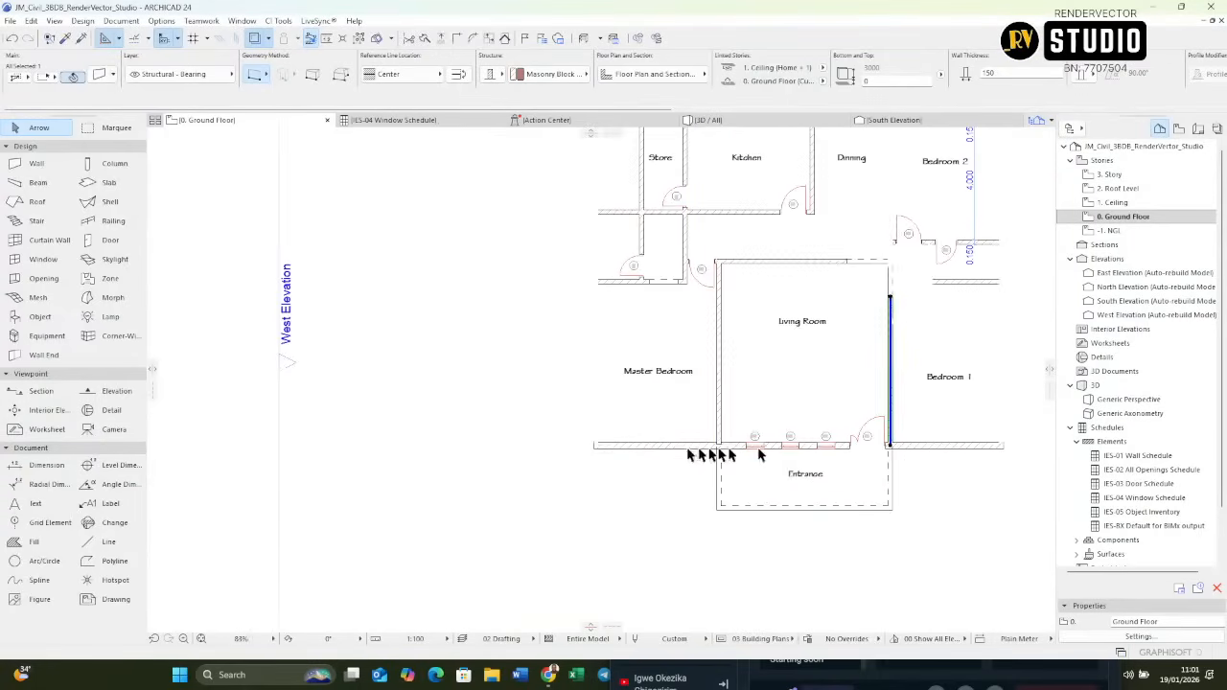
Extend the wall between Master Bedroom and Living Room to the moved entrance wall's centre.
scroll(740, 433, up, 7)
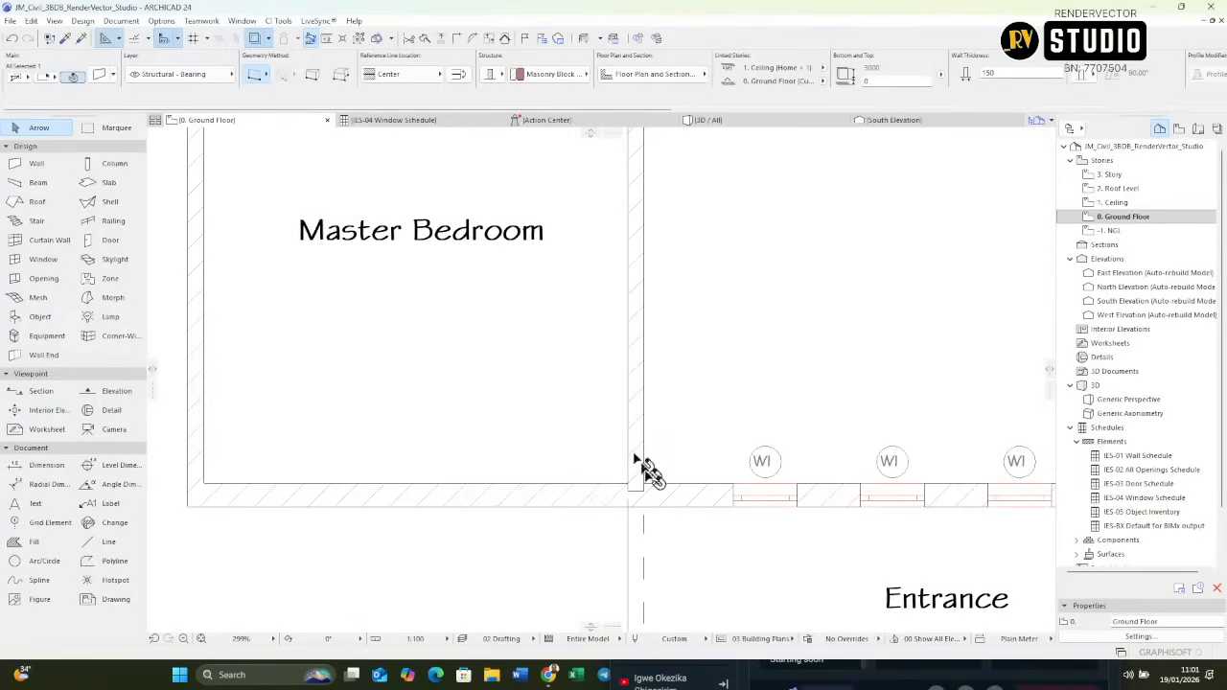
click(637, 490)
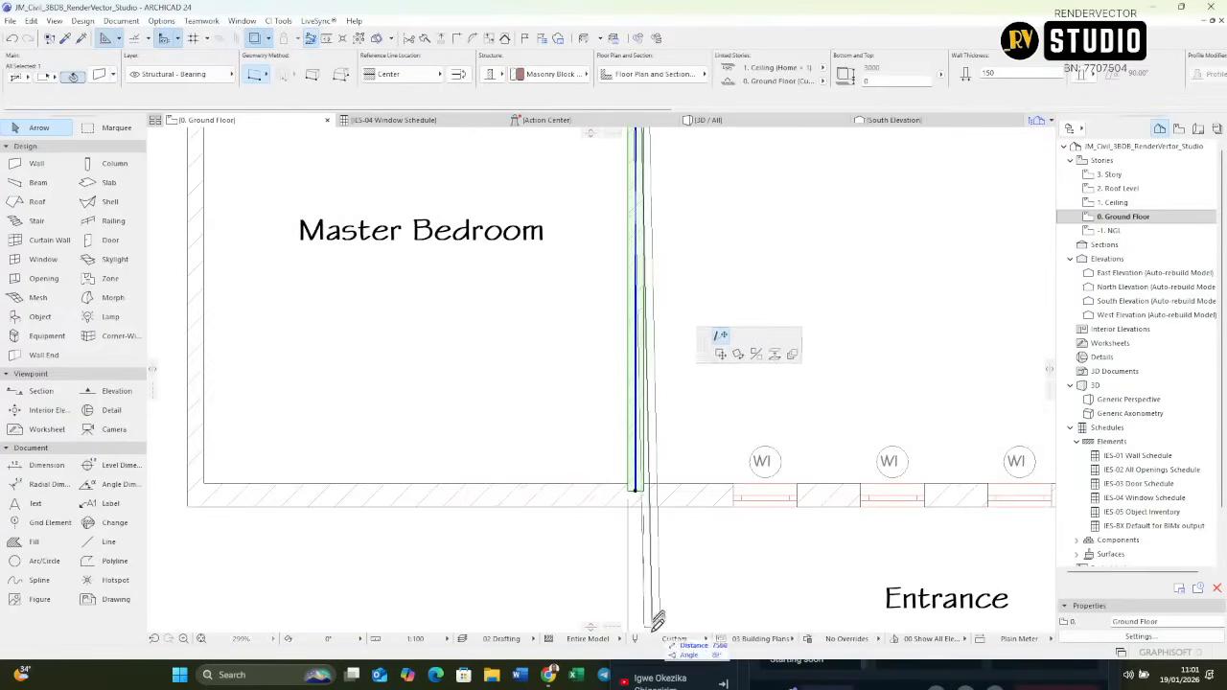
click(644, 483)
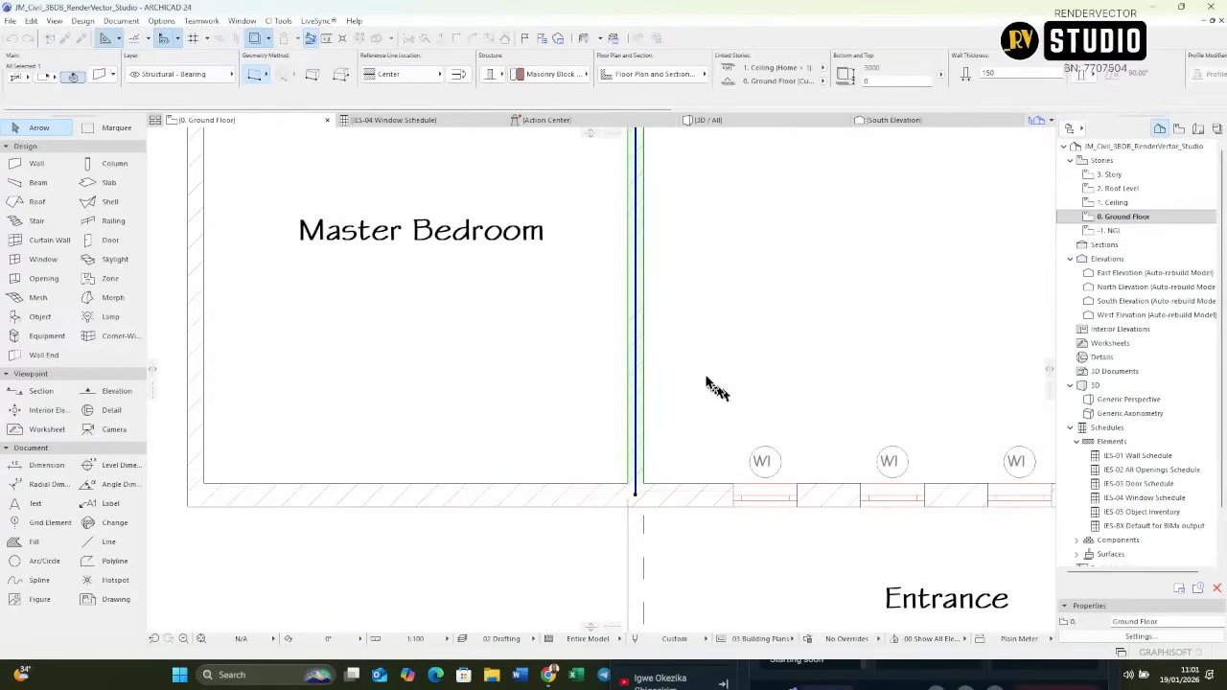
key(Escape)
scroll(590, 403, down, 2)
scroll(604, 403, down, 5)
scroll(777, 406, up, 4)
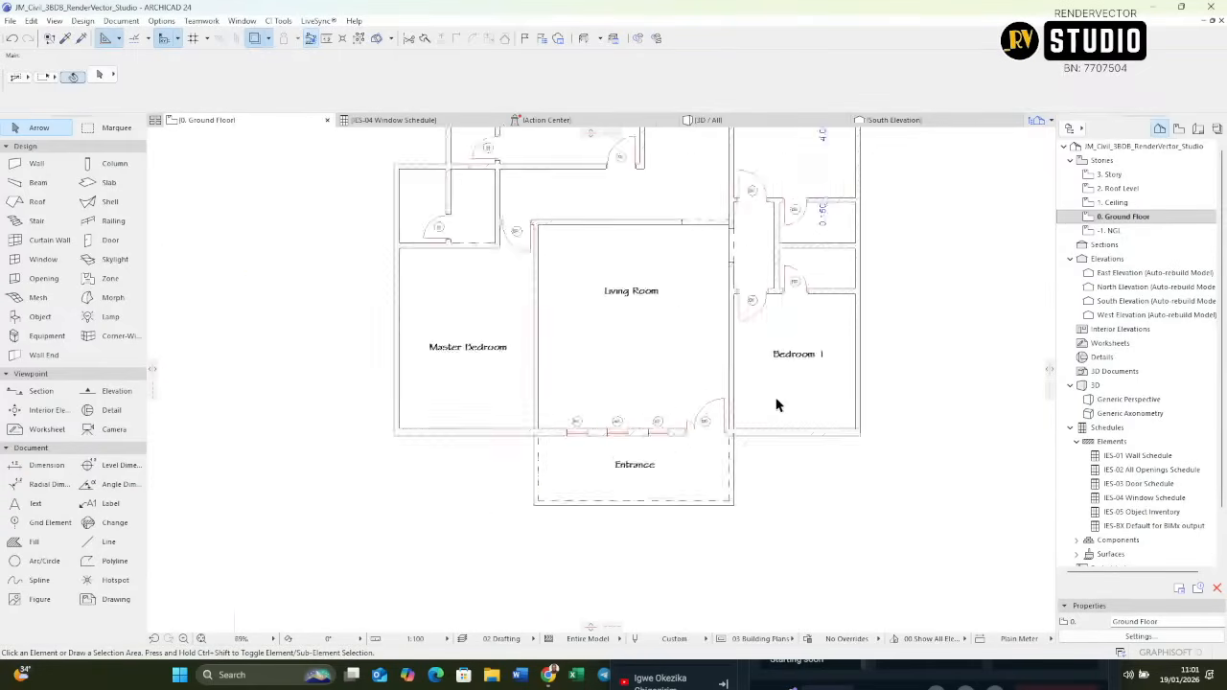